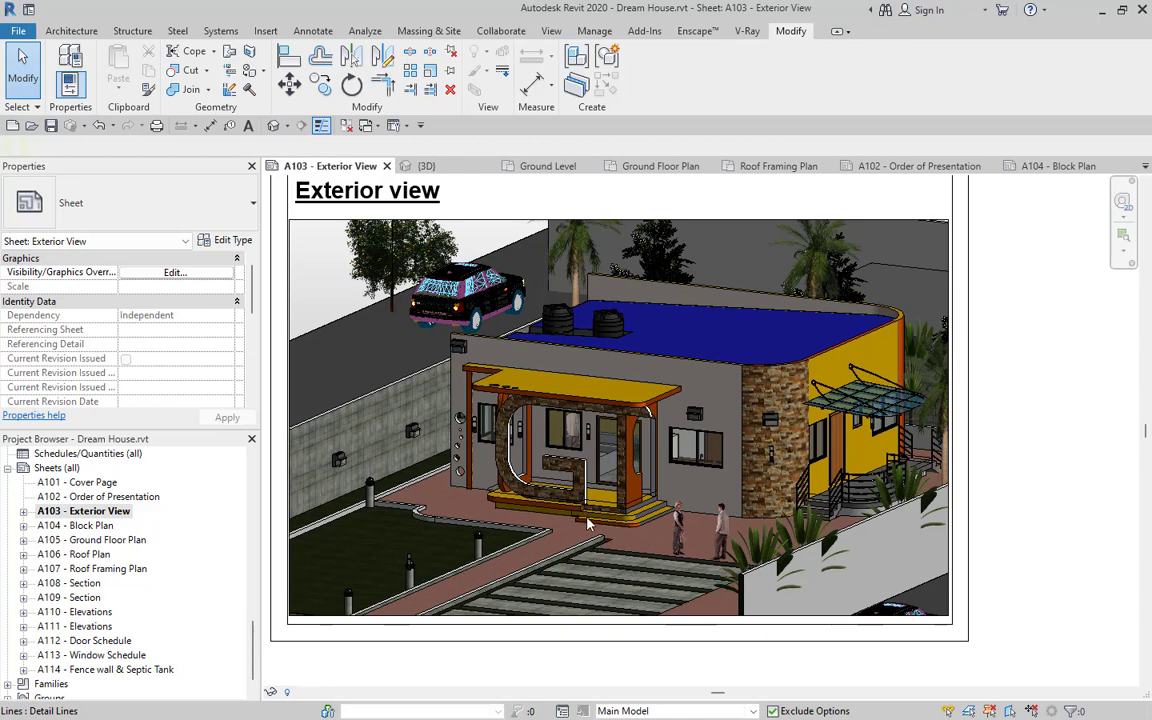
# Step: Review the Exterior View sheet and open the A104 Block Plan and A105 Ground Floor Plan sheets
pyautogui.scroll(-1, 588, 523)
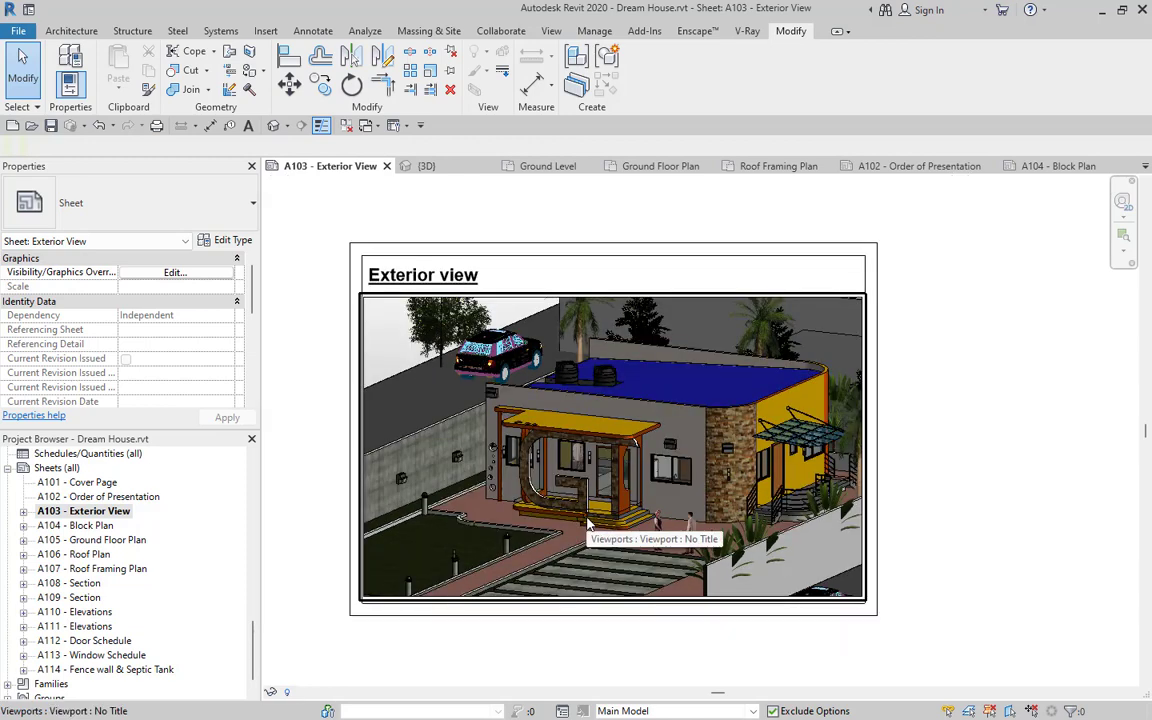
pyautogui.doubleClick(85, 526)
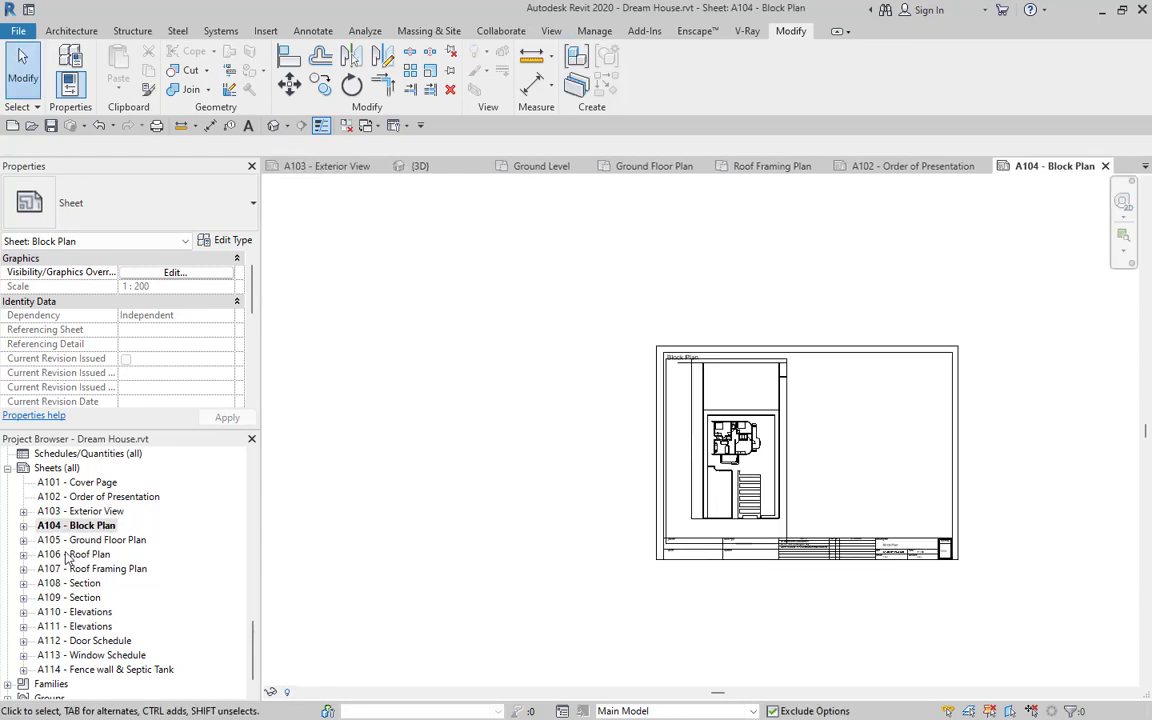
pyautogui.click(95, 555)
pyautogui.doubleClick(90, 540)
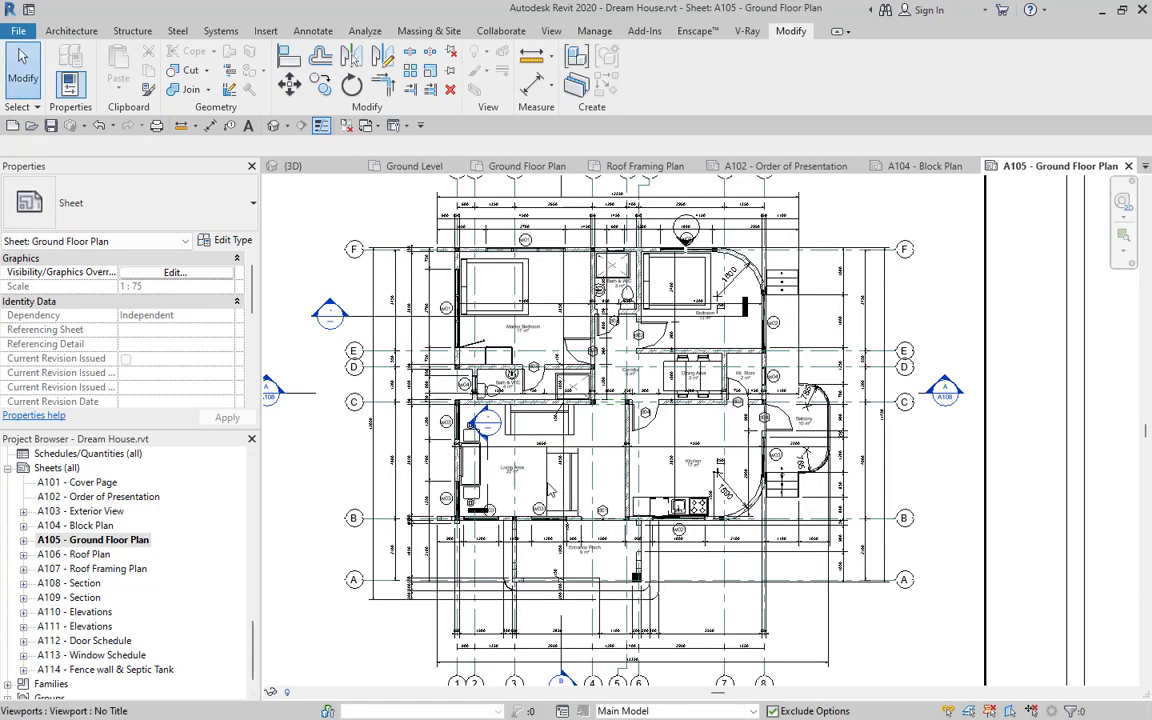
pyautogui.scroll(-3, 566, 516)
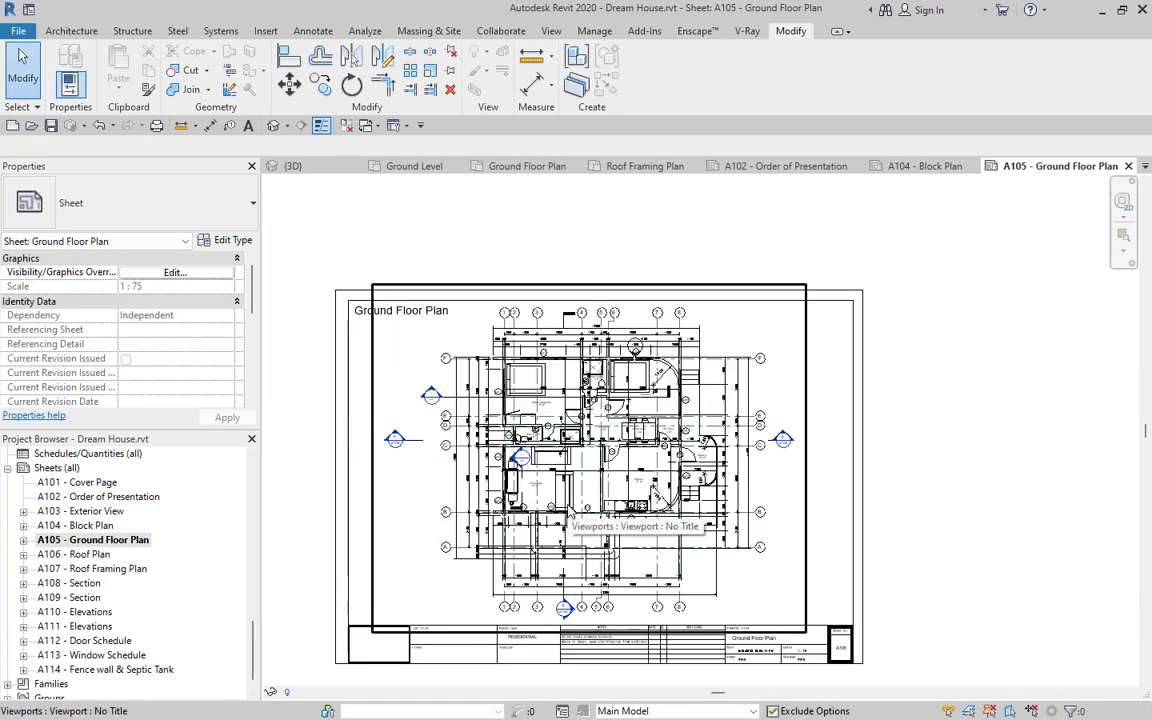
# Step: Open the A106 Roof Plan and A107 Roof Framing Plan sheets and examine the roof framing layout
pyautogui.doubleClick(84, 556)
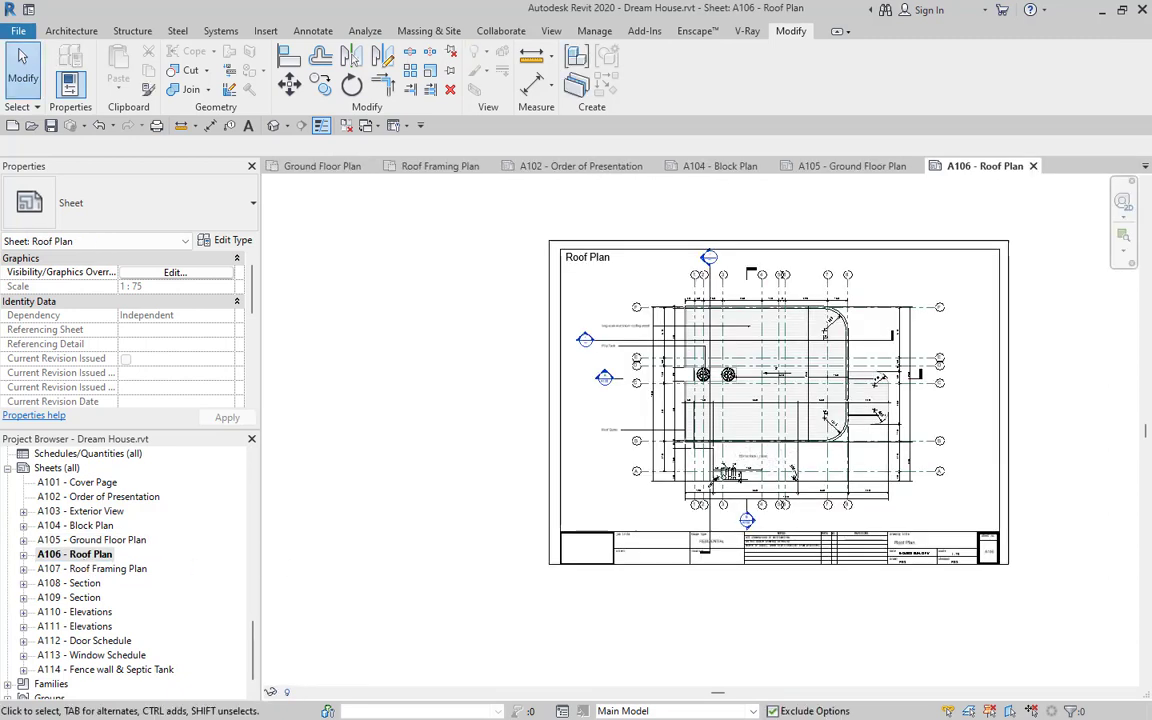
pyautogui.doubleClick(92, 568)
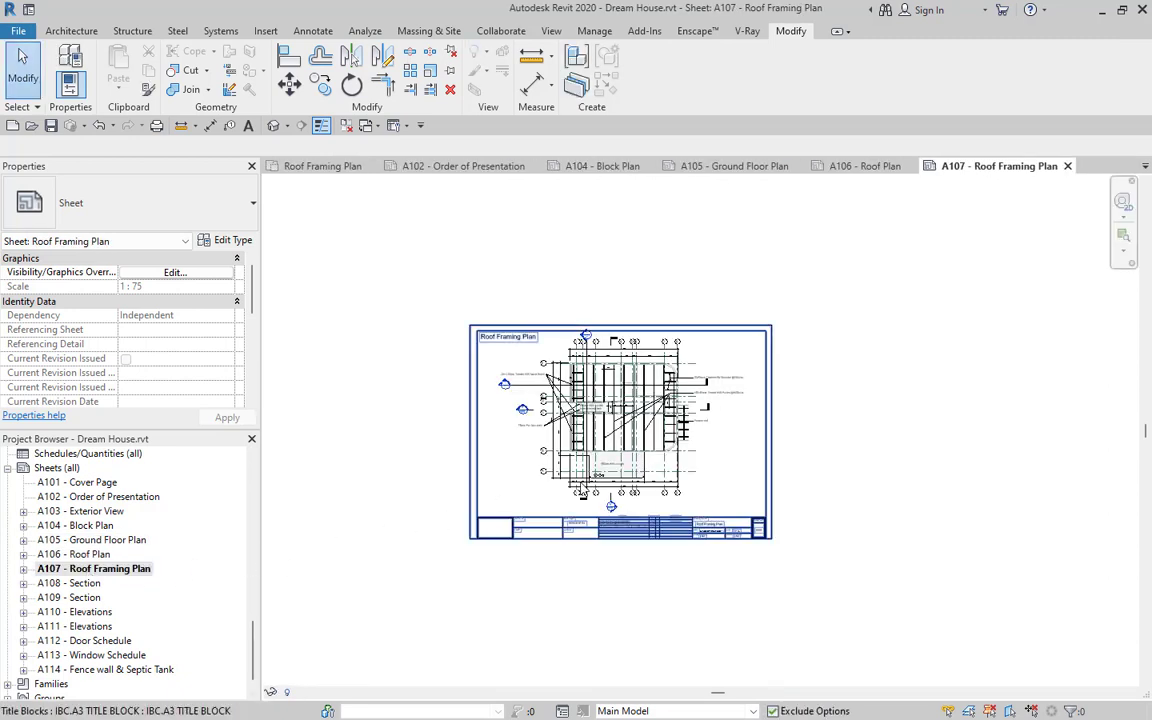
pyautogui.scroll(3, 510, 390)
pyautogui.scroll(-2, 400, 470)
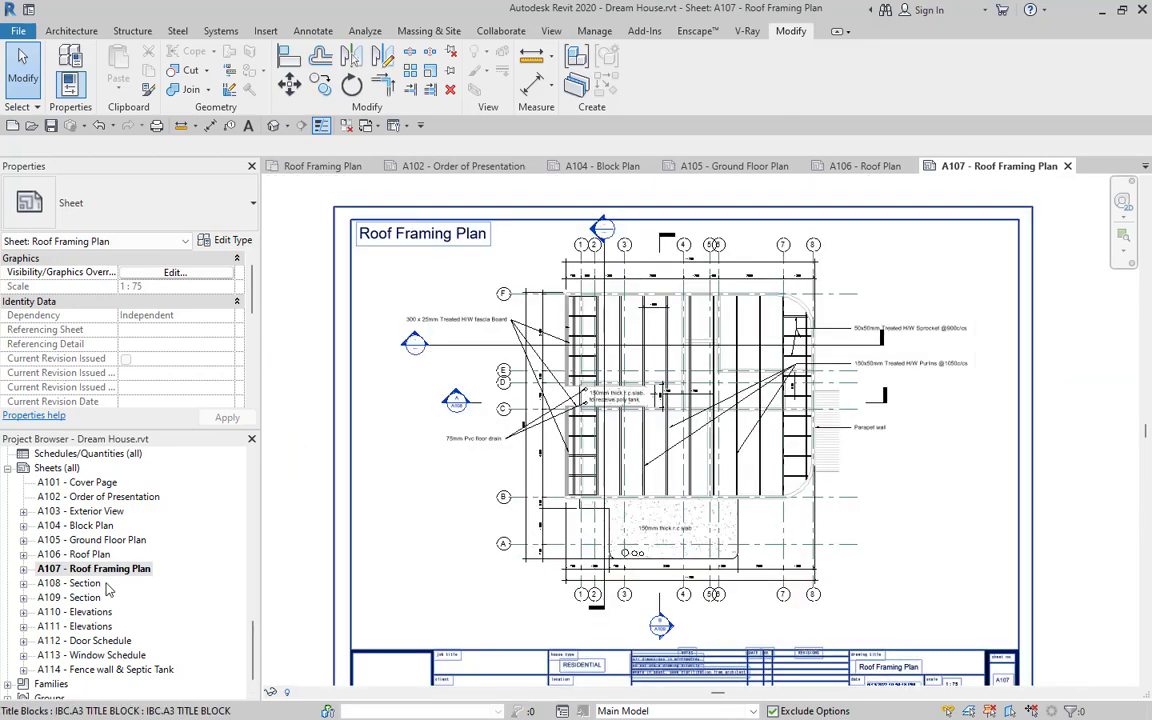
# Step: Open section sheets A108 and A109 and examine Section A-A and Section B-B
pyautogui.doubleClick(72, 584)
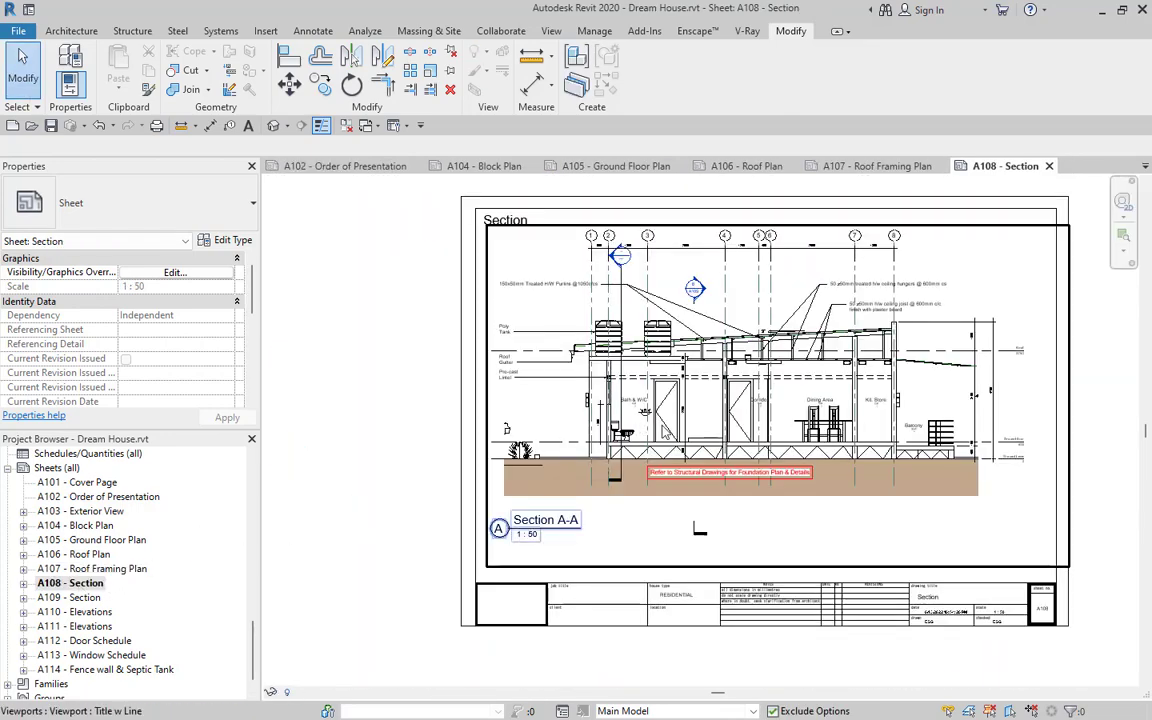
pyautogui.scroll(1, 612, 347)
pyautogui.scroll(2, 612, 347)
pyautogui.scroll(-3, 612, 347)
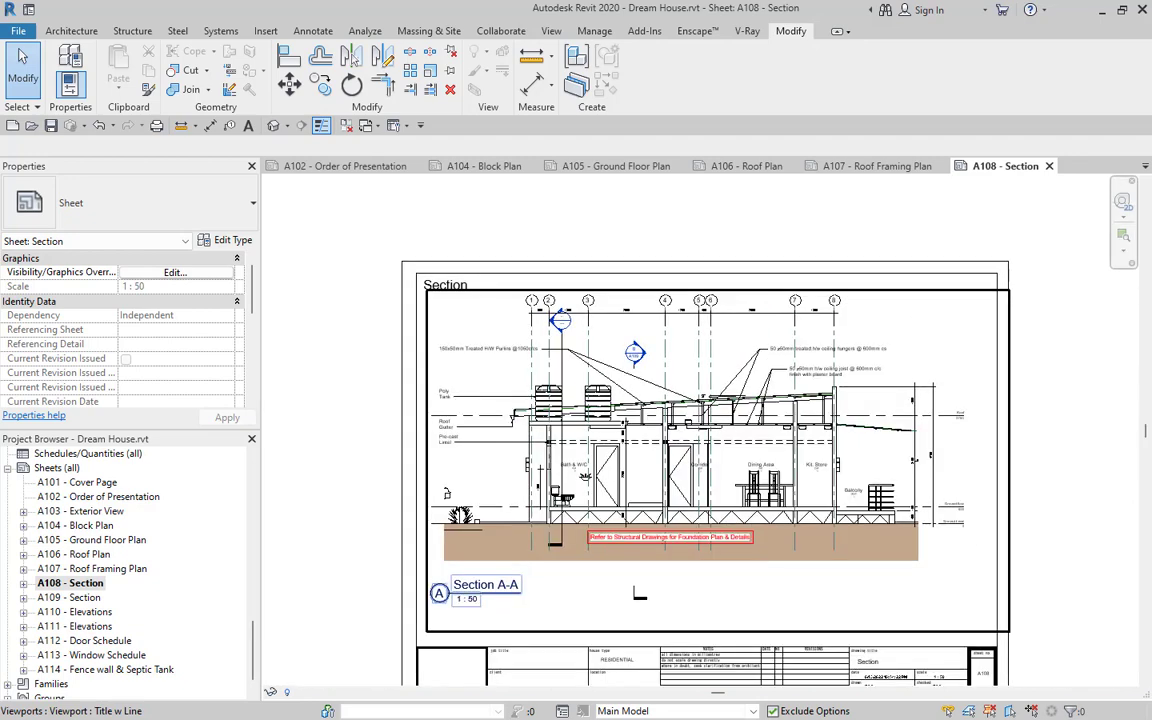
pyautogui.doubleClick(70, 597)
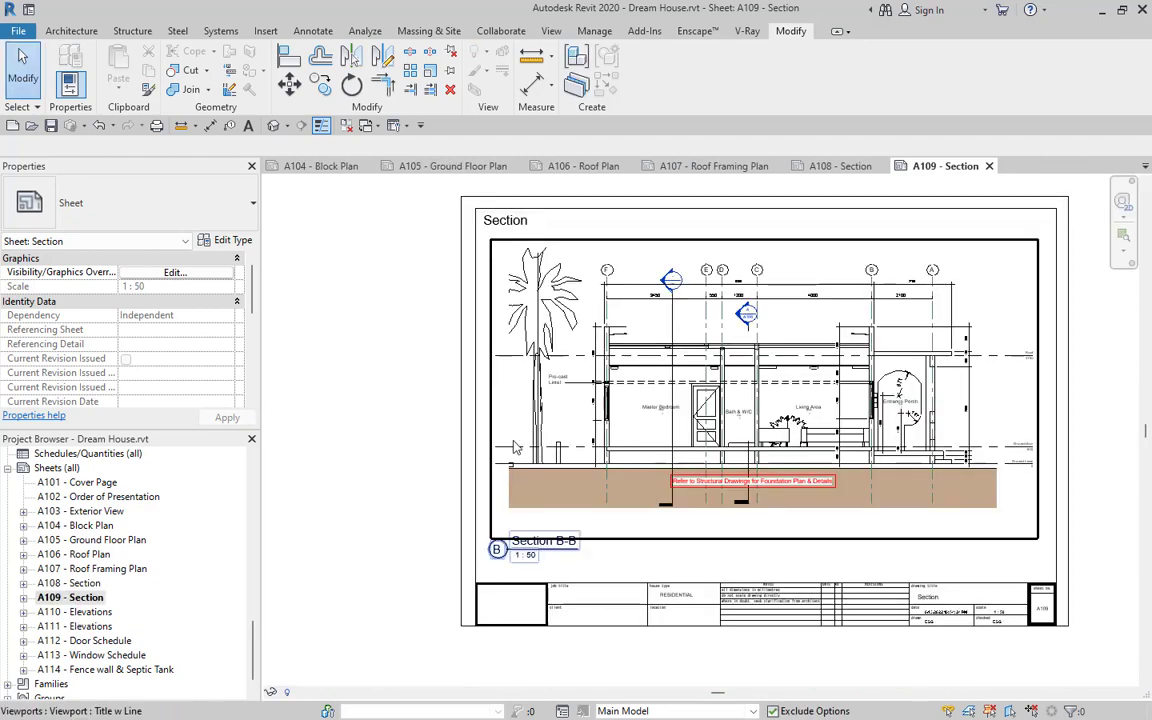
pyautogui.scroll(-2, 513, 439)
# Step: Open elevation sheets A110 and A111, examining the front and left end elevations on the first one
pyautogui.doubleClick(80, 612)
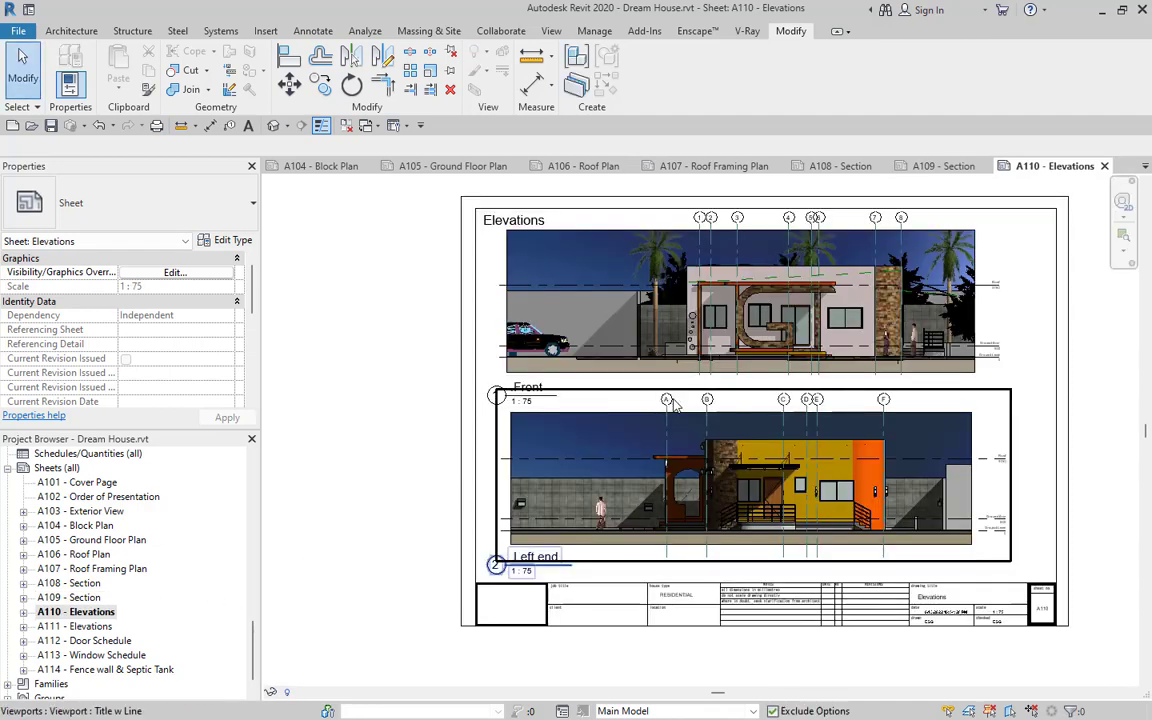
pyautogui.scroll(3, 610, 365)
pyautogui.scroll(1, 624, 430)
pyautogui.scroll(-1, 624, 430)
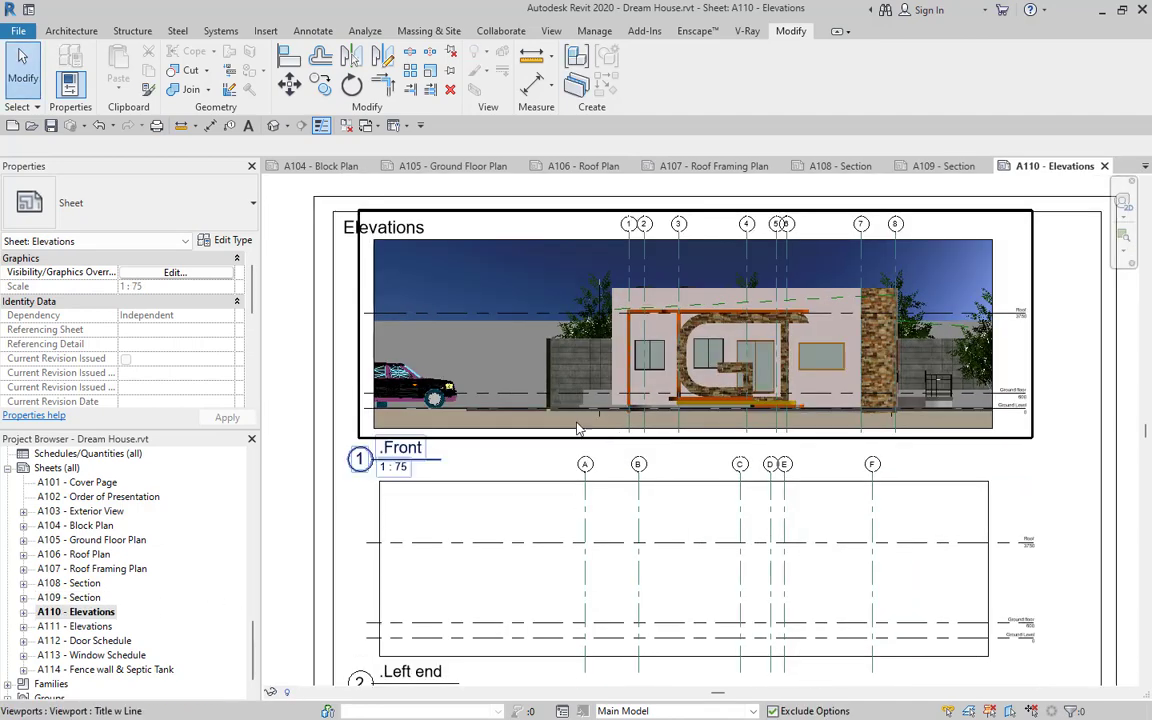
pyautogui.scroll(-2, 510, 432)
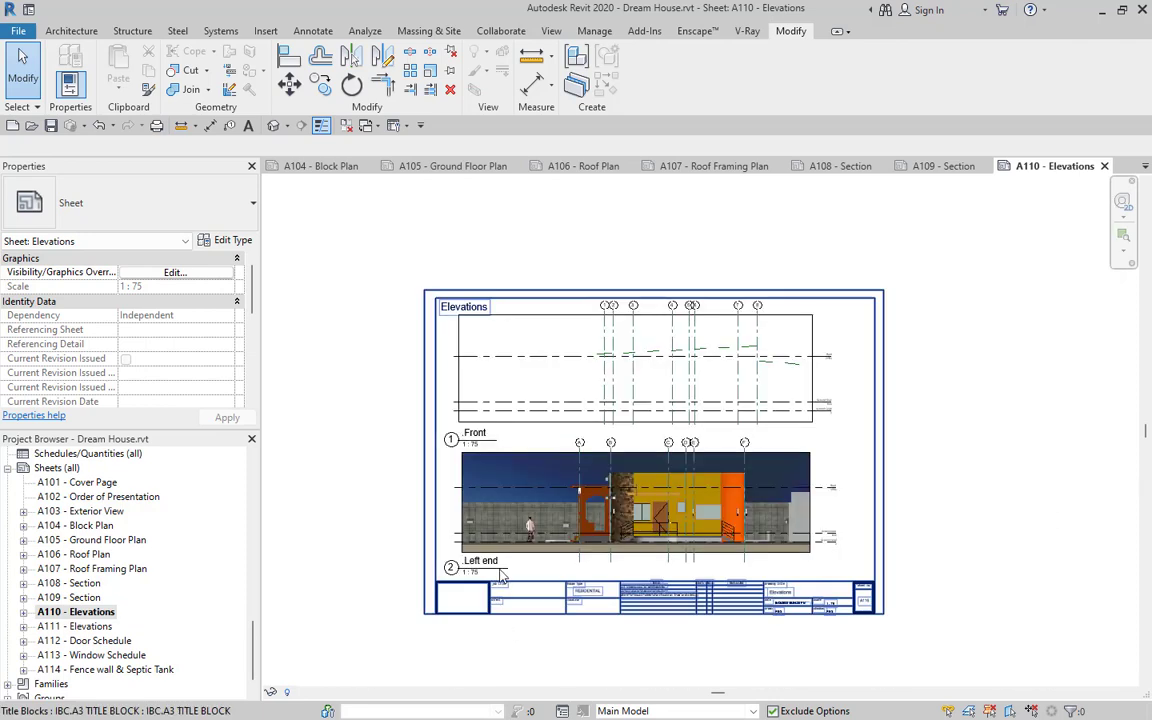
pyautogui.doubleClick(88, 626)
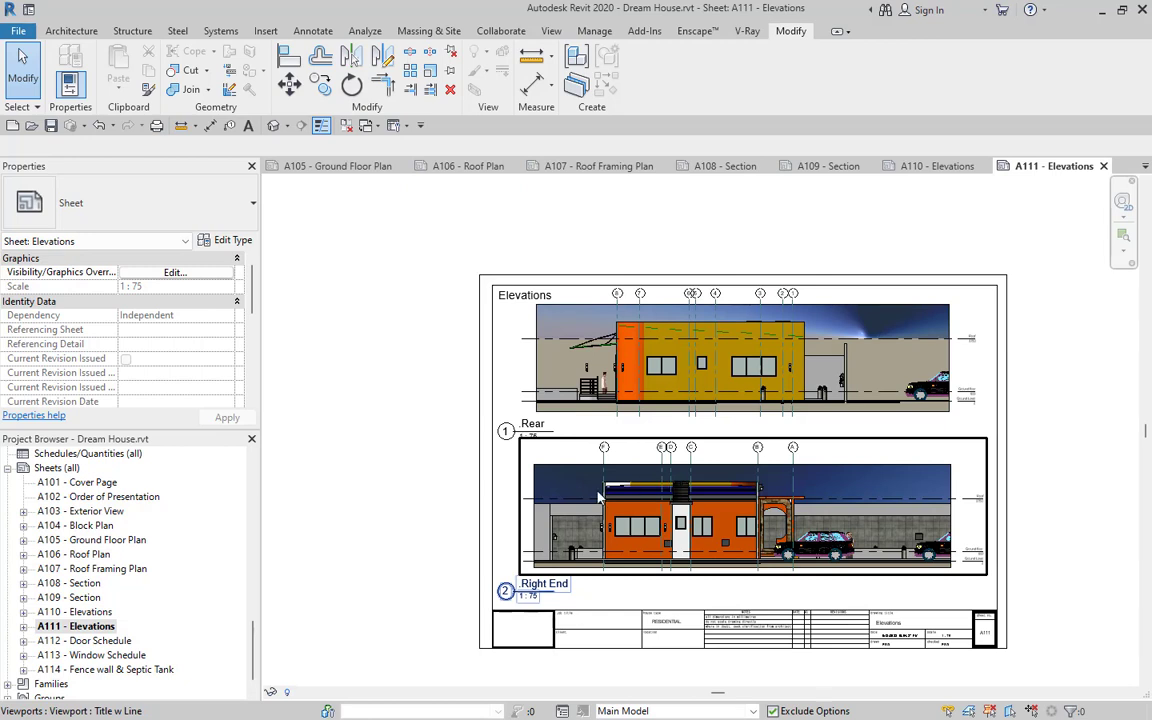
# Step: Open the A112 Door Schedule and A113 Window Schedule sheets to view the door and window types
pyautogui.click(105, 641)
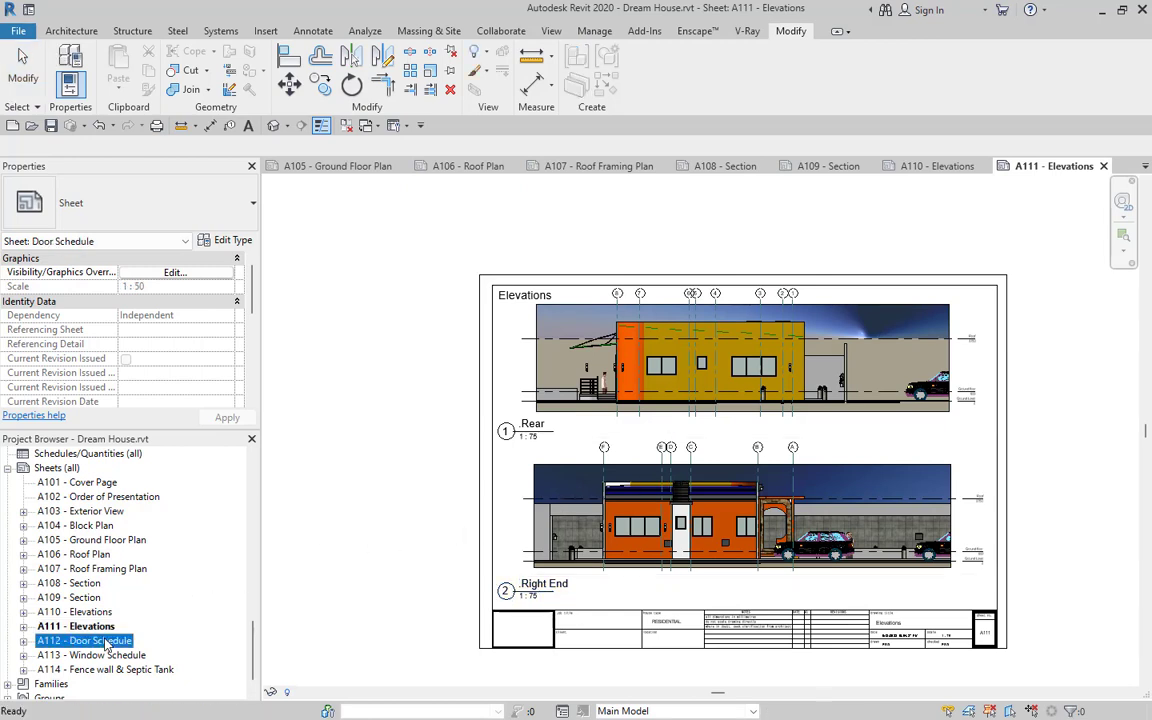
pyautogui.doubleClick(105, 641)
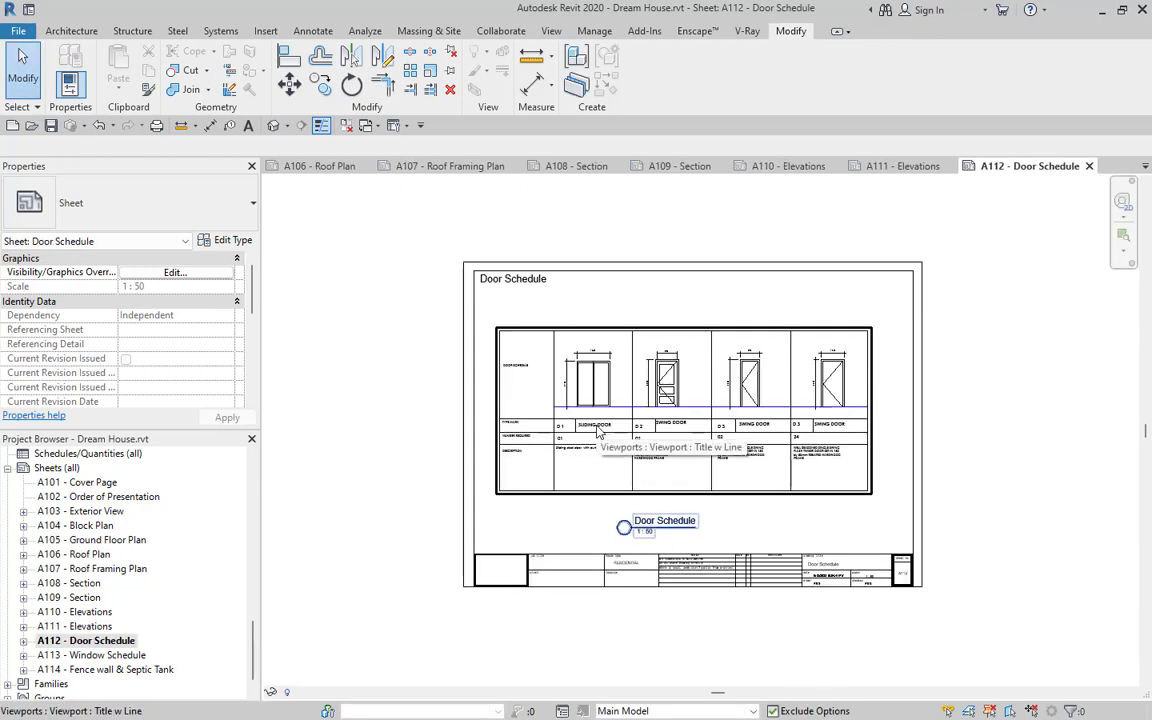
pyautogui.doubleClick(100, 655)
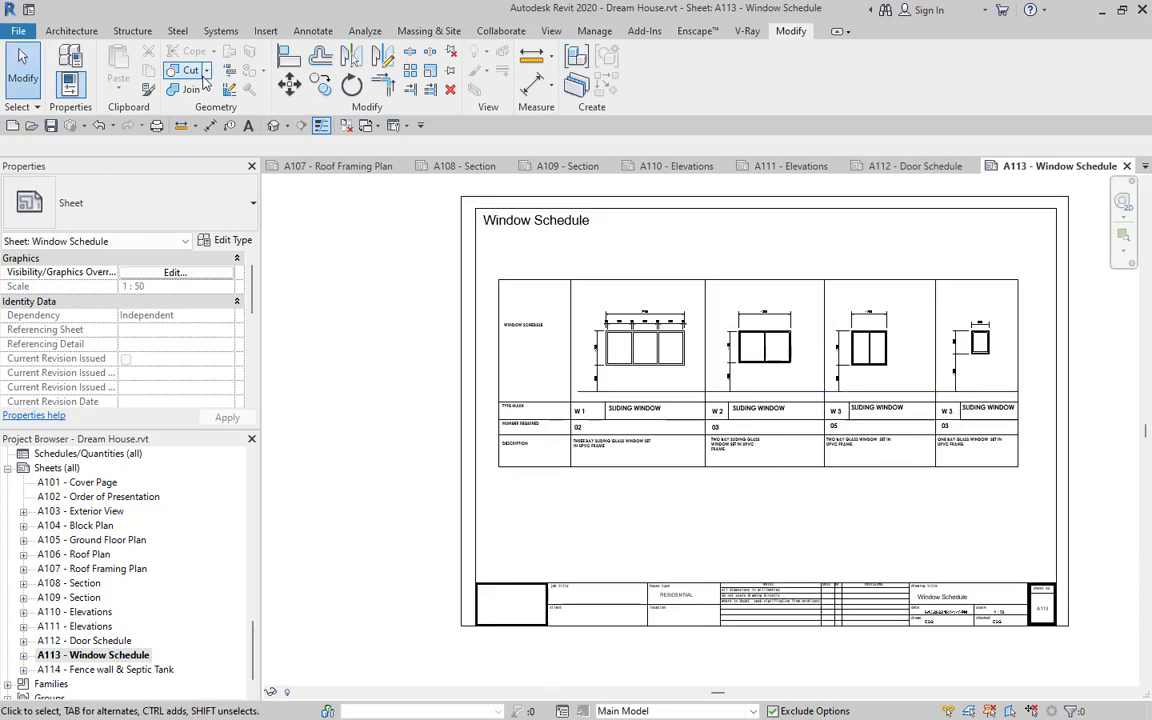
# Step: Open the default 3D view and examine the house's roof, entrance porch and surrounding compound
pyautogui.click(273, 127)
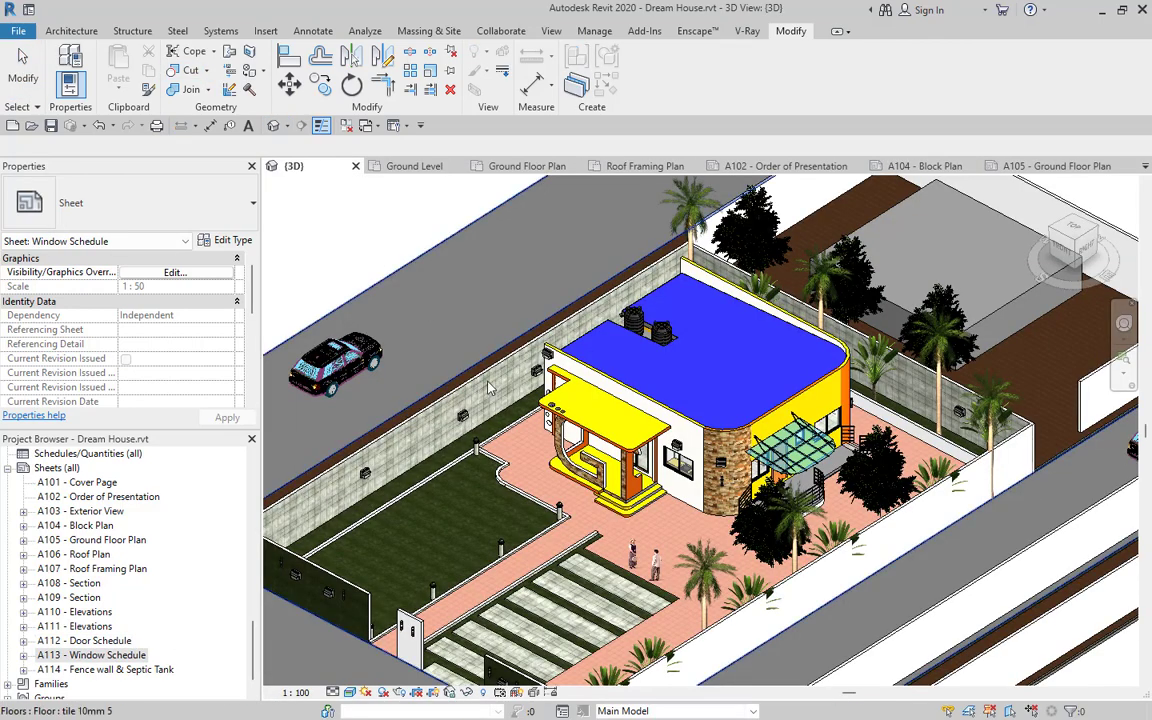
pyautogui.scroll(2, 592, 460)
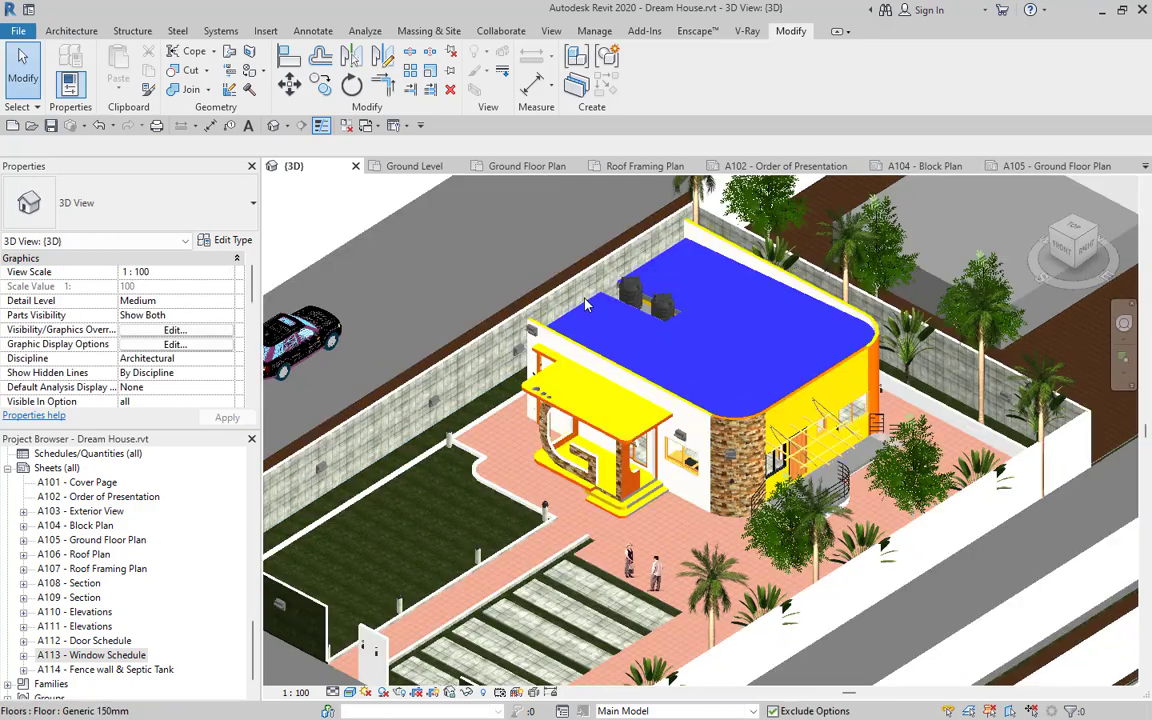
pyautogui.scroll(2, 590, 450)
pyautogui.scroll(-5, 605, 400)
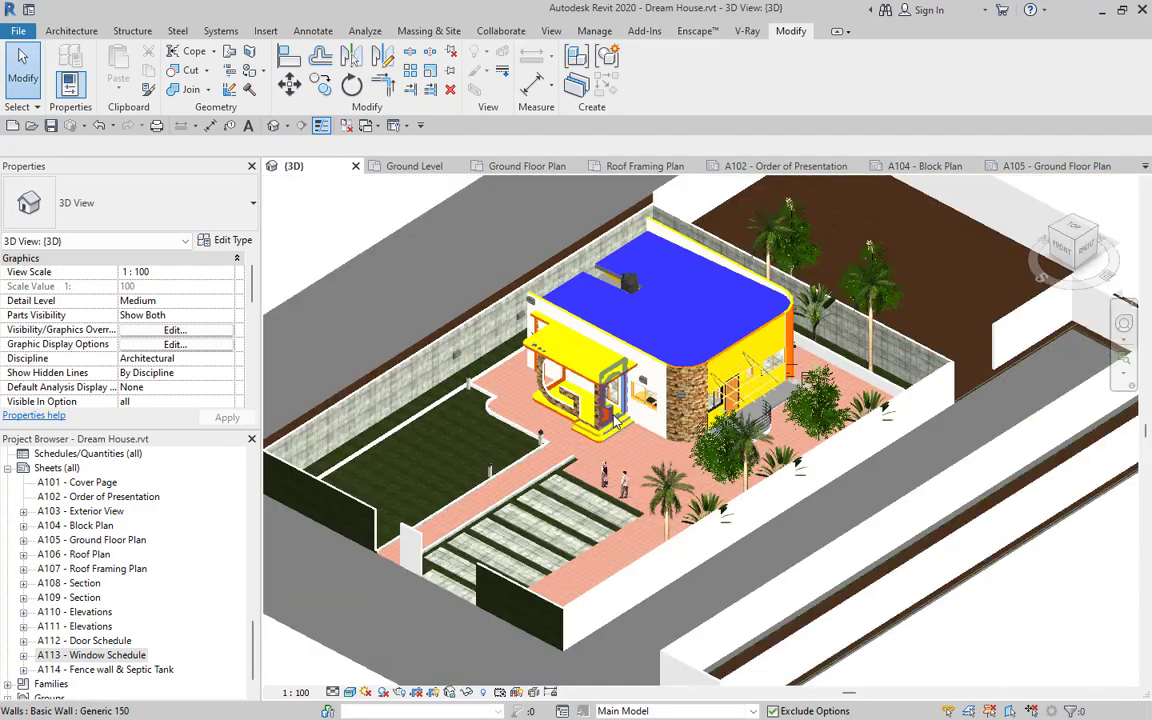
pyautogui.scroll(2, 734, 305)
pyautogui.moveTo(734, 305); pyautogui.dragTo(835, 408, button='middle')
pyautogui.scroll(-1, 740, 438)
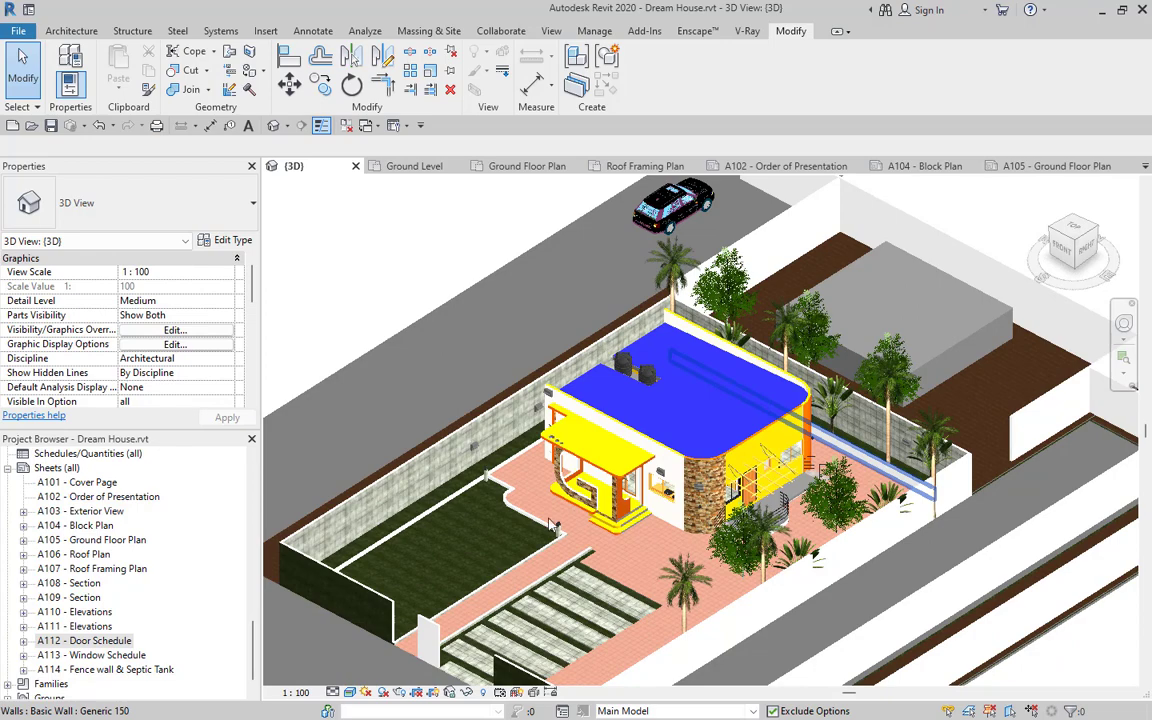
pyautogui.scroll(2, 525, 530)
pyautogui.scroll(2, 600, 408)
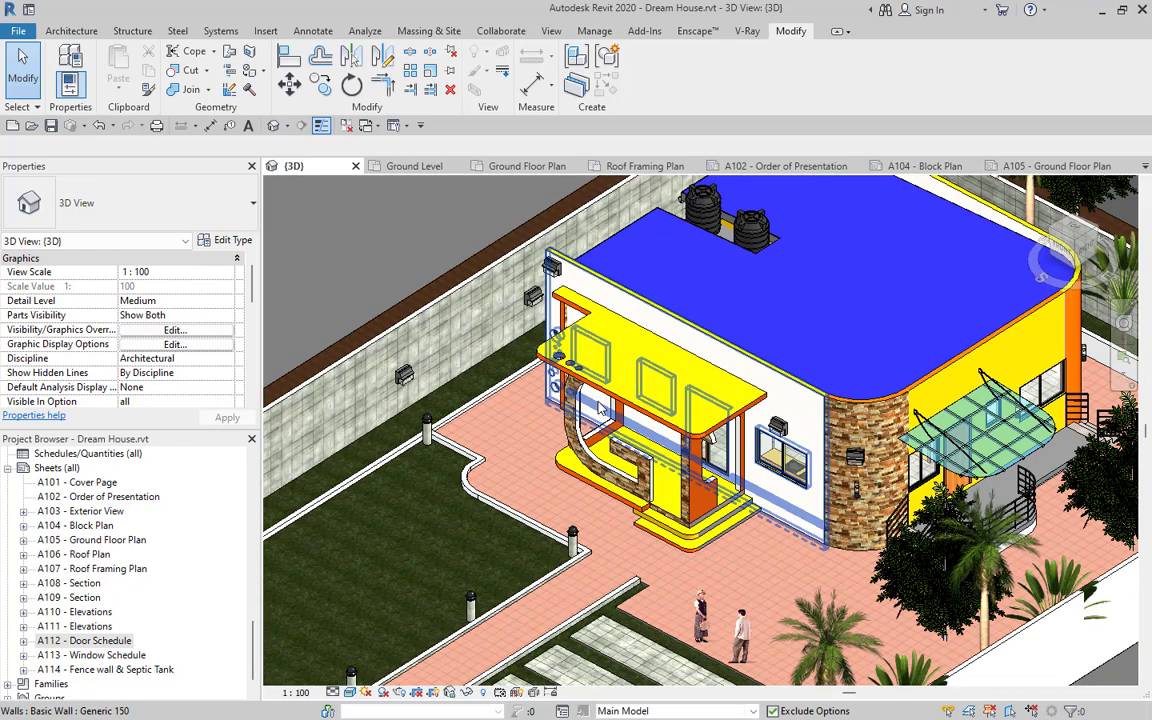
pyautogui.scroll(-2, 600, 408)
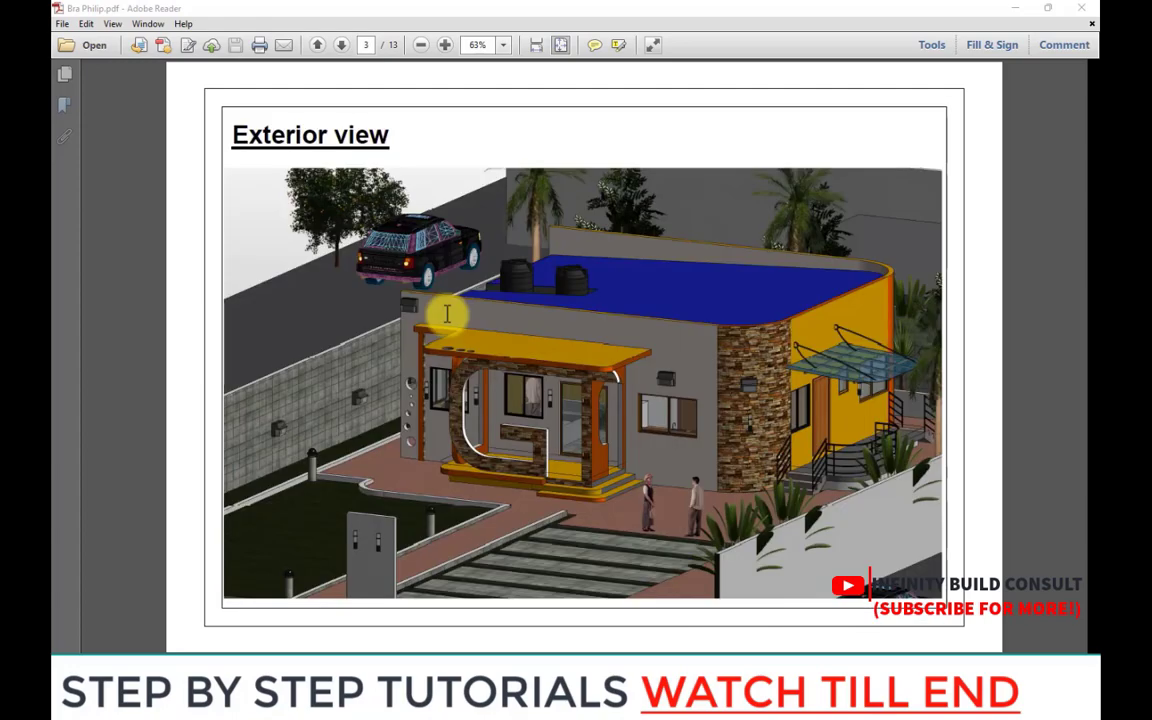
# Step: Browse the house drawings PDF in Adobe Reader, continuing from the exterior view page
pyautogui.scroll(-7, 452, 324)
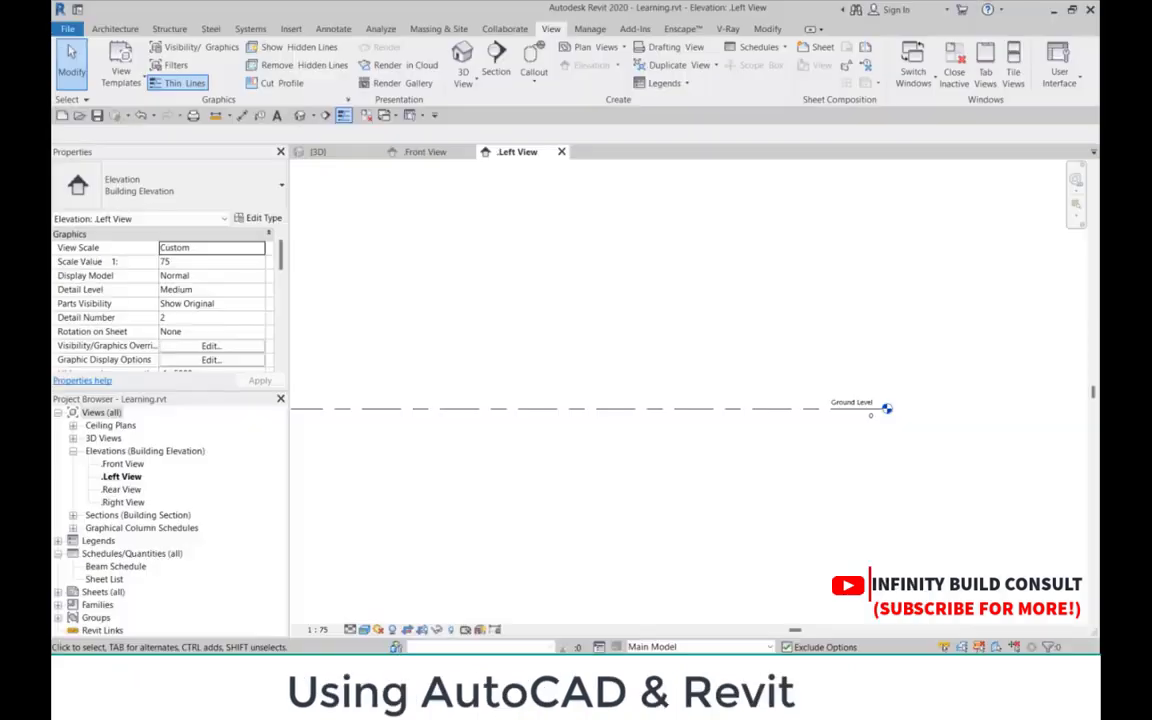
pyautogui.click(549, 478)
pyautogui.scroll(3, 525, 475)
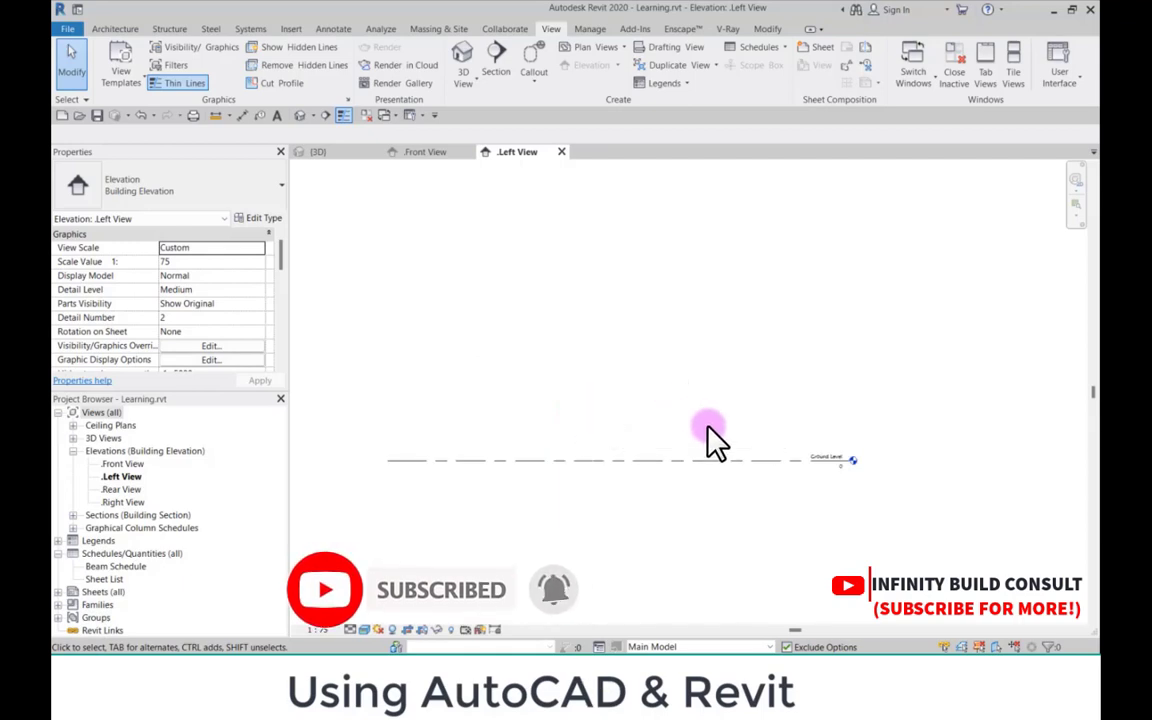
pyautogui.scroll(-2, 713, 438)
pyautogui.scroll(3, 808, 458)
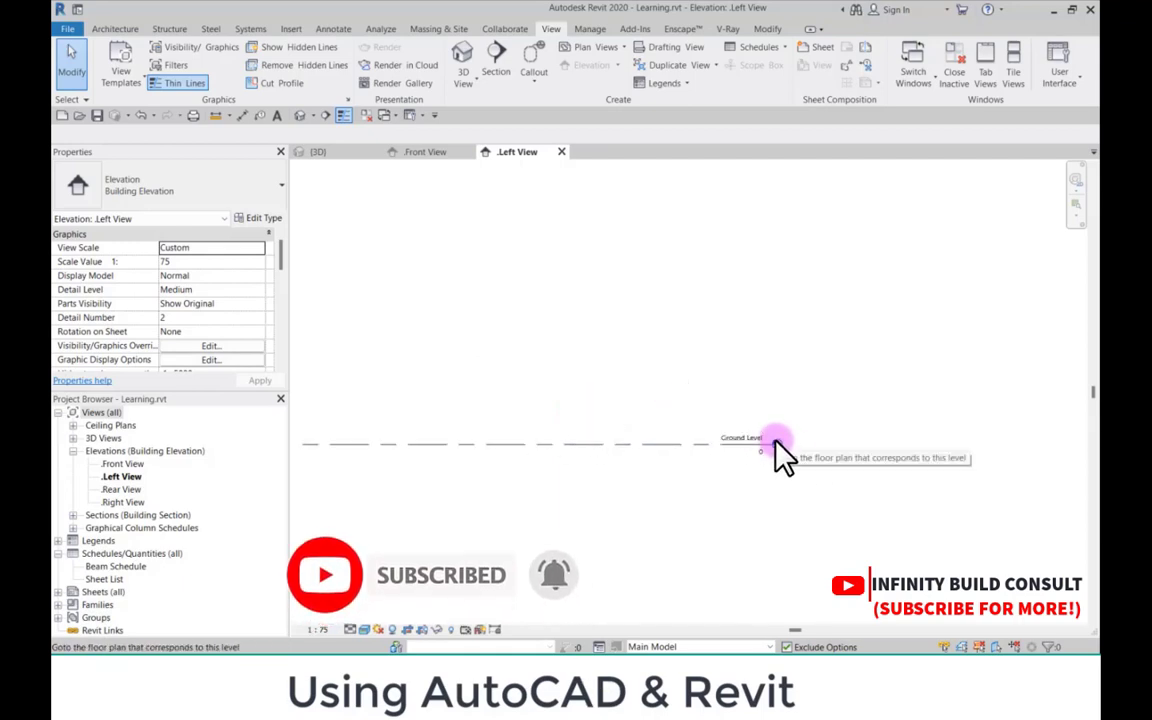
pyautogui.scroll(-1, 776, 441)
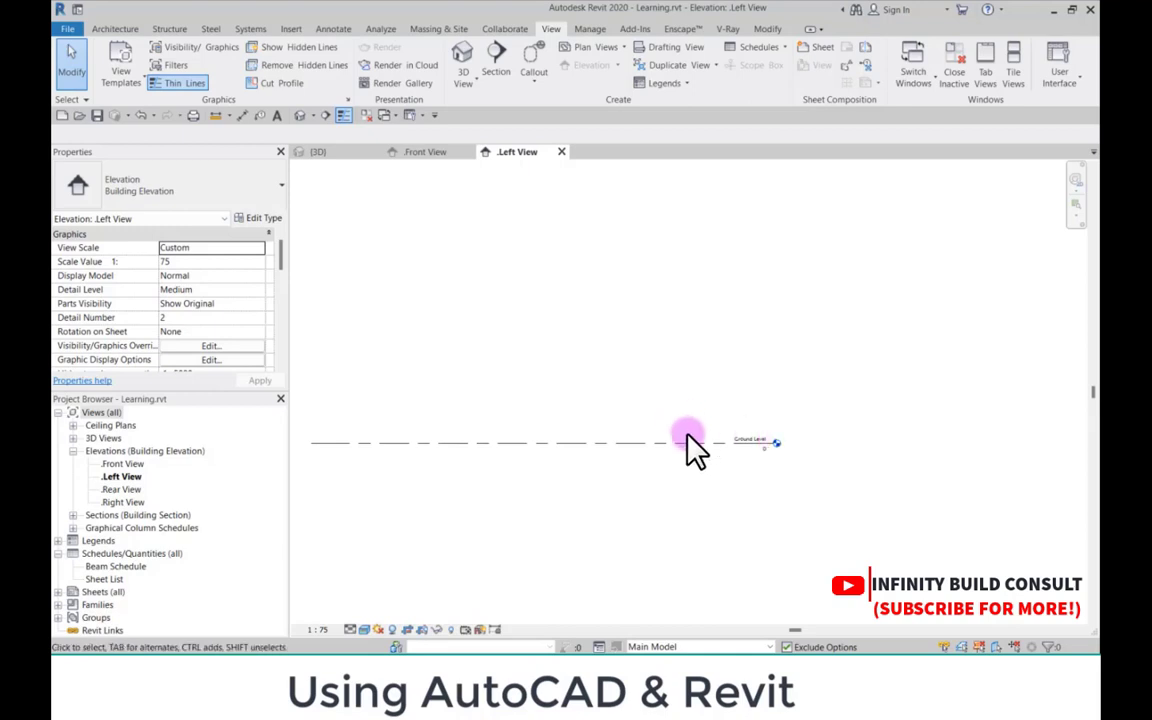
pyautogui.scroll(2, 689, 445)
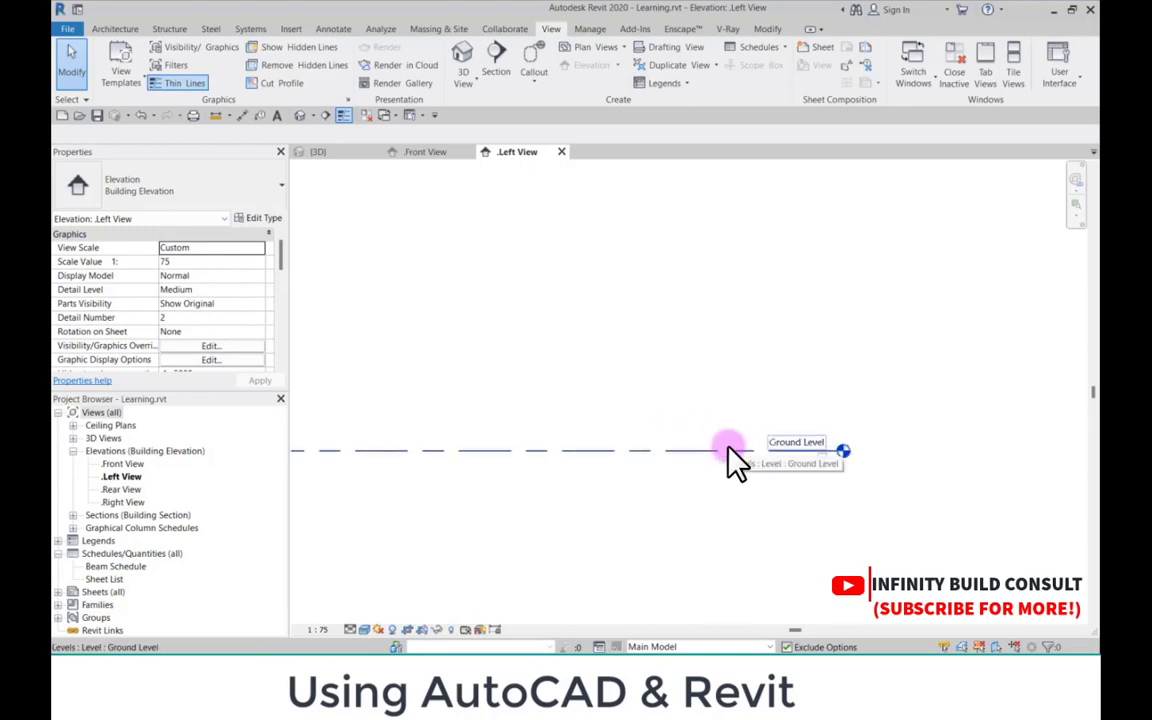
pyautogui.scroll(-2, 729, 478)
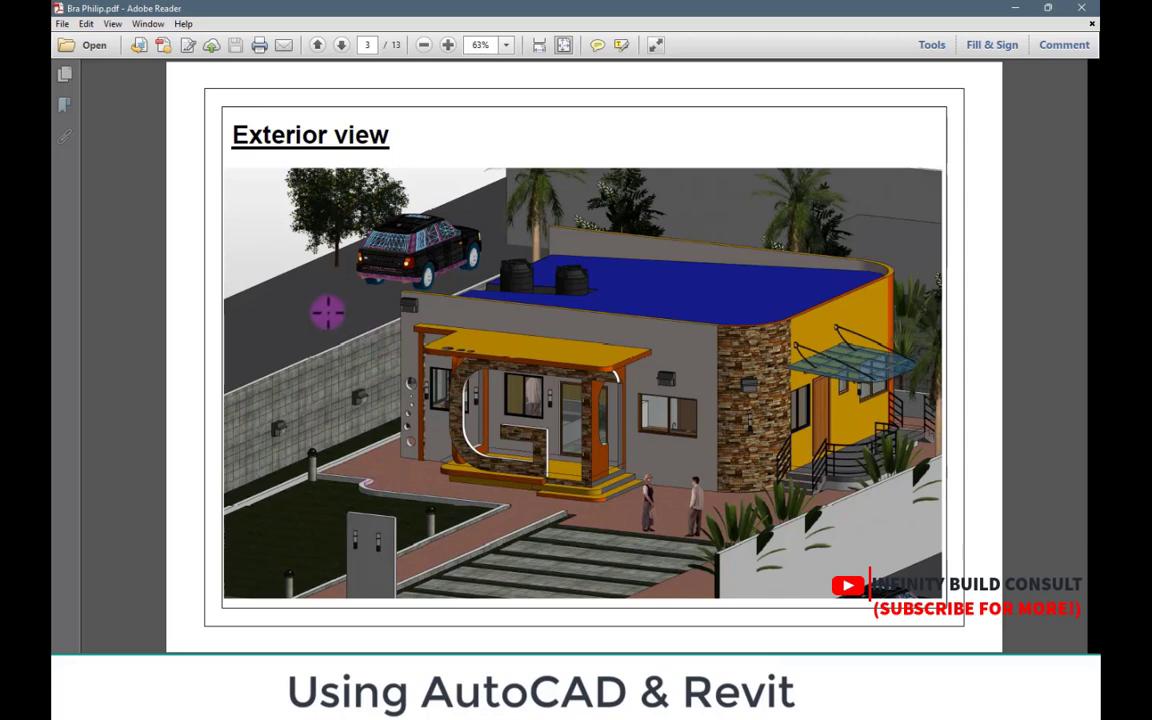
# Step: View the exterior view and Ground Floor Plan pages of the house drawings PDF and return to Revit
pyautogui.scroll(-1, 565, 348)
pyautogui.scroll(1, 565, 348)
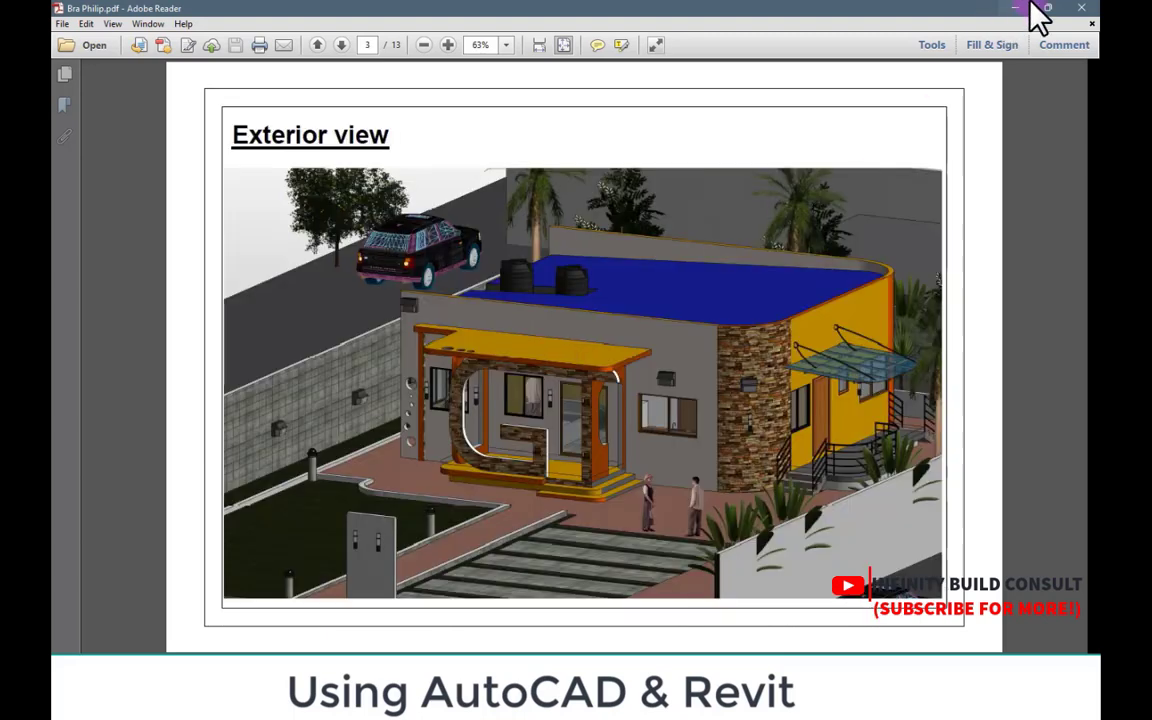
pyautogui.scroll(-1, 656, 305)
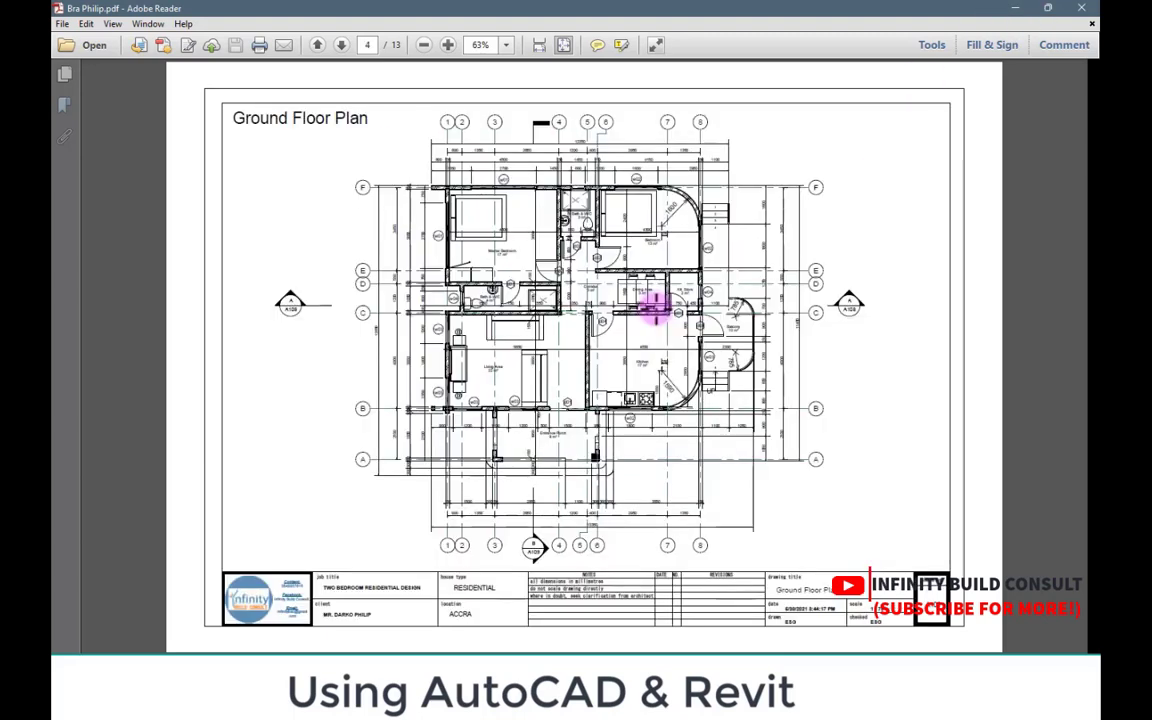
pyautogui.click(1014, 12)
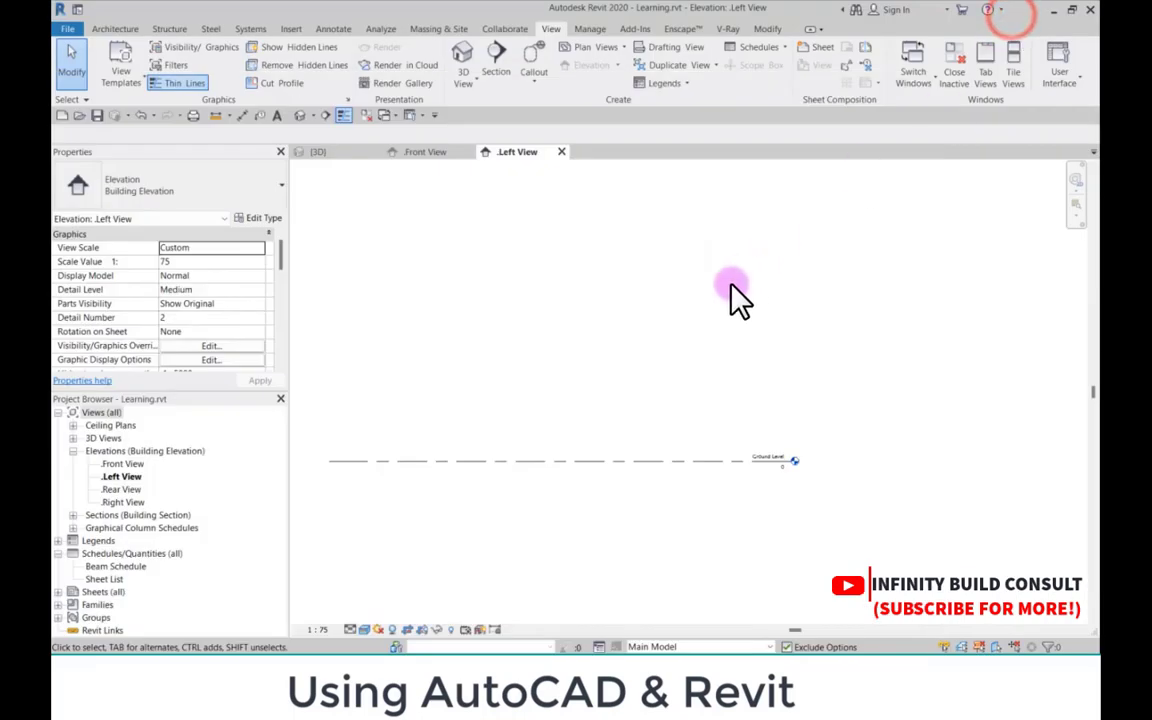
pyautogui.scroll(-4, 688, 338)
pyautogui.scroll(3, 617, 420)
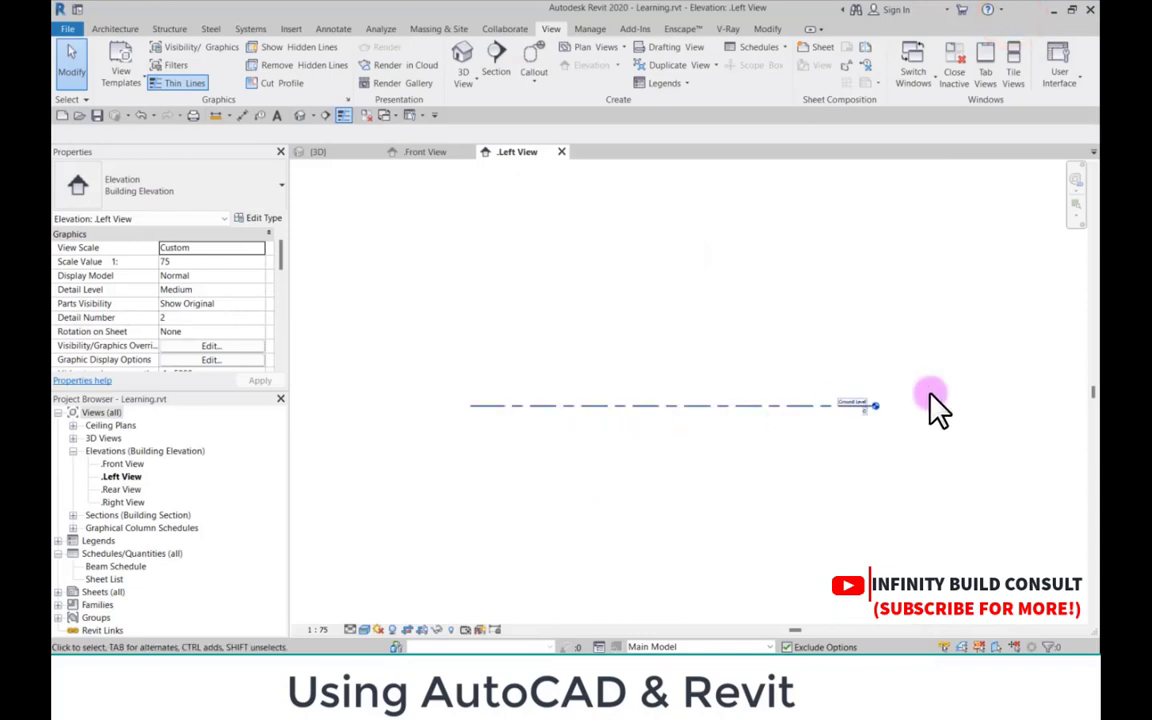
pyautogui.scroll(2, 931, 406)
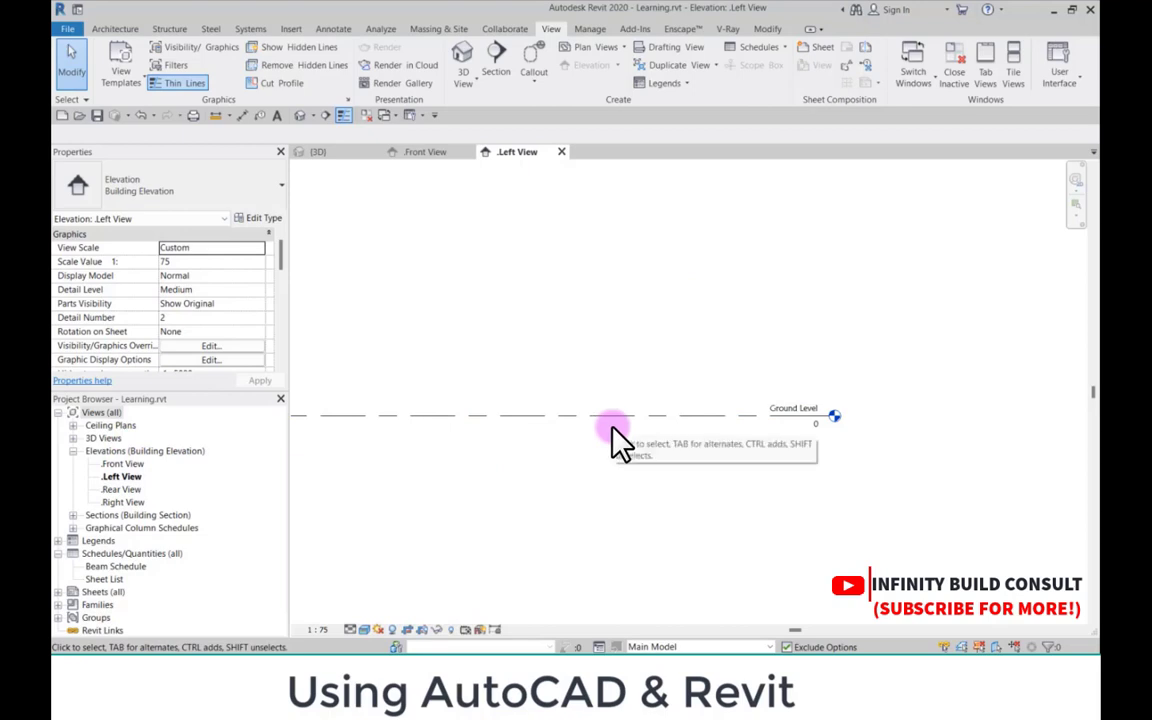
pyautogui.scroll(-2, 714, 408)
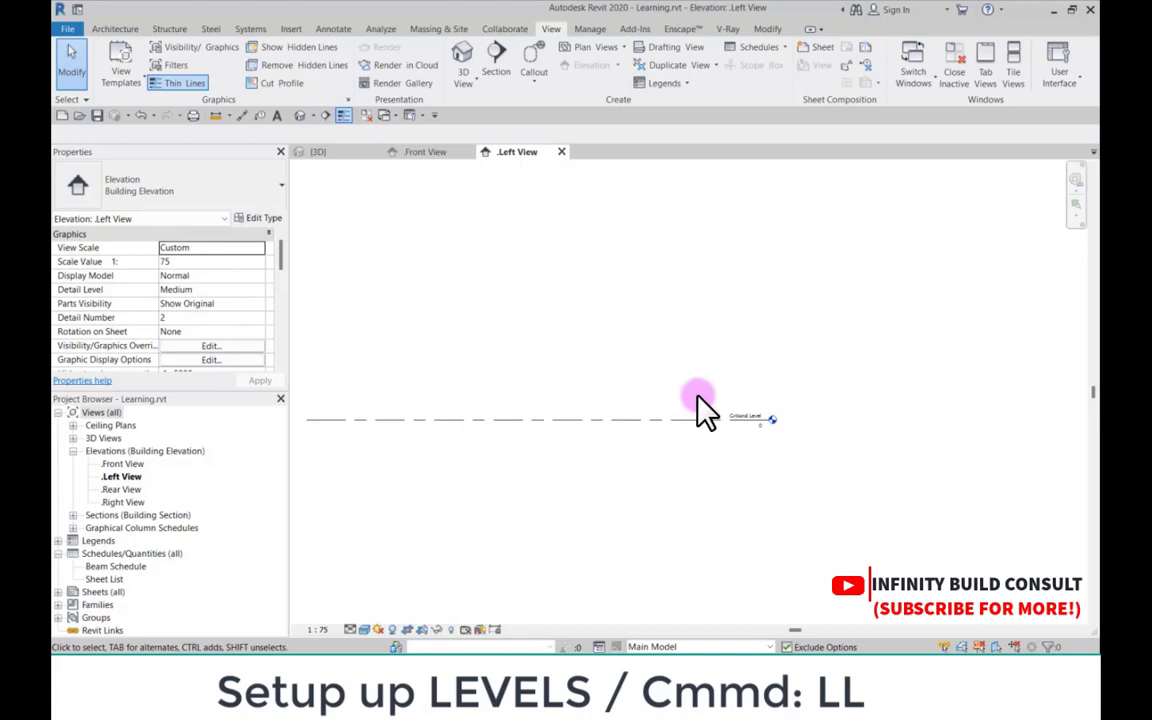
# Step: Copy the Ground Level line 600 mm upward in the left elevation
pyautogui.scroll(4, 730, 420)
pyautogui.click(728, 428)
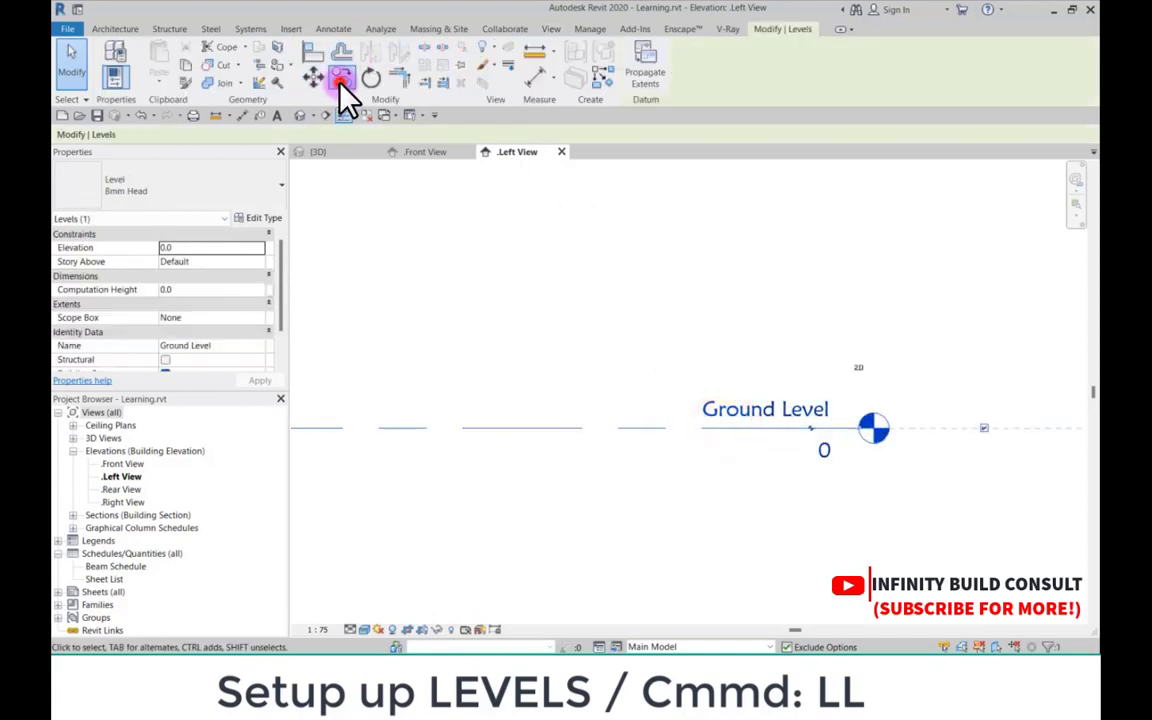
pyautogui.click(341, 80)
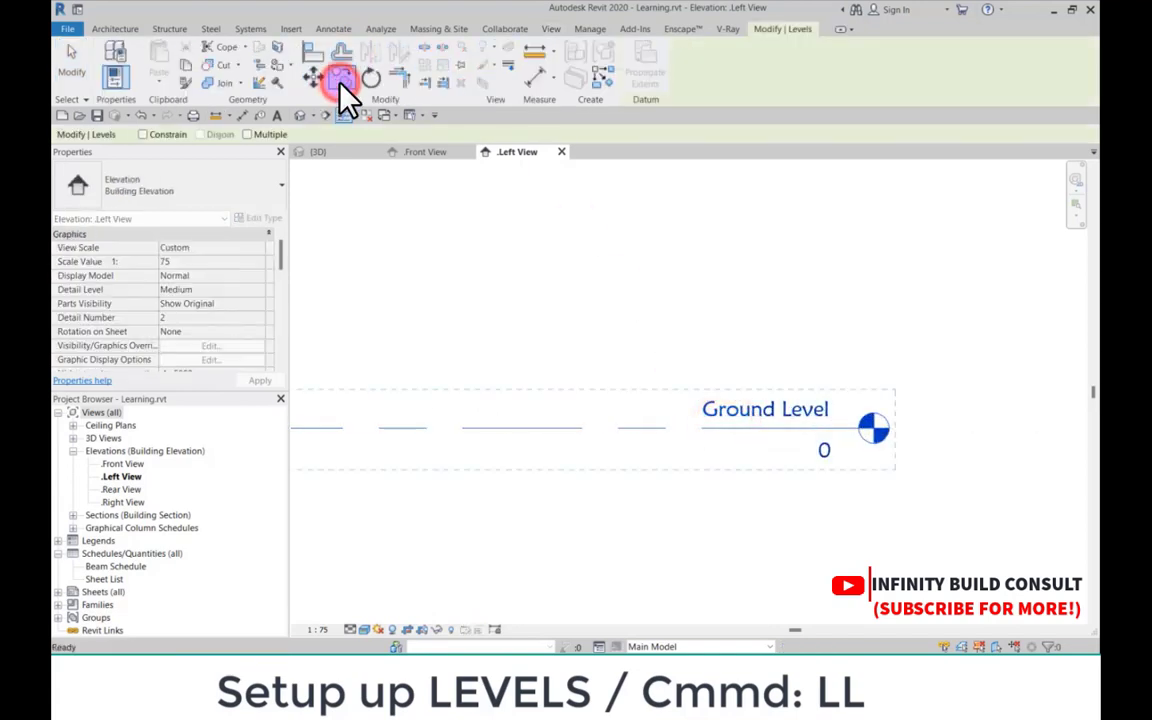
pyautogui.click(540, 426)
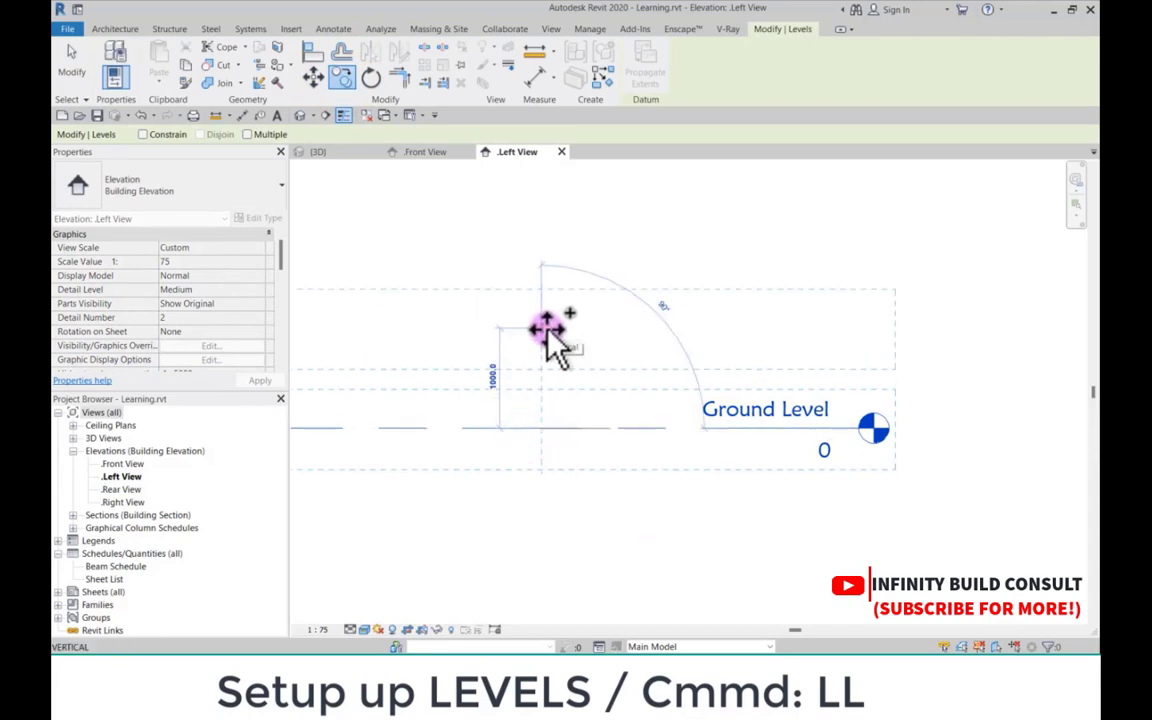
pyautogui.write('600')
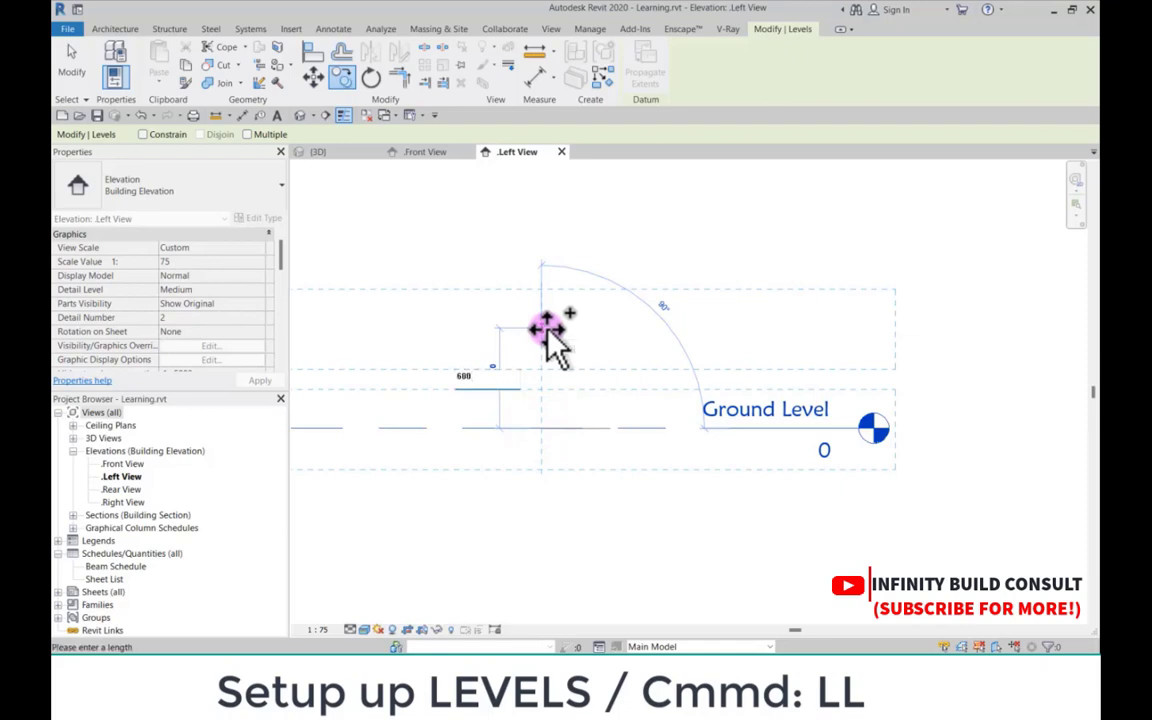
pyautogui.press('Return')
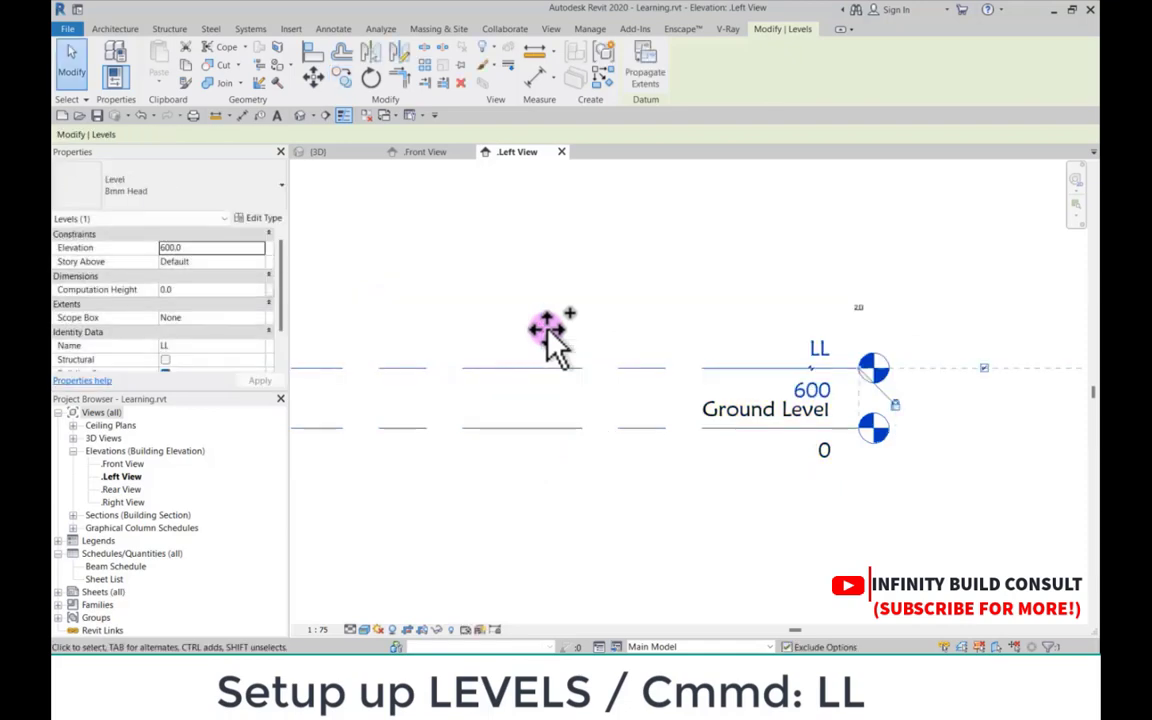
pyautogui.scroll(-2, 556, 346)
pyautogui.click(549, 336)
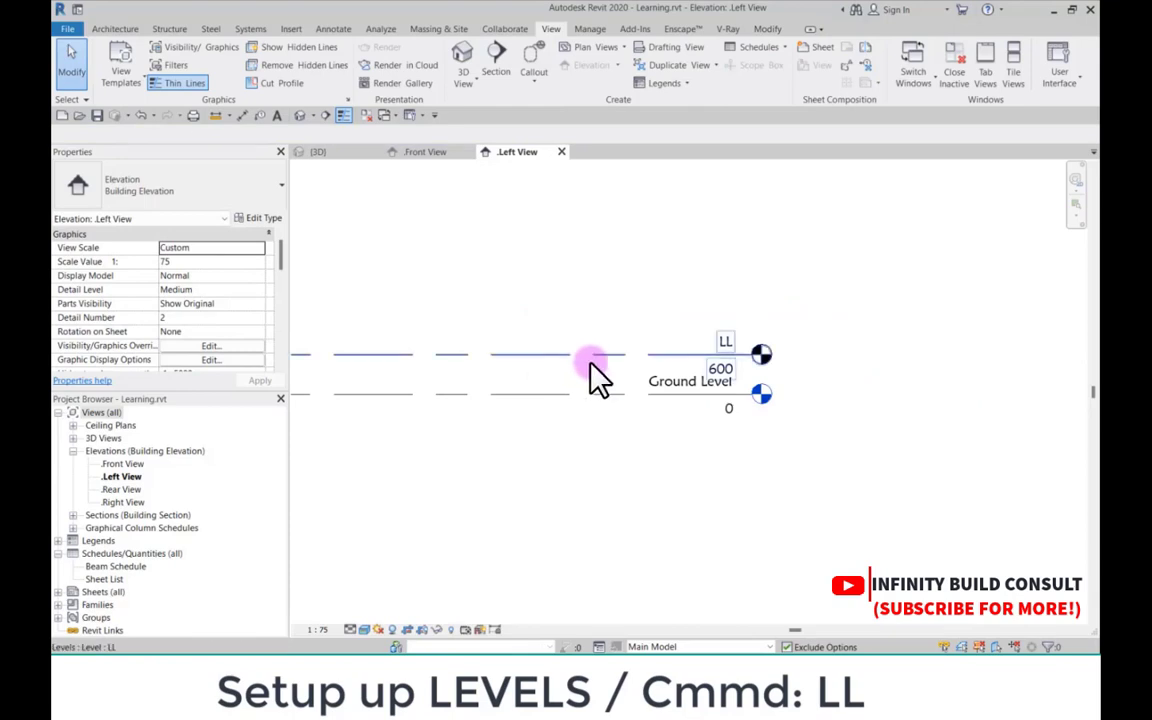
# Step: Rename the copied level at 600 as Ground FloorLevel
pyautogui.scroll(2, 712, 368)
pyautogui.click(738, 343)
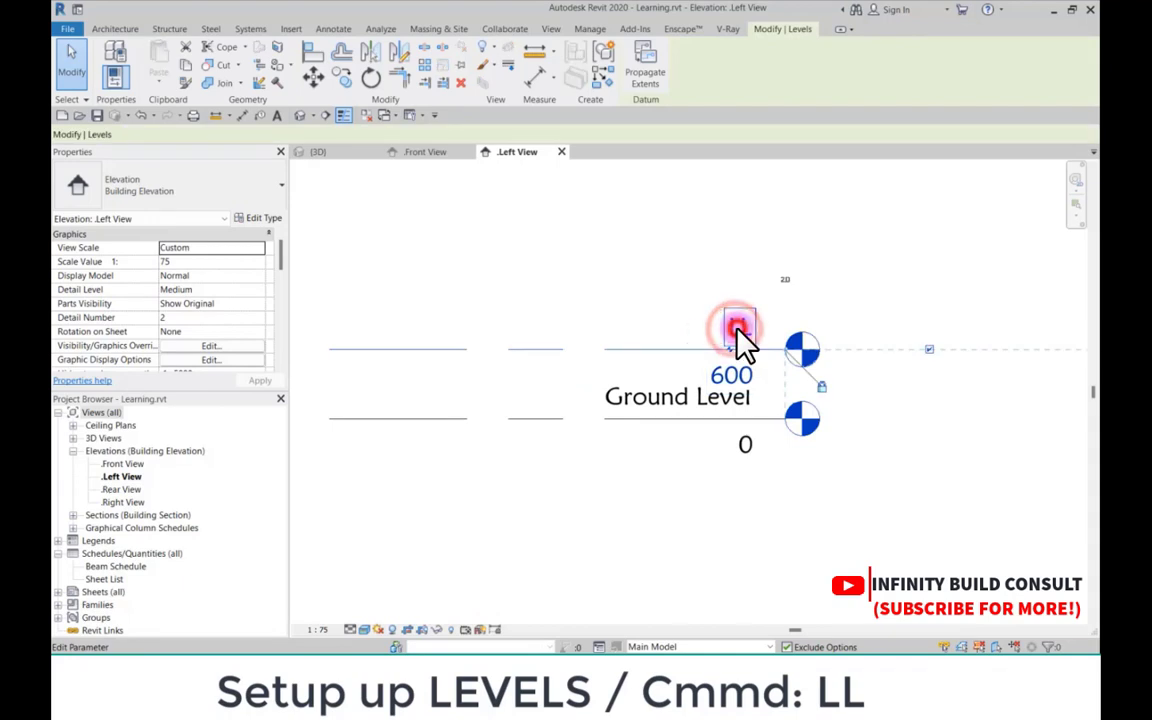
pyautogui.click(738, 343)
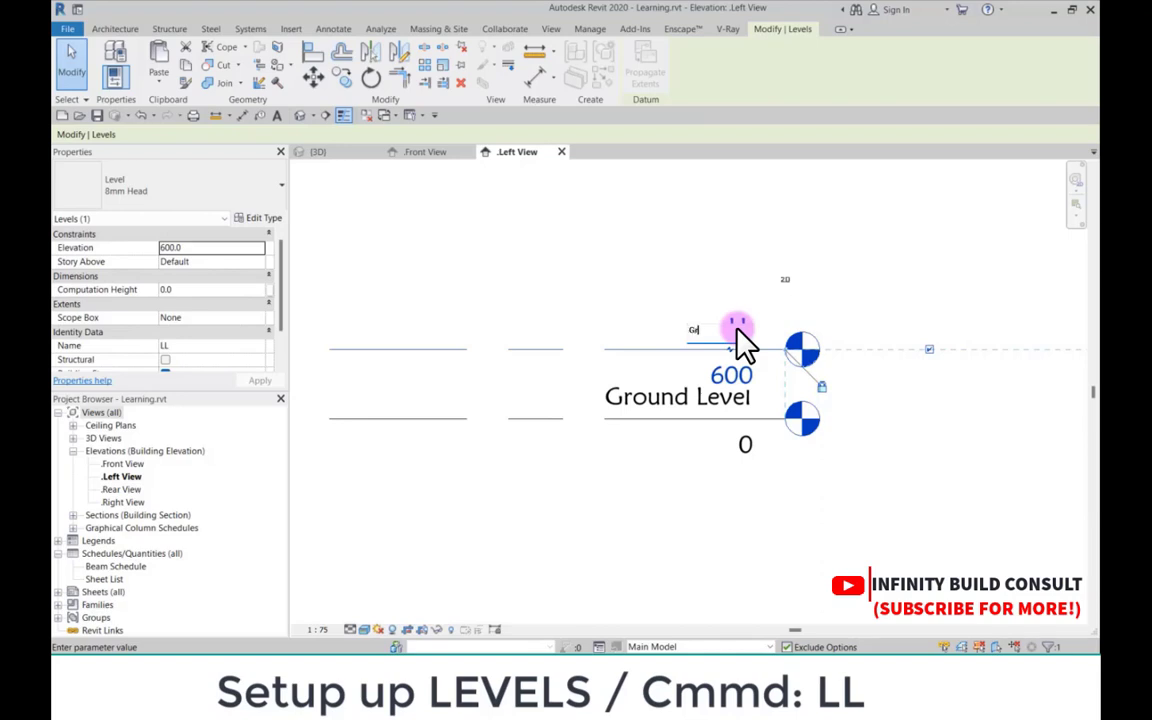
pyautogui.write('Ground Level')
pyautogui.click(724, 335)
pyautogui.click(700, 275)
pyautogui.scroll(-3, 722, 378)
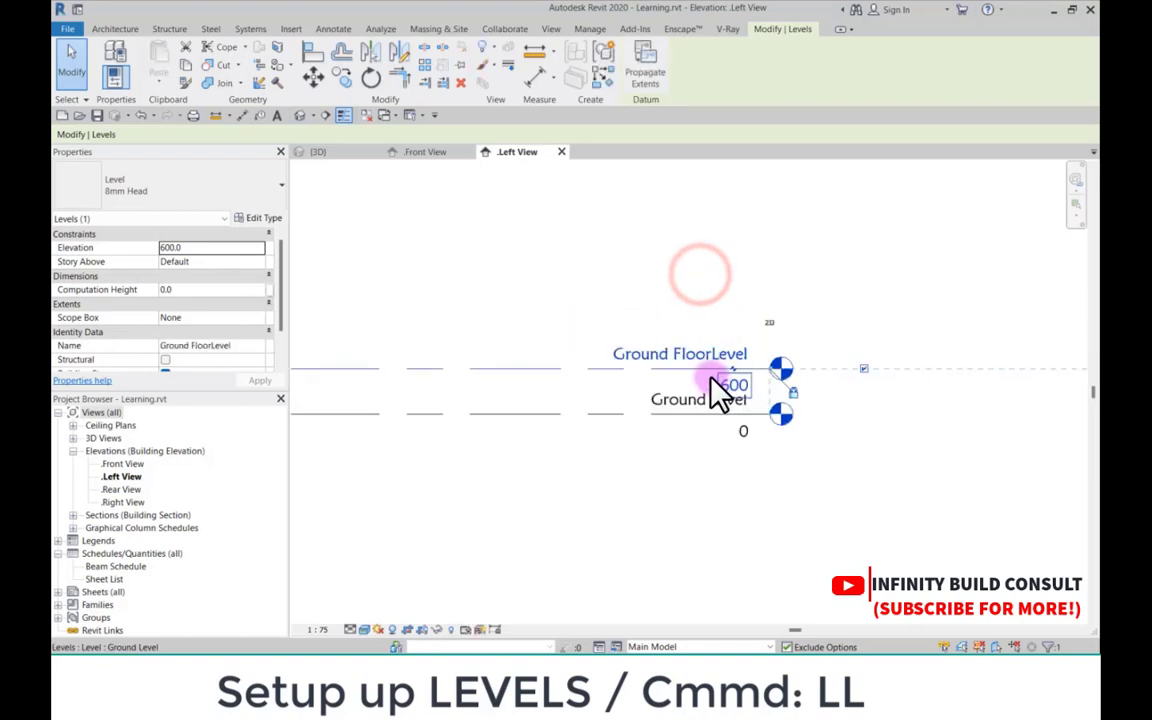
# Step: Add an elbow to the Ground Level line and square its jog so the level head sits clear below Ground FloorLevel
pyautogui.scroll(2, 787, 416)
pyautogui.scroll(3, 655, 422)
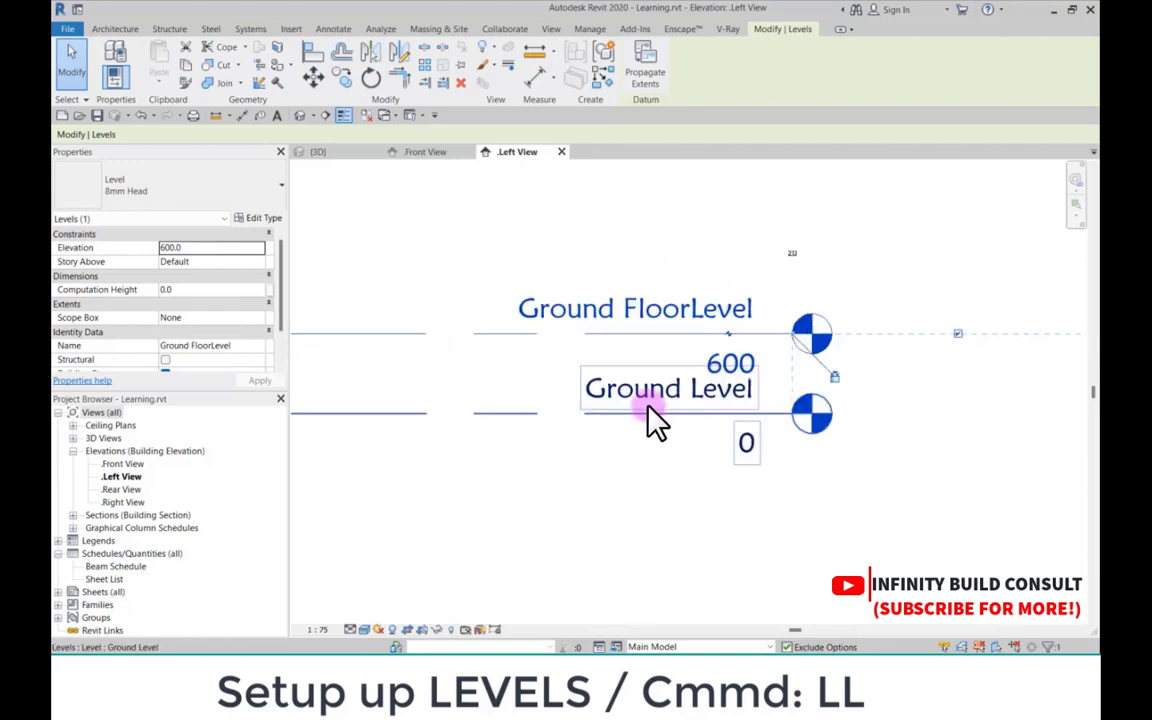
pyautogui.click(642, 405)
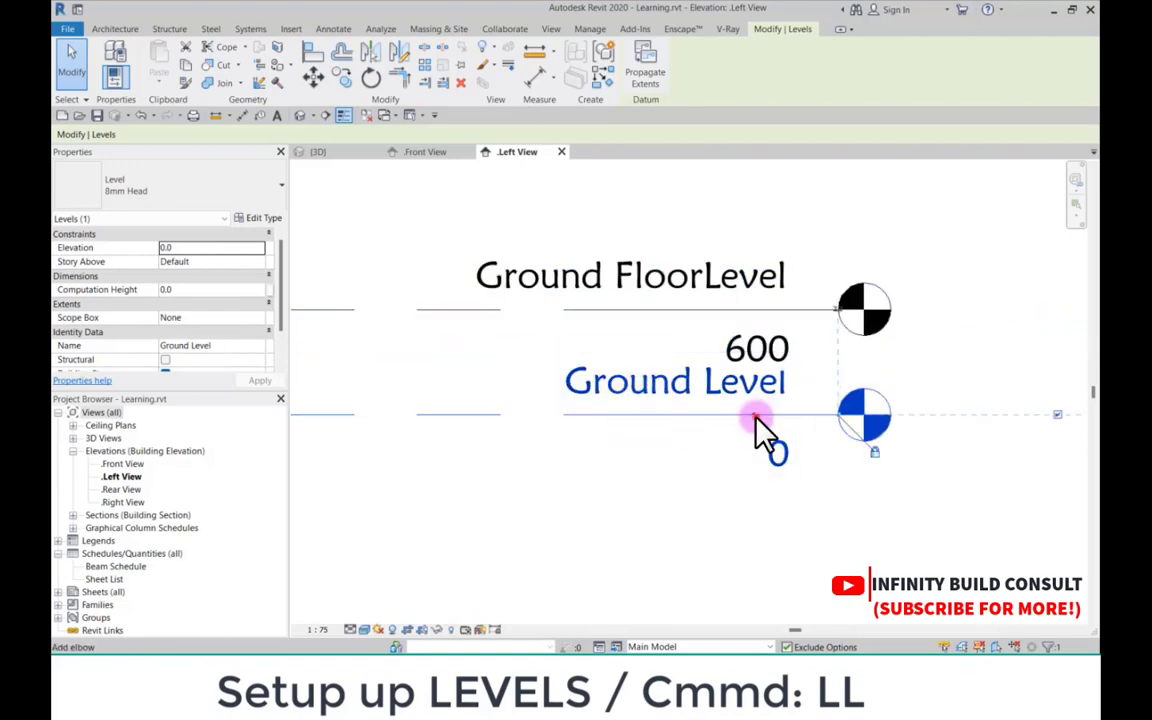
pyautogui.click(753, 415)
pyautogui.moveTo(672, 412); pyautogui.dragTo(490, 420)
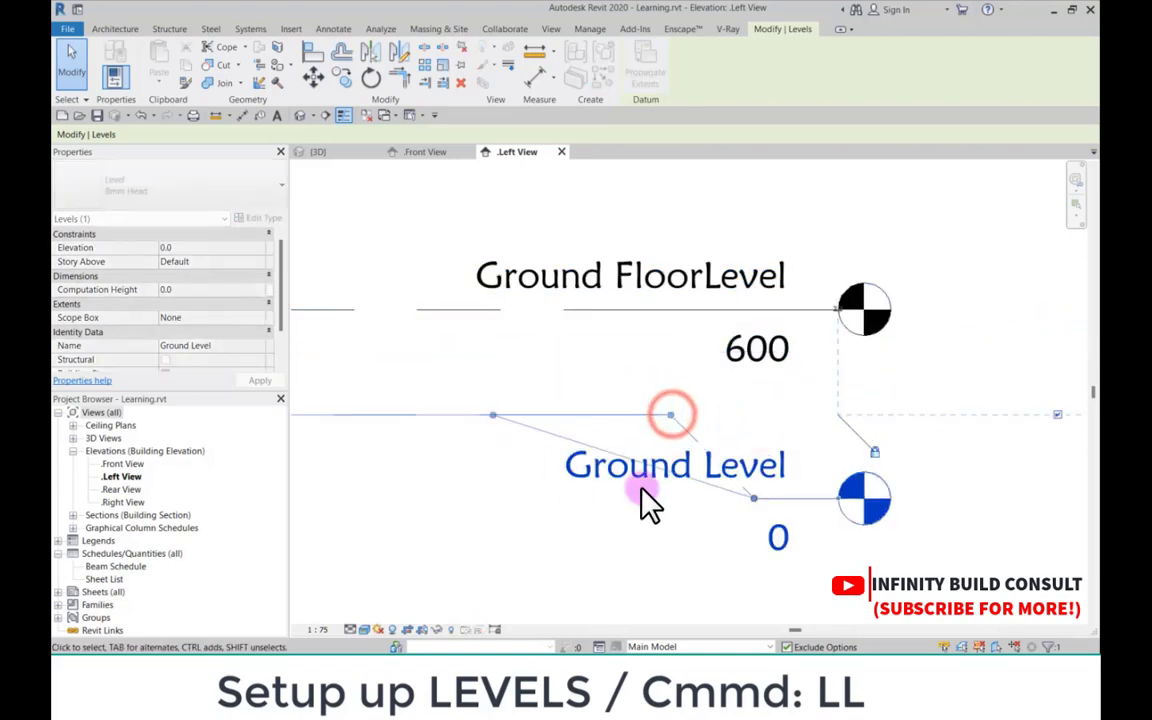
pyautogui.moveTo(750, 497); pyautogui.dragTo(494, 493)
pyautogui.scroll(-4, 610, 465)
pyautogui.click(598, 346)
pyautogui.moveTo(531, 411); pyautogui.dragTo(763, 465, button='middle')
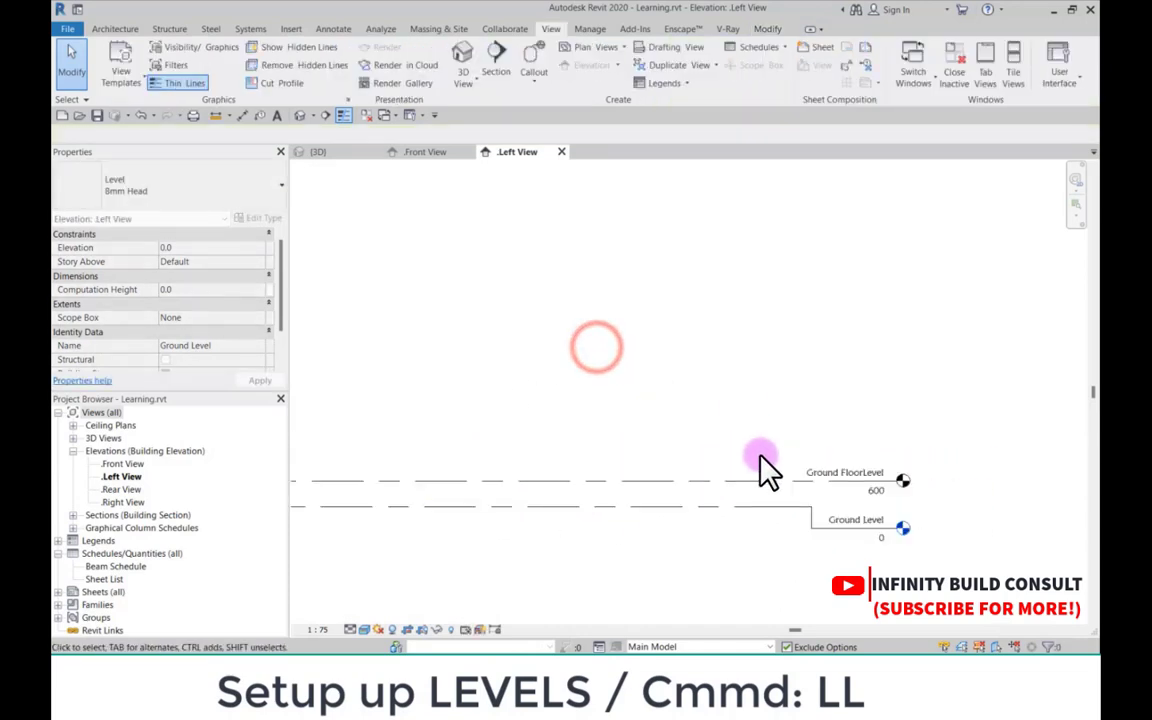
# Step: Copy the Ground FloorLevel line 3150 mm upward to create the level above it
pyautogui.click(790, 480)
pyautogui.click(342, 77)
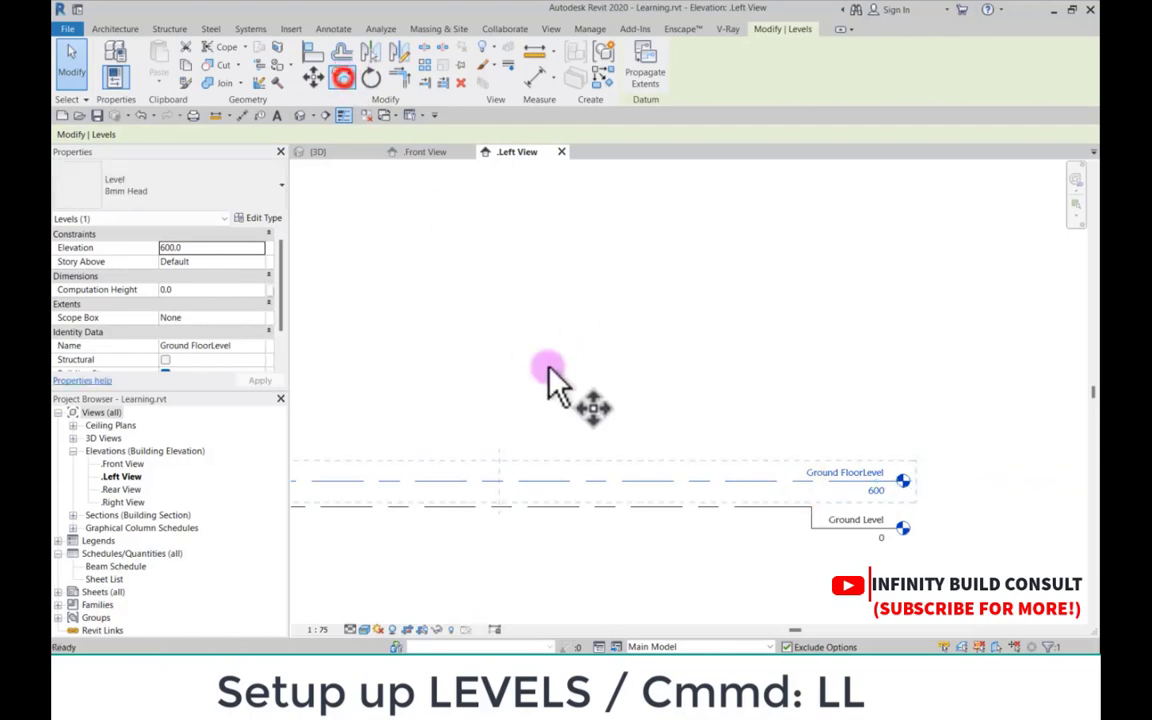
pyautogui.click(627, 478)
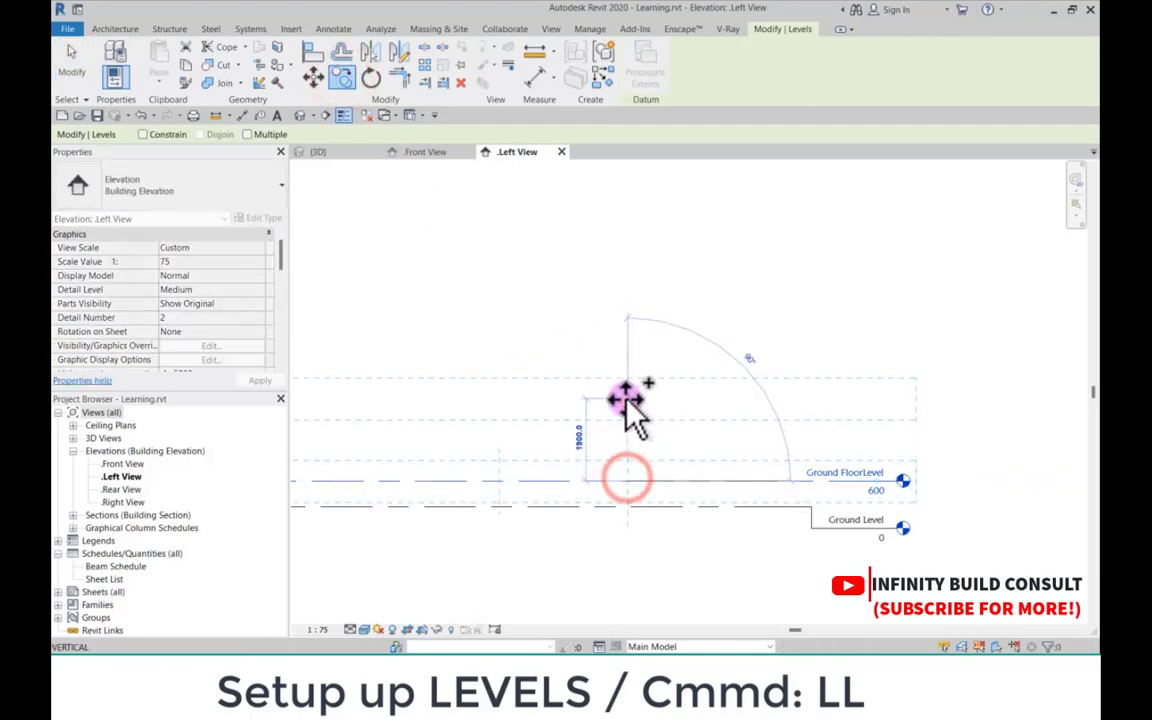
pyautogui.write('3150')
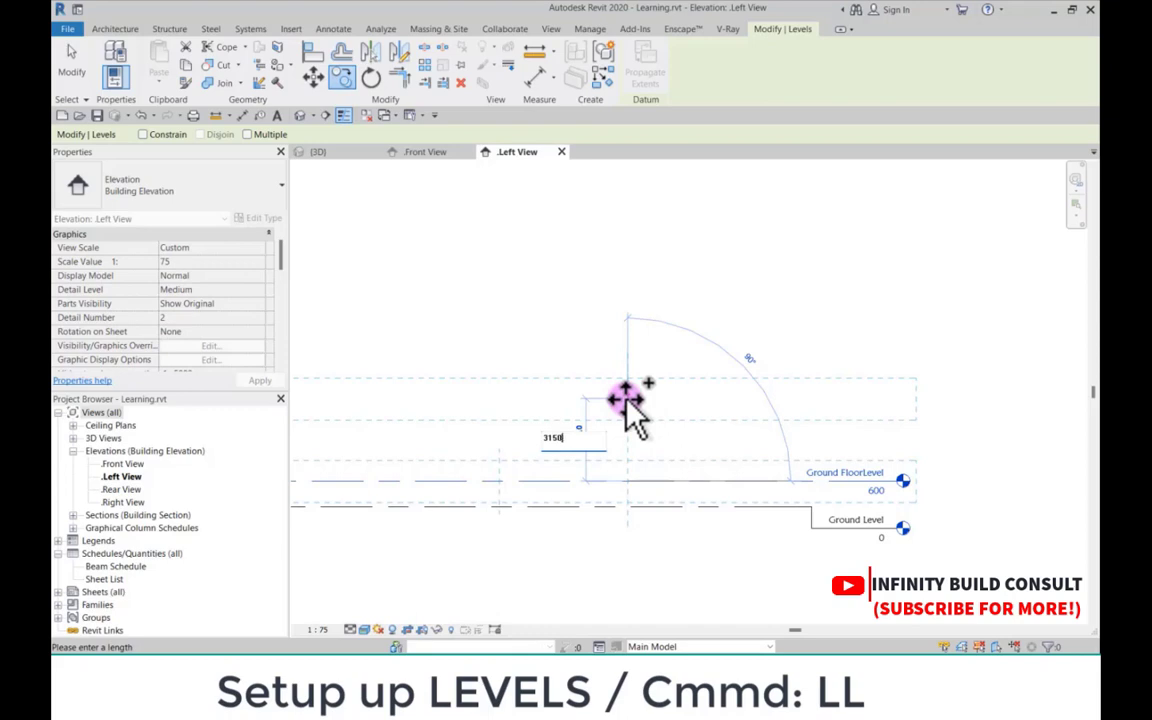
pyautogui.press('Return')
pyautogui.scroll(-3, 692, 308)
pyautogui.scroll(4, 699, 306)
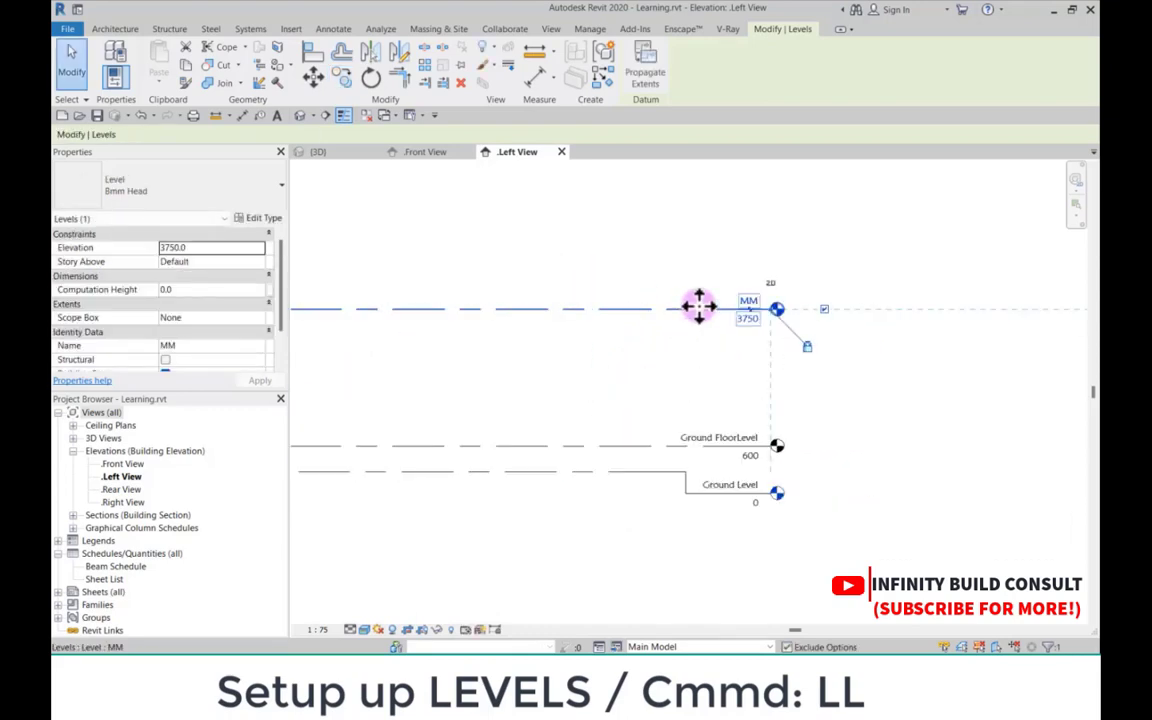
pyautogui.scroll(-4, 687, 367)
pyautogui.scroll(2, 660, 355)
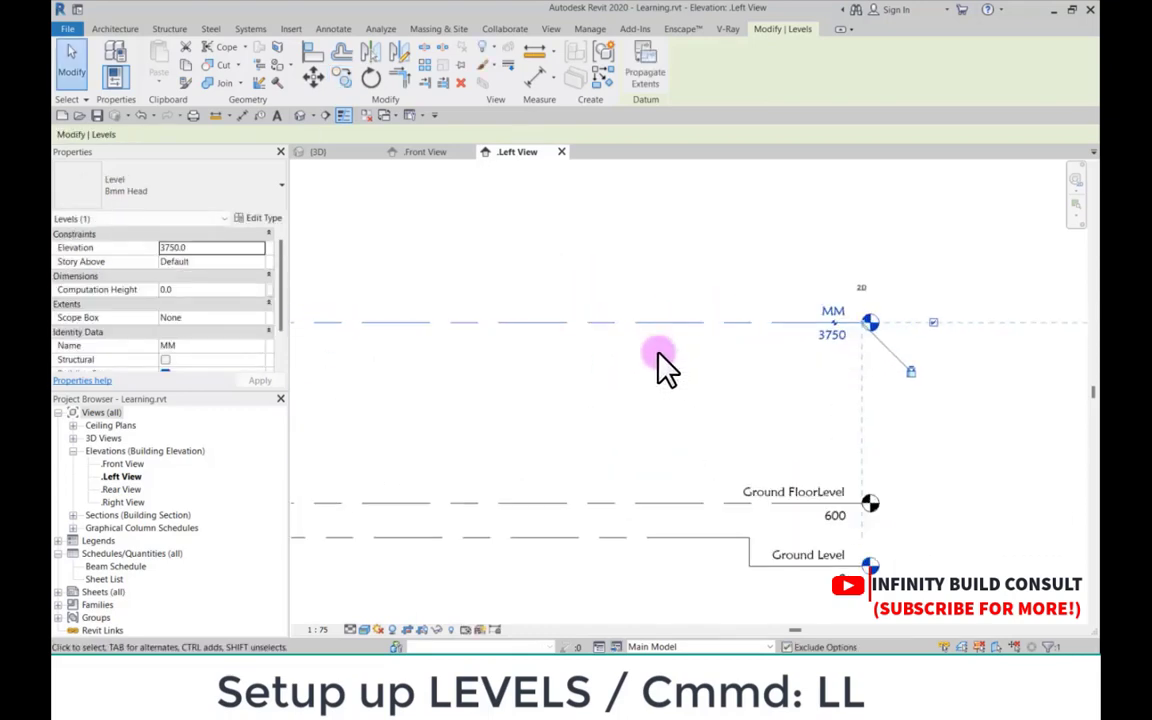
pyautogui.scroll(-4, 657, 355)
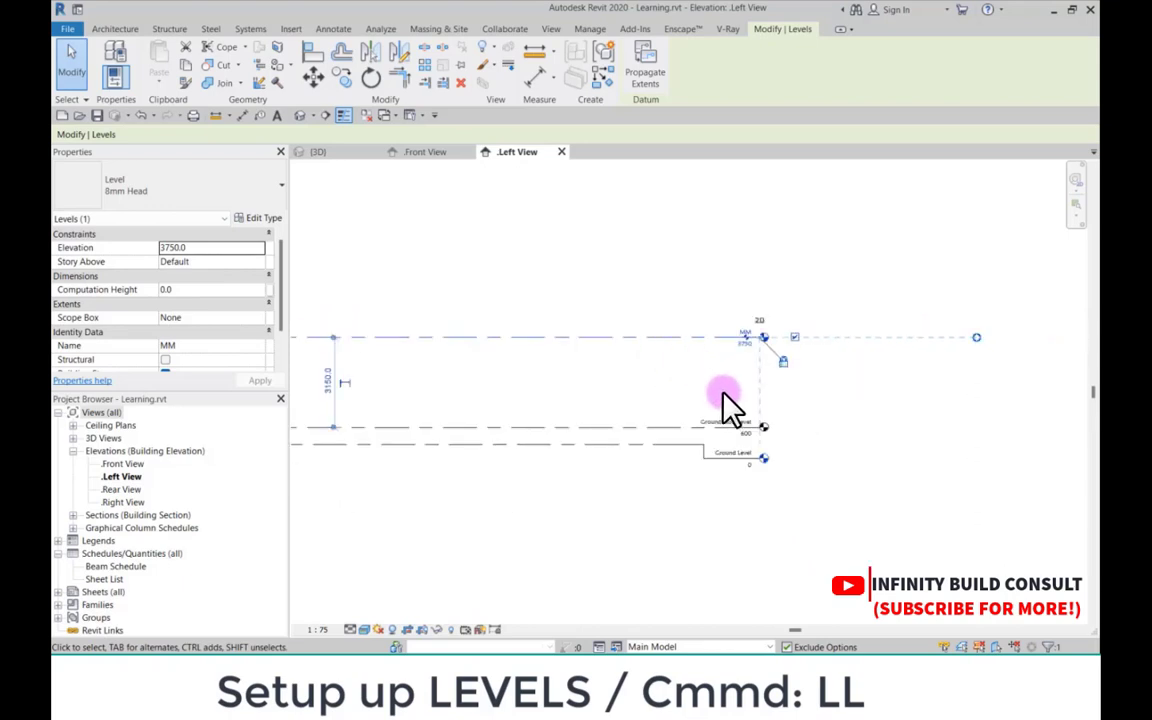
pyautogui.scroll(1, 630, 342)
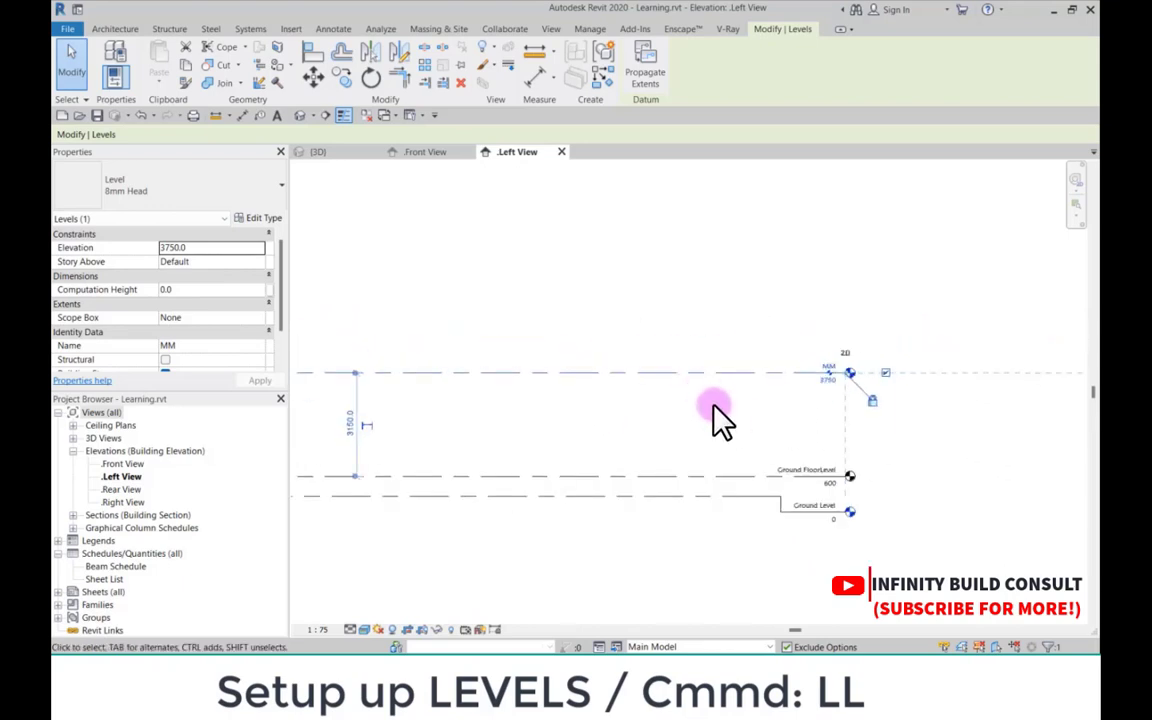
pyautogui.scroll(-2, 730, 412)
pyautogui.scroll(2, 730, 412)
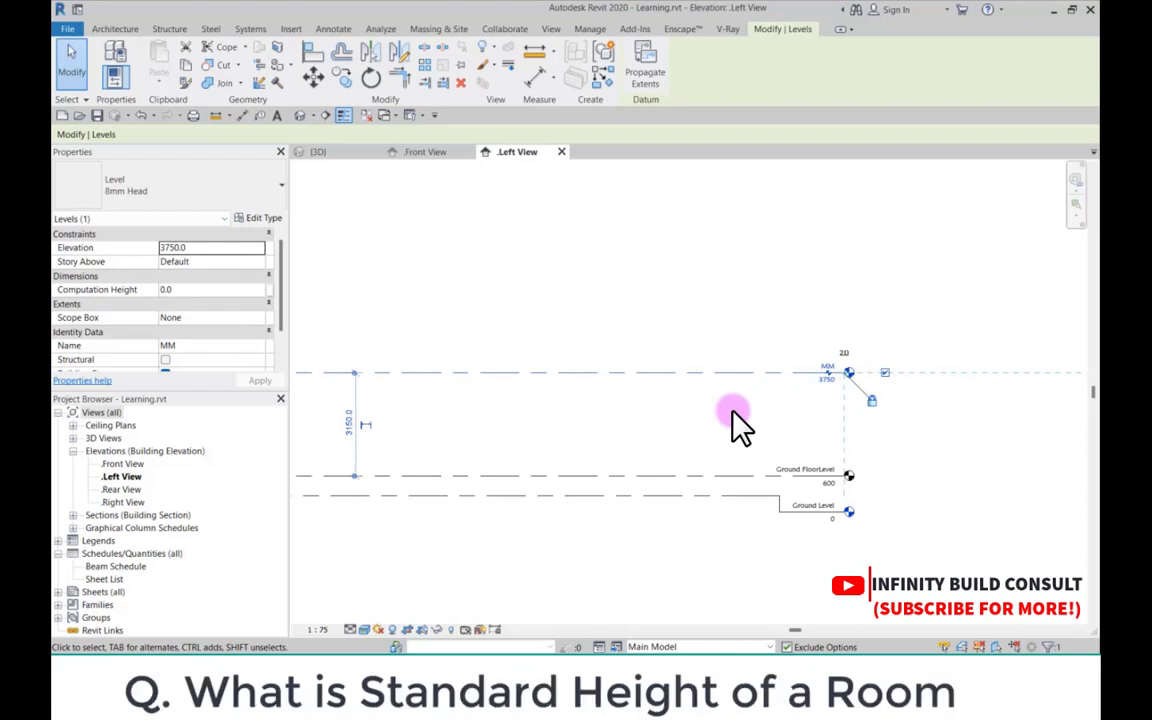
pyautogui.scroll(-2, 800, 404)
pyautogui.scroll(3, 797, 404)
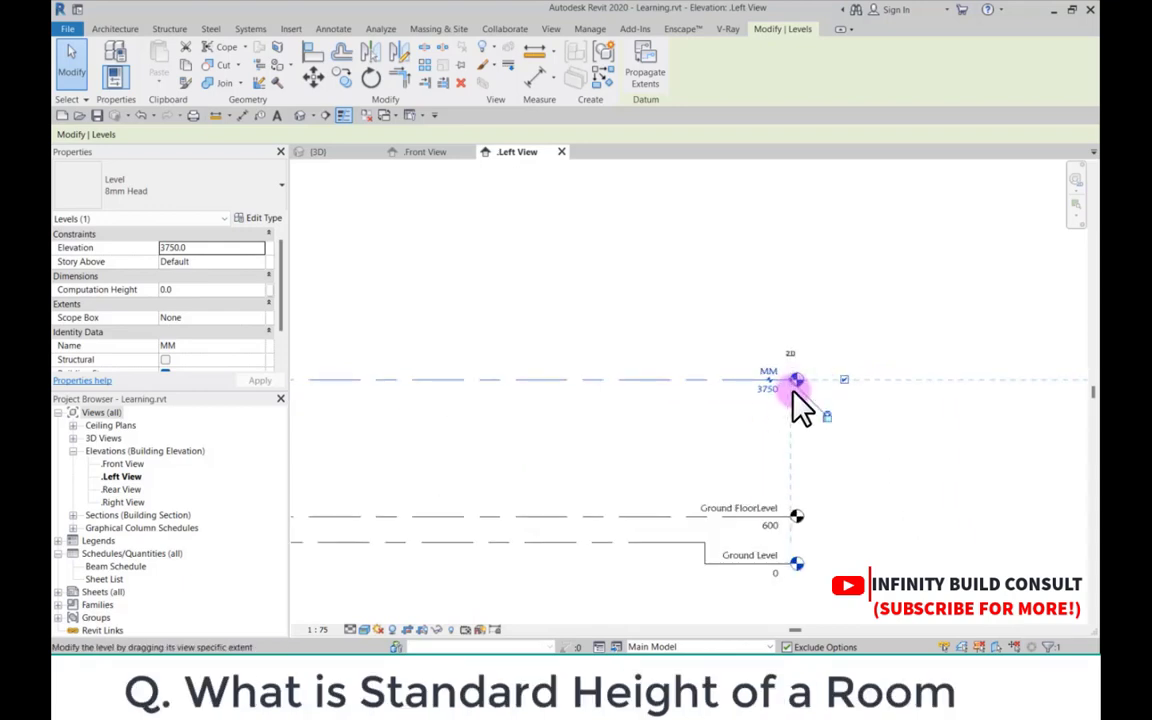
pyautogui.scroll(-2, 797, 404)
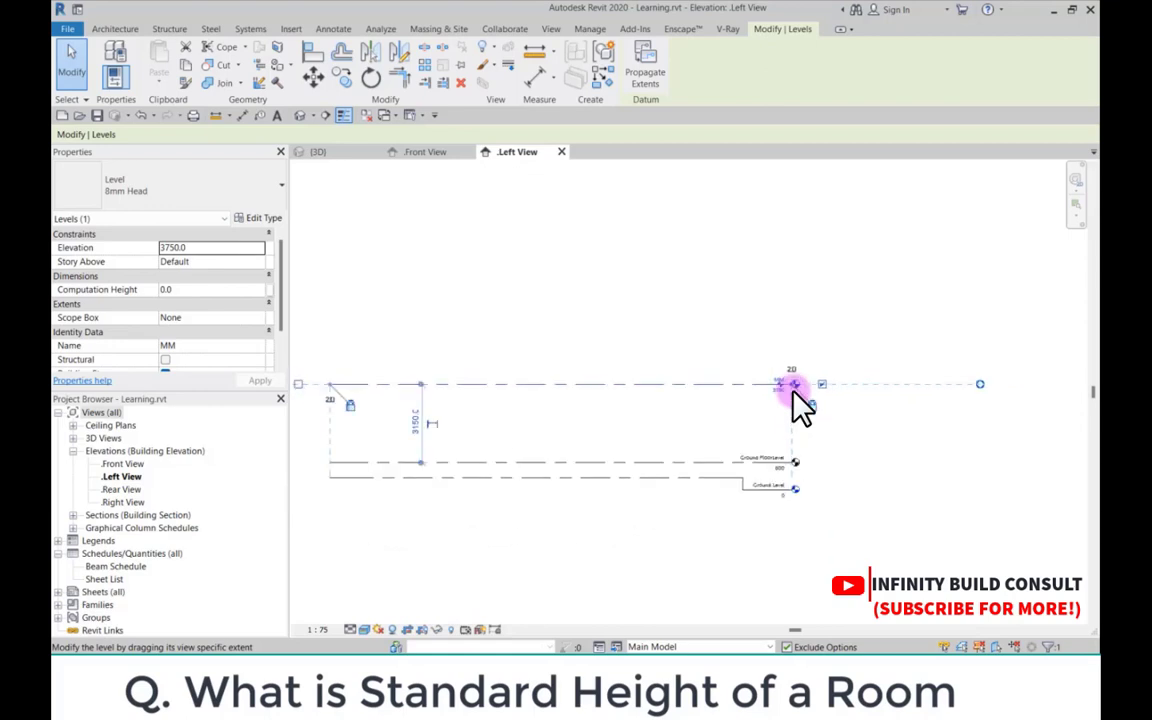
pyautogui.scroll(1, 797, 404)
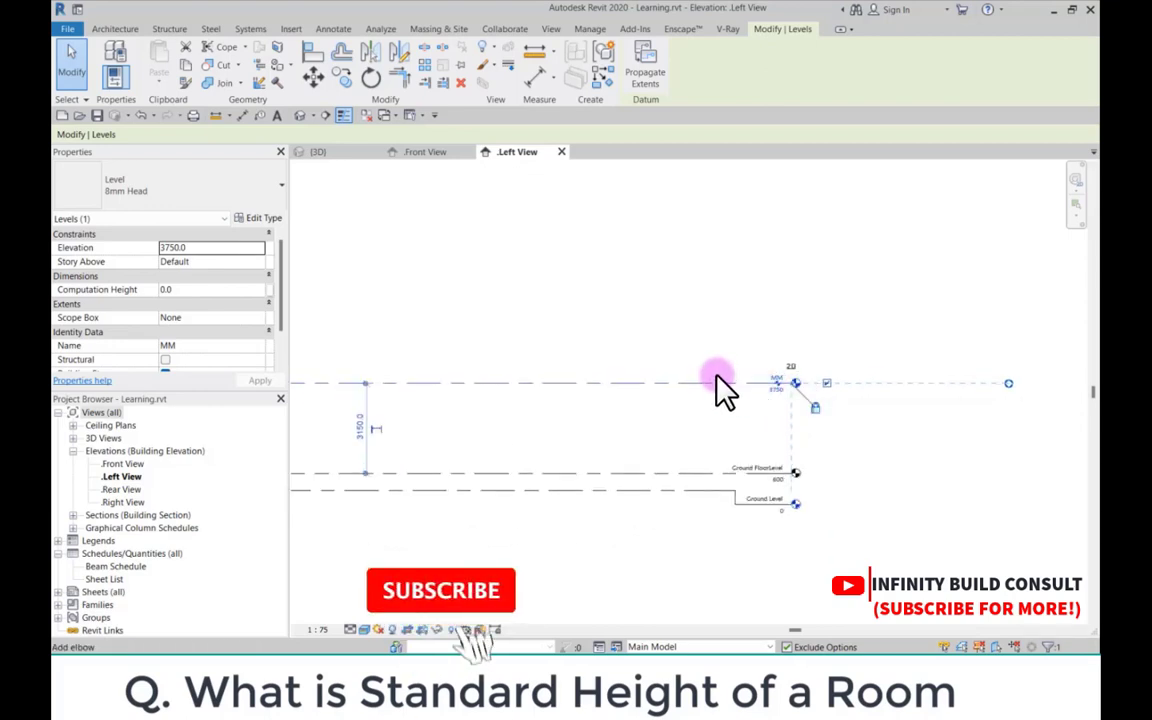
pyautogui.scroll(2, 699, 386)
pyautogui.scroll(-2, 753, 386)
pyautogui.scroll(3, 770, 385)
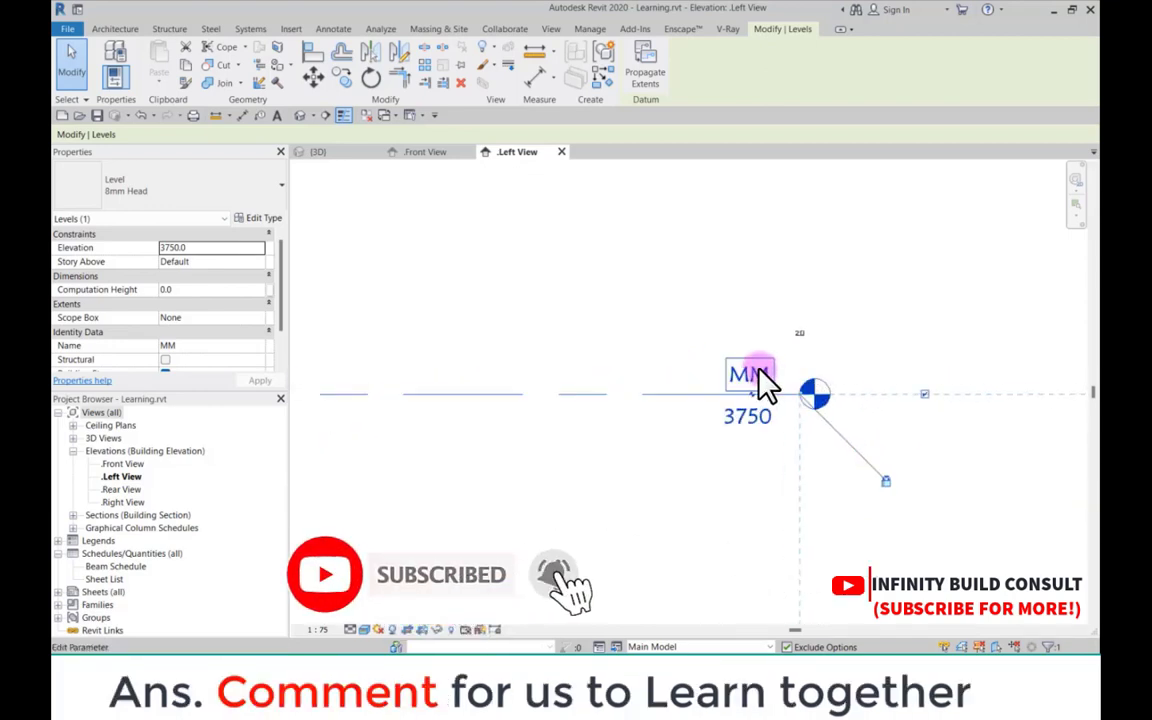
pyautogui.scroll(-3, 765, 375)
pyautogui.scroll(-2, 700, 405)
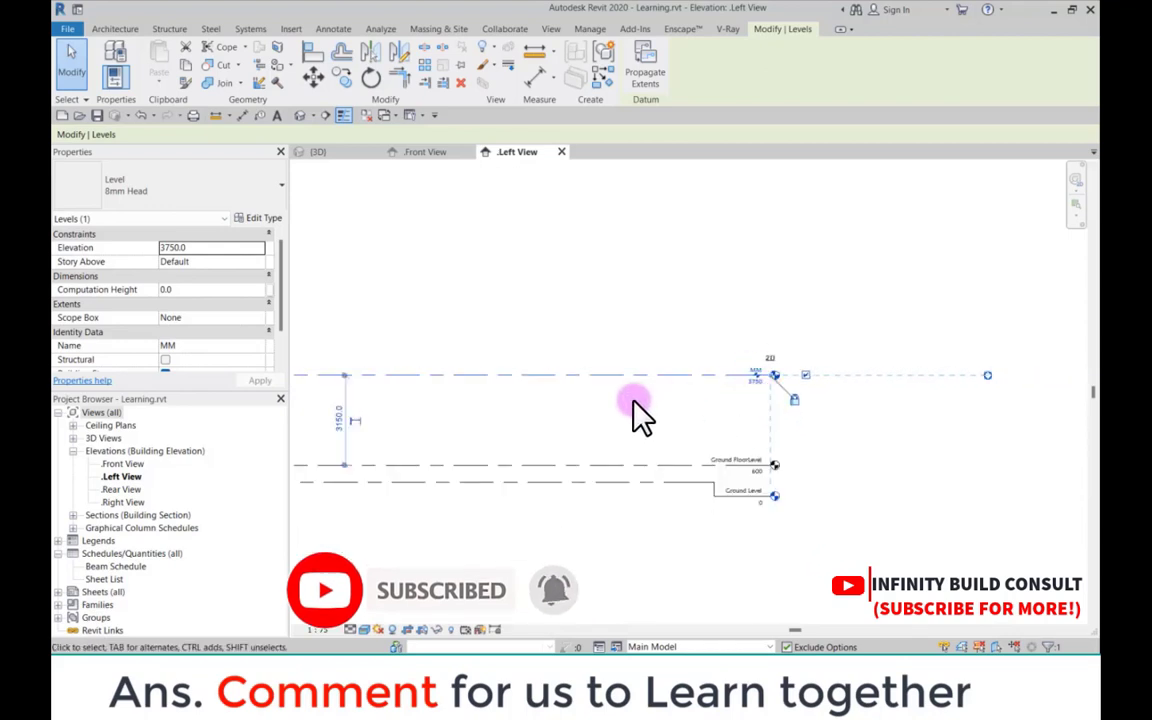
# Step: Rename the uppermost level as Roof Level
pyautogui.scroll(3, 640, 405)
pyautogui.click(632, 399)
pyautogui.scroll(-3, 700, 360)
pyautogui.scroll(4, 790, 336)
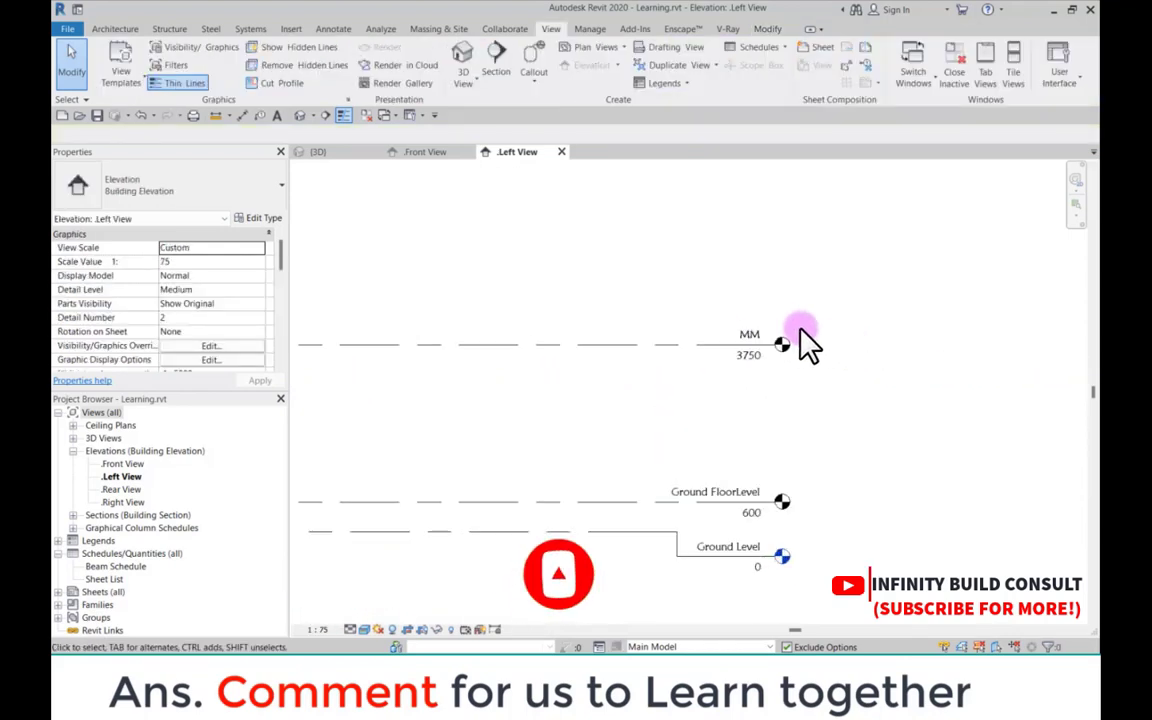
pyautogui.click(779, 343)
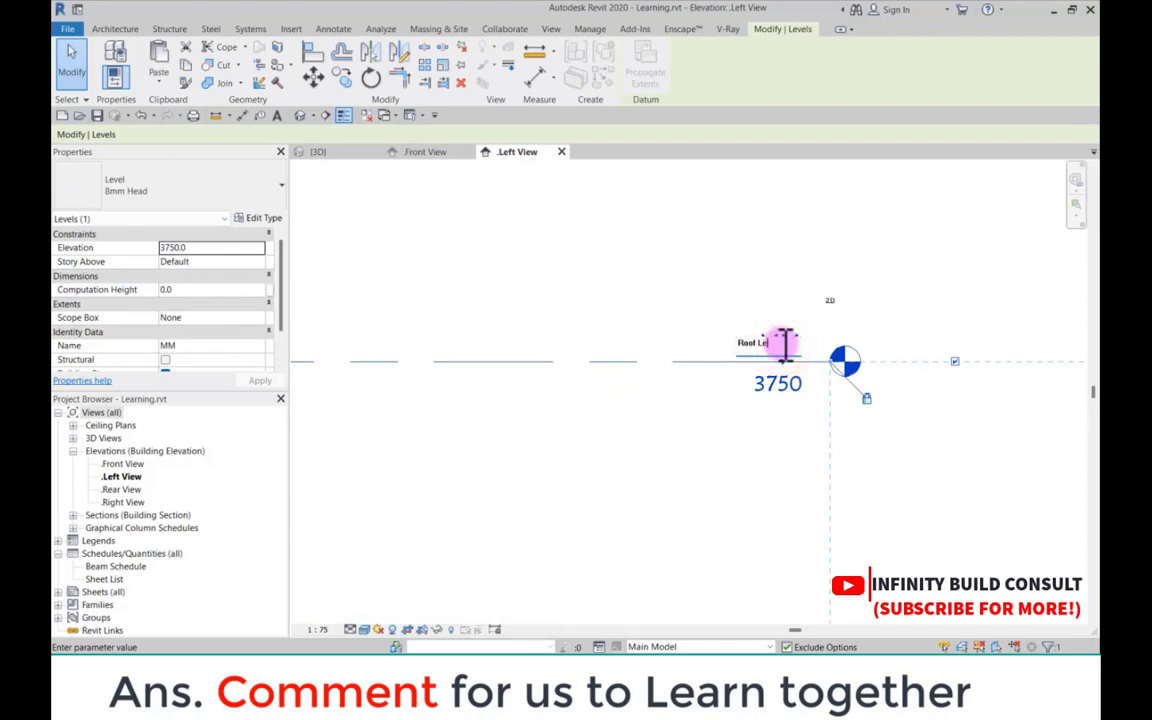
pyautogui.click(696, 325)
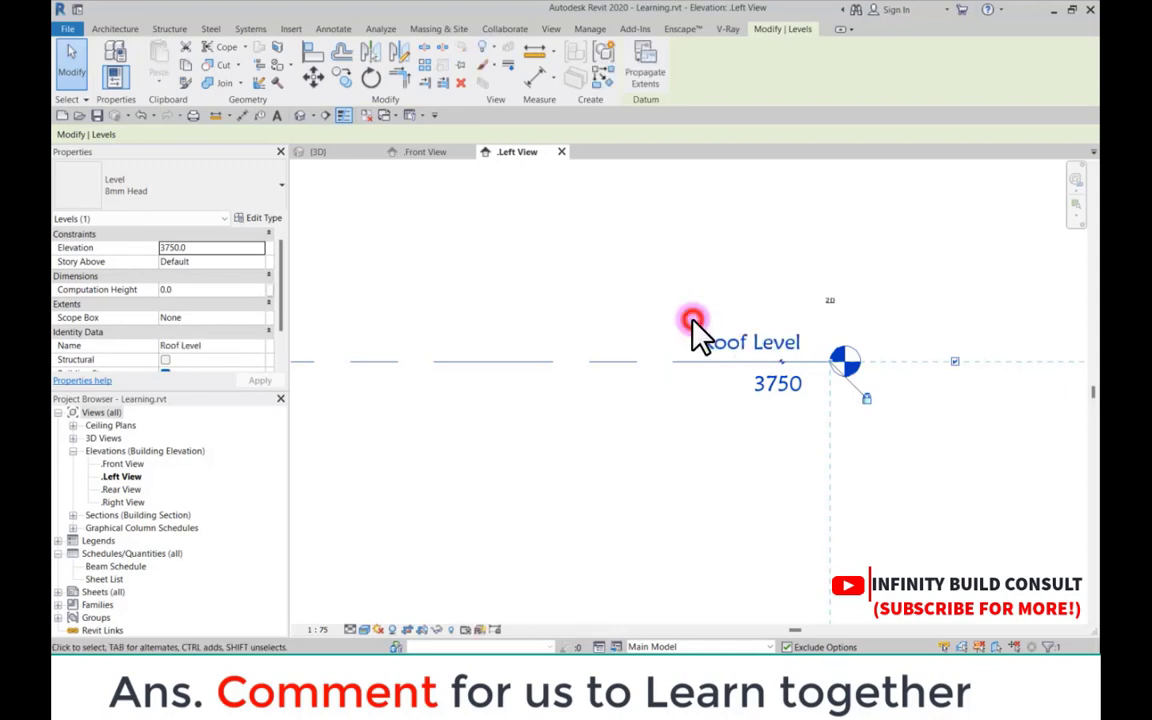
pyautogui.scroll(-4, 730, 318)
pyautogui.click(697, 287)
# Step: Review the names and elevations of the roof, ground floor and ground levels in the left elevation
pyautogui.scroll(-6, 690, 400)
pyautogui.scroll(5, 672, 412)
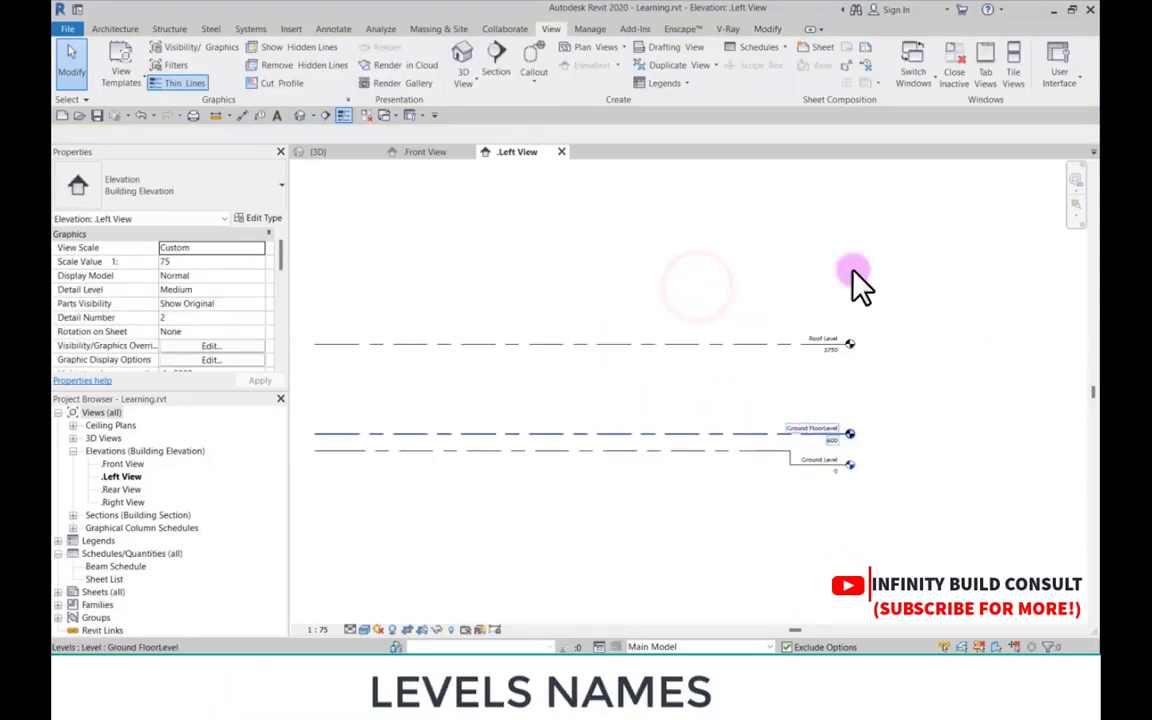
pyautogui.scroll(2, 827, 480)
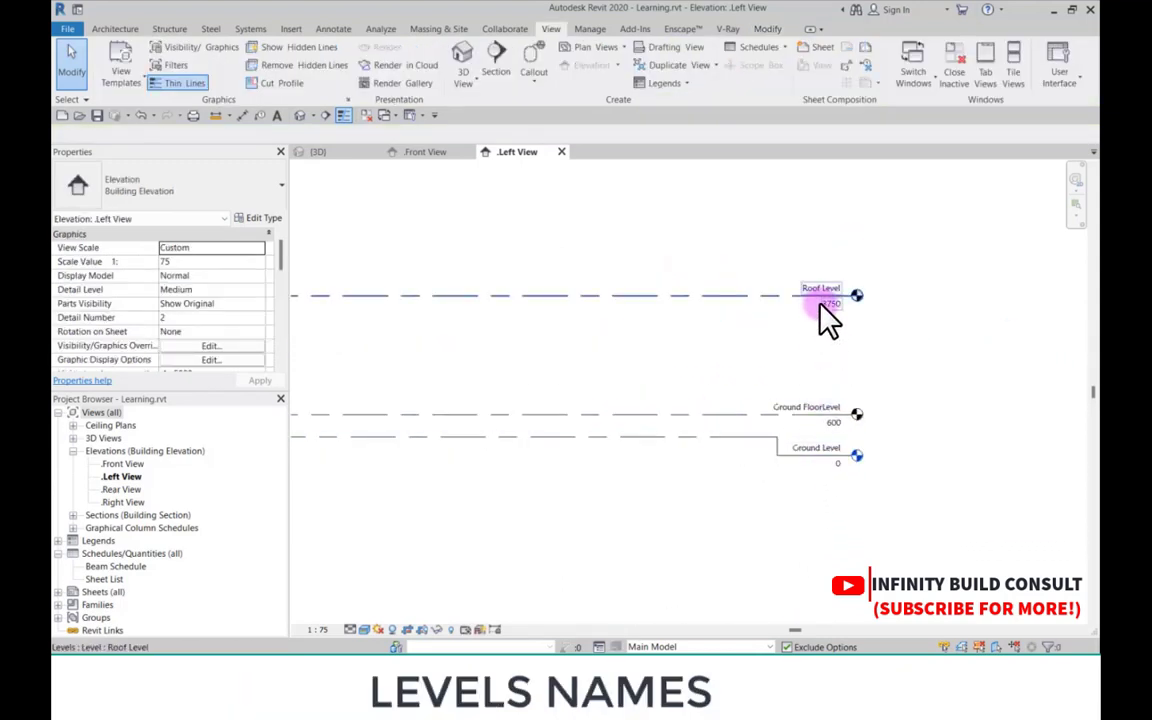
pyautogui.scroll(2, 836, 440)
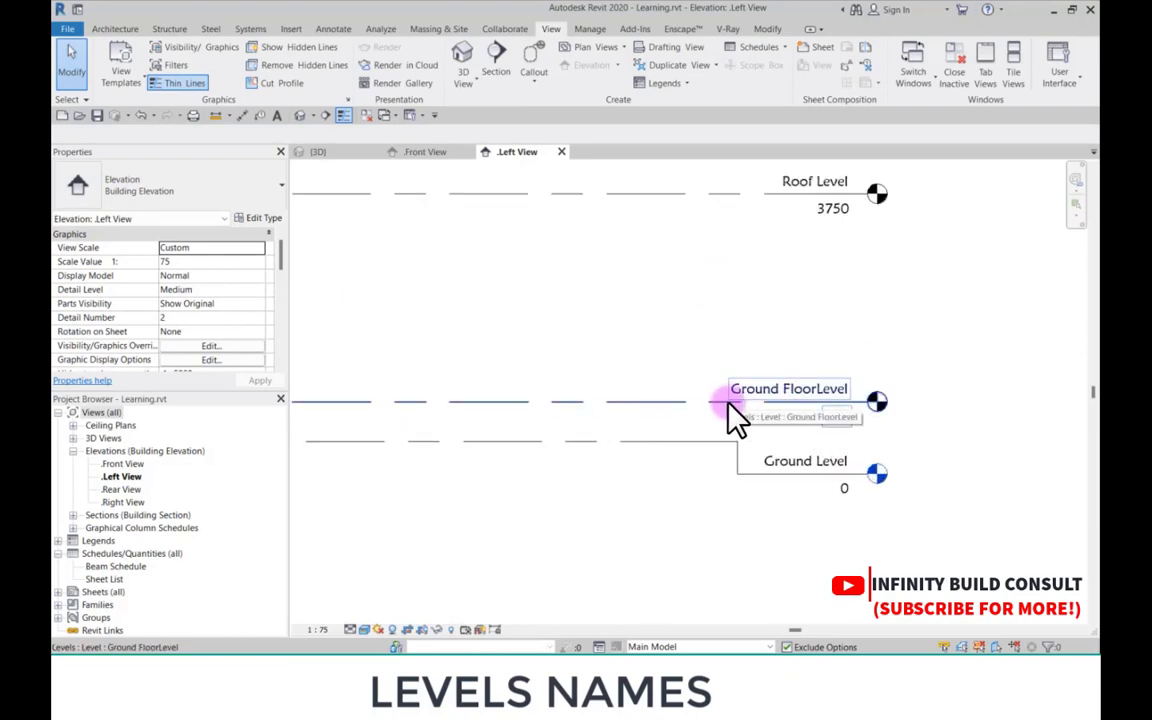
pyautogui.scroll(2, 745, 355)
pyautogui.scroll(-4, 789, 335)
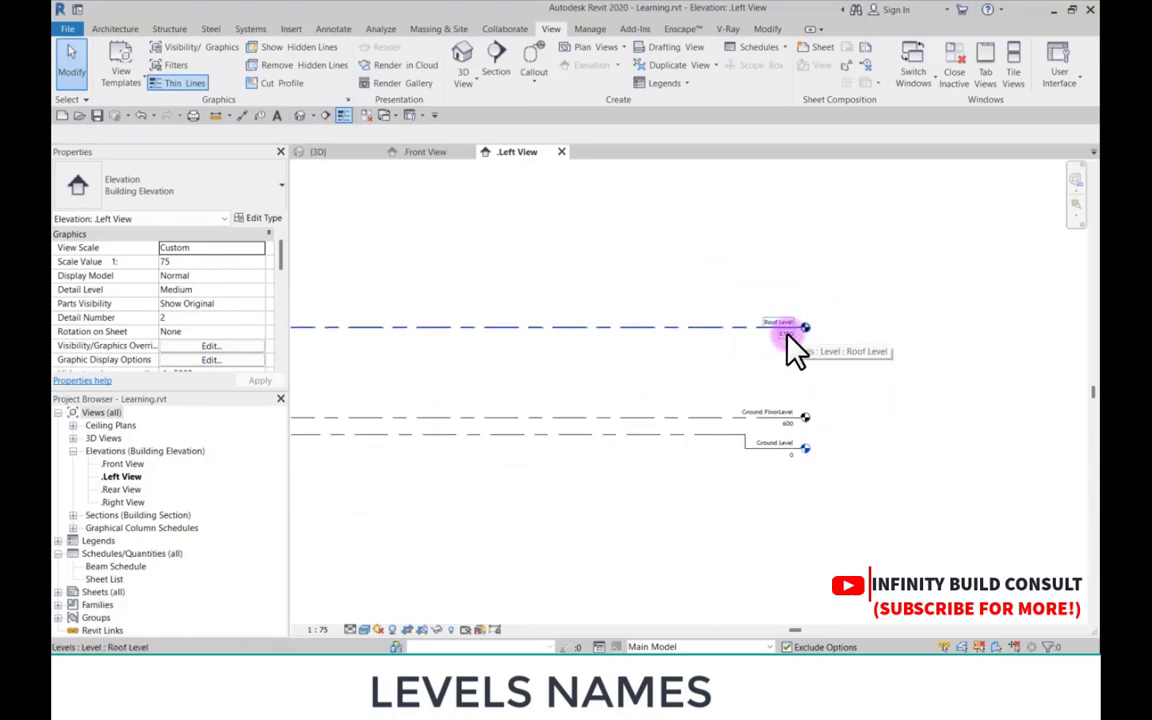
pyautogui.scroll(-2, 797, 358)
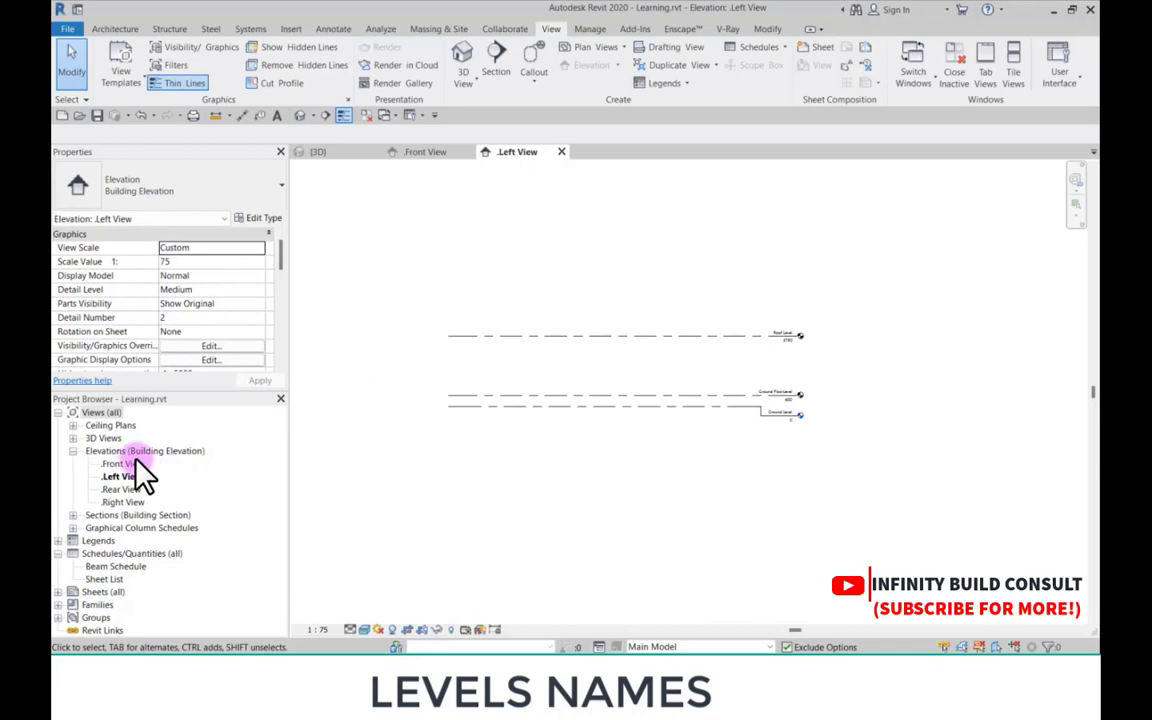
pyautogui.scroll(2, 805, 355)
pyautogui.click(360, 452)
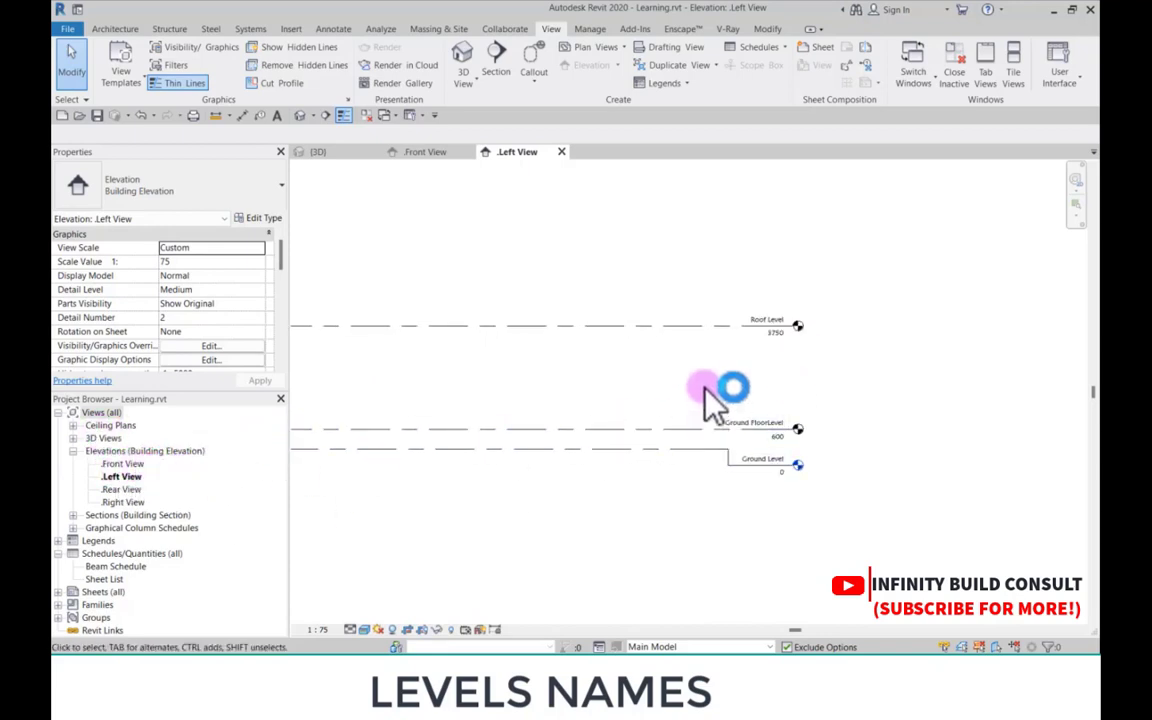
# Step: Create floor plan views for the Ground FloorLevel, Ground Level and Roof Level, dismissing the save reminder
pyautogui.scroll(-3, 707, 386)
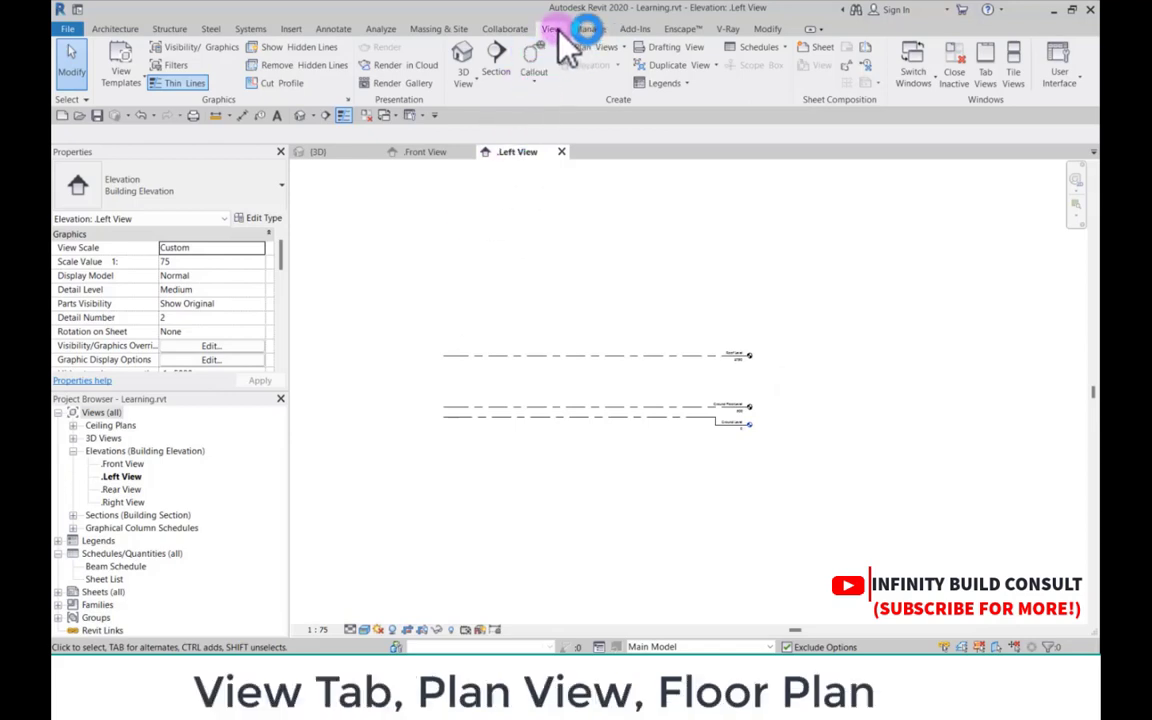
pyautogui.click(608, 47)
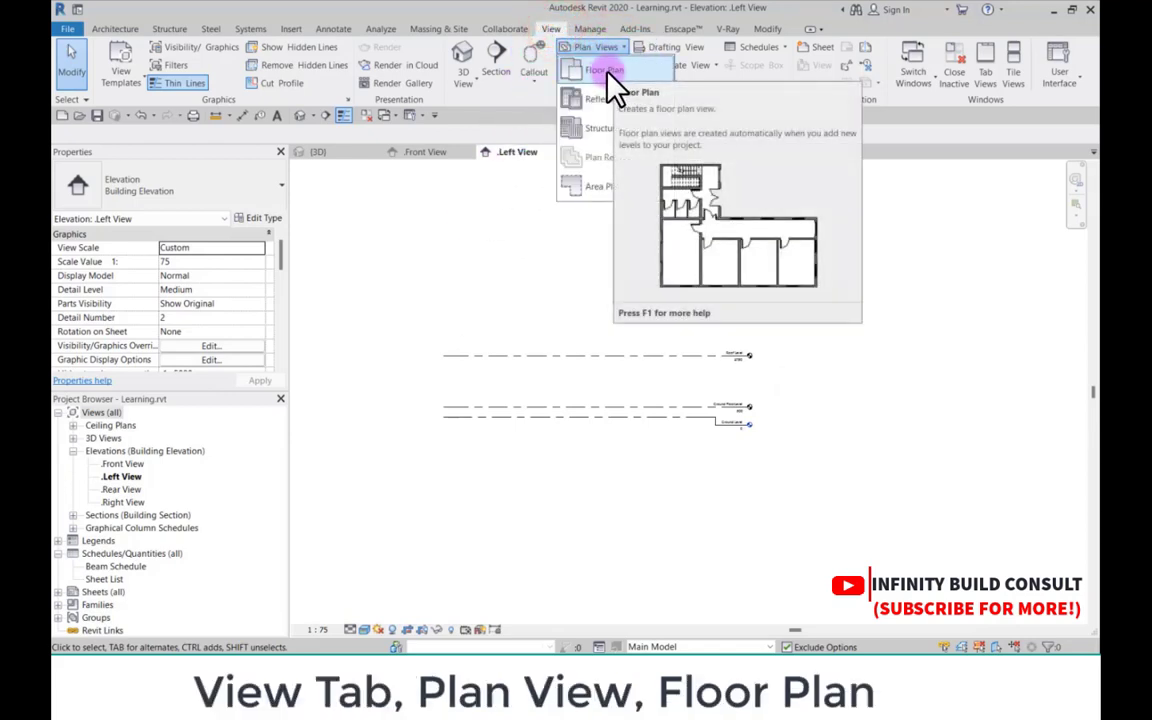
pyautogui.click(606, 71)
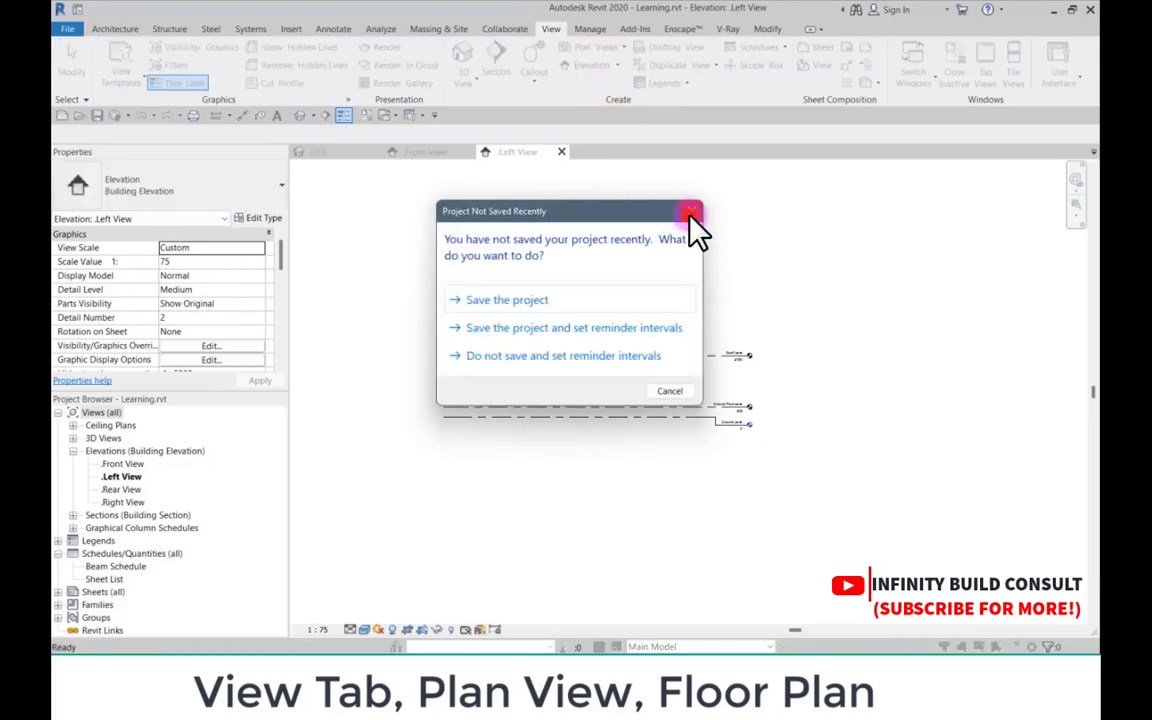
pyautogui.click(689, 212)
pyautogui.moveTo(150, 182); pyautogui.dragTo(643, 176)
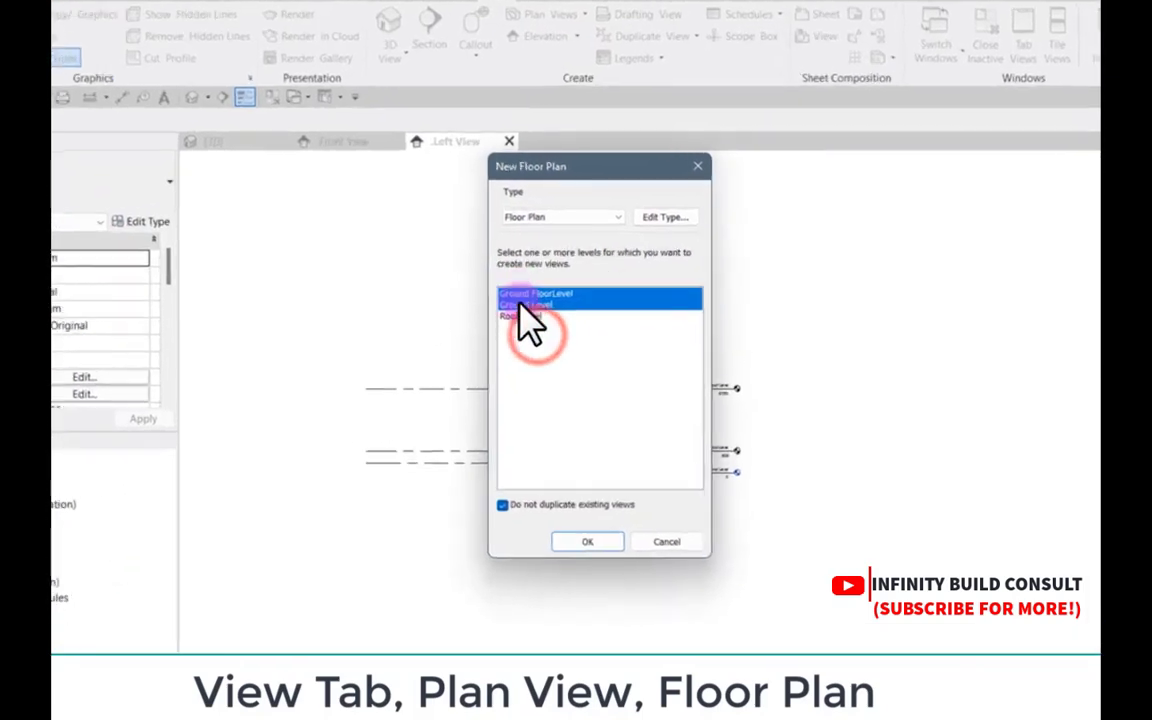
pyautogui.click(574, 294)
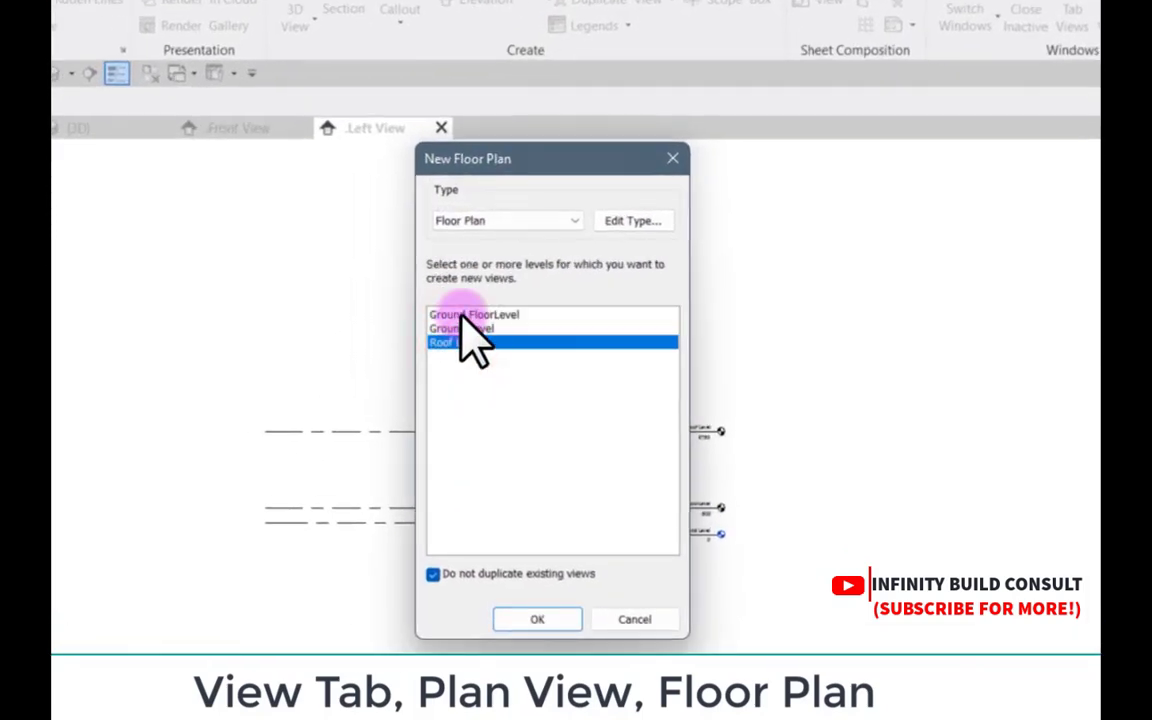
pyautogui.keyDown('shift'); pyautogui.click(467, 314); pyautogui.keyUp('shift')
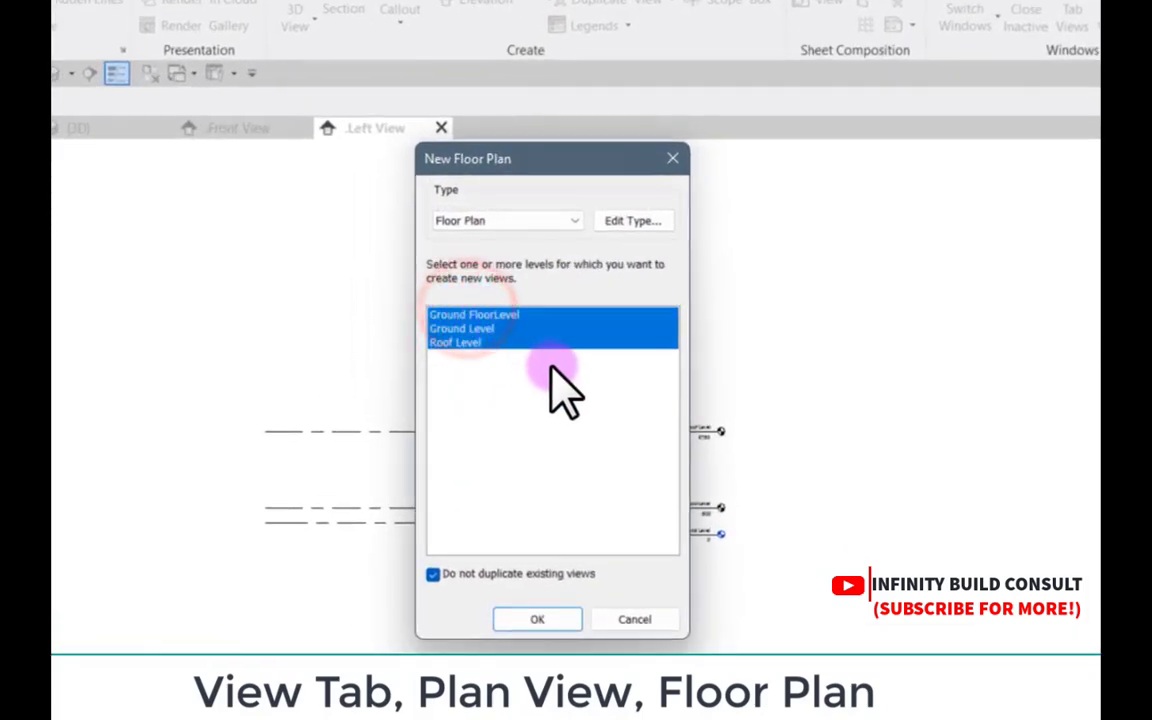
pyautogui.click(557, 613)
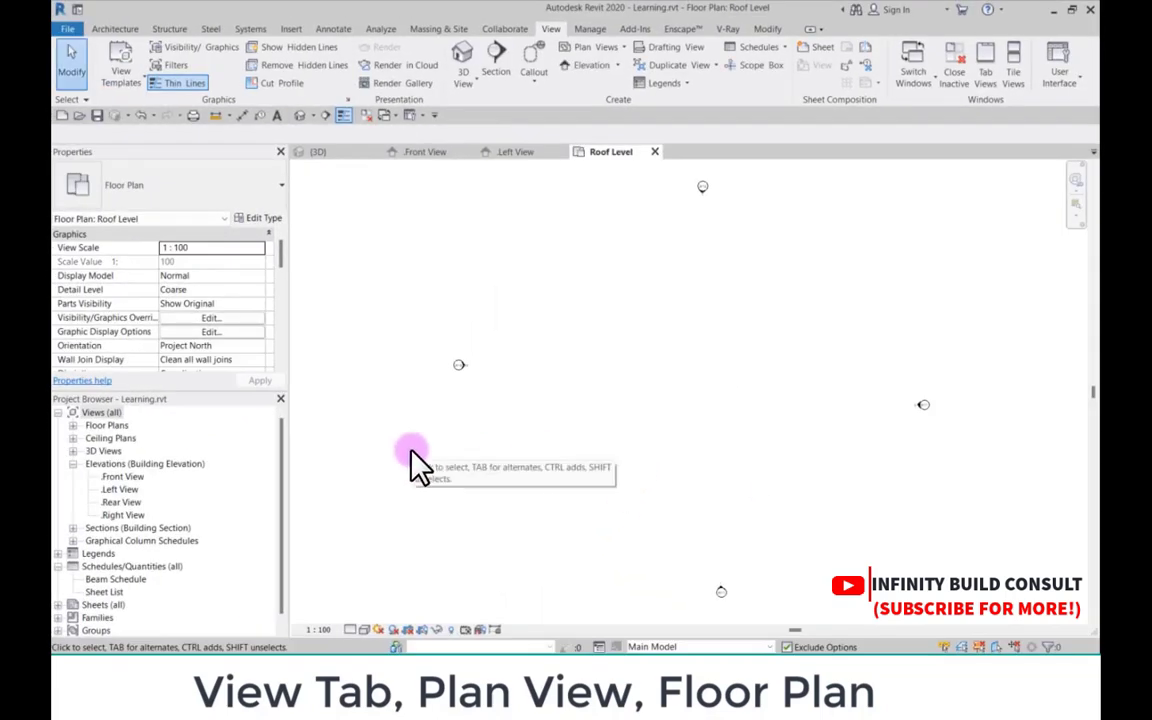
# Step: Expand the project's floor plans and open the Ground Level plan view
pyautogui.scroll(-3, 530, 420)
pyautogui.scroll(3, 566, 380)
pyautogui.scroll(-3, 570, 378)
pyautogui.scroll(2, 580, 378)
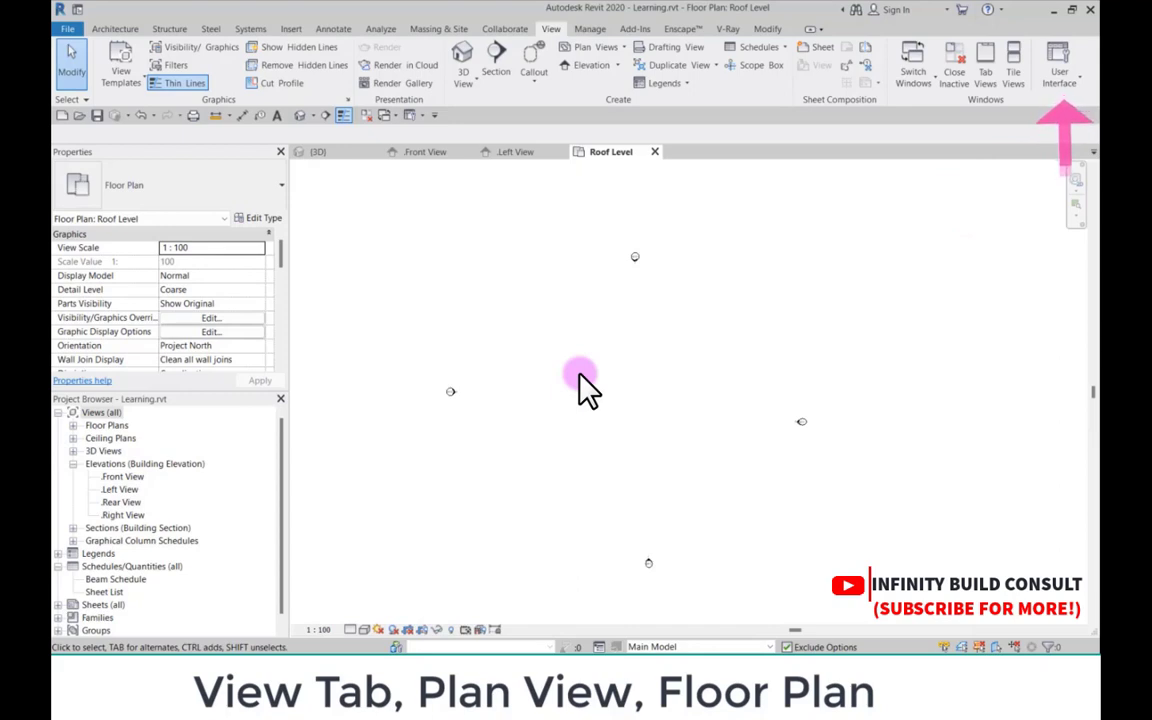
pyautogui.click(73, 426)
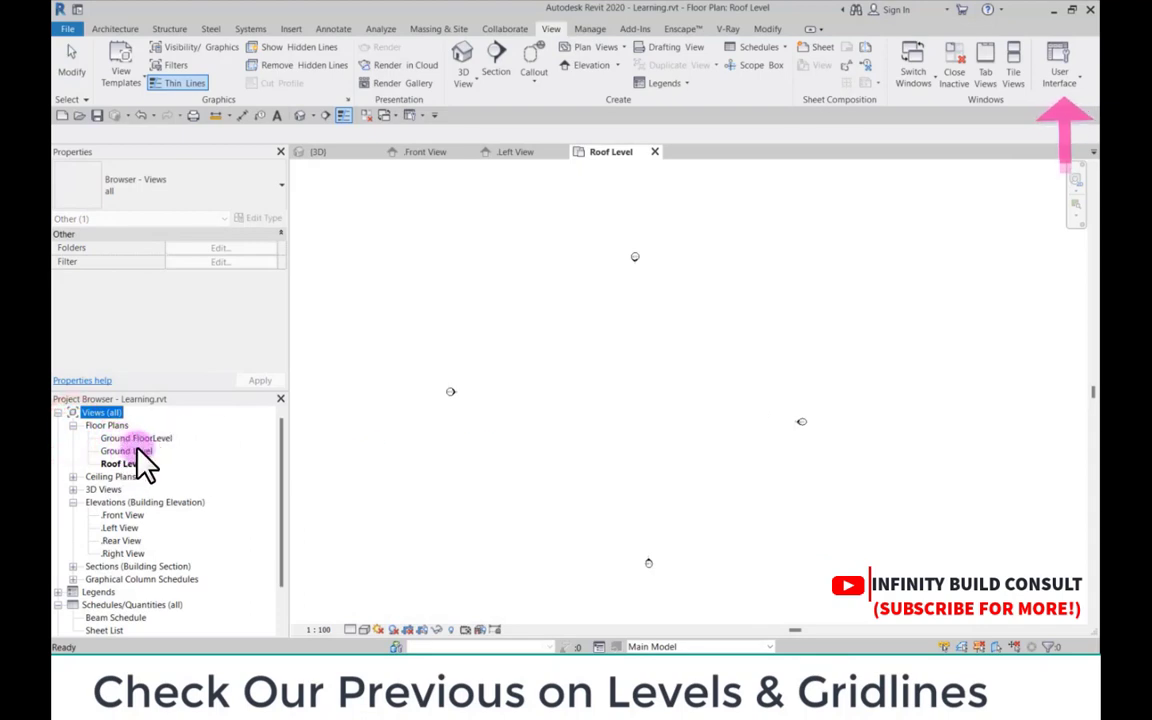
pyautogui.doubleClick(134, 451)
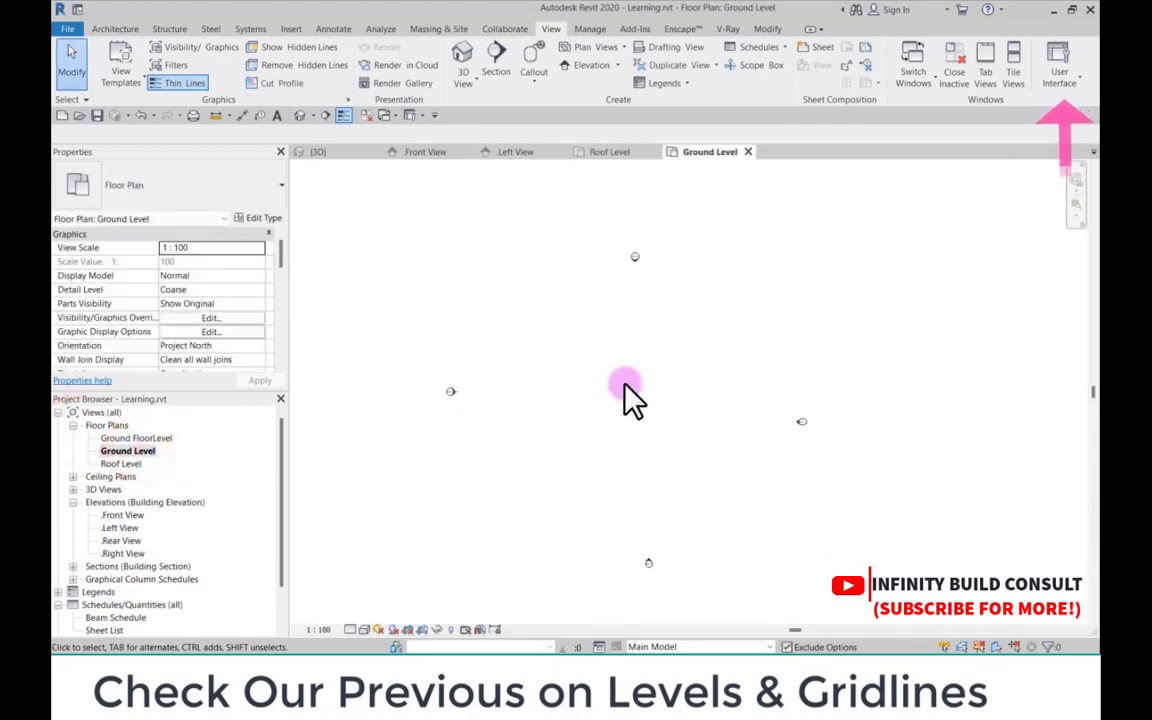
pyautogui.scroll(-1, 625, 390)
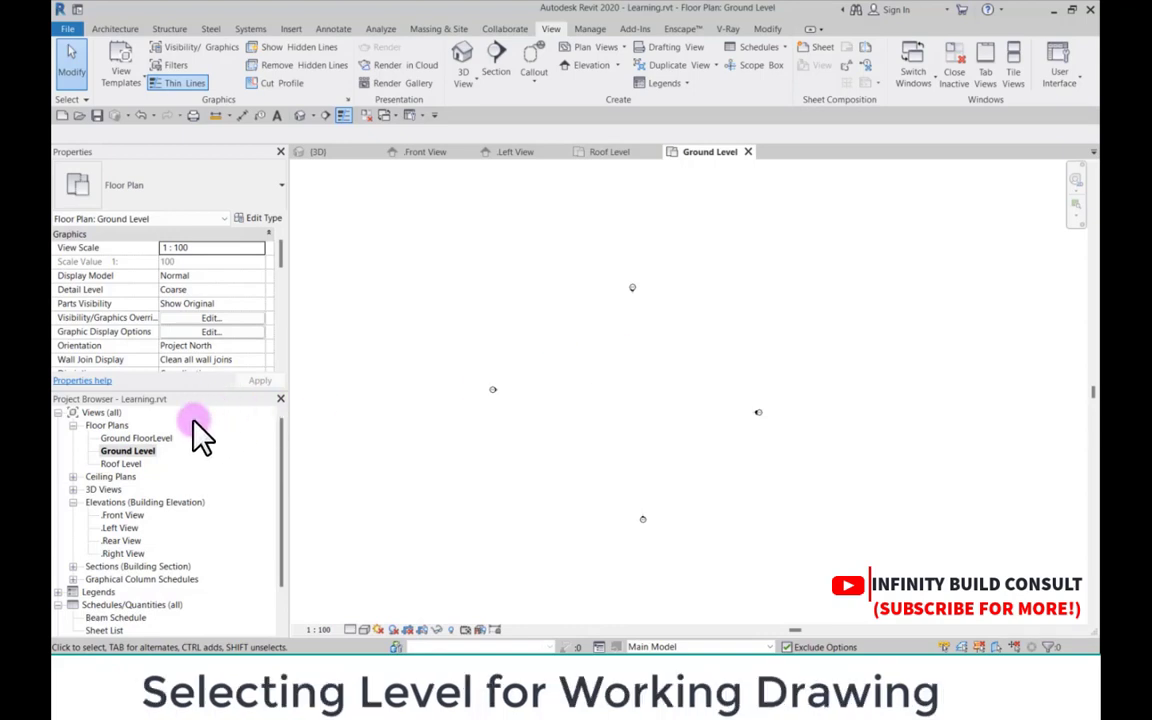
# Step: Open the Ground FloorLevel plan as the working view for the layout drawing
pyautogui.doubleClick(160, 439)
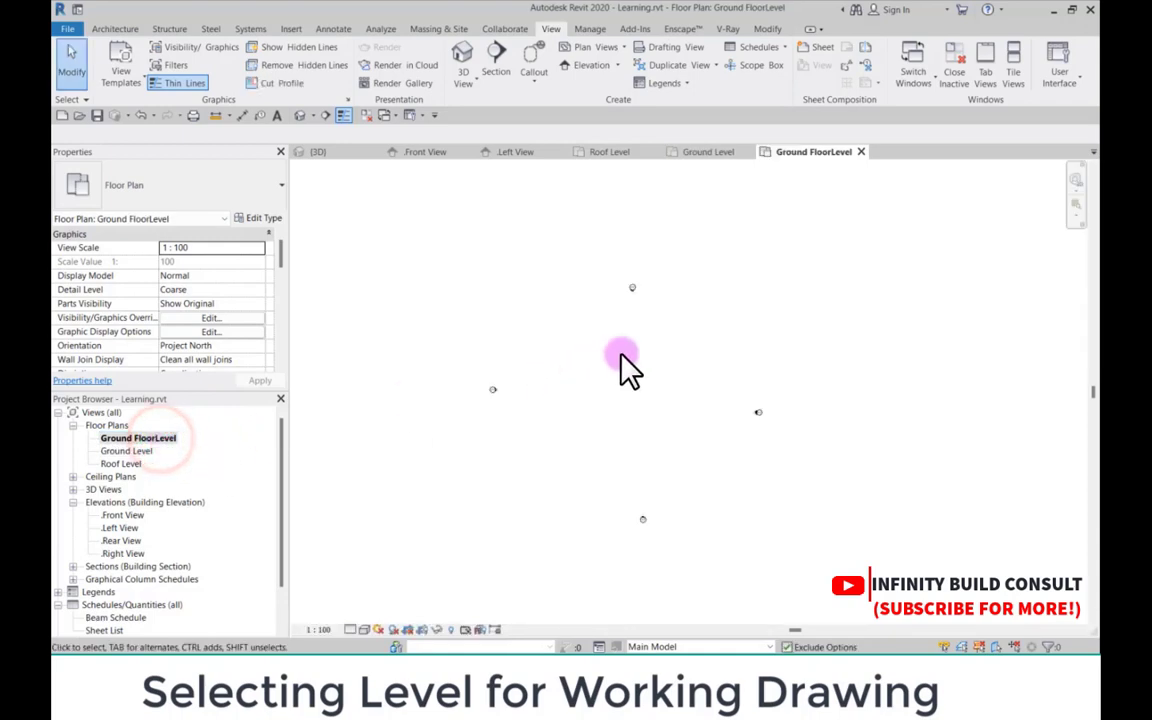
pyautogui.scroll(1, 628, 365)
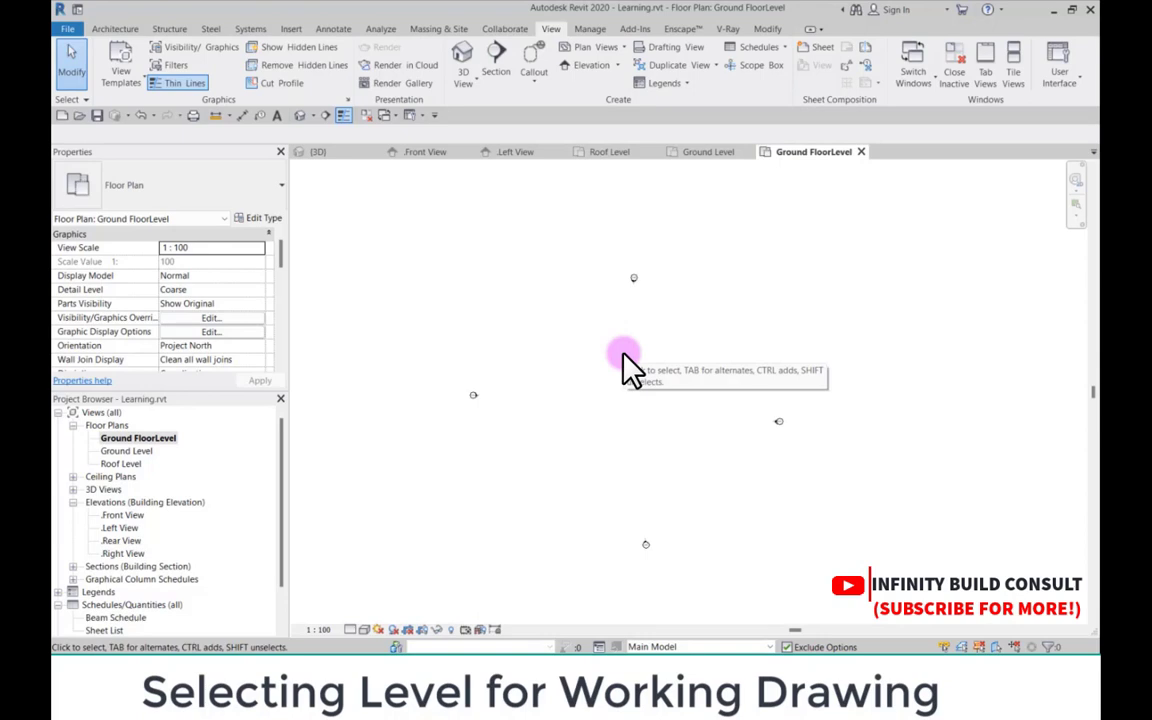
pyautogui.scroll(-1, 622, 375)
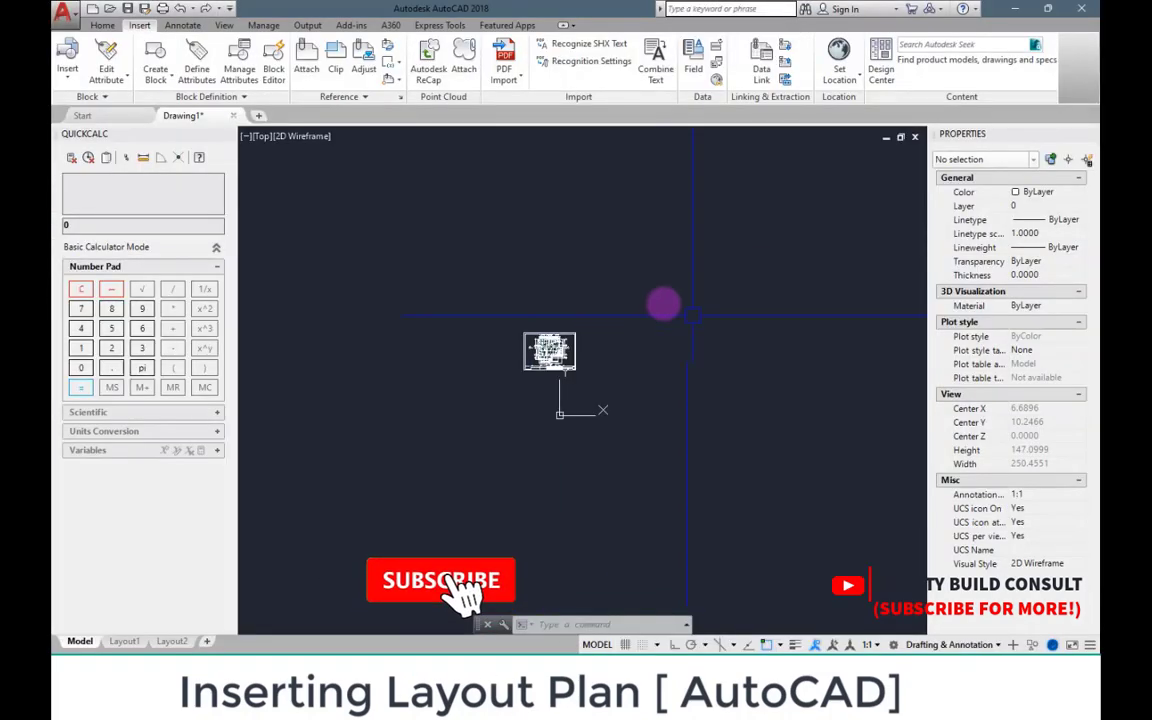
# Step: Examine the Ground Floor Plan sheet in the AutoCAD drawing, including its plan layout, border and title block
pyautogui.scroll(2, 698, 430)
pyautogui.scroll(-4, 648, 415)
pyautogui.scroll(5, 645, 385)
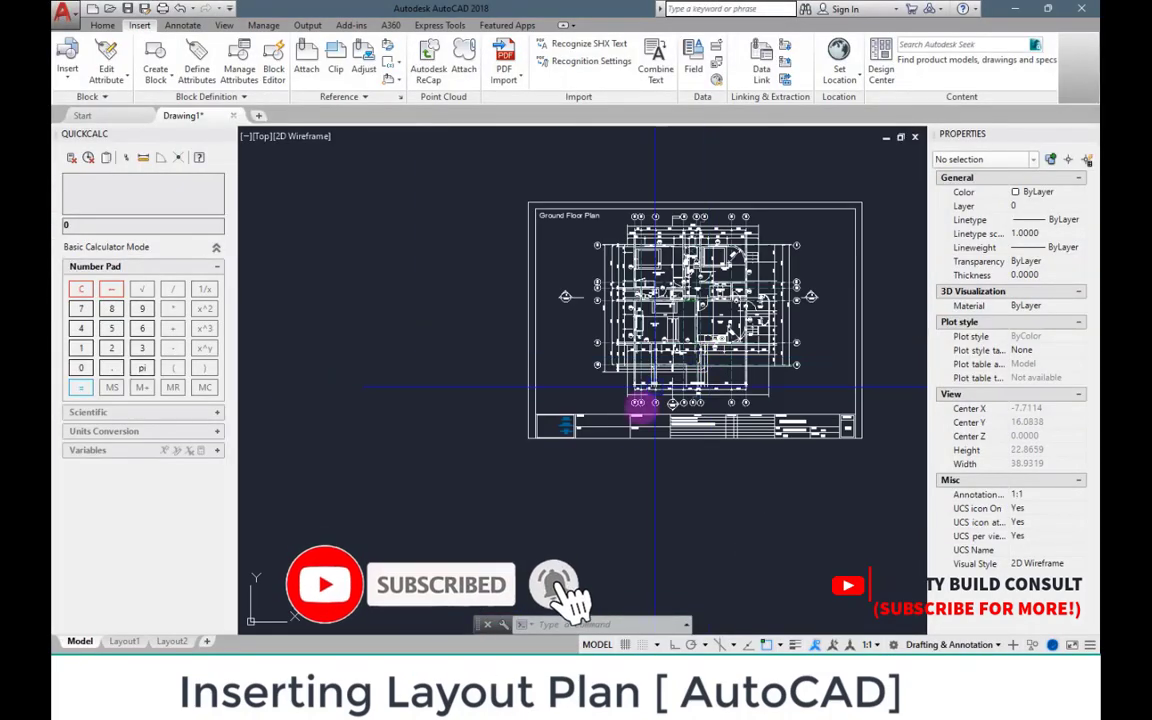
pyautogui.scroll(-4, 645, 407)
pyautogui.scroll(4, 705, 400)
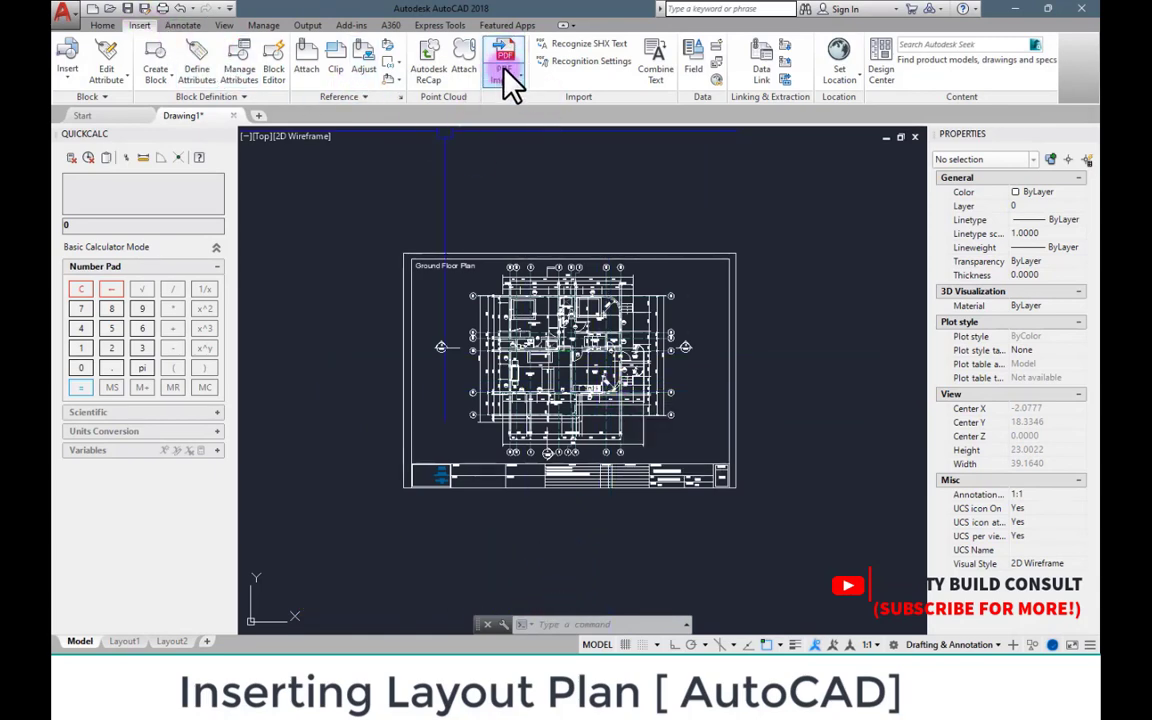
pyautogui.scroll(-2, 464, 274)
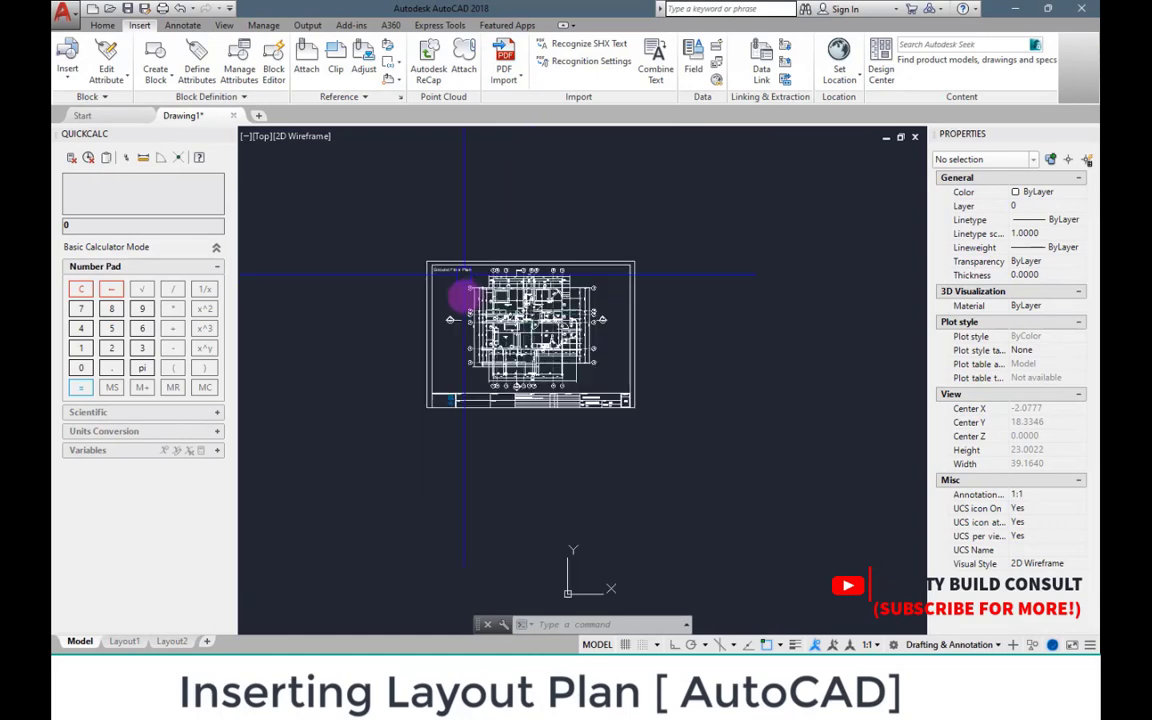
pyautogui.scroll(3, 463, 300)
pyautogui.scroll(-3, 507, 314)
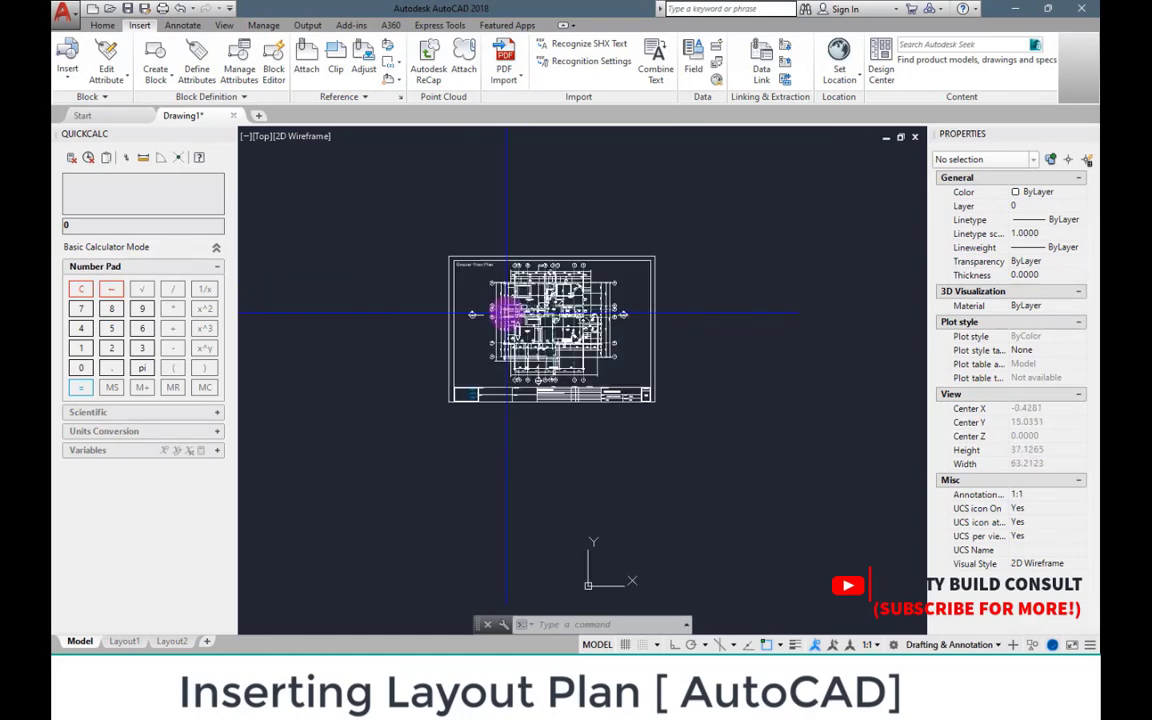
pyautogui.scroll(2, 566, 305)
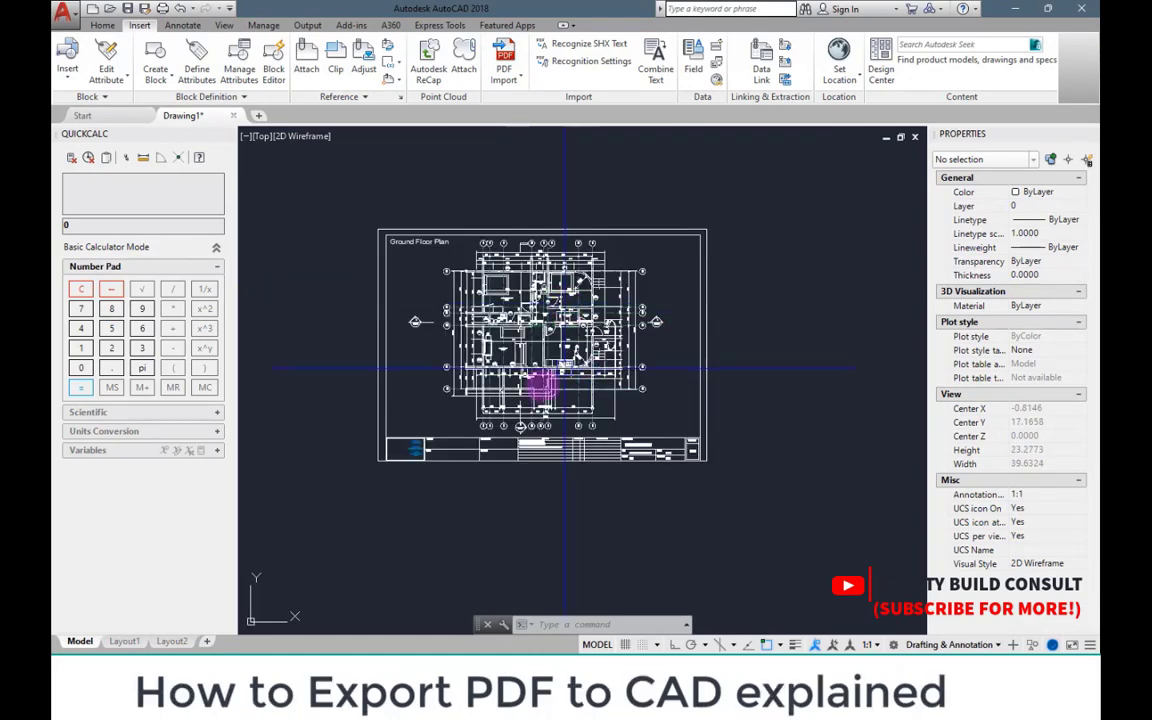
pyautogui.scroll(3, 566, 368)
pyautogui.scroll(-5, 545, 290)
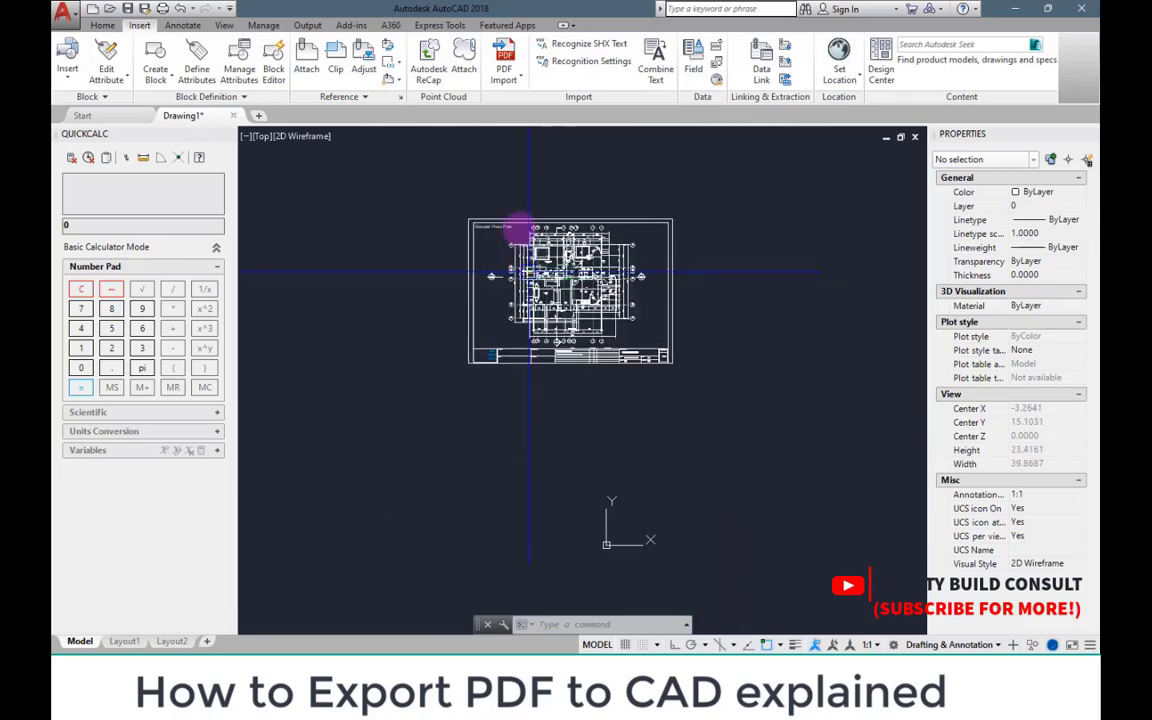
# Step: Select the ground floor plan inside its sheet border and try to write it out as a block, browsing the Link folder for the destination
pyautogui.click(452, 183)
pyautogui.scroll(2, 622, 330)
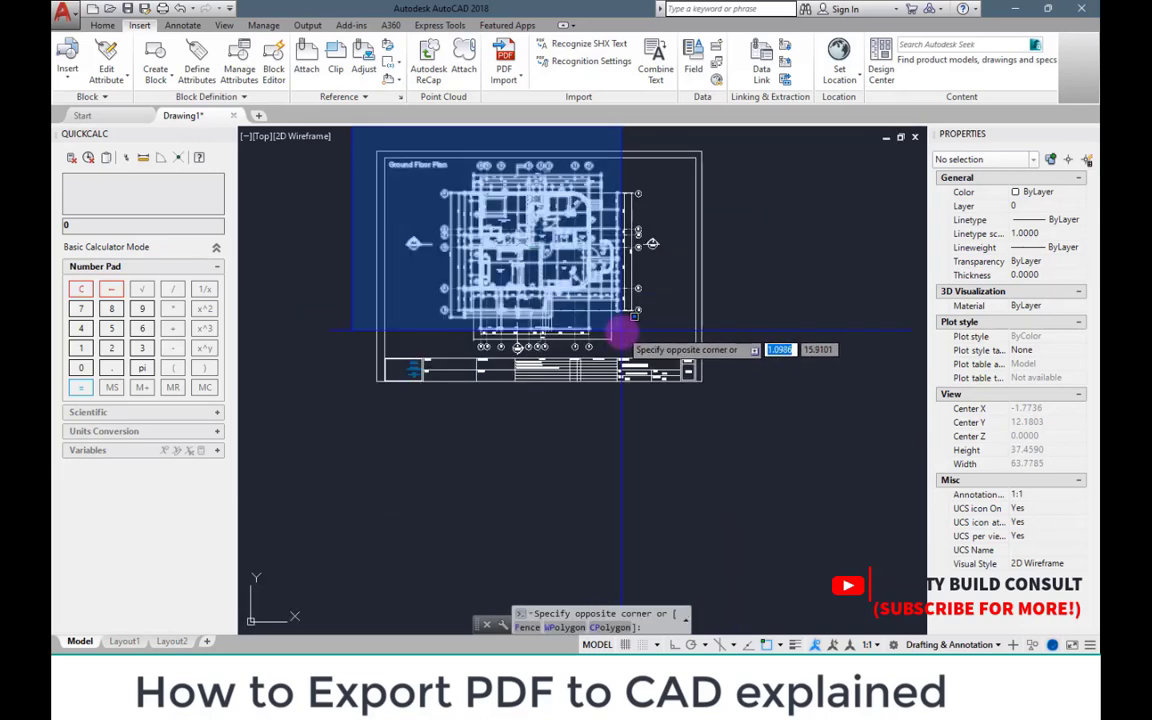
pyautogui.scroll(2, 622, 332)
pyautogui.scroll(-2, 668, 358)
pyautogui.click(681, 366)
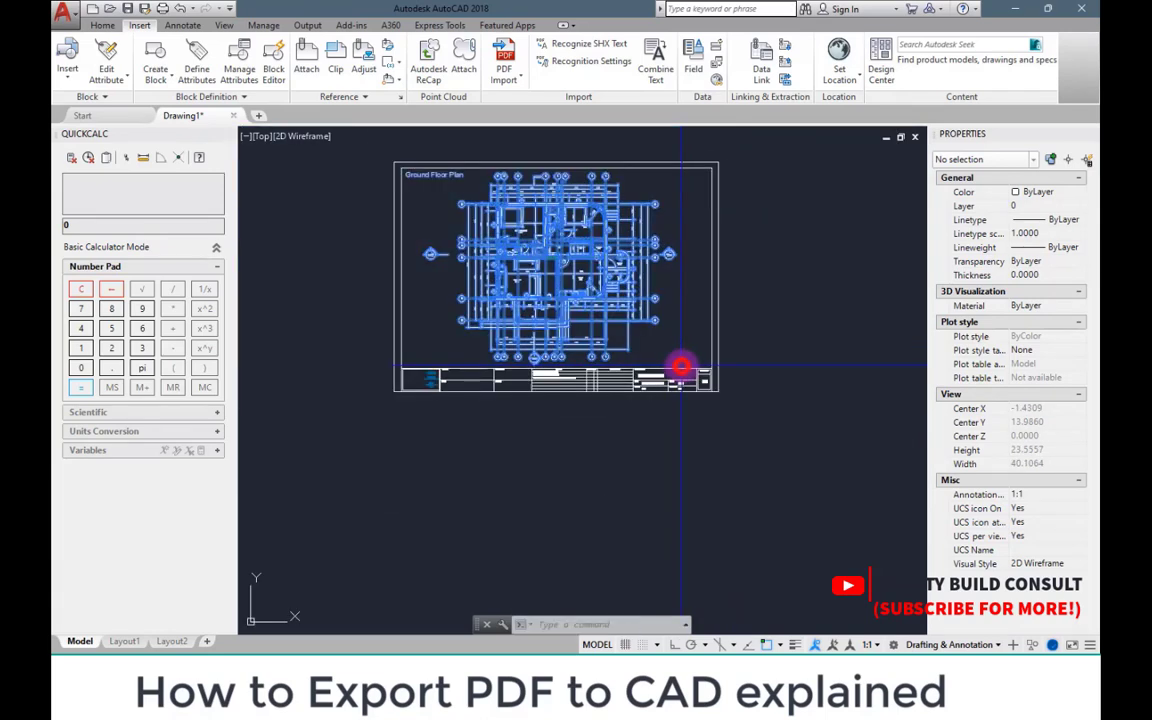
pyautogui.scroll(4, 552, 258)
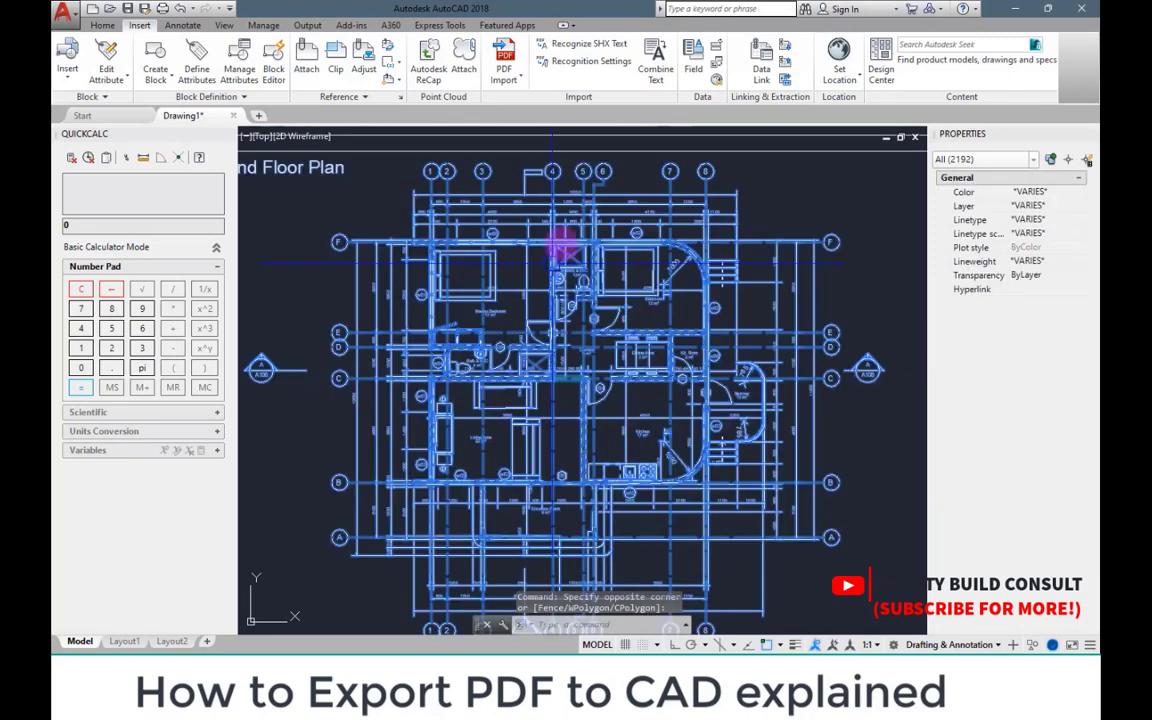
pyautogui.scroll(-4, 552, 262)
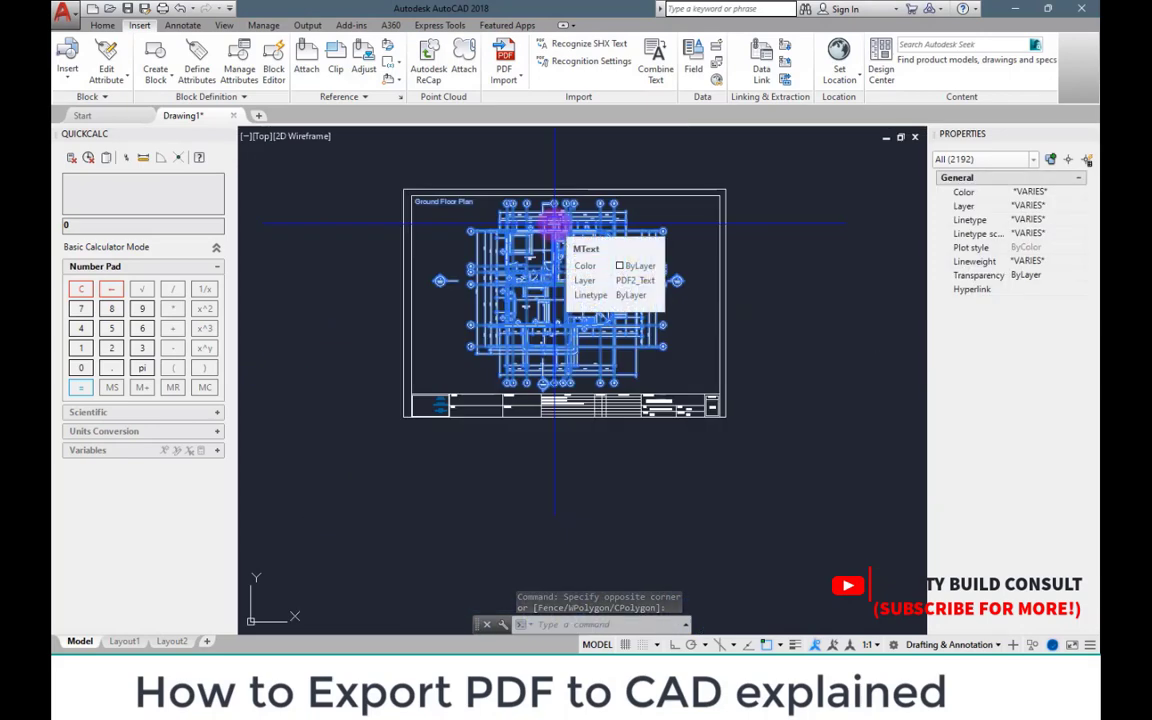
pyautogui.write('w')
pyautogui.press('Return')
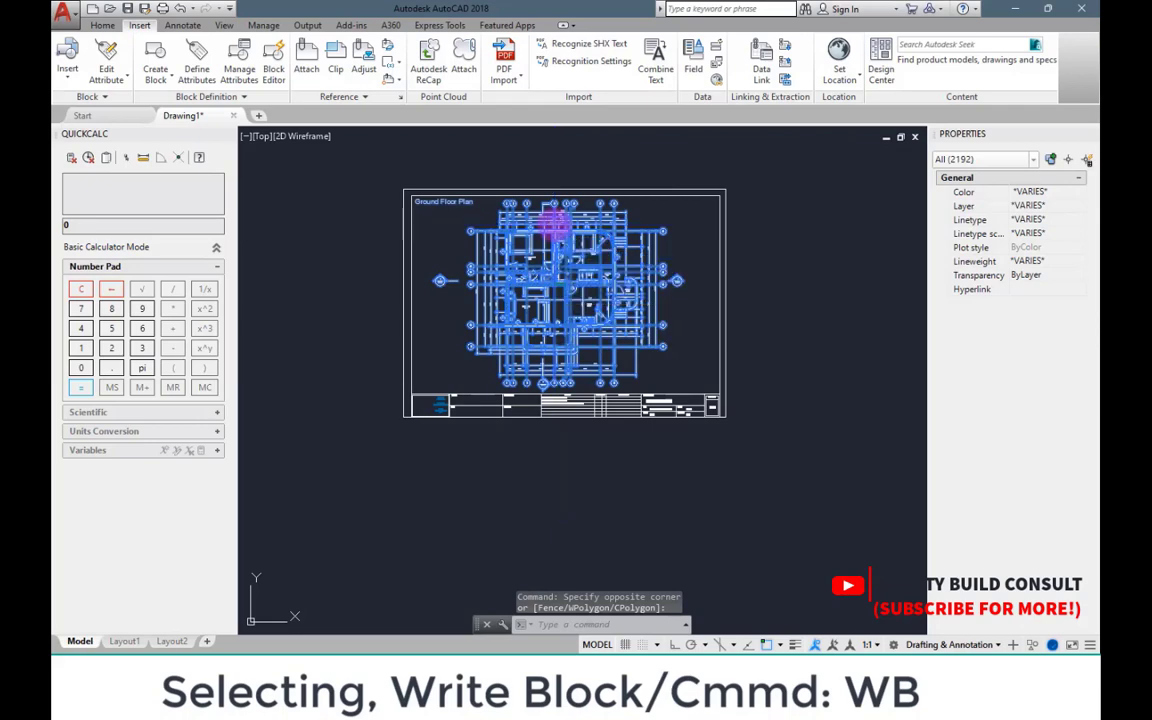
pyautogui.moveTo(527, 204)
pyautogui.mouseDown()
pyautogui.moveTo(586, 150)
pyautogui.moveTo(577, 120)
pyautogui.mouseUp()
pyautogui.click(482, 266)
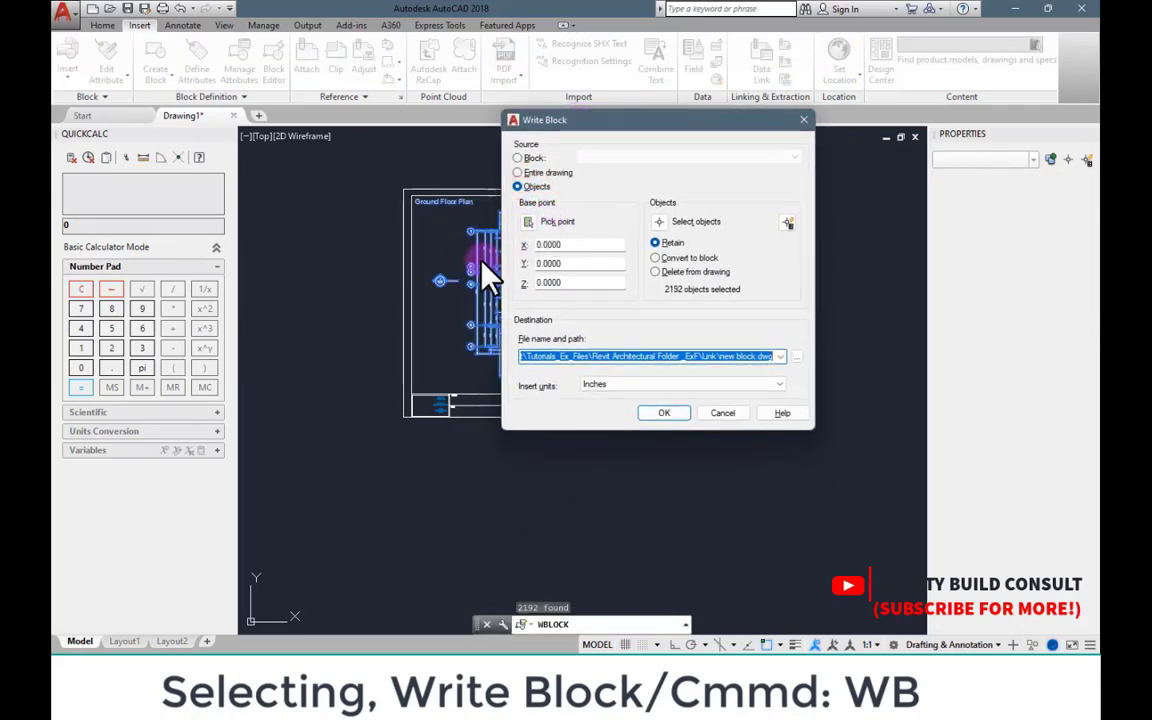
pyautogui.click(798, 357)
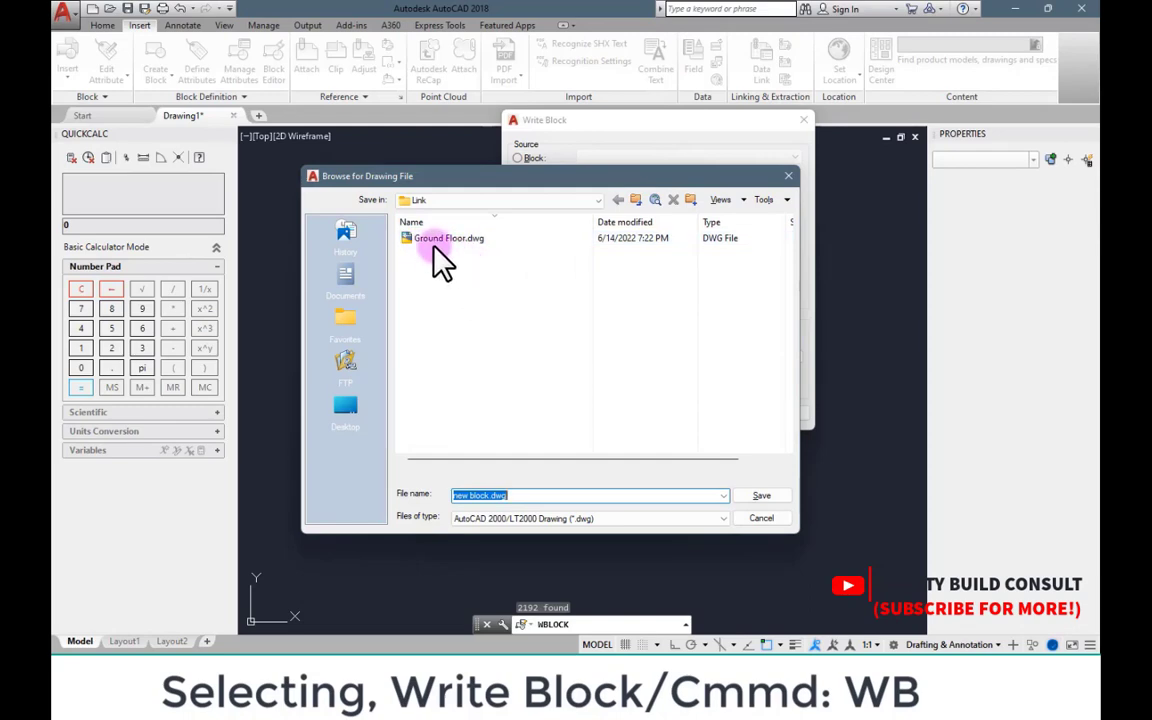
pyautogui.click(790, 178)
pyautogui.click(804, 119)
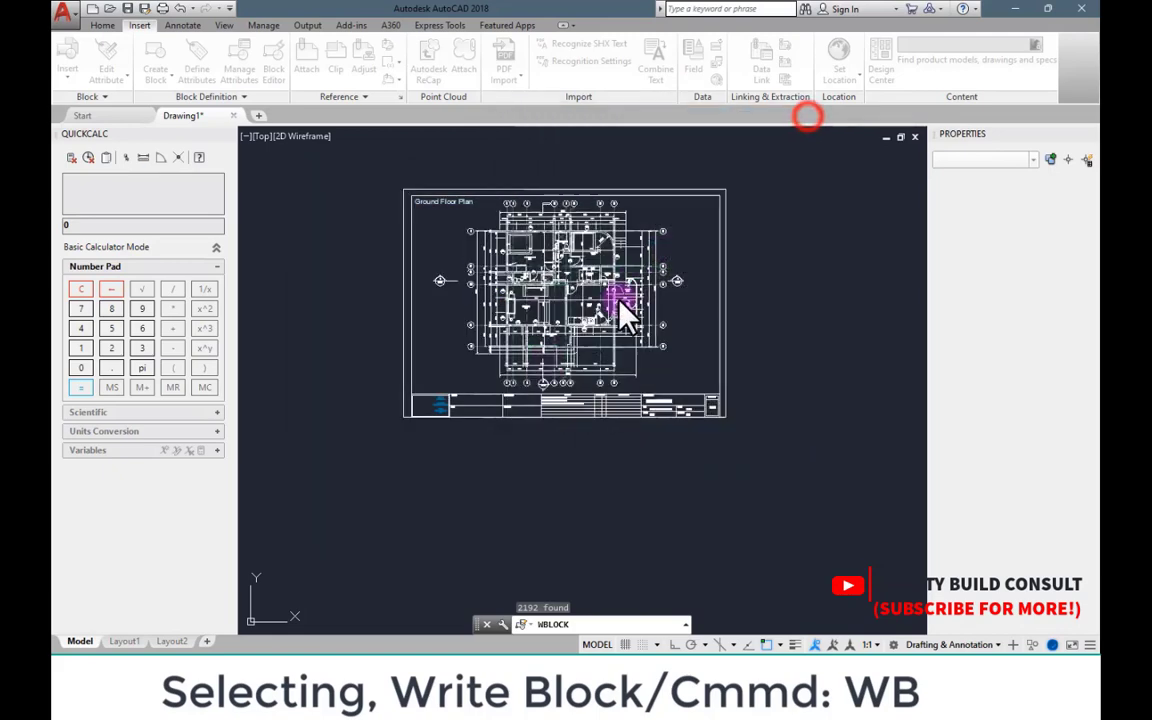
# Step: Switch back to Revit with the Ground FloorLevel plan in view
pyautogui.scroll(-3, 543, 360)
pyautogui.scroll(3, 542, 348)
pyautogui.scroll(-2, 542, 348)
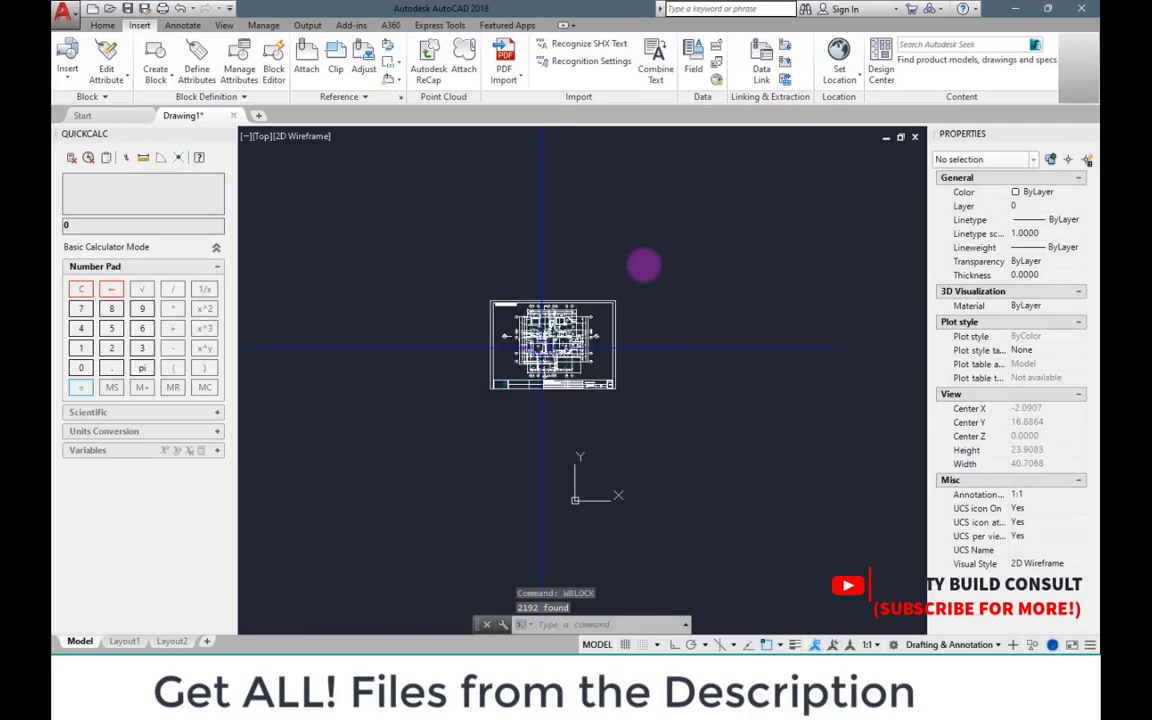
pyautogui.click(1015, 9)
pyautogui.scroll(-3, 575, 402)
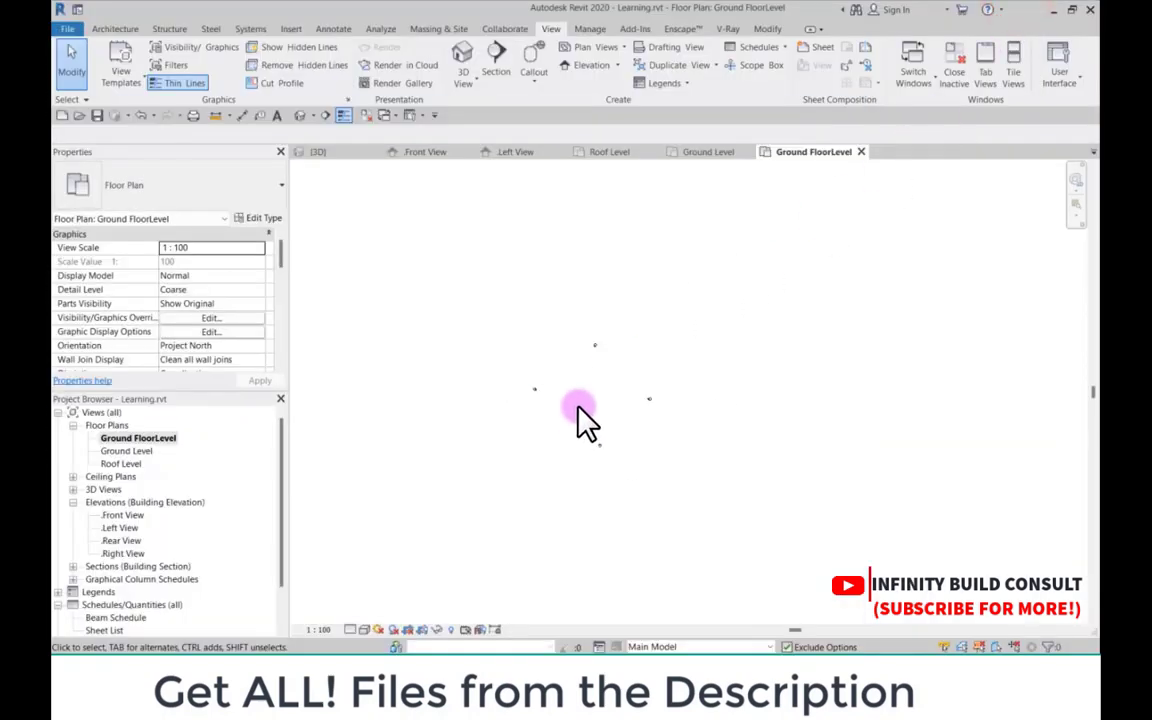
pyautogui.scroll(4, 577, 405)
pyautogui.scroll(-2, 575, 400)
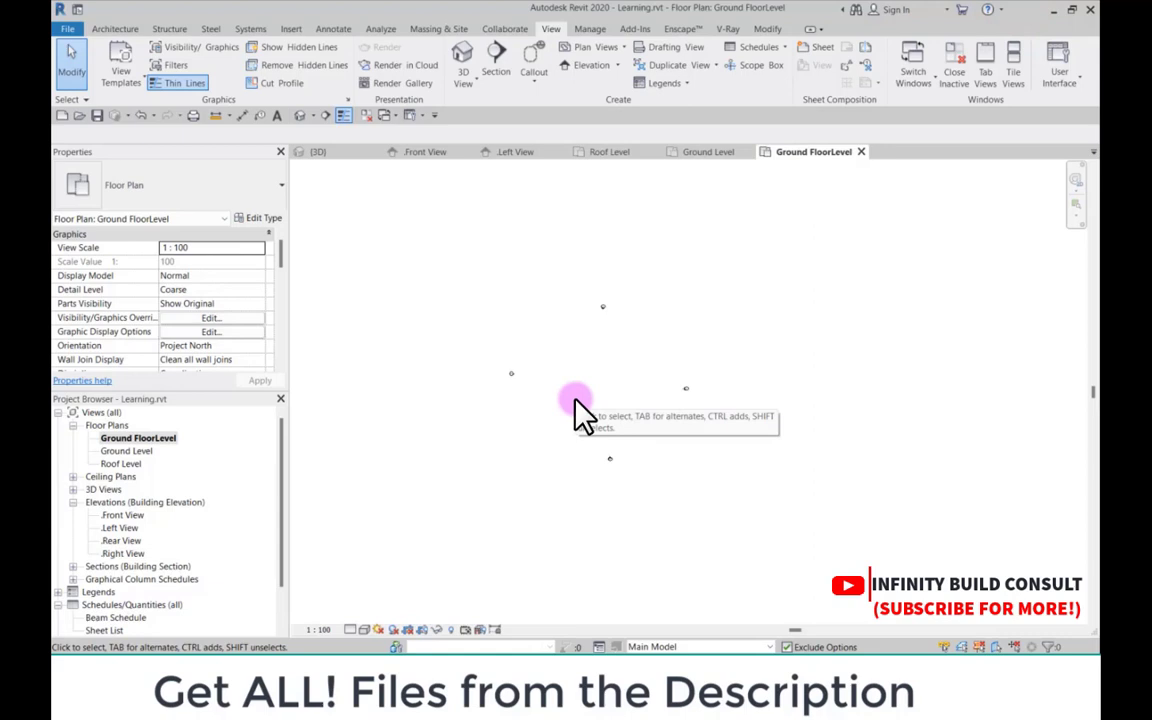
pyautogui.scroll(-4, 575, 400)
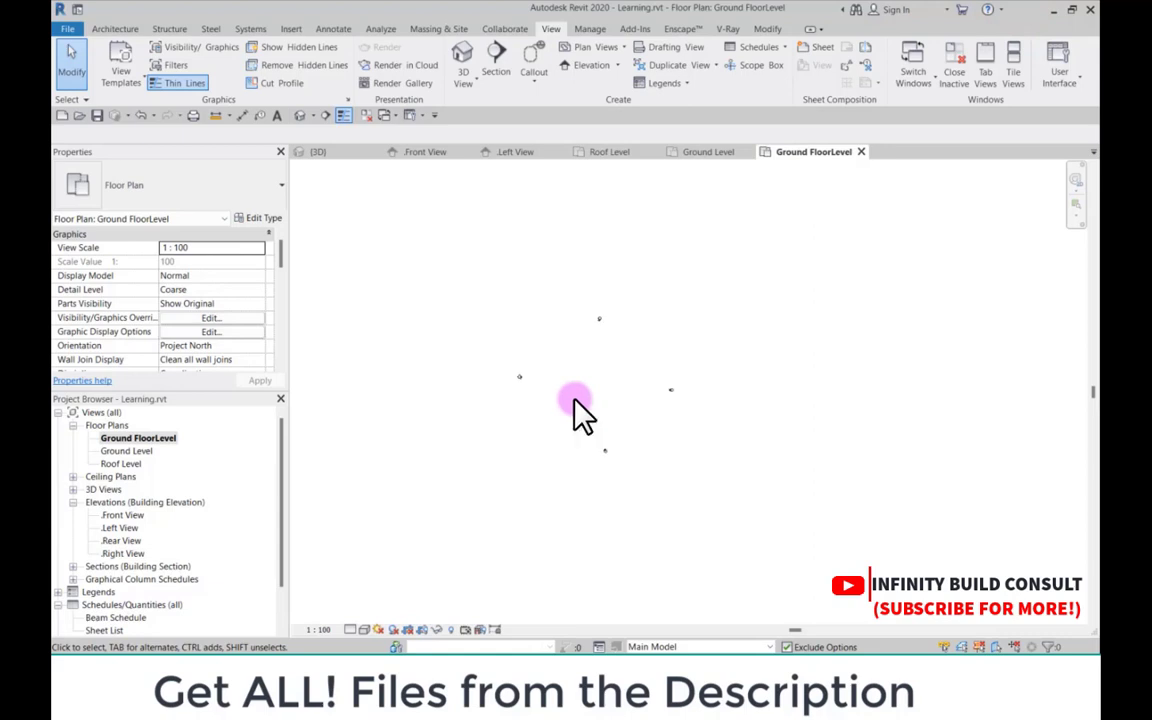
pyautogui.scroll(4, 575, 369)
# Step: Open the Front View elevation and examine the Ground FloorLevel and Ground Level lines
pyautogui.click(425, 152)
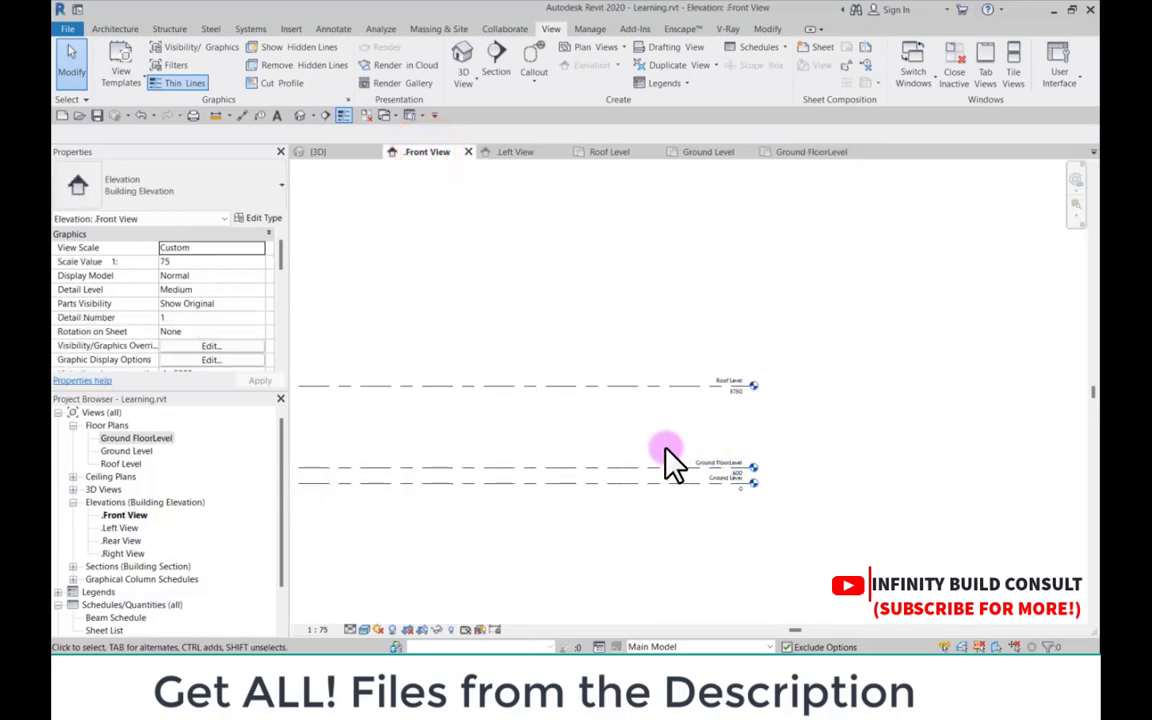
pyautogui.scroll(5, 700, 468)
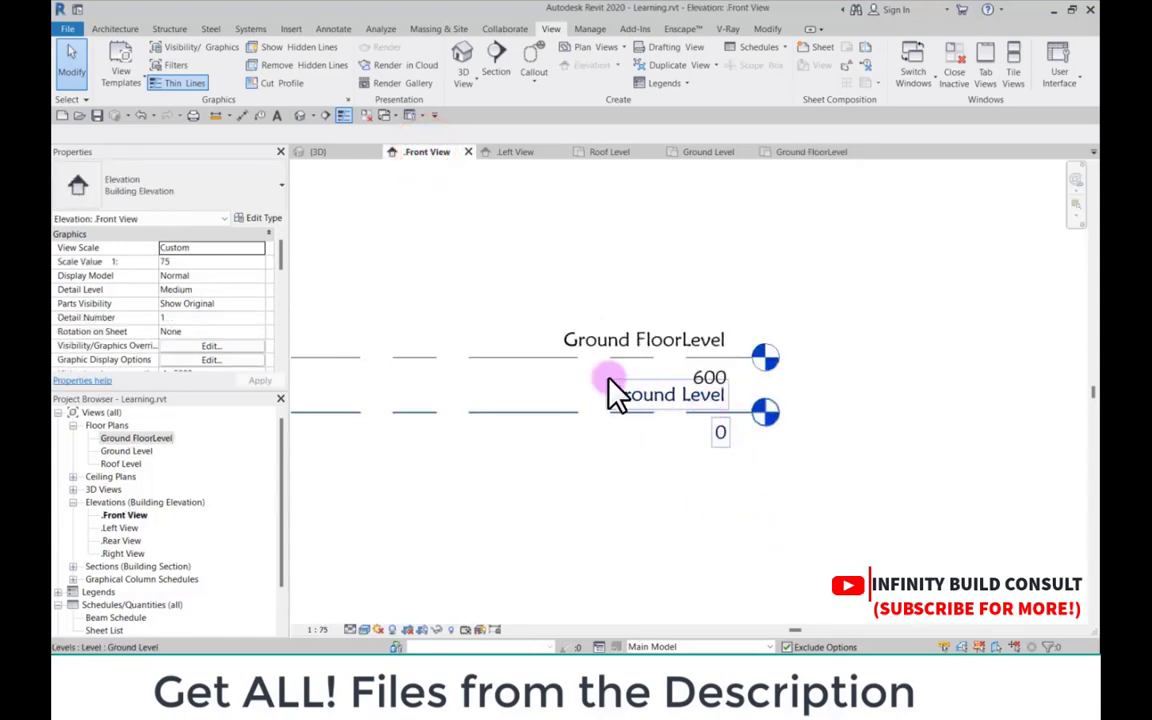
pyautogui.scroll(-3, 689, 432)
pyautogui.scroll(3, 674, 424)
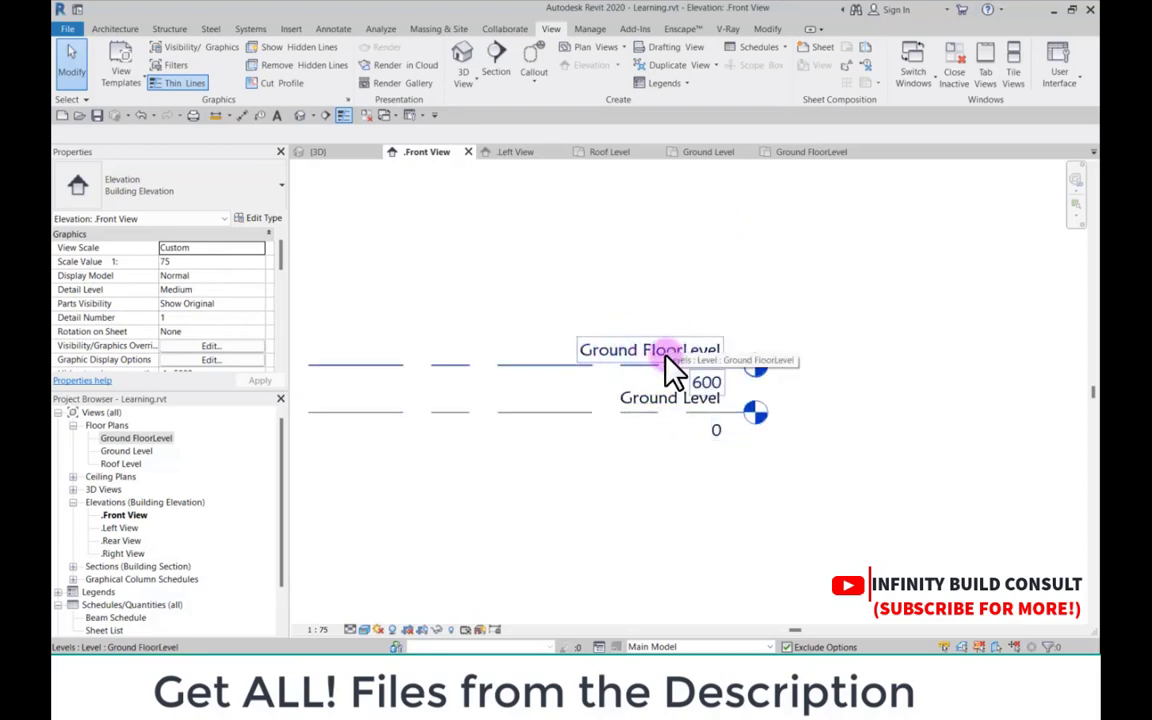
# Step: Review the level lines in the Front View elevation and reopen the Ground FloorLevel floor plan
pyautogui.scroll(-3, 676, 345)
pyautogui.scroll(2, 668, 257)
pyautogui.scroll(-2, 700, 311)
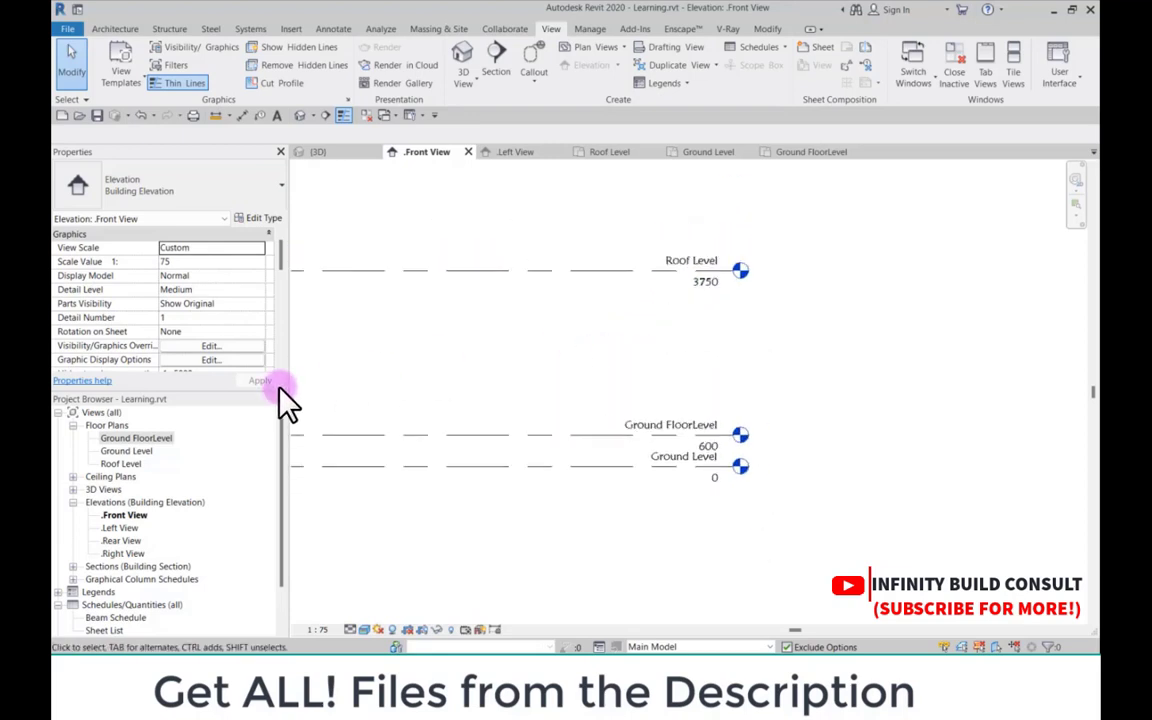
pyautogui.doubleClick(148, 441)
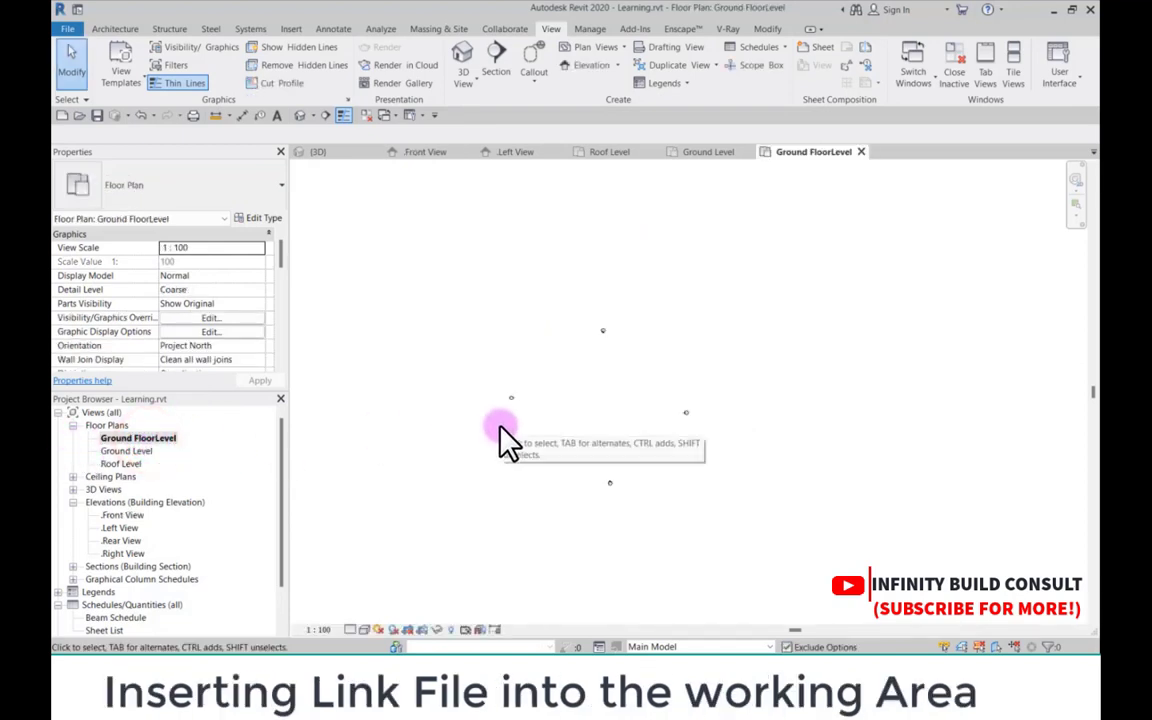
pyautogui.scroll(-1, 503, 428)
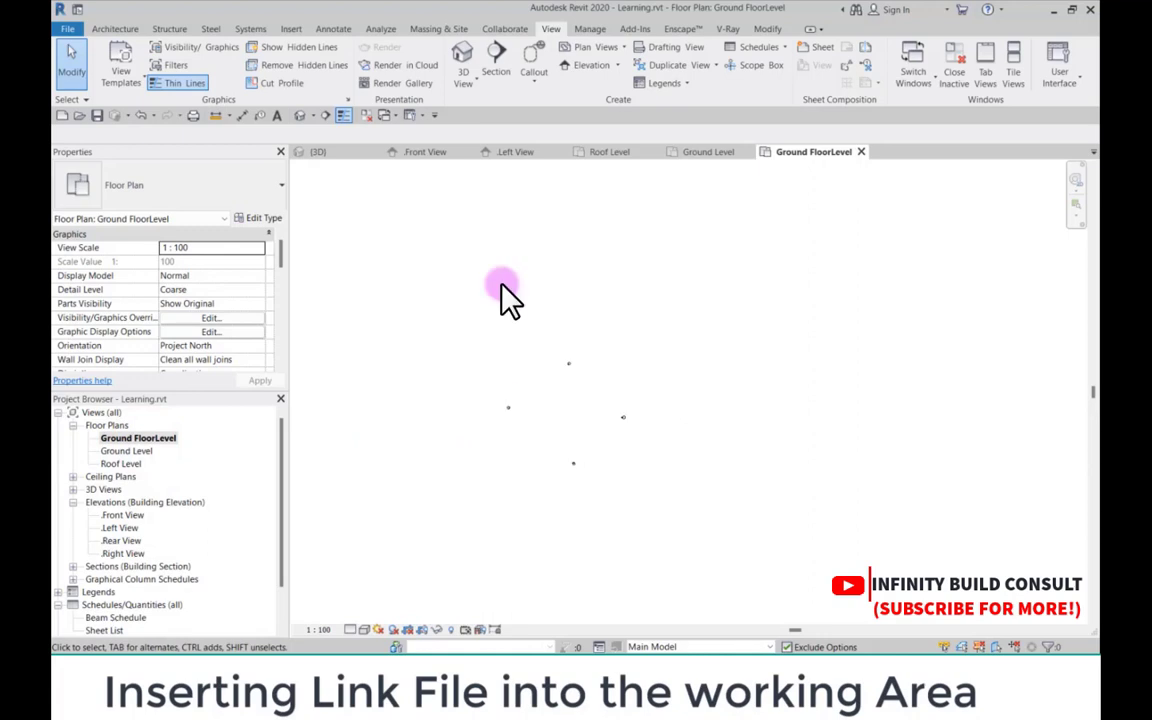
# Step: Start adding a CAD link through Manage Links and choose Ground Floor.dwg from the Link folder
pyautogui.click(291, 29)
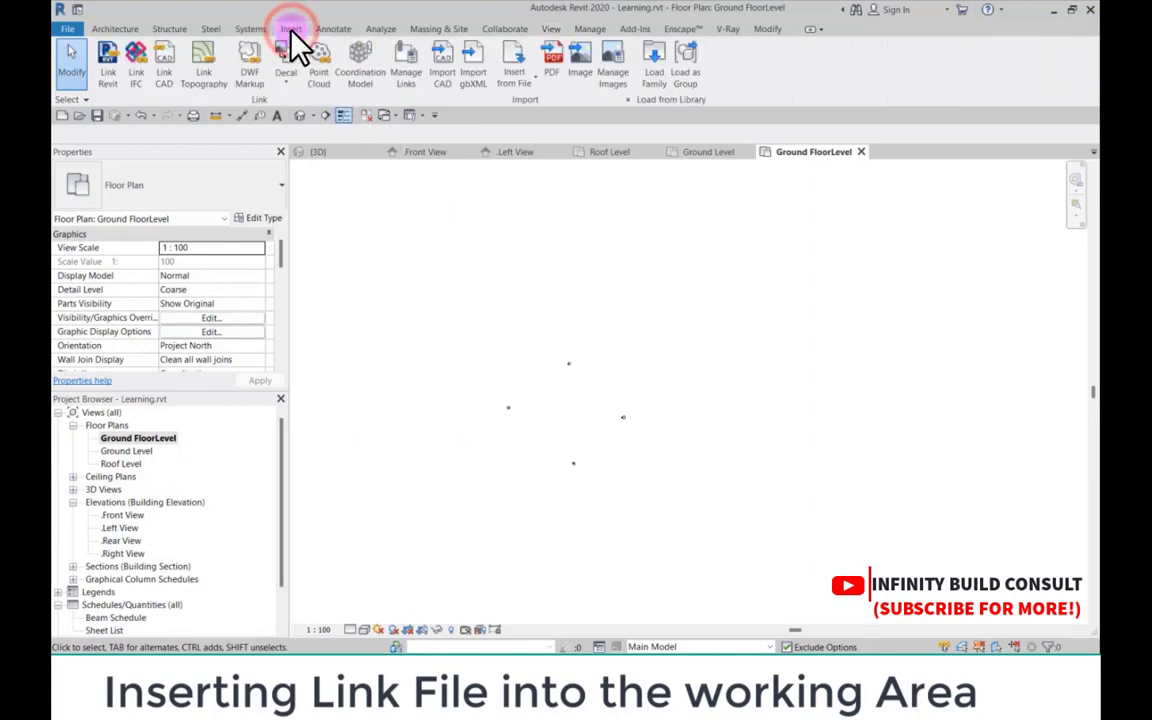
pyautogui.click(406, 80)
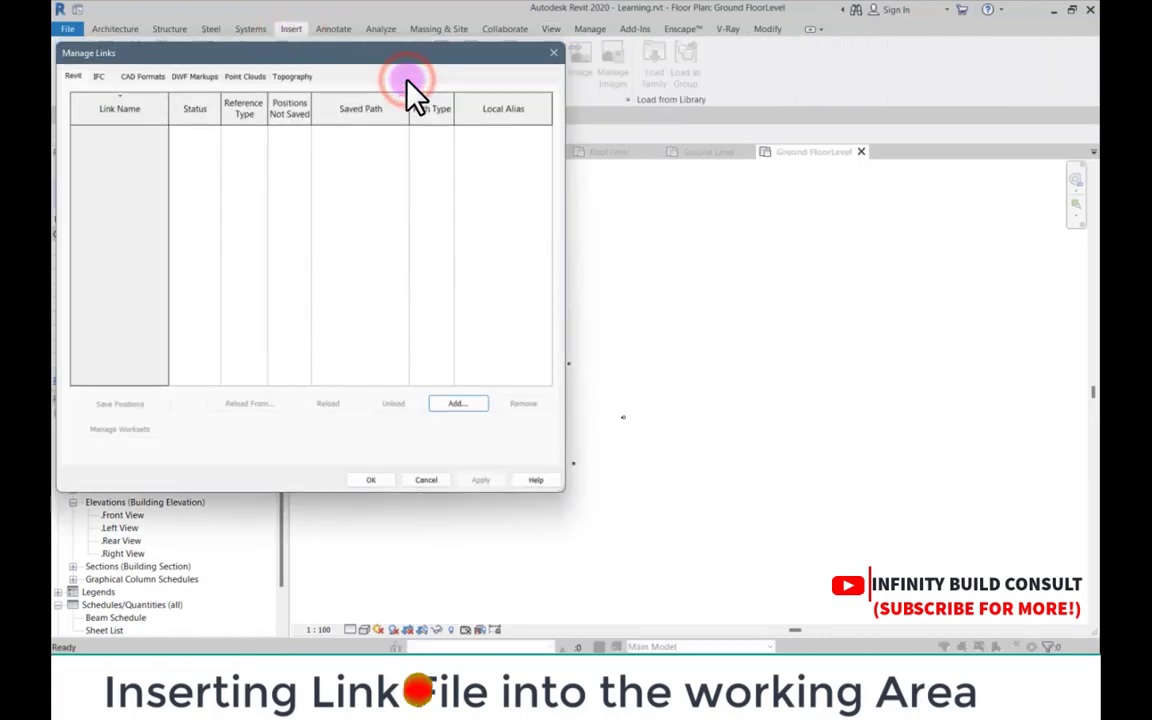
pyautogui.moveTo(260, 54); pyautogui.dragTo(470, 117)
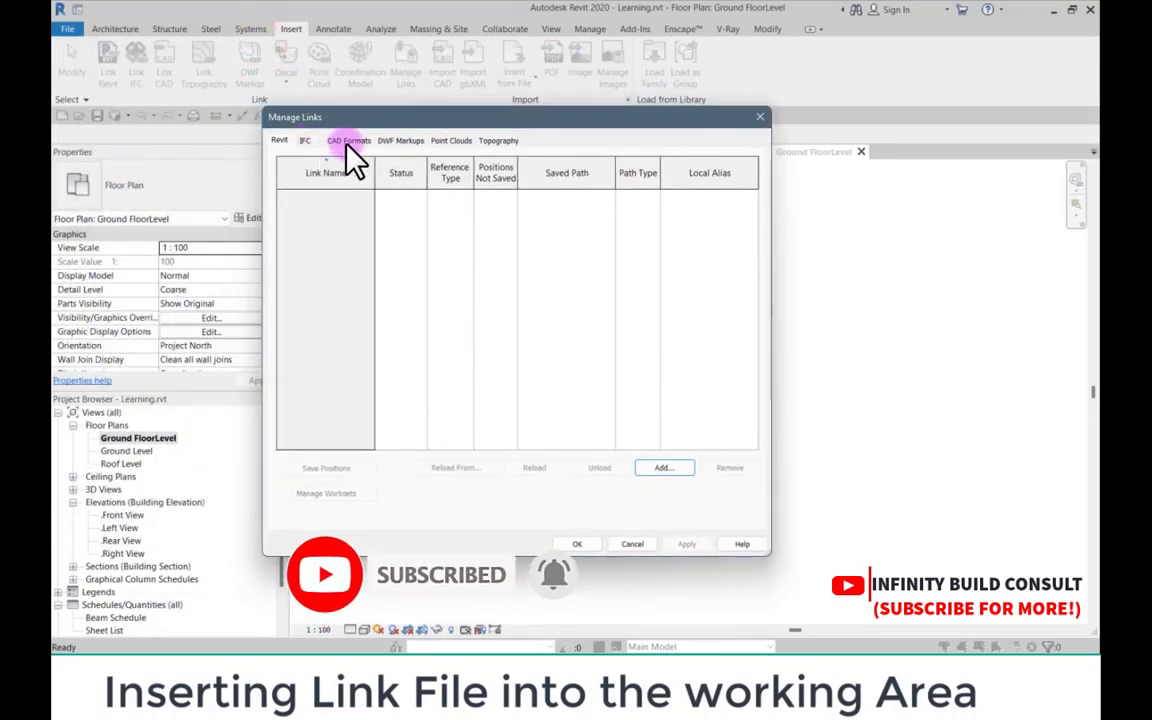
pyautogui.click(349, 141)
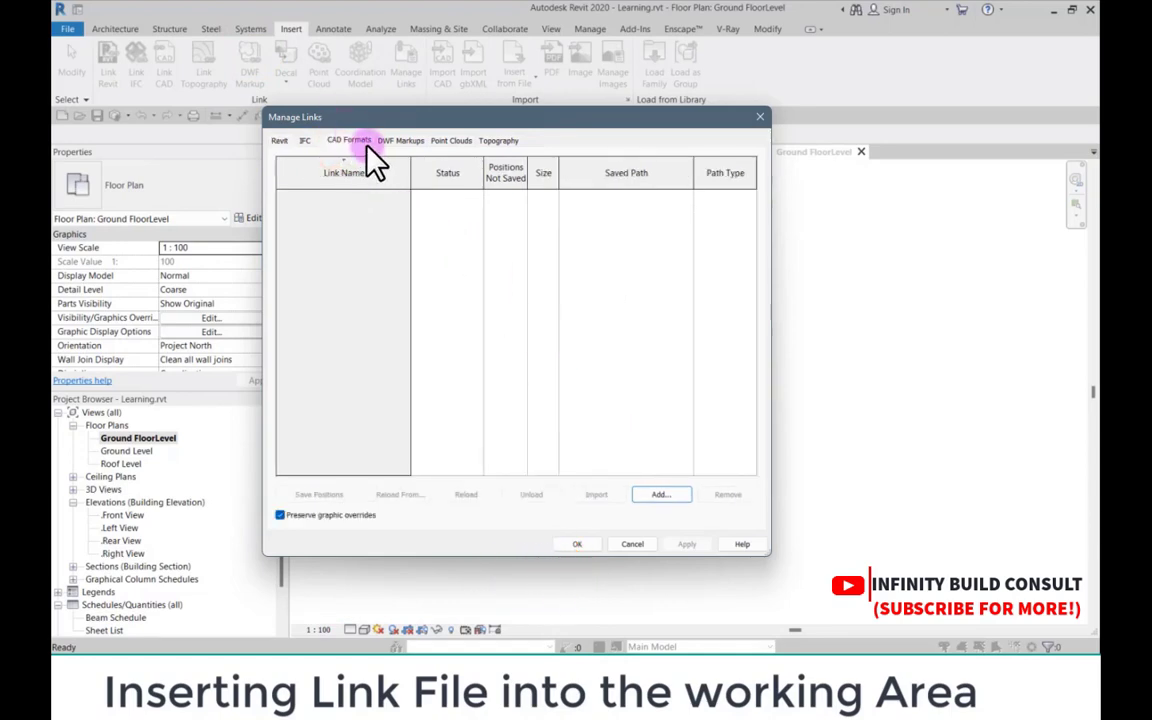
pyautogui.click(660, 495)
pyautogui.click(550, 222)
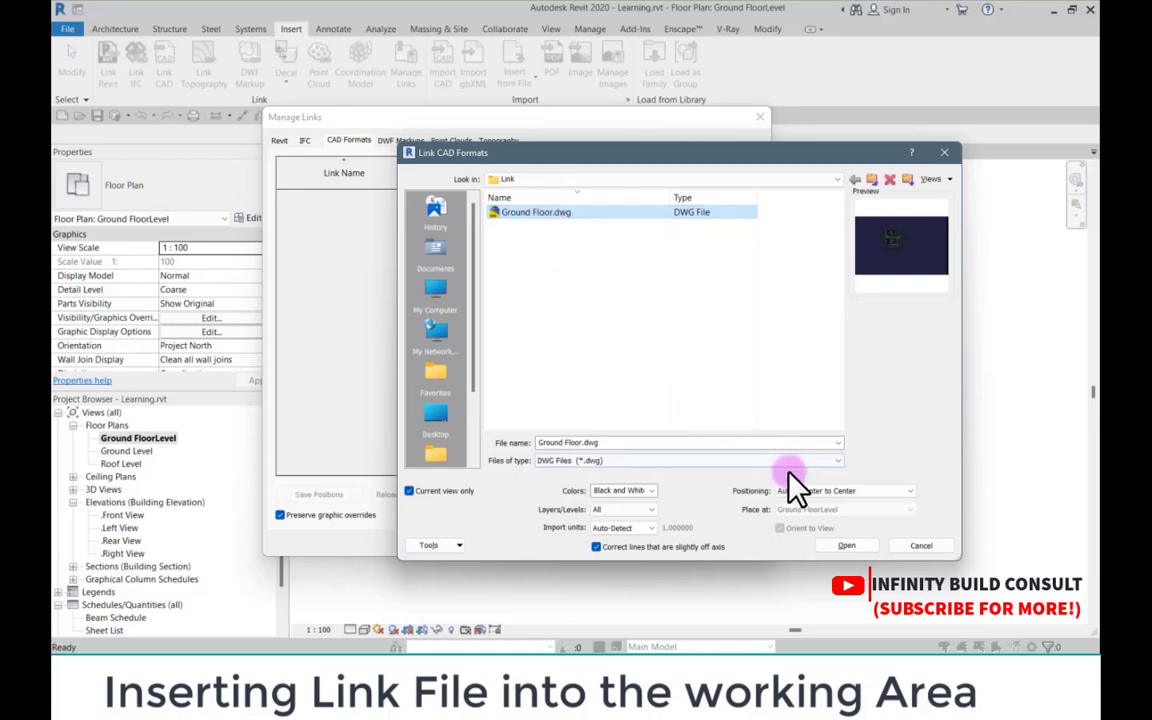
# Step: Link the drawing with Black and White colors, current view only and Auto - Center to Center positioning, and confirm the link list
pyautogui.click(652, 490)
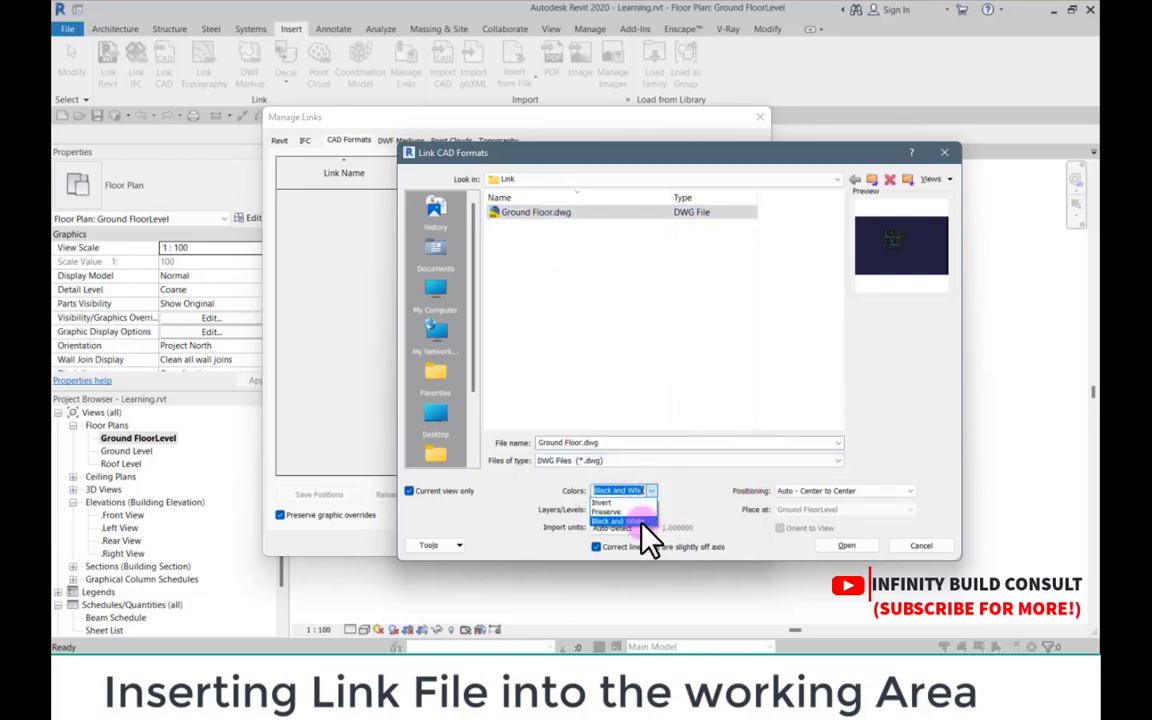
pyautogui.click(645, 519)
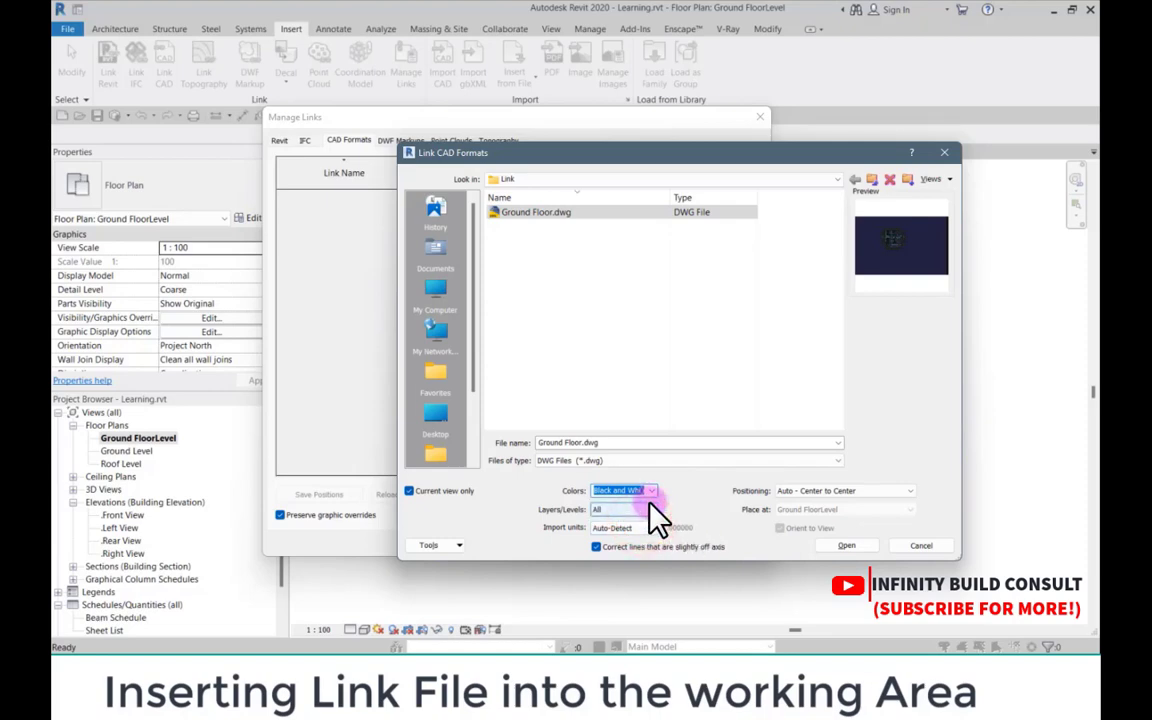
pyautogui.click(408, 491)
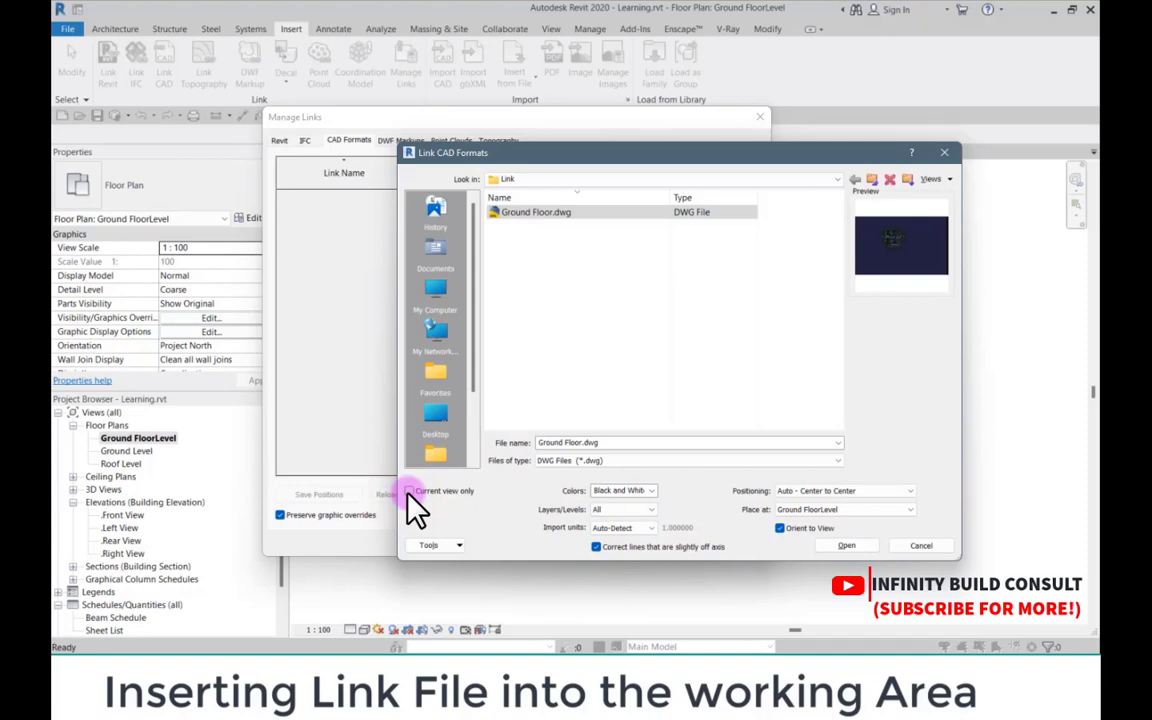
pyautogui.click(408, 491)
pyautogui.click(800, 491)
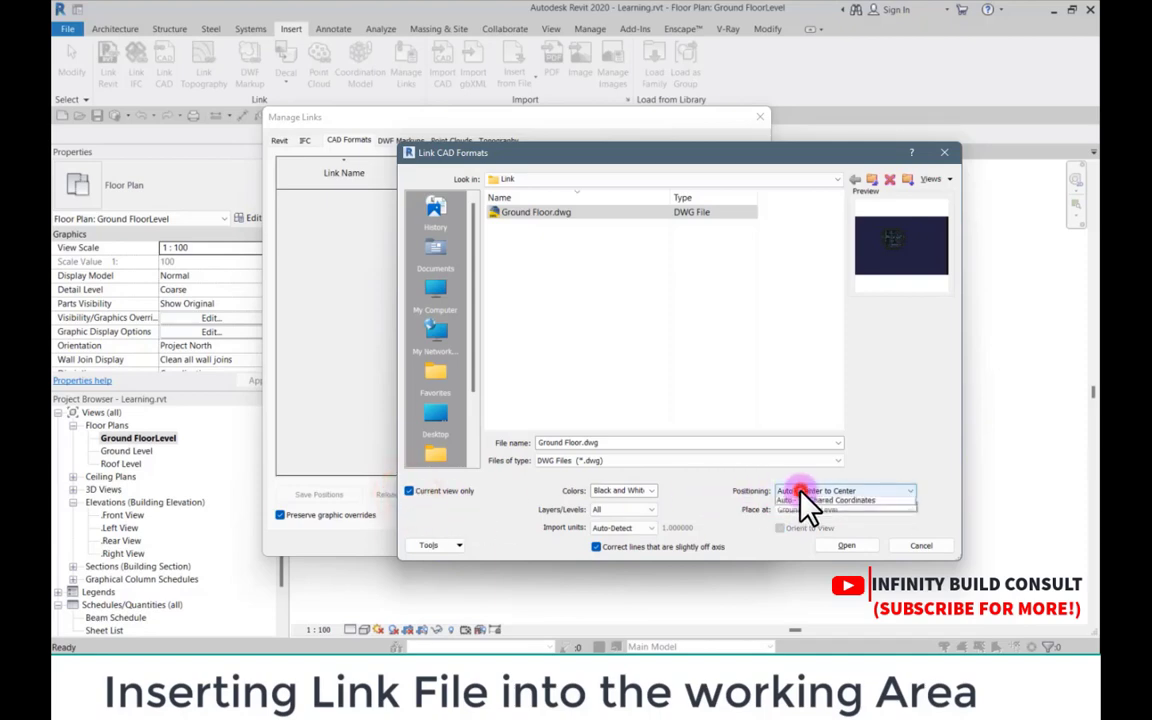
pyautogui.click(810, 502)
pyautogui.click(842, 548)
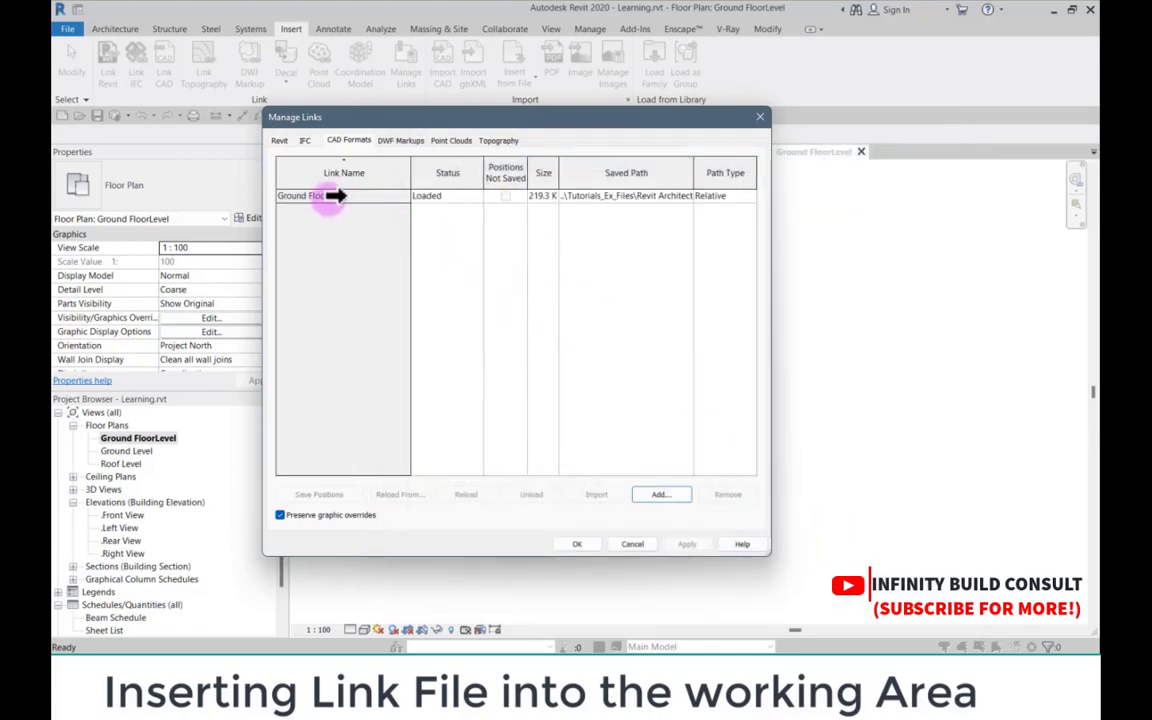
pyautogui.click(314, 194)
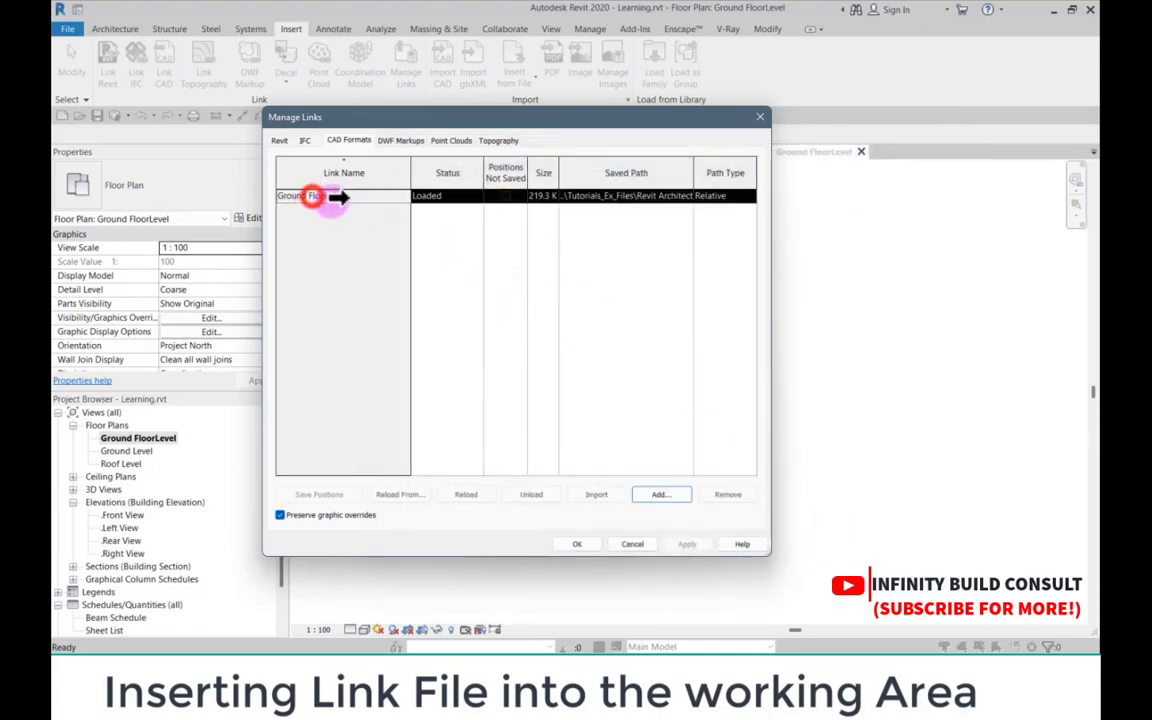
pyautogui.click(576, 544)
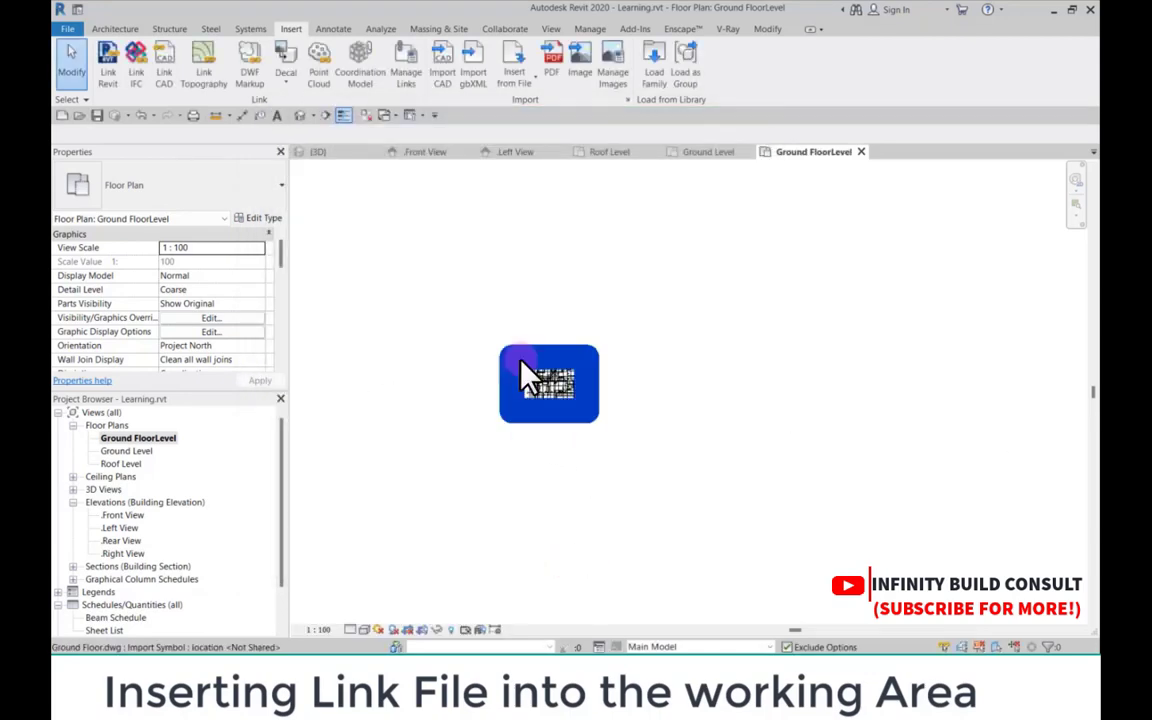
# Step: Check the linked plan's scale by placing an aligned dimension between grid lines 1 and 2
pyautogui.scroll(6, 558, 360)
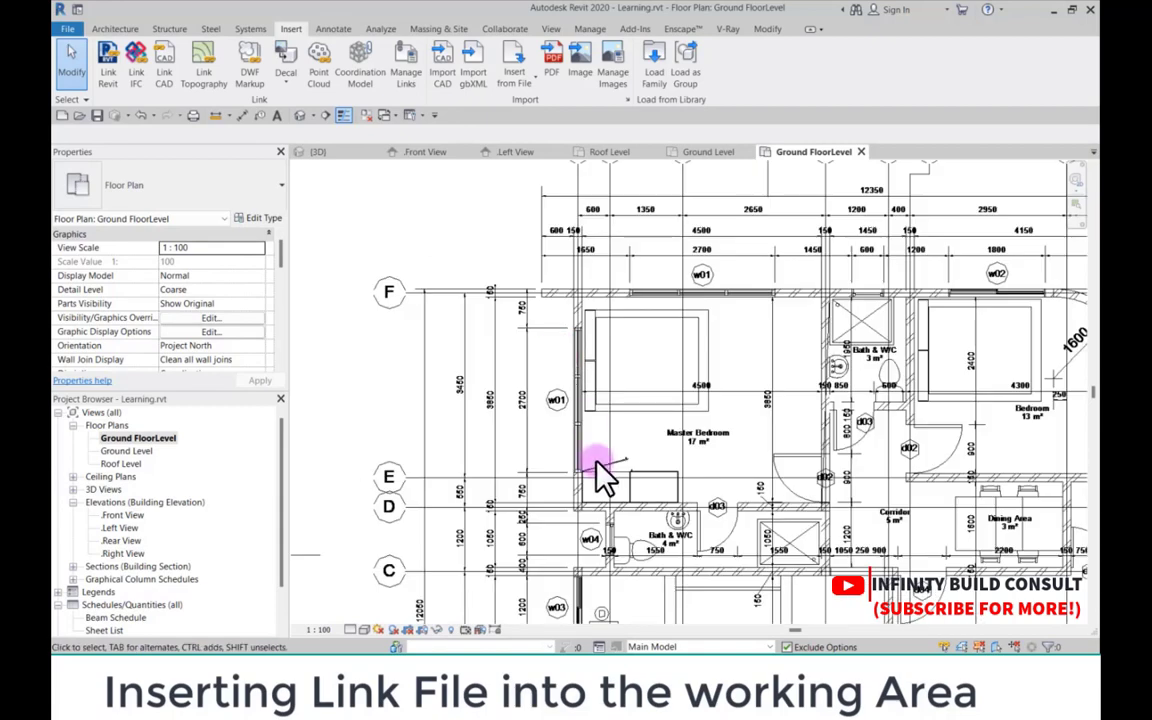
pyautogui.moveTo(625, 255); pyautogui.dragTo(547, 480, button='middle')
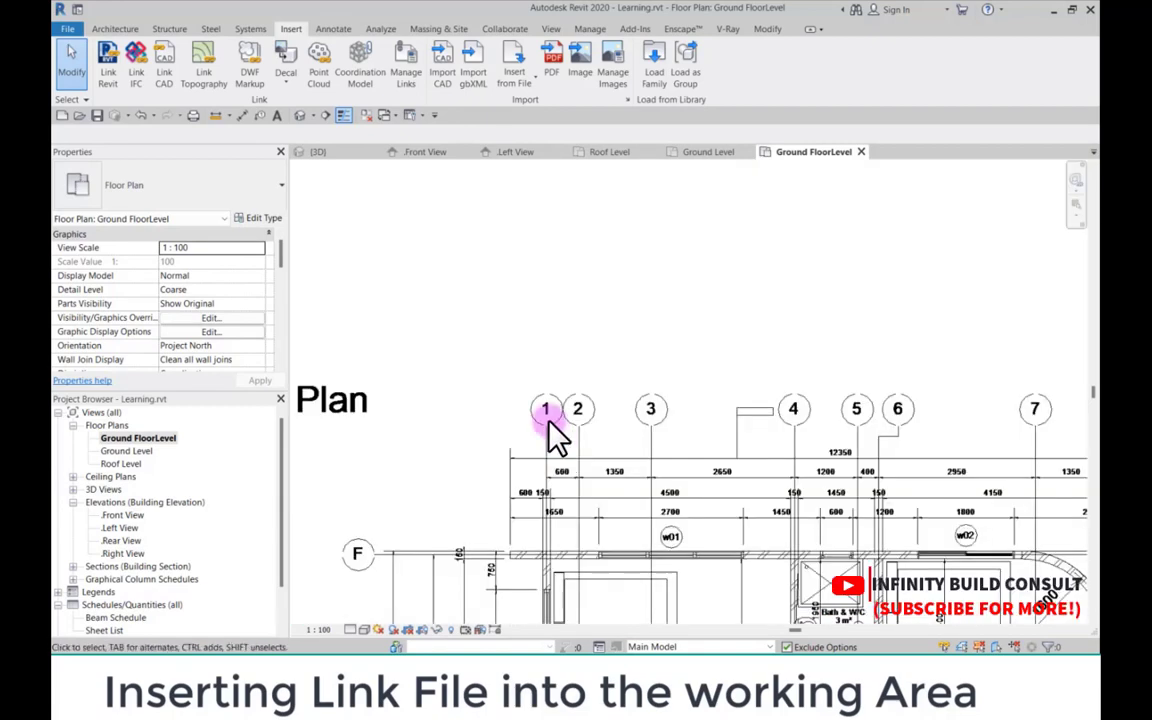
pyautogui.click(241, 115)
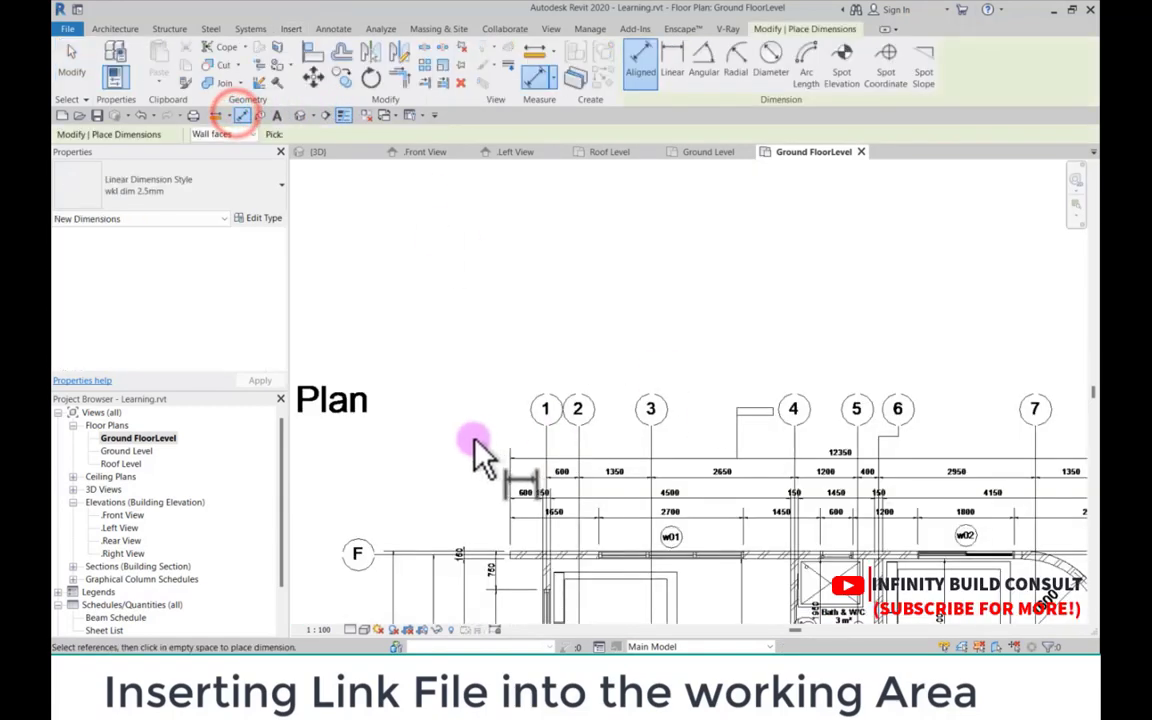
pyautogui.scroll(2, 534, 456)
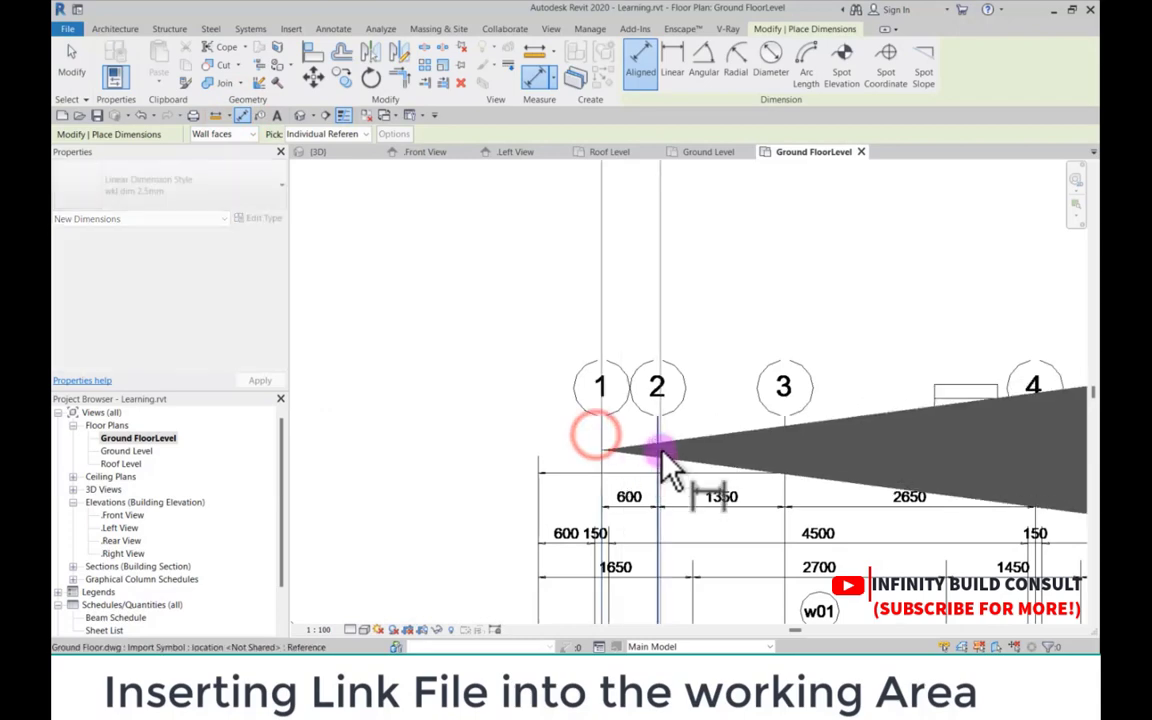
pyautogui.scroll(-4, 638, 485)
pyautogui.scroll(4, 634, 497)
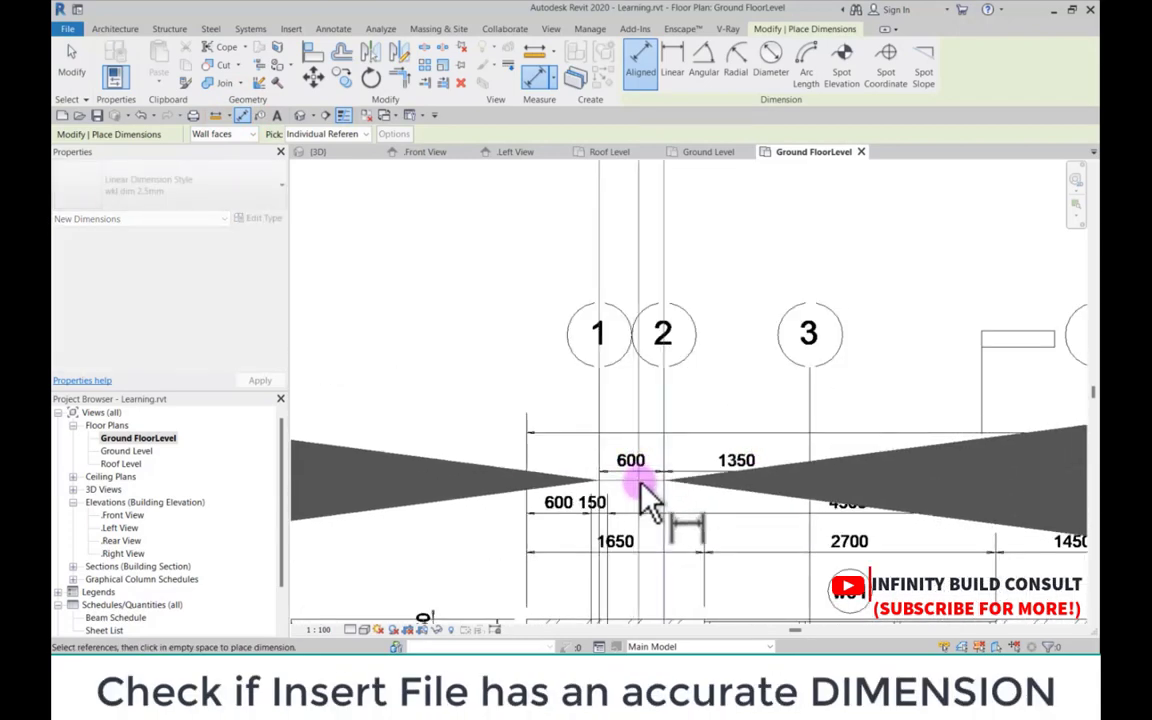
pyautogui.scroll(-6, 625, 430)
pyautogui.scroll(-3, 600, 350)
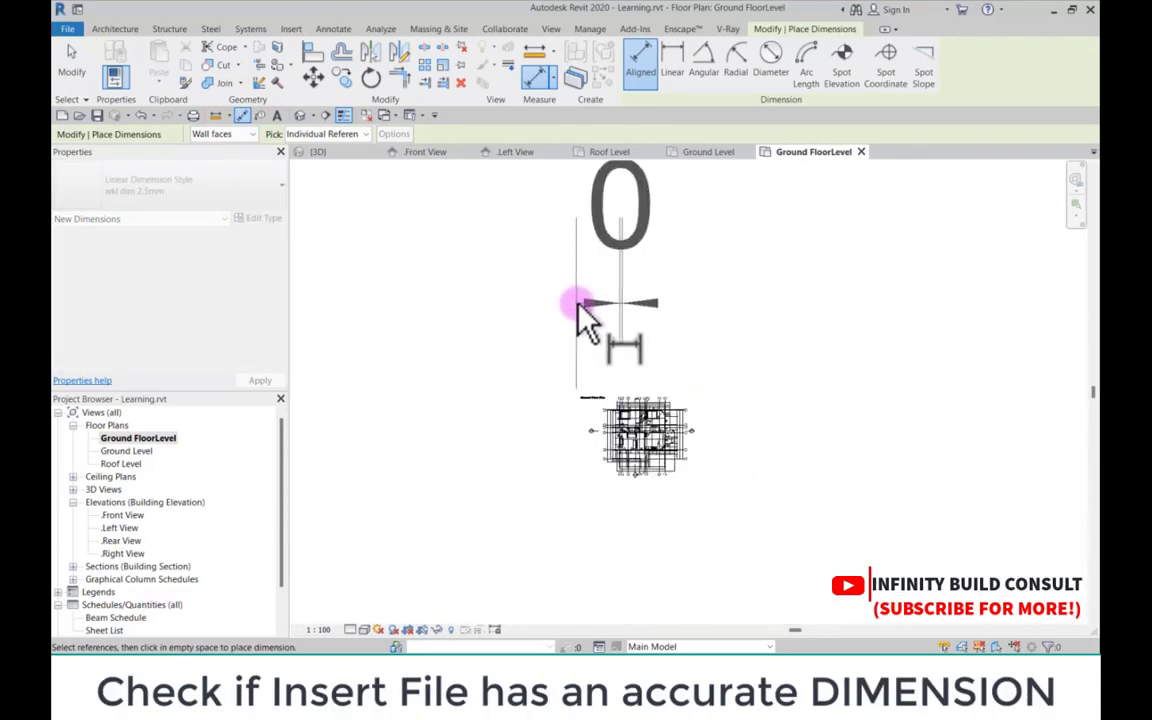
pyautogui.click(566, 302)
pyautogui.press('Escape')
pyautogui.press('Escape')
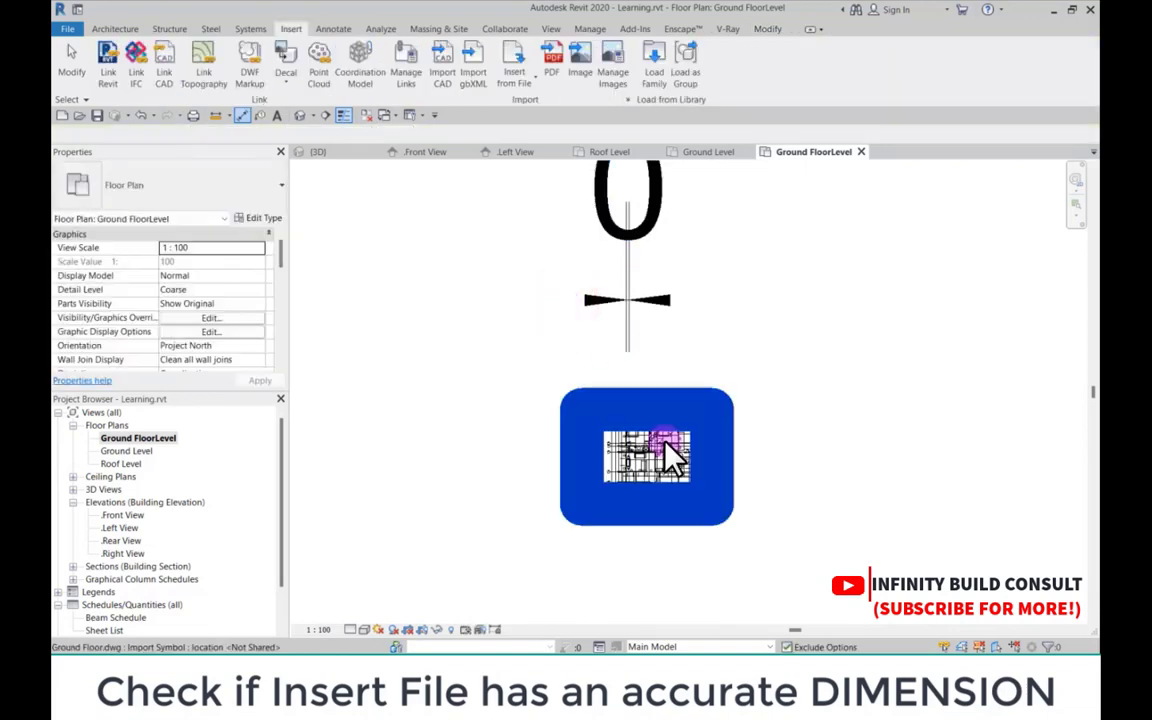
# Step: Set the linked Ground Floor.dwg's import units to millimeter and its scale factor to 2100 in its type properties
pyautogui.click(662, 452)
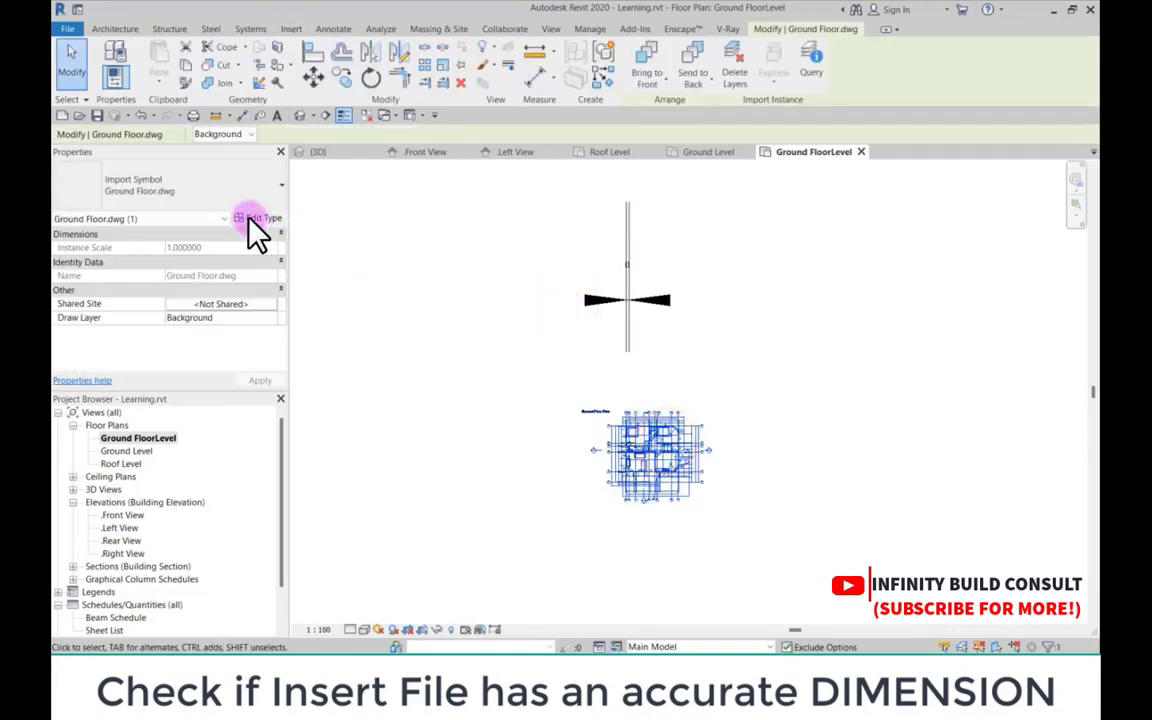
pyautogui.click(404, 590)
pyautogui.click(640, 480)
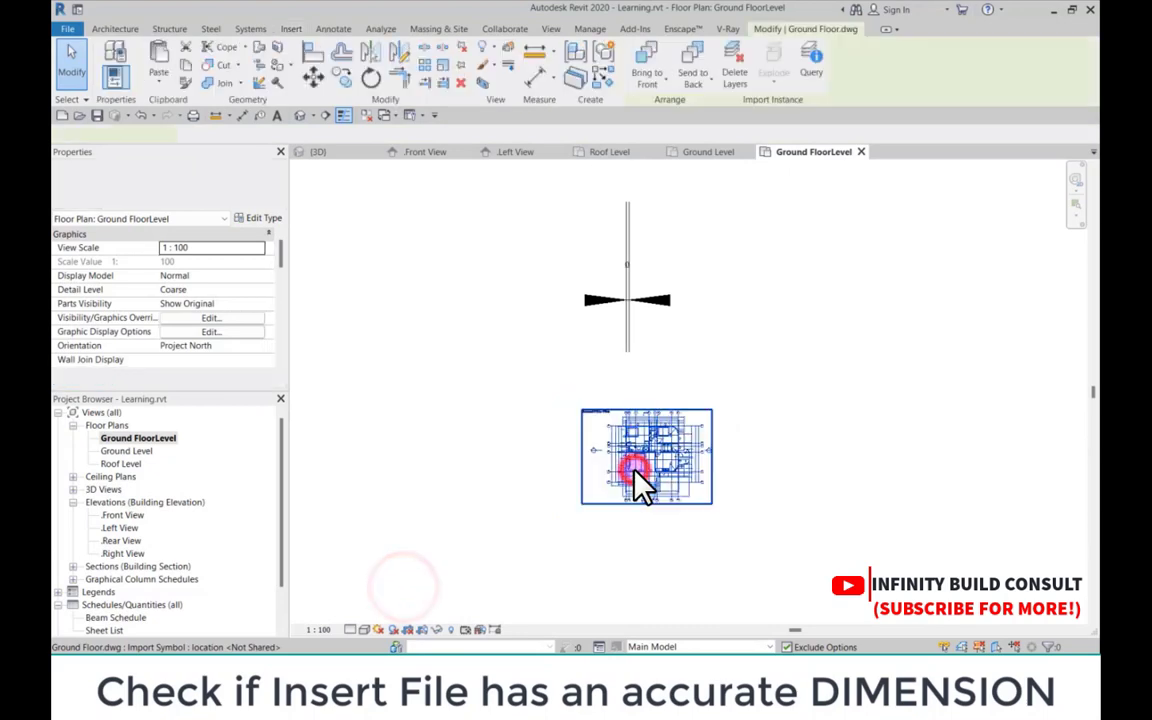
pyautogui.click(329, 201)
pyautogui.click(264, 218)
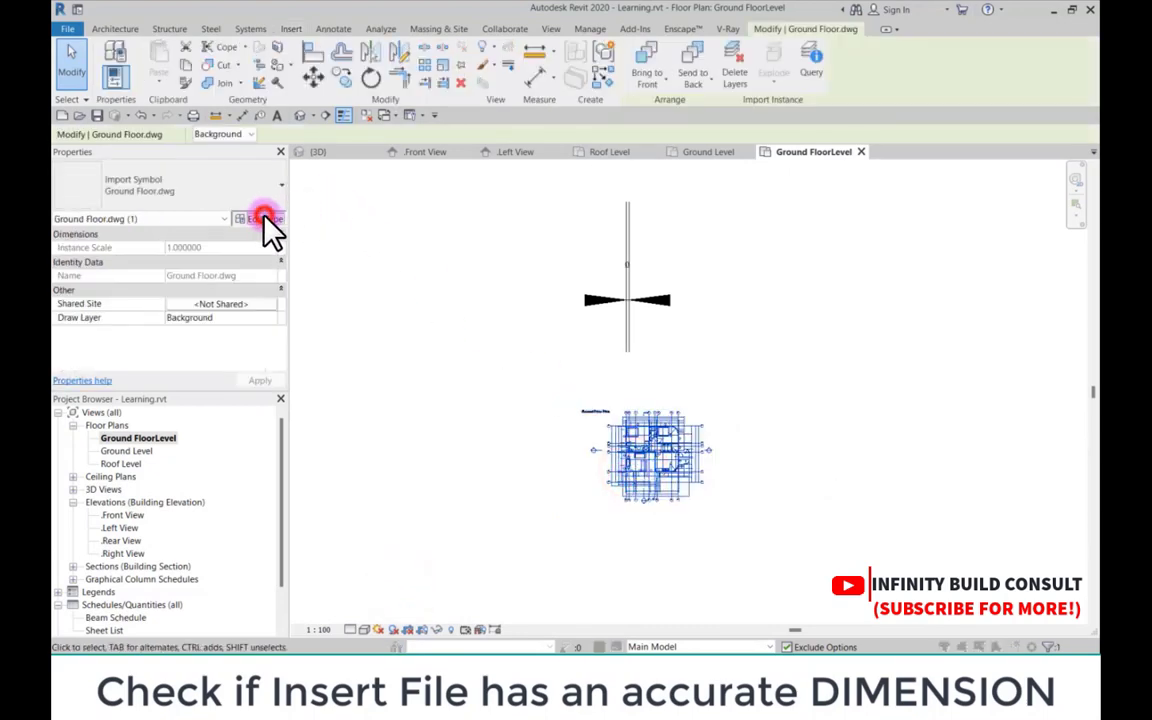
pyautogui.click(990, 318)
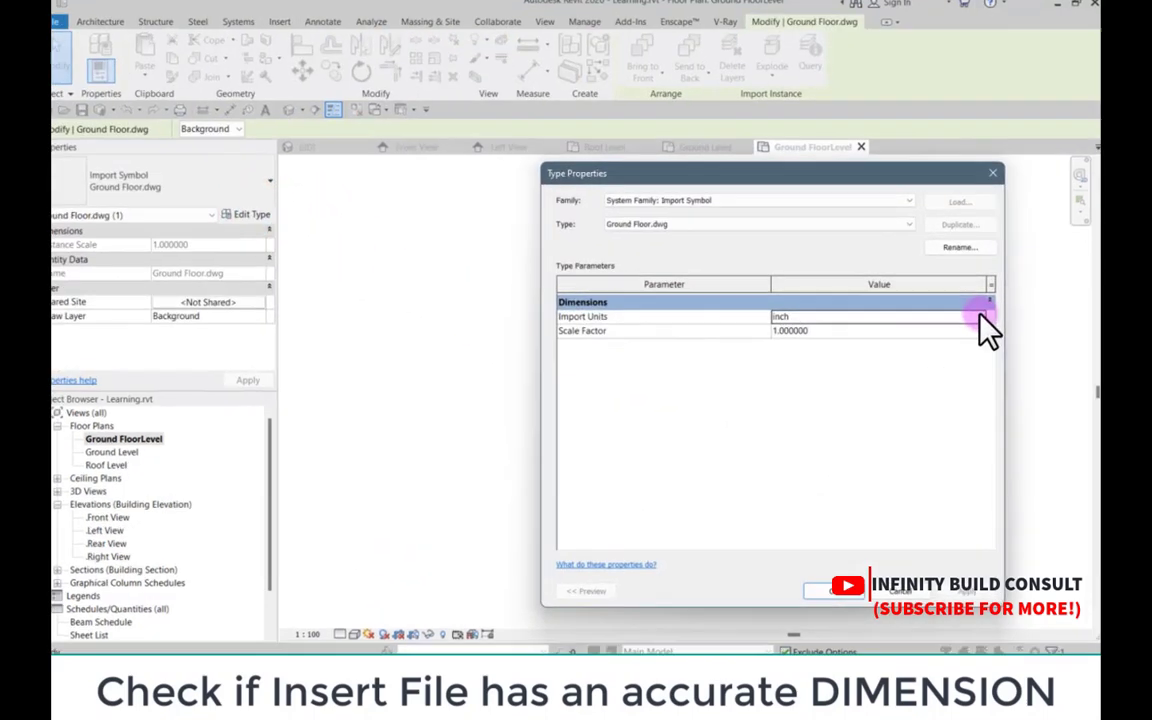
pyautogui.click(983, 318)
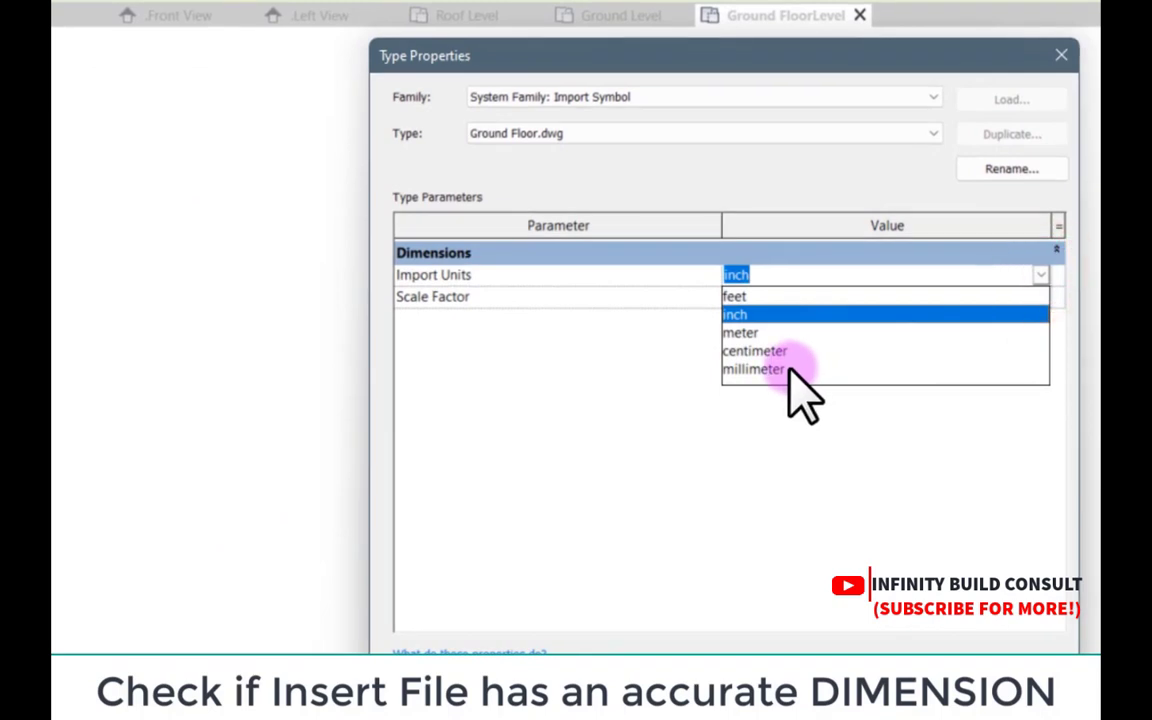
pyautogui.click(786, 369)
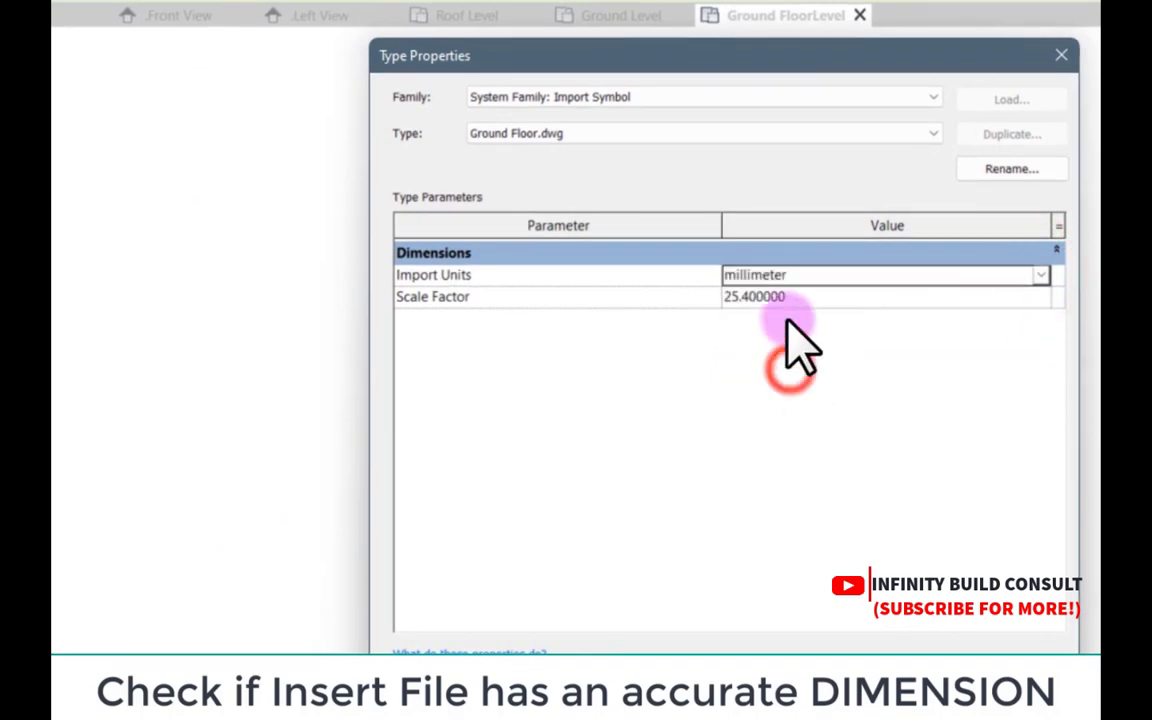
pyautogui.click(803, 298)
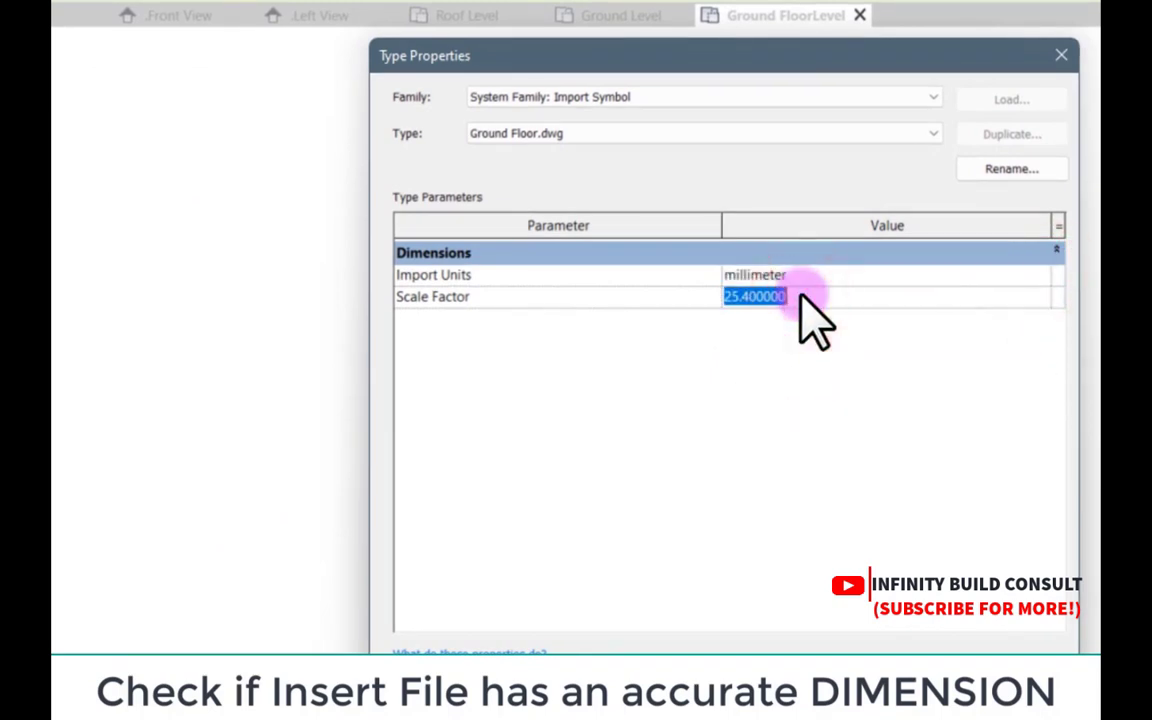
pyautogui.write('2100')
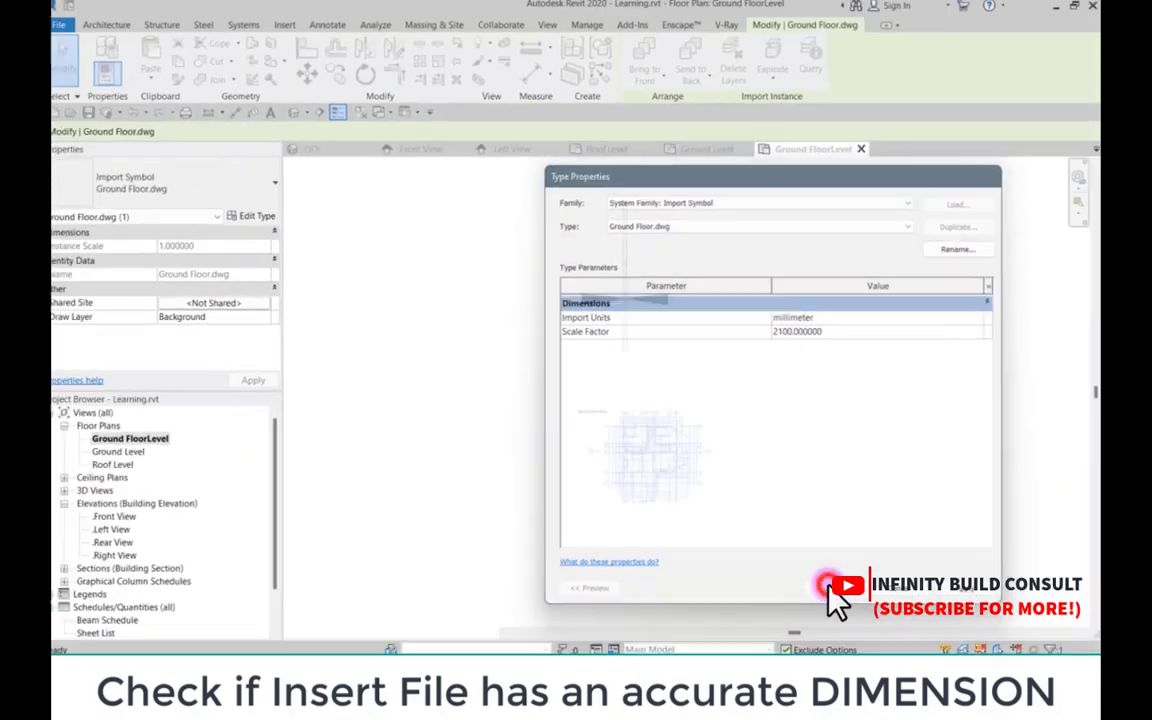
pyautogui.click(829, 581)
# Step: Delete the check dimension placed above the linked plan
pyautogui.scroll(-4, 690, 420)
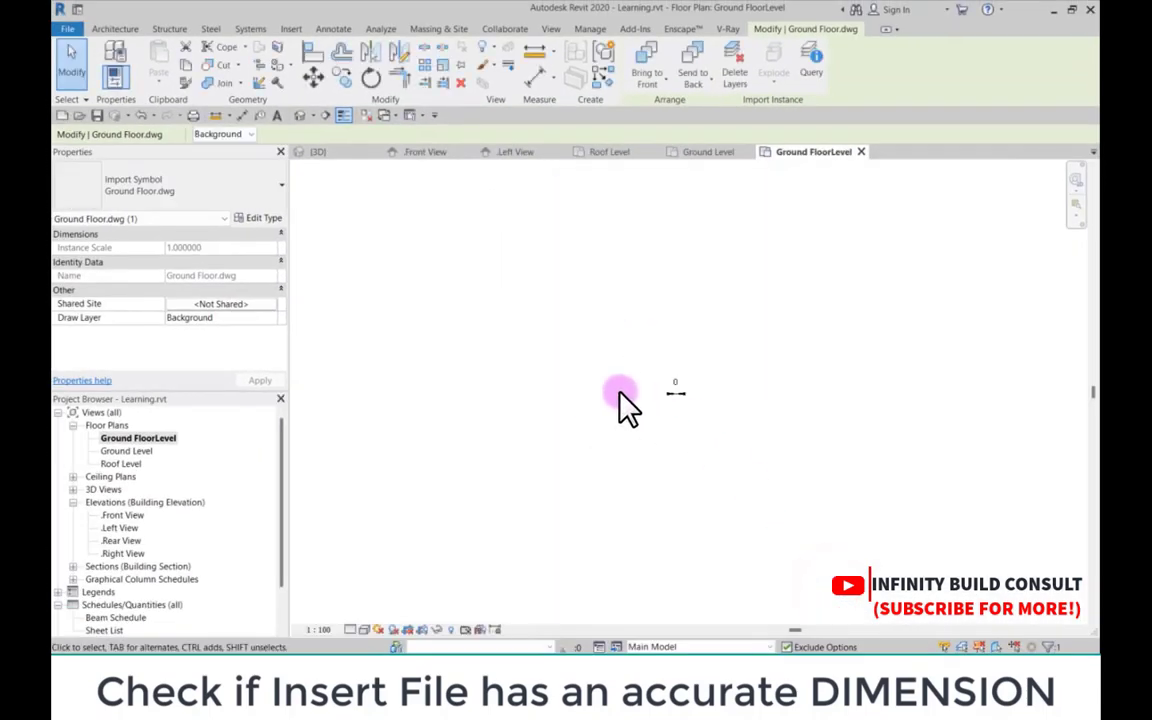
pyautogui.click(619, 392)
pyautogui.click(665, 395)
pyautogui.press('Delete')
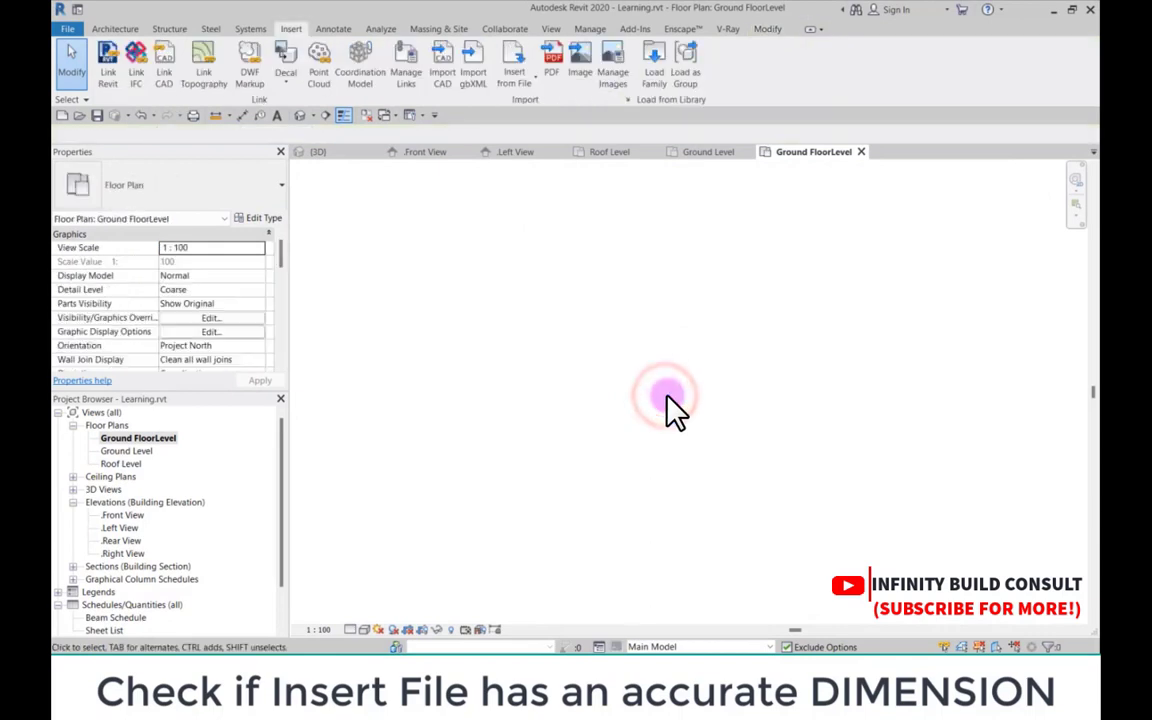
# Step: Move the linked ground floor plan down into the area between the four elevation markers
pyautogui.scroll(-8, 665, 396)
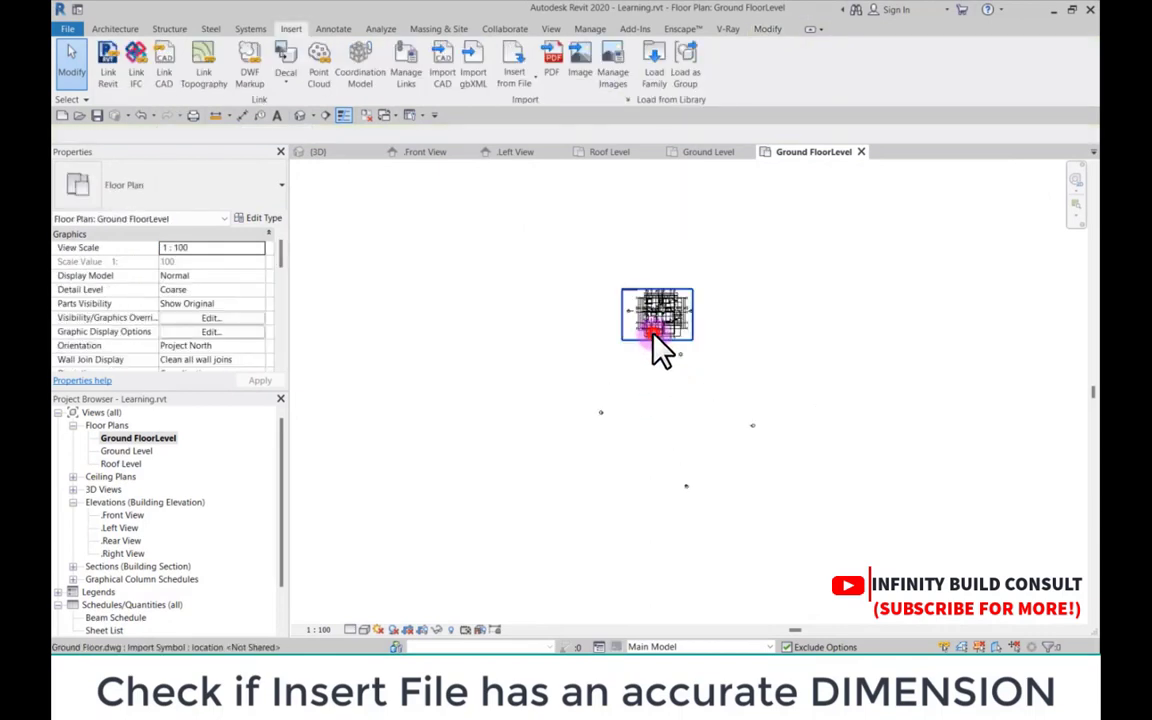
pyautogui.click(655, 322)
pyautogui.moveTo(651, 318); pyautogui.dragTo(660, 426)
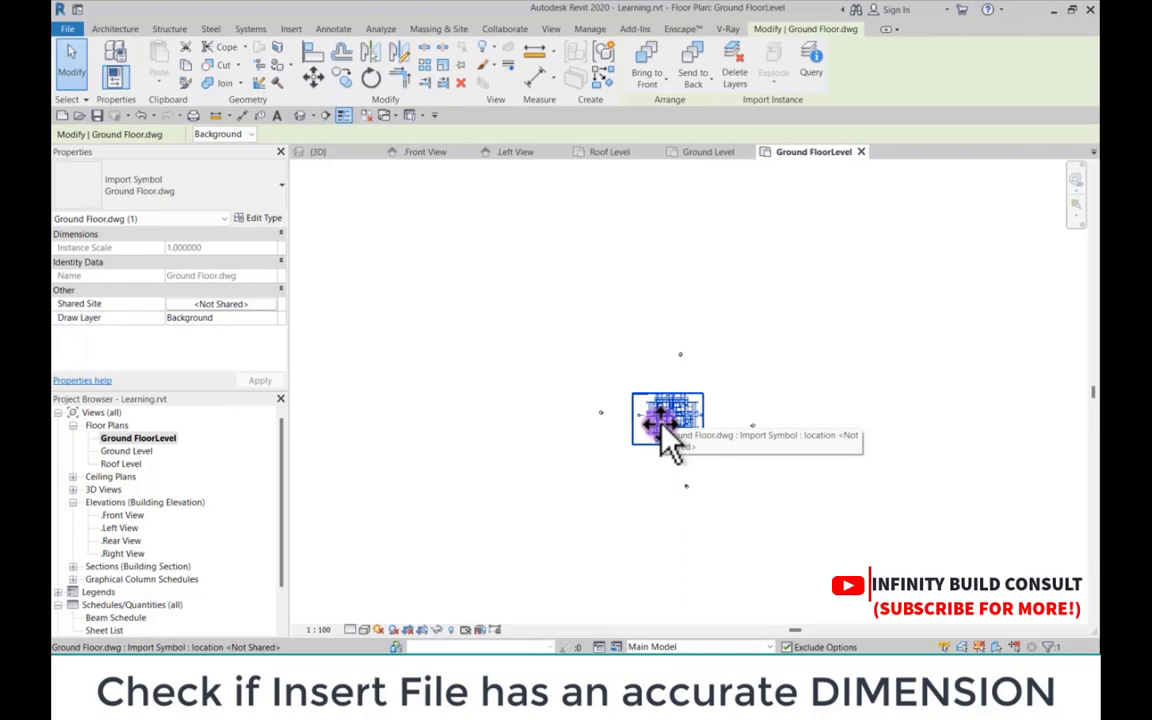
pyautogui.scroll(5, 663, 428)
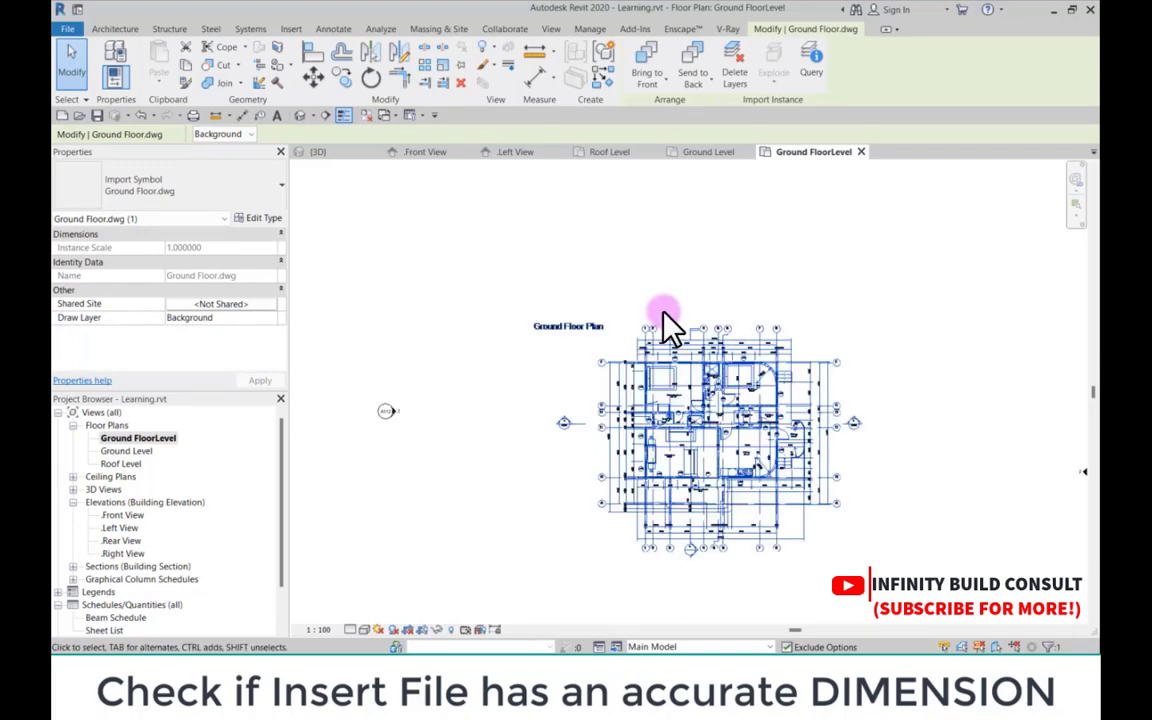
# Step: Check the linked plan's corrected scale by measuring between grid lines 1 and 2 with an aligned dimension, without placing it
pyautogui.scroll(3, 663, 318)
pyautogui.scroll(-3, 663, 365)
pyautogui.scroll(2, 662, 360)
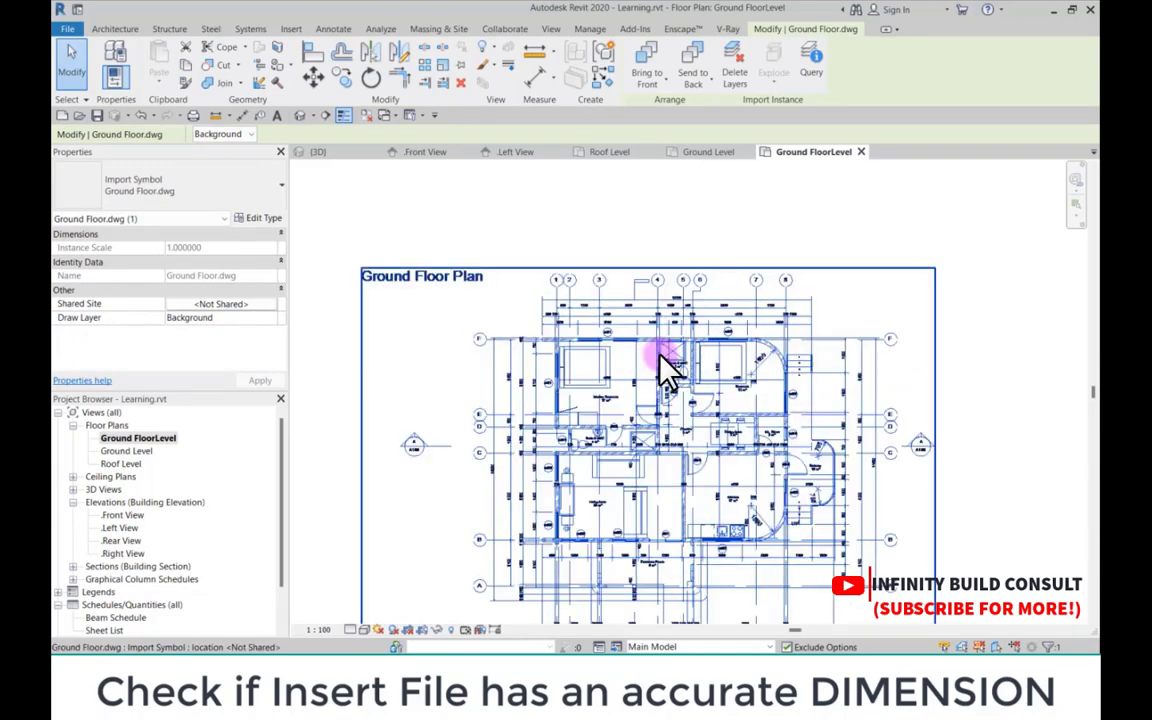
pyautogui.scroll(-5, 690, 362)
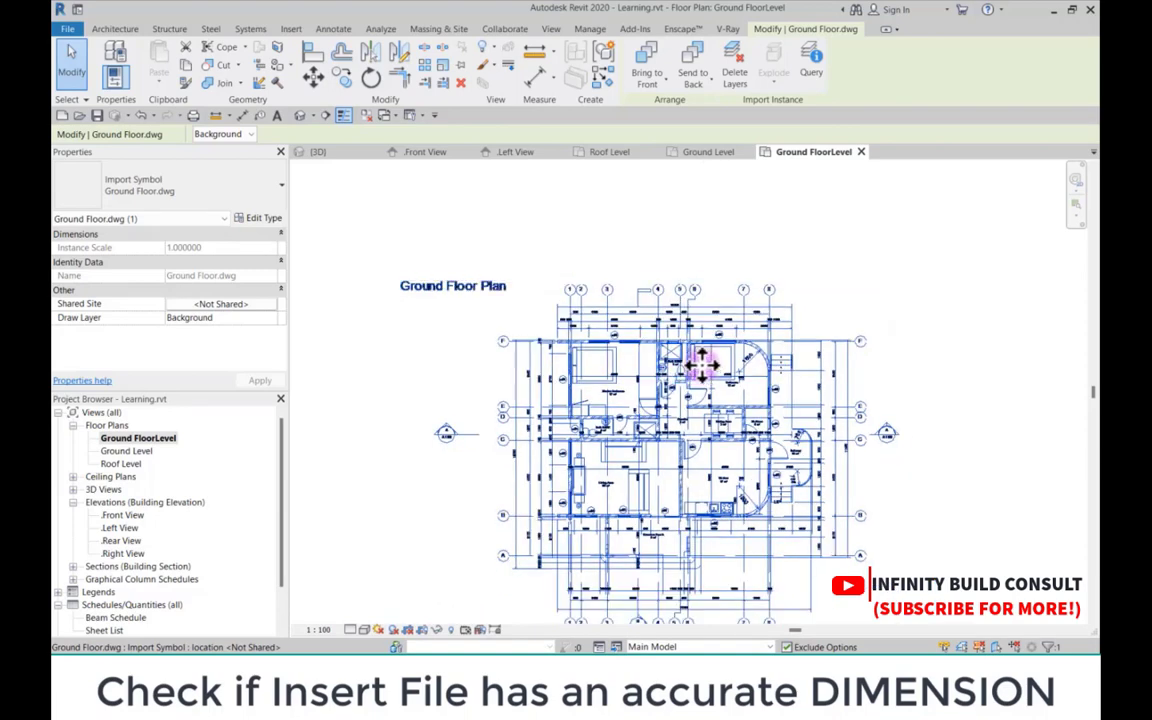
pyautogui.scroll(2, 694, 399)
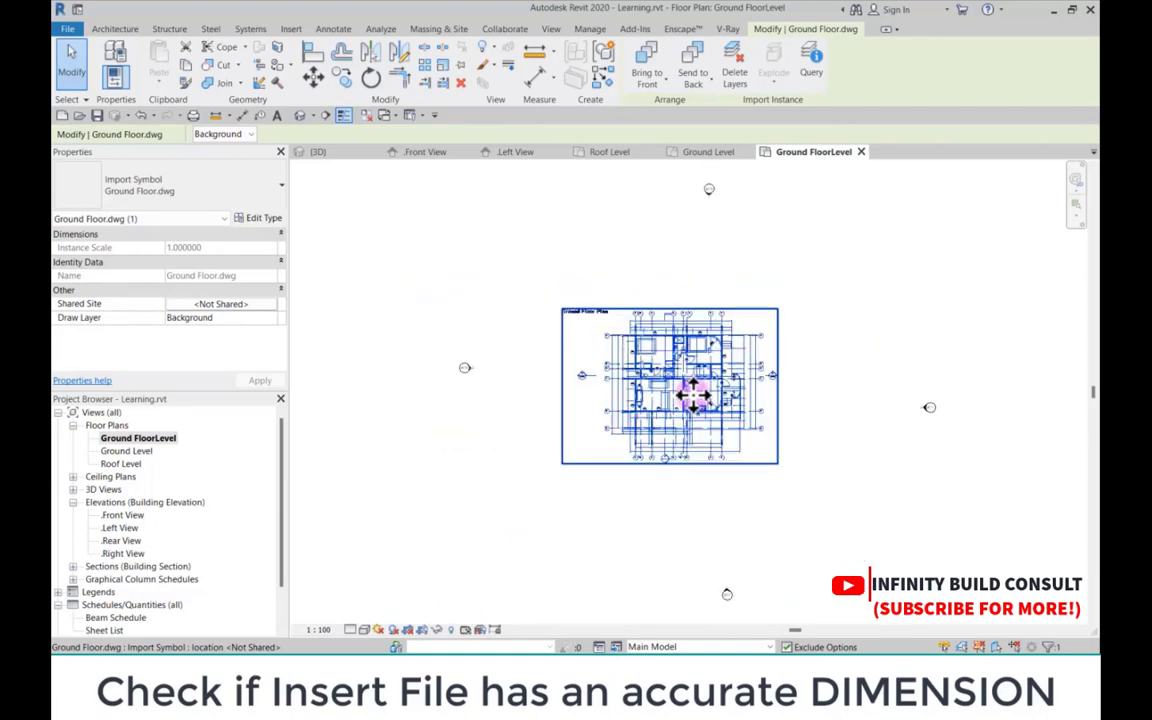
pyautogui.scroll(2, 640, 325)
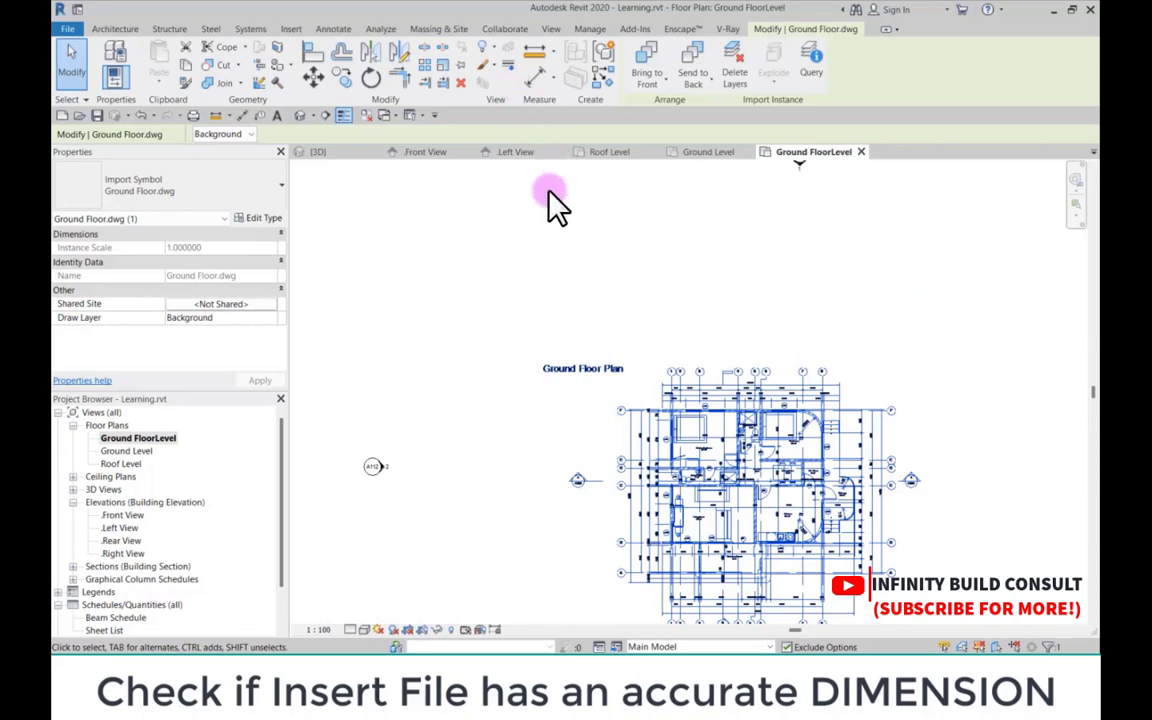
pyautogui.click(535, 85)
pyautogui.scroll(4, 676, 391)
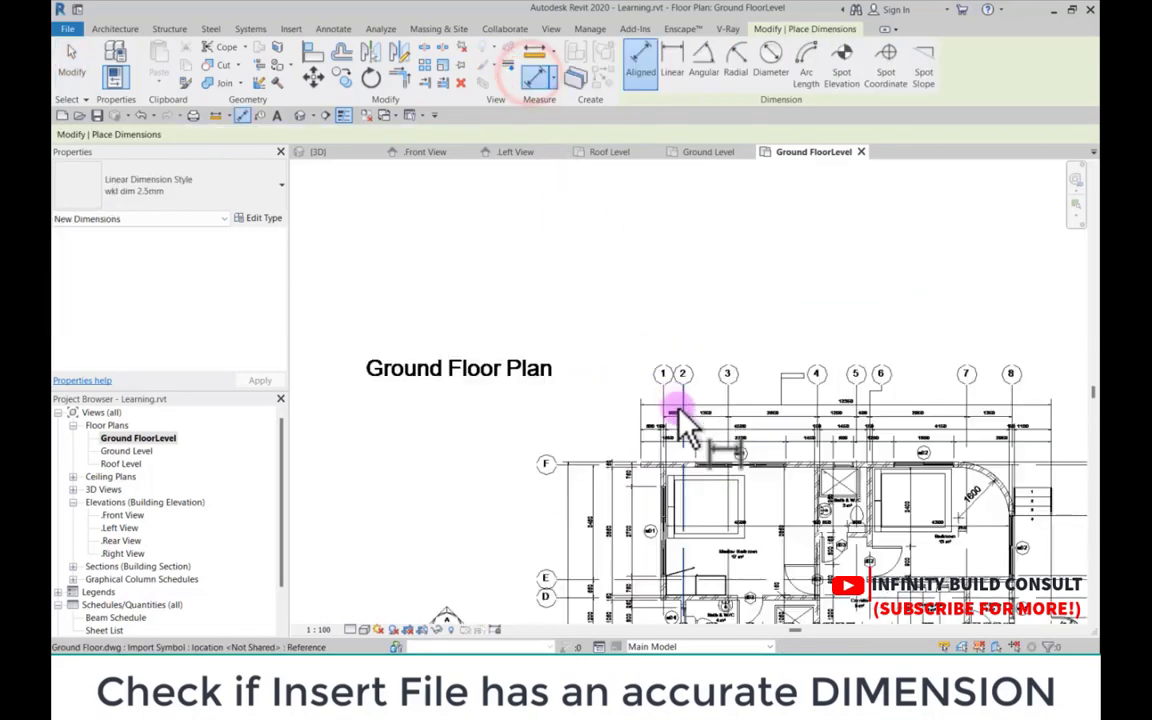
pyautogui.click(692, 375)
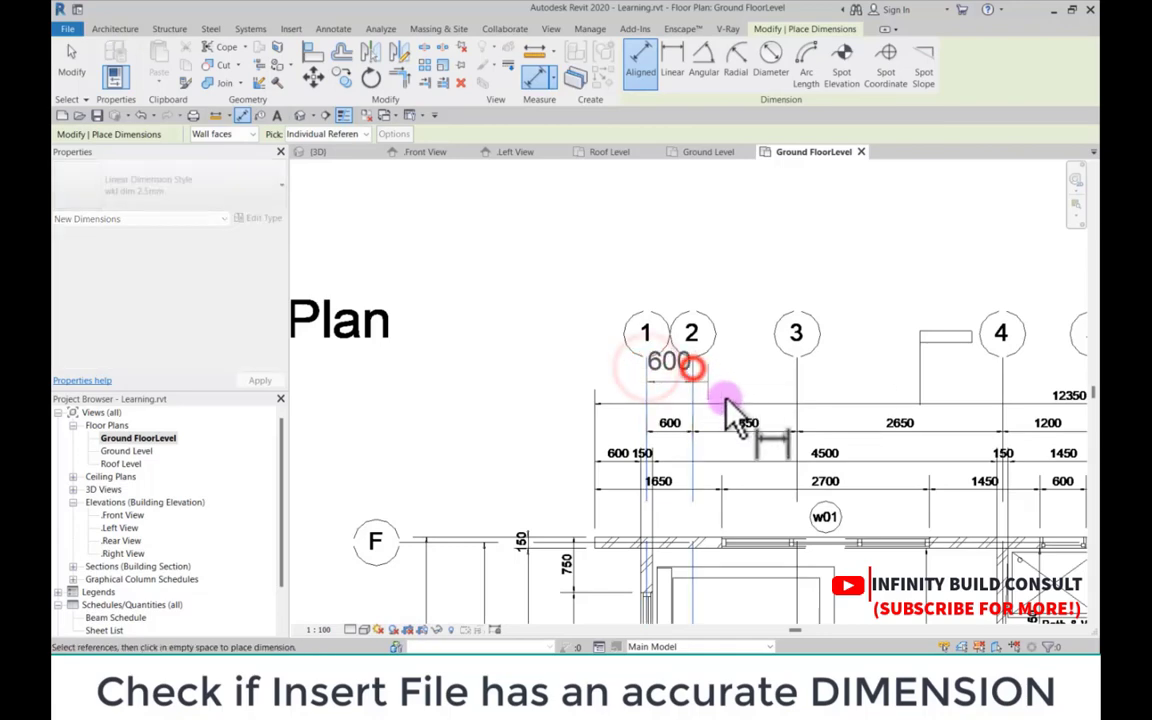
pyautogui.scroll(1, 733, 405)
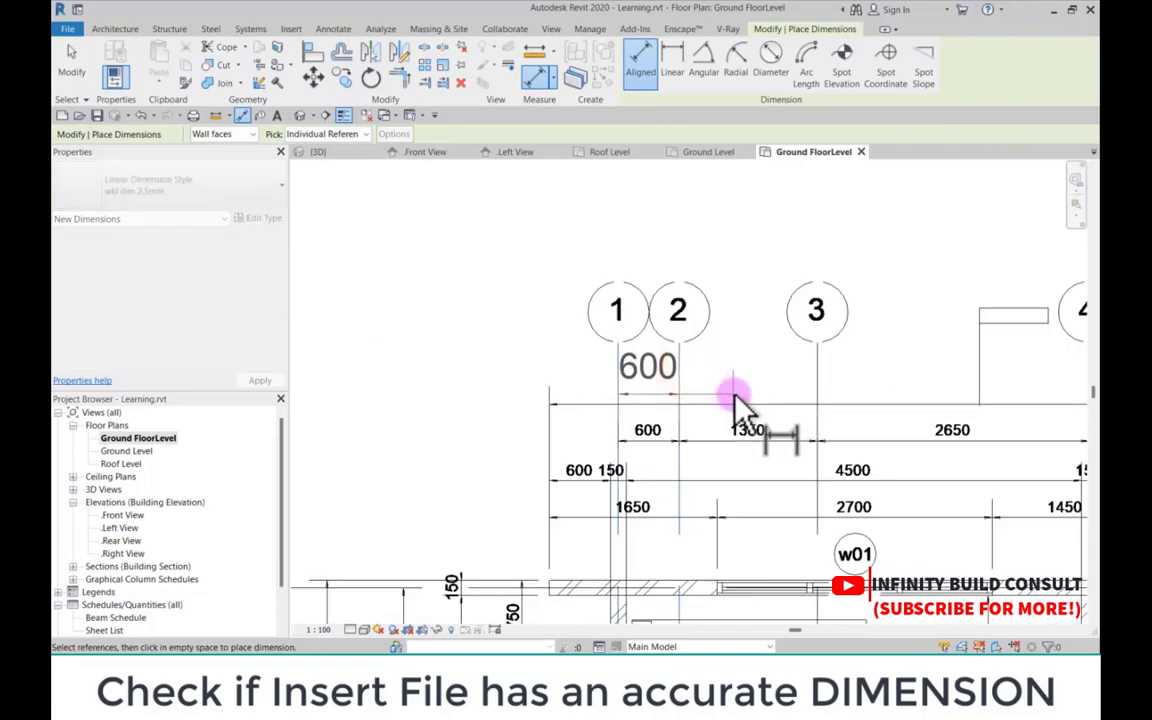
pyautogui.scroll(-3, 734, 395)
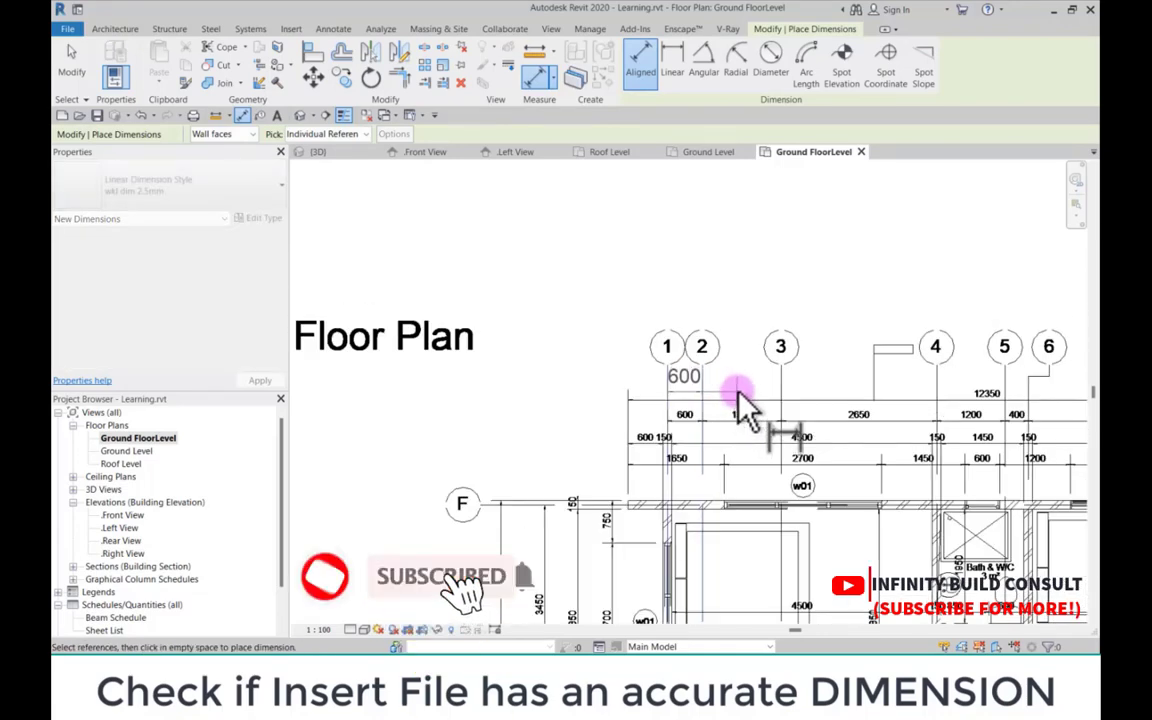
pyautogui.scroll(-5, 700, 395)
pyautogui.press('Escape')
pyautogui.press('Escape')
# Step: Turn on halftone for the imported Ground Floor.dwg in the view's visibility/graphic overrides and apply the change
pyautogui.click(499, 273)
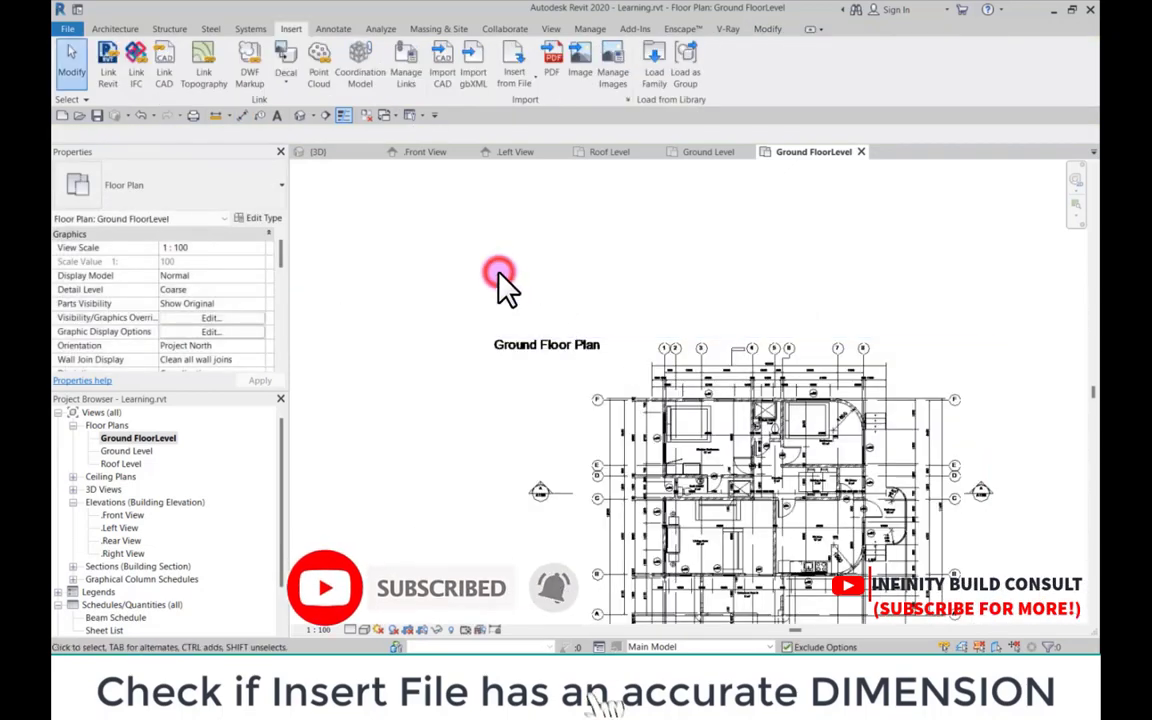
pyautogui.click(207, 318)
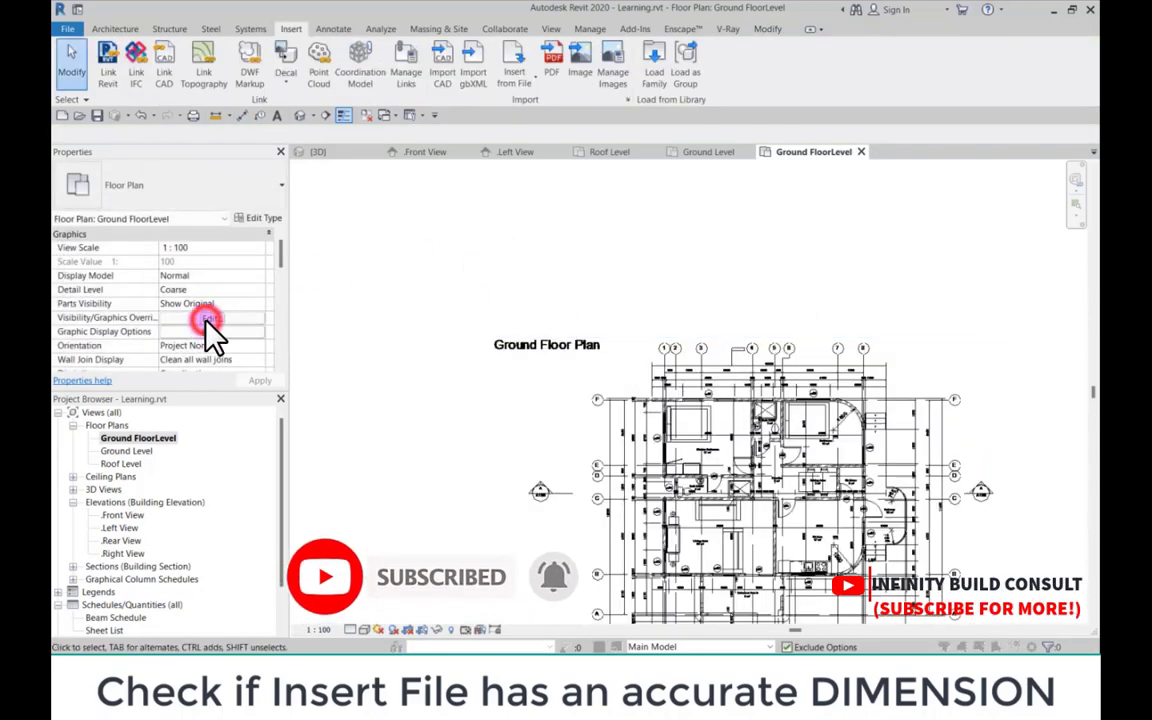
pyautogui.moveTo(271, 148); pyautogui.dragTo(571, 159)
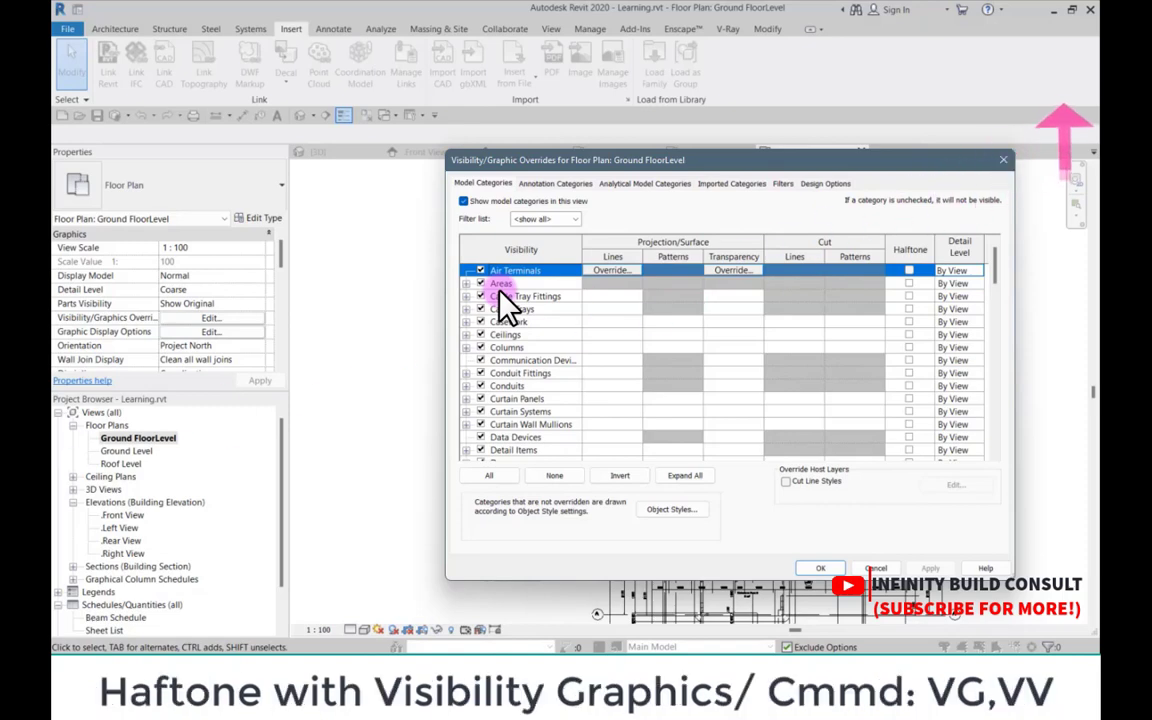
pyautogui.click(733, 183)
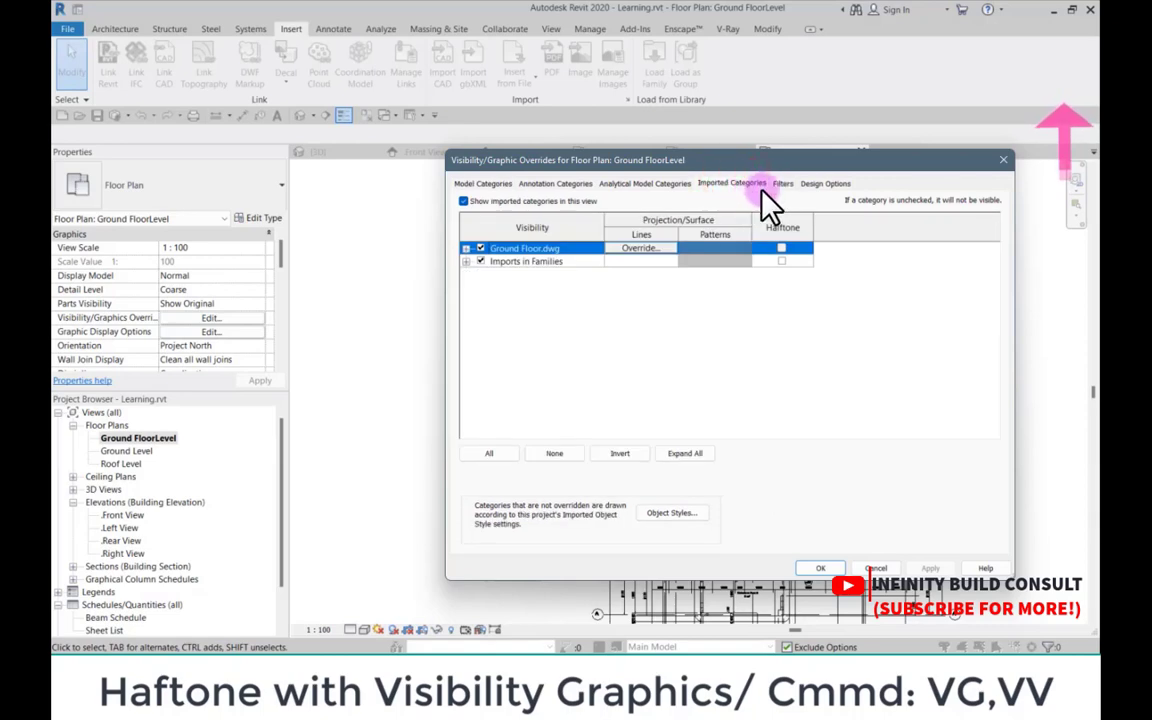
pyautogui.click(781, 248)
pyautogui.click(781, 249)
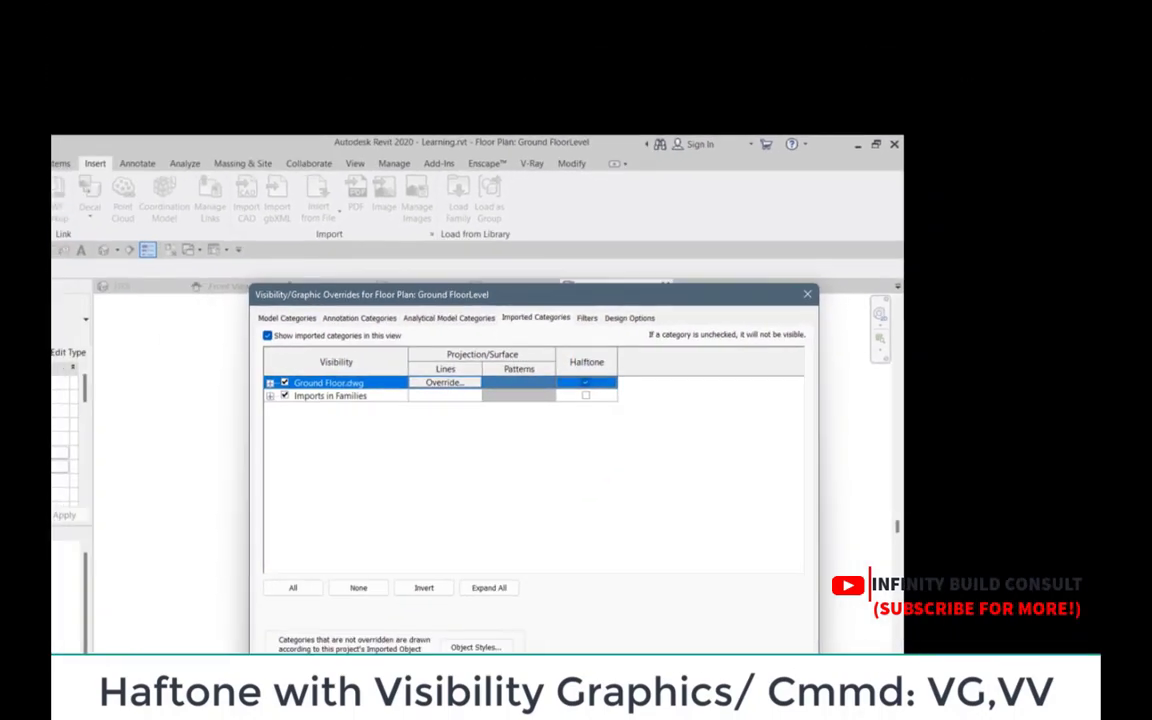
pyautogui.click(828, 577)
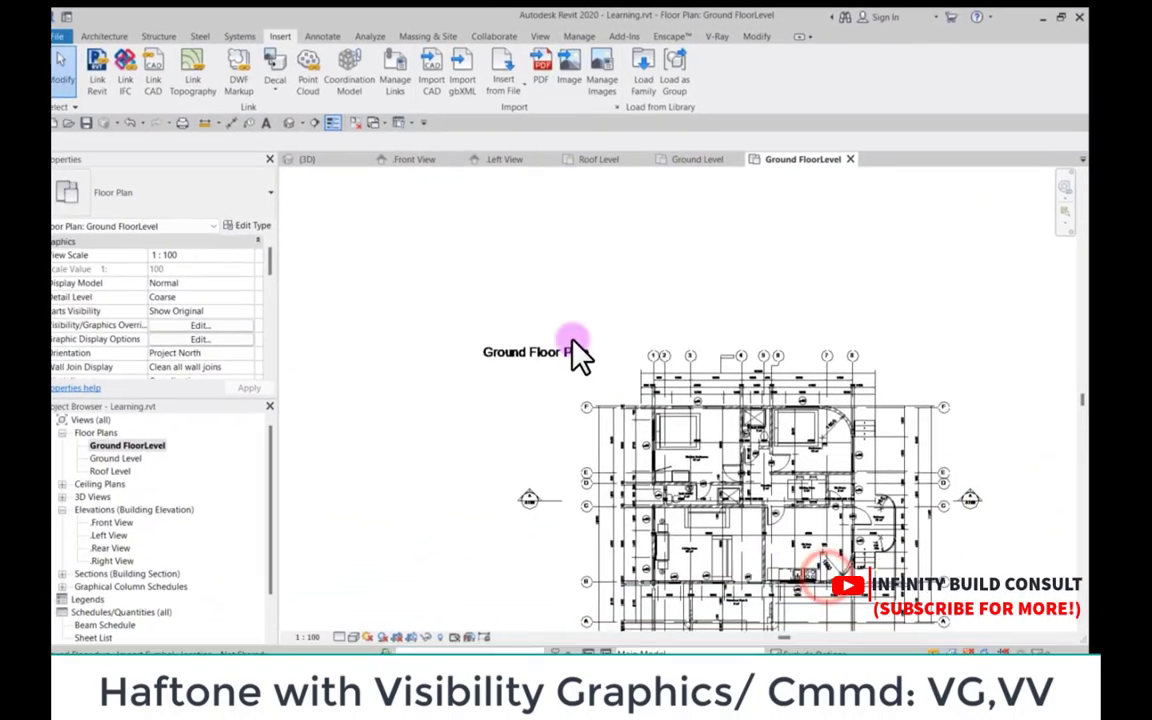
# Step: Examine the halftoned ground floor plan up close and as a whole
pyautogui.scroll(-5, 572, 340)
pyautogui.scroll(1, 702, 458)
pyautogui.scroll(10, 614, 402)
pyautogui.scroll(-5, 600, 370)
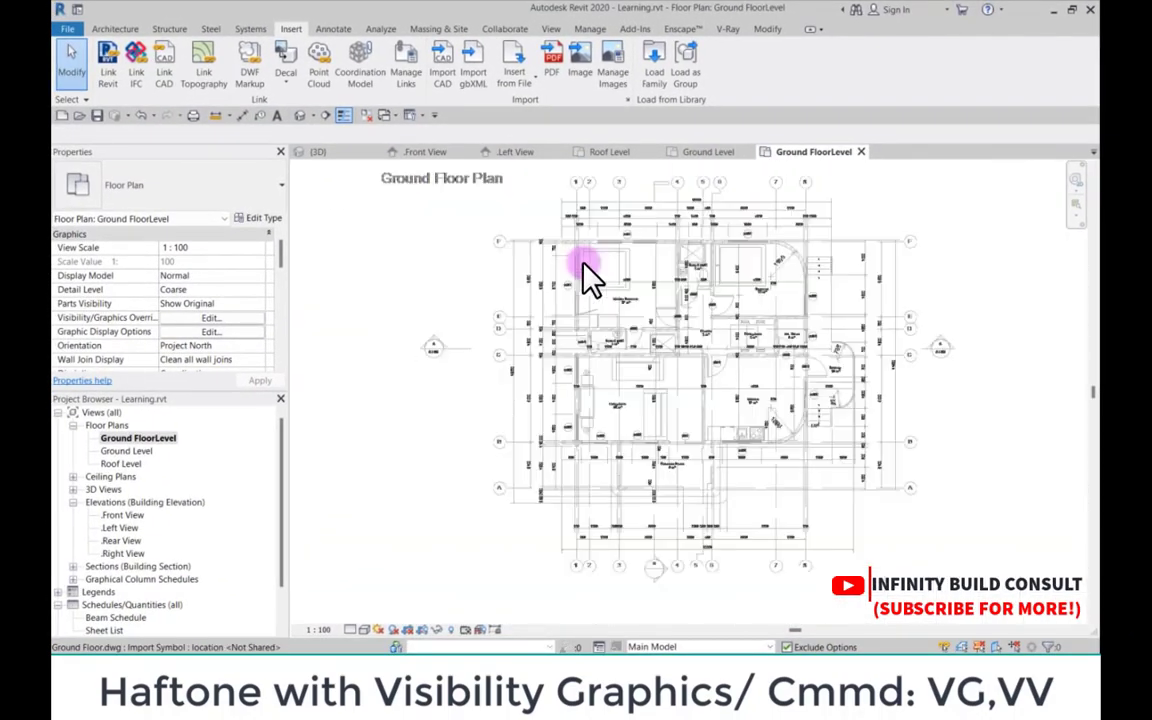
pyautogui.scroll(5, 583, 266)
pyautogui.scroll(-4, 556, 210)
pyautogui.scroll(3, 556, 210)
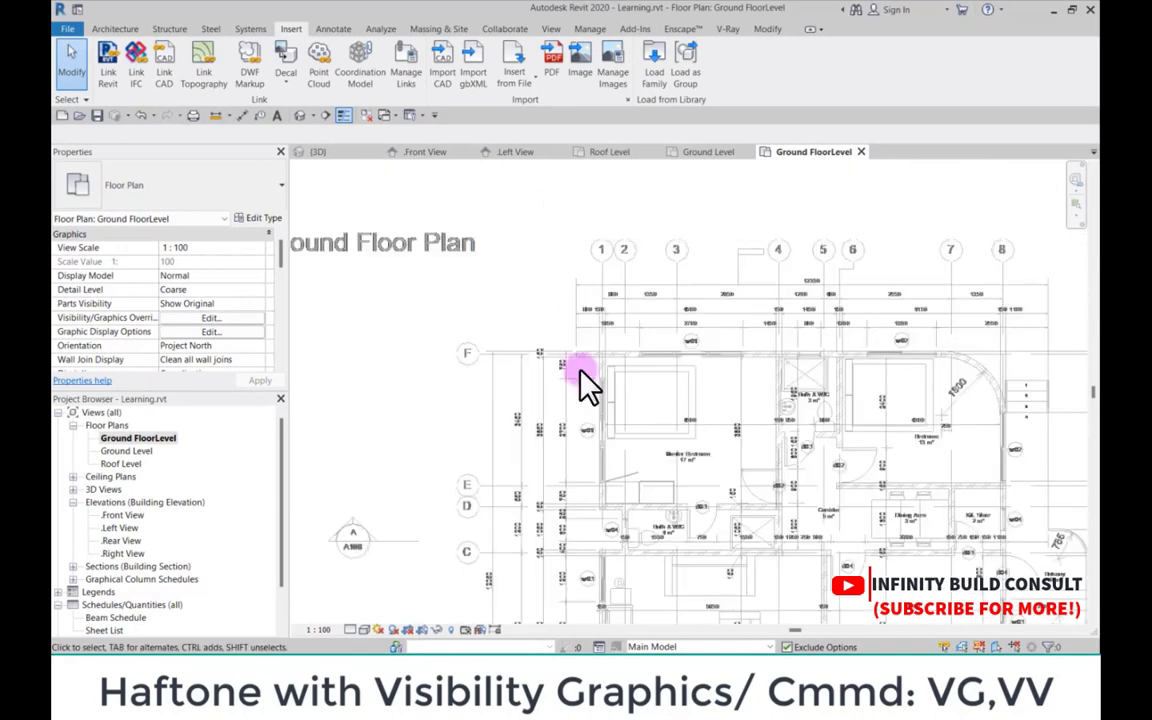
pyautogui.scroll(-4, 590, 340)
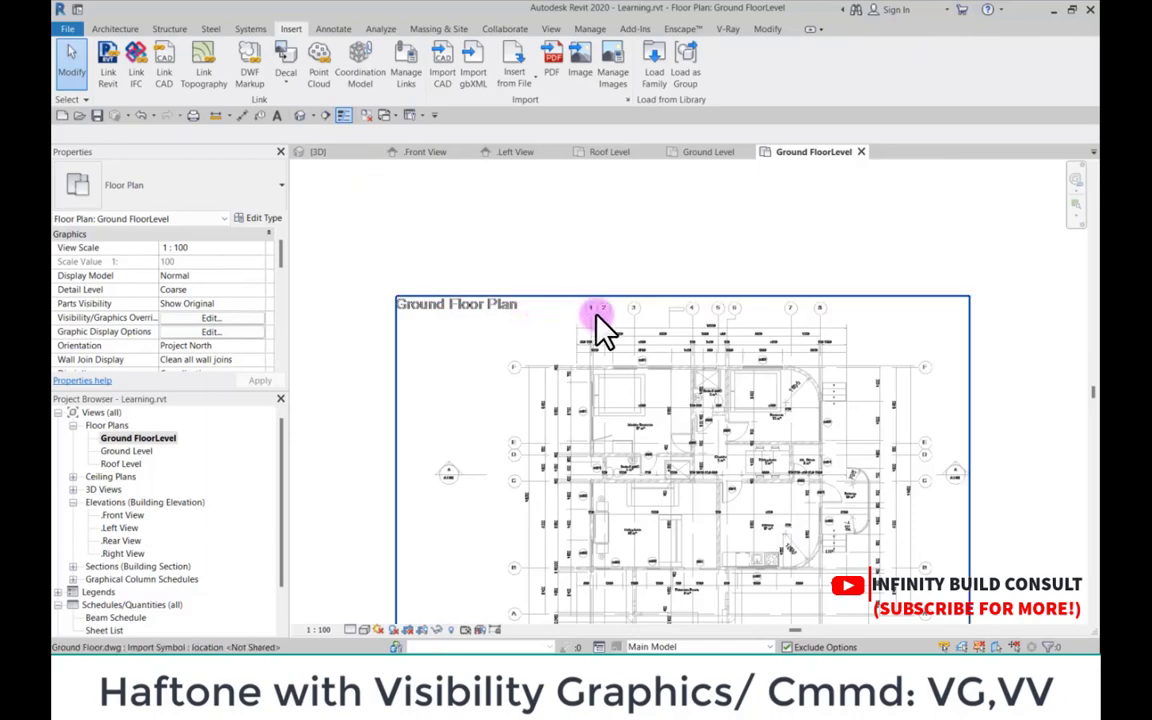
pyautogui.scroll(3, 596, 326)
pyautogui.scroll(-3, 571, 321)
pyautogui.scroll(-3, 571, 321)
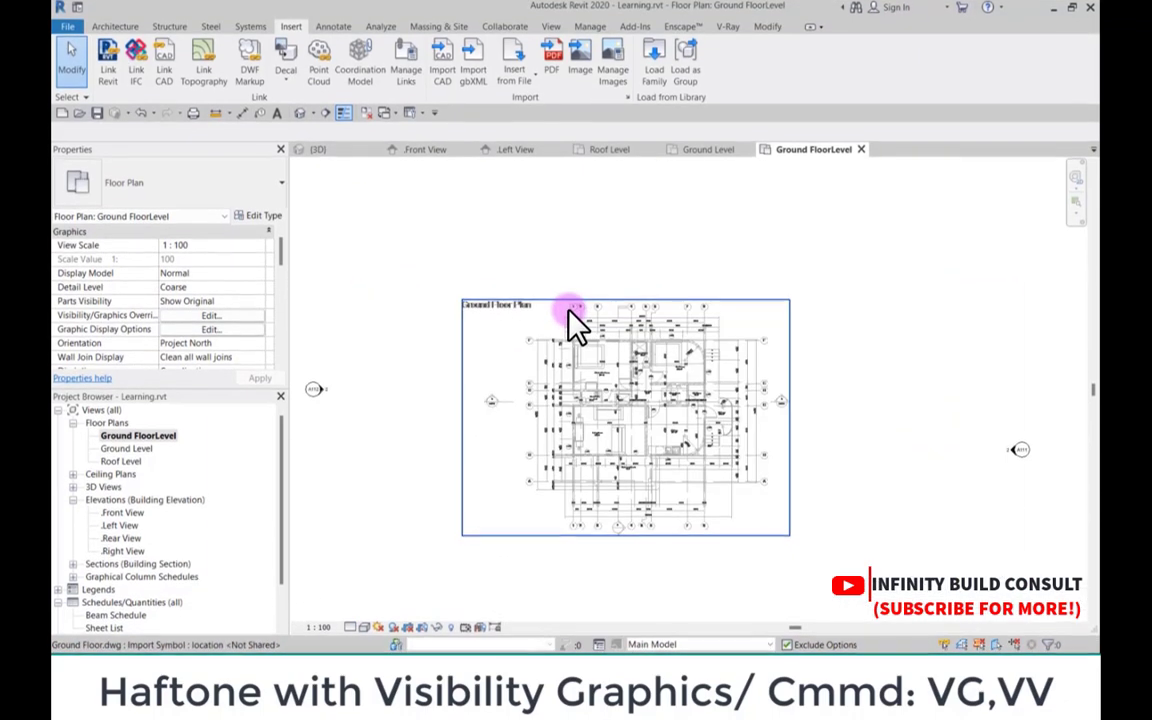
# Step: Create a grid by picking the linked plan's vertical grid line 1 and name it 1
pyautogui.click(116, 29)
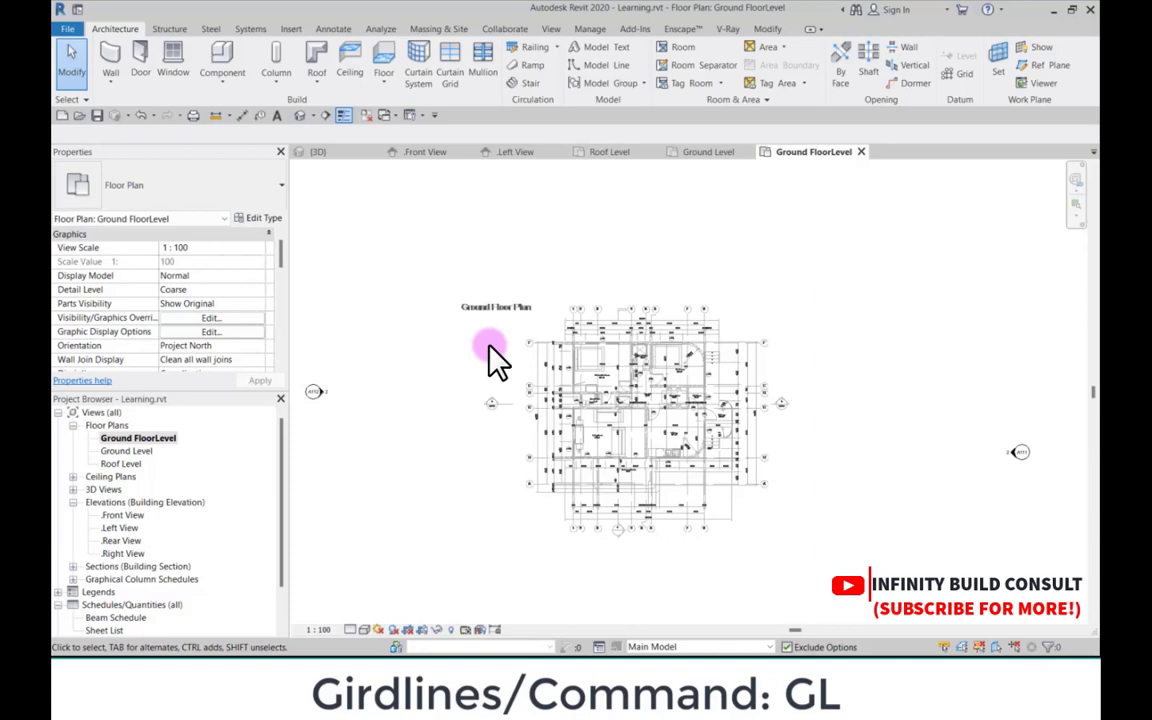
pyautogui.scroll(3, 571, 440)
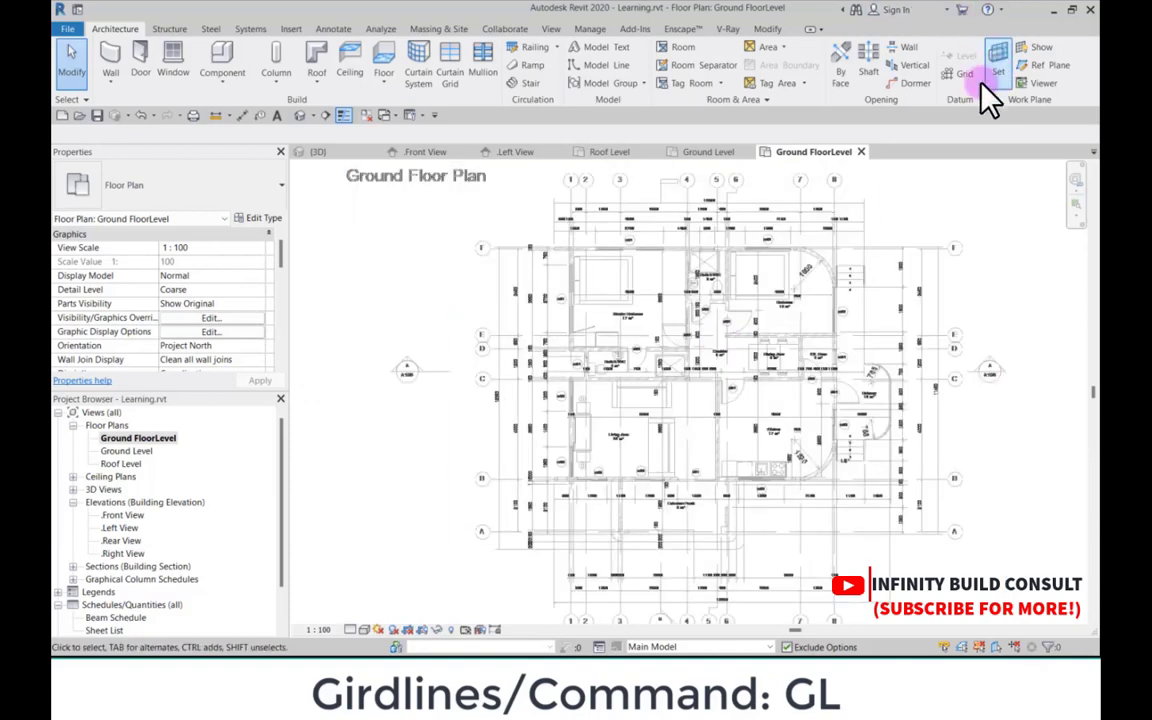
pyautogui.click(961, 77)
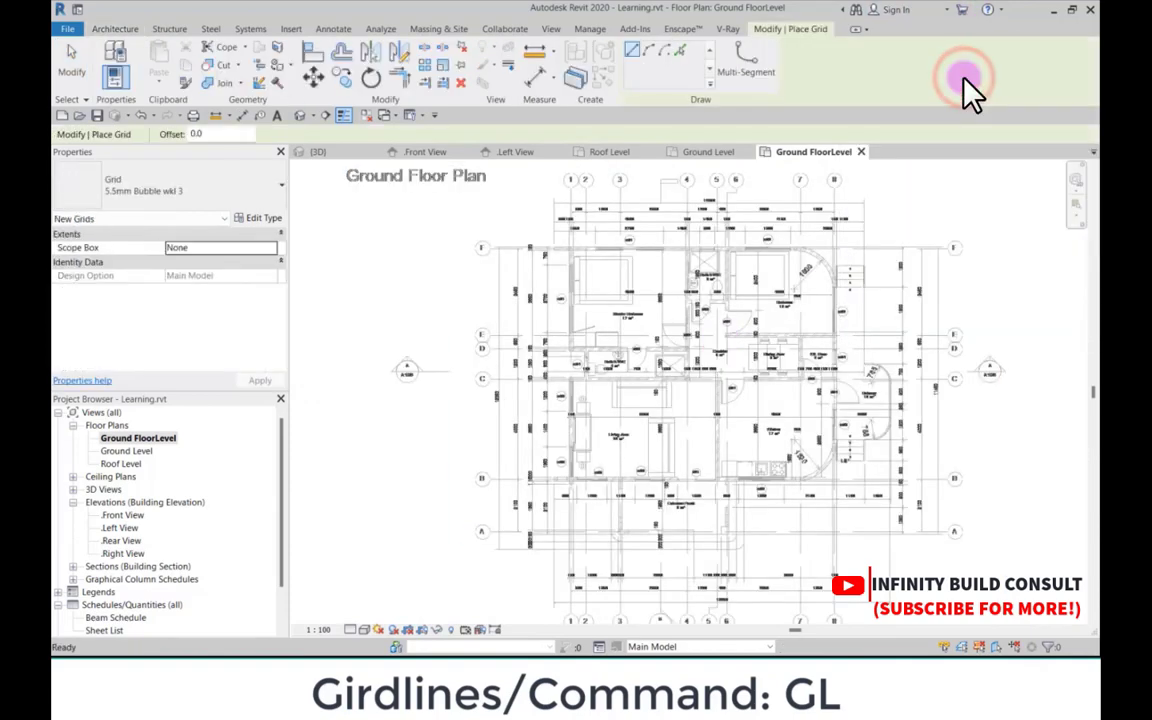
pyautogui.click(680, 52)
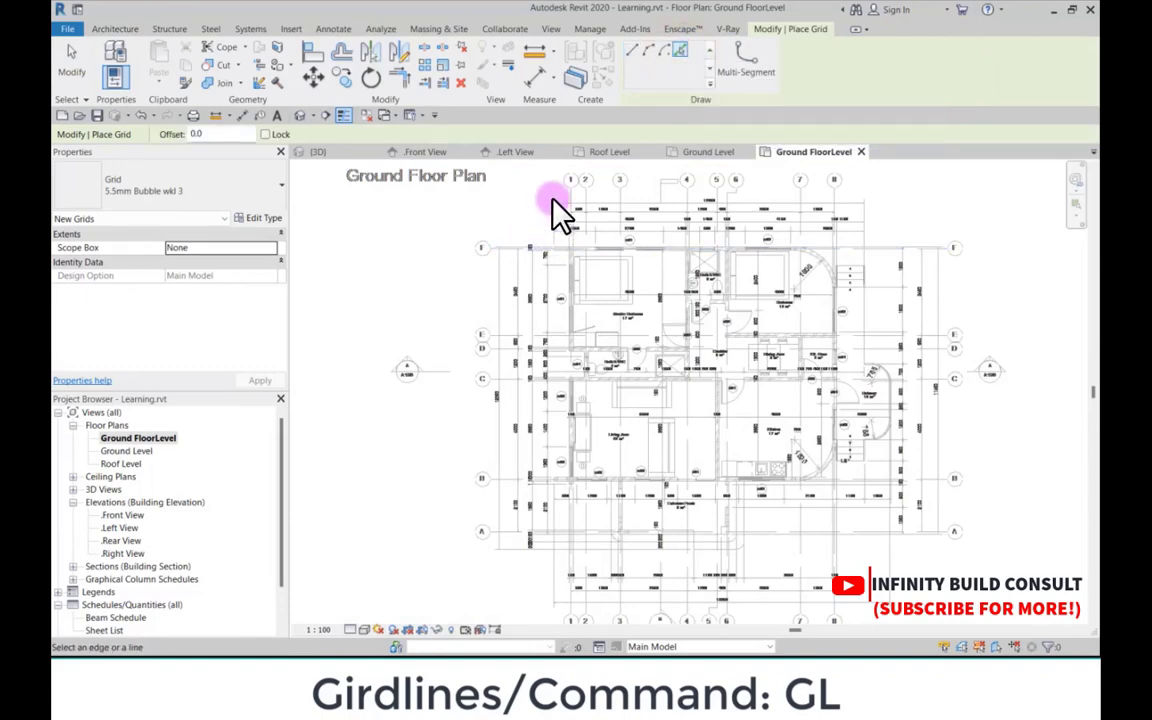
pyautogui.scroll(2, 553, 220)
pyautogui.moveTo(553, 347); pyautogui.dragTo(553, 431, button='middle')
pyautogui.scroll(3, 590, 270)
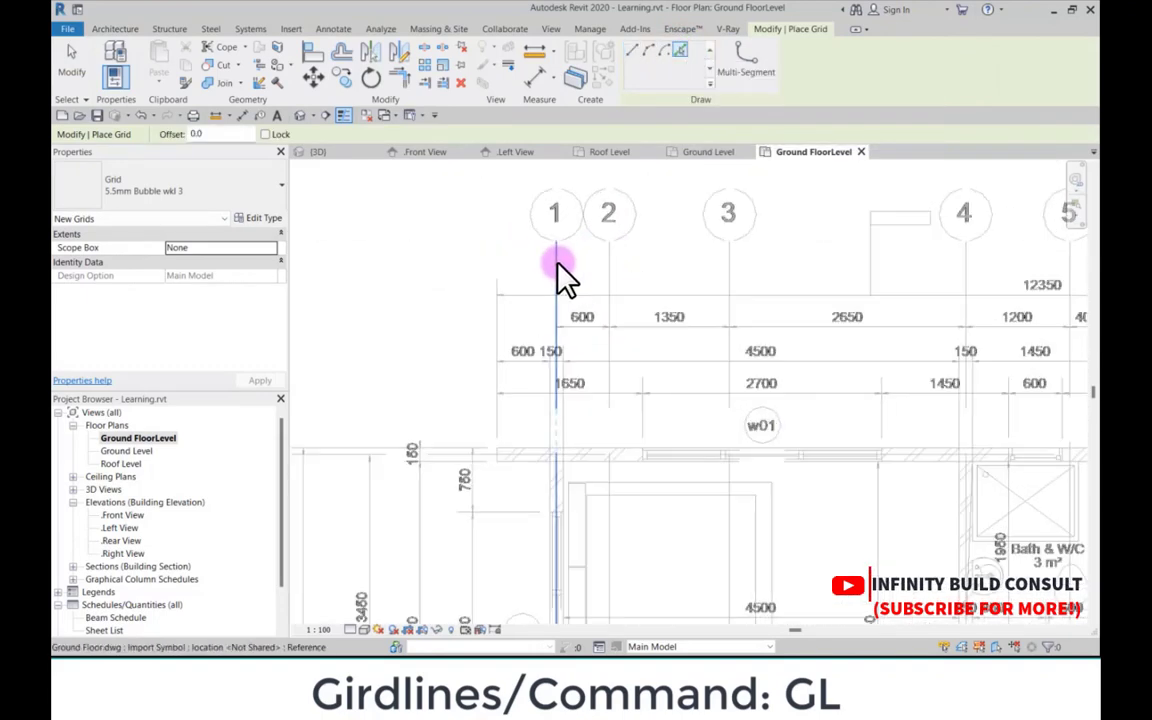
pyautogui.click(558, 272)
pyautogui.click(555, 210)
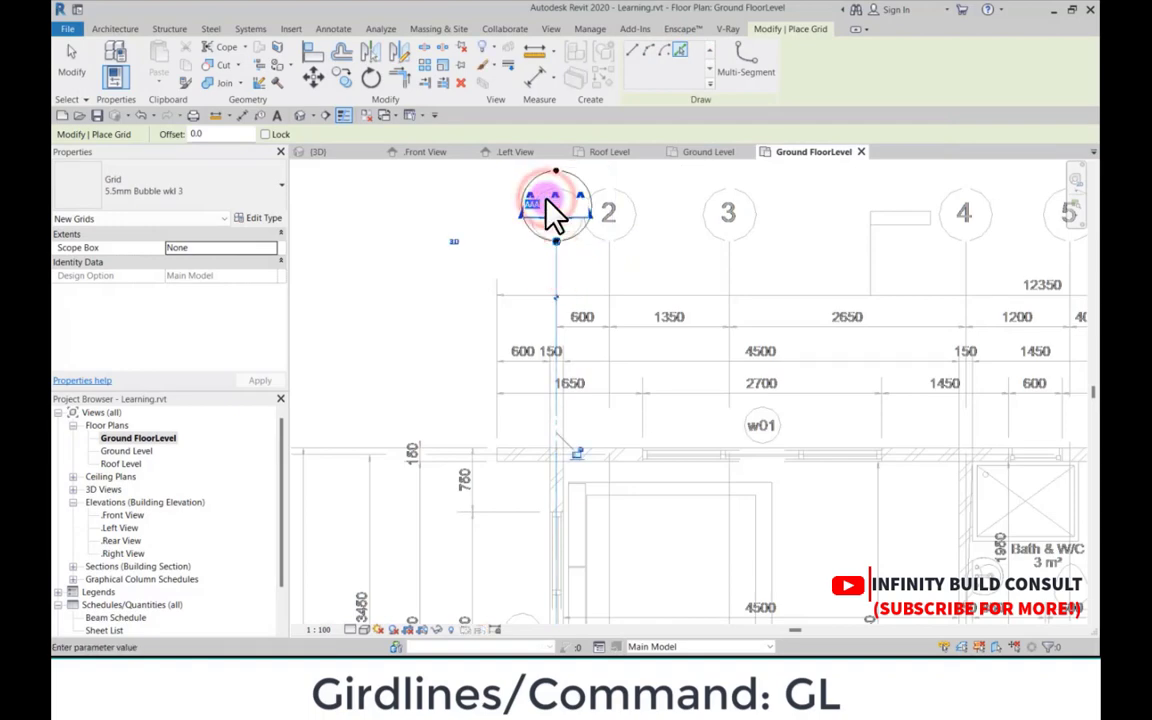
pyautogui.write('1')
pyautogui.click(437, 287)
# Step: Create grids 2 through 8 by picking the matching vertical grid lines of the linked plan
pyautogui.scroll(-5, 476, 305)
pyautogui.scroll(5, 460, 250)
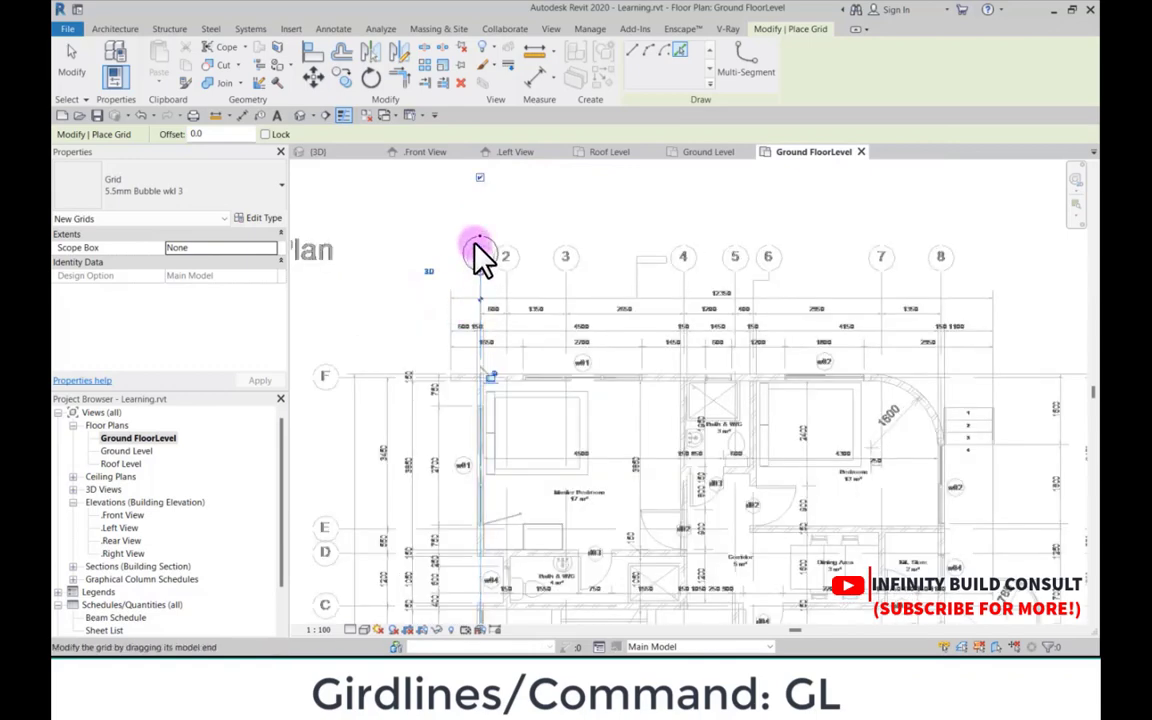
pyautogui.click(501, 304)
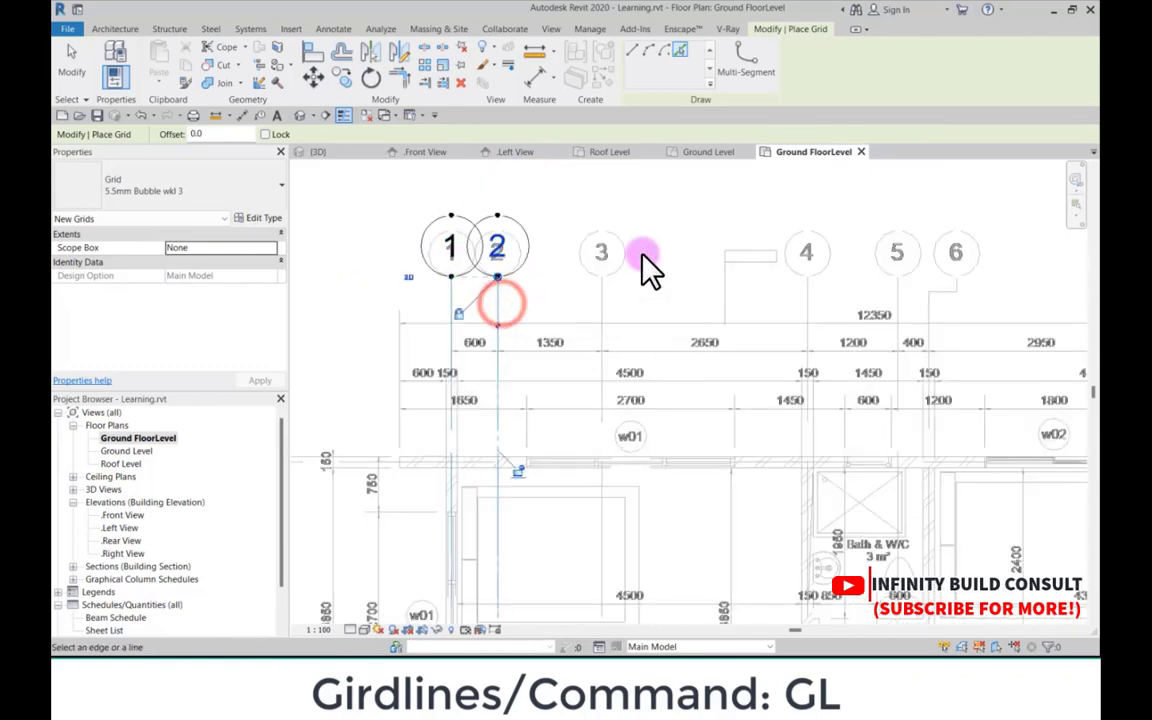
pyautogui.click(603, 310)
pyautogui.scroll(-2, 700, 265)
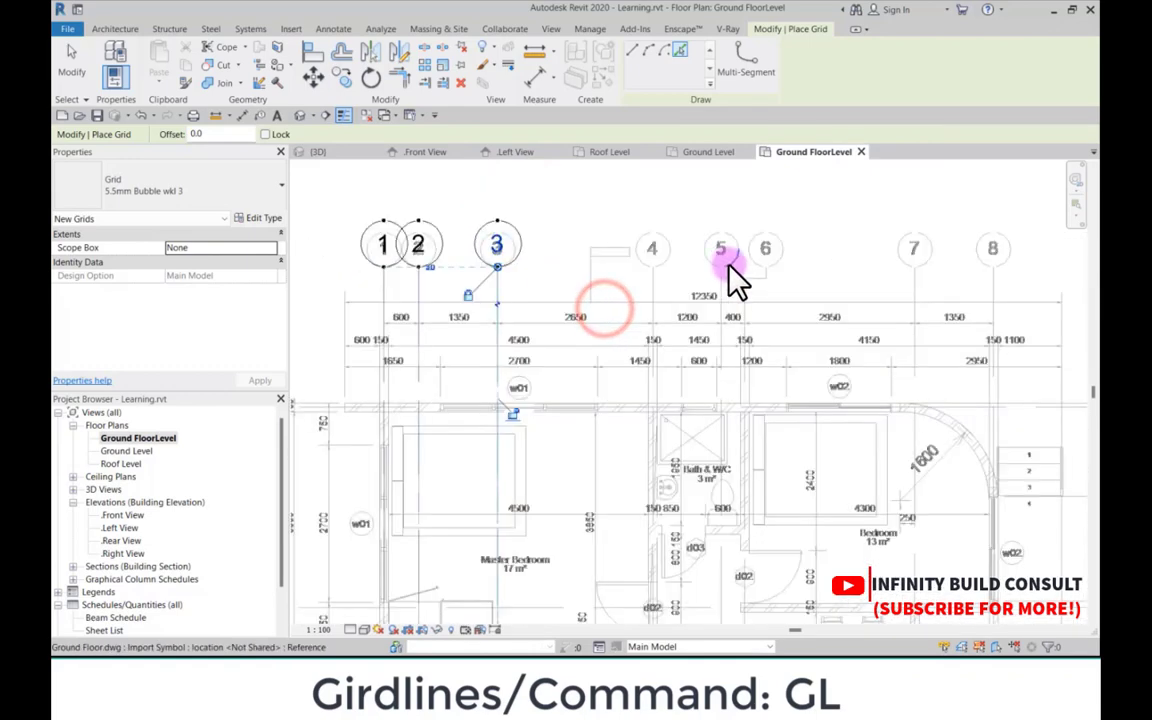
pyautogui.scroll(3, 630, 285)
pyautogui.click(628, 285)
pyautogui.click(718, 285)
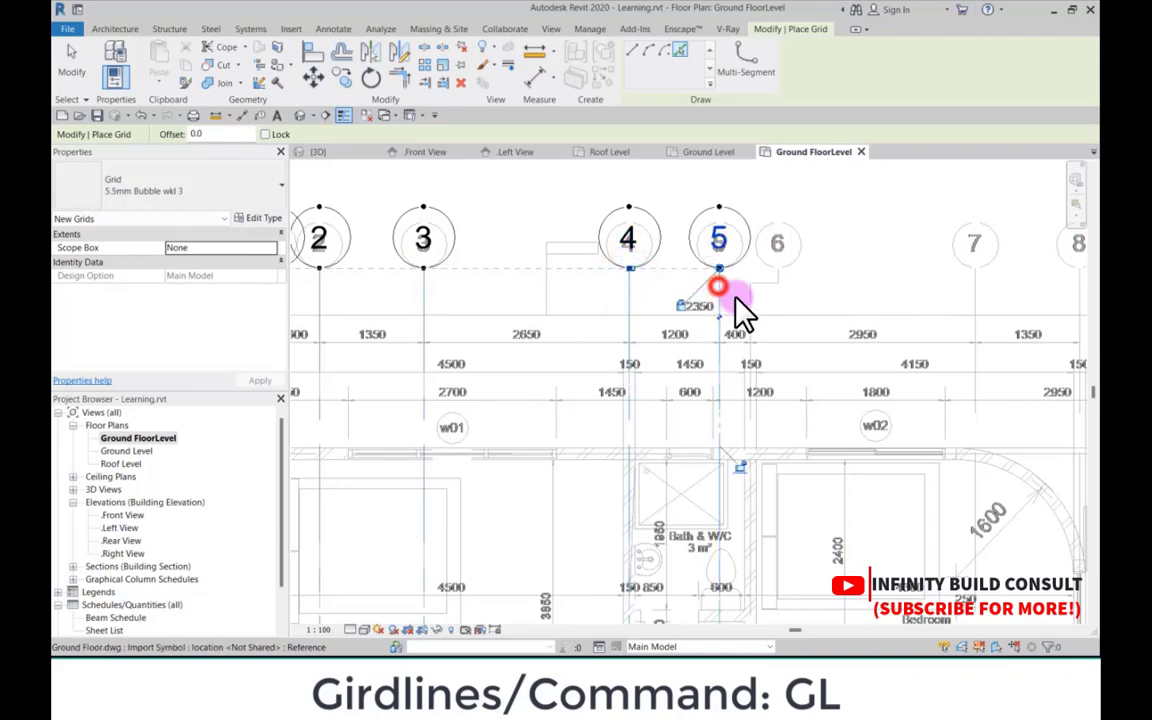
pyautogui.click(748, 303)
pyautogui.scroll(-3, 784, 257)
pyautogui.scroll(2, 786, 262)
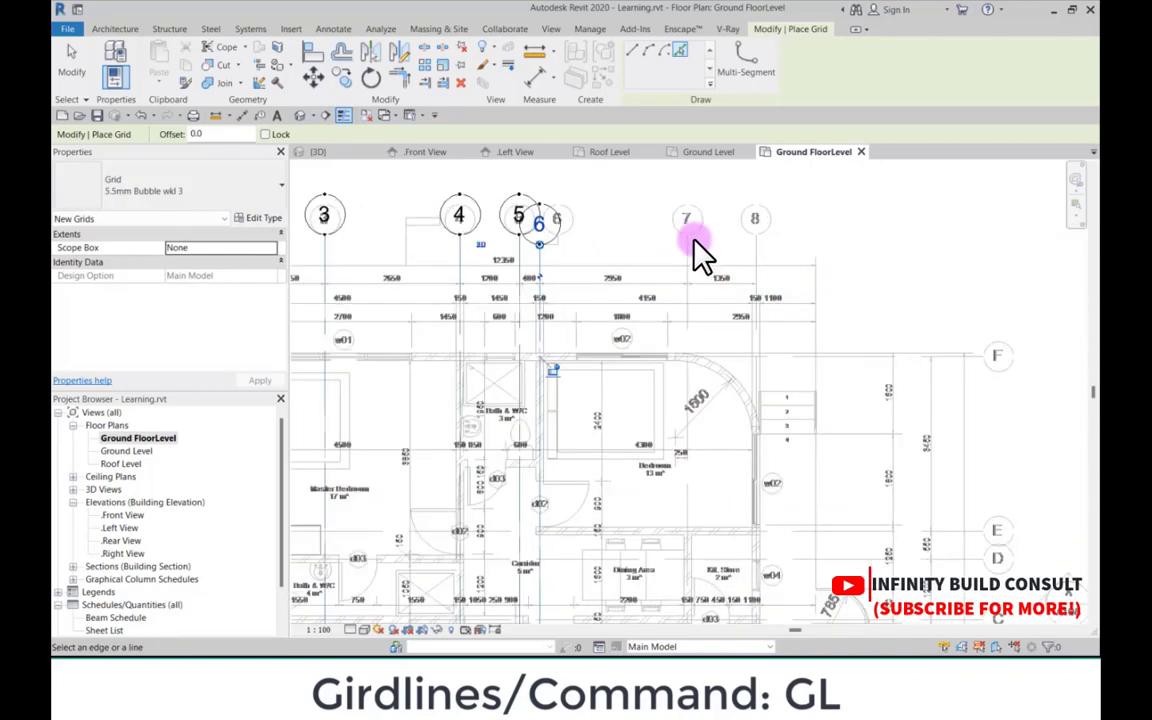
pyautogui.click(686, 244)
pyautogui.click(755, 250)
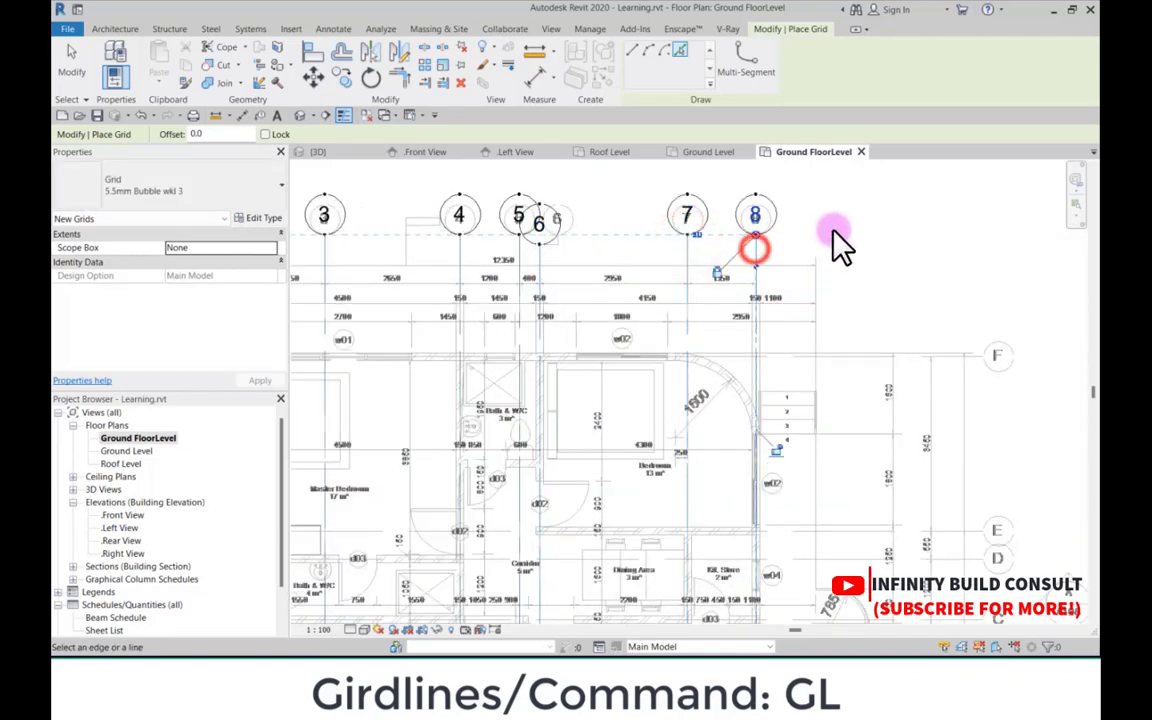
# Step: Create a grid by picking the linked plan's lowest horizontal grid line and name it A
pyautogui.scroll(-4, 797, 268)
pyautogui.scroll(1, 785, 280)
pyautogui.scroll(4, 790, 285)
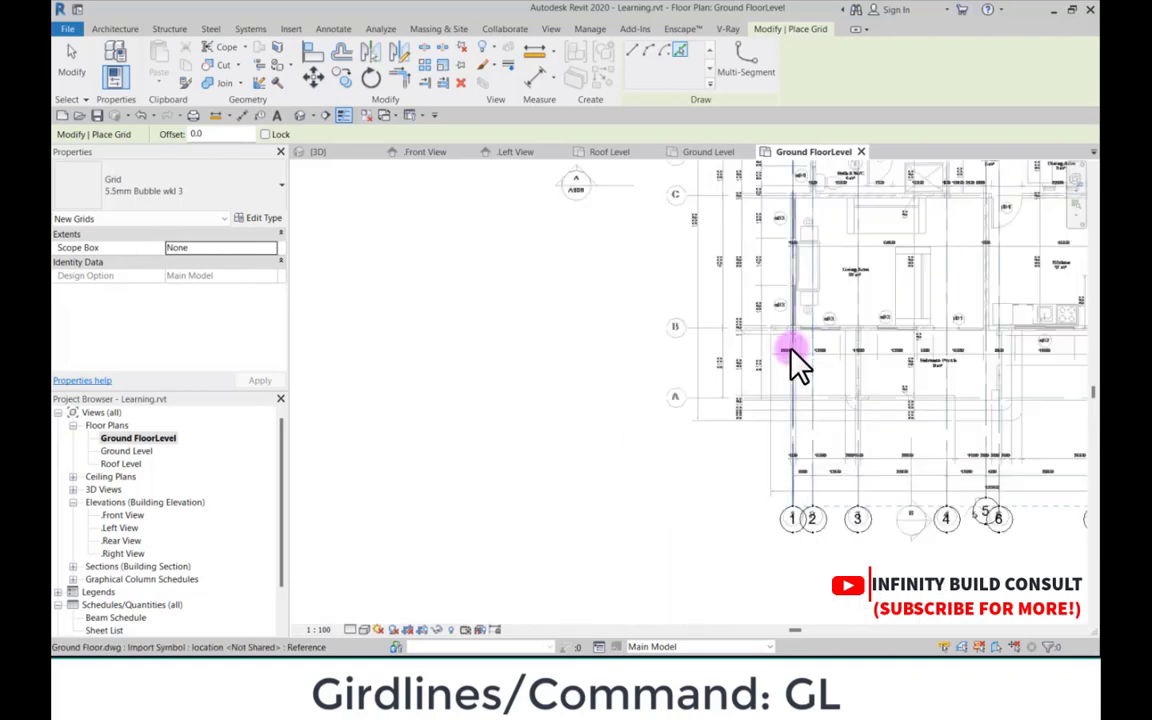
pyautogui.click(622, 446)
pyautogui.click(553, 448)
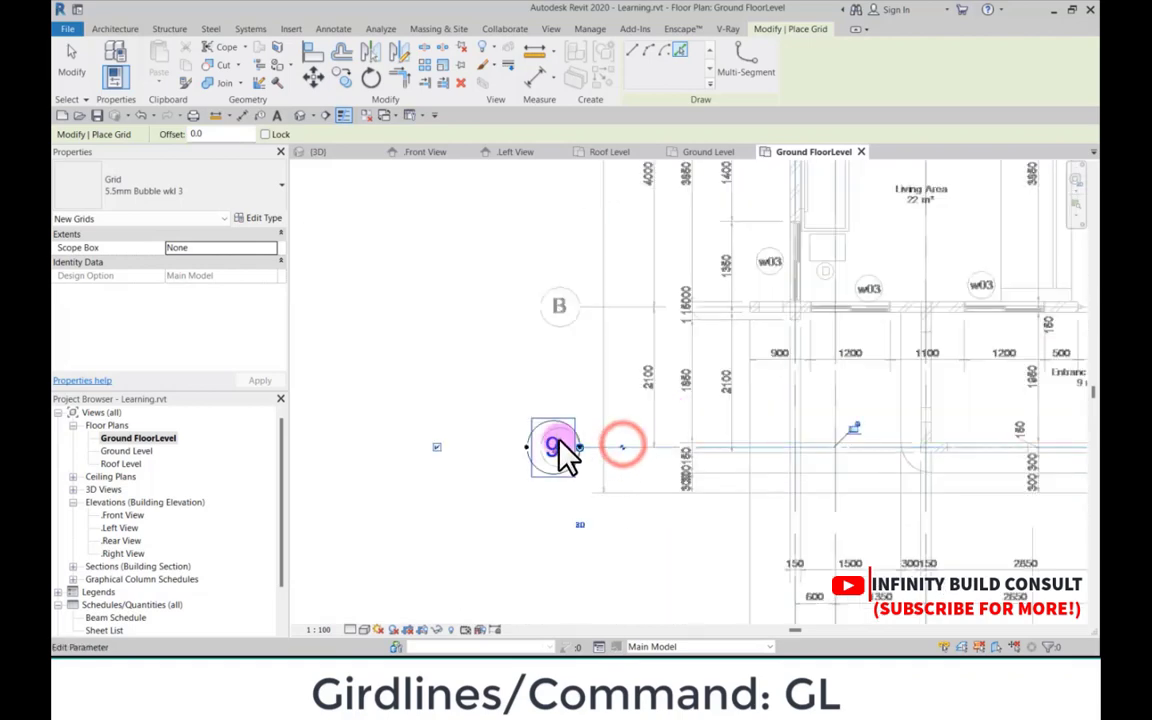
pyautogui.scroll(2, 558, 452)
pyautogui.doubleClick(549, 452)
pyautogui.write('A')
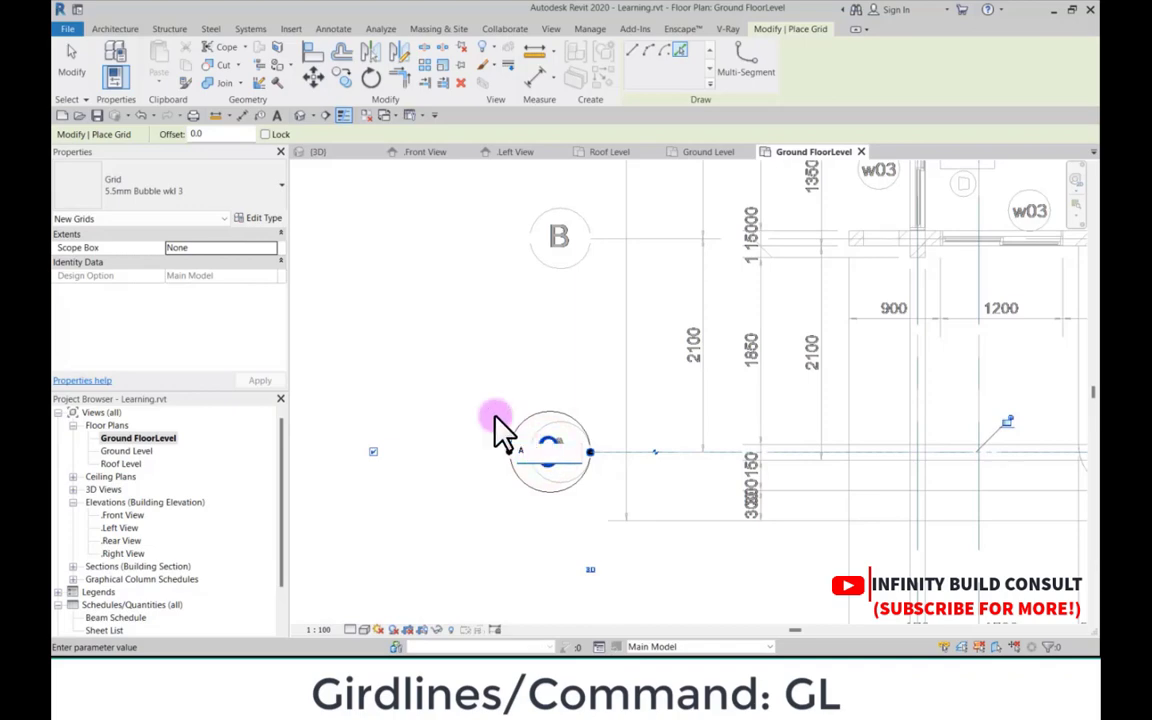
pyautogui.click(492, 415)
# Step: Create grids B through F by picking the matching horizontal grid lines of the linked plan
pyautogui.scroll(-2, 495, 415)
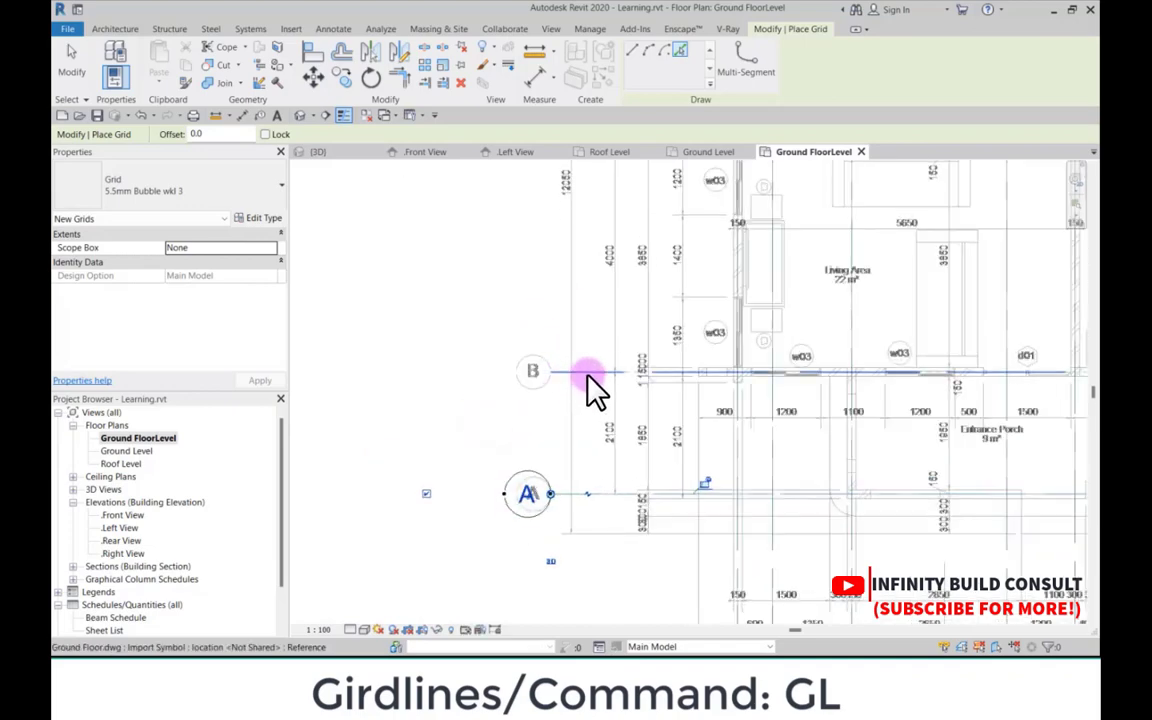
pyautogui.click(586, 375)
pyautogui.scroll(-4, 437, 278)
pyautogui.scroll(5, 398, 338)
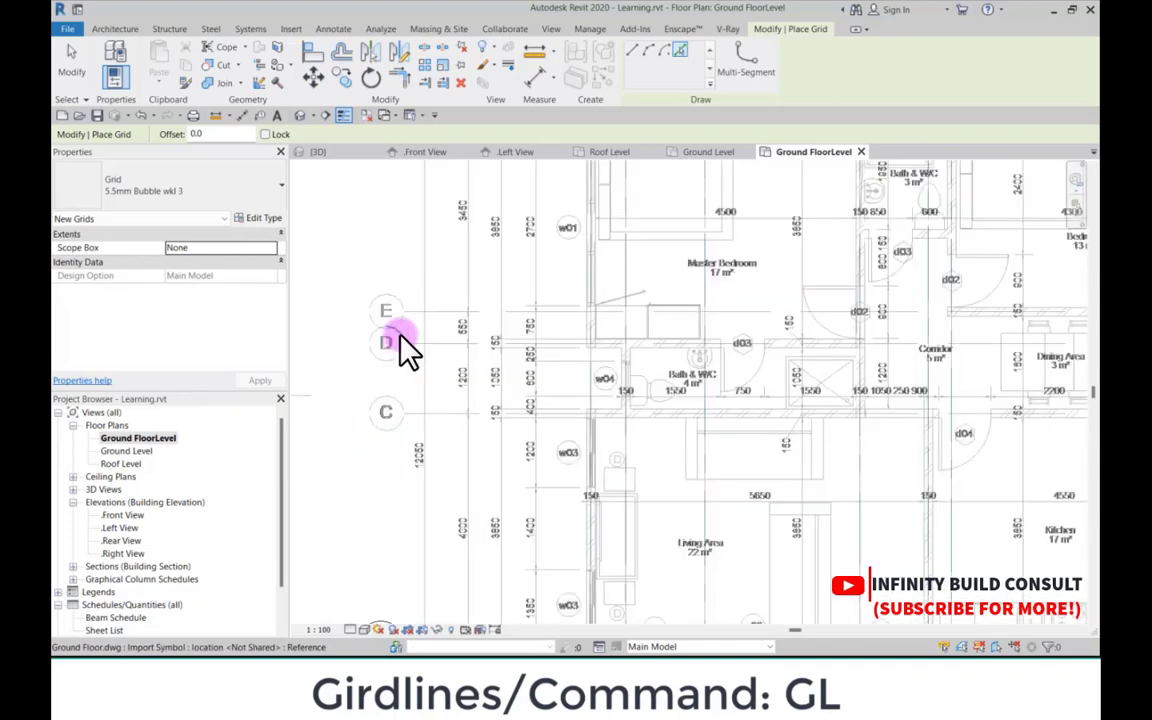
pyautogui.click(453, 457)
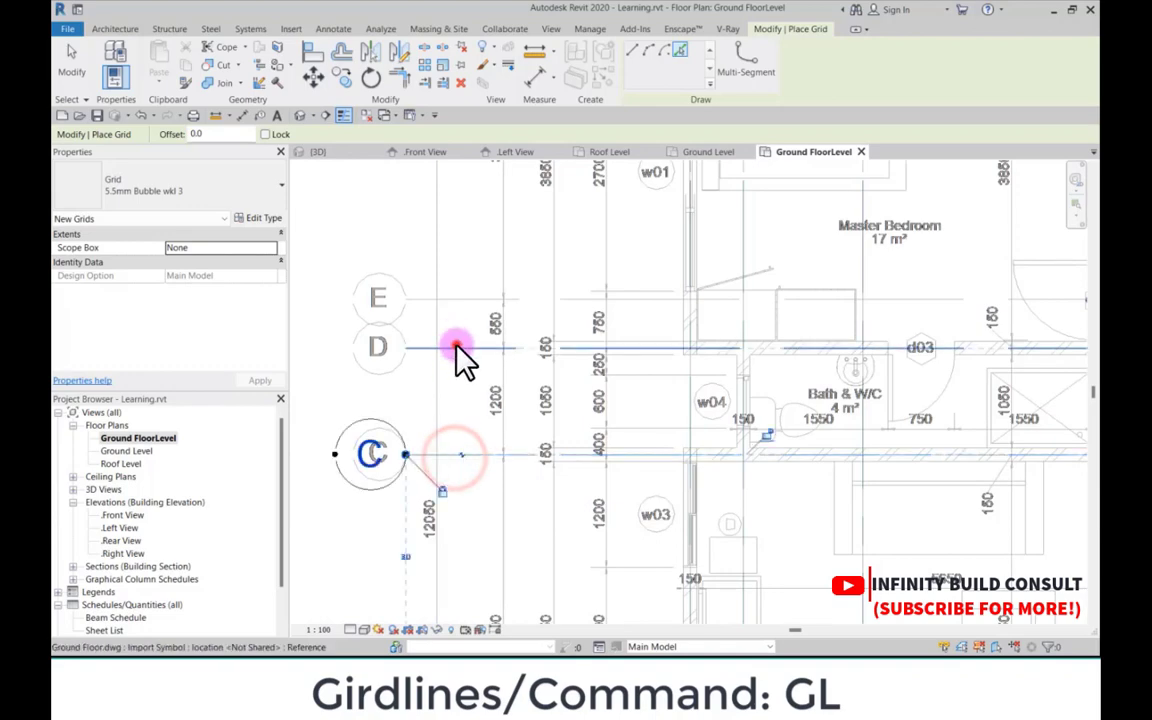
pyautogui.click(455, 347)
pyautogui.click(452, 302)
pyautogui.scroll(-3, 457, 290)
pyautogui.scroll(-3, 450, 275)
pyautogui.scroll(4, 450, 252)
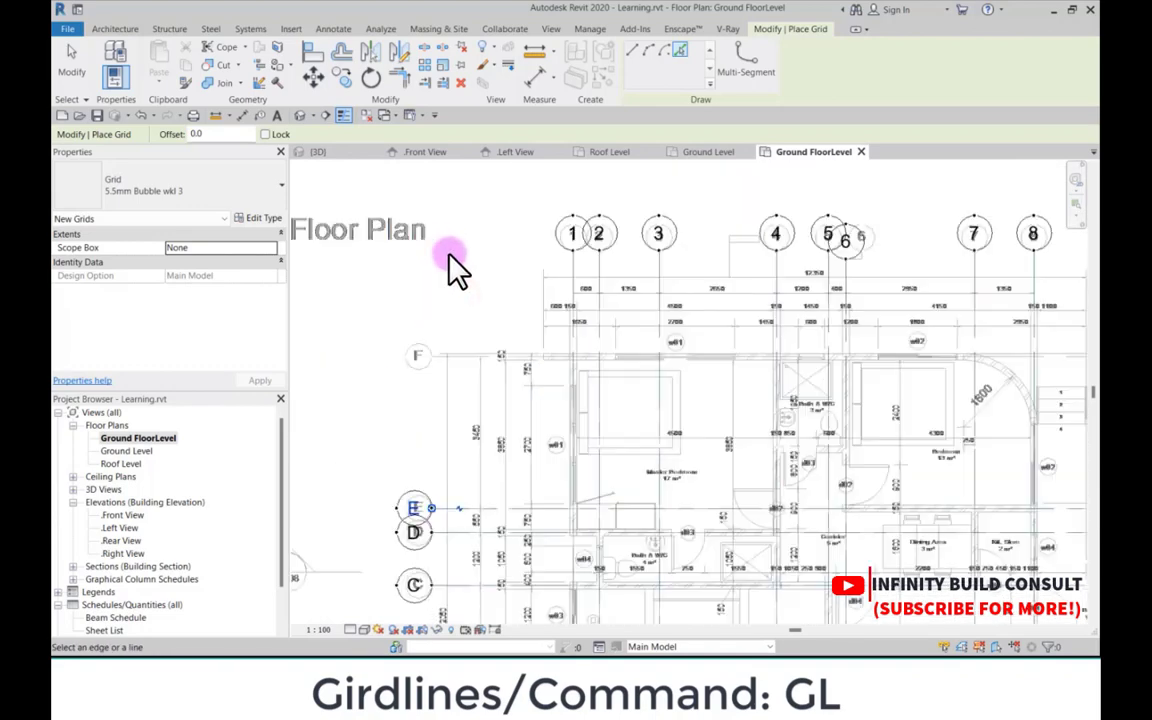
pyautogui.scroll(2, 453, 370)
pyautogui.click(465, 396)
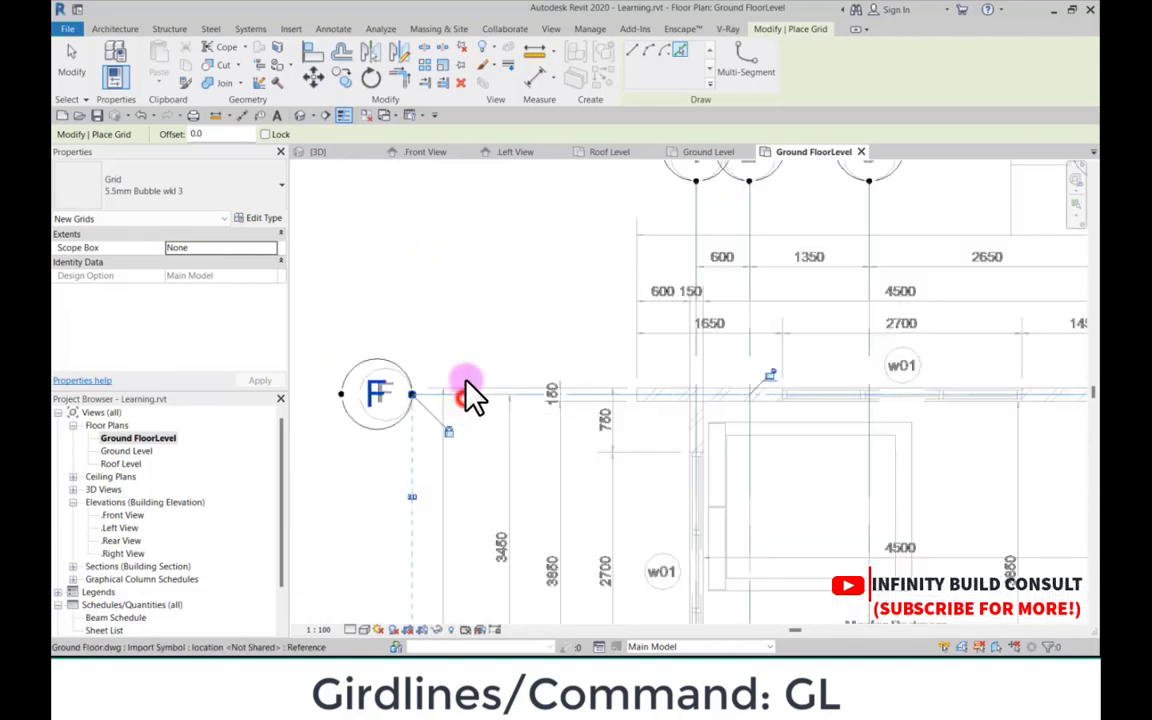
pyautogui.scroll(-5, 474, 360)
pyautogui.press('Escape')
# Step: Examine the lettered and numbered grid layout over the ground floor plan, as a whole and up close
pyautogui.scroll(-3, 469, 339)
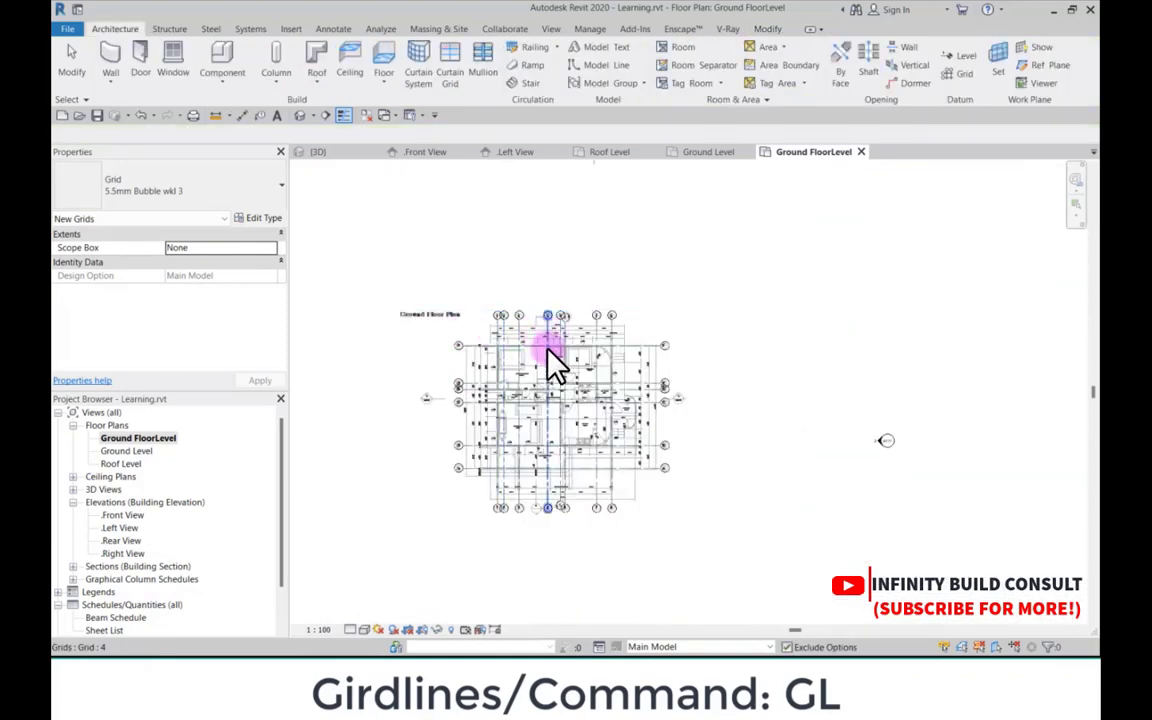
pyautogui.scroll(-4, 572, 338)
pyautogui.scroll(5, 487, 350)
pyautogui.scroll(3, 615, 355)
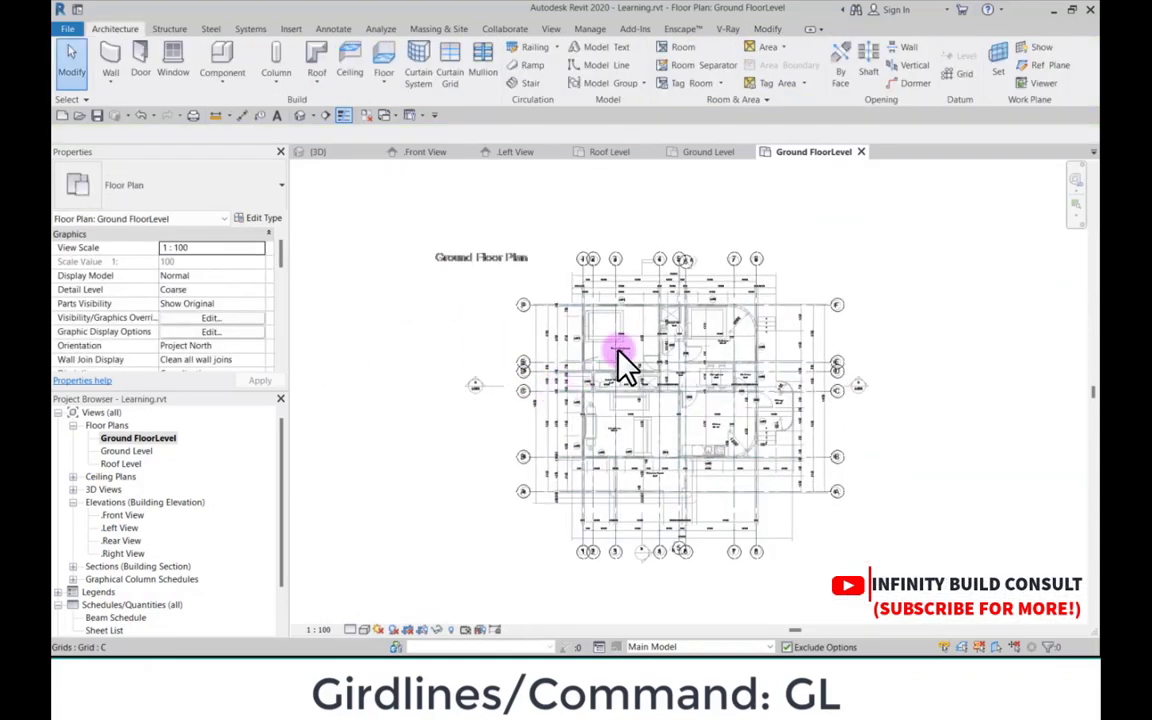
pyautogui.scroll(-4, 488, 347)
pyautogui.scroll(1, 497, 352)
pyautogui.scroll(-2, 520, 360)
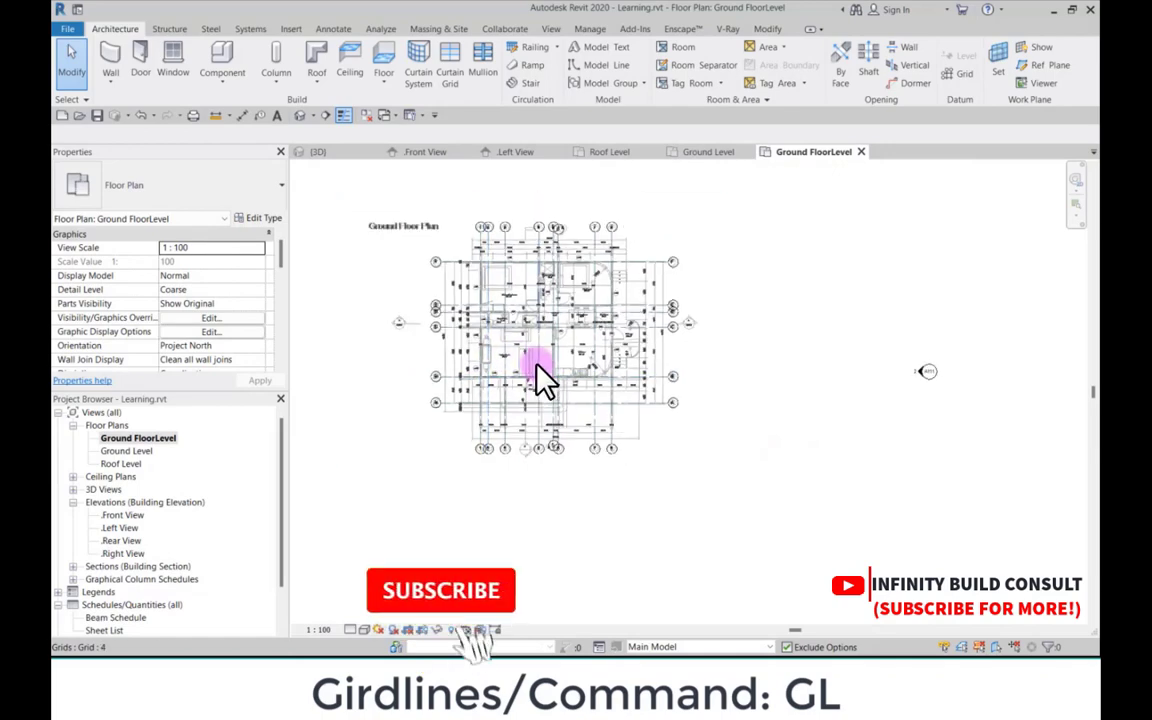
pyautogui.scroll(2, 536, 363)
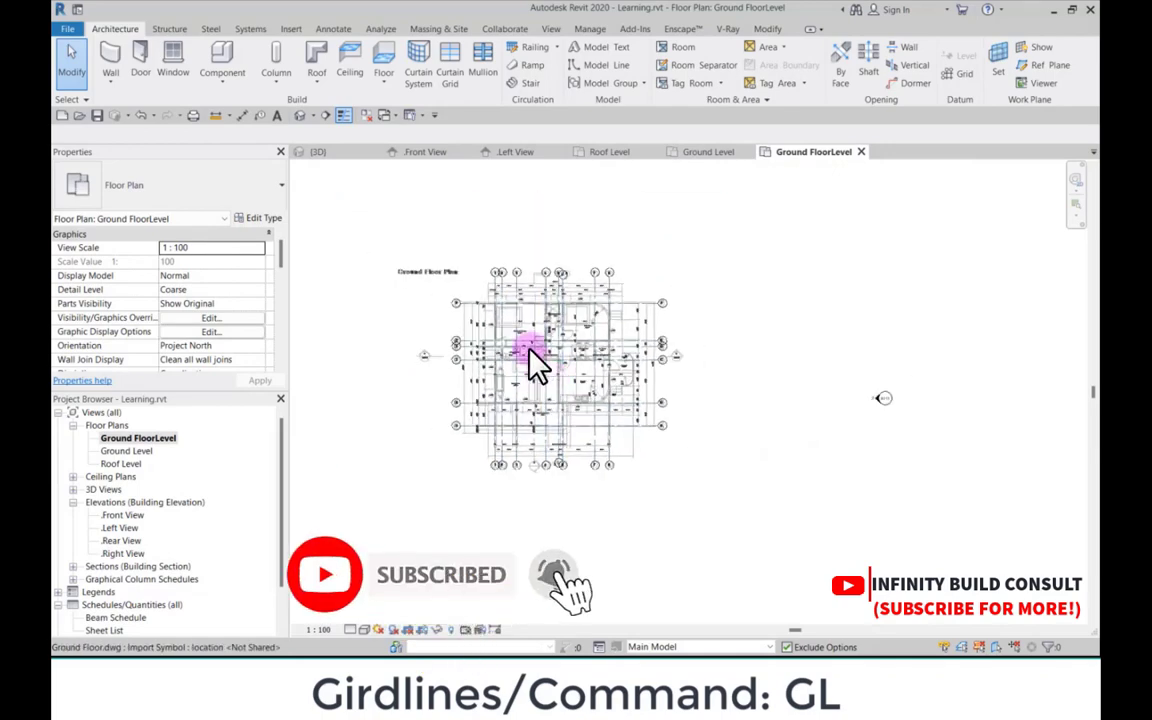
pyautogui.scroll(1, 628, 357)
pyautogui.scroll(3, 609, 309)
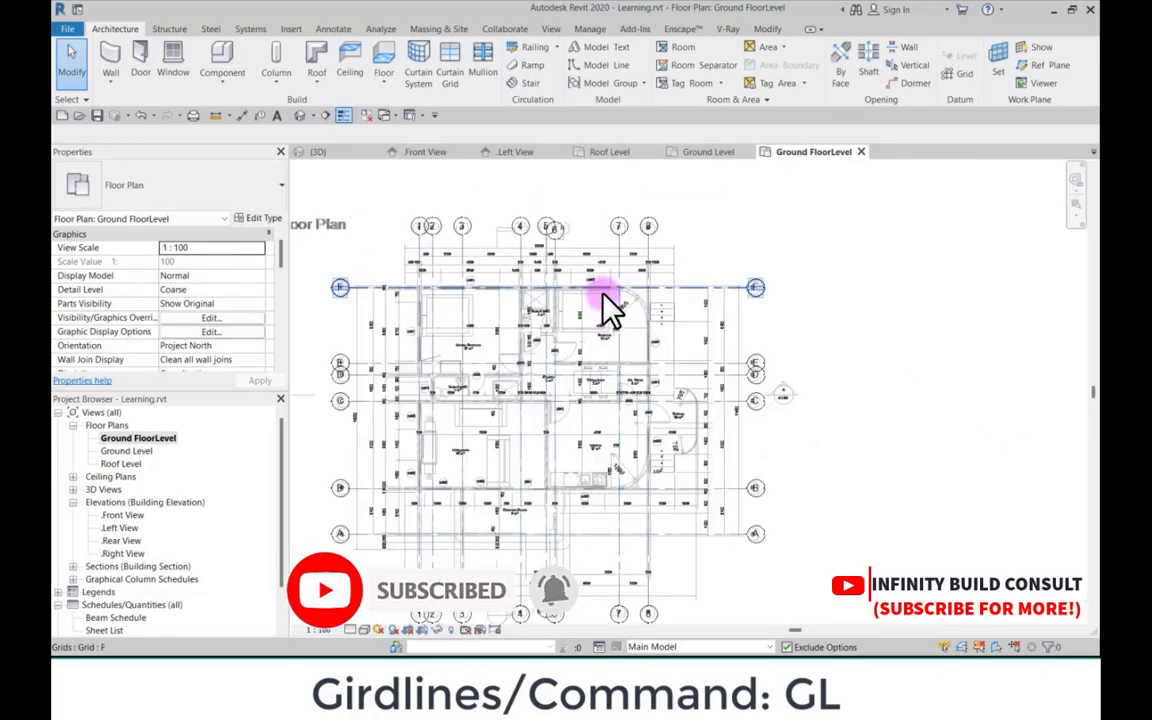
pyautogui.scroll(-3, 586, 301)
pyautogui.scroll(2, 480, 298)
pyautogui.scroll(1, 568, 301)
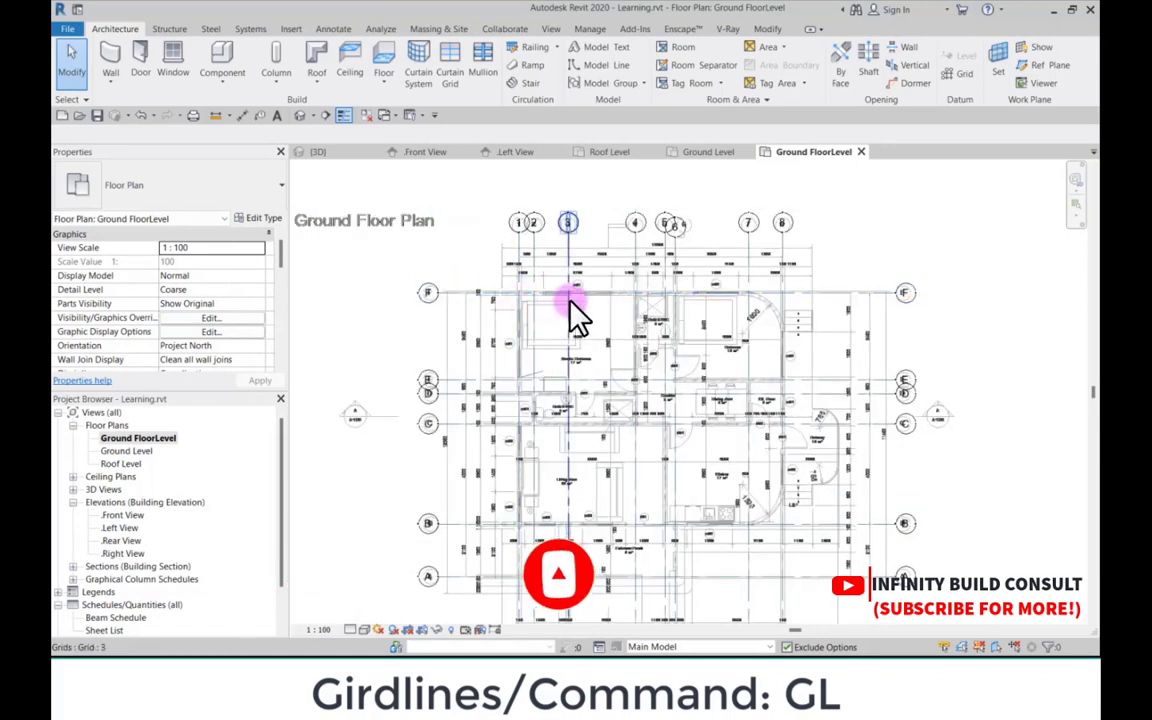
pyautogui.scroll(-4, 568, 301)
pyautogui.scroll(2, 570, 300)
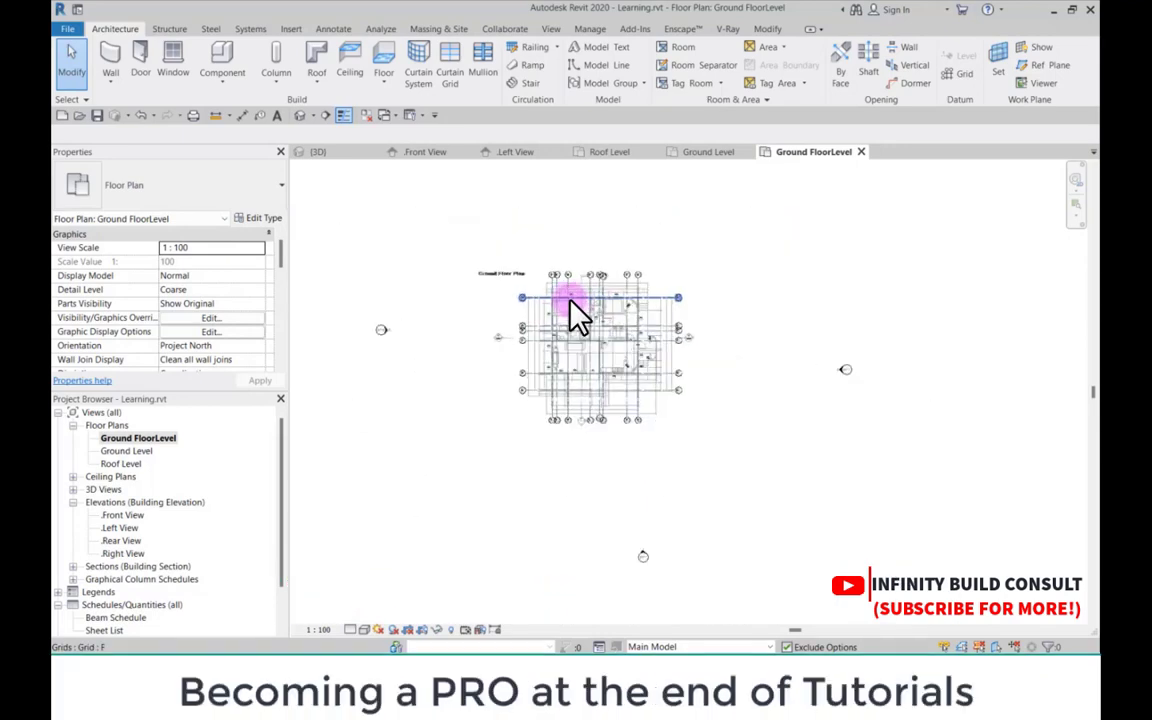
pyautogui.scroll(-2, 570, 302)
pyautogui.scroll(3, 545, 360)
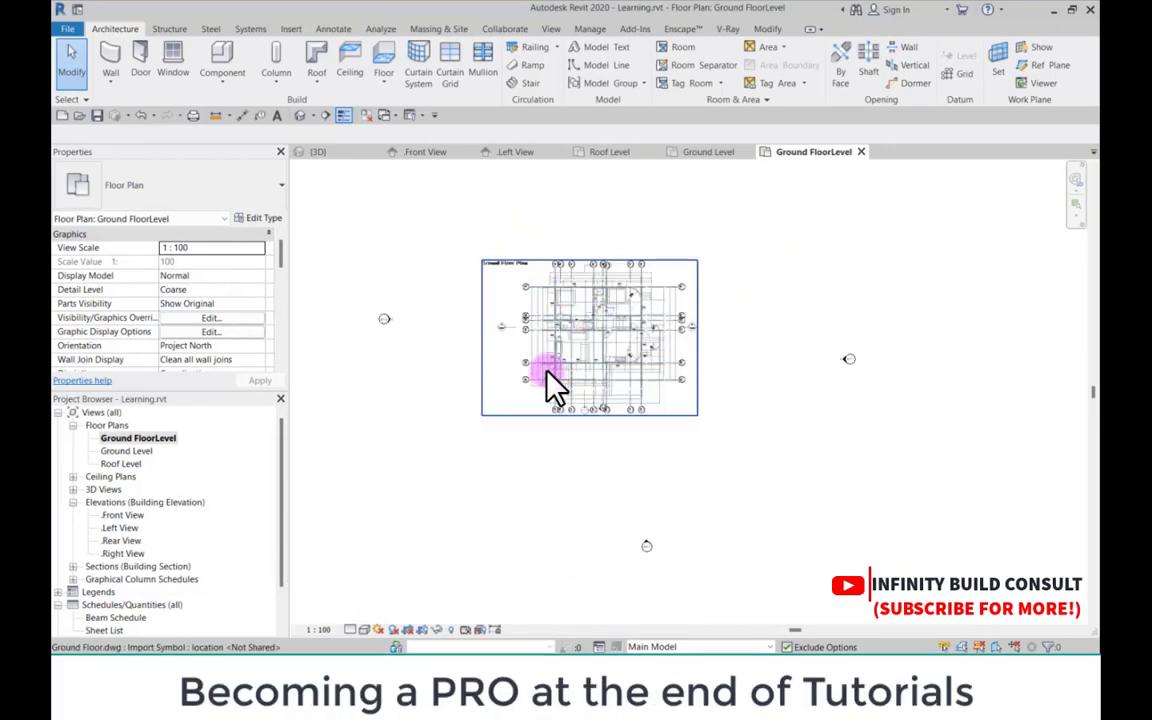
pyautogui.click(556, 368)
pyautogui.scroll(-3, 556, 368)
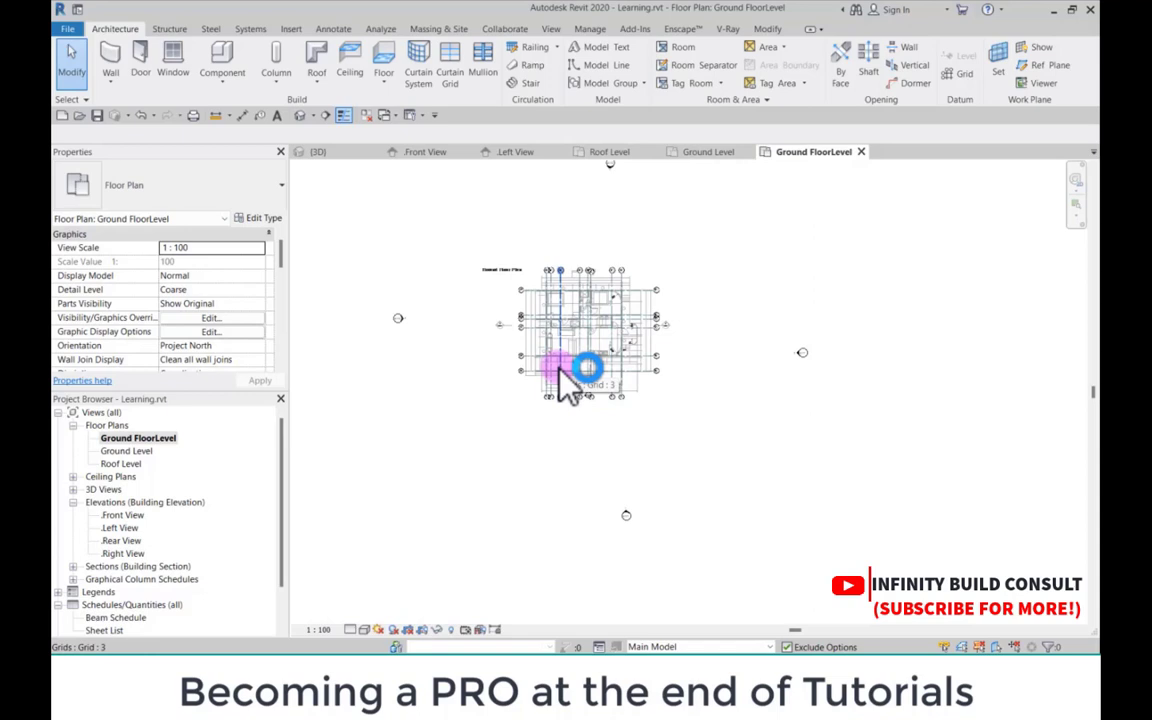
pyautogui.scroll(1, 561, 378)
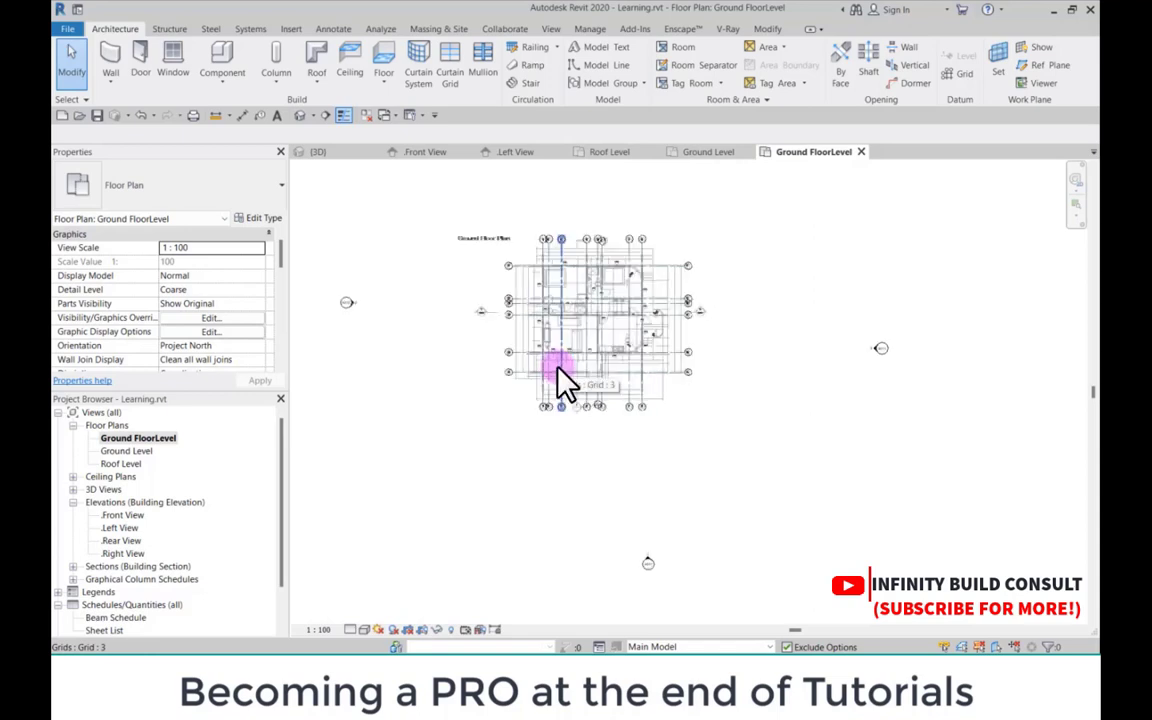
pyautogui.scroll(-1, 558, 378)
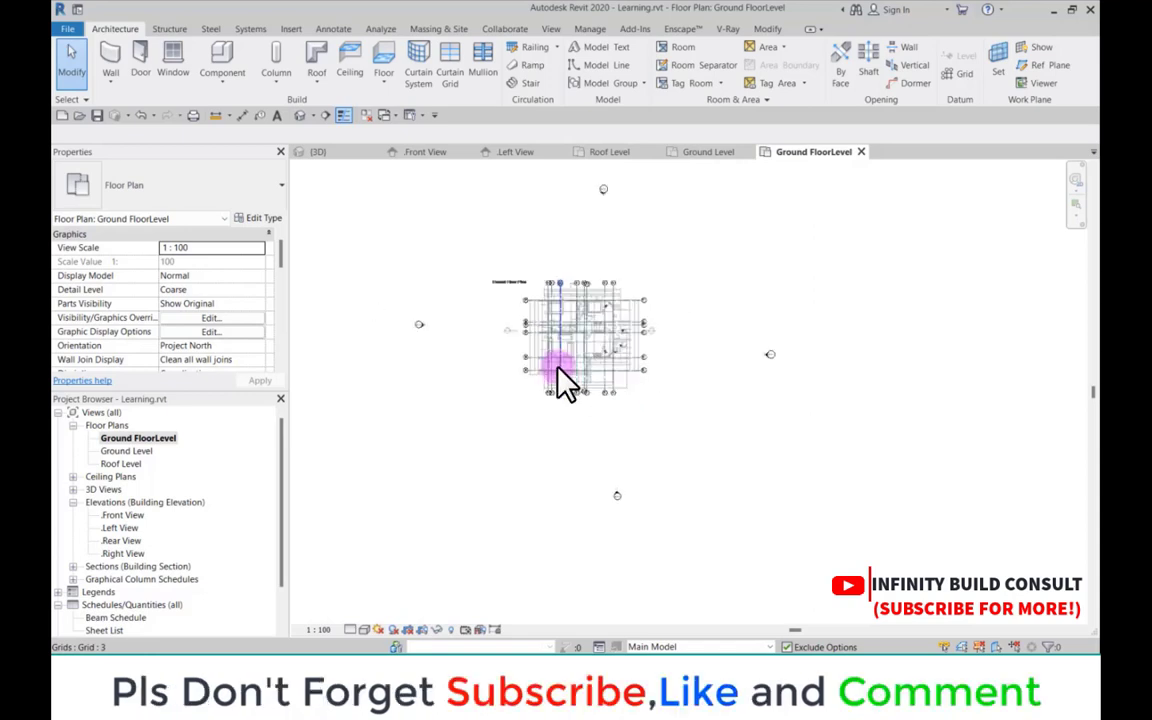
pyautogui.click(558, 288)
pyautogui.scroll(2, 560, 289)
pyautogui.scroll(1, 561, 289)
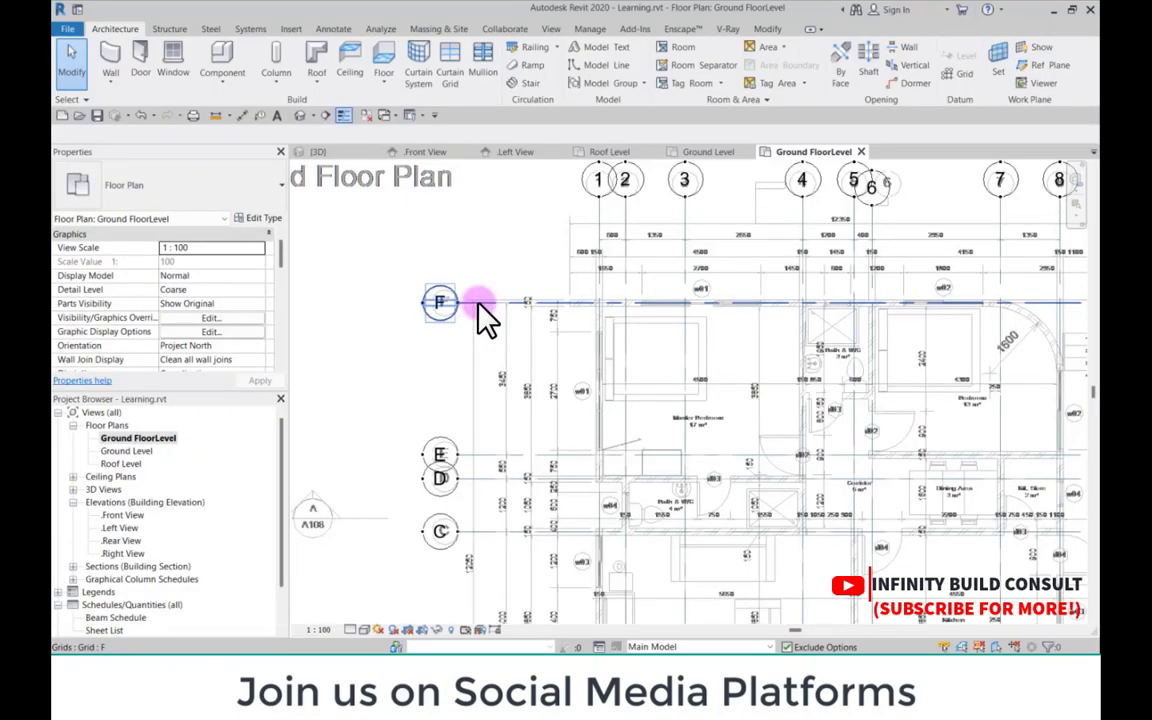
pyautogui.scroll(-2, 484, 318)
pyautogui.scroll(-3, 479, 304)
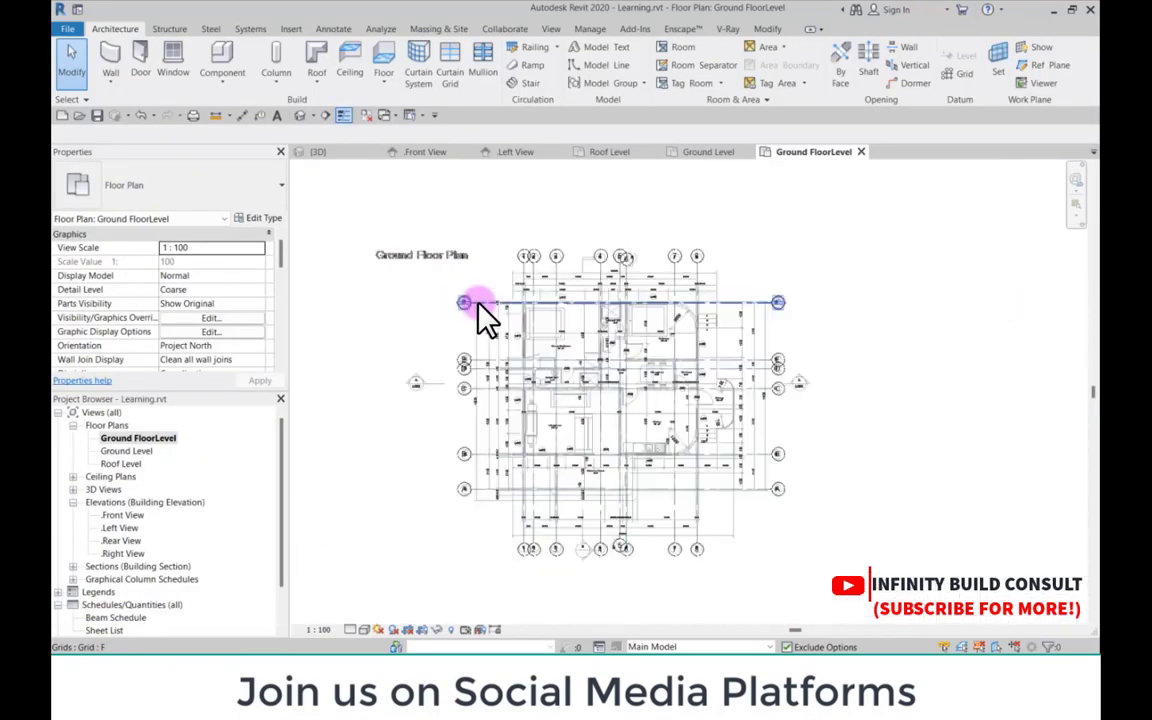
pyautogui.scroll(5, 520, 321)
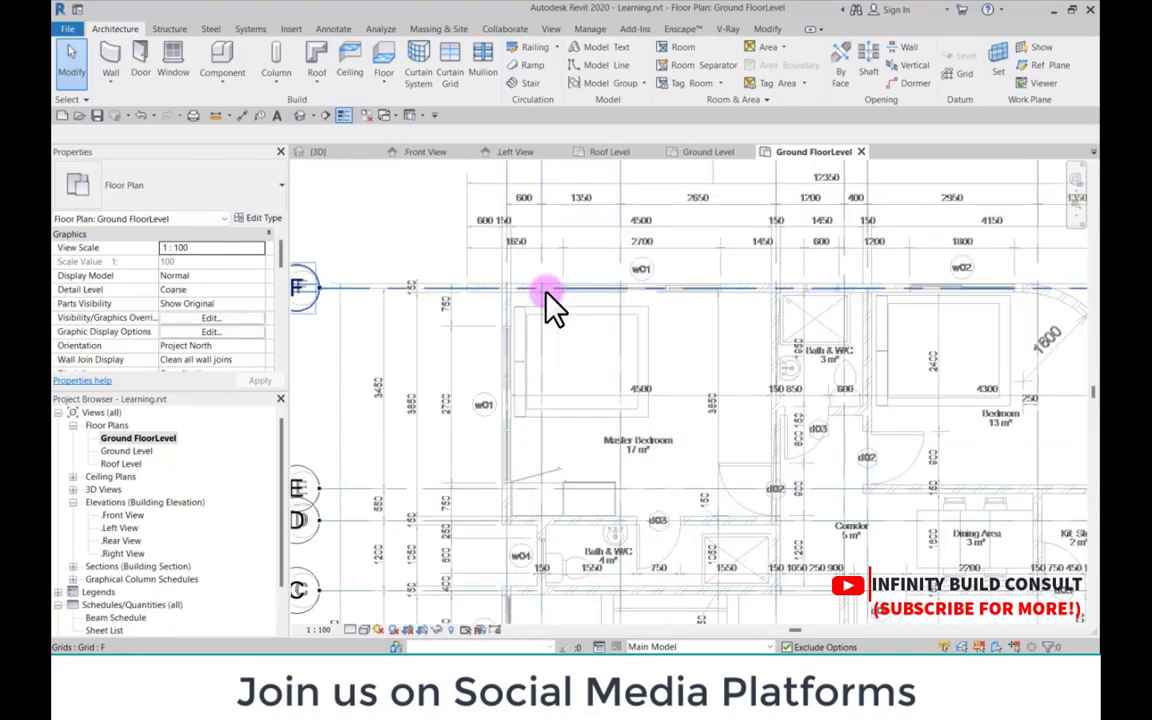
pyautogui.scroll(-2, 547, 300)
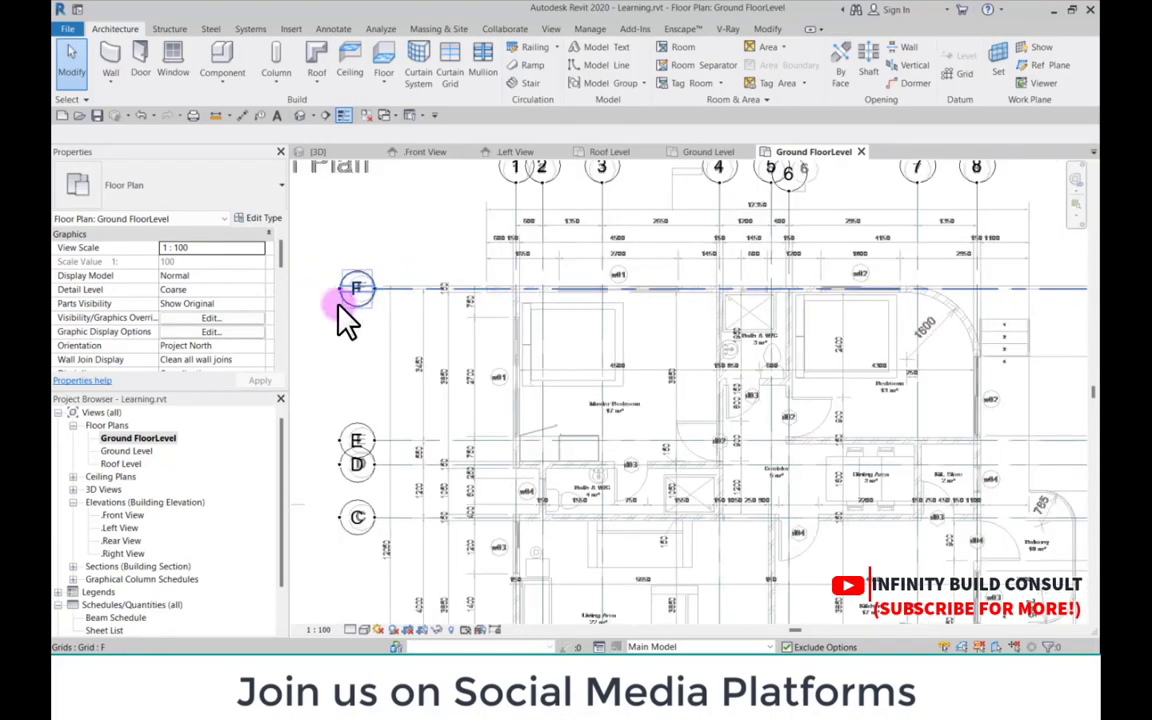
# Step: Start the Wall command with the Generic 150 basic wall, reviewing the available wall types and its type properties
pyautogui.click(117, 55)
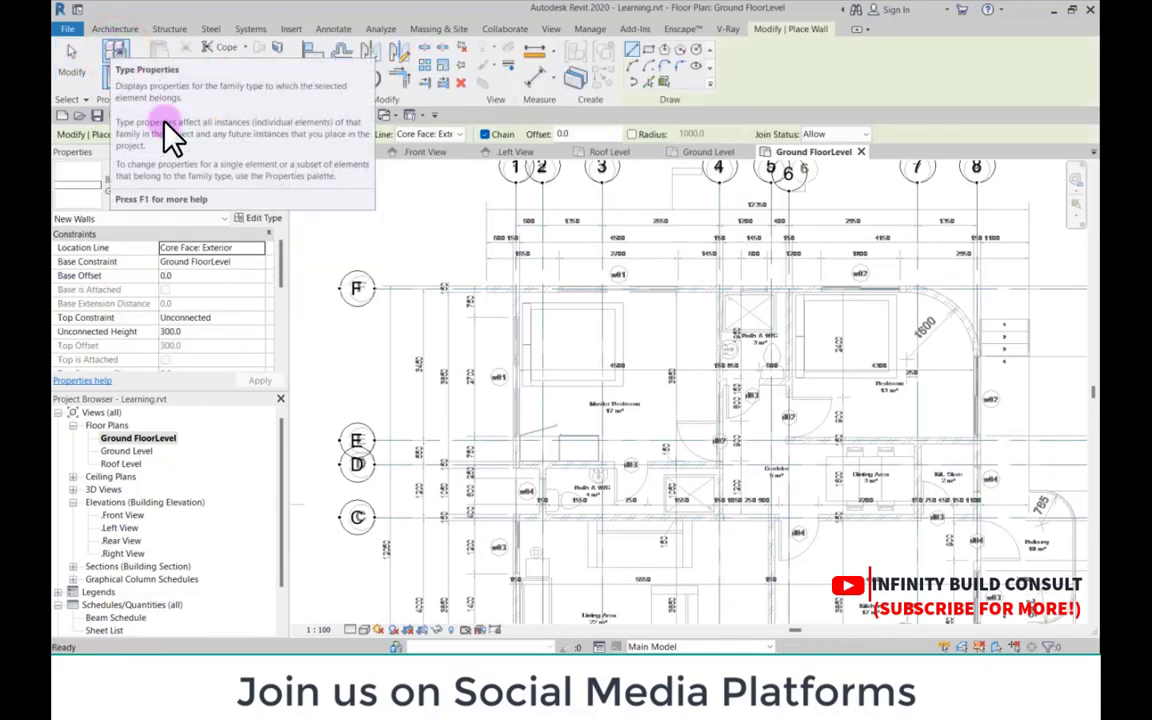
pyautogui.click(168, 196)
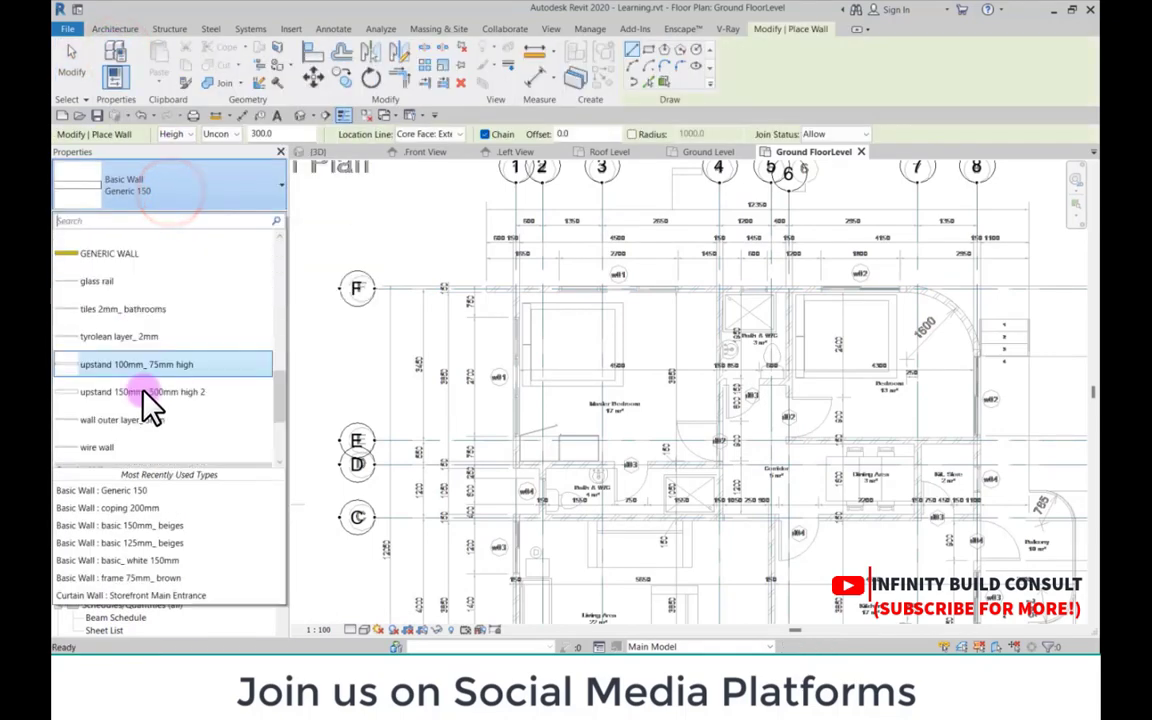
pyautogui.scroll(-3, 149, 404)
pyautogui.scroll(5, 149, 432)
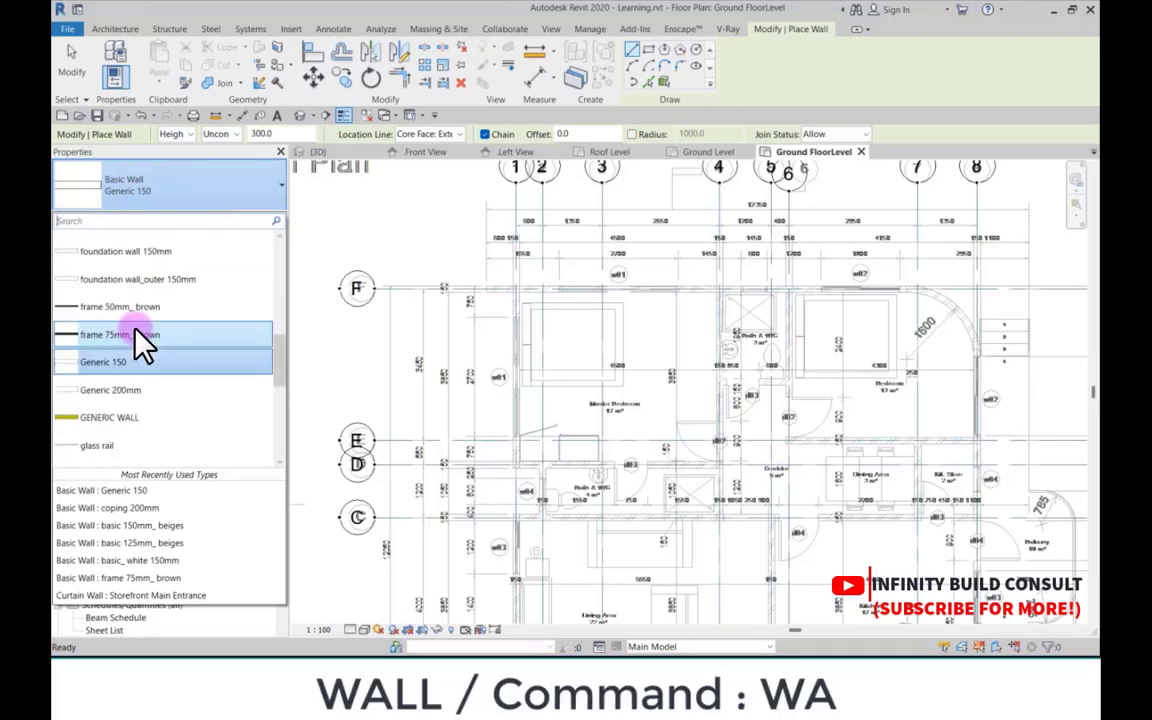
pyautogui.scroll(5, 137, 335)
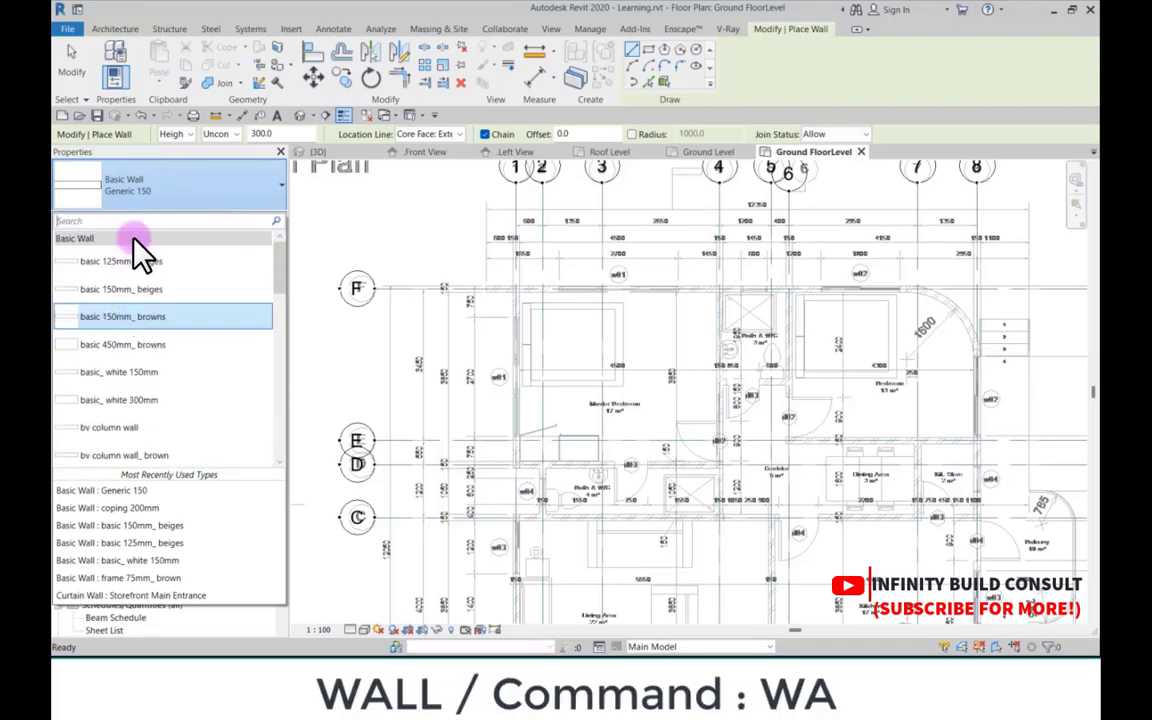
pyautogui.click(130, 188)
pyautogui.click(255, 219)
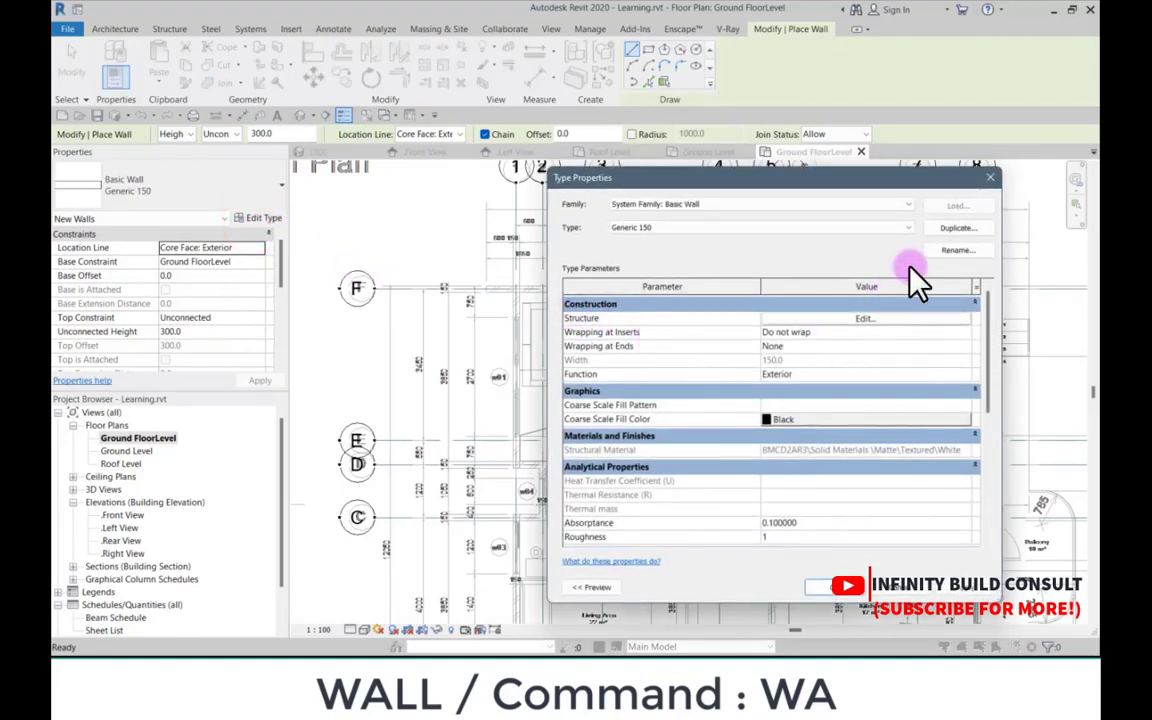
pyautogui.click(990, 179)
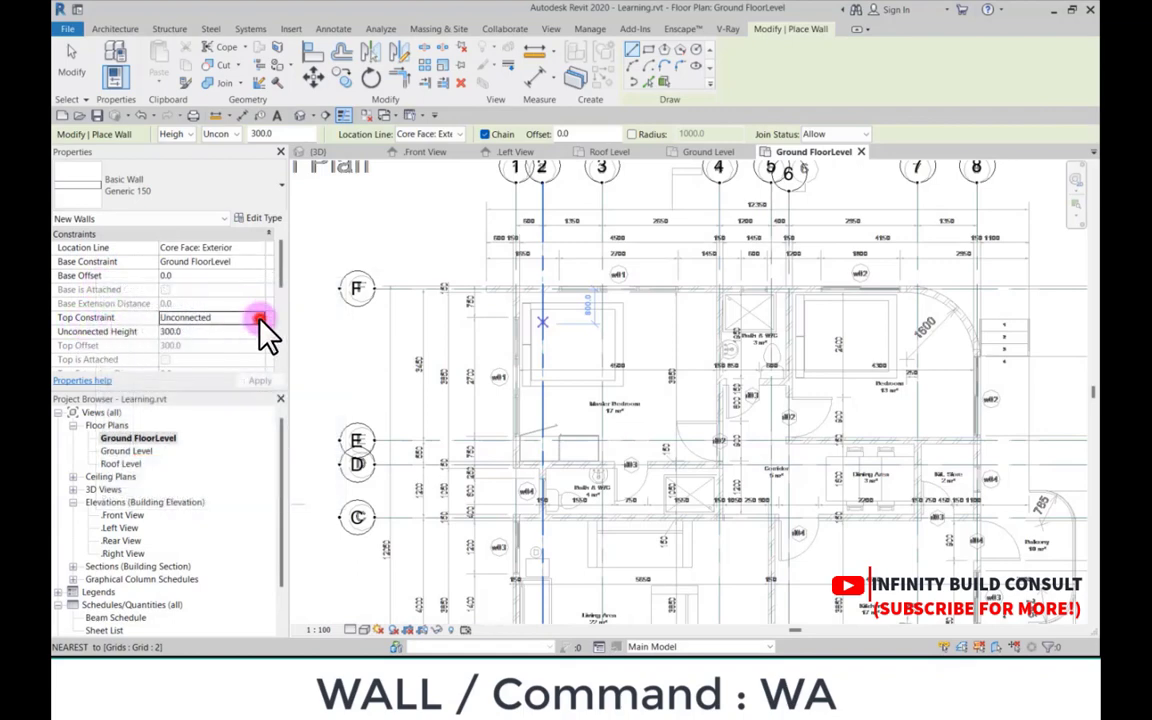
# Step: Constrain the new walls' top up to level Roof Level with a top offset of 0
pyautogui.click(257, 318)
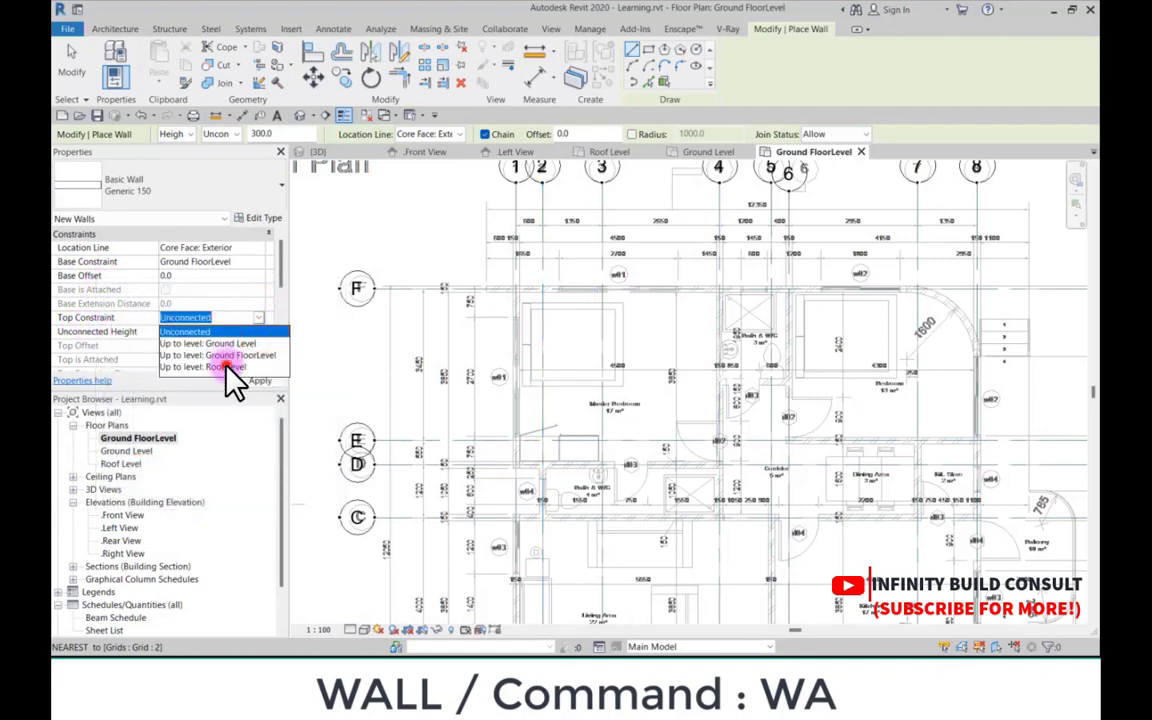
pyautogui.click(227, 366)
pyautogui.click(196, 345)
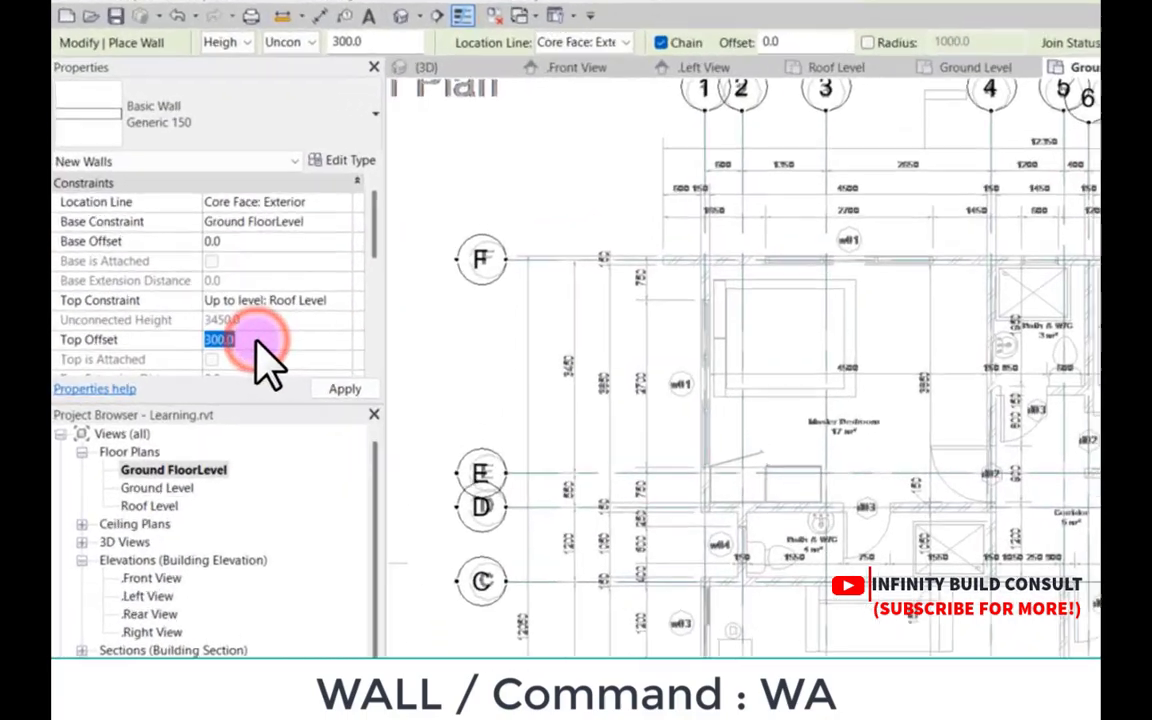
pyautogui.write('0')
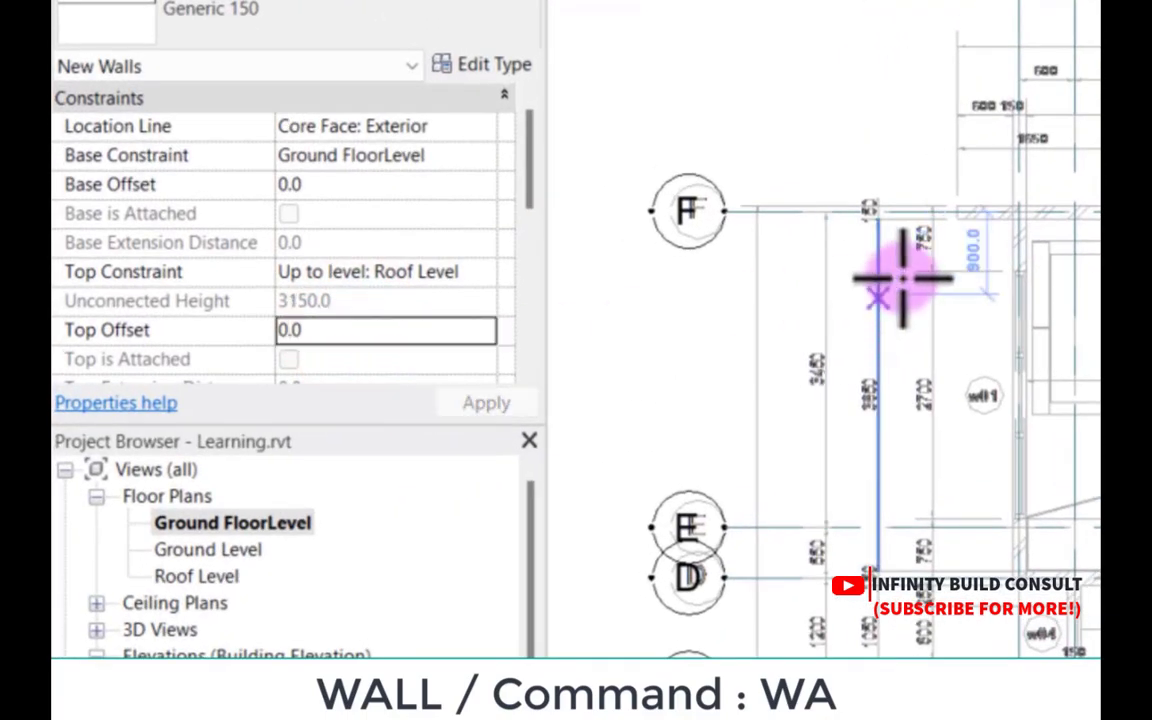
pyautogui.scroll(-5, 890, 275)
pyautogui.scroll(10, 643, 313)
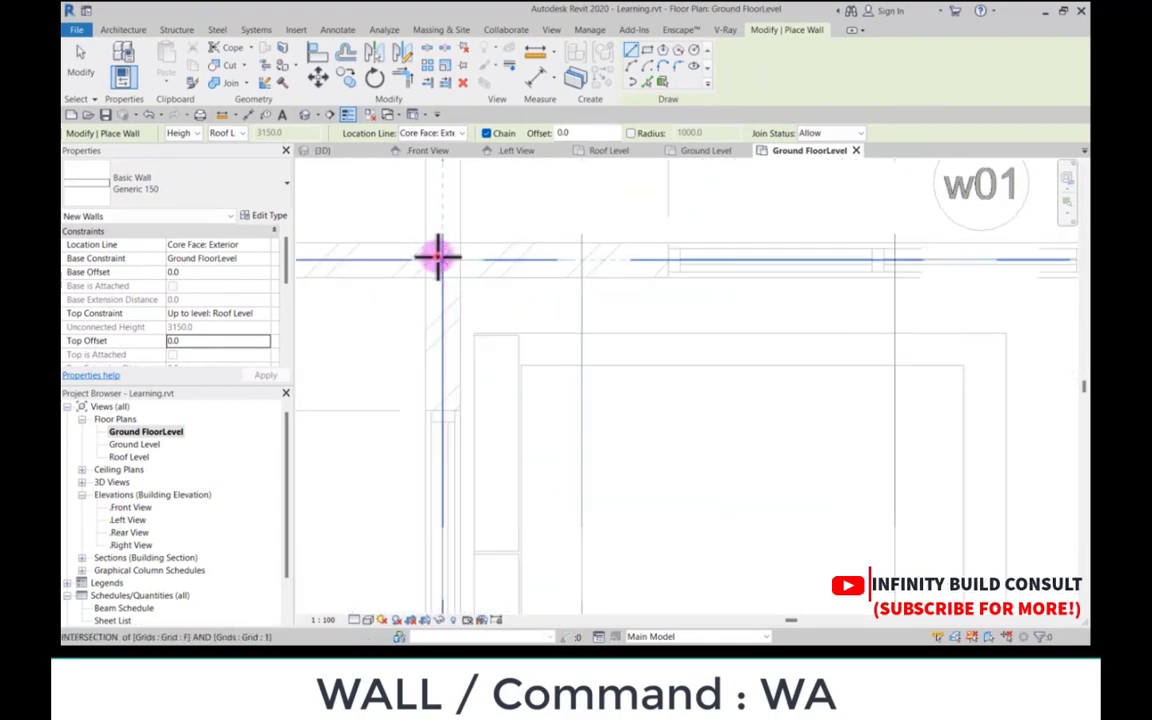
pyautogui.scroll(-10, 442, 240)
pyautogui.scroll(10, 501, 200)
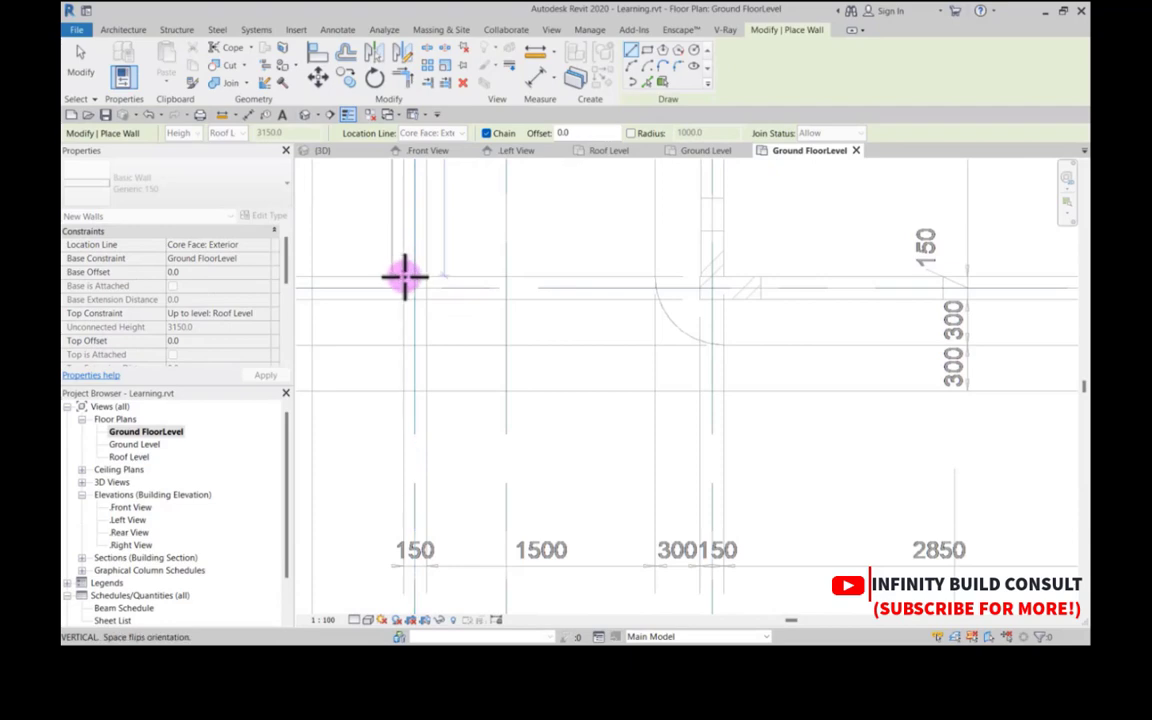
pyautogui.scroll(-8, 437, 455)
pyautogui.scroll(5, 437, 329)
pyautogui.scroll(3, 442, 264)
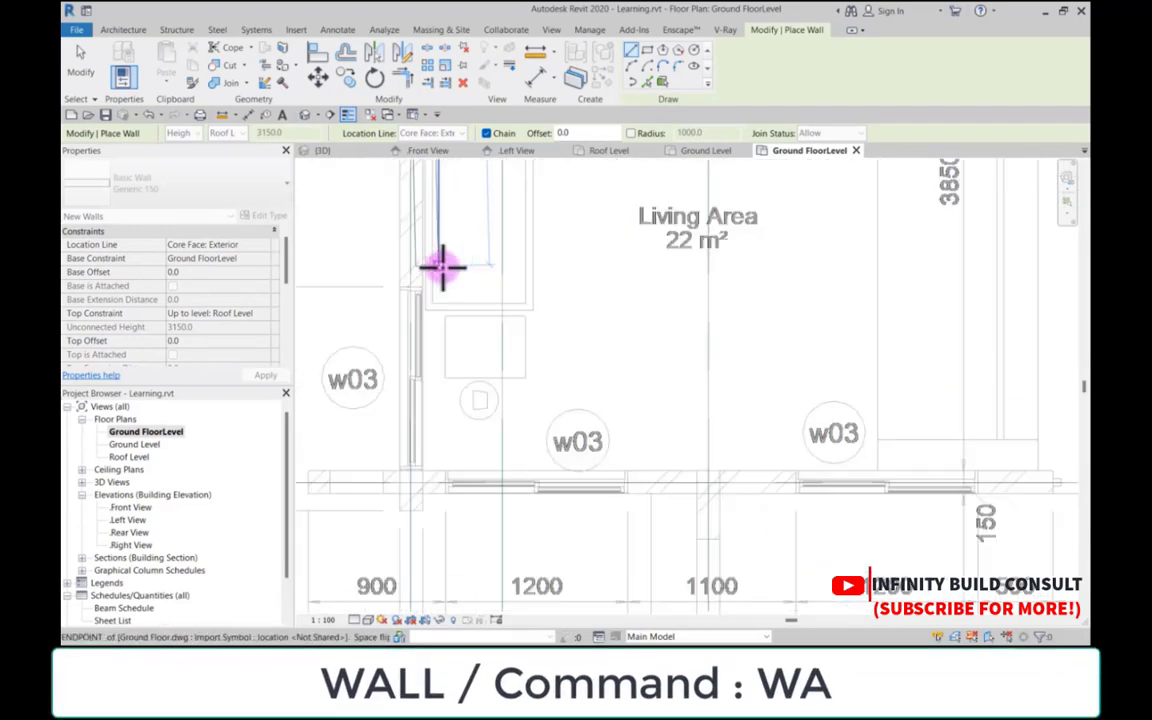
pyautogui.scroll(-6, 432, 386)
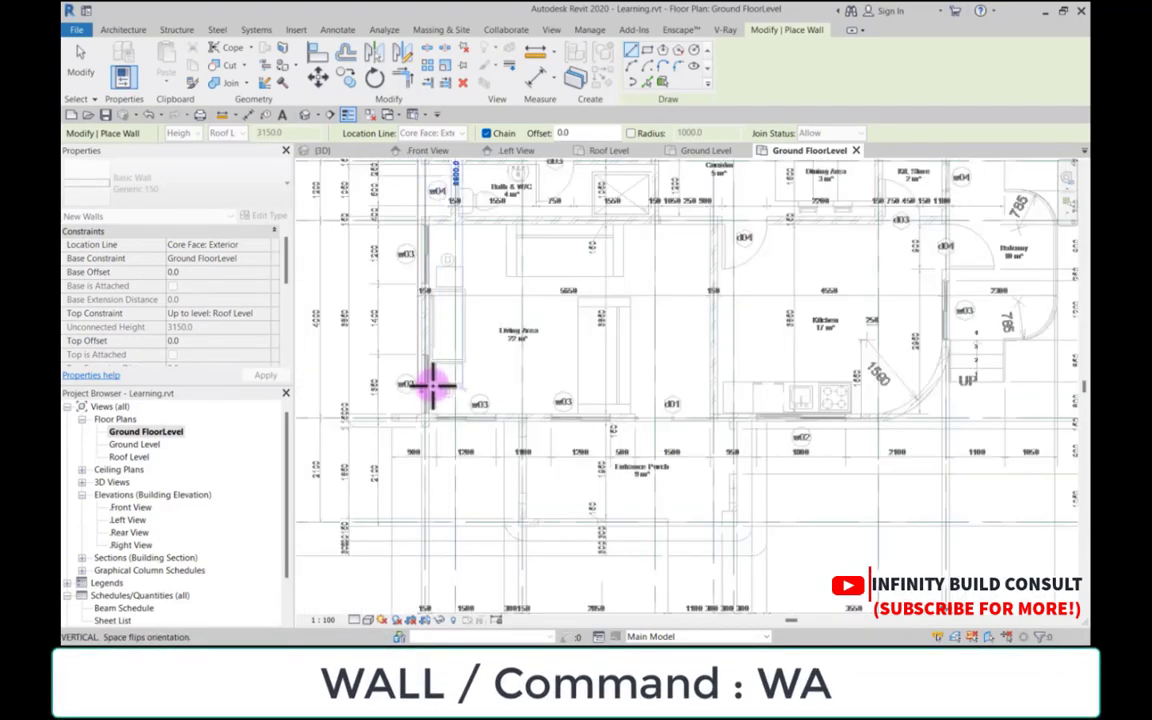
pyautogui.scroll(4, 442, 175)
pyautogui.scroll(-5, 425, 320)
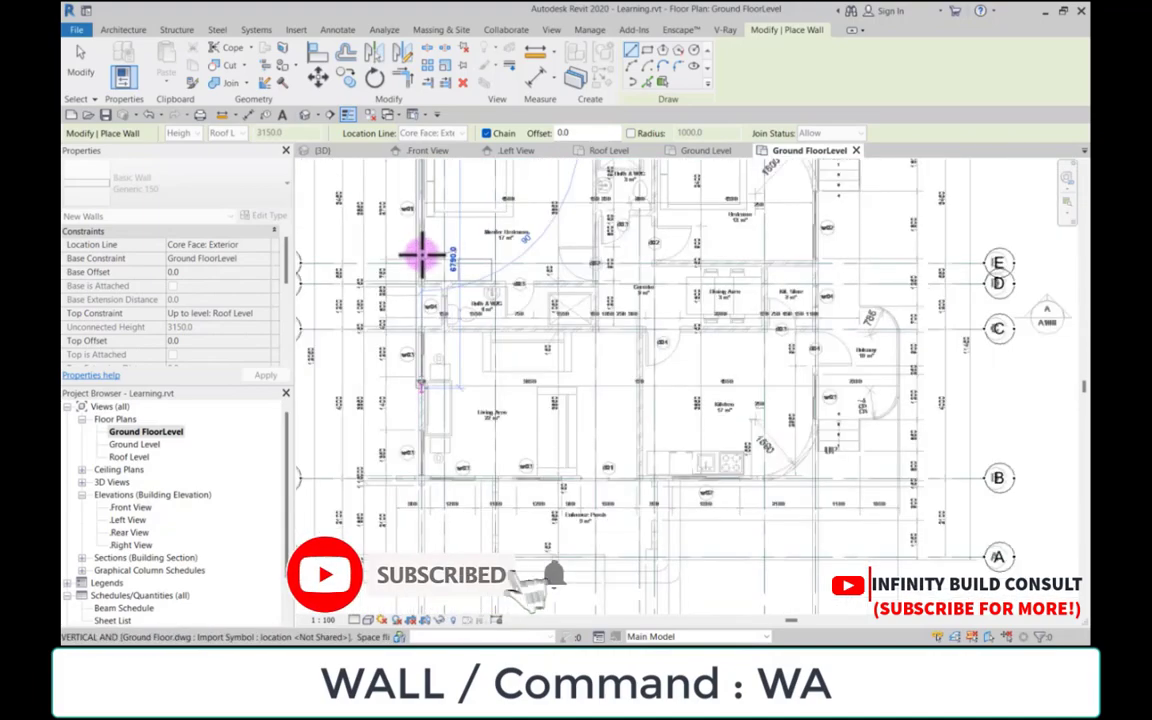
pyautogui.scroll(5, 425, 437)
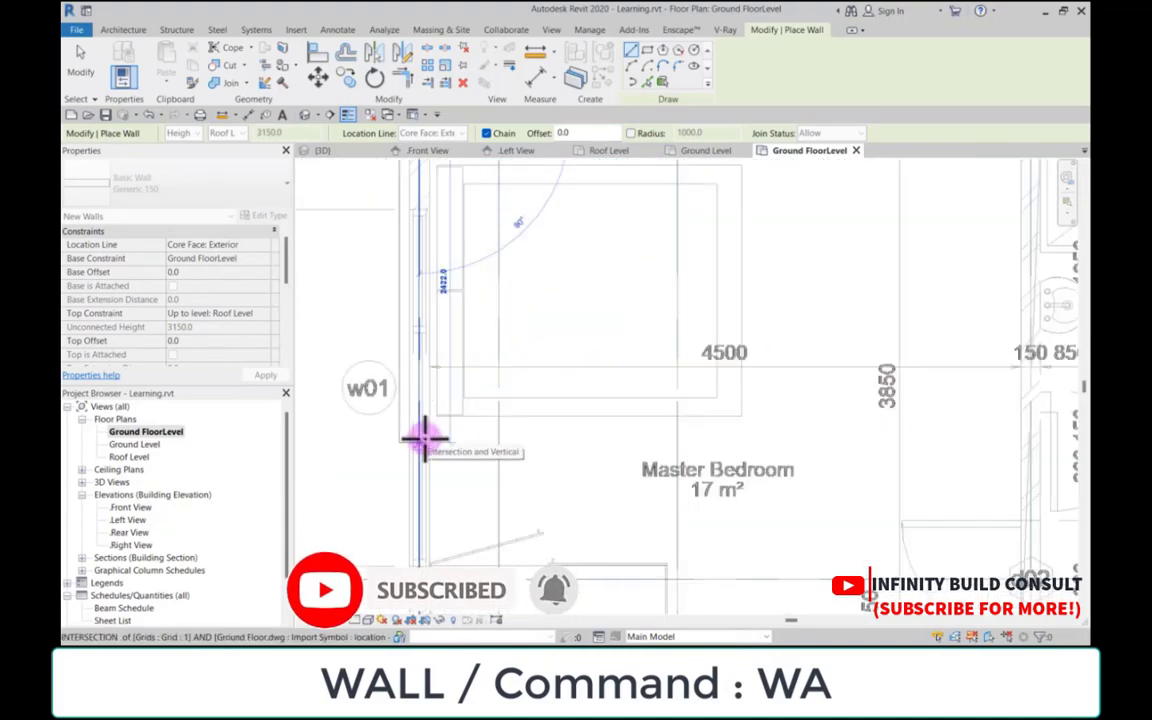
pyautogui.click(425, 439)
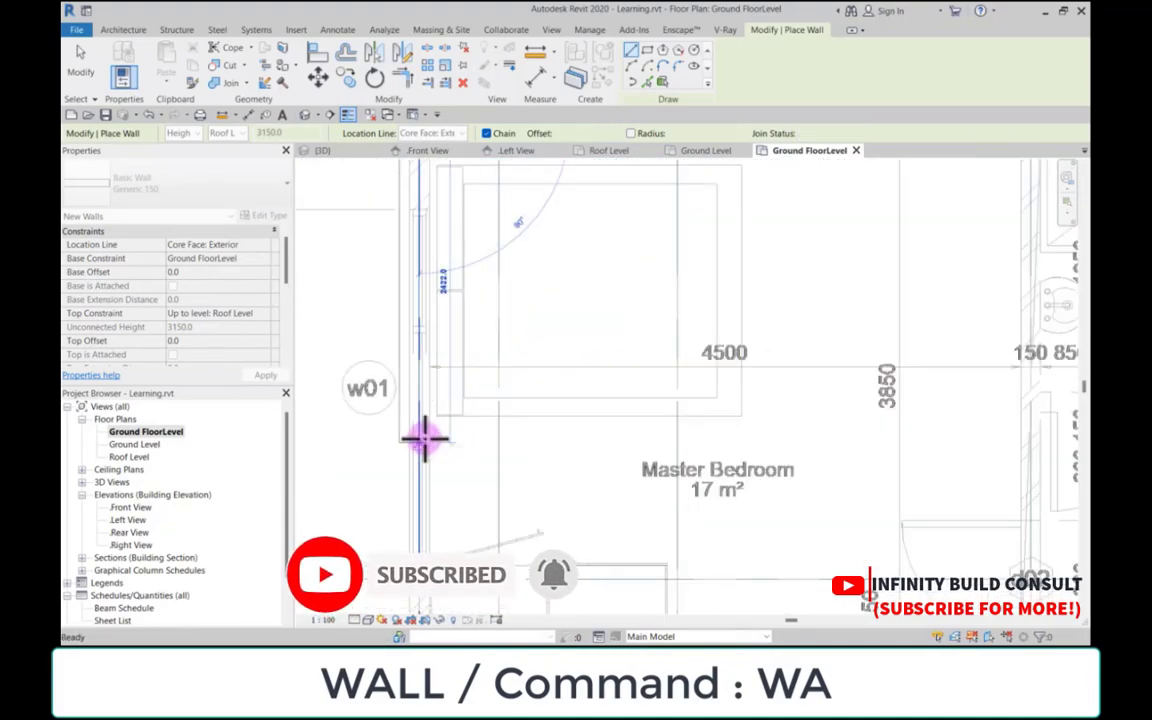
pyautogui.scroll(-4, 430, 390)
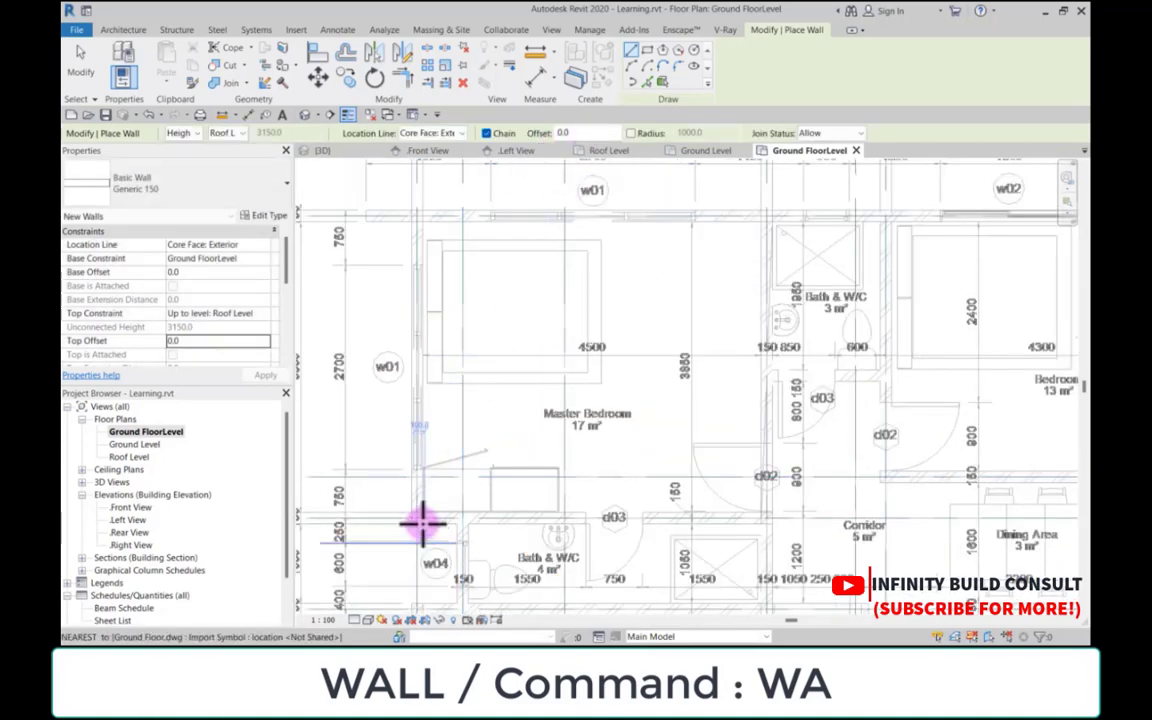
pyautogui.scroll(4, 415, 505)
pyautogui.click(411, 499)
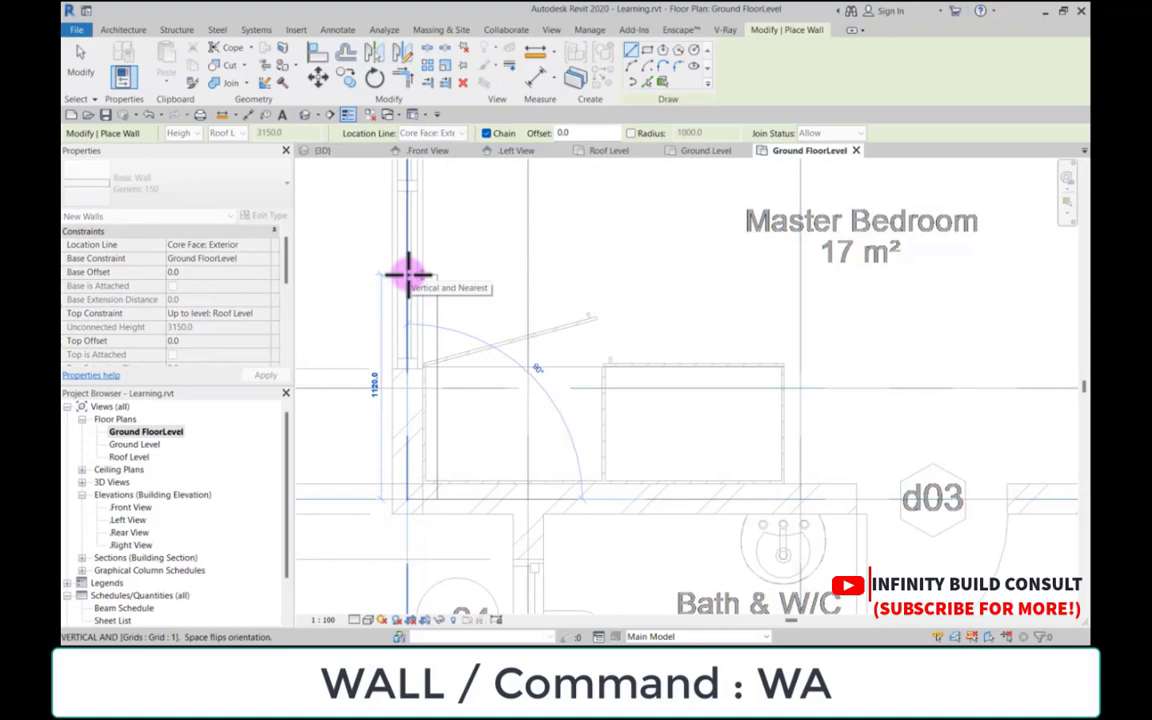
pyautogui.press('Escape')
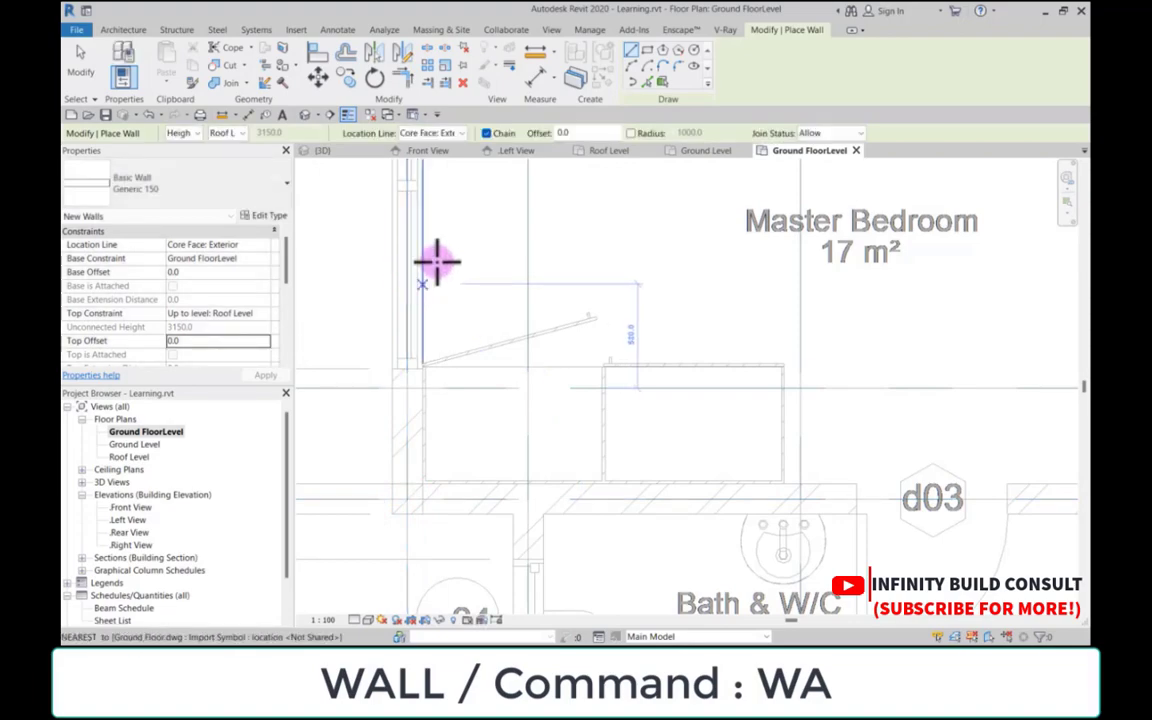
# Step: Set the location line to Wall Centerline and draw the Master Bedroom's outer wall along grid 1 from grid D to grid F
pyautogui.click(460, 134)
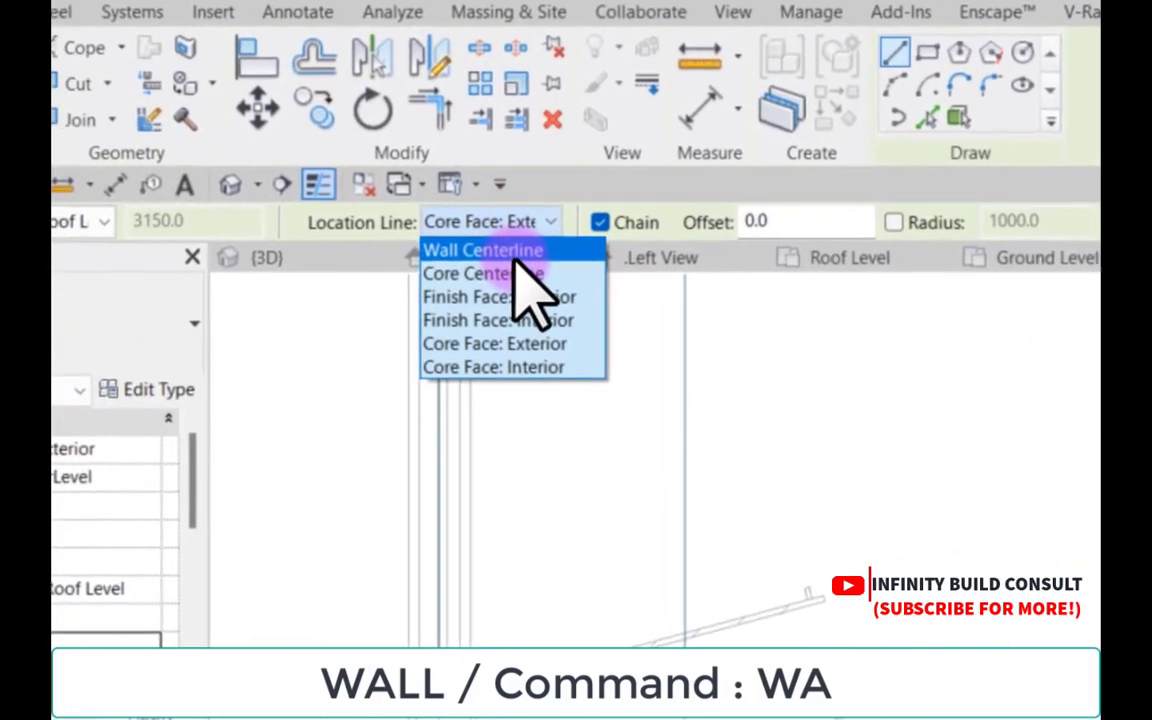
pyautogui.click(513, 252)
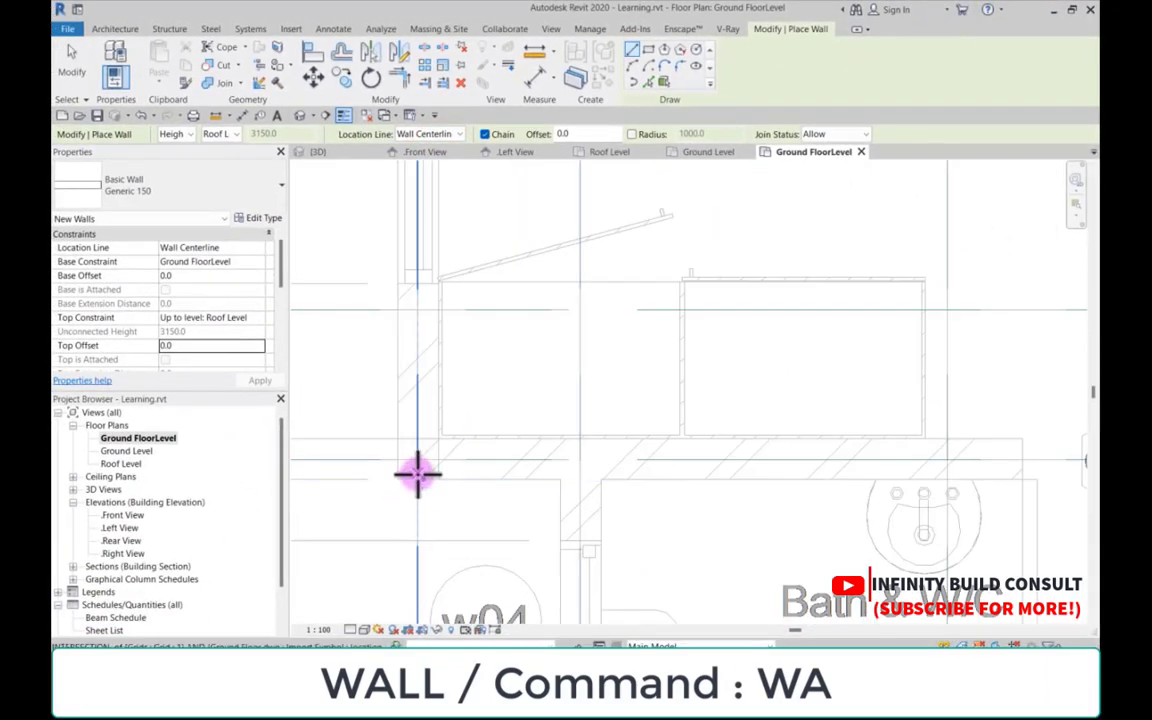
pyautogui.click(417, 462)
pyautogui.scroll(-5, 435, 414)
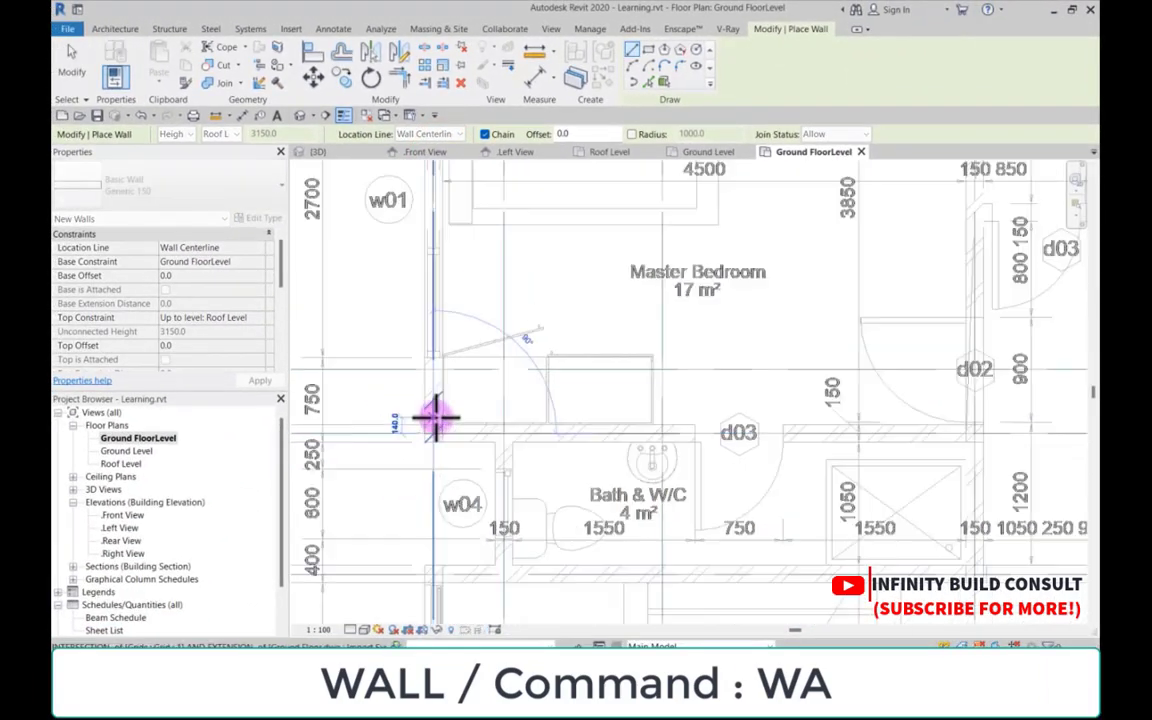
pyautogui.scroll(6, 427, 231)
pyautogui.scroll(3, 427, 364)
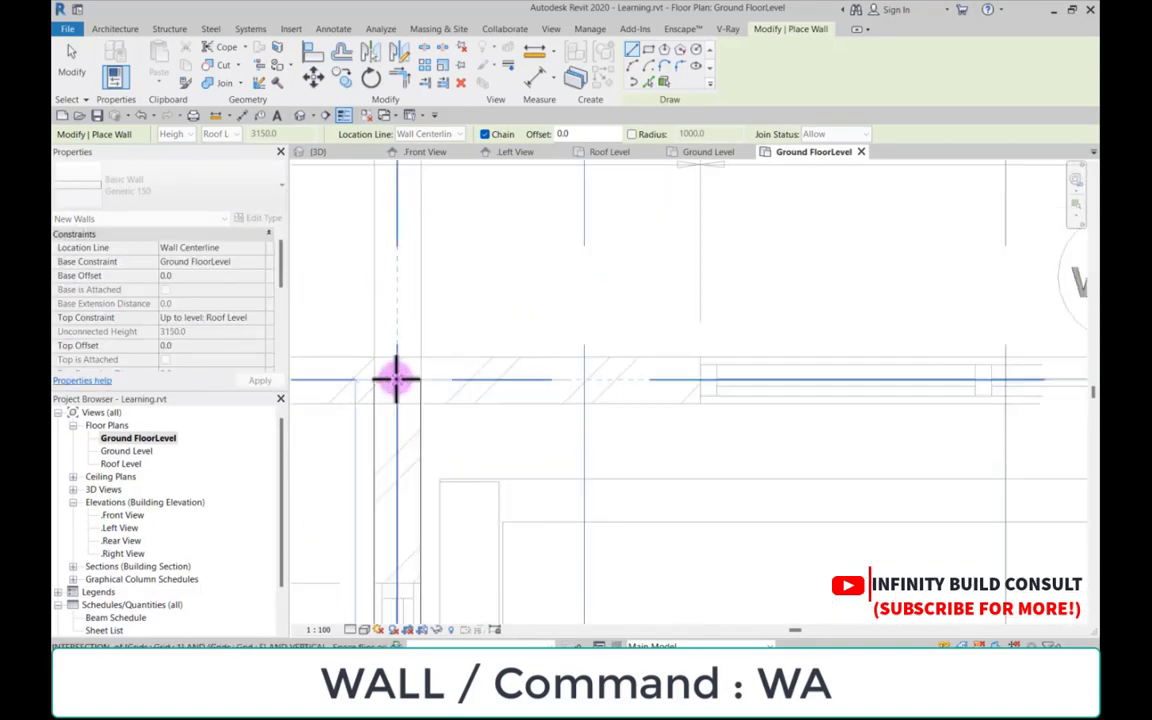
pyautogui.click(396, 378)
# Step: Continue the wall along grid F from grid 1 to the start of the curved corner near grid 7, and turn off chaining
pyautogui.scroll(-6, 386, 321)
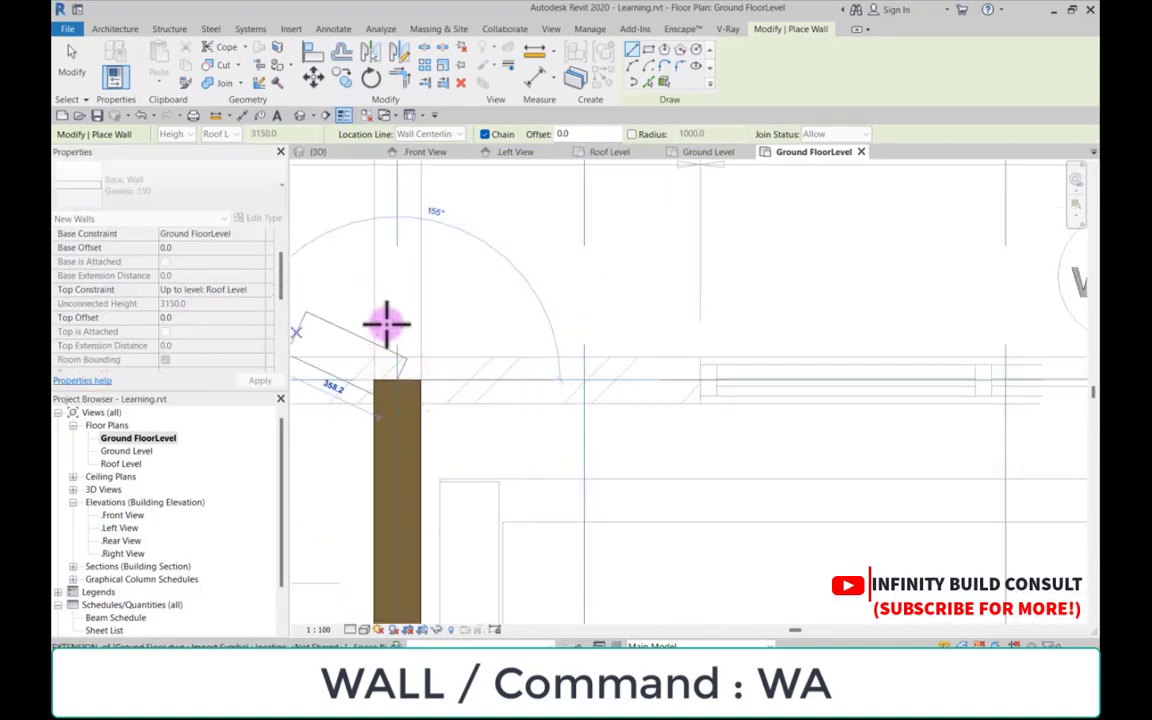
pyautogui.scroll(8, 682, 328)
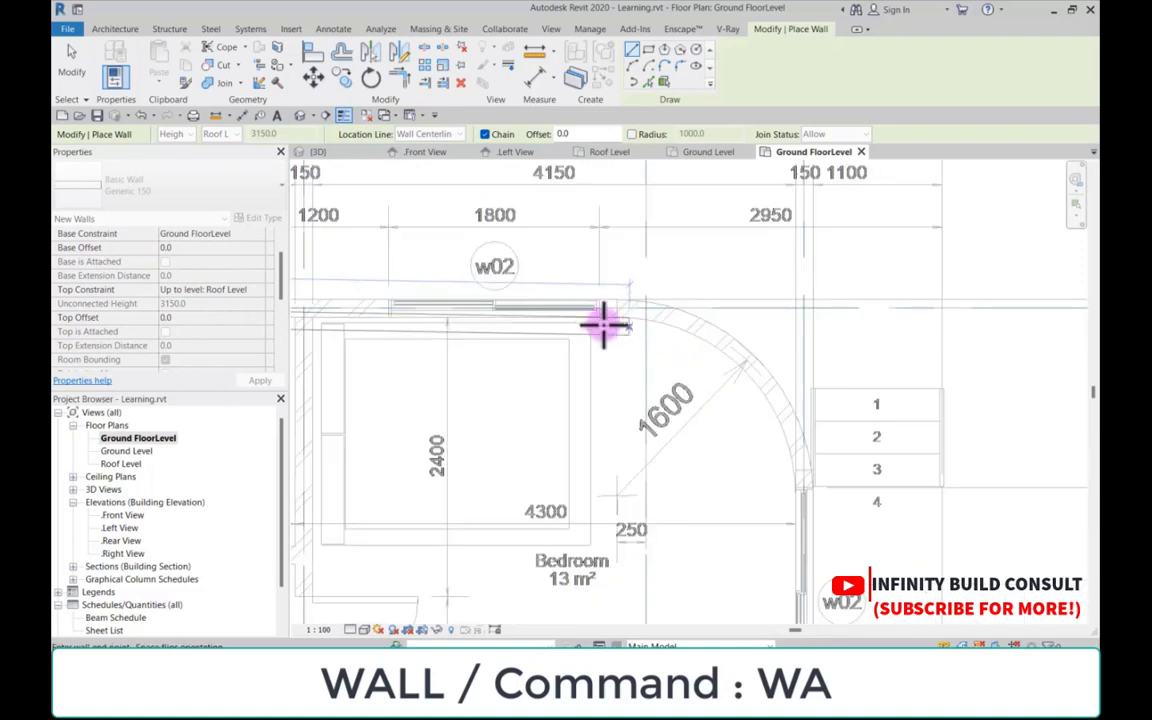
pyautogui.click(634, 289)
pyautogui.scroll(-6, 900, 368)
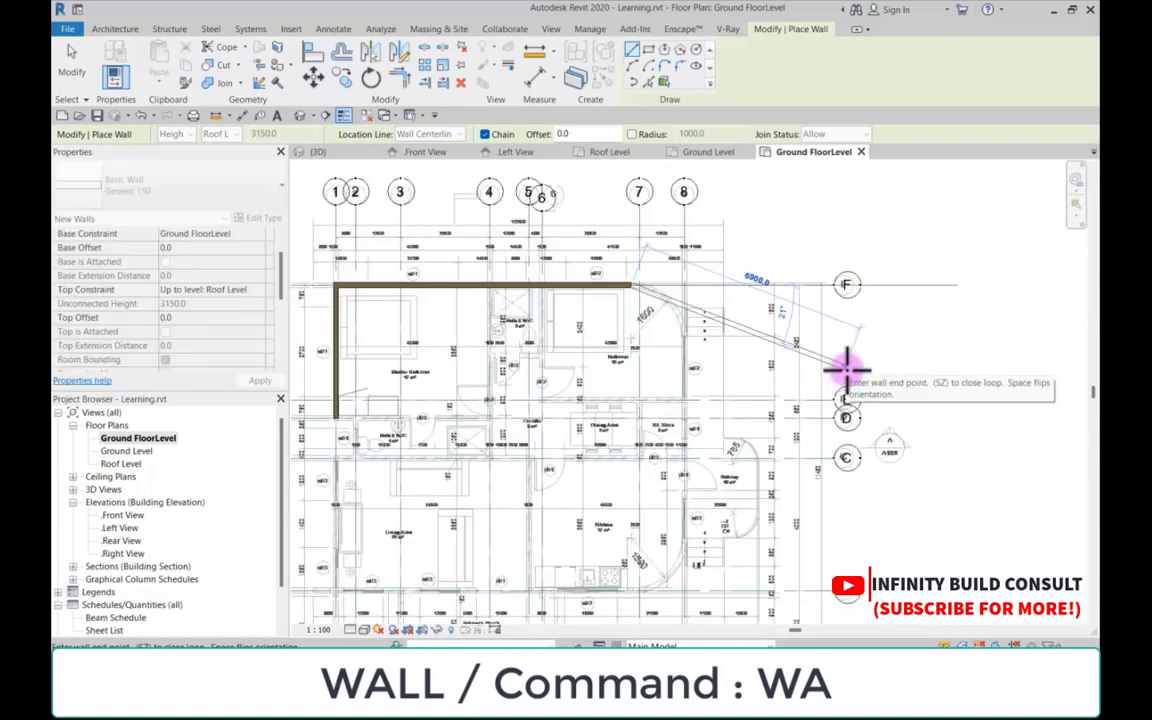
pyautogui.click(485, 134)
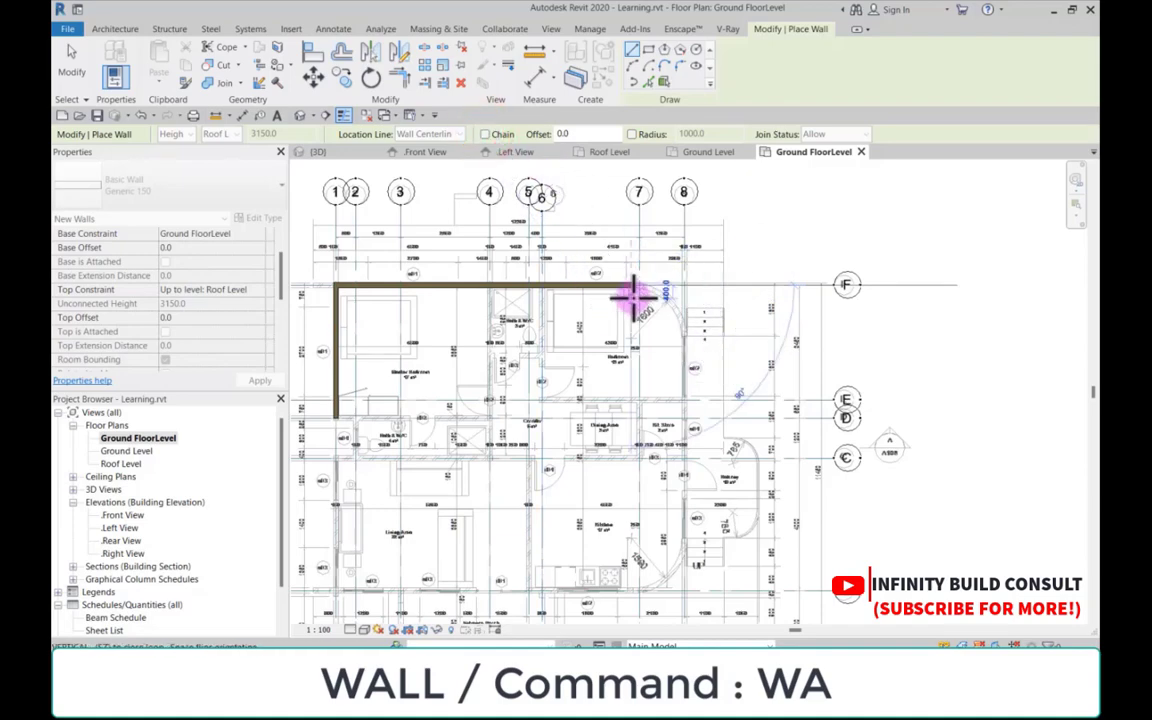
# Step: Draw the wall between the Master Bedroom and its bathroom along grid D, from grid 1 to the corridor at grid 4
pyautogui.scroll(-3, 604, 386)
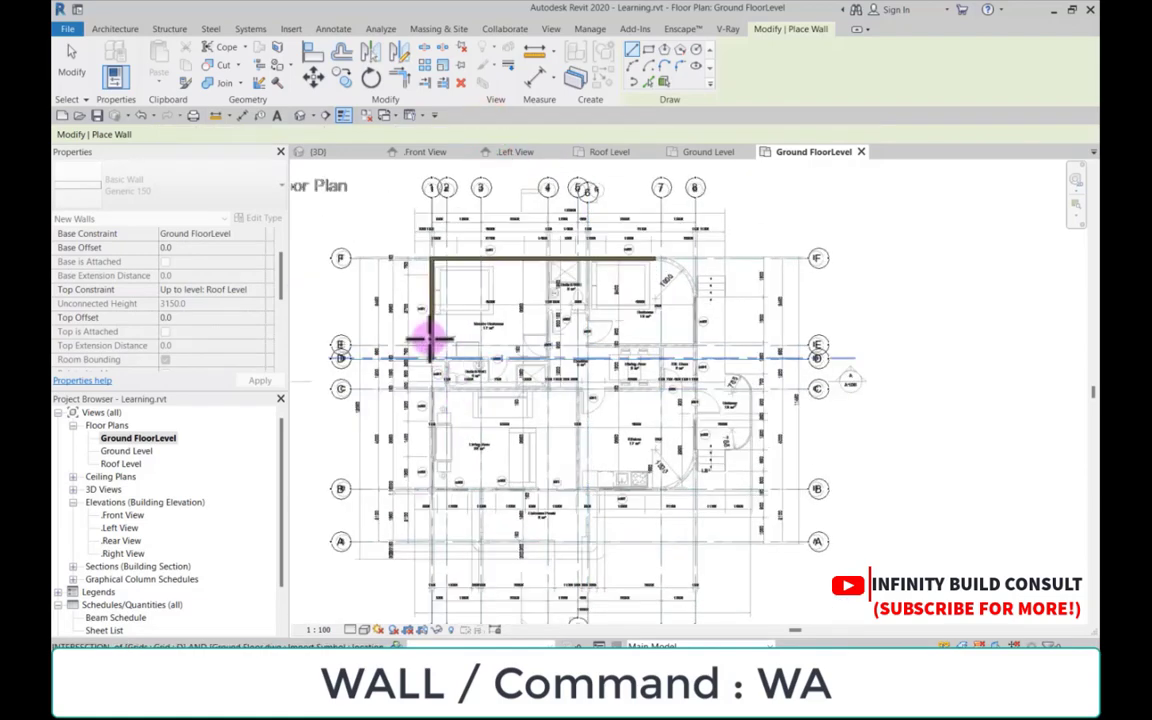
pyautogui.scroll(6, 430, 340)
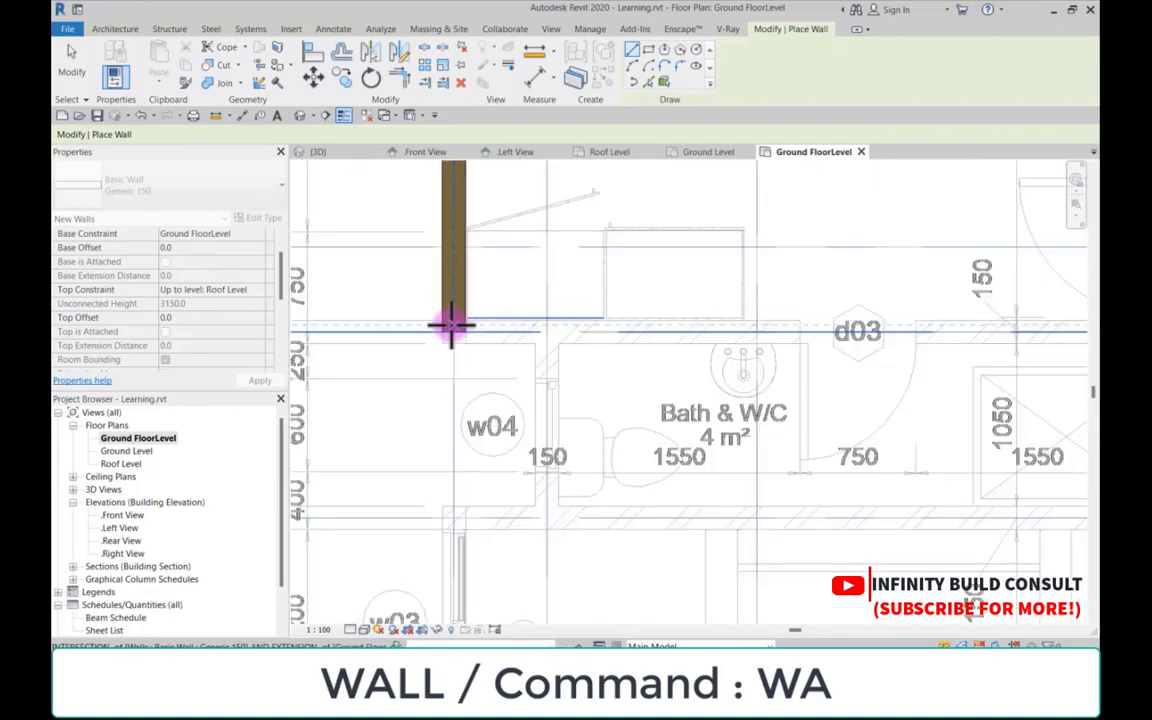
pyautogui.scroll(1, 451, 325)
pyautogui.click(452, 332)
pyautogui.scroll(-4, 424, 320)
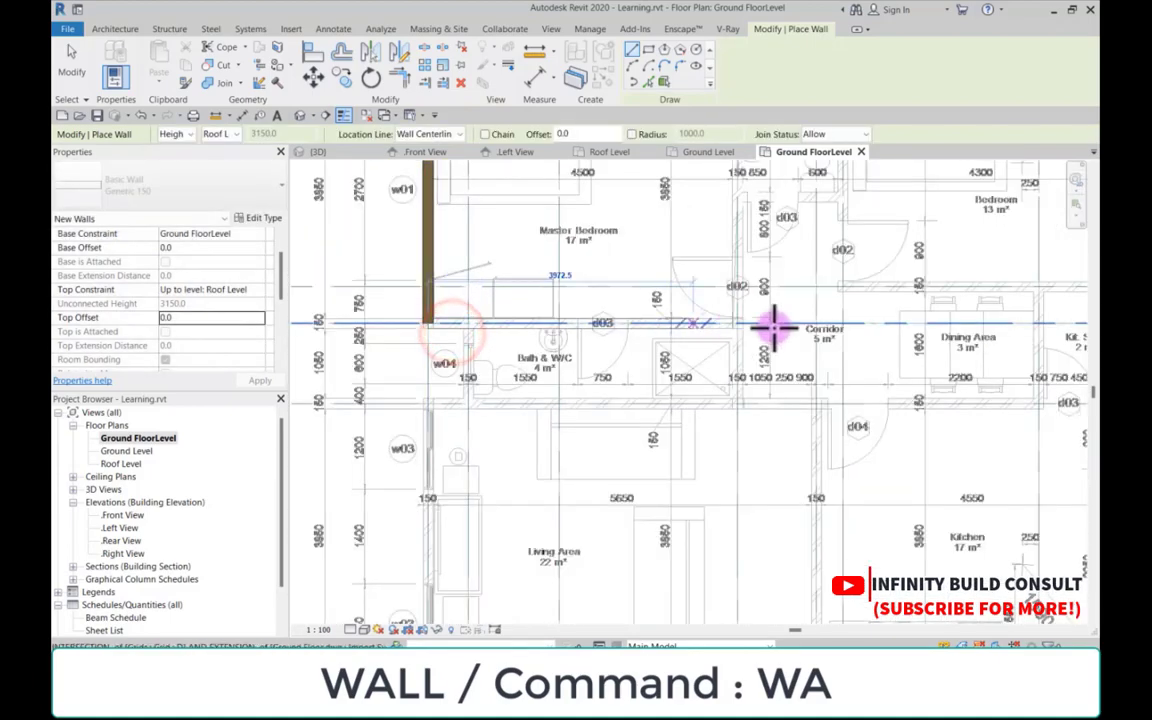
pyautogui.scroll(3, 756, 315)
pyautogui.scroll(1, 700, 350)
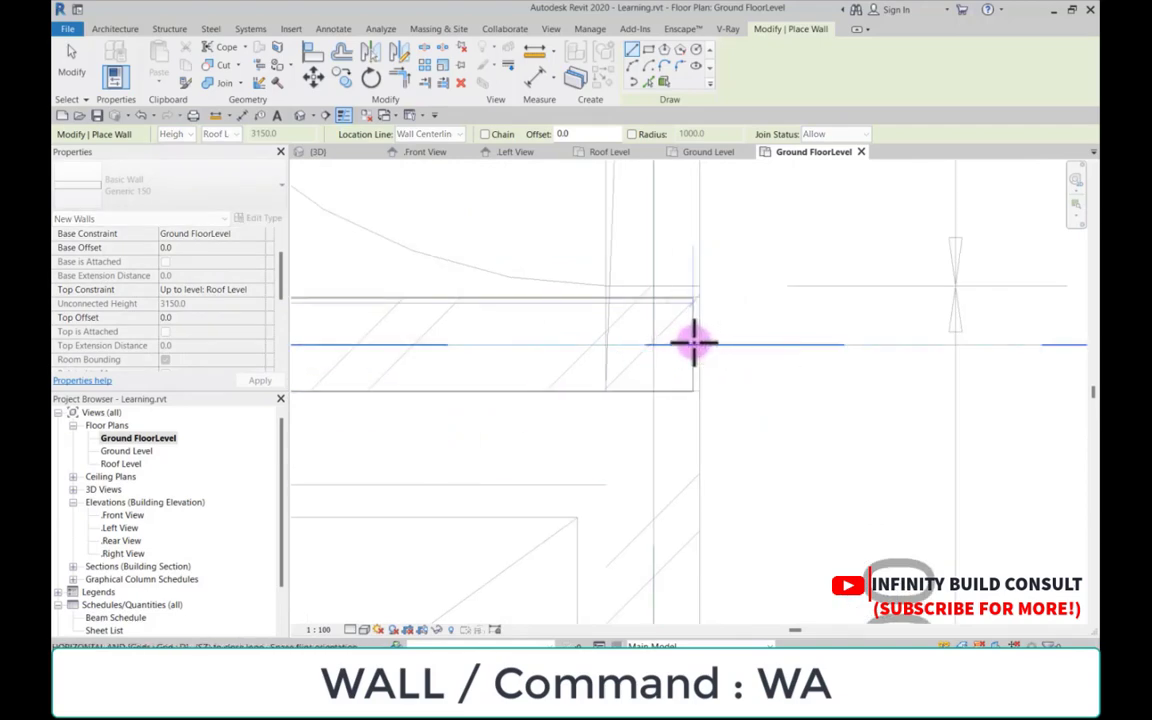
pyautogui.scroll(-5, 570, 350)
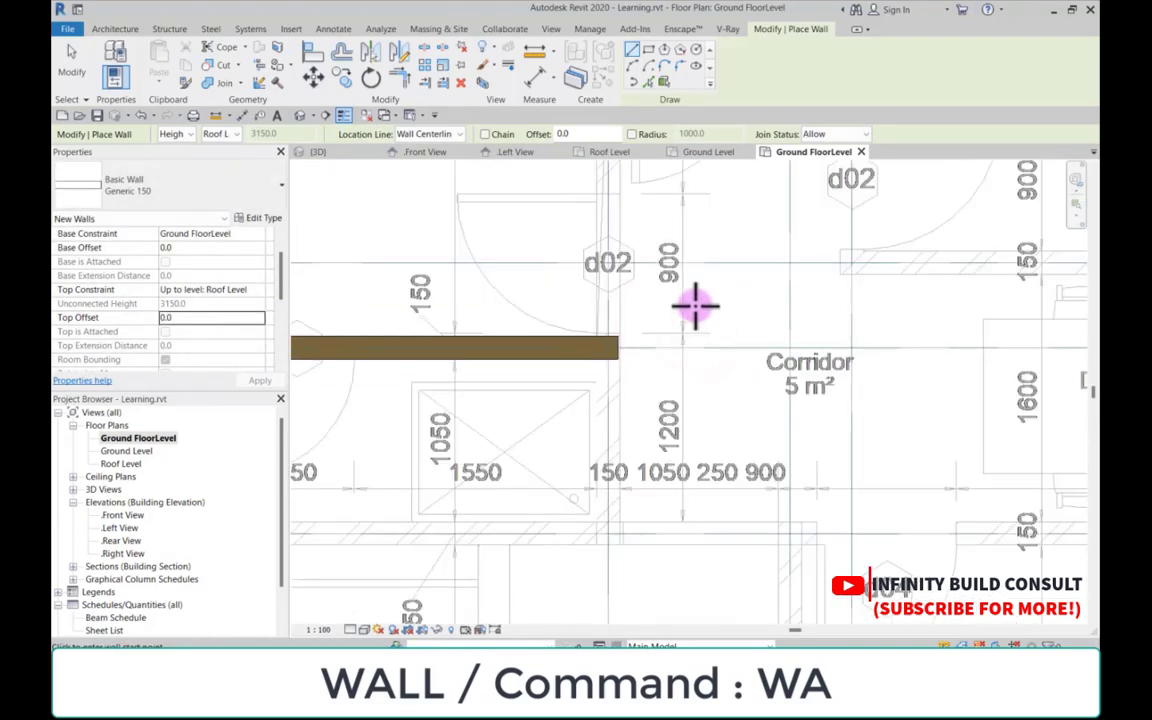
# Step: Draw the bathroom's outer wall at window w04 along grid 2 from grid D to grid C
pyautogui.scroll(5, 600, 270)
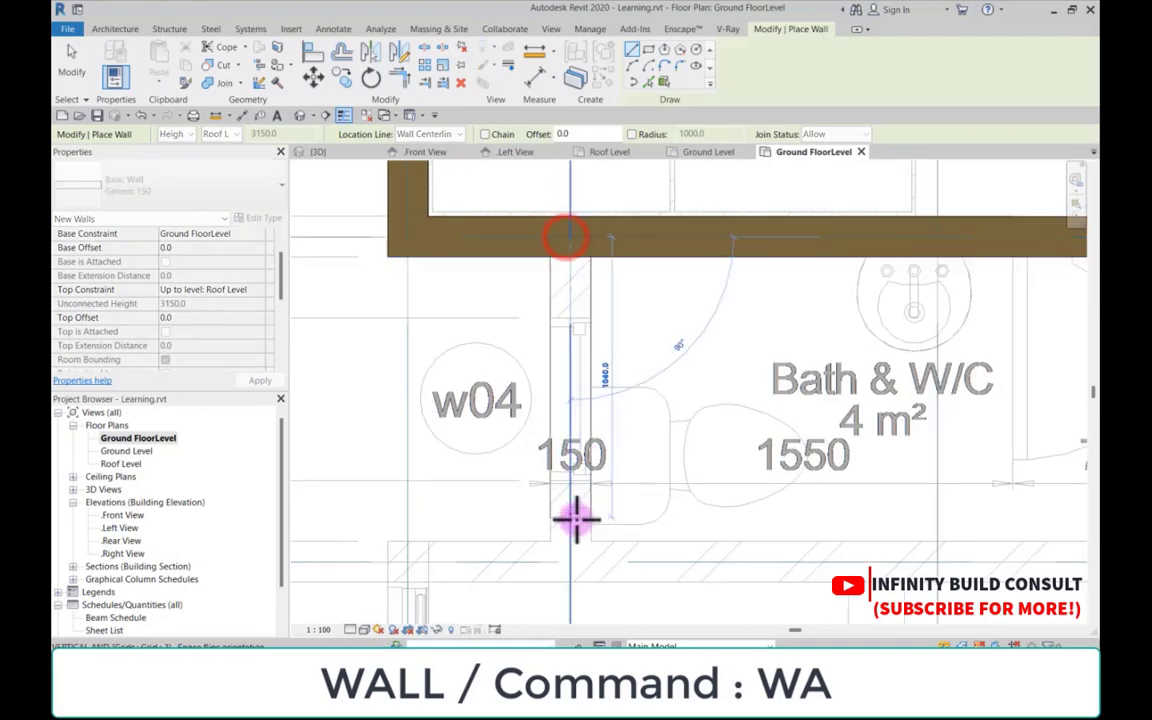
pyautogui.click(575, 565)
pyautogui.scroll(-4, 575, 565)
# Step: Draw the Living Area's outer wall along grid 1 from grid C to grid B
pyautogui.scroll(3, 540, 515)
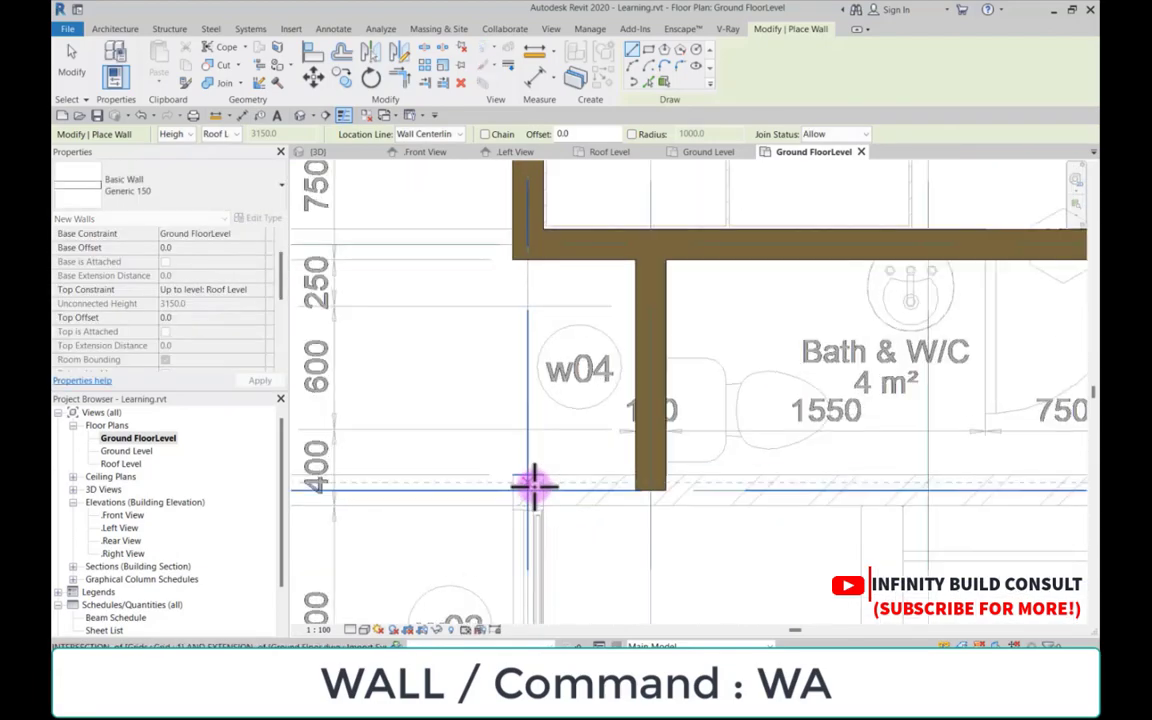
pyautogui.scroll(-2, 514, 252)
pyautogui.scroll(-3, 522, 437)
pyautogui.scroll(2, 522, 437)
pyautogui.scroll(2, 530, 216)
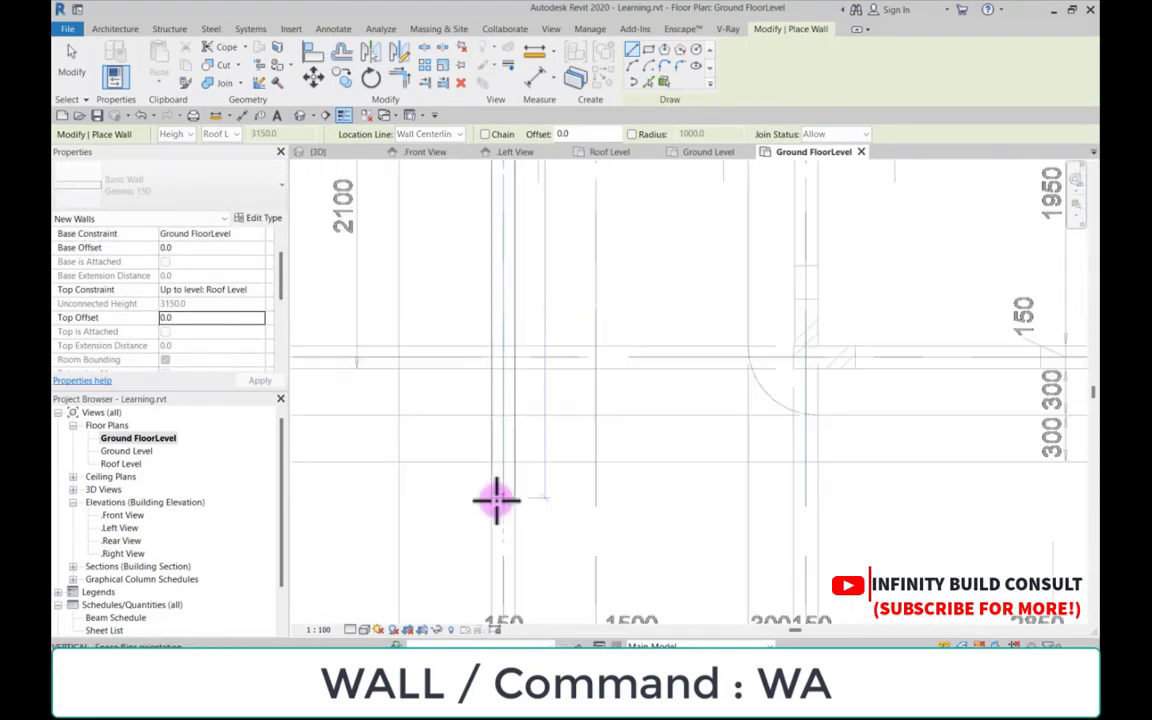
pyautogui.scroll(-3, 496, 499)
pyautogui.scroll(4, 485, 380)
pyautogui.click(489, 368)
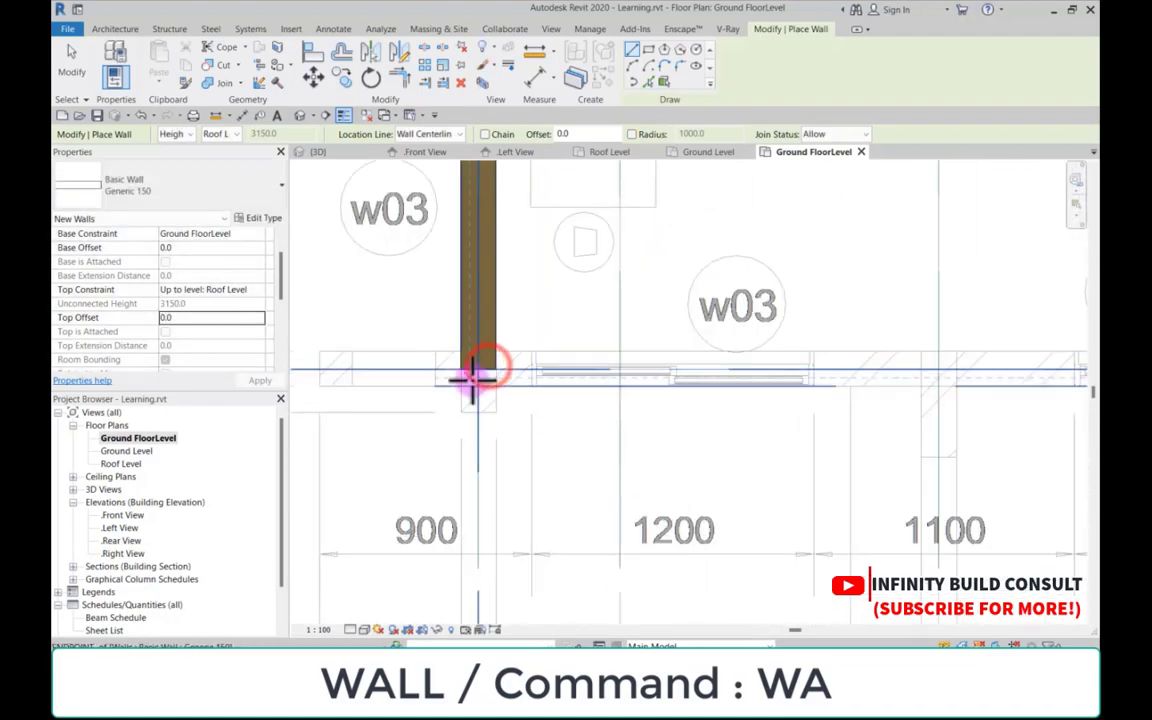
# Step: Draw the Living Area and Kitchen outer wall along grid B, from grid 1 to the start of the curved corner near grid 7
pyautogui.scroll(-5, 474, 368)
pyautogui.scroll(5, 853, 368)
pyautogui.click(843, 339)
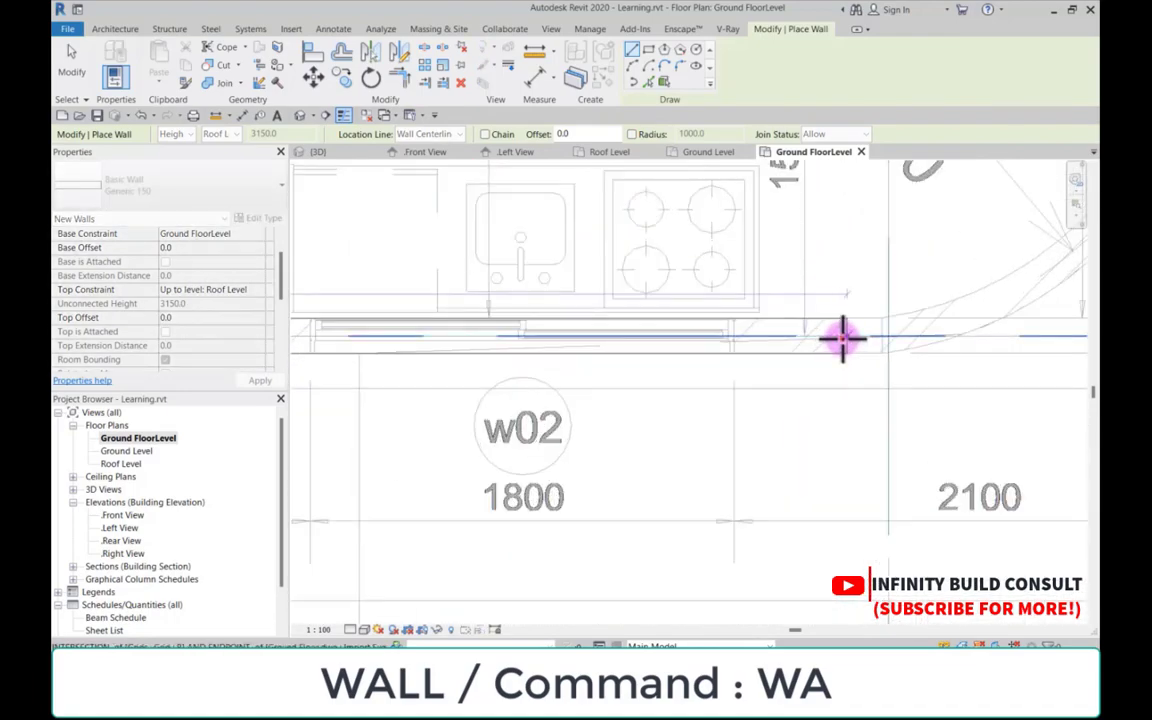
pyautogui.scroll(-4, 843, 339)
# Step: Draw the wall between the bathroom and the Living Area along grid C from grid 1 to grid 5
pyautogui.scroll(-3, 843, 339)
pyautogui.scroll(2, 506, 326)
pyautogui.scroll(5, 375, 334)
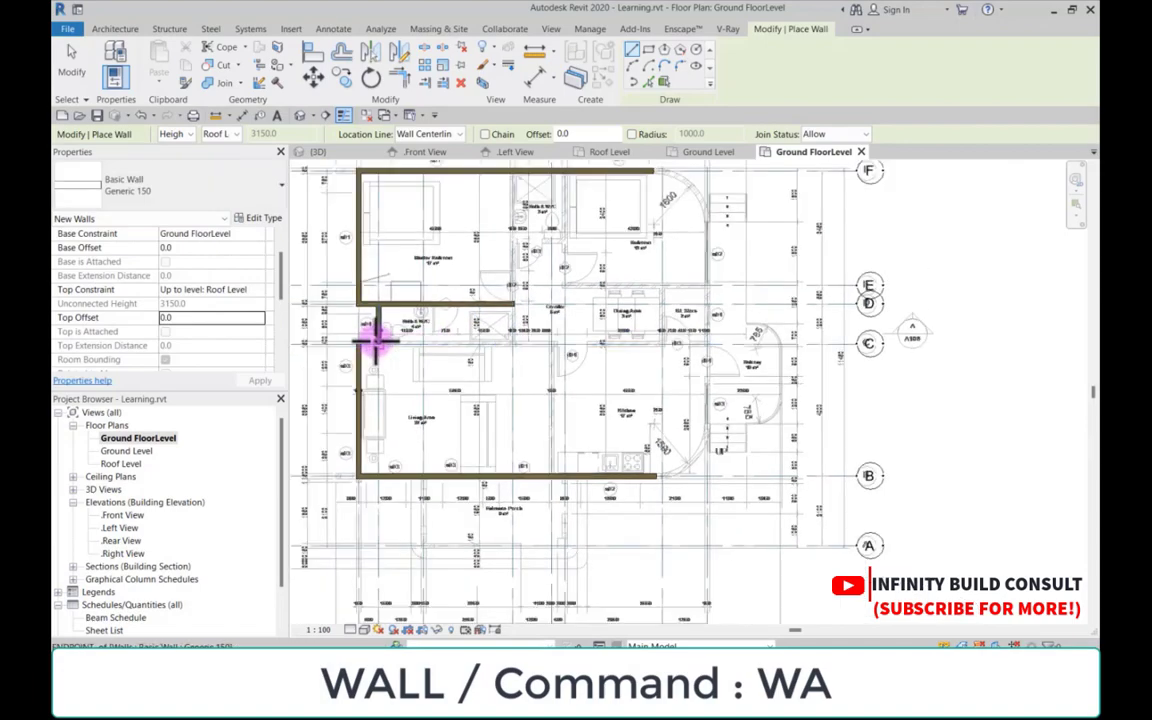
pyautogui.scroll(-2, 800, 330)
pyautogui.scroll(2, 780, 334)
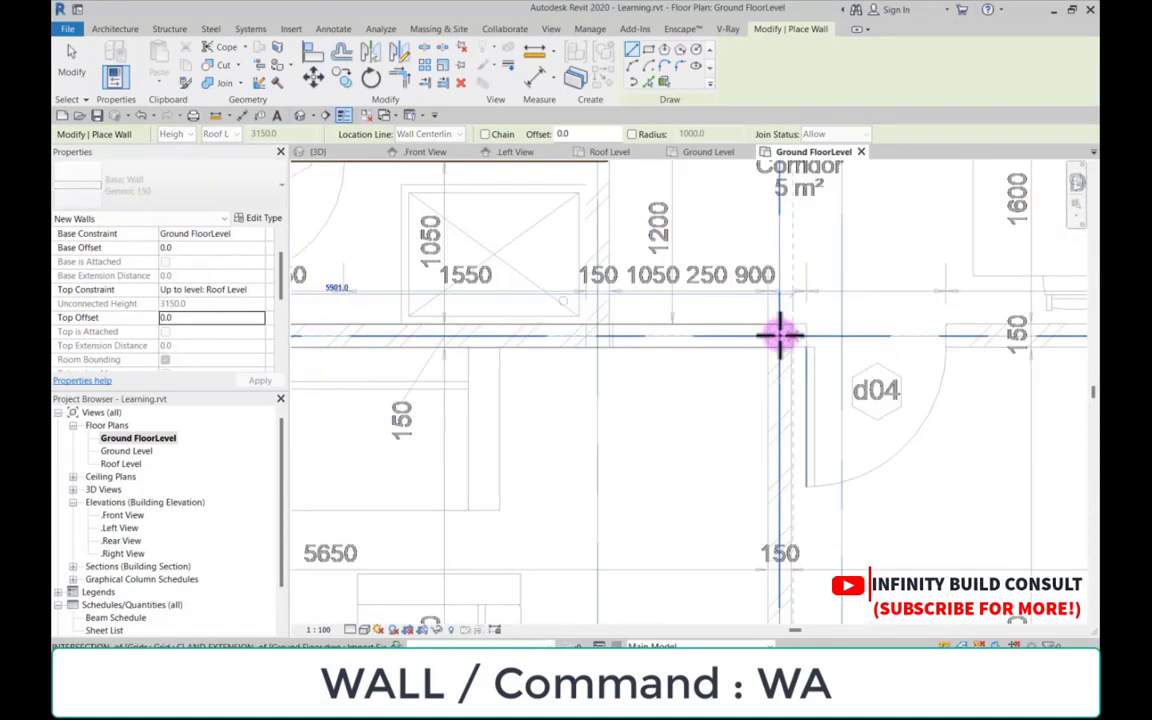
pyautogui.click(784, 334)
# Step: Draw the wall between the Living Area and the Kitchen along grid 5 from grid B to grid C
pyautogui.scroll(-4, 797, 283)
pyautogui.scroll(3, 790, 468)
pyautogui.click(792, 501)
pyautogui.scroll(-3, 792, 501)
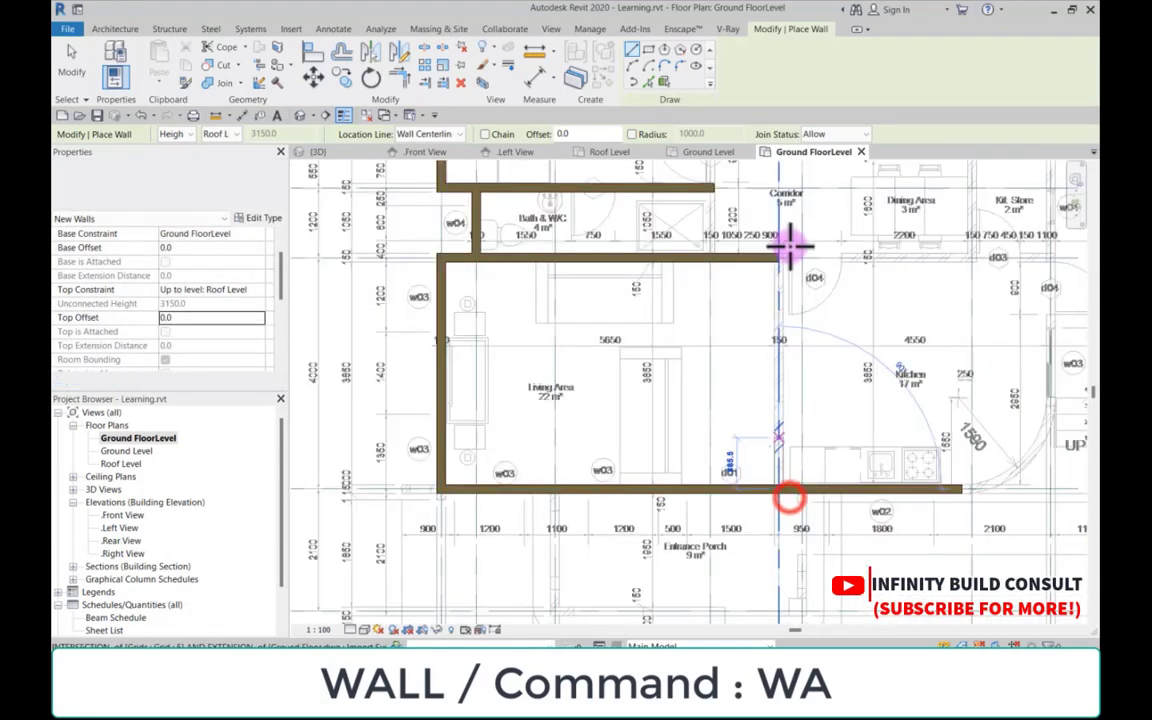
pyautogui.scroll(4, 760, 340)
pyautogui.click(768, 355)
# Step: Draw walls along grid 4 from grid C to grid D and on to grid F, closing the bathroom and Master Bedroom
pyautogui.scroll(-3, 766, 358)
pyautogui.scroll(5, 660, 320)
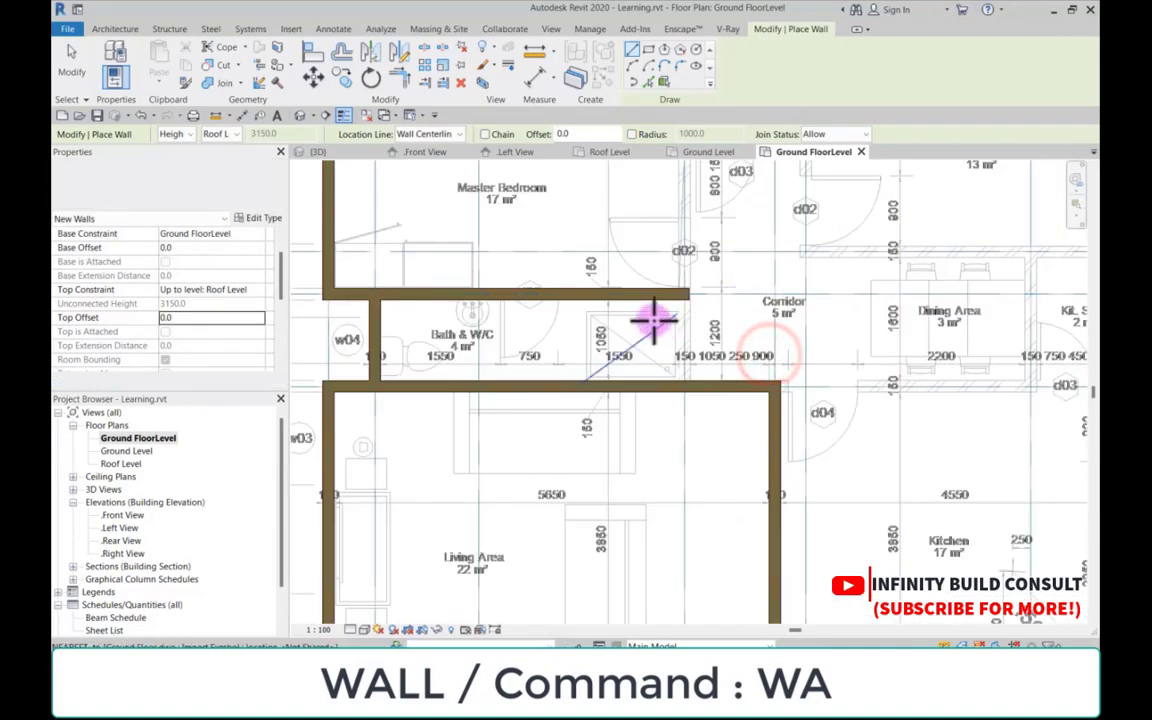
pyautogui.click(695, 405)
pyautogui.scroll(-3, 694, 390)
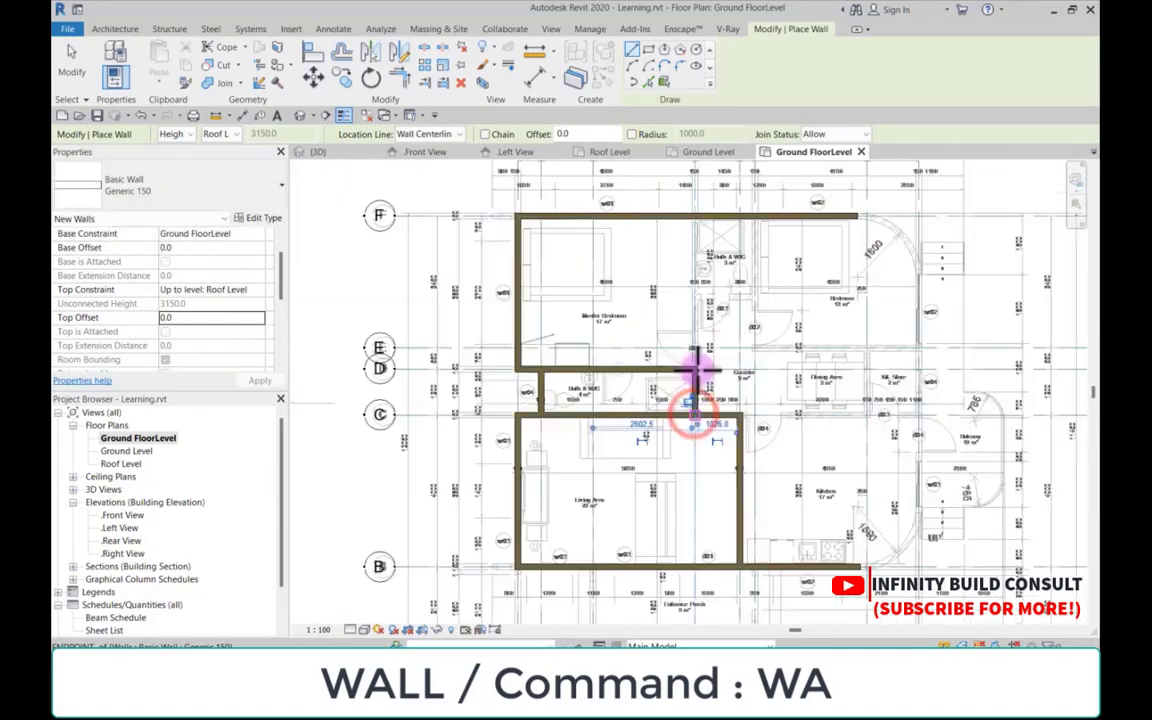
pyautogui.scroll(2, 694, 378)
pyautogui.scroll(-2, 694, 380)
pyautogui.scroll(3, 697, 247)
pyautogui.click(695, 228)
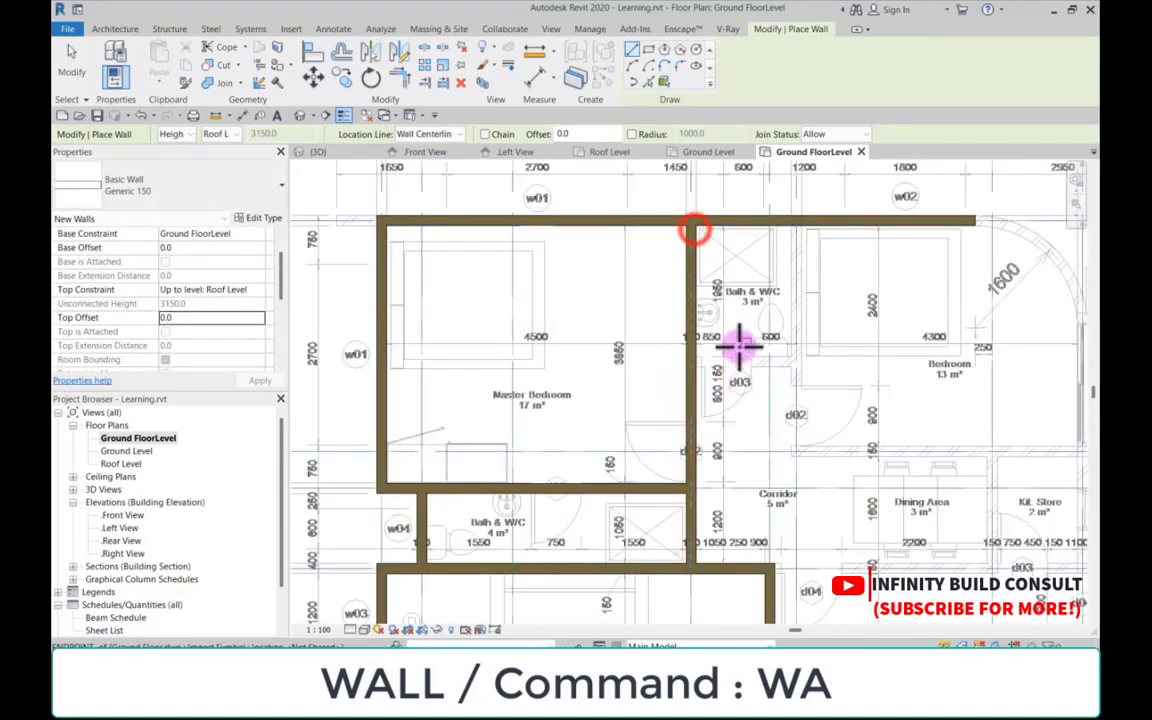
# Step: Draw the wall between the Bath & W/C and the Bedroom along grid 6 from grid F to grid E
pyautogui.scroll(2, 793, 252)
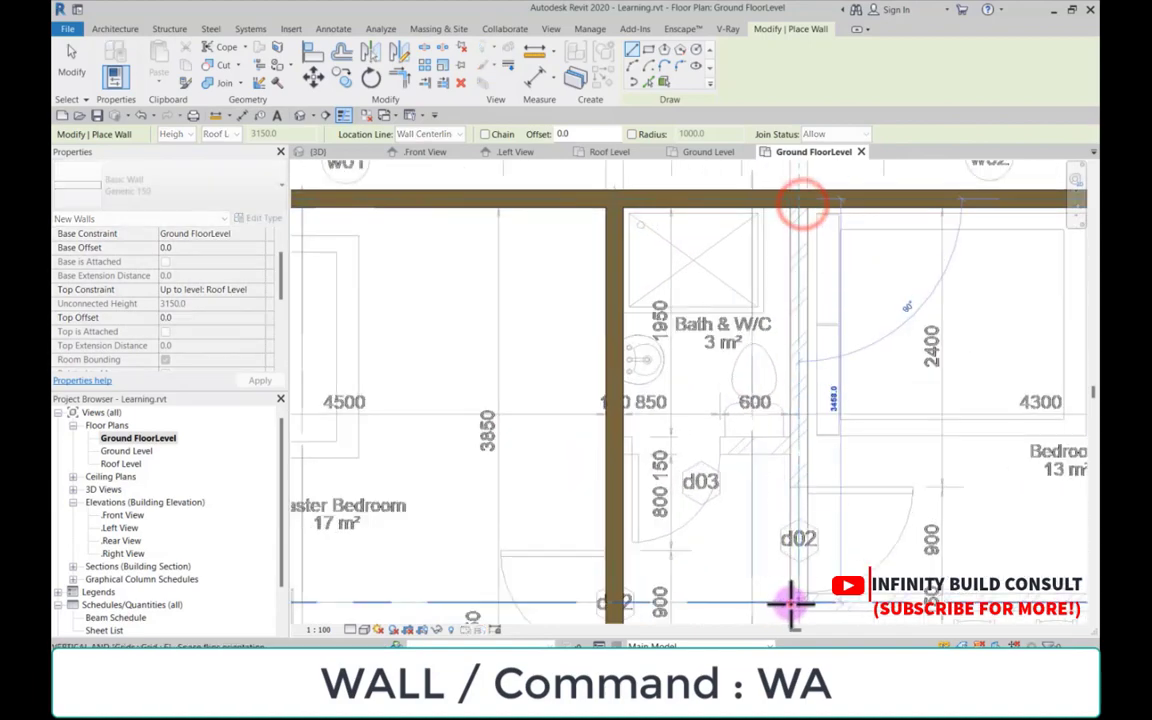
pyautogui.click(795, 600)
pyautogui.scroll(-4, 689, 398)
# Step: Draw the wall between the Bedroom and the Dining Area along grid E from grid 6 to grid 8
pyautogui.scroll(4, 713, 453)
pyautogui.click(713, 453)
pyautogui.scroll(-4, 656, 437)
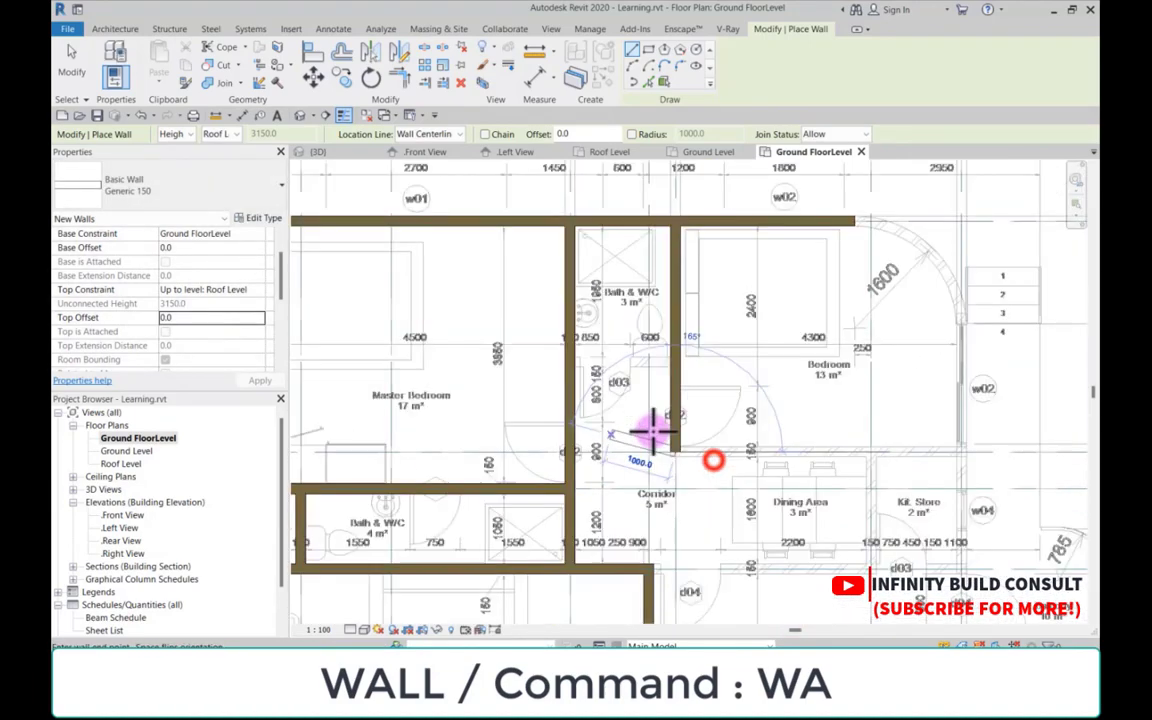
pyautogui.scroll(4, 748, 450)
pyautogui.scroll(-3, 738, 452)
pyautogui.click(735, 452)
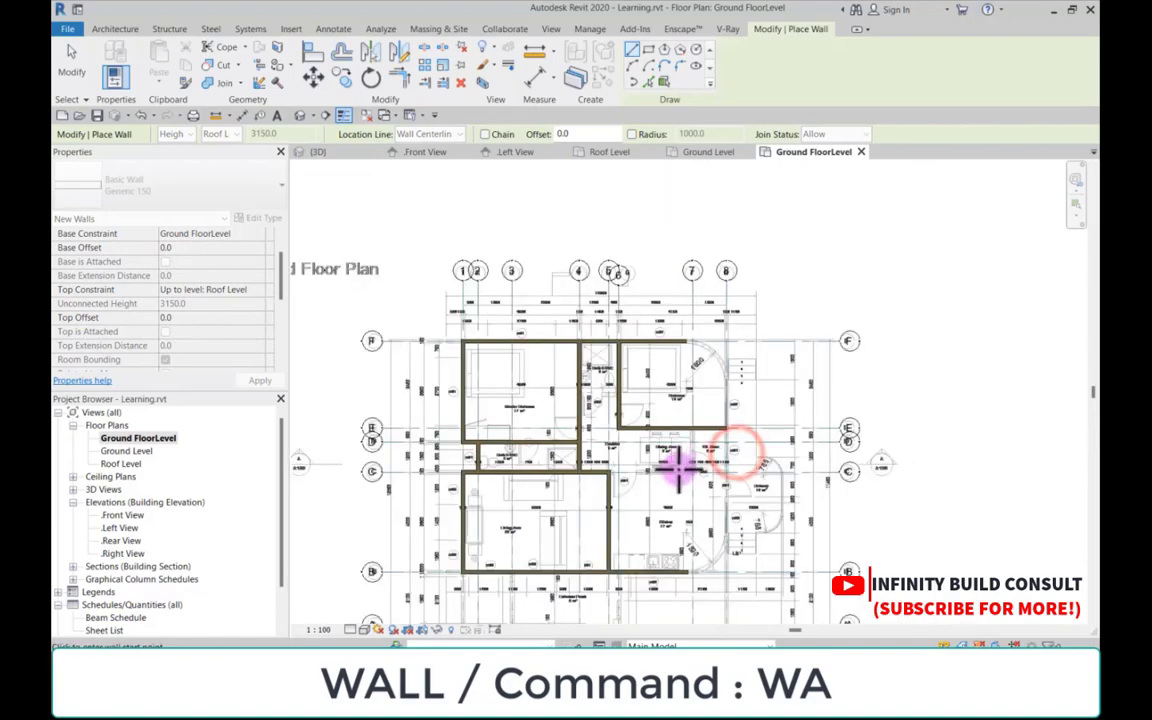
# Step: Draw the wall between the Dining Area and the Kitchen along grid C from grid 5 to grid 8
pyautogui.scroll(4, 660, 400)
pyautogui.scroll(2, 527, 386)
pyautogui.click(527, 386)
pyautogui.scroll(-3, 920, 360)
pyautogui.scroll(4, 684, 390)
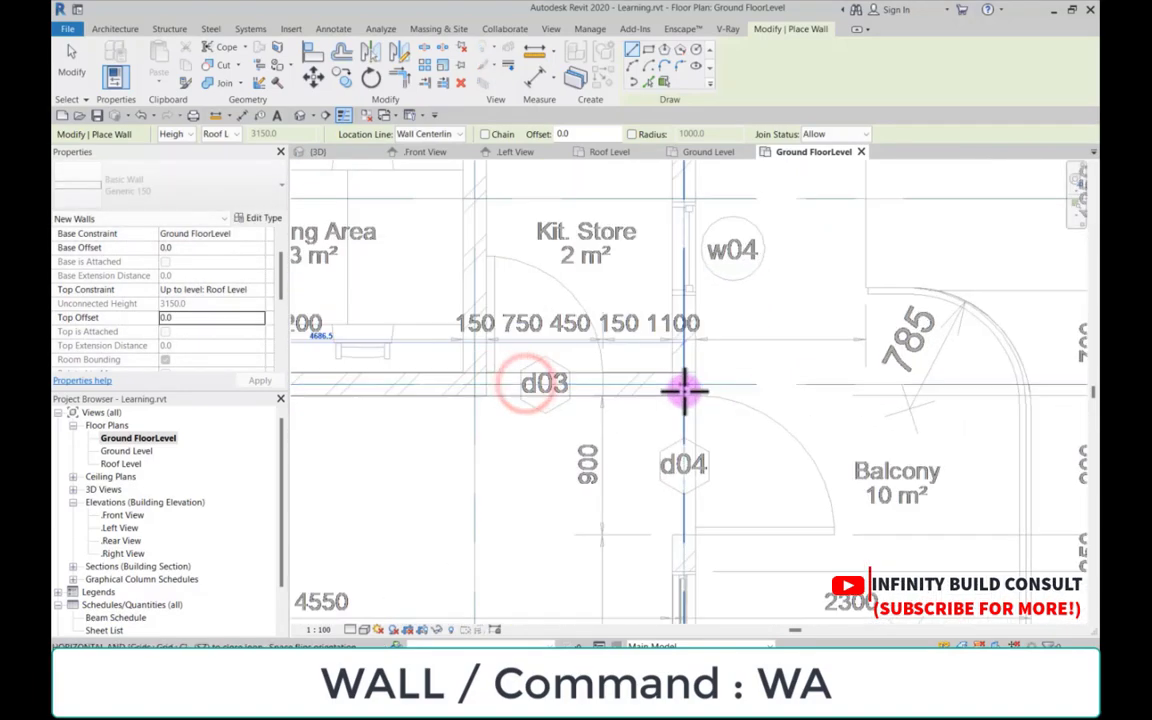
pyautogui.click(684, 390)
pyautogui.scroll(-3, 682, 391)
# Step: Draw the outer wall along grid 8 from the Bedroom's curved corner to the Kitchen's curved corner at the balcony stairs
pyautogui.scroll(-2, 680, 270)
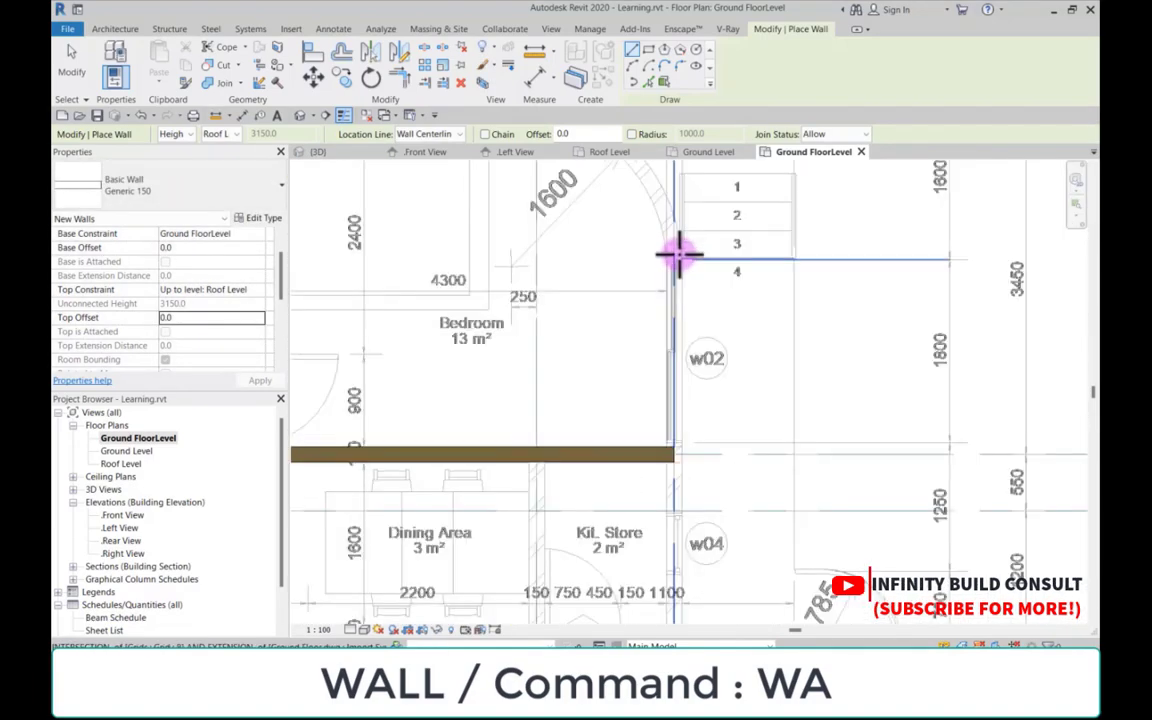
pyautogui.scroll(2, 675, 250)
pyautogui.scroll(-4, 676, 247)
pyautogui.scroll(3, 645, 380)
pyautogui.scroll(2, 632, 370)
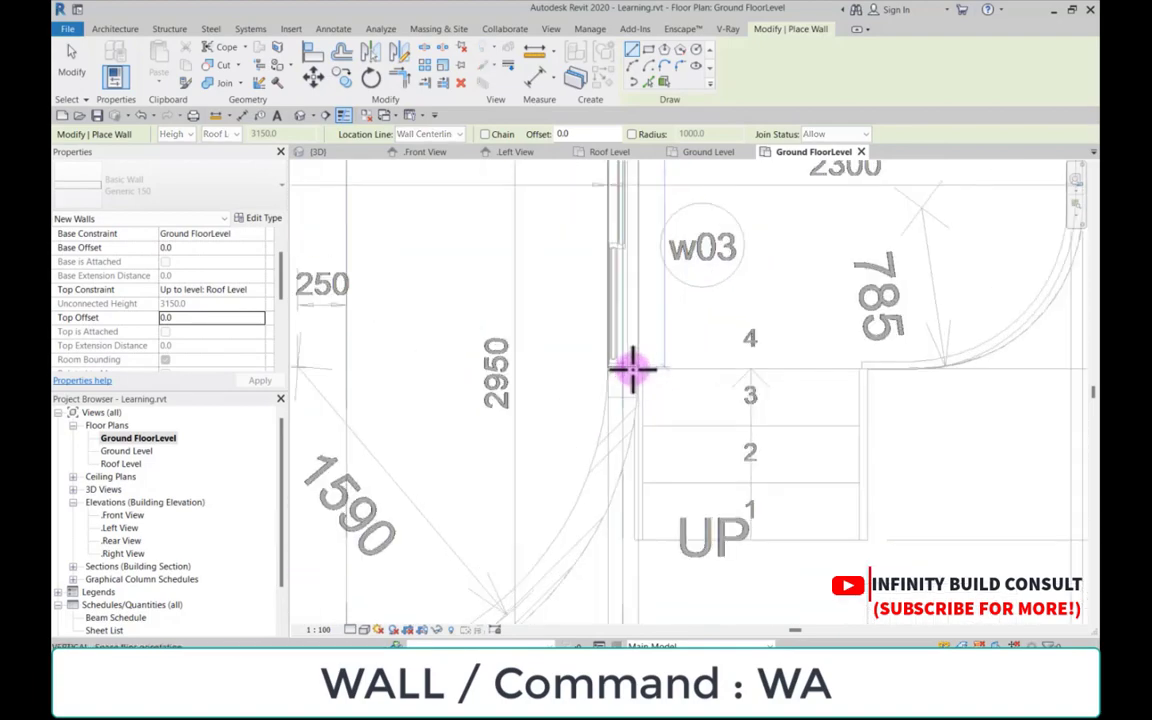
pyautogui.click(632, 370)
pyautogui.scroll(-5, 630, 368)
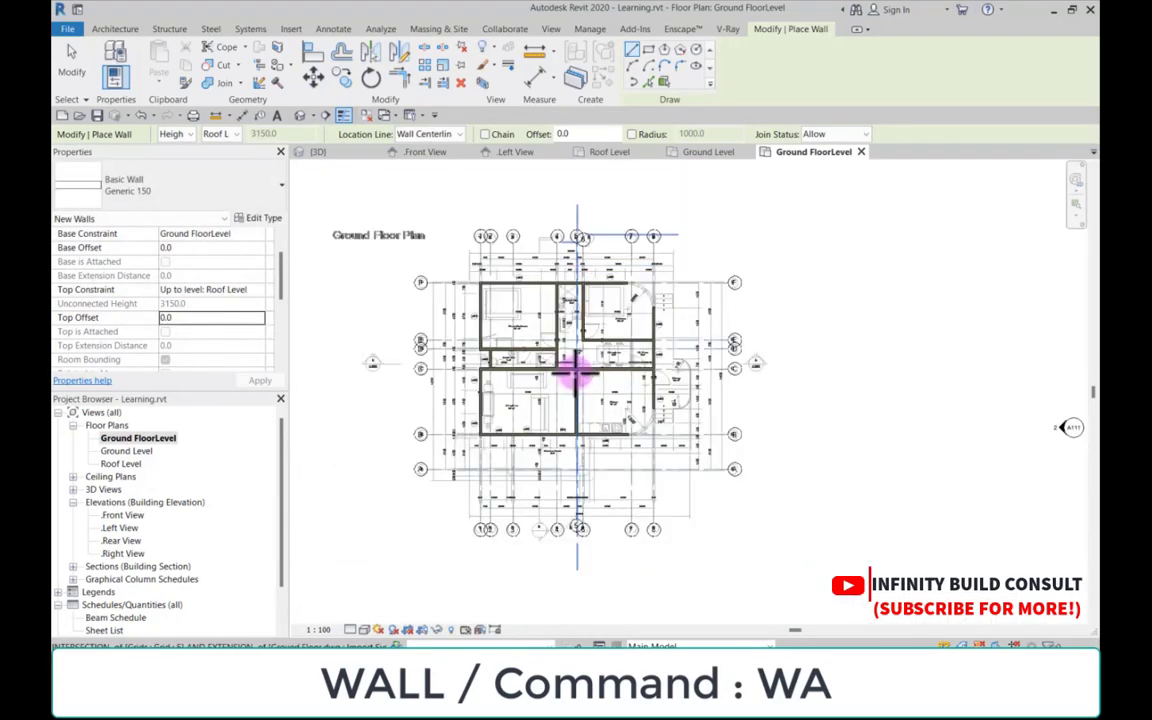
# Step: Draw the wall separating the 3 m² Bath & W/C from the Corridor, from grid 4 to grid 6 at door d03
pyautogui.scroll(4, 577, 372)
pyautogui.scroll(3, 625, 275)
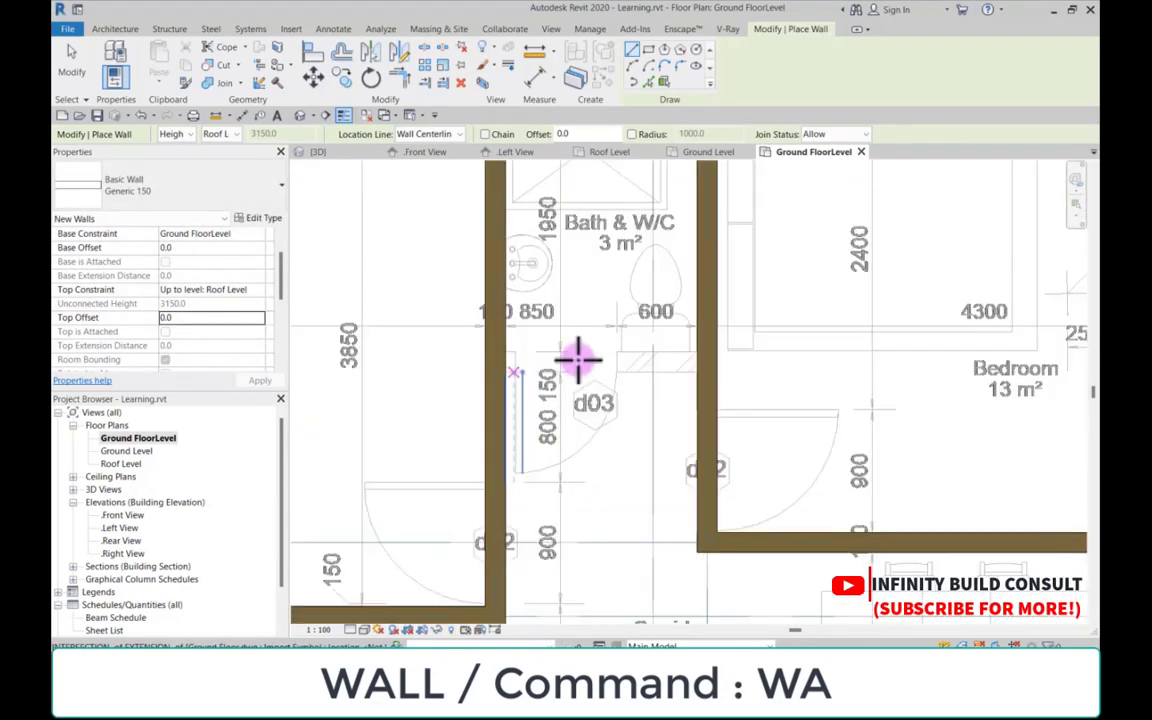
pyautogui.scroll(1, 667, 360)
pyautogui.scroll(-4, 676, 290)
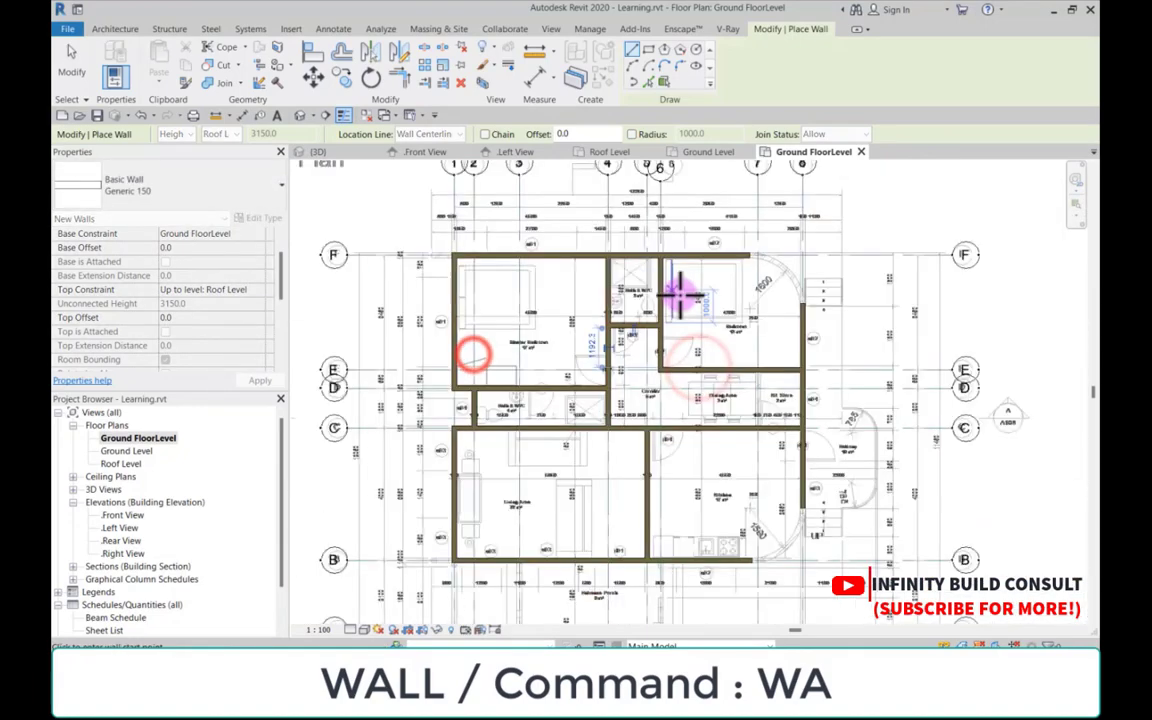
# Step: Check the drawn walls around the Corridor, Dining Area, Kitchen and bedrooms against the linked plan
pyautogui.scroll(2, 556, 412)
pyautogui.scroll(1, 556, 412)
pyautogui.scroll(-3, 571, 334)
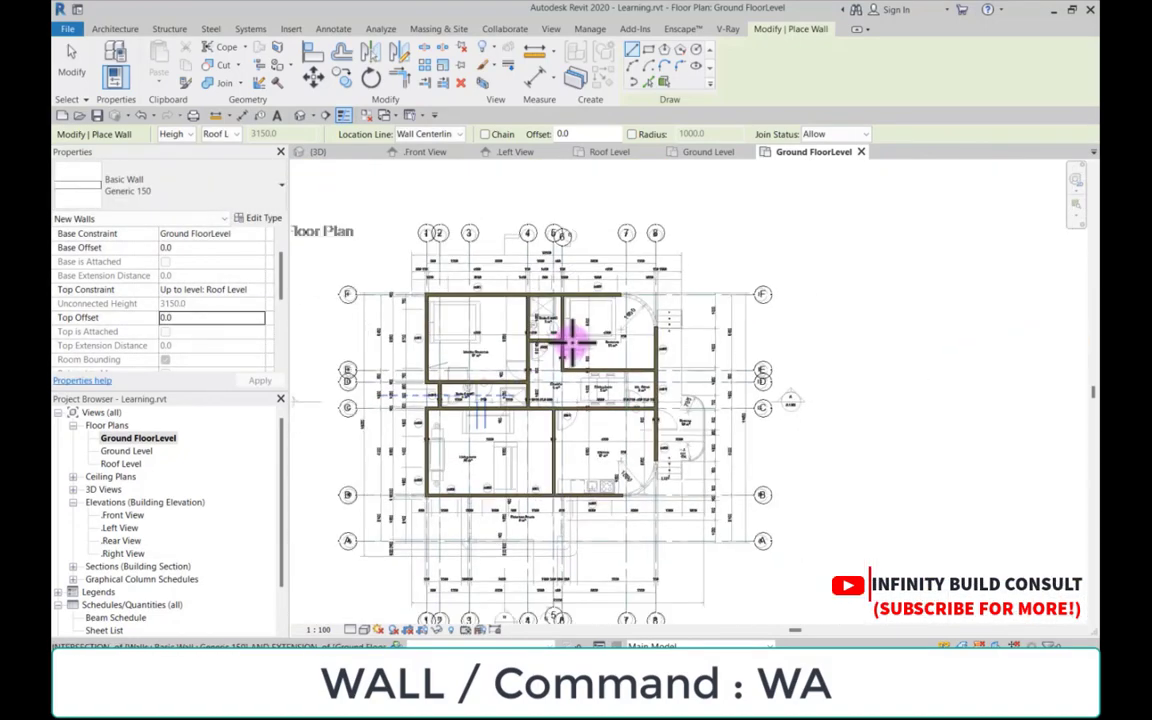
pyautogui.scroll(2, 560, 375)
pyautogui.scroll(-3, 668, 386)
pyautogui.scroll(3, 676, 437)
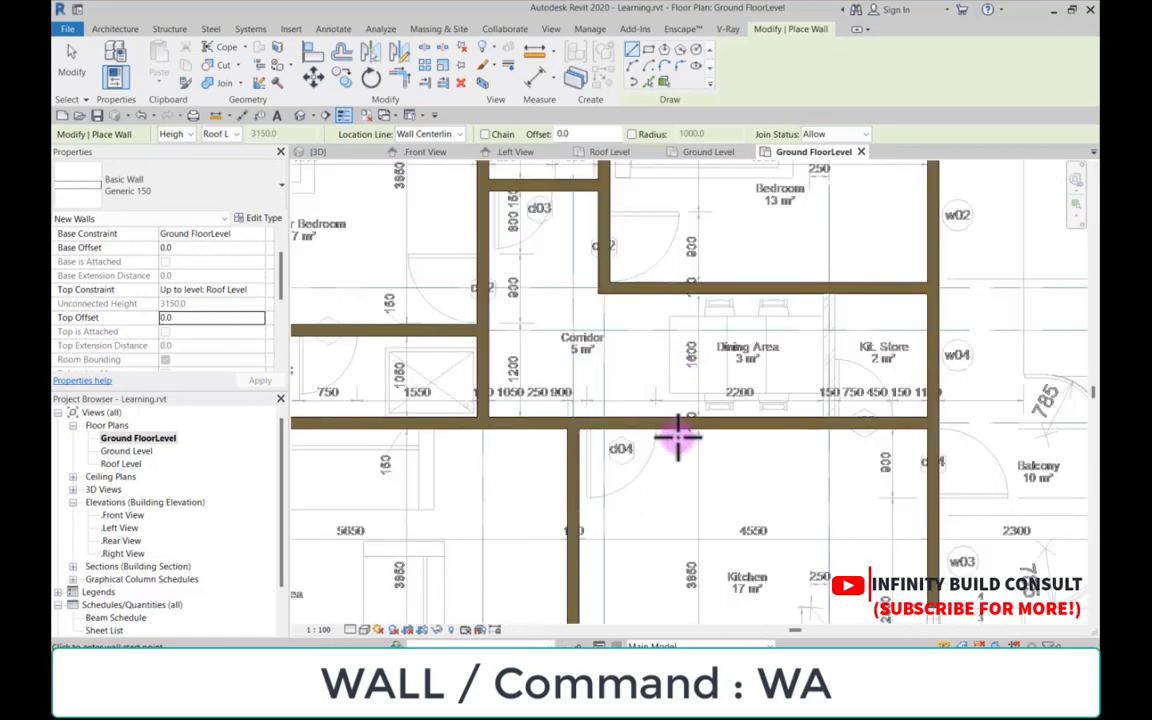
pyautogui.scroll(-2, 597, 442)
pyautogui.scroll(1, 594, 450)
pyautogui.scroll(3, 597, 309)
pyautogui.scroll(-4, 607, 311)
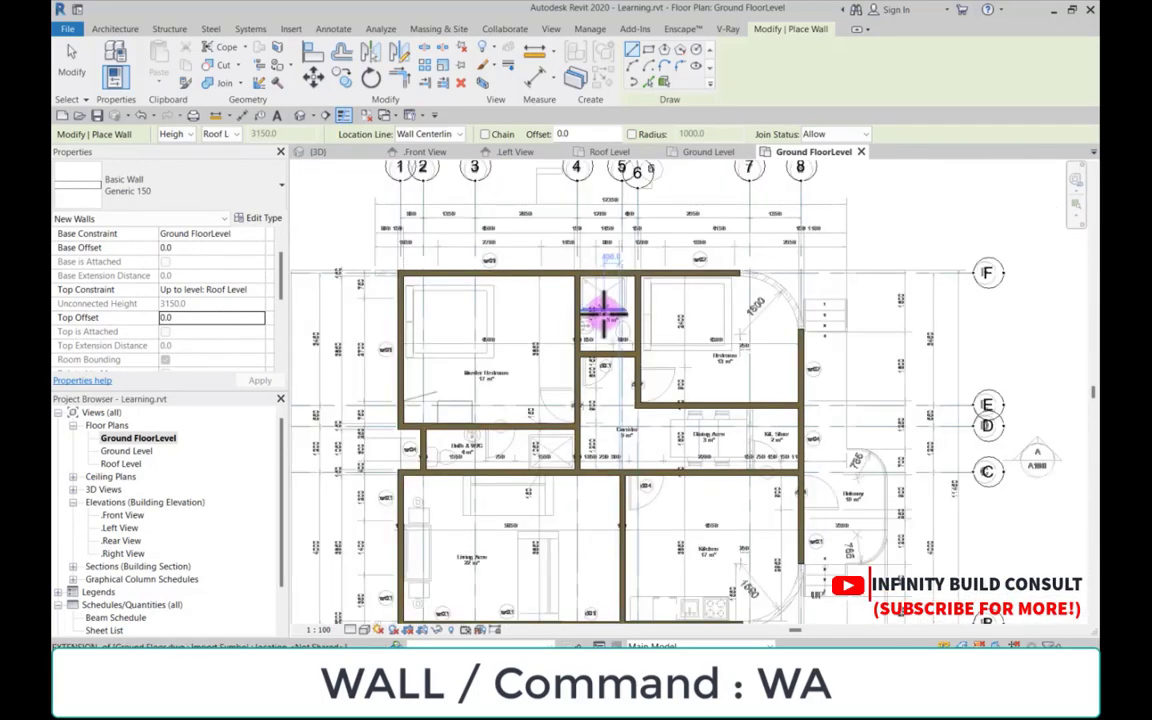
pyautogui.scroll(1, 694, 319)
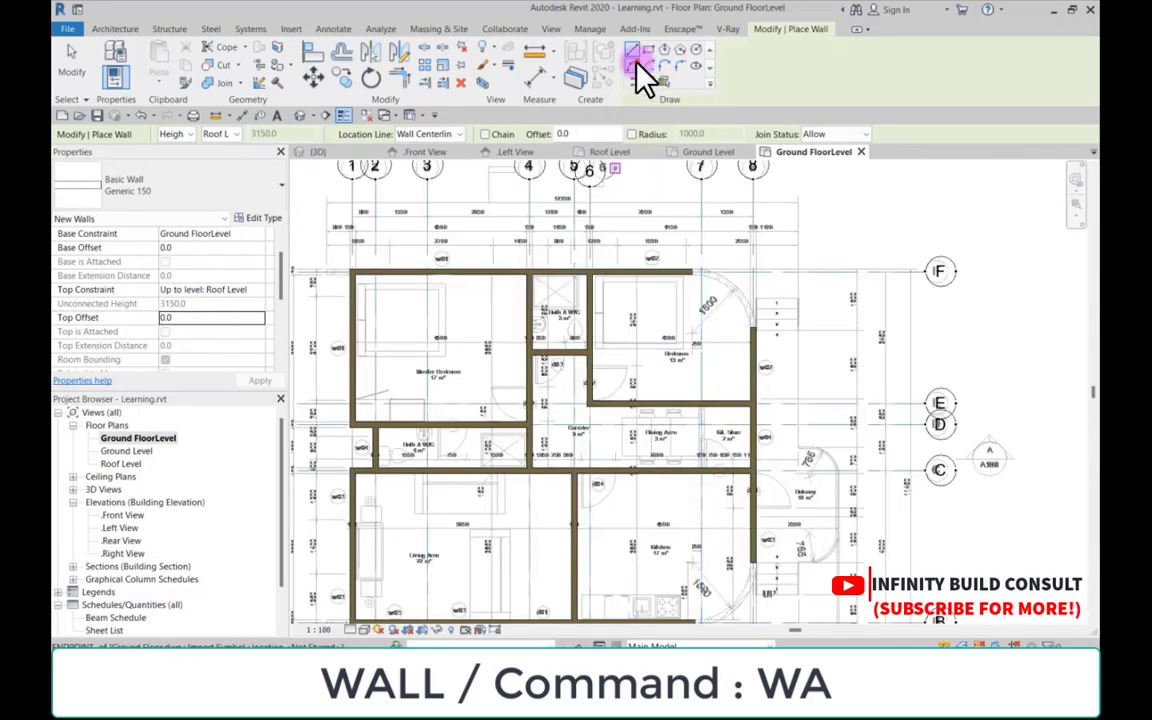
# Step: Draw the Bedroom's curved corner wall as a start-end-radius arc from the grid F wall to the grid 8 wall, radius about 1610 mm
pyautogui.click(636, 68)
pyautogui.scroll(4, 690, 270)
pyautogui.scroll(2, 658, 306)
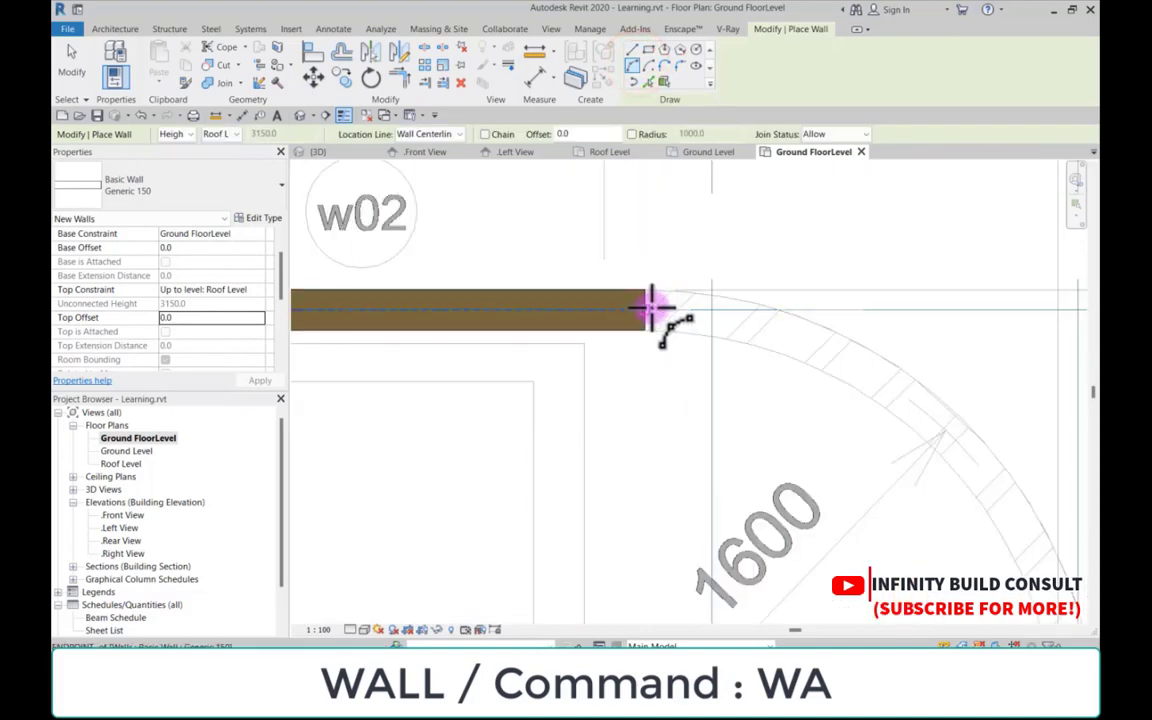
pyautogui.scroll(-6, 614, 329)
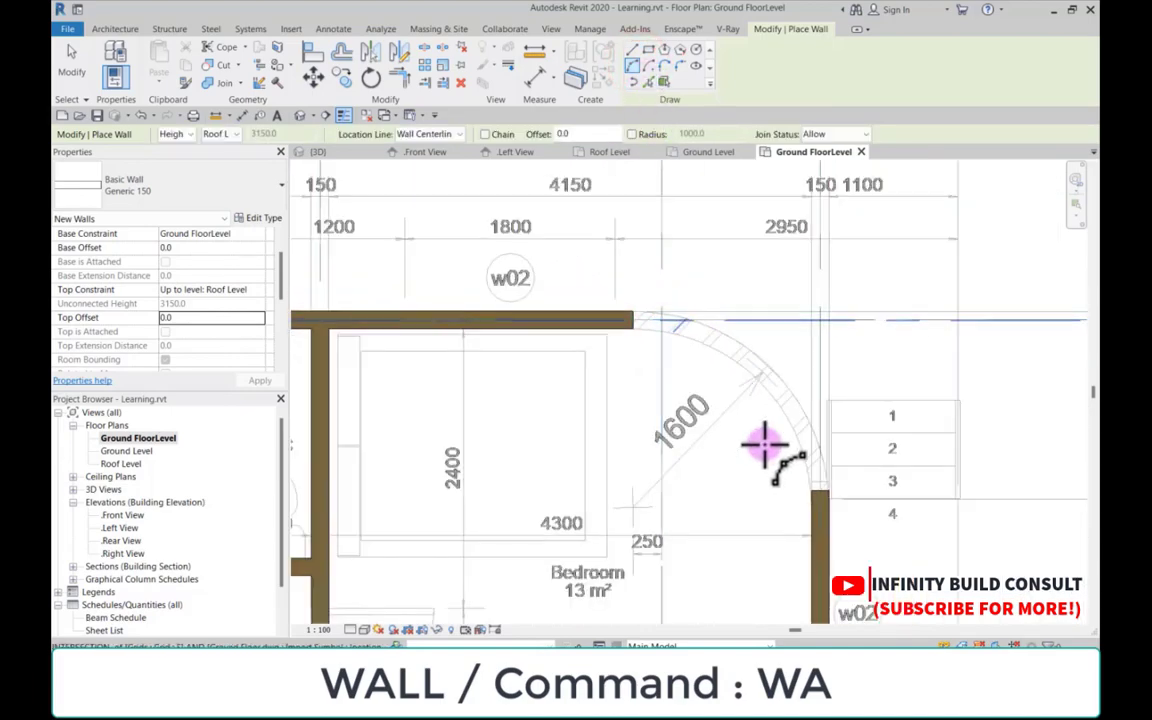
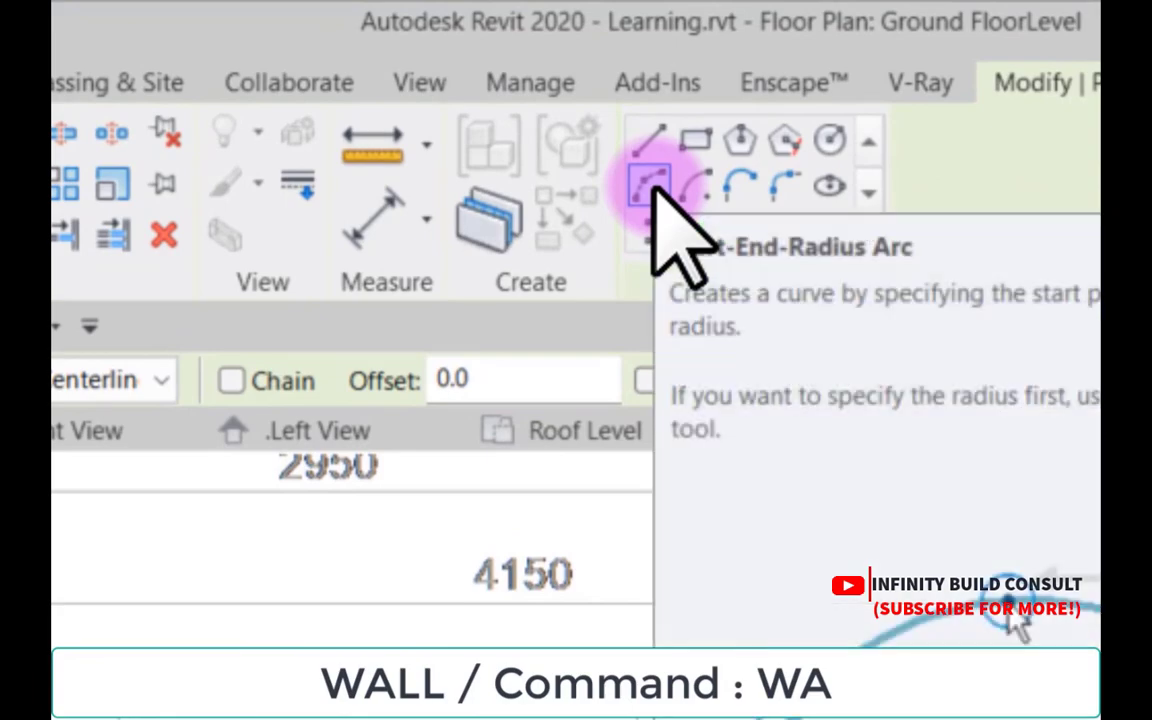
pyautogui.click(653, 188)
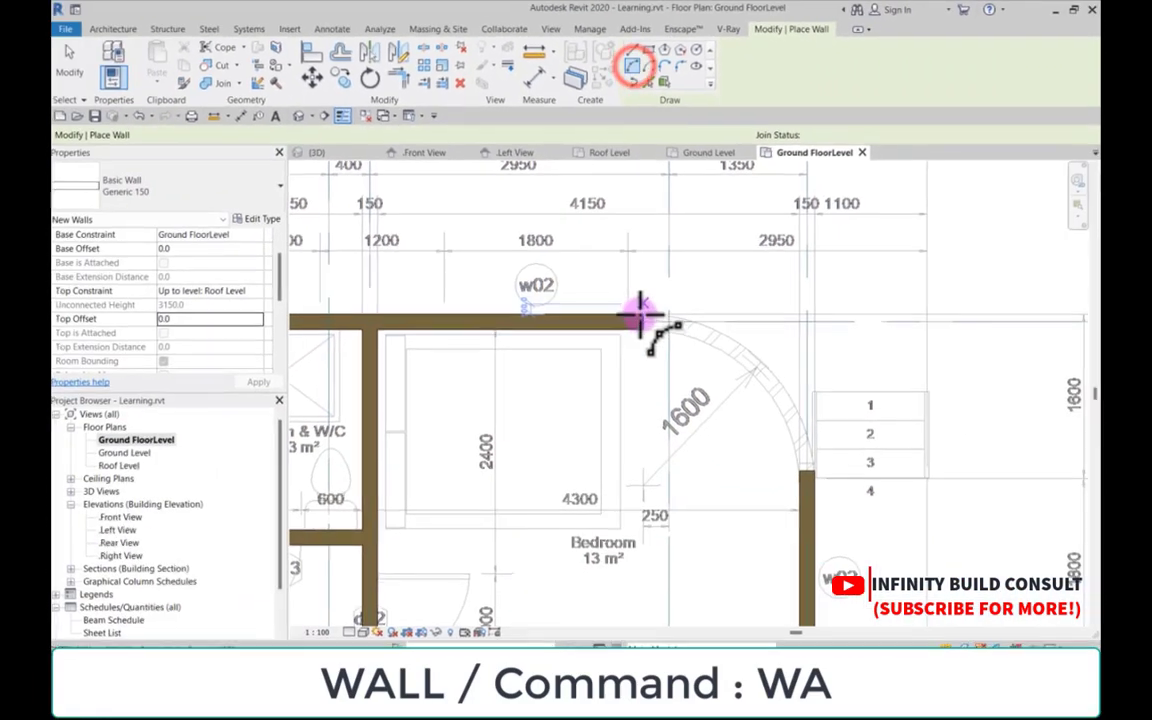
pyautogui.click(640, 321)
pyautogui.scroll(5, 805, 470)
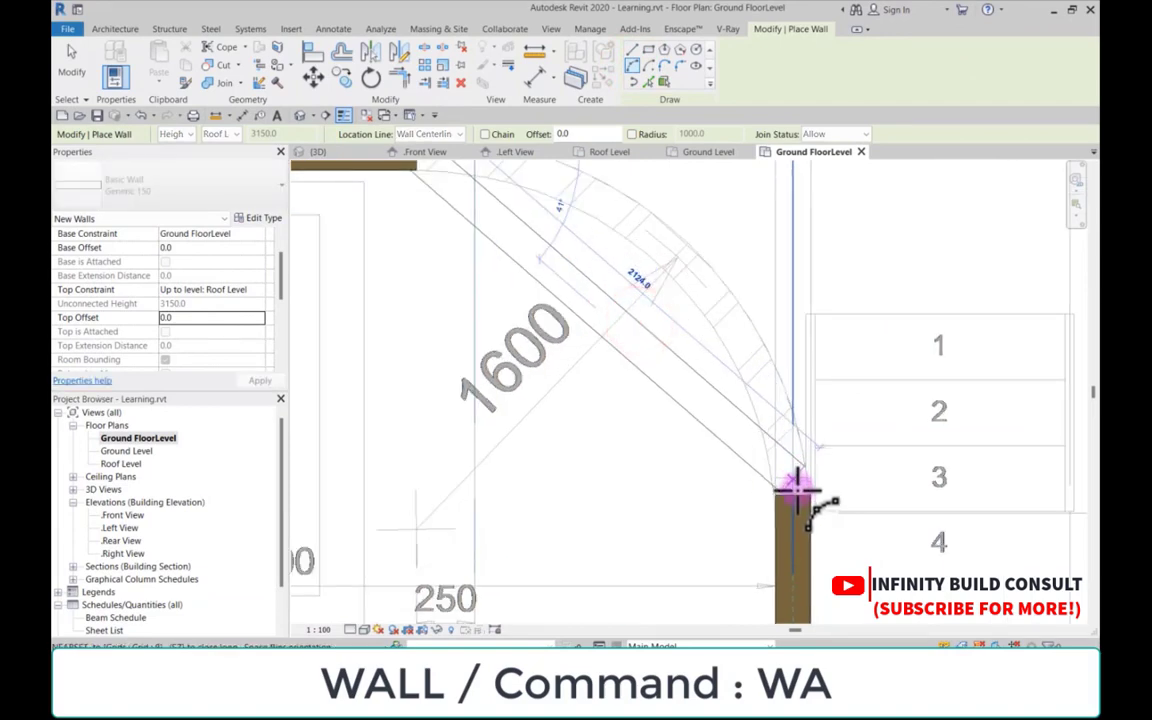
pyautogui.click(795, 488)
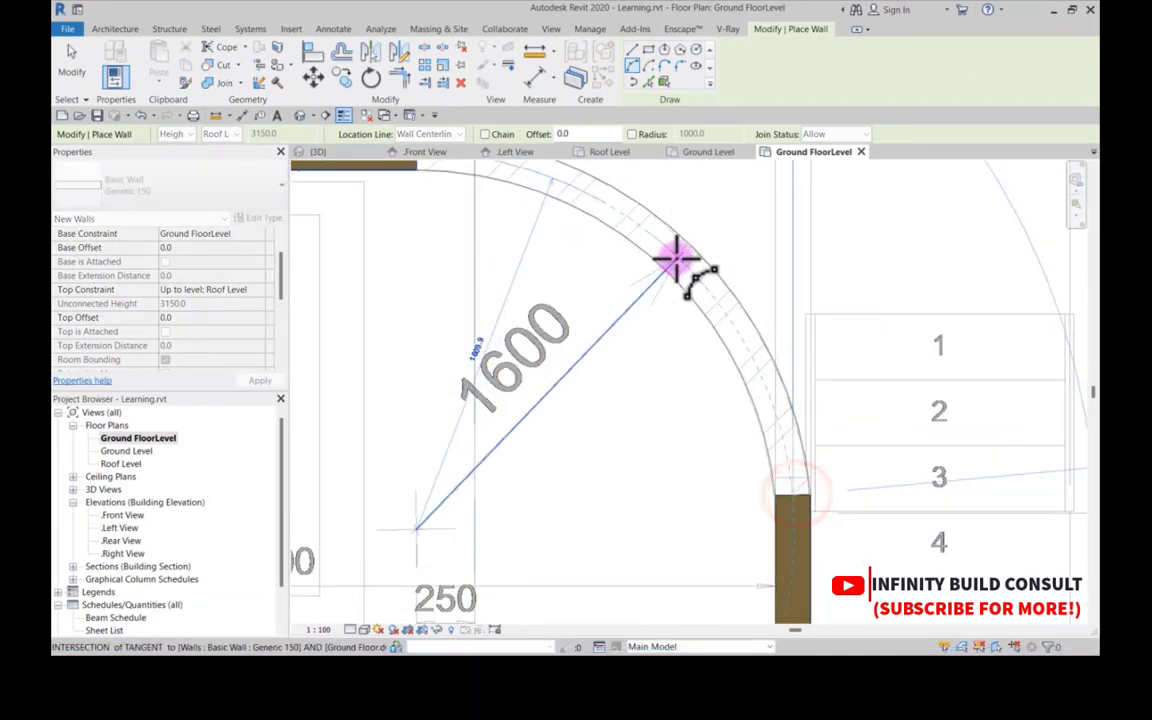
pyautogui.click(676, 260)
pyautogui.scroll(-3, 640, 248)
pyautogui.scroll(-5, 612, 368)
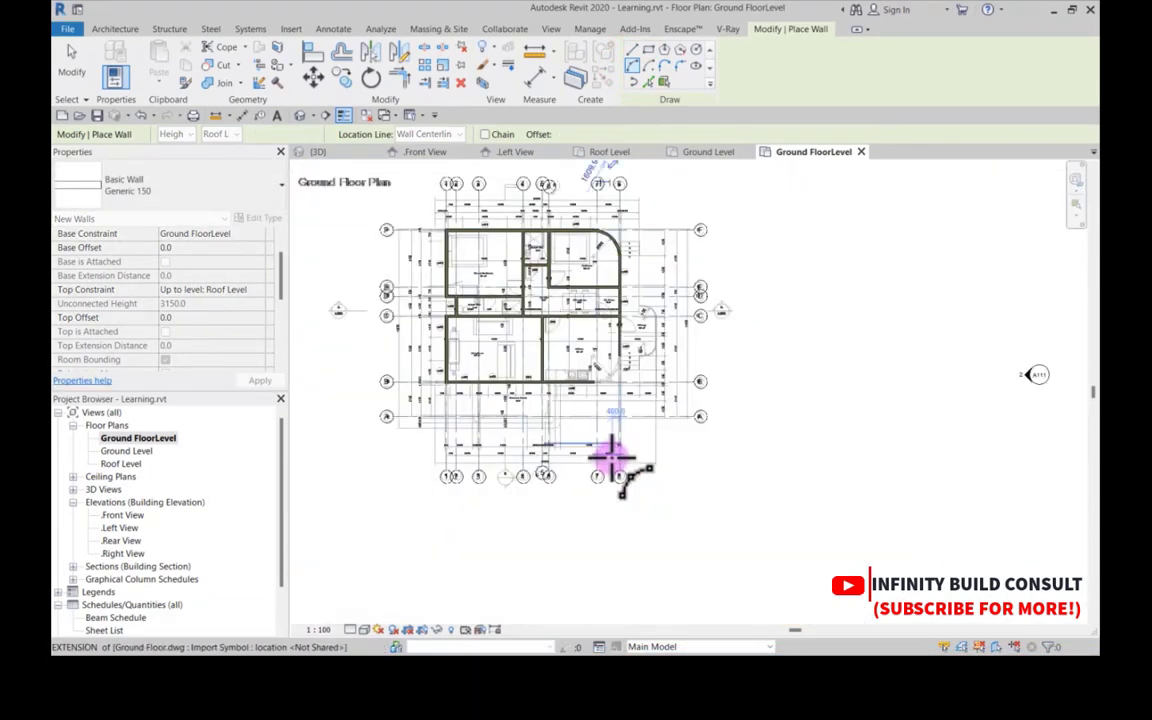
pyautogui.scroll(6, 607, 283)
pyautogui.scroll(-4, 578, 226)
pyautogui.scroll(8, 581, 458)
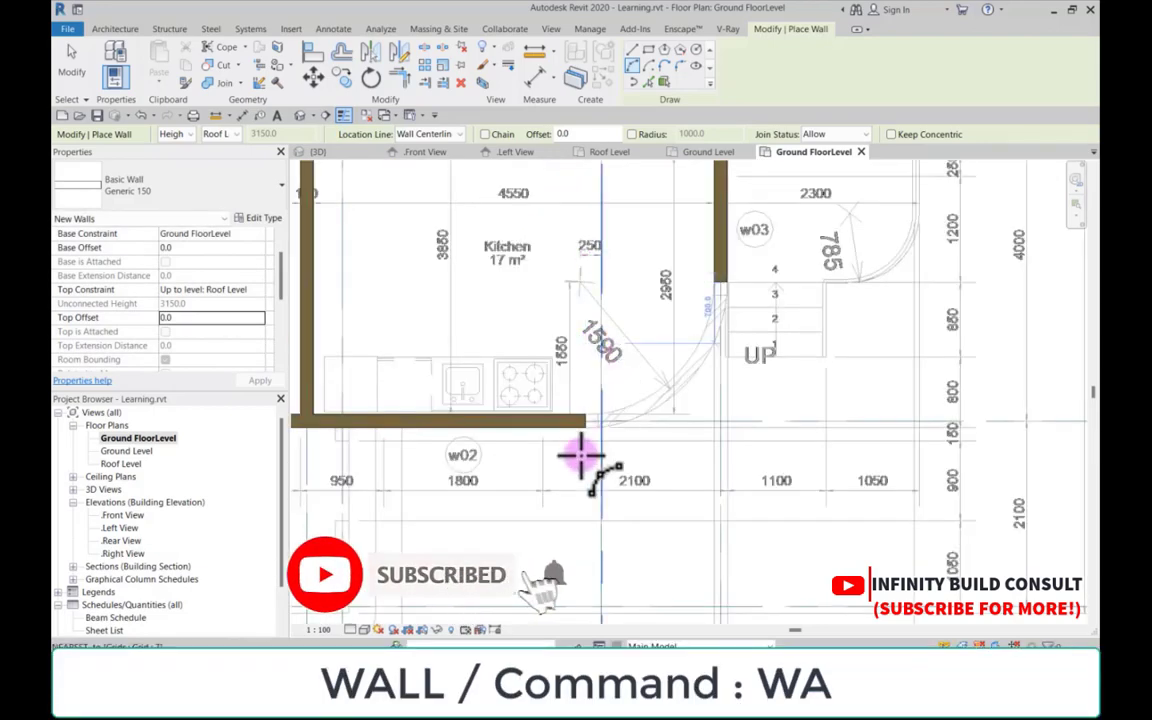
pyautogui.scroll(-5, 590, 455)
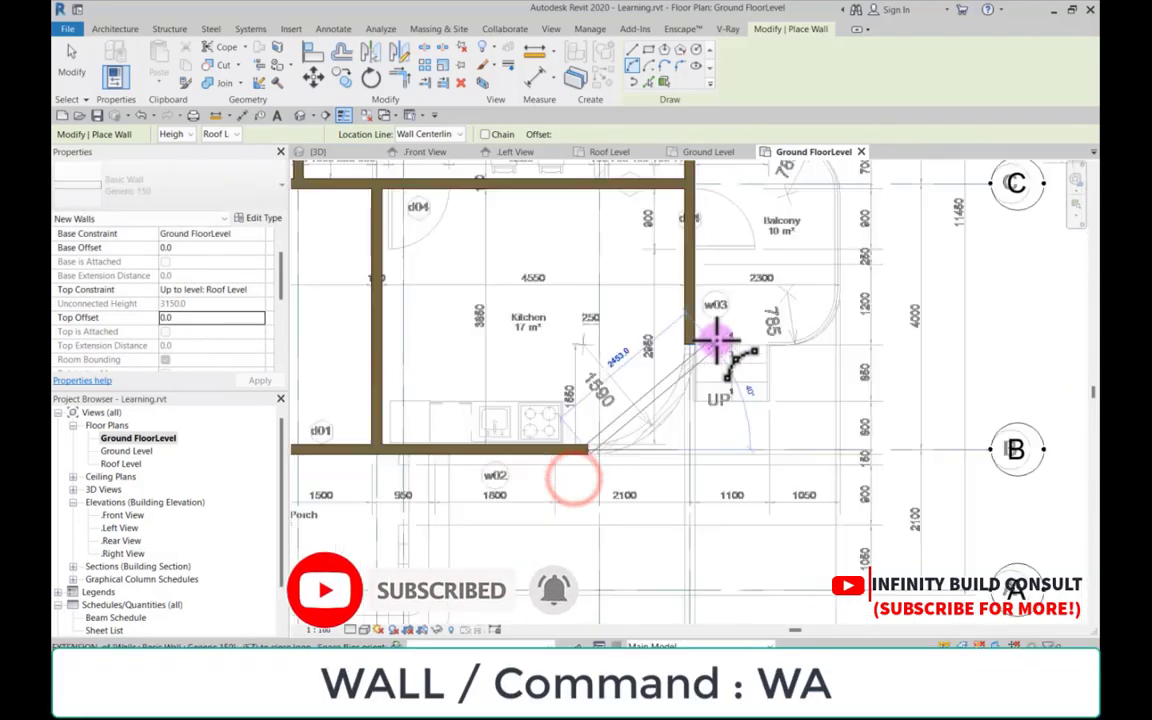
pyautogui.scroll(6, 745, 336)
pyautogui.scroll(1, 670, 346)
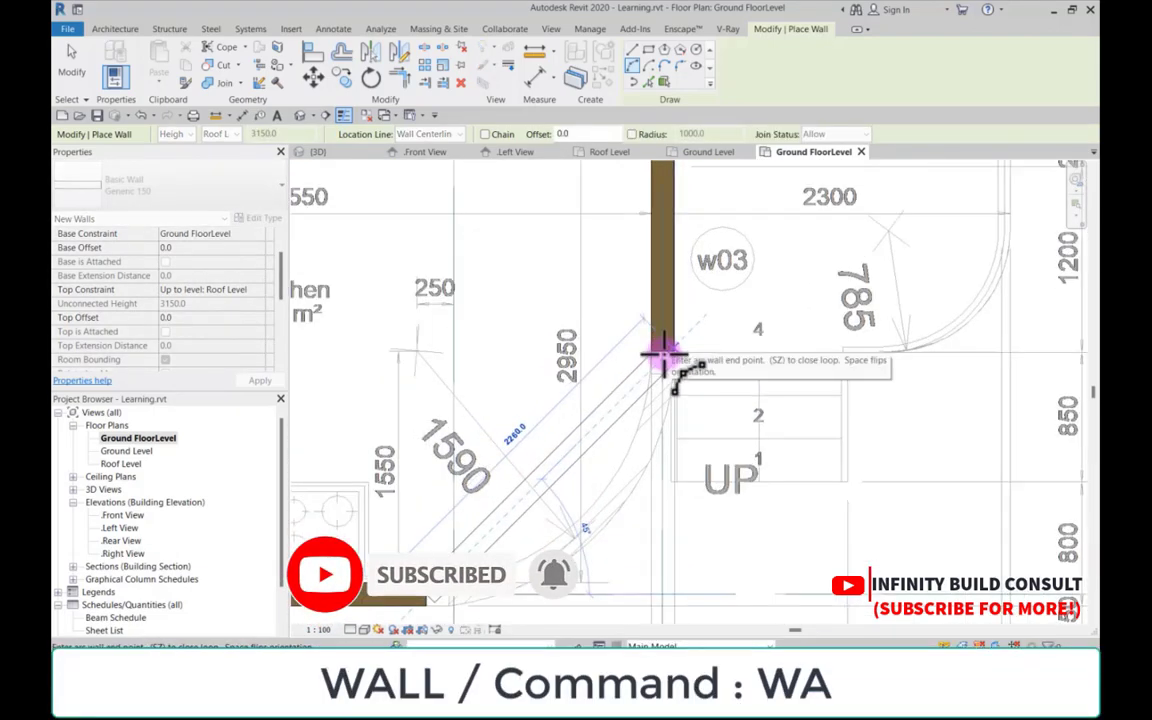
pyautogui.scroll(1, 665, 355)
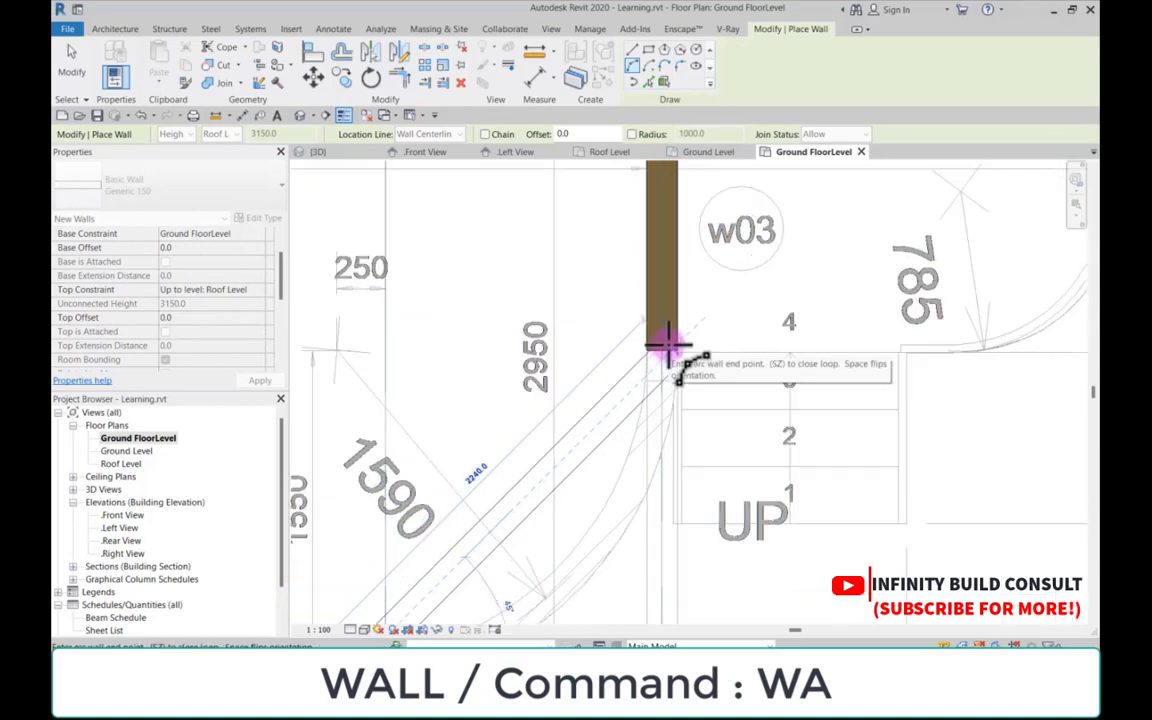
pyautogui.click(670, 346)
pyautogui.scroll(-2, 668, 348)
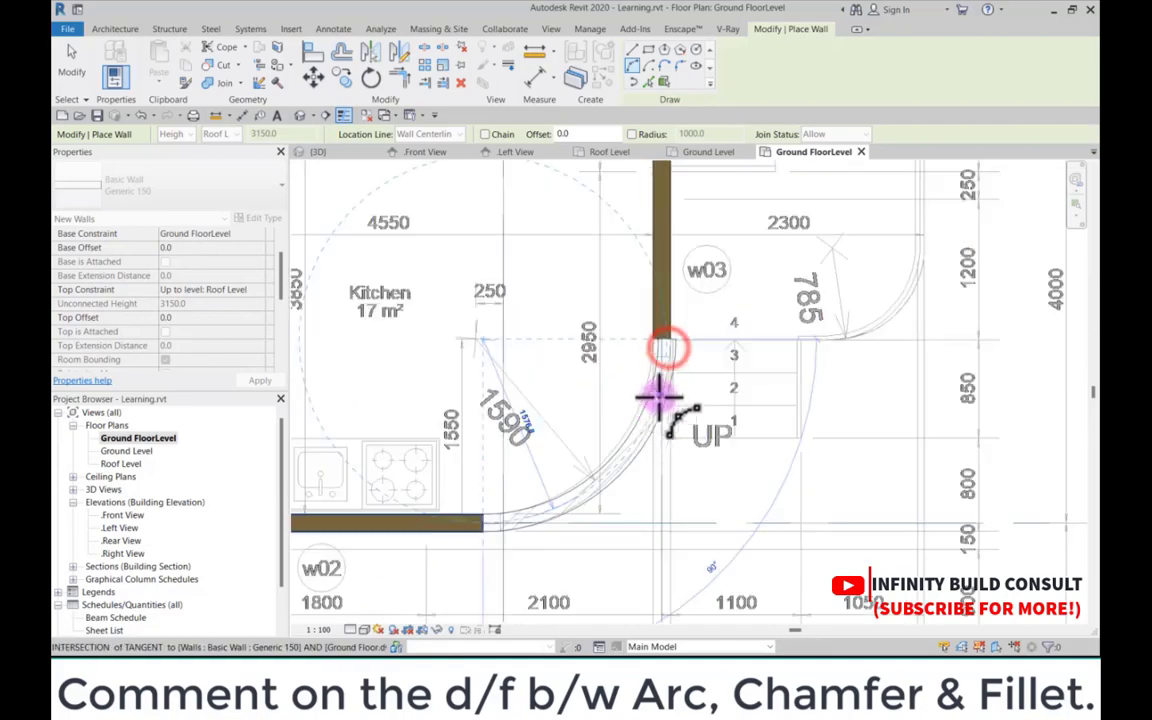
pyautogui.scroll(2, 630, 432)
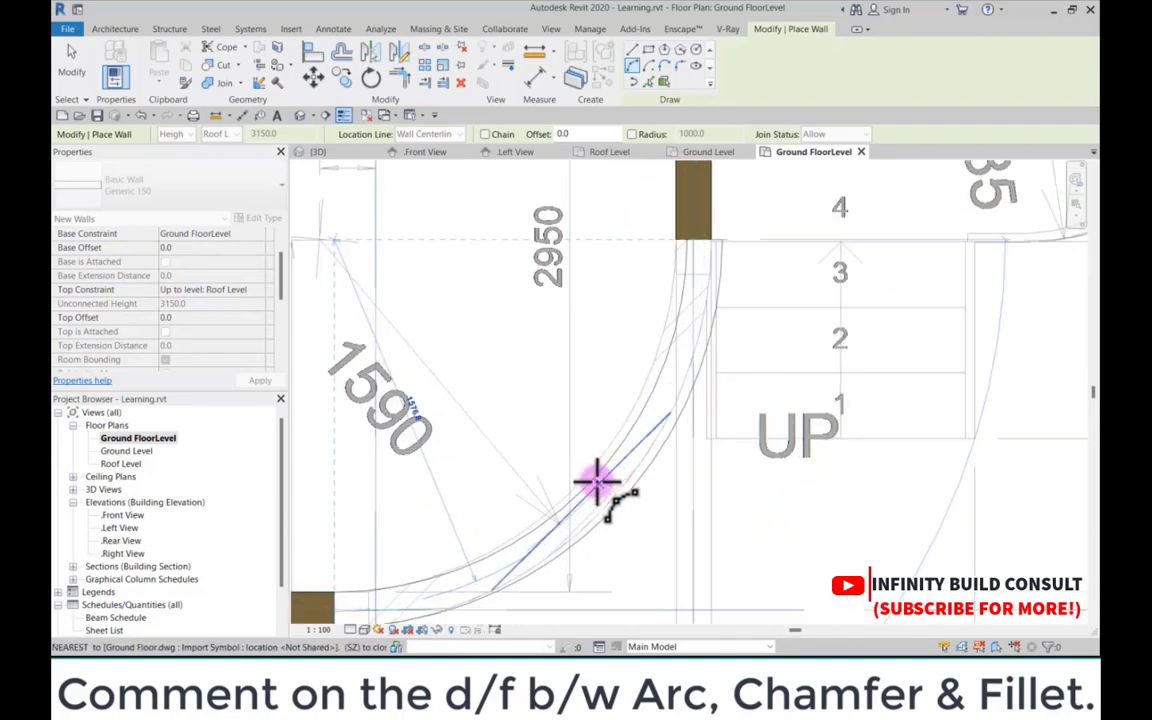
pyautogui.press('Escape')
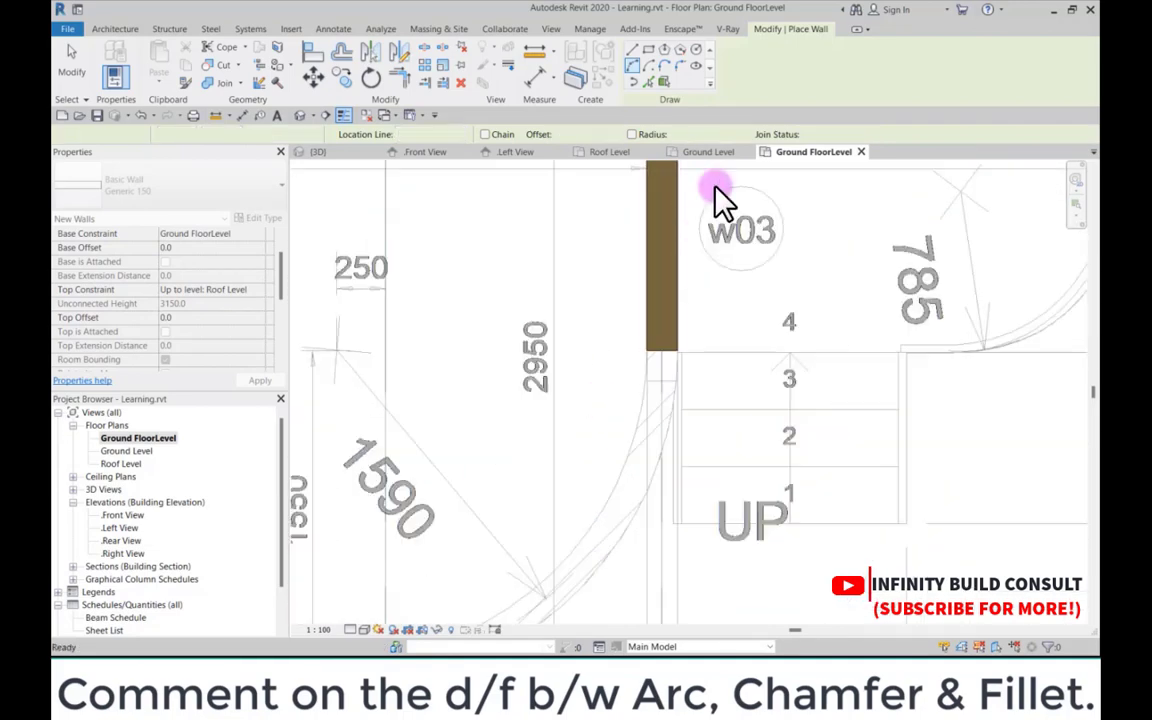
# Step: Draw the Kitchen's curved corner wall as an arc of about 1414 mm radius between the end lines of the plan's curved wall
pyautogui.scroll(2, 650, 355)
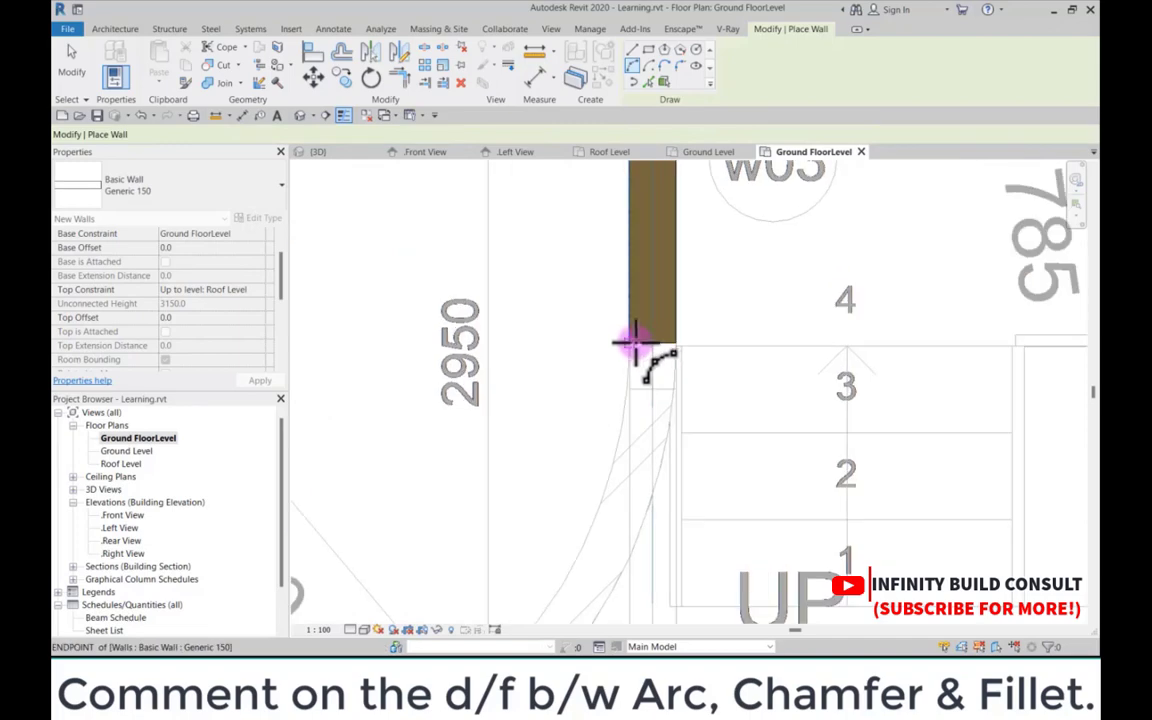
pyautogui.click(651, 389)
pyautogui.scroll(-4, 640, 330)
pyautogui.scroll(4, 465, 470)
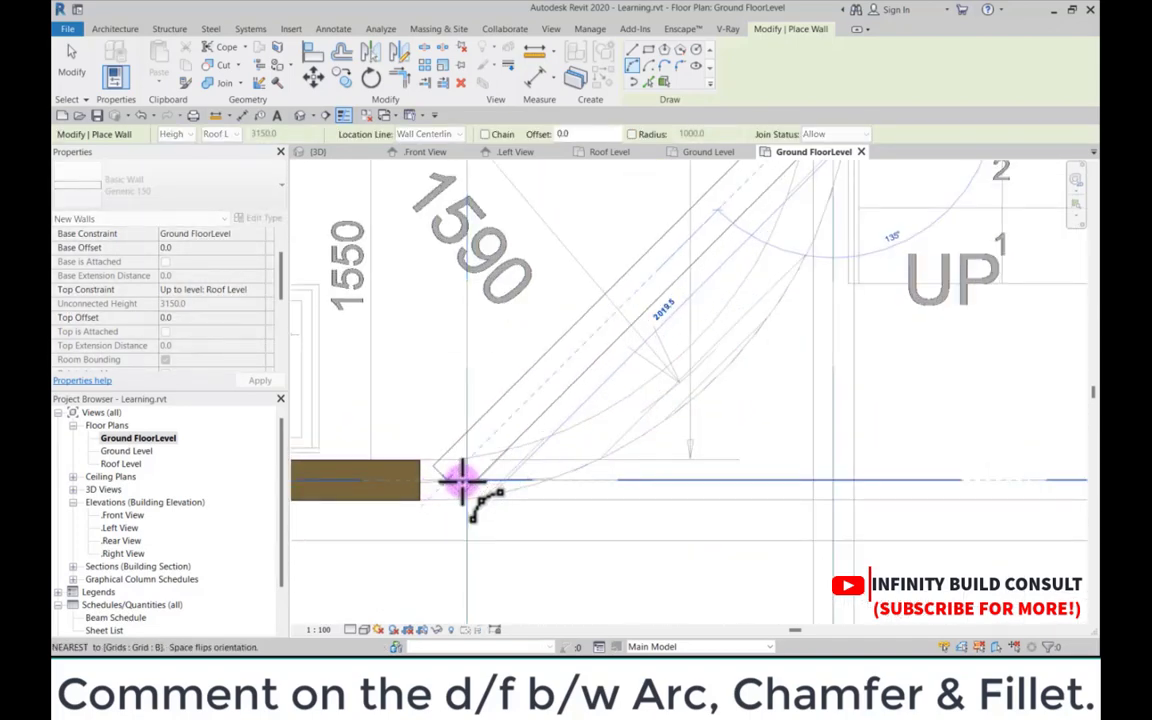
pyautogui.scroll(2, 457, 479)
pyautogui.click(457, 478)
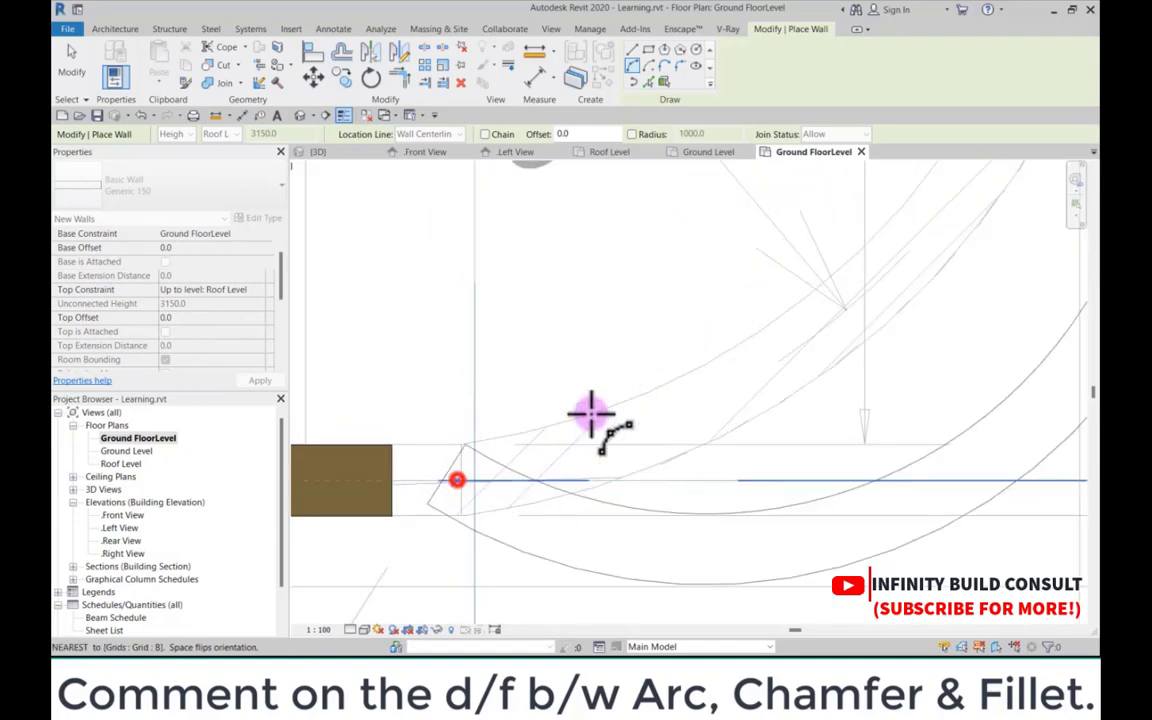
pyautogui.scroll(-3, 600, 410)
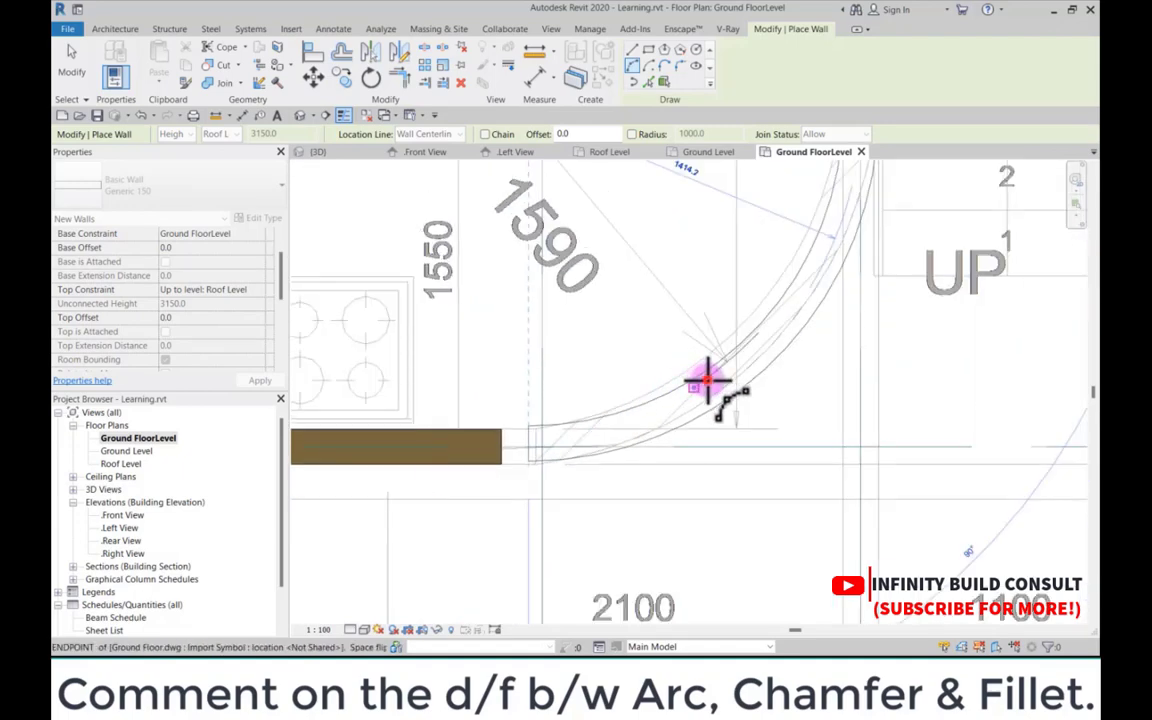
pyautogui.click(708, 381)
pyautogui.press('Escape')
pyautogui.scroll(-1, 624, 434)
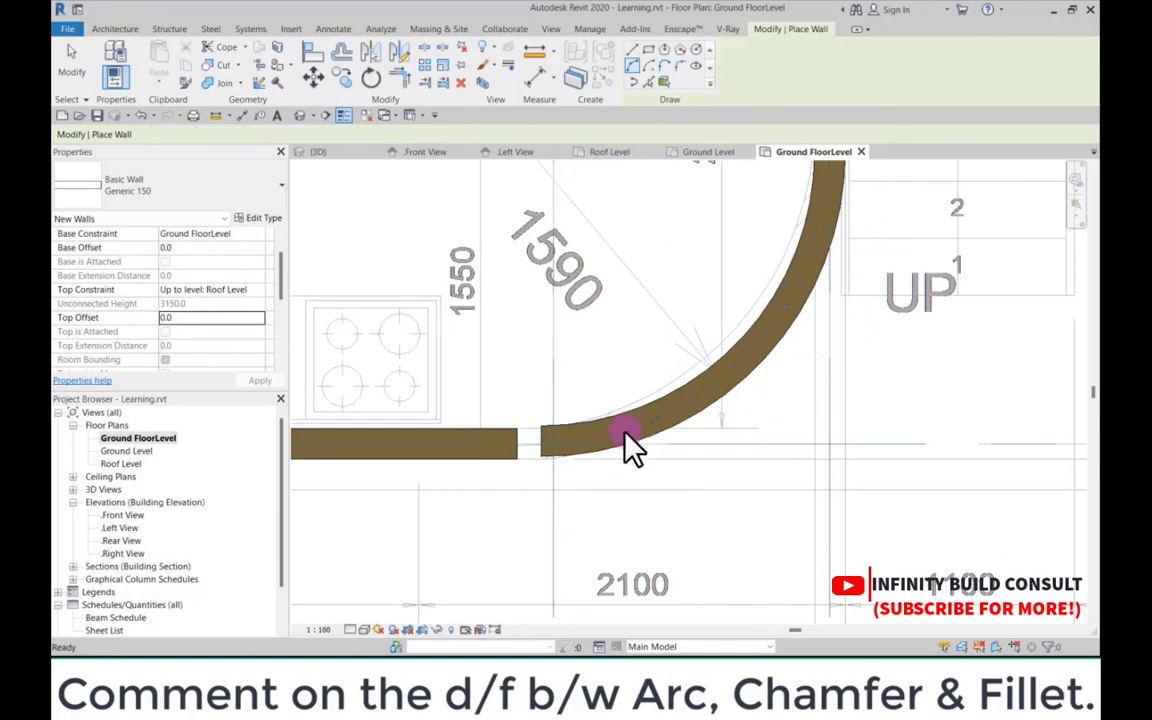
pyautogui.scroll(-2, 702, 373)
pyautogui.scroll(3, 674, 411)
pyautogui.press('Escape')
pyautogui.scroll(-2, 690, 380)
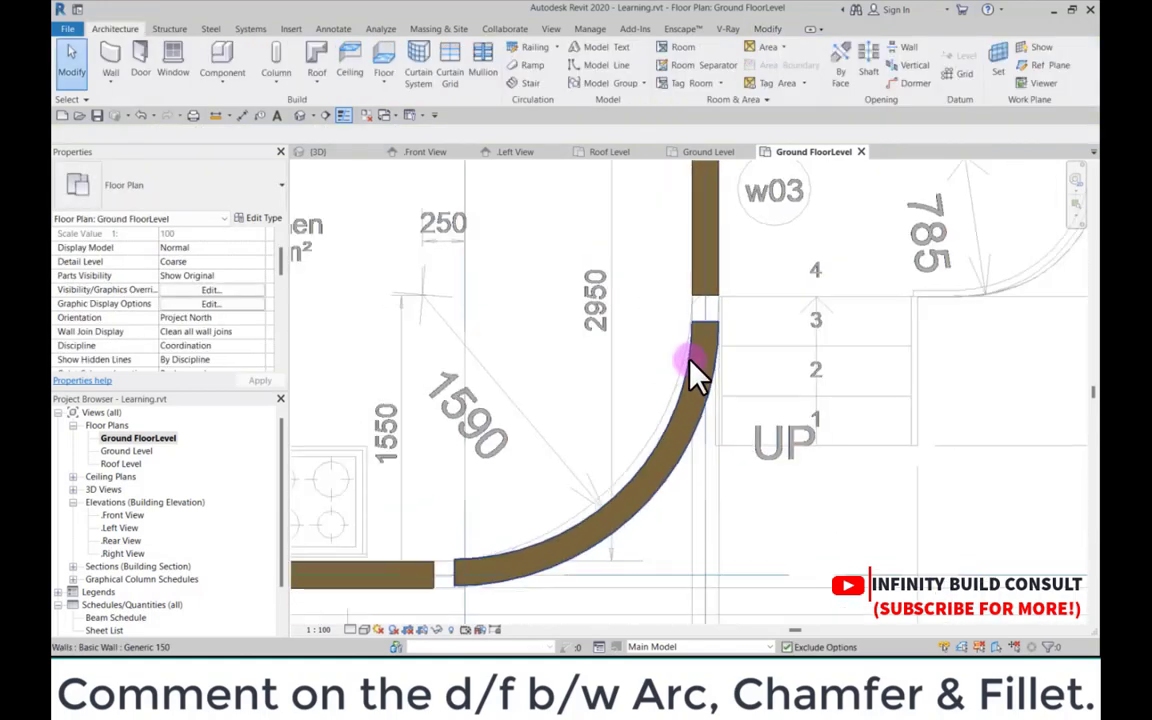
pyautogui.press('a')
pyautogui.press('l')
pyautogui.scroll(2, 650, 447)
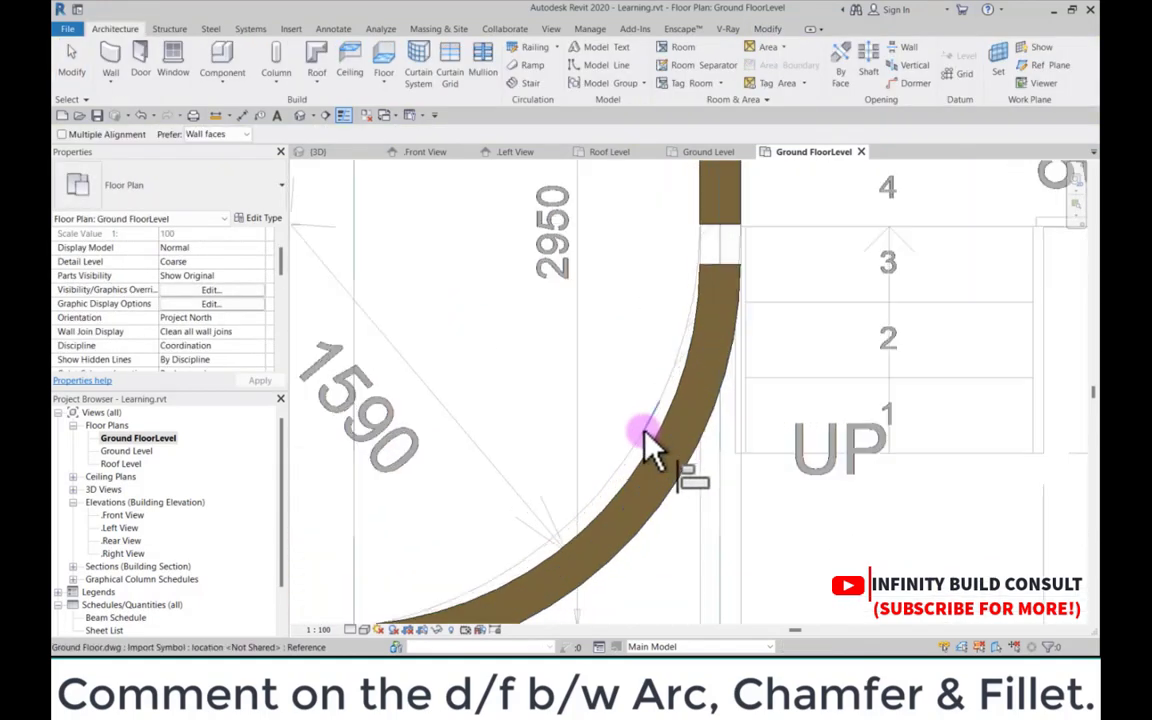
pyautogui.click(650, 445)
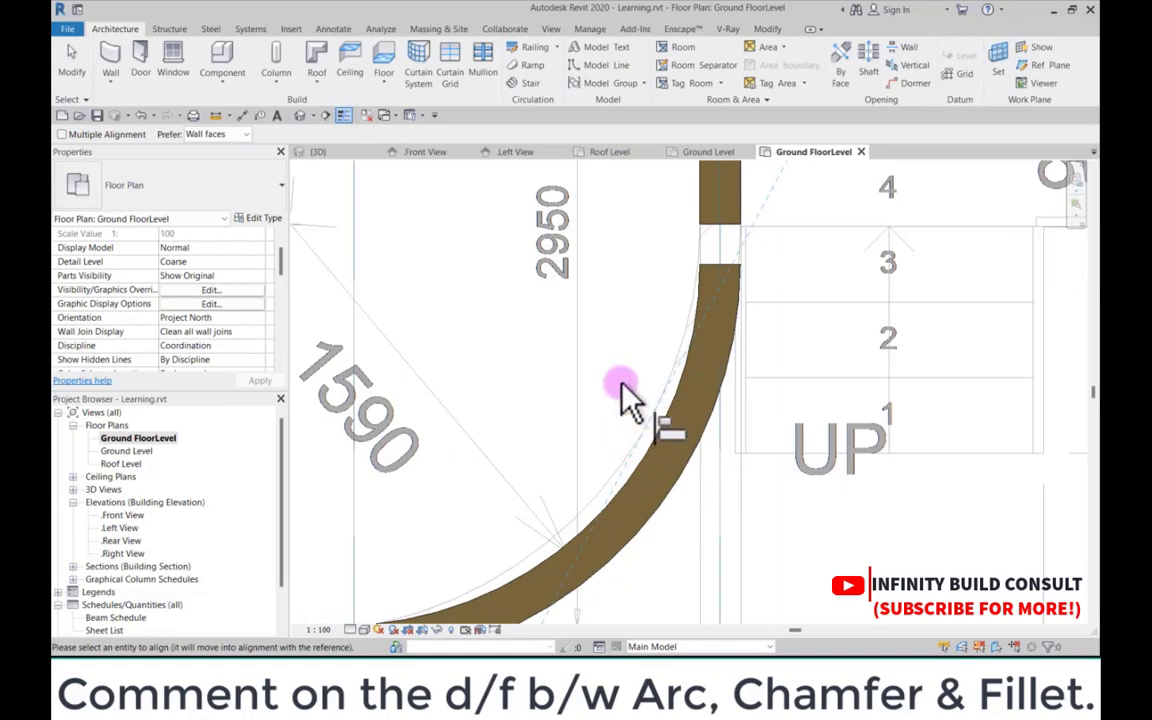
pyautogui.scroll(-4, 622, 392)
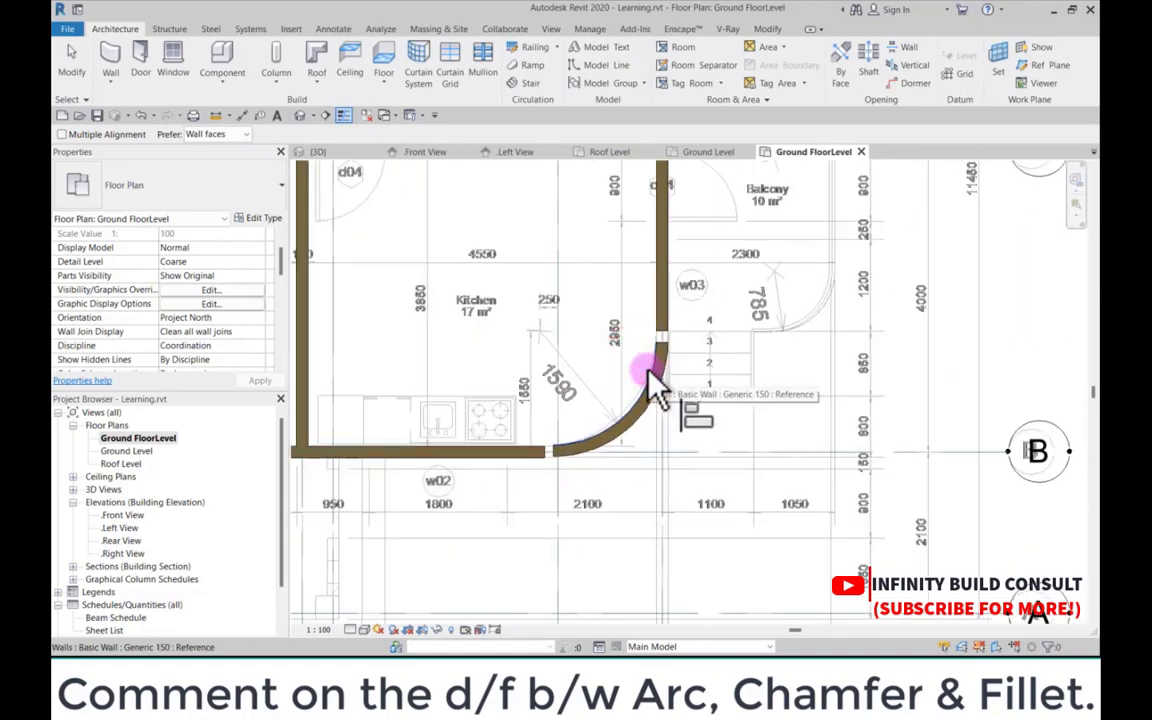
pyautogui.press('Escape')
# Step: Delete the curved corner wall drawn in the Kitchen
pyautogui.scroll(-3, 660, 400)
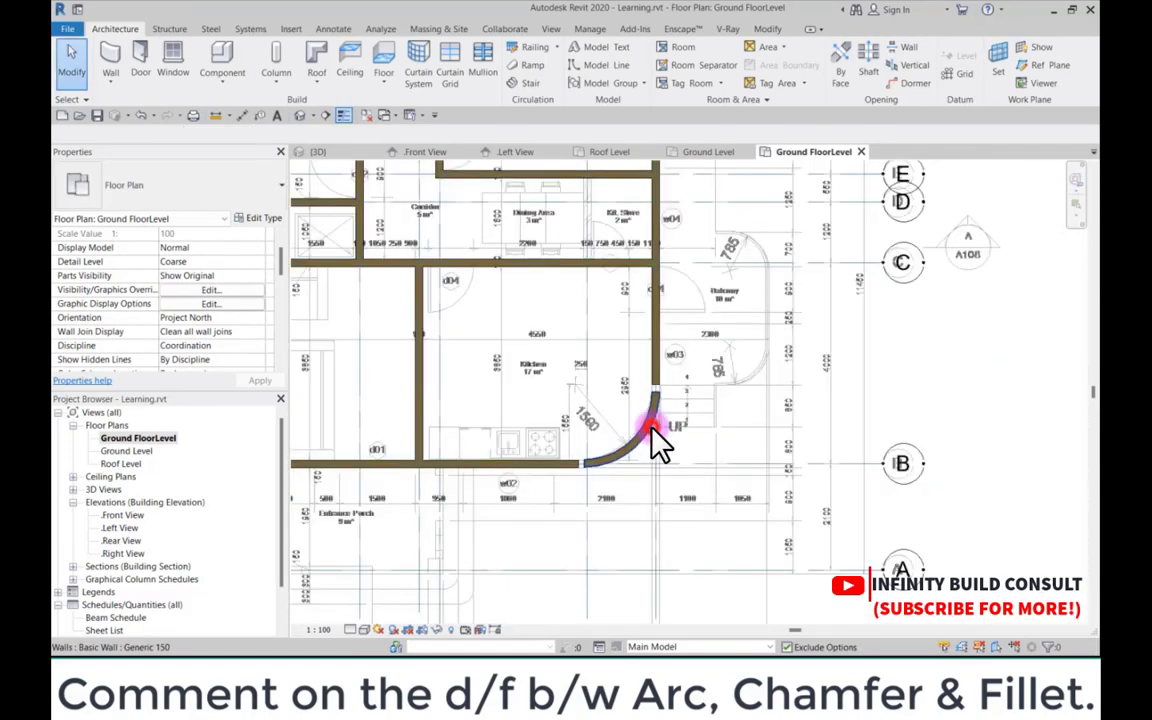
pyautogui.scroll(-4, 652, 435)
pyautogui.scroll(2, 630, 300)
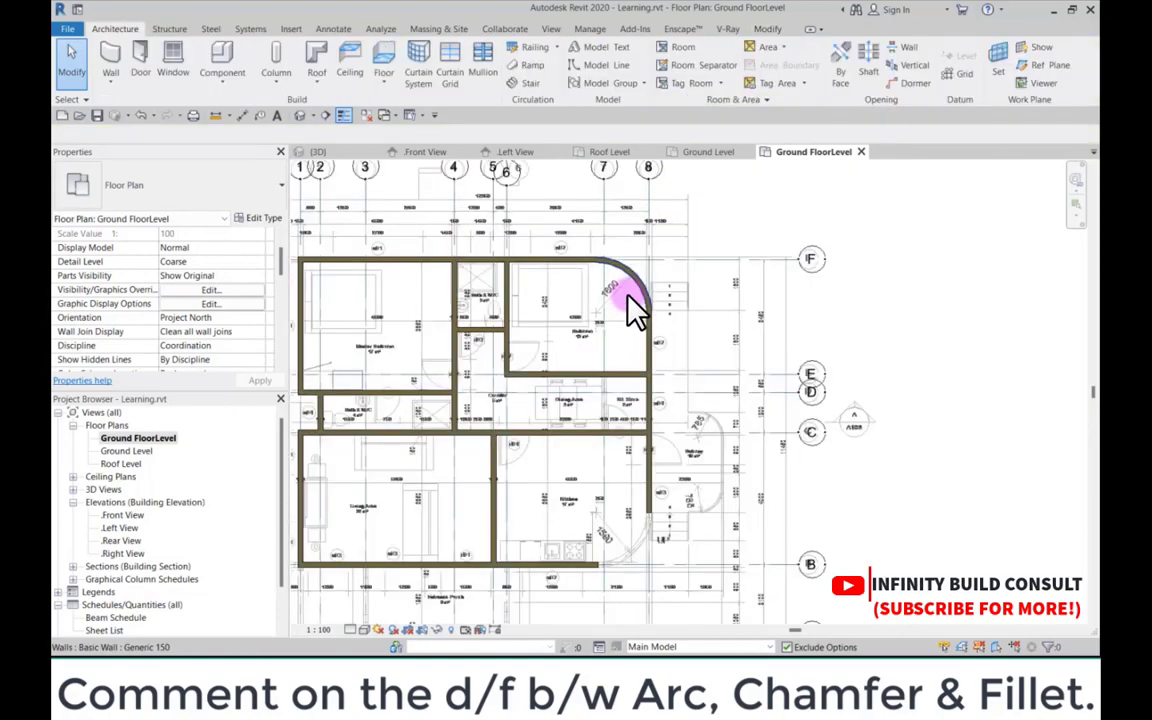
# Step: Mirror a copy of the Bedroom's curved corner wall towards the Kitchen's corner about a horizontal axis drawn between the two rooms
pyautogui.scroll(1, 632, 312)
pyautogui.click(630, 287)
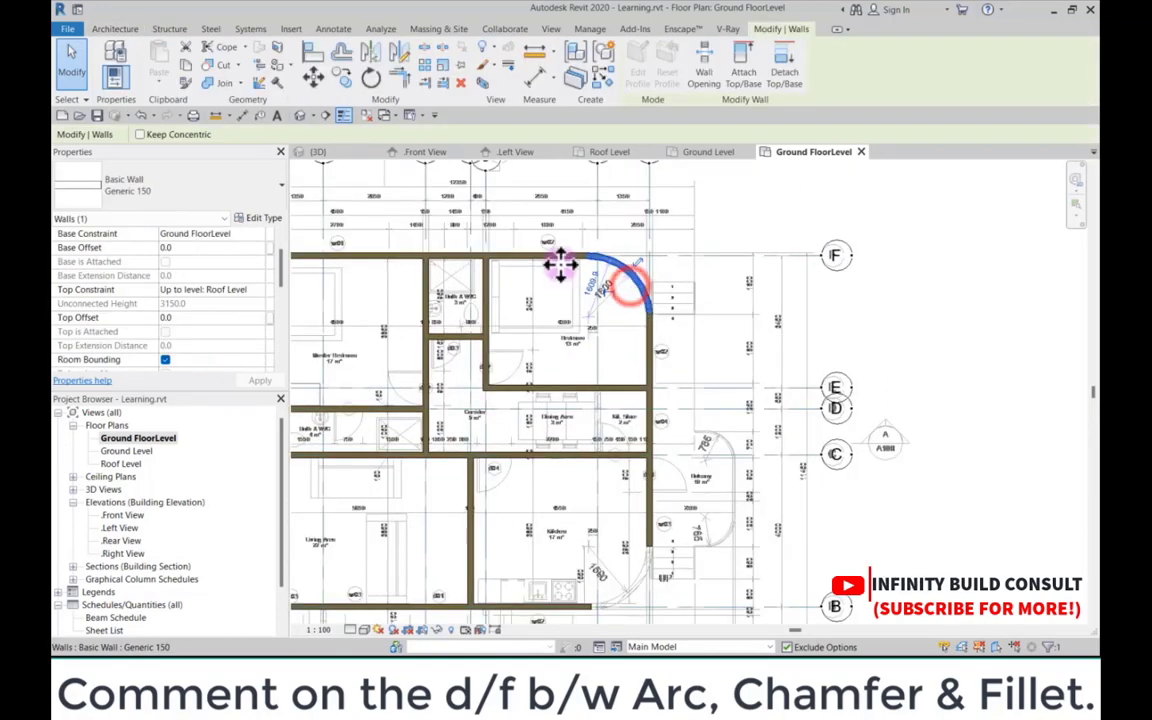
pyautogui.click(373, 52)
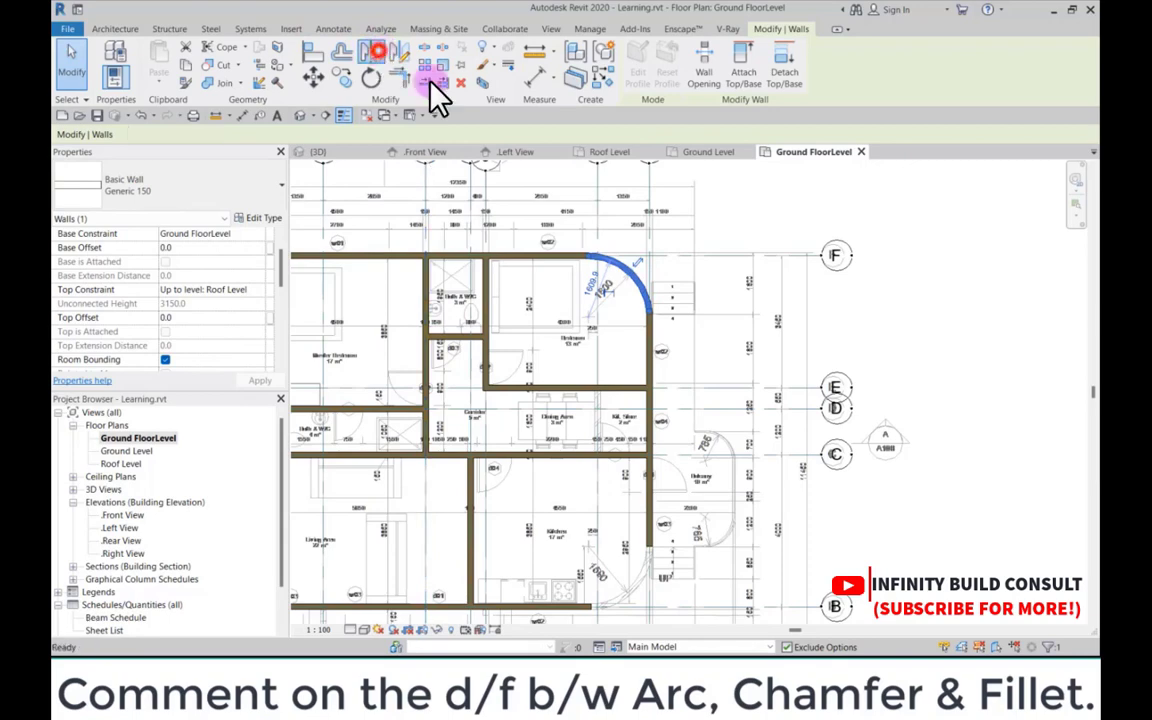
pyautogui.scroll(2, 645, 428)
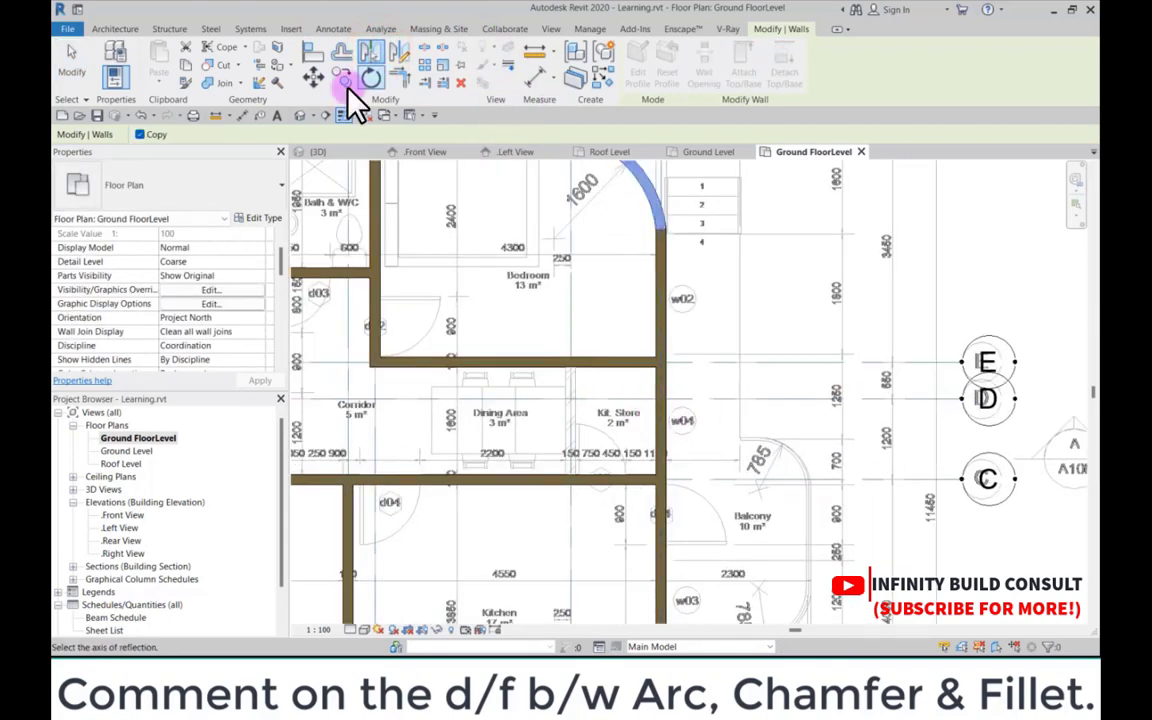
pyautogui.click(399, 52)
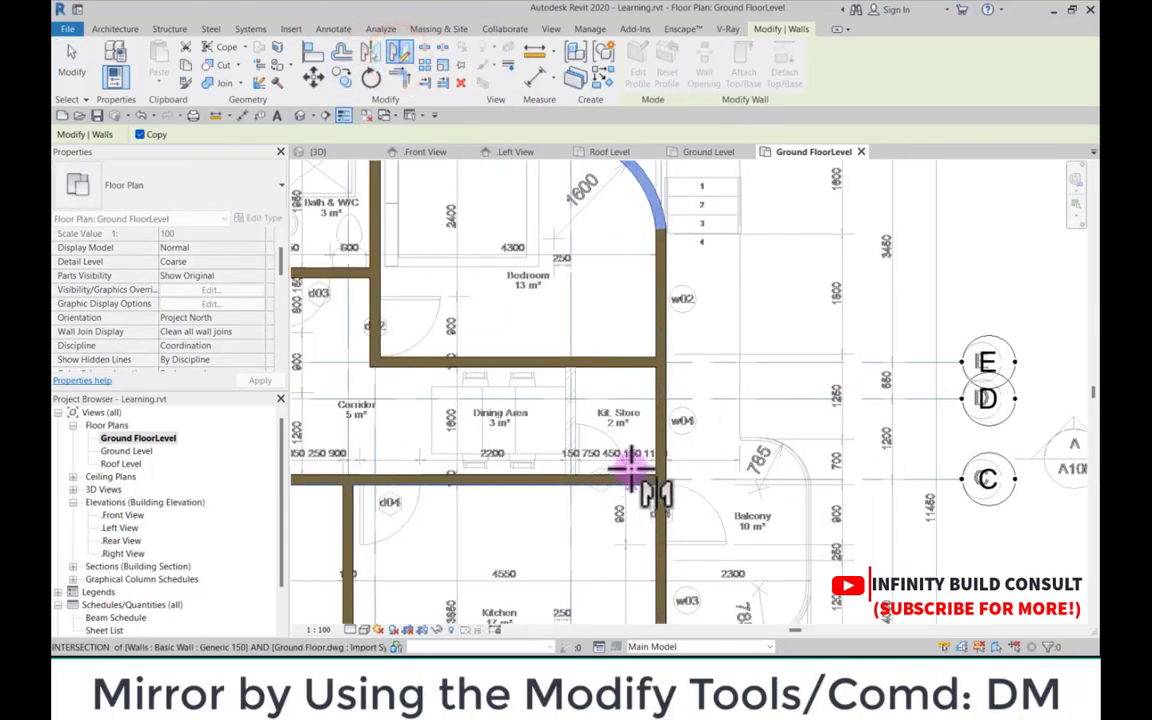
pyautogui.click(748, 435)
pyautogui.scroll(-2, 715, 403)
pyautogui.scroll(-4, 713, 401)
pyautogui.scroll(6, 656, 500)
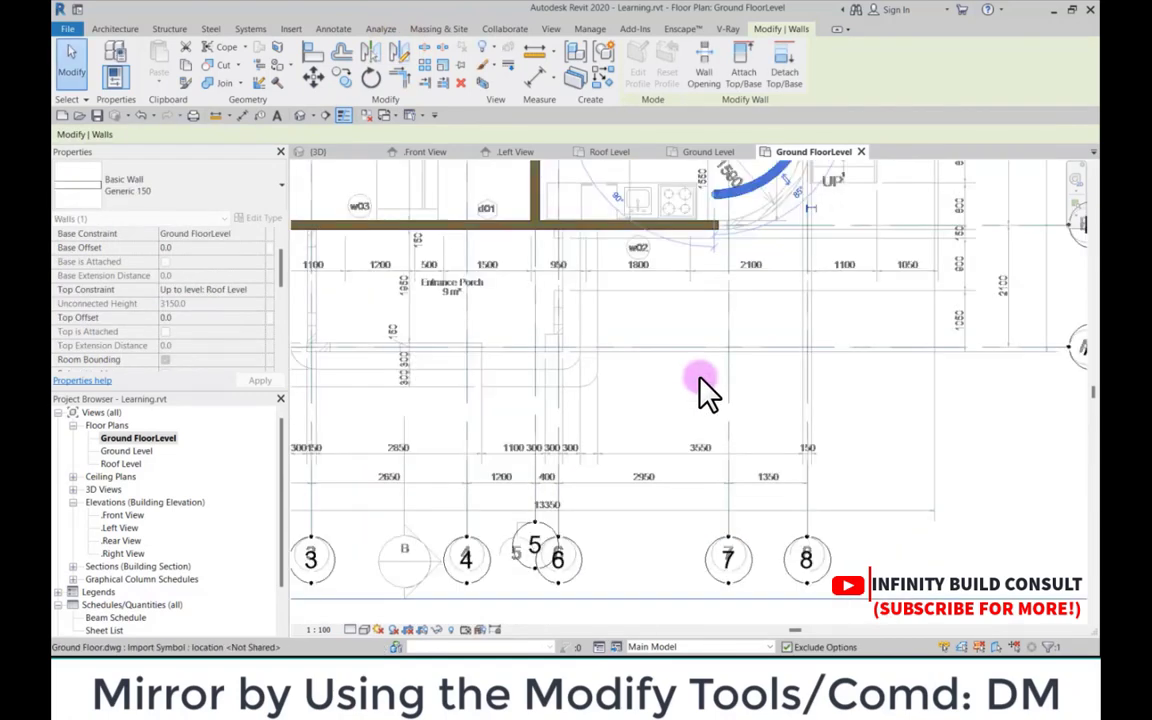
# Step: Move the mirrored curved wall vertically about 550 mm onto the linked plan's Kitchen corner, between the ends of the grid 8 and grid B walls
pyautogui.scroll(-3, 654, 362)
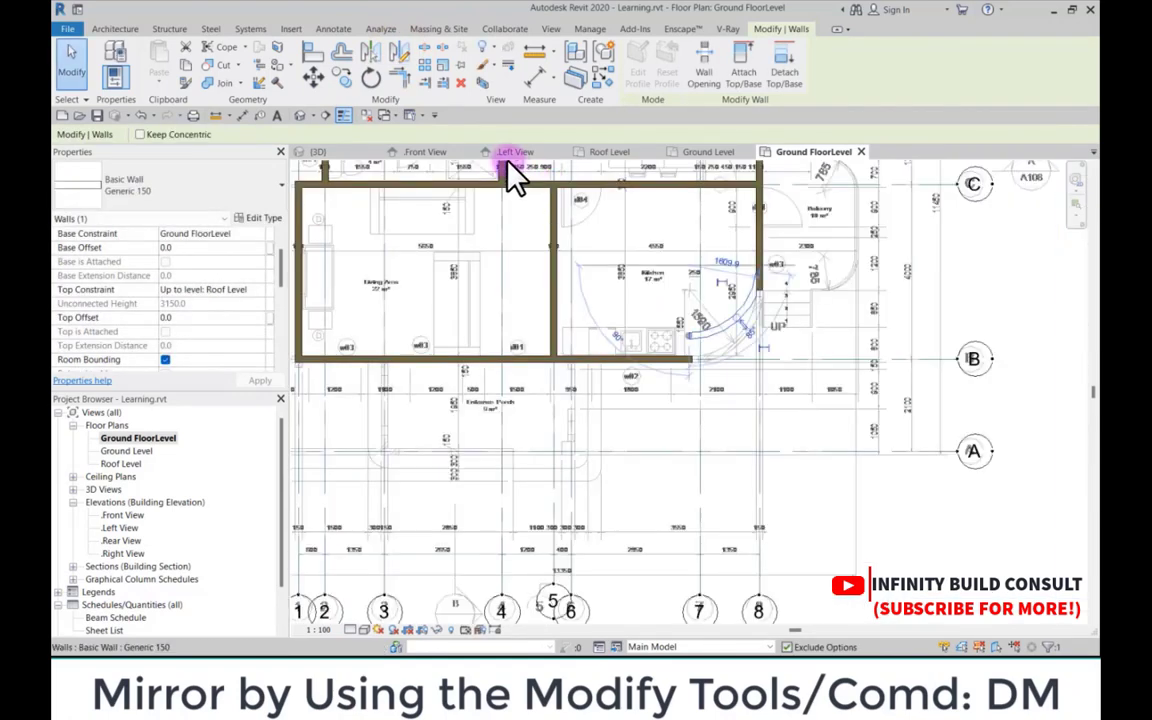
pyautogui.click(326, 75)
pyautogui.scroll(5, 746, 360)
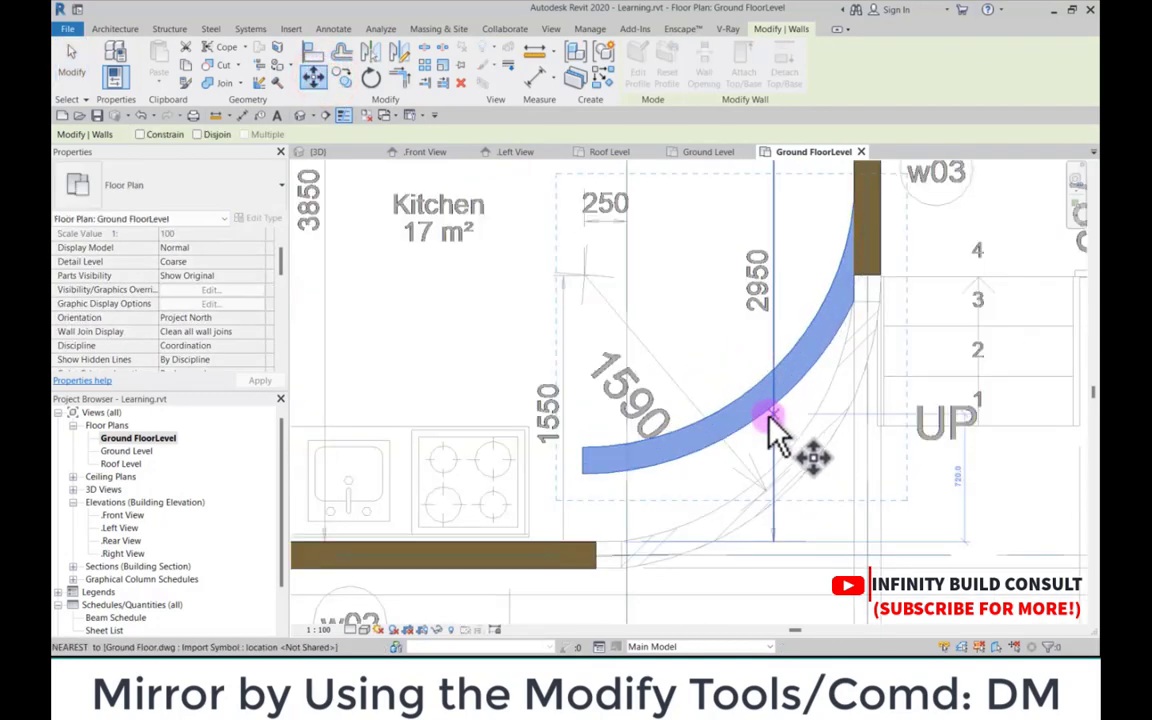
pyautogui.click(766, 415)
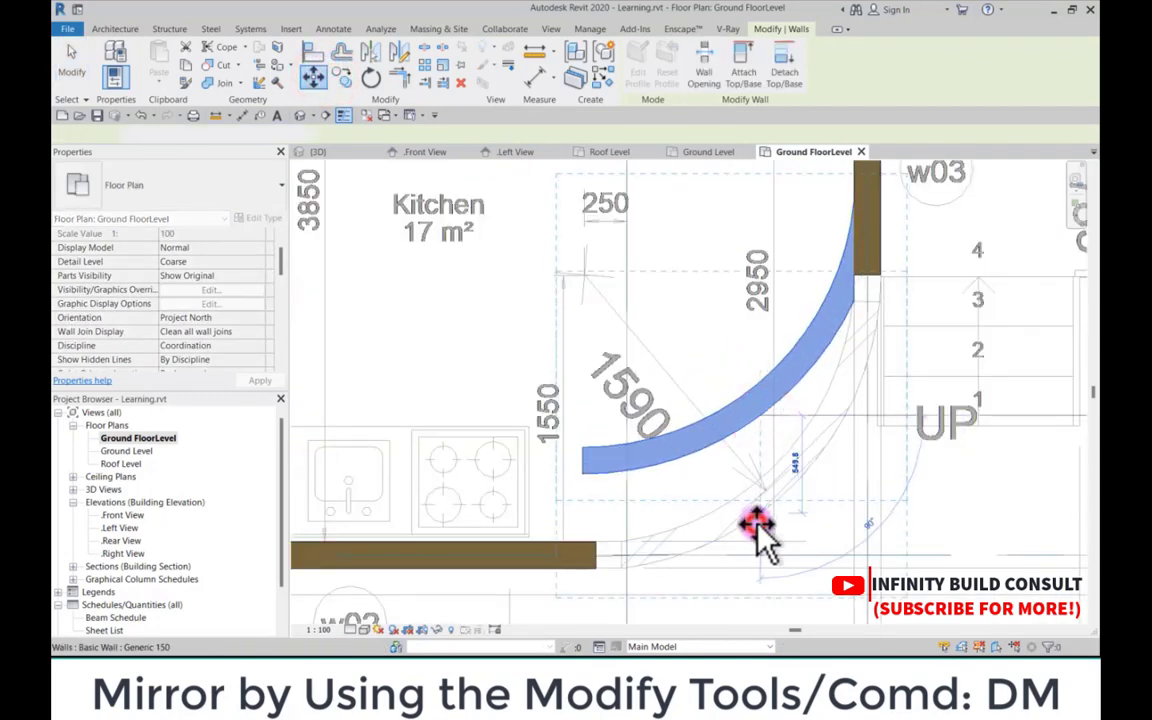
pyautogui.click(758, 528)
pyautogui.scroll(-3, 700, 455)
pyautogui.click(596, 340)
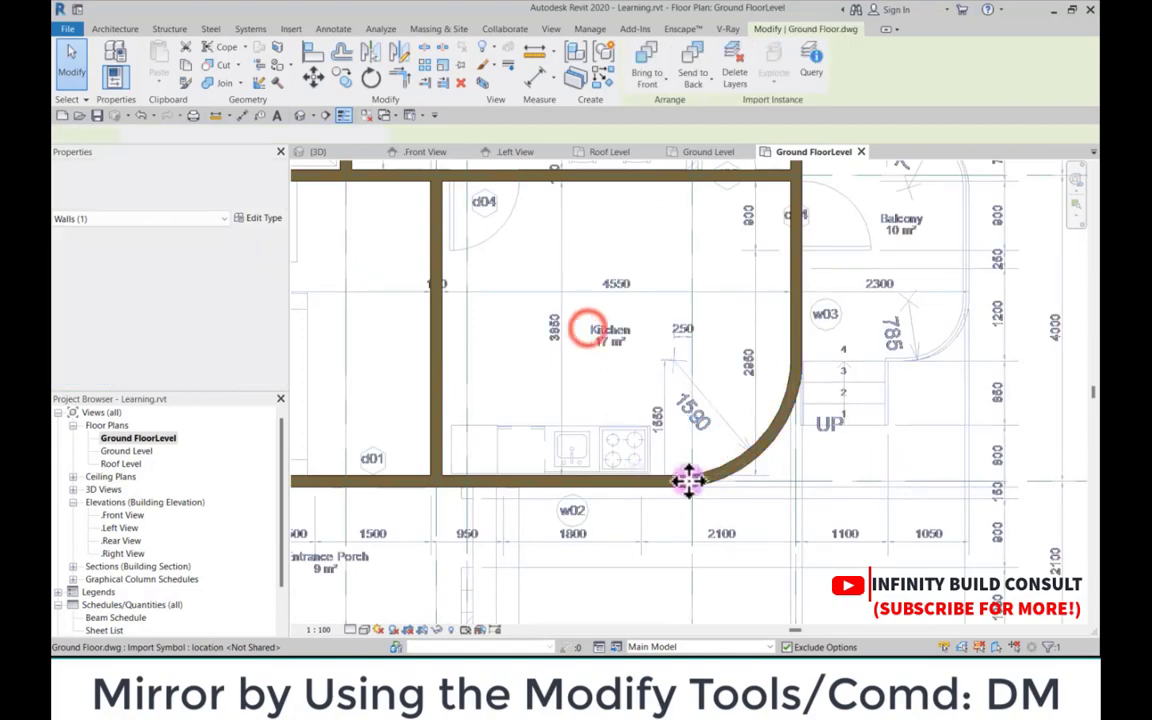
pyautogui.scroll(-3, 813, 476)
pyautogui.click(841, 409)
pyautogui.scroll(-3, 706, 340)
pyautogui.scroll(2, 699, 325)
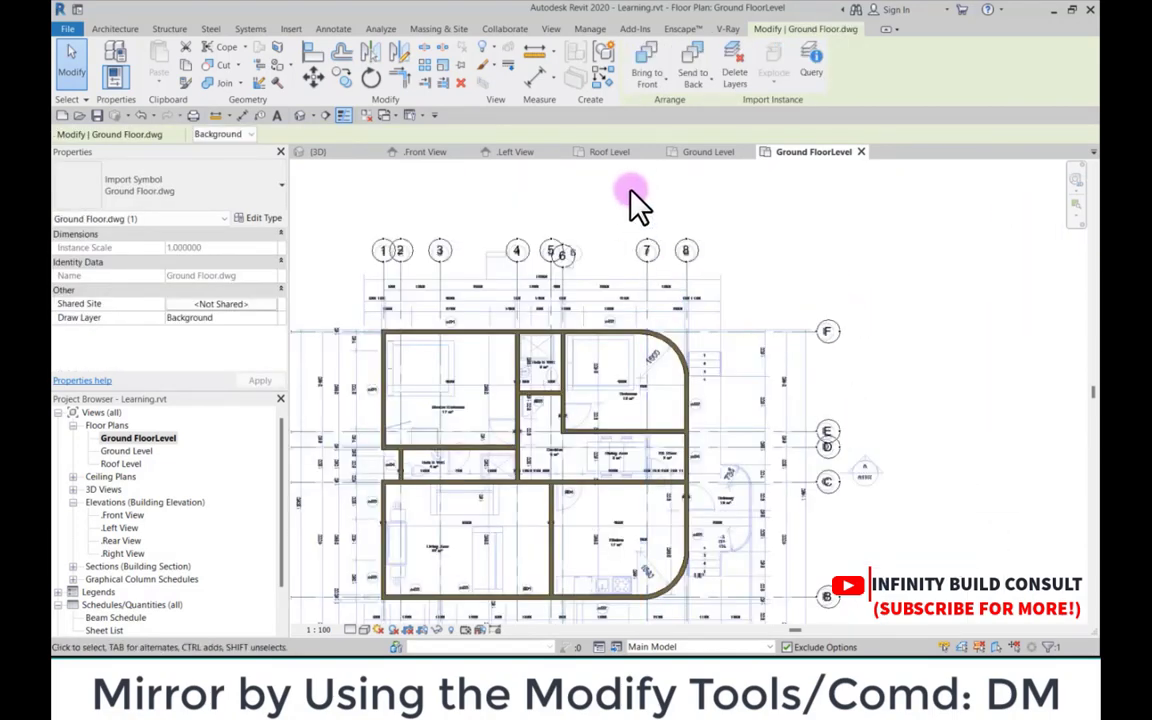
pyautogui.click(630, 190)
# Step: Examine the modelled walls and both curved corners from several sides in the 3D view
pyautogui.click(316, 154)
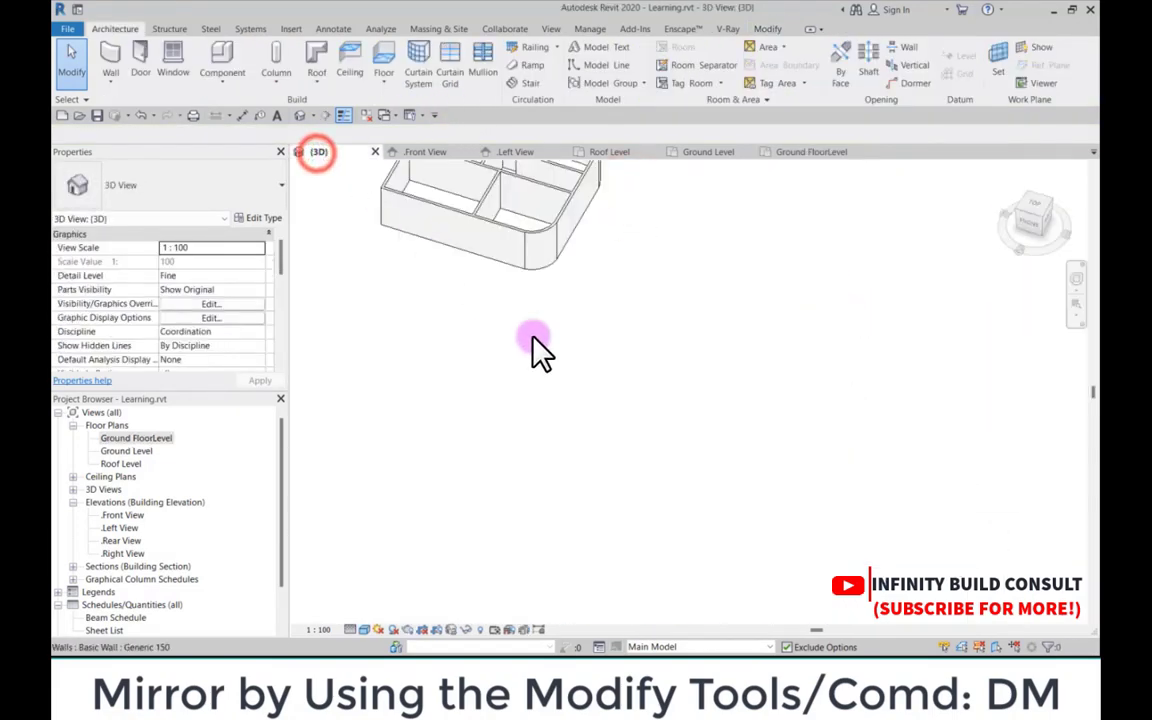
pyautogui.scroll(-3, 527, 246)
pyautogui.scroll(3, 437, 265)
pyautogui.scroll(-2, 418, 272)
pyautogui.keyDown('shift'); pyautogui.moveTo(414, 268); pyautogui.dragTo(735, 327, button='middle'); pyautogui.keyUp('shift')
pyautogui.scroll(3, 427, 347)
pyautogui.keyDown('shift'); pyautogui.moveTo(427, 347); pyautogui.dragTo(771, 368, button='middle'); pyautogui.keyUp('shift')
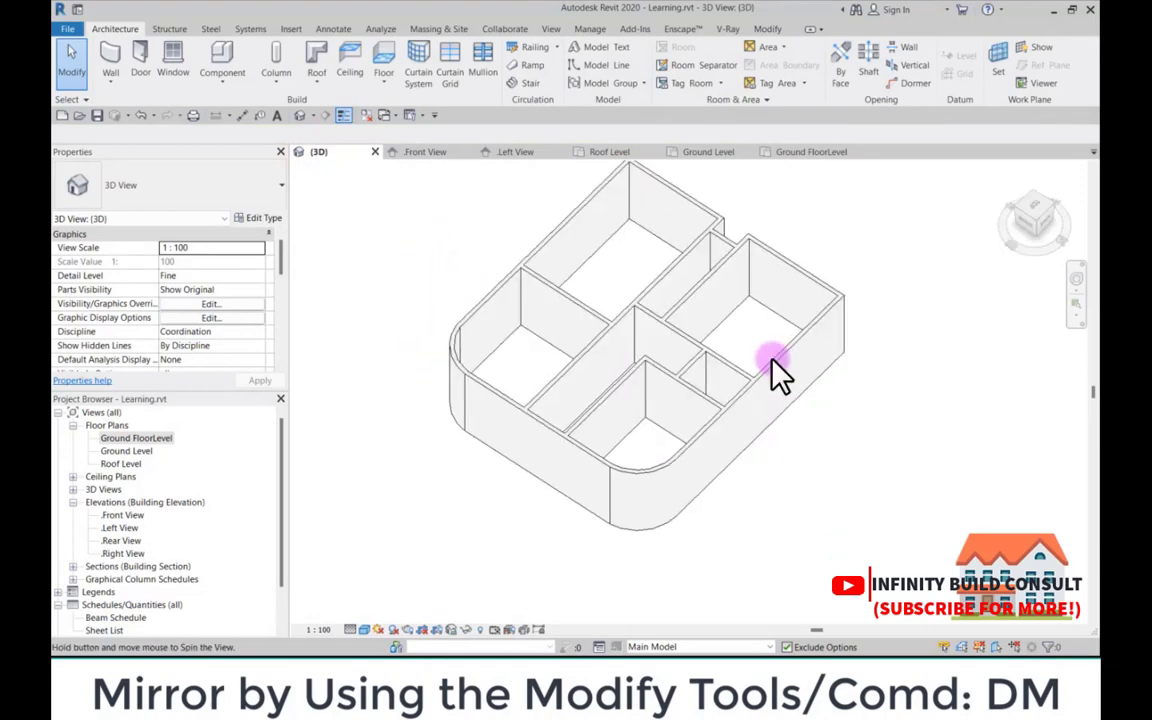
pyautogui.moveTo(378, 404); pyautogui.dragTo(760, 400, button='middle')
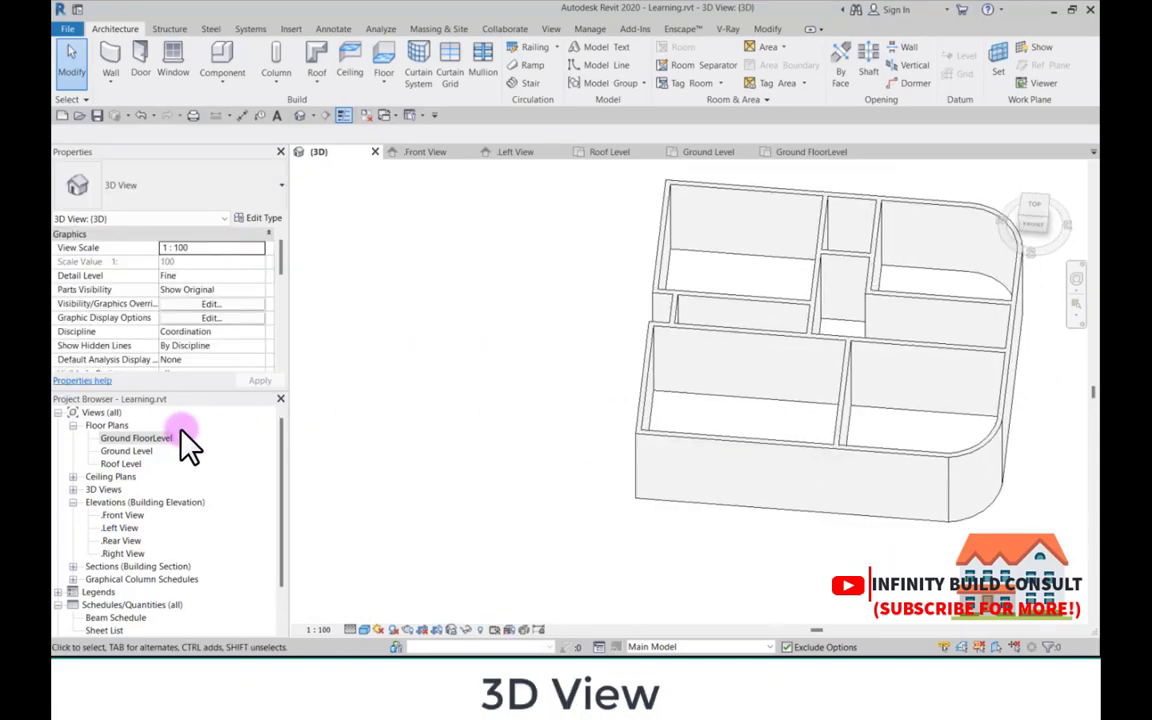
# Step: In the Ground FloorLevel plan, extend the grid F wall outwards past grid 1 to the end of the plan's 600 mm wall projection
pyautogui.doubleClick(125, 440)
pyautogui.scroll(-2, 505, 390)
pyautogui.scroll(5, 483, 373)
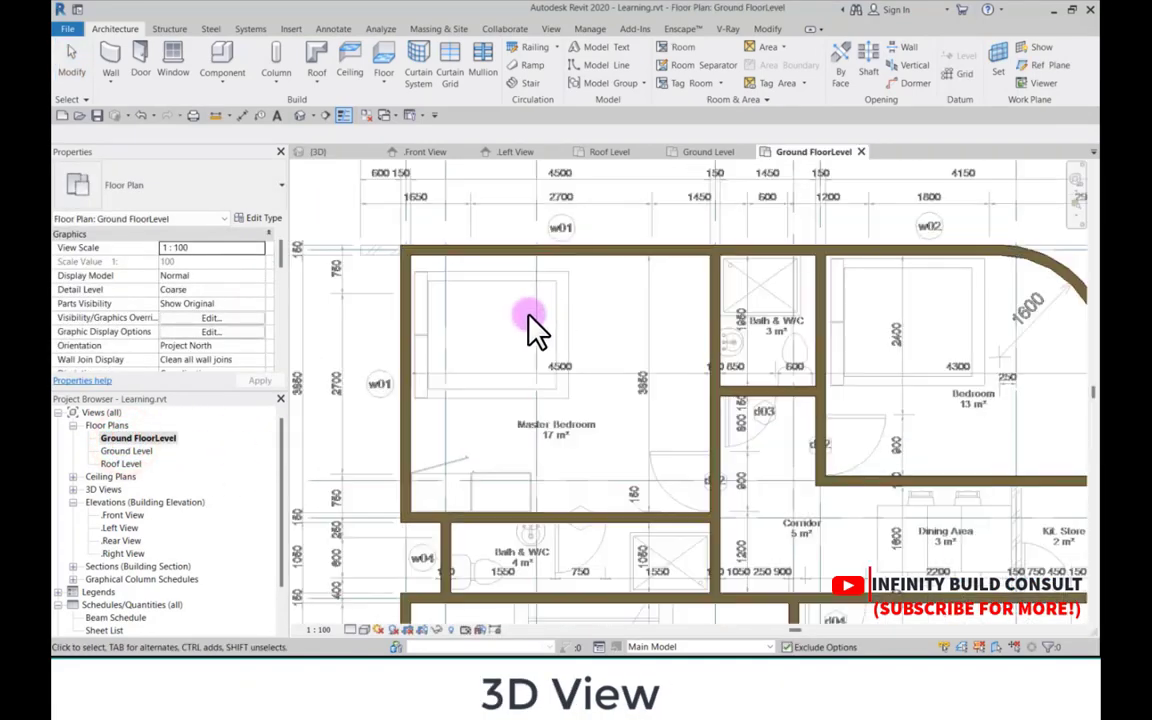
pyautogui.scroll(-3, 537, 300)
pyautogui.scroll(3, 540, 300)
pyautogui.scroll(-3, 500, 290)
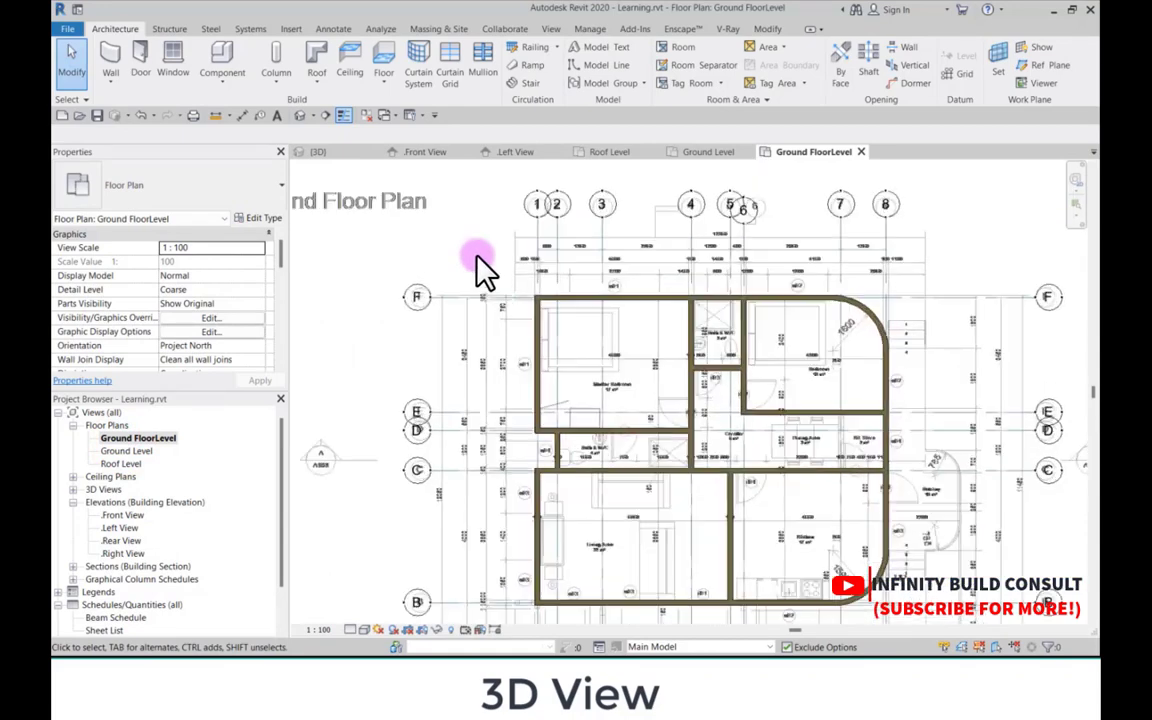
pyautogui.scroll(4, 645, 350)
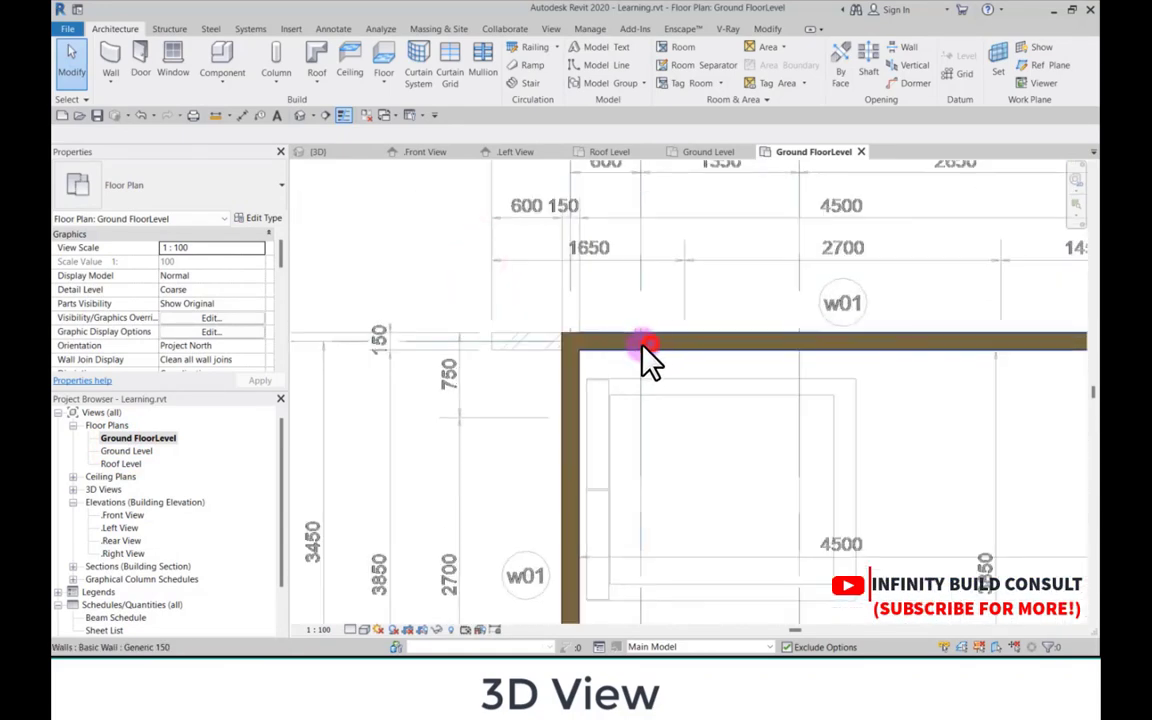
pyautogui.click(645, 343)
pyautogui.scroll(2, 572, 345)
pyautogui.moveTo(565, 332)
pyautogui.mouseDown()
pyautogui.moveTo(430, 335)
pyautogui.moveTo(443, 334)
pyautogui.mouseUp()
pyautogui.scroll(-5, 455, 300)
pyautogui.click(437, 266)
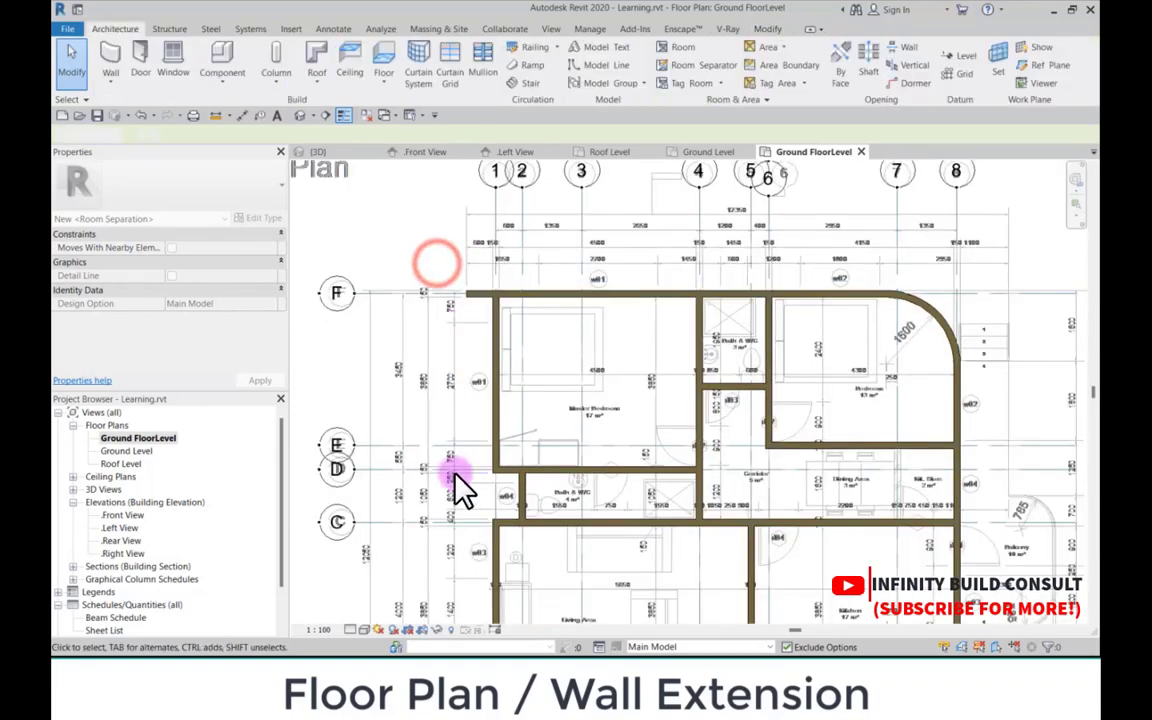
# Step: Extend the Living Area's grid B wall about 600 mm outwards past grid 1 to the end of the plan's wall projection
pyautogui.scroll(2, 455, 470)
pyautogui.scroll(5, 443, 455)
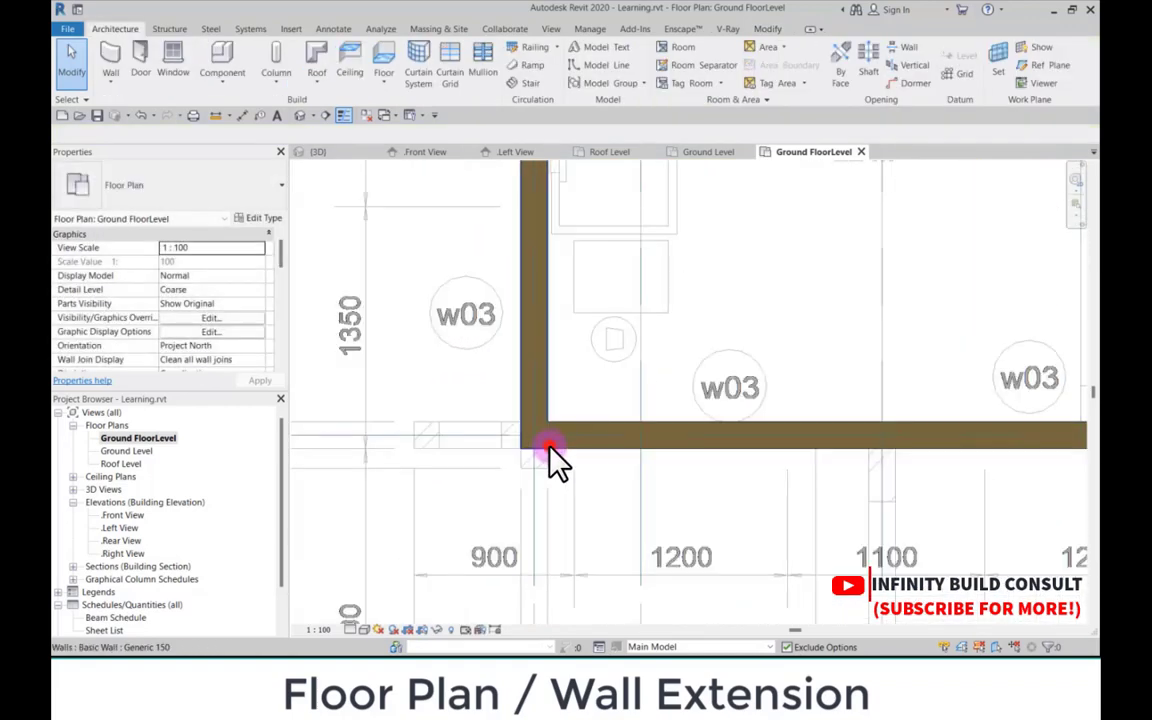
pyautogui.click(552, 445)
pyautogui.click(557, 445)
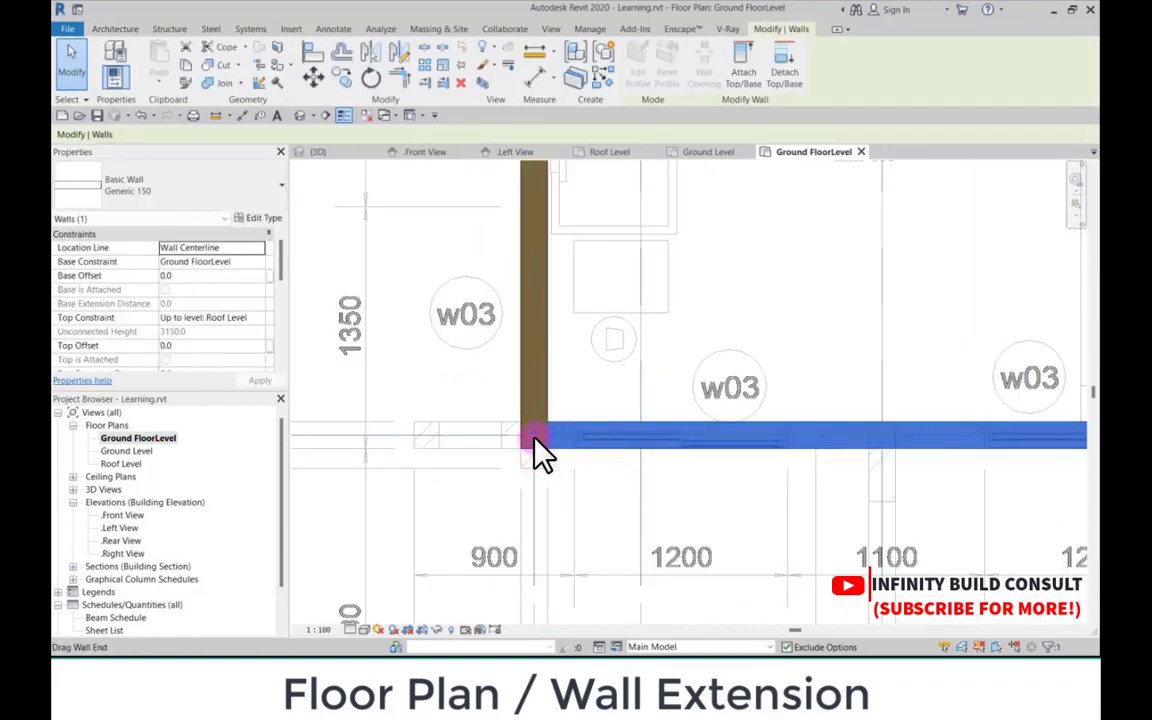
pyautogui.moveTo(535, 453)
pyautogui.mouseDown()
pyautogui.moveTo(407, 445)
pyautogui.moveTo(424, 432)
pyautogui.mouseUp()
pyautogui.scroll(4, 420, 445)
pyautogui.scroll(-4, 467, 311)
# Step: Extend the Living Area's grid 1 wall past the grid B wall to the end of the plan's short wall stub
pyautogui.click(586, 277)
pyautogui.scroll(3, 586, 362)
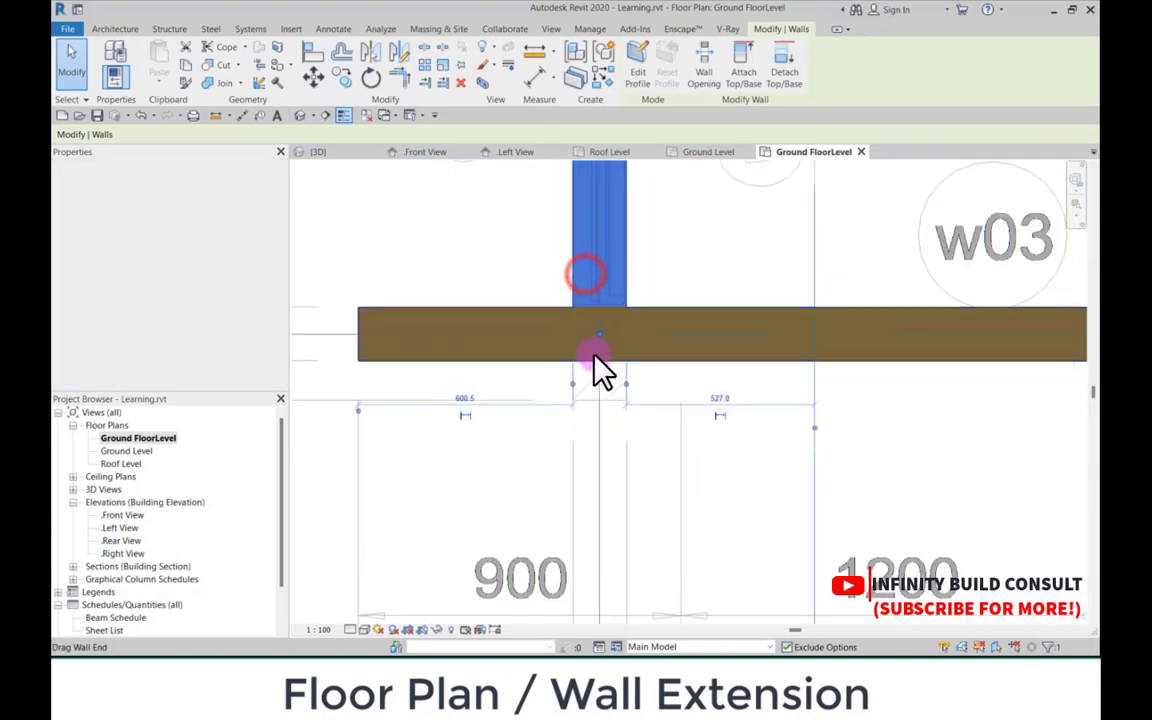
pyautogui.moveTo(599, 334); pyautogui.dragTo(598, 405)
pyautogui.scroll(-5, 571, 381)
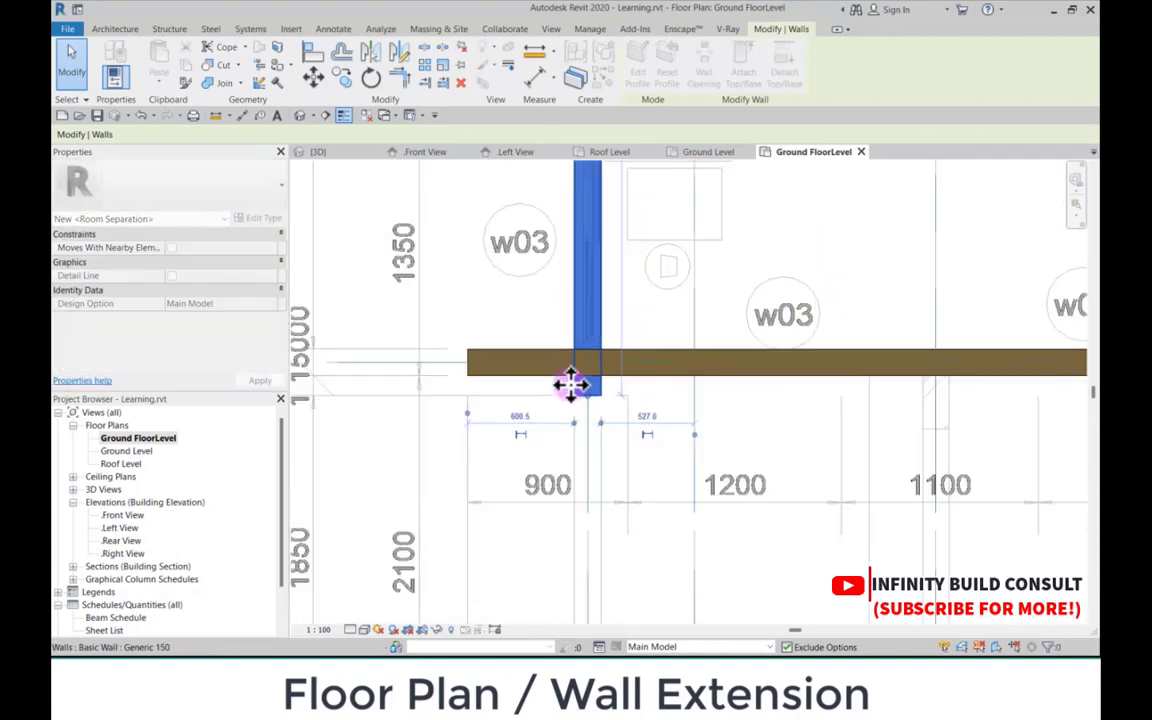
pyautogui.scroll(3, 507, 395)
pyautogui.scroll(2, 512, 420)
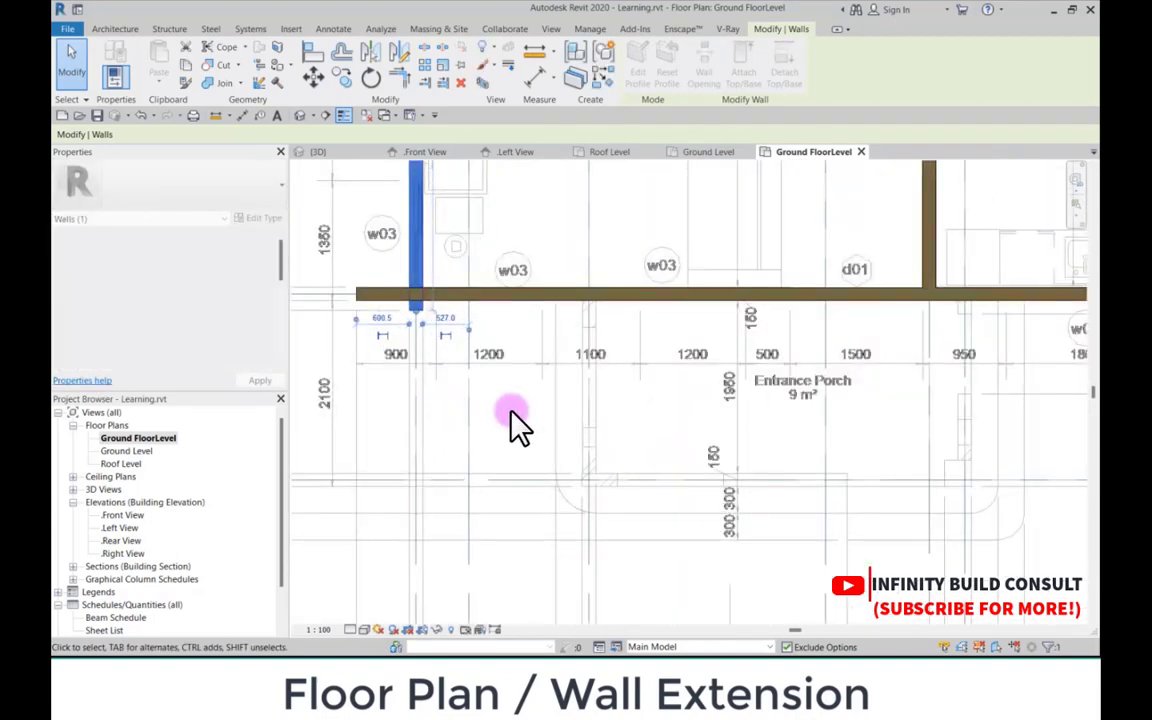
pyautogui.scroll(-6, 463, 450)
pyautogui.click(435, 487)
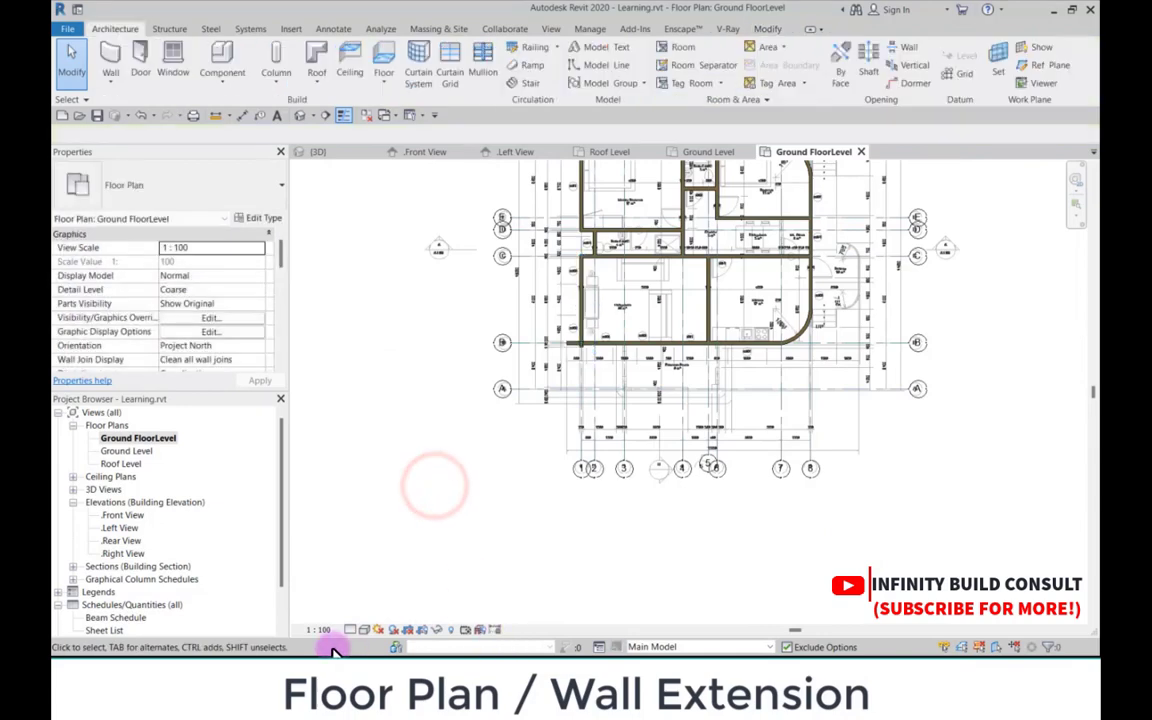
pyautogui.hotkey('alt', 'Tab')
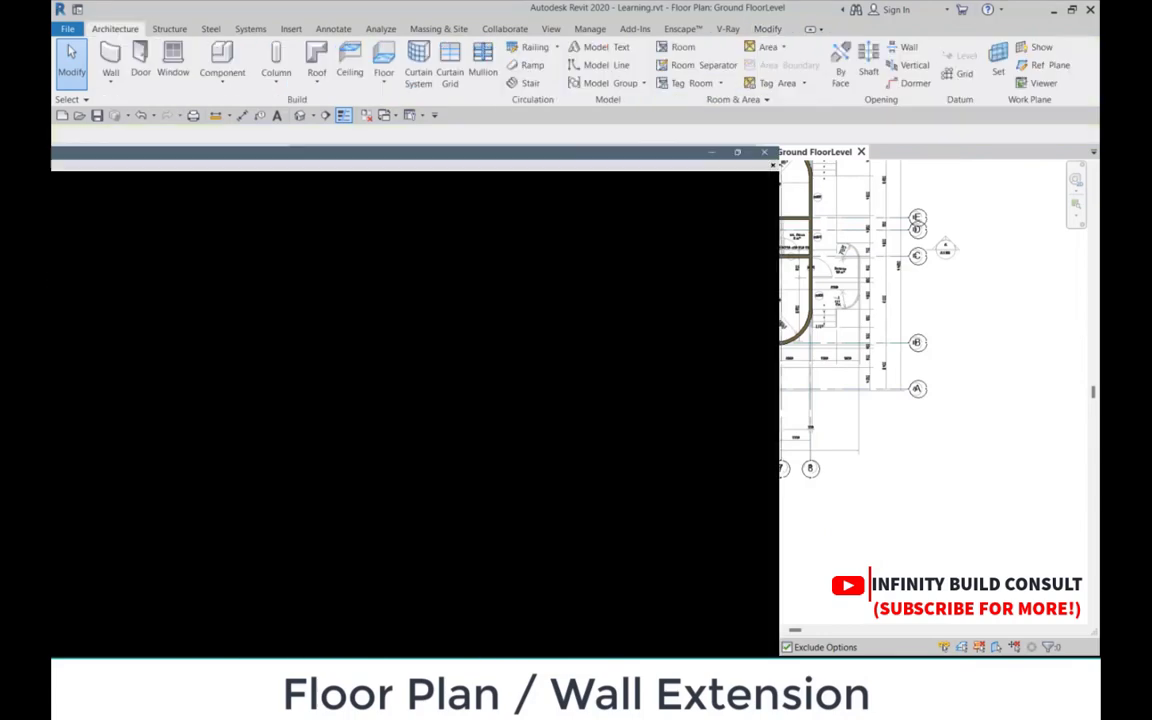
pyautogui.scroll(2, 330, 518)
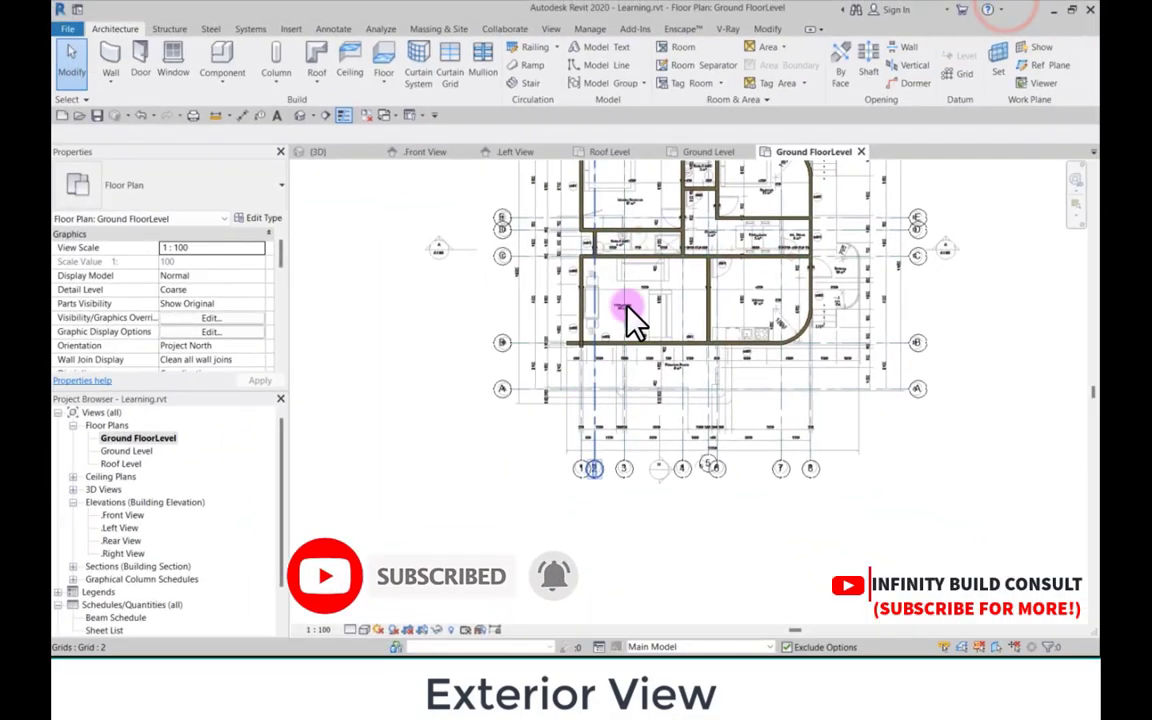
pyautogui.scroll(-3, 617, 290)
pyautogui.scroll(5, 620, 312)
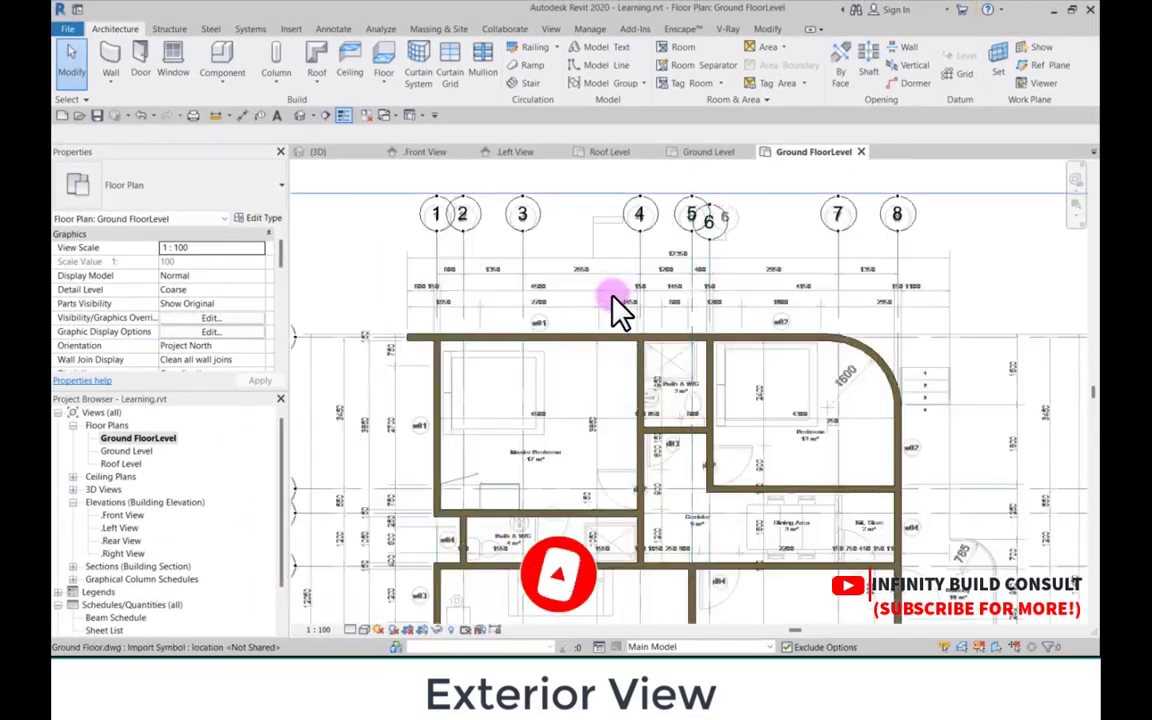
pyautogui.scroll(1, 620, 312)
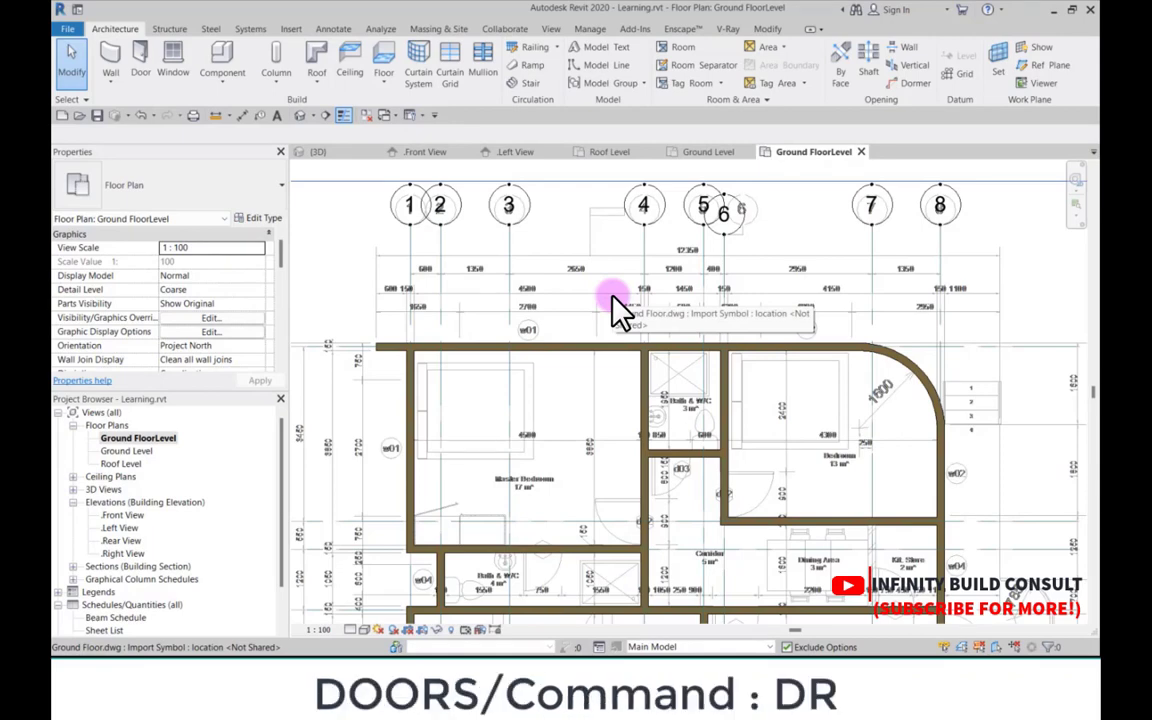
pyautogui.click(84, 51)
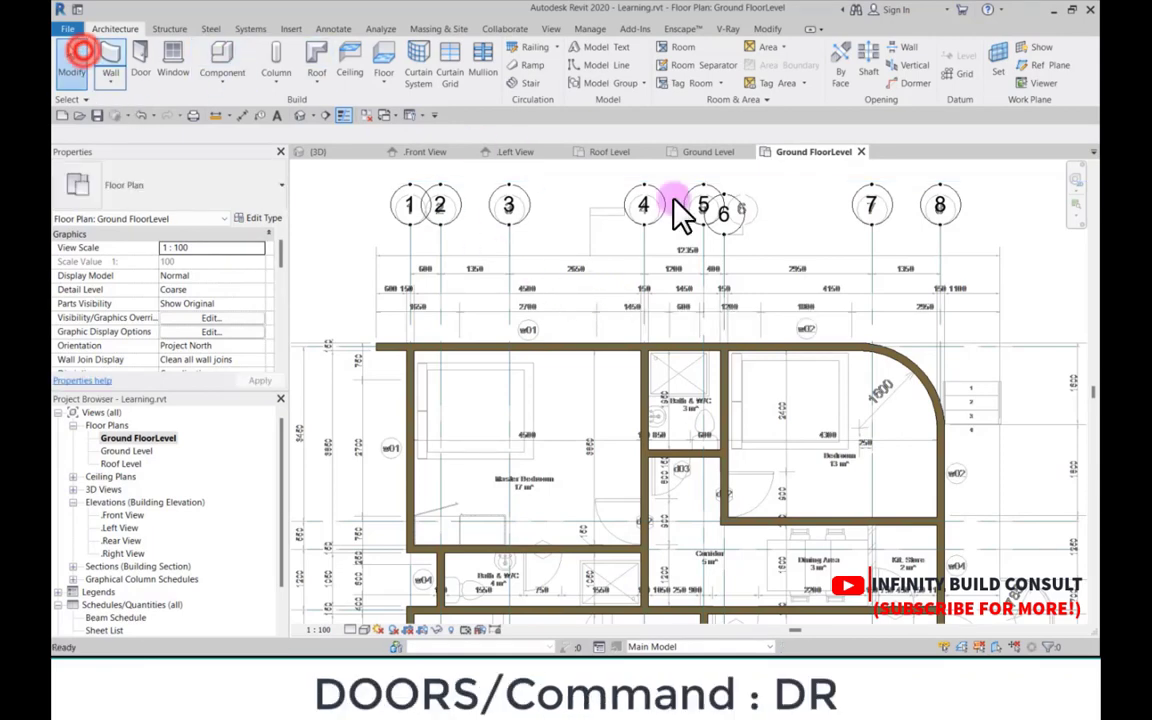
pyautogui.scroll(3, 745, 187)
pyautogui.scroll(-9, 725, 232)
pyautogui.scroll(4, 657, 462)
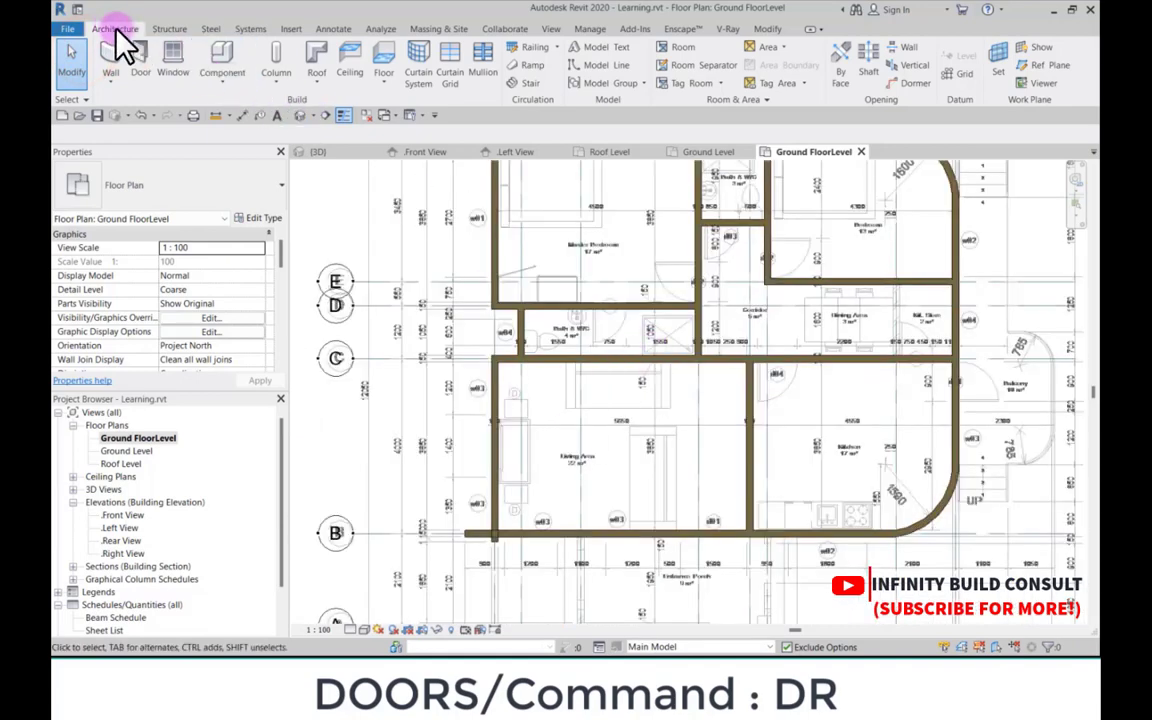
# Step: Place an M_Single-Panel 1 0900 x 2100mm door at the plan's d02 opening between the Master Bedroom and Corridor, swinging into the bedroom
pyautogui.click(145, 70)
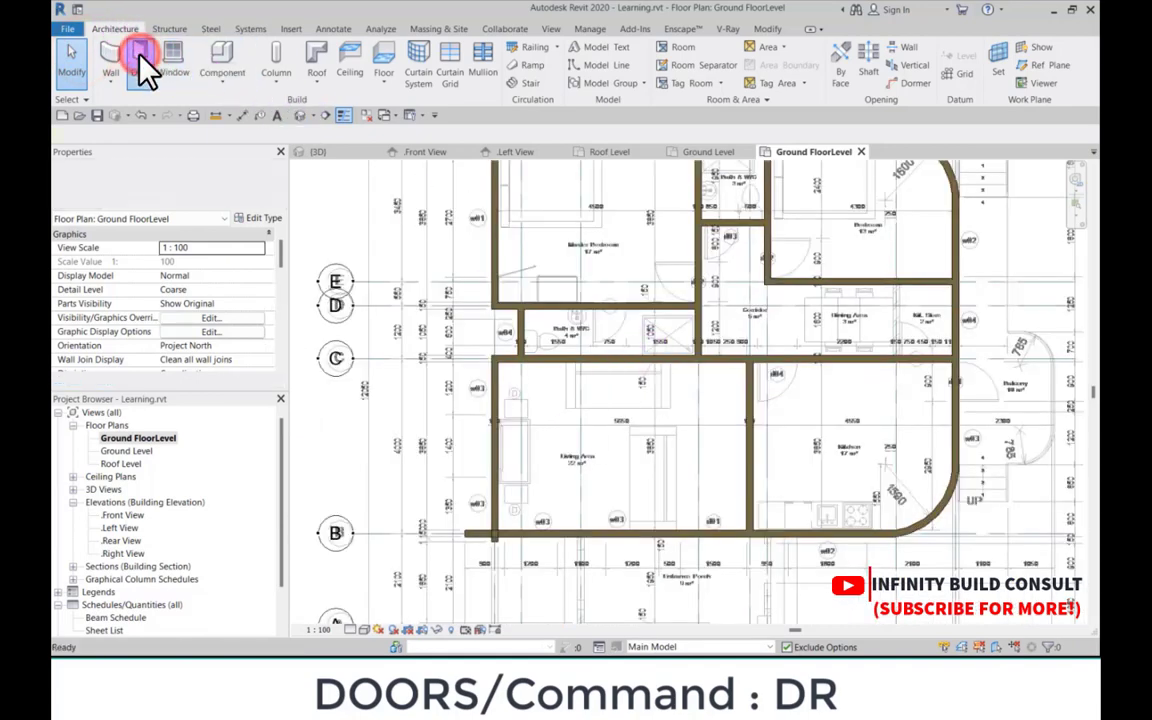
pyautogui.click(165, 190)
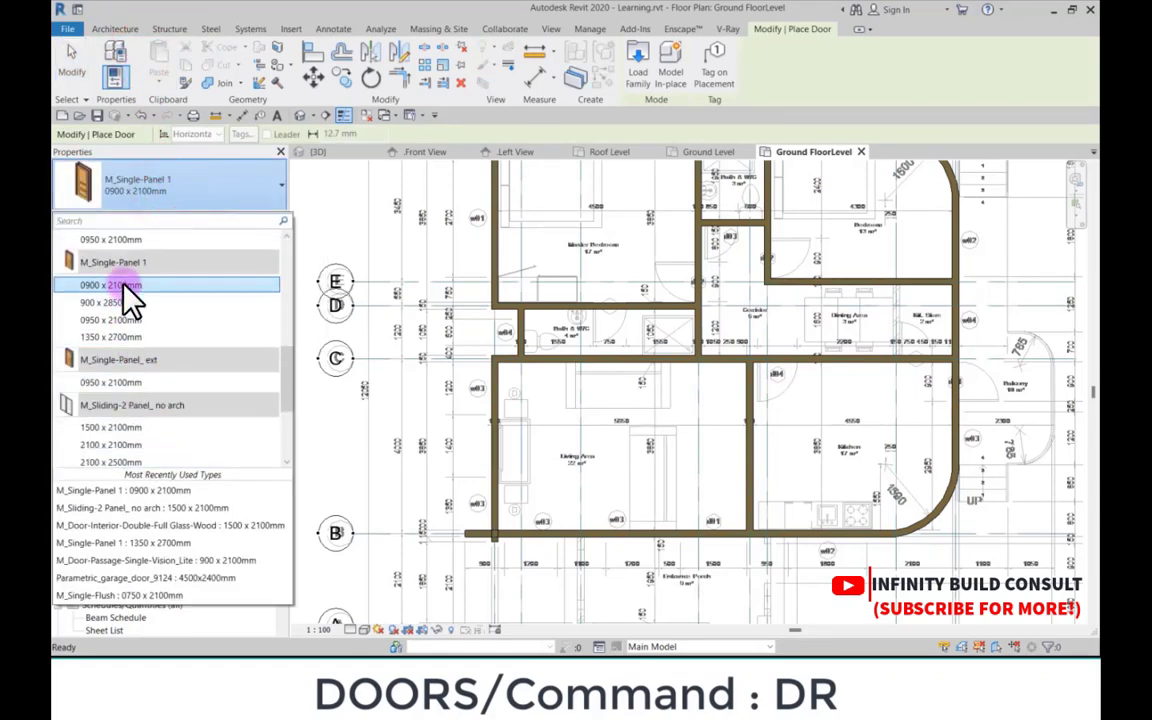
pyautogui.click(122, 286)
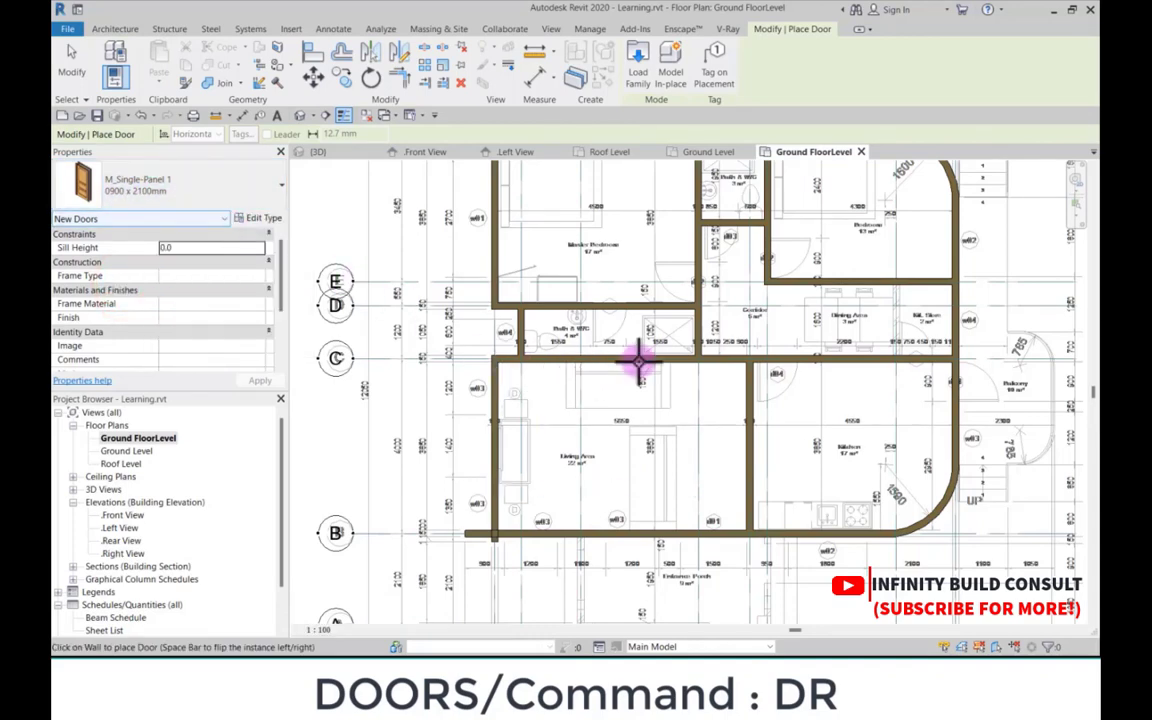
pyautogui.scroll(5, 681, 265)
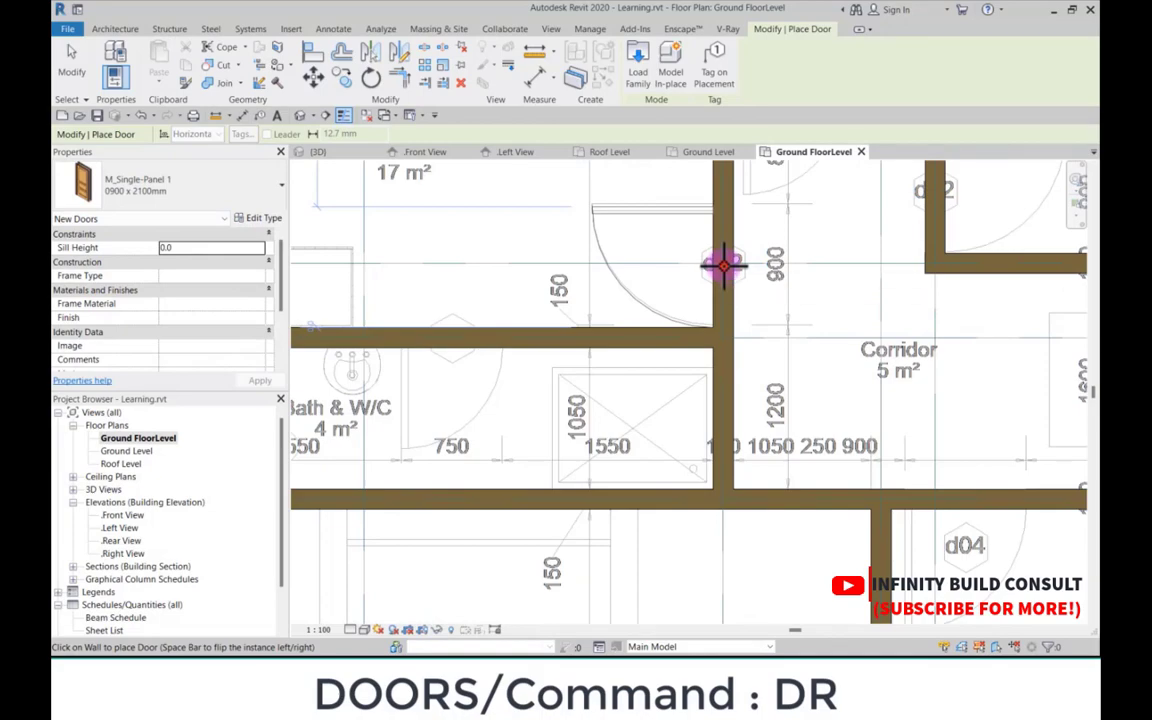
pyautogui.scroll(-6, 700, 255)
# Step: Place a 0900 x 2100mm single-panel door at the d04 opening between the Corridor and Kitchen, matching the plan's swing into the Kitchen
pyautogui.scroll(3, 660, 372)
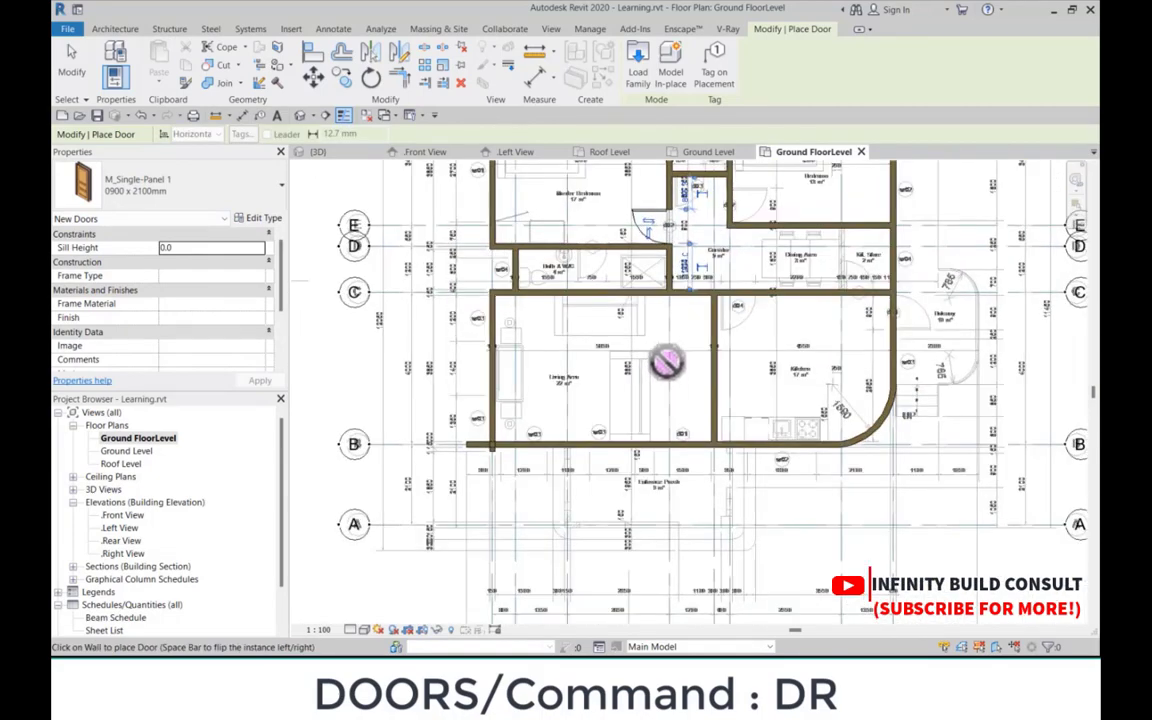
pyautogui.scroll(2, 720, 320)
pyautogui.scroll(-4, 694, 373)
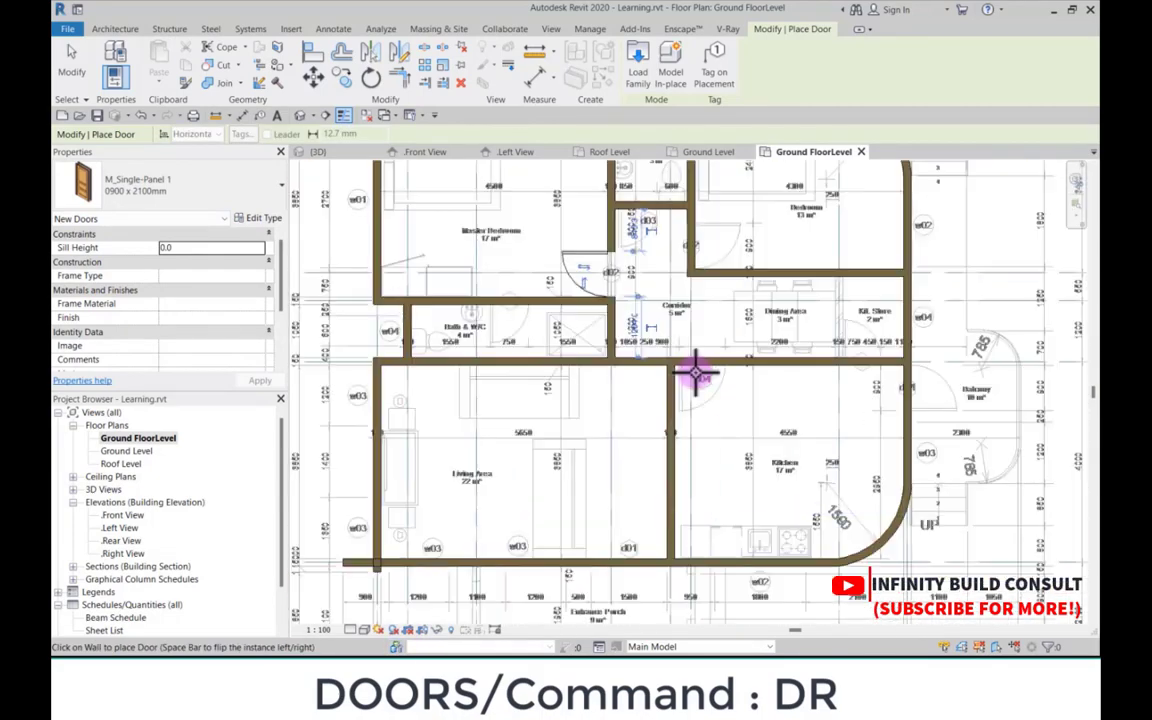
pyautogui.scroll(5, 679, 370)
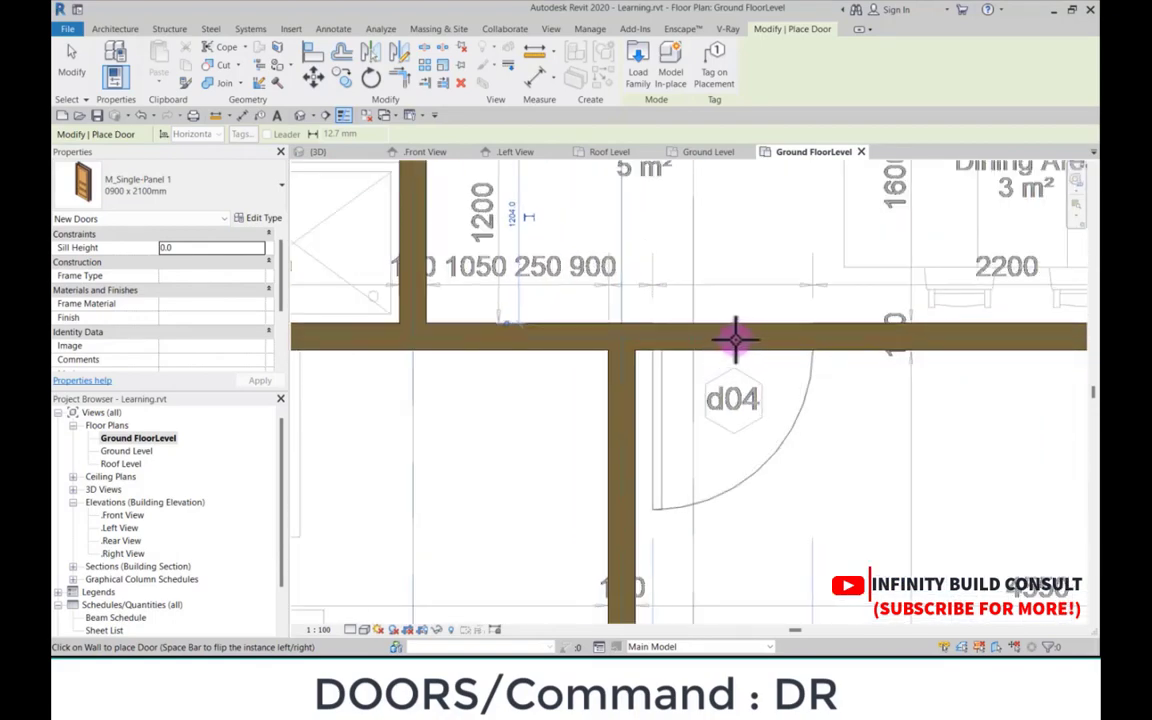
pyautogui.scroll(-3, 584, 451)
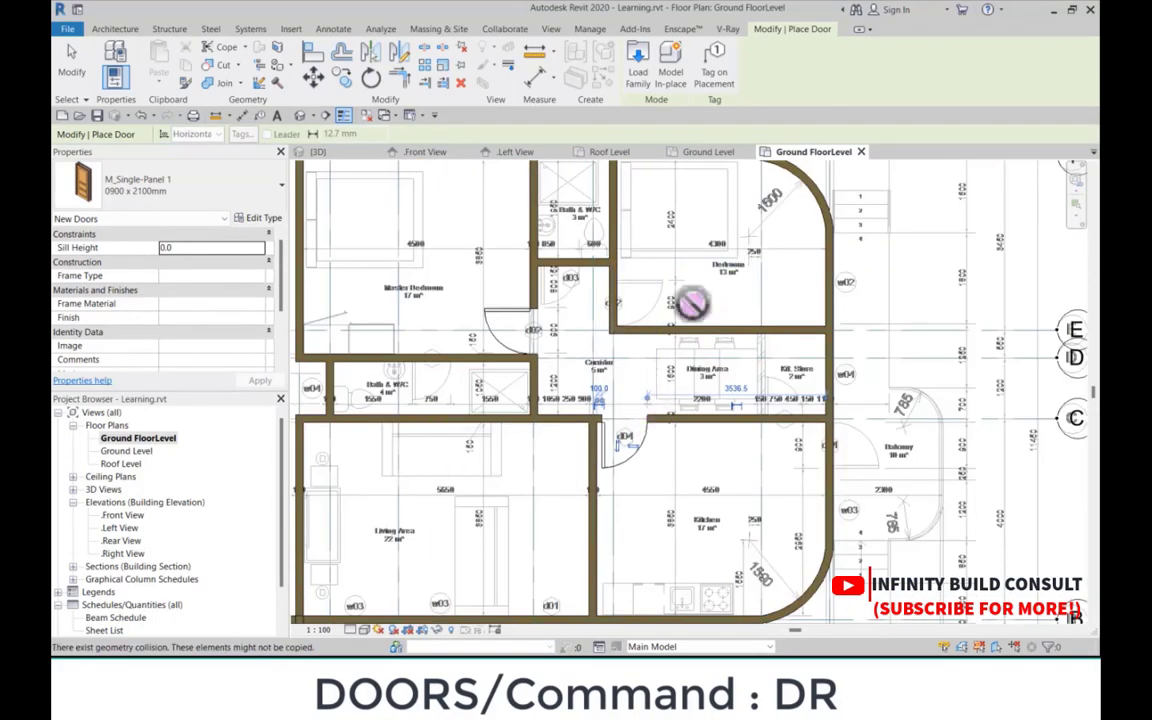
# Step: Place a 0900 x 2100mm single-panel door at the d02 opening of the 13 m² Bedroom, swinging into the room
pyautogui.scroll(4, 650, 310)
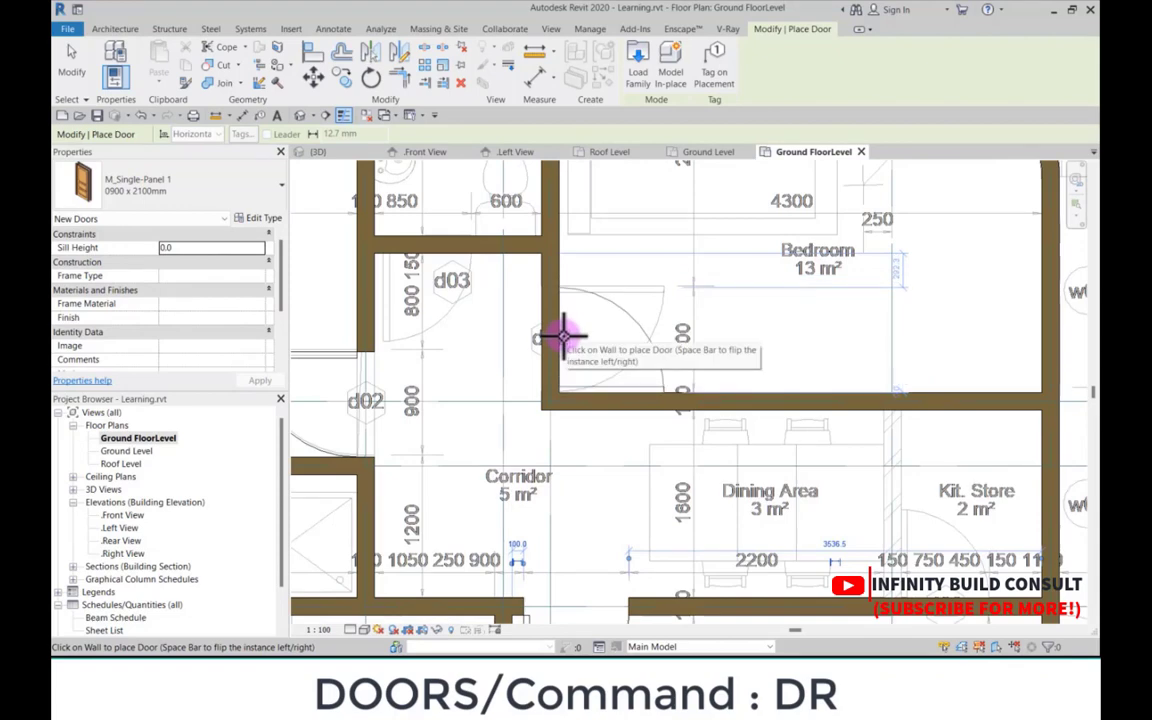
pyautogui.click(563, 336)
pyautogui.scroll(-5, 563, 336)
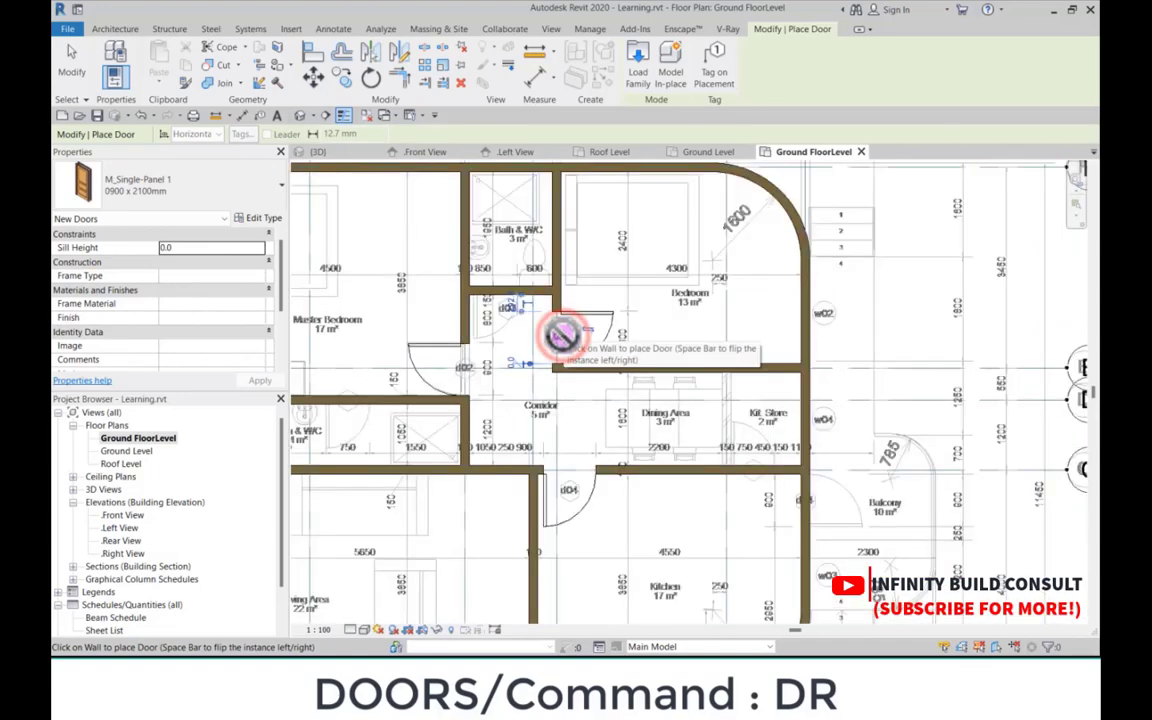
# Step: Place a 0900 x 2100mm single-panel door at the d04 opening between the Kitchen and Balcony, swinging out onto the Balcony as drawn
pyautogui.scroll(5, 650, 378)
pyautogui.scroll(1, 626, 390)
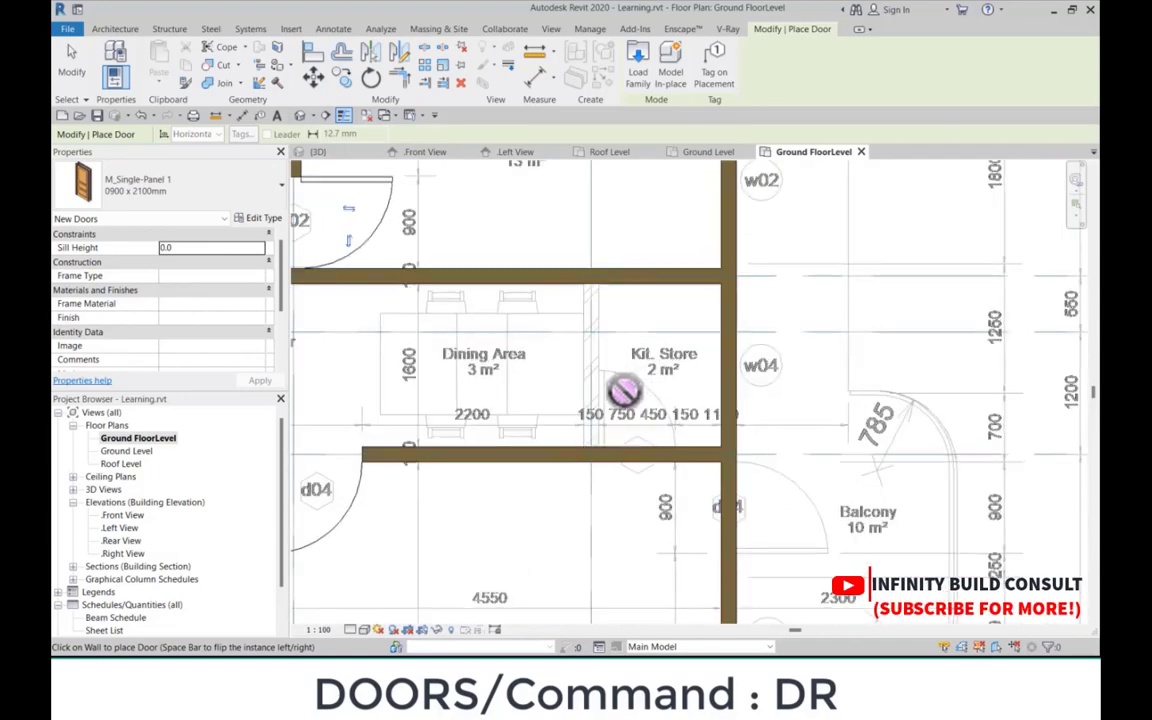
pyautogui.scroll(-4, 645, 400)
pyautogui.scroll(6, 663, 386)
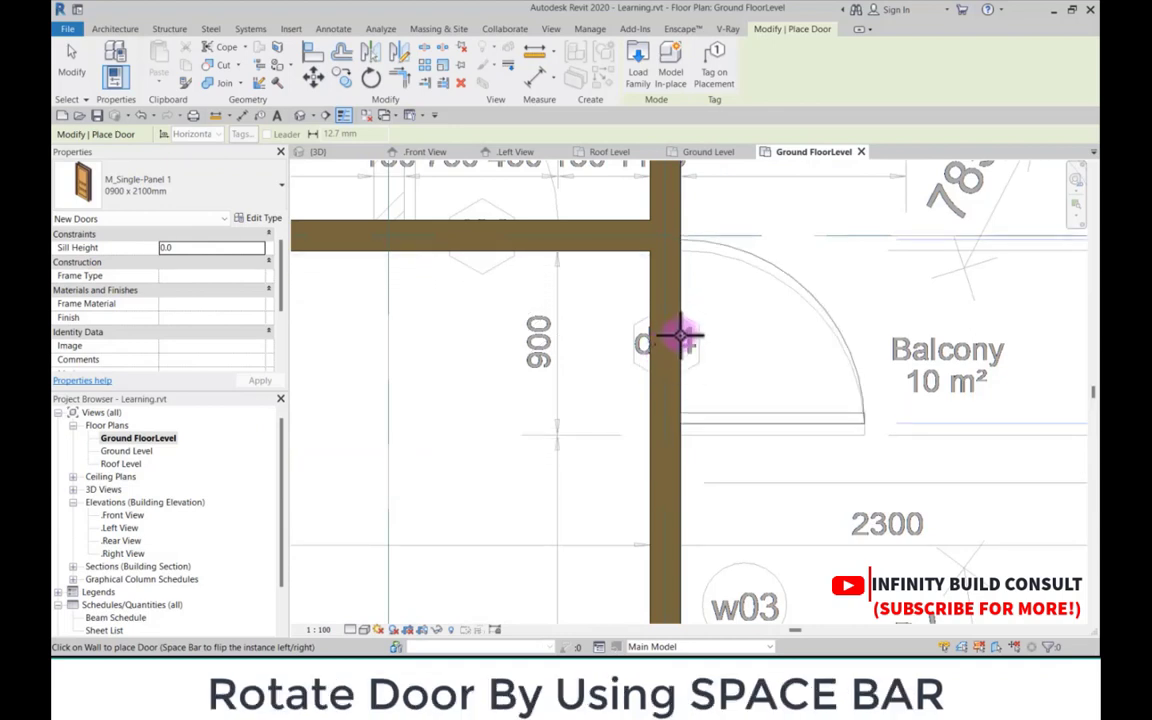
pyautogui.click(681, 341)
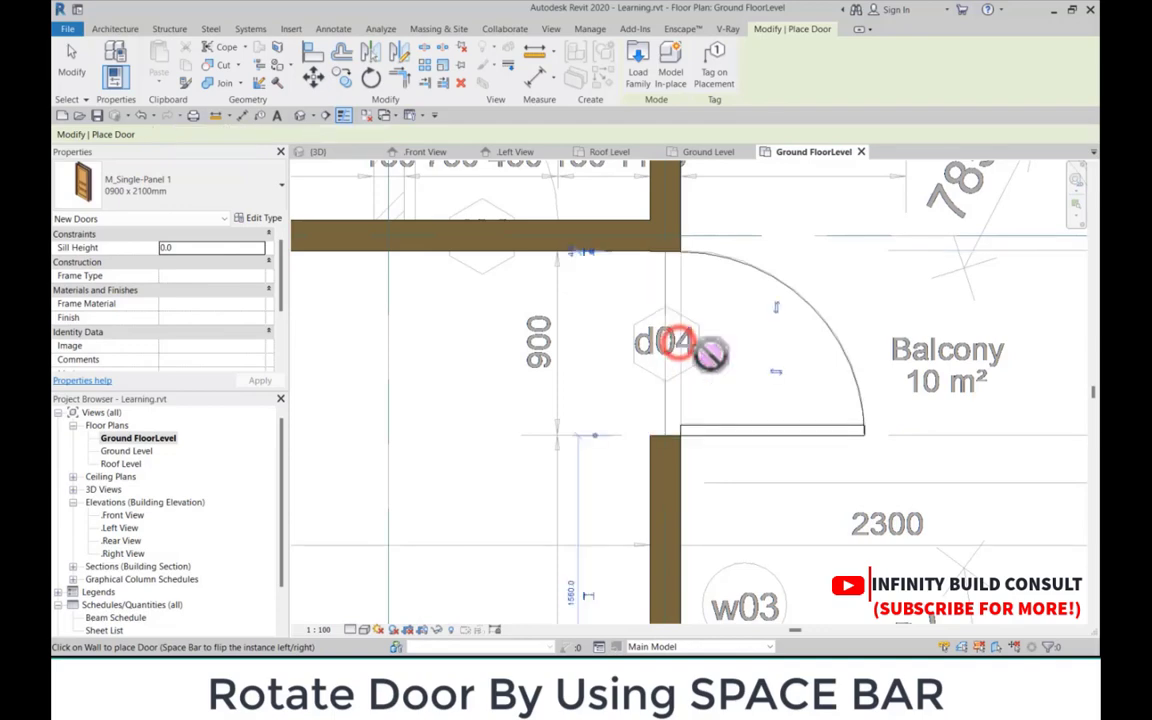
pyautogui.scroll(-3, 722, 370)
pyautogui.scroll(-3, 707, 398)
pyautogui.scroll(3, 699, 329)
pyautogui.scroll(-3, 699, 386)
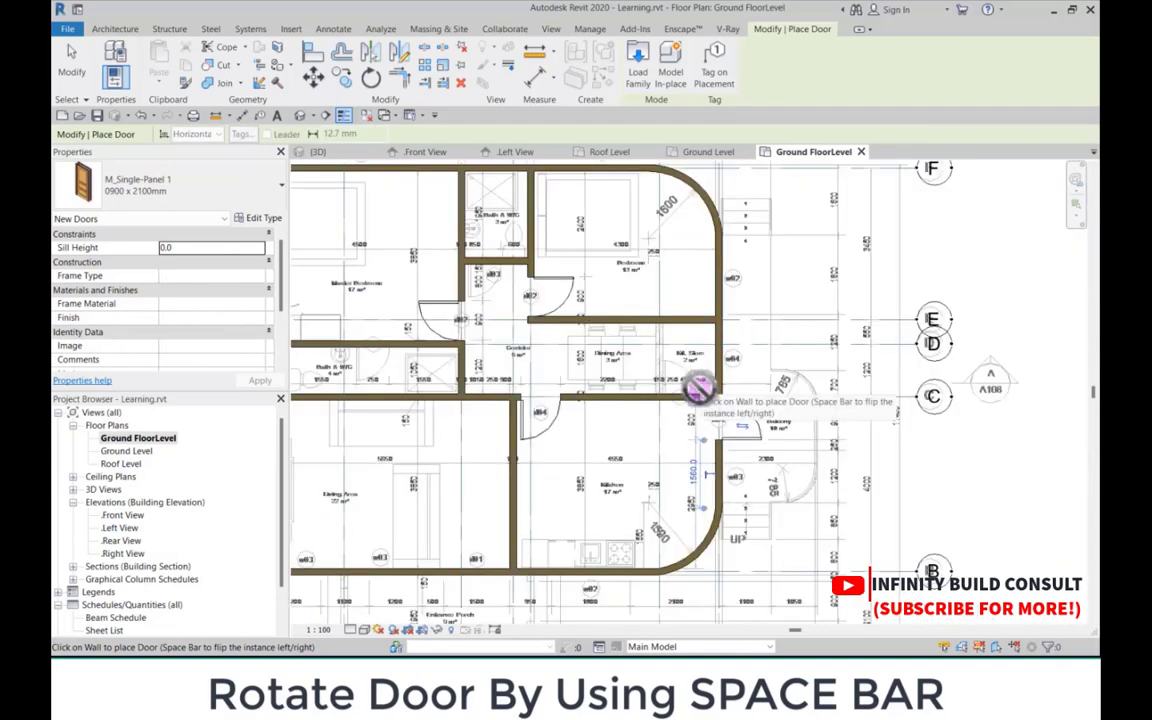
# Step: Draw a Generic 150 partition wall up to Roof Level between the Dining Area and Kit. Store, following the plan's hatched wall
pyautogui.scroll(5, 614, 332)
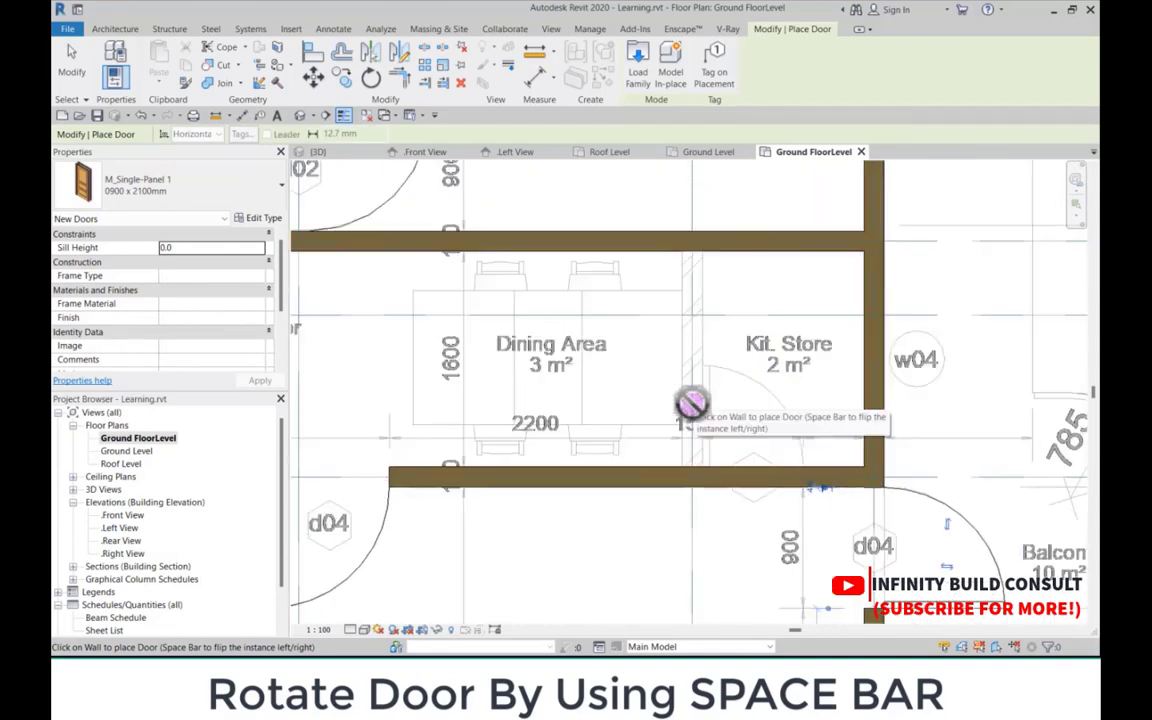
pyautogui.click(71, 55)
pyautogui.scroll(-2, 733, 442)
pyautogui.scroll(2, 728, 419)
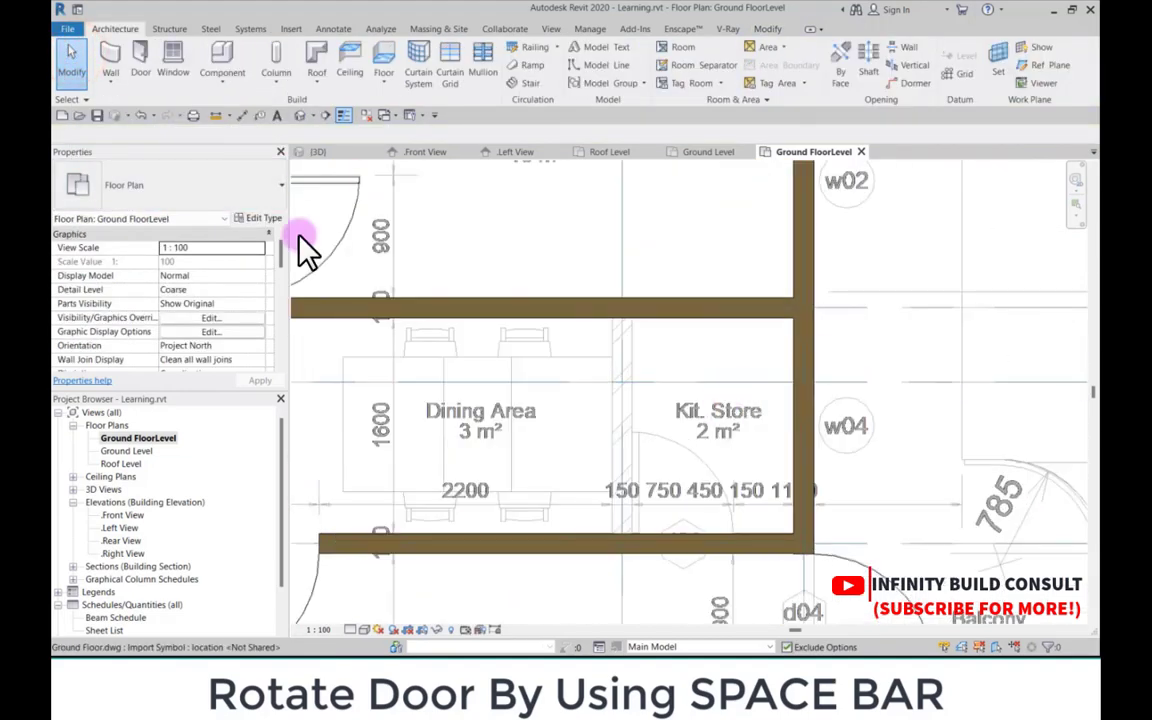
pyautogui.click(110, 56)
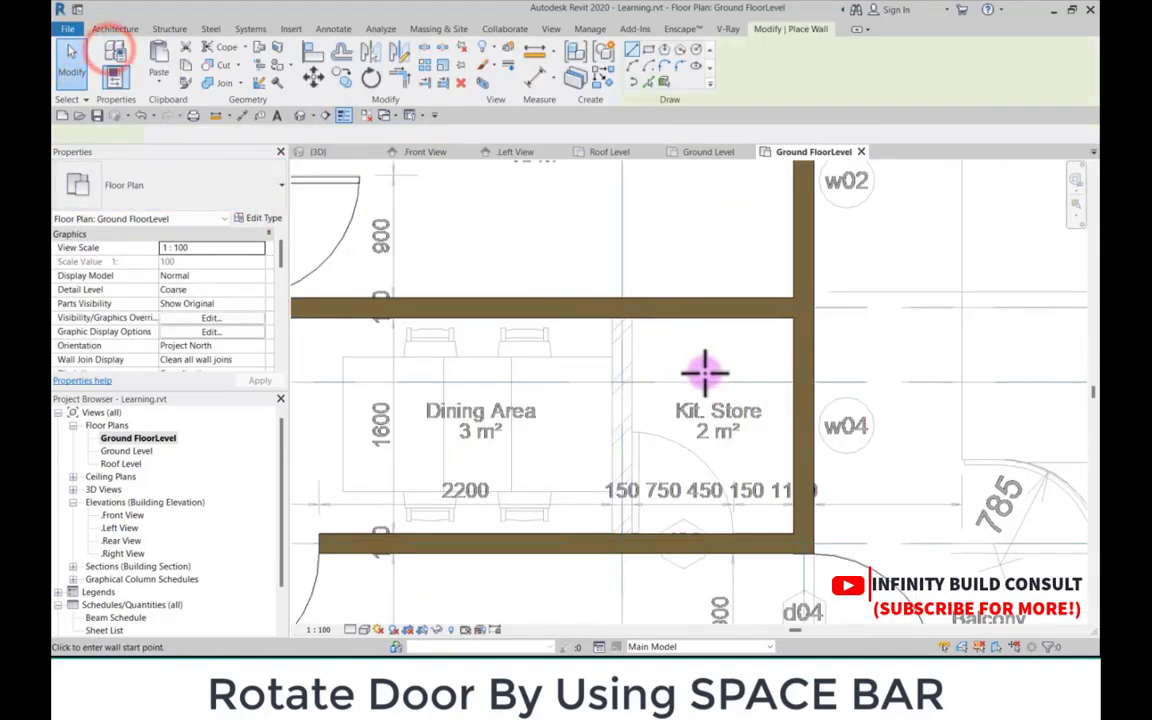
pyautogui.scroll(2, 622, 314)
pyautogui.click(622, 319)
pyautogui.scroll(-3, 622, 319)
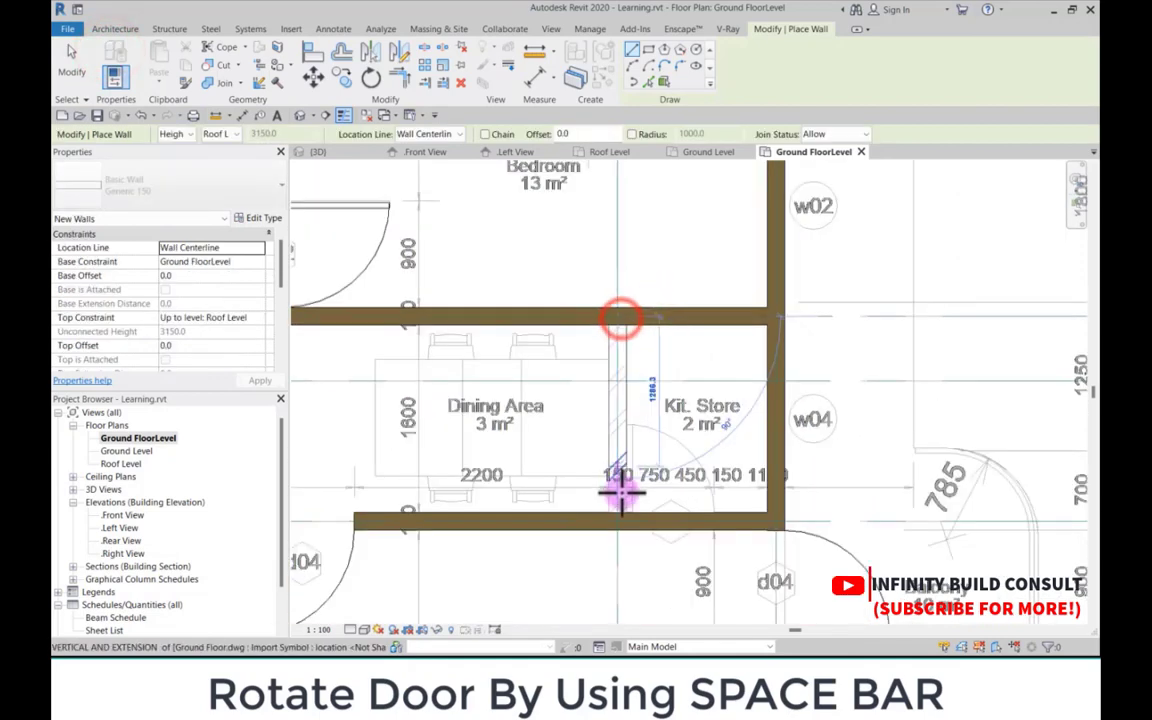
pyautogui.scroll(1, 620, 522)
pyautogui.click(620, 523)
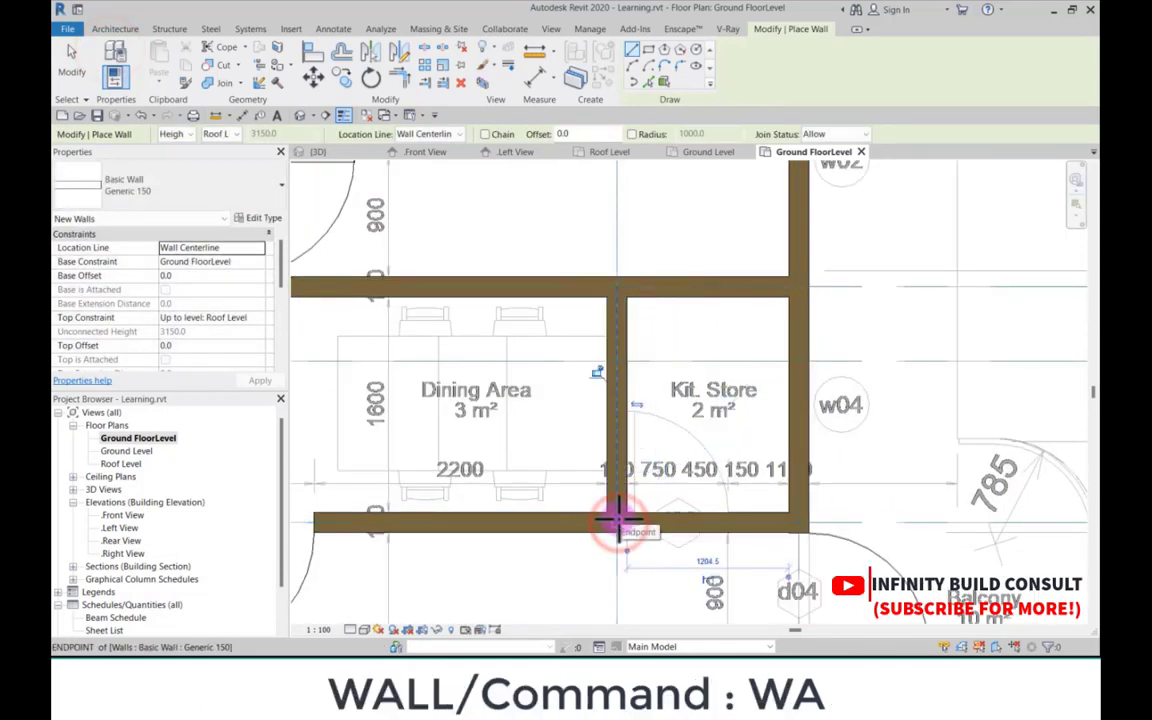
pyautogui.press('Escape')
pyautogui.press('Escape')
pyautogui.scroll(-3, 714, 456)
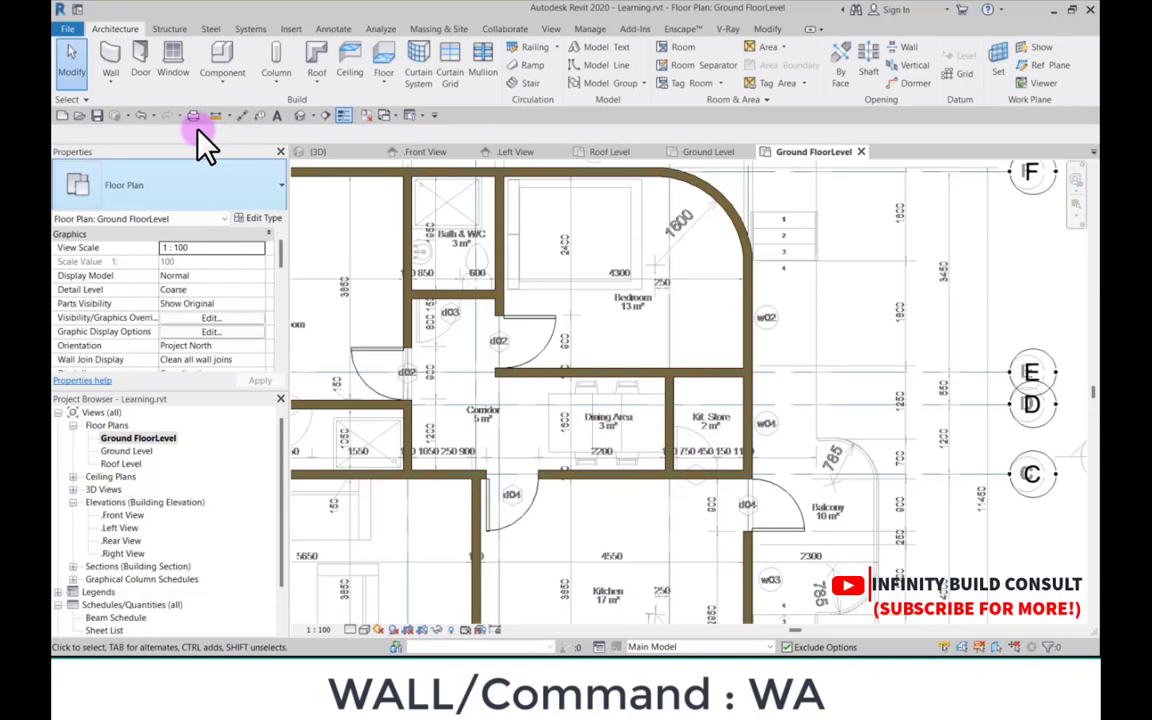
# Step: Place an M_Single-Flush 0750 x 2100mm door in the wall between the Kitchen and Kit. Store, swinging into the store as drawn
pyautogui.click(141, 62)
pyautogui.click(158, 190)
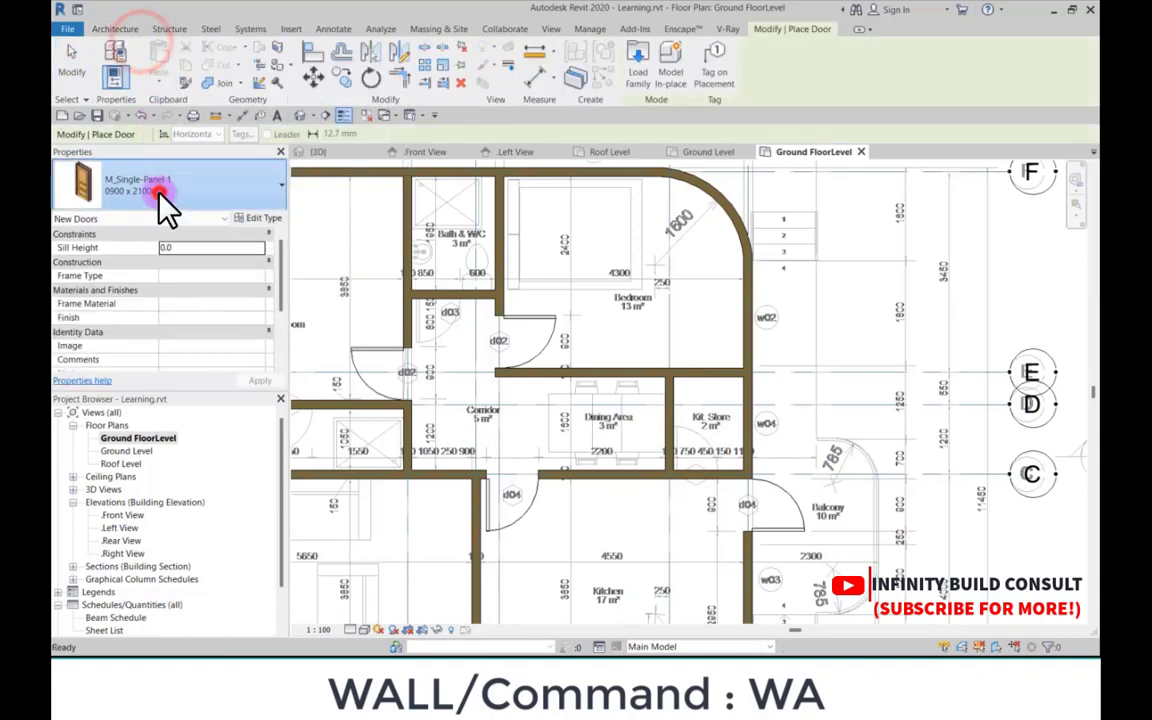
pyautogui.scroll(4, 150, 334)
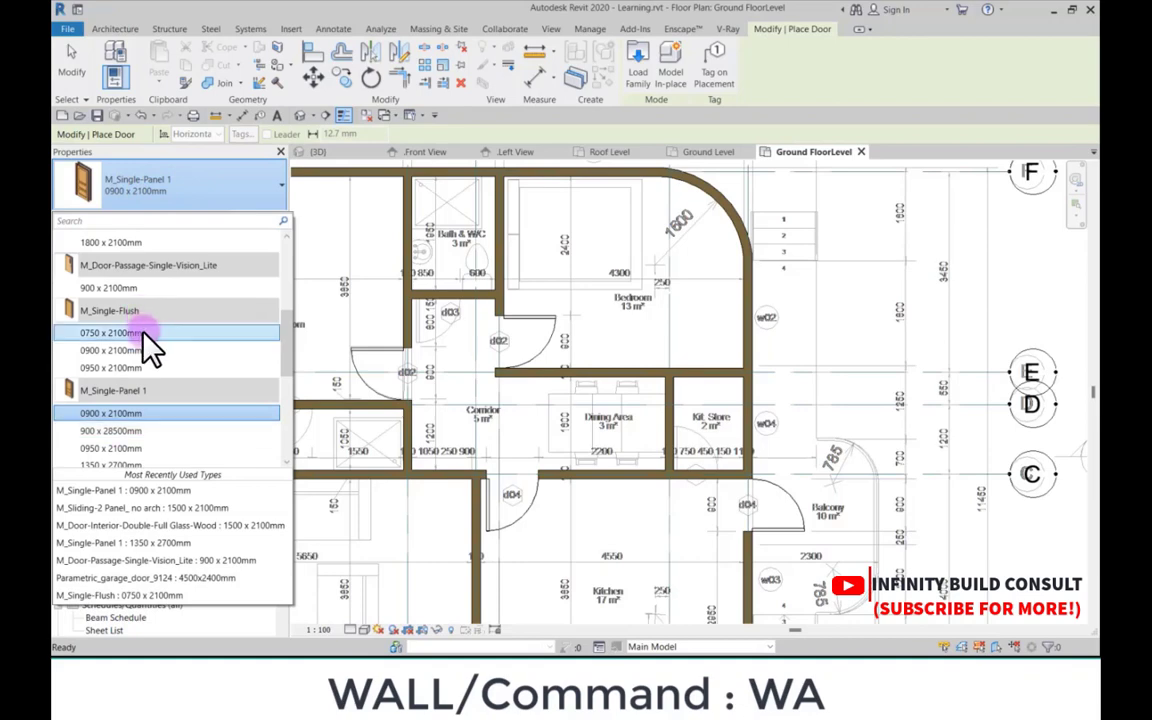
pyautogui.click(143, 332)
pyautogui.scroll(4, 710, 470)
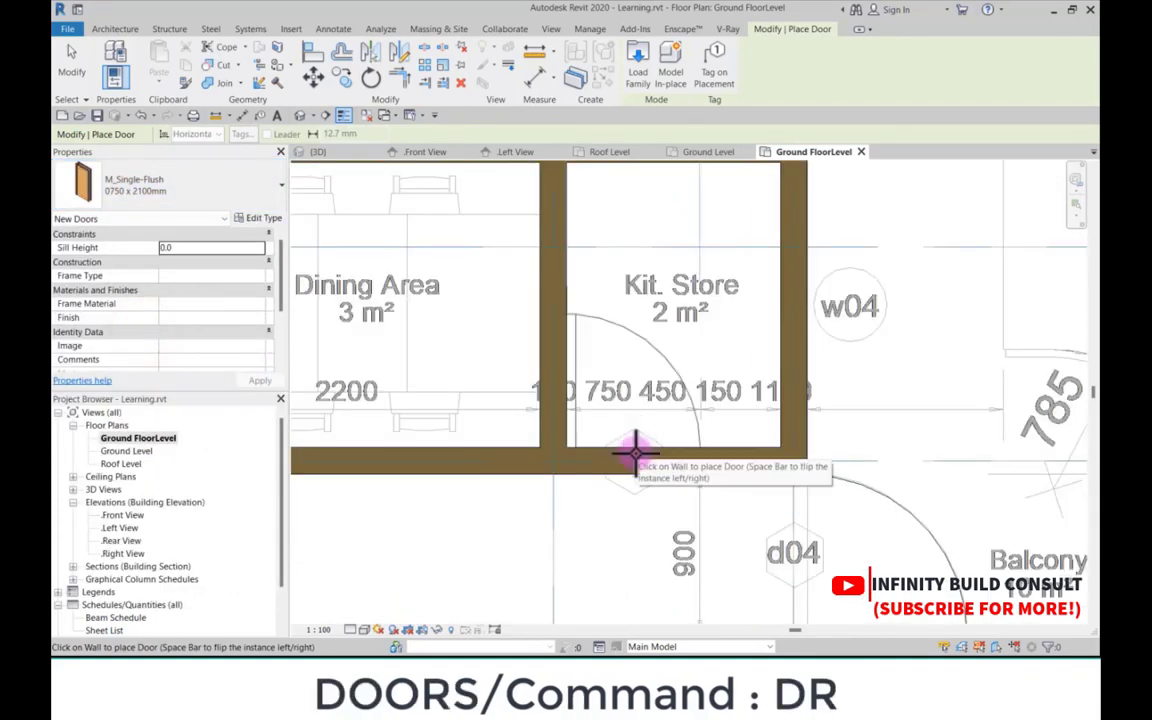
pyautogui.scroll(-5, 634, 458)
# Step: Place a 0750 x 2100mm single-flush door at the d03 opening of the 3 m² Bath & W/C, swinging into the Corridor
pyautogui.scroll(2, 586, 486)
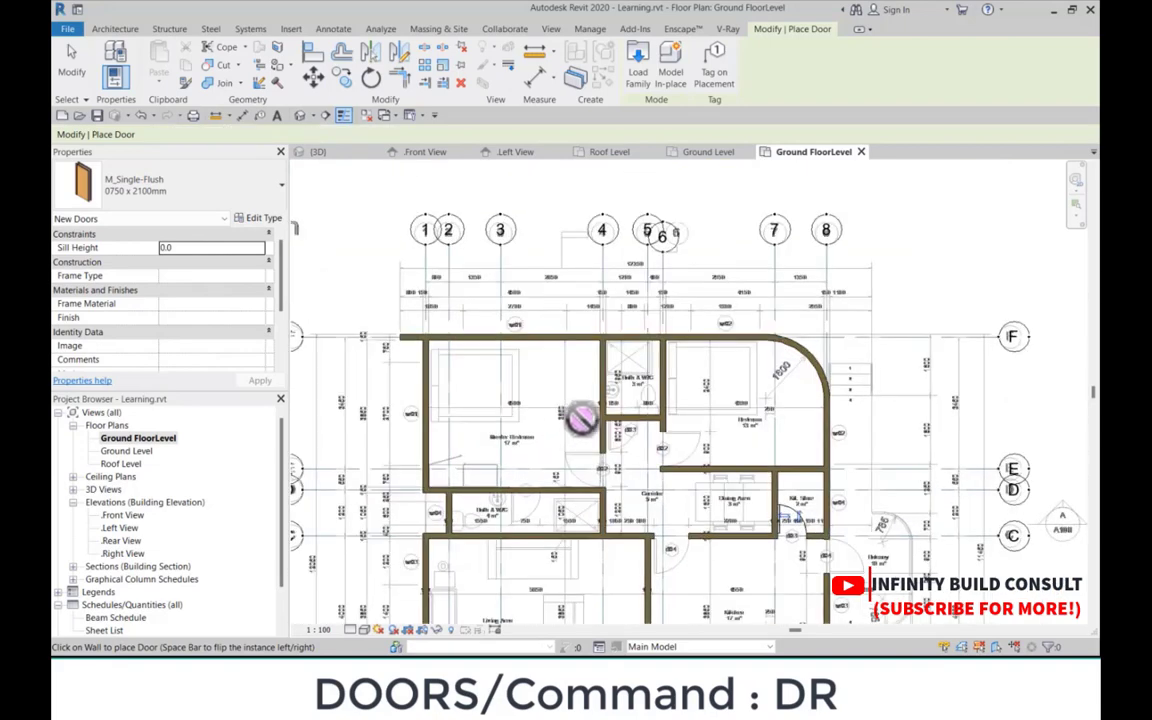
pyautogui.scroll(3, 616, 422)
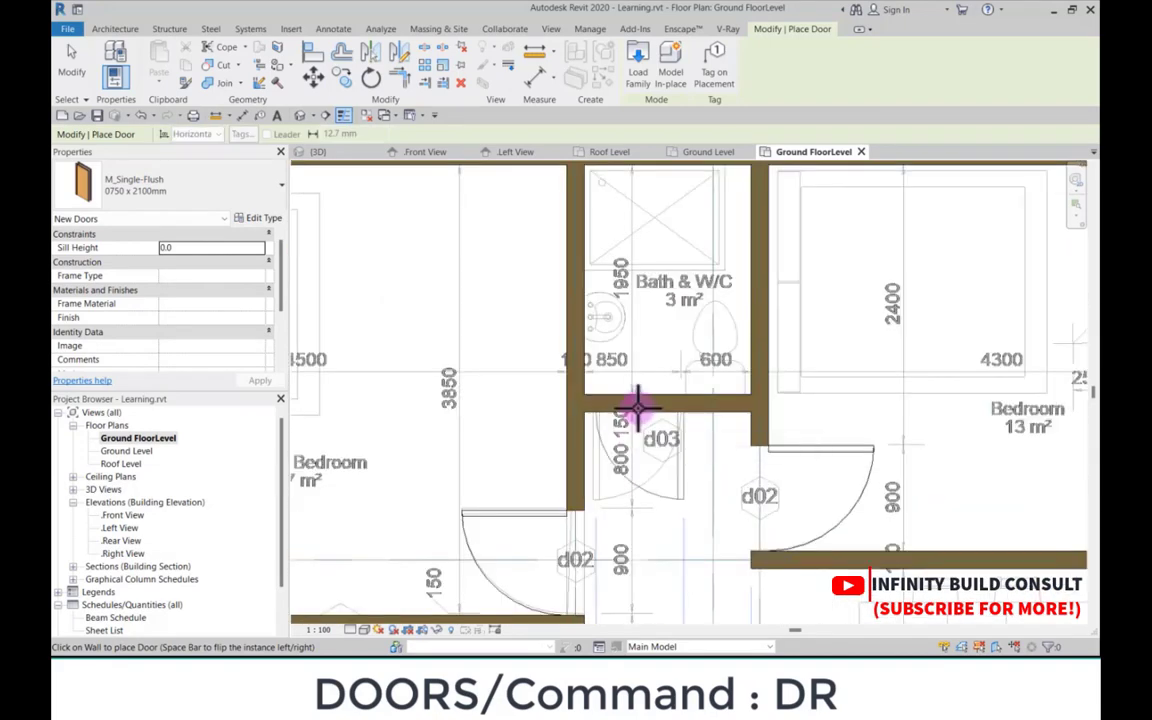
pyautogui.scroll(-2, 635, 365)
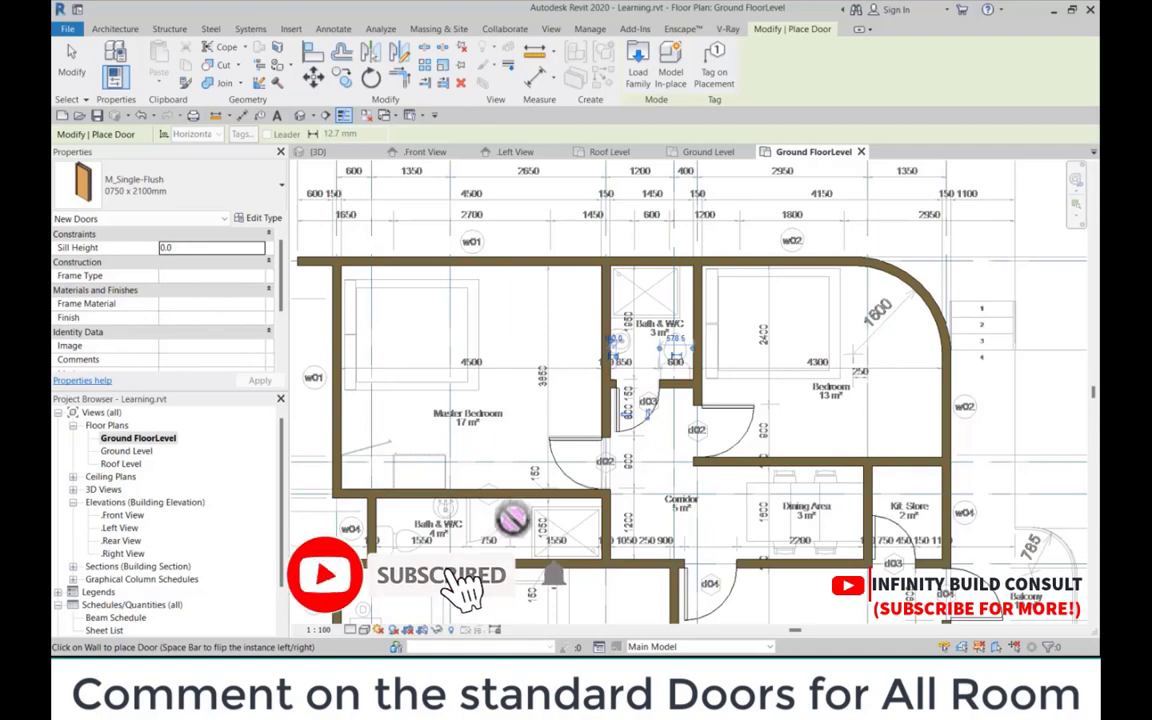
# Step: Place a 0750 x 2100mm single-flush door between the Master Bedroom and its 4 m² Bath & W/C, swinging into the bathroom
pyautogui.scroll(3, 505, 520)
pyautogui.click(470, 470)
pyautogui.scroll(-1, 469, 367)
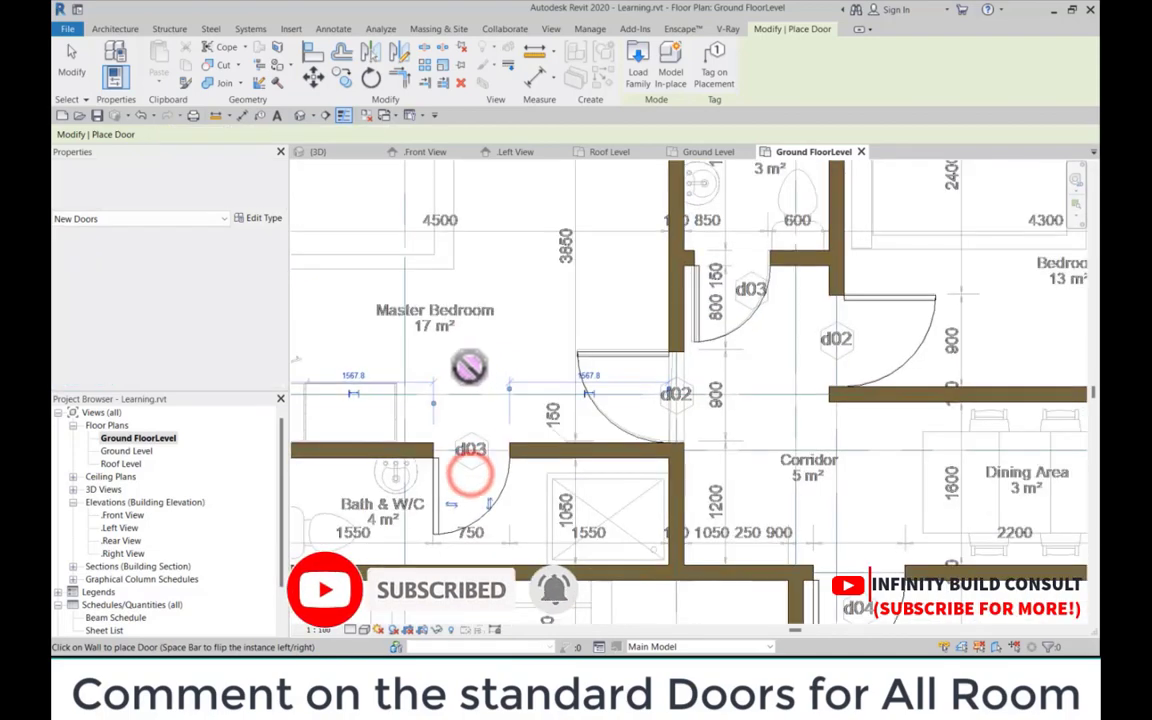
pyautogui.scroll(-5, 469, 367)
pyautogui.scroll(5, 581, 514)
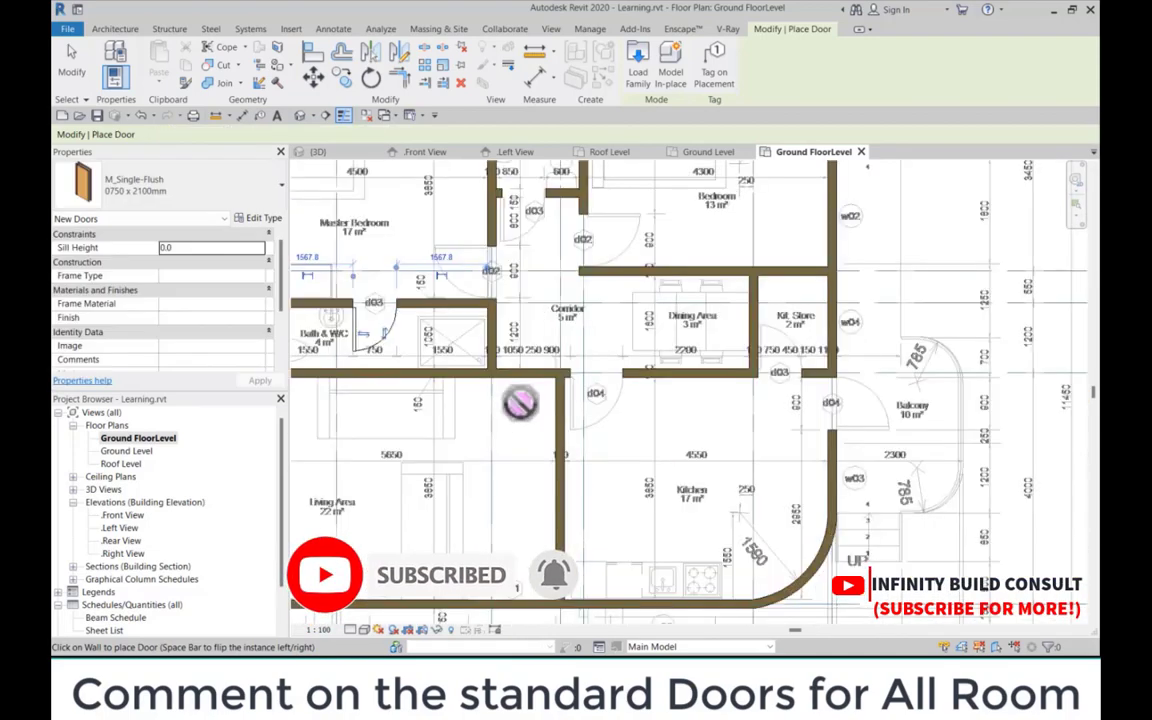
pyautogui.scroll(3, 540, 375)
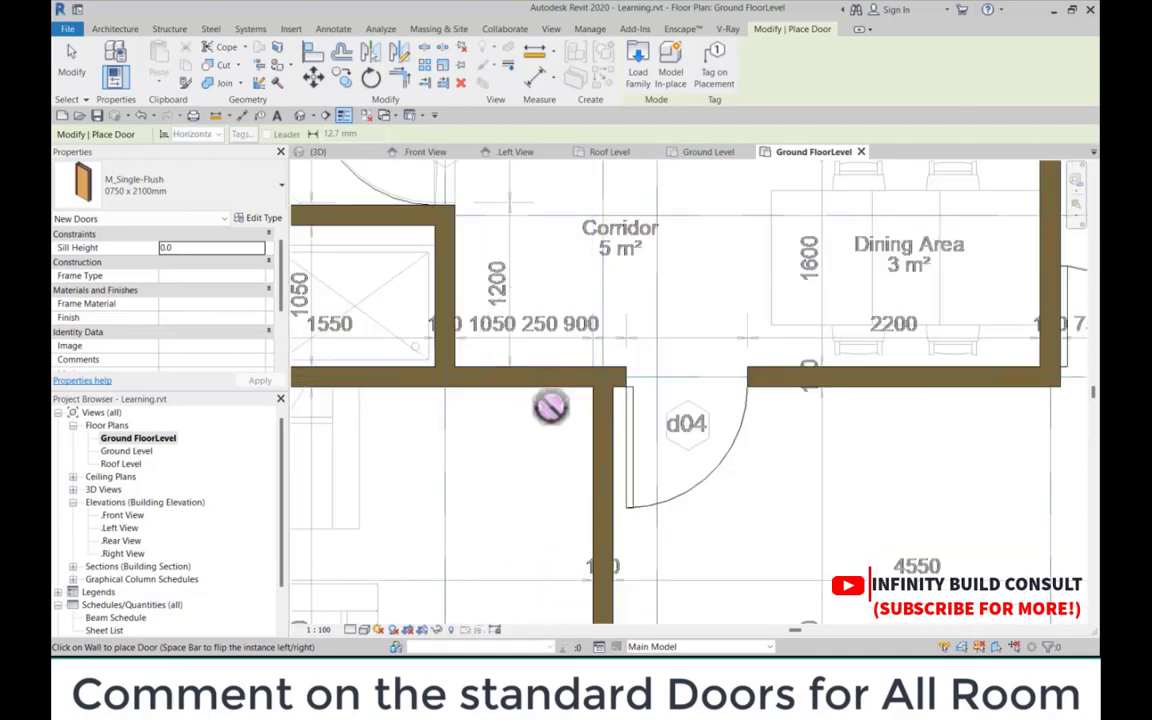
pyautogui.scroll(-4, 586, 321)
pyautogui.scroll(3, 532, 342)
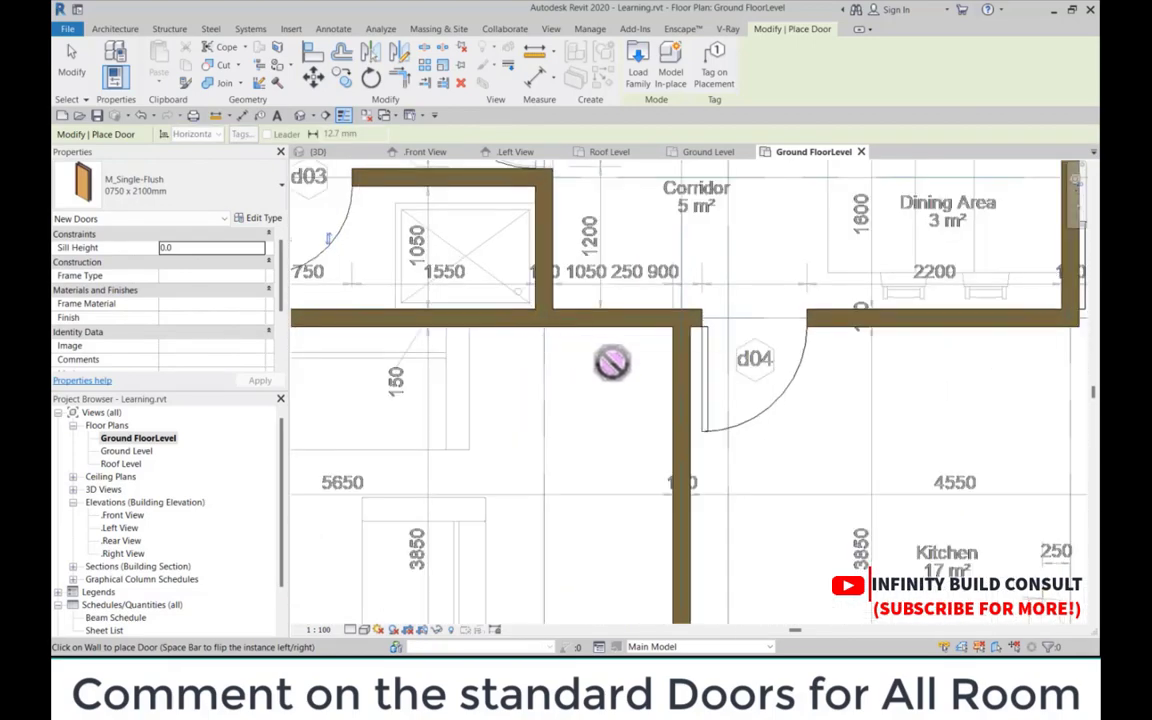
pyautogui.scroll(-3, 612, 362)
pyautogui.press('Escape')
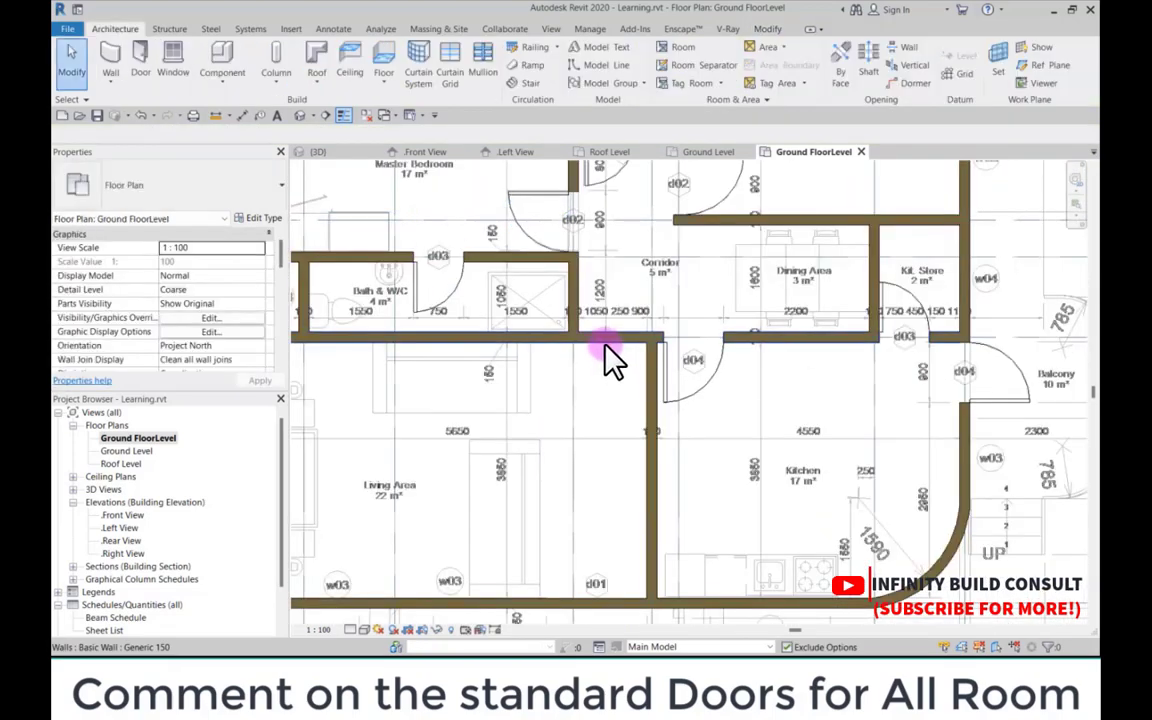
# Step: Split the wall between the Corridor and Living Area at both edges of the 1050 opening, deleting the inner segment to form the arch space
pyautogui.click(605, 340)
pyautogui.scroll(4, 625, 330)
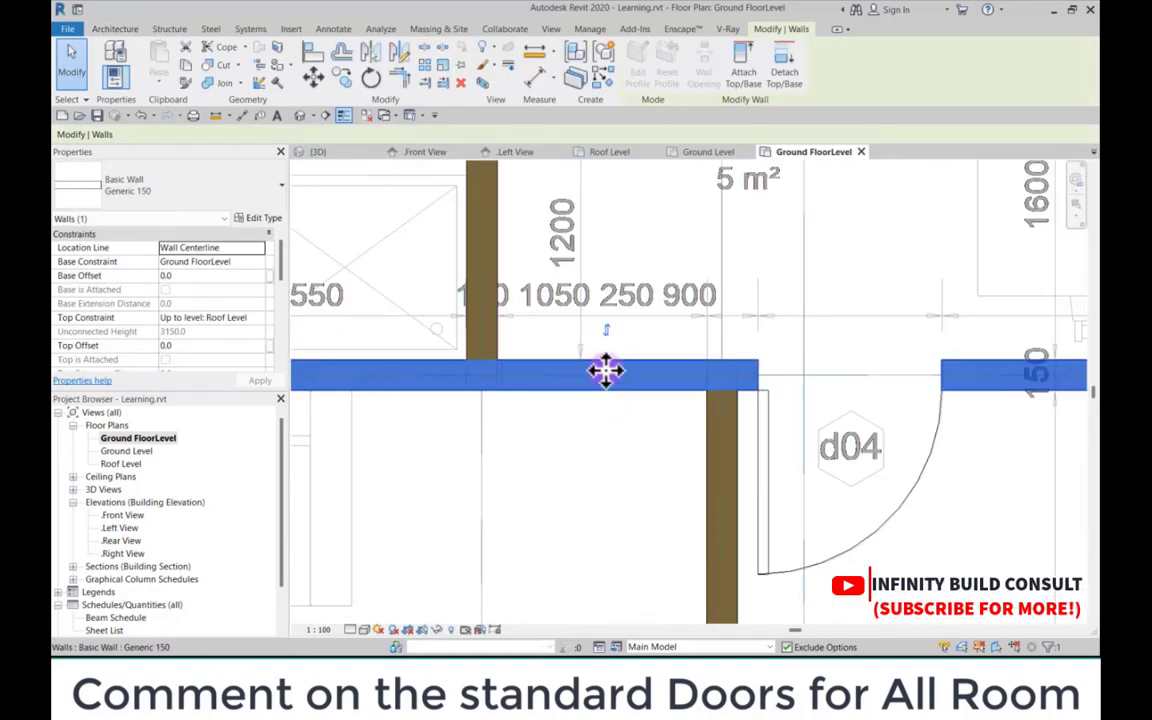
pyautogui.click(600, 432)
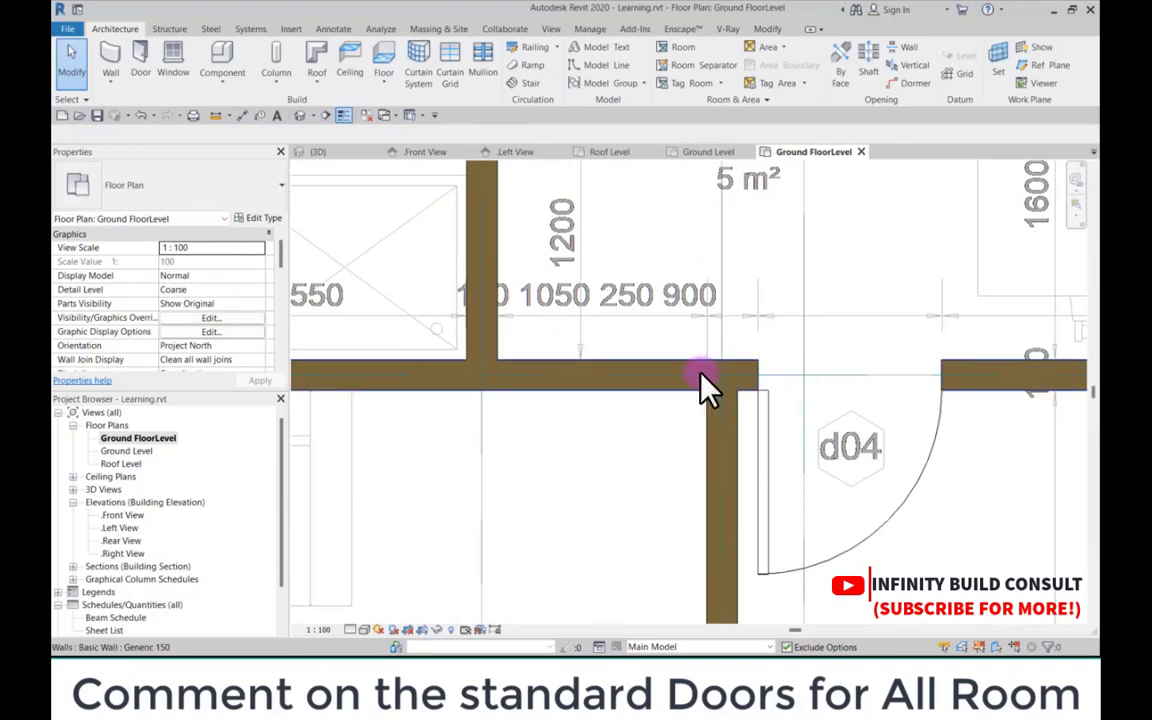
pyautogui.click(765, 30)
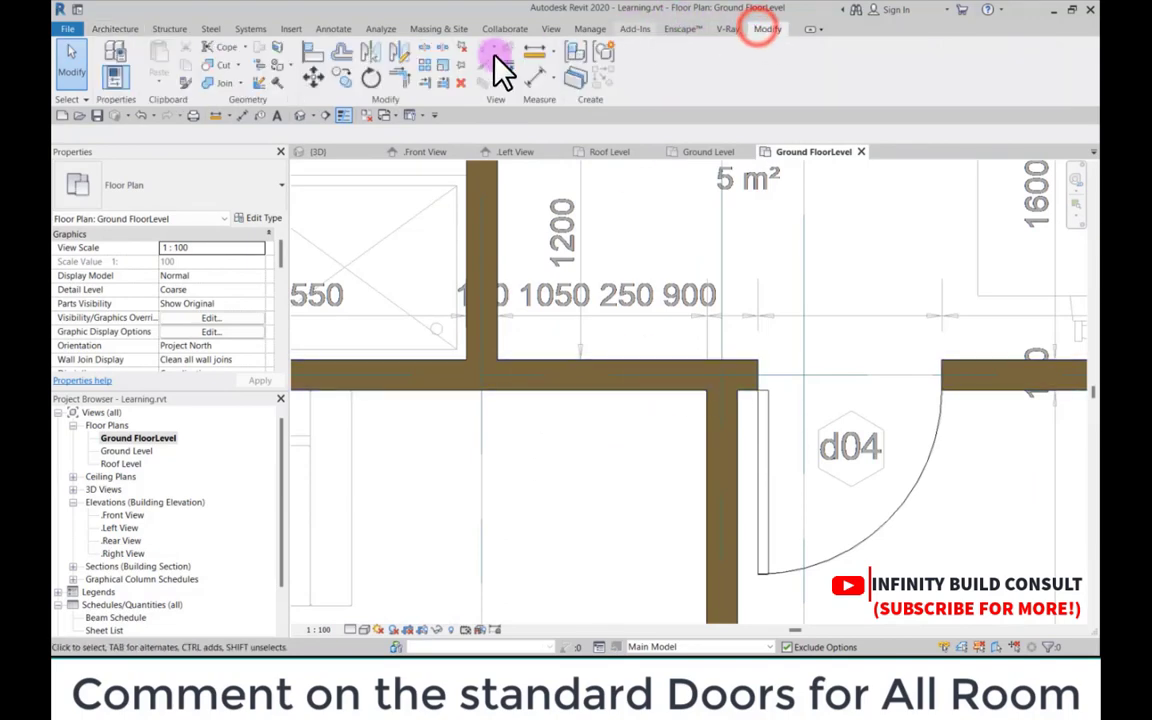
pyautogui.click(428, 47)
pyautogui.scroll(3, 498, 372)
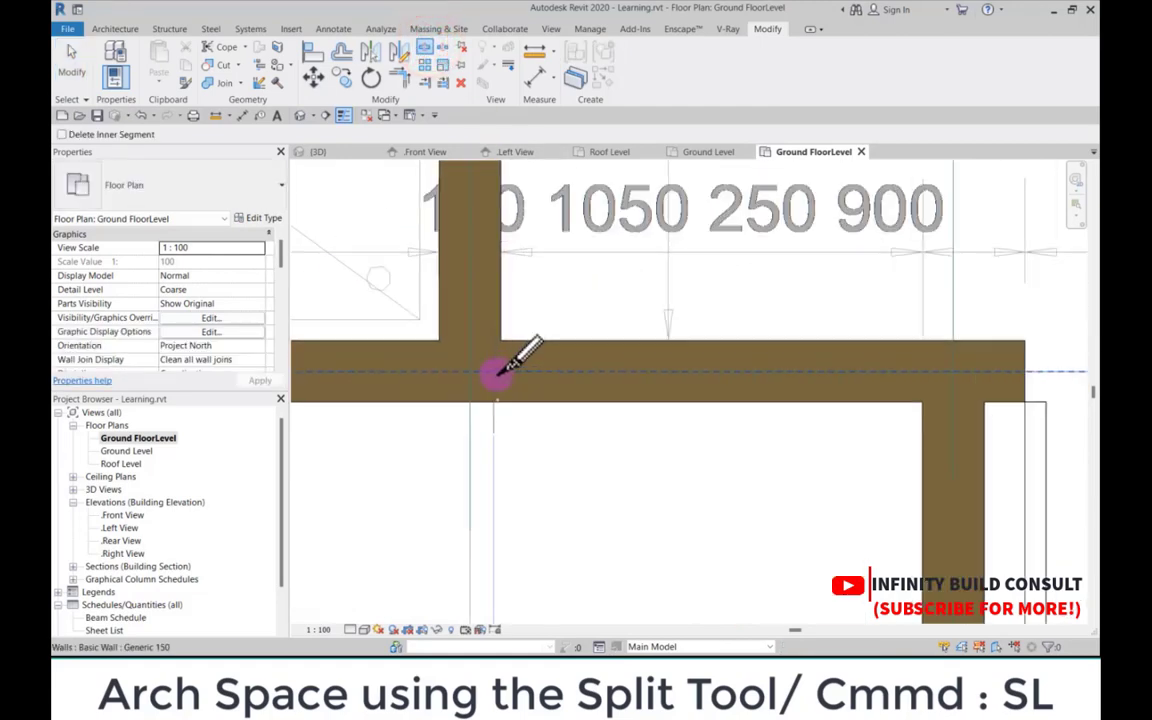
pyautogui.click(62, 134)
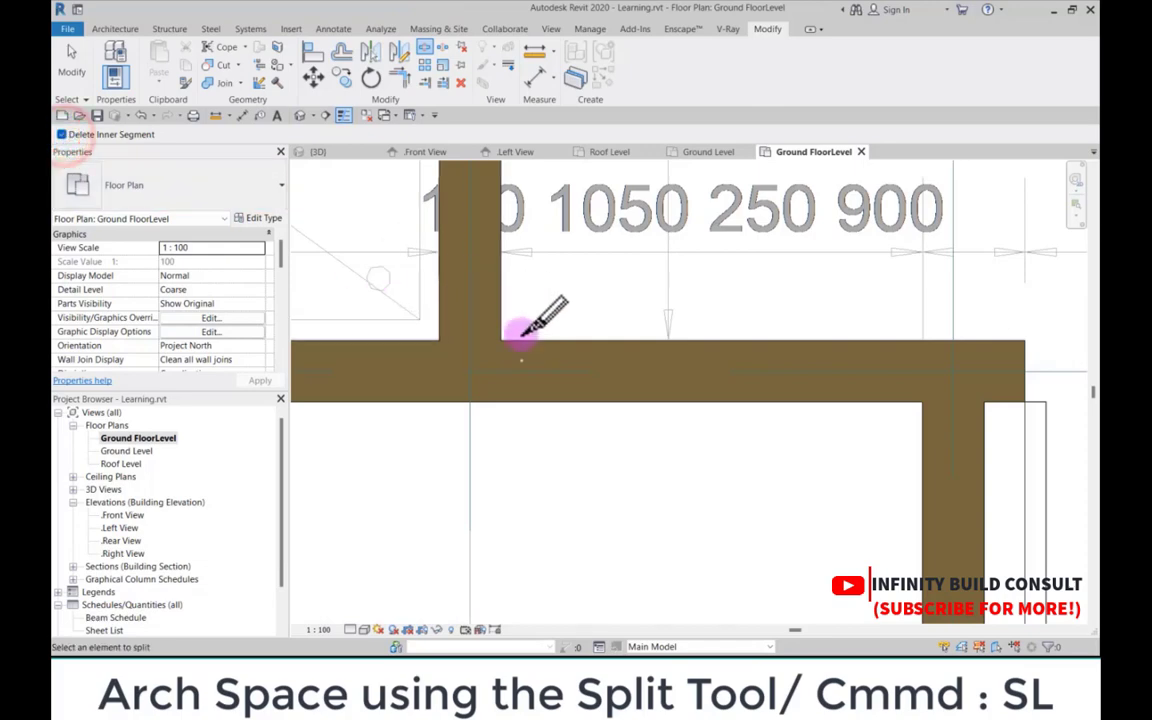
pyautogui.click(504, 371)
pyautogui.scroll(-3, 543, 304)
pyautogui.scroll(3, 728, 315)
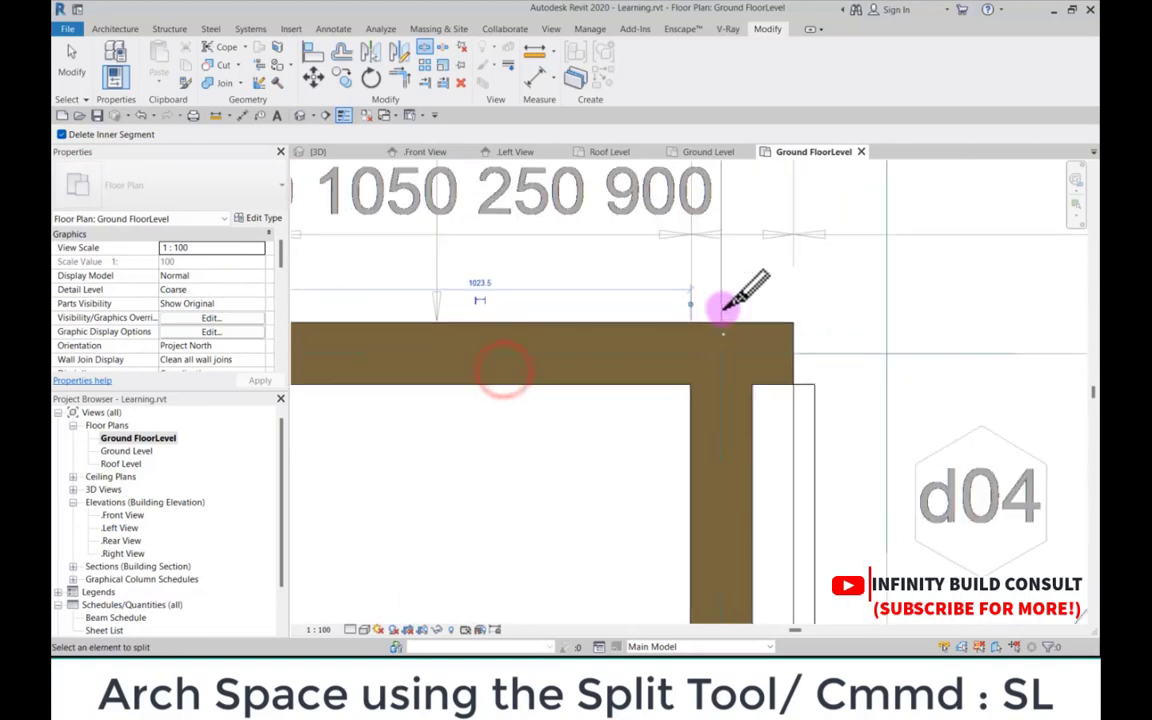
pyautogui.click(697, 350)
pyautogui.scroll(-2, 698, 352)
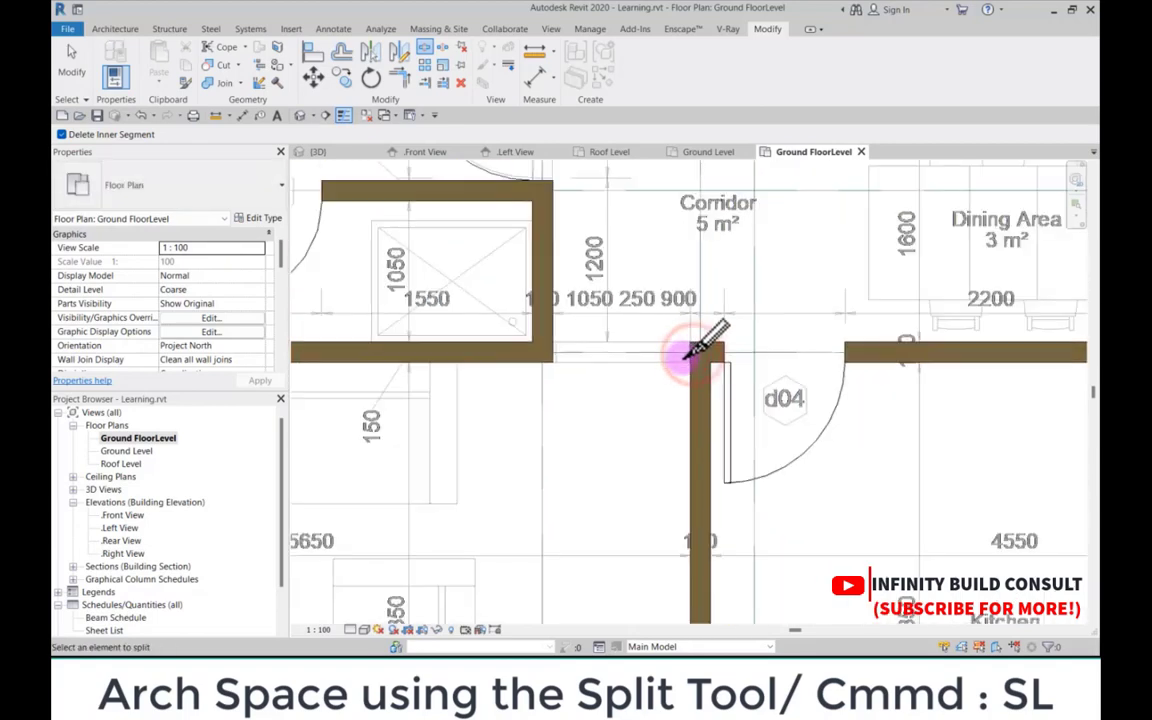
pyautogui.press('Escape')
# Step: Trim the 4 m² Bath & W/C's corridor-side wall and the Living Area wall to a clean corner beside the arch opening
pyautogui.scroll(5, 548, 342)
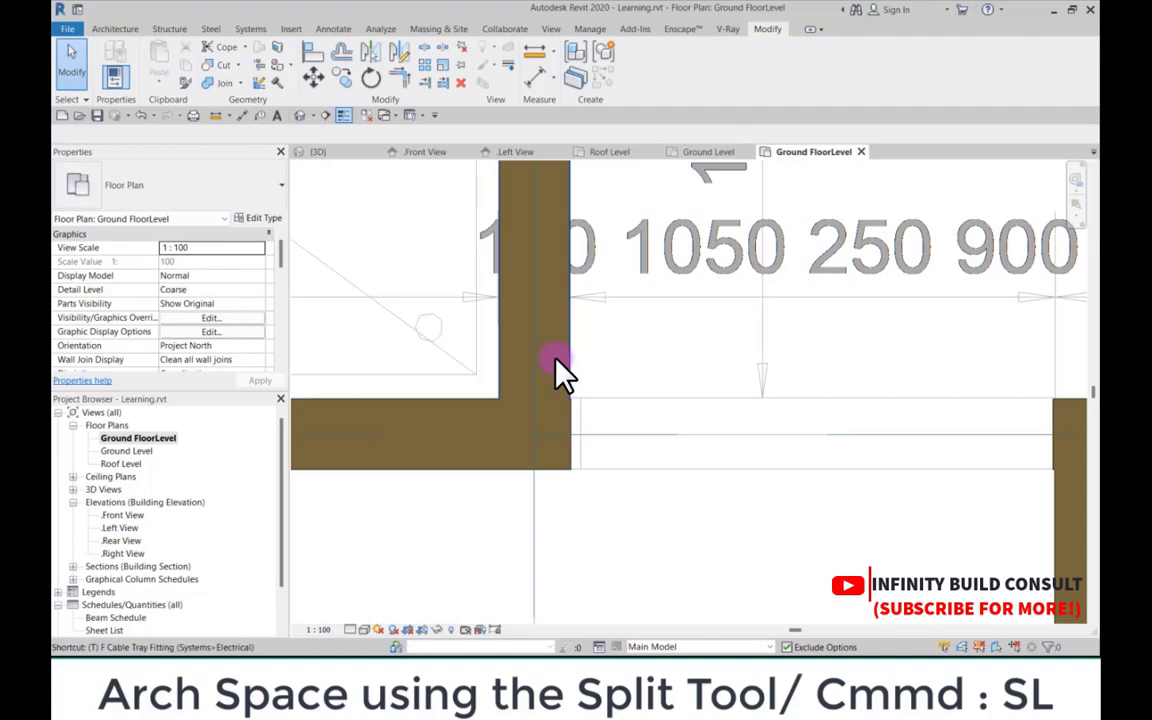
pyautogui.press('s')
pyautogui.press('l')
pyautogui.click(503, 336)
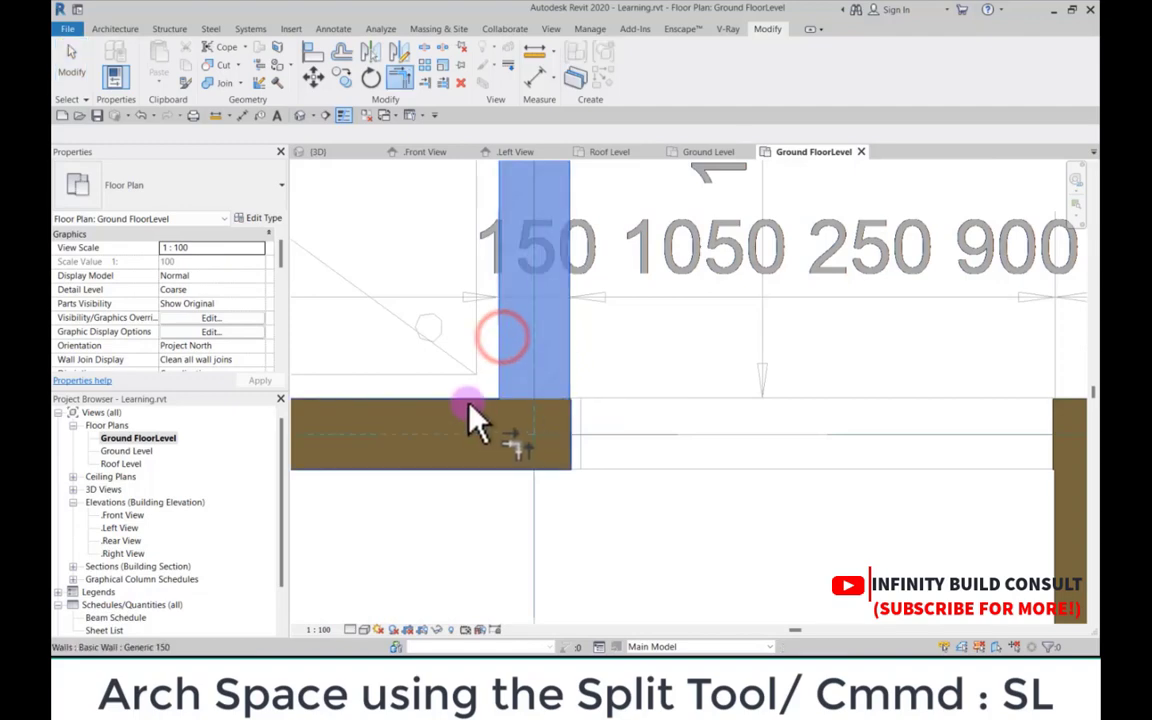
pyautogui.click(466, 406)
# Step: Trim the short wall stub beside door d04 and the Living Area–Kitchen partition to a corner on the arch opening's other side
pyautogui.scroll(-2, 445, 338)
pyautogui.scroll(3, 740, 385)
pyautogui.click(762, 355)
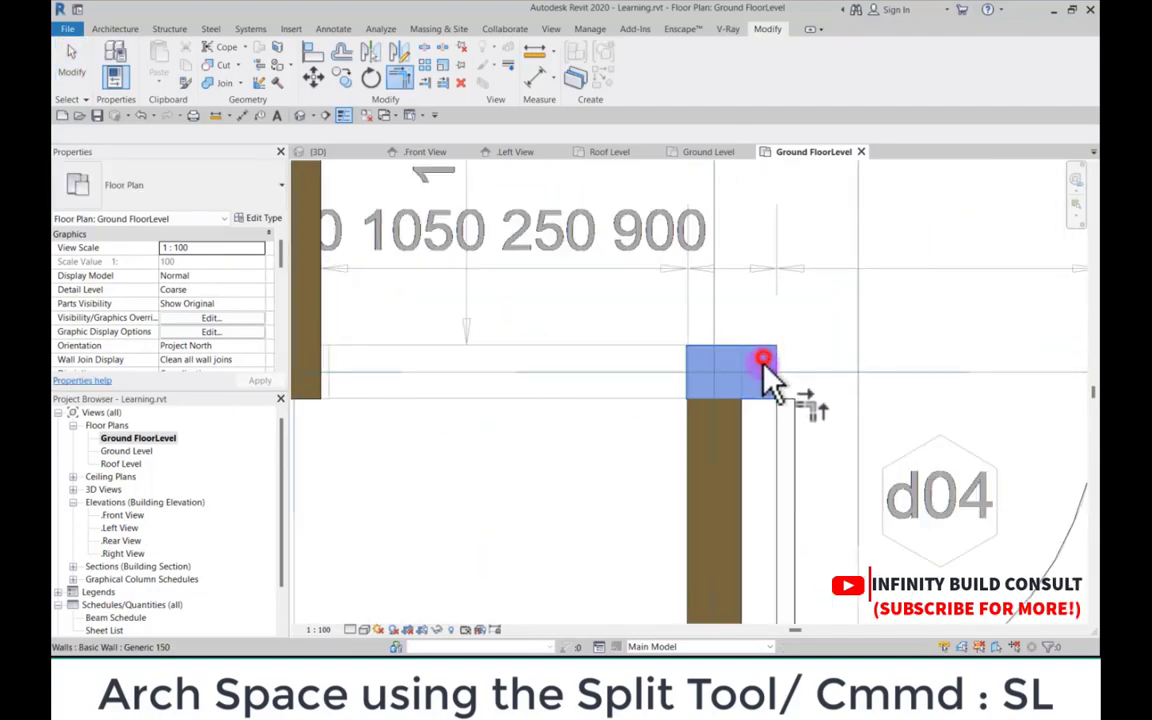
pyautogui.click(705, 457)
pyautogui.scroll(-4, 730, 372)
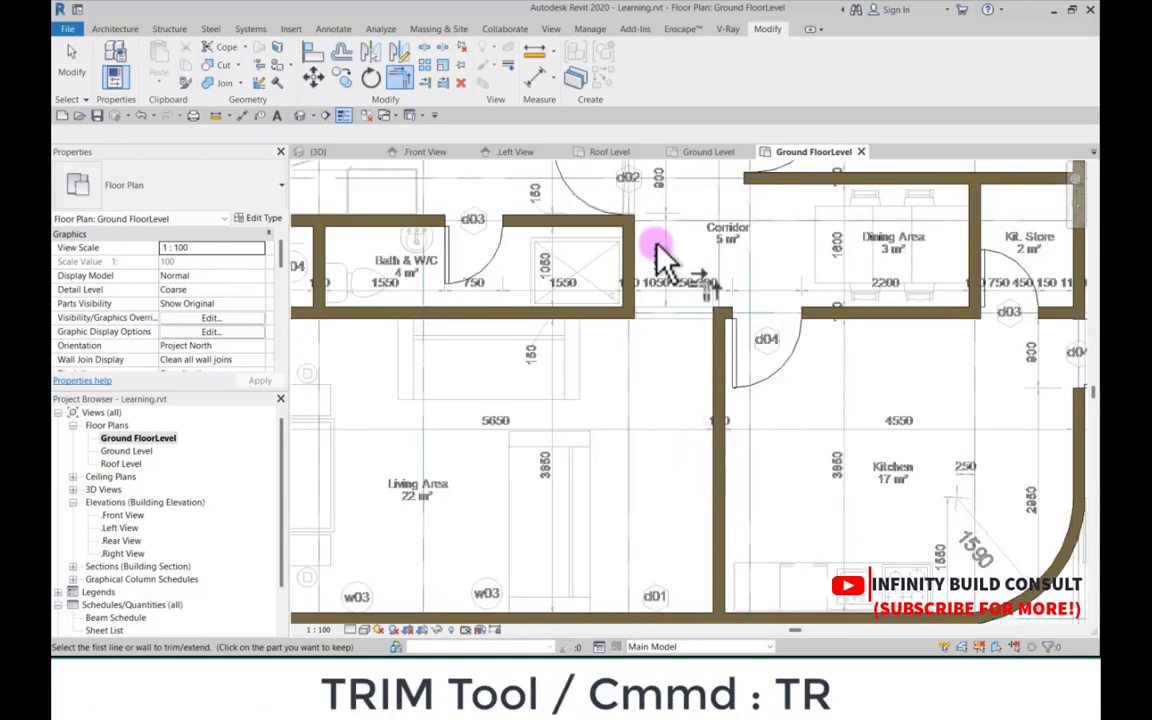
pyautogui.scroll(3, 680, 380)
pyautogui.scroll(-3, 698, 420)
pyautogui.press('Escape')
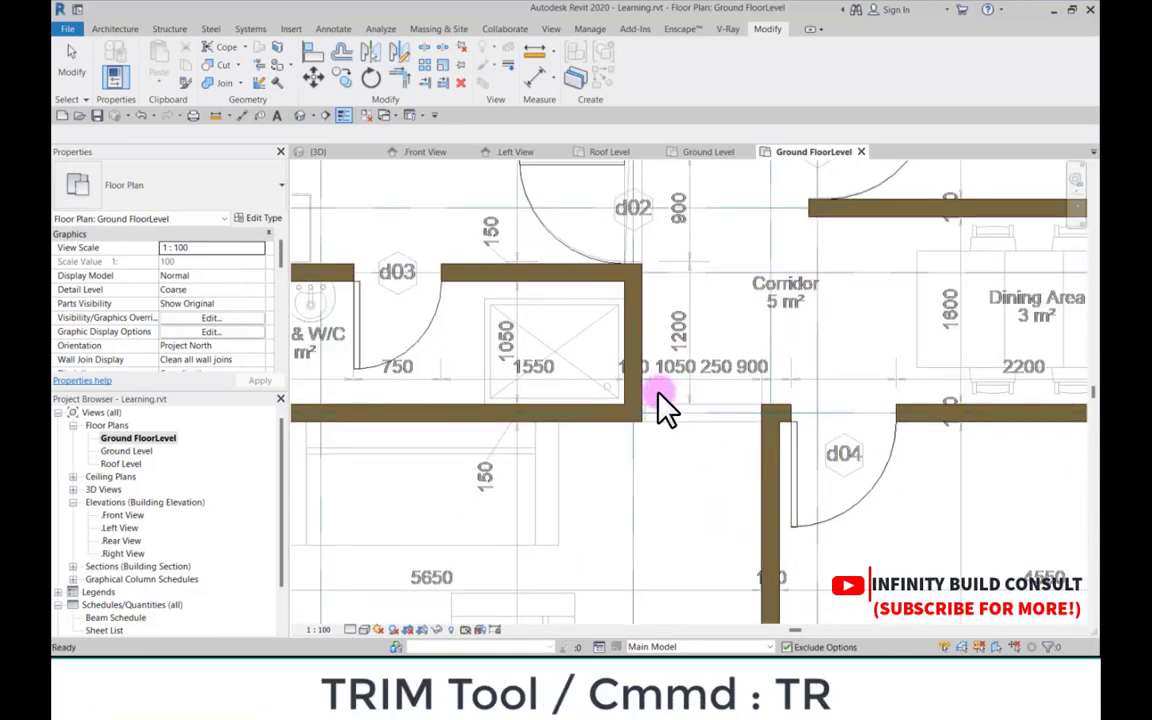
# Step: Examine the arch opening between the Corridor and Living Area, the 3 m² Bath & W/C and the doors around the Corridor
pyautogui.scroll(-2, 690, 430)
pyautogui.scroll(3, 730, 428)
pyautogui.scroll(2, 810, 327)
pyautogui.scroll(-5, 720, 368)
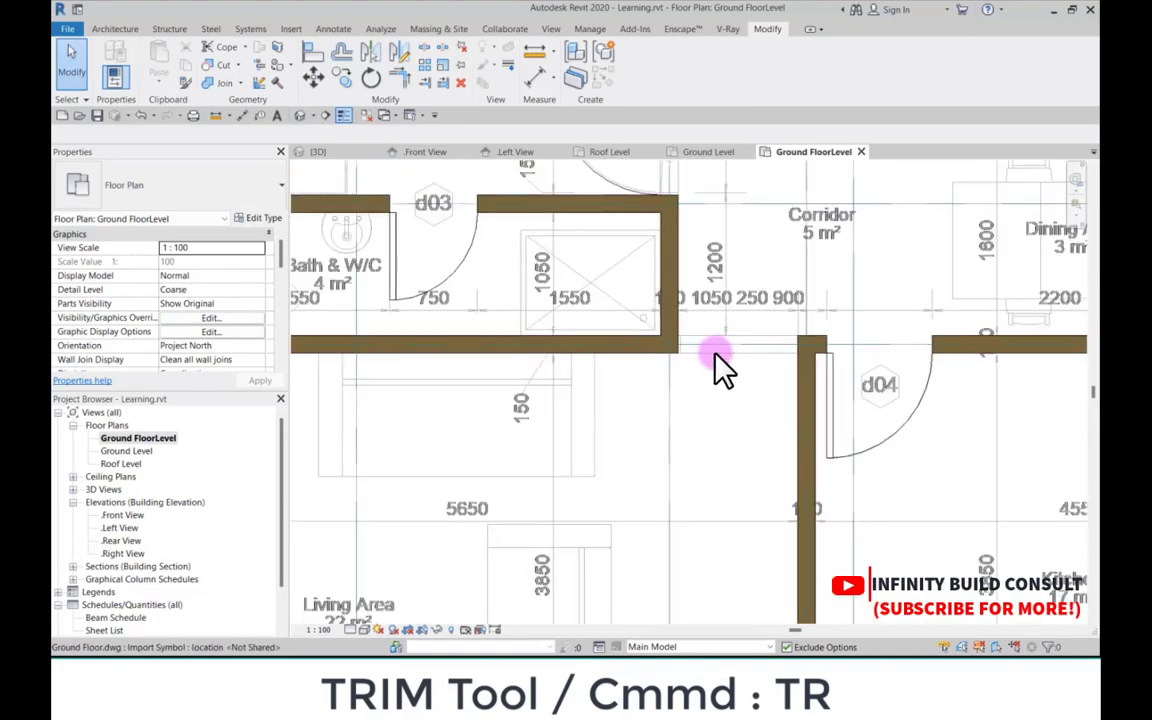
pyautogui.scroll(2, 712, 470)
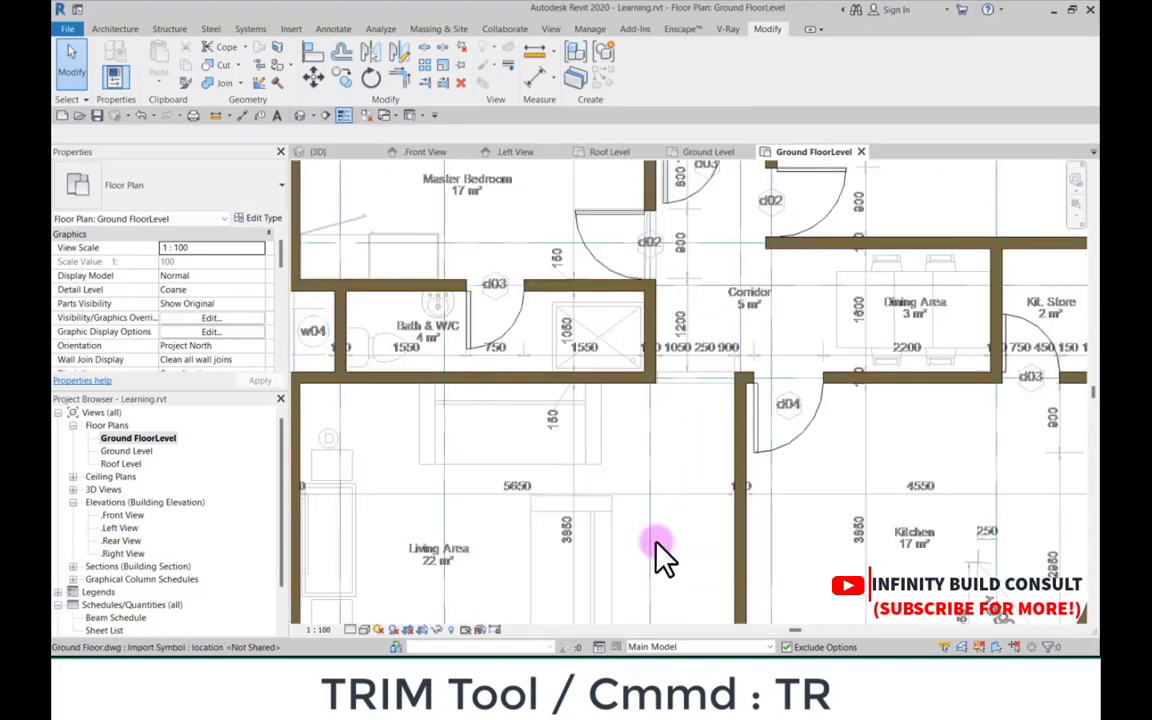
pyautogui.scroll(-4, 730, 340)
pyautogui.scroll(4, 728, 496)
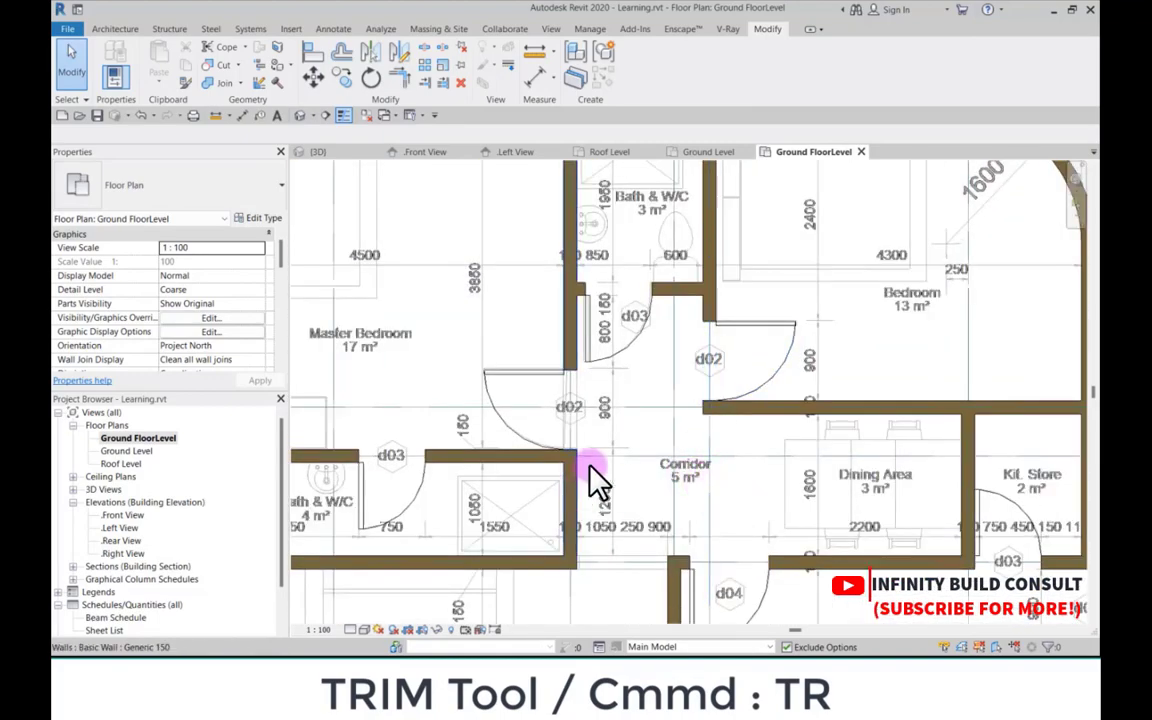
pyautogui.scroll(-2, 612, 495)
pyautogui.scroll(6, 620, 420)
pyautogui.scroll(-6, 627, 250)
pyautogui.scroll(4, 635, 330)
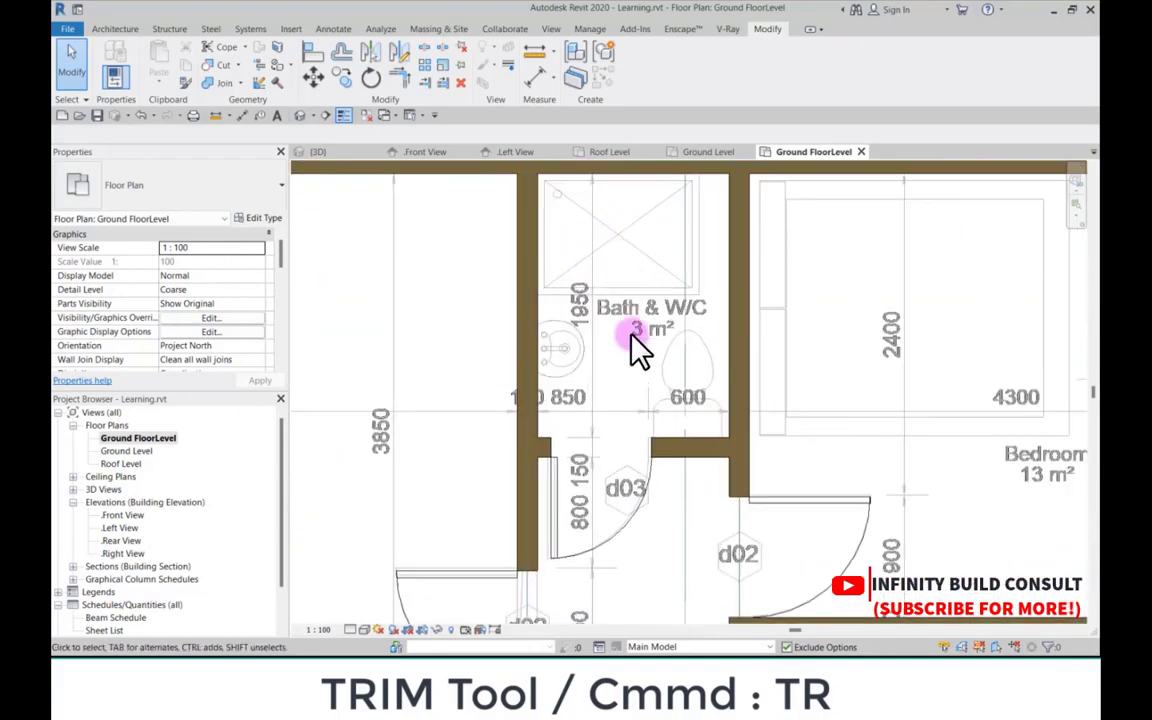
pyautogui.scroll(-5, 635, 320)
pyautogui.scroll(3, 640, 380)
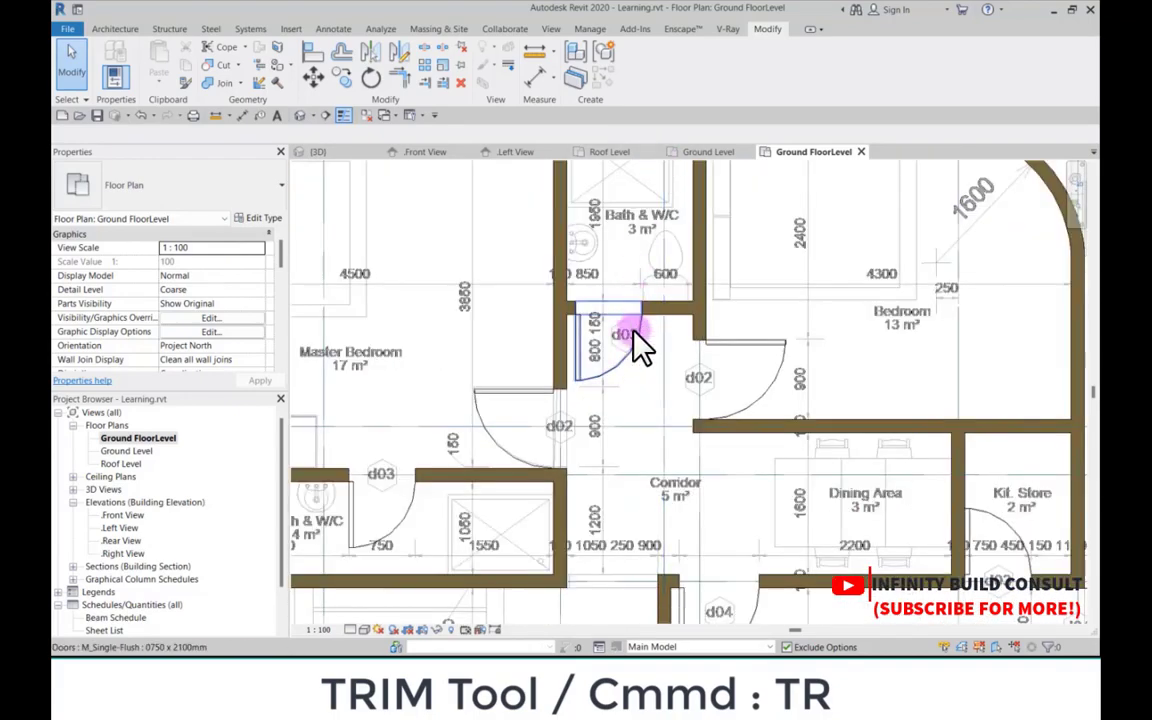
pyautogui.scroll(-3, 640, 345)
pyautogui.scroll(2, 725, 365)
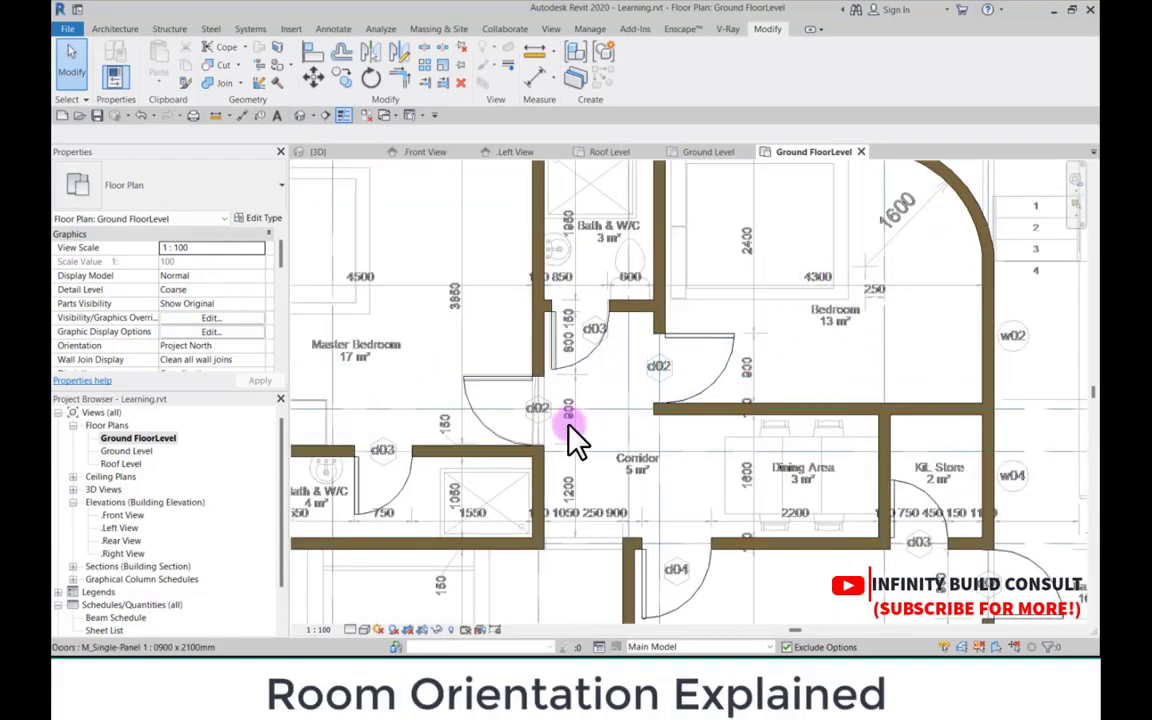
# Step: Examine the Master Bedroom's access from the Corridor and the door into its 4 m² Bath & W/C
pyautogui.scroll(-4, 585, 330)
pyautogui.scroll(3, 458, 337)
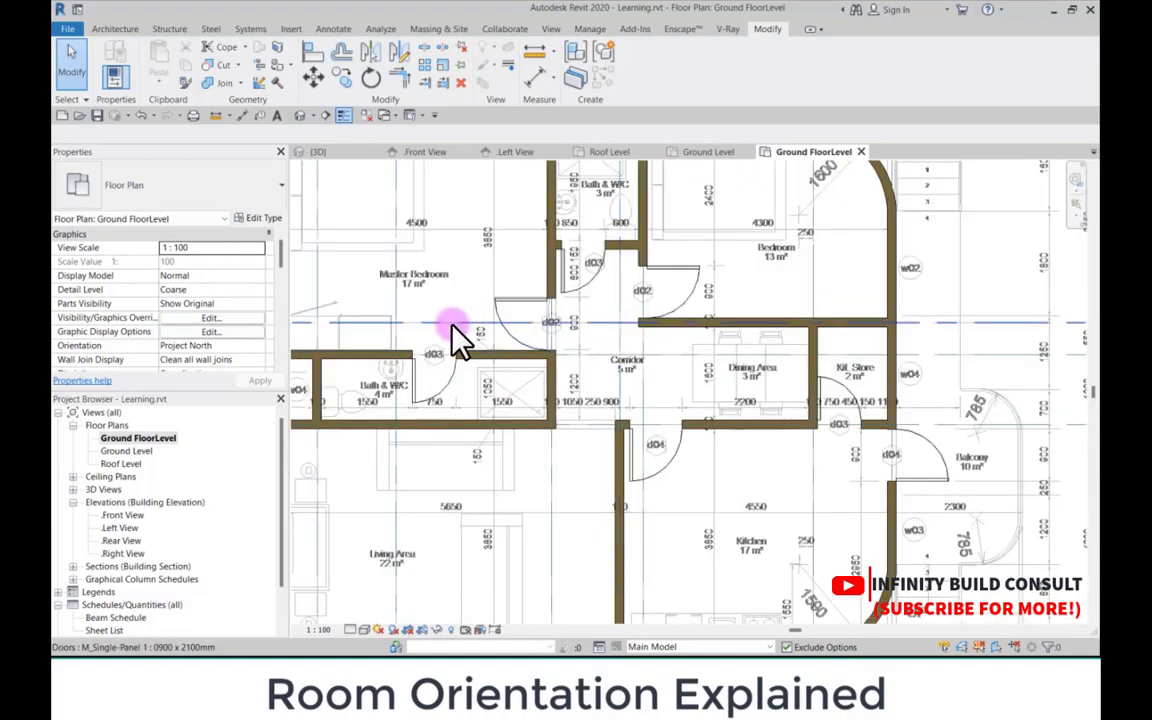
pyautogui.scroll(1, 440, 400)
pyautogui.scroll(5, 420, 410)
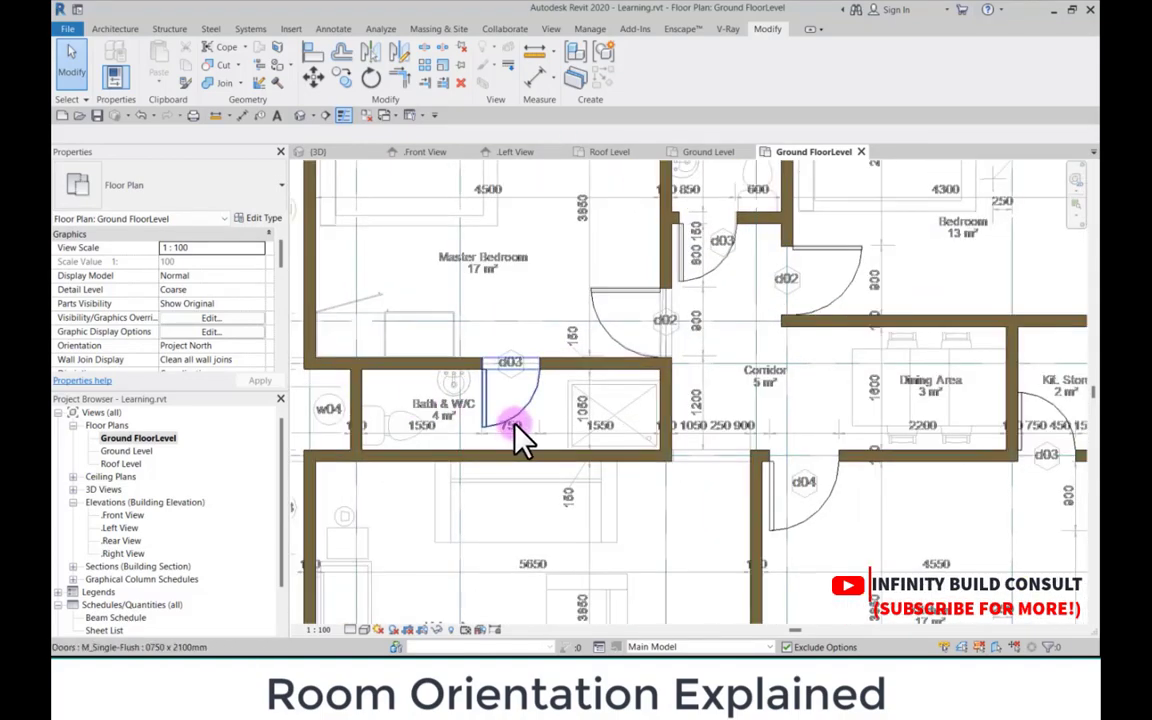
pyautogui.scroll(-4, 553, 425)
pyautogui.scroll(3, 555, 425)
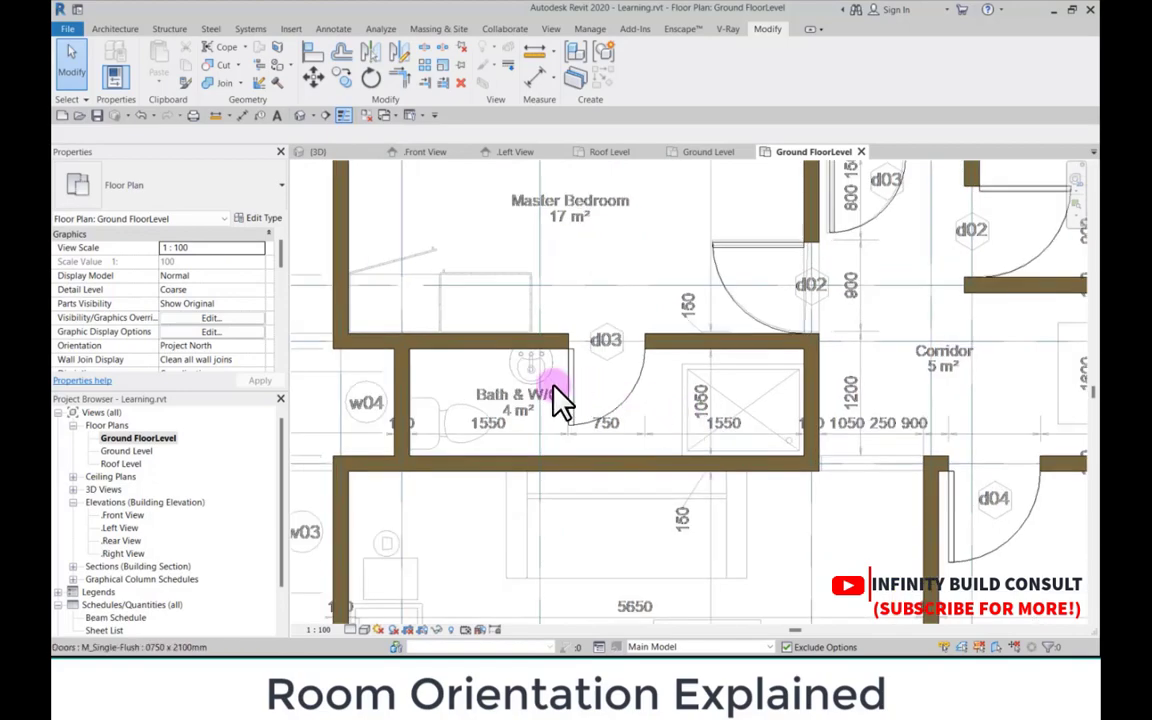
pyautogui.scroll(-2, 485, 422)
pyautogui.scroll(-4, 568, 419)
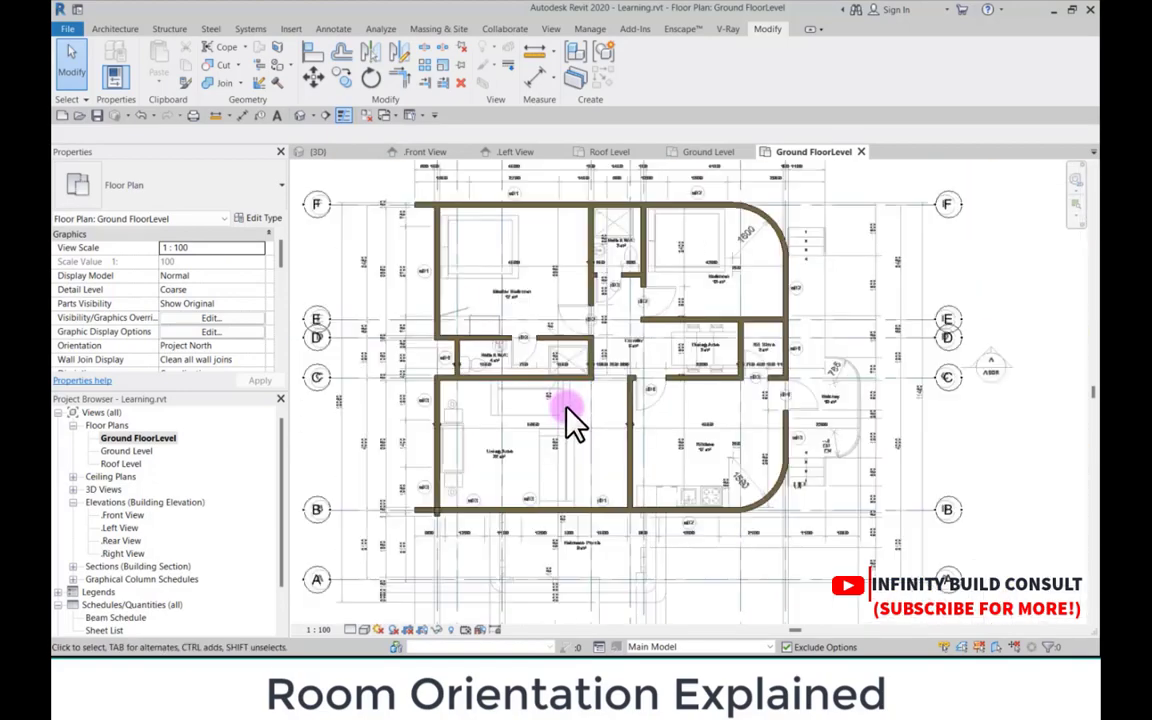
# Step: Examine the Living Area's d01 entrance, the Entrance Porch, the Kitchen's Balcony door and the overall wall layout against the linked plan
pyautogui.scroll(5, 501, 314)
pyautogui.scroll(-1, 578, 404)
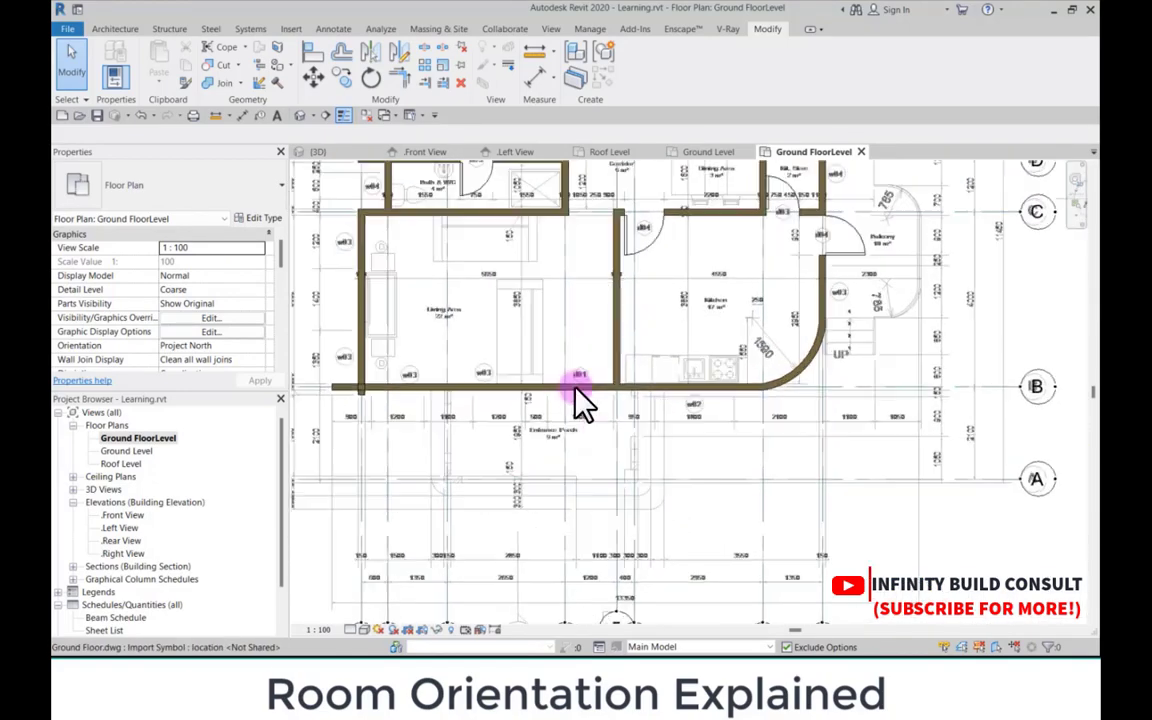
pyautogui.scroll(4, 579, 368)
pyautogui.scroll(-4, 530, 497)
pyautogui.scroll(3, 501, 468)
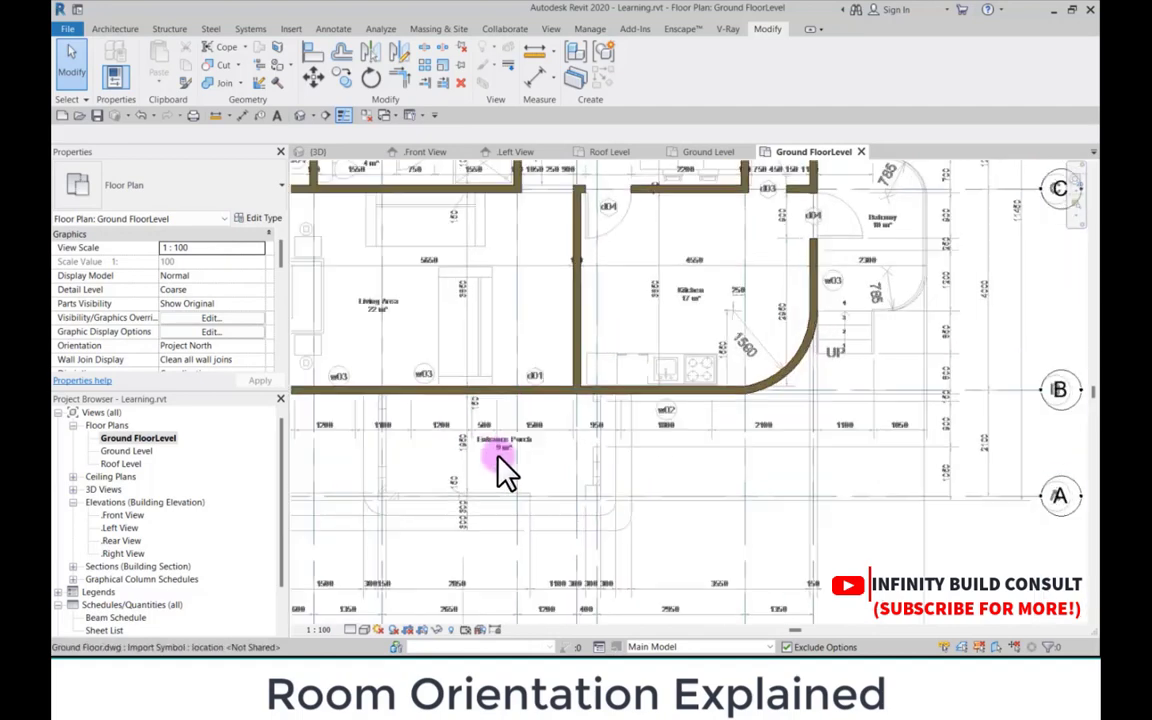
pyautogui.scroll(-3, 560, 398)
pyautogui.scroll(4, 738, 296)
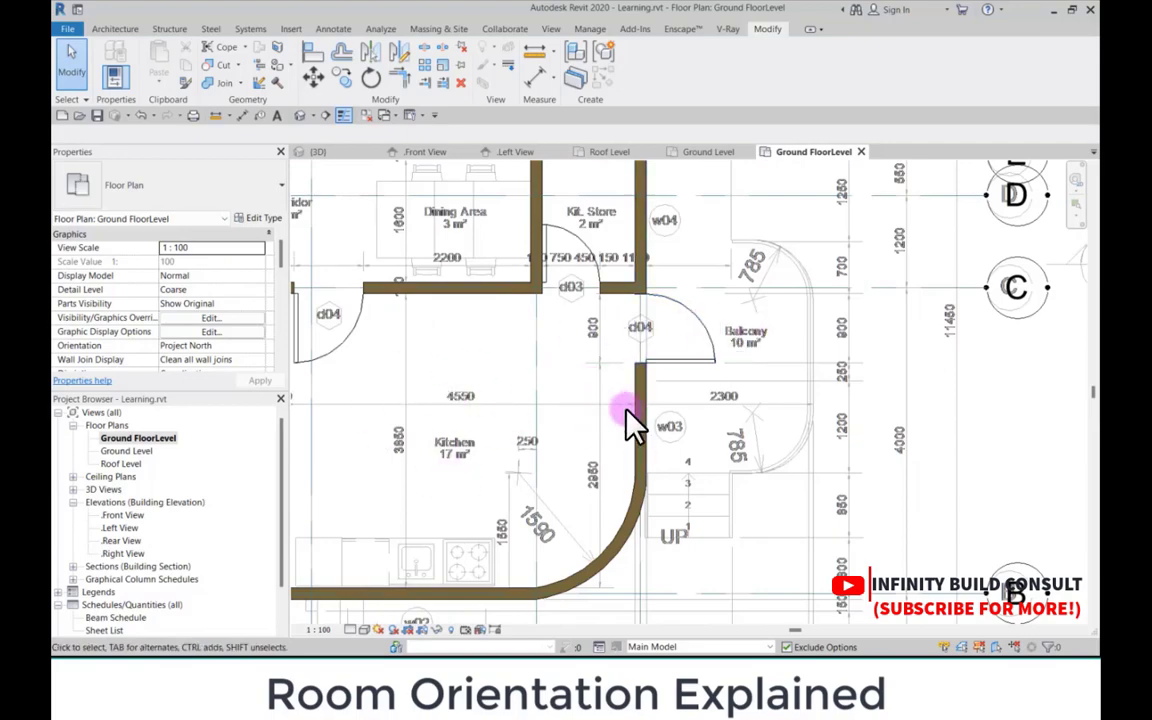
pyautogui.scroll(-5, 627, 412)
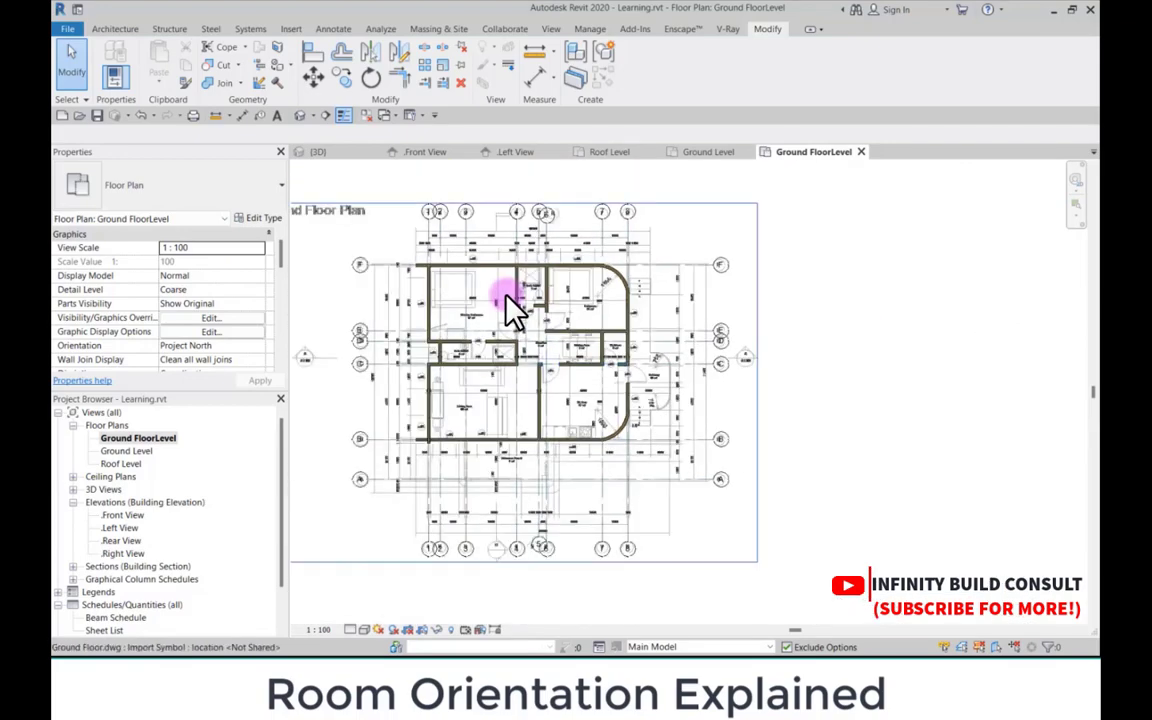
pyautogui.scroll(3, 513, 311)
pyautogui.scroll(-1, 638, 365)
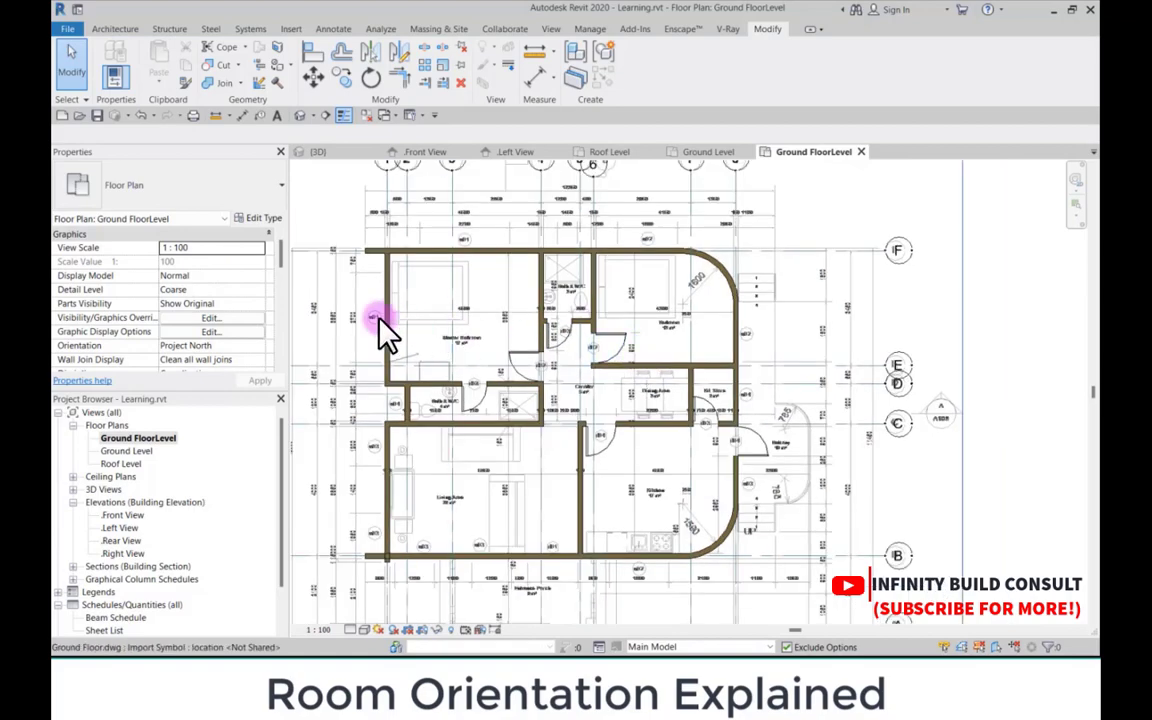
pyautogui.scroll(1, 400, 335)
pyautogui.scroll(-1, 637, 281)
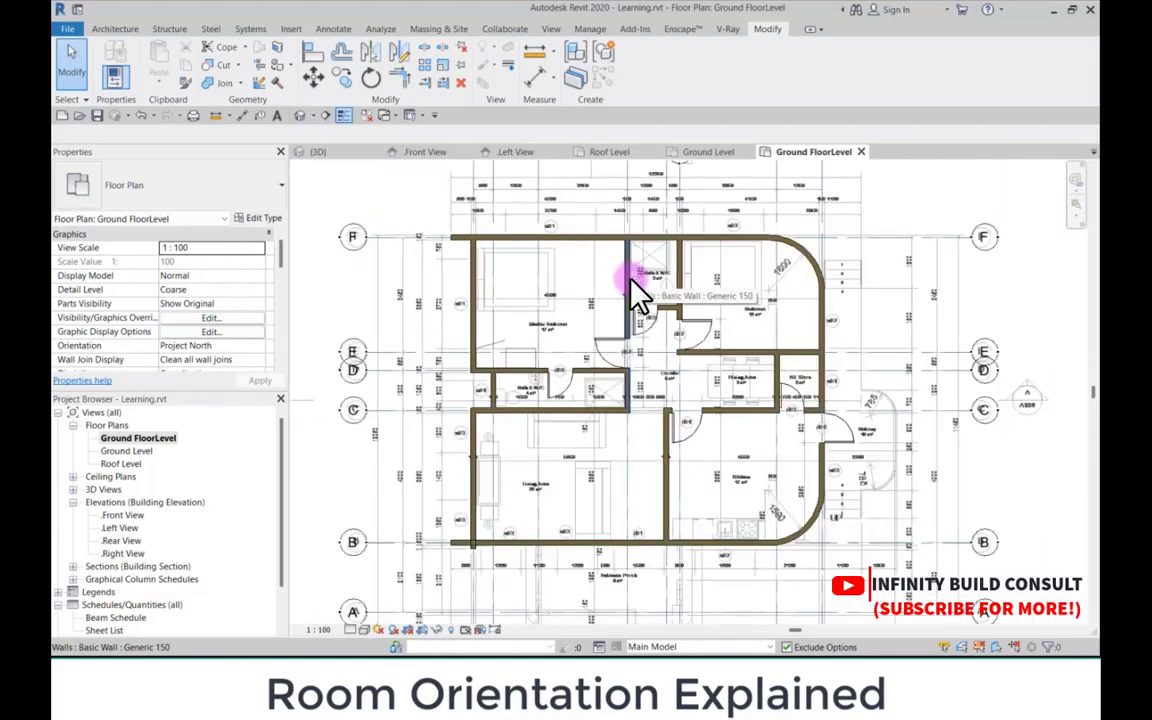
# Step: Open the Visibility/Graphic Overrides for the Ground FloorLevel floor plan
pyautogui.scroll(1, 564, 280)
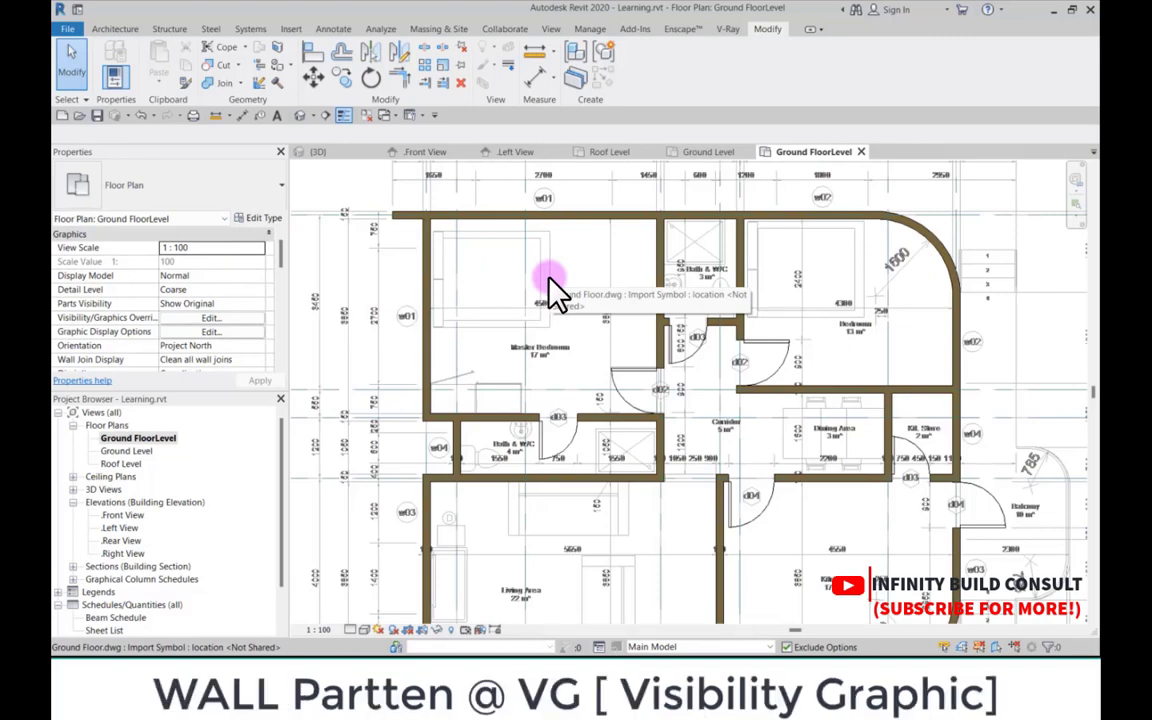
pyautogui.scroll(-2, 432, 262)
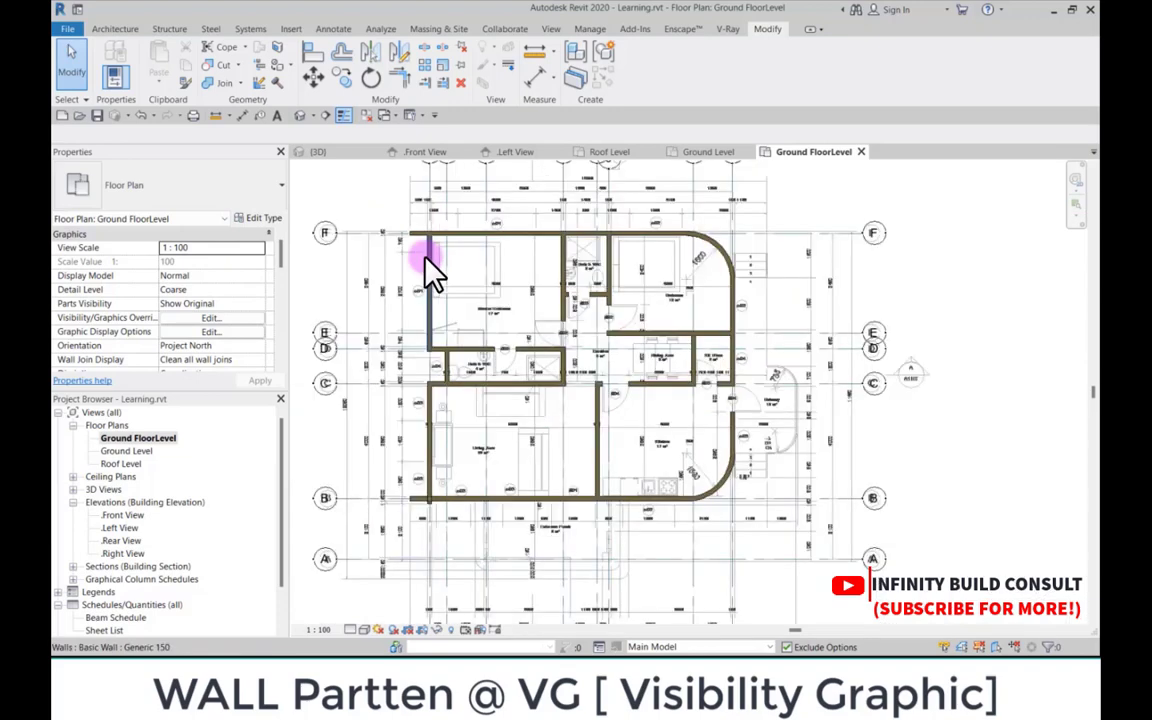
pyautogui.scroll(1, 425, 260)
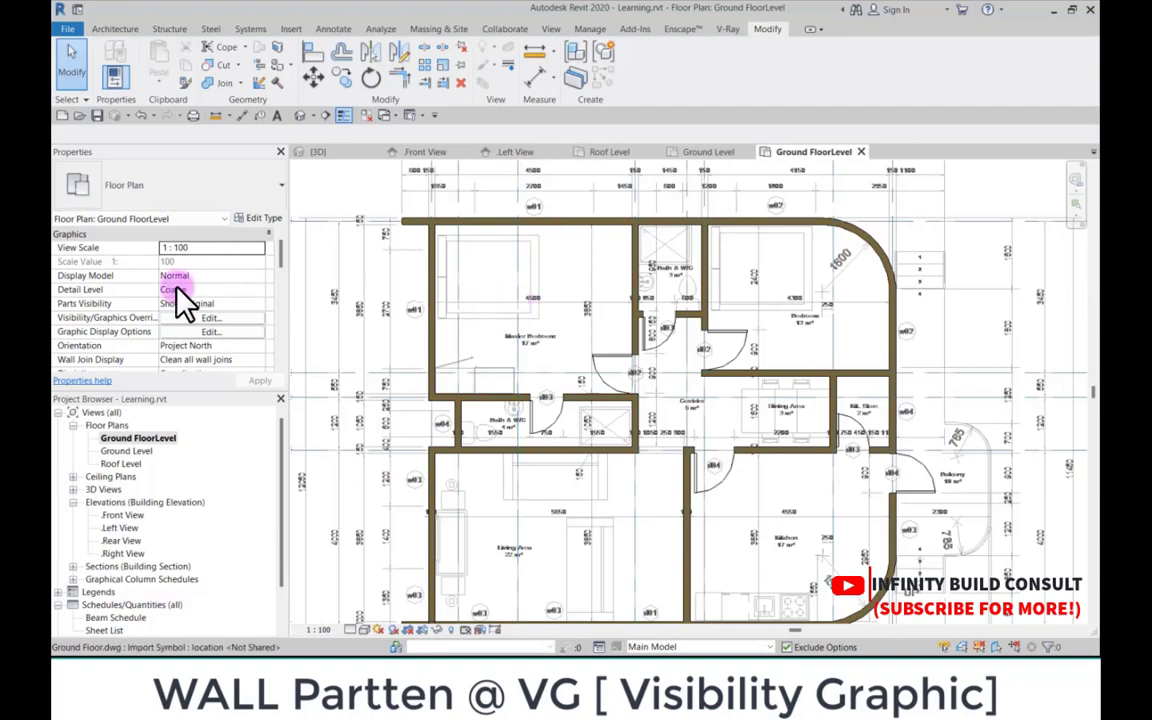
pyautogui.click(205, 318)
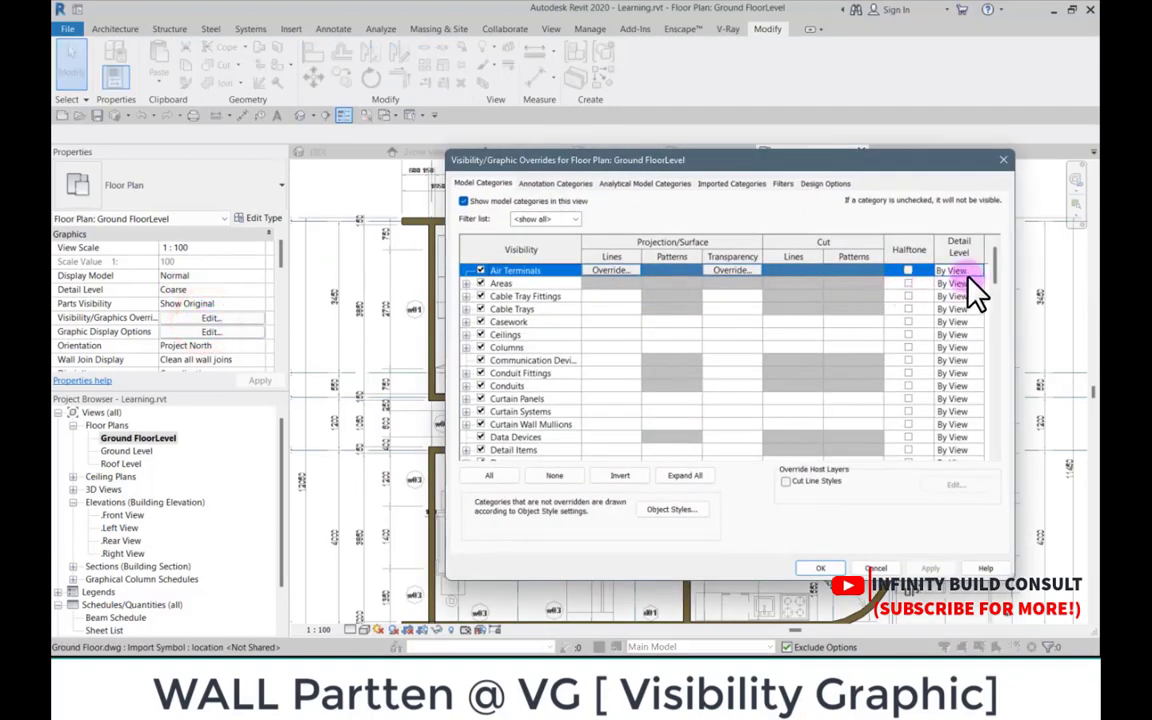
# Step: Override the cut pattern of the Walls category in the Ground FloorLevel view with the Masonry - Brick foreground pattern
pyautogui.moveTo(993, 264); pyautogui.dragTo(974, 440)
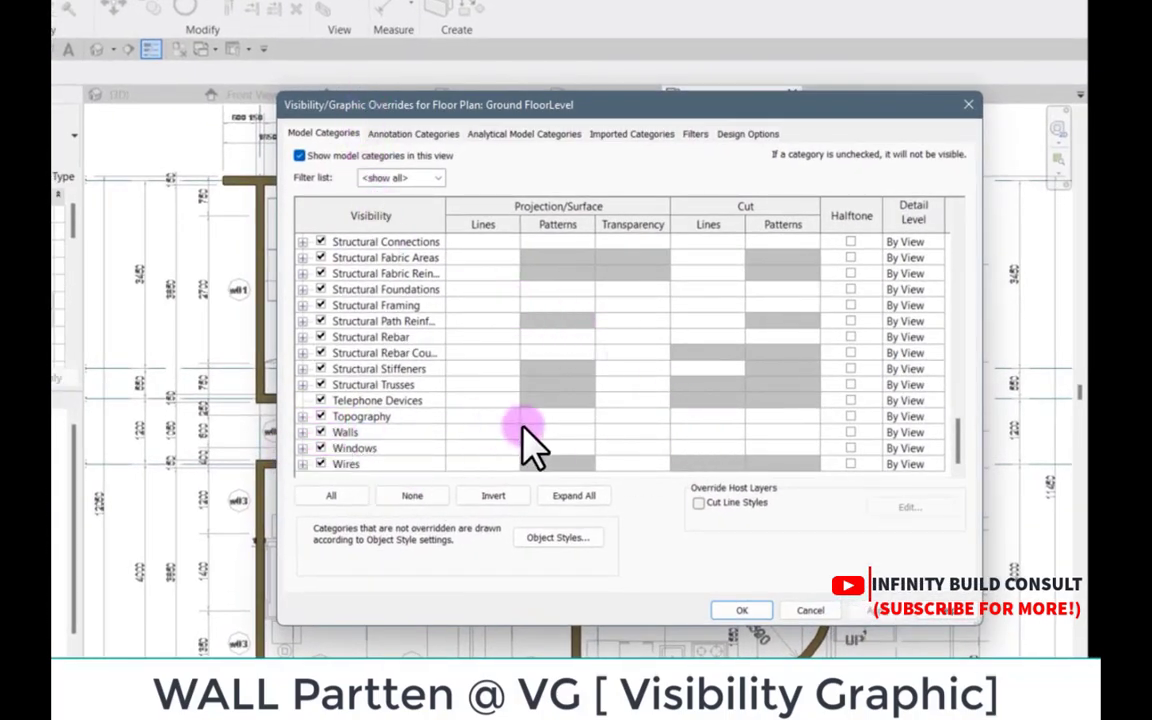
pyautogui.click(715, 436)
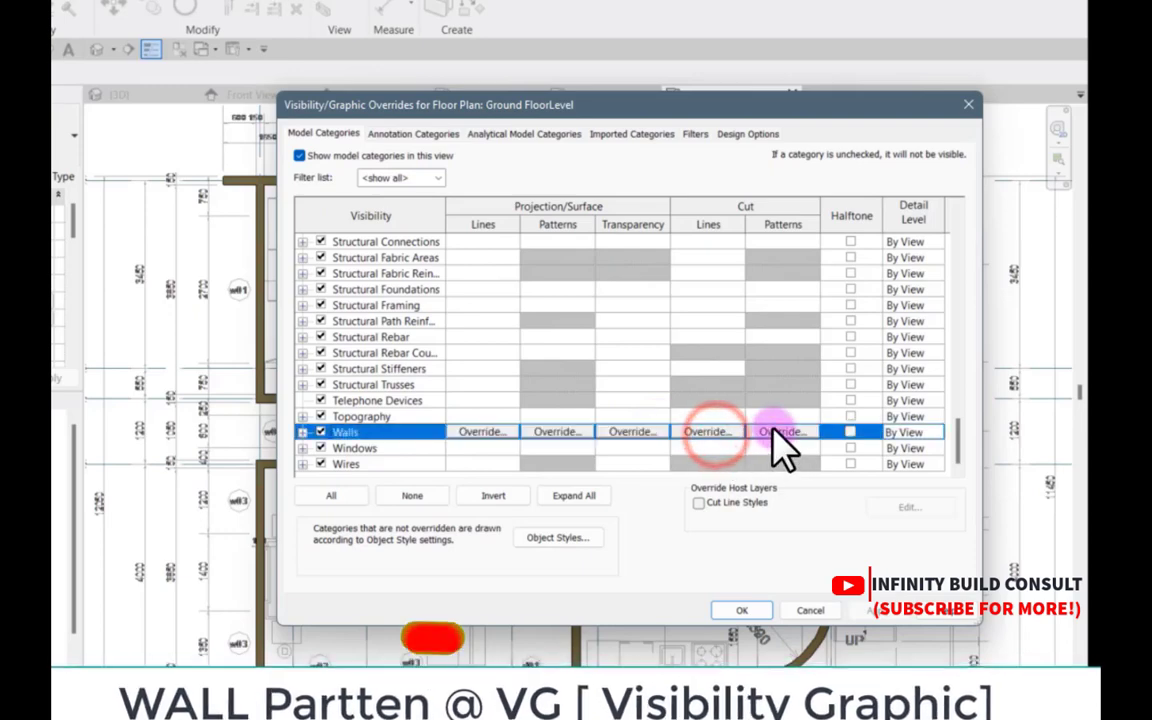
pyautogui.click(773, 432)
pyautogui.click(478, 210)
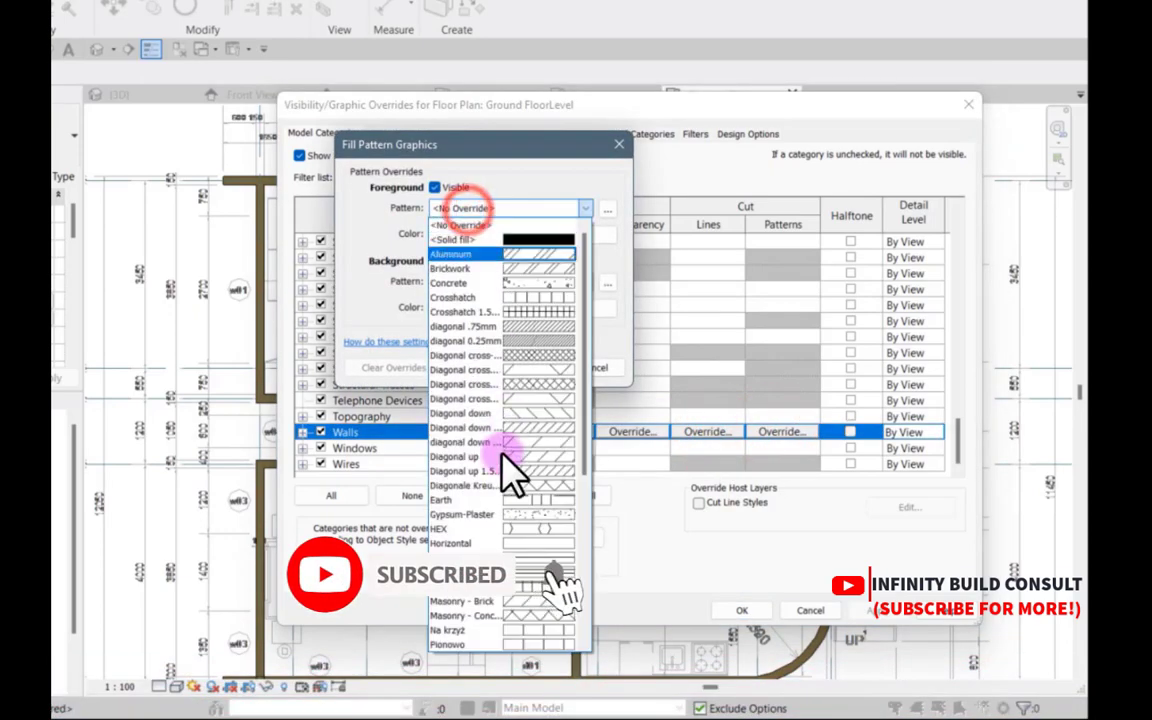
pyautogui.scroll(-10, 512, 480)
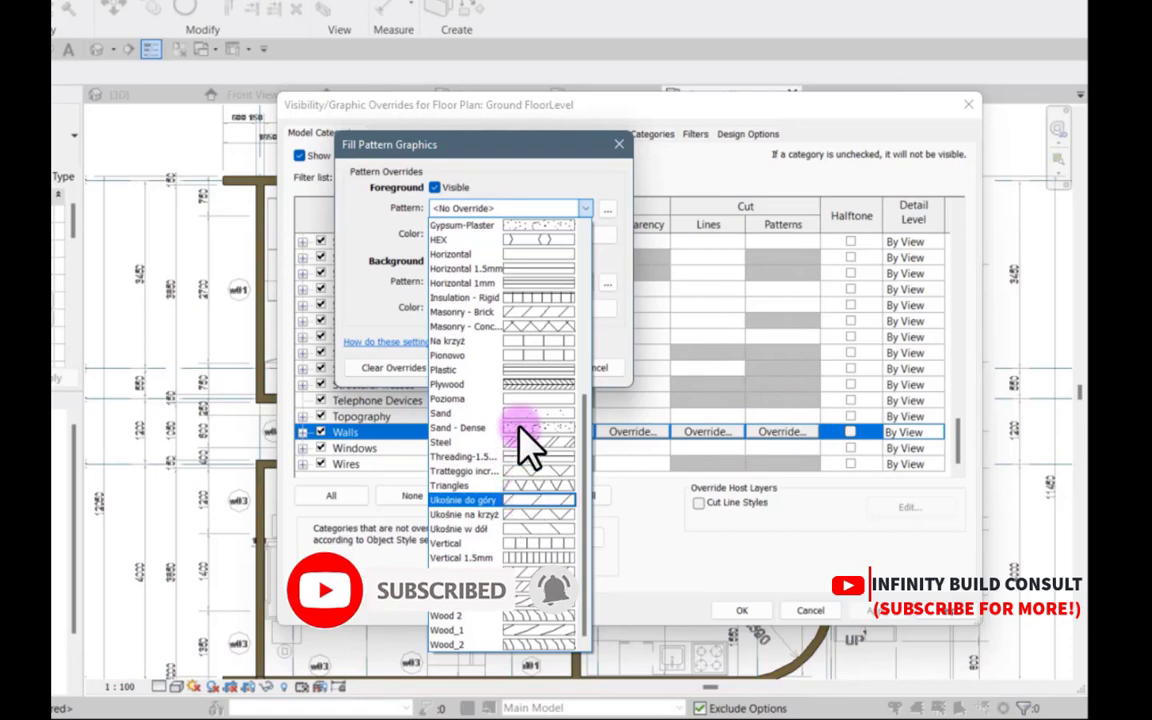
pyautogui.scroll(1, 527, 385)
pyautogui.click(518, 358)
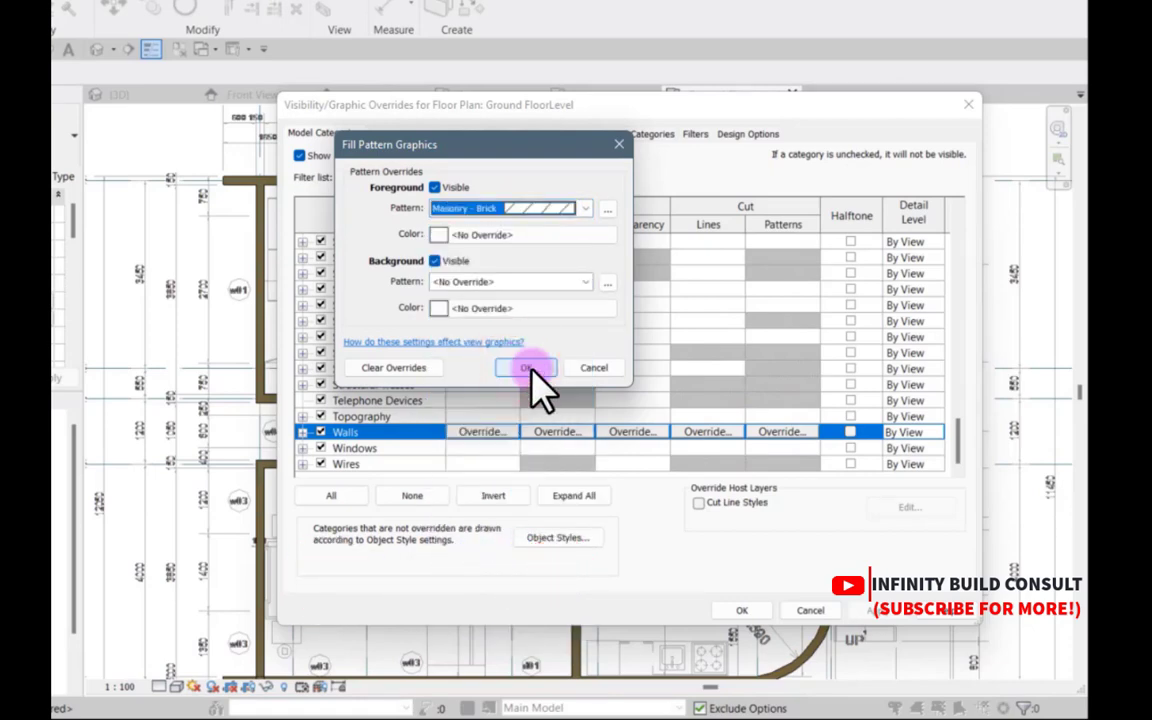
pyautogui.click(516, 236)
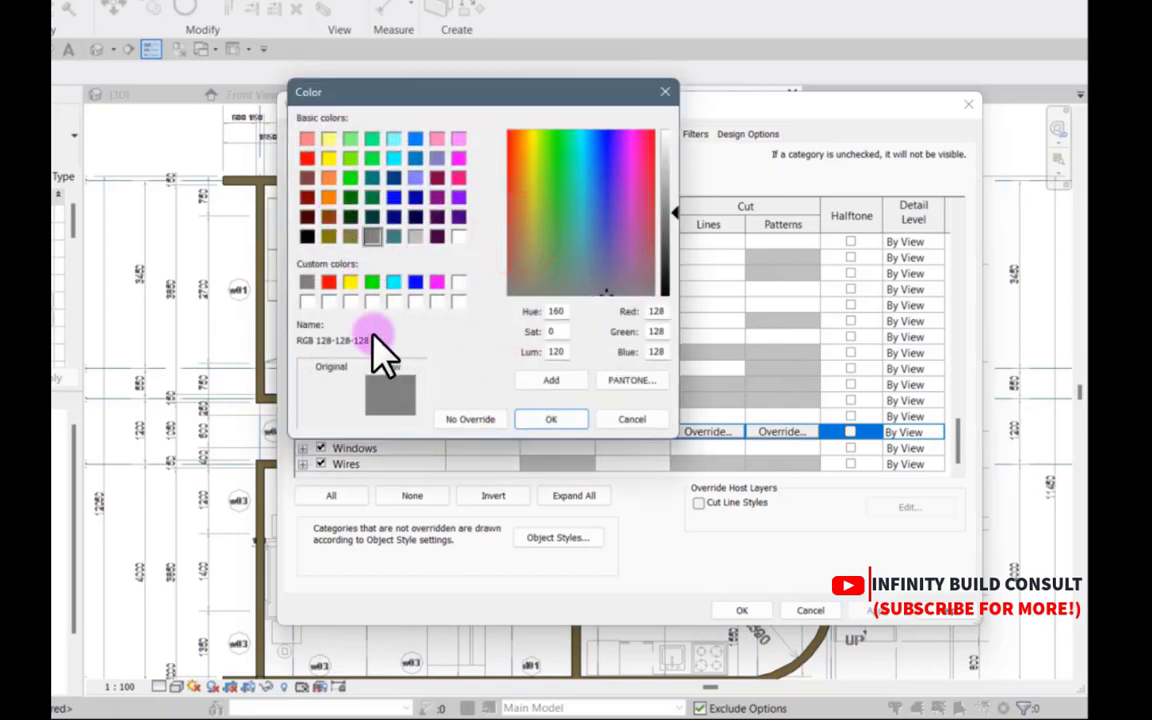
pyautogui.click(614, 421)
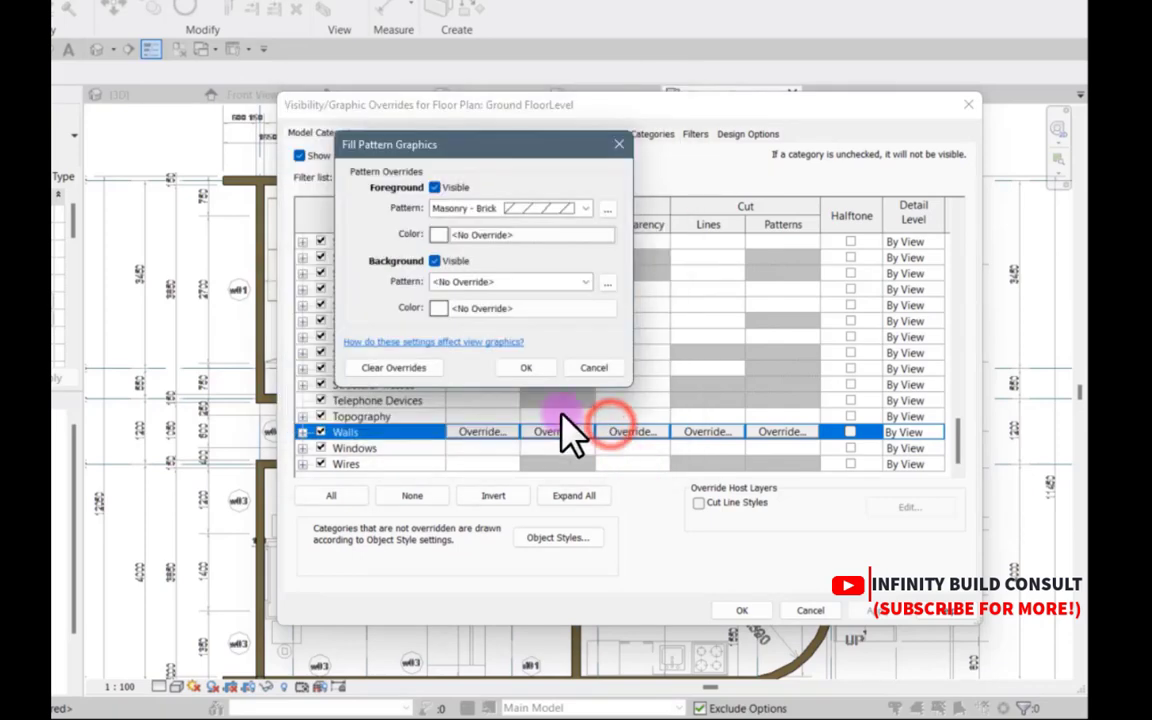
pyautogui.click(514, 372)
pyautogui.click(872, 610)
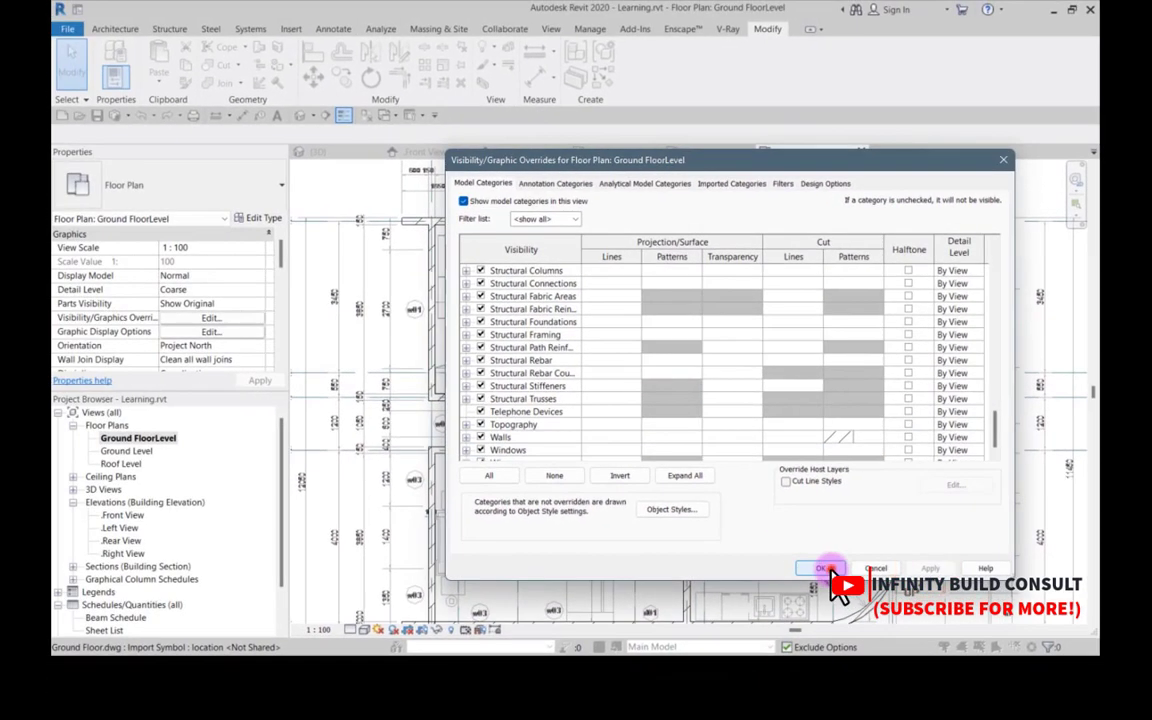
pyautogui.click(814, 572)
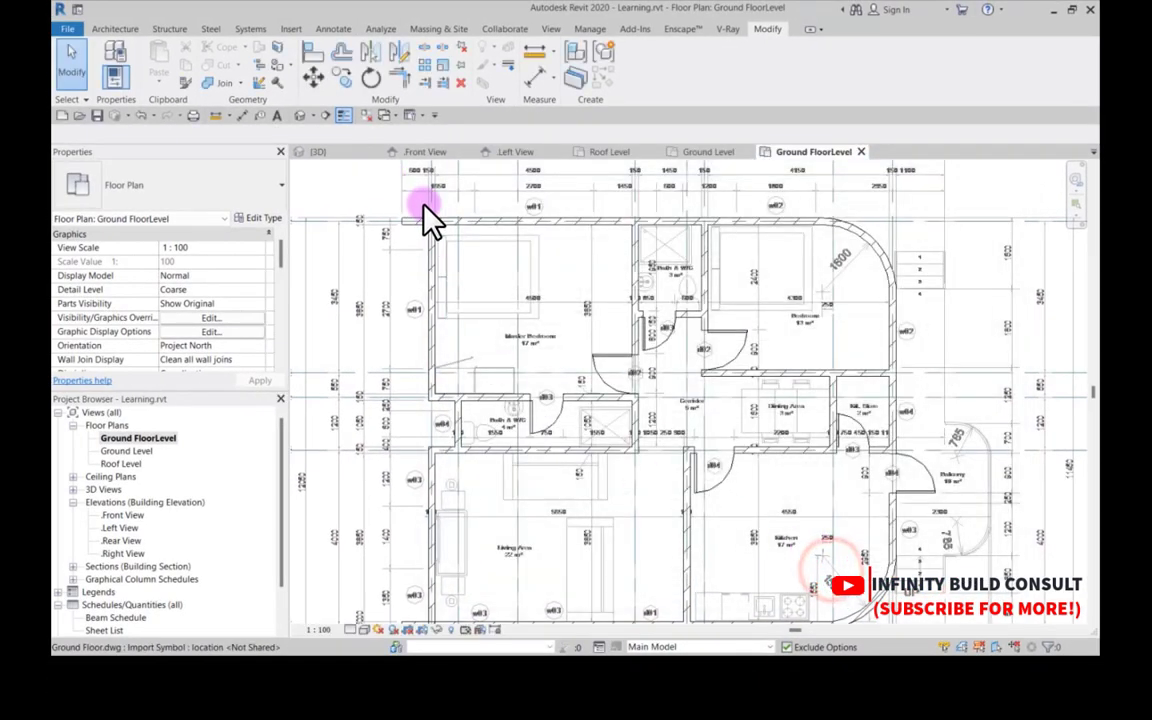
# Step: Examine how the hatch pattern displays in the walls across the ground floor plan at different zoom levels
pyautogui.scroll(5, 423, 303)
pyautogui.scroll(-6, 423, 305)
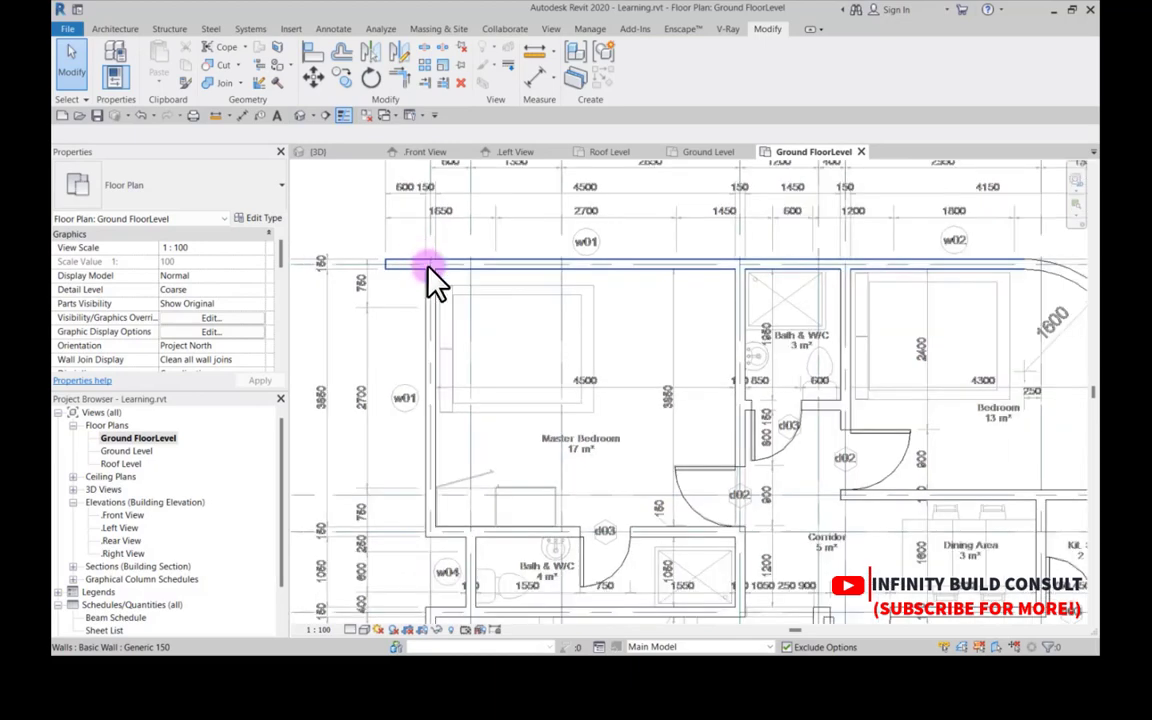
pyautogui.scroll(3, 593, 288)
pyautogui.scroll(-5, 595, 289)
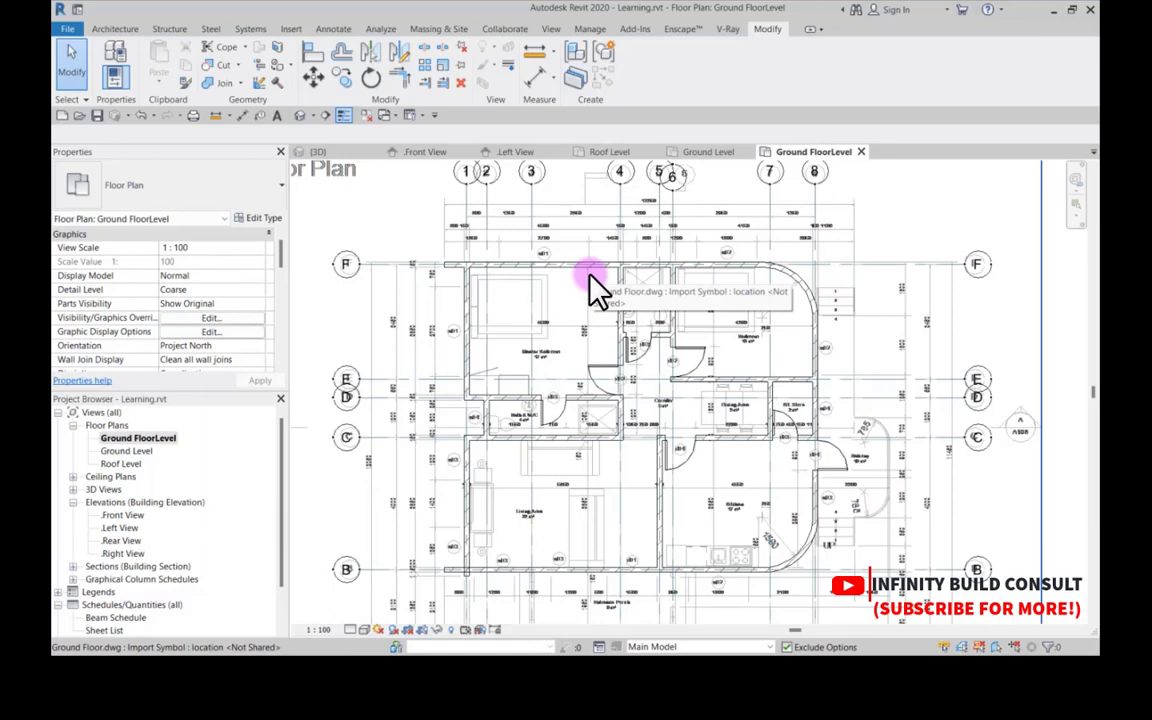
pyautogui.scroll(3, 582, 322)
pyautogui.scroll(-3, 580, 325)
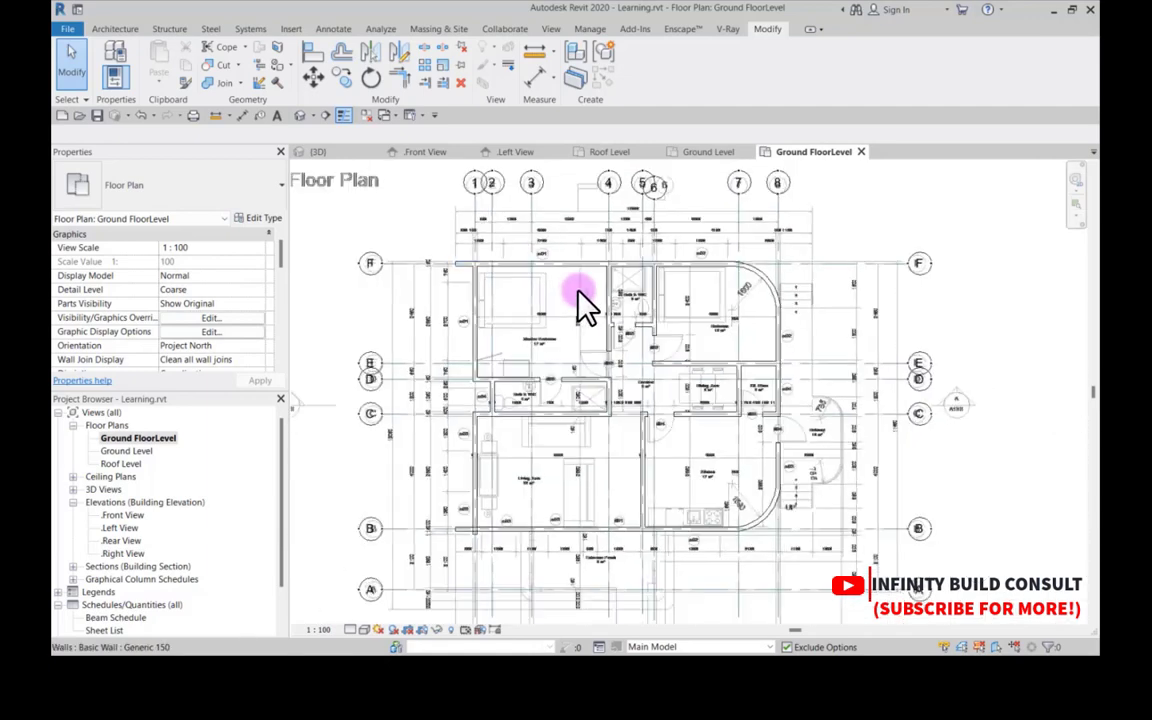
pyautogui.scroll(3, 577, 302)
pyautogui.scroll(-3, 575, 300)
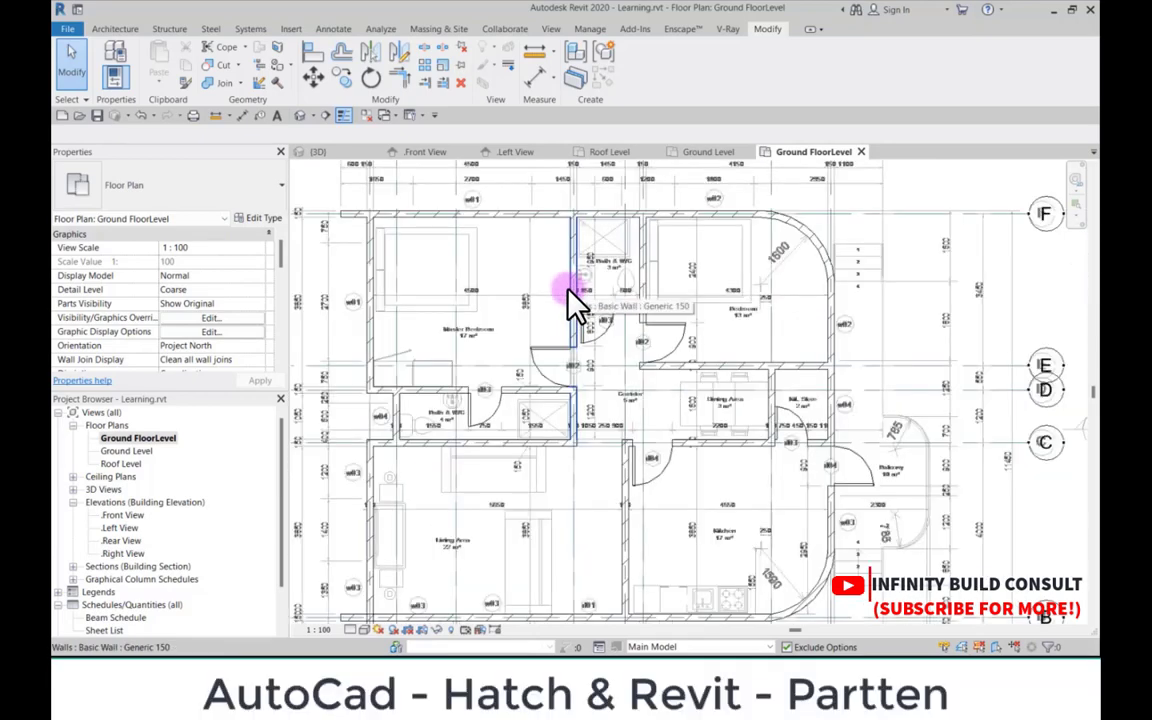
pyautogui.scroll(3, 393, 310)
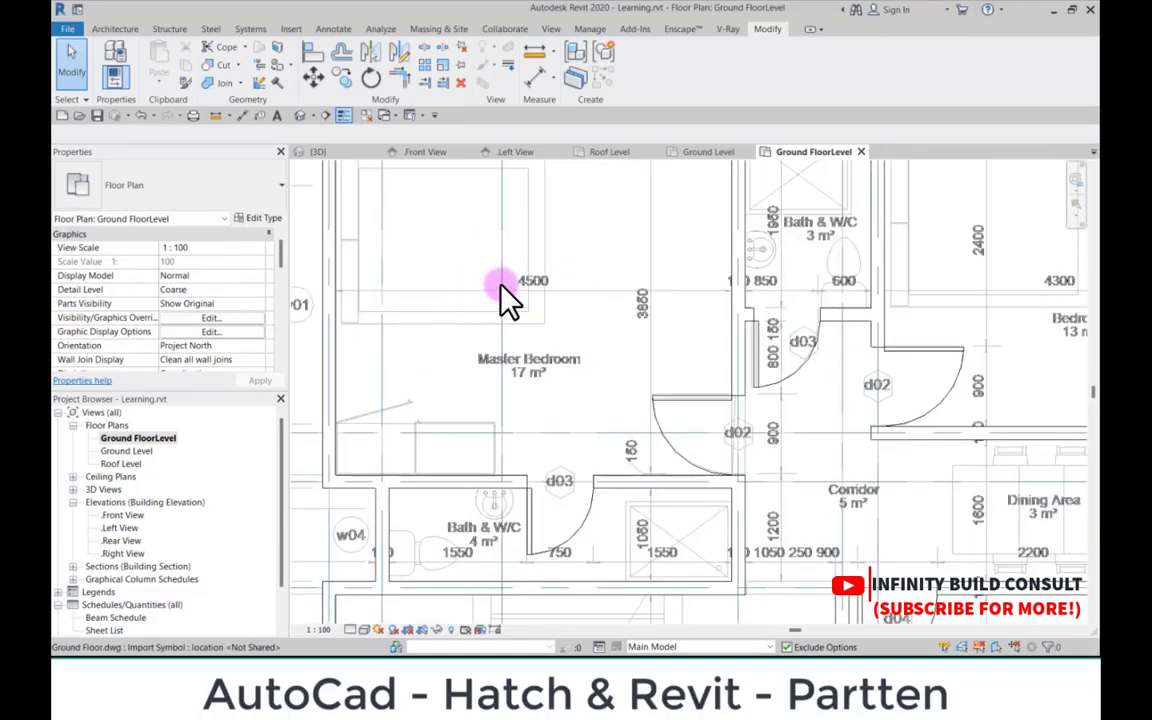
pyautogui.scroll(-3, 540, 287)
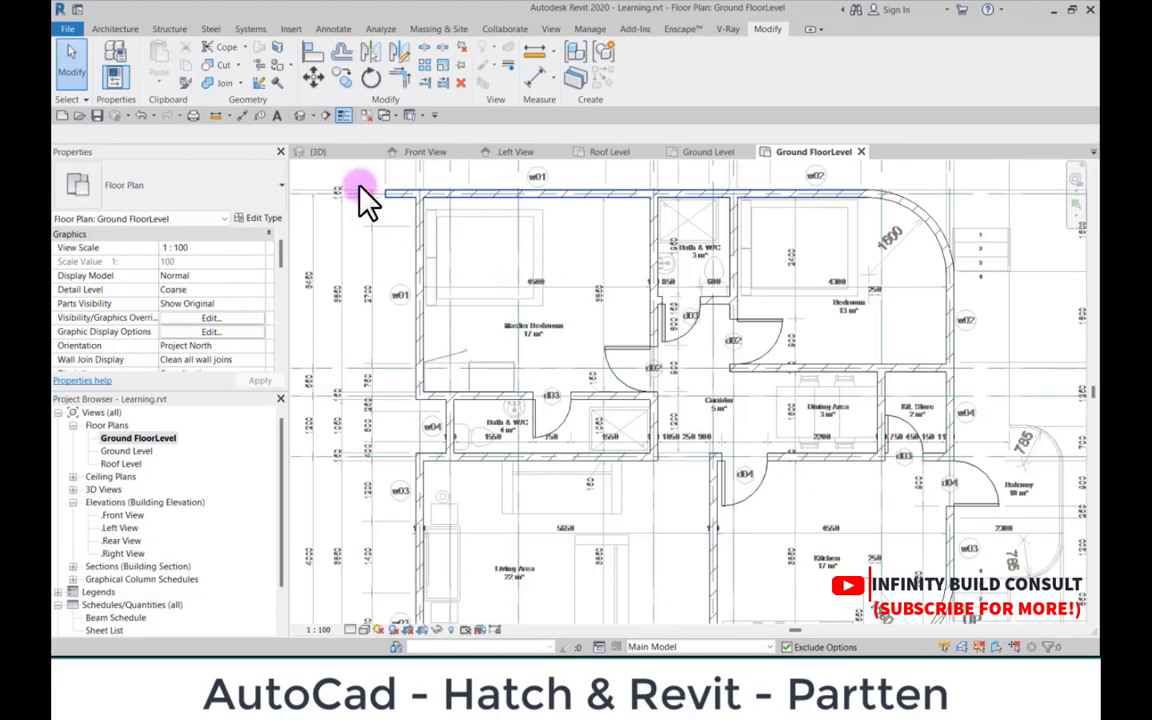
pyautogui.scroll(3, 372, 198)
pyautogui.scroll(-3, 437, 226)
pyautogui.scroll(-3, 615, 260)
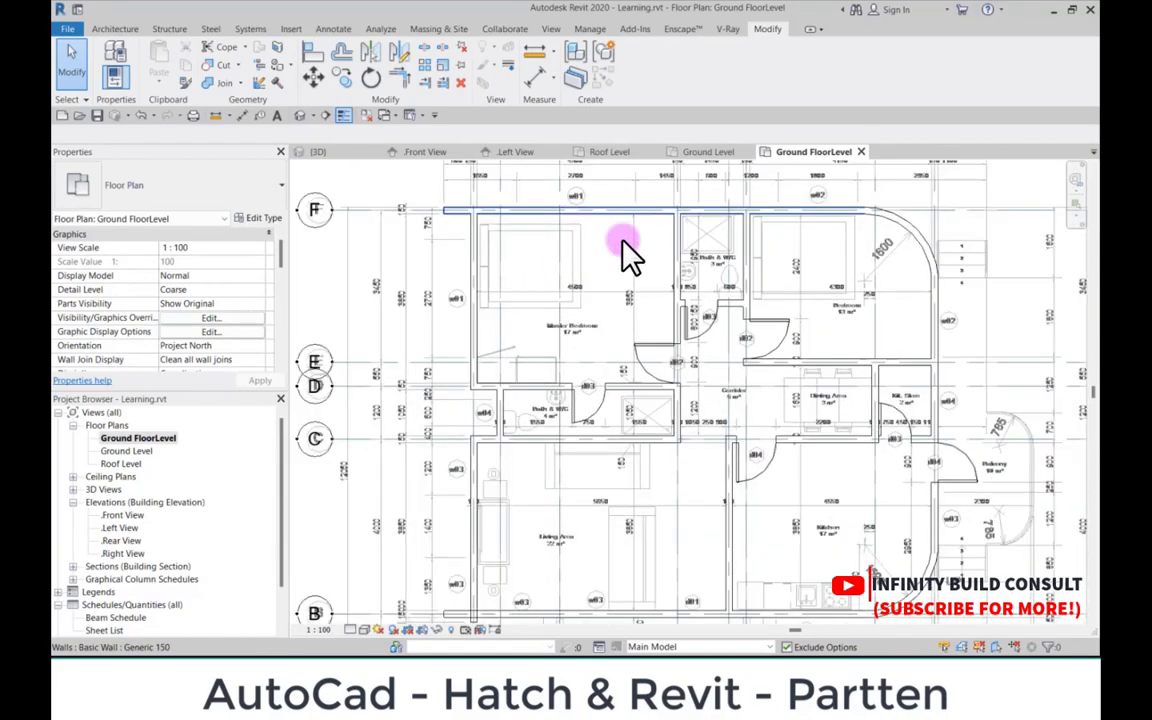
pyautogui.scroll(3, 710, 207)
pyautogui.scroll(-4, 713, 208)
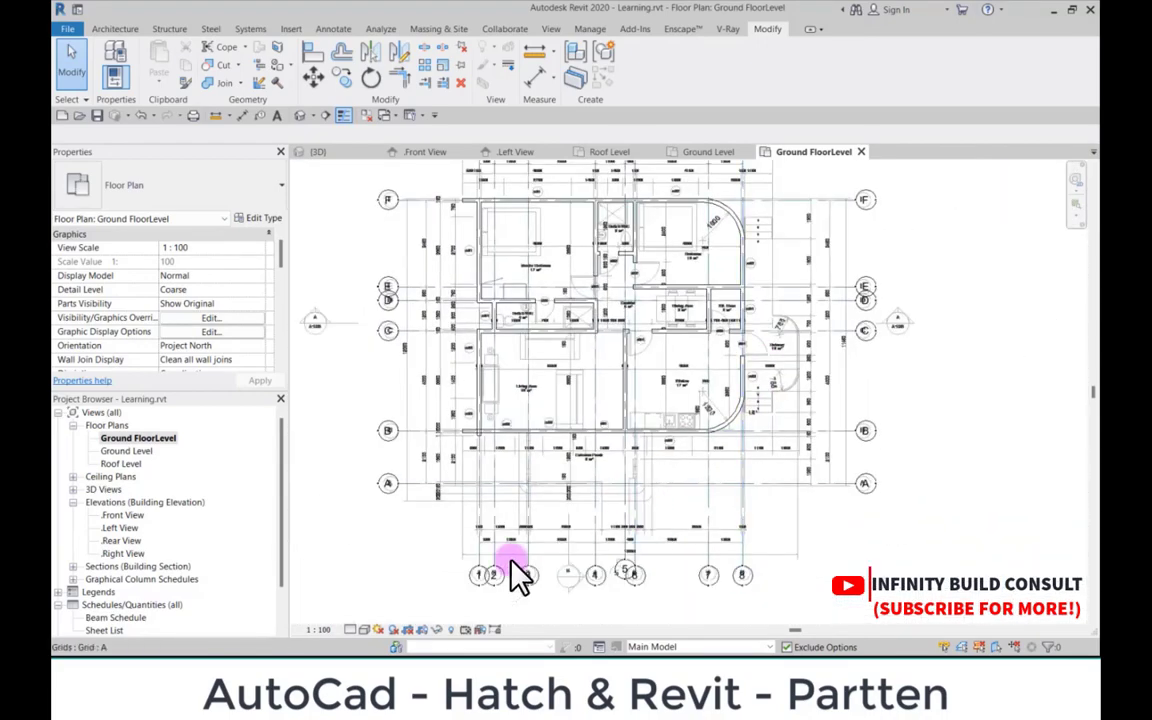
pyautogui.scroll(6, 483, 324)
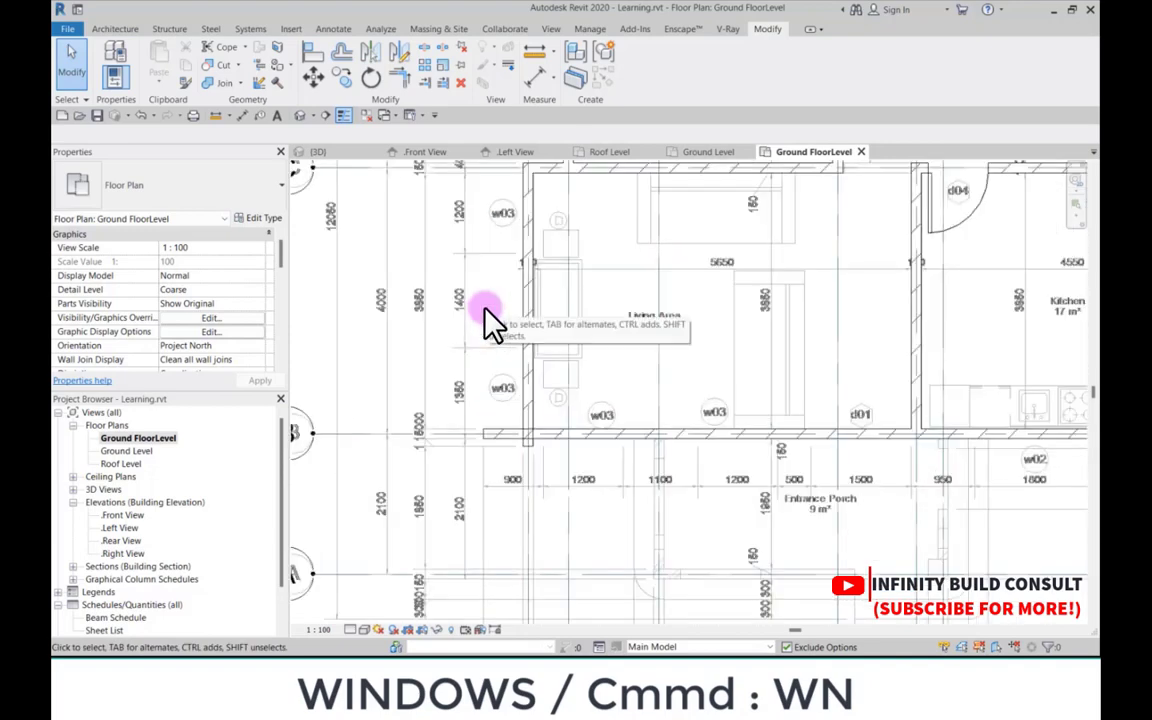
pyautogui.scroll(-3, 581, 465)
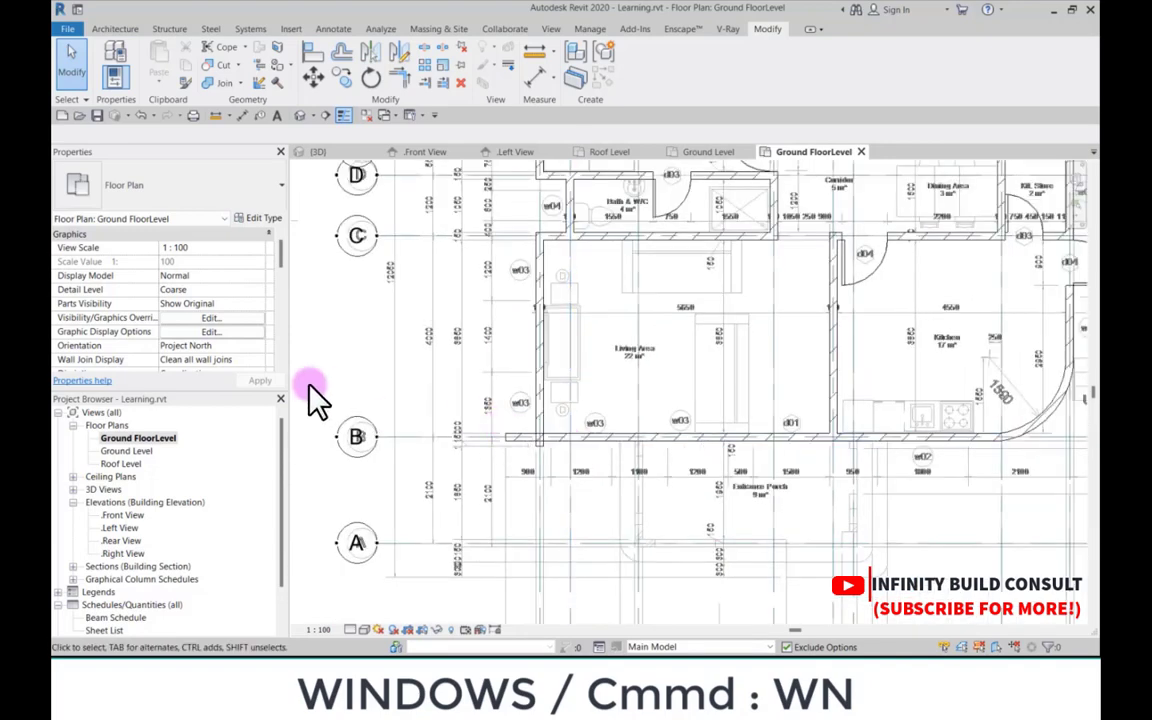
# Step: Set the surface transparency of the Walls category to 90% in the floor plan's visibility/graphic overrides
pyautogui.click(224, 318)
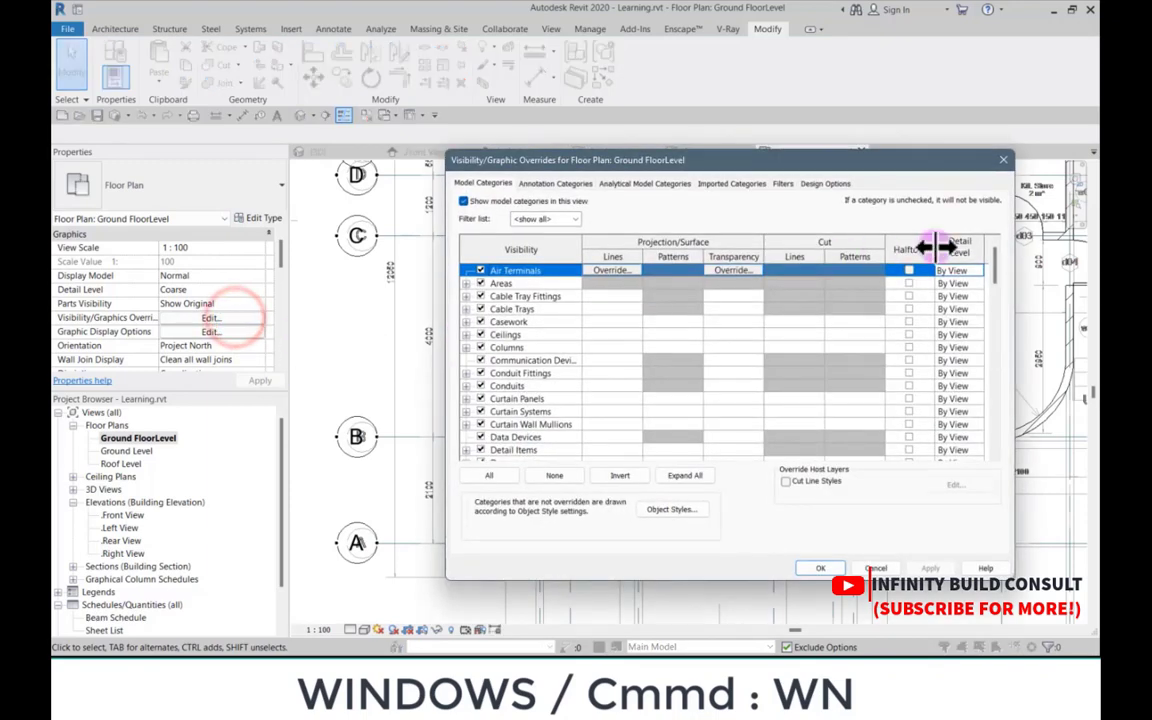
pyautogui.moveTo(1000, 268); pyautogui.dragTo(1003, 481)
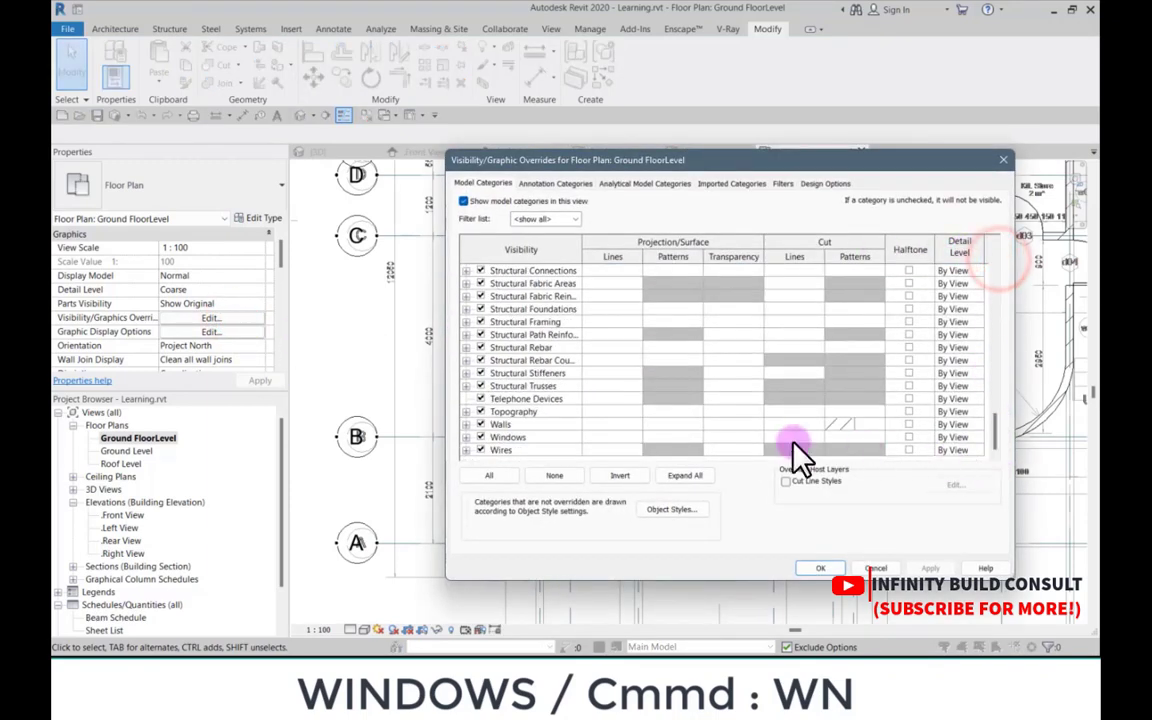
pyautogui.click(736, 425)
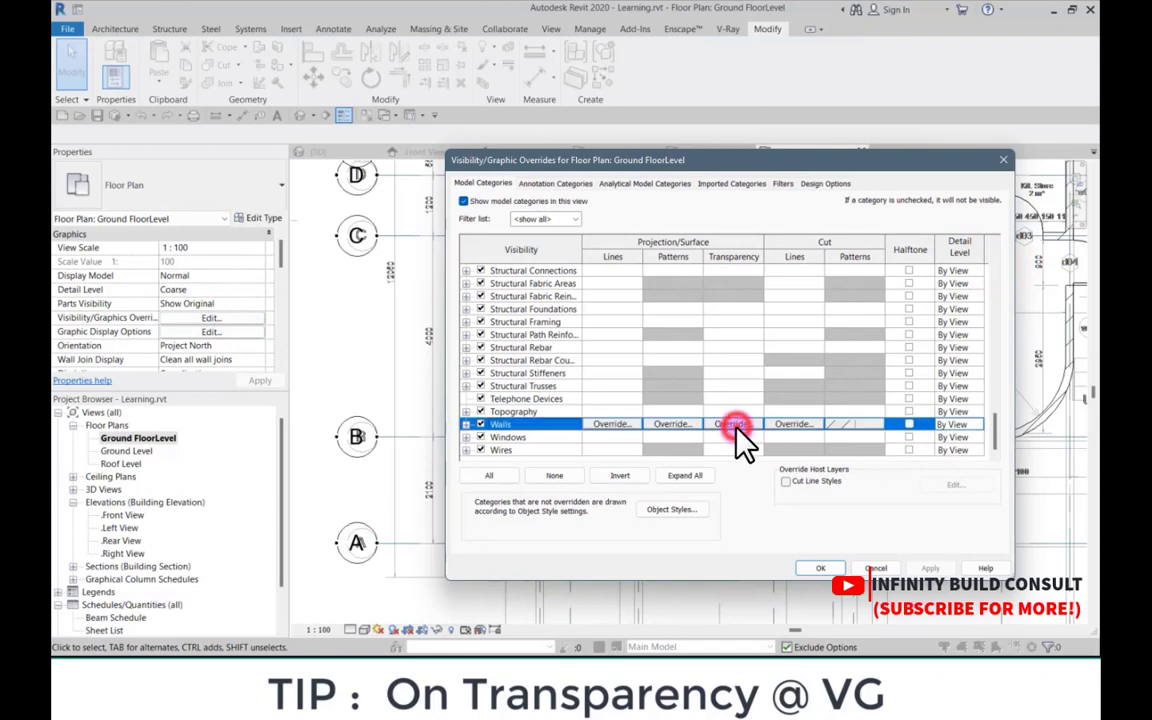
pyautogui.click(736, 425)
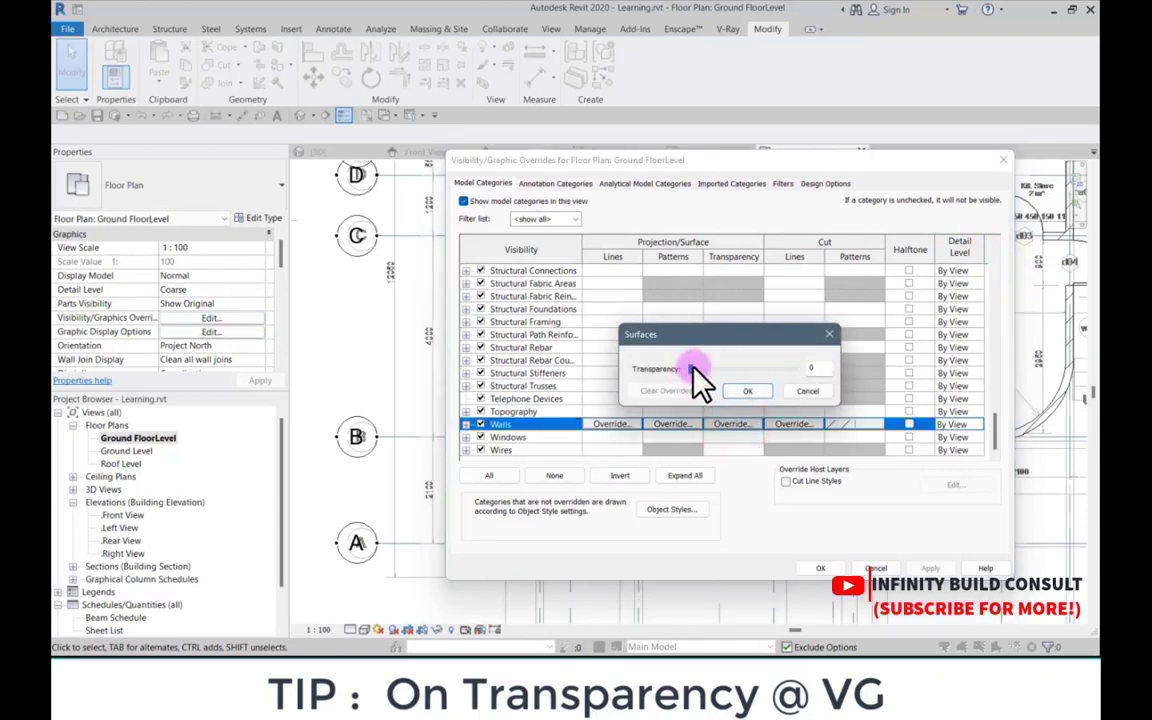
pyautogui.moveTo(686, 368); pyautogui.dragTo(781, 374)
pyautogui.click(760, 391)
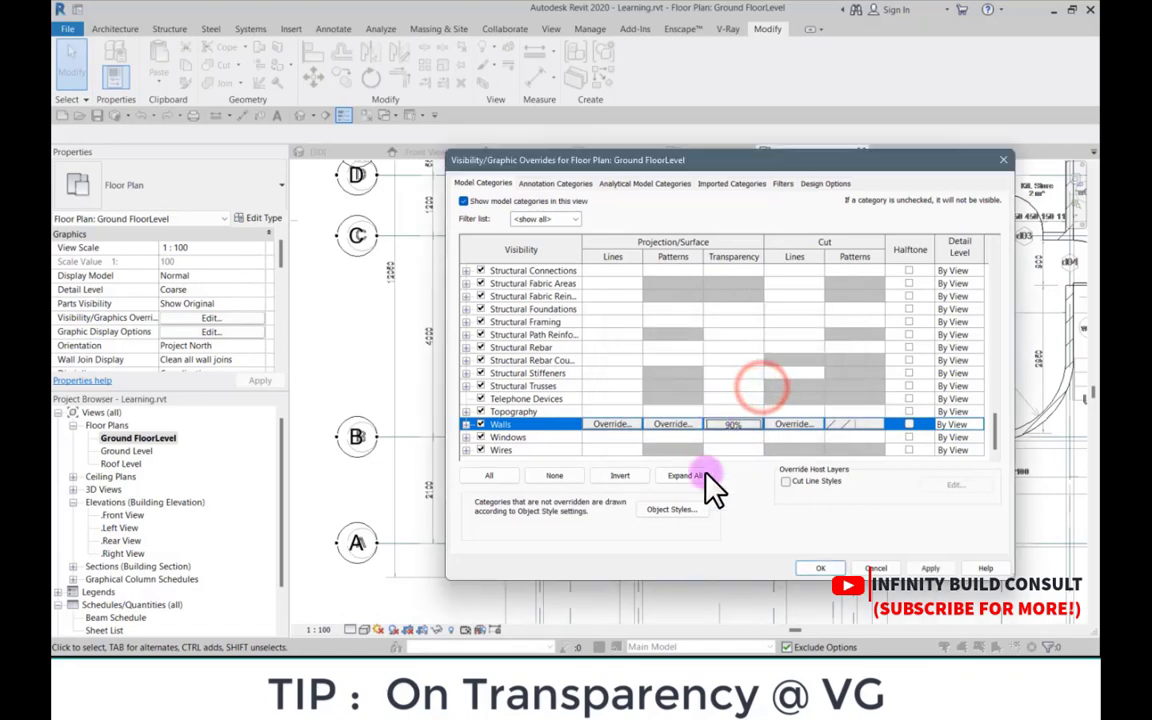
pyautogui.click(820, 568)
pyautogui.scroll(4, 478, 425)
pyautogui.scroll(2, 478, 425)
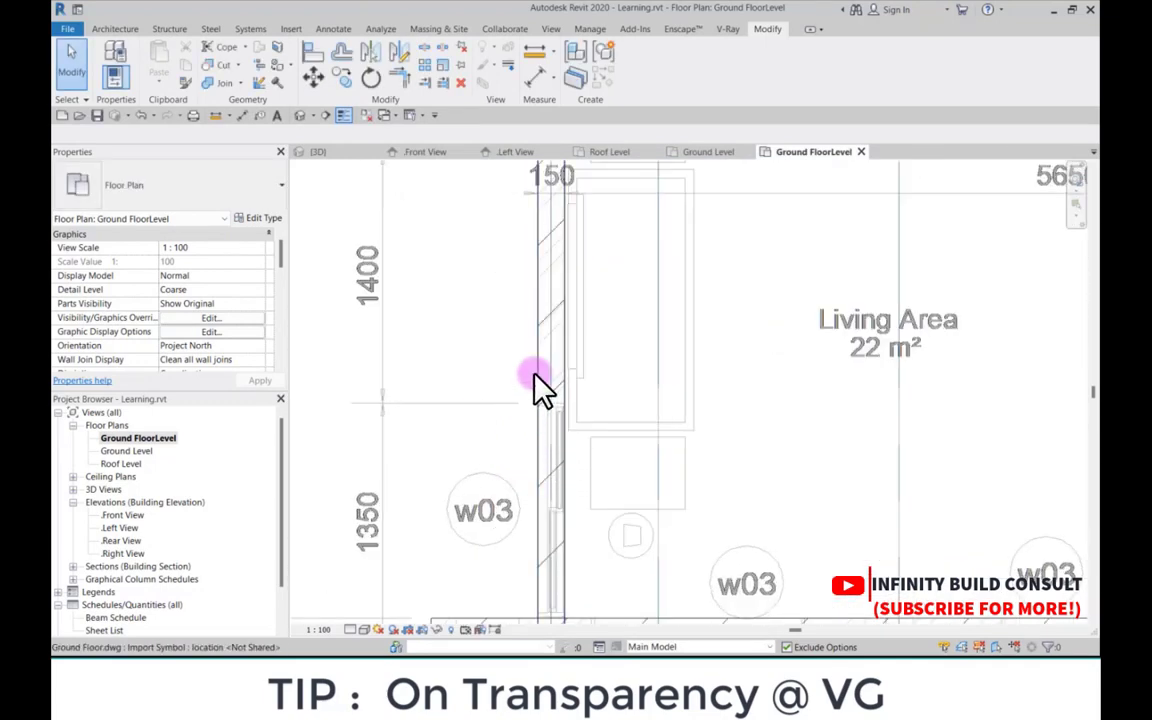
pyautogui.scroll(-2, 560, 470)
pyautogui.scroll(3, 560, 490)
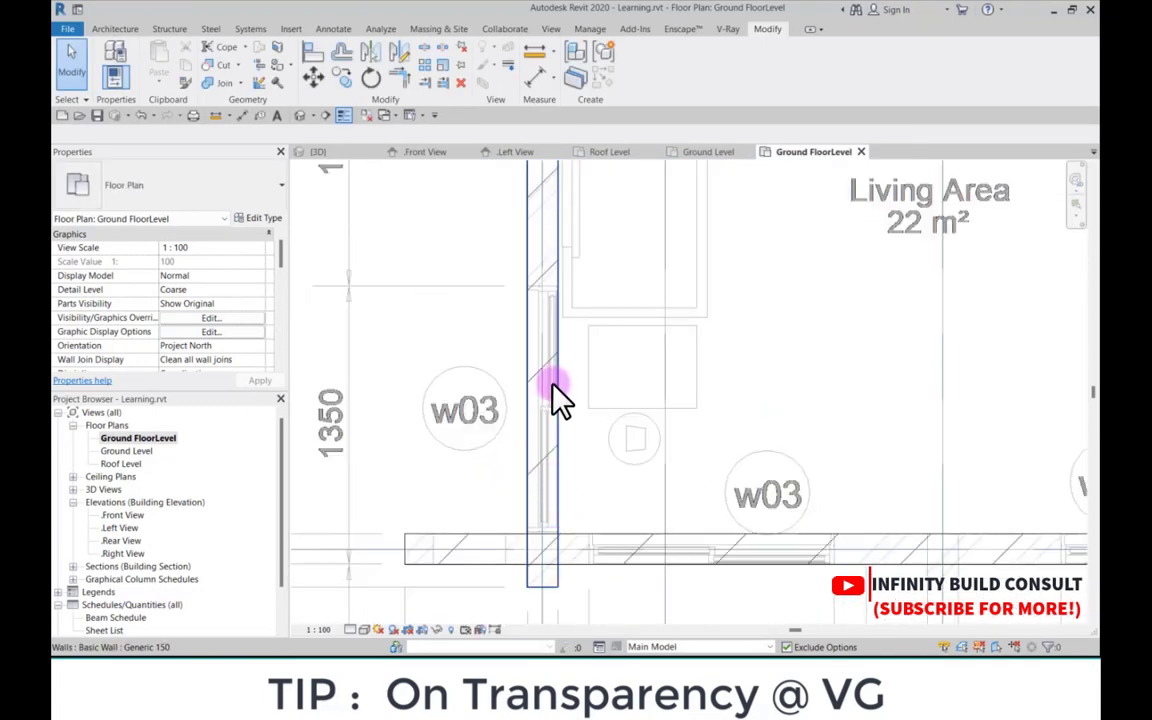
pyautogui.scroll(-3, 600, 450)
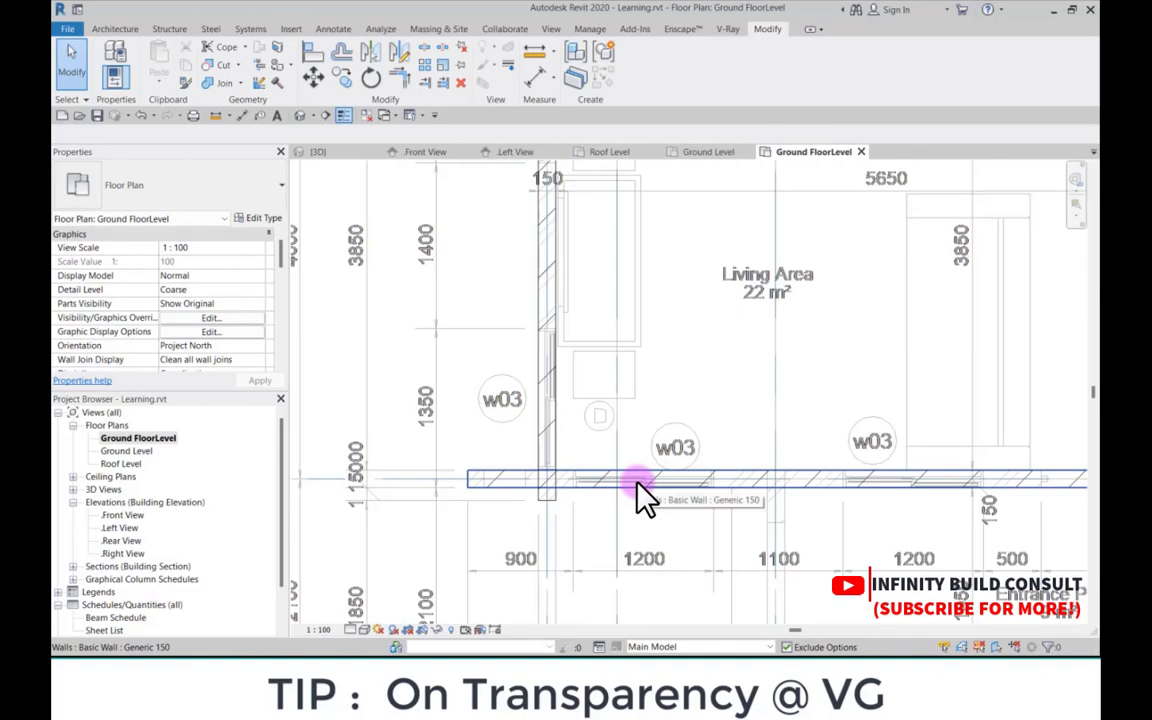
pyautogui.click(111, 26)
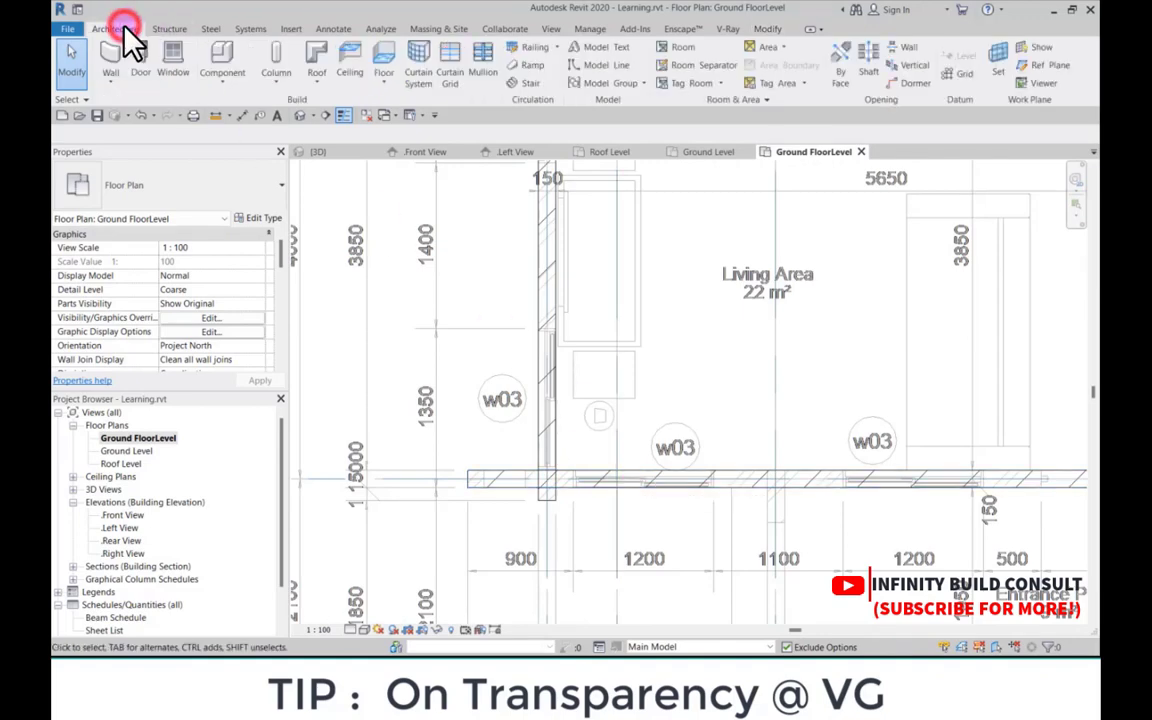
pyautogui.click(176, 60)
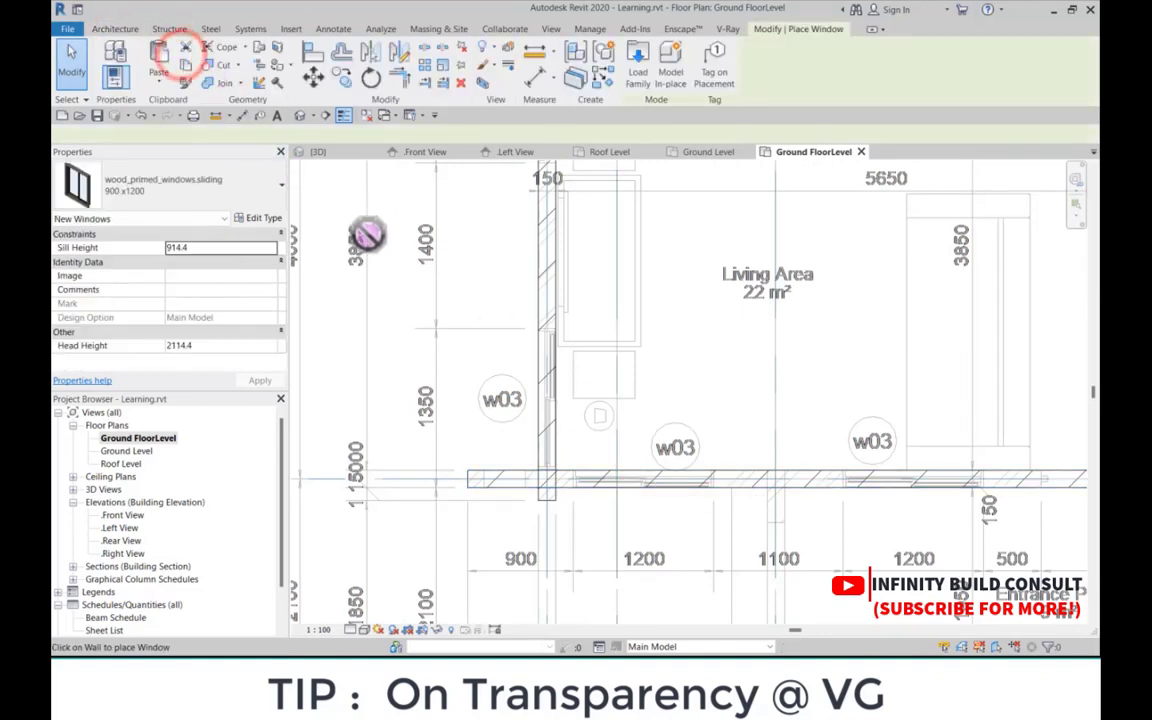
pyautogui.scroll(2, 543, 402)
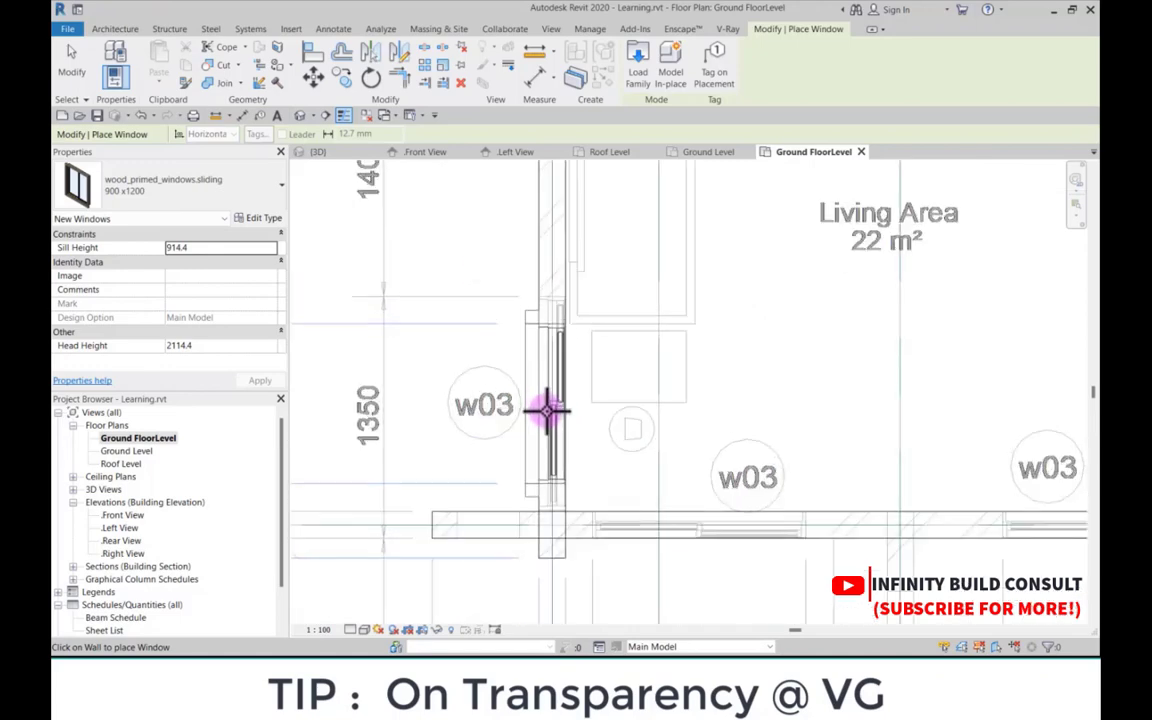
# Step: Measure the w03 window opening in the Living Area's outer side wall with an aligned dimension
pyautogui.click(533, 82)
pyautogui.scroll(5, 530, 310)
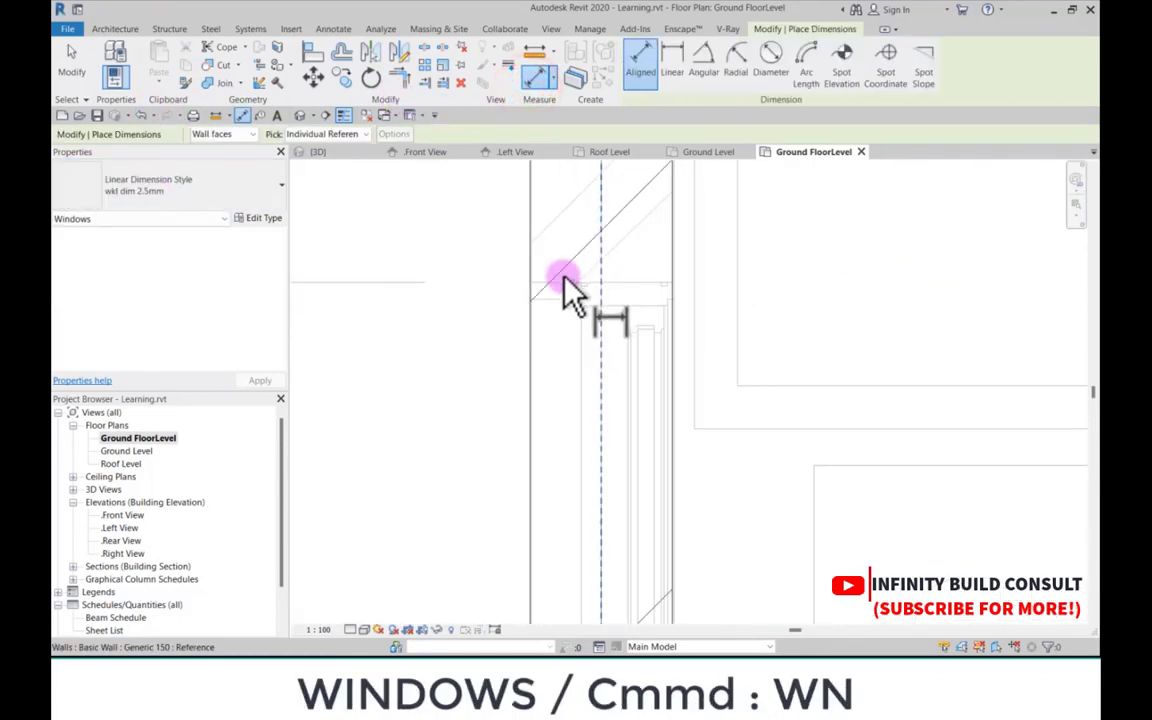
pyautogui.click(563, 278)
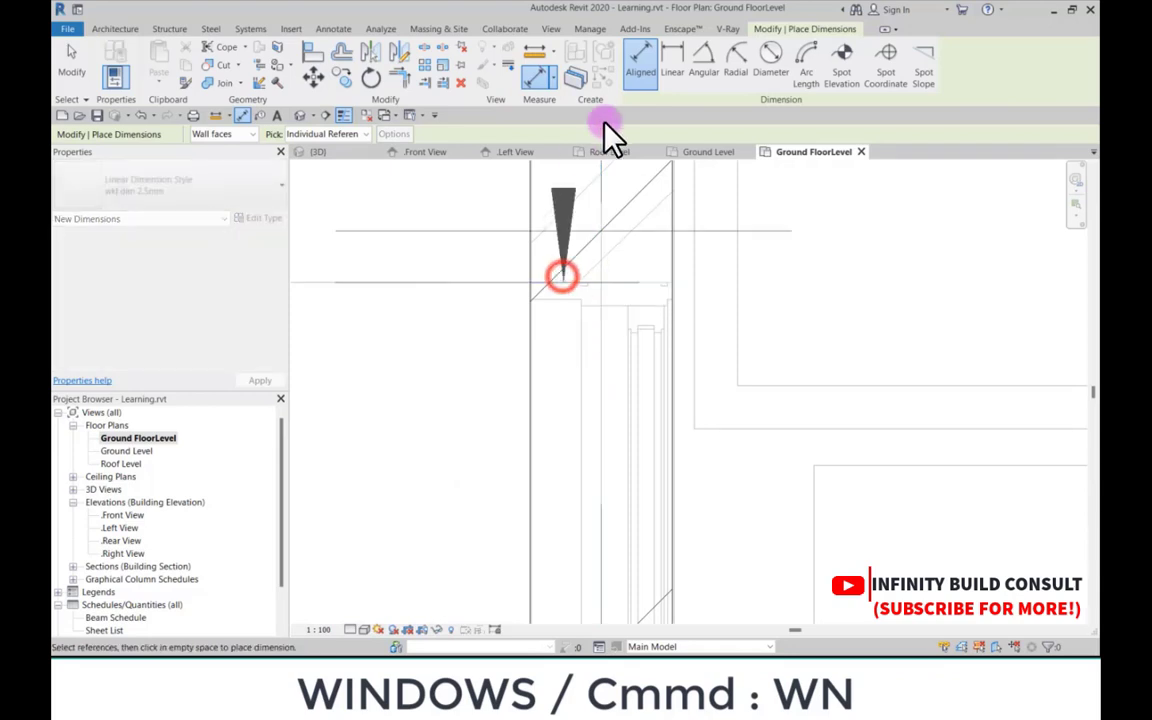
pyautogui.scroll(-5, 604, 463)
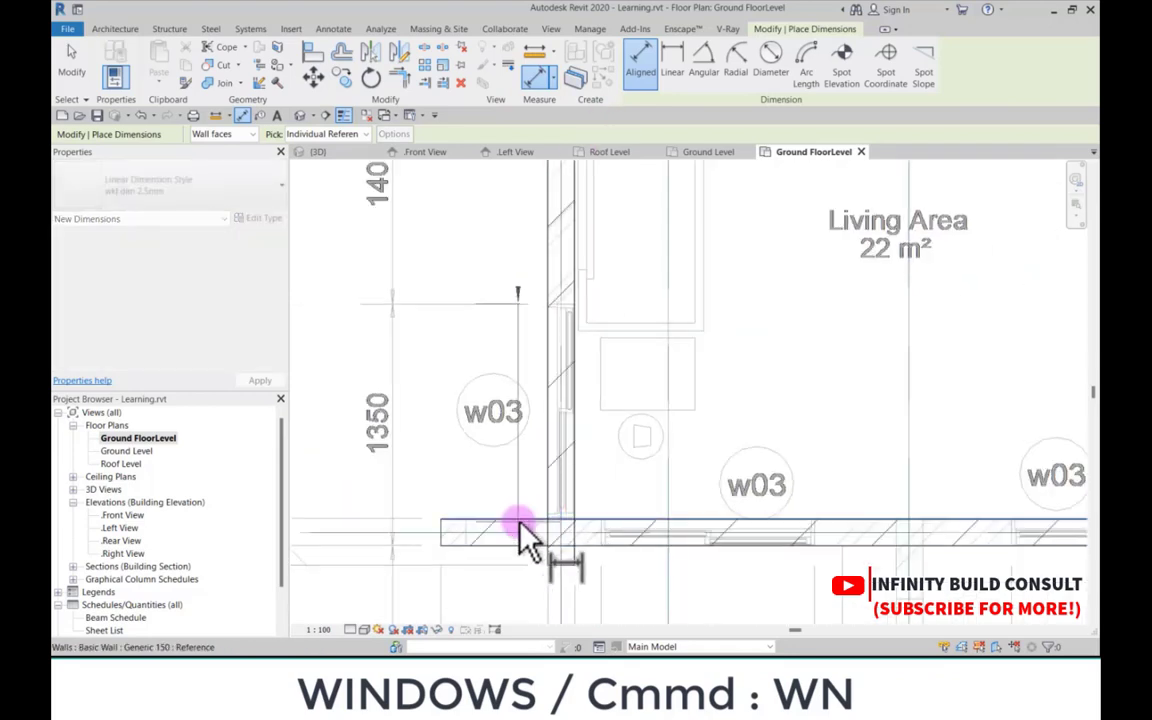
pyautogui.click(519, 522)
pyautogui.scroll(-2, 510, 494)
pyautogui.scroll(6, 535, 358)
pyautogui.press('Escape')
pyautogui.press('Escape')
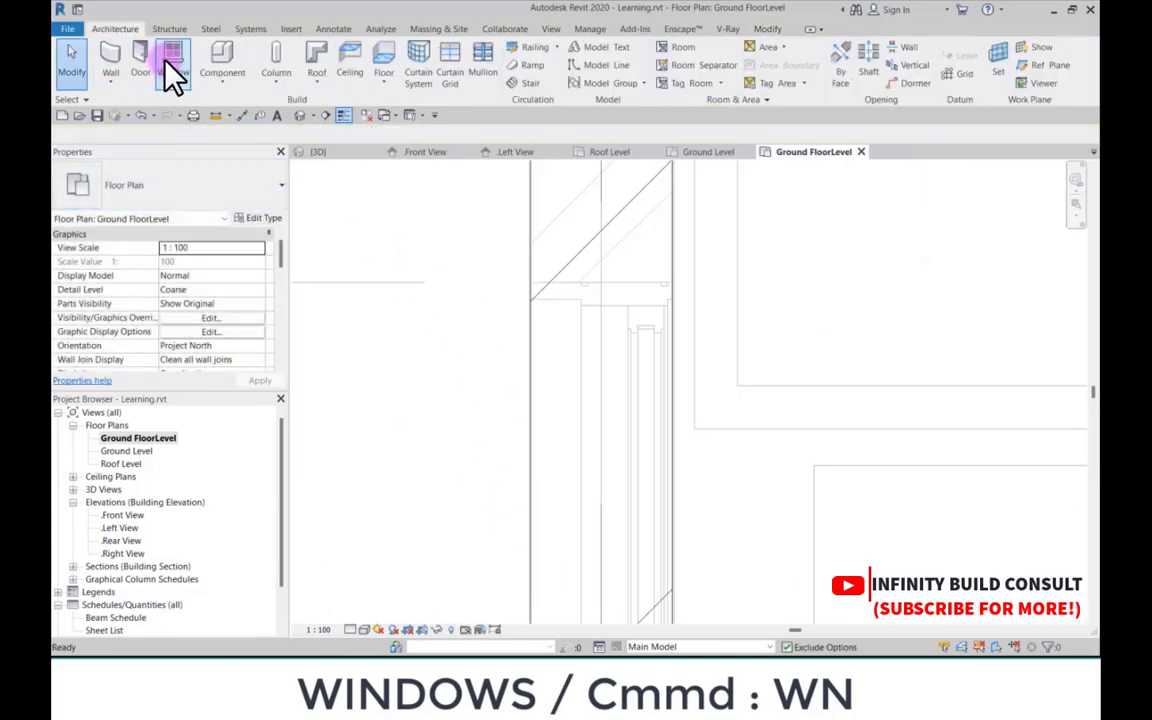
# Step: Place a 1200x1000 wood_primed_windows.sliding window over the w03 opening marked 1350 in the Living Area's outer side wall
pyautogui.click(172, 72)
pyautogui.click(168, 185)
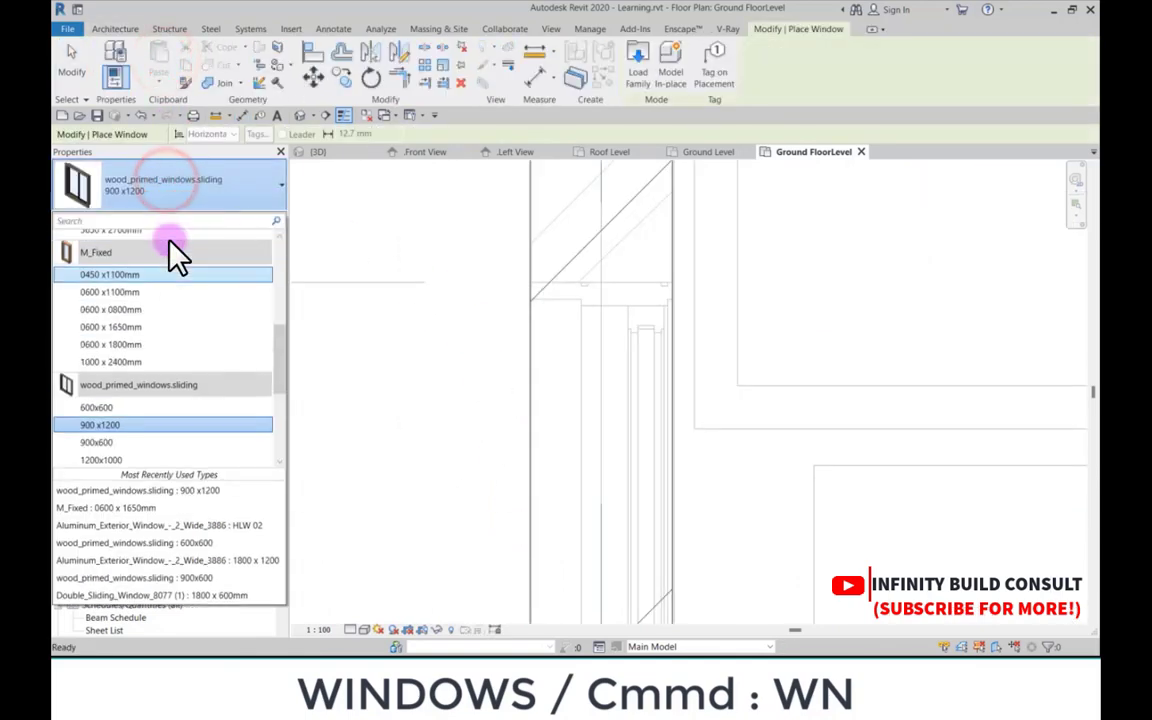
pyautogui.scroll(-1, 167, 420)
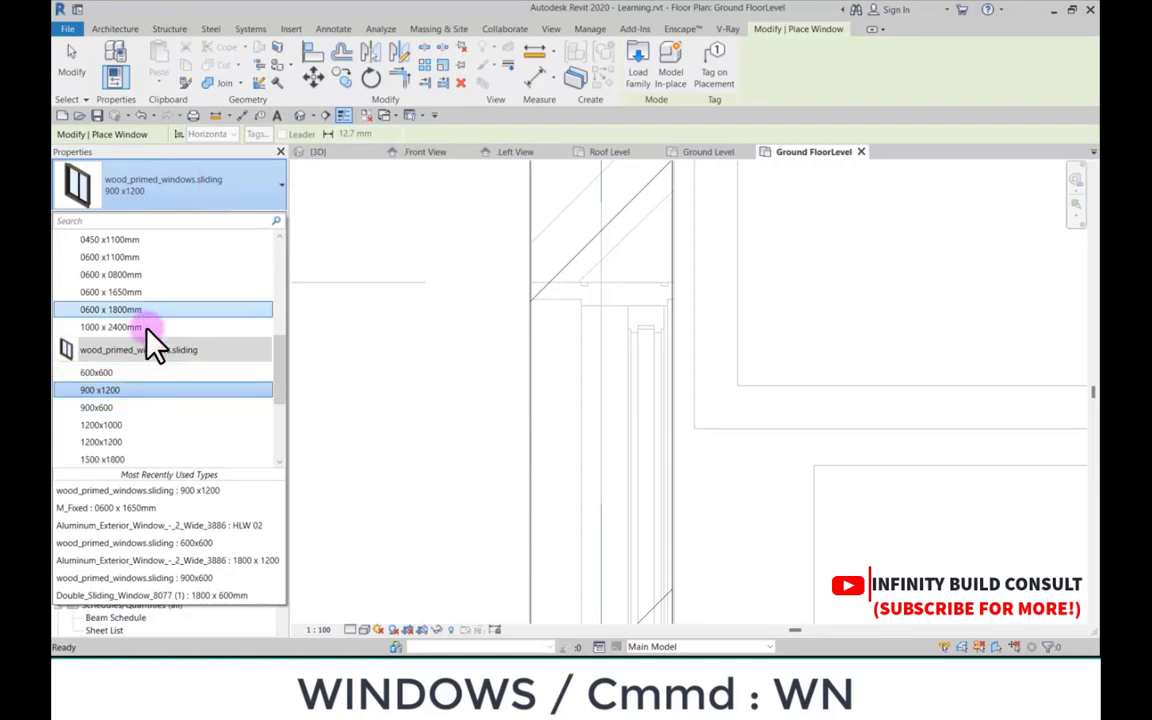
pyautogui.scroll(-3, 147, 330)
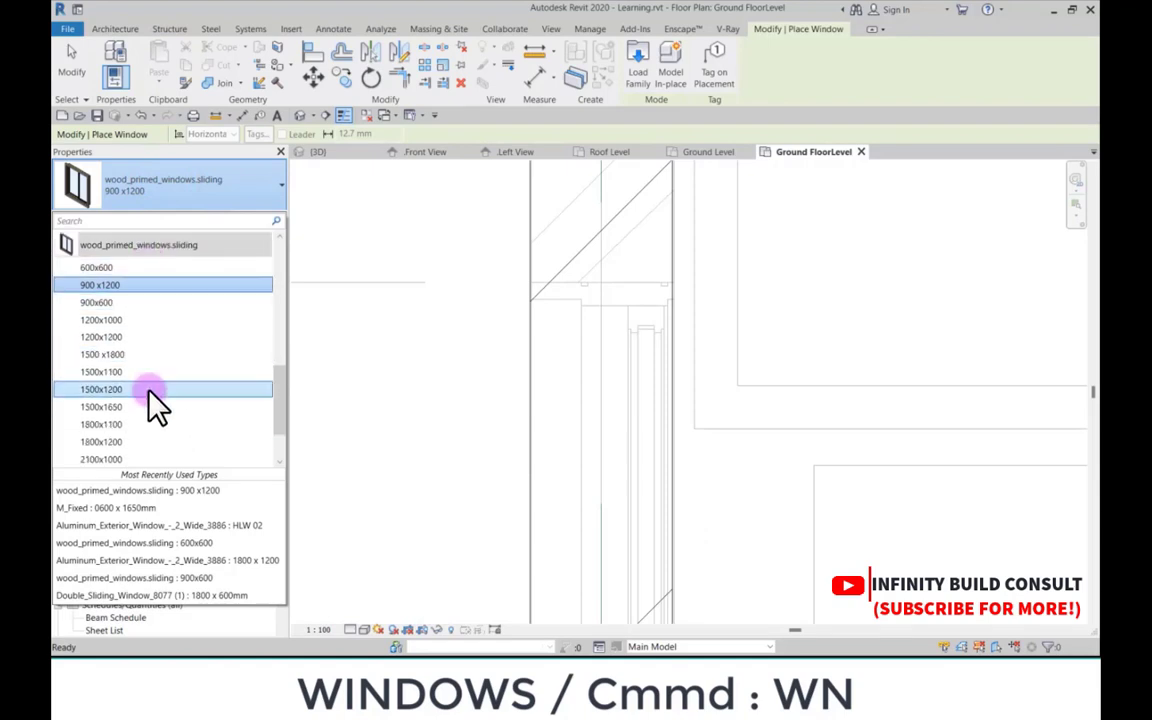
pyautogui.click(103, 319)
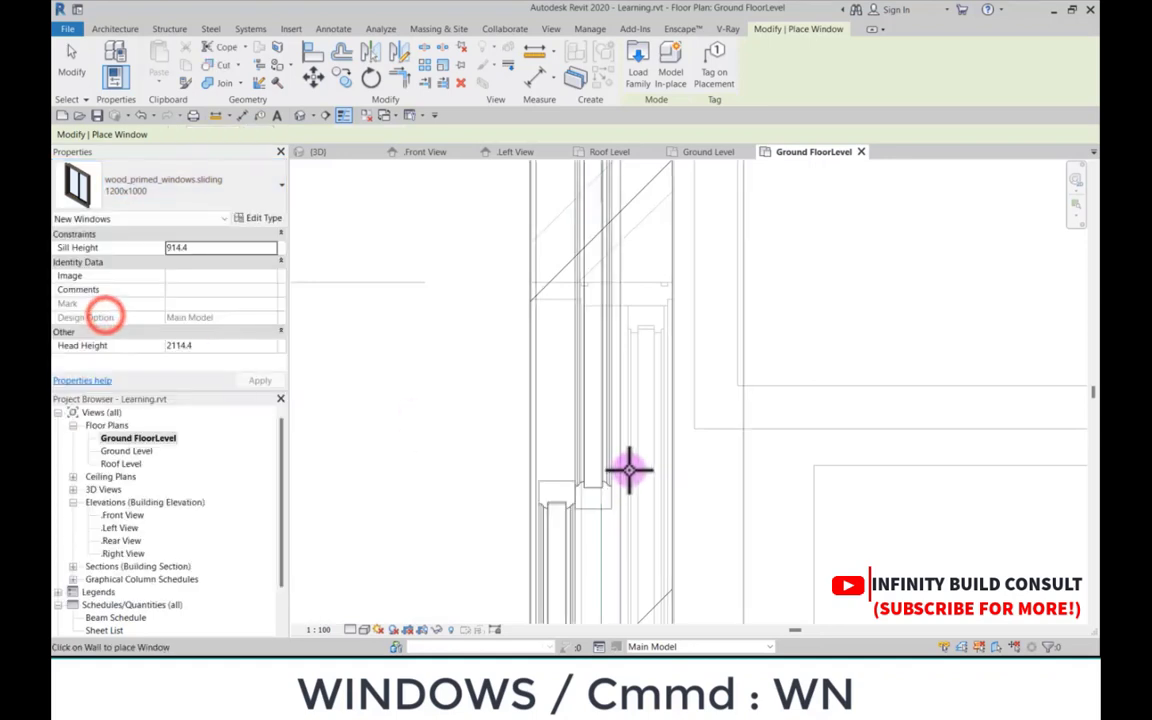
pyautogui.scroll(-3, 620, 372)
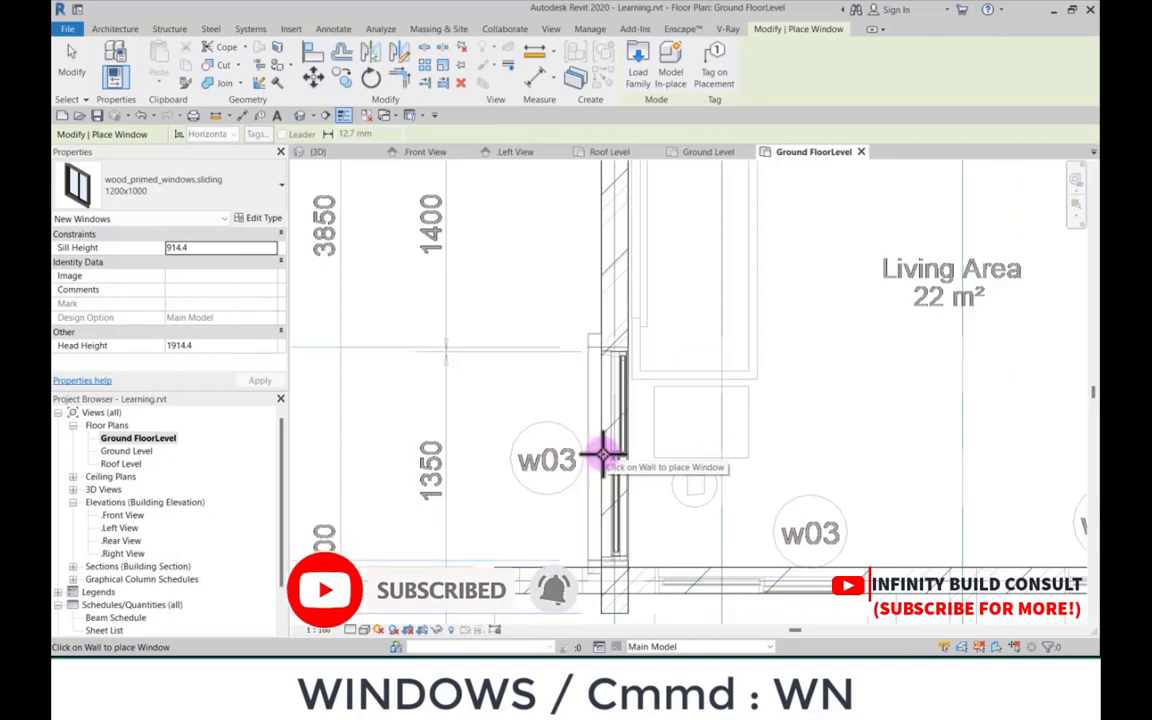
pyautogui.scroll(-5, 590, 463)
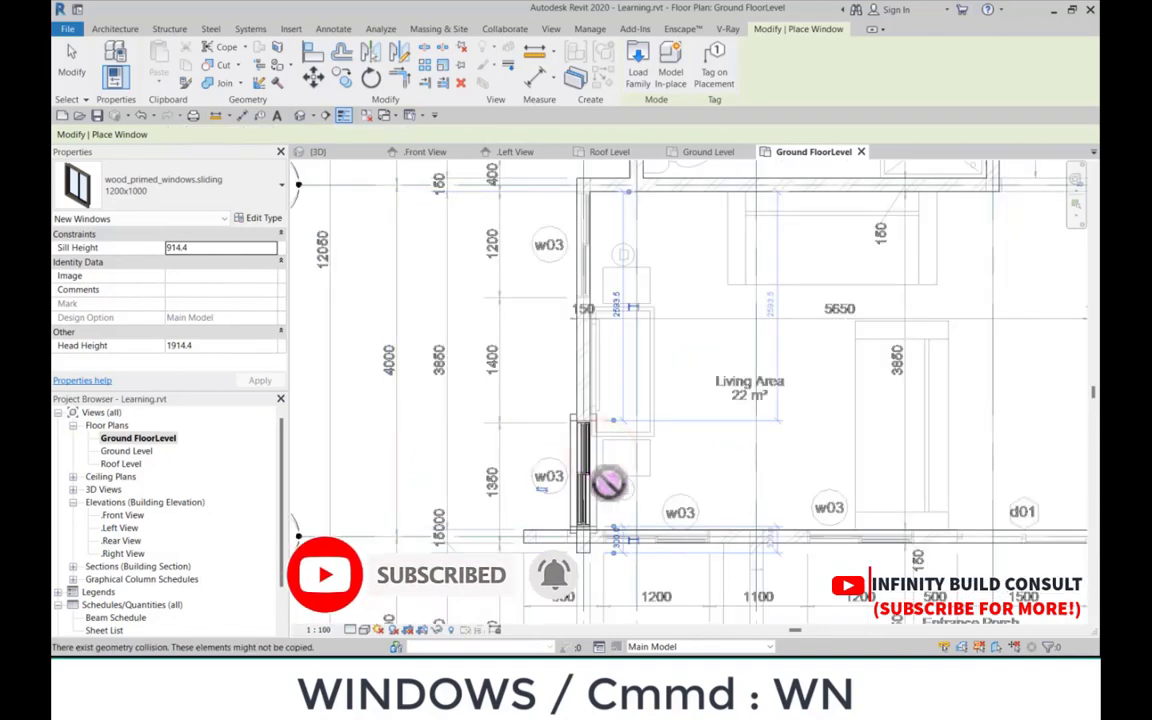
# Step: Place another 1200x1000 sliding window over the w03 opening marked 1200 in the Living Area's side wall, near the Bath & W/C
pyautogui.scroll(6, 607, 260)
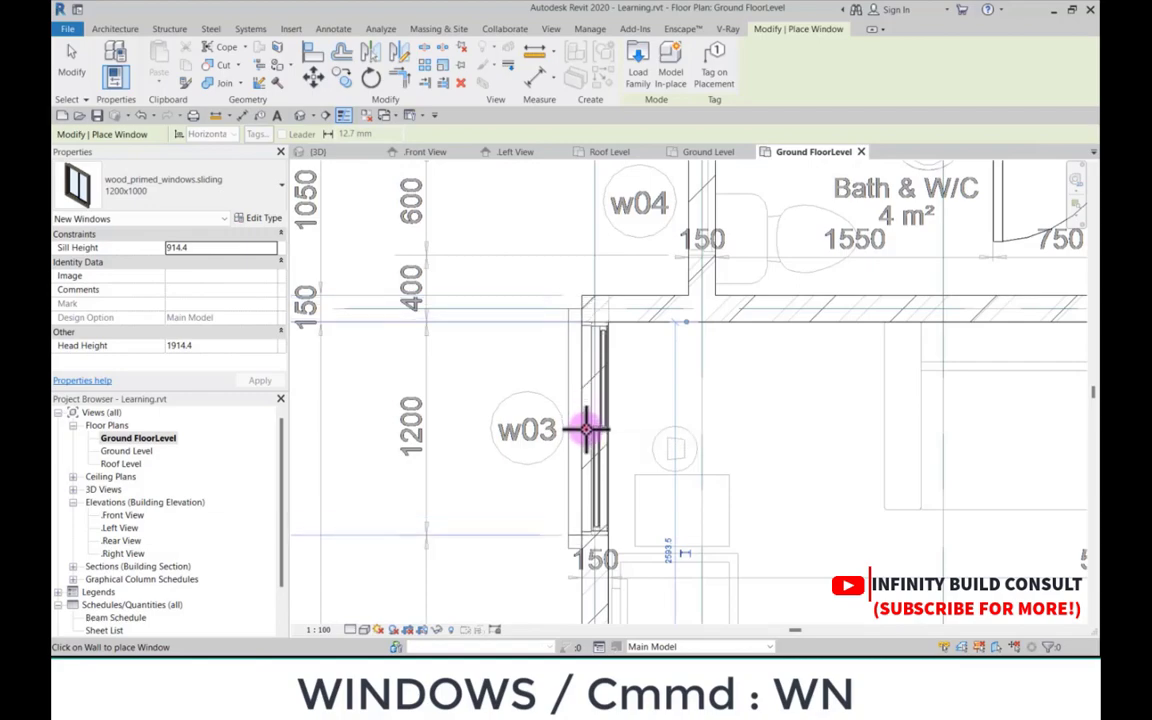
pyautogui.click(586, 430)
pyautogui.scroll(-5, 585, 440)
# Step: Measure the w01 window opening in the Master Bedroom's outer side wall with a temporary aligned dimension
pyautogui.scroll(6, 568, 420)
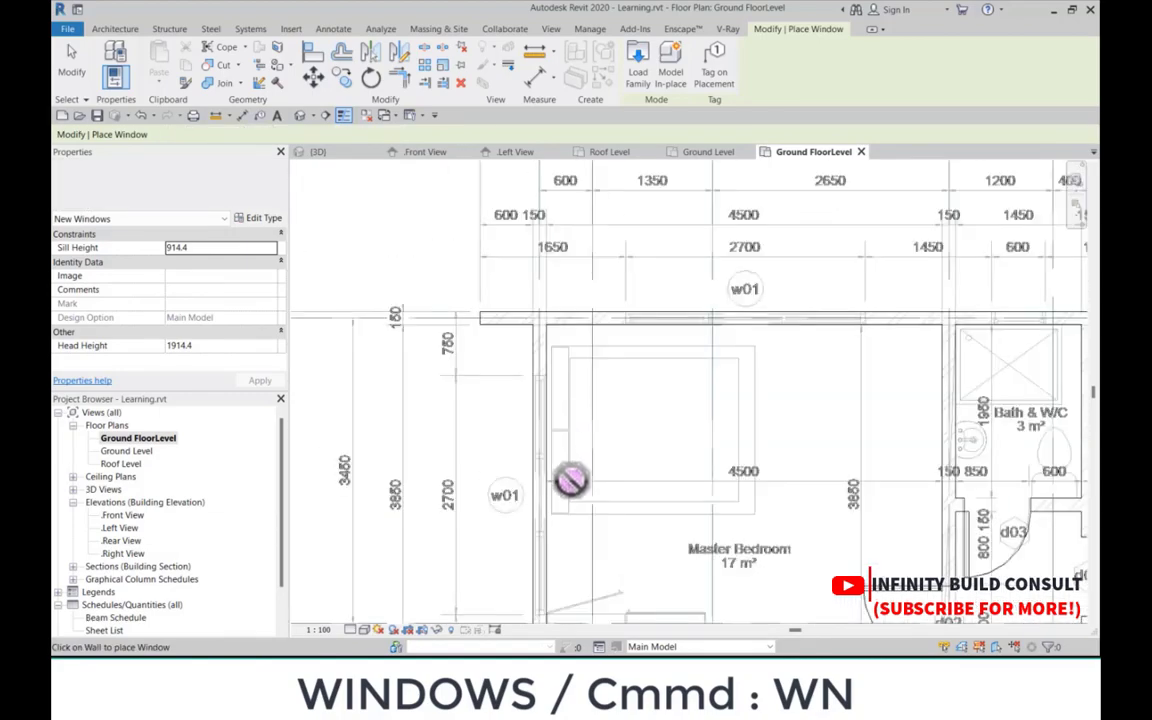
pyautogui.scroll(-3, 567, 377)
pyautogui.scroll(5, 566, 447)
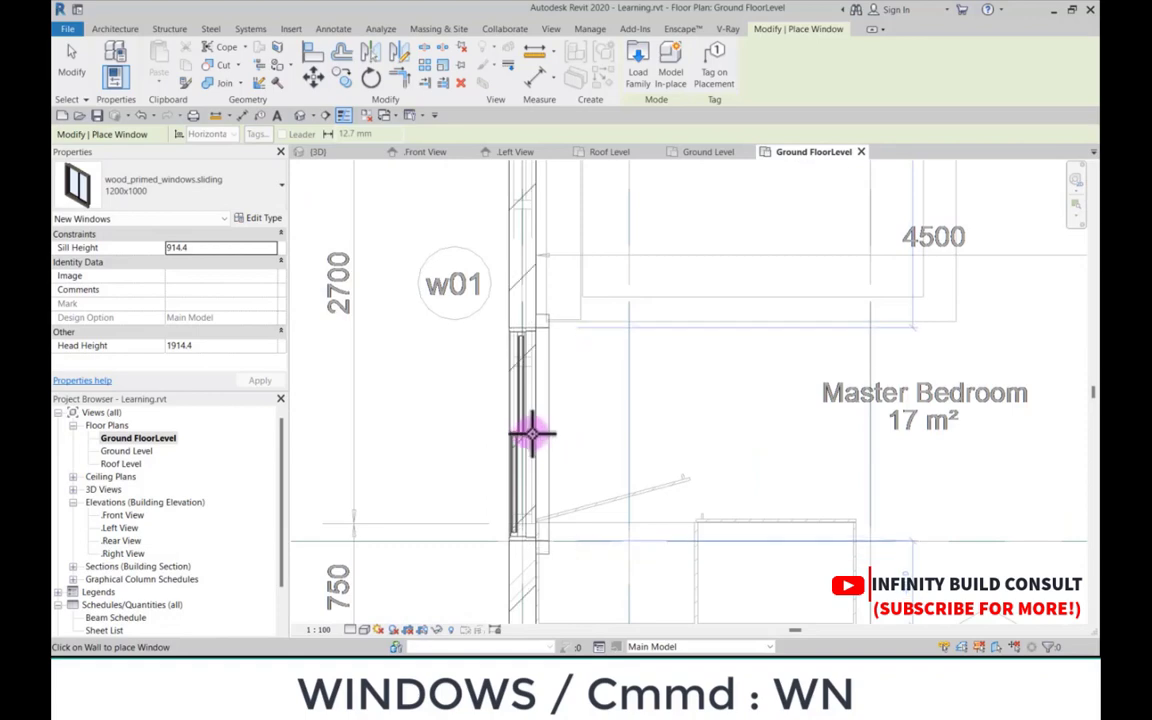
pyautogui.scroll(-2, 532, 432)
pyautogui.scroll(2, 406, 301)
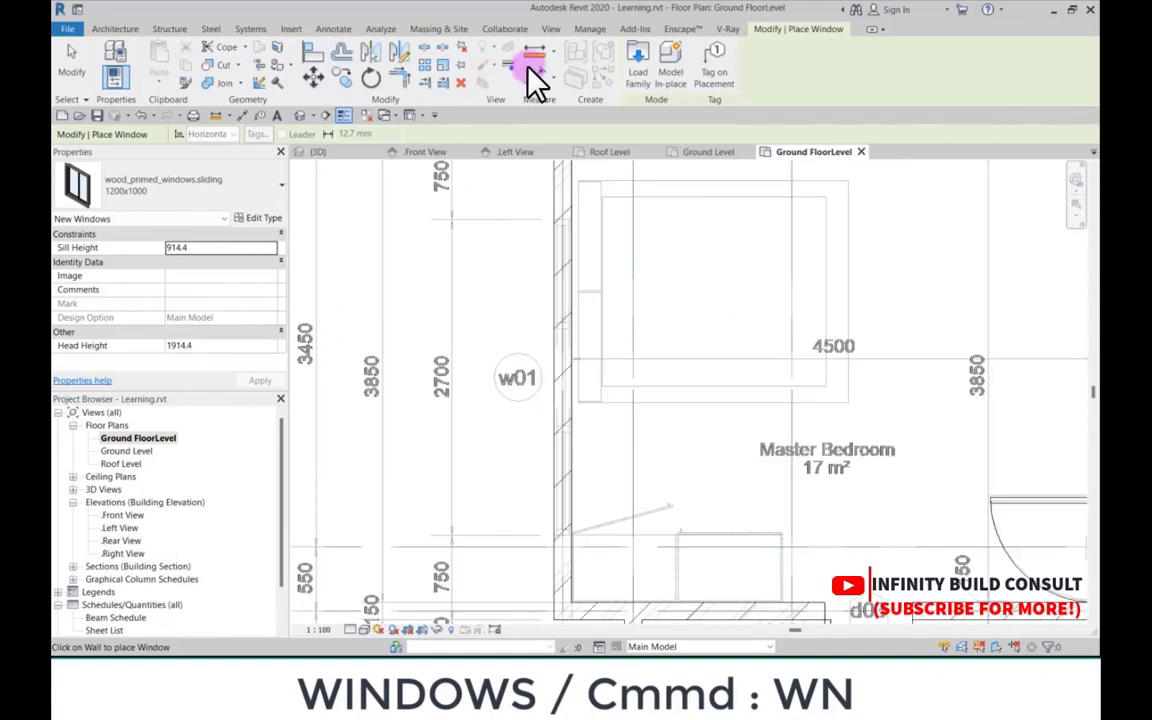
pyautogui.click(532, 77)
pyautogui.scroll(3, 566, 180)
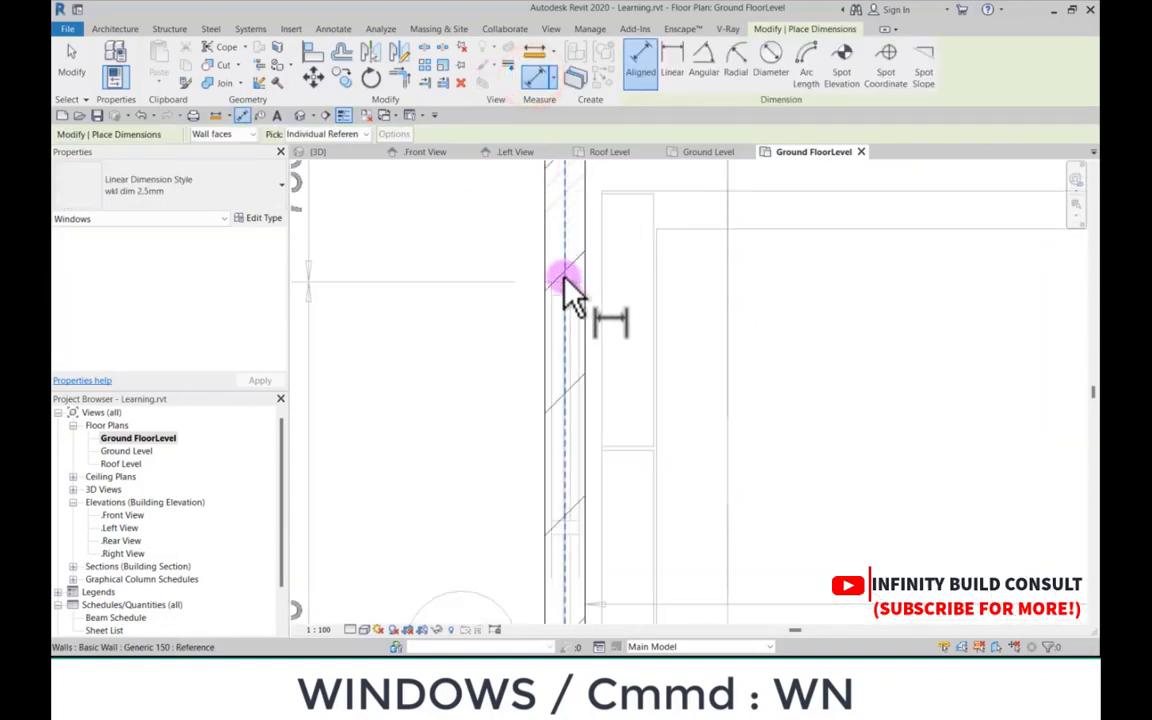
pyautogui.scroll(2, 571, 288)
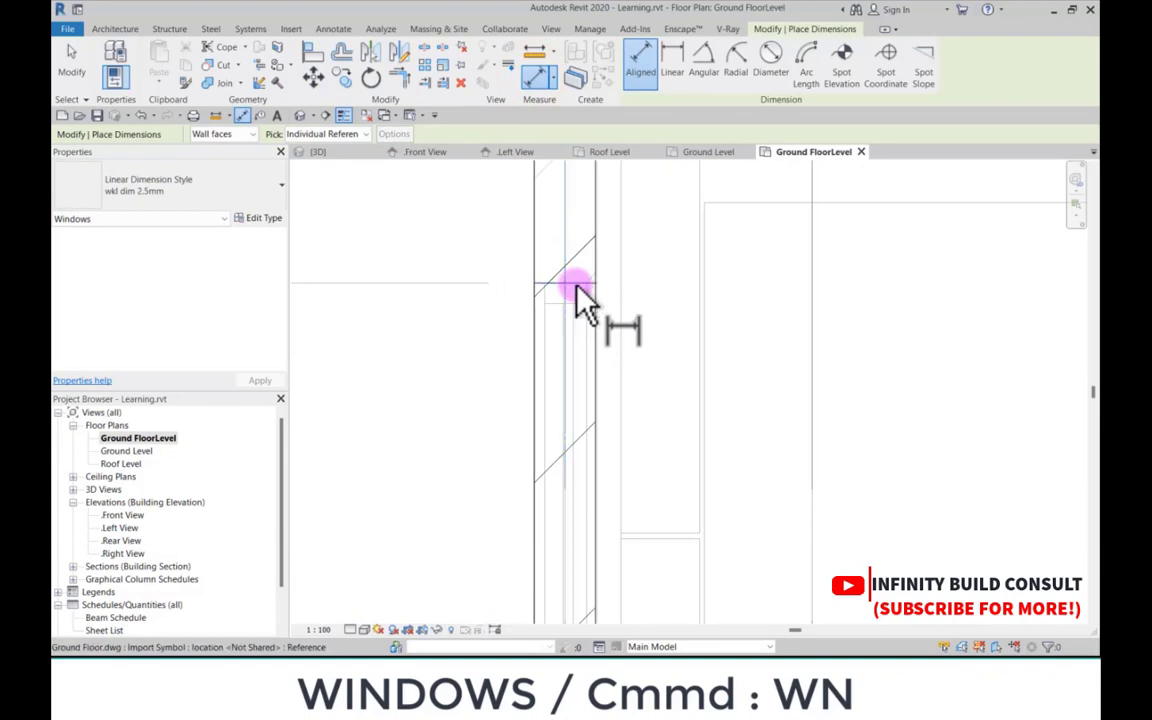
pyautogui.scroll(2, 520, 300)
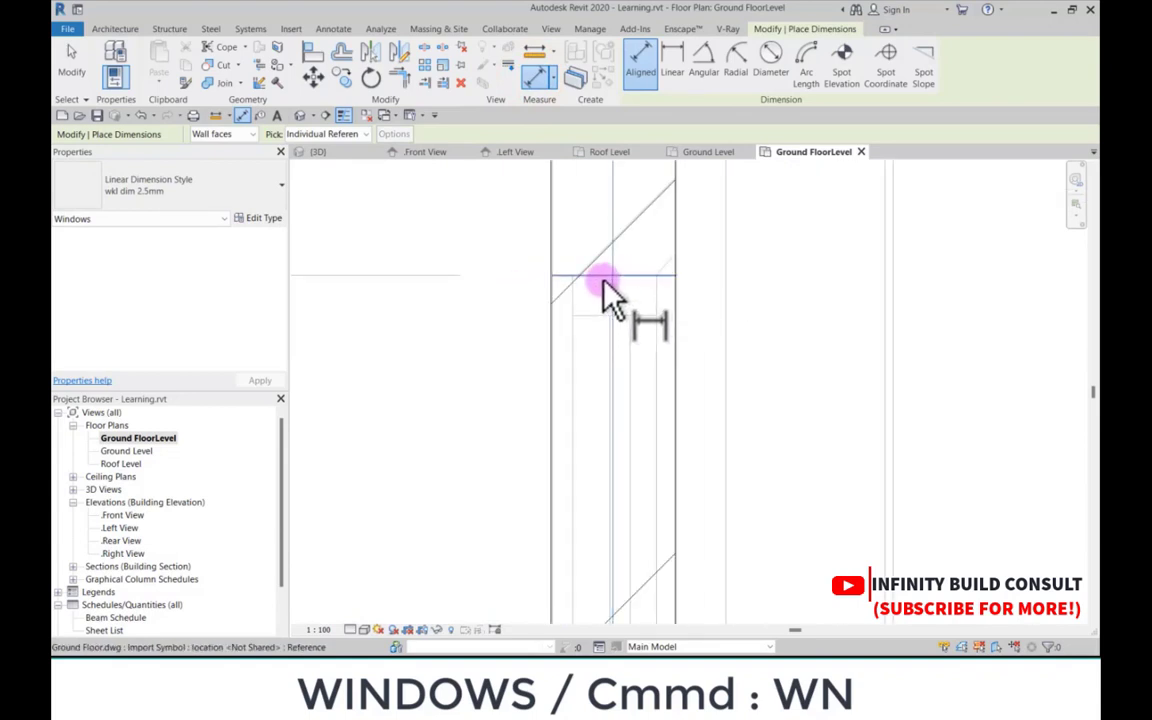
pyautogui.scroll(-3, 694, 265)
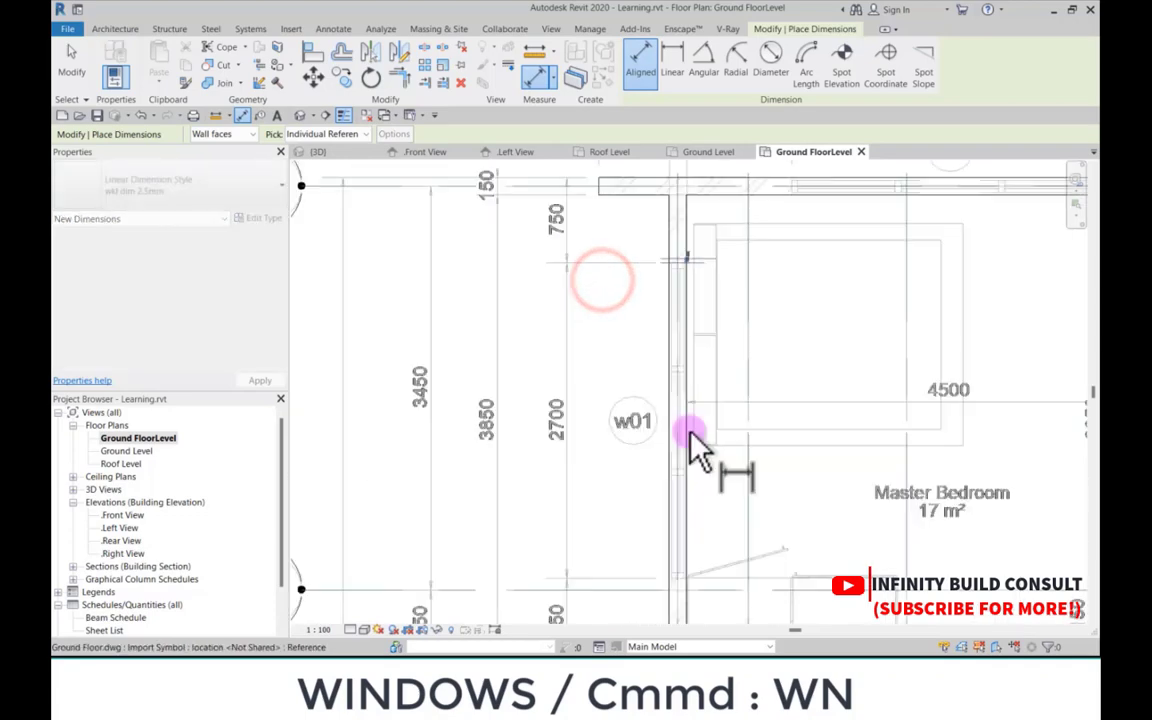
pyautogui.scroll(2, 683, 485)
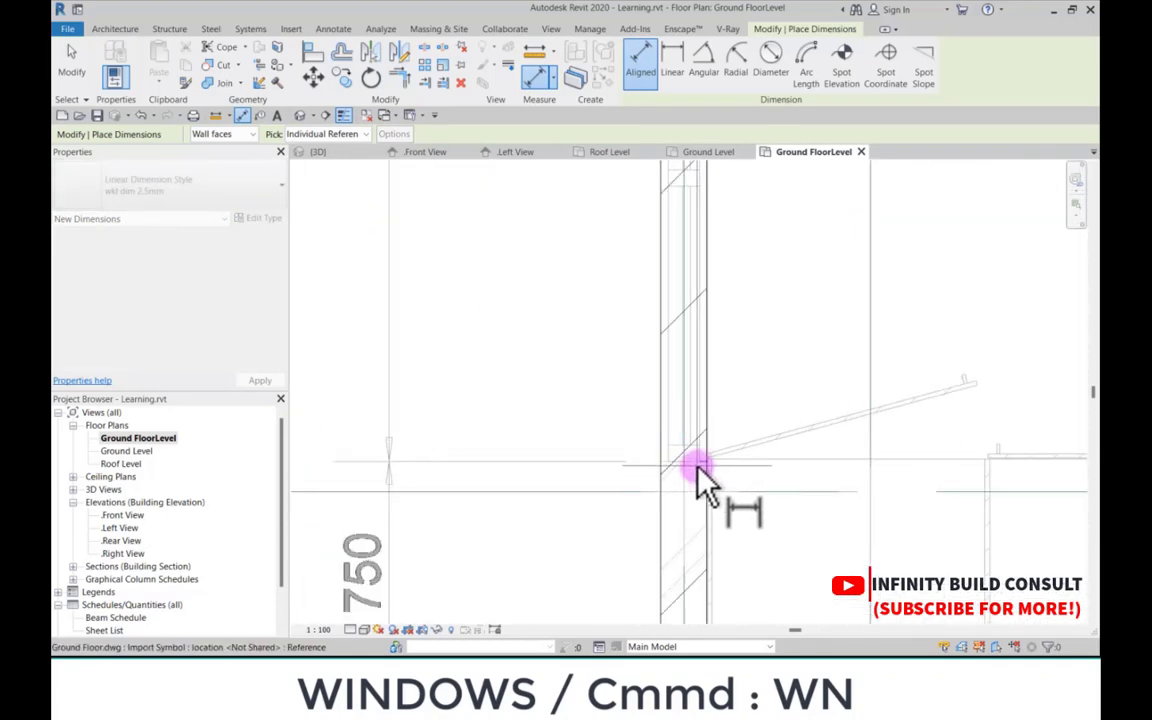
pyautogui.scroll(-3, 672, 470)
pyautogui.scroll(-1, 599, 399)
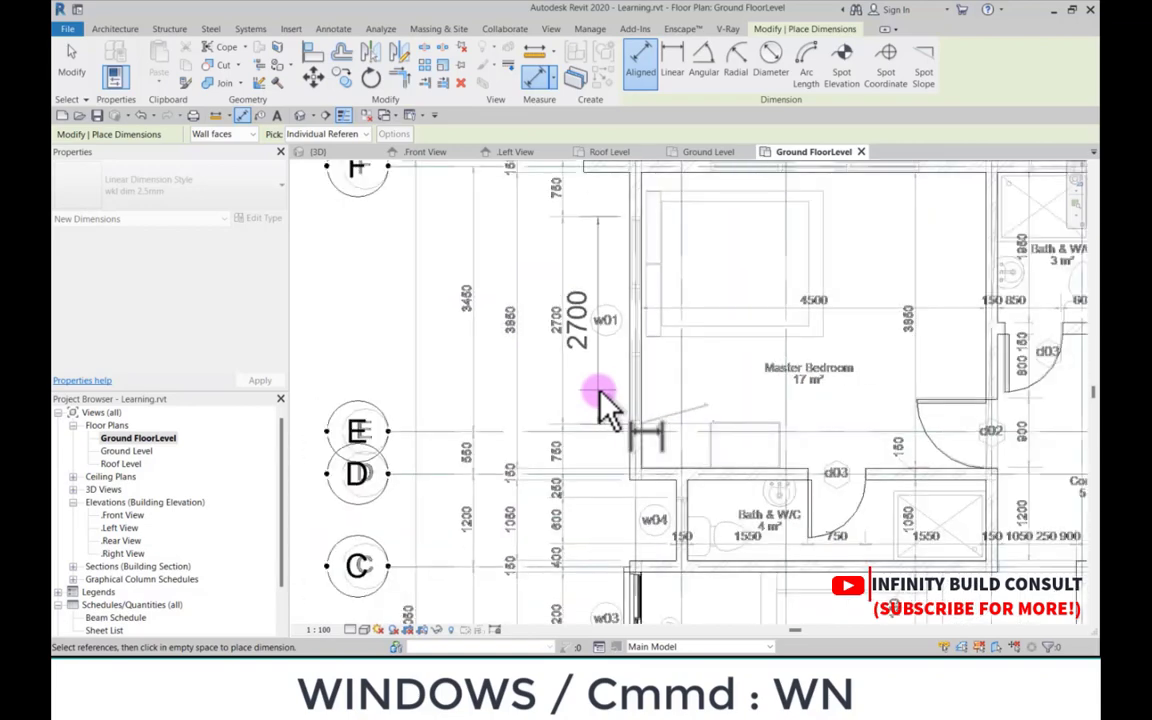
pyautogui.scroll(3, 600, 405)
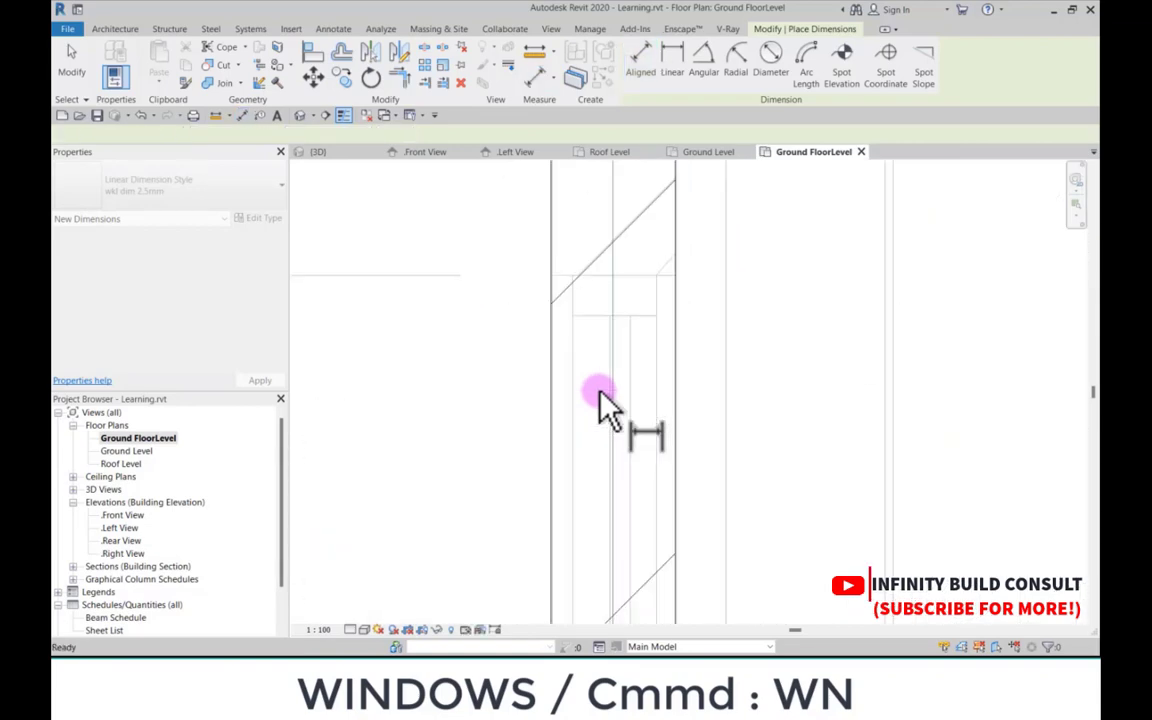
pyautogui.press('Escape')
pyautogui.press('Escape')
# Step: Align the outer face of the Master Bedroom's side wall to the matching wall line of the imported drawing
pyautogui.scroll(-2, 599, 404)
pyautogui.scroll(-3, 628, 335)
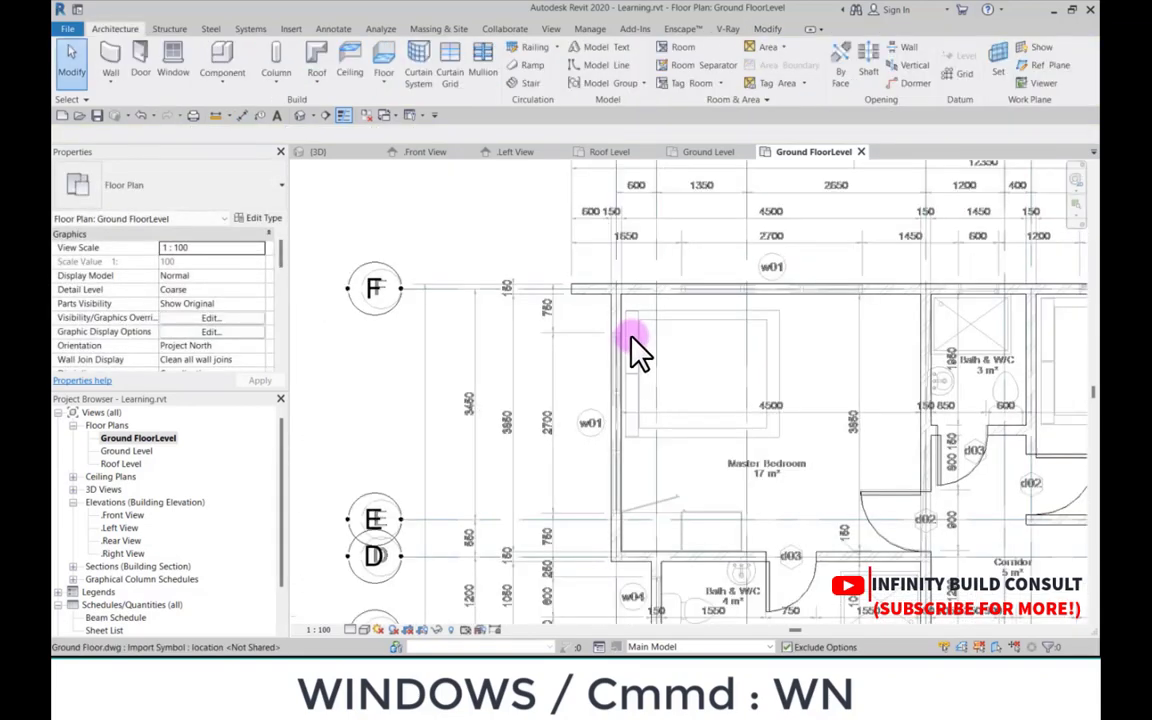
pyautogui.scroll(5, 579, 249)
pyautogui.scroll(2, 677, 362)
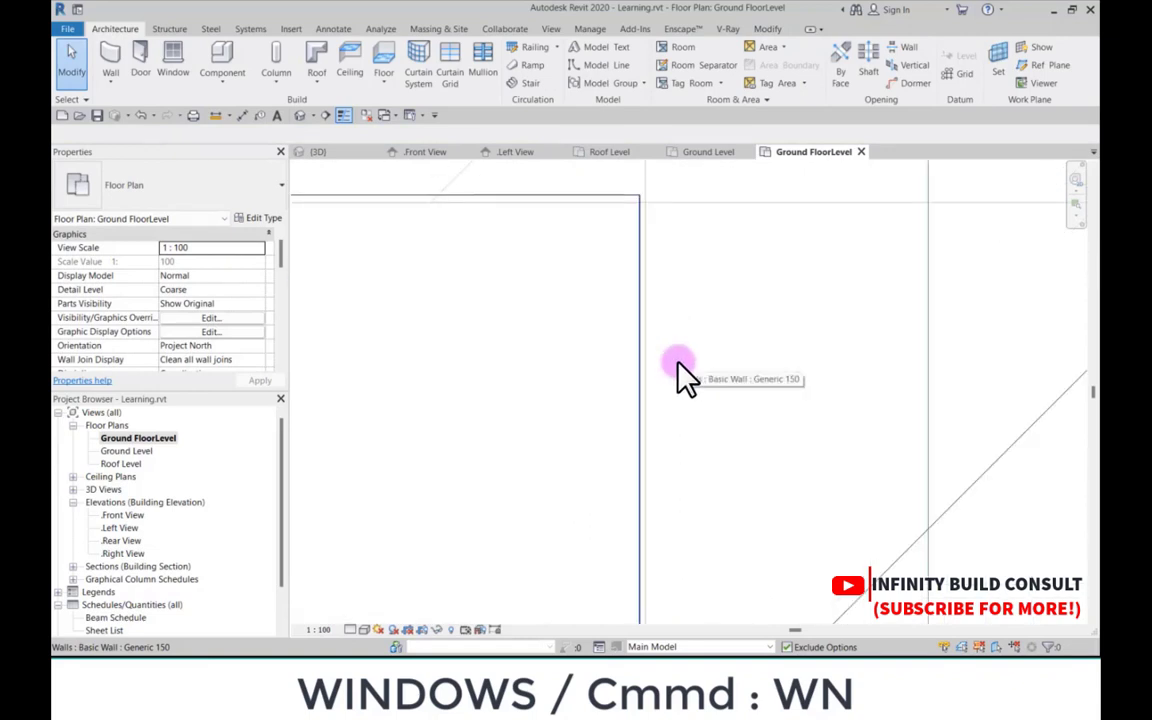
pyautogui.scroll(-4, 615, 440)
pyautogui.scroll(1, 636, 233)
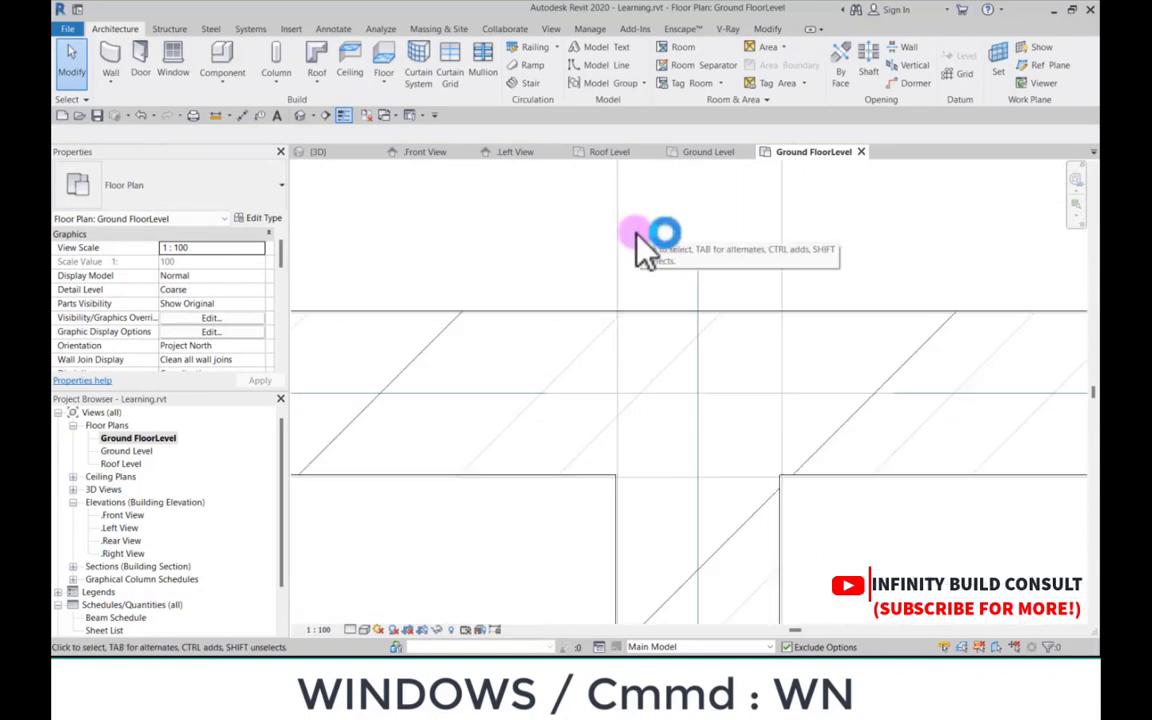
pyautogui.press('l')
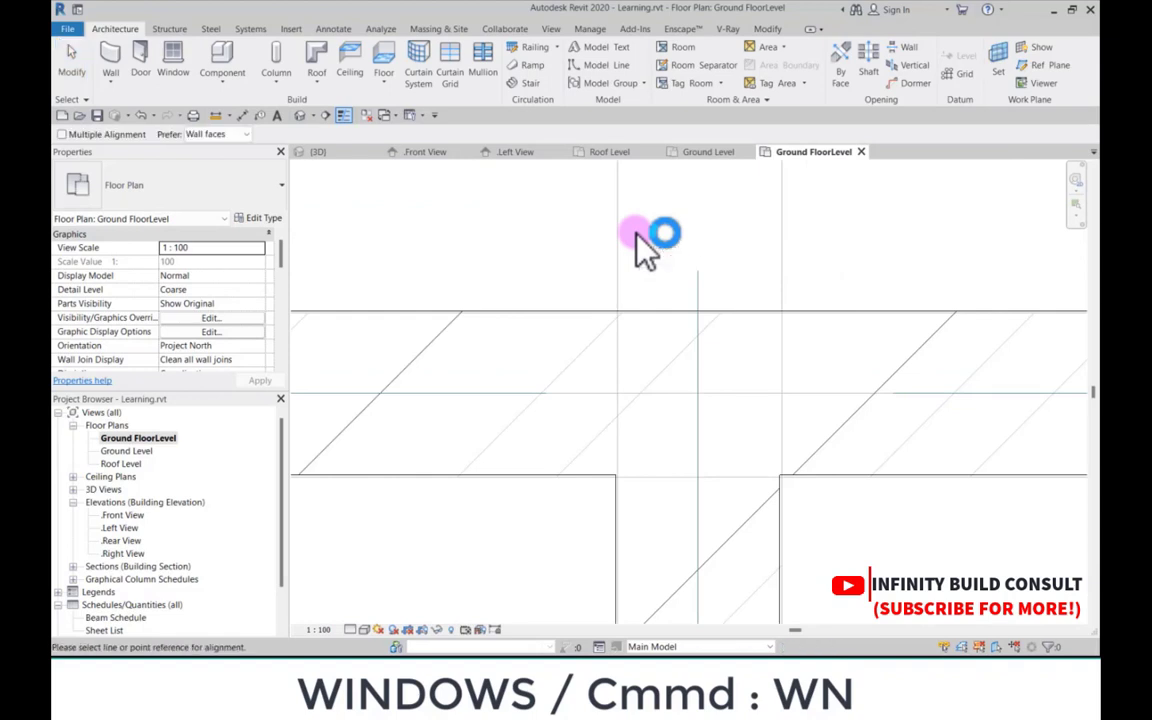
pyautogui.scroll(-2, 617, 229)
pyautogui.scroll(2, 635, 407)
pyautogui.scroll(4, 572, 415)
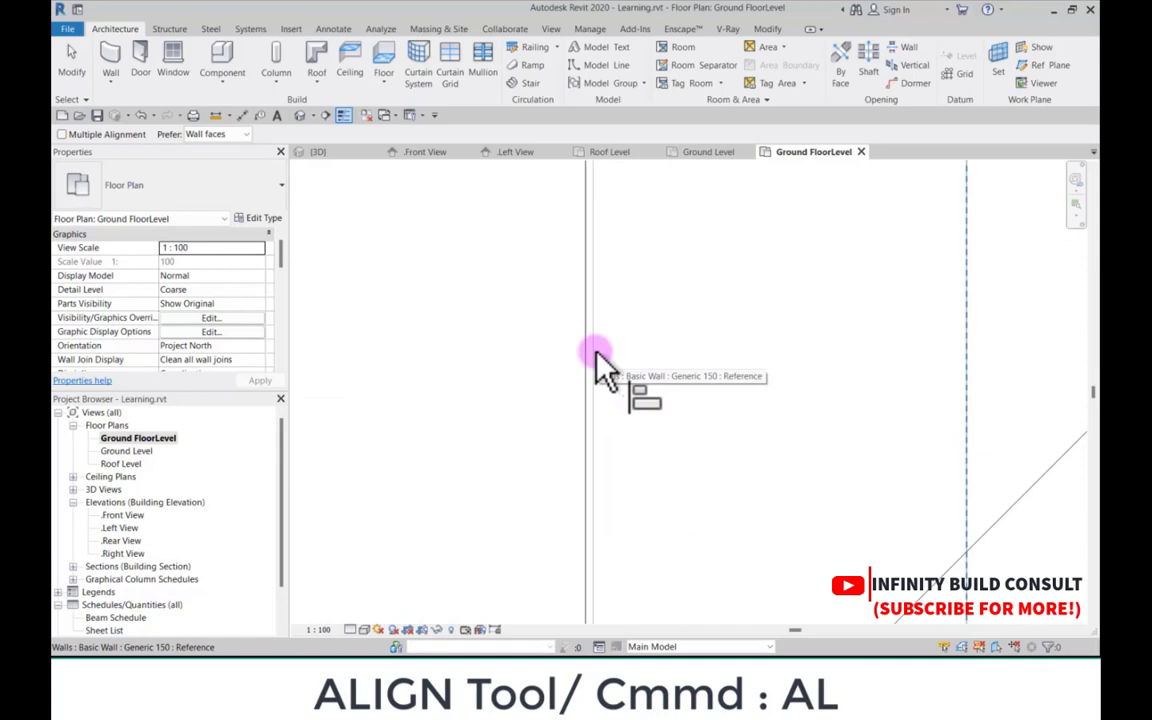
pyautogui.click(595, 352)
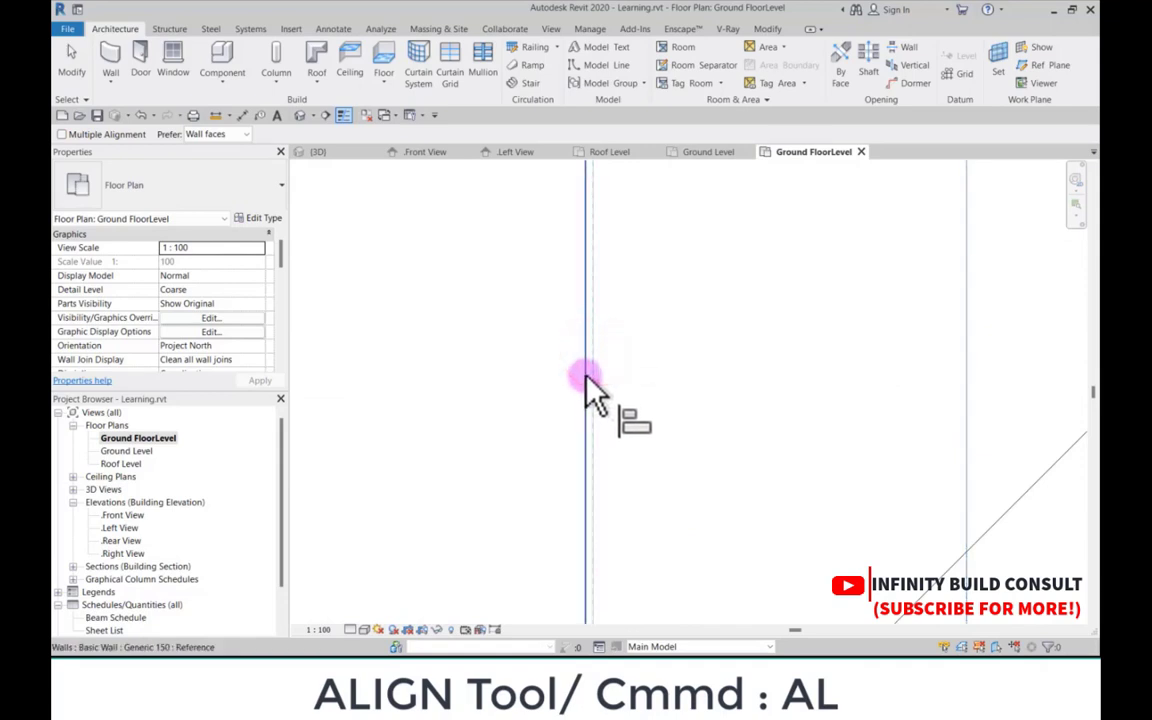
pyautogui.click(585, 376)
pyautogui.scroll(-3, 631, 430)
# Step: Align the lower face of the wall along grid F to the corresponding line in the imported drawing
pyautogui.scroll(4, 521, 343)
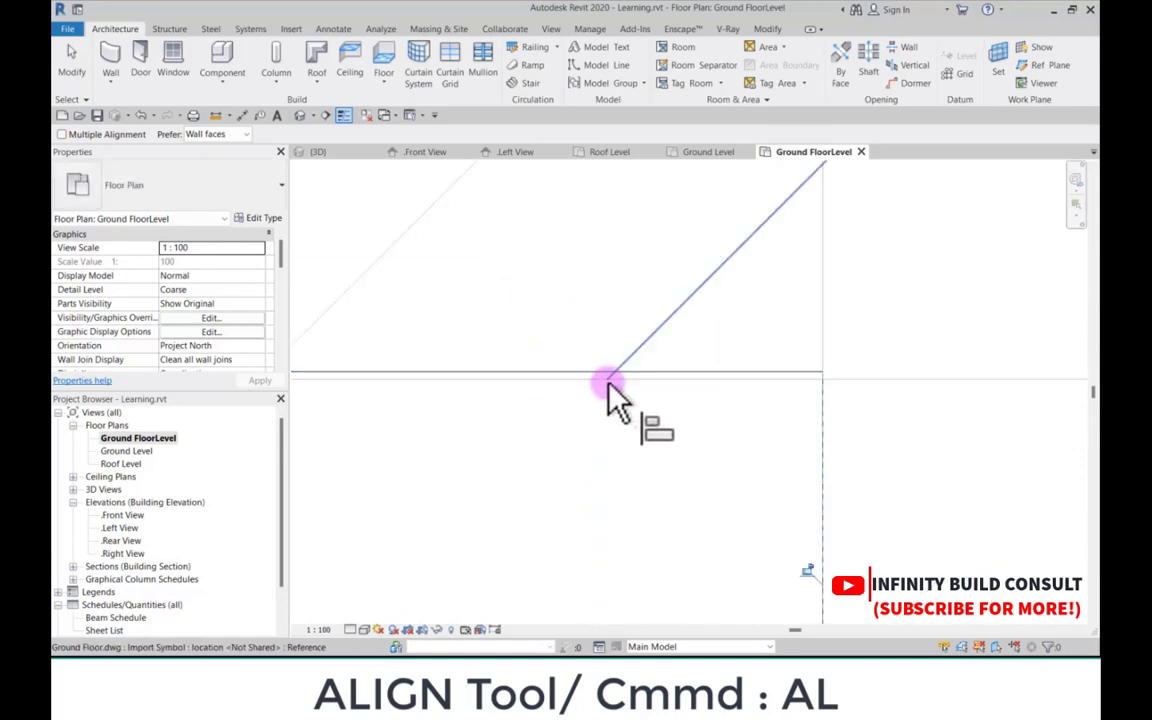
pyautogui.click(589, 382)
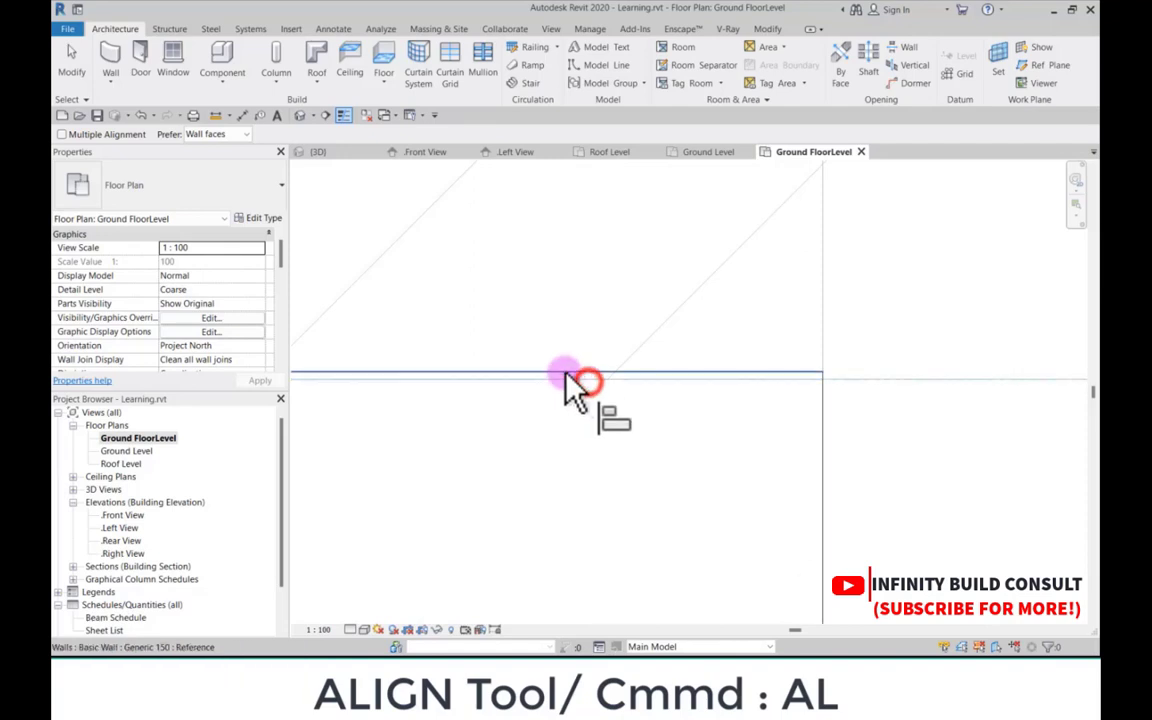
pyautogui.click(565, 373)
pyautogui.scroll(-4, 562, 378)
# Step: Check the ground floor walls and their corners against the imported drawing's lines, and finish aligning
pyautogui.scroll(-3, 471, 265)
pyautogui.scroll(6, 630, 260)
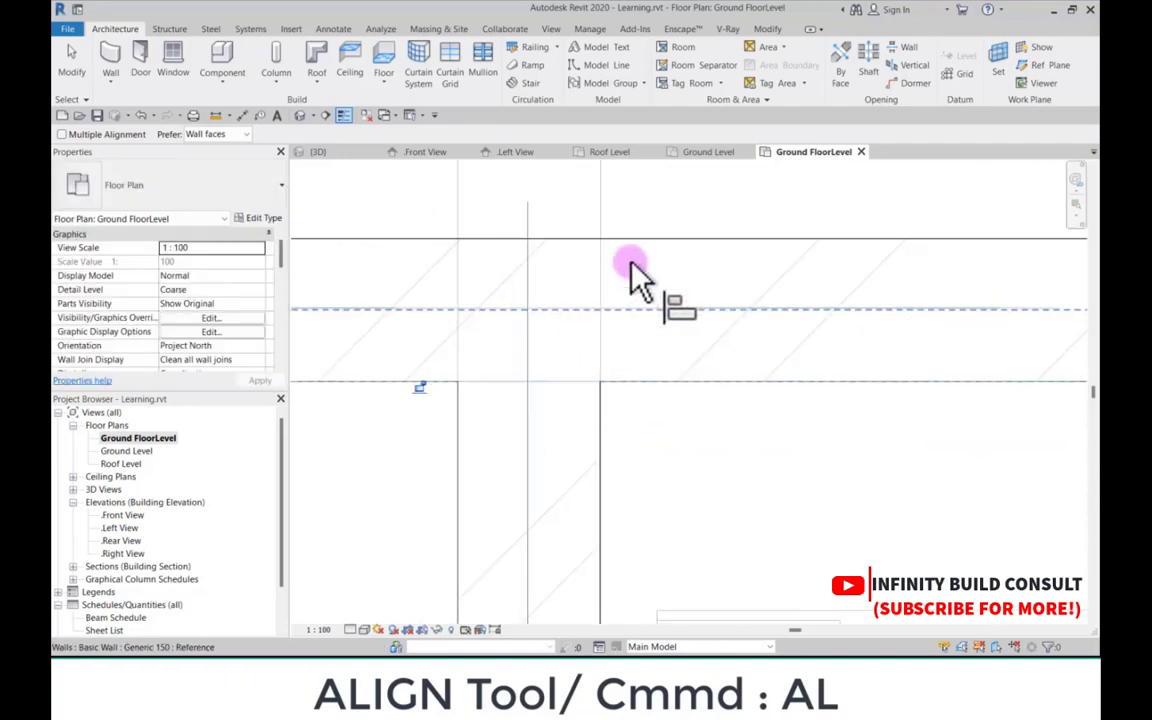
pyautogui.scroll(-6, 551, 241)
pyautogui.scroll(5, 551, 250)
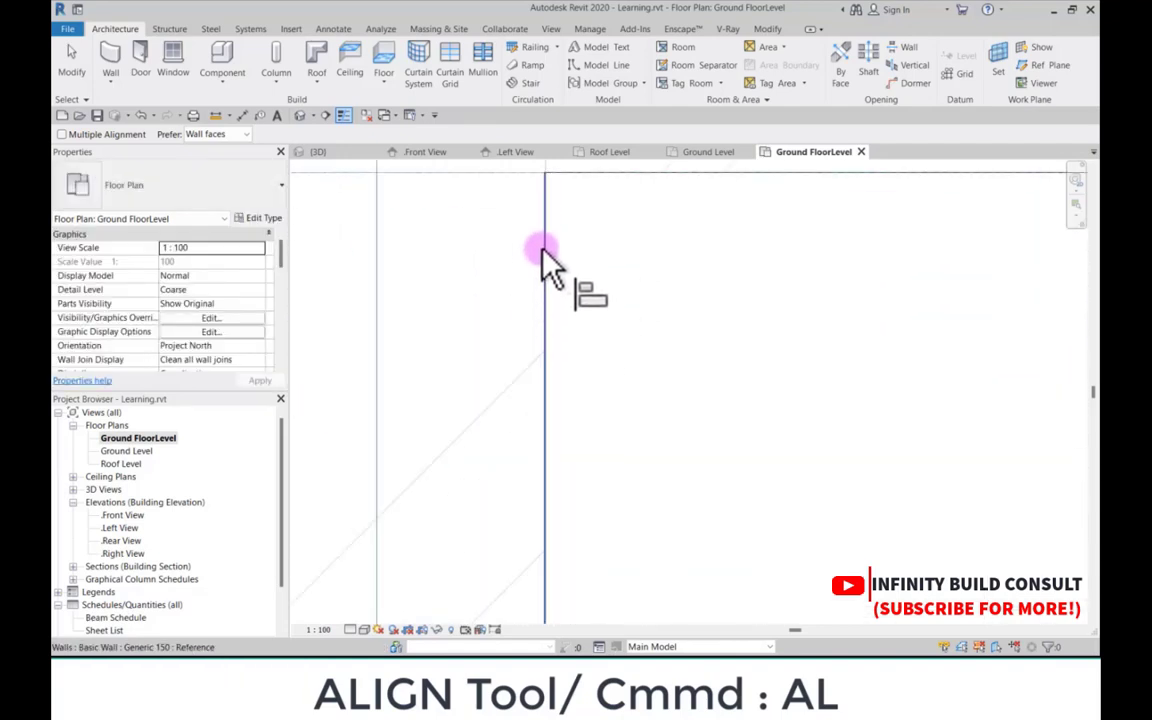
pyautogui.scroll(-5, 662, 325)
pyautogui.scroll(4, 473, 278)
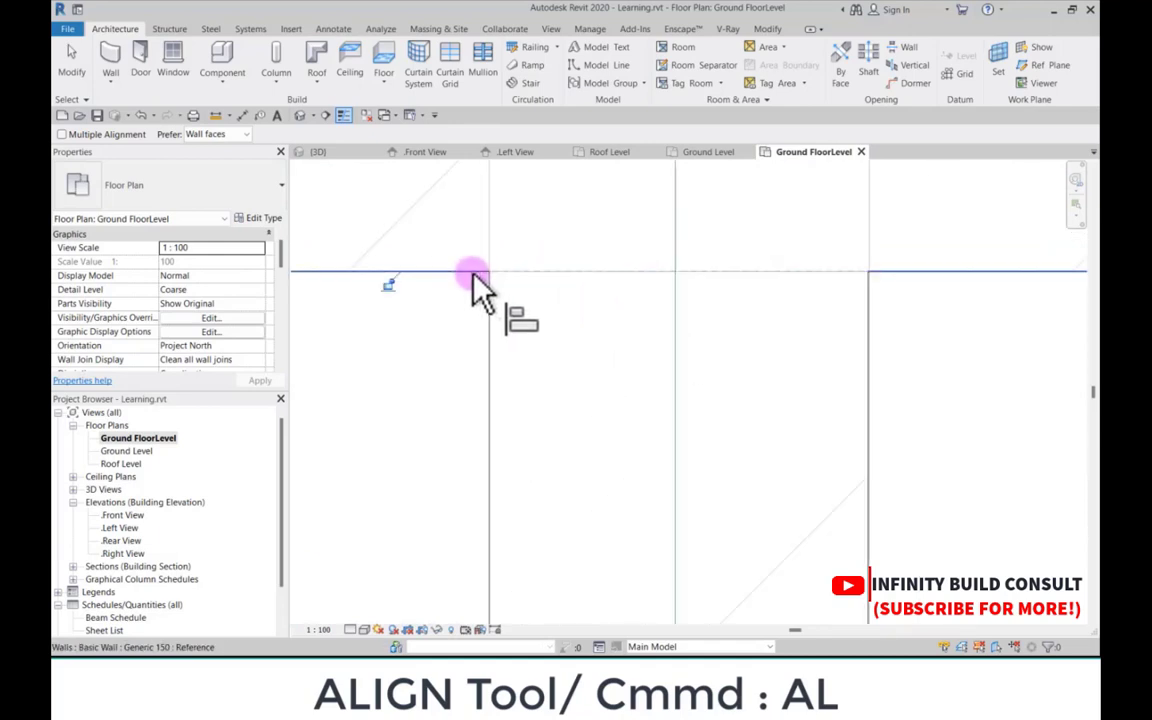
pyautogui.scroll(-6, 522, 275)
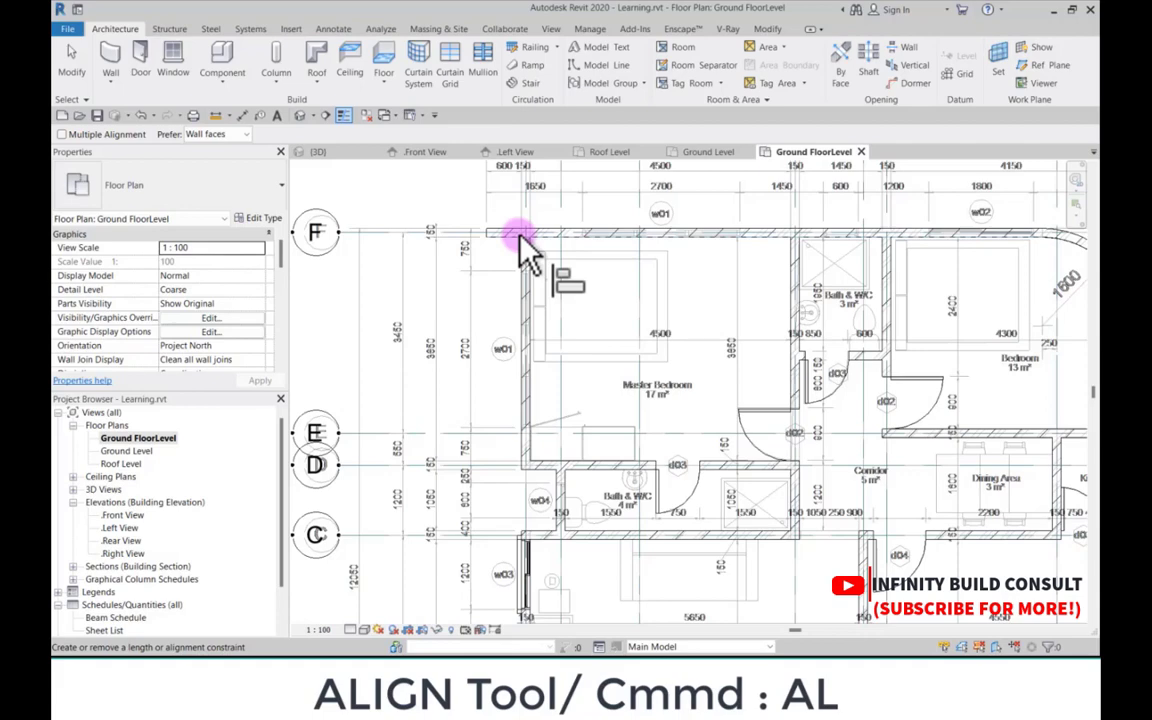
pyautogui.click(520, 239)
pyautogui.scroll(-5, 522, 329)
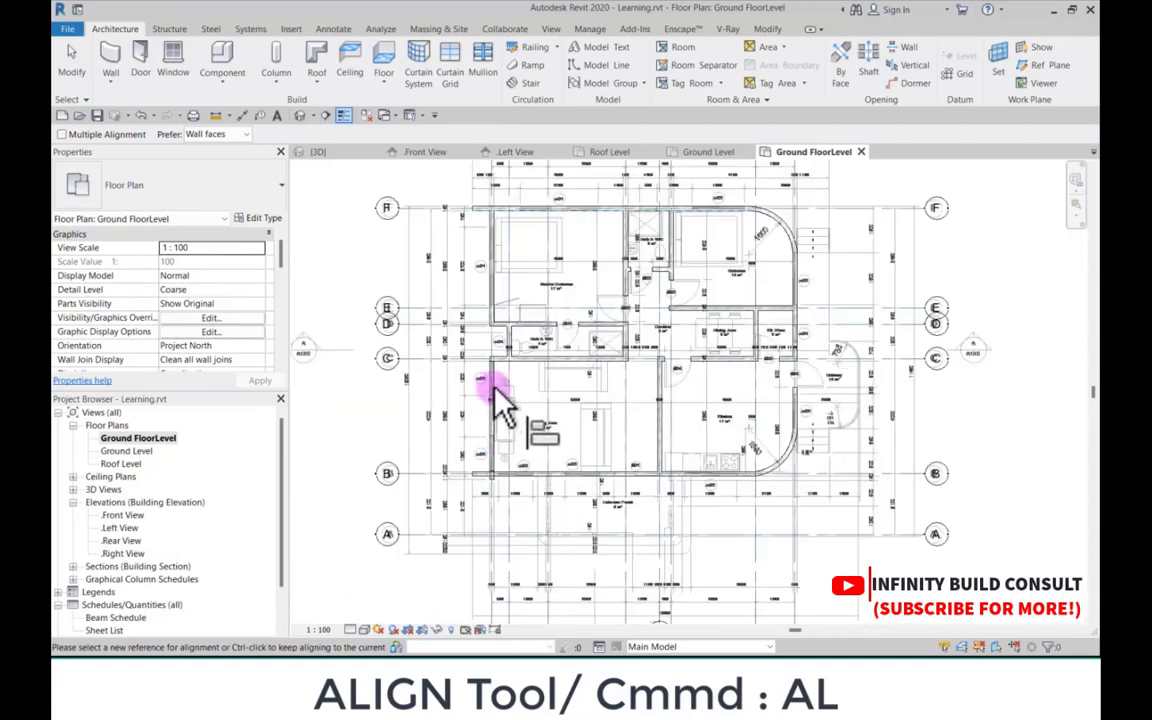
pyautogui.scroll(4, 497, 400)
pyautogui.click(70, 60)
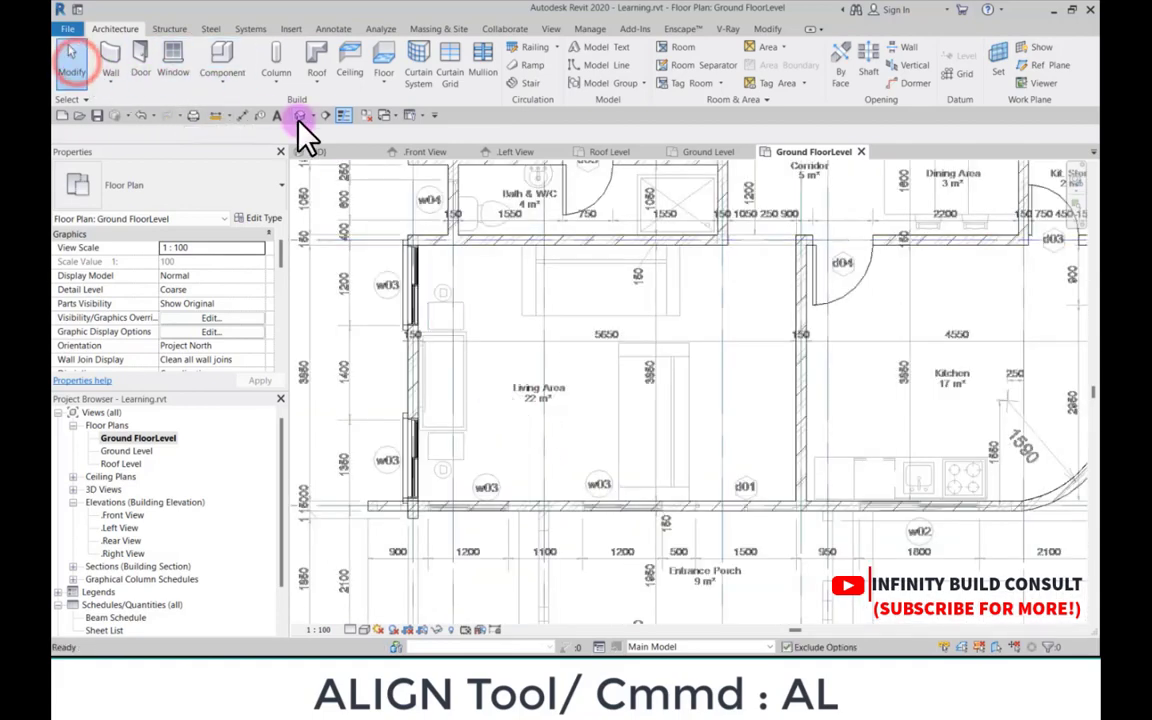
# Step: Inspect the two sliding windows in the Living Area's side wall up close in the 3D view
pyautogui.click(299, 115)
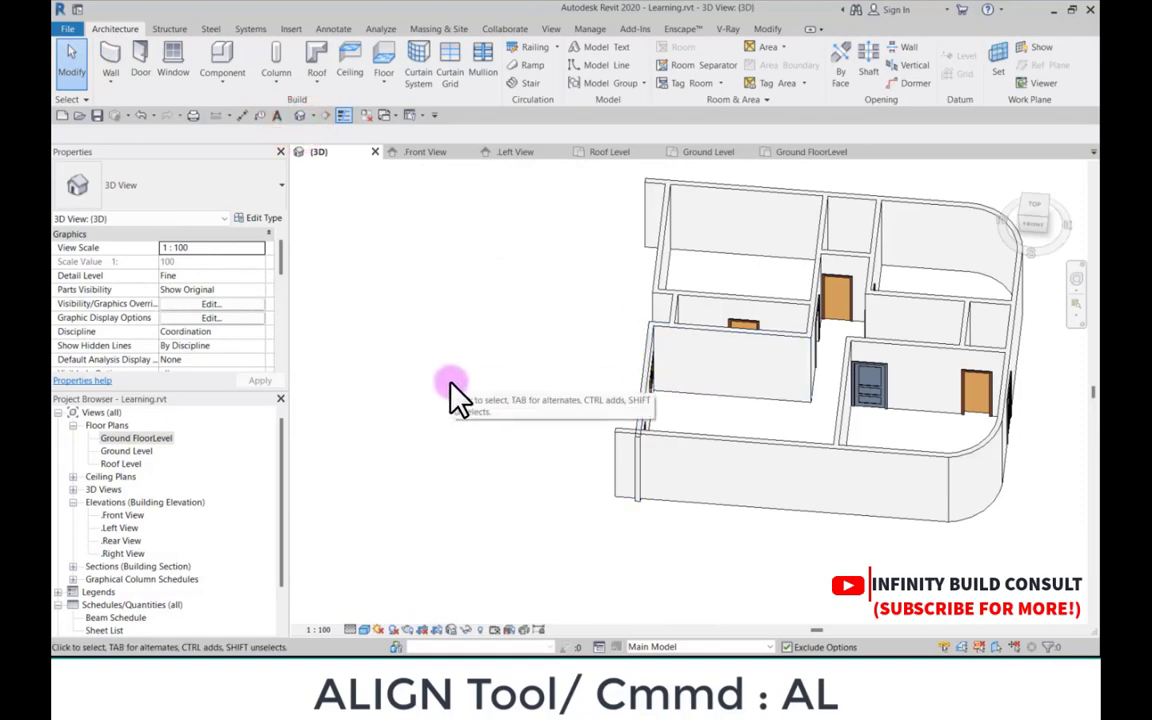
pyautogui.keyDown('shift'); pyautogui.moveTo(458, 398); pyautogui.dragTo(642, 330, button='middle'); pyautogui.keyUp('shift')
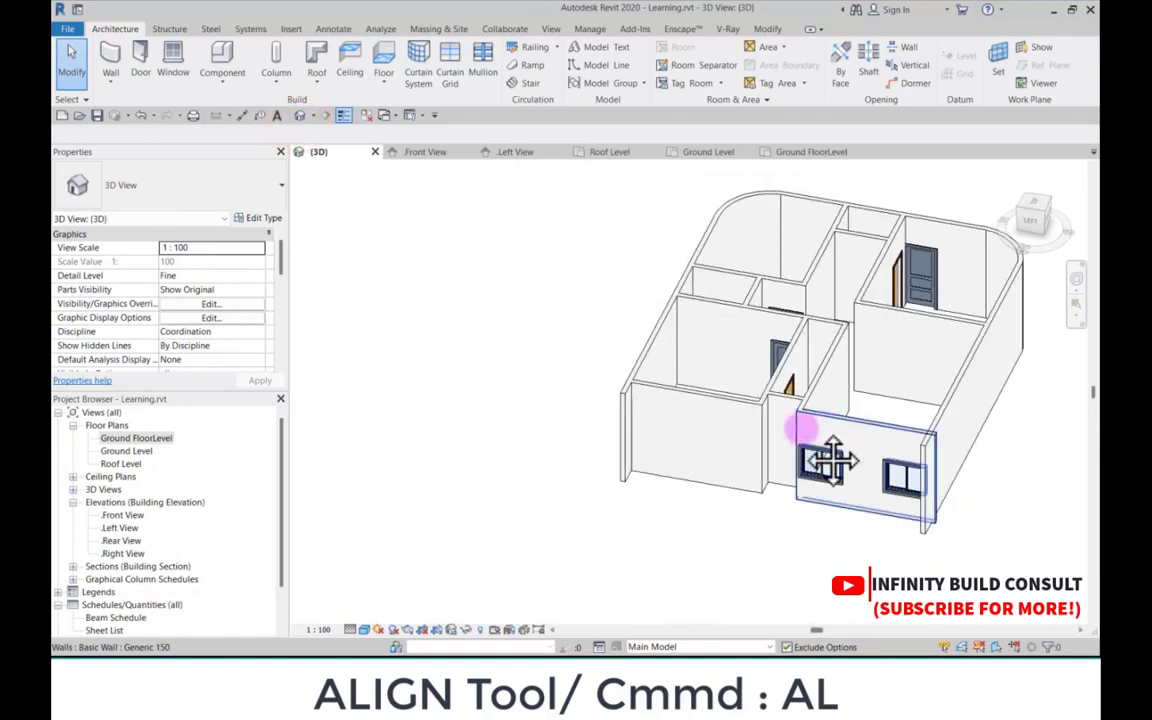
pyautogui.keyDown('shift'); pyautogui.moveTo(836, 456); pyautogui.dragTo(760, 449, button='middle'); pyautogui.keyUp('shift')
pyautogui.scroll(3, 700, 420)
pyautogui.scroll(3, 700, 410)
pyautogui.scroll(-2, 560, 270)
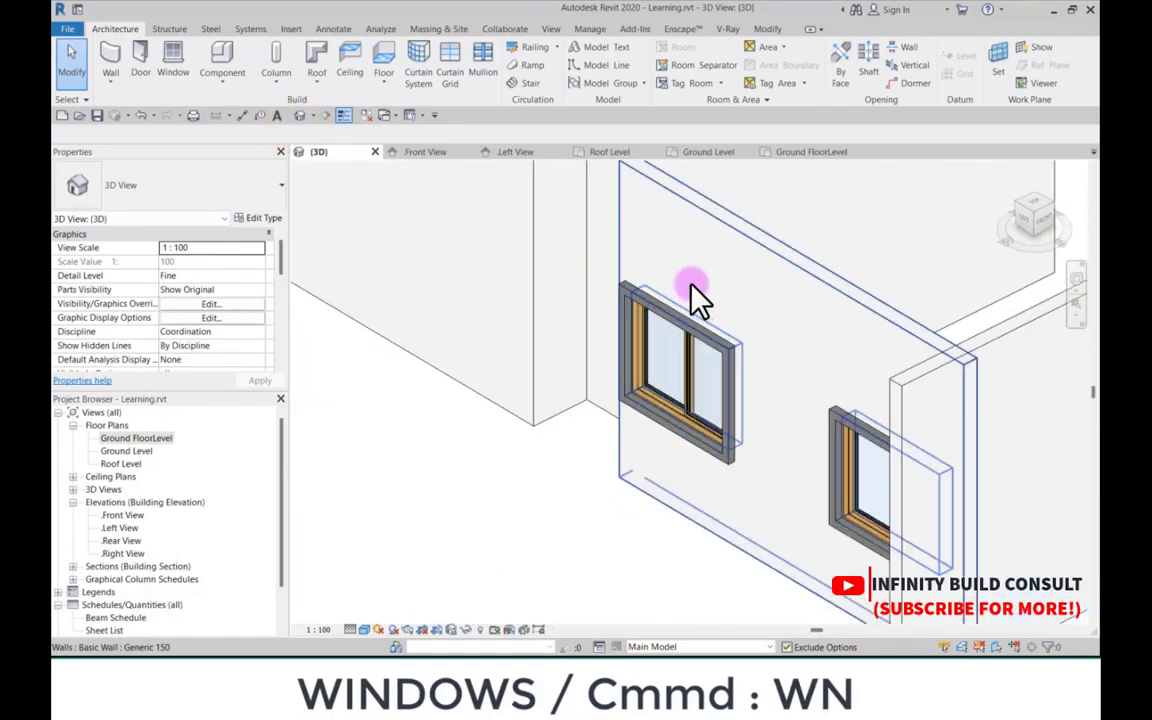
pyautogui.scroll(2, 689, 284)
pyautogui.scroll(-3, 777, 489)
pyautogui.scroll(1, 699, 424)
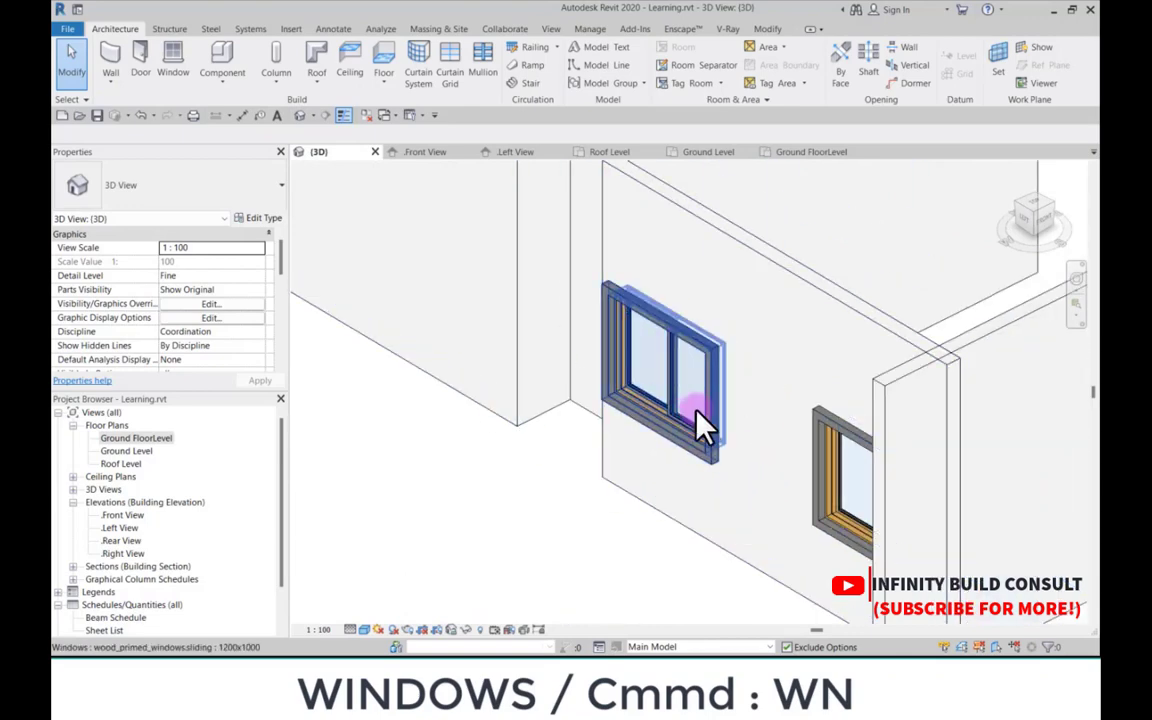
# Step: Leave the 3D view and reopen the Ground FloorLevel floor plan
pyautogui.scroll(-2, 787, 401)
pyautogui.scroll(-3, 680, 425)
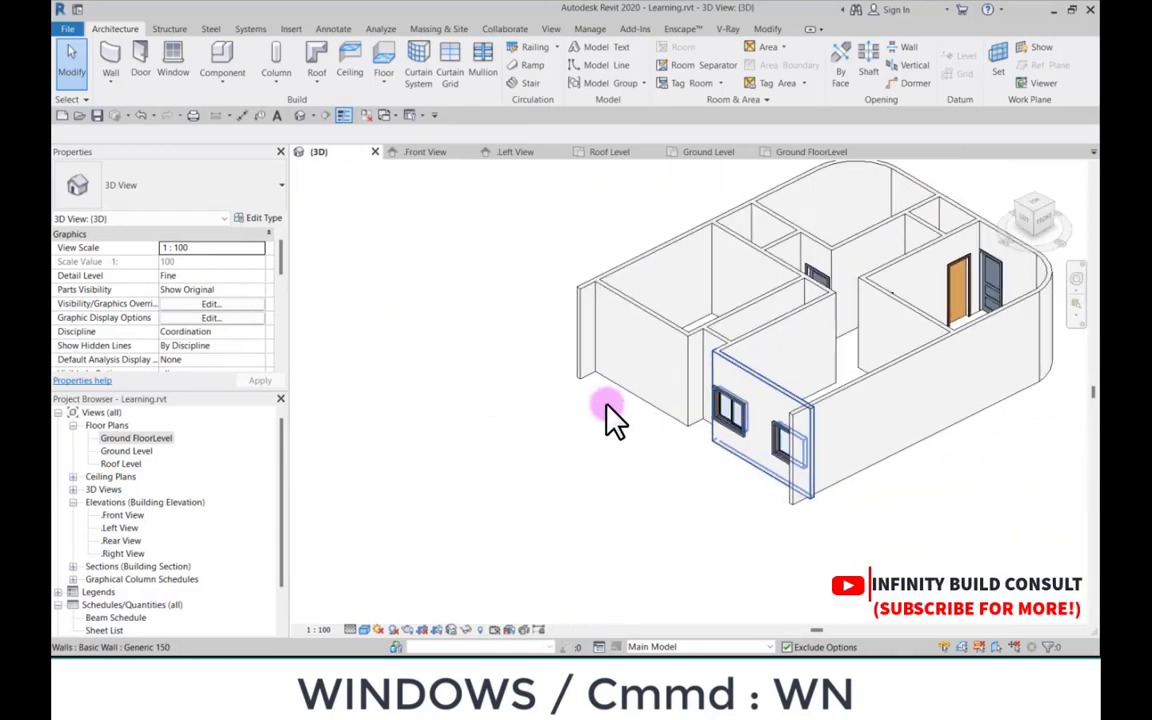
pyautogui.doubleClick(150, 440)
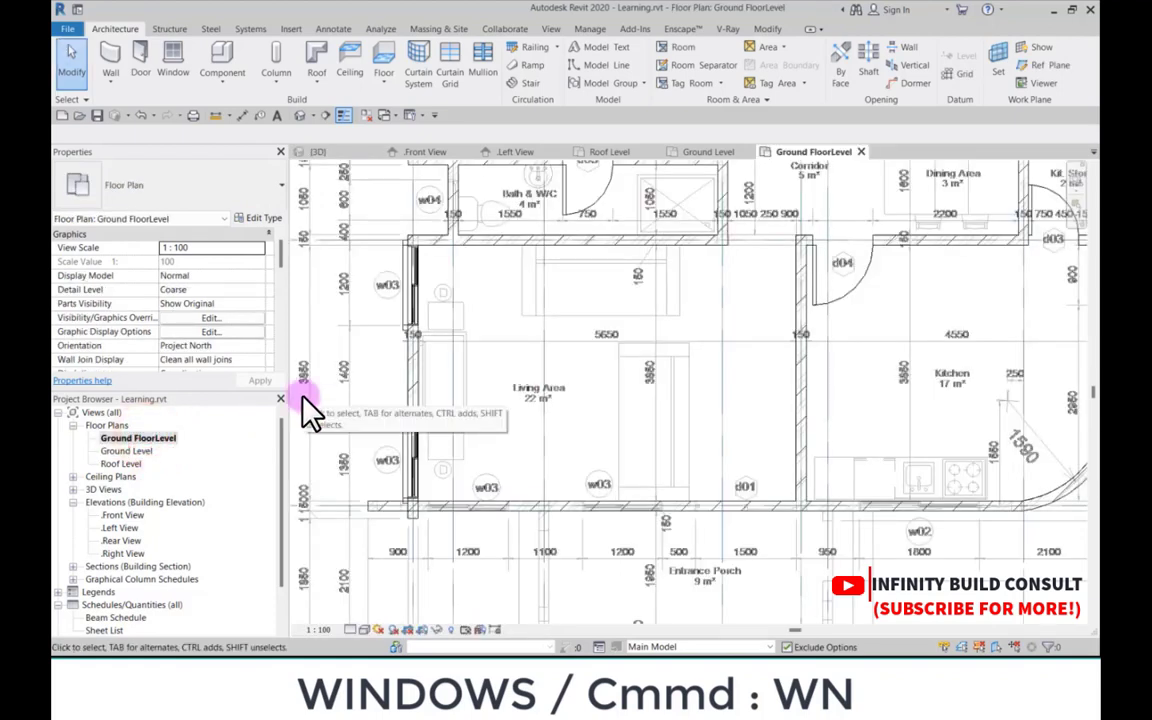
pyautogui.scroll(-3, 450, 481)
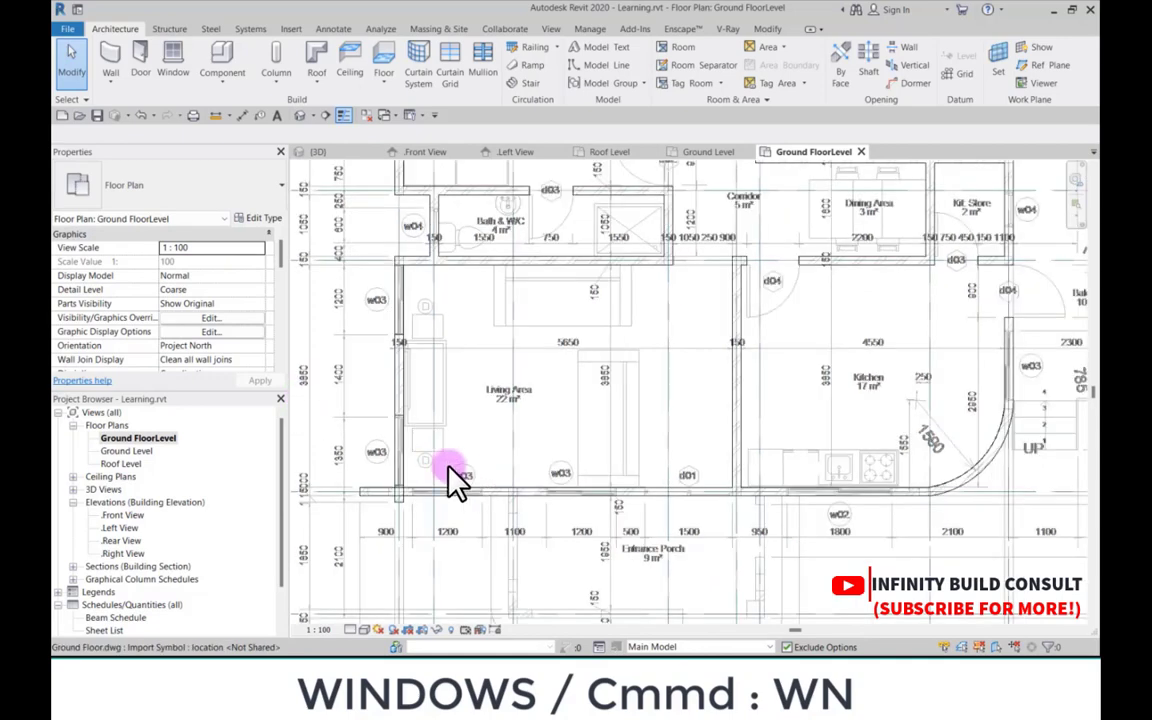
# Step: Place two wood_primed_windows.sliding 1200x1000 windows at the w03 openings in the Living Area wall facing the Entrance Porch
pyautogui.click(175, 55)
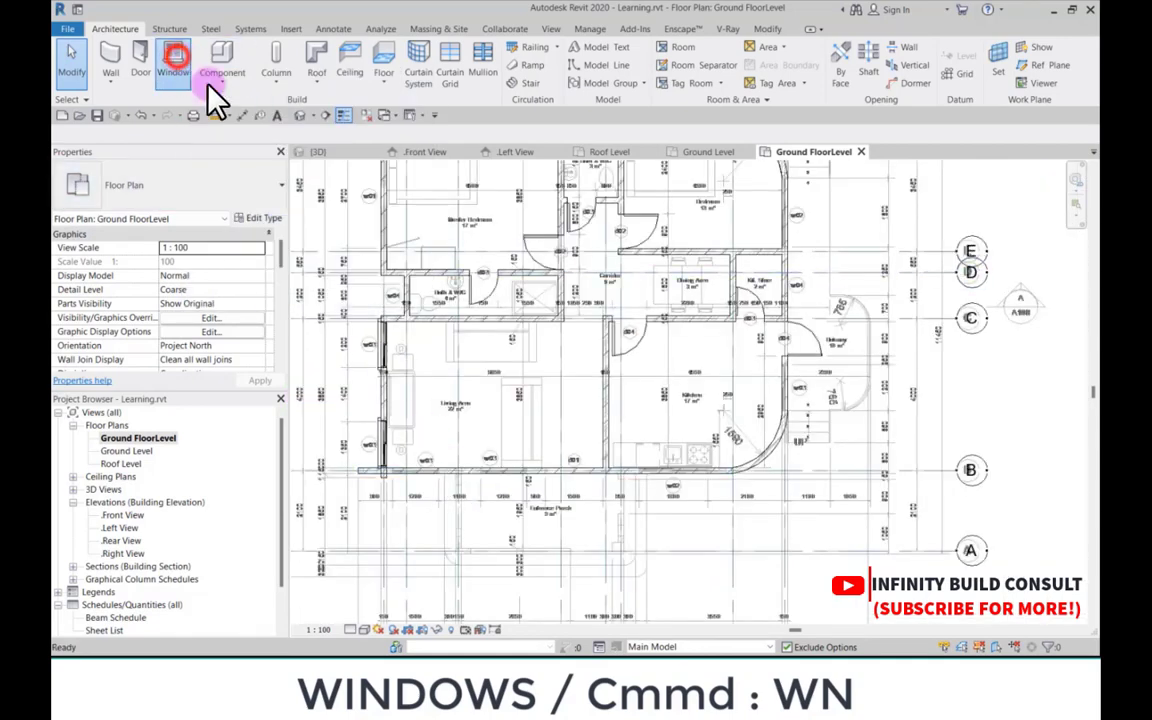
pyautogui.scroll(5, 411, 472)
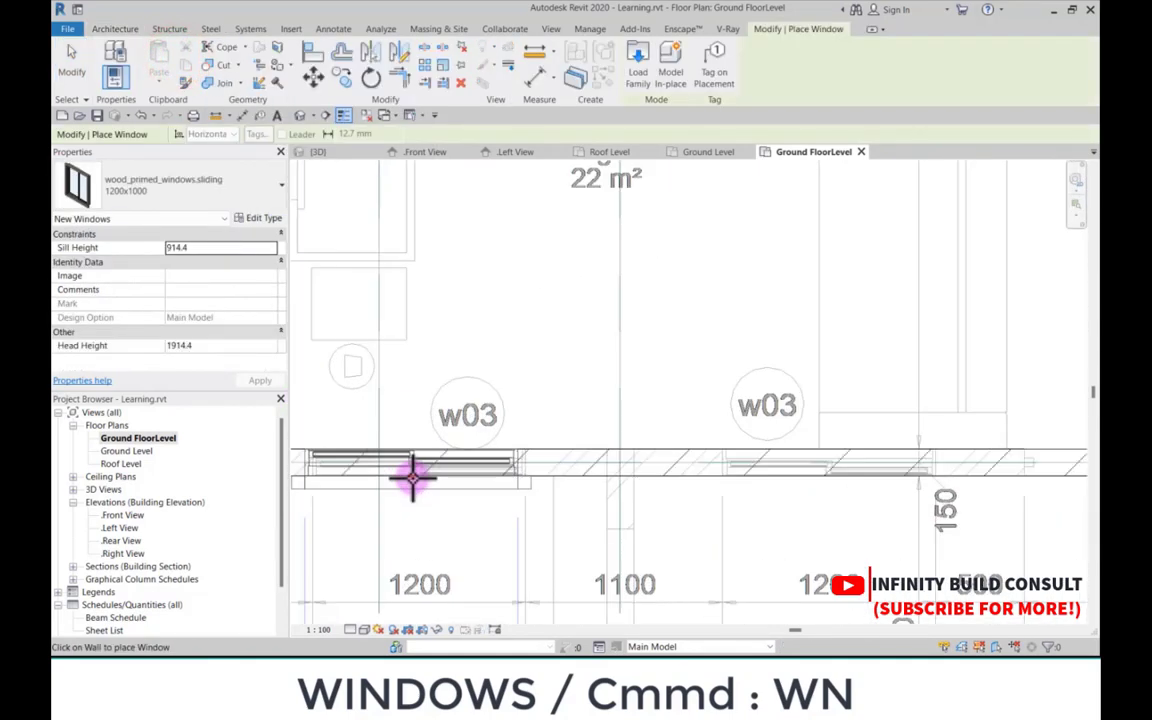
pyautogui.click(411, 478)
pyautogui.scroll(3, 594, 480)
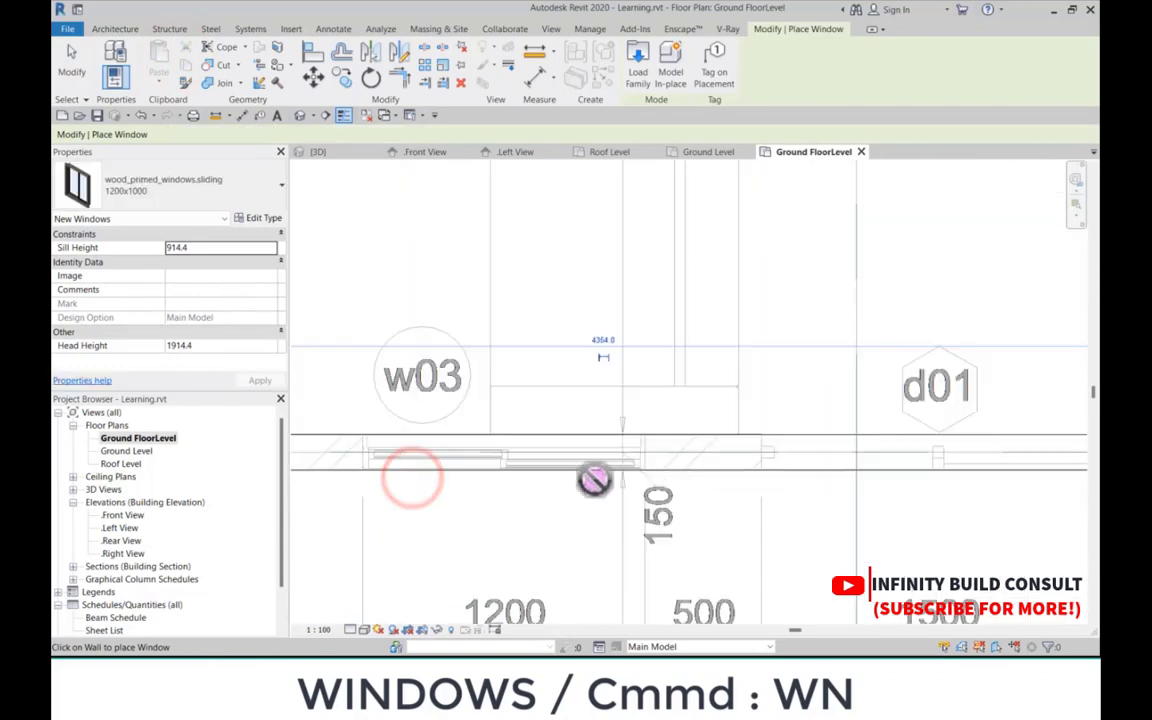
pyautogui.click(503, 463)
# Step: Place a 1200x1000 sliding window at the w03 opening in the Kitchen's outer side wall, beside the stairs
pyautogui.scroll(-4, 503, 463)
pyautogui.scroll(3, 808, 490)
pyautogui.scroll(-2, 700, 549)
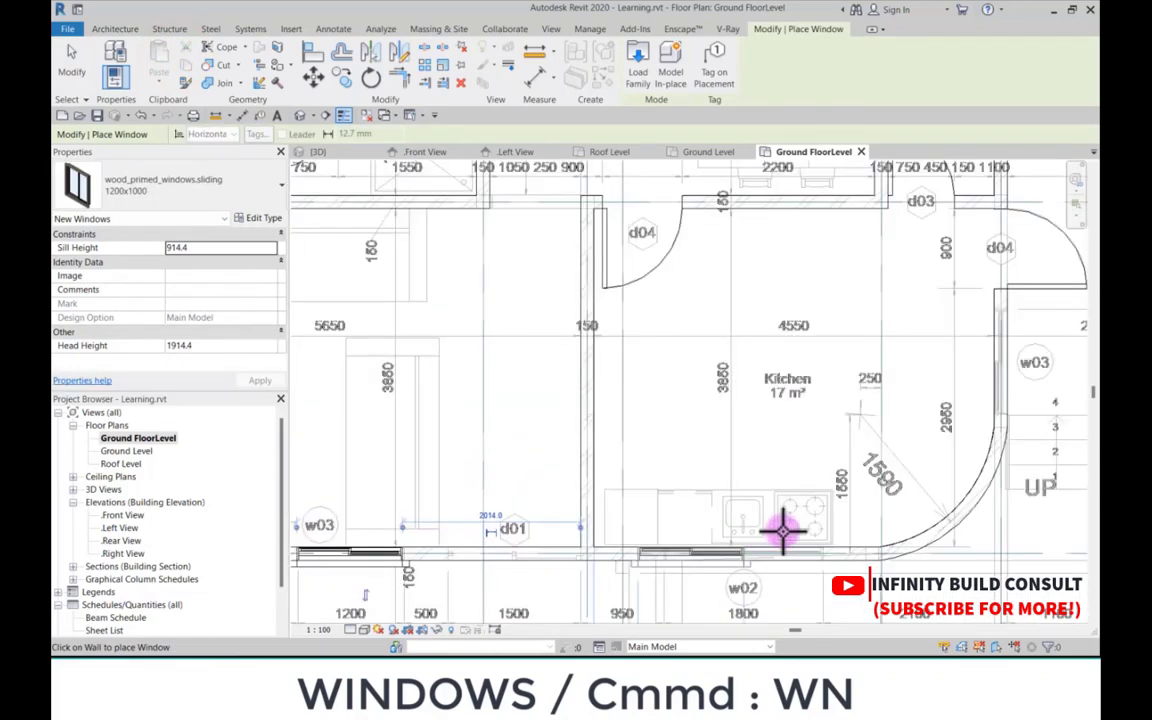
pyautogui.scroll(3, 915, 407)
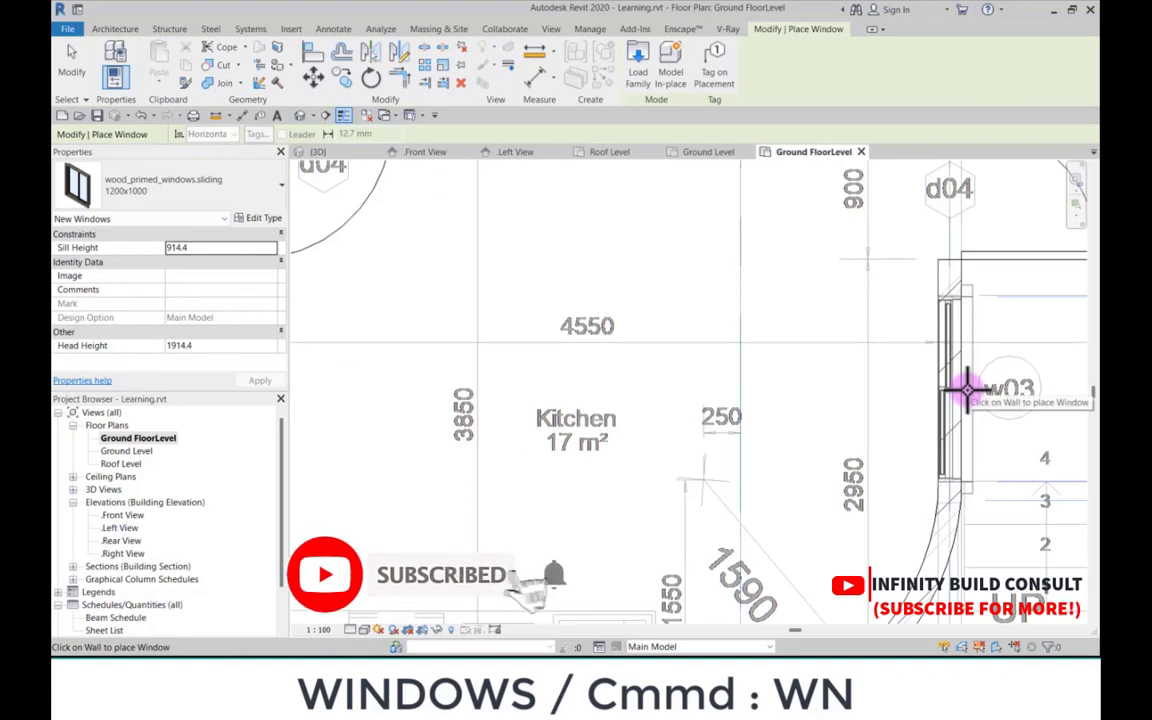
pyautogui.click(955, 386)
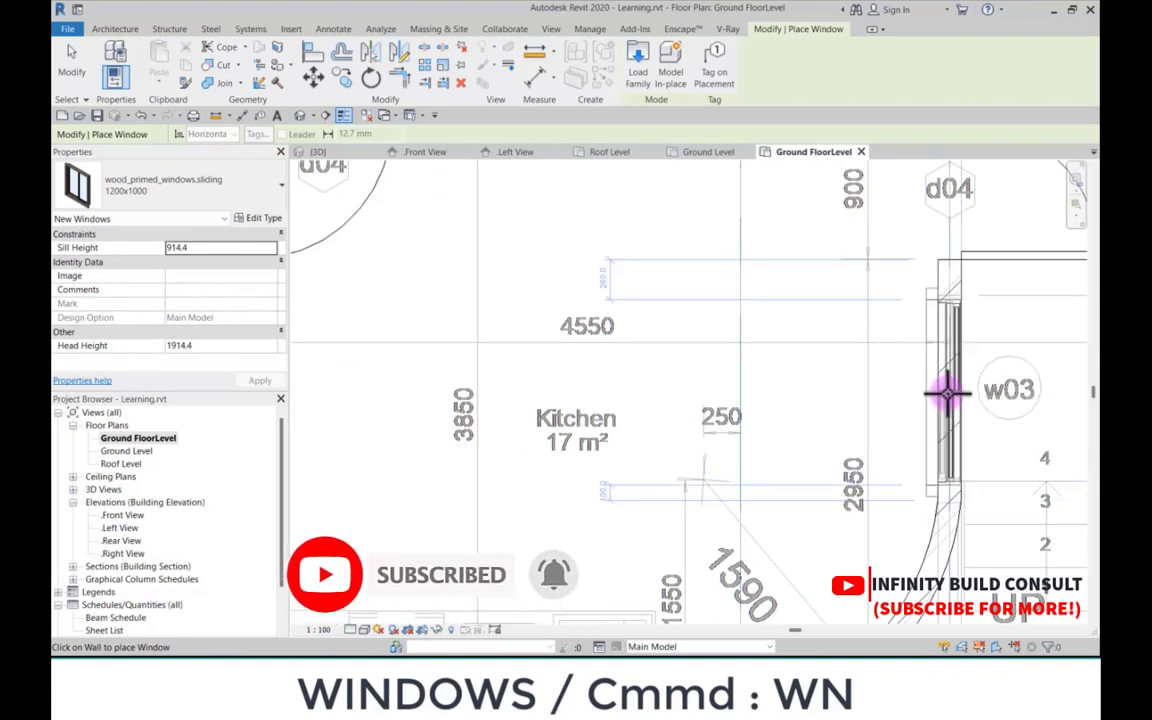
# Step: Examine the remaining w01, w02 and w04 openings around the bedrooms and bathrooms to decide which window type fits
pyautogui.scroll(-3, 806, 522)
pyautogui.scroll(-5, 802, 442)
pyautogui.scroll(5, 887, 406)
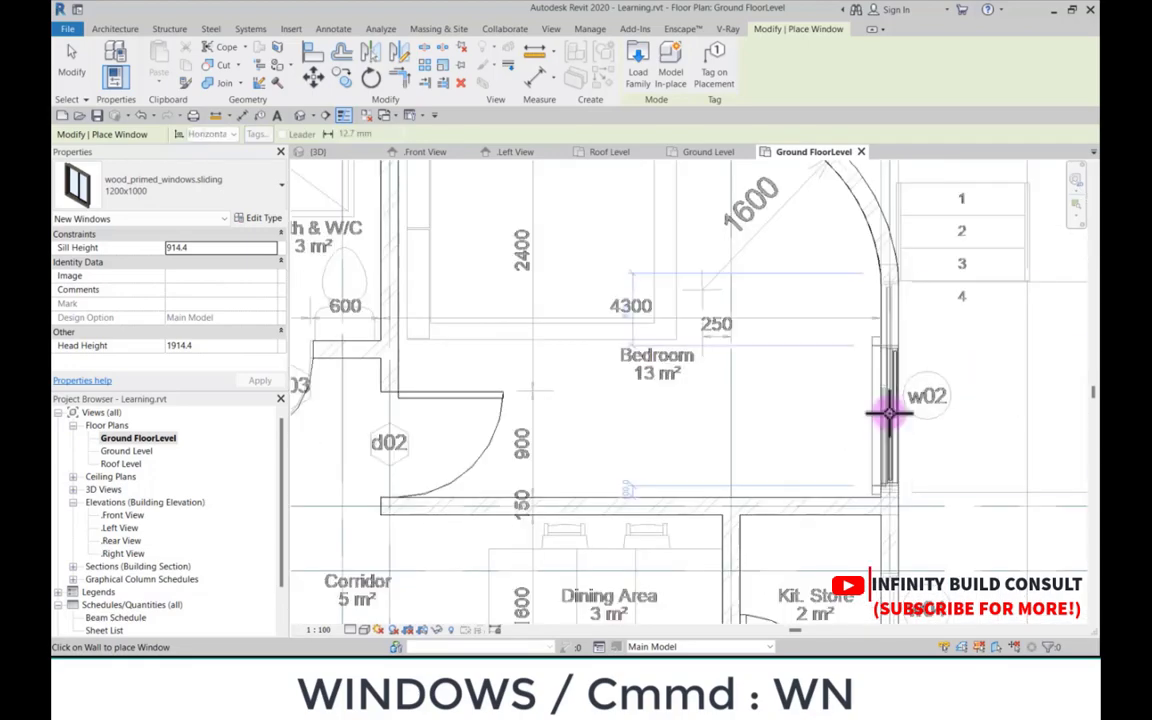
pyautogui.scroll(-2, 830, 309)
pyautogui.scroll(2, 733, 243)
pyautogui.scroll(-4, 733, 243)
pyautogui.scroll(3, 720, 291)
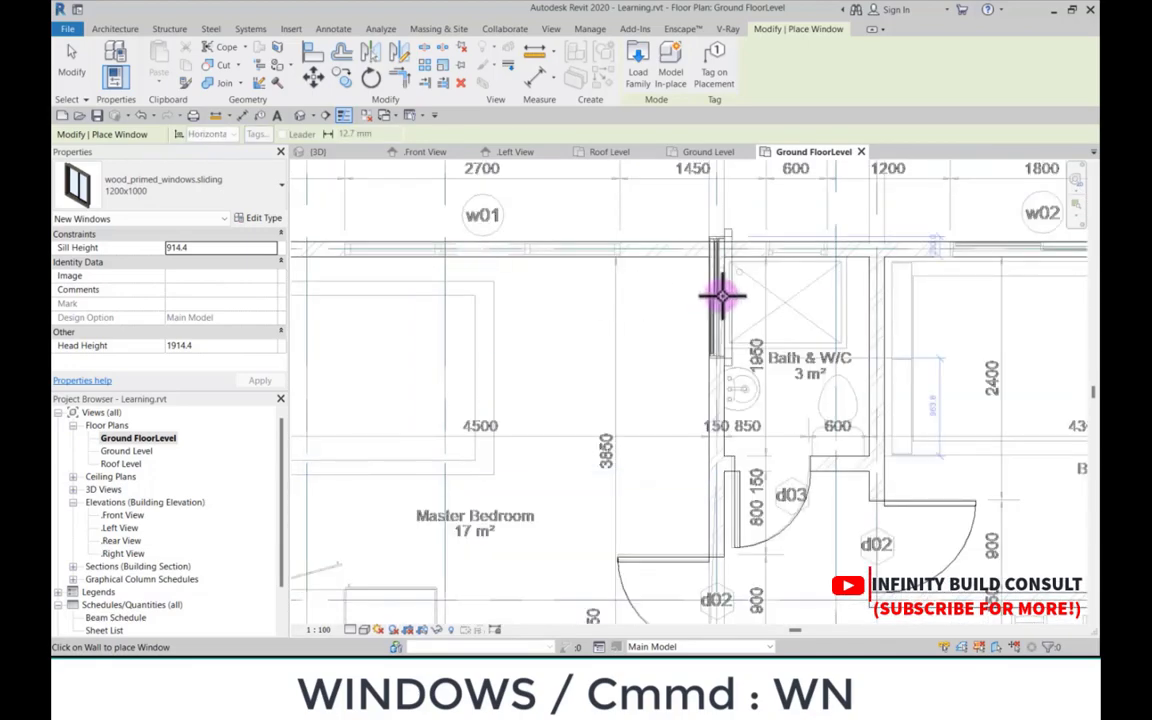
pyautogui.scroll(-3, 722, 327)
pyautogui.scroll(2, 737, 357)
pyautogui.scroll(3, 720, 300)
pyautogui.scroll(-3, 478, 309)
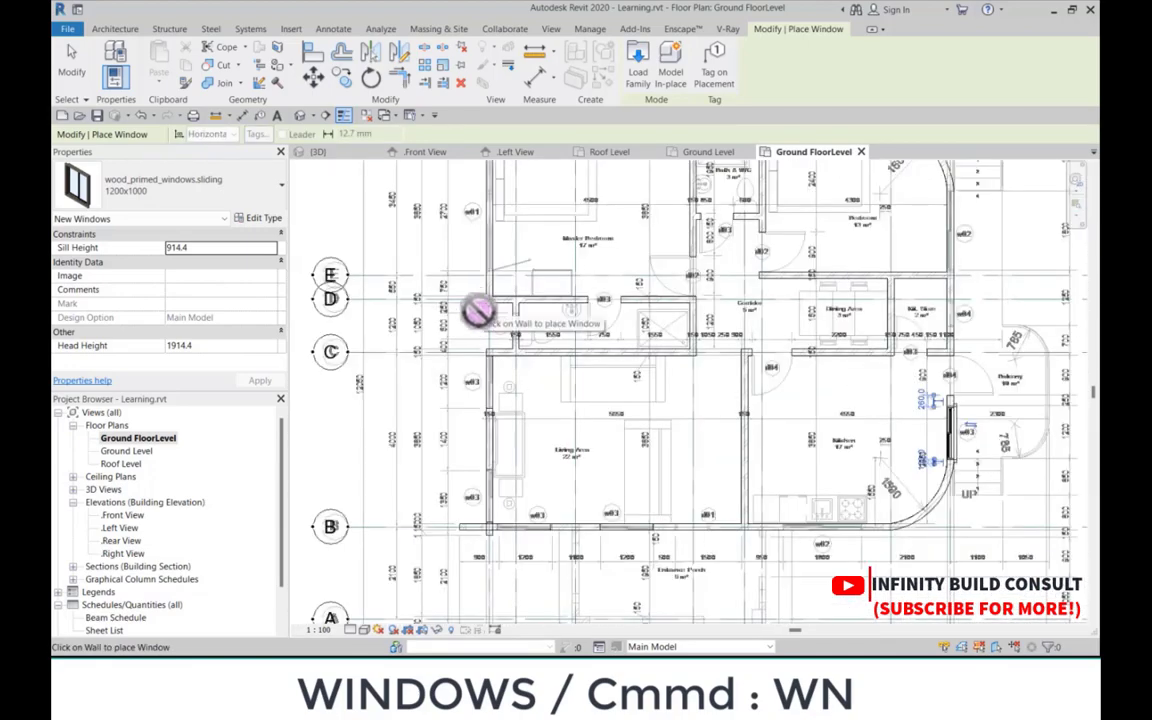
# Step: Try the wood_primed_windows.sliding 2700x1650 type at the w01 opening in the Master Bedroom's side wall
pyautogui.scroll(4, 558, 329)
pyautogui.scroll(-2, 556, 538)
pyautogui.click(240, 200)
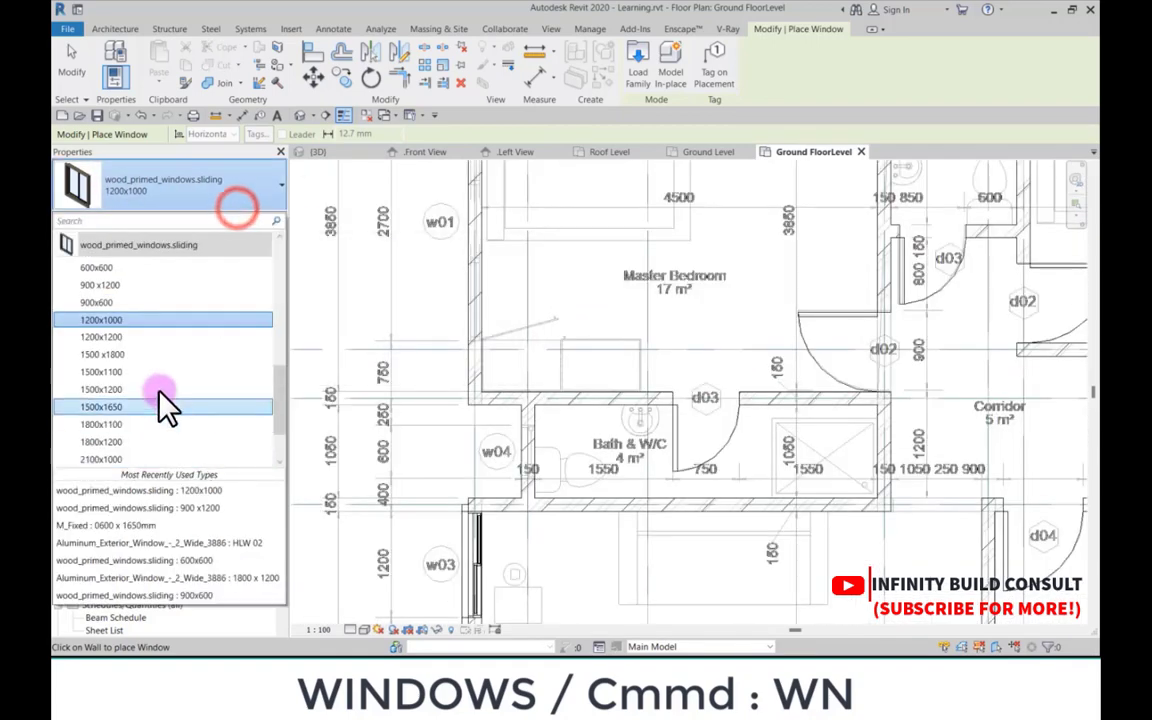
pyautogui.scroll(-2, 150, 420)
pyautogui.click(148, 460)
pyautogui.scroll(-3, 553, 278)
pyautogui.scroll(5, 635, 329)
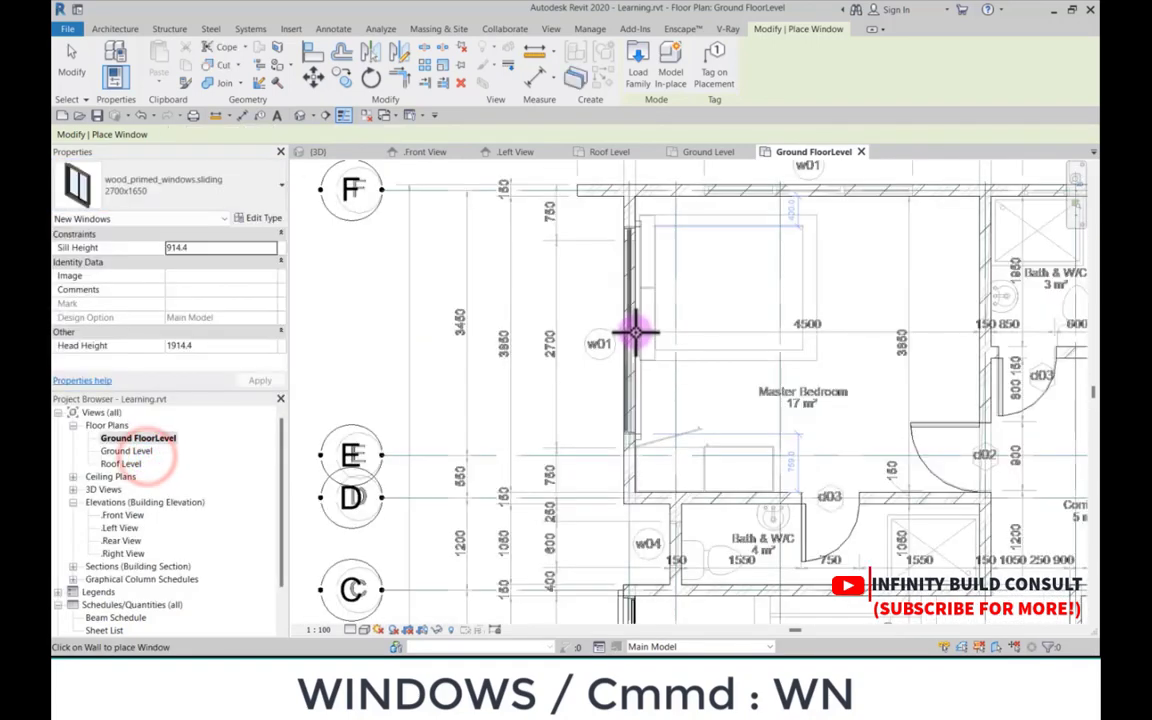
pyautogui.scroll(-3, 700, 420)
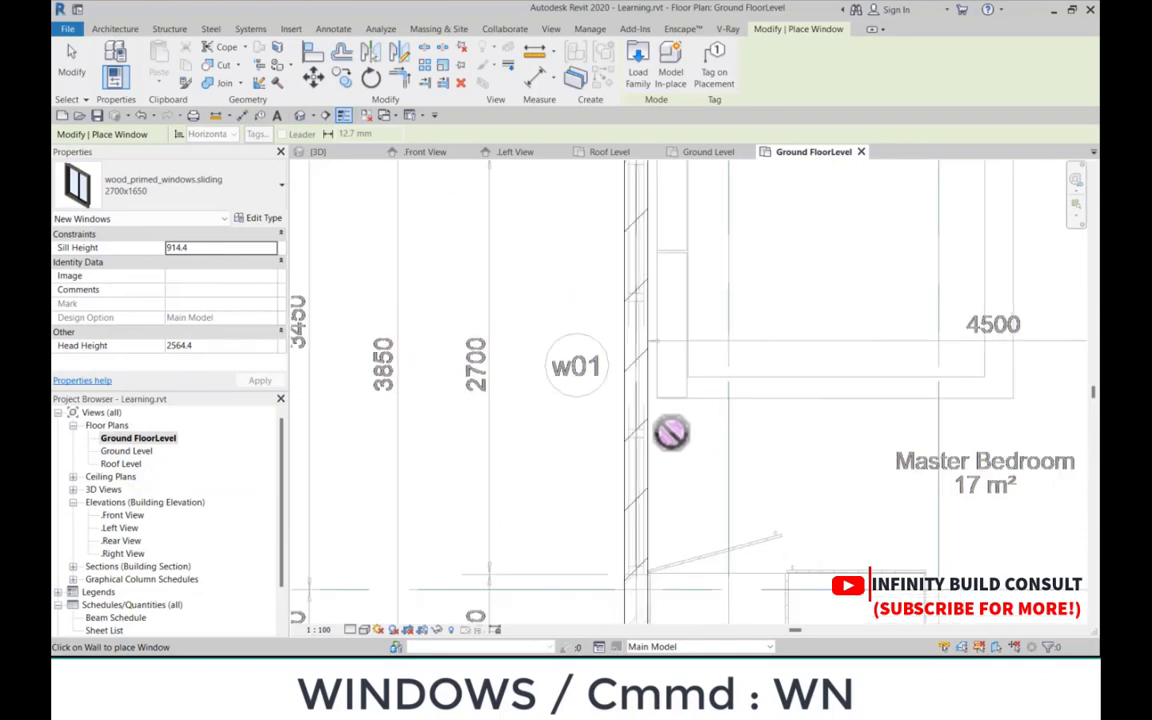
# Step: Place Aluminum_Exterior_Window_-_3_Wide_3890 windows, 2700 x 1200, at both w01 openings in the Master Bedroom's side wall and grid F wall
pyautogui.click(110, 185)
pyautogui.scroll(3, 150, 410)
pyautogui.scroll(5, 150, 410)
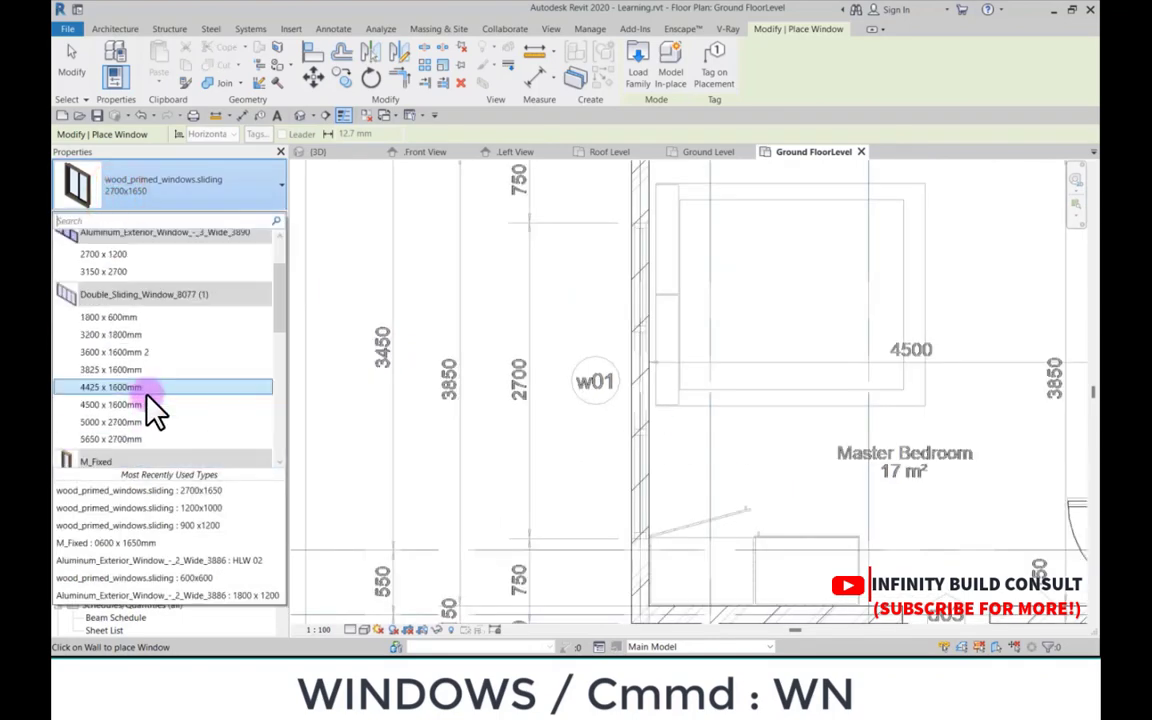
pyautogui.click(160, 327)
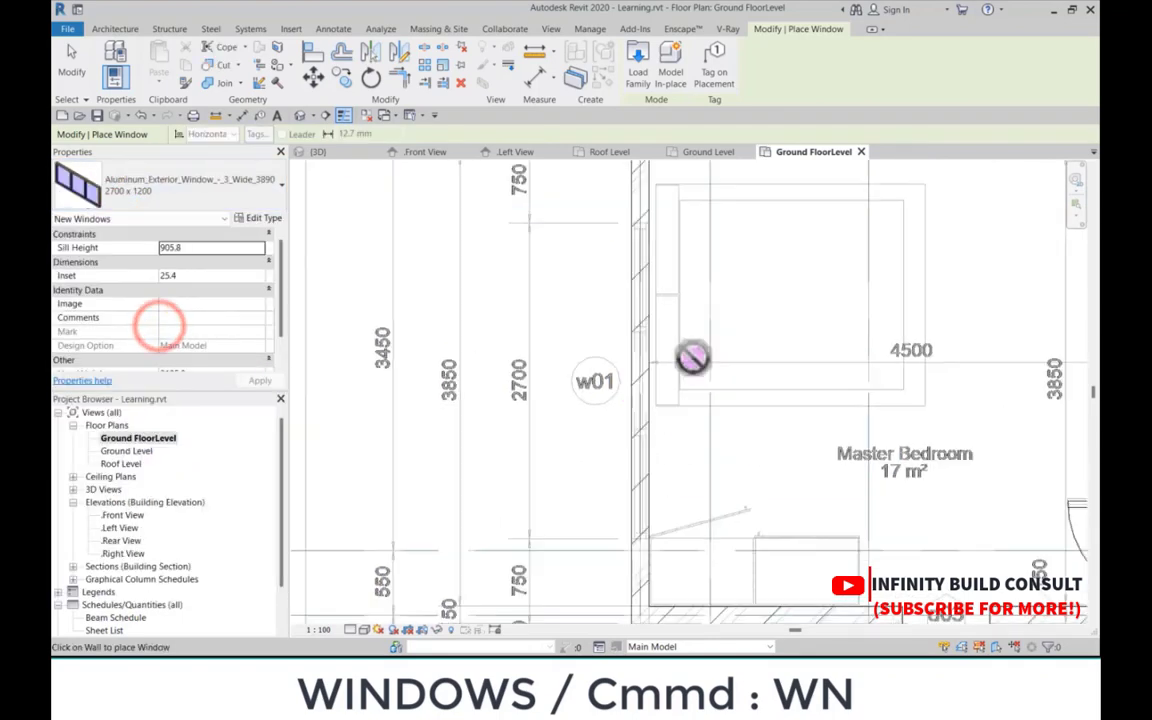
pyautogui.scroll(-3, 632, 383)
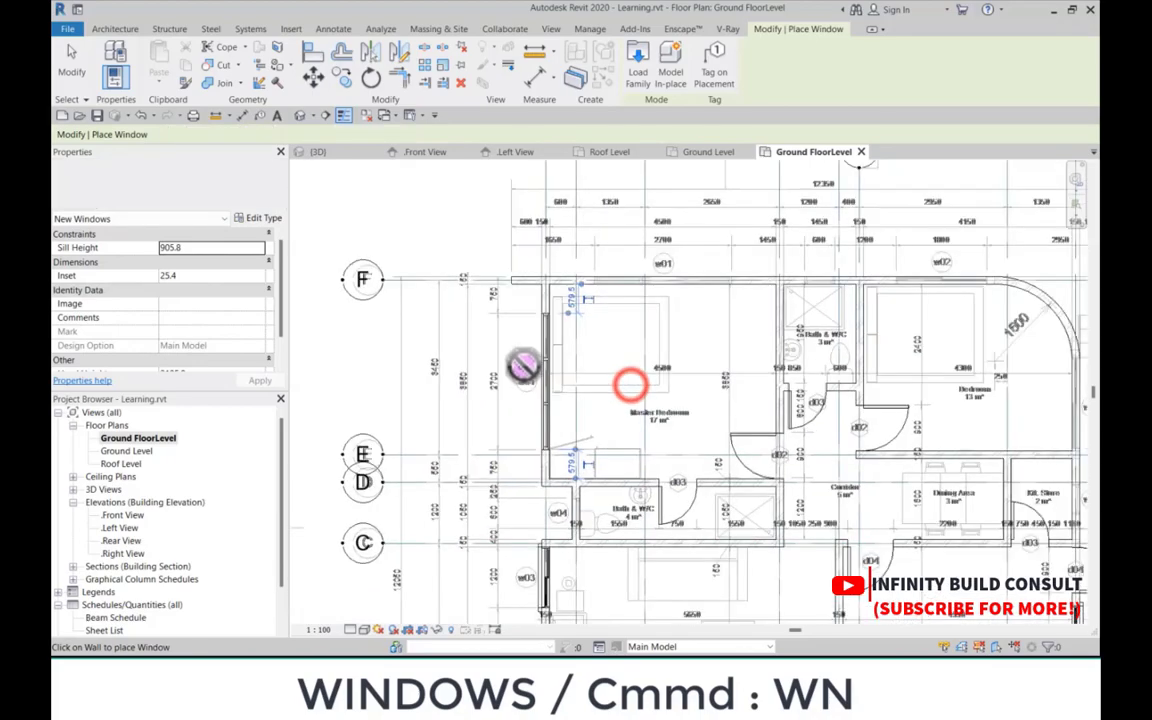
pyautogui.scroll(5, 620, 290)
pyautogui.scroll(-4, 605, 285)
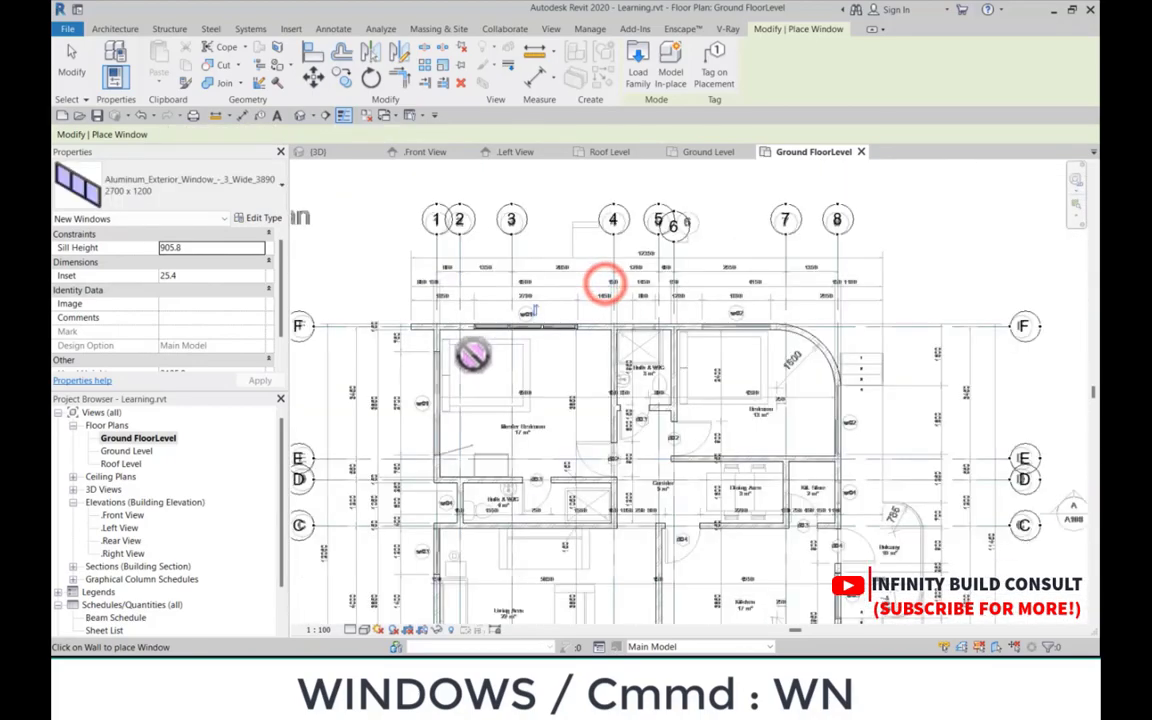
# Step: Compare the 2700 x 1200 window with the Bedroom's two w02 openings, and end window placement
pyautogui.scroll(4, 663, 334)
pyautogui.scroll(3, 678, 362)
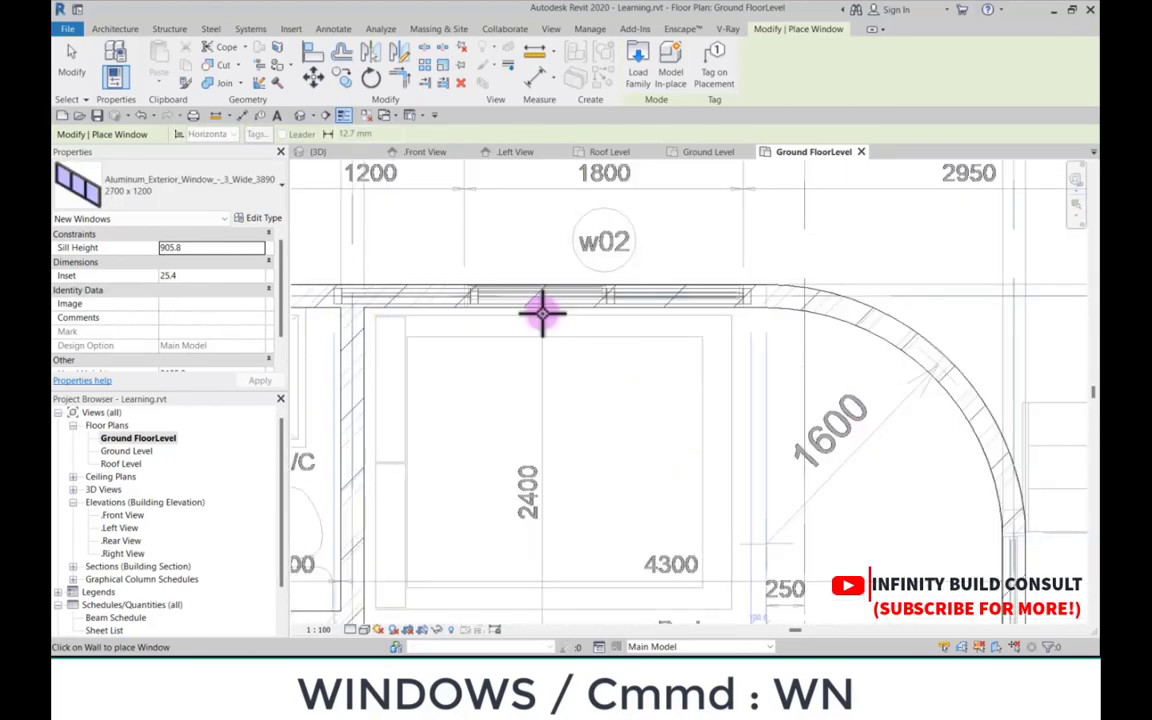
pyautogui.scroll(-5, 620, 306)
pyautogui.scroll(3, 734, 558)
pyautogui.scroll(-3, 725, 555)
pyautogui.scroll(3, 700, 290)
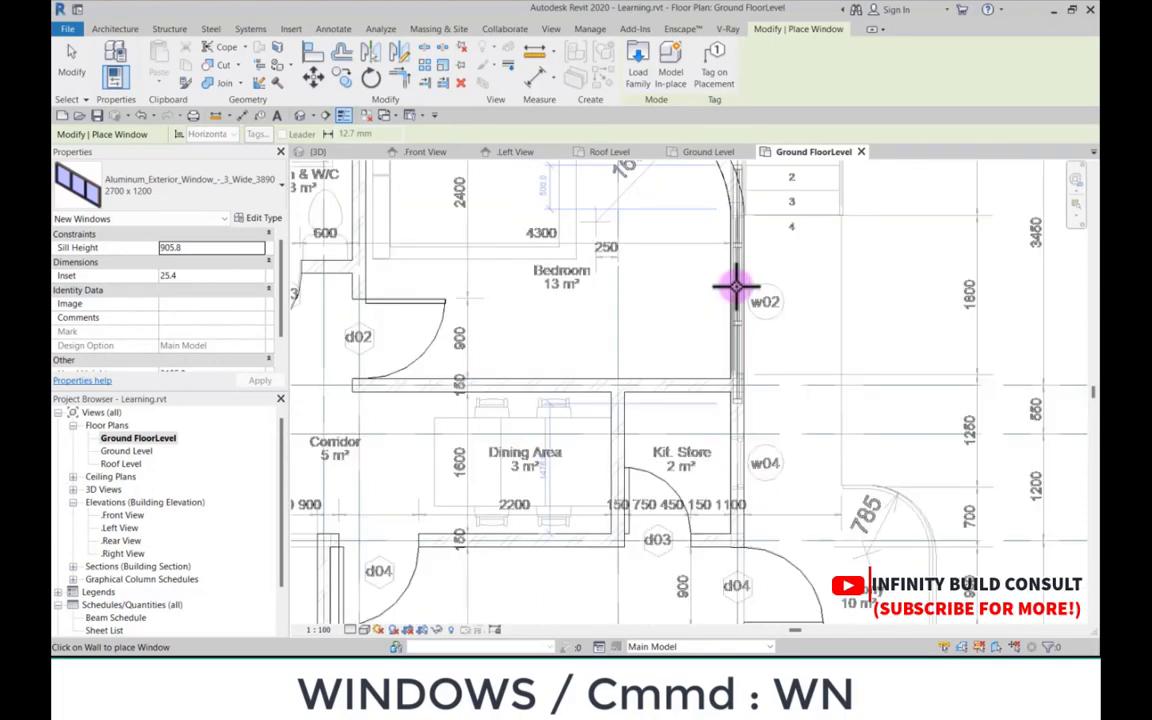
pyautogui.click(72, 58)
pyautogui.scroll(-3, 450, 320)
pyautogui.scroll(3, 771, 381)
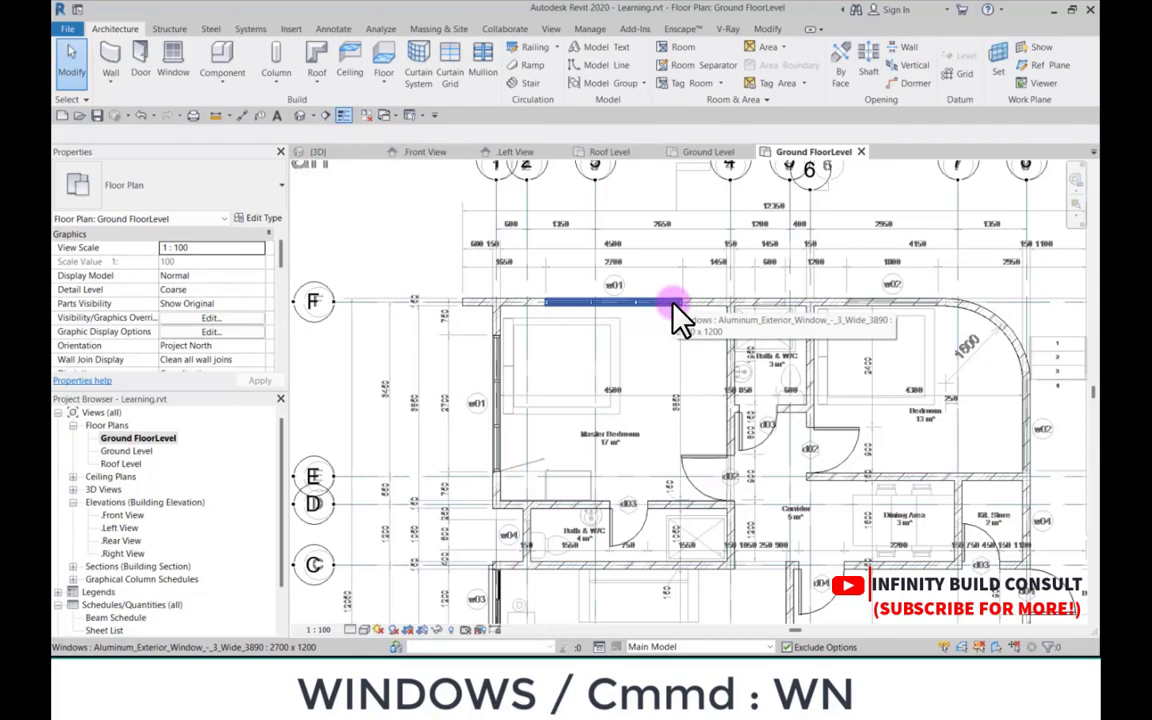
# Step: Measure the width of the Bedroom's w02 opening in the grid F wall using an aligned dimension, without keeping it
pyautogui.scroll(3, 900, 266)
pyautogui.click(262, 116)
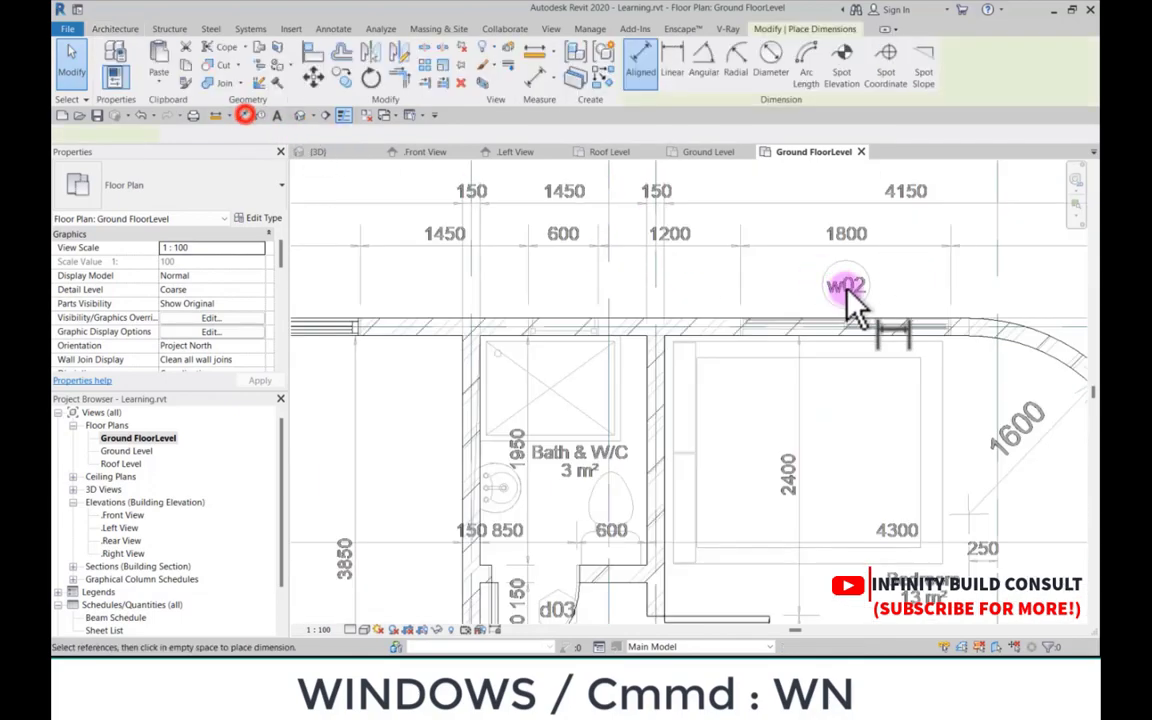
pyautogui.scroll(-1, 656, 404)
pyautogui.scroll(4, 665, 410)
pyautogui.click(674, 396)
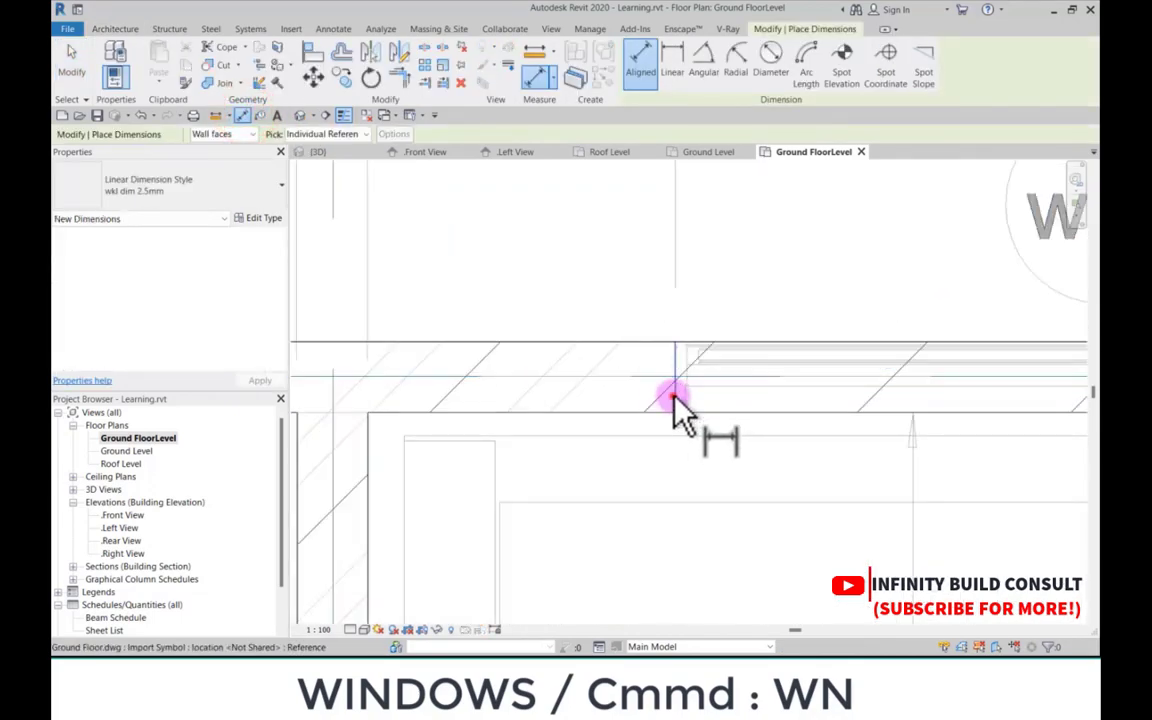
pyautogui.scroll(-4, 674, 396)
pyautogui.scroll(4, 850, 288)
pyautogui.click(670, 322)
pyautogui.scroll(-3, 795, 380)
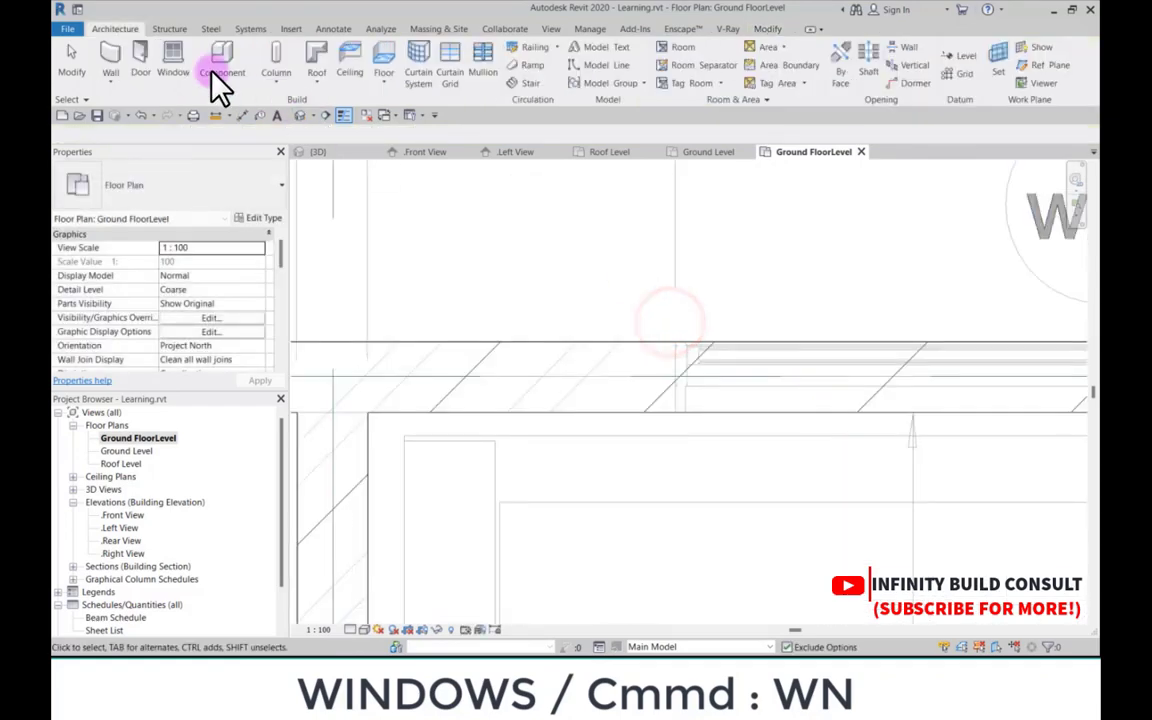
# Step: Place Aluminum_Exterior_Window_-_2_Wide_3886 windows, 1800 x 1200, at the Bedroom's w02 openings in the grid F wall and side wall
pyautogui.click(174, 55)
pyautogui.click(191, 192)
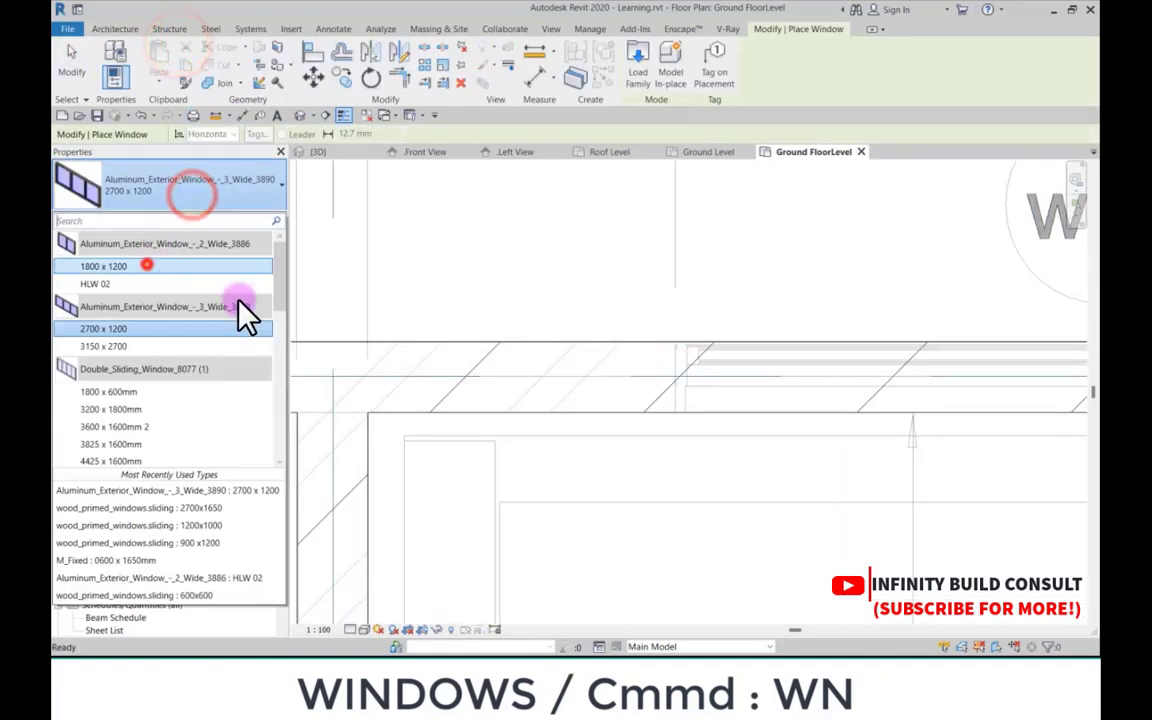
pyautogui.click(147, 263)
pyautogui.scroll(-4, 740, 360)
pyautogui.scroll(2, 815, 370)
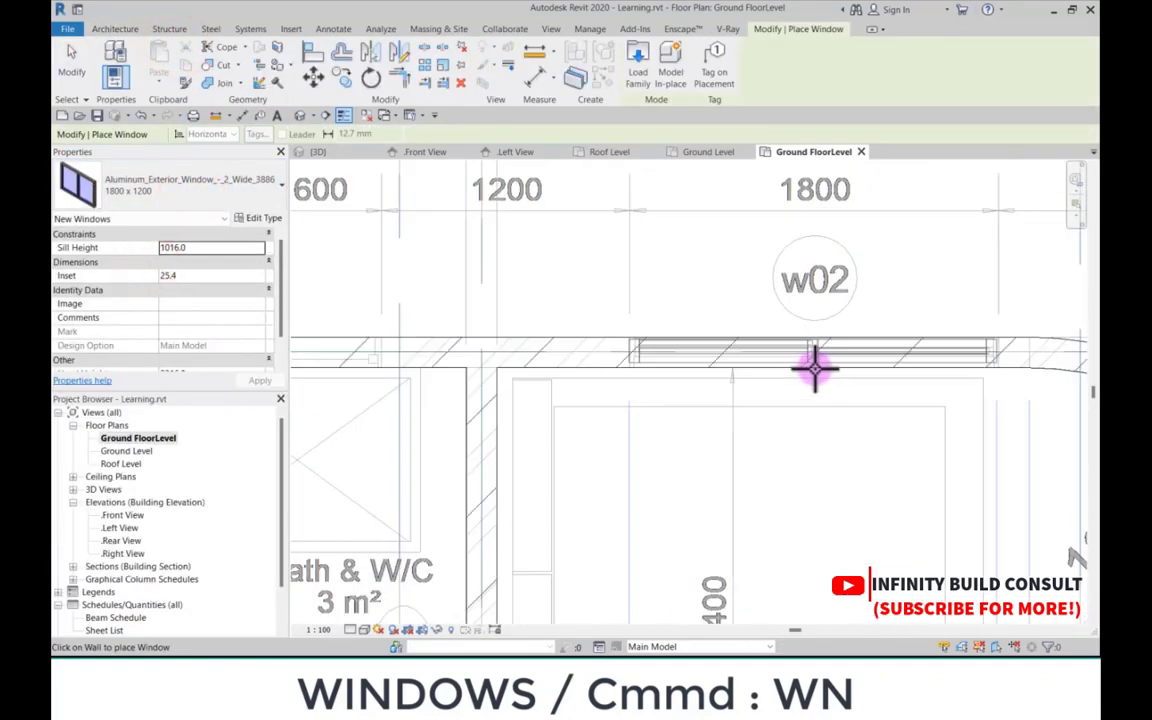
pyautogui.scroll(-5, 815, 366)
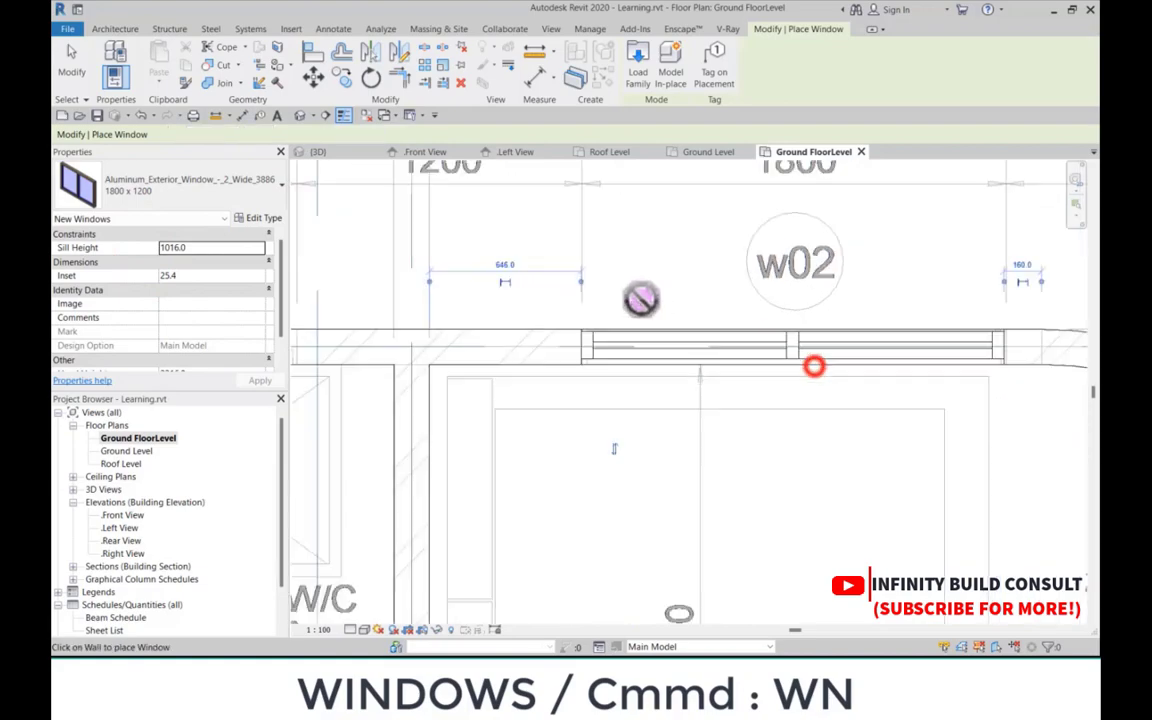
pyautogui.scroll(5, 718, 342)
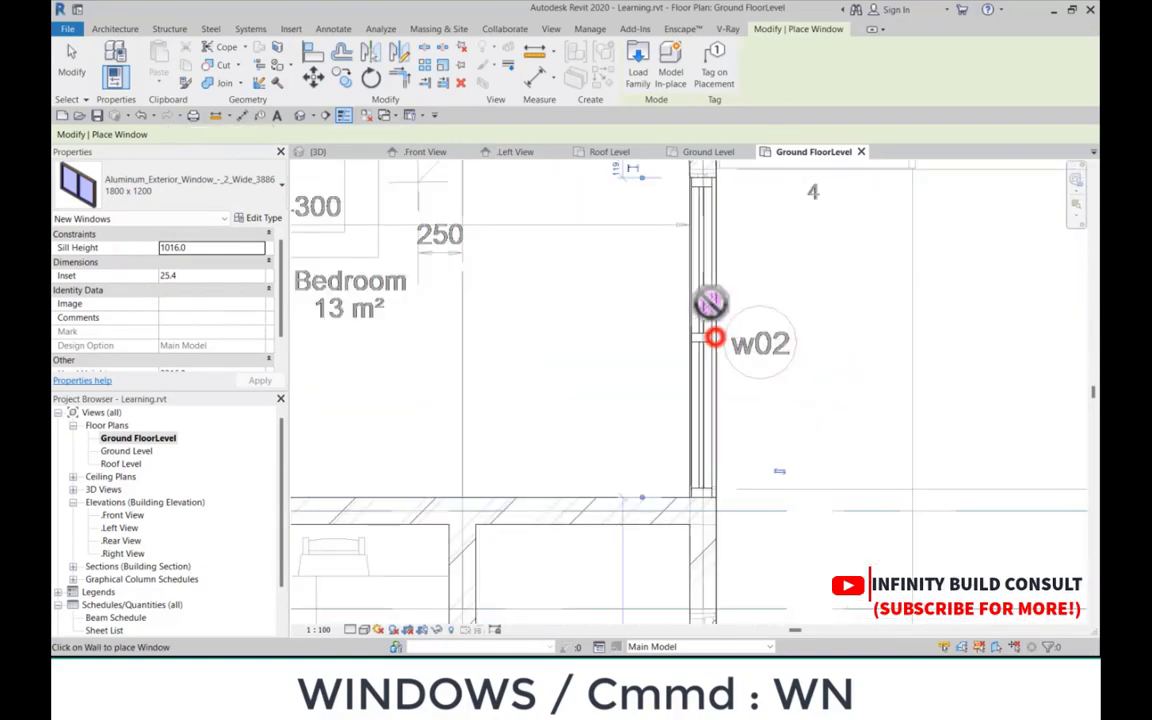
# Step: Choose the wood_primed_windows.sliding 1200x1000 window type at the Kitchen's w02 opening
pyautogui.scroll(-5, 710, 320)
pyautogui.scroll(5, 578, 445)
pyautogui.scroll(2, 578, 445)
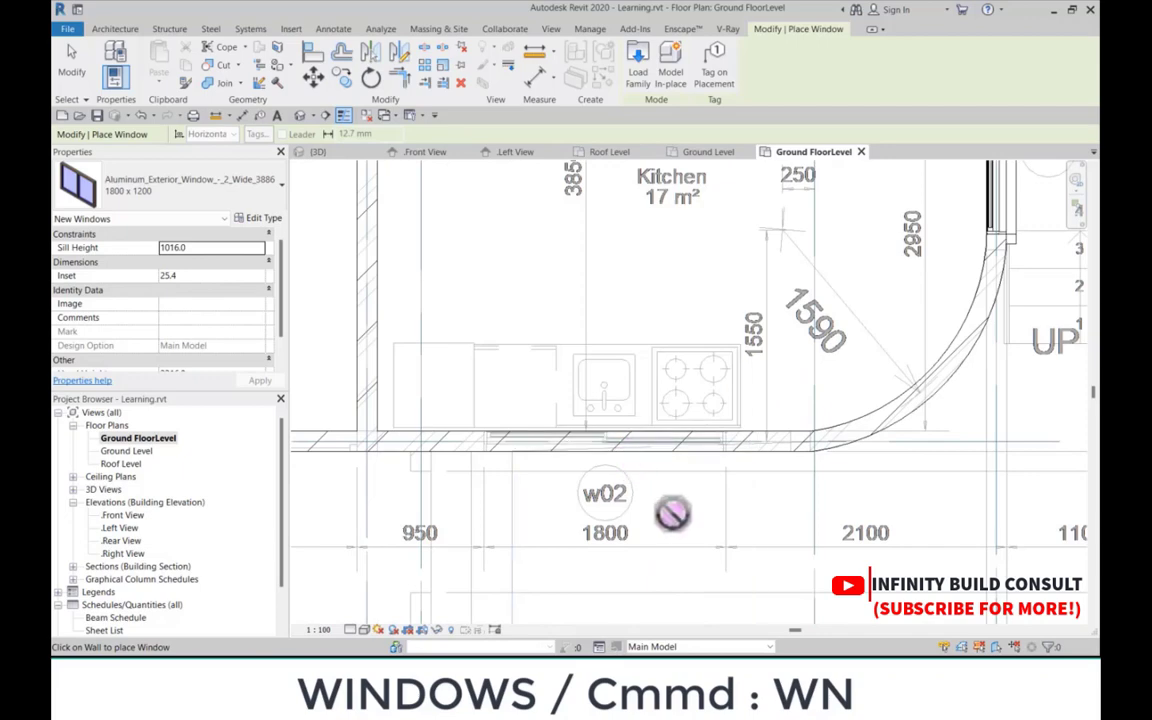
pyautogui.scroll(-5, 674, 517)
pyautogui.scroll(5, 669, 413)
pyautogui.scroll(-3, 669, 413)
pyautogui.click(265, 188)
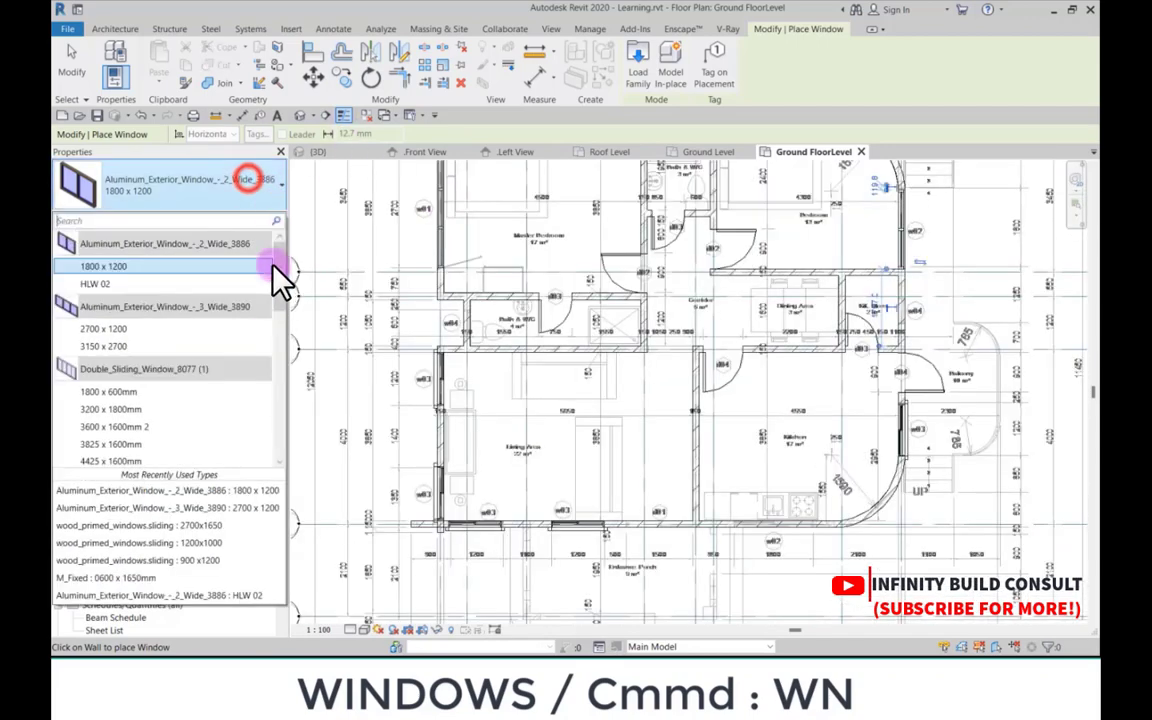
pyautogui.scroll(-10, 160, 360)
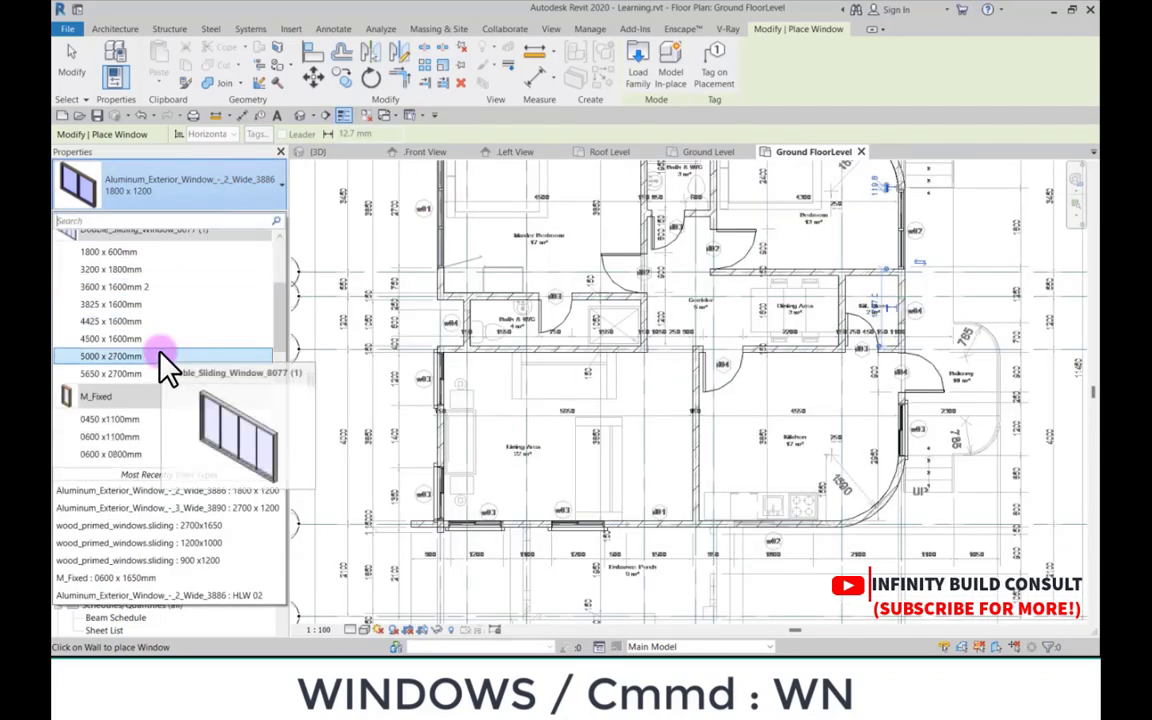
pyautogui.click(115, 378)
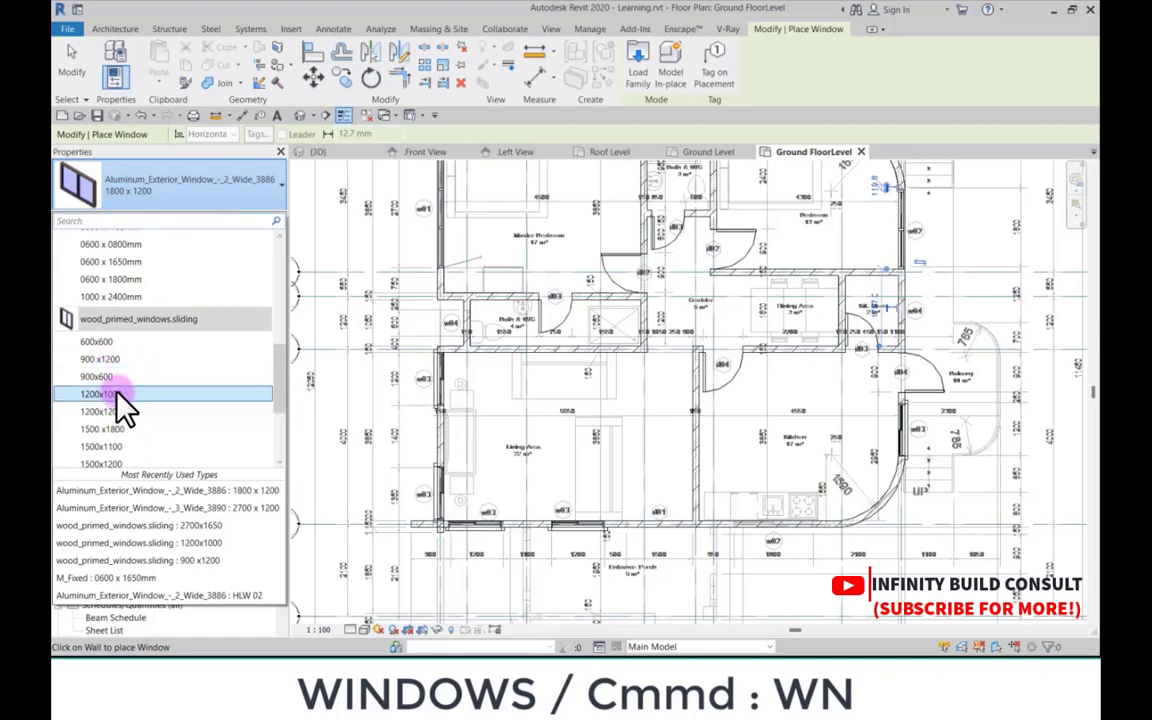
pyautogui.click(112, 394)
pyautogui.scroll(5, 775, 505)
# Step: Measure the width of the Kitchen's w02 opening in the grid B wall with an aligned dimension, without keeping it
pyautogui.click(538, 80)
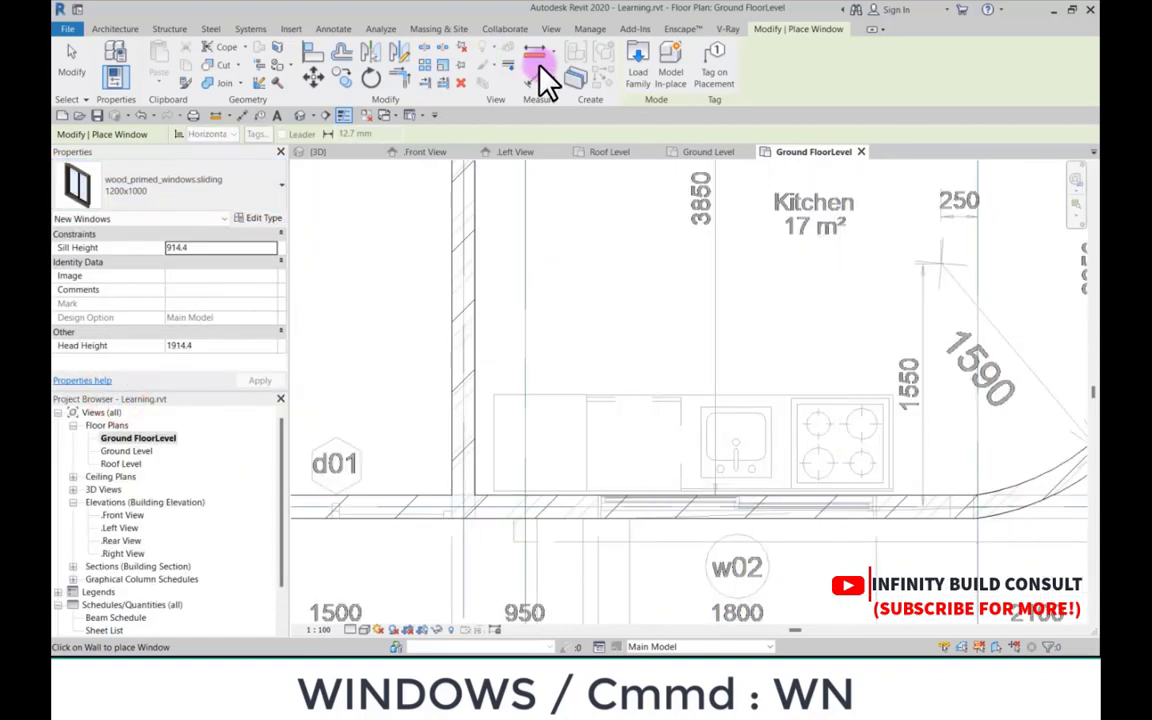
pyautogui.scroll(3, 595, 525)
pyautogui.scroll(1, 608, 505)
pyautogui.click(607, 504)
pyautogui.scroll(-4, 614, 264)
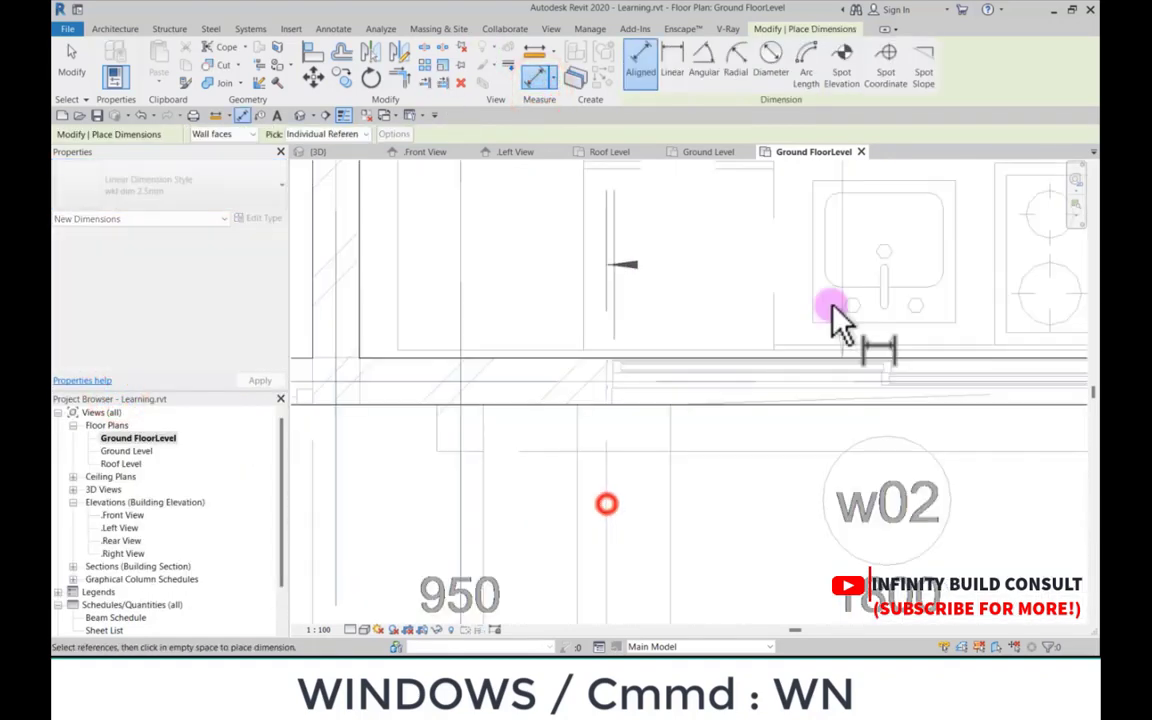
pyautogui.moveTo(832, 306); pyautogui.dragTo(575, 270, button='middle')
pyautogui.click(917, 354)
pyautogui.scroll(-5, 918, 382)
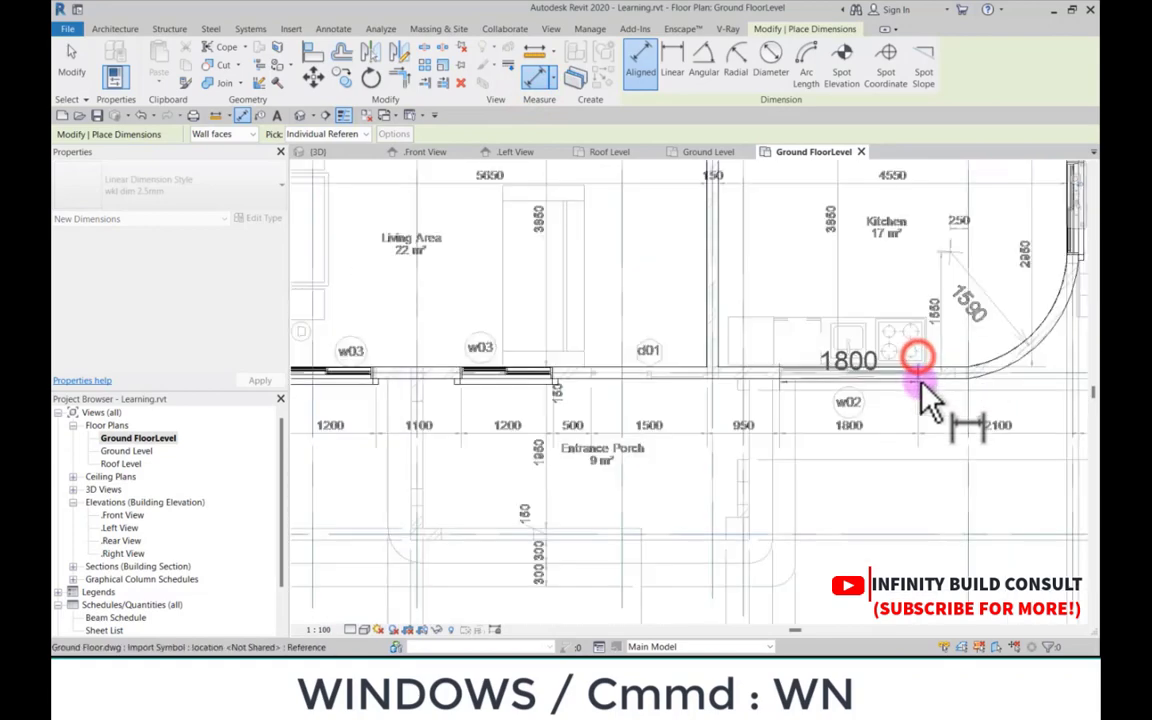
pyautogui.press('Escape')
pyautogui.press('Escape')
# Step: Place an Aluminum_Exterior_Window_-_2_Wide_3886 window, 1800 x 1200, at the Kitchen's w02 opening in the grid B wall
pyautogui.scroll(5, 790, 352)
pyautogui.click(174, 54)
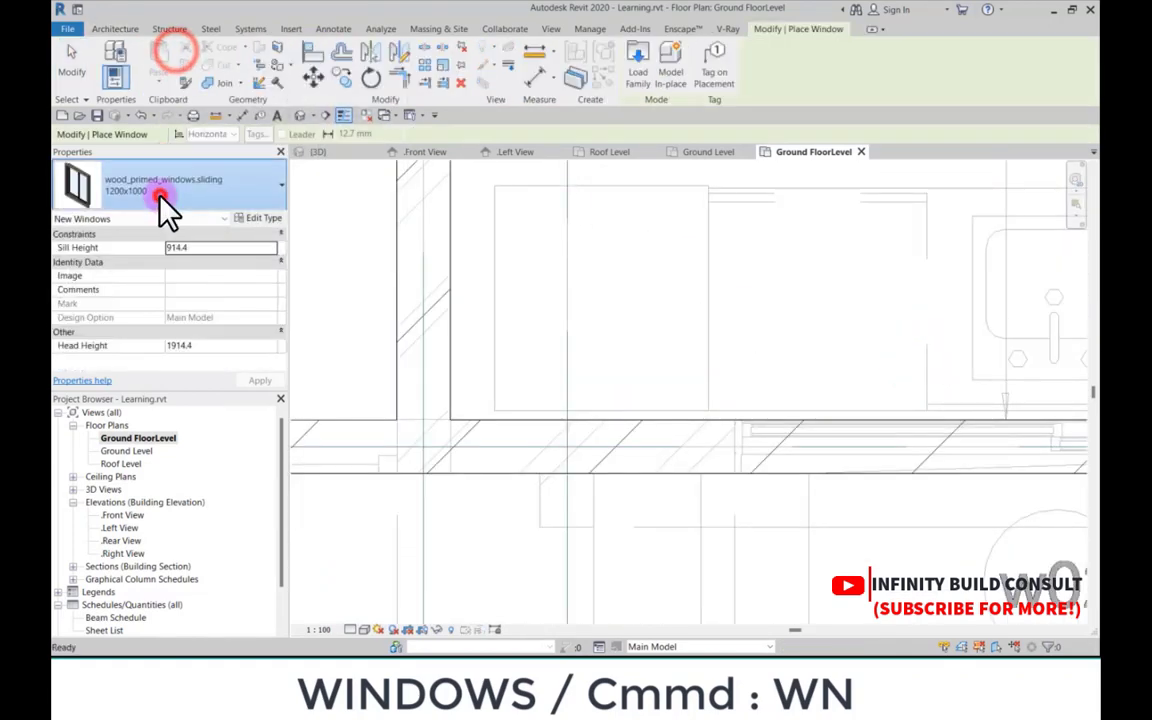
pyautogui.click(160, 190)
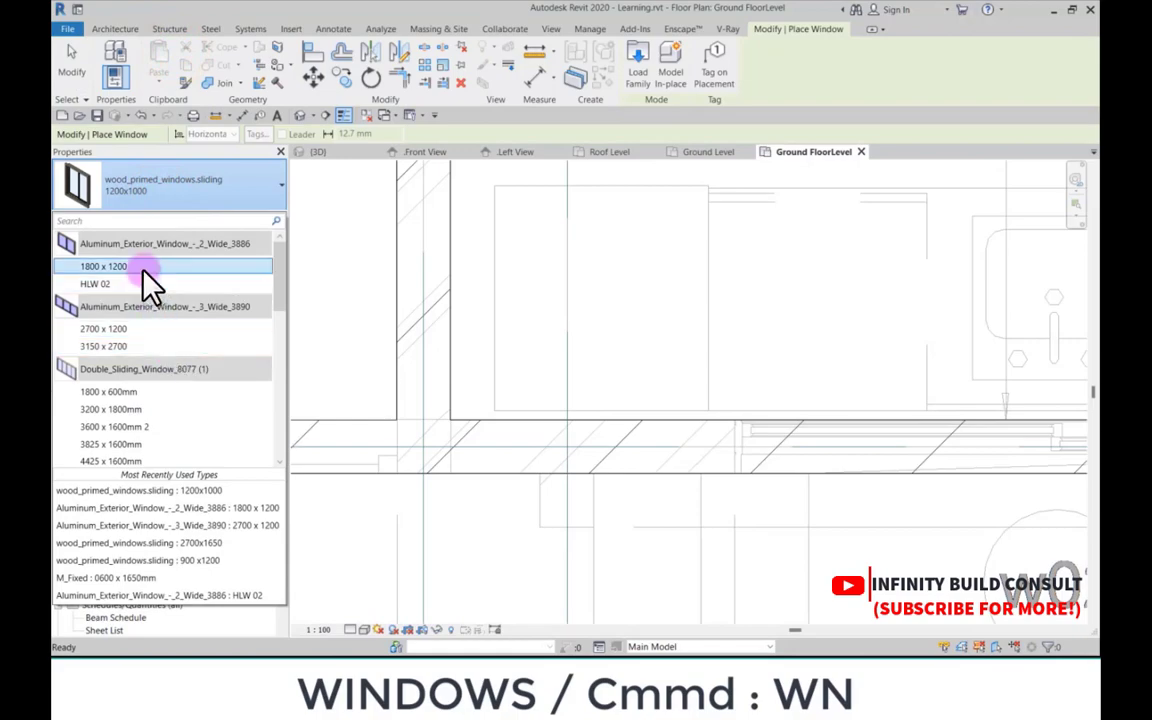
pyautogui.click(124, 266)
pyautogui.scroll(-2, 638, 434)
pyautogui.scroll(-1, 638, 434)
pyautogui.click(754, 442)
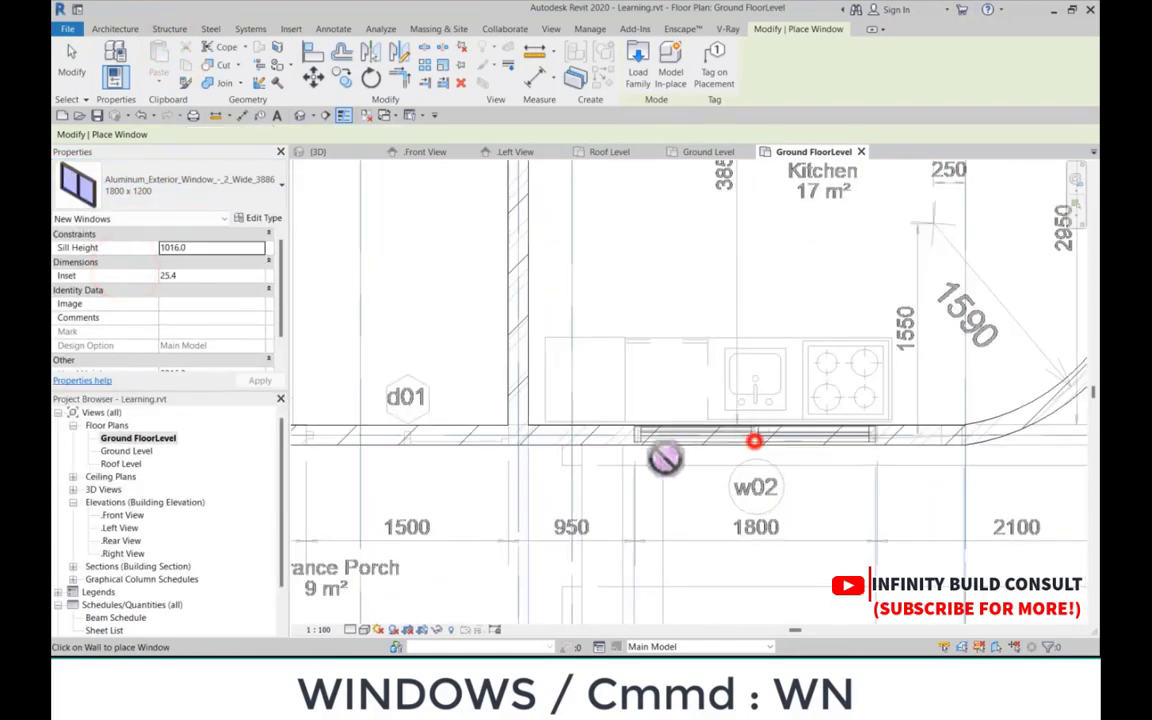
# Step: Place a wood_primed_windows.sliding 600x600 window at the w04 opening of the Bath & W/C between grids D and C
pyautogui.scroll(-4, 666, 458)
pyautogui.scroll(3, 811, 232)
pyautogui.scroll(-5, 771, 470)
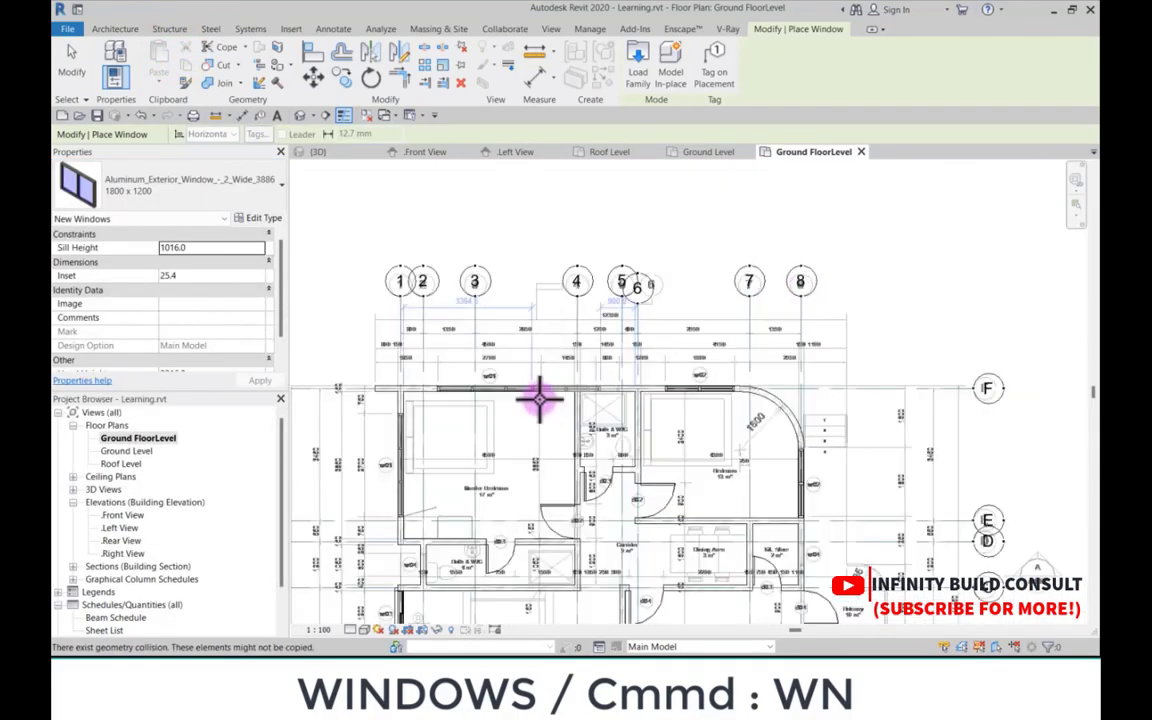
pyautogui.scroll(3, 648, 291)
pyautogui.scroll(-1, 648, 291)
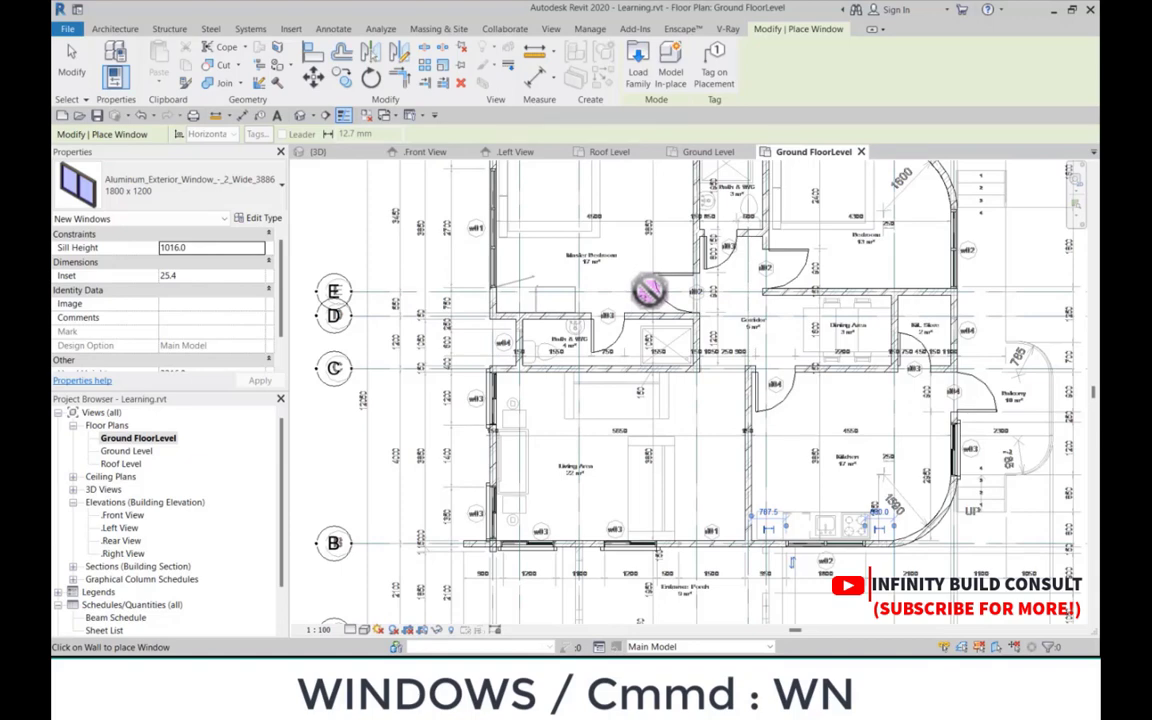
pyautogui.click(170, 195)
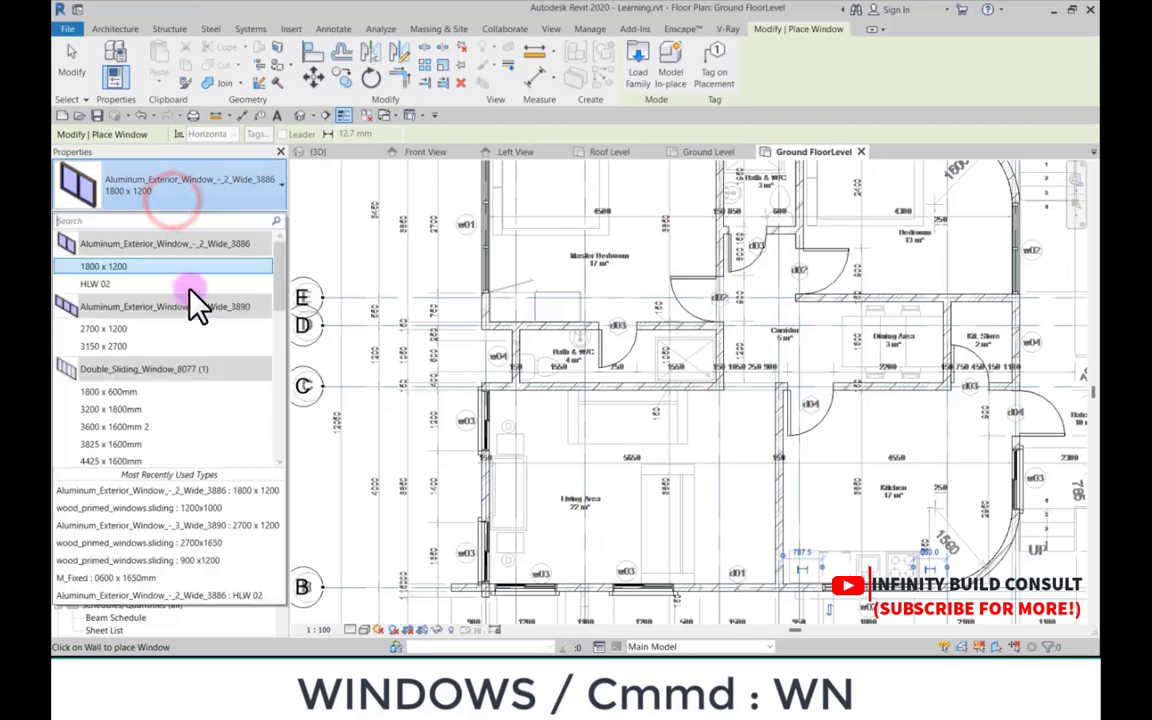
pyautogui.scroll(-5, 185, 330)
pyautogui.scroll(-3, 180, 360)
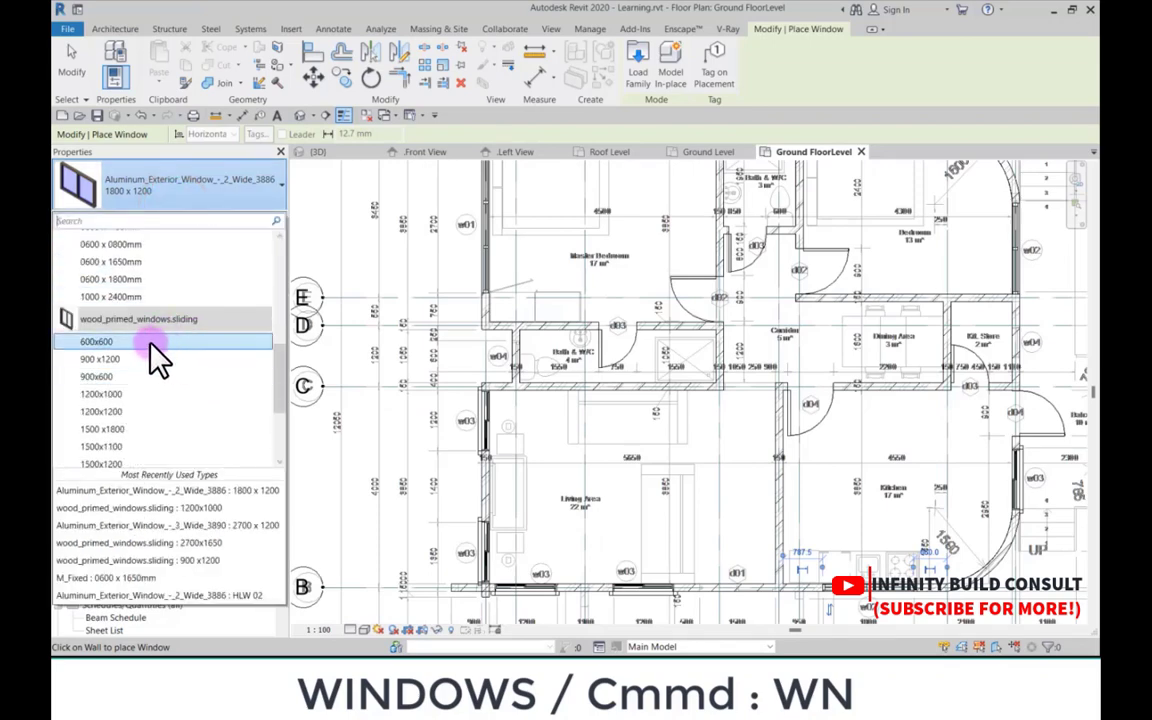
pyautogui.click(146, 343)
pyautogui.scroll(5, 514, 360)
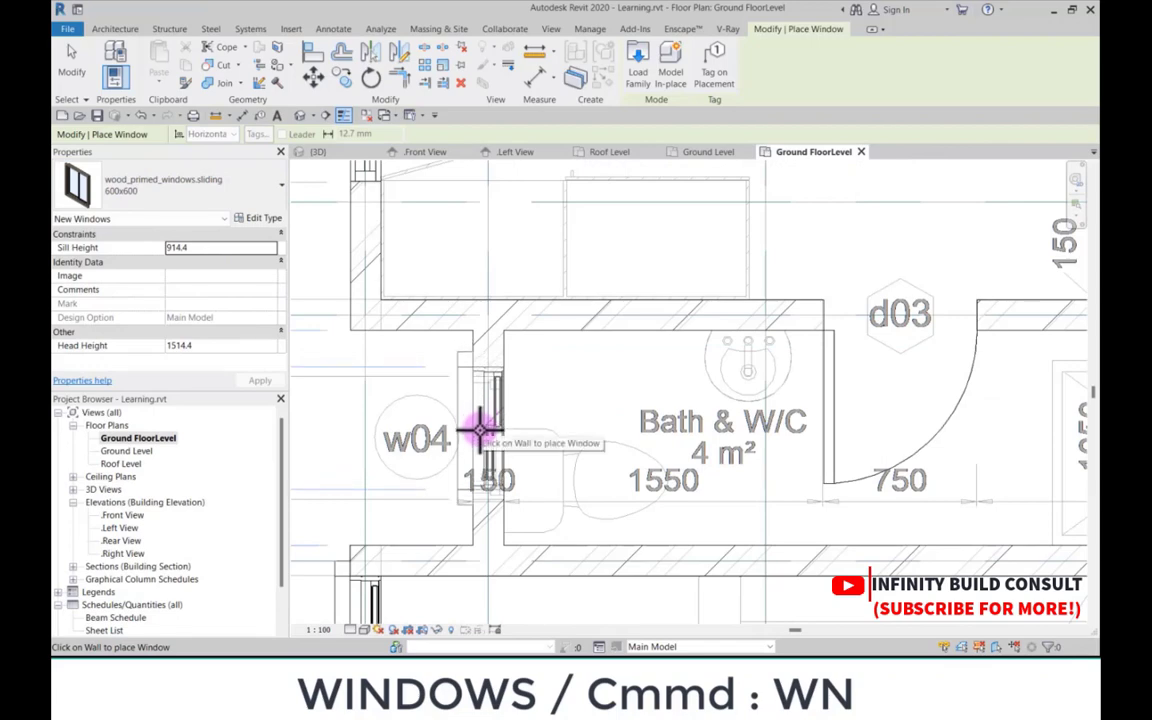
# Step: Place 600x600 sliding windows in the grid F wall of the Bath & W/C and at the Kit. Store's w04 opening
pyautogui.scroll(-8, 470, 455)
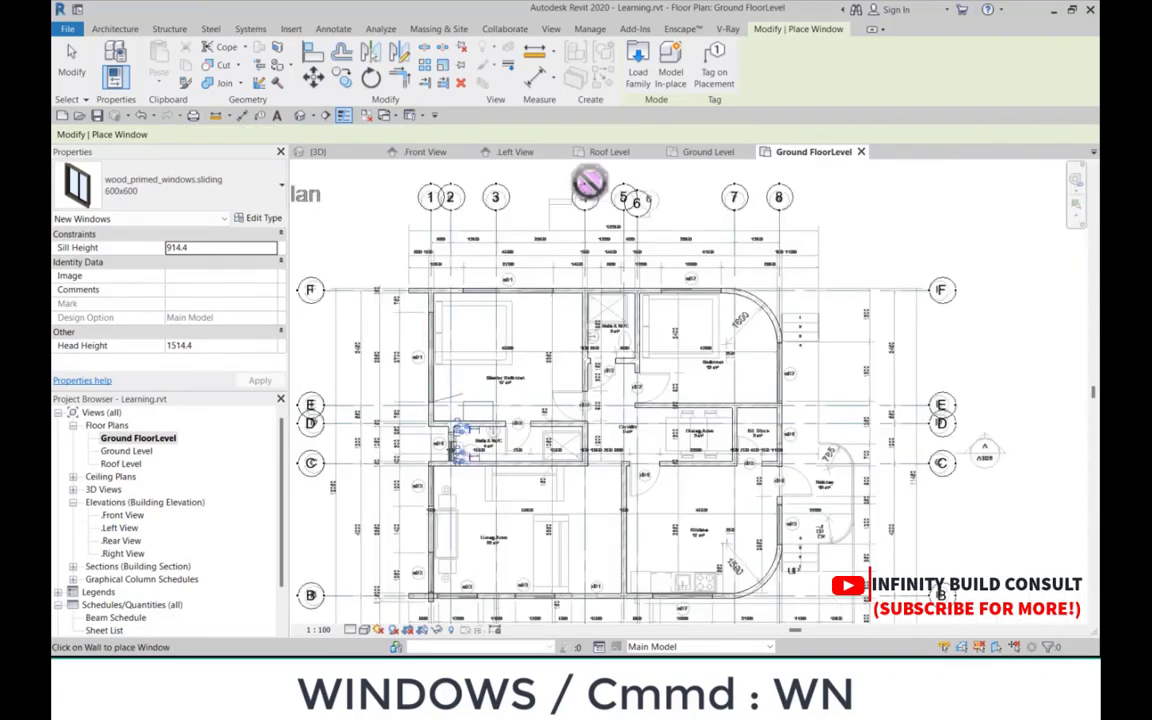
pyautogui.scroll(8, 492, 527)
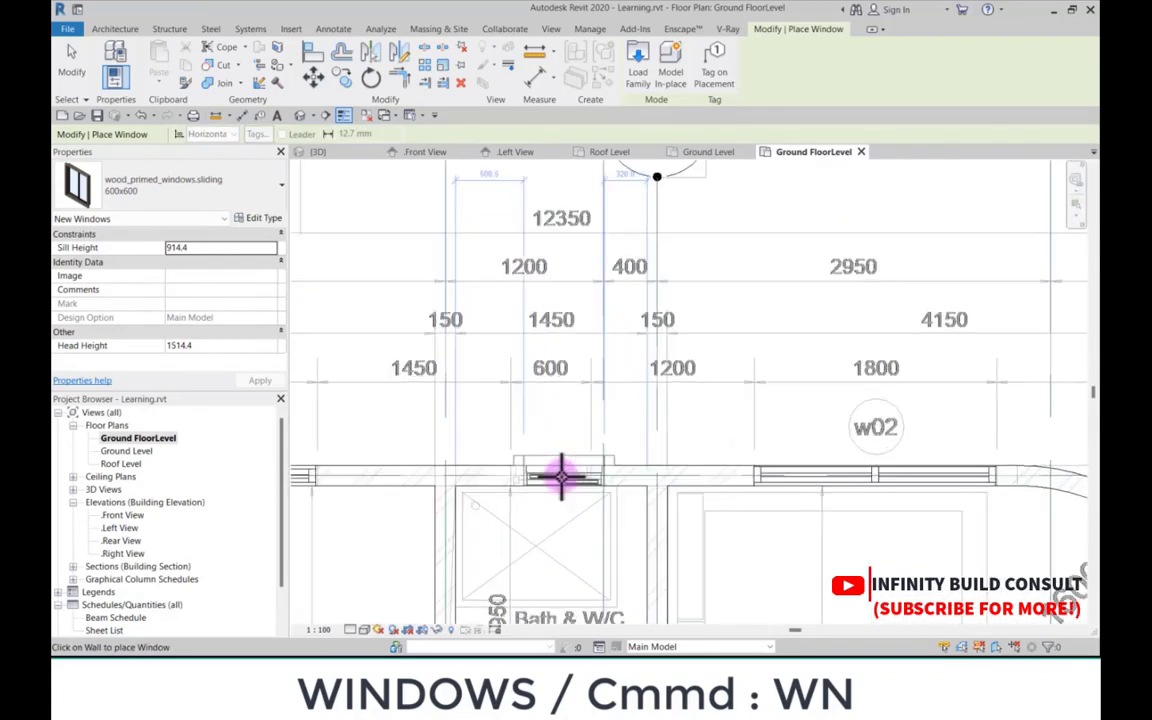
pyautogui.scroll(-6, 555, 335)
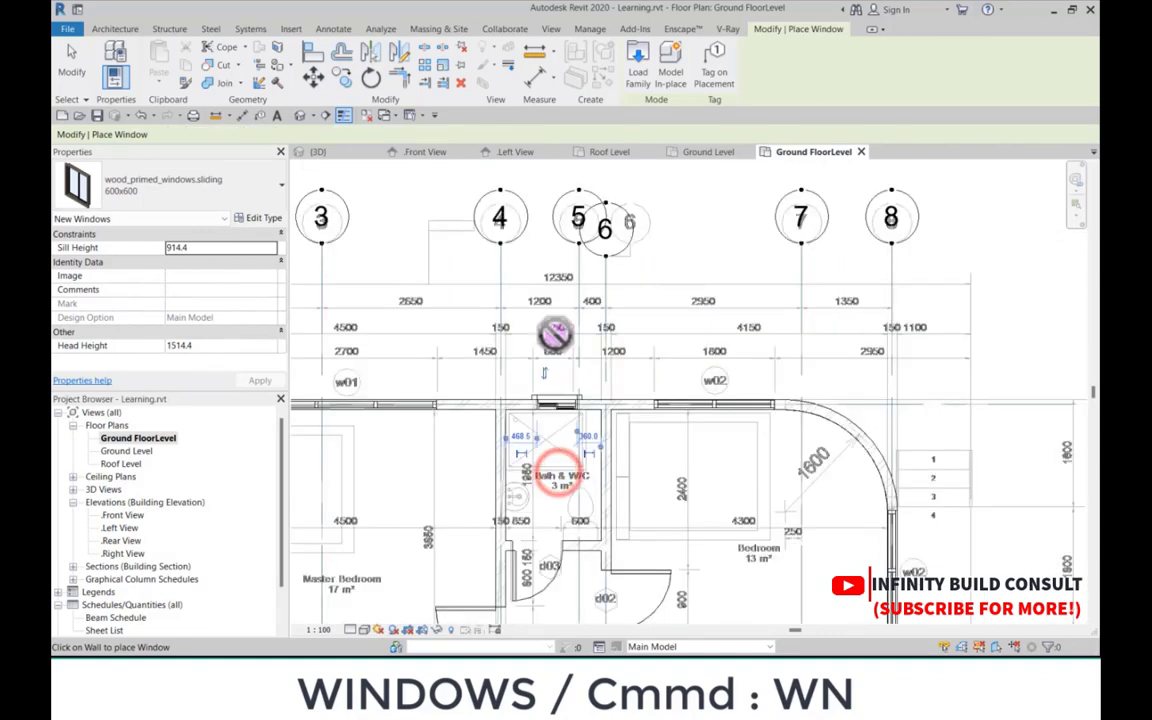
pyautogui.scroll(8, 740, 580)
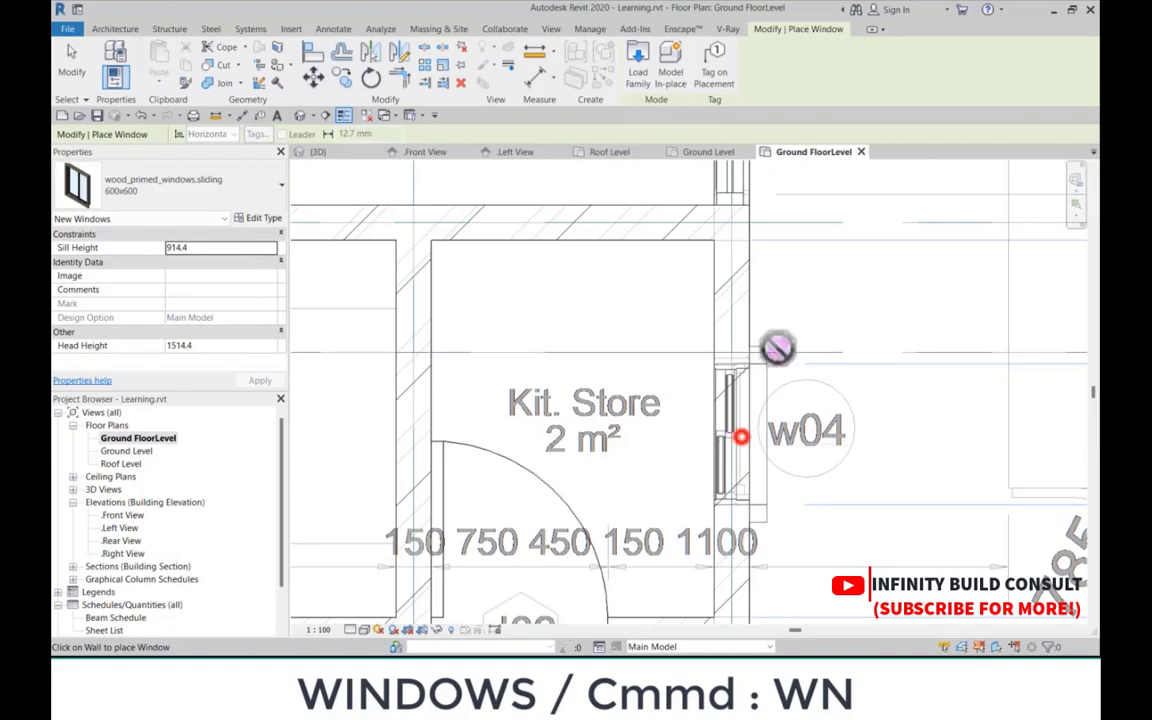
pyautogui.scroll(-6, 740, 330)
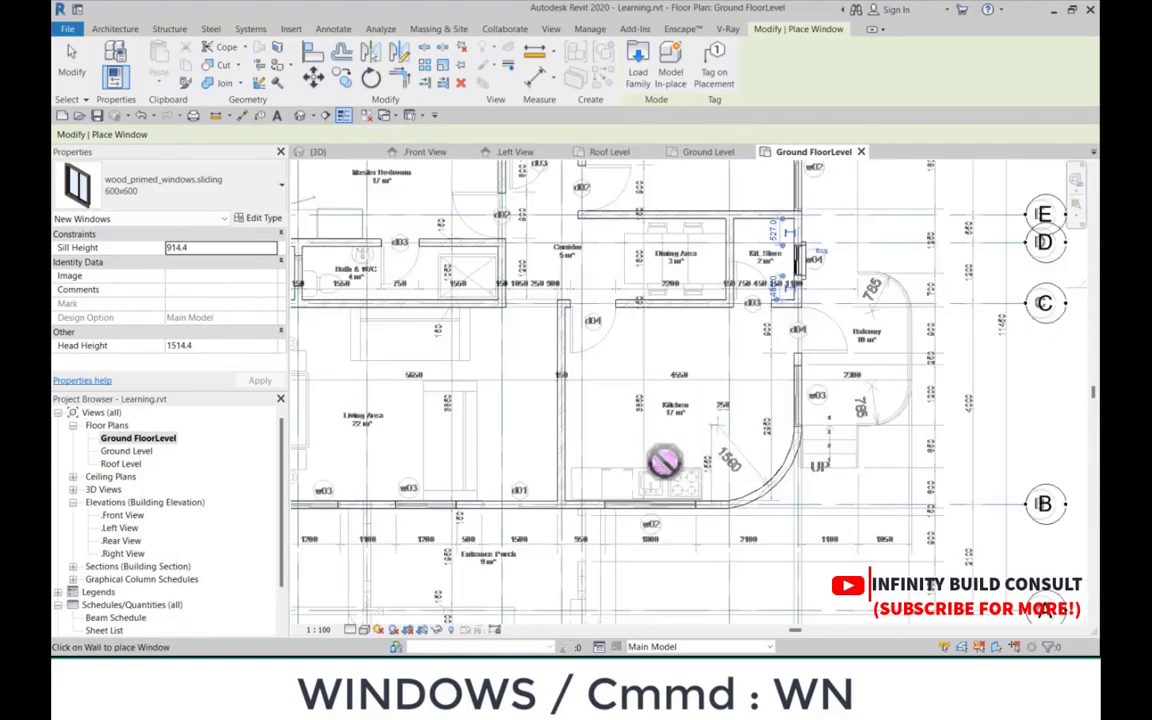
# Step: Review the room orientation and placed windows across the whole Ground Floor Plan, and end window placement
pyautogui.scroll(-5, 586, 399)
pyautogui.scroll(6, 579, 381)
pyautogui.scroll(-5, 674, 332)
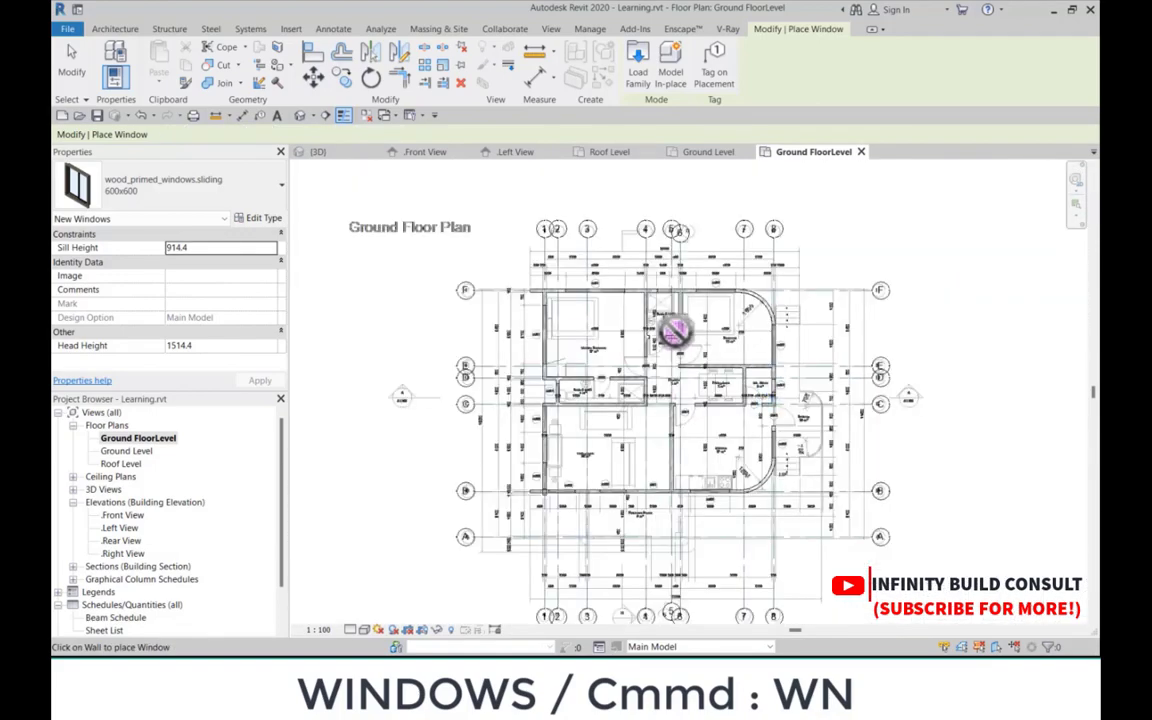
pyautogui.scroll(1, 675, 332)
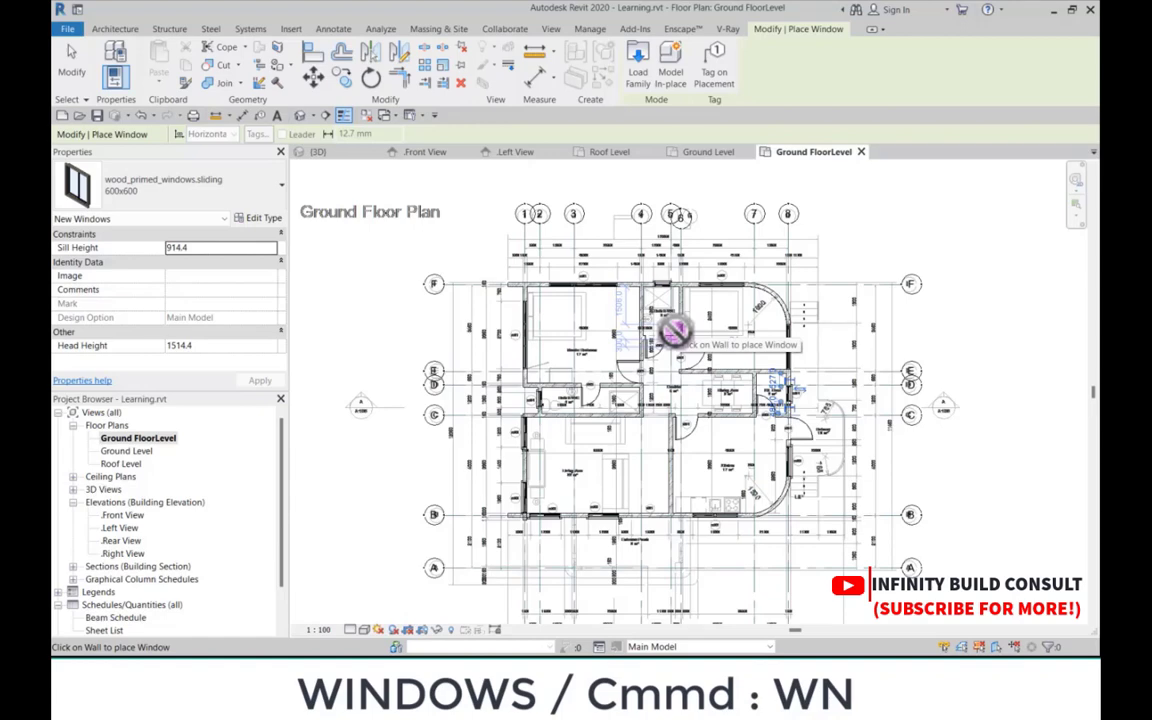
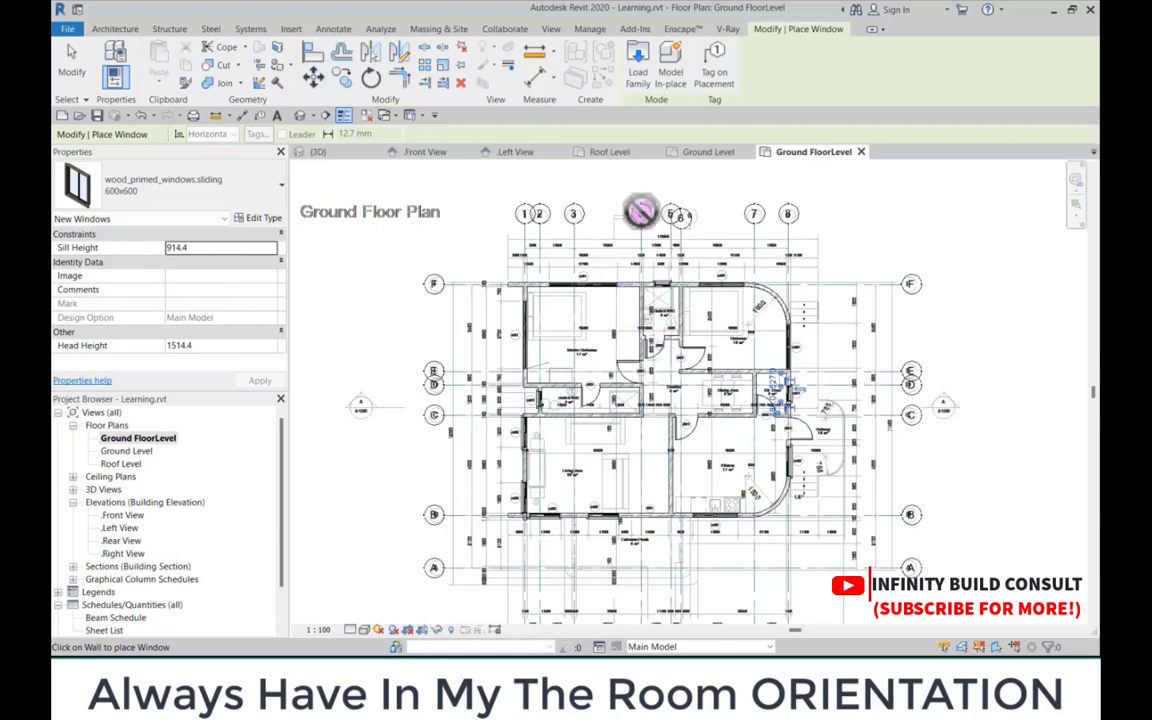
pyautogui.scroll(-4, 641, 211)
pyautogui.scroll(4, 751, 367)
pyautogui.scroll(-2, 707, 384)
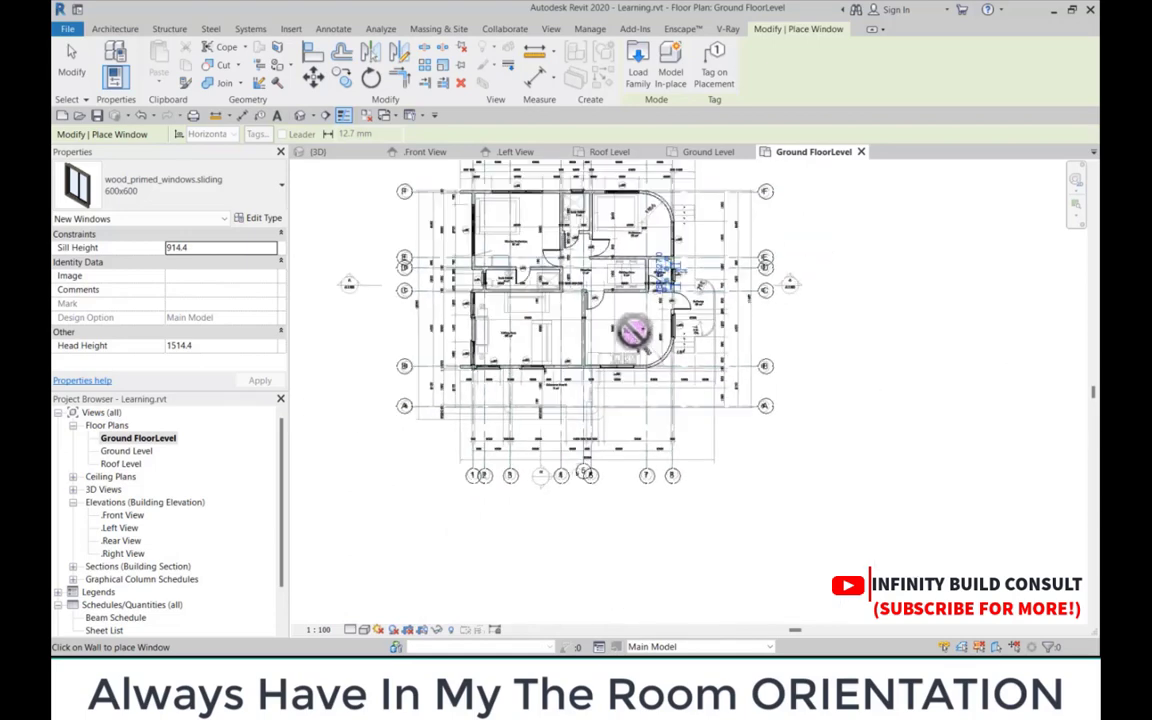
pyautogui.scroll(2, 634, 332)
pyautogui.scroll(4, 612, 331)
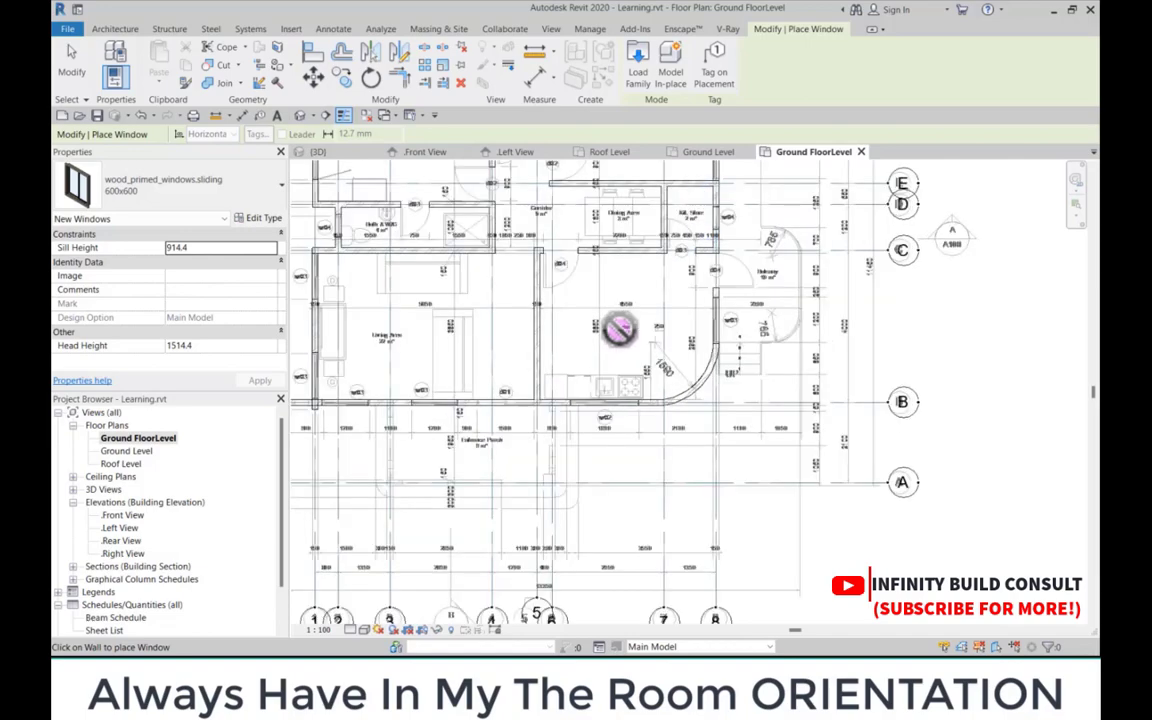
pyautogui.scroll(-4, 694, 380)
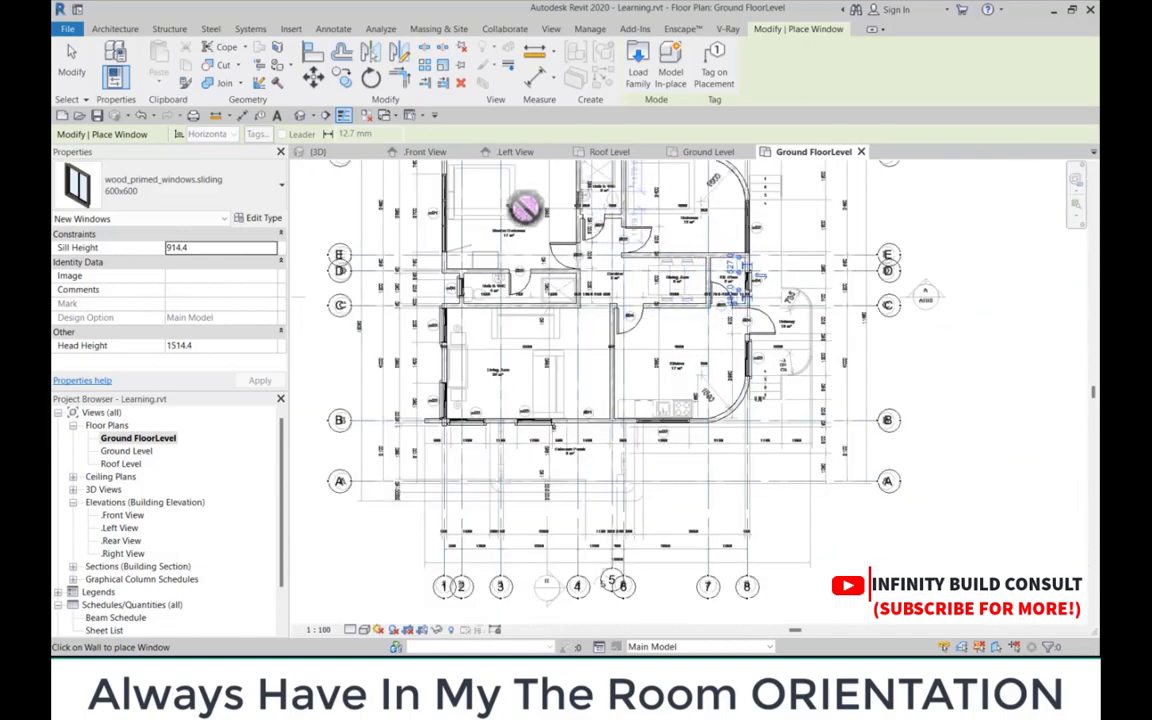
pyautogui.scroll(5, 532, 231)
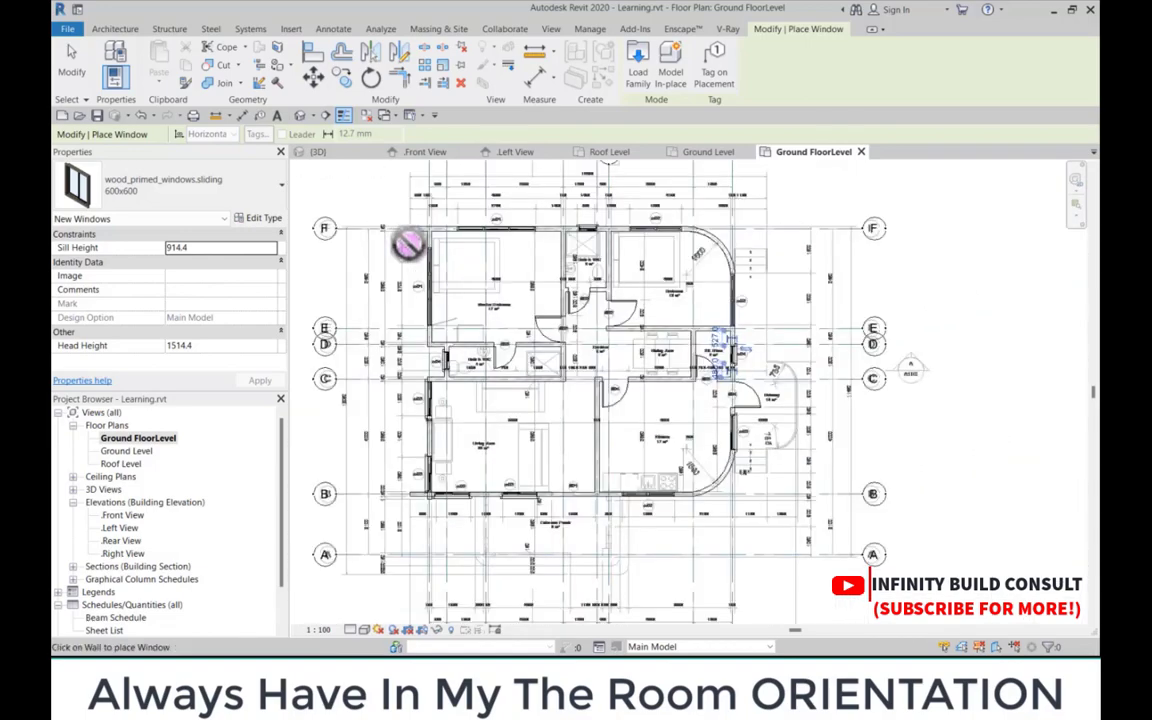
pyautogui.scroll(-2, 582, 302)
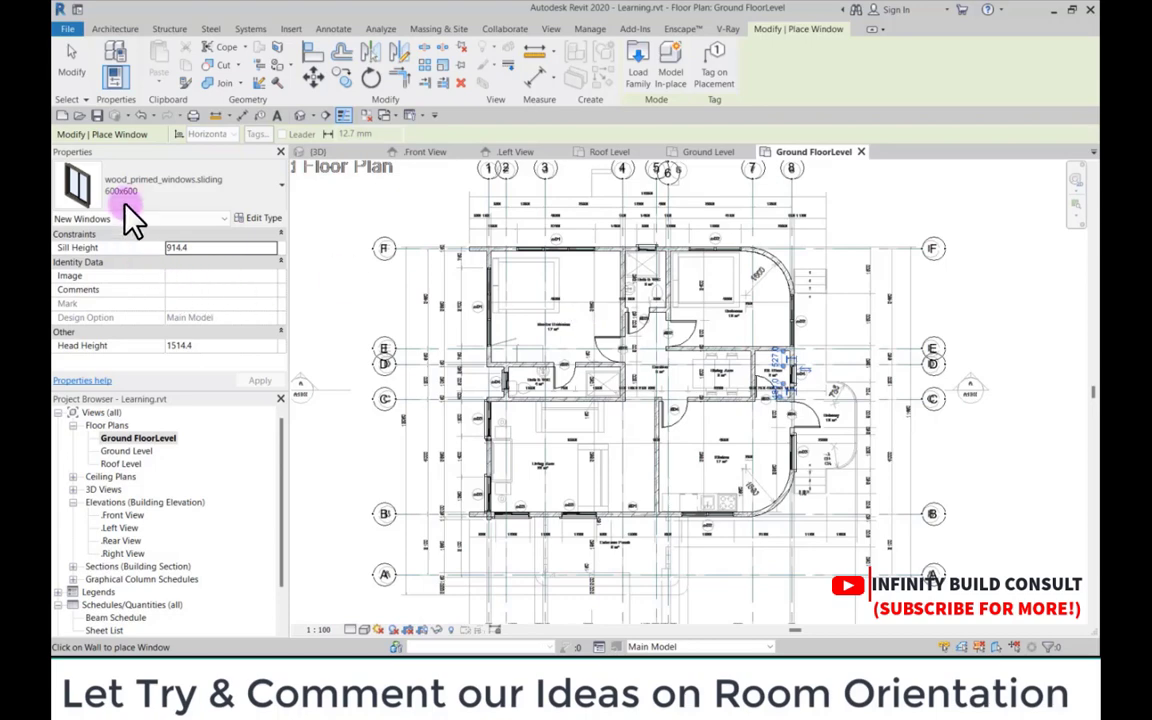
pyautogui.click(78, 62)
# Step: Open the 3D view and inspect the placed windows and doors from all sides of the building
pyautogui.click(318, 152)
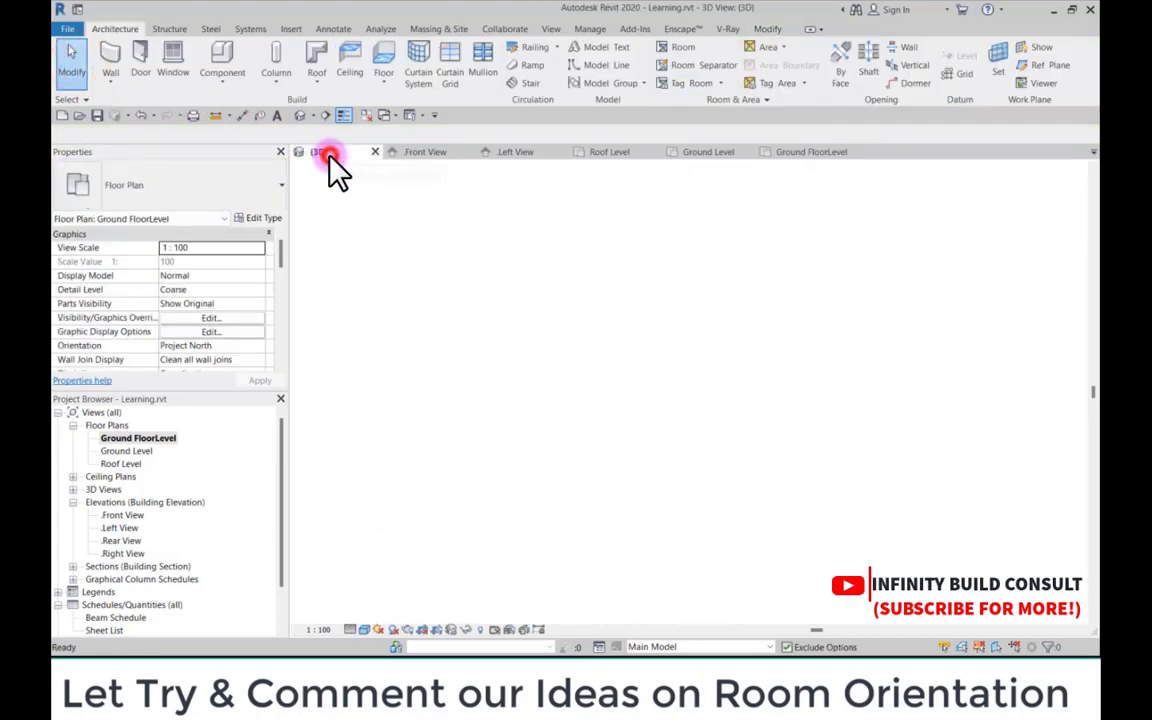
pyautogui.scroll(-6, 640, 380)
pyautogui.scroll(5, 797, 347)
pyautogui.scroll(-3, 766, 352)
pyautogui.keyDown('shift'); pyautogui.moveTo(691, 412); pyautogui.dragTo(466, 394, button='middle'); pyautogui.keyUp('shift')
pyautogui.scroll(4, 647, 422)
pyautogui.keyDown('shift'); pyautogui.moveTo(504, 486); pyautogui.dragTo(676, 378, button='middle'); pyautogui.keyUp('shift')
pyautogui.scroll(-3, 558, 427)
pyautogui.scroll(3, 717, 380)
pyautogui.scroll(1, 719, 384)
pyautogui.scroll(-1, 738, 424)
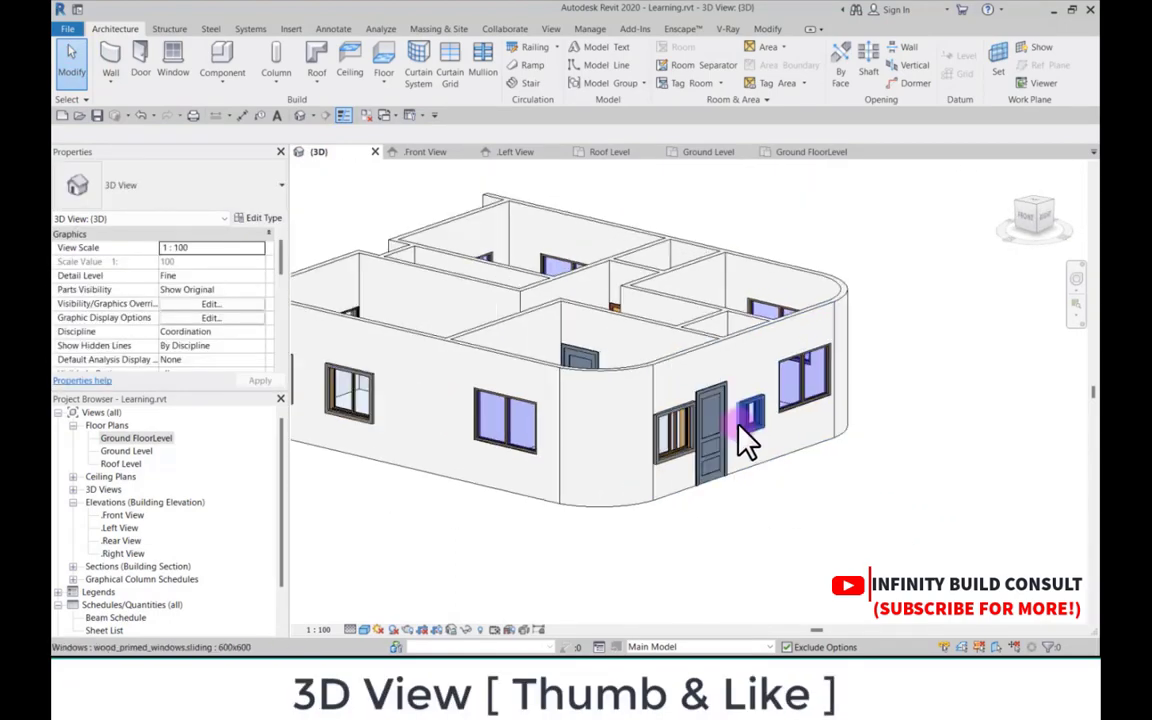
pyautogui.scroll(-3, 738, 424)
pyautogui.moveTo(582, 532); pyautogui.dragTo(866, 568, button='middle')
pyautogui.scroll(3, 630, 463)
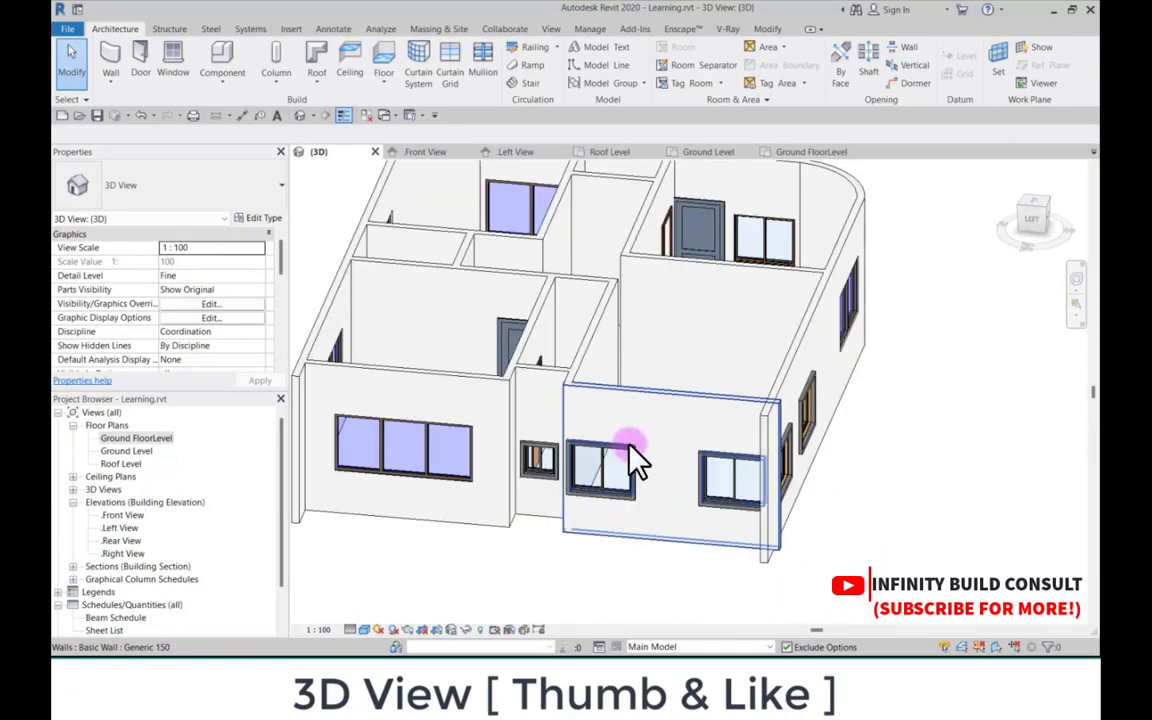
pyautogui.scroll(-3, 700, 455)
pyautogui.keyDown('shift'); pyautogui.moveTo(695, 435); pyautogui.dragTo(334, 399, button='middle'); pyautogui.keyUp('shift')
pyautogui.scroll(5, 597, 417)
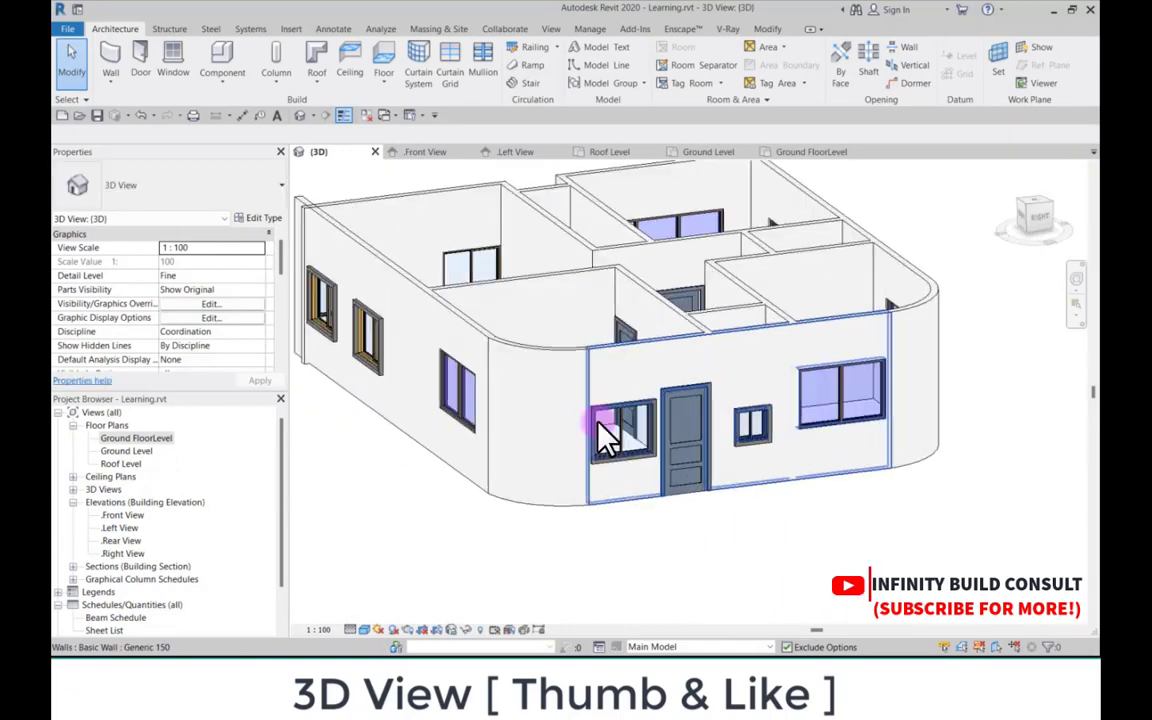
pyautogui.scroll(2, 868, 447)
pyautogui.scroll(-4, 581, 432)
pyautogui.scroll(-2, 489, 452)
pyautogui.keyDown('shift'); pyautogui.moveTo(489, 452); pyautogui.dragTo(775, 500, button='middle'); pyautogui.keyUp('shift')
# Step: Return to the Ground FloorLevel plan and bring the d01 opening at the Entrance Porch into close view
pyautogui.doubleClick(116, 438)
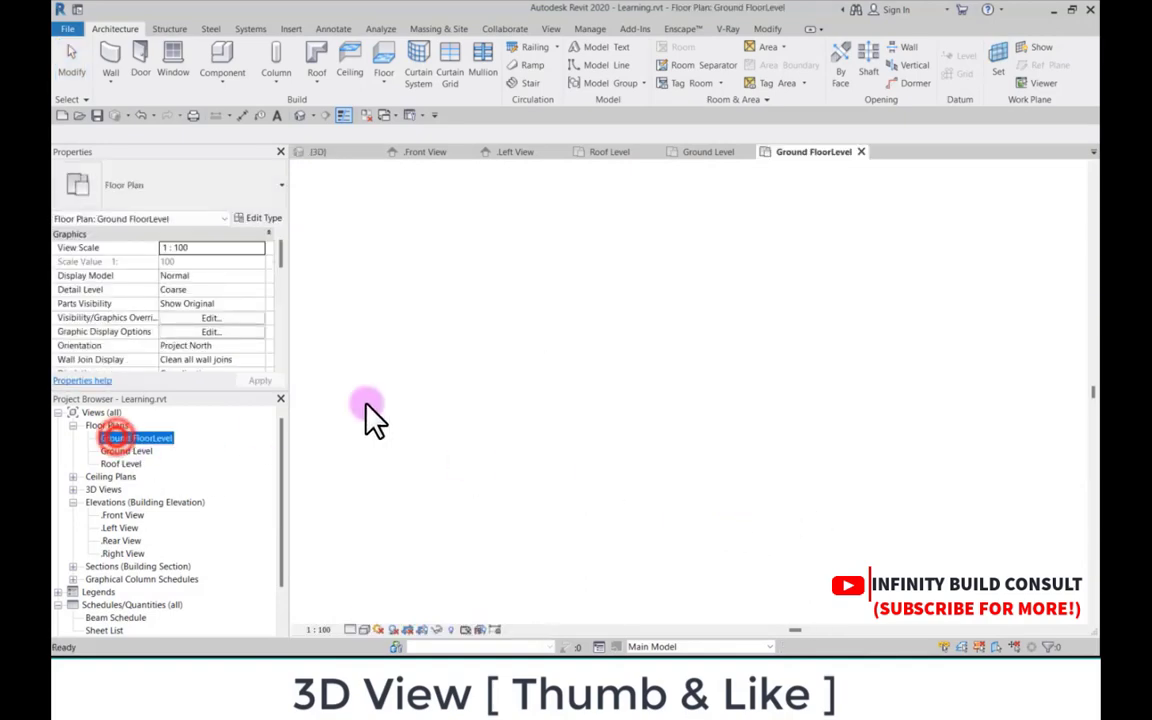
pyautogui.scroll(6, 580, 400)
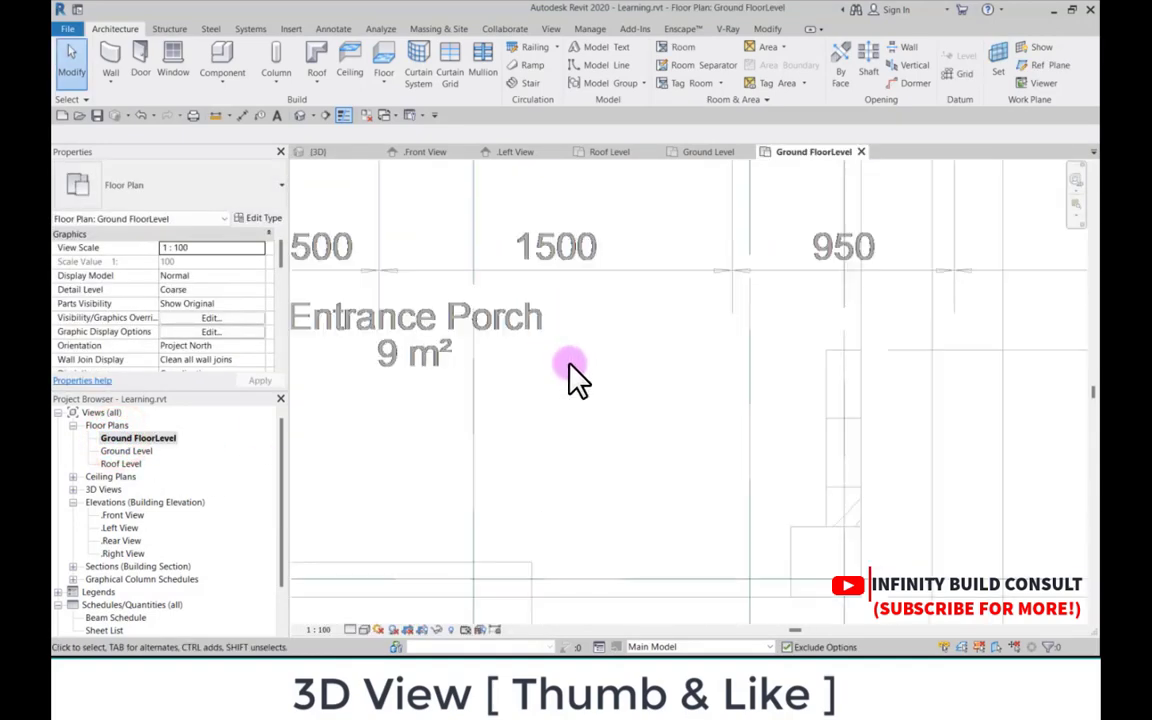
pyautogui.scroll(-3, 571, 380)
pyautogui.scroll(3, 656, 470)
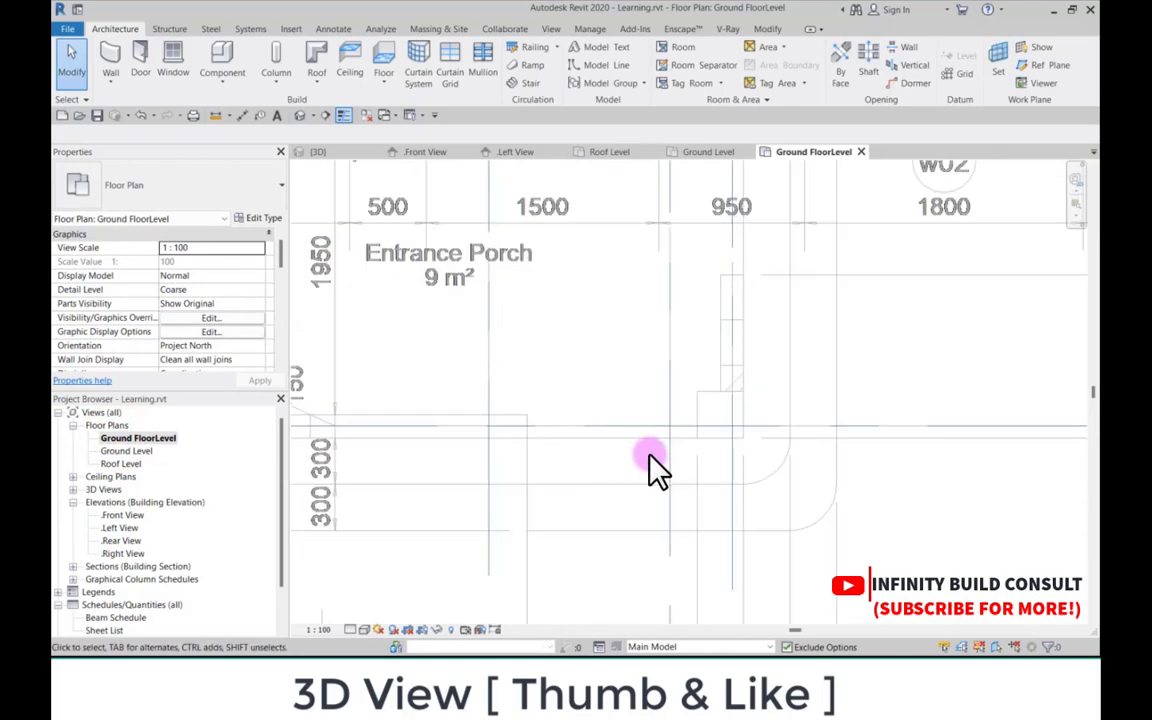
pyautogui.scroll(-6, 643, 391)
pyautogui.scroll(5, 625, 303)
pyautogui.scroll(2, 622, 300)
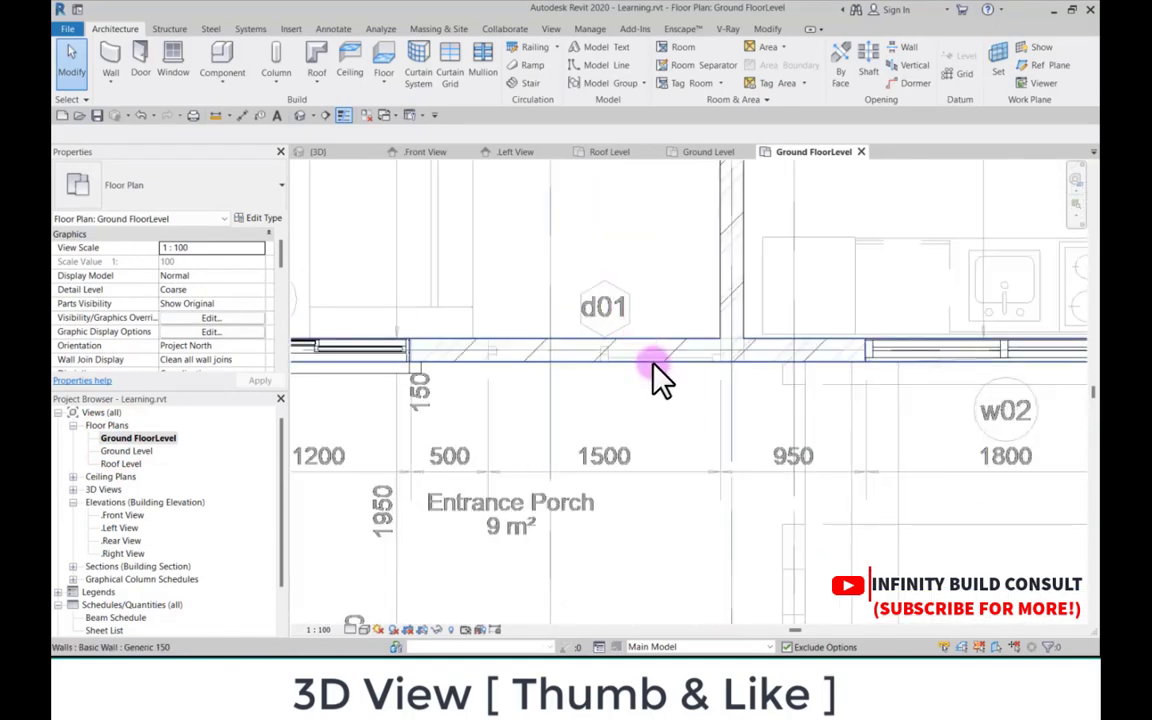
# Step: Measure the width of the d01 opening in the grid B wall with an aligned dimension, without keeping it
pyautogui.click(242, 115)
pyautogui.scroll(4, 470, 330)
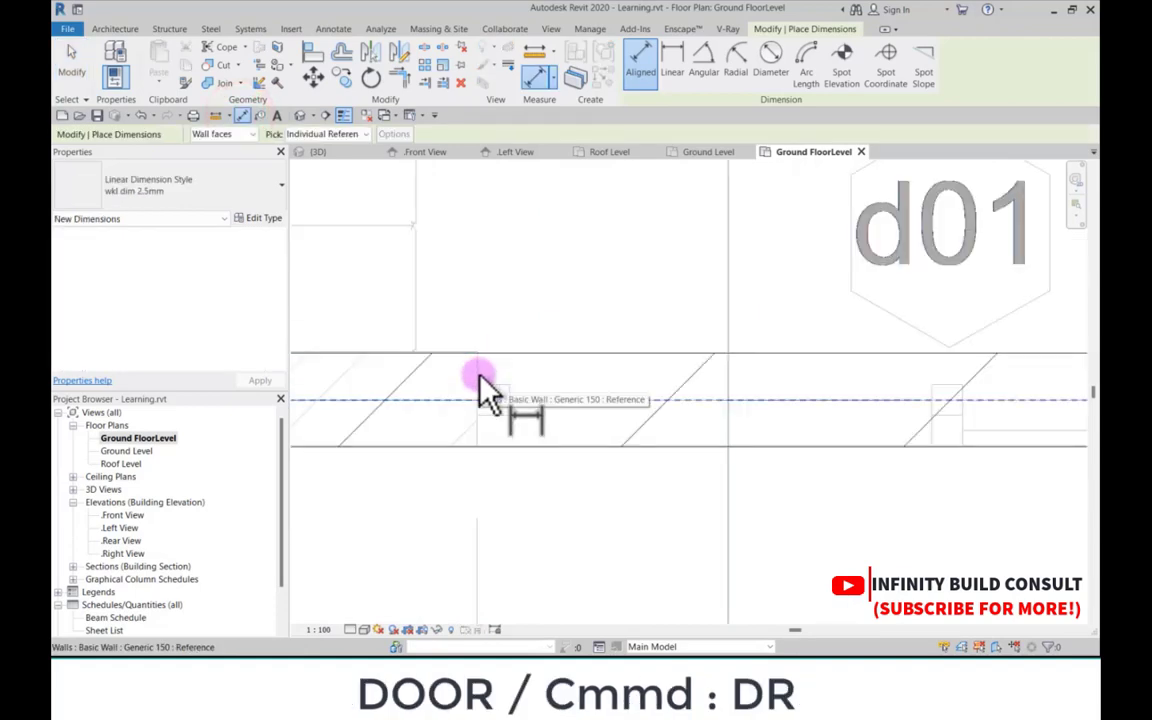
pyautogui.click(478, 378)
pyautogui.scroll(-3, 476, 373)
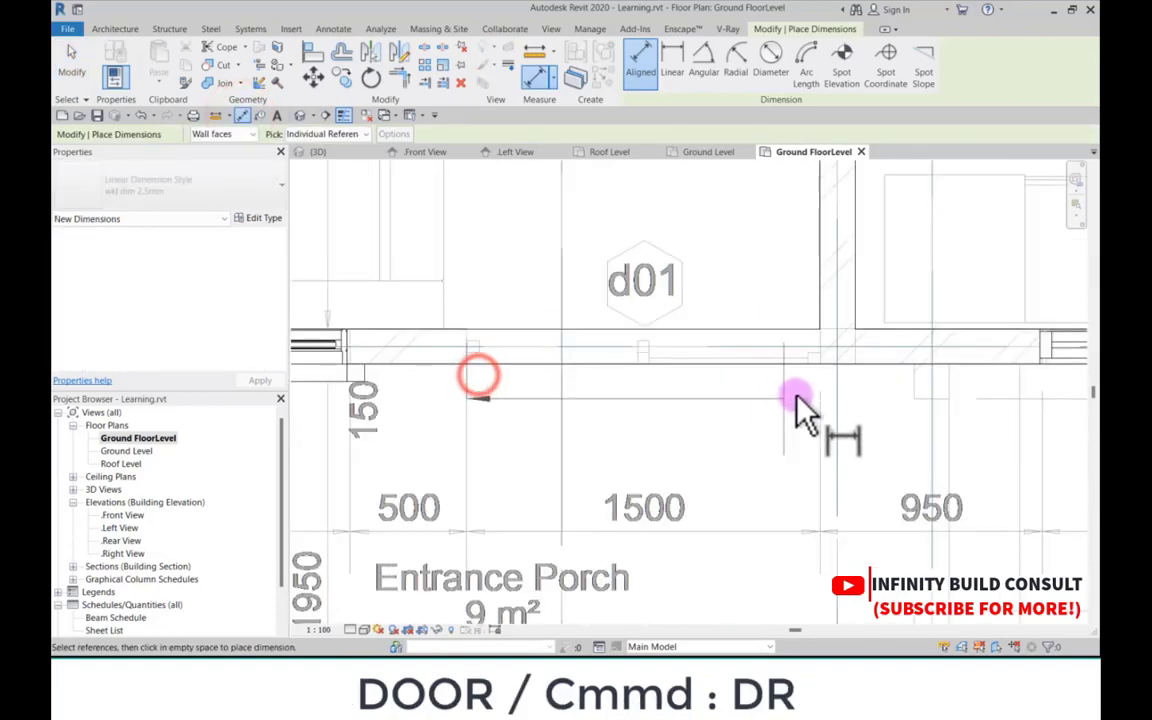
pyautogui.click(819, 341)
pyautogui.scroll(-3, 695, 339)
pyautogui.press('Escape')
pyautogui.press('Escape')
pyautogui.scroll(6, 602, 325)
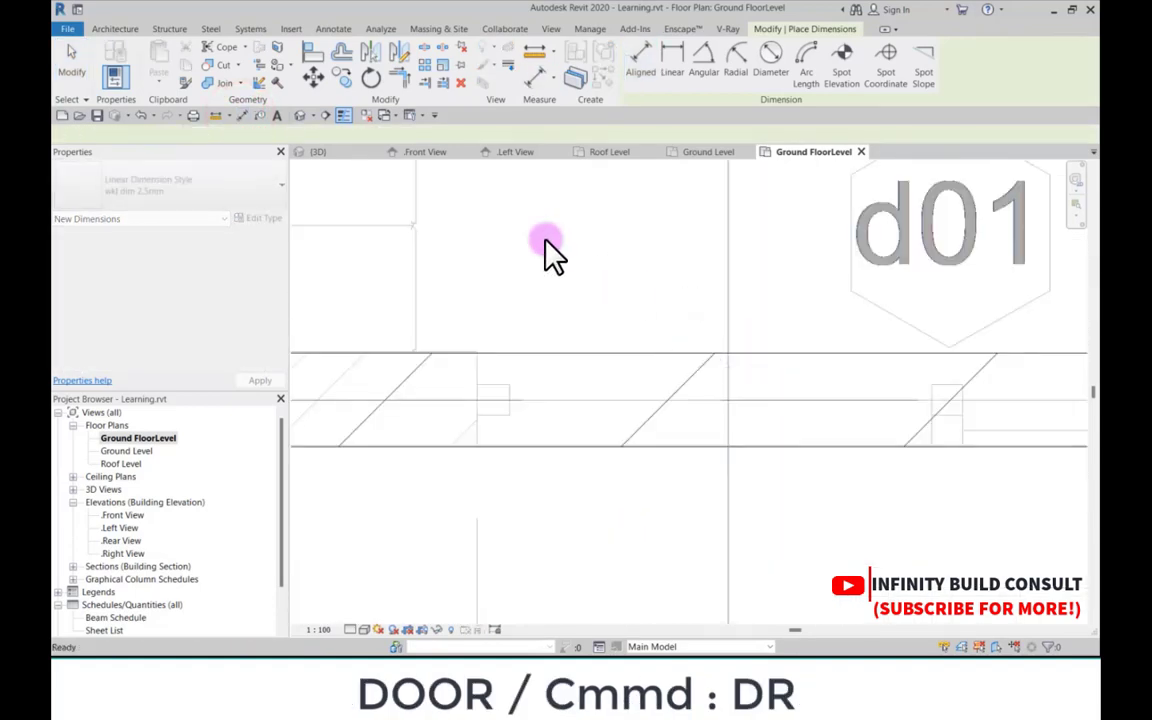
# Step: Start door placement with the M_Sliding-2 Panel_ no arch 1500 x 2100mm type for the d01 opening
pyautogui.click(136, 55)
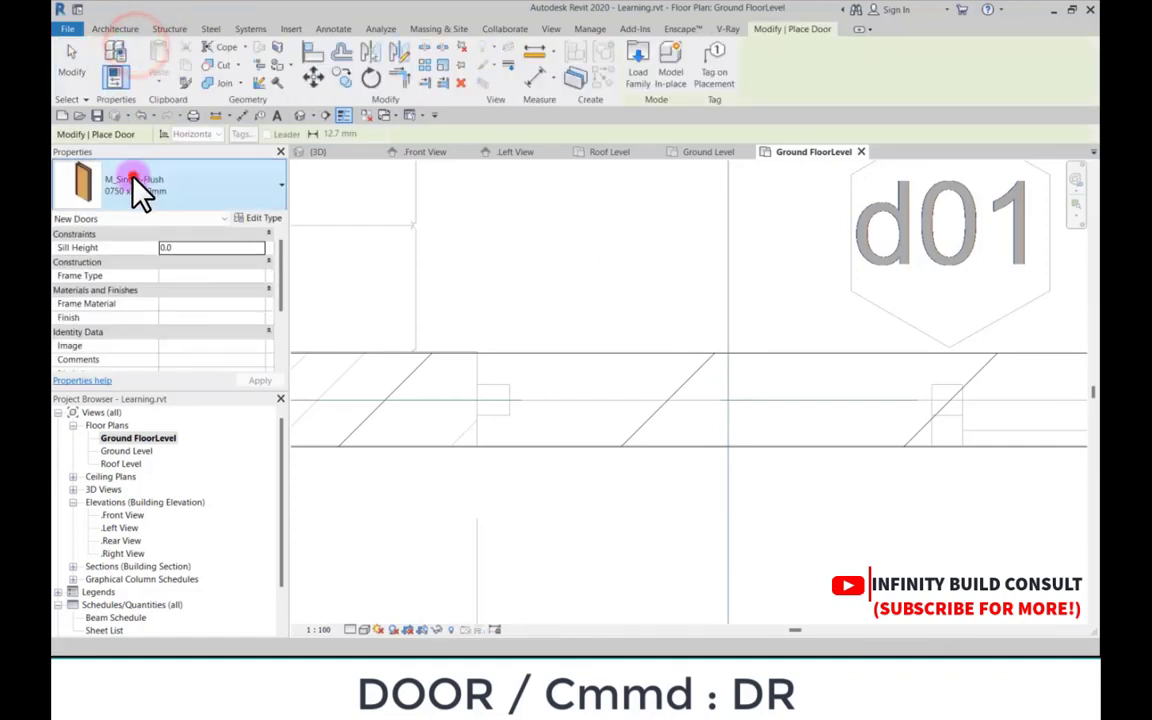
pyautogui.click(136, 186)
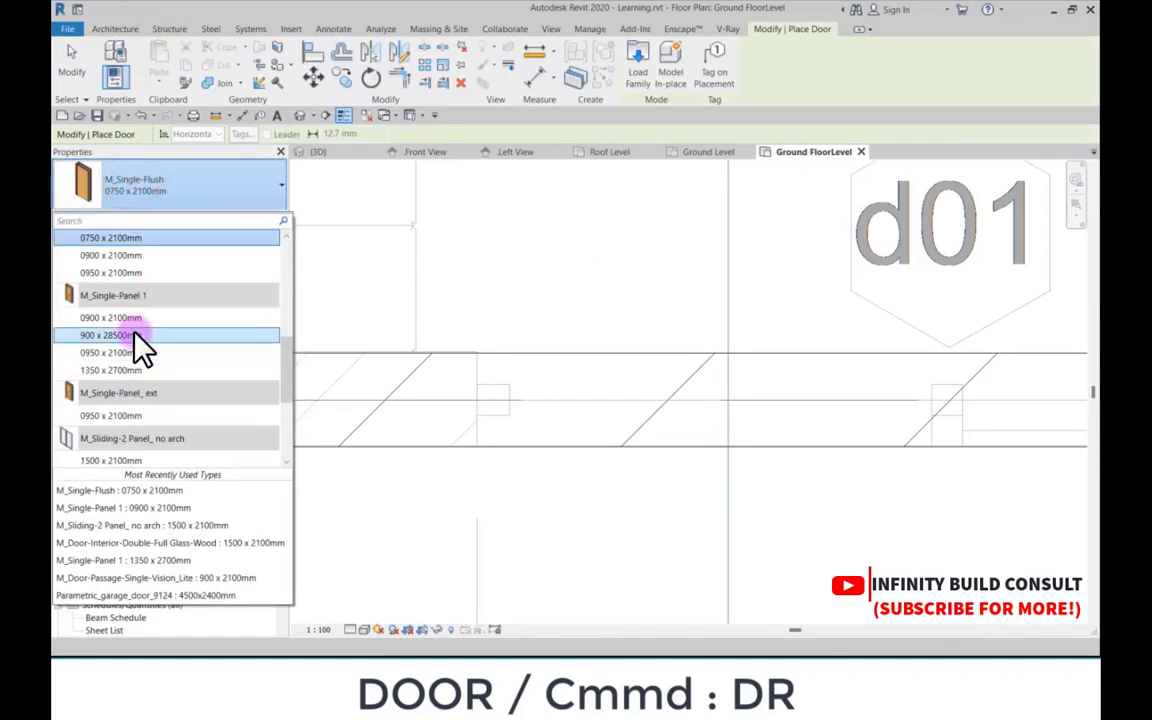
pyautogui.scroll(-3, 140, 346)
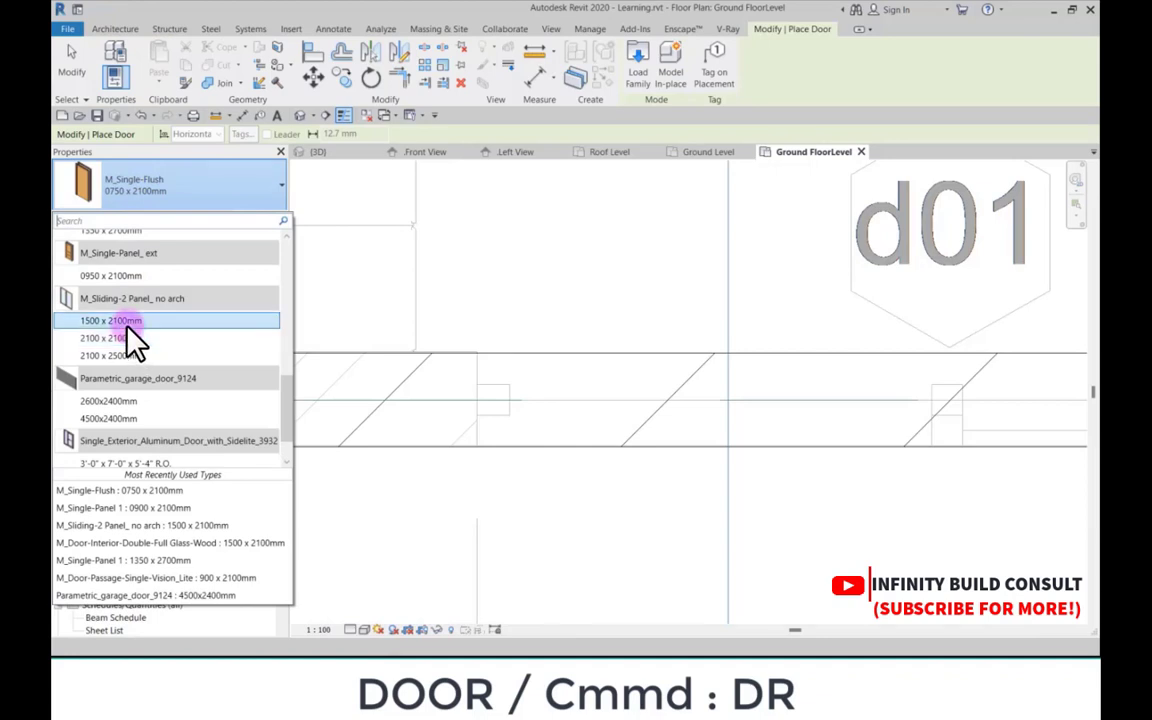
pyautogui.click(124, 321)
pyautogui.scroll(-4, 490, 400)
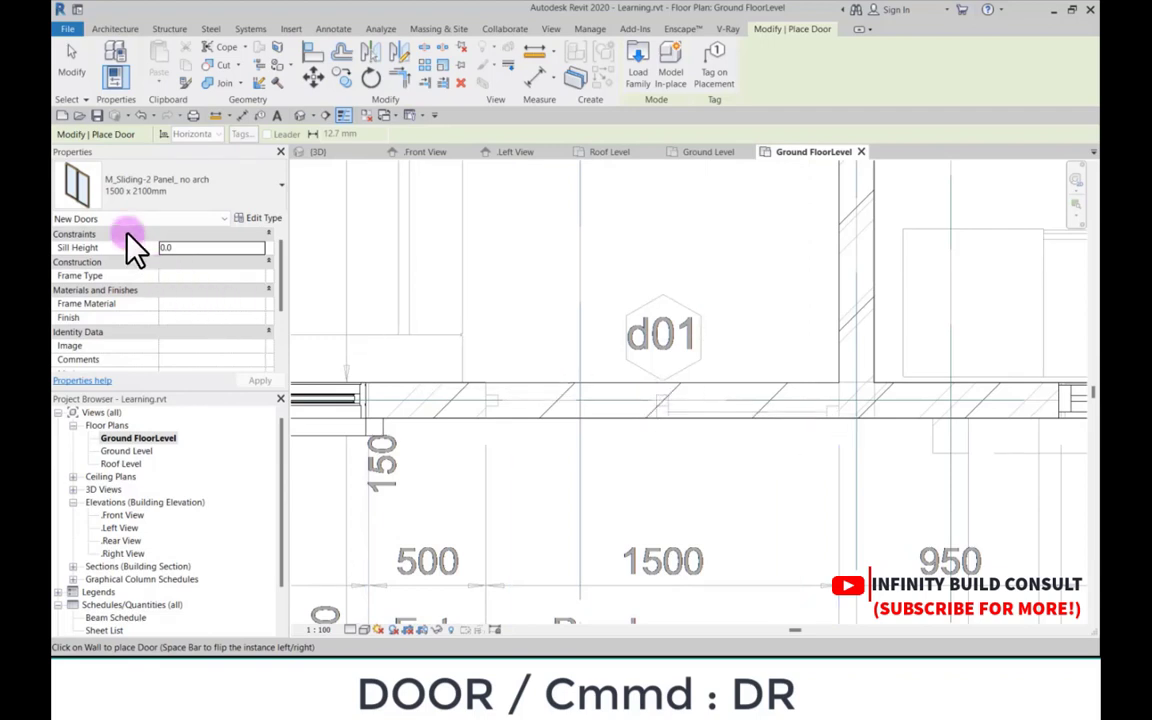
# Step: Place an M_Door-Interior-Double-Full Glass-Wood 1500 x 2100mm door in the wall at the d01 opening, and end door placement
pyautogui.click(113, 196)
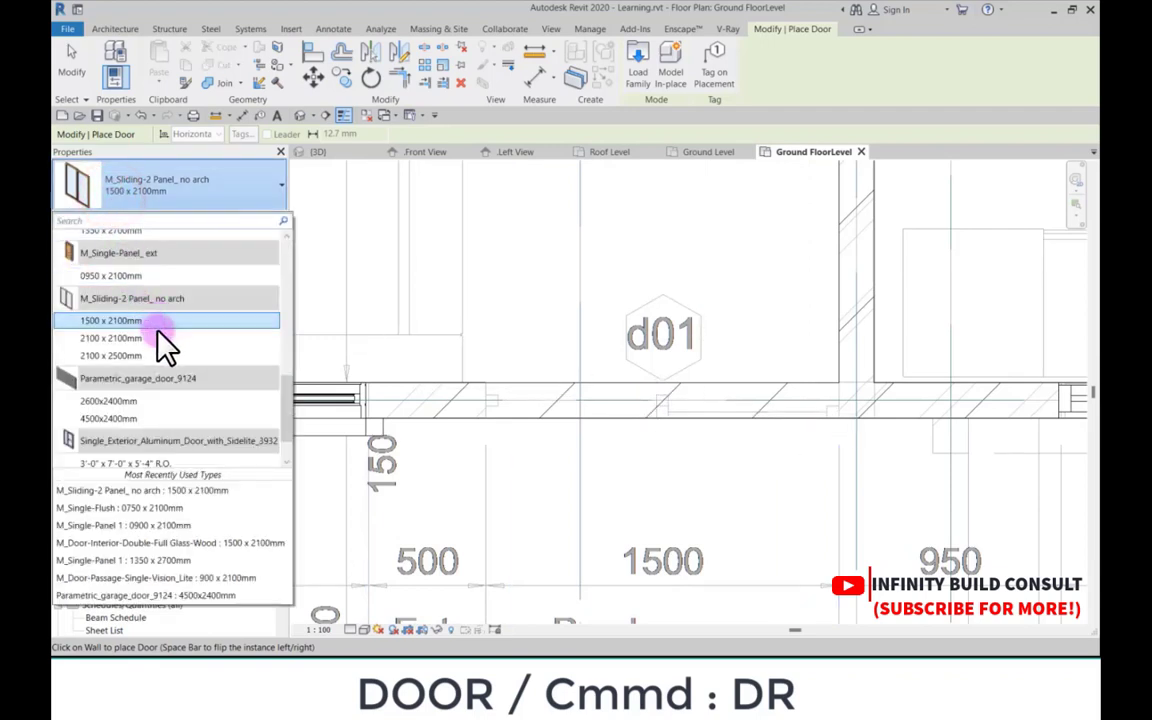
pyautogui.scroll(-1, 148, 385)
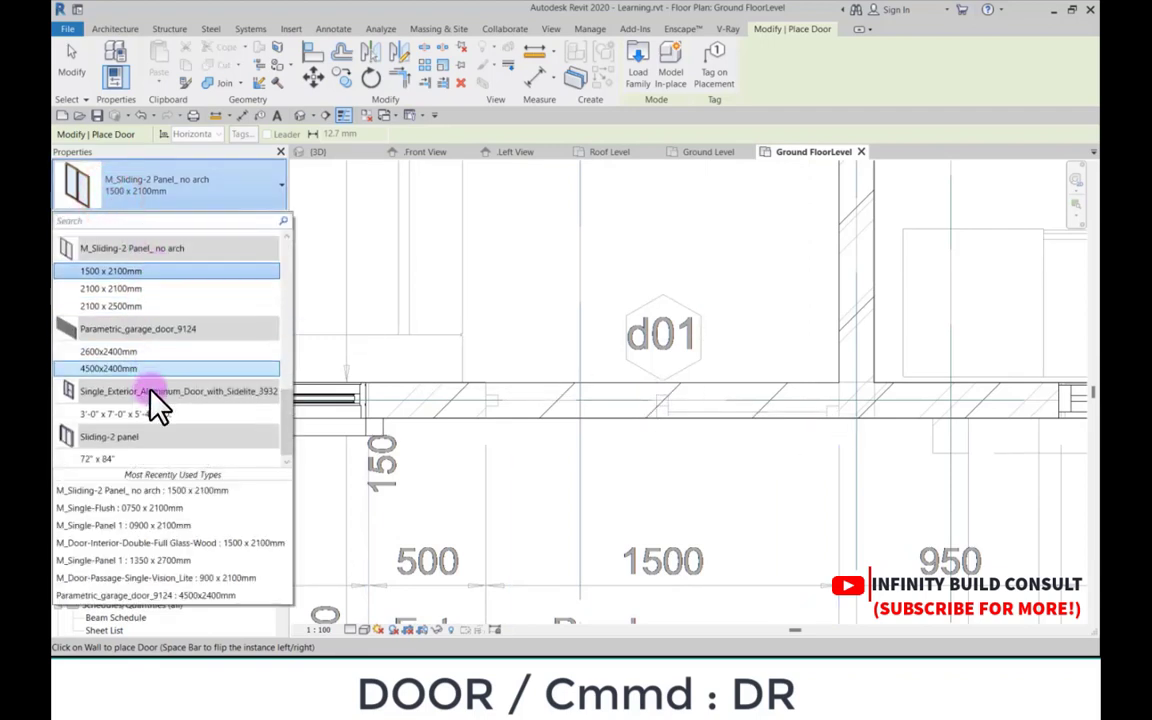
pyautogui.scroll(1, 150, 392)
pyautogui.scroll(1, 150, 390)
pyautogui.scroll(2, 150, 360)
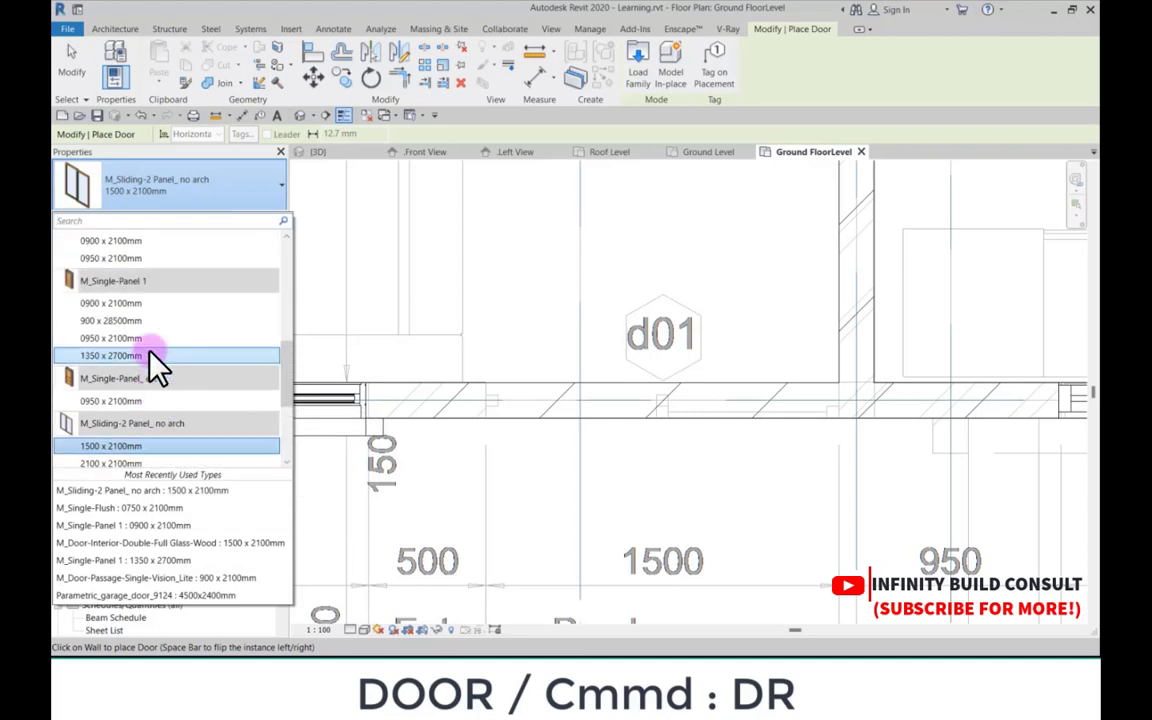
pyautogui.scroll(2, 155, 365)
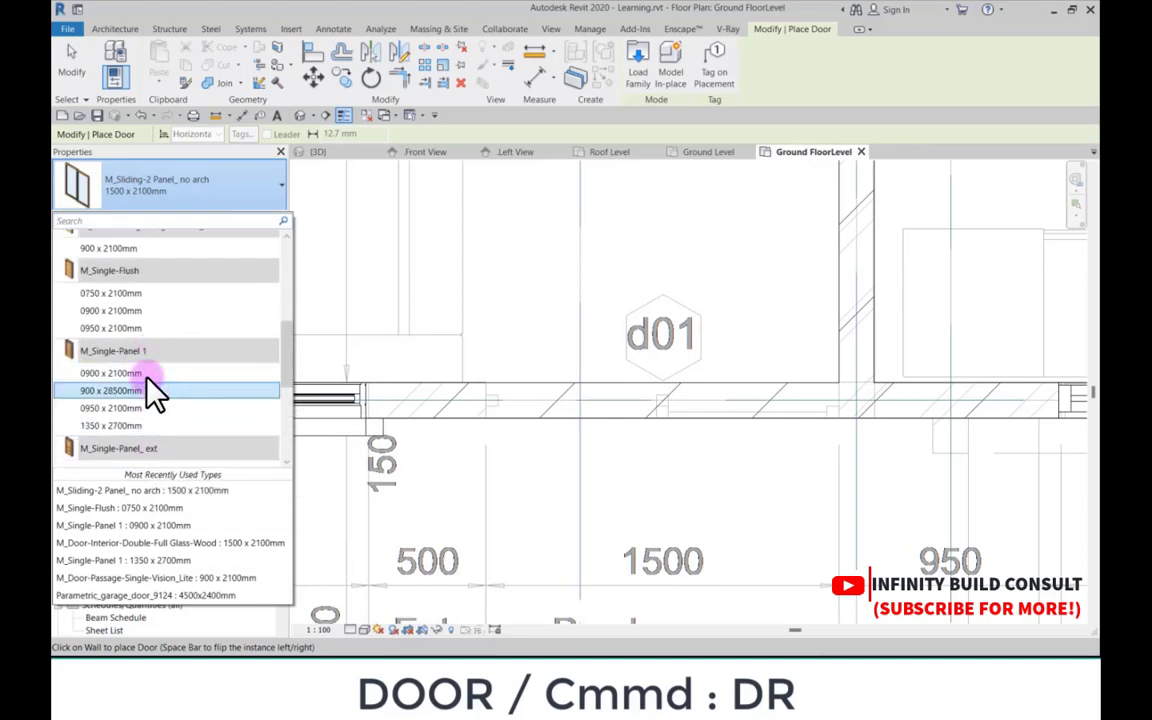
pyautogui.scroll(1, 148, 365)
pyautogui.scroll(1, 142, 352)
pyautogui.scroll(2, 141, 322)
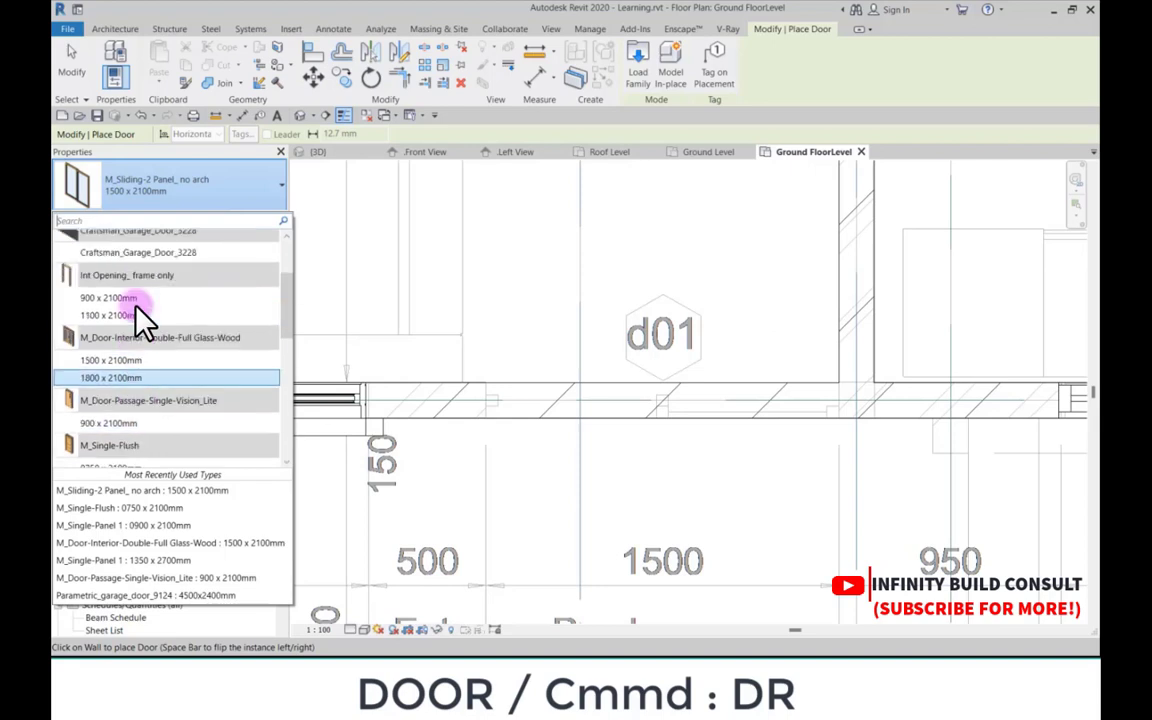
pyautogui.click(150, 362)
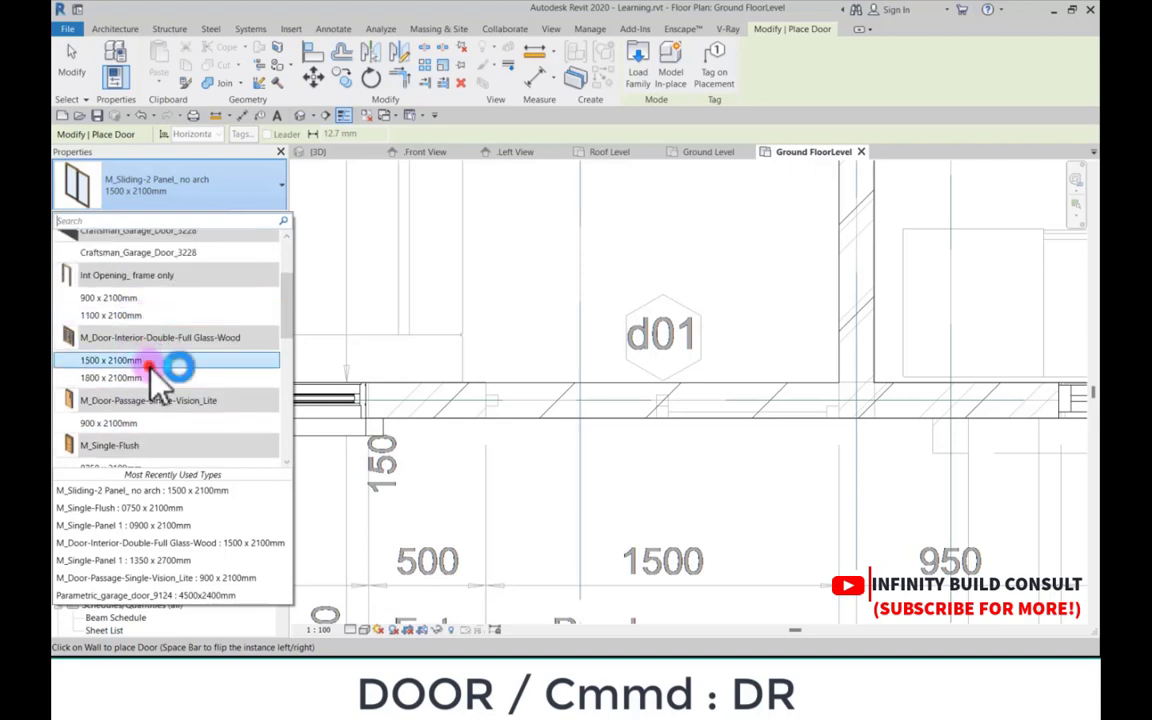
pyautogui.click(650, 401)
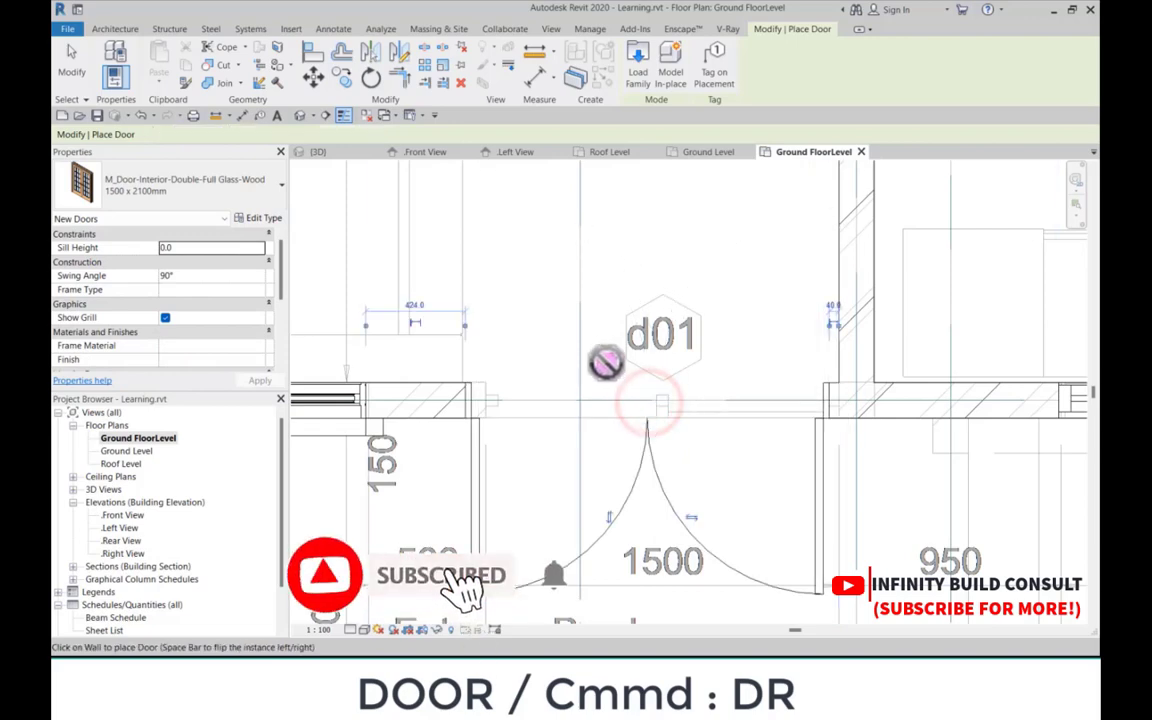
pyautogui.scroll(-2, 604, 360)
pyautogui.press('Escape')
pyautogui.press('Escape')
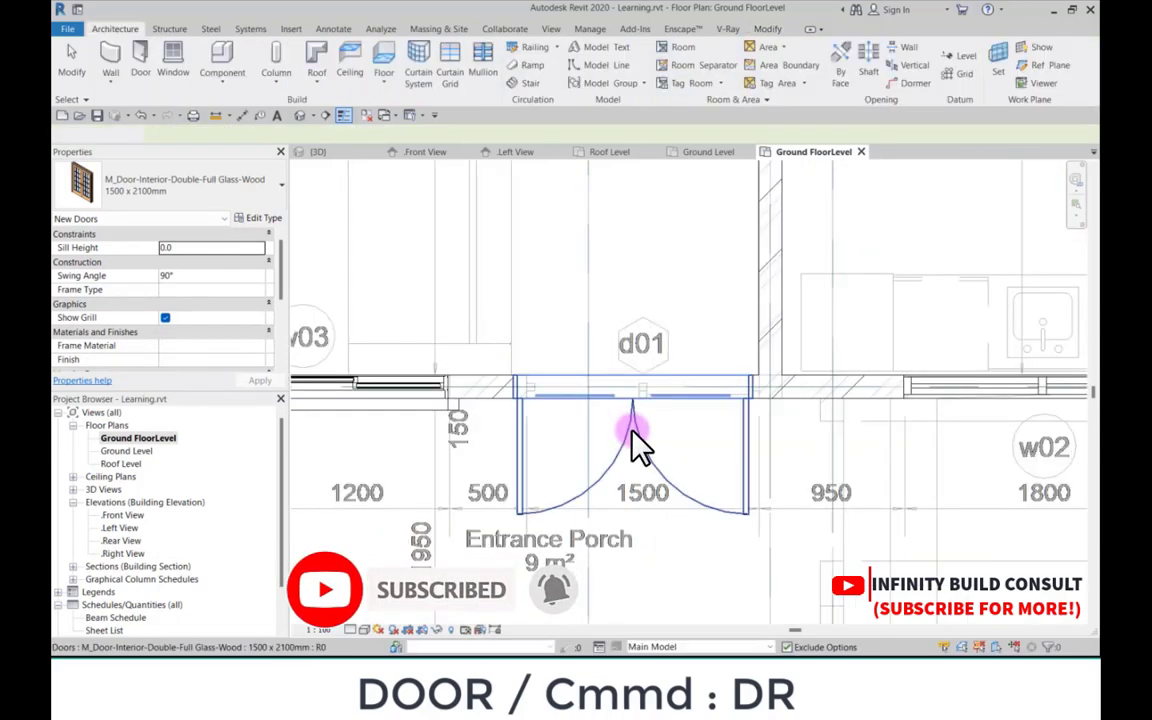
# Step: Change the d01 entrance door's type to M_Sliding-2 Panel_ no arch 2100 x 2100mm
pyautogui.click(633, 432)
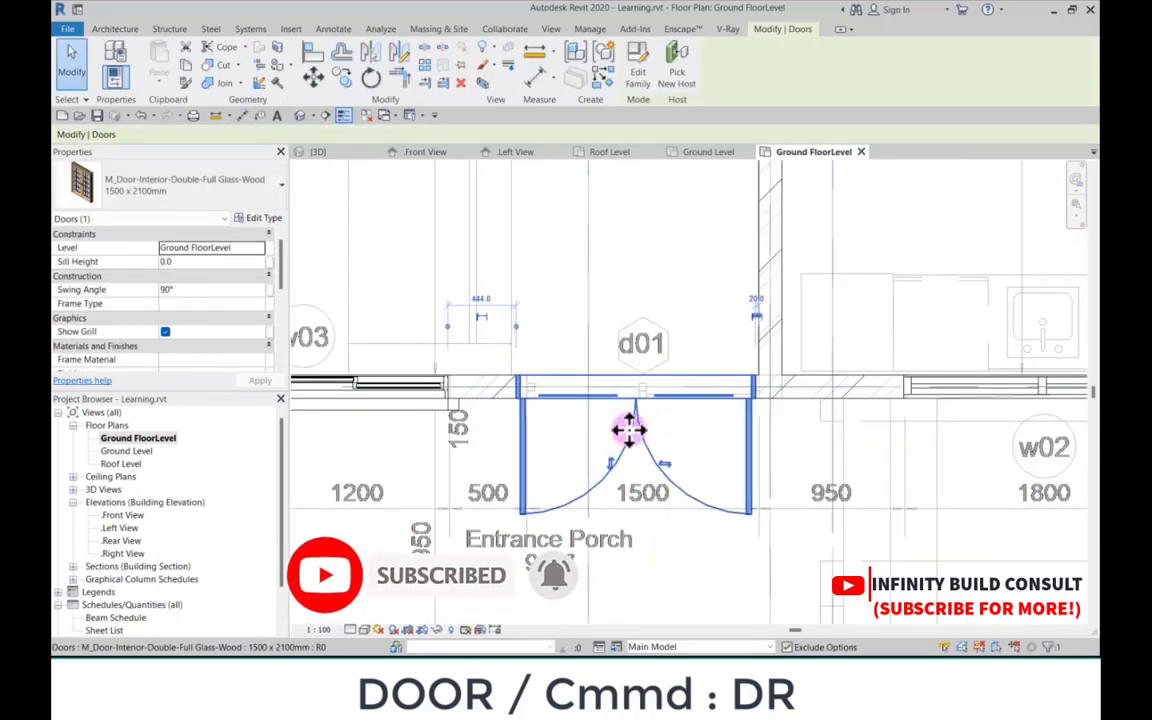
pyautogui.click(107, 163)
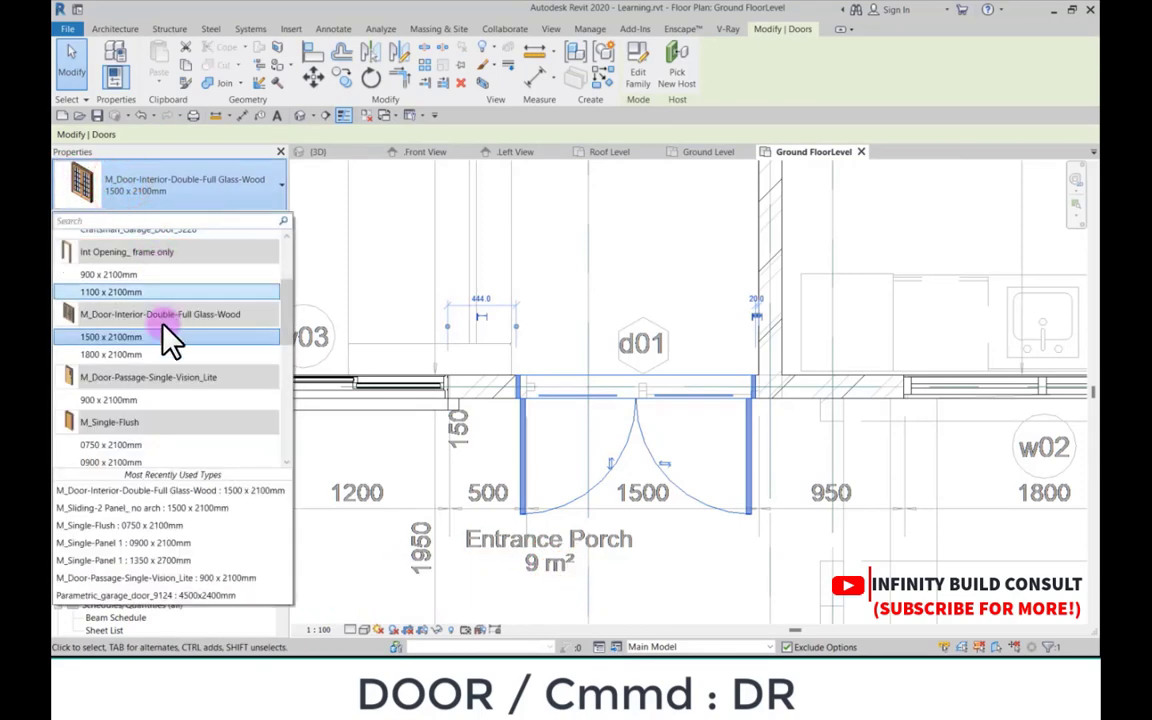
pyautogui.scroll(2, 160, 306)
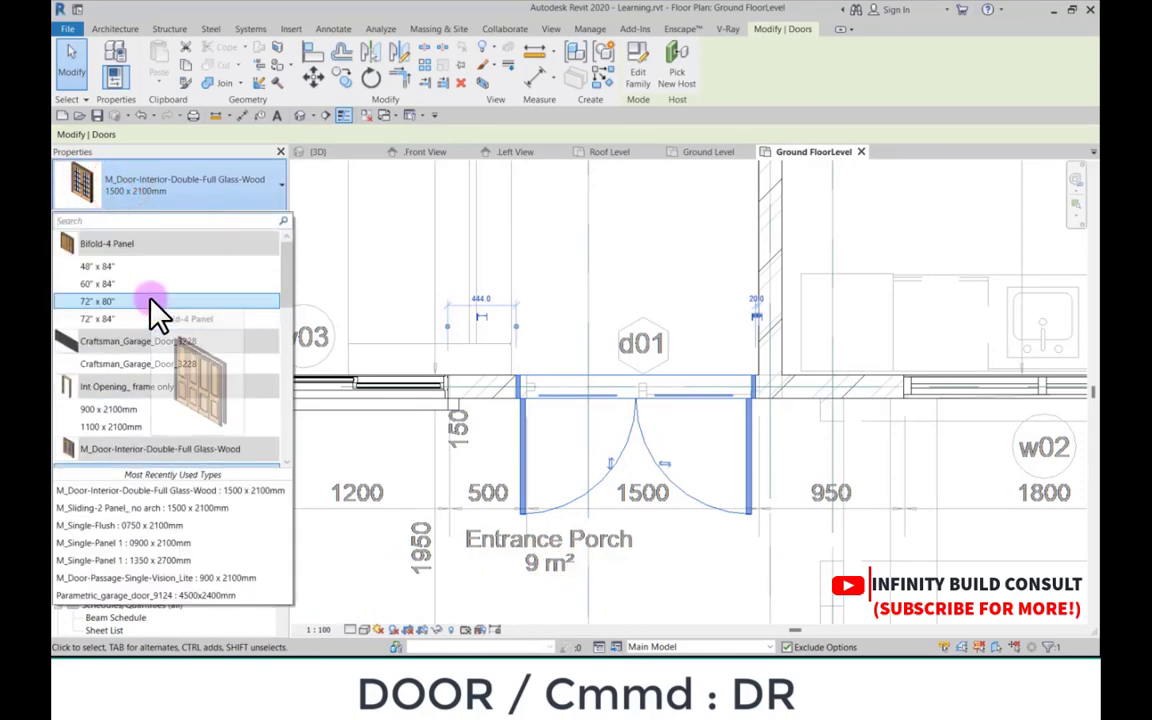
pyautogui.scroll(-5, 155, 310)
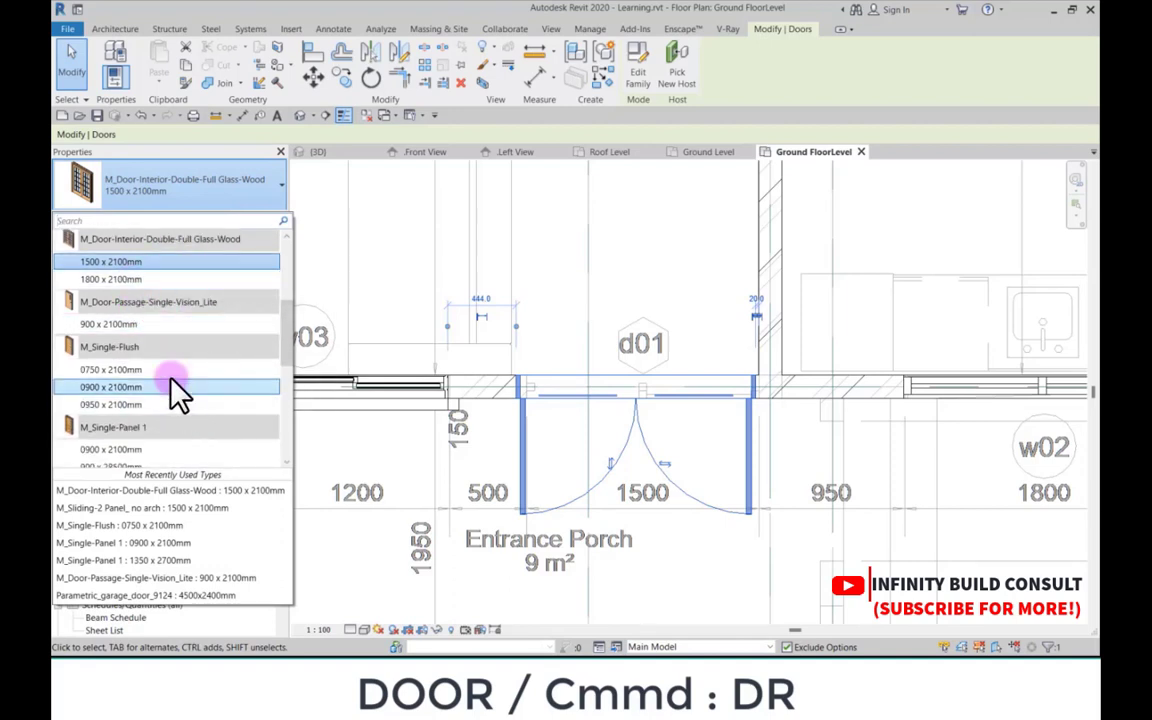
pyautogui.scroll(-1, 162, 385)
pyautogui.scroll(-3, 145, 395)
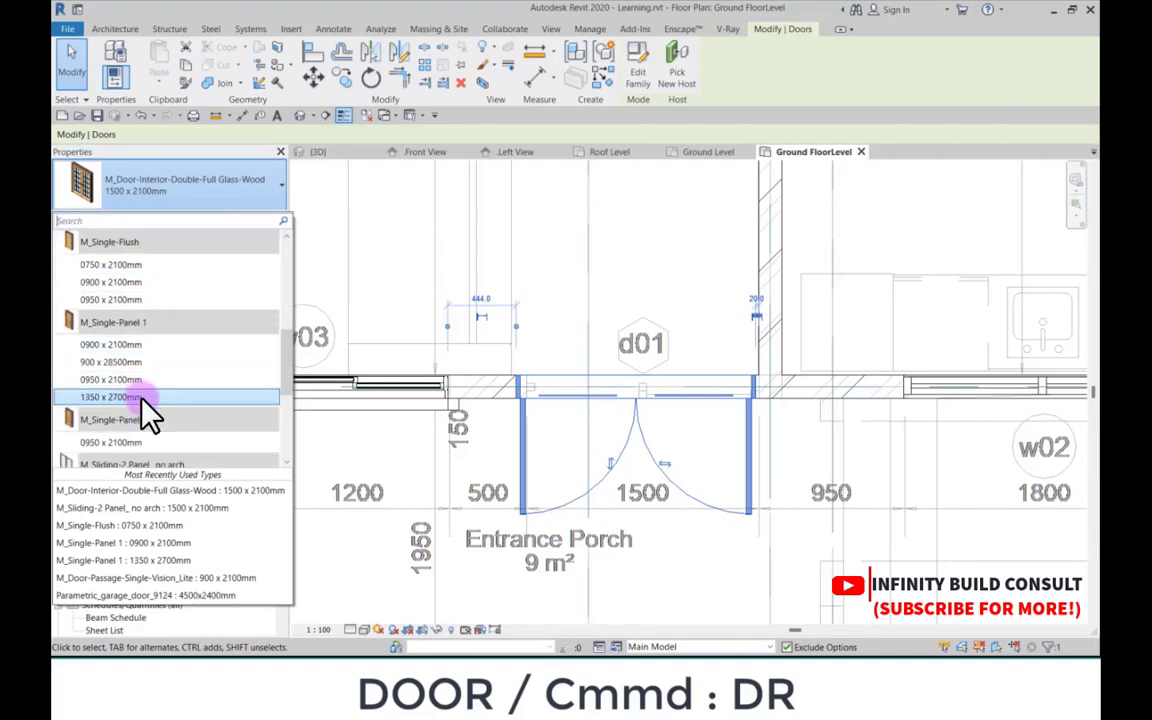
pyautogui.scroll(-1, 143, 403)
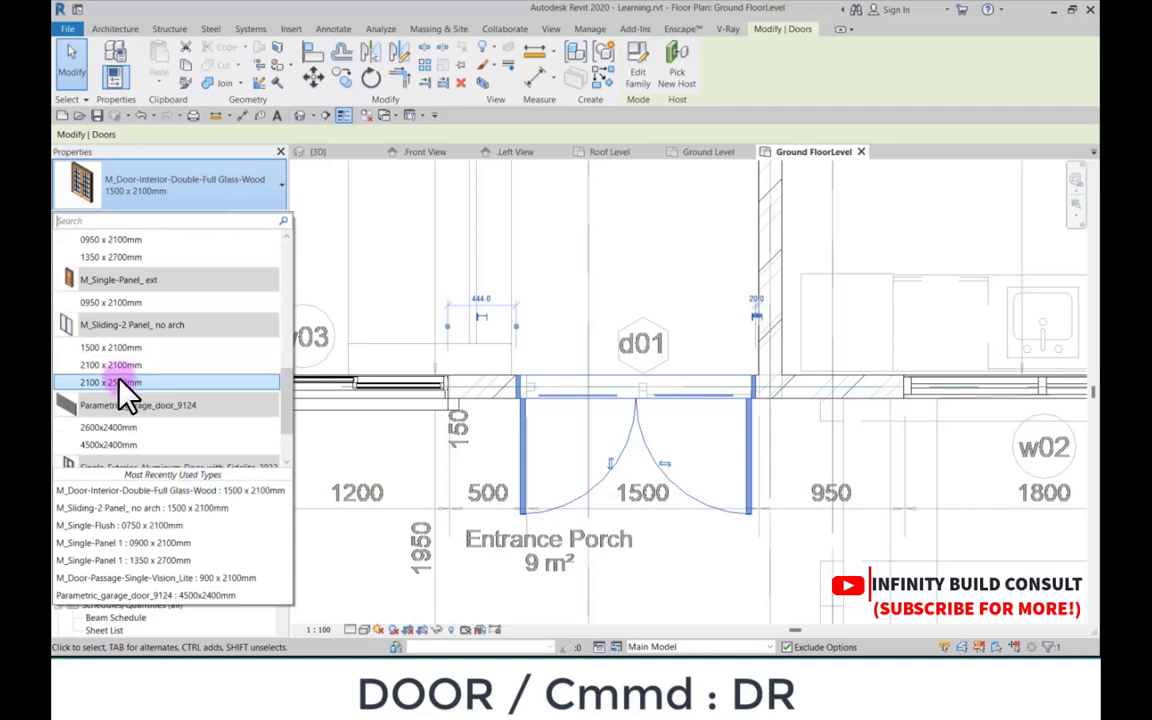
pyautogui.click(113, 366)
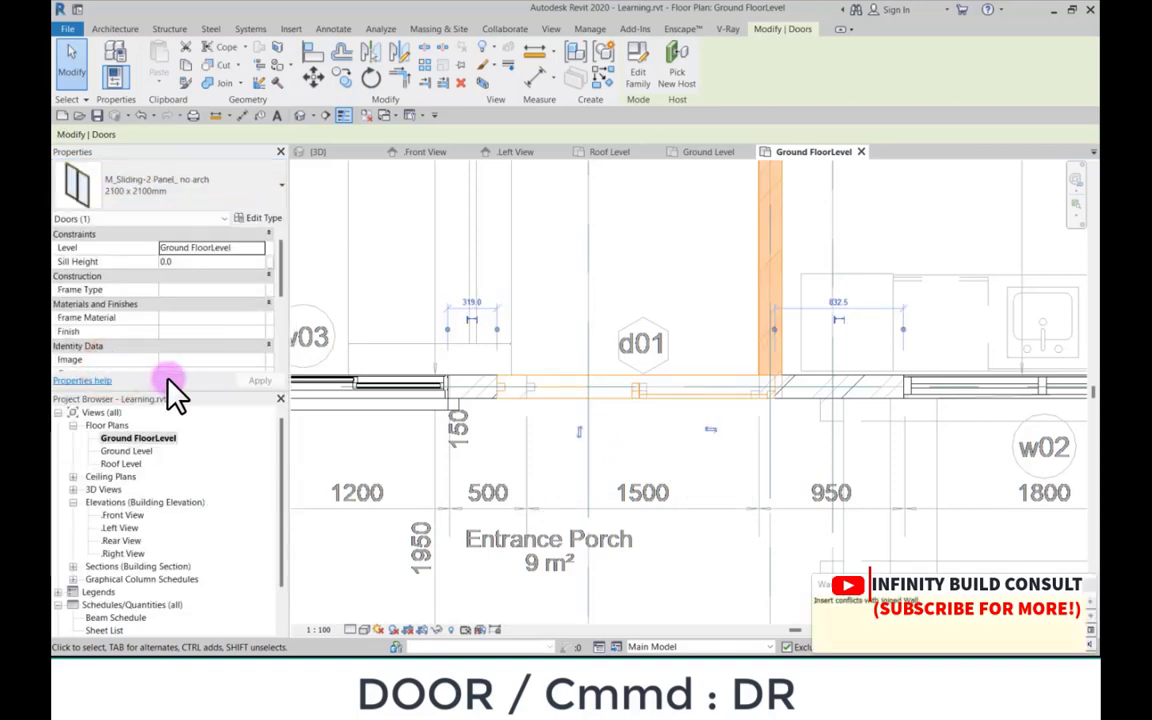
pyautogui.scroll(-4, 600, 475)
pyautogui.scroll(5, 604, 485)
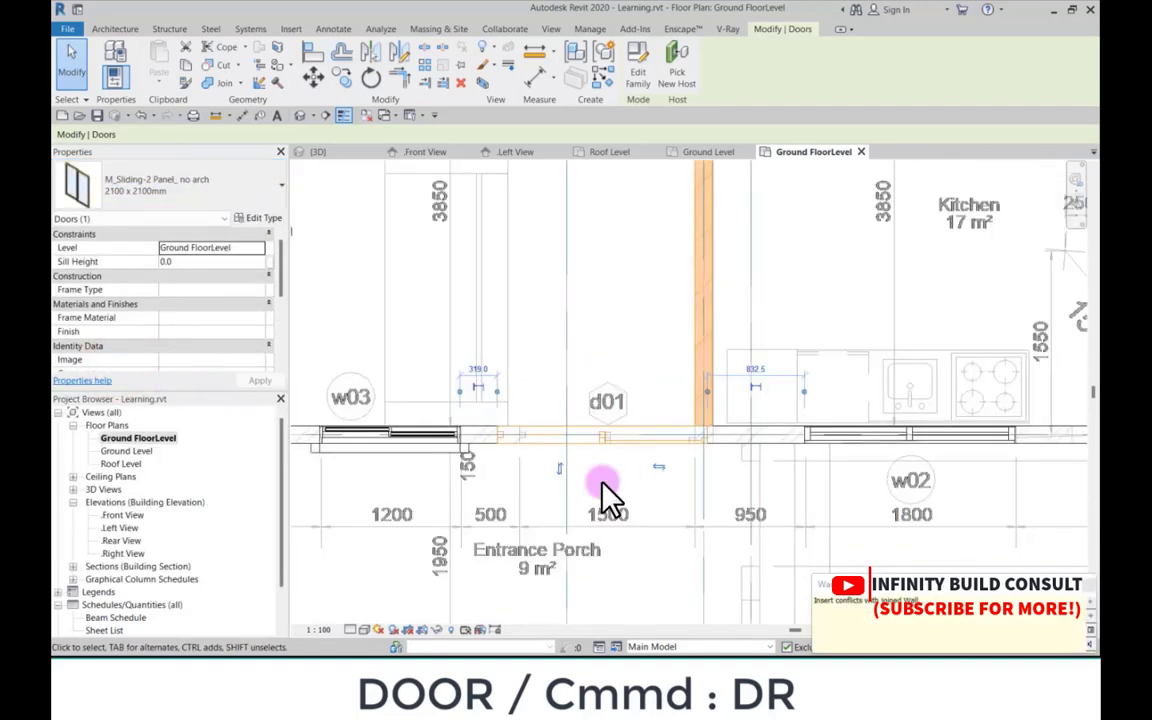
# Step: Browse the door types available for the d01 sliding door without choosing another one
pyautogui.click(602, 484)
pyautogui.click(607, 405)
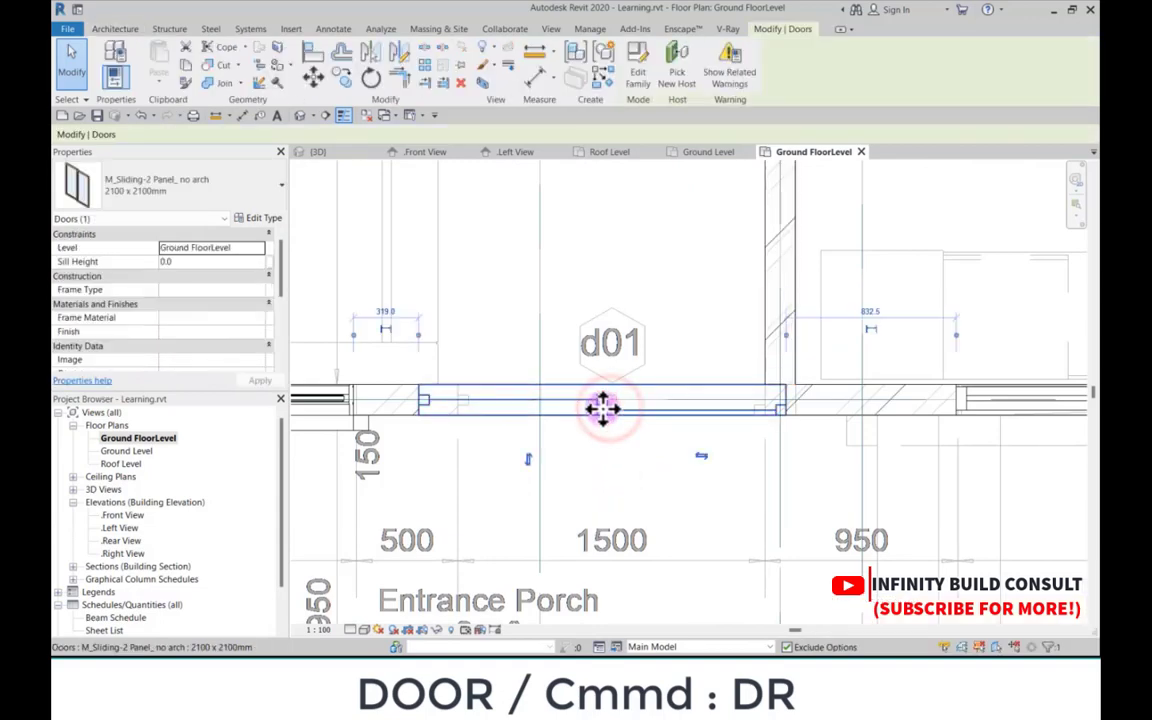
pyautogui.click(125, 185)
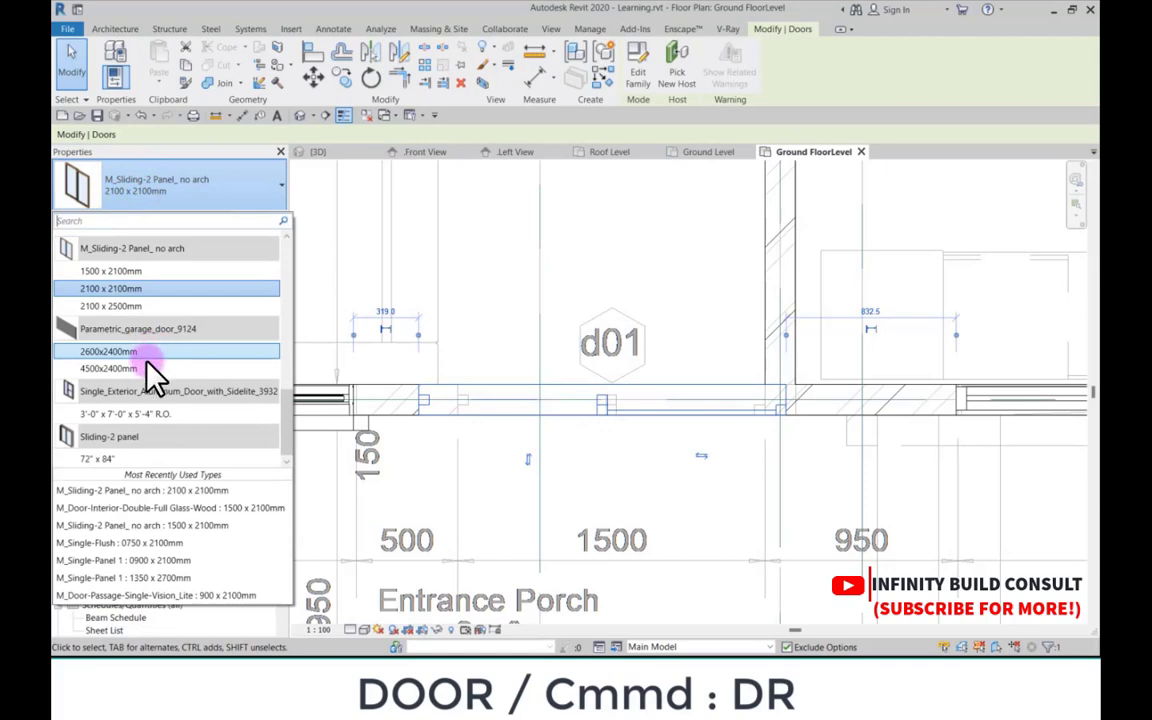
pyautogui.scroll(1, 136, 329)
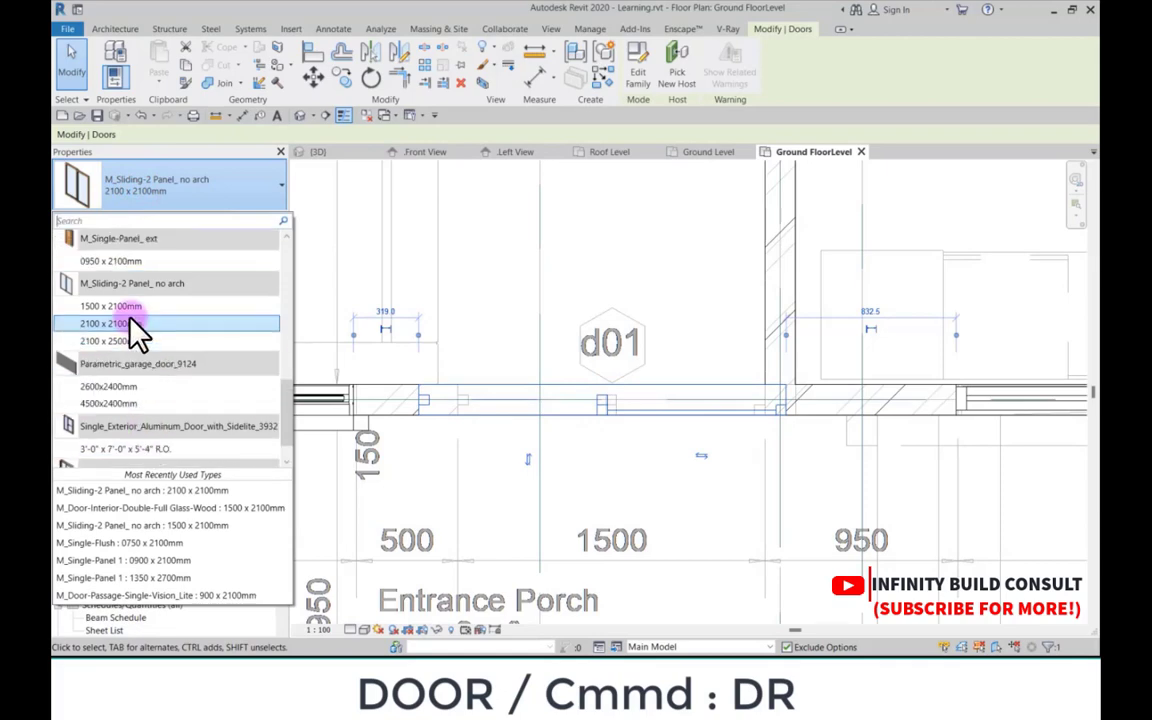
pyautogui.click(640, 290)
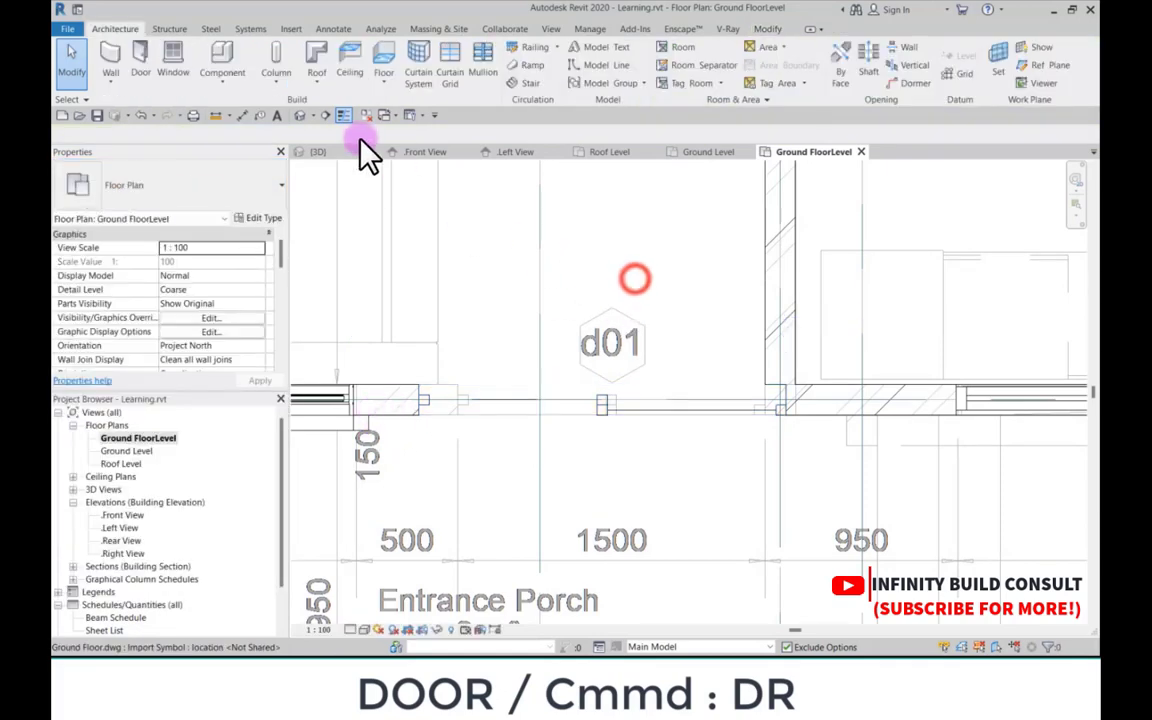
# Step: Open the 3D view, inspect the entrance door from the front of the building, and select it
pyautogui.click(316, 154)
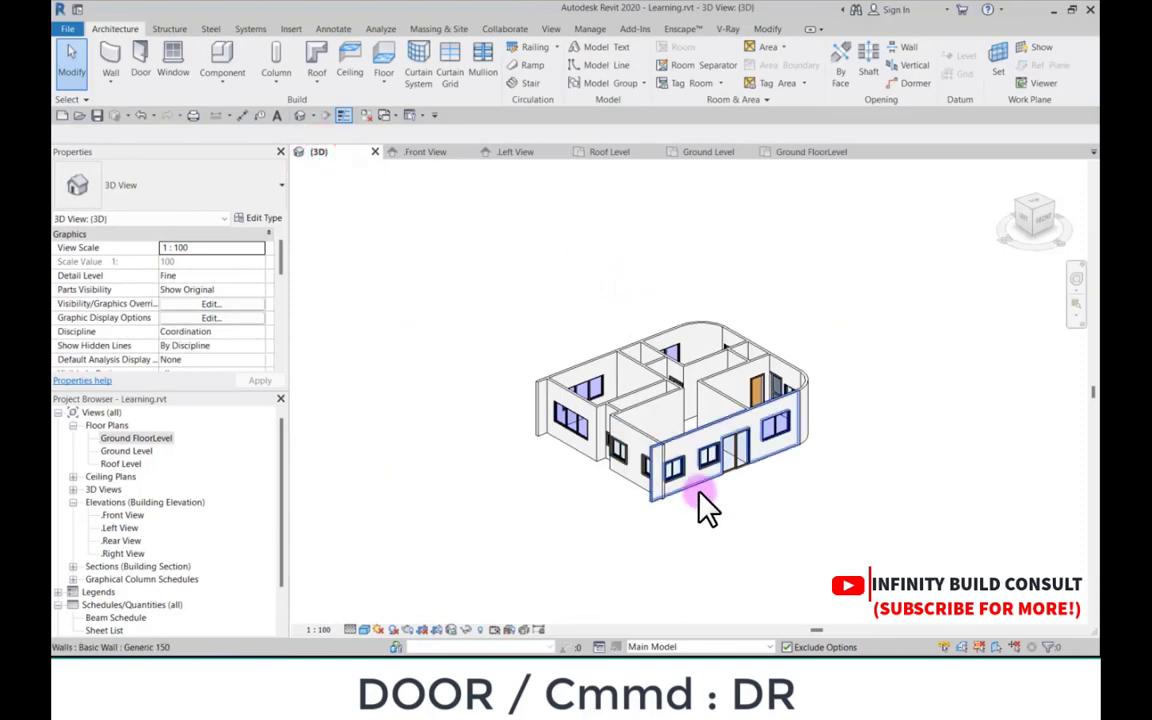
pyautogui.keyDown('shift'); pyautogui.moveTo(764, 489); pyautogui.dragTo(600, 478, button='middle'); pyautogui.keyUp('shift')
pyautogui.scroll(6, 690, 450)
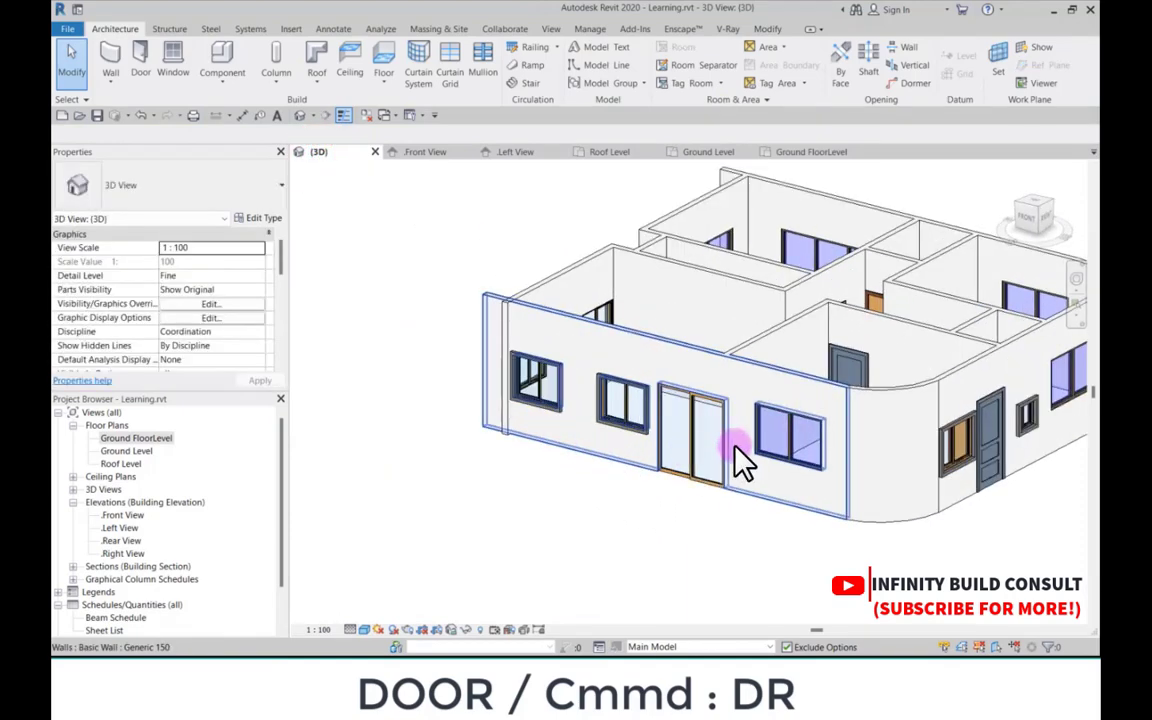
pyautogui.click(636, 422)
pyautogui.scroll(-6, 636, 422)
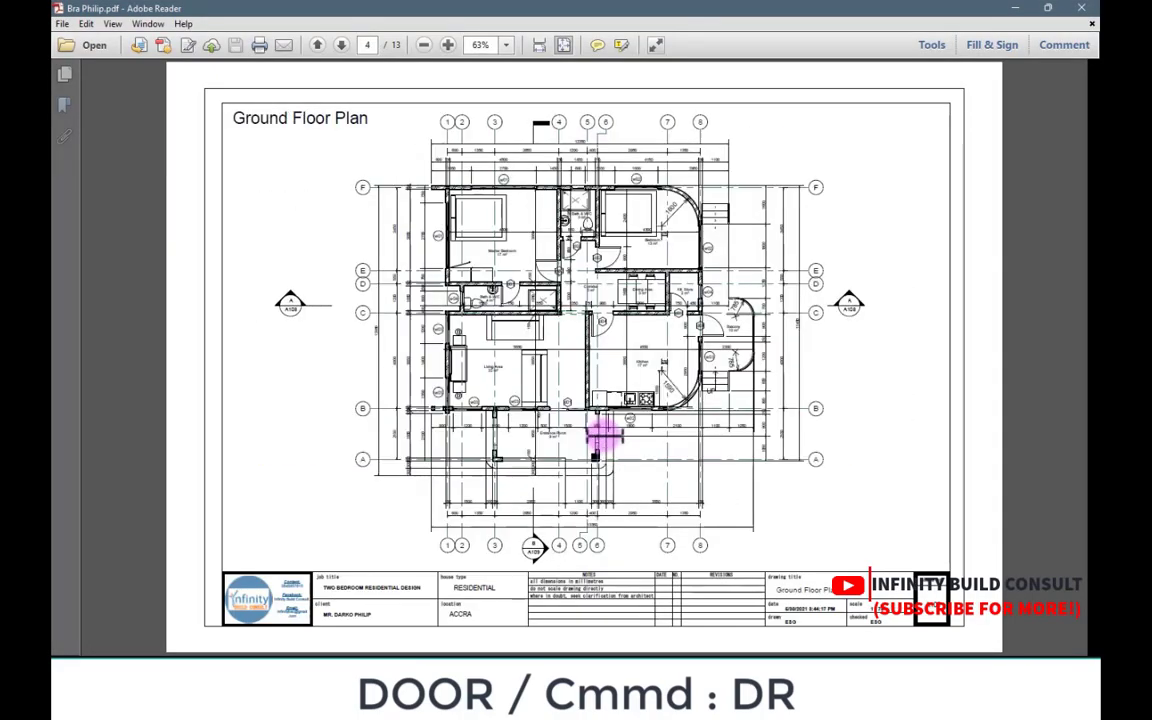
# Step: Switch to the reference PDF in Adobe Reader, magnify the entrance door on the Exterior view page, and return to Revit
pyautogui.scroll(3, 603, 433)
pyautogui.rightClick(522, 400)
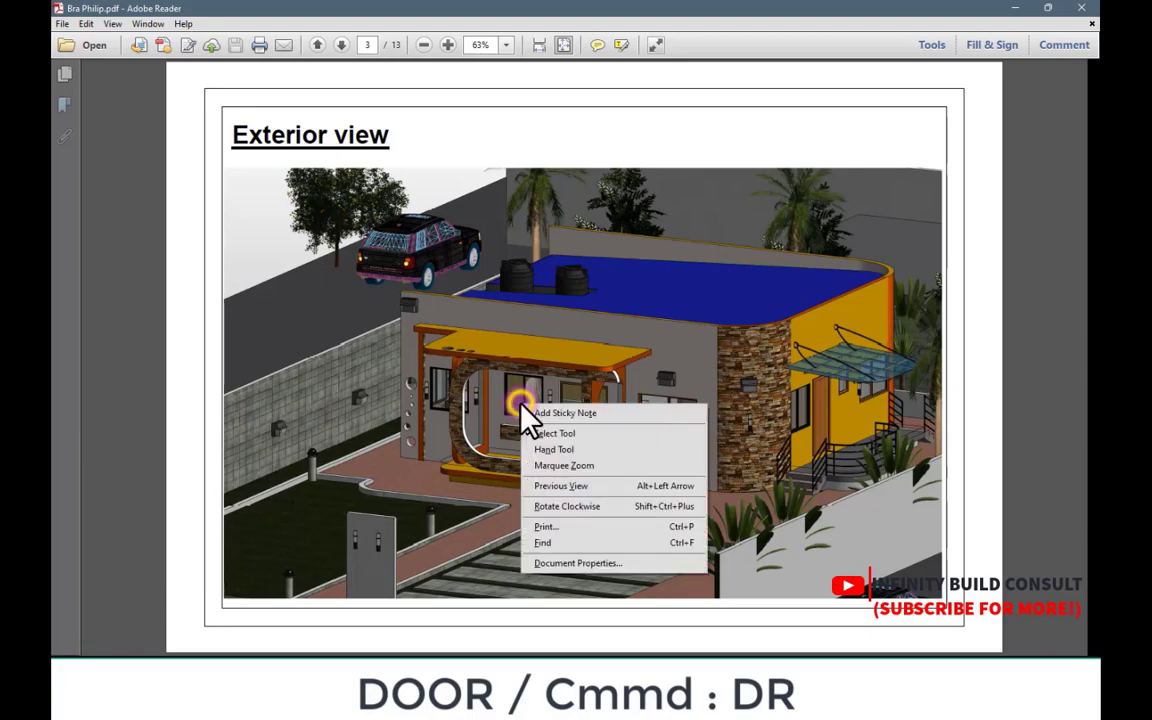
pyautogui.click(553, 466)
pyautogui.moveTo(455, 322); pyautogui.dragTo(653, 472)
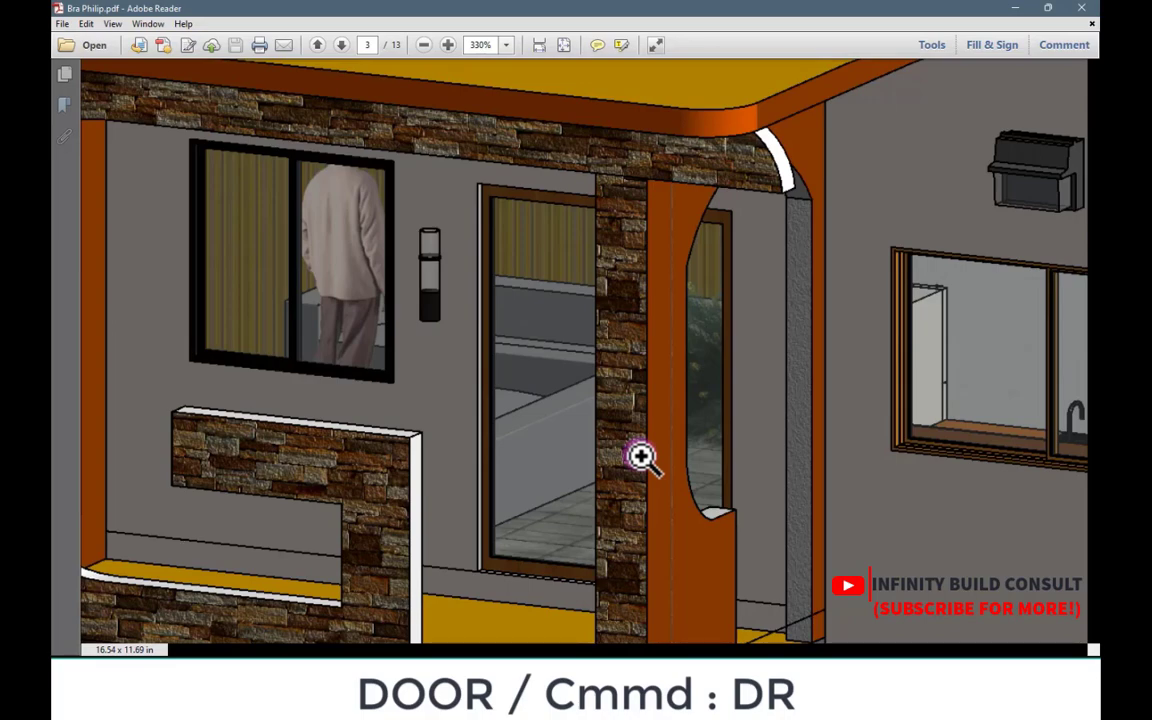
pyautogui.click(1005, 10)
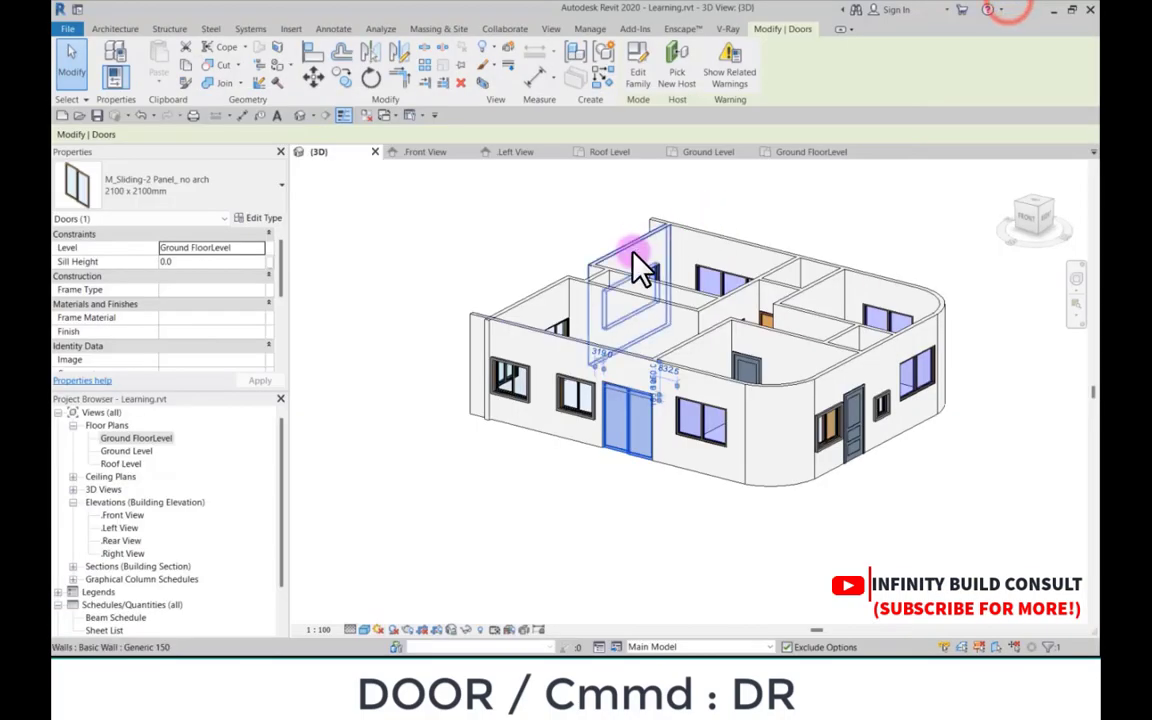
# Step: Change the selected entrance door's type to Single_Exterior_Aluminum_Door_with_Sidelite_3932, 3'-0" x 7'-0" x 5'-4" R.O., and deselect it
pyautogui.click(140, 185)
pyautogui.scroll(-1, 150, 430)
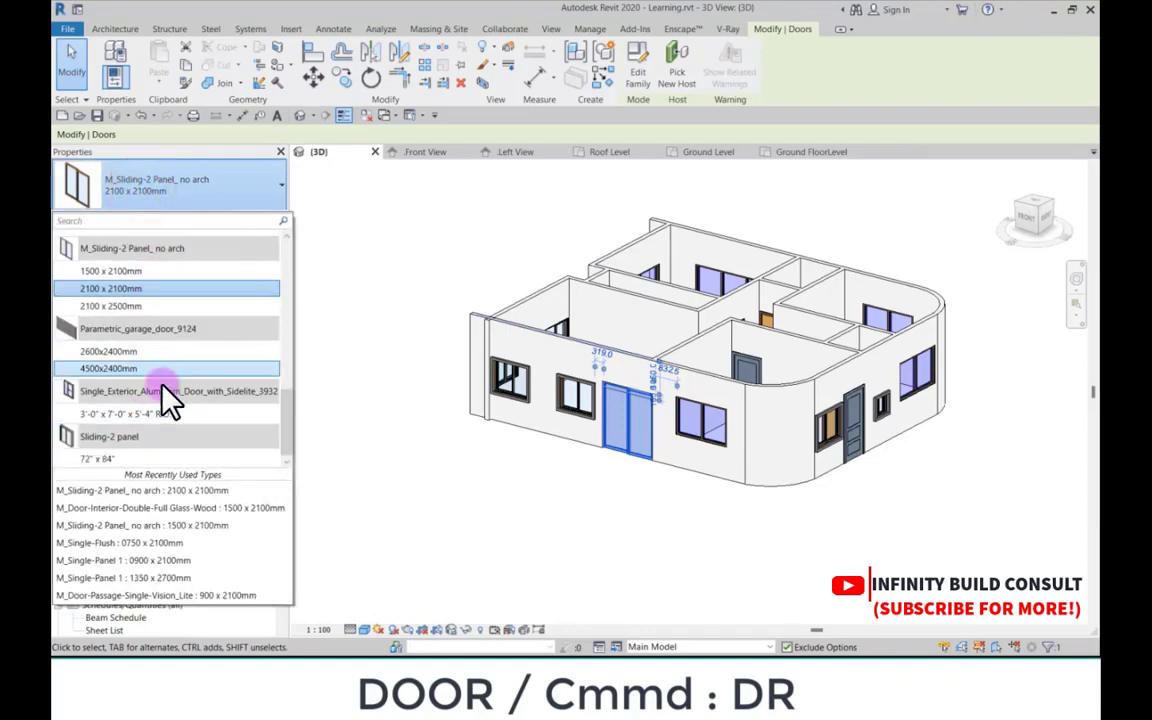
pyautogui.click(184, 413)
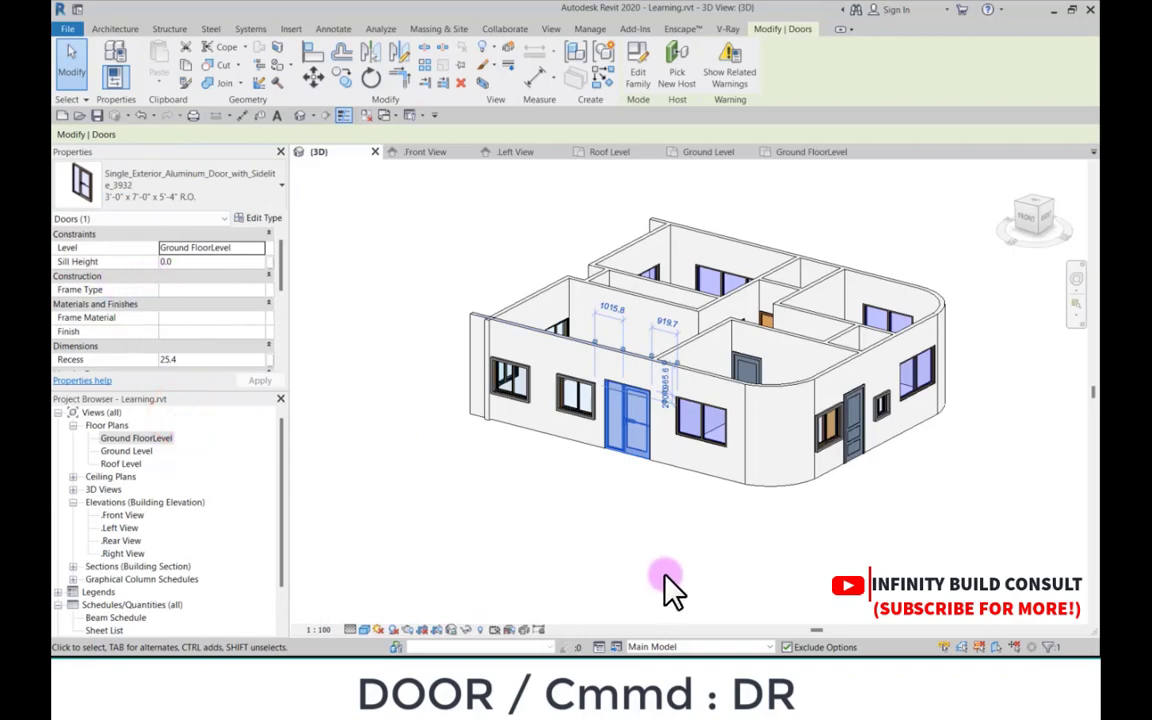
pyautogui.scroll(3, 545, 535)
pyautogui.click(545, 533)
# Step: Inspect the sidelite entrance door up close in 3D, and return to the Ground FloorLevel plan around d01
pyautogui.scroll(3, 632, 244)
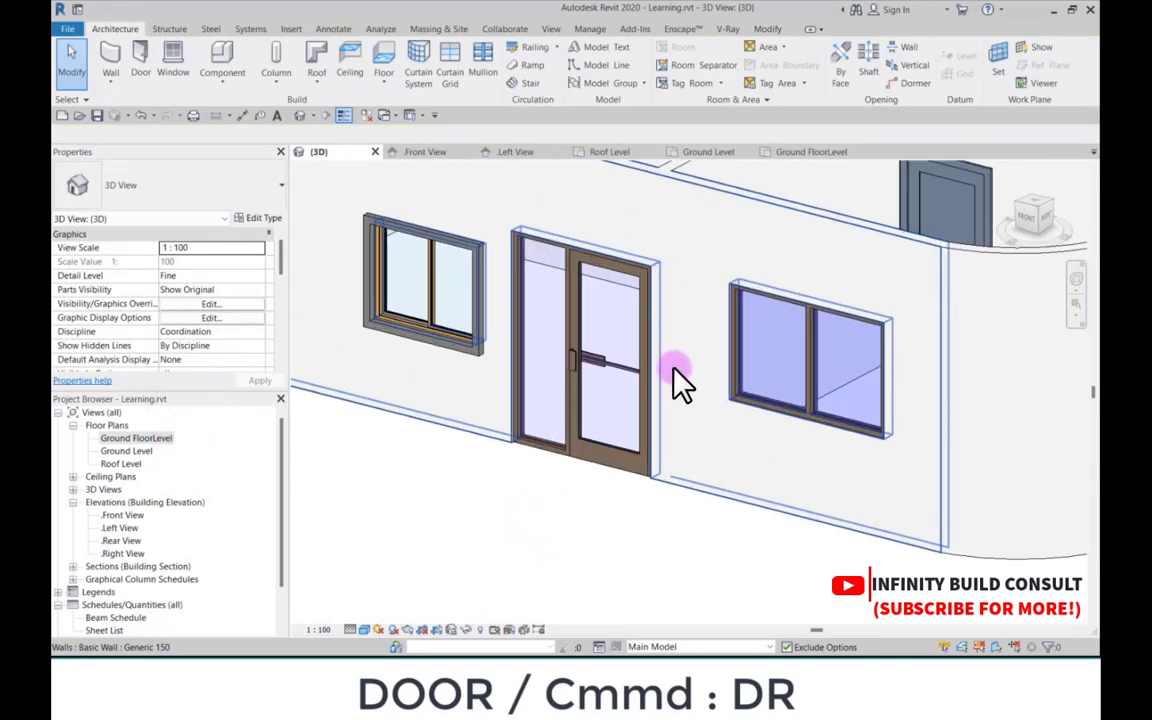
pyautogui.scroll(-2, 672, 372)
pyautogui.scroll(-1, 133, 448)
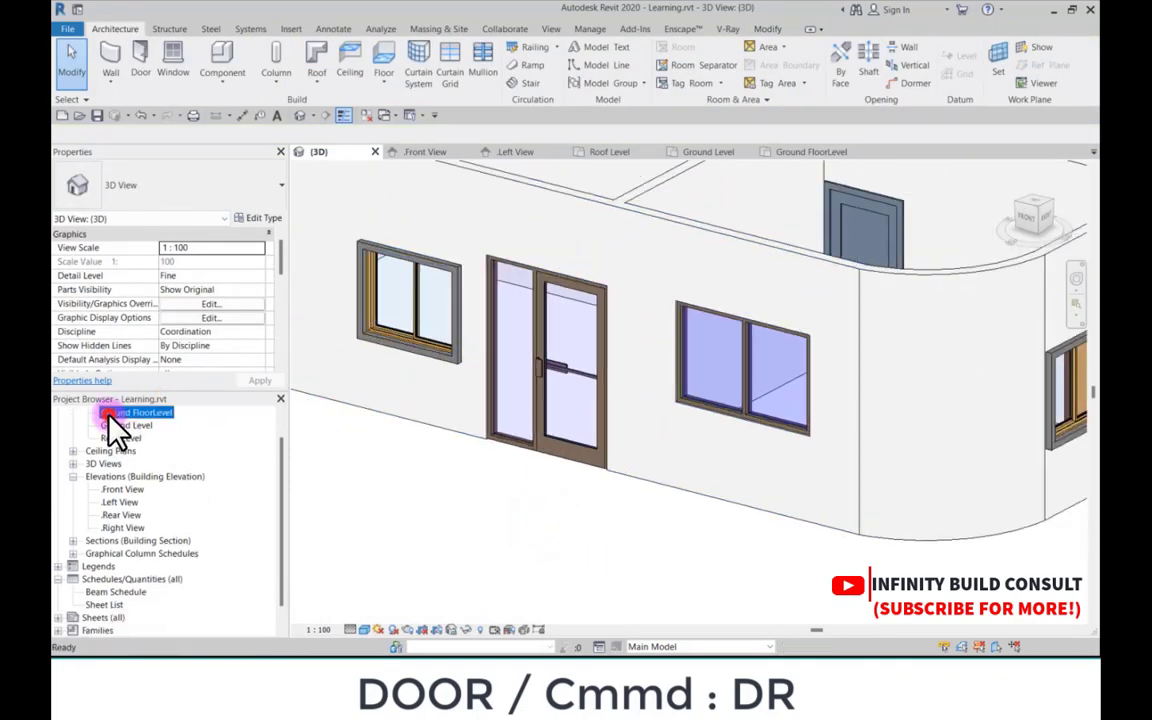
pyautogui.doubleClick(110, 412)
pyautogui.scroll(-2, 563, 412)
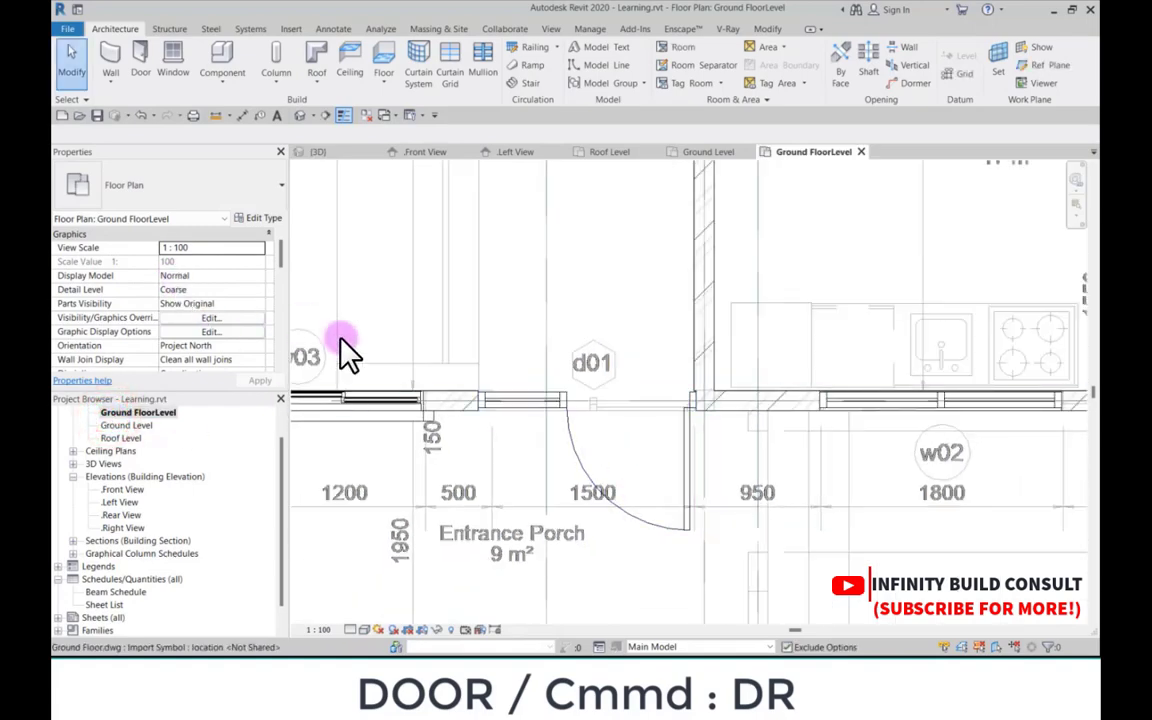
# Step: Open the 3D view, select the entrance door, and change its type to Sliding-2 panel, 72" x 84"
pyautogui.click(318, 152)
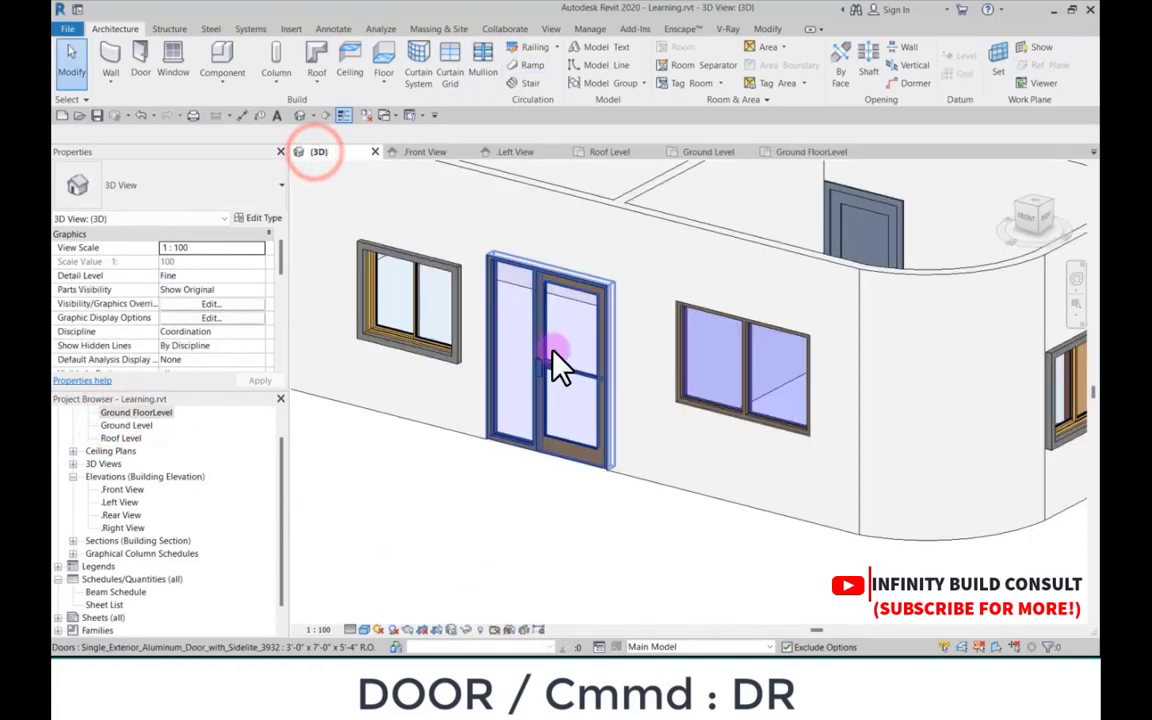
pyautogui.scroll(3, 694, 380)
pyautogui.scroll(-3, 650, 358)
pyautogui.click(643, 350)
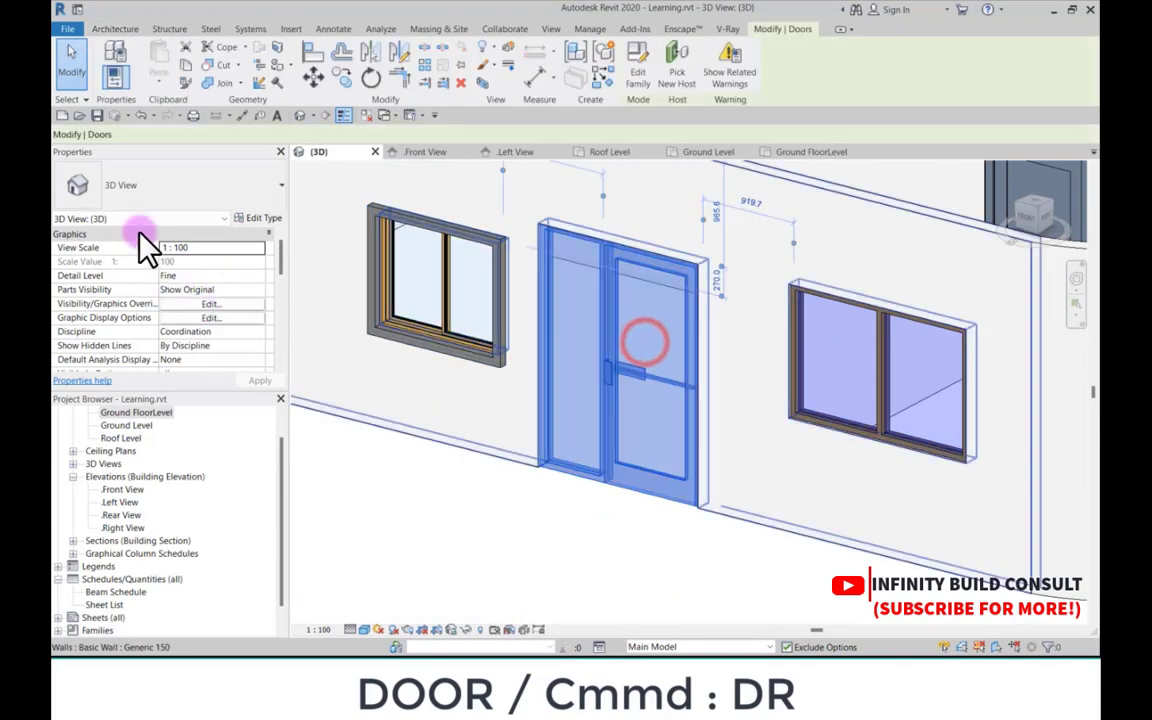
pyautogui.click(132, 200)
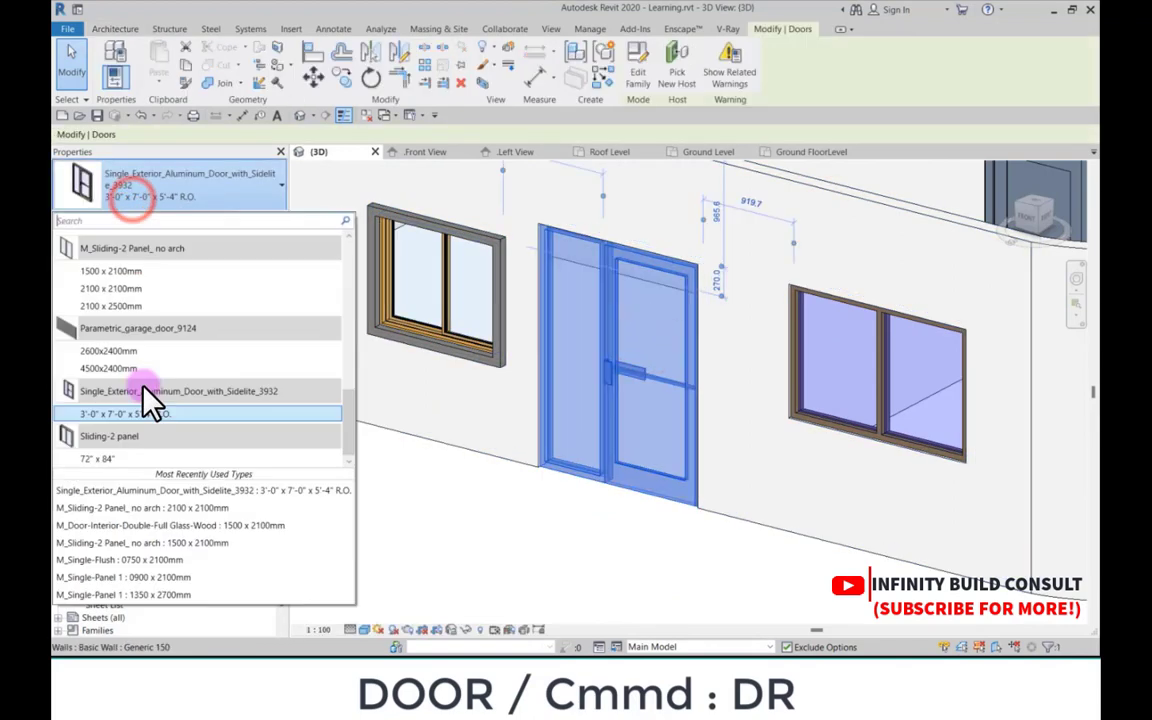
pyautogui.click(147, 458)
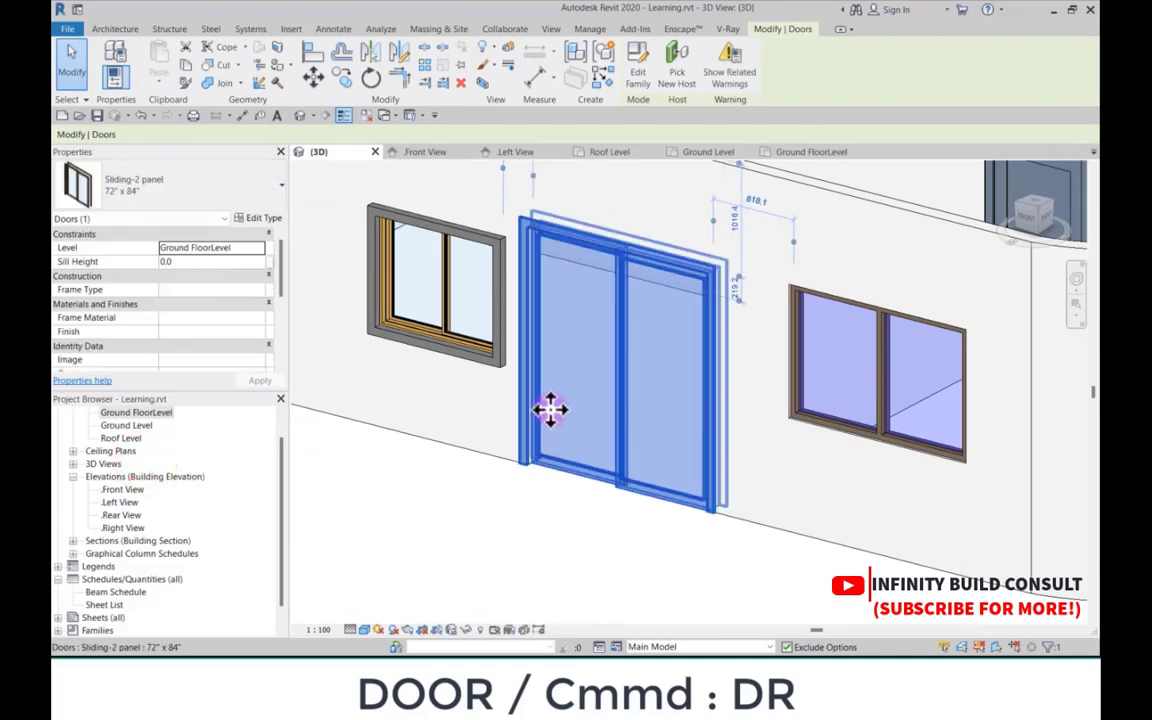
# Step: Change the entrance door's type to M_Sliding-2 Panel_ no arch, 1500 x 2100mm, and set that type's width to 1500
pyautogui.click(188, 180)
pyautogui.scroll(3, 163, 418)
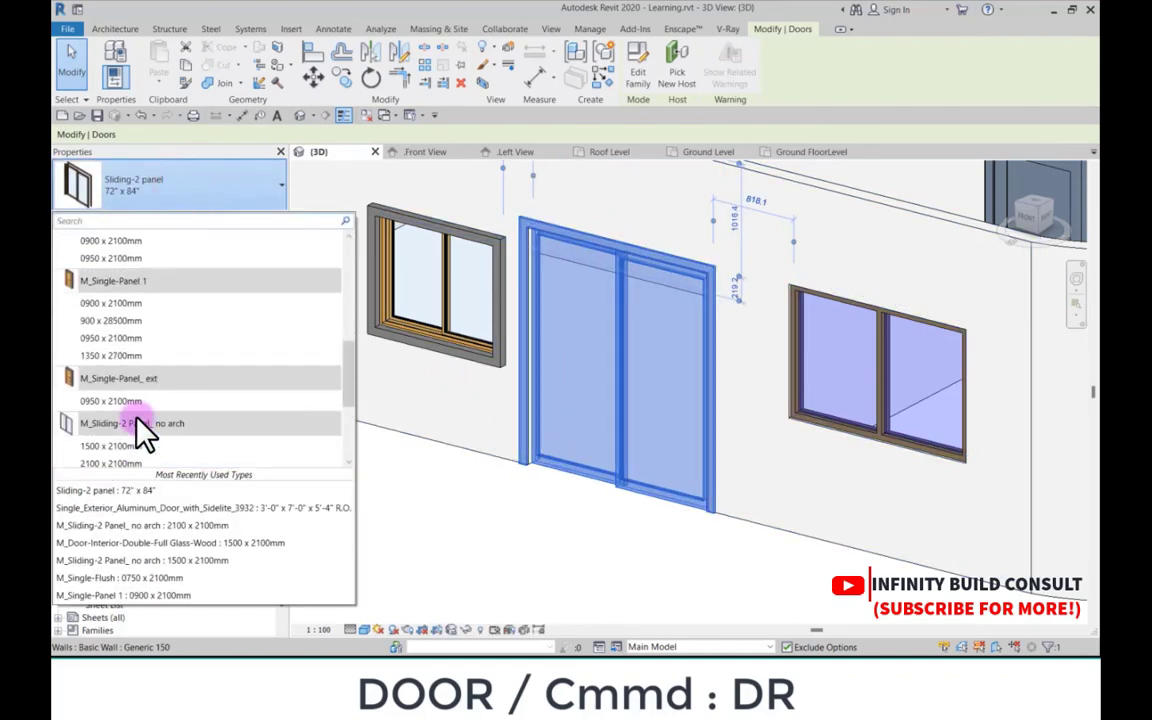
pyautogui.click(155, 447)
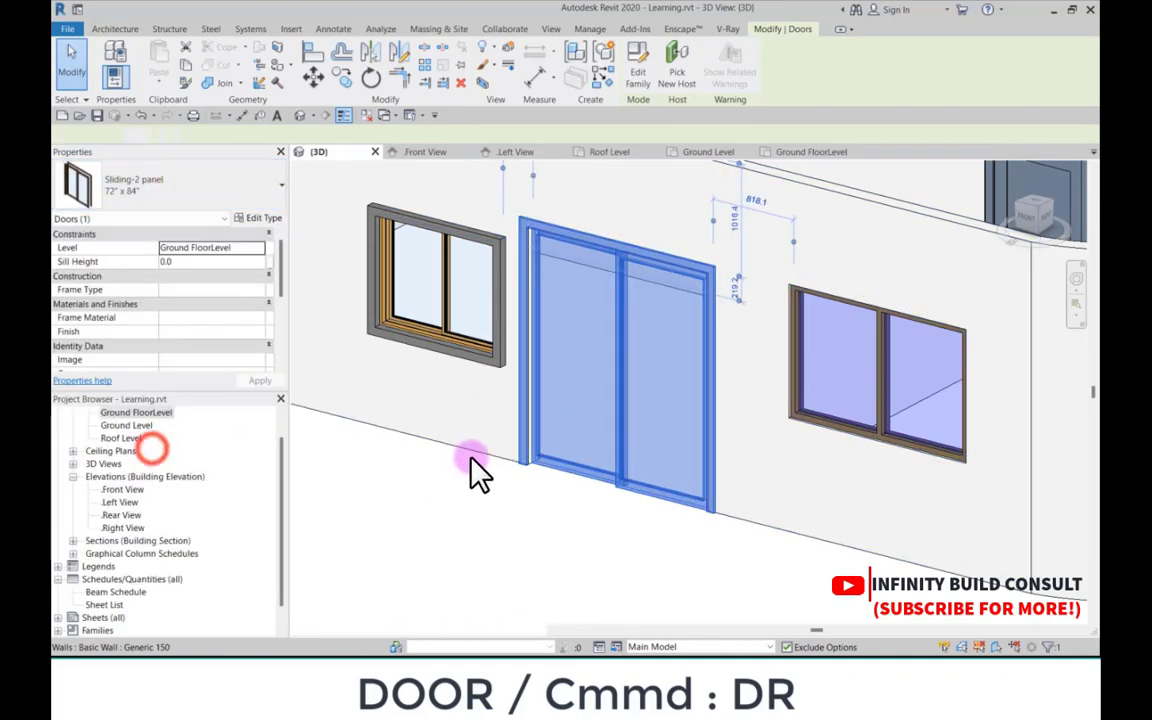
pyautogui.click(255, 218)
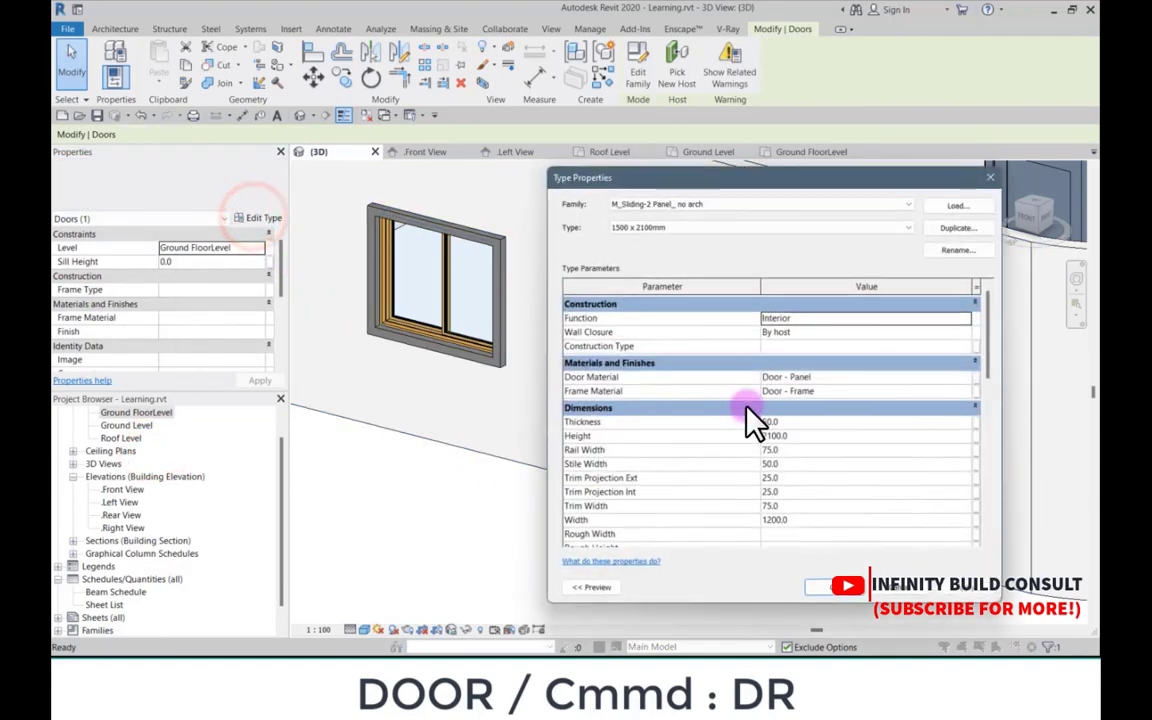
pyautogui.click(810, 522)
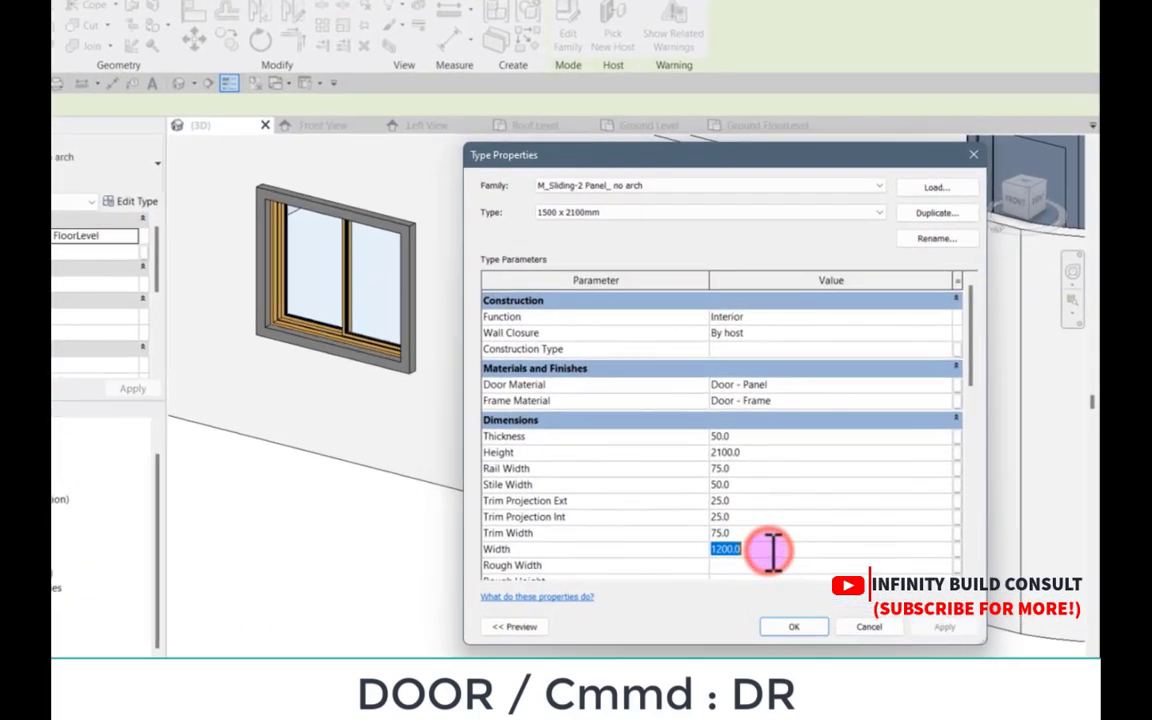
pyautogui.write('1')
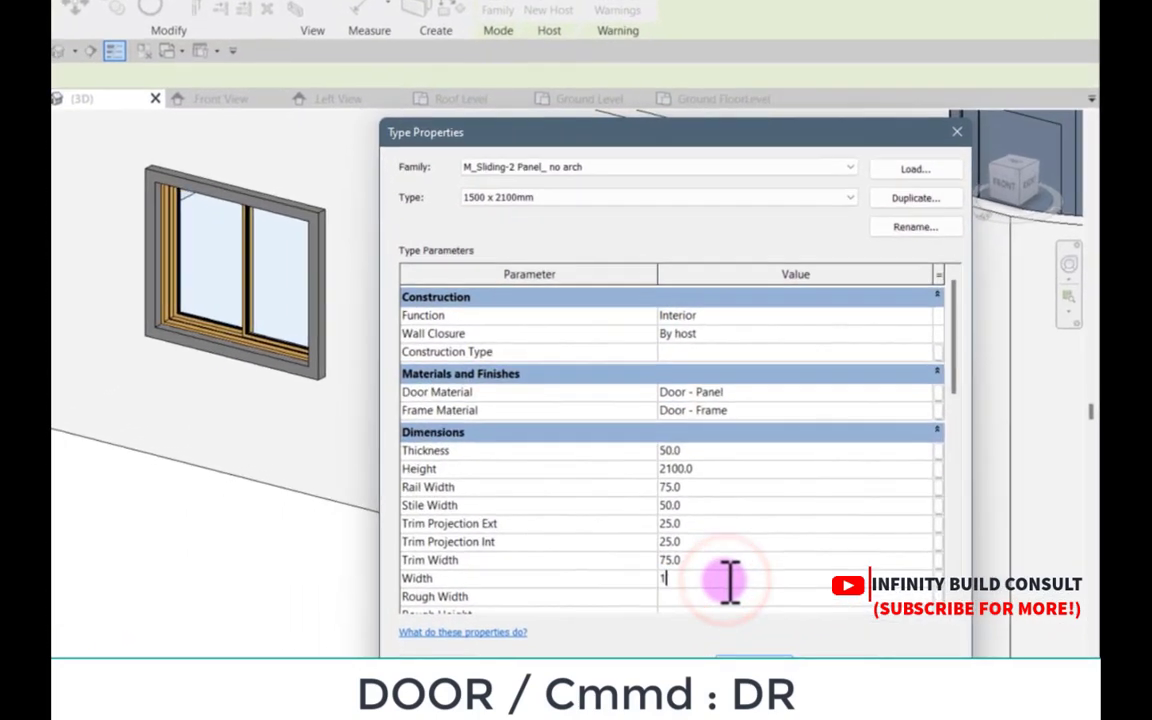
pyautogui.write('500')
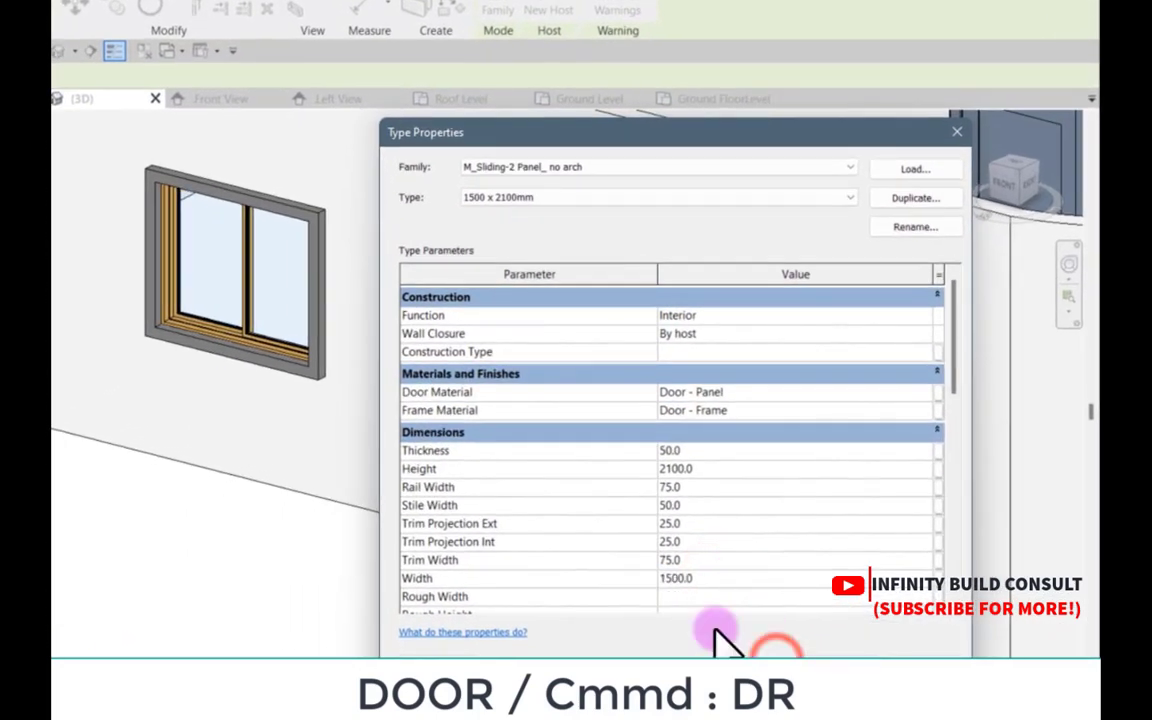
pyautogui.click(735, 632)
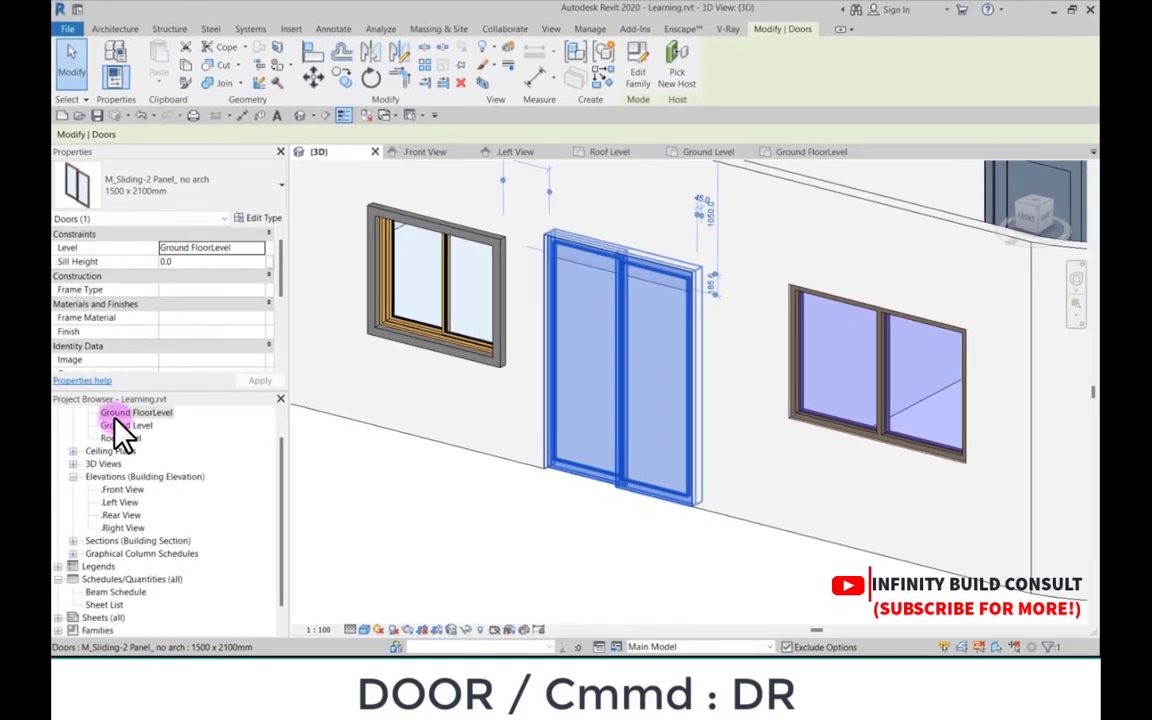
# Step: Open the Ground FloorLevel plan and align the entrance door's side beside the interior wall with the d01 opening line in the drawing
pyautogui.doubleClick(117, 415)
pyautogui.scroll(2, 620, 405)
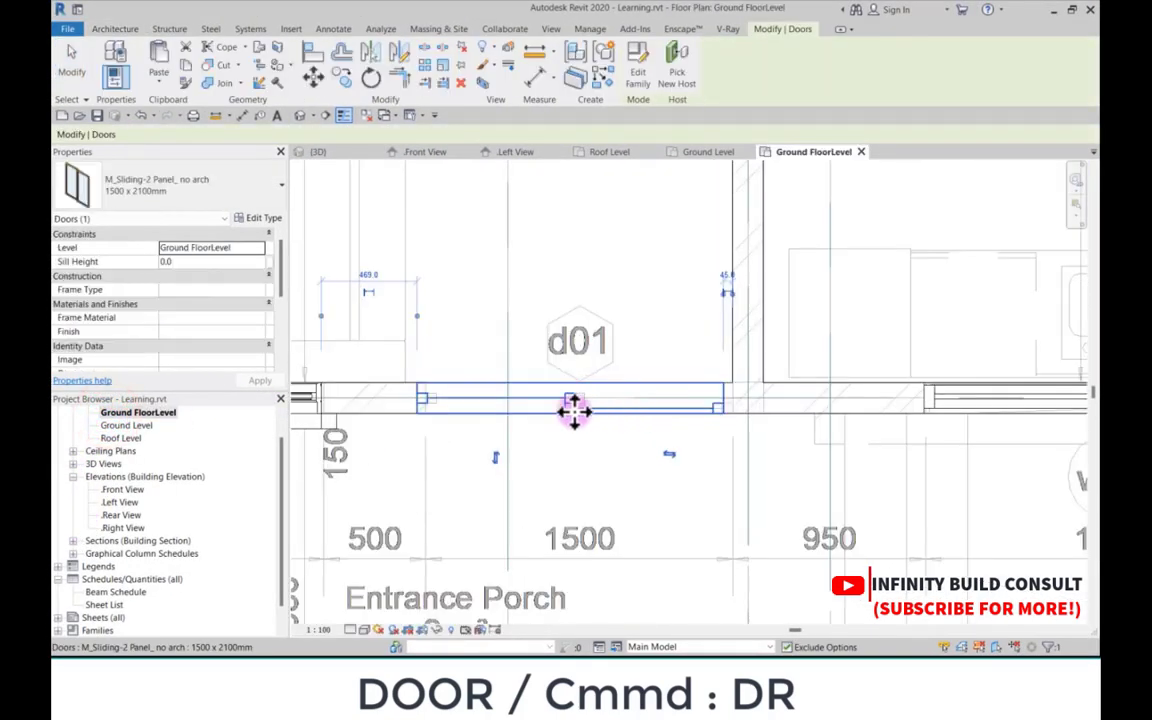
pyautogui.scroll(3, 680, 452)
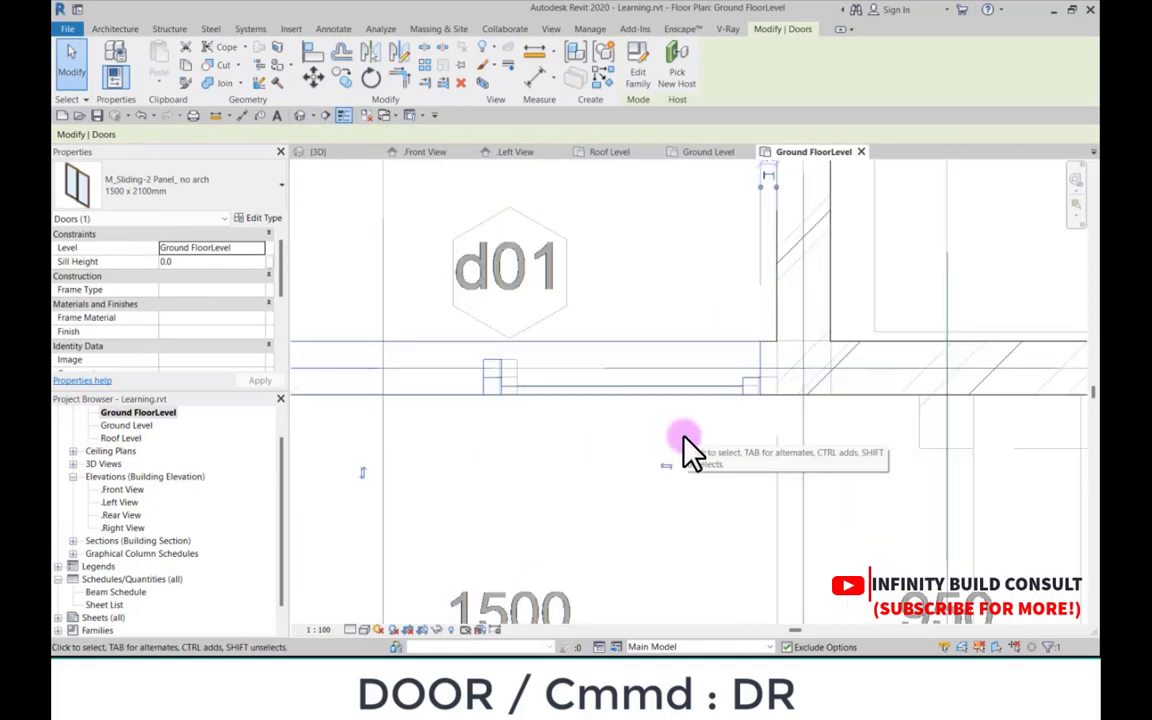
pyautogui.press('Escape')
pyautogui.press('a')
pyautogui.press('l')
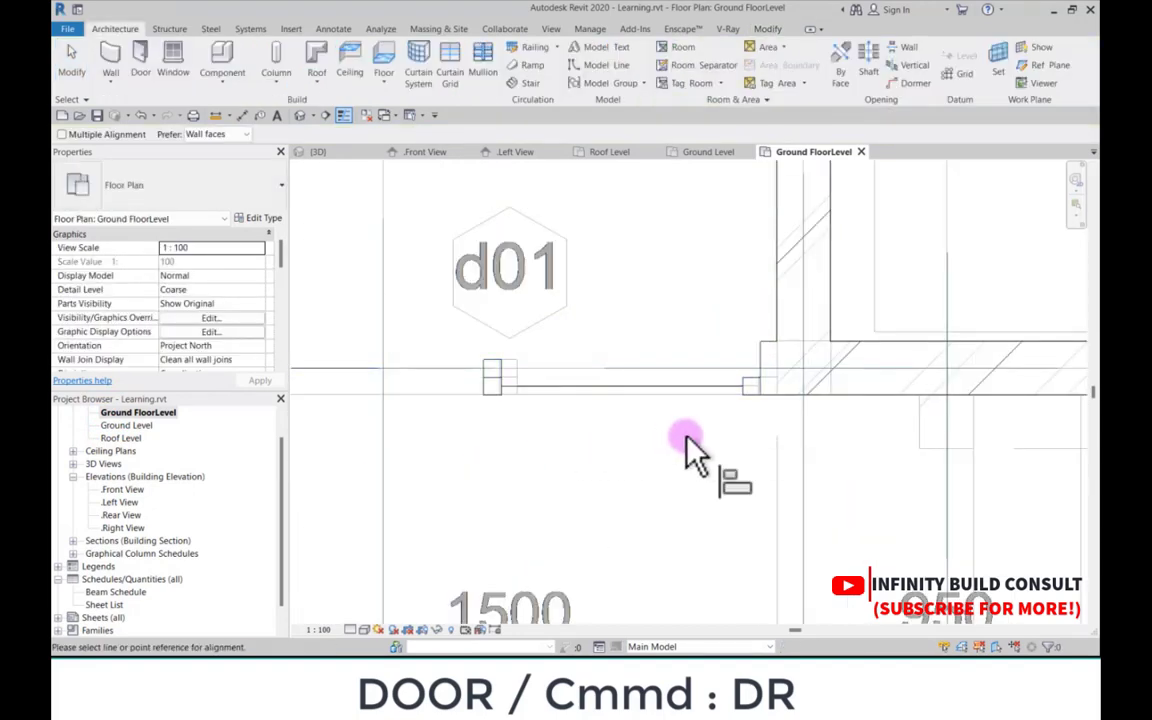
pyautogui.scroll(3, 766, 337)
pyautogui.scroll(1, 728, 418)
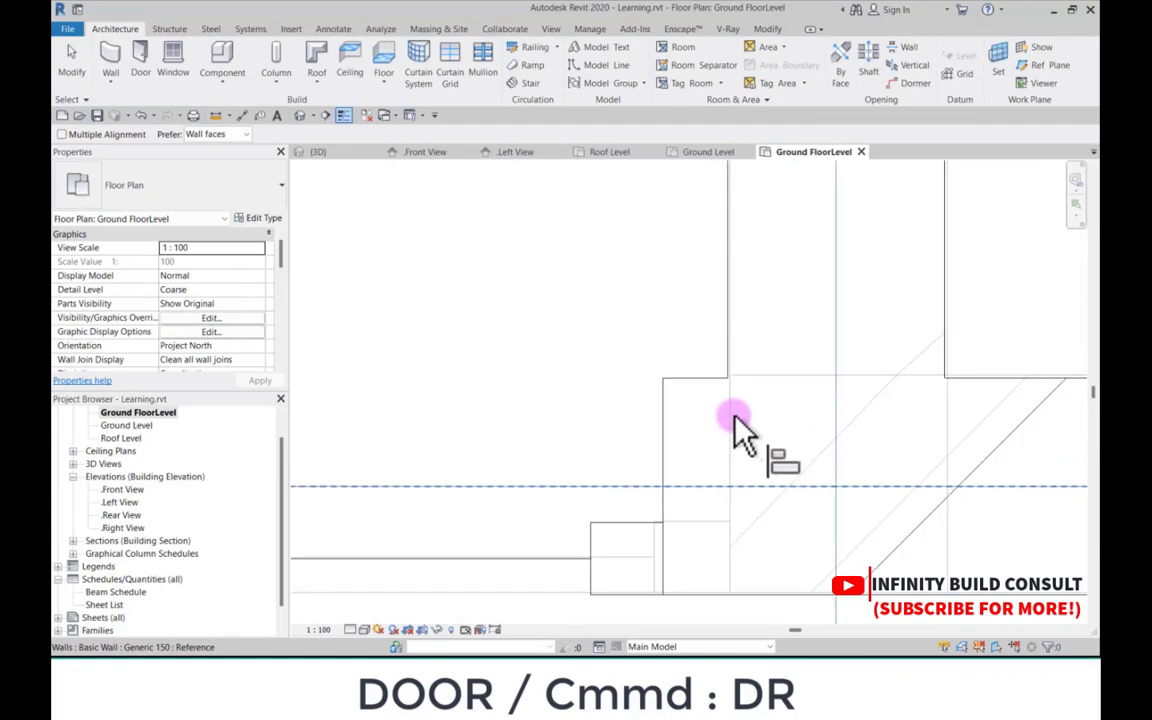
pyautogui.click(734, 416)
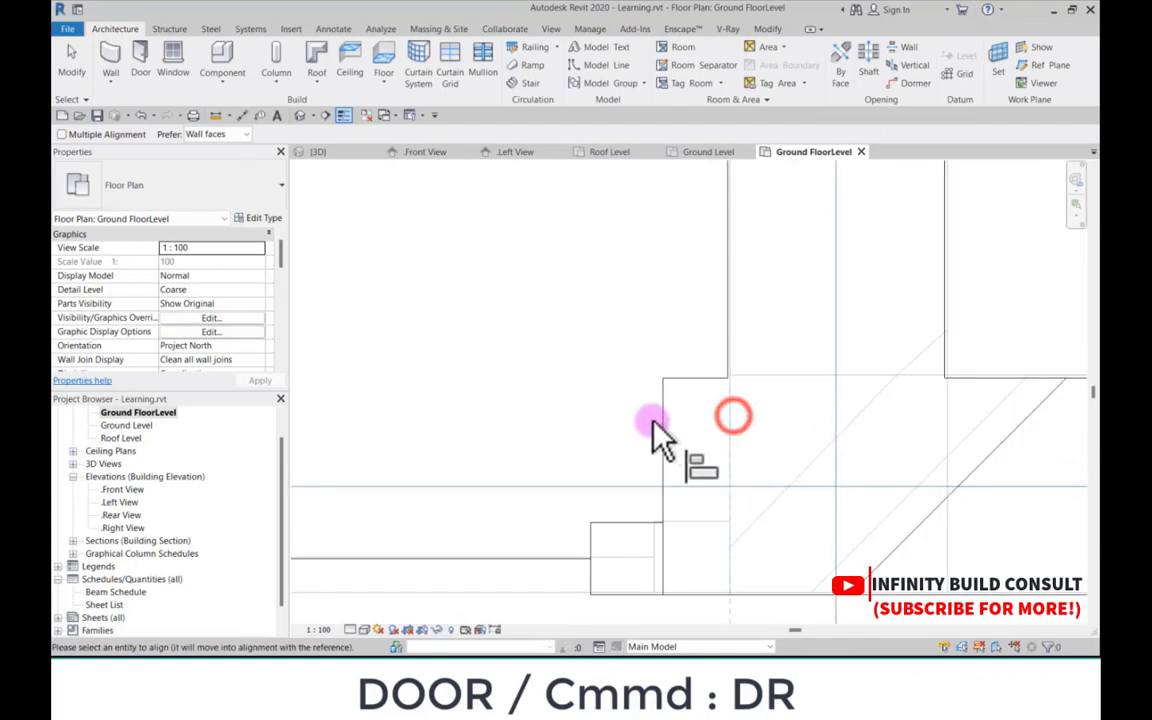
pyautogui.click(658, 422)
# Step: Align the door's side with the adjoining interior wall's face, and align that wall's kitchen-side face with the imported drawing
pyautogui.scroll(3, 742, 410)
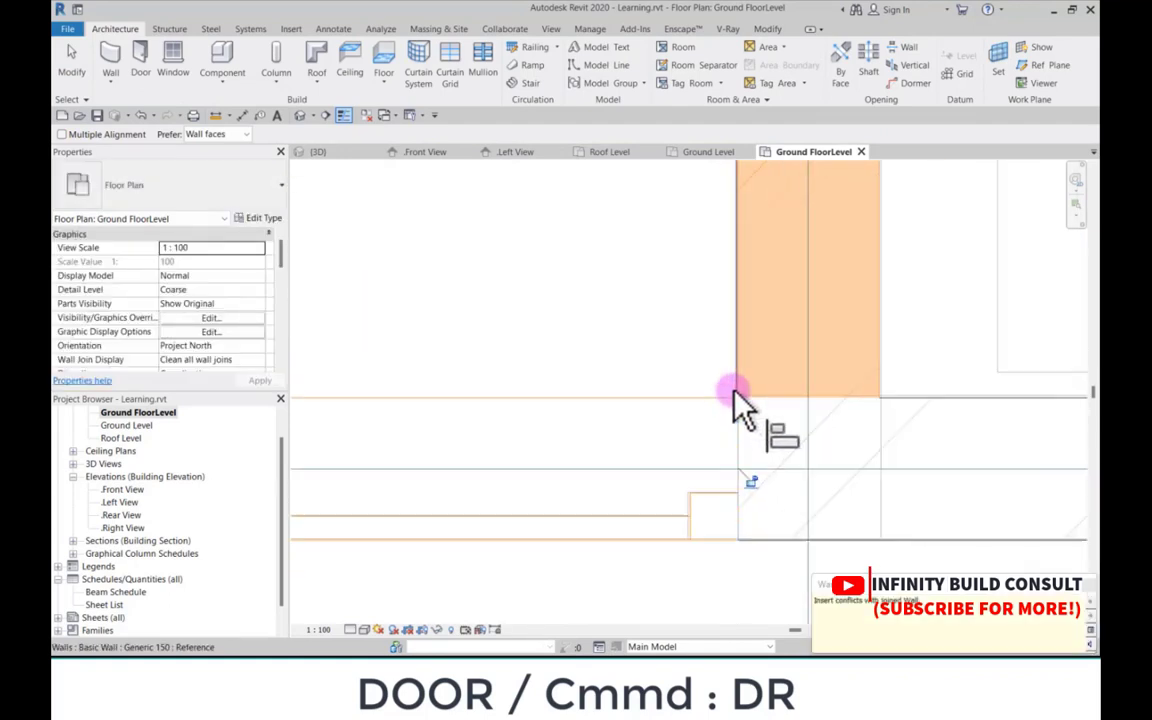
pyautogui.click(748, 387)
pyautogui.click(762, 465)
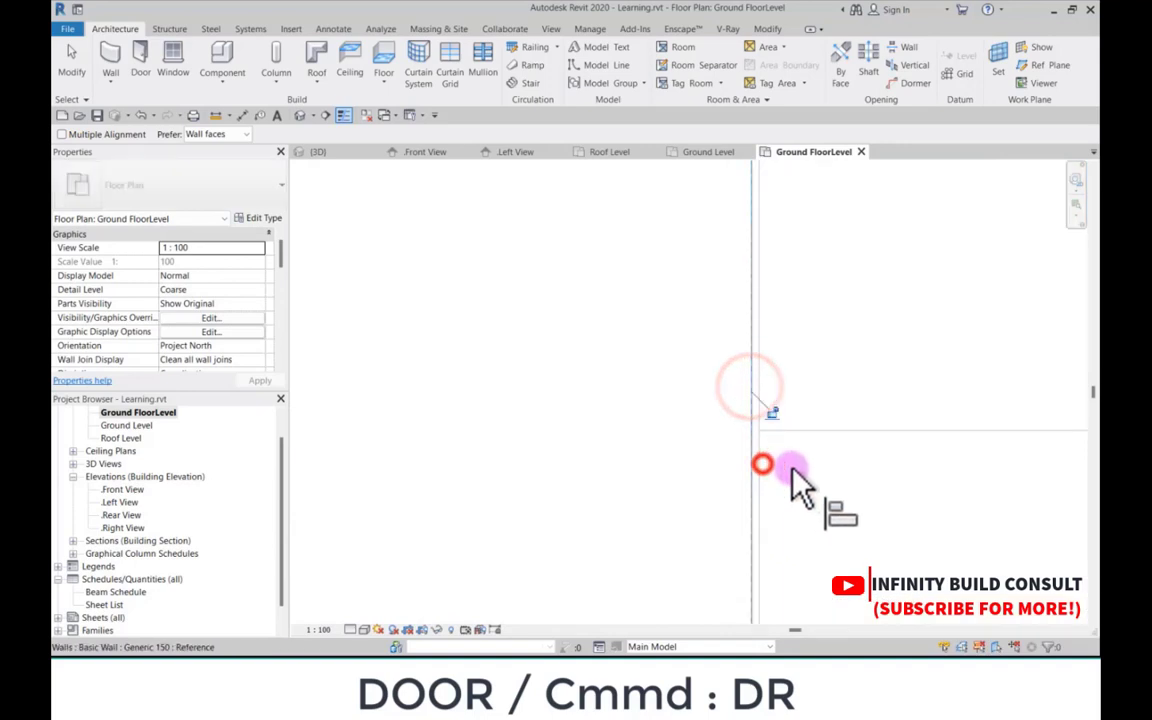
pyautogui.scroll(-4, 587, 386)
pyautogui.scroll(2, 972, 325)
pyautogui.click(896, 307)
pyautogui.scroll(2, 690, 365)
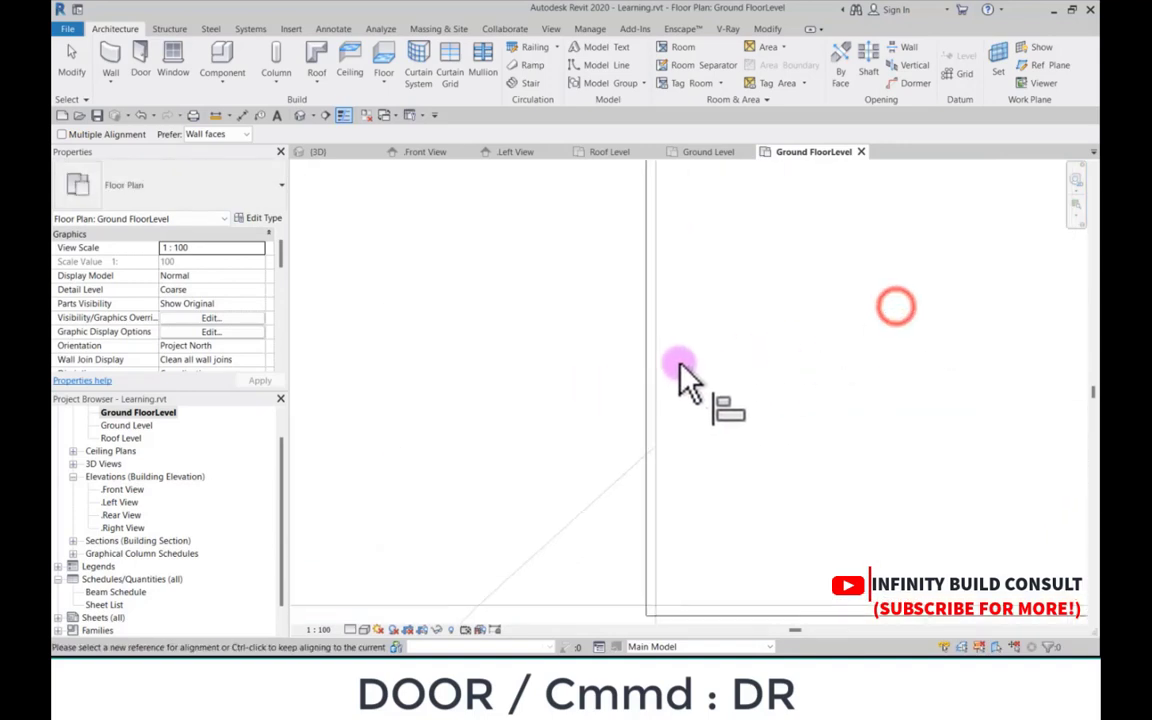
pyautogui.click(650, 356)
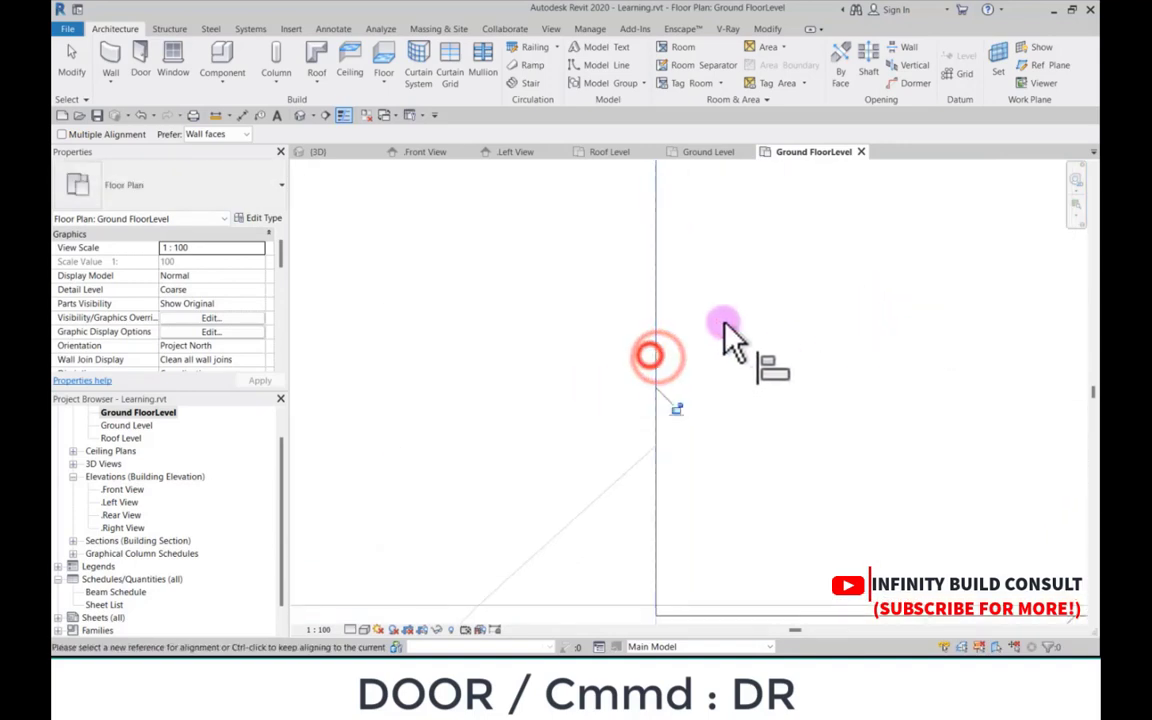
# Step: Realign the entrance door's side with the repositioned wall's face at d01, and leave the Align command
pyautogui.scroll(-4, 718, 305)
pyautogui.scroll(3, 537, 347)
pyautogui.click(537, 346)
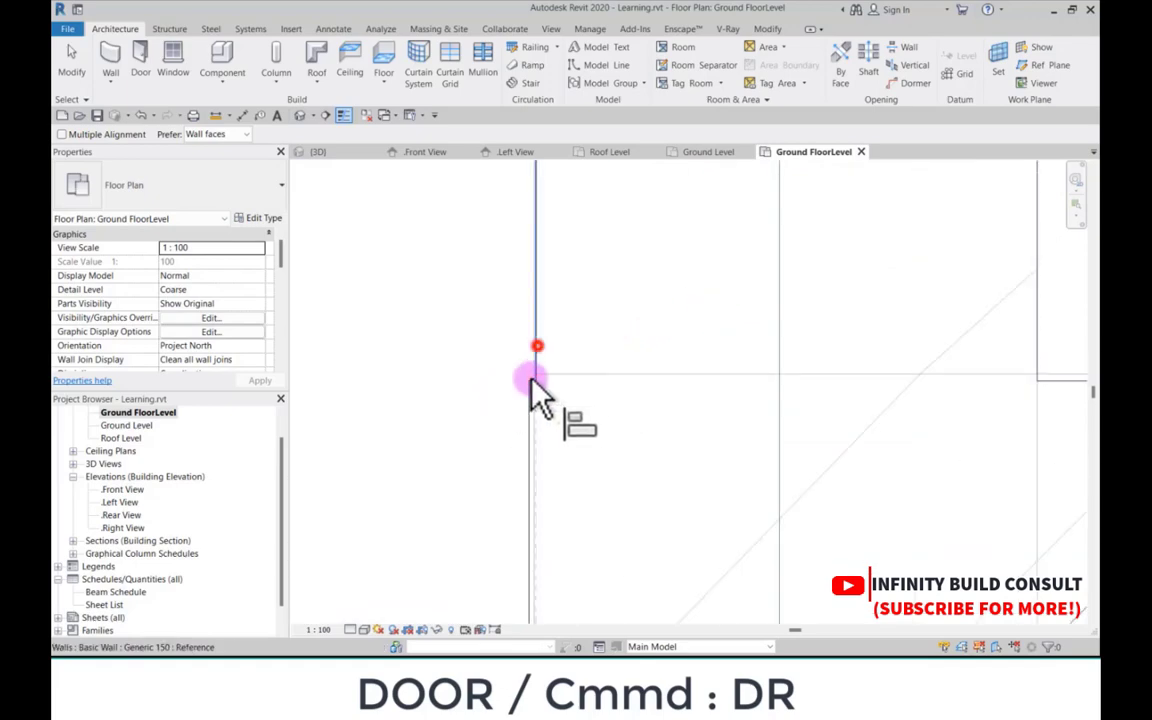
pyautogui.click(527, 399)
pyautogui.scroll(-5, 602, 346)
pyautogui.scroll(-6, 610, 357)
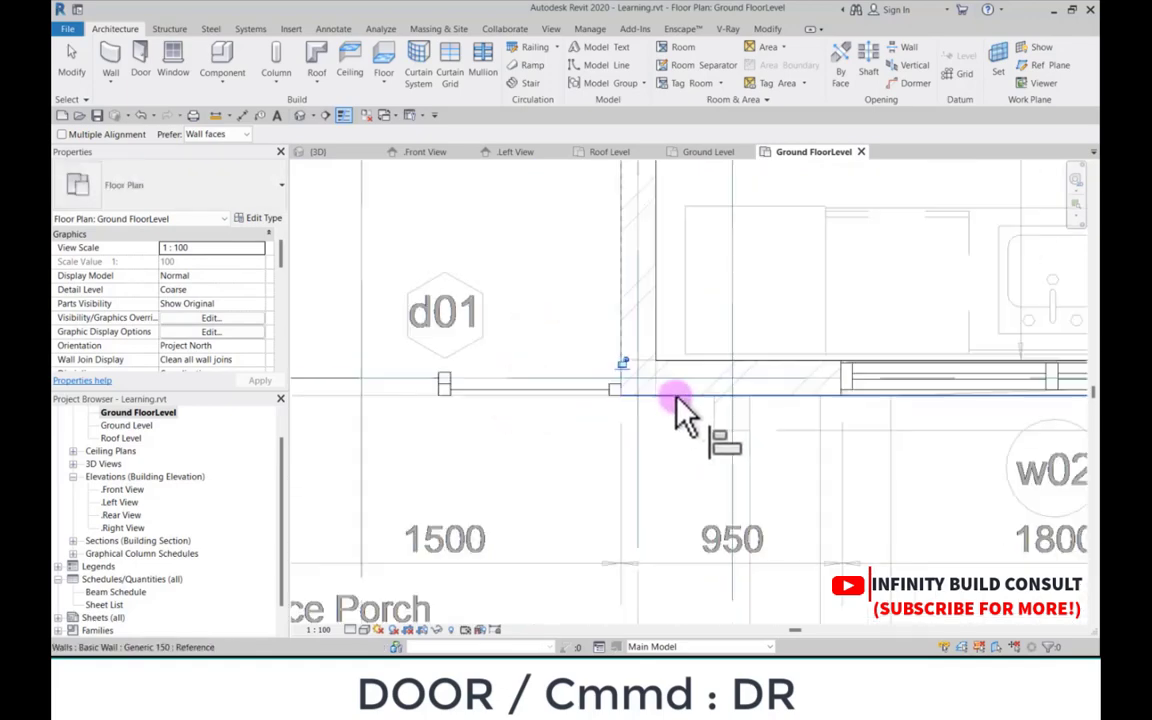
pyautogui.scroll(-2, 560, 455)
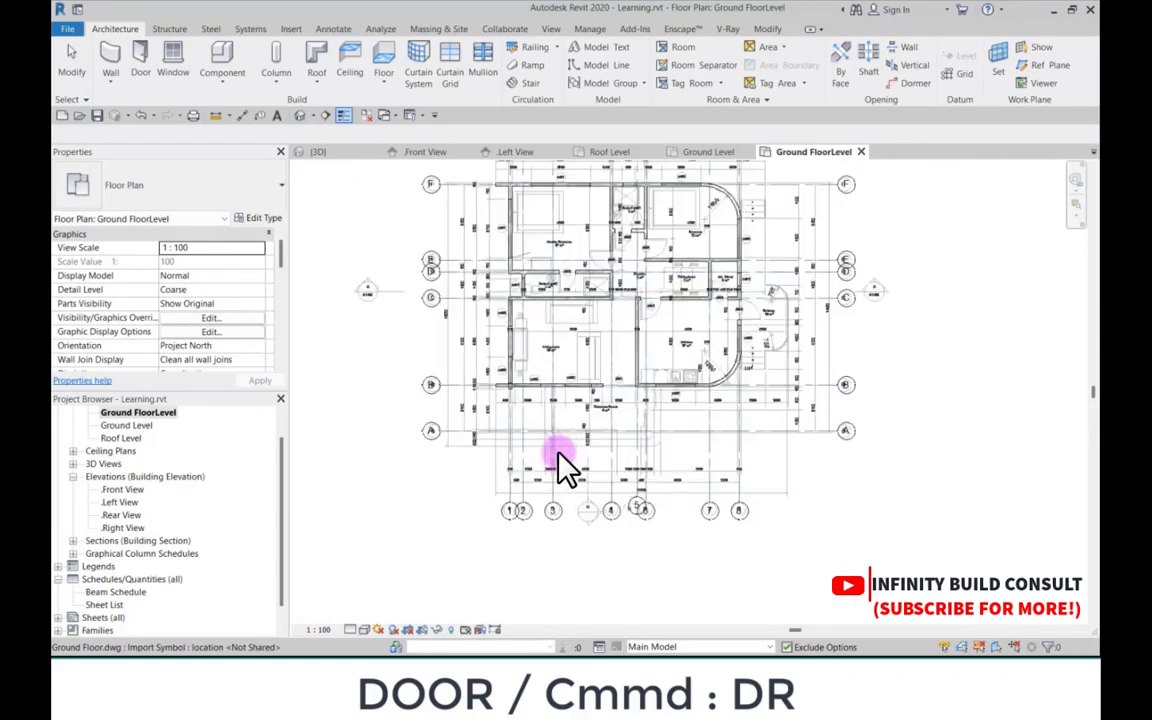
pyautogui.scroll(3, 560, 455)
pyautogui.press('Escape')
pyautogui.press('Escape')
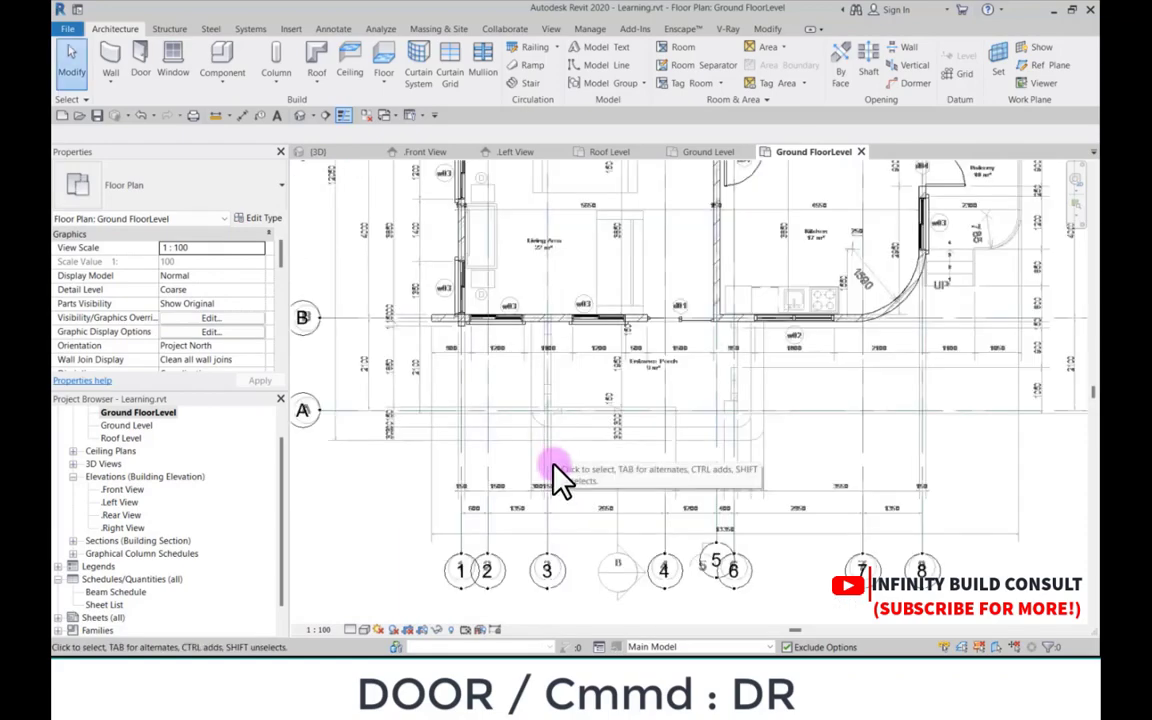
# Step: Start a Generic 150mm floor and use Pick Lines to trace the Bedroom's curved outer wall edge and the upper exterior wall's outer edge
pyautogui.scroll(-5, 553, 476)
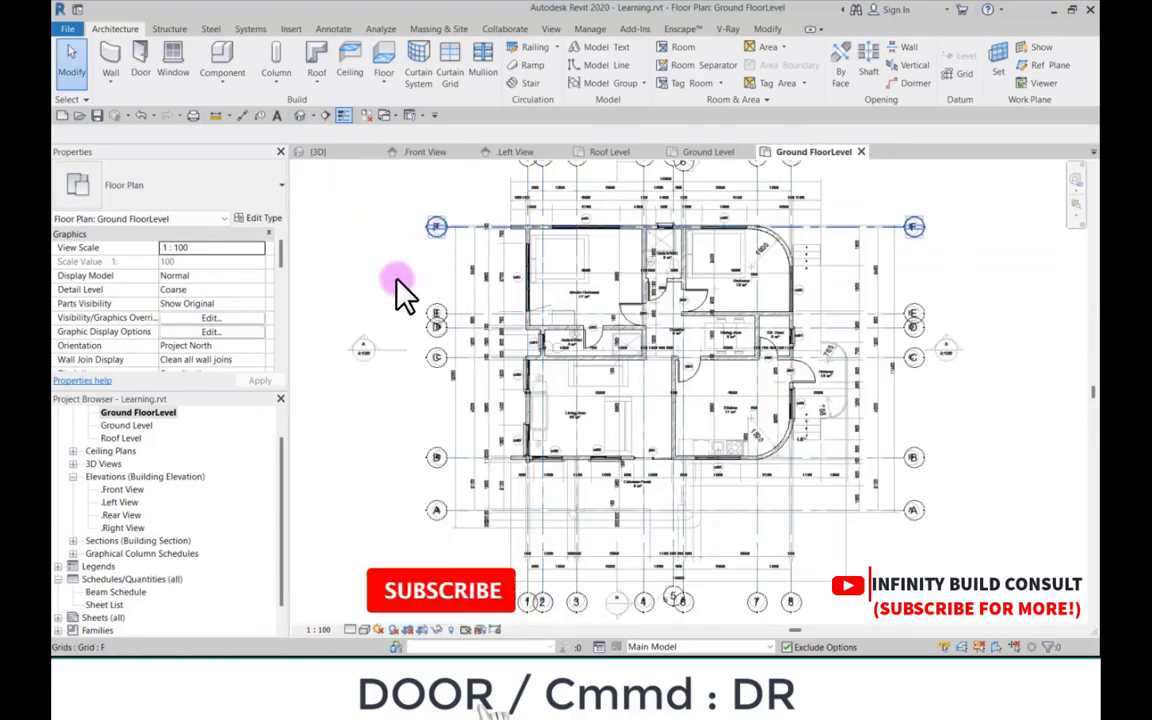
pyautogui.scroll(-3, 396, 283)
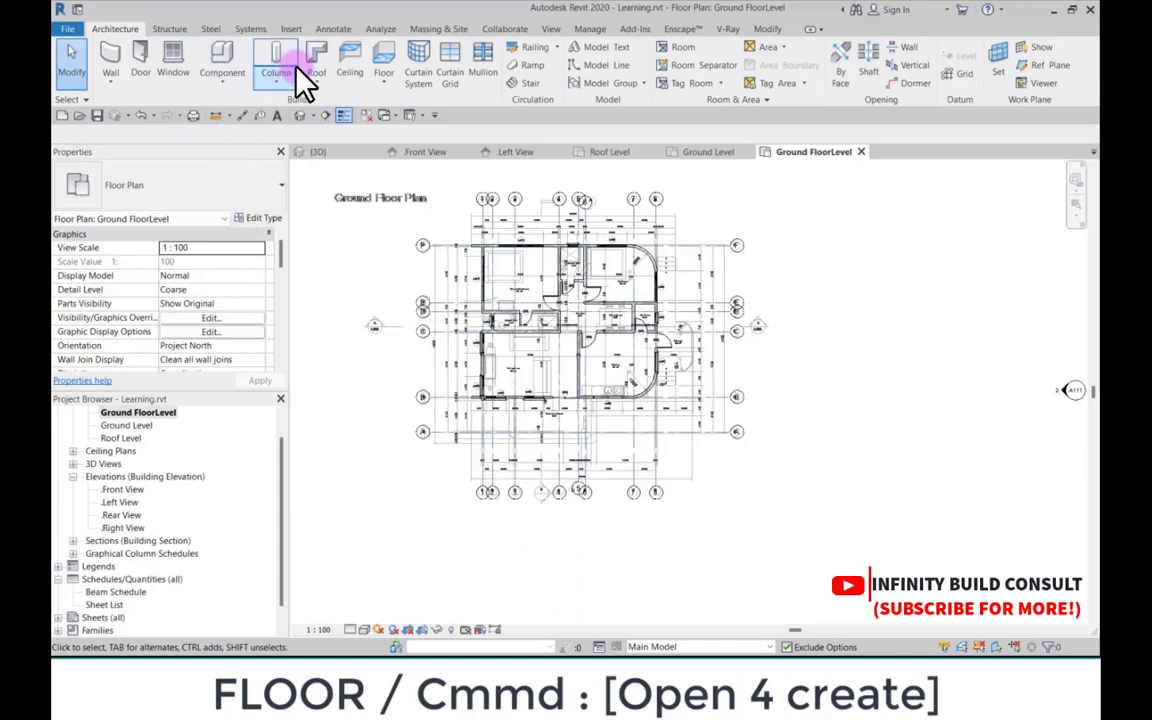
pyautogui.click(382, 52)
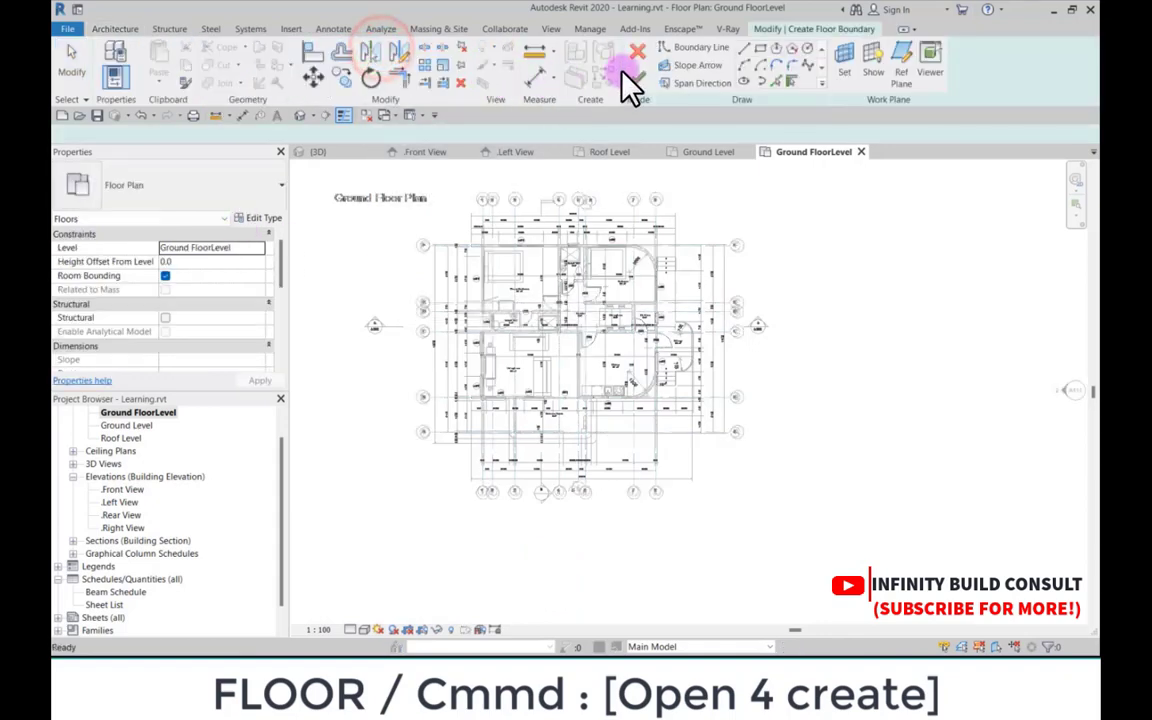
pyautogui.click(777, 80)
pyautogui.scroll(6, 630, 232)
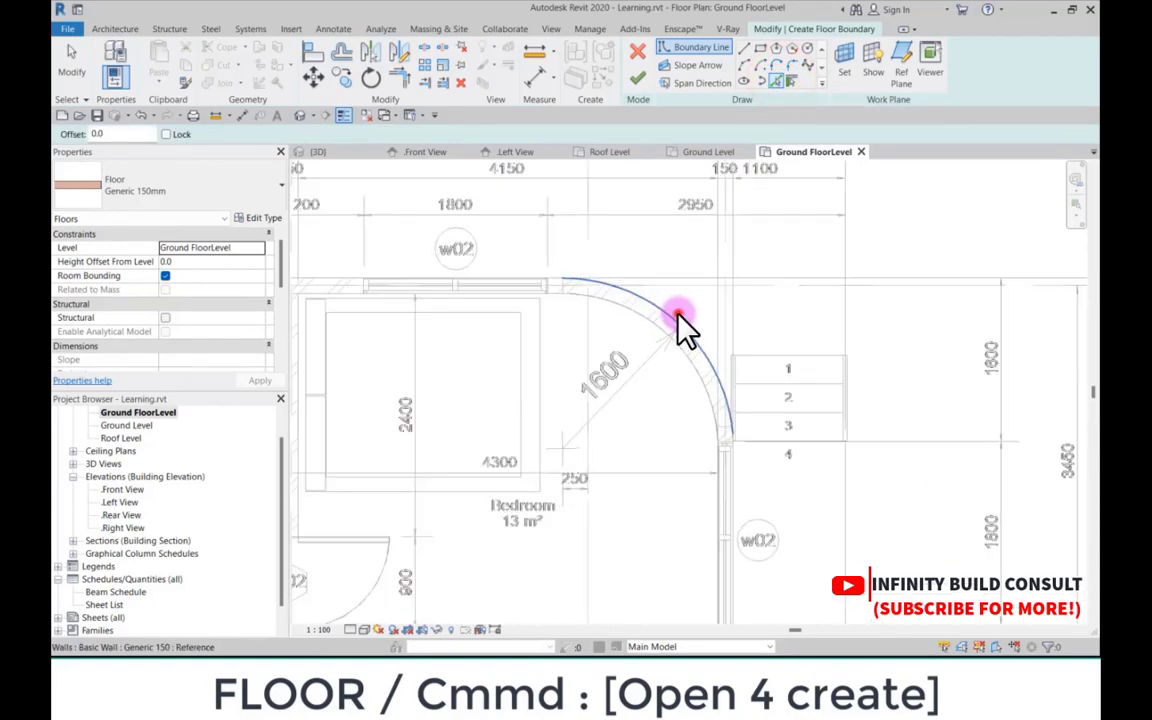
pyautogui.scroll(-8, 705, 265)
pyautogui.scroll(6, 540, 283)
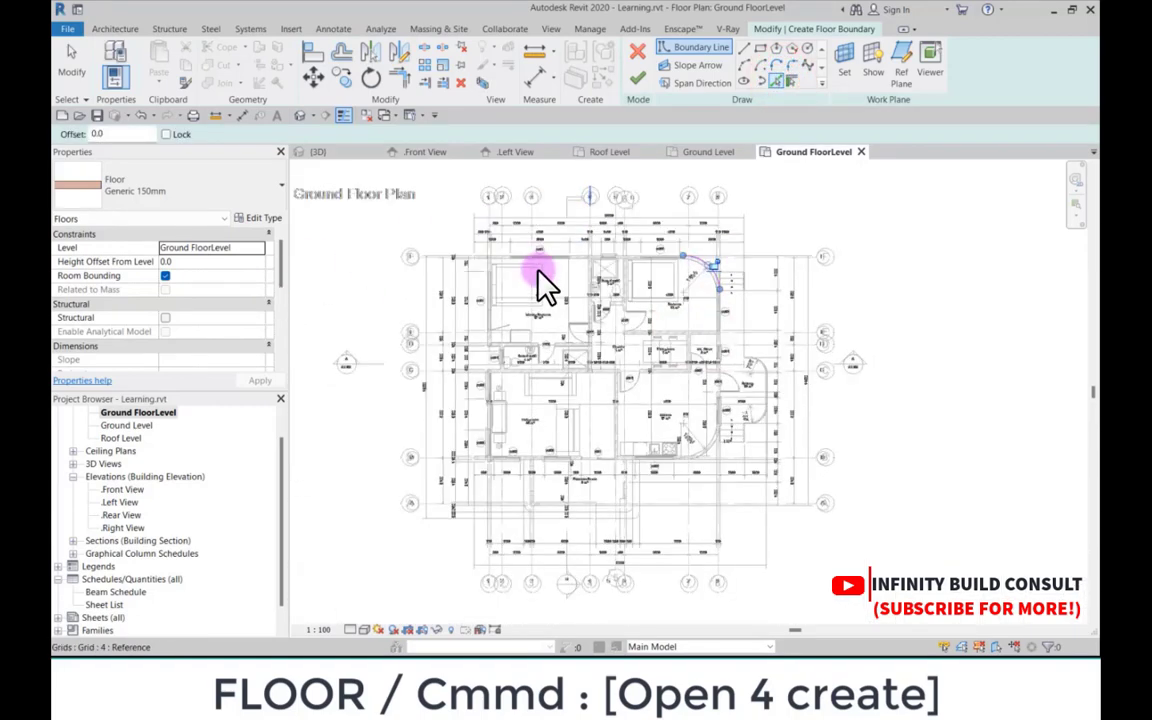
pyautogui.scroll(4, 560, 325)
pyautogui.click(695, 320)
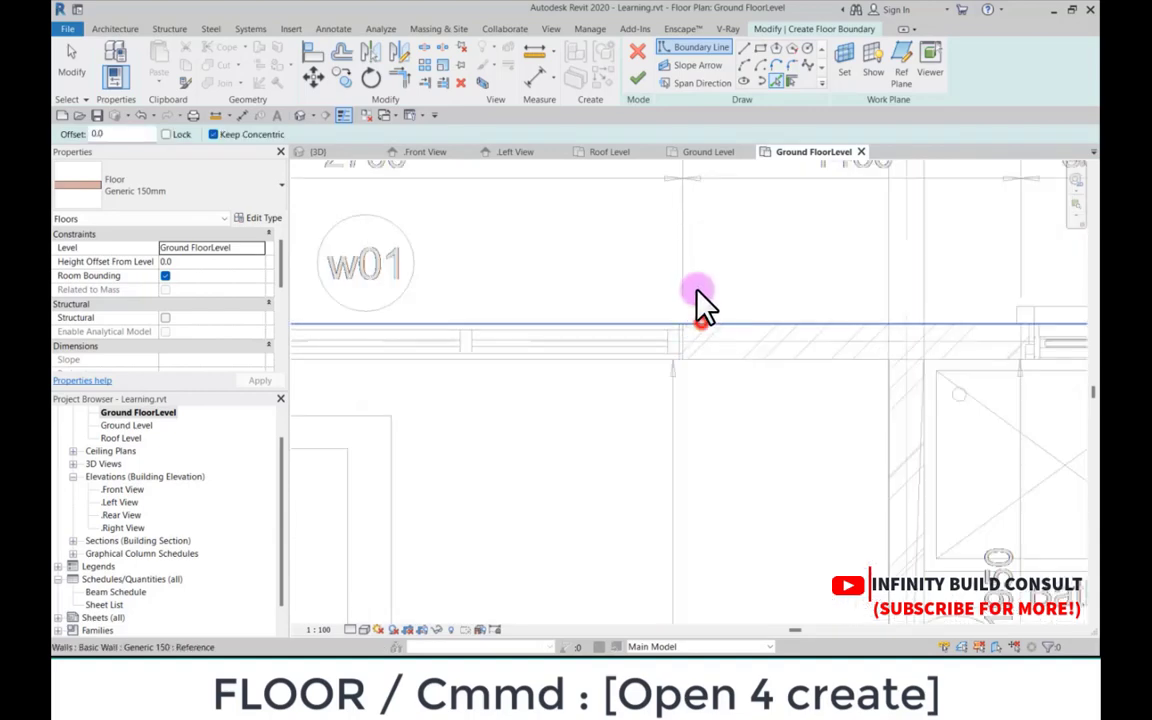
# Step: Add the outer edge of the Master Bedroom's side wall along window w01 to the floor boundary
pyautogui.scroll(-3, 680, 265)
pyautogui.scroll(-5, 560, 270)
pyautogui.scroll(8, 430, 320)
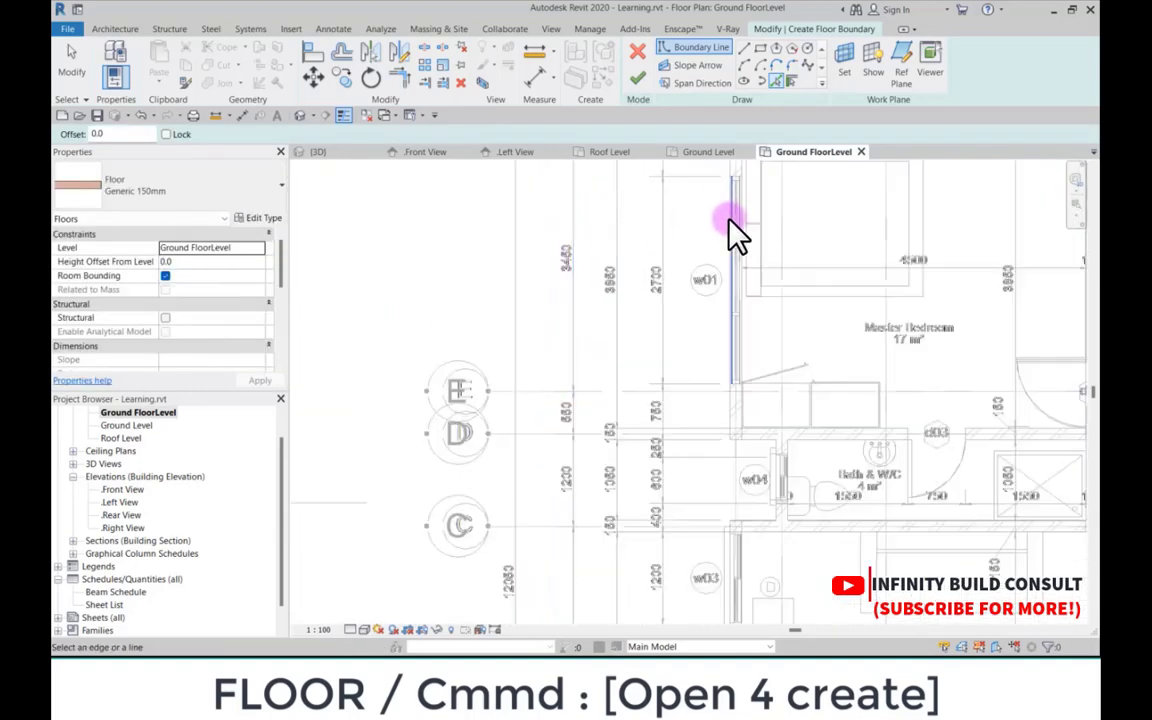
pyautogui.scroll(4, 730, 265)
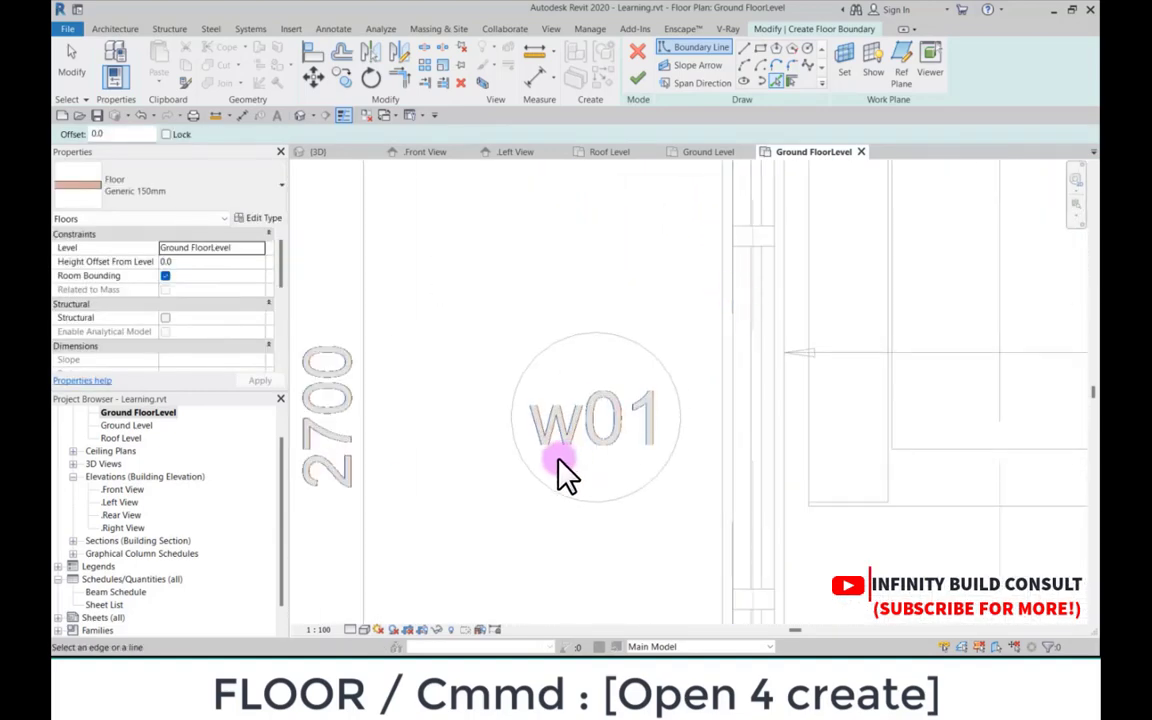
pyautogui.scroll(-4, 560, 470)
pyautogui.scroll(3, 563, 450)
pyautogui.click(586, 391)
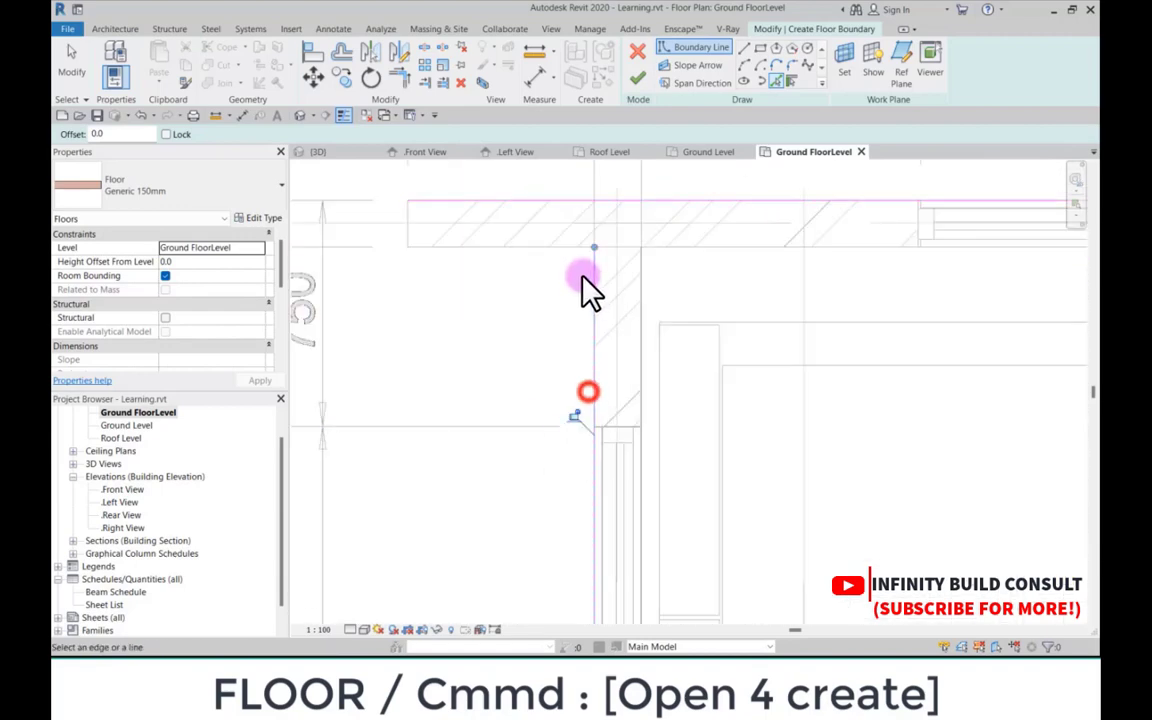
# Step: Add the recess edge below the Master Bedroom and the outer Bath & W/C wall edge at w04 to the floor boundary
pyautogui.scroll(-4, 586, 285)
pyautogui.scroll(5, 630, 415)
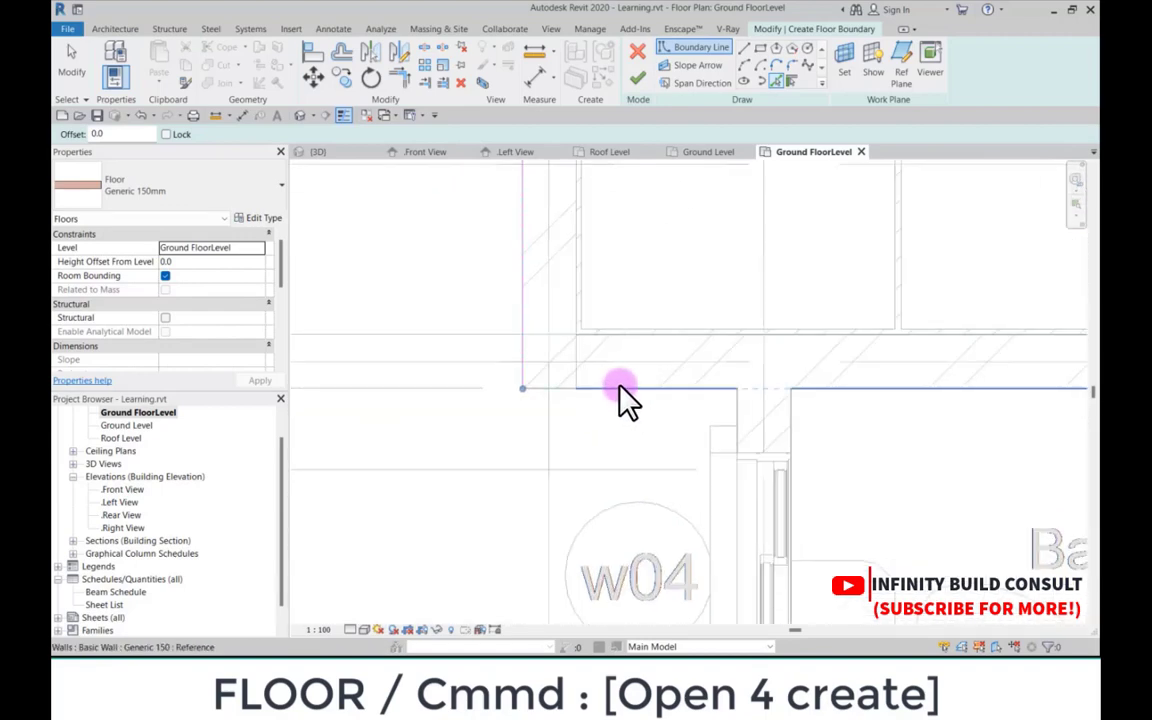
pyautogui.click(620, 386)
pyautogui.click(741, 406)
pyautogui.scroll(-3, 685, 450)
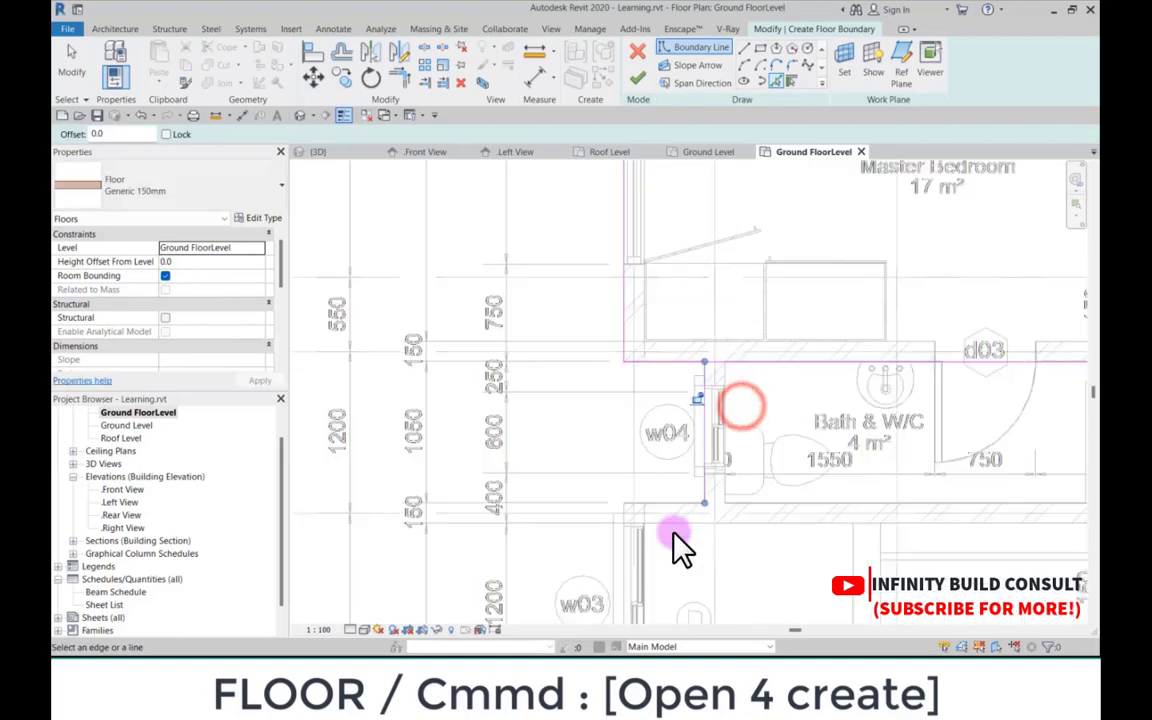
# Step: Add the lower edge of the w04 recess and the Living Area's outer side wall edge along w03 to the floor boundary
pyautogui.scroll(3, 665, 460)
pyautogui.scroll(5, 630, 404)
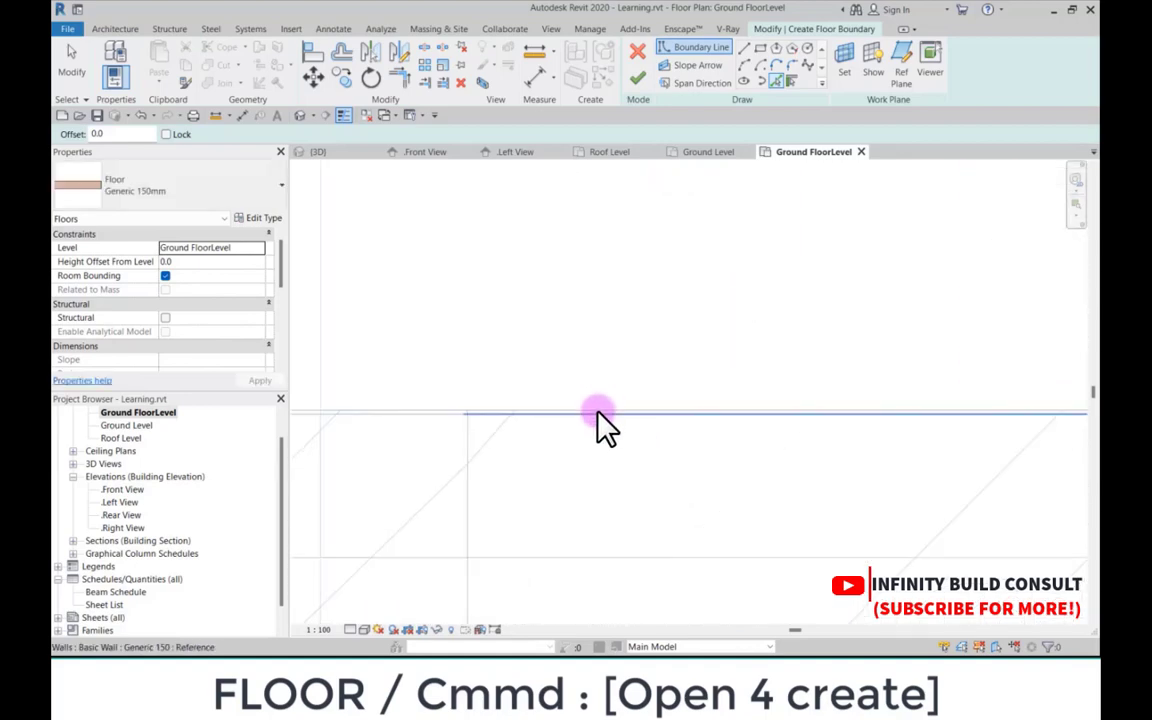
pyautogui.scroll(-3, 571, 412)
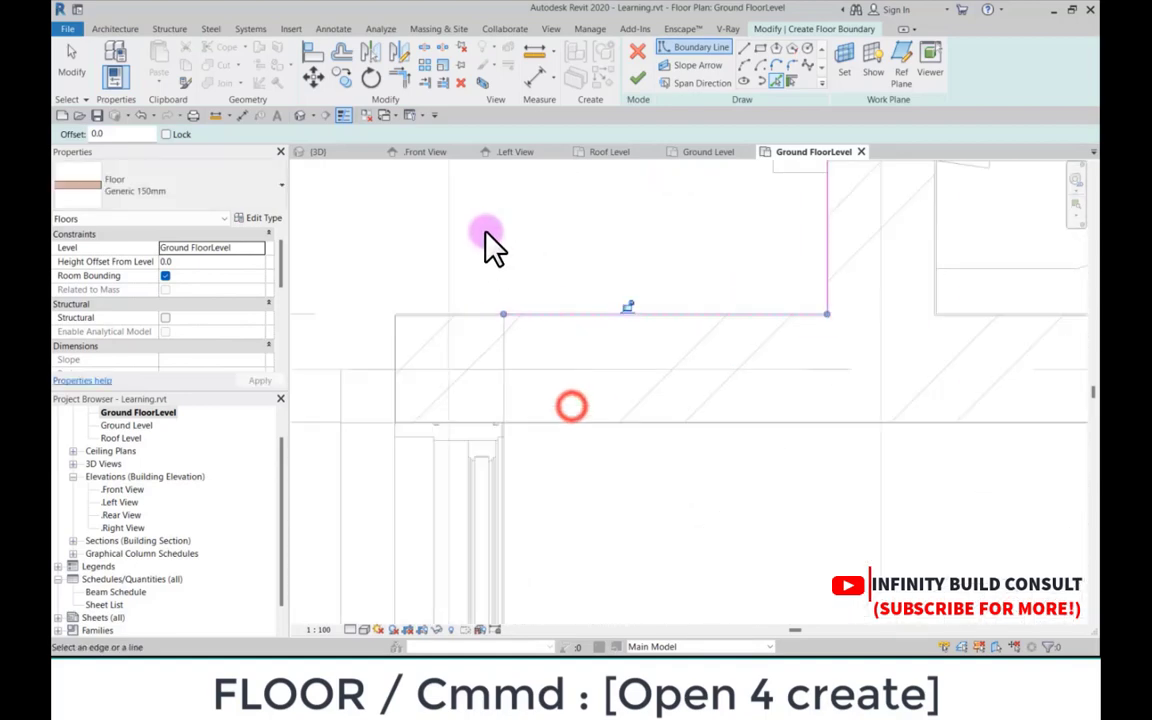
pyautogui.scroll(-3, 470, 235)
pyautogui.scroll(-4, 442, 226)
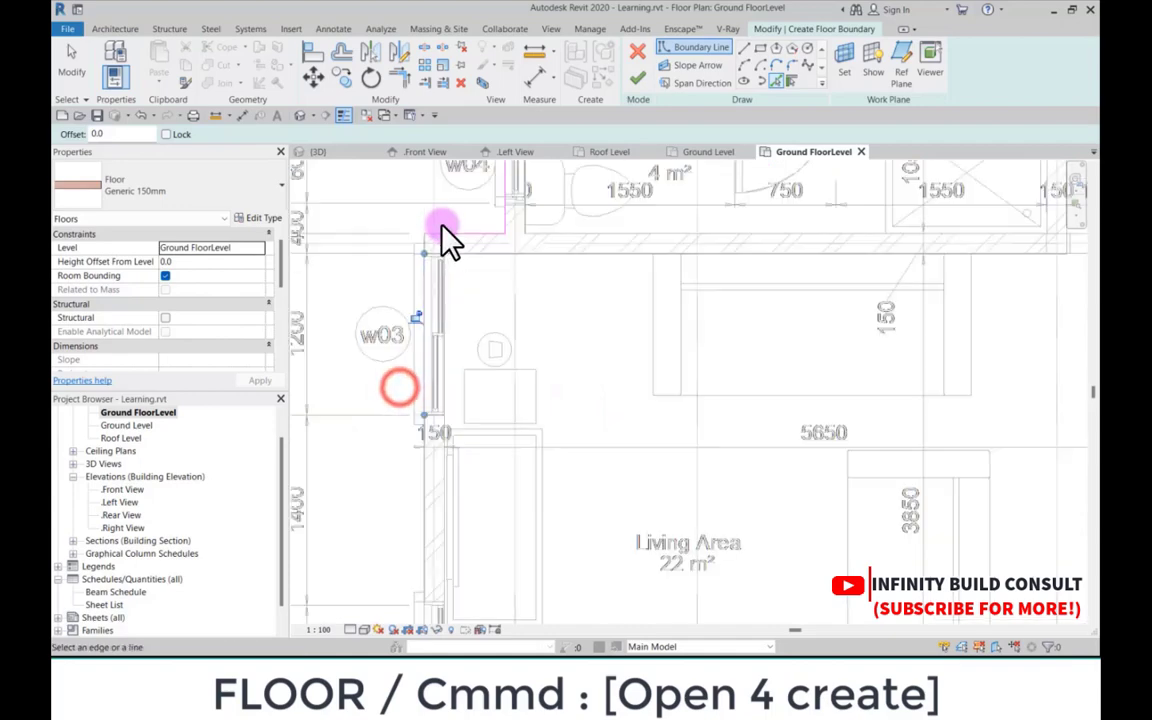
# Step: Add the front exterior wall's outer edge and the Kitchen's curved outer wall edge to the floor boundary
pyautogui.scroll(4, 452, 391)
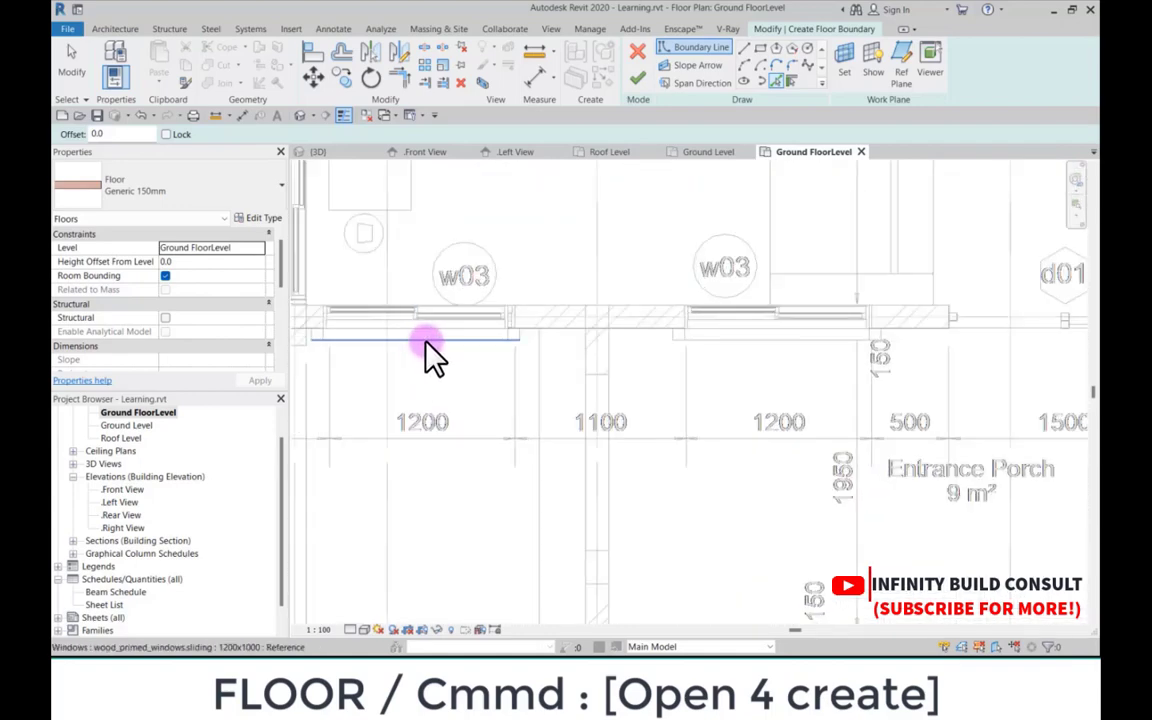
pyautogui.click(500, 342)
pyautogui.scroll(-5, 553, 342)
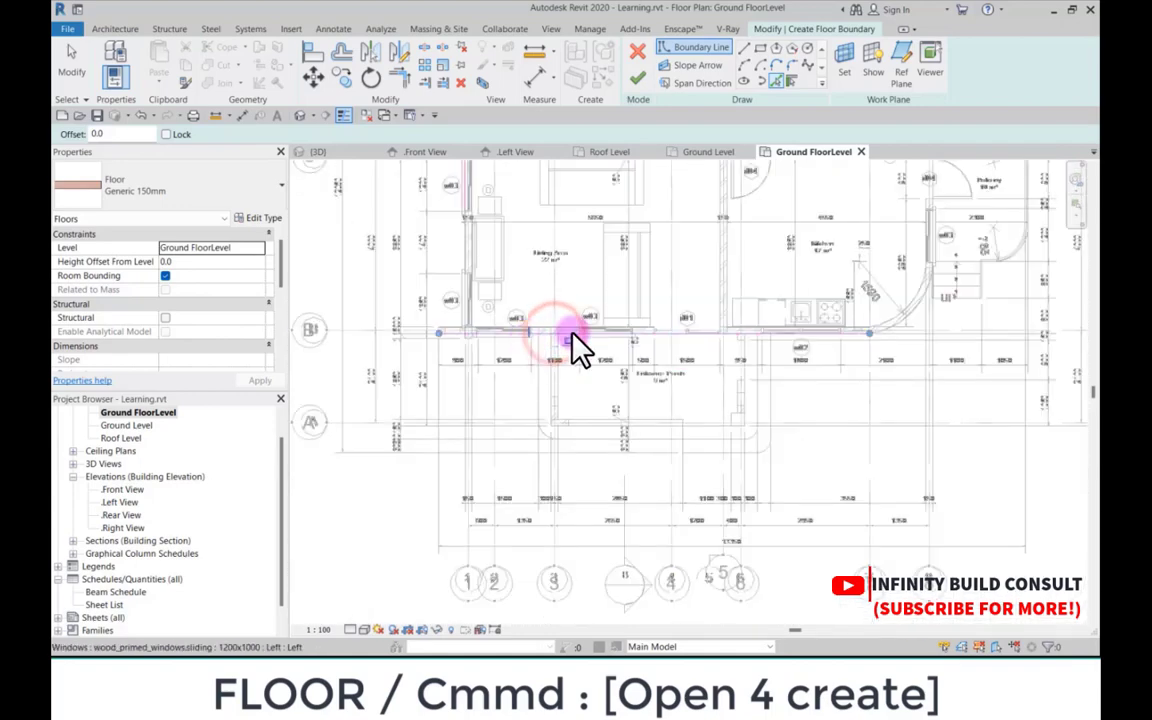
pyautogui.scroll(-3, 578, 348)
pyautogui.scroll(7, 805, 303)
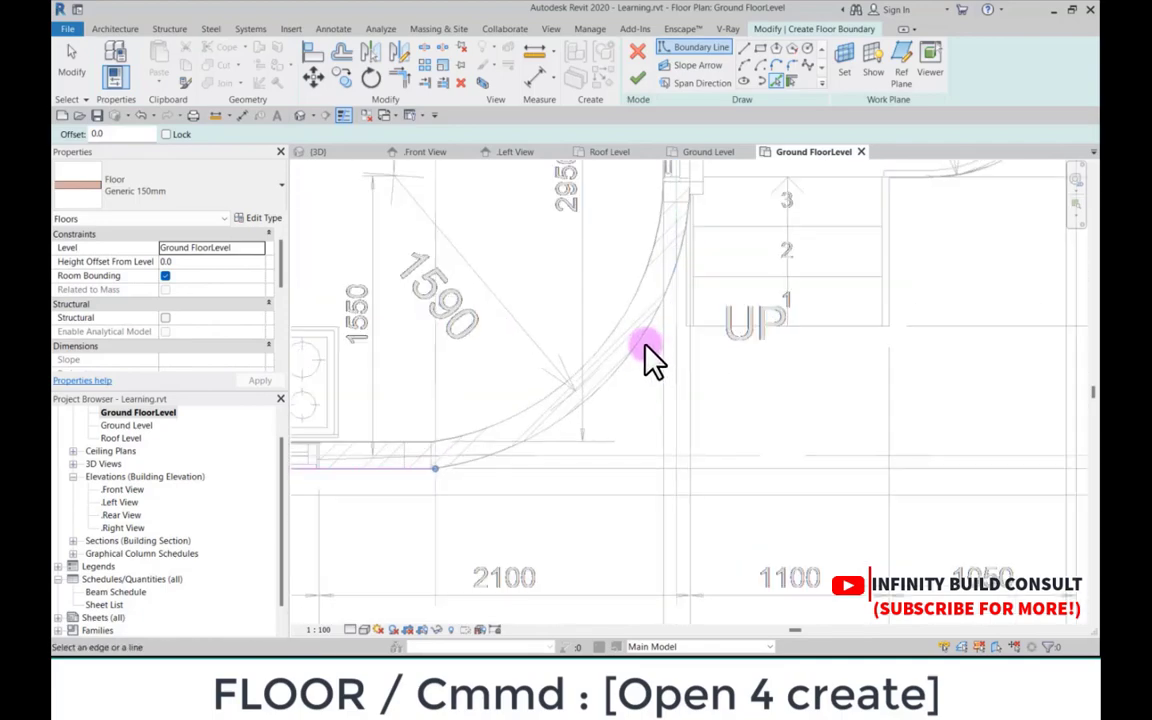
pyautogui.click(648, 352)
# Step: Add the straight outer wall edge between the Bedroom's and the Kitchen's curved corners to the floor boundary
pyautogui.scroll(-3, 681, 486)
pyautogui.scroll(3, 690, 355)
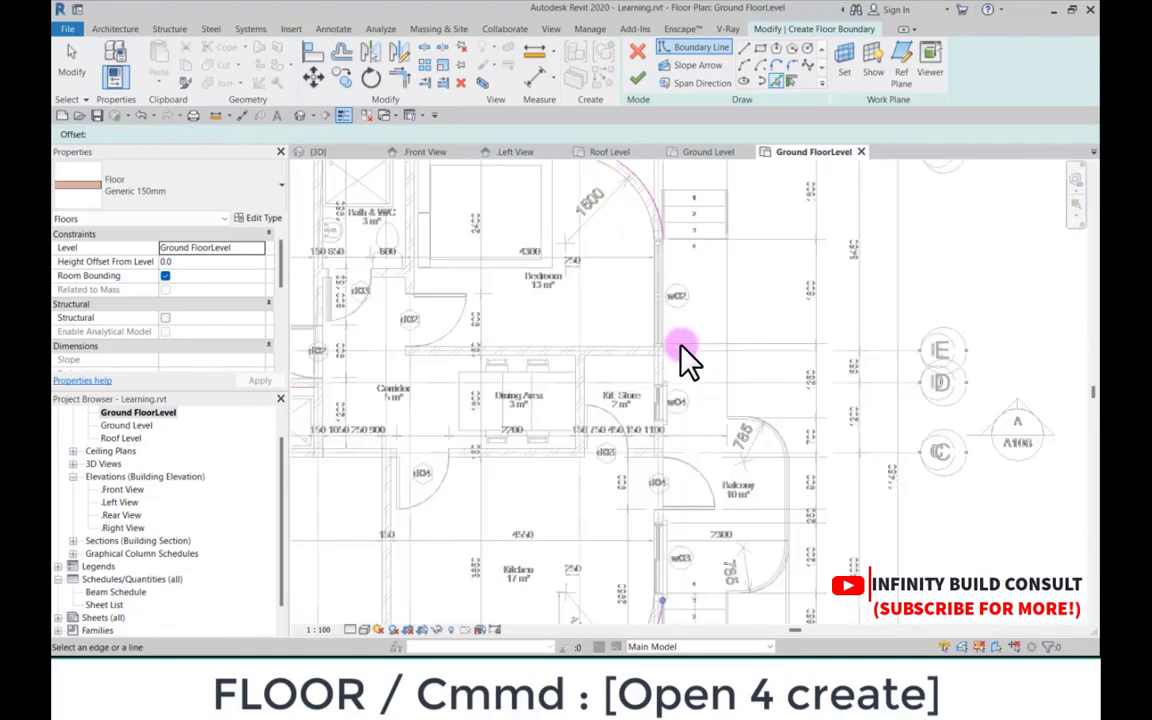
pyautogui.scroll(4, 680, 350)
pyautogui.click(646, 390)
pyautogui.scroll(-4, 655, 380)
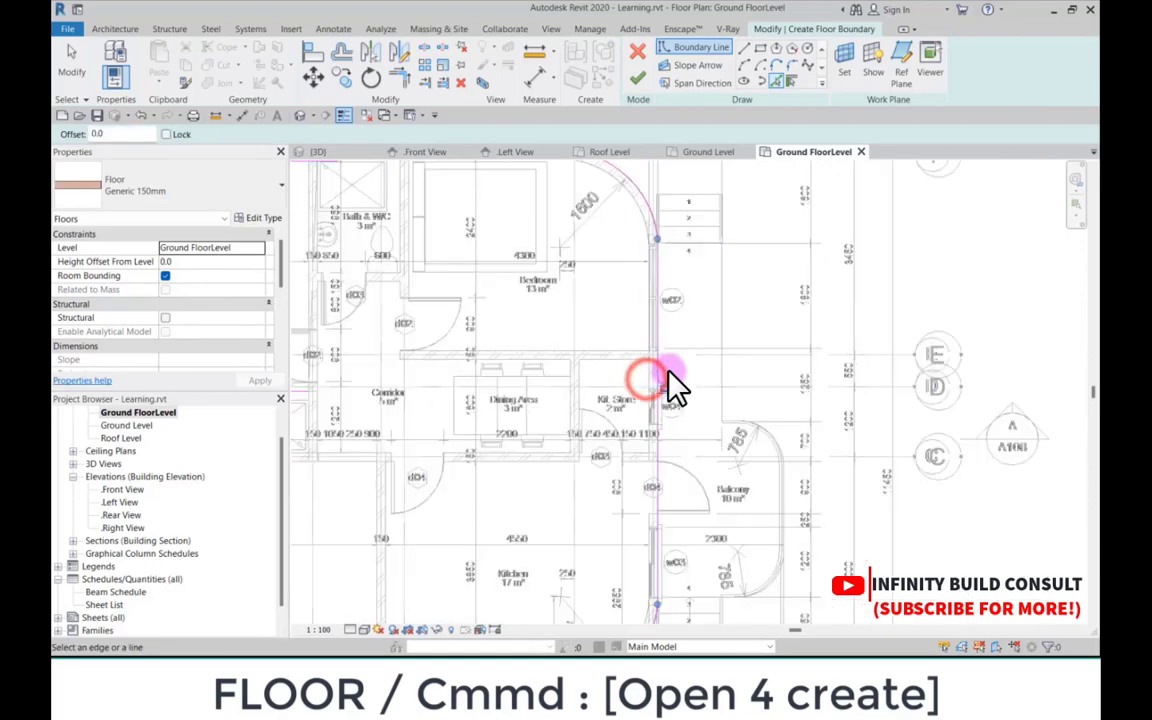
pyautogui.scroll(-2, 675, 385)
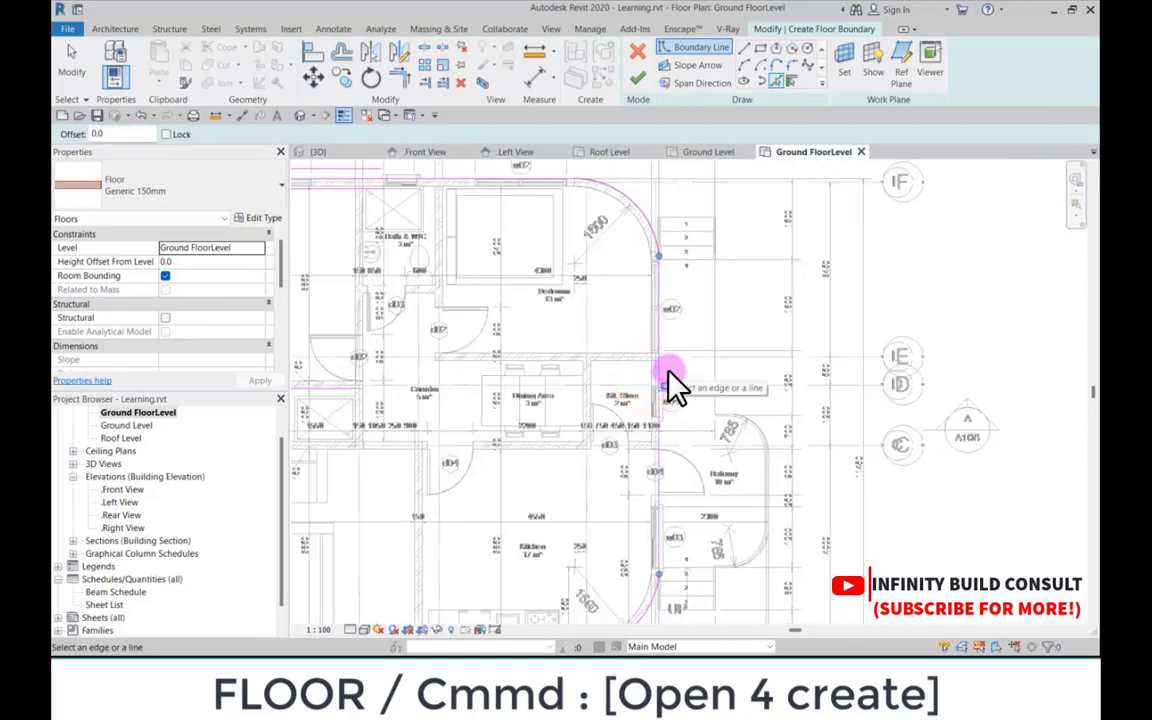
# Step: Trim the upper and side boundary lines to a corner at the Master Bedroom's outer corner near grid F
pyautogui.press('t')
pyautogui.press('r')
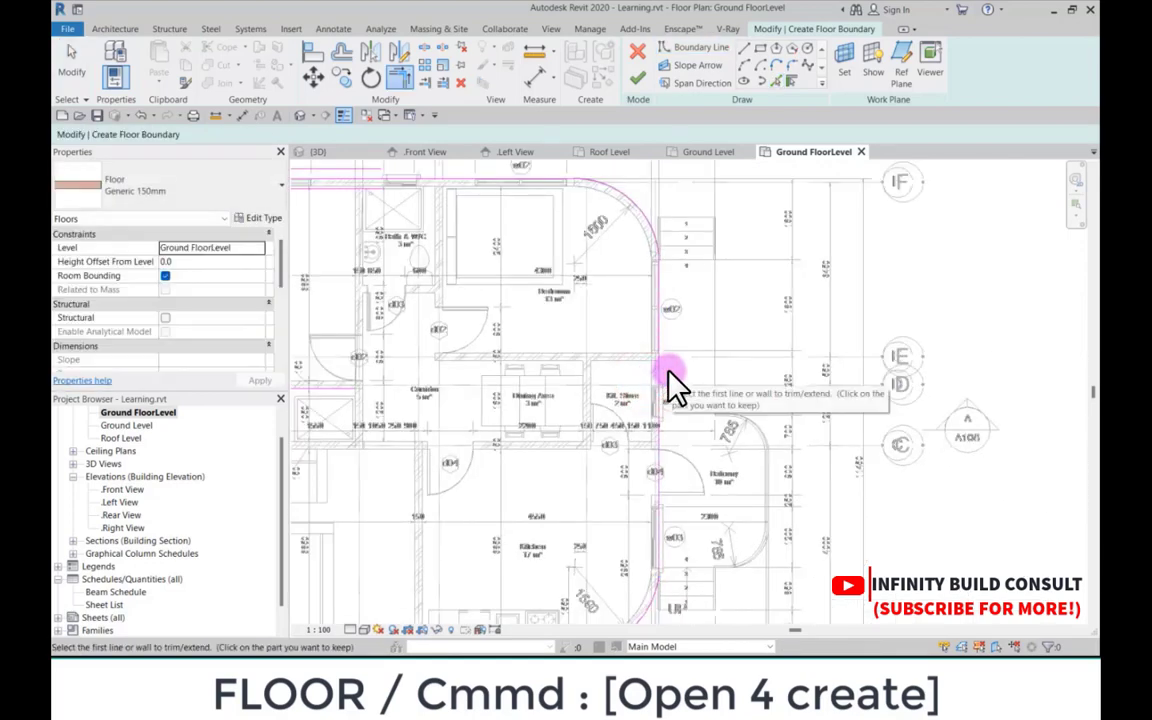
pyautogui.scroll(5, 676, 275)
pyautogui.scroll(-2, 690, 320)
pyautogui.scroll(-6, 716, 340)
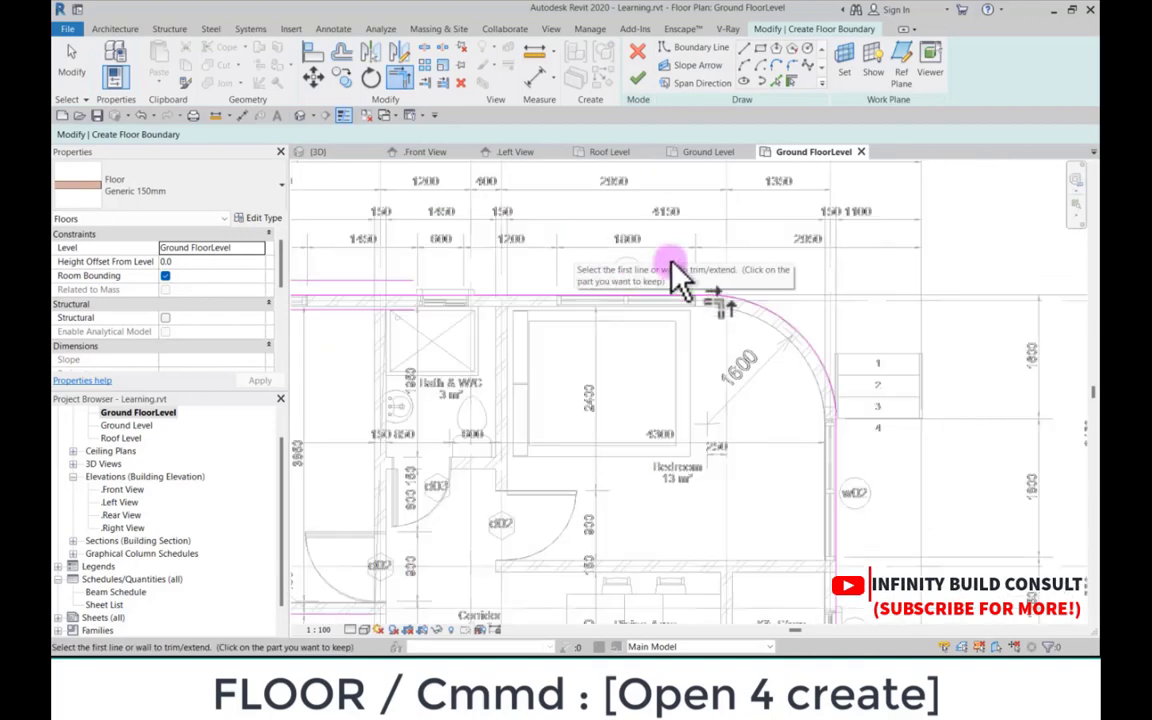
pyautogui.scroll(5, 765, 355)
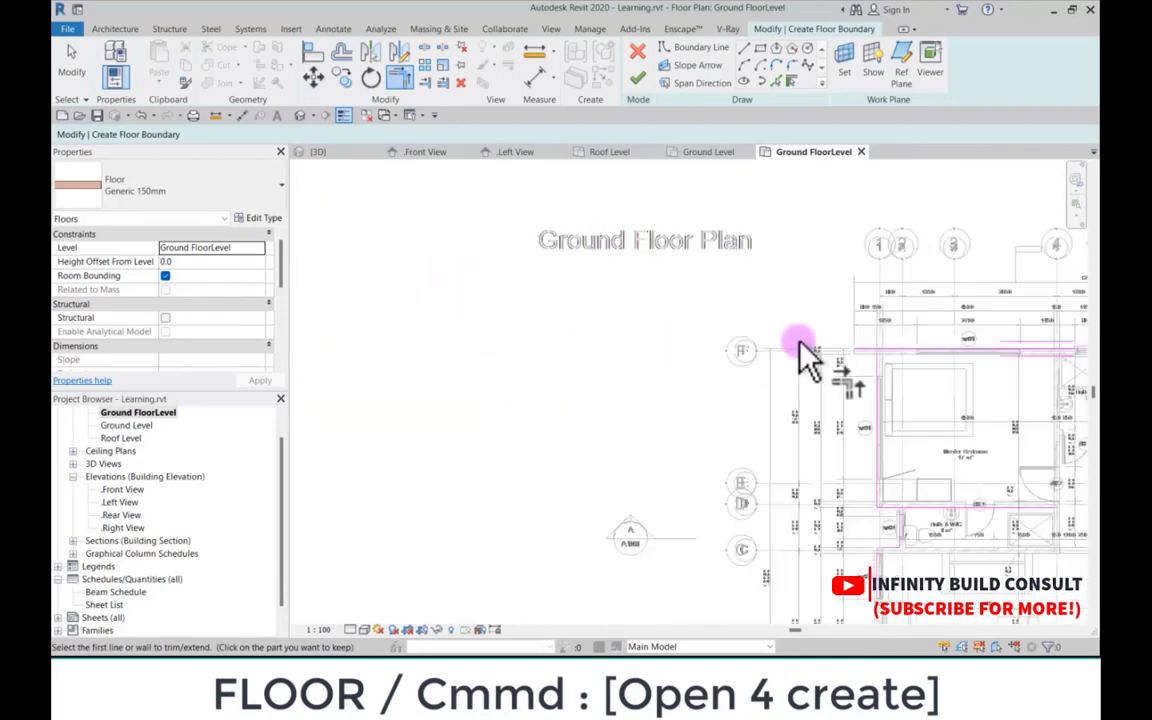
pyautogui.click(760, 414)
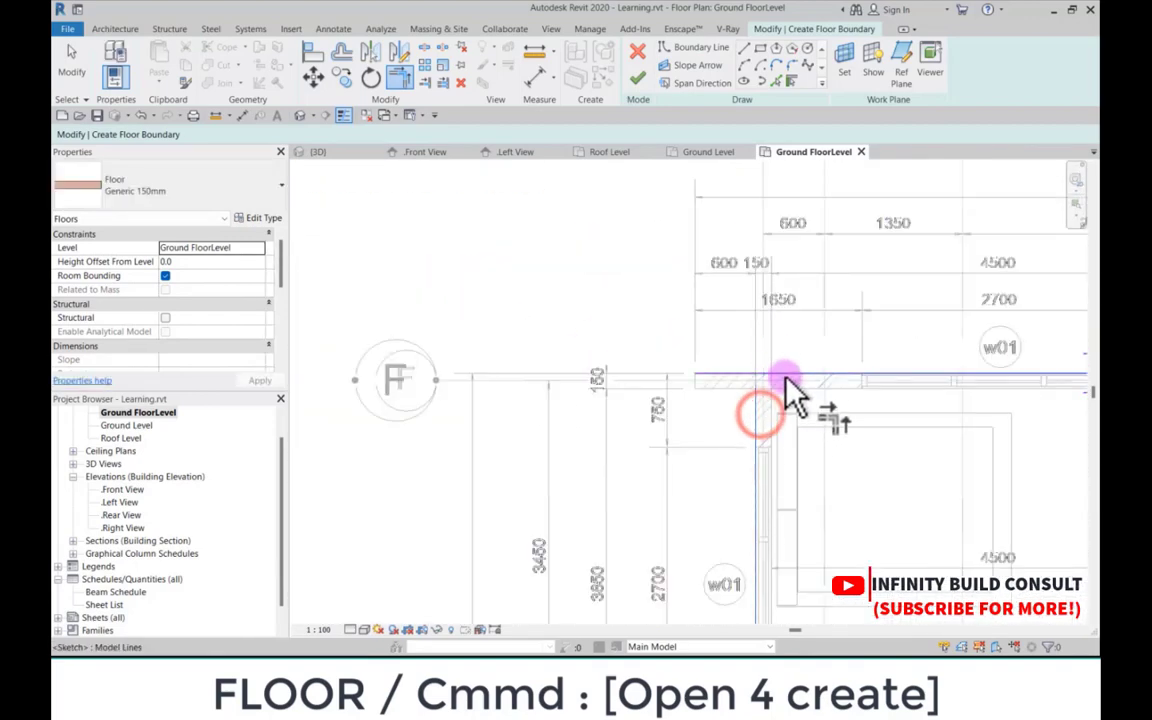
pyautogui.click(773, 370)
pyautogui.click(753, 406)
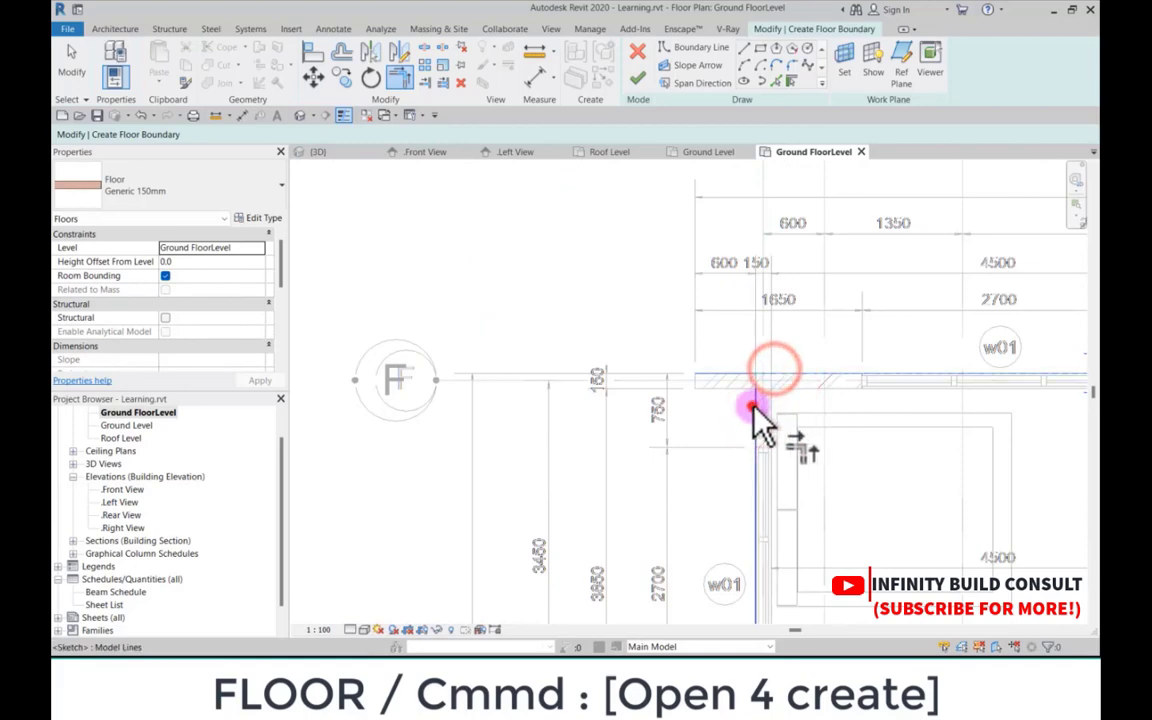
# Step: Trim the floor boundary lines to corners around the Bath & W/C recess at w04
pyautogui.scroll(-5, 577, 284)
pyautogui.scroll(3, 608, 378)
pyautogui.scroll(3, 590, 380)
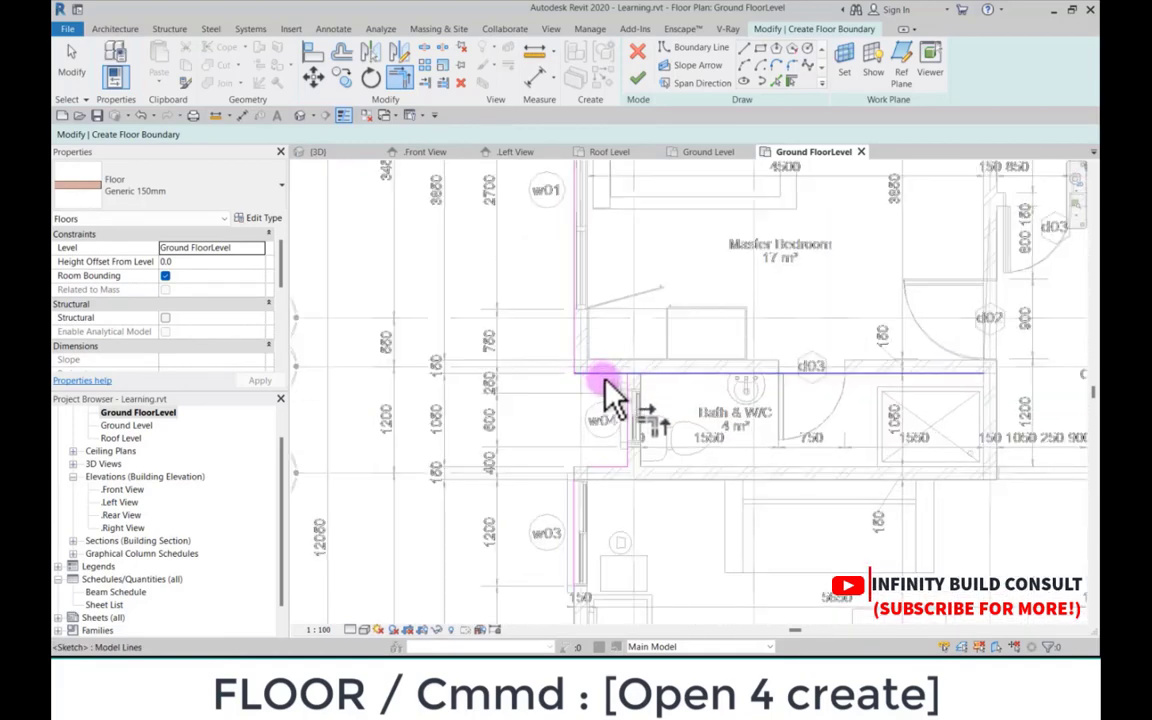
pyautogui.click(626, 384)
pyautogui.click(614, 478)
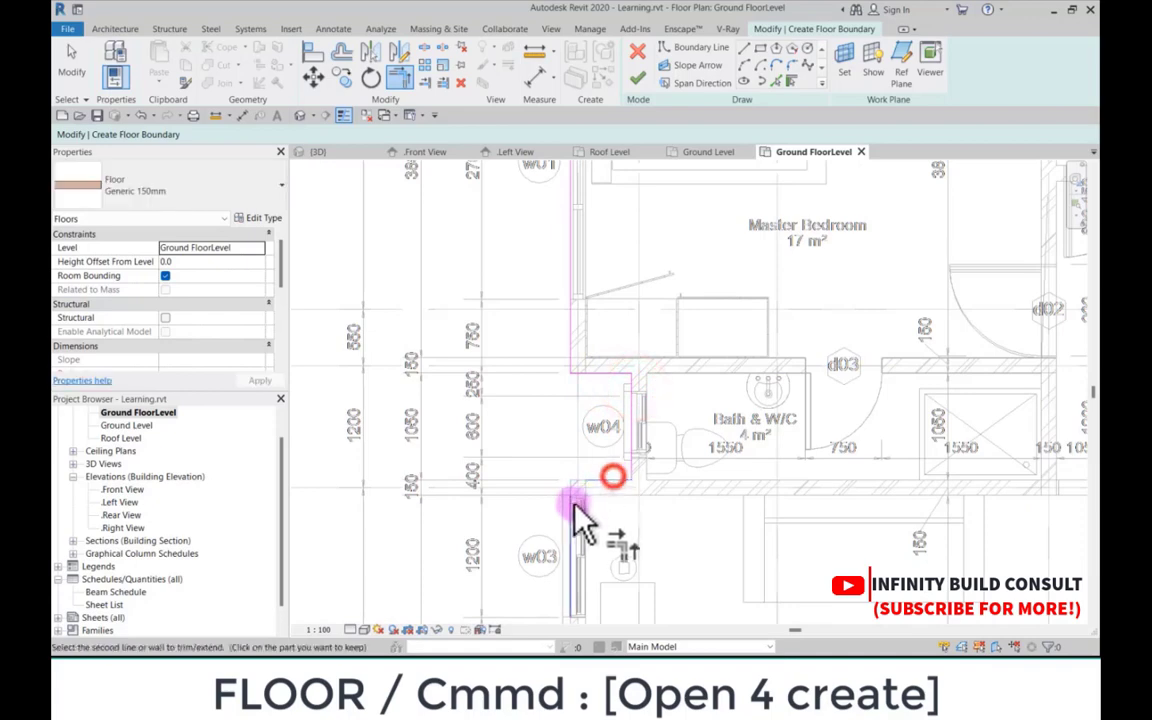
# Step: Trim the front wall's boundary line and the Living Area's side line to a corner at grid B
pyautogui.scroll(-4, 558, 380)
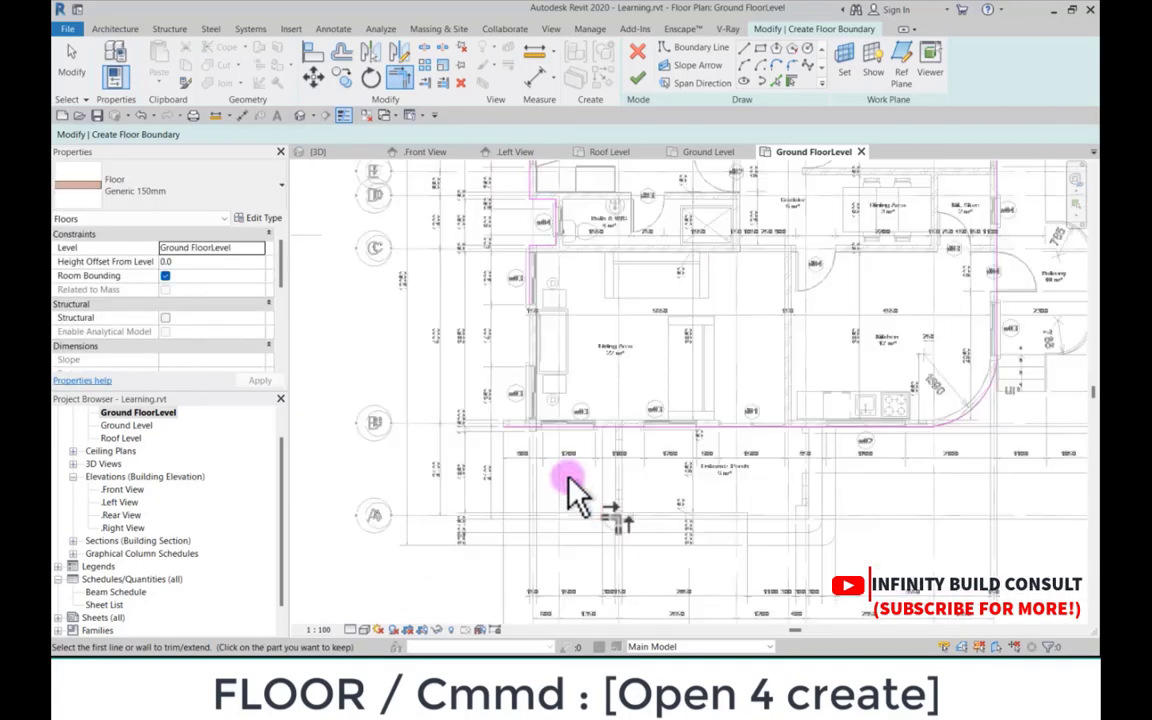
pyautogui.click(553, 426)
pyautogui.click(524, 296)
pyautogui.scroll(5, 524, 270)
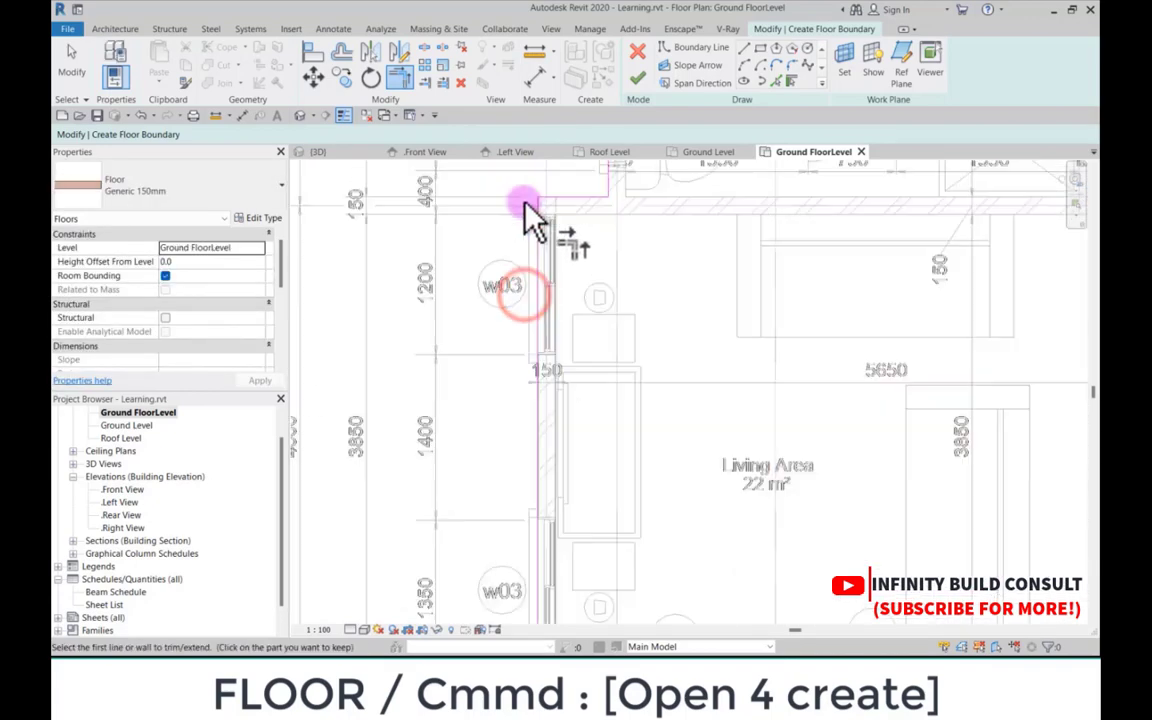
# Step: Finish the floor boundary sketch to create the ground floor slab, and clear the selection
pyautogui.scroll(-5, 424, 261)
pyautogui.scroll(4, 916, 400)
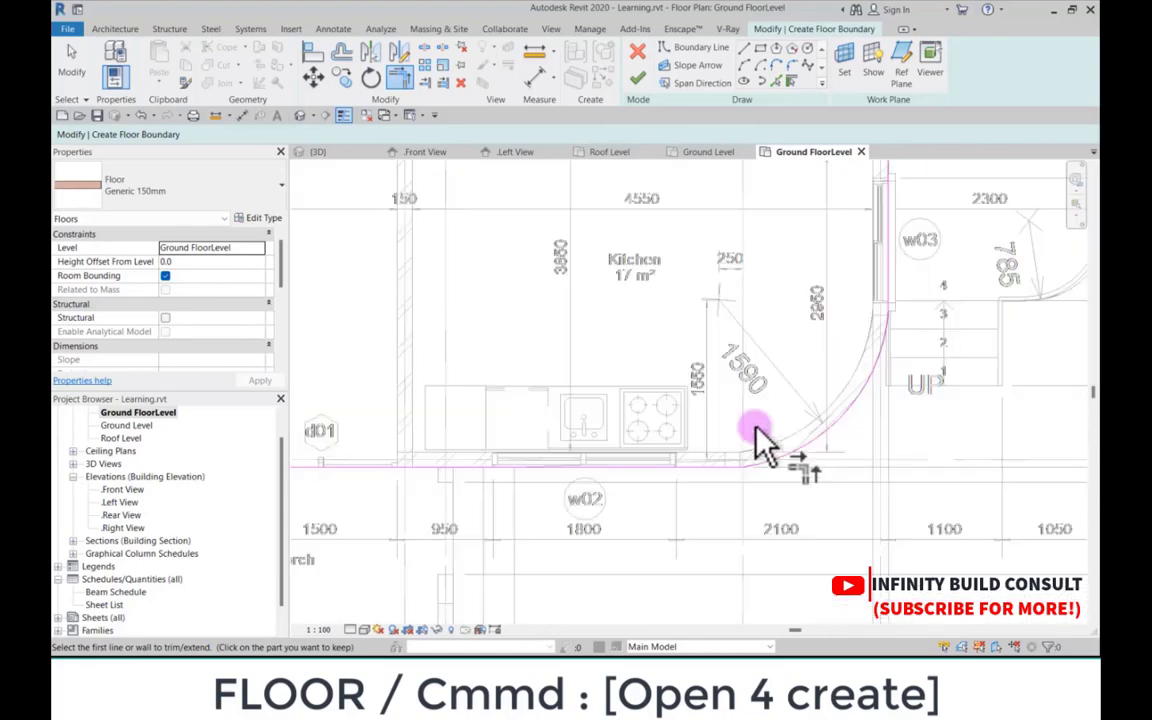
pyautogui.scroll(-4, 771, 476)
pyautogui.scroll(5, 837, 545)
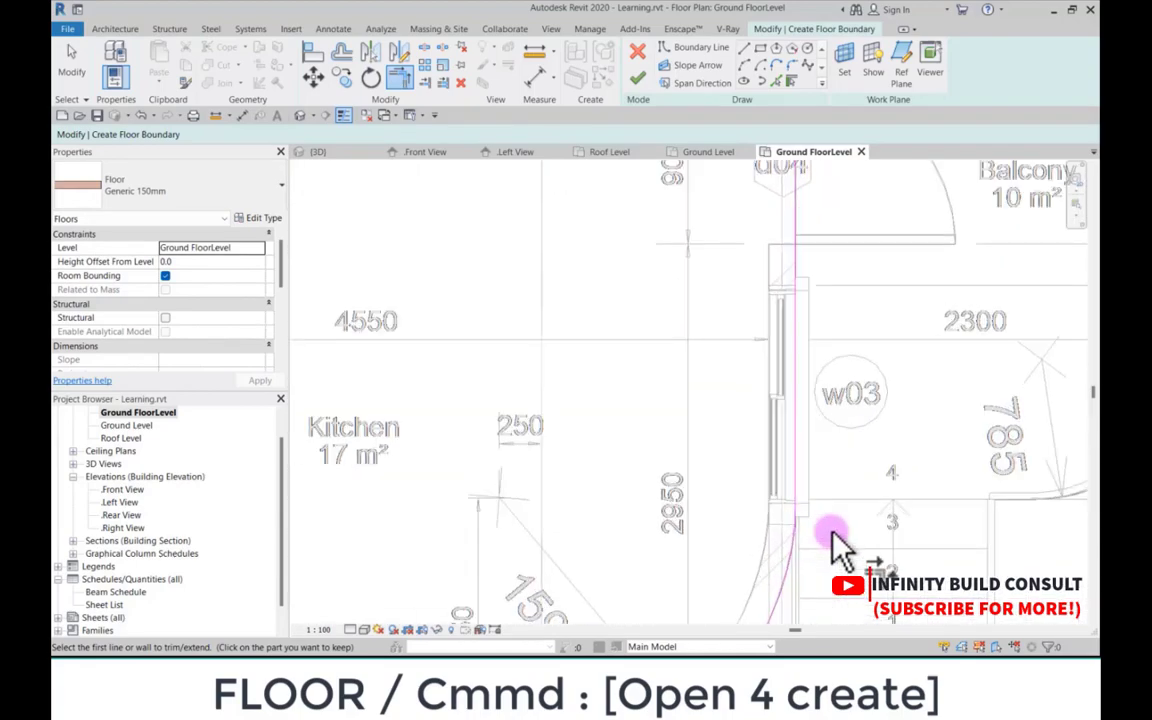
pyautogui.scroll(-4, 805, 540)
pyautogui.scroll(-5, 790, 475)
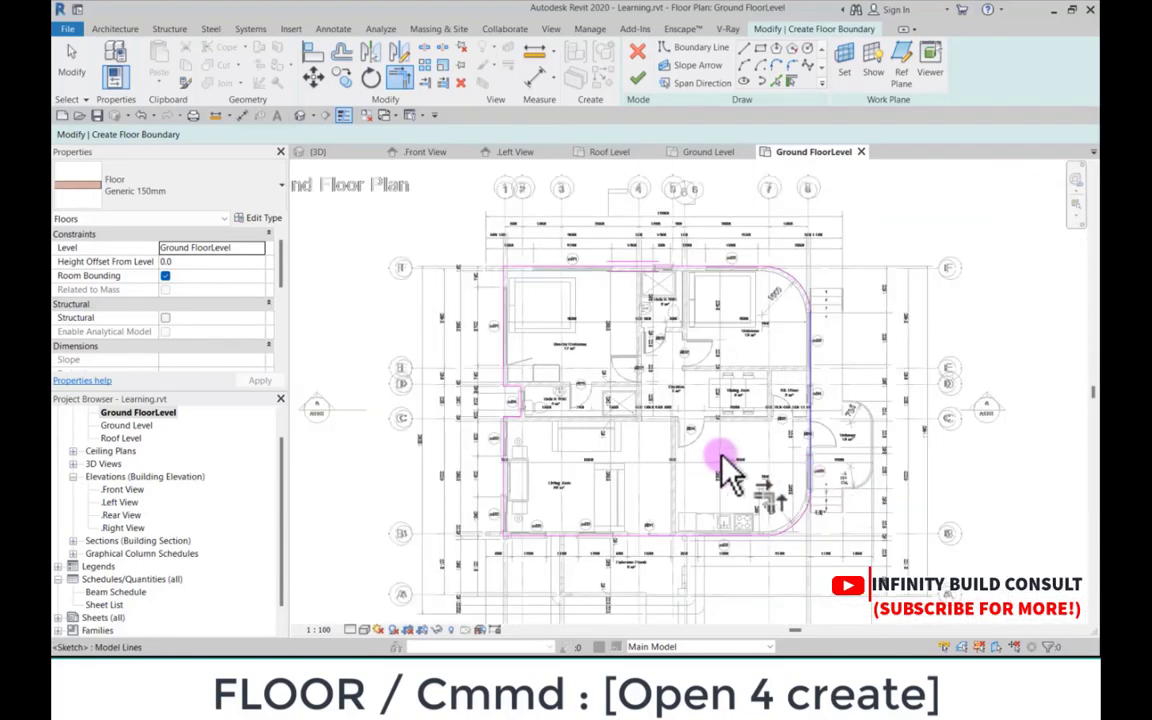
pyautogui.scroll(3, 694, 368)
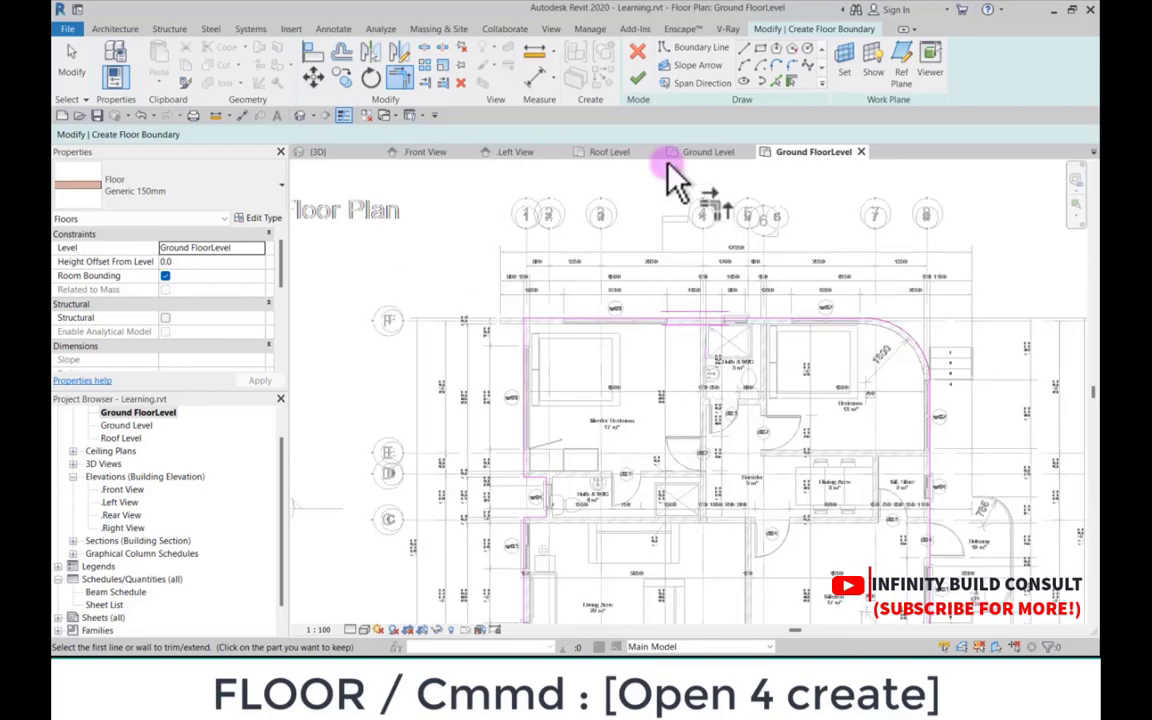
pyautogui.click(634, 84)
pyautogui.scroll(-4, 535, 370)
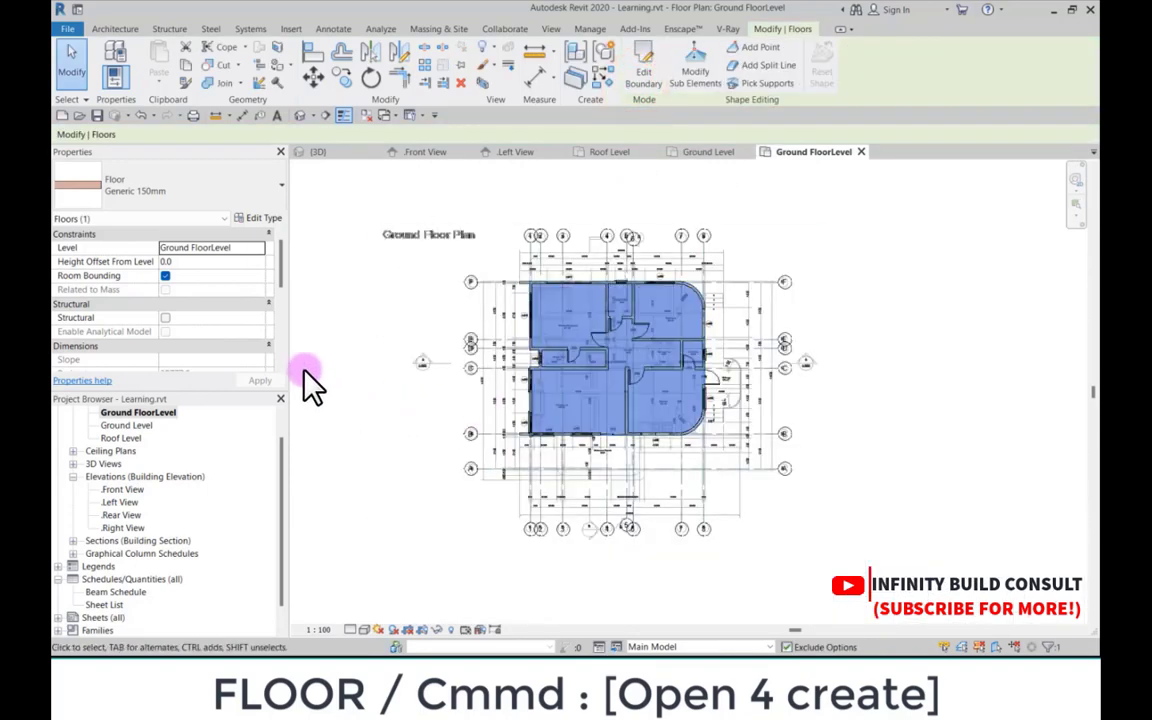
pyautogui.click(338, 380)
# Step: Examine the new floor slab and its edges below the walls from several sides in the 3D view
pyautogui.click(336, 151)
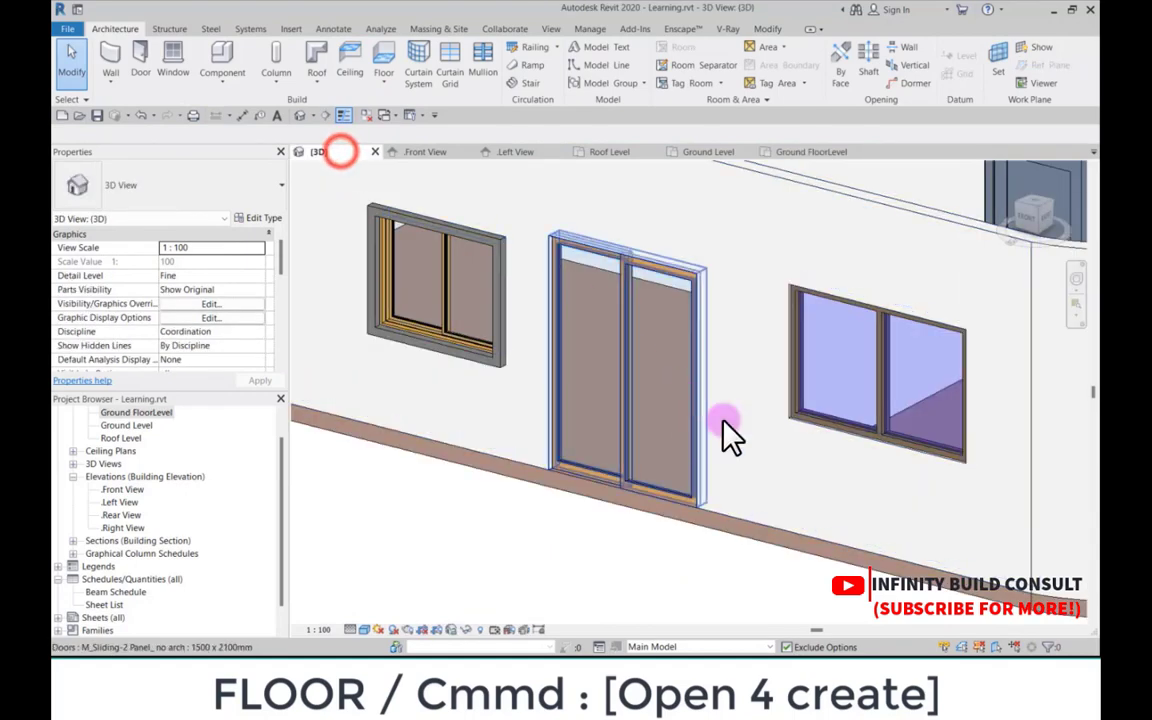
pyautogui.scroll(-4, 509, 527)
pyautogui.keyDown('shift'); pyautogui.moveTo(509, 527); pyautogui.dragTo(648, 630, button='middle'); pyautogui.keyUp('shift')
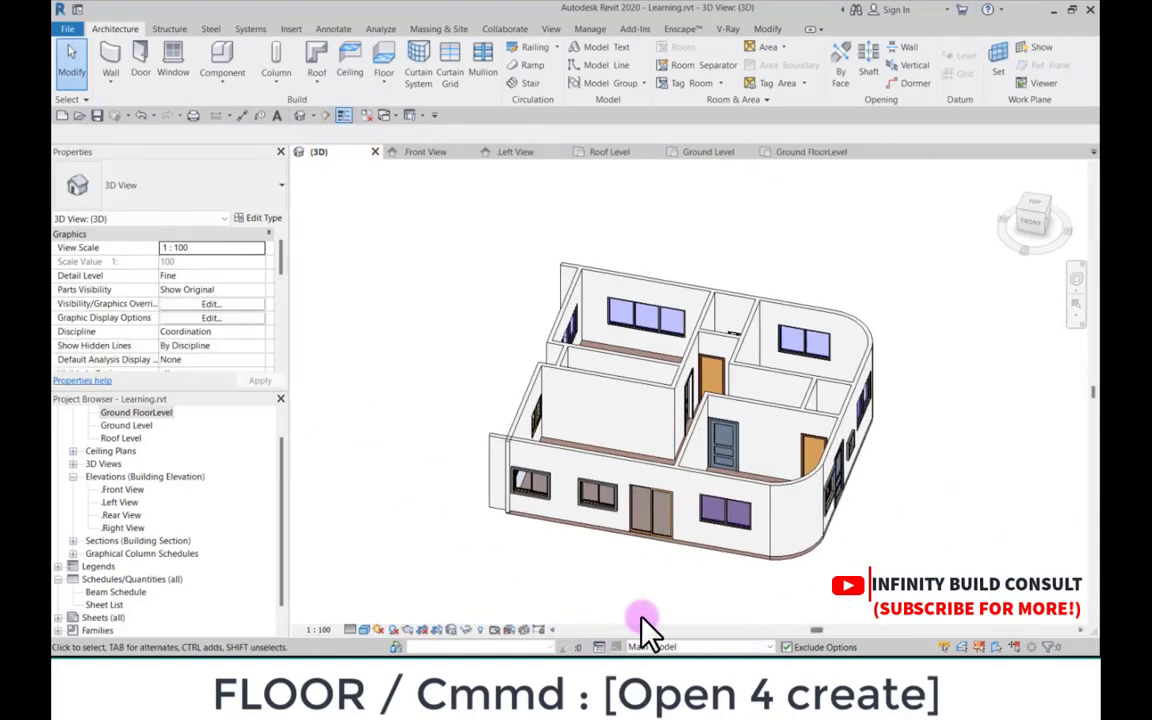
pyautogui.keyDown('shift'); pyautogui.moveTo(626, 553); pyautogui.dragTo(689, 561, button='middle'); pyautogui.keyUp('shift')
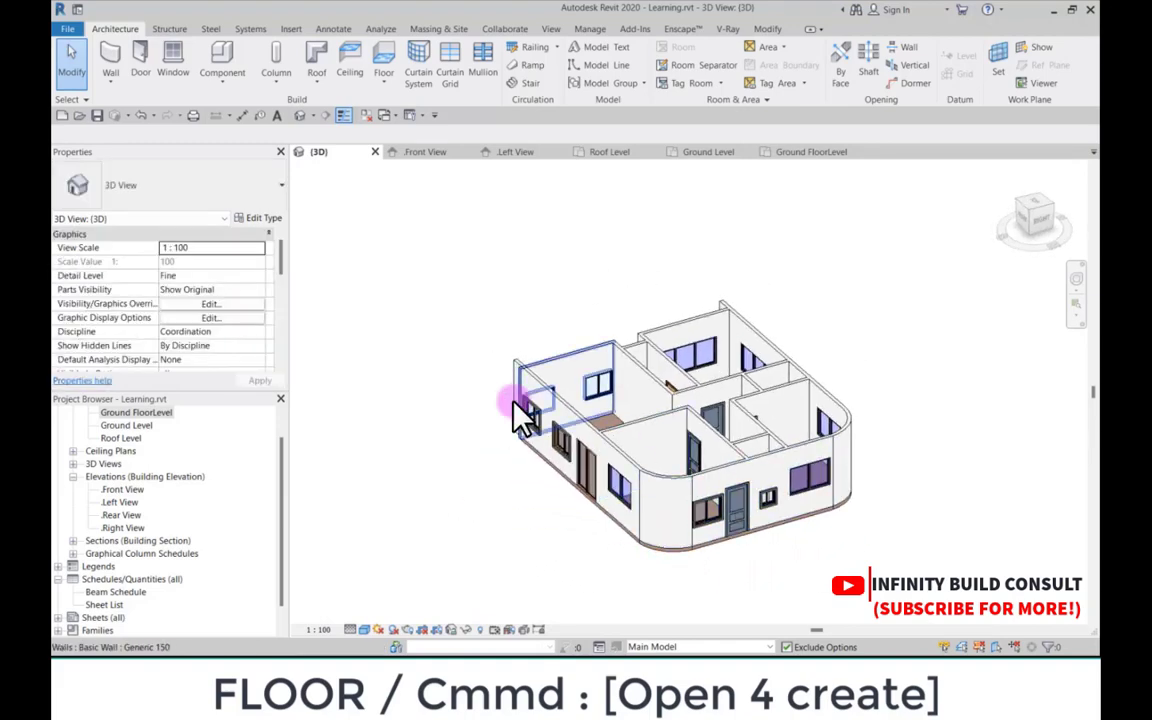
pyautogui.scroll(-2, 470, 412)
pyautogui.keyDown('shift'); pyautogui.moveTo(392, 416); pyautogui.dragTo(520, 465, button='middle'); pyautogui.keyUp('shift')
pyautogui.scroll(2, 455, 481)
pyautogui.keyDown('shift'); pyautogui.moveTo(455, 481); pyautogui.dragTo(762, 564, button='middle'); pyautogui.keyUp('shift')
pyautogui.scroll(2, 630, 511)
pyautogui.scroll(-3, 692, 470)
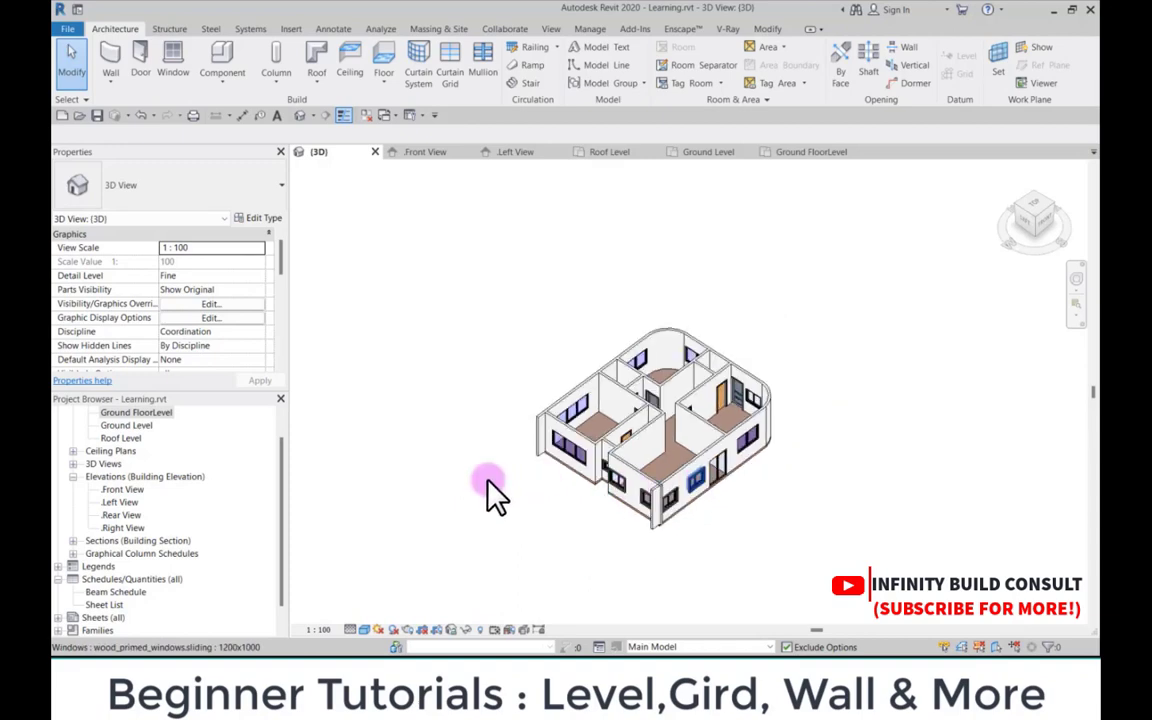
pyautogui.scroll(2, 579, 493)
pyautogui.scroll(2, 580, 495)
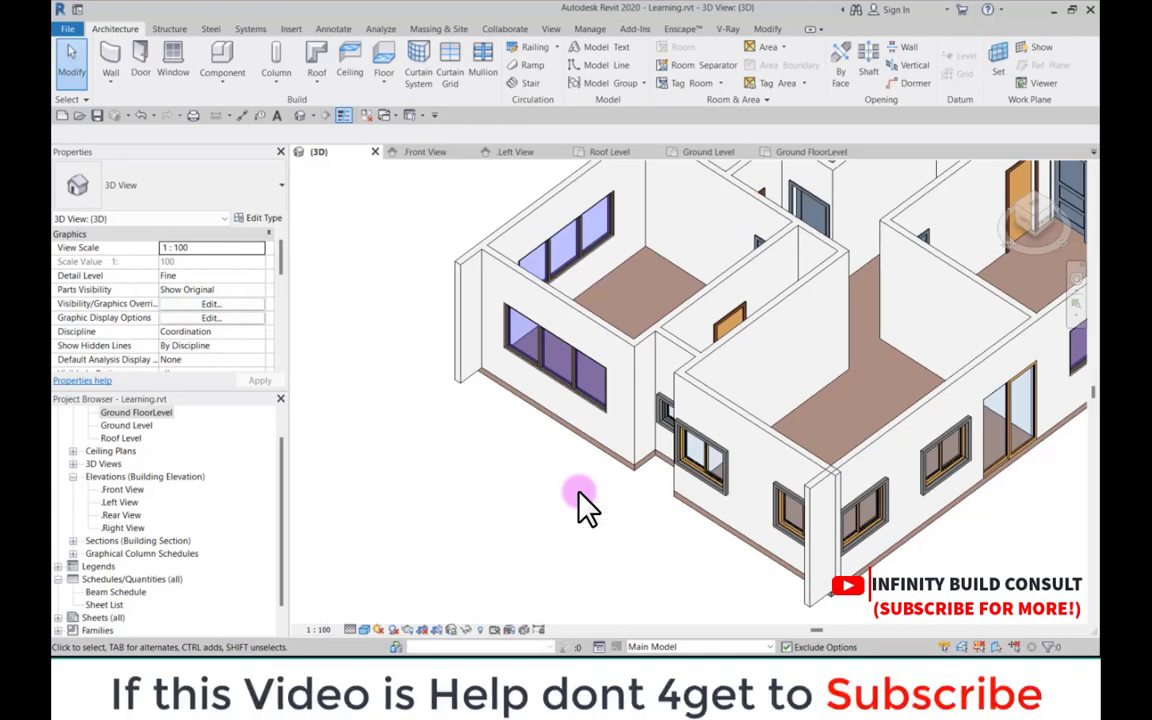
pyautogui.scroll(-3, 560, 430)
pyautogui.scroll(4, 513, 434)
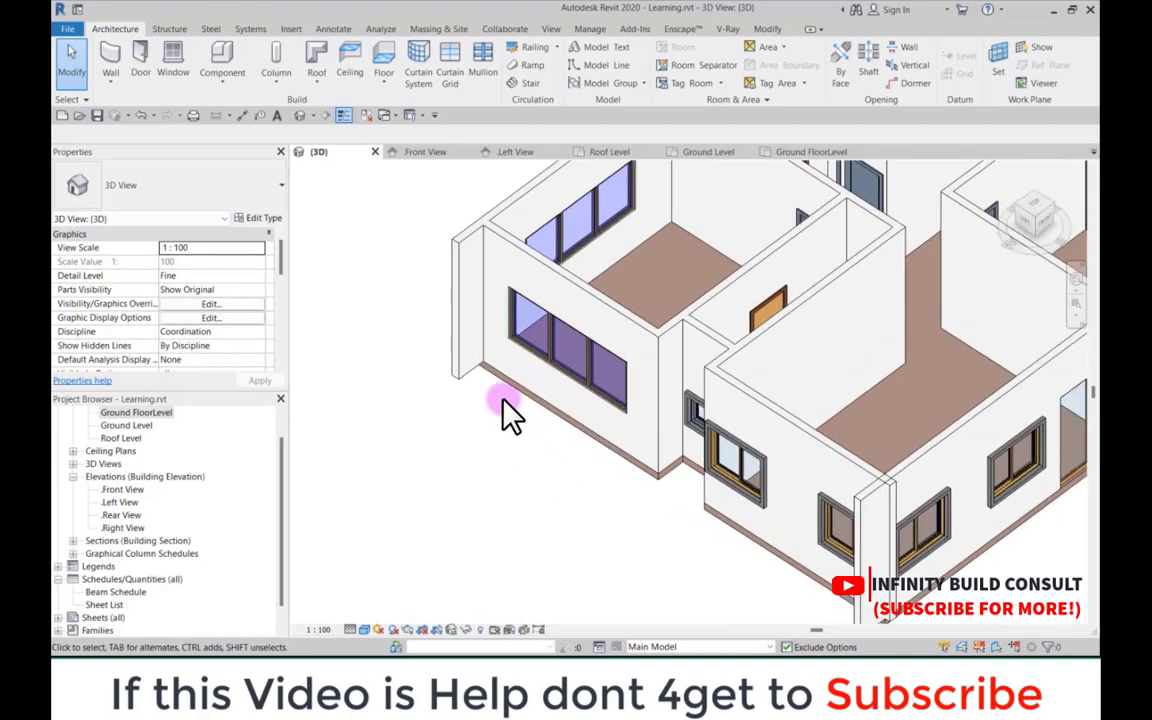
pyautogui.scroll(-5, 500, 410)
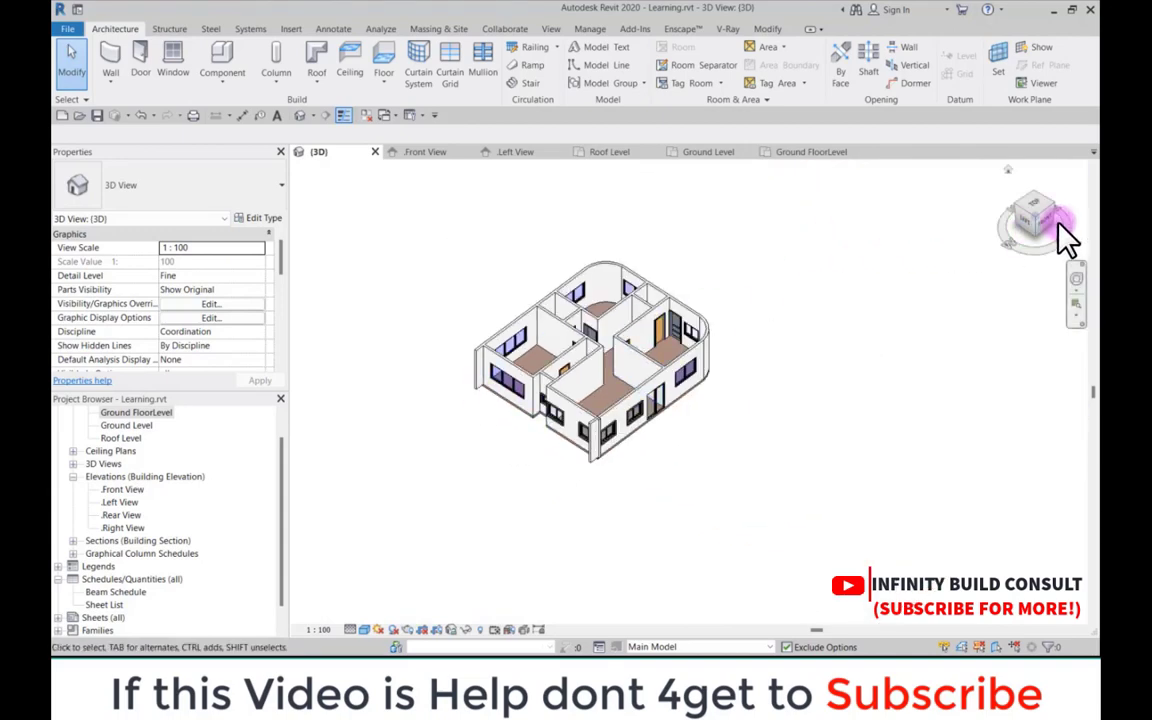
# Step: Orient the 3D view to the front and select all the house walls with a crossing window over their upper part
pyautogui.click(1050, 218)
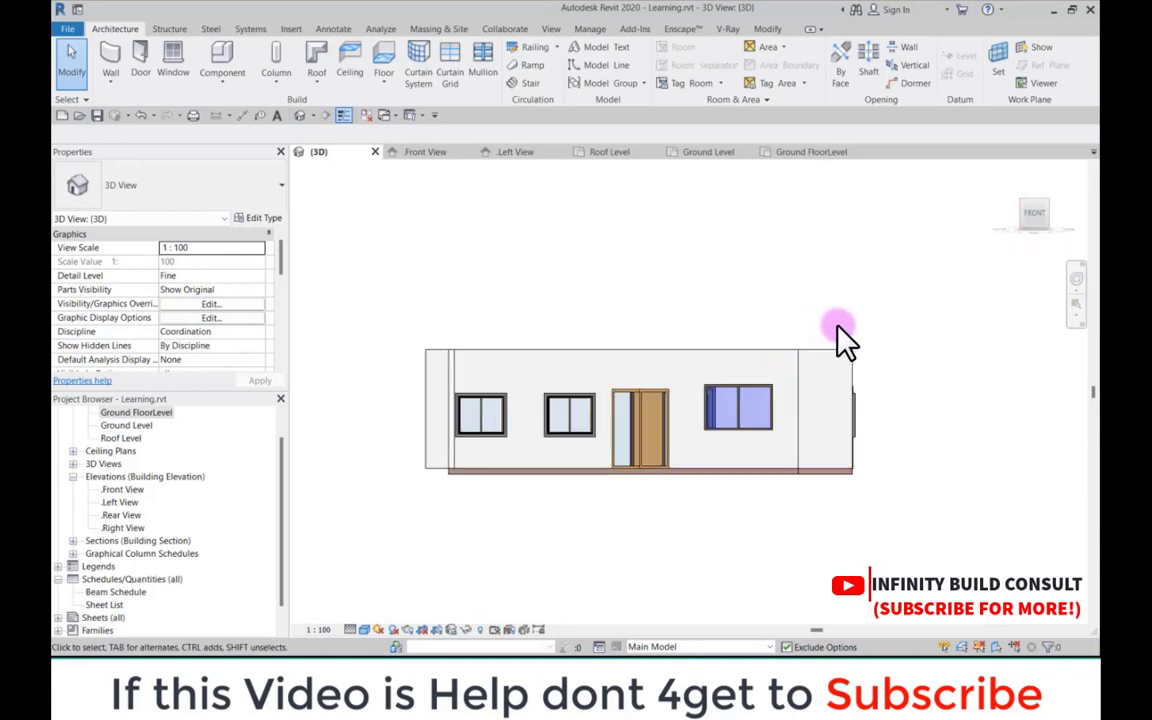
pyautogui.click(893, 347)
pyautogui.click(908, 369)
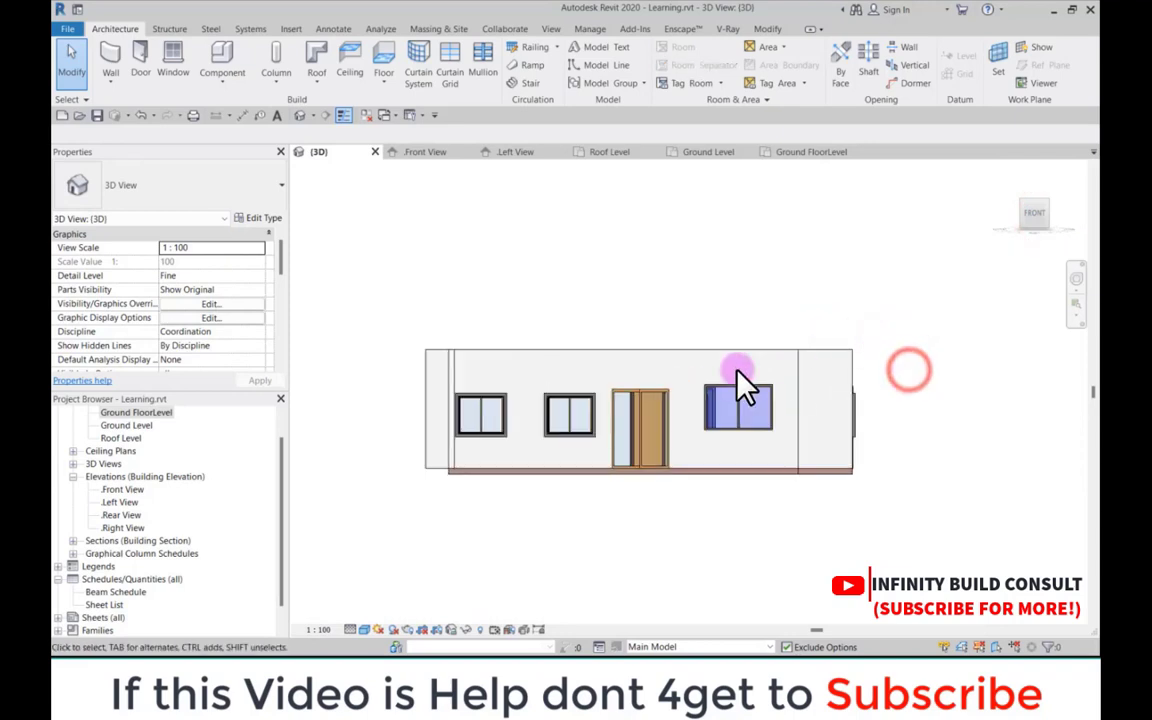
pyautogui.scroll(-3, 504, 393)
pyautogui.moveTo(710, 395); pyautogui.dragTo(820, 404, button='middle')
pyautogui.scroll(2, 825, 393)
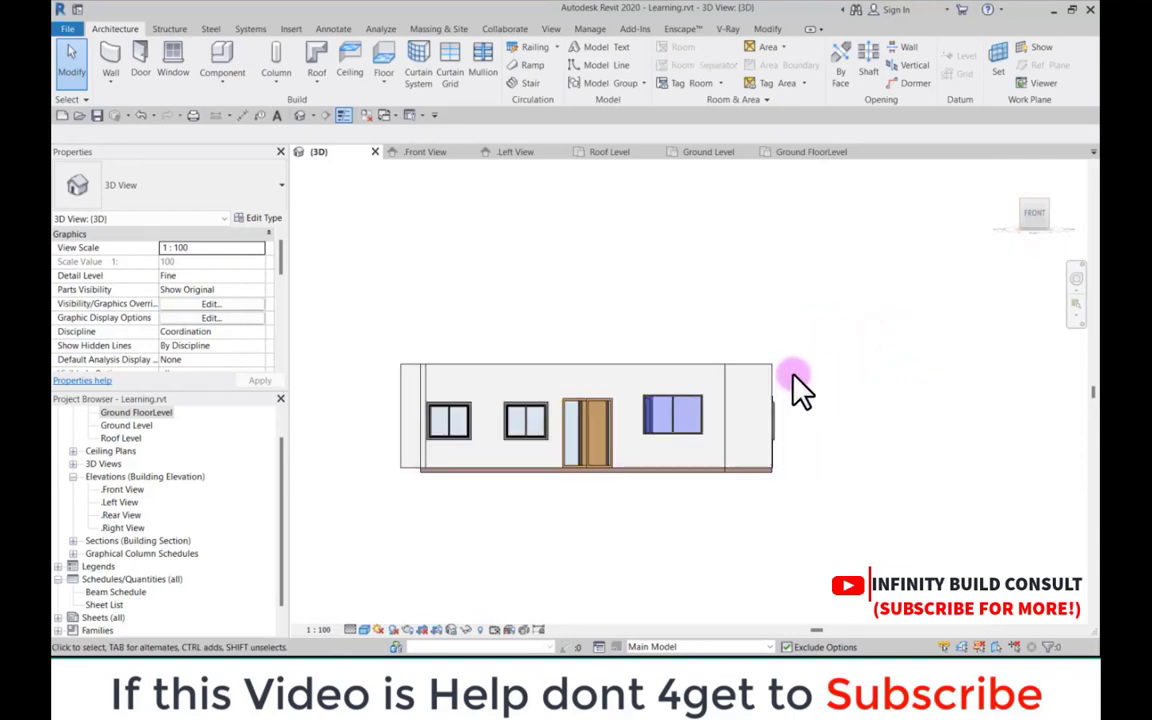
pyautogui.moveTo(806, 377); pyautogui.dragTo(378, 328)
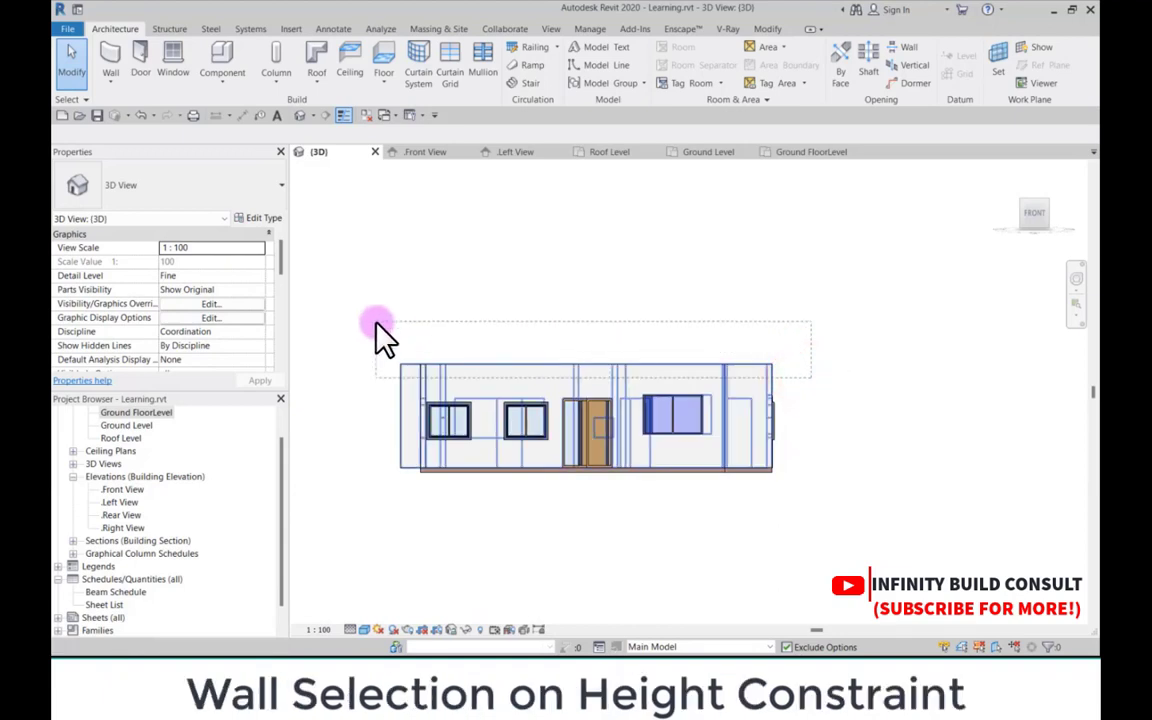
pyautogui.moveTo(378, 328); pyautogui.dragTo(365, 321)
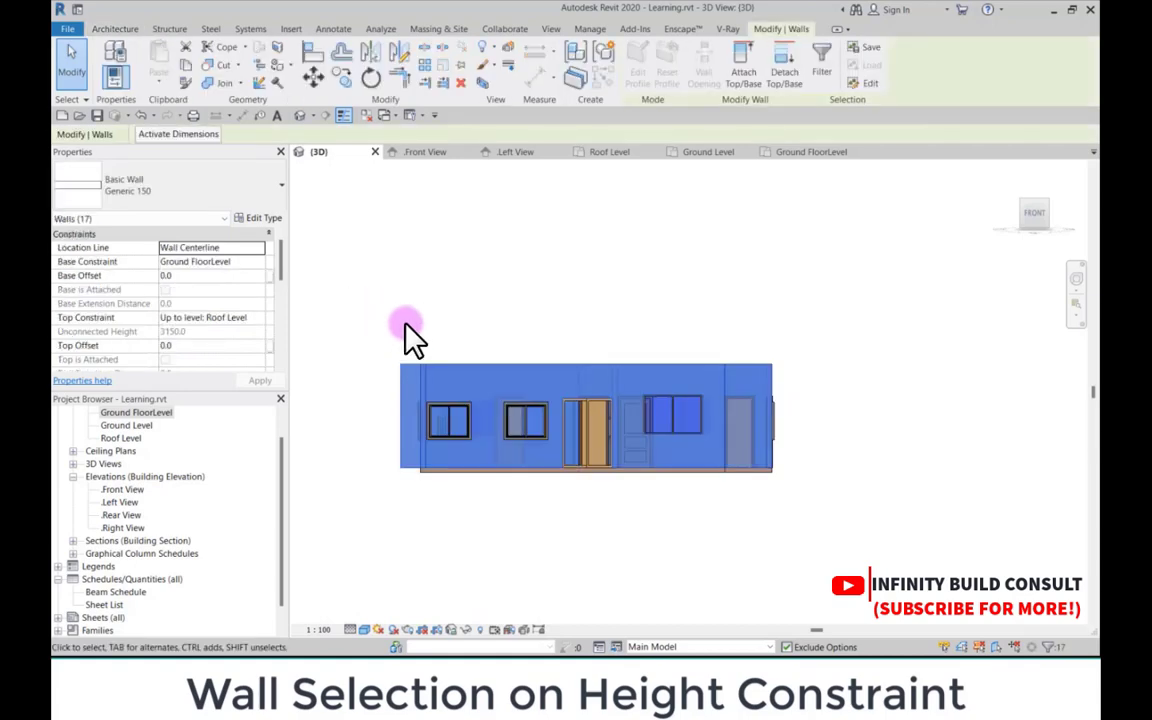
# Step: Set the base constraint of the selected walls to Ground Level, clear the selection and check the extended walls in 3D
pyautogui.click(257, 264)
pyautogui.click(252, 260)
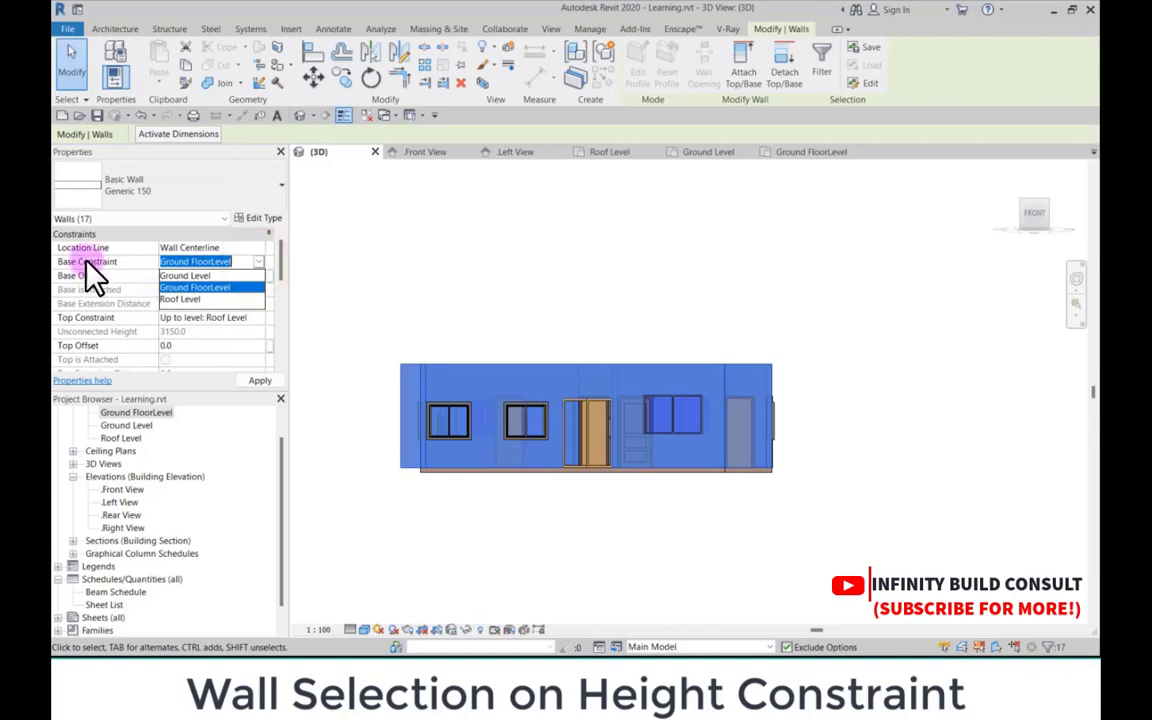
pyautogui.click(183, 275)
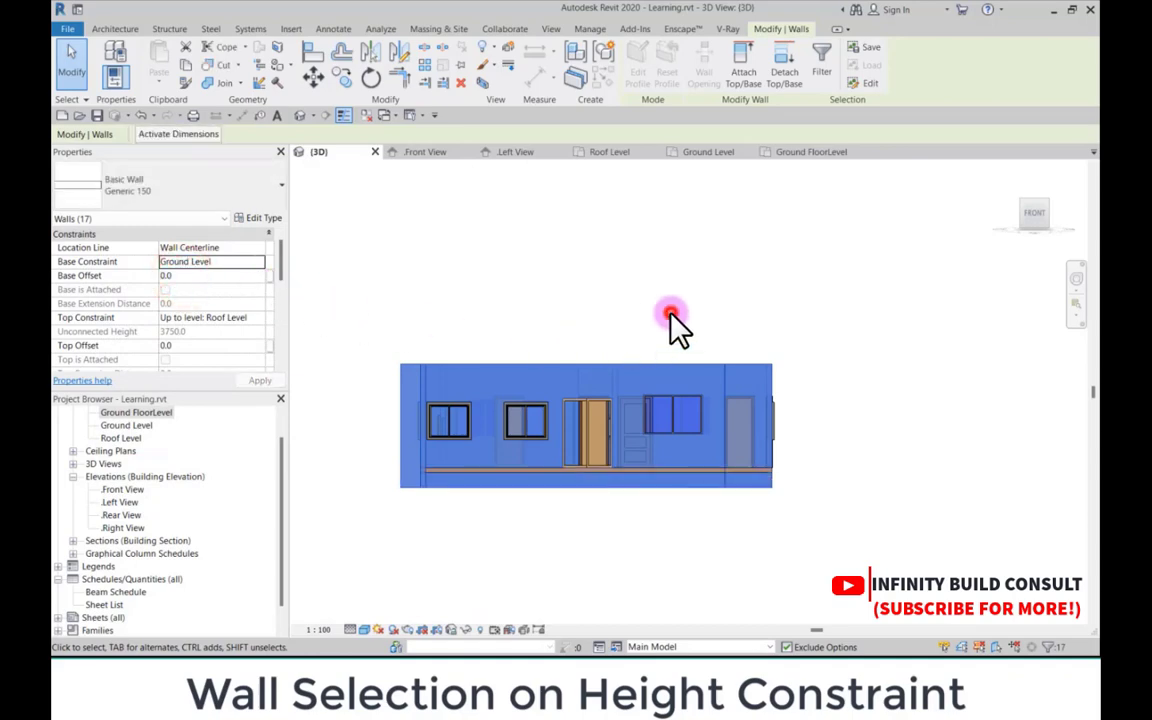
pyautogui.click(671, 316)
pyautogui.keyDown('shift'); pyautogui.moveTo(668, 368); pyautogui.dragTo(482, 474, button='middle'); pyautogui.keyUp('shift')
pyautogui.scroll(3, 643, 528)
pyautogui.scroll(-4, 875, 412)
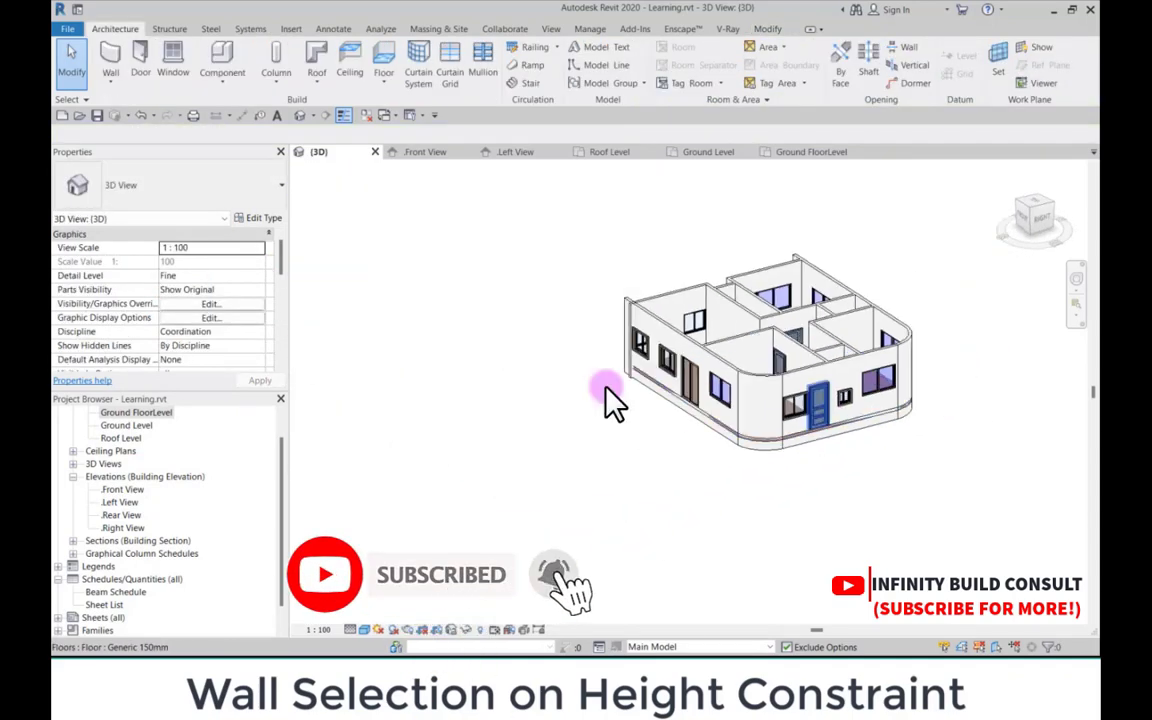
pyautogui.scroll(3, 490, 370)
# Step: Start a new floor in the Ground FloorLevel plan and pick the Entrance Porch's left outer line as a boundary line
pyautogui.doubleClick(117, 413)
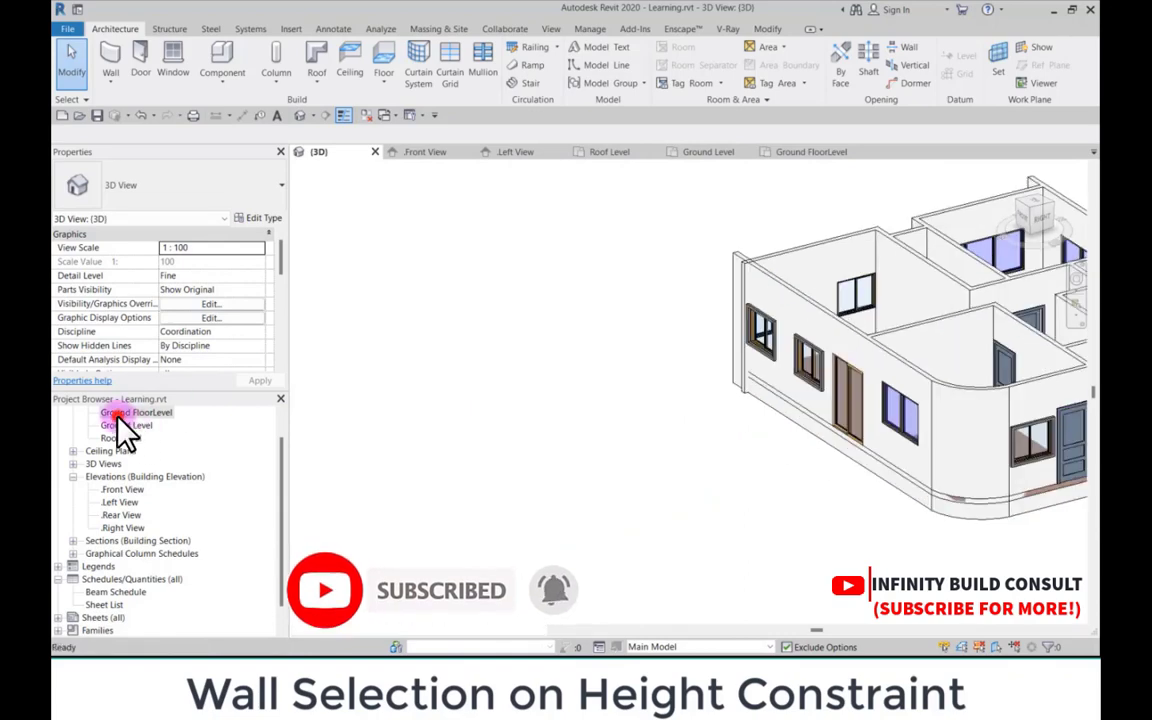
pyautogui.scroll(6, 537, 470)
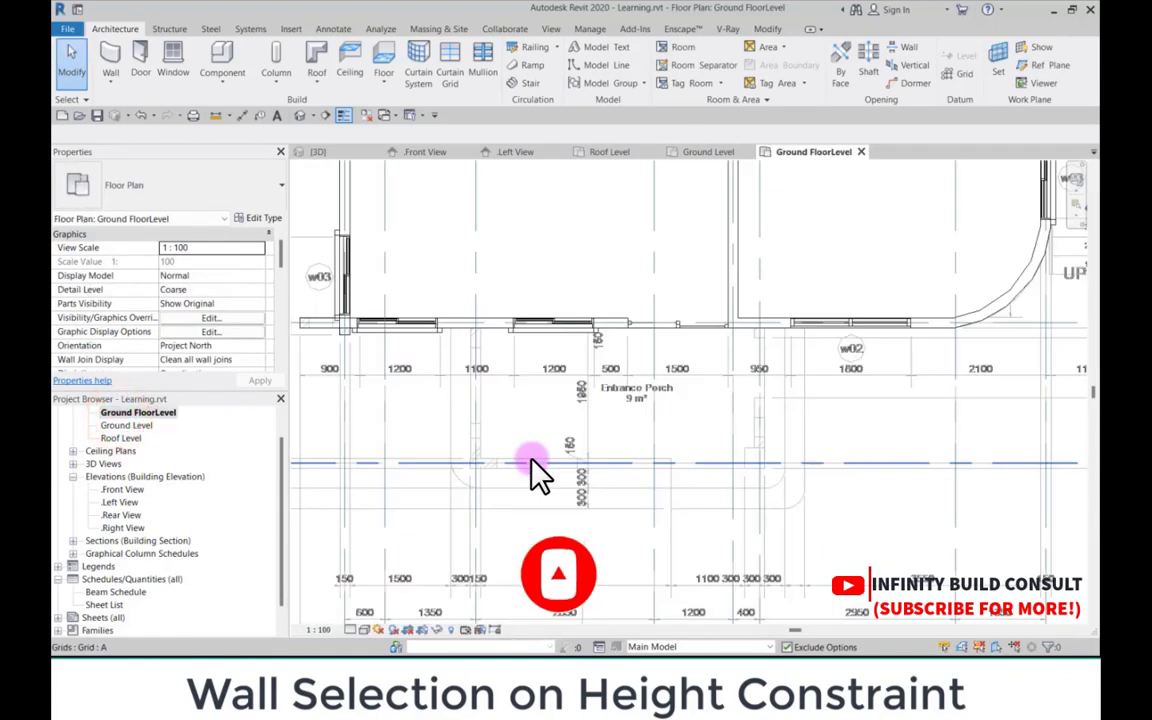
pyautogui.scroll(-2, 707, 386)
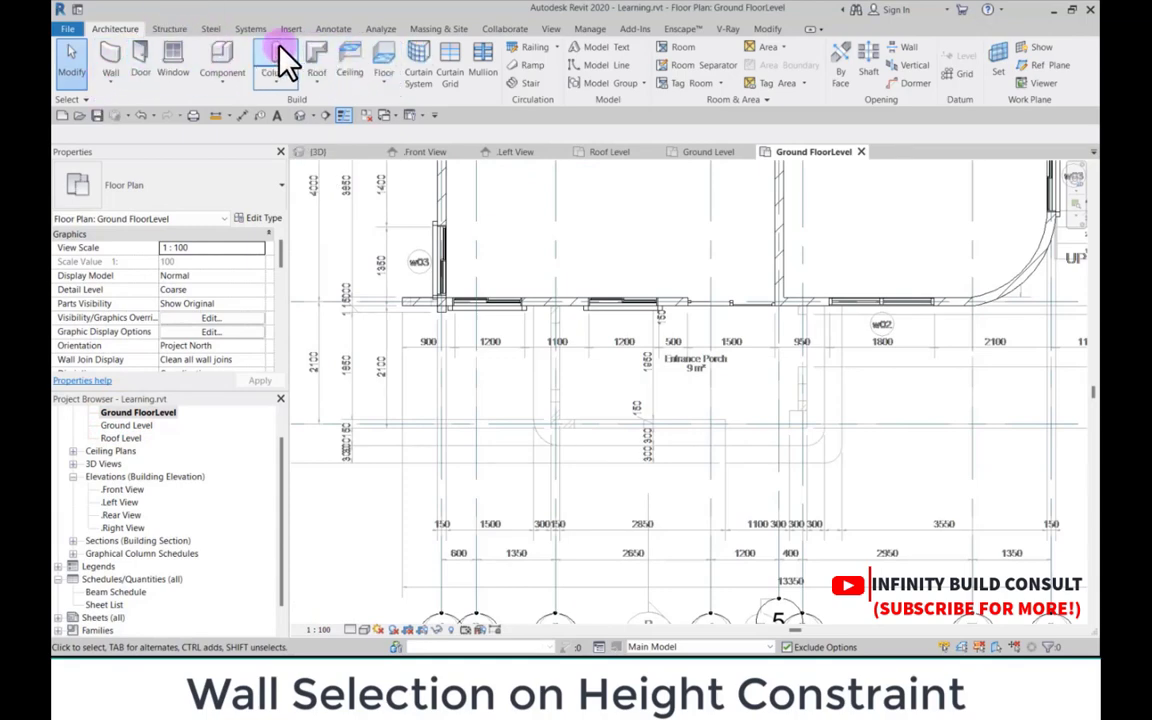
pyautogui.click(392, 55)
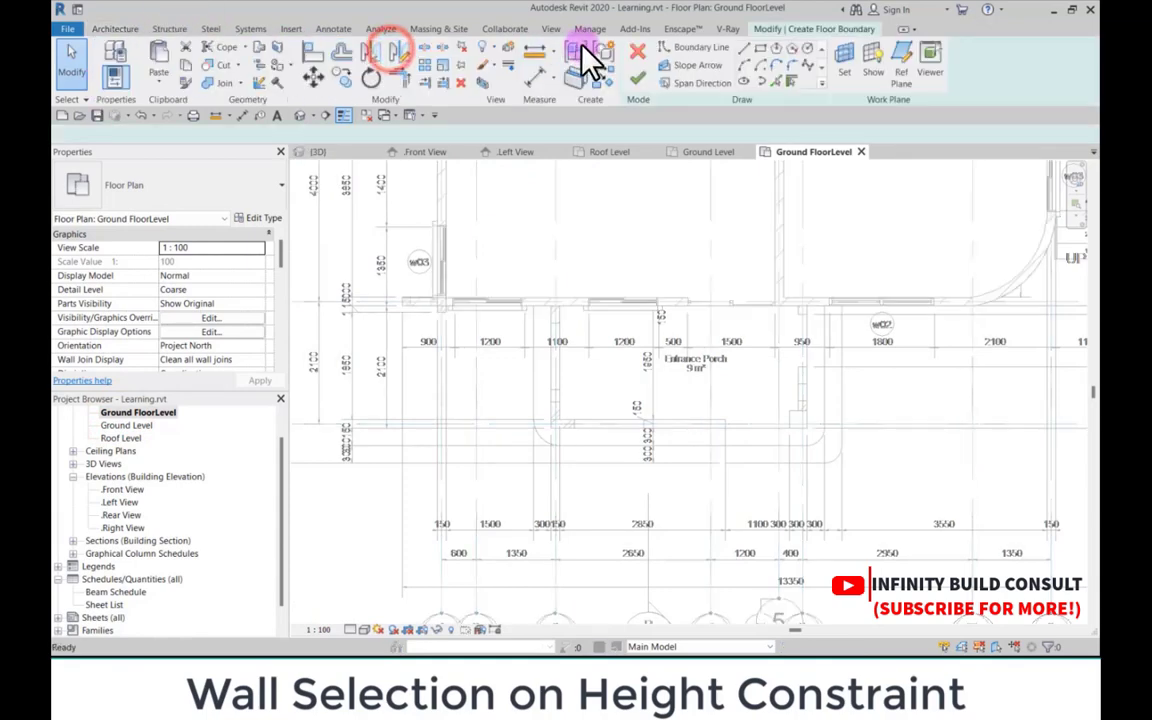
pyautogui.click(758, 50)
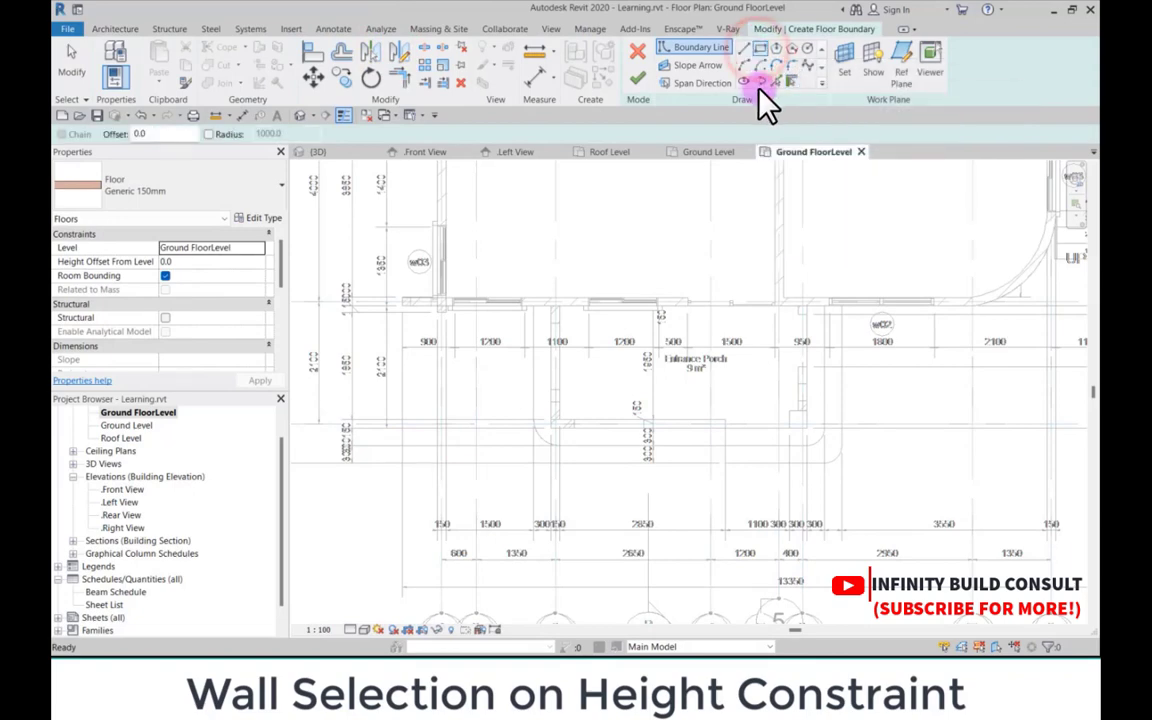
pyautogui.click(771, 84)
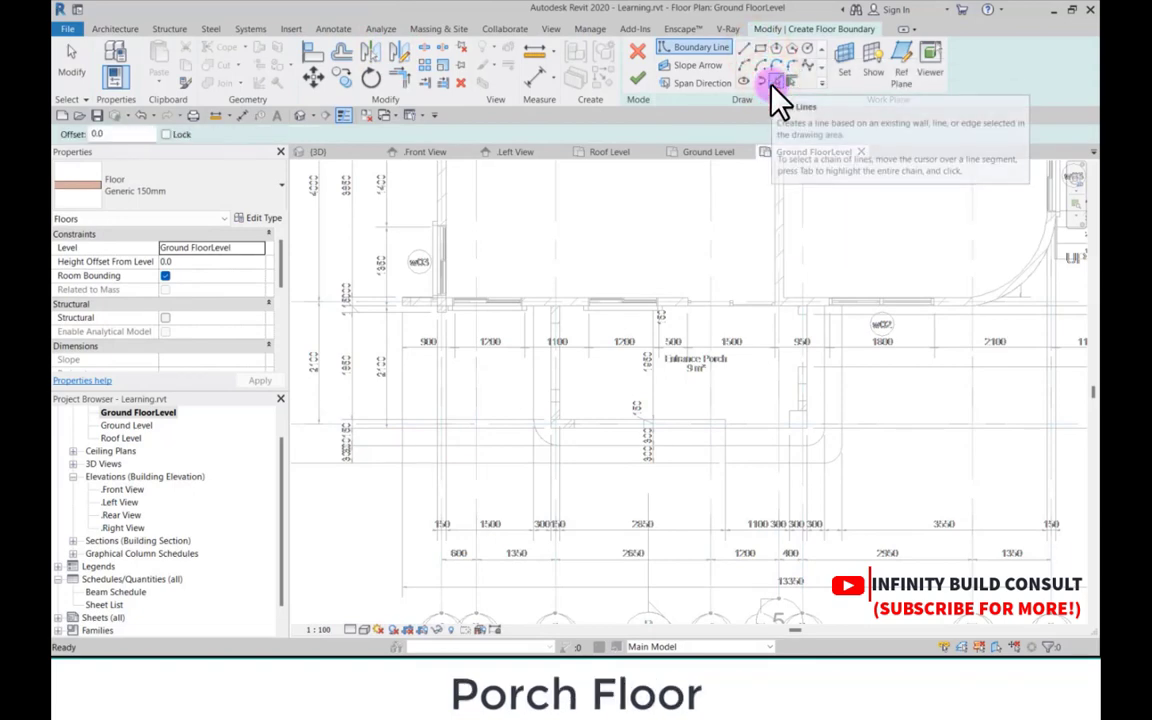
pyautogui.scroll(3, 537, 400)
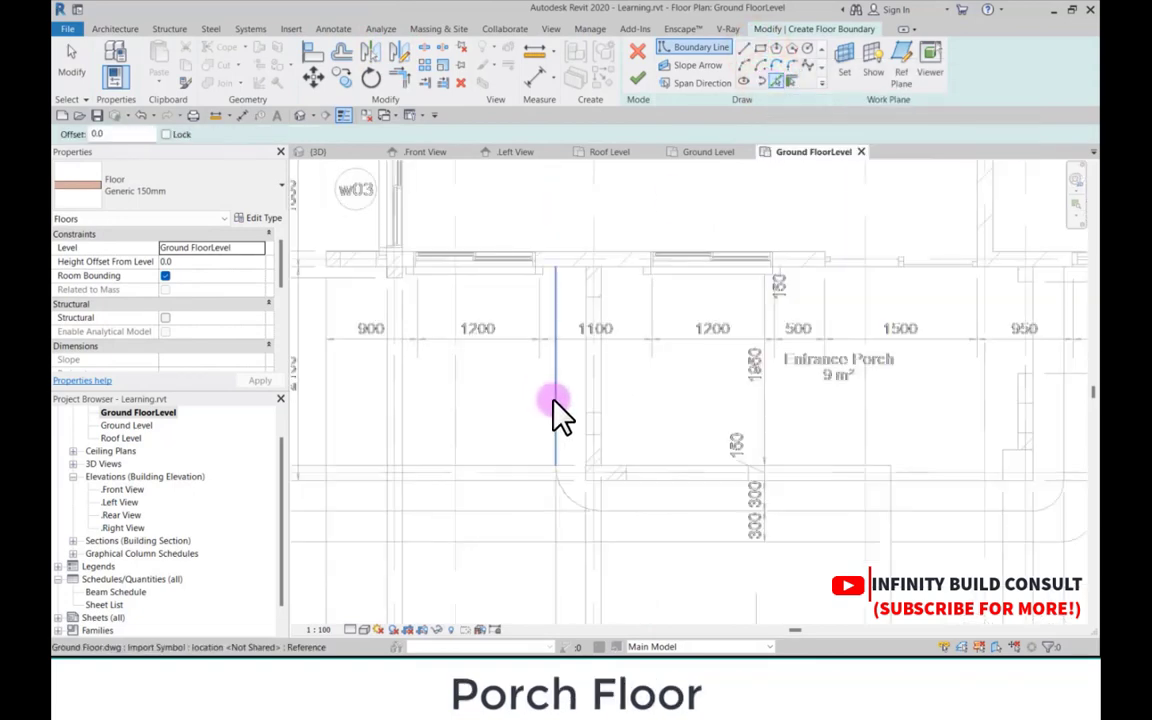
pyautogui.click(550, 398)
# Step: Pick a segment of the porch's left corner curve, the front line and the right side line from the imported drawing as floor boundaries
pyautogui.scroll(2, 600, 455)
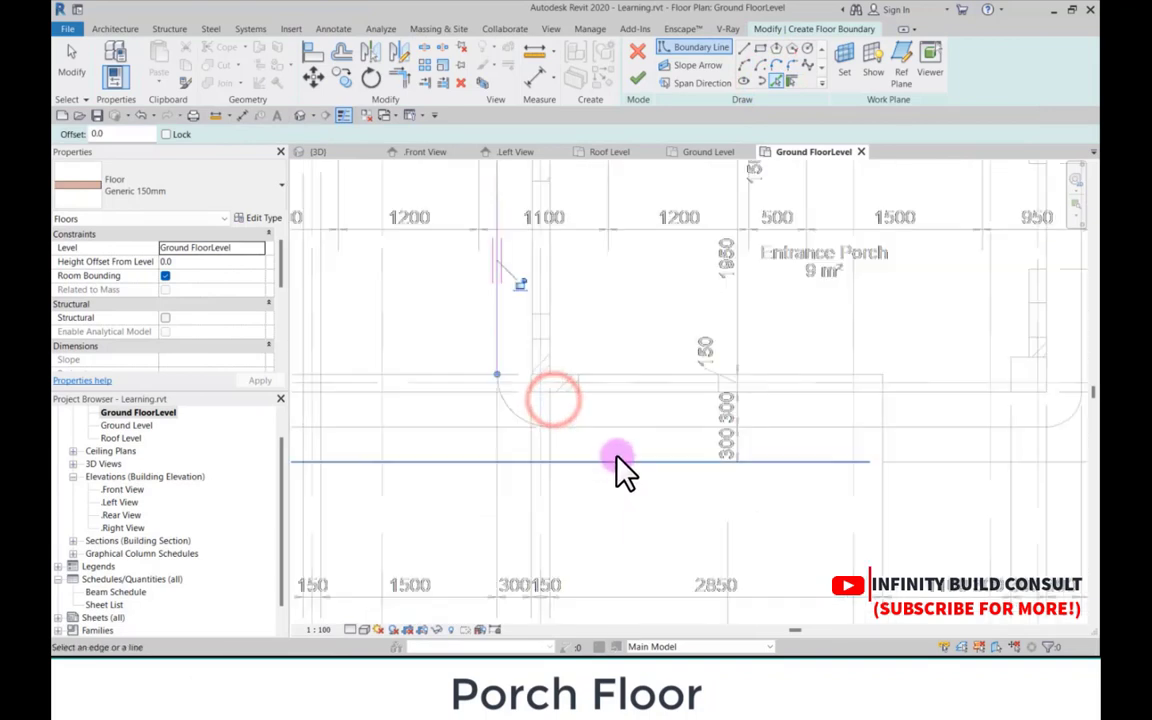
pyautogui.click(507, 410)
pyautogui.scroll(5, 543, 418)
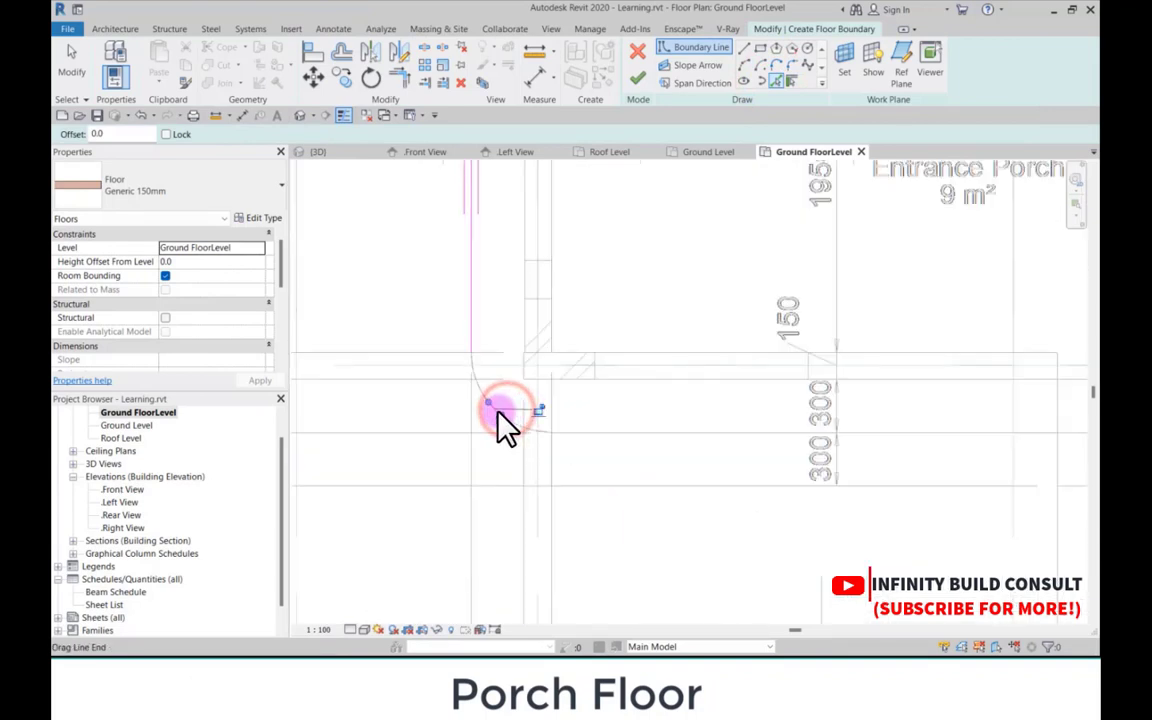
pyautogui.scroll(-3, 478, 432)
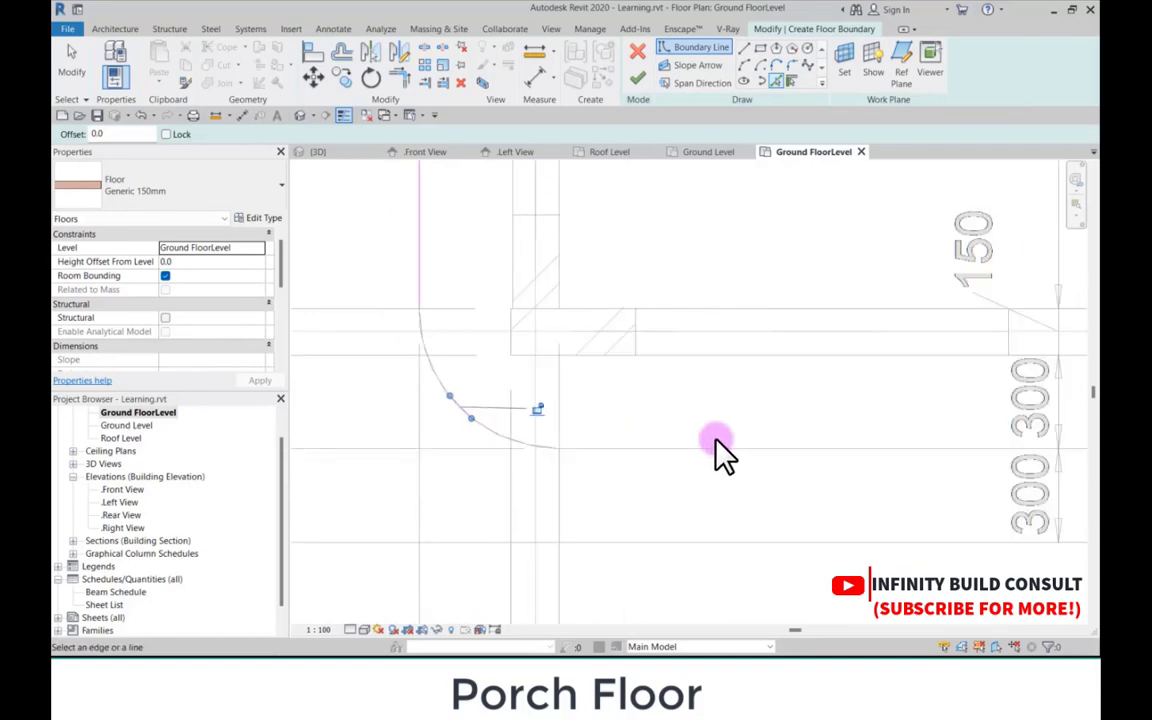
pyautogui.click(689, 446)
pyautogui.scroll(-2, 491, 450)
pyautogui.scroll(1, 761, 390)
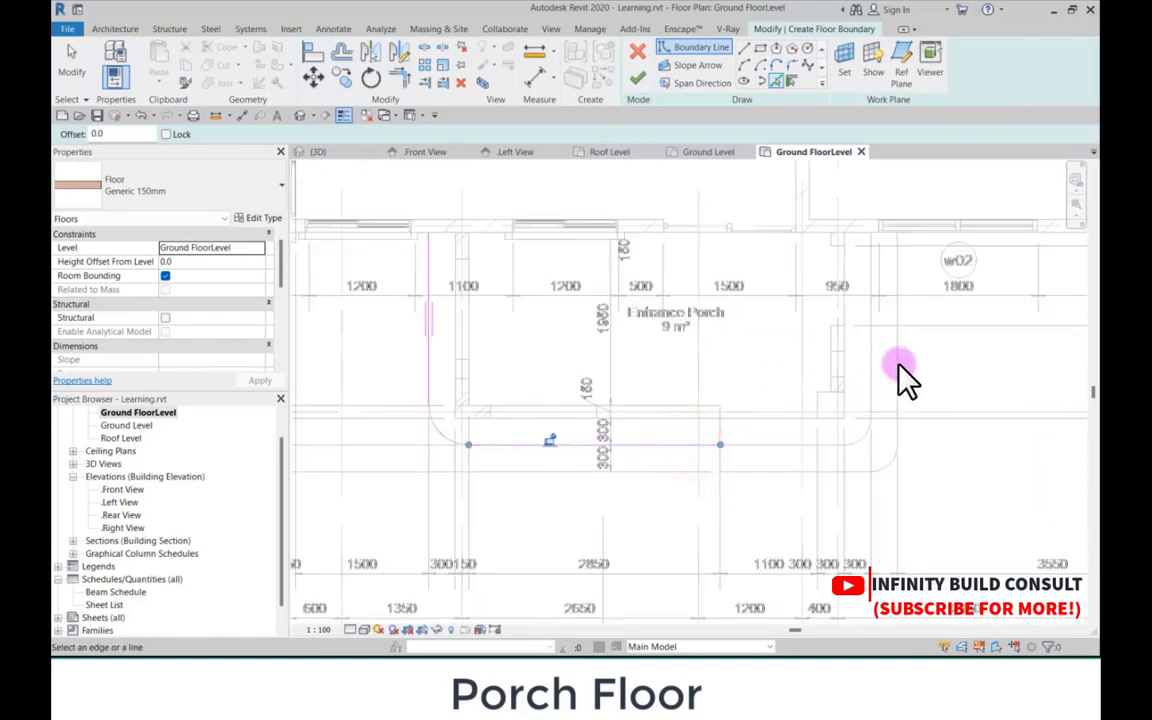
pyautogui.scroll(3, 903, 415)
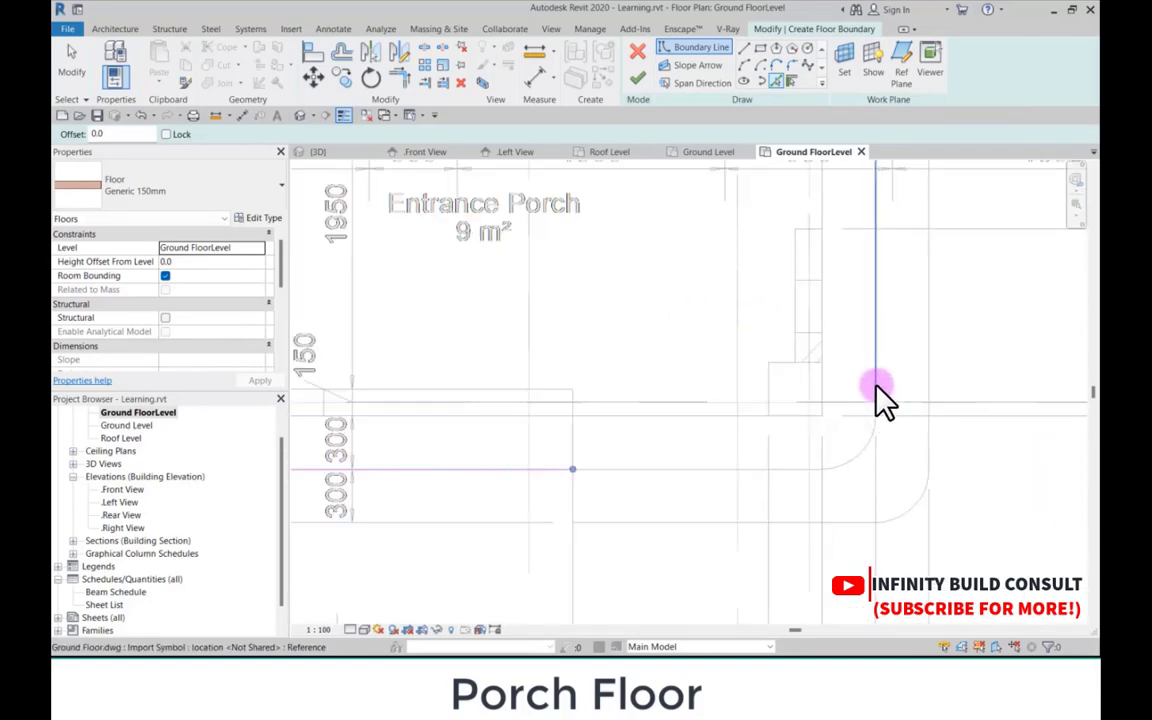
pyautogui.click(874, 386)
pyautogui.scroll(-3, 870, 400)
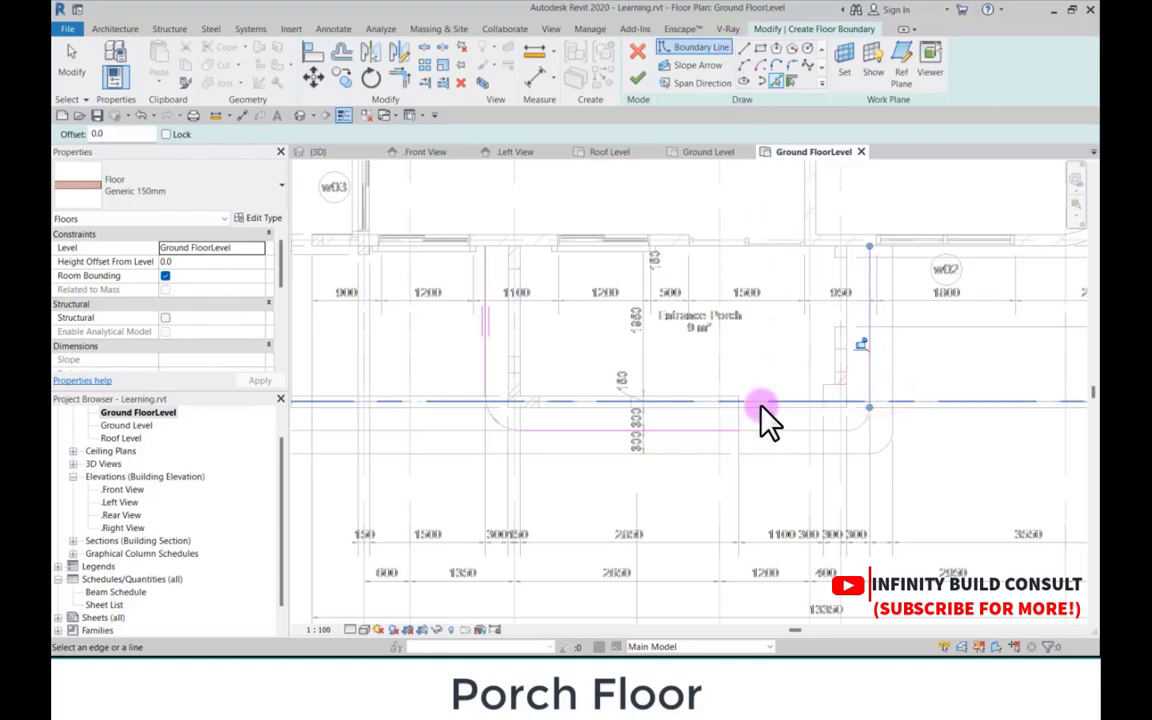
# Step: Delete the short boundary segment picked on the porch's left corner curve
pyautogui.press('Escape')
pyautogui.scroll(2, 525, 407)
pyautogui.click(390, 354)
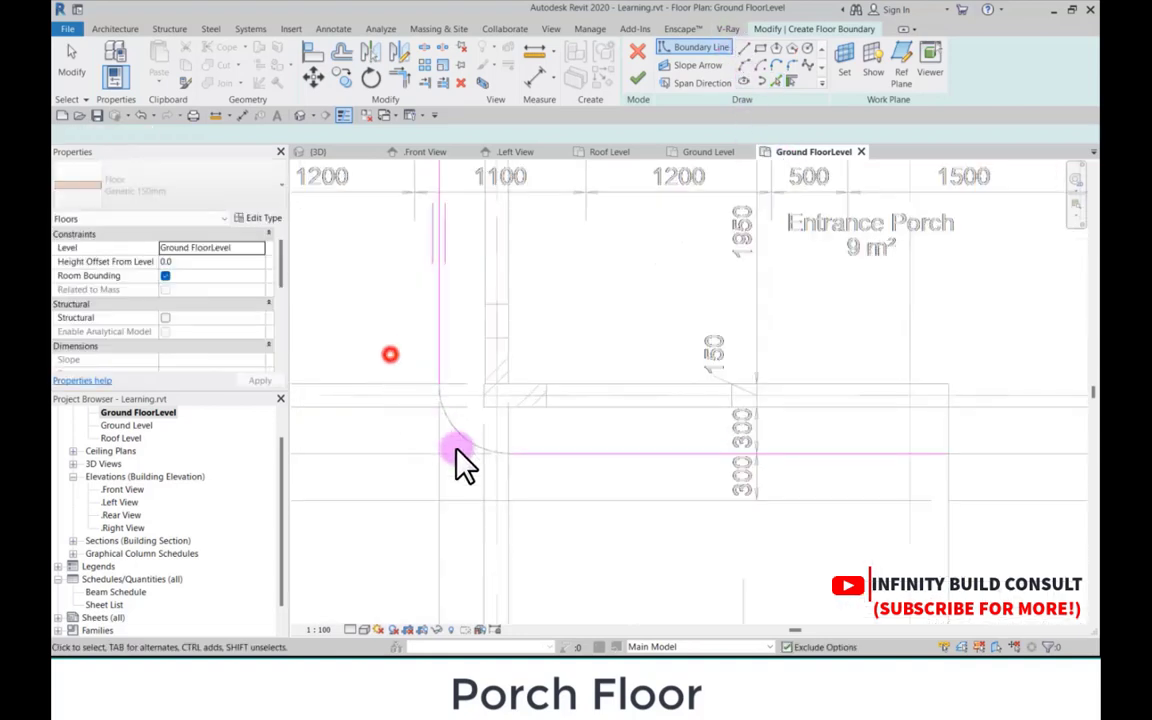
pyautogui.moveTo(456, 450); pyautogui.dragTo(470, 463)
pyautogui.press('Delete')
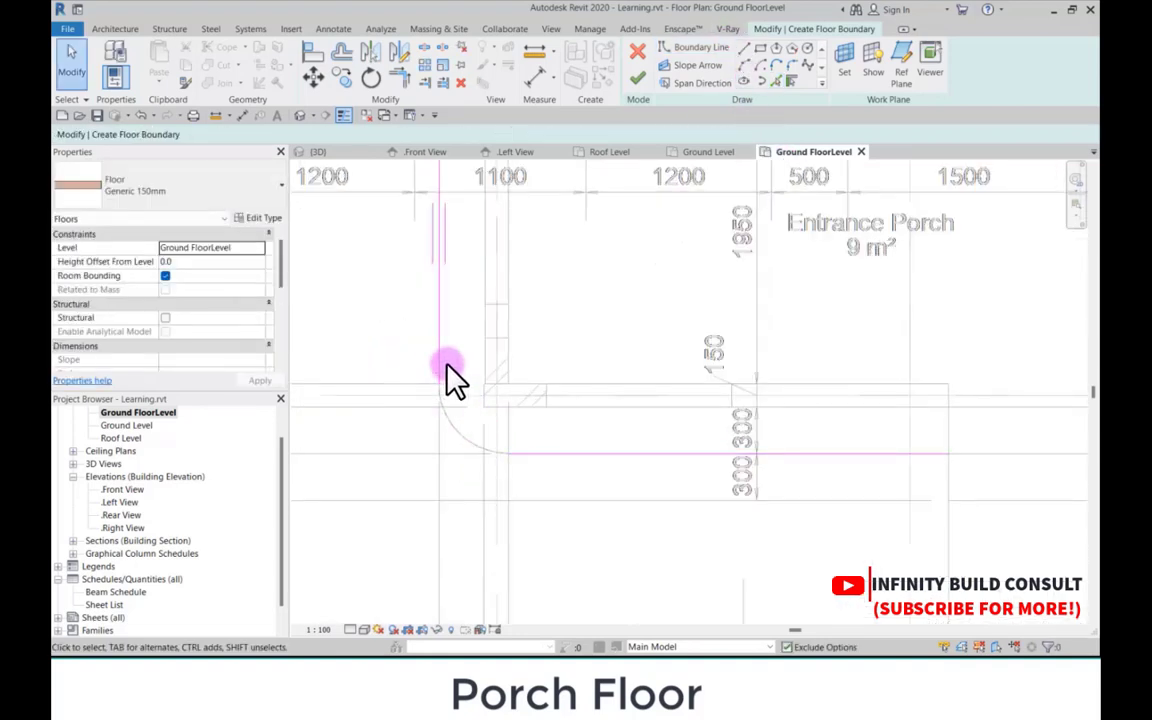
# Step: Draw a start-end-radius arc of about 450 mm radius joining the porch's left side line to its front line
pyautogui.click(744, 65)
pyautogui.scroll(4, 483, 342)
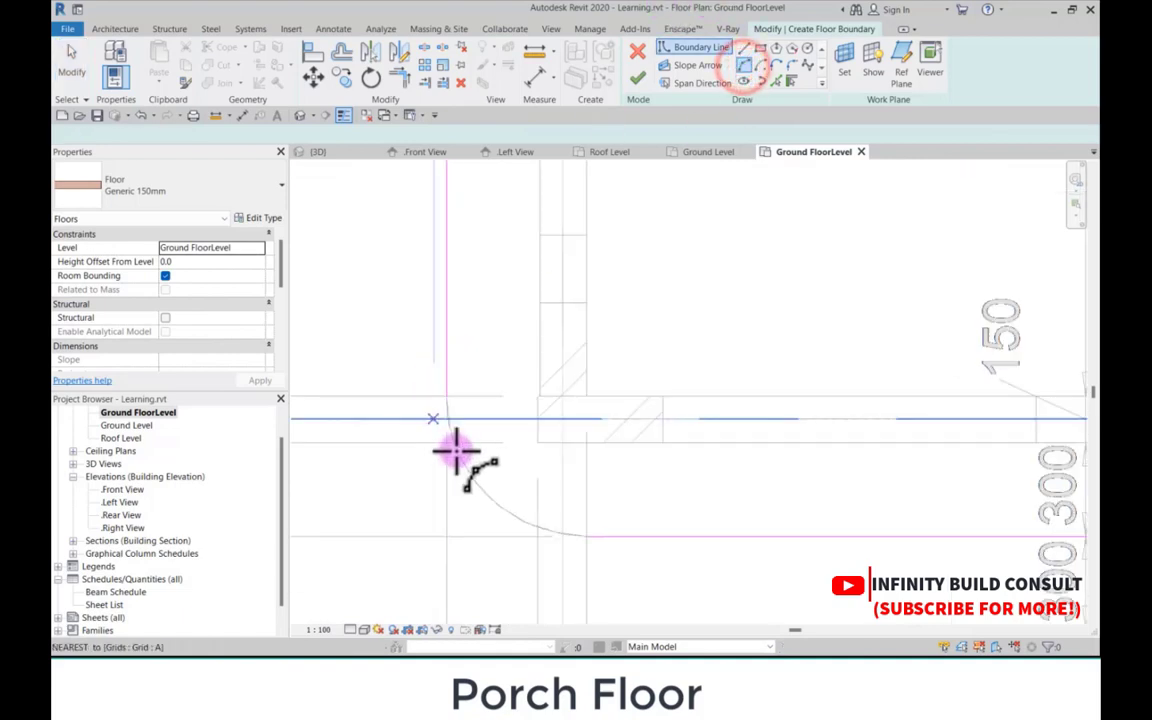
pyautogui.click(442, 372)
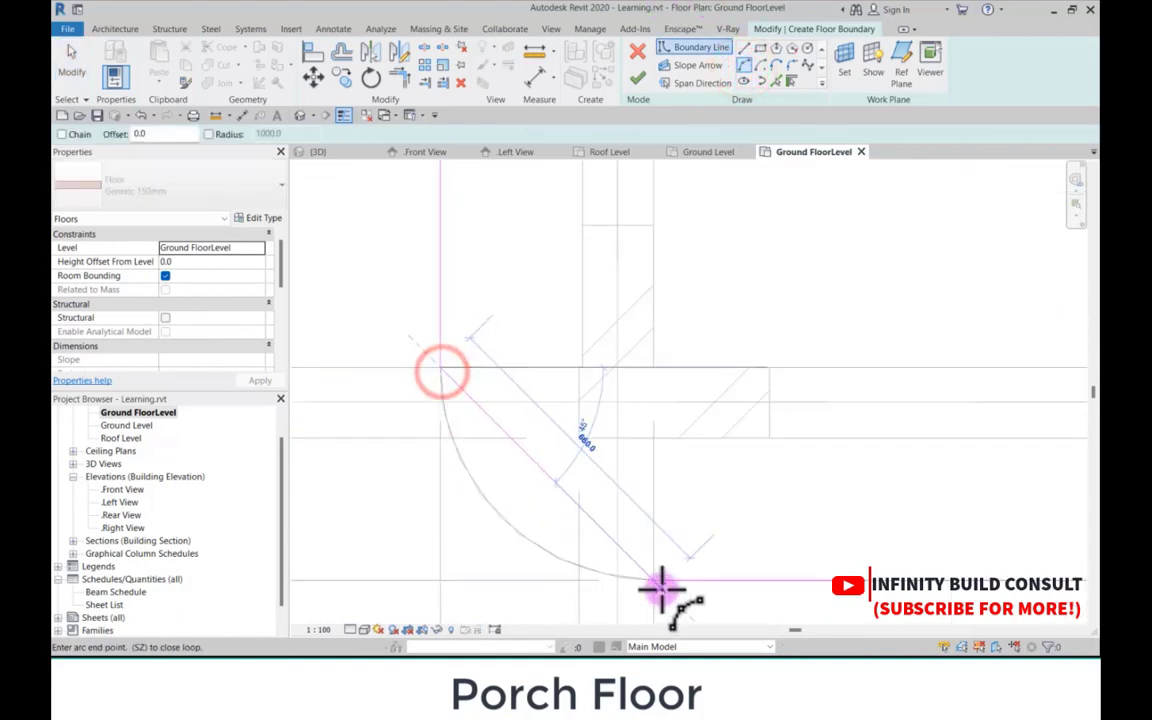
pyautogui.click(655, 585)
pyautogui.click(465, 498)
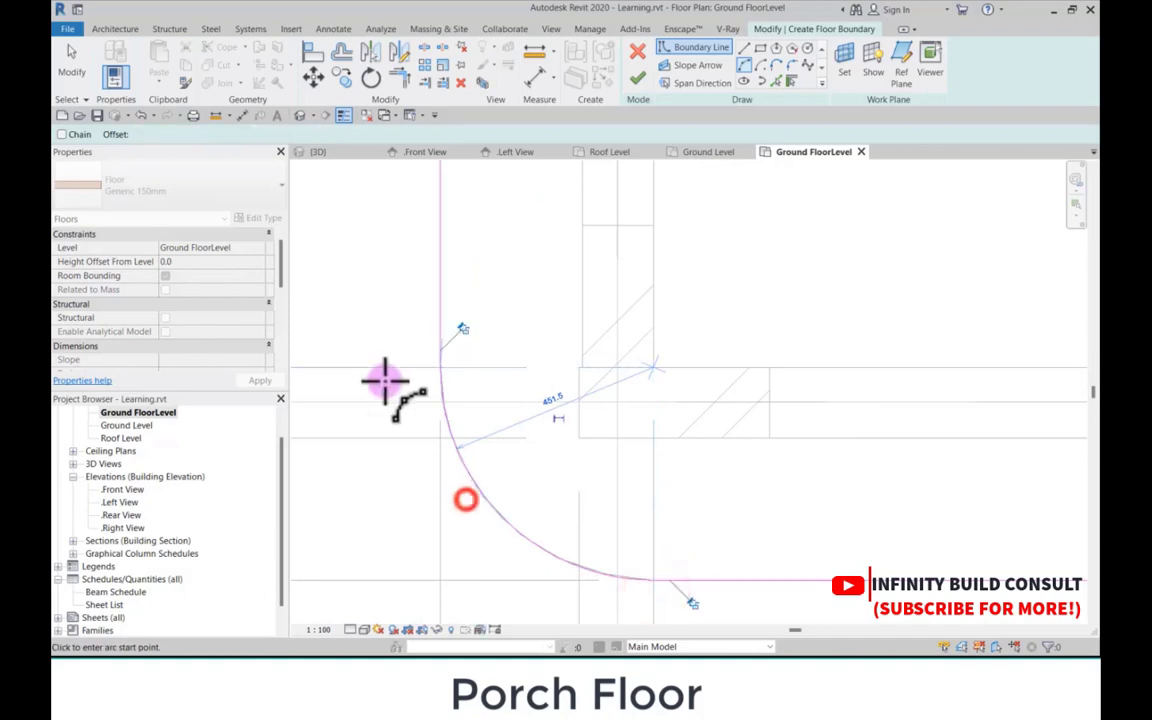
pyautogui.scroll(-4, 420, 384)
# Step: Draw a boundary arc of about 300 mm radius from the porch's right side line to the front edge in the drawing
pyautogui.scroll(4, 977, 400)
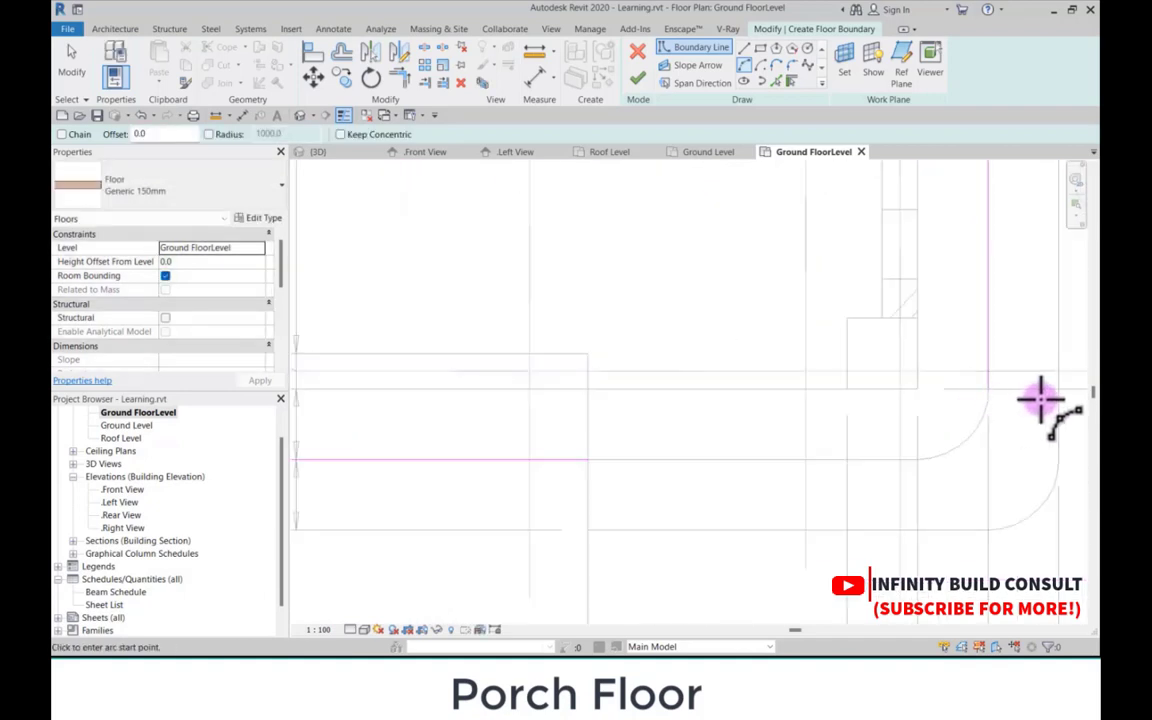
pyautogui.click(987, 385)
pyautogui.scroll(3, 955, 466)
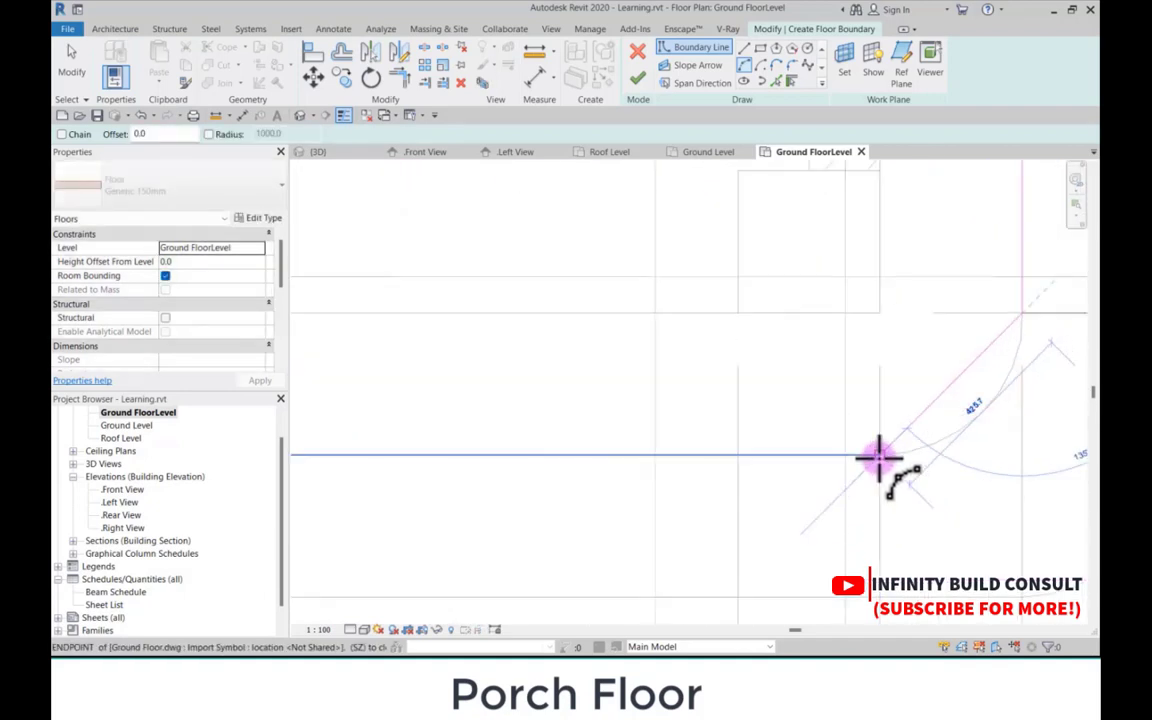
pyautogui.click(878, 458)
pyautogui.click(990, 413)
pyautogui.scroll(-5, 810, 398)
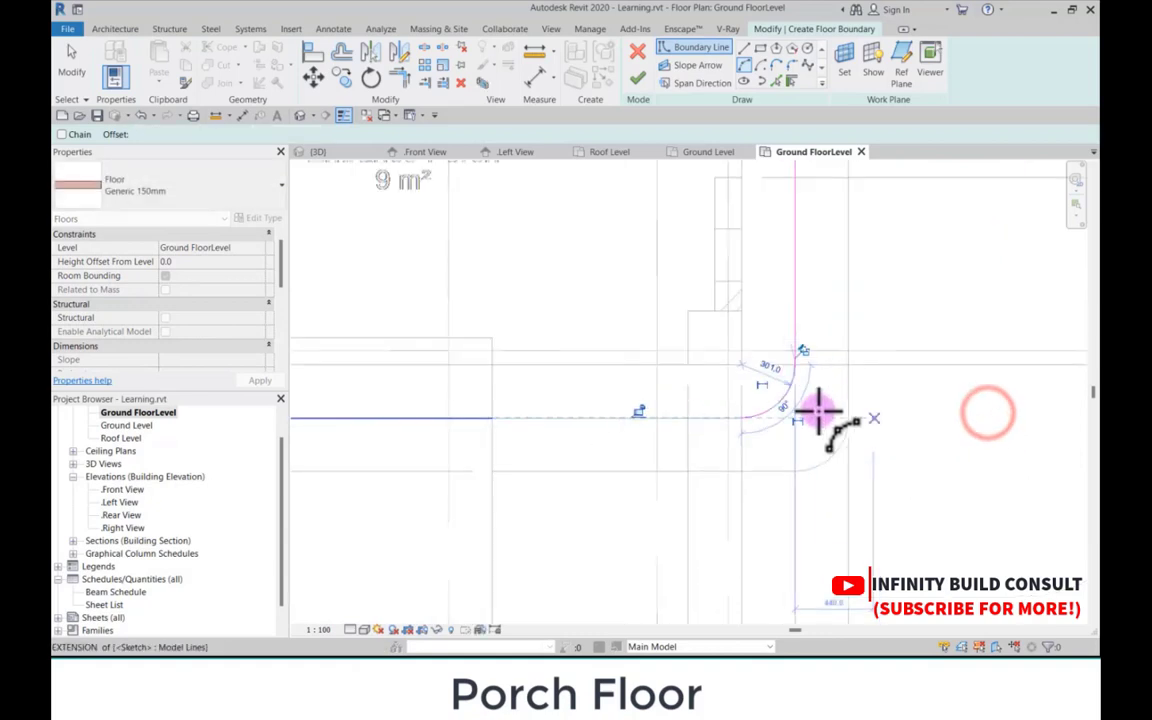
pyautogui.press('Escape')
# Step: Extend the porch's front boundary line to the end of the right corner arc
pyautogui.click(545, 417)
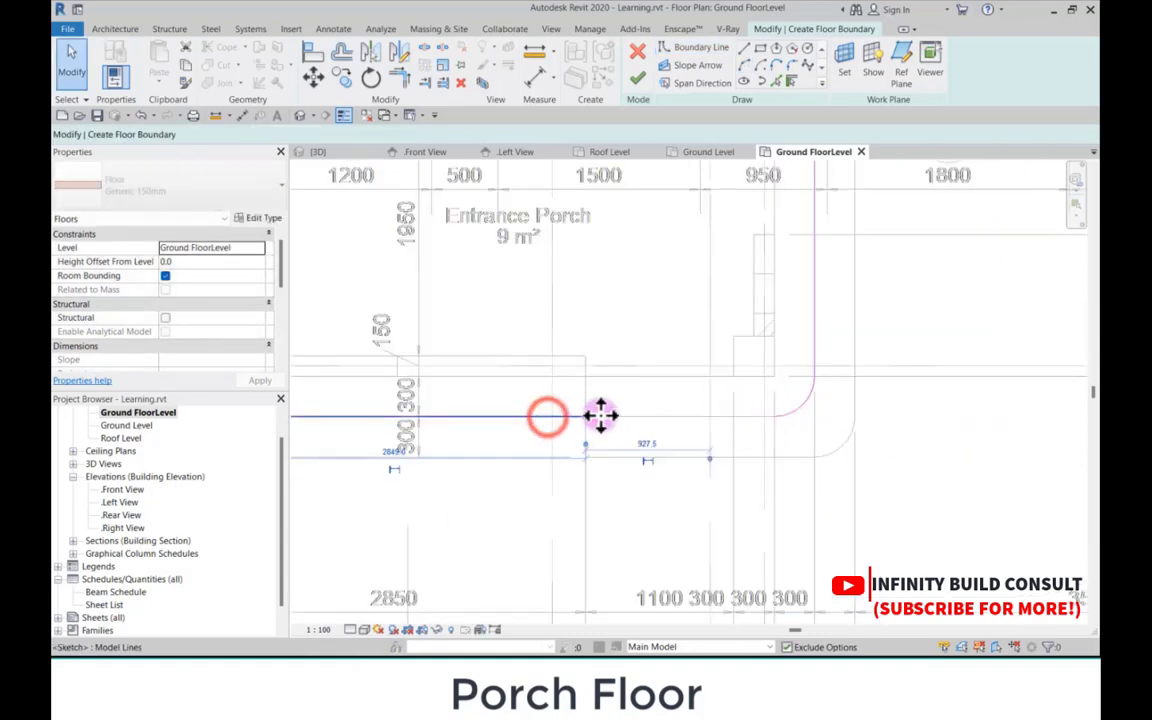
pyautogui.scroll(2, 594, 425)
pyautogui.click(581, 416)
pyautogui.moveTo(916, 406); pyautogui.dragTo(843, 417)
pyautogui.scroll(-4, 815, 458)
pyautogui.scroll(2, 717, 350)
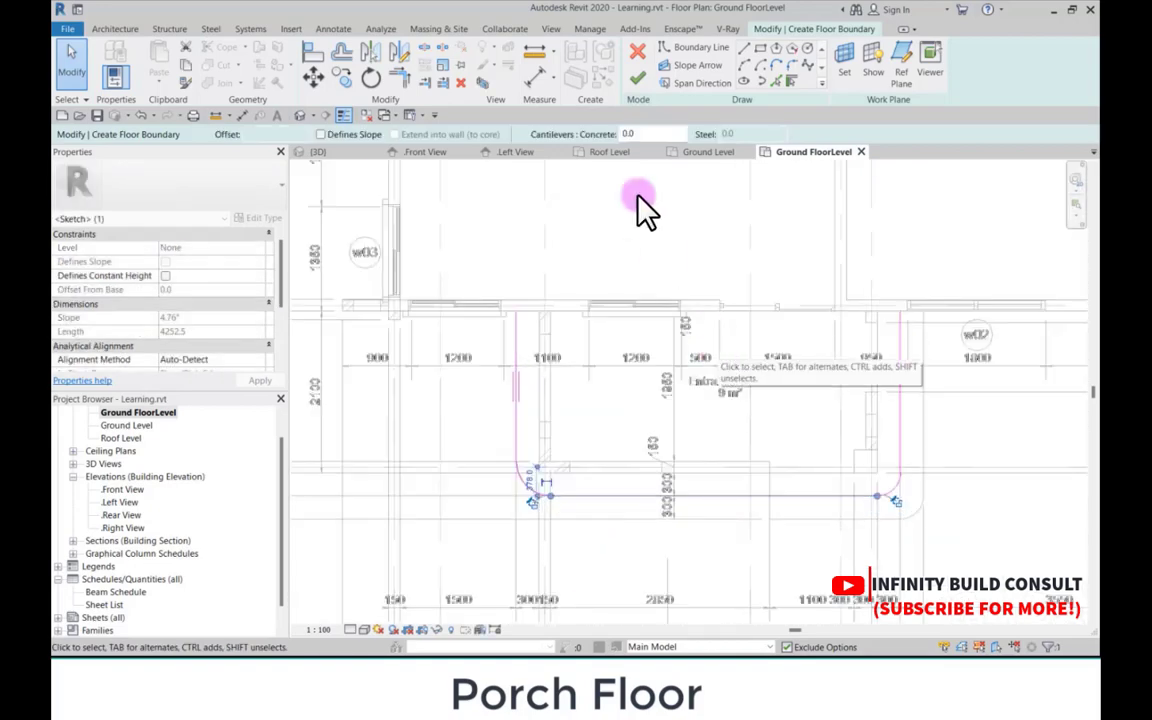
pyautogui.click(759, 49)
pyautogui.scroll(3, 520, 312)
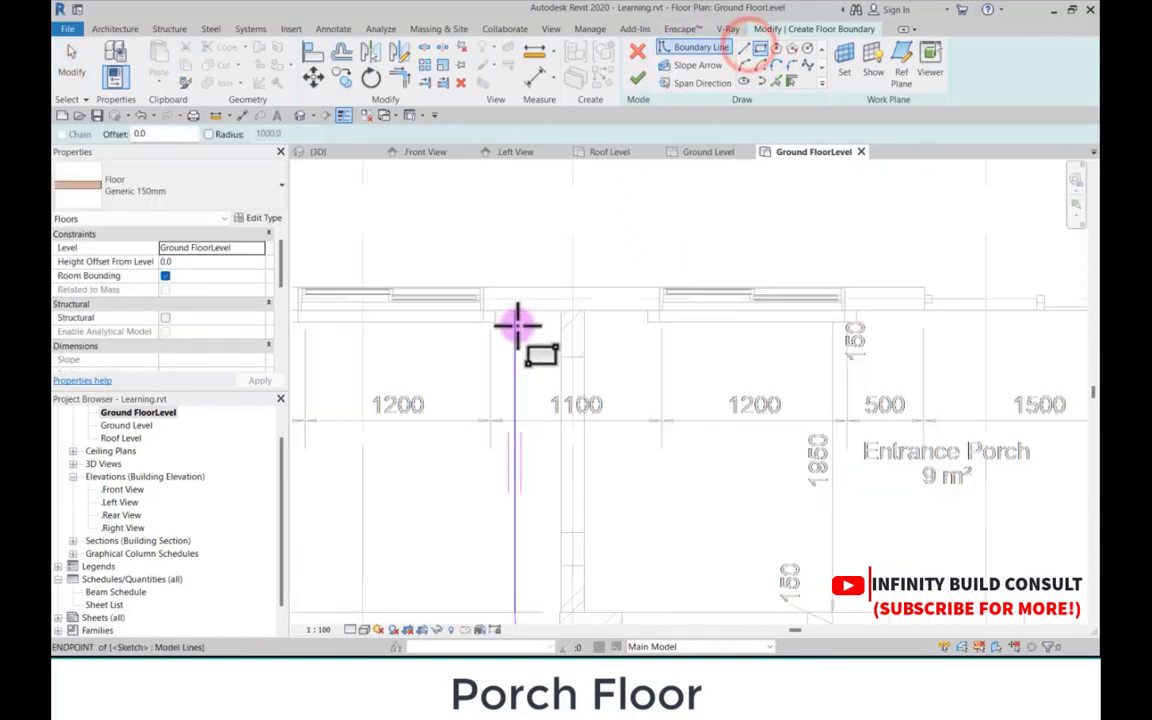
pyautogui.click(516, 309)
pyautogui.scroll(-3, 792, 267)
pyautogui.scroll(4, 758, 275)
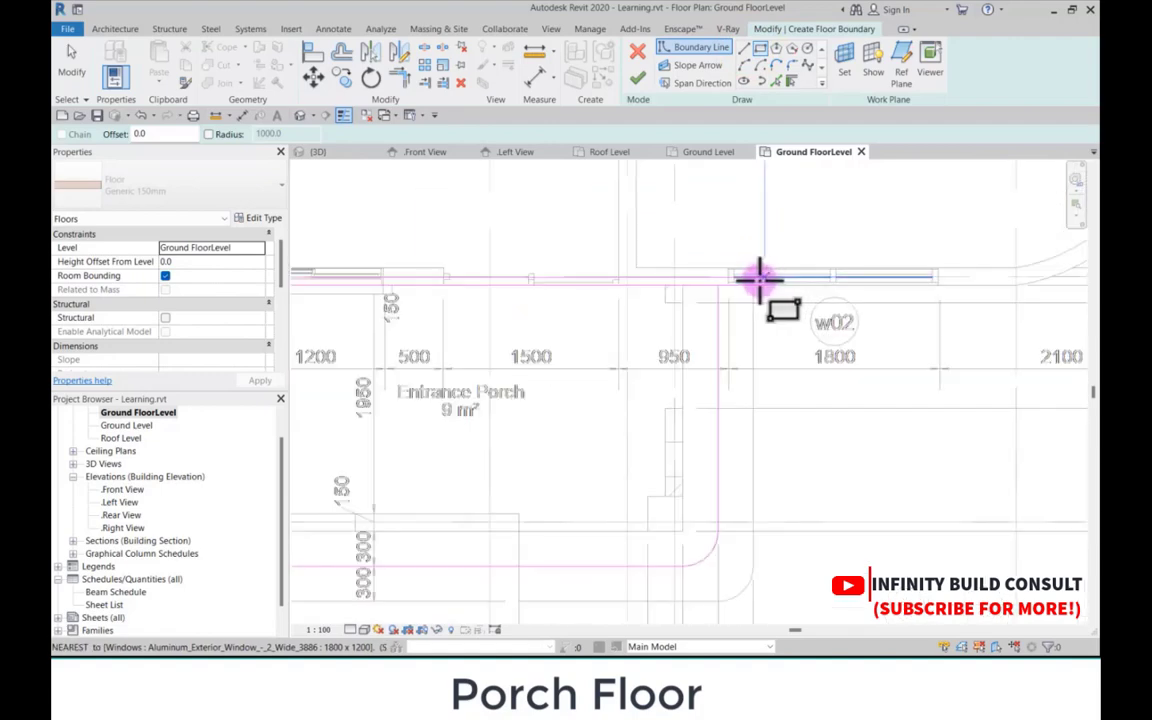
pyautogui.click(708, 284)
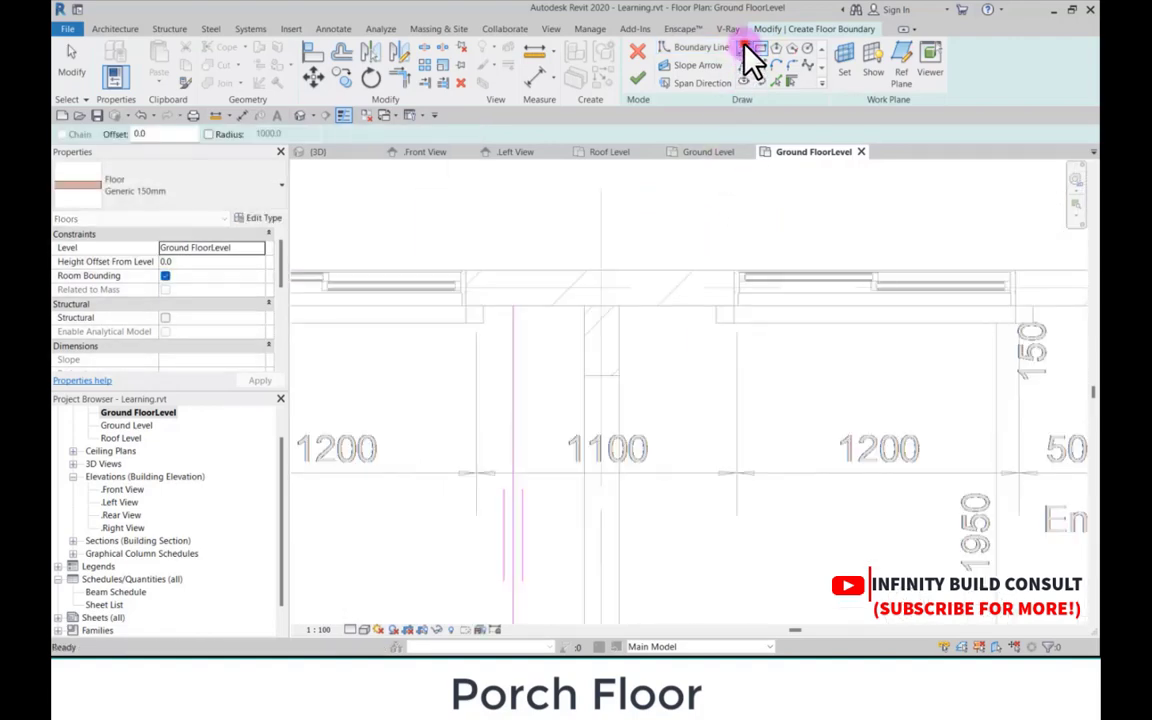
pyautogui.click(744, 48)
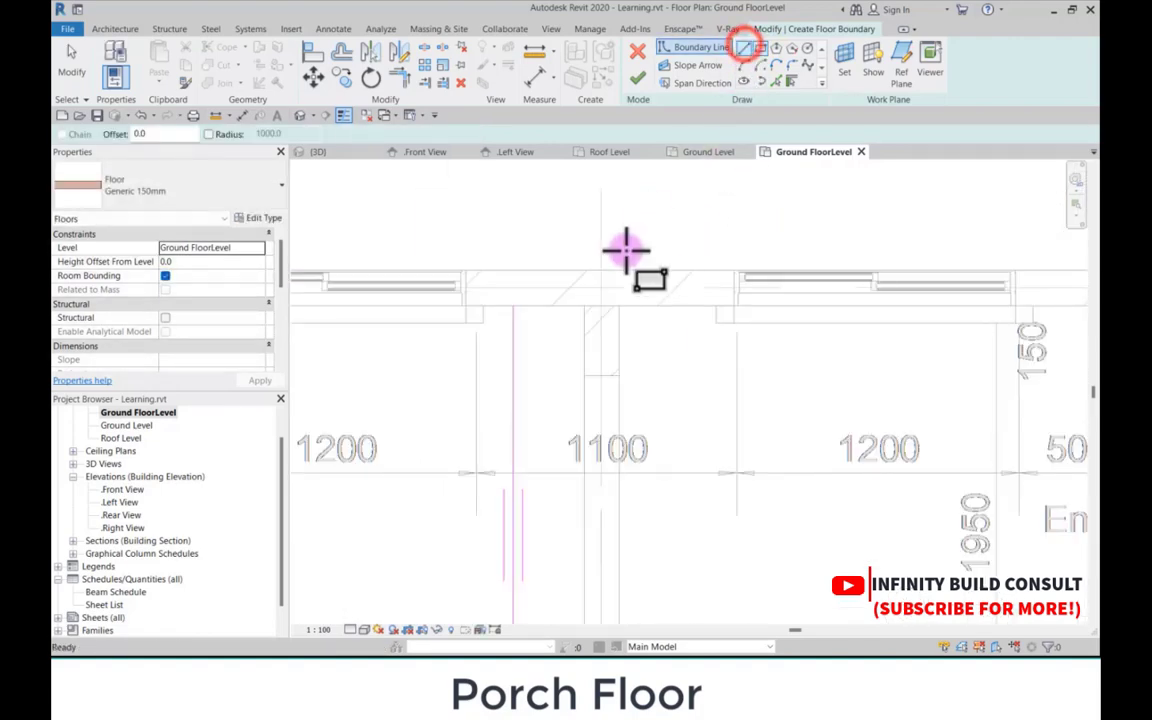
pyautogui.click(514, 308)
pyautogui.scroll(-2, 843, 332)
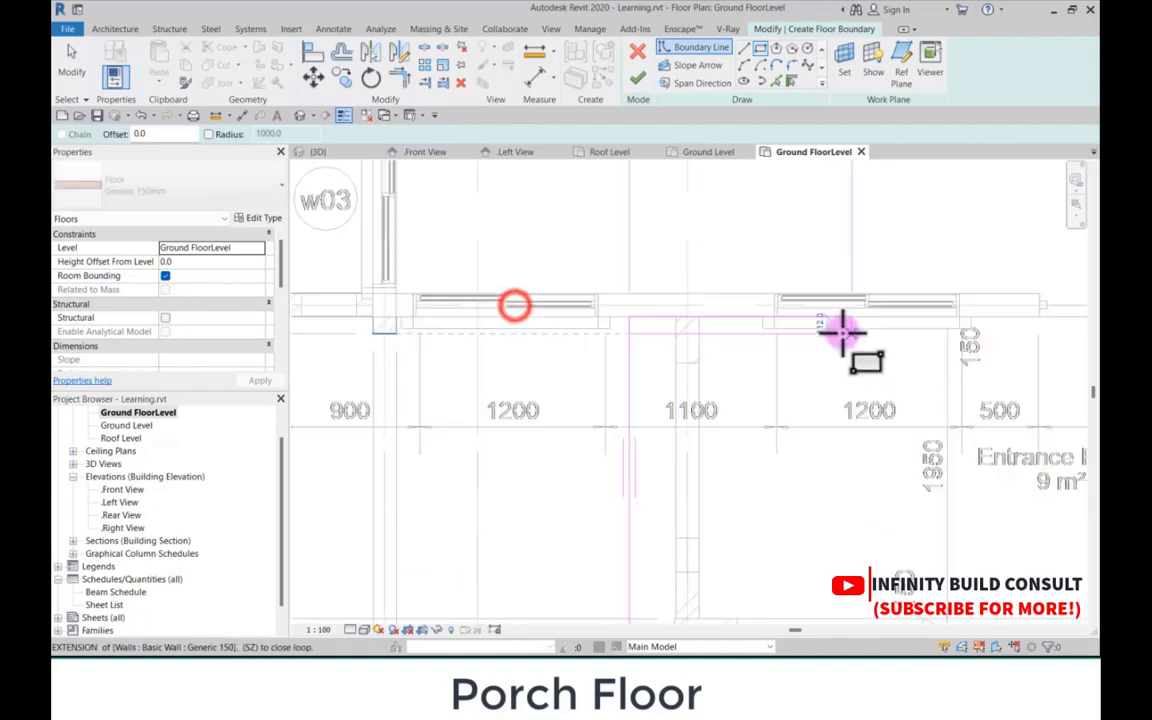
pyautogui.scroll(-4, 880, 332)
pyautogui.scroll(2, 560, 336)
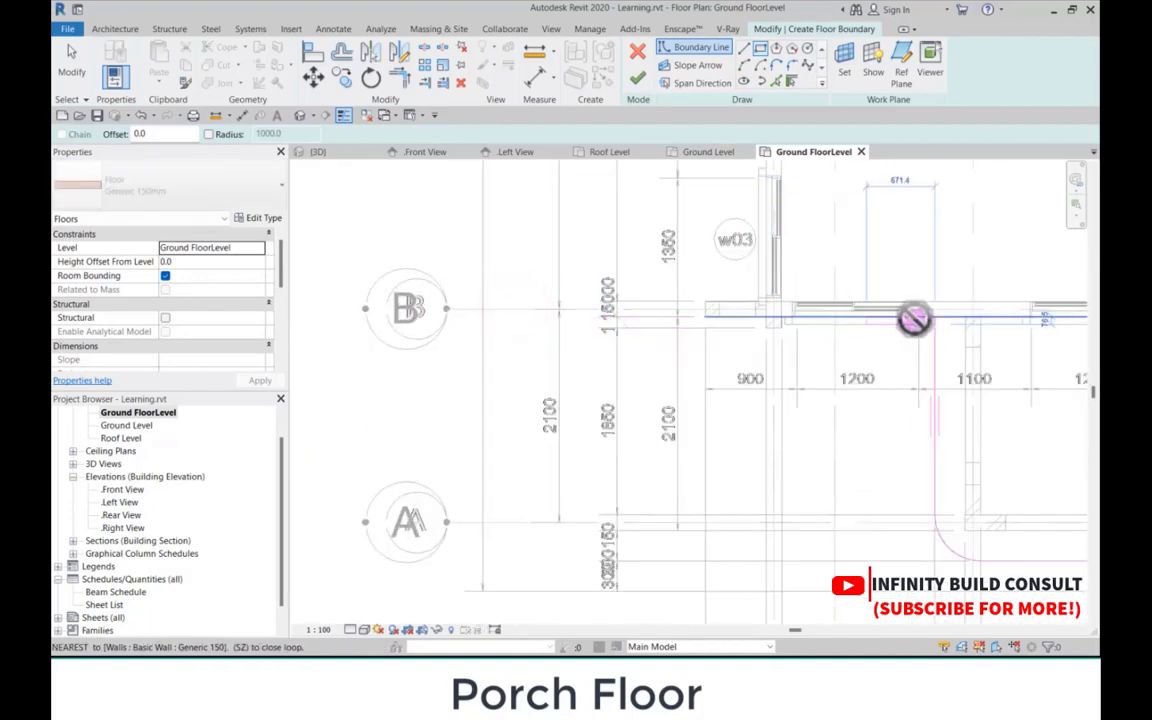
# Step: Draw a straight boundary line along the house's front wall between the upper ends of the porch's two side lines
pyautogui.click(750, 50)
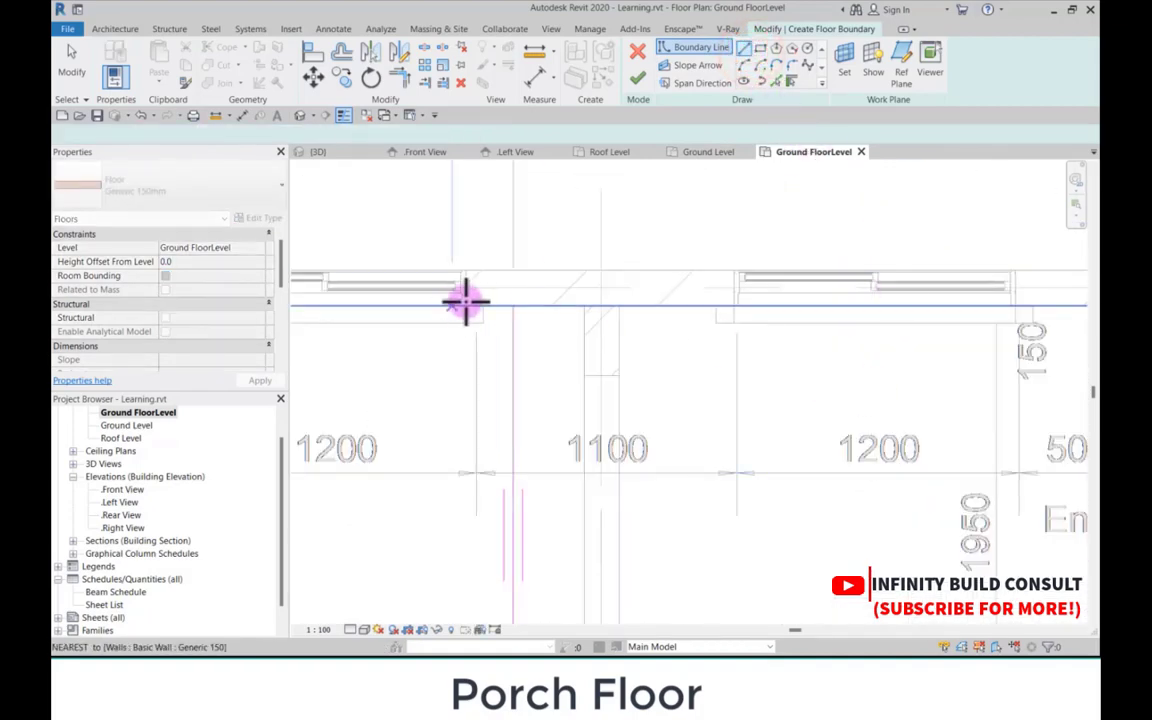
pyautogui.click(509, 306)
pyautogui.scroll(-2, 509, 306)
pyautogui.scroll(3, 730, 316)
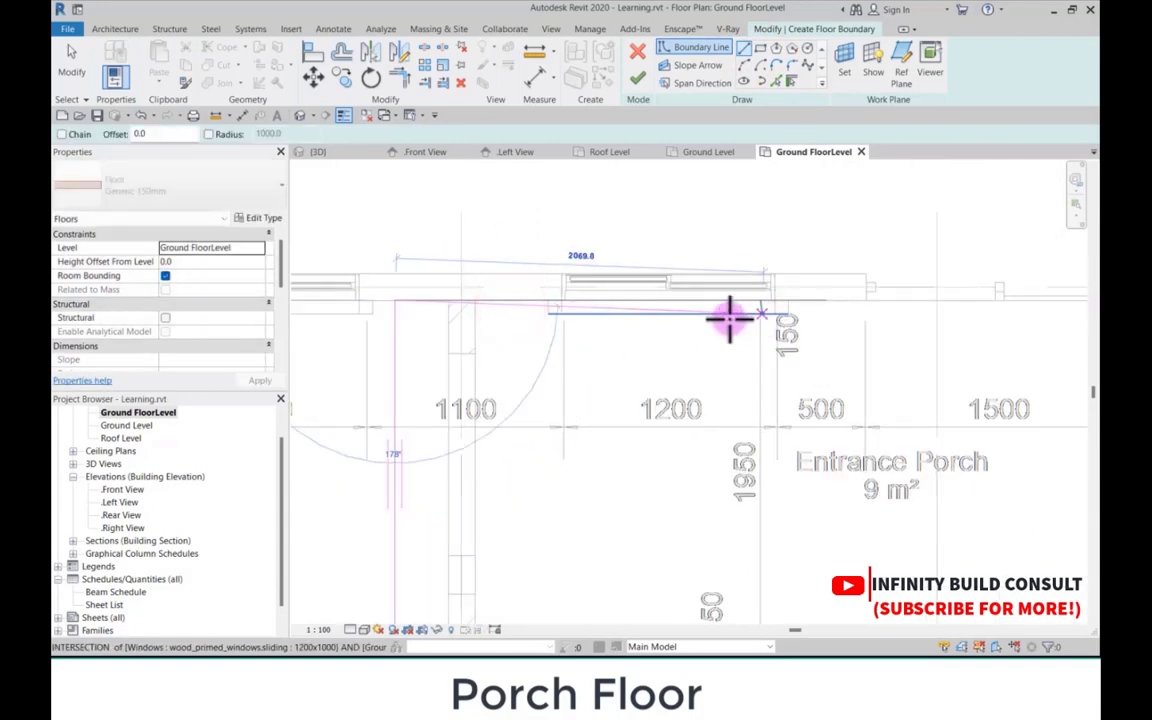
pyautogui.scroll(-3, 776, 319)
pyautogui.scroll(2, 758, 321)
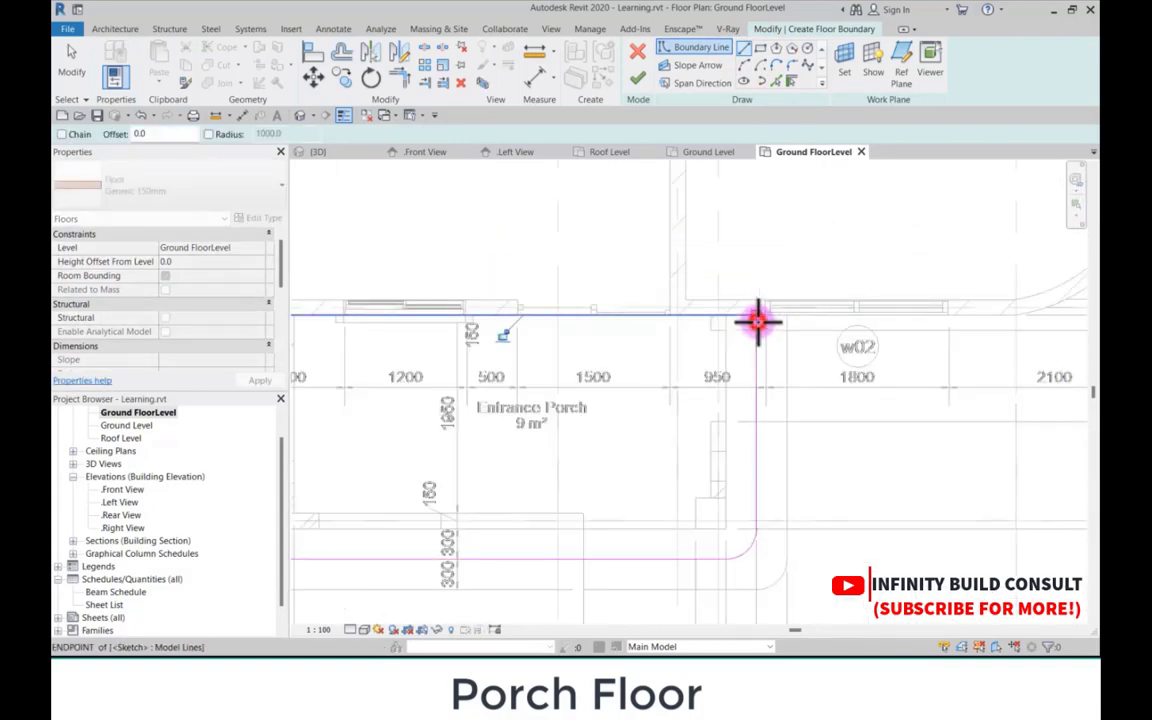
# Step: Close the porch floor boundary at the upper end of its right side line and set the height offset from level to -150
pyautogui.scroll(-1, 758, 321)
pyautogui.click(757, 320)
pyautogui.scroll(-2, 758, 321)
pyautogui.press('Escape')
pyautogui.press('Escape')
pyautogui.scroll(2, 694, 355)
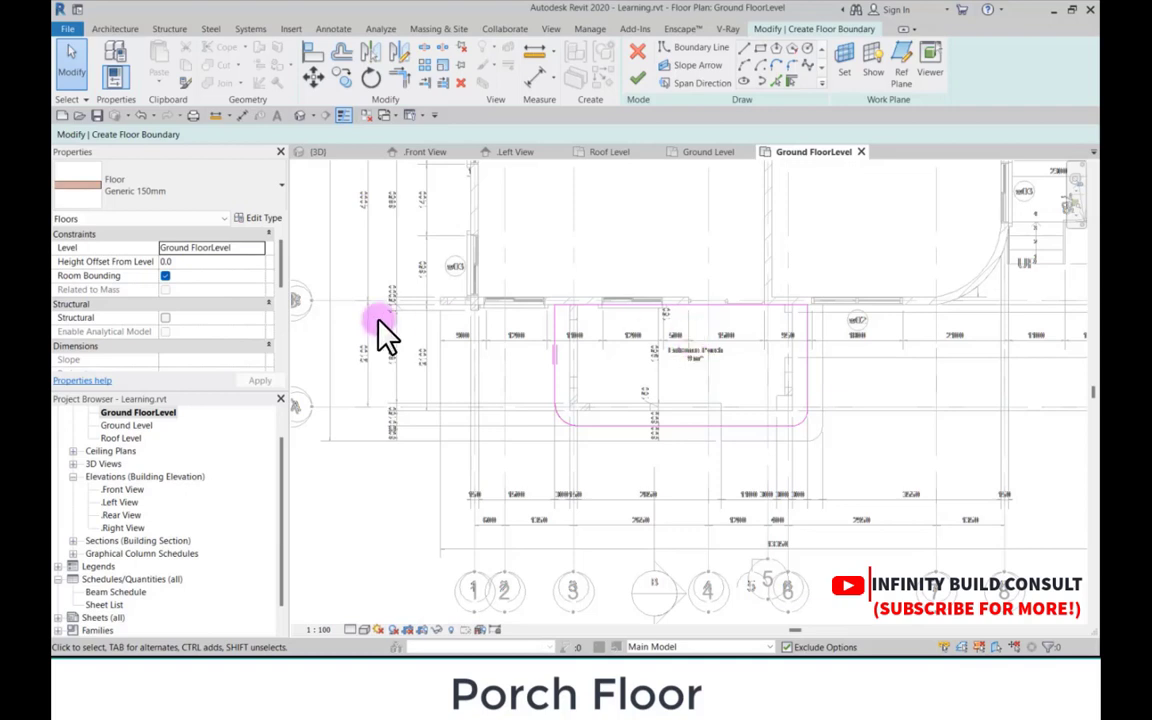
pyautogui.click(187, 264)
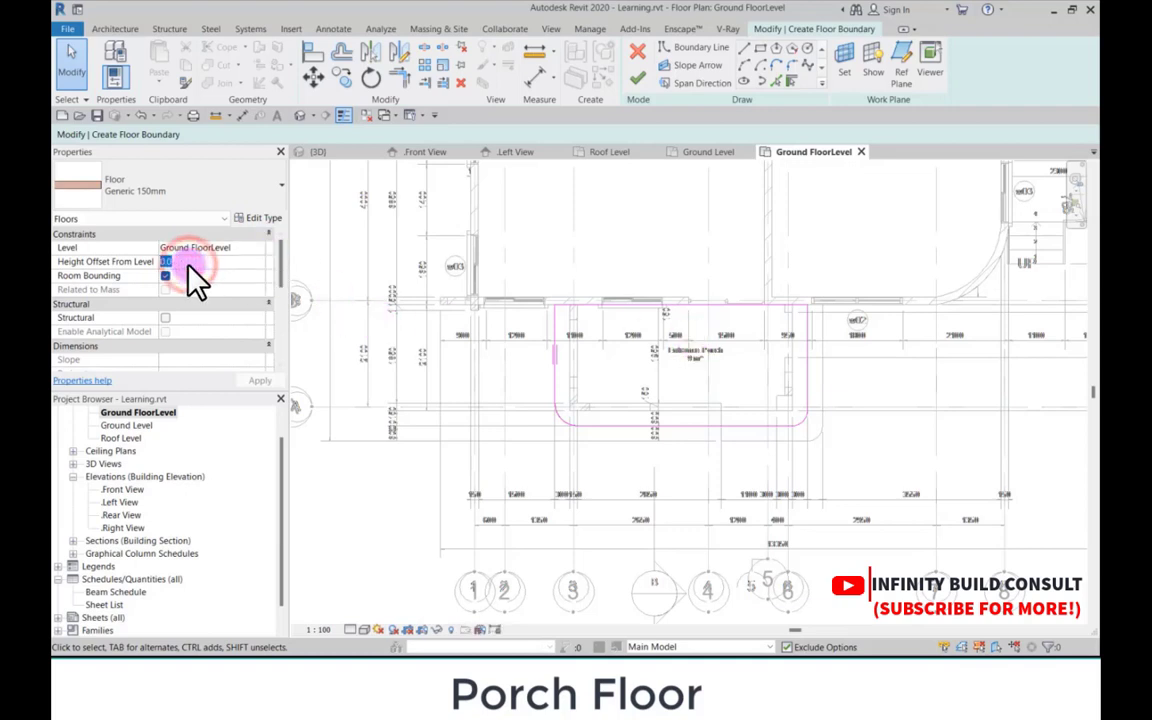
pyautogui.write('-150')
# Step: Pick the short drawing lines at the balcony's upper and lower edges and the lower stairs' top edge as floor boundaries
pyautogui.scroll(-5, 540, 360)
pyautogui.scroll(2, 772, 210)
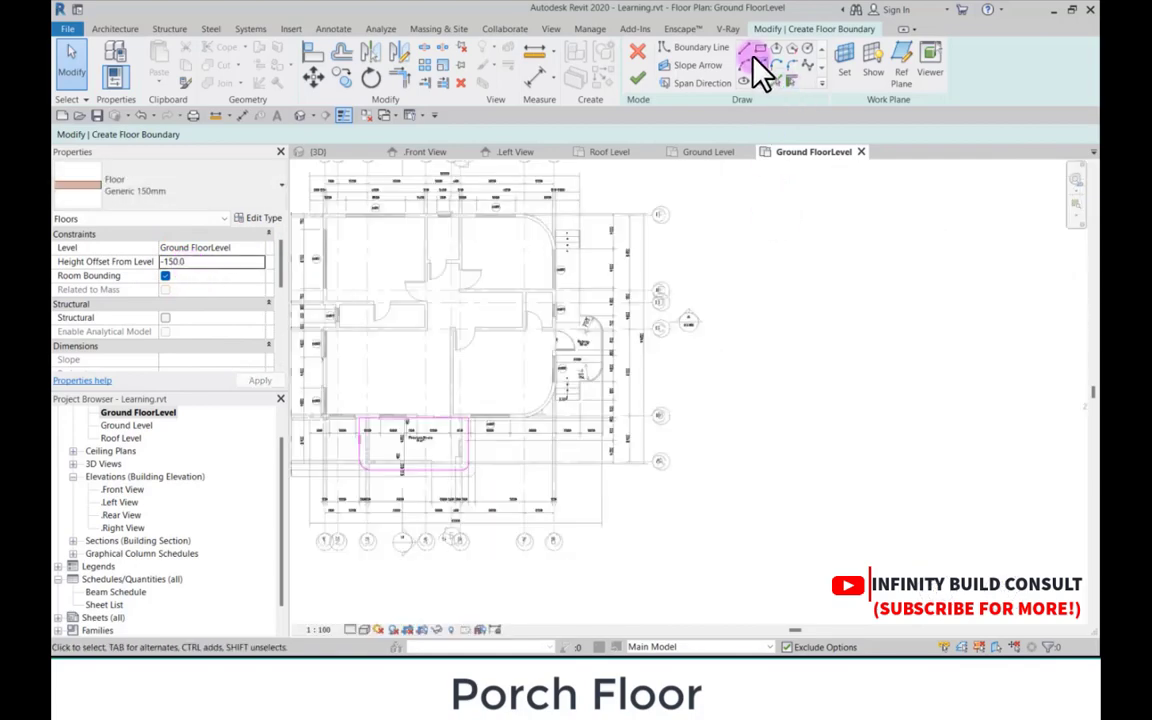
pyautogui.click(776, 80)
pyautogui.scroll(5, 560, 325)
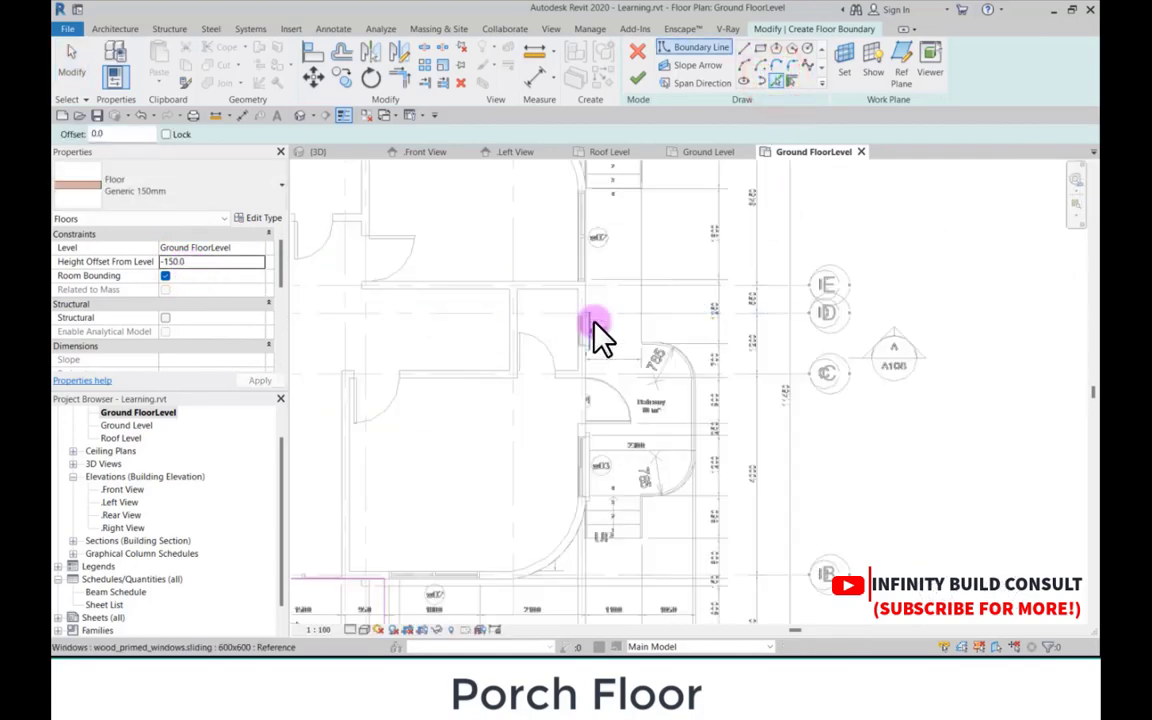
pyautogui.scroll(-2, 710, 382)
pyautogui.scroll(5, 720, 388)
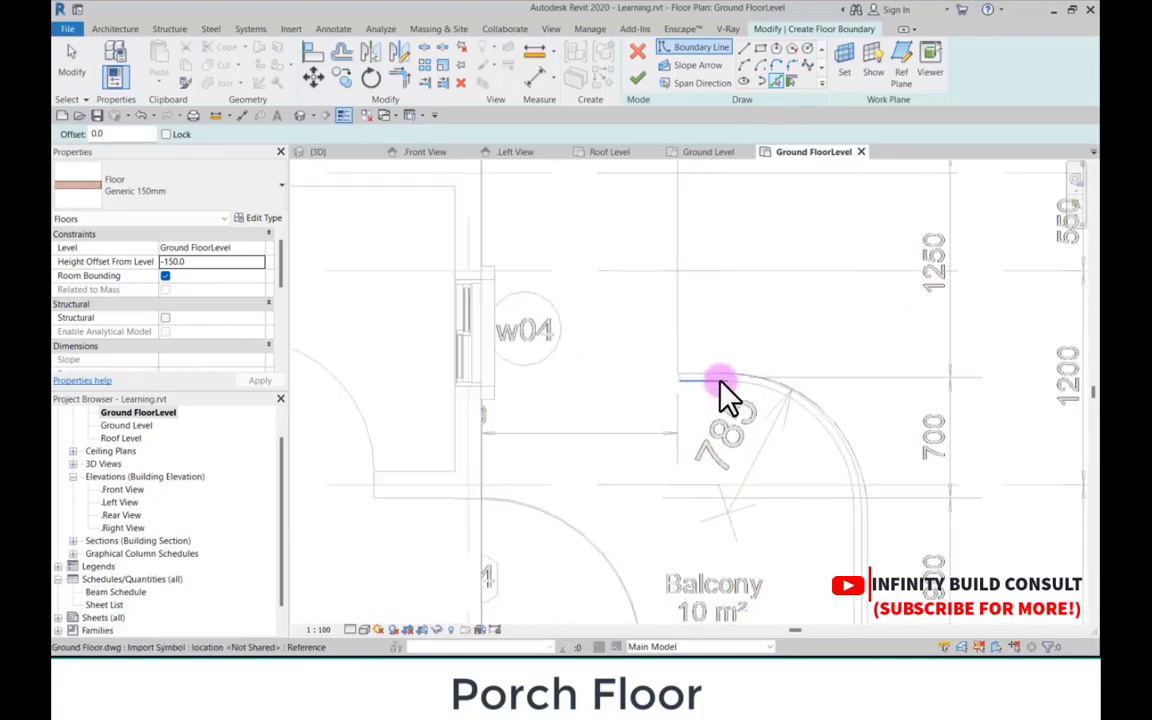
pyautogui.click(694, 369)
pyautogui.scroll(-5, 693, 280)
pyautogui.scroll(4, 638, 480)
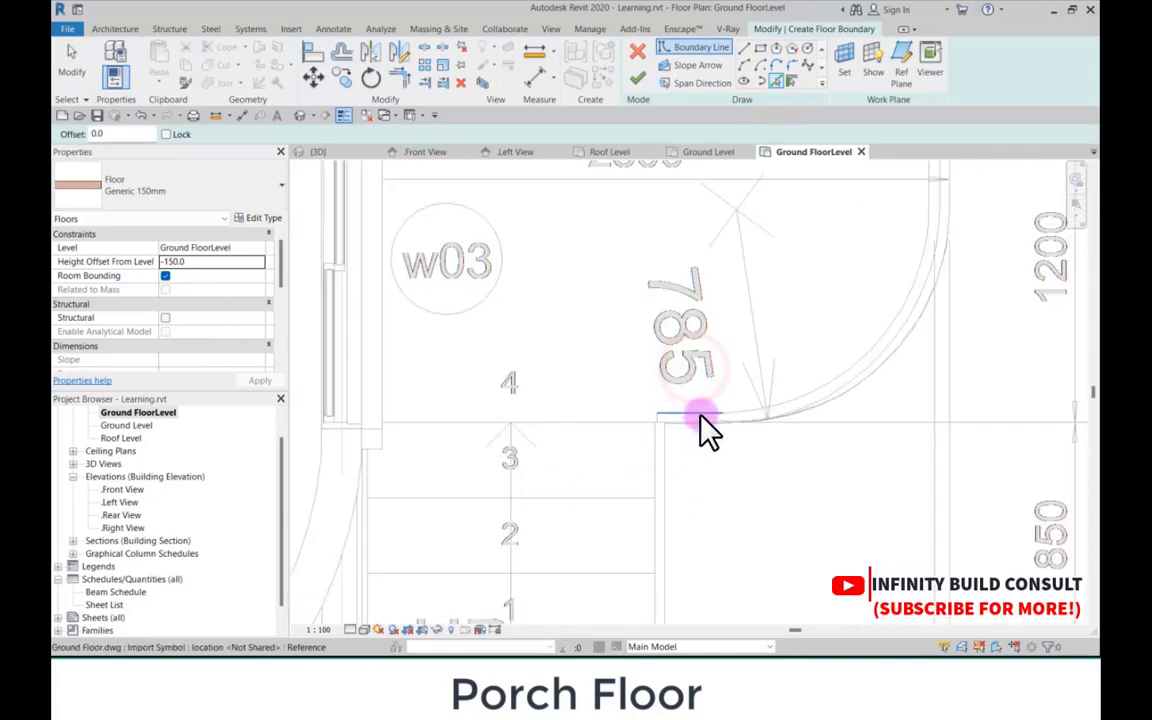
pyautogui.click(700, 414)
pyautogui.click(607, 440)
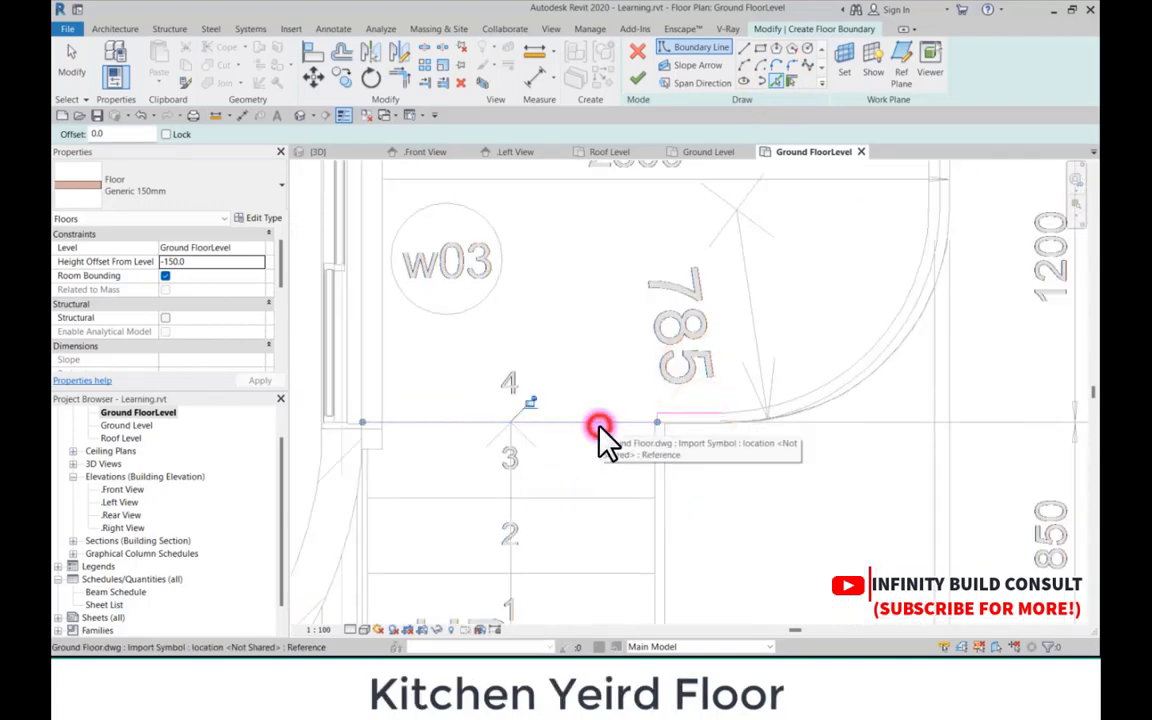
# Step: Pick the outer line of the balcony's lower edge and delete the overlapping short boundary line there
pyautogui.scroll(3, 676, 438)
pyautogui.scroll(2, 582, 411)
pyautogui.click(640, 411)
pyautogui.scroll(-5, 588, 418)
pyautogui.click(637, 408)
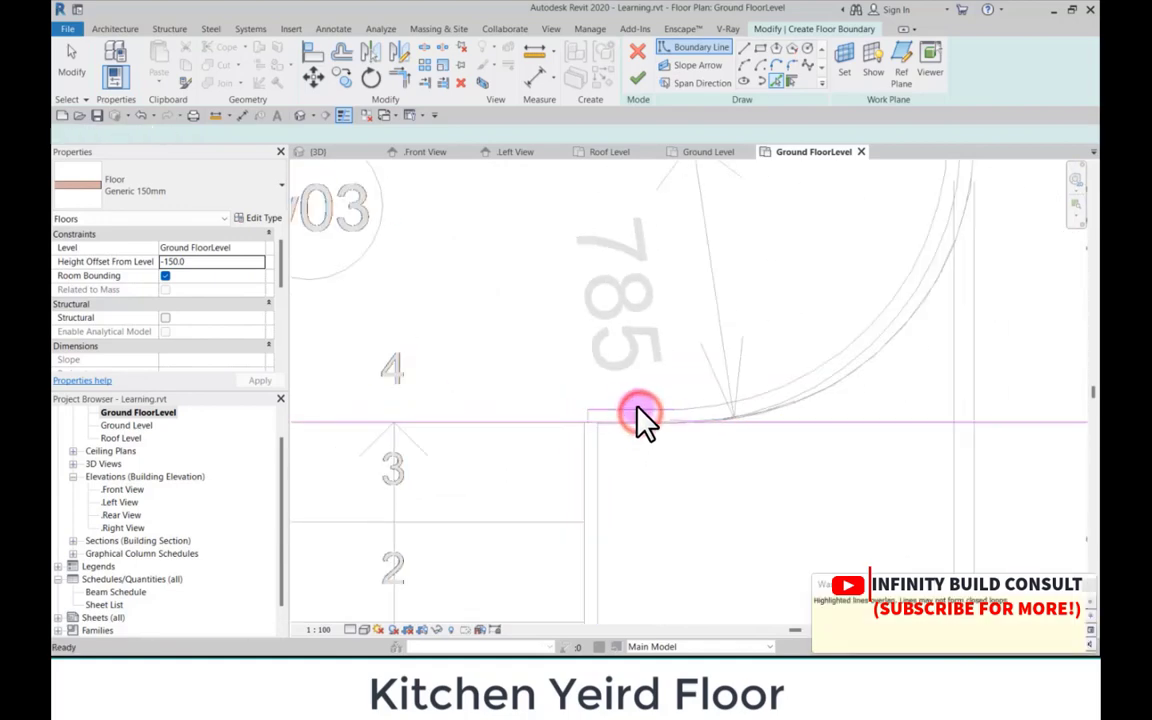
pyautogui.press('Escape')
pyautogui.scroll(-2, 636, 405)
pyautogui.click(637, 406)
pyautogui.press('Delete')
pyautogui.scroll(-3, 600, 380)
pyautogui.scroll(6, 638, 231)
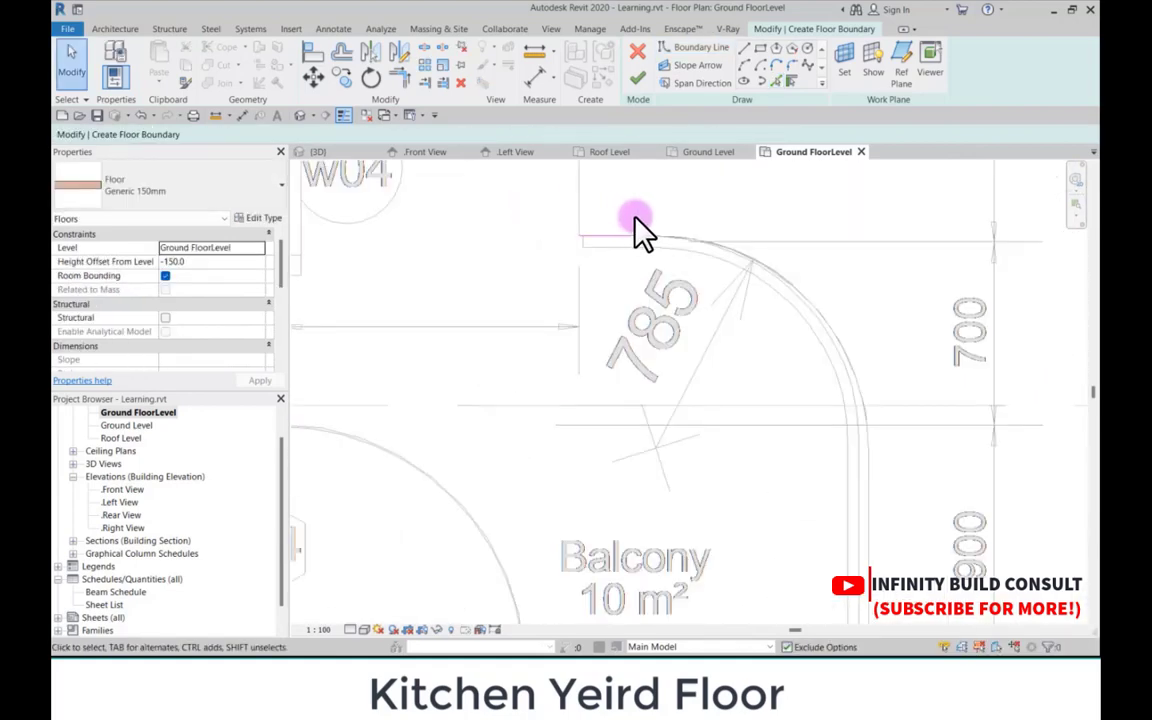
# Step: Pick the balcony's straight outer side line in the drawing as a floor boundary
pyautogui.click(780, 84)
pyautogui.scroll(2, 838, 245)
pyautogui.scroll(-6, 640, 211)
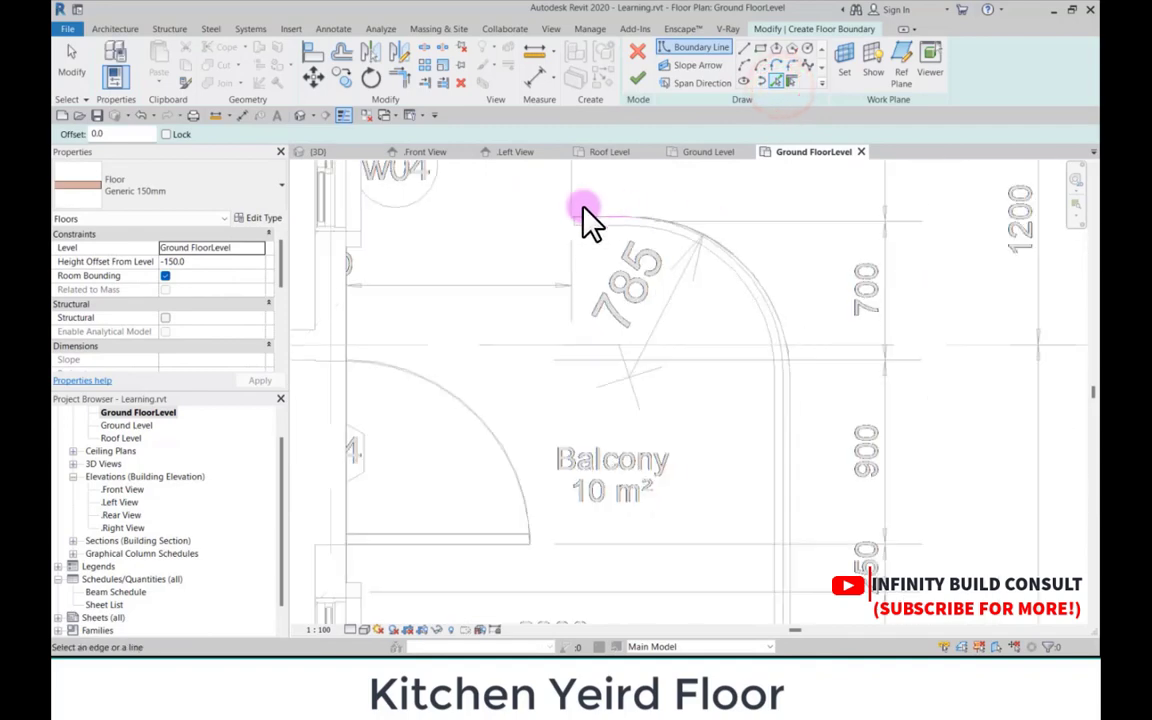
pyautogui.scroll(2, 790, 324)
pyautogui.scroll(-3, 748, 400)
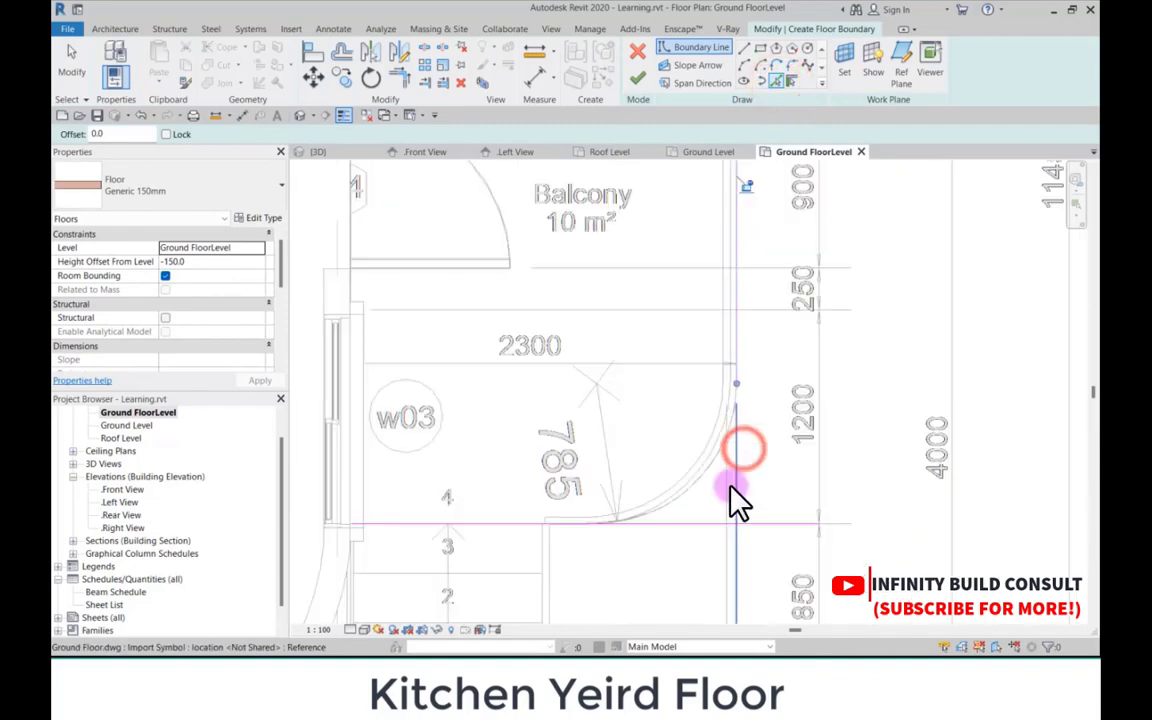
pyautogui.scroll(3, 740, 501)
# Step: Draw a start-end-radius arc of about 787.5 mm radius joining the balcony's outer side line to its lower edge line
pyautogui.click(745, 65)
pyautogui.click(742, 338)
pyautogui.scroll(3, 496, 579)
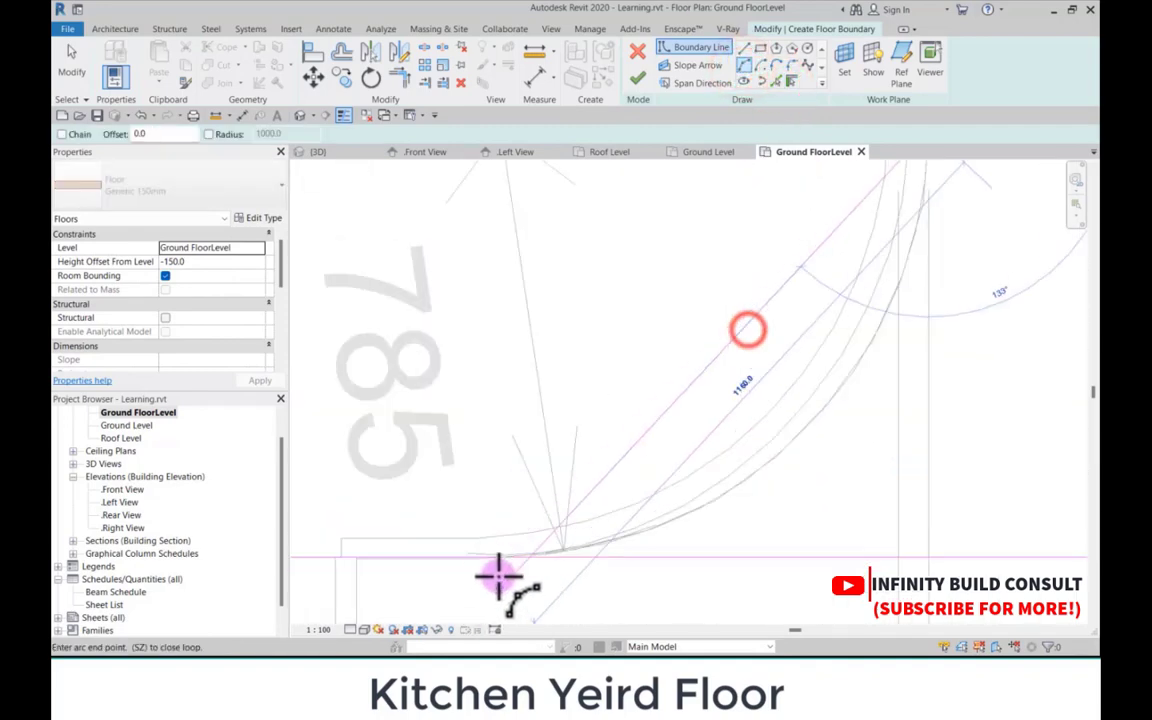
pyautogui.click(488, 558)
pyautogui.click(712, 470)
pyautogui.scroll(-3, 676, 580)
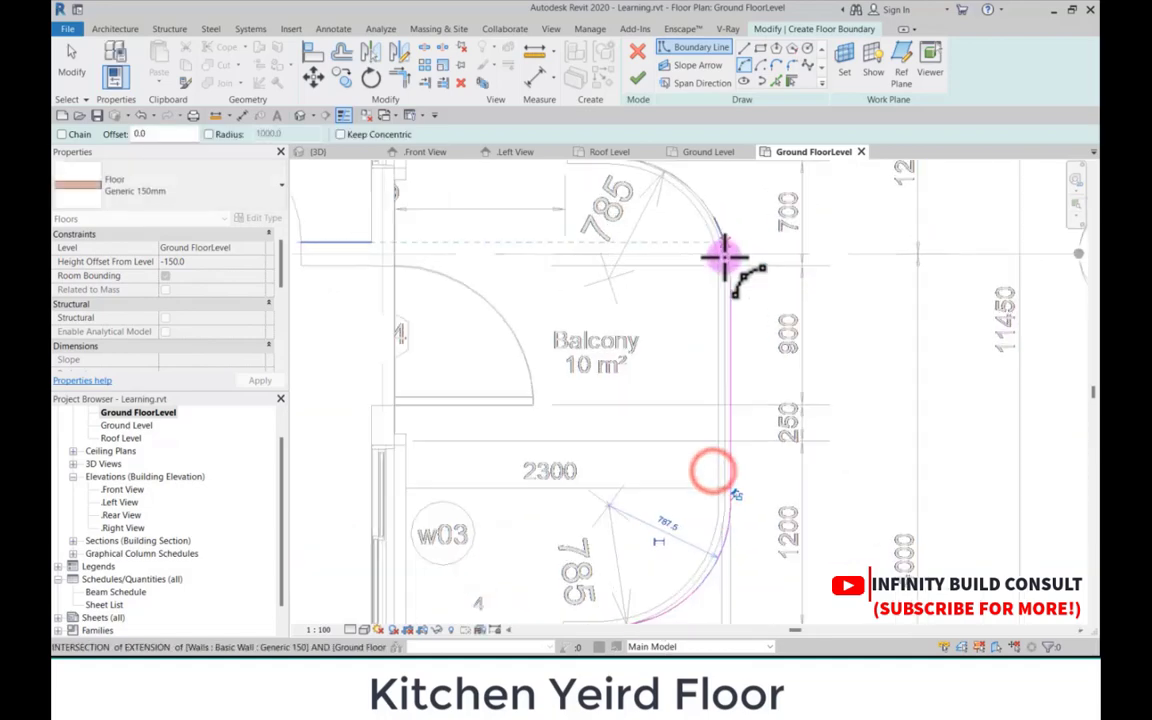
# Step: Draw a start-end-radius arc along the balcony's upper corner, joining its outer side line to its upper edge line
pyautogui.scroll(2, 735, 245)
pyautogui.click(738, 303)
pyautogui.scroll(-2, 748, 370)
pyautogui.scroll(3, 712, 245)
pyautogui.click(540, 275)
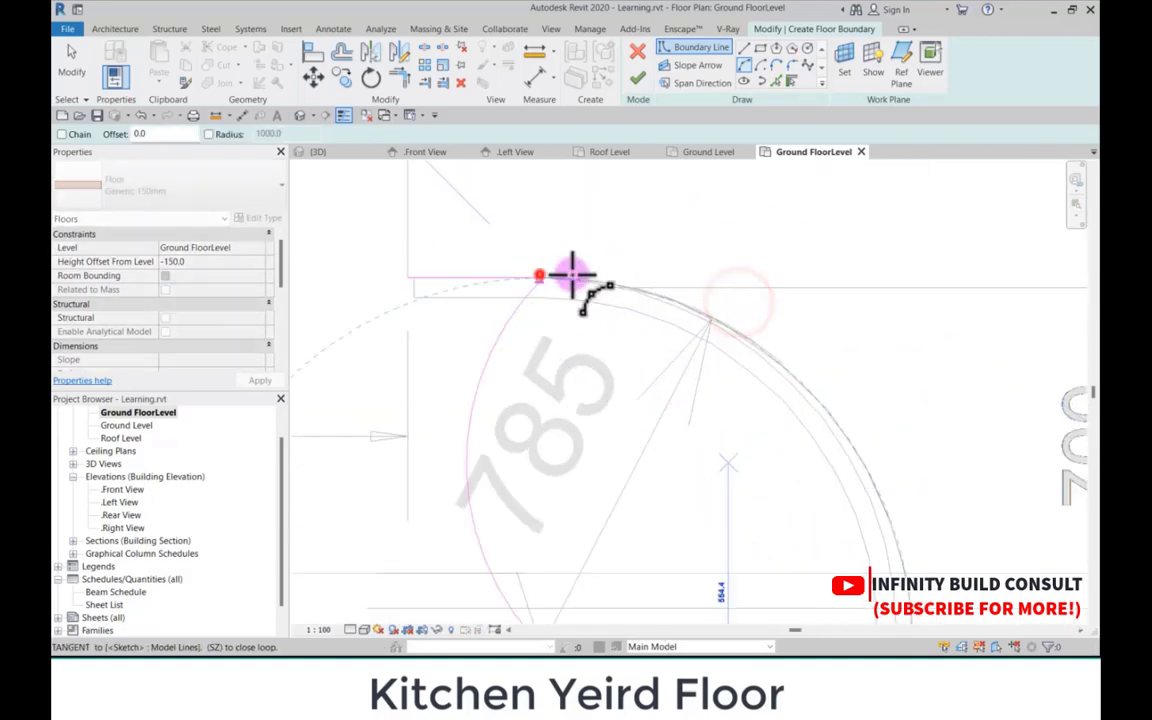
pyautogui.click(700, 317)
pyautogui.scroll(-7, 699, 306)
pyautogui.press('Escape')
pyautogui.press('Escape')
pyautogui.scroll(2, 695, 457)
pyautogui.scroll(-2, 697, 491)
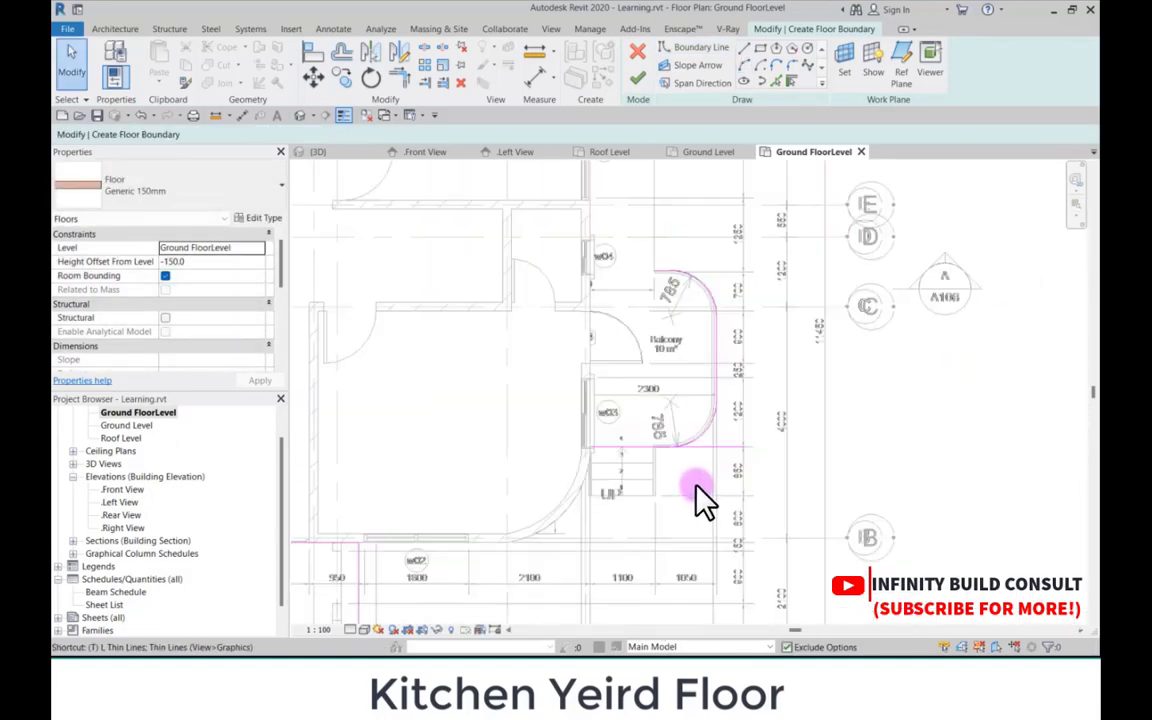
# Step: Trim the balcony's lower boundary line to the lower corner arc
pyautogui.press('t')
pyautogui.press('r')
pyautogui.scroll(2, 699, 436)
pyautogui.click(698, 436)
pyautogui.click(612, 449)
pyautogui.scroll(-3, 720, 492)
pyautogui.scroll(-2, 718, 468)
pyautogui.scroll(4, 719, 344)
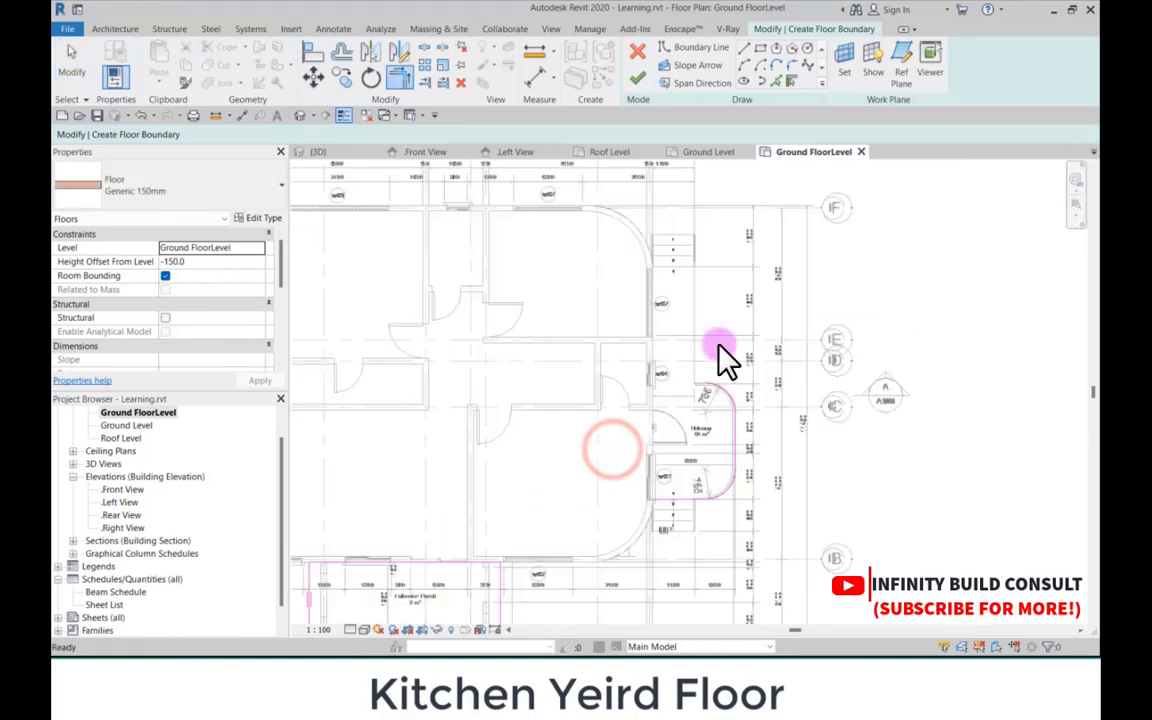
pyautogui.scroll(-3, 690, 425)
pyautogui.press('Escape')
# Step: Draw a straight boundary line from the inner end of the balcony's upper edge up to the upper stairs' last tread
pyautogui.click(748, 48)
pyautogui.scroll(4, 691, 424)
pyautogui.click(693, 424)
pyautogui.scroll(-2, 693, 400)
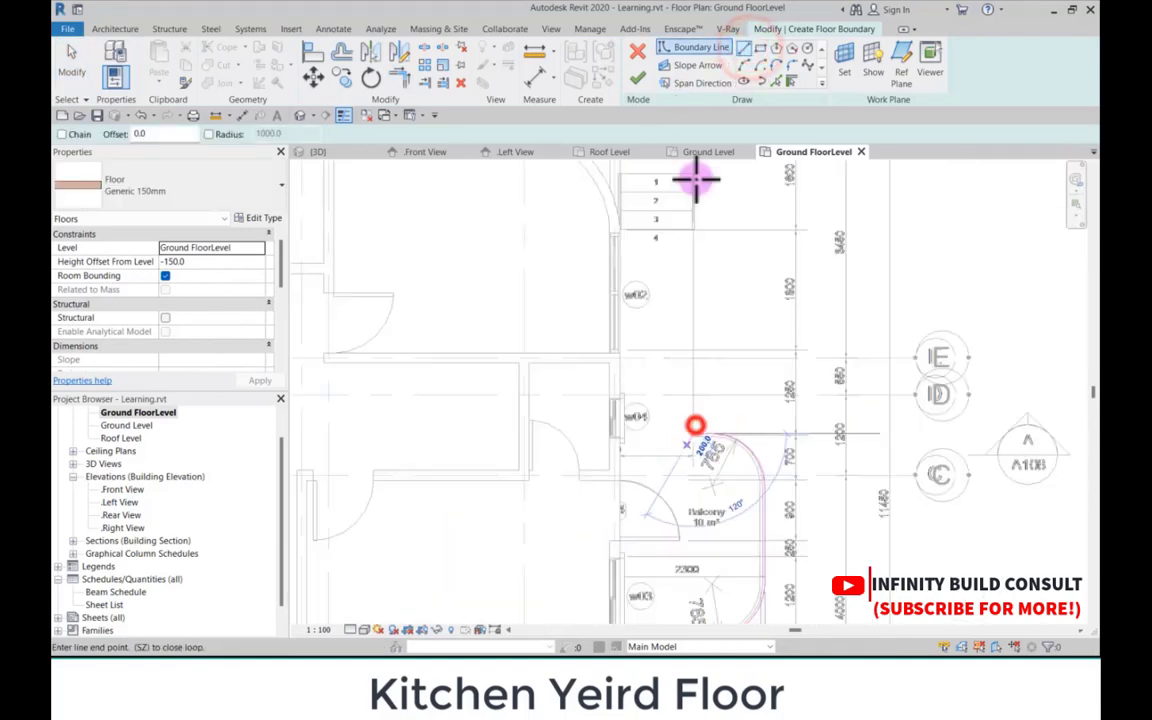
pyautogui.scroll(5, 694, 182)
pyautogui.scroll(4, 690, 484)
pyautogui.scroll(-2, 765, 452)
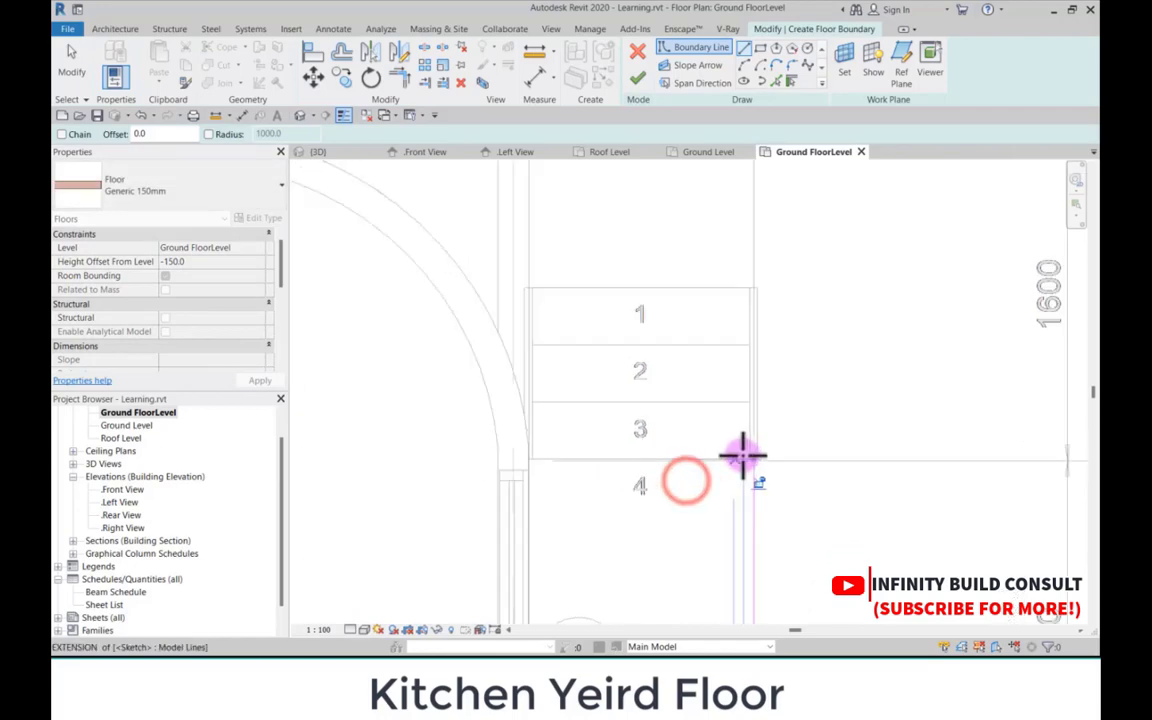
pyautogui.scroll(3, 748, 457)
pyautogui.click(765, 463)
pyautogui.scroll(-4, 760, 463)
# Step: Draw a horizontal boundary line about 1104.5 mm long along the upper stairs' last tread to the house wall
pyautogui.scroll(4, 607, 460)
pyautogui.scroll(2, 780, 385)
pyautogui.click(780, 378)
pyautogui.scroll(-2, 617, 275)
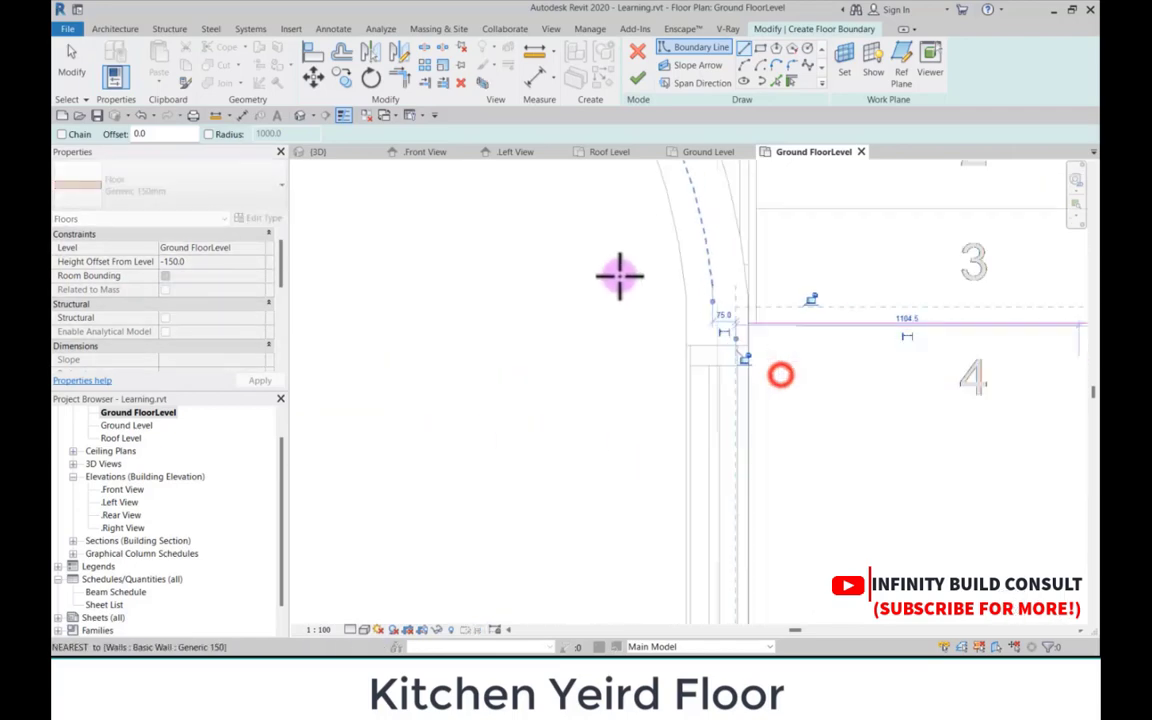
# Step: Draw a vertical boundary line along the outside of the house wall from the upper stairs down to the lower stairs
pyautogui.click(613, 302)
pyautogui.scroll(-4, 618, 450)
pyautogui.scroll(-4, 605, 490)
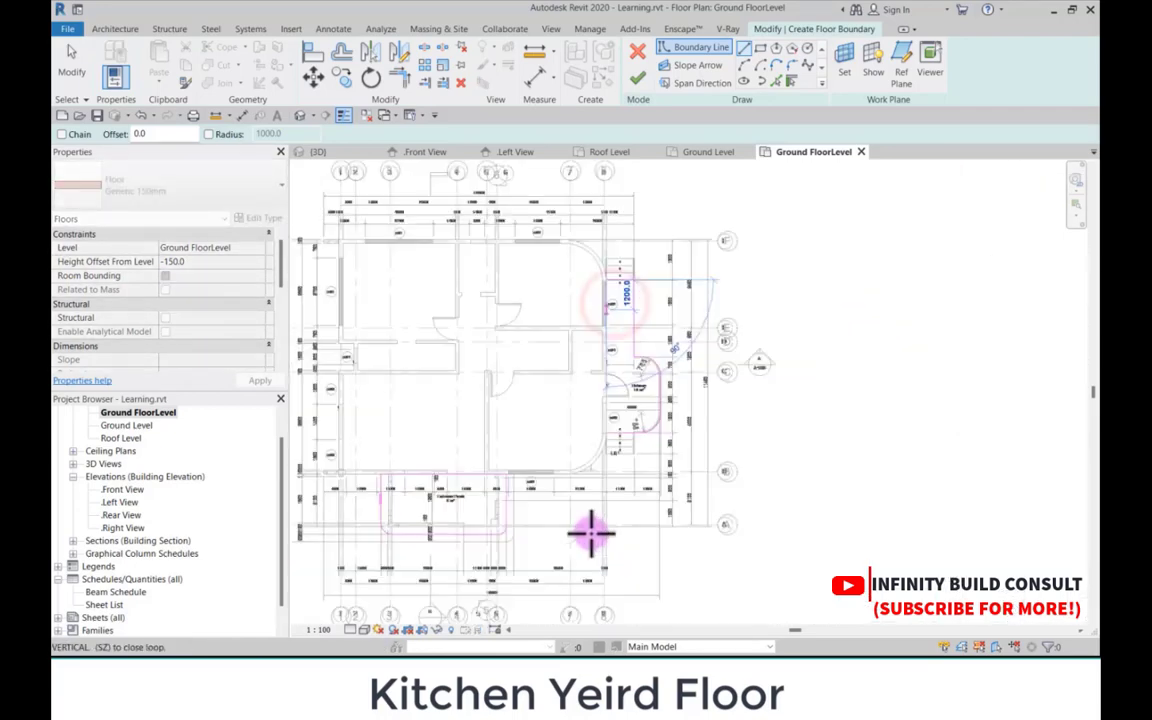
pyautogui.scroll(4, 630, 319)
pyautogui.scroll(2, 586, 260)
pyautogui.click(582, 263)
pyautogui.scroll(-4, 581, 378)
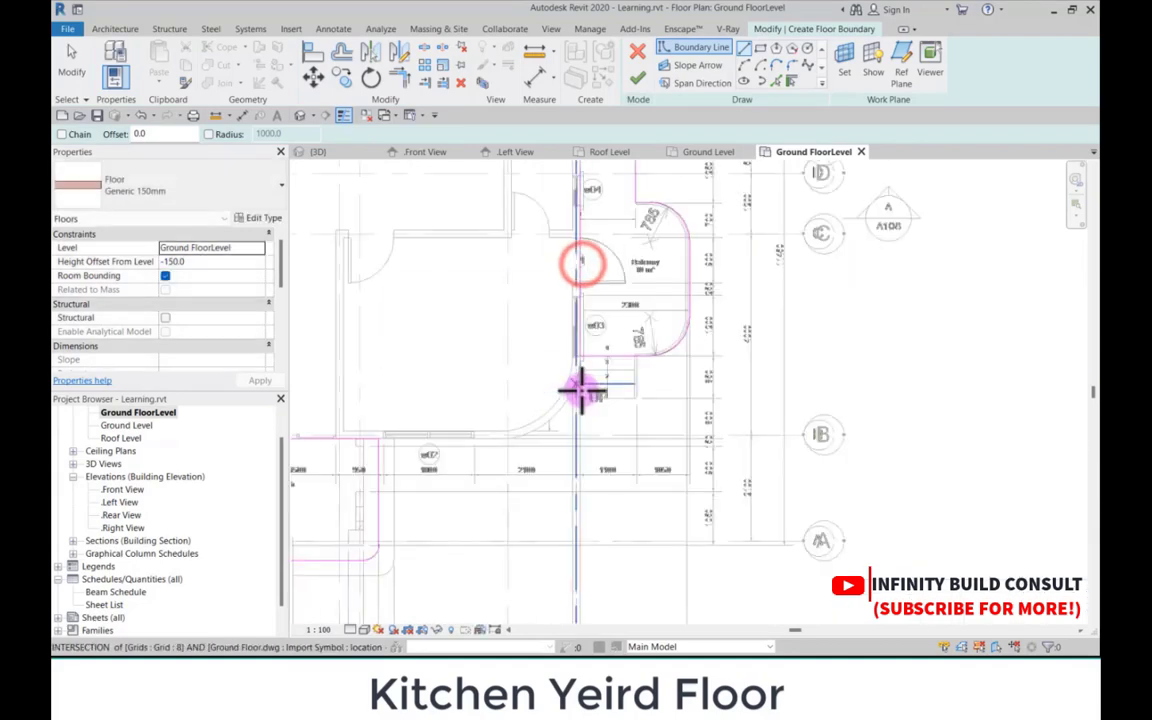
# Step: Try to finish the floor sketch with the porch and balcony boundaries
pyautogui.scroll(4, 594, 468)
pyautogui.scroll(-4, 594, 190)
pyautogui.scroll(4, 597, 450)
pyautogui.scroll(3, 598, 449)
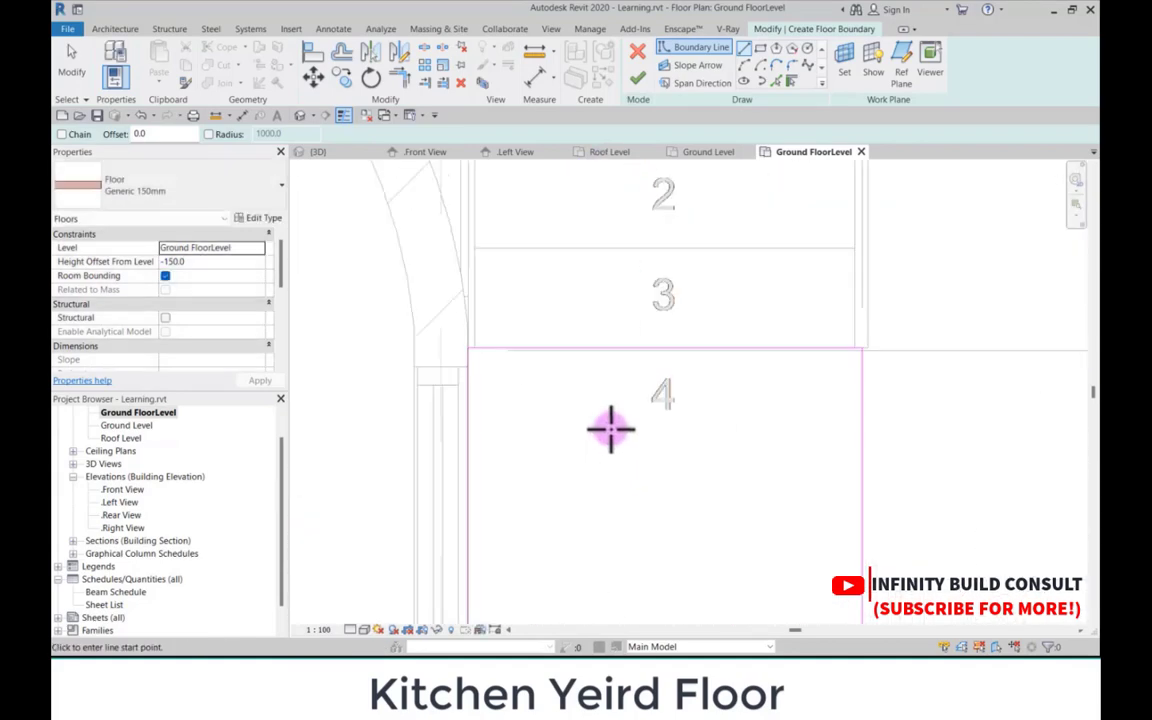
pyautogui.click(637, 78)
pyautogui.scroll(-5, 594, 353)
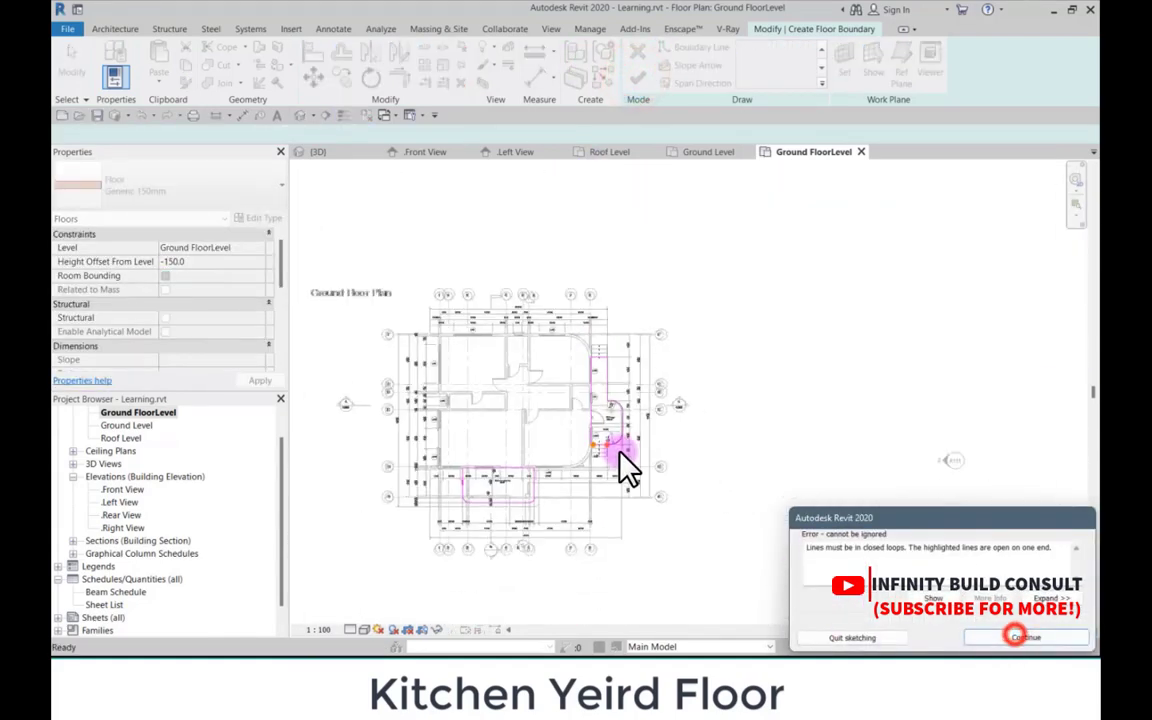
pyautogui.scroll(4, 625, 465)
pyautogui.press('Return')
# Step: Remove the overlapping boundary line along the balcony's lower edge, at the top of the lower stairs
pyautogui.scroll(4, 442, 432)
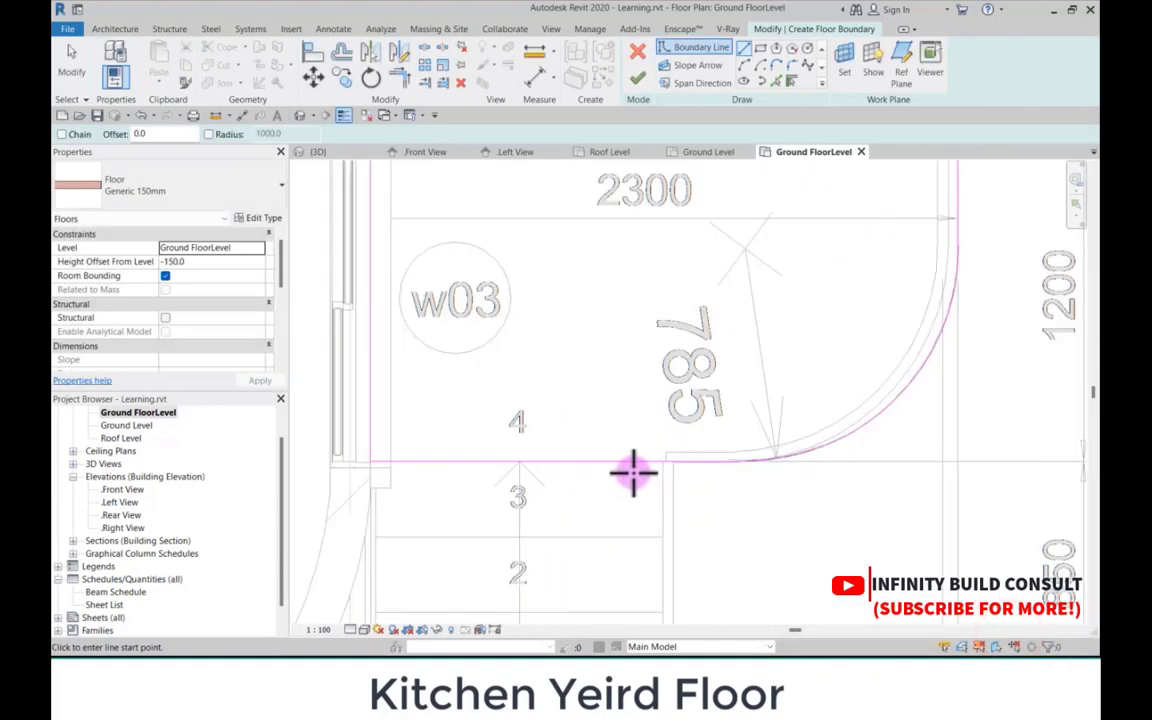
pyautogui.press('Escape')
pyautogui.click(604, 463)
pyautogui.scroll(2, 686, 474)
pyautogui.moveTo(769, 456); pyautogui.dragTo(632, 472)
pyautogui.scroll(-2, 543, 491)
pyautogui.click(550, 467)
pyautogui.press('Delete')
pyautogui.click(391, 467)
pyautogui.scroll(1, 360, 460)
pyautogui.click(404, 409)
pyautogui.scroll(-2, 432, 408)
# Step: Trim the balcony's lower boundary line and the house-wall boundary line to a corner
pyautogui.press('t')
pyautogui.press('r')
pyautogui.scroll(2, 422, 438)
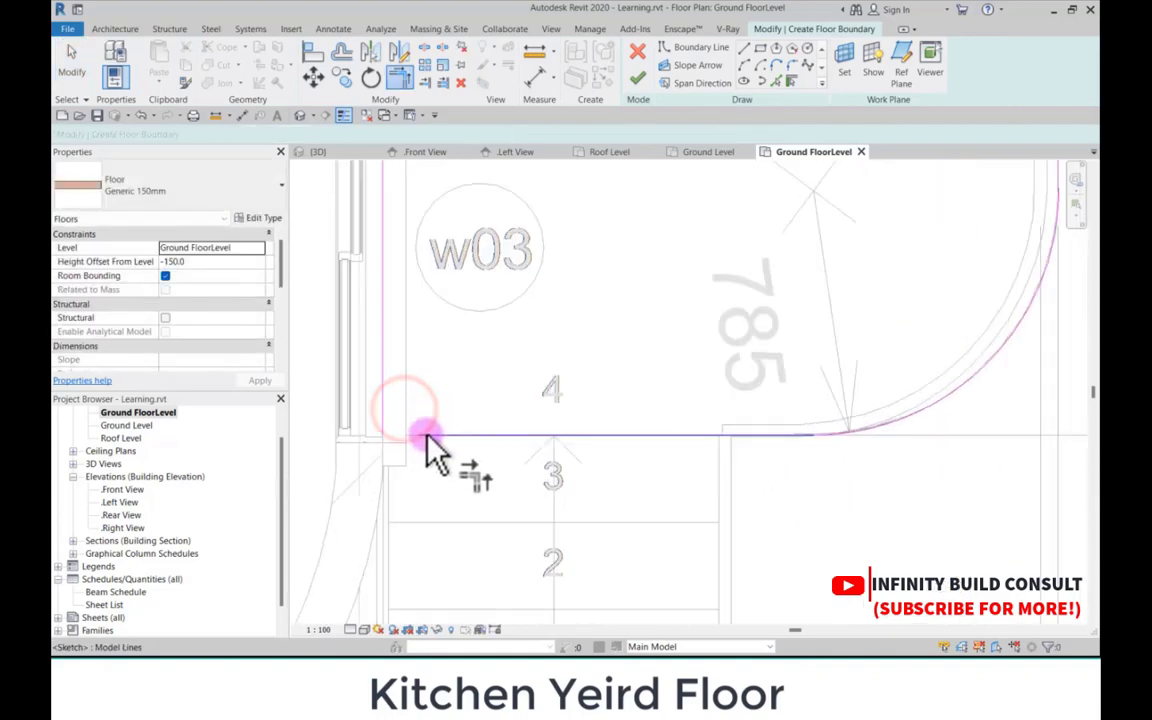
pyautogui.click(427, 435)
pyautogui.click(381, 422)
pyautogui.scroll(-4, 549, 435)
pyautogui.press('Escape')
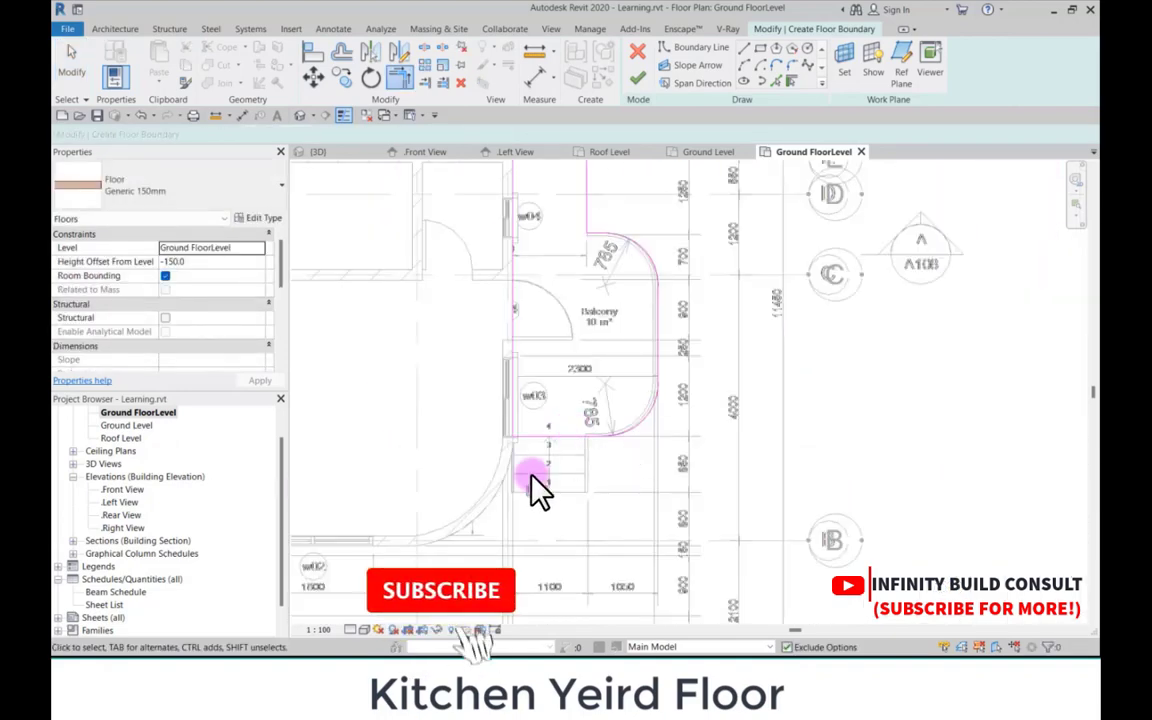
# Step: Finish the floor sketch to create the porch and balcony floors, and clear the selection
pyautogui.scroll(-4, 533, 470)
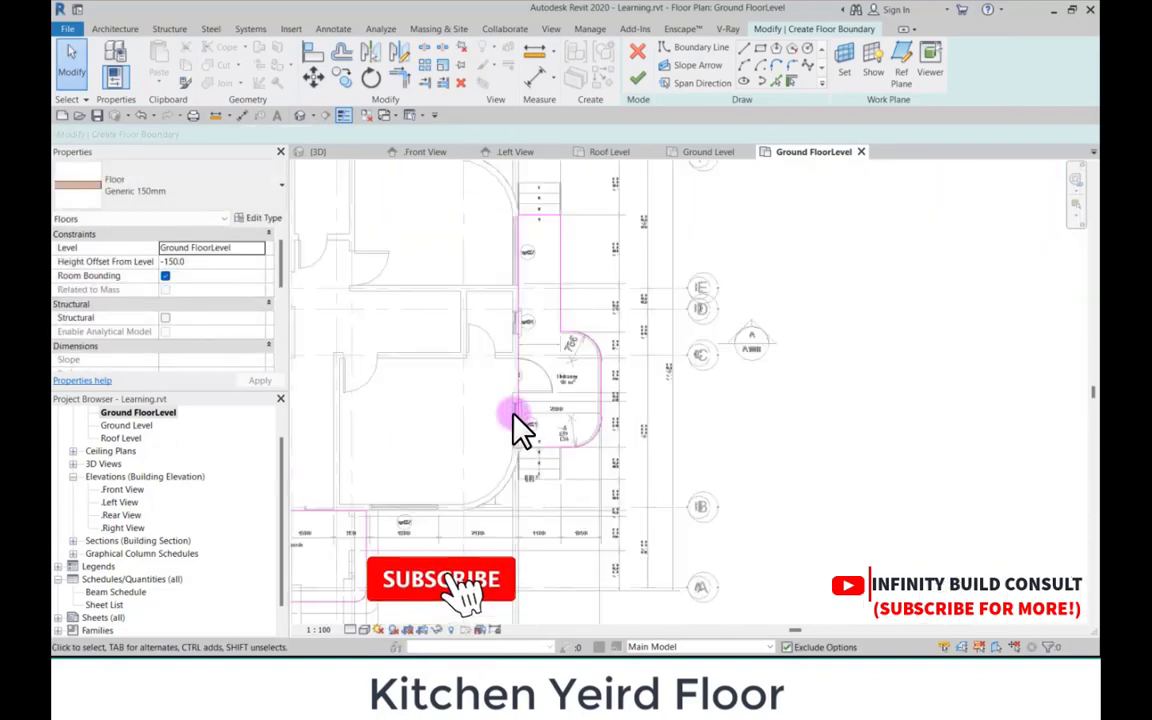
pyautogui.click(647, 84)
pyautogui.click(553, 299)
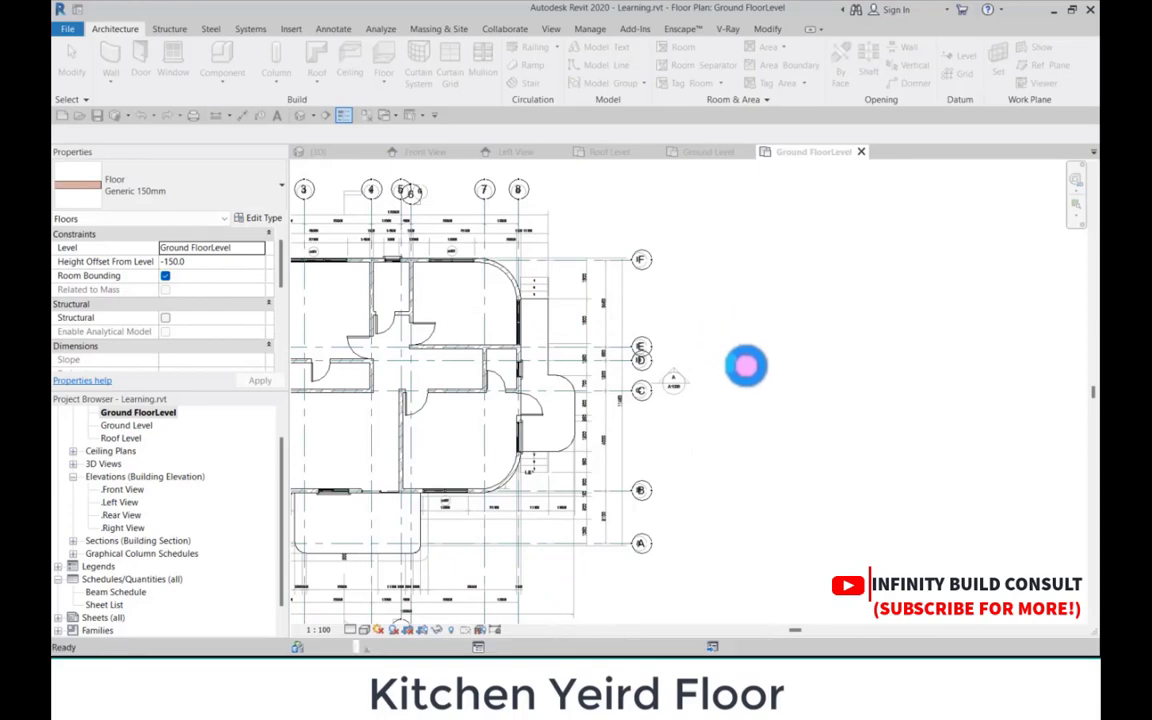
pyautogui.scroll(-3, 746, 366)
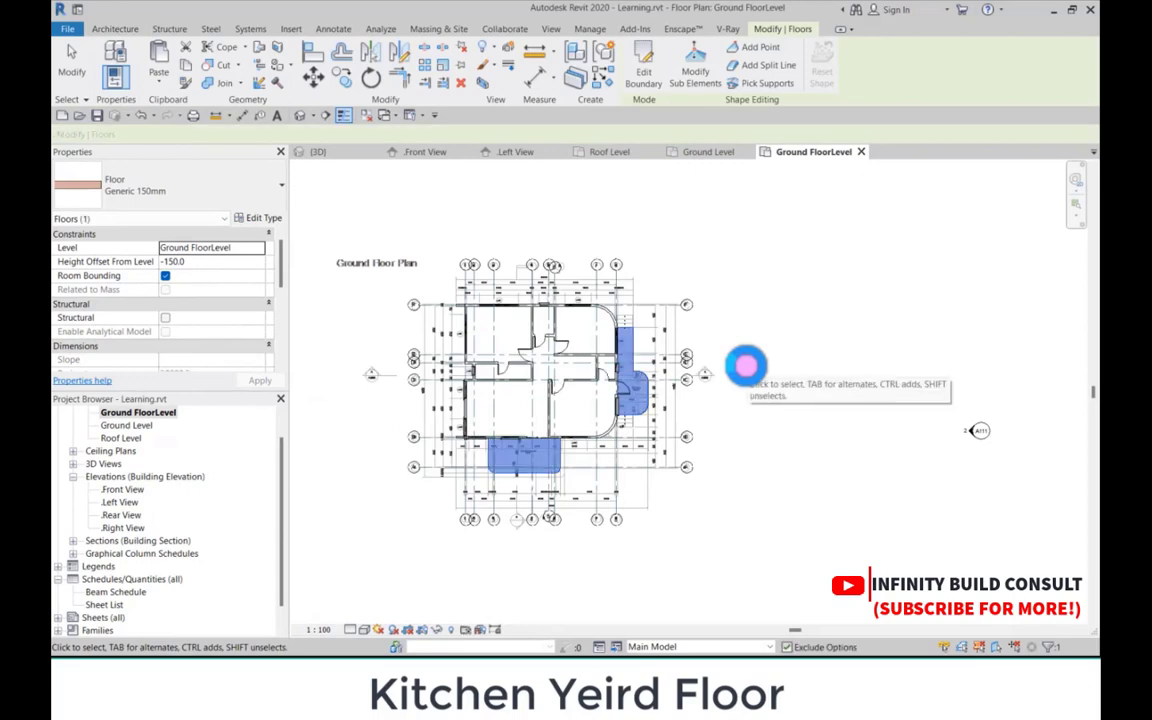
pyautogui.click(388, 237)
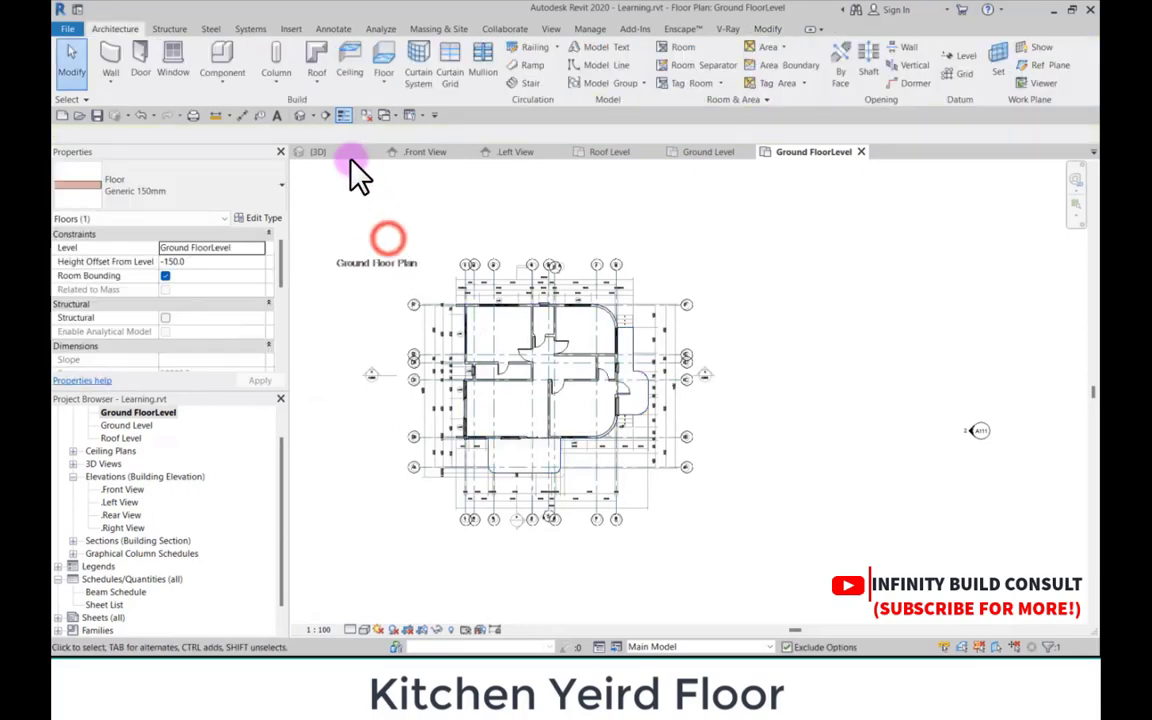
# Step: Open the 3D view and examine how the main floor and the new porch floor meet the outer walls
pyautogui.click(300, 116)
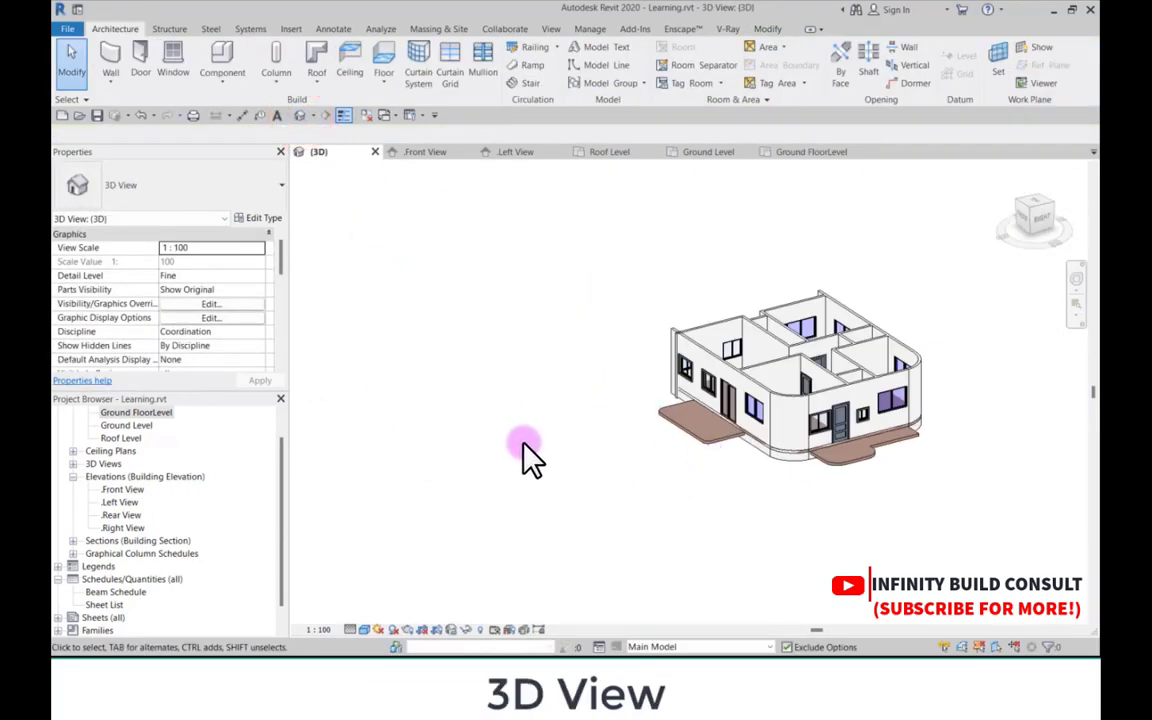
pyautogui.keyDown('shift'); pyautogui.moveTo(530, 452); pyautogui.dragTo(860, 432, button='middle'); pyautogui.keyUp('shift')
pyautogui.scroll(4, 864, 430)
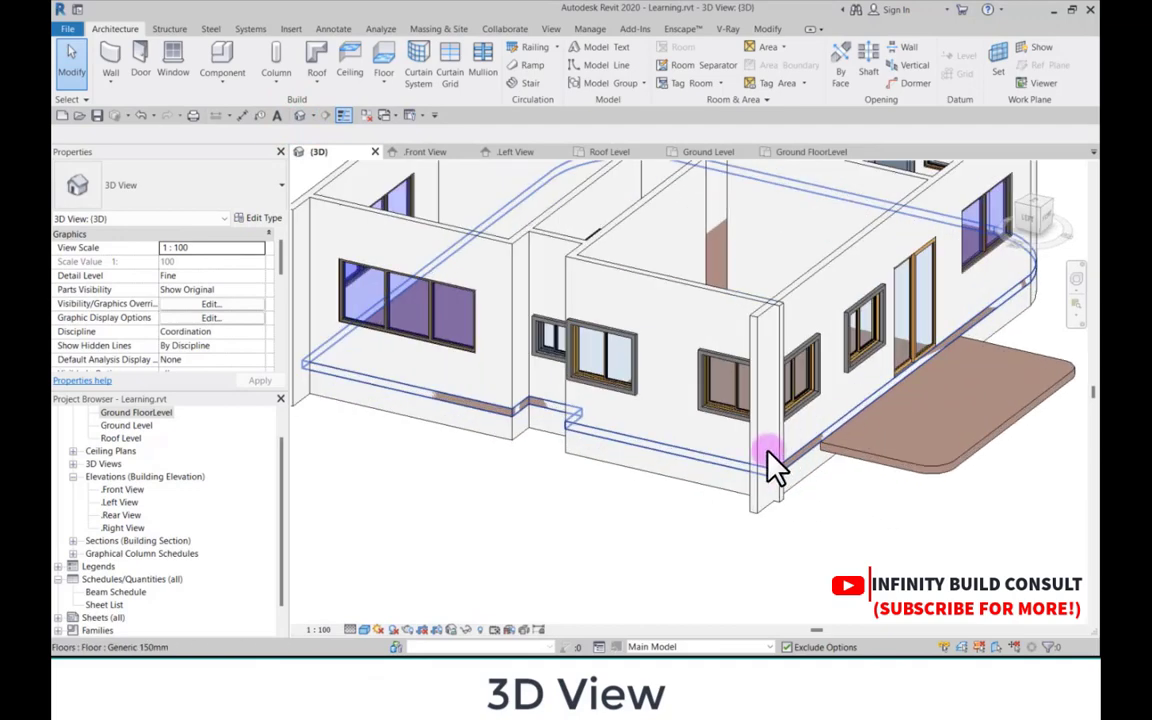
pyautogui.scroll(-4, 680, 510)
pyautogui.scroll(4, 429, 329)
pyautogui.scroll(-4, 499, 452)
pyautogui.scroll(3, 455, 463)
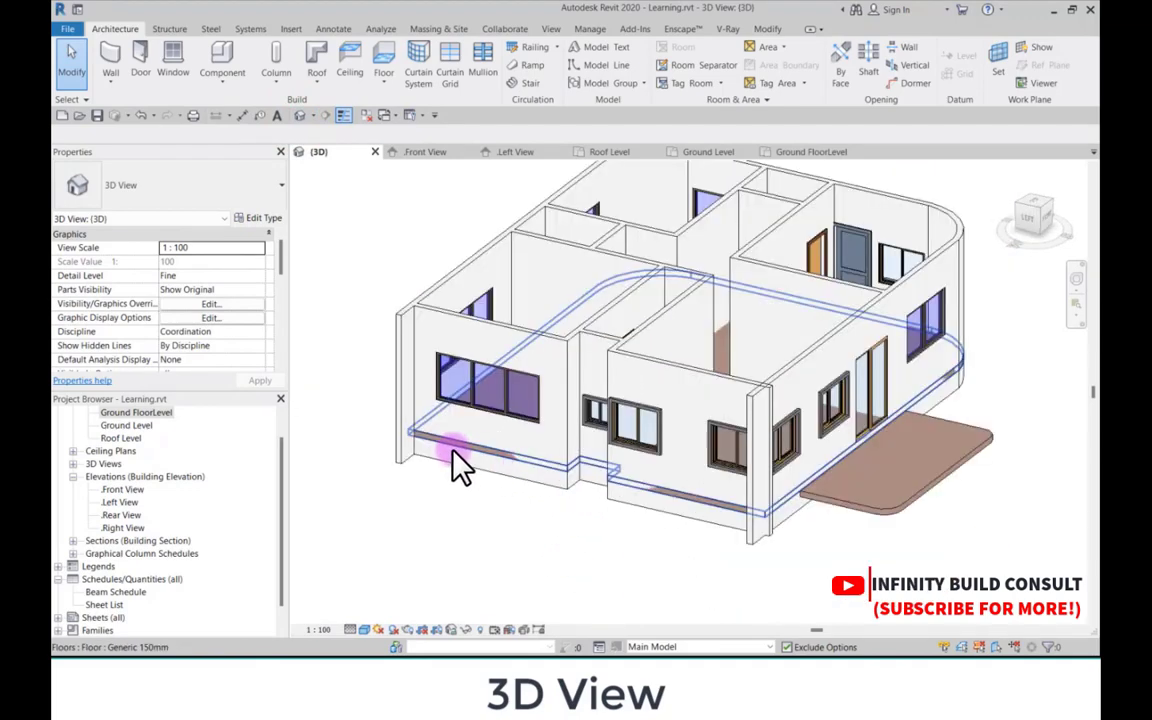
pyautogui.scroll(4, 670, 445)
pyautogui.scroll(-4, 465, 475)
pyautogui.scroll(3, 466, 440)
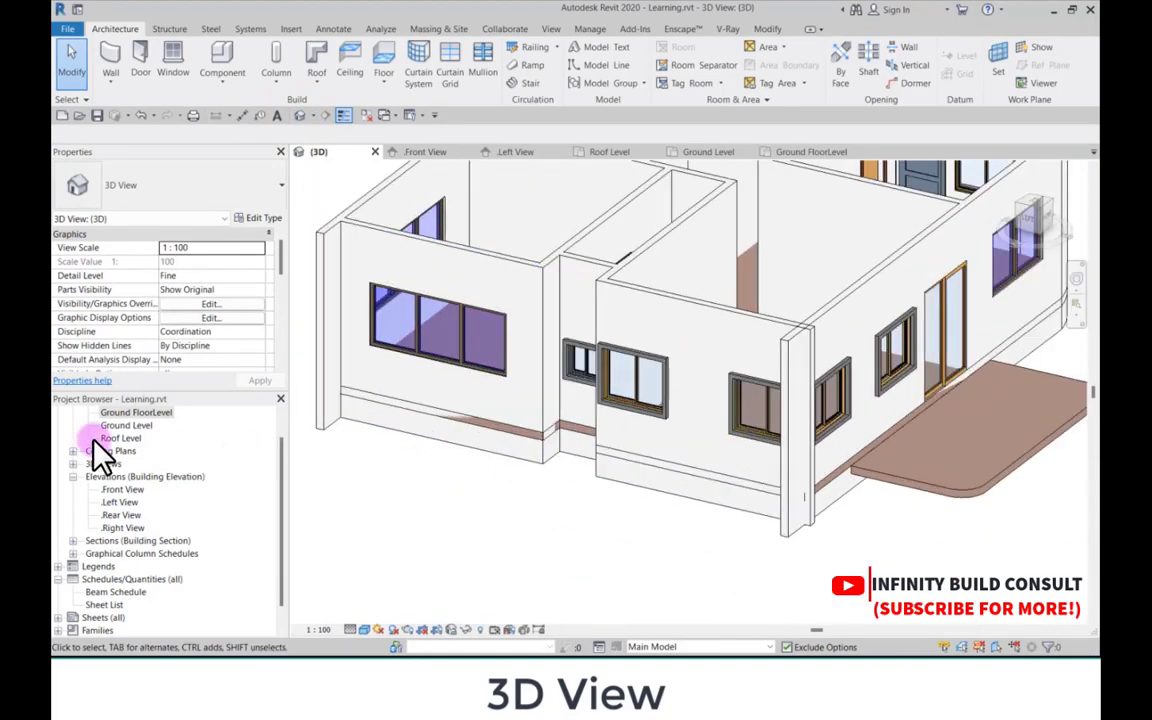
# Step: Open the main floor's boundary sketch for editing in the Ground FloorLevel plan
pyautogui.click(466, 430)
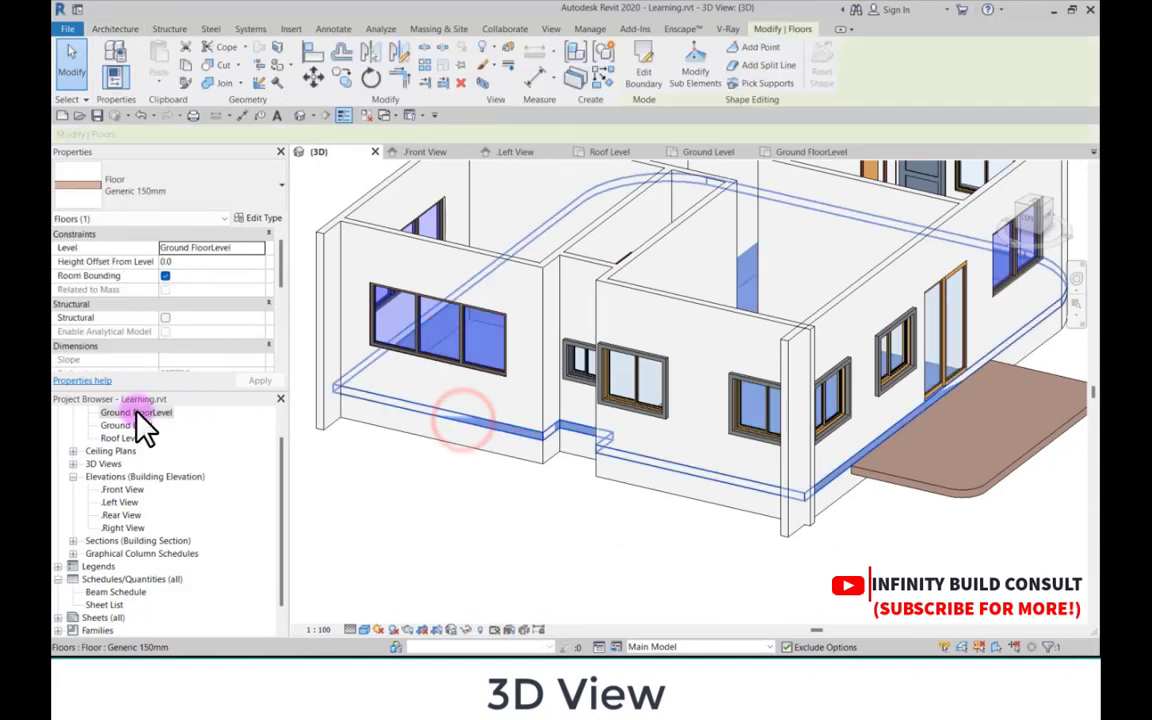
pyautogui.doubleClick(137, 412)
pyautogui.scroll(5, 476, 321)
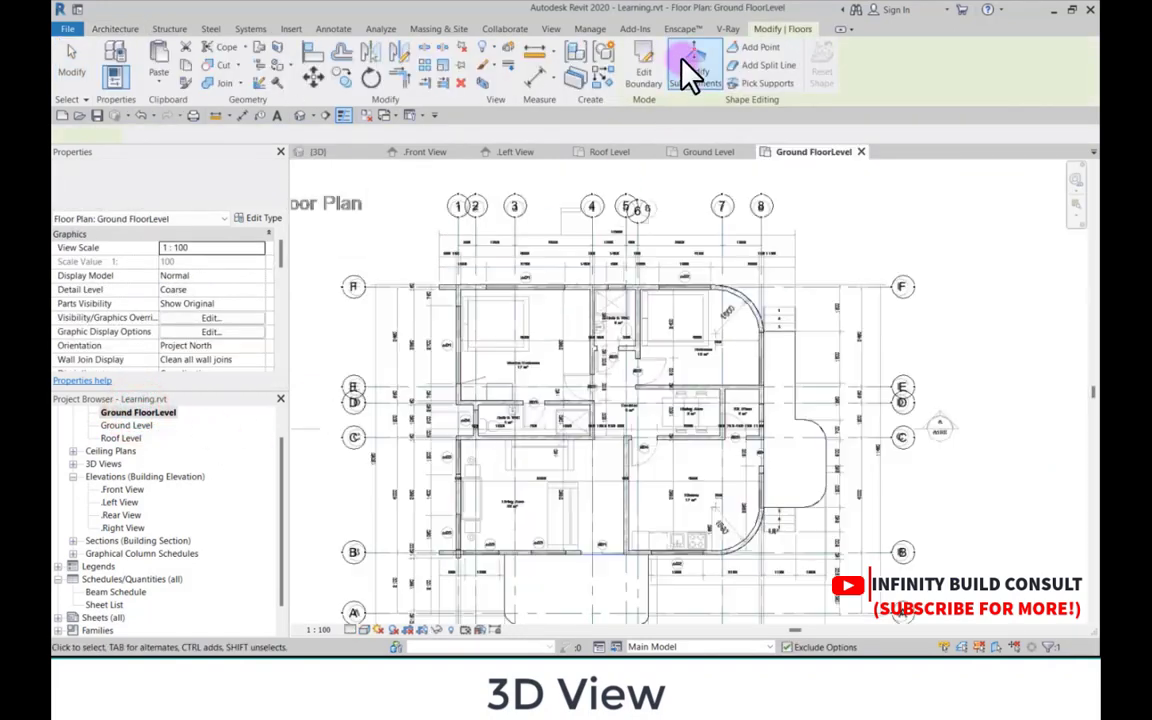
pyautogui.click(642, 45)
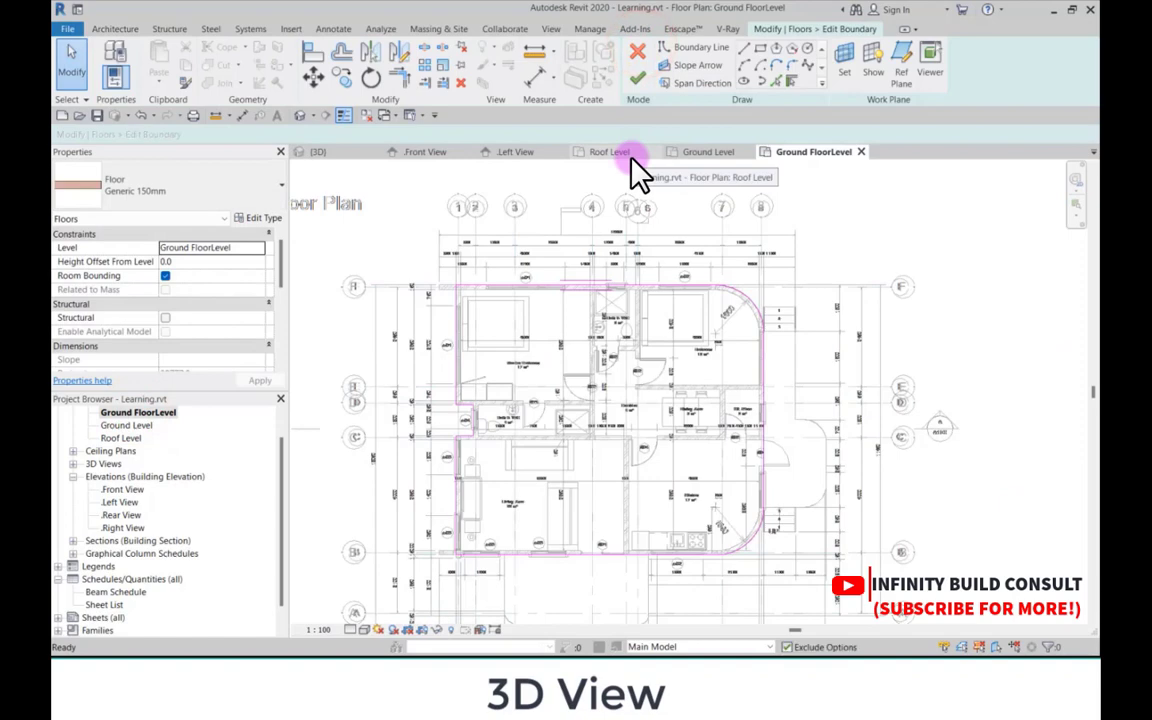
# Step: Align the floor boundary to the wall centrelines along the master bedroom's upper and outer walls
pyautogui.press('a')
pyautogui.press('l')
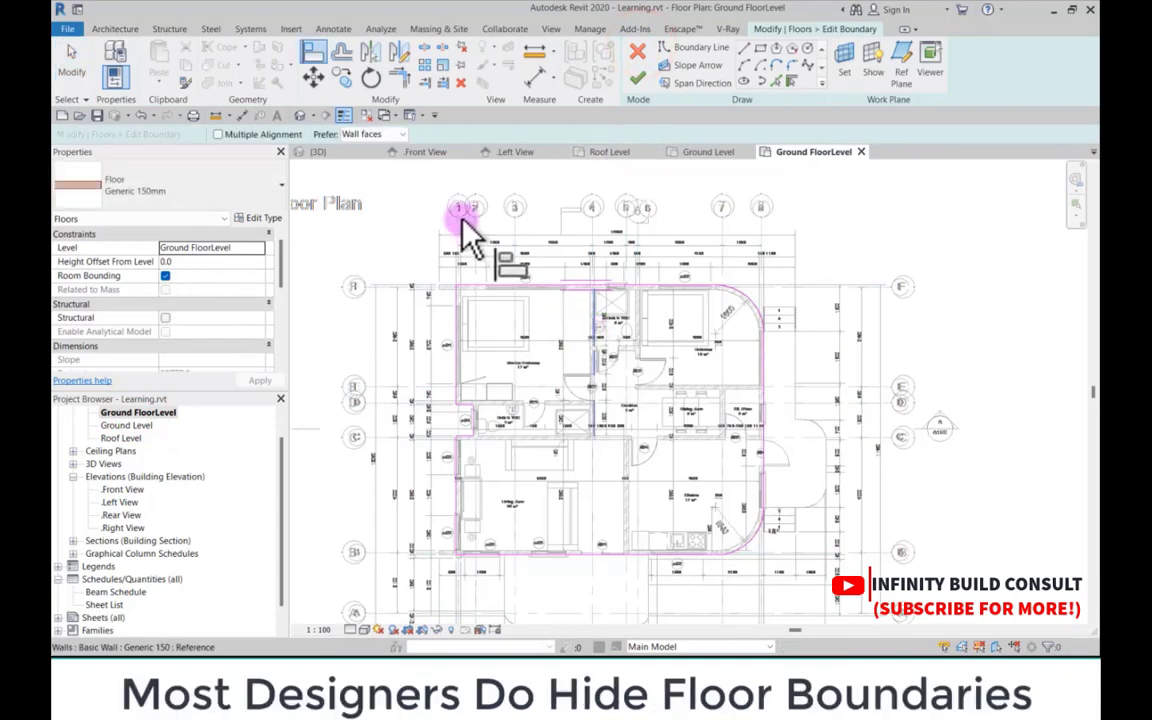
pyautogui.scroll(5, 476, 303)
pyautogui.scroll(-3, 510, 325)
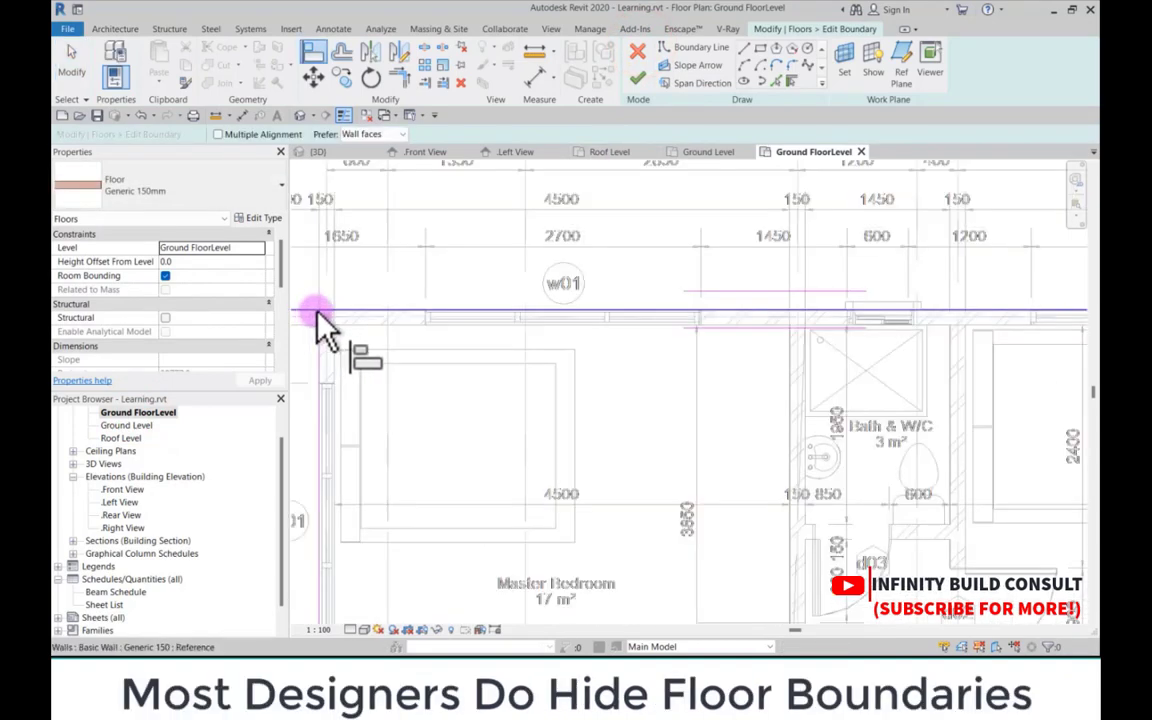
pyautogui.scroll(3, 330, 322)
pyautogui.click(417, 316)
pyautogui.scroll(-3, 463, 290)
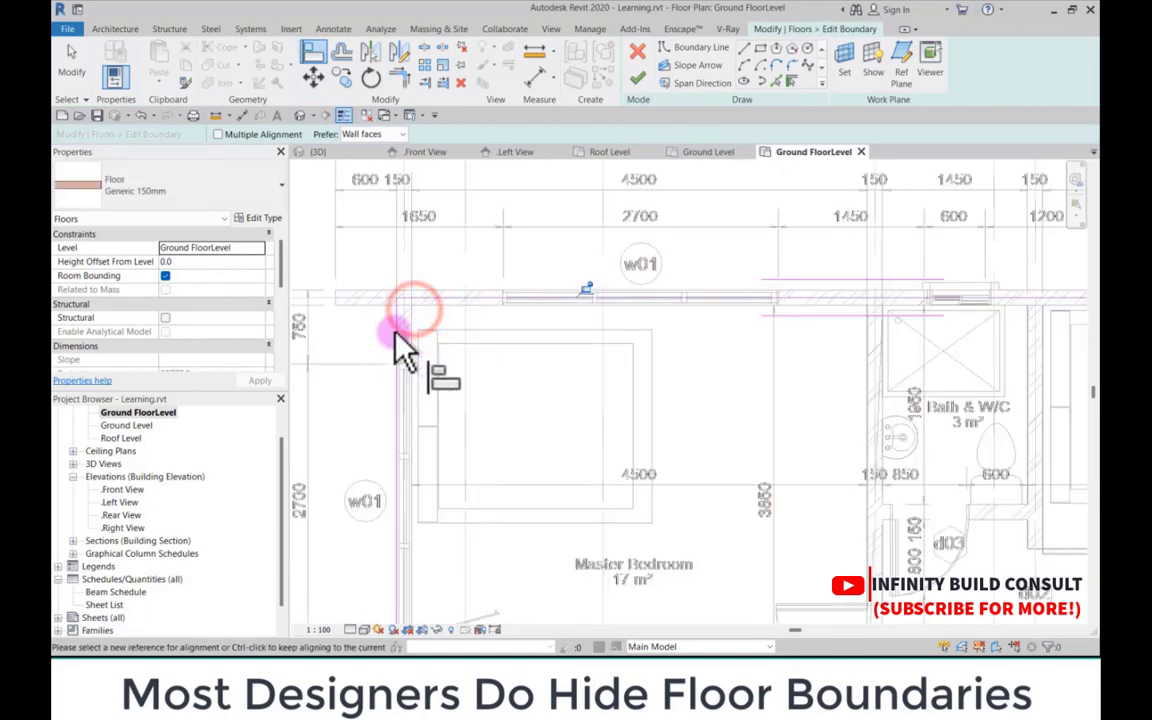
pyautogui.scroll(3, 416, 320)
pyautogui.scroll(-5, 450, 252)
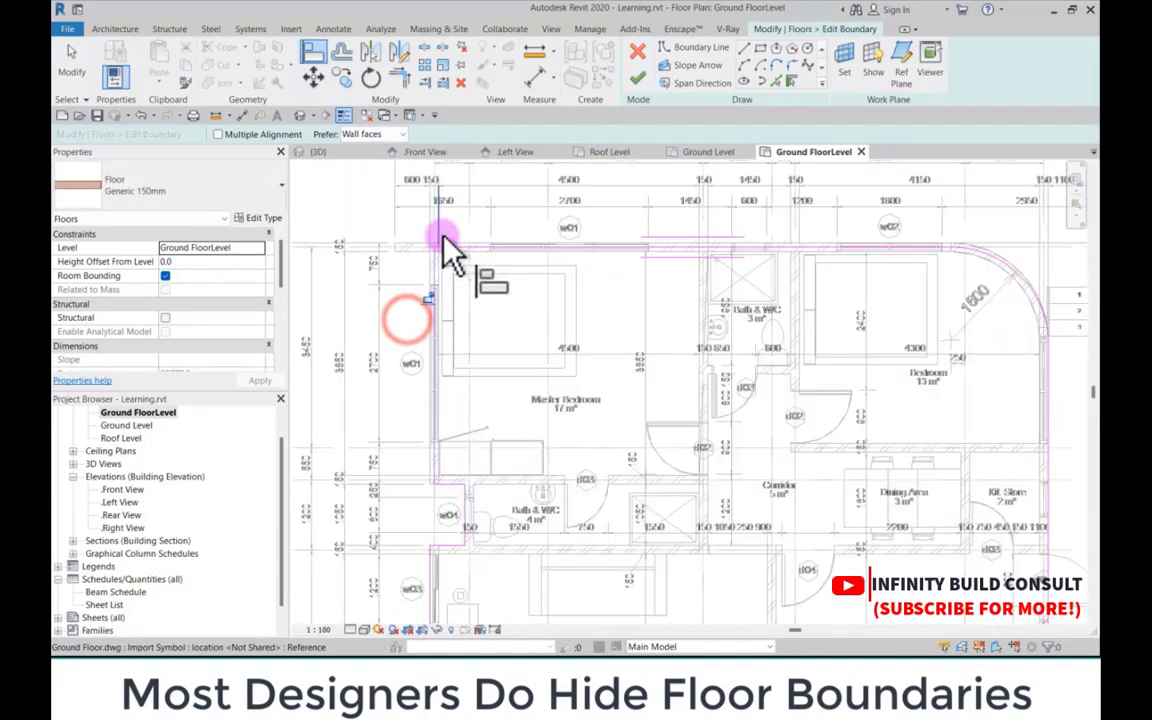
pyautogui.scroll(5, 445, 290)
pyautogui.scroll(2, 415, 260)
pyautogui.scroll(-5, 480, 400)
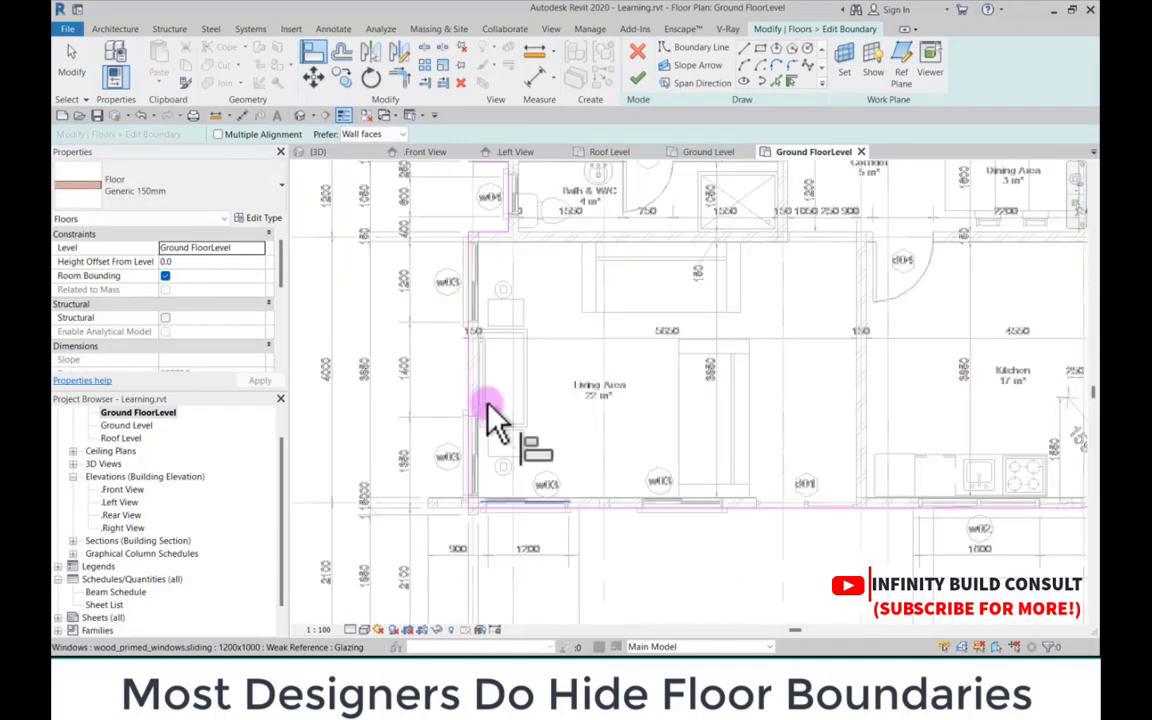
# Step: Align the upper and inner boundary lines of the recess beside window w04 to their wall centrelines
pyautogui.scroll(4, 530, 300)
pyautogui.scroll(3, 548, 231)
pyautogui.click(471, 289)
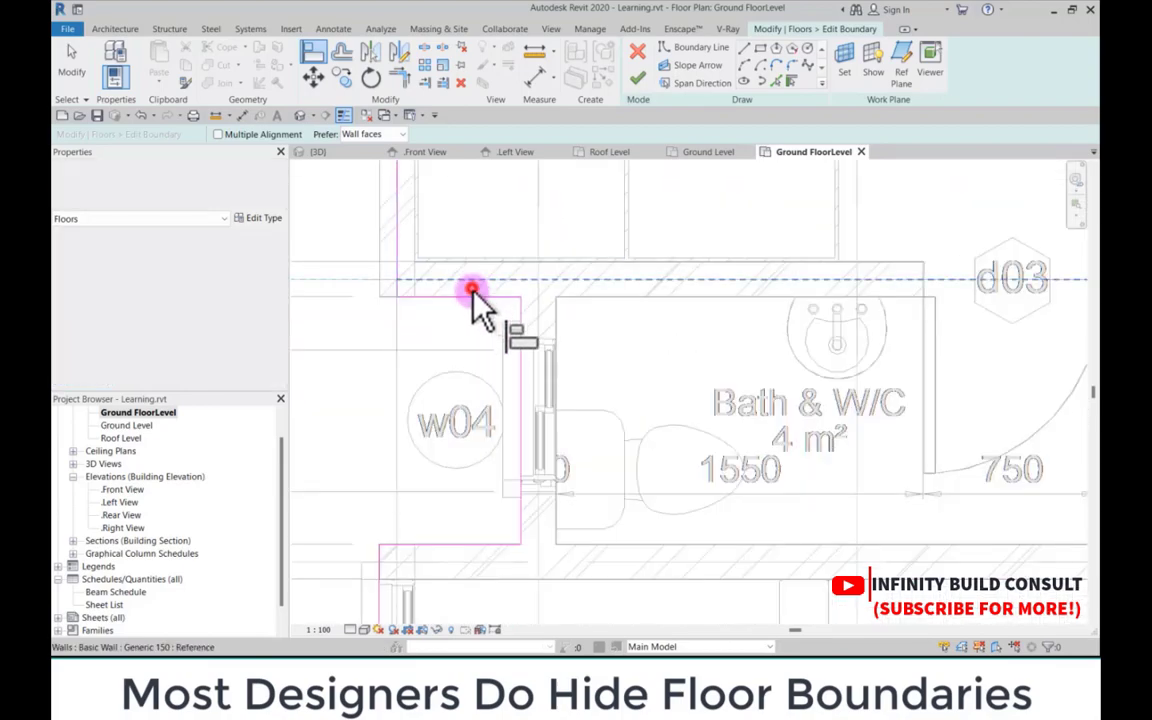
pyautogui.click(472, 293)
pyautogui.click(534, 321)
pyautogui.click(522, 329)
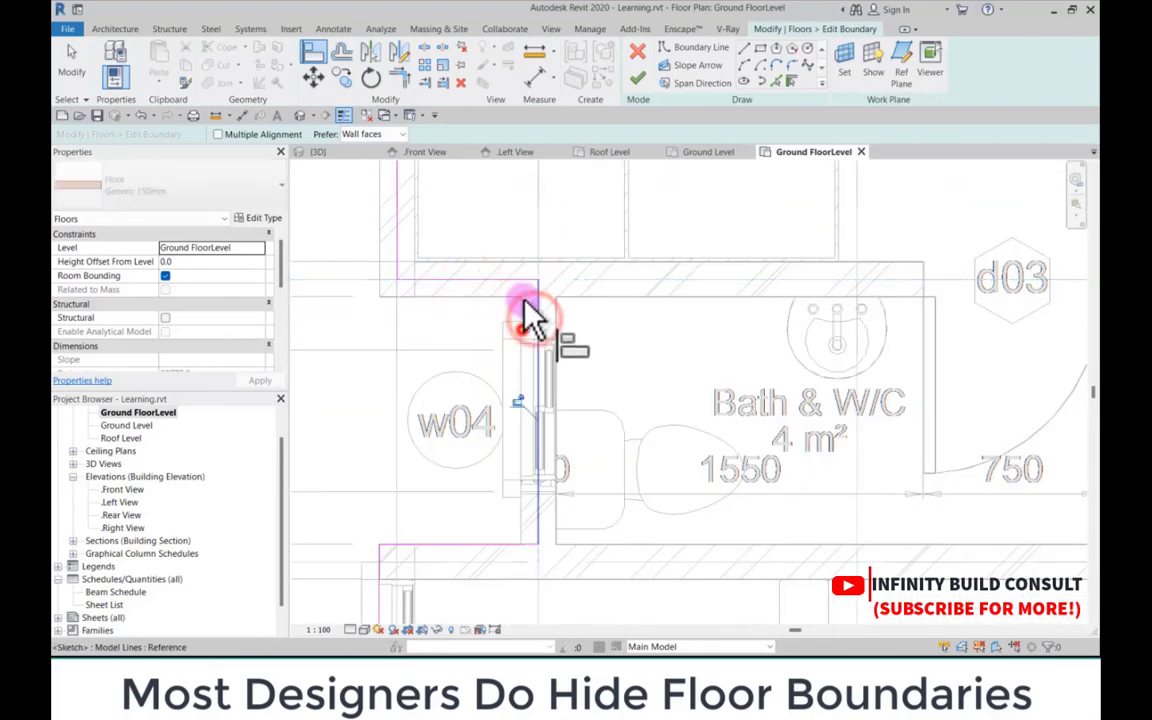
# Step: Align the recess's lower boundary line and the living area's outer boundary line to their wall centrelines
pyautogui.scroll(-3, 522, 303)
pyautogui.scroll(2, 442, 471)
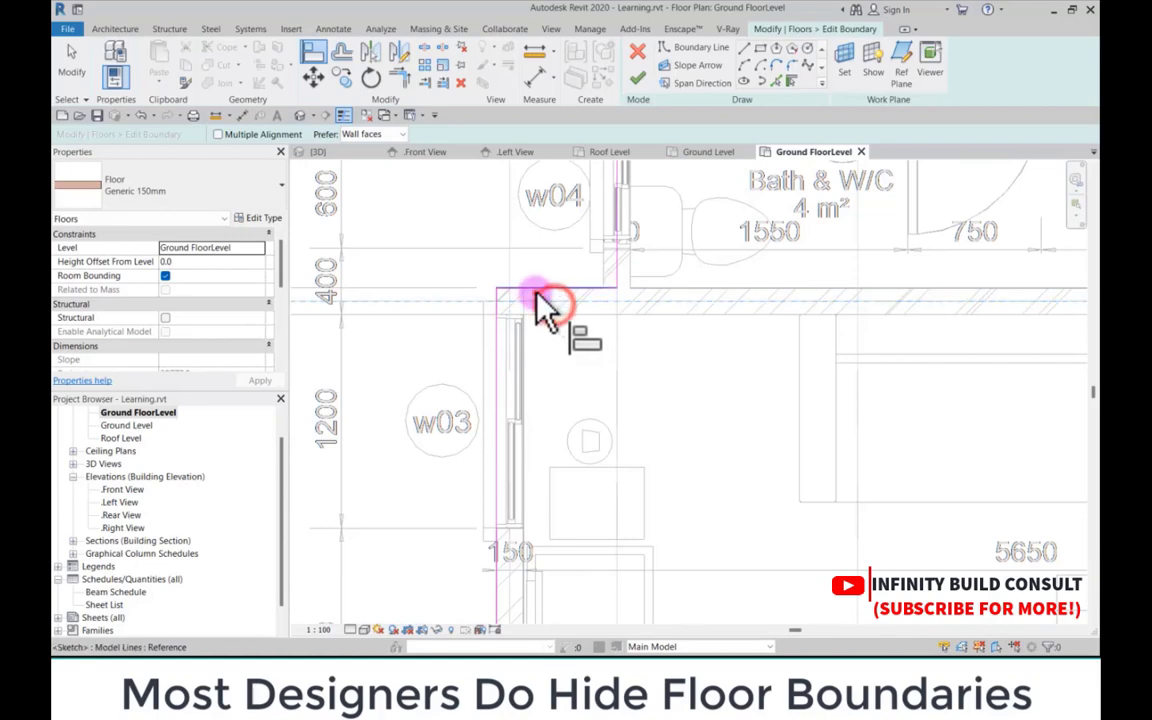
pyautogui.click(535, 290)
pyautogui.scroll(2, 510, 368)
pyautogui.scroll(2, 506, 267)
pyautogui.click(510, 279)
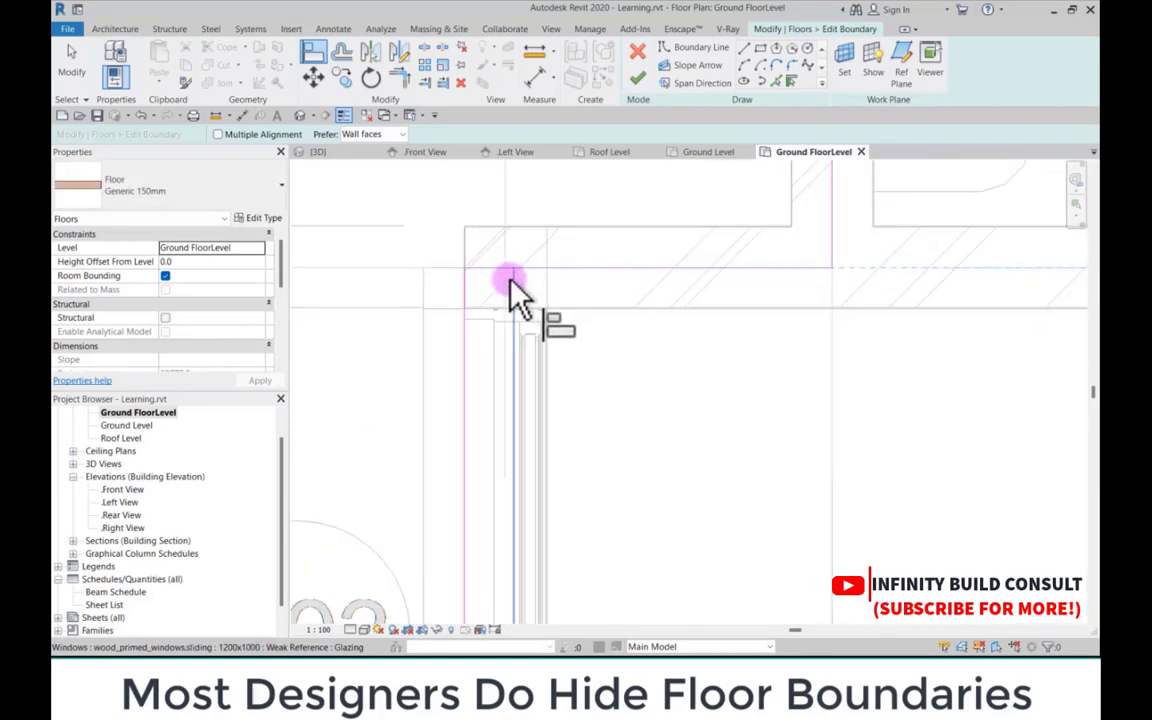
pyautogui.click(467, 289)
pyautogui.scroll(-5, 471, 283)
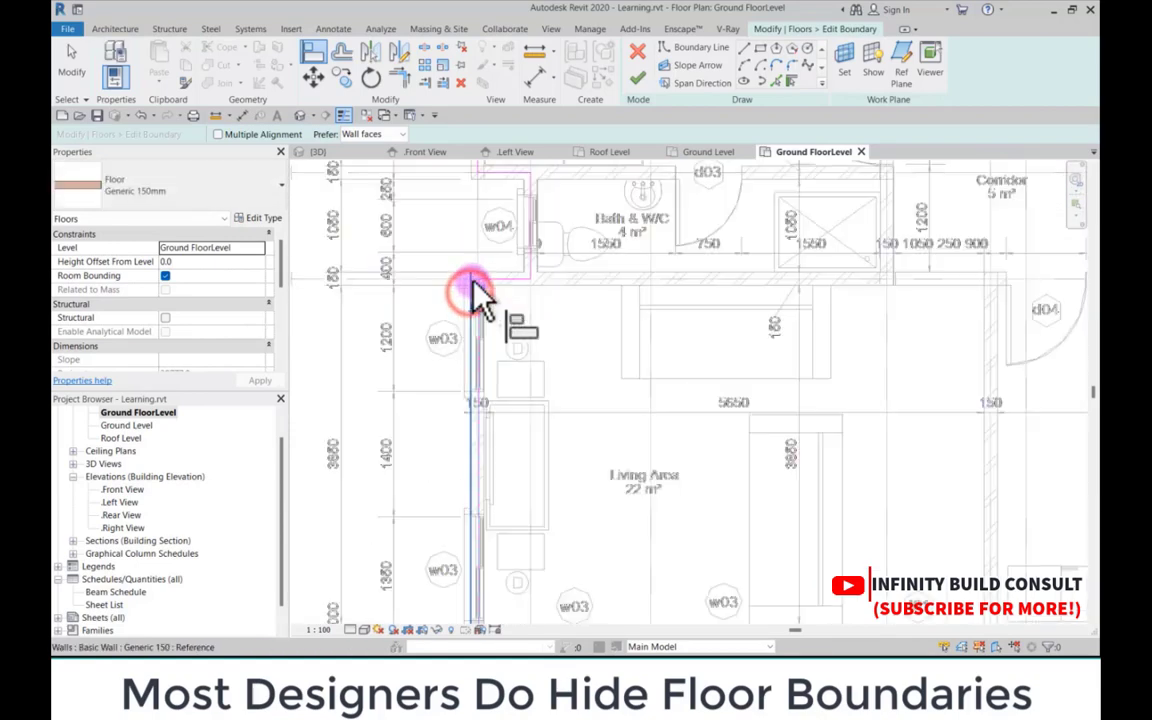
# Step: Align the lower boundary line below the living area and the curved kitchen-corner boundary to their wall centrelines
pyautogui.scroll(5, 538, 442)
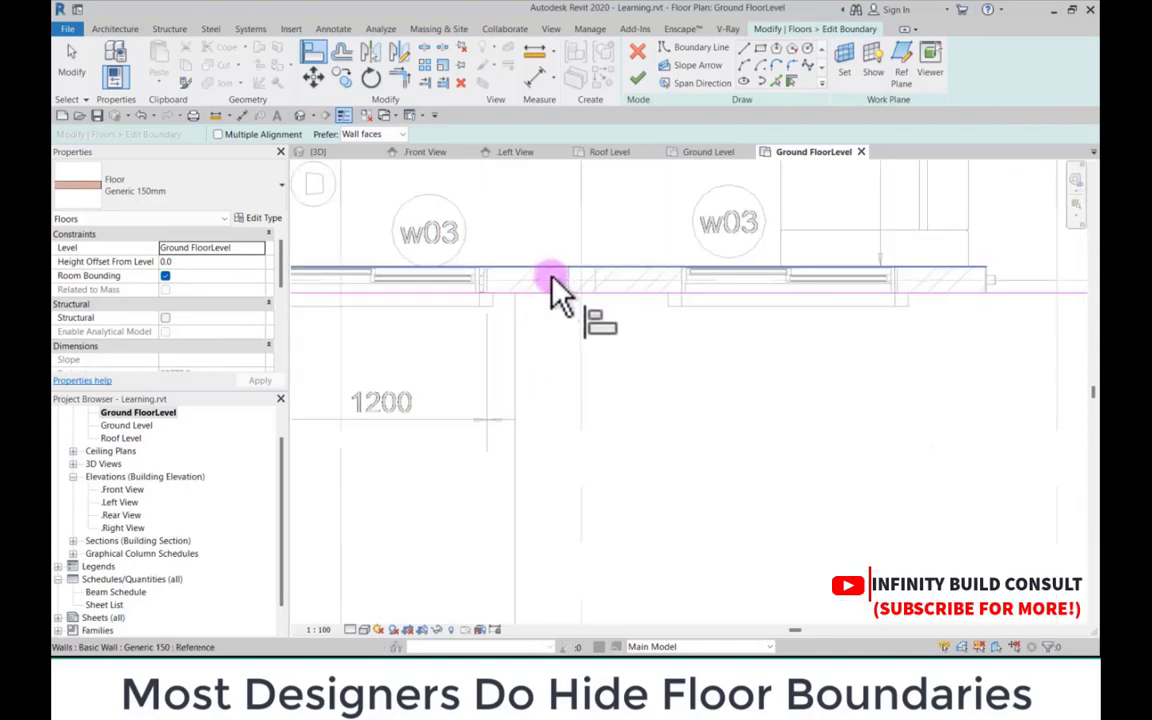
pyautogui.click(550, 278)
pyautogui.scroll(-5, 478, 327)
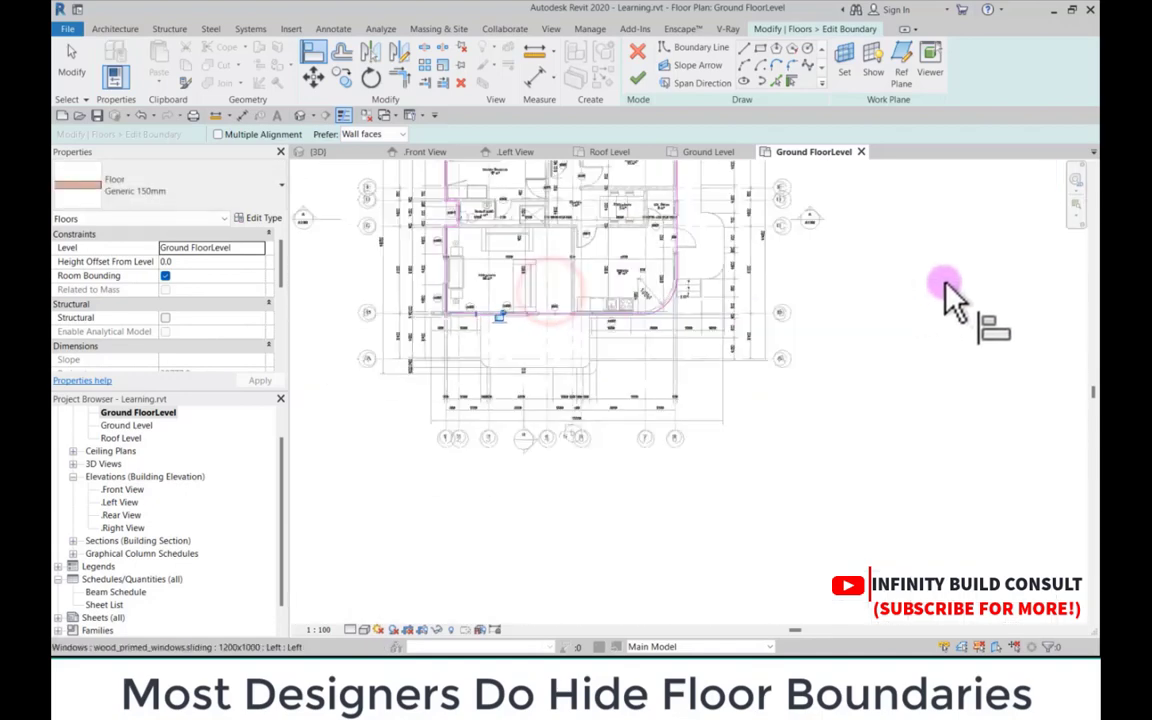
pyautogui.scroll(6, 566, 278)
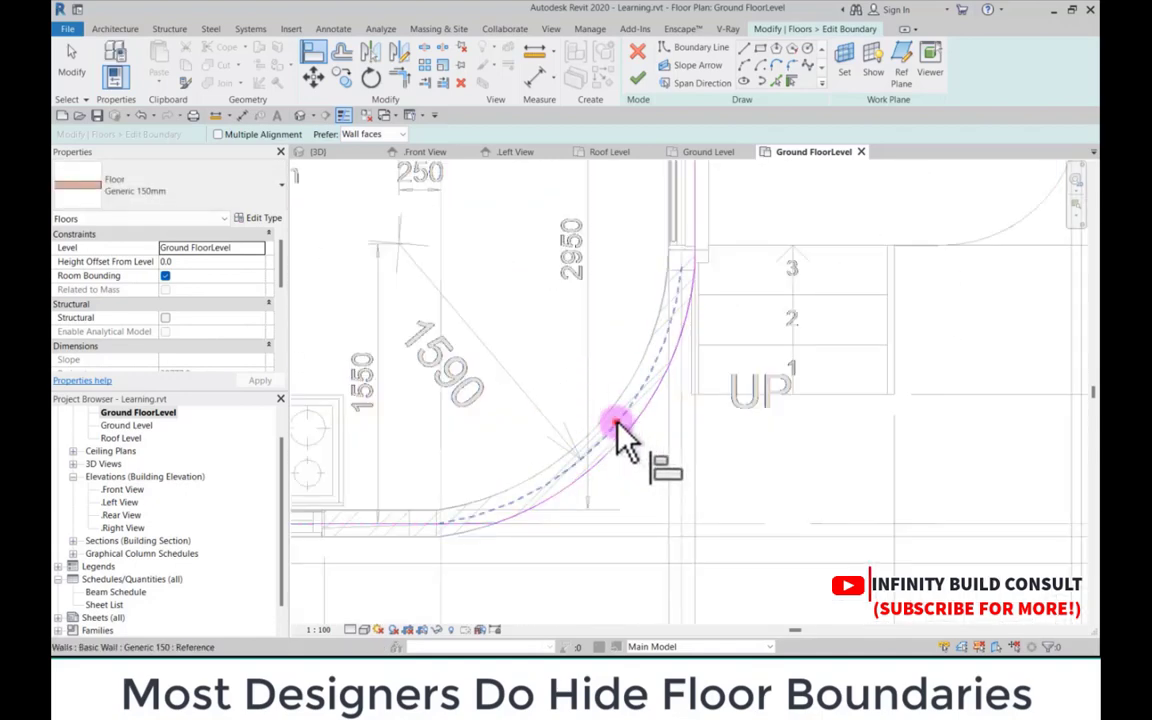
pyautogui.click(617, 425)
pyautogui.scroll(-5, 610, 470)
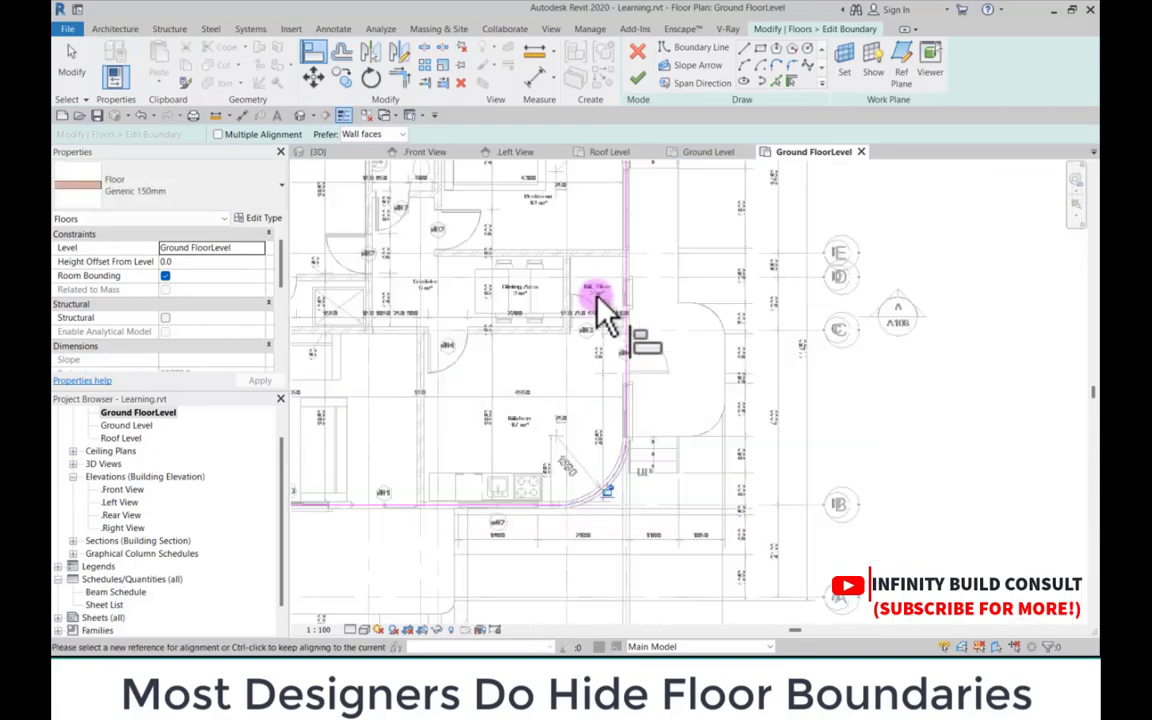
# Step: Align the remaining boundary at the bedroom's curved corner to the wall centreline, finish the floor sketch and clear the selection
pyautogui.scroll(-5, 600, 312)
pyautogui.scroll(6, 617, 399)
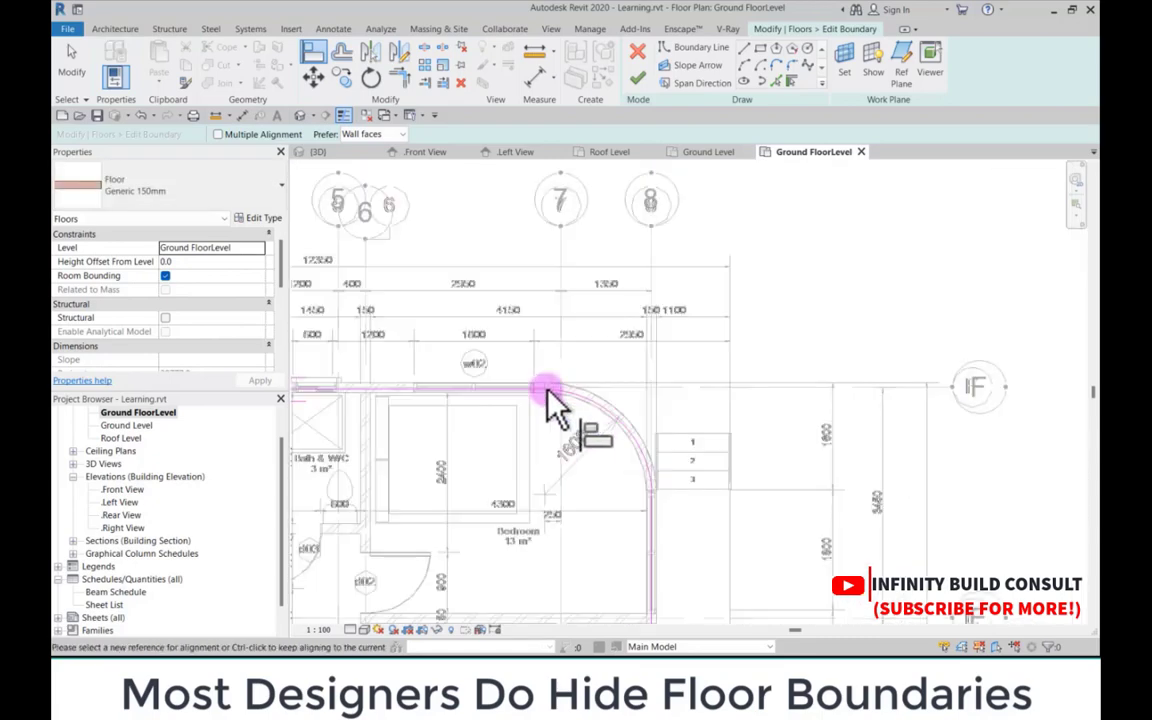
pyautogui.scroll(2, 550, 395)
pyautogui.click(643, 78)
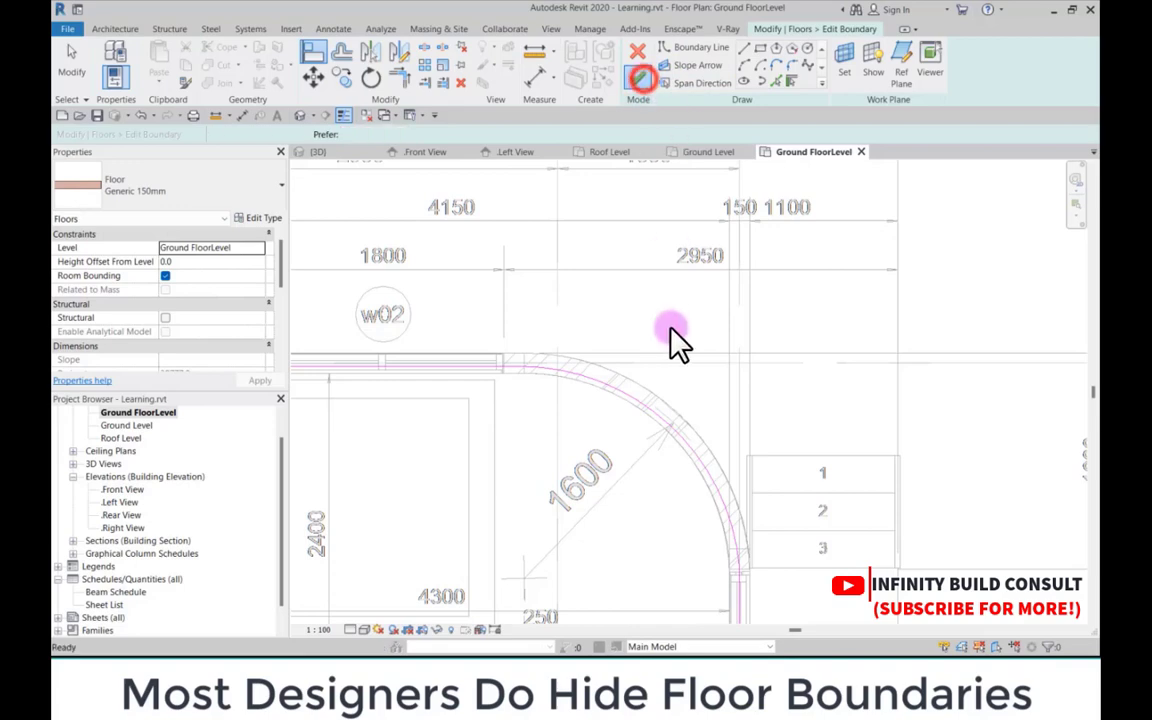
pyautogui.scroll(-6, 697, 368)
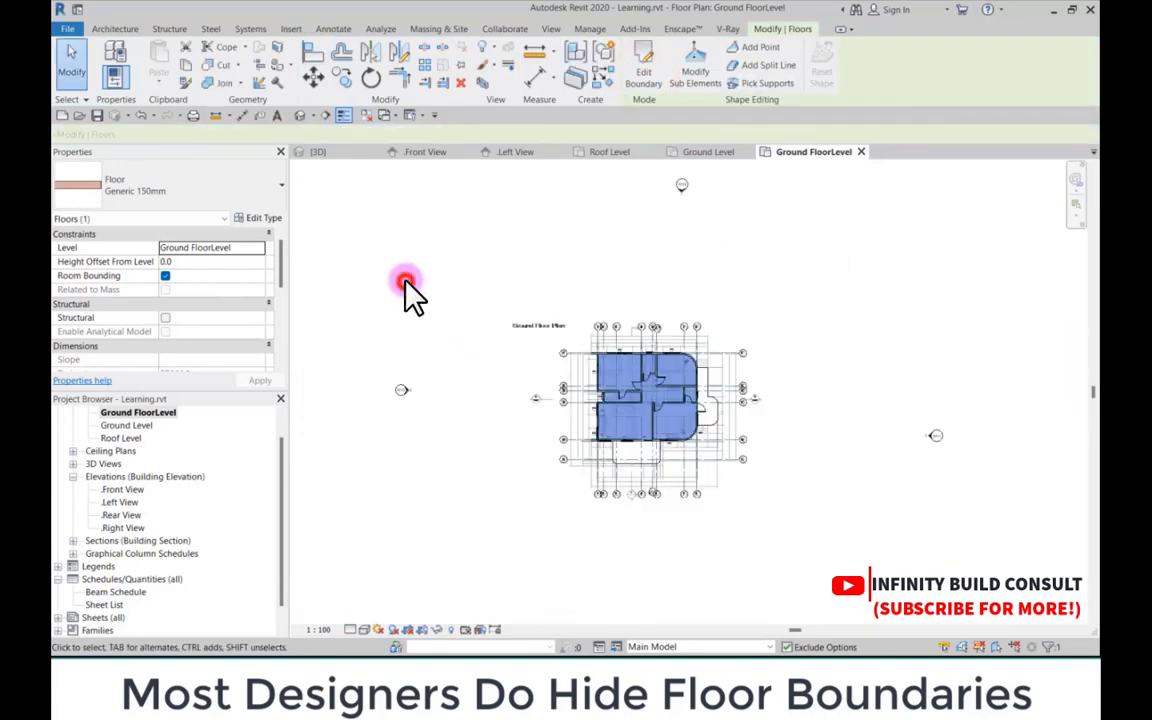
pyautogui.click(404, 287)
# Step: Open the 3D view and examine the outer walls for visible floor edges and the porch and balcony floors
pyautogui.click(309, 114)
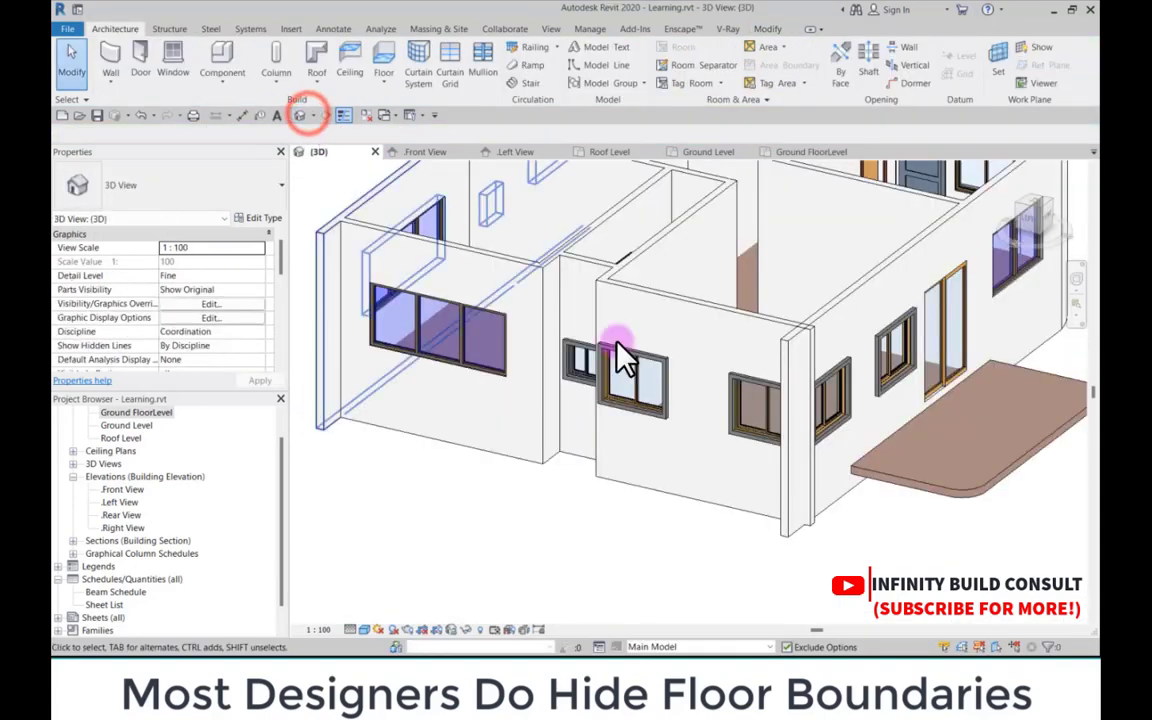
pyautogui.scroll(-3, 814, 540)
pyautogui.scroll(3, 828, 530)
pyautogui.scroll(-1, 844, 415)
pyautogui.scroll(-5, 823, 520)
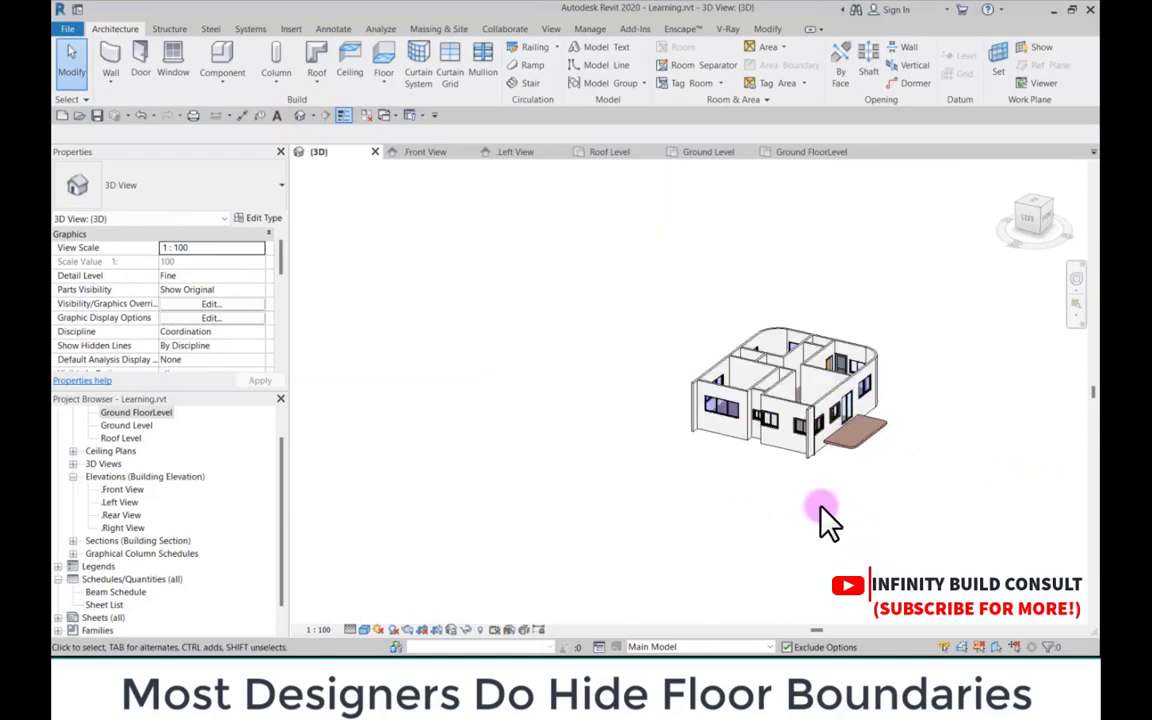
pyautogui.scroll(3, 708, 470)
pyautogui.scroll(-2, 650, 465)
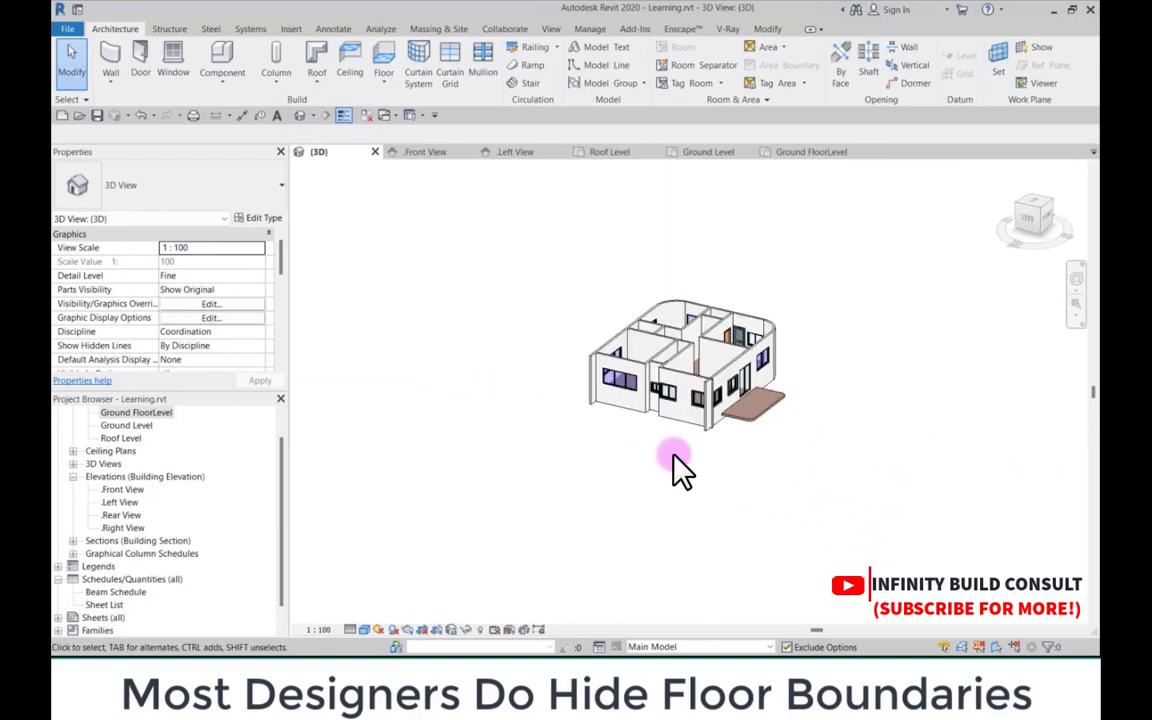
pyautogui.keyDown('shift'); pyautogui.moveTo(708, 494); pyautogui.dragTo(764, 437, button='middle'); pyautogui.keyUp('shift')
pyautogui.scroll(4, 771, 398)
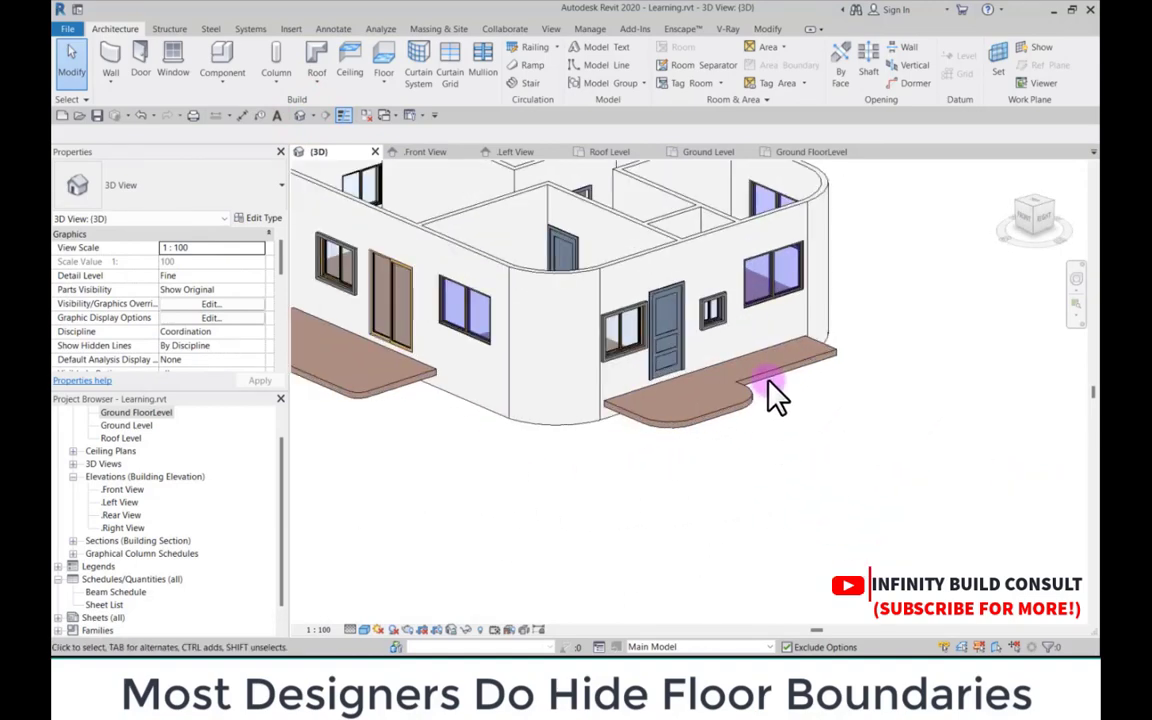
pyautogui.scroll(-3, 805, 406)
pyautogui.scroll(2, 630, 407)
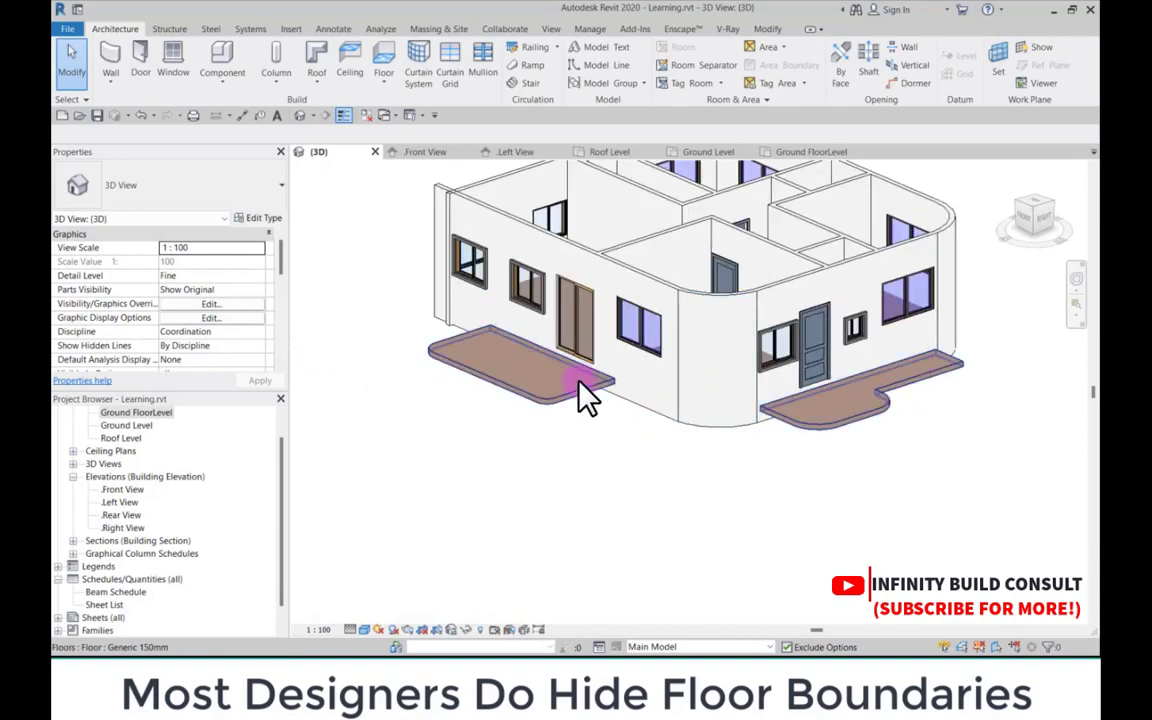
pyautogui.scroll(-3, 583, 390)
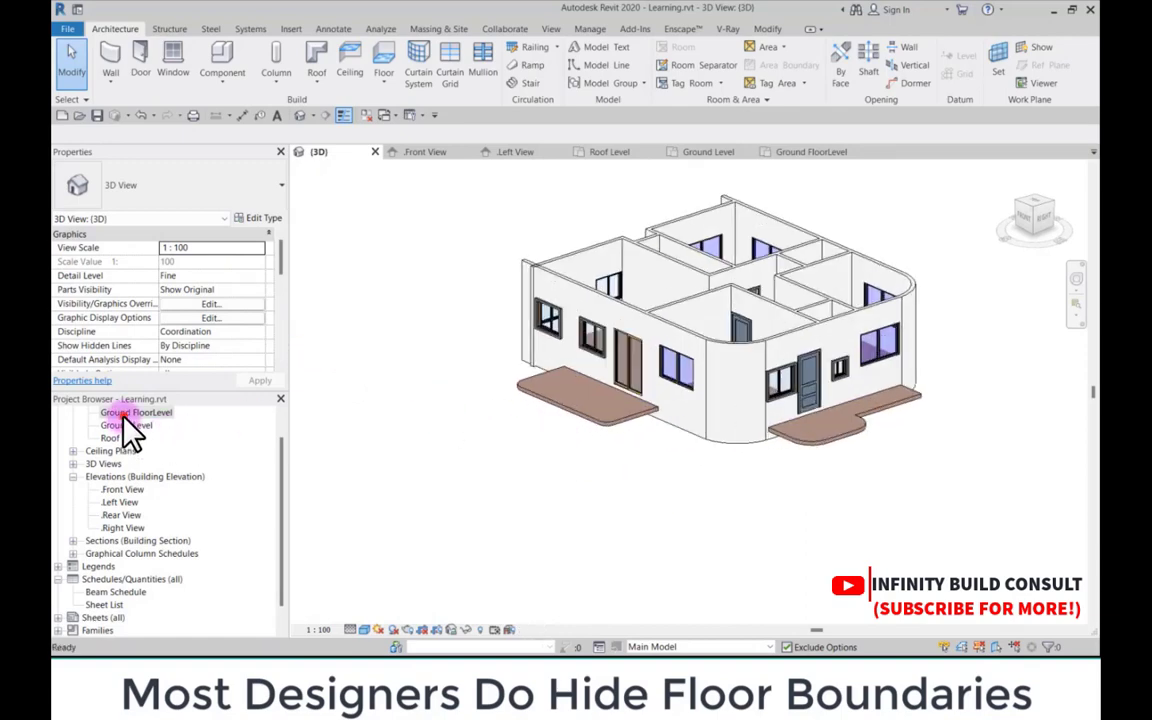
# Step: Open the Ground Level floor plan with the porch and balcony floor outlines in view
pyautogui.doubleClick(123, 414)
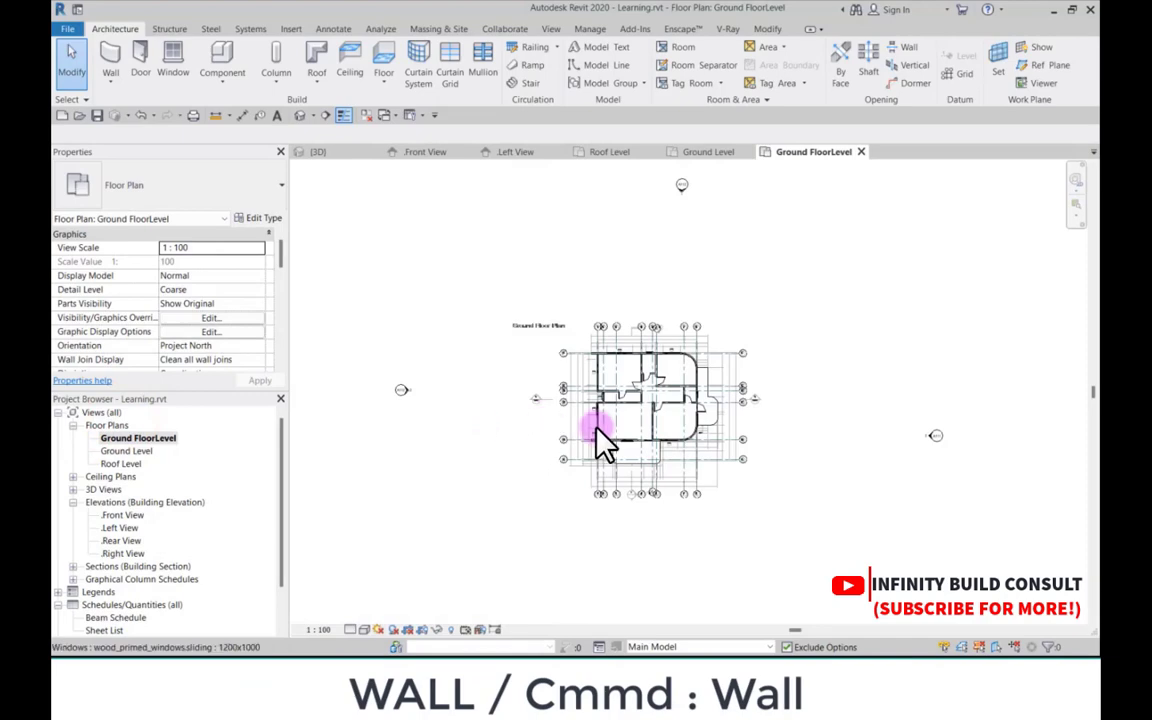
pyautogui.doubleClick(127, 451)
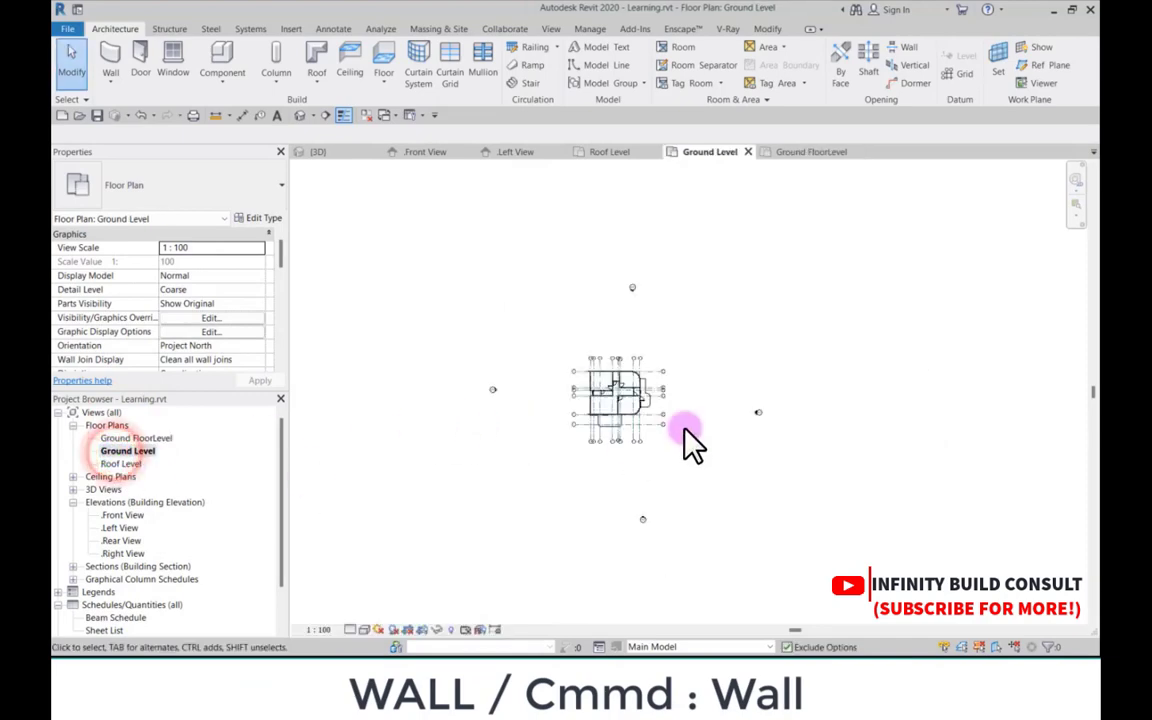
pyautogui.scroll(10, 685, 432)
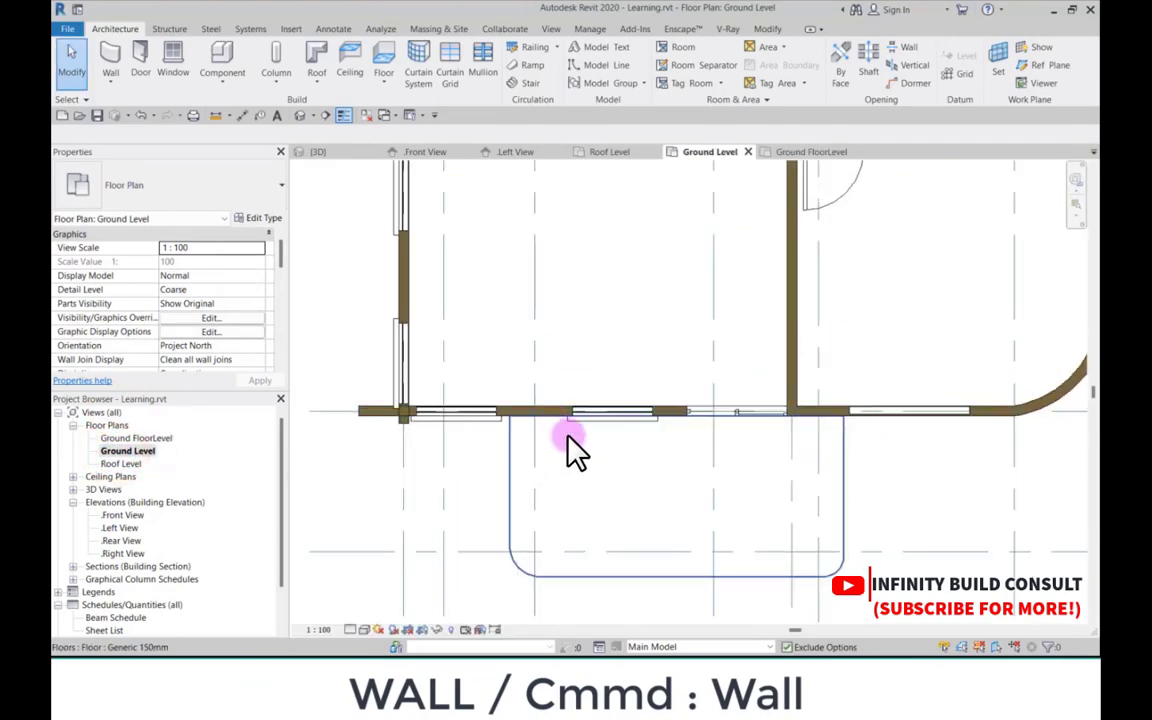
pyautogui.scroll(-5, 576, 452)
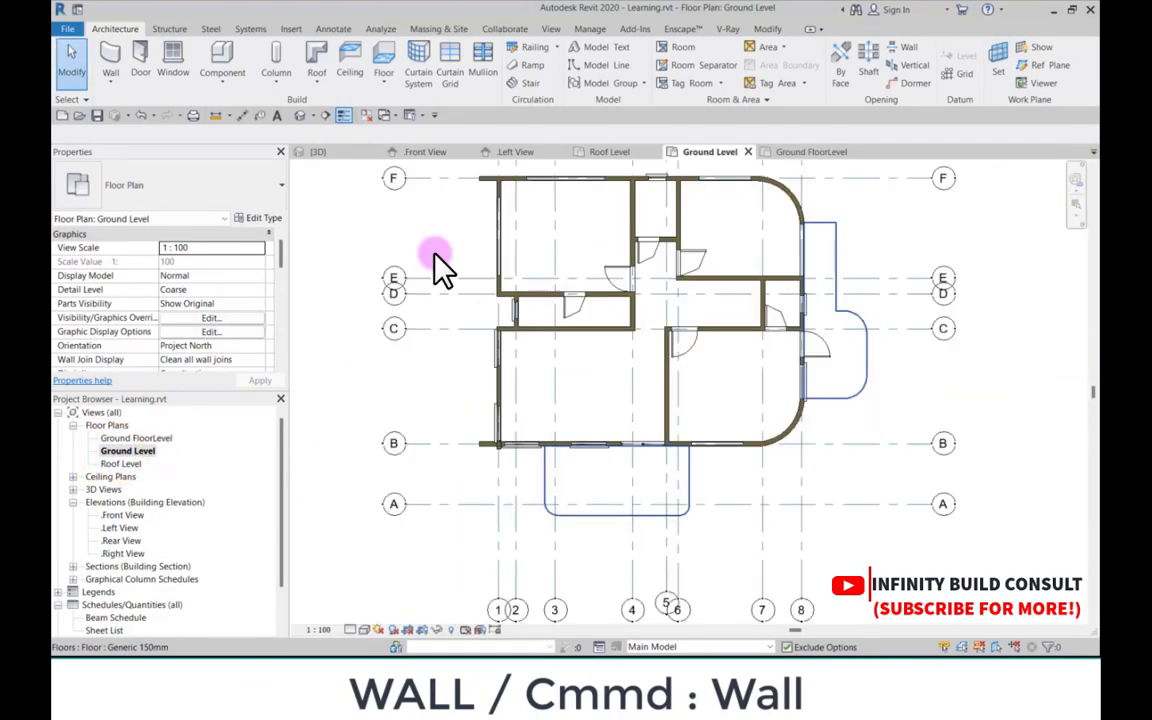
# Step: Set up a new Generic 150 wall with its top constrained up to Ground FloorLevel and a top offset of -150
pyautogui.click(110, 55)
pyautogui.scroll(4, 548, 445)
pyautogui.scroll(4, 548, 445)
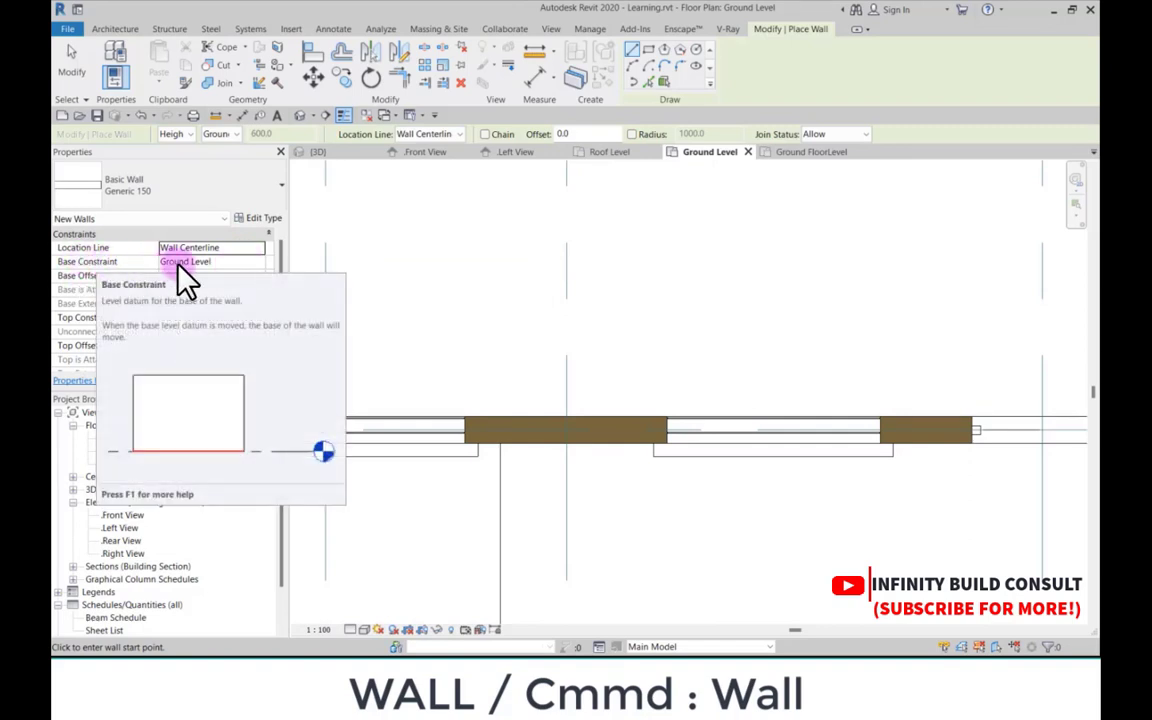
pyautogui.click(258, 317)
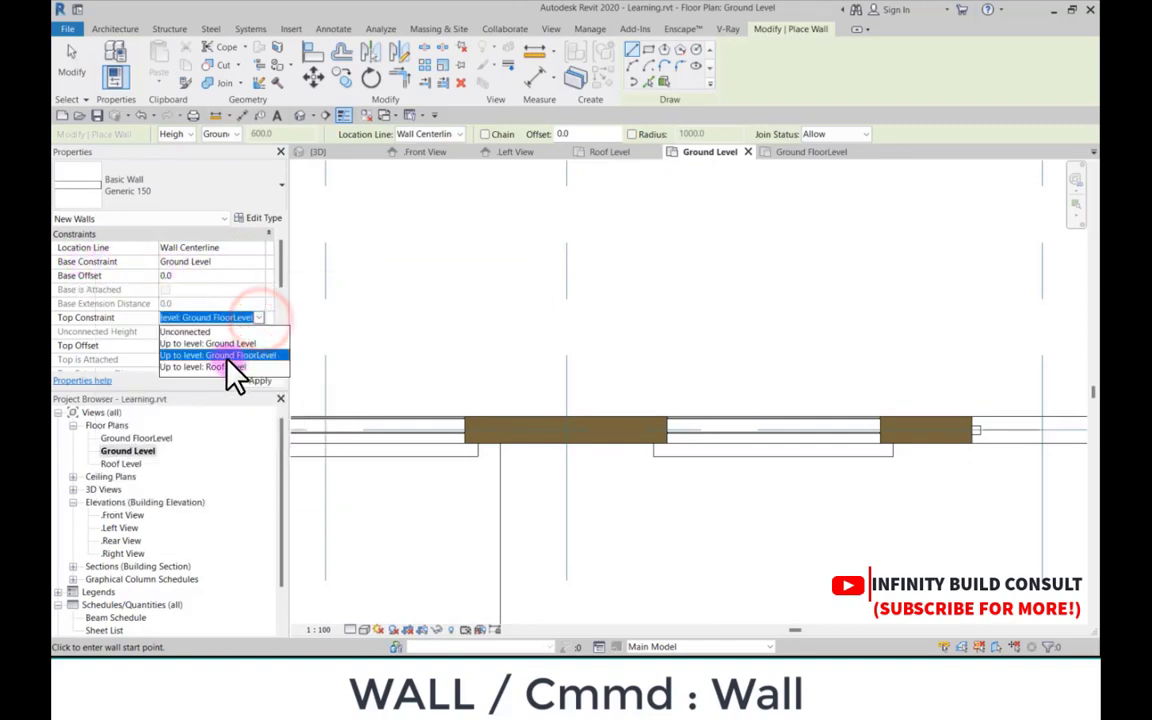
pyautogui.click(228, 355)
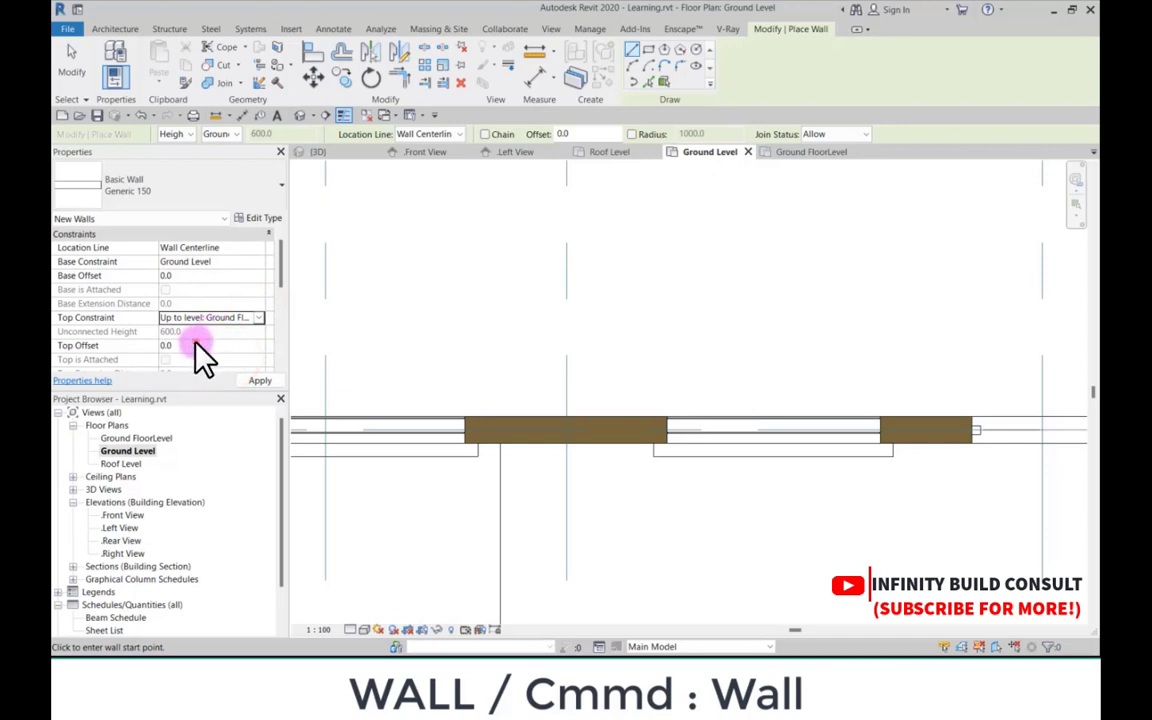
pyautogui.click(196, 345)
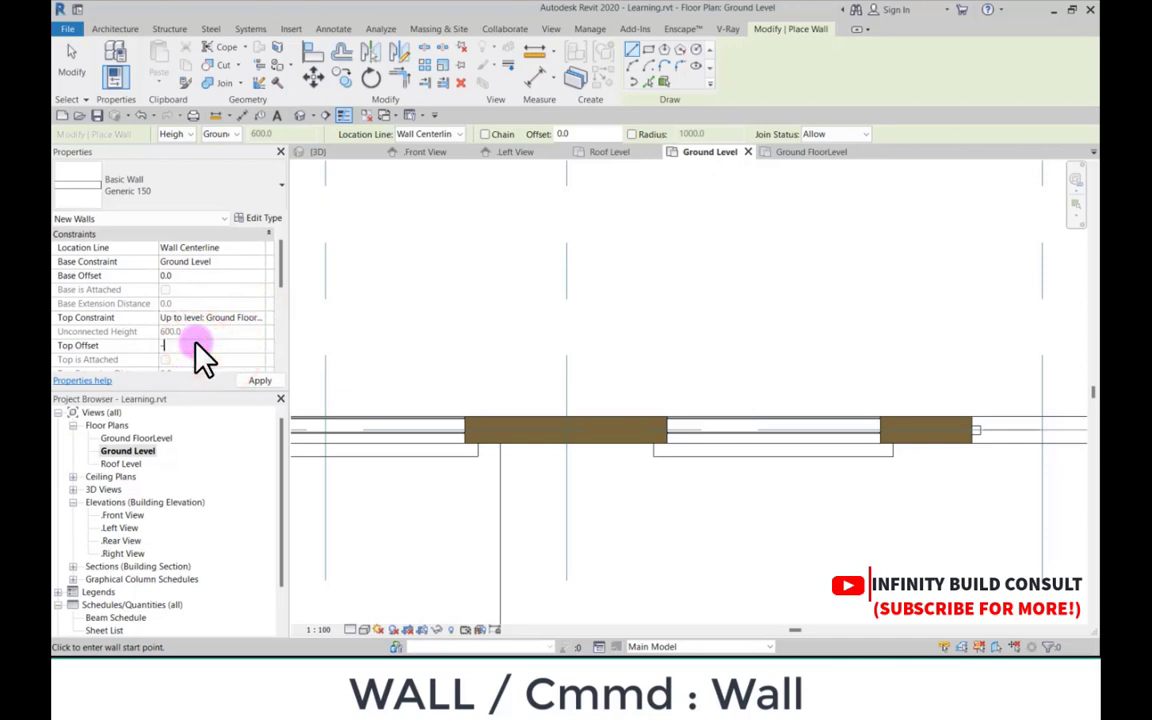
pyautogui.write('-150')
pyautogui.scroll(-5, 774, 275)
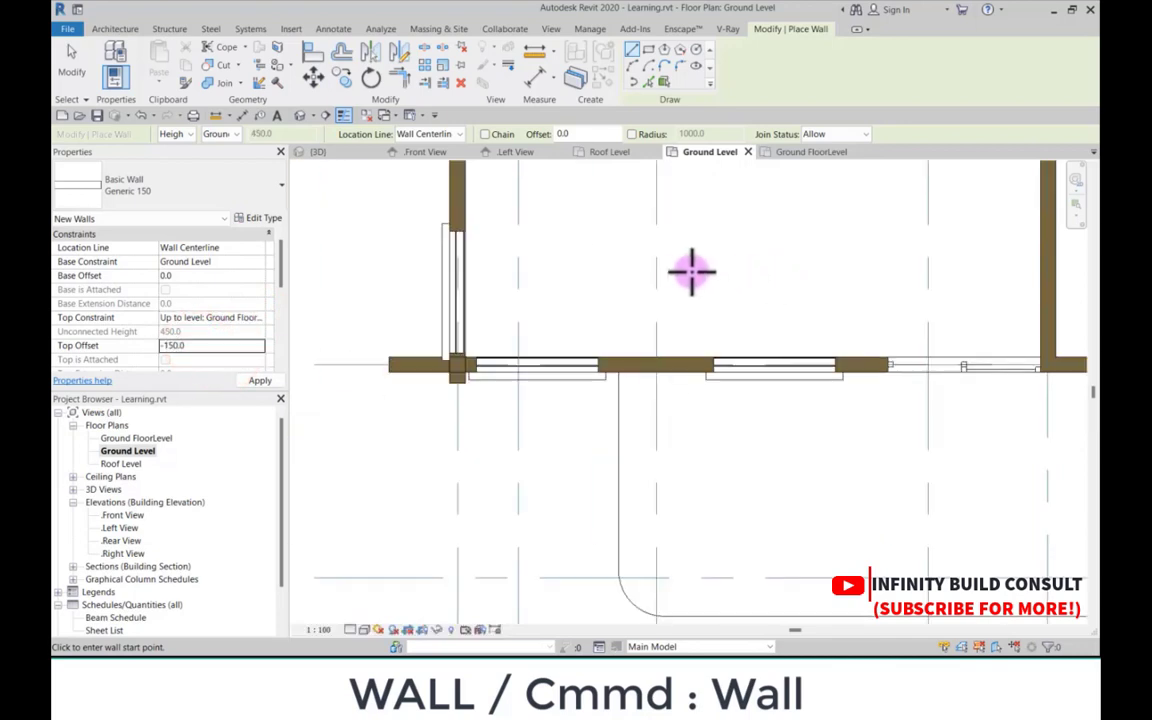
# Step: Draw a wall about 2015 mm long from the house wall to grid A beside the floor edge near grid 3
pyautogui.scroll(-3, 581, 329)
pyautogui.scroll(3, 595, 329)
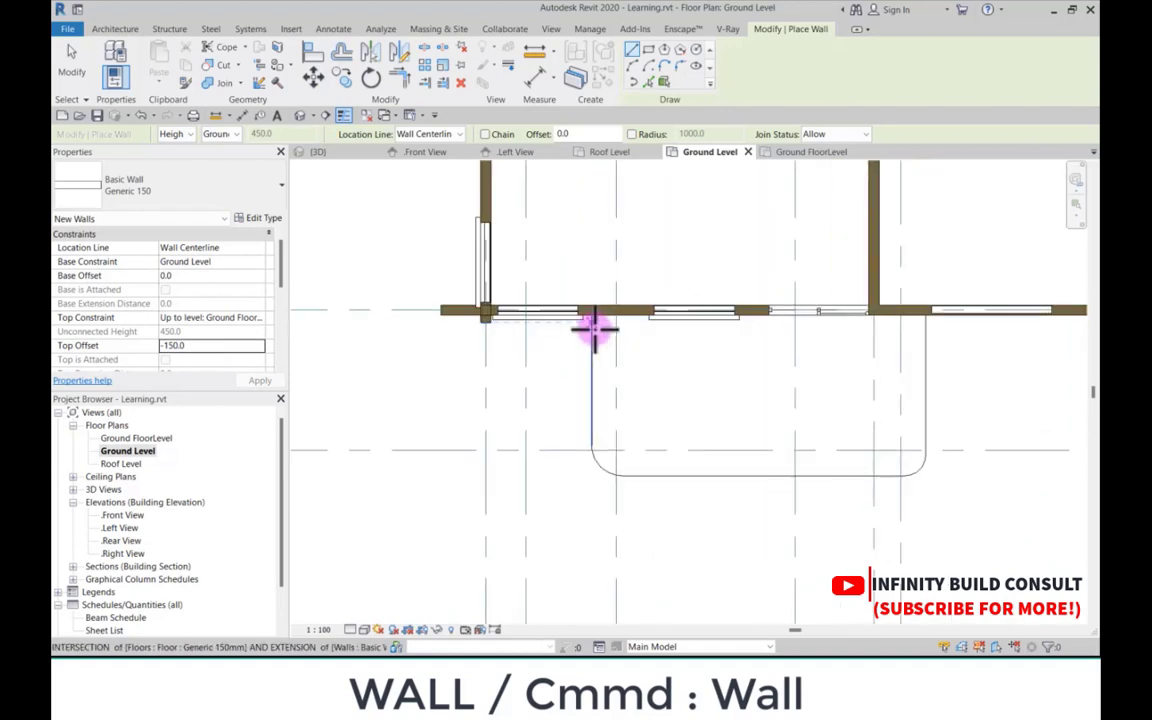
pyautogui.scroll(2, 595, 320)
pyautogui.scroll(2, 606, 318)
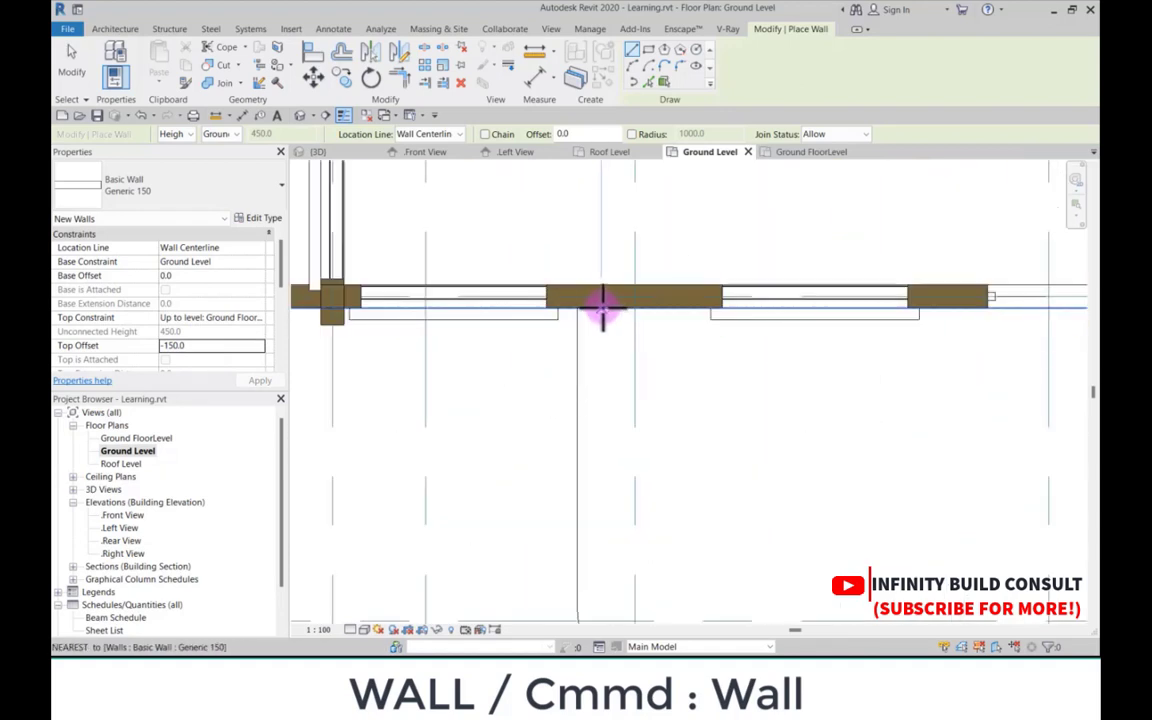
pyautogui.click(601, 306)
pyautogui.scroll(-3, 599, 455)
pyautogui.scroll(3, 599, 430)
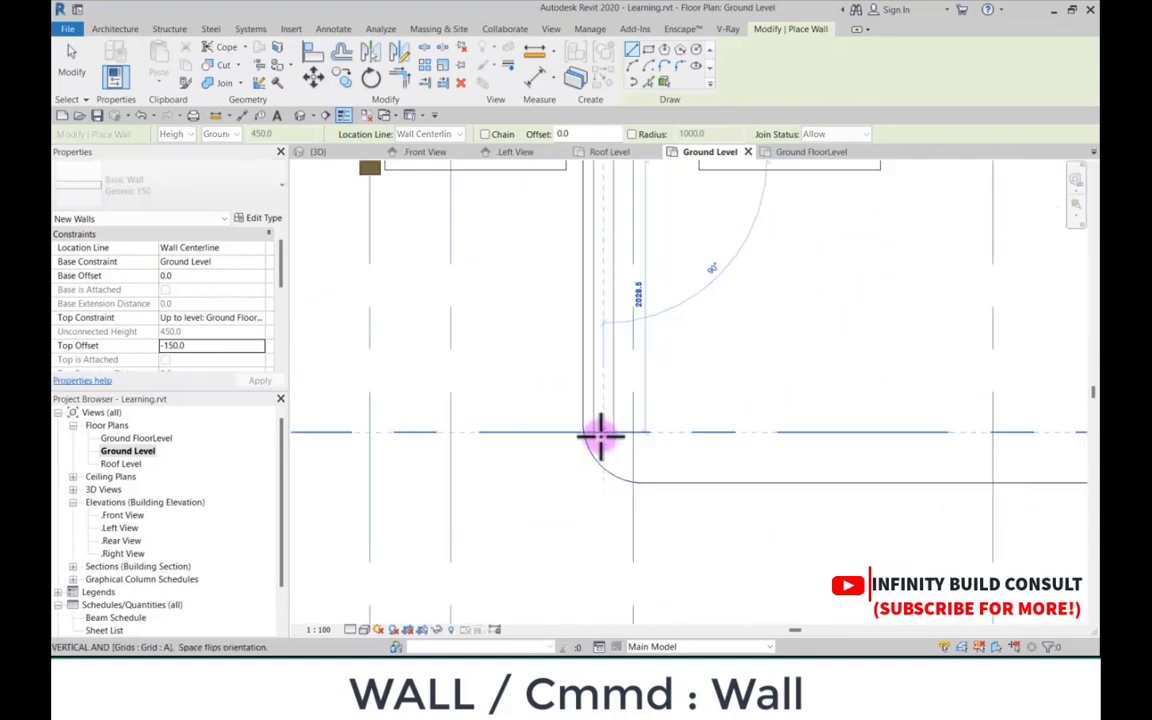
pyautogui.click(601, 421)
pyautogui.scroll(-4, 591, 411)
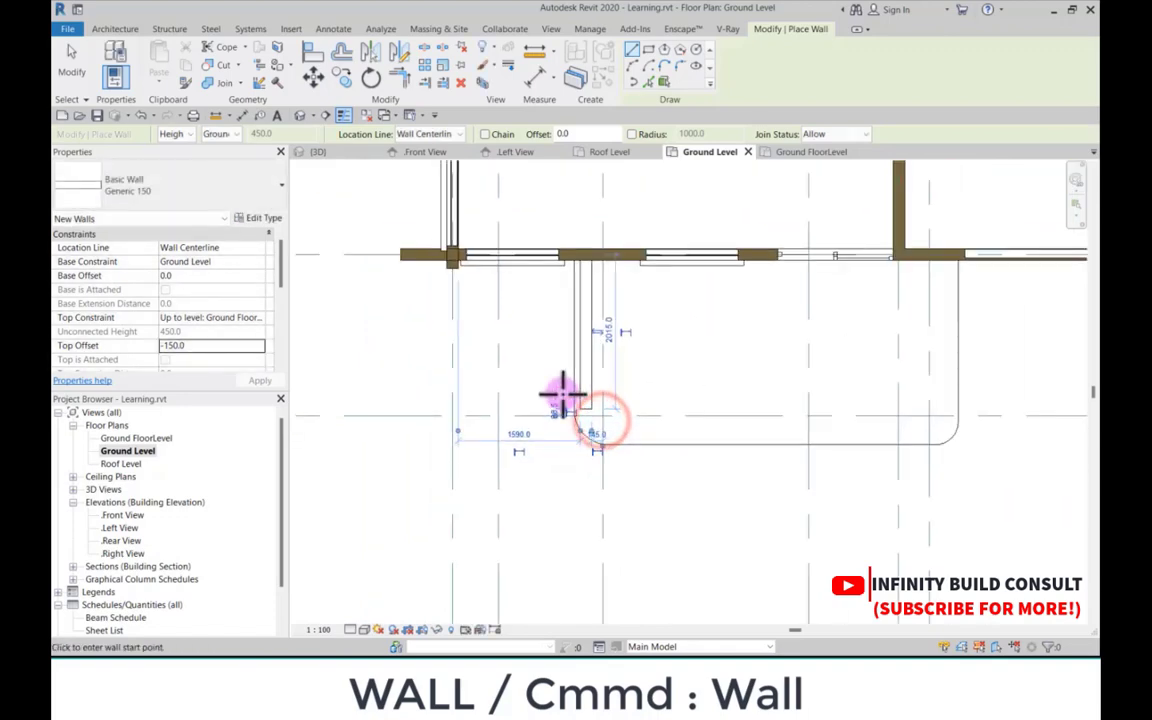
# Step: Draw a wall about 2104 mm long from the house wall to grid A along the floor edge near grid 6
pyautogui.scroll(2, 817, 300)
pyautogui.scroll(2, 815, 302)
pyautogui.click(813, 303)
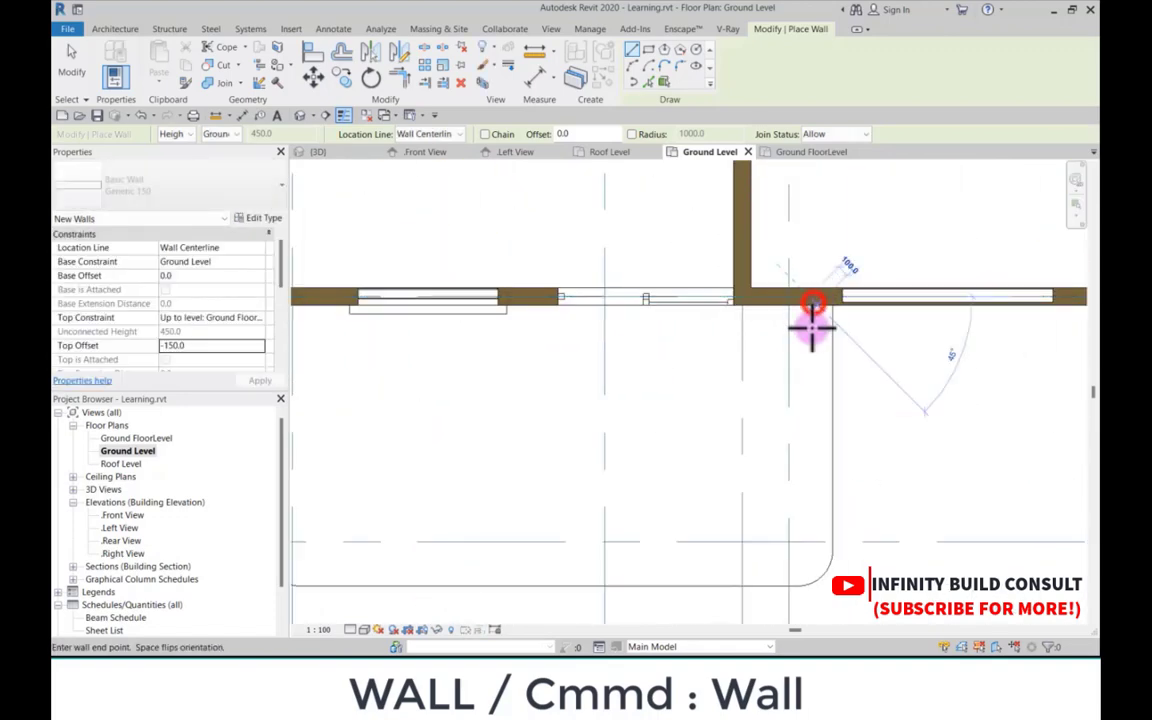
pyautogui.scroll(-1, 805, 404)
pyautogui.scroll(3, 810, 433)
pyautogui.scroll(-3, 810, 440)
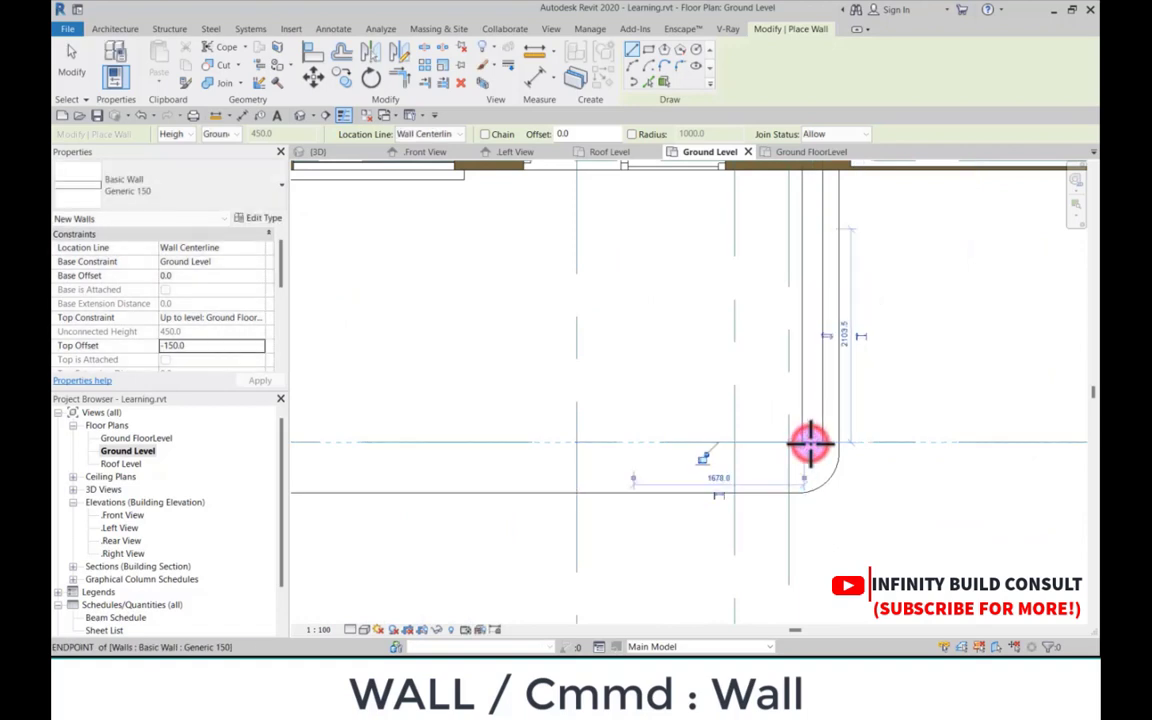
pyautogui.scroll(1, 584, 453)
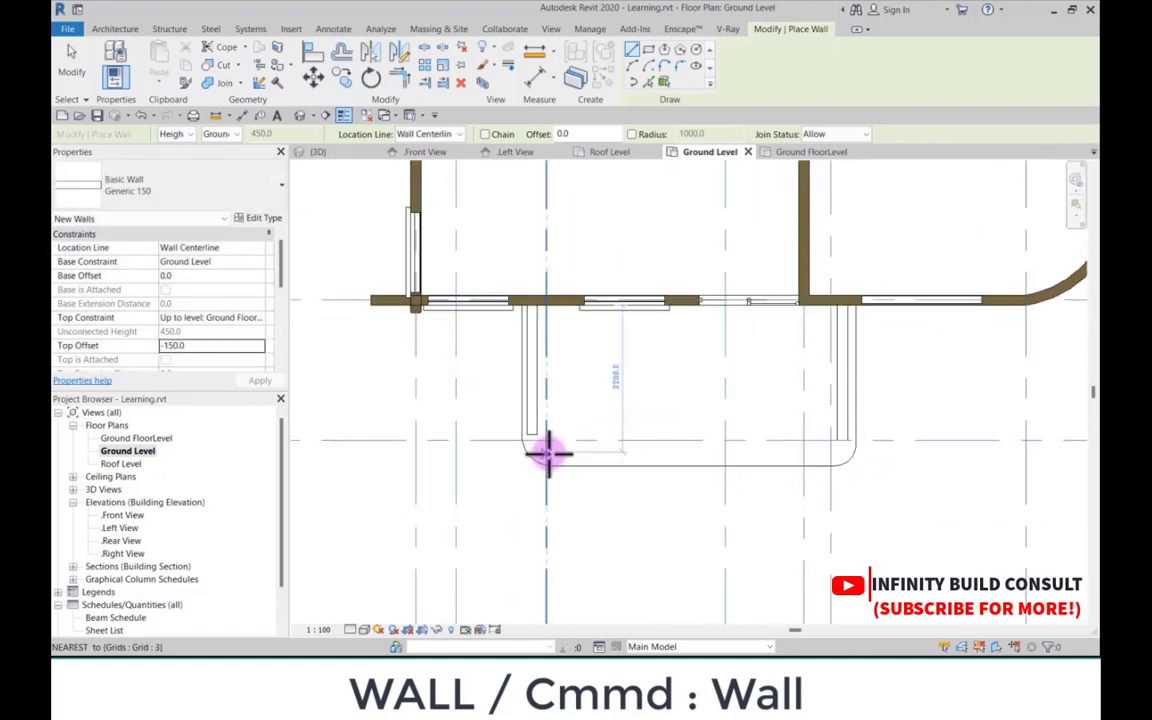
# Step: Draw the front wall along the outer floor edge from grid 3 to grid 6, about 4256 mm long, and end wall placement
pyautogui.click(547, 453)
pyautogui.scroll(1, 805, 453)
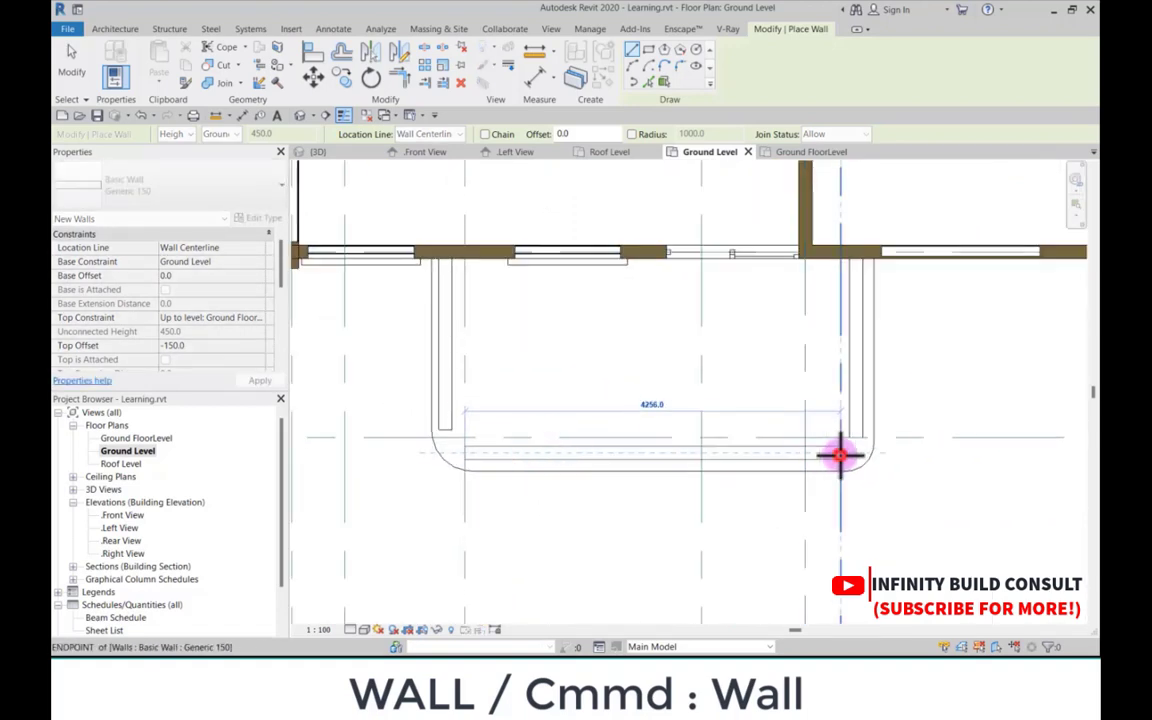
pyautogui.click(840, 455)
pyautogui.press('Escape')
pyautogui.press('Escape')
# Step: Align the outer faces of the front wall and the side wall near grid 6 with the floor edges
pyautogui.press('a')
pyautogui.press('l')
pyautogui.scroll(2, 756, 483)
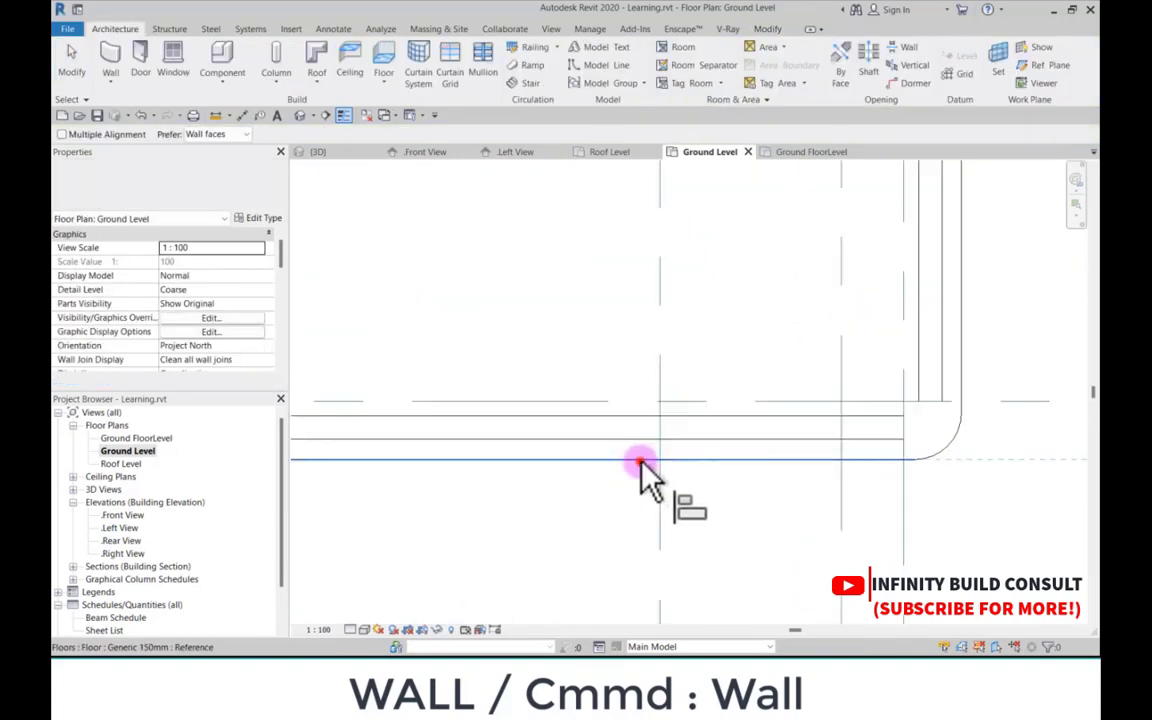
pyautogui.click(640, 461)
pyautogui.click(625, 437)
pyautogui.scroll(-3, 624, 465)
pyautogui.scroll(2, 927, 335)
pyautogui.click(645, 357)
pyautogui.click(622, 344)
# Step: Align the outer face of the side wall near grid 3 with the floor edge
pyautogui.scroll(-3, 730, 357)
pyautogui.scroll(3, 546, 360)
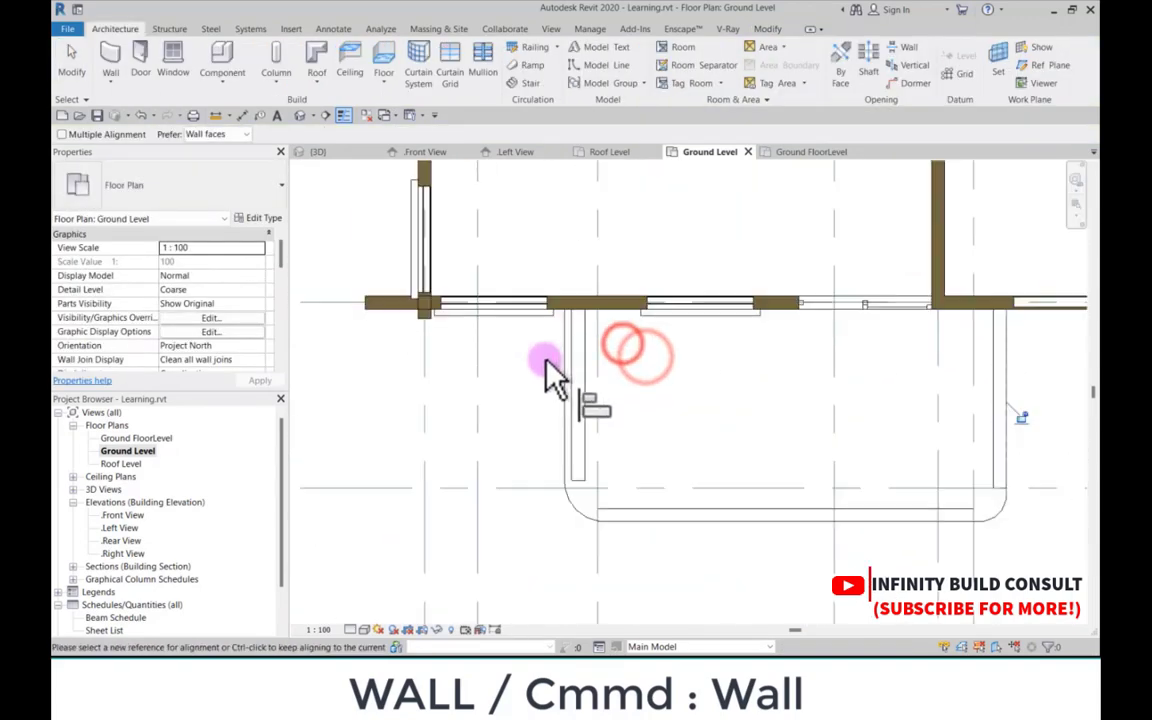
pyautogui.click(563, 372)
pyautogui.click(576, 377)
pyautogui.scroll(-3, 546, 339)
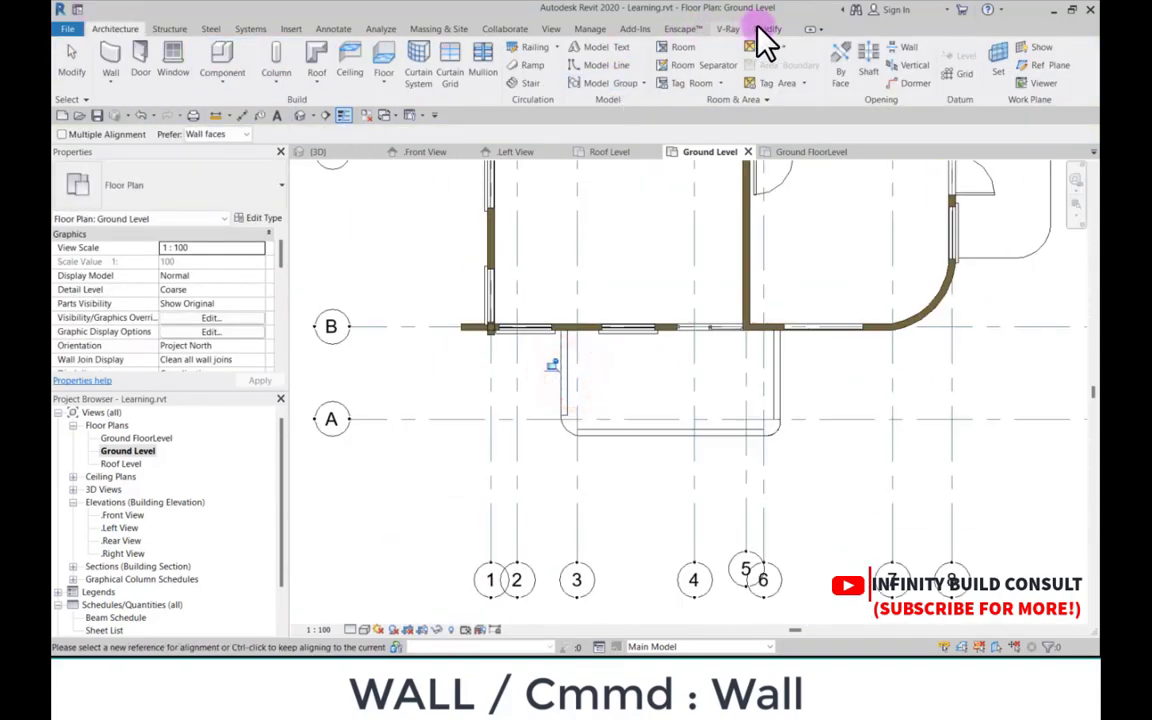
# Step: Draw a start-end-radius arc wall of about 378 mm radius joining the side and front walls at the corner near grid 3
pyautogui.click(118, 44)
pyautogui.click(632, 63)
pyautogui.scroll(4, 572, 455)
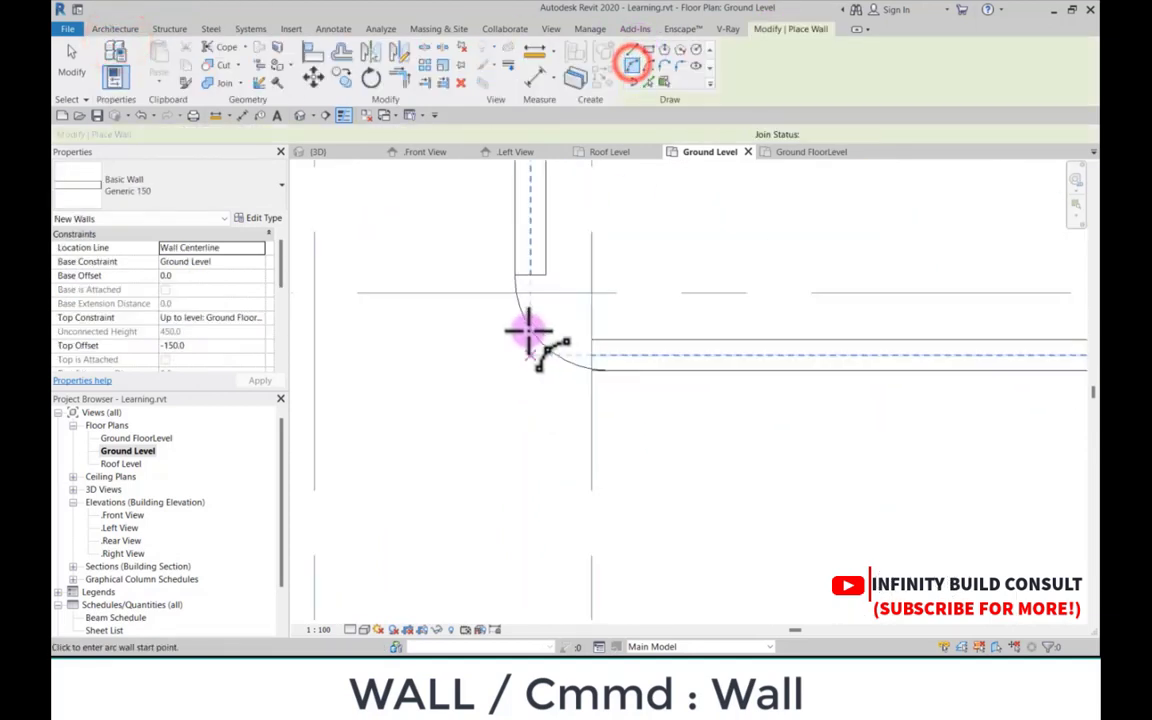
pyautogui.click(531, 272)
pyautogui.scroll(2, 612, 370)
pyautogui.click(579, 338)
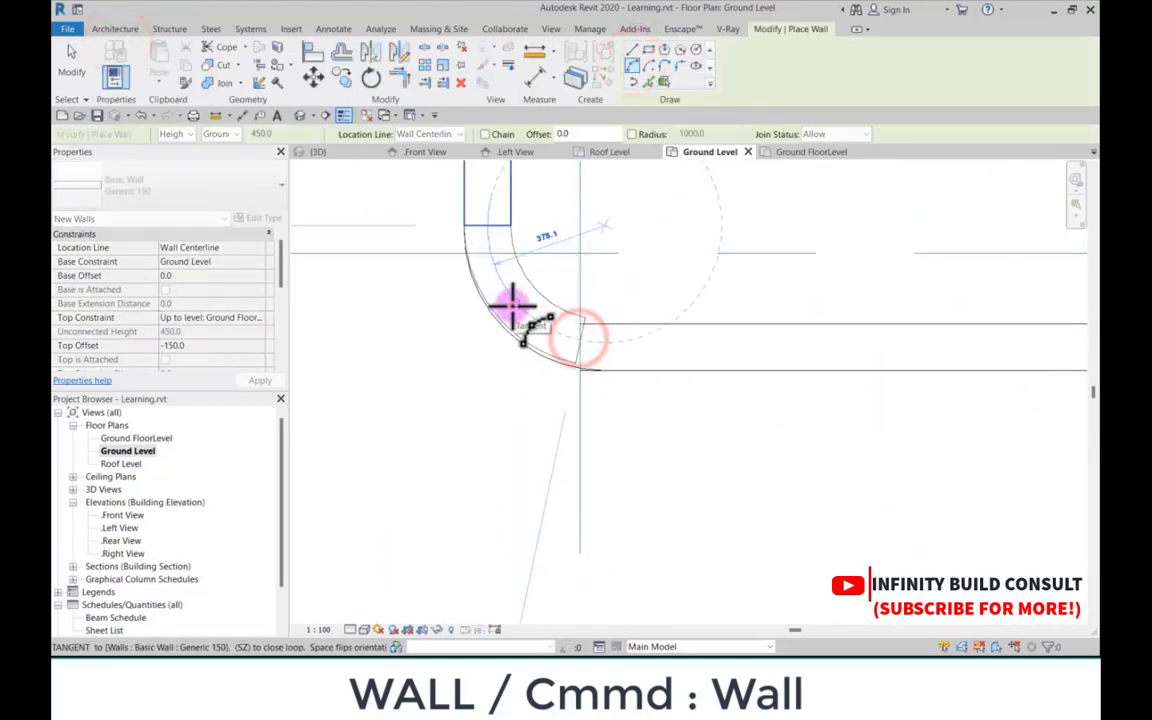
pyautogui.click(512, 306)
# Step: Align the curved wall's outer face with the rounded floor corner near grid 3 and finish aligning
pyautogui.click(313, 51)
pyautogui.scroll(5, 571, 393)
pyautogui.click(508, 330)
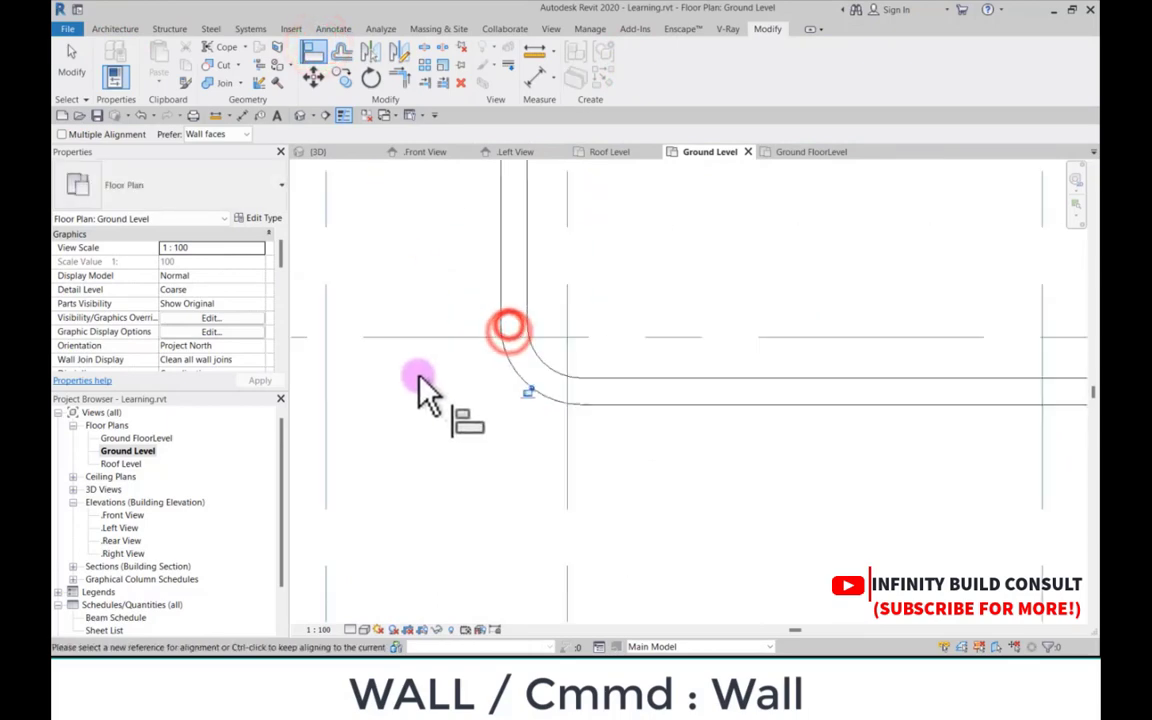
pyautogui.scroll(-5, 418, 380)
pyautogui.scroll(2, 415, 383)
pyautogui.press('Escape')
pyautogui.press('Escape')
# Step: Mirror the curved corner wall to the corner near grid 6 about a vertical axis drawn through the front wall's midpoint
pyautogui.moveTo(404, 312); pyautogui.dragTo(508, 418)
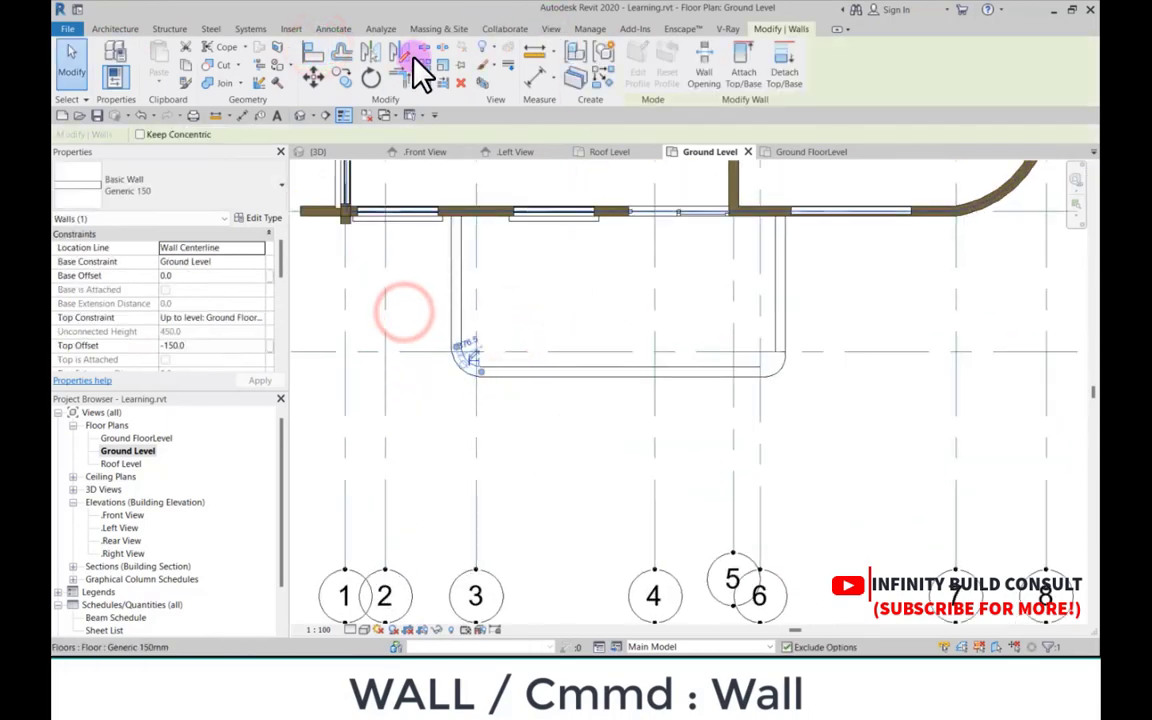
pyautogui.click(407, 53)
pyautogui.click(626, 379)
pyautogui.click(625, 423)
pyautogui.scroll(-2, 626, 422)
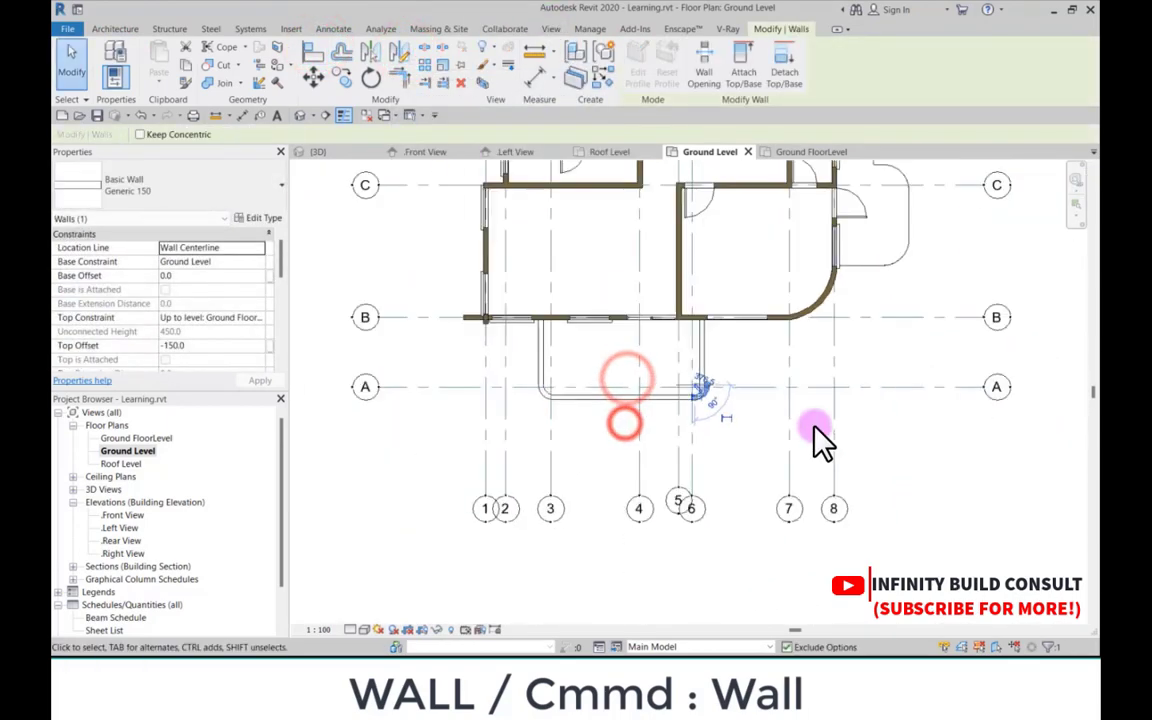
# Step: Align the mirrored curved wall's outer face with the rounded floor corner near grid 6 and finish aligning
pyautogui.scroll(4, 788, 413)
pyautogui.click(653, 370)
pyautogui.scroll(2, 445, 300)
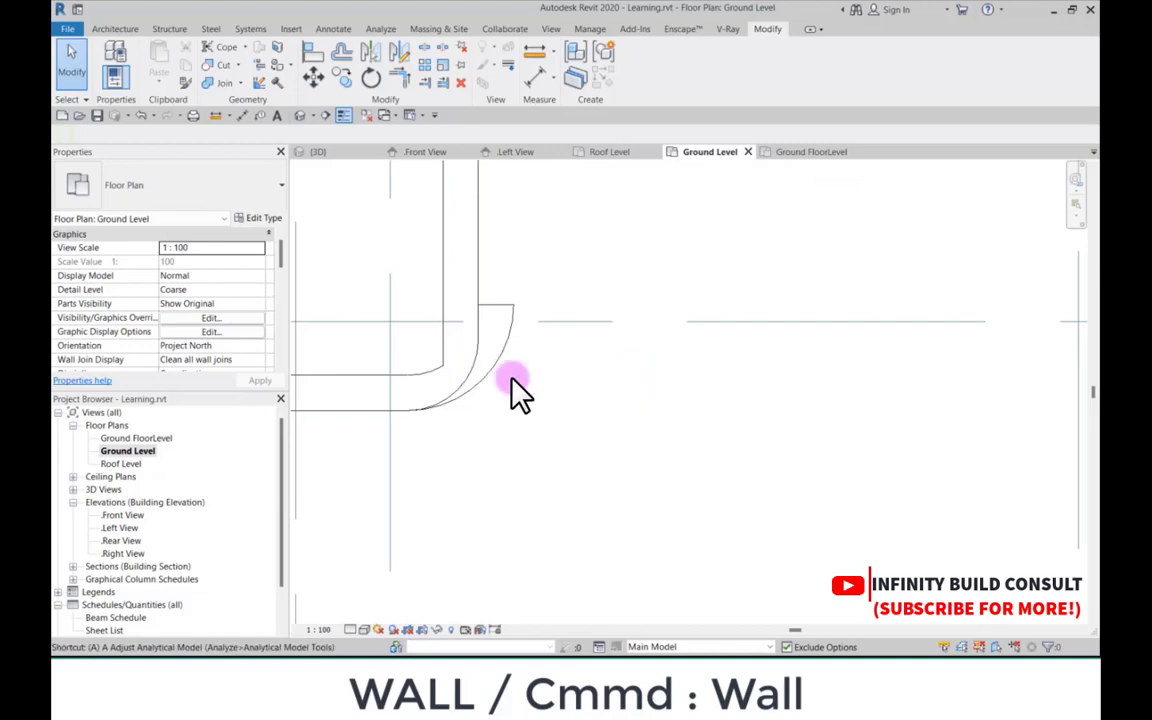
pyautogui.press('a')
pyautogui.press('l')
pyautogui.click(467, 372)
pyautogui.click(492, 377)
pyautogui.scroll(-8, 617, 372)
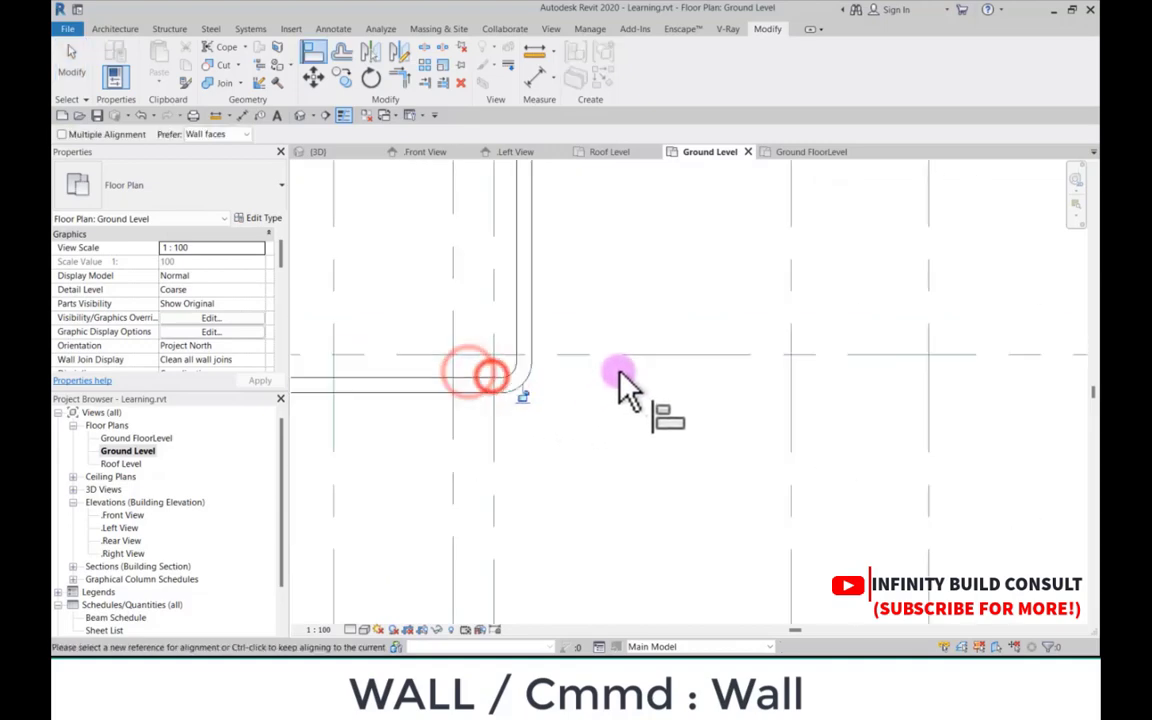
pyautogui.press('Escape')
pyautogui.press('Escape')
pyautogui.scroll(3, 613, 256)
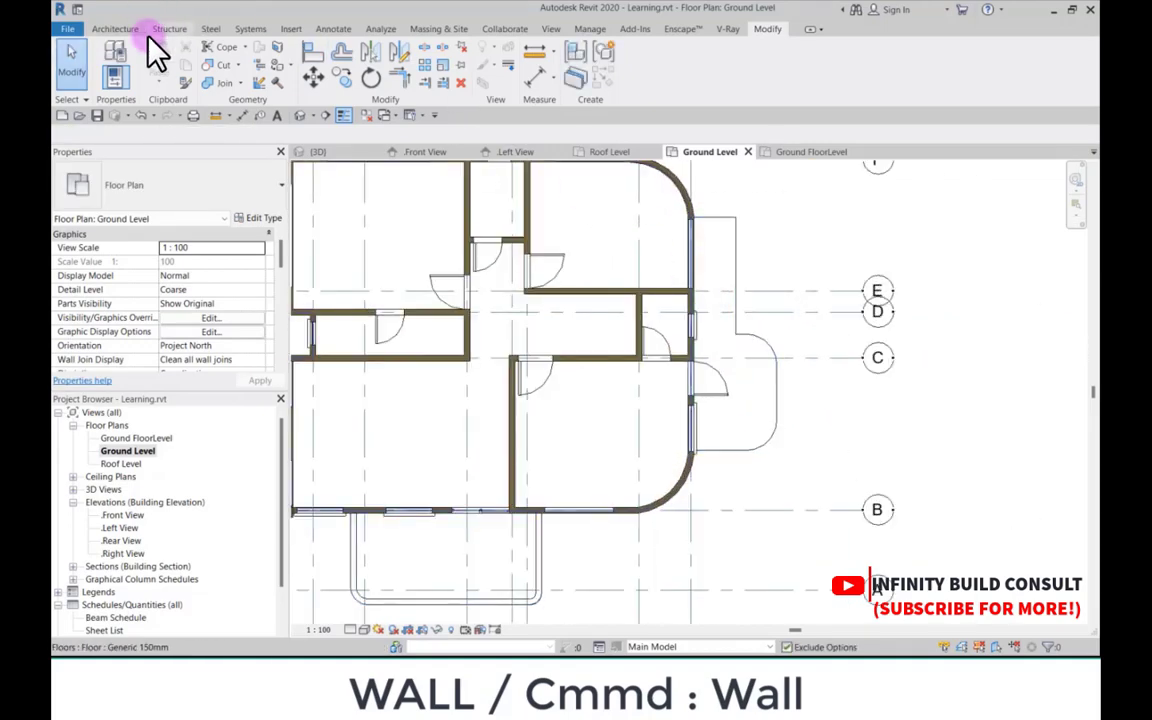
# Step: Draw a Generic 150 wall from the house's exterior wall along the upper edge of the side porch slab on the Ground Level plan
pyautogui.click(166, 31)
pyautogui.click(110, 29)
pyautogui.click(114, 48)
pyautogui.scroll(5, 695, 202)
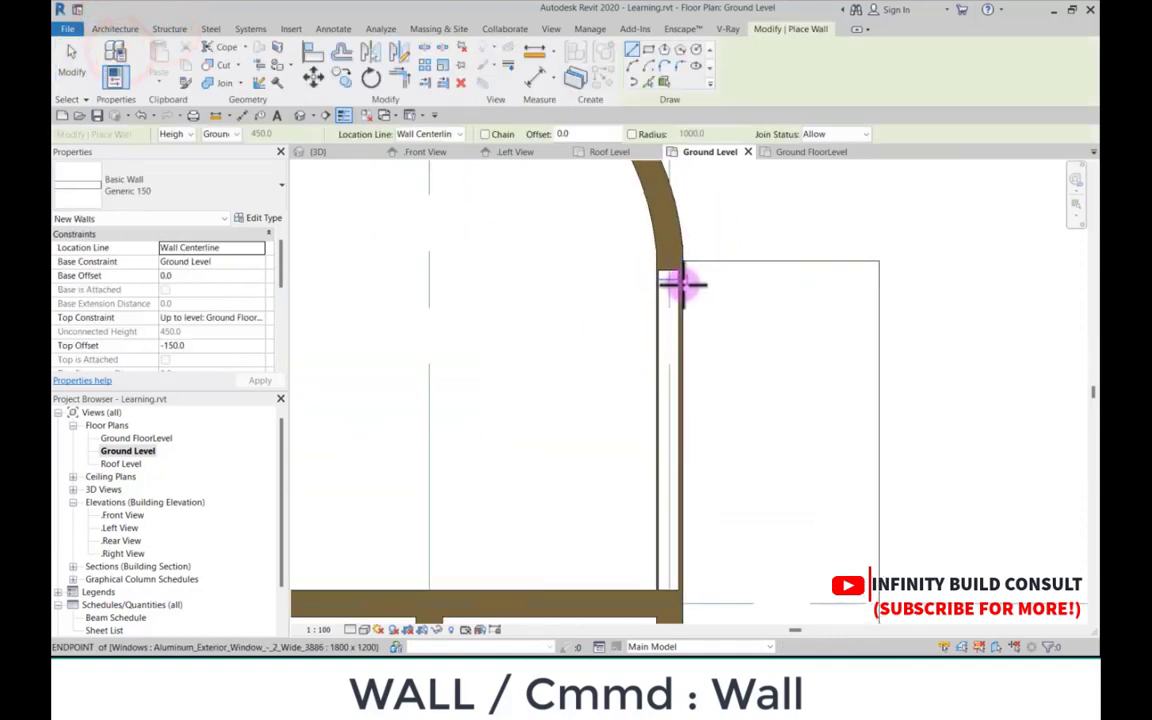
pyautogui.click(683, 285)
pyautogui.click(880, 281)
pyautogui.scroll(-4, 790, 256)
# Step: Draw a vertical wall down from that wall along the narrow upper part of the side porch slab
pyautogui.click(800, 256)
pyautogui.scroll(1, 789, 390)
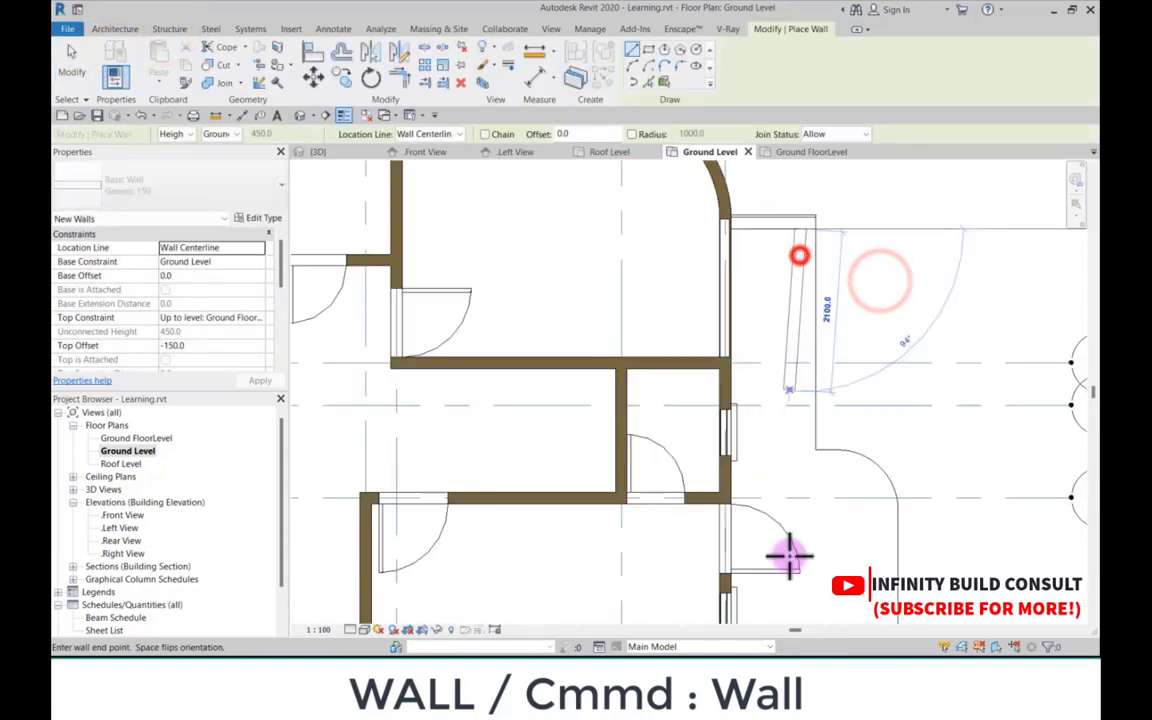
pyautogui.scroll(2, 805, 440)
pyautogui.click(800, 442)
pyautogui.scroll(-4, 800, 460)
pyautogui.scroll(4, 757, 460)
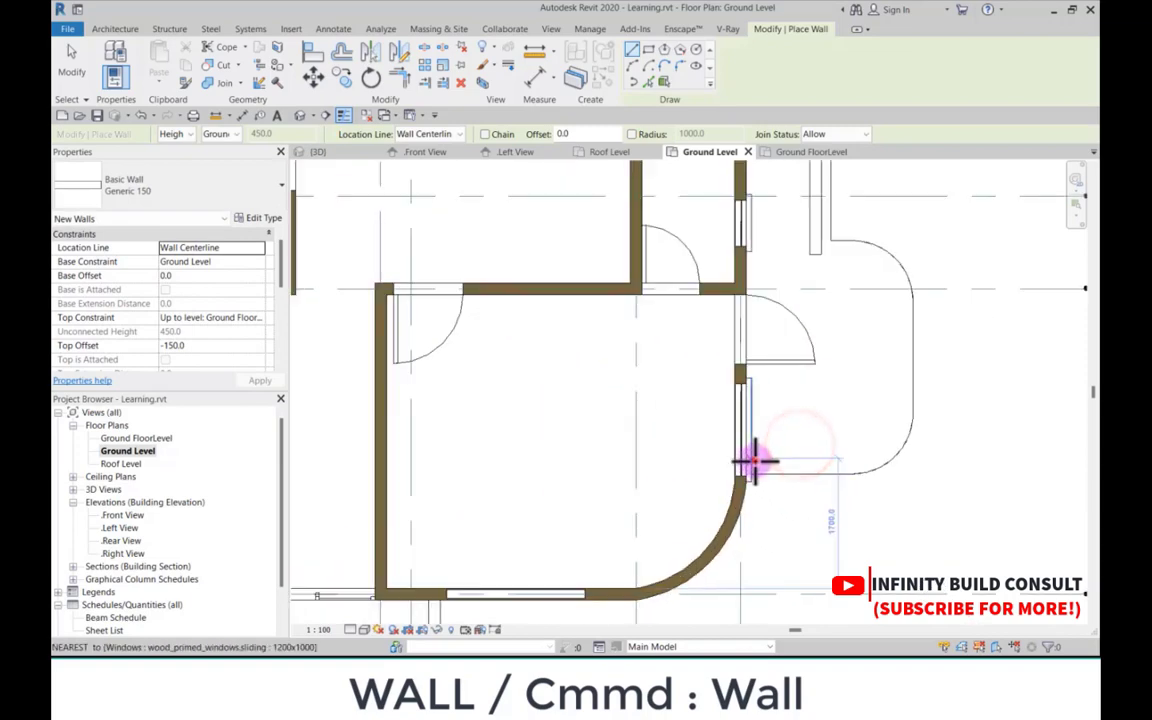
# Step: Draw two more straight walls just inside the side porch slab's lower edge and its outer vertical edge
pyautogui.click(757, 460)
pyautogui.click(848, 463)
pyautogui.scroll(2, 913, 255)
pyautogui.click(914, 277)
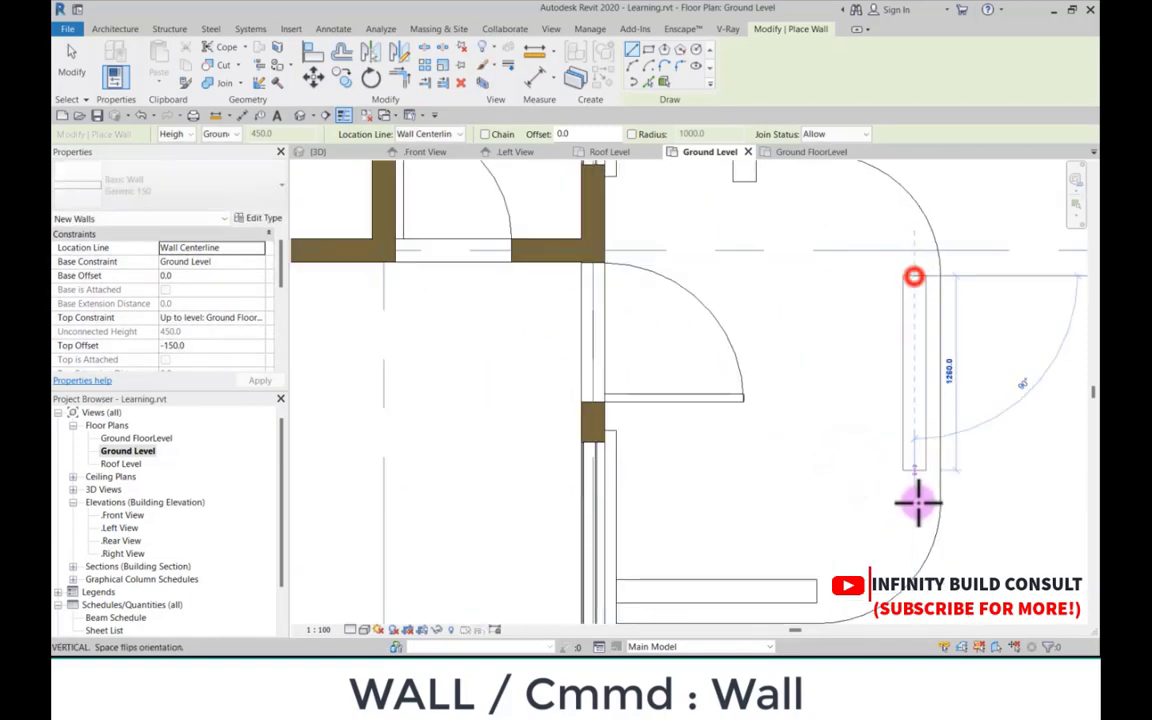
pyautogui.click(918, 512)
pyautogui.scroll(-3, 900, 545)
pyautogui.scroll(-2, 784, 432)
pyautogui.press('Escape')
pyautogui.press('Escape')
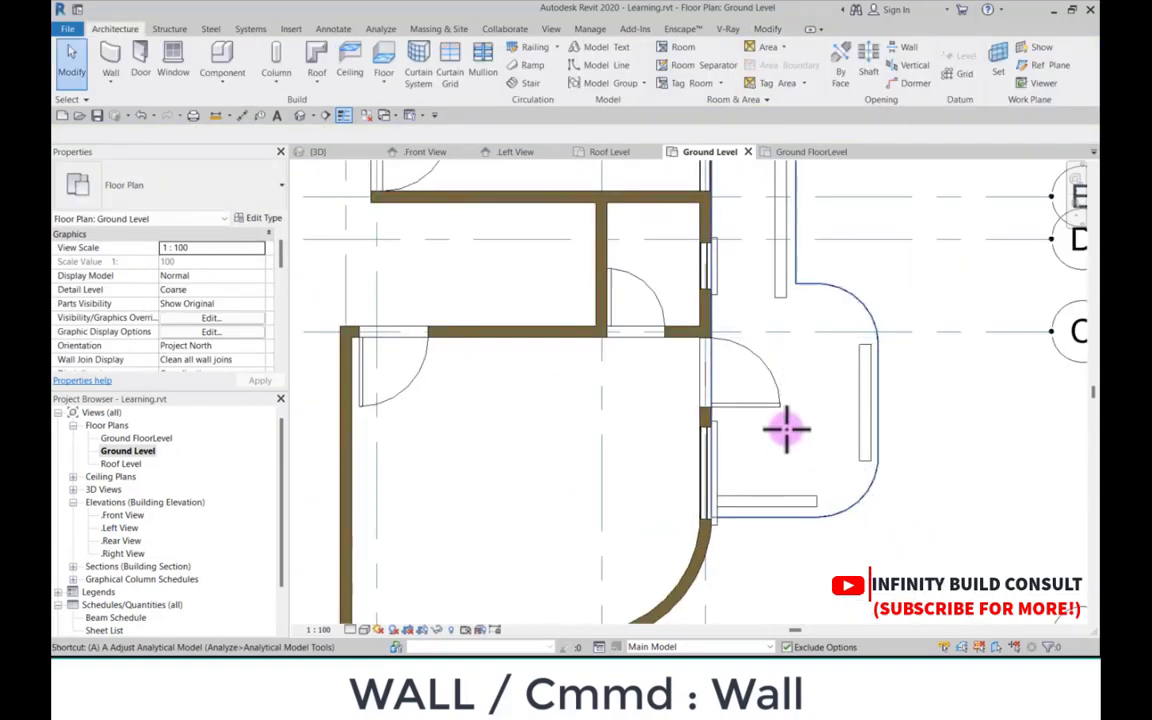
# Step: Align the outer faces of the side porch's straight walls with the adjacent slab edges
pyautogui.press('a')
pyautogui.press('l')
pyautogui.scroll(2, 805, 540)
pyautogui.scroll(2, 758, 483)
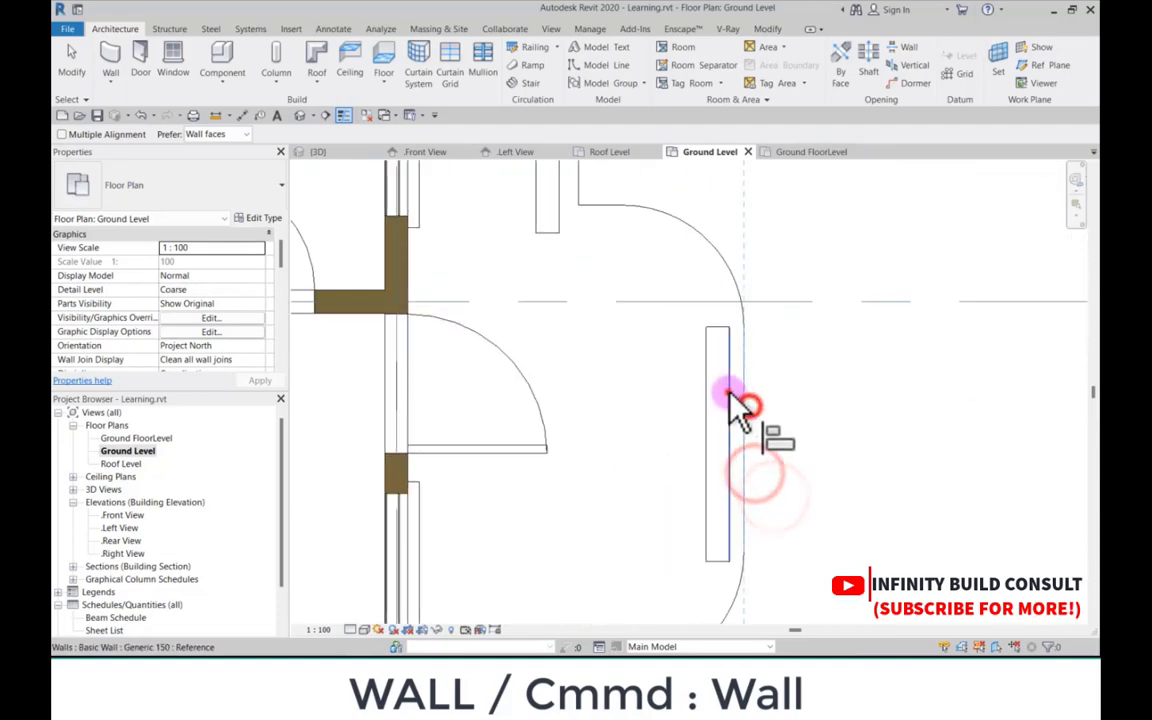
pyautogui.click(730, 395)
pyautogui.scroll(-2, 800, 360)
pyautogui.scroll(4, 785, 315)
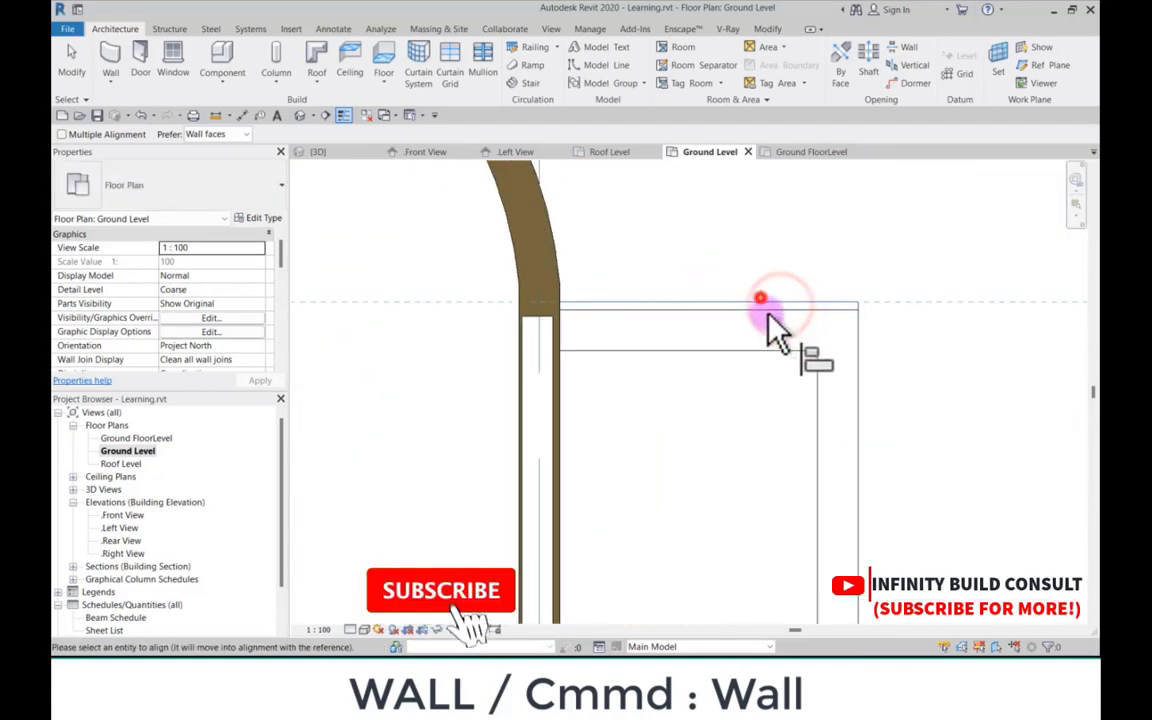
pyautogui.click(760, 298)
pyautogui.scroll(-4, 764, 292)
# Step: Draw a 90° arc wall with a radius of about 707 mm around the side porch's upper rounded corner
pyautogui.click(108, 58)
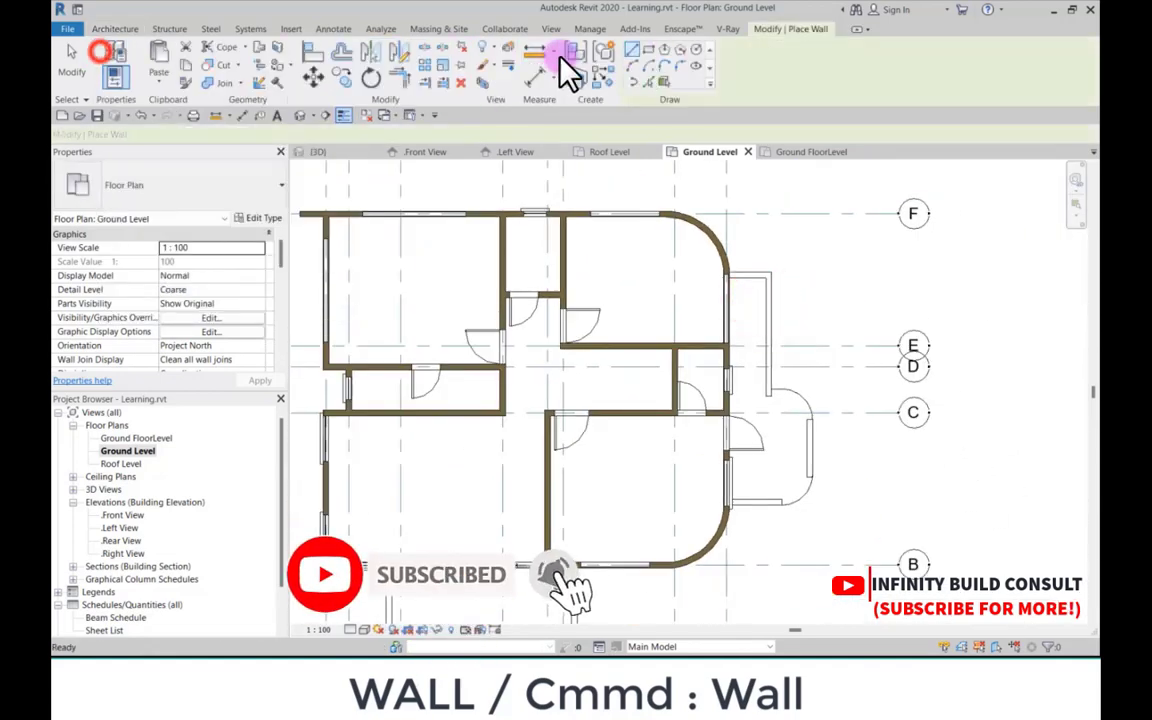
pyautogui.scroll(3, 740, 325)
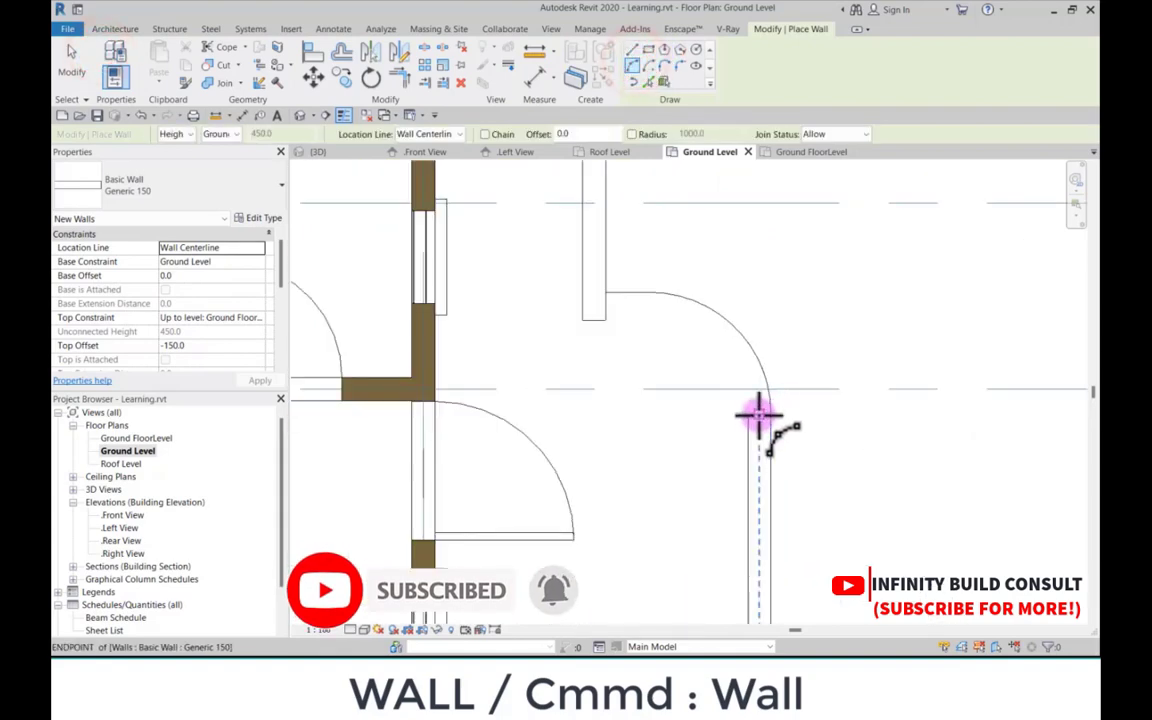
pyautogui.click(760, 415)
pyautogui.scroll(2, 656, 303)
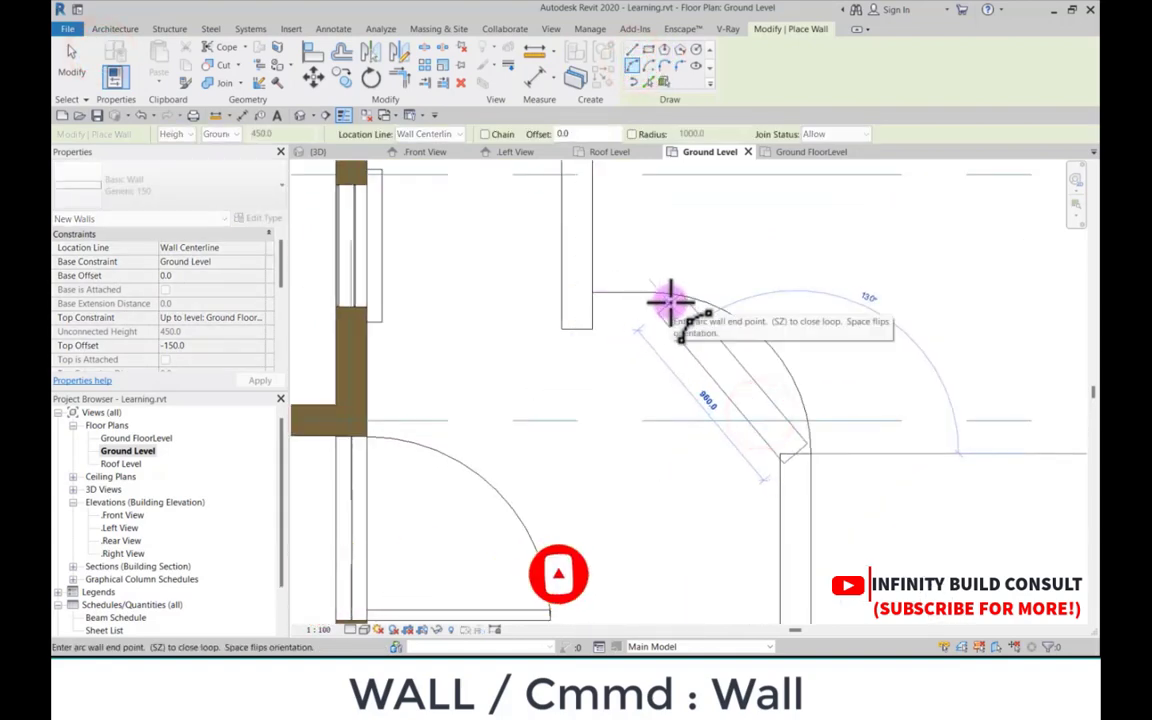
pyautogui.click(656, 303)
pyautogui.click(689, 309)
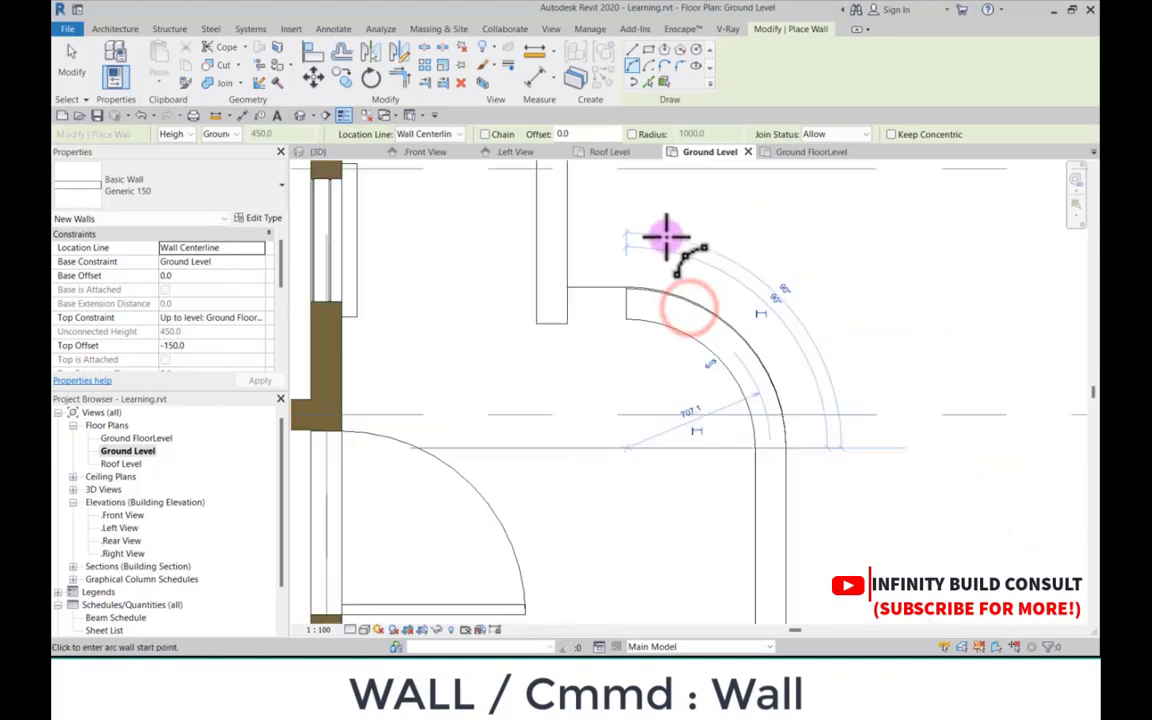
pyautogui.scroll(-3, 667, 237)
pyautogui.scroll(2, 640, 290)
pyautogui.press('Escape')
pyautogui.press('Escape')
# Step: Align the arc wall's outer face with the curved edge of the porch slab
pyautogui.scroll(3, 643, 275)
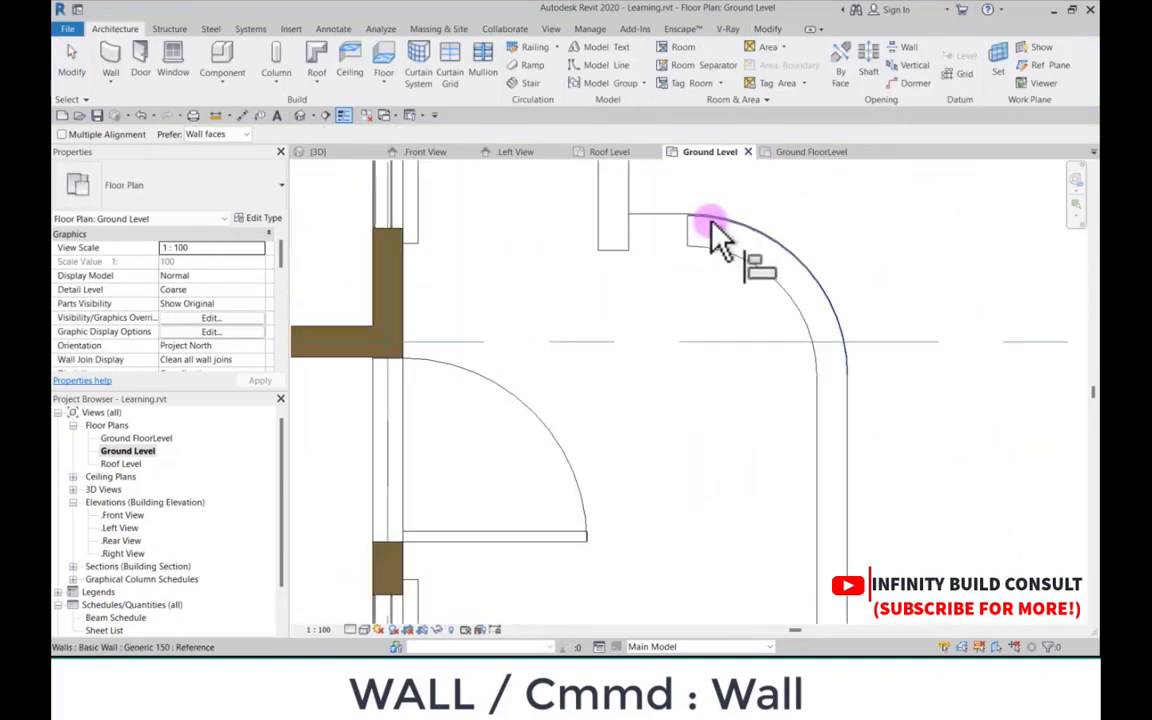
pyautogui.scroll(4, 713, 221)
pyautogui.click(718, 219)
pyautogui.click(723, 227)
pyautogui.scroll(-6, 725, 230)
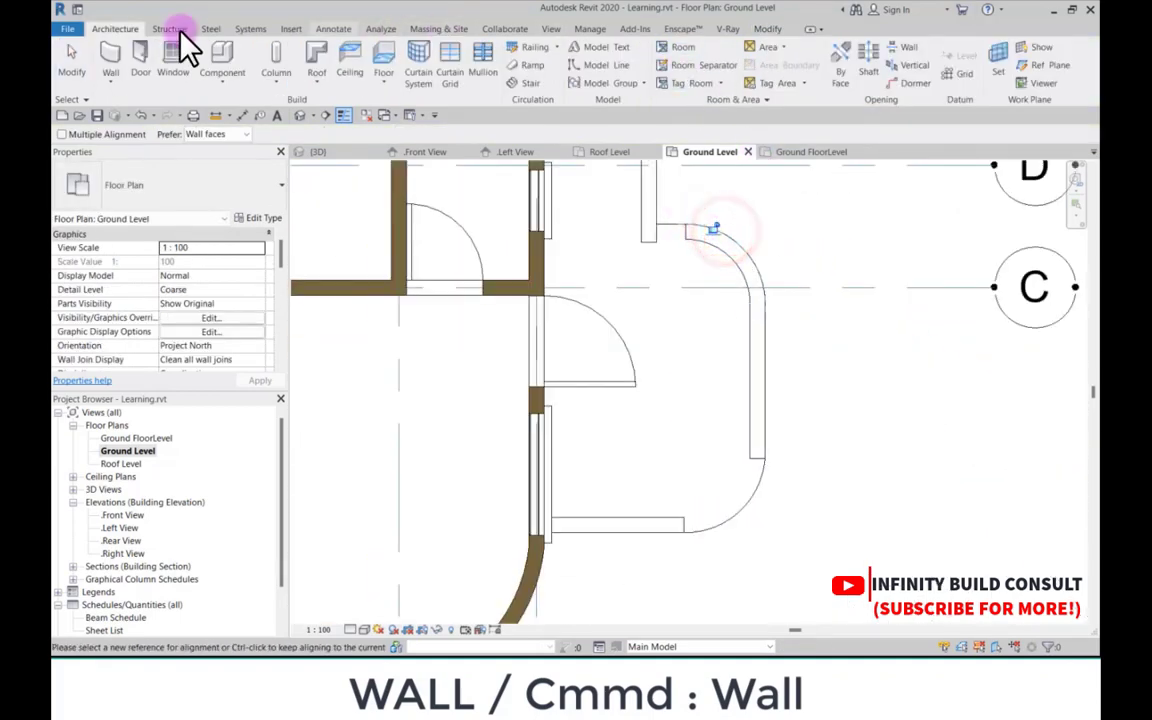
# Step: Draw a short straight wall joining the arc wall's upper end to the upper vertical porch wall
pyautogui.click(110, 55)
pyautogui.scroll(4, 656, 283)
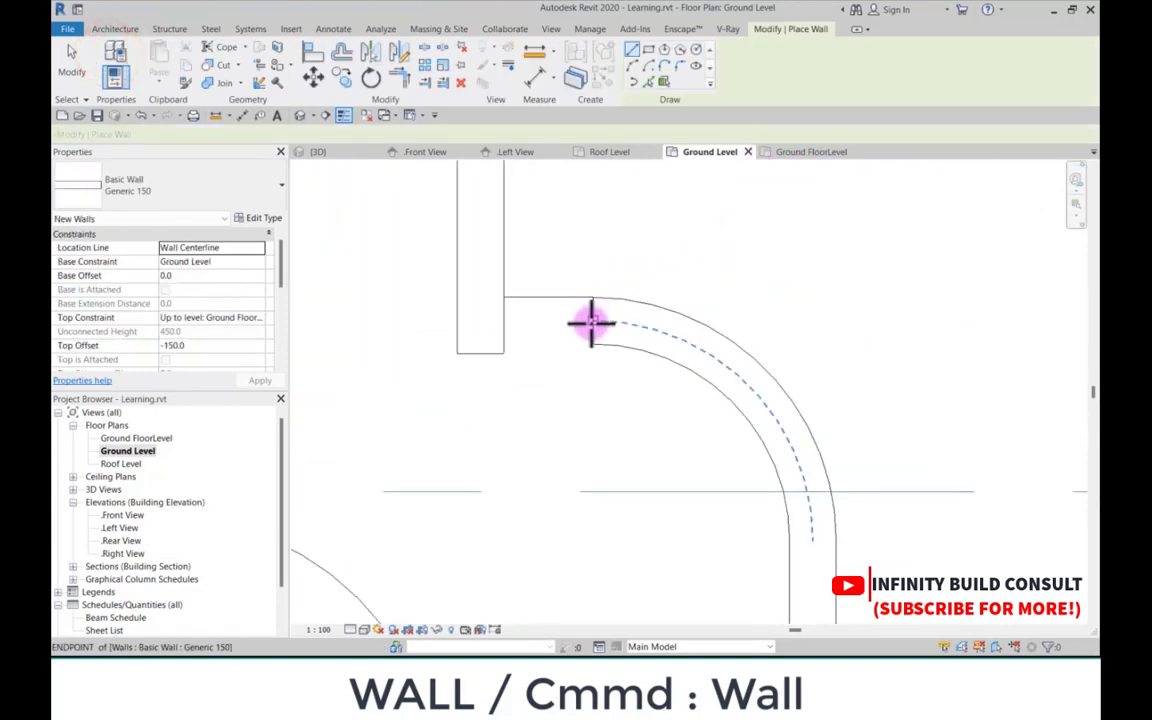
pyautogui.click(588, 325)
pyautogui.click(468, 320)
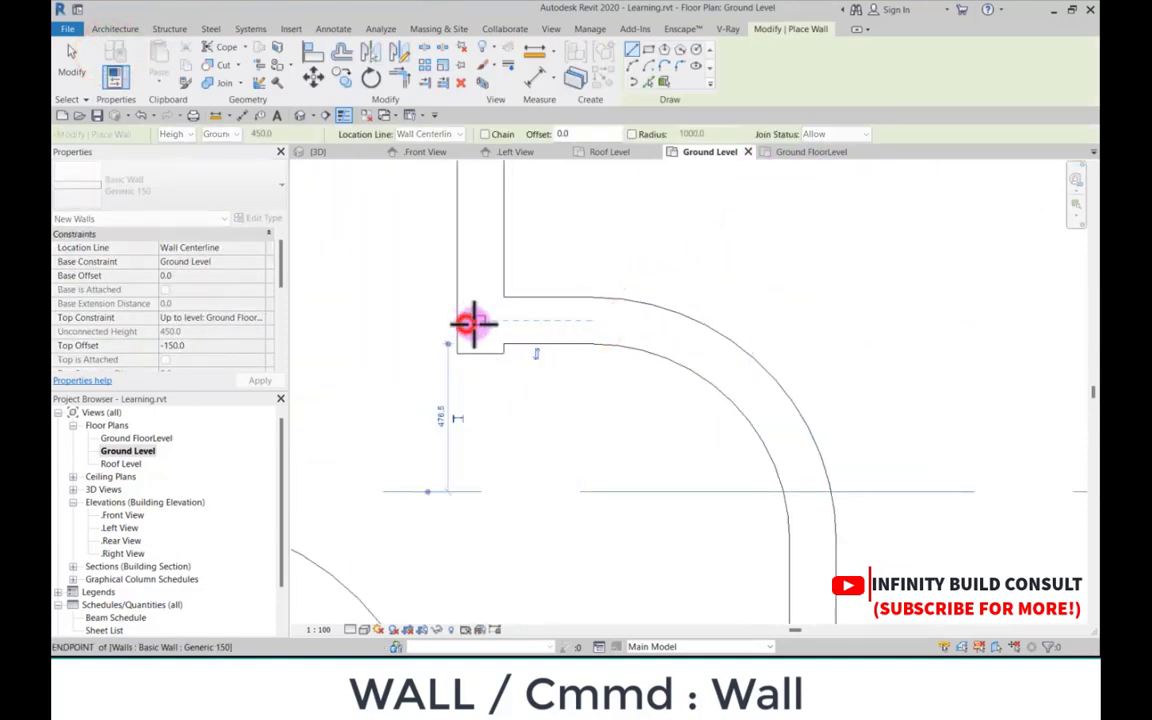
pyautogui.scroll(-2, 575, 316)
pyautogui.press('Escape')
pyautogui.press('Escape')
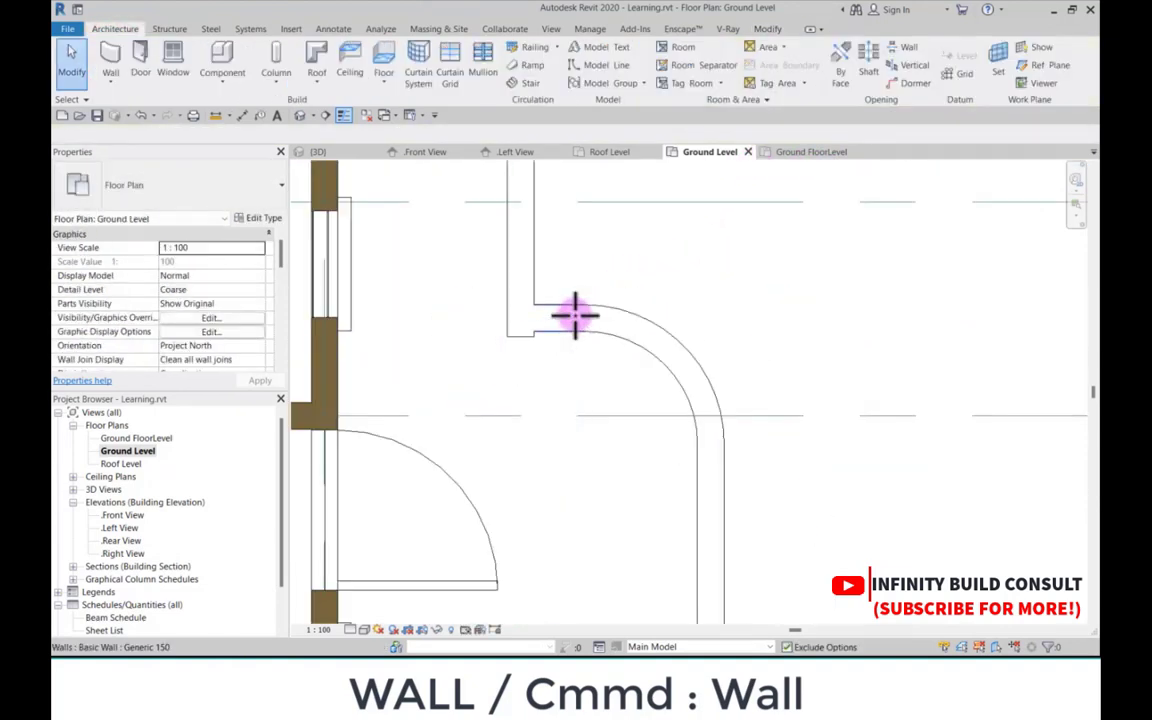
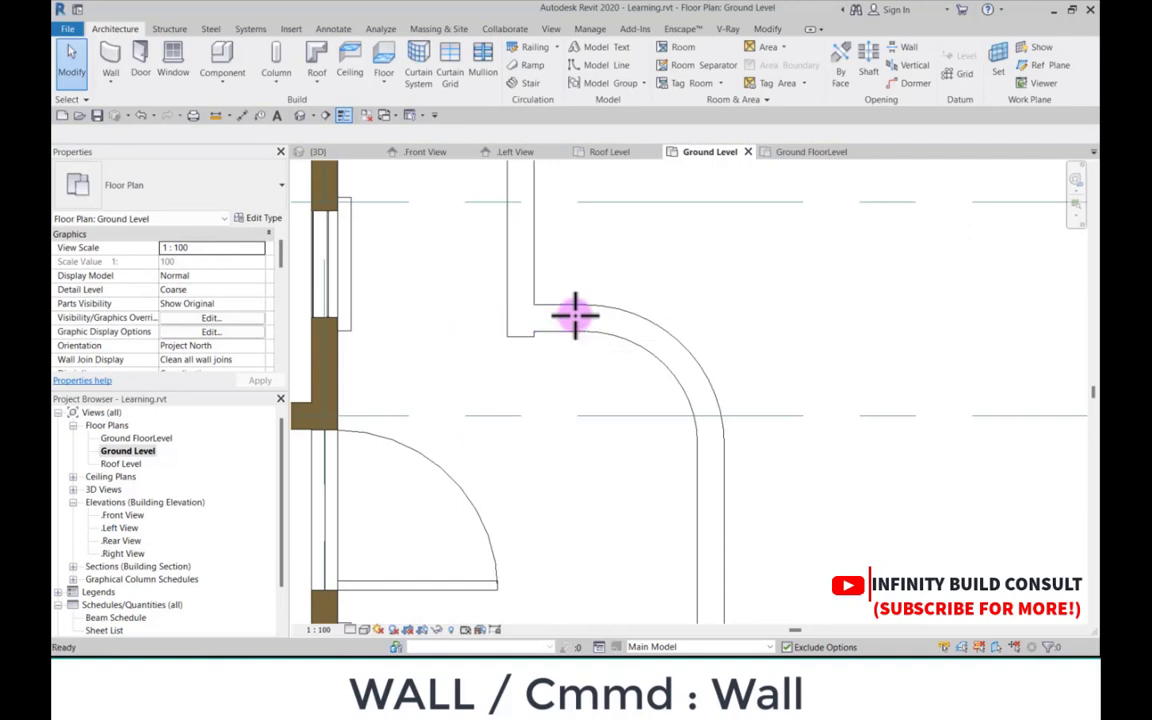
# Step: Align the lower end of the upper vertical porch wall with the short connecting wall's inner face
pyautogui.click(578, 329)
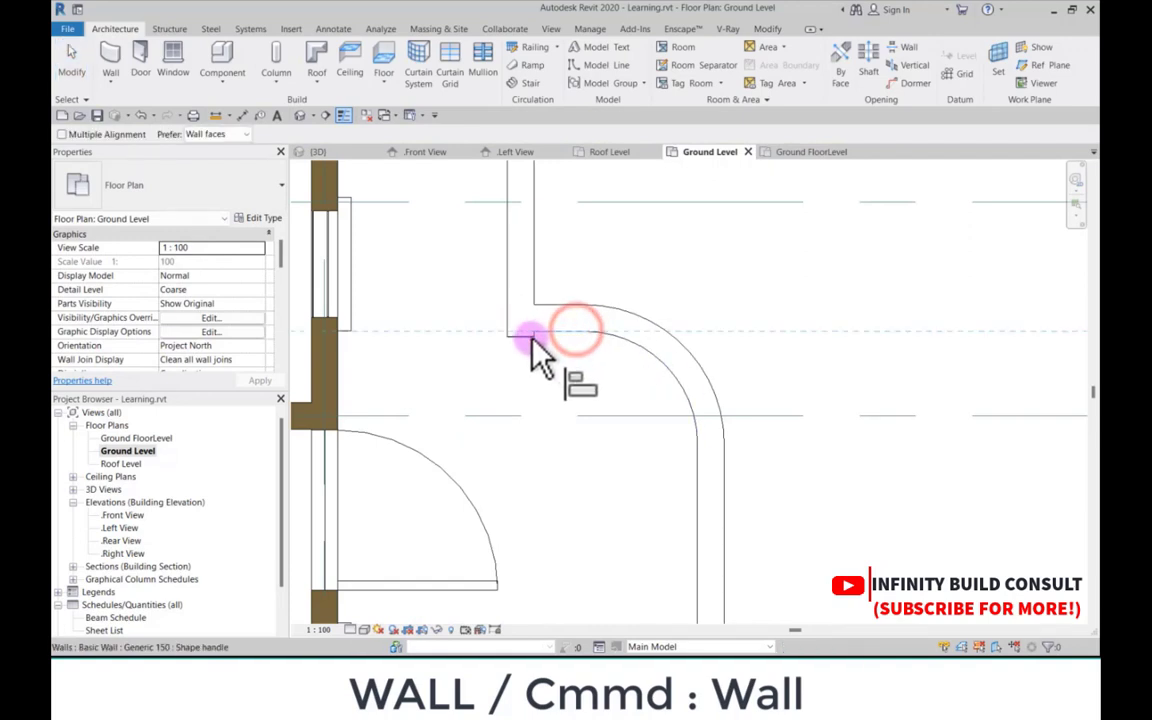
pyautogui.click(530, 338)
pyautogui.scroll(-3, 566, 321)
pyautogui.scroll(3, 609, 373)
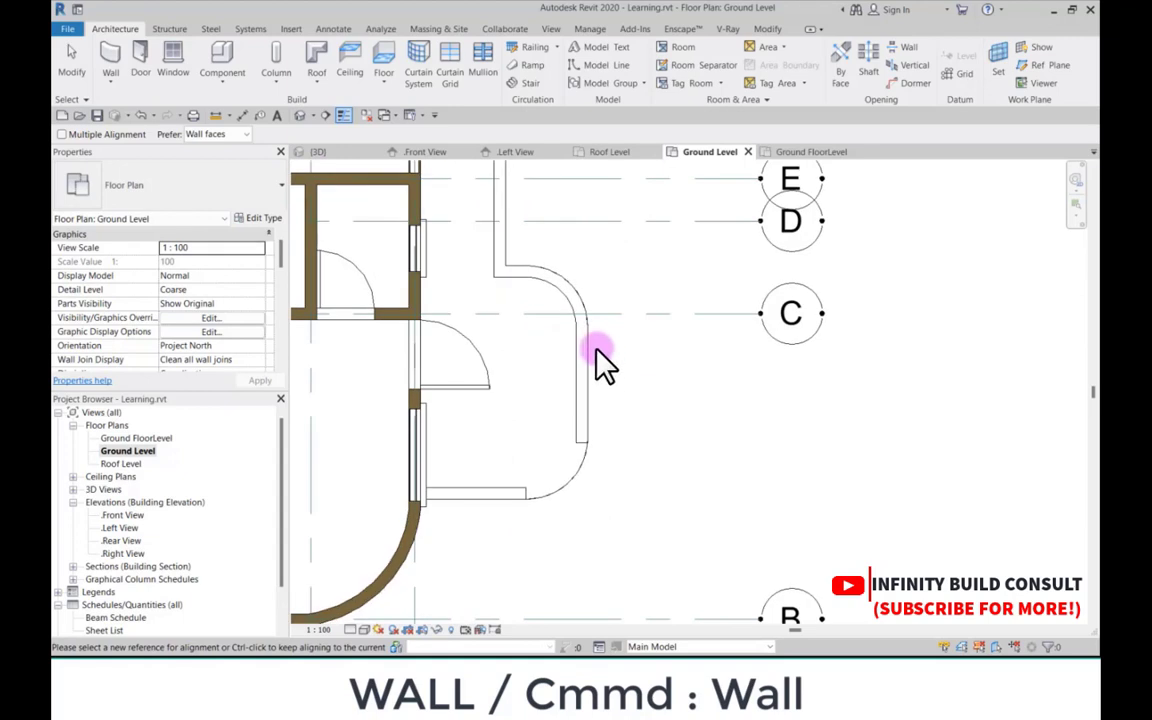
pyautogui.press('Escape')
pyautogui.press('Escape')
# Step: Mirror a copy of the arc wall to the porch's lower corner about a horizontal axis through the outer vertical wall's midpoint
pyautogui.click(562, 293)
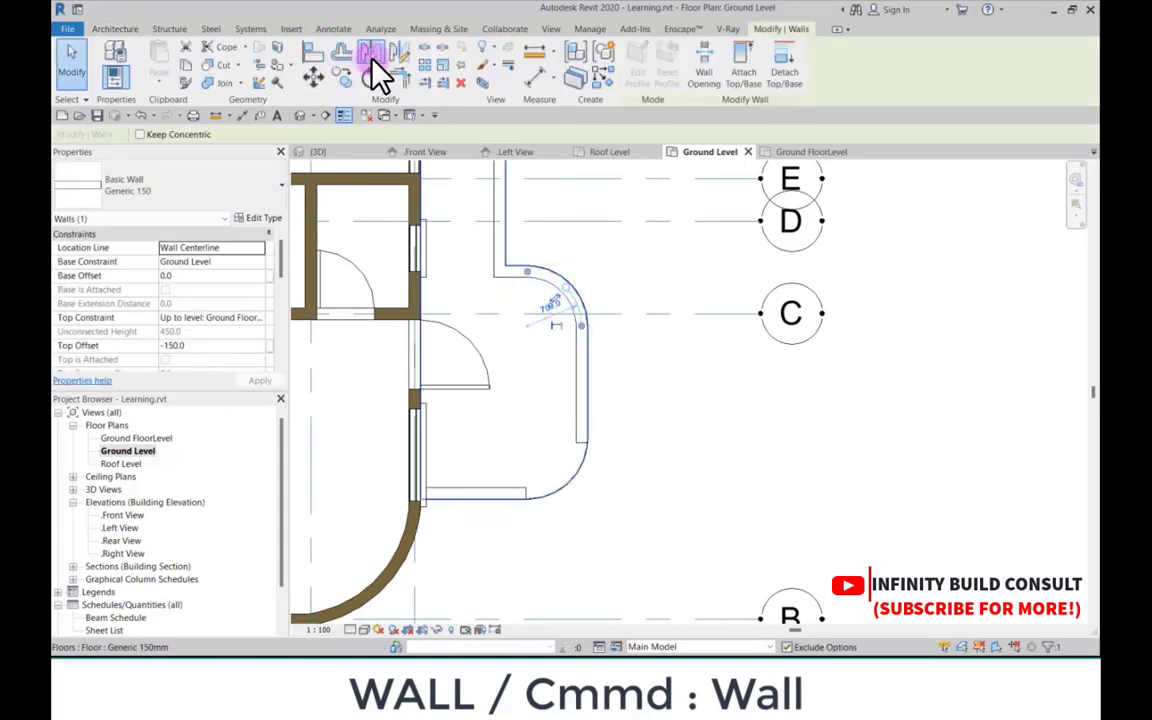
pyautogui.click(372, 53)
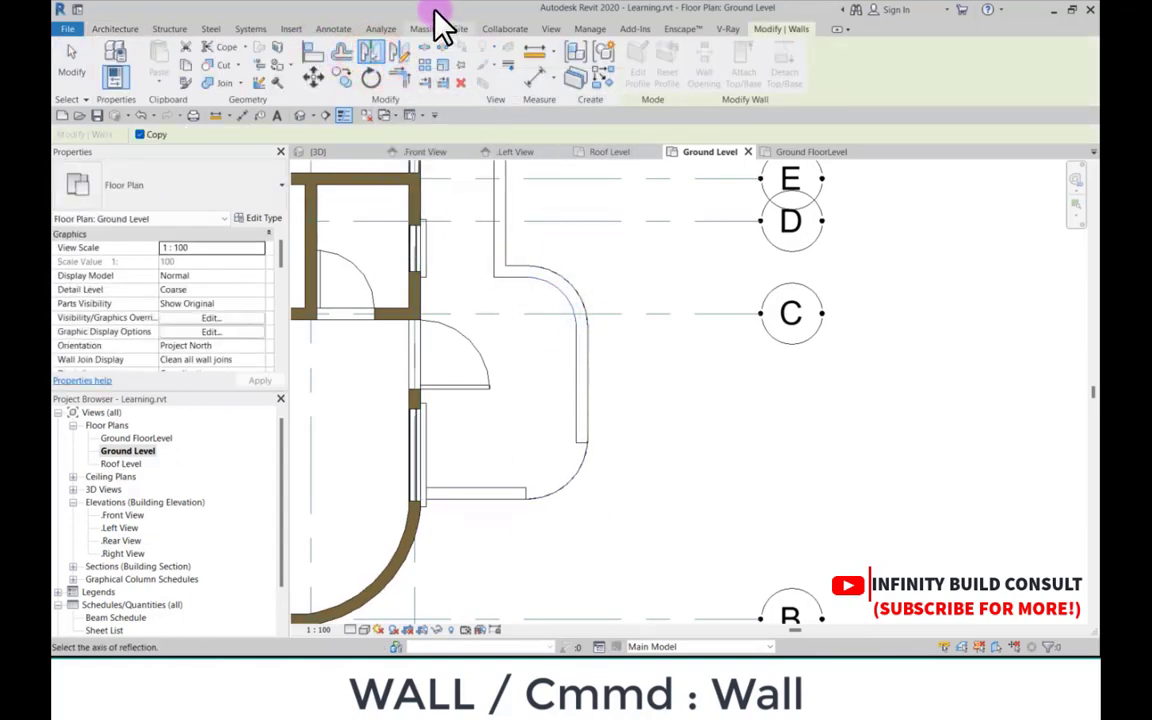
pyautogui.click(401, 56)
pyautogui.click(559, 296)
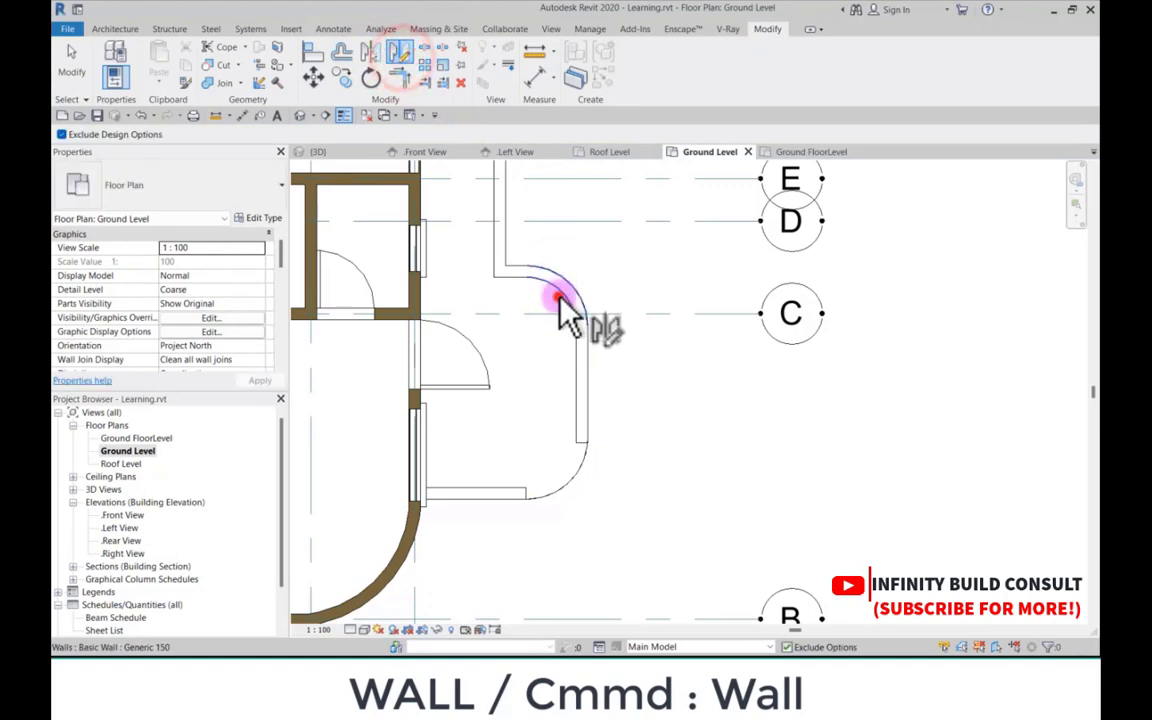
pyautogui.press('m')
pyautogui.press('v')
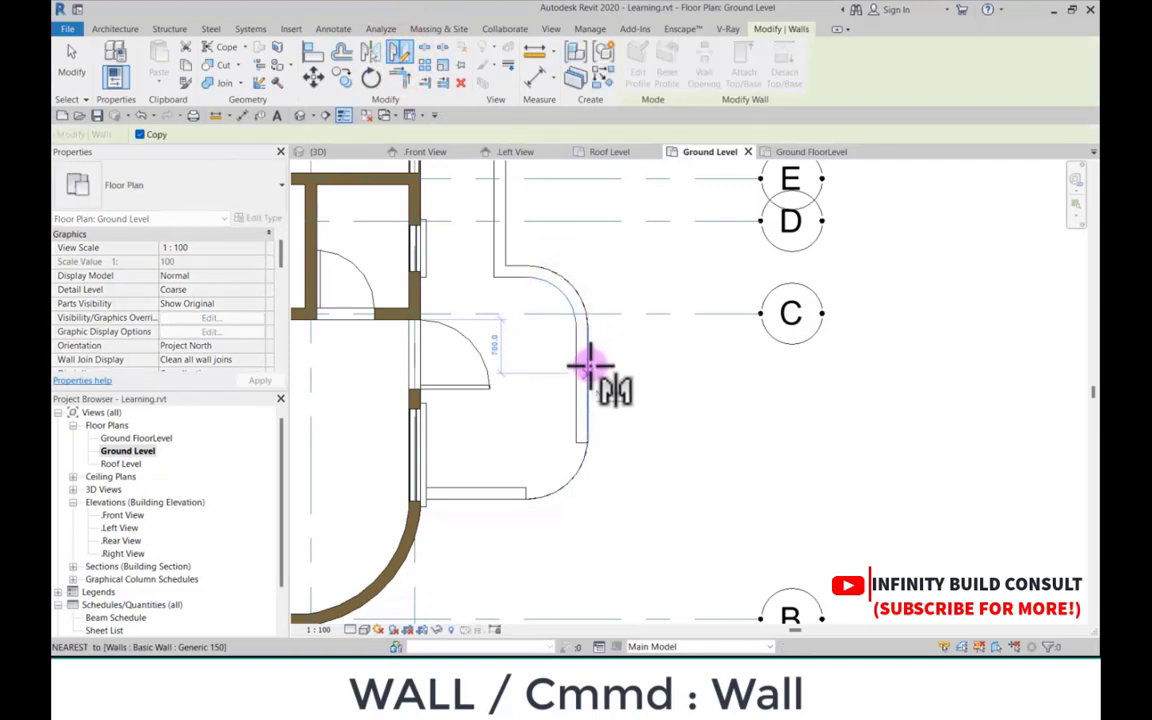
pyautogui.click(589, 378)
pyautogui.click(617, 380)
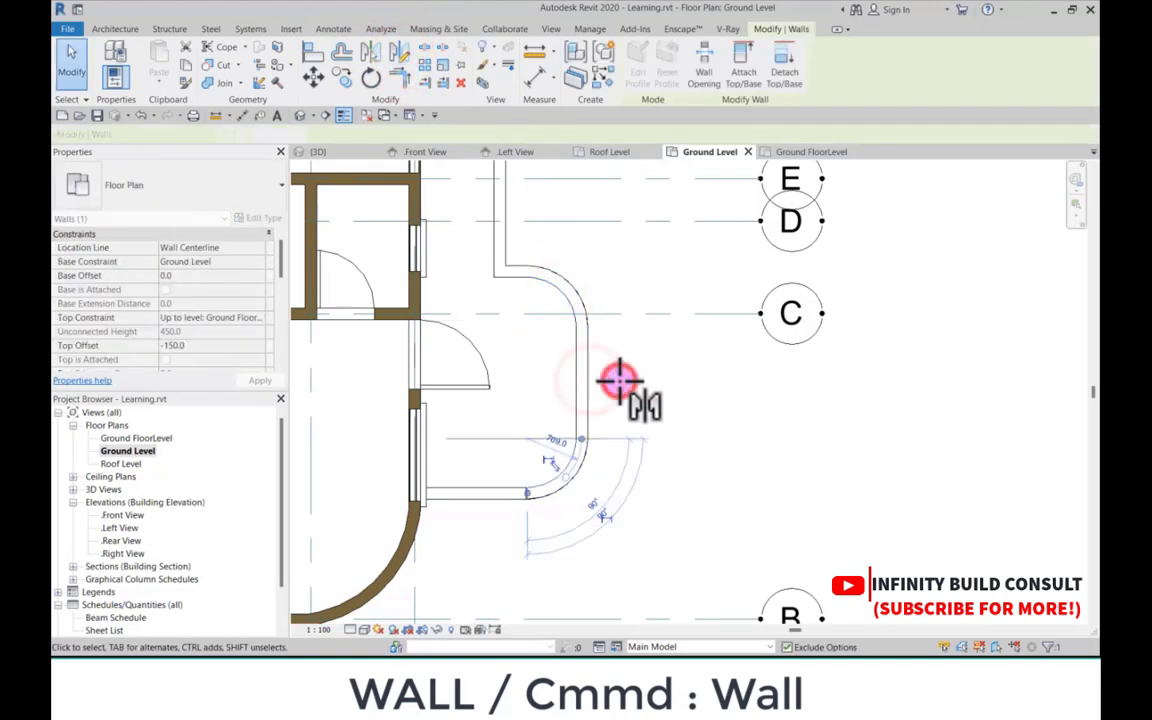
pyautogui.press('Escape')
# Step: Extend the lower horizontal porch wall to meet the end of the mirrored arc wall
pyautogui.scroll(4, 520, 500)
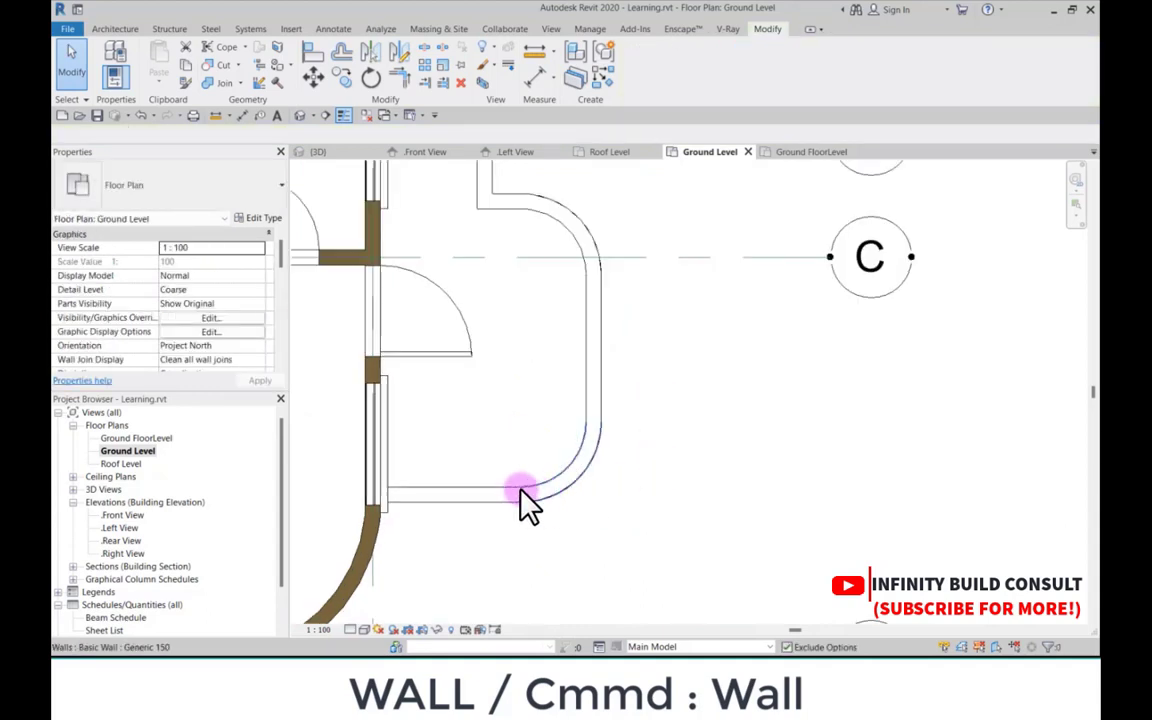
pyautogui.click(424, 82)
pyautogui.scroll(2, 520, 500)
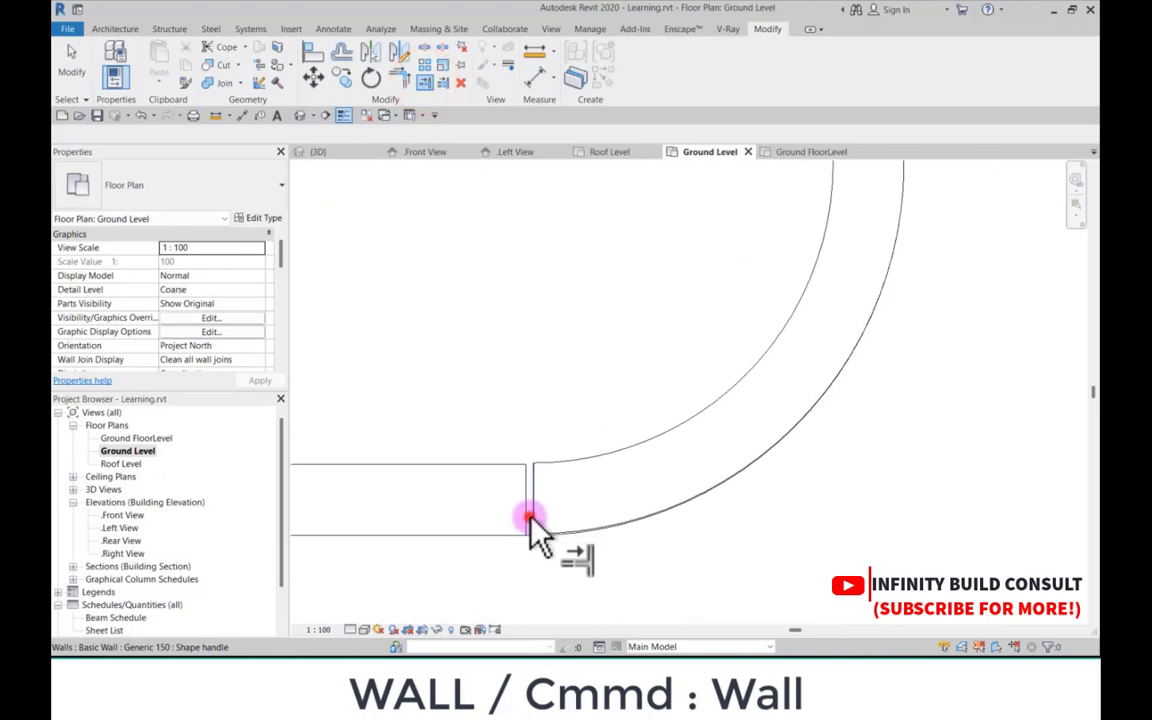
pyautogui.click(528, 515)
pyautogui.click(733, 437)
pyautogui.scroll(-2, 733, 440)
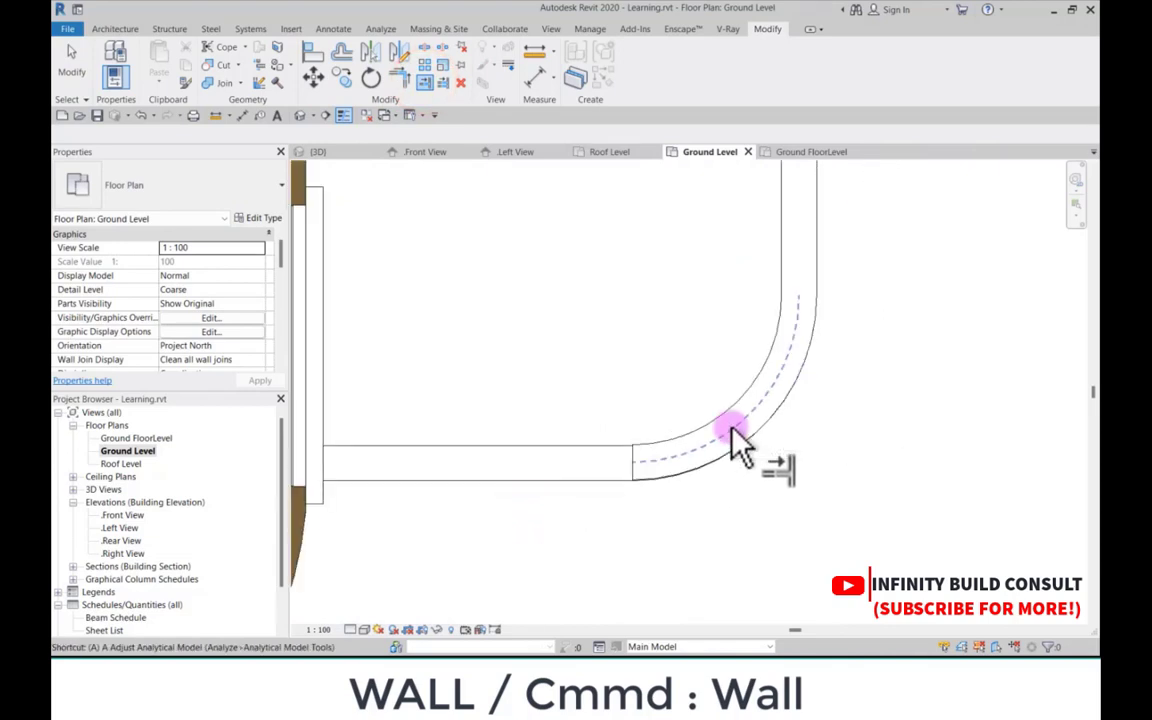
# Step: Align the mirrored arc wall's outer face with the slab's lower curved edge
pyautogui.press('a')
pyautogui.press('l')
pyautogui.scroll(5, 755, 447)
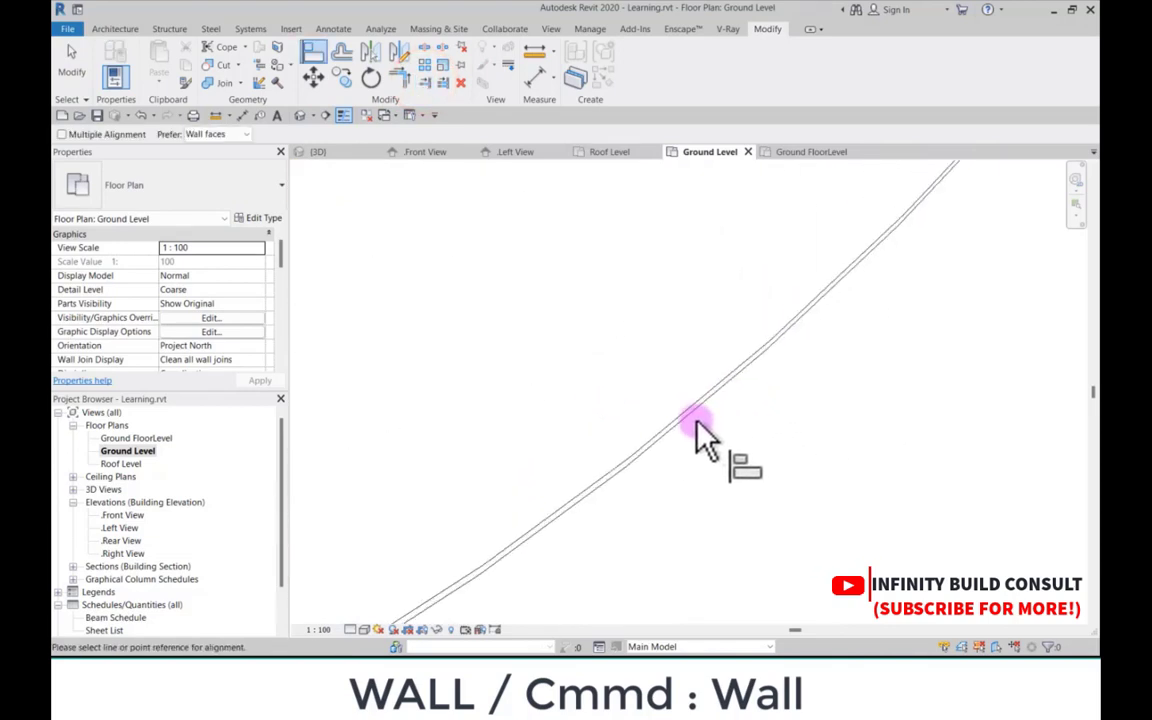
pyautogui.click(695, 422)
pyautogui.scroll(-3, 794, 437)
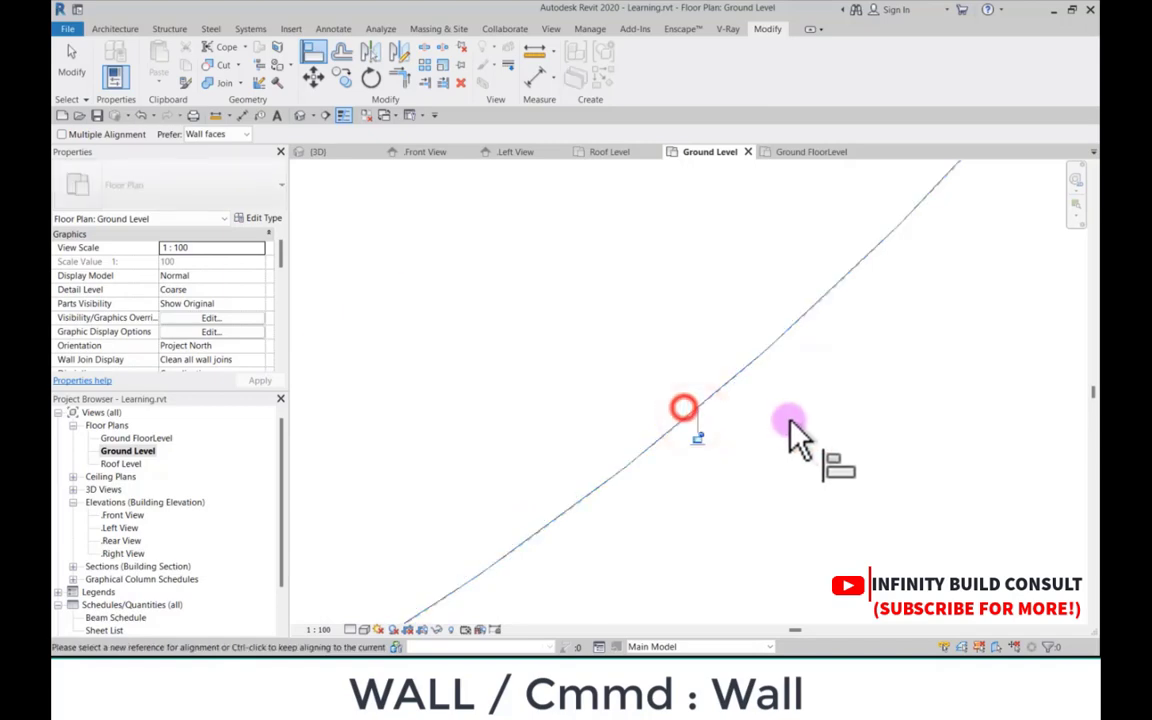
pyautogui.scroll(-5, 710, 378)
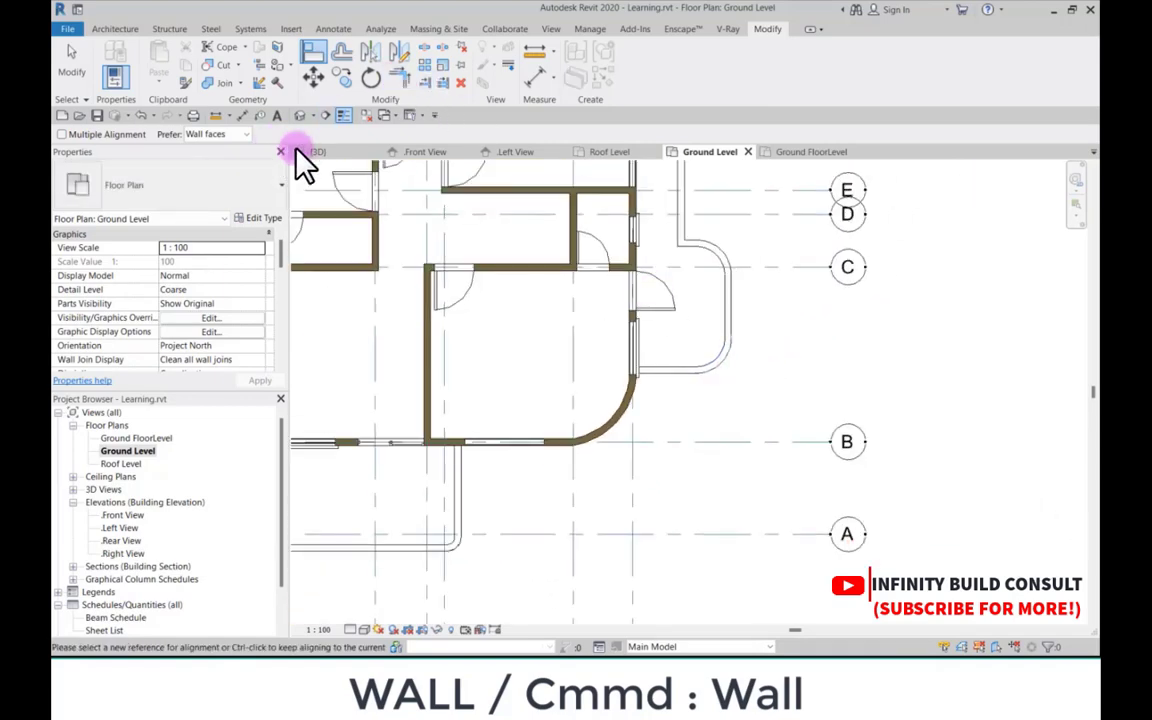
# Step: Open the 3D view of the house and end the Align command
pyautogui.click(315, 152)
pyautogui.scroll(3, 795, 450)
pyautogui.scroll(-3, 720, 455)
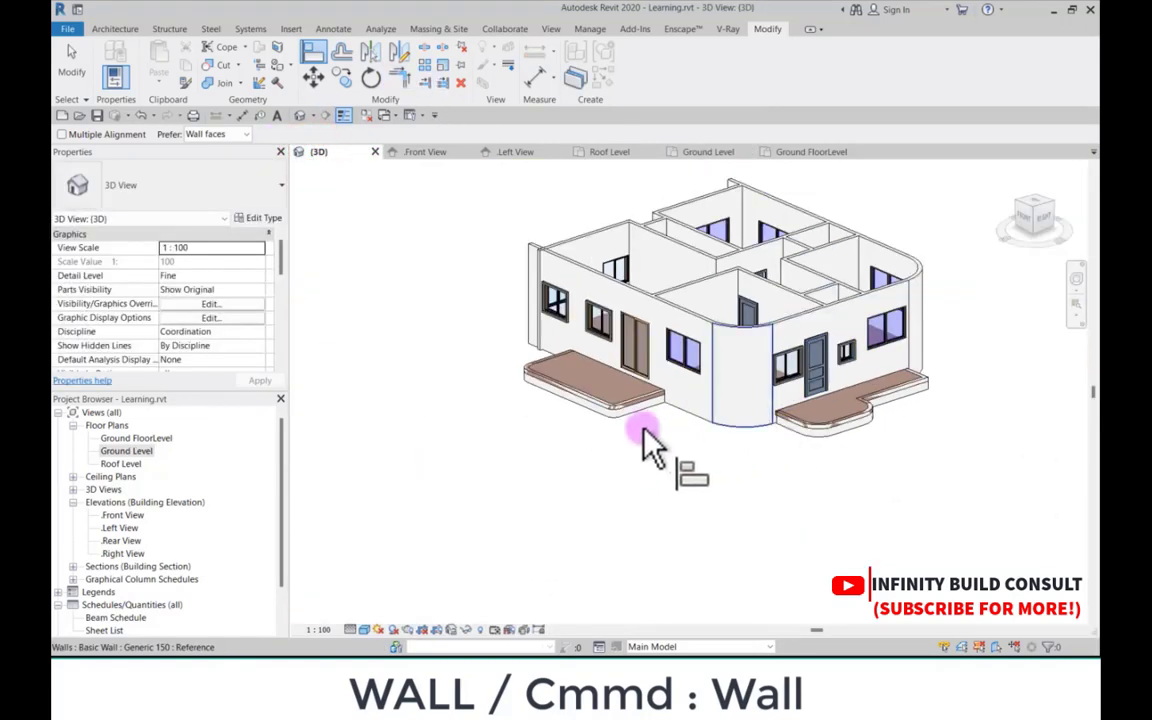
pyautogui.press('Escape')
pyautogui.press('Escape')
pyautogui.scroll(5, 624, 426)
pyautogui.scroll(-3, 618, 415)
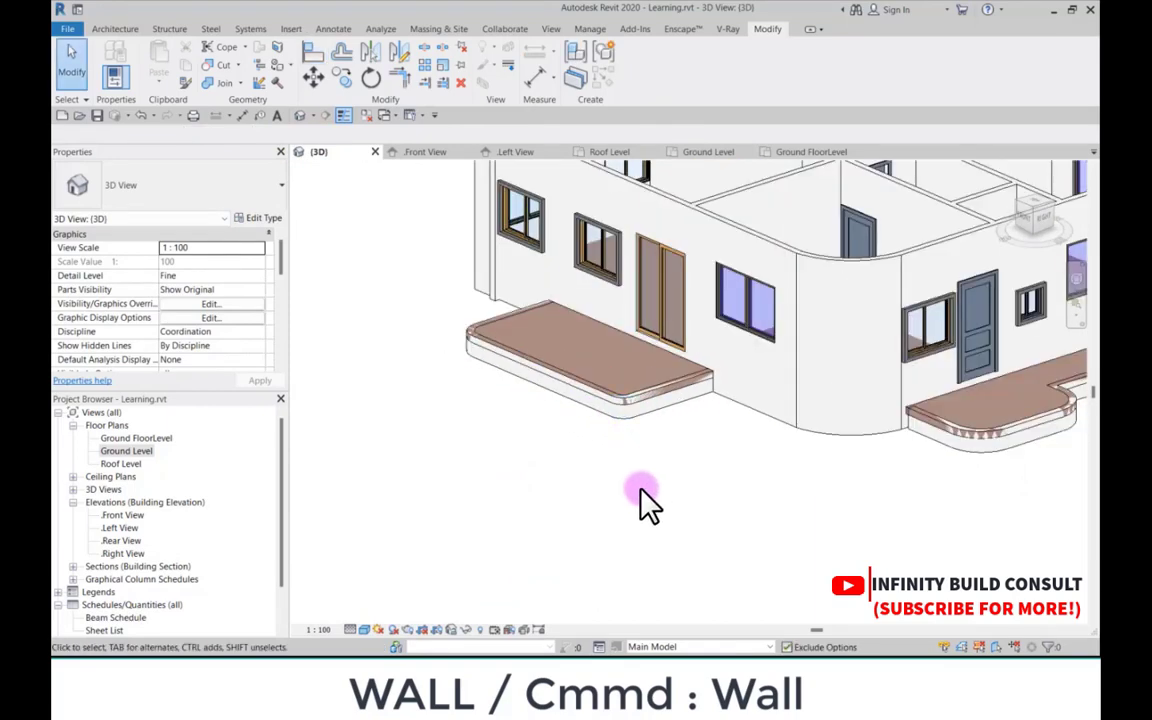
# Step: Set the top offset of all the base walls under both porch slabs to -300
pyautogui.keyDown('shift'); pyautogui.moveTo(620, 482); pyautogui.dragTo(488, 386, button='middle'); pyautogui.keyUp('shift')
pyautogui.moveTo(489, 381); pyautogui.dragTo(408, 315)
pyautogui.keyDown('shift'); pyautogui.moveTo(720, 368); pyautogui.dragTo(1008, 388, button='middle'); pyautogui.keyUp('shift')
pyautogui.scroll(2, 1004, 387)
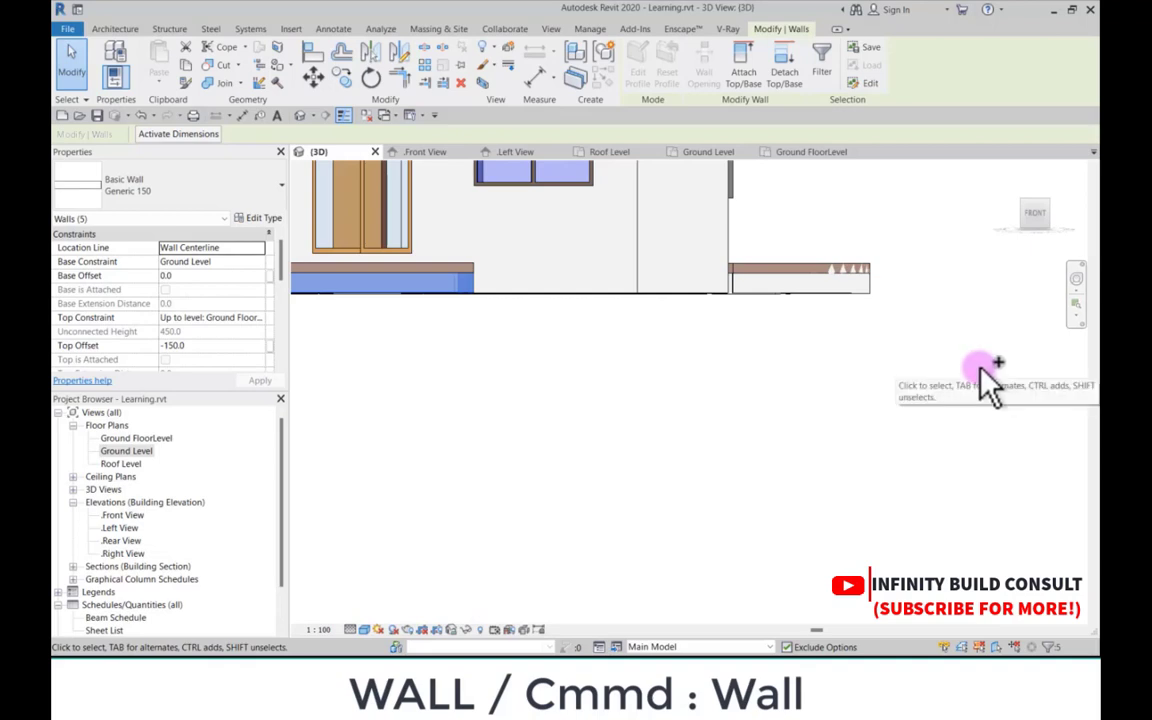
pyautogui.keyDown('ctrl'); pyautogui.moveTo(977, 364); pyautogui.dragTo(770, 283); pyautogui.keyUp('ctrl')
pyautogui.scroll(-2, 770, 287)
pyautogui.keyDown('shift'); pyautogui.moveTo(770, 291); pyautogui.dragTo(751, 401, button='middle'); pyautogui.keyUp('shift')
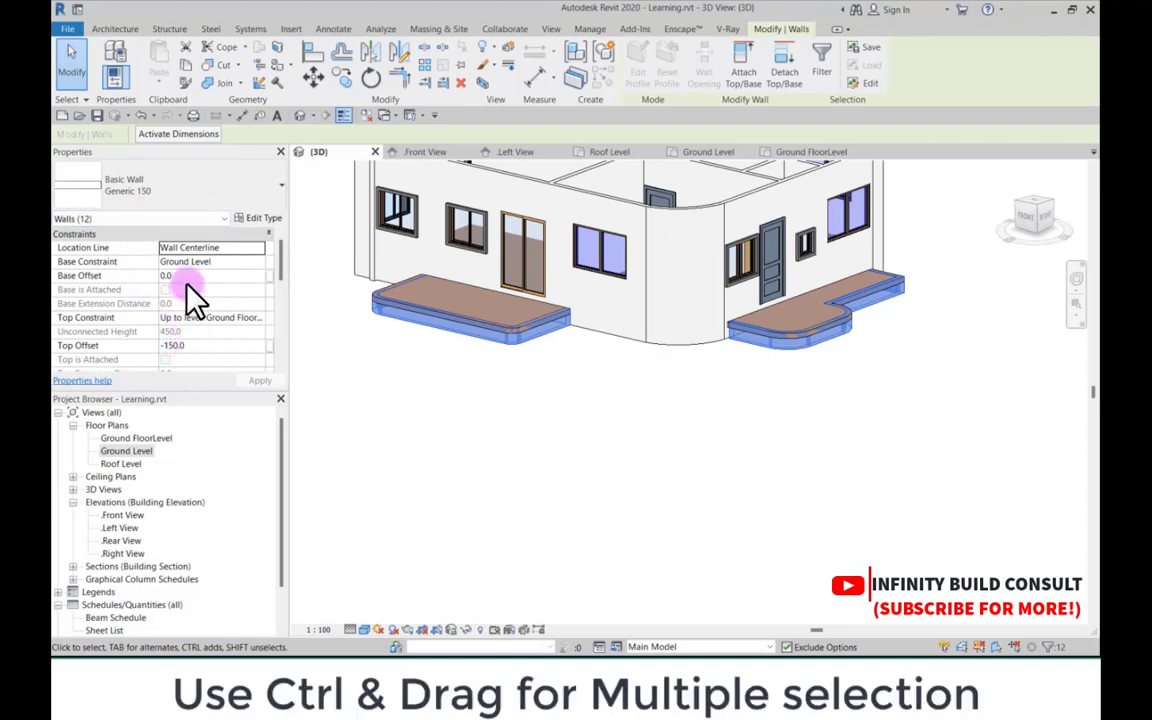
pyautogui.click(201, 347)
pyautogui.write('-300')
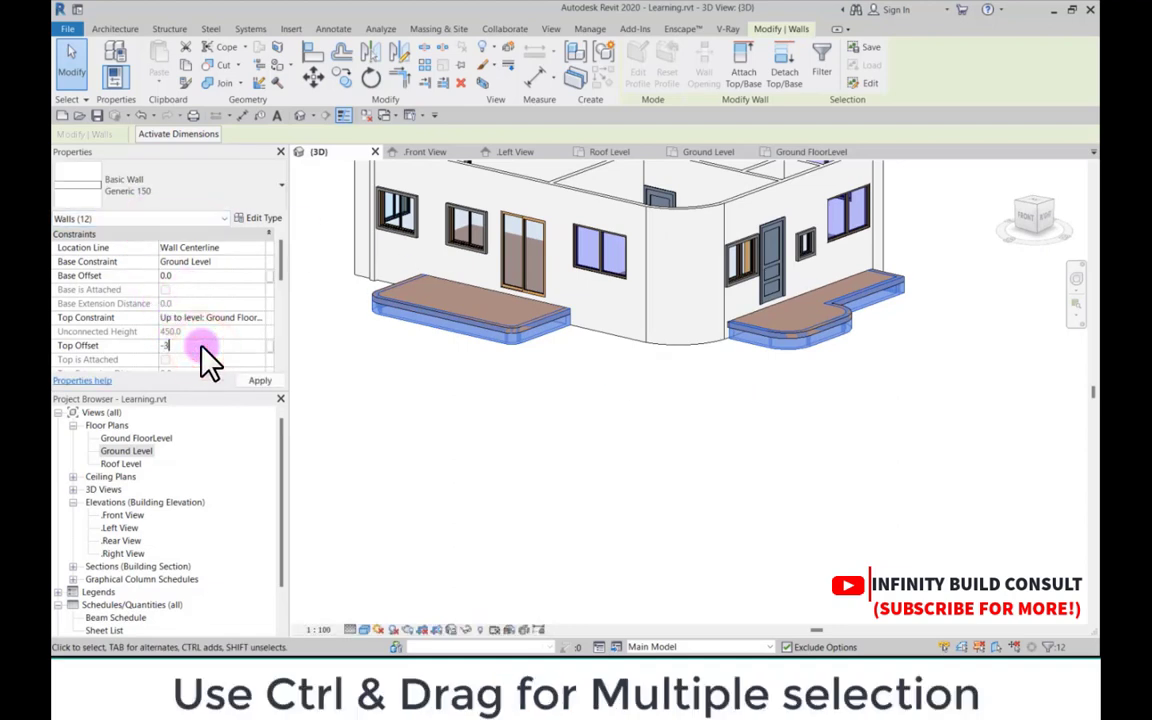
pyautogui.scroll(3, 486, 329)
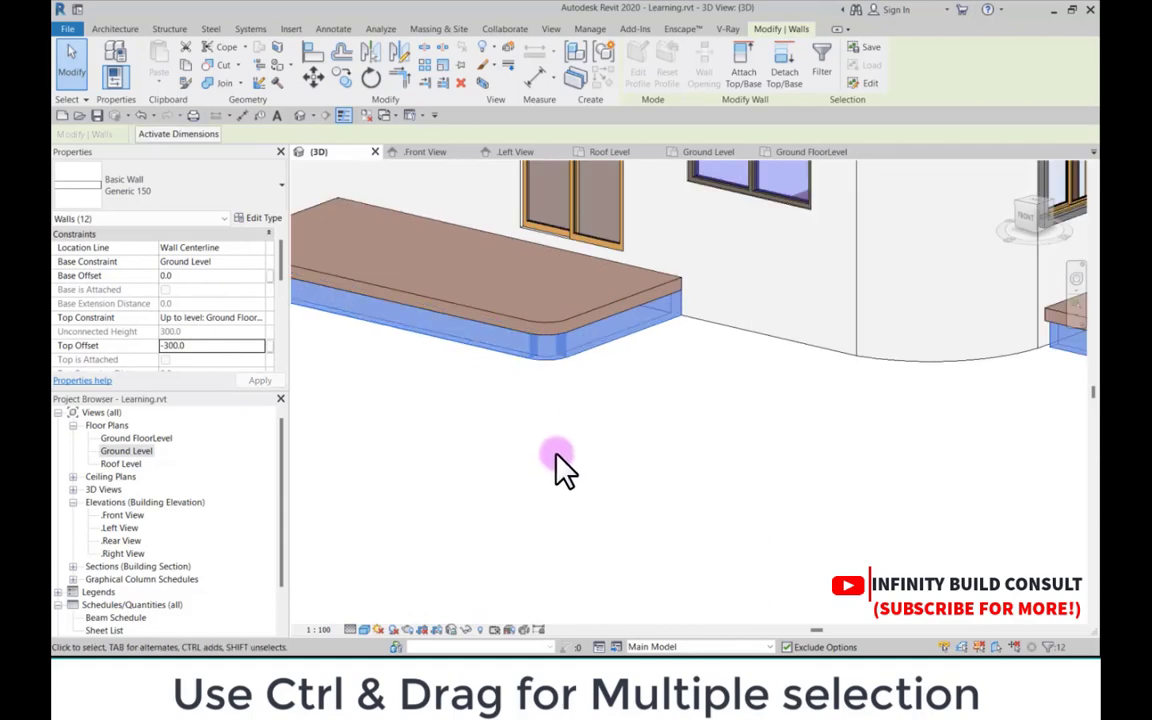
pyautogui.click(556, 454)
pyautogui.scroll(-5, 720, 372)
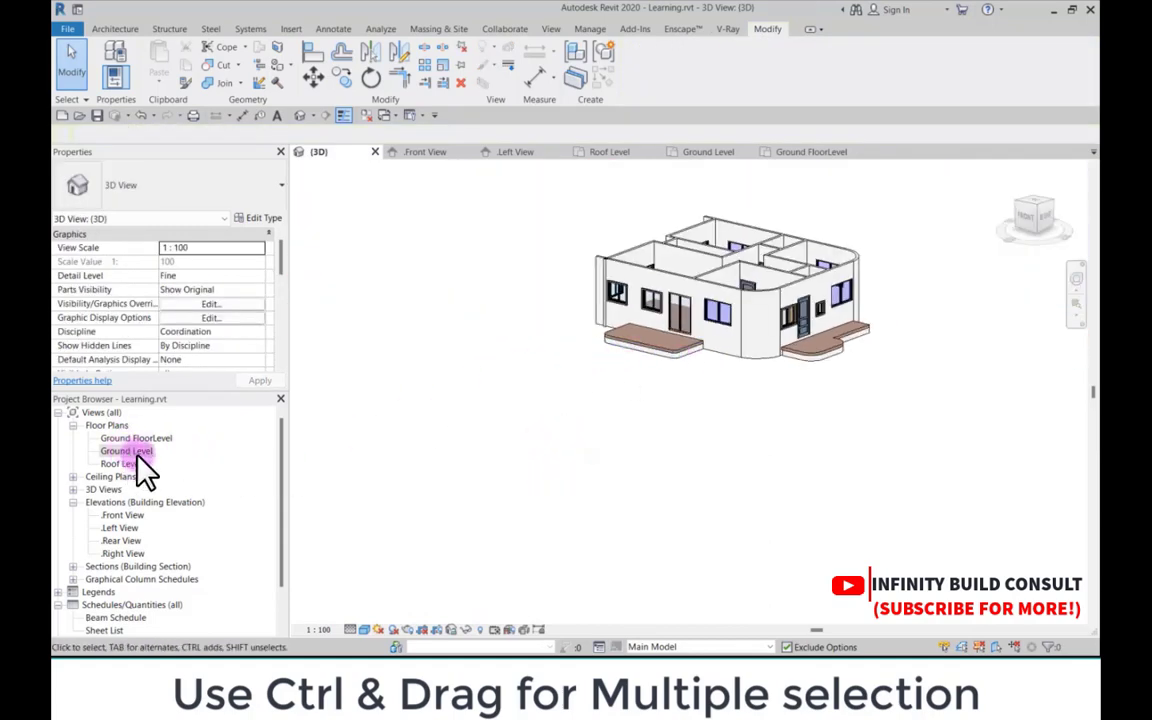
# Step: Open the Ground FloorLevel floor plan
pyautogui.scroll(3, 849, 336)
pyautogui.scroll(-6, 849, 336)
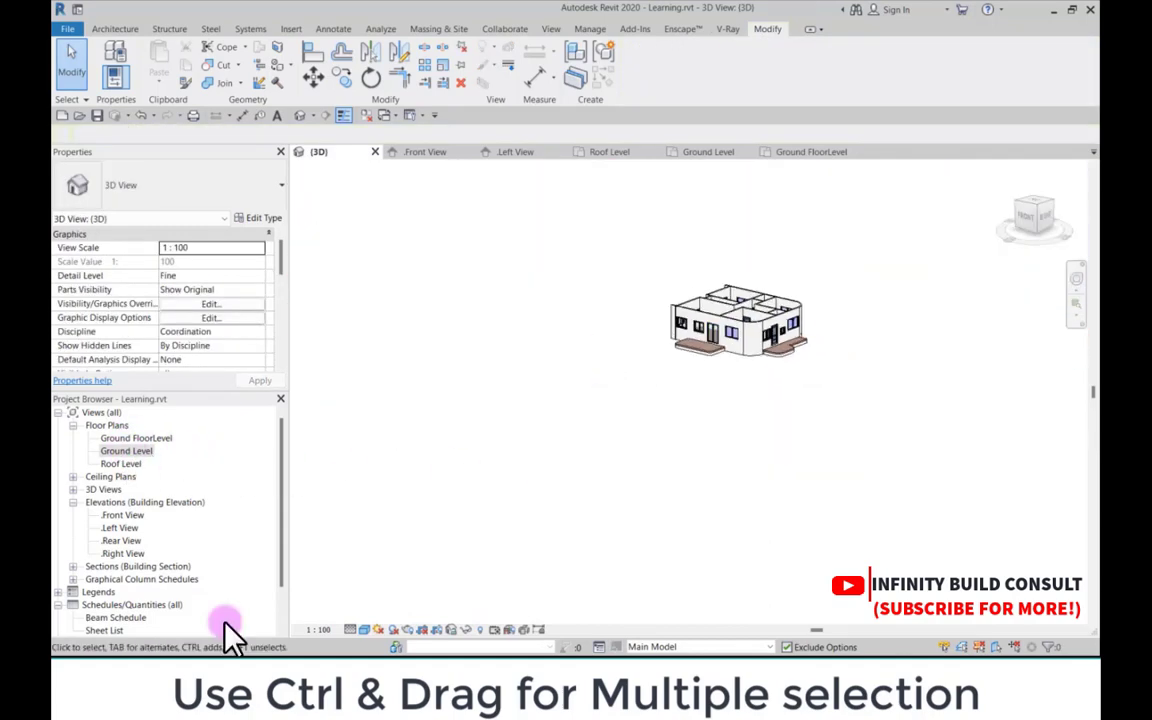
pyautogui.doubleClick(126, 451)
pyautogui.scroll(-4, 612, 388)
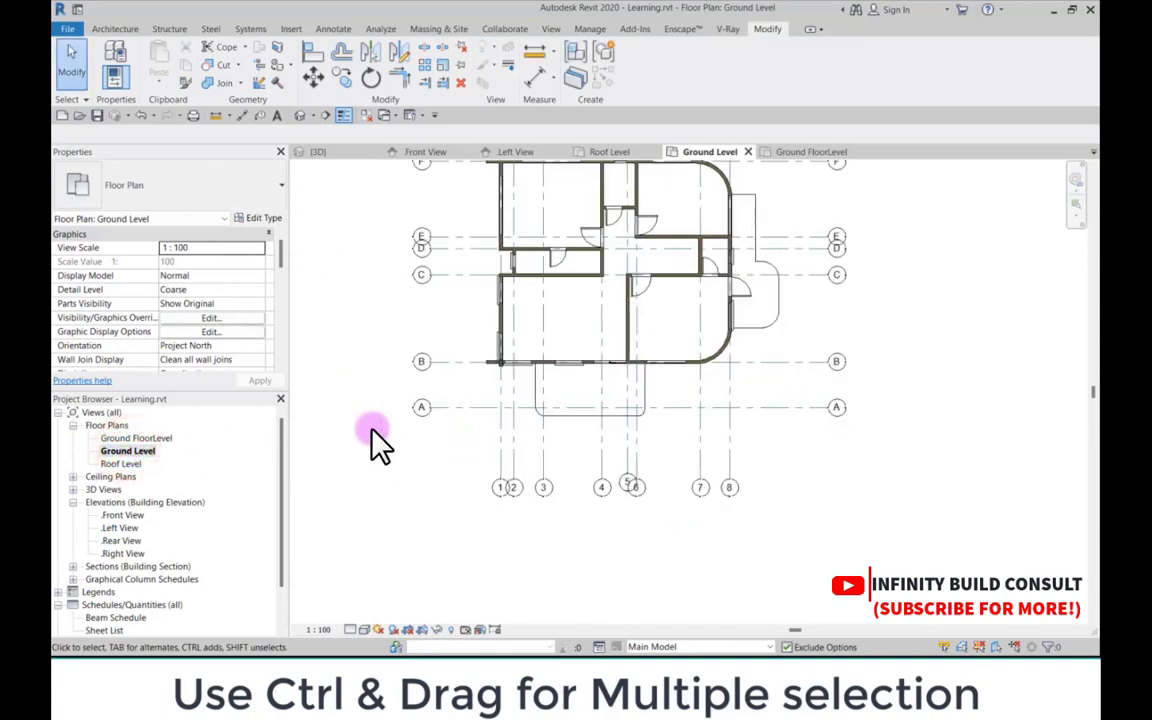
pyautogui.click(152, 438)
pyautogui.click(152, 438)
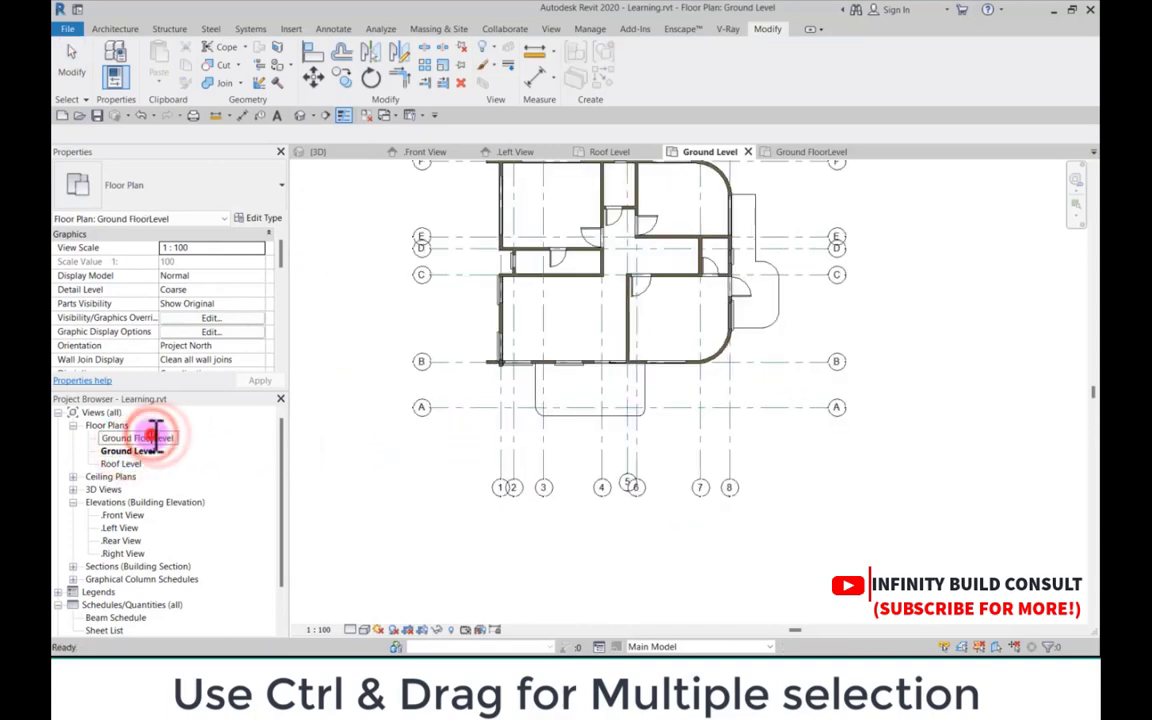
pyautogui.click(224, 437)
pyautogui.doubleClick(156, 437)
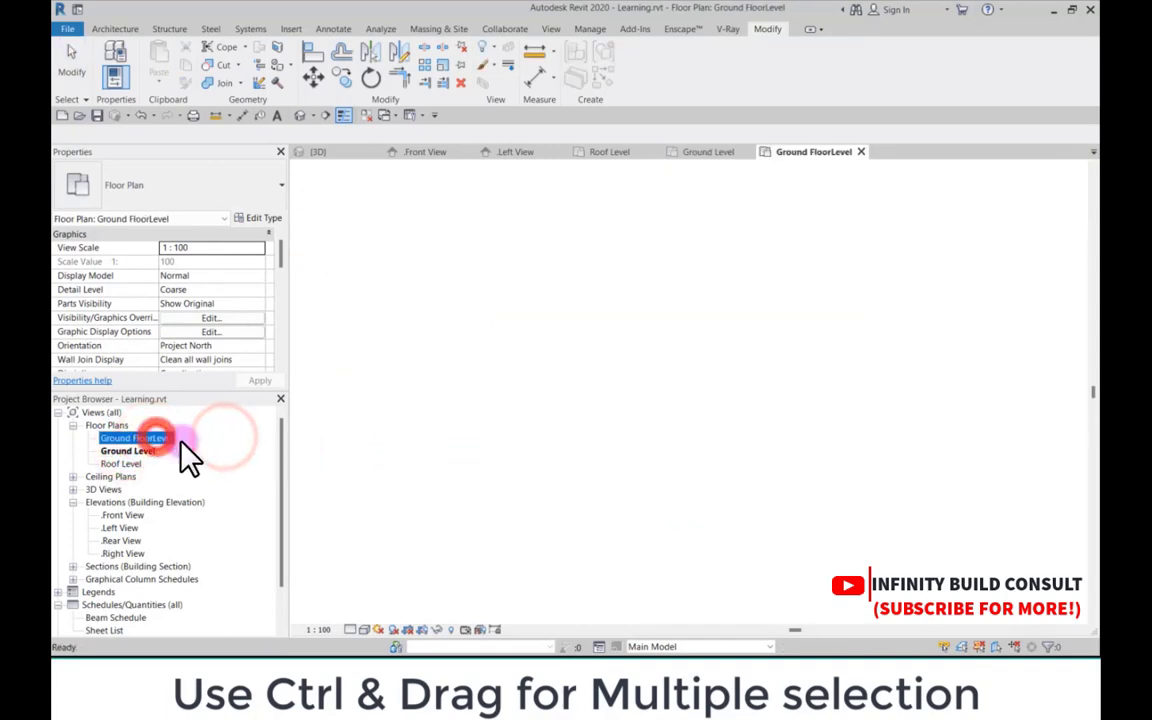
# Step: Start a stair and draw a straight run about 840 mm long over plan steps 1 to 3, up to the side porch's lower edge
pyautogui.scroll(3, 630, 393)
pyautogui.scroll(-3, 720, 507)
pyautogui.scroll(5, 740, 505)
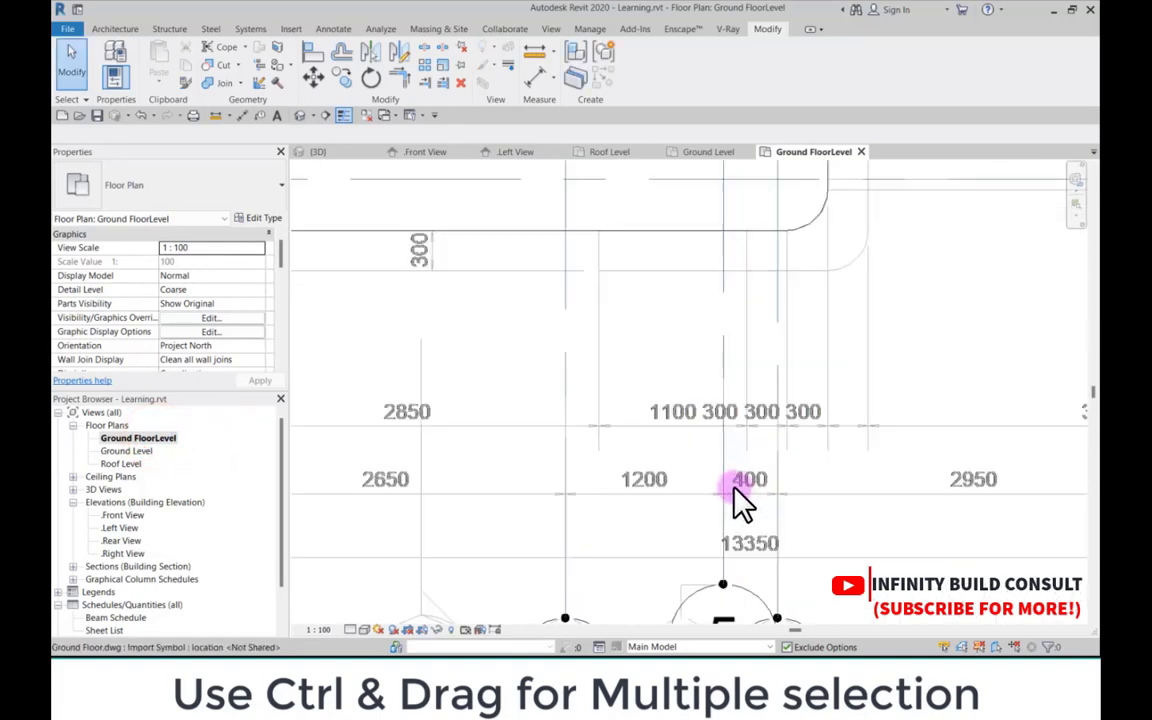
pyautogui.scroll(-6, 640, 384)
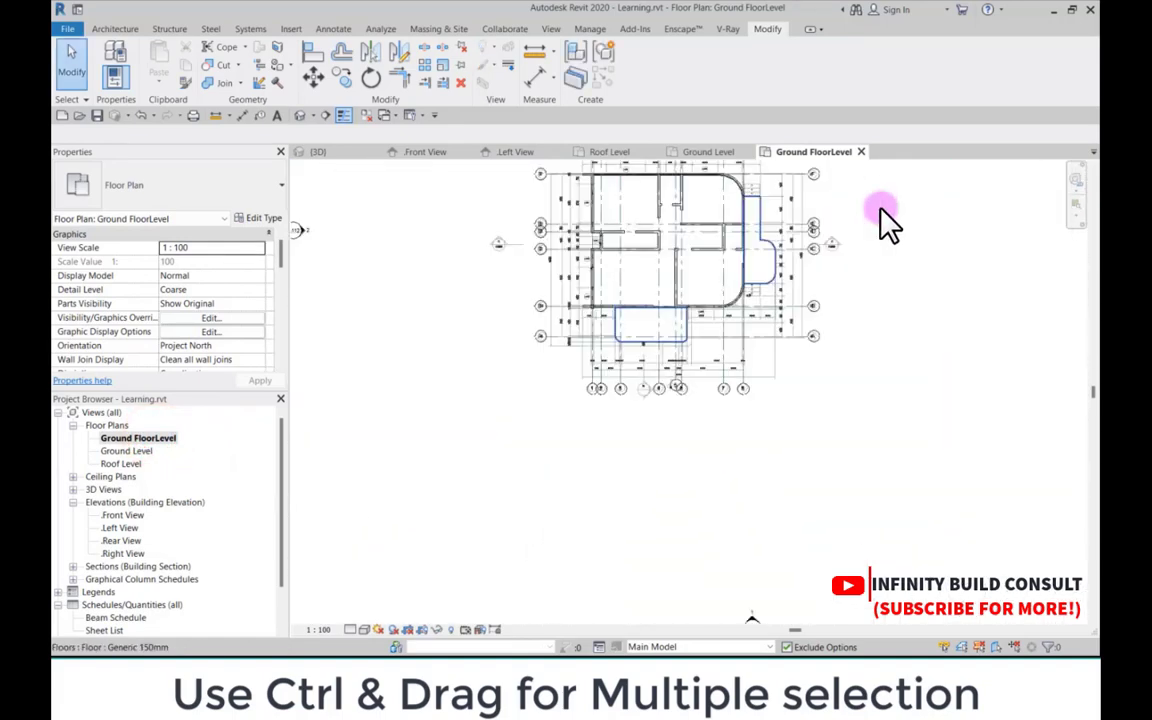
pyautogui.scroll(6, 728, 352)
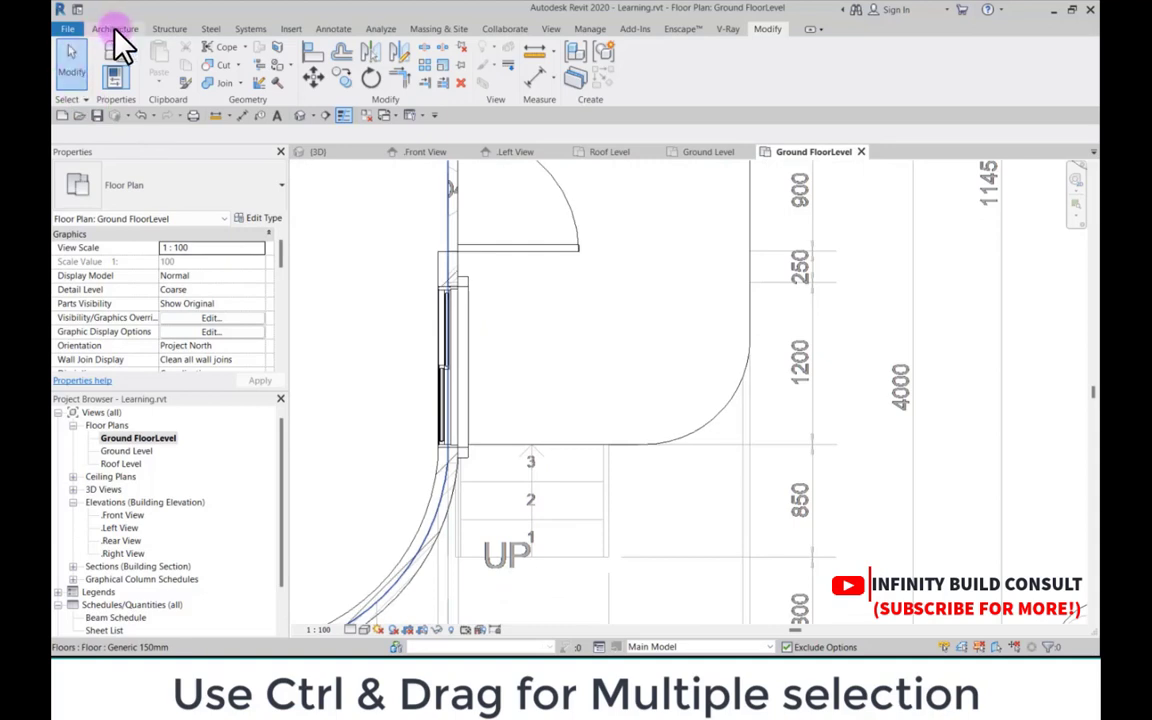
pyautogui.click(116, 29)
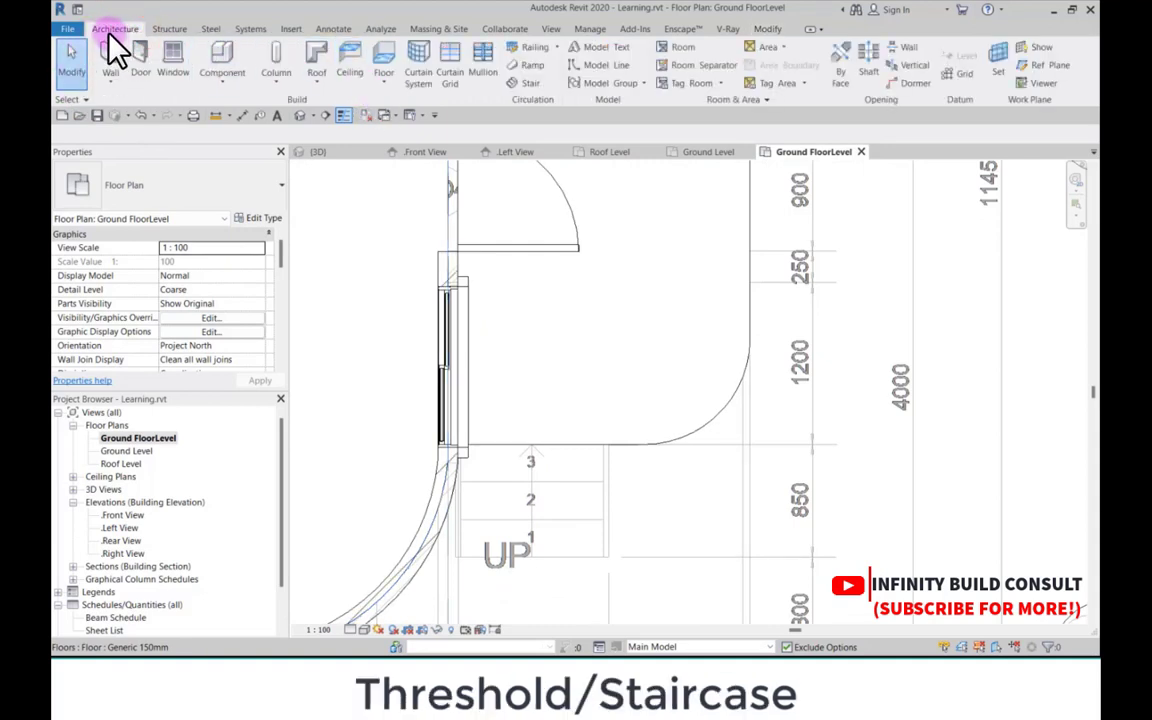
pyautogui.click(531, 84)
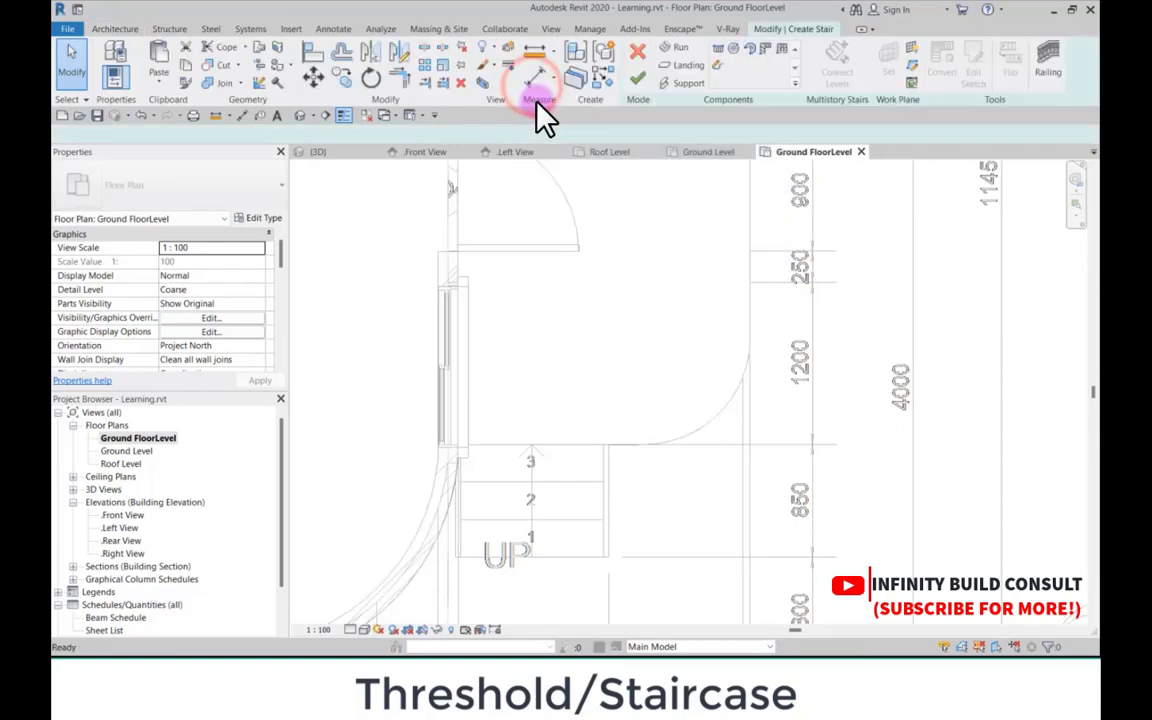
pyautogui.scroll(-4, 563, 460)
pyautogui.scroll(5, 563, 460)
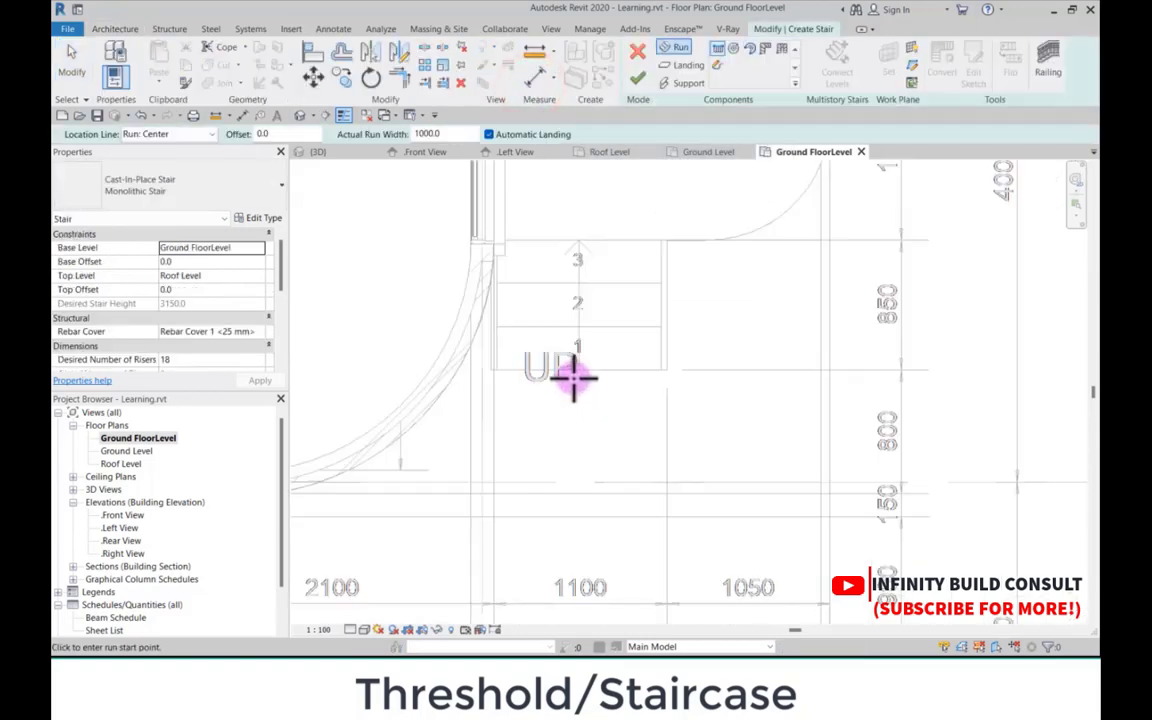
pyautogui.click(575, 373)
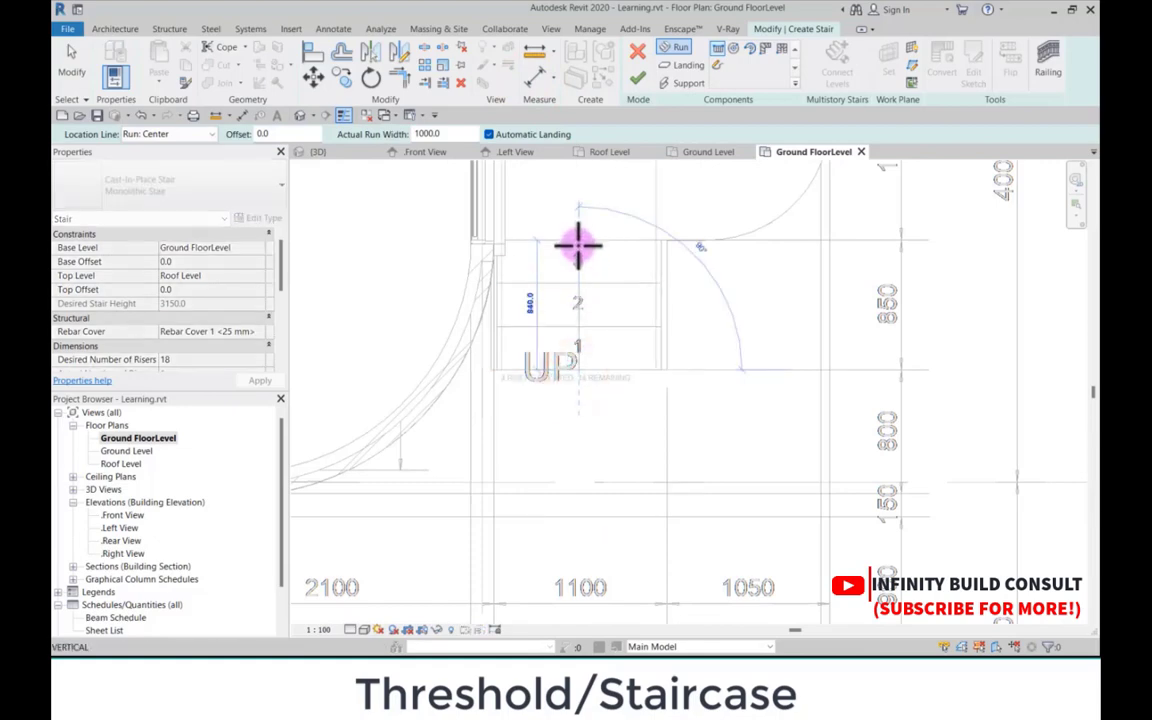
pyautogui.click(578, 242)
# Step: Draw a second stair run about 840 mm long over the plan steps at the side porch's upper end, finishing at the slab edge
pyautogui.scroll(-6, 565, 425)
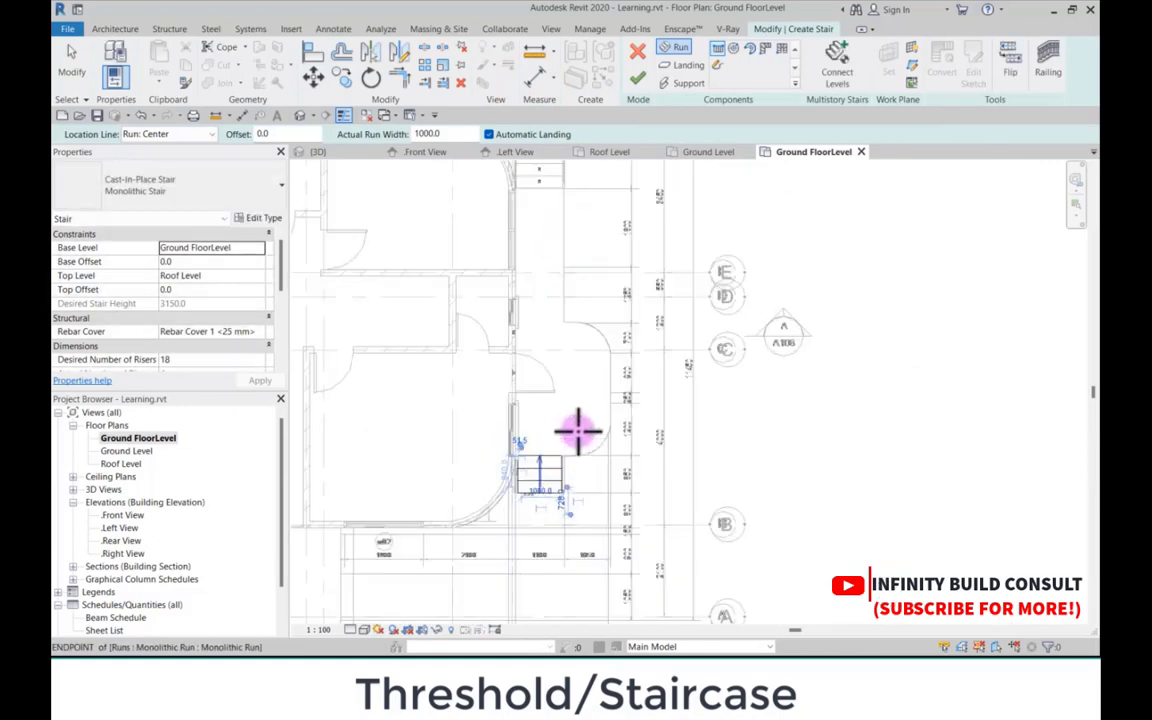
pyautogui.scroll(5, 557, 300)
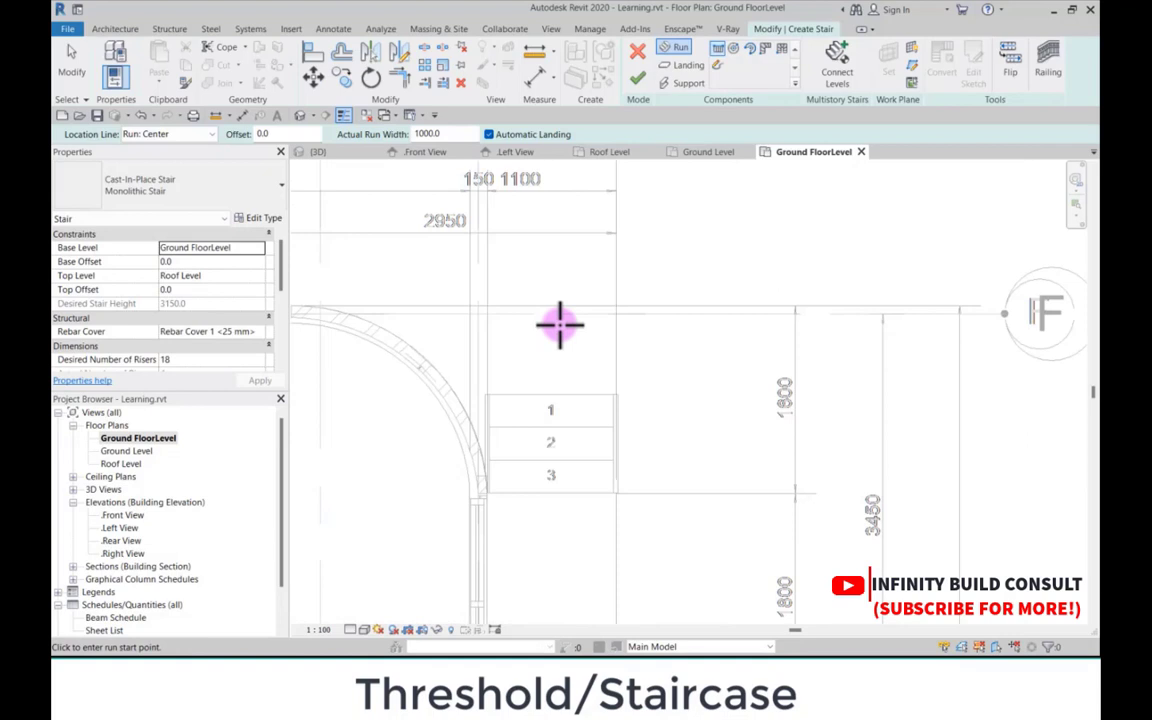
pyautogui.click(548, 390)
pyautogui.scroll(2, 550, 480)
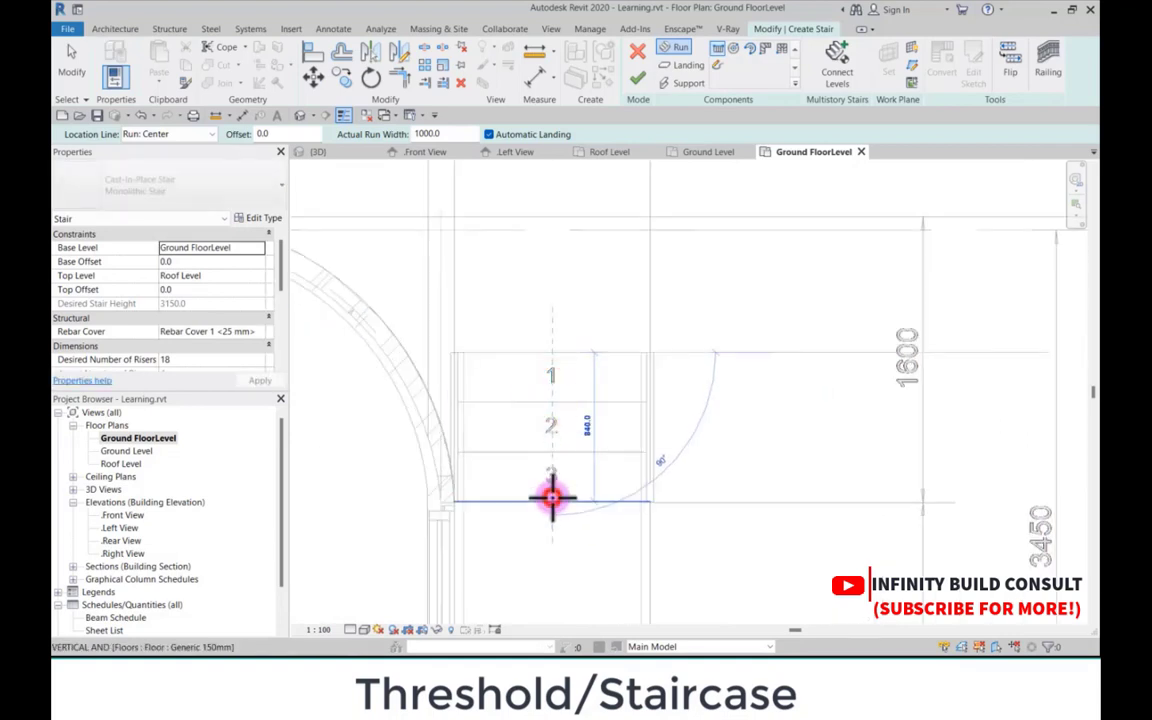
pyautogui.click(548, 494)
pyautogui.scroll(-3, 570, 403)
pyautogui.scroll(-4, 571, 402)
pyautogui.press('Escape')
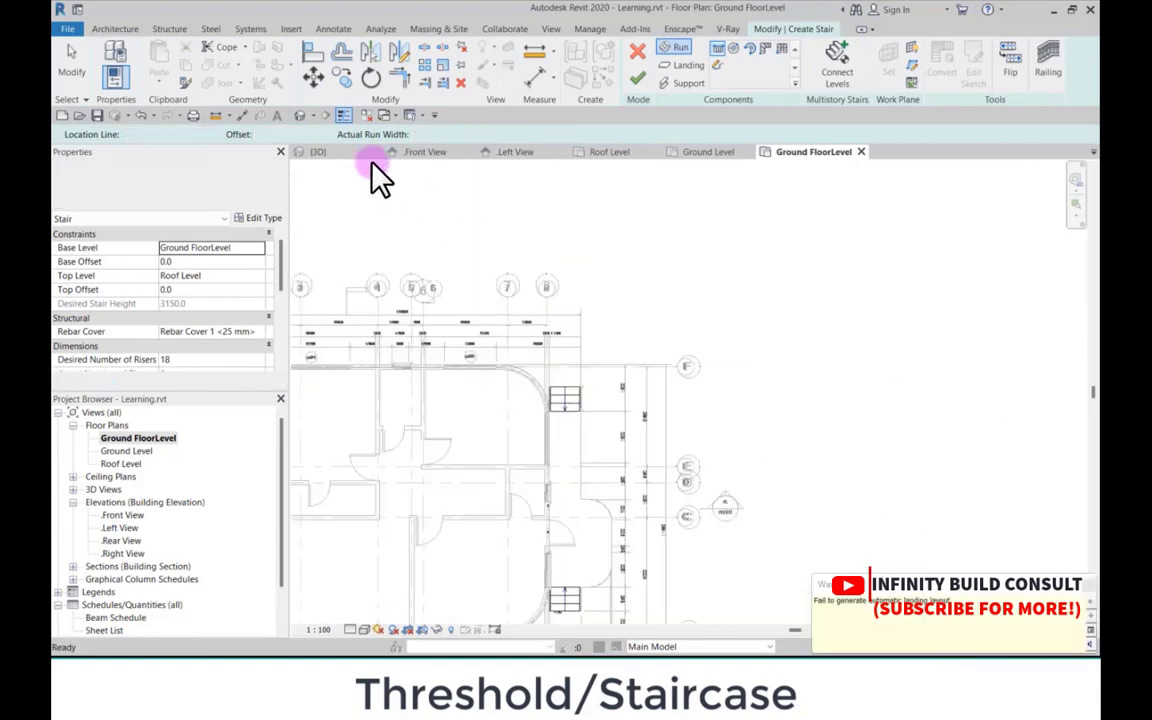
# Step: Finish the stair in the 3D view and inspect it beside the porch
pyautogui.click(308, 151)
pyautogui.click(636, 82)
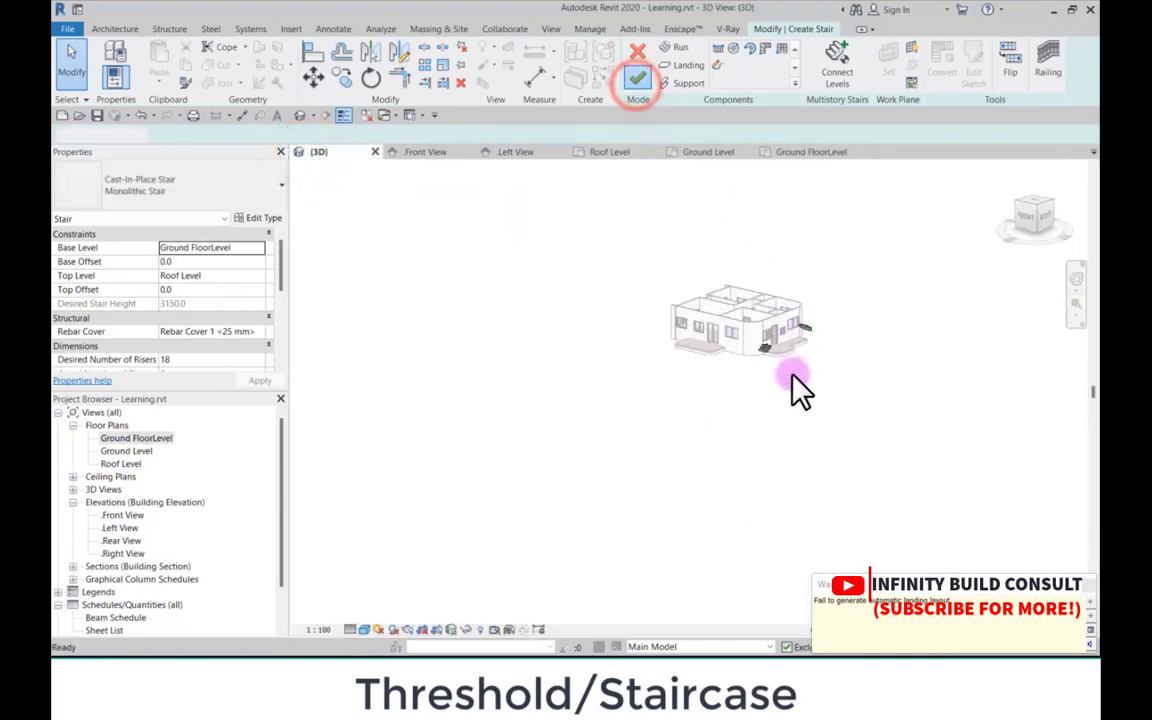
pyautogui.scroll(4, 805, 372)
pyautogui.click(808, 372)
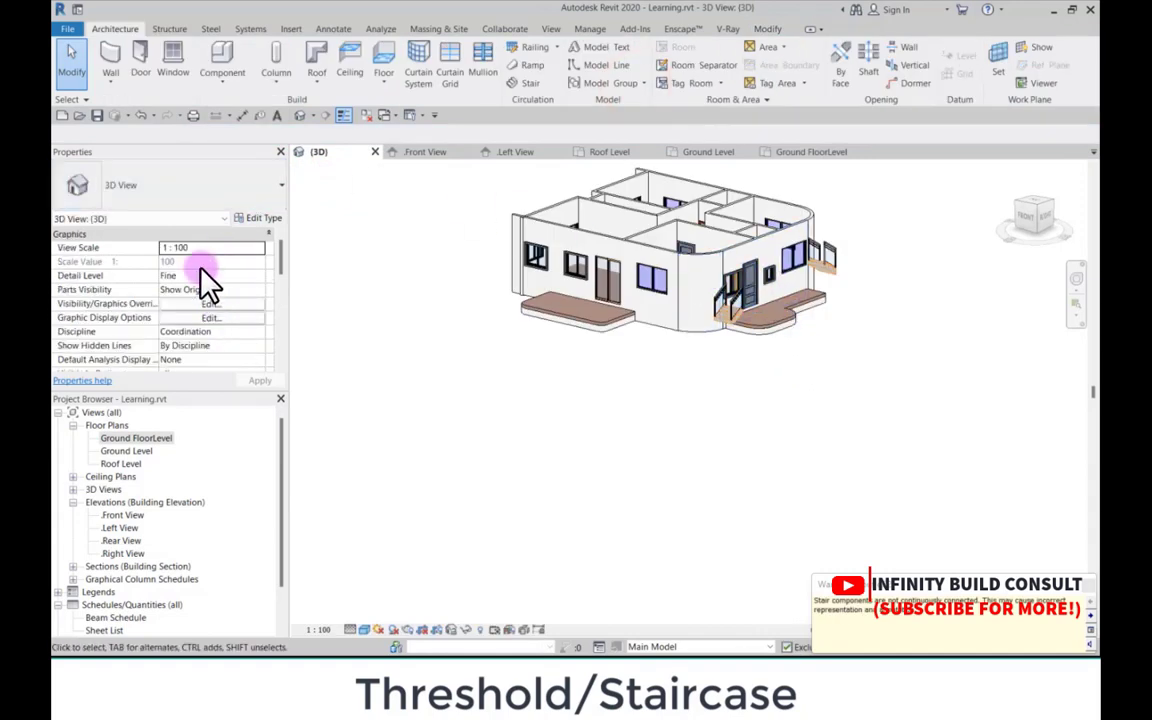
pyautogui.scroll(3, 812, 318)
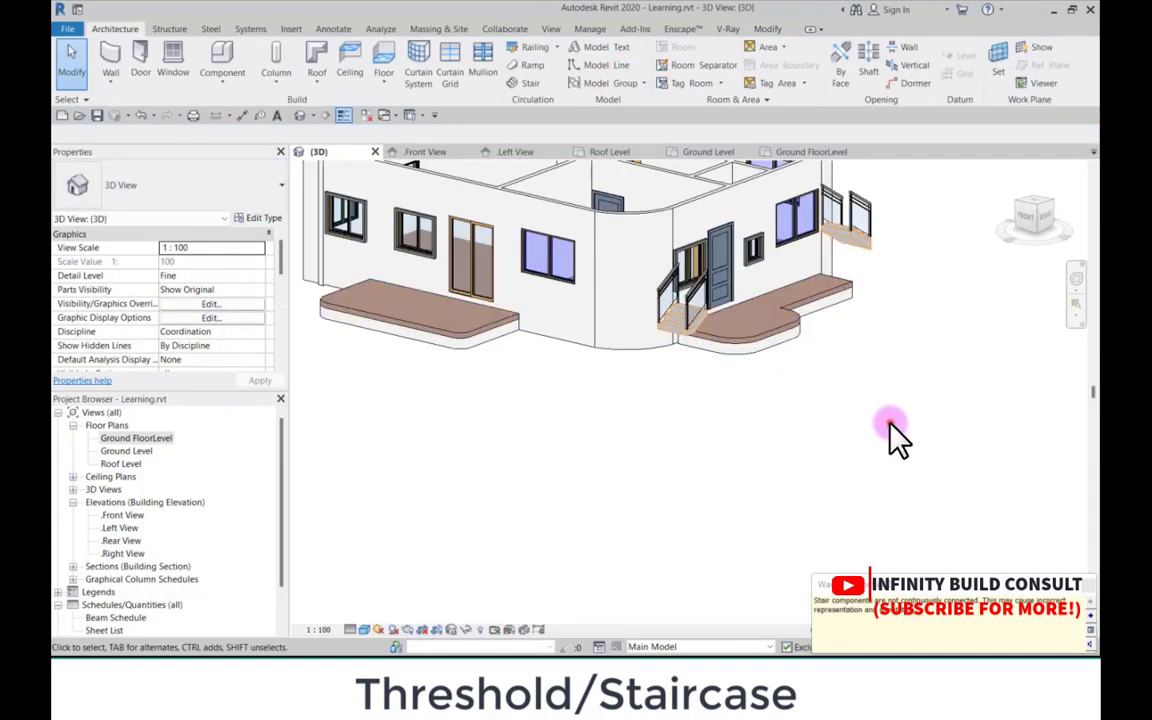
# Step: Edit the stair in the Ground FloorLevel plan, delete the run at the porch's upper end, and finish the edit
pyautogui.click(870, 242)
pyautogui.scroll(-3, 868, 265)
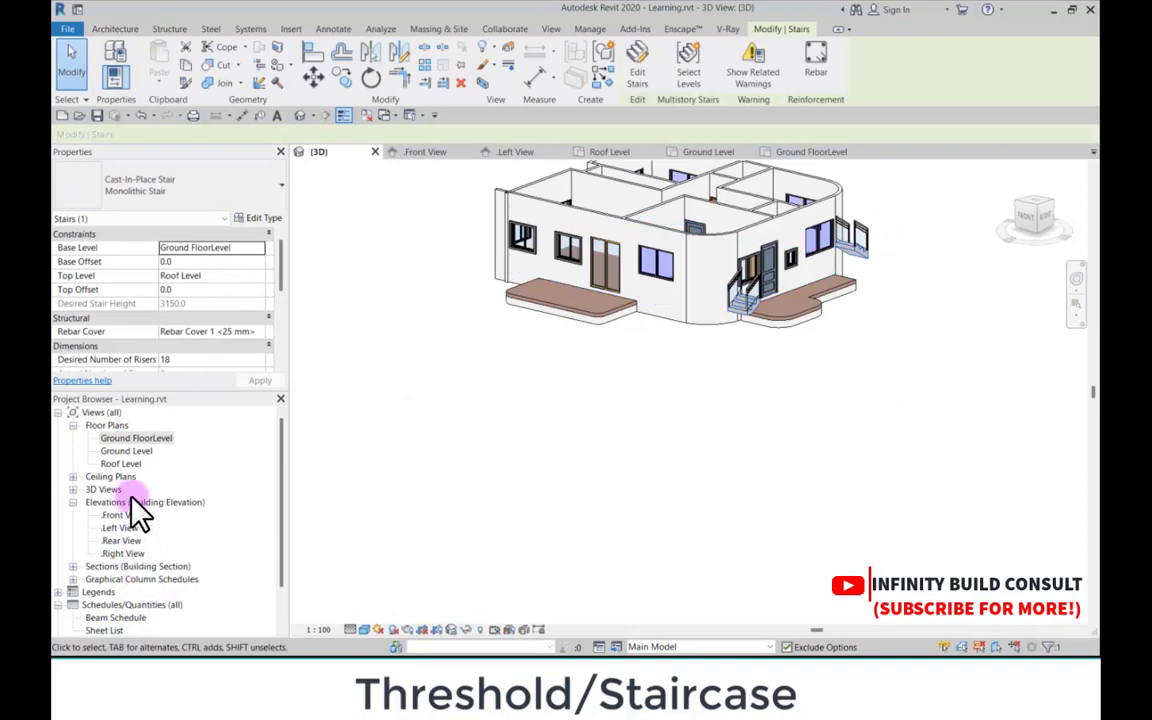
pyautogui.doubleClick(134, 439)
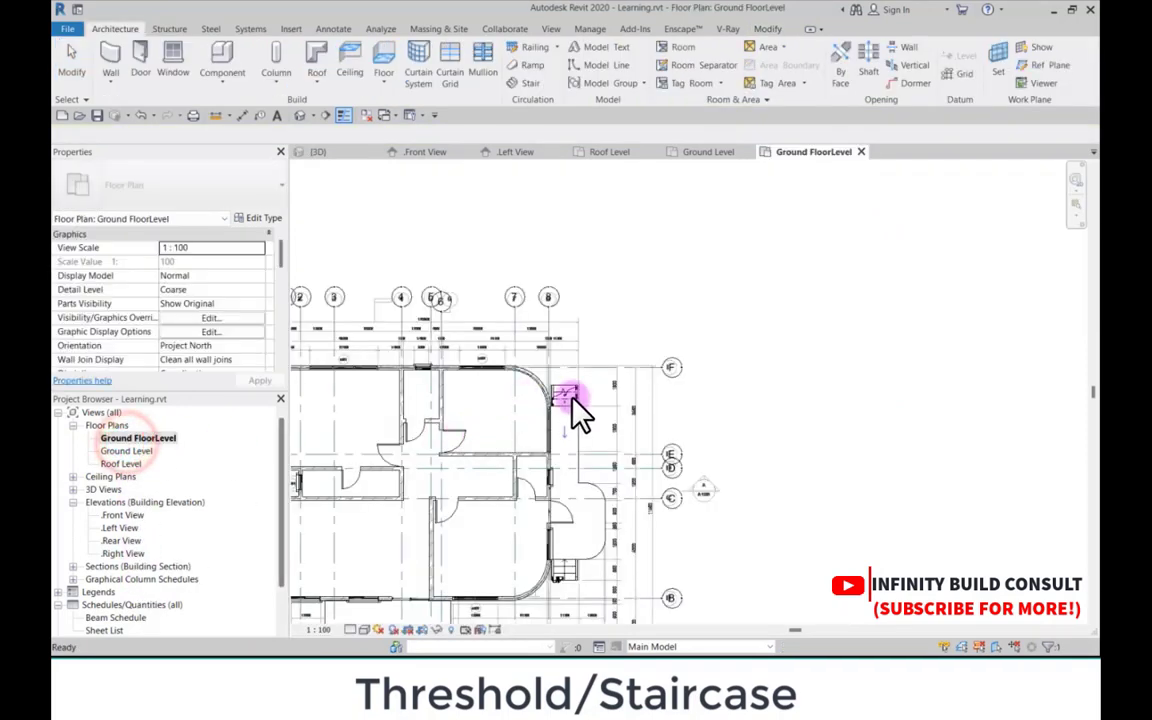
pyautogui.click(570, 398)
pyautogui.doubleClick(571, 405)
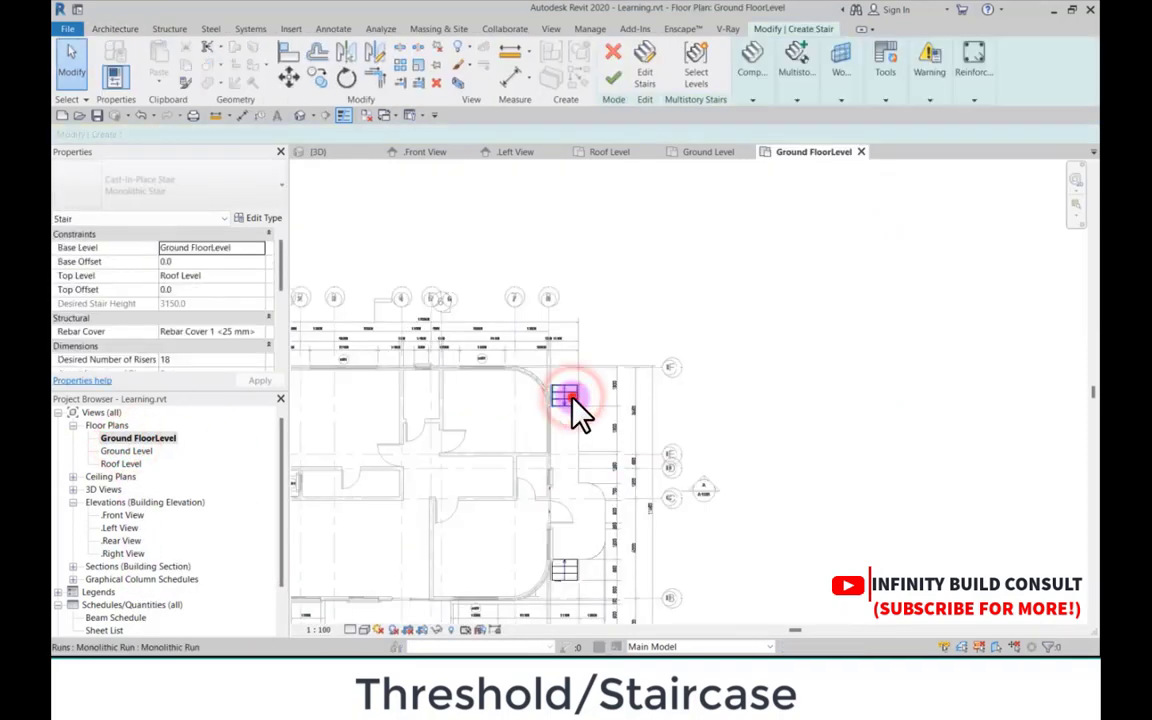
pyautogui.click(588, 212)
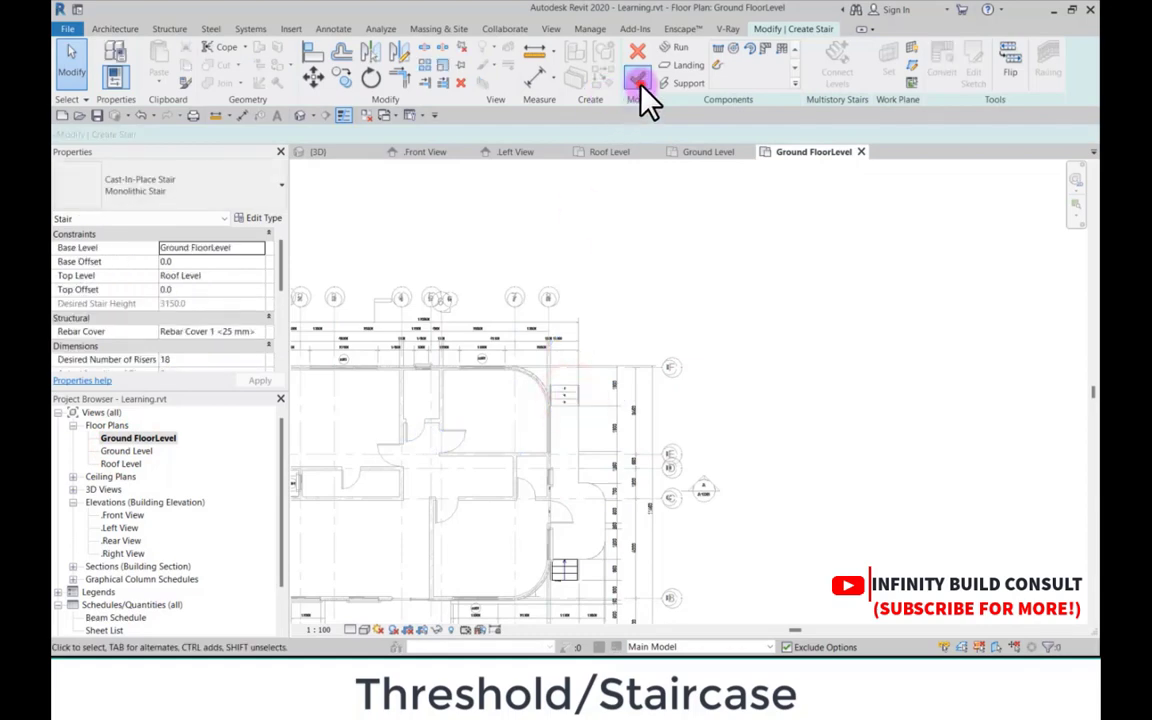
pyautogui.click(638, 80)
# Step: In the 3D view, set the remaining porch stair's base level to Ground Level and its top level to Ground FloorLevel
pyautogui.scroll(-4, 605, 410)
pyautogui.scroll(5, 597, 489)
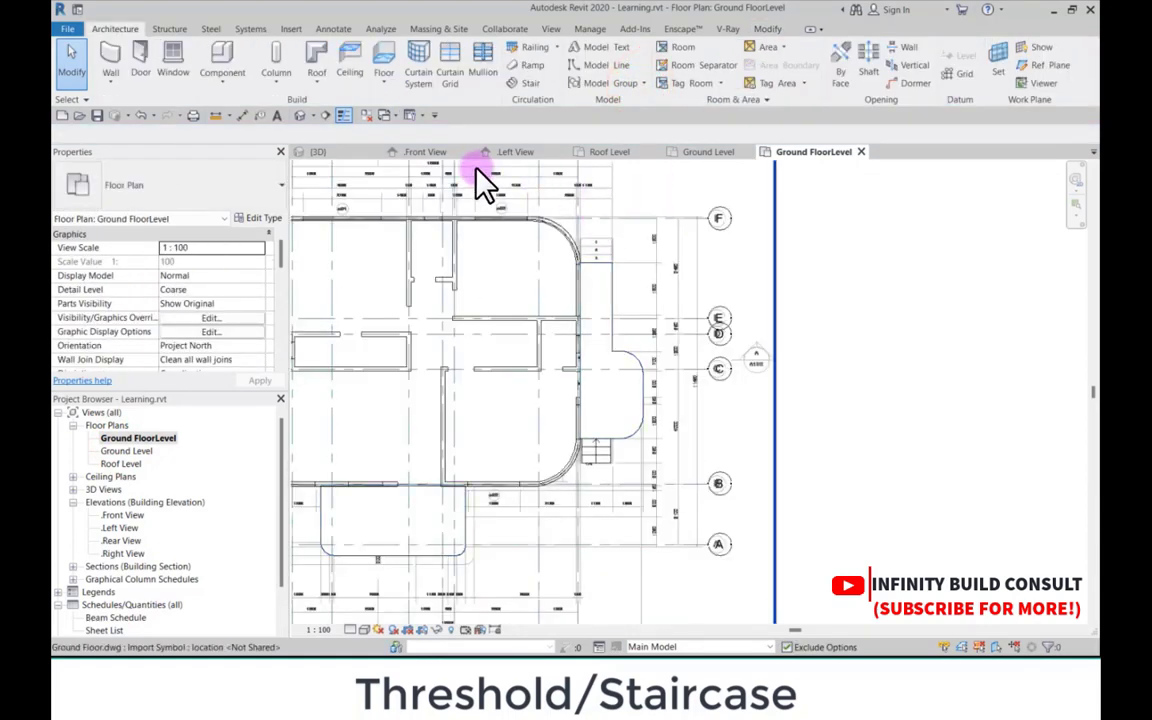
pyautogui.click(325, 152)
pyautogui.scroll(3, 705, 310)
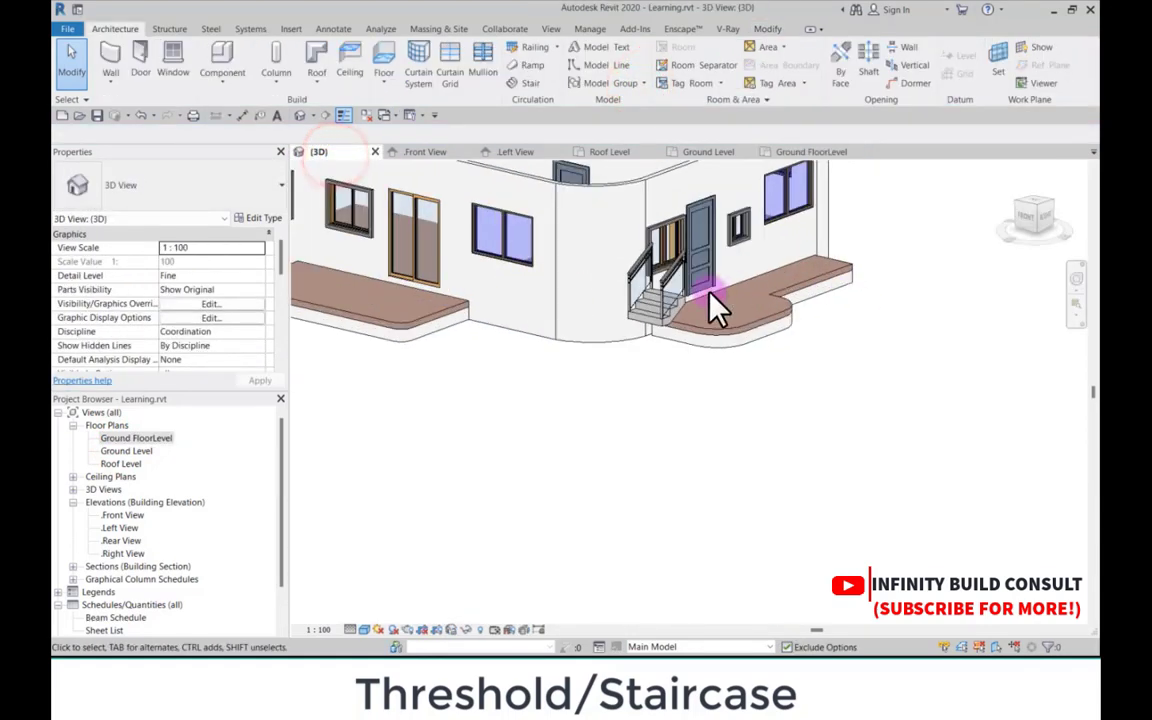
pyautogui.scroll(2, 712, 305)
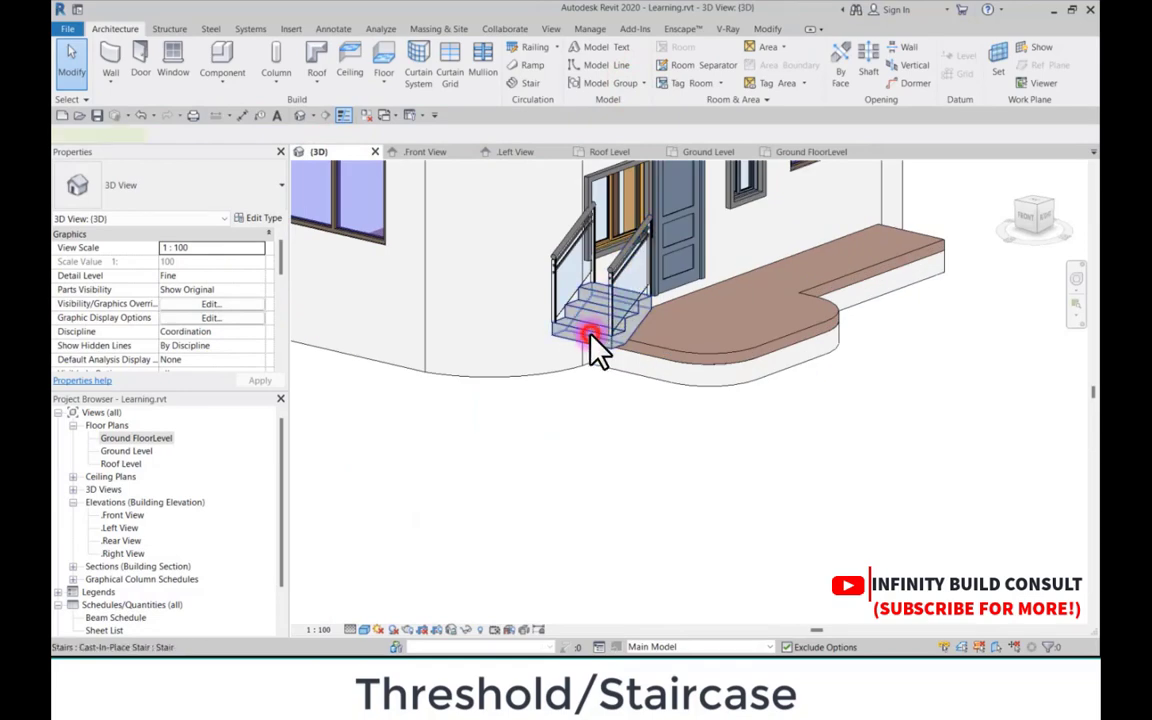
pyautogui.click(592, 340)
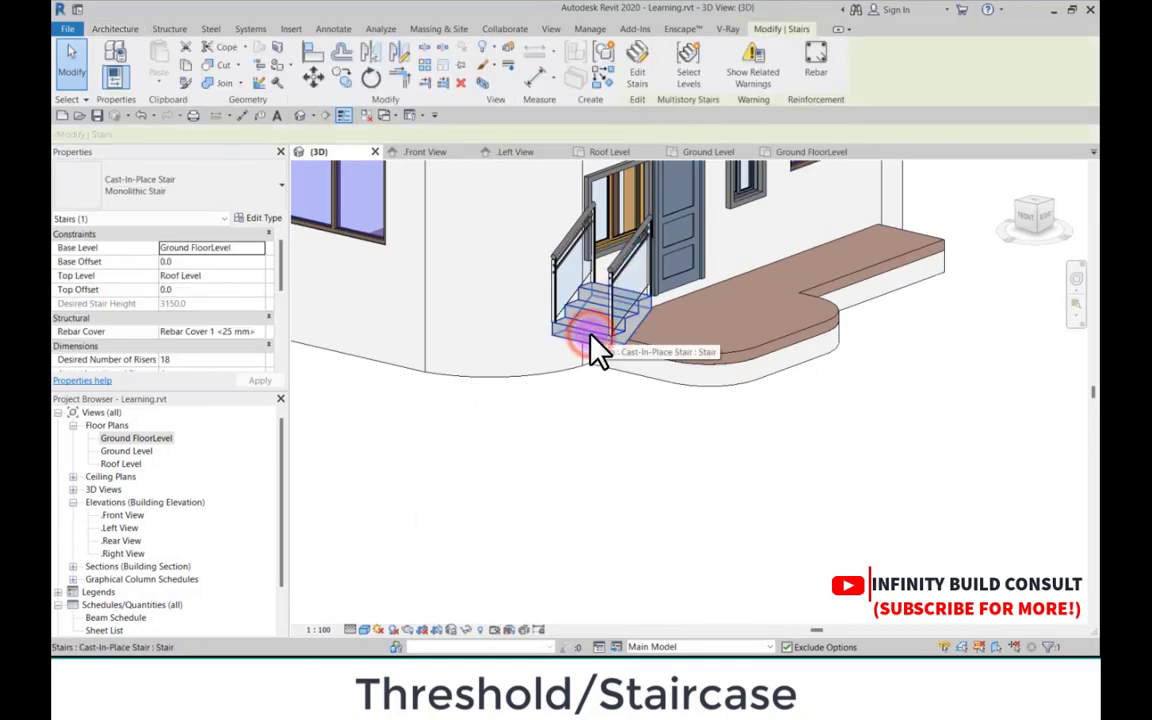
pyautogui.click(258, 248)
pyautogui.click(200, 261)
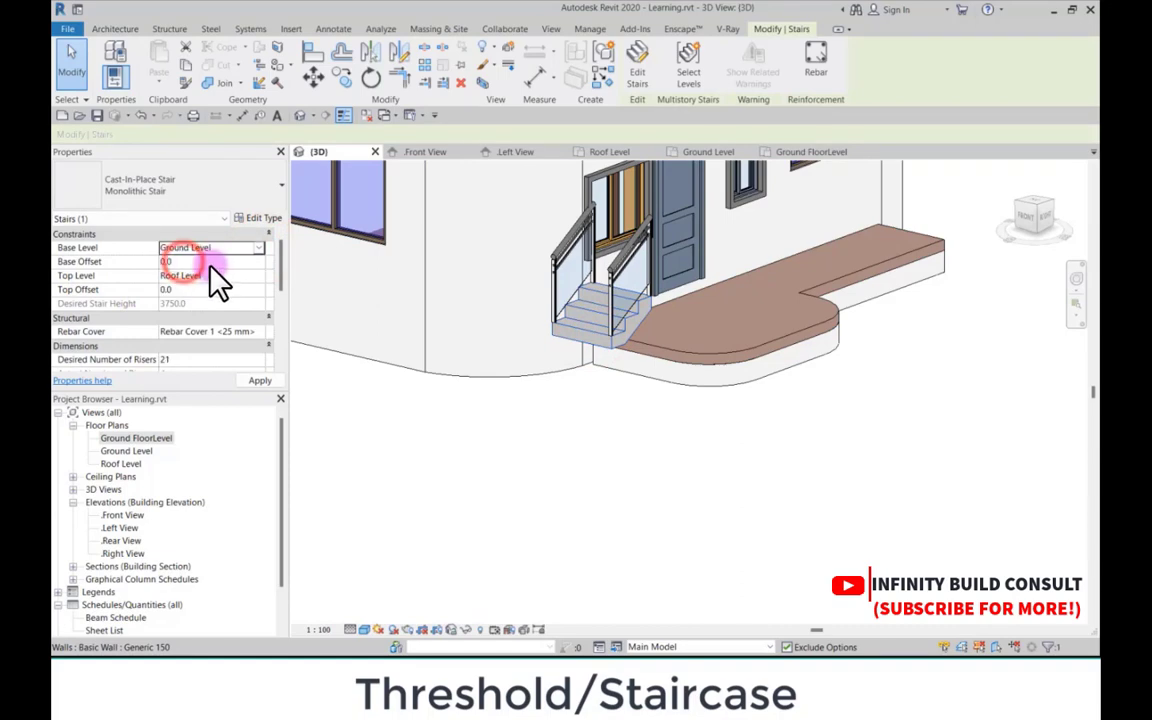
pyautogui.click(257, 276)
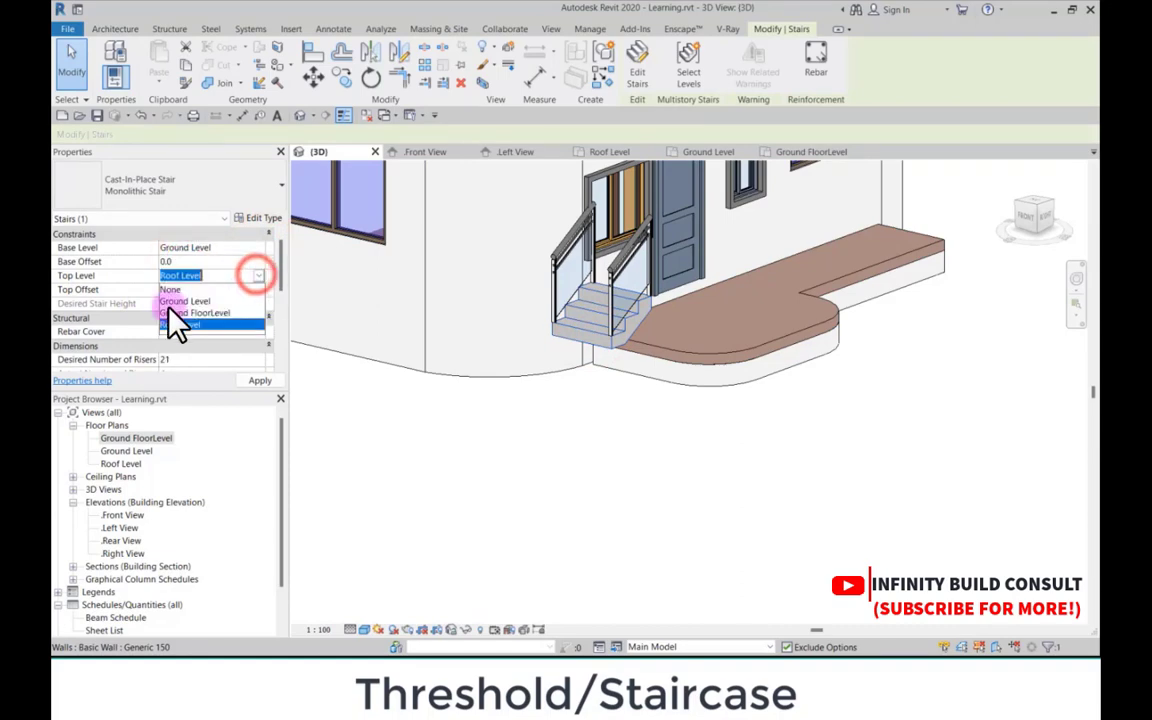
pyautogui.click(174, 311)
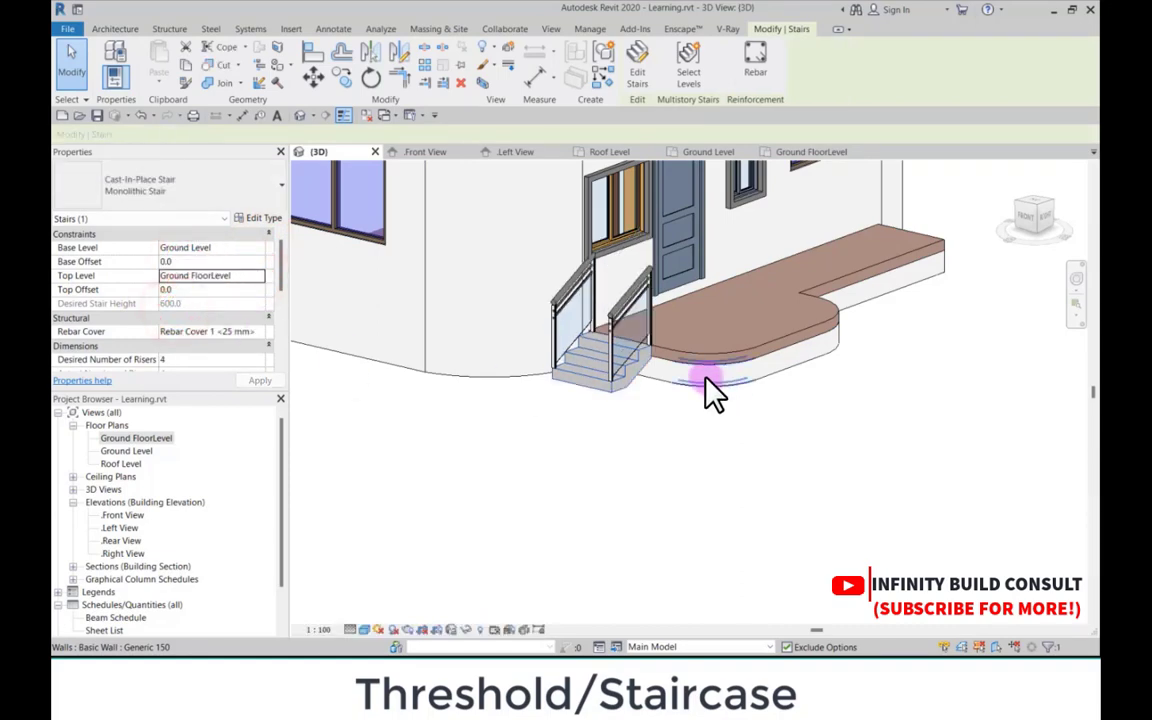
pyautogui.scroll(2, 643, 291)
pyautogui.scroll(-4, 625, 418)
pyautogui.scroll(-3, 622, 410)
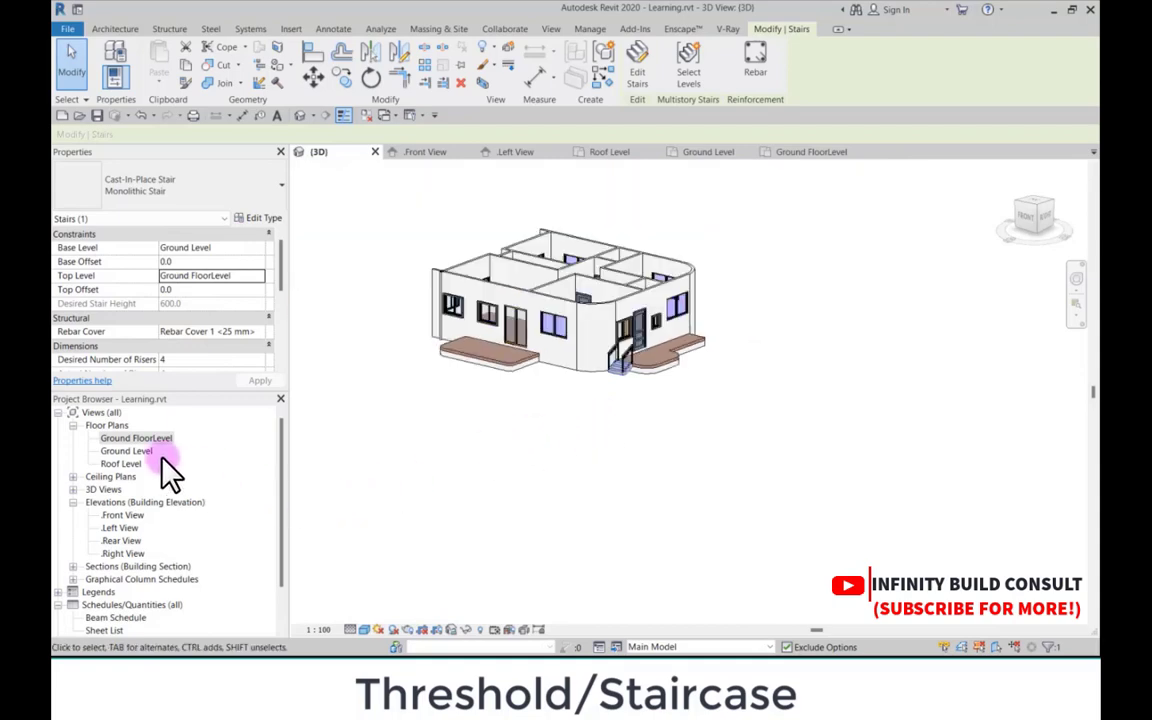
# Step: In the Ground FloorLevel plan, mirror a copy of the side porch stair about a horizontal axis drawn across the porch
pyautogui.doubleClick(138, 438)
pyautogui.scroll(-3, 605, 420)
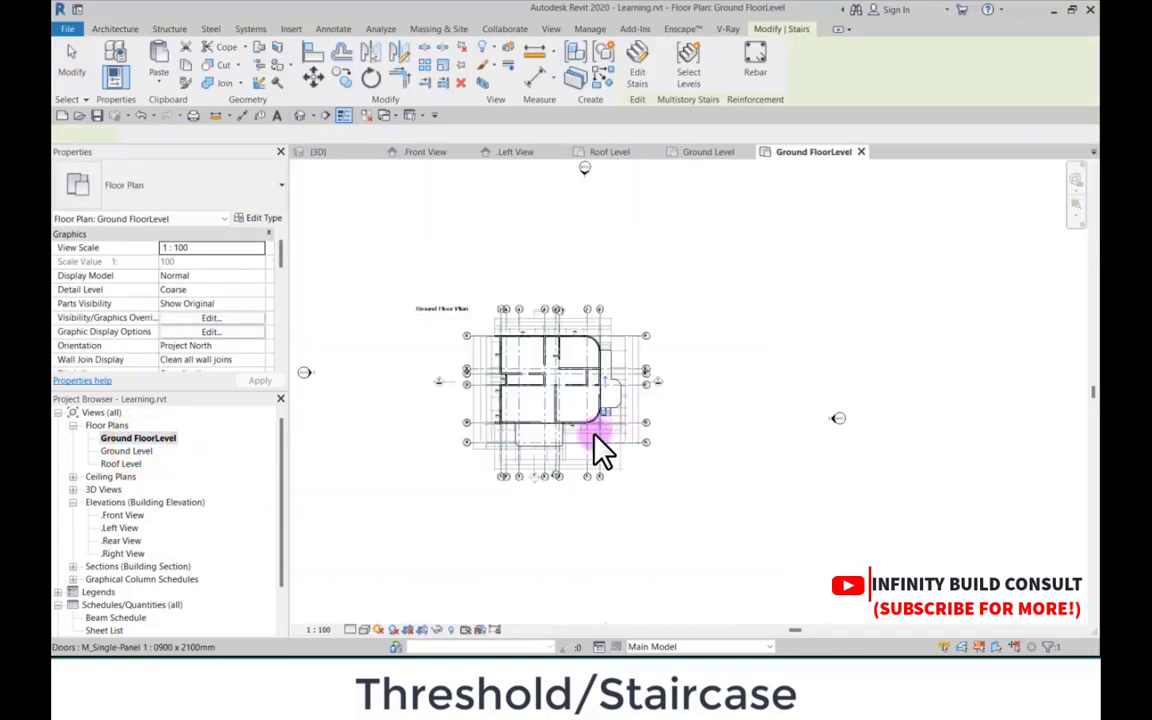
pyautogui.scroll(4, 593, 436)
pyautogui.click(599, 458)
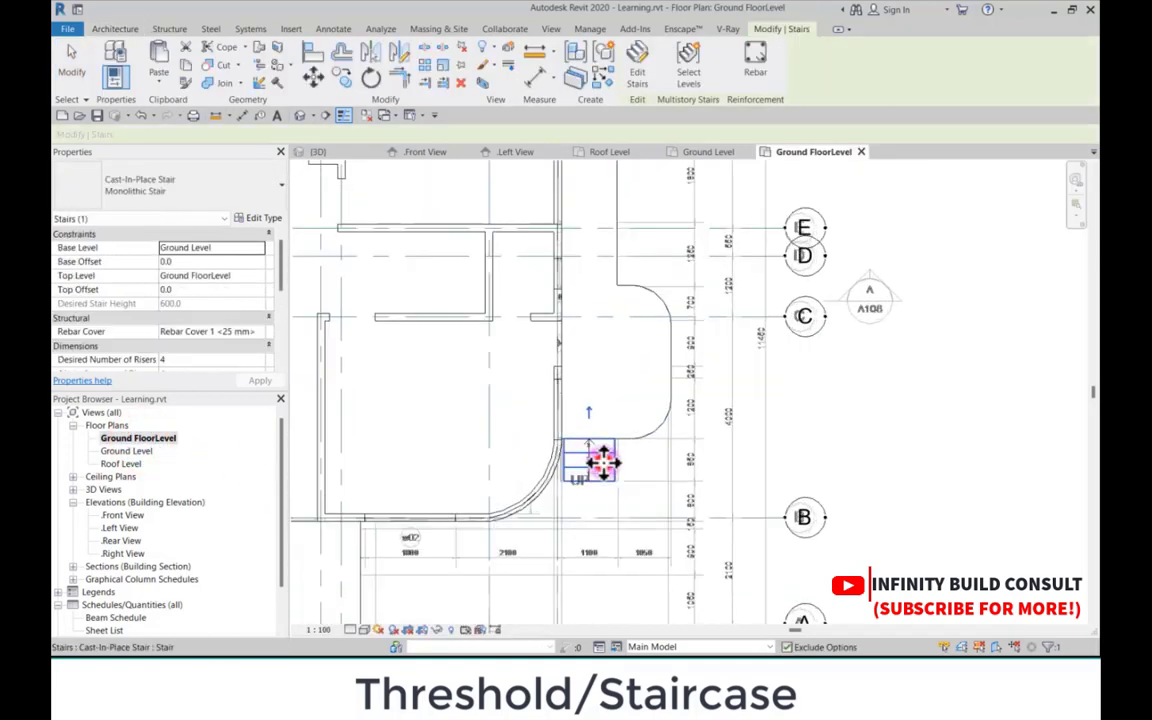
pyautogui.click(368, 52)
pyautogui.scroll(-1, 562, 330)
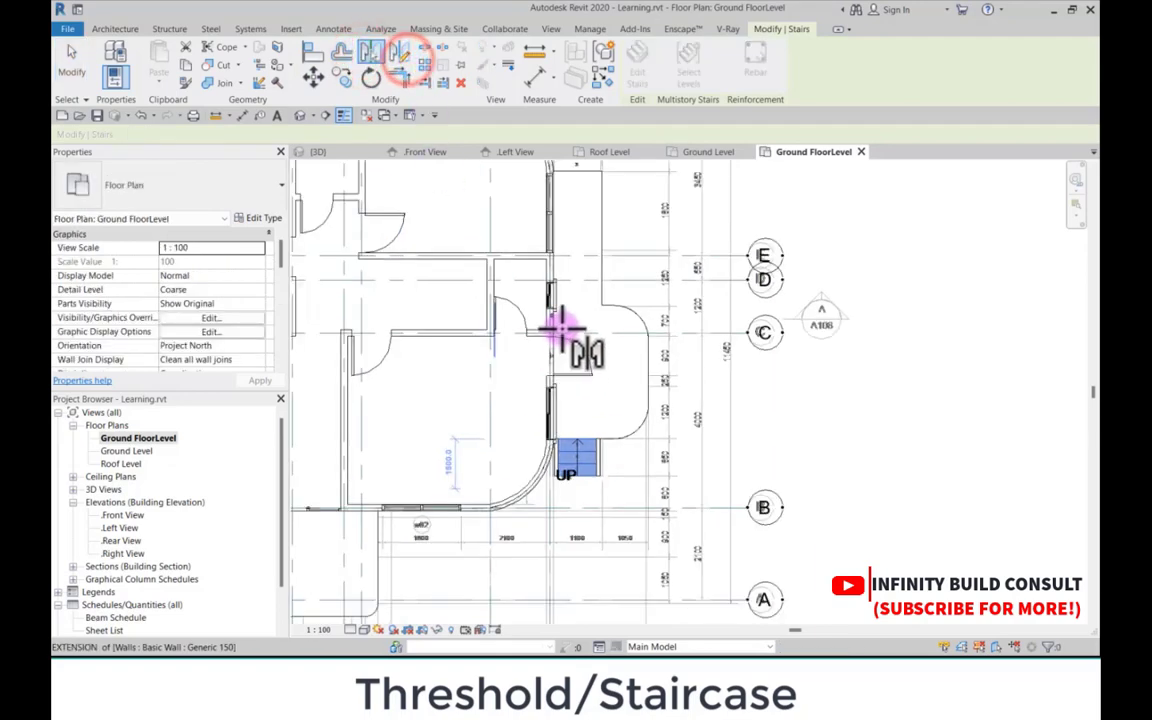
pyautogui.scroll(-2, 563, 320)
pyautogui.click(576, 306)
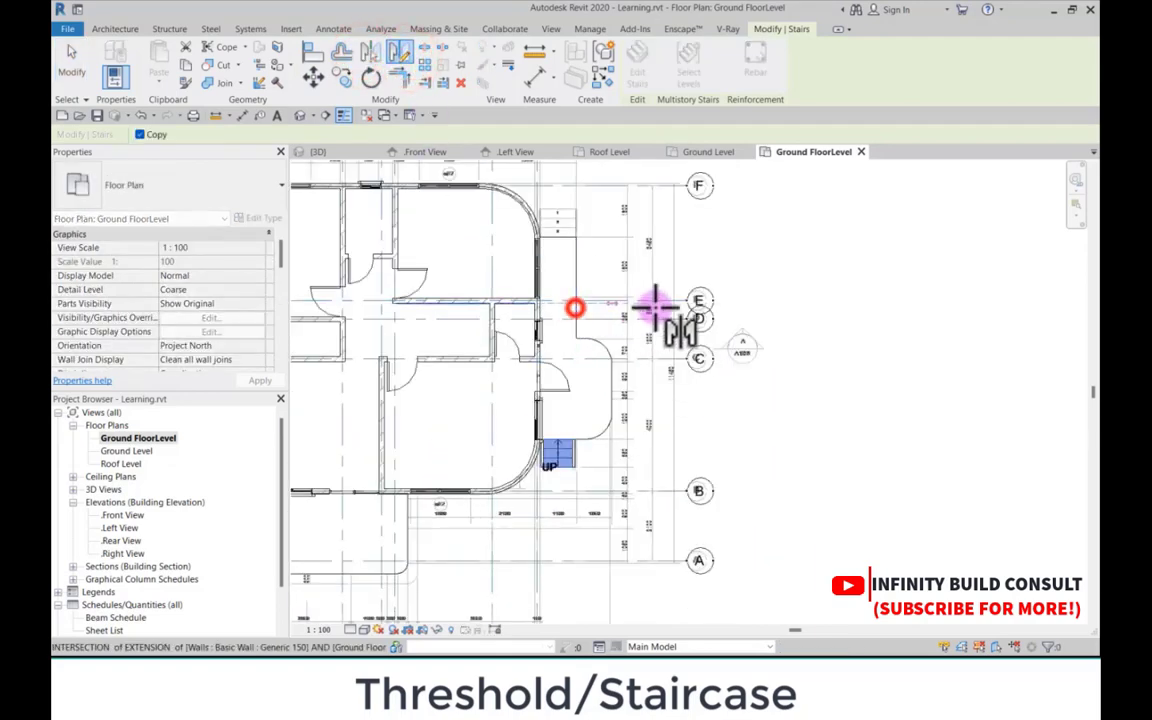
pyautogui.click(757, 303)
pyautogui.scroll(5, 609, 218)
pyautogui.scroll(-4, 609, 218)
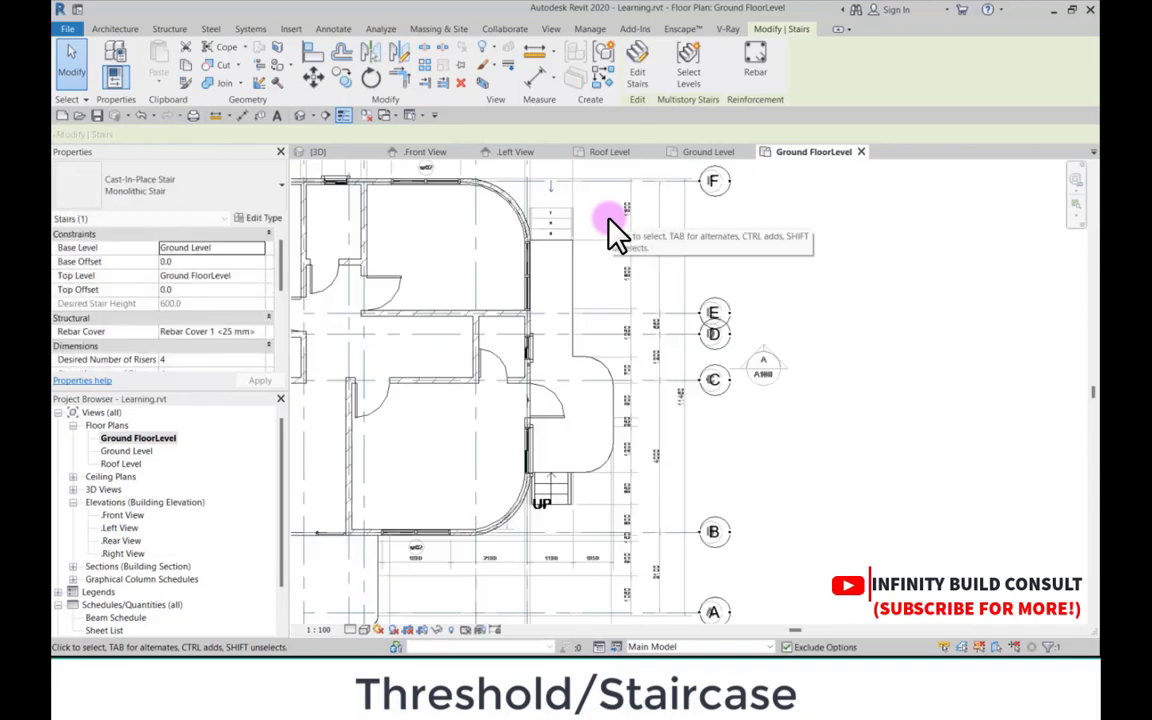
# Step: Align the mirrored stair's end edge with the side porch slab's upper edge, where the plan steps are
pyautogui.press('a')
pyautogui.press('l')
pyautogui.scroll(5, 540, 250)
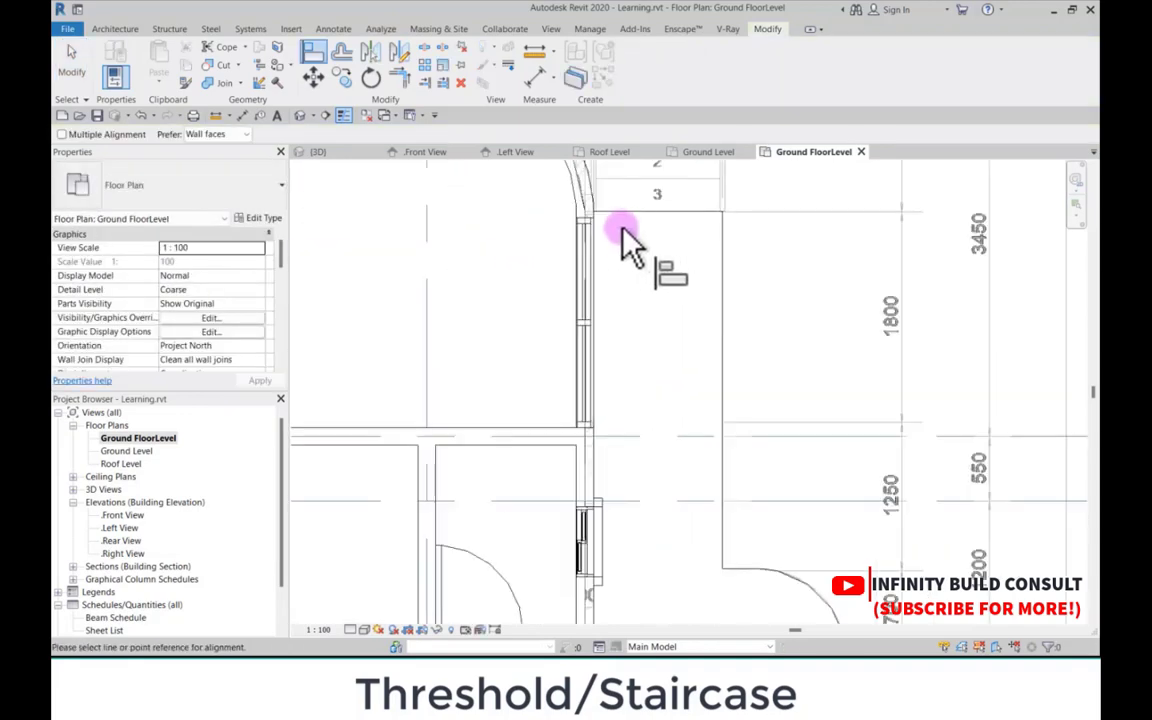
pyautogui.click(630, 218)
pyautogui.scroll(-3, 638, 249)
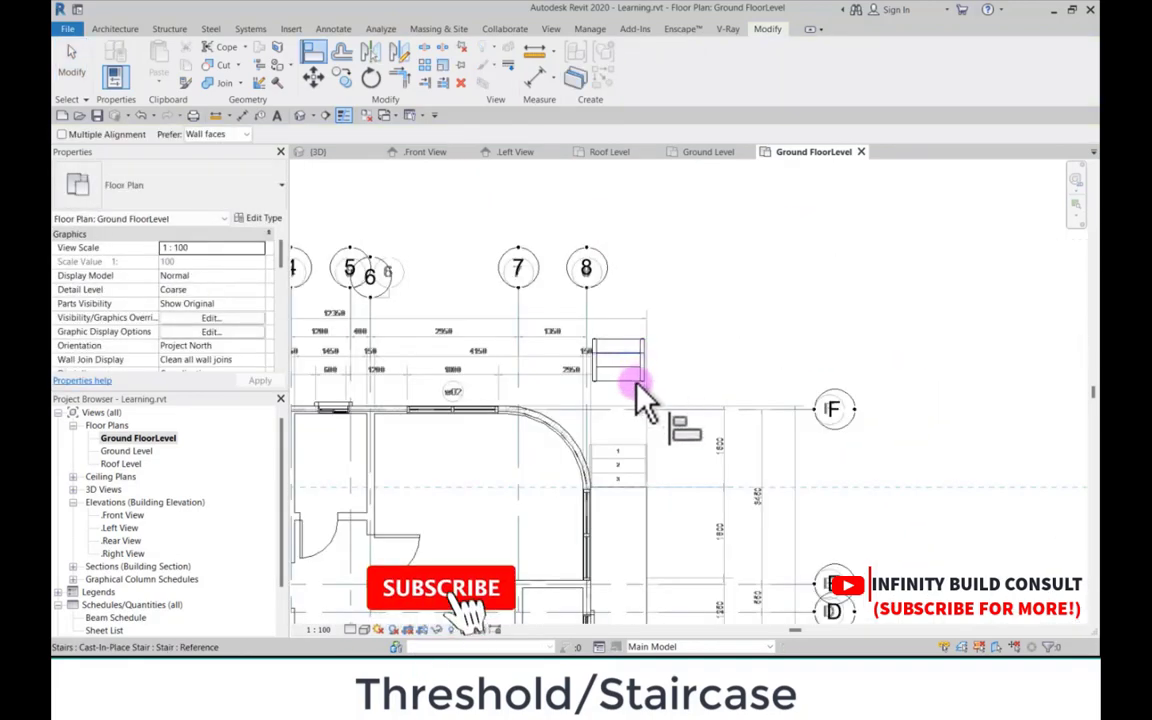
pyautogui.click(609, 392)
pyautogui.scroll(-3, 633, 452)
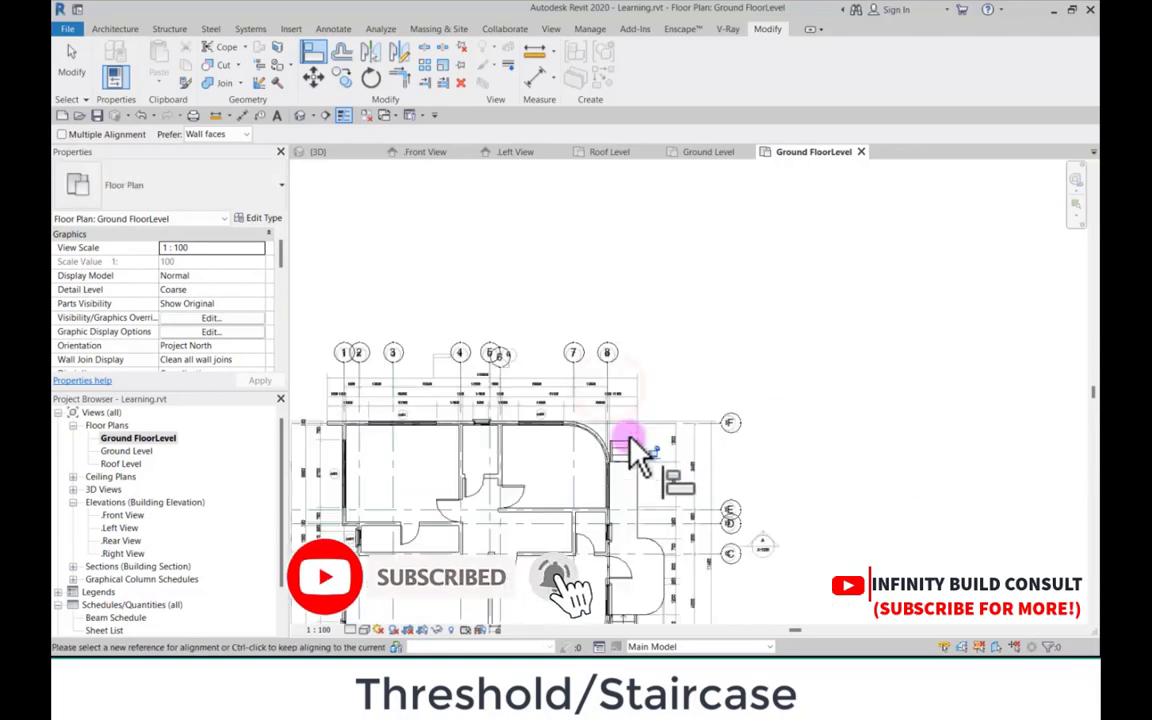
pyautogui.press('Escape')
# Step: Examine the Ground FloorLevel plan, including its walls, porches and both side stairs
pyautogui.scroll(-4, 560, 458)
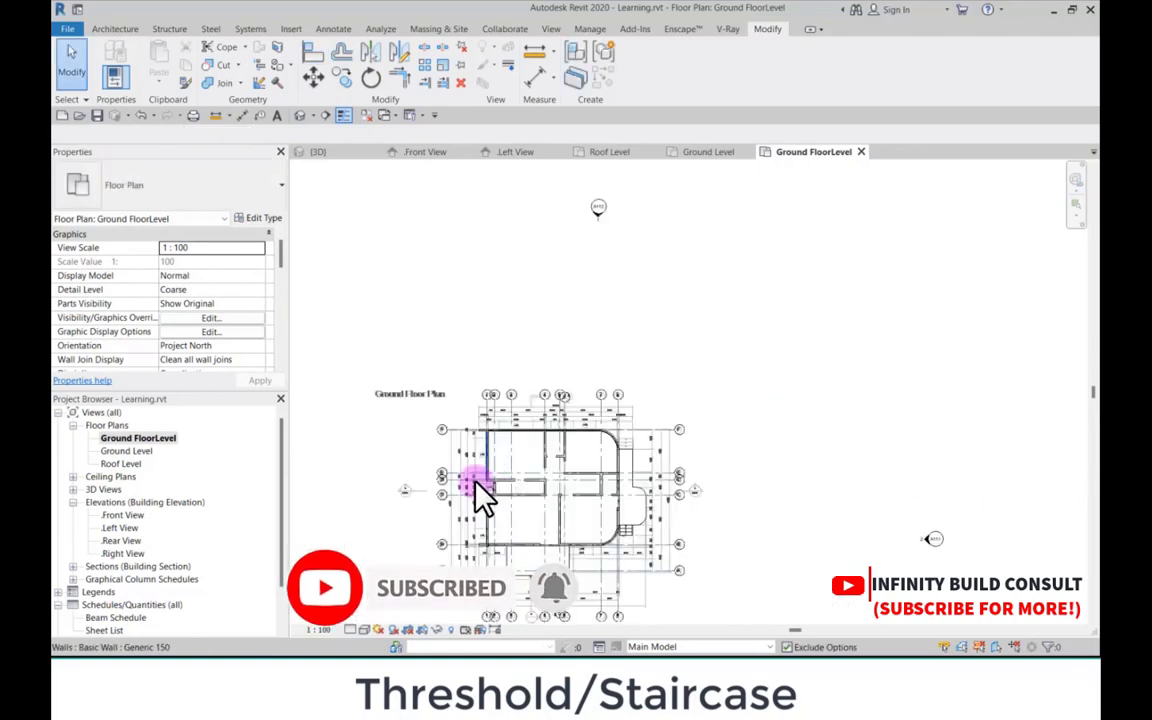
pyautogui.scroll(4, 490, 490)
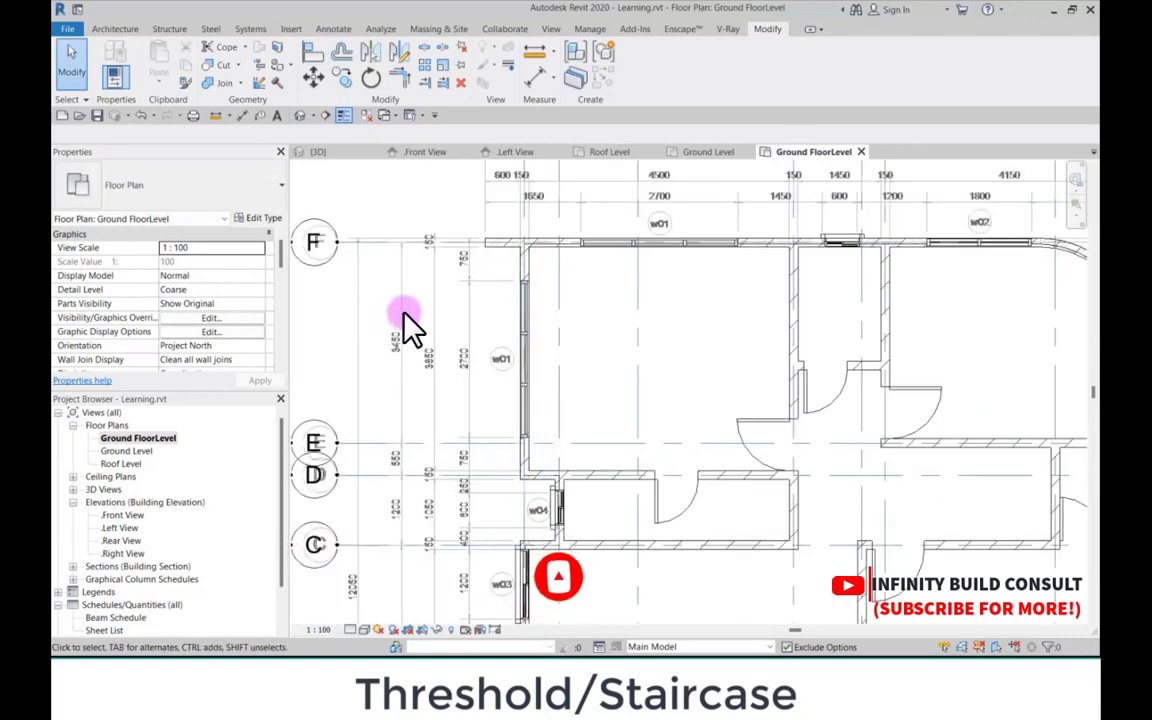
pyautogui.scroll(-5, 450, 330)
pyautogui.scroll(2, 411, 476)
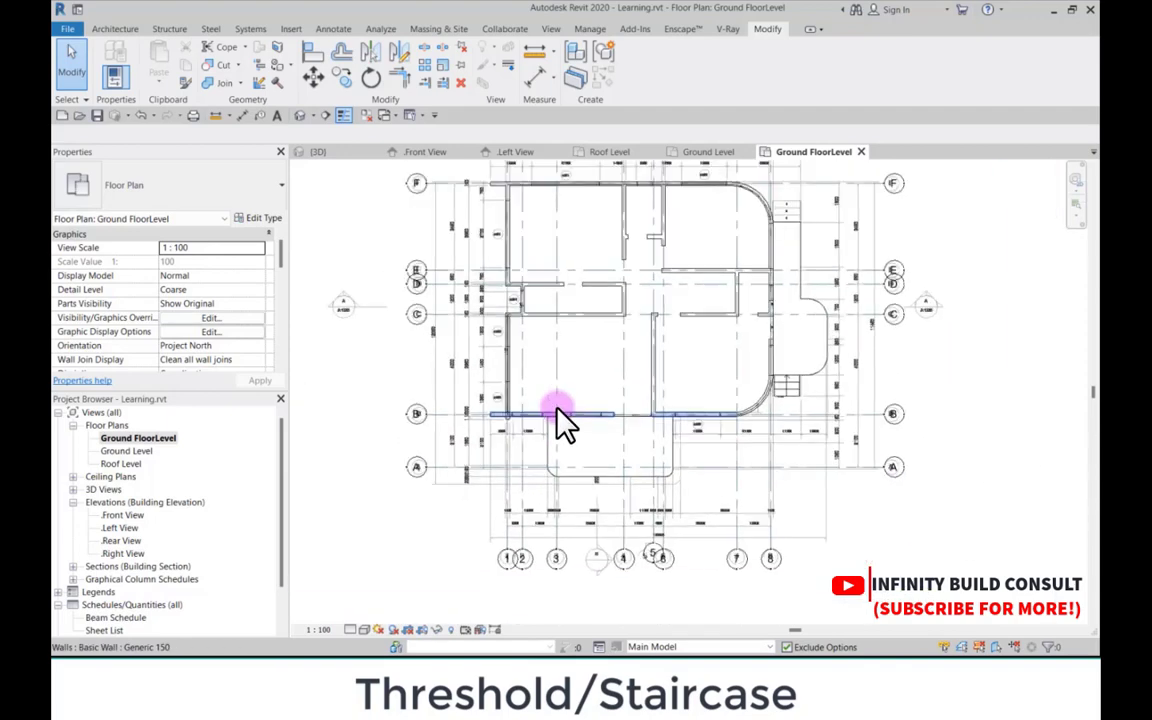
pyautogui.scroll(-2, 558, 410)
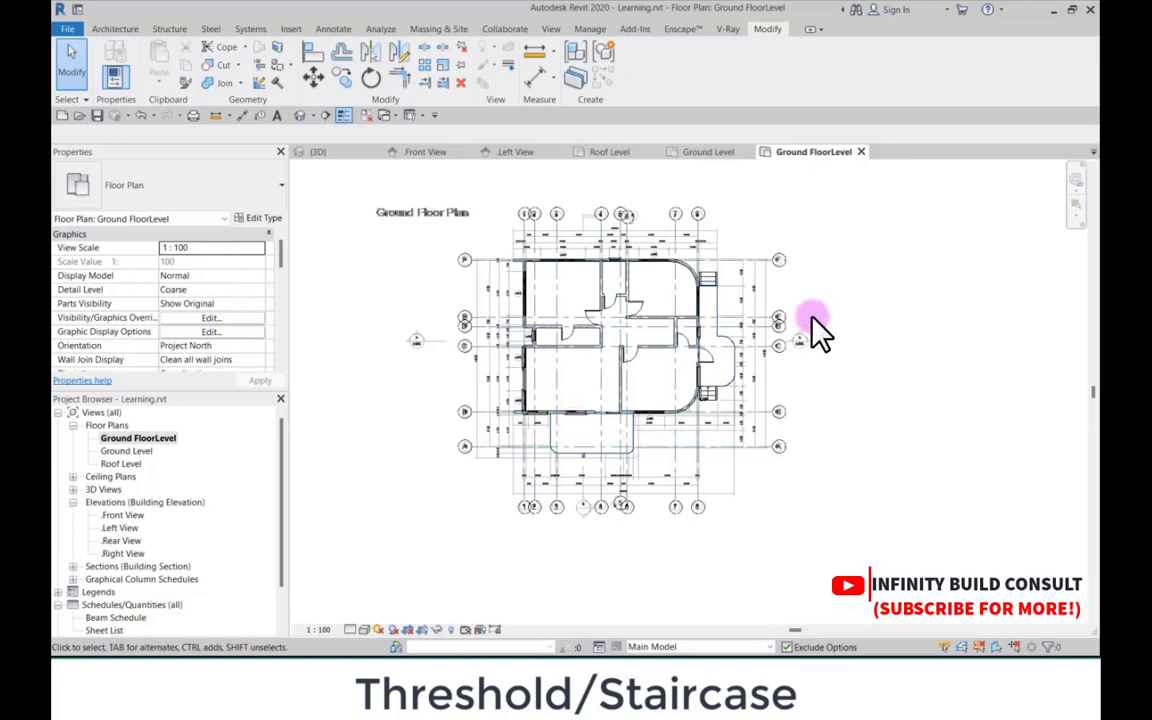
pyautogui.scroll(4, 685, 305)
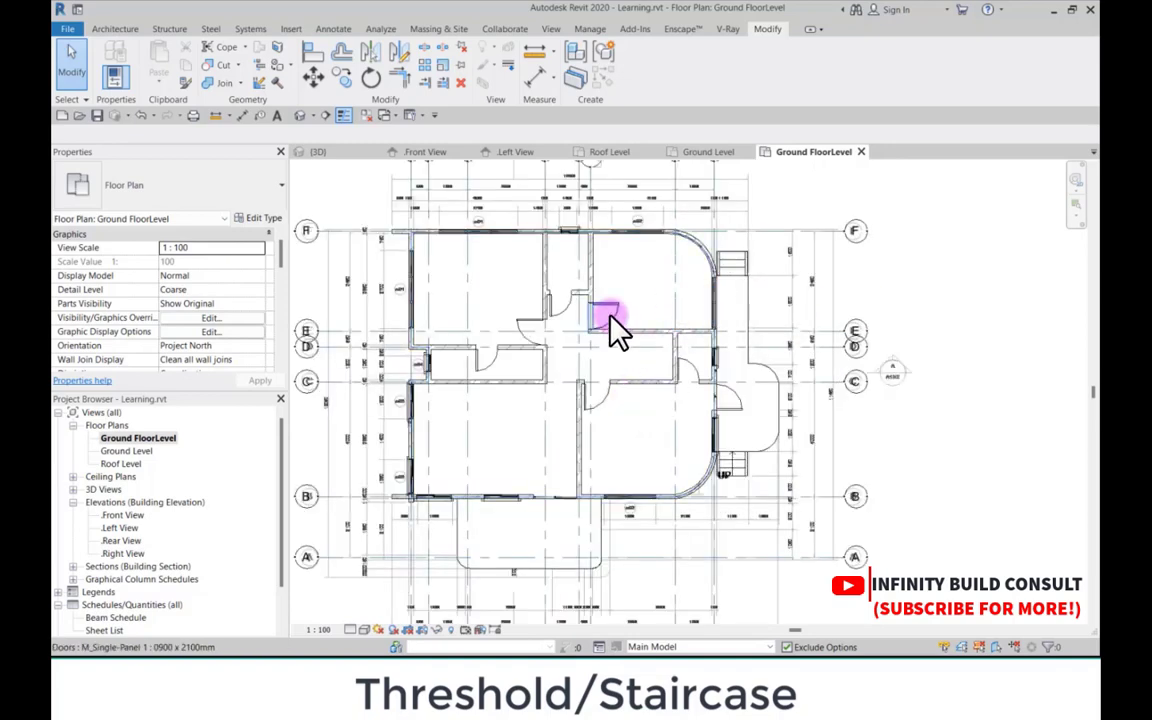
pyautogui.scroll(-4, 600, 350)
pyautogui.scroll(2, 582, 362)
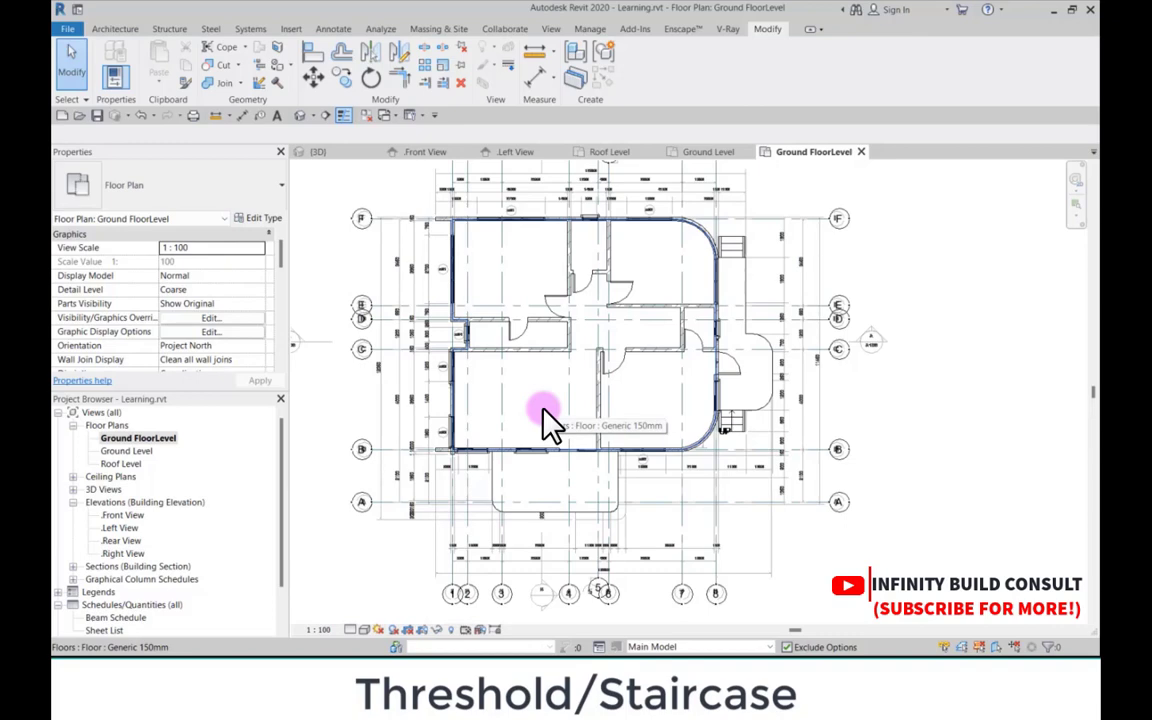
pyautogui.scroll(-3, 684, 440)
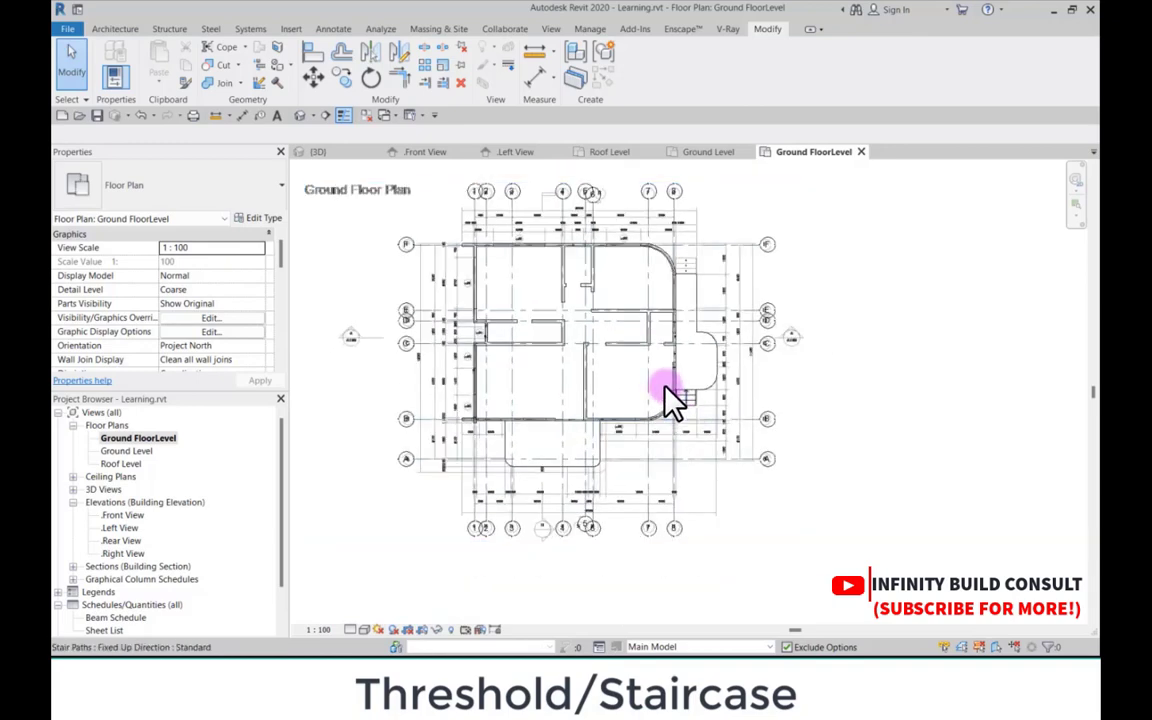
pyautogui.scroll(3, 668, 390)
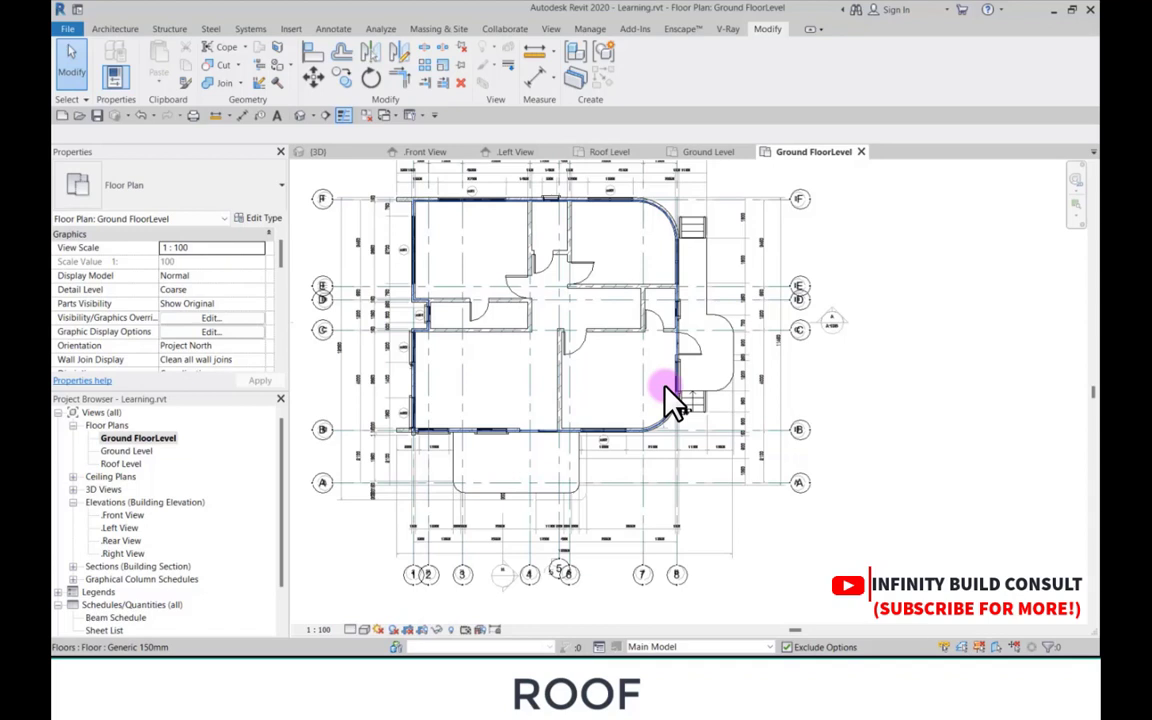
pyautogui.scroll(-1, 535, 445)
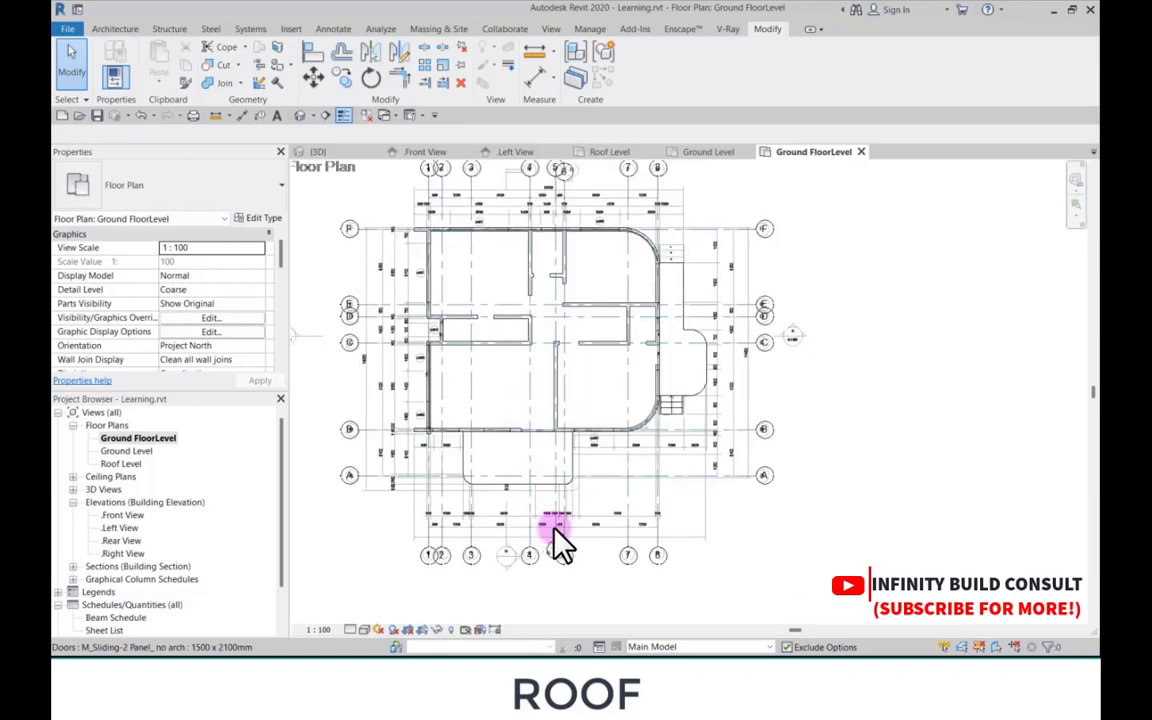
# Step: Open the Roof Level floor plan and look over its grid layout
pyautogui.doubleClick(118, 464)
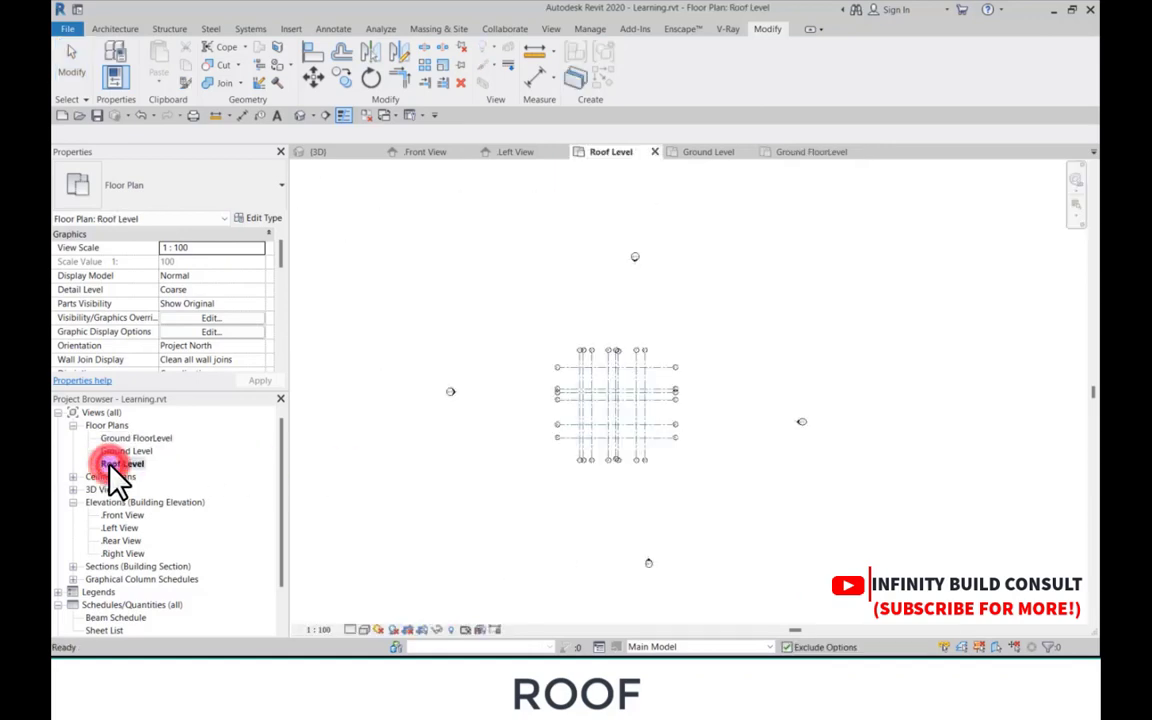
pyautogui.scroll(5, 748, 355)
pyautogui.scroll(-4, 655, 335)
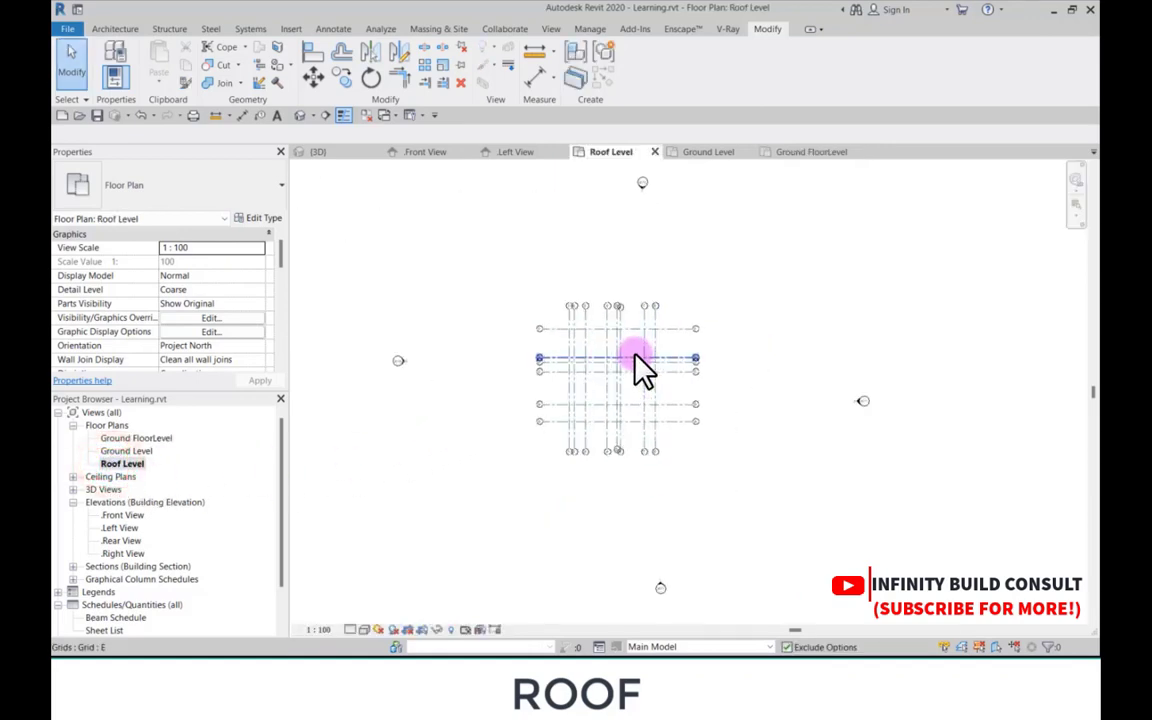
pyautogui.scroll(3, 640, 370)
pyautogui.scroll(-2, 640, 370)
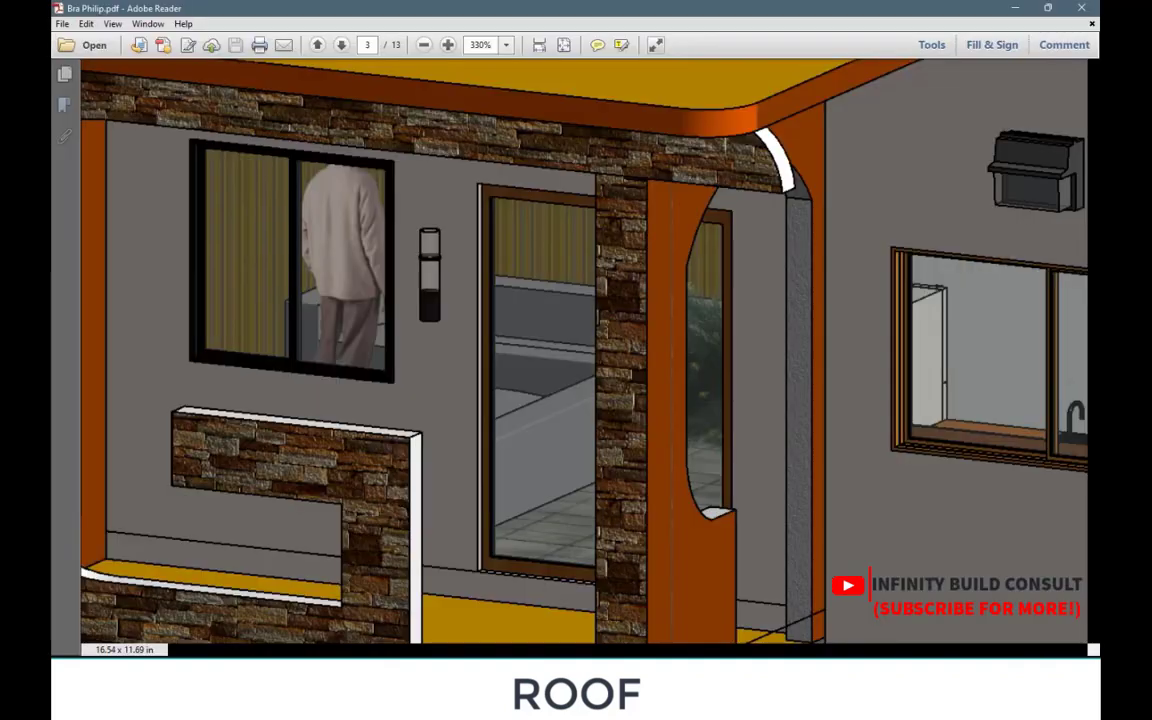
# Step: In the reference PDF in Adobe Reader, view the whole Exterior view on page 3 to study the roof, and return to Revit
pyautogui.scroll(-2, 448, 350)
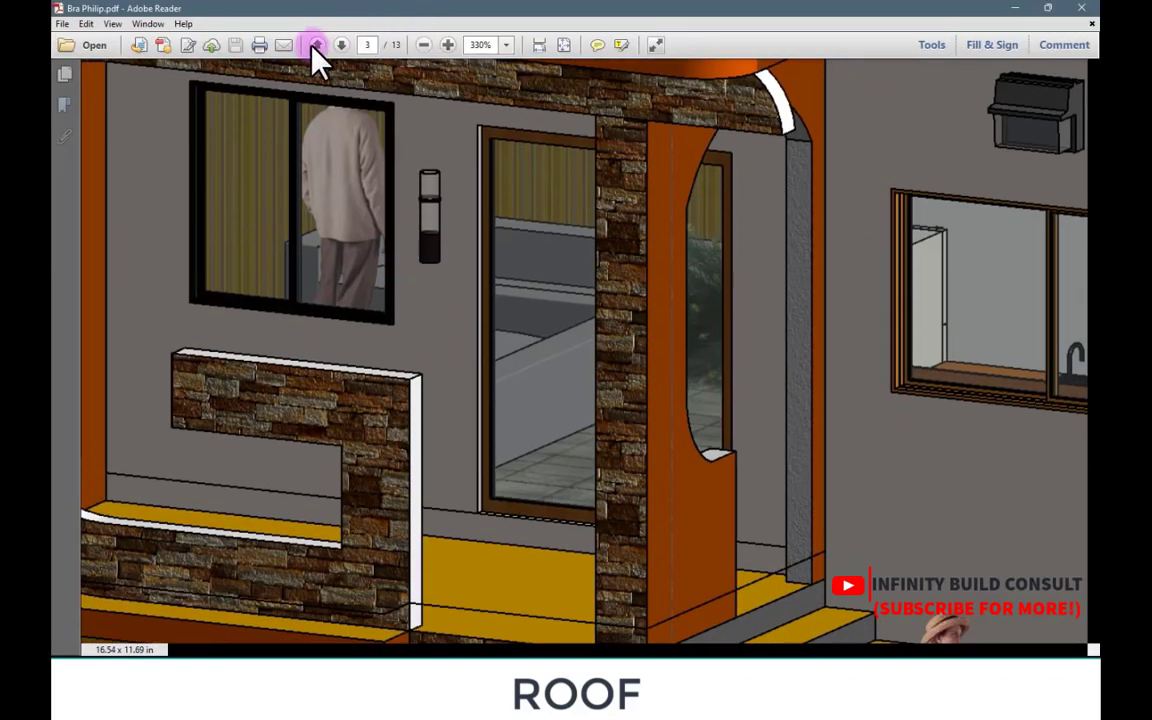
pyautogui.click(424, 45)
pyautogui.click(424, 45)
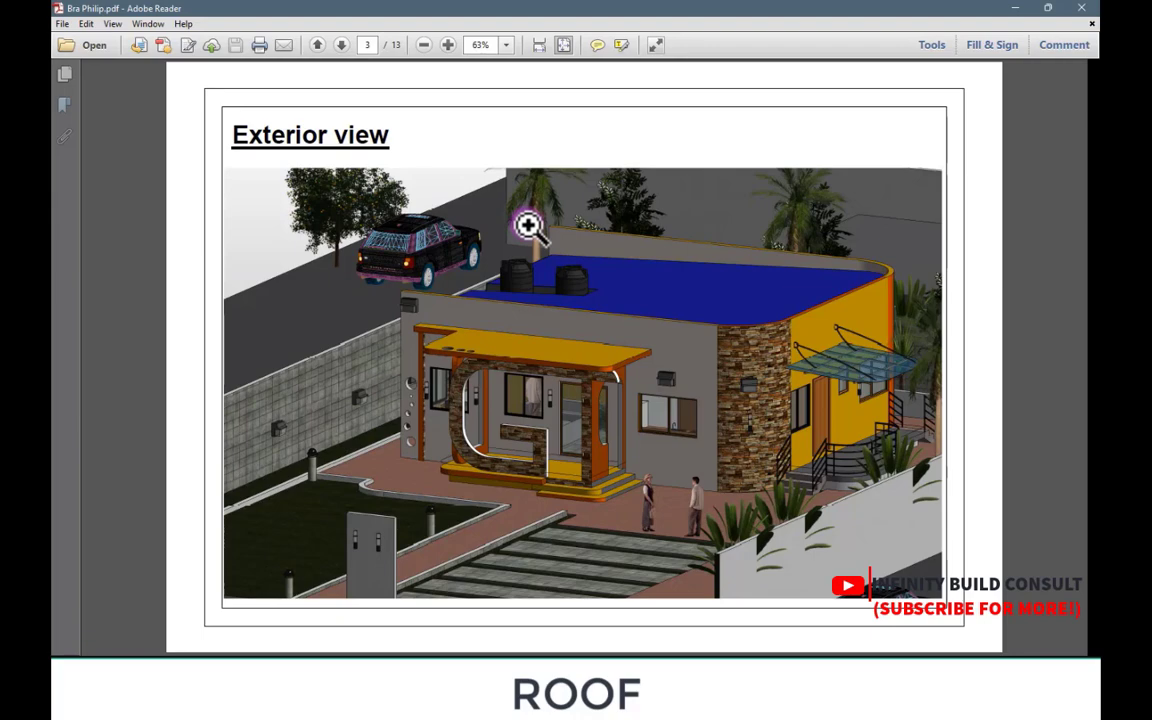
pyautogui.click(1014, 9)
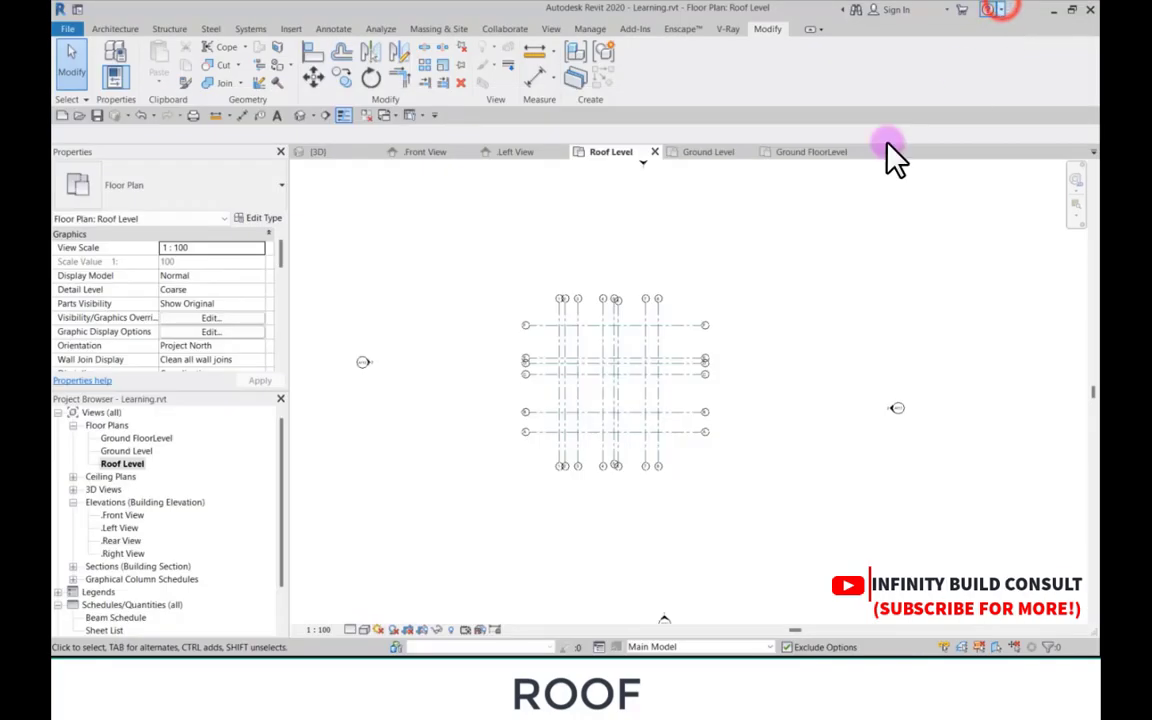
# Step: In the 3D view, select the five outer walls together: front, side entrance, rear and the two curved corner walls
pyautogui.click(322, 152)
pyautogui.scroll(3, 470, 285)
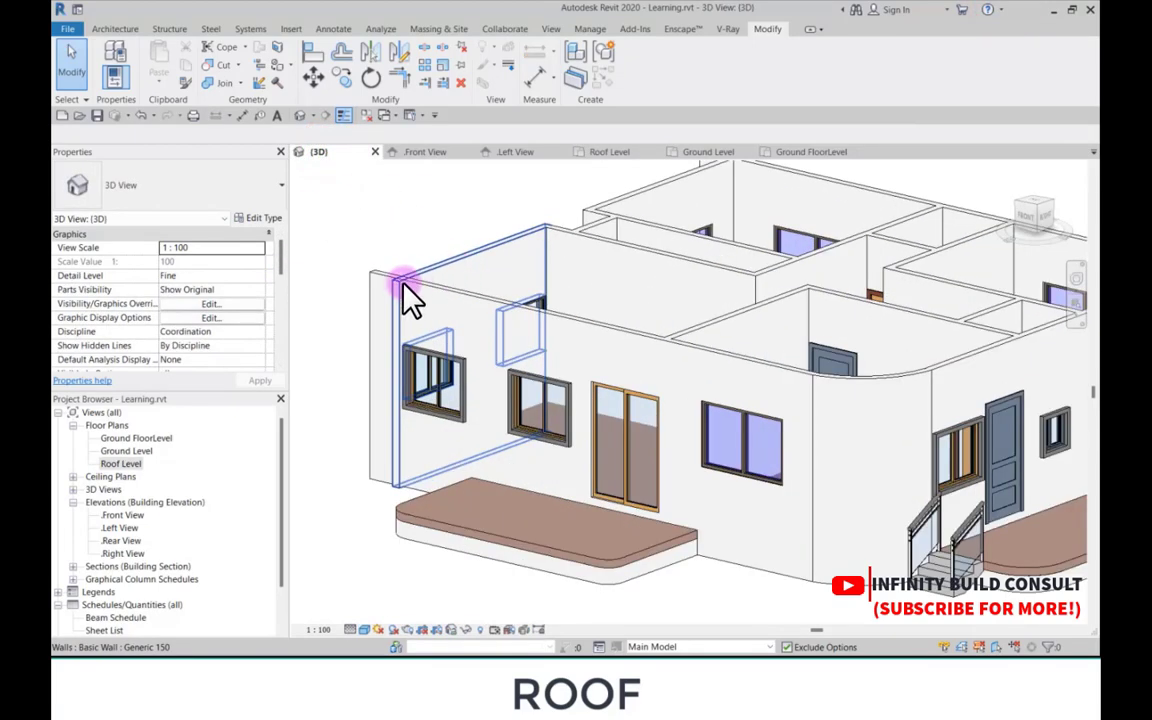
pyautogui.scroll(-4, 545, 334)
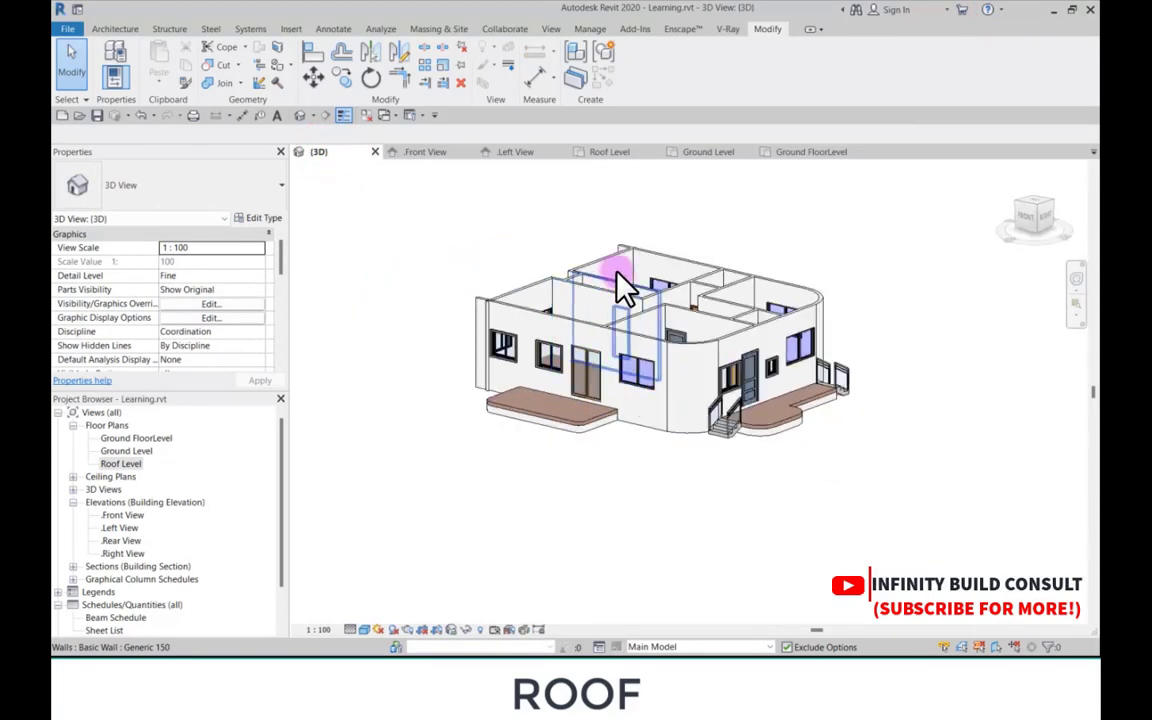
pyautogui.click(1031, 228)
pyautogui.moveTo(1045, 238); pyautogui.dragTo(1008, 231)
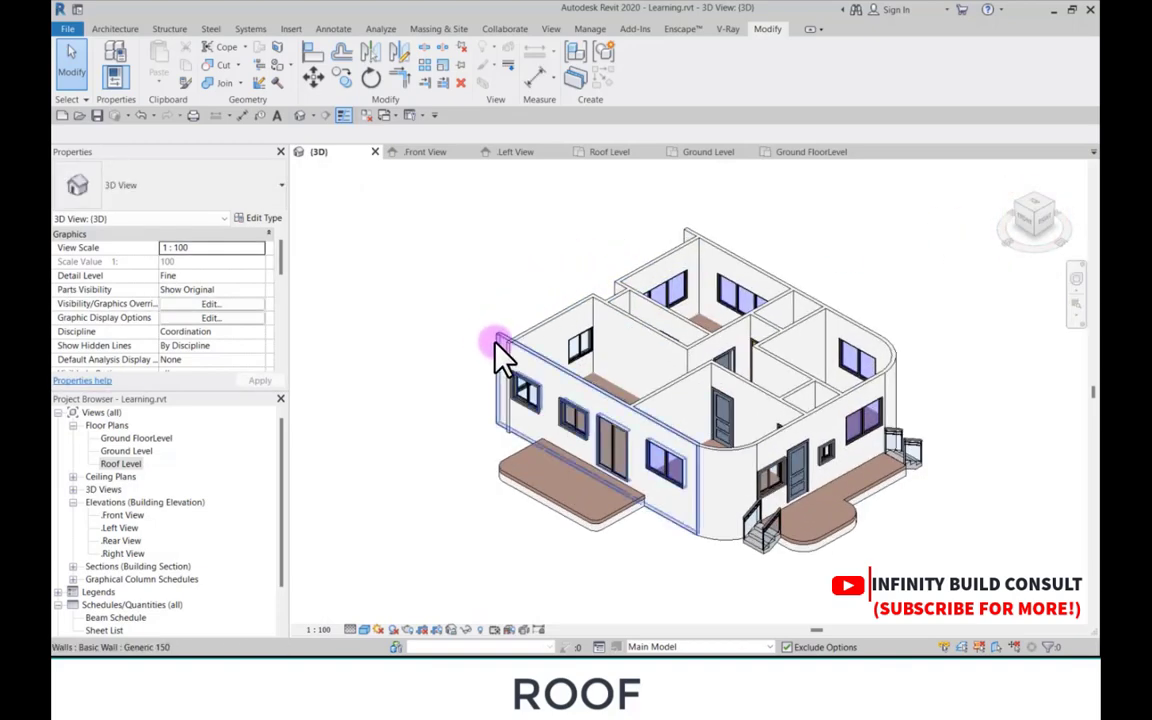
pyautogui.click(500, 345)
pyautogui.scroll(3, 640, 400)
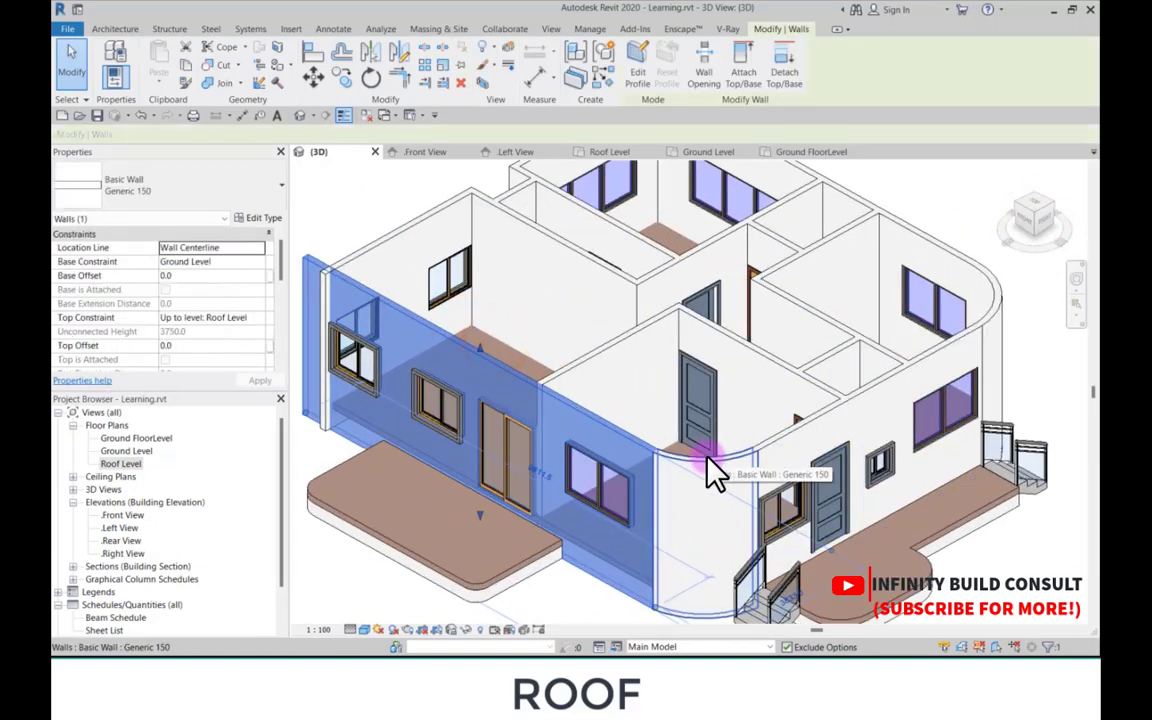
pyautogui.keyDown('ctrl'); pyautogui.click(707, 458); pyautogui.keyUp('ctrl')
pyautogui.keyDown('ctrl'); pyautogui.click(773, 455); pyautogui.keyUp('ctrl')
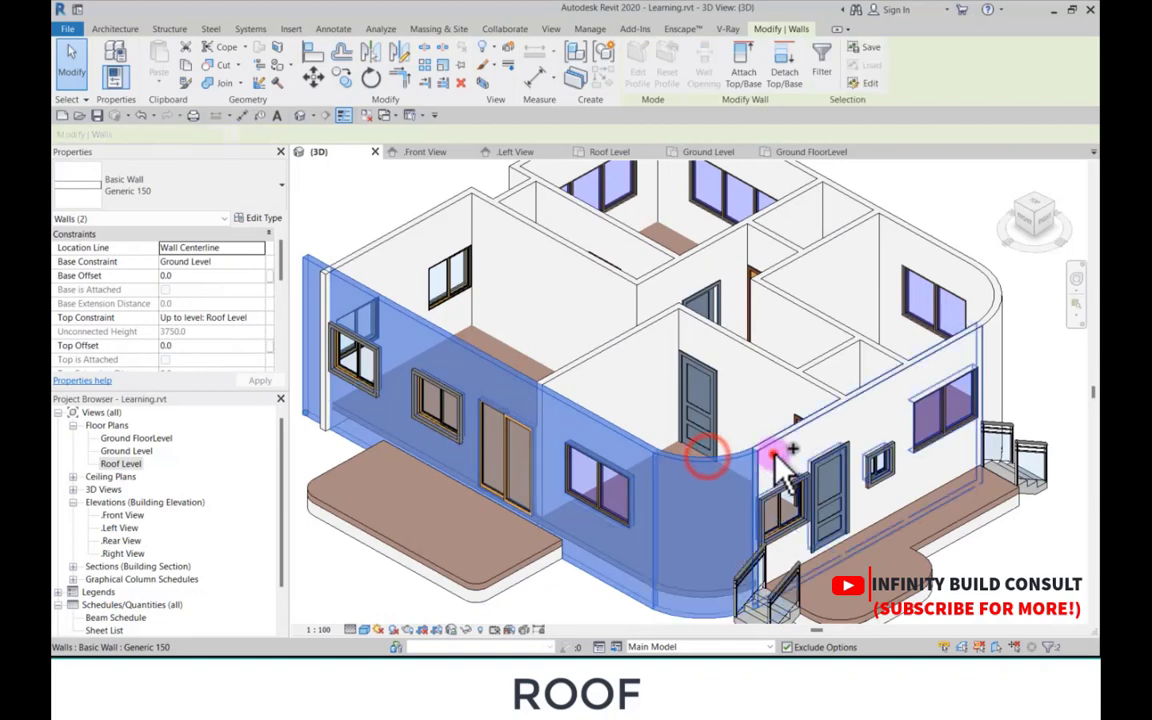
pyautogui.keyDown('ctrl'); pyautogui.click(998, 316); pyautogui.keyUp('ctrl')
pyautogui.keyDown('ctrl'); pyautogui.click(963, 262); pyautogui.keyUp('ctrl')
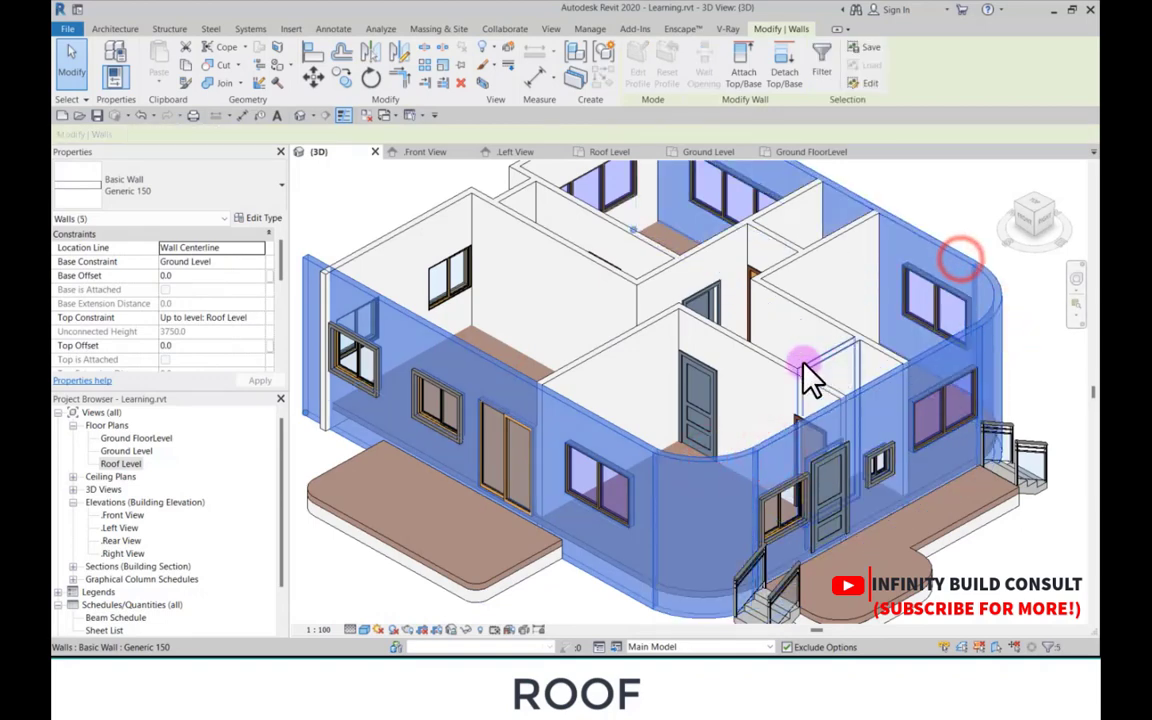
pyautogui.scroll(-2, 803, 366)
pyautogui.scroll(3, 548, 265)
pyautogui.scroll(-3, 501, 420)
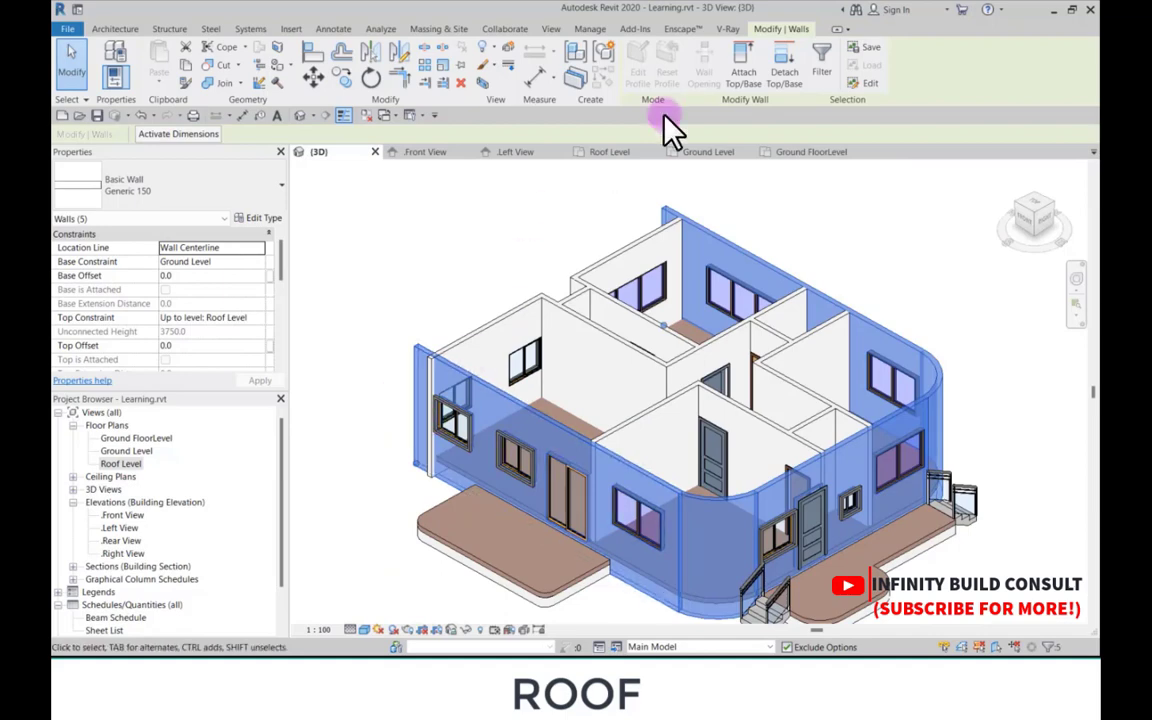
# Step: Set the top offset of the five selected outer walls to 1000
pyautogui.click(193, 349)
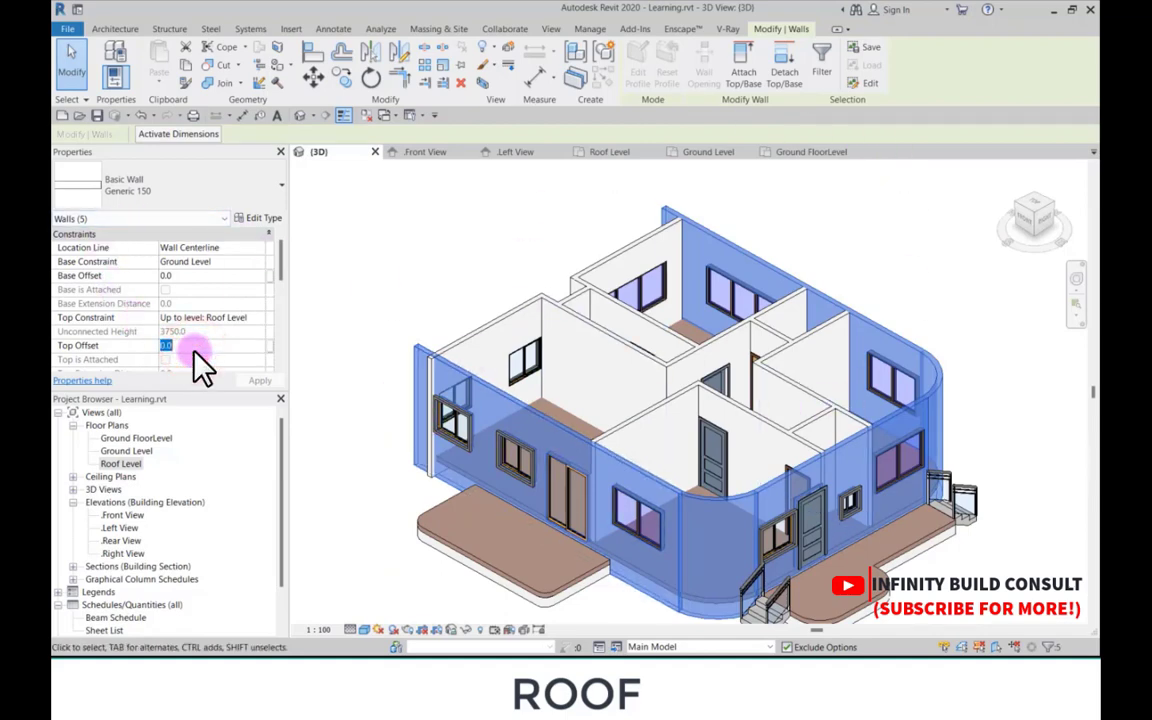
pyautogui.write('1000')
pyautogui.press('Return')
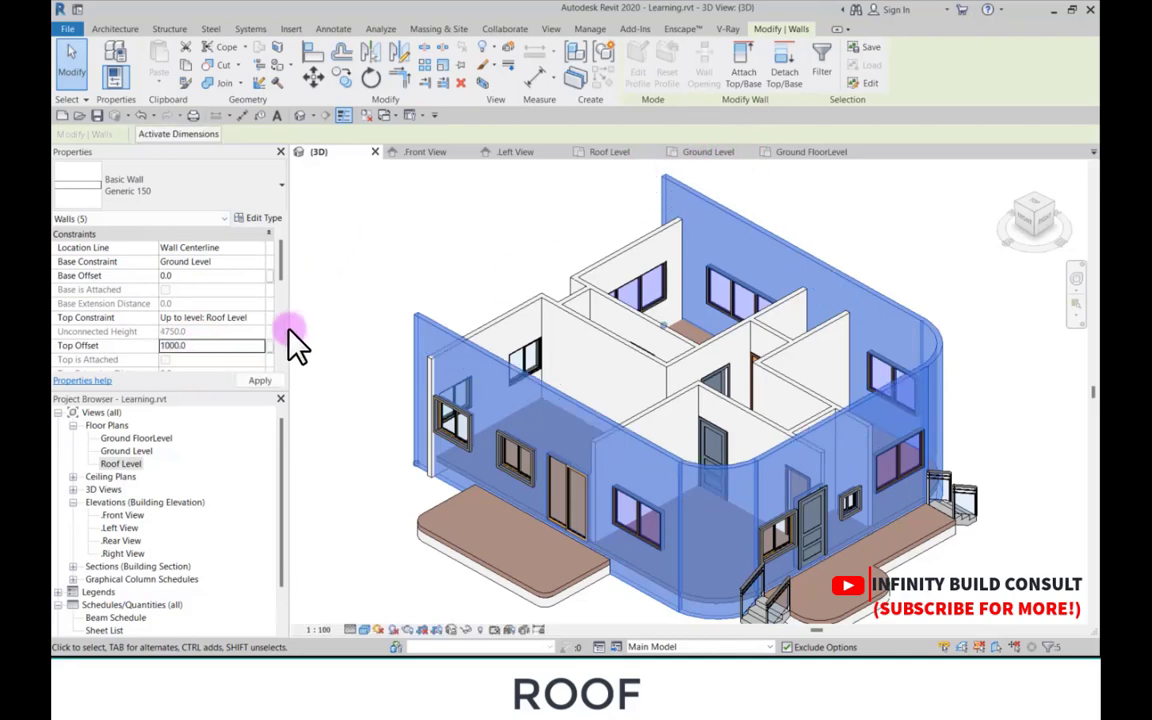
# Step: Set the five selected outer walls' top offset to 800 and open the Roof Level floor plan
pyautogui.click(247, 344)
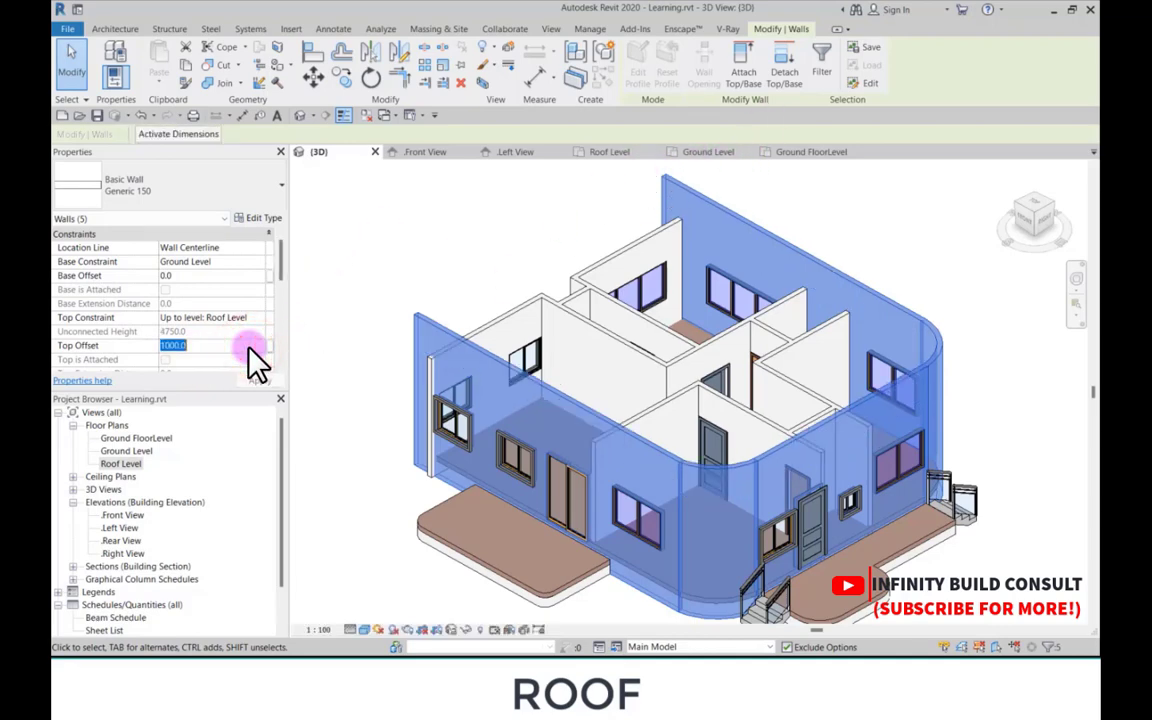
pyautogui.write('800')
pyautogui.click(558, 352)
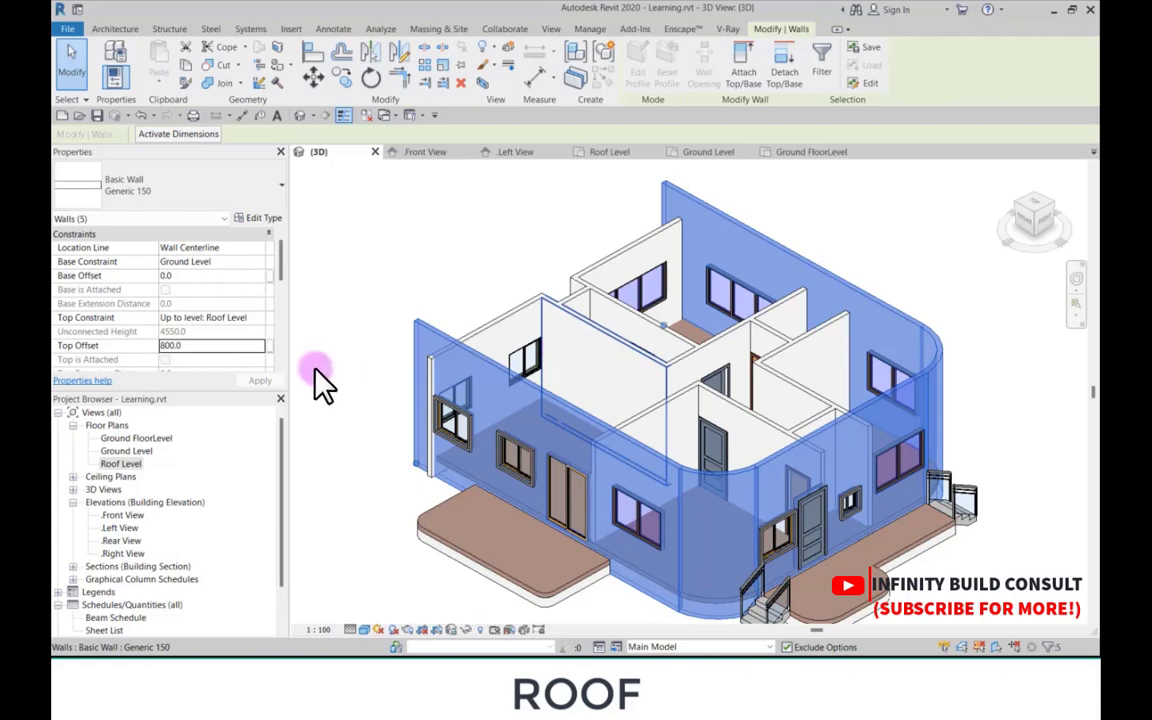
pyautogui.doubleClick(120, 464)
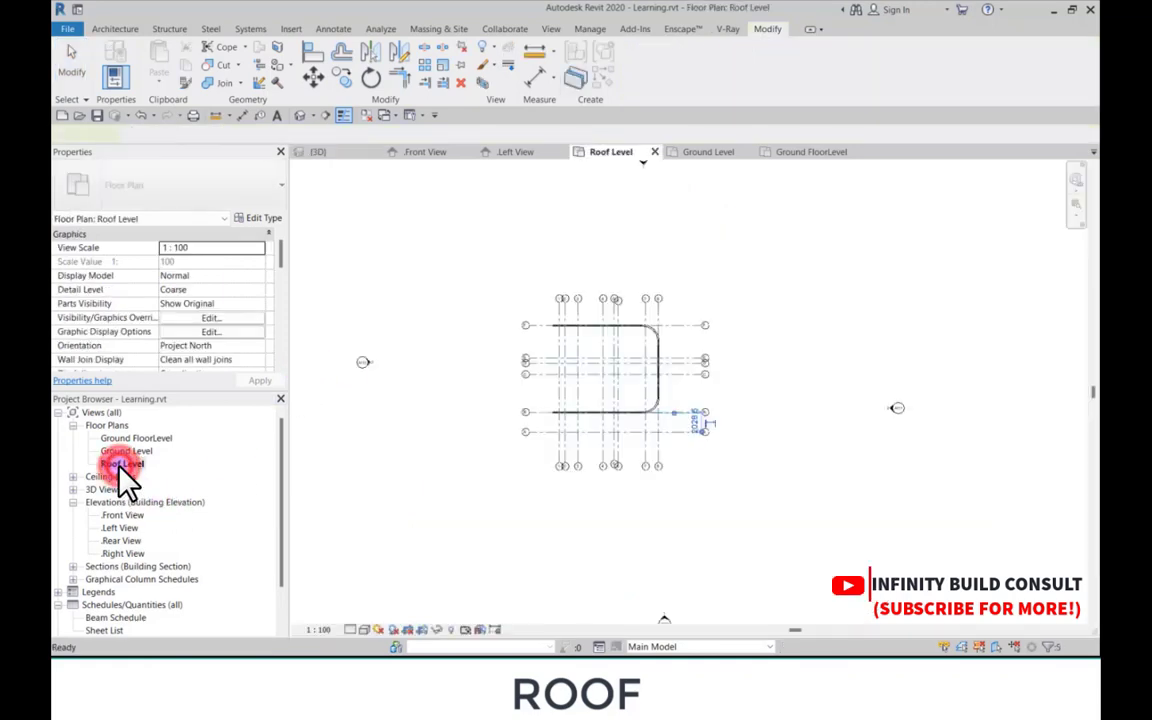
# Step: Deselect the outer walls and set the Roof Level view range's bottom offset to -600
pyautogui.scroll(2, 668, 465)
pyautogui.scroll(-2, 566, 386)
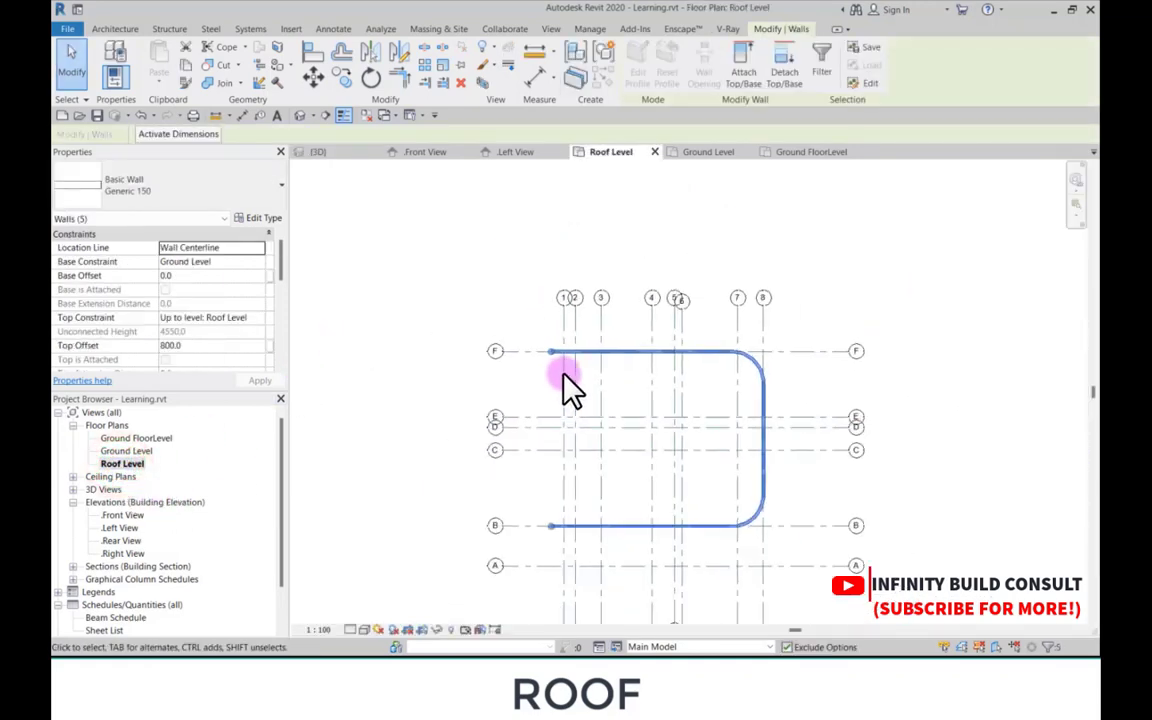
pyautogui.scroll(3, 703, 372)
pyautogui.scroll(-2, 602, 342)
pyautogui.scroll(2, 591, 368)
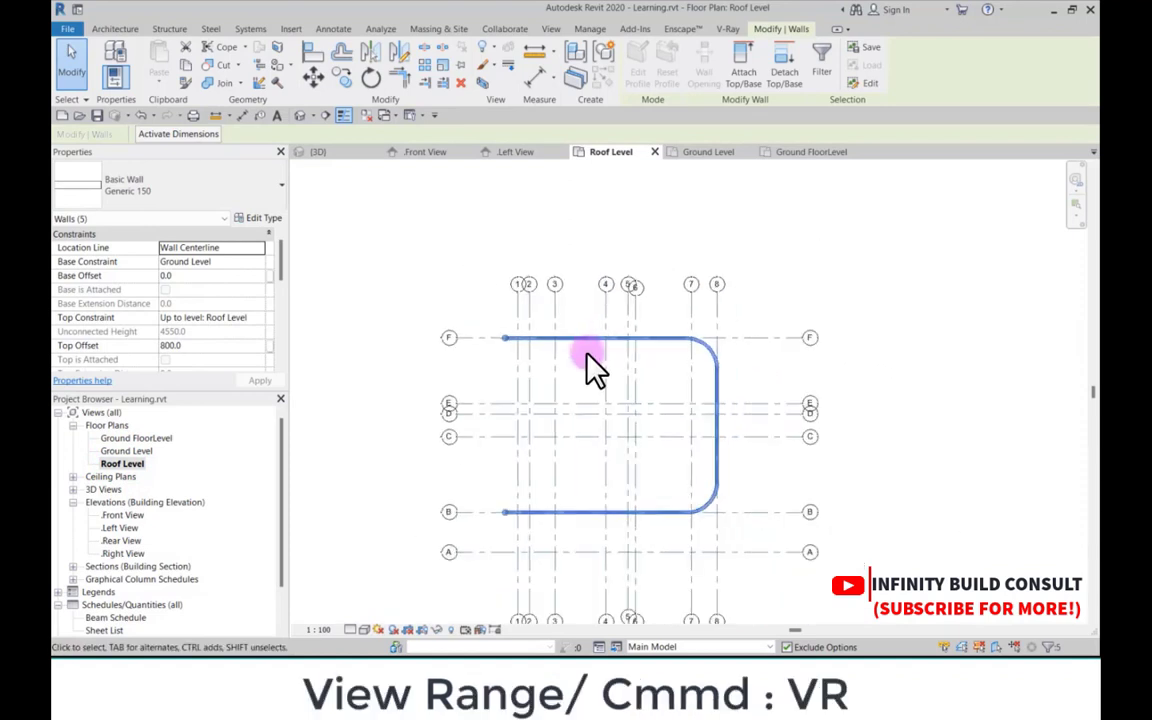
pyautogui.click(587, 374)
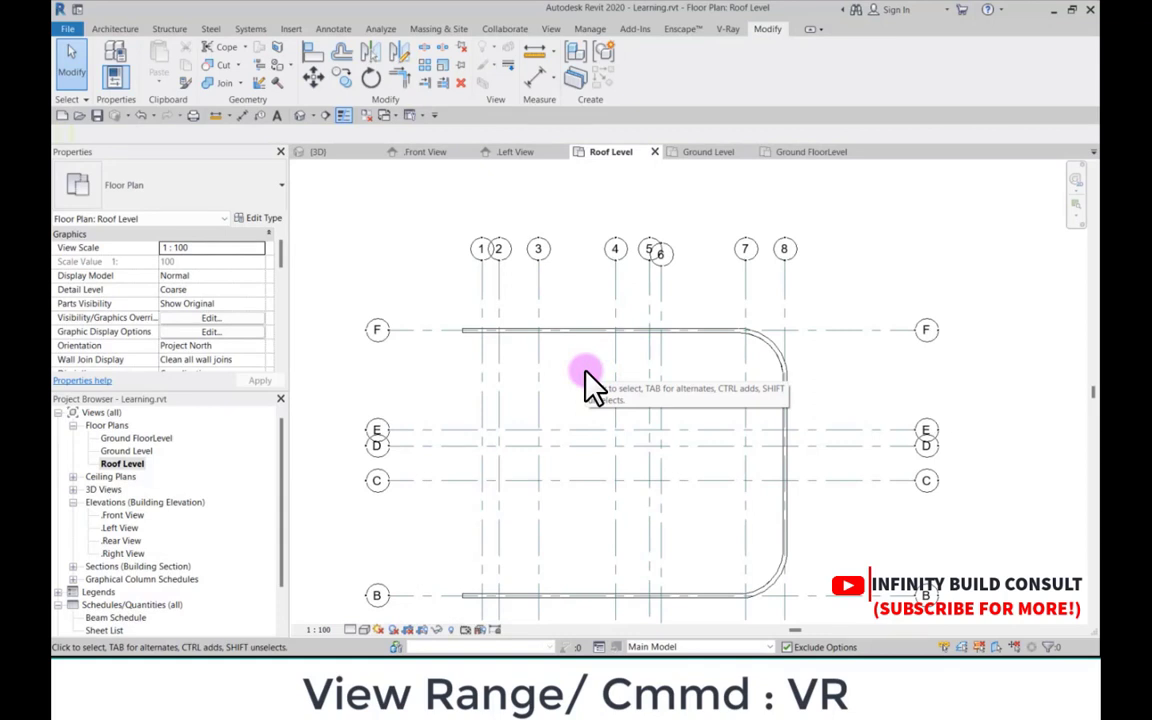
pyautogui.press('v')
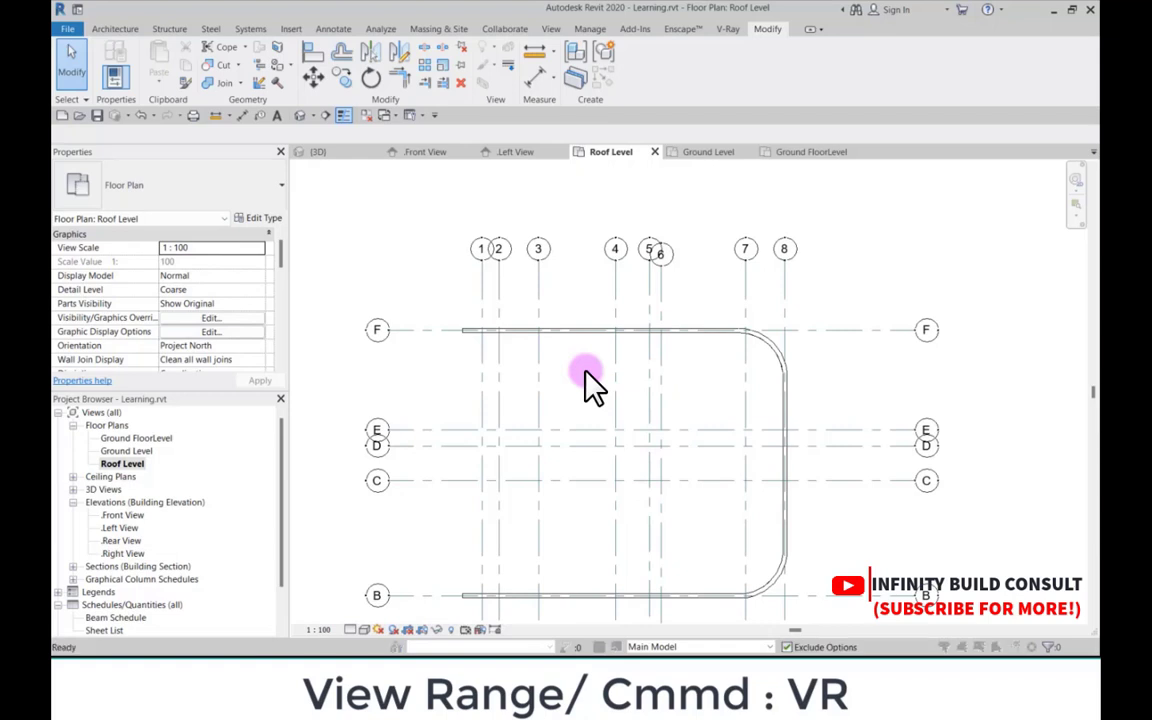
pyautogui.press('r')
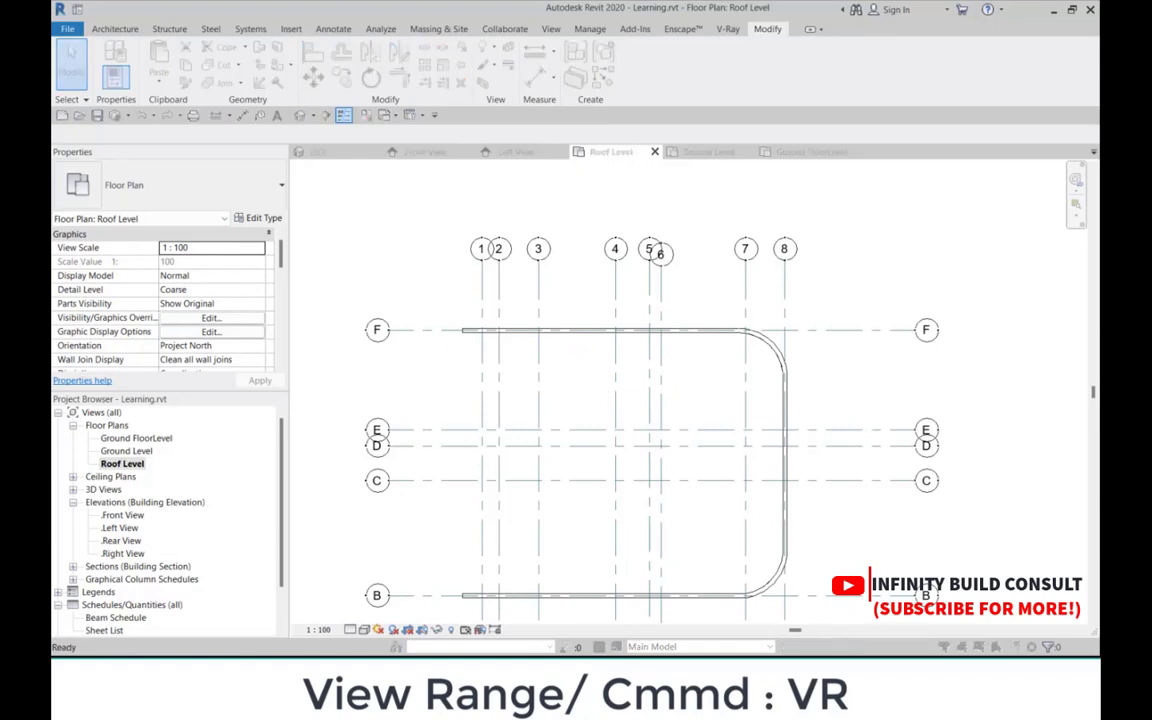
pyautogui.moveTo(352, 368); pyautogui.dragTo(541, 378)
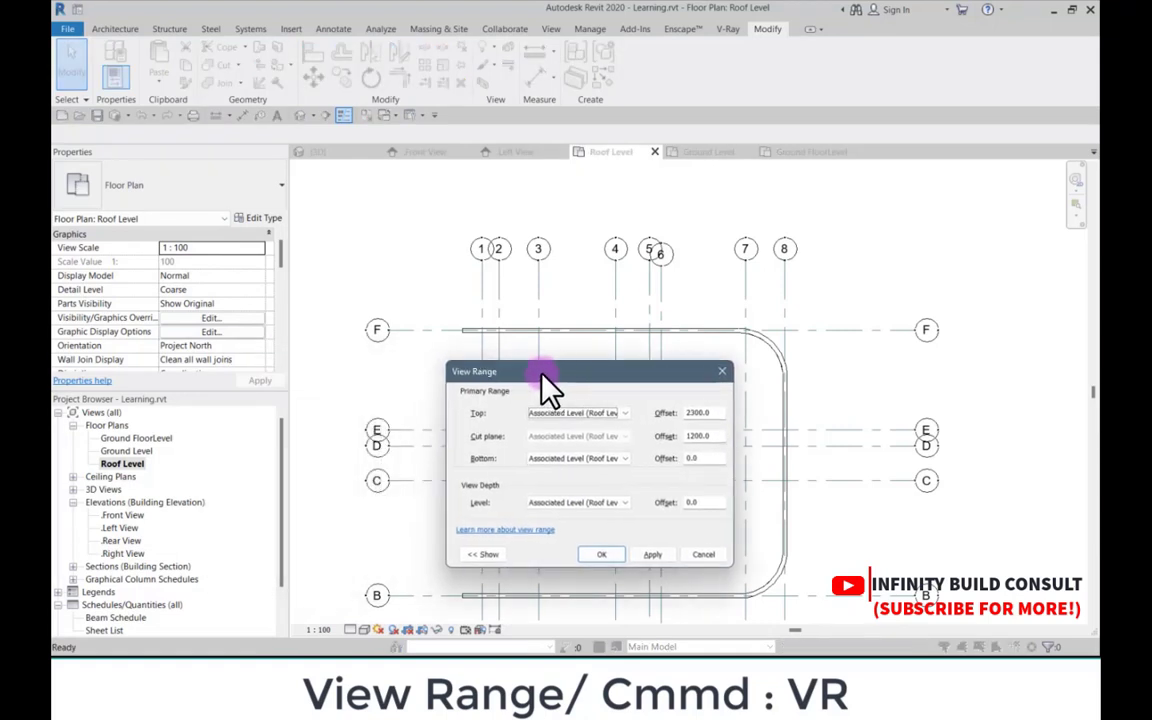
pyautogui.doubleClick(713, 459)
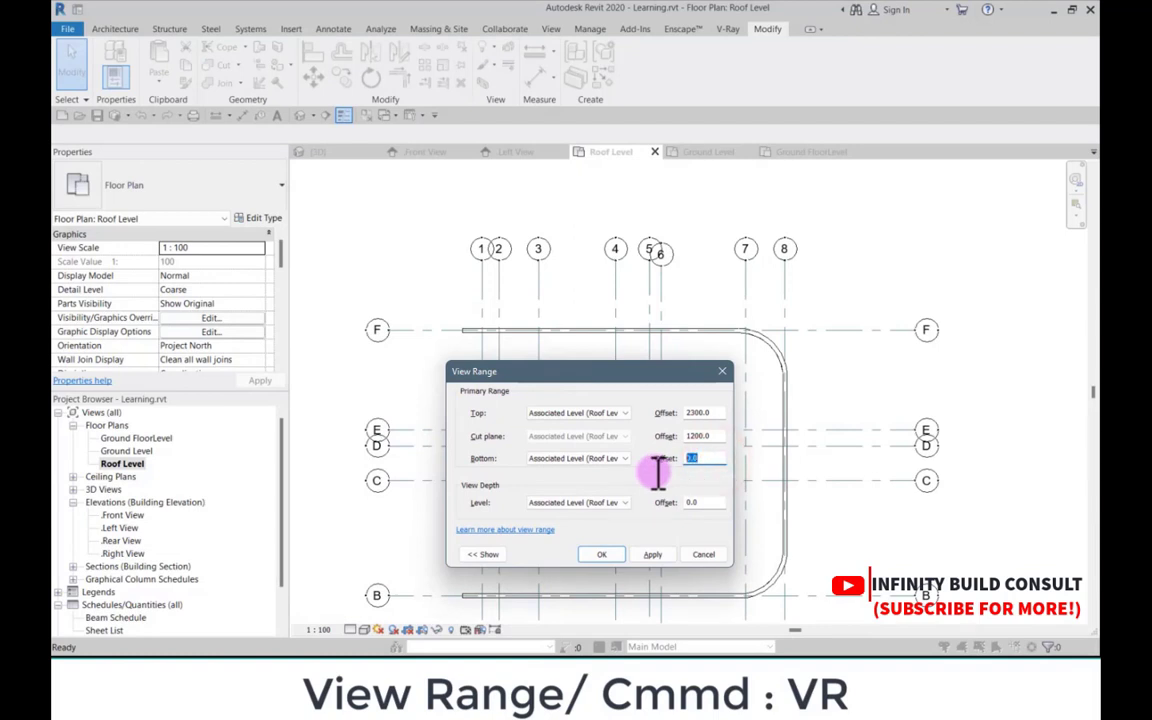
pyautogui.write('0')
pyautogui.write('600')
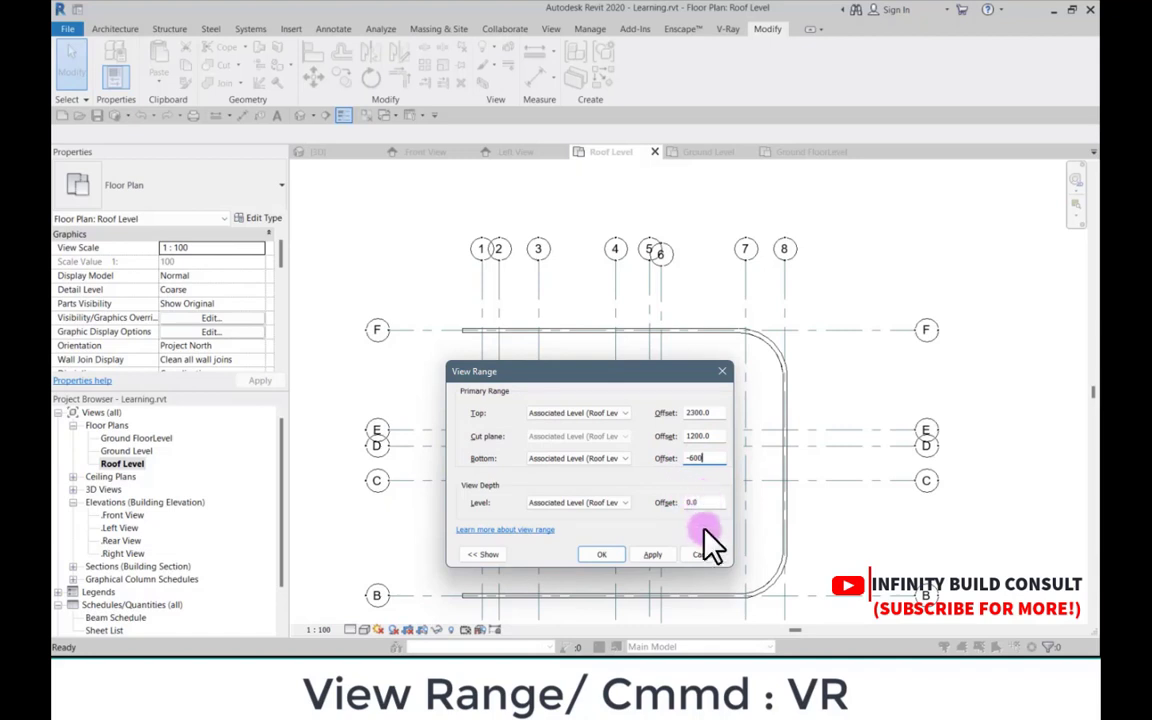
# Step: Set the view depth offset to -600 and apply the view range to the Roof Level plan
pyautogui.doubleClick(706, 503)
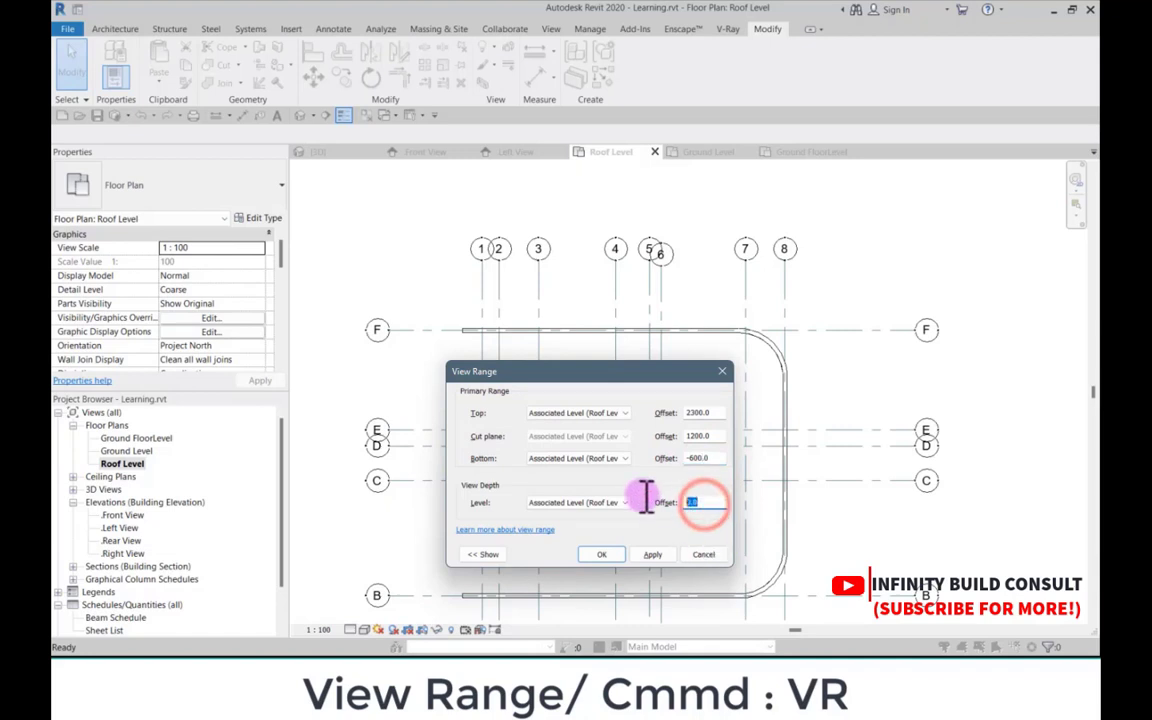
pyautogui.write('-600')
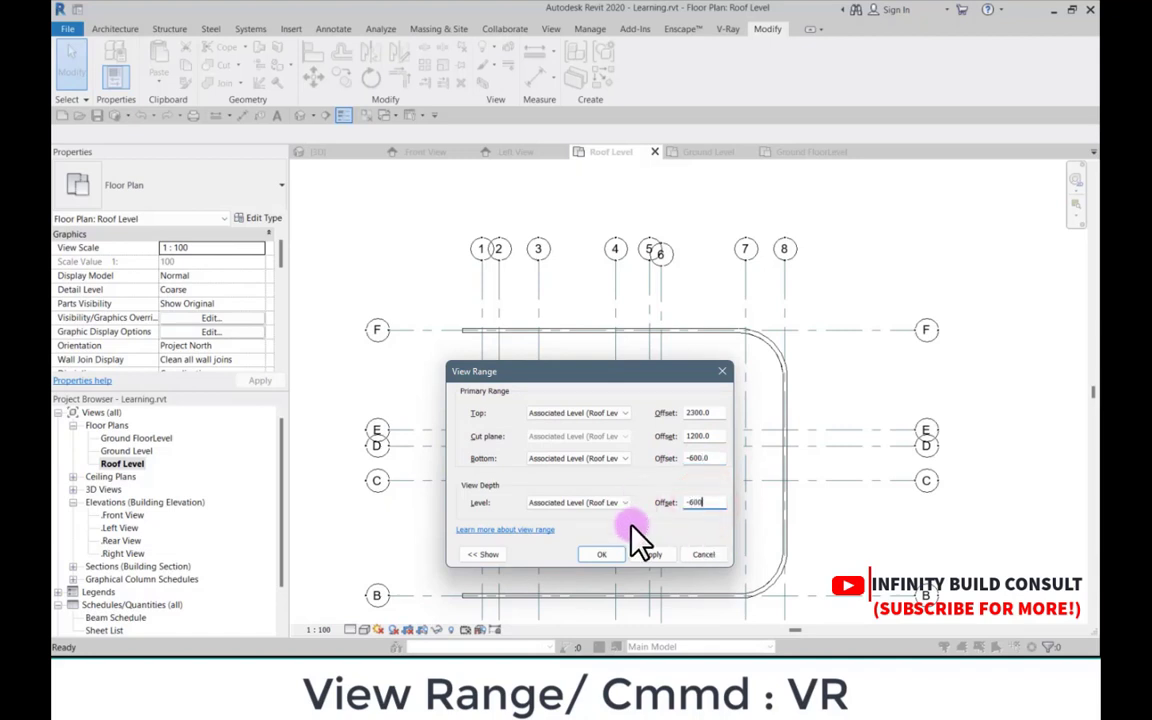
pyautogui.click(651, 554)
pyautogui.click(601, 554)
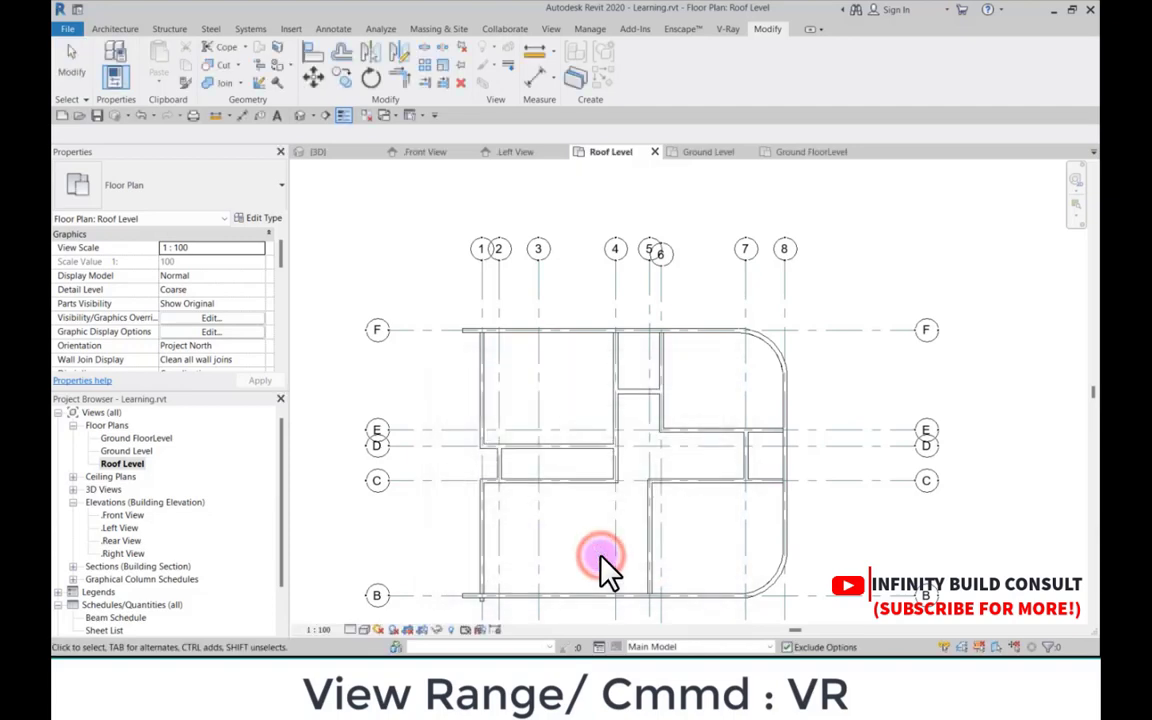
# Step: Start a roof by footprint with picked boundary lines along the inner faces of the grid F wall and its adjoining curved corner
pyautogui.scroll(1, 616, 472)
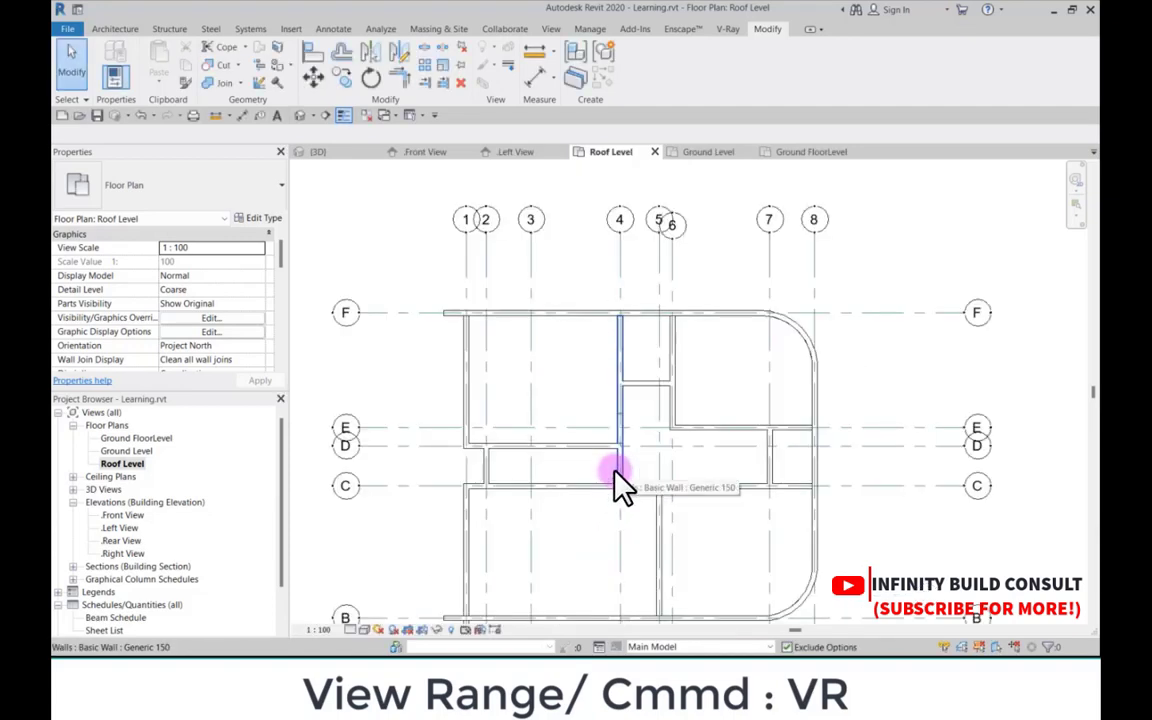
pyautogui.scroll(-3, 524, 325)
pyautogui.scroll(4, 544, 438)
pyautogui.scroll(-1, 542, 438)
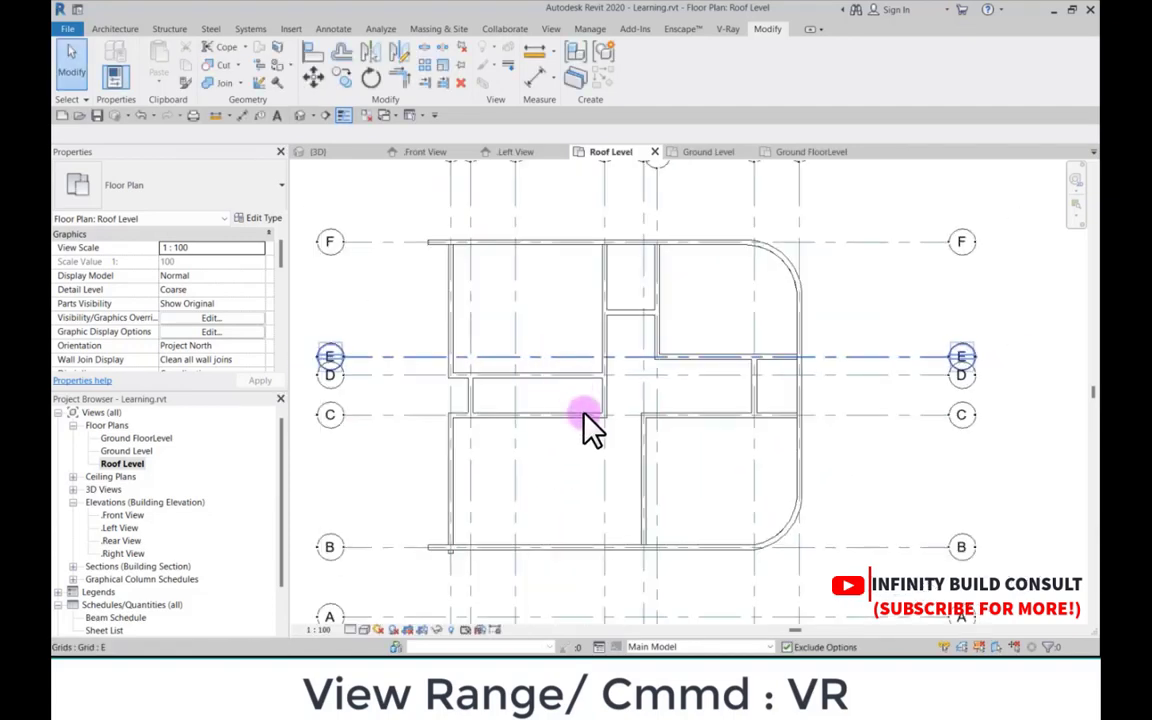
pyautogui.scroll(2, 582, 410)
pyautogui.scroll(-4, 573, 413)
pyautogui.scroll(-1, 573, 413)
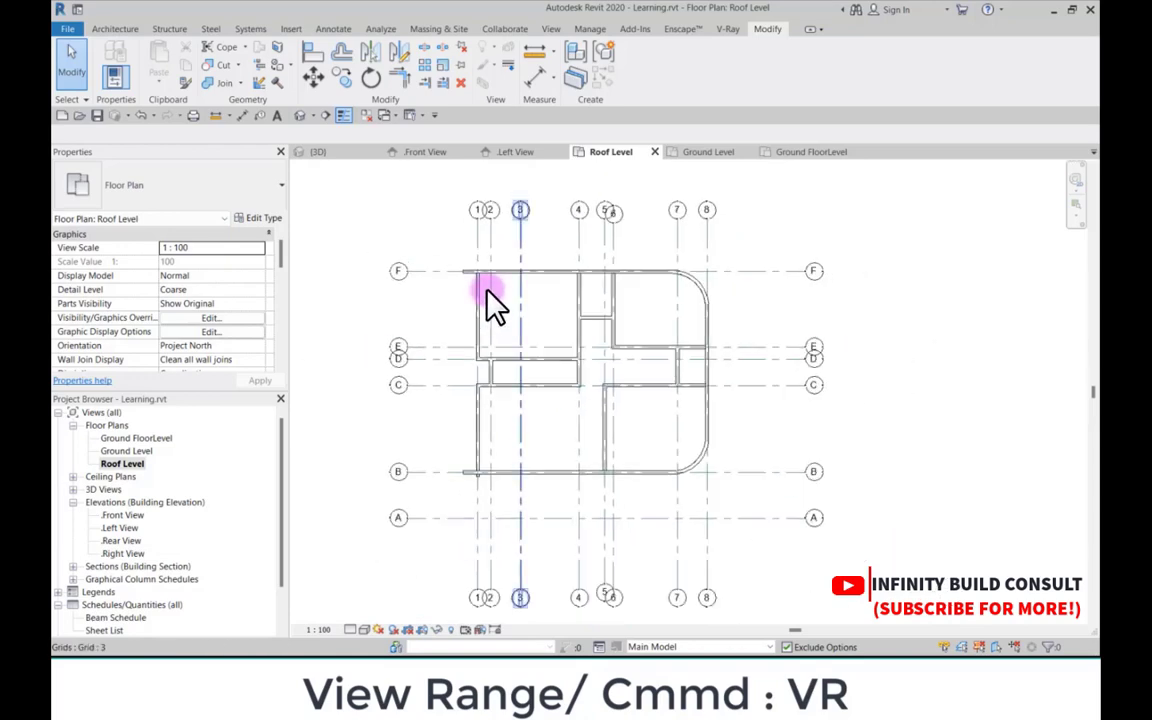
pyautogui.click(118, 28)
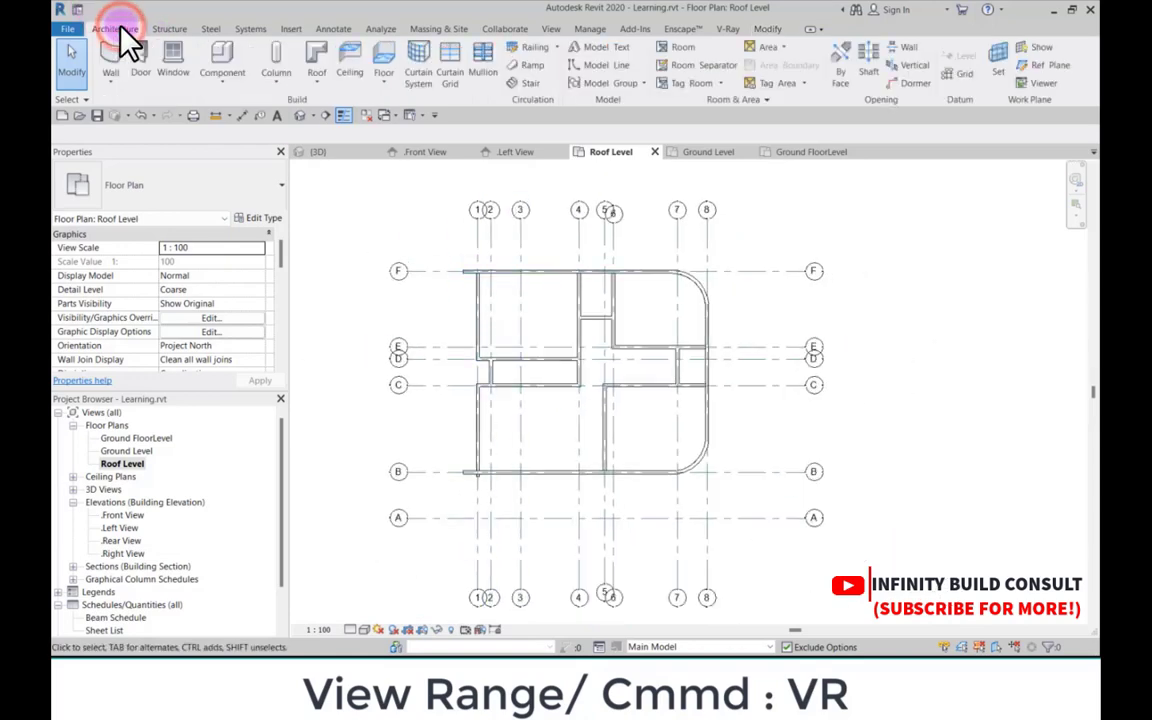
pyautogui.click(316, 55)
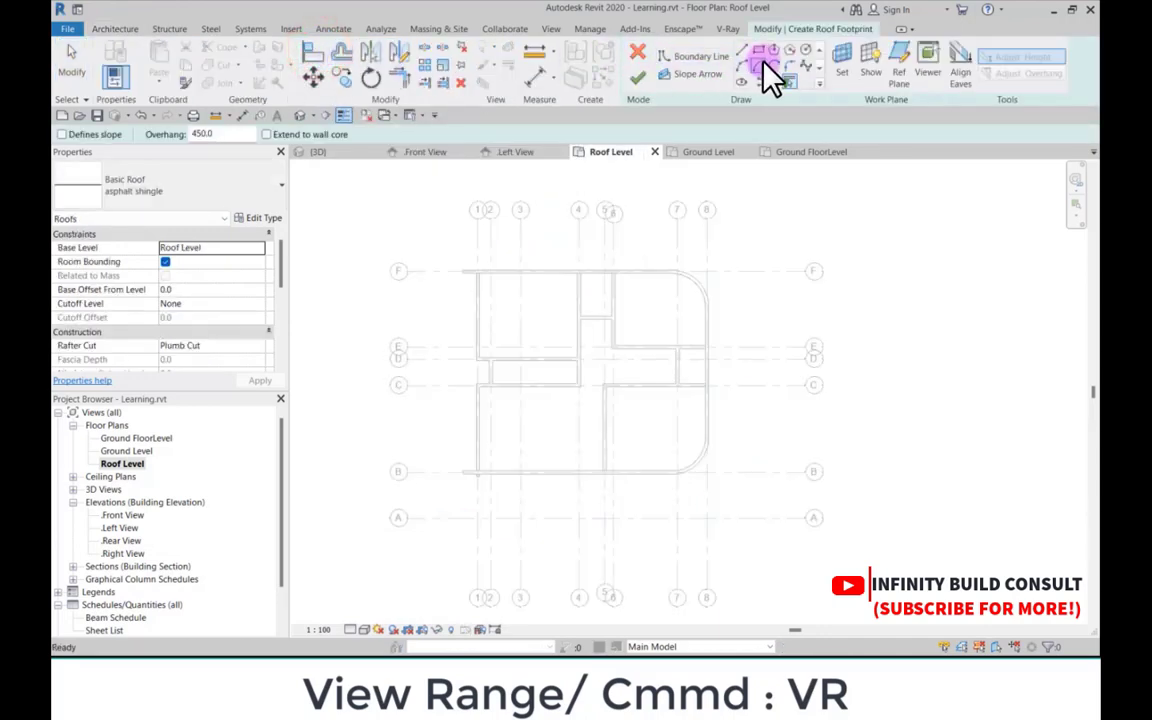
pyautogui.click(772, 83)
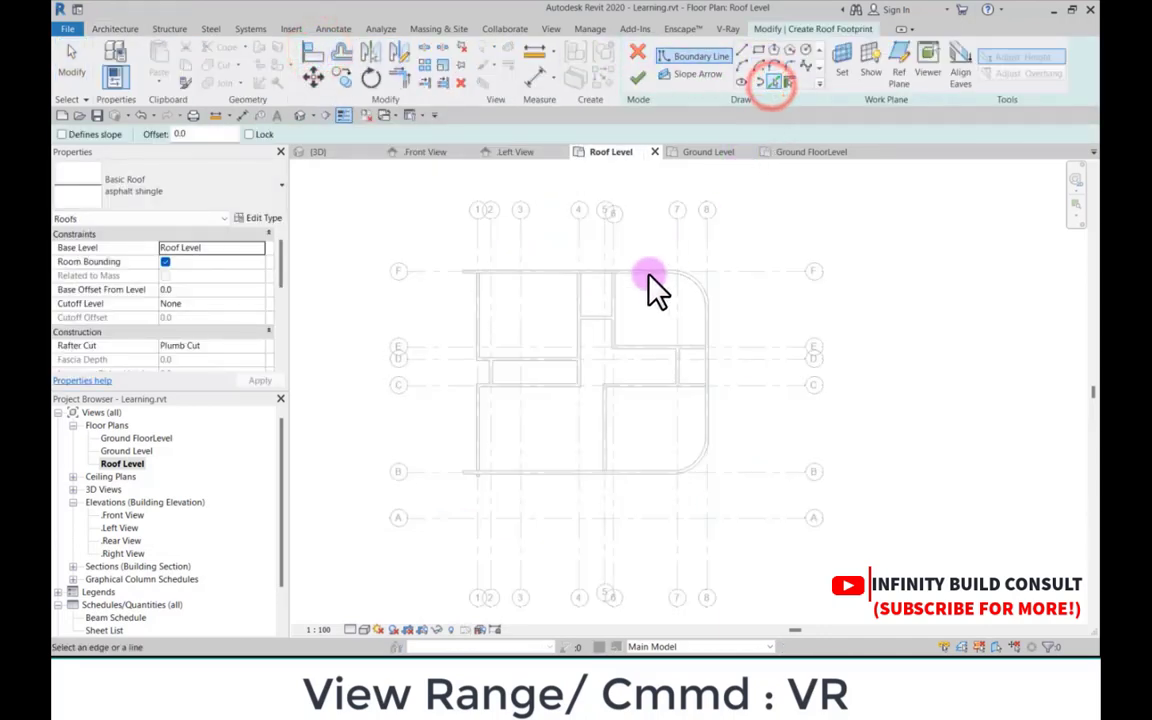
pyautogui.scroll(4, 618, 275)
pyautogui.click(619, 270)
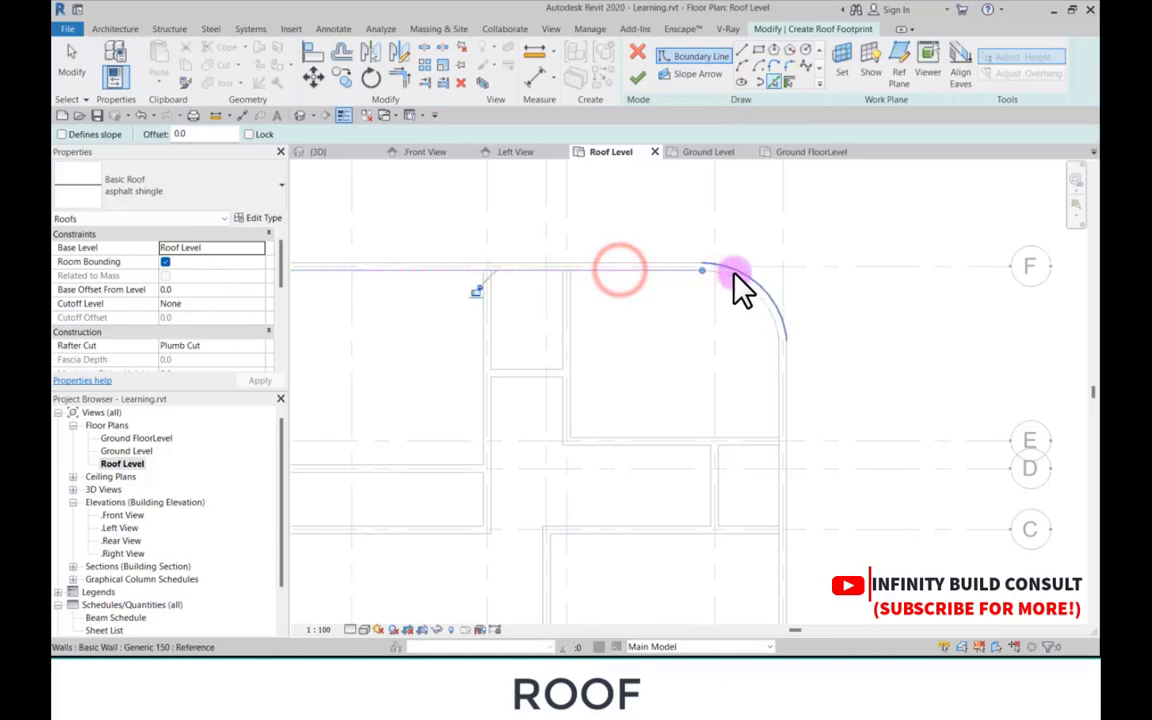
pyautogui.click(737, 280)
pyautogui.scroll(-3, 737, 280)
pyautogui.scroll(3, 762, 340)
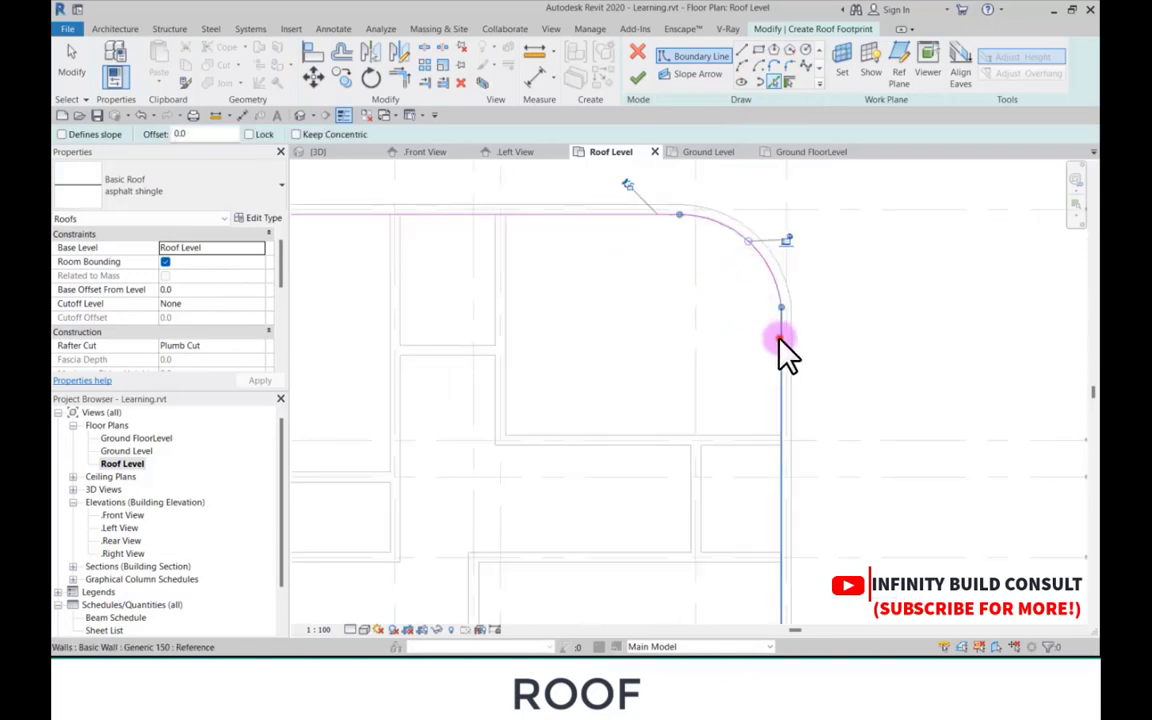
# Step: Continue the roof boundary along the inner faces of the grid 8 wall, the curved corner near grid B and the grid B wall
pyautogui.click(779, 334)
pyautogui.scroll(-4, 772, 315)
pyautogui.scroll(3, 755, 388)
pyautogui.click(753, 386)
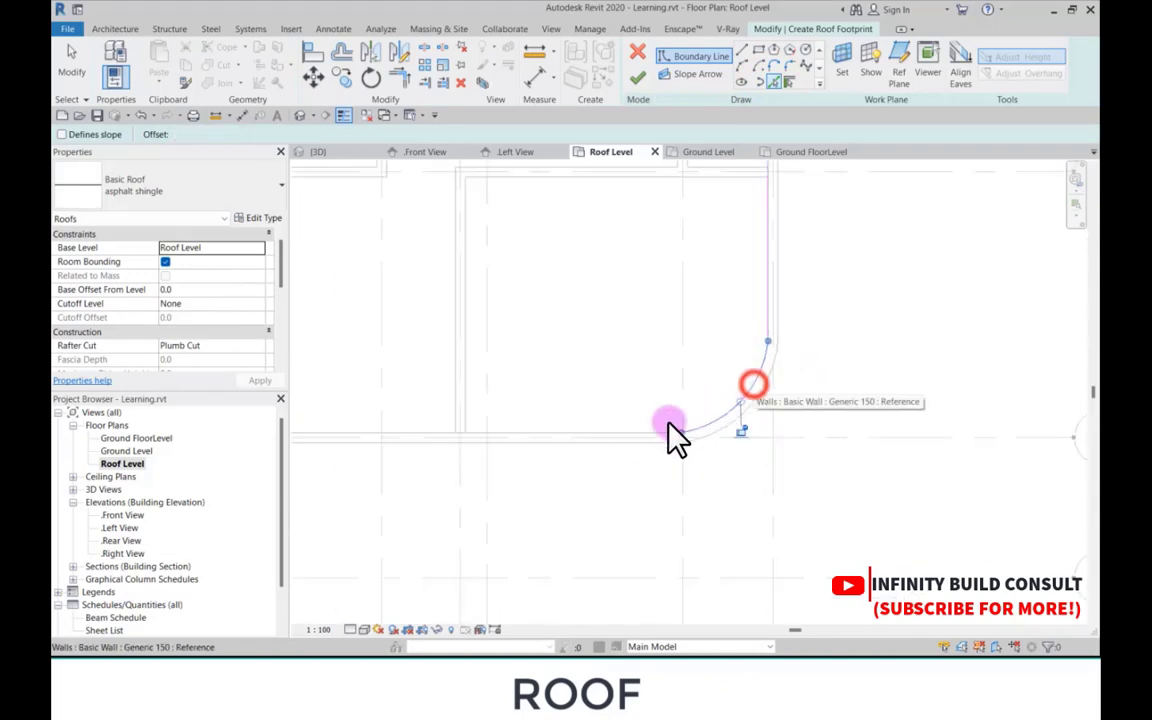
pyautogui.click(618, 434)
pyautogui.scroll(-3, 731, 427)
pyautogui.scroll(3, 592, 296)
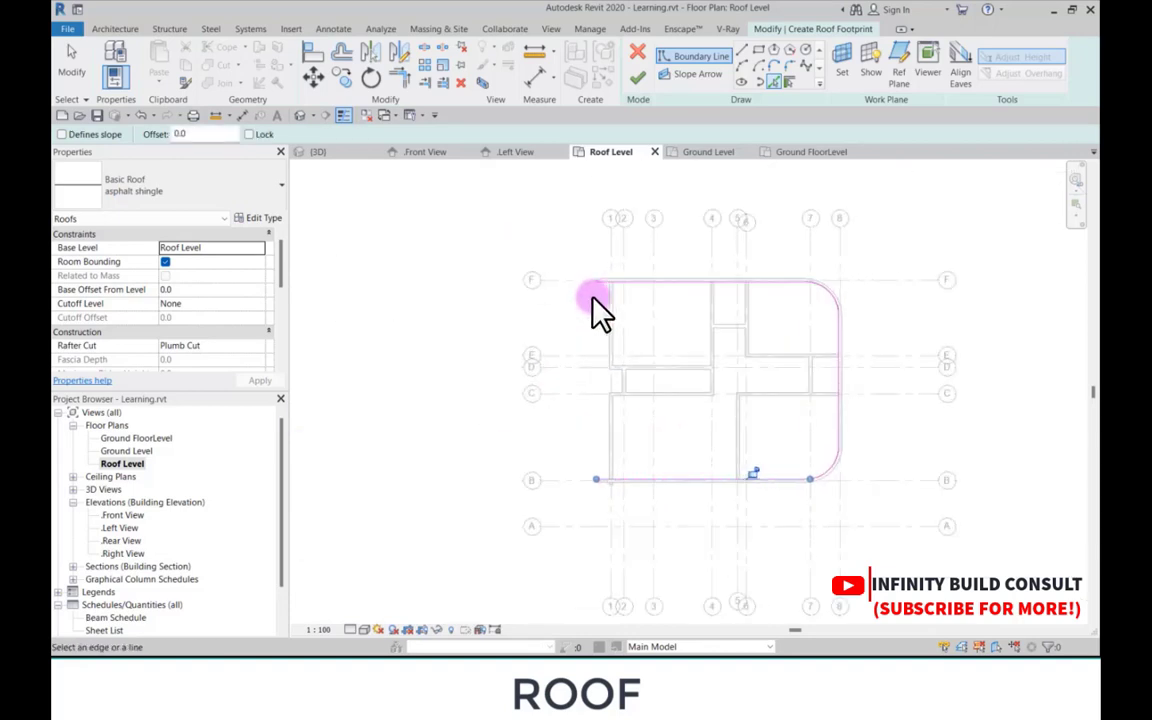
# Step: Draw a straight boundary line across the open side beyond grid 1, joining the free ends of the grid F and grid B walls
pyautogui.click(746, 50)
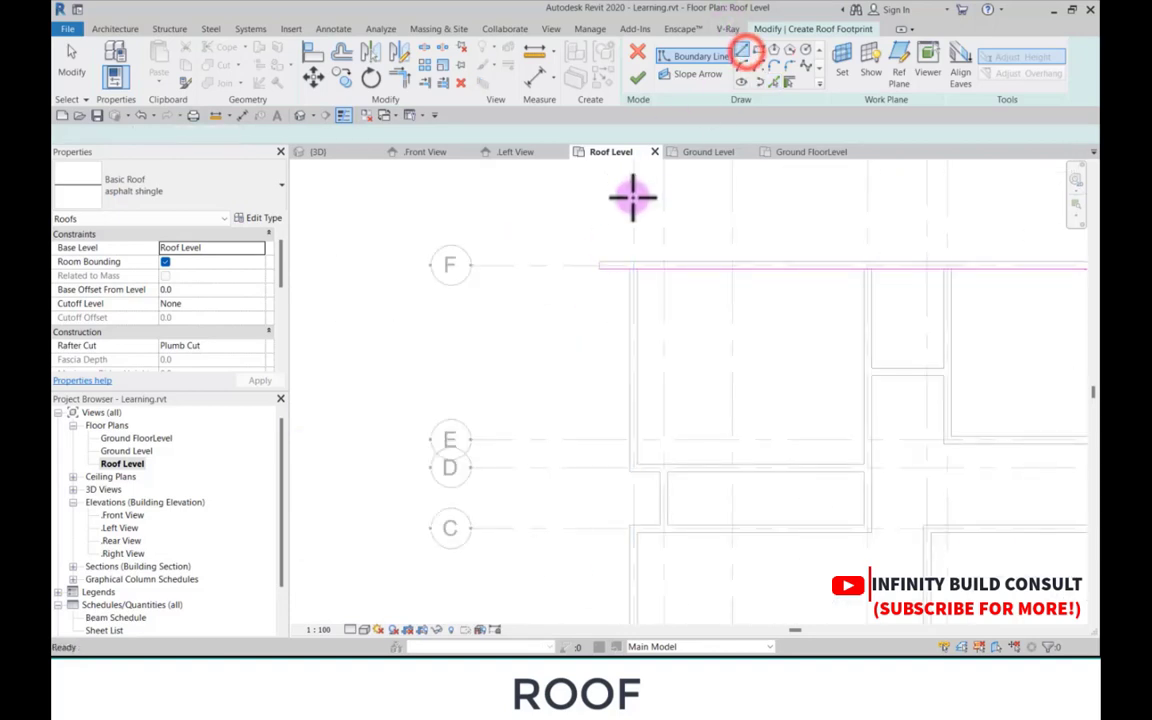
pyautogui.click(597, 266)
pyautogui.scroll(-3, 597, 266)
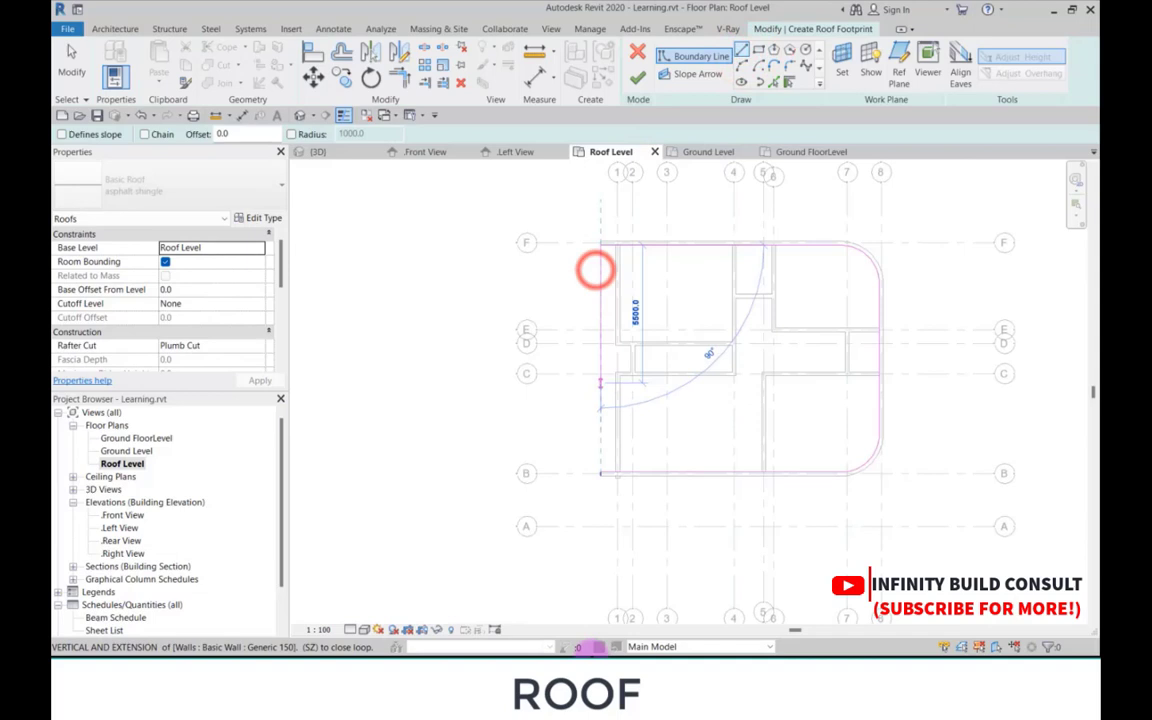
pyautogui.scroll(4, 599, 424)
pyautogui.click(607, 455)
pyautogui.scroll(-5, 553, 437)
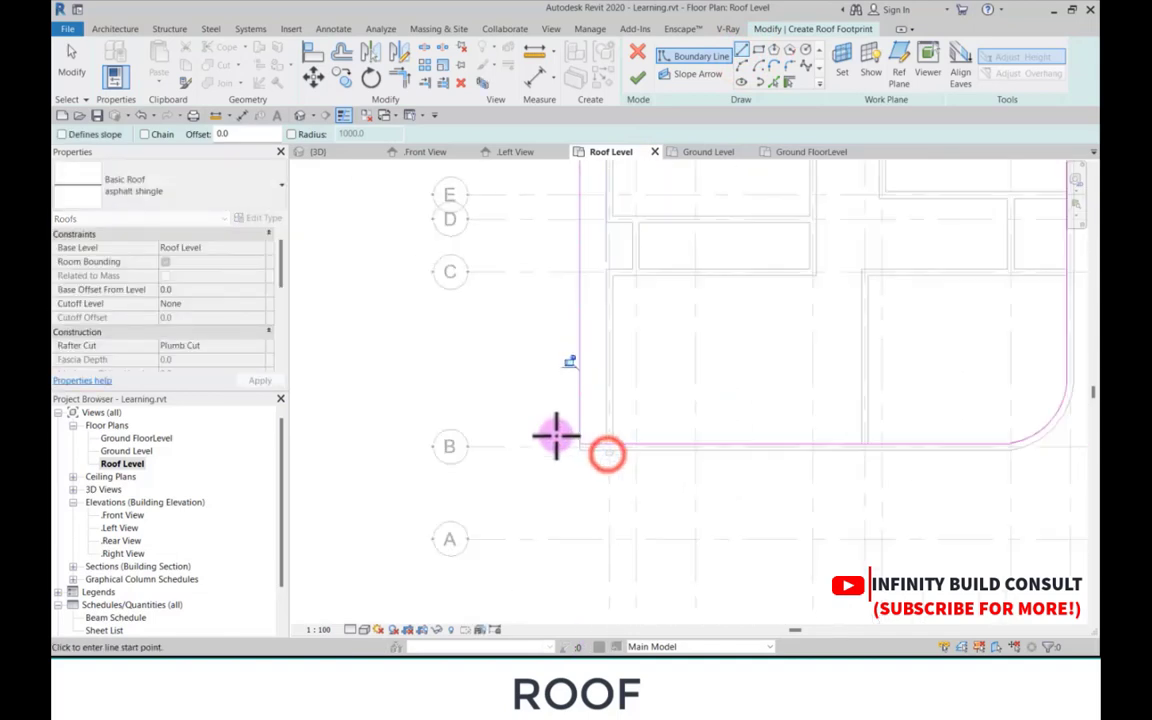
pyautogui.press('Escape')
pyautogui.press('Escape')
# Step: Move the straight closing boundary line 200 inward, toward grid 1
pyautogui.scroll(1, 568, 292)
pyautogui.click(568, 285)
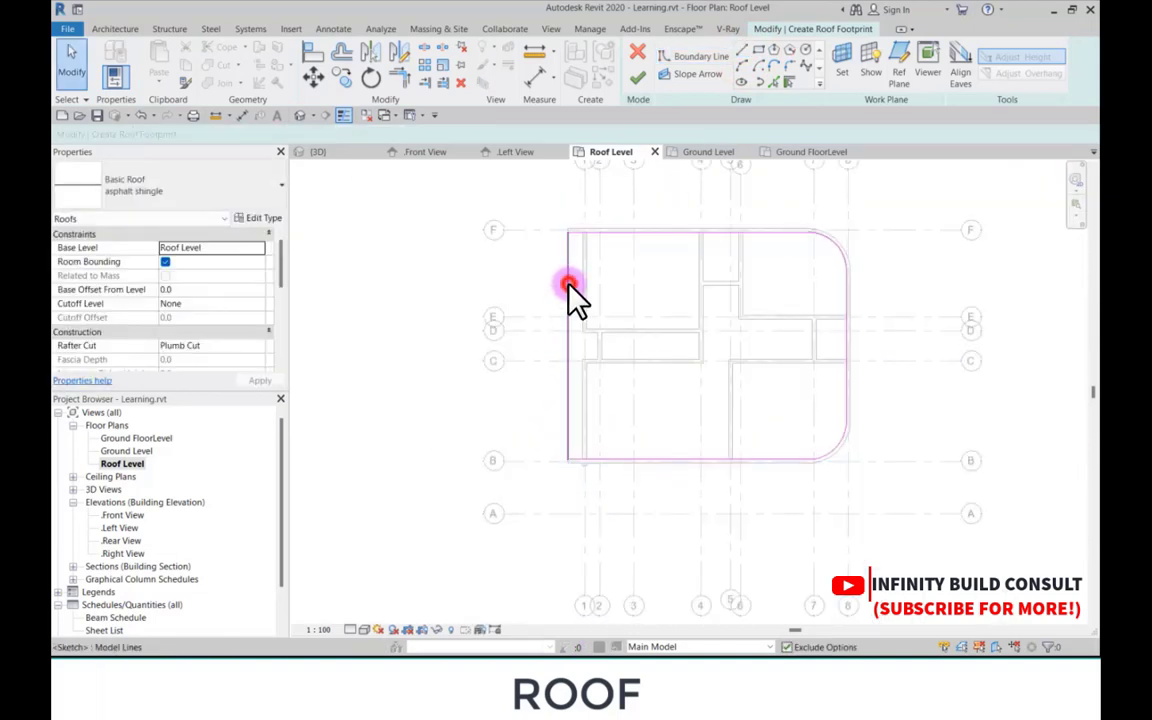
pyautogui.click(313, 75)
pyautogui.scroll(4, 560, 265)
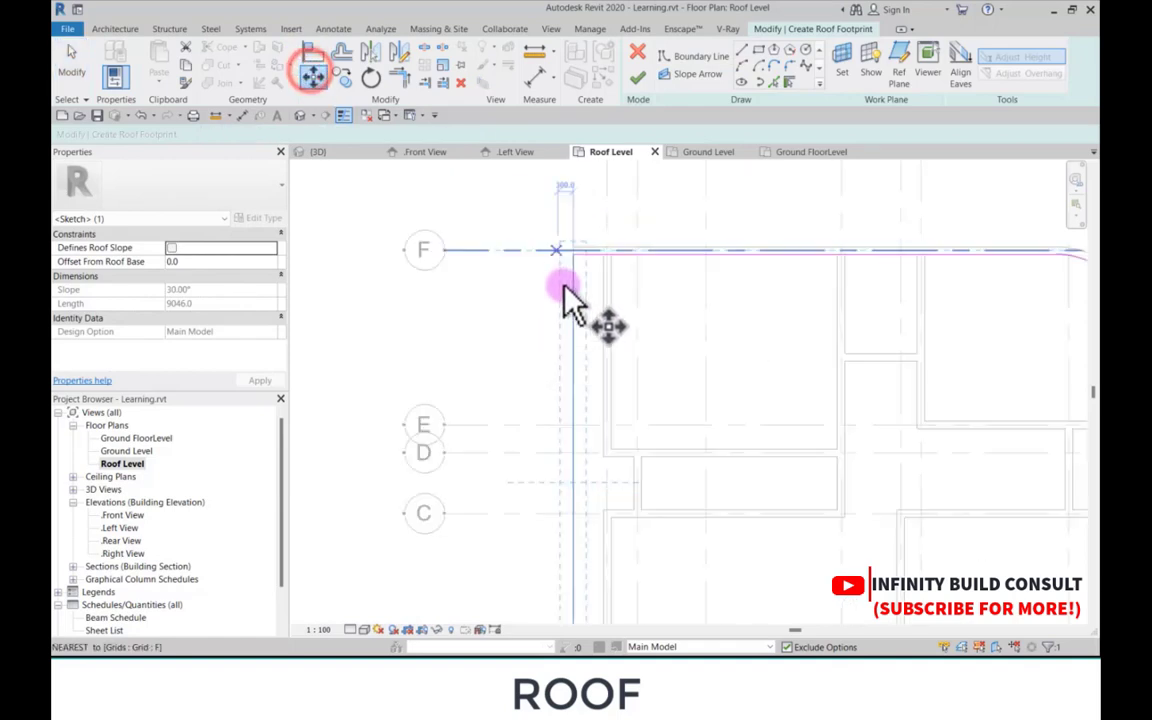
pyautogui.click(578, 292)
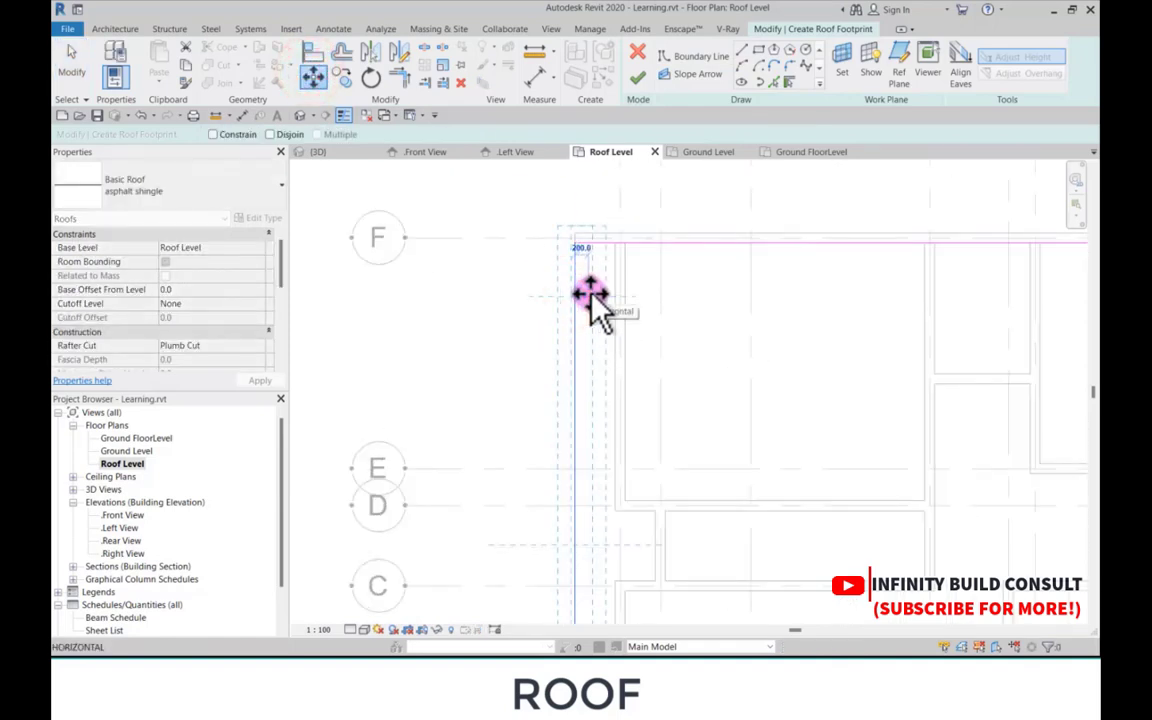
pyautogui.write('200')
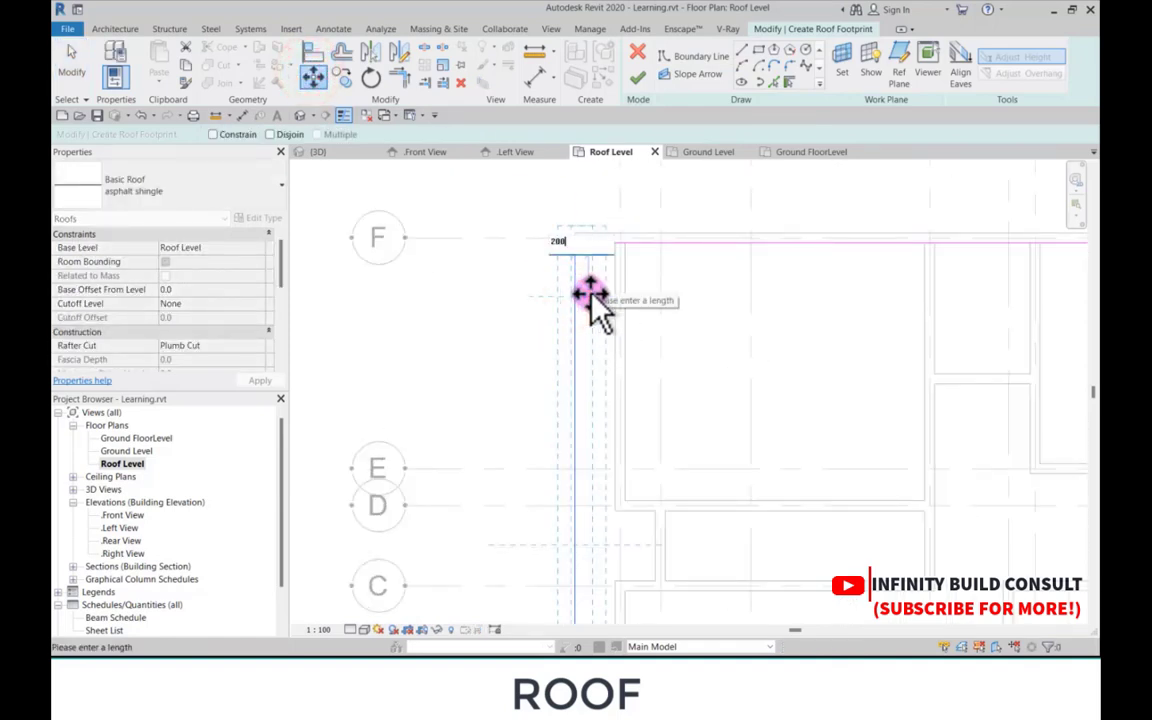
pyautogui.press('Return')
pyautogui.scroll(-5, 553, 290)
pyautogui.click(535, 274)
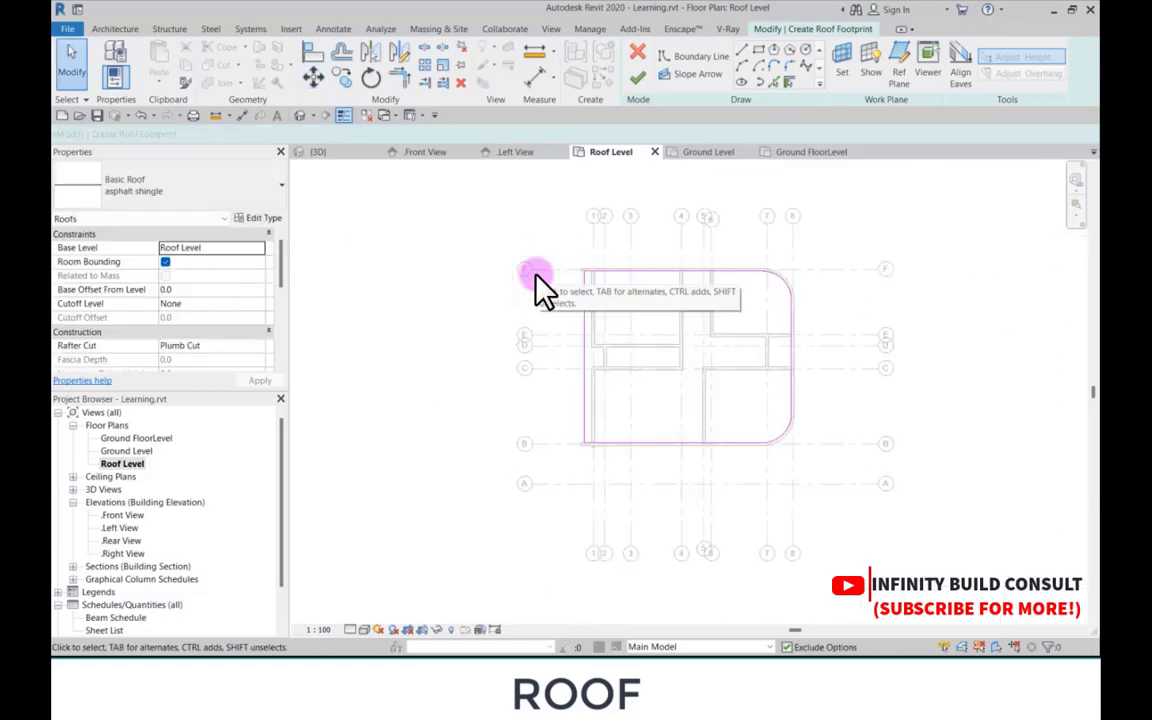
# Step: Sketch a rectangular boundary around the narrow room between grids C and D, from its grid 4 wall to about 1212 beyond the closing line
pyautogui.click(757, 49)
pyautogui.scroll(5, 689, 401)
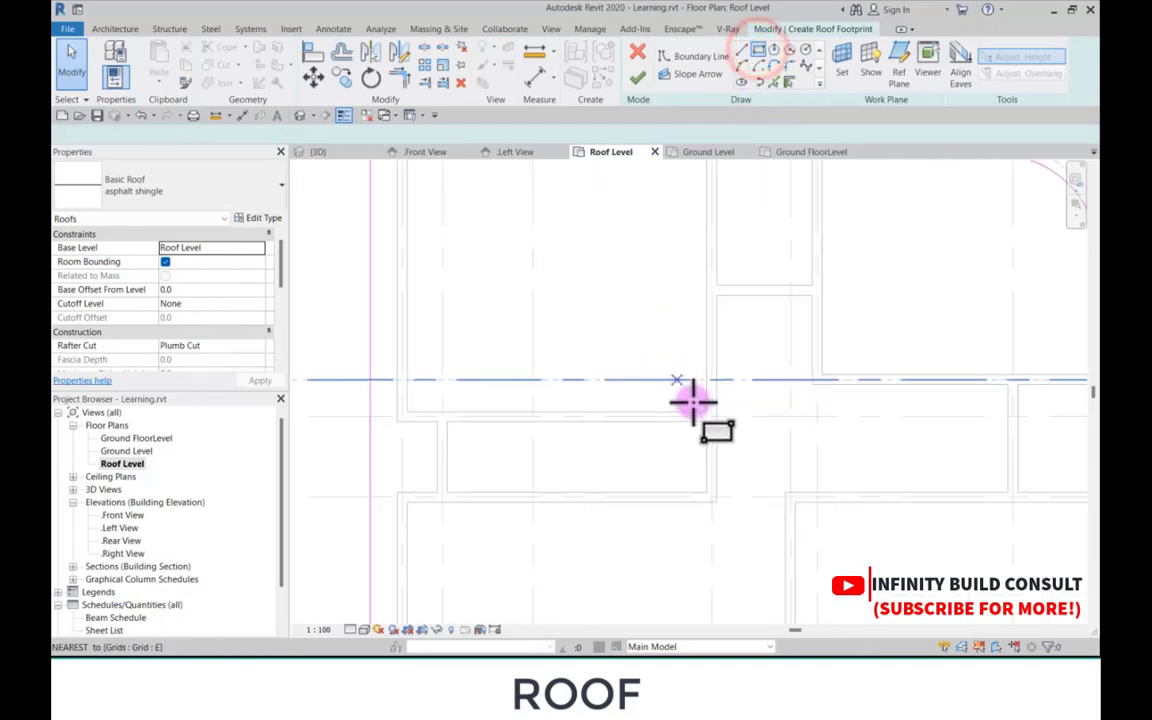
pyautogui.click(731, 414)
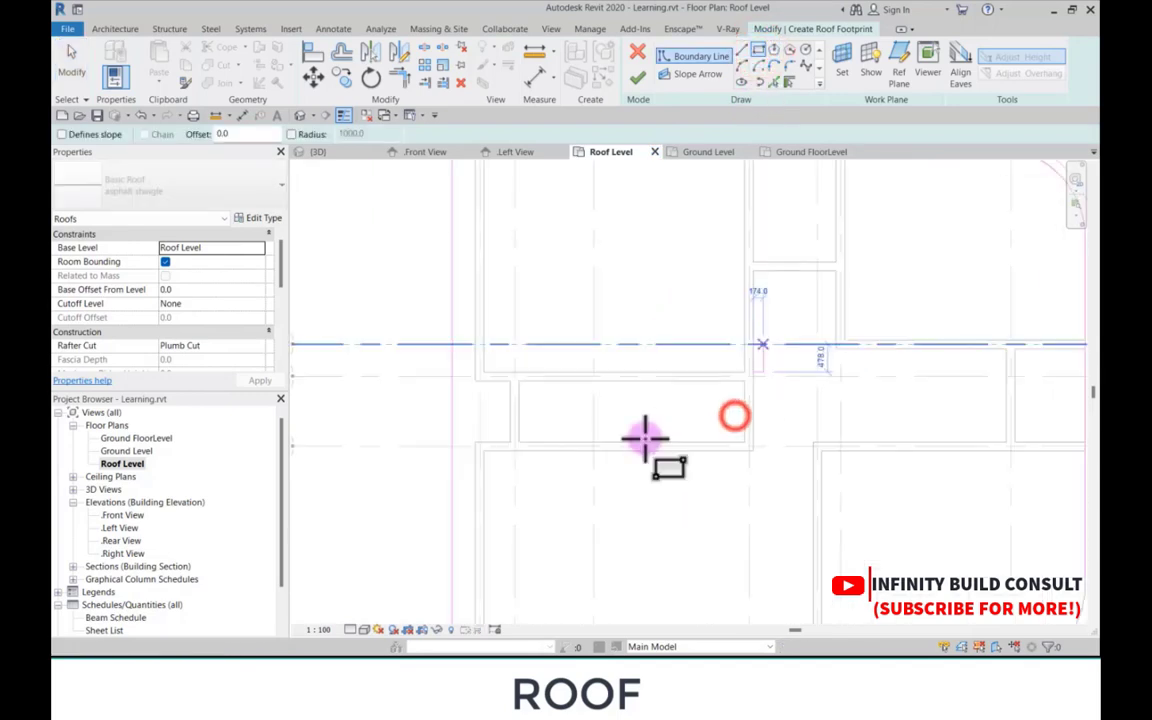
pyautogui.click(380, 458)
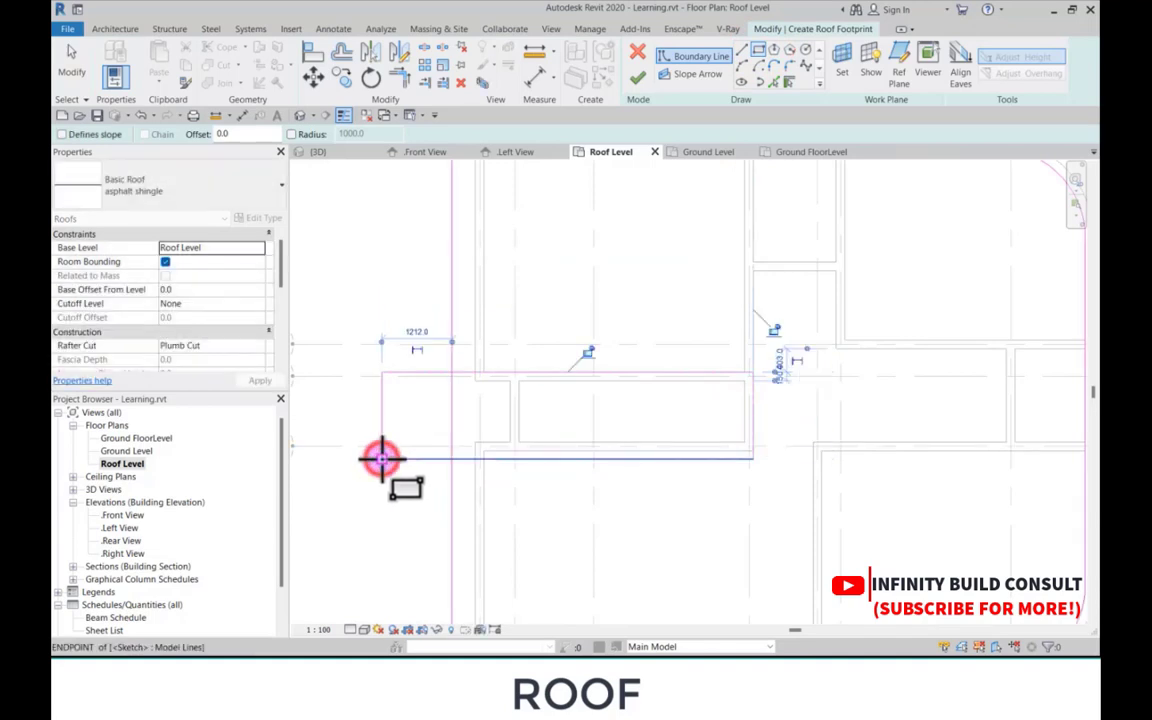
pyautogui.press('Escape')
pyautogui.press('Escape')
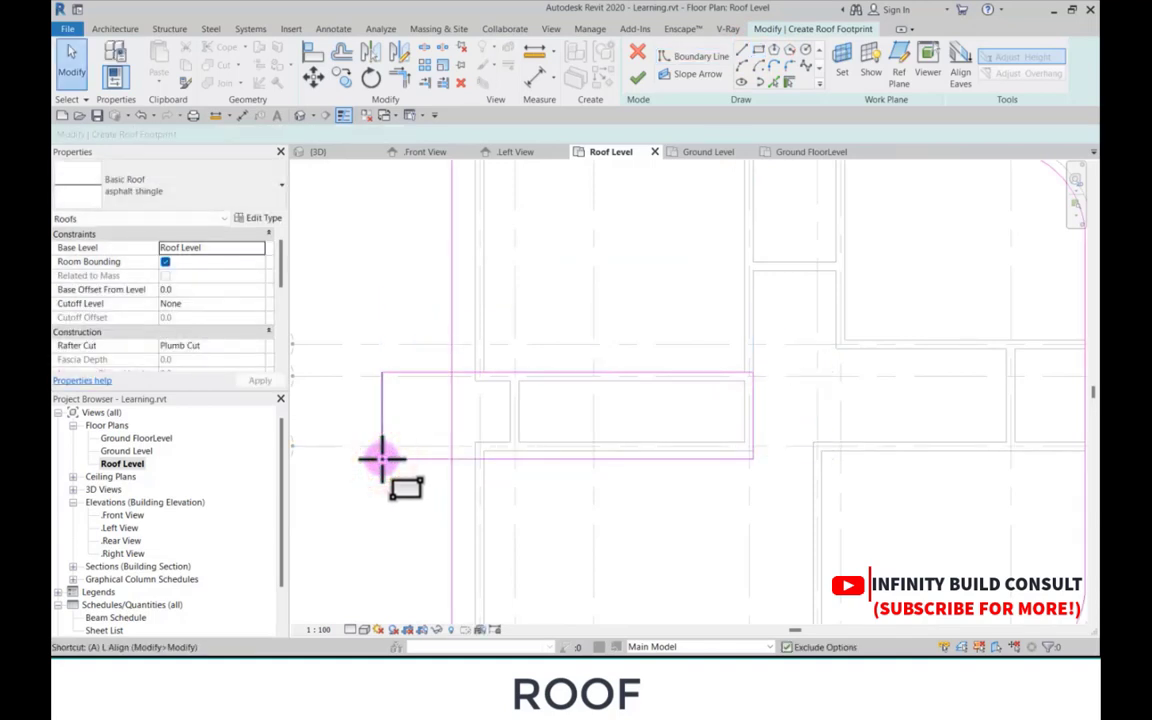
pyautogui.scroll(2, 505, 370)
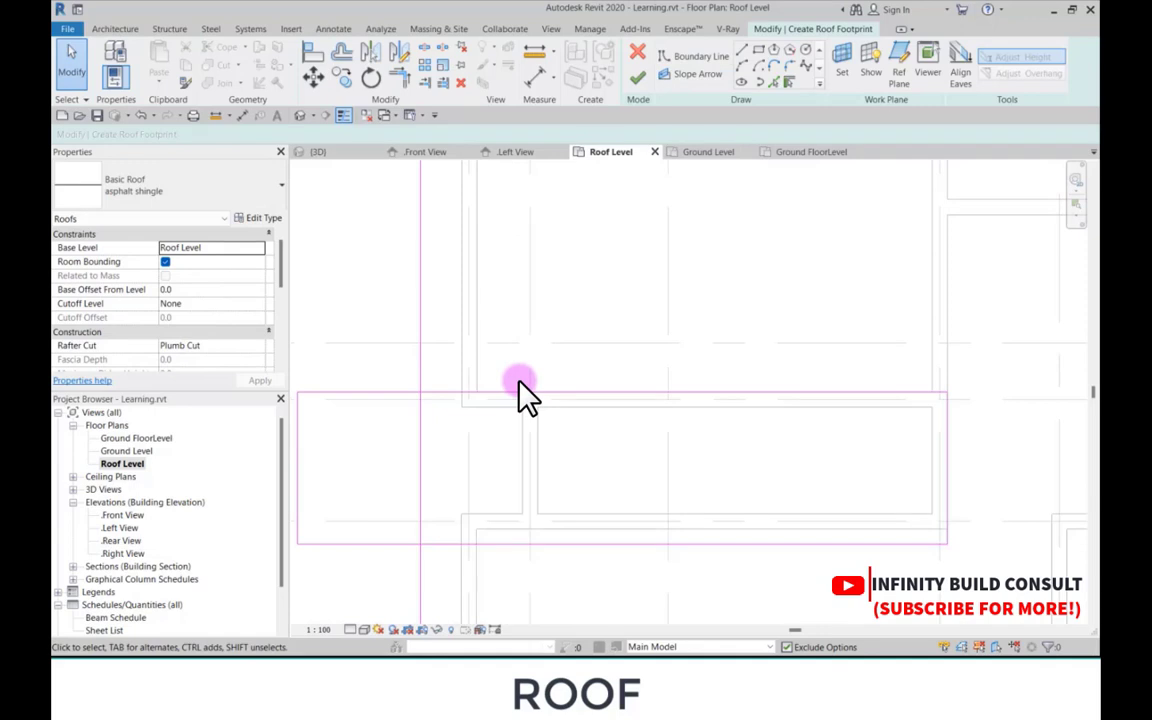
pyautogui.scroll(-3, 519, 383)
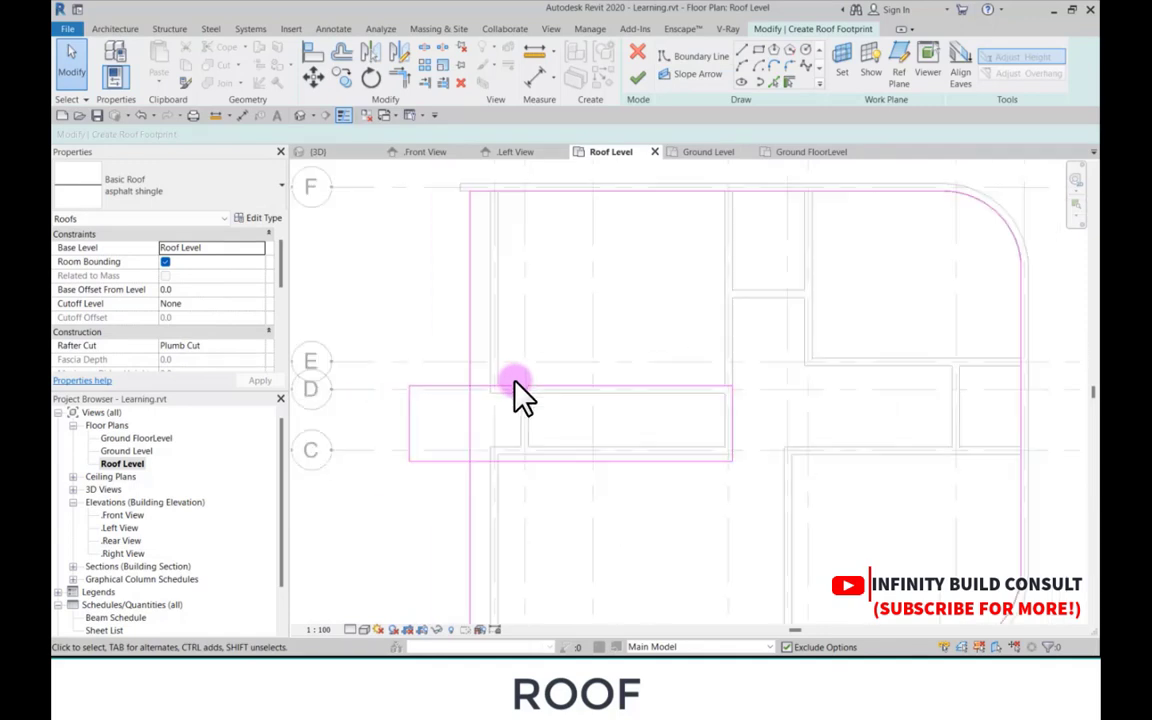
# Step: Split the straight closing boundary line at both long sides of the recess rectangle, removing the segment between them
pyautogui.click(424, 50)
pyautogui.scroll(3, 500, 460)
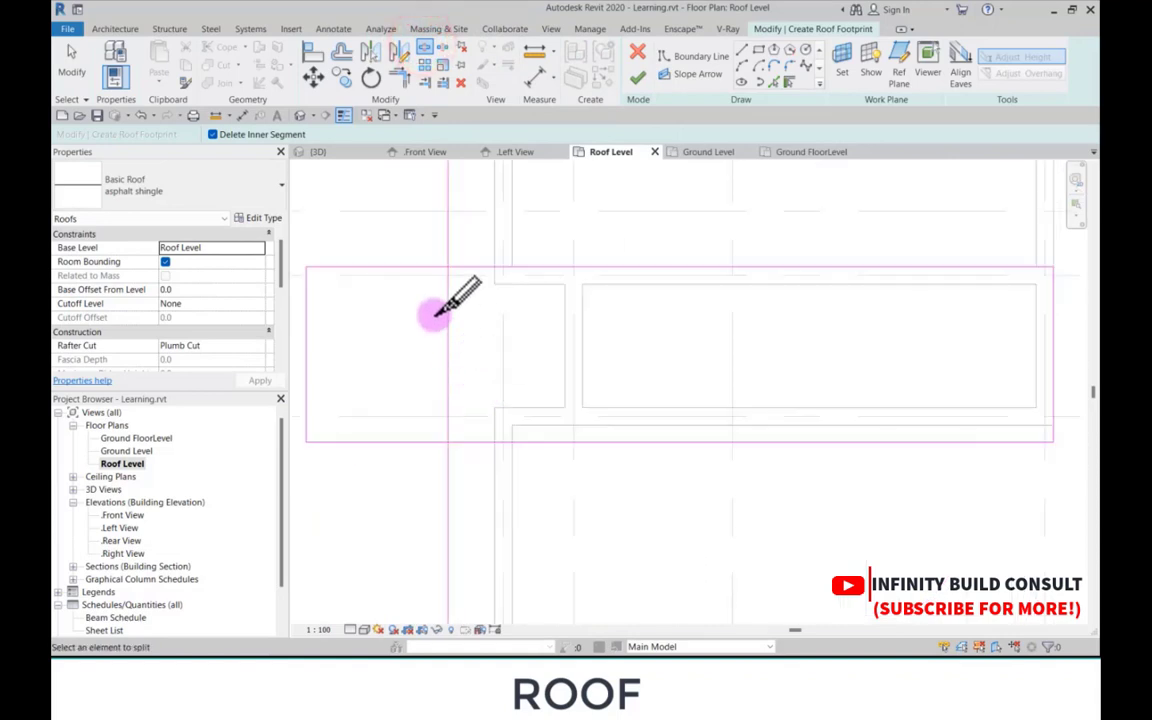
pyautogui.scroll(2, 432, 290)
pyautogui.click(472, 264)
pyautogui.scroll(-2, 478, 268)
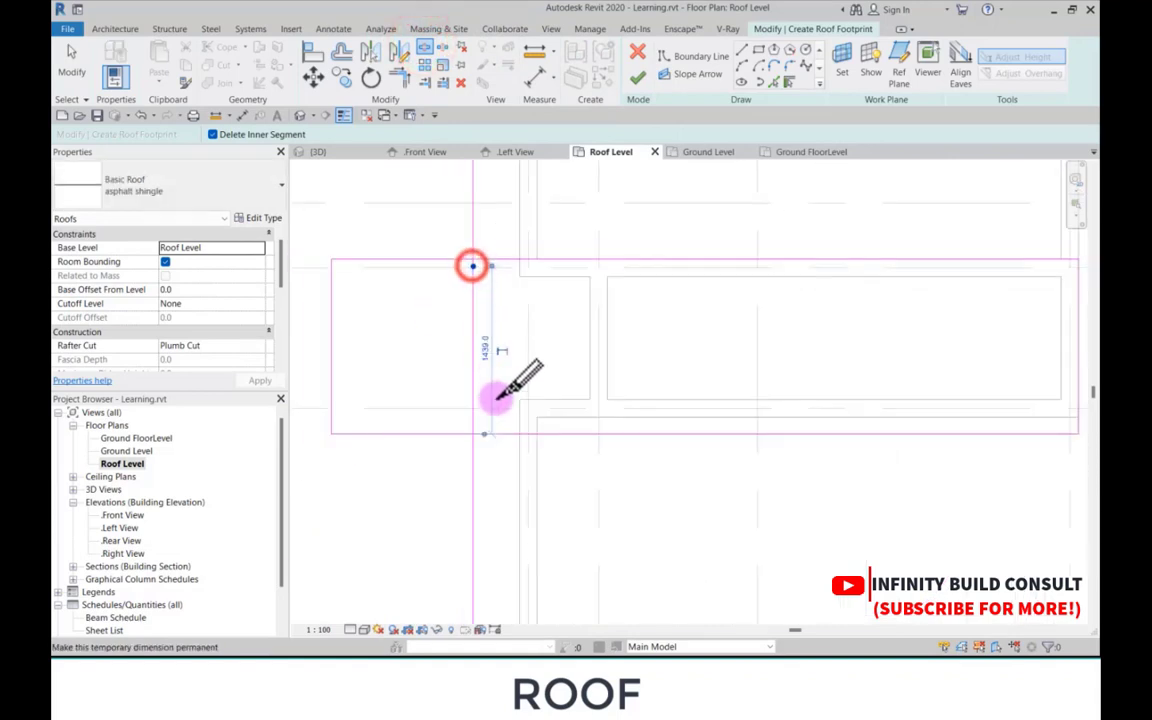
pyautogui.click(478, 429)
pyautogui.scroll(-2, 529, 348)
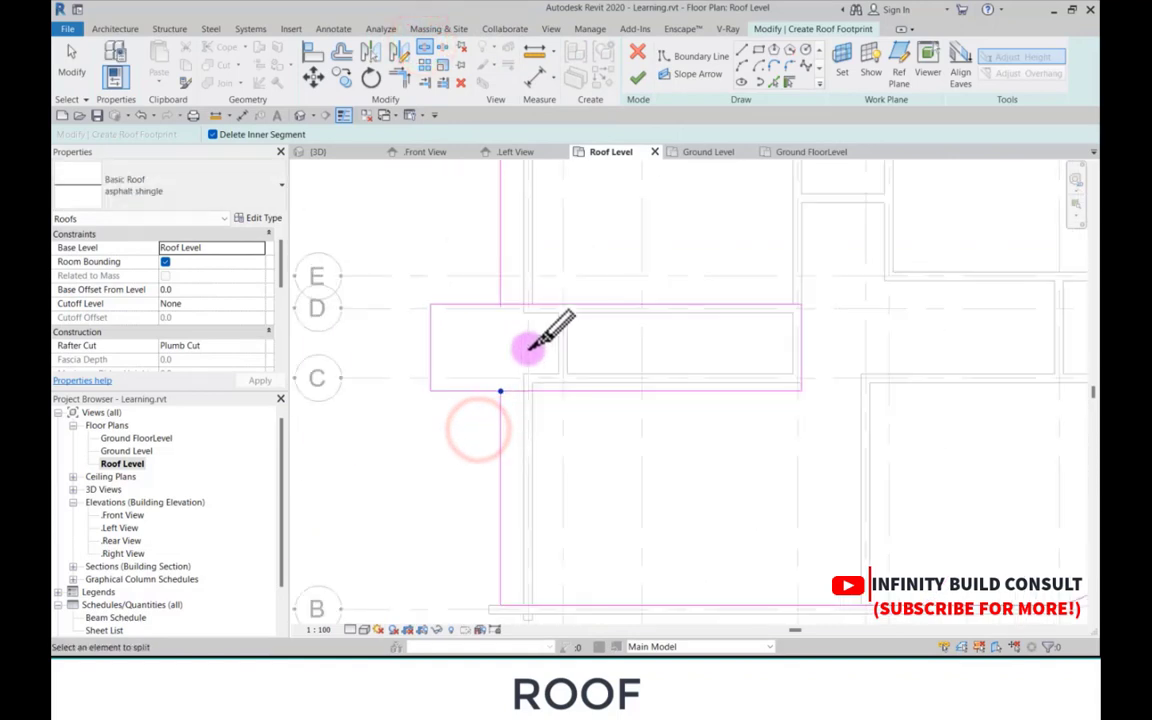
# Step: Delete the recess rectangle's short outer side beyond the closing line
pyautogui.press('Escape')
pyautogui.moveTo(396, 231); pyautogui.dragTo(532, 434)
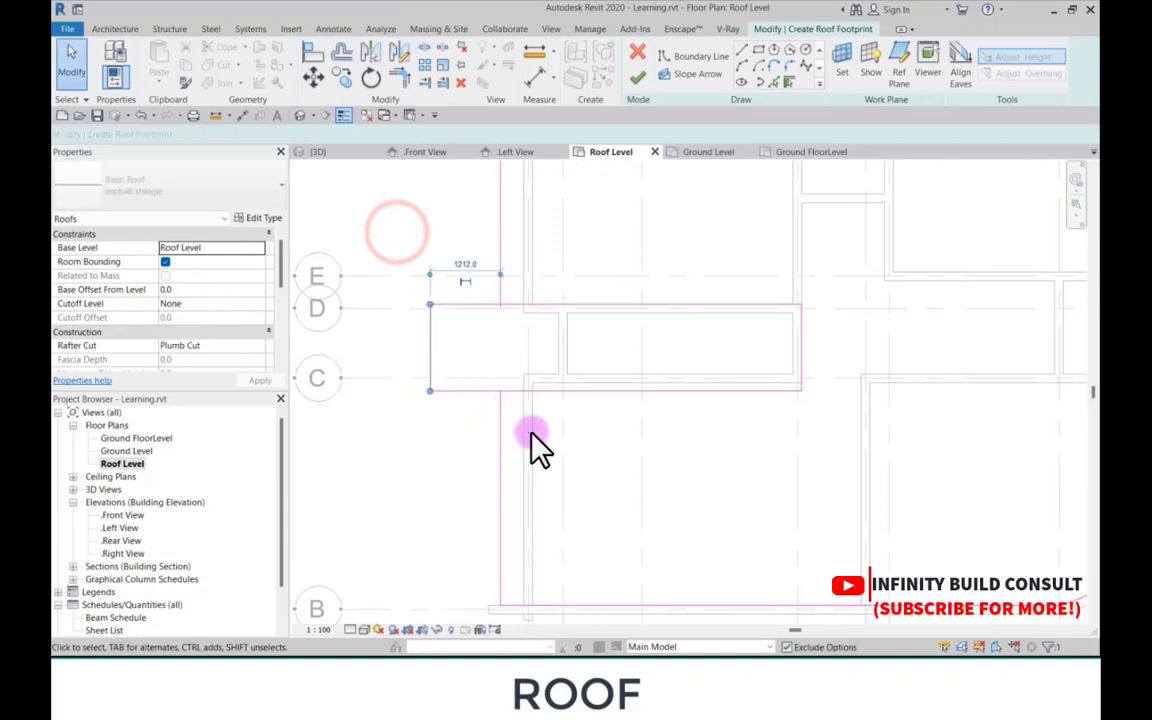
pyautogui.press('Delete')
# Step: Trim the recess's two long sides into corners with the upper and lower parts of the closing line
pyautogui.press('t')
pyautogui.press('r')
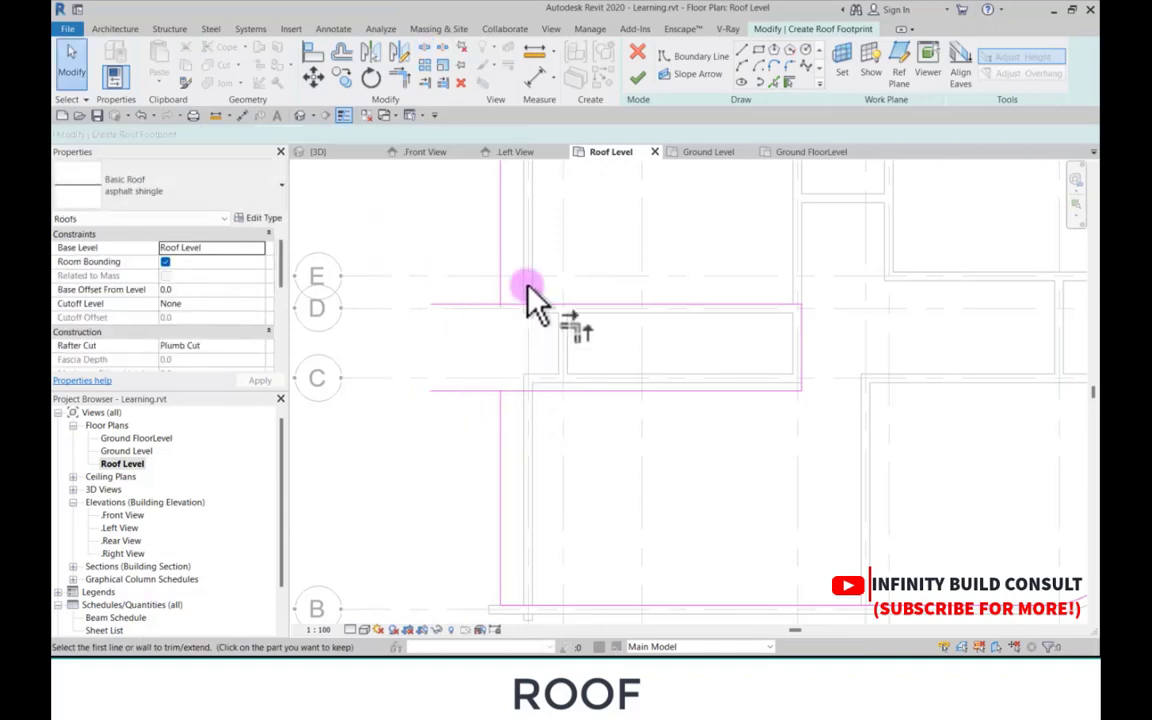
pyautogui.click(513, 306)
pyautogui.click(501, 278)
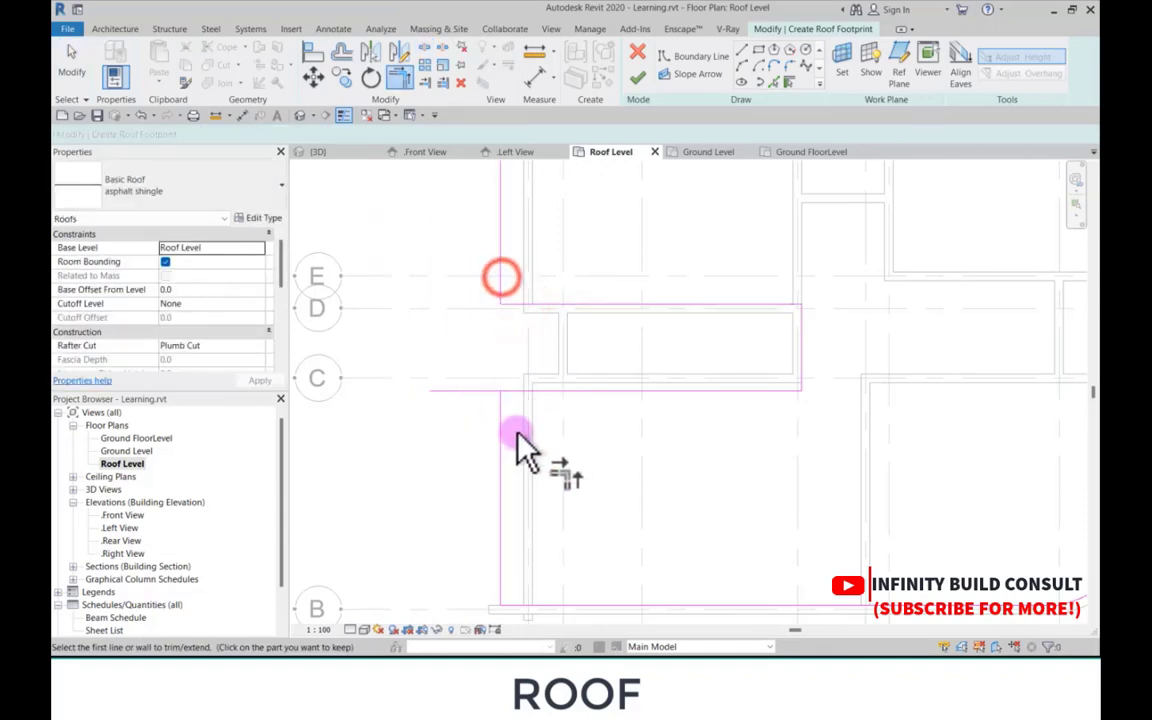
pyautogui.click(512, 392)
pyautogui.click(503, 426)
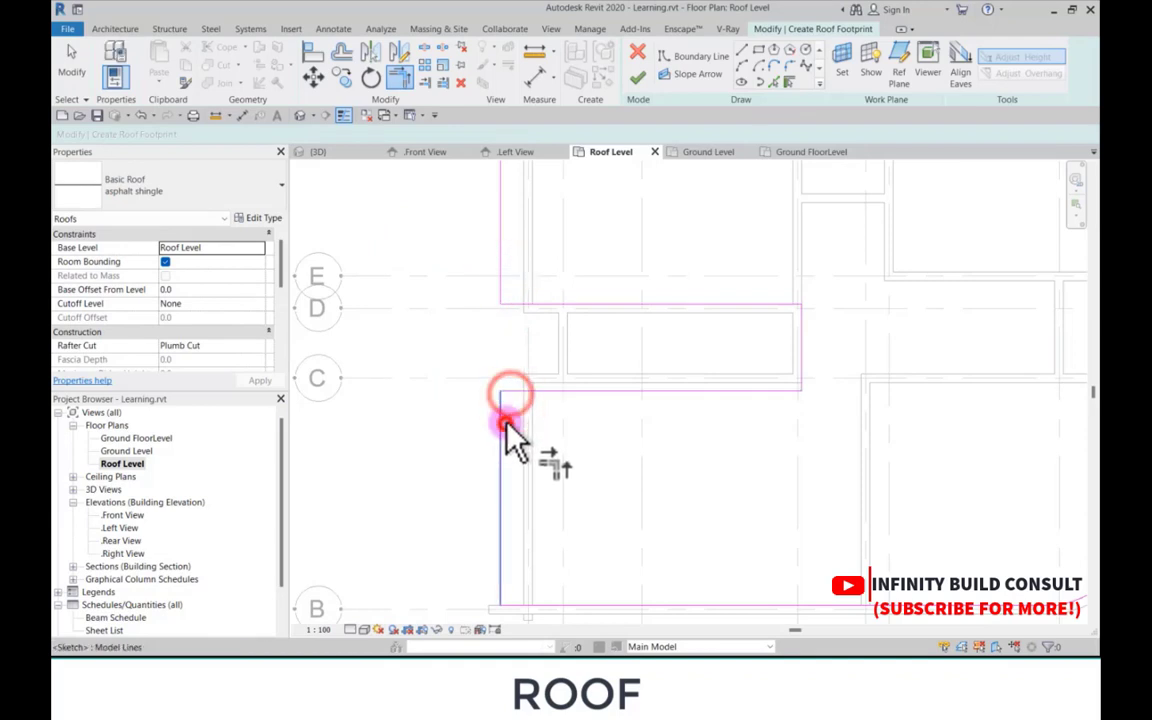
pyautogui.press('Escape')
# Step: Align the recess's grid C and grid D boundary lines to the room-side faces of the narrow room's walls
pyautogui.press('a')
pyautogui.press('l')
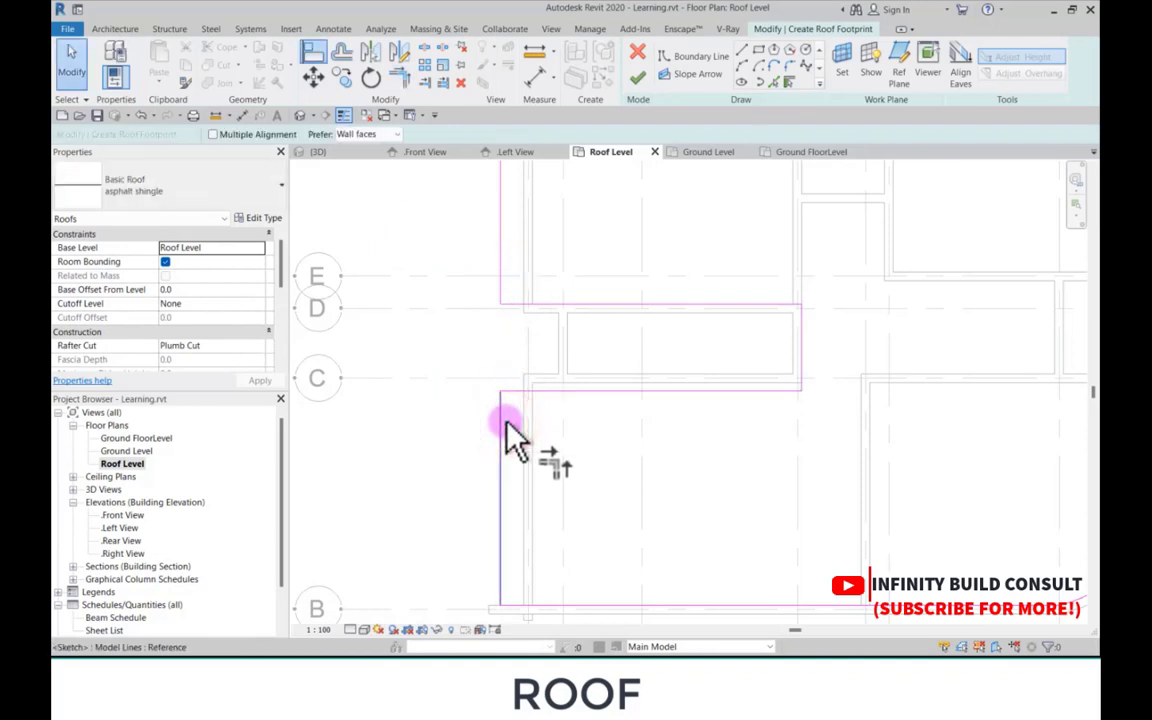
pyautogui.scroll(2, 599, 365)
pyautogui.click(599, 363)
pyautogui.click(611, 393)
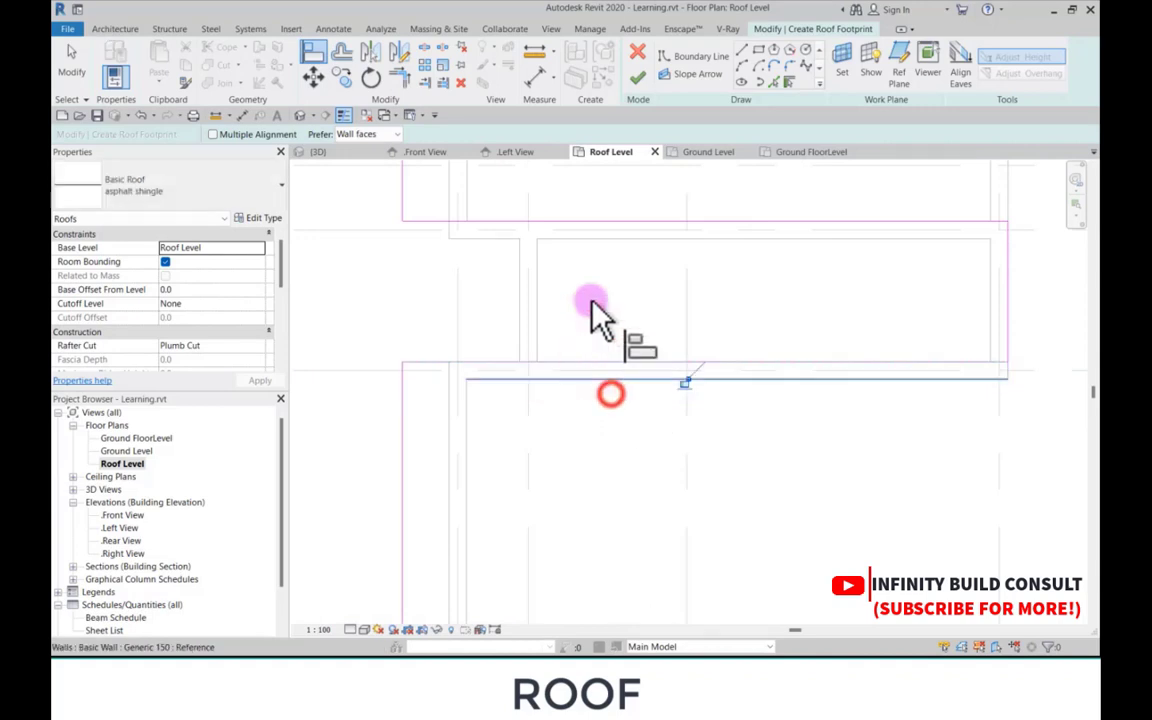
pyautogui.click(571, 239)
pyautogui.click(567, 218)
pyautogui.scroll(-3, 560, 284)
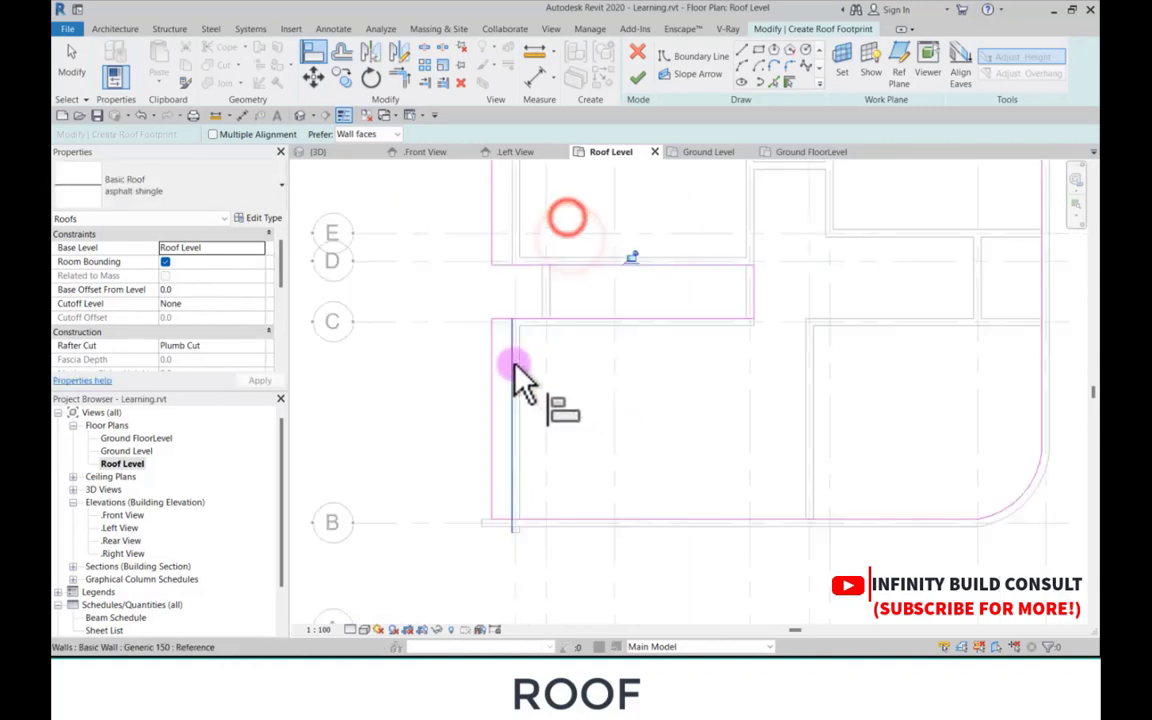
pyautogui.scroll(-2, 513, 380)
pyautogui.scroll(5, 584, 368)
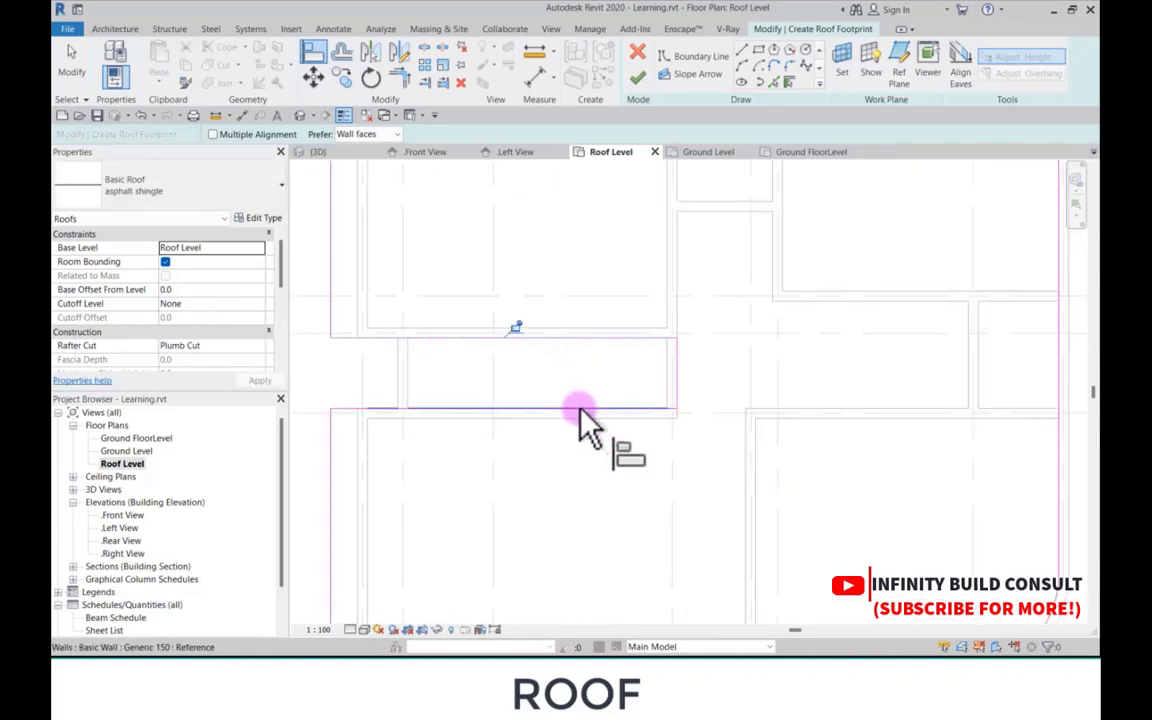
pyautogui.scroll(-3, 585, 418)
pyautogui.press('Escape')
pyautogui.press('Escape')
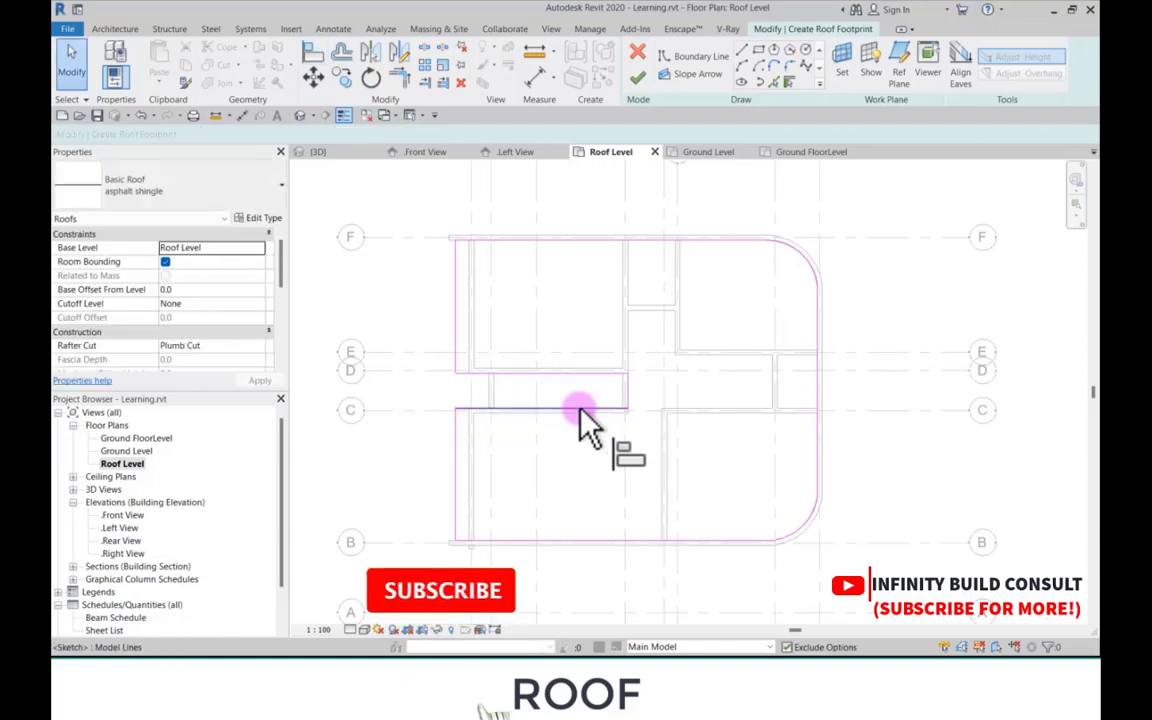
# Step: Align the recess's end line to the room-side face of the grid 4 wall
pyautogui.press('o')
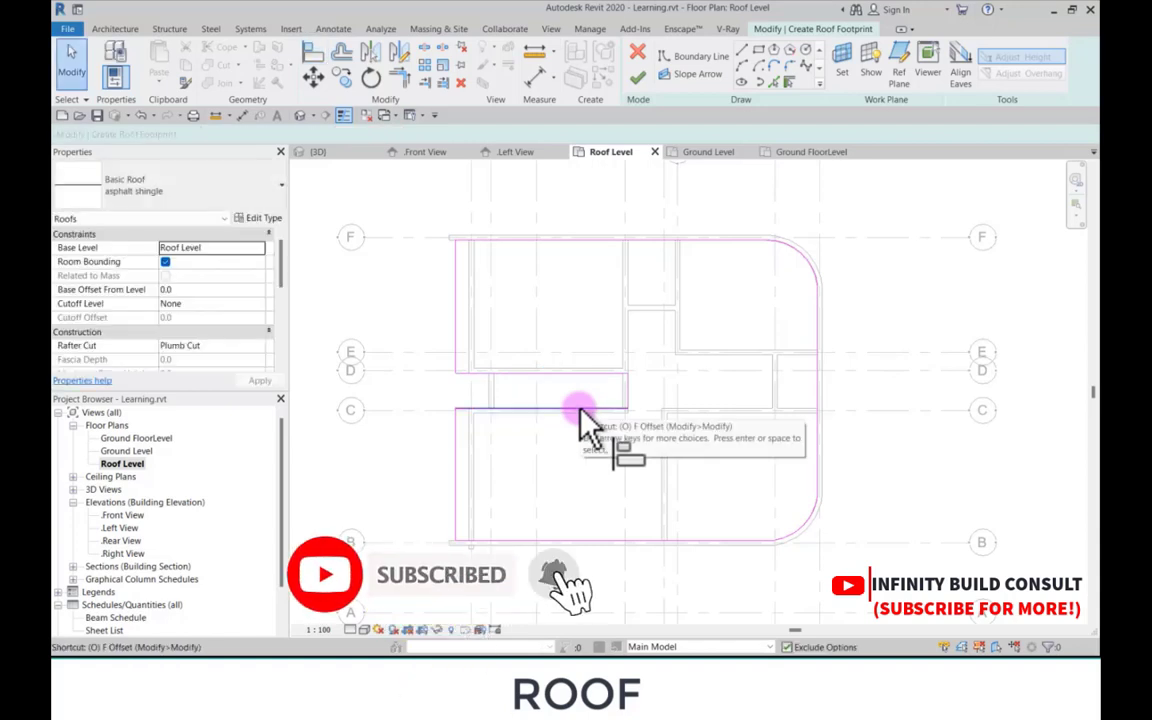
pyautogui.press('Escape')
pyautogui.press('a')
pyautogui.press('l')
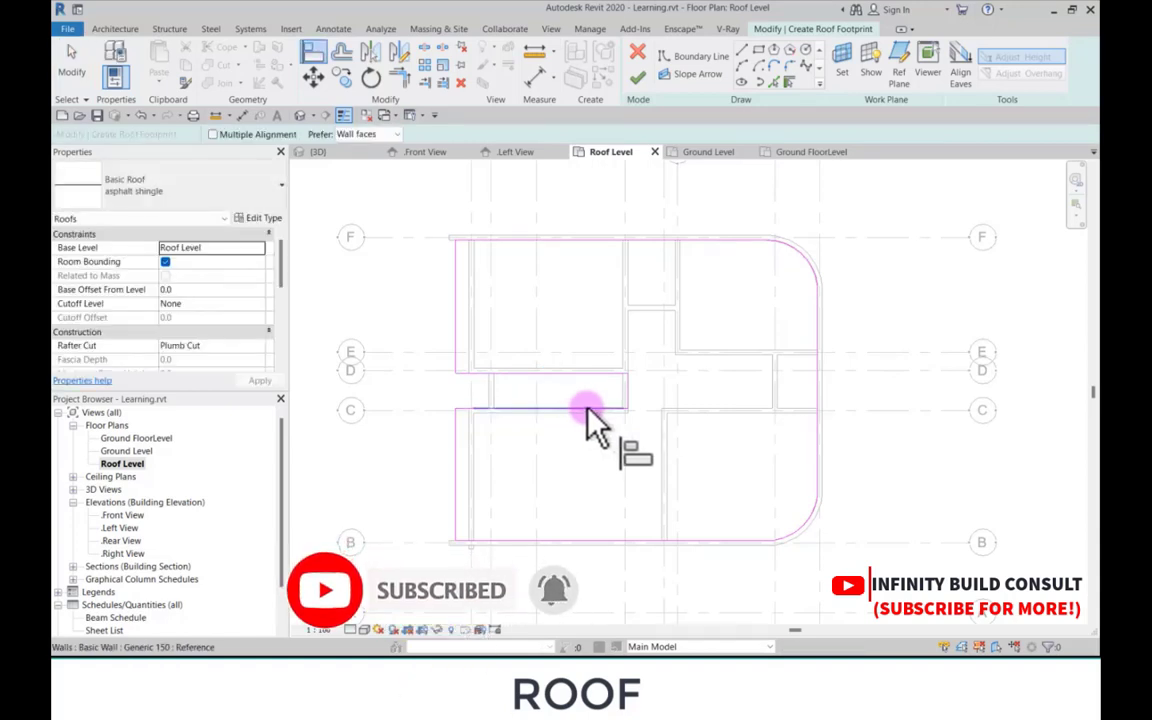
pyautogui.scroll(3, 590, 425)
pyautogui.scroll(-1, 703, 375)
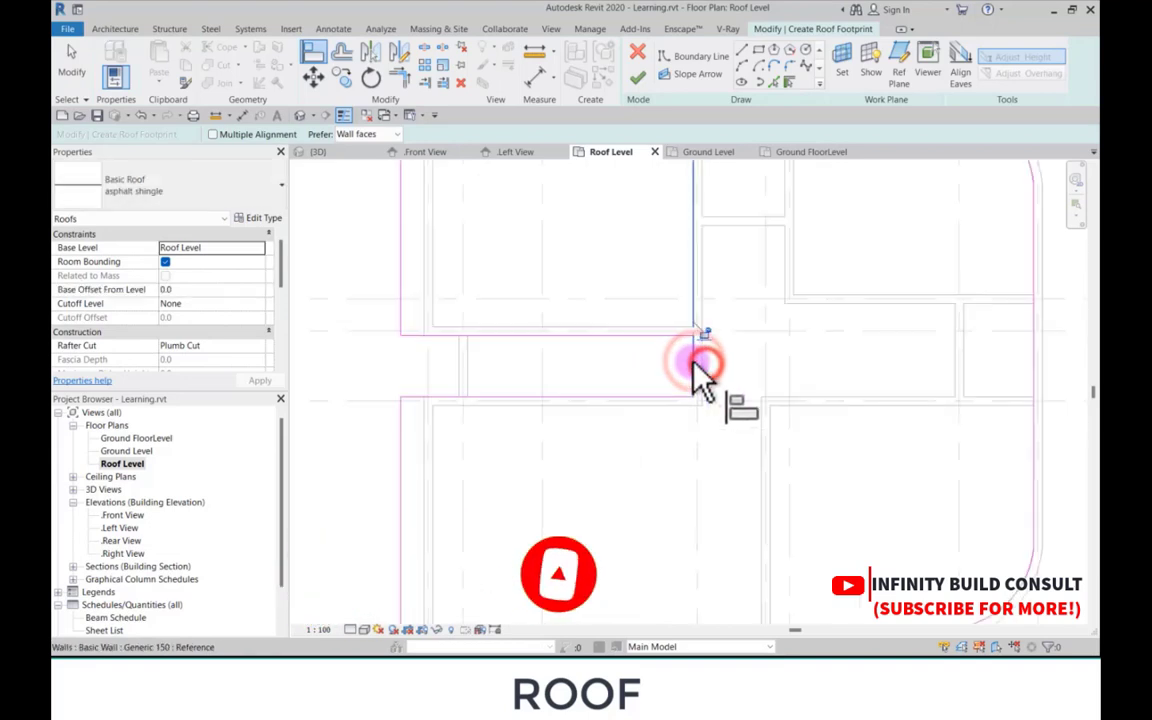
pyautogui.click(703, 368)
# Step: Offset the recess's two long sides and its end line 300 into the narrow room, without keeping copies
pyautogui.press('o')
pyautogui.press('f')
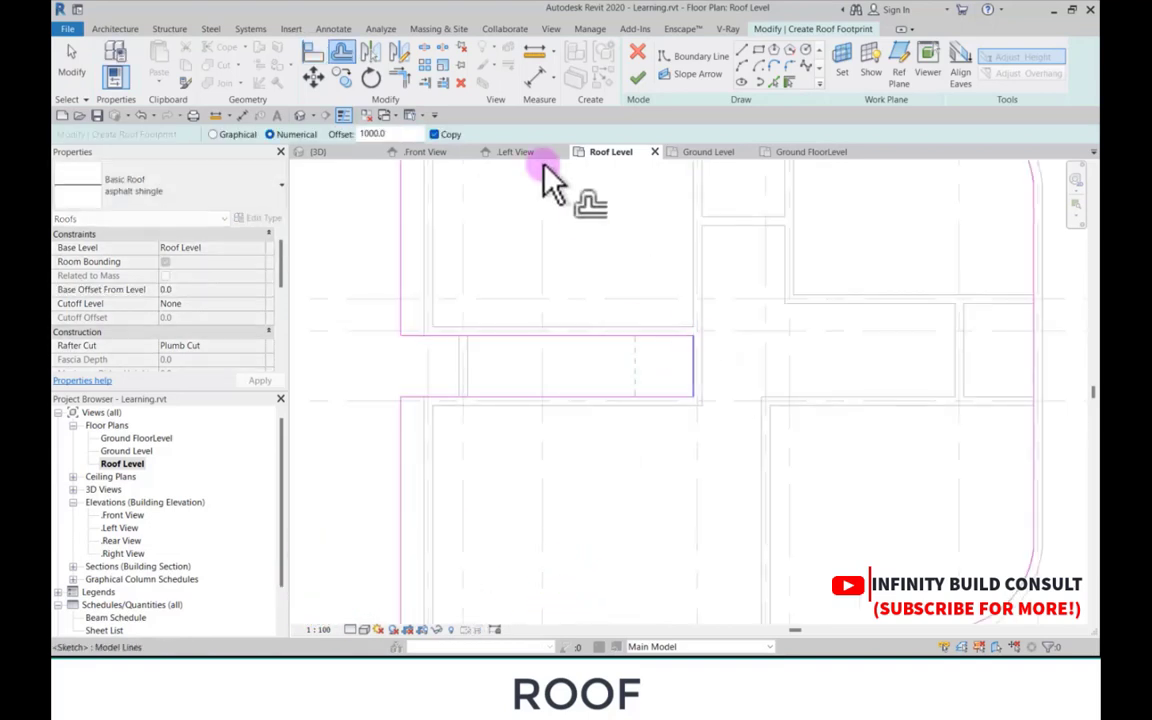
pyautogui.doubleClick(403, 133)
pyautogui.write('30')
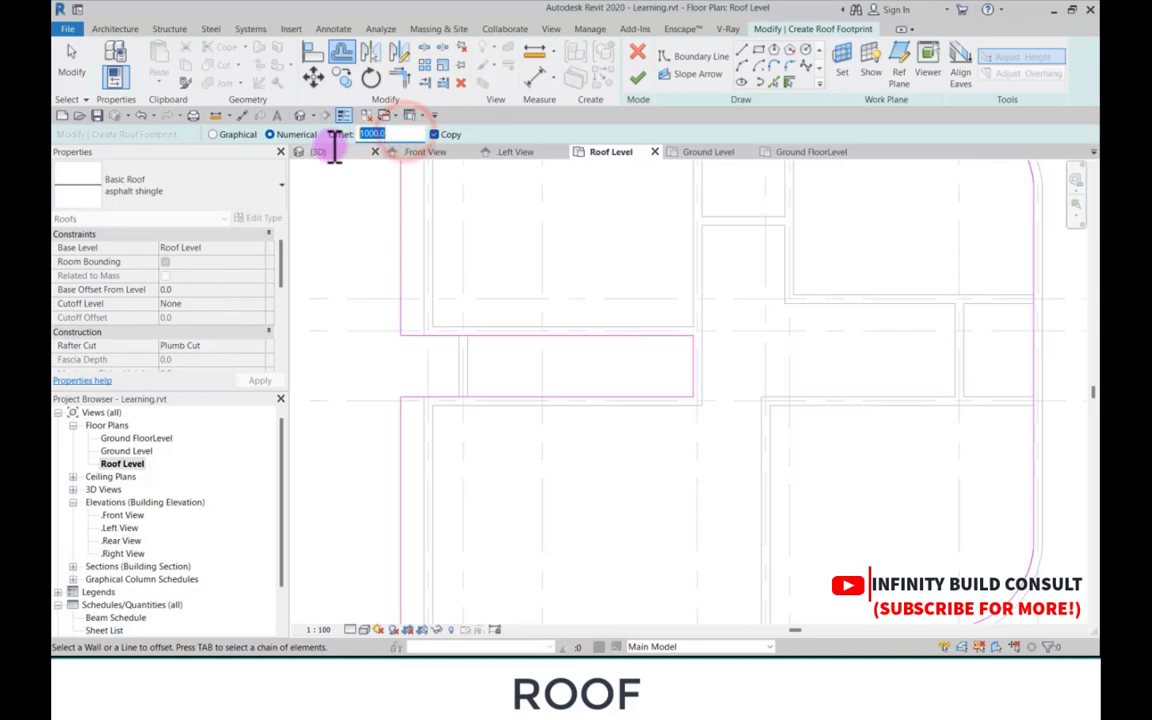
pyautogui.write('0')
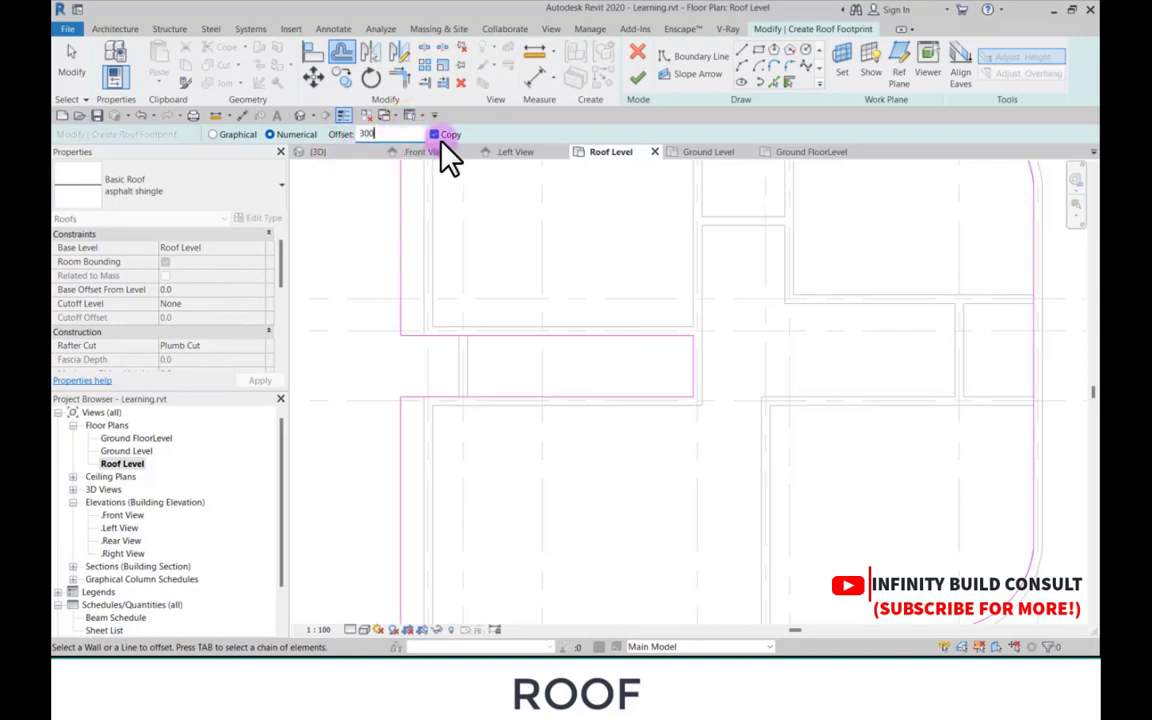
pyautogui.click(434, 134)
pyautogui.scroll(2, 508, 393)
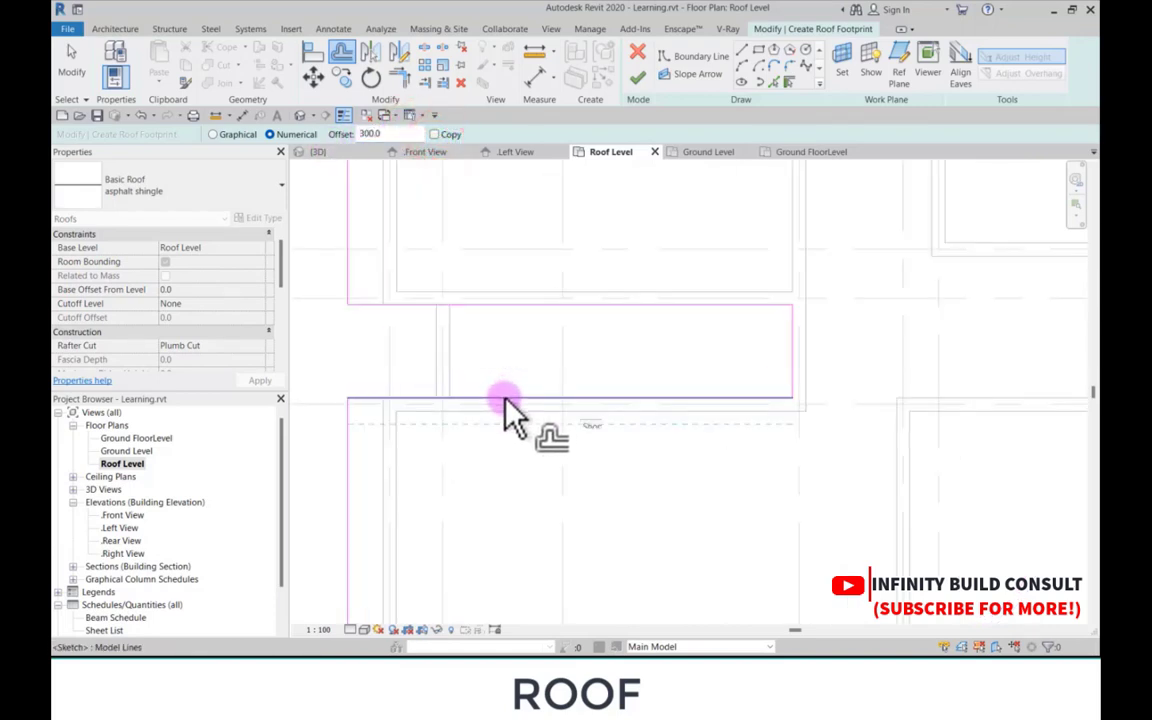
pyautogui.click(506, 393)
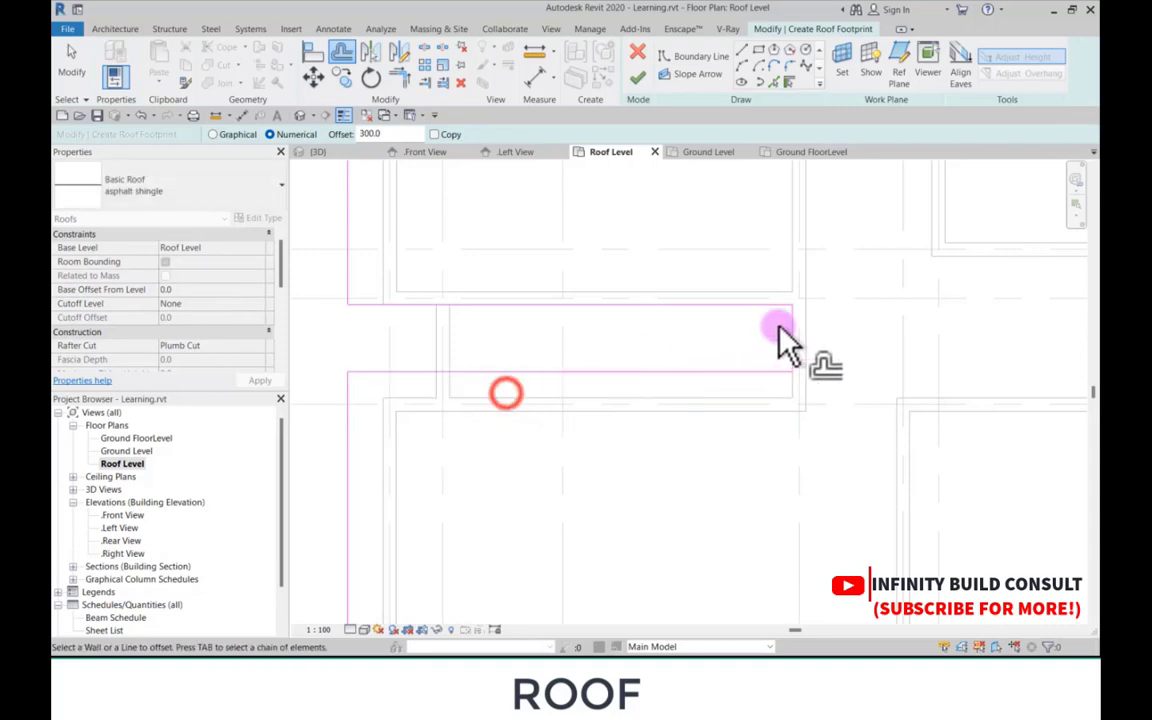
pyautogui.click(785, 337)
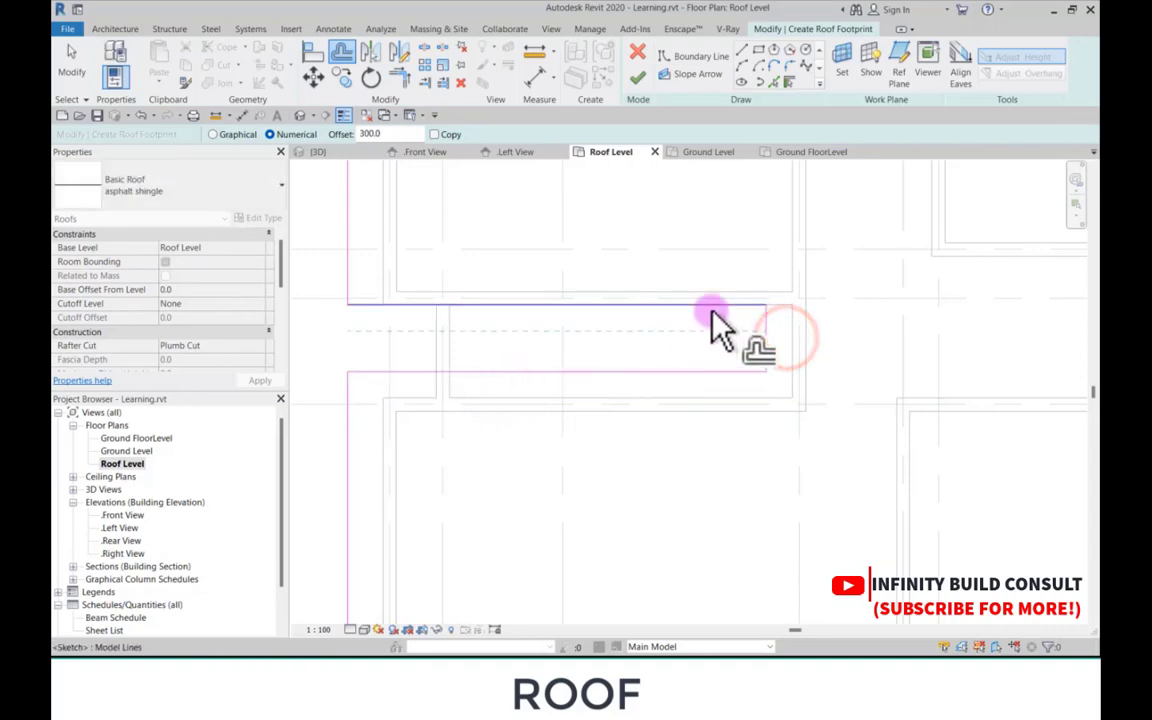
pyautogui.click(711, 312)
# Step: Undo the inward offsets of the recess's grid D side and its end line
pyautogui.scroll(-2, 738, 331)
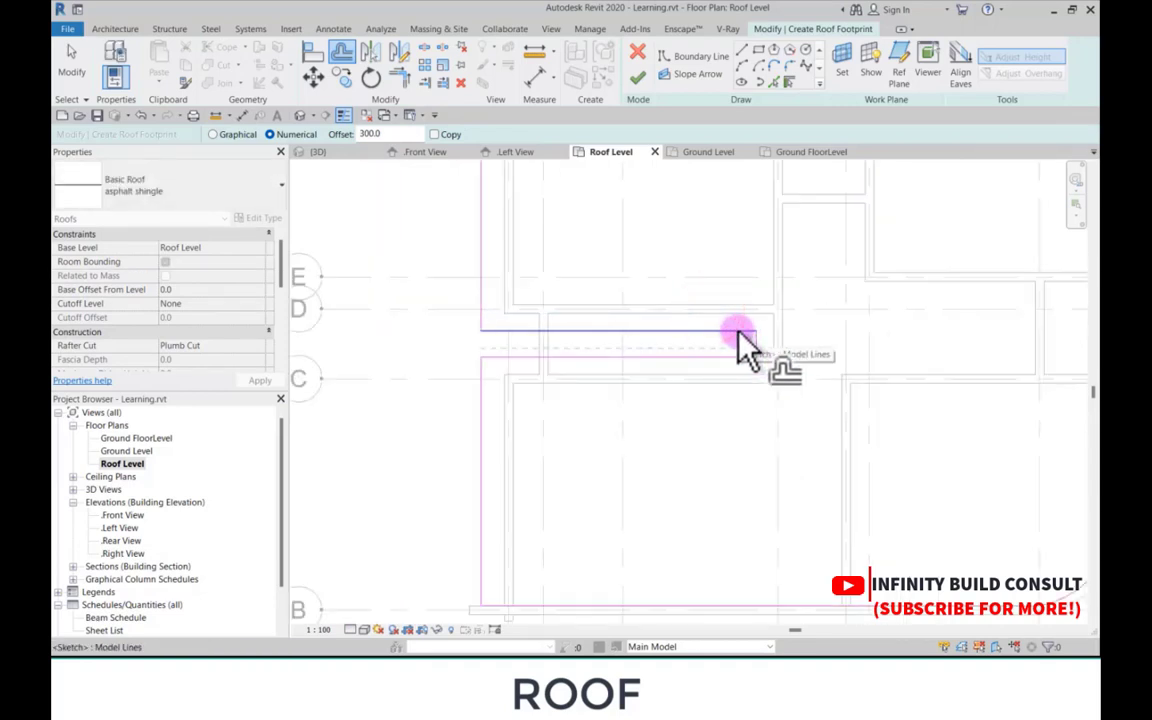
pyautogui.scroll(5, 714, 325)
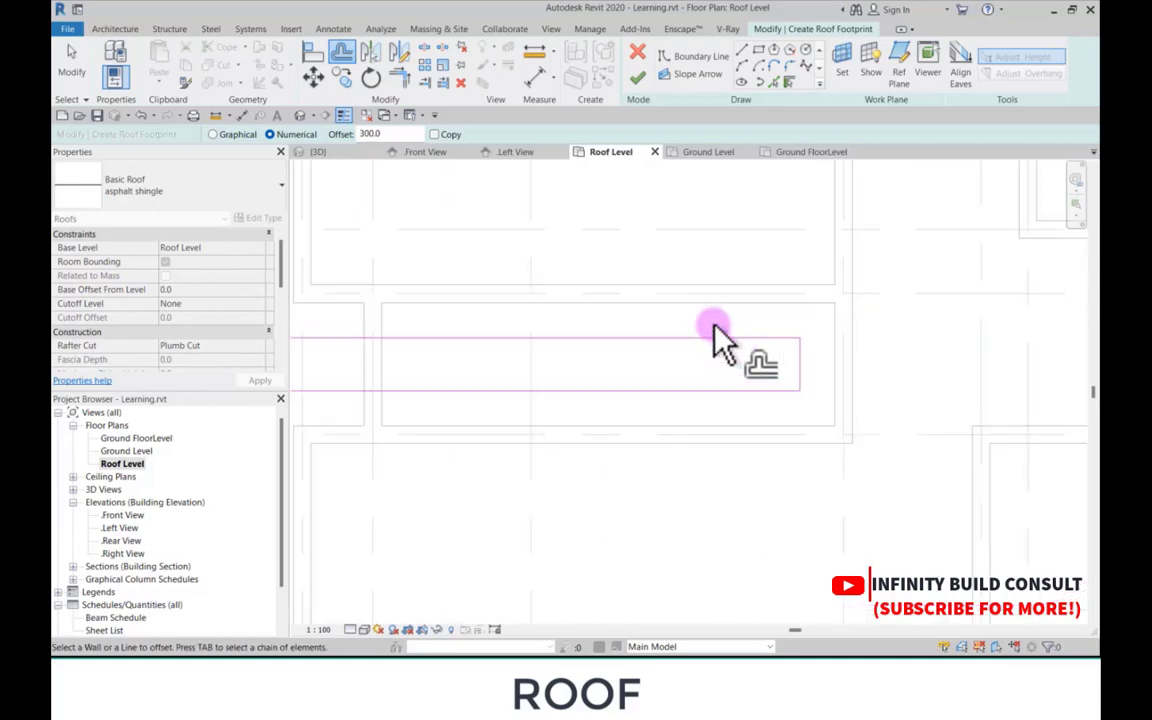
pyautogui.scroll(-6, 714, 325)
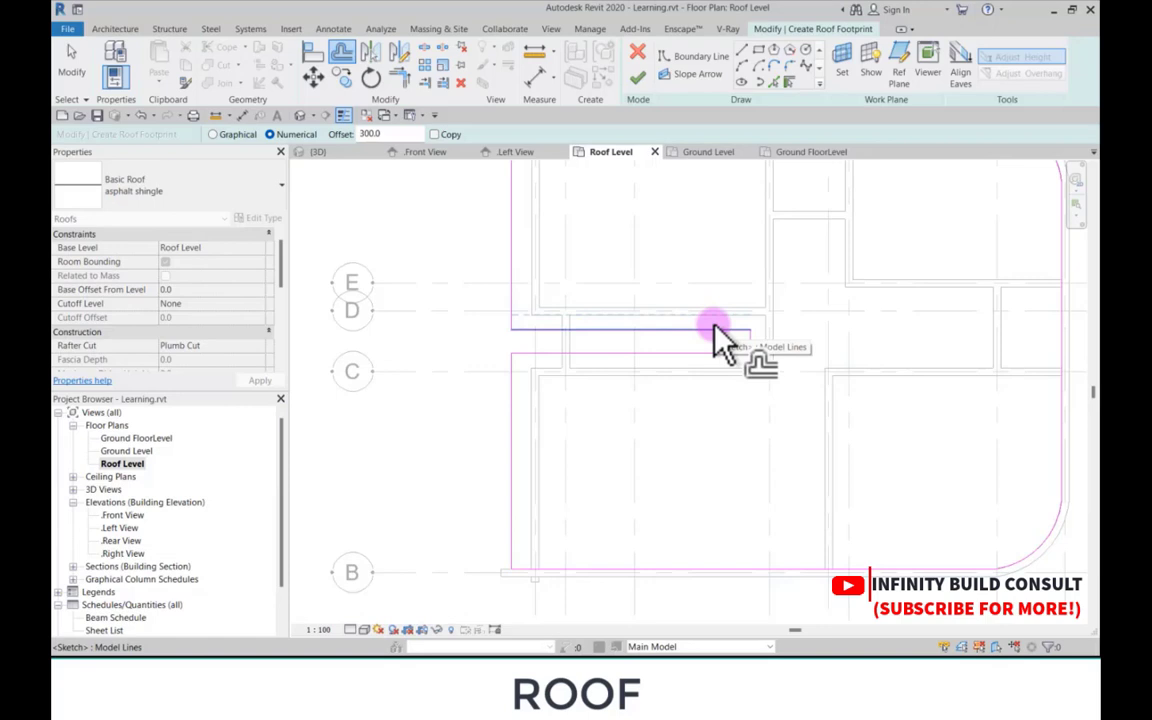
pyautogui.click(714, 329)
pyautogui.scroll(4, 714, 329)
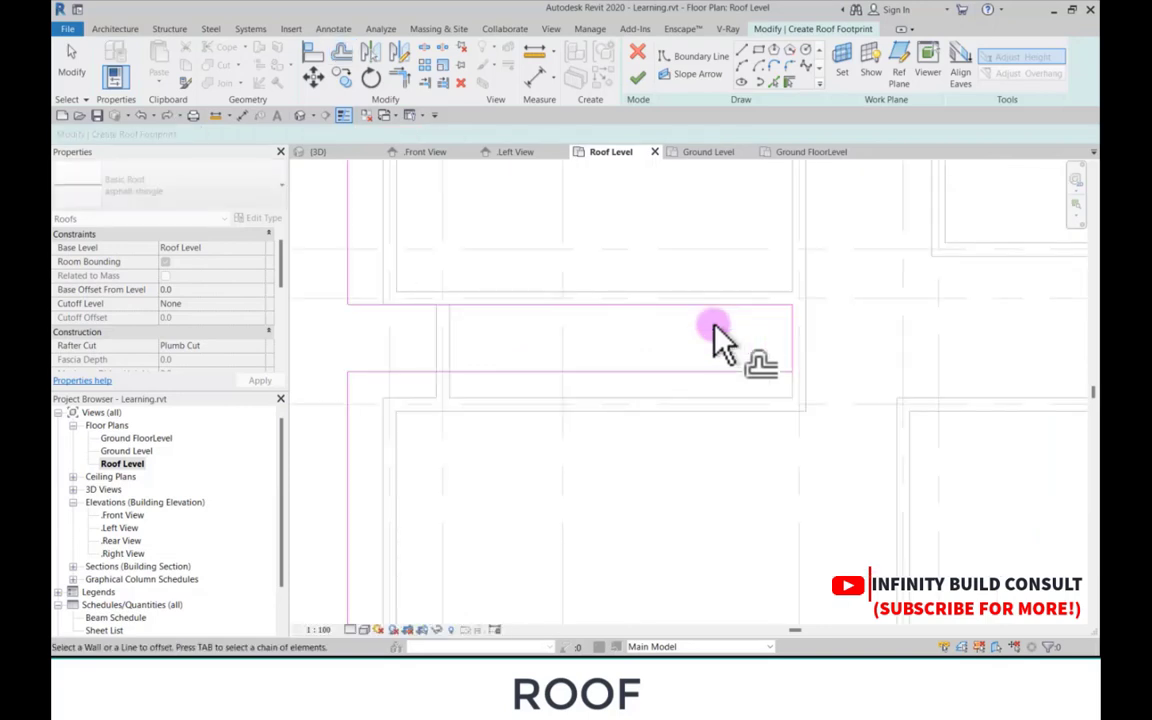
pyautogui.press('Escape')
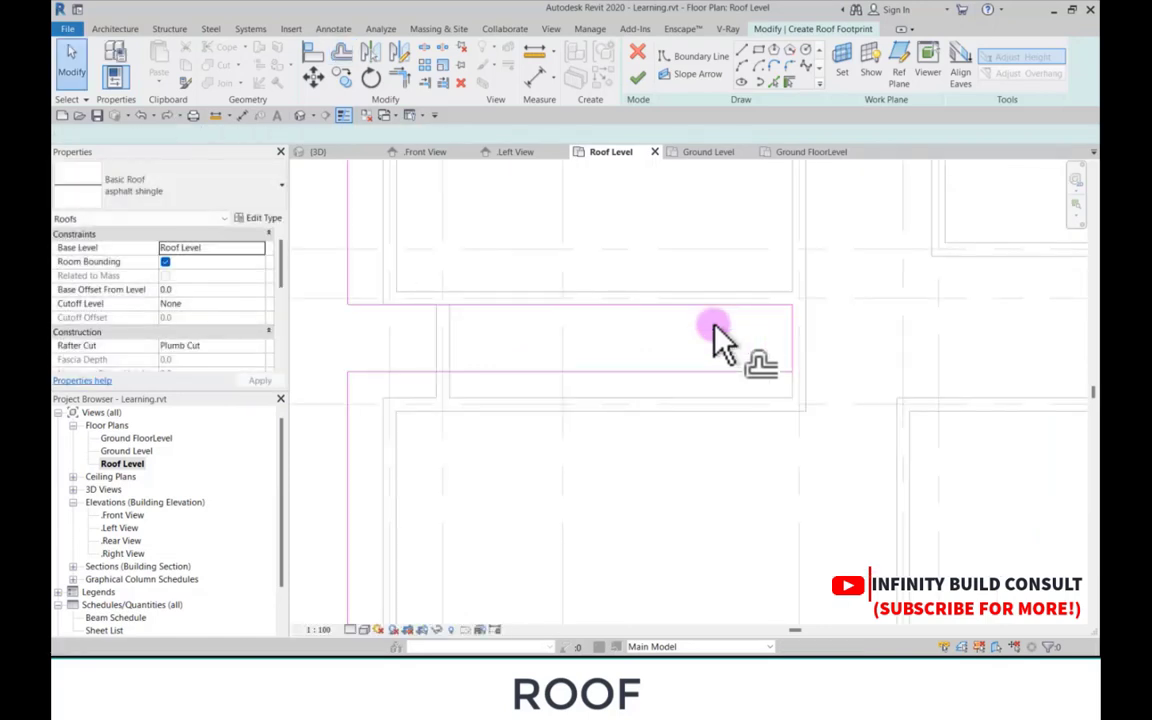
# Step: Align the recess's grid D side, end line and grid C side to the outer faces of the narrow room's walls
pyautogui.press('a')
pyautogui.press('l')
pyautogui.scroll(2, 655, 295)
pyautogui.click(659, 302)
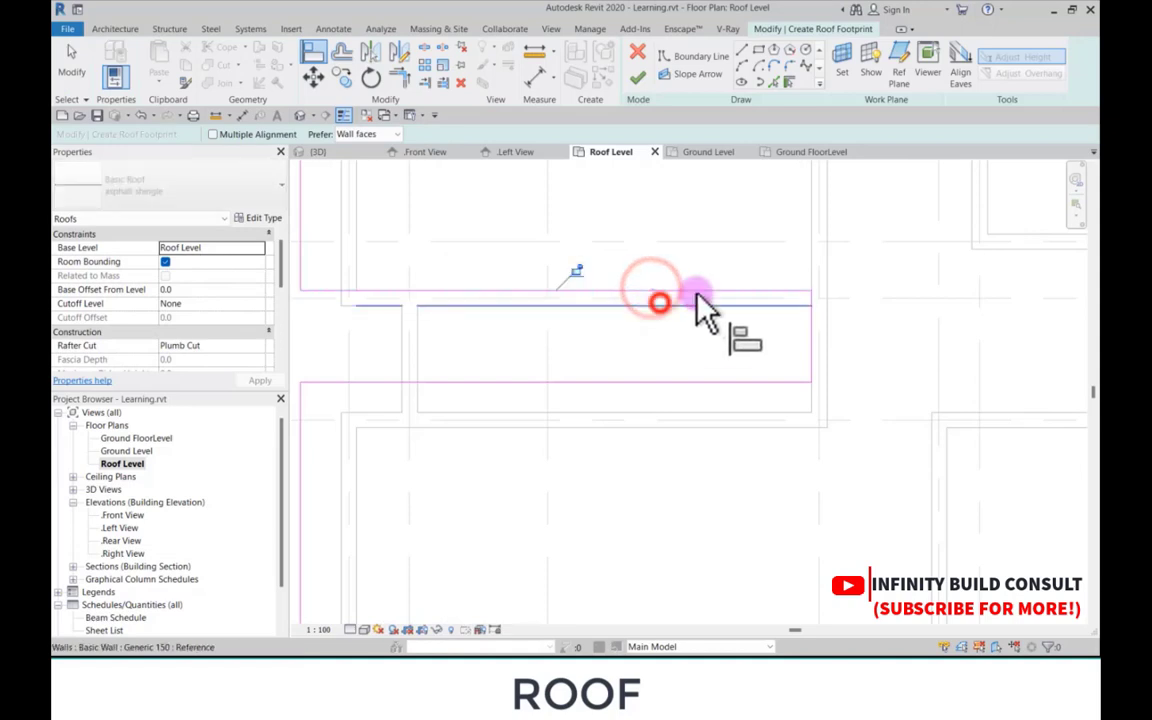
pyautogui.click(811, 339)
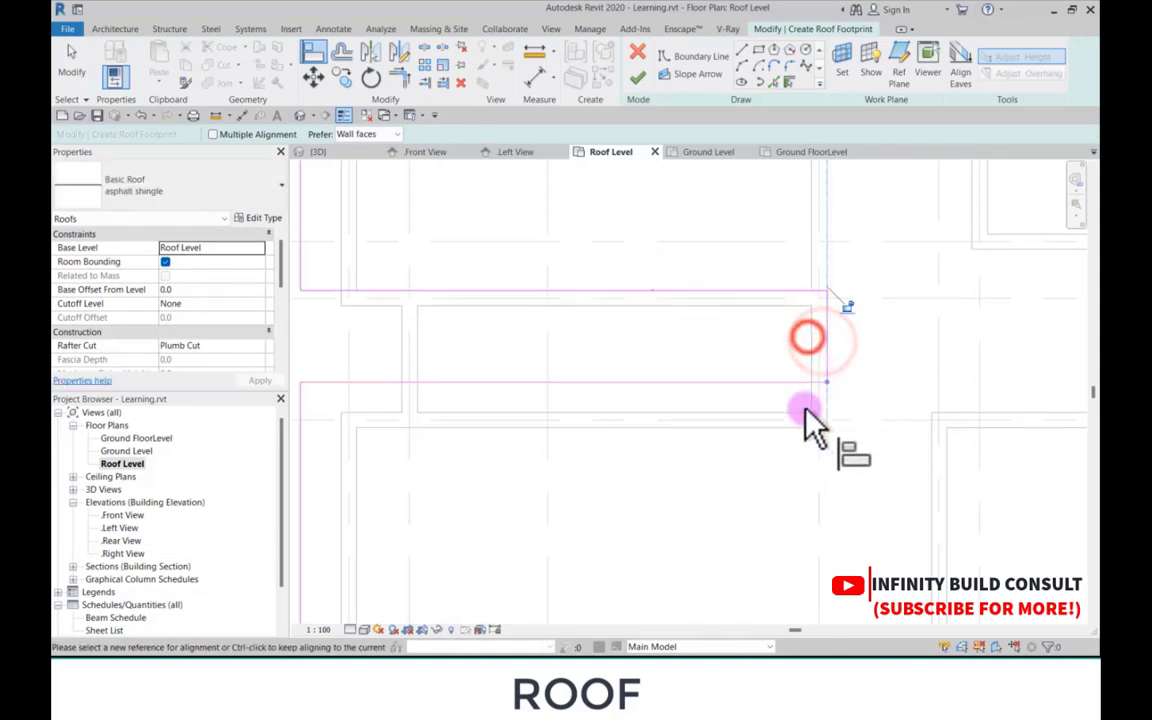
pyautogui.click(740, 411)
pyautogui.click(684, 388)
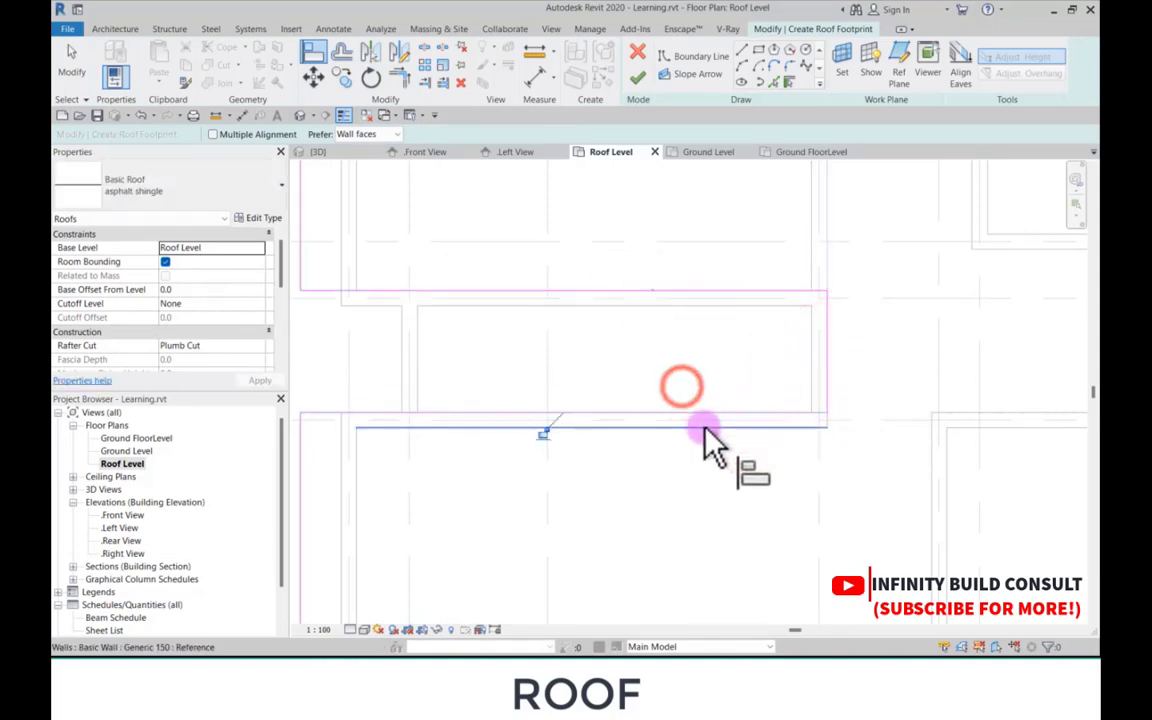
# Step: Finish the footprint sketch to create the asphalt shingle roof, and clear its selection
pyautogui.scroll(-4, 692, 432)
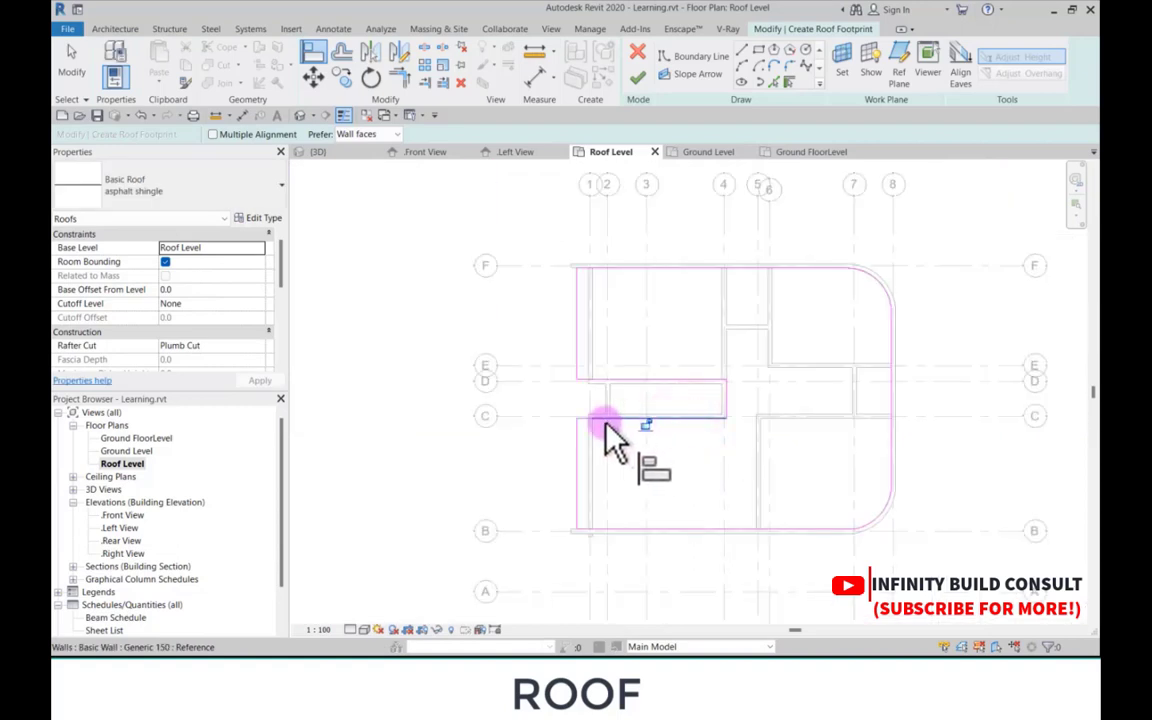
pyautogui.scroll(2, 612, 432)
pyautogui.scroll(-3, 566, 382)
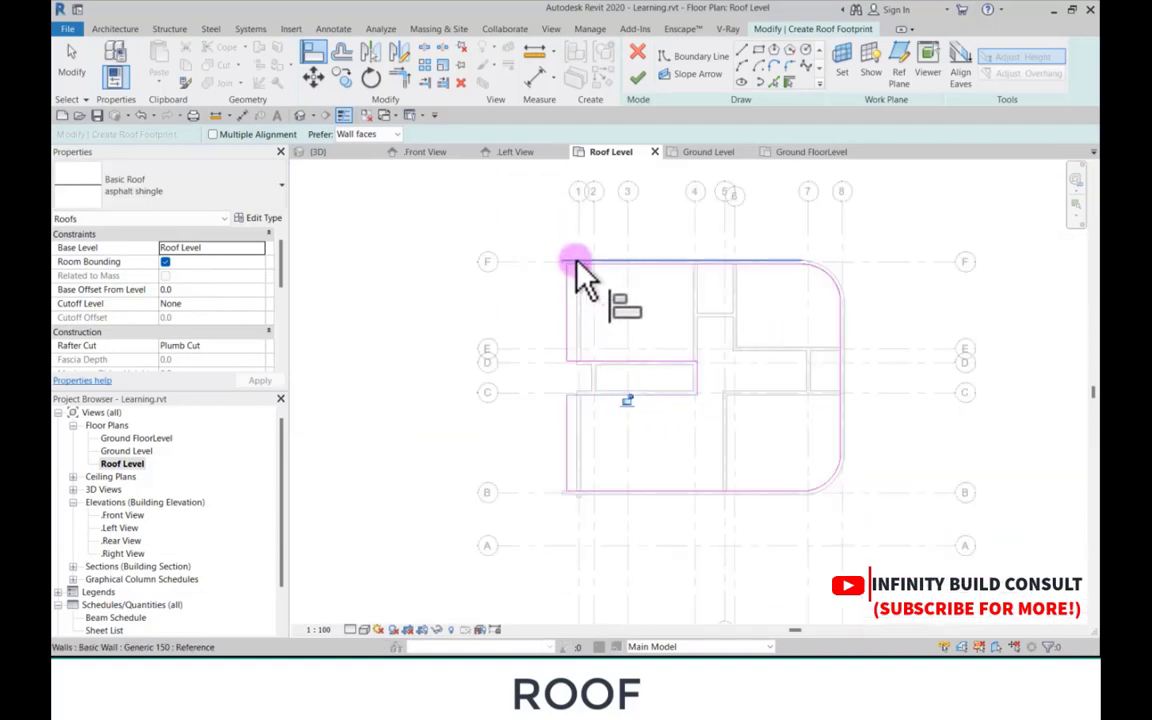
pyautogui.scroll(2, 580, 262)
pyautogui.scroll(-2, 438, 505)
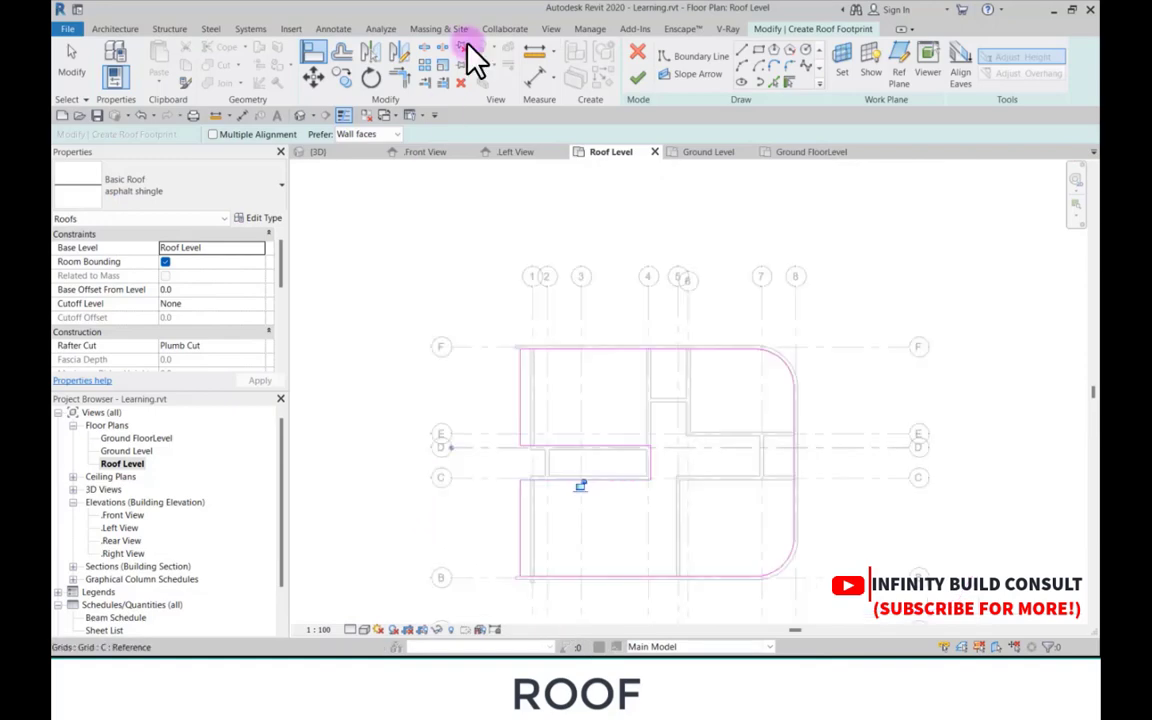
pyautogui.click(637, 77)
pyautogui.scroll(-3, 661, 368)
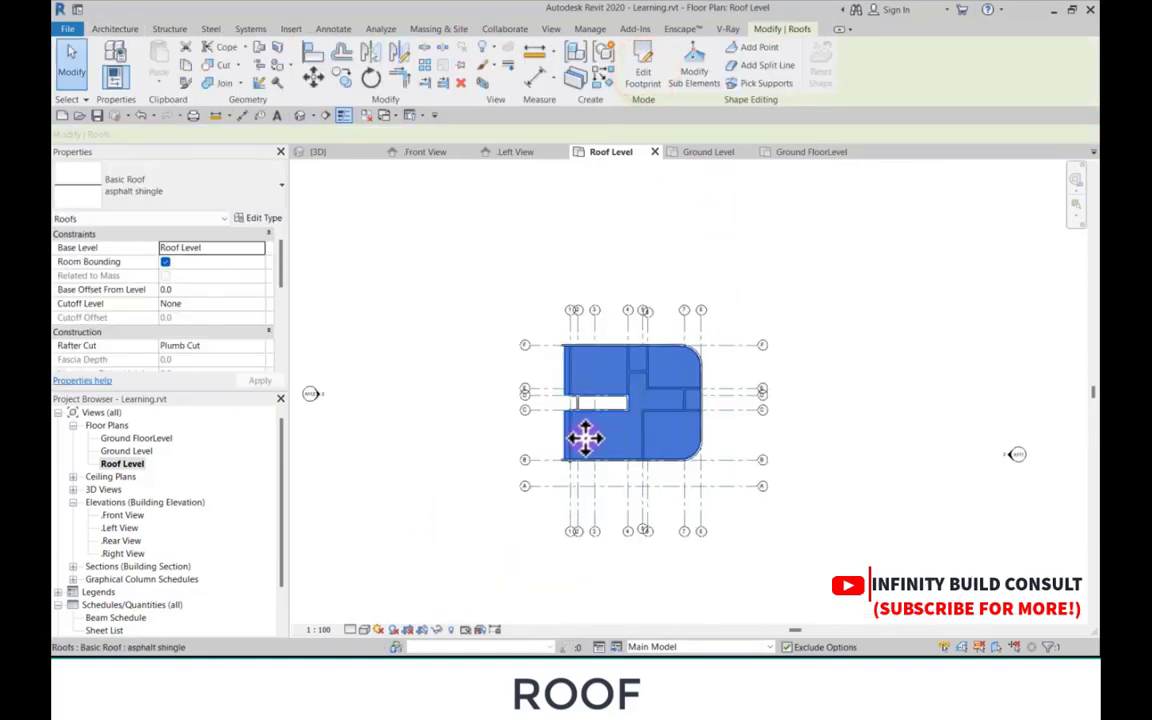
pyautogui.scroll(4, 580, 435)
pyautogui.click(459, 437)
pyautogui.scroll(-2, 576, 352)
pyautogui.scroll(1, 497, 404)
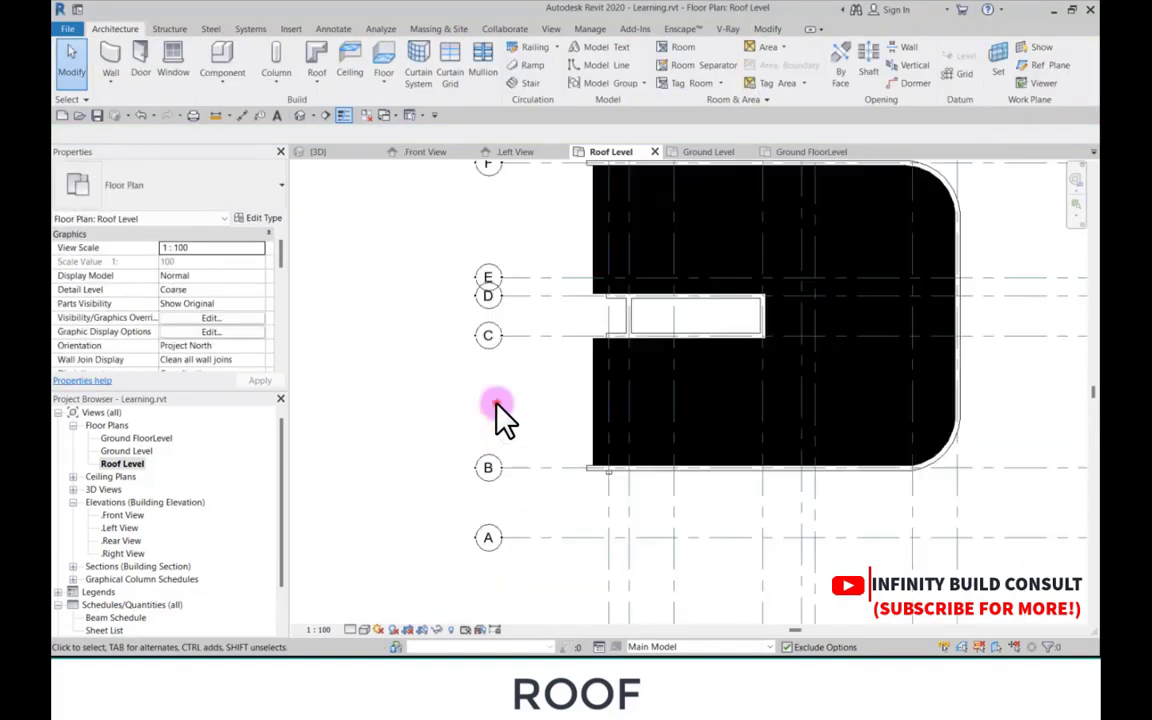
pyautogui.click(497, 404)
pyautogui.scroll(-3, 487, 397)
pyautogui.scroll(4, 528, 356)
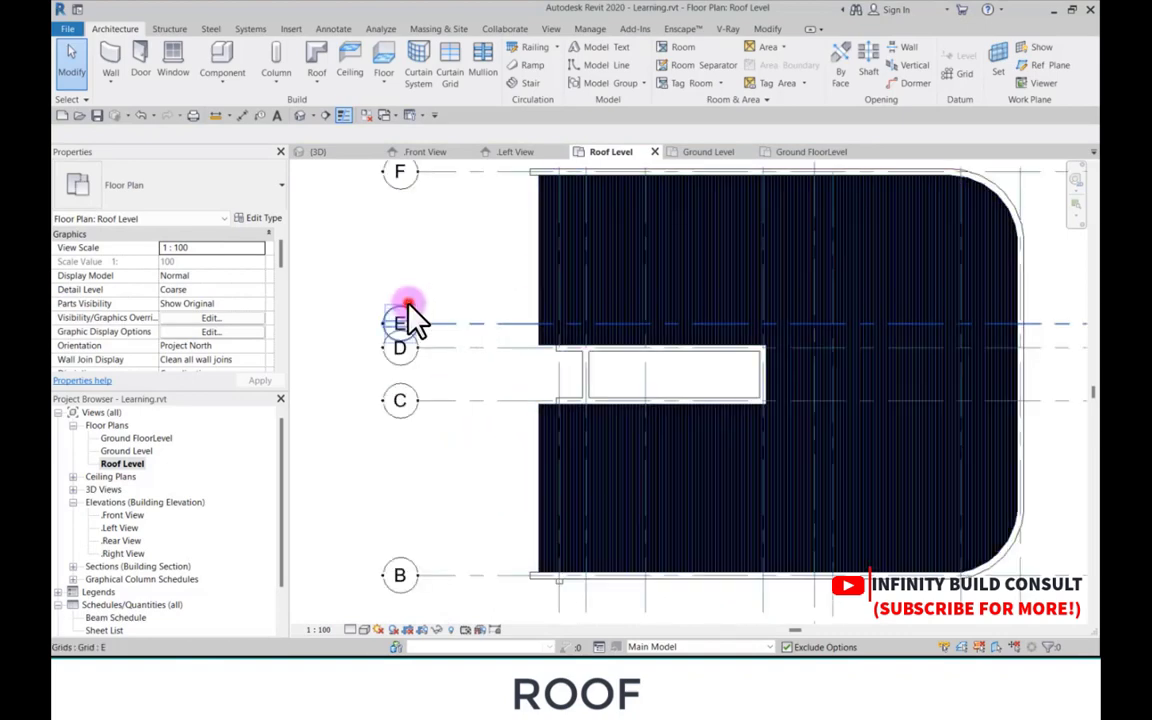
# Step: Make the roof footprint's outer edge between grids D and F slope-defining at 6°, and finish the footprint edit
pyautogui.click(408, 303)
pyautogui.scroll(-3, 419, 240)
pyautogui.scroll(3, 592, 279)
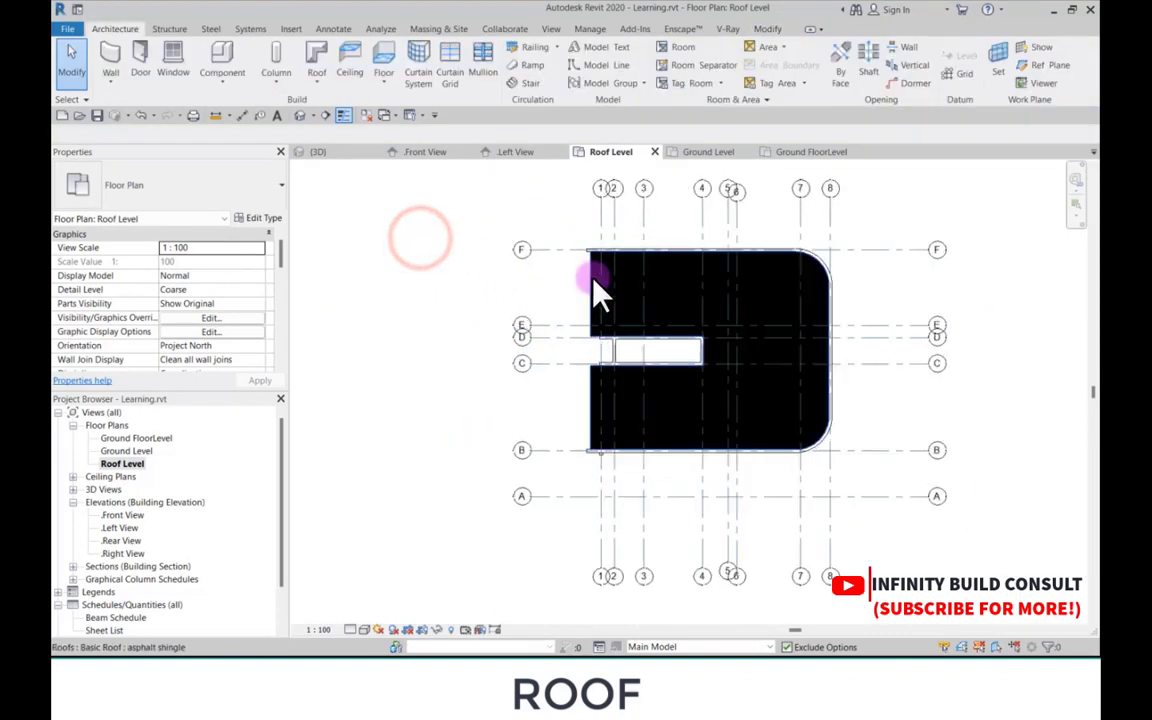
pyautogui.click(592, 279)
pyautogui.doubleClick(592, 281)
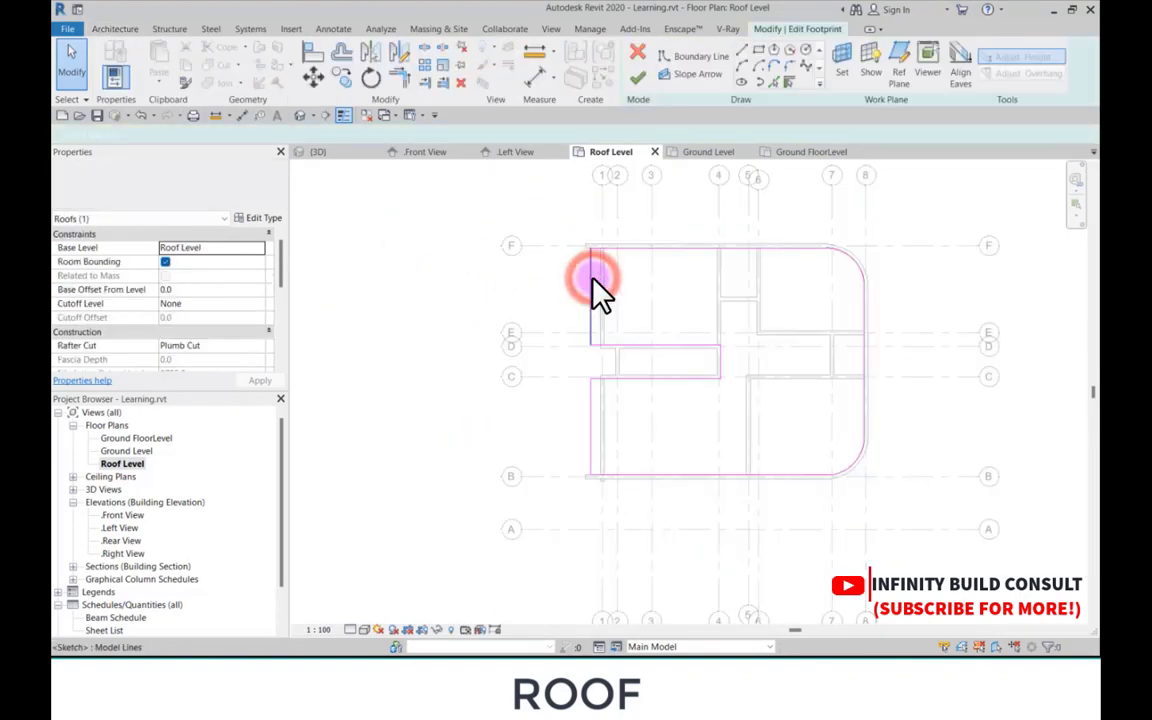
pyautogui.click(587, 299)
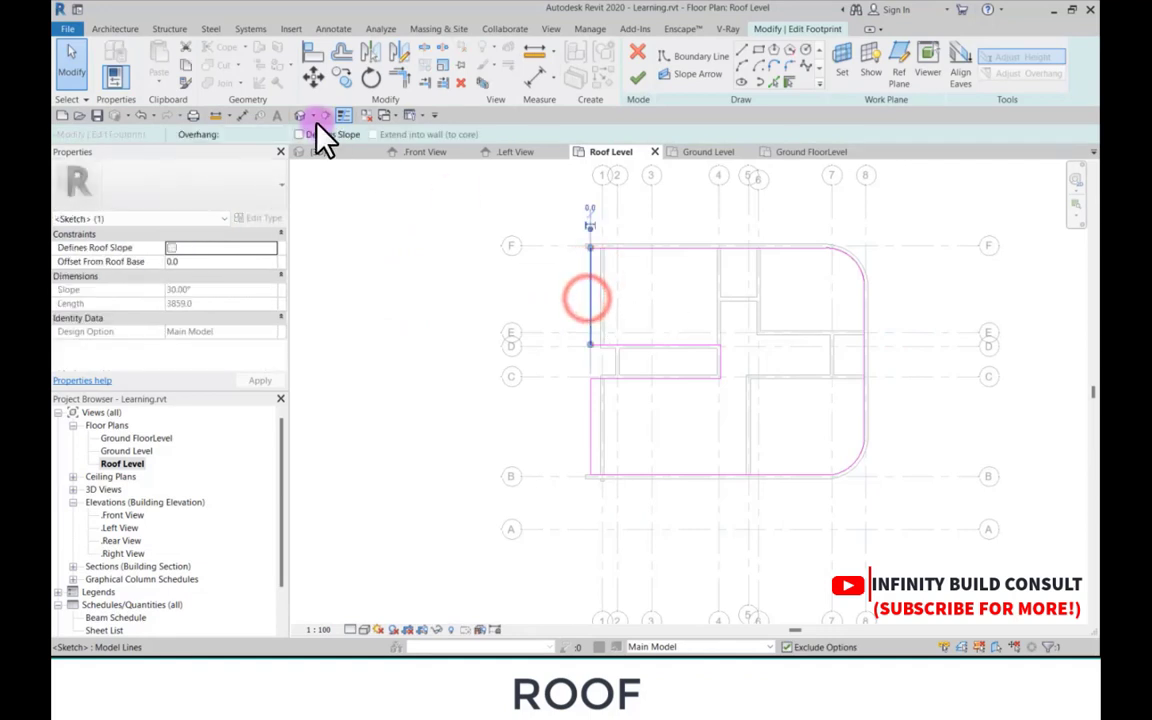
pyautogui.click(302, 133)
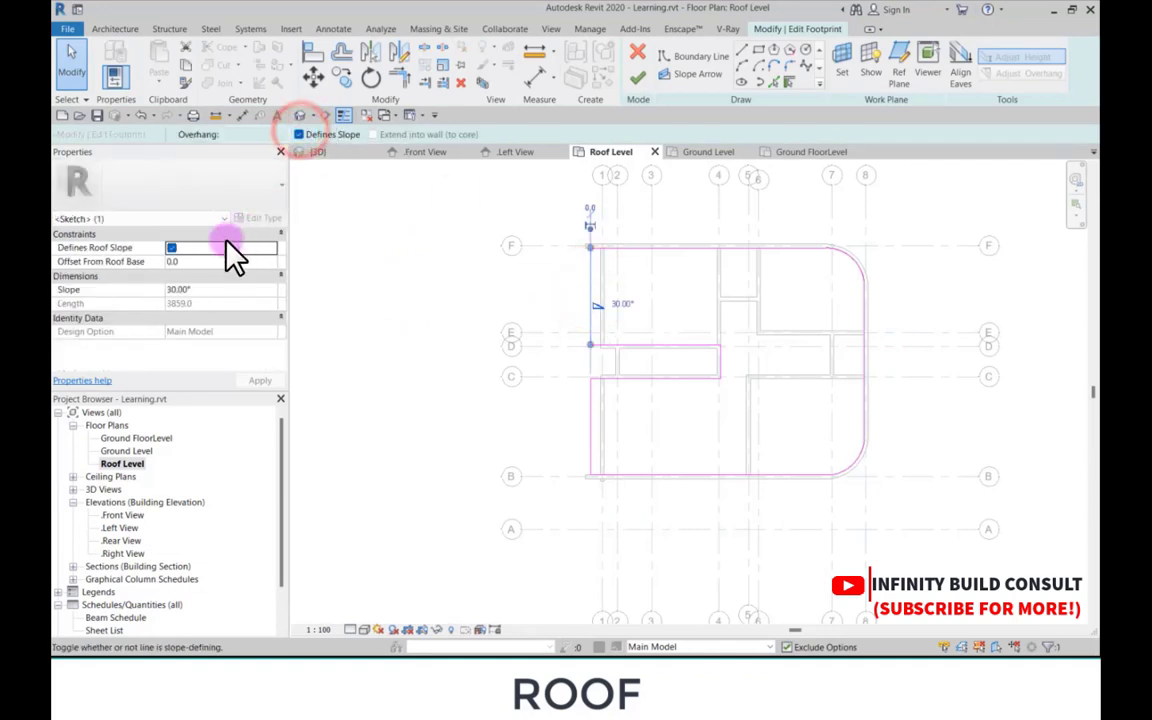
pyautogui.doubleClick(220, 292)
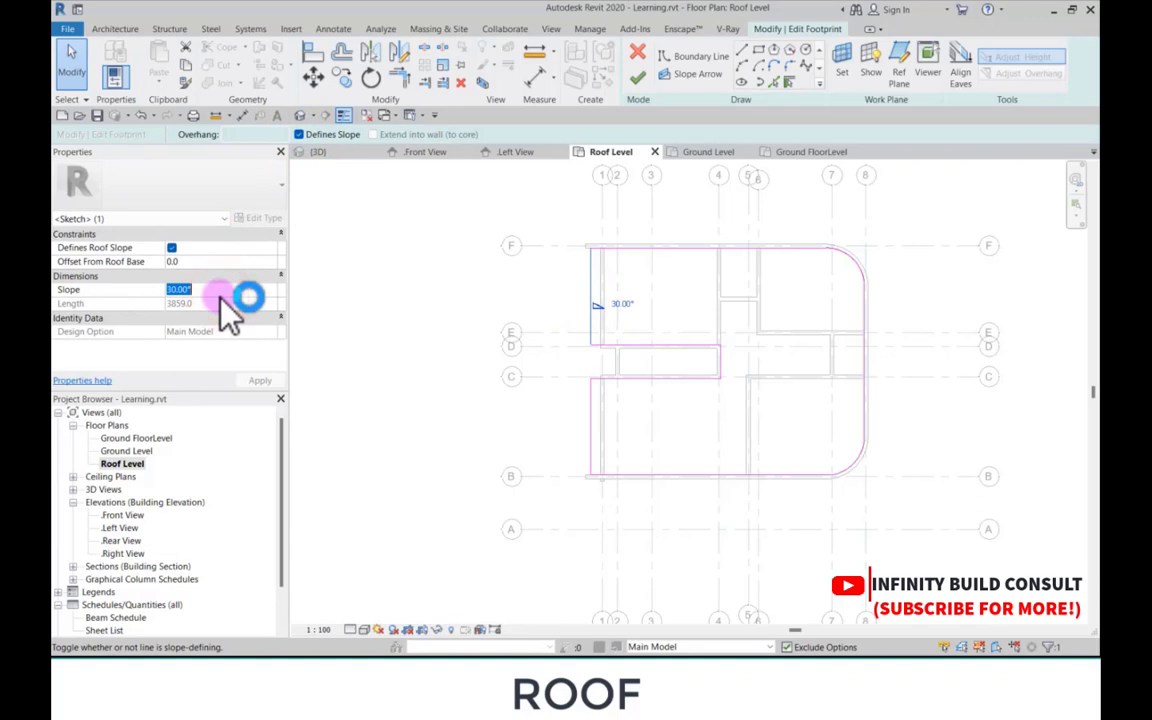
pyautogui.write('6')
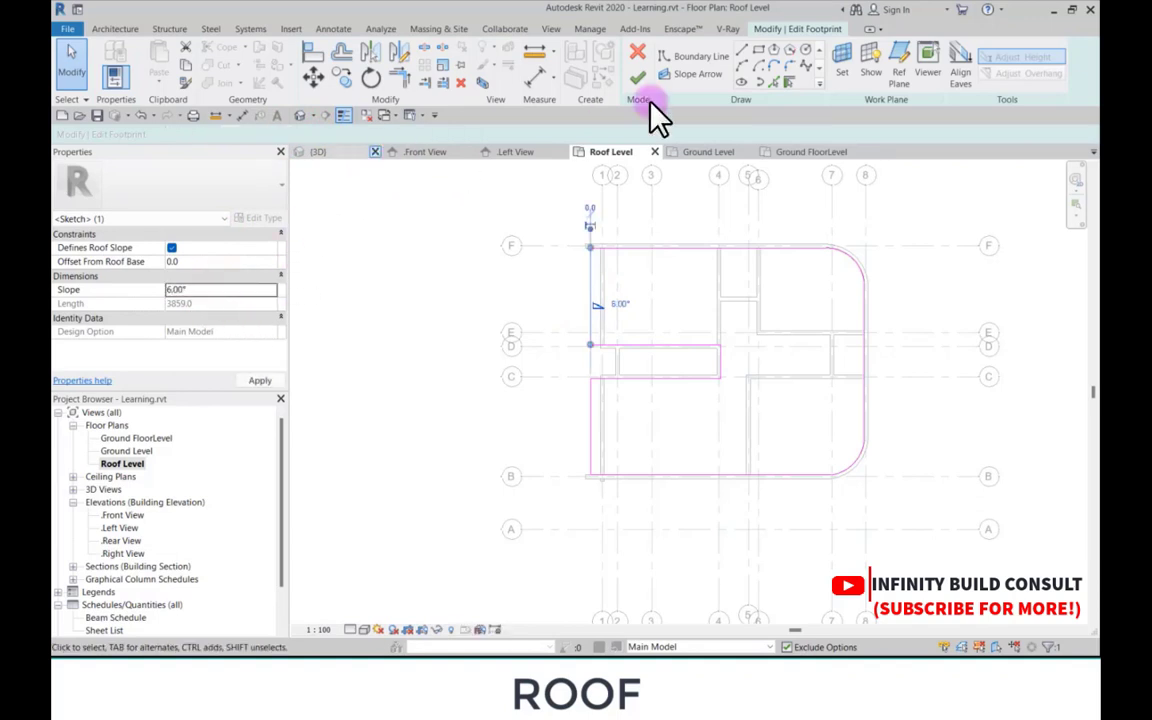
pyautogui.click(638, 84)
pyautogui.scroll(-3, 545, 330)
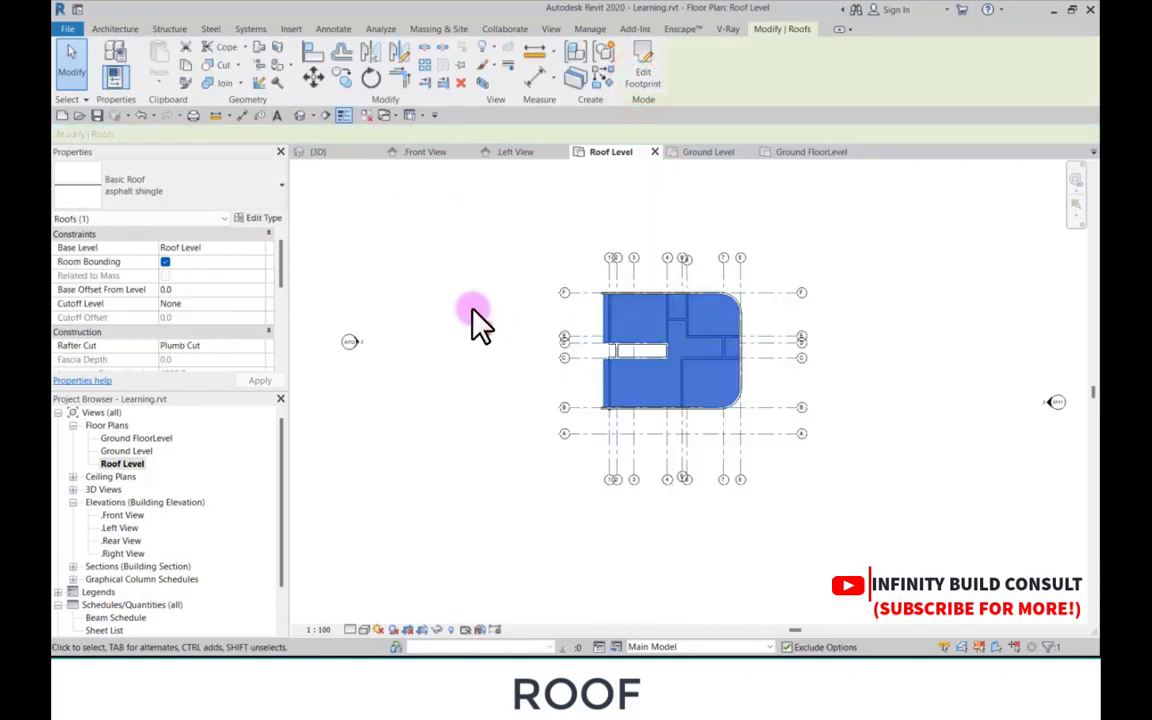
pyautogui.click(485, 328)
# Step: Cut a building section lengthwise through the whole house between grids B and C, looking toward grid F
pyautogui.click(325, 116)
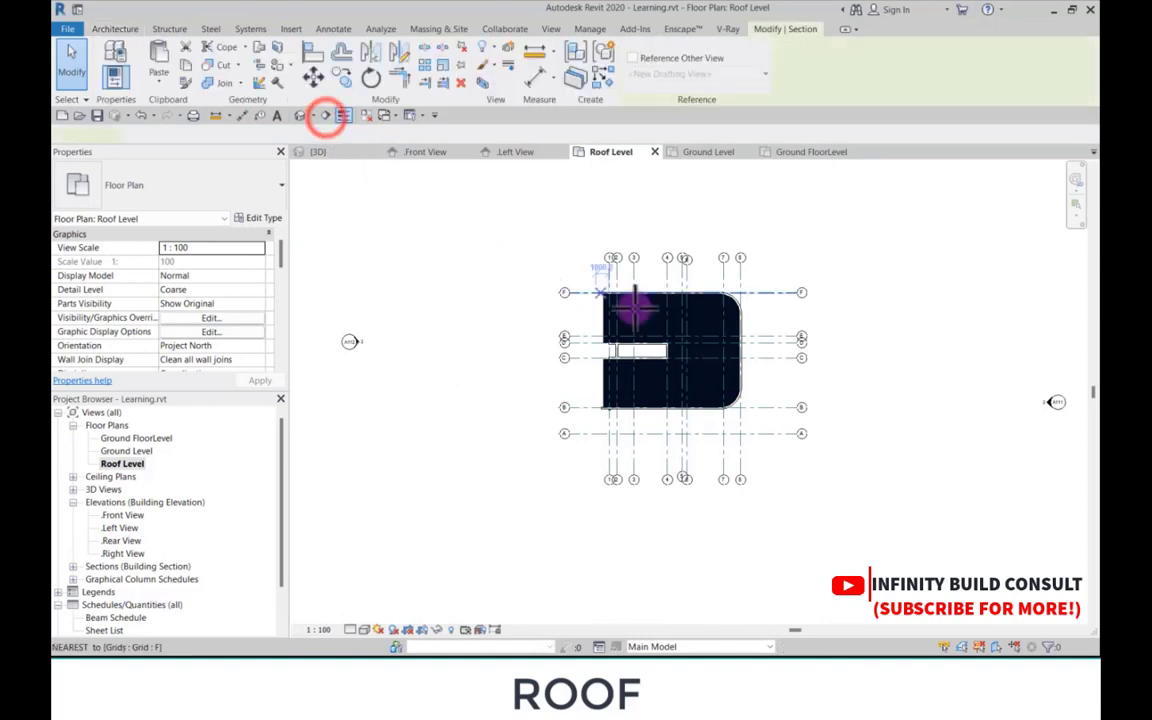
pyautogui.scroll(2, 662, 324)
pyautogui.click(870, 418)
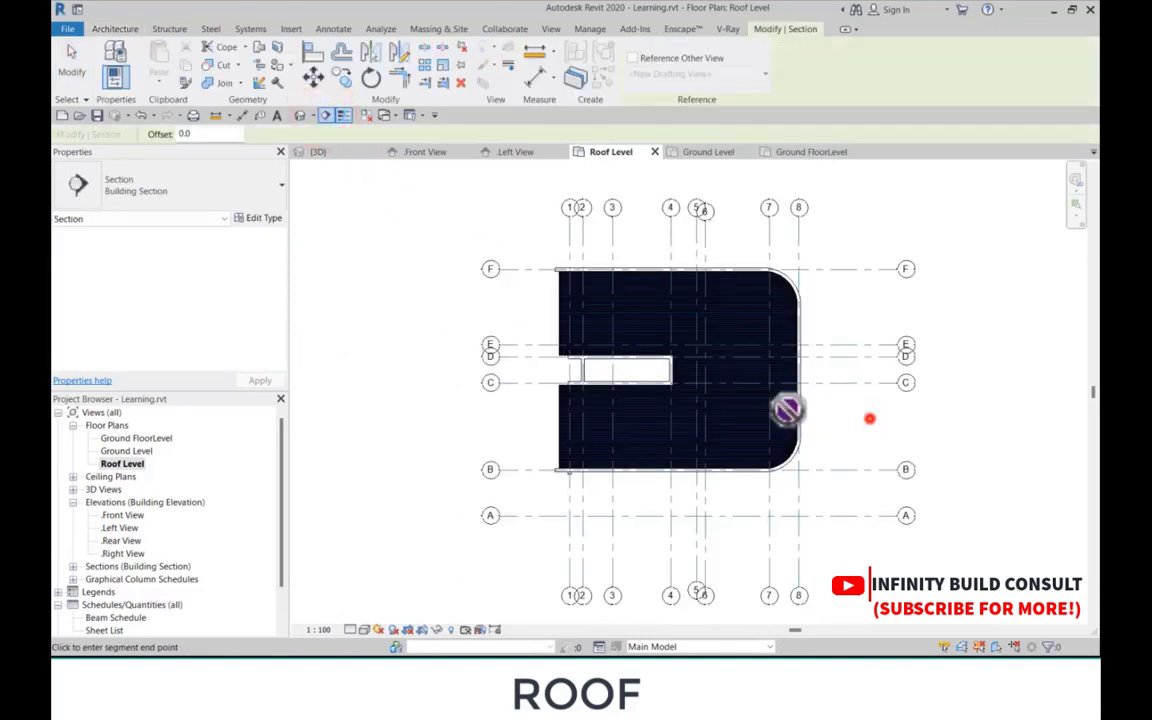
pyautogui.click(432, 420)
pyautogui.click(851, 393)
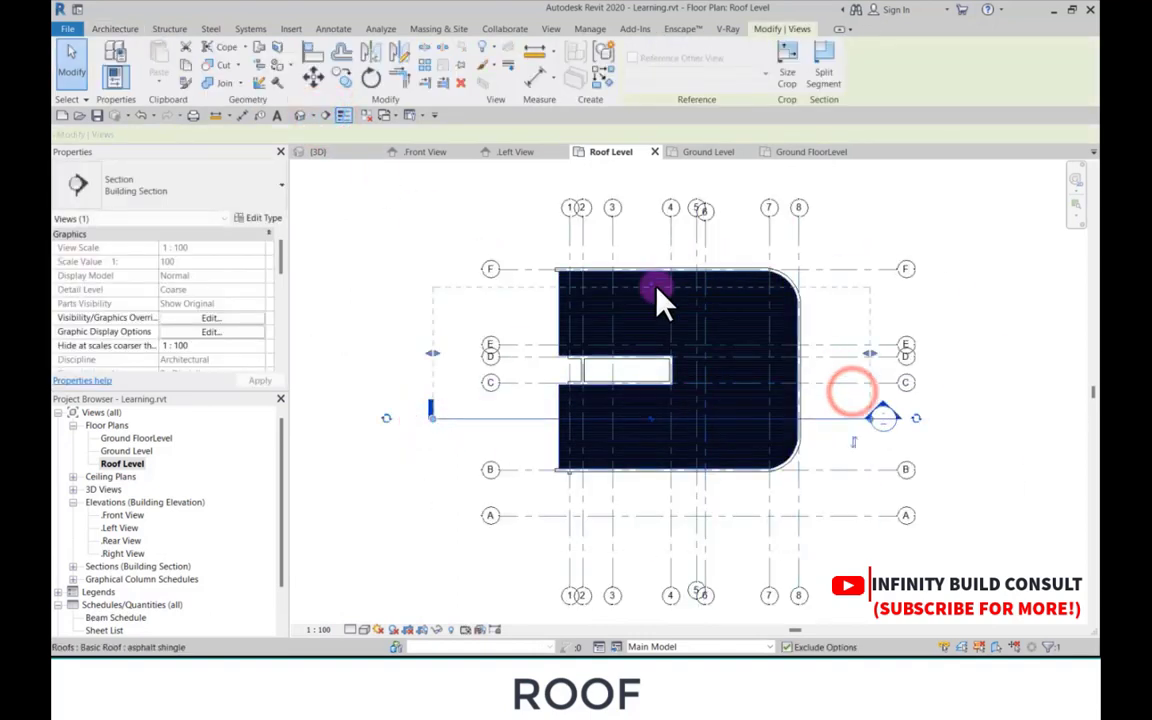
pyautogui.moveTo(654, 289); pyautogui.dragTo(656, 298)
pyautogui.click(402, 280)
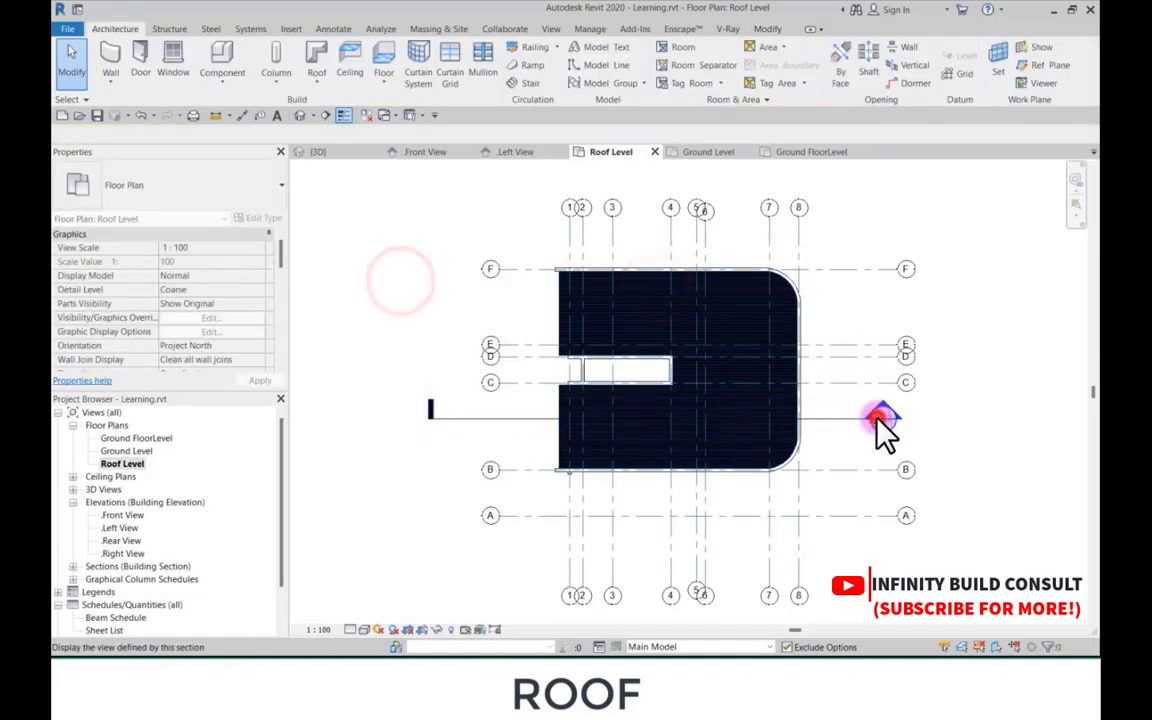
# Step: Open the new section view and examine the roof's slope against the parapet wall at grid 8
pyautogui.doubleClick(877, 418)
pyautogui.scroll(-2, 680, 345)
pyautogui.scroll(4, 715, 340)
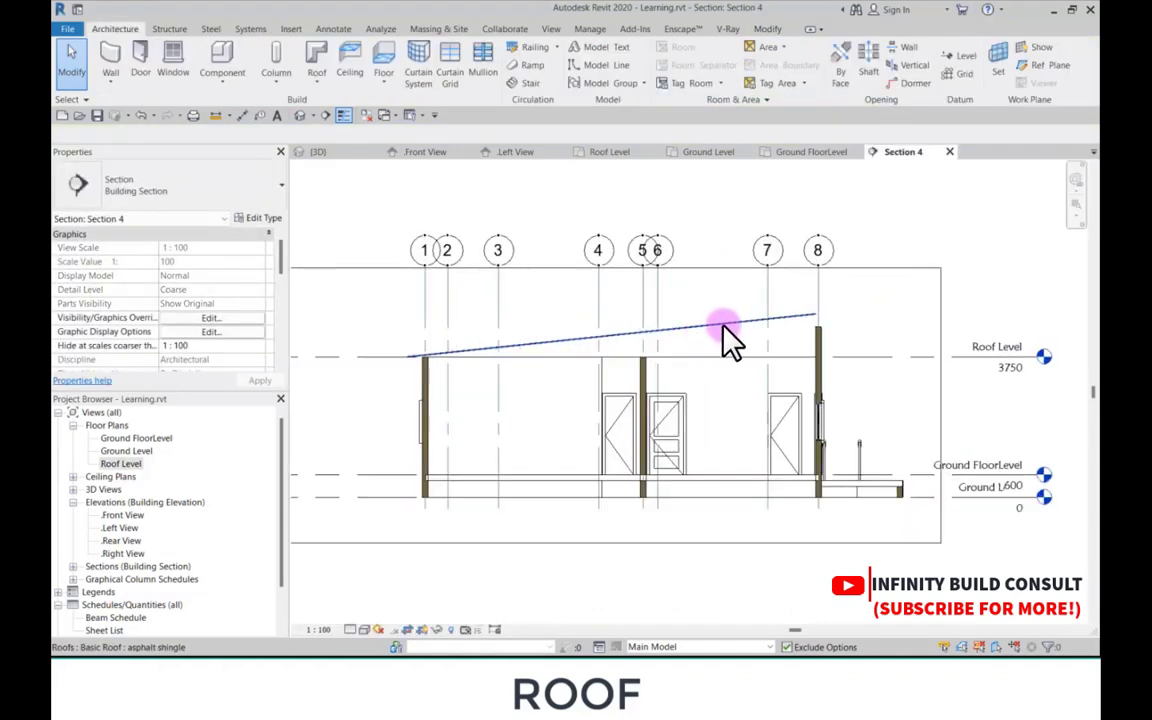
pyautogui.scroll(2, 628, 340)
pyautogui.scroll(-2, 820, 335)
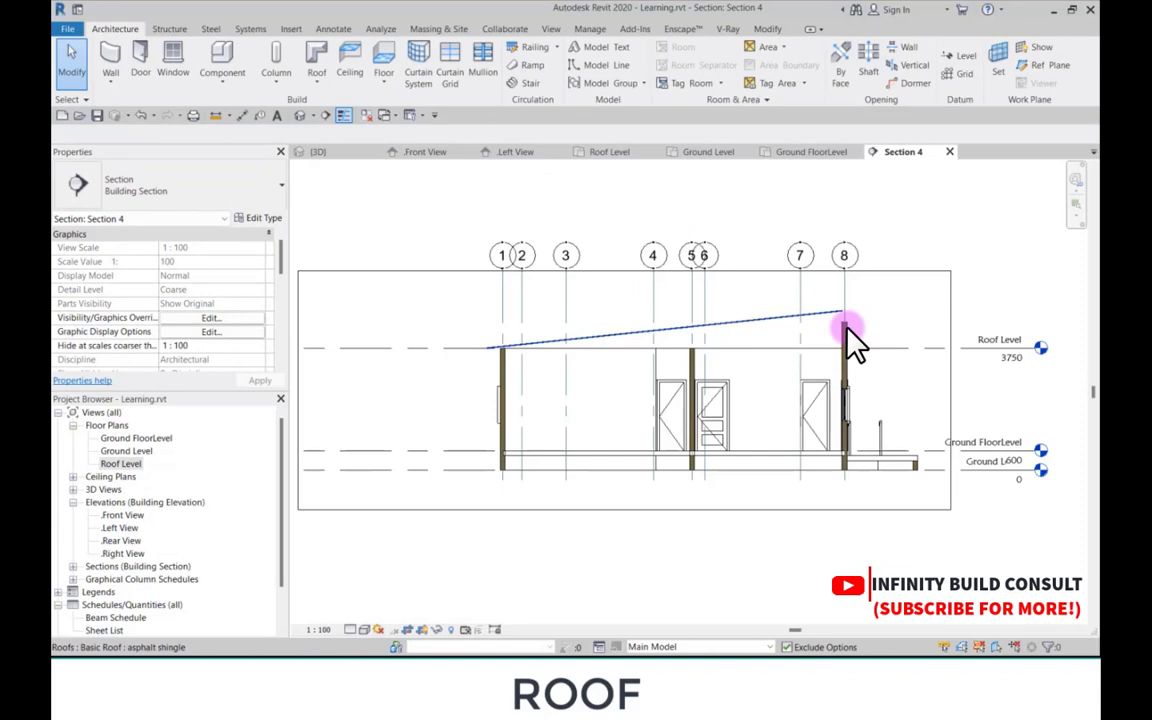
pyautogui.click(793, 320)
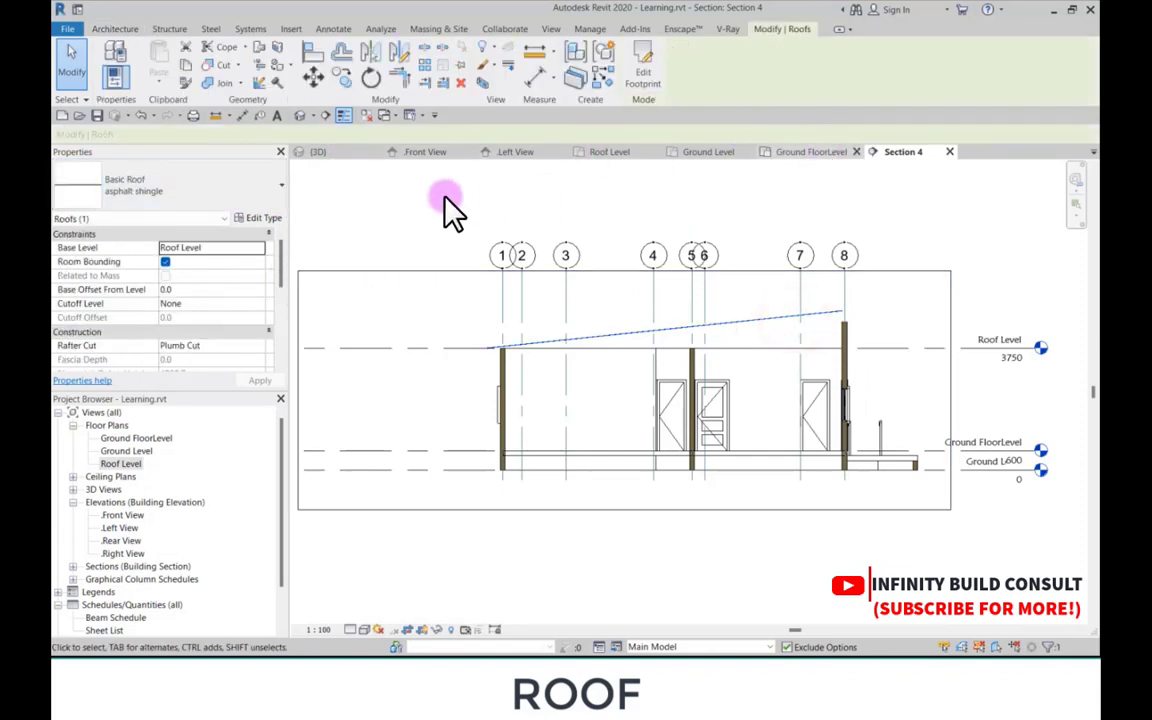
pyautogui.click(620, 156)
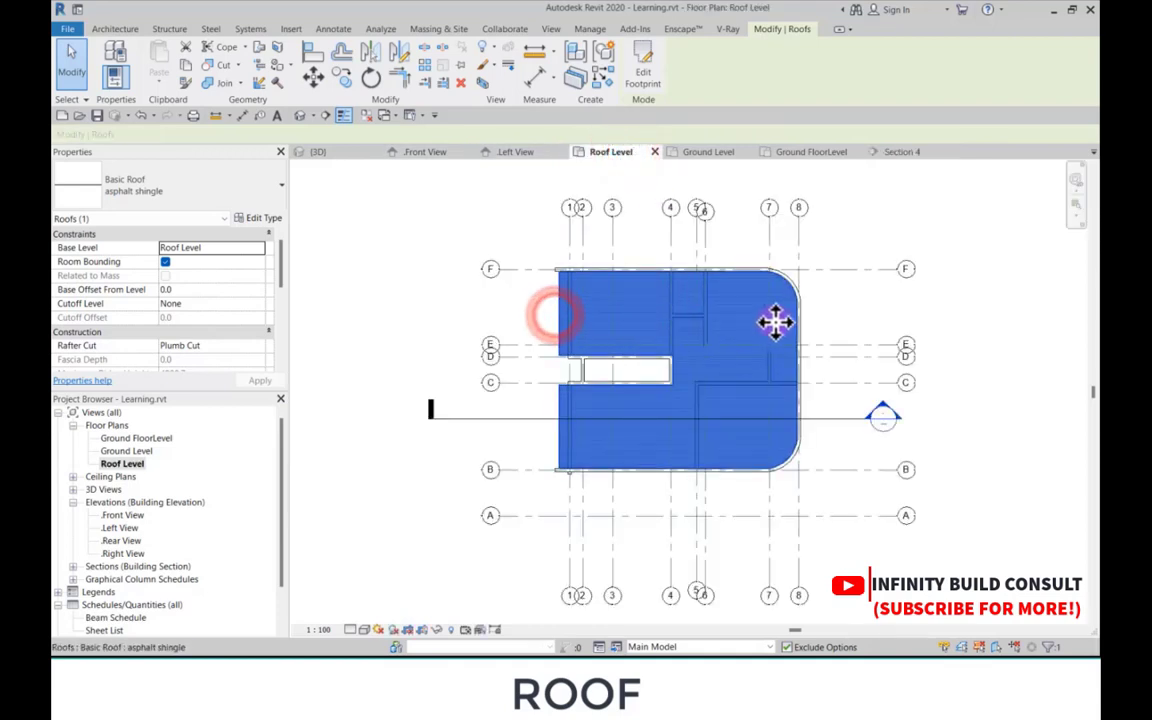
pyautogui.click(631, 84)
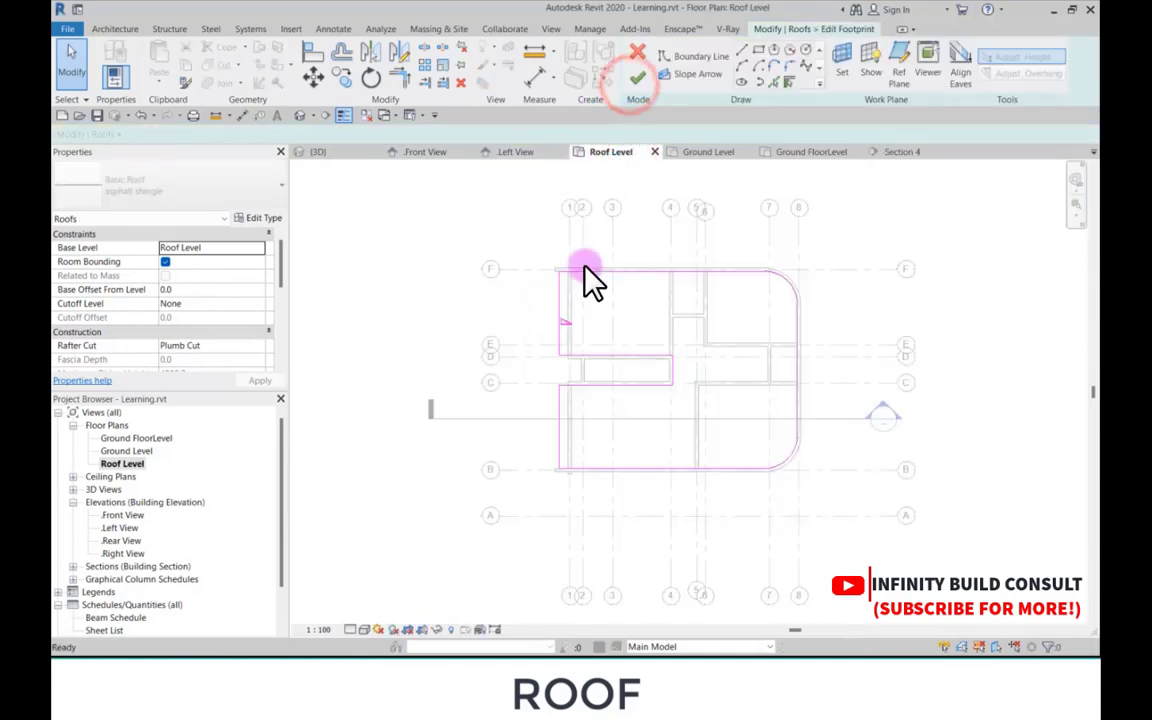
pyautogui.click(557, 312)
pyautogui.click(583, 319)
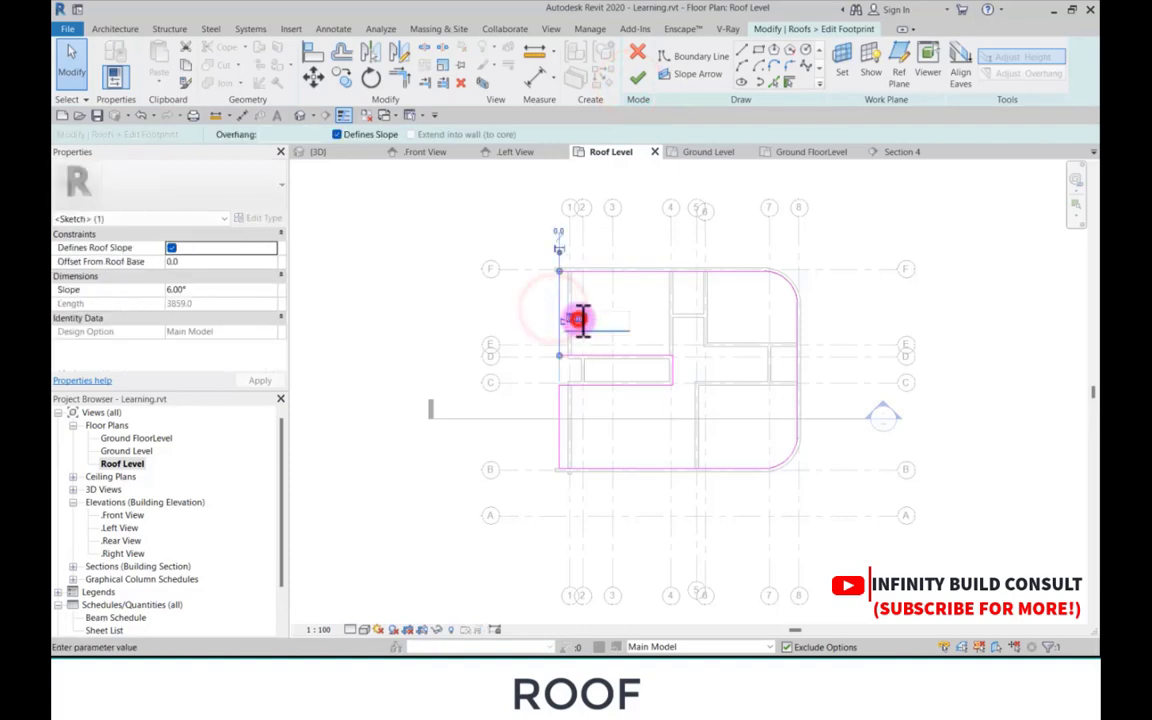
pyautogui.click(638, 79)
pyautogui.doubleClick(879, 416)
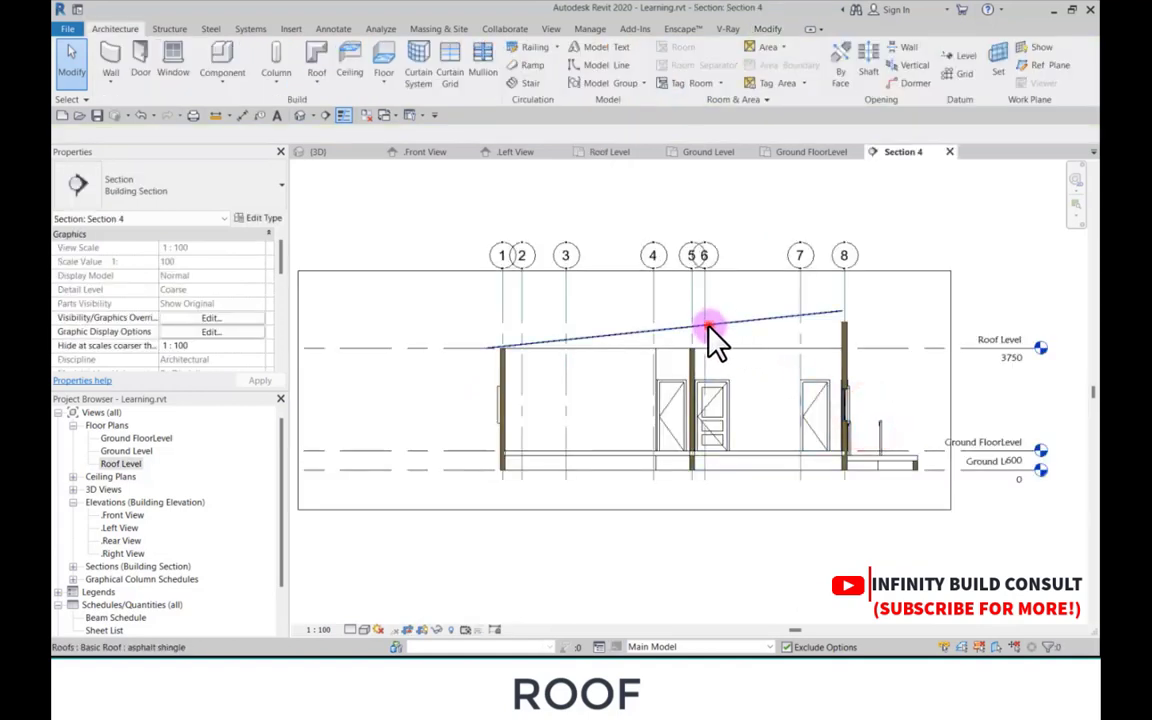
pyautogui.click(708, 330)
pyautogui.doubleClick(708, 327)
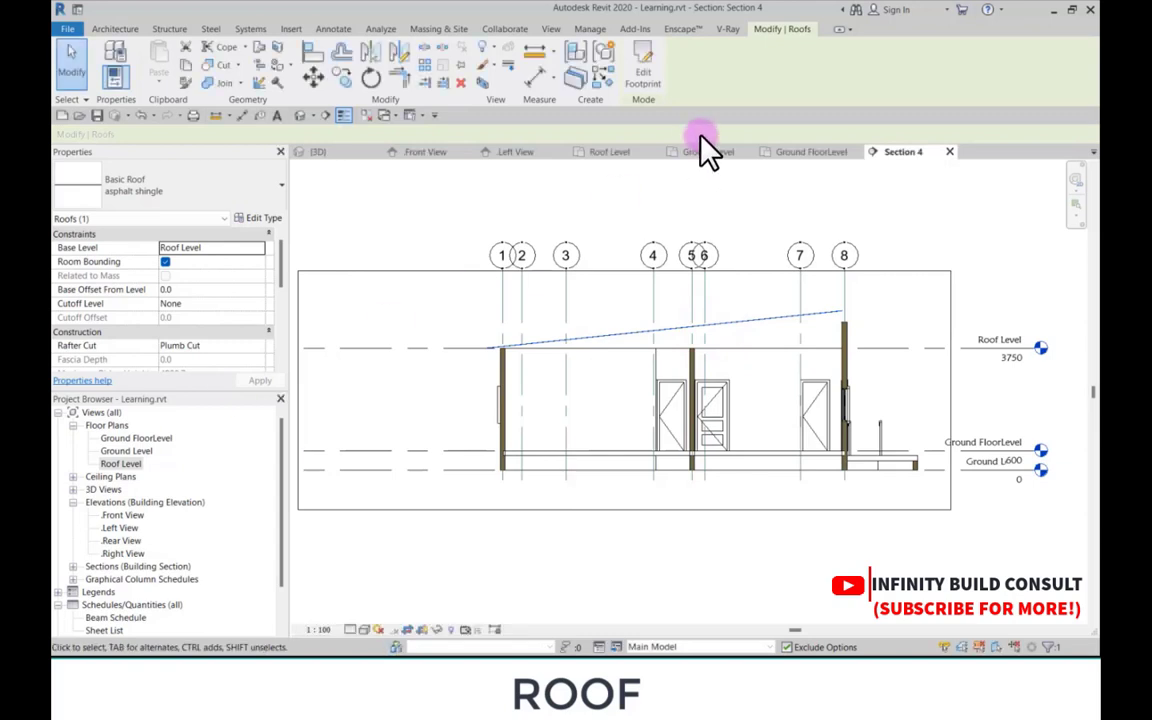
pyautogui.click(438, 153)
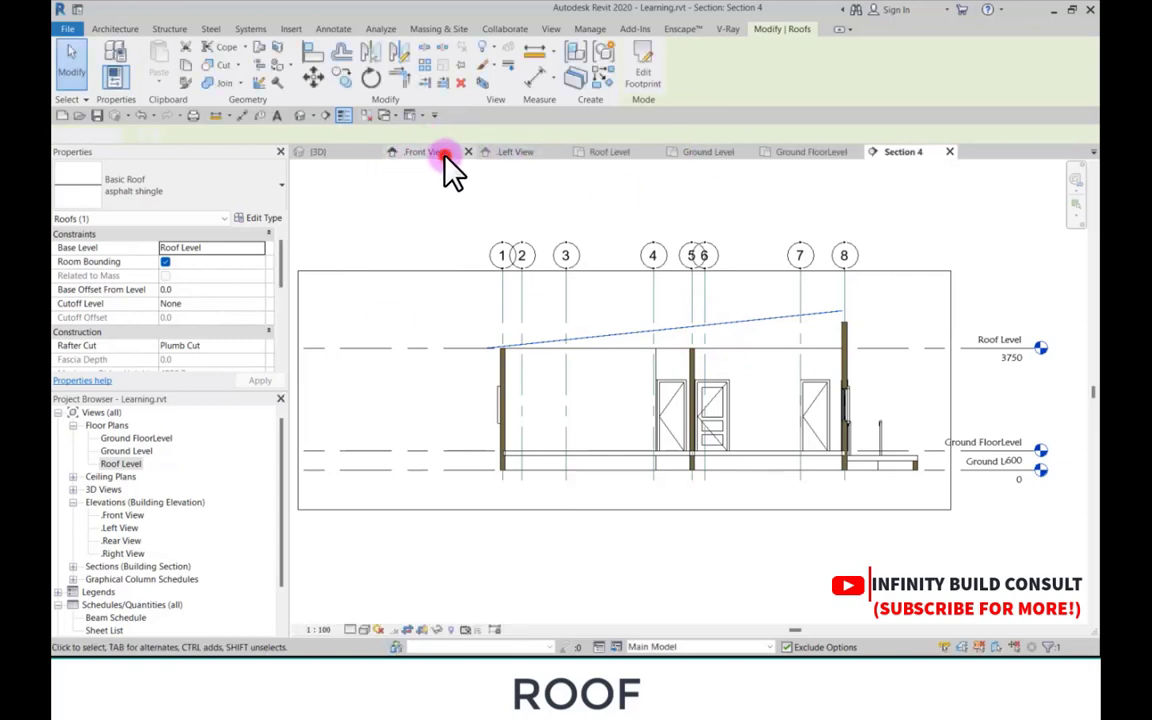
# Step: Set the slope of the roof's outer edge between grids D and F to 3° in the Roof Level footprint, and finish the edit
pyautogui.click(598, 152)
pyautogui.doubleClick(561, 329)
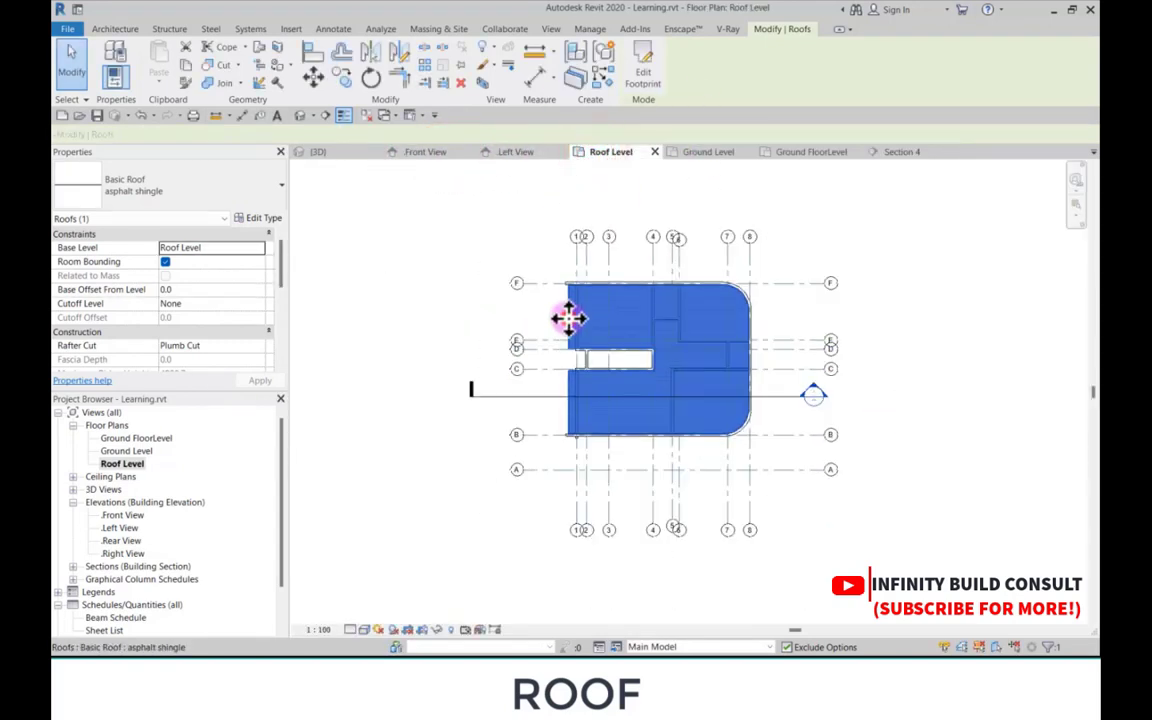
pyautogui.scroll(2, 570, 345)
pyautogui.click(571, 360)
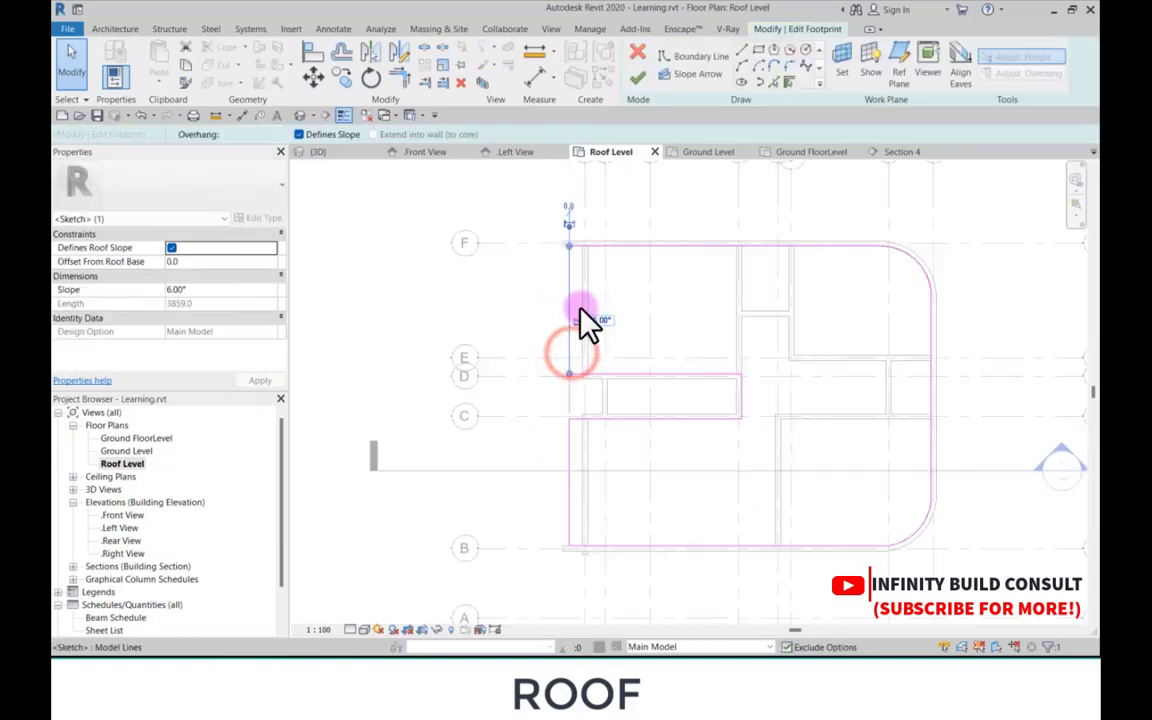
pyautogui.scroll(2, 589, 326)
pyautogui.click(611, 322)
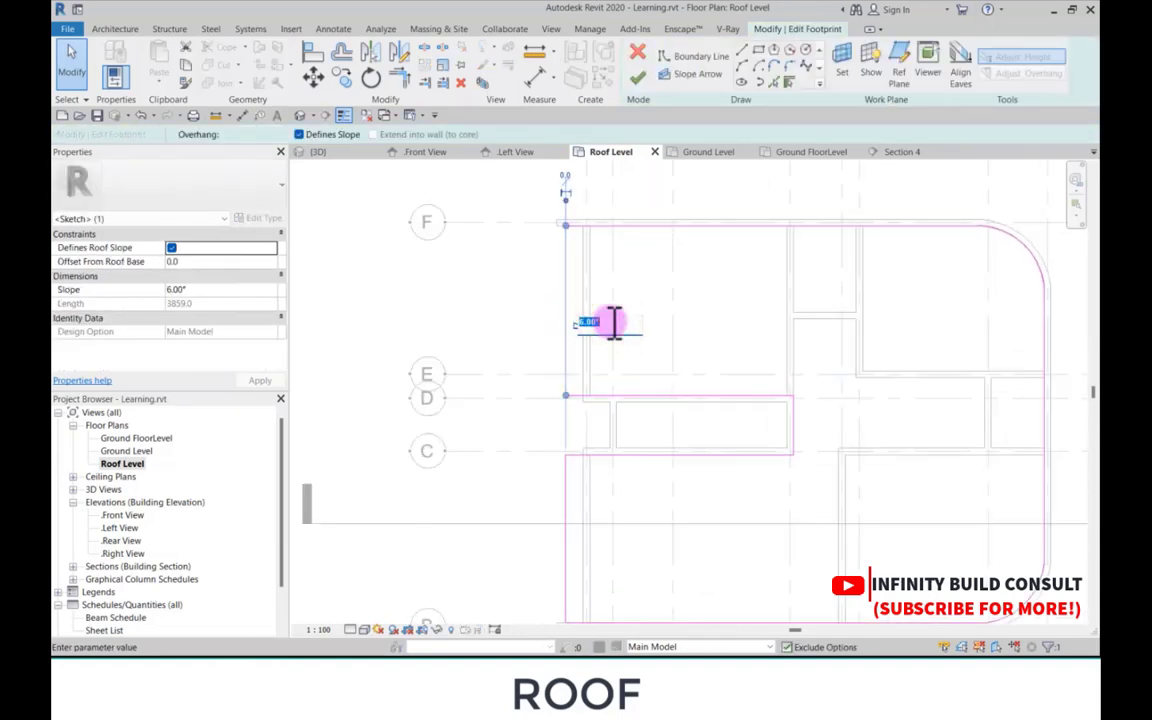
pyautogui.write('3')
pyautogui.click(518, 298)
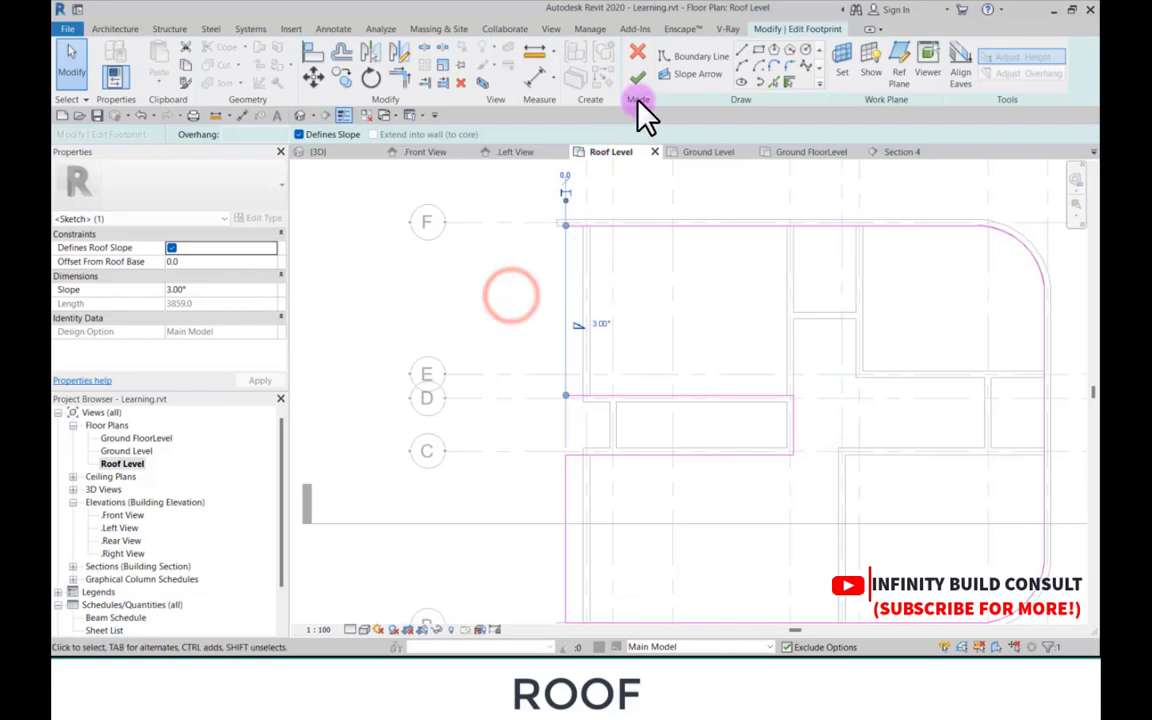
pyautogui.click(638, 78)
pyautogui.scroll(-3, 608, 271)
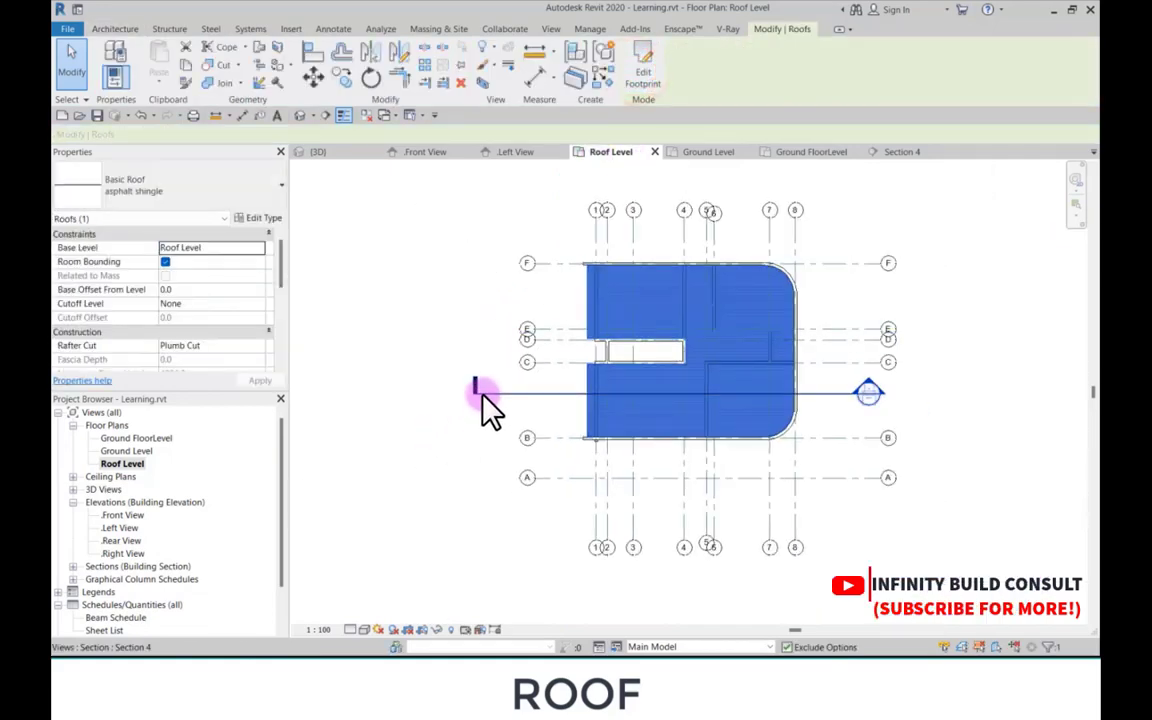
# Step: Open the section through the house and move the roof vertically up by 300
pyautogui.click(869, 393)
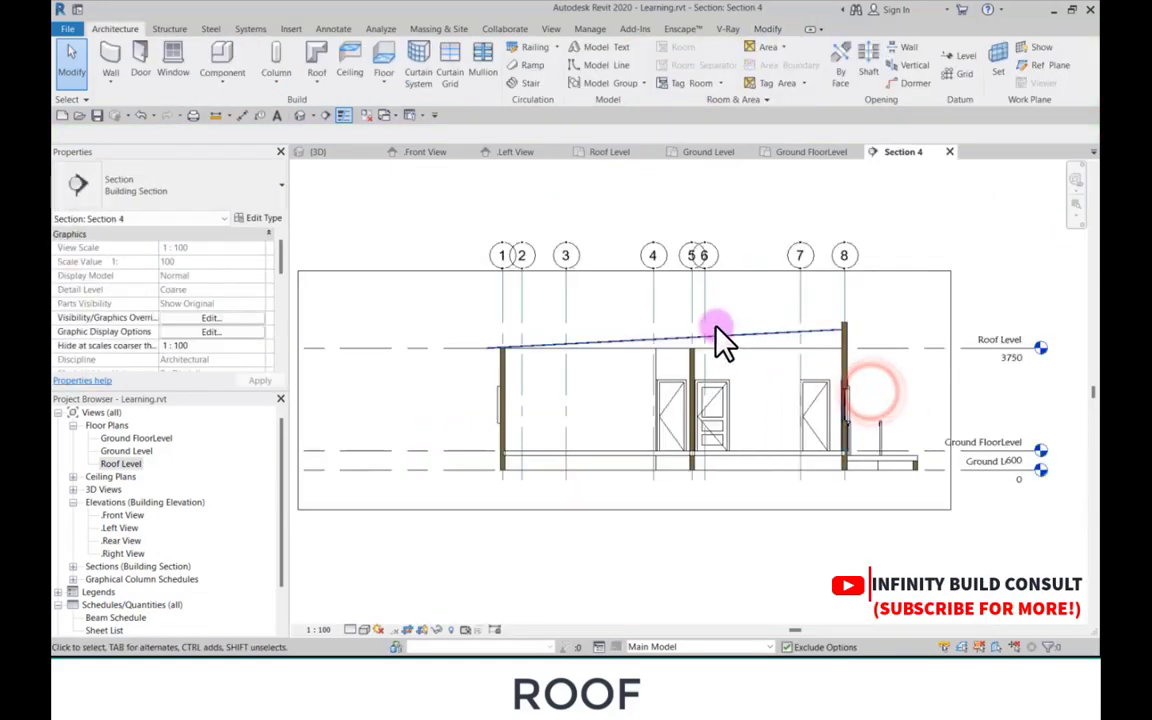
pyautogui.scroll(5, 440, 375)
pyautogui.scroll(-4, 455, 360)
pyautogui.scroll(6, 663, 375)
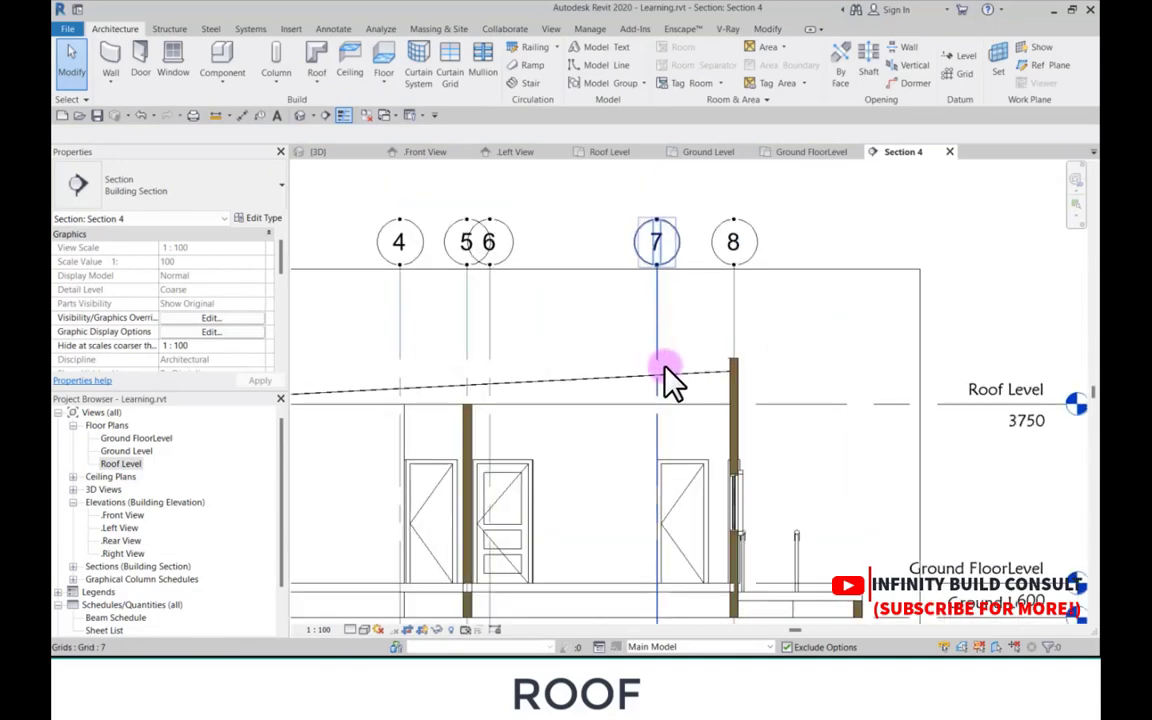
pyautogui.click(737, 380)
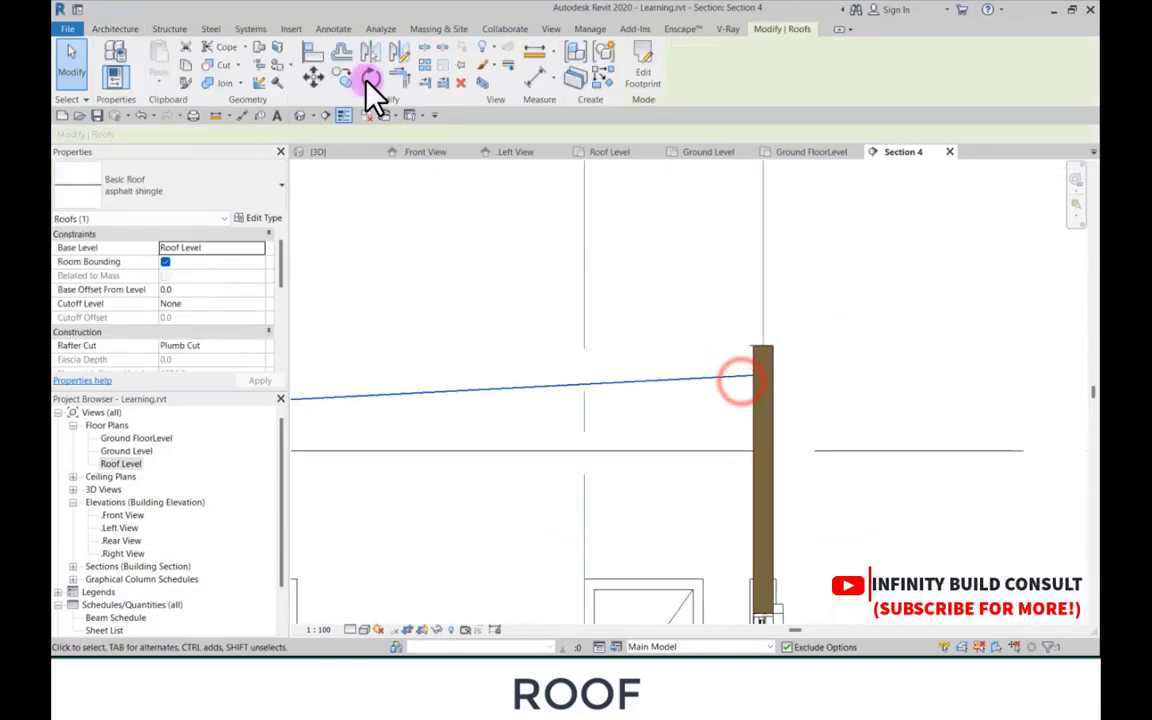
pyautogui.click(311, 77)
pyautogui.click(417, 338)
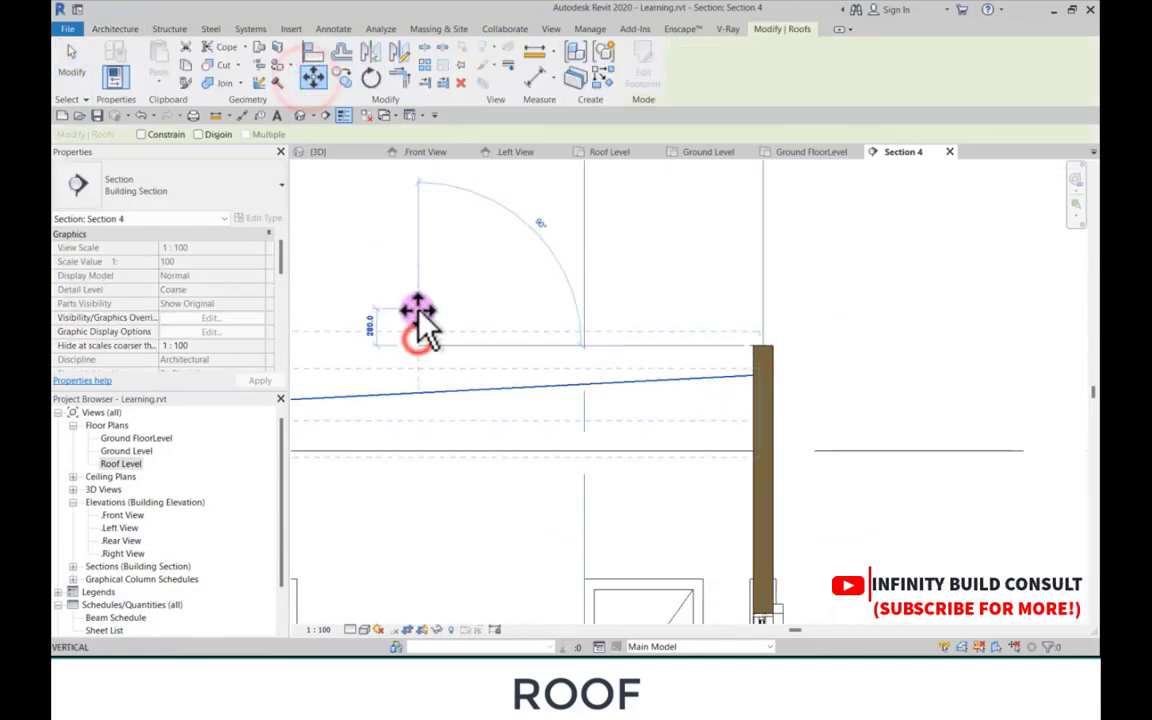
pyautogui.write('30')
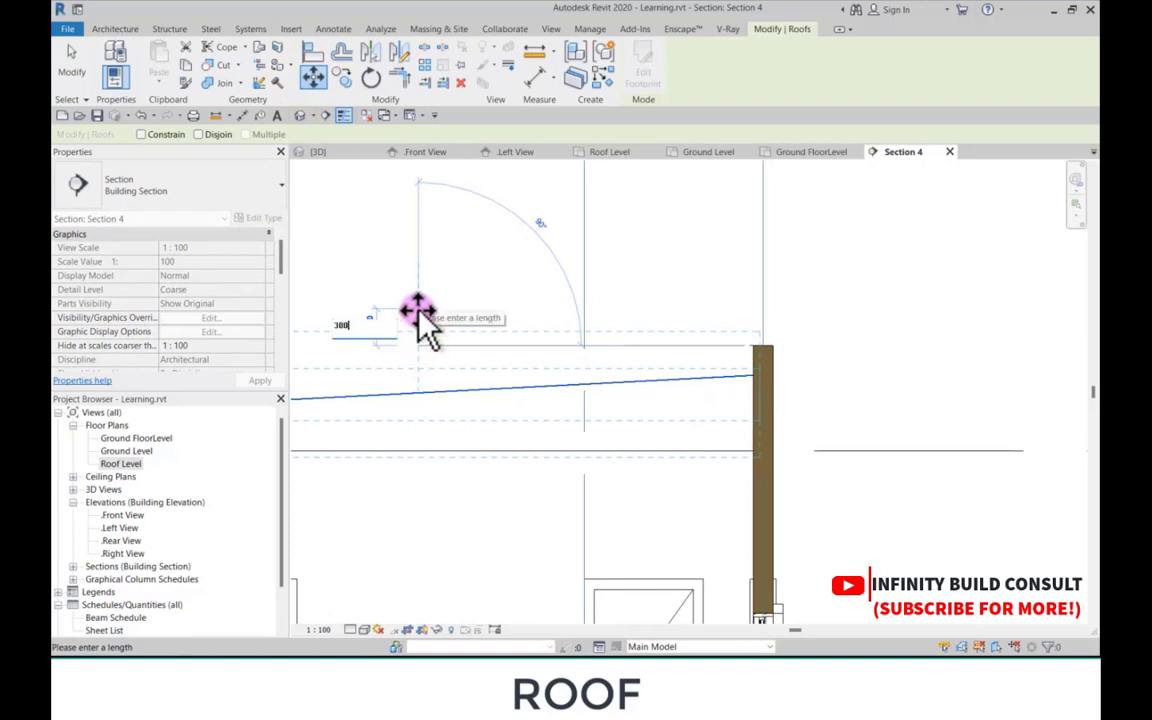
pyautogui.write('0')
pyautogui.press('Return')
pyautogui.scroll(-4, 780, 370)
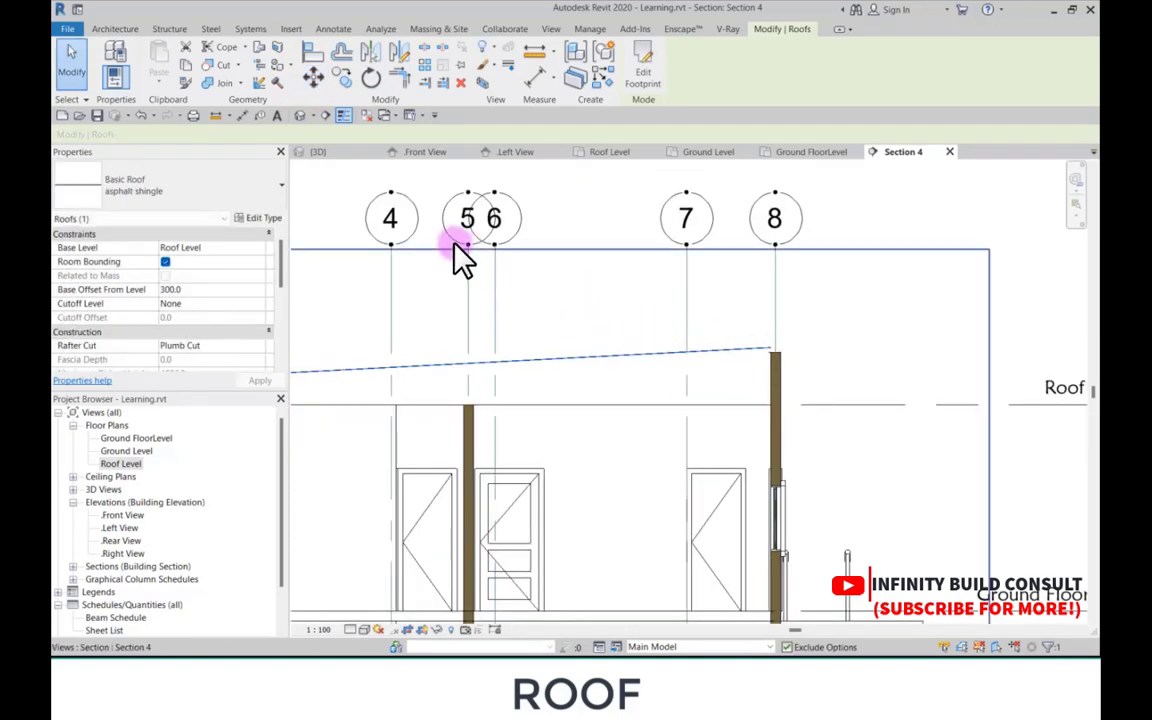
# Step: Move the roof vertically down by 100 in the section, and check its low end above the wall at grid 1
pyautogui.click(313, 77)
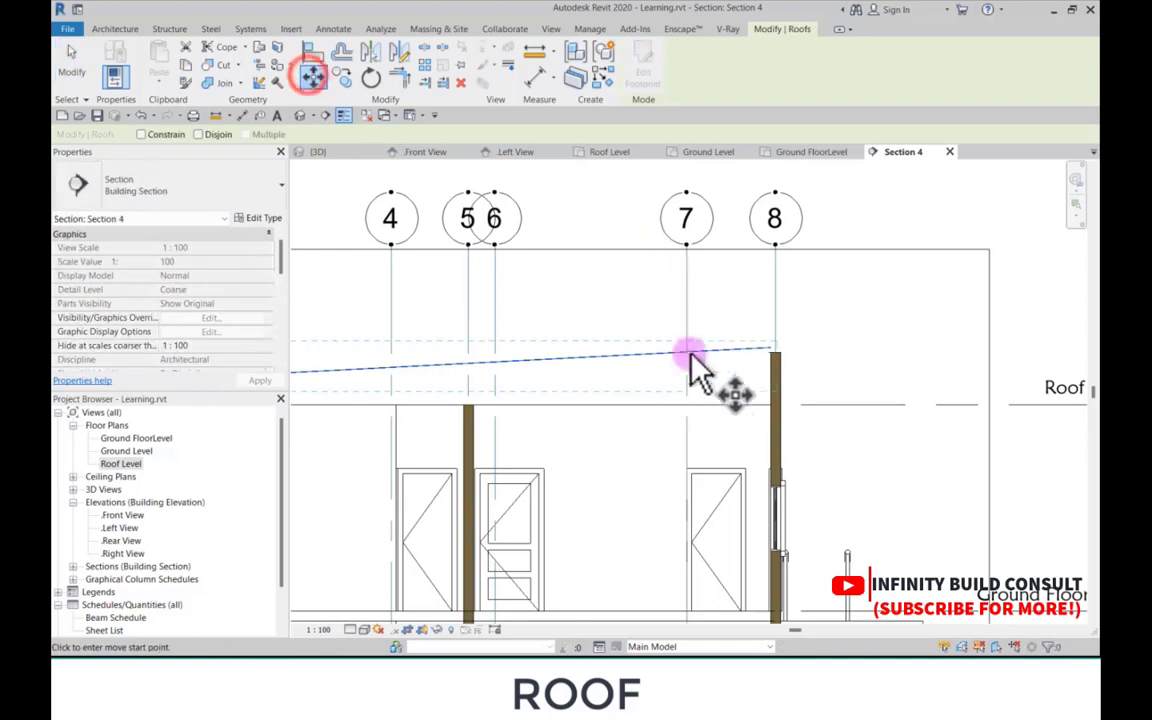
pyautogui.scroll(3, 665, 362)
pyautogui.click(650, 338)
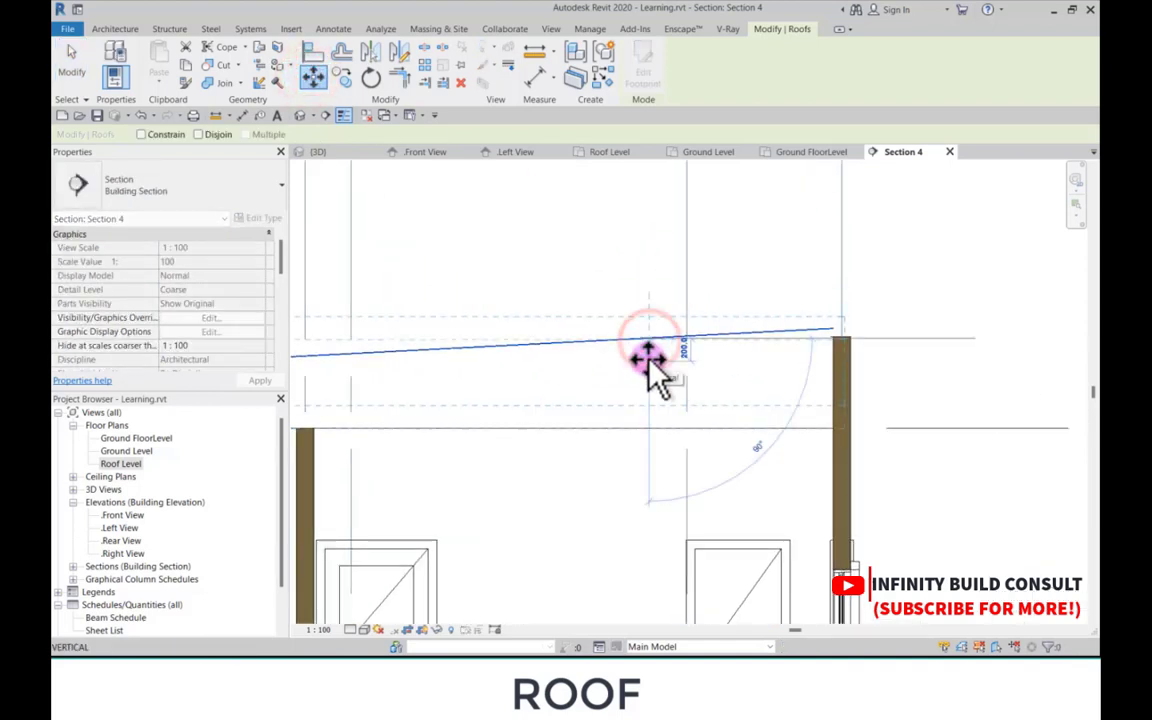
pyautogui.write('100')
pyautogui.press('Return')
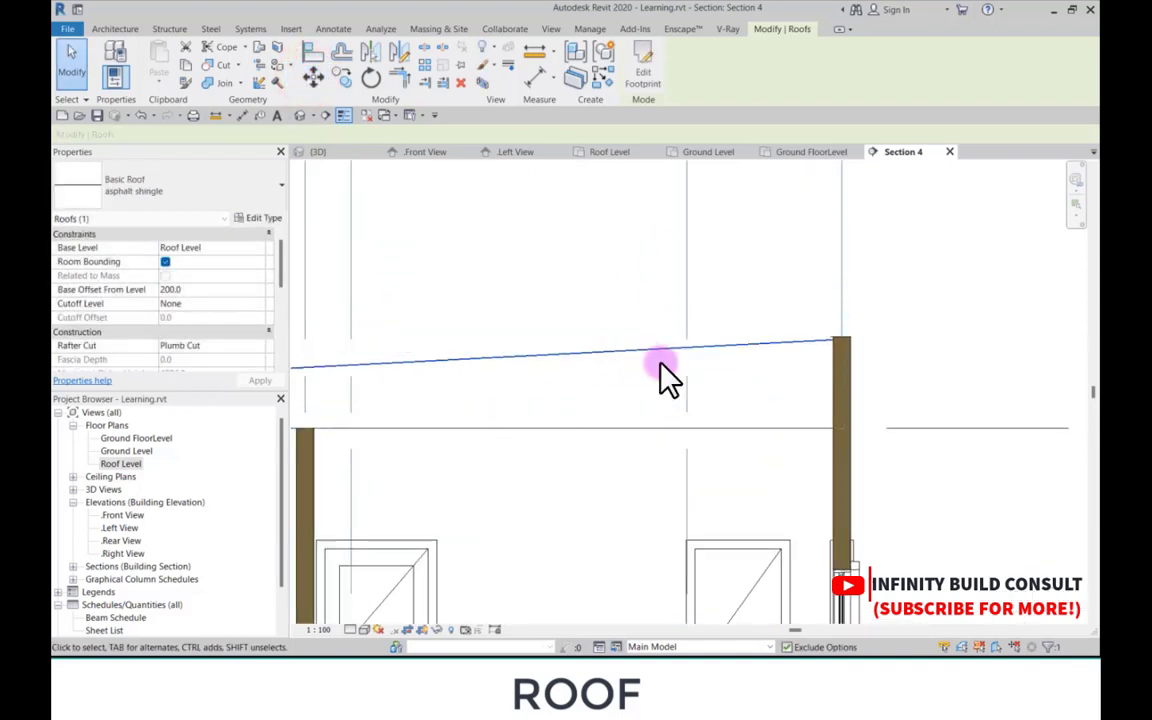
pyautogui.scroll(-3, 1060, 352)
pyautogui.moveTo(386, 400); pyautogui.dragTo(756, 378, button='middle')
pyautogui.scroll(3, 848, 370)
pyautogui.scroll(-3, 627, 347)
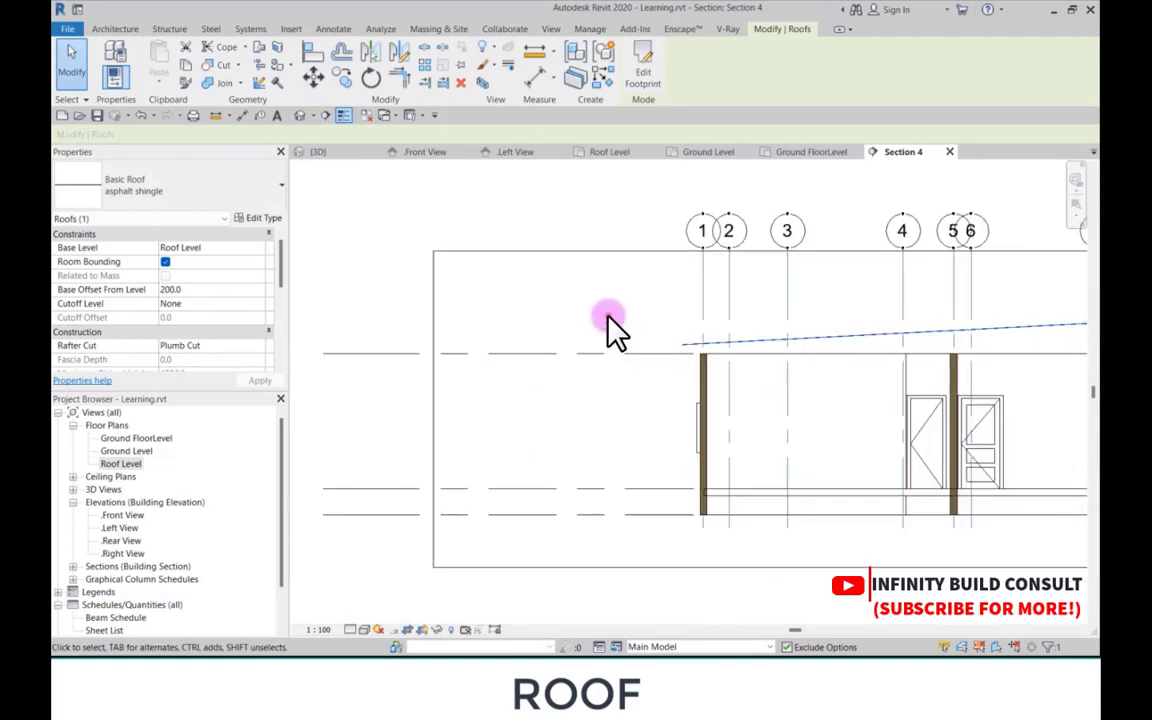
# Step: Deselect the roof and examine its high end against the top of the parapet wall at grid 8 in the section
pyautogui.click(608, 316)
pyautogui.scroll(-2, 526, 258)
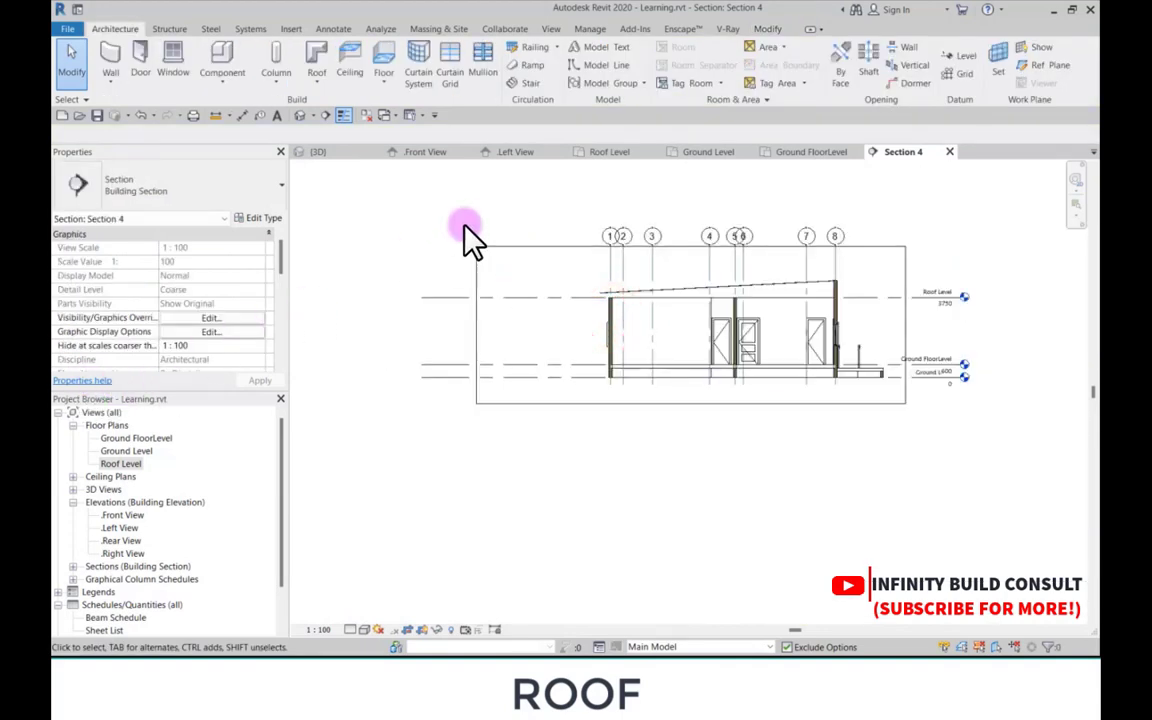
pyautogui.scroll(2, 620, 266)
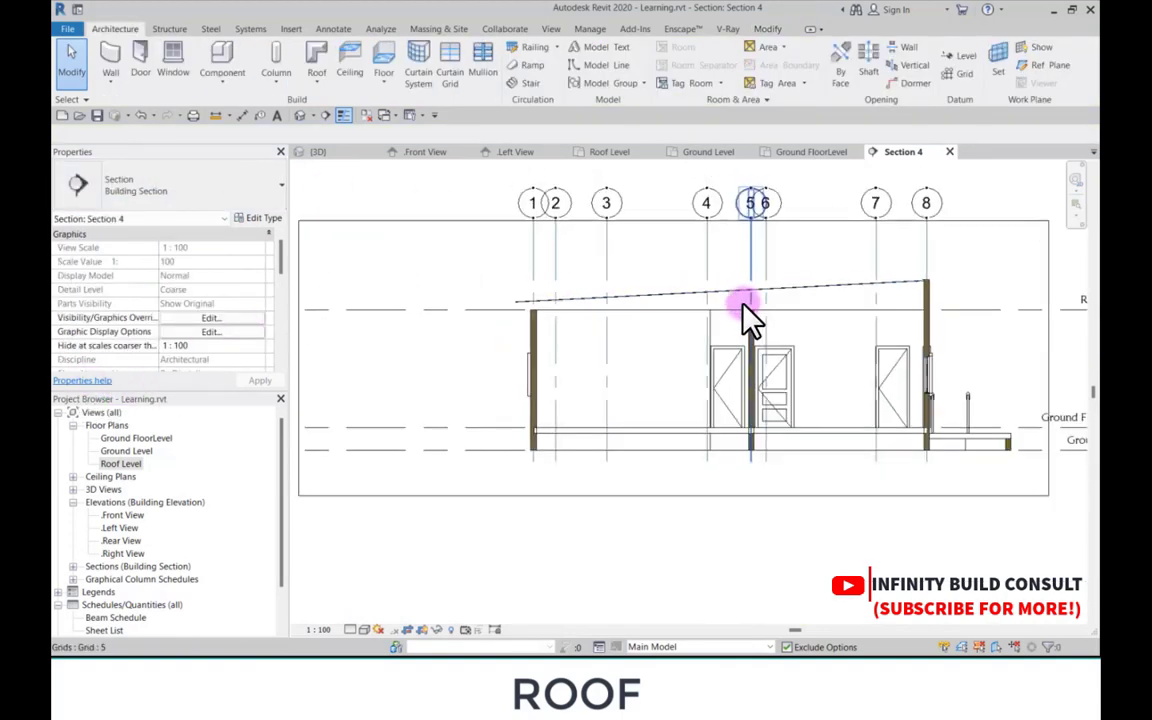
pyautogui.scroll(-2, 748, 314)
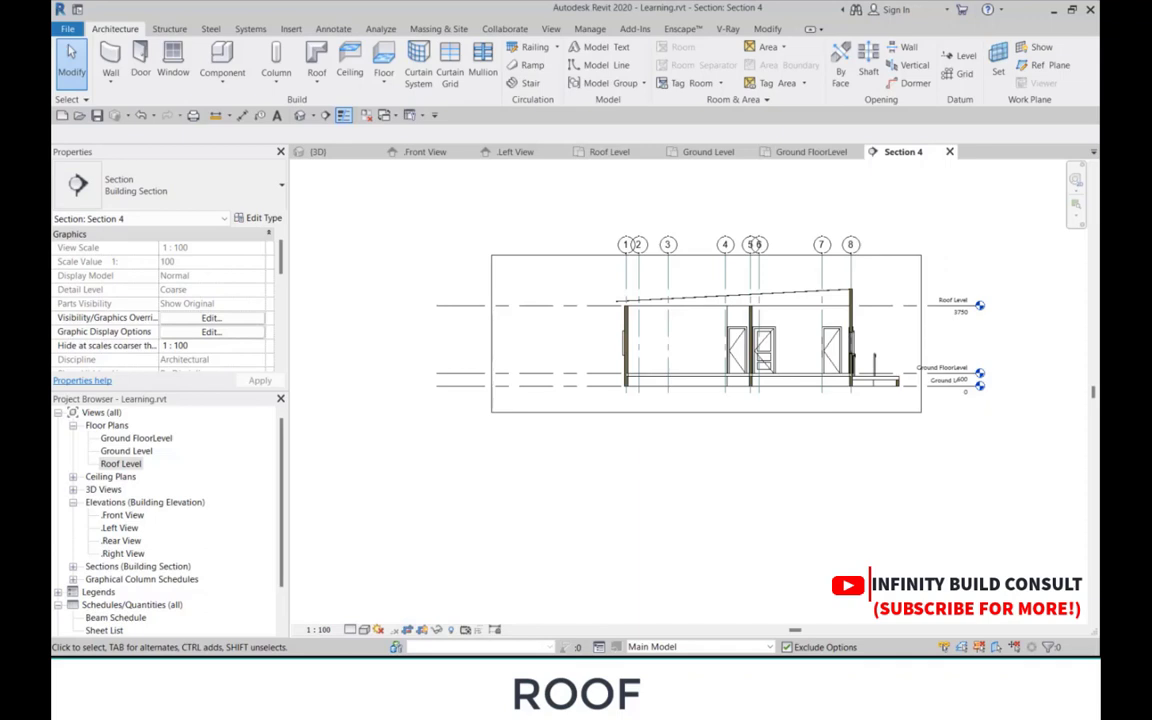
pyautogui.scroll(4, 802, 337)
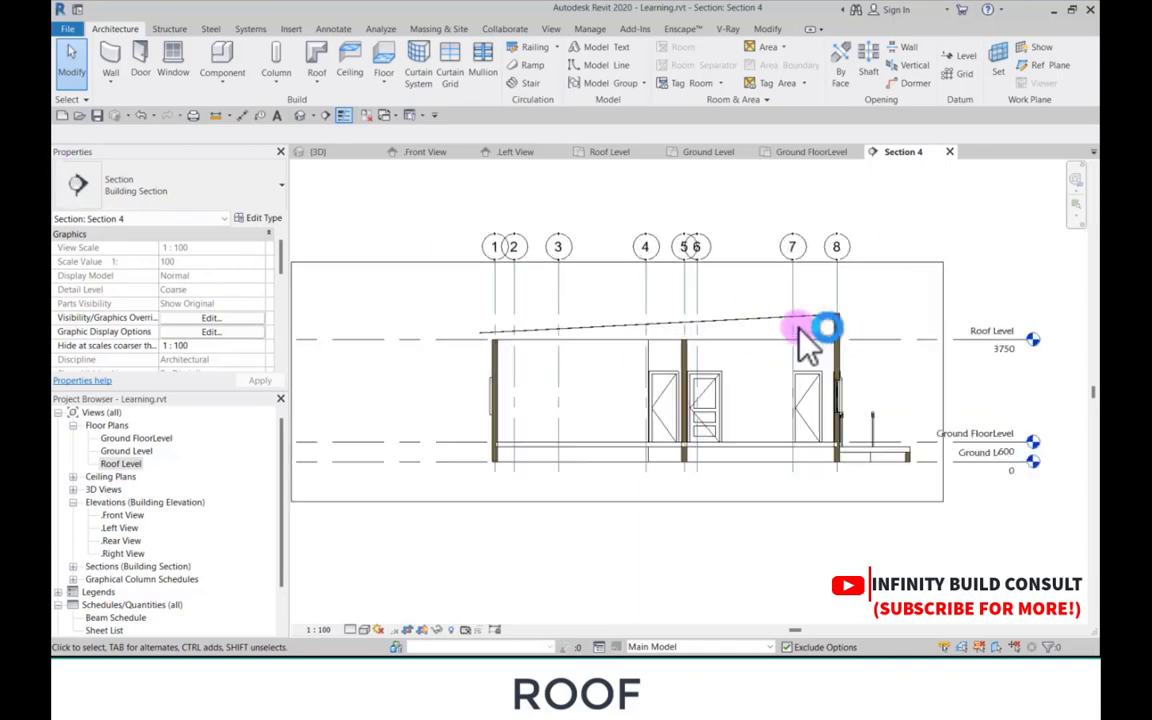
pyautogui.scroll(-2, 771, 314)
pyautogui.scroll(3, 810, 315)
pyautogui.scroll(-4, 805, 320)
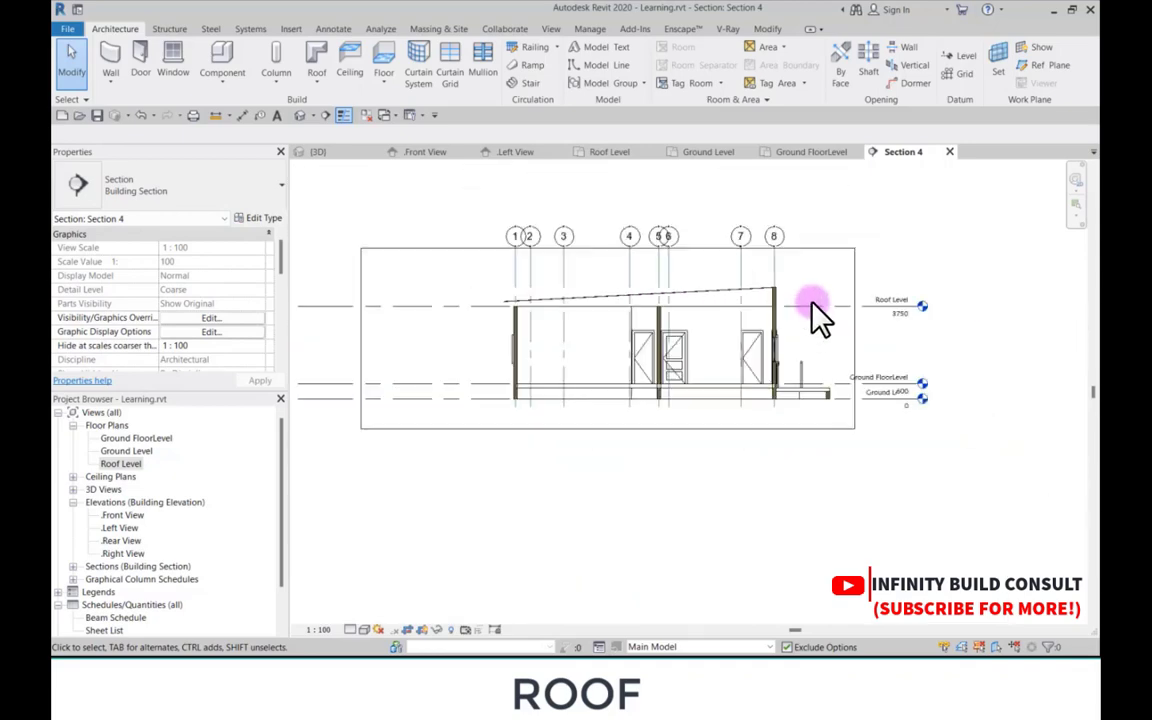
pyautogui.scroll(4, 752, 288)
pyautogui.scroll(-3, 764, 337)
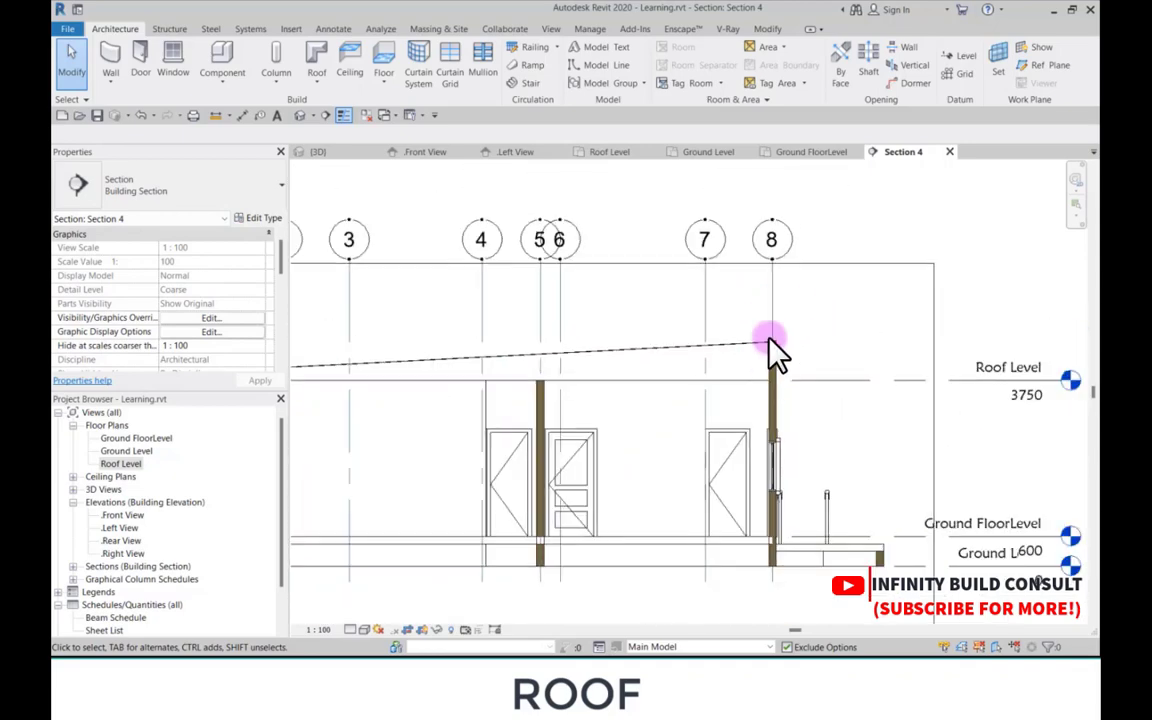
pyautogui.scroll(3, 764, 337)
pyautogui.scroll(-2, 805, 355)
pyautogui.scroll(2, 788, 351)
pyautogui.scroll(3, 791, 356)
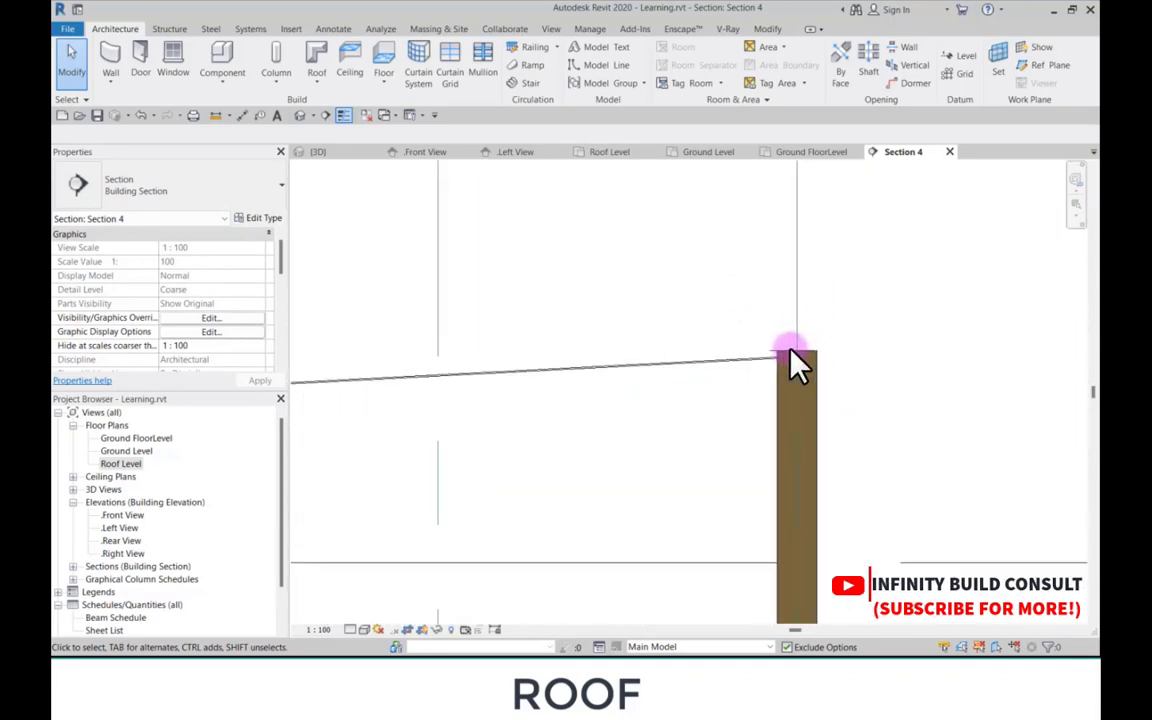
pyautogui.scroll(-3, 794, 356)
pyautogui.scroll(-4, 800, 360)
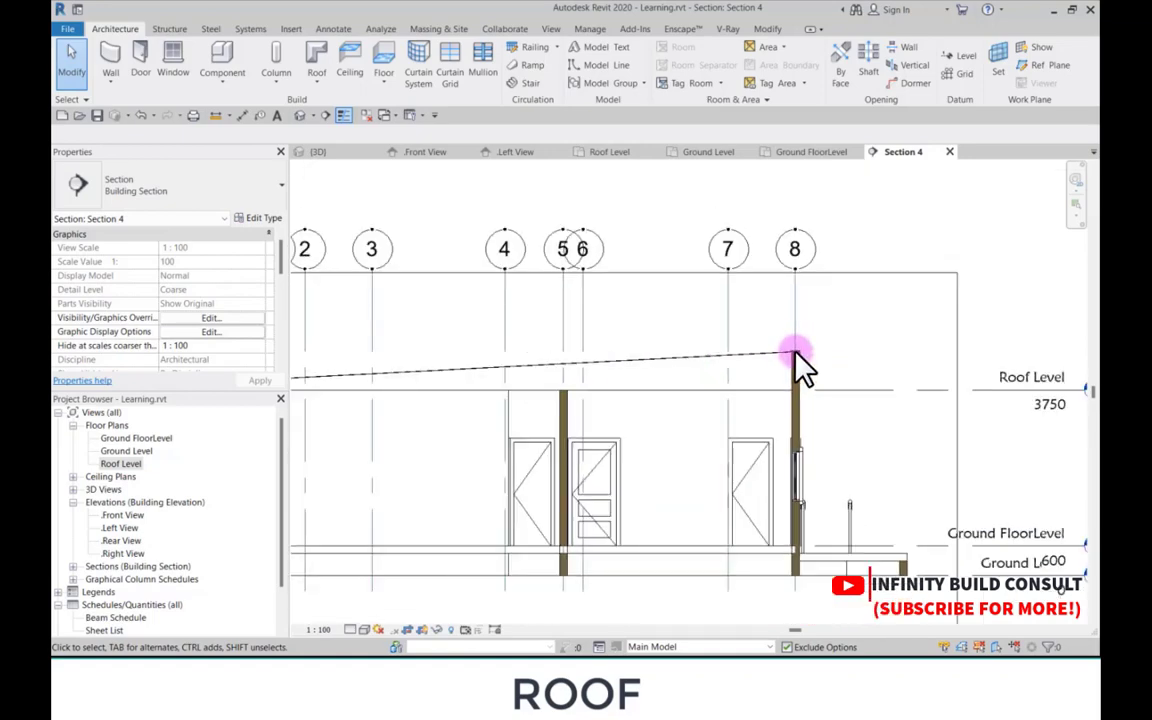
pyautogui.scroll(3, 784, 352)
pyautogui.scroll(-3, 766, 347)
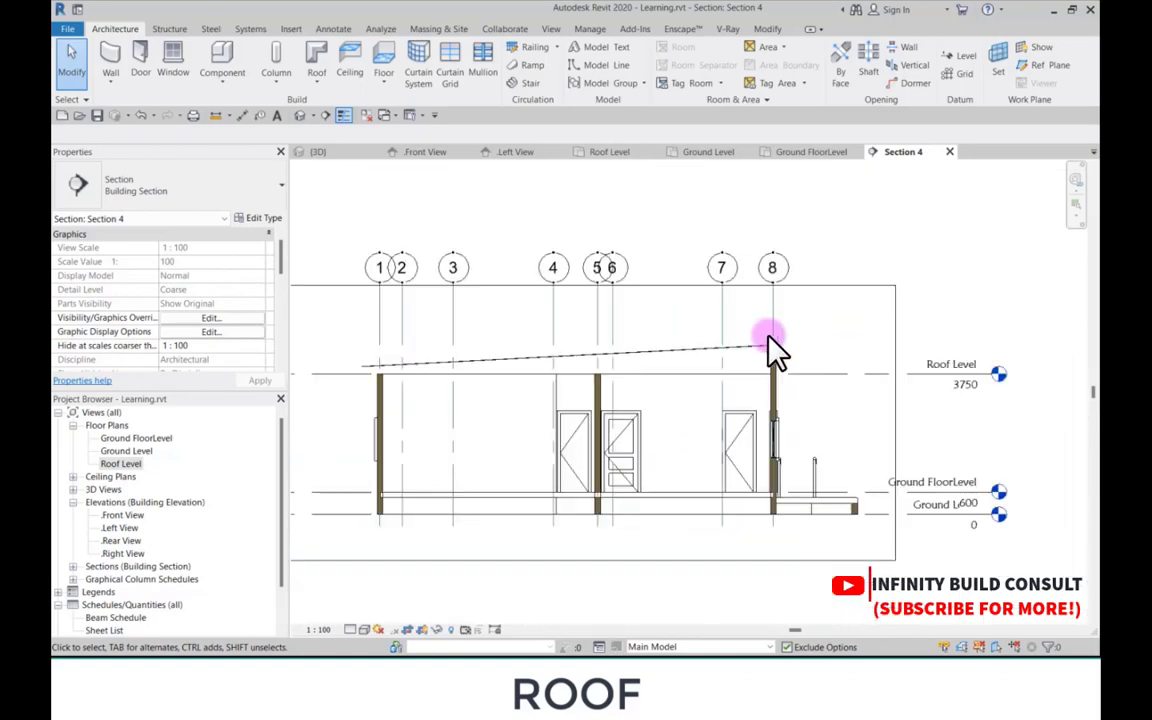
pyautogui.scroll(1, 768, 350)
pyautogui.scroll(-2, 768, 350)
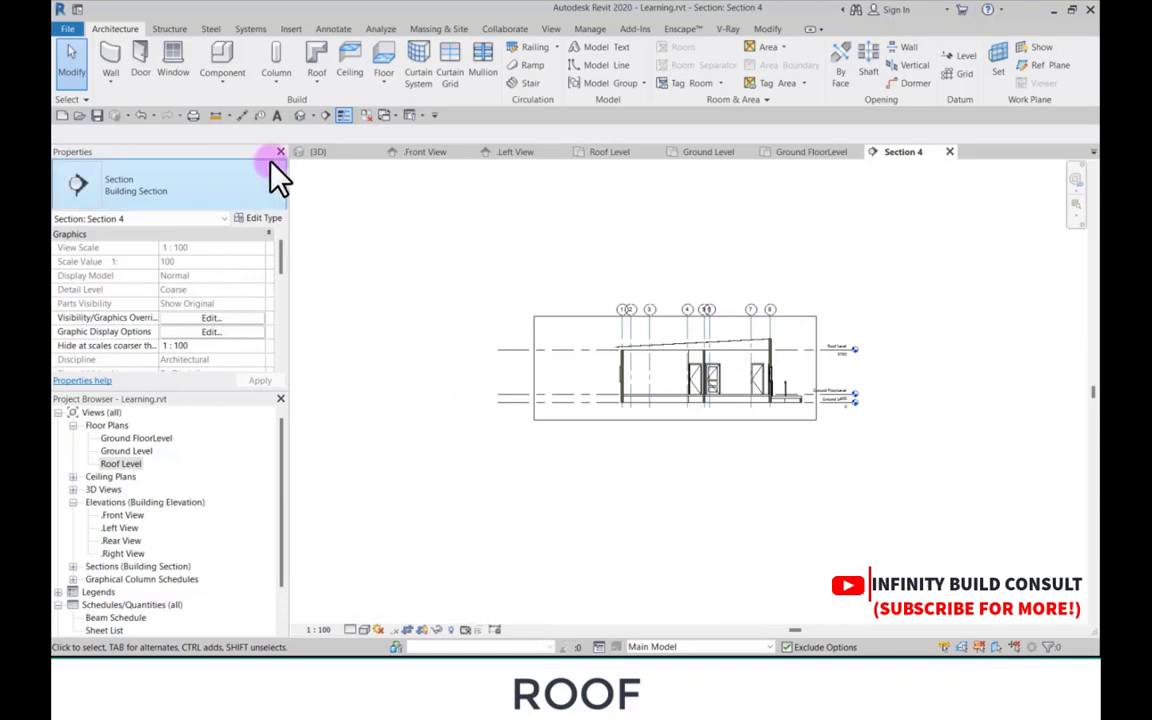
# Step: In the 3D view, set the top offset of the five outer parapet walls, including the curved corner walls, to 950
pyautogui.click(336, 162)
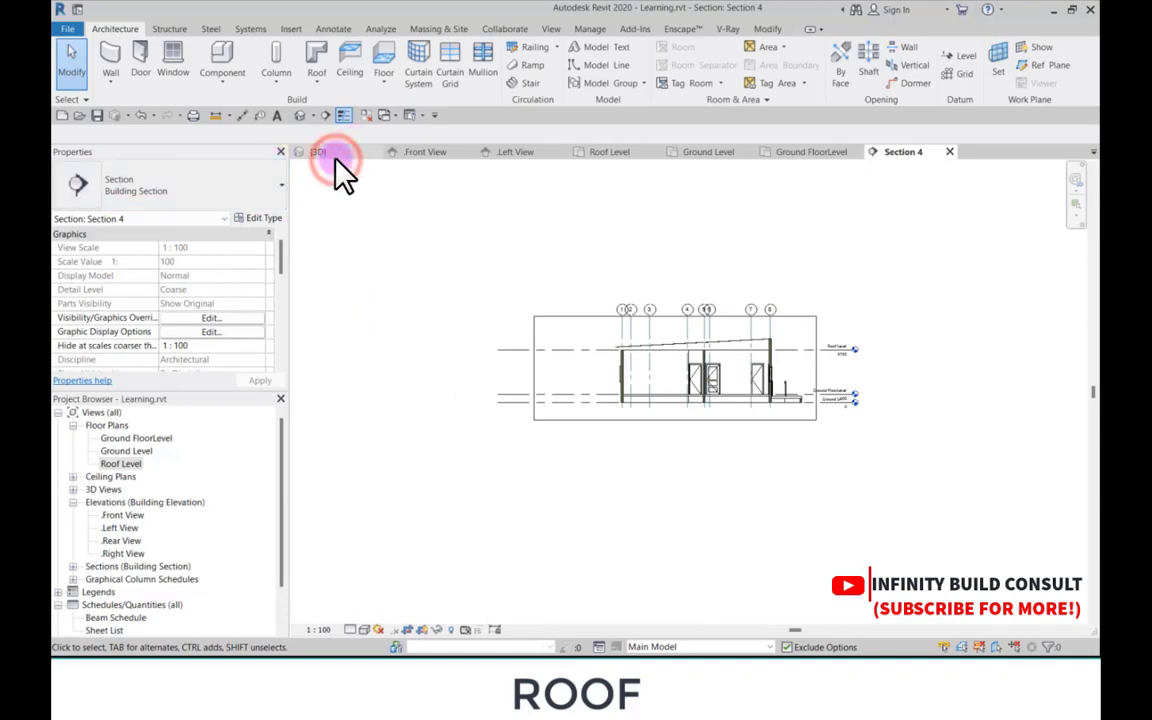
pyautogui.scroll(5, 392, 372)
pyautogui.scroll(-3, 450, 342)
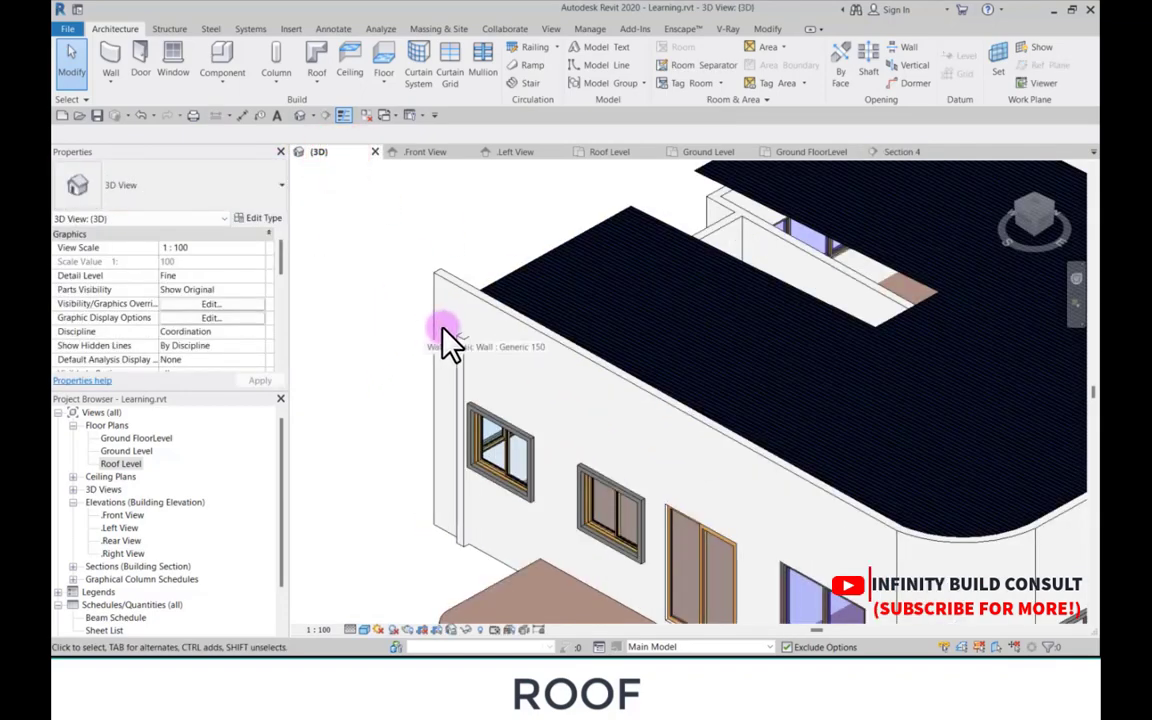
pyautogui.click(450, 342)
pyautogui.keyDown('shift'); pyautogui.moveTo(450, 342); pyautogui.dragTo(660, 492, button='middle'); pyautogui.keyUp('shift')
pyautogui.scroll(2, 655, 490)
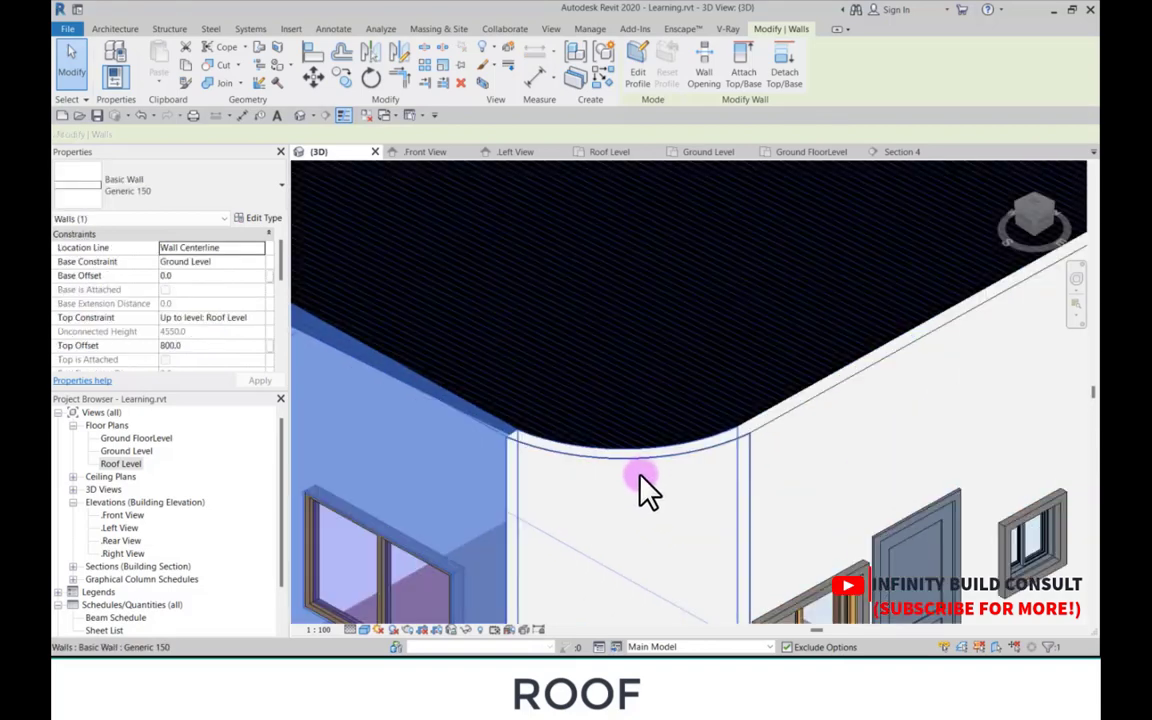
pyautogui.keyDown('ctrl'); pyautogui.click(632, 463); pyautogui.keyUp('ctrl')
pyautogui.scroll(-3, 632, 463)
pyautogui.scroll(2, 770, 404)
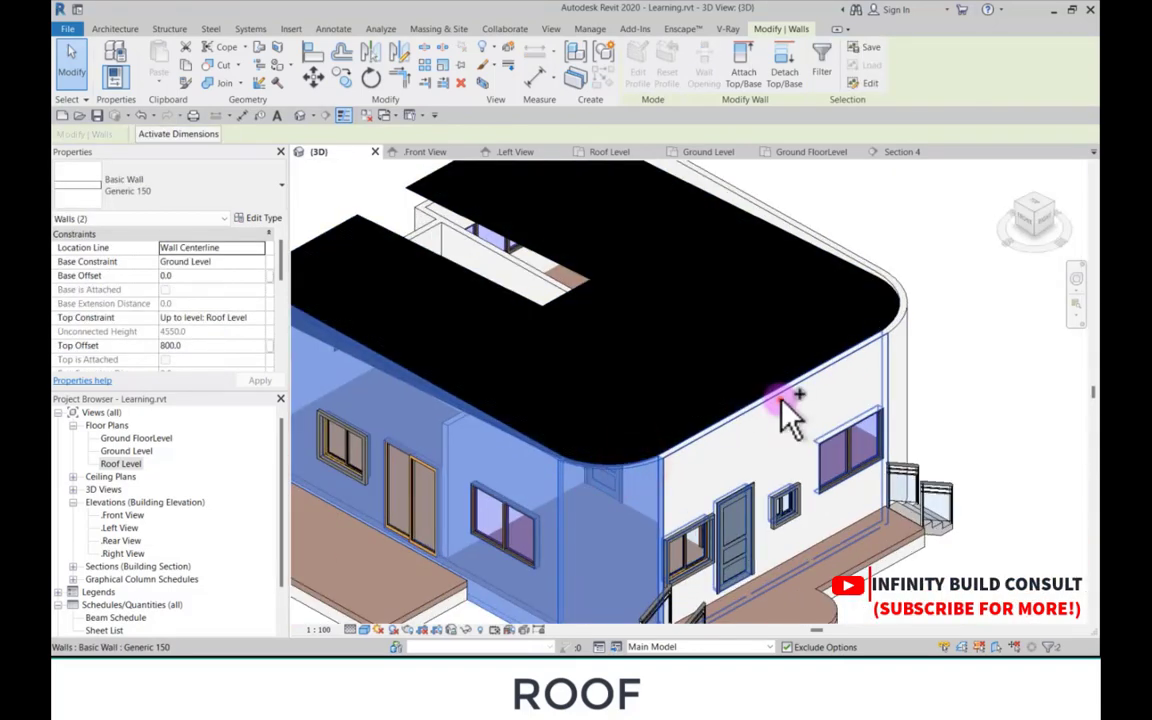
pyautogui.keyDown('ctrl'); pyautogui.click(779, 400); pyautogui.keyUp('ctrl')
pyautogui.scroll(4, 733, 329)
pyautogui.keyDown('ctrl'); pyautogui.click(718, 329); pyautogui.keyUp('ctrl')
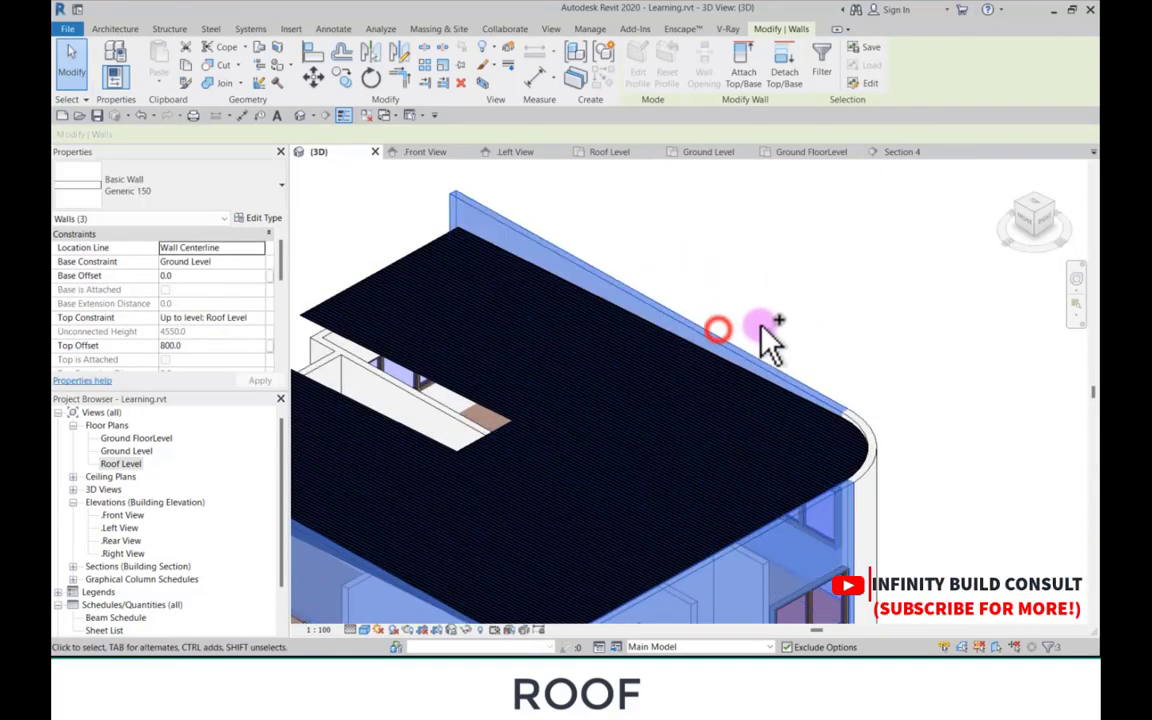
pyautogui.scroll(2, 874, 432)
pyautogui.keyDown('ctrl'); pyautogui.click(874, 431); pyautogui.keyUp('ctrl')
pyautogui.scroll(-3, 862, 402)
pyautogui.scroll(-5, 862, 402)
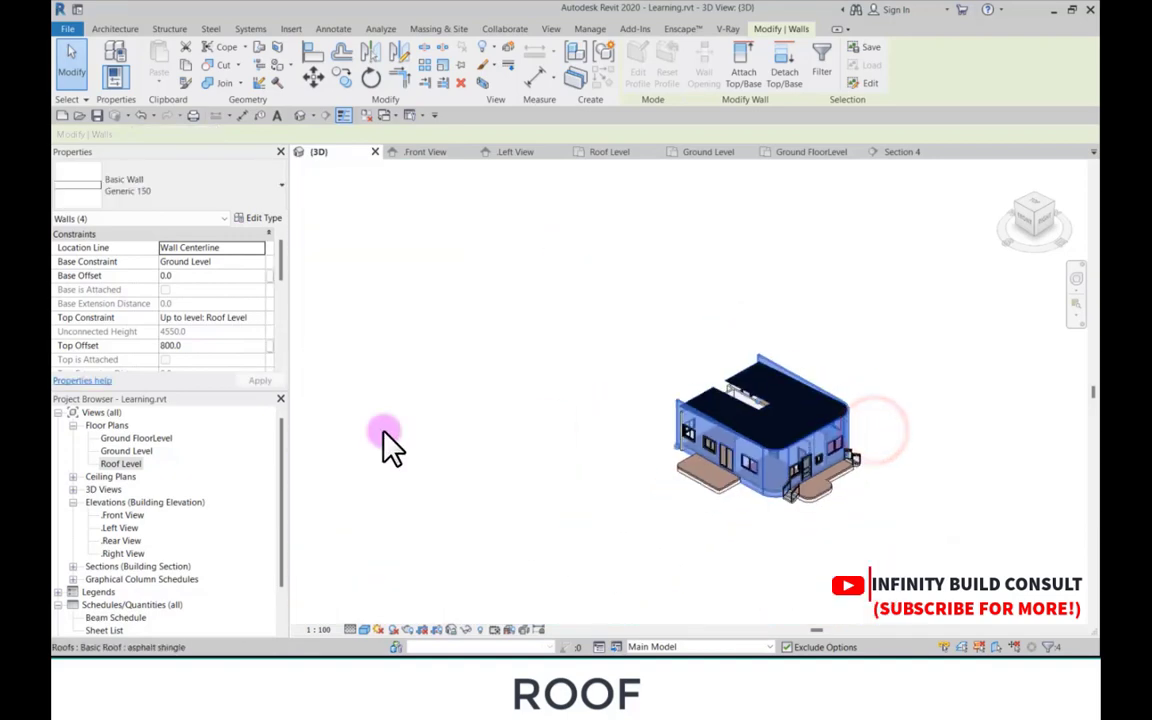
pyautogui.click(210, 345)
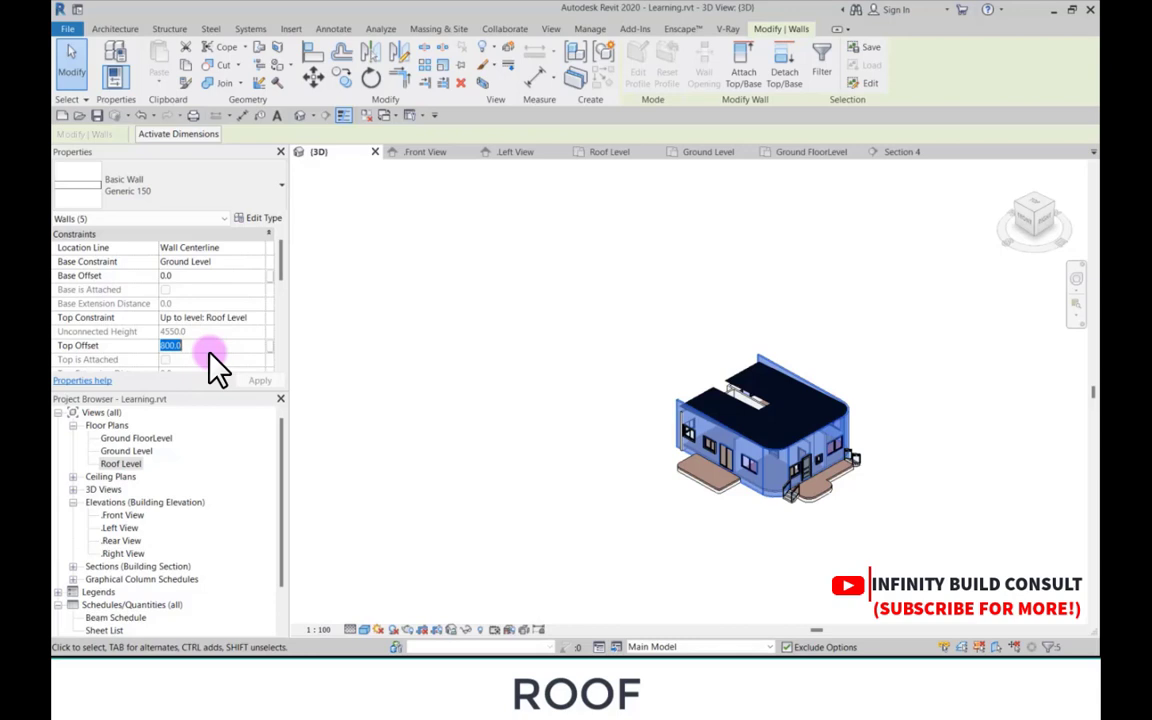
pyautogui.write('950')
pyautogui.scroll(3, 810, 410)
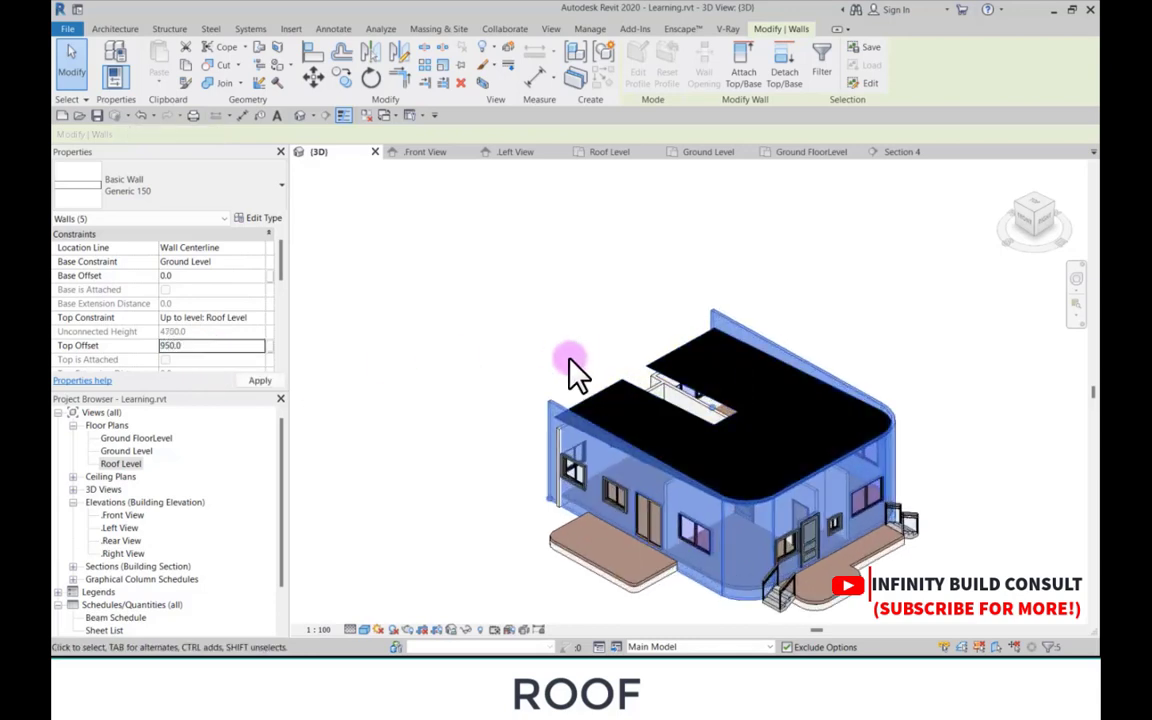
# Step: Deselect the walls and examine the parapet height around the roof from several sides in the 3D view
pyautogui.click(572, 362)
pyautogui.scroll(-2, 440, 395)
pyautogui.keyDown('shift'); pyautogui.moveTo(418, 406); pyautogui.dragTo(692, 393, button='middle'); pyautogui.keyUp('shift')
pyautogui.scroll(3, 692, 393)
pyautogui.scroll(-4, 690, 393)
pyautogui.scroll(4, 675, 475)
pyautogui.keyDown('shift'); pyautogui.moveTo(603, 586); pyautogui.dragTo(468, 556, button='middle'); pyautogui.keyUp('shift')
pyautogui.scroll(2, 712, 450)
pyautogui.scroll(-5, 730, 462)
pyautogui.scroll(2, 564, 490)
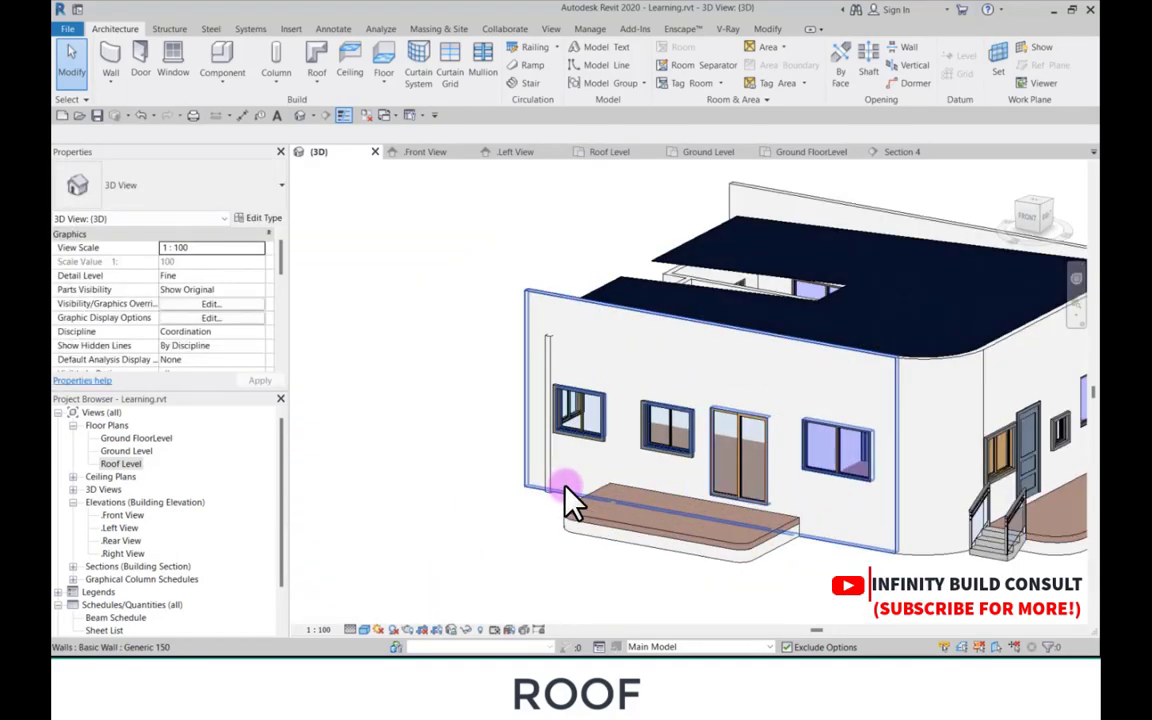
pyautogui.scroll(-2, 560, 495)
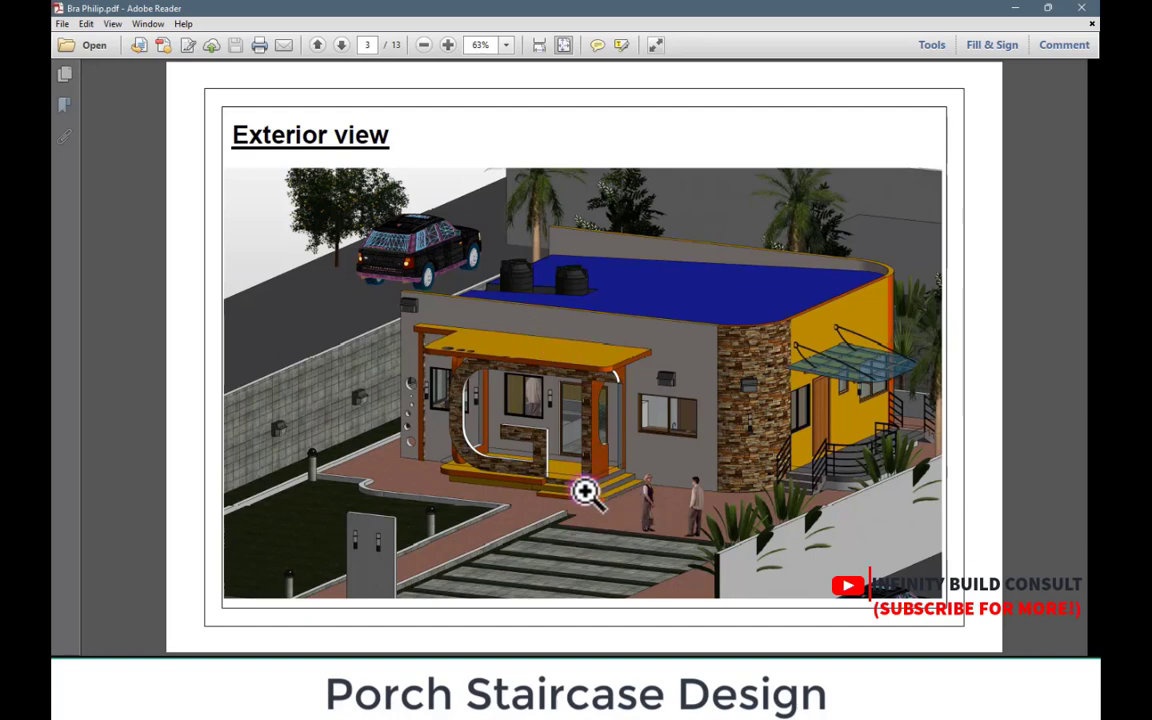
# Step: Examine the front porch and its steps up close in the exterior view on page 3 of the reference PDF, and return to Revit
pyautogui.rightClick(501, 412)
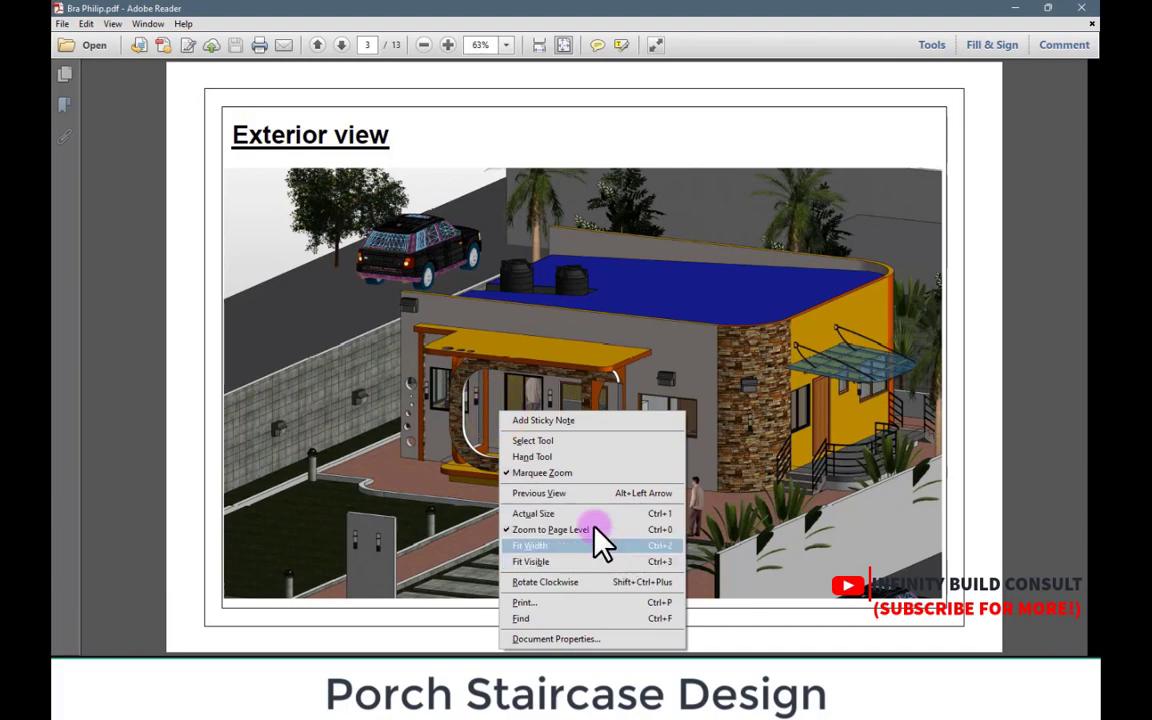
pyautogui.click(560, 473)
pyautogui.moveTo(487, 390); pyautogui.dragTo(615, 508)
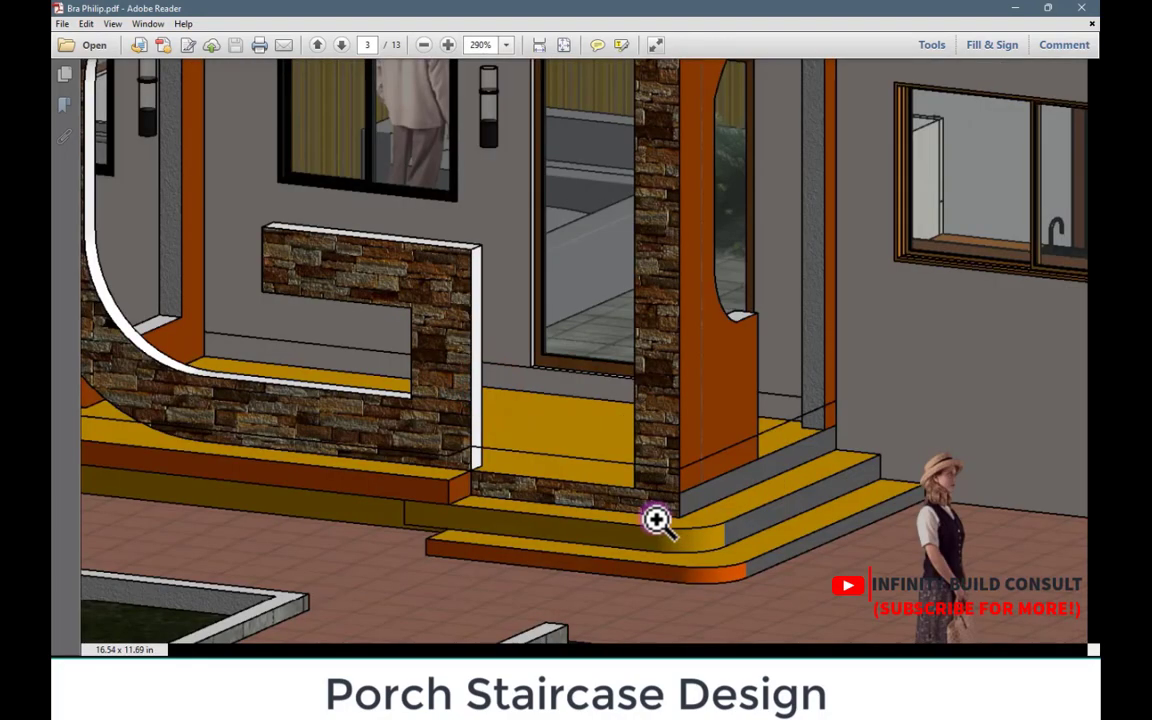
pyautogui.scroll(5, 656, 519)
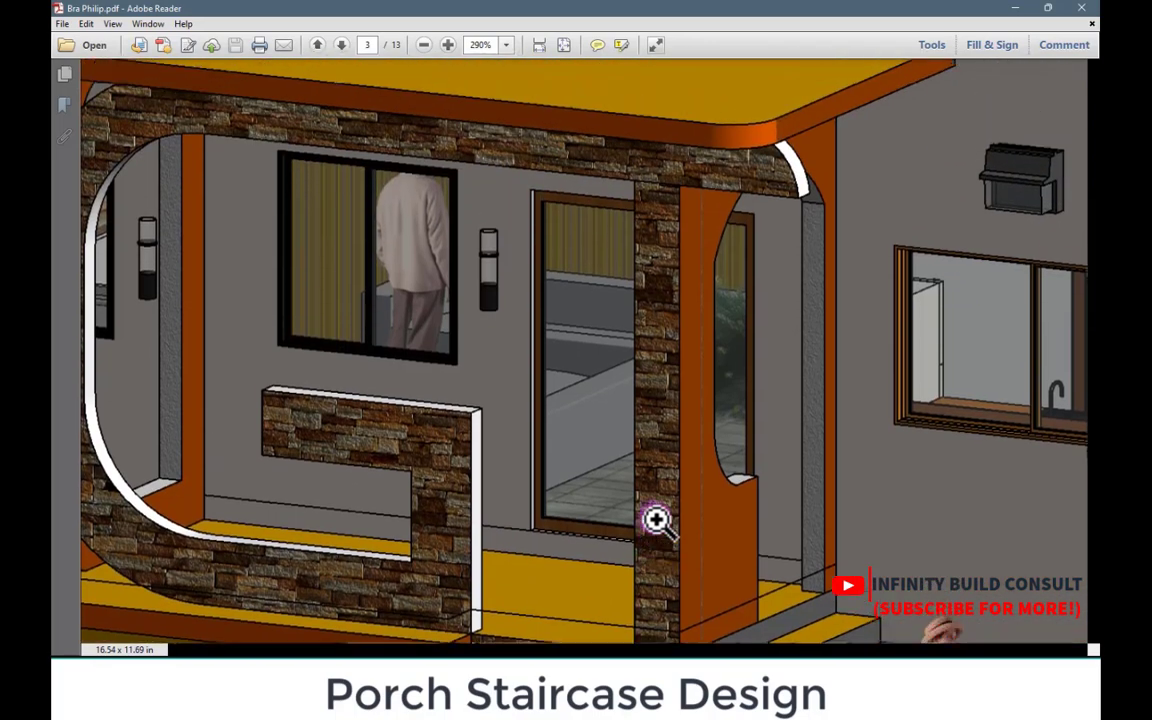
pyautogui.scroll(-2, 630, 460)
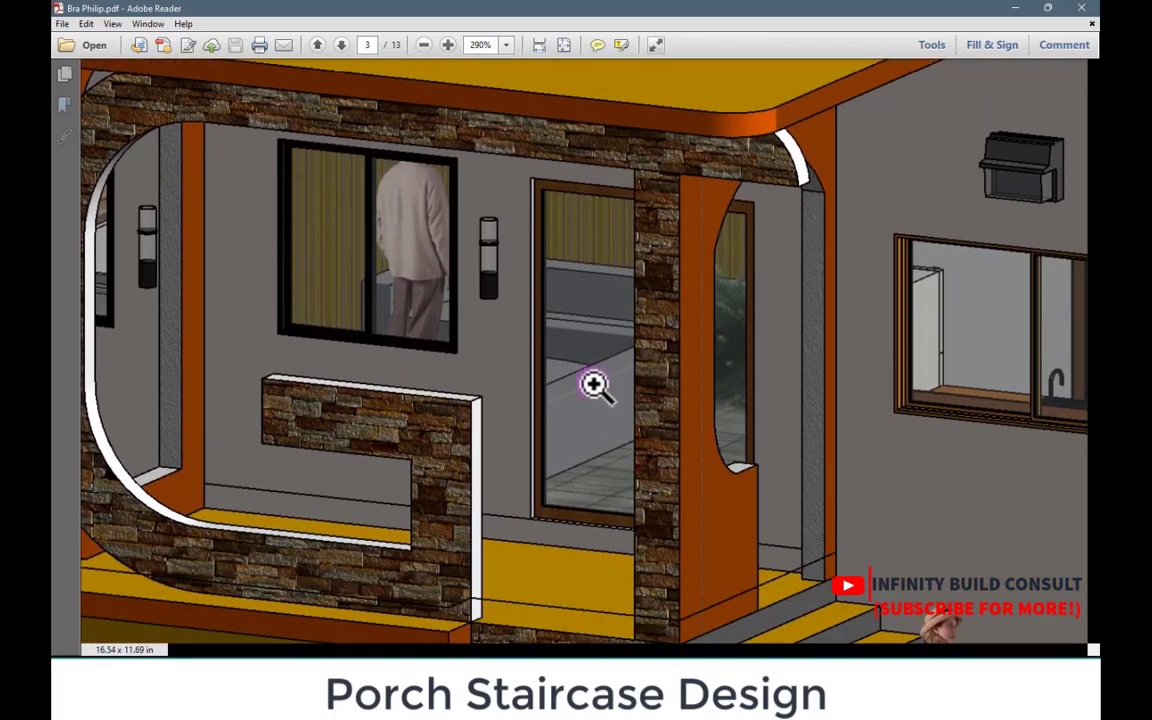
pyautogui.click(424, 45)
pyautogui.click(424, 45)
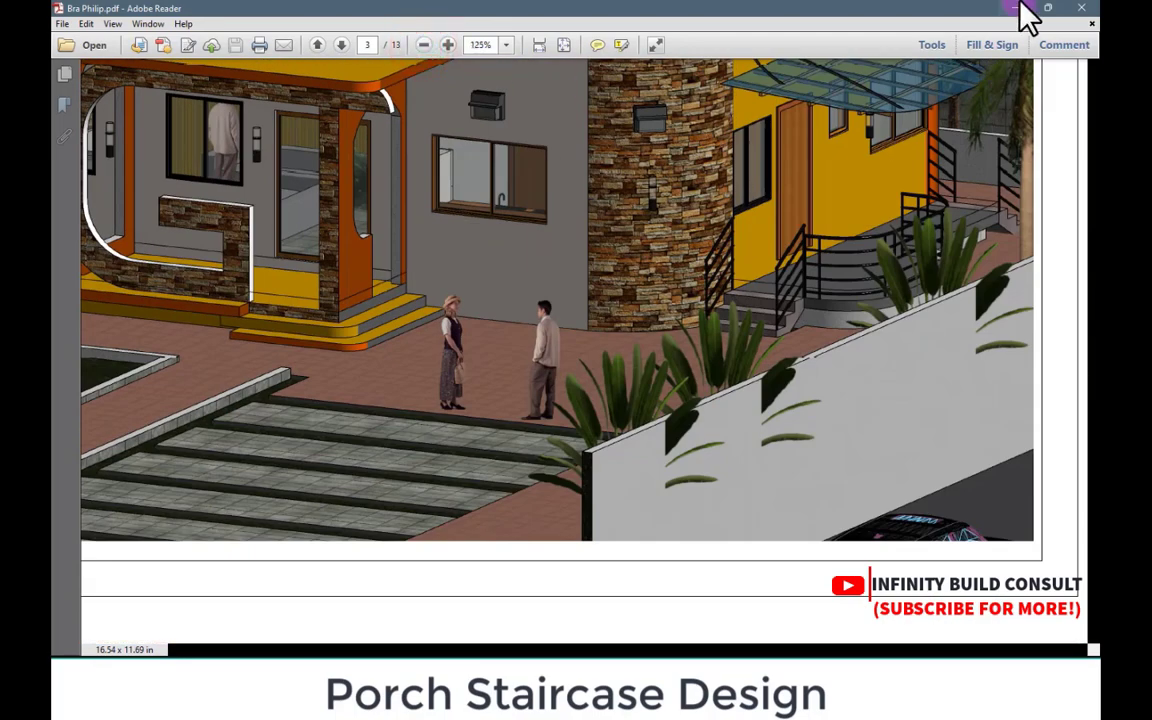
pyautogui.click(1020, 7)
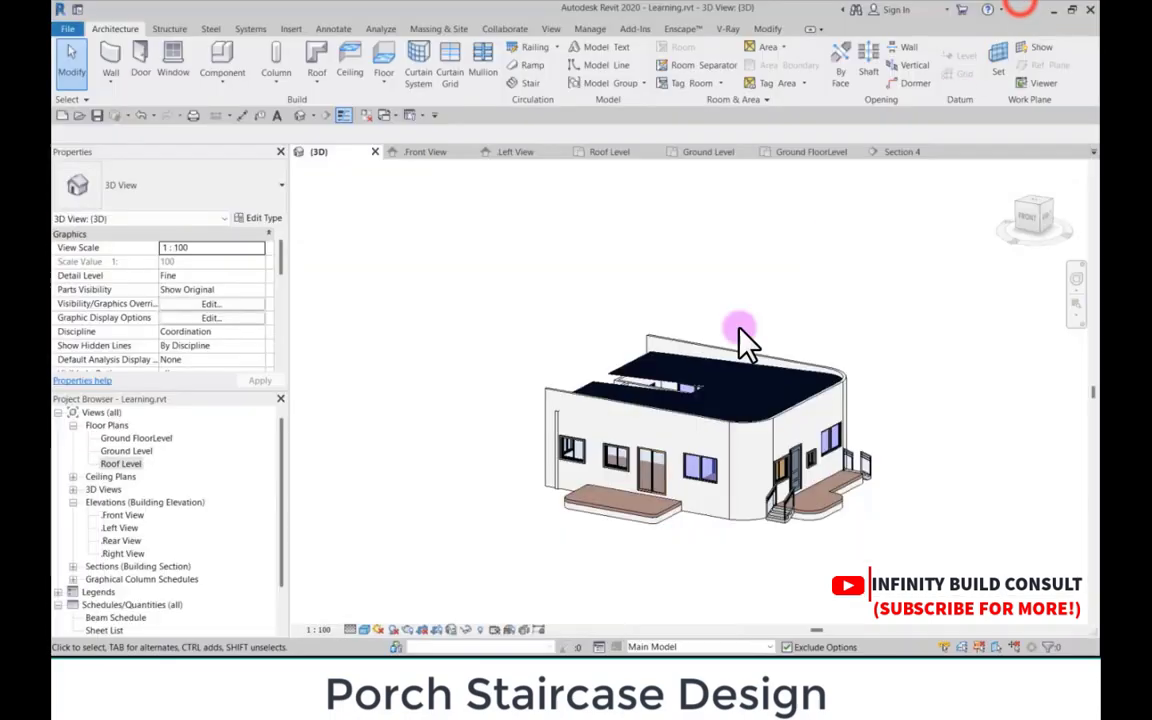
# Step: Open the Ground Level floor plan at the front porch slab between grids 3 and 6
pyautogui.doubleClick(125, 451)
pyautogui.scroll(3, 605, 418)
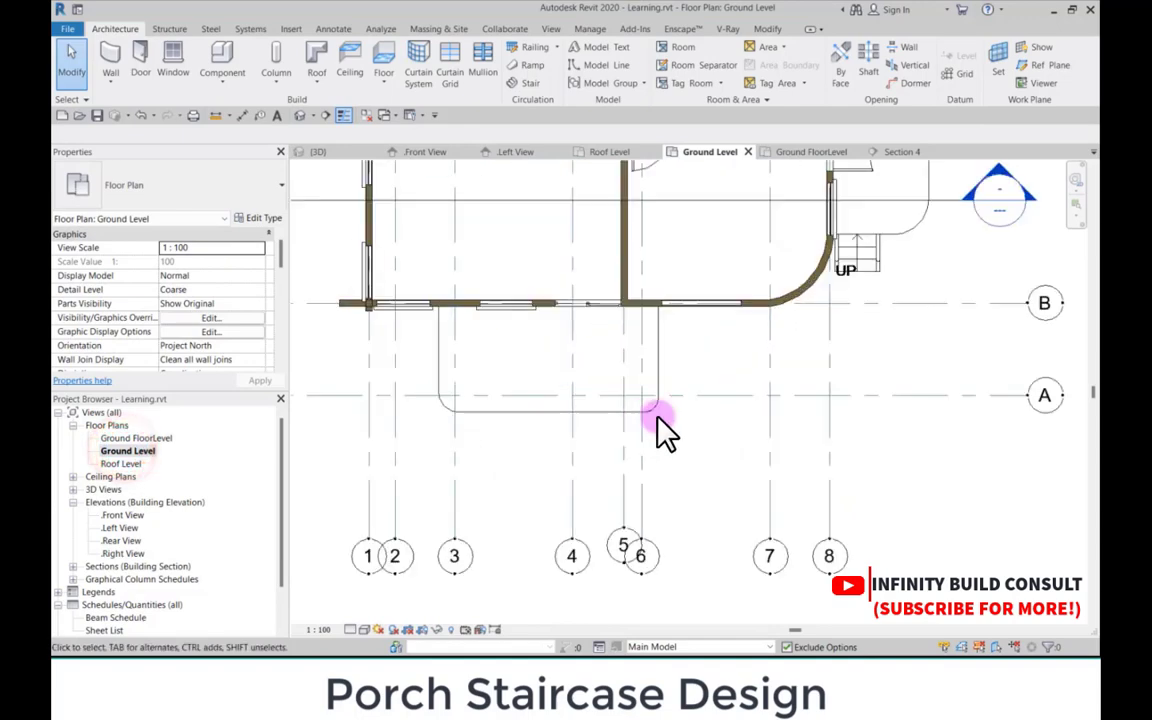
pyautogui.scroll(2, 656, 414)
pyautogui.click(656, 411)
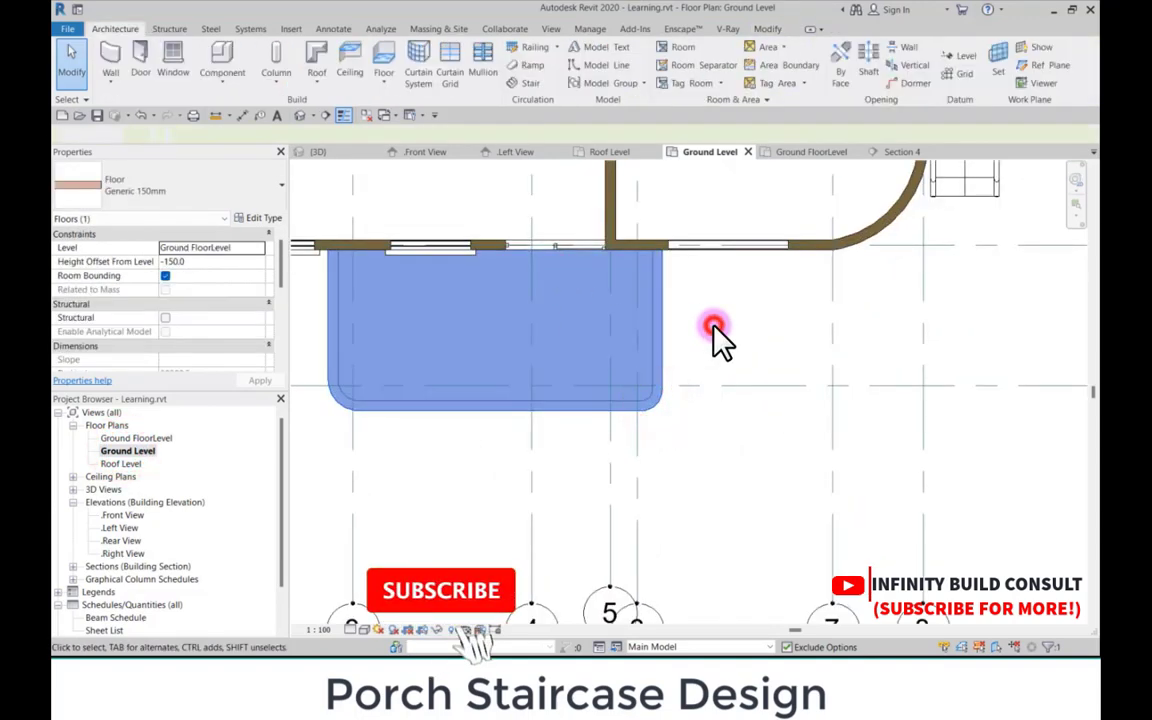
pyautogui.click(714, 330)
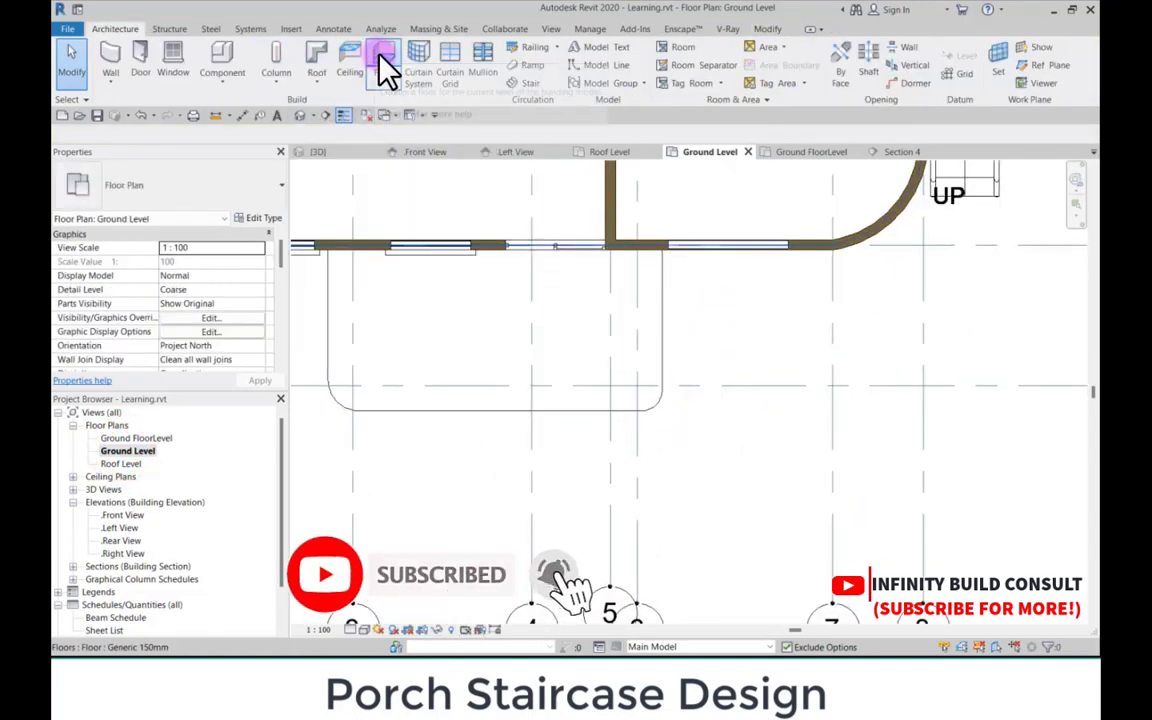
pyautogui.click(383, 58)
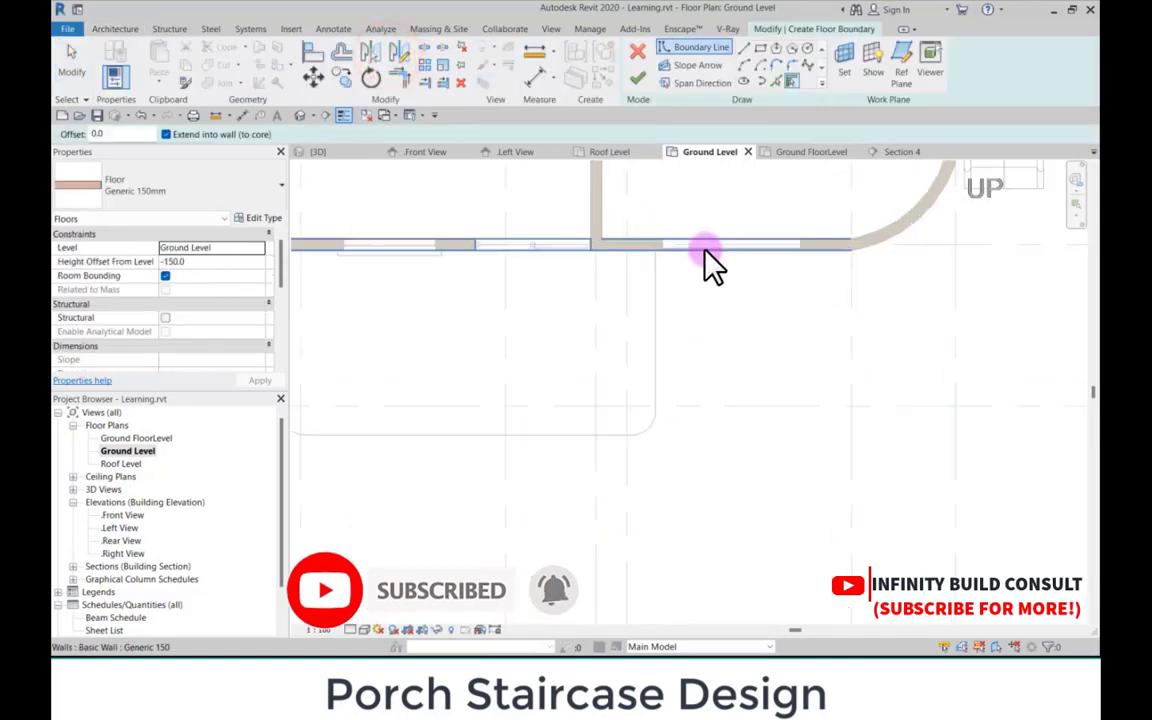
pyautogui.scroll(-2, 711, 188)
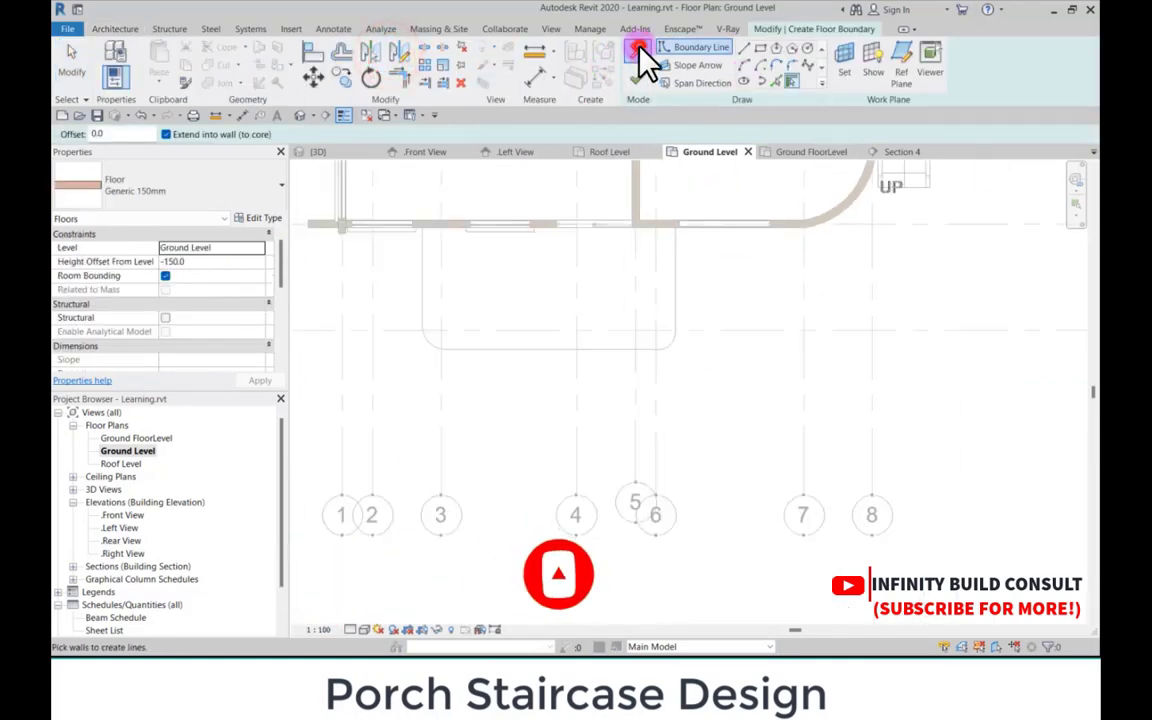
pyautogui.click(645, 55)
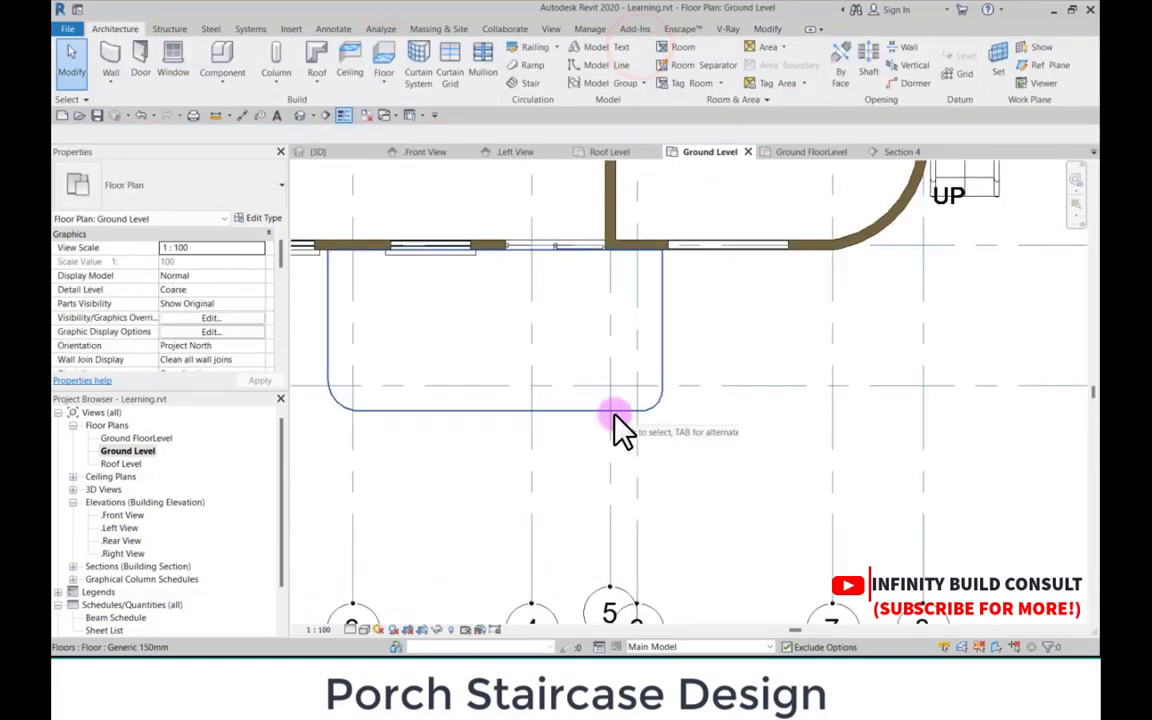
# Step: Copy the front porch floor slab 300 mm sideways along the house wall, toward grid 7
pyautogui.click(613, 412)
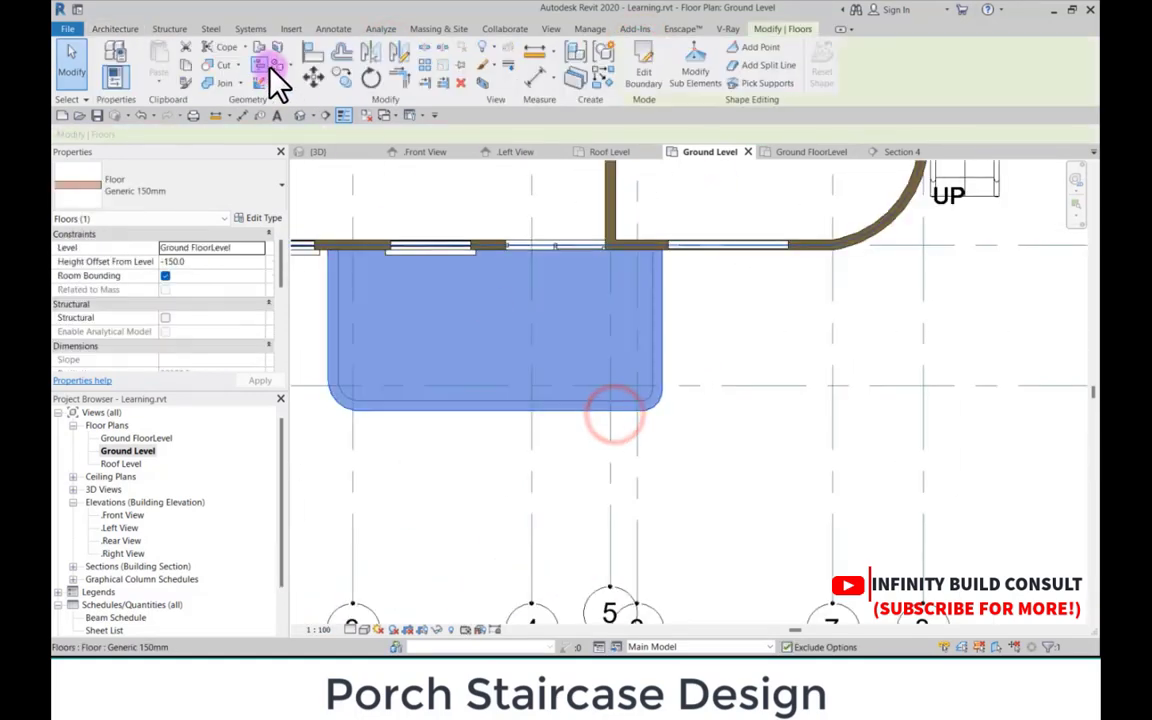
pyautogui.click(341, 78)
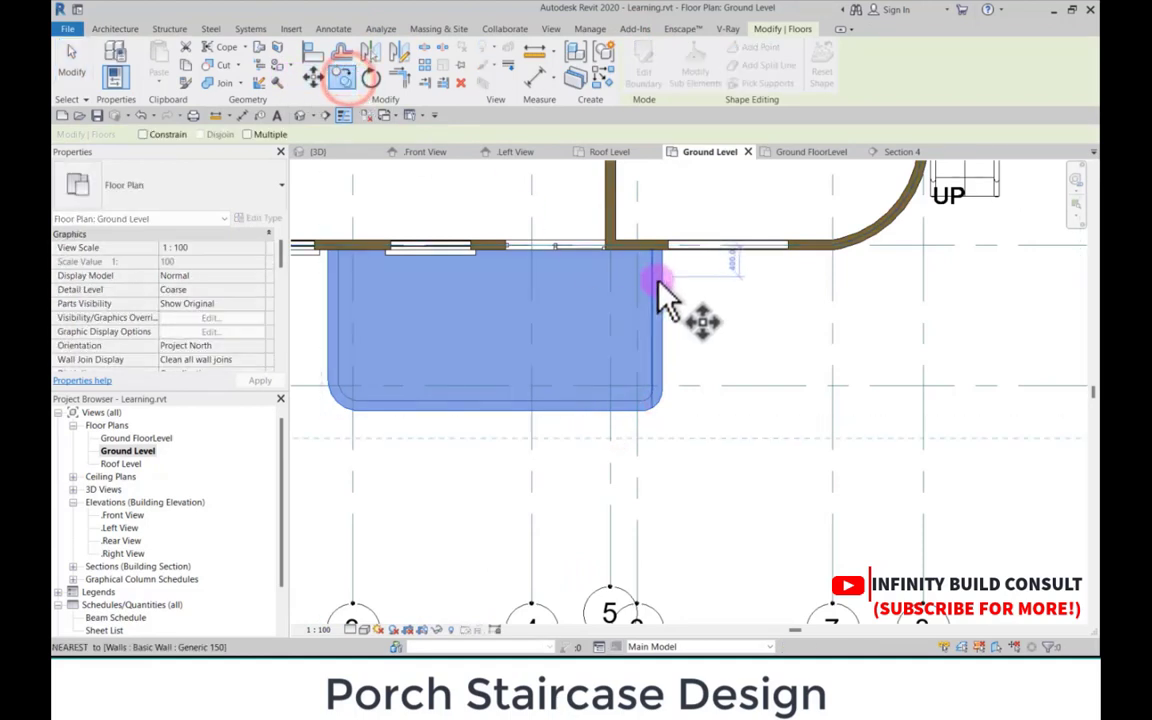
pyautogui.scroll(2, 656, 279)
pyautogui.click(669, 293)
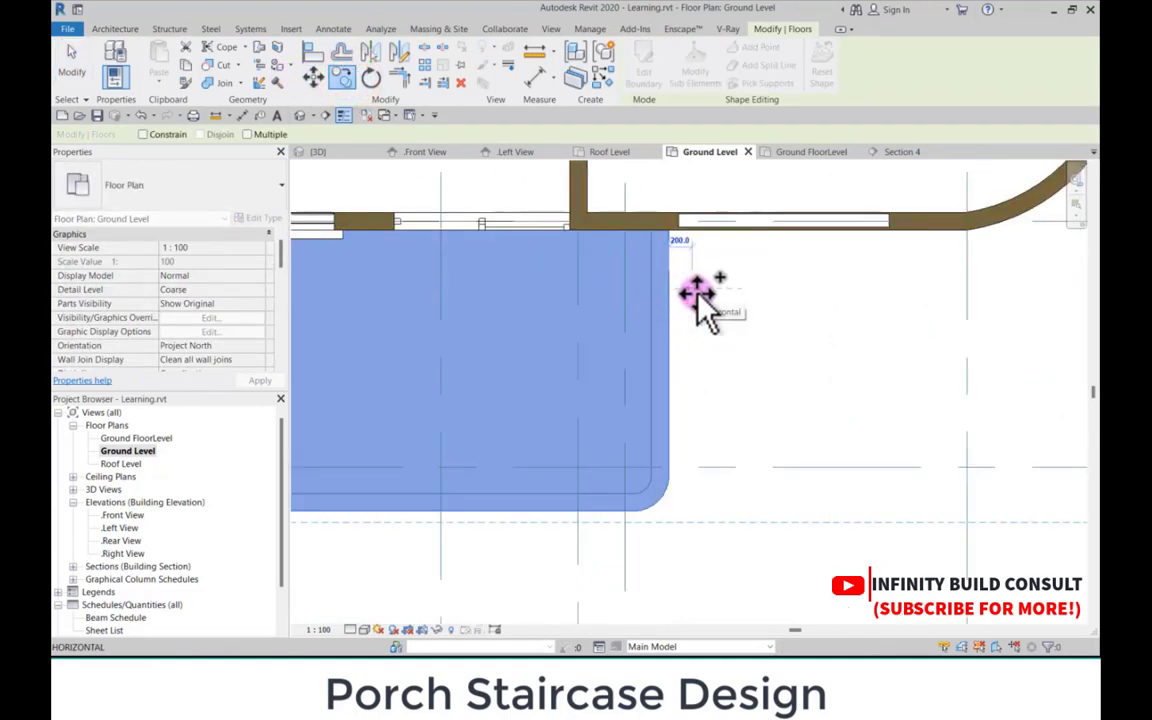
pyautogui.write('300')
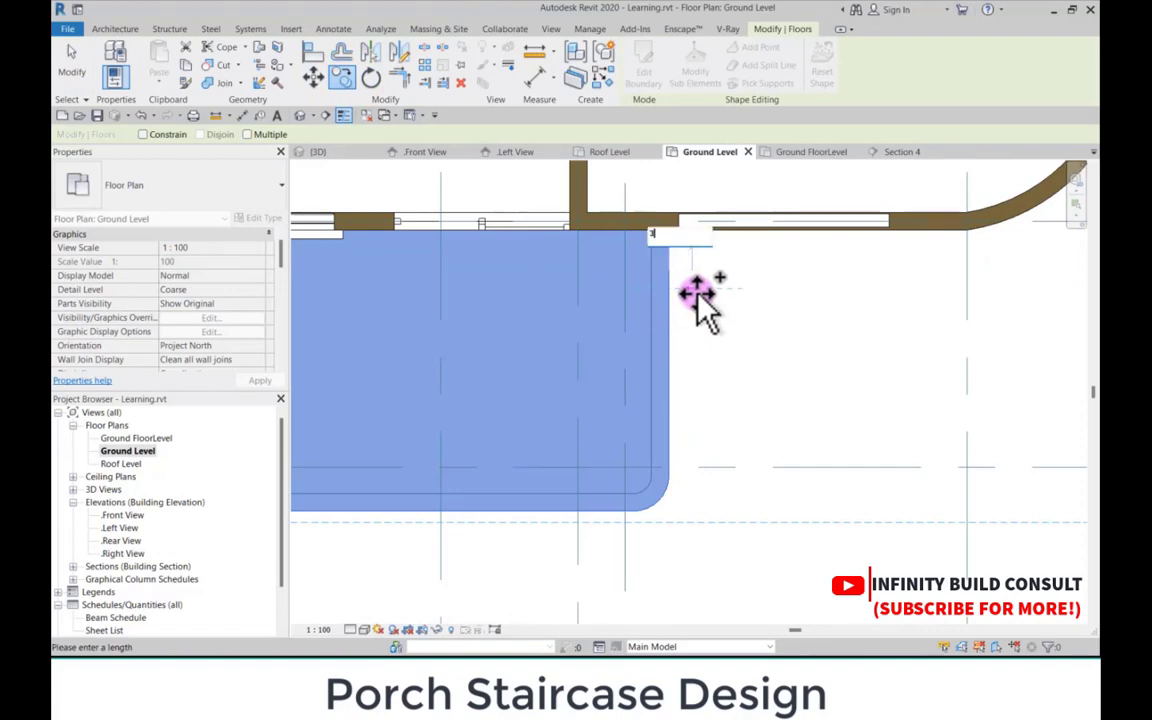
pyautogui.press('Return')
pyautogui.scroll(-2, 715, 330)
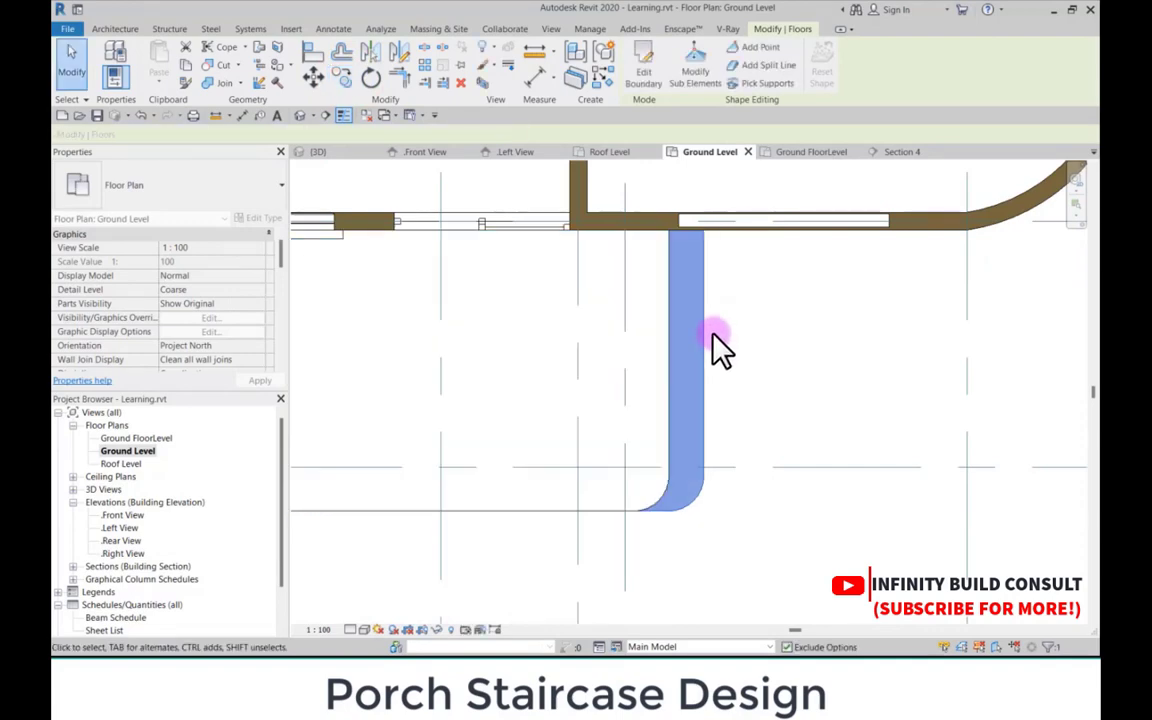
# Step: In the copied slab's boundary sketch, move the front edge and its corner arc near grid 6 outward by 300 mm
pyautogui.click(645, 55)
pyautogui.scroll(-2, 663, 347)
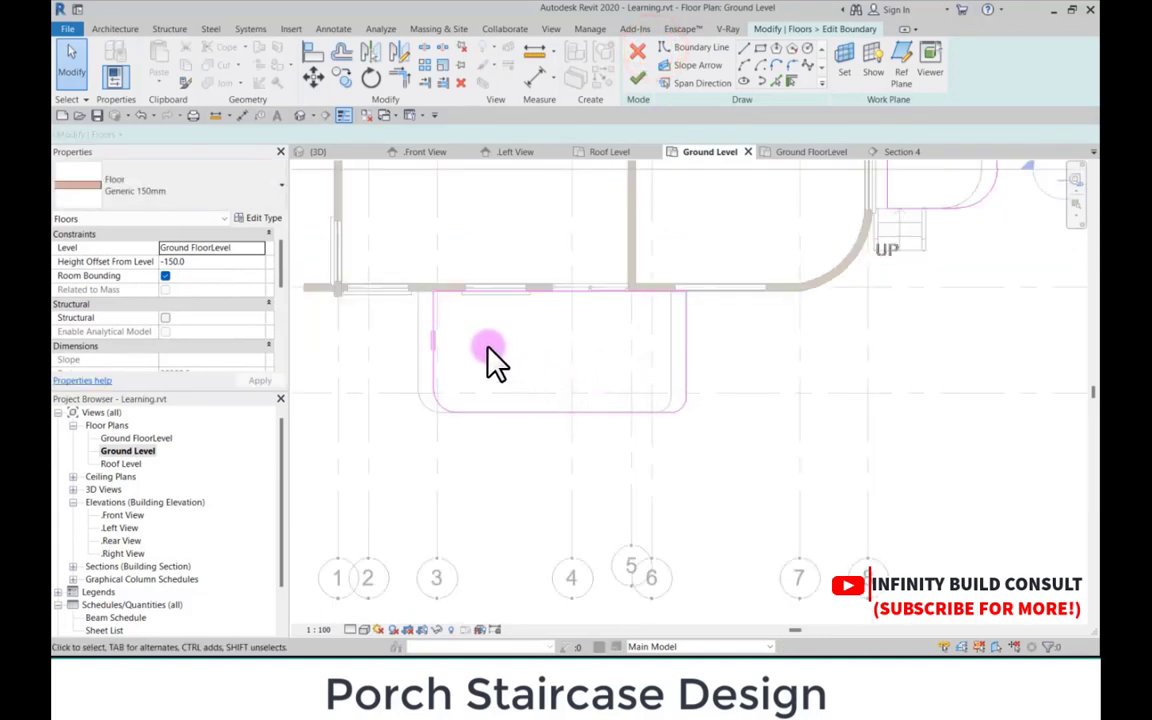
pyautogui.scroll(2, 703, 475)
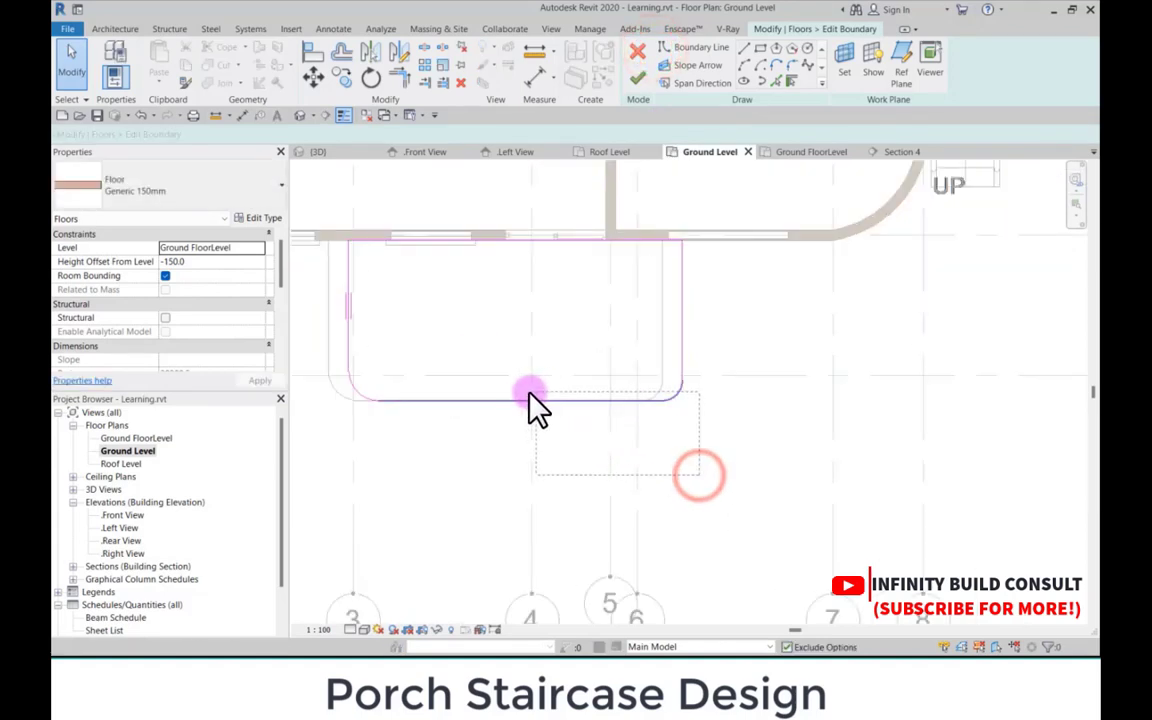
pyautogui.click(525, 399)
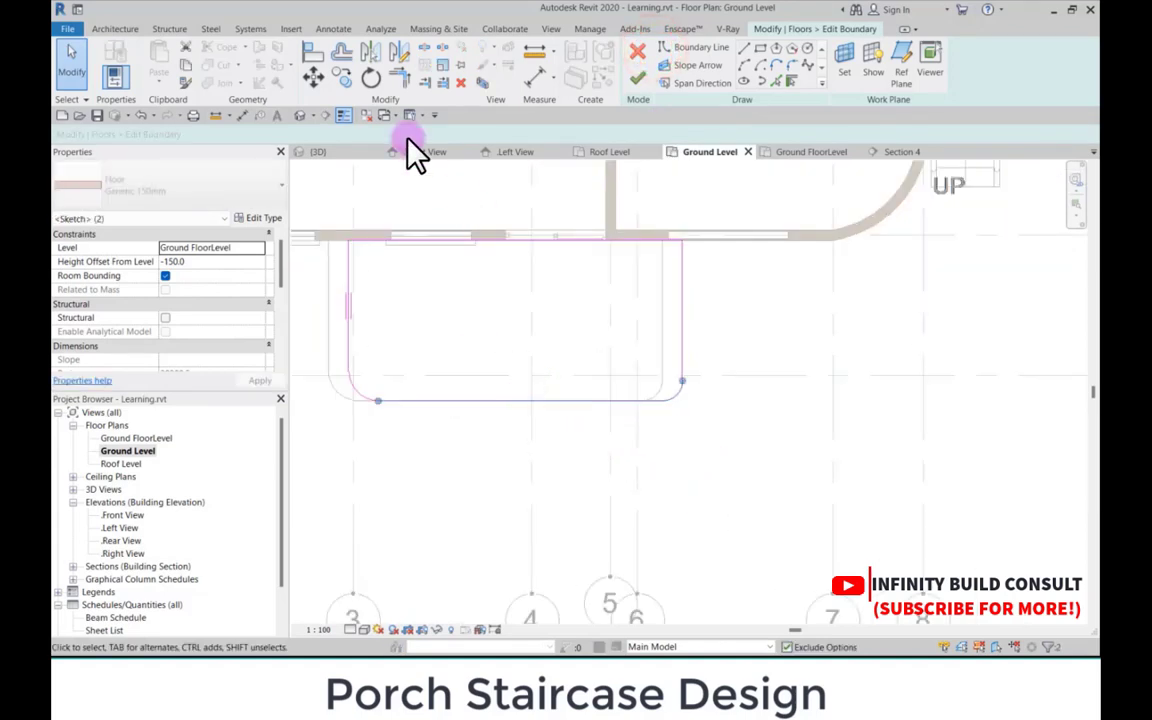
pyautogui.click(313, 77)
pyautogui.click(432, 263)
pyautogui.write('300')
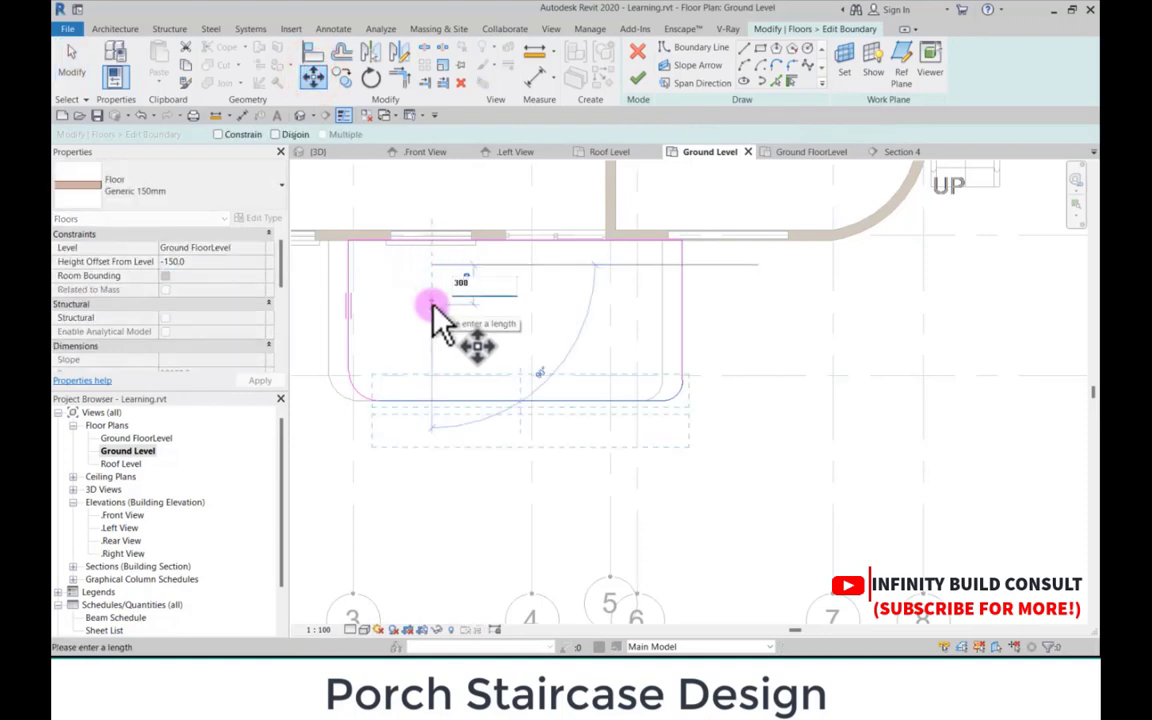
pyautogui.press('Return')
pyautogui.scroll(-2, 488, 416)
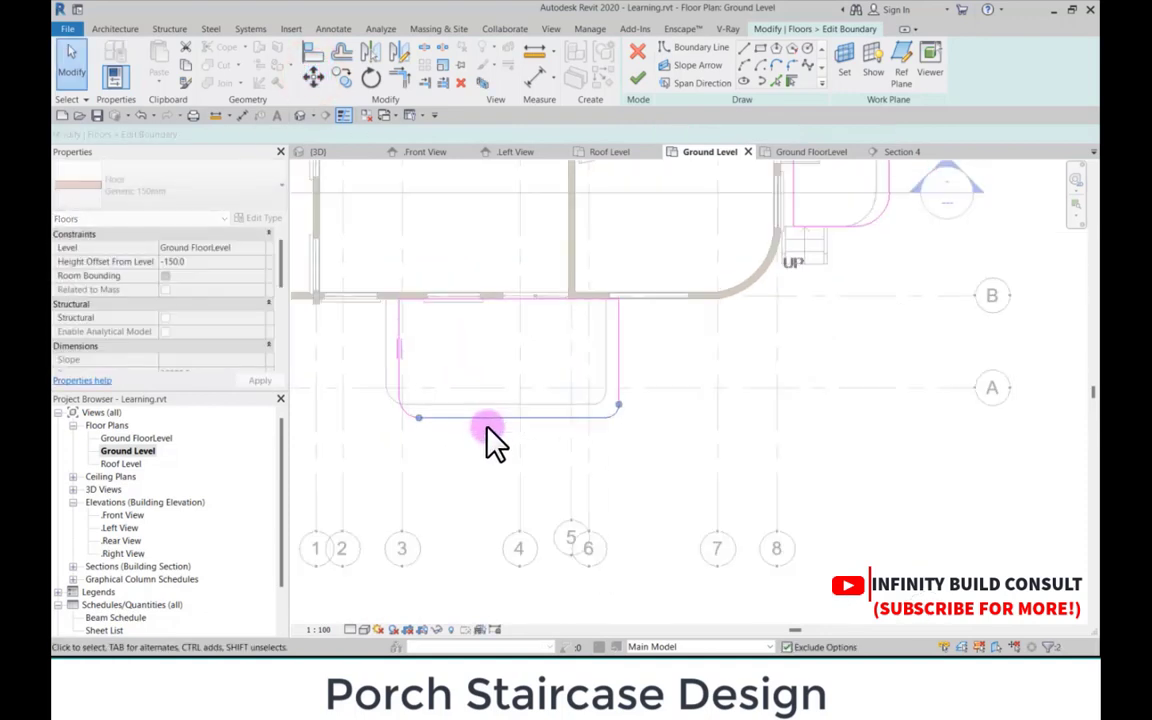
pyautogui.scroll(2, 487, 430)
pyautogui.click(490, 437)
# Step: Draw a 300 mm end line near grid 4 from the porch edge to the sketch's front edge, and trim the front edge to it
pyautogui.click(708, 45)
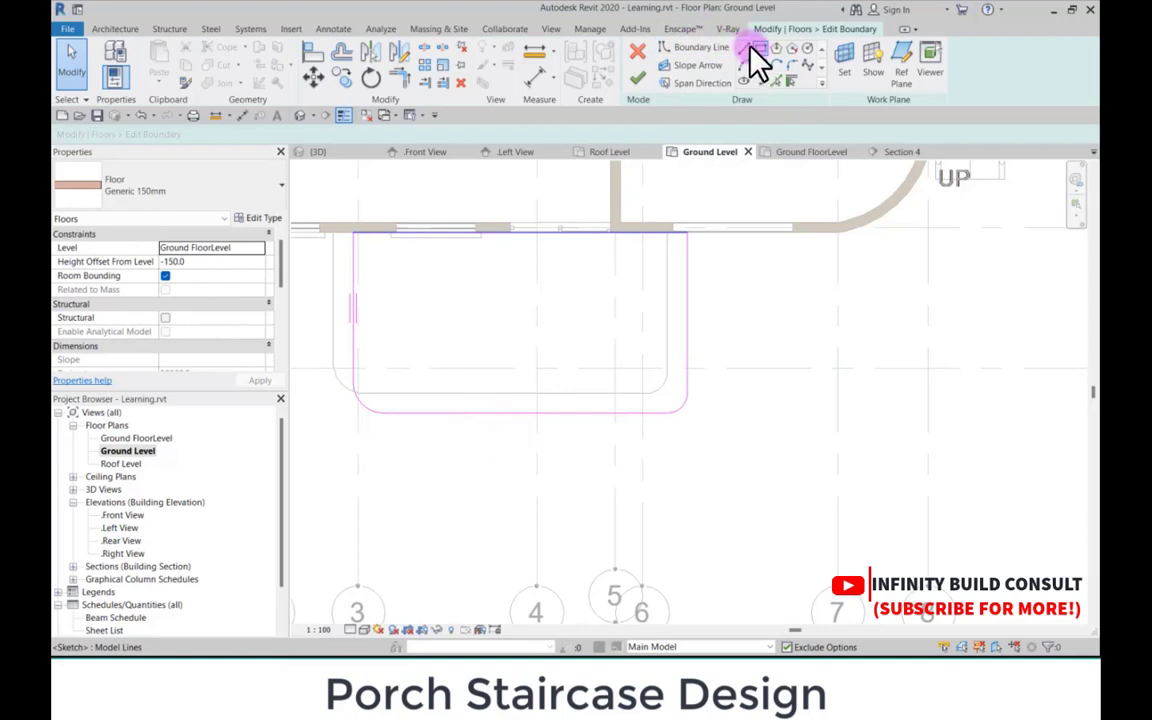
pyautogui.scroll(2, 519, 386)
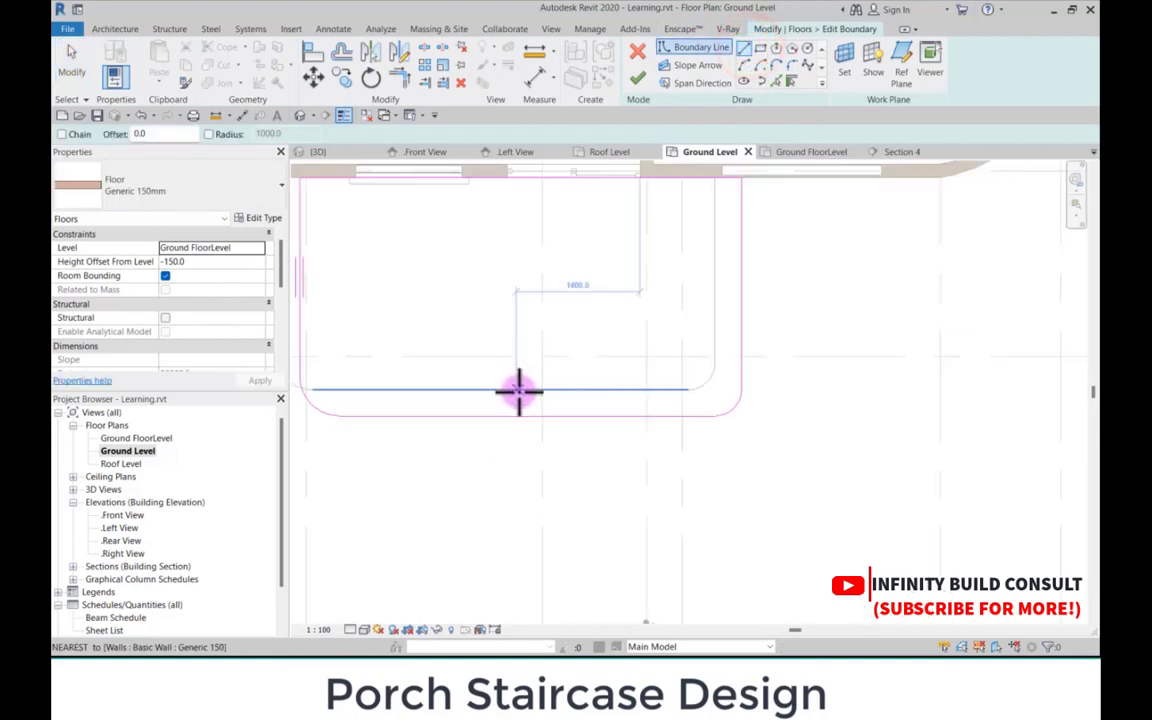
pyautogui.click(519, 391)
pyautogui.click(519, 420)
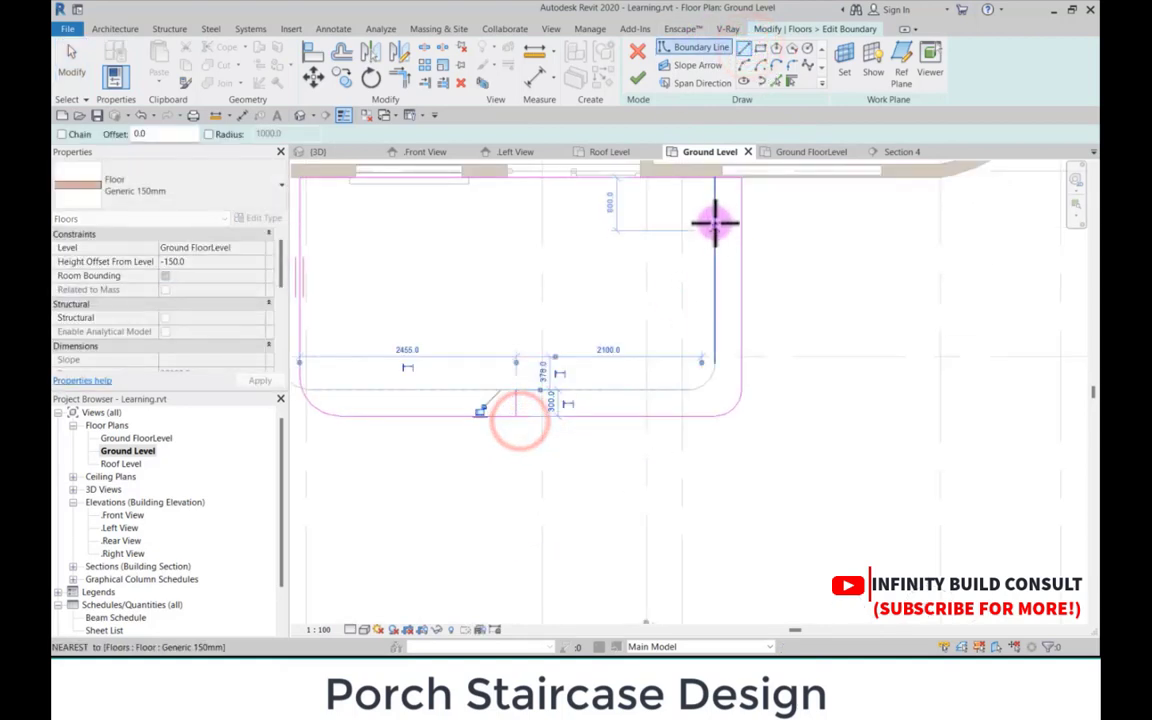
pyautogui.press('Escape')
pyautogui.press('Escape')
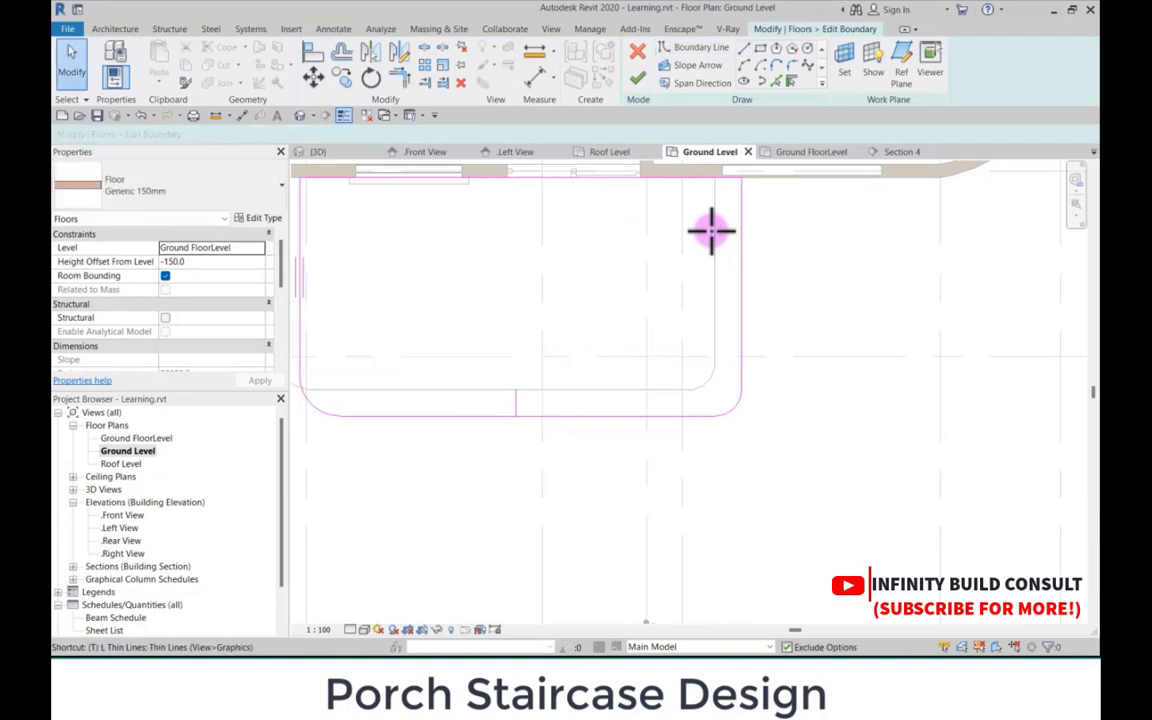
pyautogui.click(535, 420)
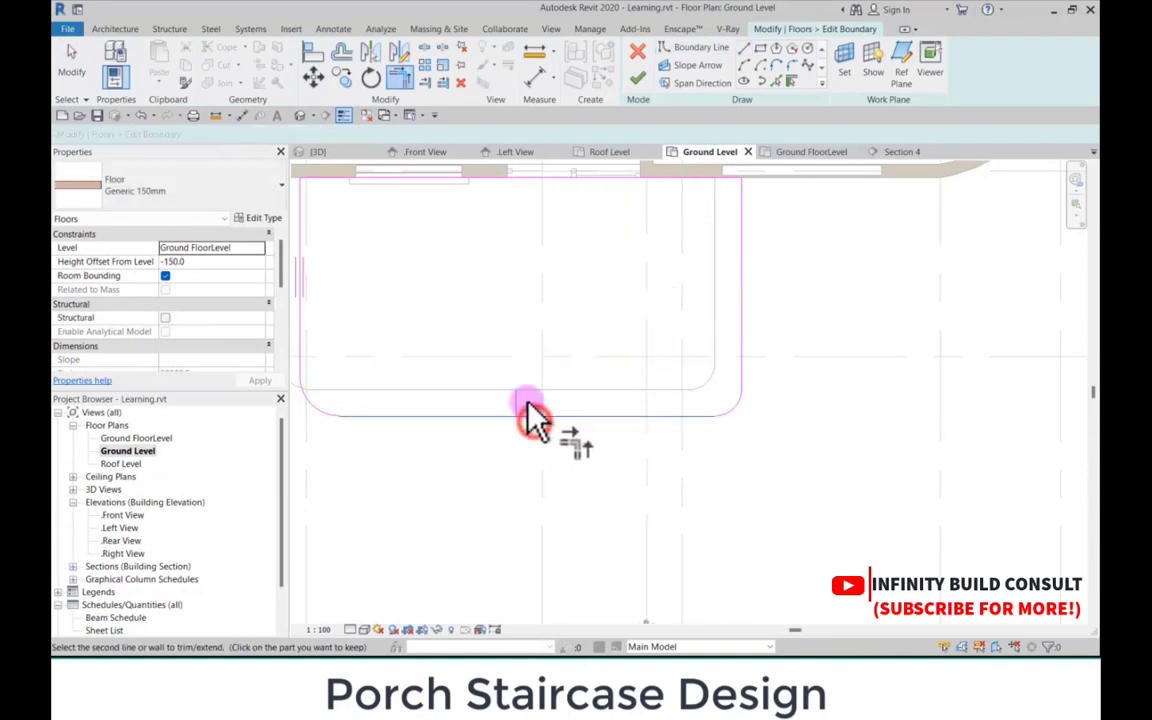
pyautogui.click(522, 406)
pyautogui.scroll(-2, 545, 422)
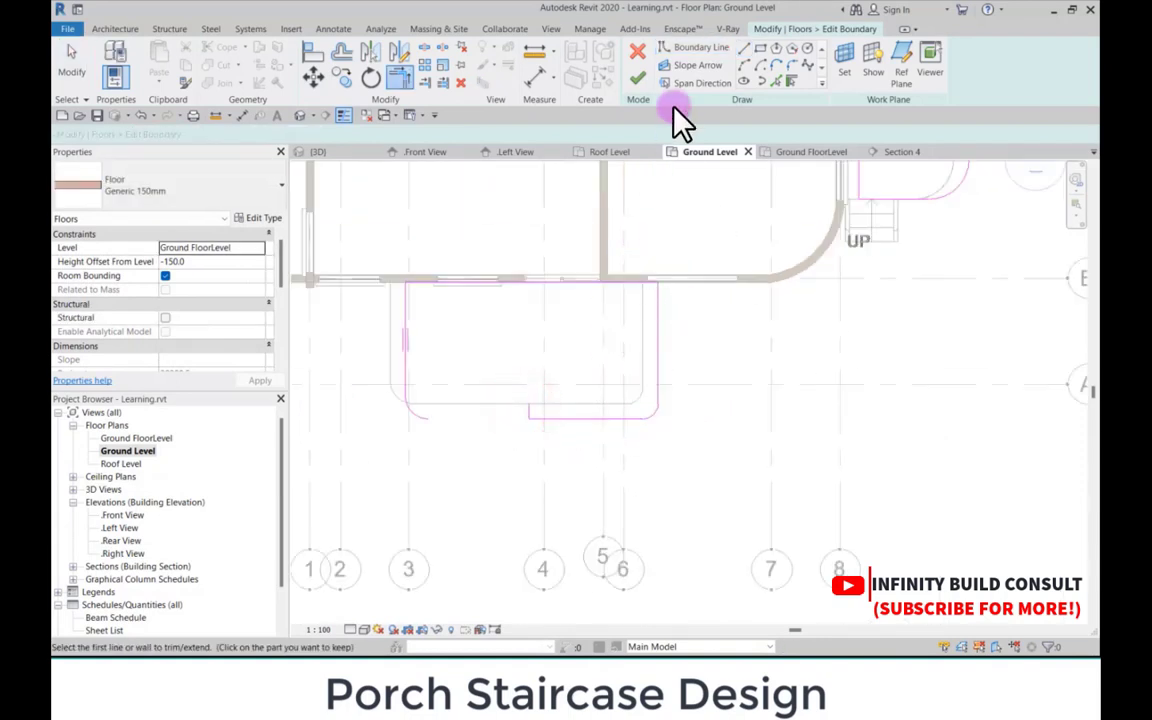
# Step: Pick the original porch slab's side edge, rounded corner and front edge as the inner boundary lines of the step
pyautogui.click(776, 81)
pyautogui.scroll(2, 622, 329)
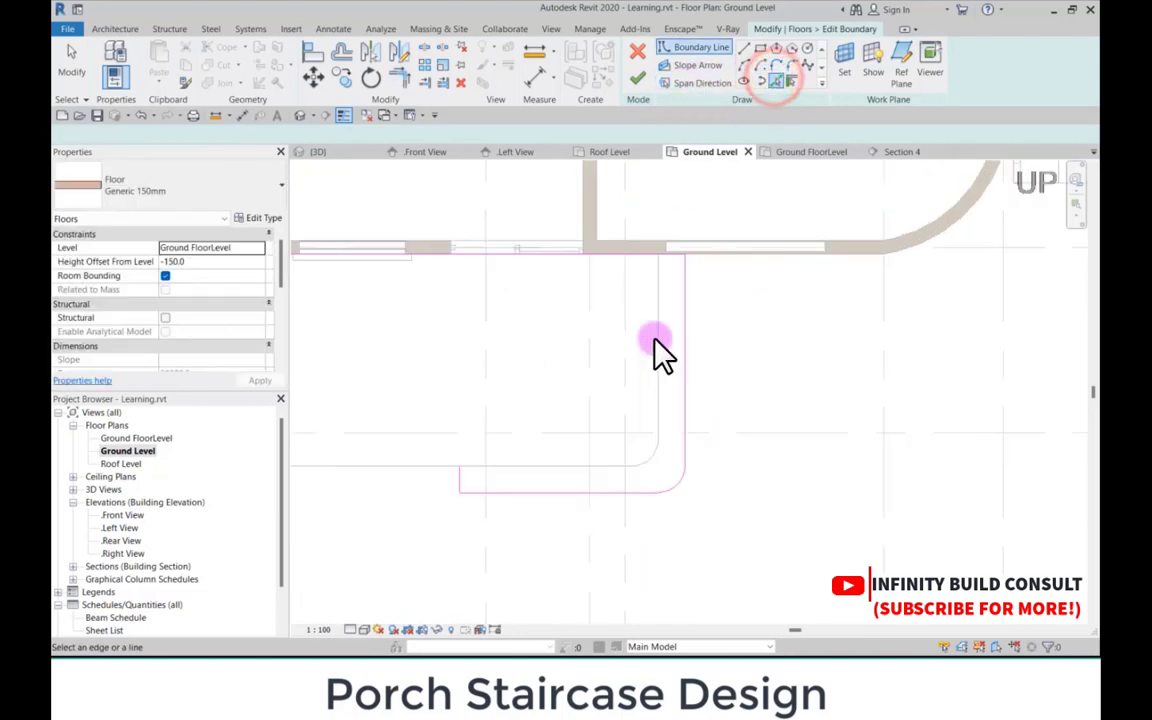
pyautogui.click(655, 339)
pyautogui.scroll(2, 658, 455)
pyautogui.click(655, 478)
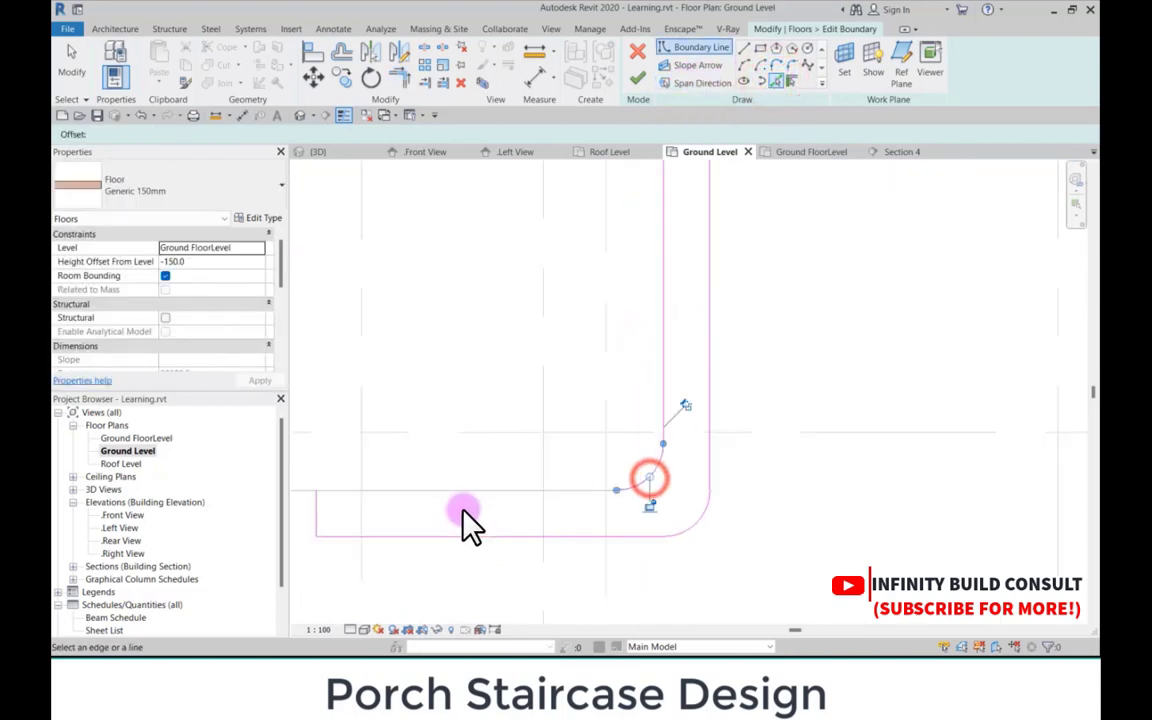
pyautogui.click(463, 490)
pyautogui.scroll(-2, 547, 446)
pyautogui.scroll(-2, 552, 462)
pyautogui.press('Escape')
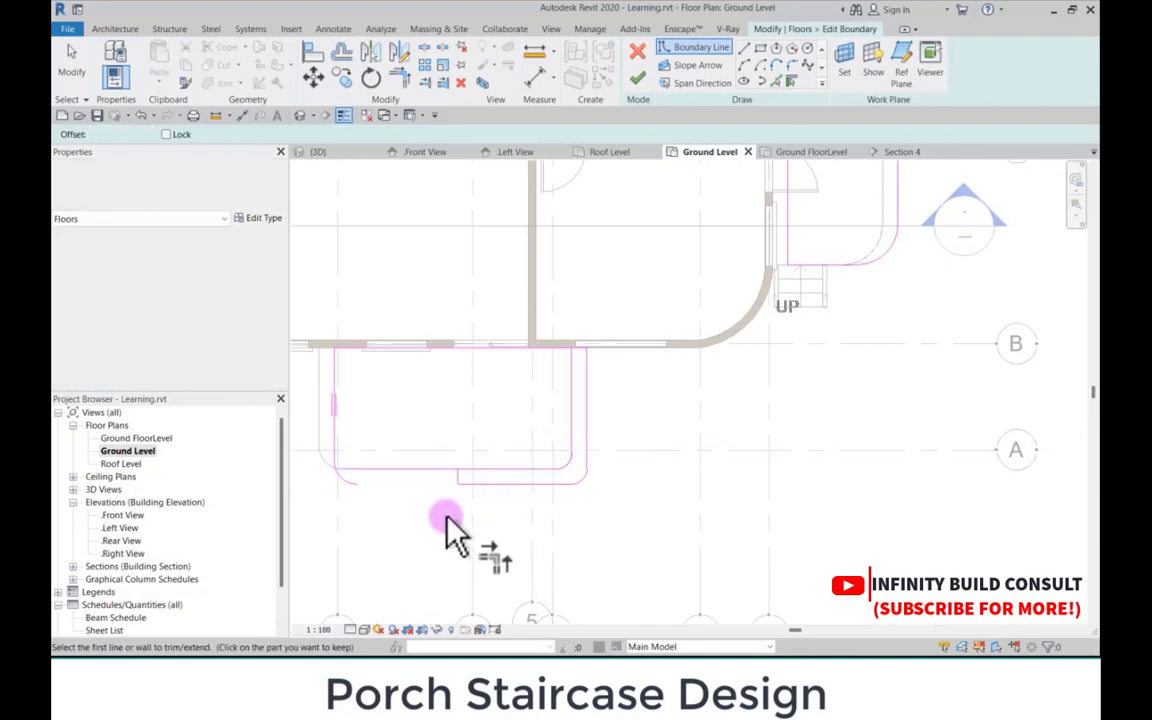
# Step: Trim the inner boundary lines to the end line near grid 4 and to the line along the house wall, forming a closed L-shaped strip
pyautogui.scroll(2, 457, 485)
pyautogui.click(457, 477)
pyautogui.click(481, 468)
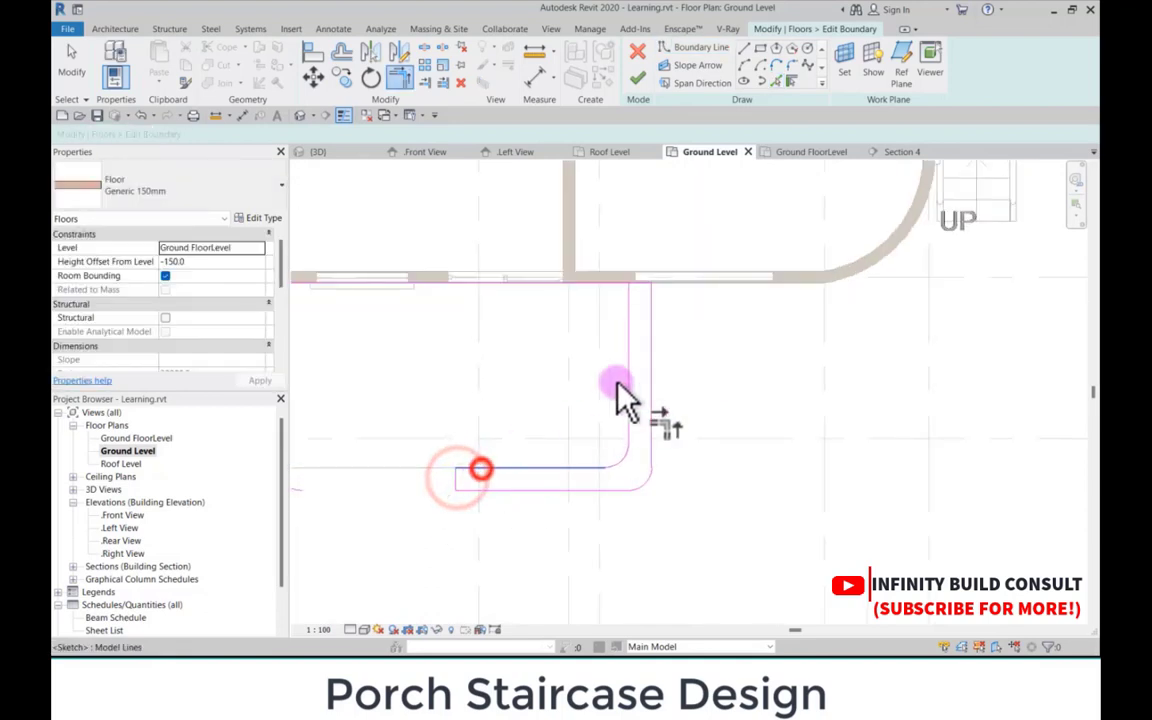
pyautogui.scroll(2, 629, 308)
pyautogui.click(628, 308)
pyautogui.click(645, 266)
pyautogui.scroll(-4, 571, 291)
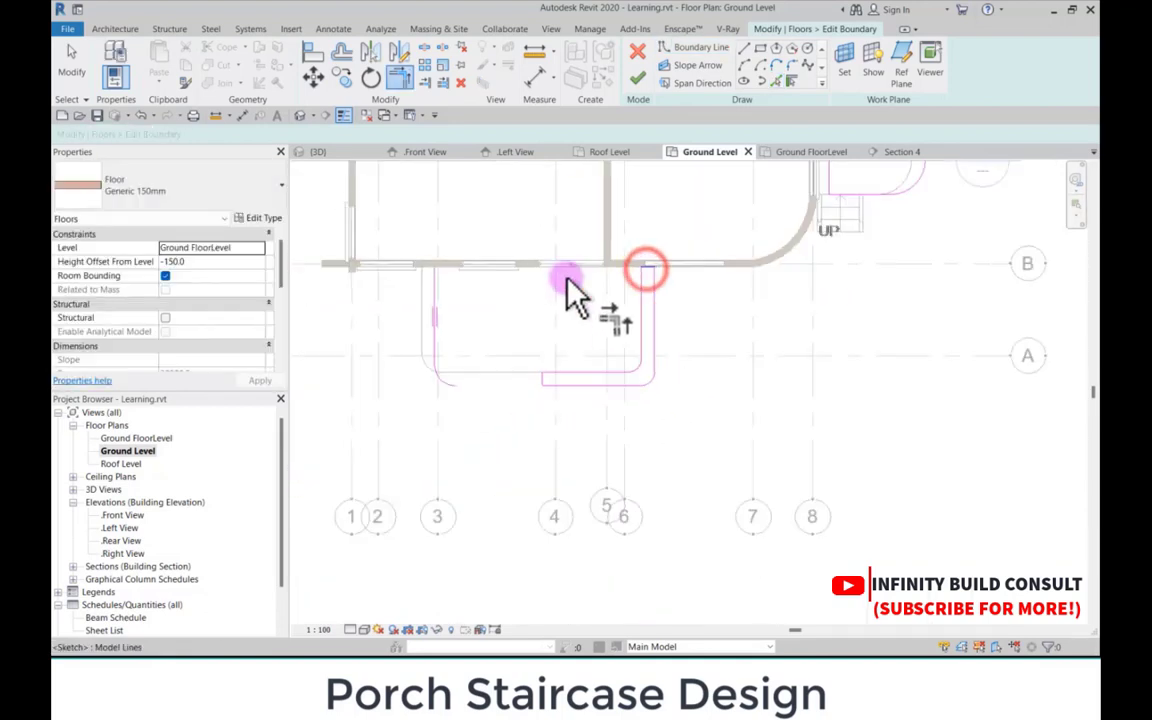
# Step: Delete the leftover boundary lines of the copied slab around grid 3, leaving only the L-shaped strip
pyautogui.press('Escape')
pyautogui.moveTo(507, 232)
pyautogui.mouseDown()
pyautogui.moveTo(522, 328)
pyautogui.moveTo(568, 354)
pyautogui.mouseUp()
pyautogui.press('Delete')
pyautogui.click(638, 80)
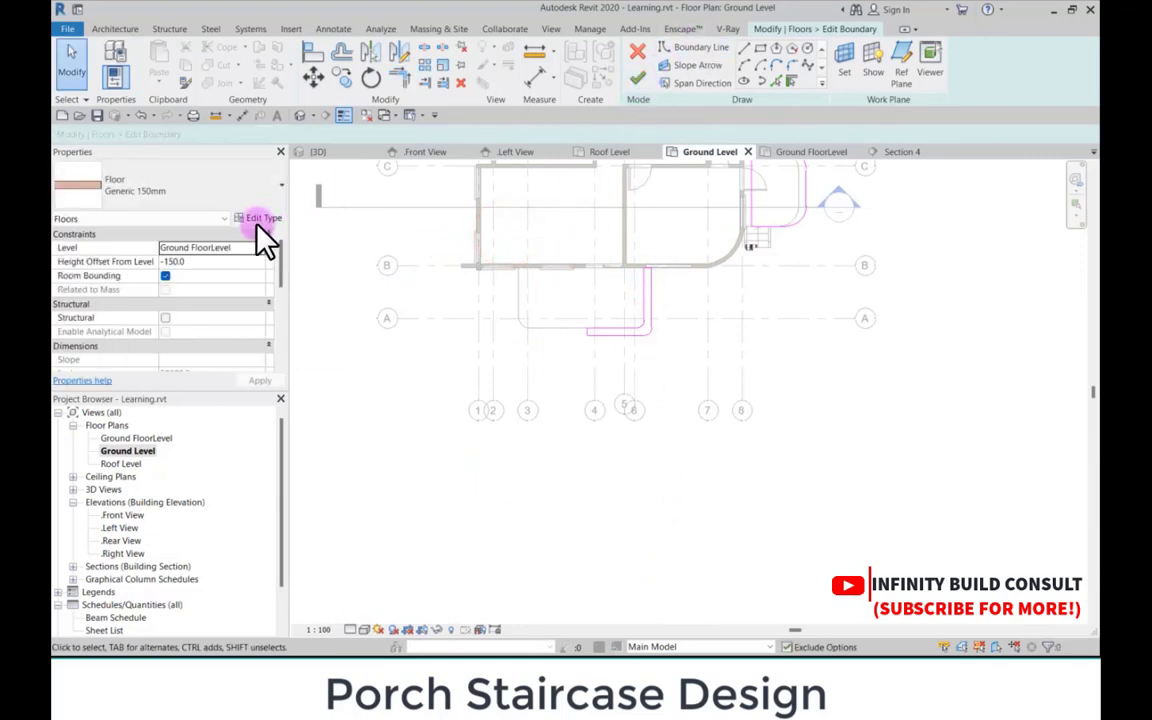
# Step: Set the step floor's height offset from level to -300, finish the boundary sketch and decline attaching walls to its bottom
pyautogui.write('-')
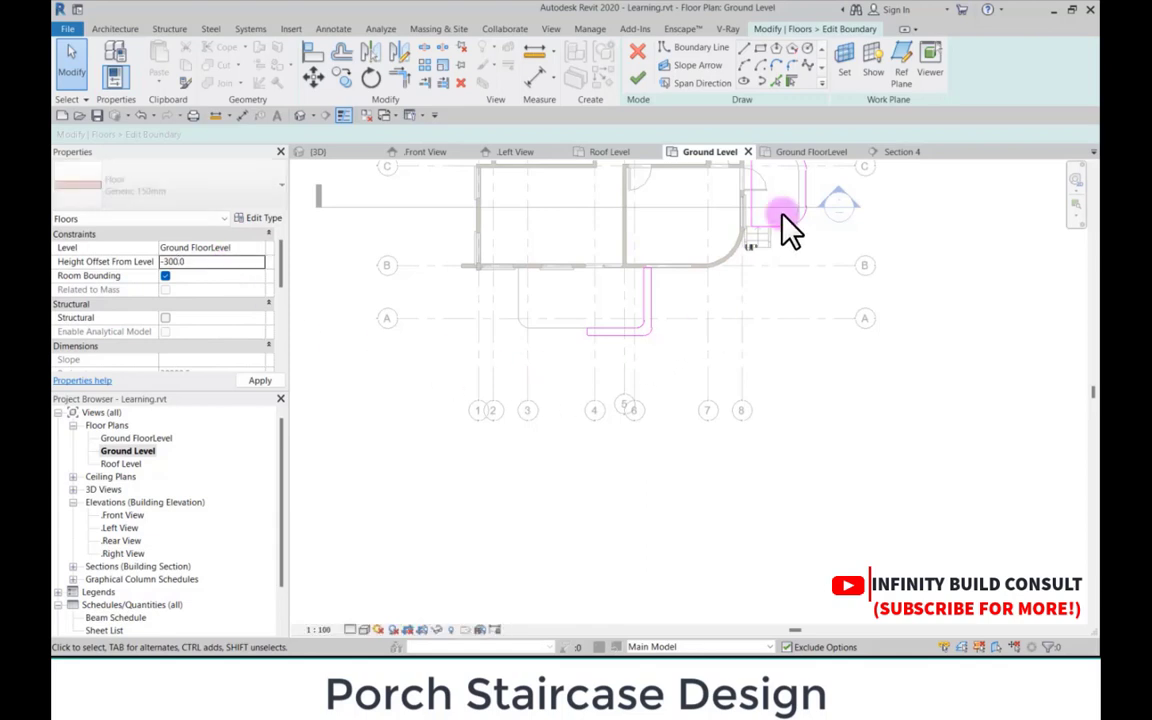
pyautogui.click(645, 80)
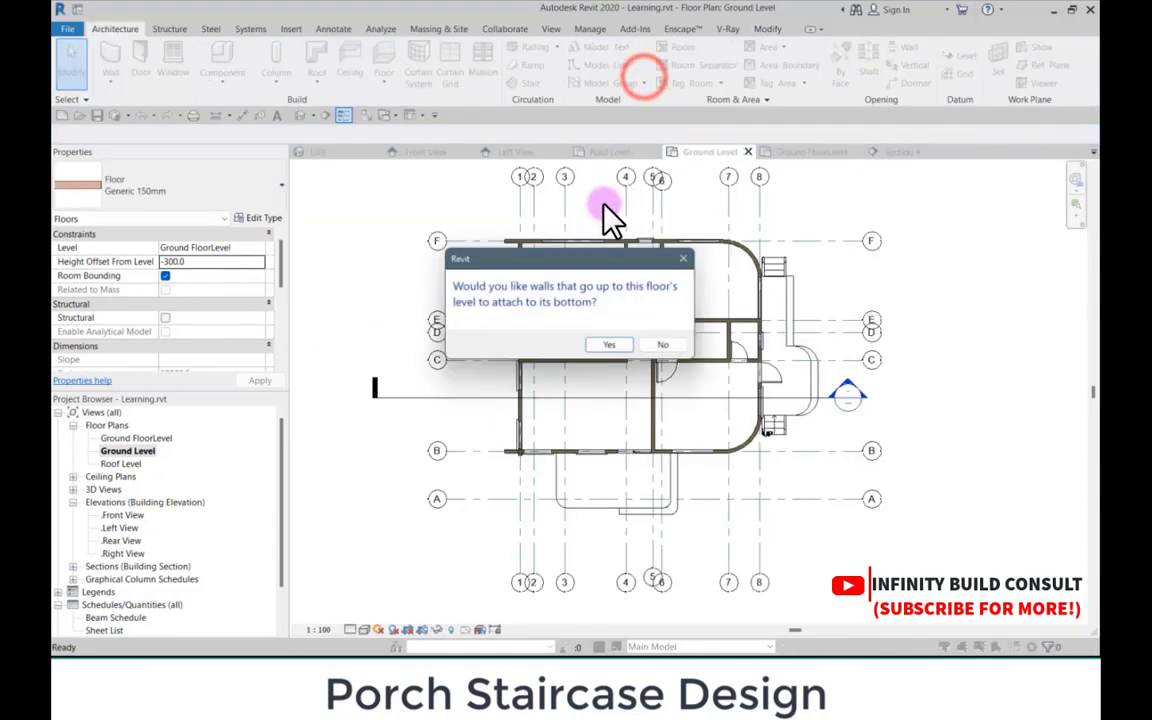
pyautogui.click(614, 350)
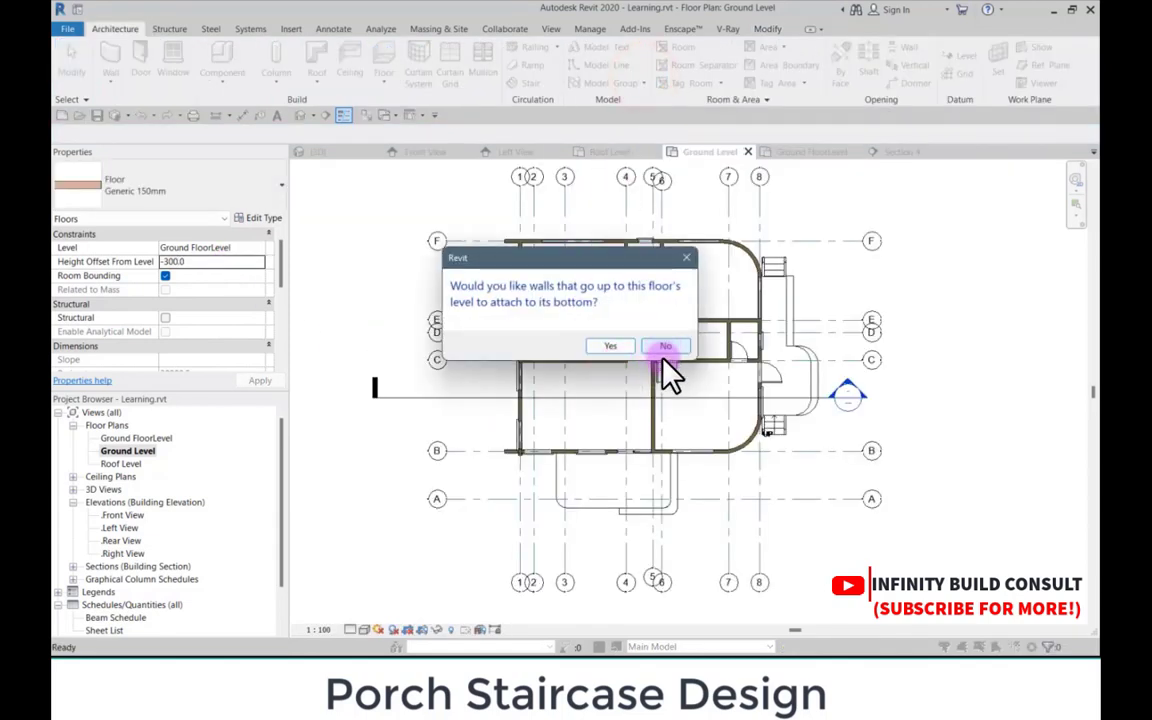
pyautogui.click(653, 348)
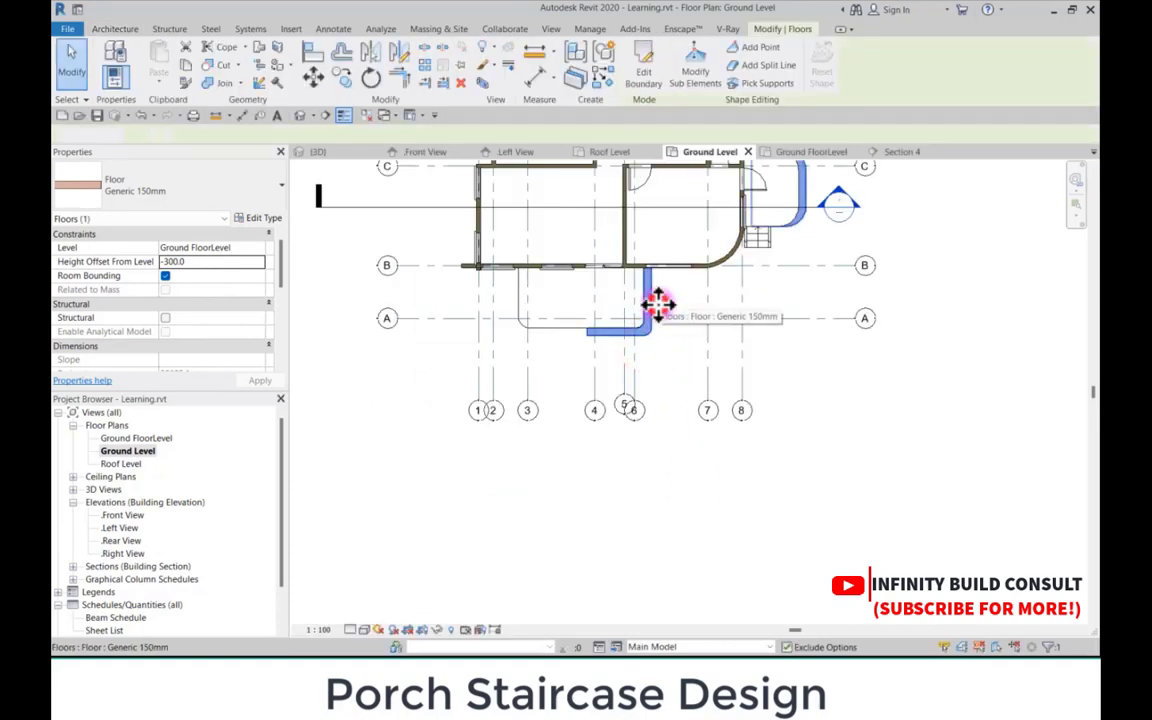
# Step: Reopen the step's boundary, delete the duplicate side porch loop beyond grid 8, and finish the sketch without attaching walls
pyautogui.doubleClick(659, 302)
pyautogui.scroll(4, 748, 205)
pyautogui.moveTo(740, 175); pyautogui.dragTo(848, 463)
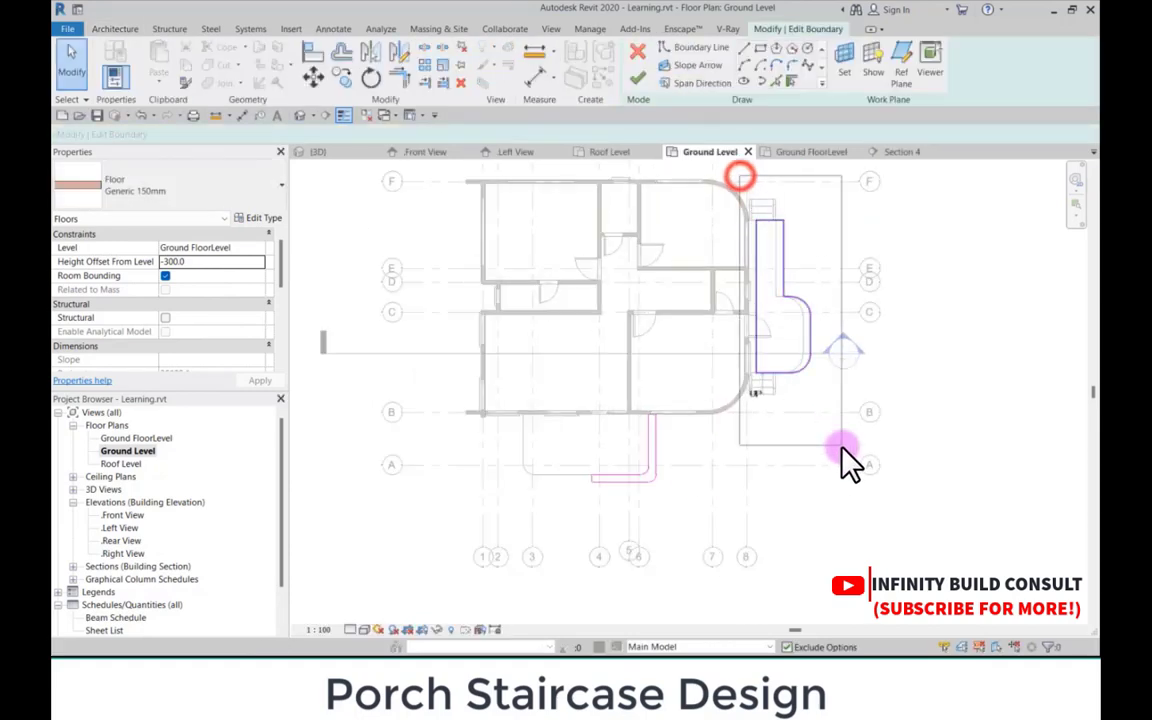
pyautogui.click(767, 217)
pyautogui.click(662, 64)
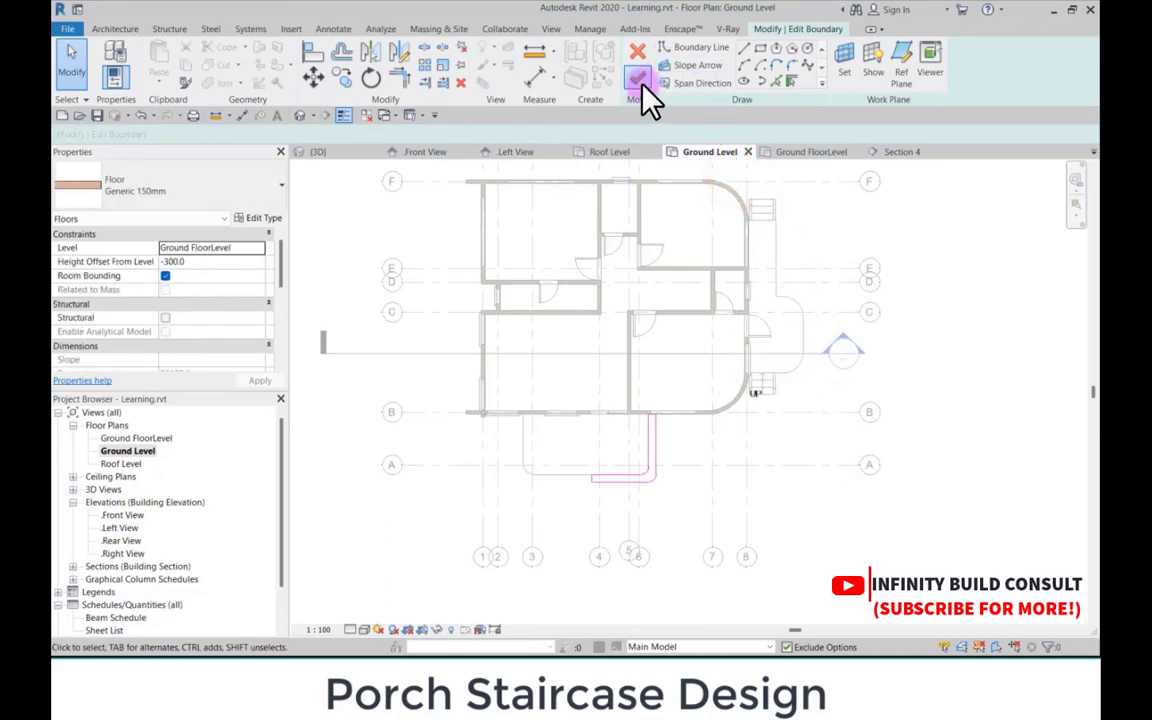
pyautogui.click(640, 82)
pyautogui.click(670, 345)
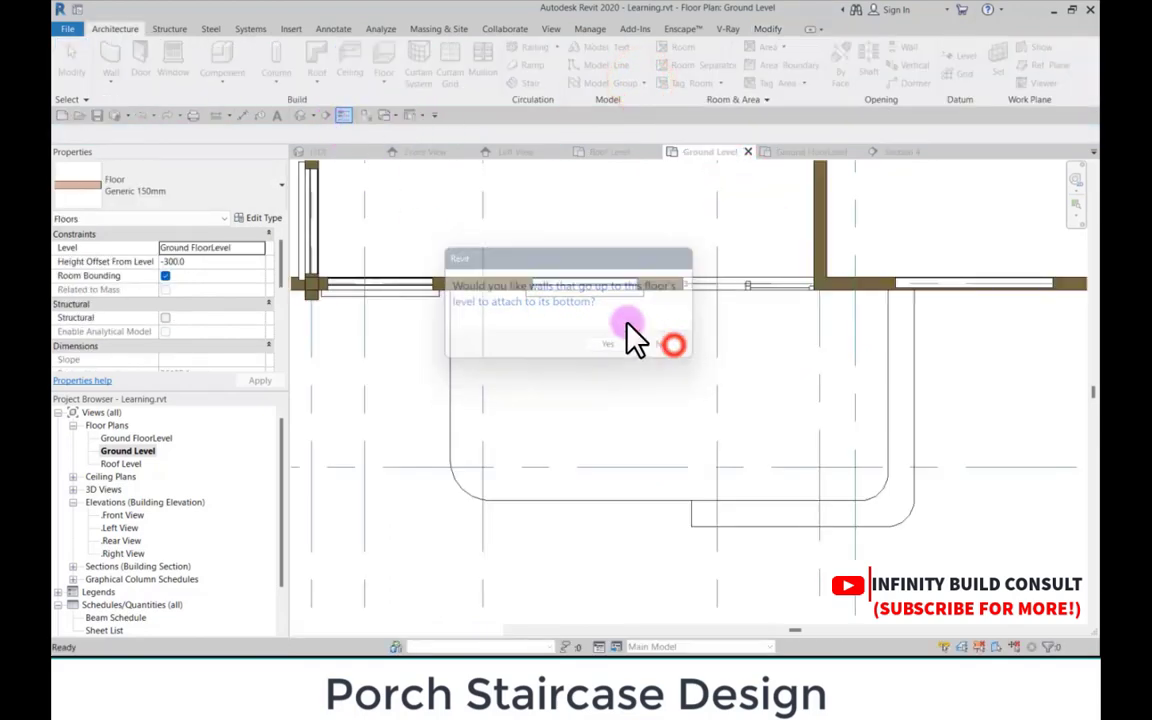
# Step: Examine the L-shaped step against the front porch slab in the 3D view
pyautogui.scroll(-5, 610, 305)
pyautogui.click(305, 116)
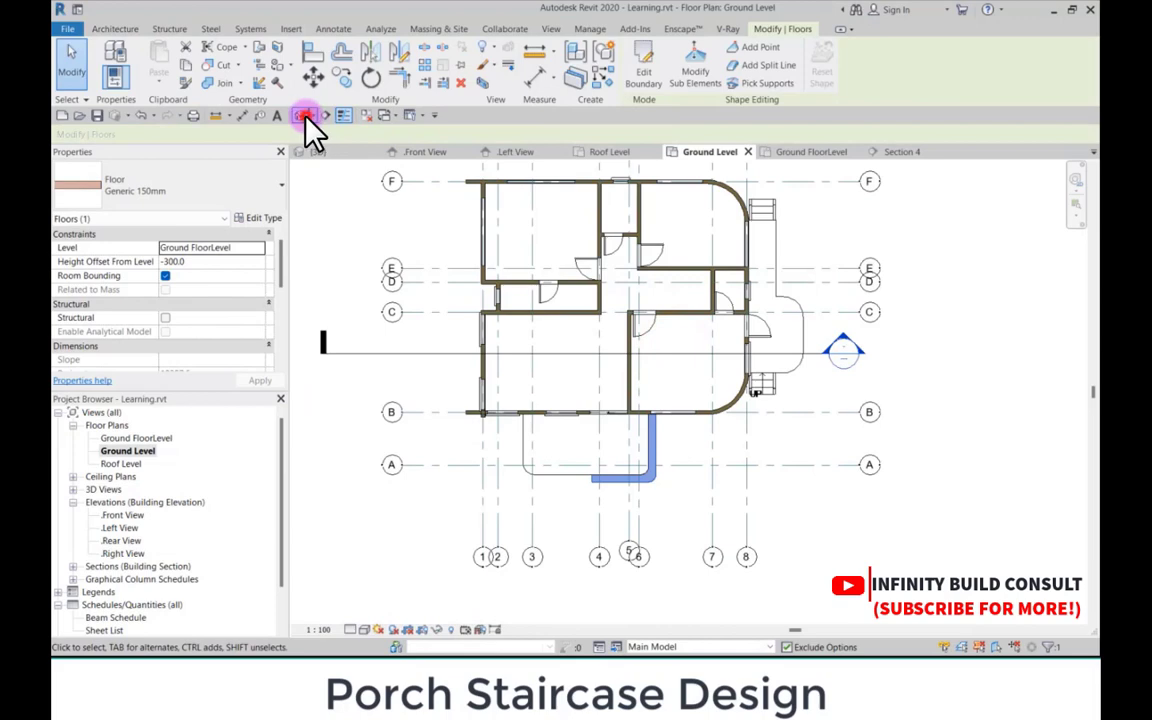
pyautogui.scroll(5, 694, 527)
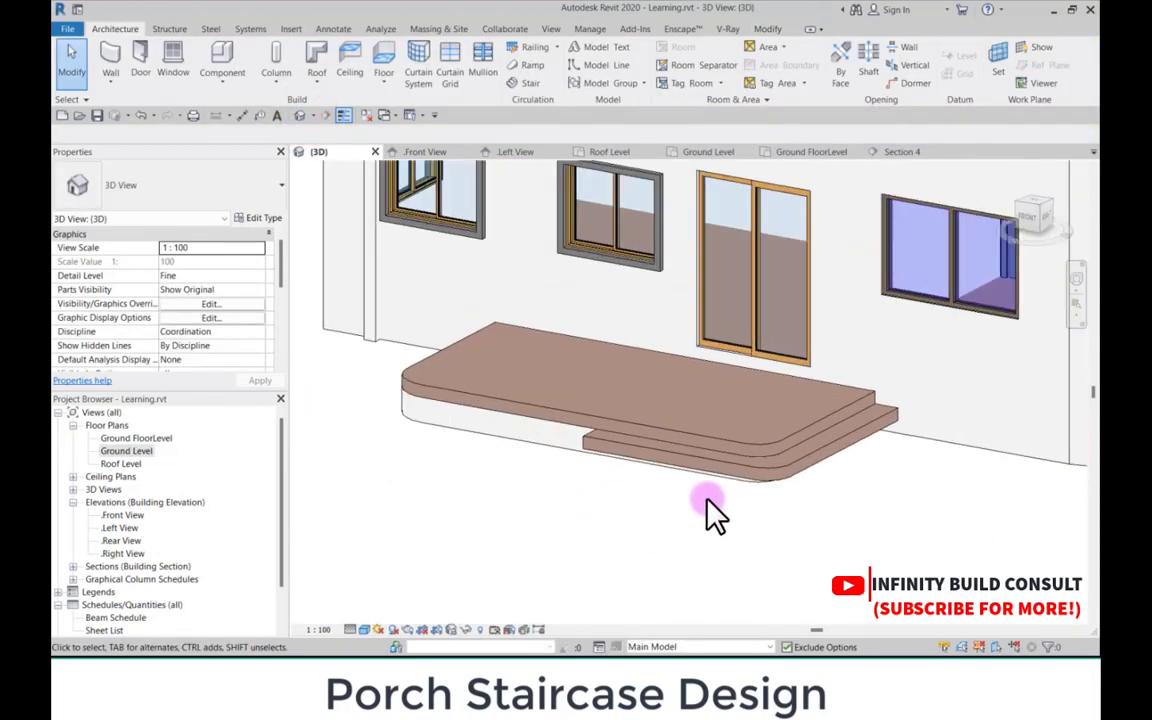
pyautogui.scroll(2, 694, 498)
pyautogui.scroll(-2, 692, 498)
pyautogui.keyDown('shift'); pyautogui.moveTo(690, 490); pyautogui.dragTo(674, 388, button='middle'); pyautogui.keyUp('shift')
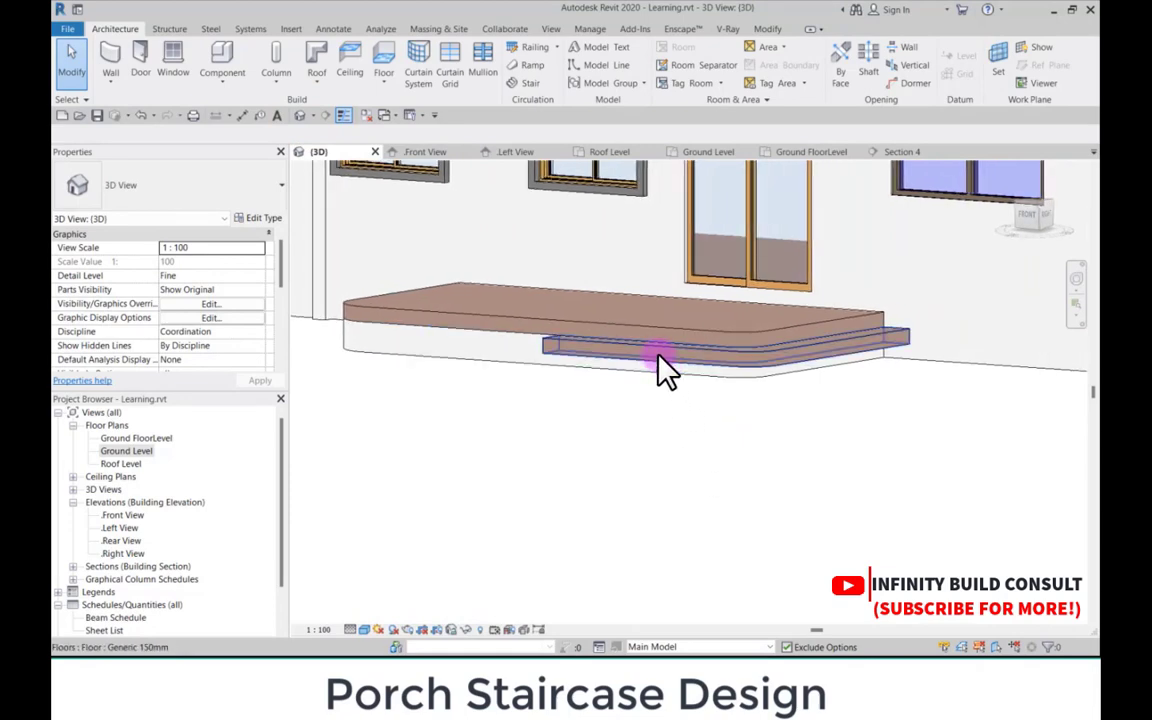
# Step: Copy the L-shaped step floor in the Ground Level plan from its inner corner at the wall to its outer corner
pyautogui.click(658, 356)
pyautogui.click(140, 452)
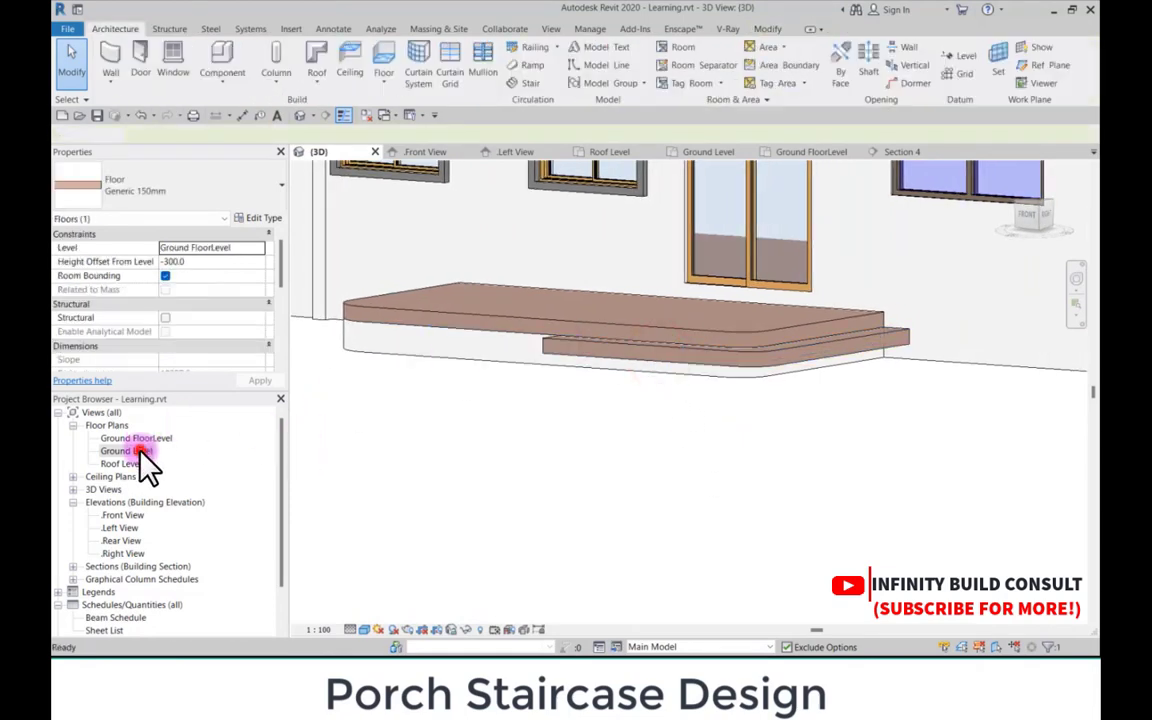
pyautogui.click(662, 450)
pyautogui.scroll(2, 674, 452)
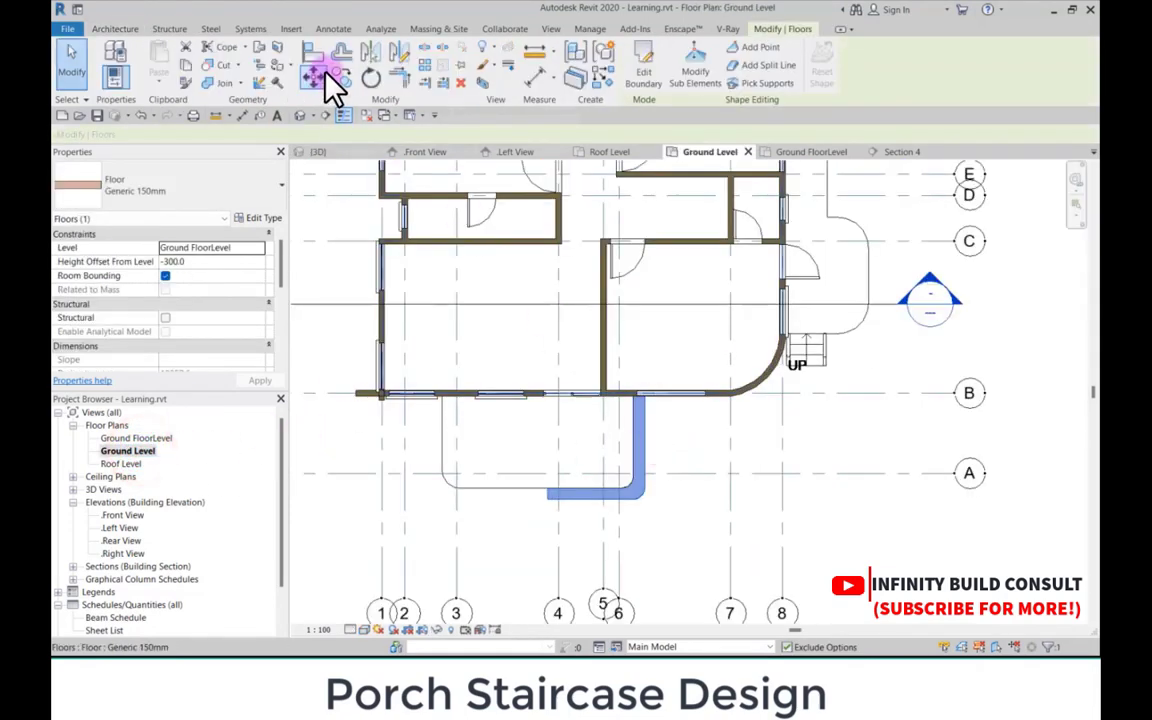
pyautogui.click(341, 78)
pyautogui.scroll(4, 660, 405)
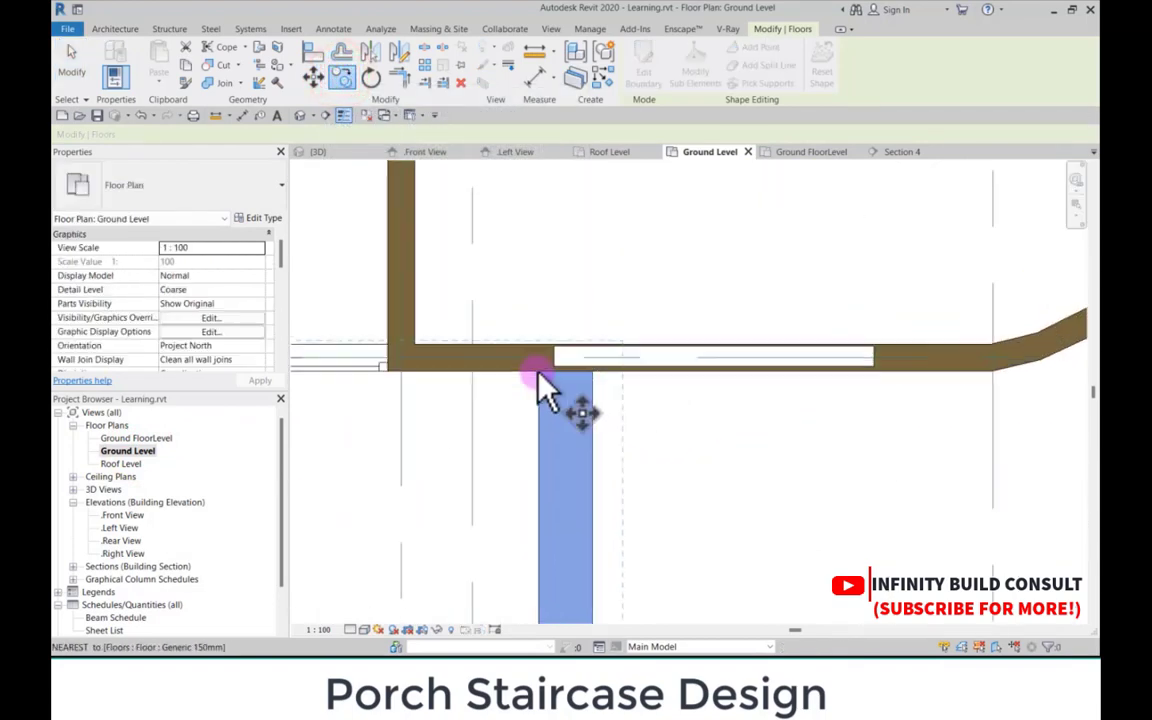
pyautogui.click(539, 376)
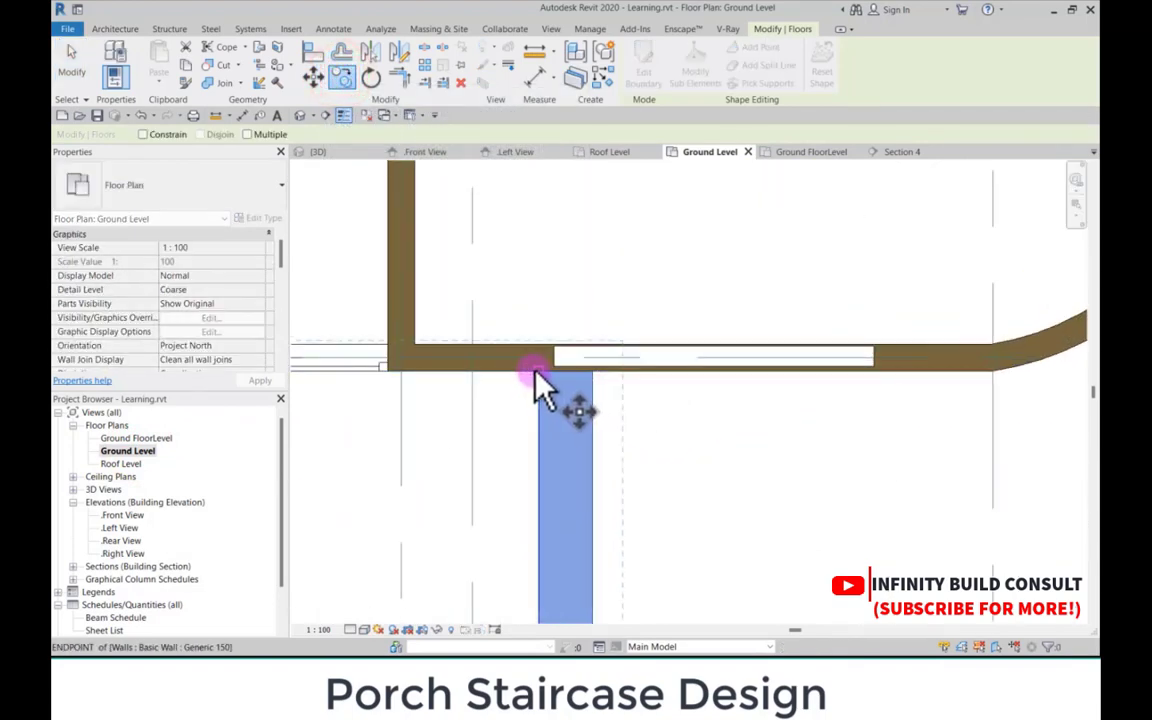
pyautogui.click(605, 382)
pyautogui.scroll(-3, 694, 442)
pyautogui.click(690, 418)
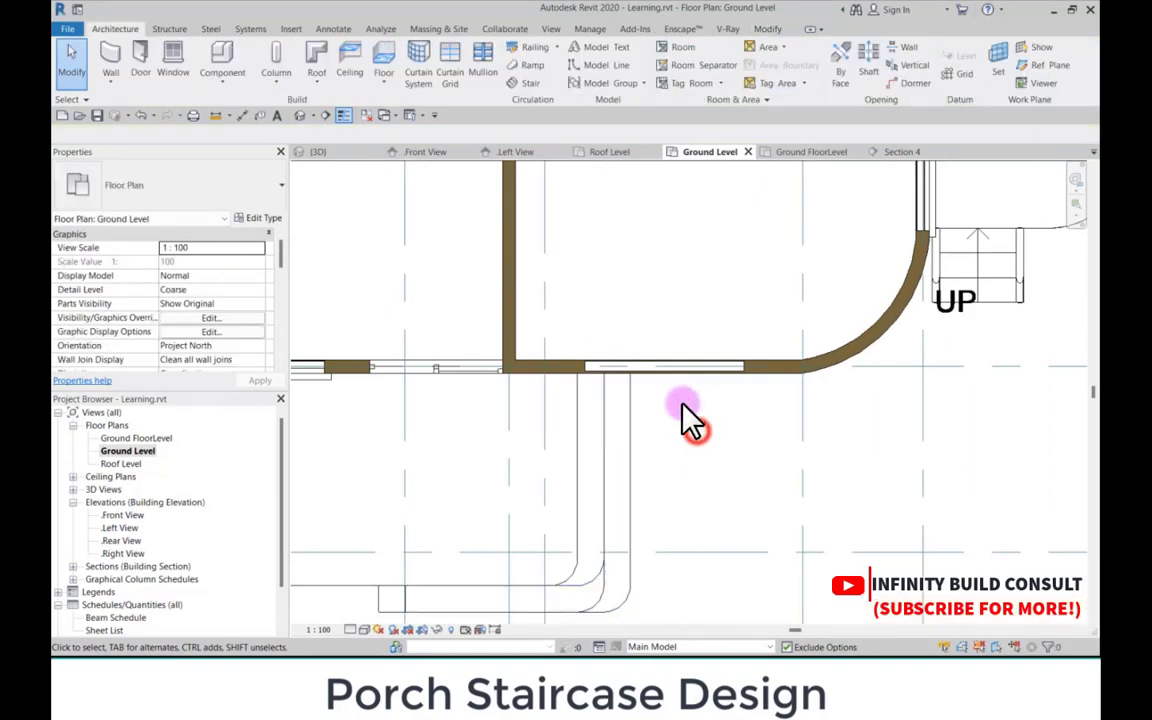
pyautogui.scroll(-1, 650, 505)
# Step: Set the copied step floor's level to Ground Level with a height offset of 150
pyautogui.click(632, 493)
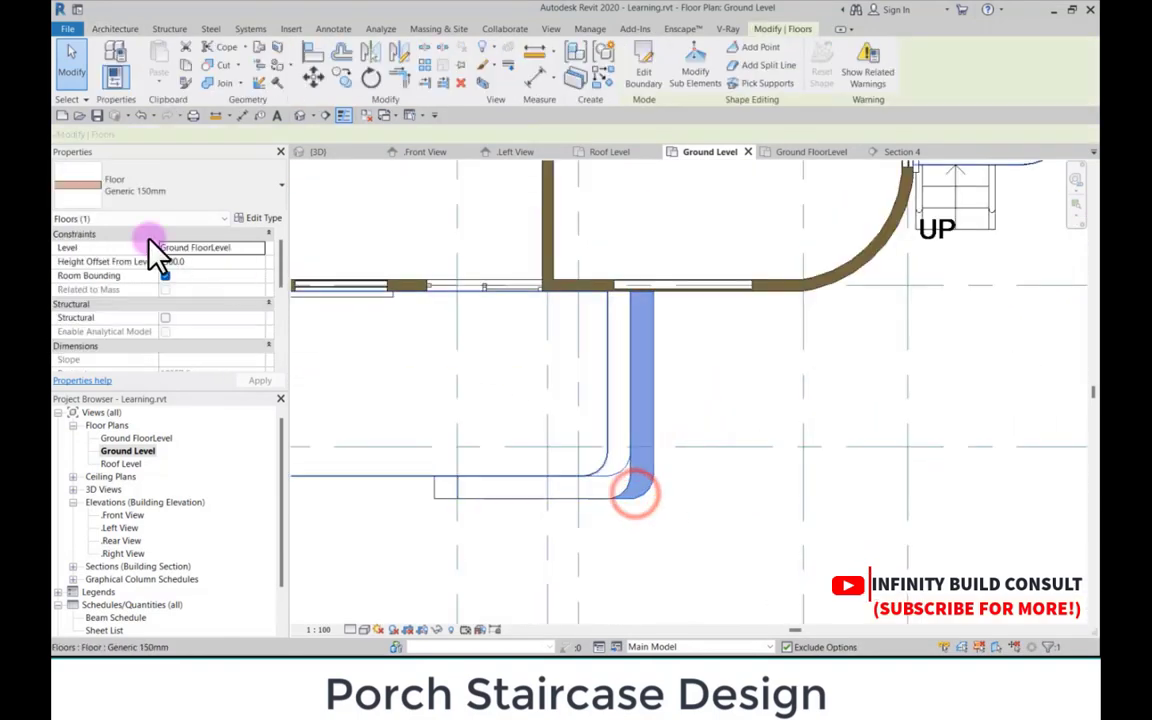
pyautogui.click(257, 250)
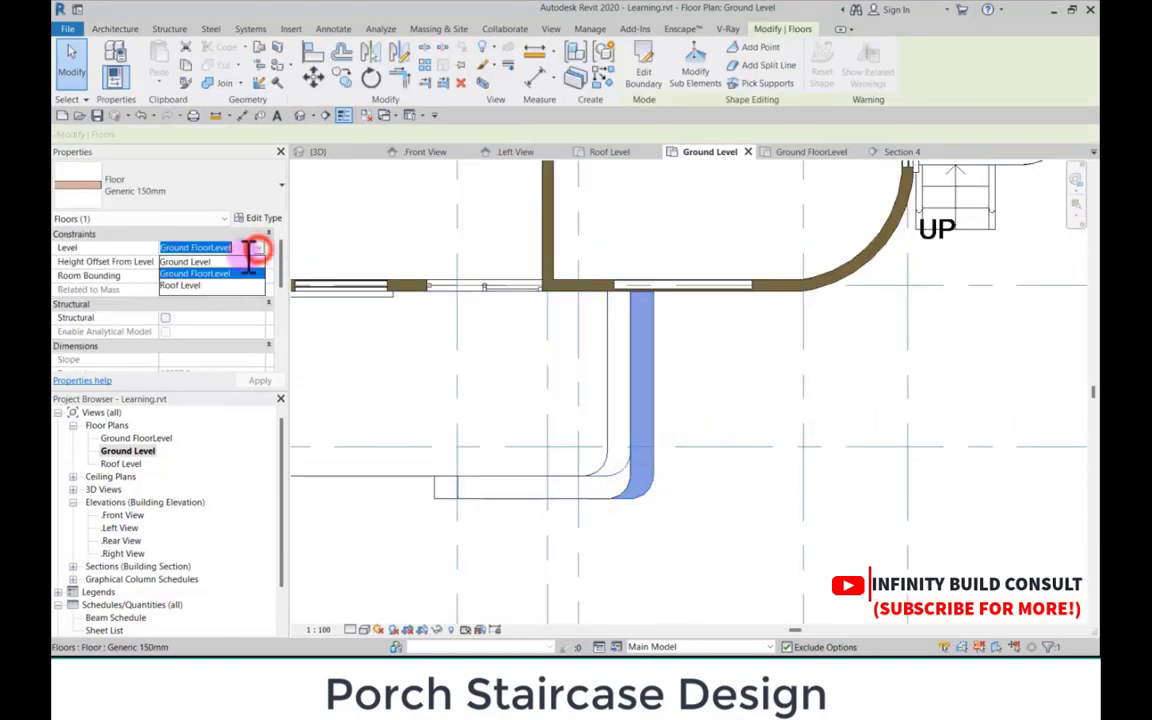
pyautogui.click(188, 261)
pyautogui.click(190, 263)
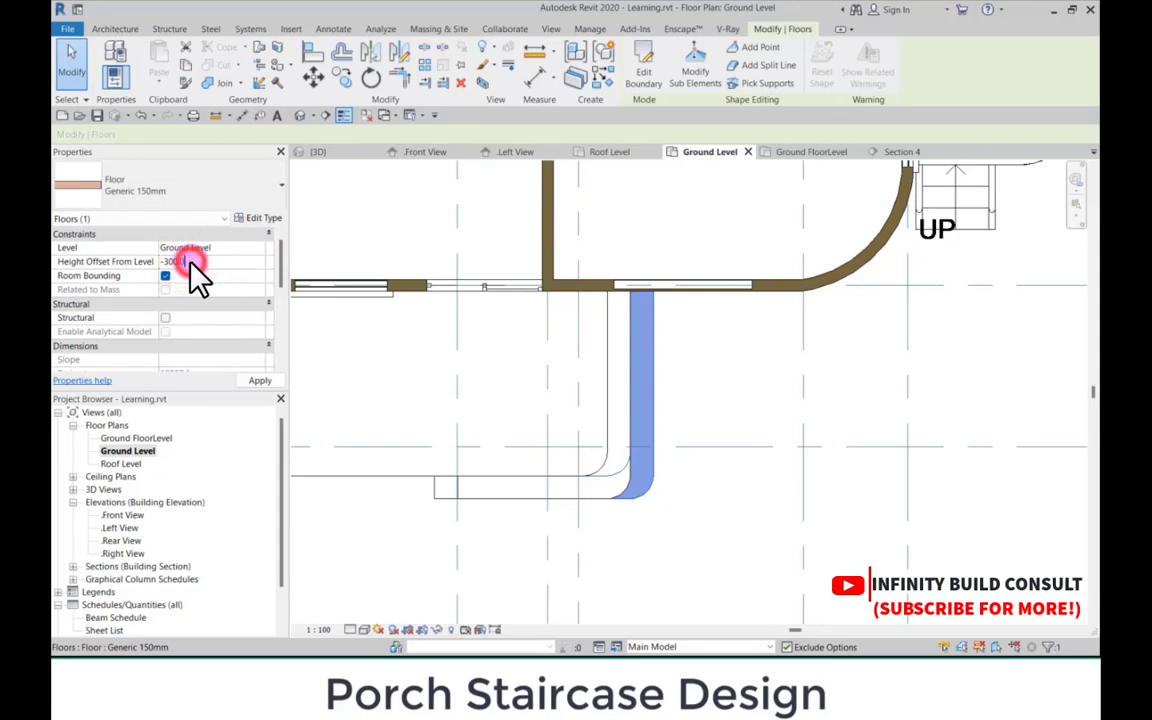
pyautogui.moveTo(190, 262); pyautogui.dragTo(153, 270)
pyautogui.write('15')
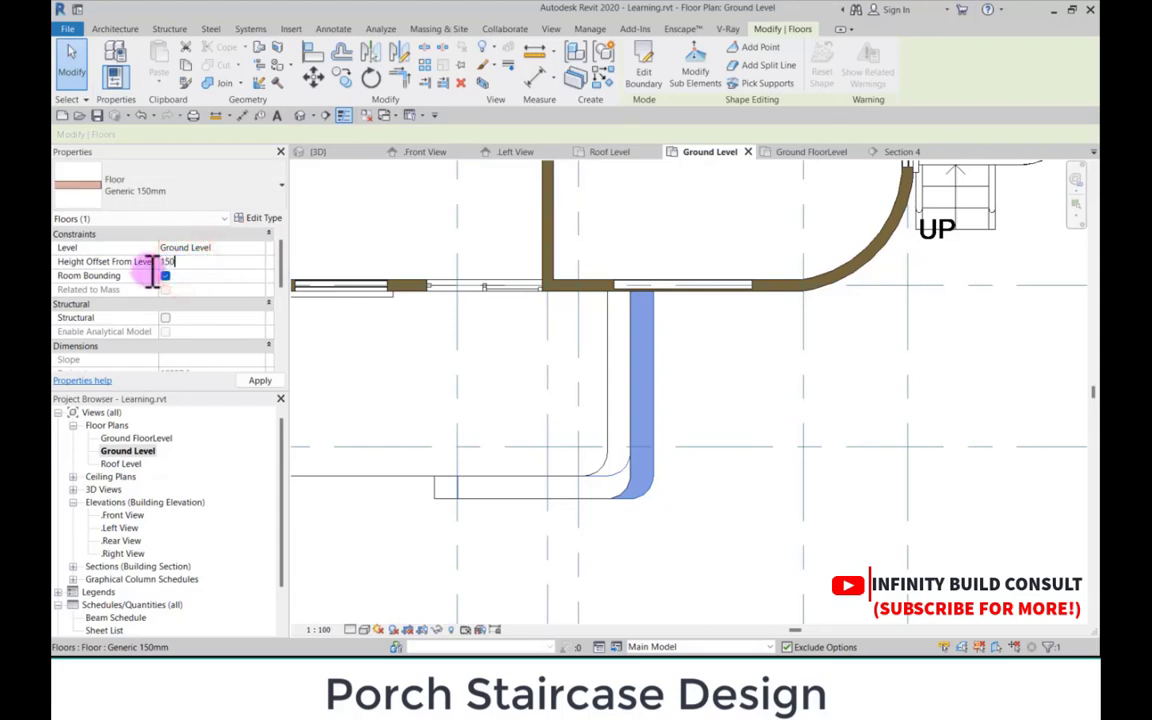
# Step: Edit the copied step's boundary and nudge the lines of its horizontal run and corner arcs away from the porch
pyautogui.doubleClick(642, 500)
pyautogui.moveTo(388, 432)
pyautogui.mouseDown()
pyautogui.moveTo(625, 527)
pyautogui.moveTo(684, 535)
pyautogui.mouseUp()
pyautogui.press('Down')
pyautogui.press('Down')
pyautogui.press('Down')
pyautogui.press('Down')
pyautogui.press('Down')
pyautogui.press('Down')
pyautogui.press('Down')
pyautogui.press('Down')
pyautogui.press('Down')
pyautogui.press('Down')
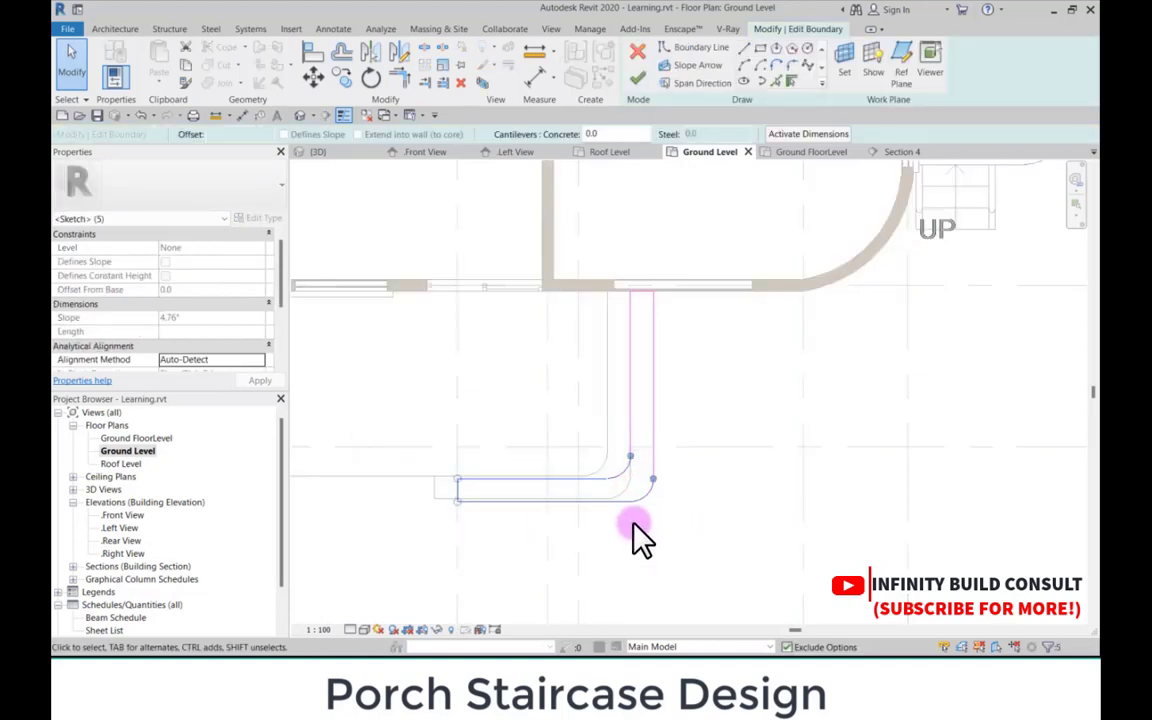
# Step: Move the selected boundary lines so the horizontal run's inner edge meets the first step's outer edge
pyautogui.scroll(2, 601, 497)
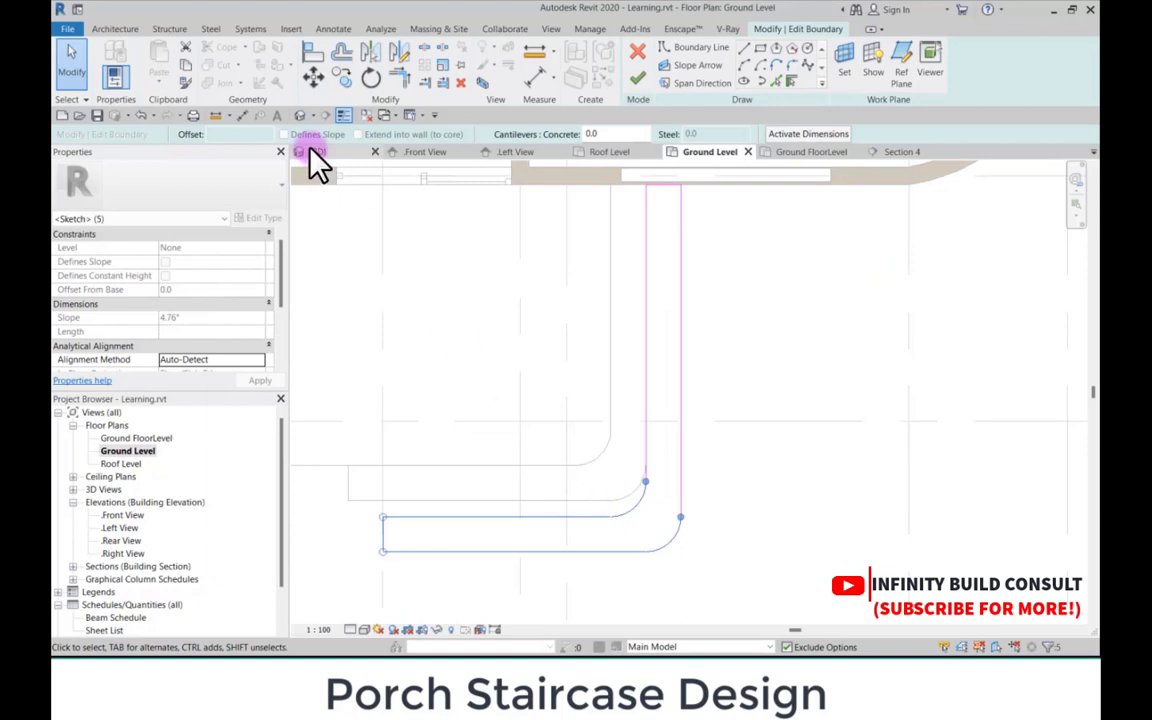
pyautogui.click(312, 75)
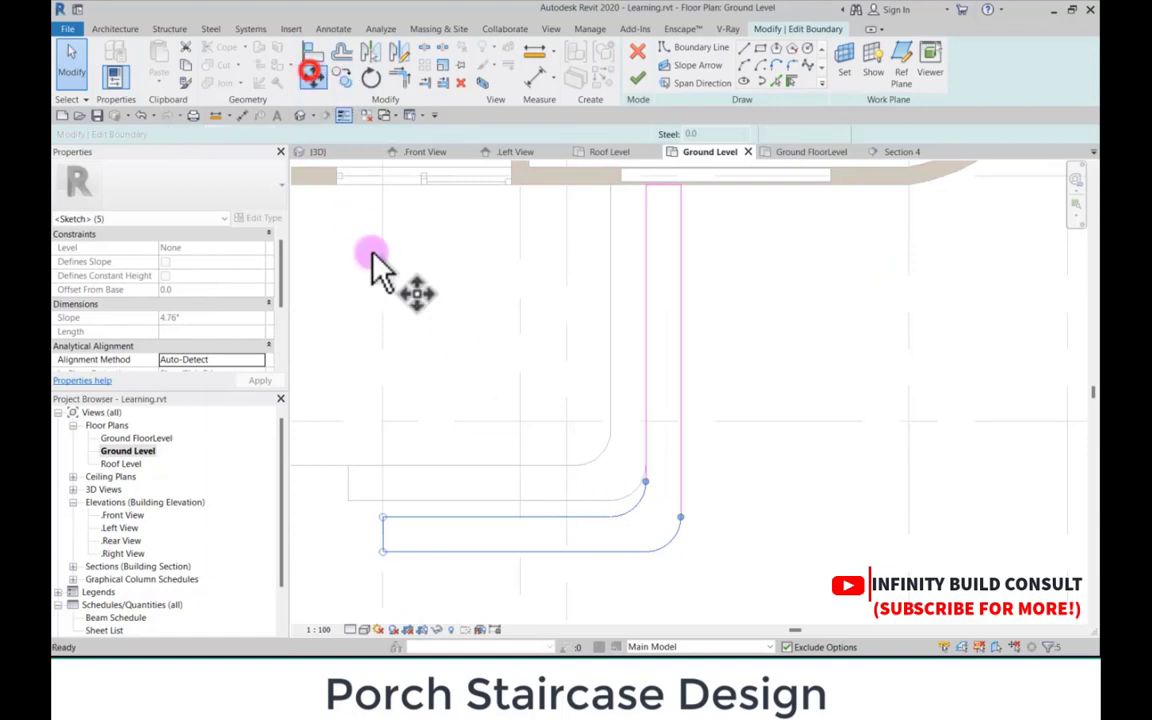
pyautogui.click(499, 518)
pyautogui.click(501, 503)
pyautogui.scroll(-2, 475, 508)
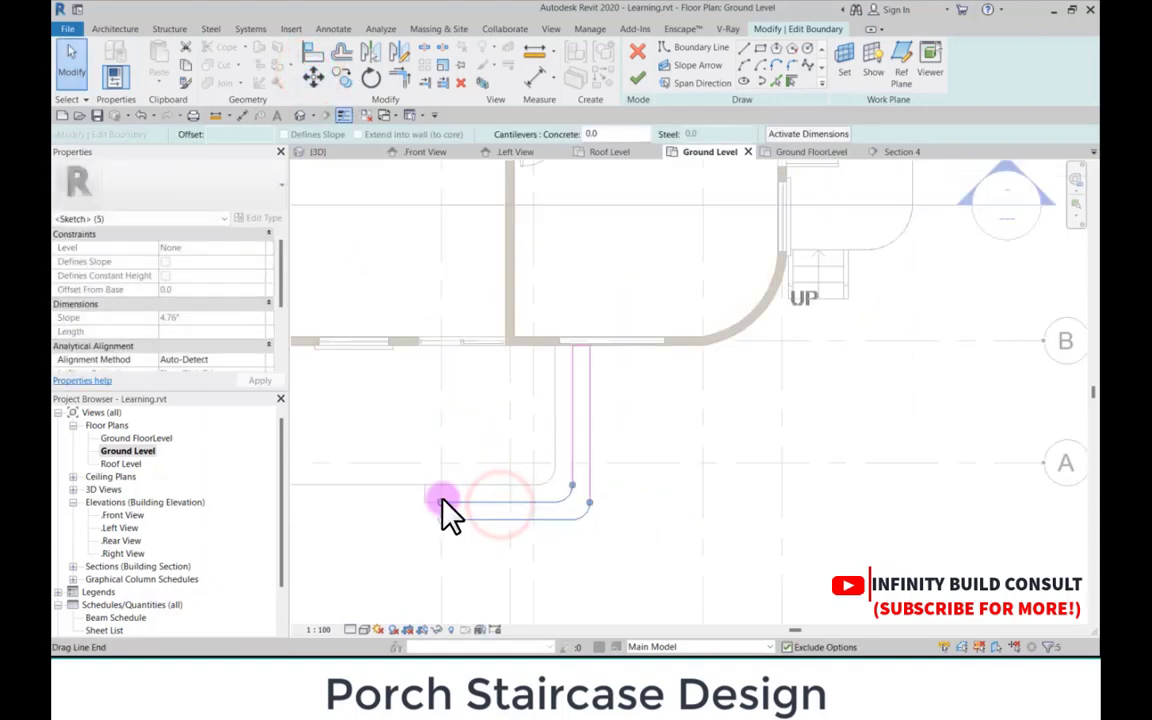
pyautogui.scroll(2, 440, 515)
pyautogui.scroll(1, 440, 515)
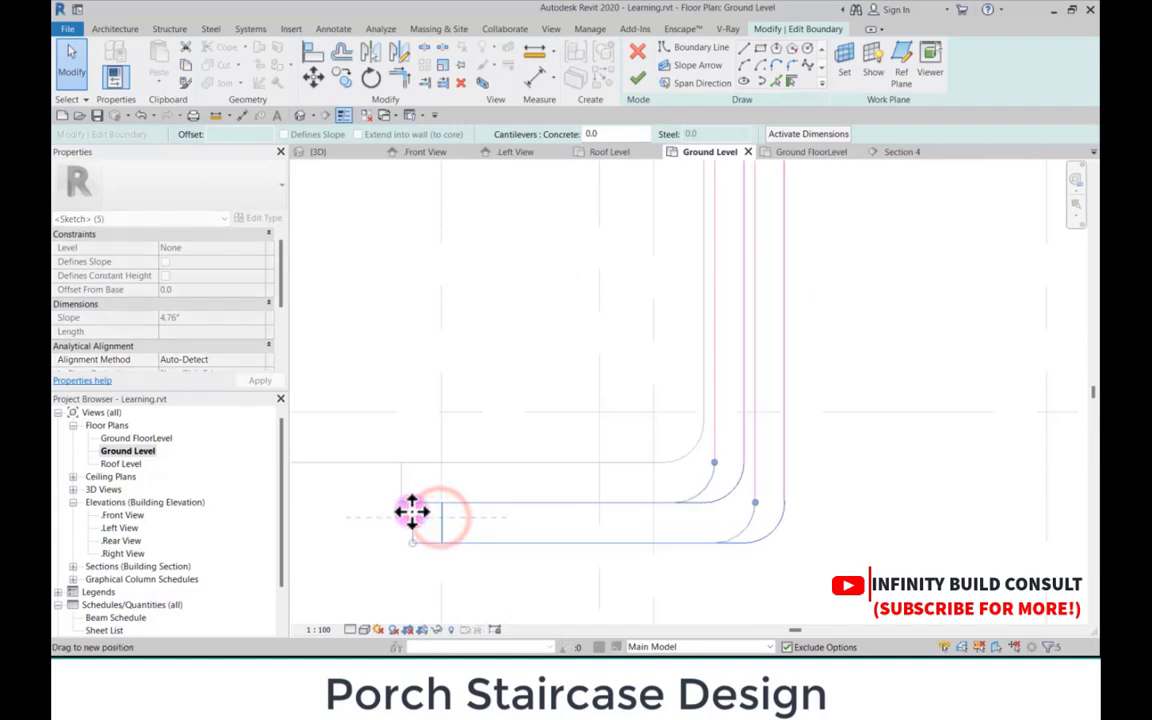
pyautogui.moveTo(401, 513); pyautogui.dragTo(402, 513)
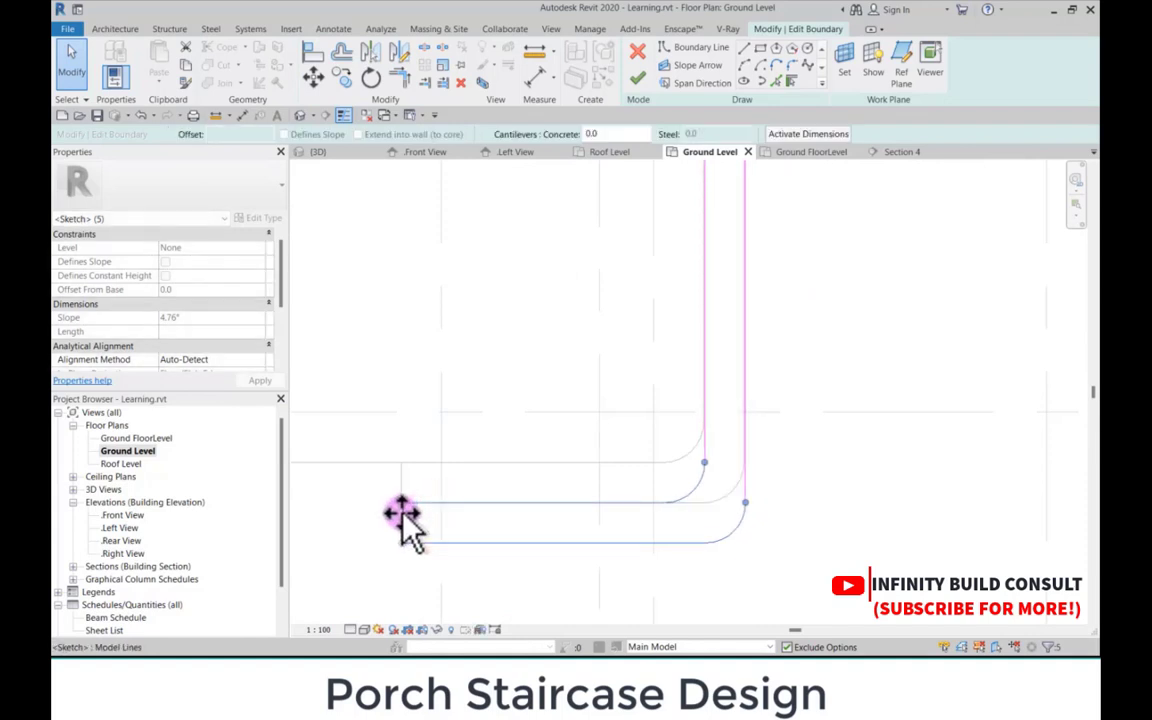
pyautogui.hotkey('ctrl', 'z')
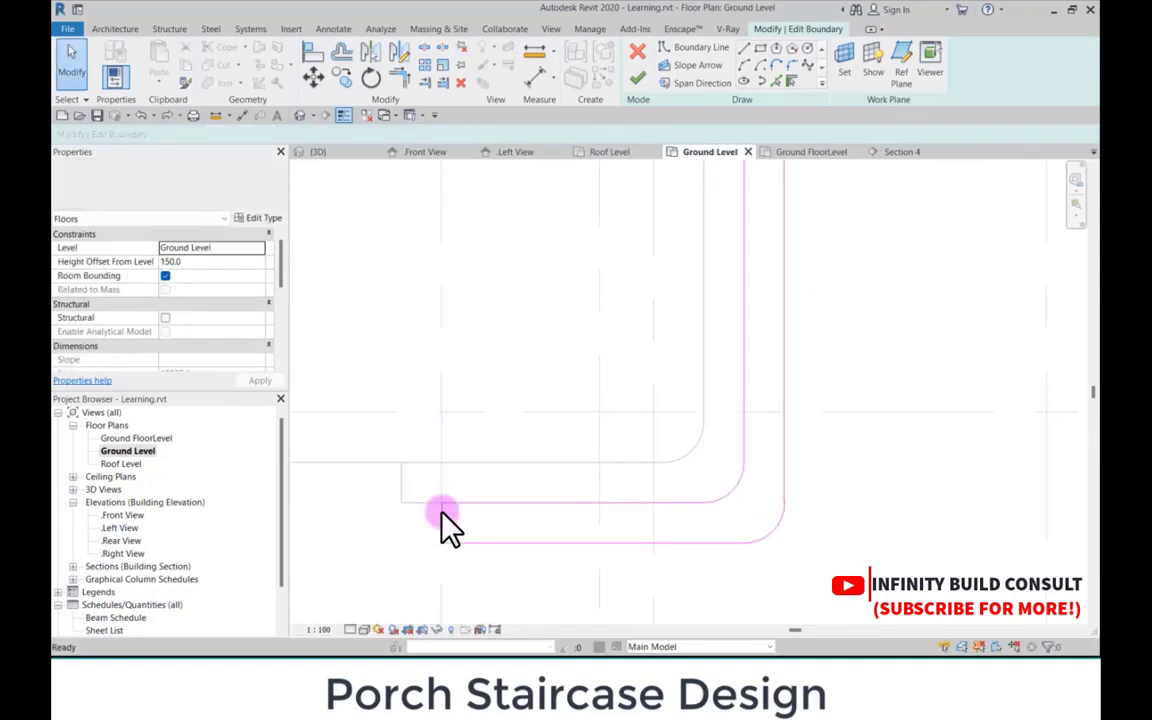
# Step: Align the lower step's short end line with the end edge of the first step
pyautogui.press('a')
pyautogui.press('l')
pyautogui.scroll(1, 392, 505)
pyautogui.click(400, 479)
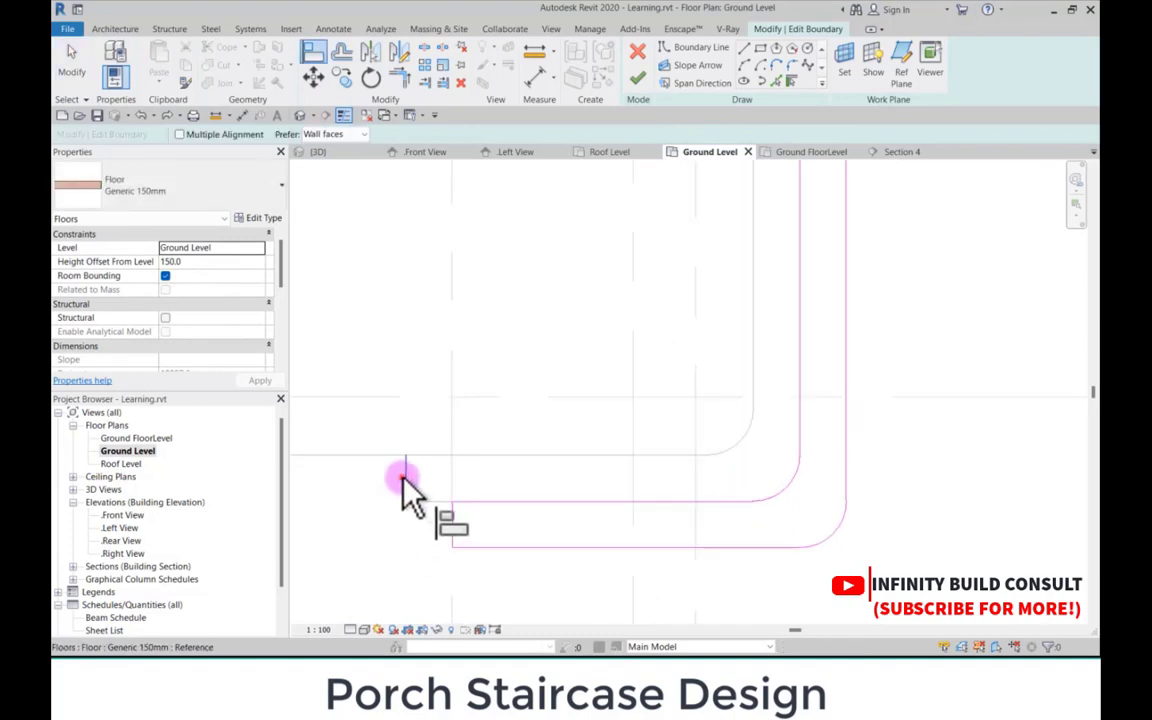
pyautogui.click(453, 532)
pyautogui.scroll(-3, 481, 501)
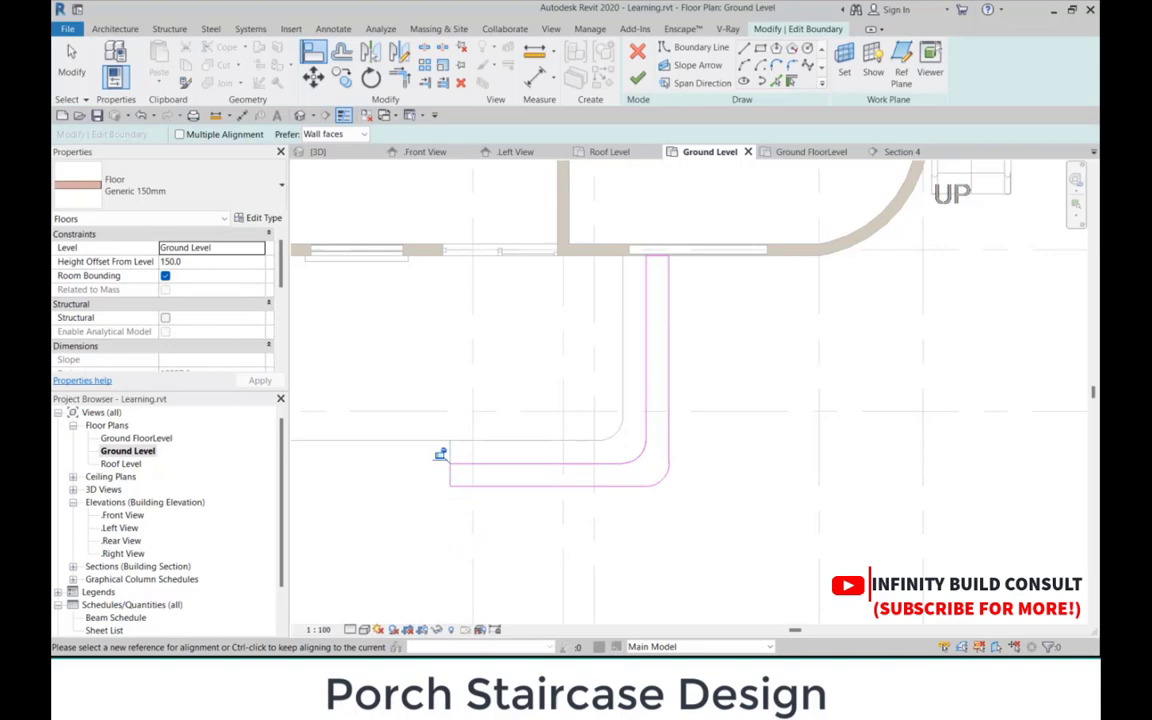
# Step: Check the porch steps in the reference PDF, return to Revit and finish the lower step's boundary sketch
pyautogui.hotkey('alt', 'Tab')
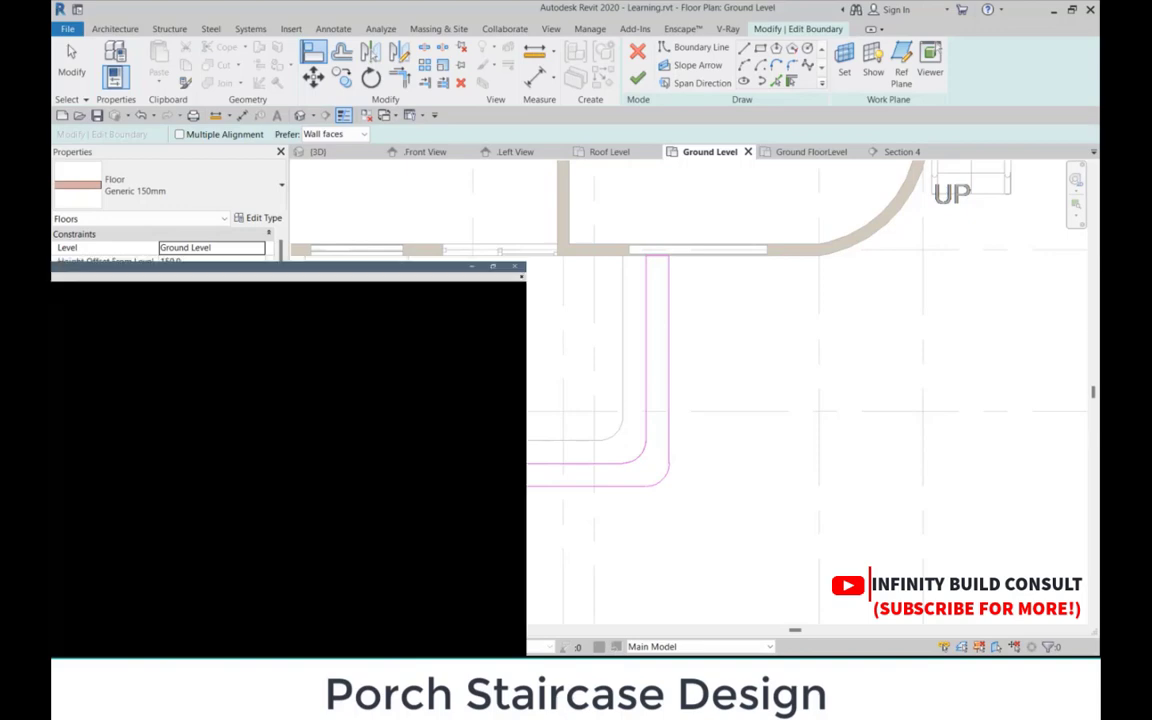
pyautogui.hotkey('alt', 'Tab')
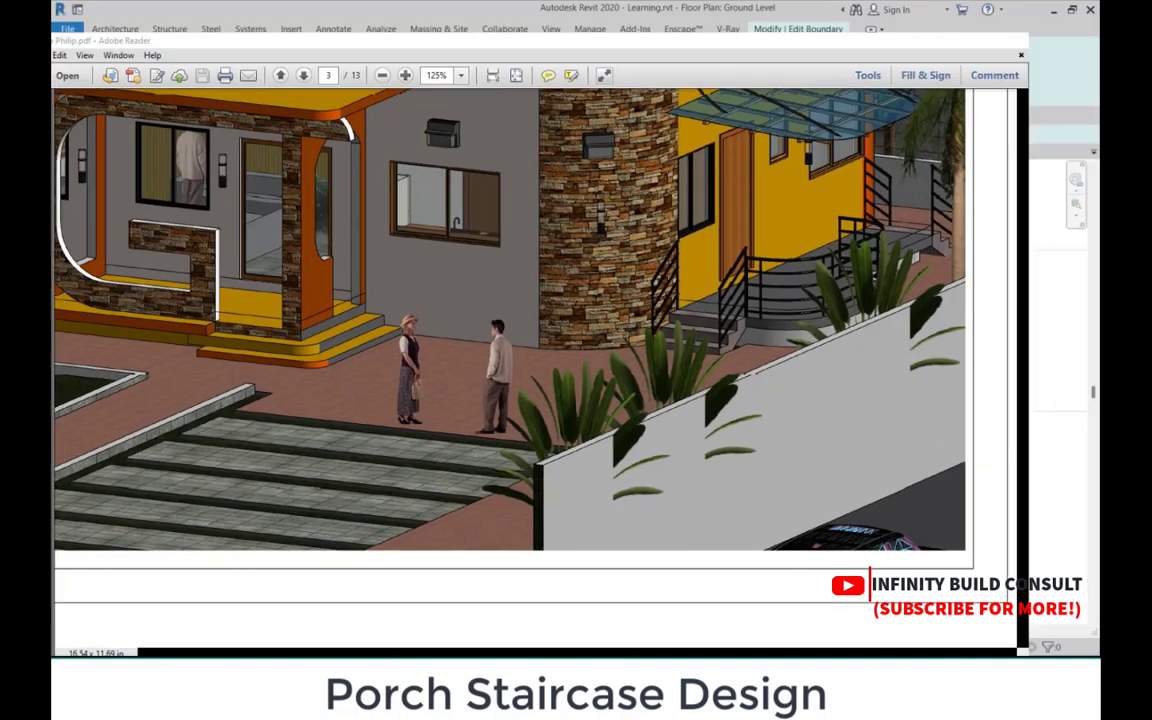
pyautogui.scroll(-3, 713, 400)
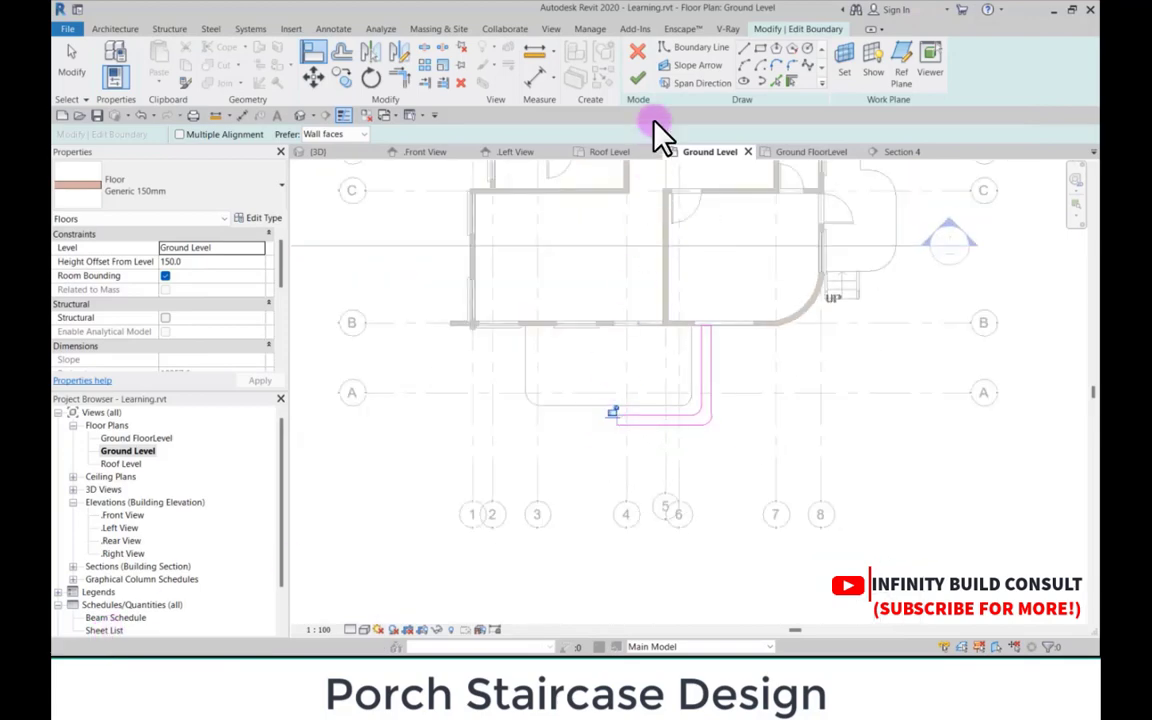
pyautogui.click(637, 77)
pyautogui.scroll(3, 690, 420)
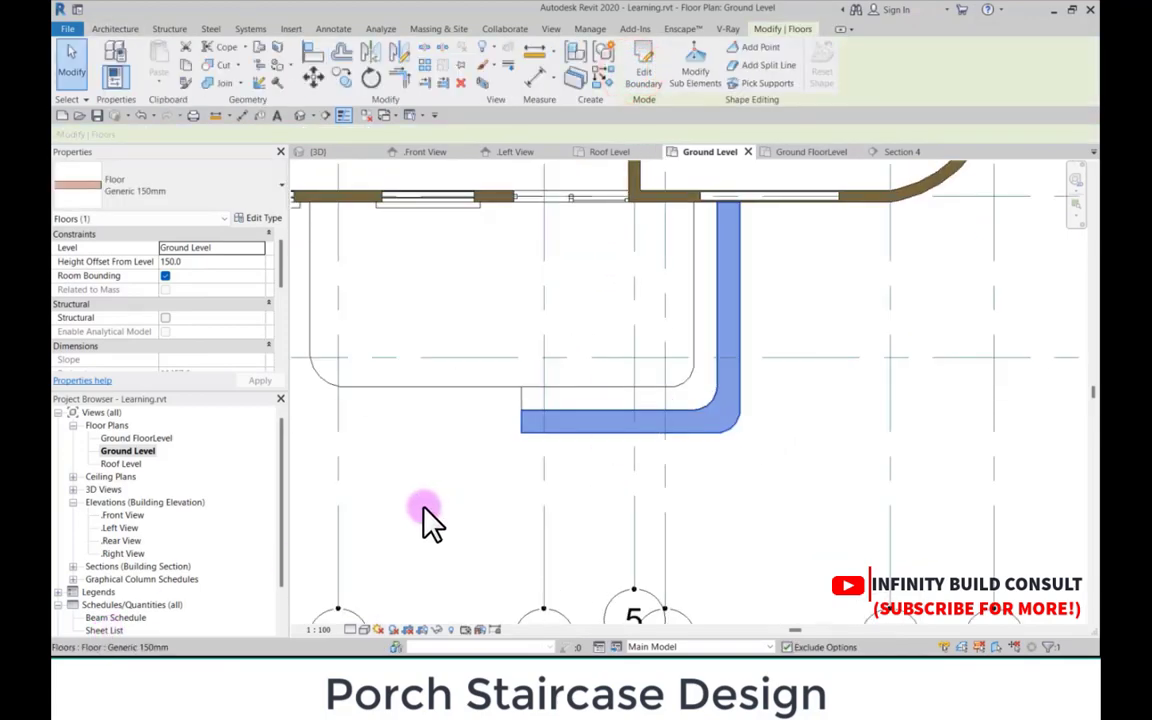
pyautogui.scroll(-3, 657, 414)
pyautogui.click(424, 507)
pyautogui.scroll(-1, 571, 441)
pyautogui.scroll(-1, 571, 441)
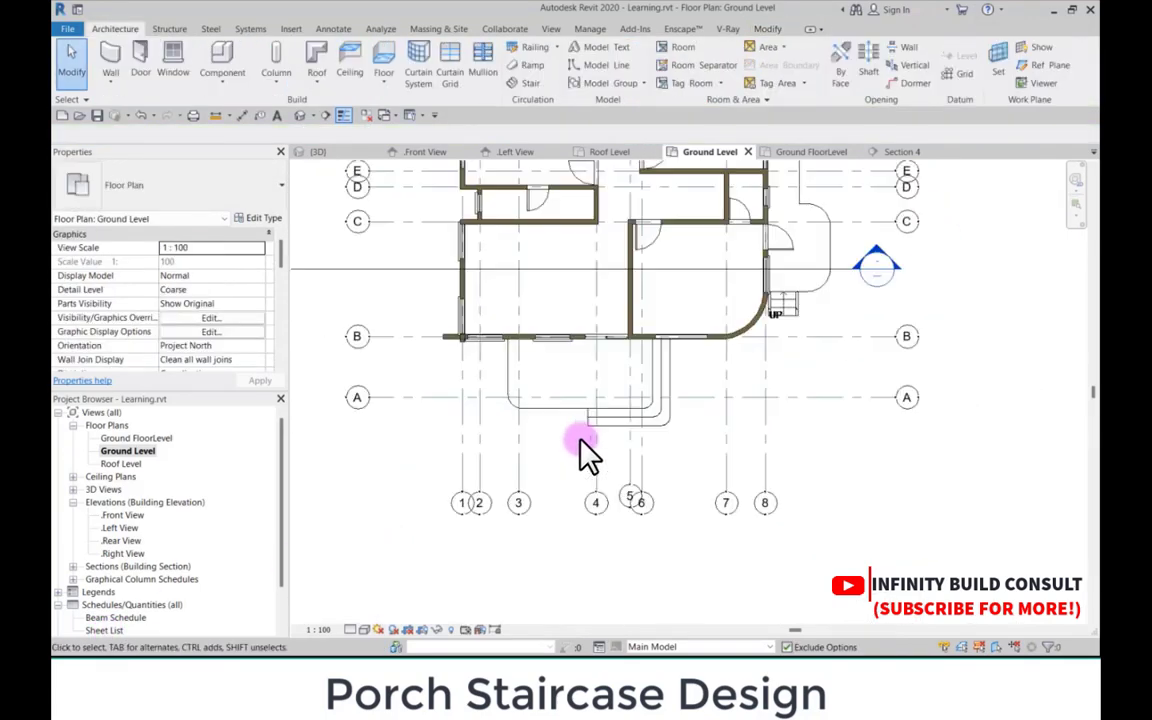
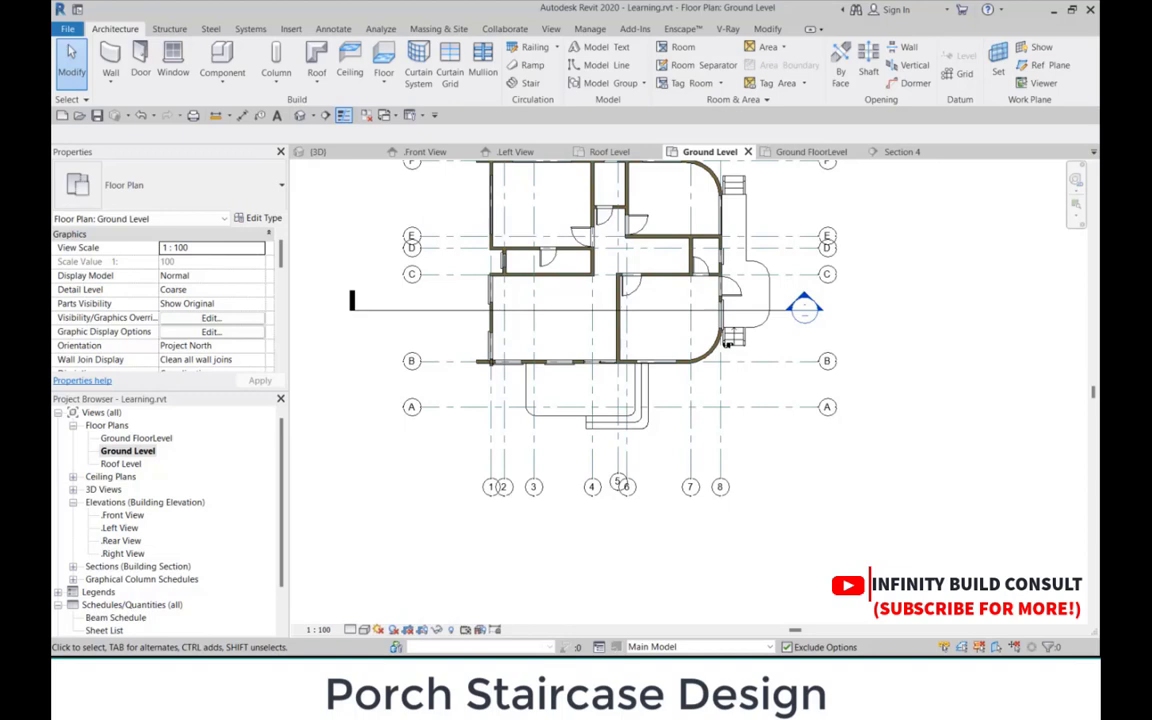
# Step: Open the Ground FloorLevel floor plan and close its View Range settings without changing them
pyautogui.doubleClick(113, 438)
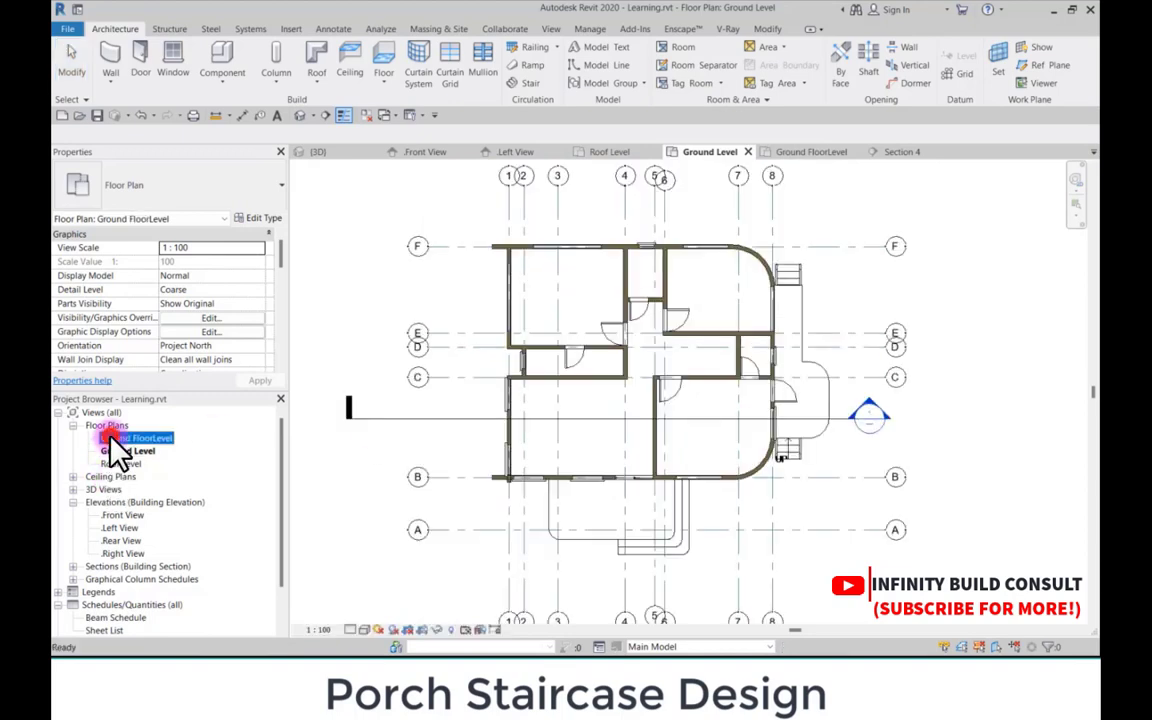
pyautogui.scroll(5, 540, 321)
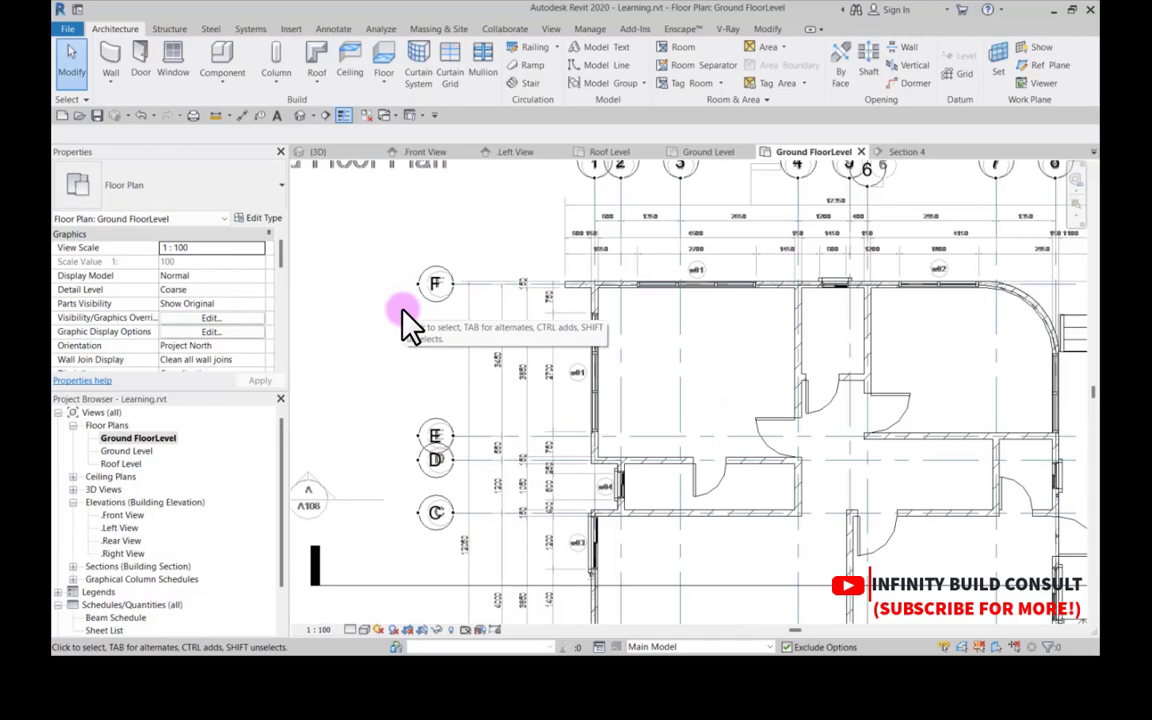
pyautogui.press('r')
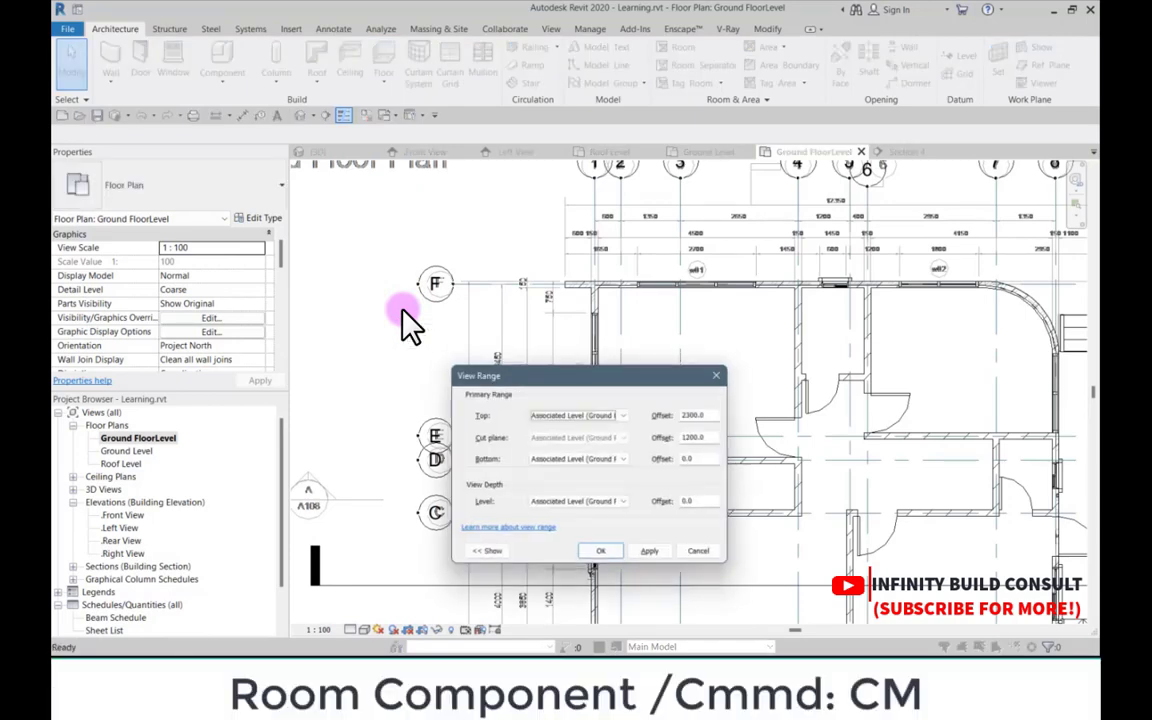
pyautogui.press('Escape')
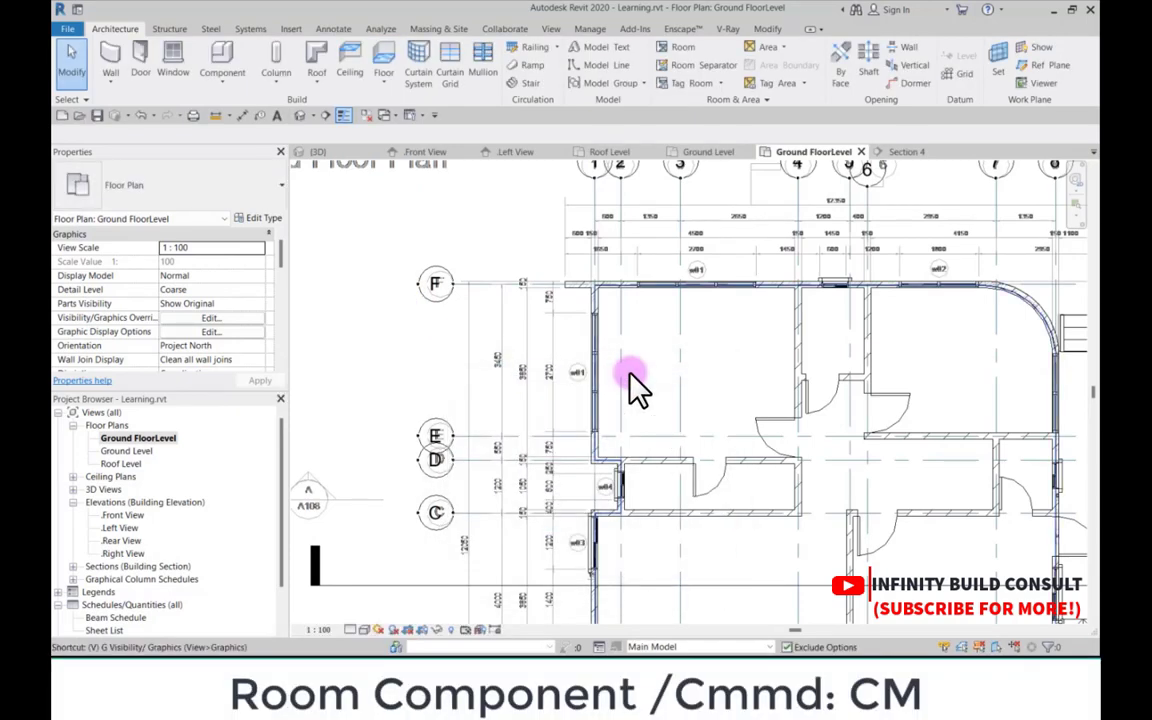
# Step: Override the Floors category's surface transparency to 80 in the Ground FloorLevel plan's visibility/graphics settings
pyautogui.press('v')
pyautogui.press('g')
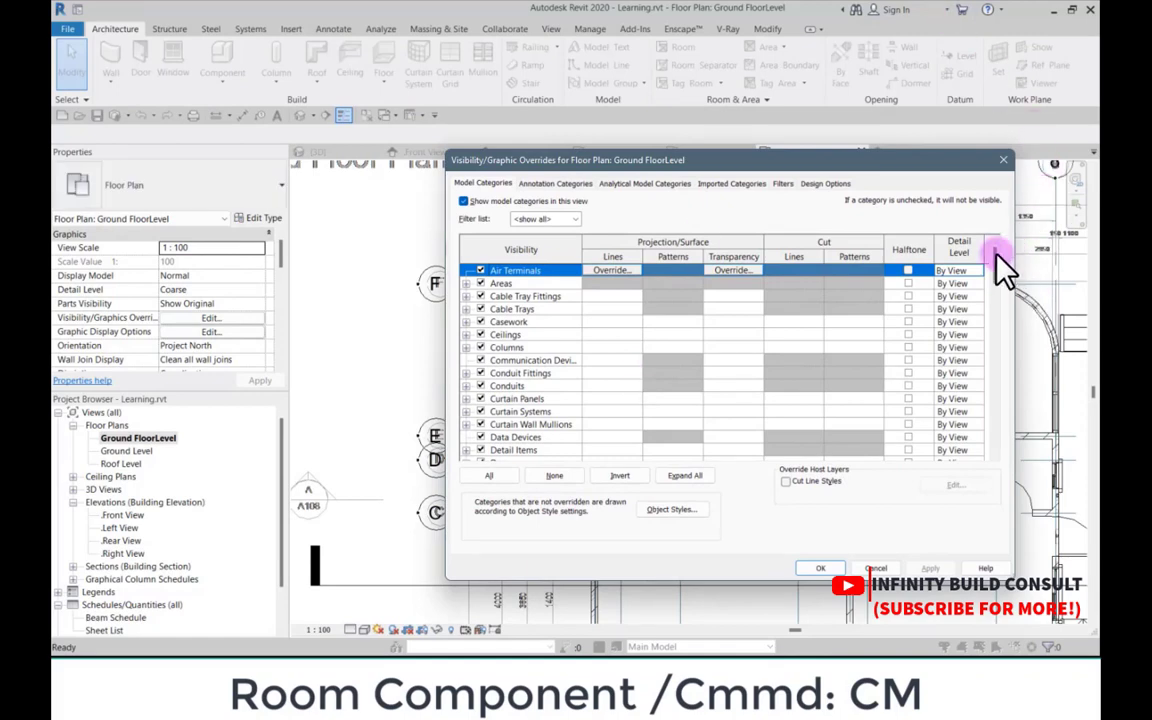
pyautogui.moveTo(996, 252); pyautogui.dragTo(815, 370)
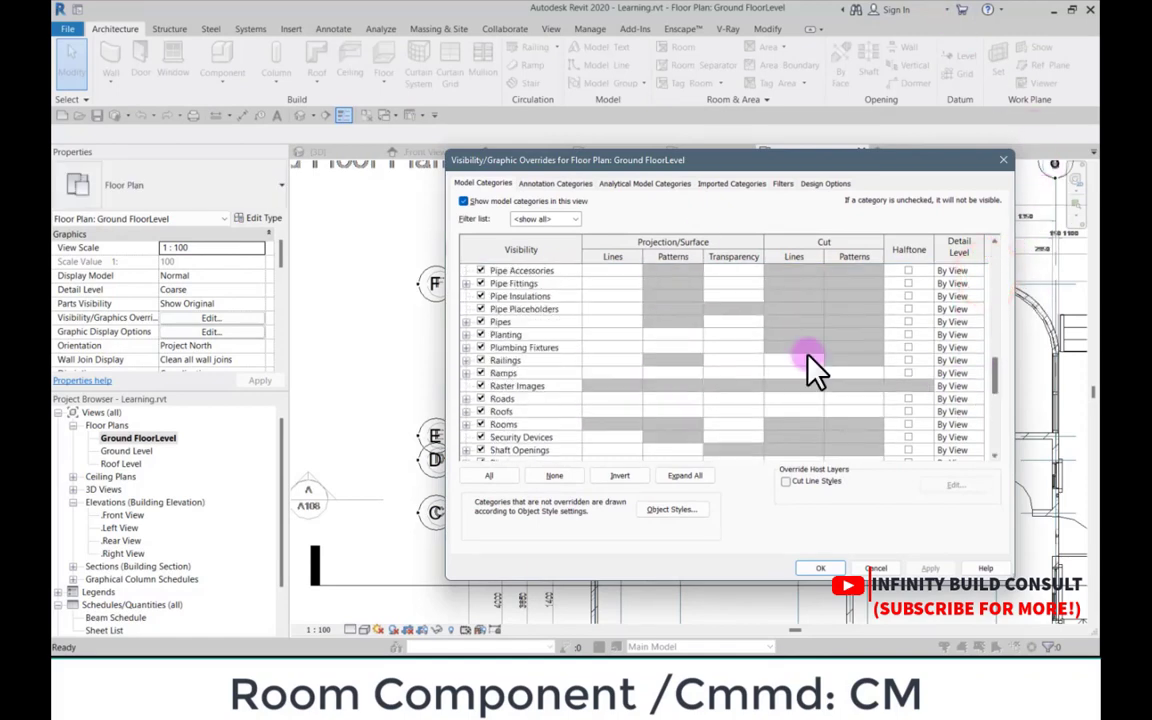
pyautogui.scroll(-5, 532, 368)
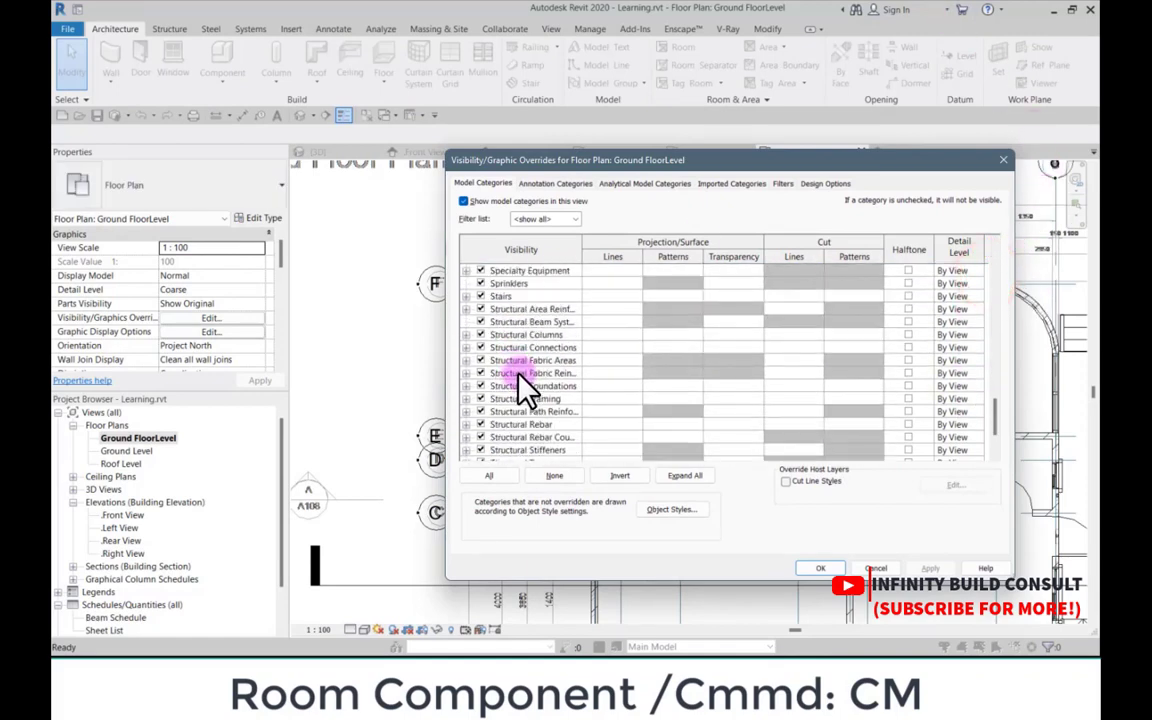
pyautogui.scroll(12, 522, 380)
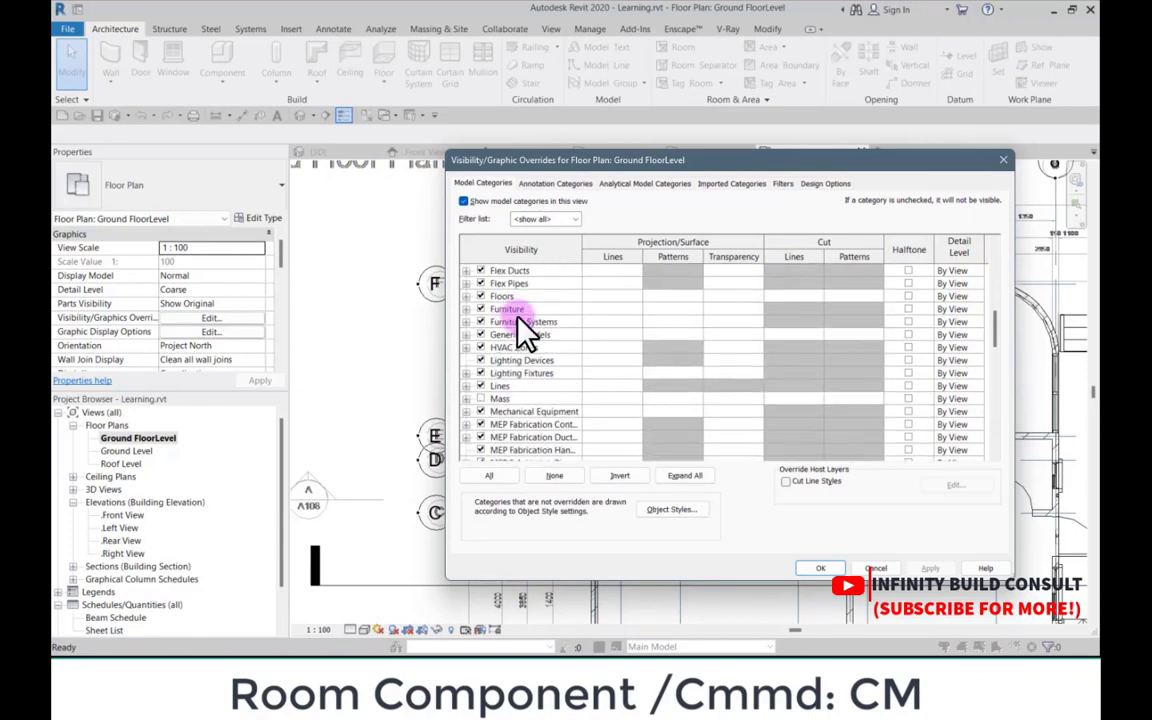
pyautogui.click(738, 296)
pyautogui.click(738, 296)
pyautogui.click(722, 369)
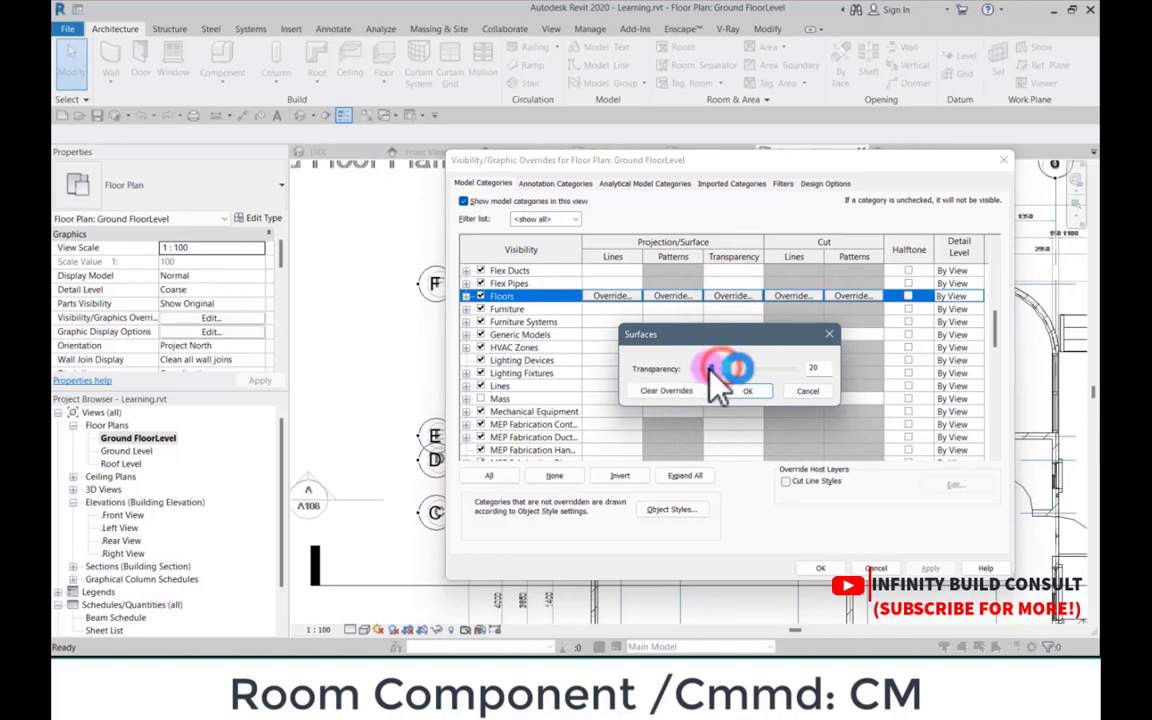
pyautogui.click(708, 369)
pyautogui.doubleClick(773, 369)
pyautogui.doubleClick(776, 370)
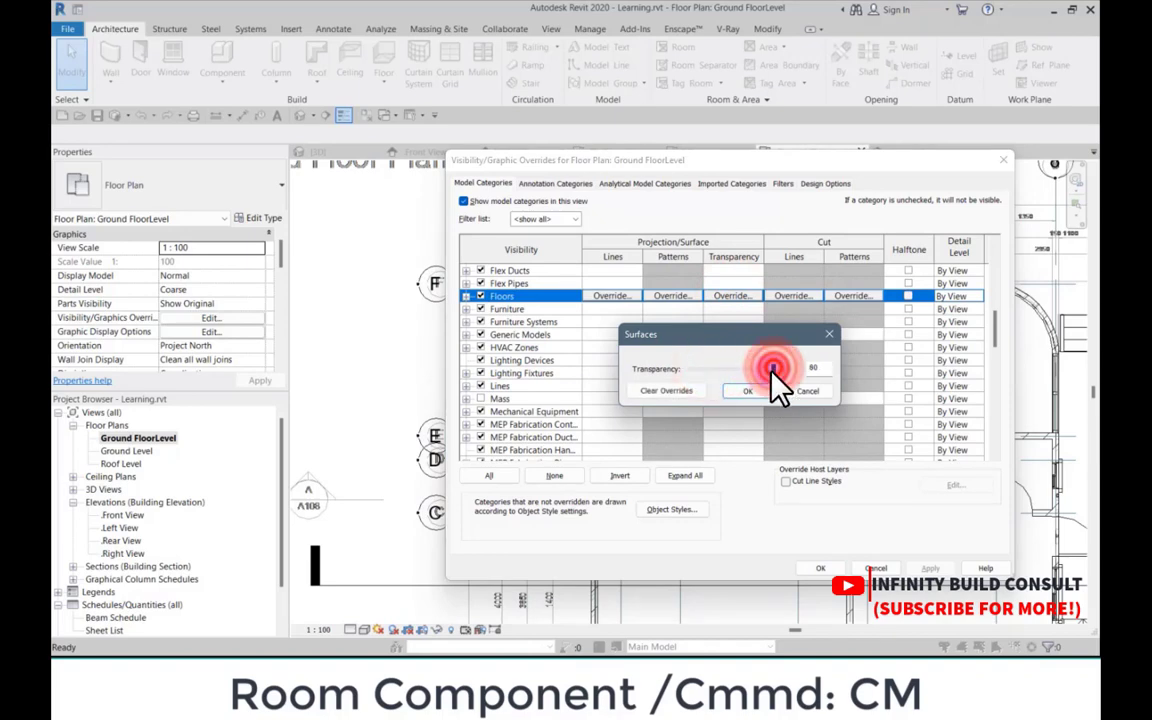
pyautogui.click(752, 391)
pyautogui.click(816, 568)
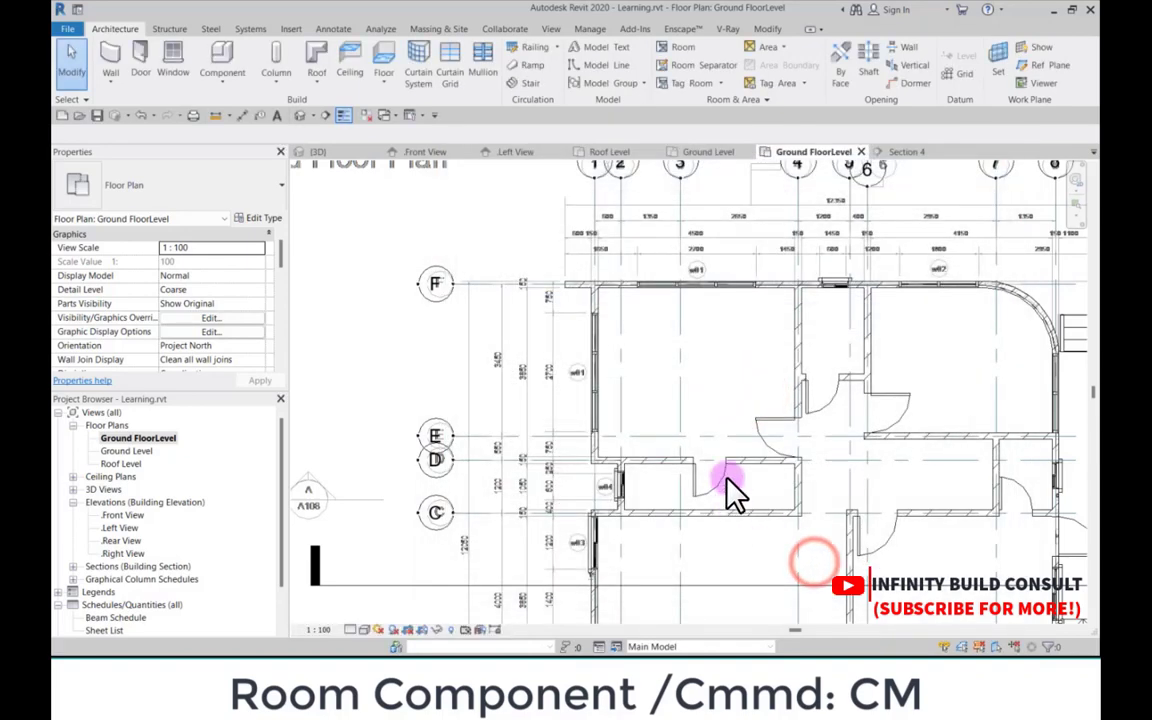
# Step: Examine the room layout, furniture positions and porch steps across the Ground FloorLevel plan
pyautogui.scroll(-2, 620, 386)
pyautogui.scroll(5, 612, 393)
pyautogui.scroll(-2, 612, 393)
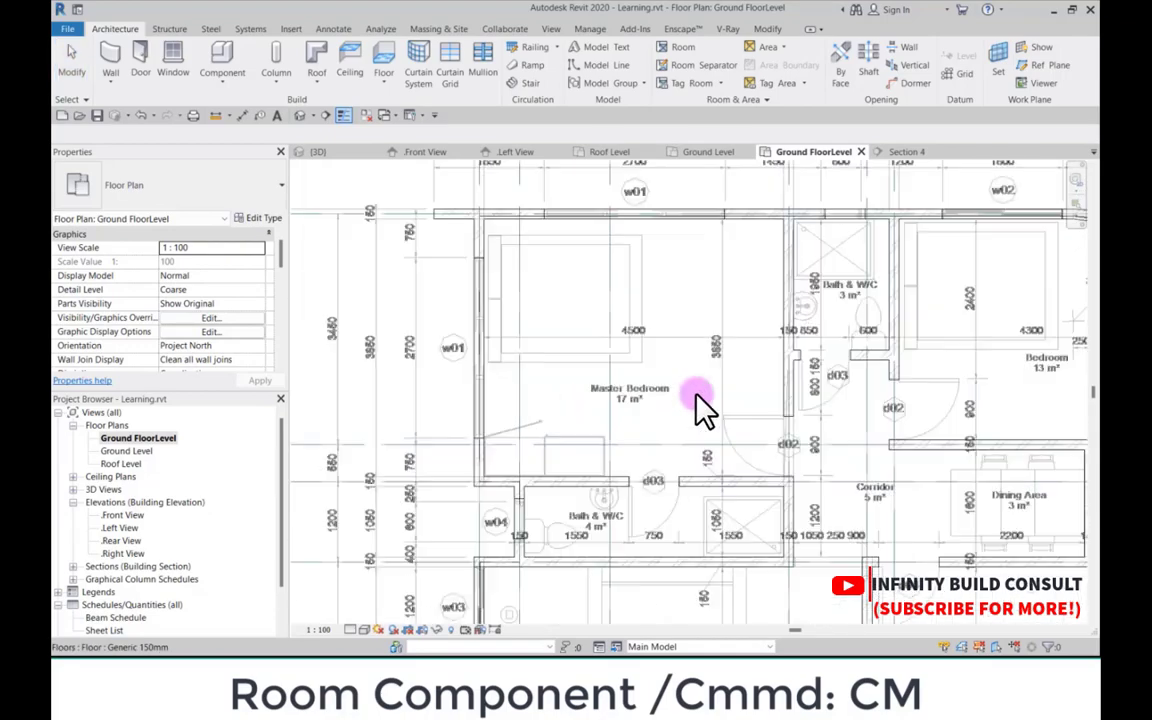
pyautogui.scroll(2, 530, 347)
pyautogui.scroll(-5, 617, 365)
pyautogui.scroll(5, 977, 288)
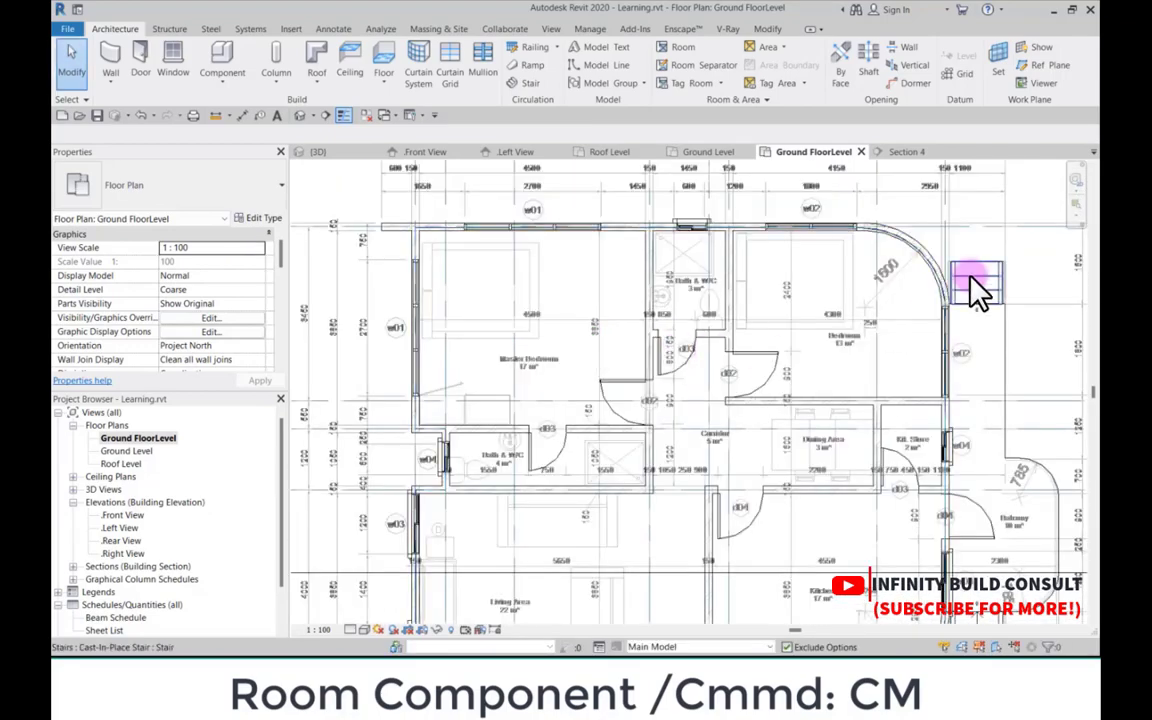
pyautogui.scroll(-3, 810, 316)
pyautogui.scroll(5, 610, 514)
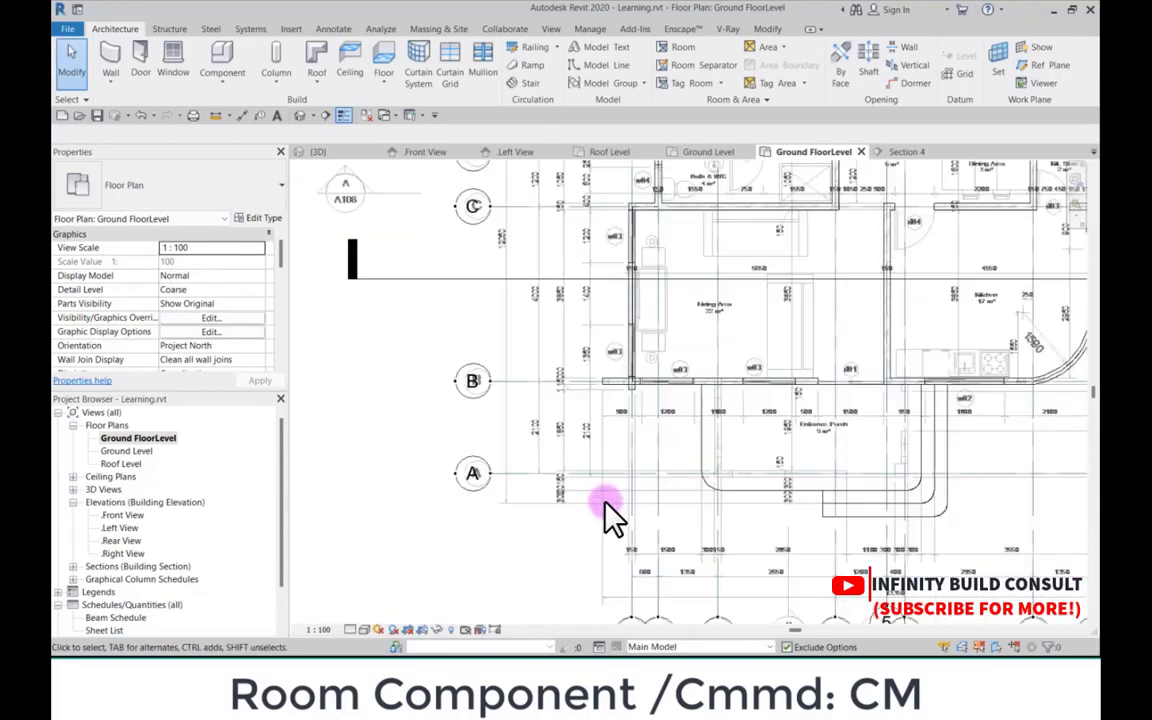
pyautogui.scroll(-2, 694, 270)
pyautogui.scroll(4, 705, 385)
pyautogui.scroll(-4, 740, 410)
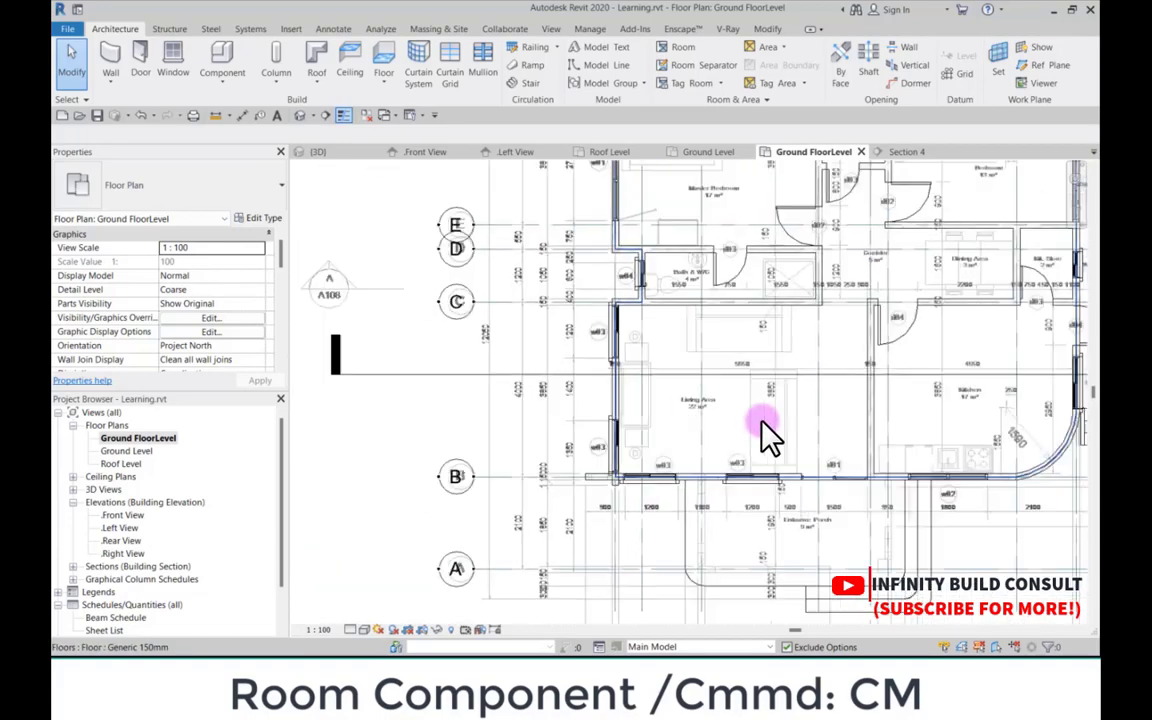
pyautogui.scroll(1, 527, 458)
pyautogui.scroll(-2, 450, 378)
pyautogui.scroll(3, 350, 318)
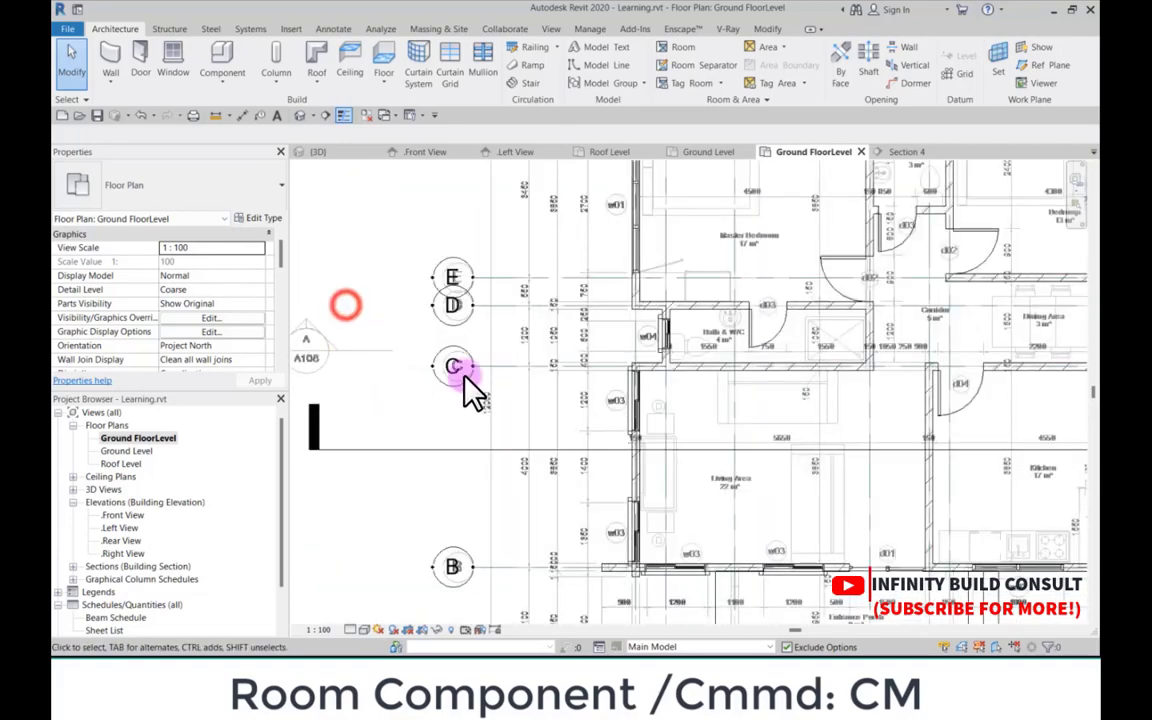
pyautogui.scroll(-3, 466, 365)
pyautogui.scroll(1, 707, 164)
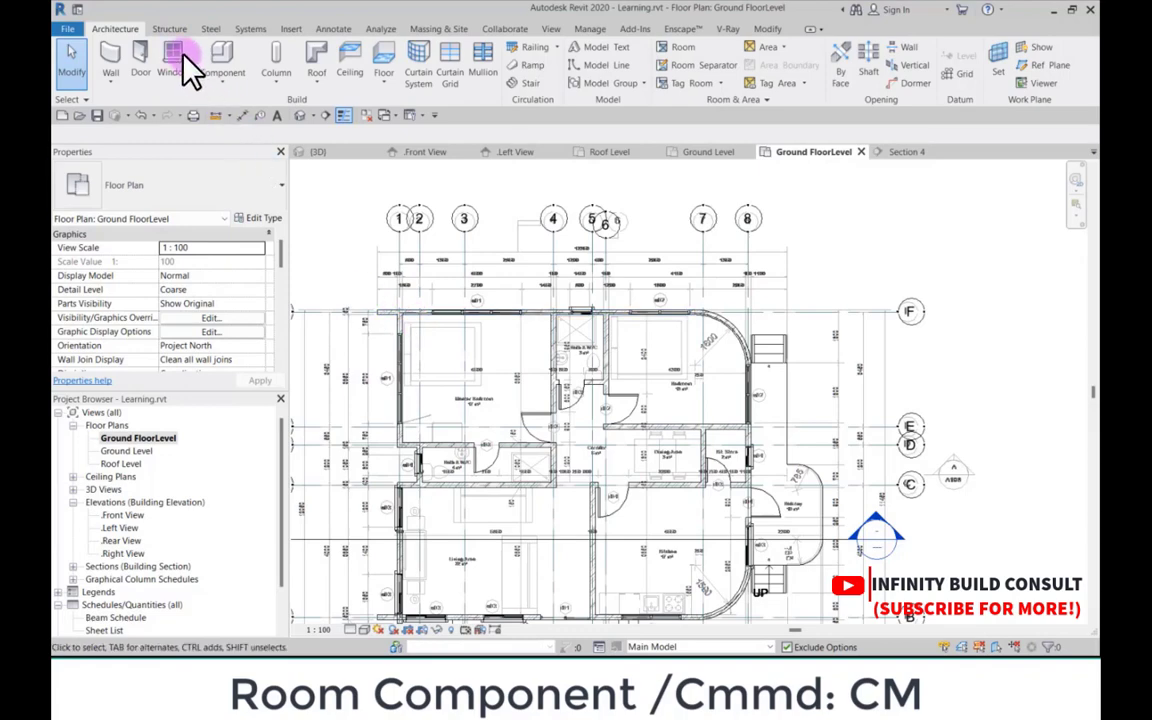
# Step: Place a Bed_Aqua_11640 Euro King component in the Master Bedroom over the bed outline in the underlying drawing
pyautogui.click(222, 70)
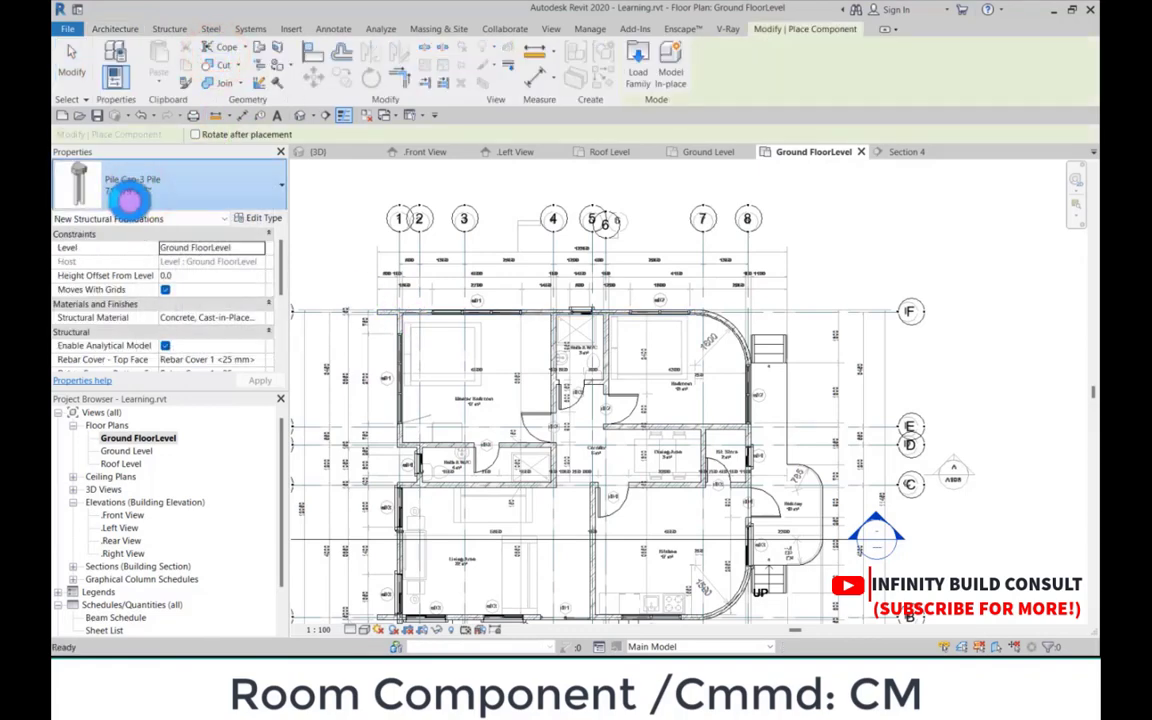
pyautogui.click(247, 210)
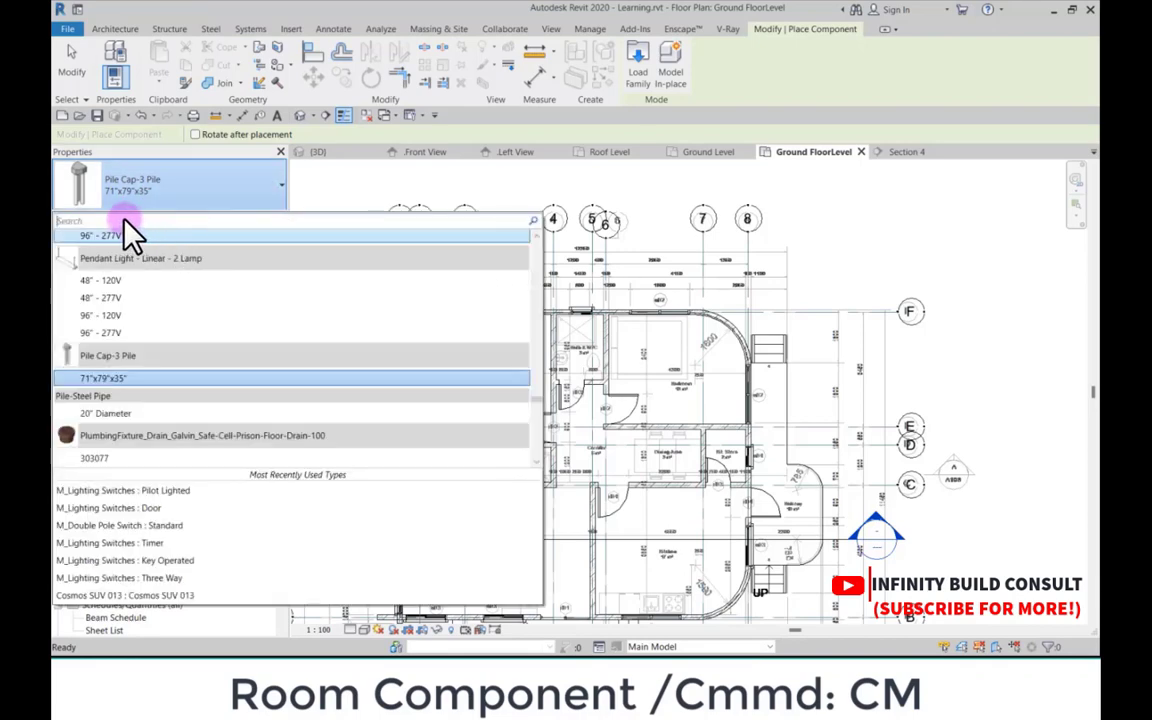
pyautogui.write('bed')
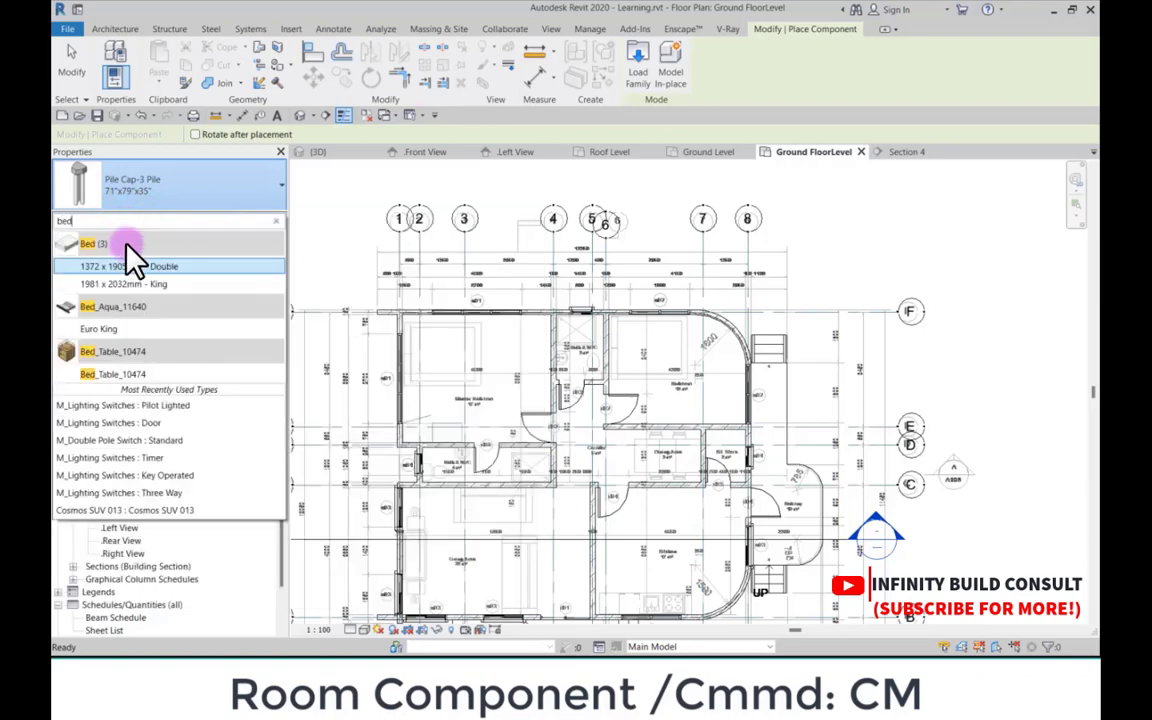
pyautogui.click(130, 332)
pyautogui.scroll(4, 446, 356)
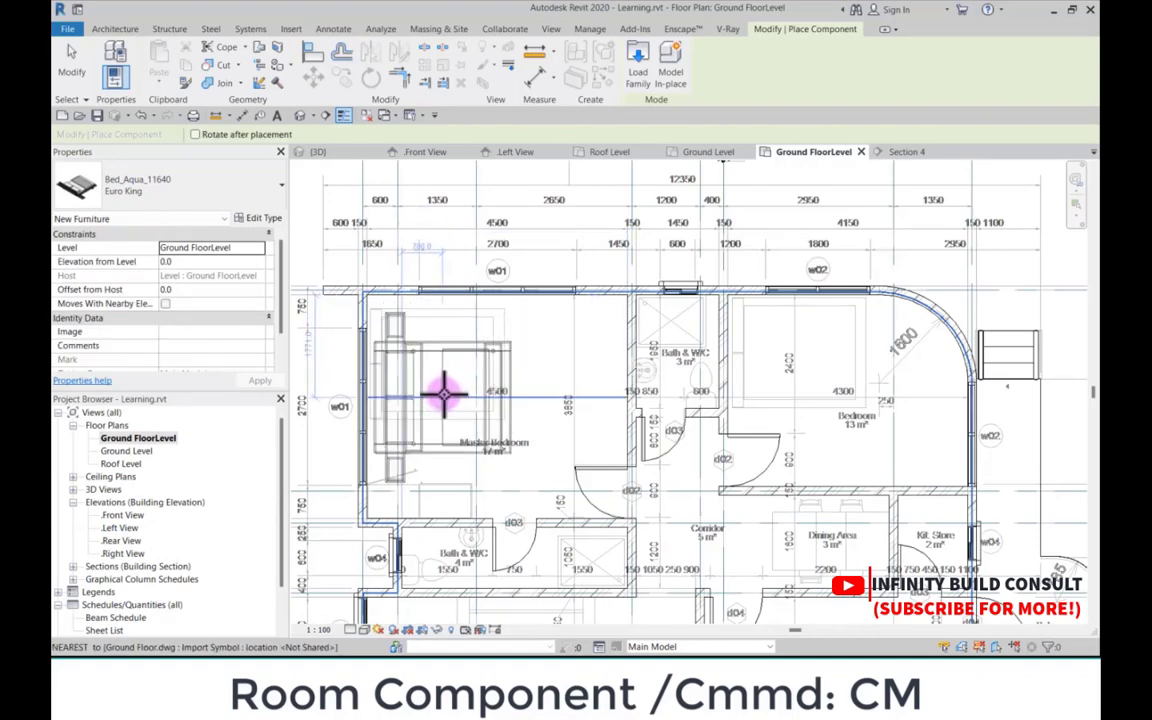
pyautogui.click(443, 388)
# Step: Place a Bed (3) 1372 x 1905mm - Double in the Bedroom, rotated with its headboard toward the Bath & W/C wall
pyautogui.click(152, 174)
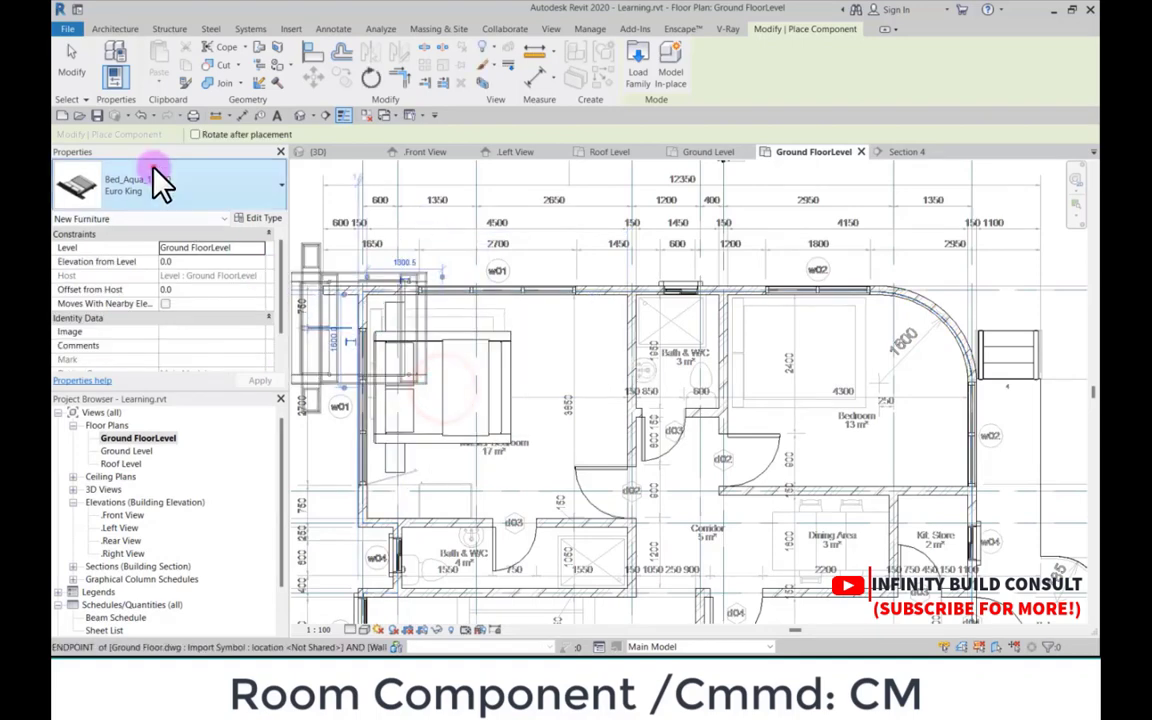
pyautogui.click(150, 190)
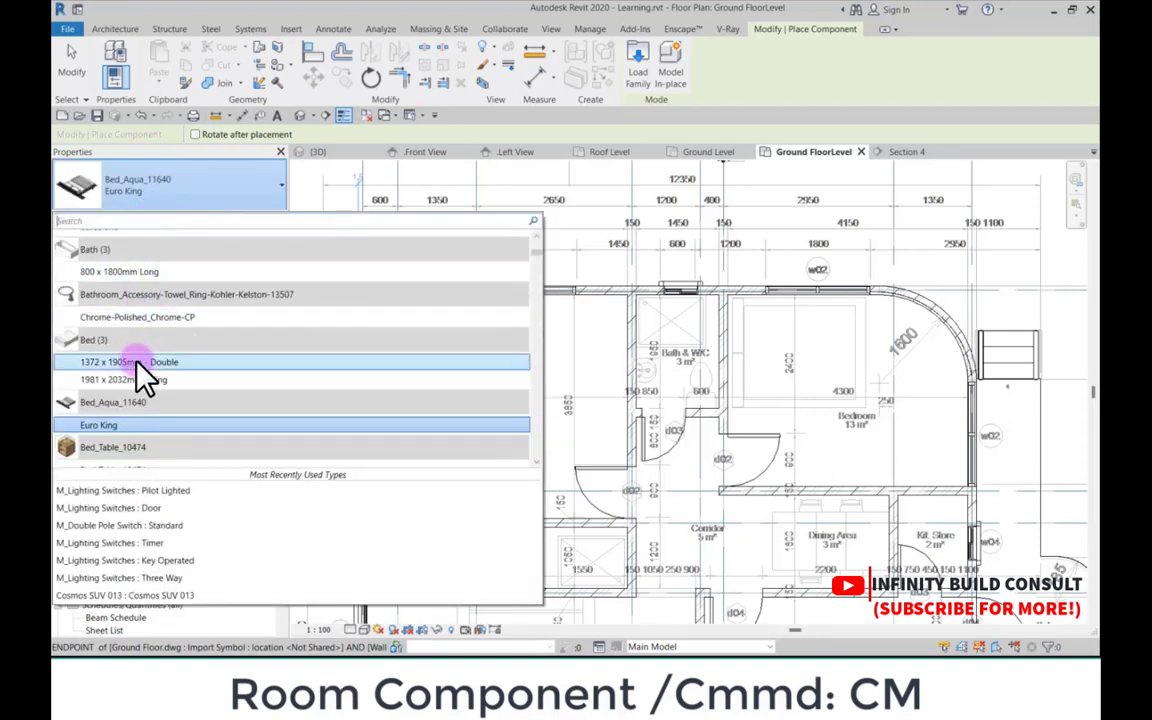
pyautogui.click(138, 364)
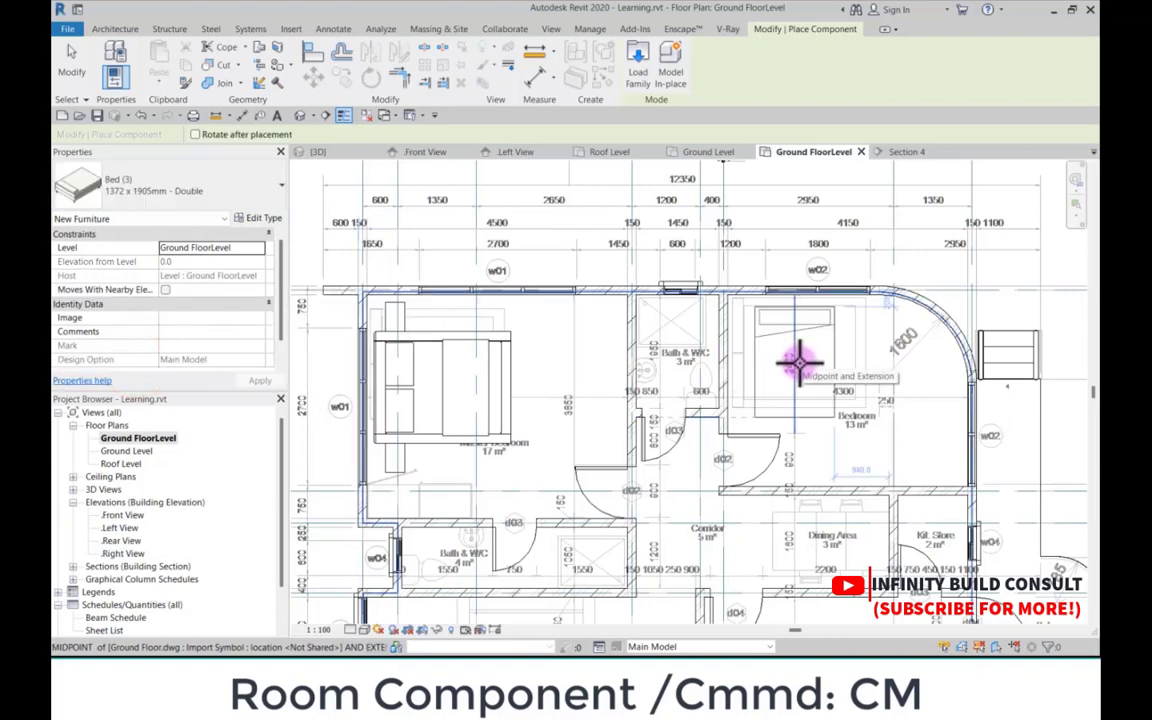
pyautogui.press('space')
pyautogui.press('space')
pyautogui.press('space')
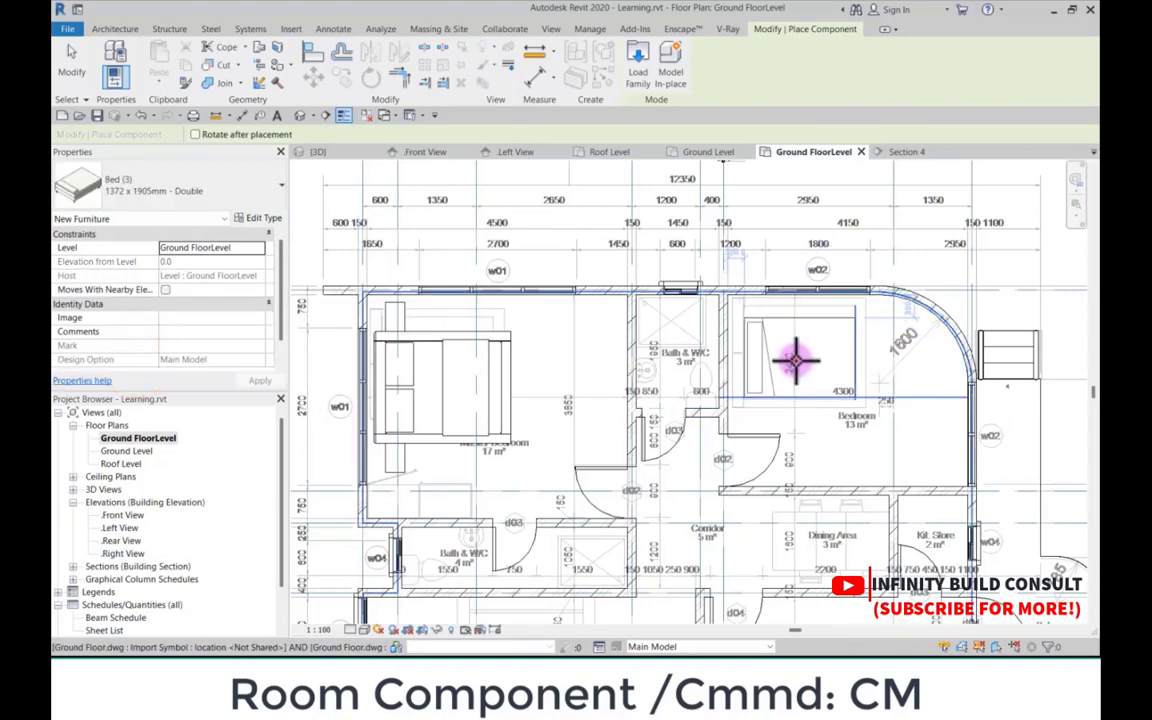
# Step: Search the component types for "tv" to furnish the Living Area
pyautogui.scroll(-5, 795, 360)
pyautogui.scroll(5, 795, 450)
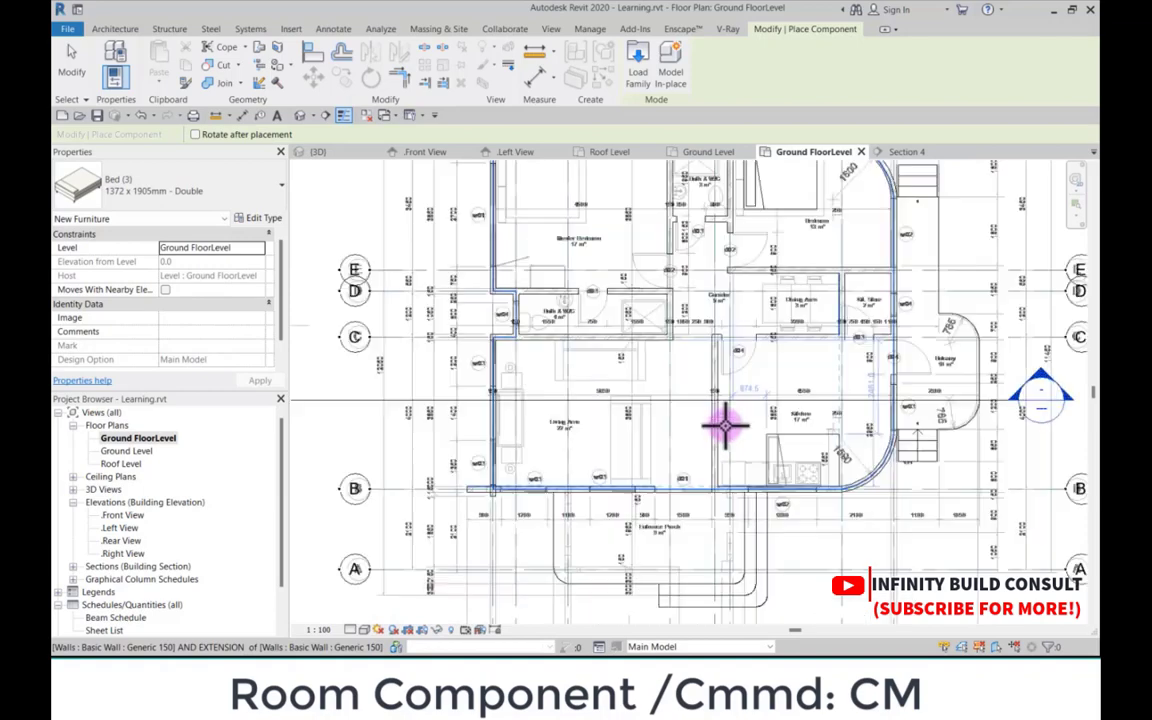
pyautogui.click(141, 188)
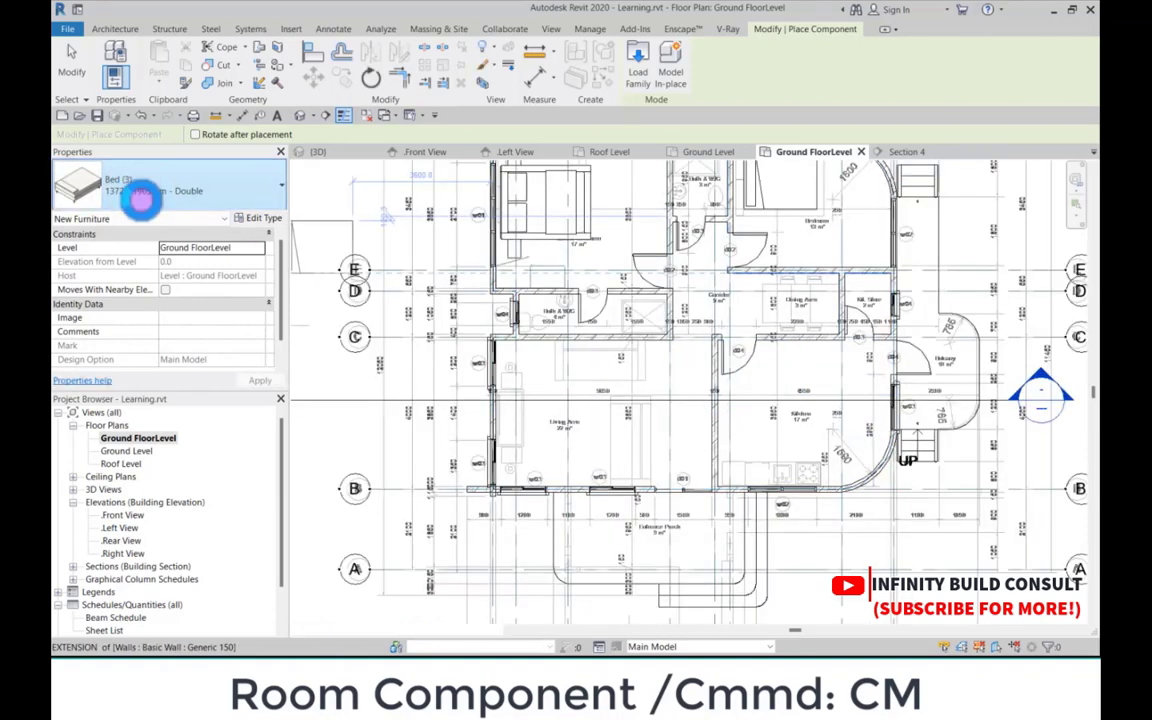
pyautogui.click(113, 221)
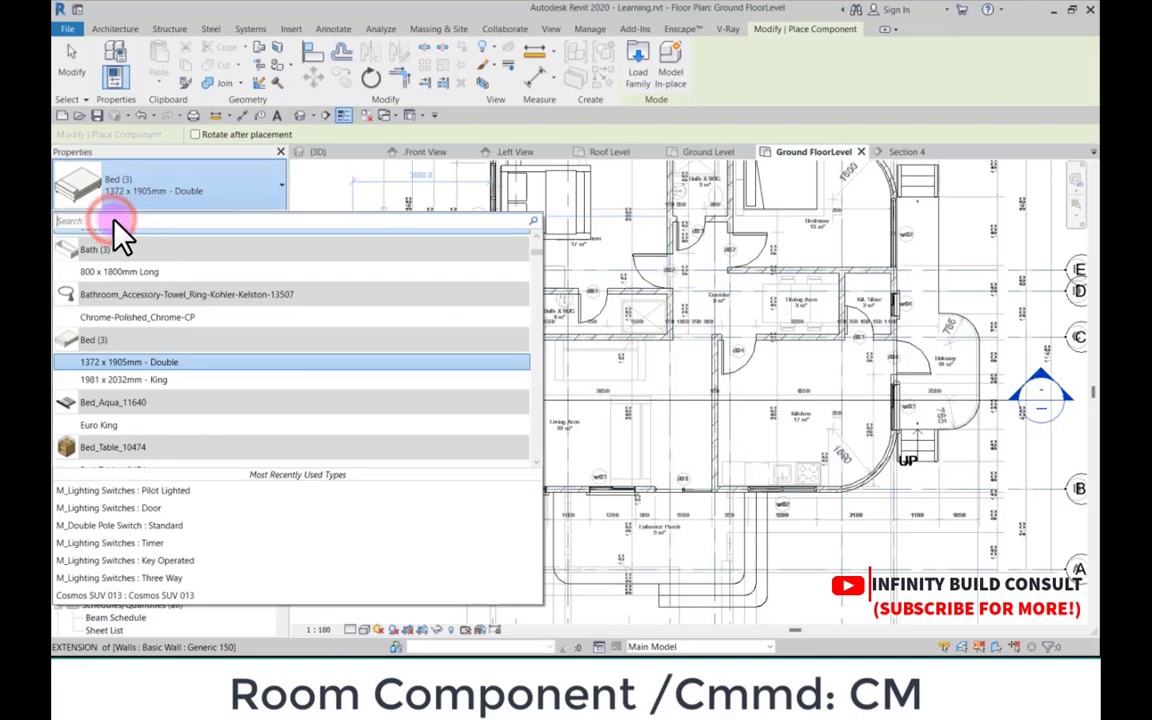
pyautogui.write('t')
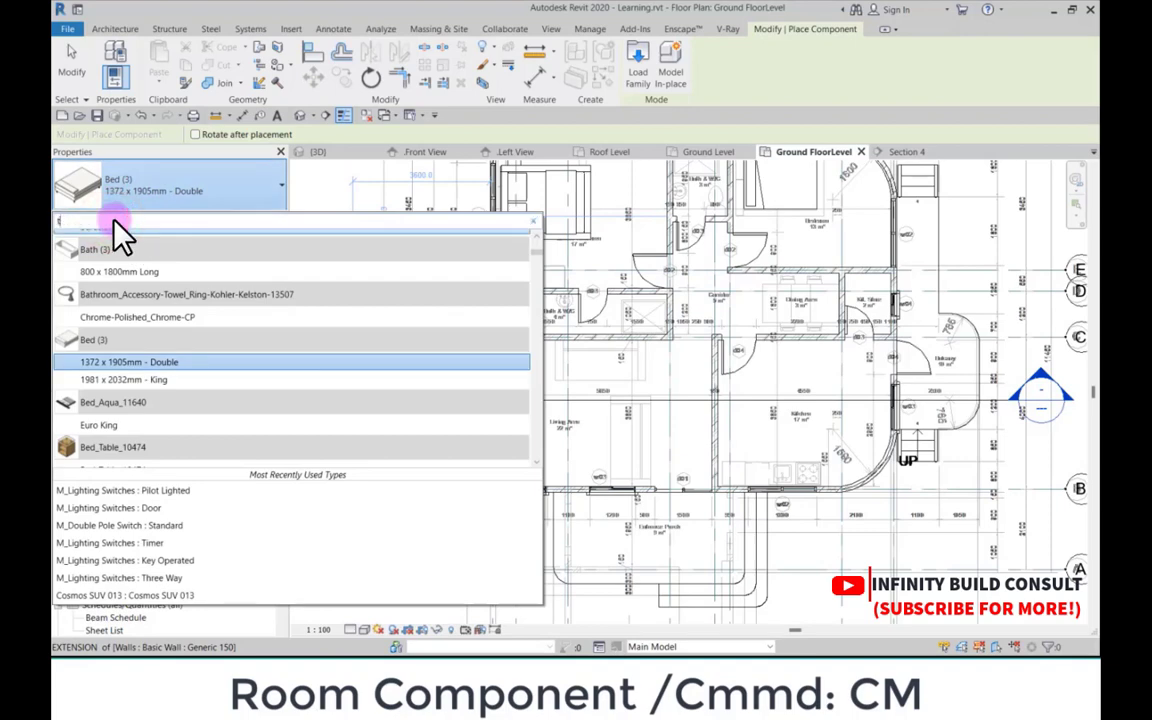
pyautogui.write('v')
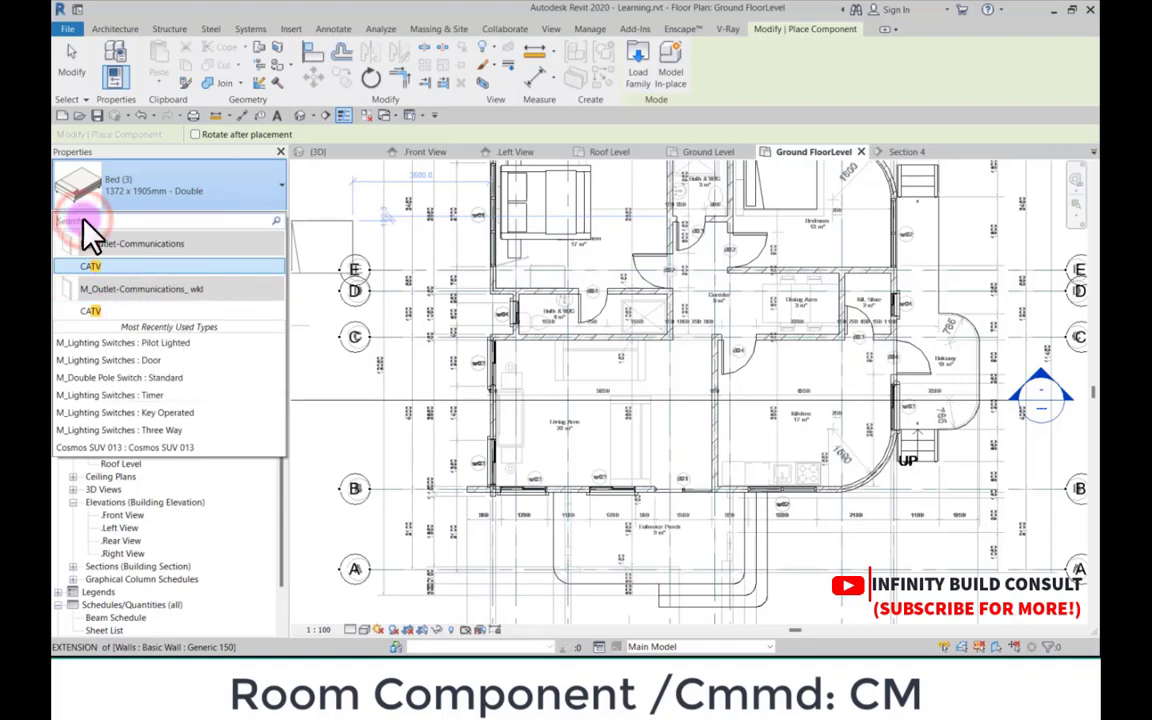
# Step: Place the Entertainment_Center_7110 component in the Living Area against the outer wall between the two w03 windows, facing the room
pyautogui.scroll(-5, 147, 399)
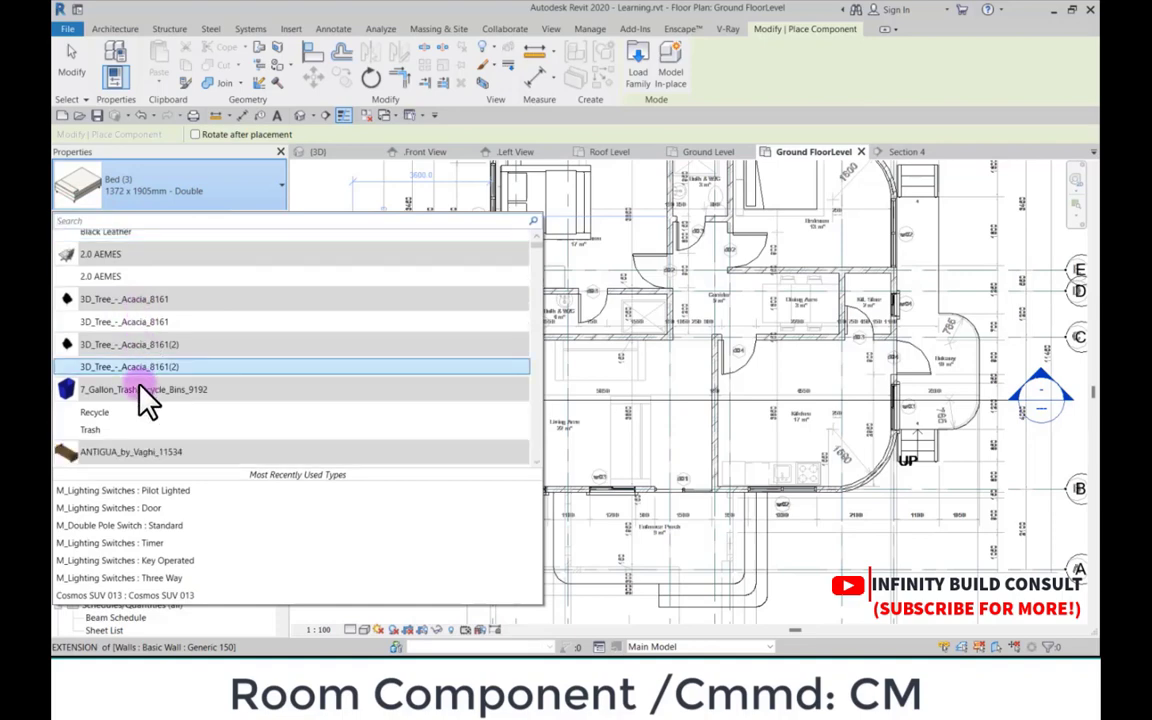
pyautogui.scroll(-5, 147, 399)
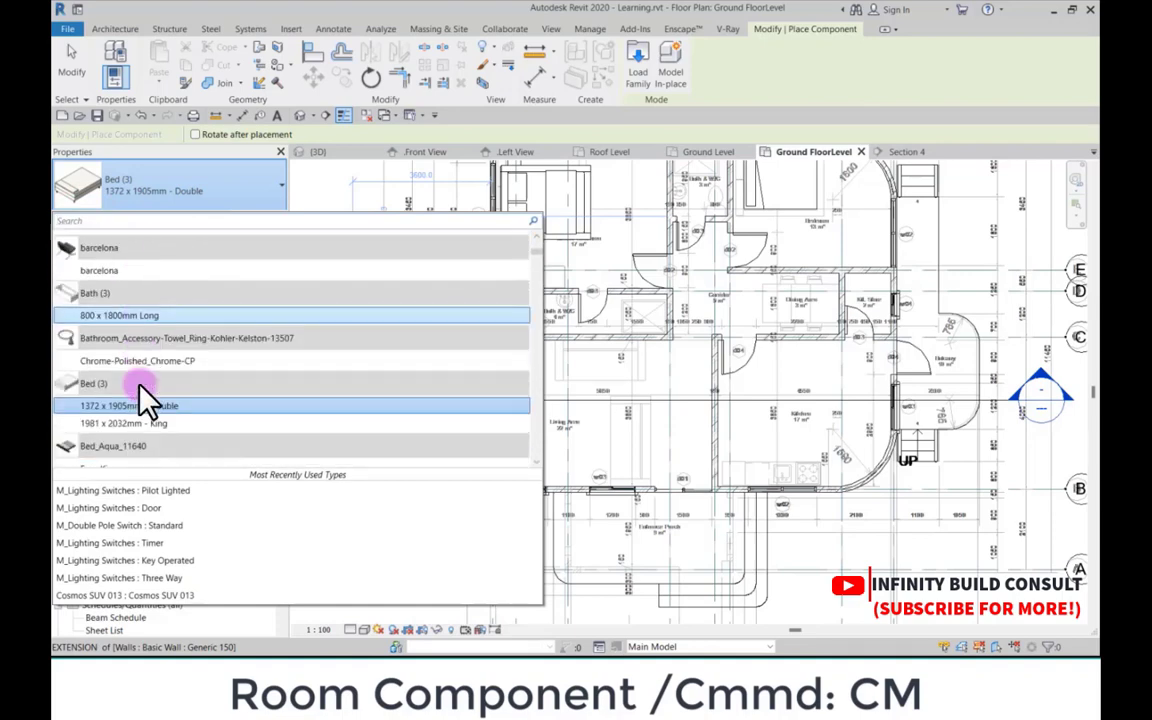
pyautogui.scroll(-5, 134, 368)
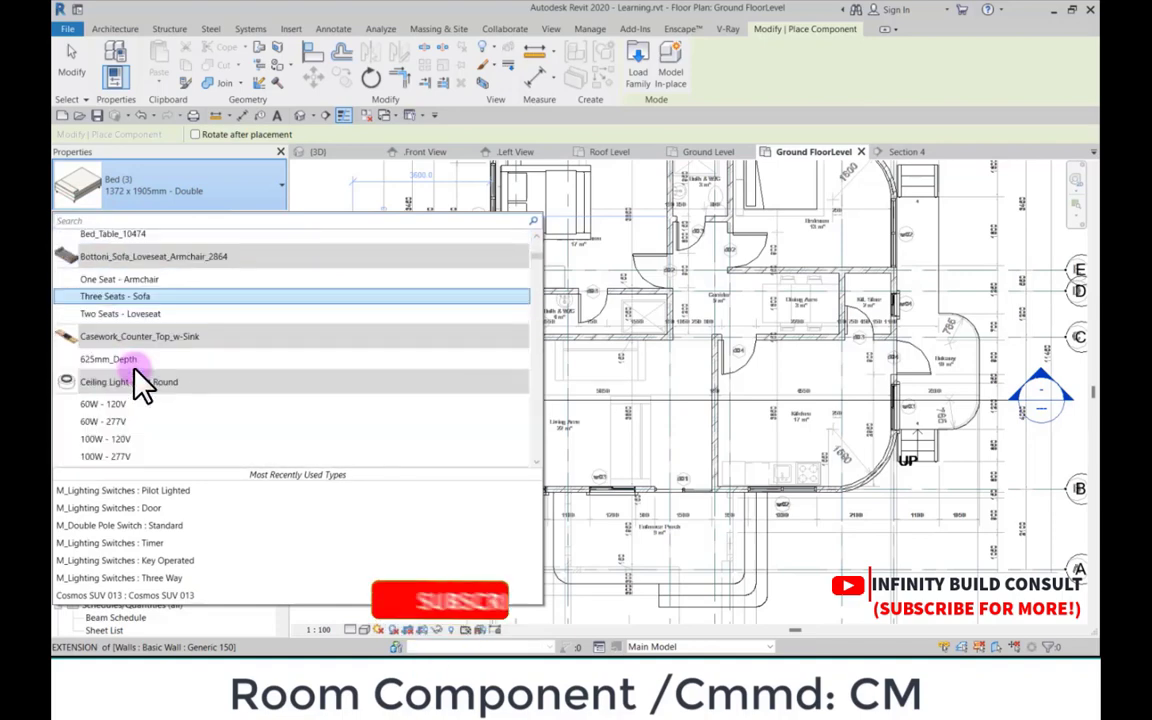
pyautogui.scroll(-6, 134, 370)
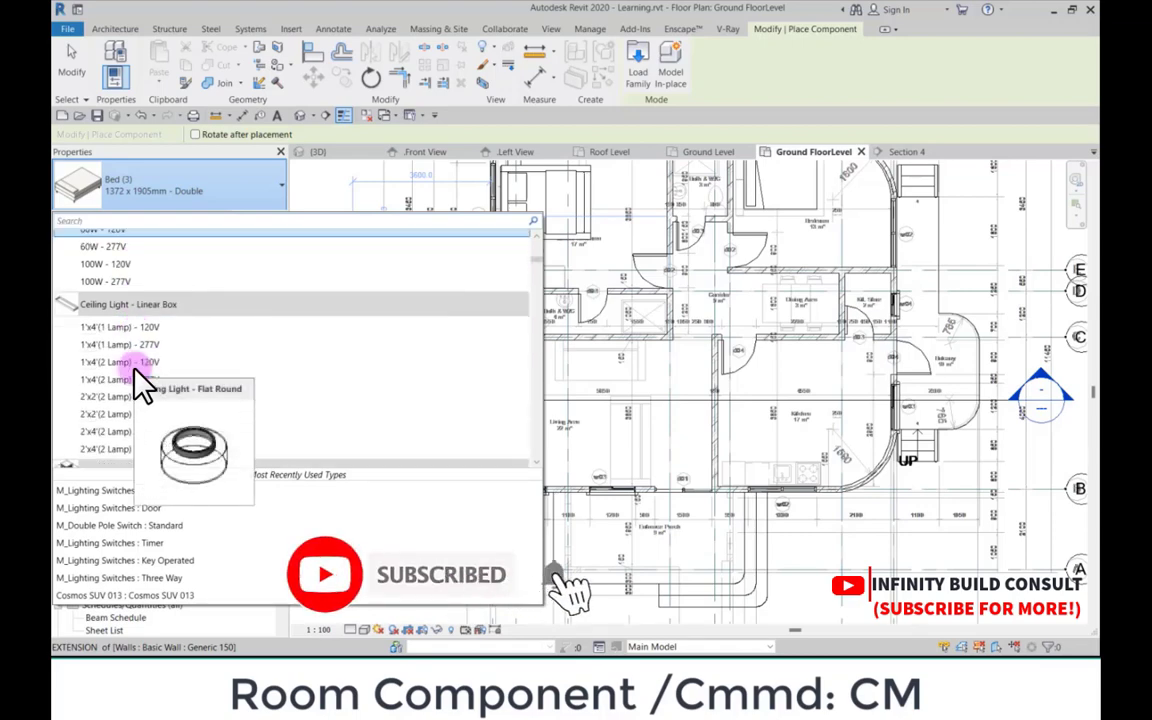
pyautogui.scroll(-6, 140, 383)
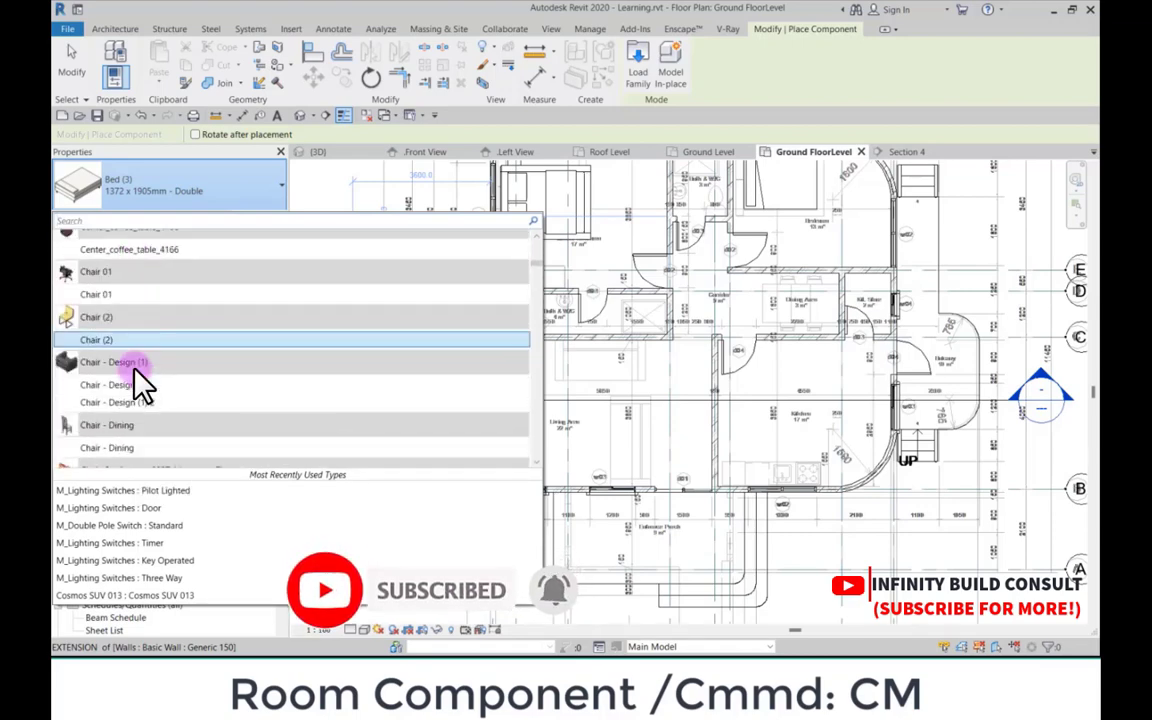
pyautogui.scroll(-6, 140, 383)
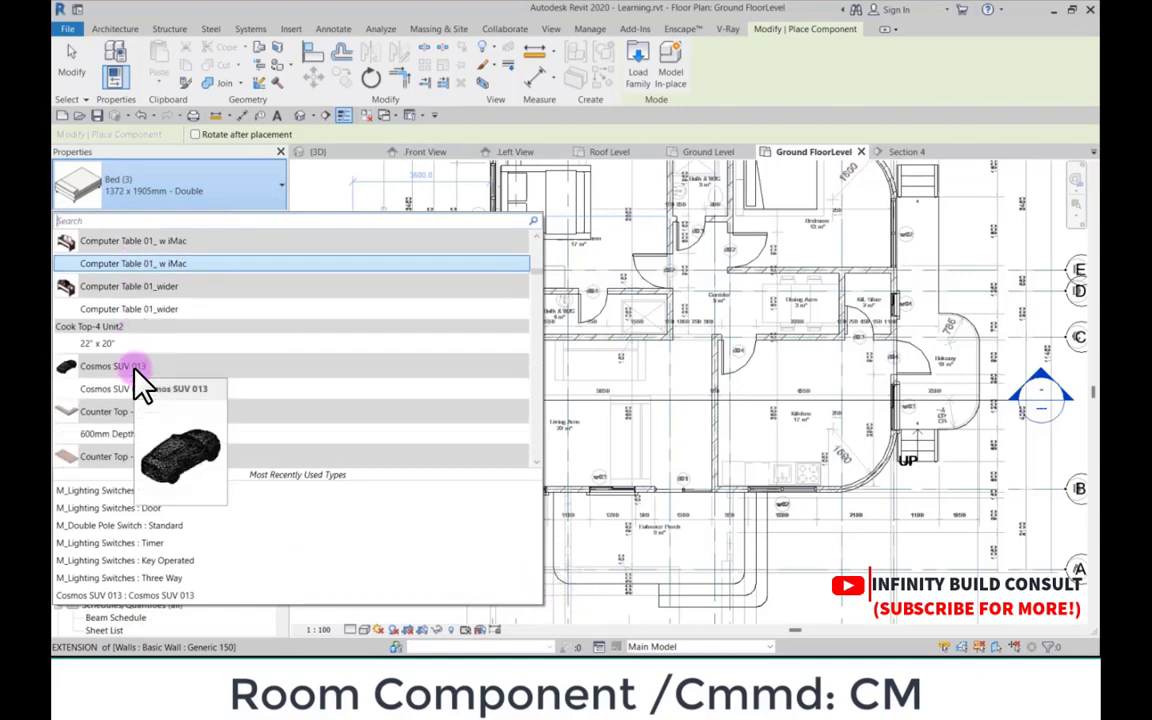
pyautogui.scroll(-4, 137, 370)
pyautogui.scroll(-6, 137, 372)
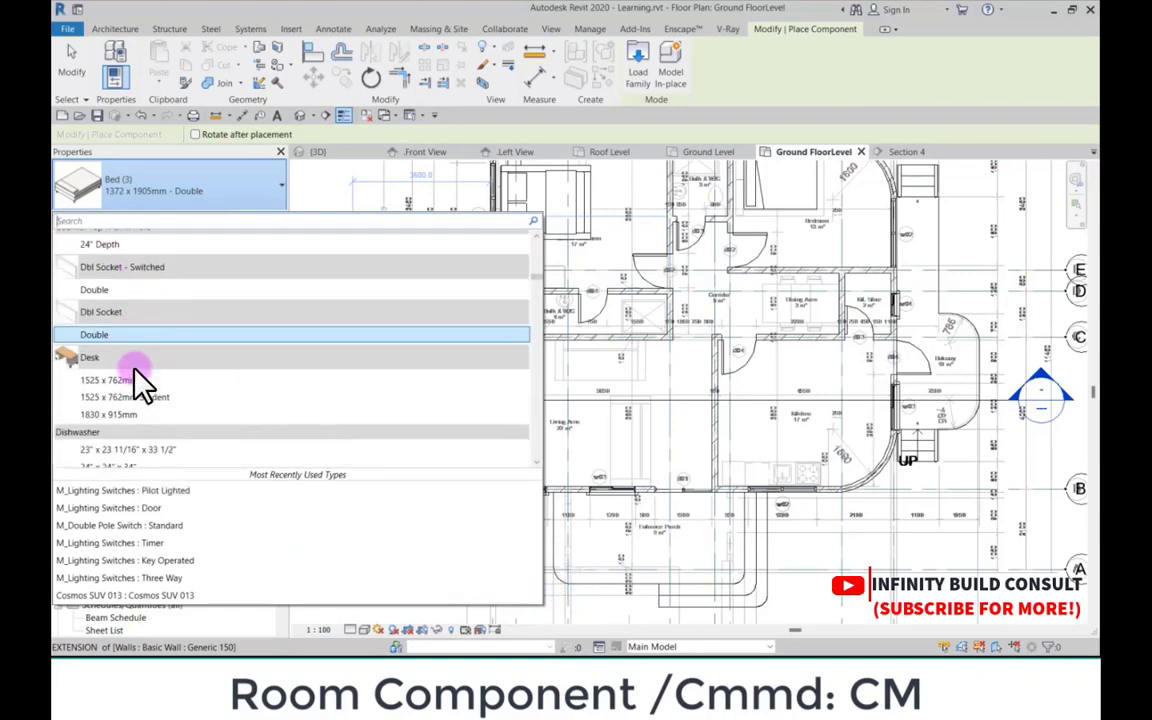
pyautogui.scroll(-10, 137, 372)
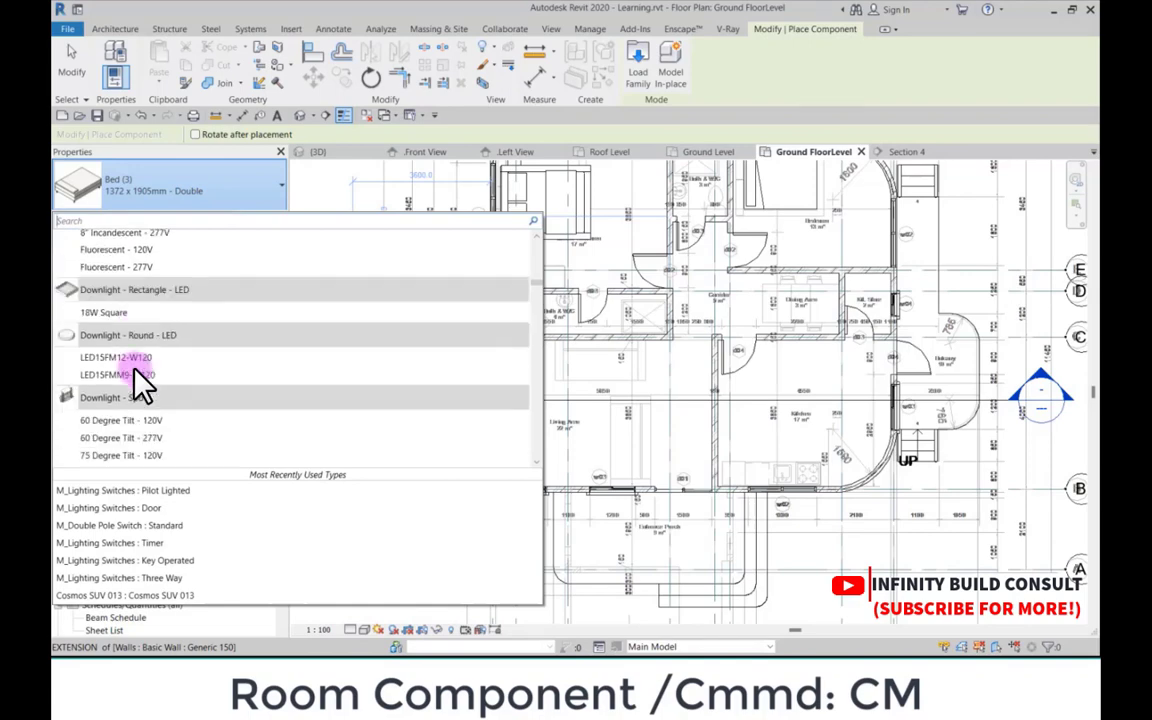
pyautogui.scroll(-10, 137, 381)
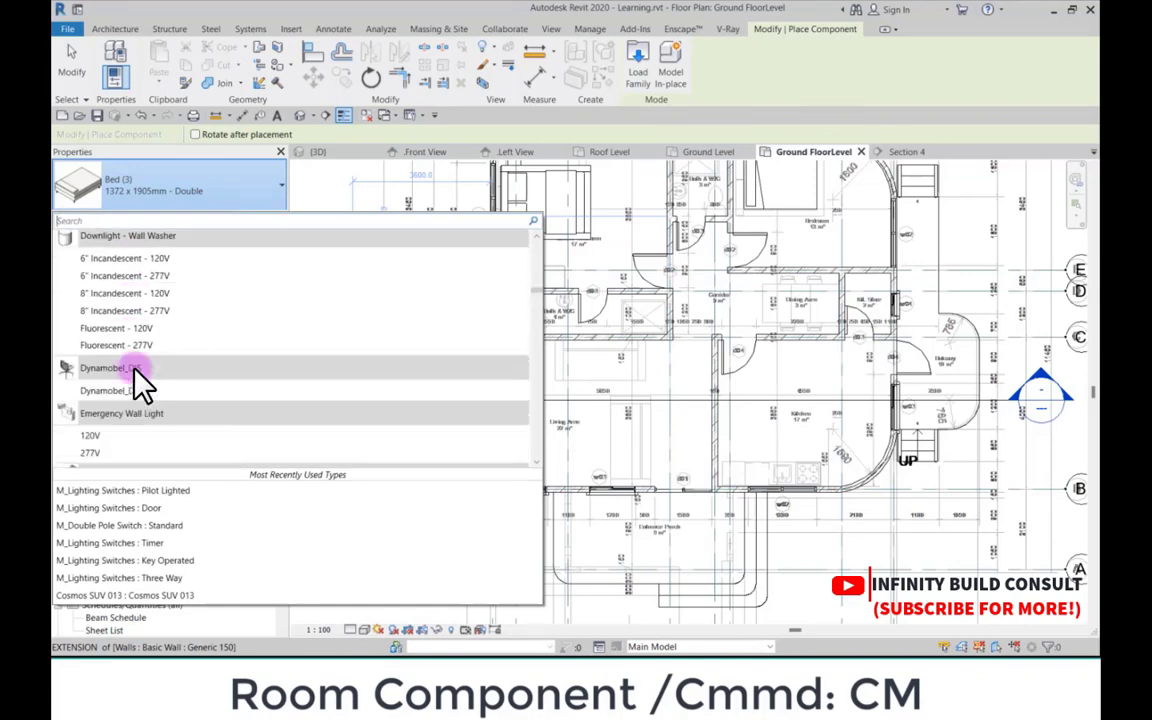
pyautogui.scroll(-2, 137, 372)
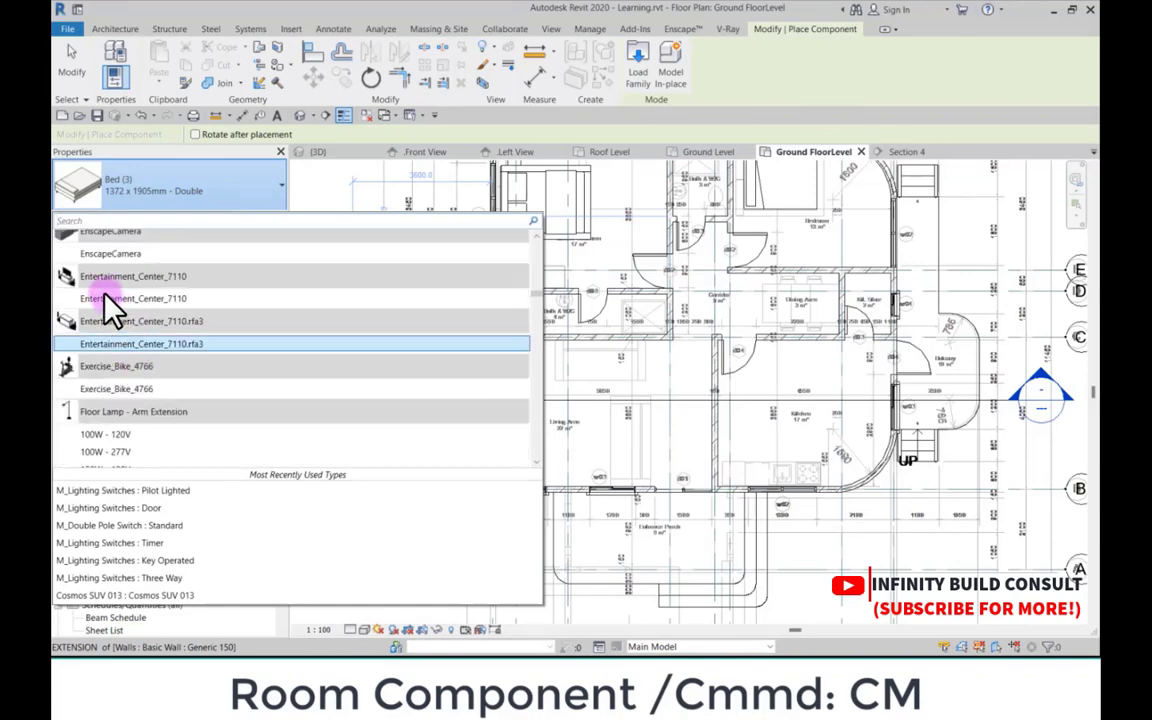
pyautogui.click(108, 303)
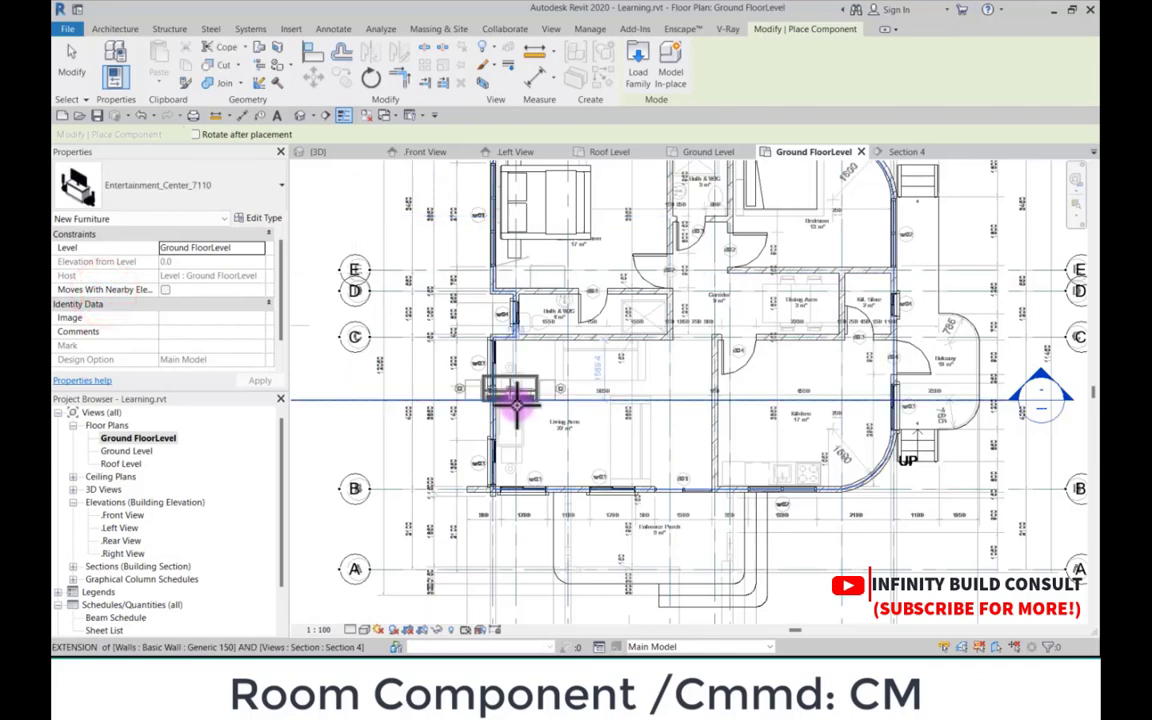
pyautogui.scroll(4, 514, 400)
pyautogui.click(527, 427)
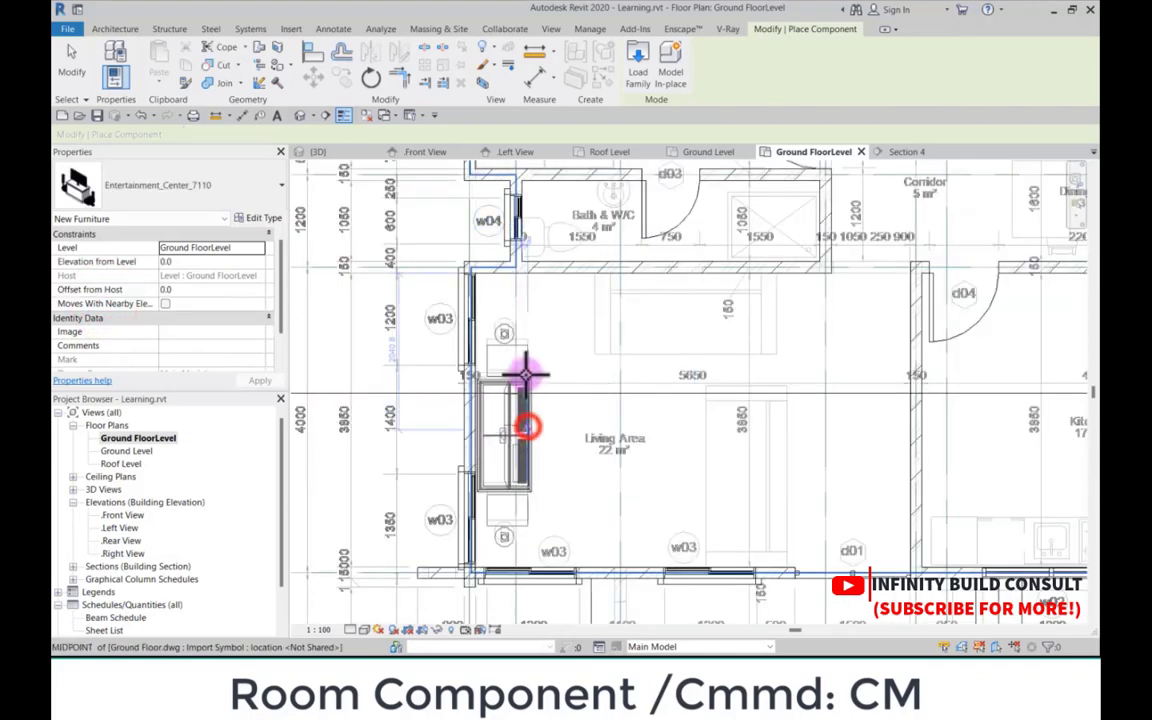
# Step: Look through the loaded component types for a dining table to furnish the Dining Area
pyautogui.scroll(-5, 526, 375)
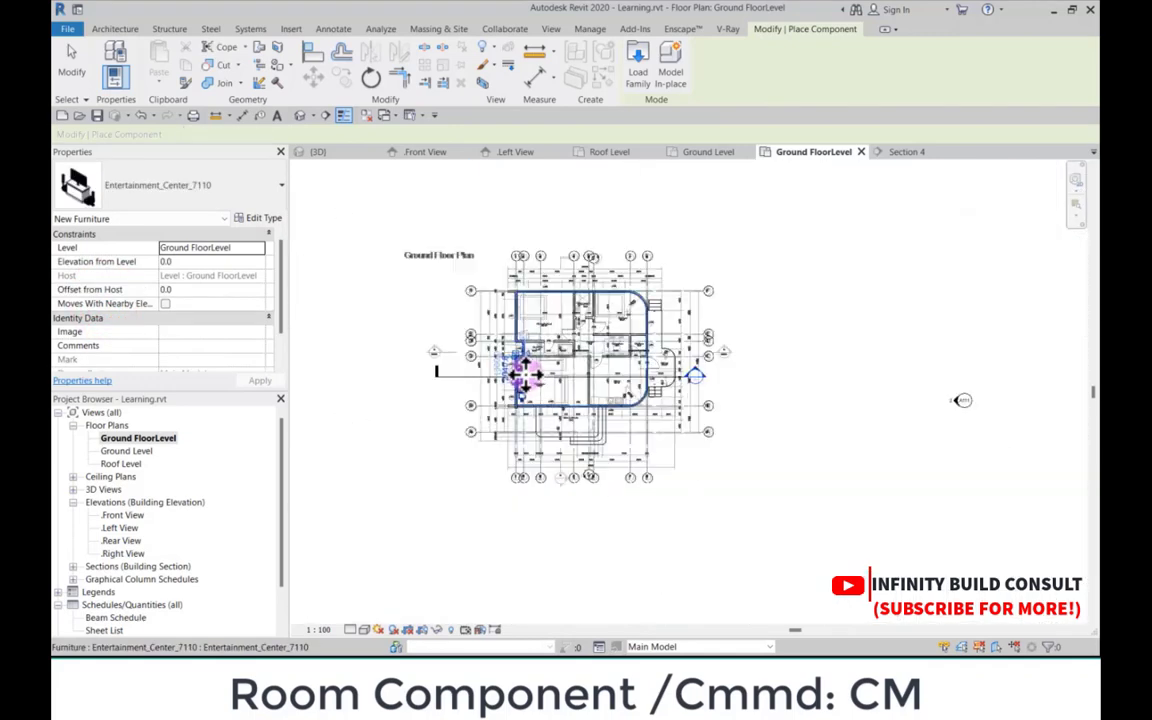
pyautogui.click(205, 185)
pyautogui.click(185, 240)
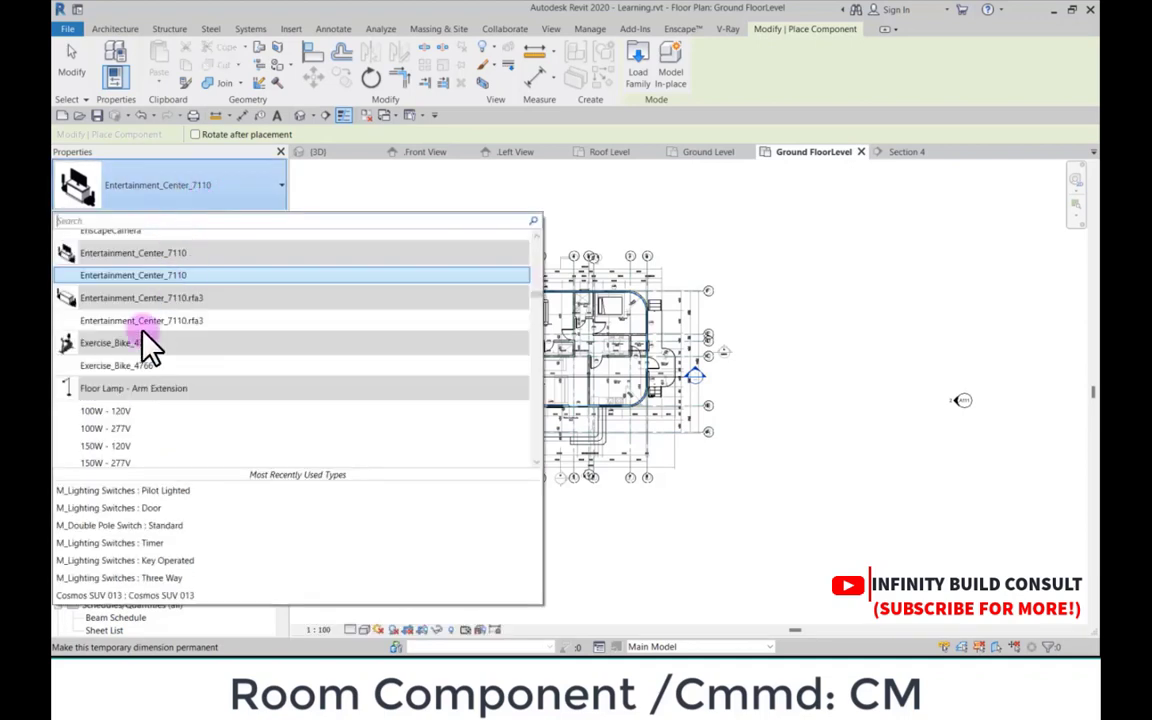
pyautogui.scroll(-5, 143, 400)
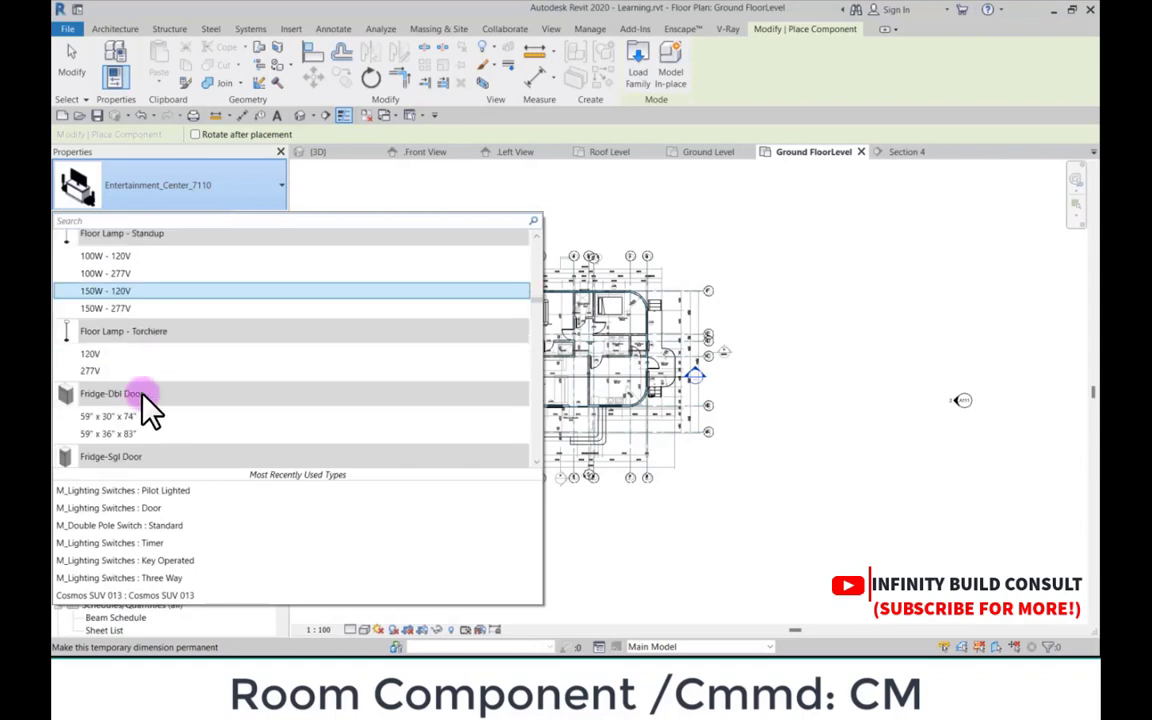
pyautogui.scroll(-5, 142, 396)
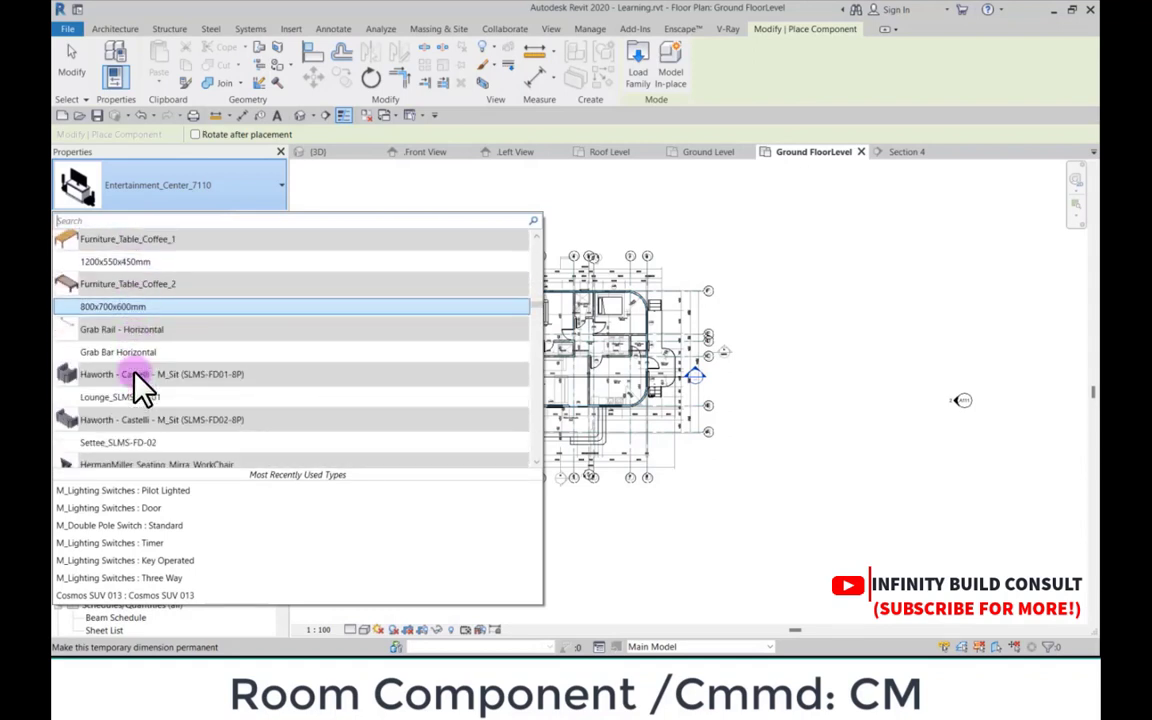
pyautogui.scroll(-8, 134, 372)
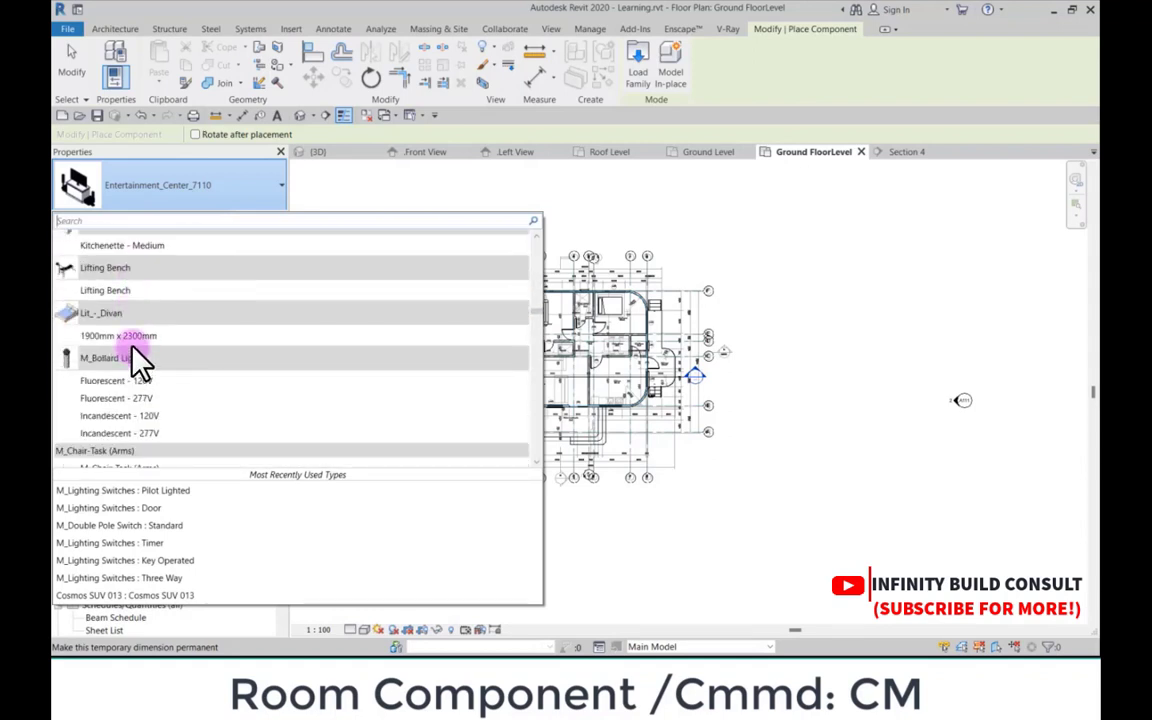
pyautogui.scroll(-3, 128, 360)
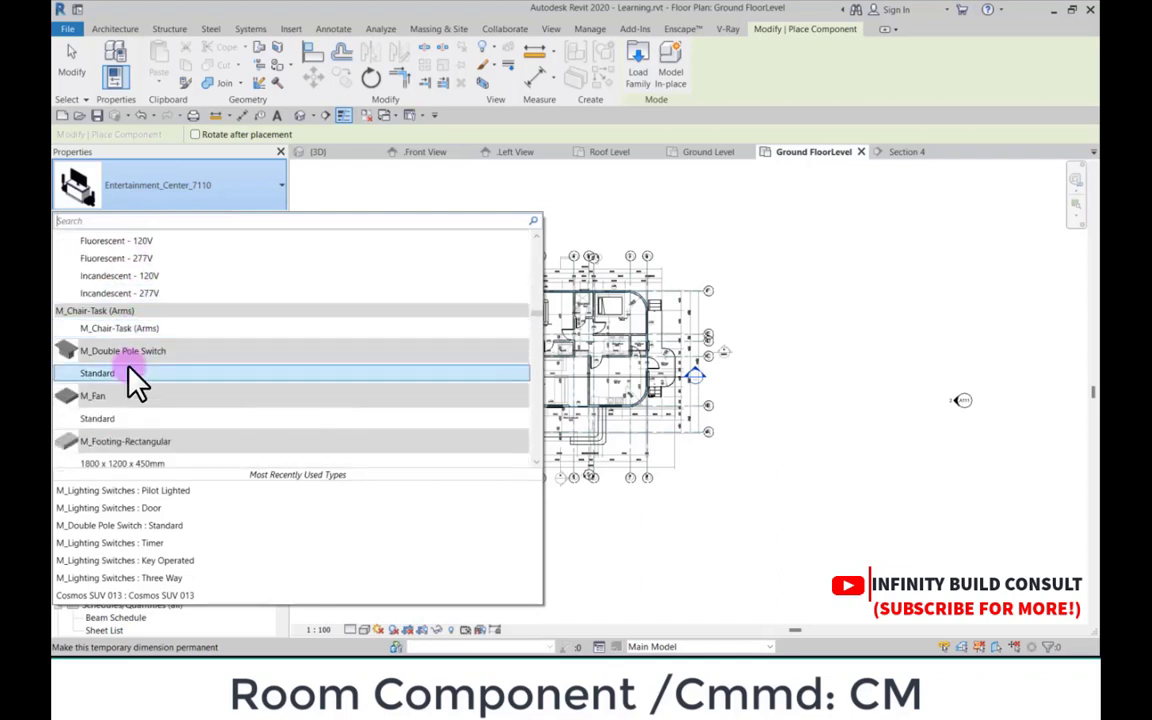
pyautogui.scroll(-6, 133, 380)
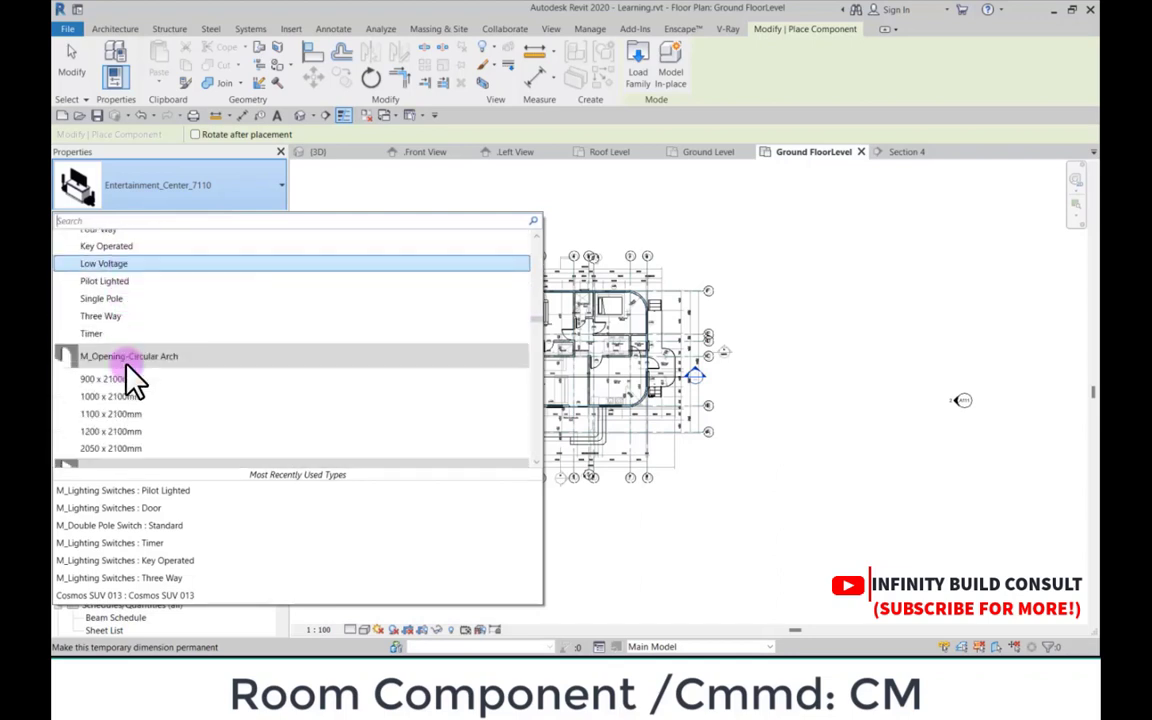
pyautogui.scroll(-8, 133, 380)
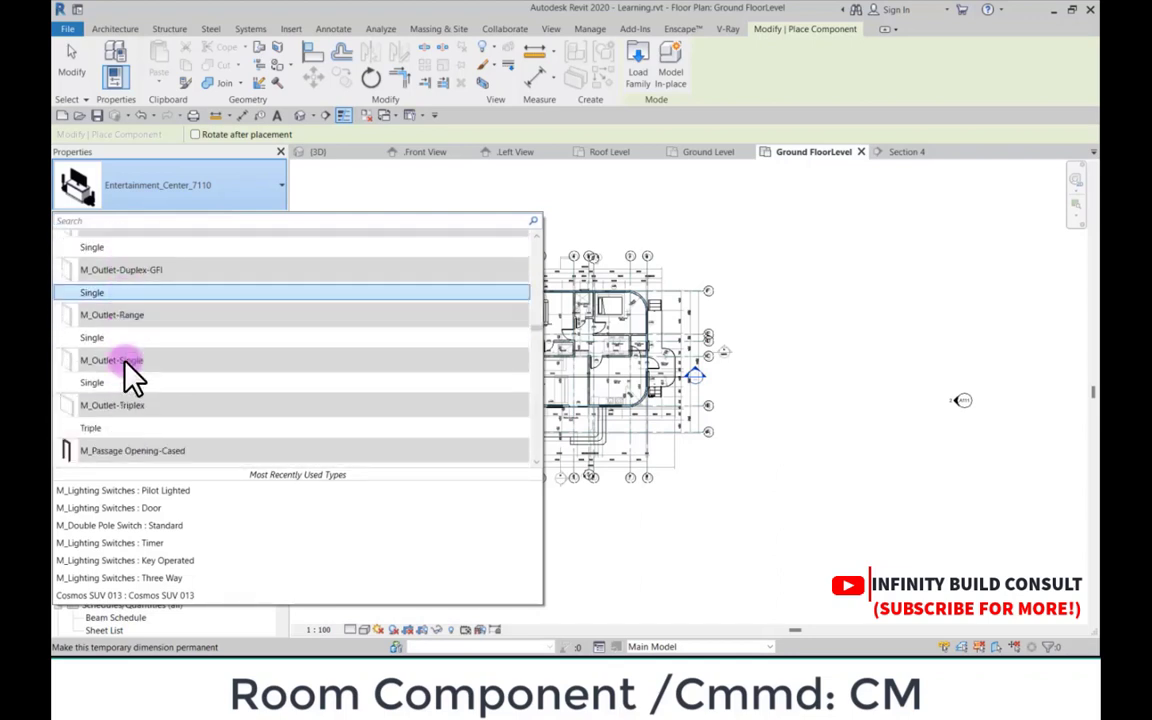
pyautogui.scroll(-8, 126, 364)
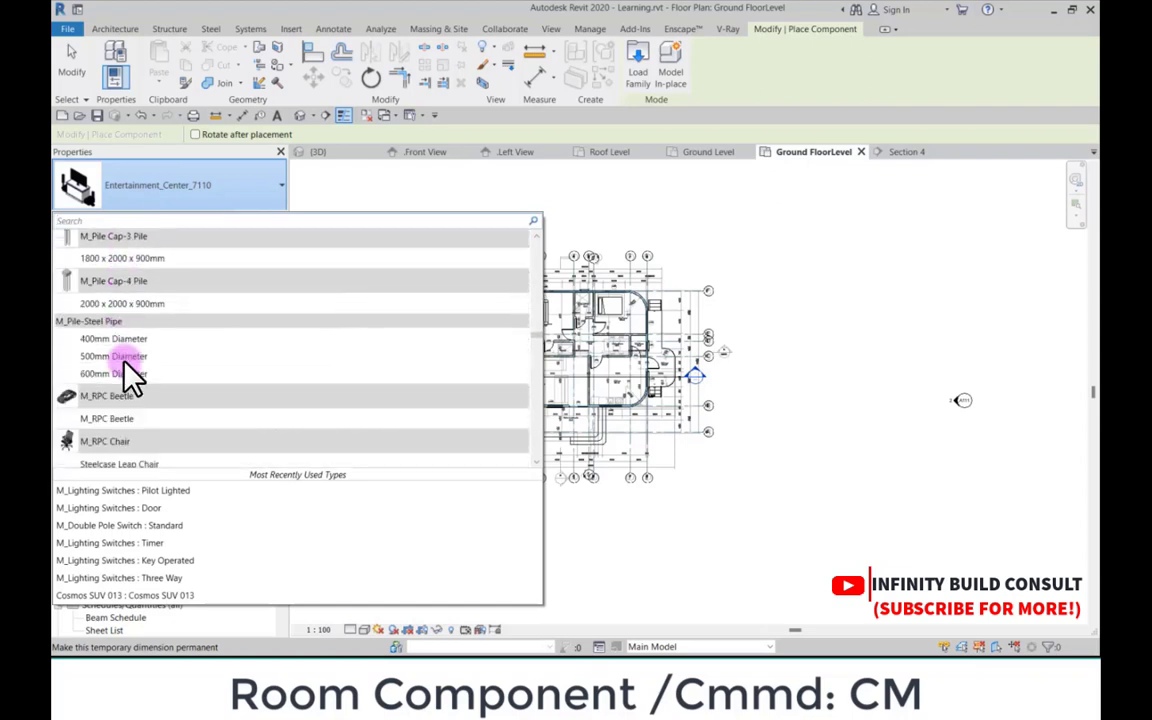
pyautogui.scroll(-8, 125, 363)
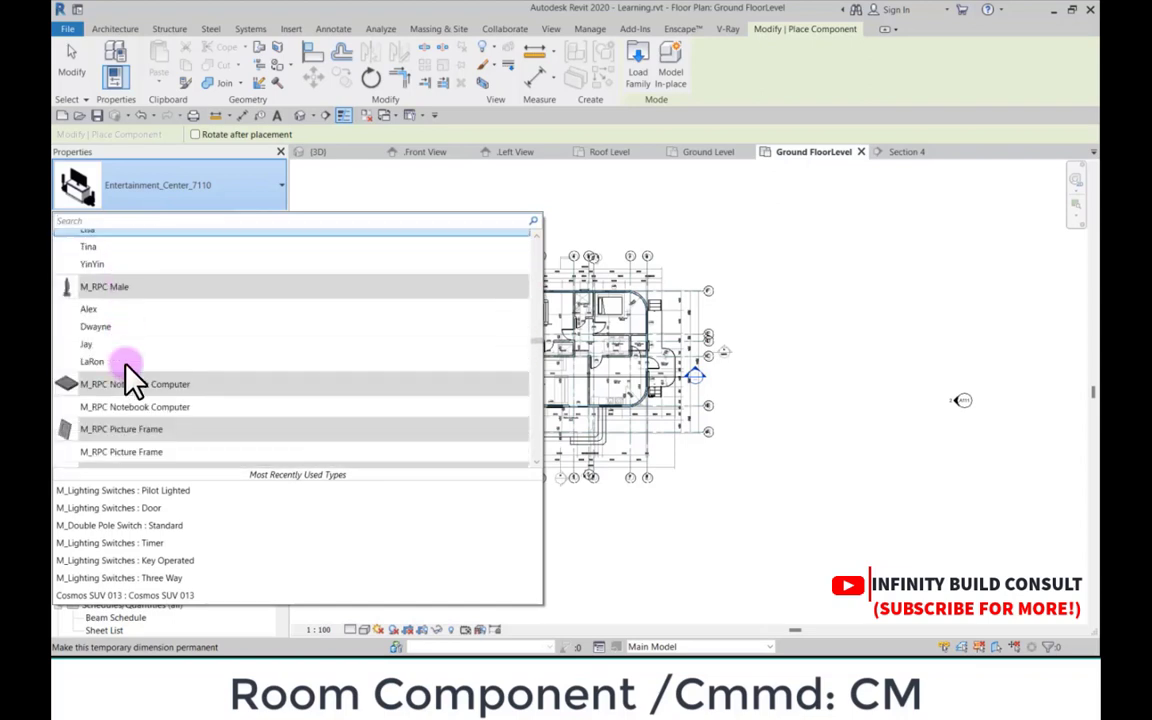
pyautogui.scroll(-8, 133, 380)
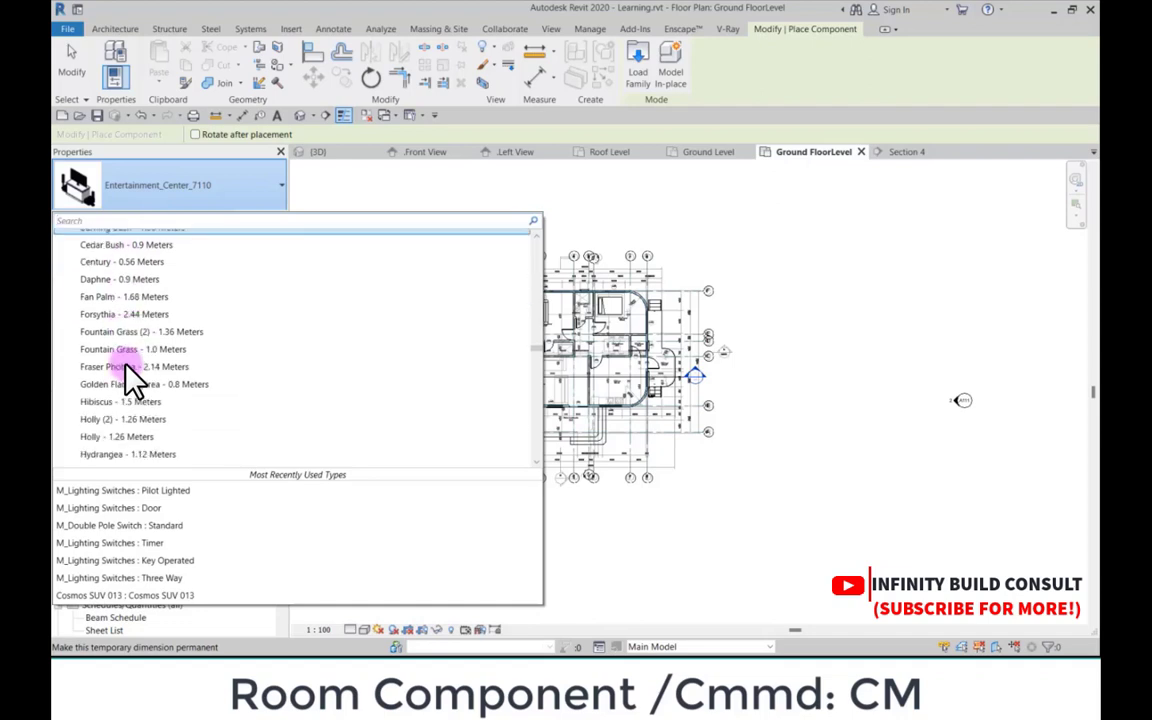
pyautogui.scroll(-6, 126, 366)
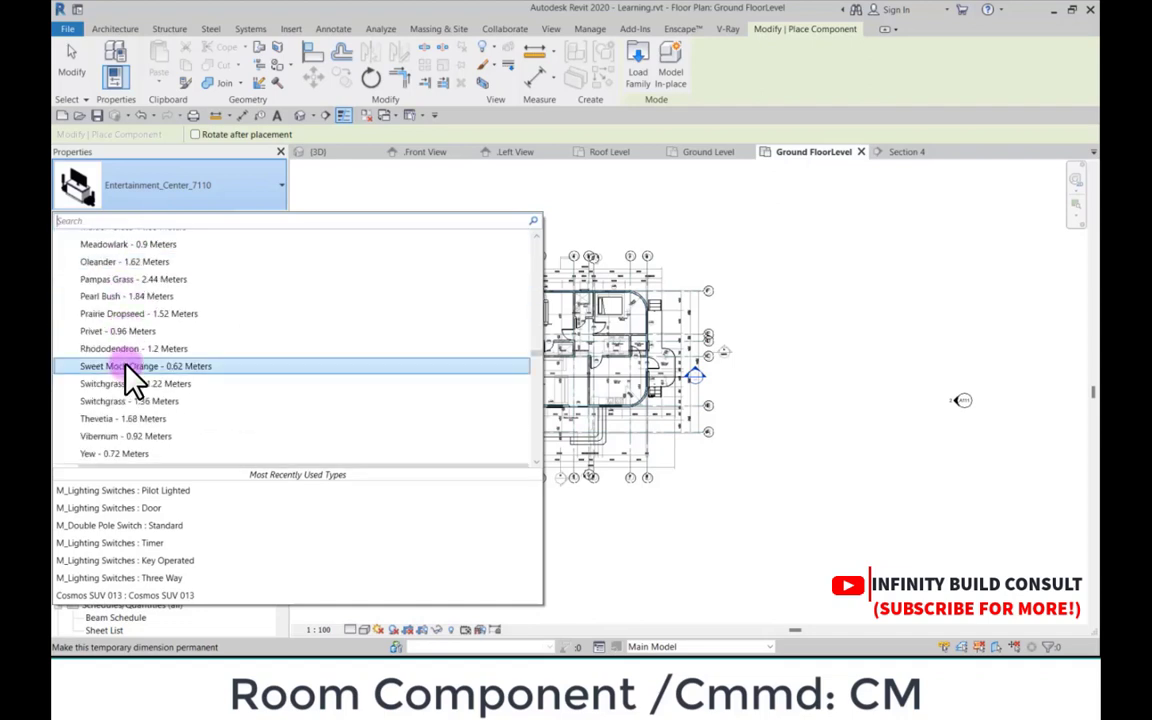
pyautogui.scroll(-7, 126, 366)
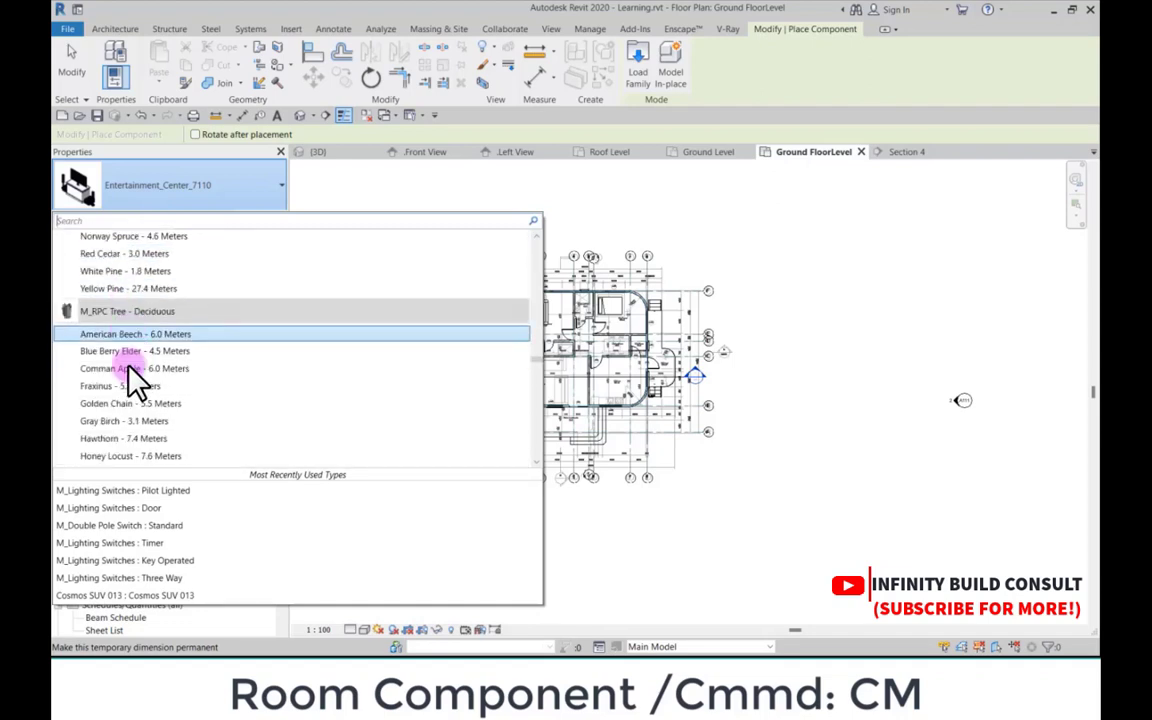
pyautogui.scroll(-6, 135, 378)
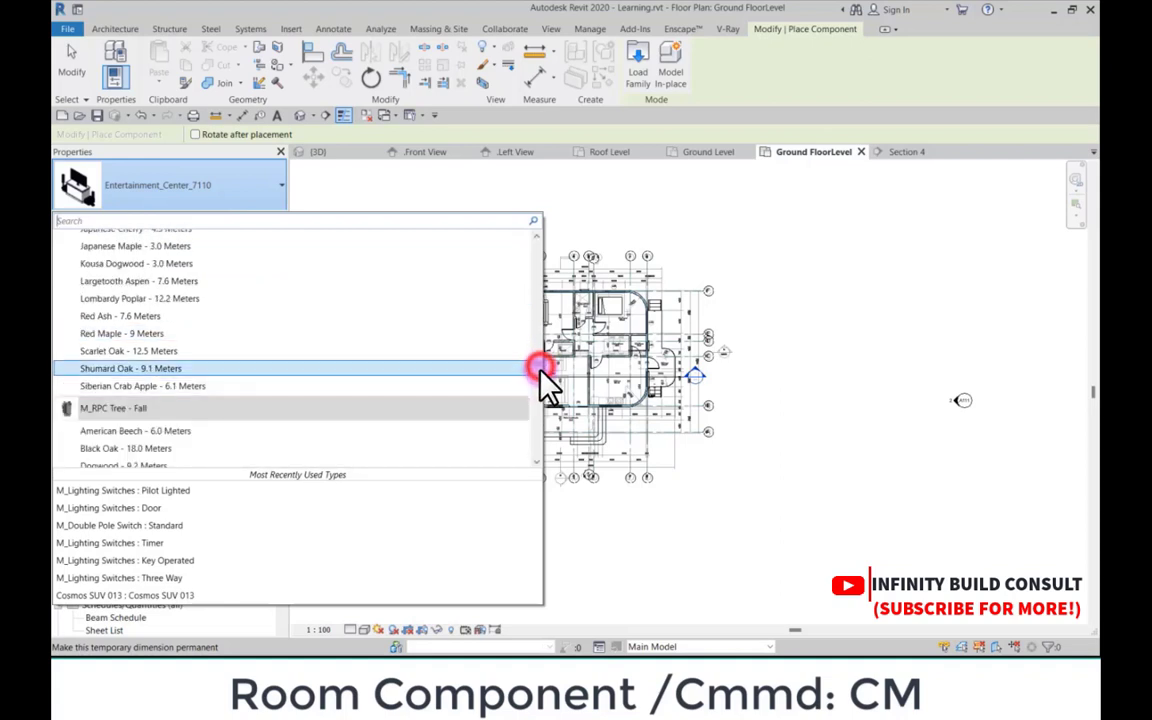
pyautogui.moveTo(540, 372); pyautogui.dragTo(538, 428)
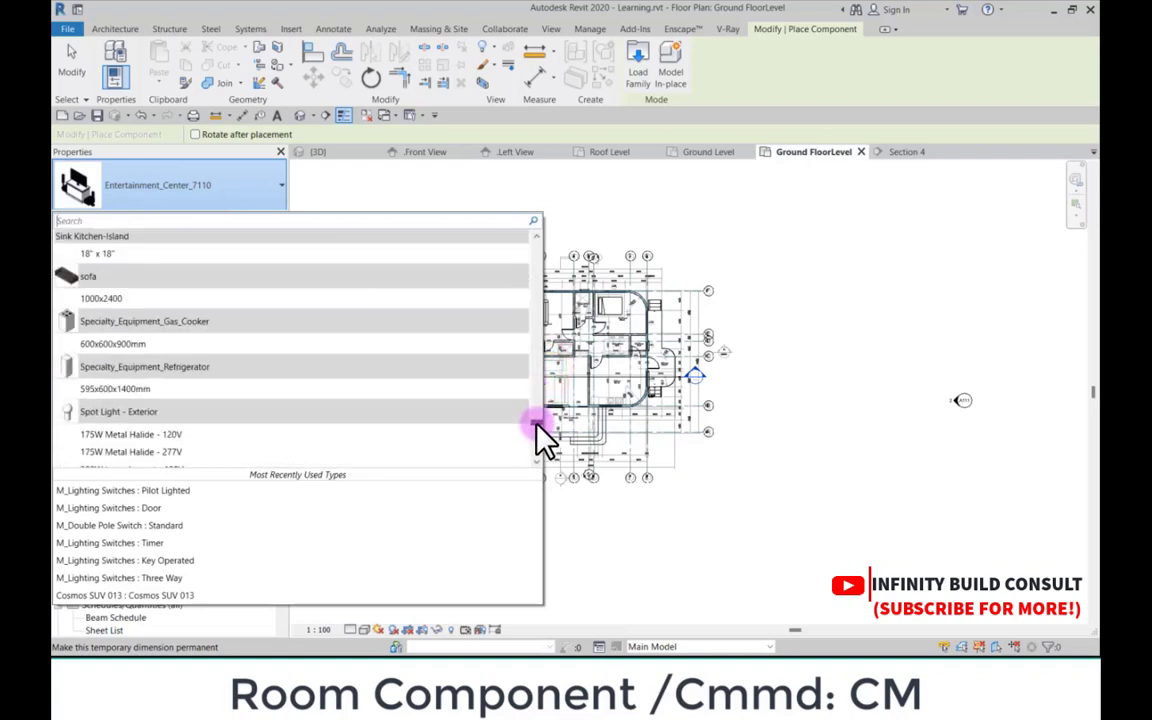
pyautogui.scroll(-6, 110, 380)
pyautogui.click(112, 398)
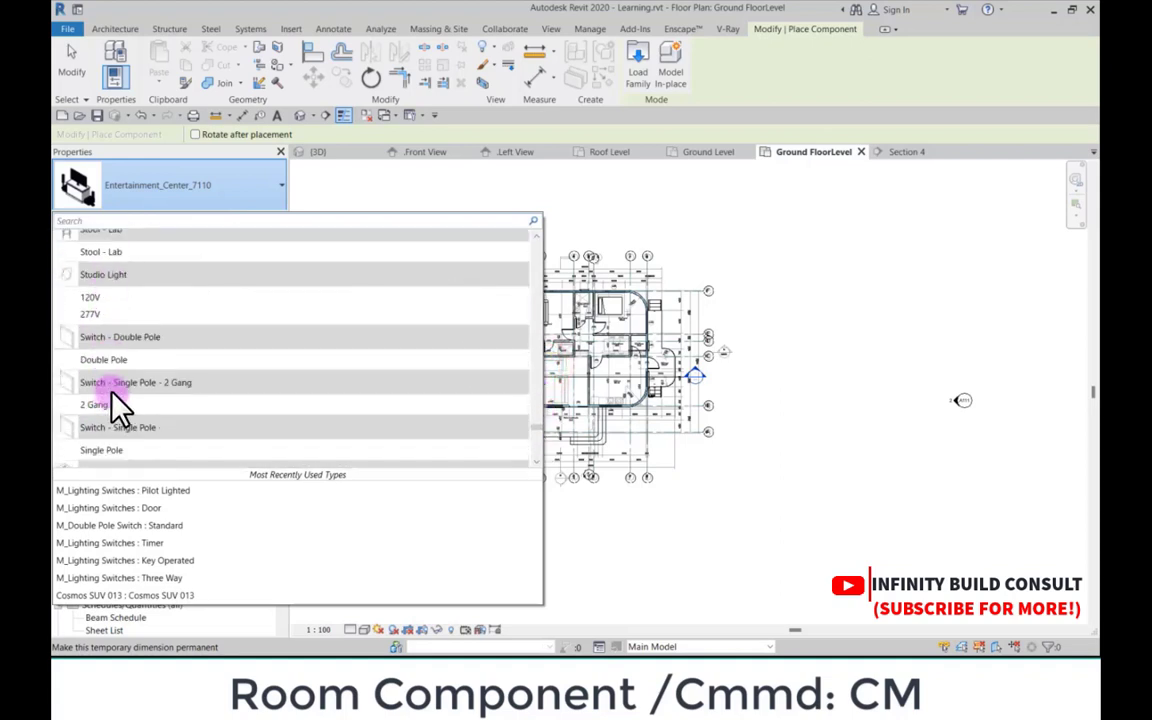
pyautogui.scroll(-3, 111, 395)
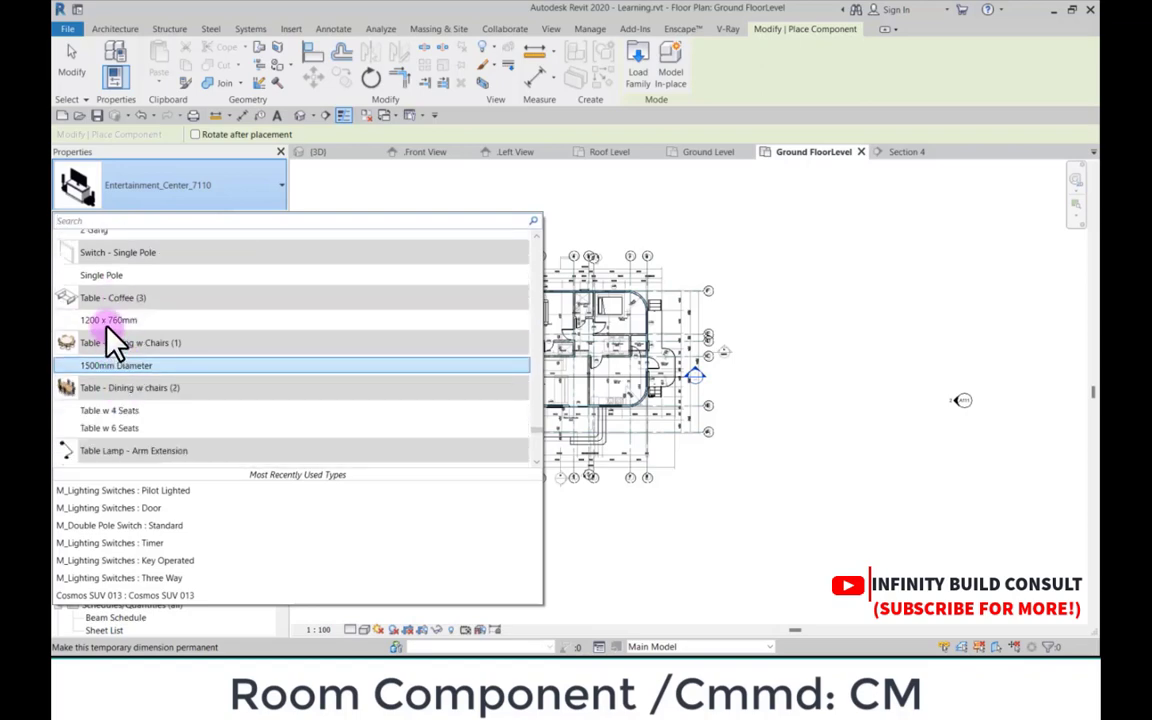
pyautogui.click(118, 362)
pyautogui.scroll(5, 640, 385)
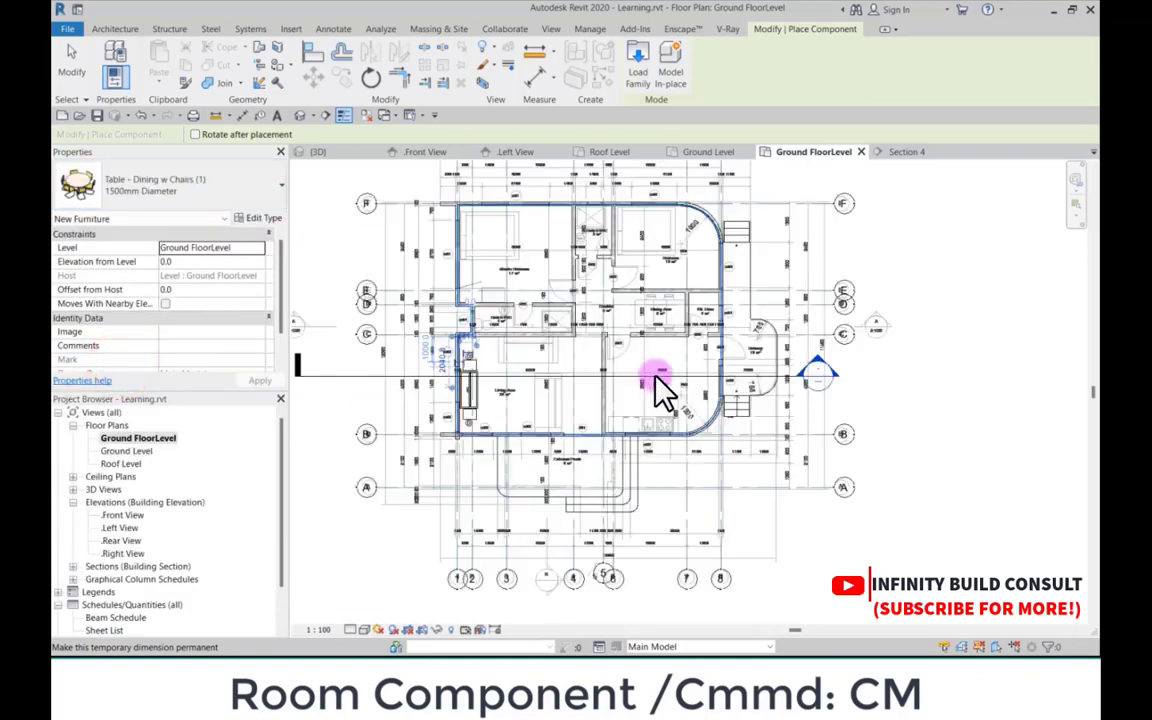
pyautogui.scroll(3, 660, 385)
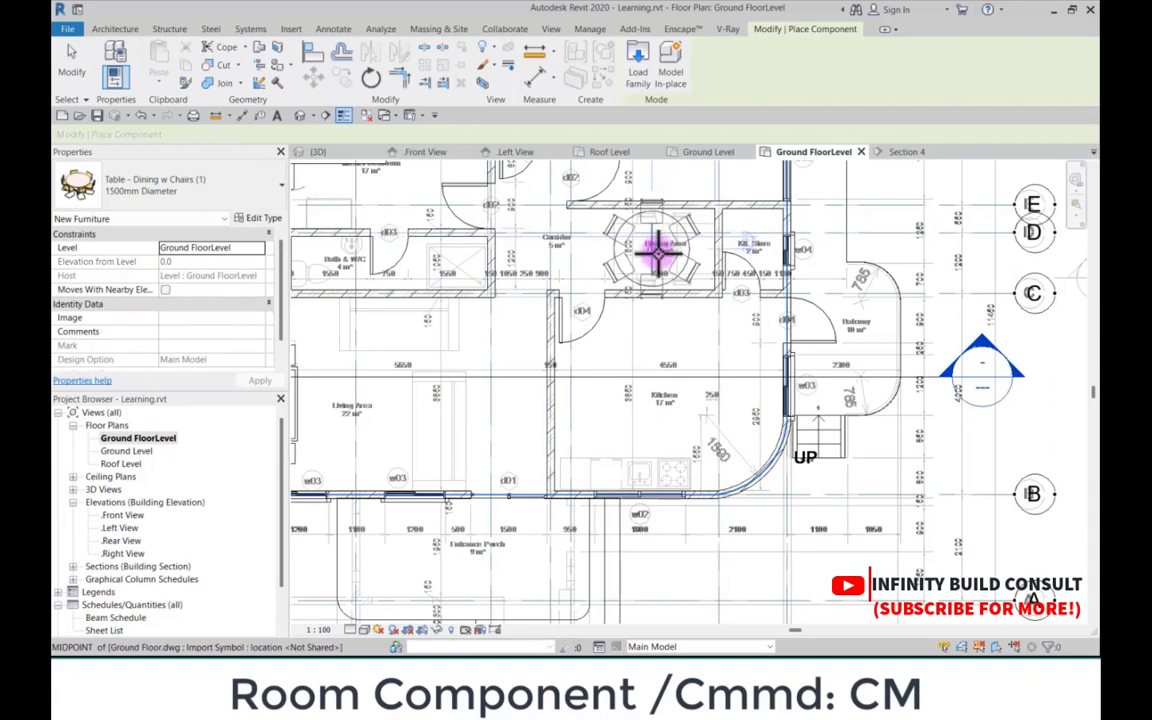
pyautogui.scroll(-2, 645, 395)
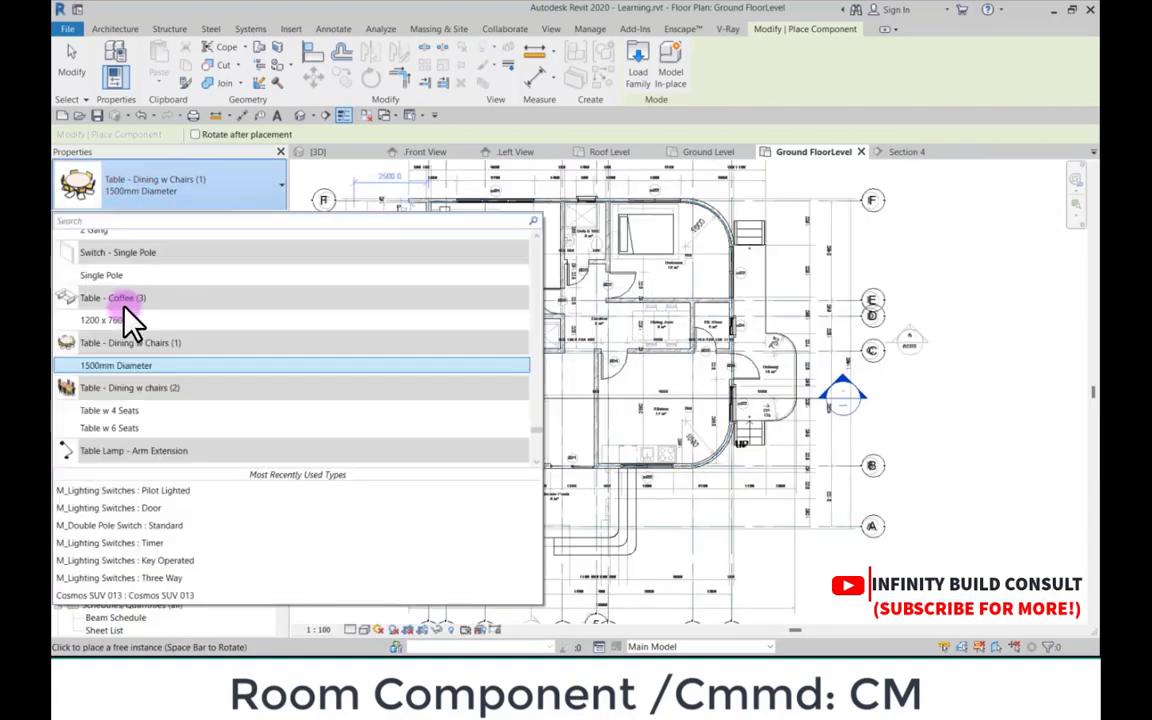
# Step: Place a Table - Dining w chairs (2), Table w 4 Seats component in the Dining Area over the underlying table outline
pyautogui.click(110, 411)
pyautogui.scroll(5, 665, 330)
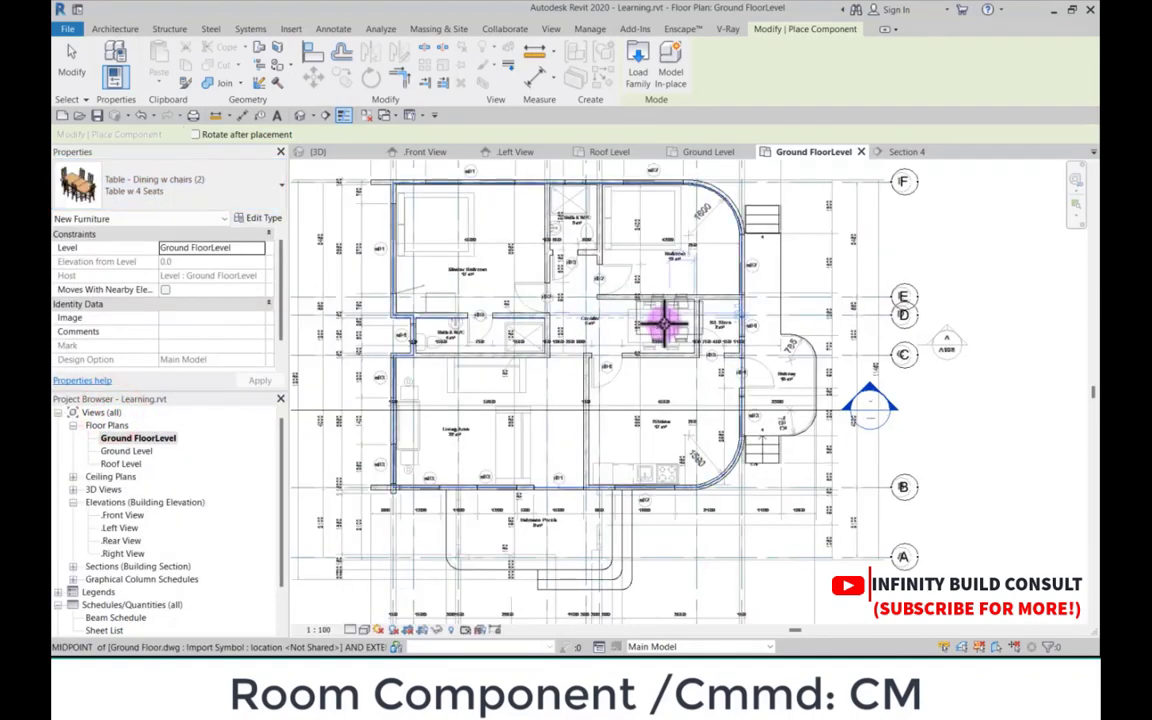
pyautogui.scroll(2, 655, 330)
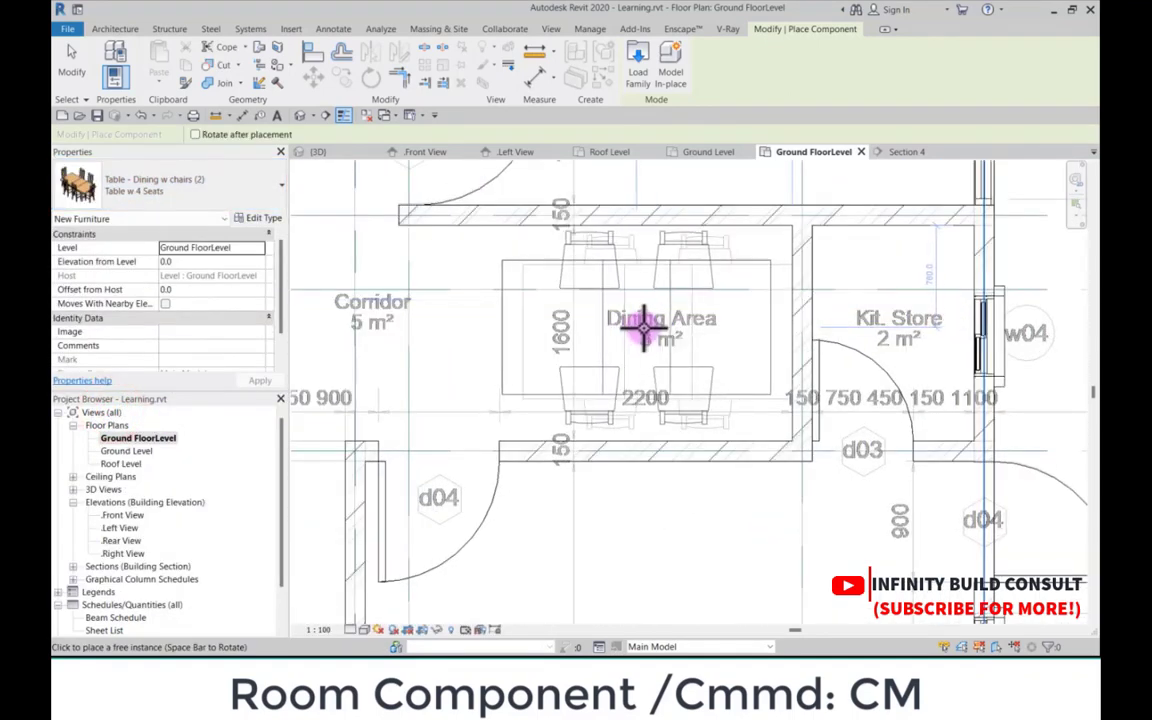
pyautogui.click(656, 320)
pyautogui.scroll(-3, 660, 315)
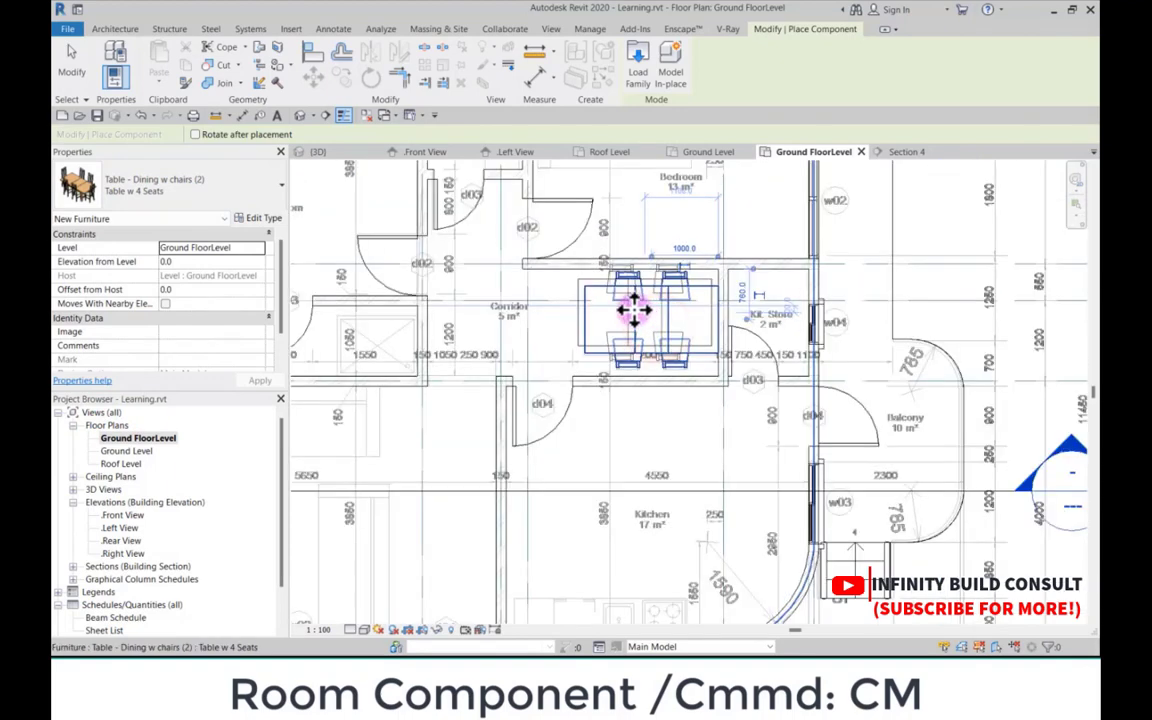
pyautogui.scroll(-4, 532, 368)
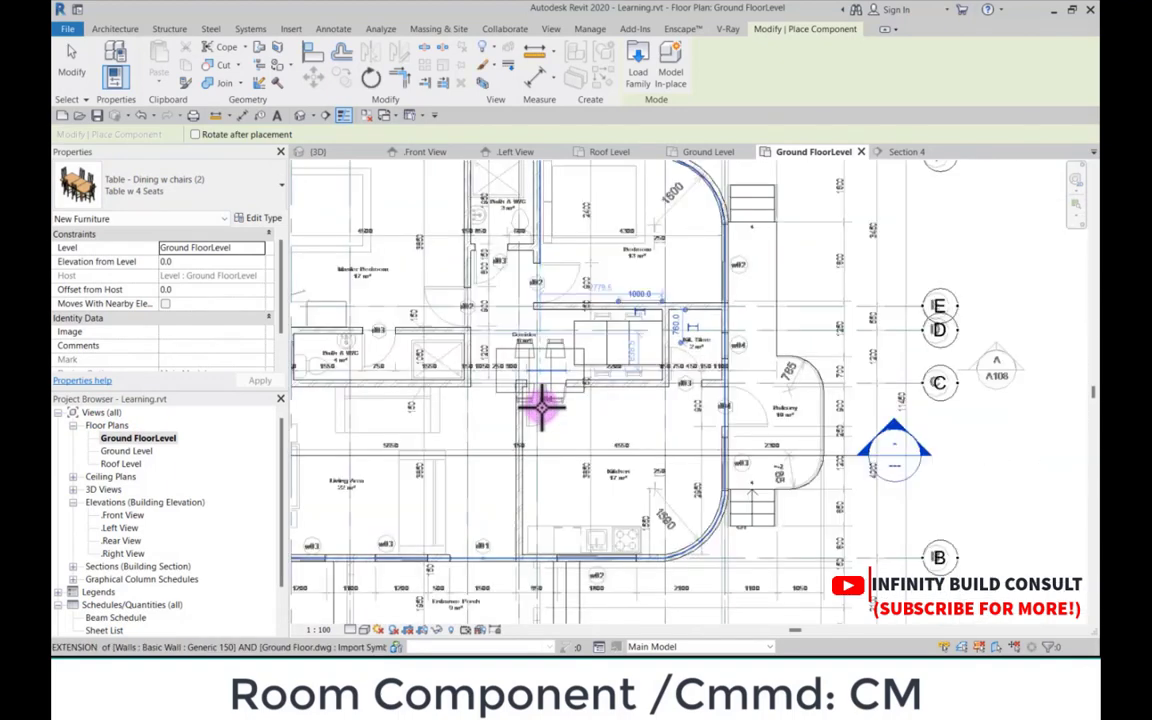
pyautogui.press('Escape')
pyautogui.press('Escape')
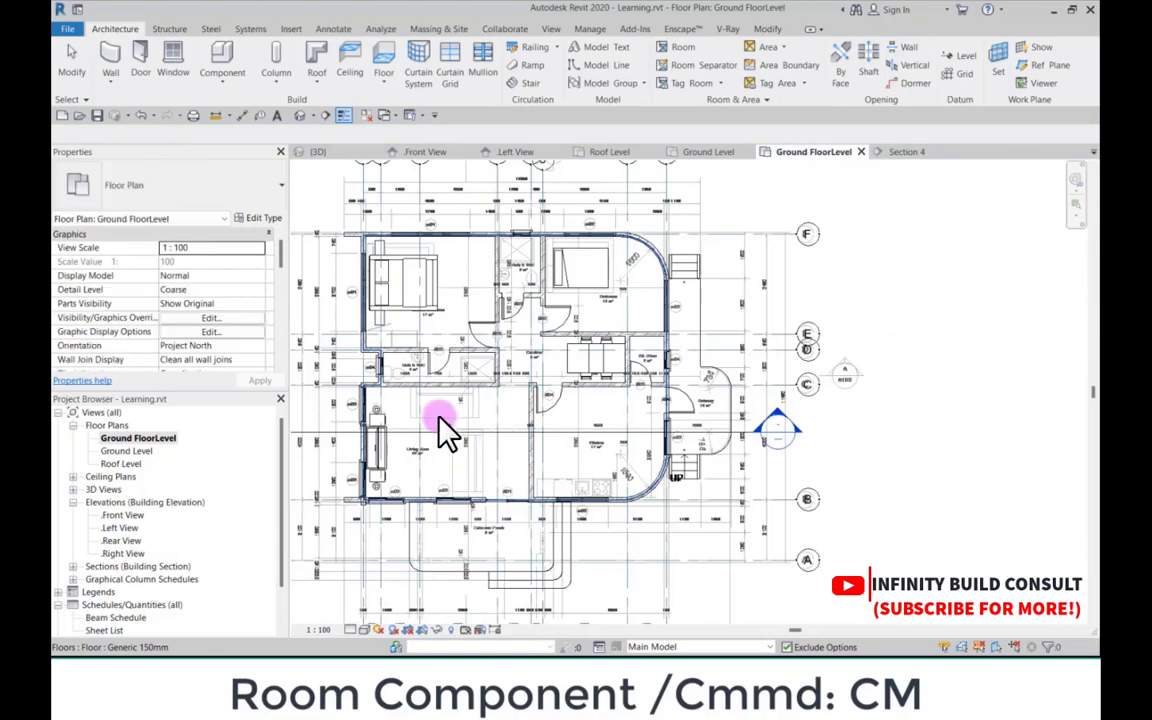
pyautogui.scroll(3, 442, 440)
pyautogui.scroll(-2, 413, 455)
pyautogui.scroll(4, 370, 510)
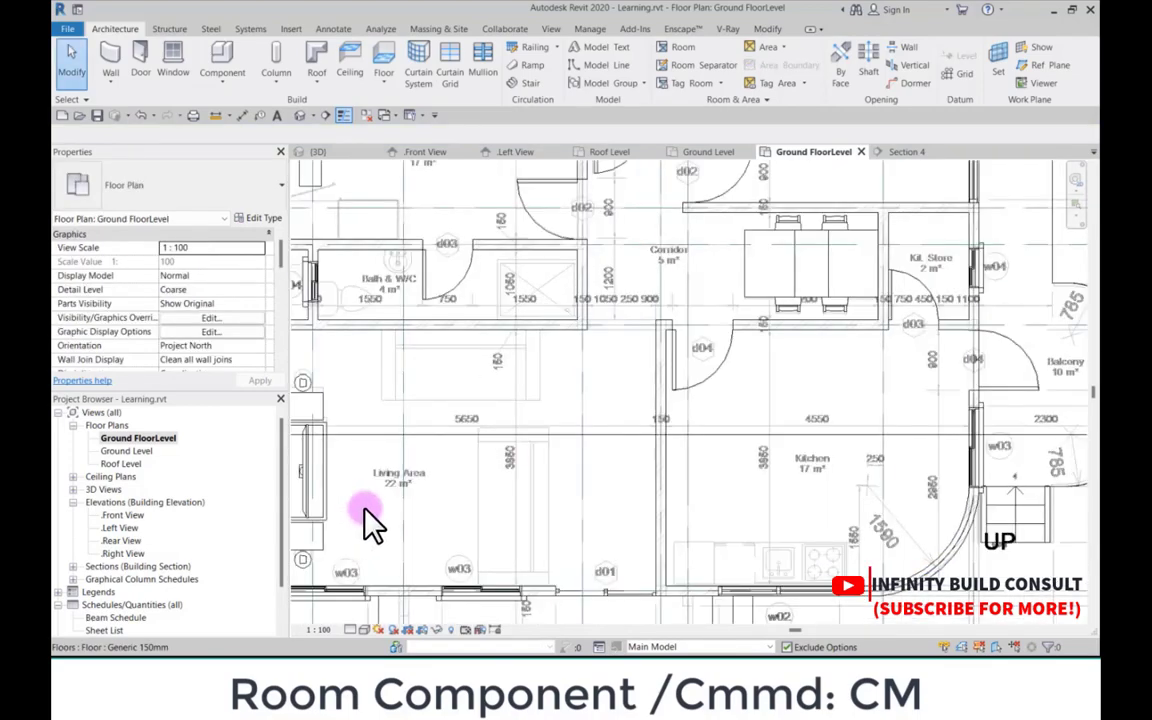
pyautogui.scroll(-2, 551, 455)
pyautogui.scroll(-3, 558, 466)
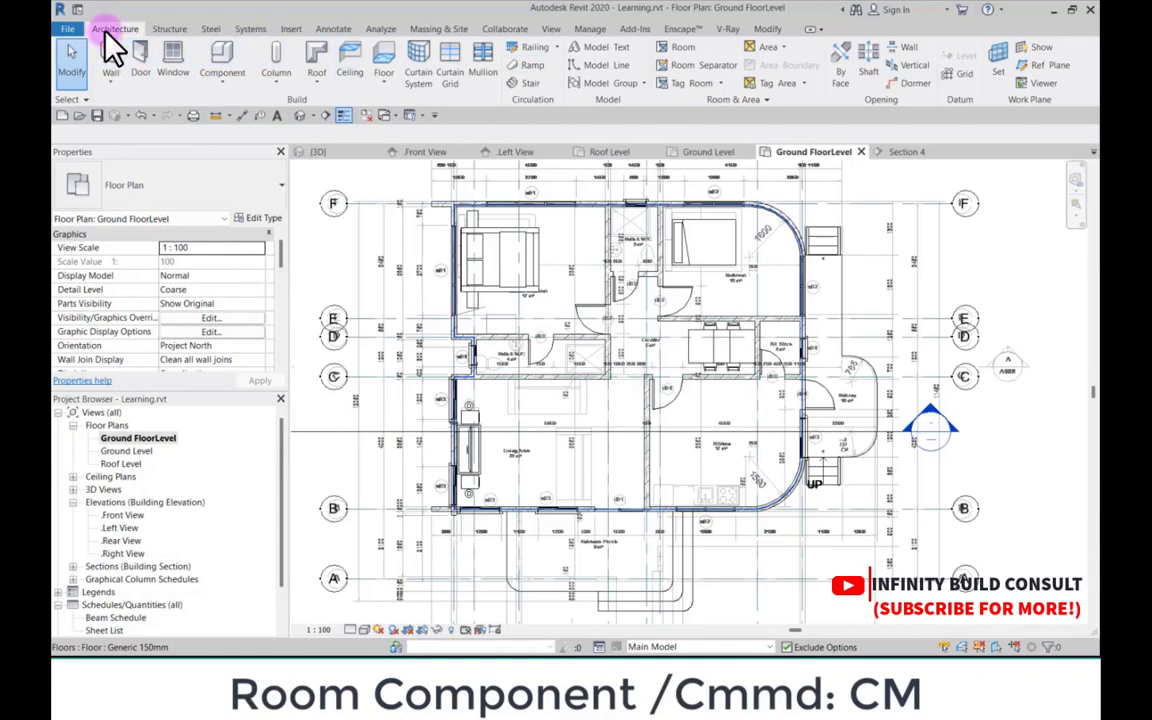
# Step: Start the Room command for placing rooms in the enclosed spaces of the Ground FloorLevel plan
pyautogui.click(686, 46)
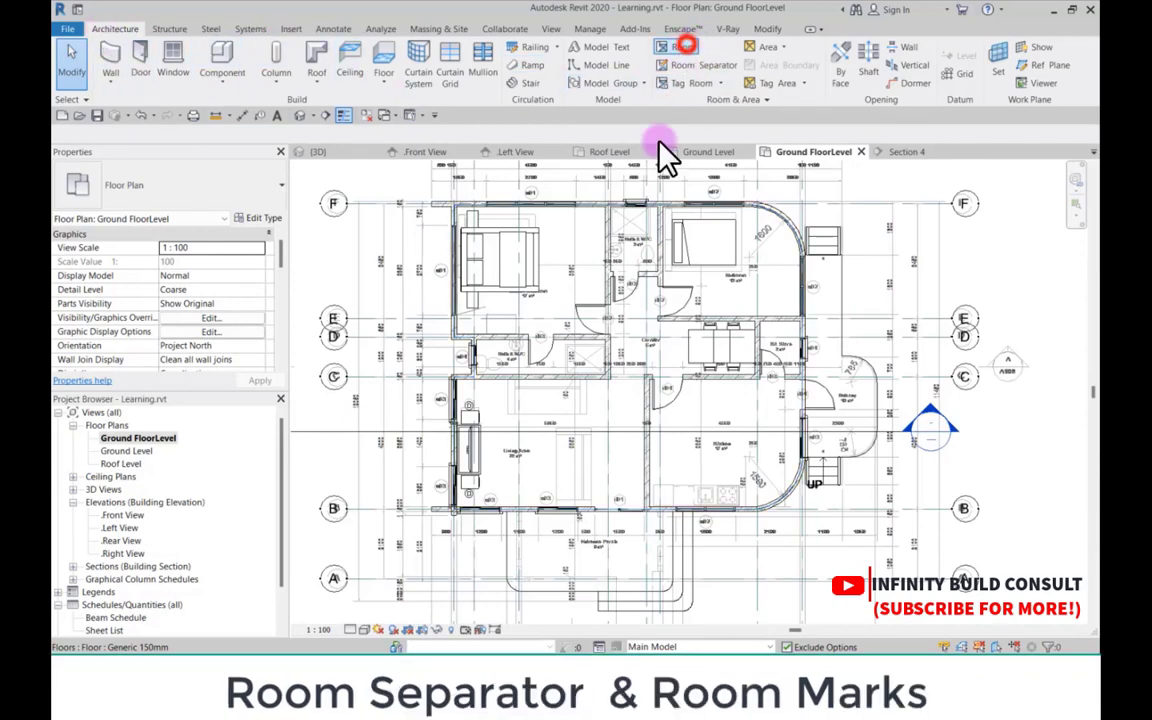
pyautogui.scroll(1, 562, 455)
pyautogui.scroll(1, 557, 447)
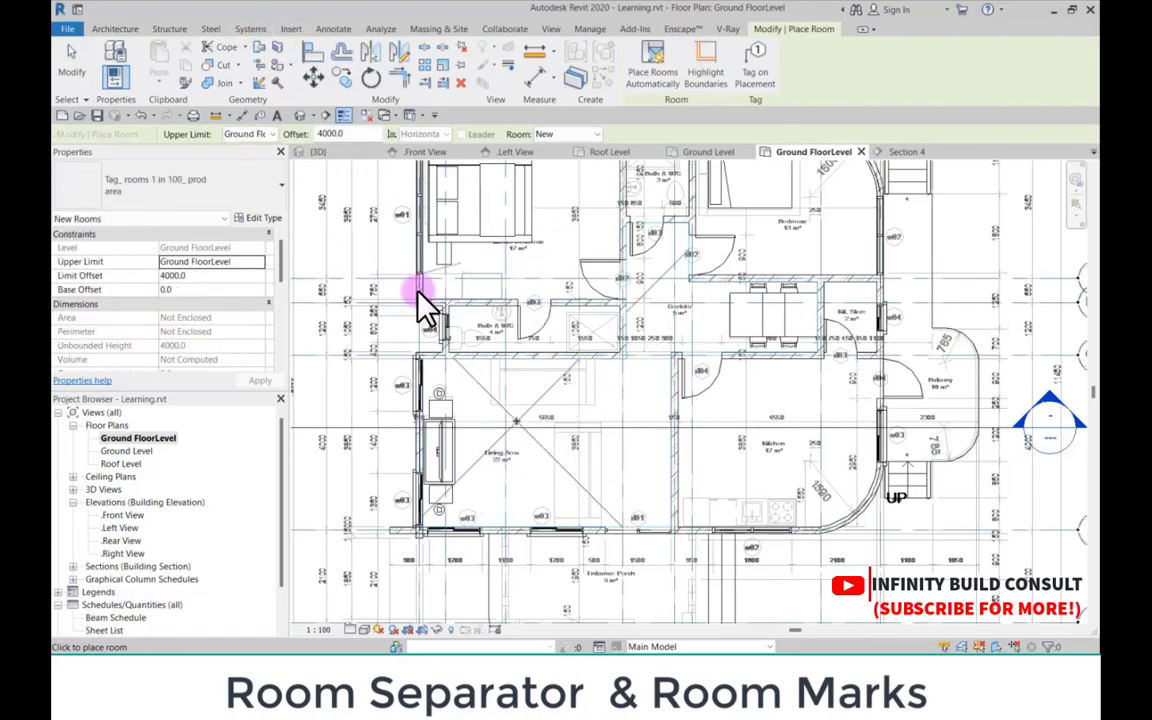
# Step: Draw a room separation line about 1028 mm long across the opening between the Corridor and the Living Area
pyautogui.click(110, 28)
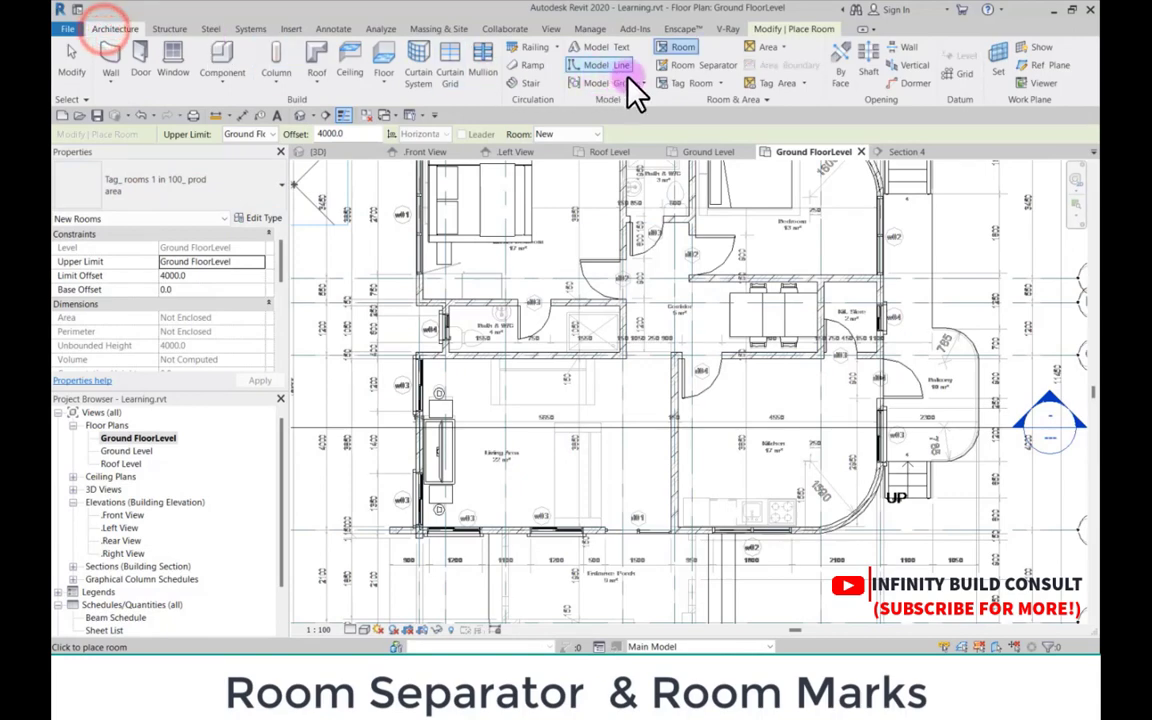
pyautogui.click(681, 66)
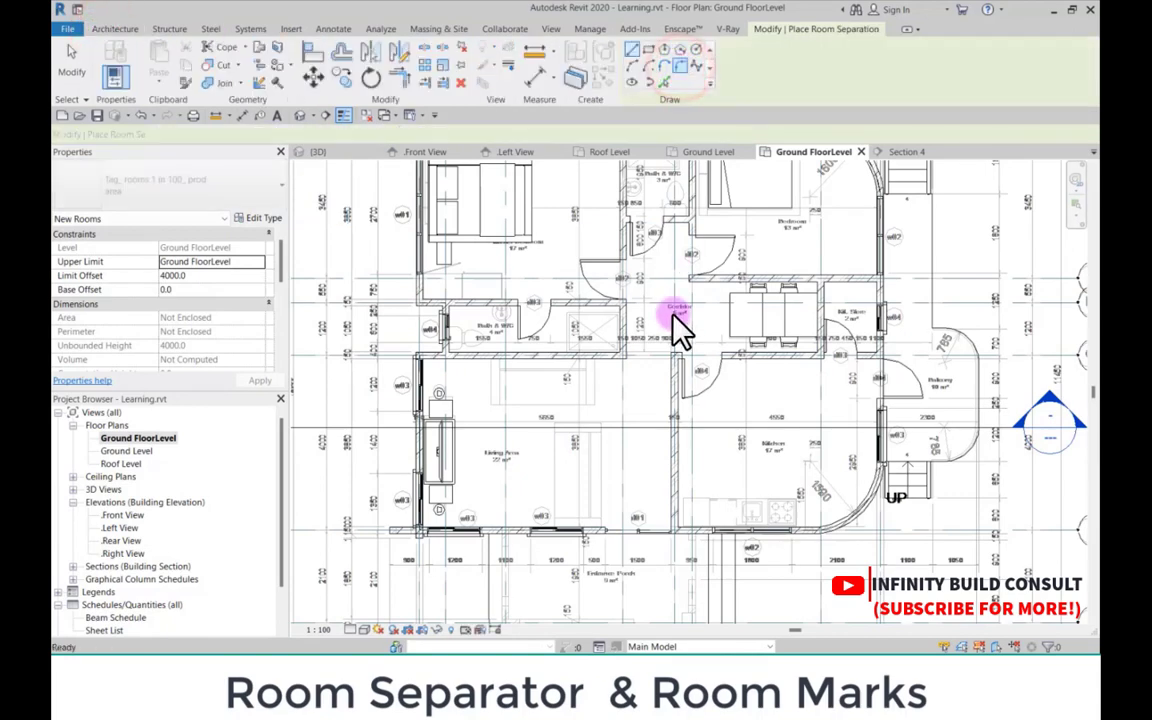
pyautogui.scroll(6, 632, 362)
pyautogui.click(521, 447)
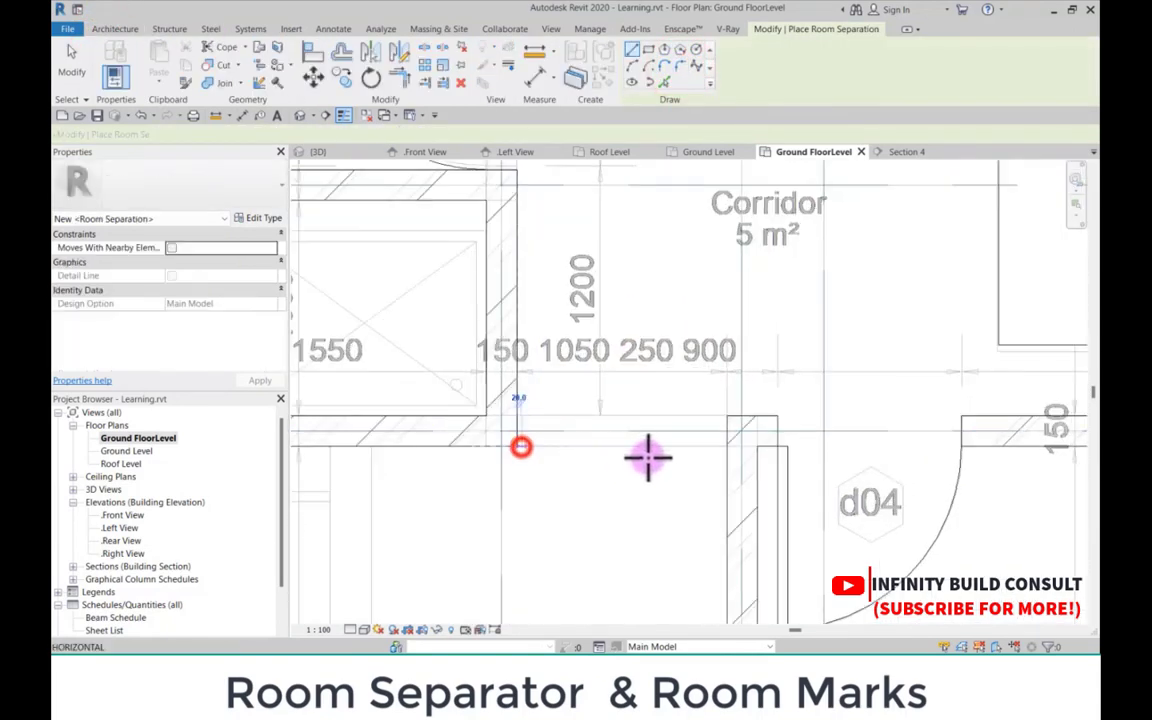
pyautogui.click(727, 449)
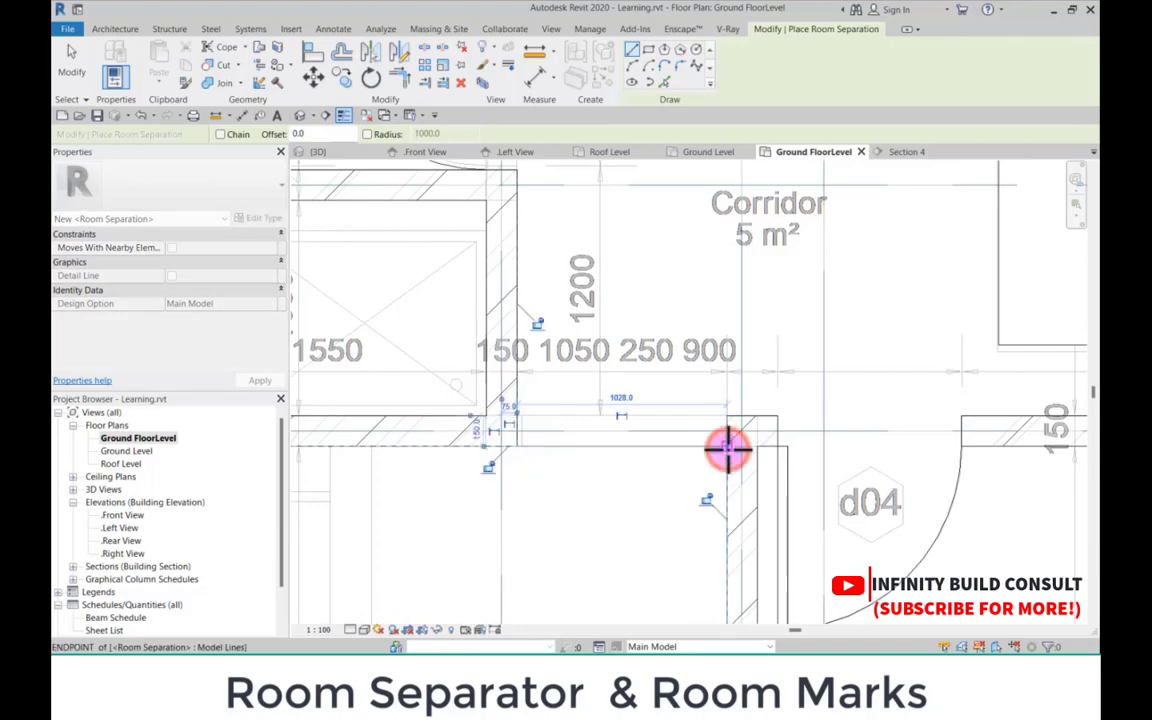
pyautogui.scroll(-3, 727, 449)
pyautogui.press('Escape')
pyautogui.press('Escape')
pyautogui.click(697, 448)
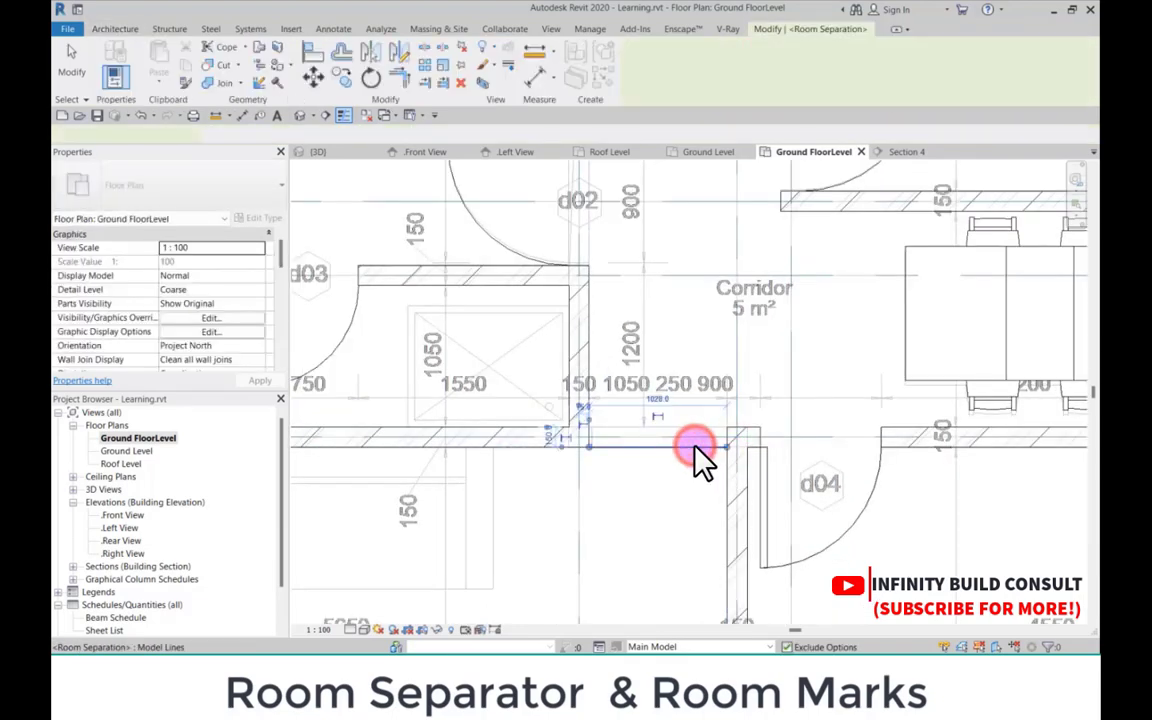
pyautogui.press('Escape')
pyautogui.scroll(-2, 697, 448)
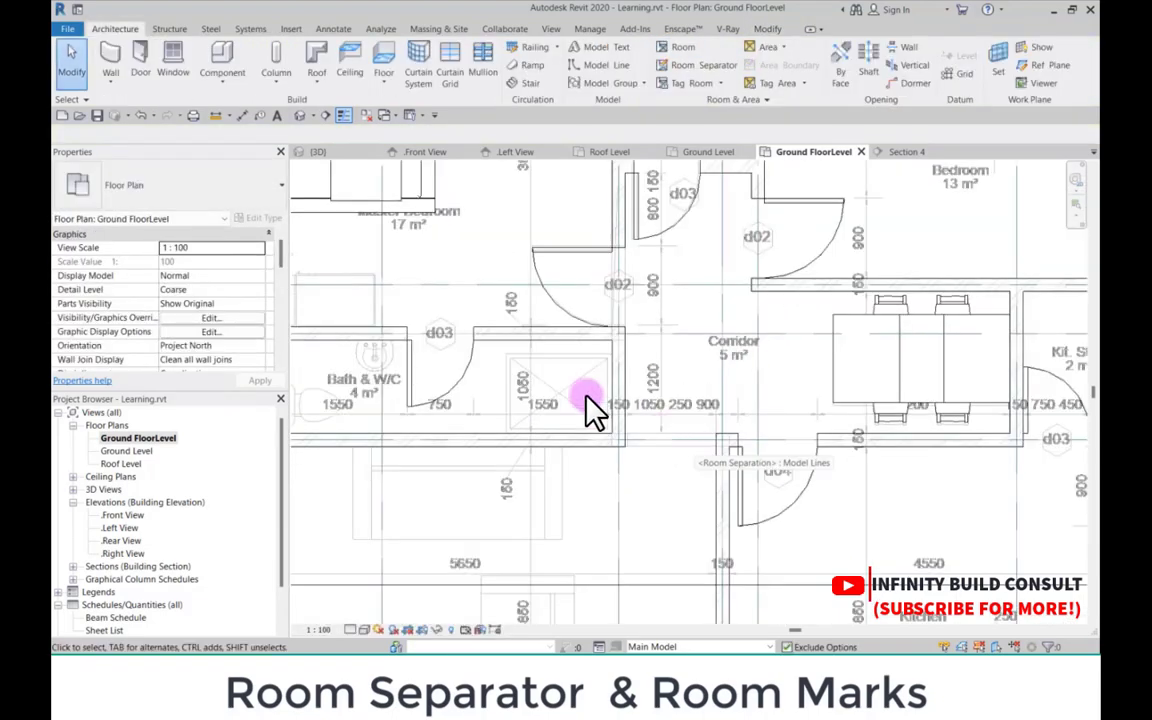
# Step: Place rooms in the Living Area, the Kitchen and the Corridor with the adjoining dining space
pyautogui.click(679, 47)
pyautogui.scroll(-5, 500, 470)
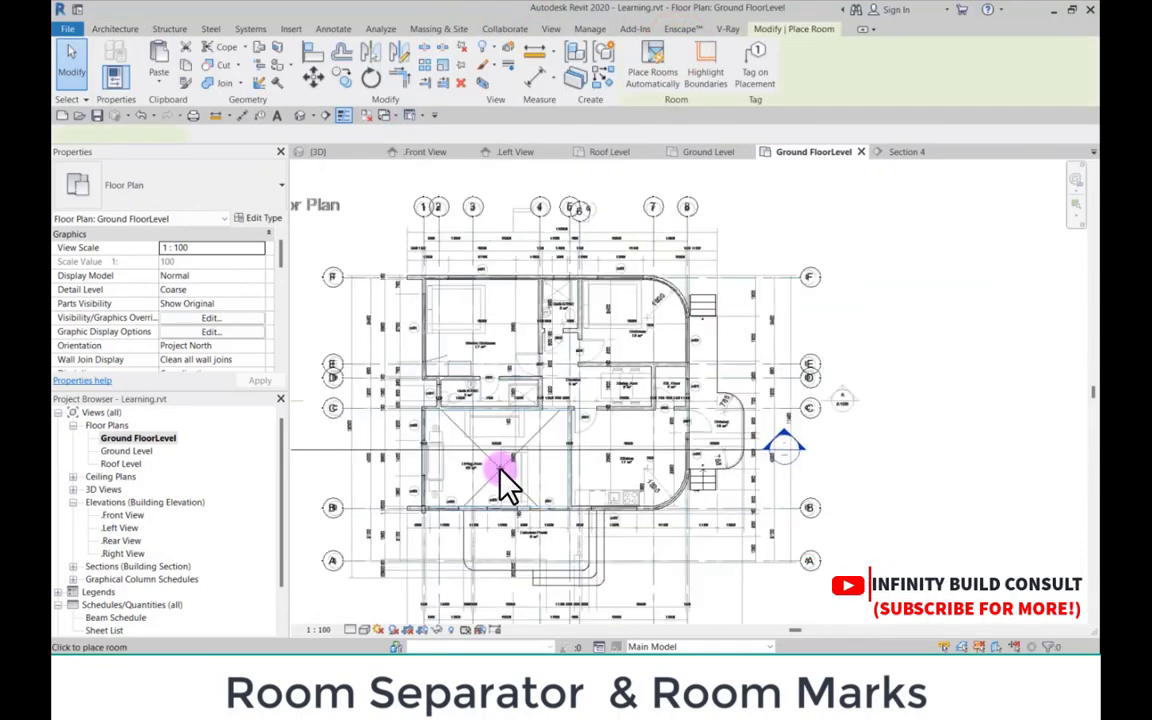
pyautogui.scroll(3, 503, 470)
pyautogui.click(492, 456)
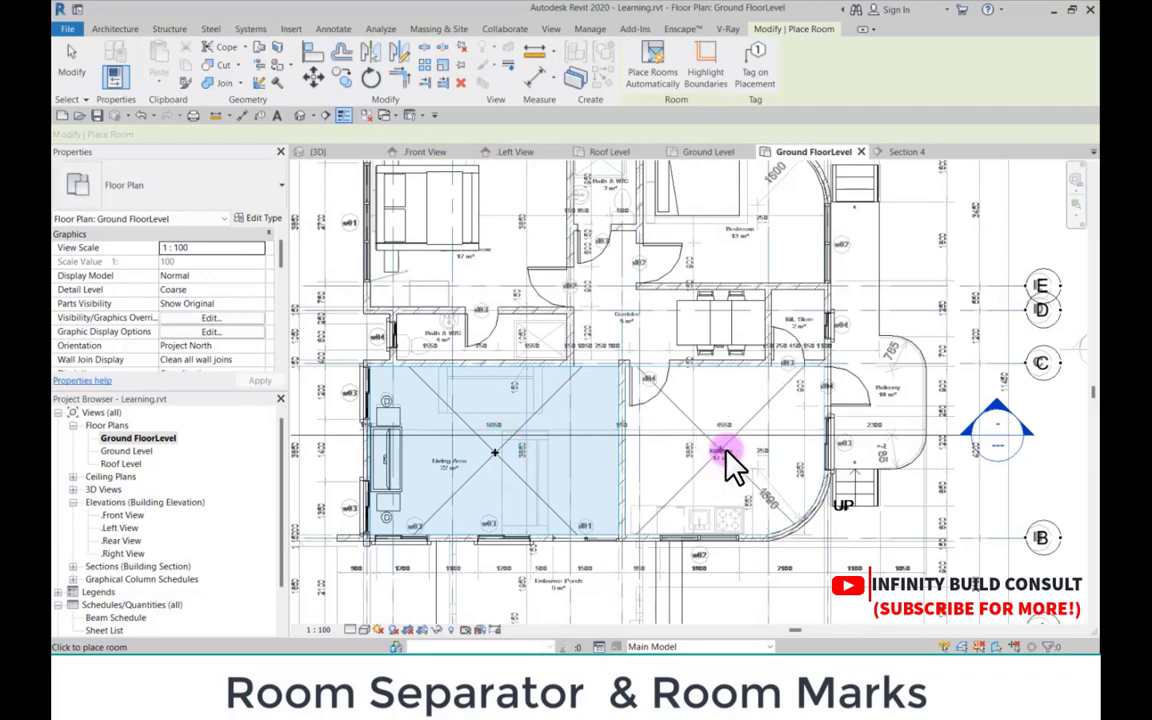
pyautogui.click(727, 455)
pyautogui.scroll(2, 668, 342)
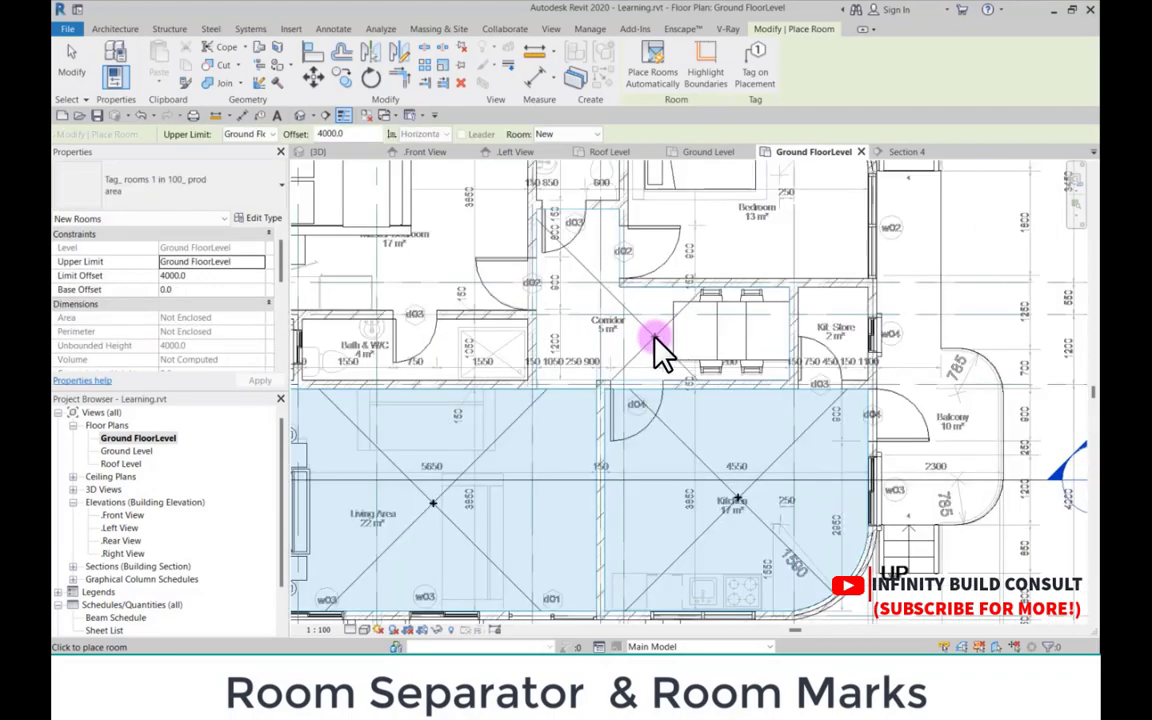
pyautogui.click(655, 338)
# Step: Place rooms in the 4 m² Bath & W/C, the Master Bedroom and the Bedroom, and leave the Room command
pyautogui.scroll(-2, 680, 418)
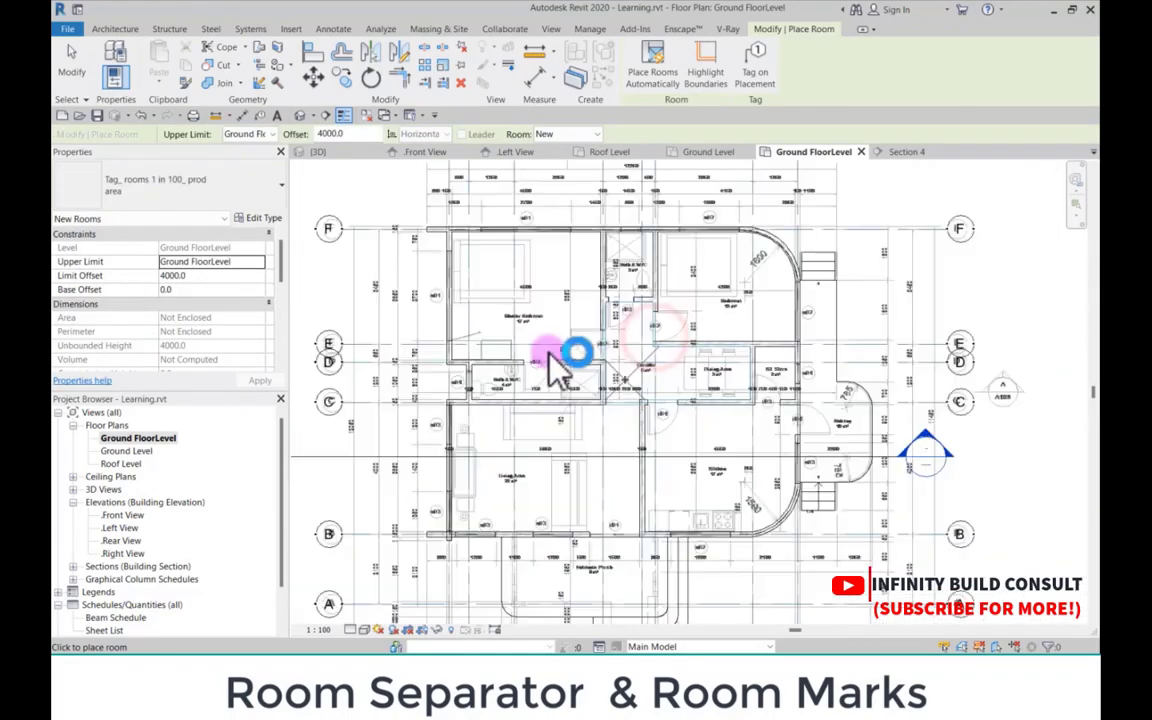
pyautogui.scroll(2, 547, 351)
pyautogui.click(522, 428)
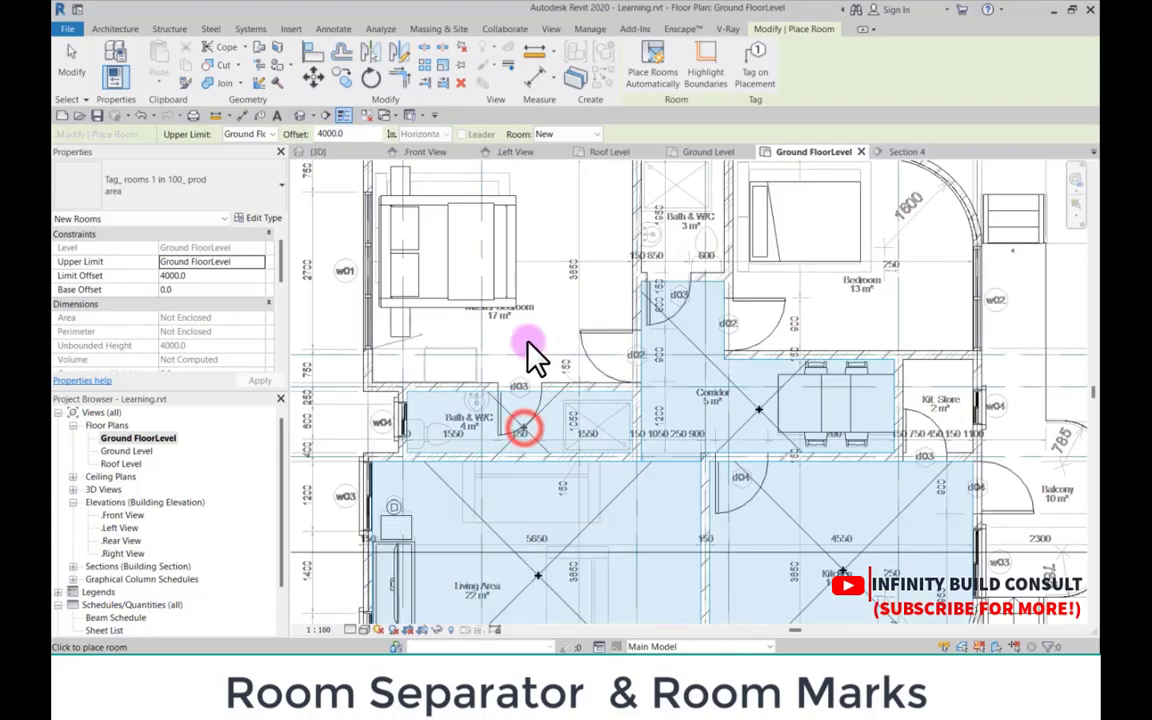
pyautogui.click(524, 283)
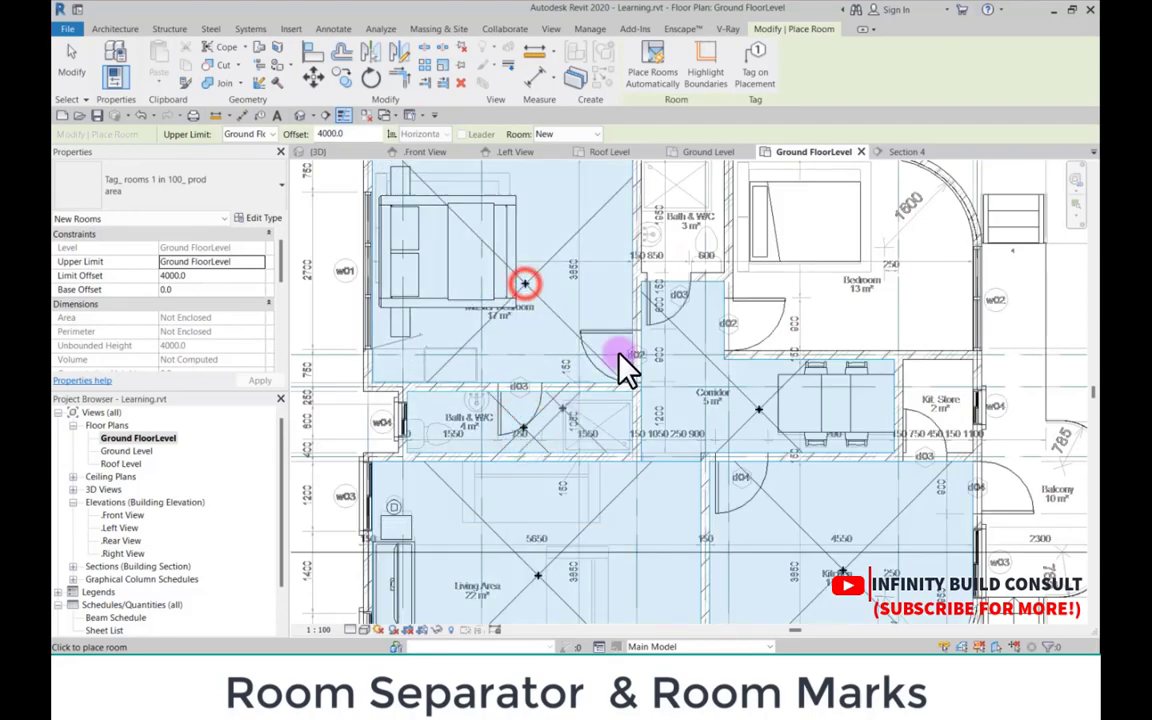
pyautogui.scroll(-3, 700, 320)
pyautogui.click(764, 311)
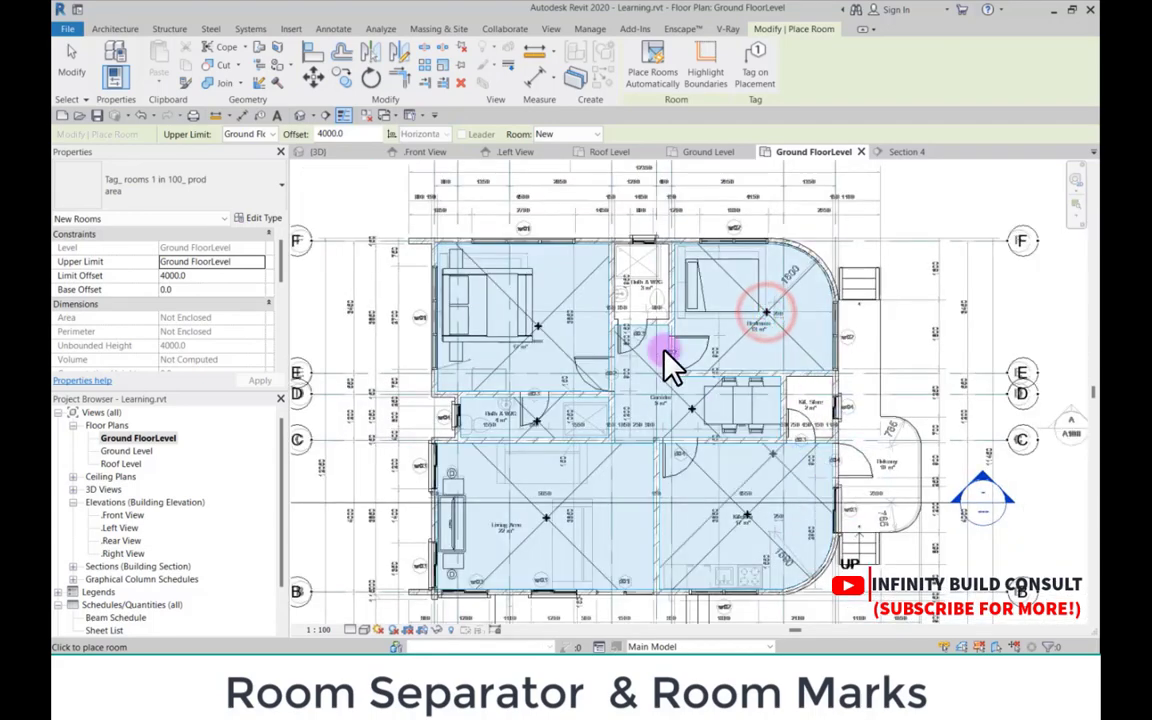
pyautogui.scroll(-3, 645, 400)
pyautogui.scroll(4, 640, 473)
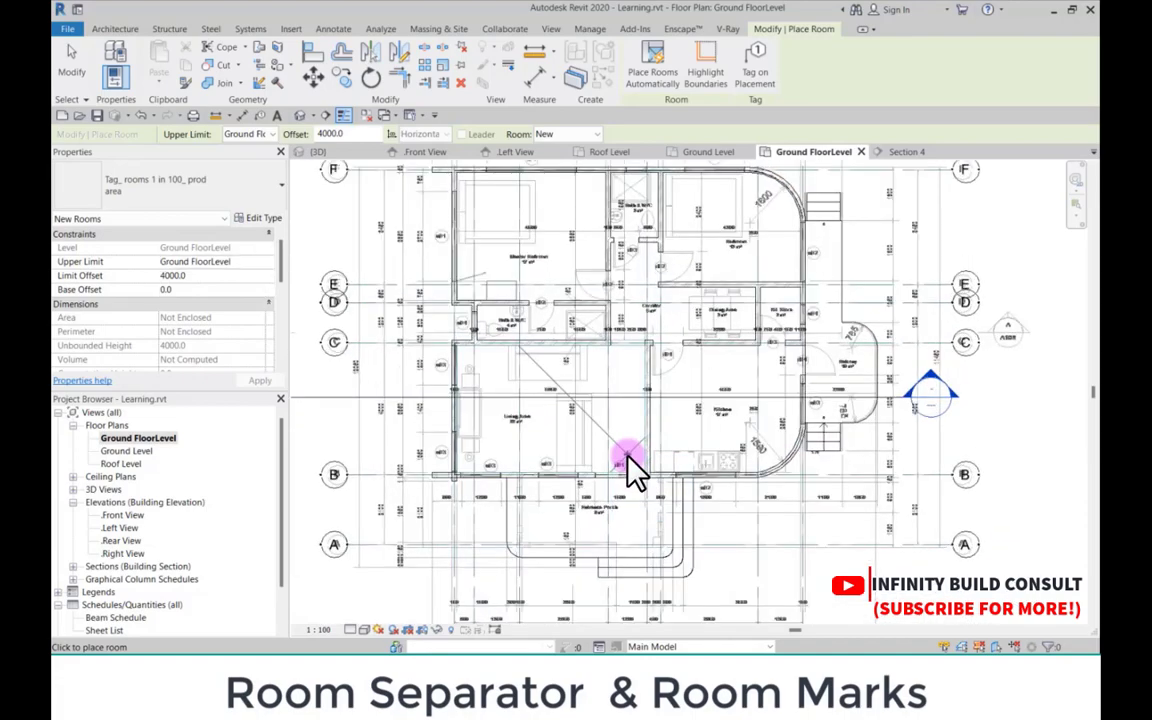
pyautogui.click(70, 52)
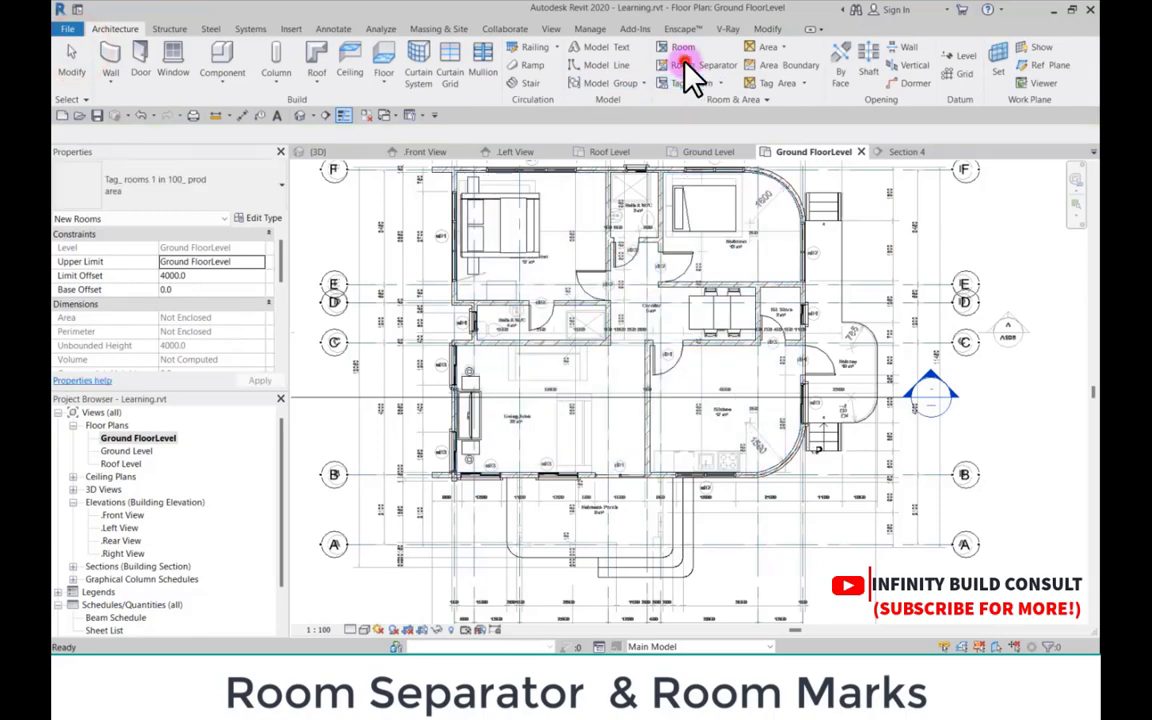
# Step: Create a room separation line along the Entrance Porch's west edge with Pick Lines
pyautogui.click(686, 72)
pyautogui.scroll(3, 505, 530)
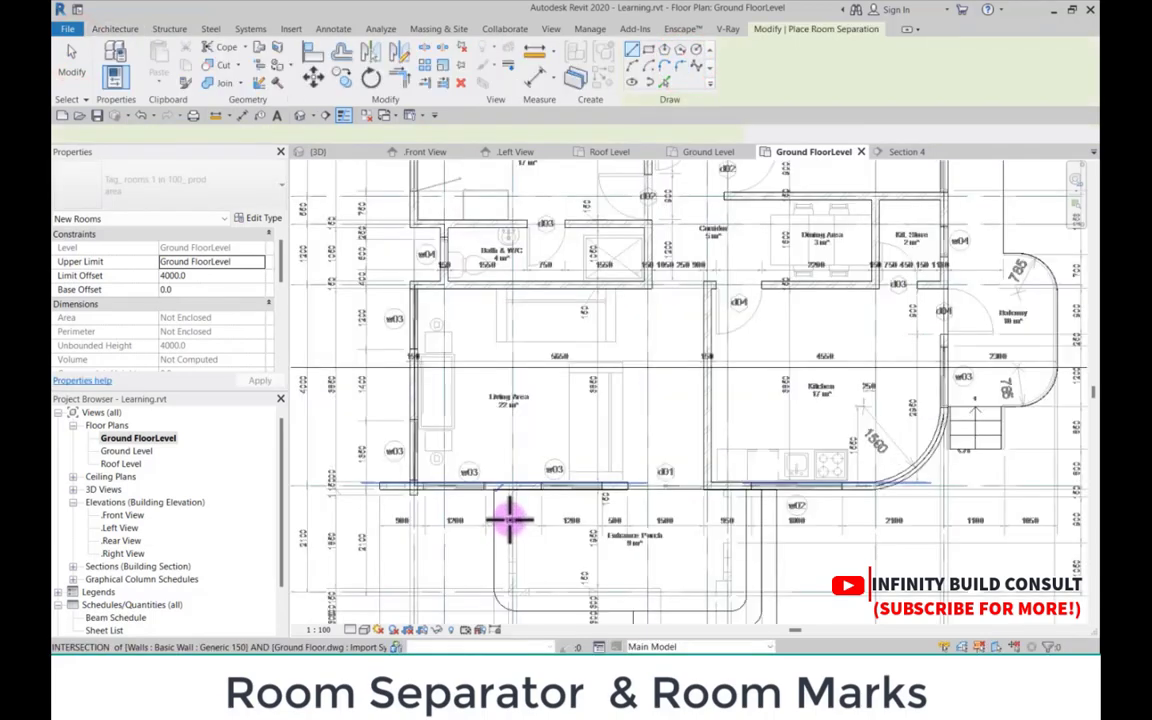
pyautogui.scroll(1, 510, 520)
pyautogui.click(663, 80)
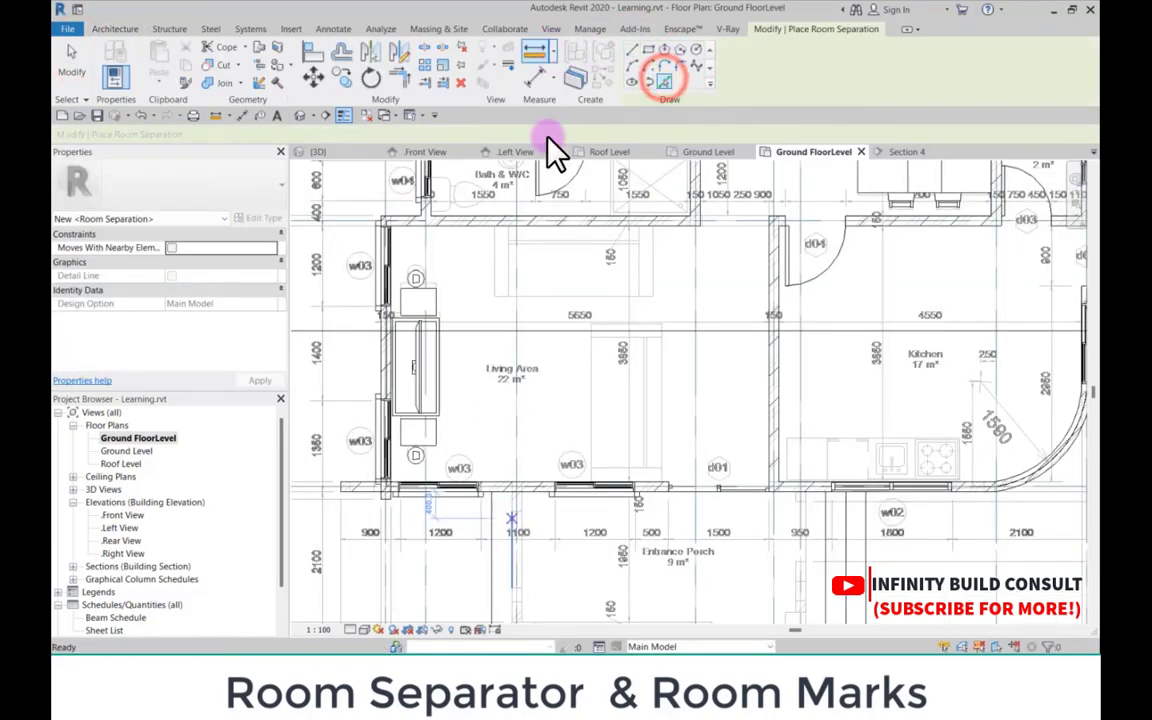
pyautogui.click(491, 545)
pyautogui.scroll(-4, 499, 449)
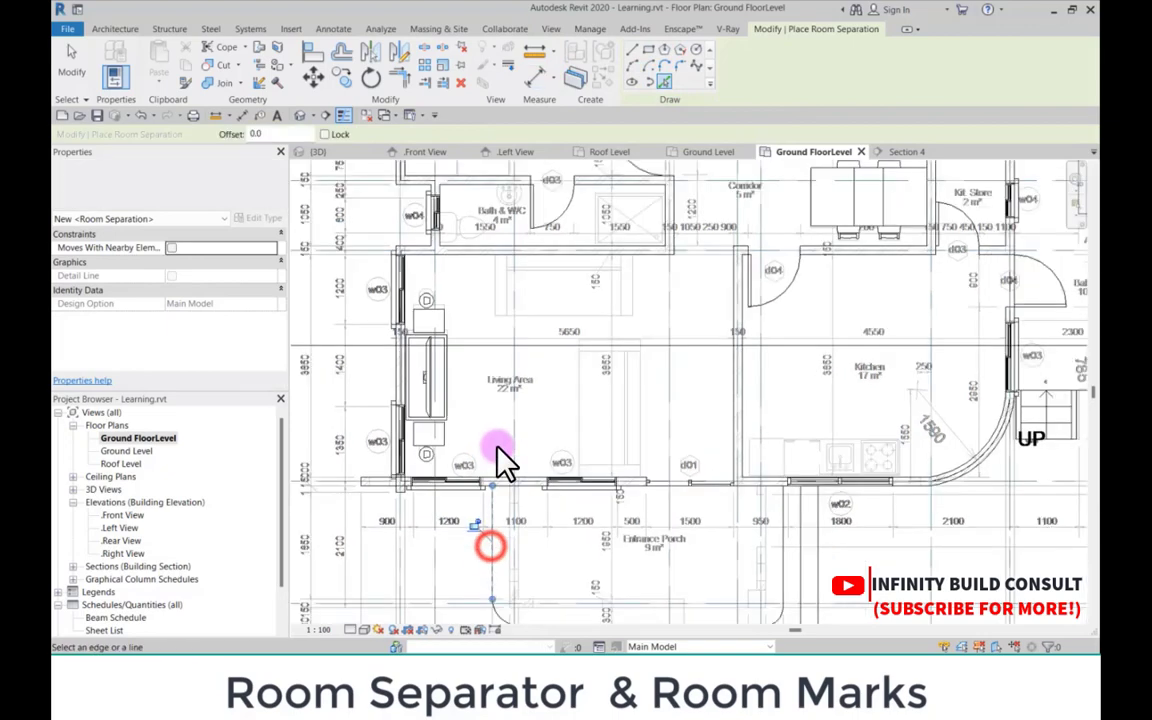
# Step: Pick the Entrance Porch's front edge, east edge and both rounded corners as room separation lines
pyautogui.scroll(5, 499, 520)
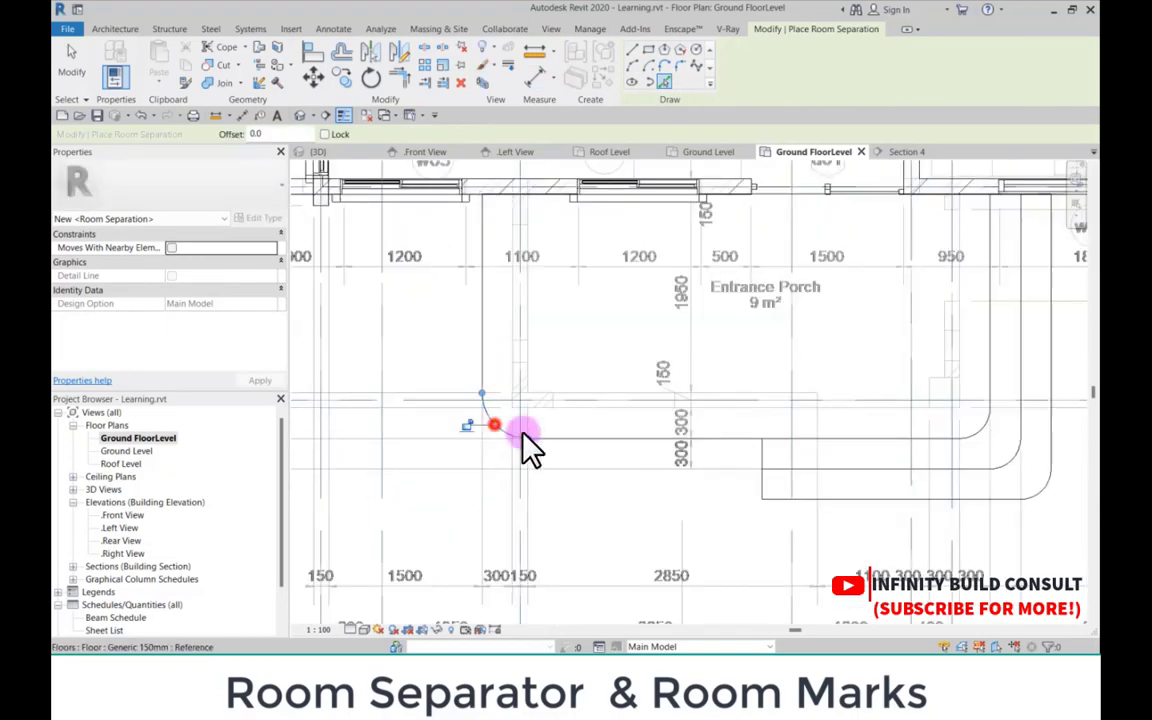
pyautogui.click(562, 438)
pyautogui.scroll(-1, 1005, 344)
pyautogui.moveTo(1005, 344); pyautogui.dragTo(772, 396, button='middle')
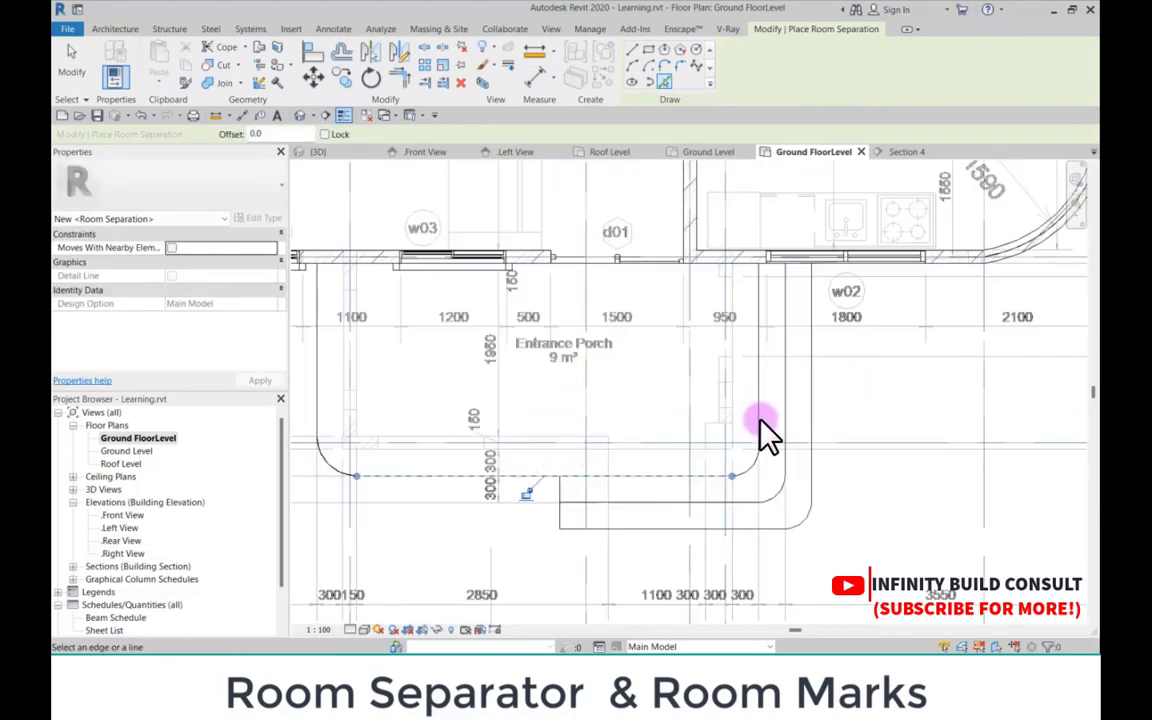
pyautogui.click(759, 420)
pyautogui.click(756, 470)
pyautogui.scroll(1, 710, 310)
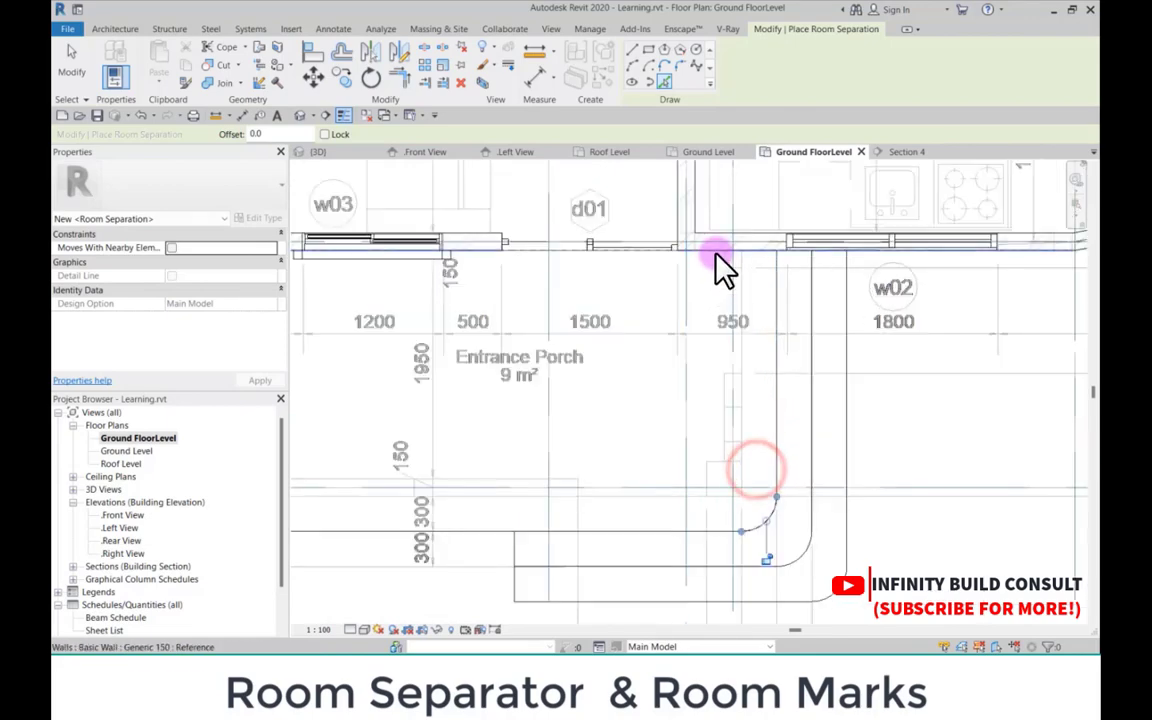
# Step: Pick the outer edge of the d01 door opening as a room separation line and leave the command
pyautogui.click(562, 256)
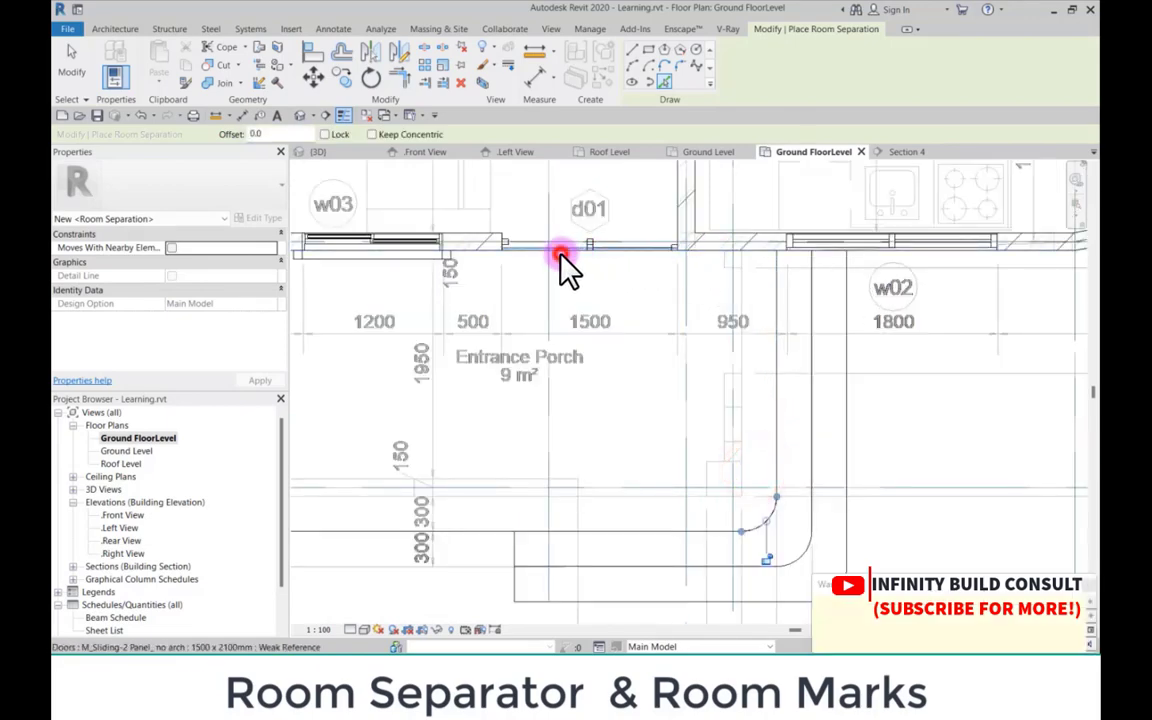
pyautogui.scroll(-1, 600, 287)
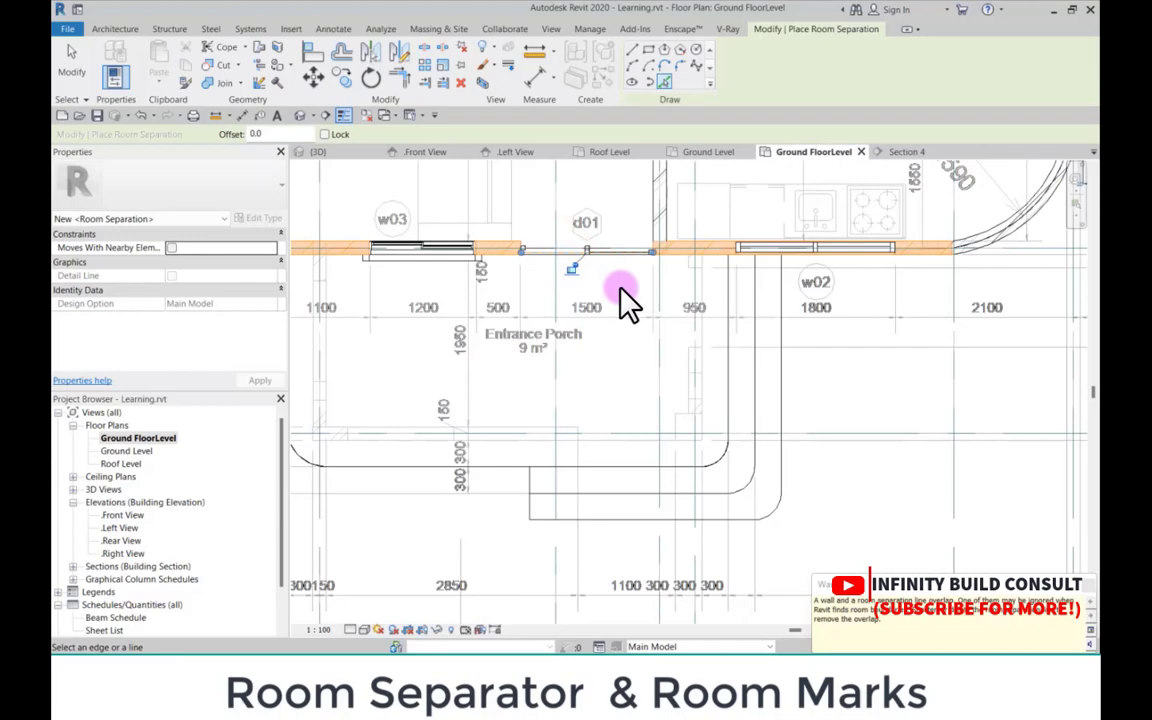
pyautogui.press('Escape')
pyautogui.scroll(1, 640, 305)
pyautogui.scroll(-3, 660, 320)
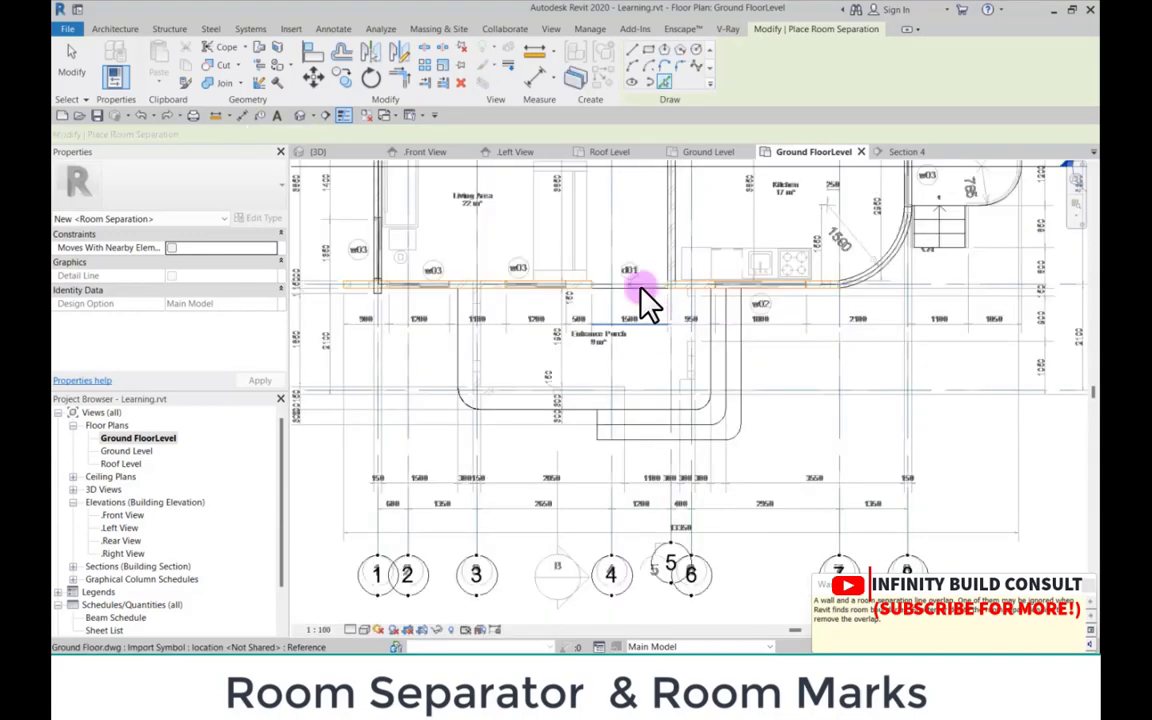
pyautogui.scroll(4, 797, 358)
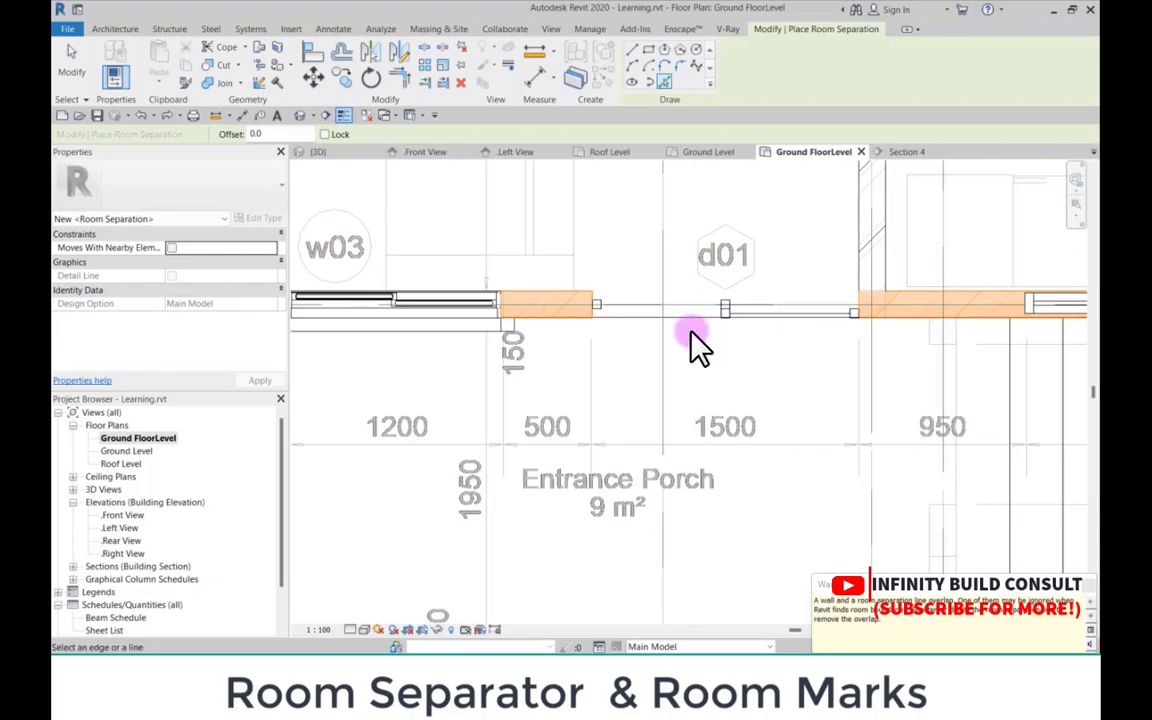
pyautogui.press('Escape')
pyautogui.press('Escape')
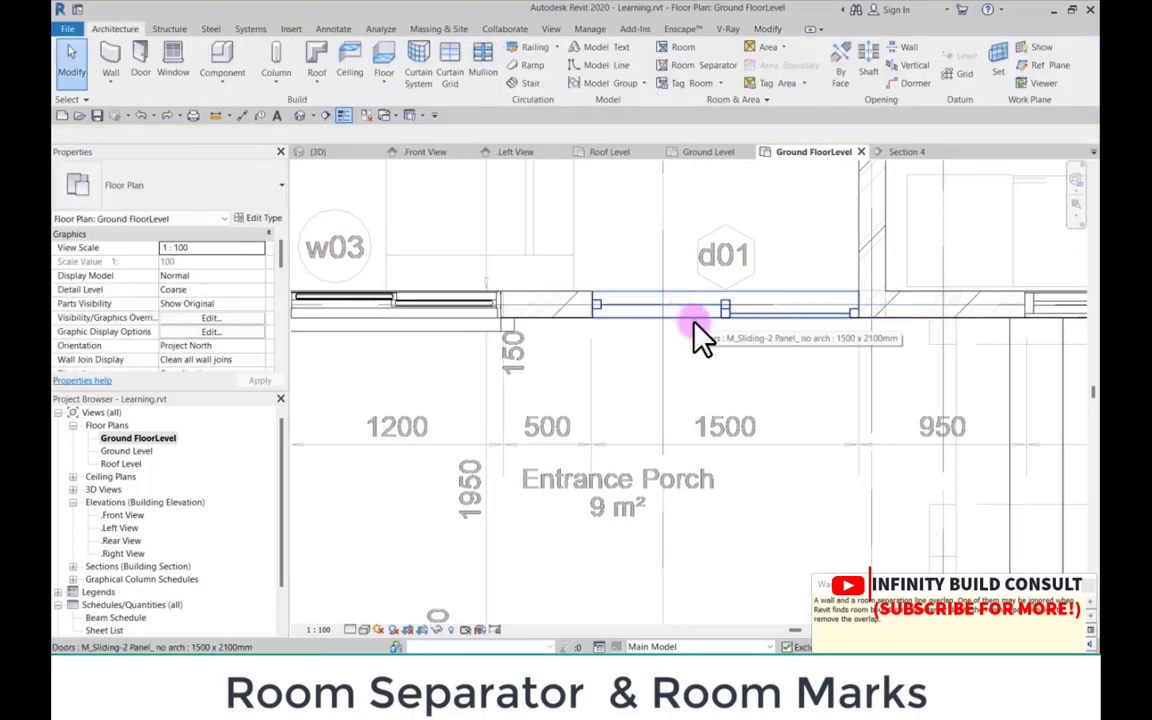
pyautogui.scroll(-5, 697, 330)
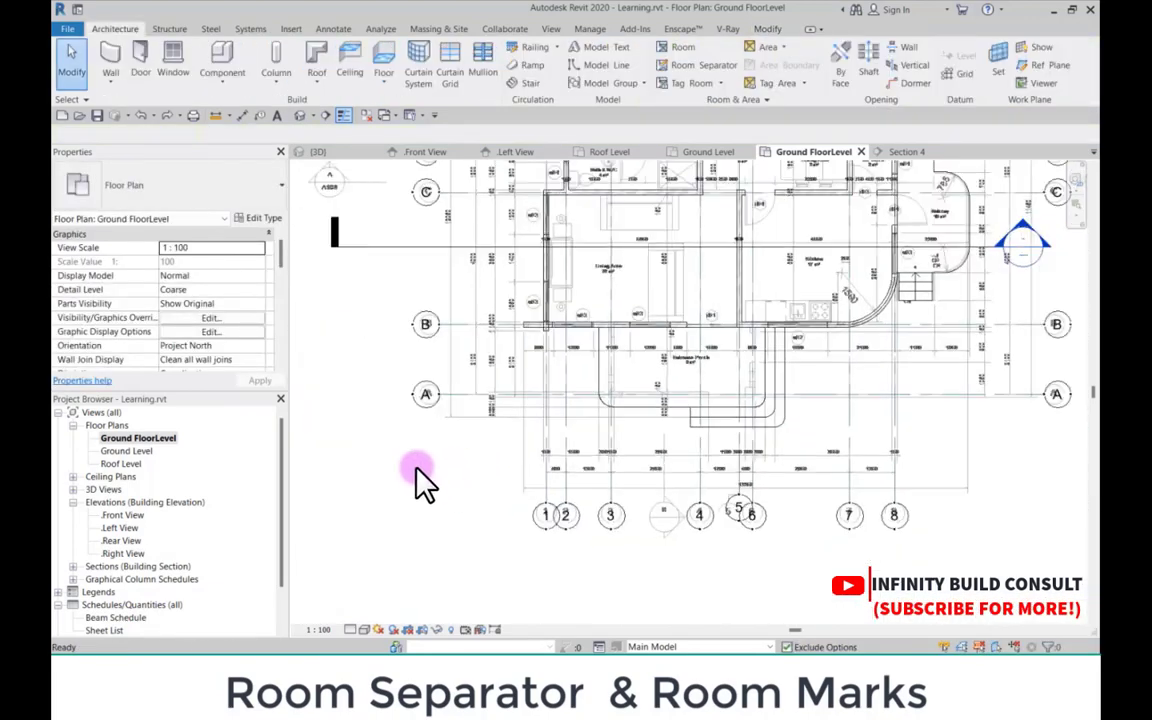
# Step: Place a room in the Entrance Porch
pyautogui.click(414, 469)
pyautogui.click(680, 48)
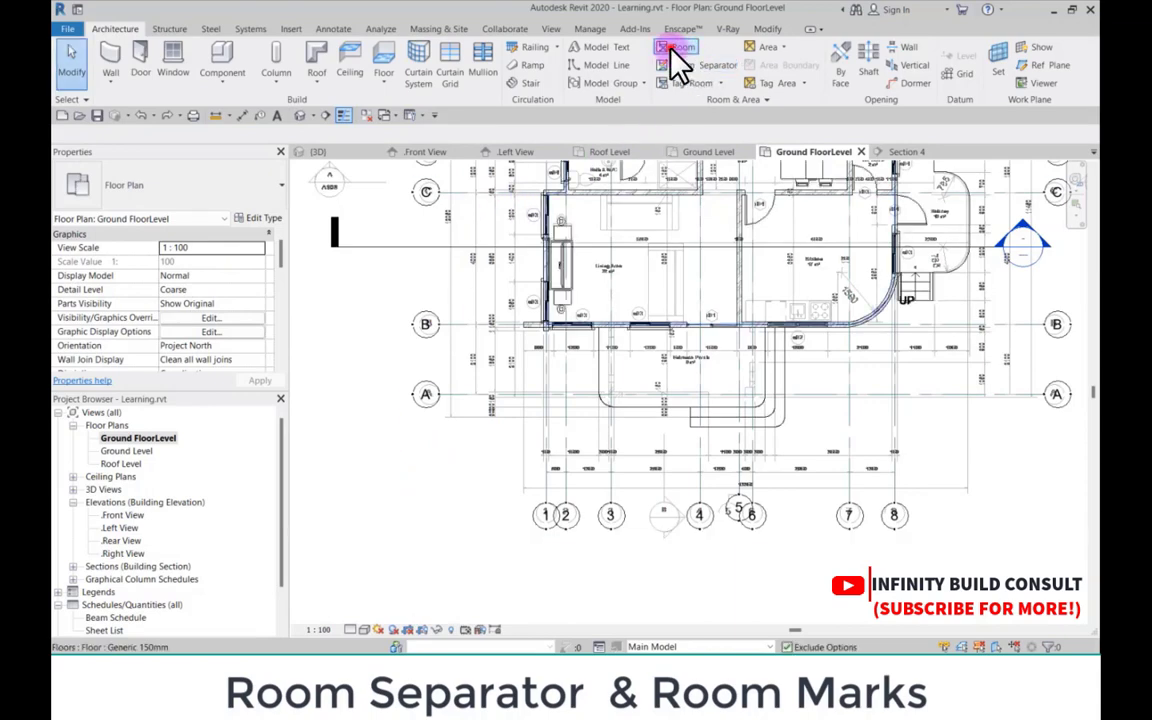
pyautogui.scroll(3, 674, 372)
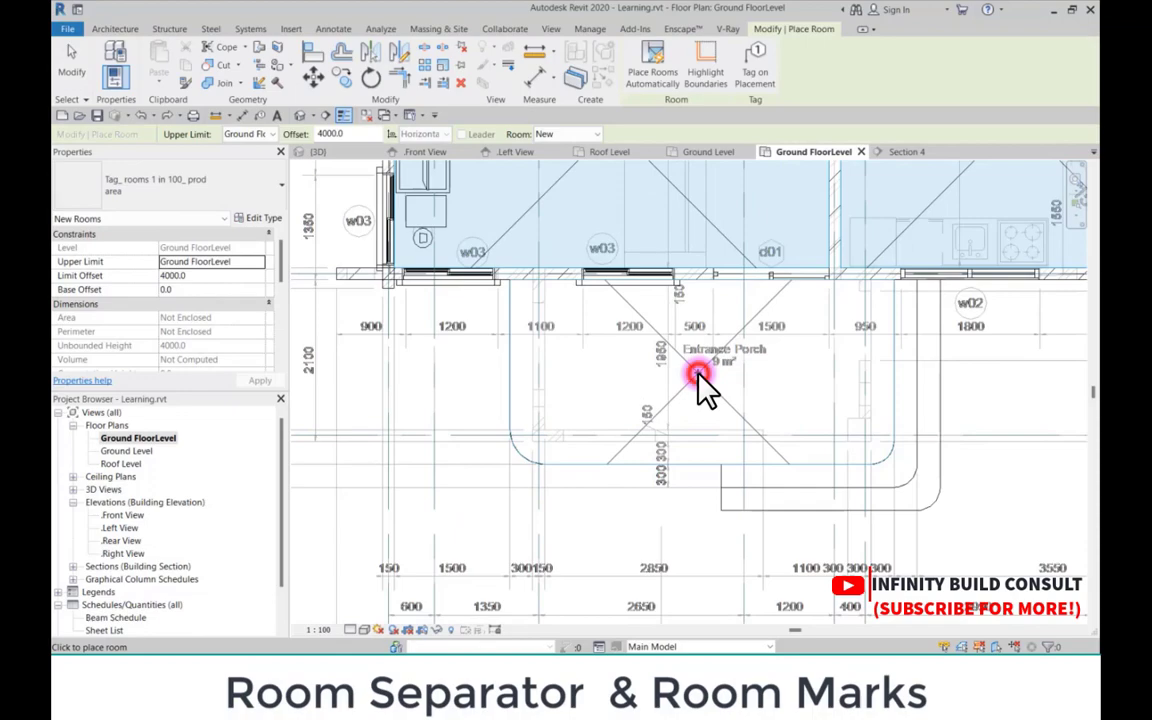
pyautogui.click(699, 375)
# Step: Place a room on the Balcony and leave the Room command
pyautogui.scroll(-5, 610, 452)
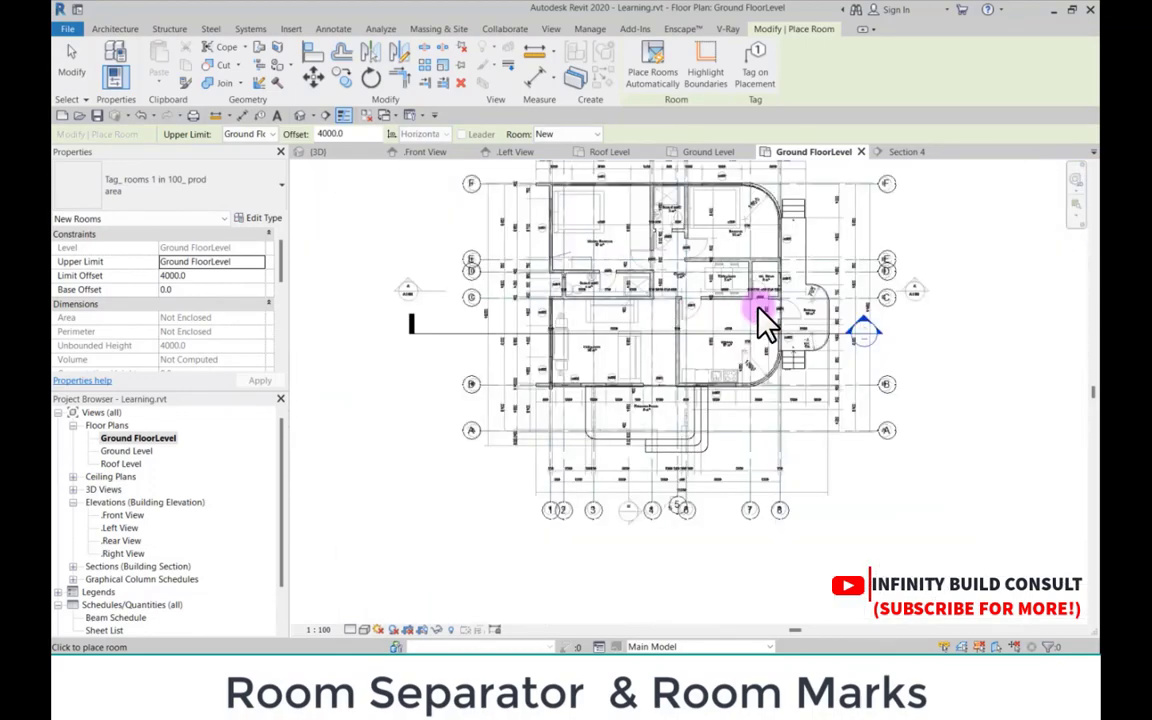
pyautogui.scroll(5, 763, 322)
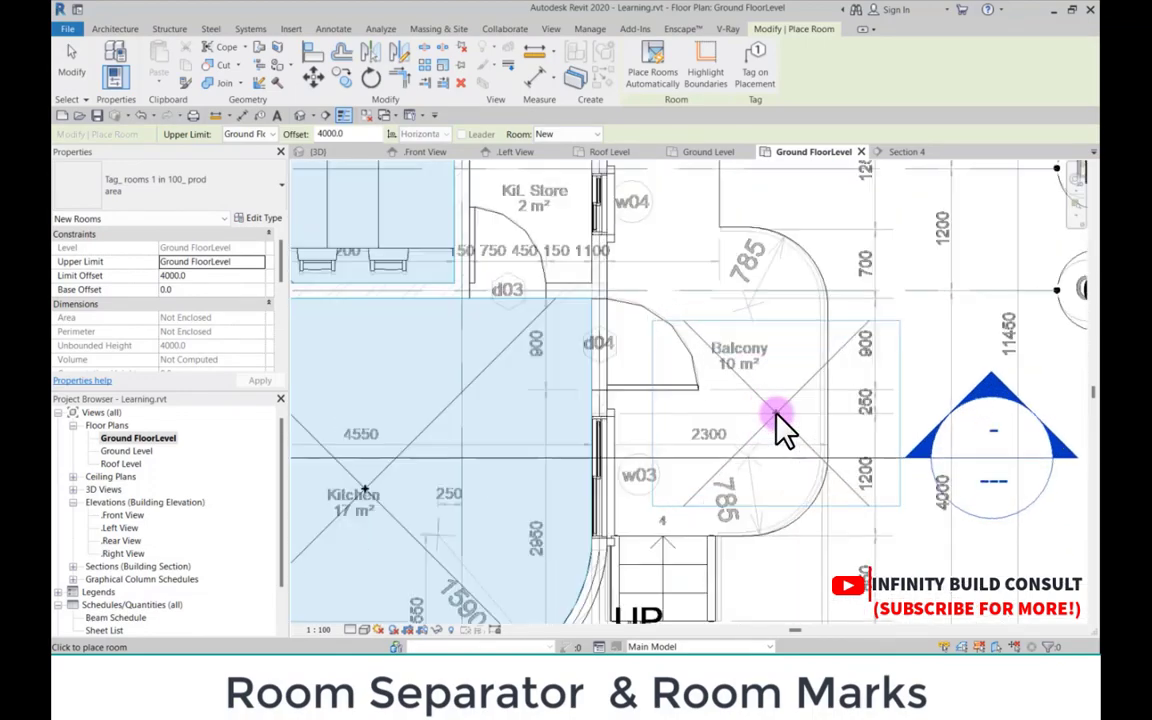
pyautogui.click(777, 414)
pyautogui.scroll(-5, 770, 405)
pyautogui.press('Escape')
pyautogui.press('Escape')
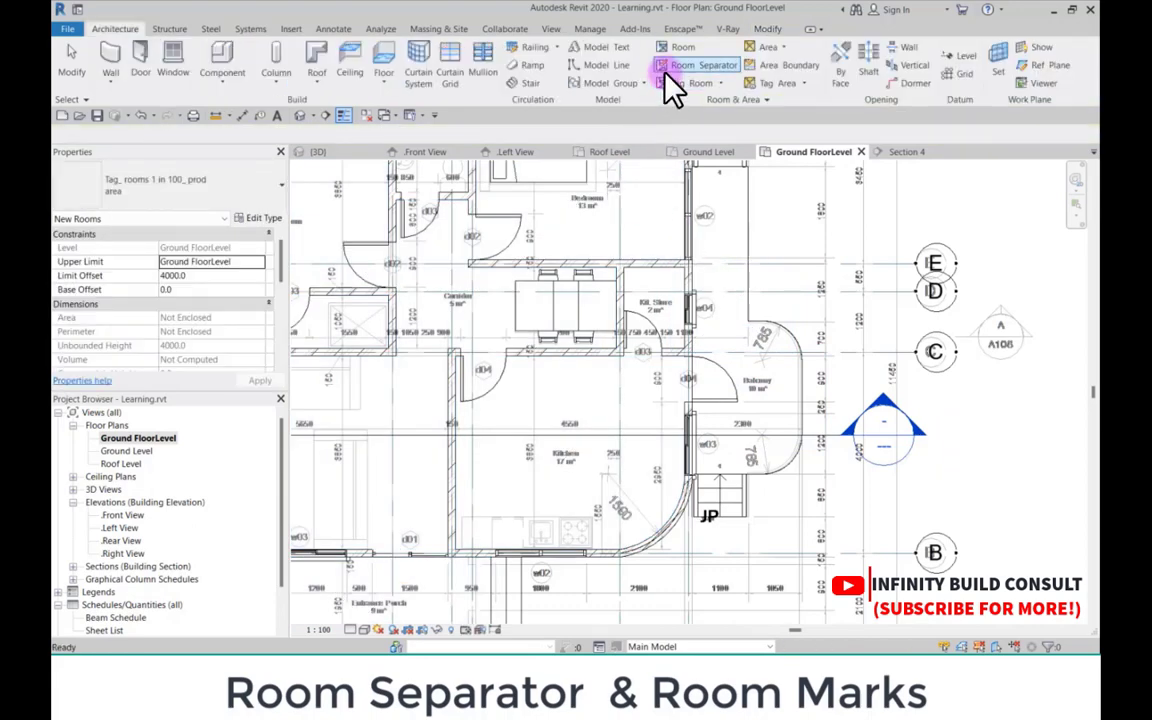
# Step: Pick the Balcony walkway's edge at the upper stairs and its long straight outer edge as room separation lines
pyautogui.click(666, 70)
pyautogui.scroll(-2, 712, 238)
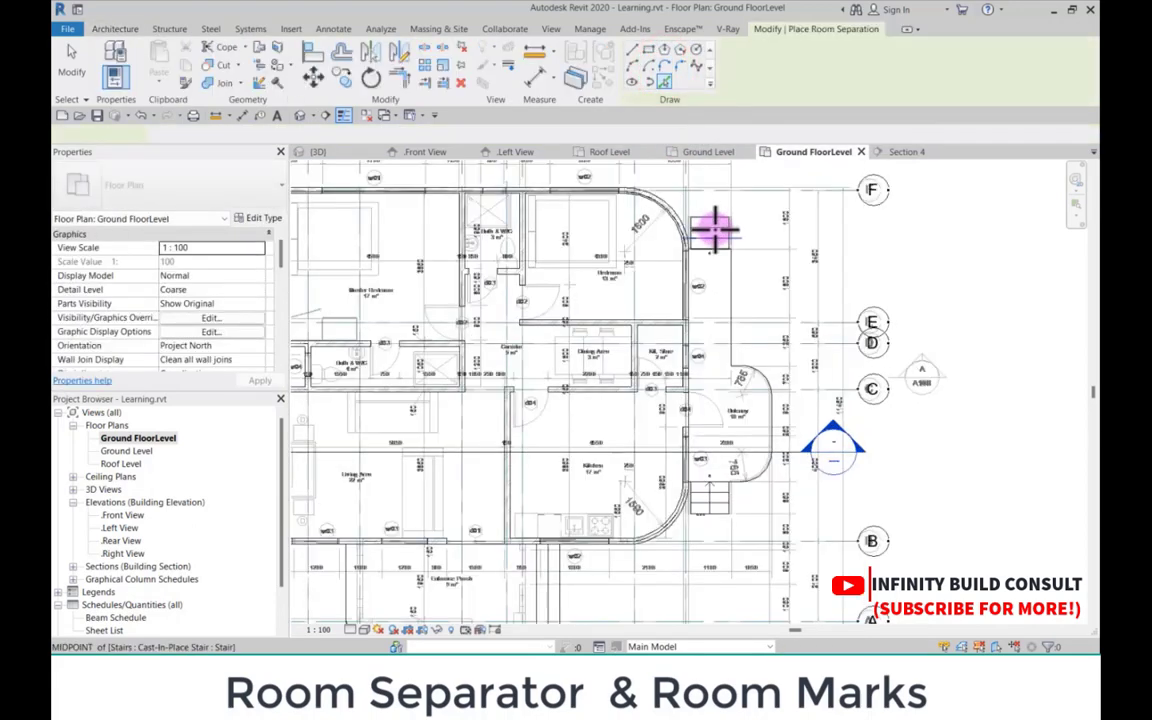
pyautogui.scroll(5, 714, 231)
pyautogui.scroll(4, 812, 288)
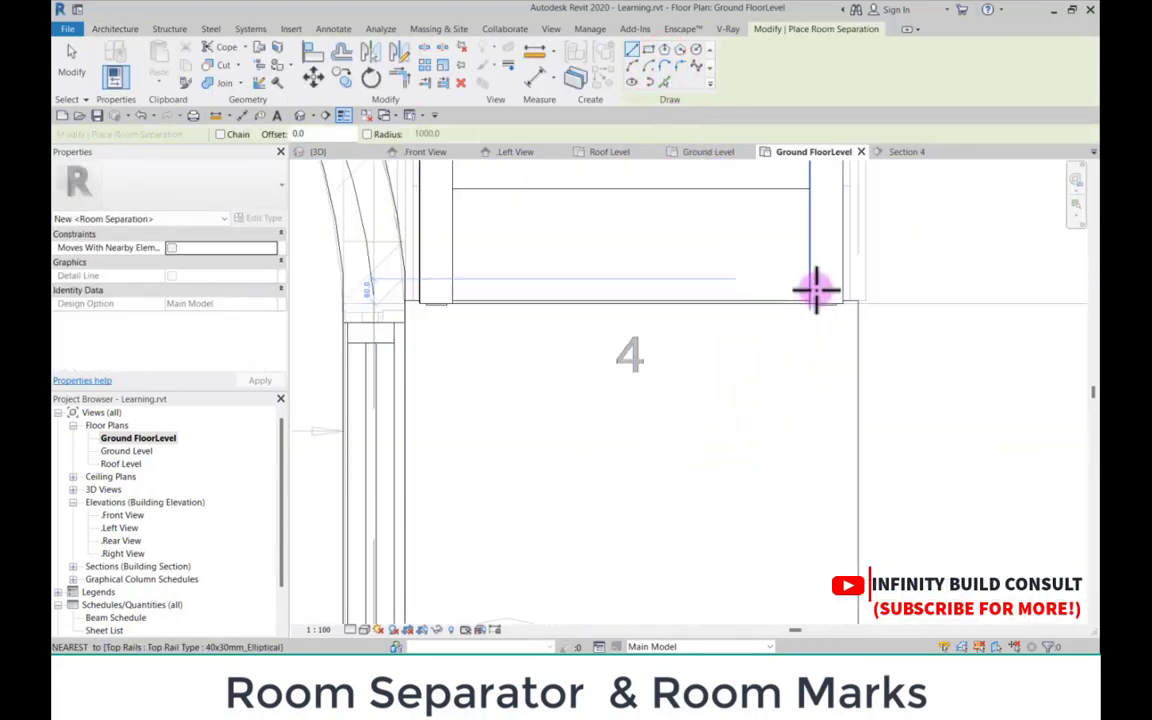
pyautogui.click(664, 82)
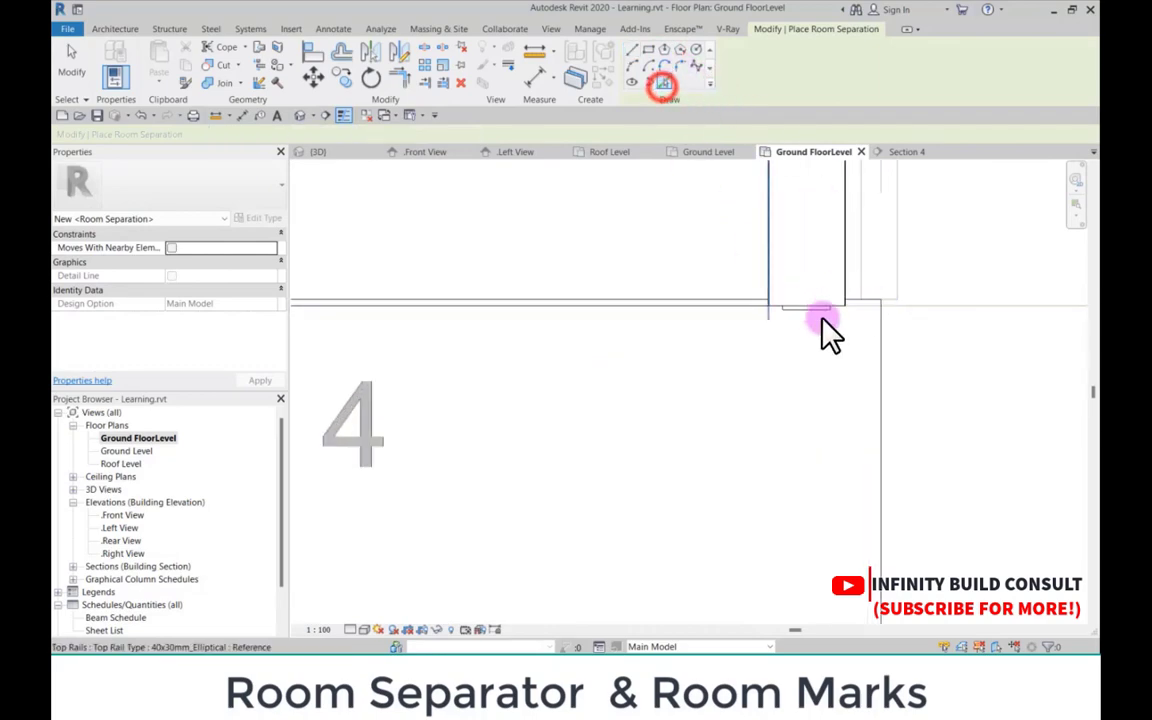
pyautogui.scroll(2, 866, 300)
pyautogui.click(864, 298)
pyautogui.scroll(-2, 864, 298)
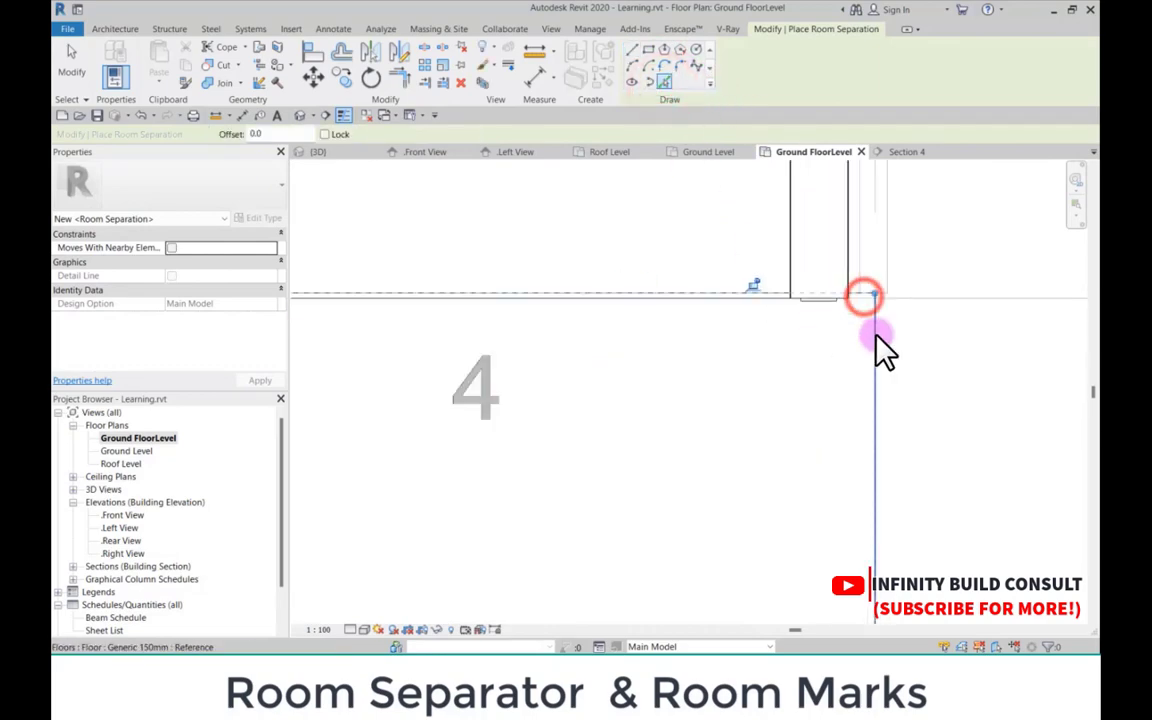
pyautogui.click(875, 335)
# Step: Pick the Balcony's short upper edge, both rounded corners and the straight outer edge between them as room separation lines
pyautogui.scroll(-8, 816, 275)
pyautogui.scroll(5, 857, 420)
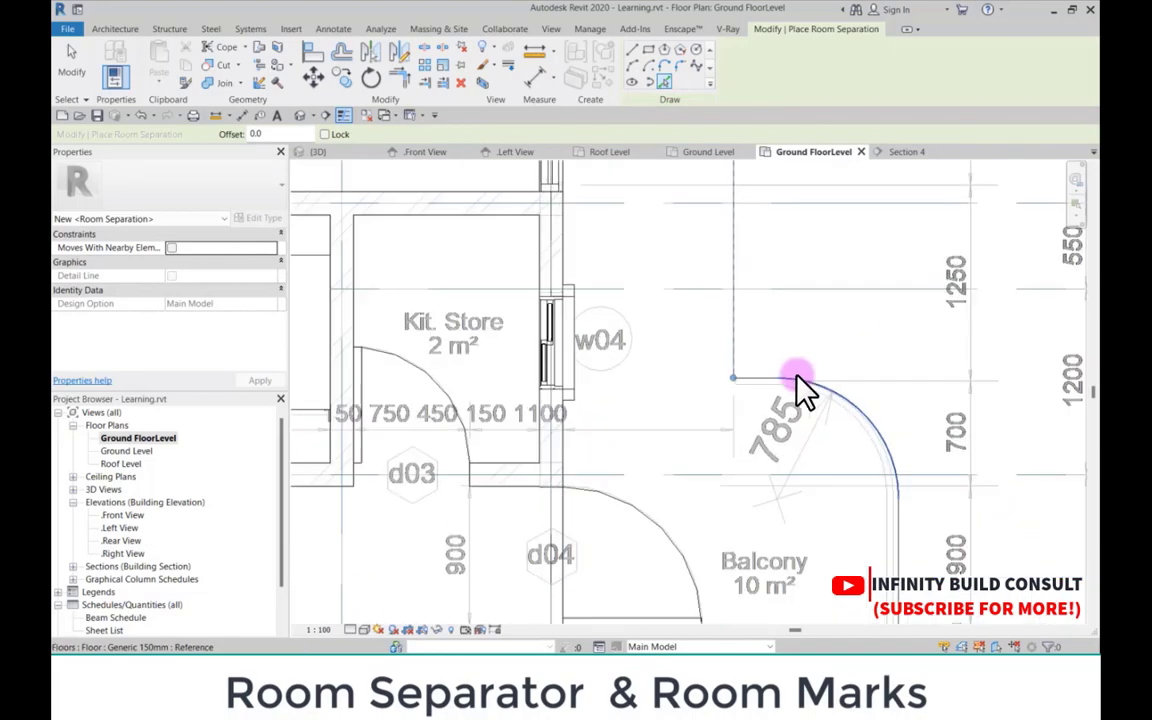
pyautogui.click(748, 376)
pyautogui.click(833, 375)
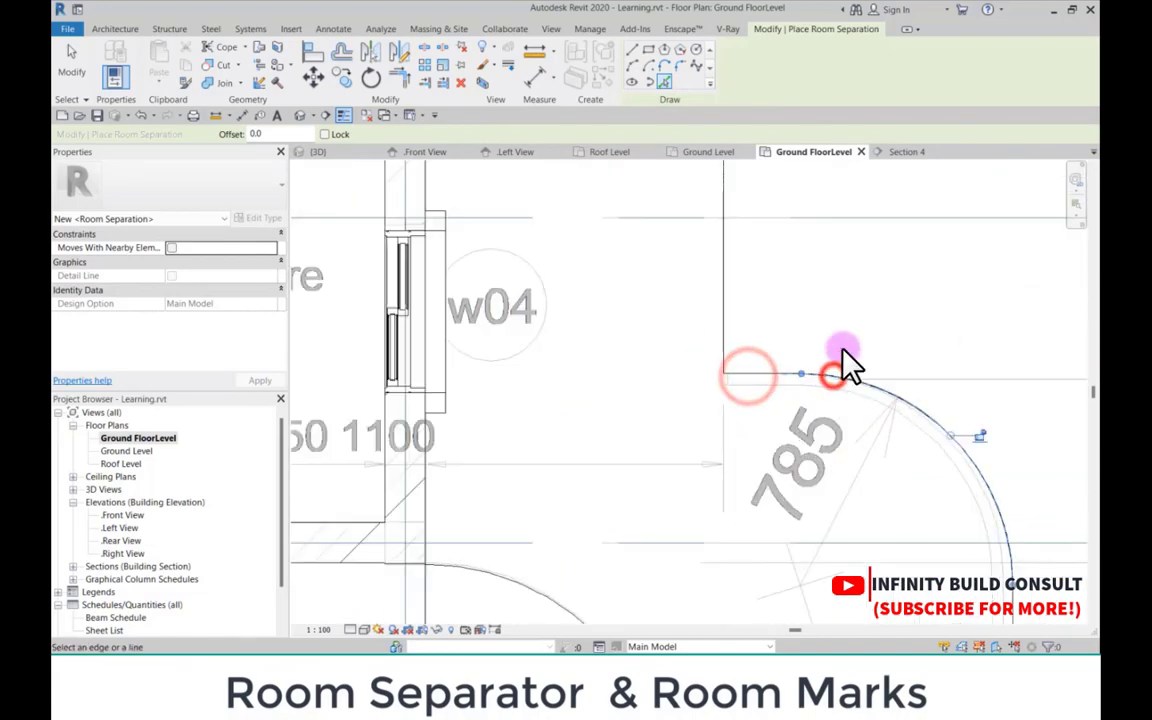
pyautogui.scroll(-4, 843, 350)
pyautogui.scroll(2, 878, 455)
pyautogui.click(902, 468)
pyautogui.scroll(-3, 895, 368)
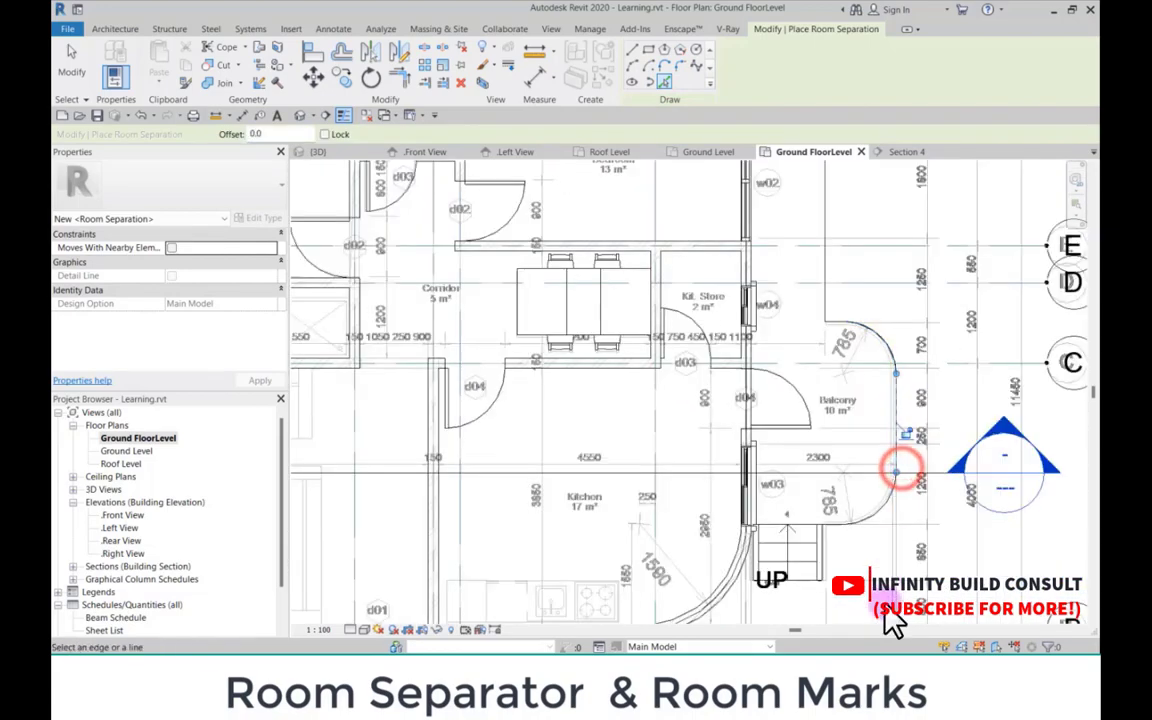
pyautogui.scroll(3, 900, 478)
pyautogui.click(864, 457)
# Step: Pick the Balcony edge along the lower stairs as a room separation line and leave the command
pyautogui.scroll(2, 745, 480)
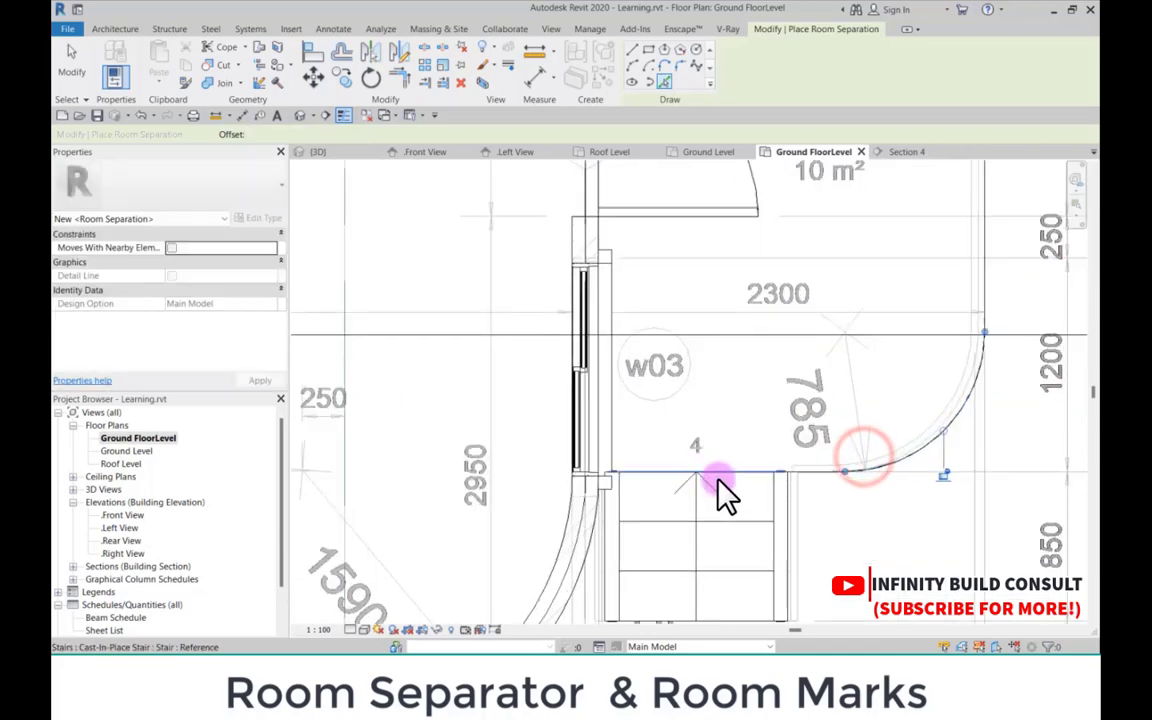
pyautogui.click(733, 478)
pyautogui.scroll(3, 800, 490)
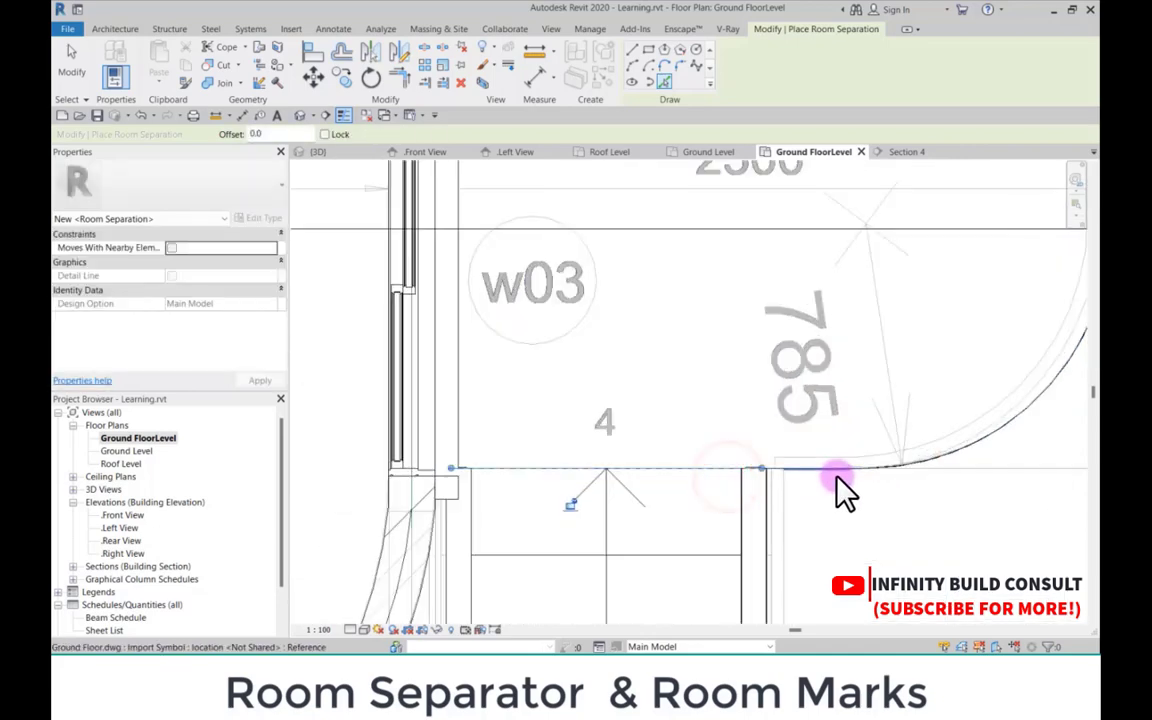
pyautogui.press('Escape')
pyautogui.press('Escape')
# Step: Stretch the room separation line at the lower stairs to the end of the Balcony's lower rounded corner
pyautogui.click(890, 471)
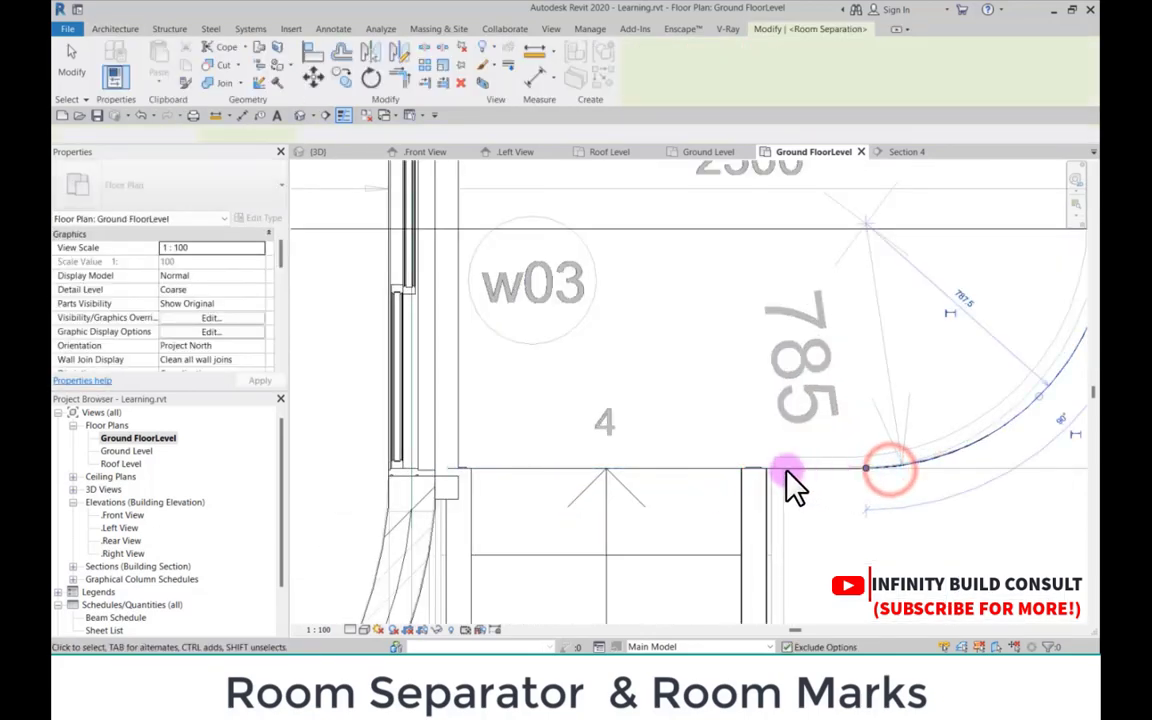
pyautogui.click(728, 465)
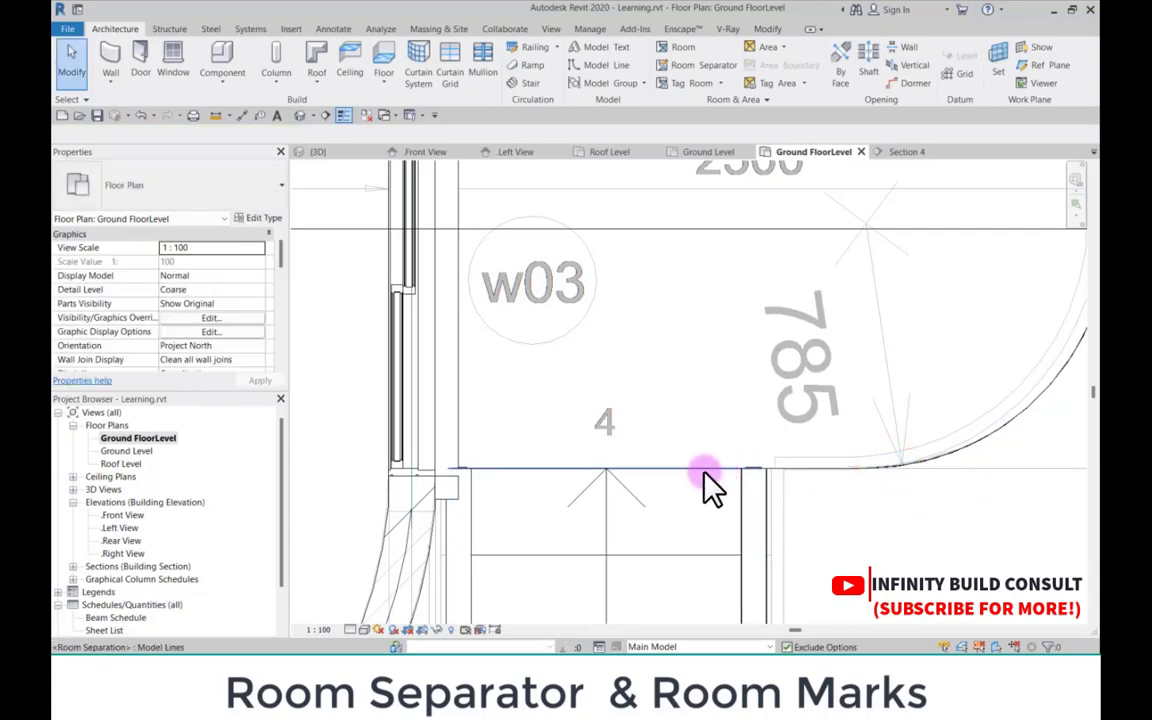
pyautogui.click(711, 473)
pyautogui.click(705, 470)
pyautogui.moveTo(763, 469); pyautogui.dragTo(826, 472)
pyautogui.click(871, 470)
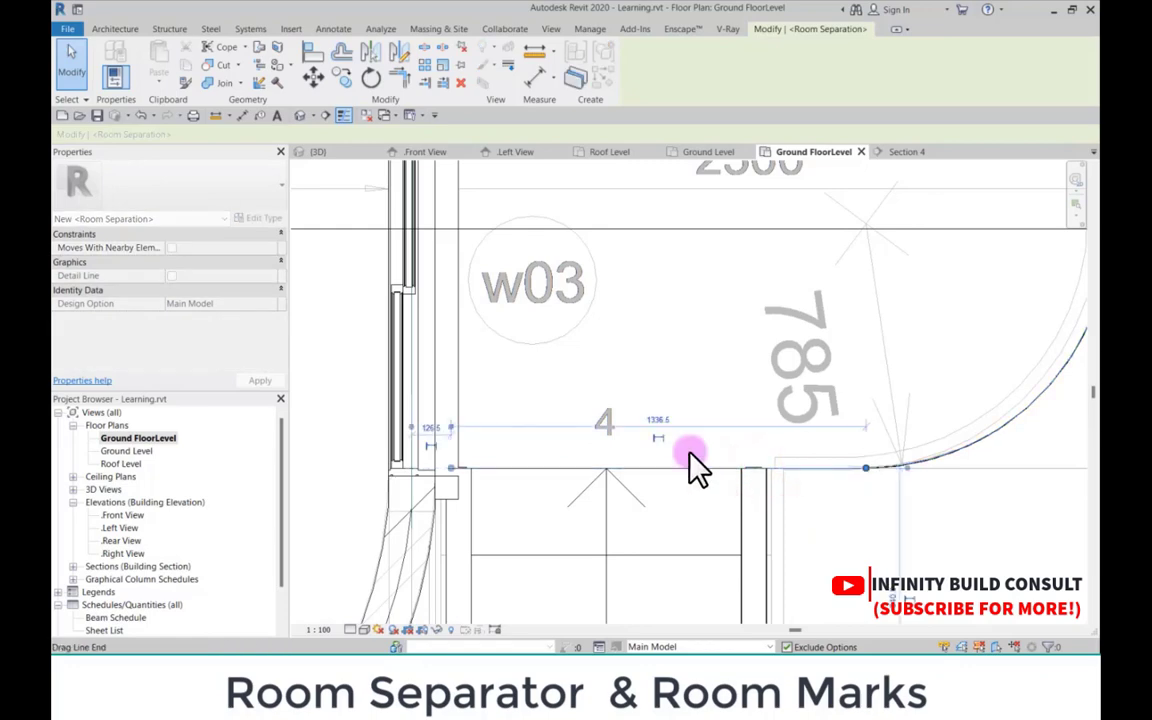
pyautogui.click(476, 468)
pyautogui.scroll(-3, 514, 470)
pyautogui.scroll(-1, 588, 335)
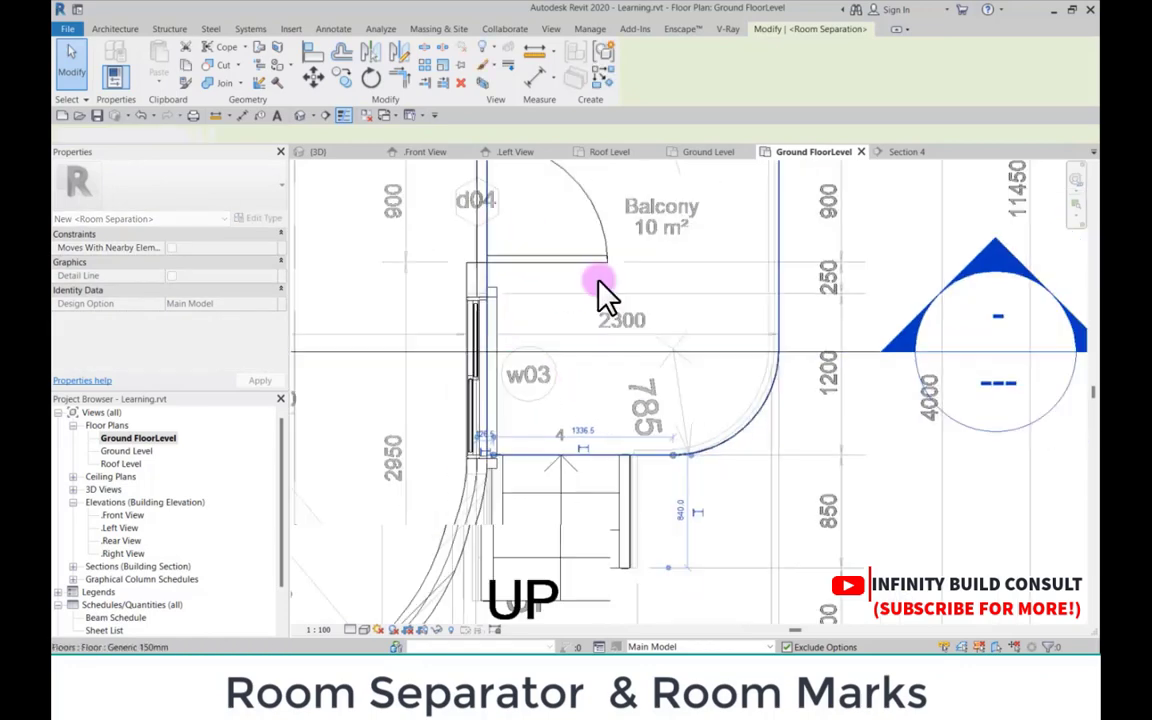
pyautogui.press('Escape')
# Step: Place a room in the enclosed Balcony area and leave the Room command
pyautogui.scroll(-8, 528, 314)
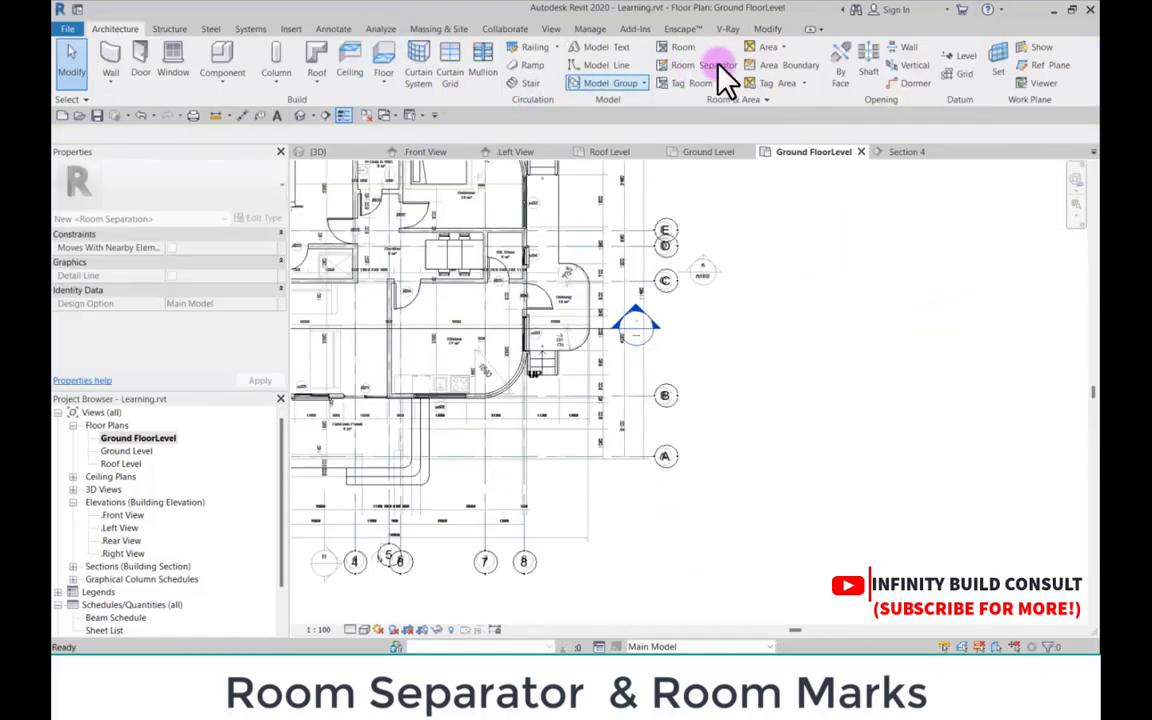
pyautogui.click(680, 48)
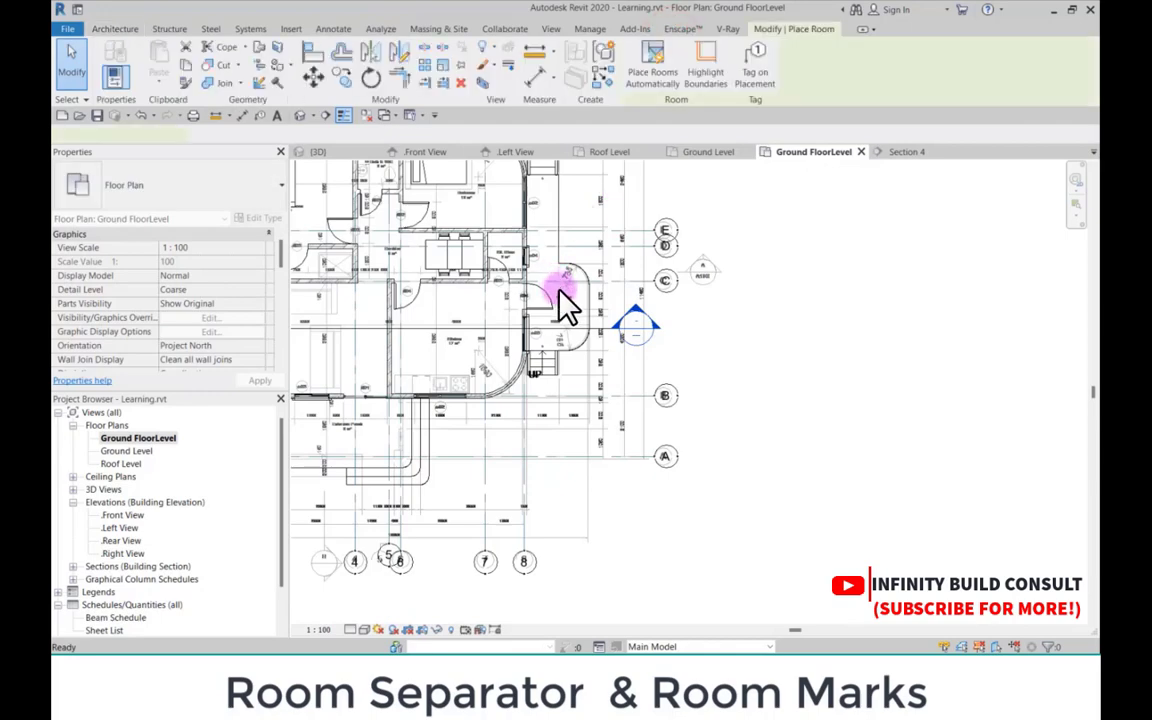
pyautogui.scroll(3, 565, 300)
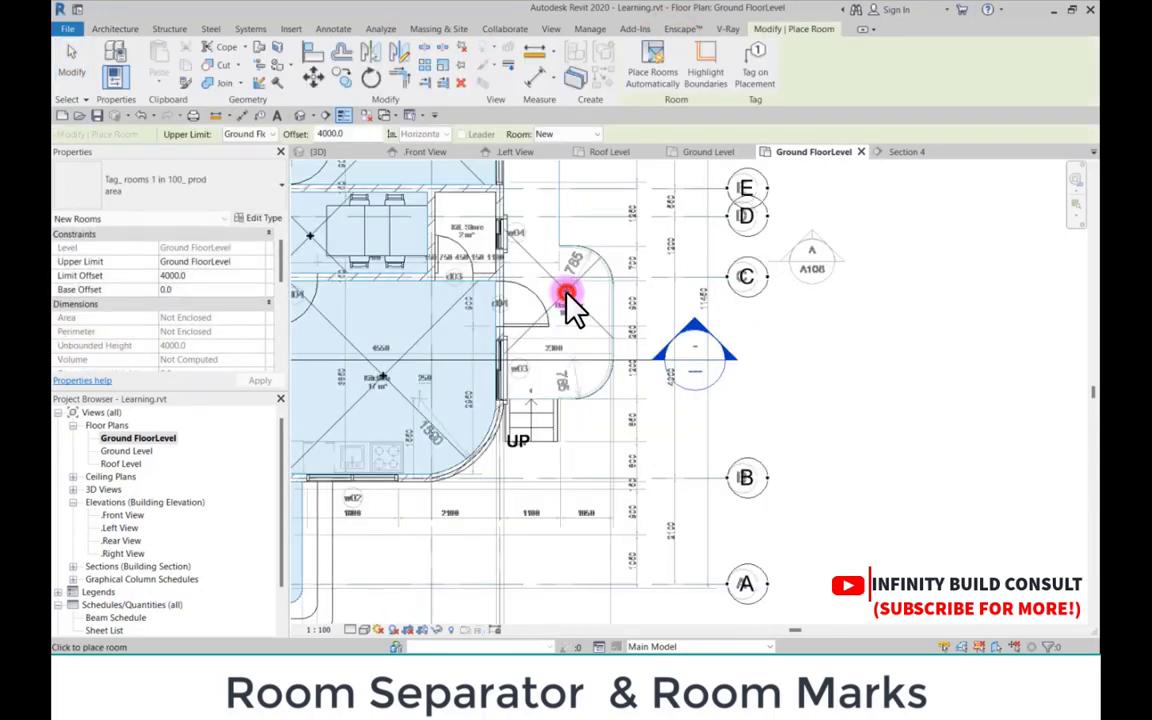
pyautogui.scroll(-6, 600, 307)
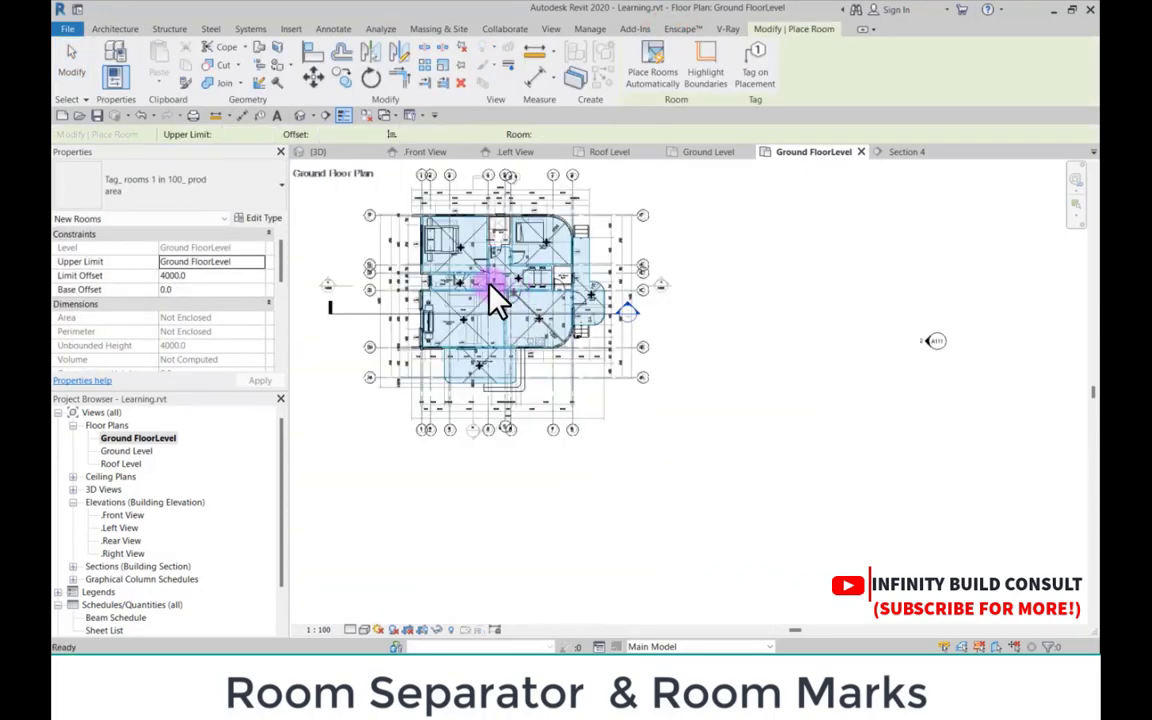
pyautogui.press('Escape')
pyautogui.press('Escape')
pyautogui.scroll(3, 535, 243)
pyautogui.scroll(2, 535, 243)
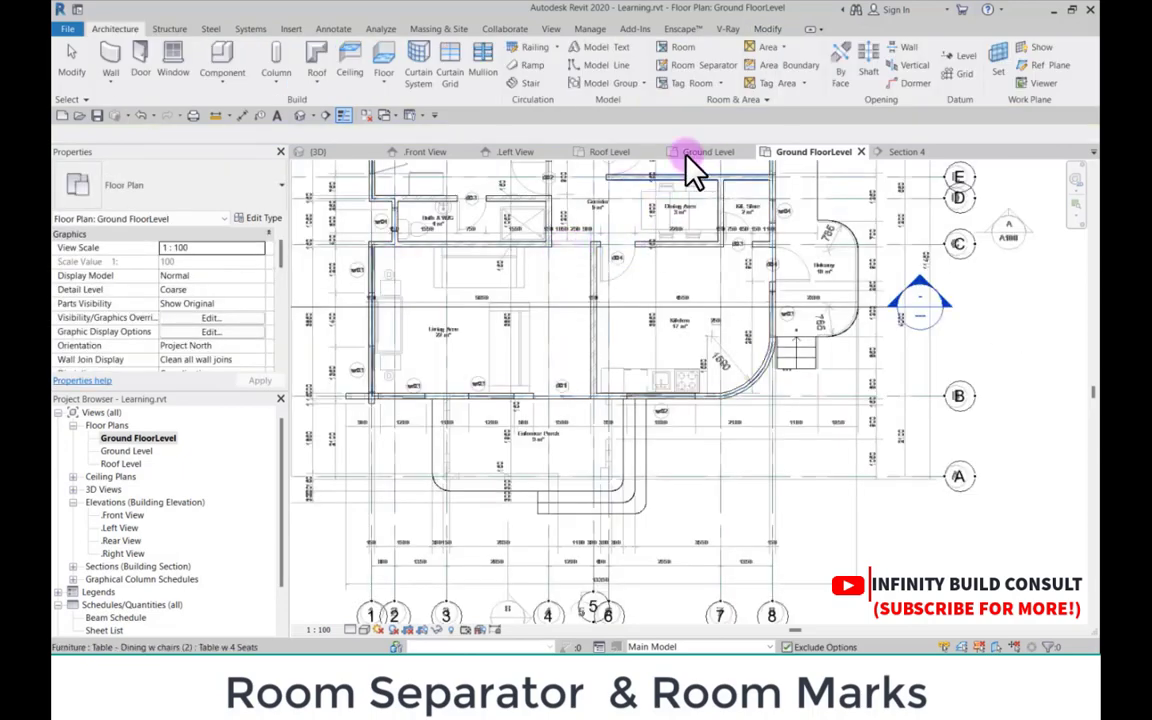
pyautogui.click(666, 48)
pyautogui.scroll(3, 480, 325)
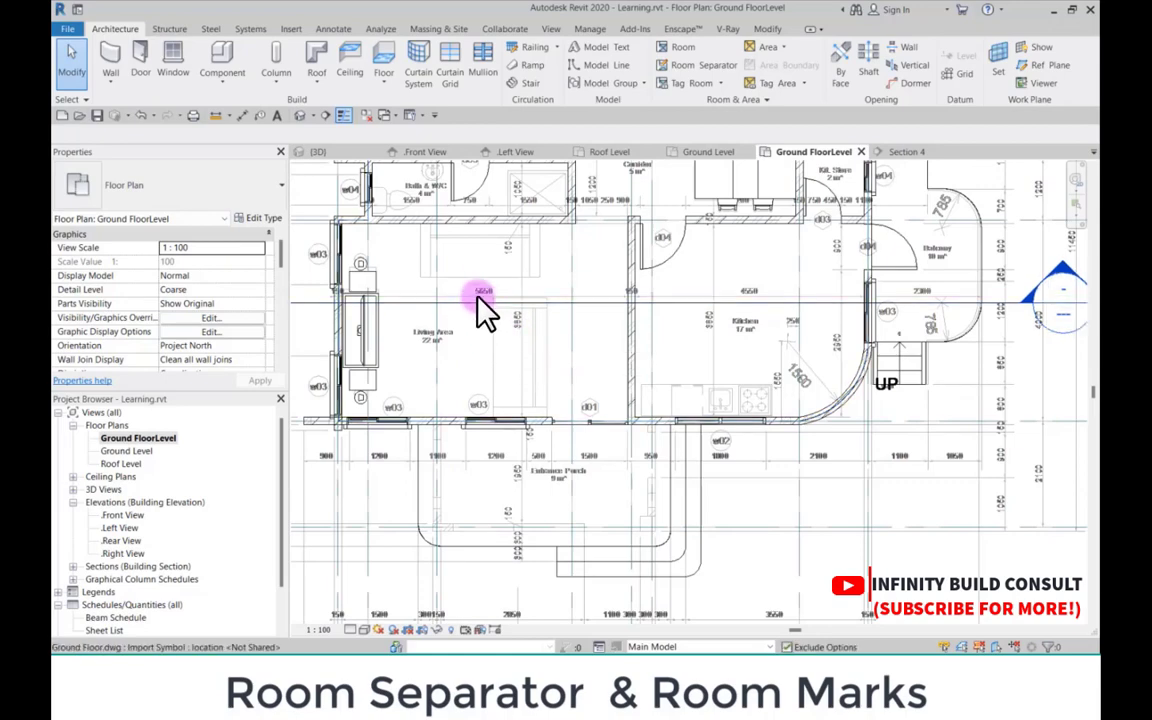
pyautogui.scroll(-2, 476, 290)
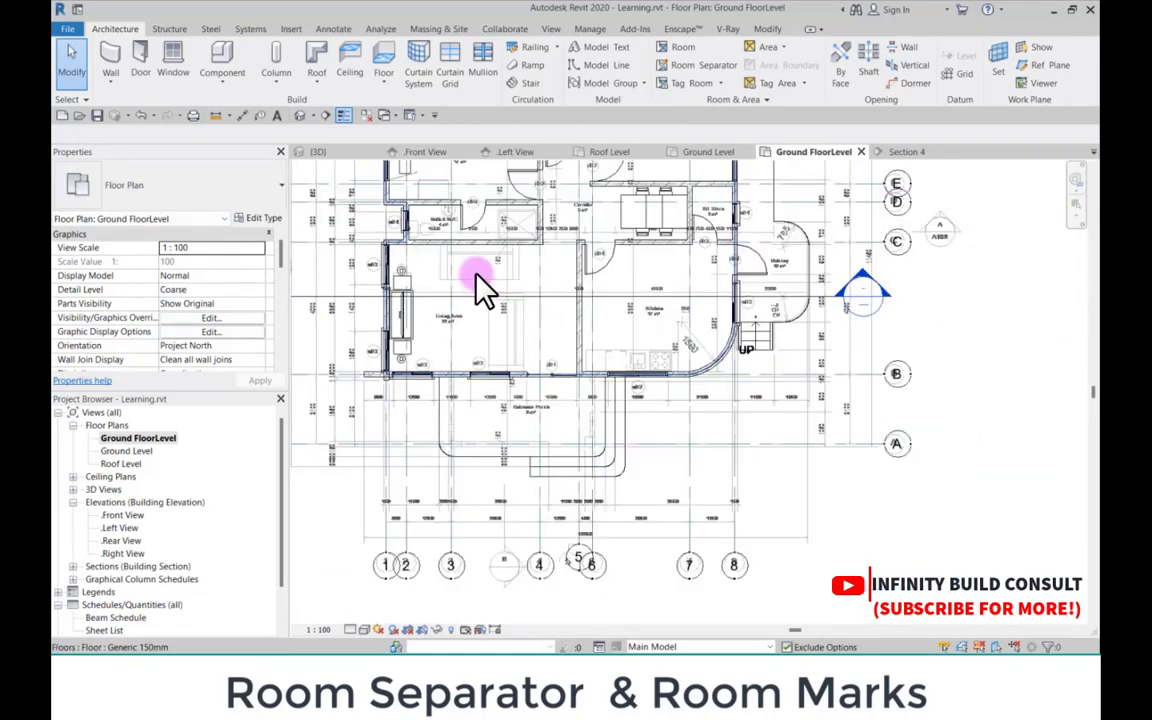
pyautogui.scroll(-3, 612, 411)
pyautogui.click(864, 440)
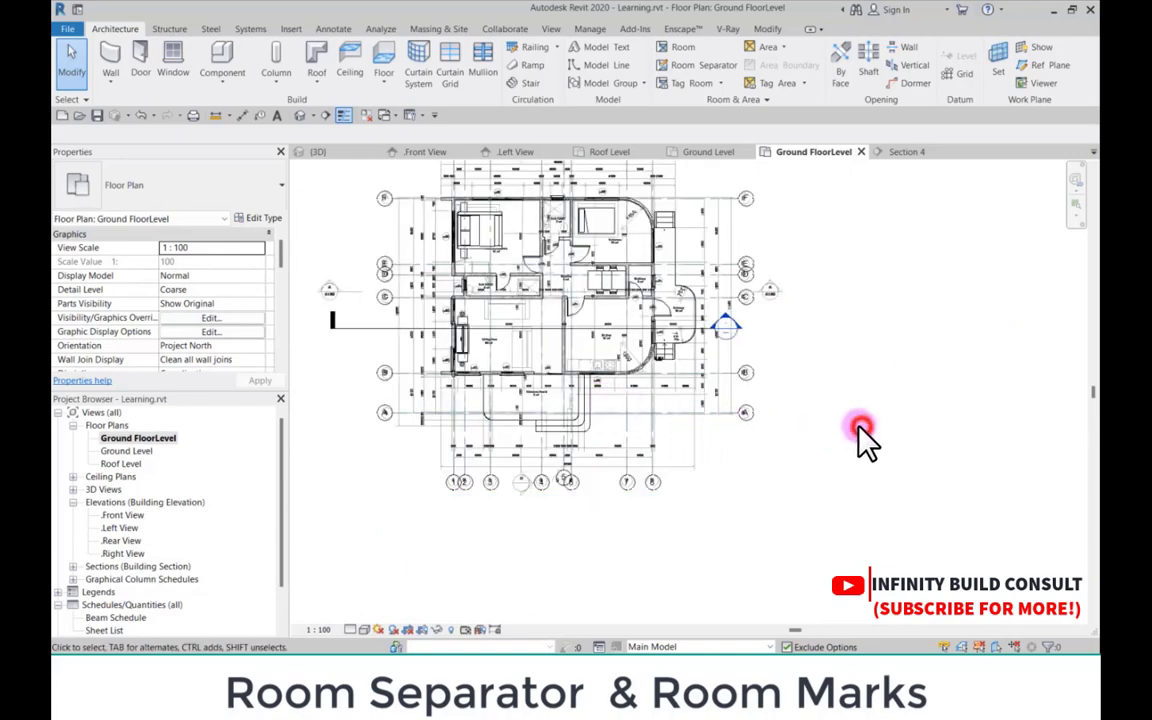
# Step: Hide all imported categories in the Ground FloorLevel plan through its visibility/graphic overrides
pyautogui.click(178, 318)
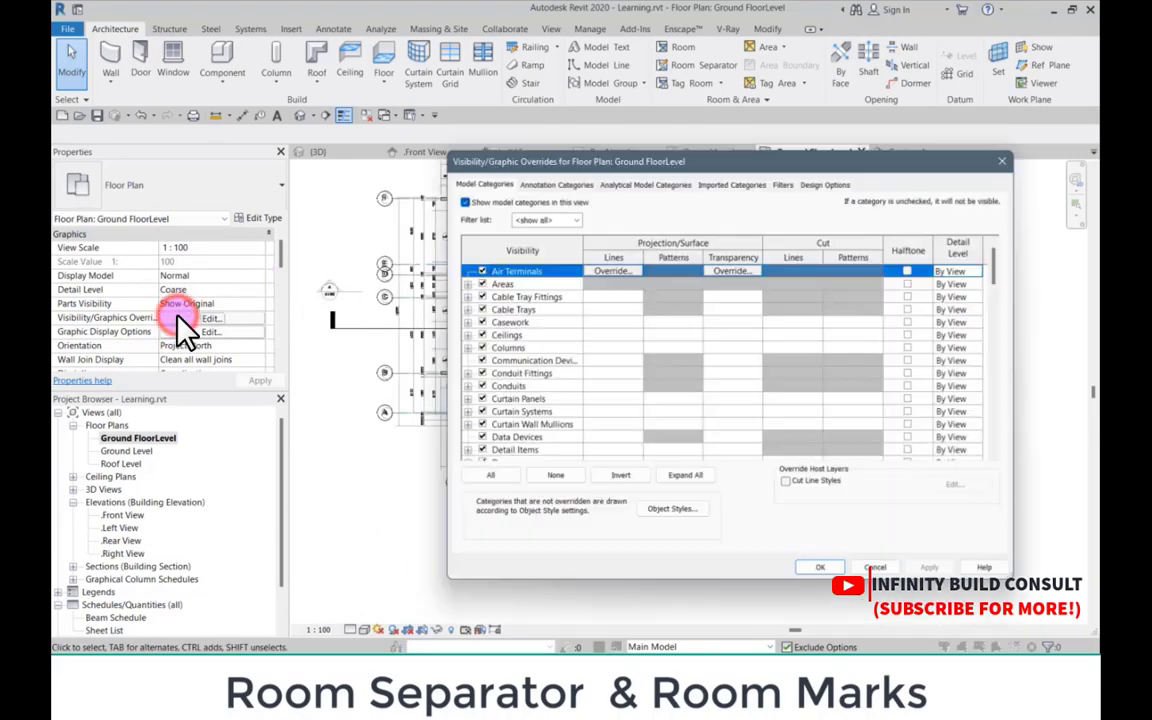
pyautogui.click(720, 184)
pyautogui.click(464, 201)
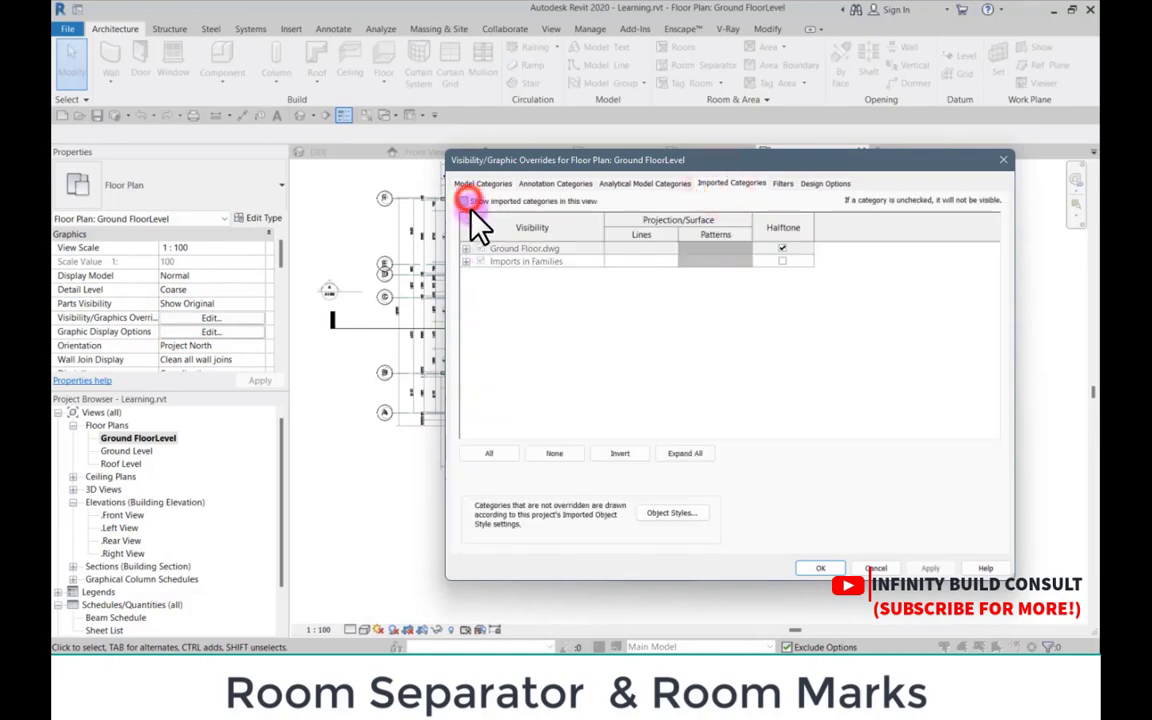
pyautogui.click(820, 568)
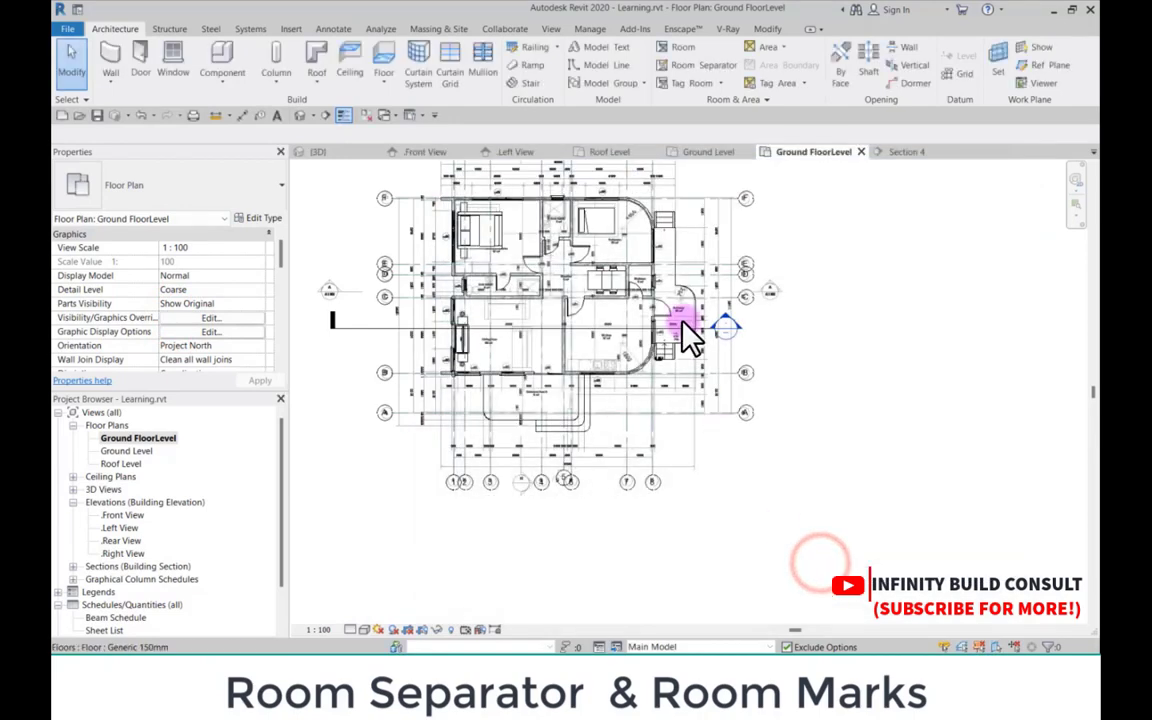
pyautogui.scroll(3, 545, 244)
pyautogui.scroll(-3, 540, 430)
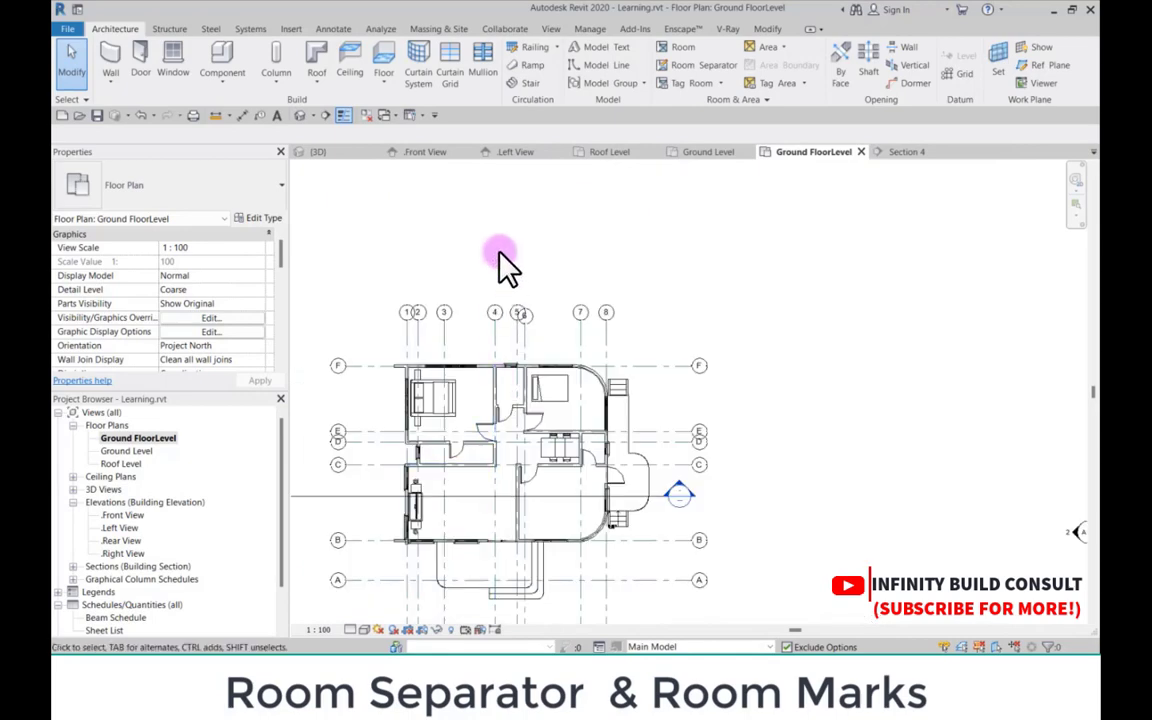
pyautogui.scroll(-3, 411, 255)
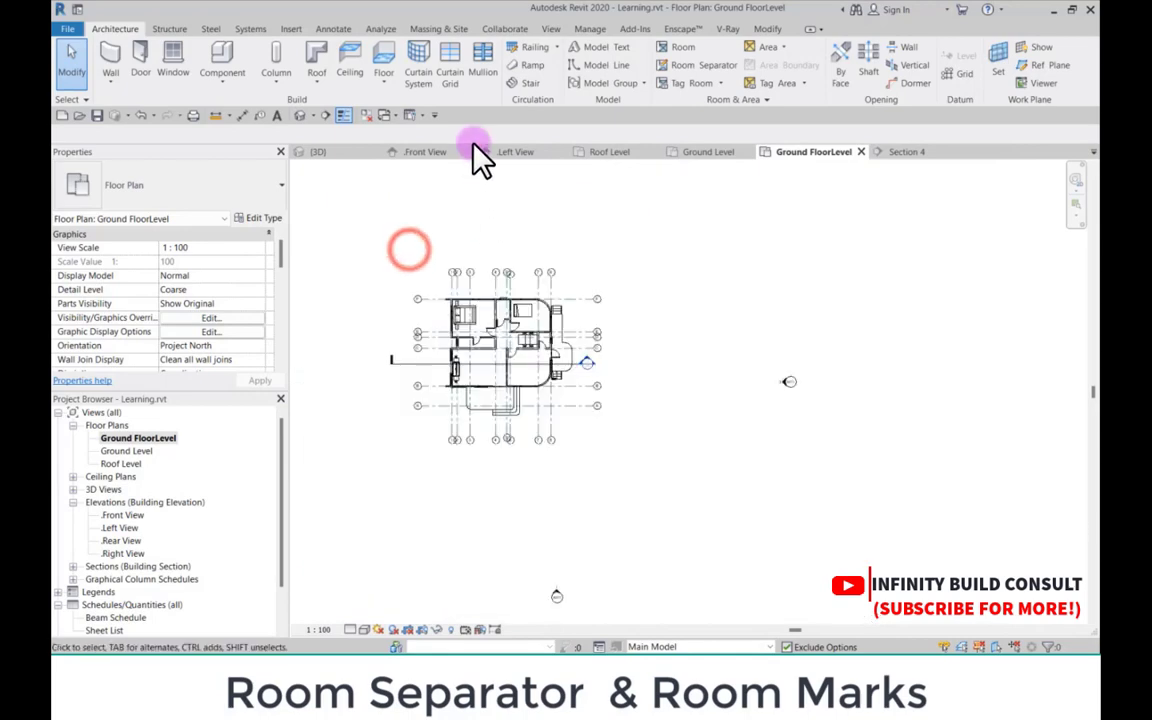
# Step: Tag the rooms in the Living Area, Kitchen and Entrance Porch
pyautogui.click(686, 84)
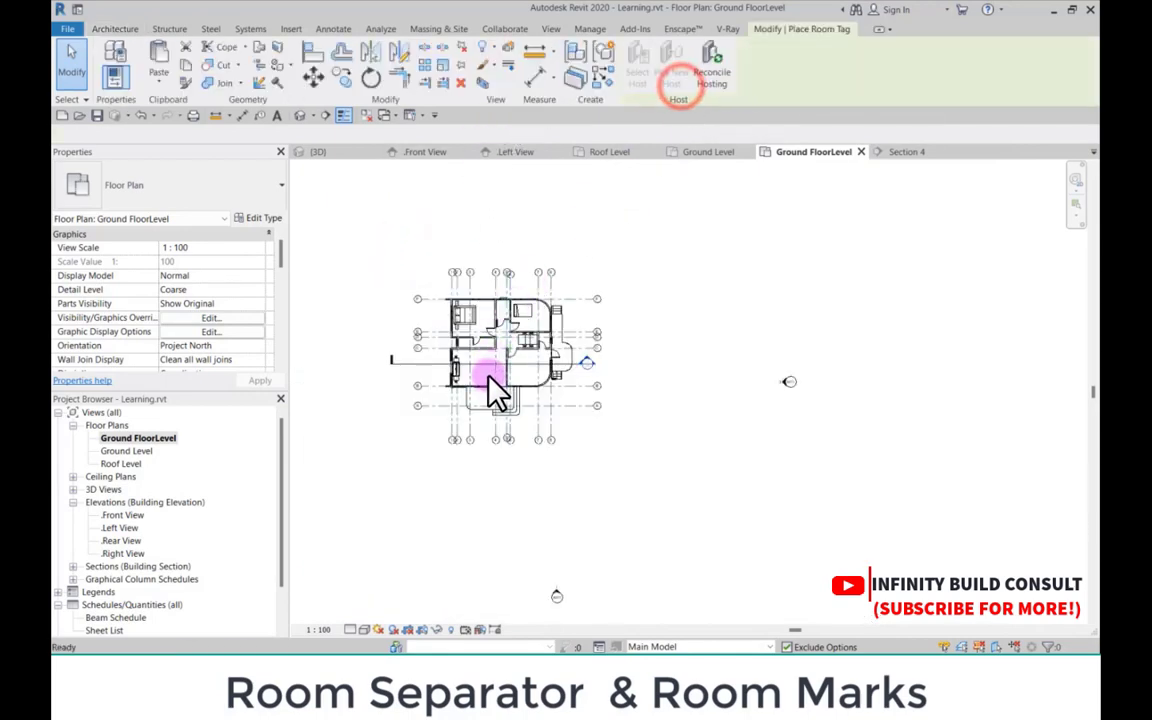
pyautogui.scroll(6, 497, 393)
pyautogui.click(462, 352)
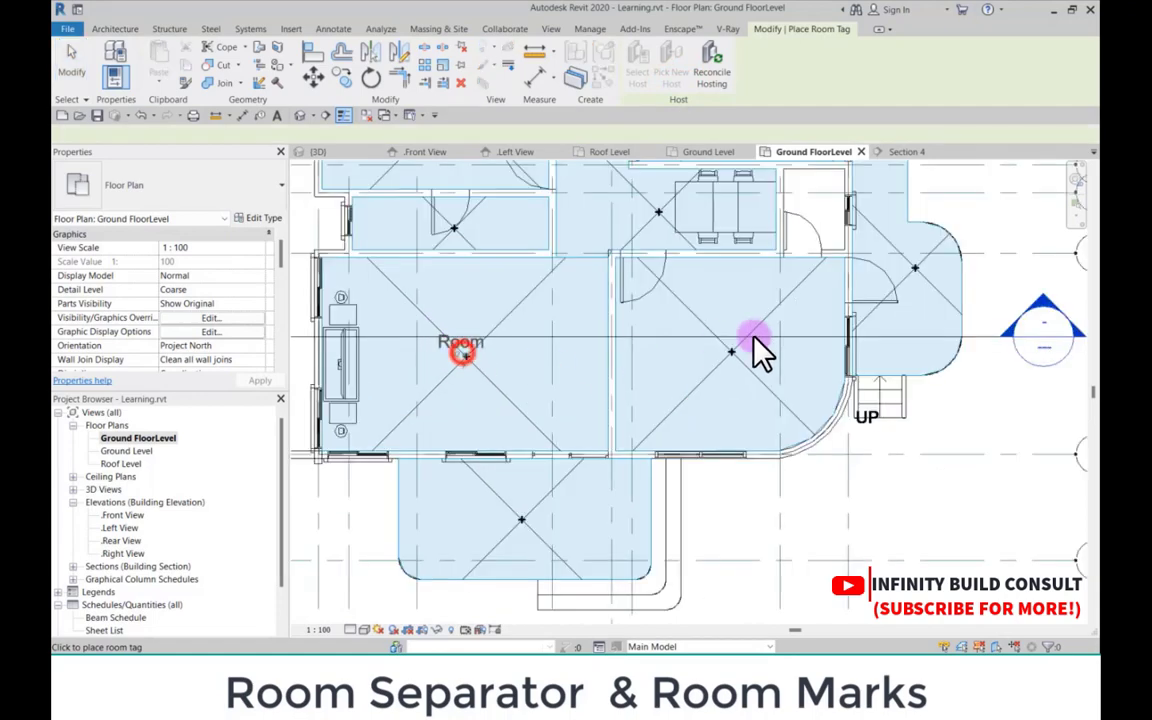
pyautogui.click(722, 350)
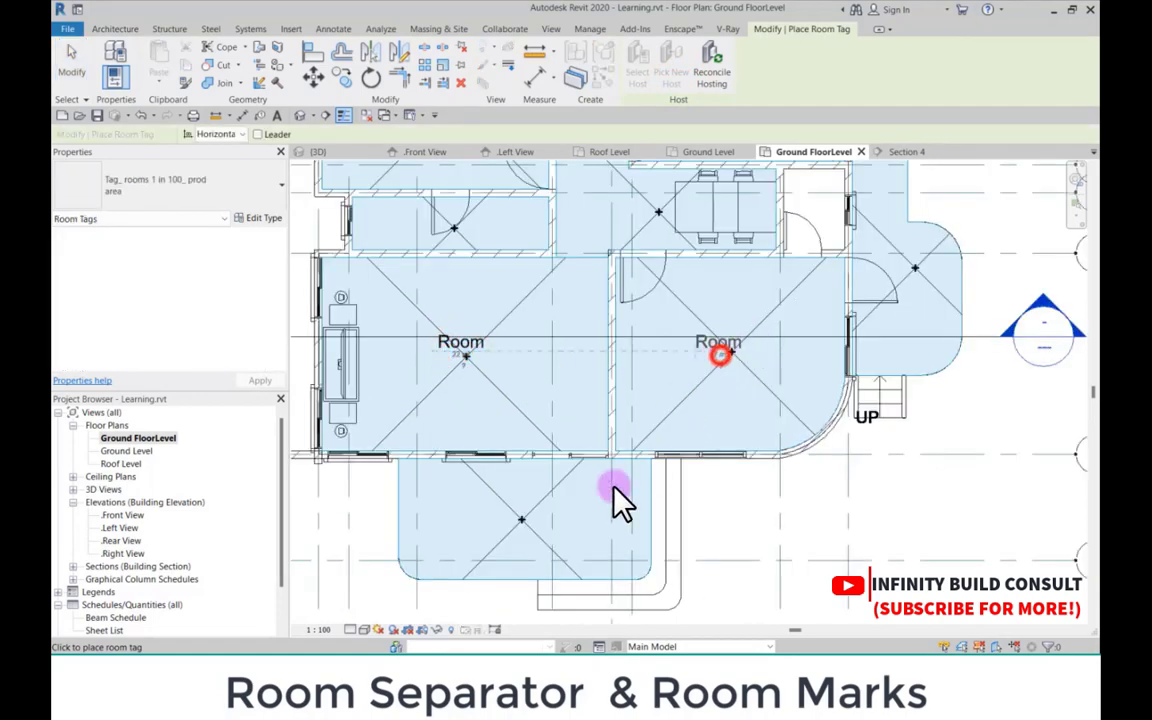
pyautogui.click(520, 530)
# Step: Tag the rooms in the Master Bedroom, the other bedroom and the Balcony
pyautogui.scroll(-5, 522, 393)
pyautogui.scroll(2, 514, 398)
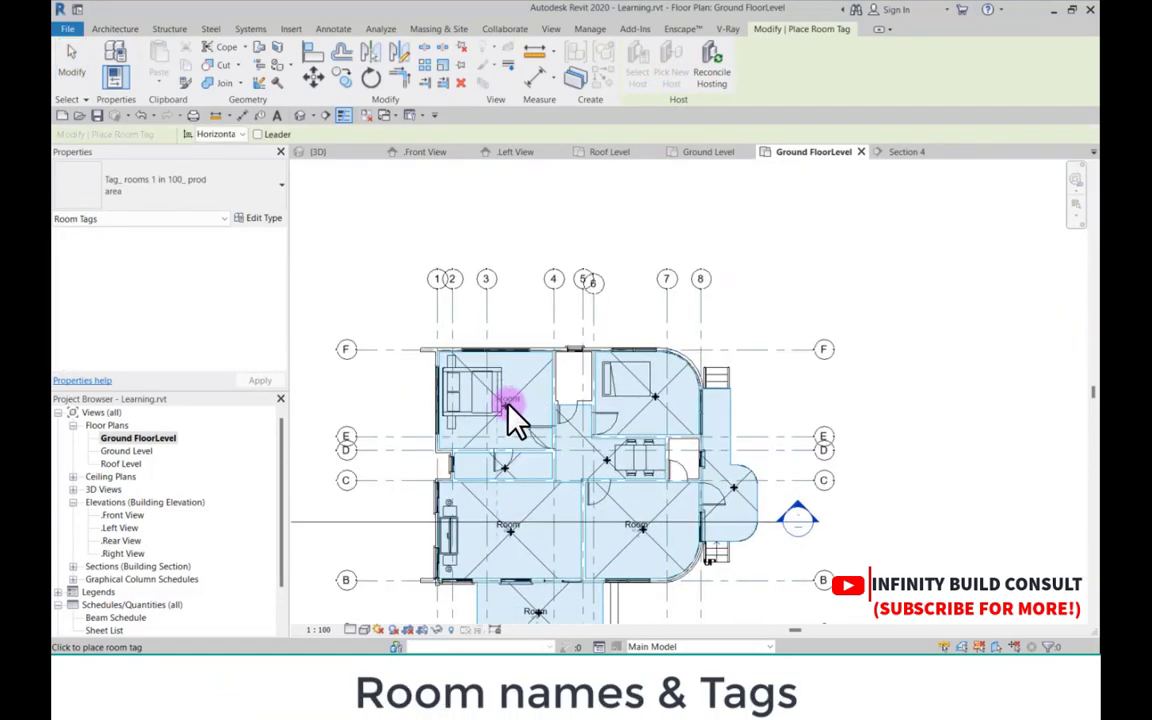
pyautogui.click(508, 402)
pyautogui.click(650, 400)
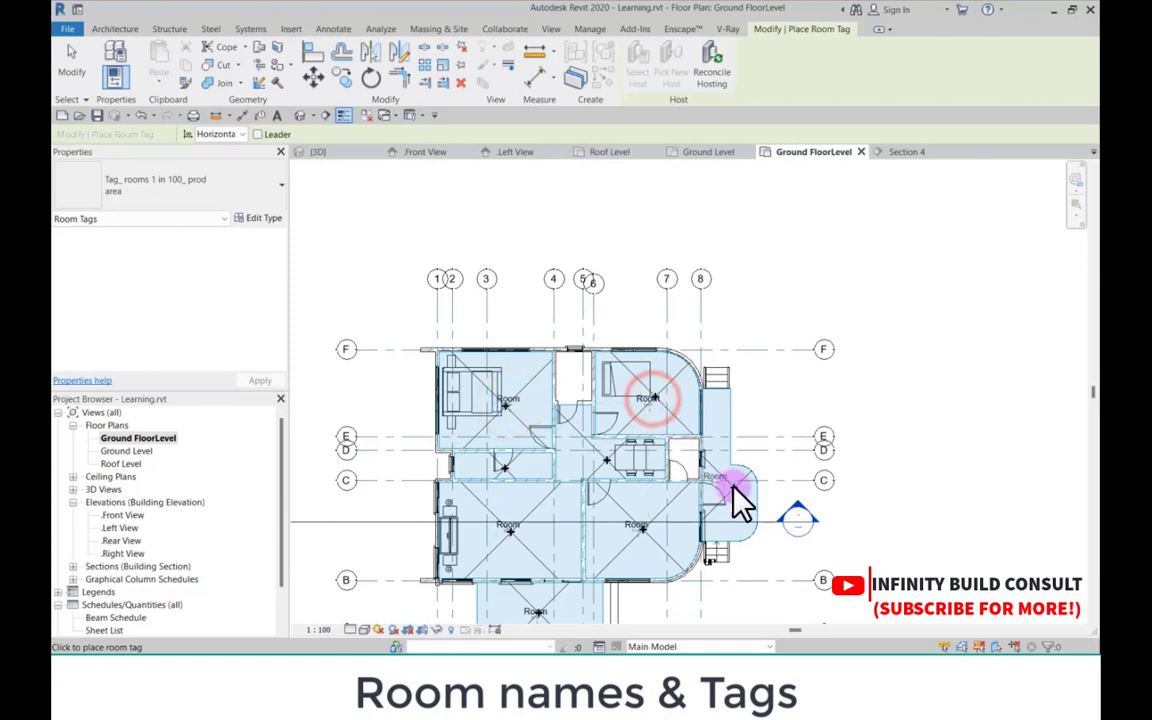
pyautogui.click(737, 495)
# Step: Tag the combined corridor and dining room and the bathroom above the Living Area, and leave the Tag Room command
pyautogui.scroll(3, 604, 489)
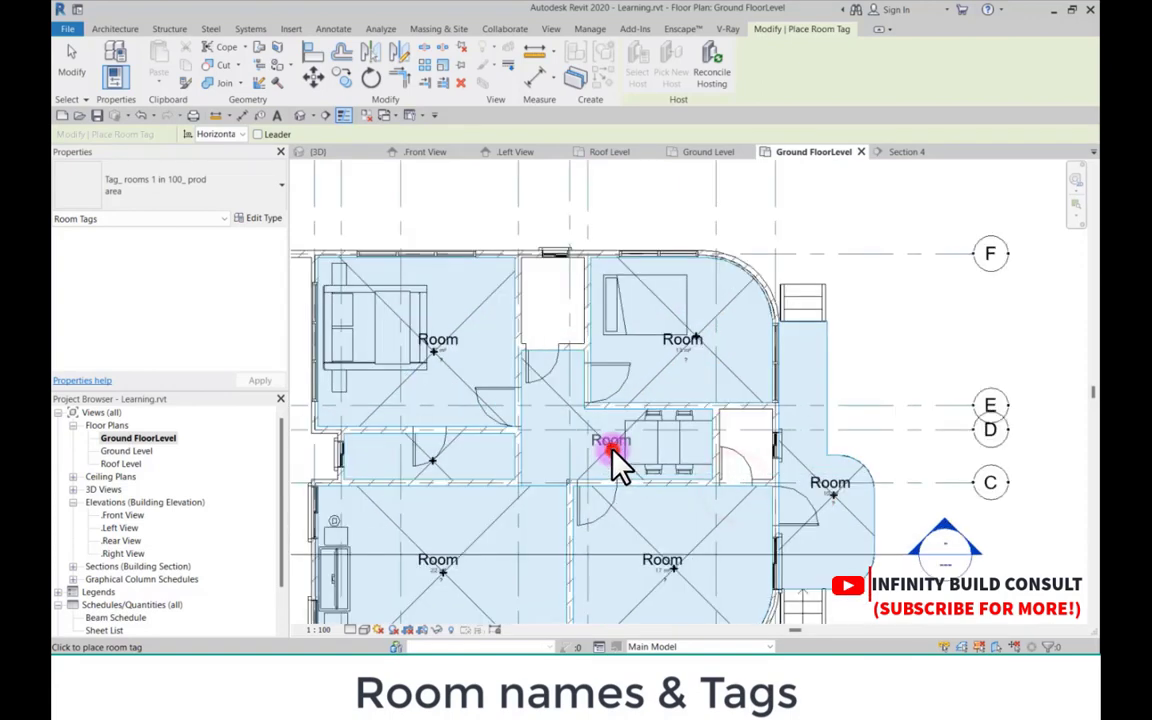
pyautogui.click(610, 452)
pyautogui.scroll(-4, 600, 388)
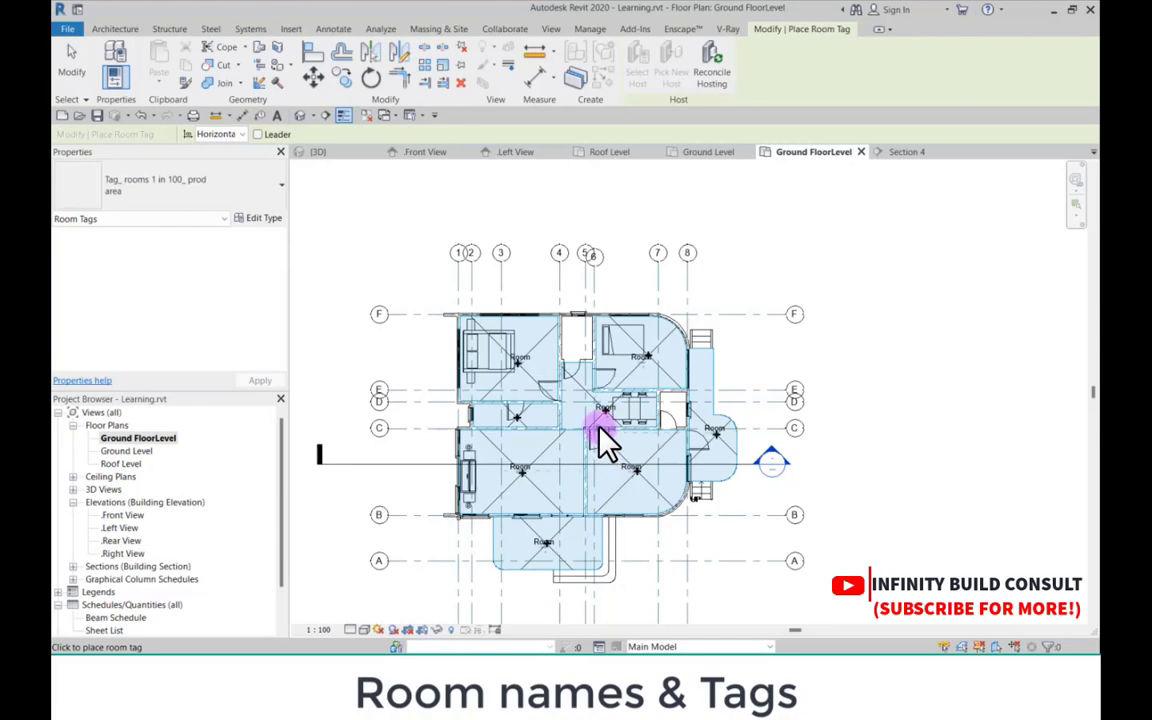
pyautogui.scroll(4, 489, 417)
pyautogui.click(455, 415)
pyautogui.scroll(-2, 560, 430)
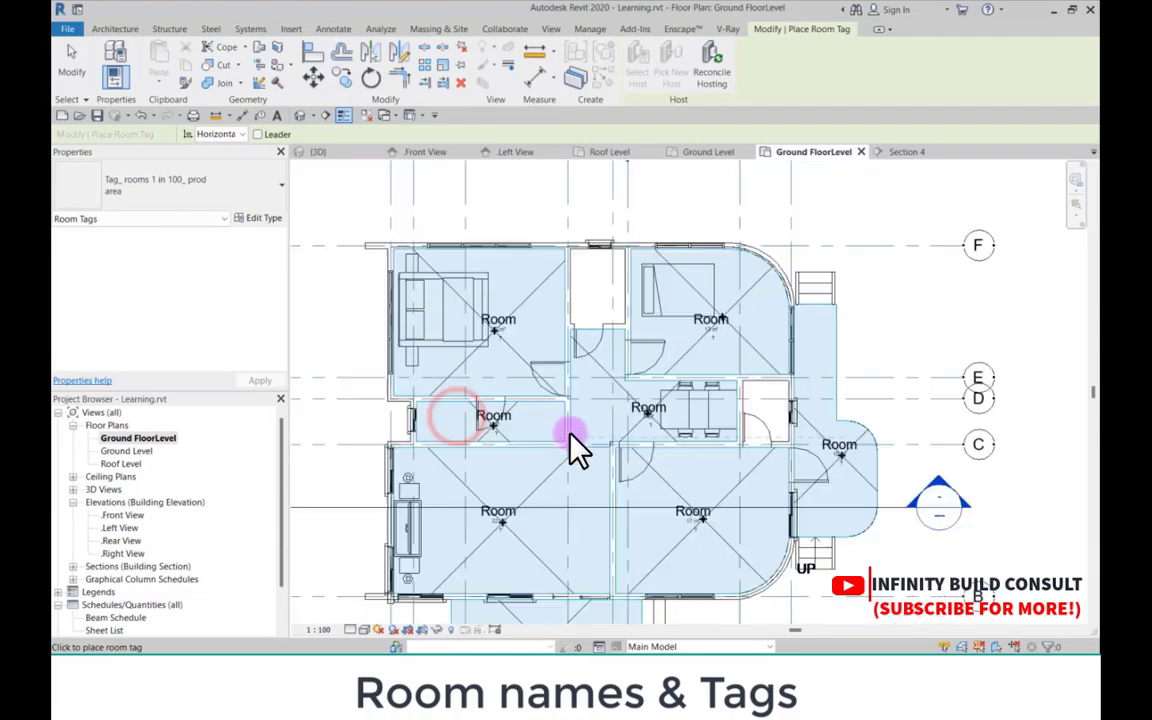
pyautogui.scroll(-1, 571, 440)
pyautogui.press('Escape')
pyautogui.press('Escape')
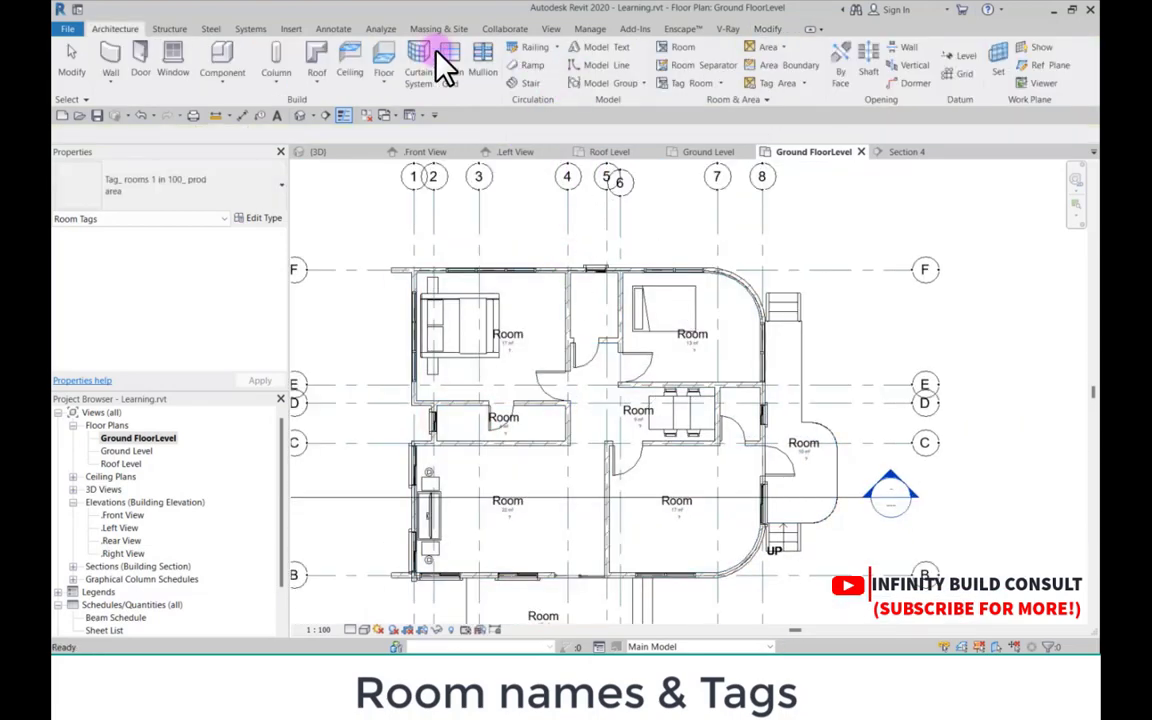
# Step: Place a room in the small untagged space between the two bedrooms, north of the corridor, and leave the Room command
pyautogui.click(684, 47)
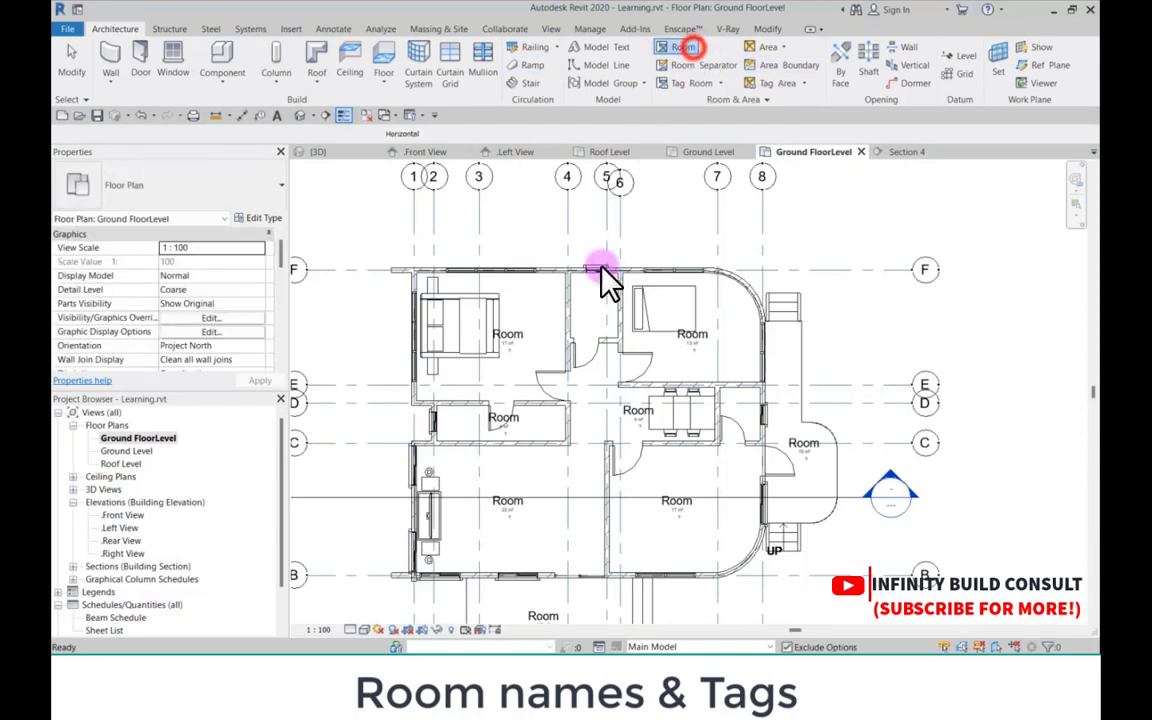
pyautogui.scroll(3, 599, 330)
pyautogui.click(600, 322)
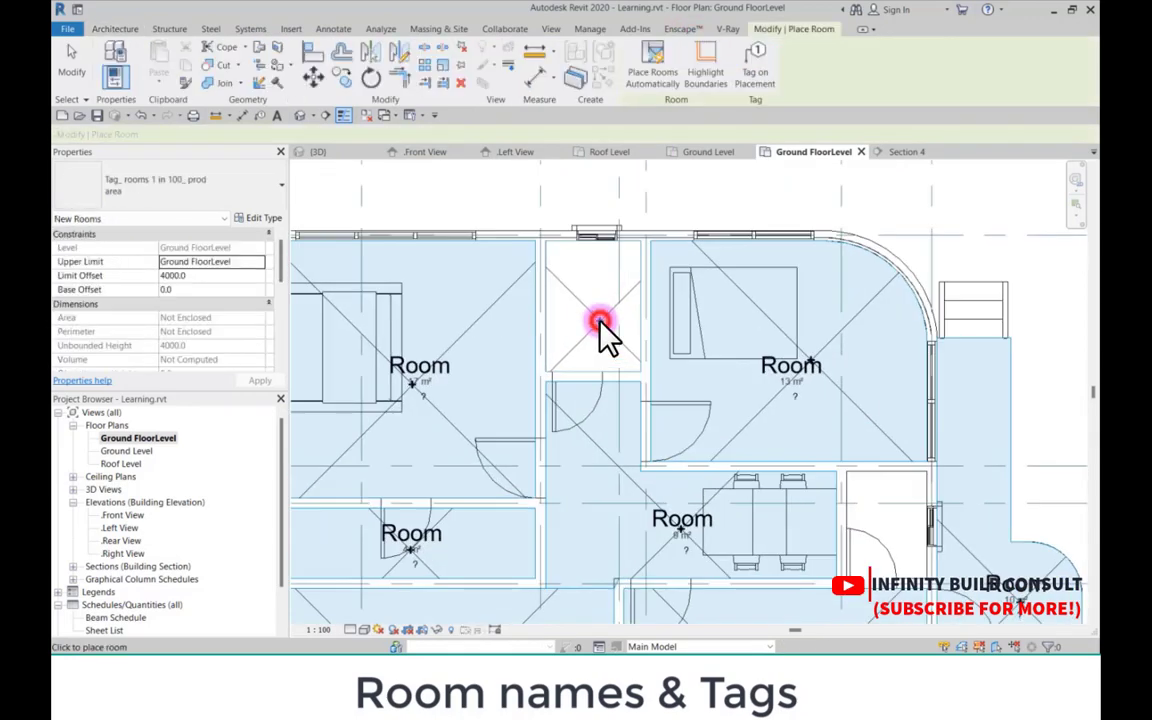
pyautogui.press('Escape')
pyautogui.press('Escape')
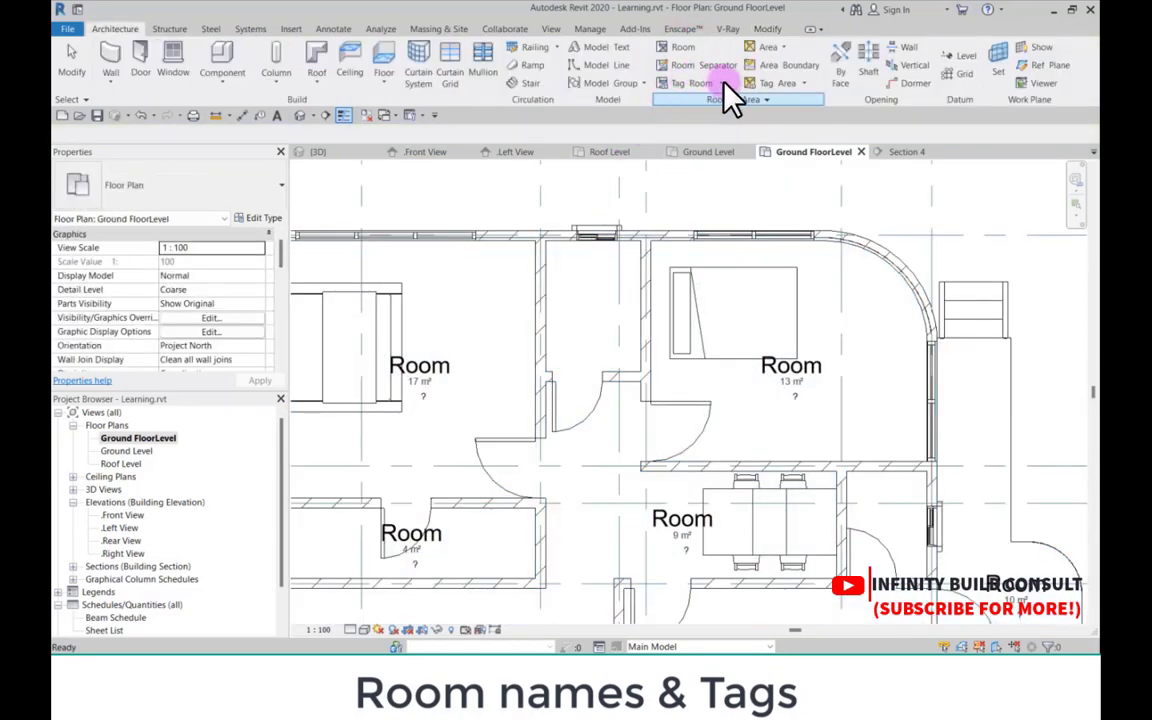
# Step: Tag the room in the small space between the two bedrooms and leave the Tag Room command
pyautogui.click(676, 84)
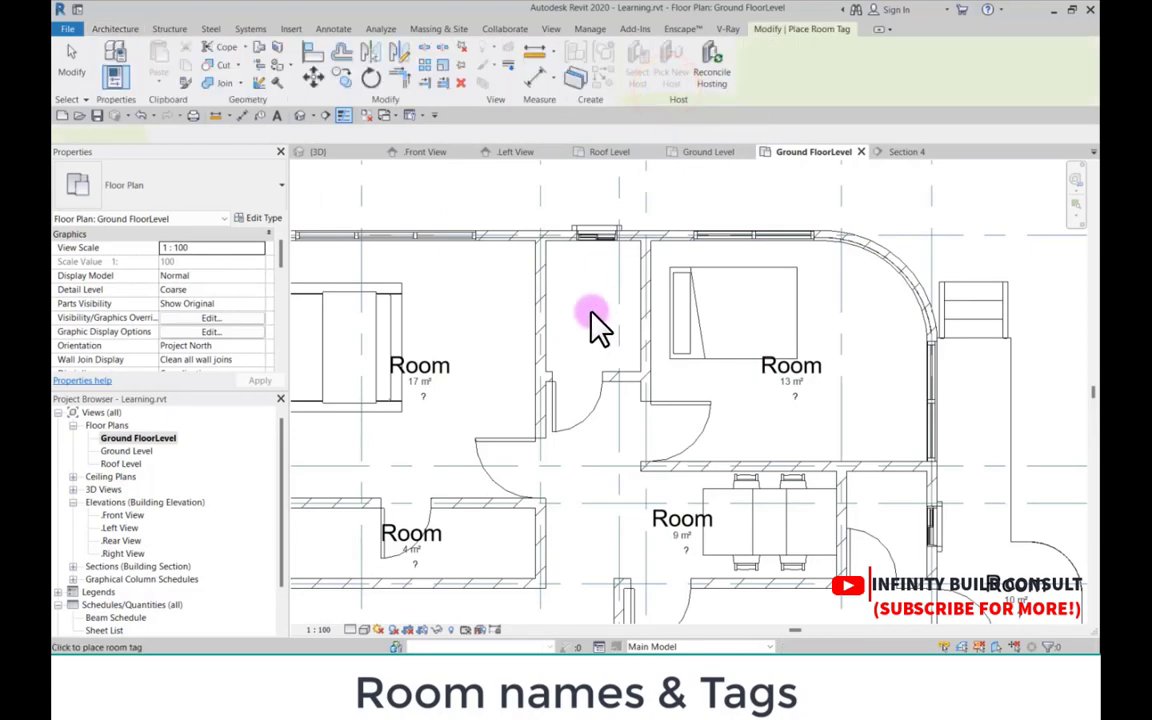
pyautogui.click(595, 325)
pyautogui.scroll(-4, 595, 325)
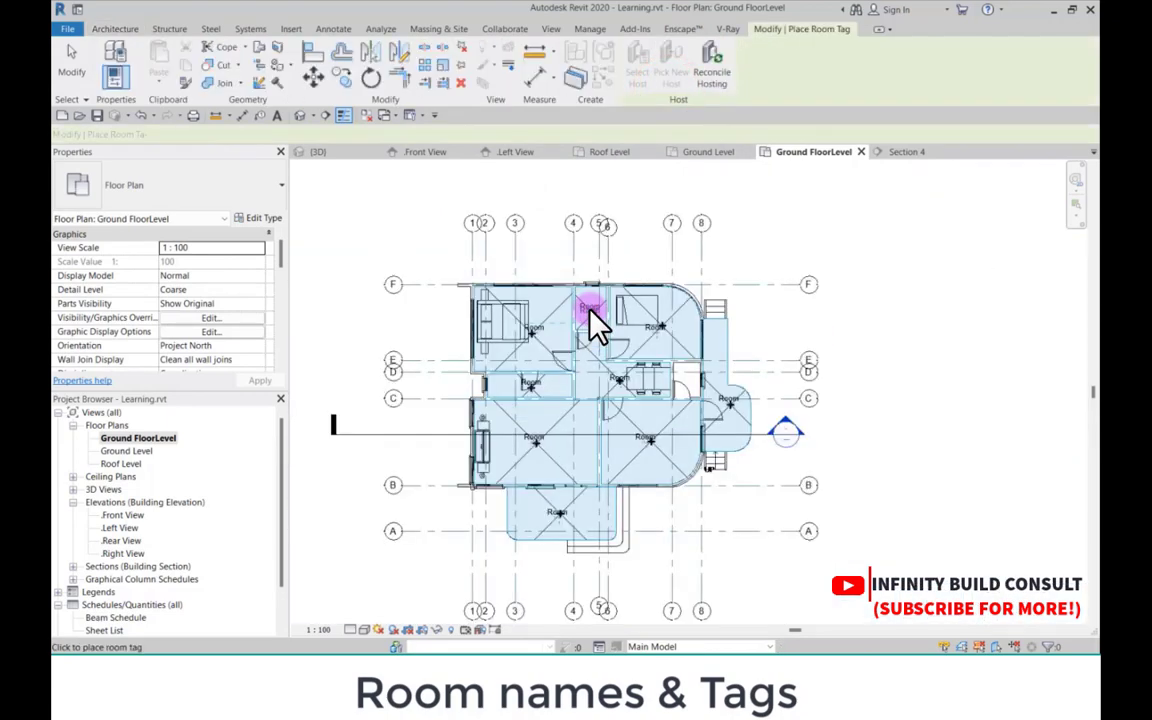
pyautogui.scroll(5, 545, 334)
pyautogui.press('Escape')
pyautogui.click(540, 350)
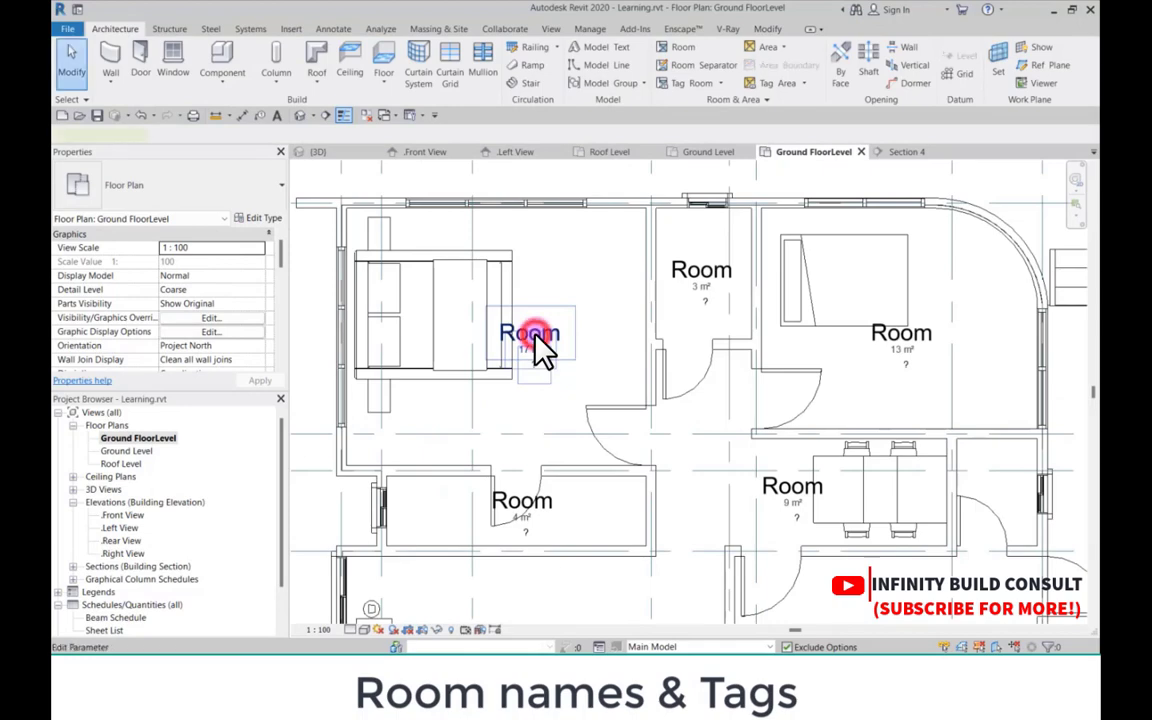
pyautogui.click(262, 250)
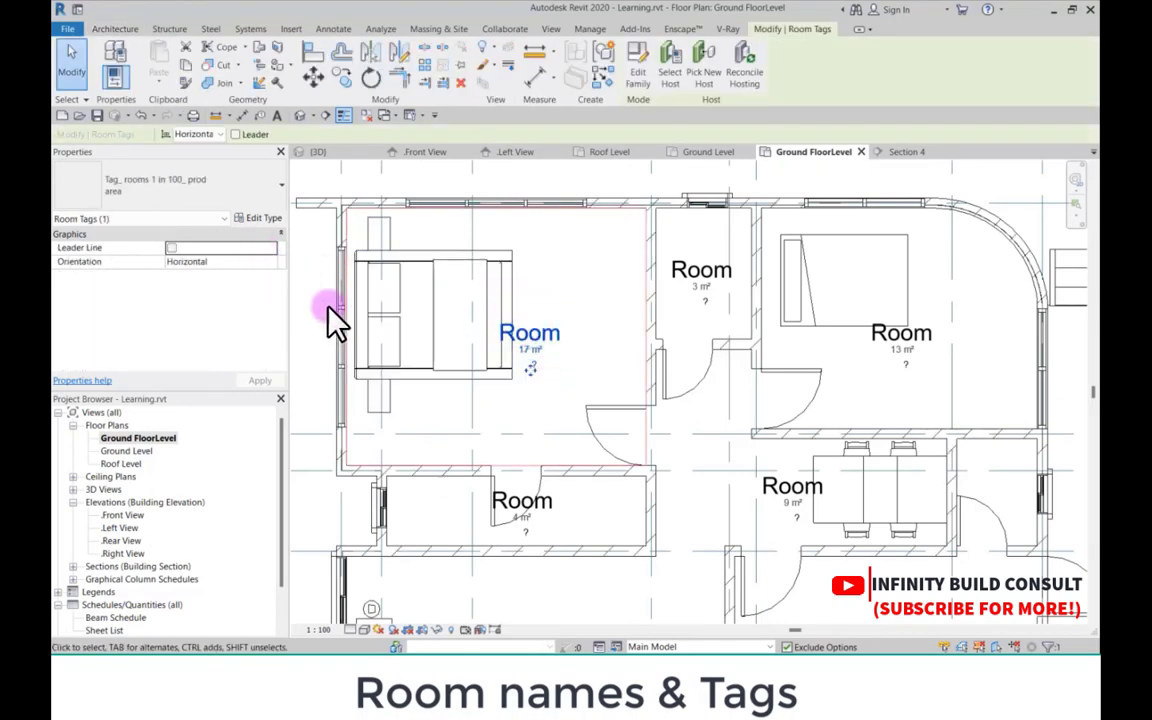
pyautogui.scroll(-3, 518, 360)
pyautogui.click(532, 389)
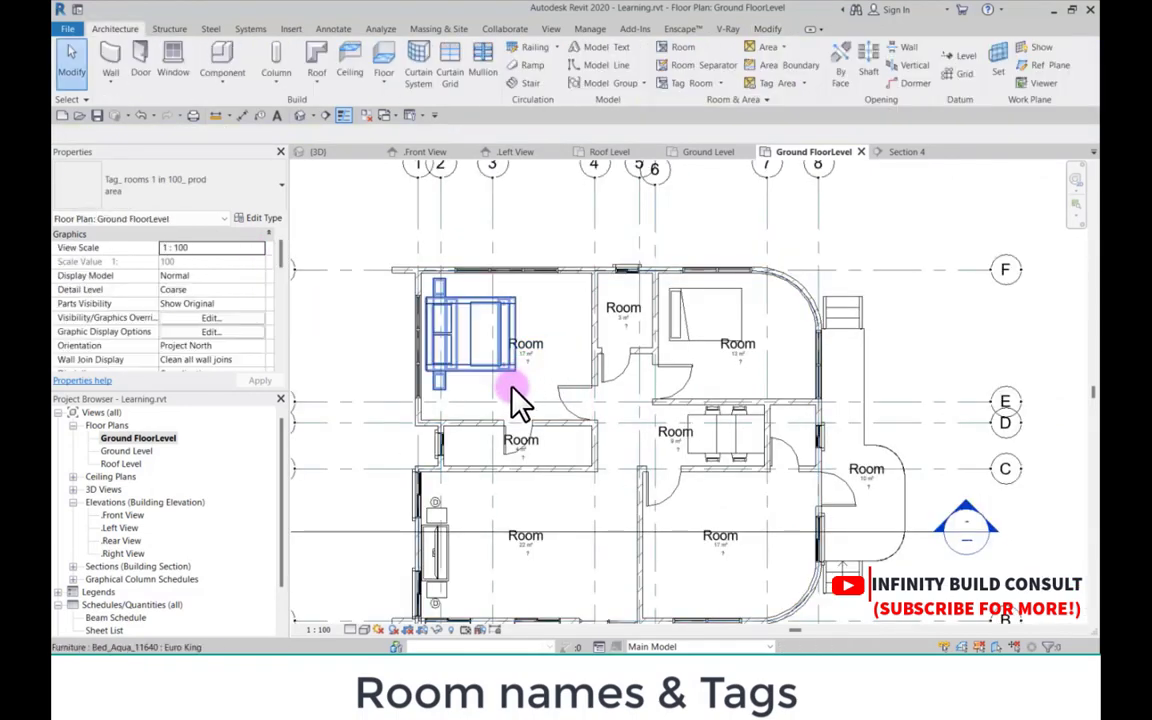
# Step: Name the room with the double bed, between grids 1 and 4, Master Bedroom
pyautogui.click(527, 366)
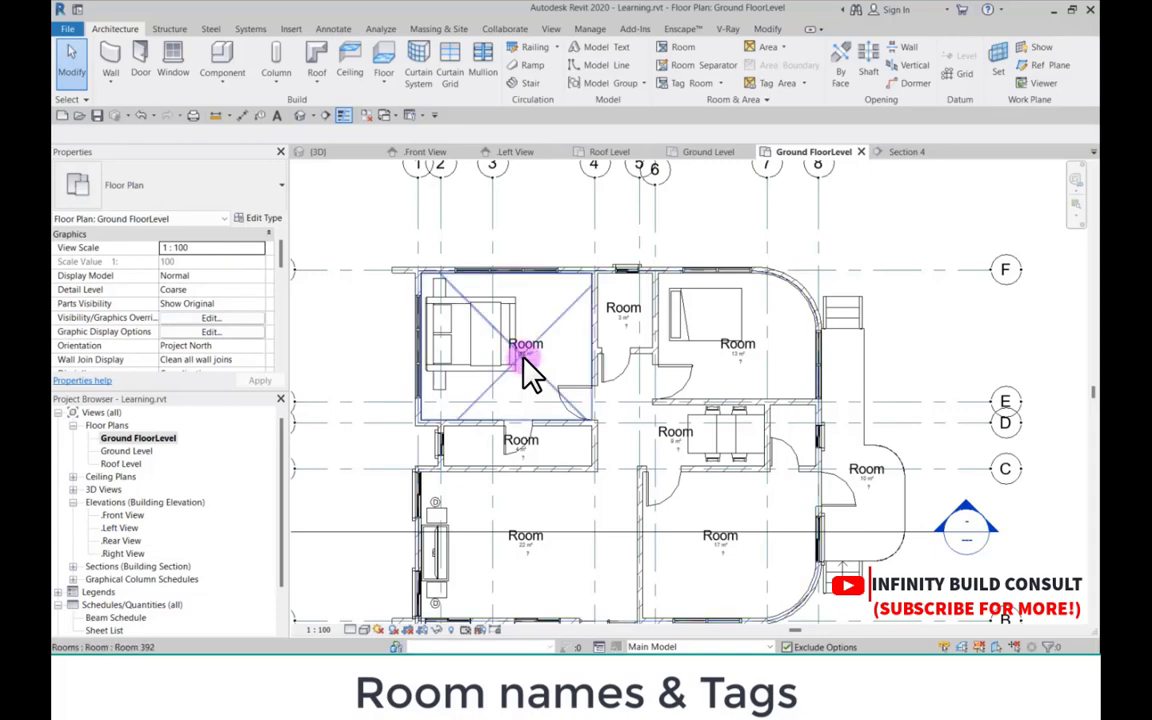
pyautogui.click(523, 362)
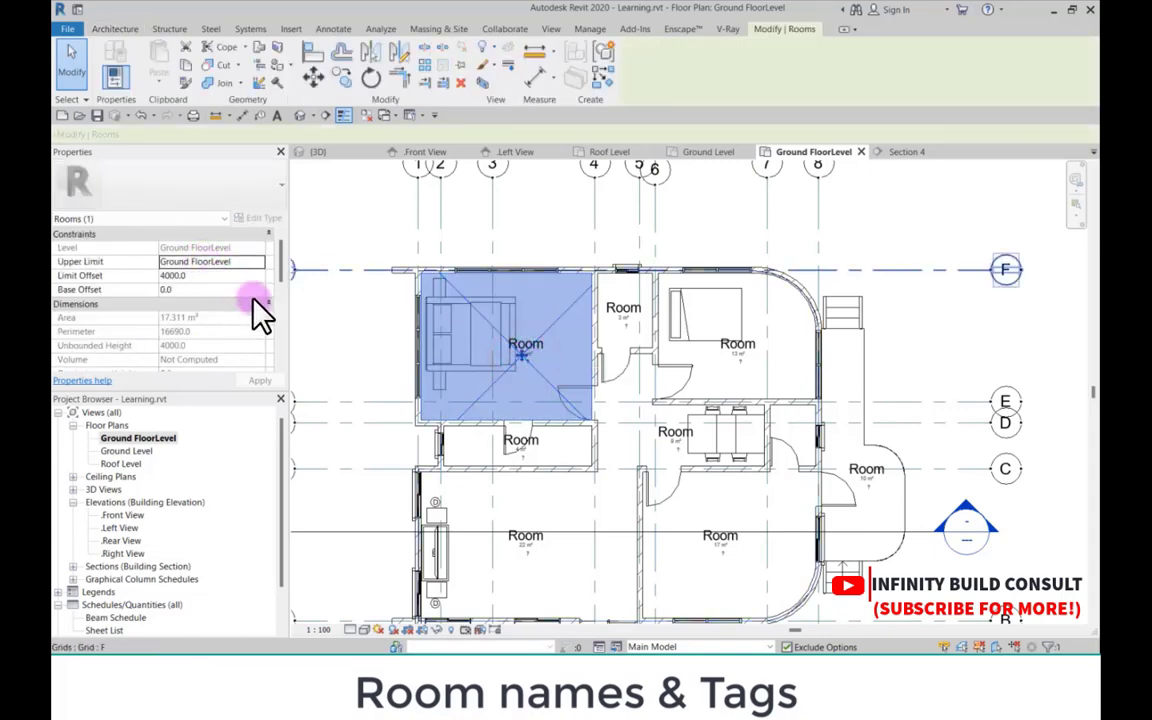
pyautogui.scroll(-3, 256, 314)
pyautogui.scroll(3, 252, 312)
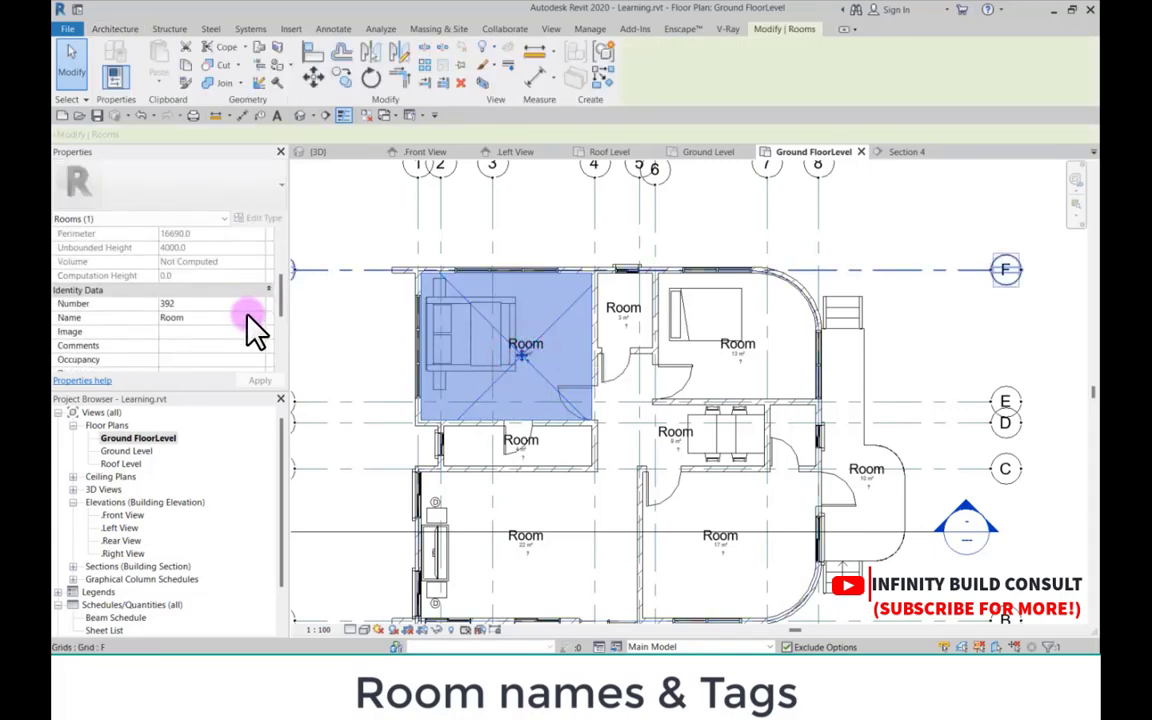
pyautogui.click(258, 317)
pyautogui.write('m')
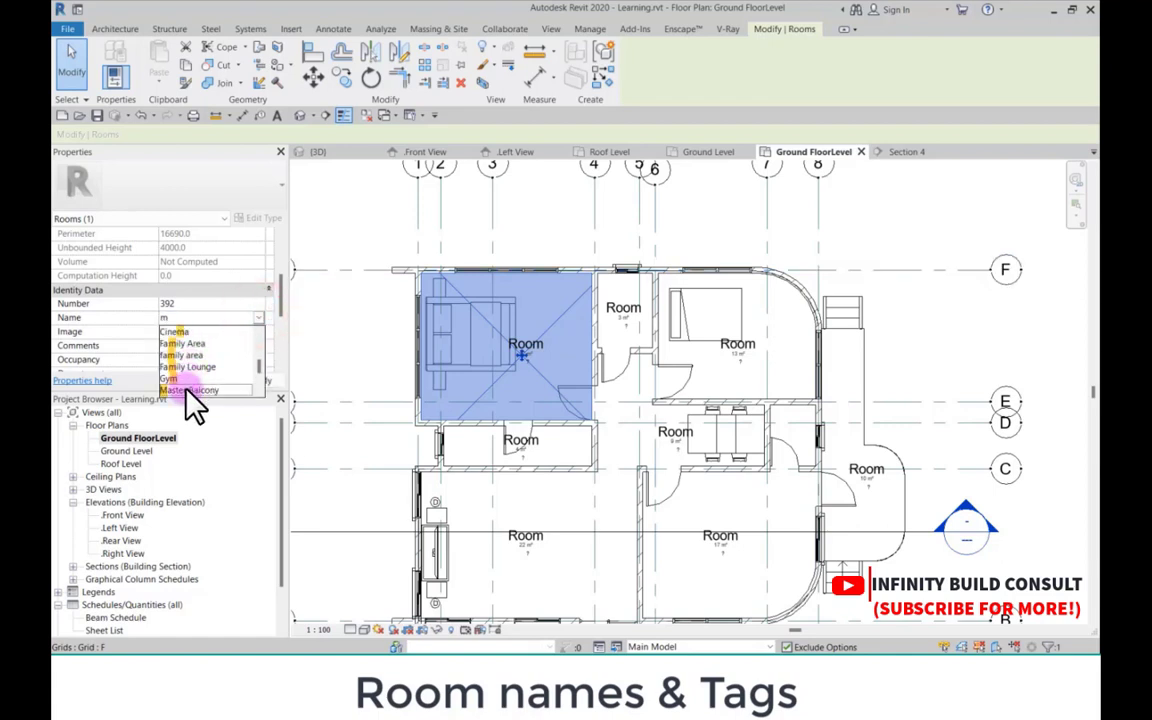
pyautogui.write('as')
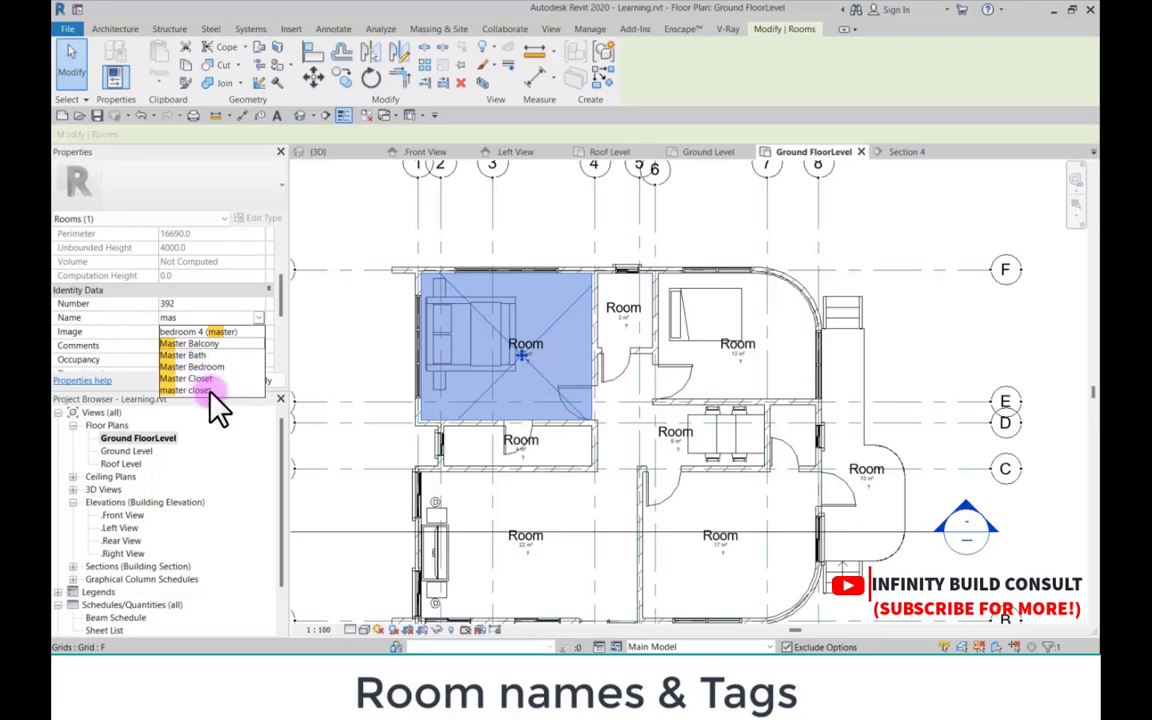
pyautogui.click(205, 367)
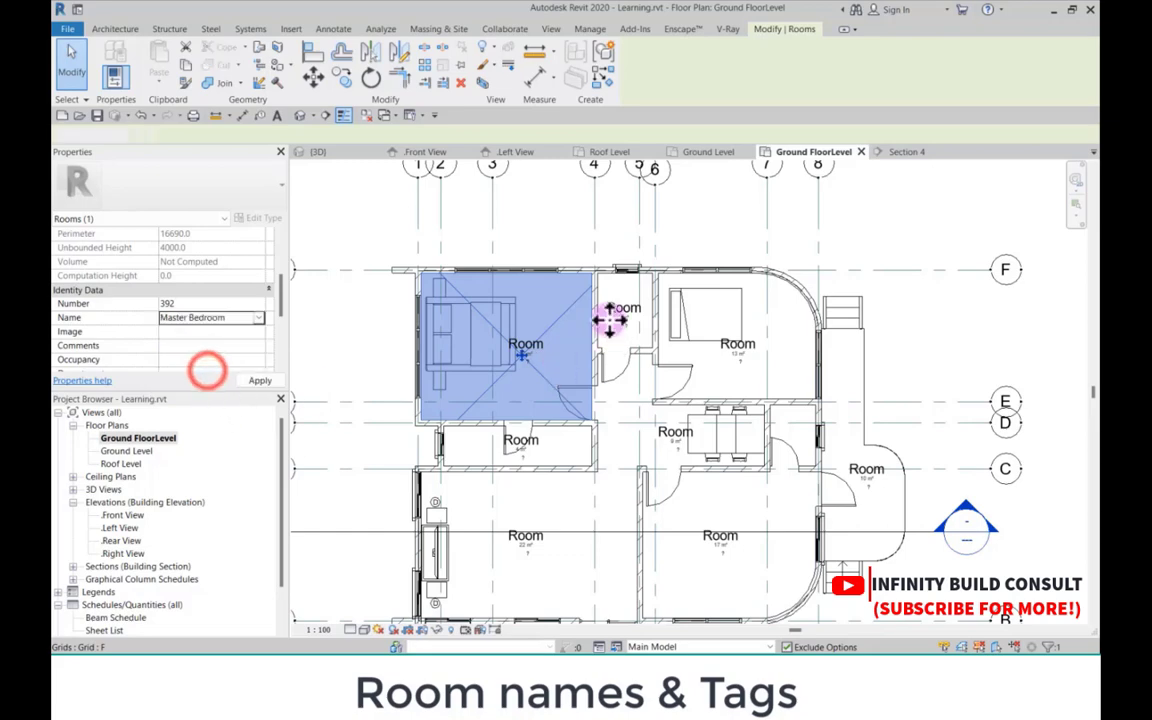
# Step: Name the curved-corner room with the single bed, between grids 6 and 8, Bedroom
pyautogui.scroll(3, 733, 358)
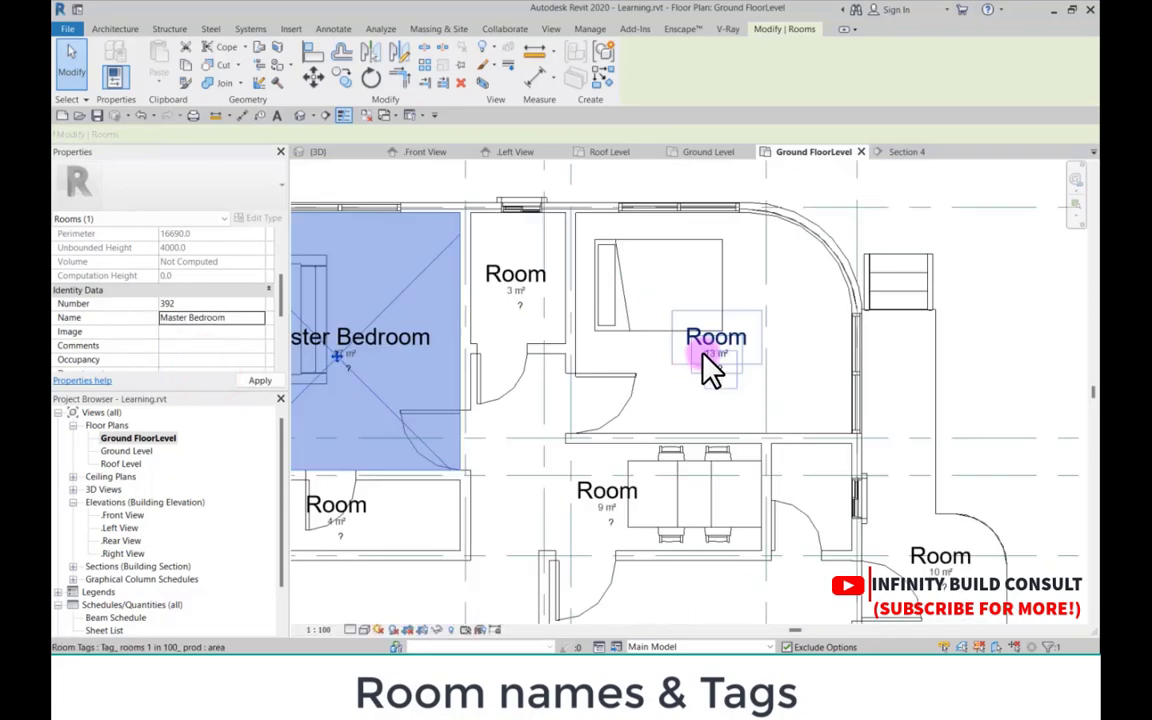
pyautogui.click(748, 322)
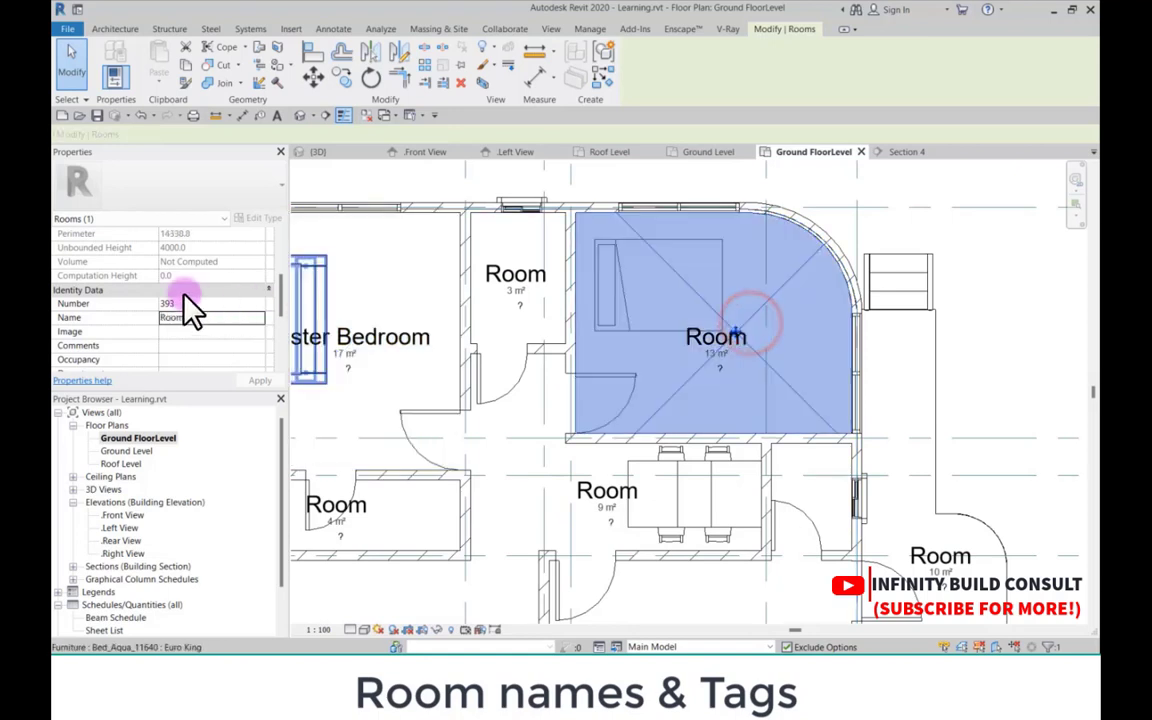
pyautogui.click(216, 317)
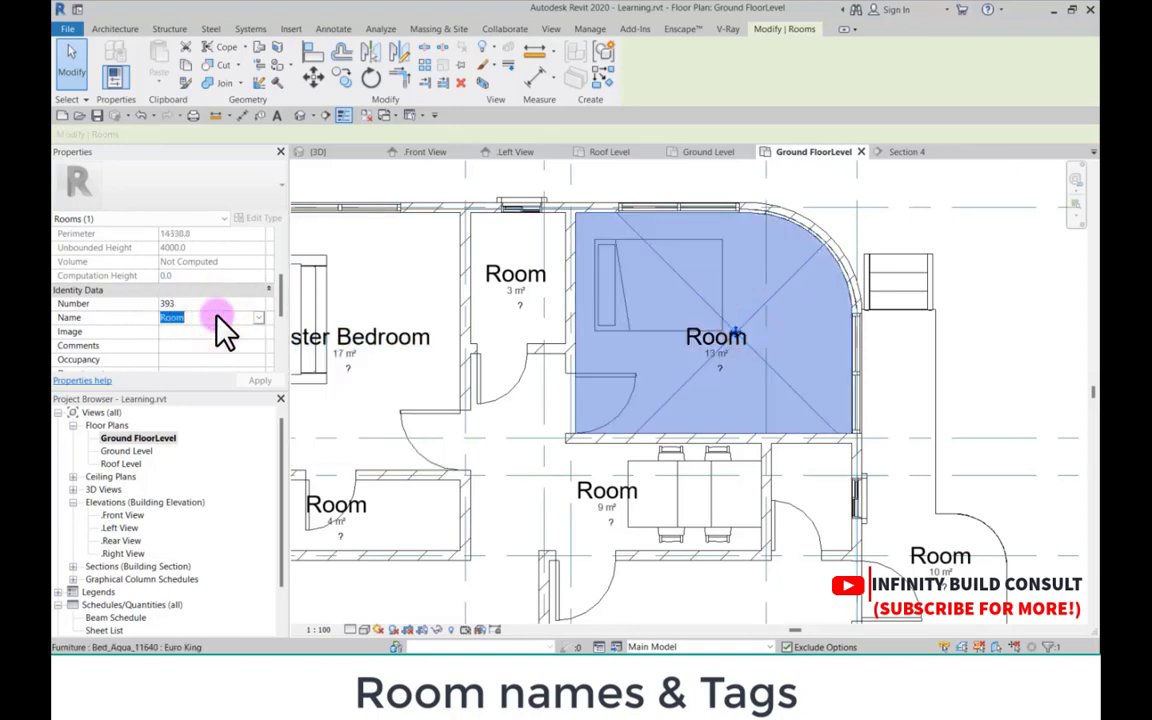
pyautogui.write('Bed')
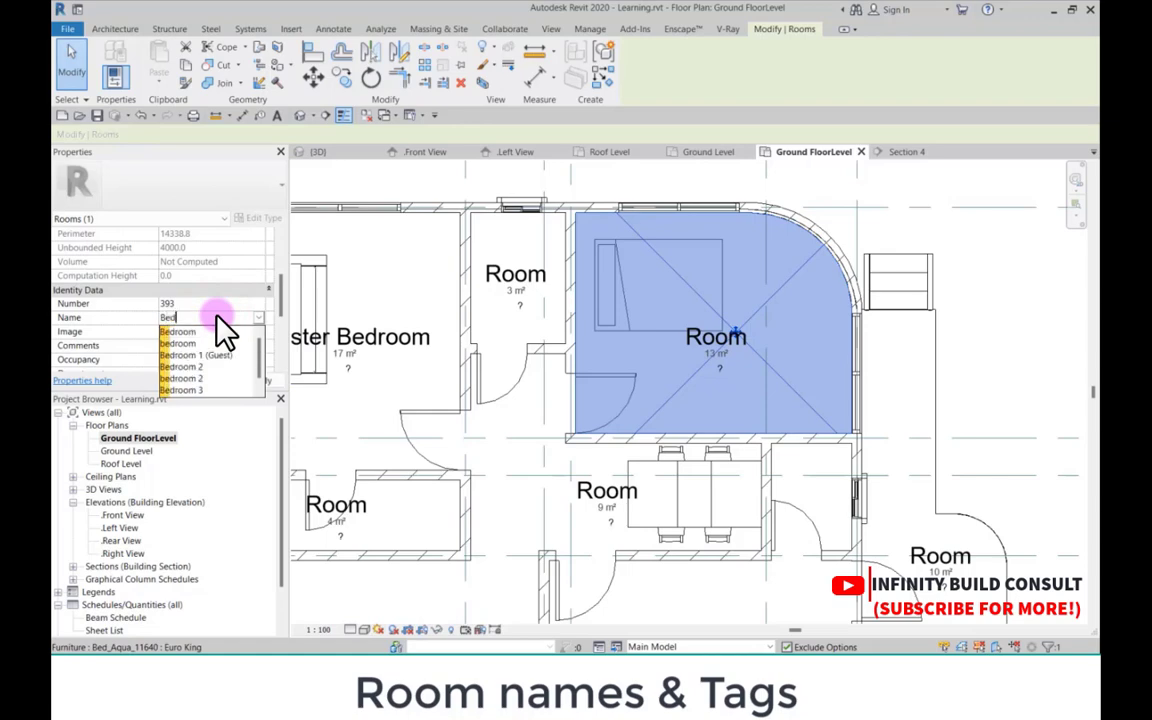
pyautogui.click(203, 333)
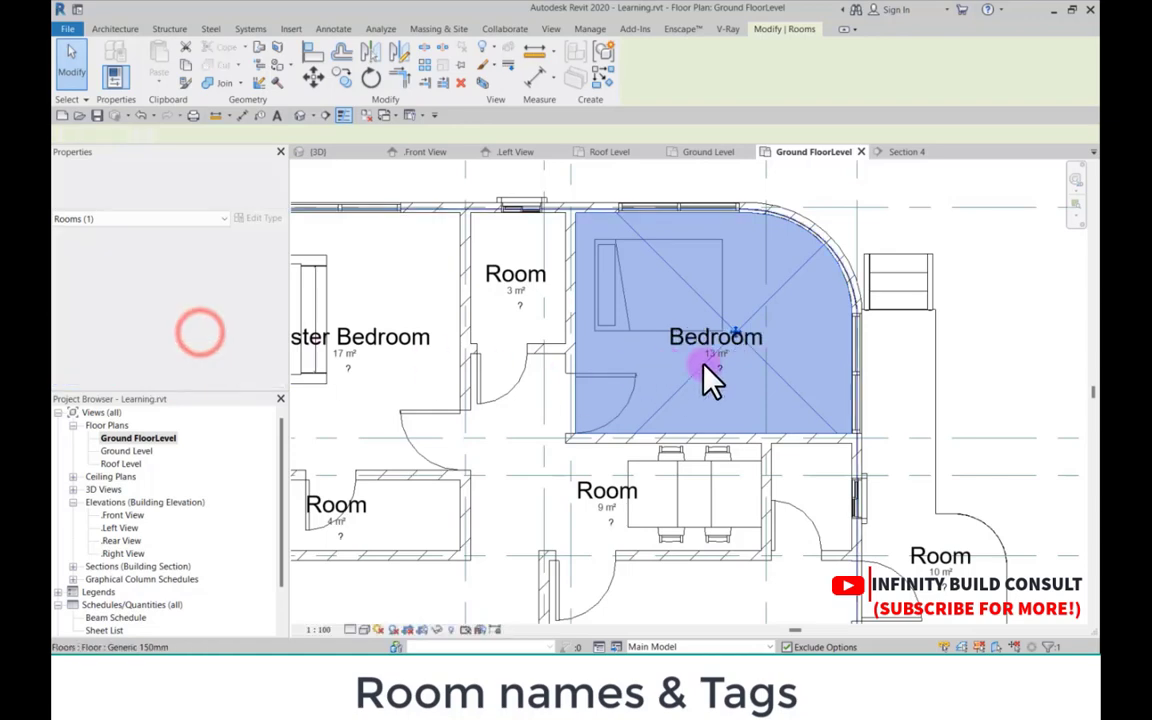
# Step: Name the large room with the TV unit, between grids B and C, Living Area
pyautogui.scroll(-6, 714, 345)
pyautogui.scroll(5, 652, 412)
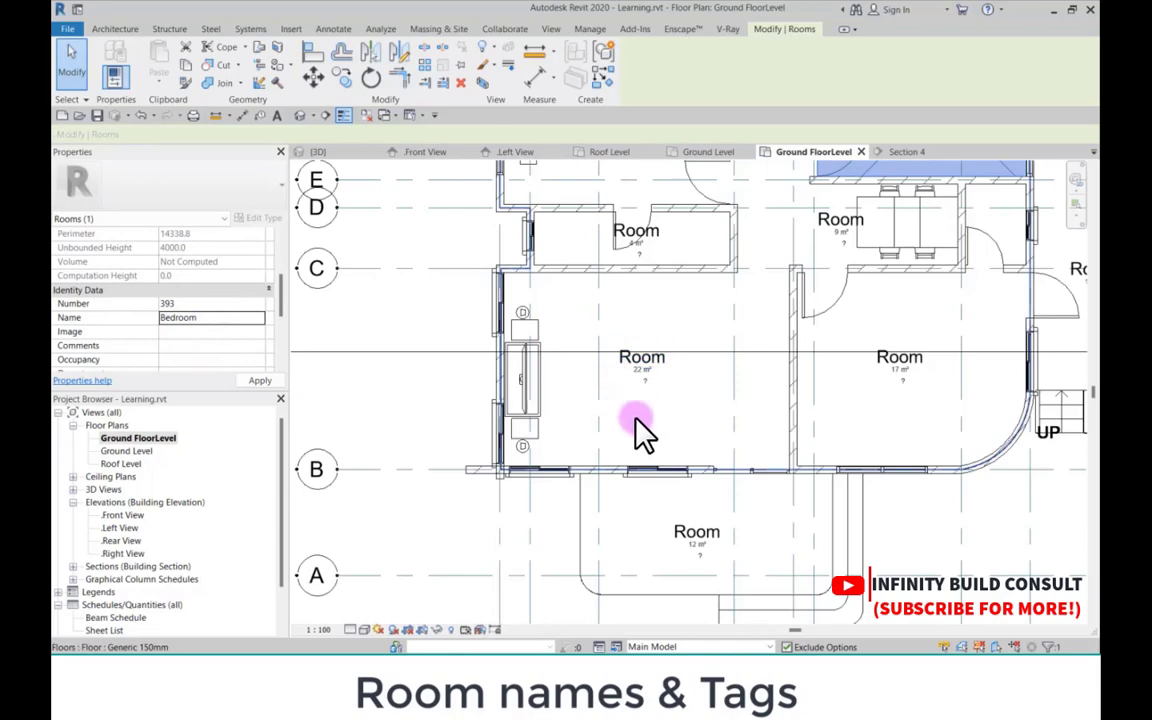
pyautogui.scroll(-2, 598, 393)
pyautogui.scroll(3, 630, 384)
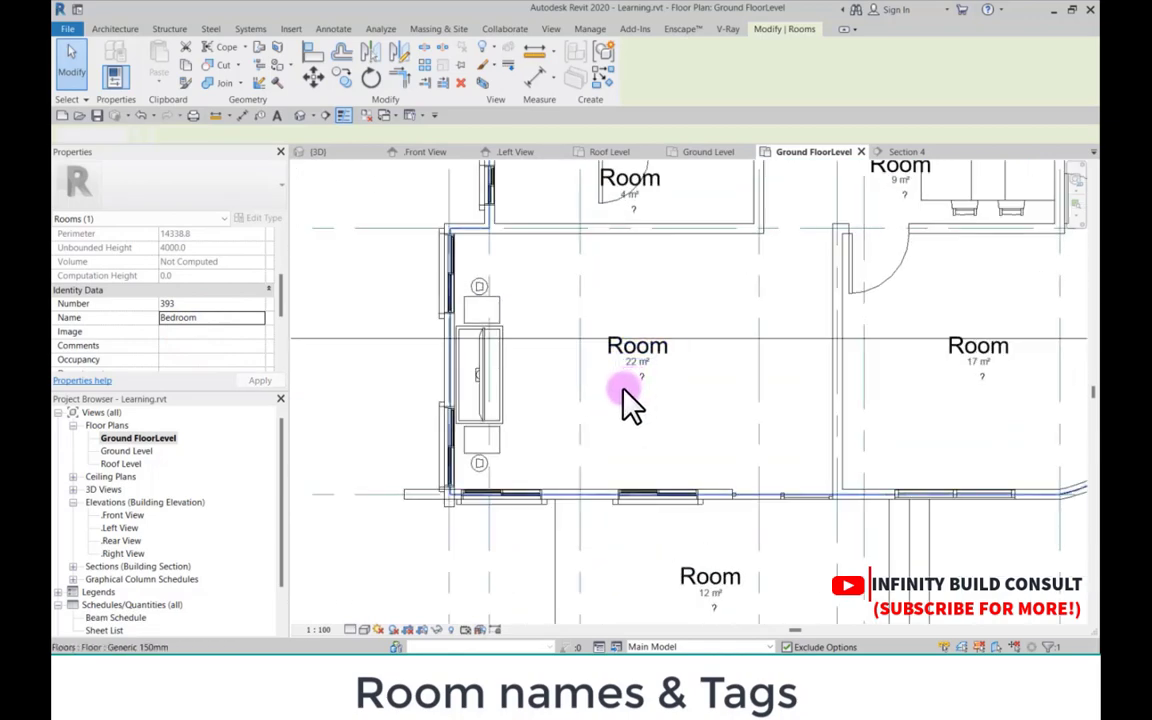
pyautogui.press('Escape')
pyautogui.click(612, 386)
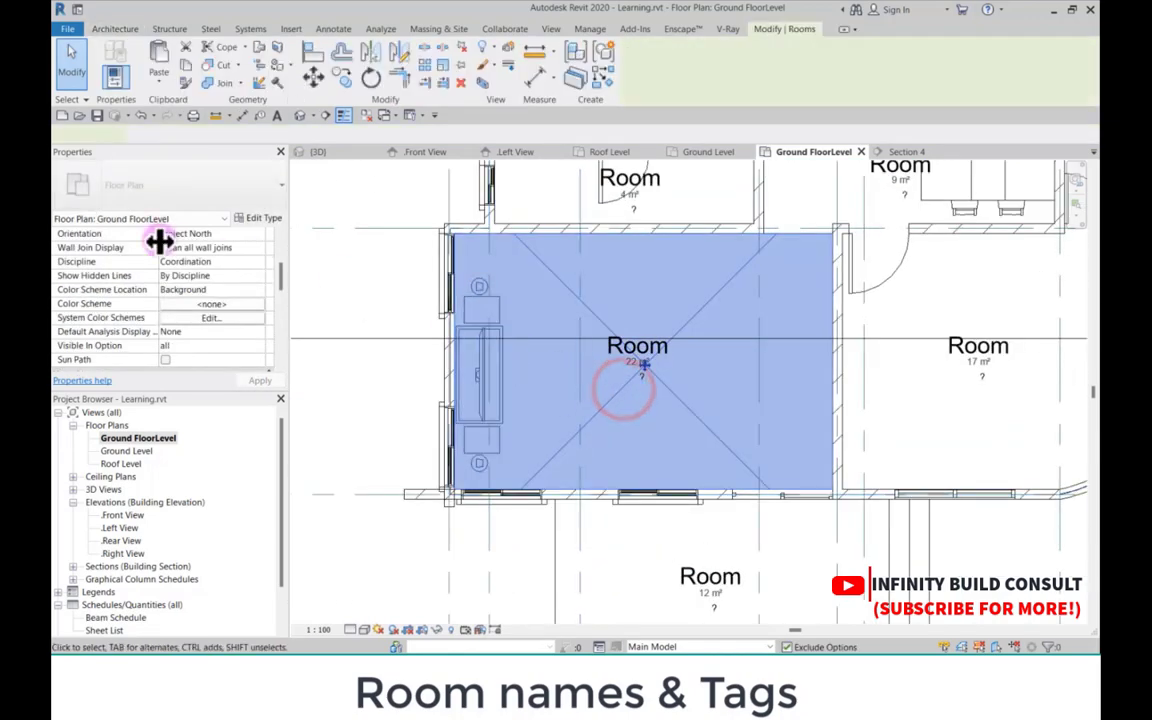
pyautogui.scroll(-3, 250, 300)
pyautogui.click(240, 318)
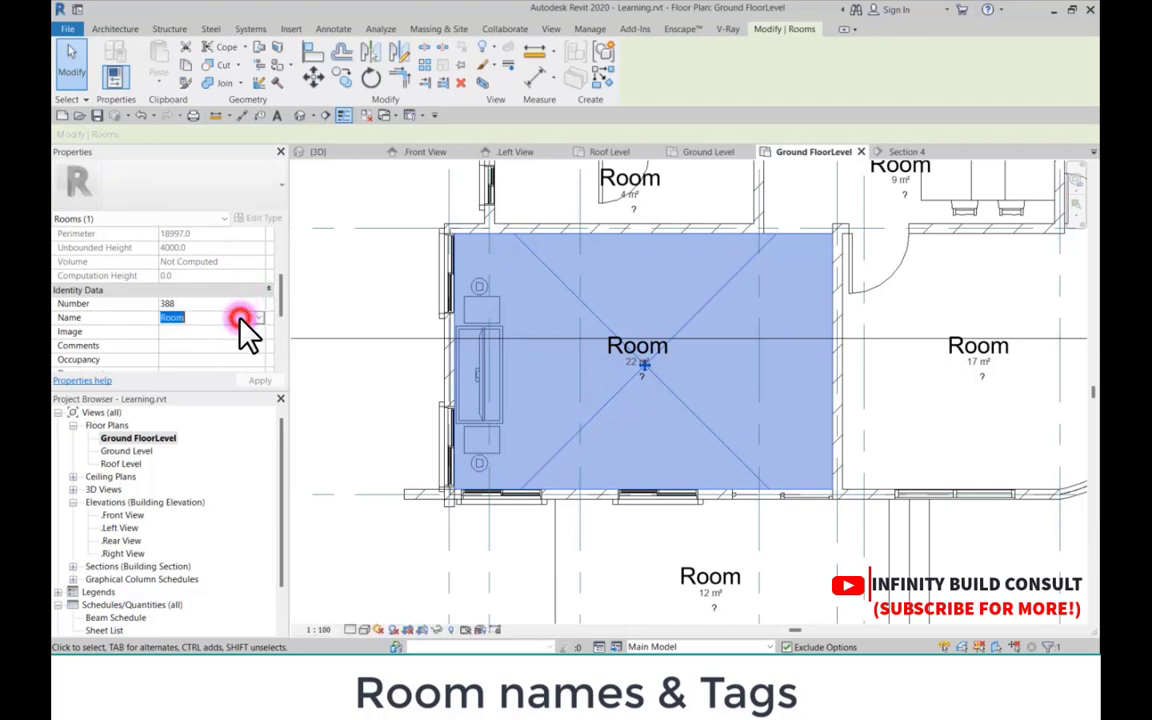
pyautogui.write('L')
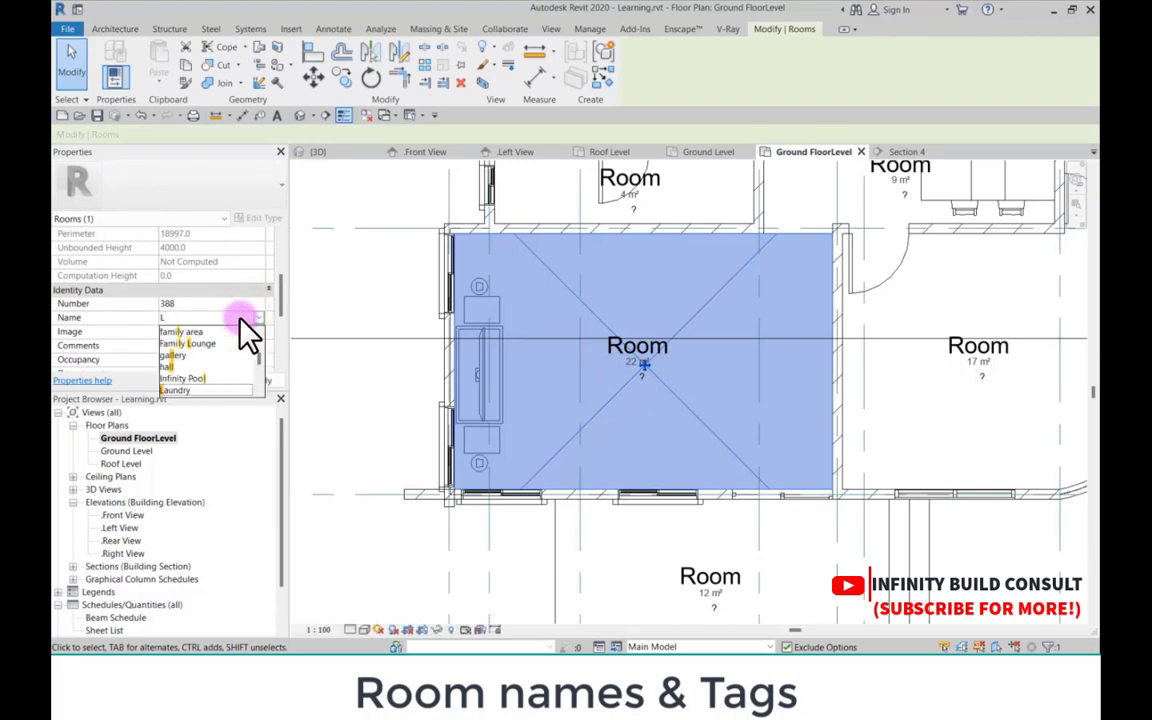
pyautogui.write('iv')
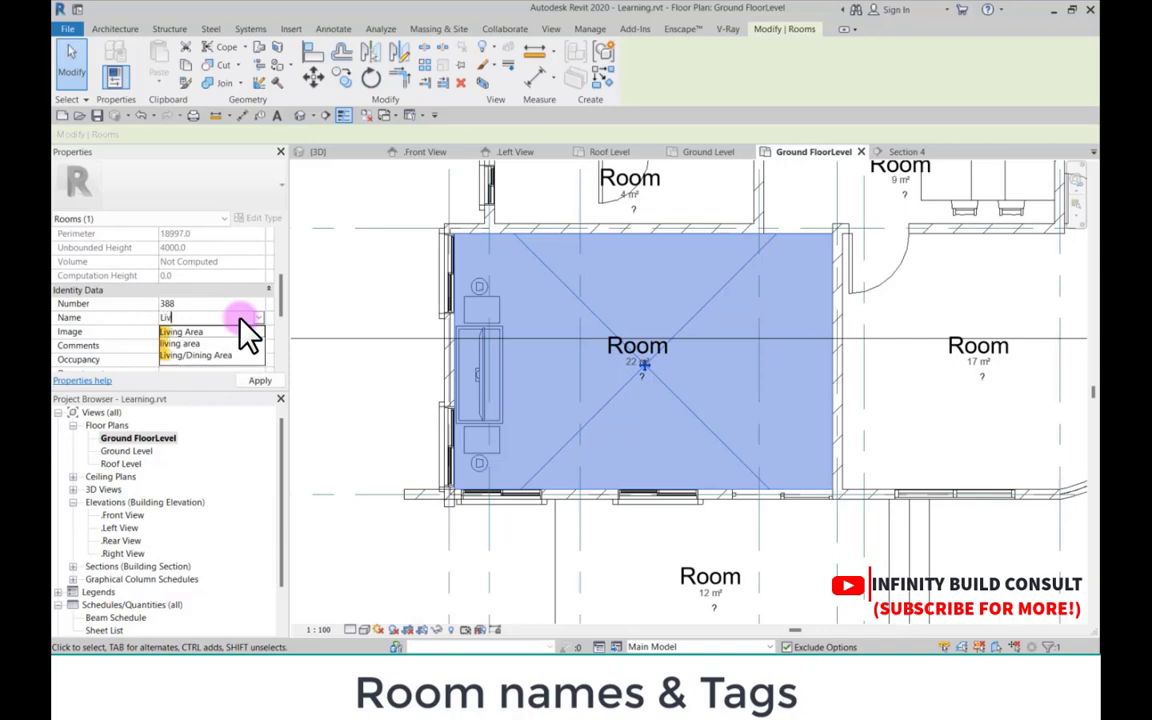
pyautogui.click(186, 331)
# Step: Name the curved-corner room beside the Living Area Kitchen
pyautogui.scroll(-2, 548, 404)
pyautogui.scroll(-4, 546, 393)
pyautogui.scroll(4, 862, 379)
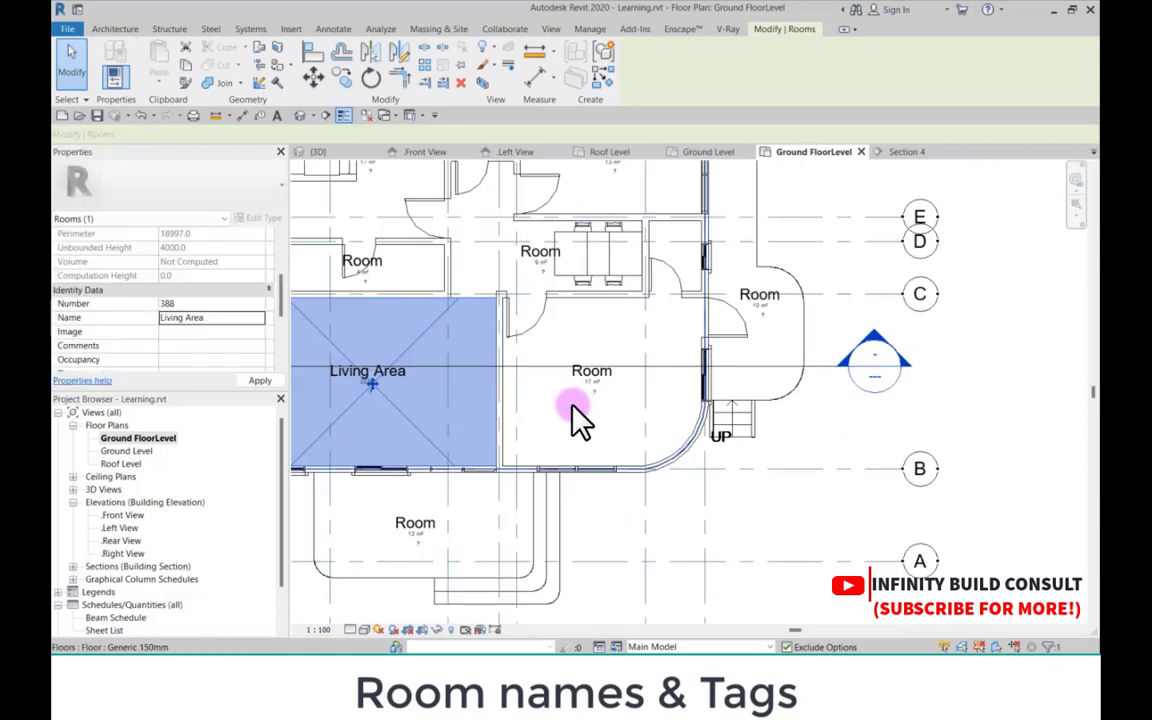
pyautogui.press('Escape')
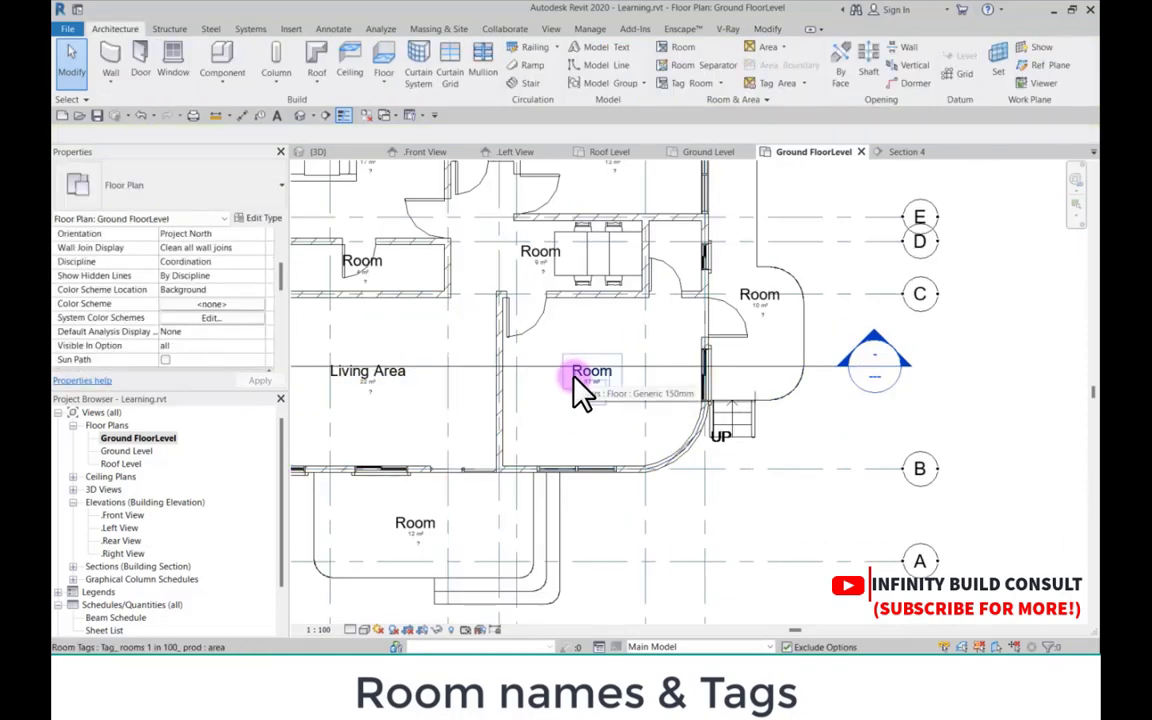
pyautogui.click(575, 381)
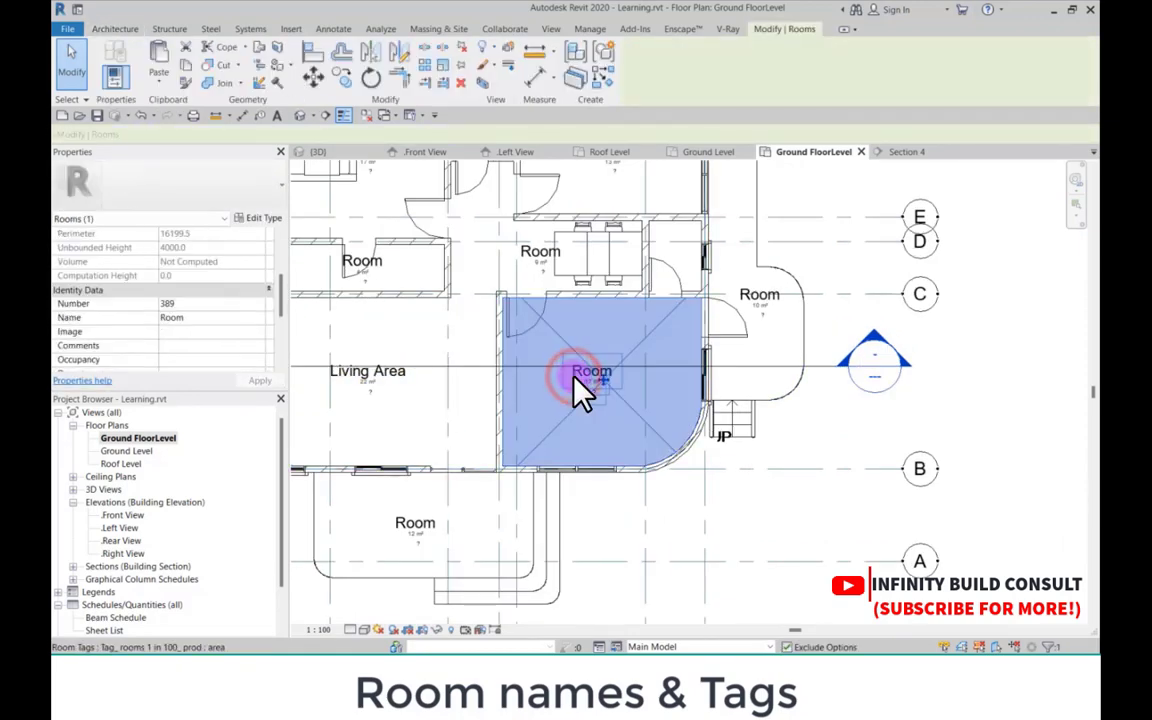
pyautogui.scroll(-3, 268, 297)
pyautogui.click(214, 318)
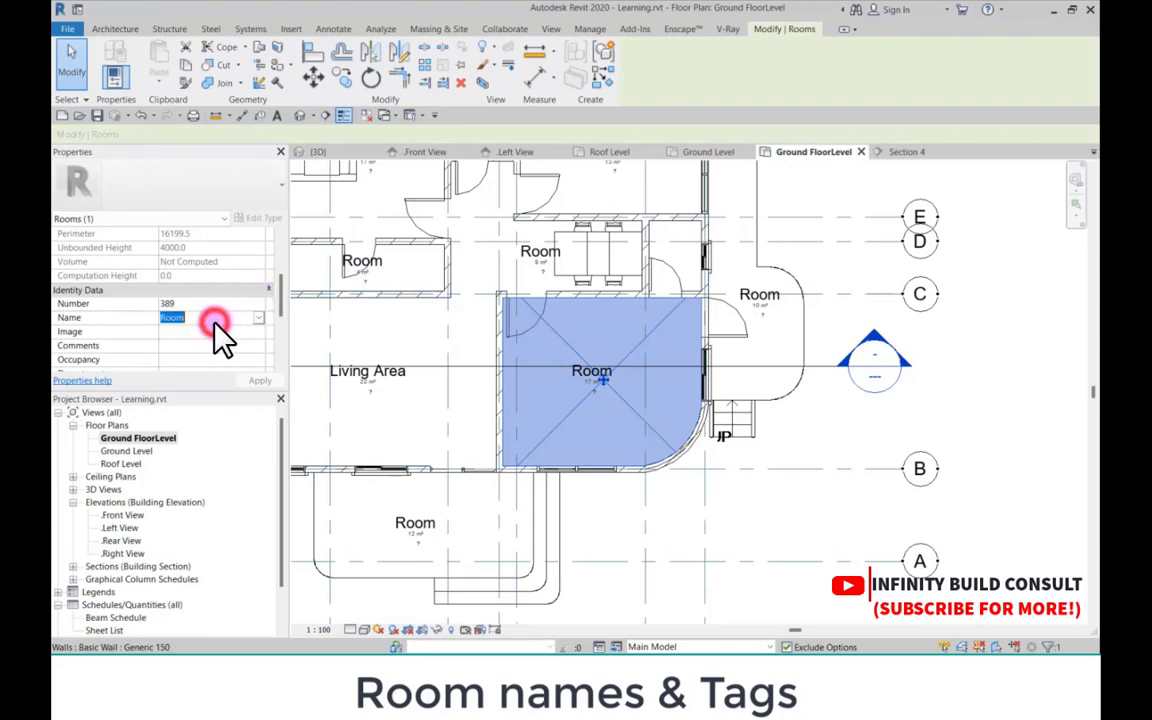
pyautogui.write('Kitch')
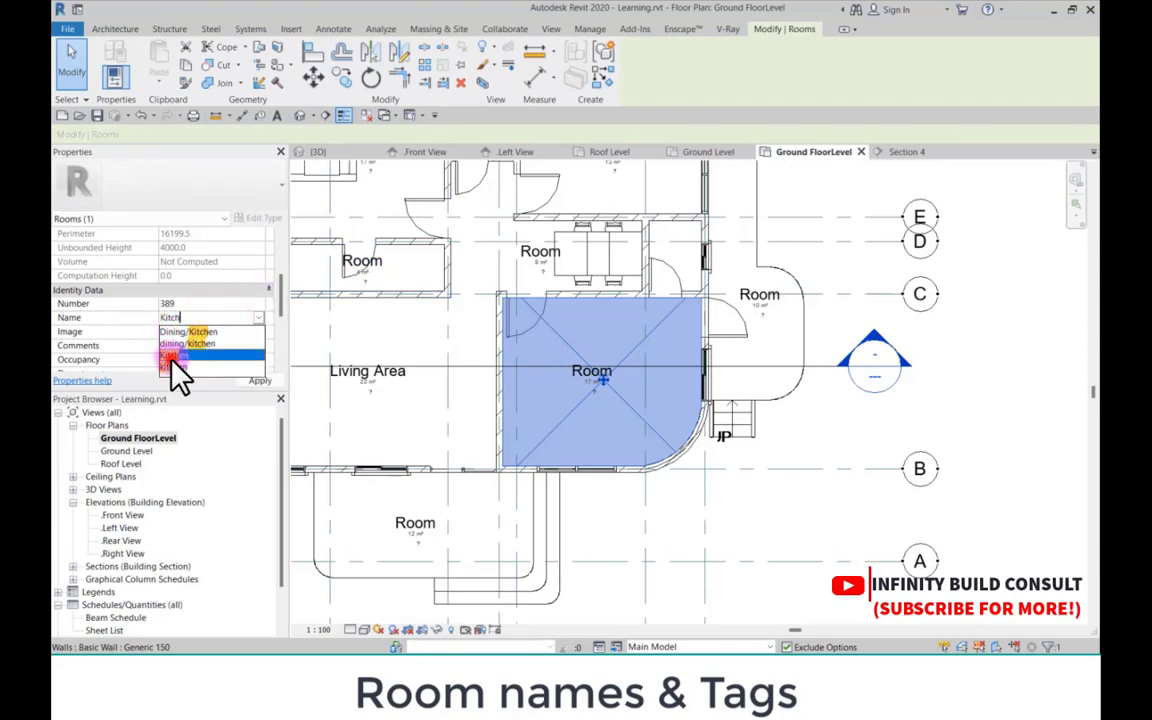
pyautogui.click(172, 356)
# Step: Name the L-shaped room containing the dining table, next to the Kitchen, Corridor
pyautogui.scroll(-3, 712, 342)
pyautogui.scroll(3, 565, 372)
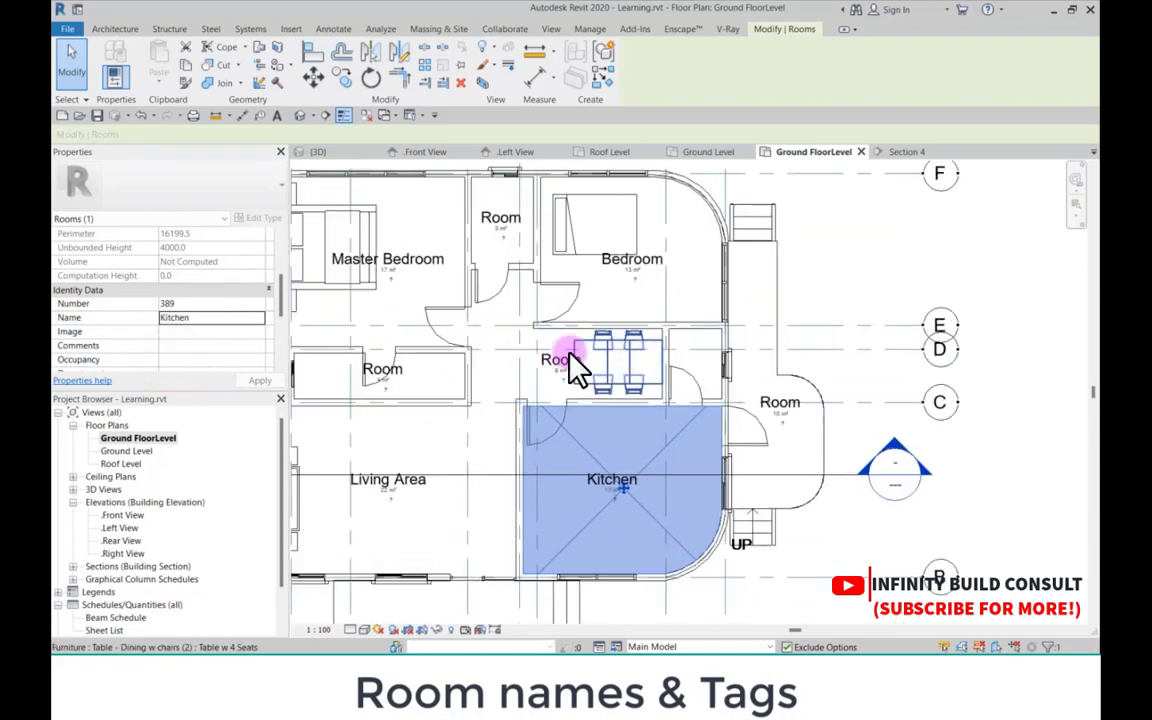
pyautogui.click(545, 389)
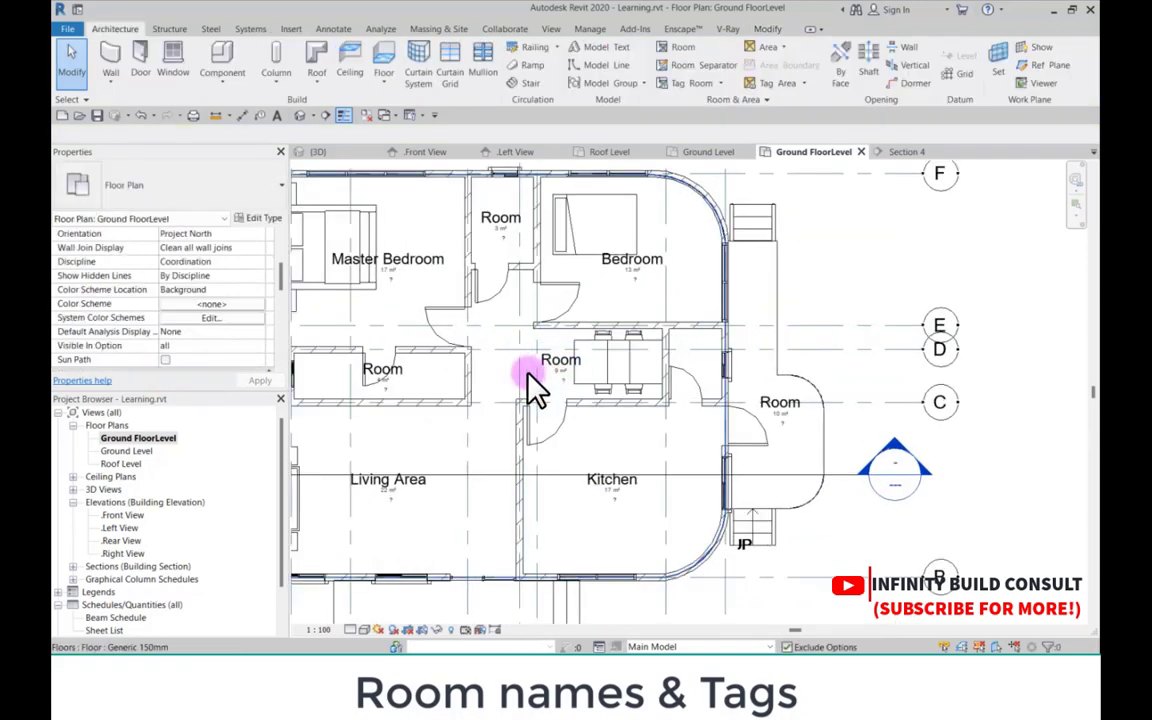
pyautogui.click(549, 382)
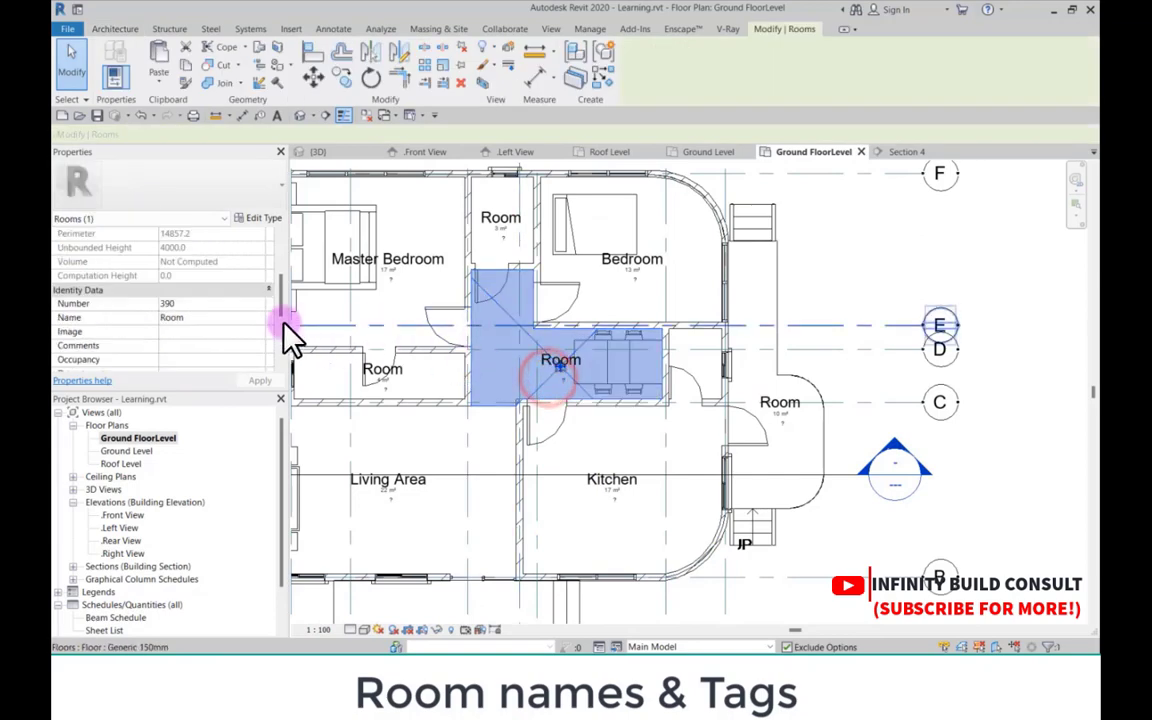
pyautogui.click(198, 318)
pyautogui.write('cor')
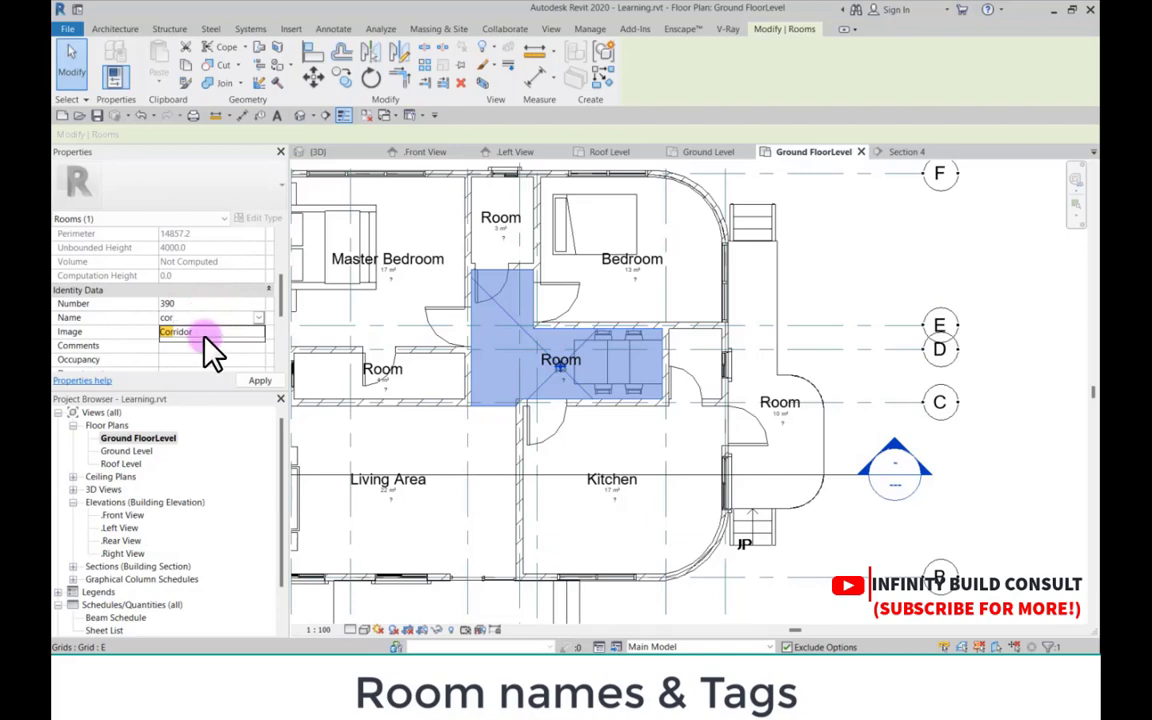
pyautogui.click(206, 335)
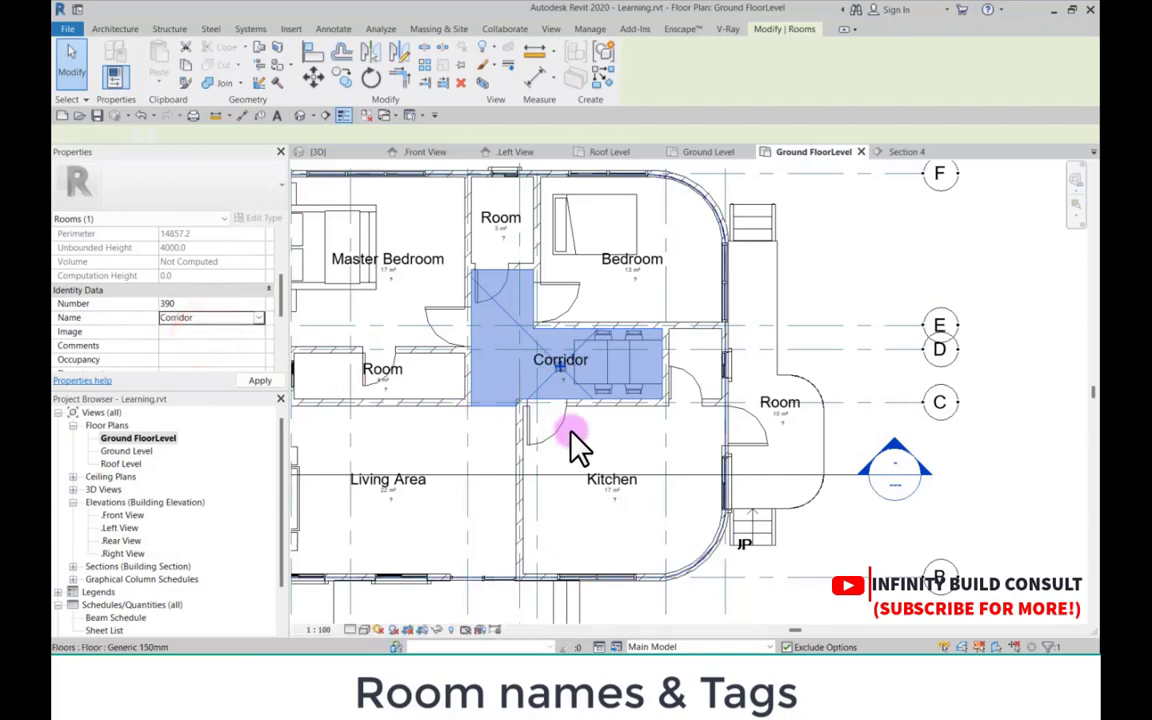
# Step: Name the outdoor room with the rounded corner, beside the Kitchen on the stair side, Balcony
pyautogui.scroll(-2, 578, 442)
pyautogui.scroll(4, 520, 385)
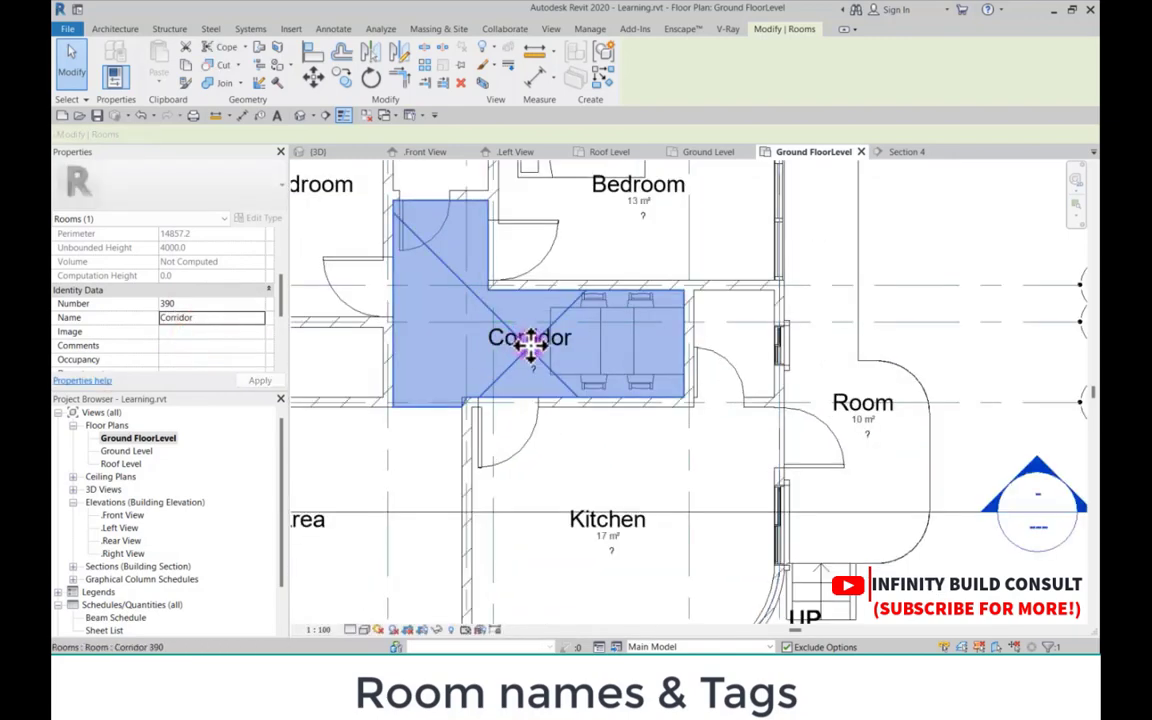
pyautogui.scroll(-2, 488, 360)
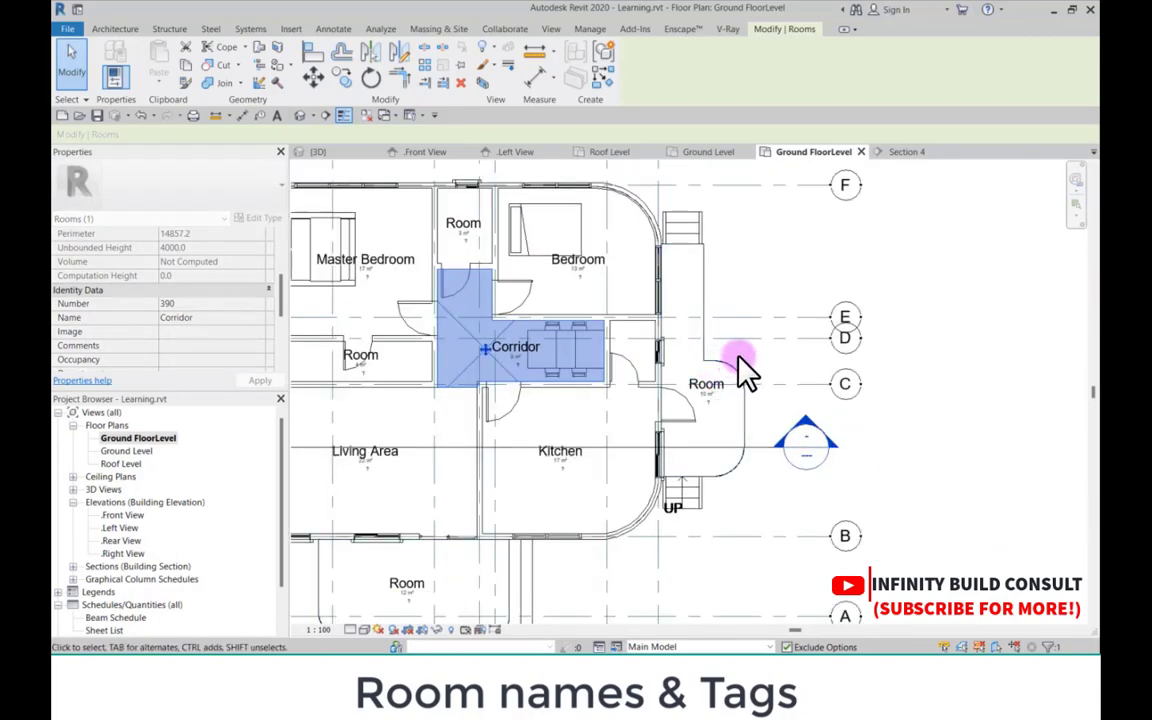
pyautogui.click(748, 316)
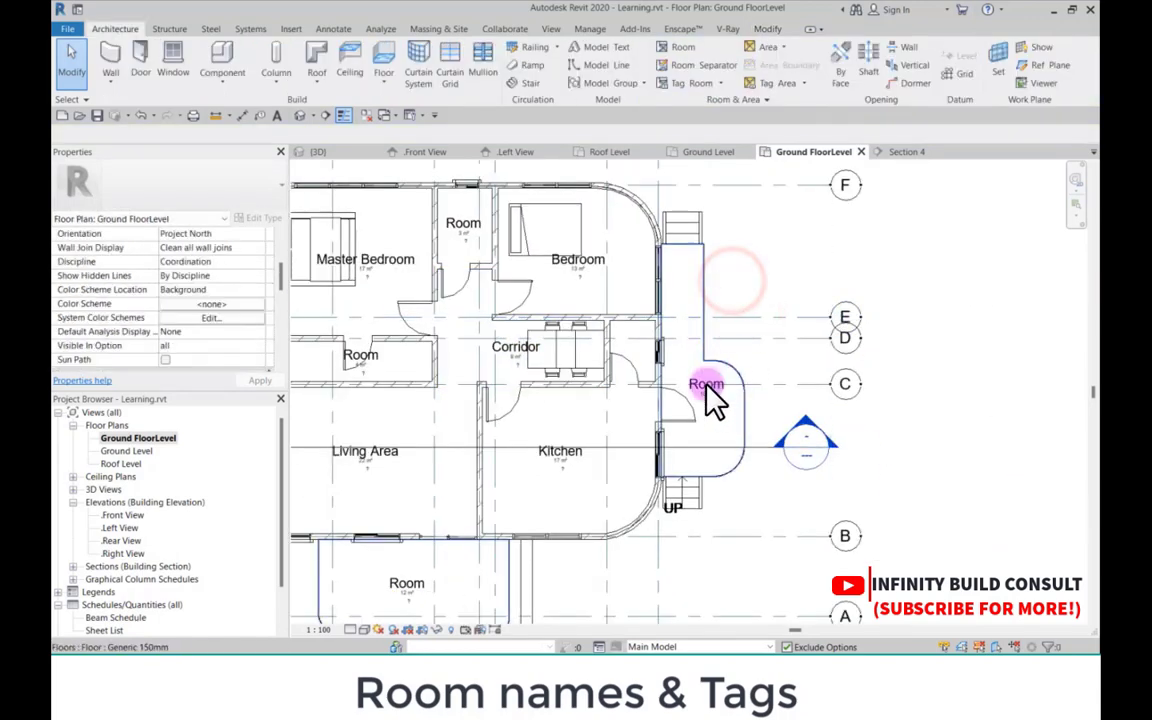
pyautogui.press('Tab')
pyautogui.press('Tab')
pyautogui.press('Tab')
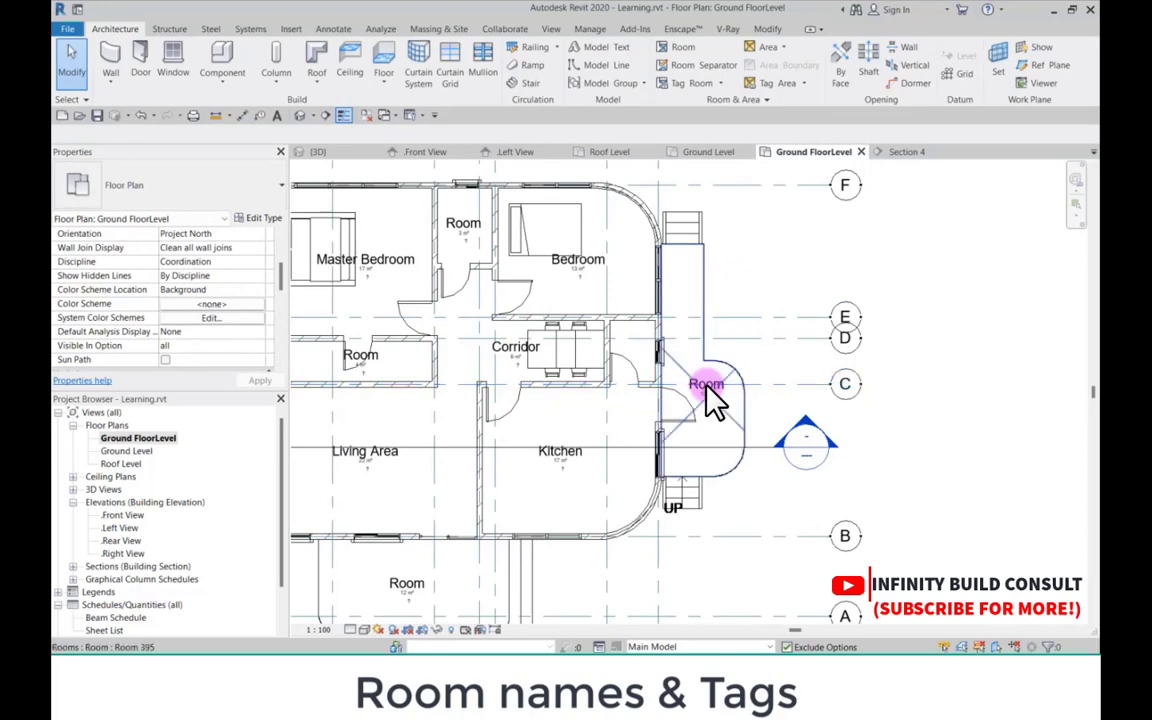
pyautogui.click(713, 400)
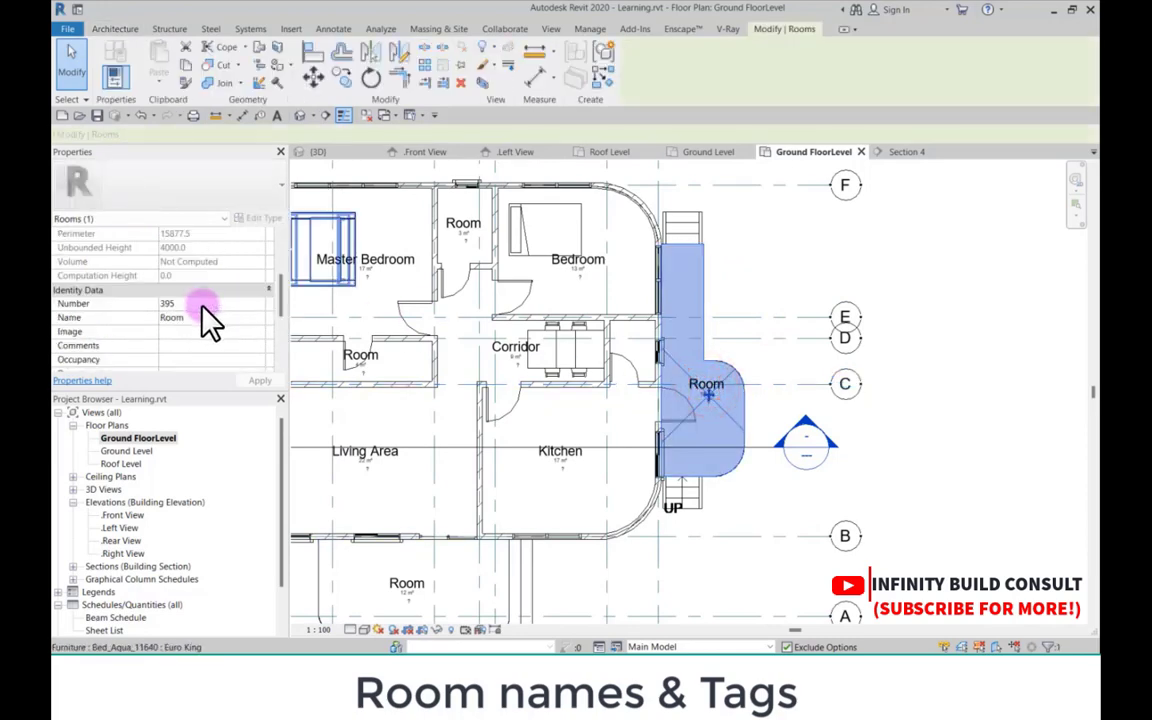
pyautogui.click(214, 318)
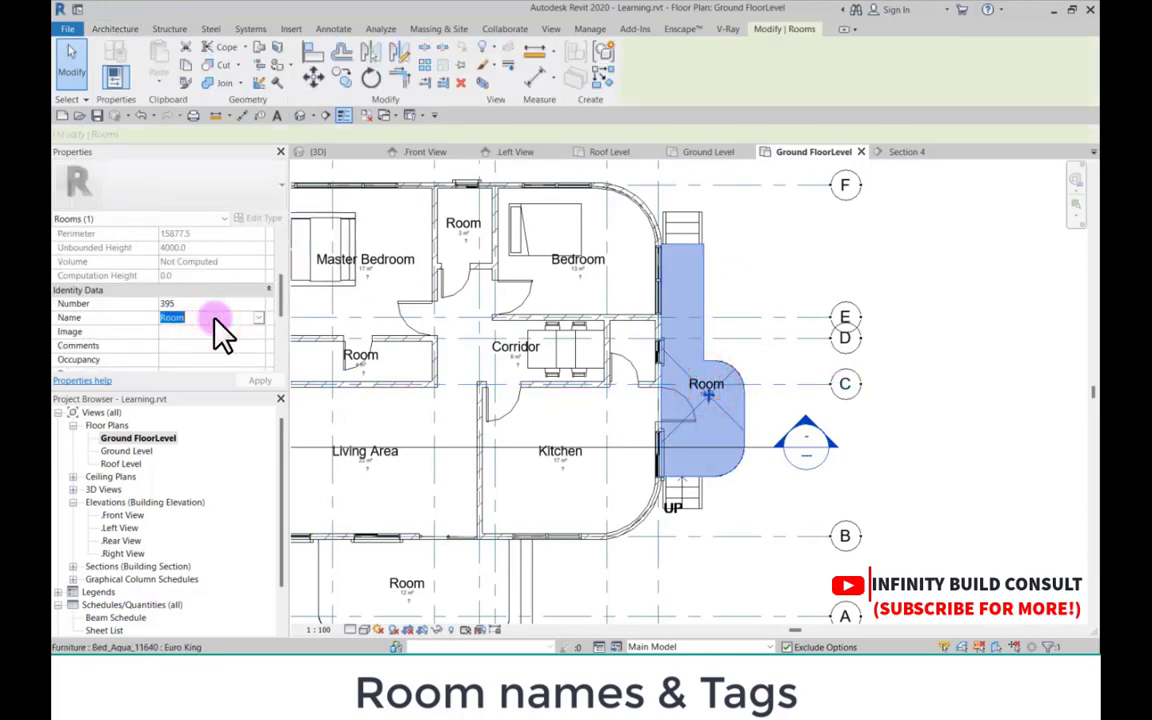
pyautogui.write('Bal')
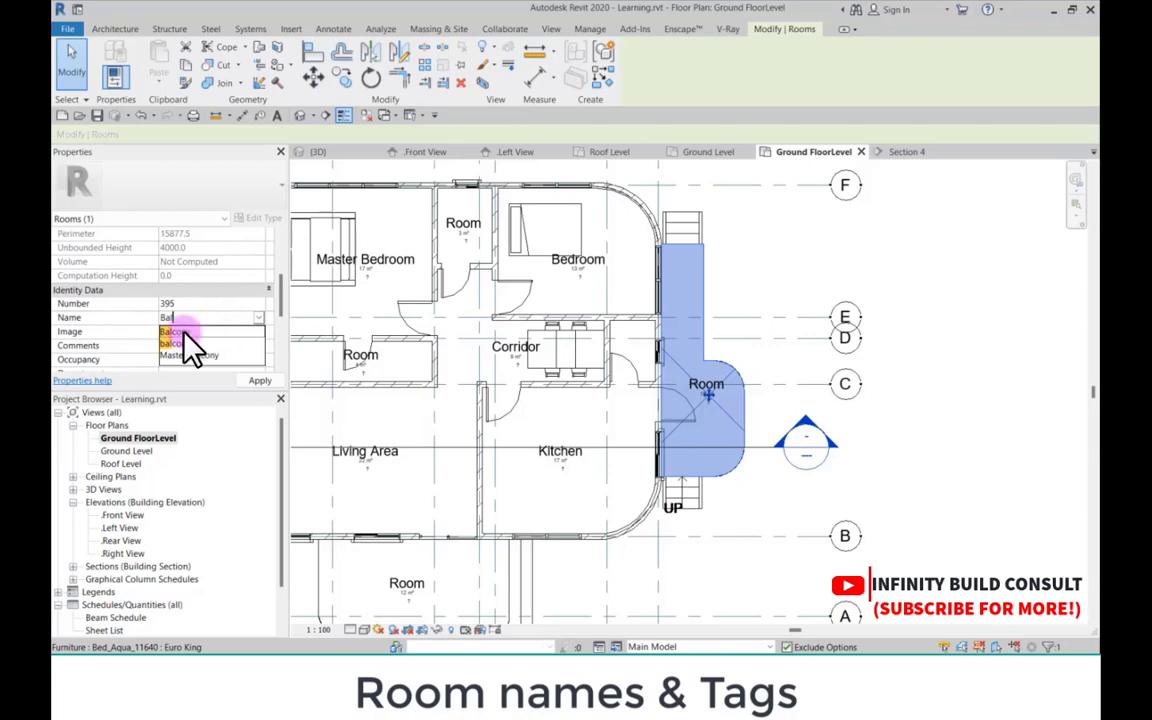
pyautogui.click(183, 332)
pyautogui.scroll(-4, 833, 321)
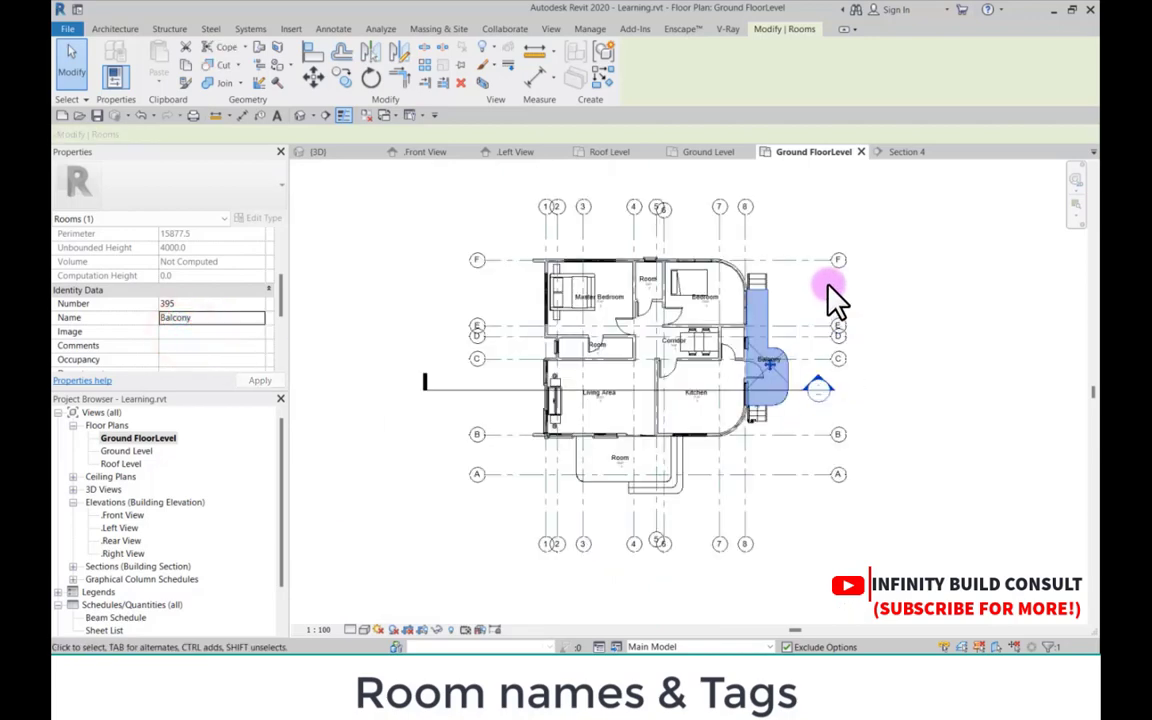
pyautogui.click(828, 284)
# Step: Name the small room between the Master Bedroom and the Bedroom Guest W.C
pyautogui.scroll(5, 591, 321)
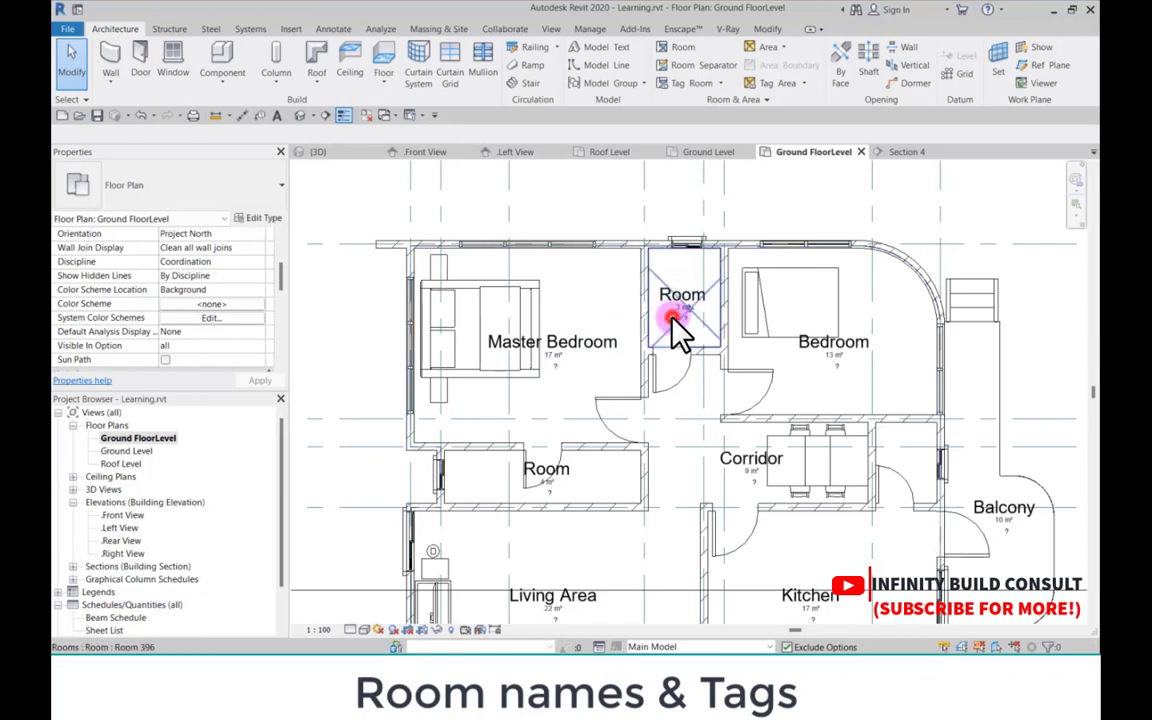
pyautogui.click(676, 320)
pyautogui.click(217, 318)
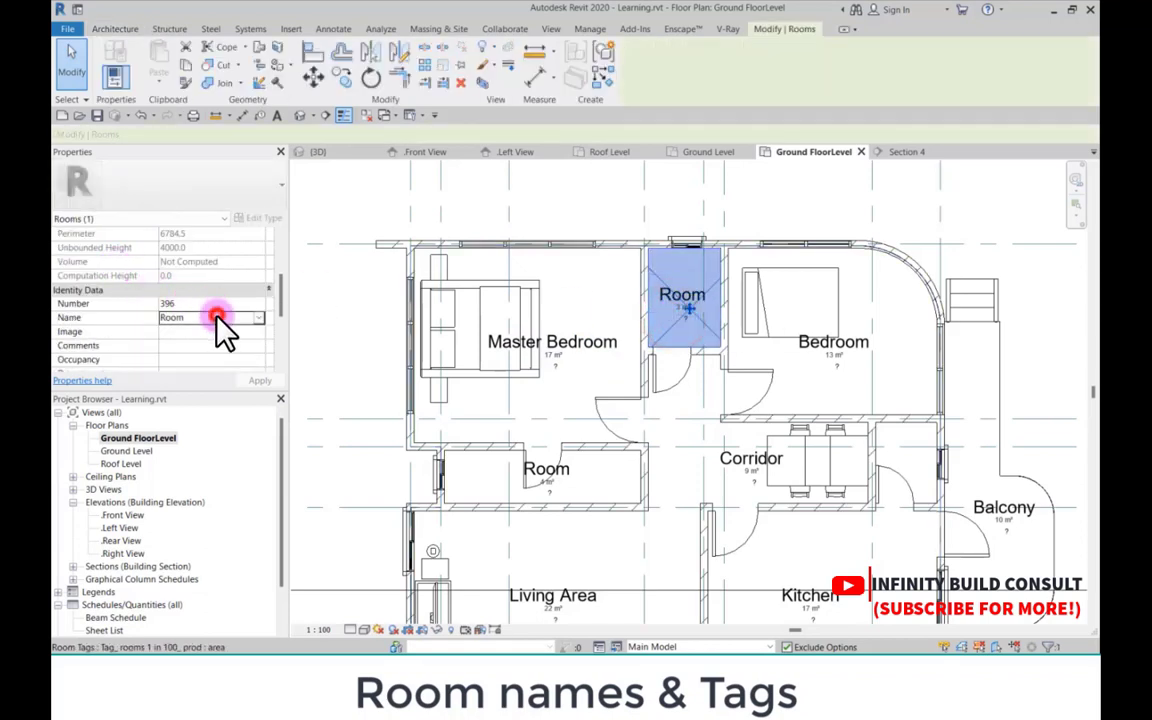
pyautogui.write('w')
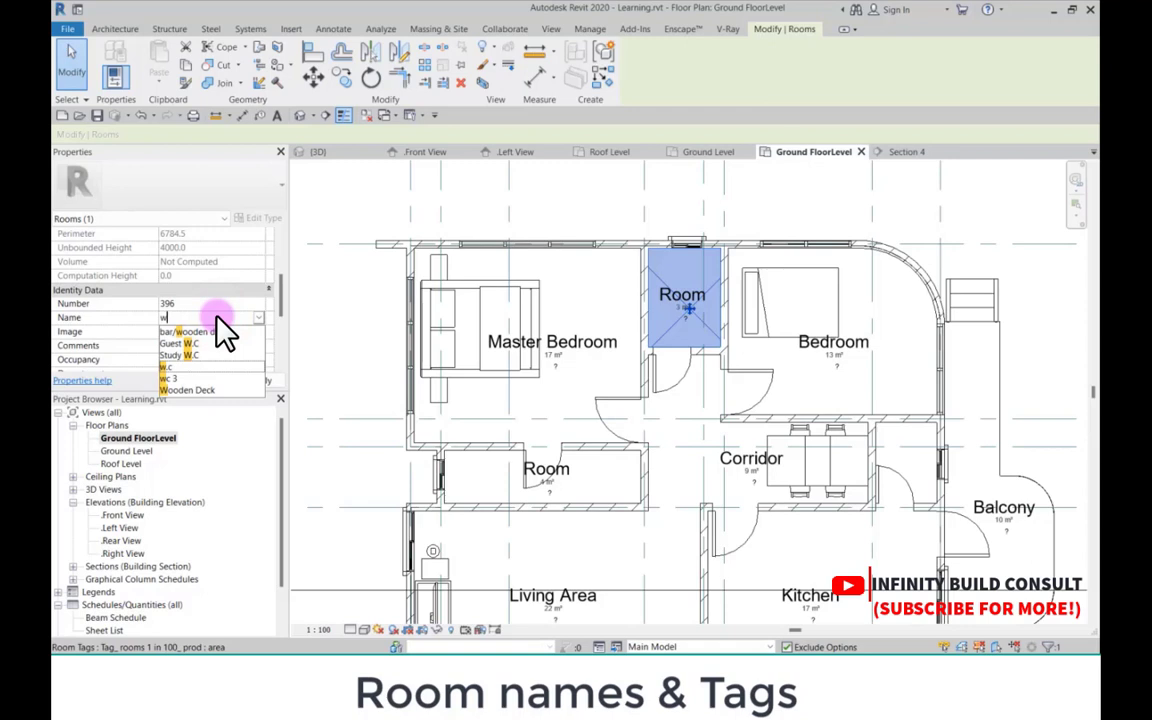
pyautogui.write('i')
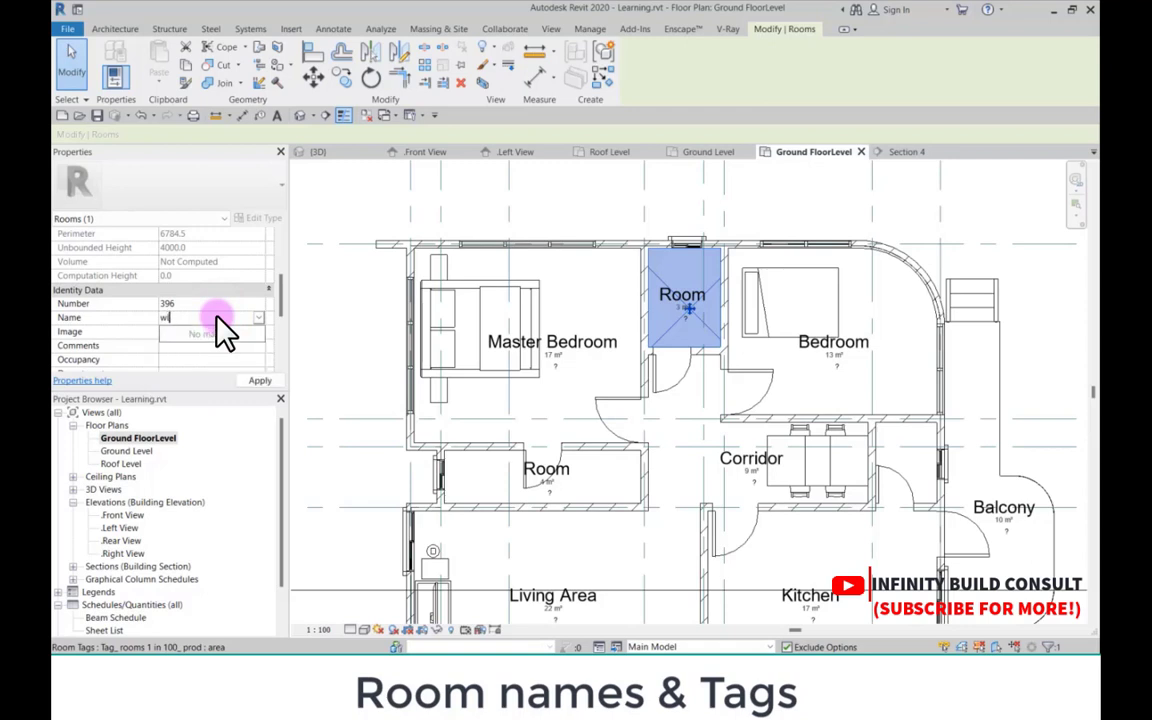
pyautogui.press('BackSpace')
pyautogui.write('c')
pyautogui.press('BackSpace')
pyautogui.write('.c')
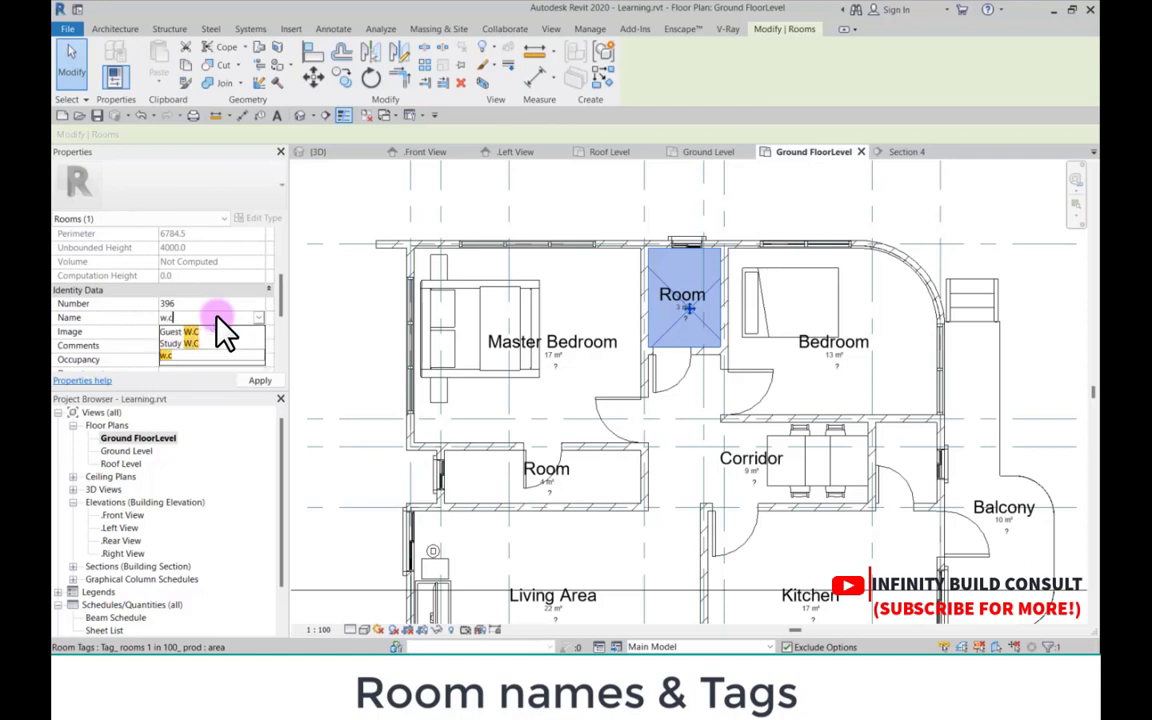
pyautogui.press('BackSpace')
pyautogui.press('BackSpace')
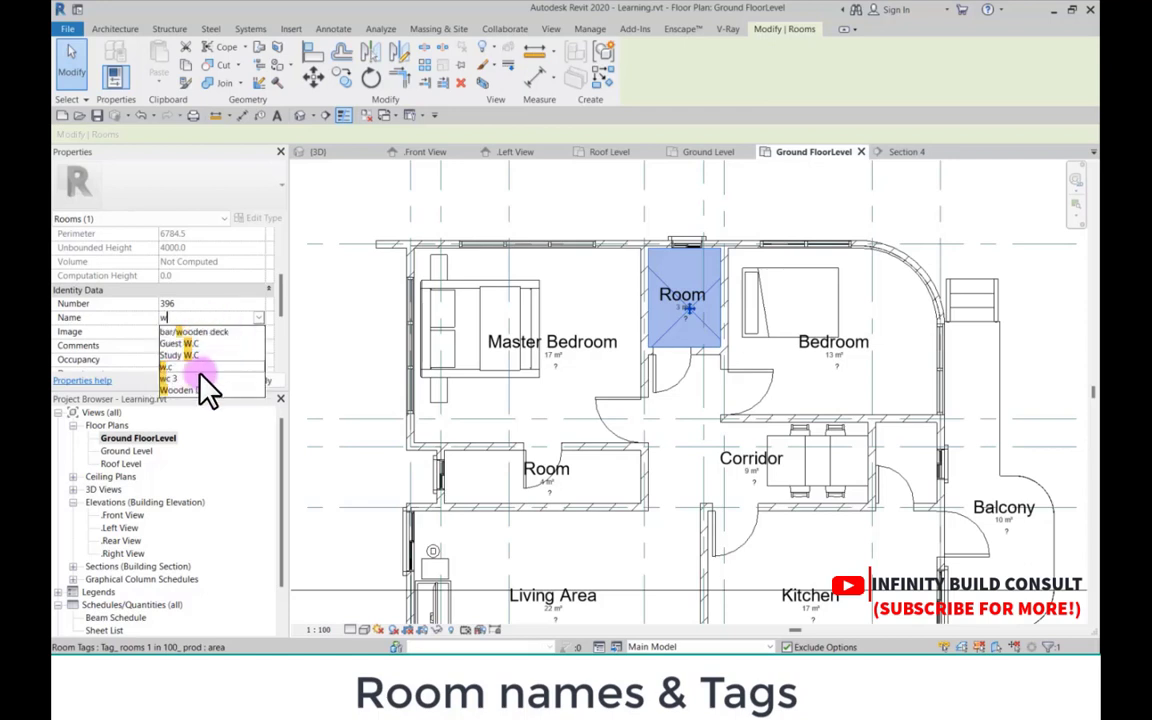
pyautogui.press('BackSpace')
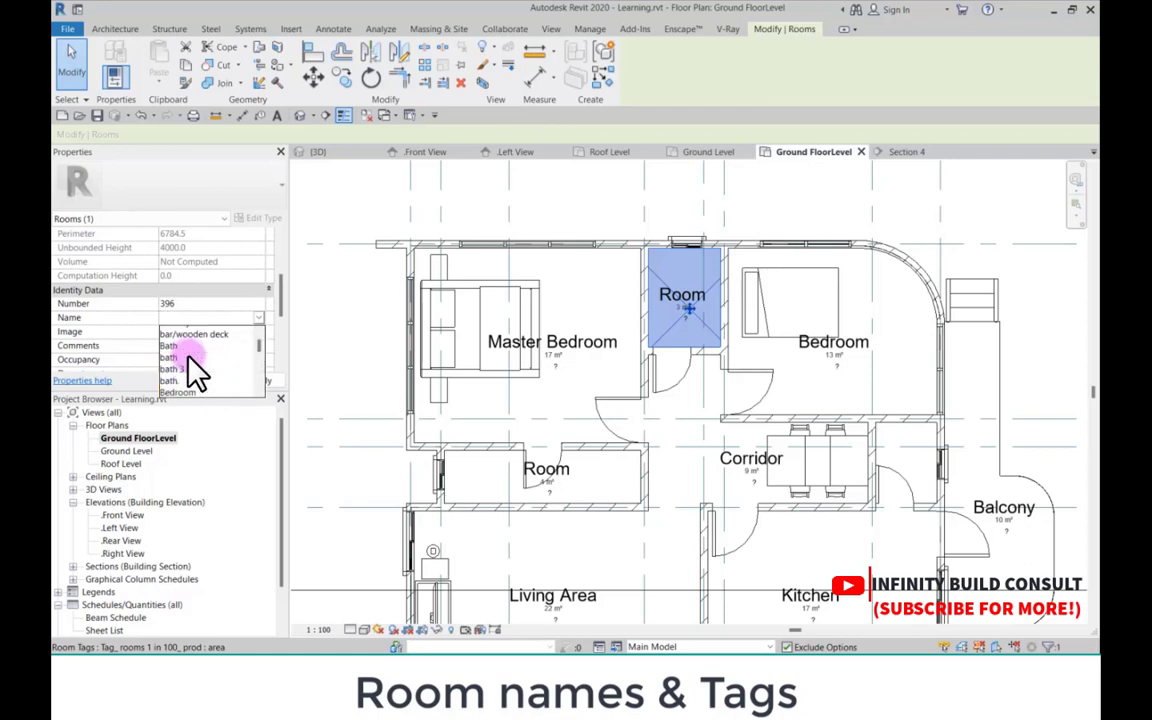
pyautogui.scroll(-2, 190, 362)
pyautogui.scroll(3, 197, 372)
pyautogui.scroll(-5, 197, 372)
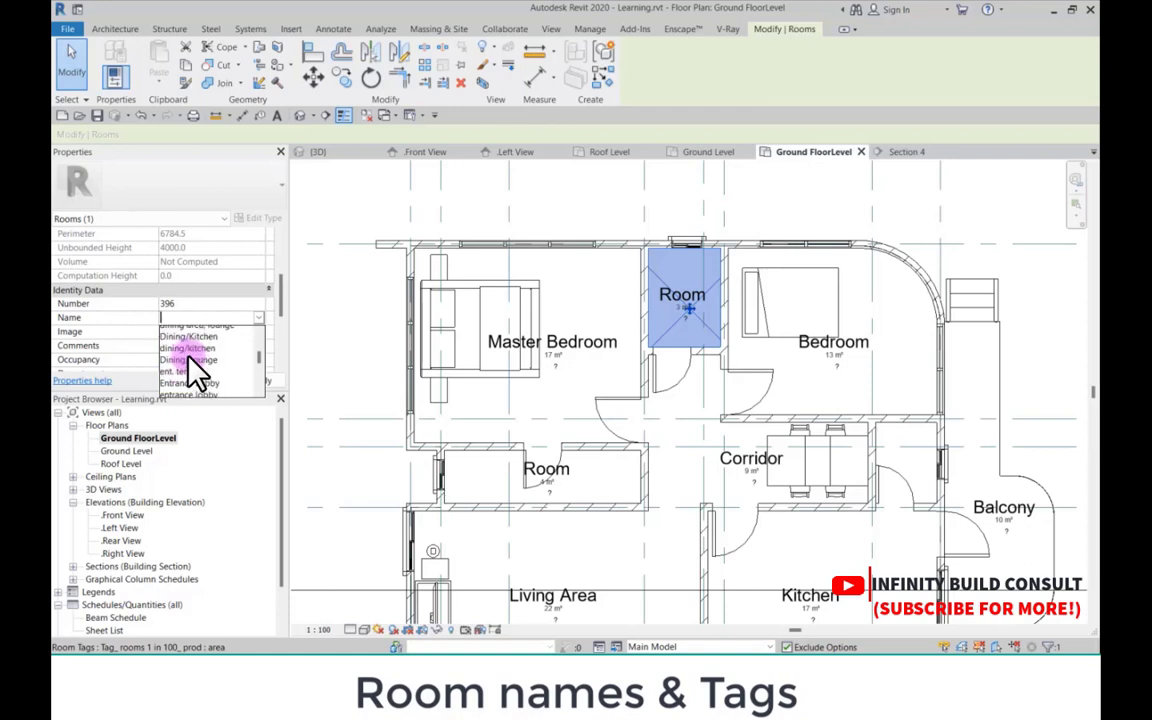
pyautogui.scroll(-4, 197, 372)
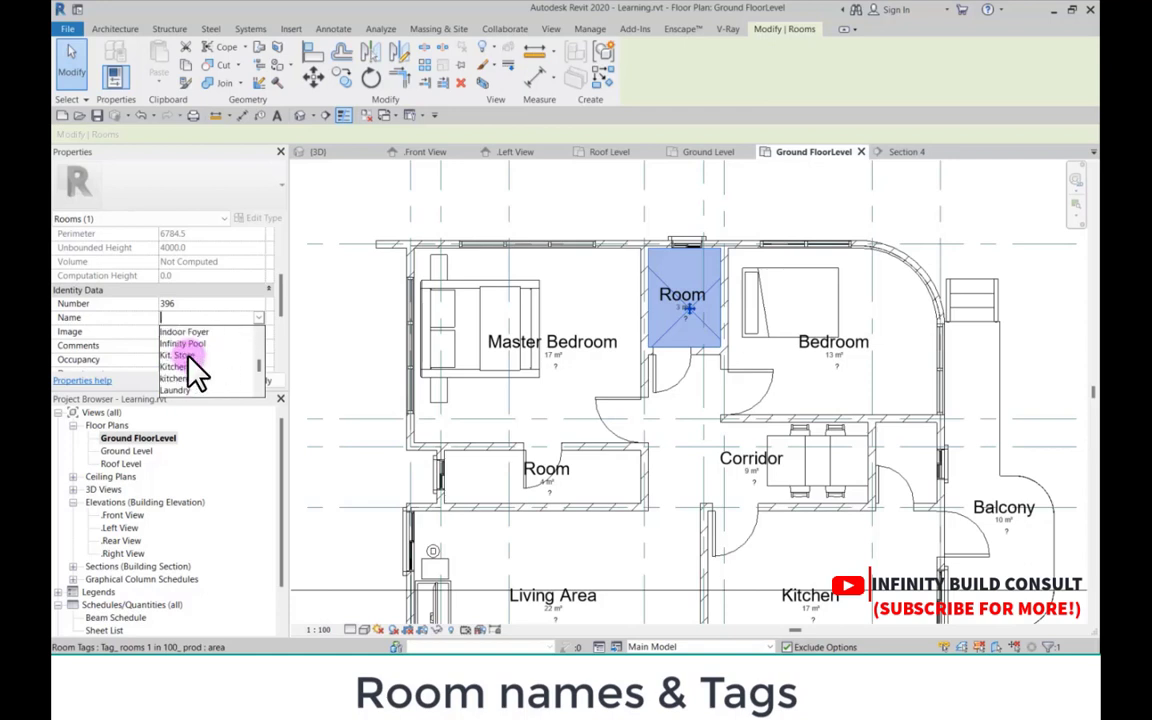
pyautogui.scroll(3, 197, 372)
pyautogui.click(188, 356)
pyautogui.scroll(-2, 572, 380)
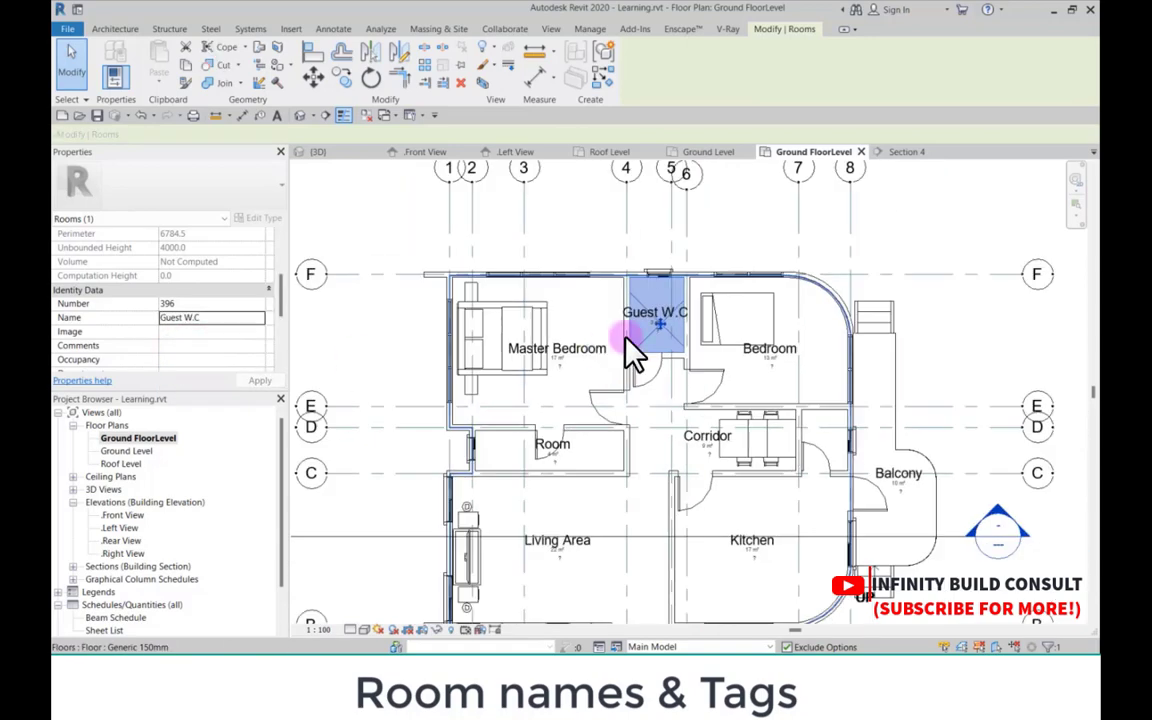
pyautogui.scroll(2, 600, 340)
pyautogui.click(537, 352)
pyautogui.rightClick(546, 350)
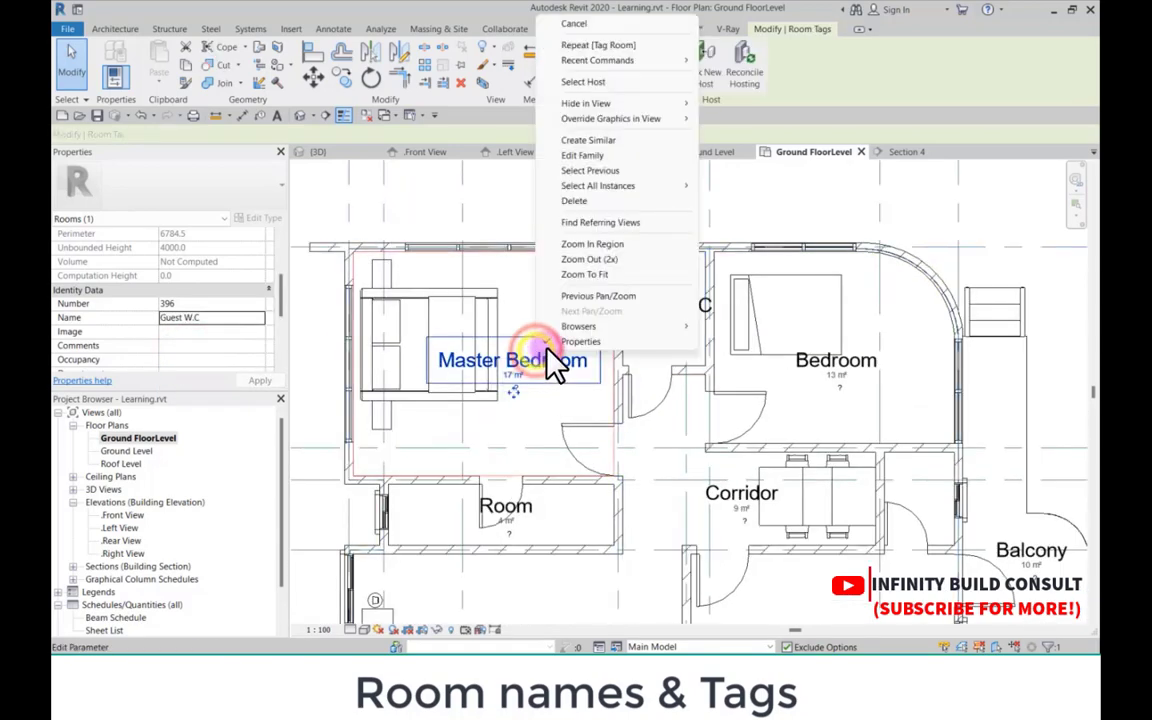
pyautogui.click(590, 170)
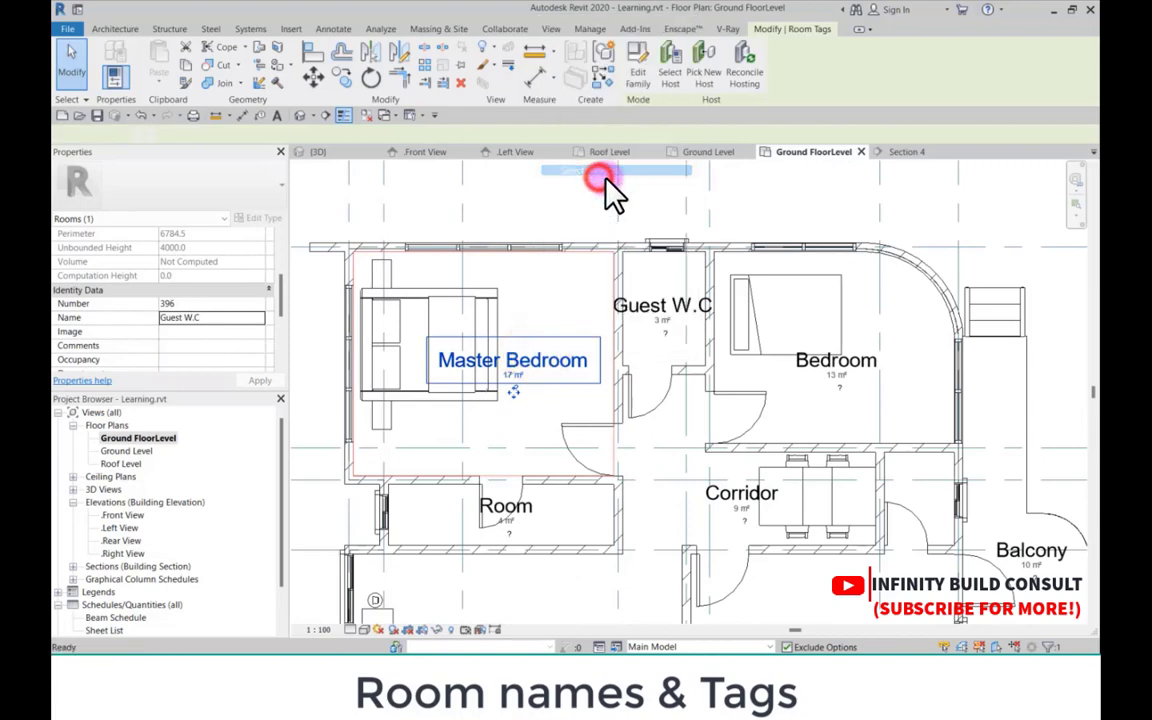
pyautogui.click(571, 226)
# Step: Select all room tags visible in the view and change their type to Tag_ rooms 1 in 100 black : area
pyautogui.click(532, 365)
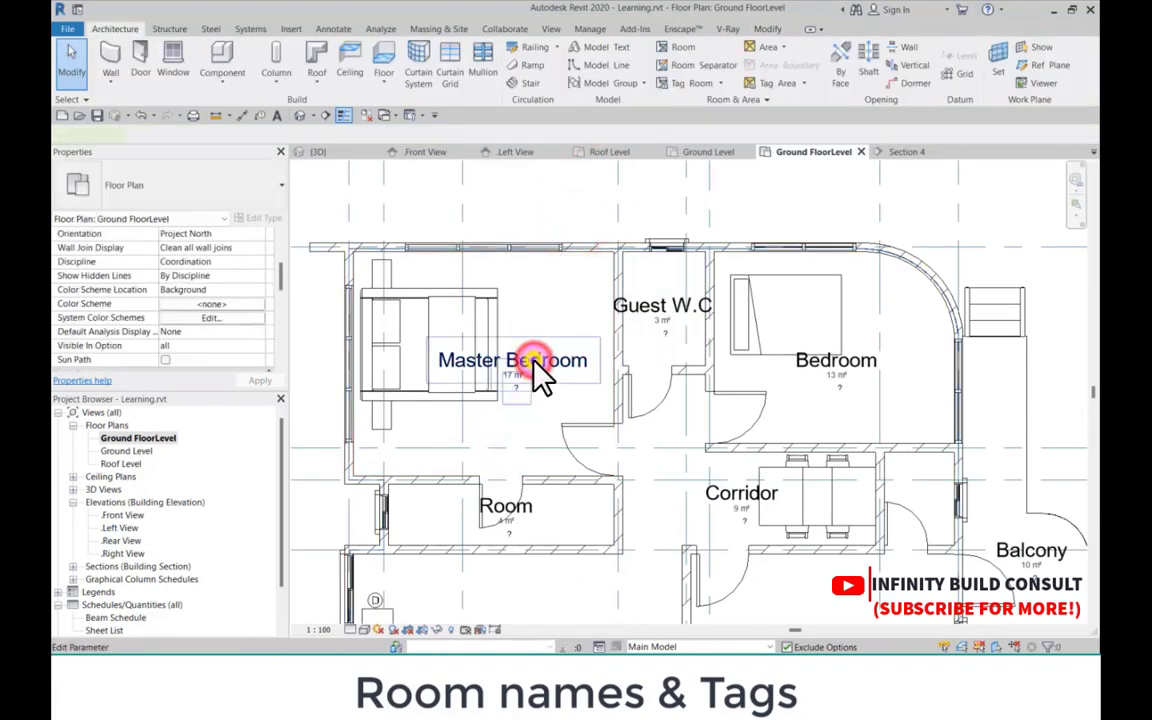
pyautogui.rightClick(540, 375)
pyautogui.click(652, 194)
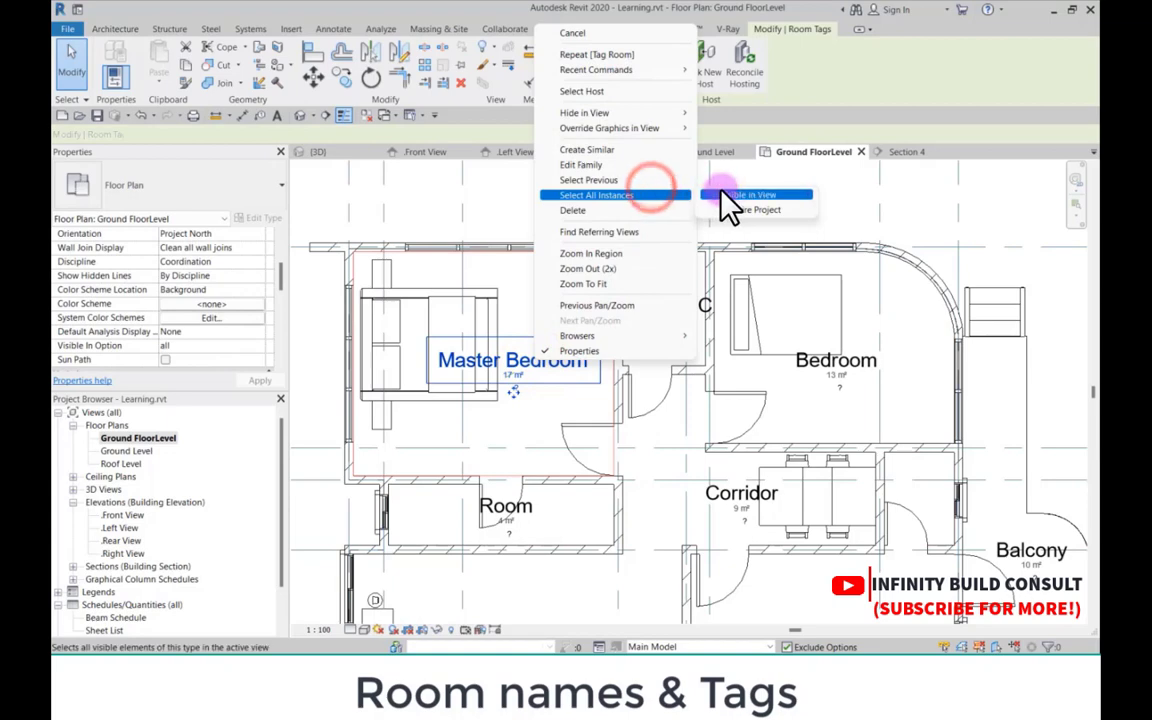
pyautogui.click(740, 195)
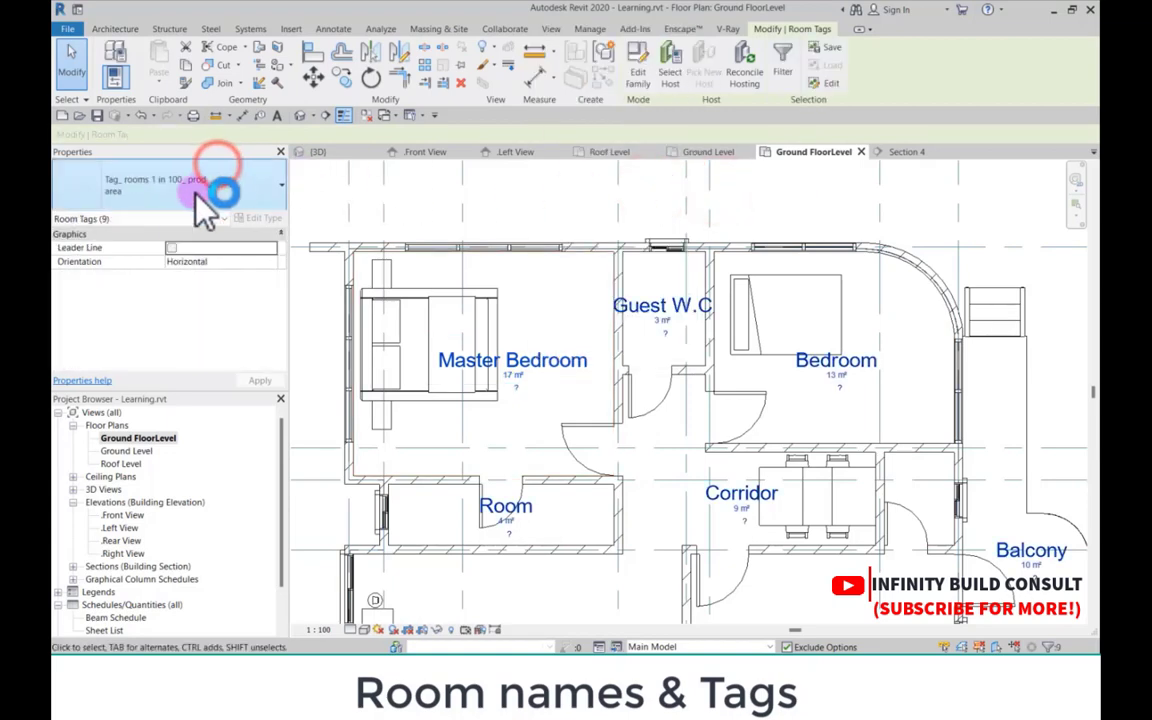
pyautogui.click(200, 195)
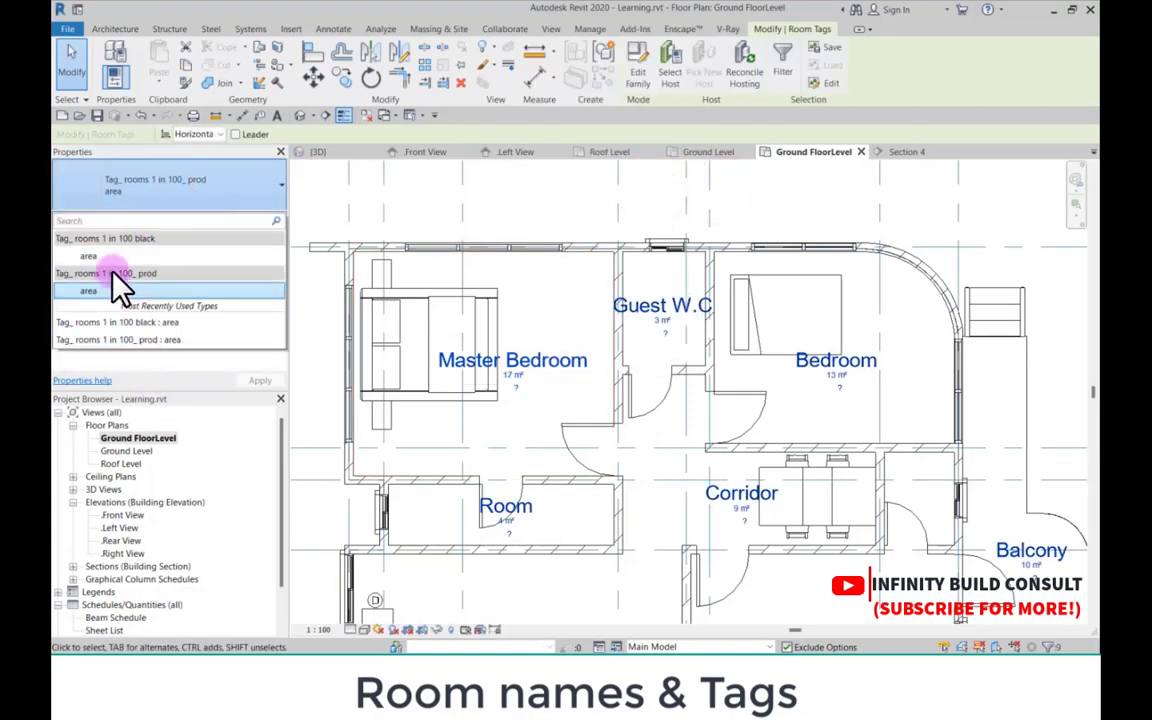
pyautogui.click(97, 256)
pyautogui.scroll(-3, 500, 400)
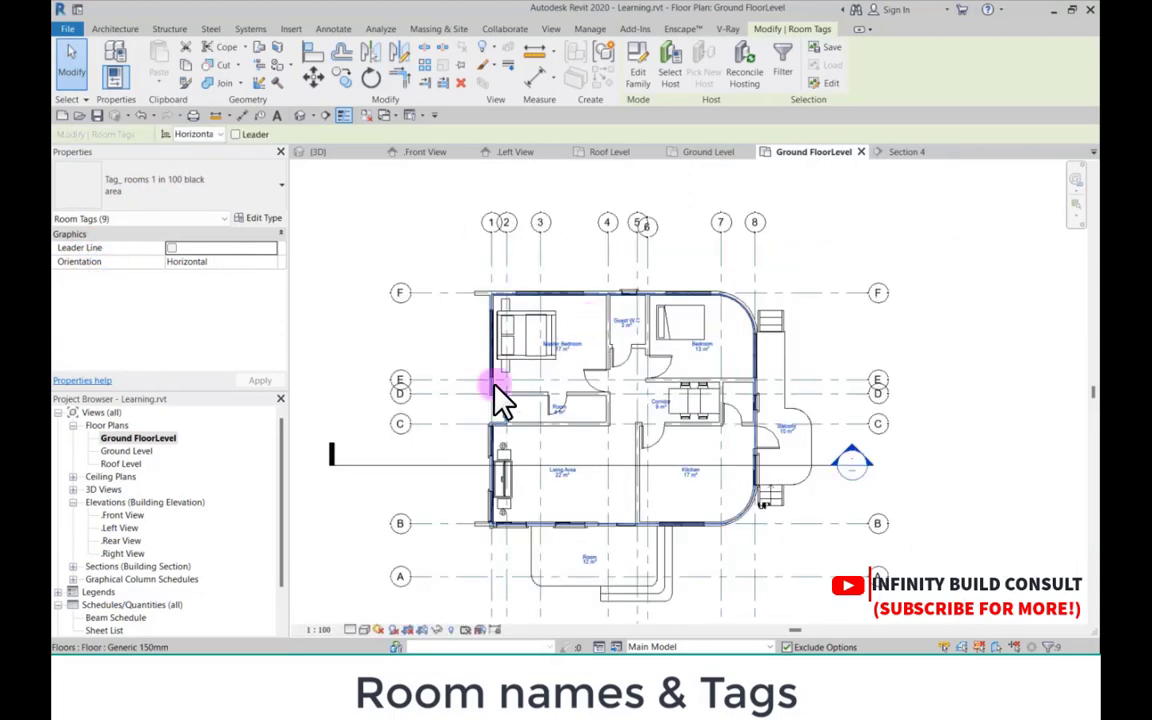
pyautogui.scroll(2, 660, 545)
pyautogui.scroll(-3, 851, 275)
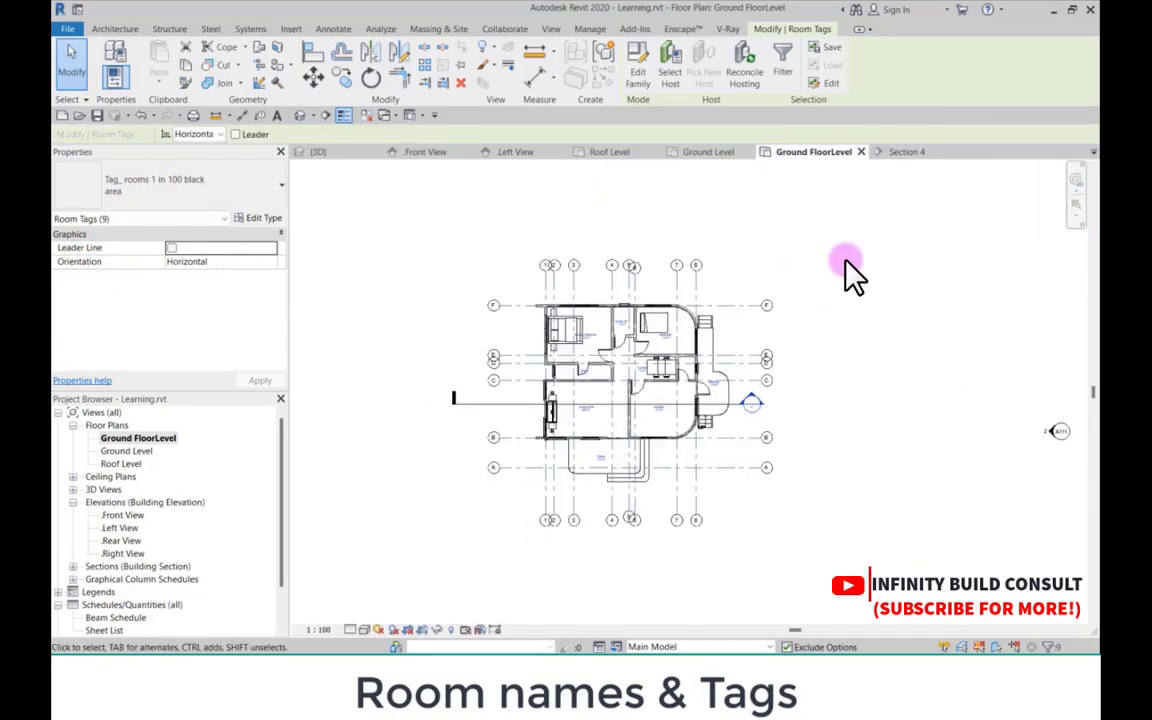
pyautogui.scroll(4, 733, 337)
pyautogui.scroll(-3, 697, 386)
pyautogui.scroll(2, 700, 275)
pyautogui.click(697, 268)
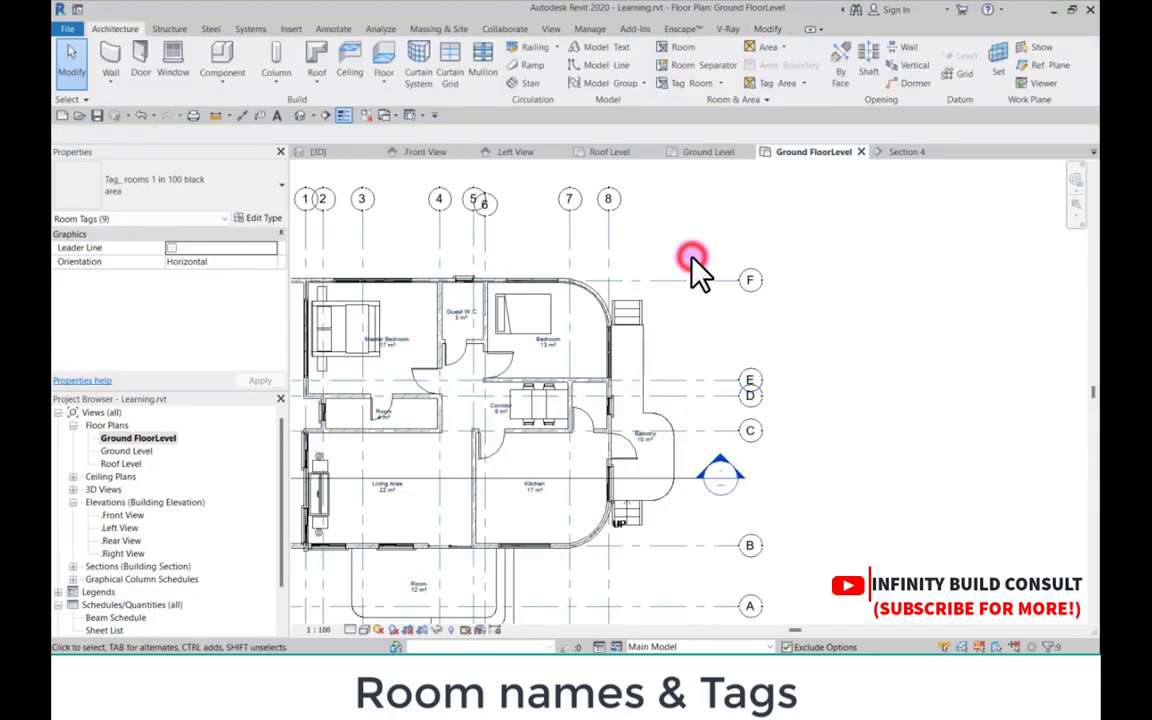
# Step: Open the ground floor plan's Visibility/Graphic Overrides and clear the surface transparency override for Floors
pyautogui.scroll(-2, 476, 334)
pyautogui.scroll(3, 591, 378)
pyautogui.scroll(-2, 678, 440)
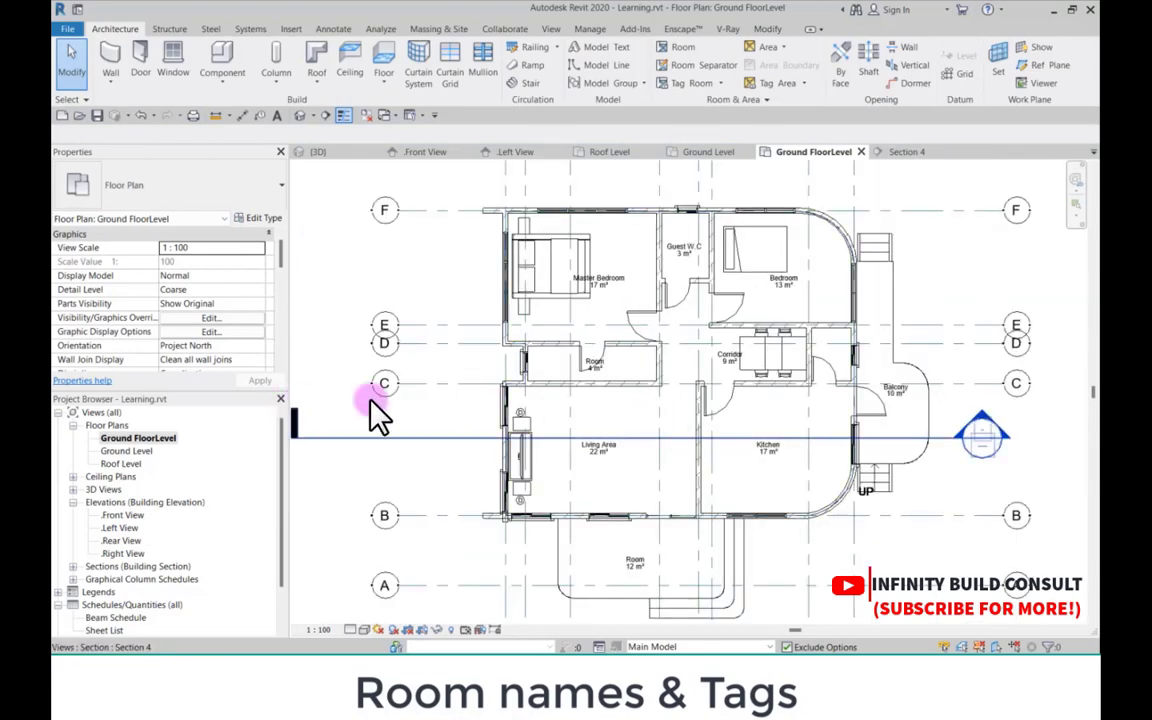
pyautogui.click(397, 408)
pyautogui.click(210, 319)
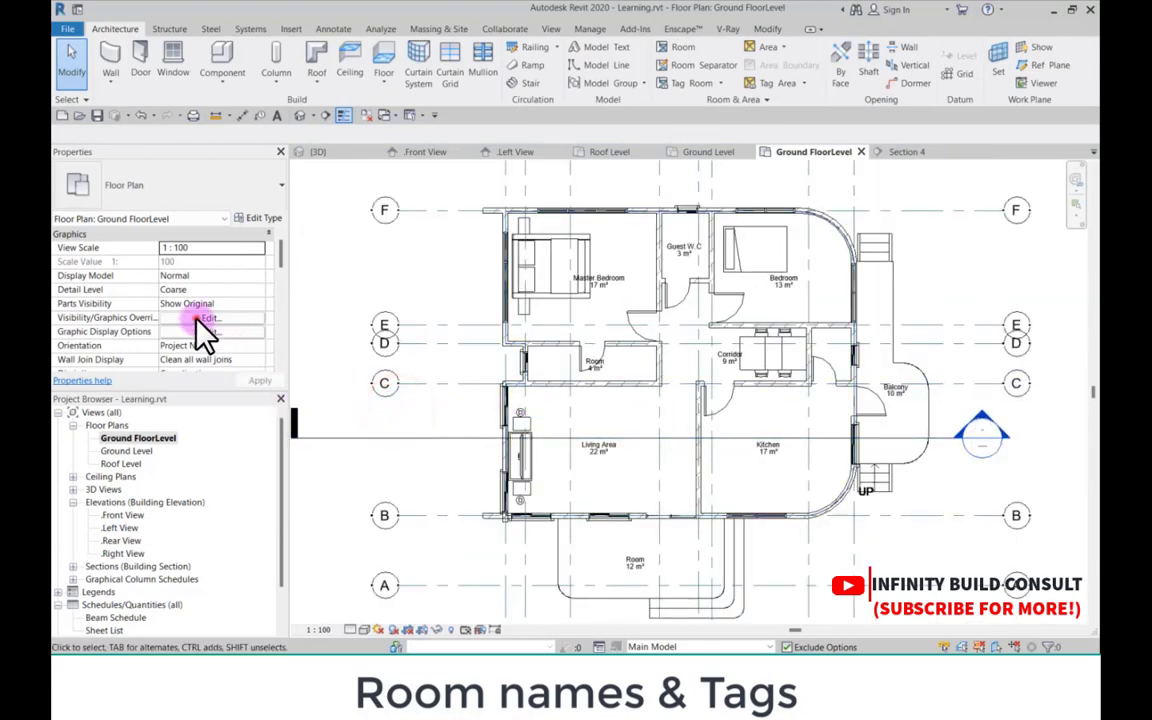
pyautogui.moveTo(988, 285); pyautogui.dragTo(900, 345)
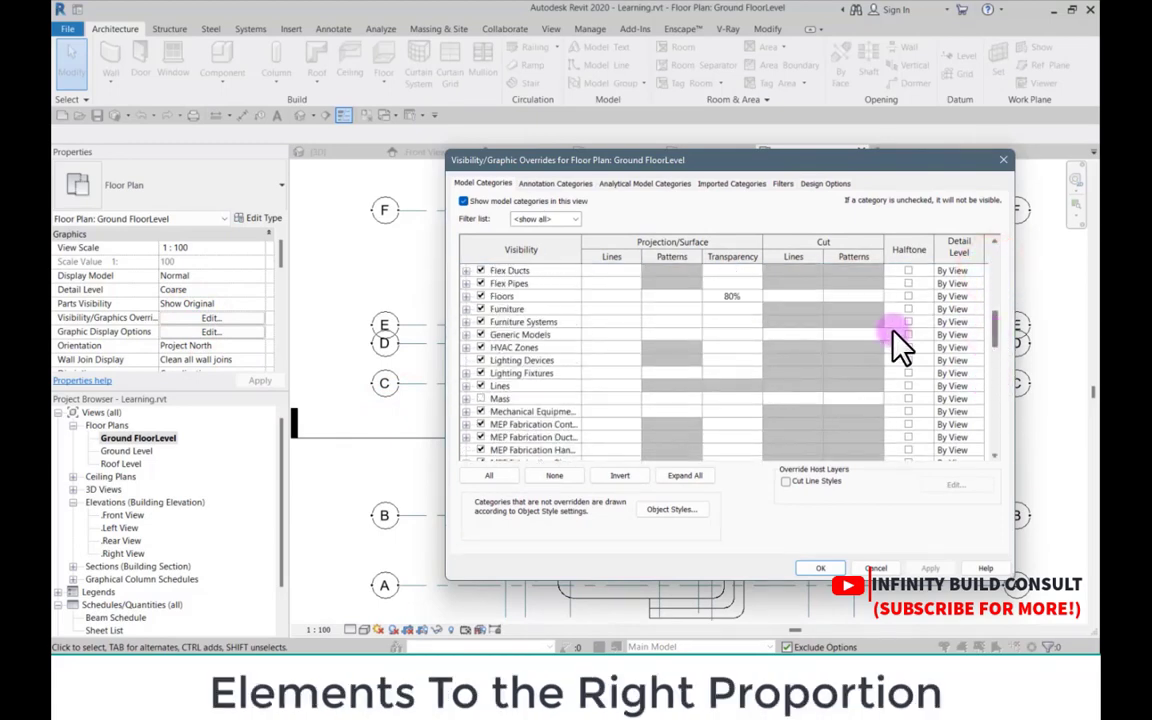
pyautogui.click(709, 300)
pyautogui.click(722, 297)
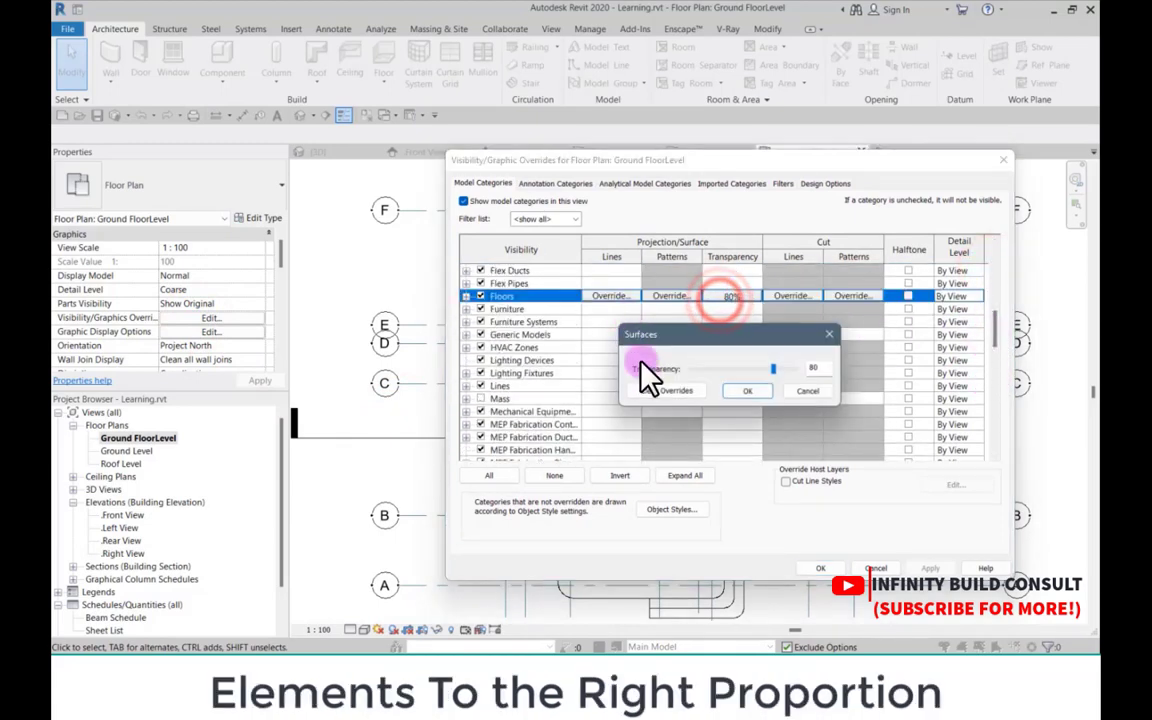
pyautogui.click(666, 391)
pyautogui.click(747, 391)
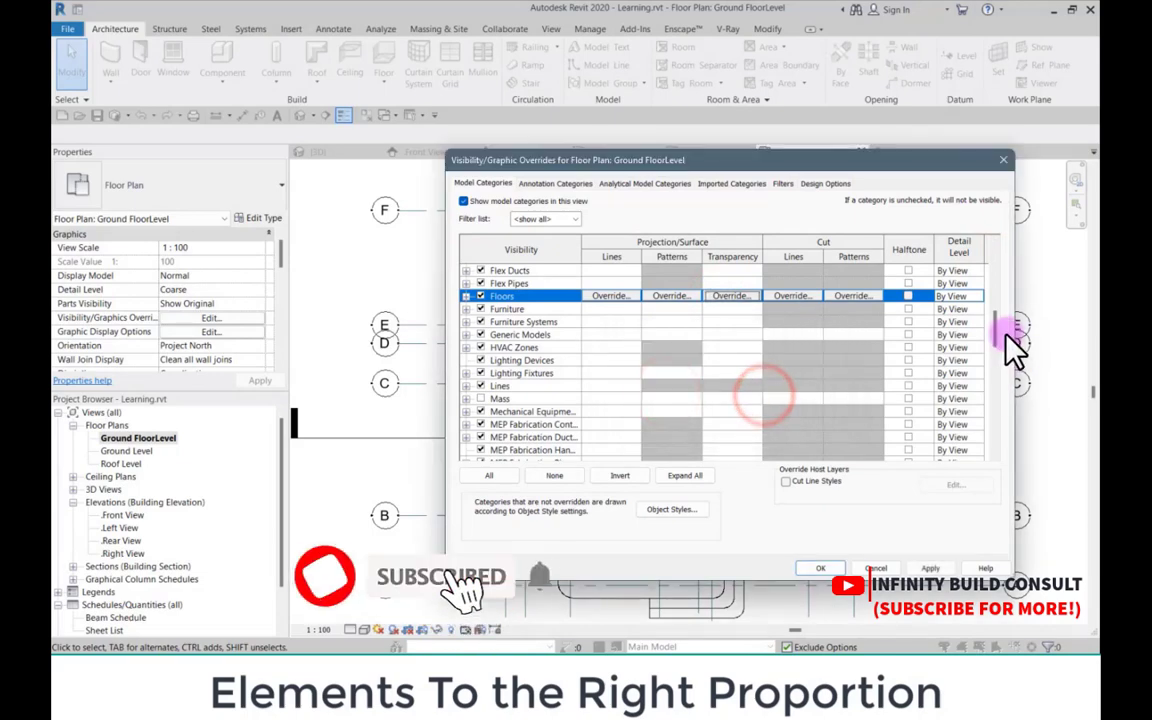
# Step: Clear the surface transparency override for Walls and accept the ground floor plan's visibility/graphic overrides
pyautogui.moveTo(997, 335); pyautogui.dragTo(998, 463)
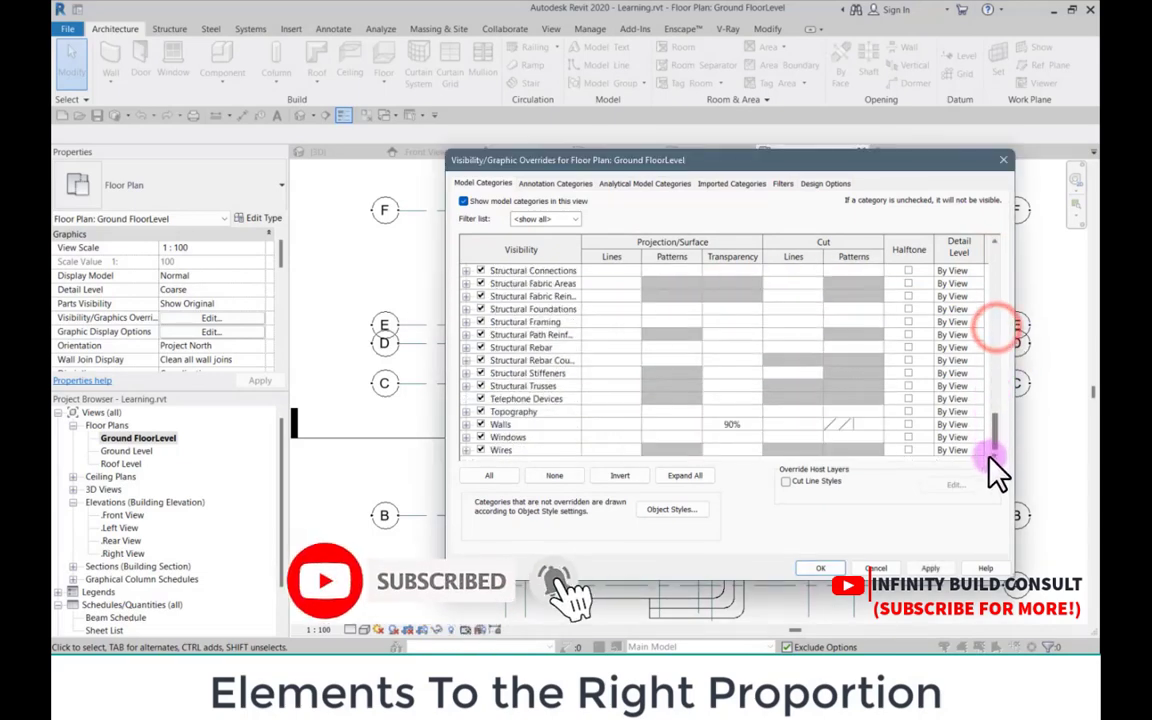
pyautogui.click(742, 425)
pyautogui.click(743, 425)
pyautogui.click(648, 391)
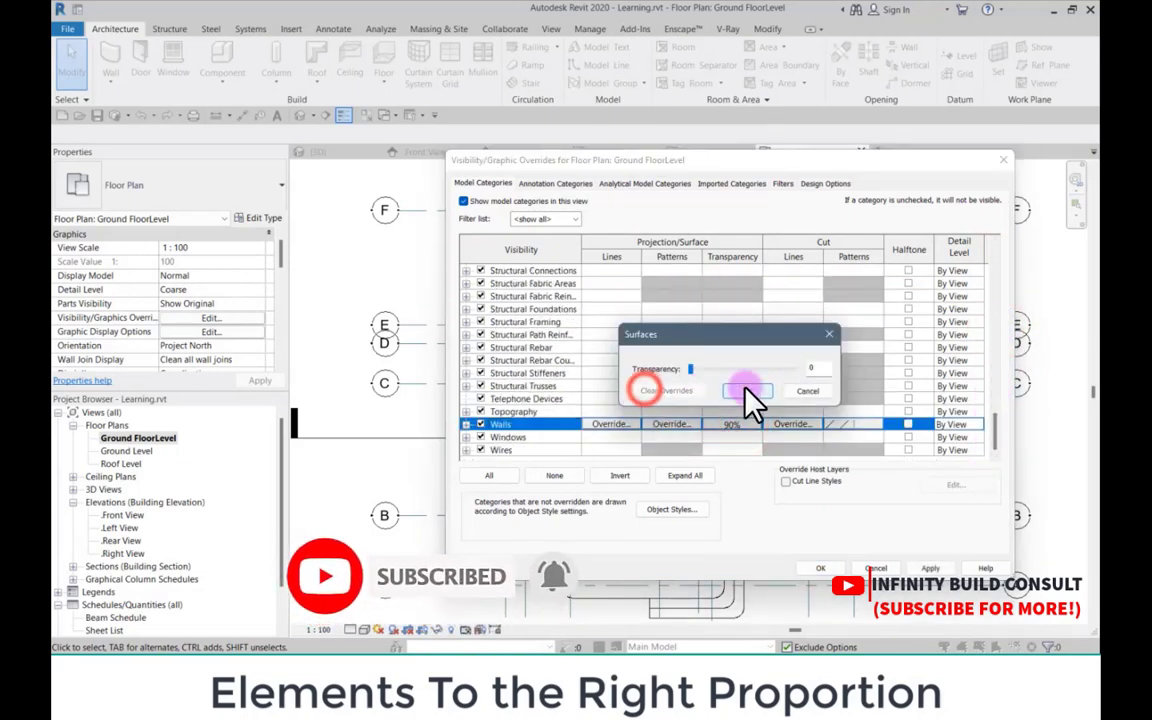
pyautogui.click(745, 389)
pyautogui.click(820, 568)
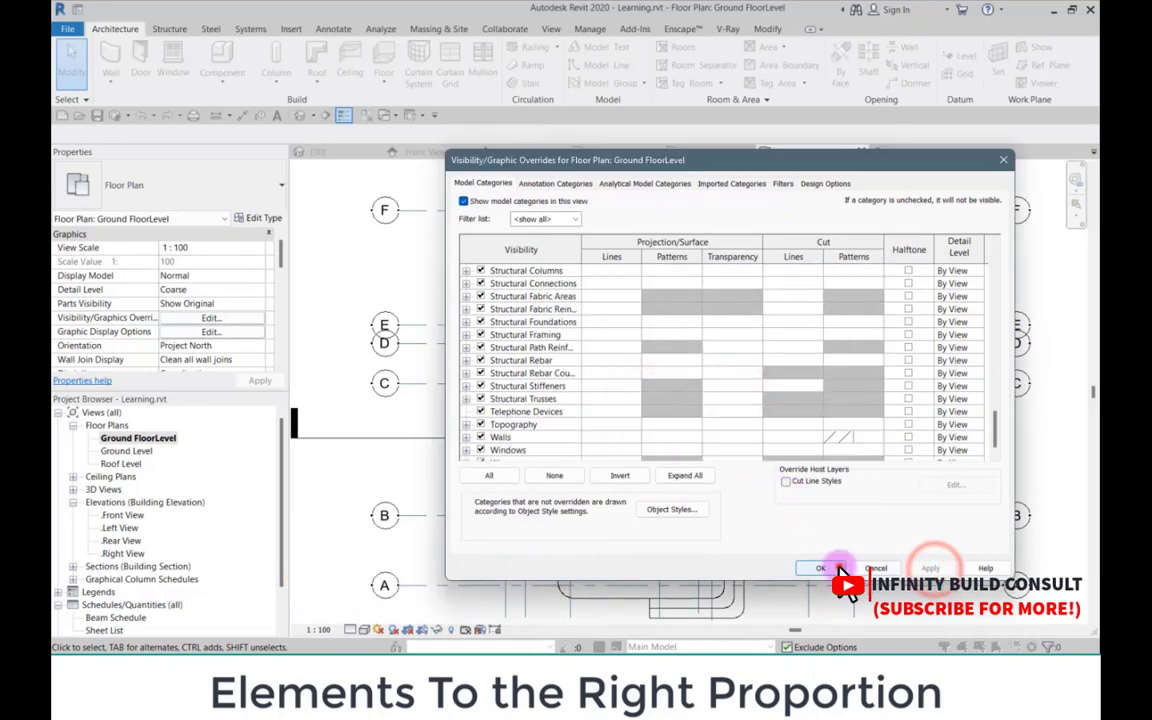
# Step: Open the default 3D view and examine the house's roof and porch entrances from above
pyautogui.scroll(-3, 541, 367)
pyautogui.click(325, 301)
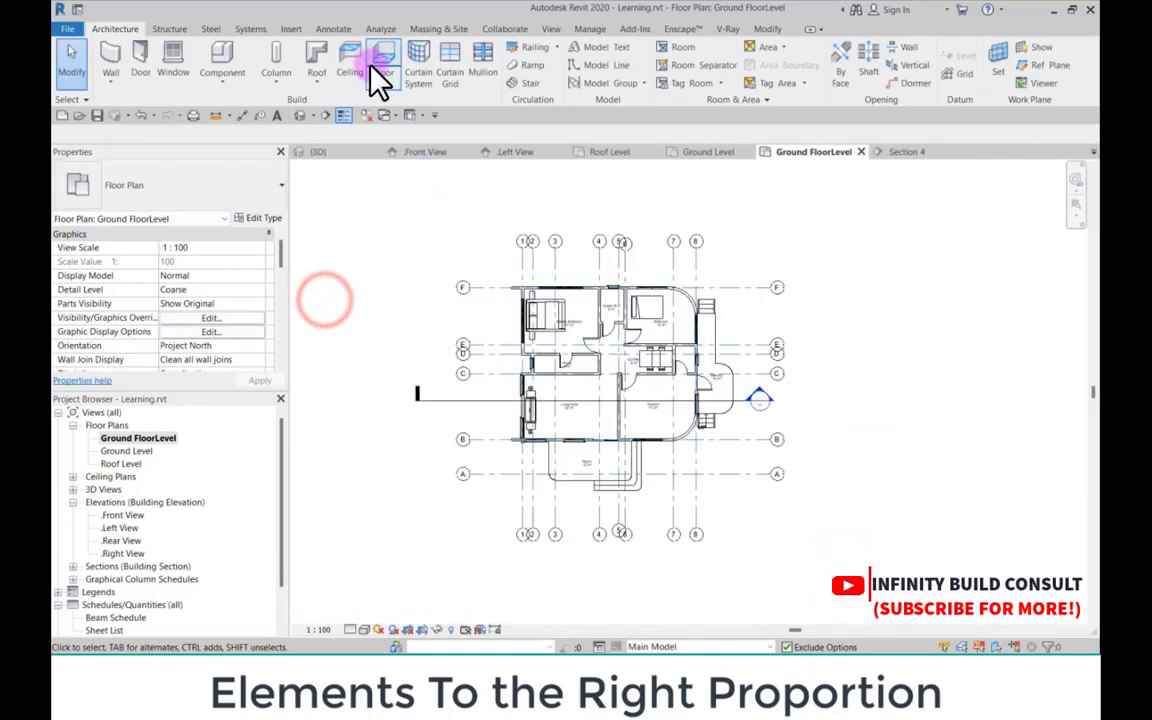
pyautogui.click(297, 115)
pyautogui.scroll(-5, 643, 424)
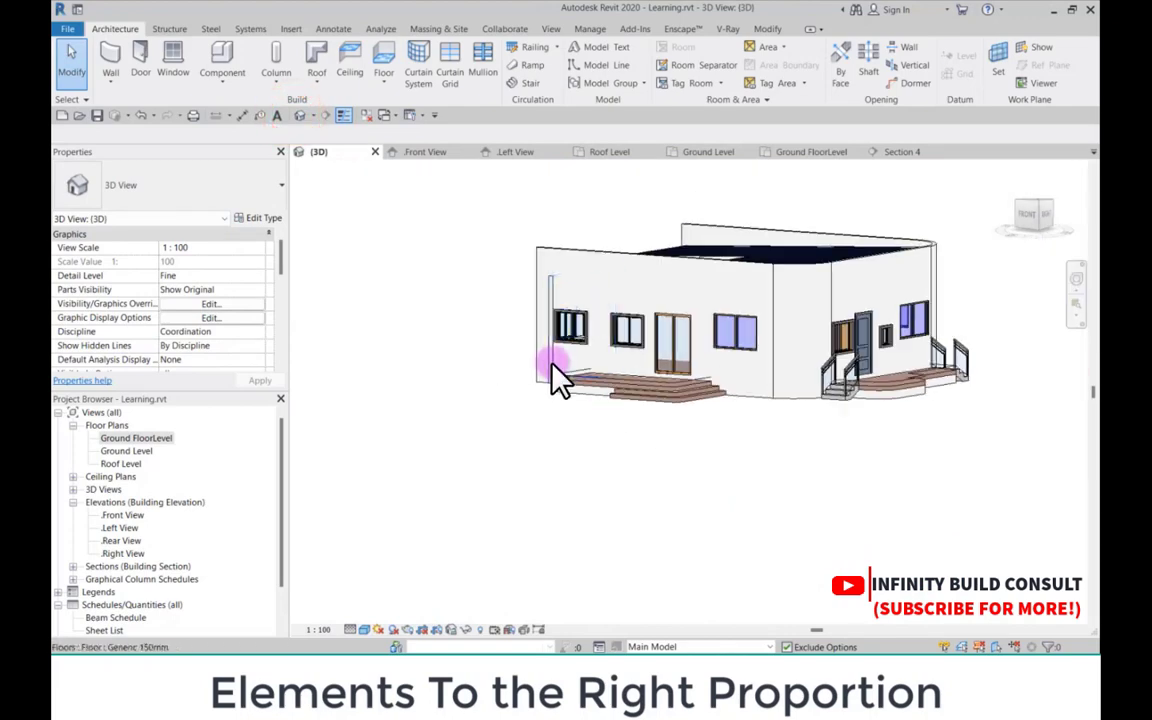
pyautogui.keyDown('shift'); pyautogui.moveTo(423, 352); pyautogui.dragTo(617, 492, button='middle'); pyautogui.keyUp('shift')
pyautogui.scroll(3, 913, 515)
pyautogui.scroll(-4, 900, 515)
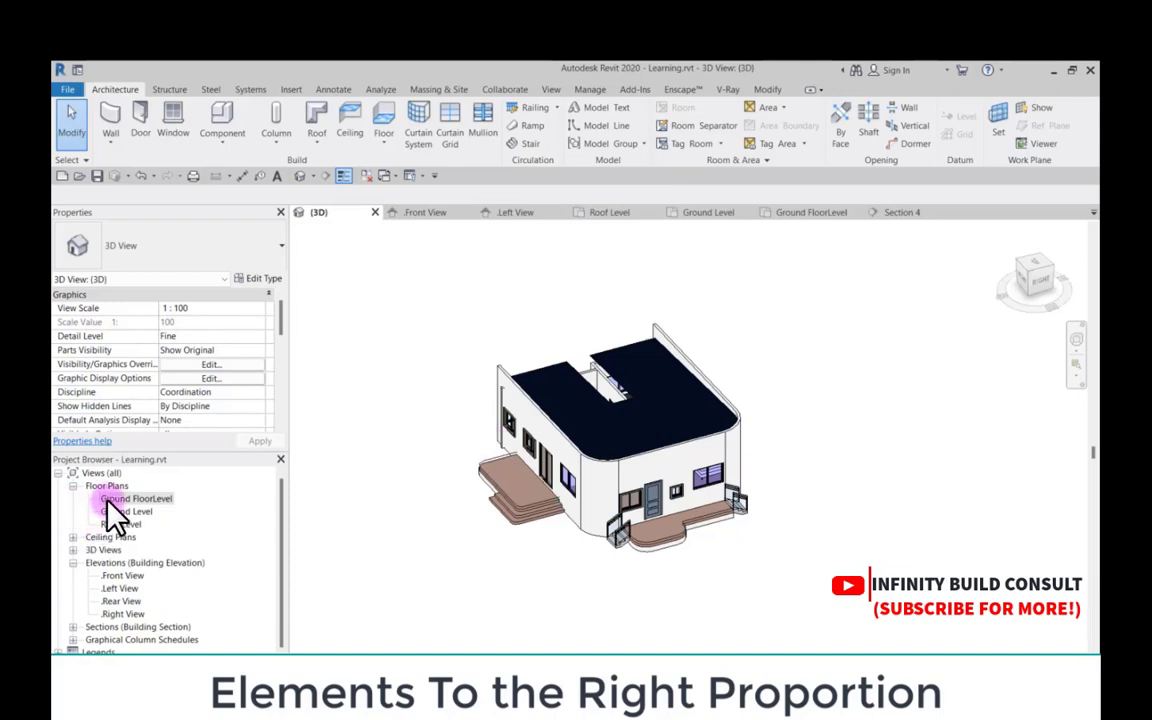
pyautogui.click(452, 410)
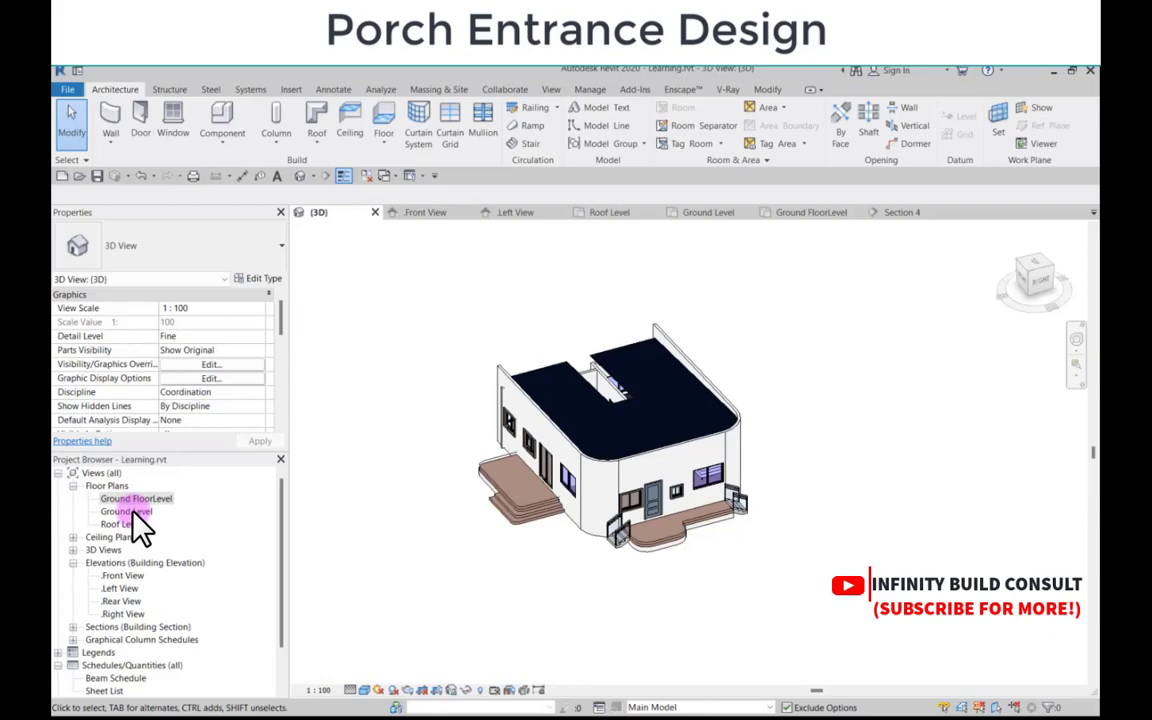
# Step: Reopen the Ground FloorLevel plan, dismiss the save reminder and bring the front porch area into view
pyautogui.doubleClick(134, 502)
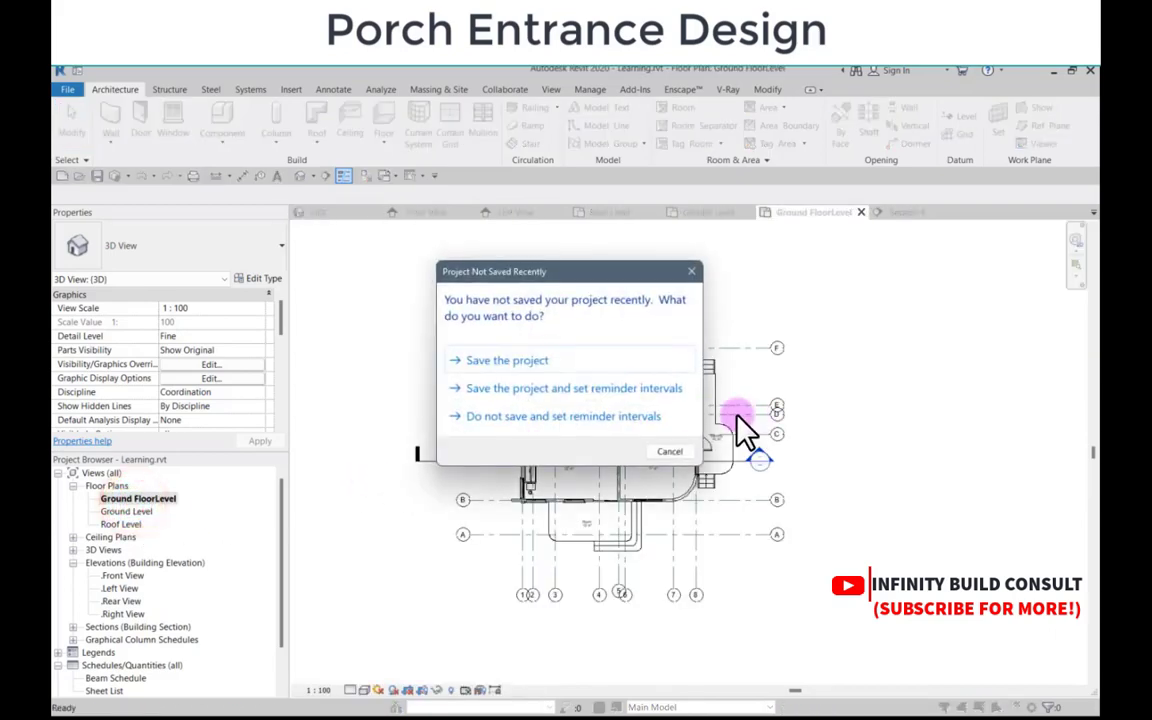
pyautogui.click(680, 451)
pyautogui.scroll(5, 540, 515)
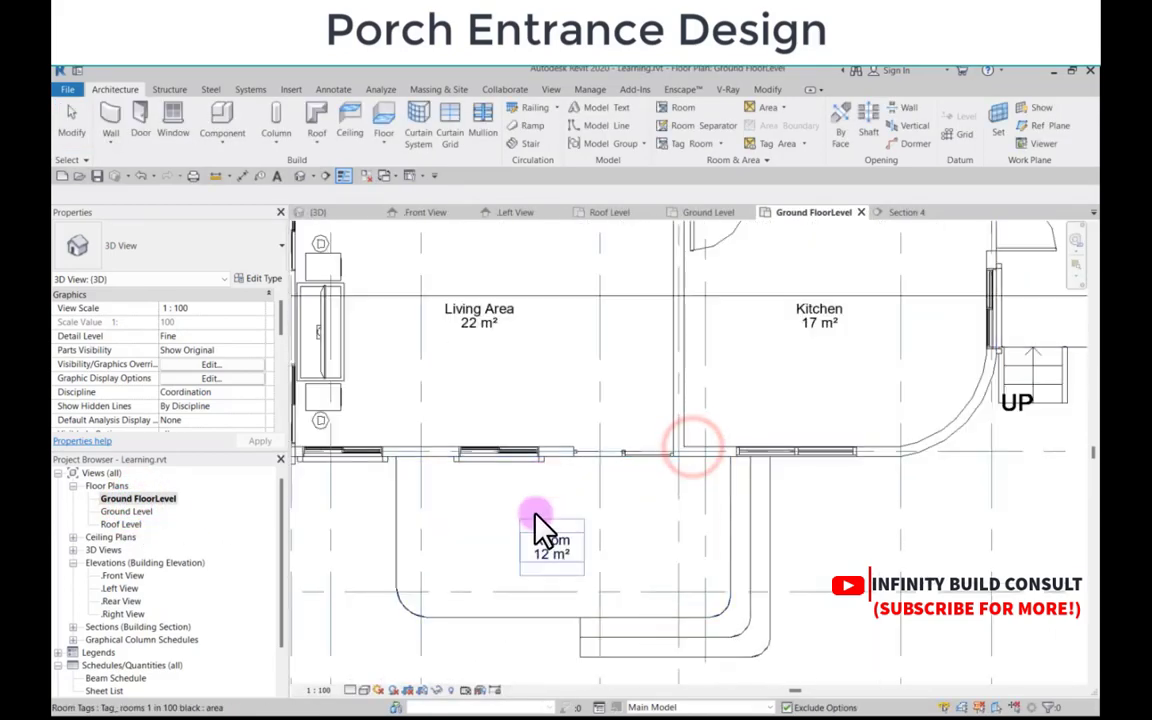
pyautogui.scroll(-4, 535, 520)
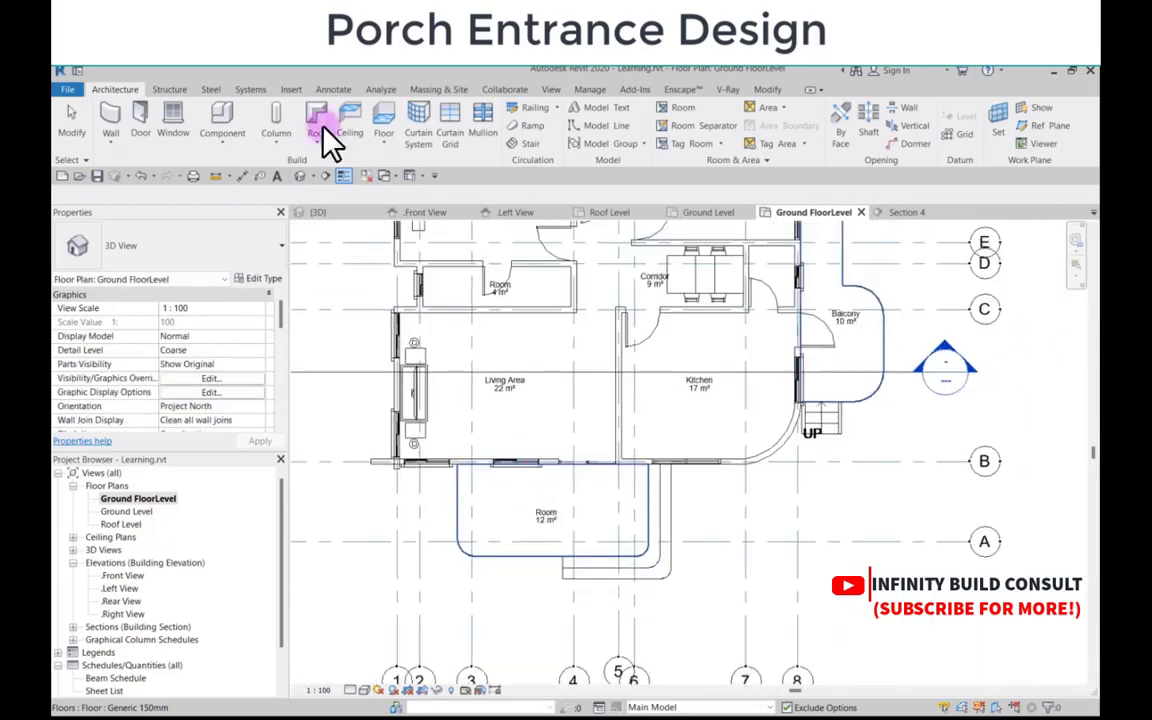
# Step: Draw a Generic 150 wall about 2100 mm long from the Living Area's front wall along the porch's west edge to grid A
pyautogui.click(110, 118)
pyautogui.scroll(5, 462, 438)
pyautogui.scroll(-3, 455, 430)
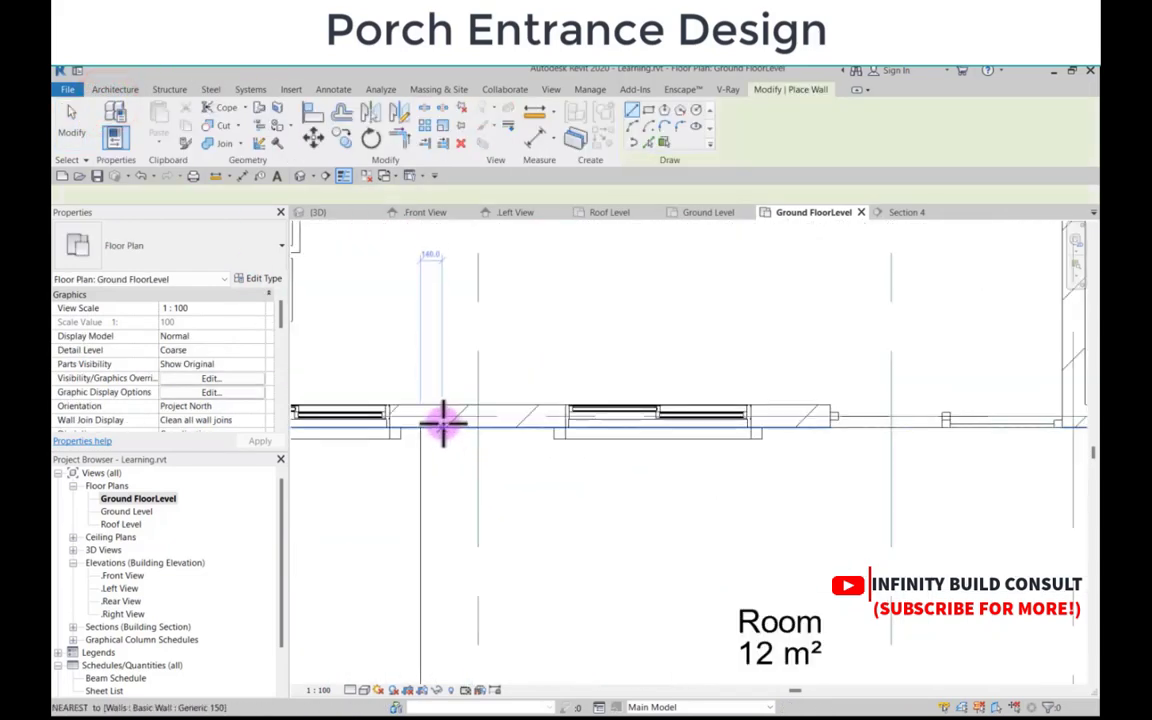
pyautogui.click(441, 411)
pyautogui.scroll(4, 437, 500)
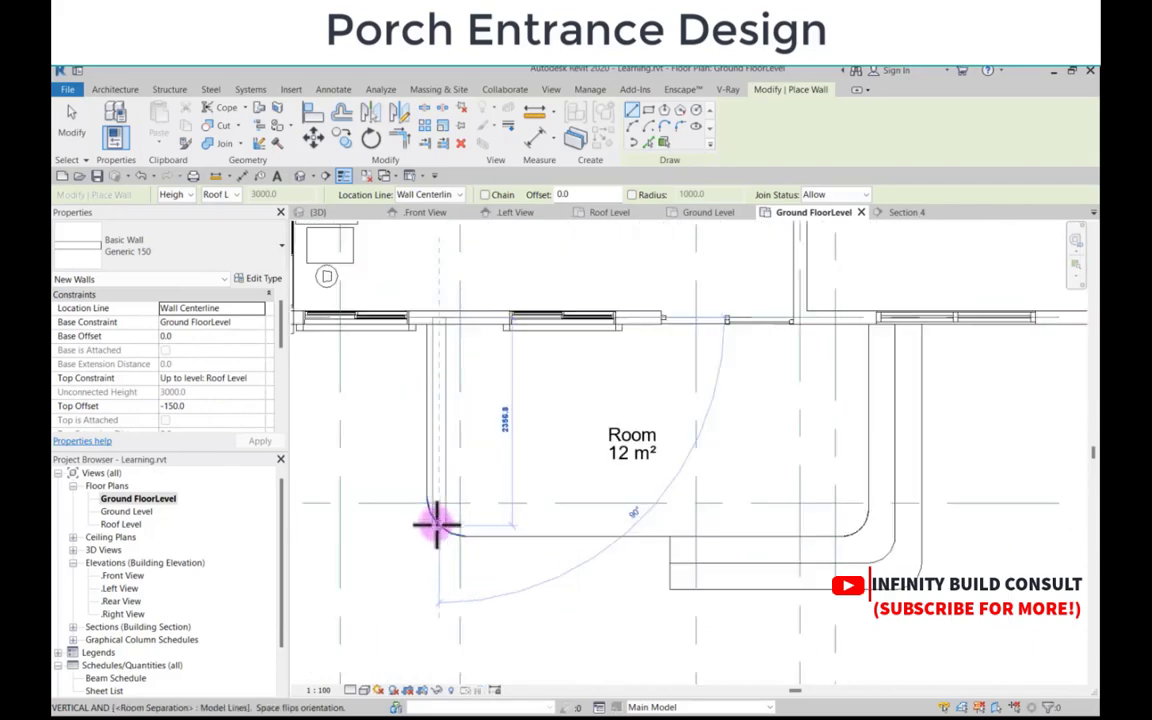
pyautogui.click(440, 494)
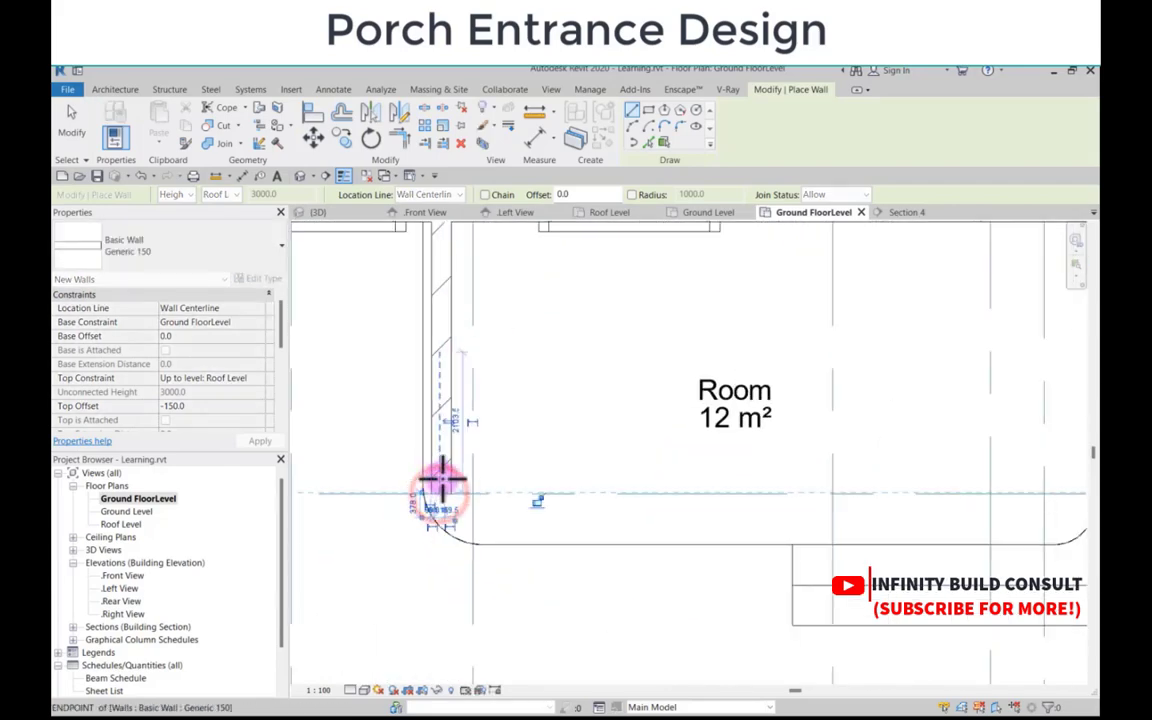
# Step: Draw a Generic 150 wall about 2421 mm long from the Kitchen's front wall along the porch's east edge
pyautogui.scroll(-5, 438, 488)
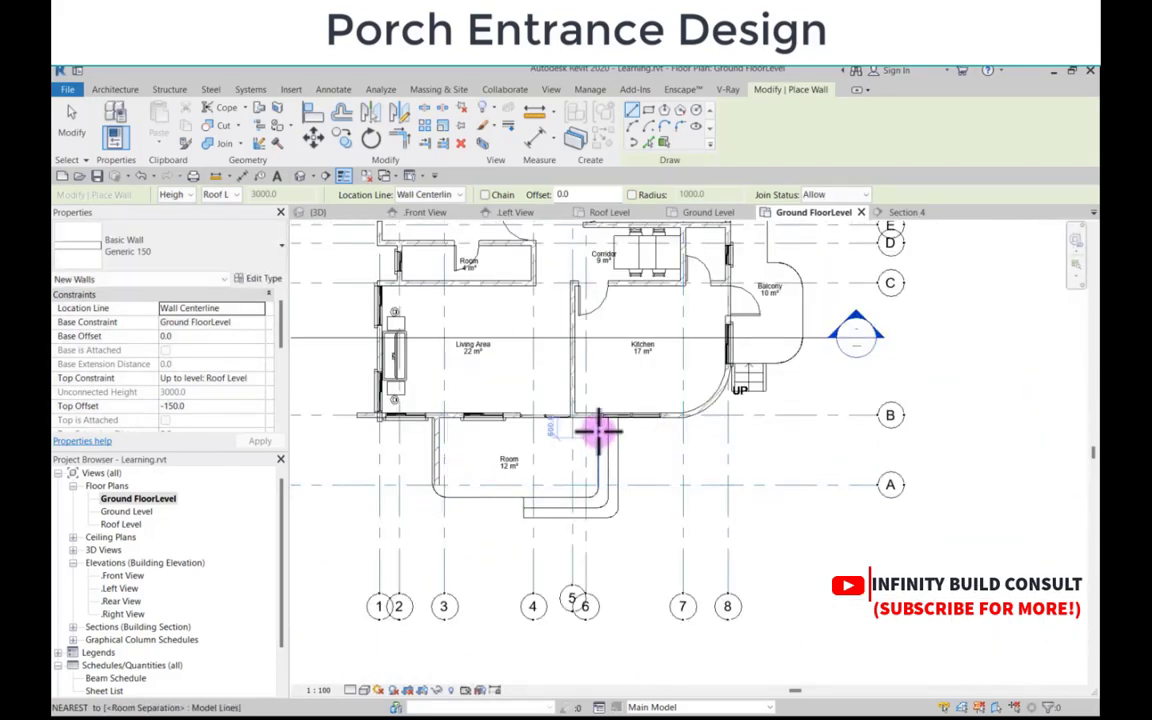
pyautogui.scroll(4, 598, 430)
pyautogui.scroll(2, 595, 432)
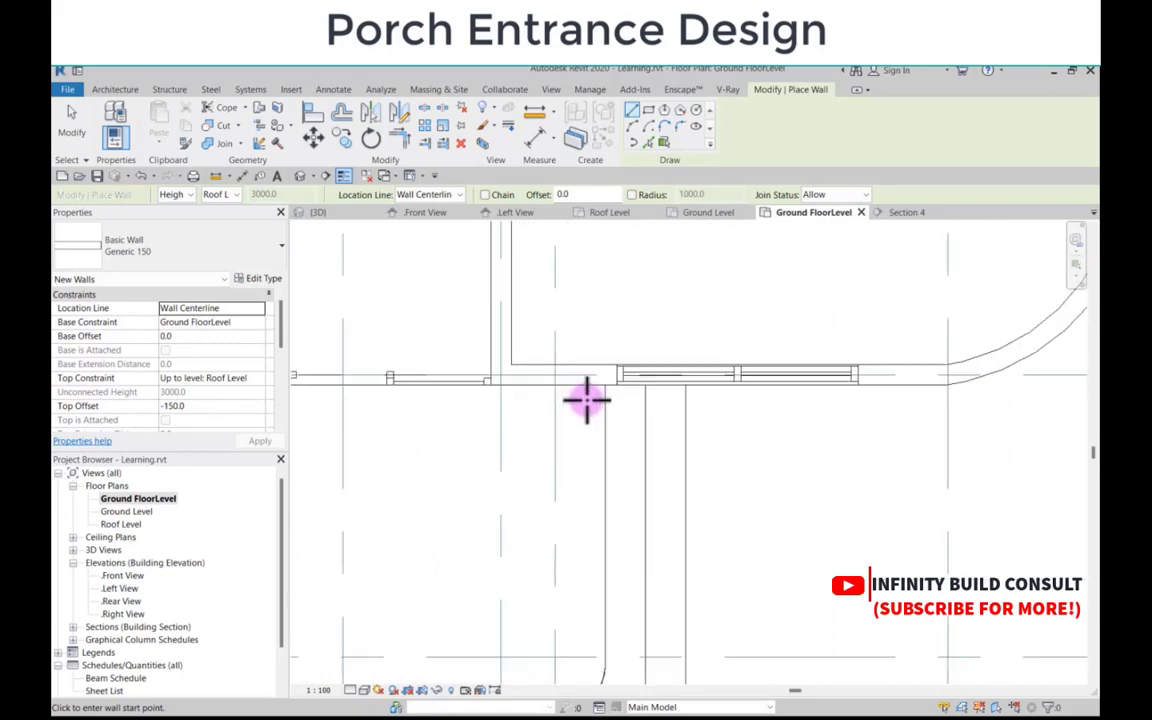
pyautogui.click(590, 383)
pyautogui.scroll(-3, 590, 385)
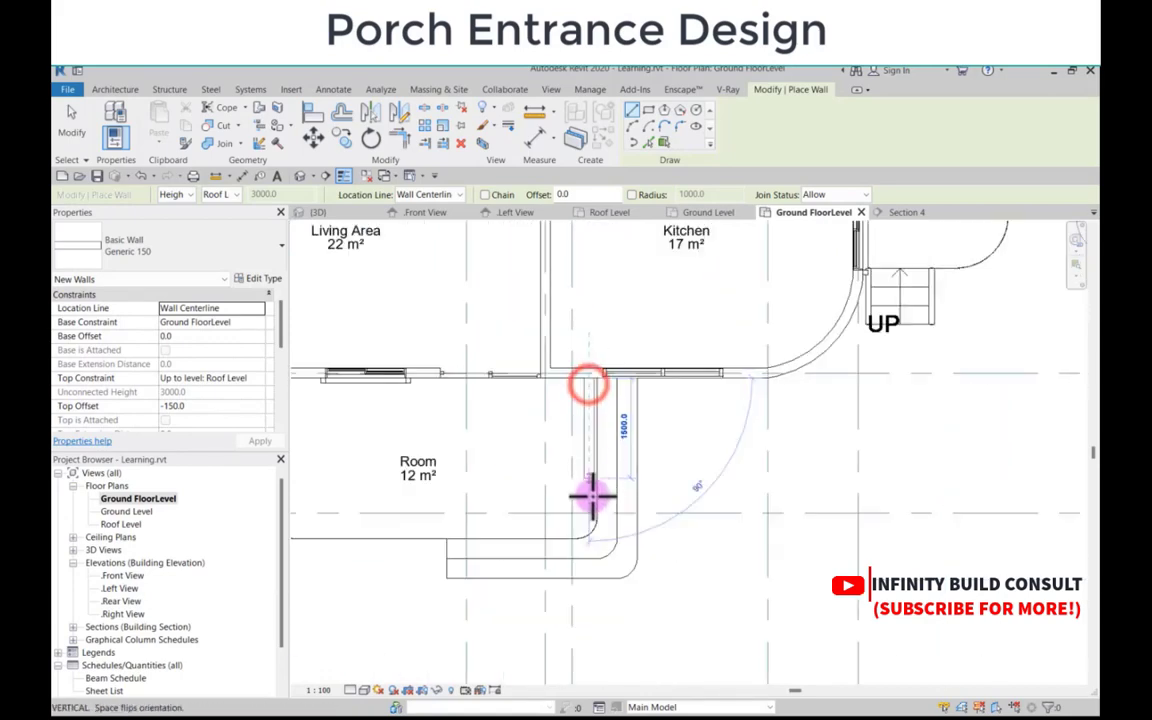
pyautogui.scroll(4, 586, 540)
pyautogui.click(586, 550)
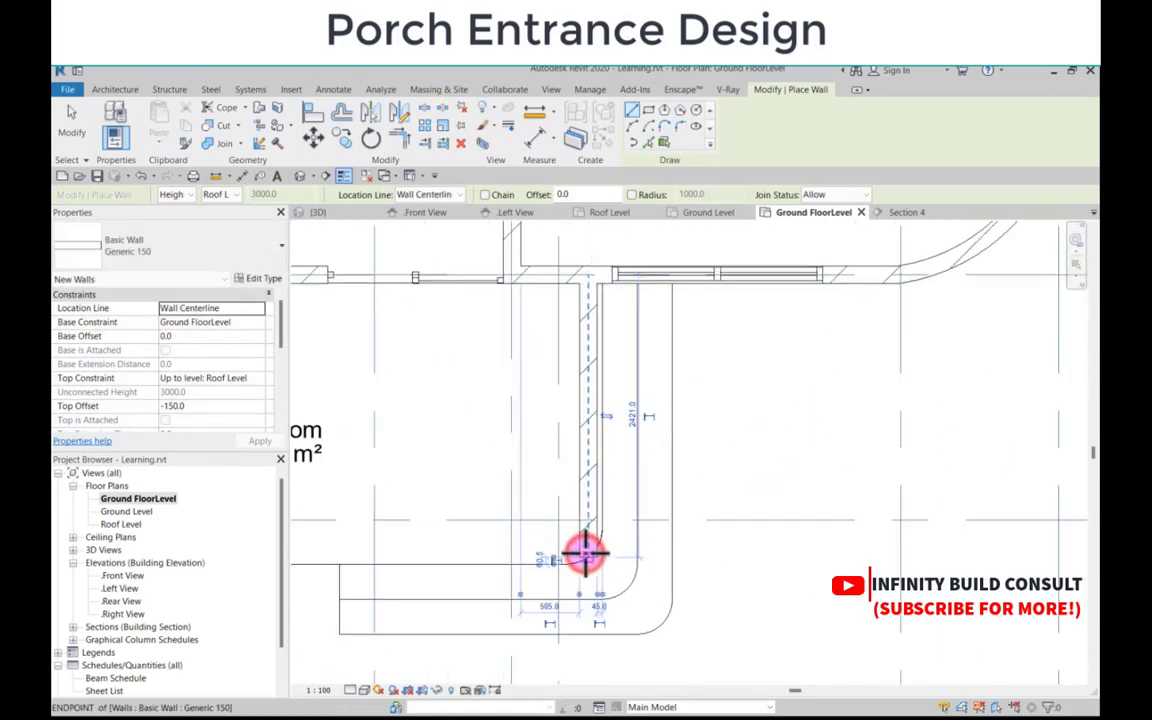
# Step: Draw a Generic 150 wall about 4753 mm long across the porch front between the two side walls and end wall placement
pyautogui.scroll(-4, 583, 485)
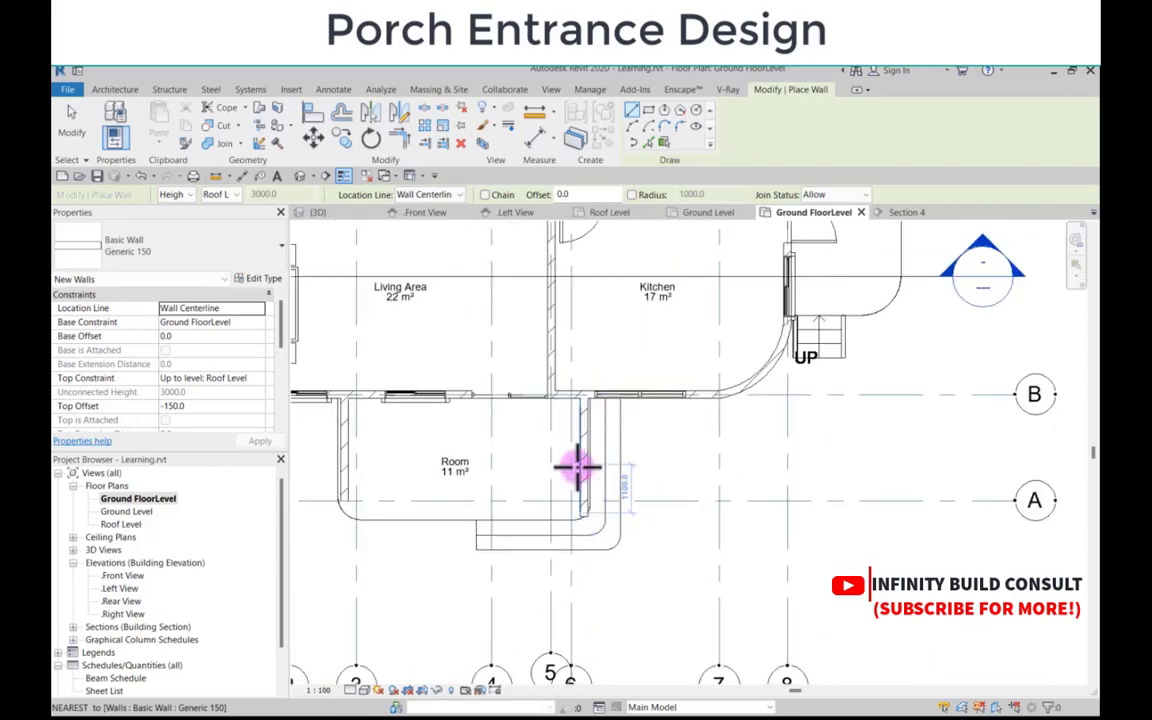
pyautogui.scroll(-1, 407, 532)
pyautogui.scroll(4, 429, 489)
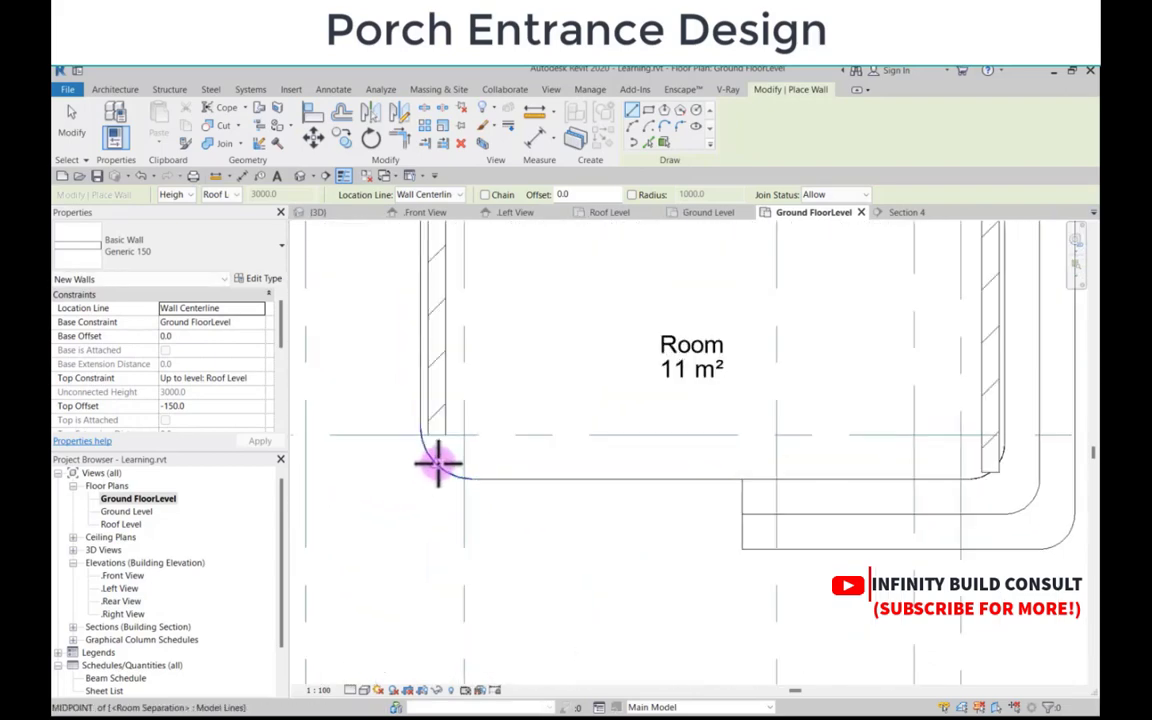
pyautogui.click(437, 463)
pyautogui.scroll(-1, 910, 476)
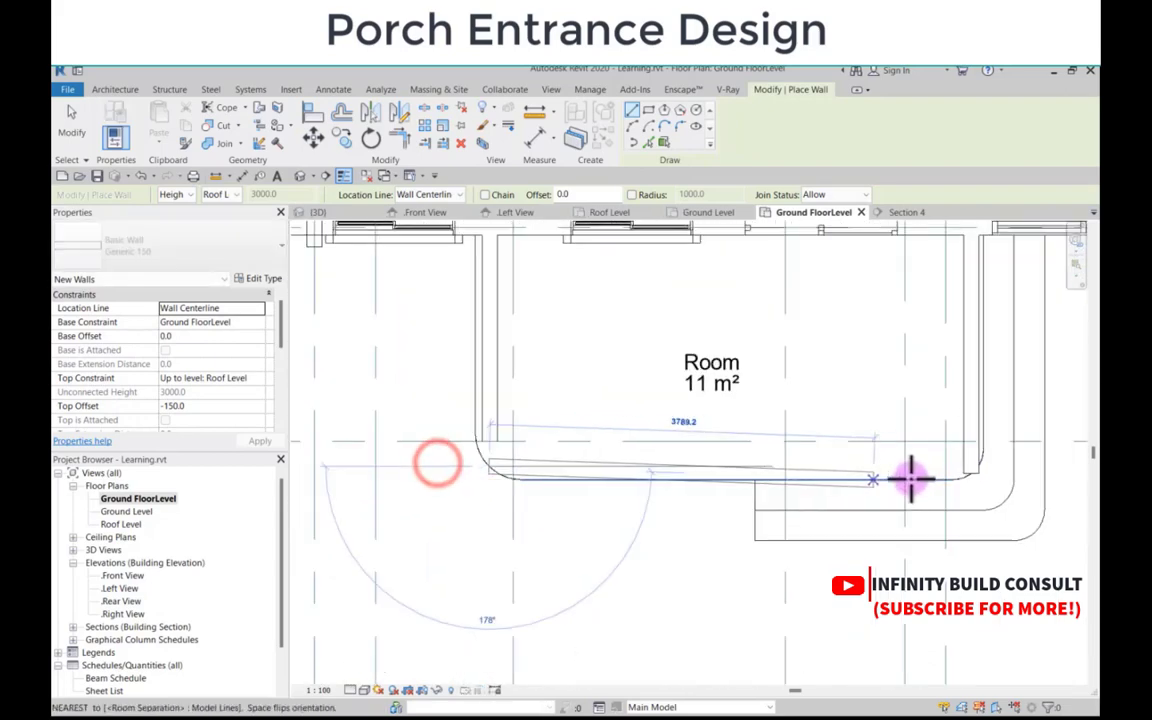
pyautogui.click(961, 473)
pyautogui.scroll(-1, 961, 473)
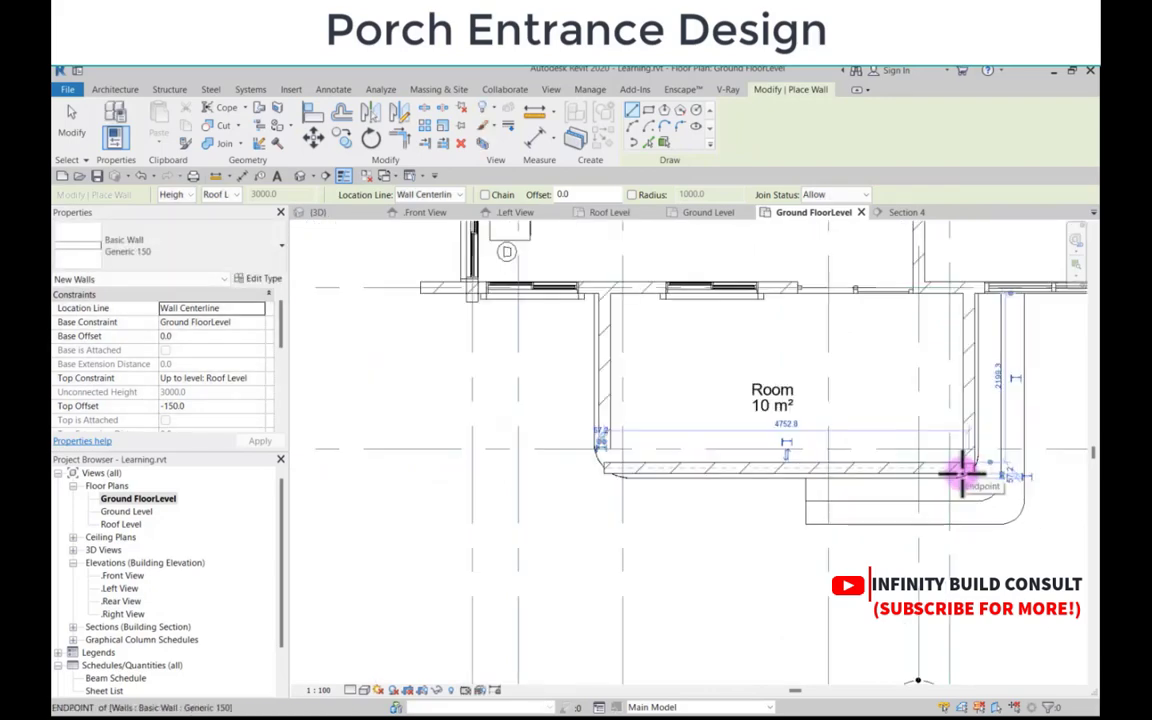
pyautogui.press('Escape')
pyautogui.press('Escape')
# Step: Examine how the new porch walls sit against the rounded floor edge and the nearby grid lines
pyautogui.moveTo(577, 300); pyautogui.dragTo(573, 380, button='middle')
pyautogui.scroll(-1, 574, 382)
pyautogui.scroll(1, 597, 465)
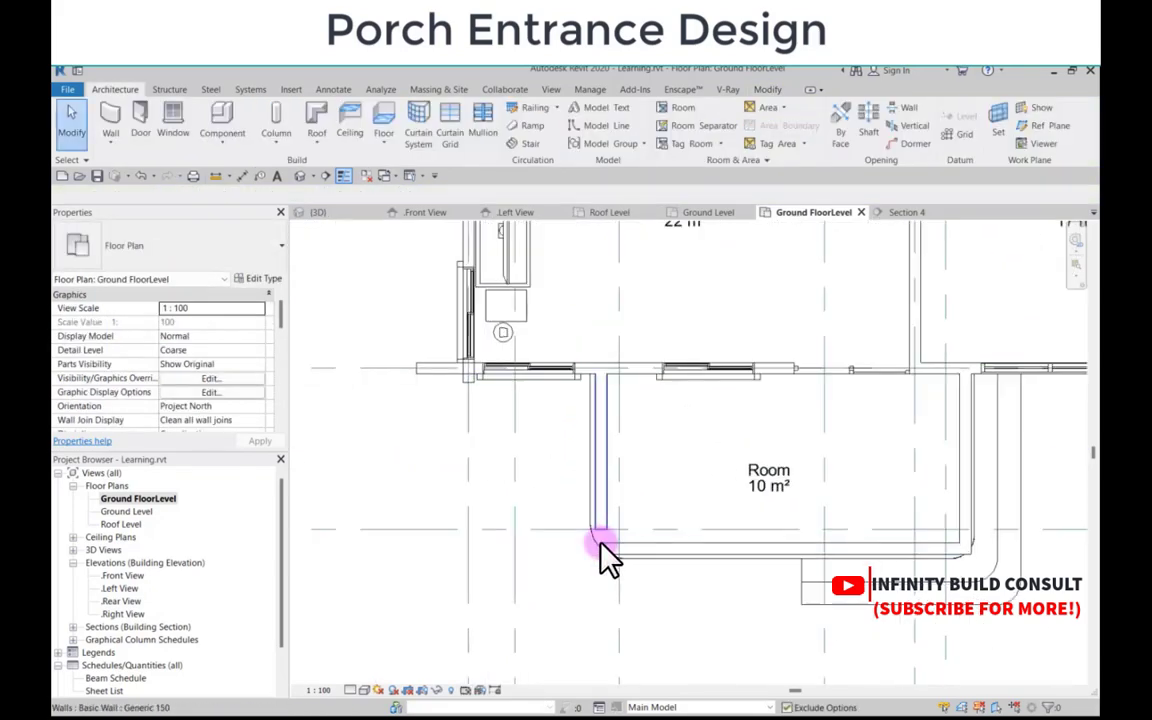
pyautogui.scroll(-2, 579, 489)
pyautogui.scroll(2, 609, 522)
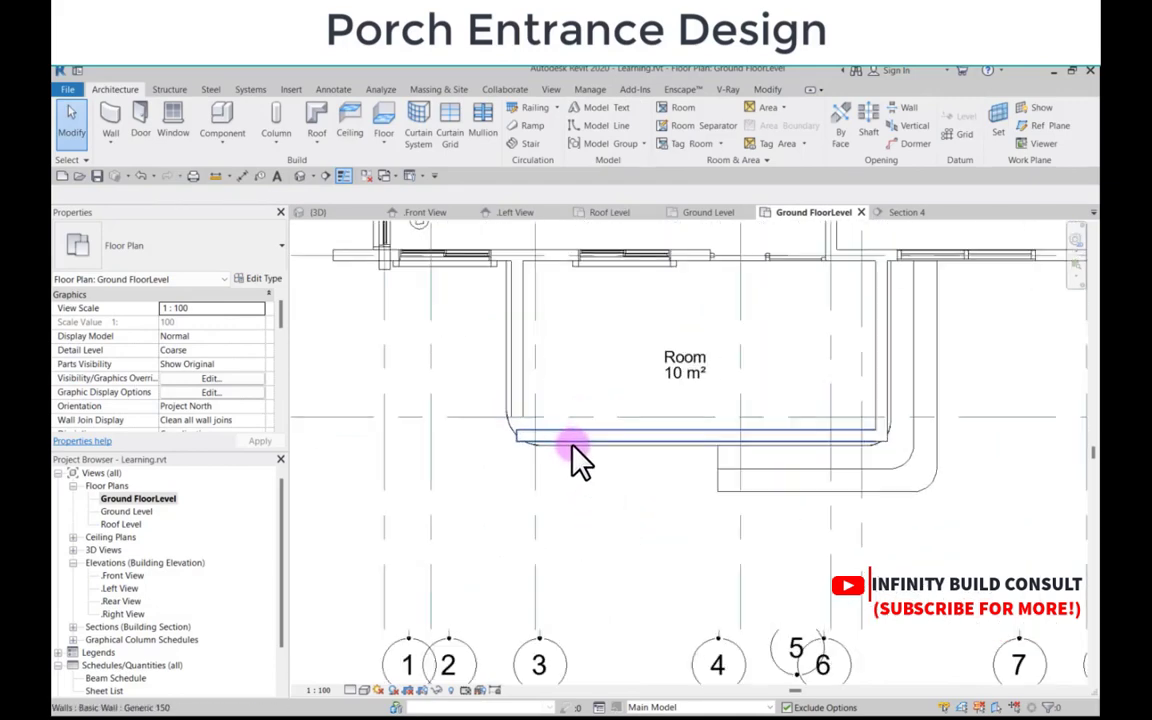
pyautogui.scroll(2, 600, 440)
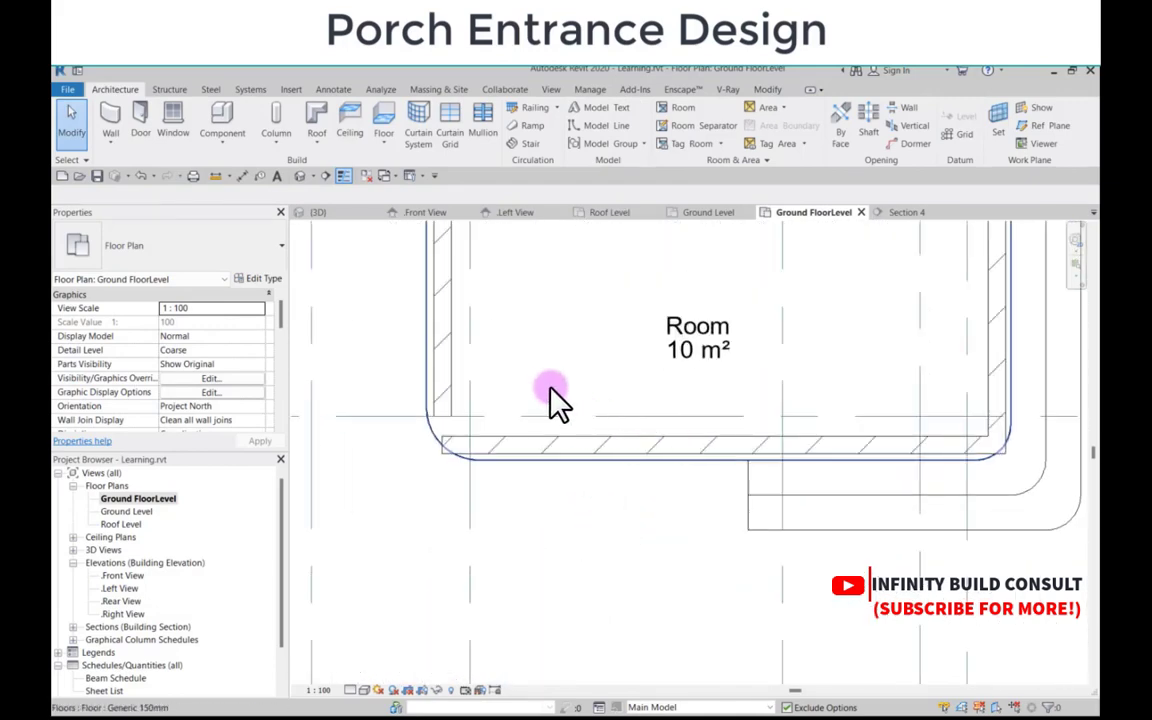
pyautogui.scroll(-4, 530, 440)
pyautogui.scroll(1, 517, 425)
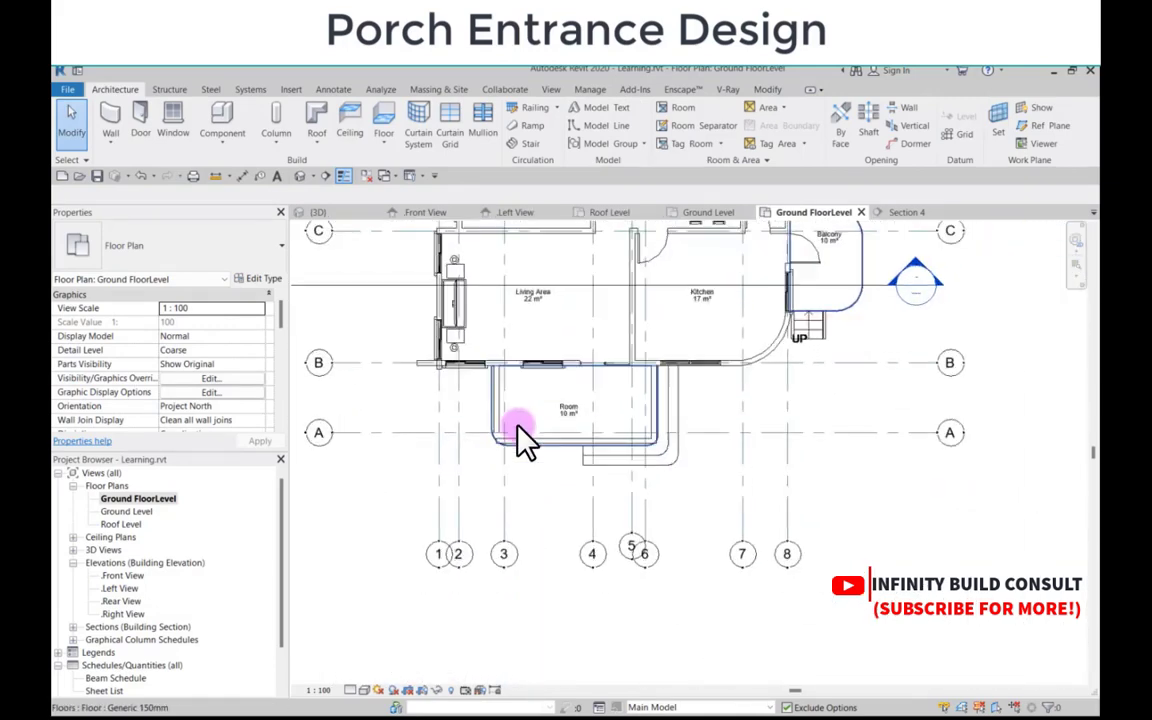
pyautogui.scroll(1, 517, 425)
pyautogui.scroll(2, 488, 345)
pyautogui.scroll(-2, 375, 428)
pyautogui.click(375, 428)
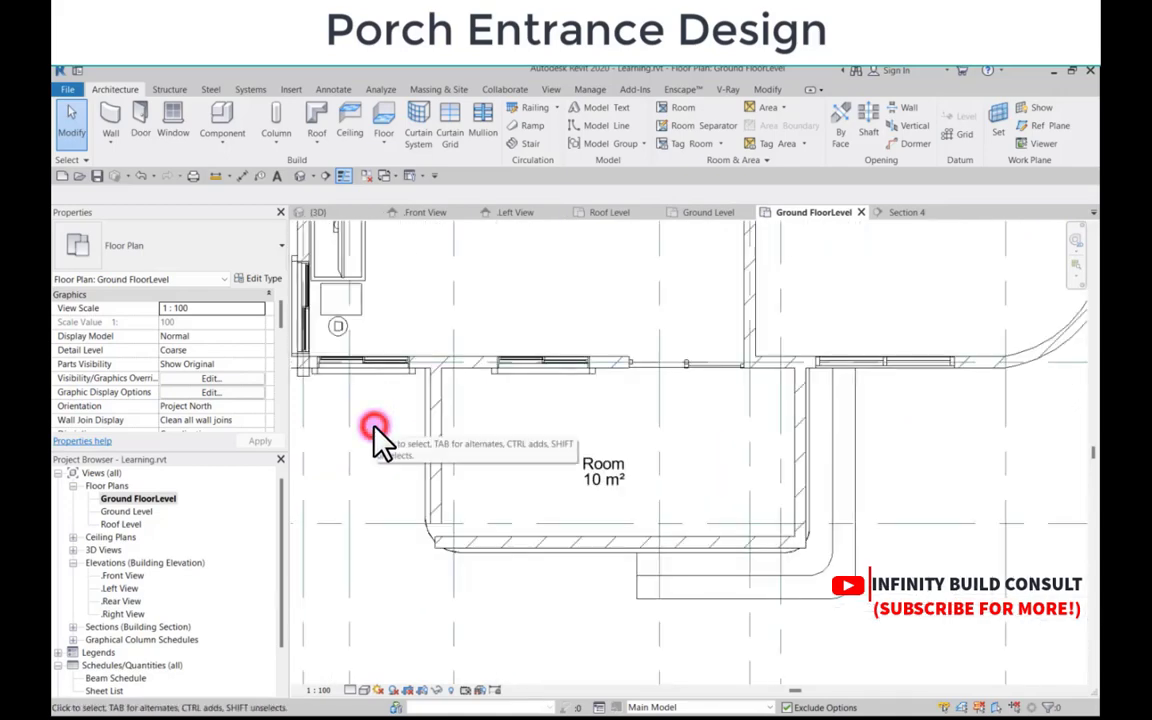
# Step: Align the porch's west wall to grid 3 and its front wall to grid A
pyautogui.press('a')
pyautogui.press('l')
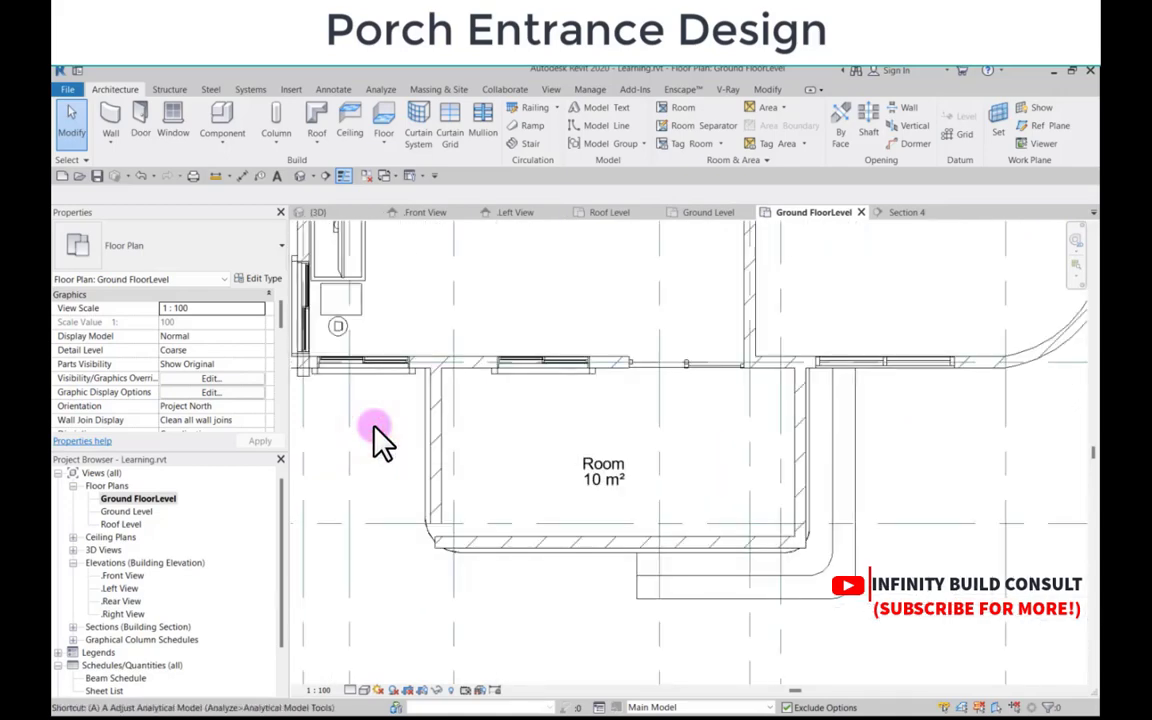
pyautogui.scroll(2, 458, 433)
pyautogui.click(404, 418)
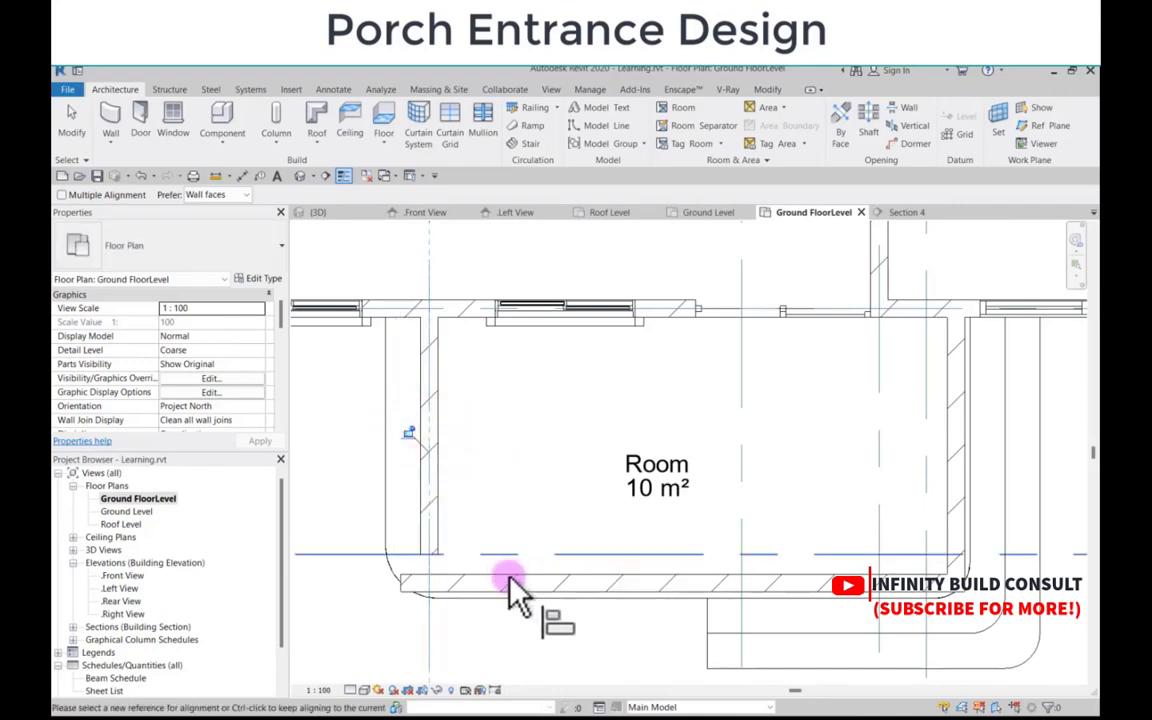
pyautogui.scroll(2, 507, 582)
pyautogui.click(460, 520)
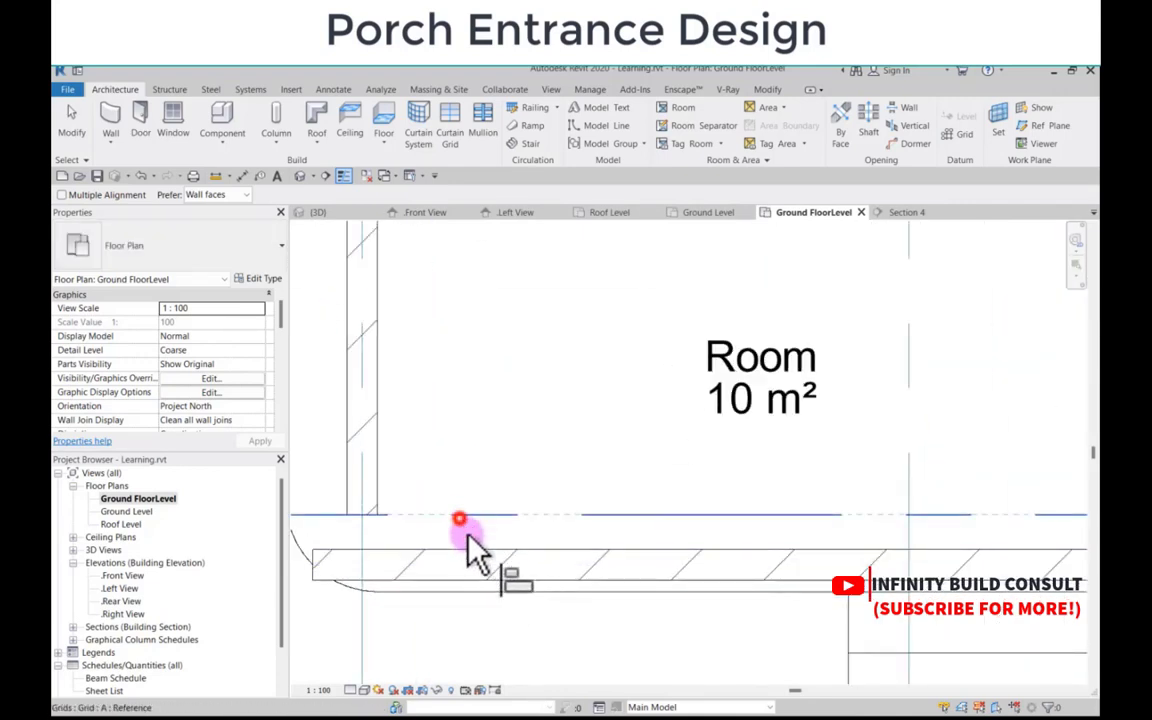
pyautogui.click(481, 564)
pyautogui.scroll(-3, 481, 568)
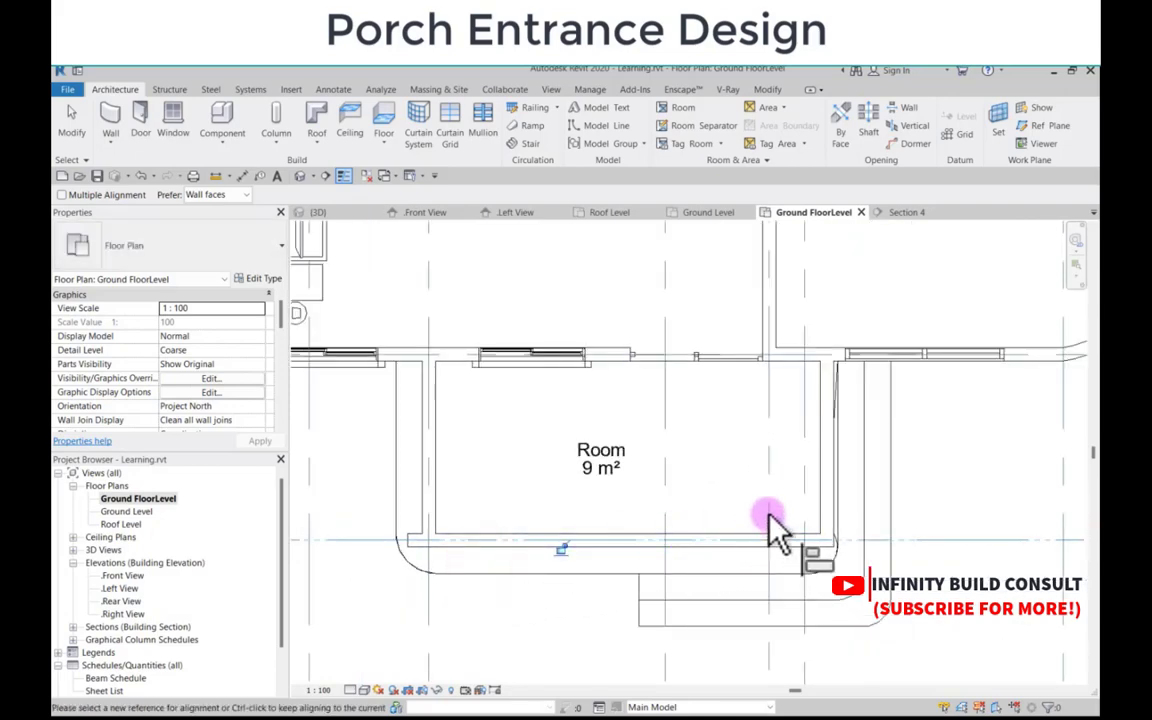
# Step: Try to align the porch's east wall to grid 6 by unjoining the elements, undo the alignment and leave the Align command
pyautogui.scroll(1, 812, 488)
pyautogui.scroll(1, 810, 487)
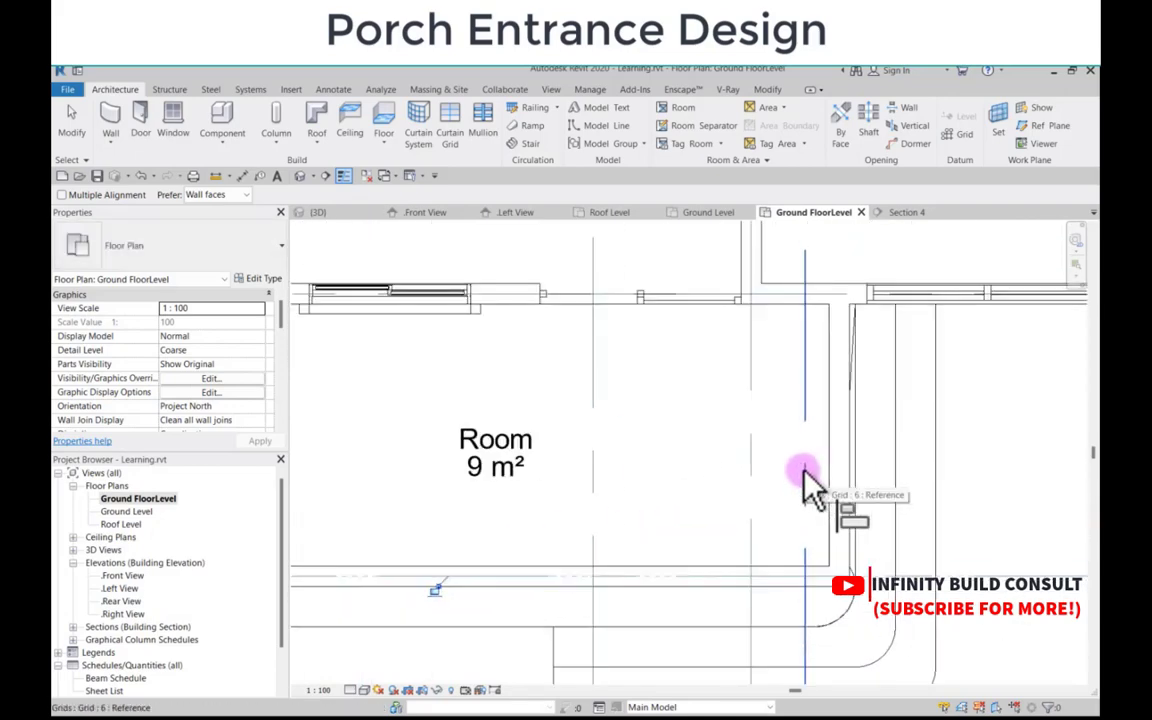
pyautogui.click(800, 470)
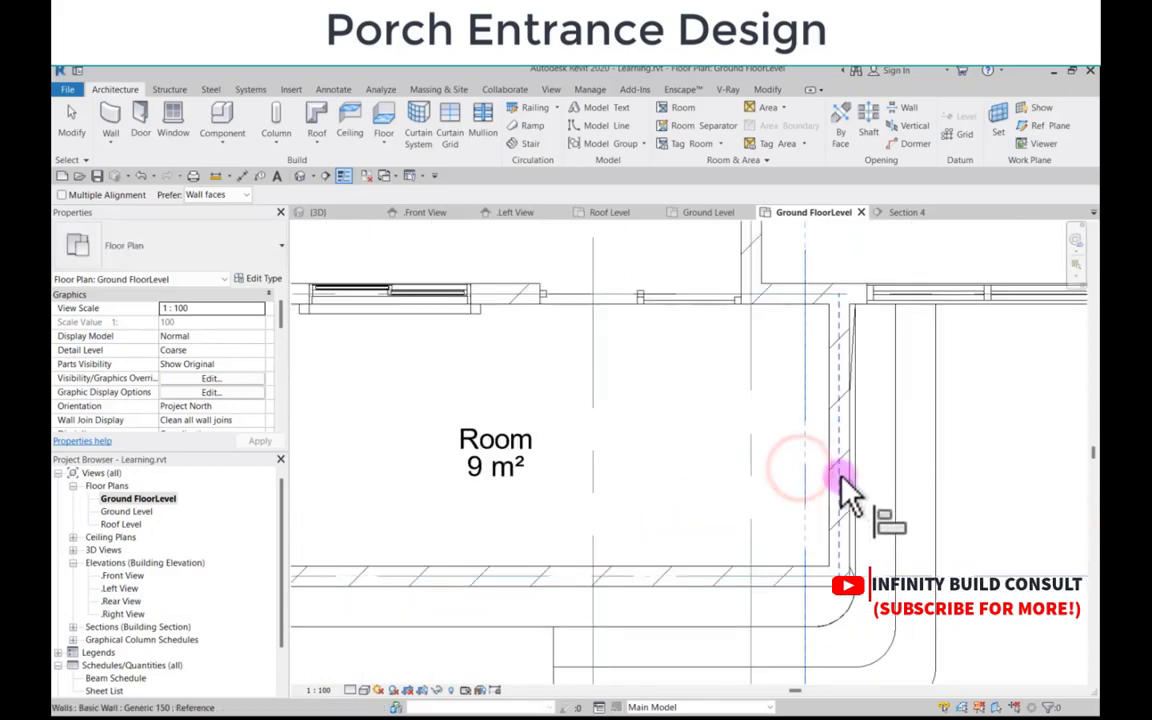
pyautogui.click(844, 479)
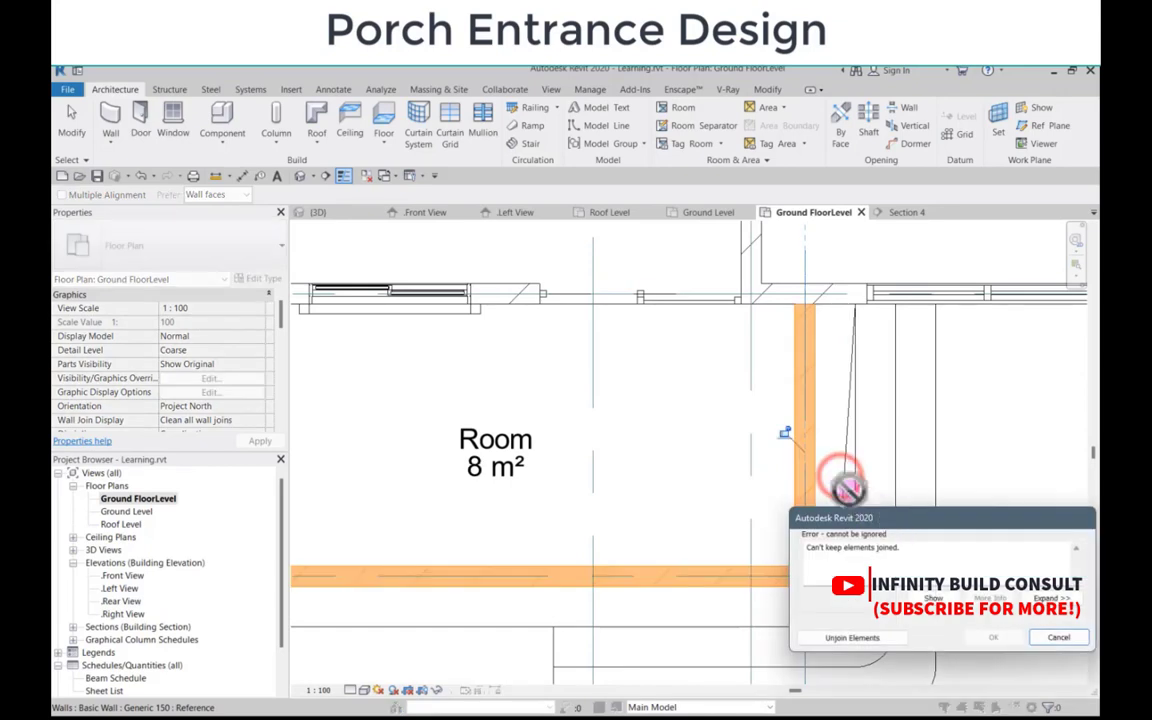
pyautogui.click(852, 637)
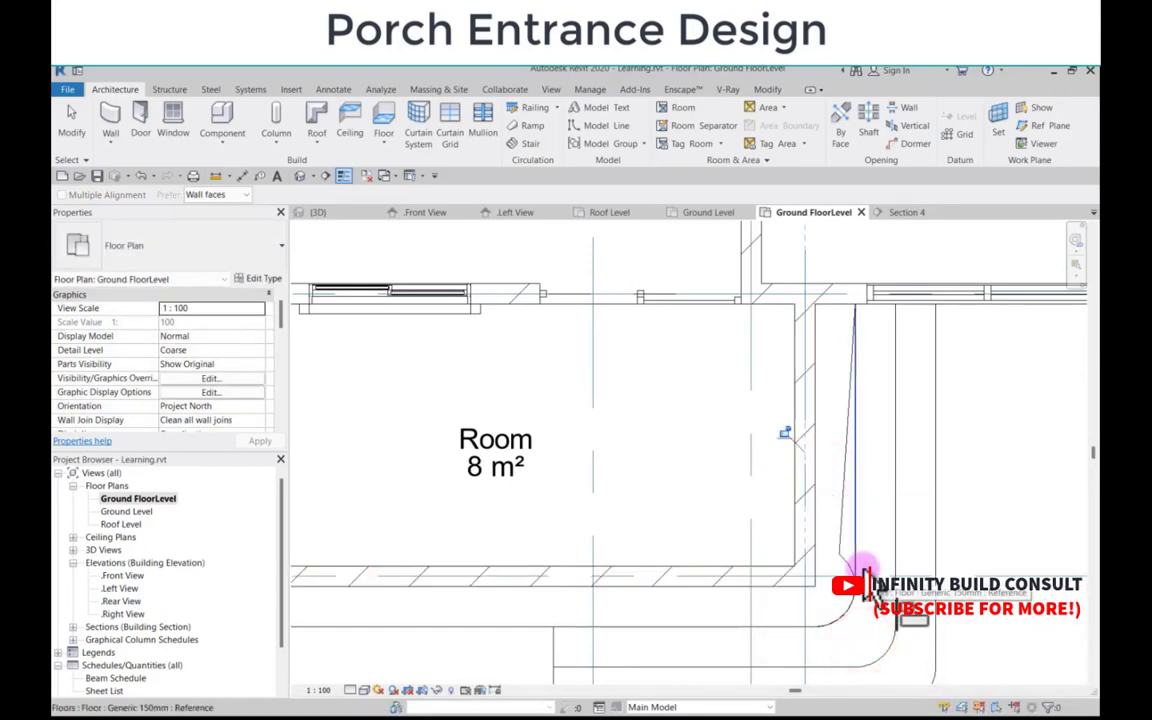
pyautogui.hotkey('ctrl', 'z')
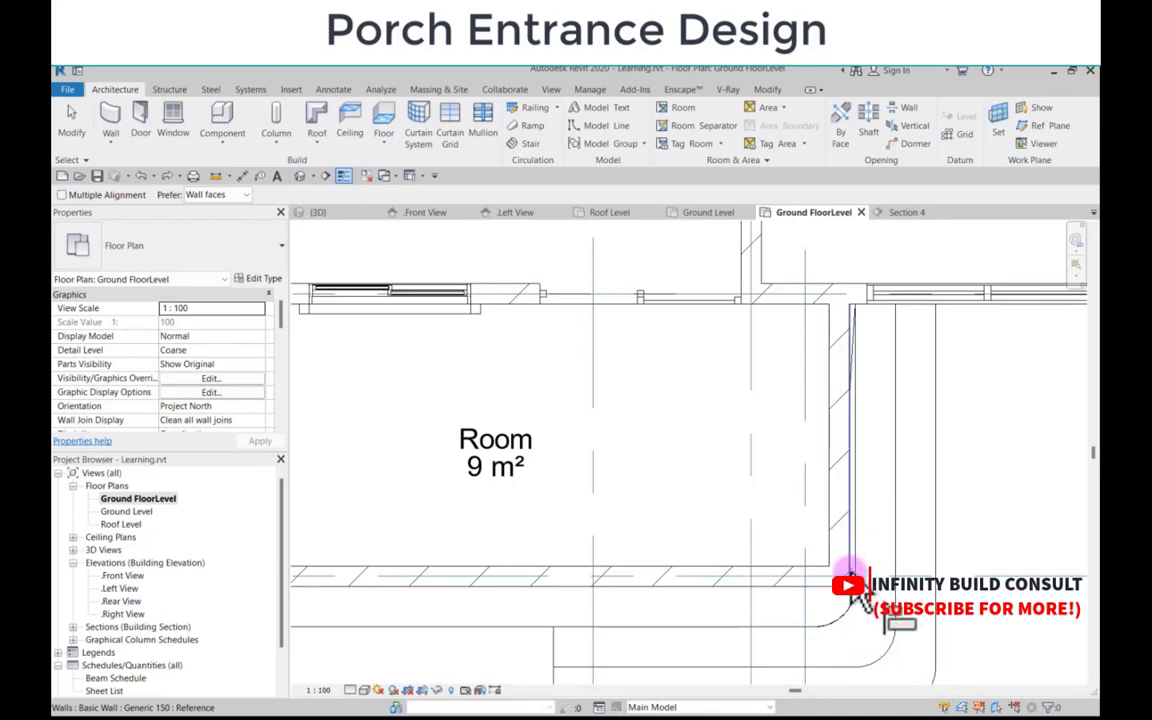
pyautogui.scroll(2, 850, 578)
pyautogui.press('Escape')
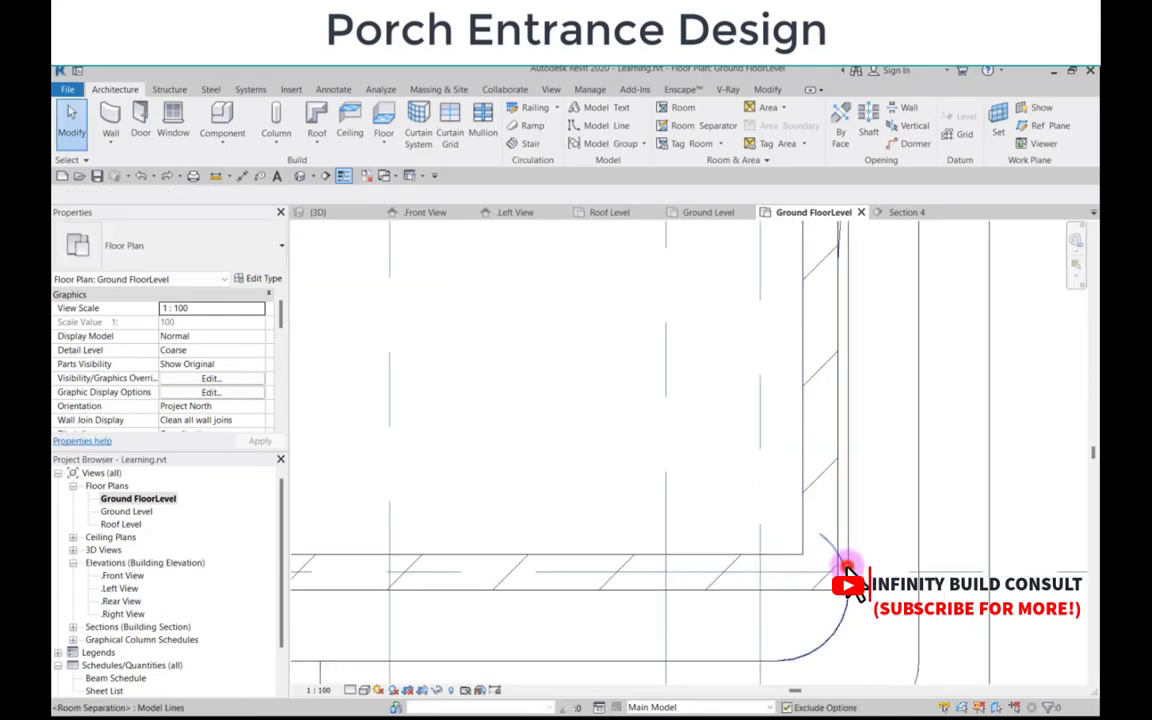
# Step: Move the upper end of the curved room separation line at the porch's southeast corner onto the floor's outer edge
pyautogui.click(848, 578)
pyautogui.scroll(1, 838, 557)
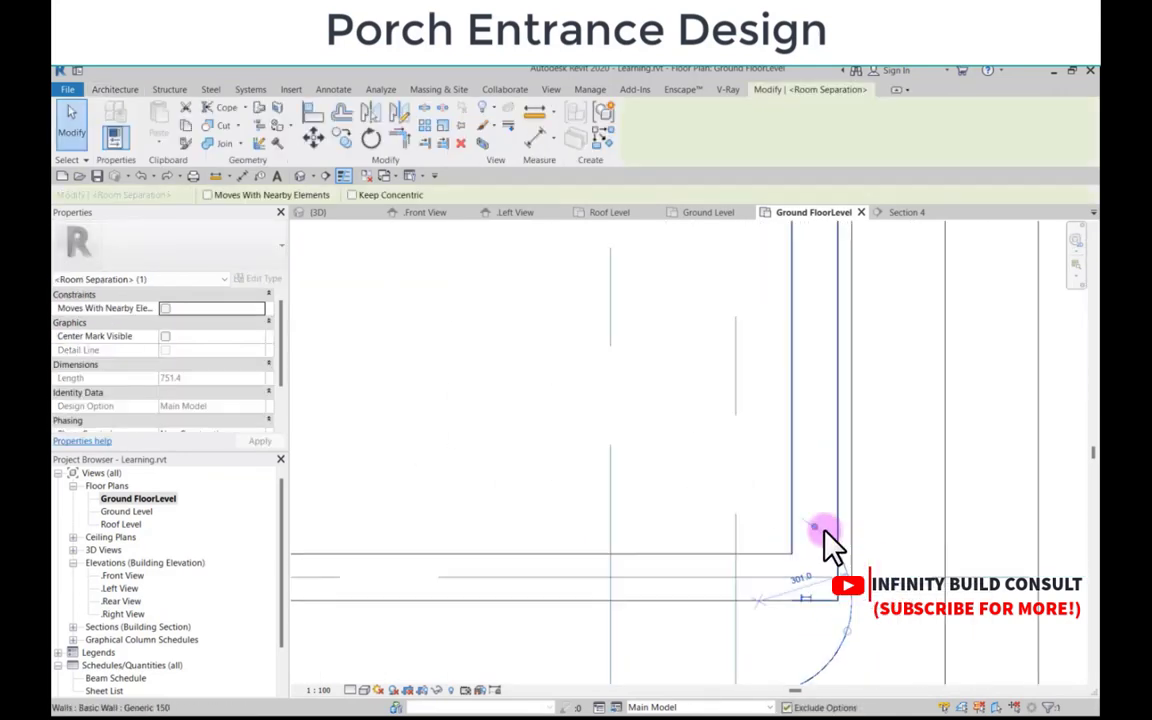
pyautogui.moveTo(813, 523); pyautogui.dragTo(850, 591)
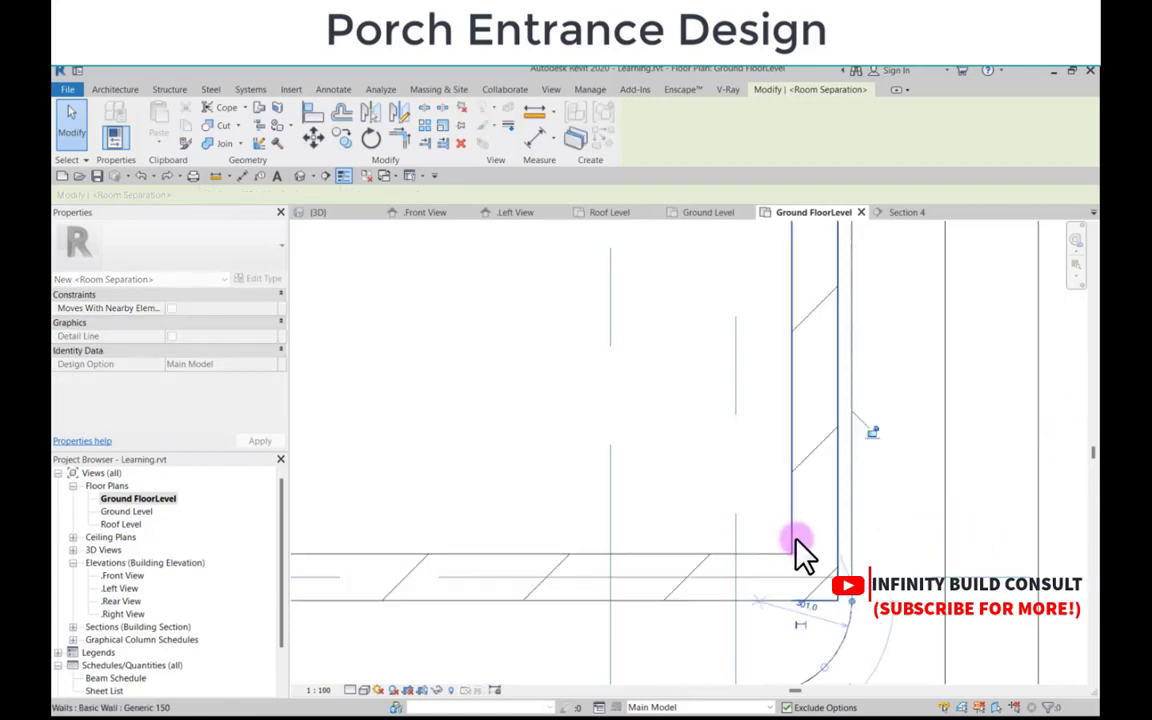
# Step: Align the porch's east wall to grid 6 and leave the Align command
pyautogui.scroll(-2, 796, 523)
pyautogui.press('Escape')
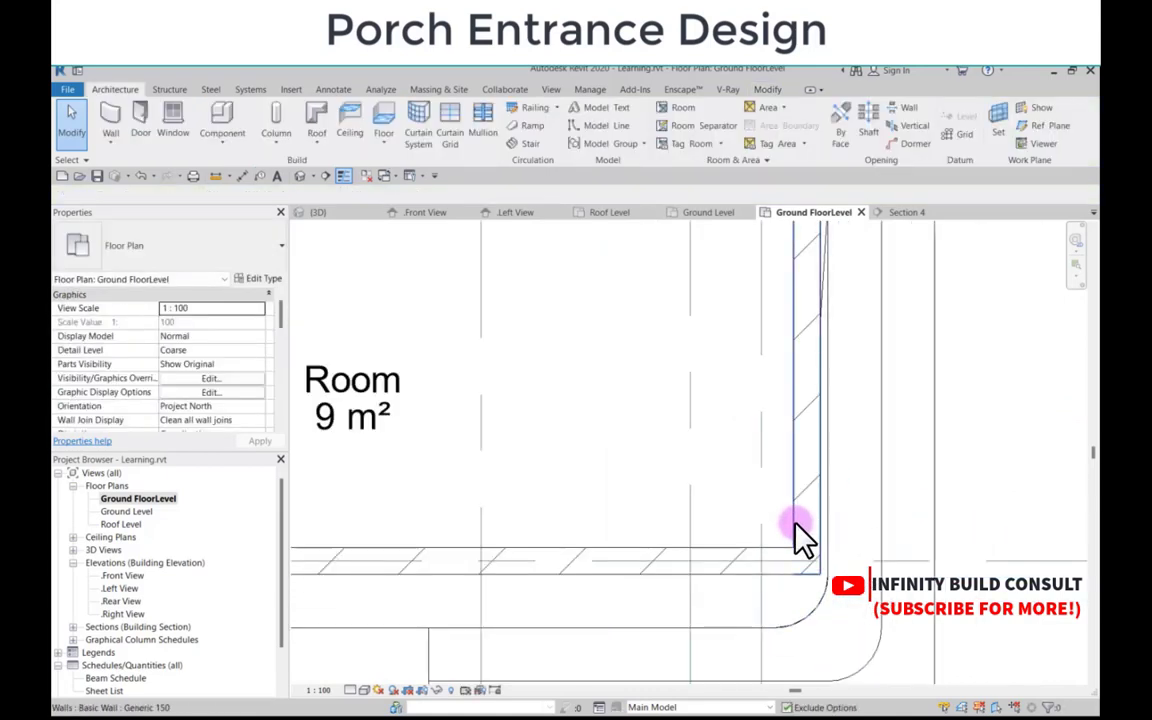
pyautogui.press('a')
pyautogui.press('l')
pyautogui.scroll(1, 757, 520)
pyautogui.click(752, 506)
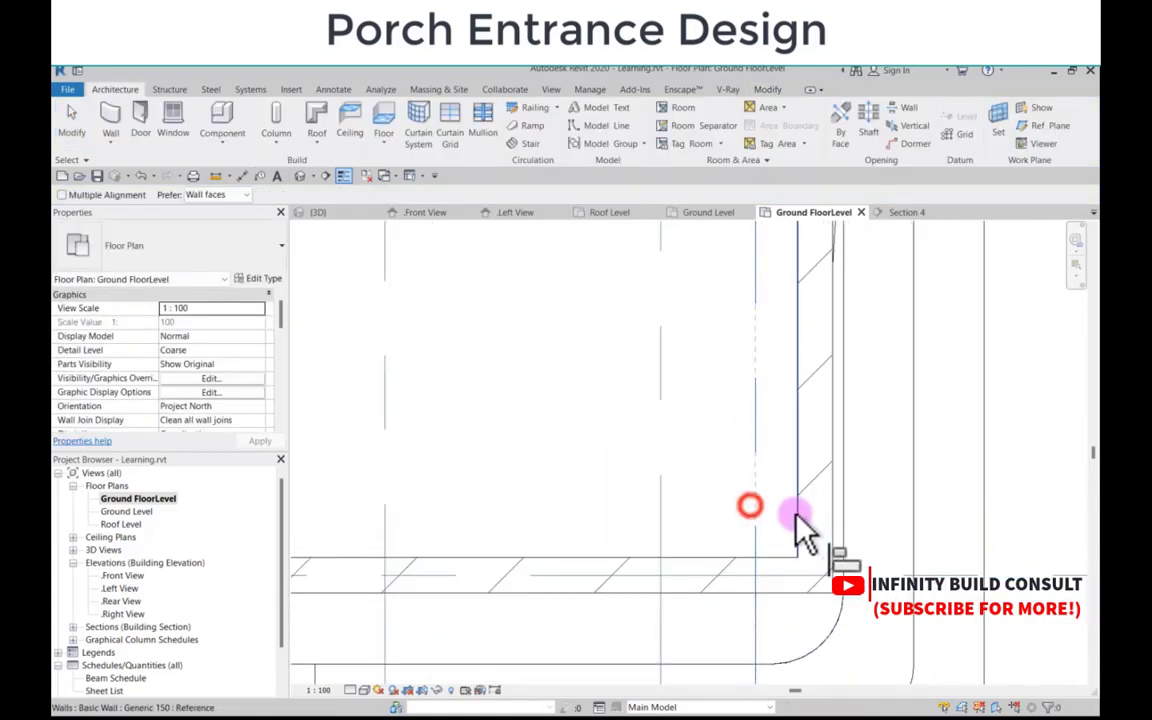
pyautogui.click(813, 519)
pyautogui.scroll(-2, 784, 544)
pyautogui.scroll(-1, 790, 562)
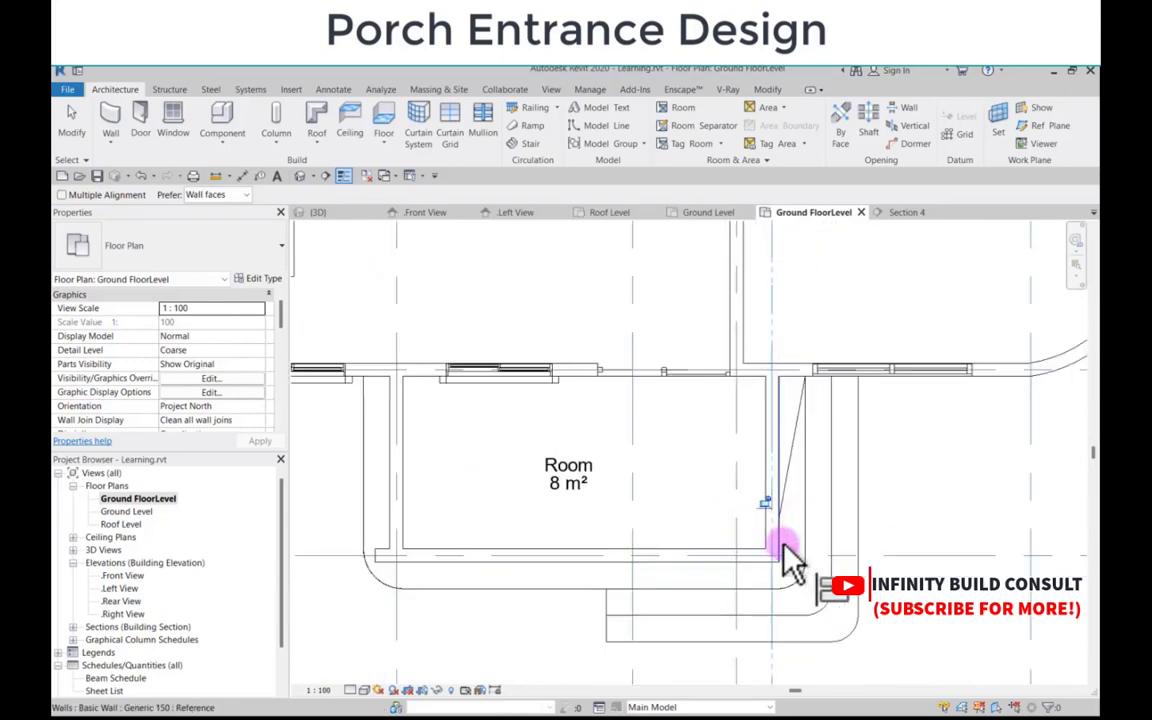
pyautogui.press('Escape')
# Step: Move the lower end of the slanted room separation line east of the porch onto the floor's outer edge, where the rounded corner starts
pyautogui.click(790, 495)
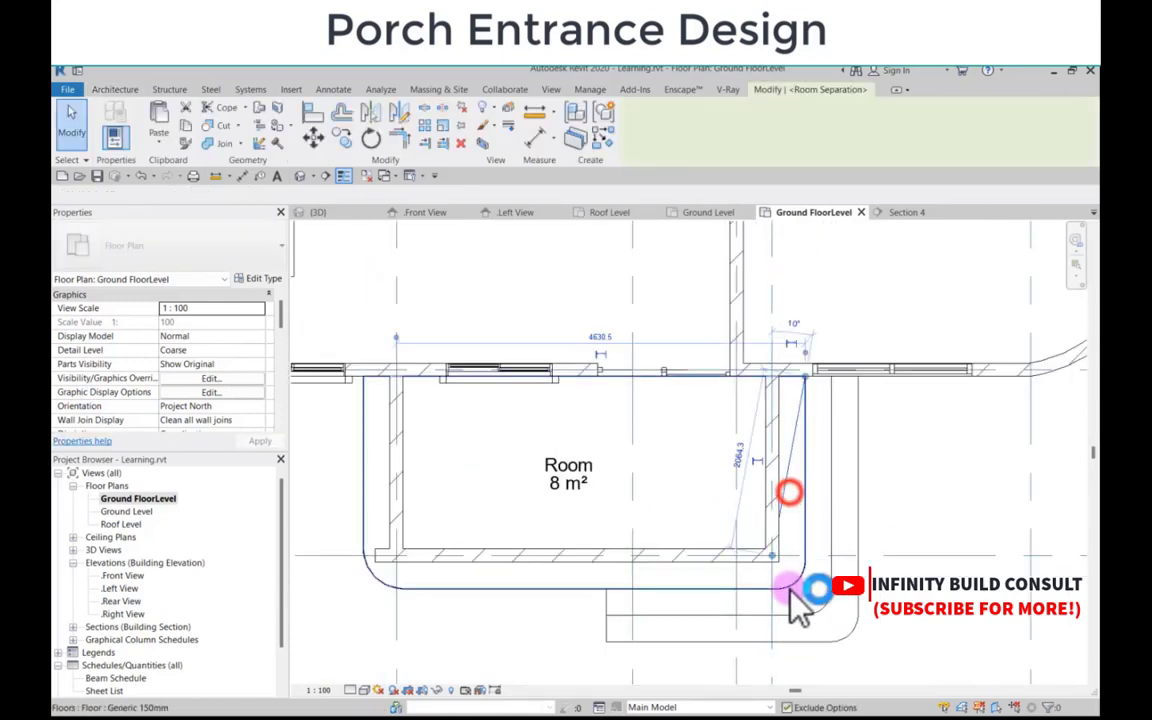
pyautogui.scroll(1, 784, 560)
pyautogui.moveTo(771, 538); pyautogui.dragTo(823, 548)
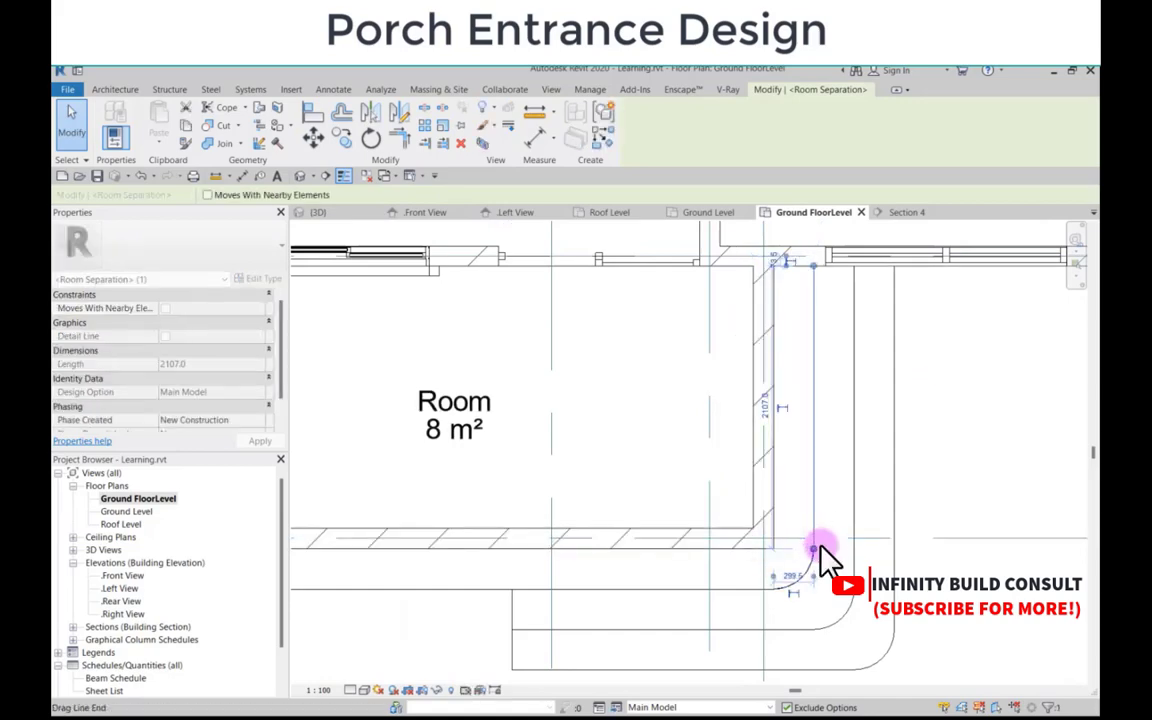
pyautogui.scroll(-2, 797, 553)
pyautogui.scroll(1, 785, 420)
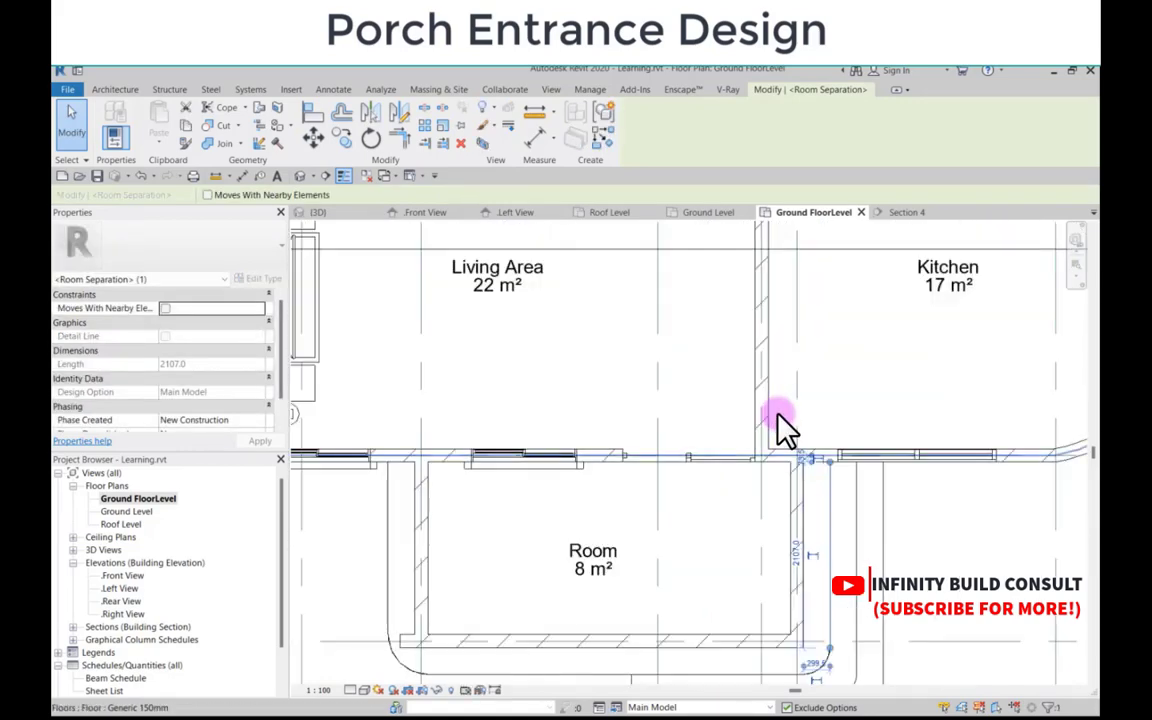
pyautogui.click(779, 432)
# Step: Examine how the porch walls sit against the house's front wall and the wall between living area and kitchen
pyautogui.scroll(-3, 728, 505)
pyautogui.scroll(1, 728, 468)
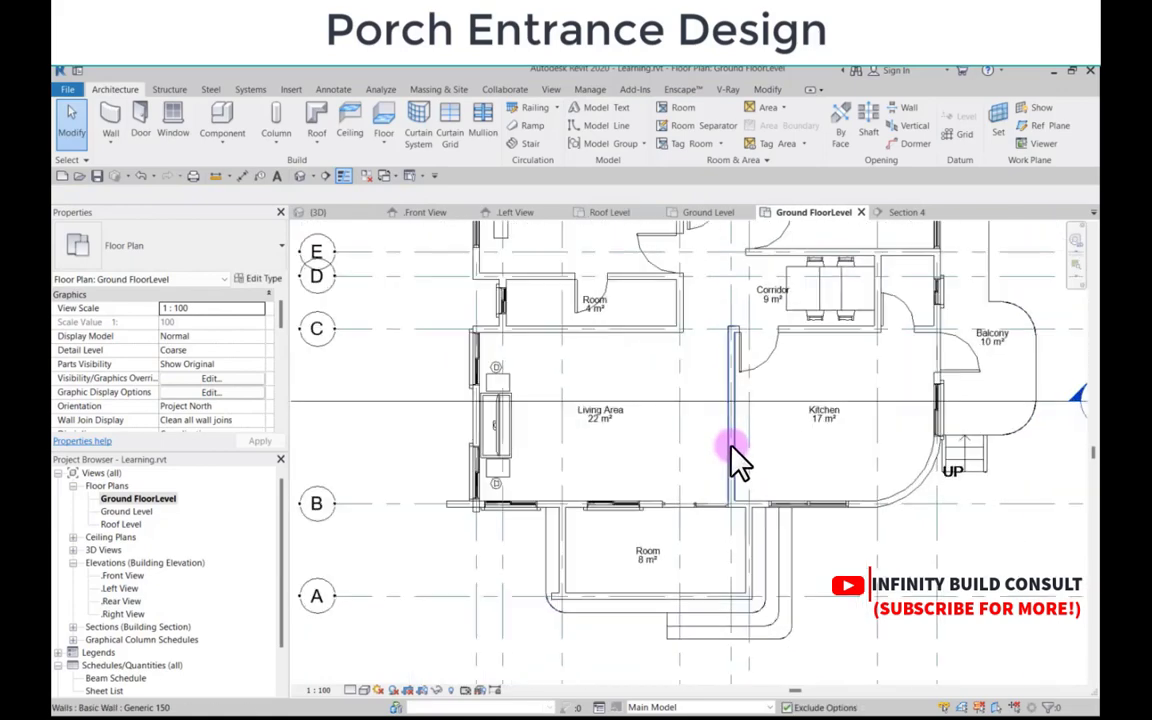
pyautogui.scroll(1, 715, 350)
pyautogui.scroll(-1, 712, 345)
pyautogui.scroll(2, 733, 535)
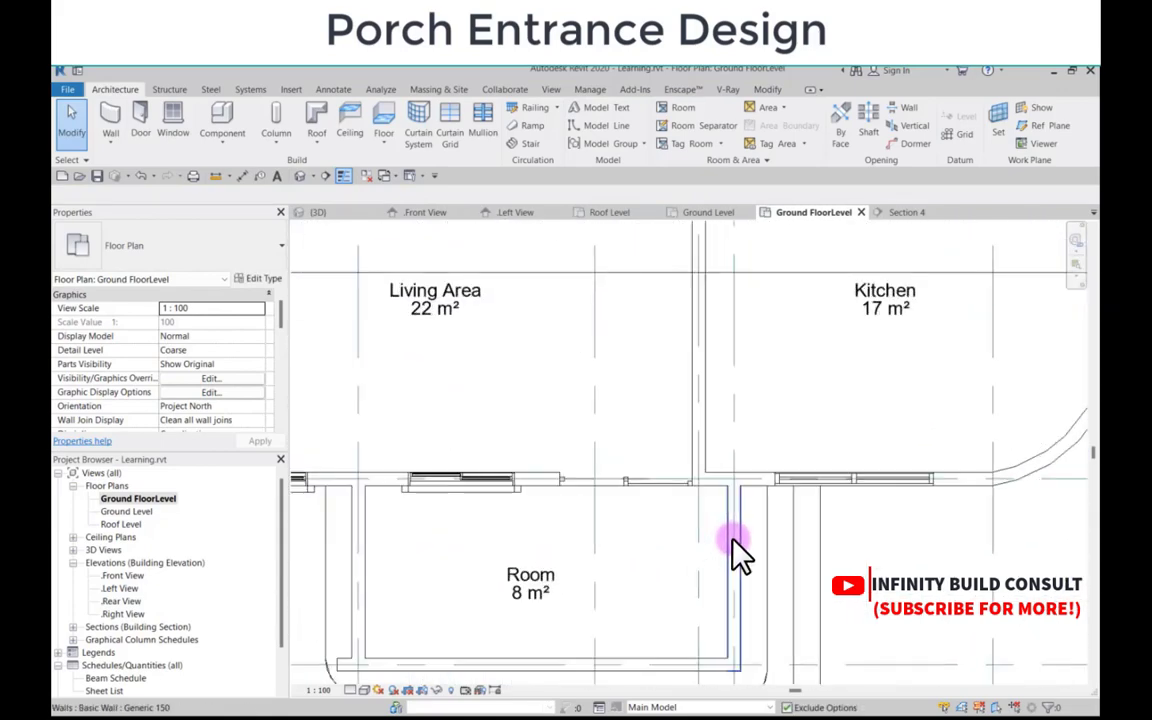
pyautogui.scroll(-2, 738, 570)
pyautogui.scroll(3, 725, 555)
pyautogui.scroll(-3, 548, 597)
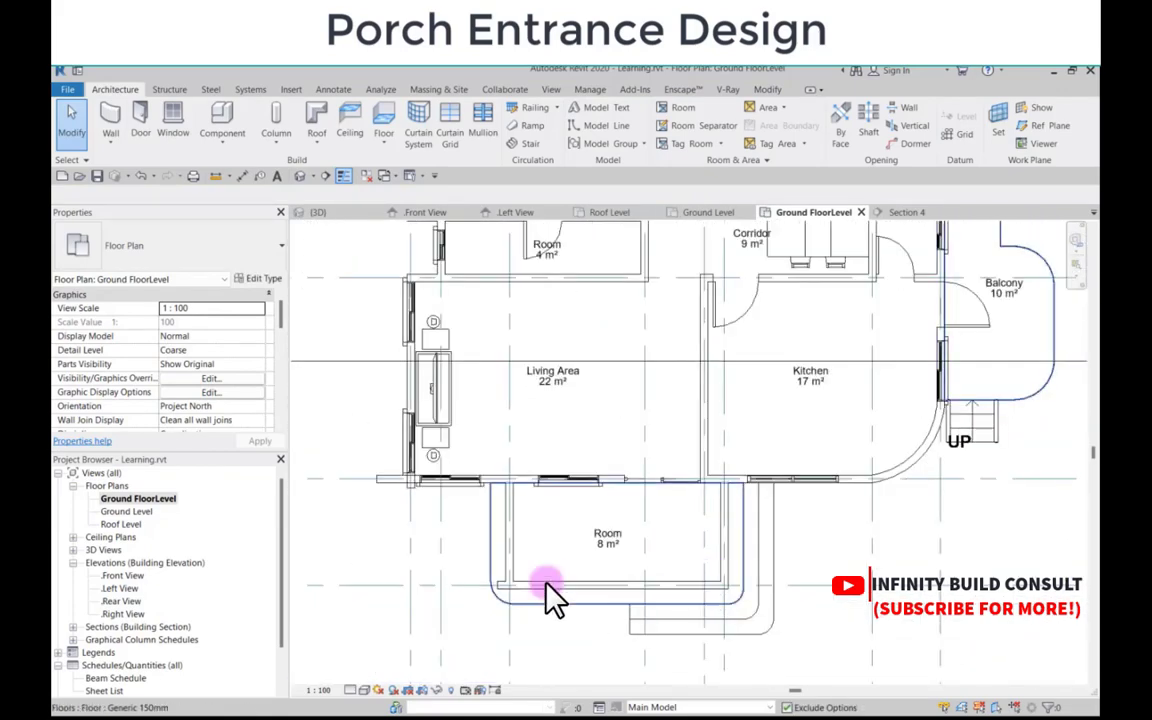
# Step: Pull the west end of the porch's front wall back to the west wall at grid 3
pyautogui.scroll(2, 635, 597)
pyautogui.scroll(3, 535, 605)
pyautogui.click(527, 588)
pyautogui.scroll(2, 525, 588)
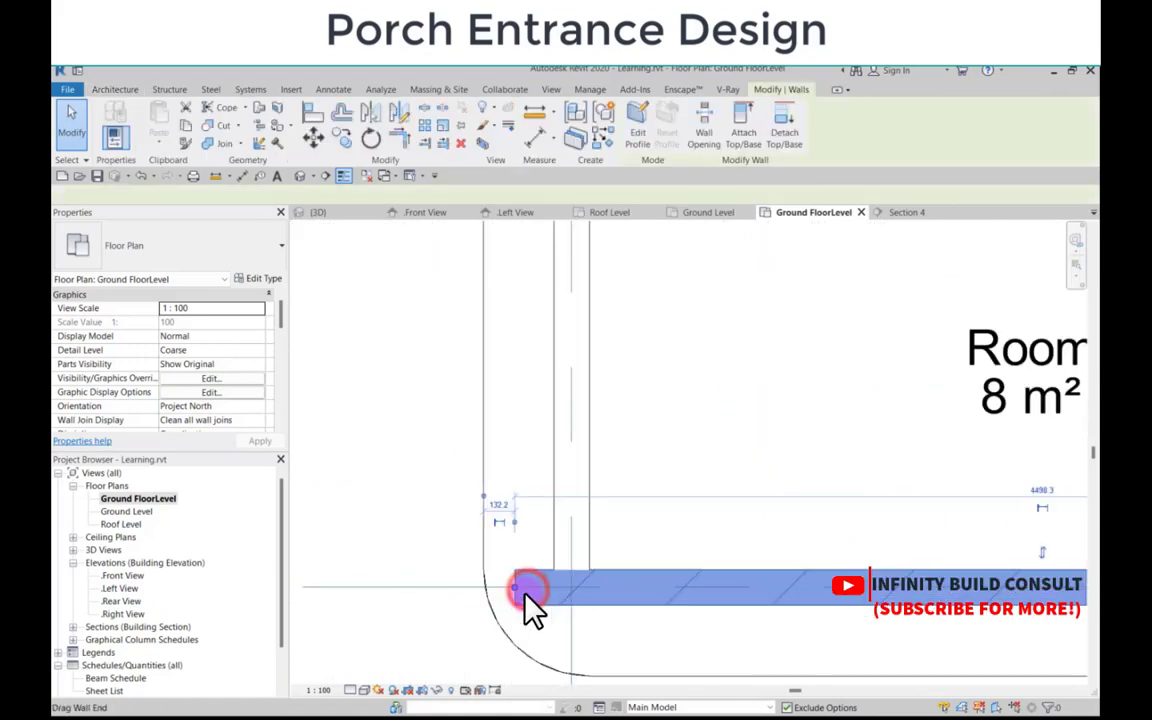
pyautogui.moveTo(517, 585); pyautogui.dragTo(560, 581)
pyautogui.scroll(-2, 558, 576)
pyautogui.scroll(-2, 530, 560)
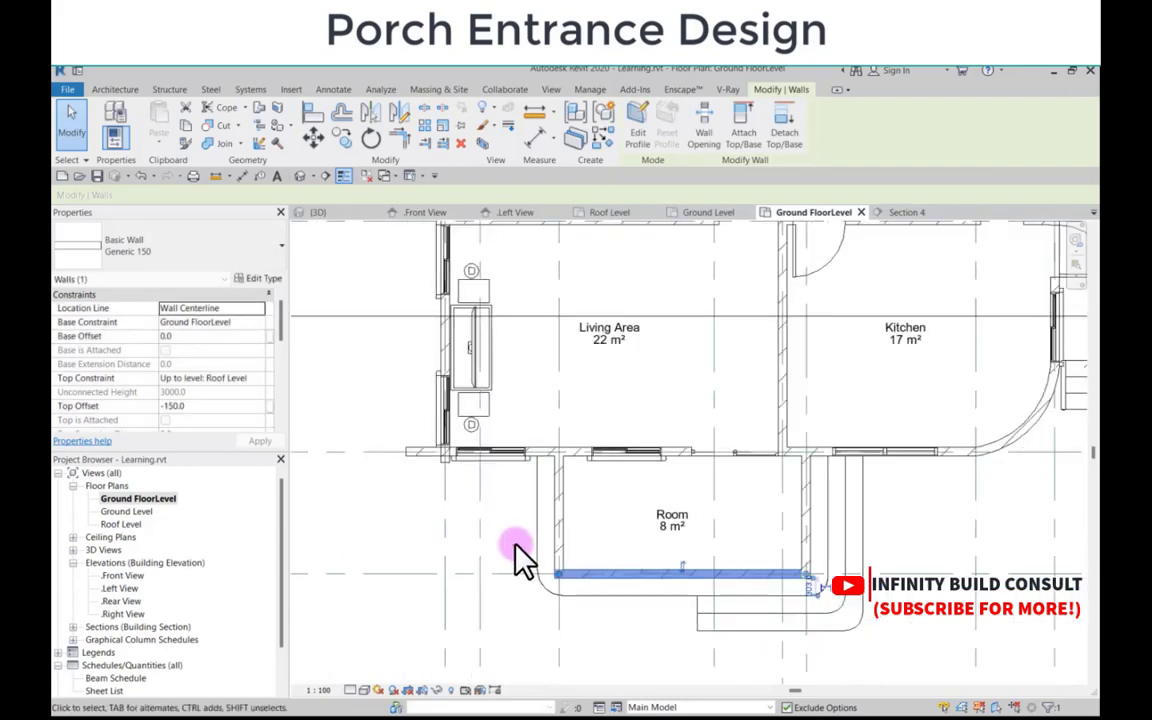
pyautogui.click(514, 550)
pyautogui.scroll(-2, 514, 550)
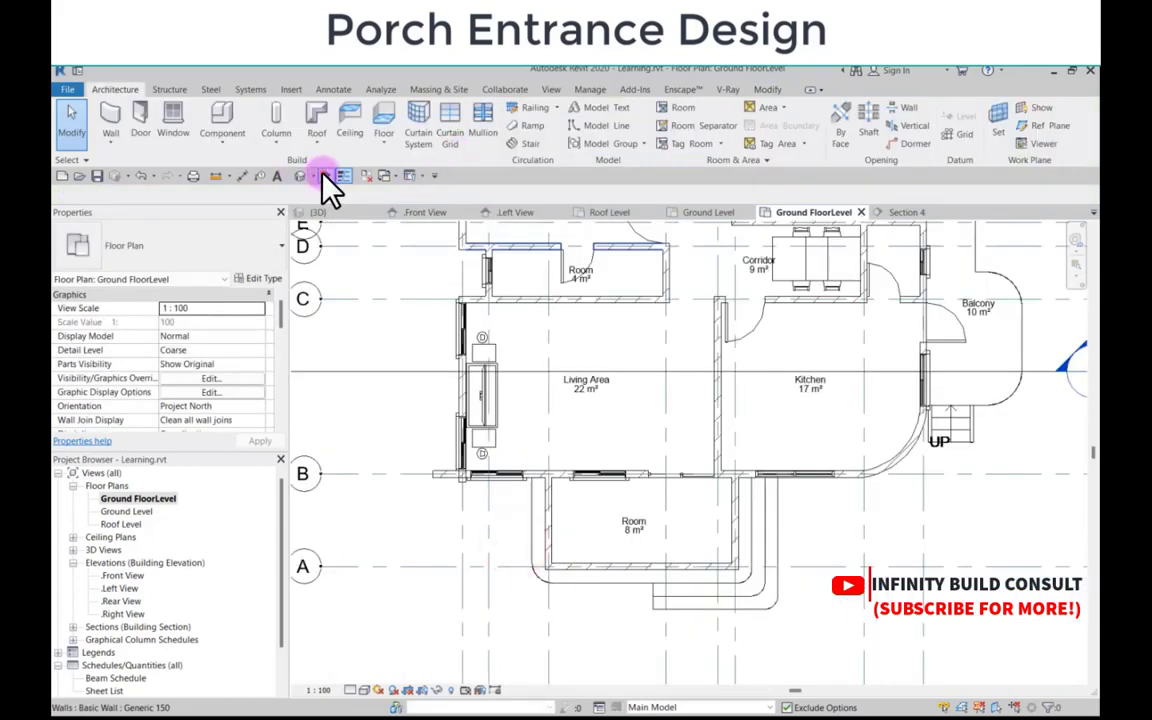
# Step: Draw a building section just west of the porch, facing east, and shorten its view depth to between grids 3 and 4
pyautogui.click(318, 176)
pyautogui.scroll(2, 548, 470)
pyautogui.click(503, 437)
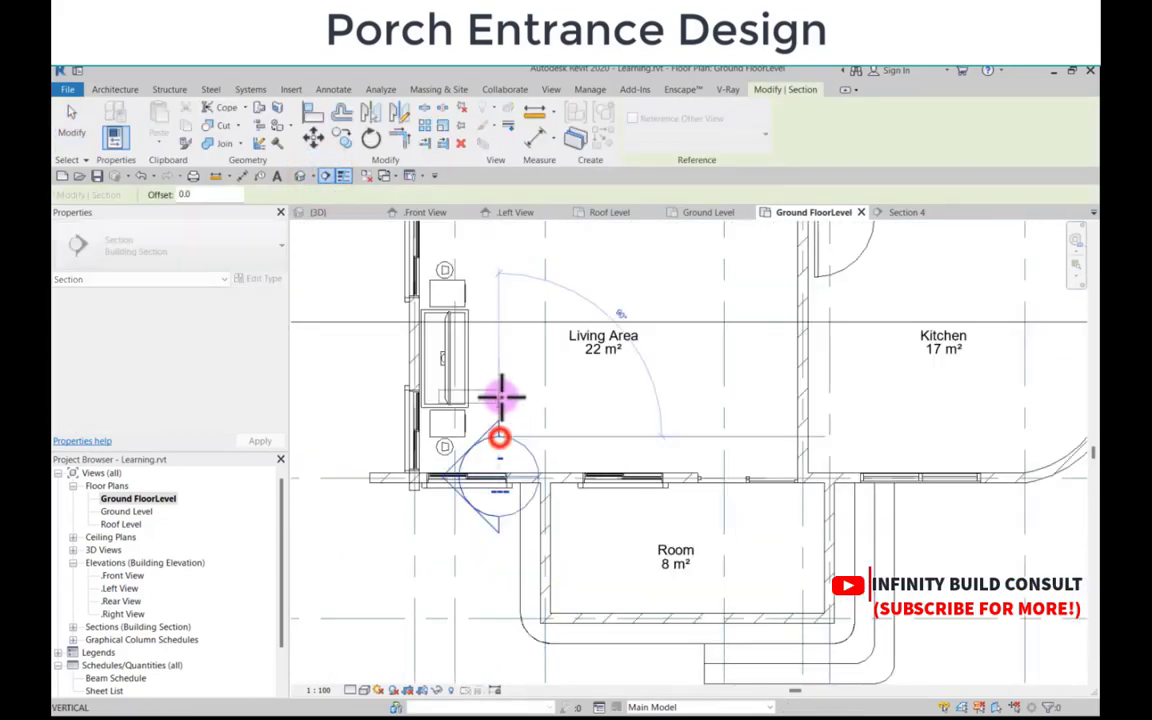
pyautogui.scroll(-2, 481, 571)
pyautogui.scroll(2, 494, 579)
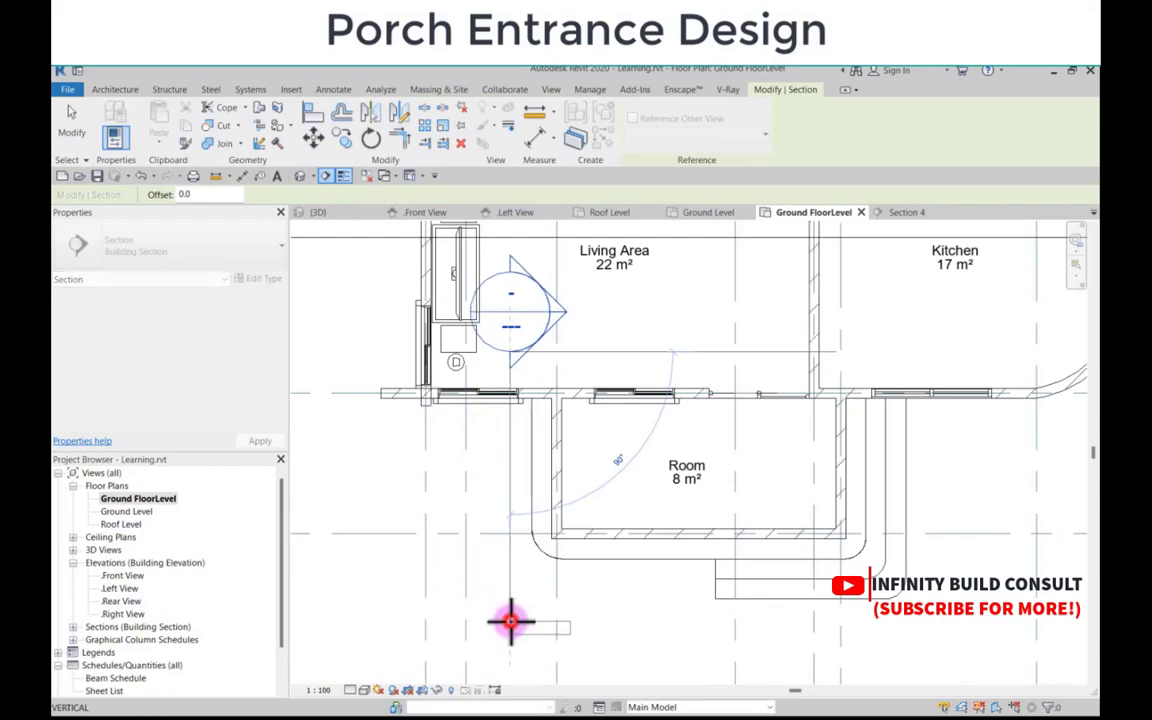
pyautogui.click(510, 622)
pyautogui.press('Escape')
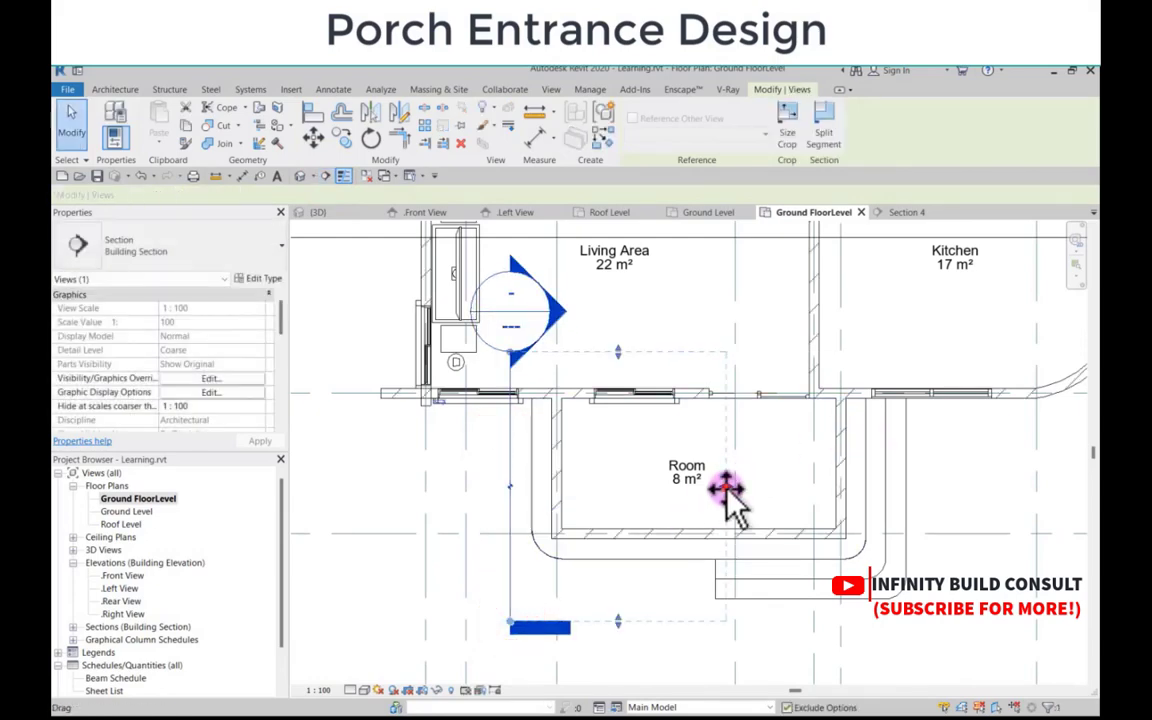
pyautogui.scroll(-3, 648, 590)
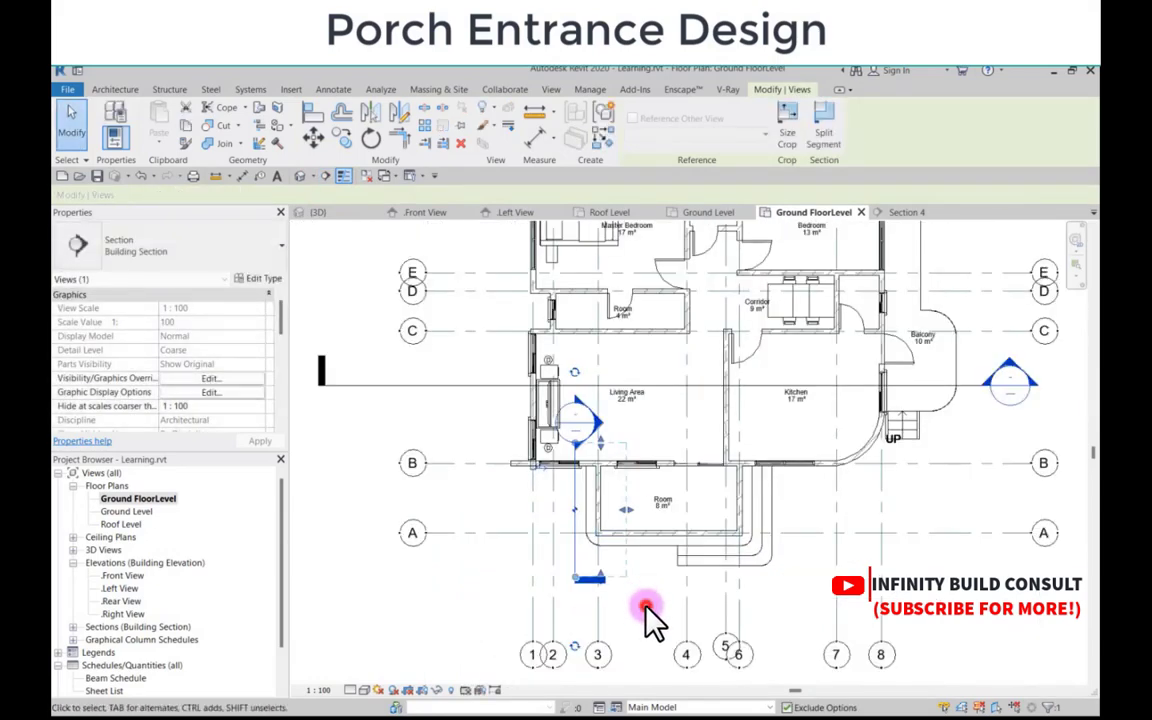
pyautogui.click(645, 608)
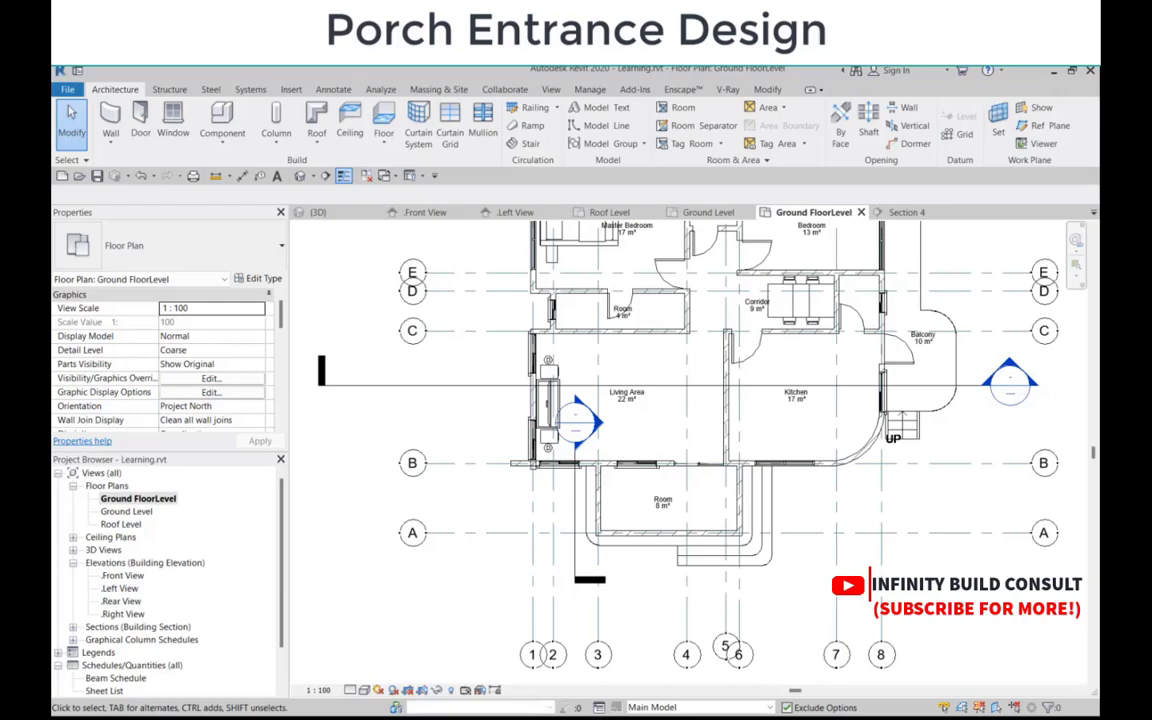
# Step: Switch to the reference PDF in Adobe Reader and examine the porch entrance in the 3D rendering on page 3
pyautogui.moveTo(54, 168); pyautogui.dragTo(566, 170)
pyautogui.click(1065, 170)
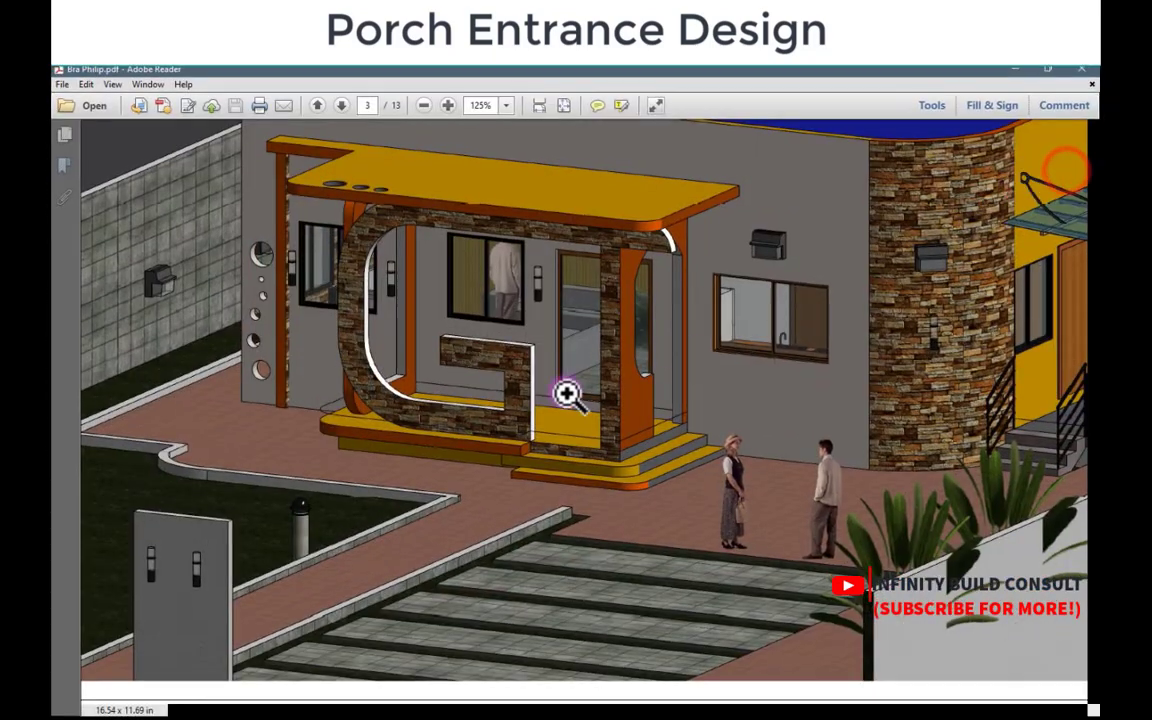
pyautogui.scroll(-3, 567, 395)
pyautogui.scroll(1, 567, 395)
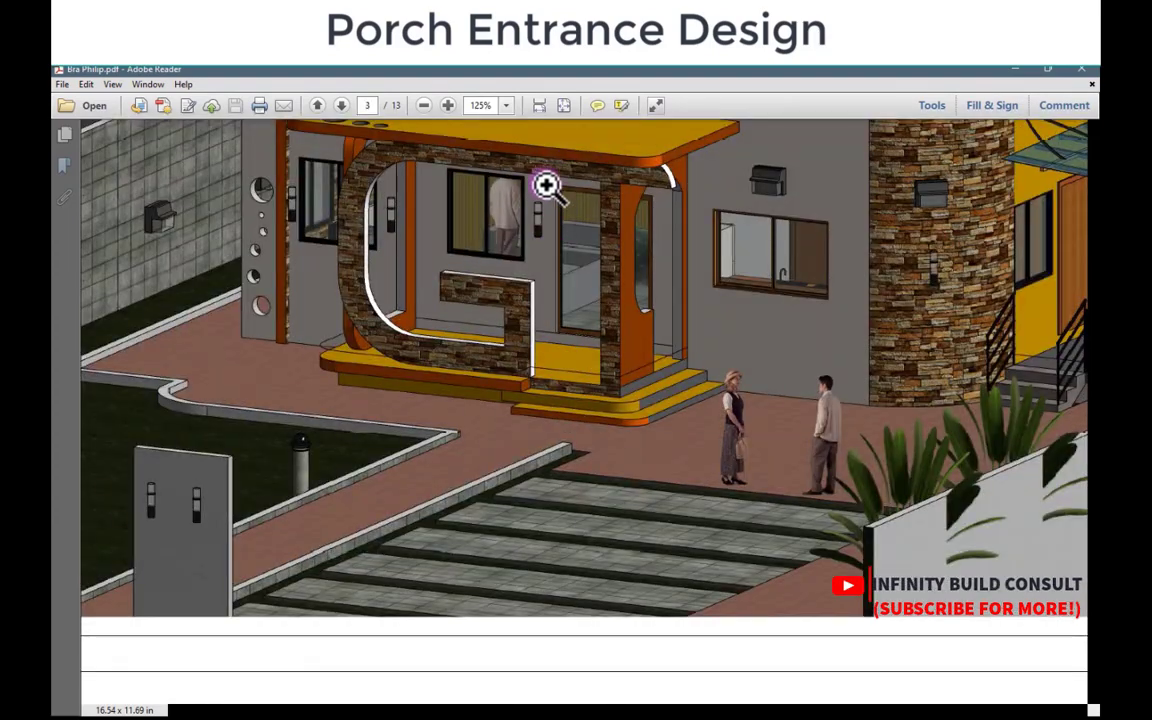
pyautogui.click(423, 105)
pyautogui.click(423, 105)
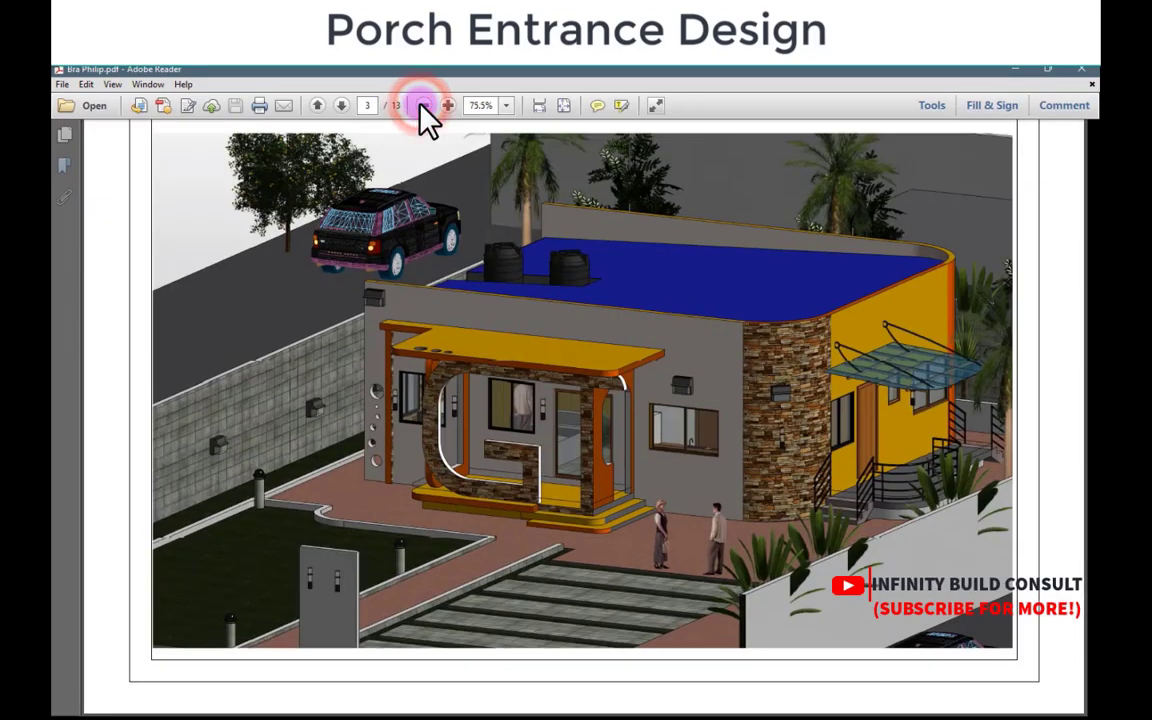
# Step: Go to the elevations on page 10 of the PDF and examine the porch's side wall opening in the Right End elevation
pyautogui.scroll(-5, 566, 438)
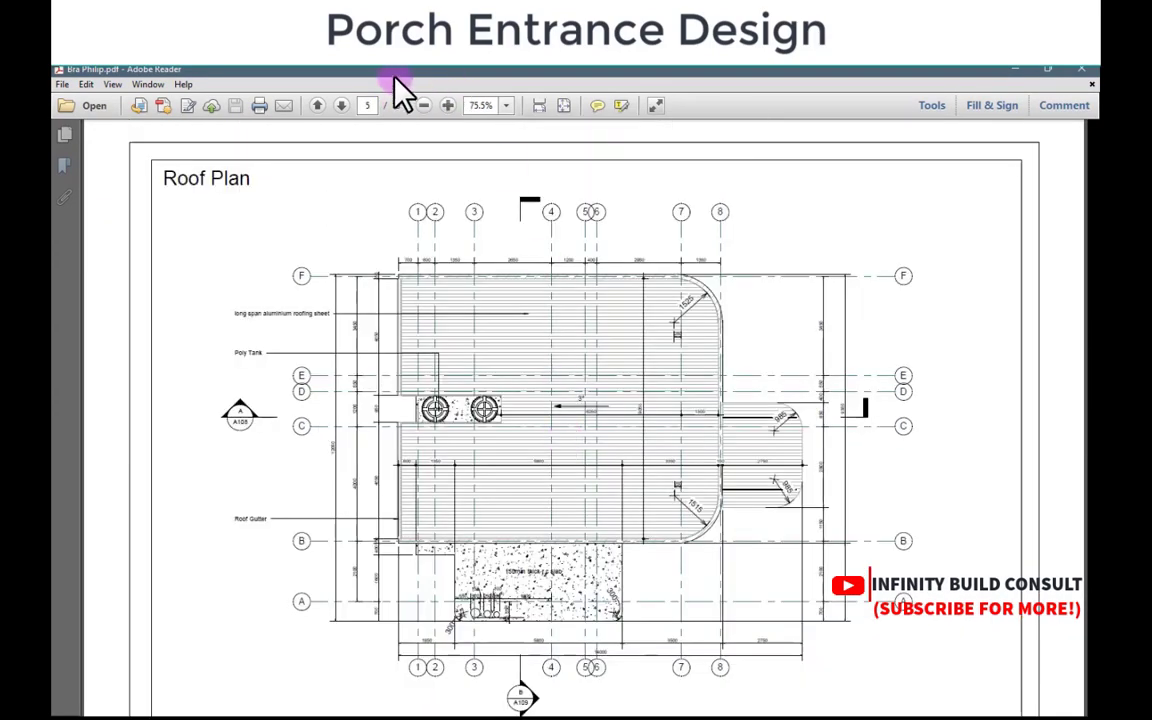
pyautogui.click(423, 105)
pyautogui.click(423, 105)
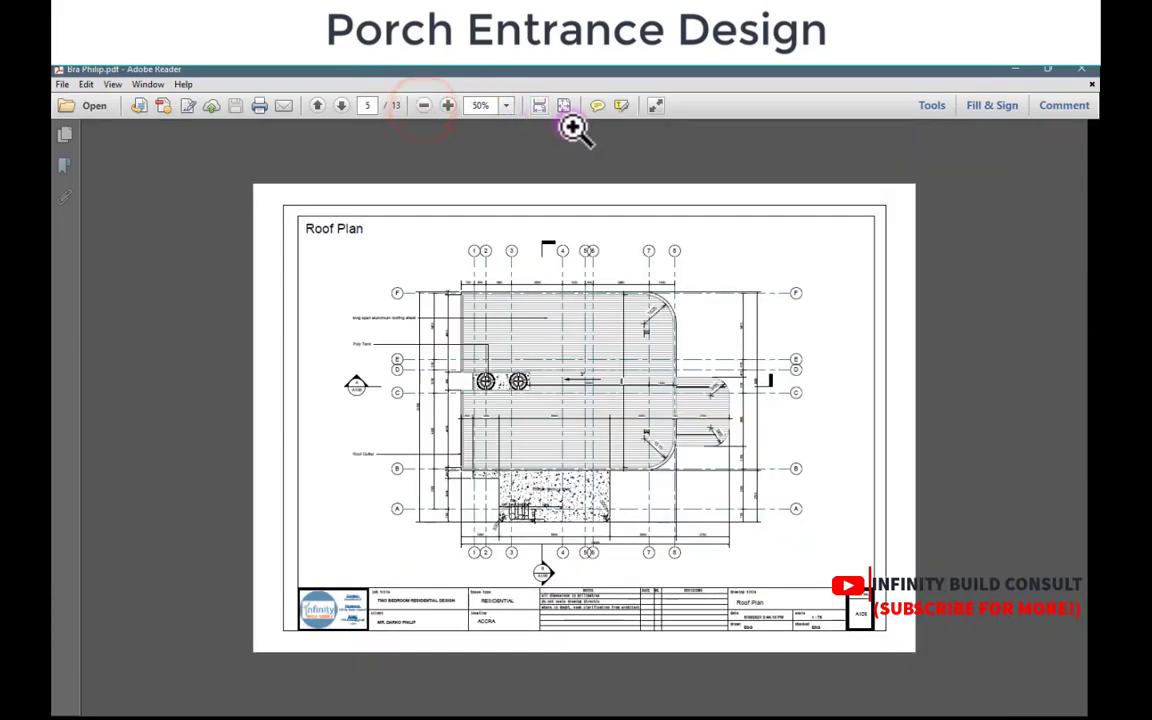
pyautogui.scroll(-3, 594, 280)
pyautogui.scroll(-2, 594, 280)
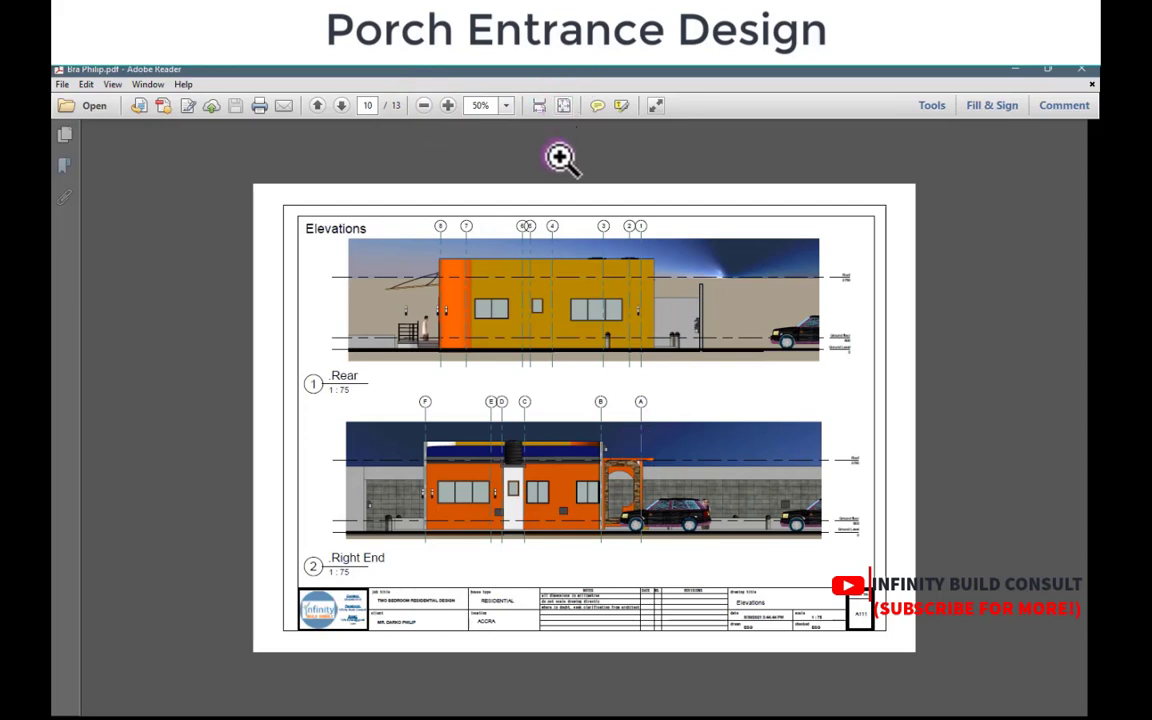
pyautogui.rightClick(563, 203)
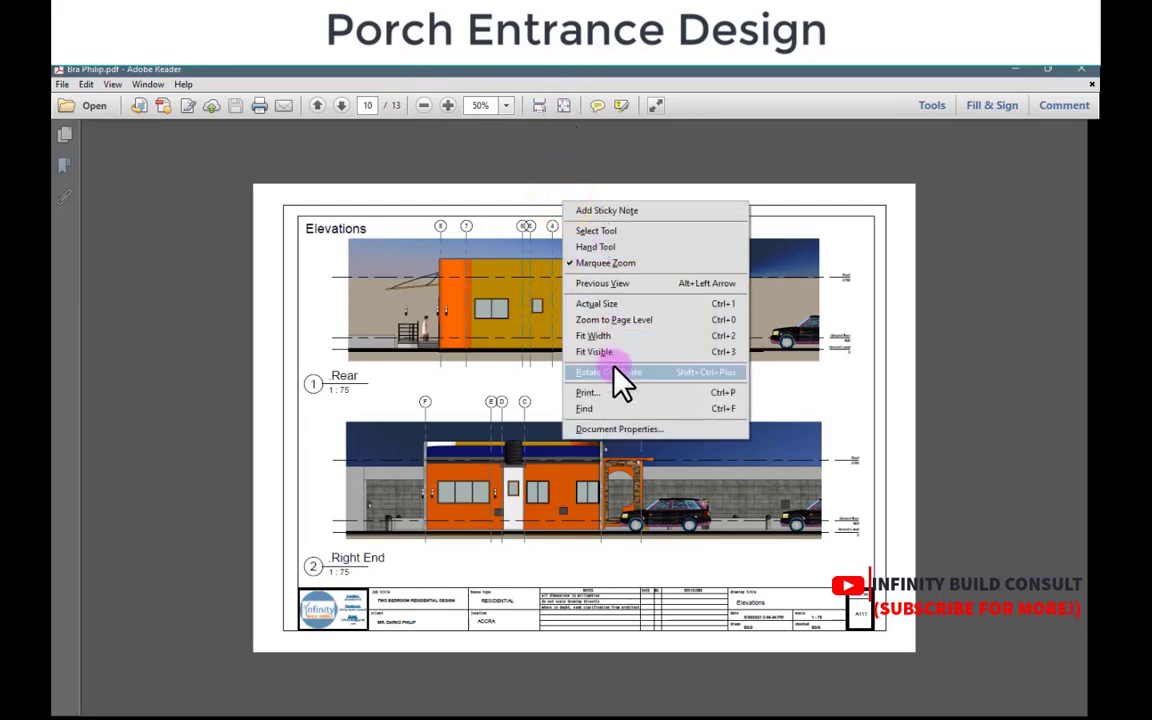
pyautogui.click(539, 449)
pyautogui.moveTo(529, 423); pyautogui.dragTo(723, 581)
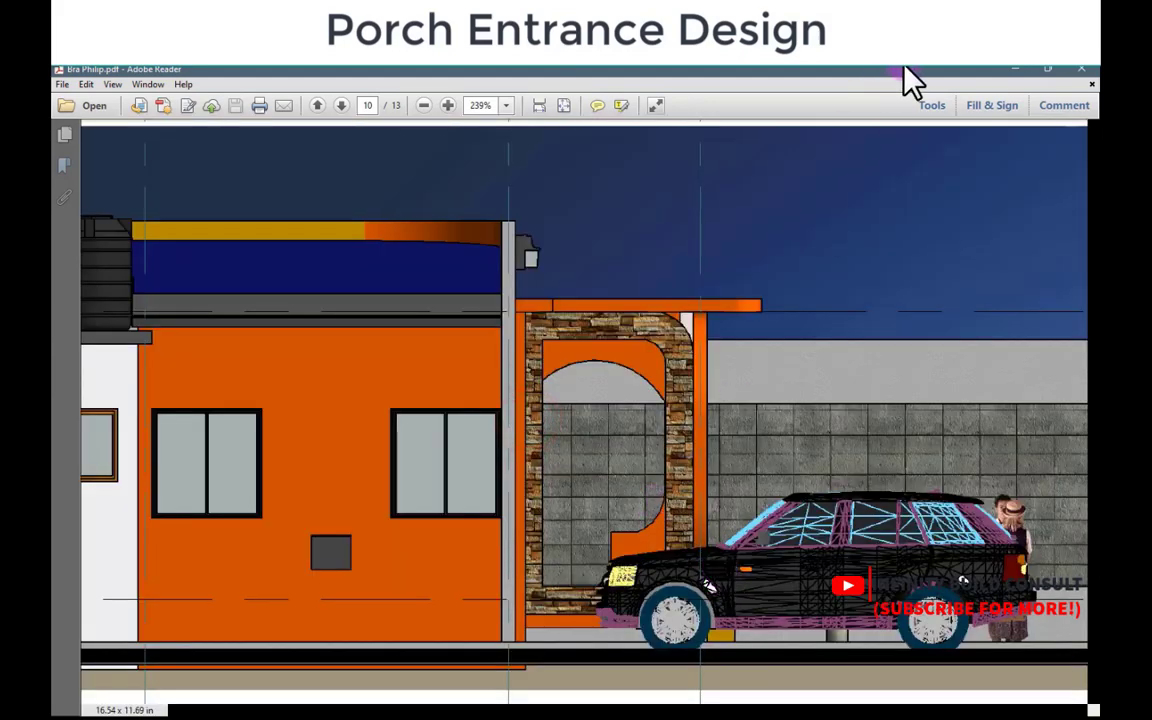
# Step: Switch back to Revit and open the view of the new section beside the porch
pyautogui.click(1008, 69)
pyautogui.scroll(3, 488, 470)
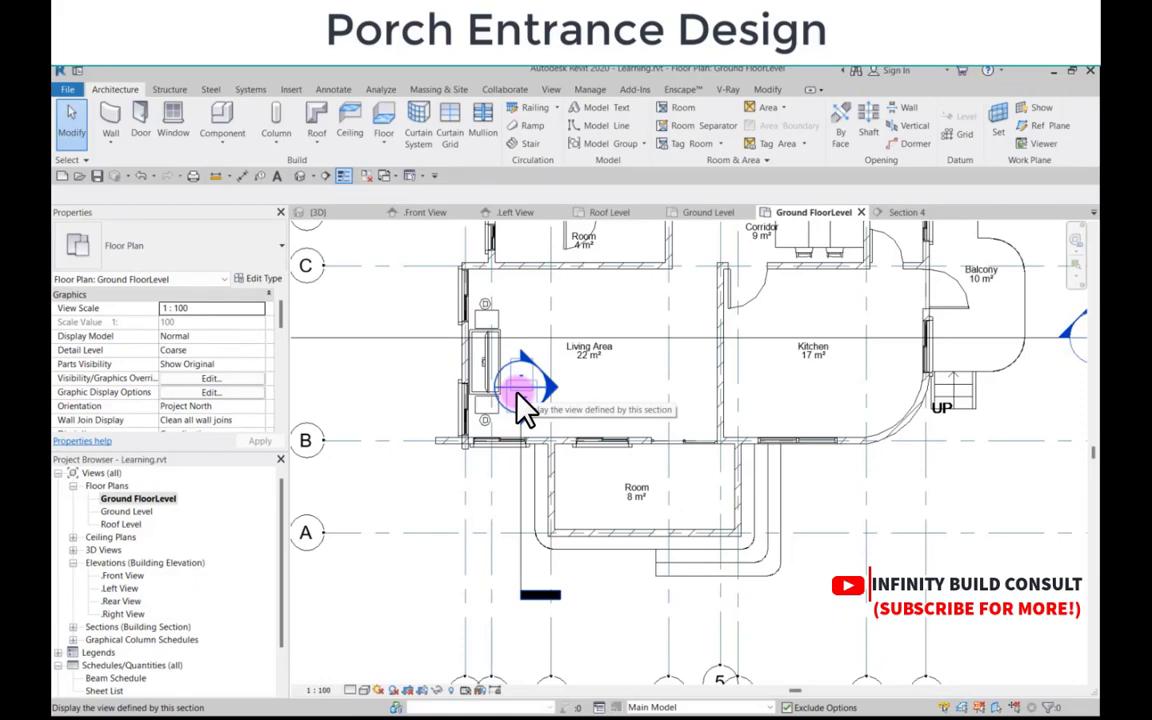
pyautogui.scroll(2, 518, 395)
pyautogui.doubleClick(518, 395)
pyautogui.scroll(-2, 635, 420)
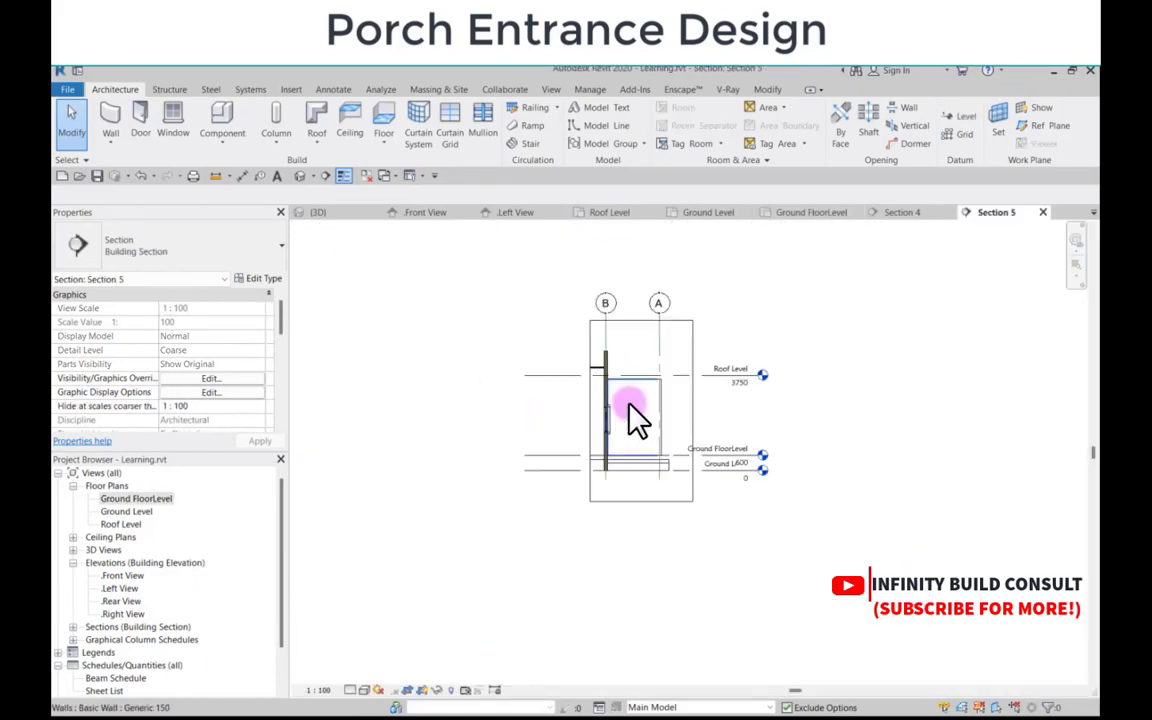
# Step: Start editing the profile of the porch's west wall in the section view
pyautogui.scroll(2, 684, 388)
pyautogui.scroll(1, 664, 356)
pyautogui.scroll(2, 665, 358)
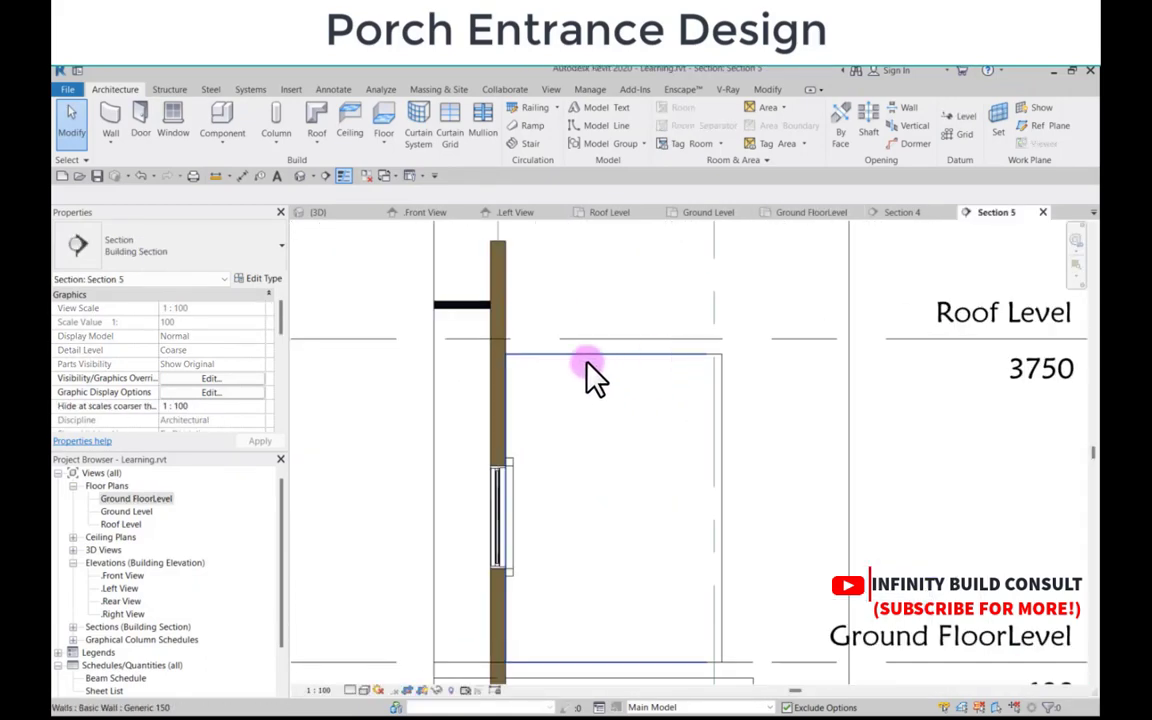
pyautogui.doubleClick(587, 363)
pyautogui.scroll(-2, 592, 420)
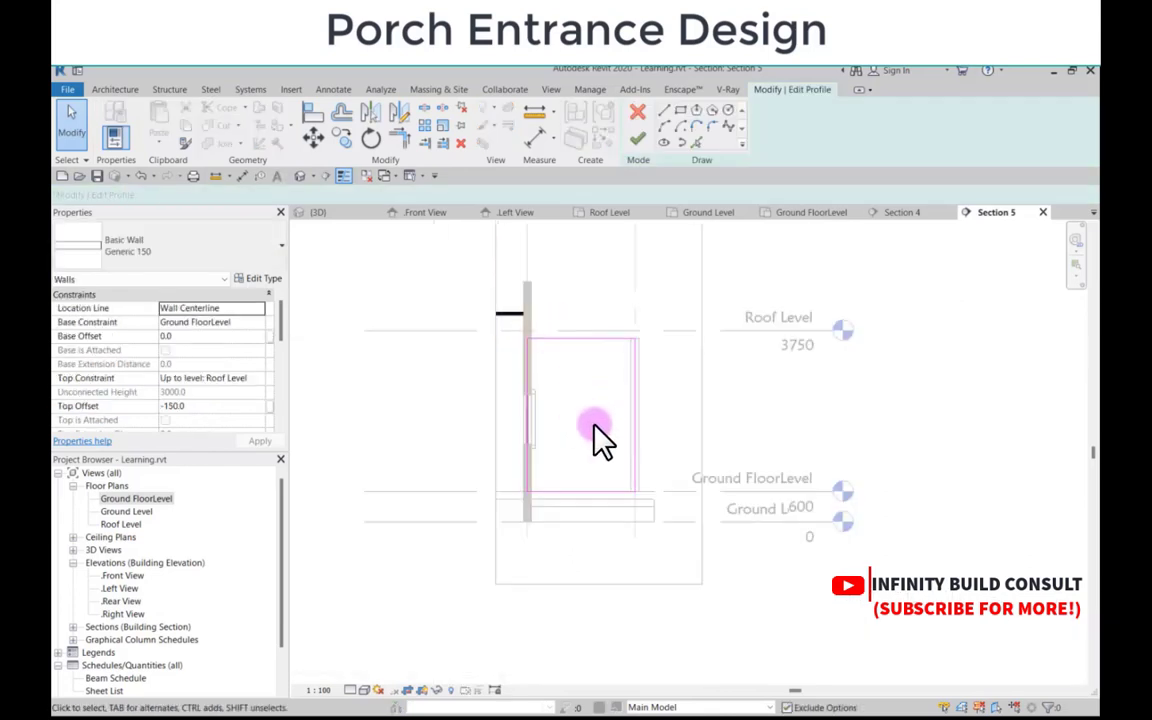
pyautogui.scroll(1, 578, 375)
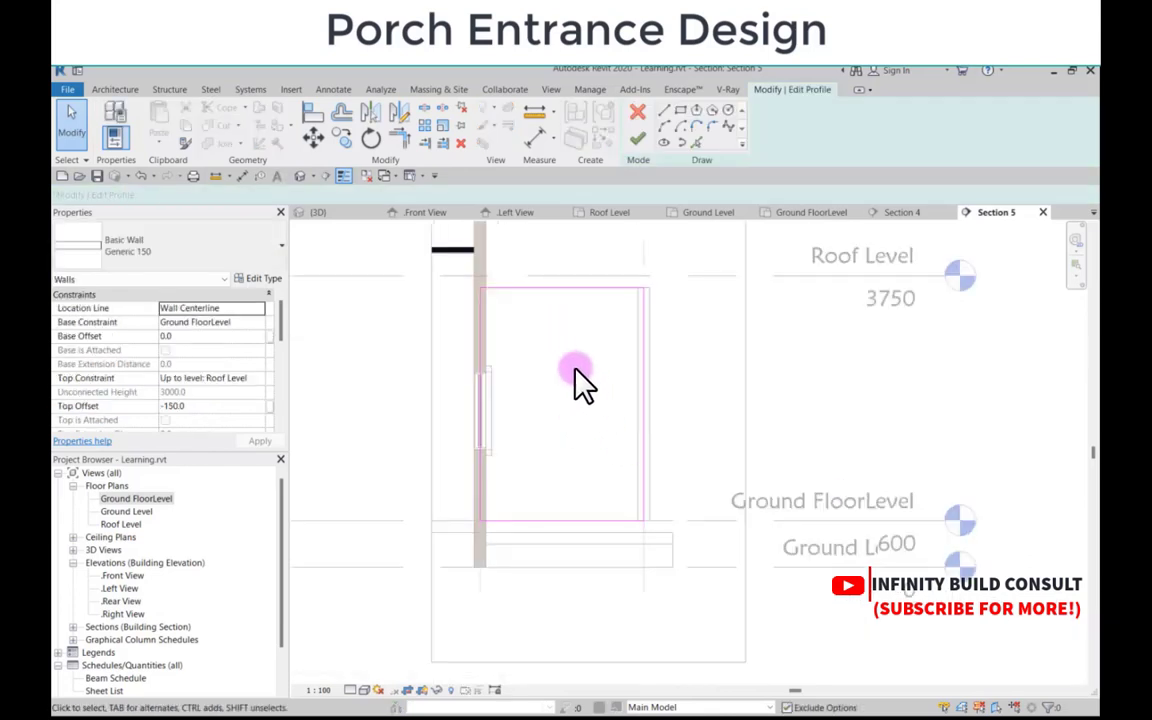
# Step: Sketch a rectangular opening about 1500 mm wide and 2540 mm high inside the wall's profile
pyautogui.click(663, 112)
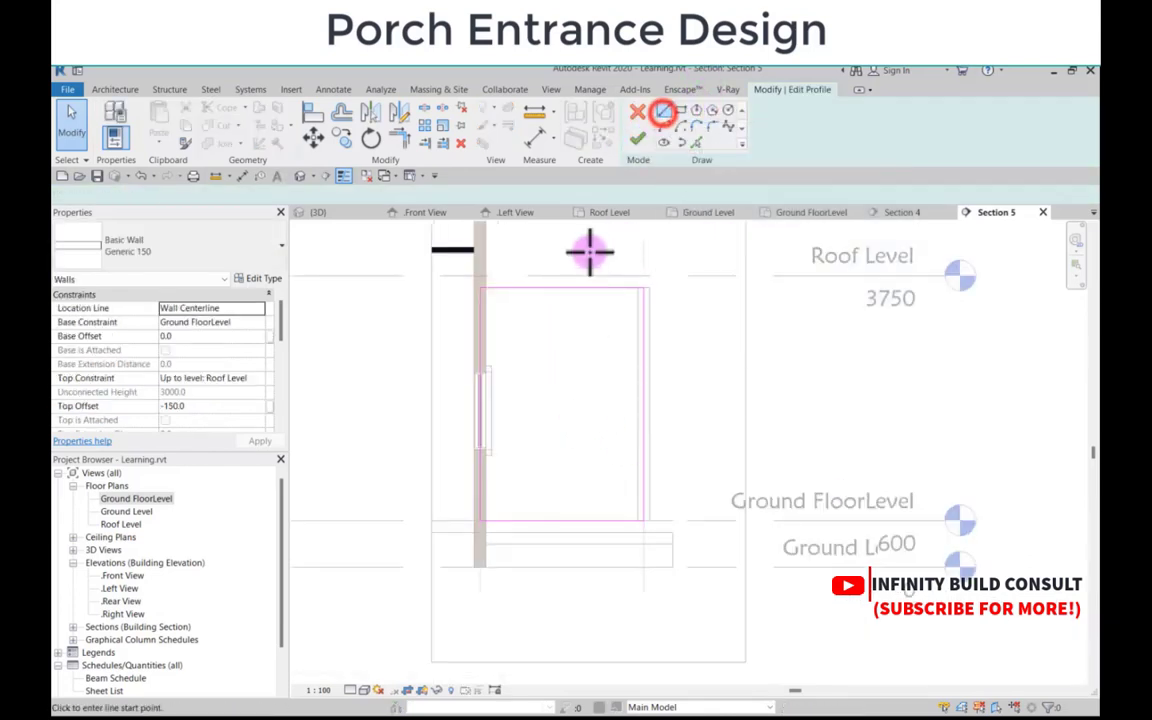
pyautogui.click(684, 112)
pyautogui.scroll(3, 506, 303)
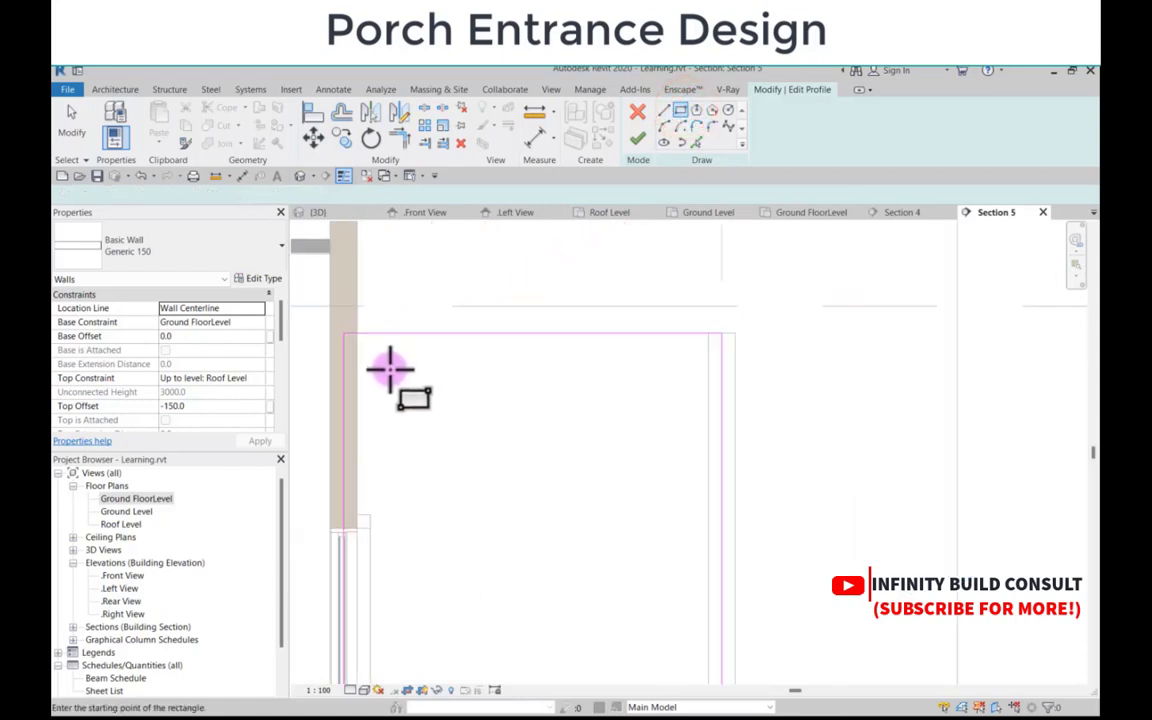
pyautogui.click(390, 369)
pyautogui.scroll(-2, 553, 453)
pyautogui.scroll(3, 553, 532)
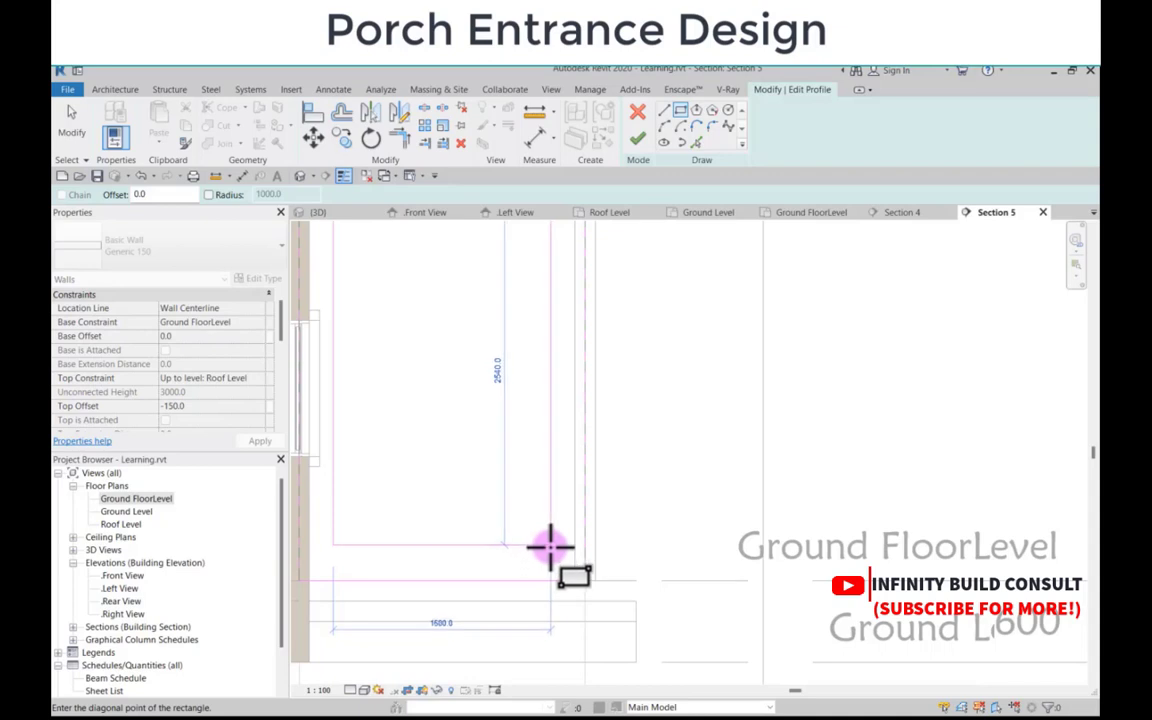
pyautogui.click(548, 547)
pyautogui.scroll(-2, 548, 545)
pyautogui.press('Escape')
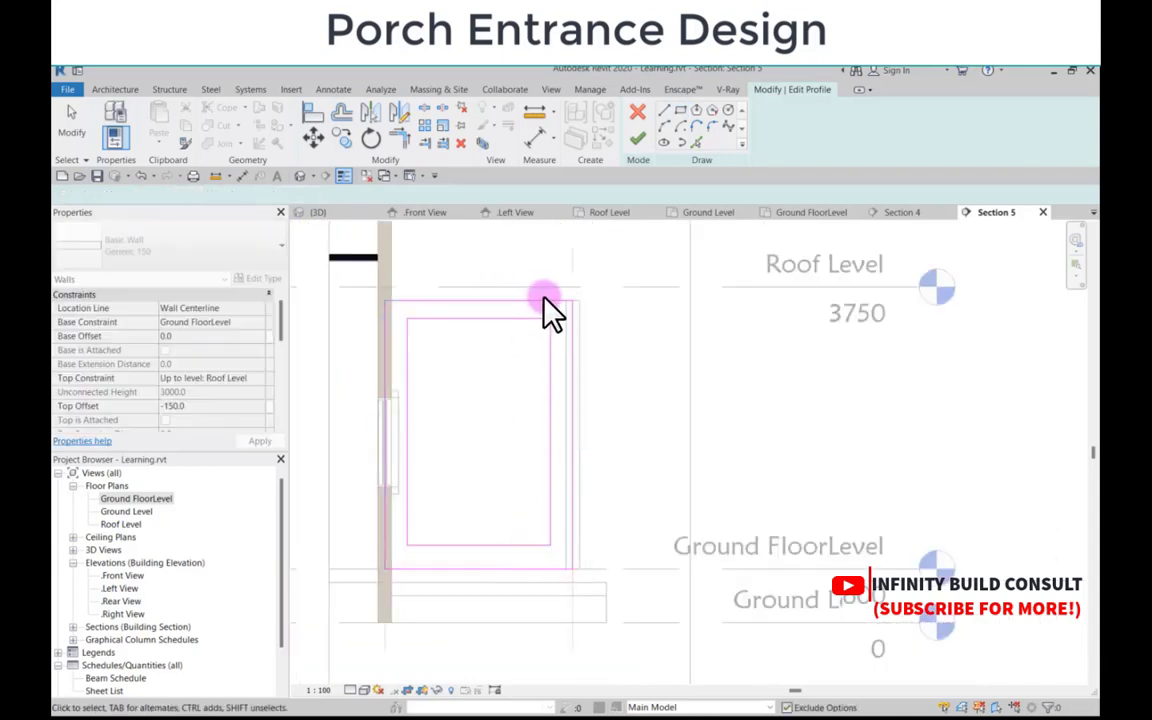
pyautogui.press('Escape')
pyautogui.scroll(1, 565, 310)
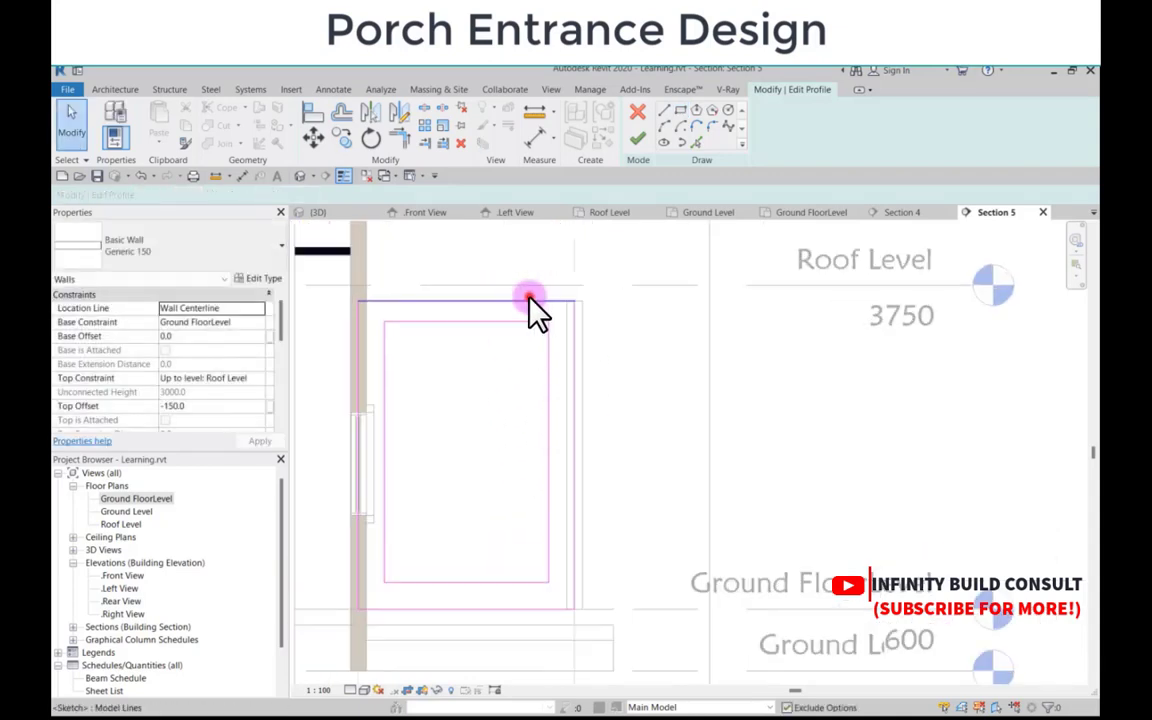
# Step: Sketch a corner arc with a radius of about 460 mm at the rectangular opening's upper front corner
pyautogui.click(530, 300)
pyautogui.click(639, 141)
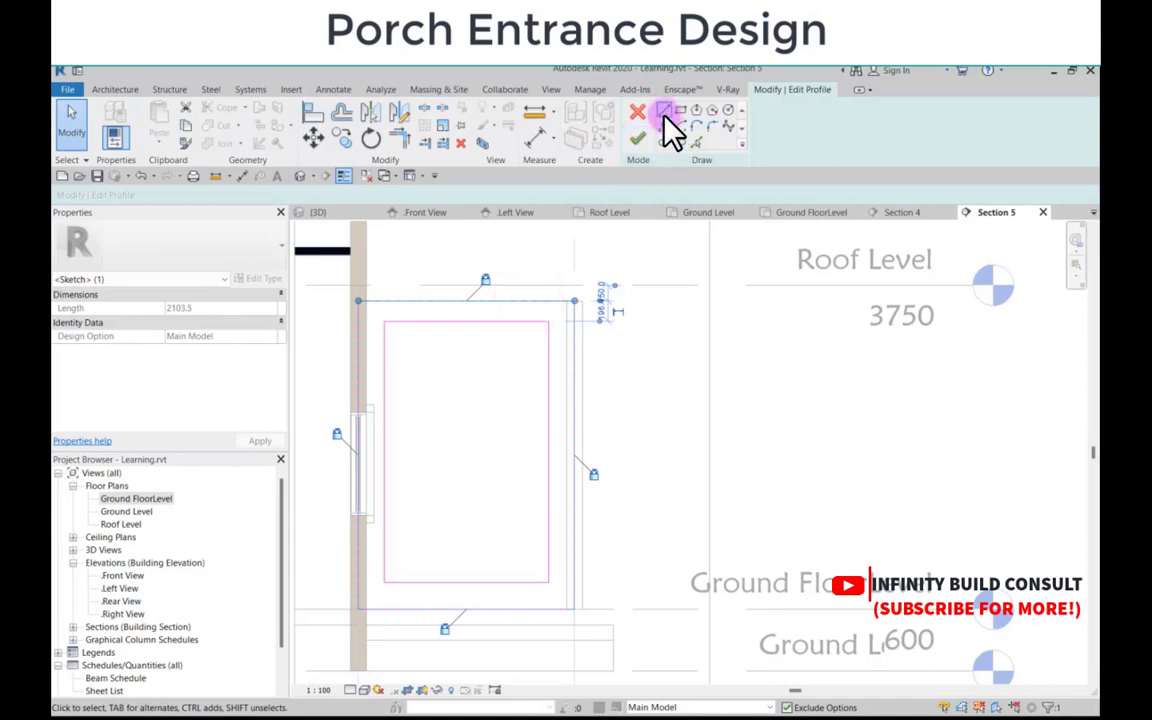
pyautogui.scroll(3, 506, 339)
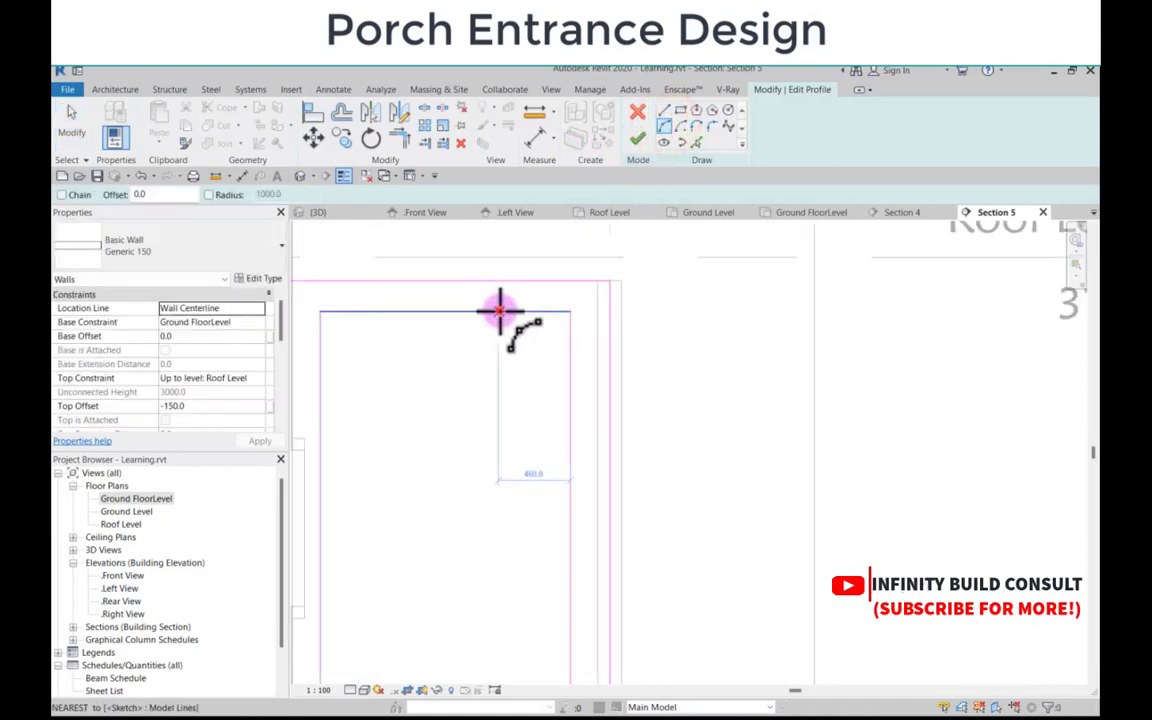
pyautogui.click(500, 310)
pyautogui.click(566, 386)
pyautogui.scroll(-1, 545, 335)
pyautogui.click(542, 328)
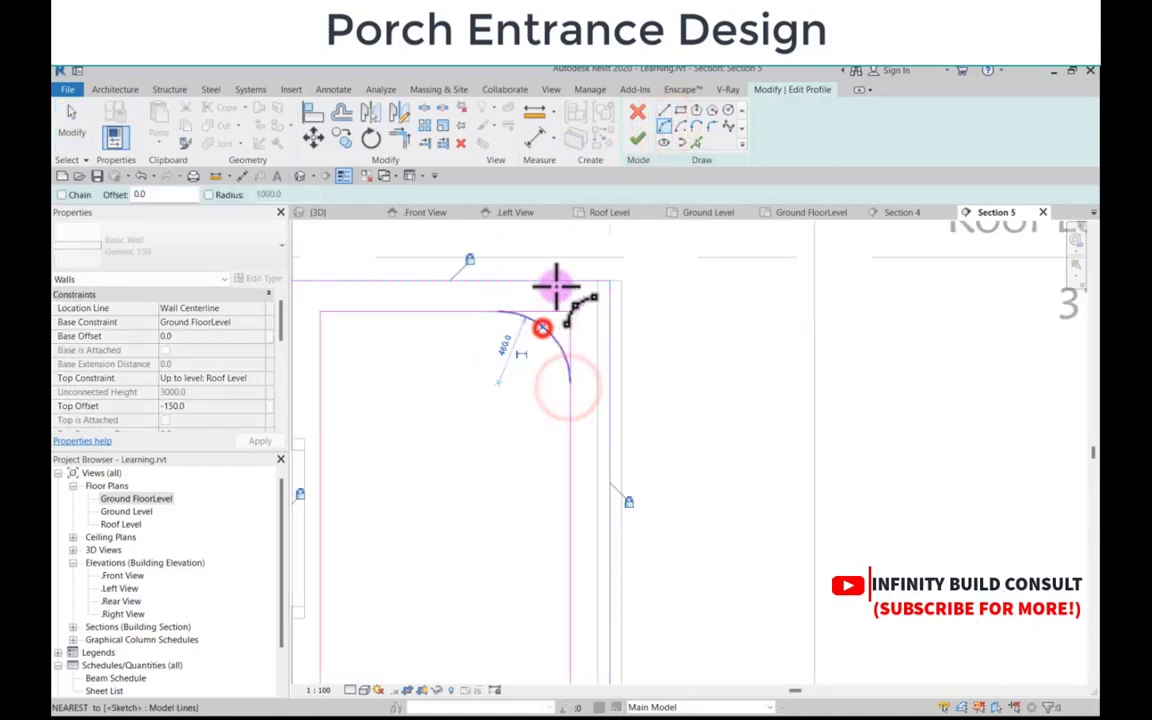
pyautogui.scroll(-2, 553, 290)
pyautogui.scroll(2, 530, 452)
pyautogui.scroll(3, 560, 340)
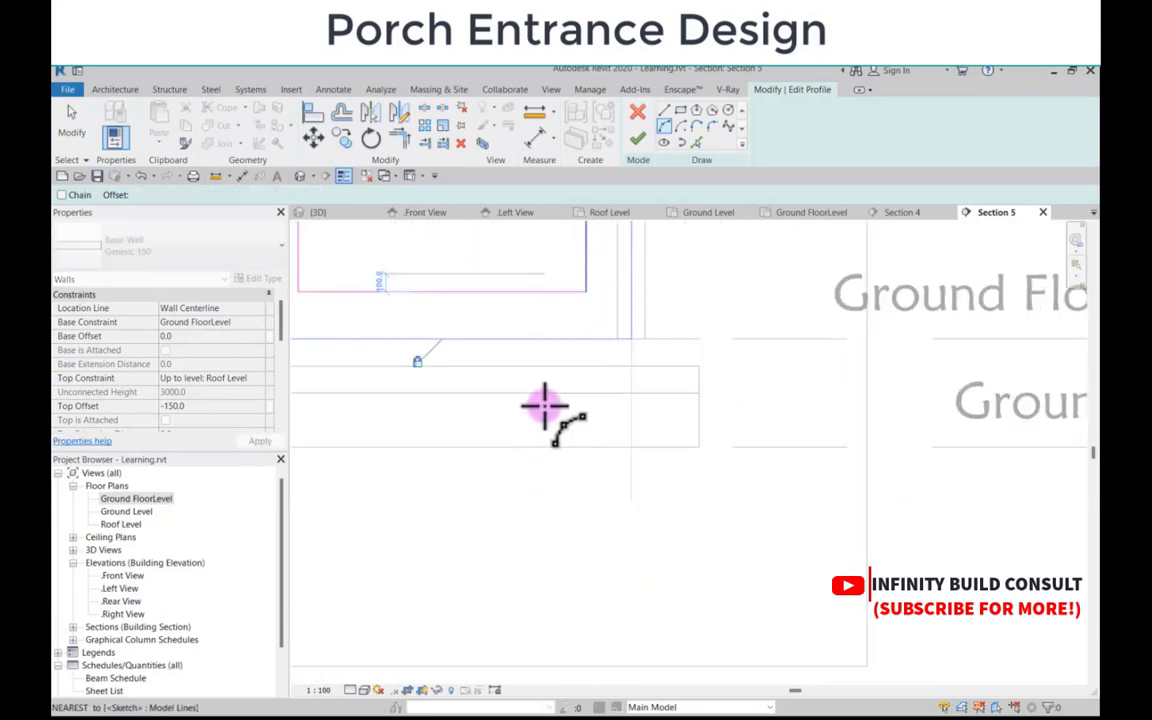
pyautogui.click(527, 370)
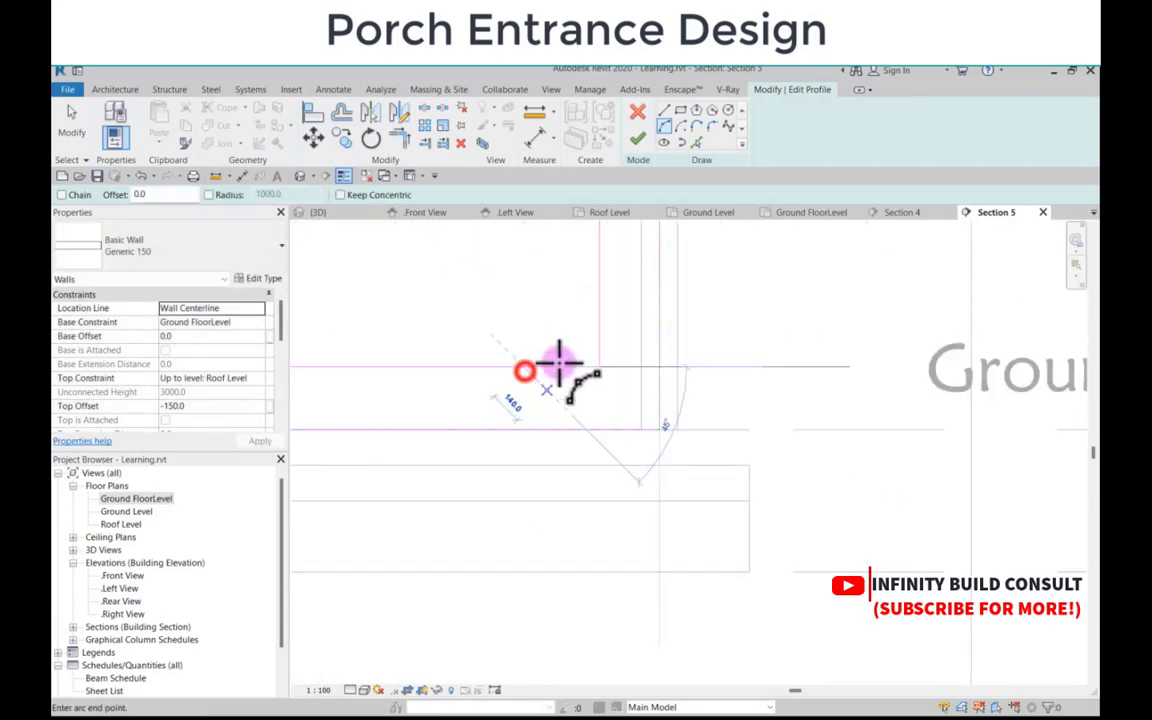
pyautogui.scroll(-4, 579, 365)
pyautogui.press('Escape')
pyautogui.press('Escape')
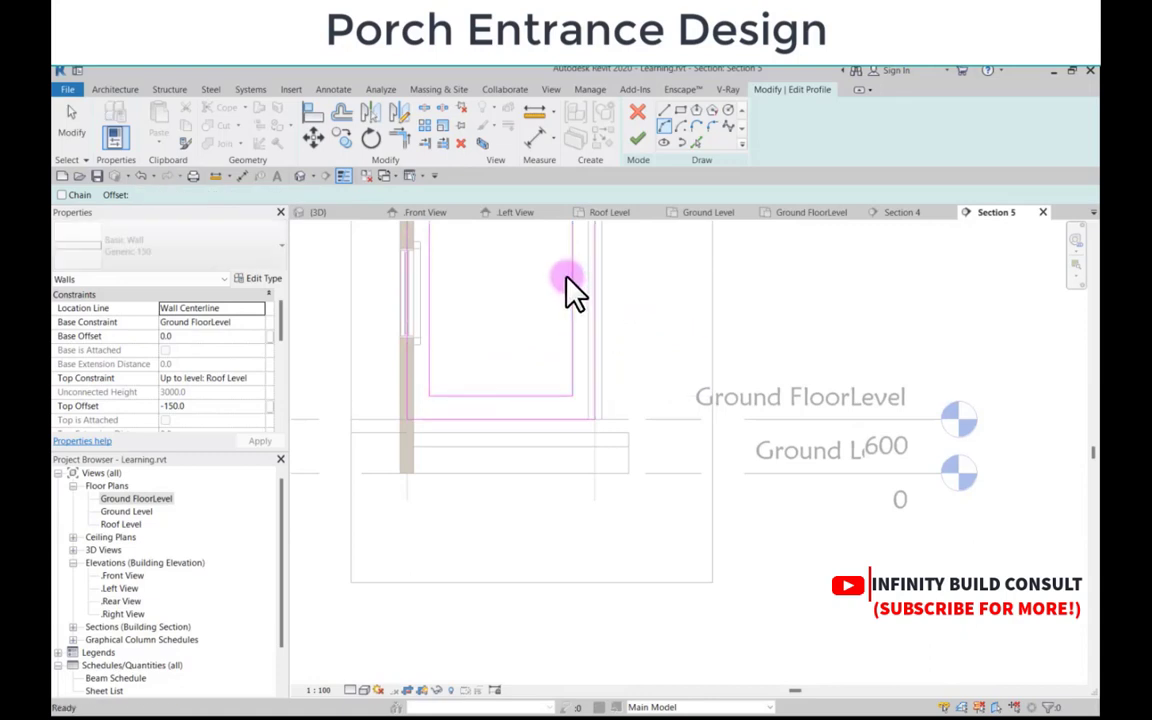
# Step: Mirror the opening's corner arc about a horizontal axis at mid-height onto the lower front corner
pyautogui.scroll(-2, 564, 290)
pyautogui.scroll(4, 561, 243)
pyautogui.click(565, 274)
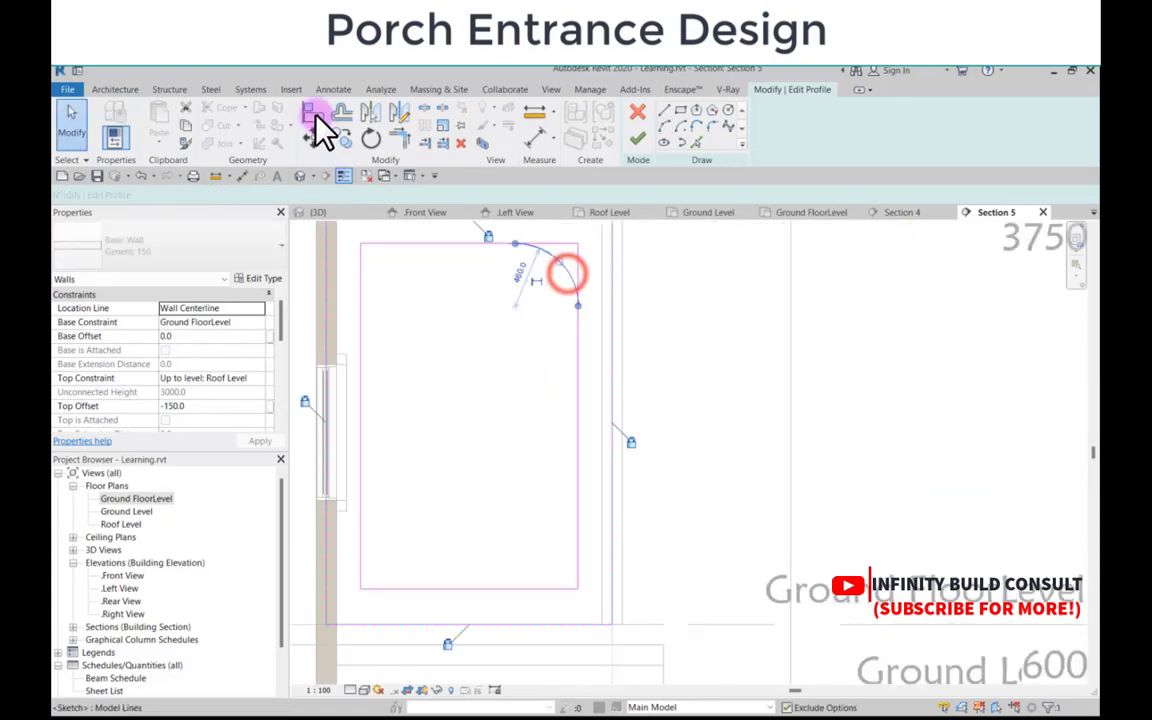
pyautogui.click(400, 111)
pyautogui.click(583, 420)
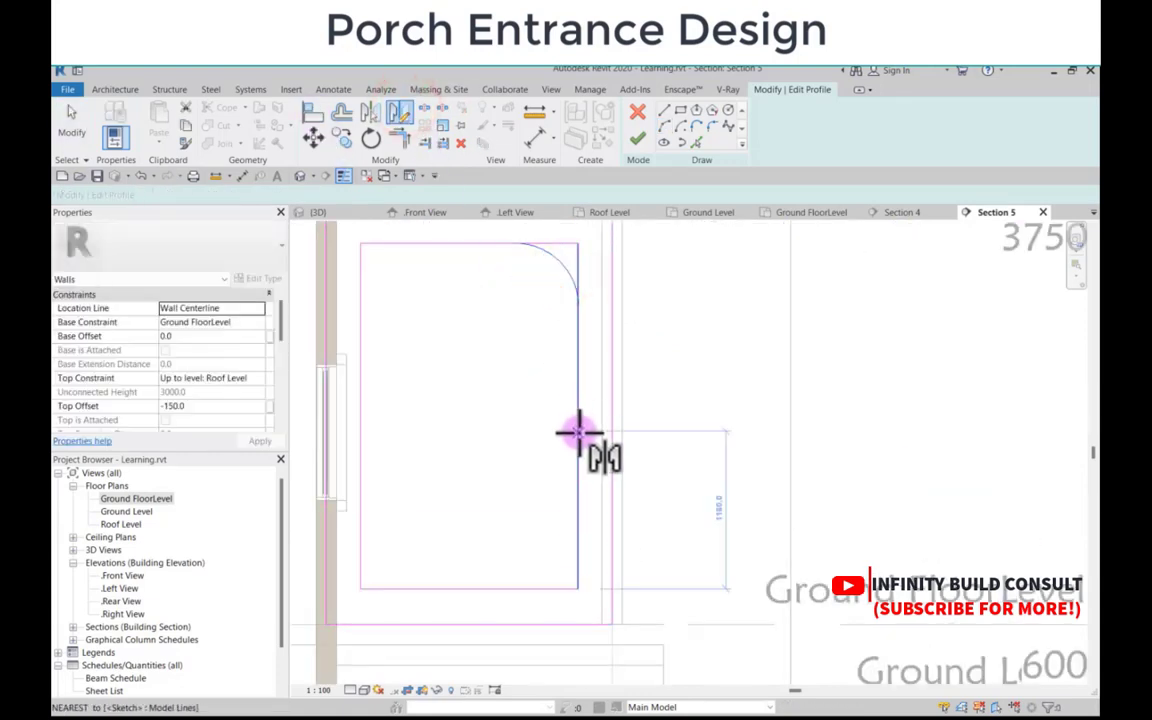
pyautogui.click(683, 418)
pyautogui.scroll(-3, 509, 440)
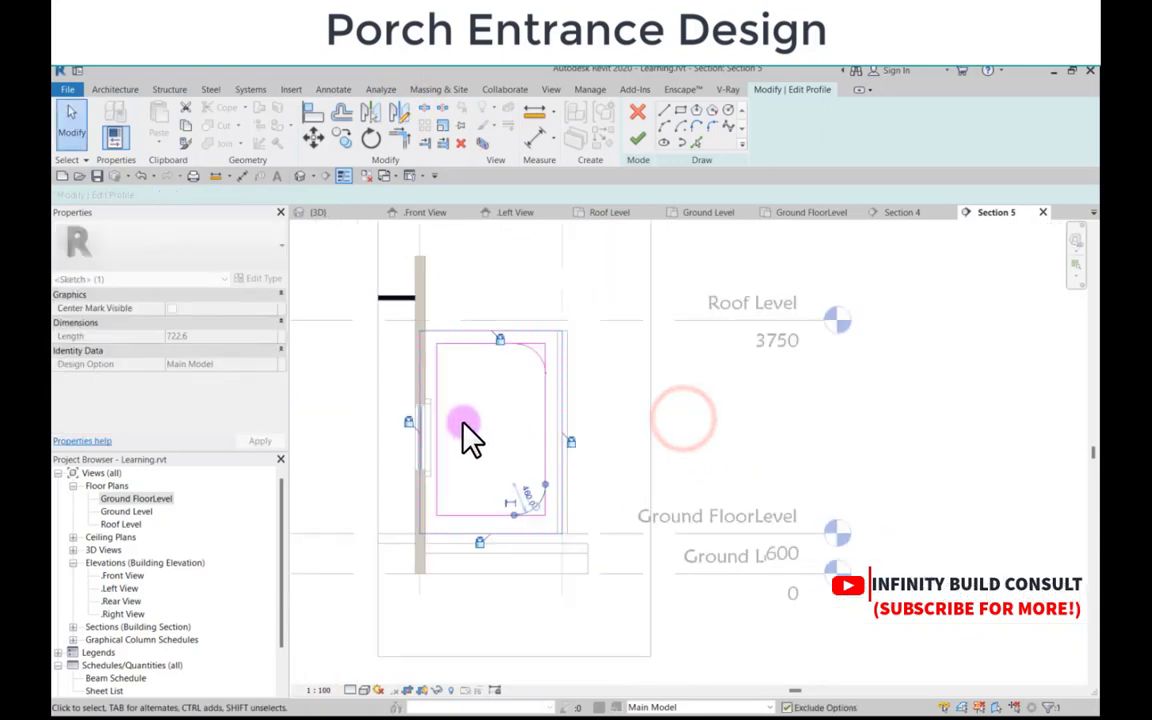
# Step: Trim the opening's top and front edges to the upper arc to round off that corner
pyautogui.scroll(5, 528, 366)
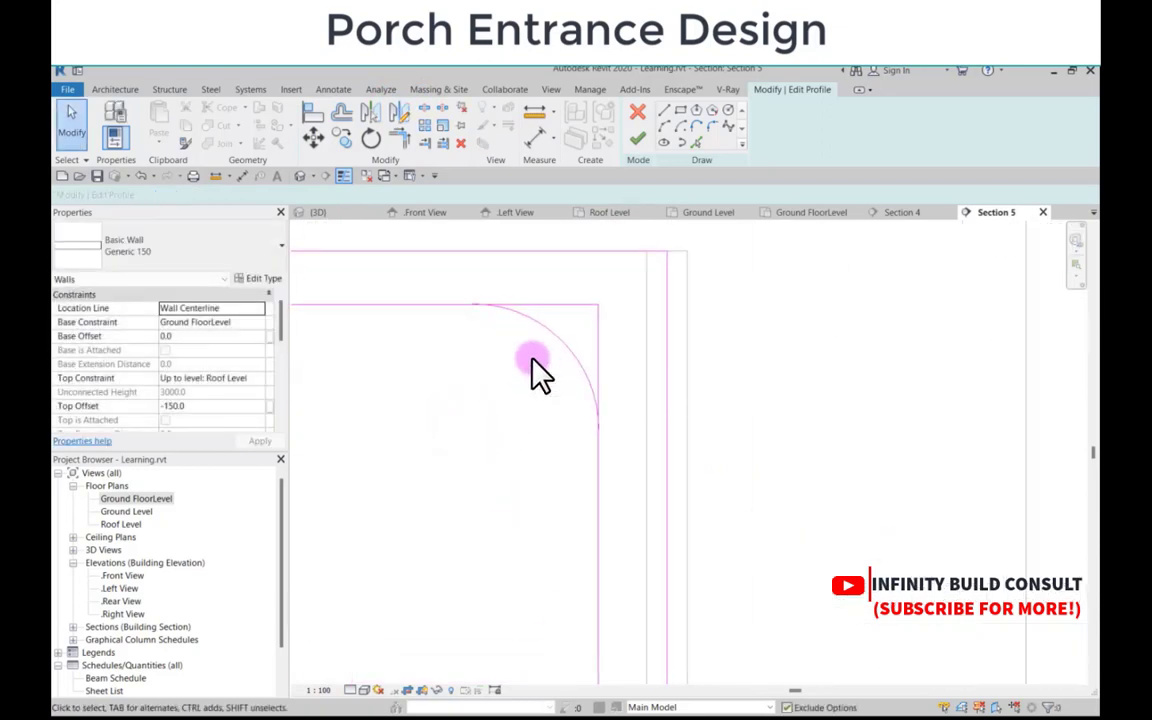
pyautogui.scroll(-3, 540, 378)
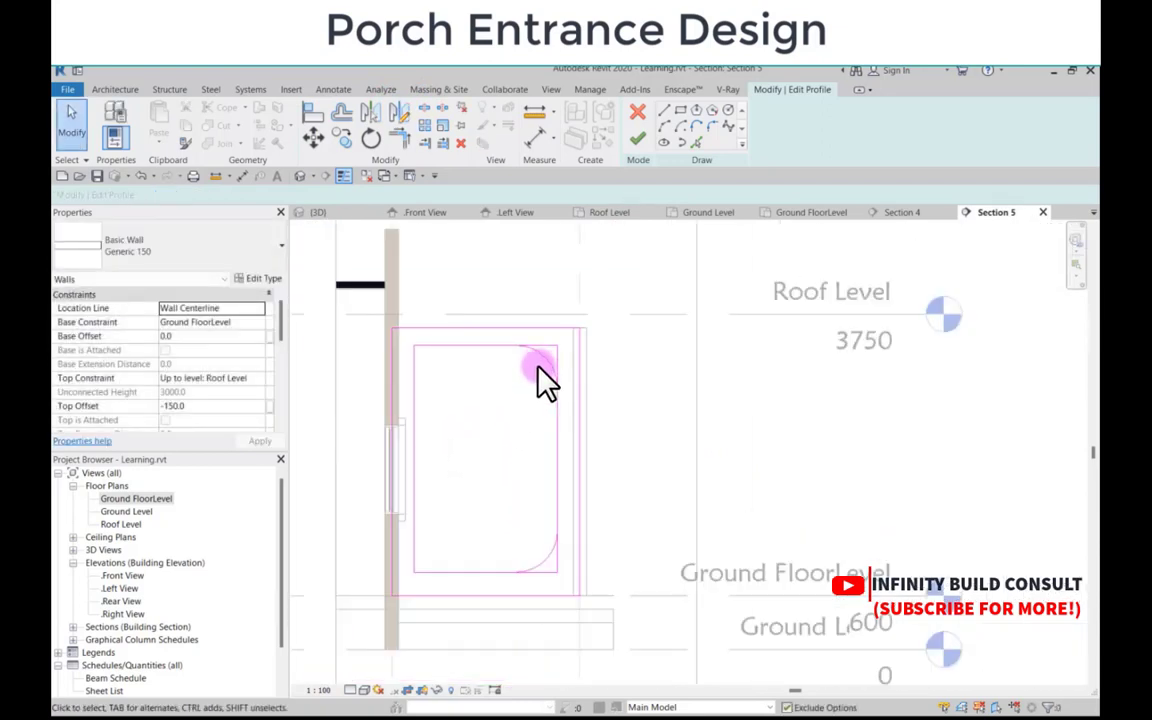
pyautogui.press('t')
pyautogui.press('r')
pyautogui.scroll(4, 531, 351)
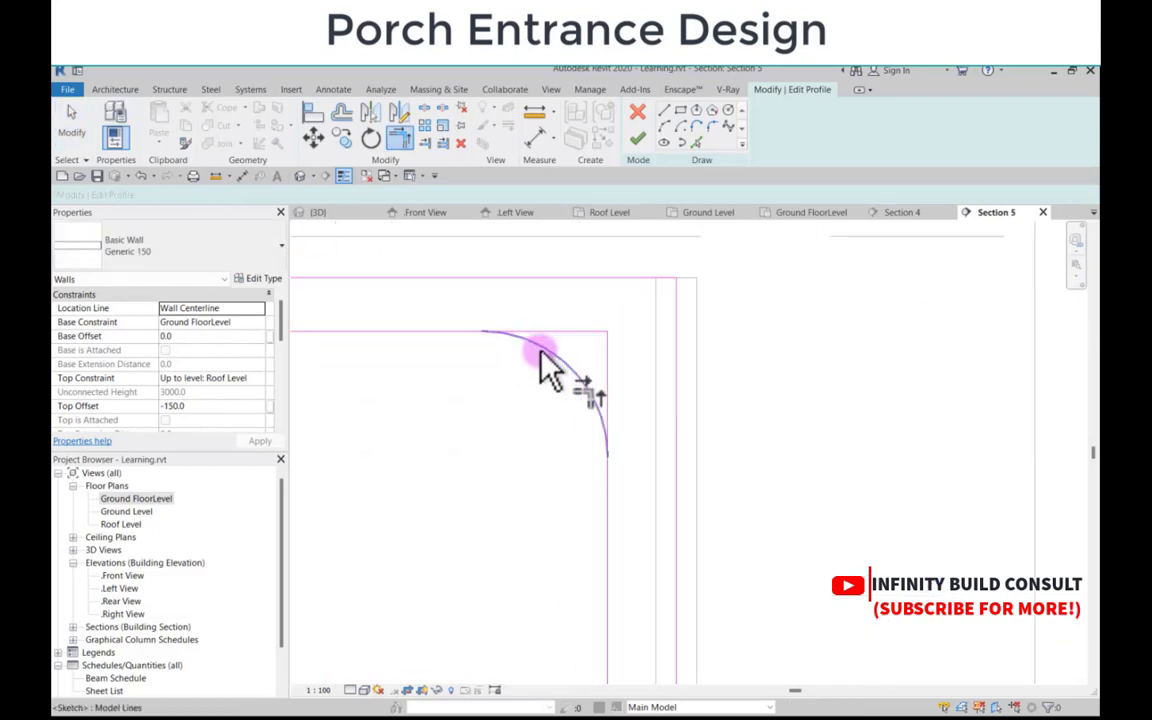
pyautogui.click(542, 349)
pyautogui.scroll(-3, 535, 334)
pyautogui.click(567, 371)
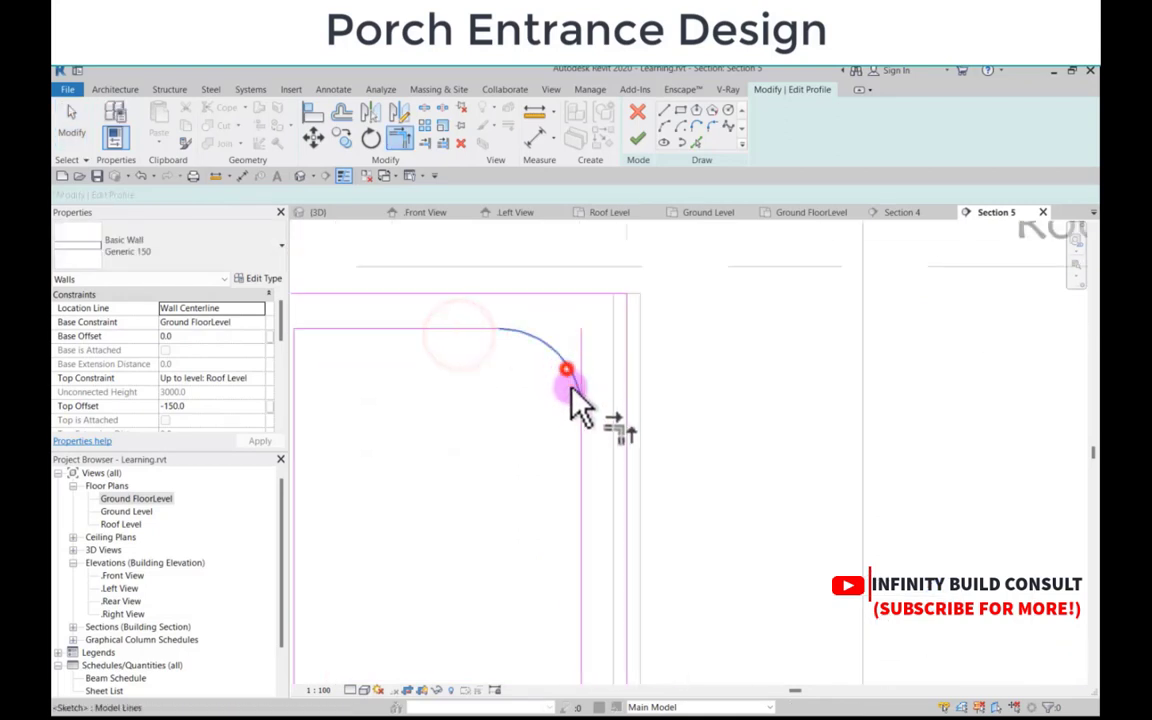
pyautogui.click(579, 449)
pyautogui.scroll(-1, 571, 352)
# Step: Trim the opening's front and bottom edges to the lower arc to round off that corner
pyautogui.scroll(-3, 570, 352)
pyautogui.scroll(3, 570, 475)
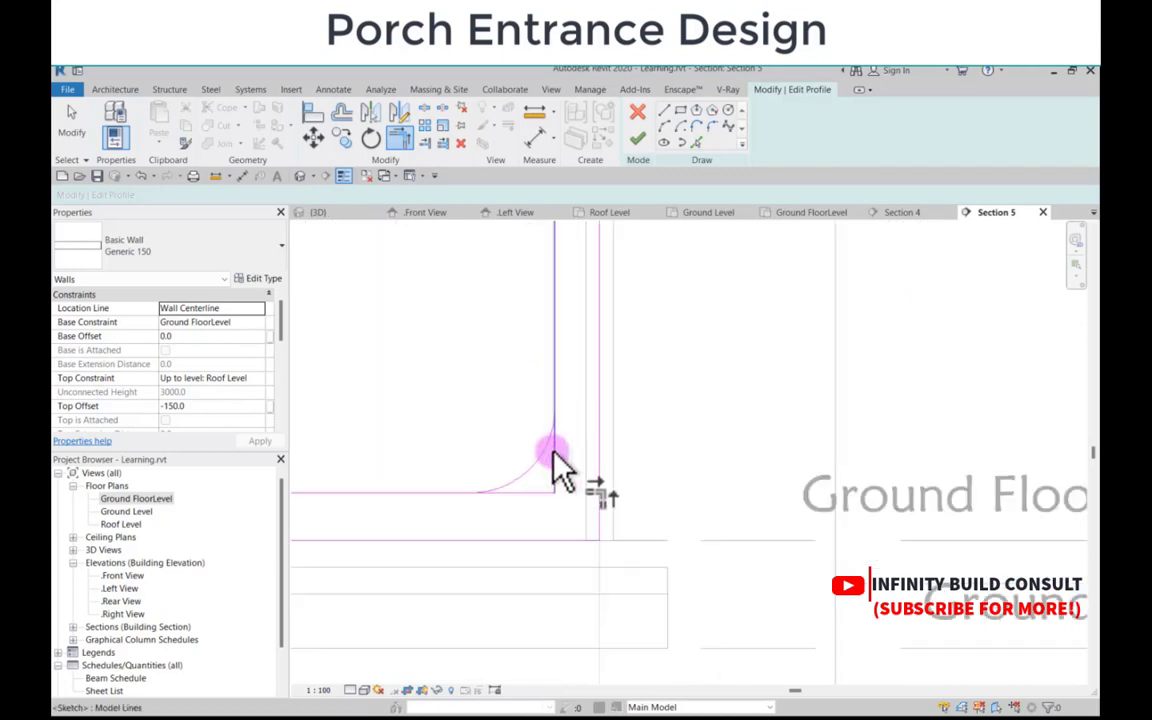
pyautogui.click(540, 453)
pyautogui.click(553, 365)
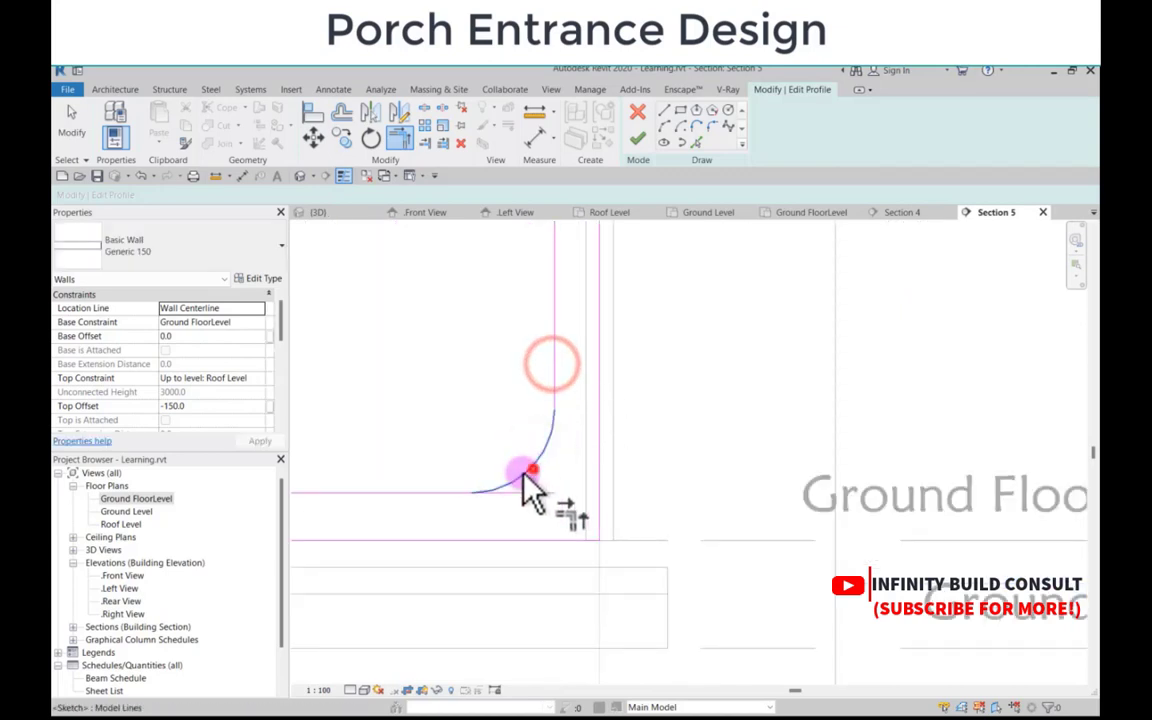
pyautogui.click(532, 470)
pyautogui.click(436, 492)
pyautogui.scroll(-3, 600, 495)
pyautogui.scroll(3, 625, 419)
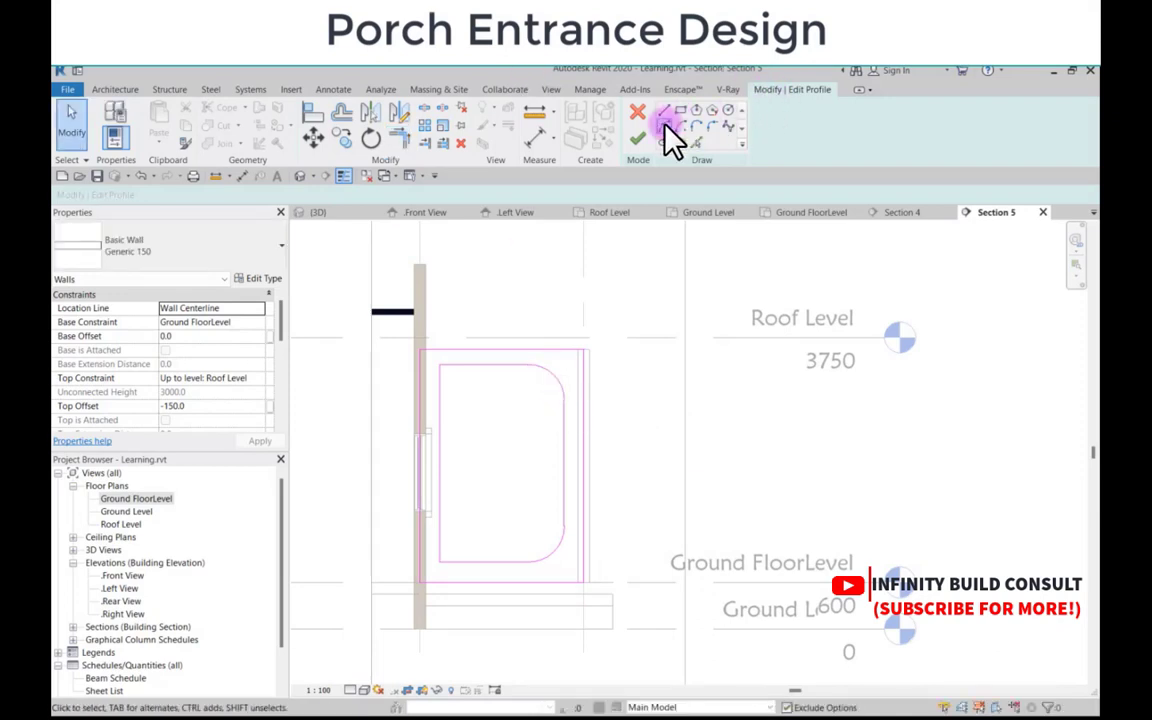
# Step: Try to place the opening's upper arc against the top edge of the wall's outer profile
pyautogui.scroll(2, 502, 372)
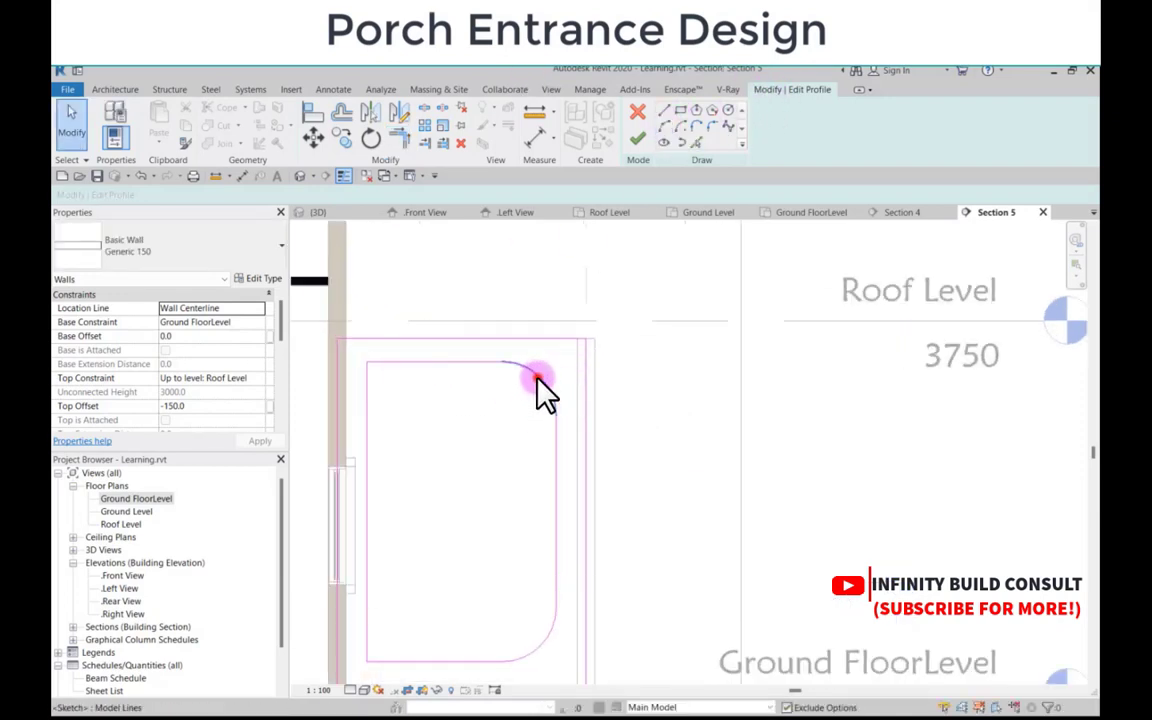
pyautogui.click(537, 388)
pyautogui.click(345, 143)
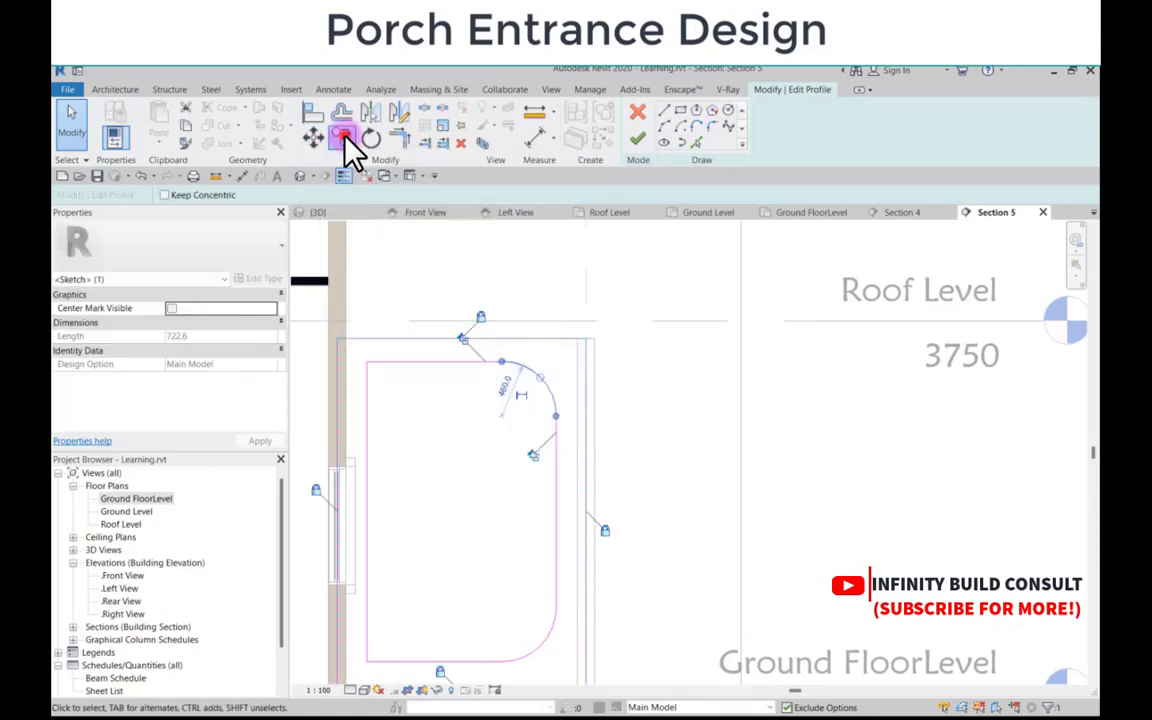
pyautogui.click(503, 344)
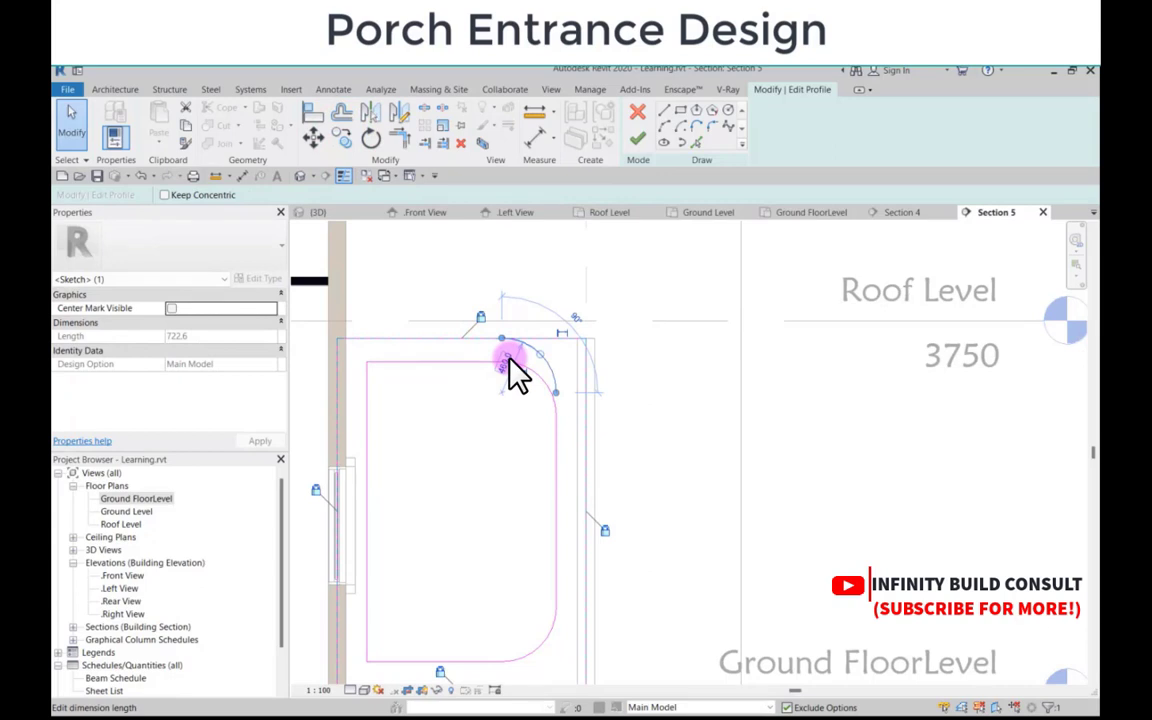
pyautogui.hotkey('ctrl', 'z')
# Step: Try a diagonal line across the upper front corner of the wall's outer profile
pyautogui.scroll(2, 531, 356)
pyautogui.click(538, 390)
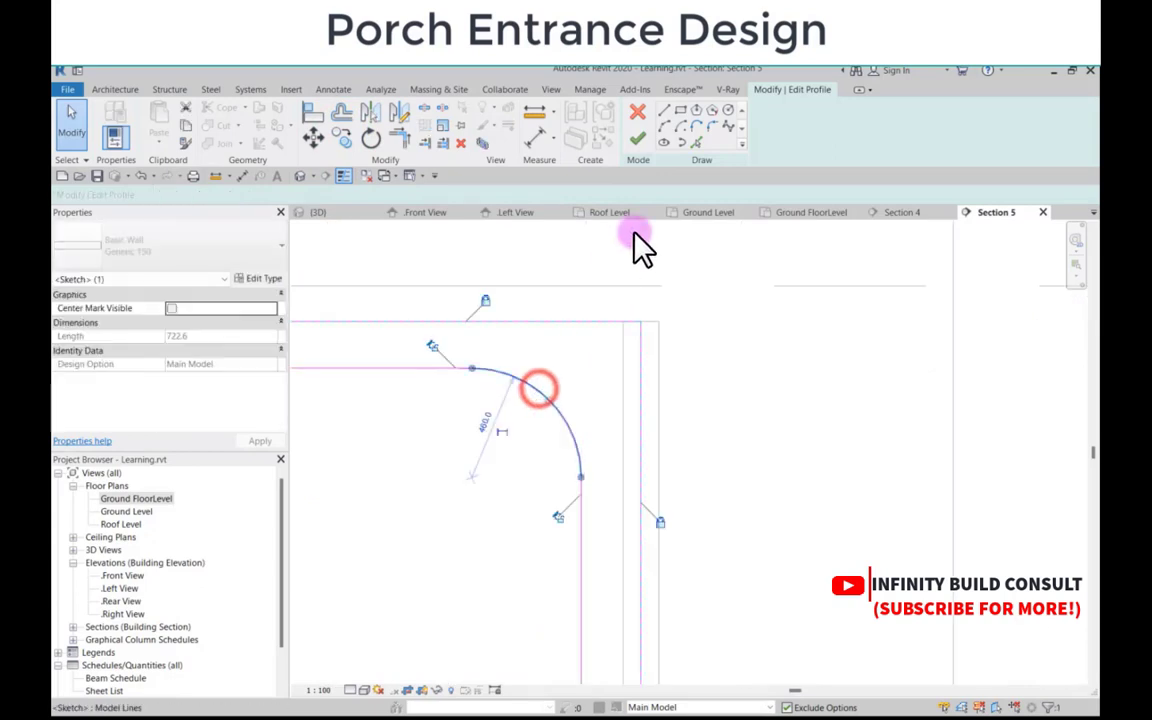
pyautogui.click(663, 110)
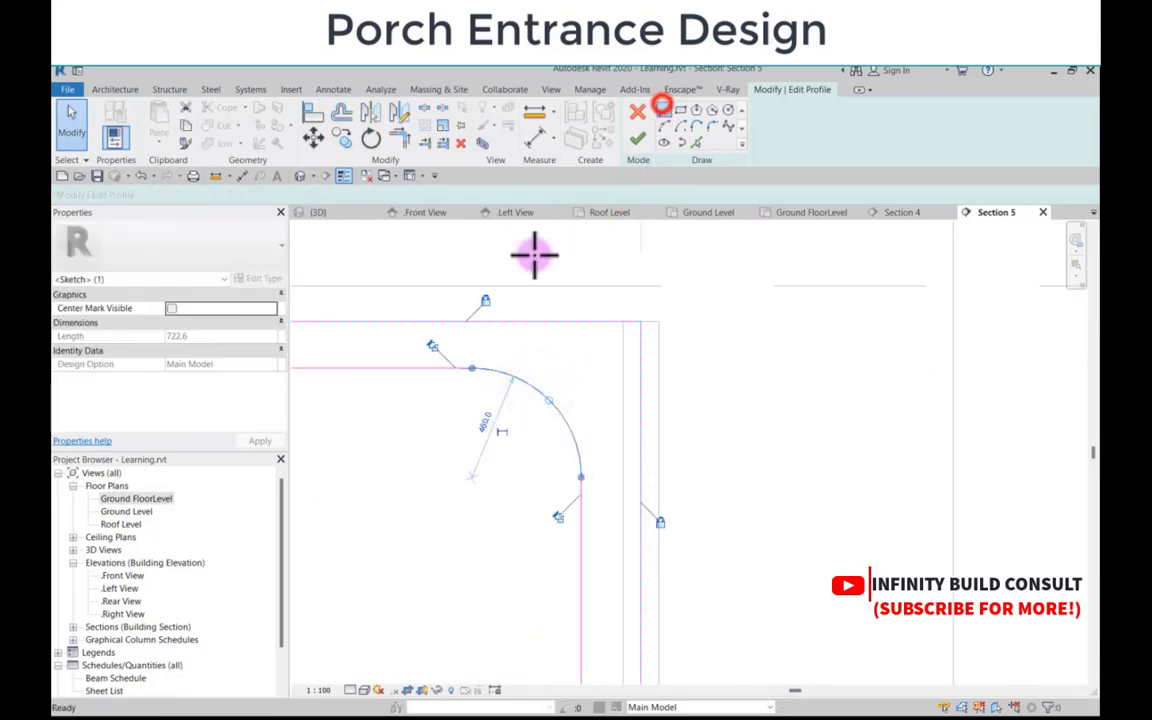
pyautogui.click(485, 328)
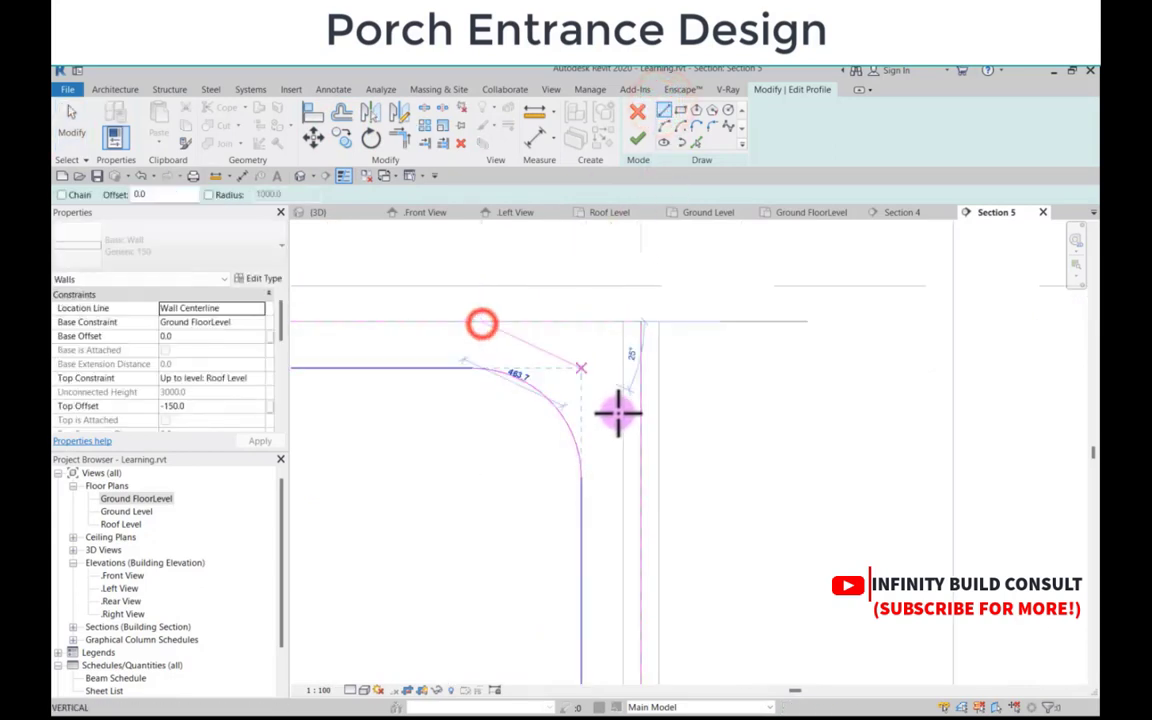
pyautogui.click(640, 471)
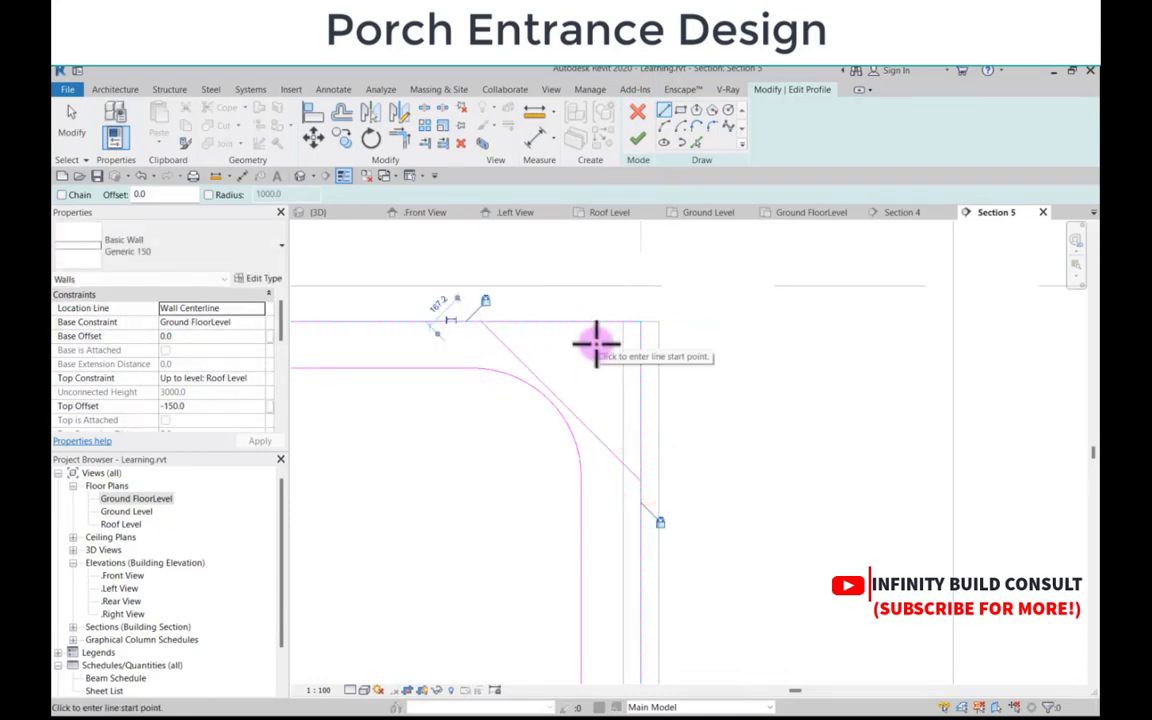
pyautogui.hotkey('ctrl', 'z')
# Step: Sketch an arc with a radius of about 690 mm across the upper front corner of the wall's outer profile
pyautogui.click(664, 126)
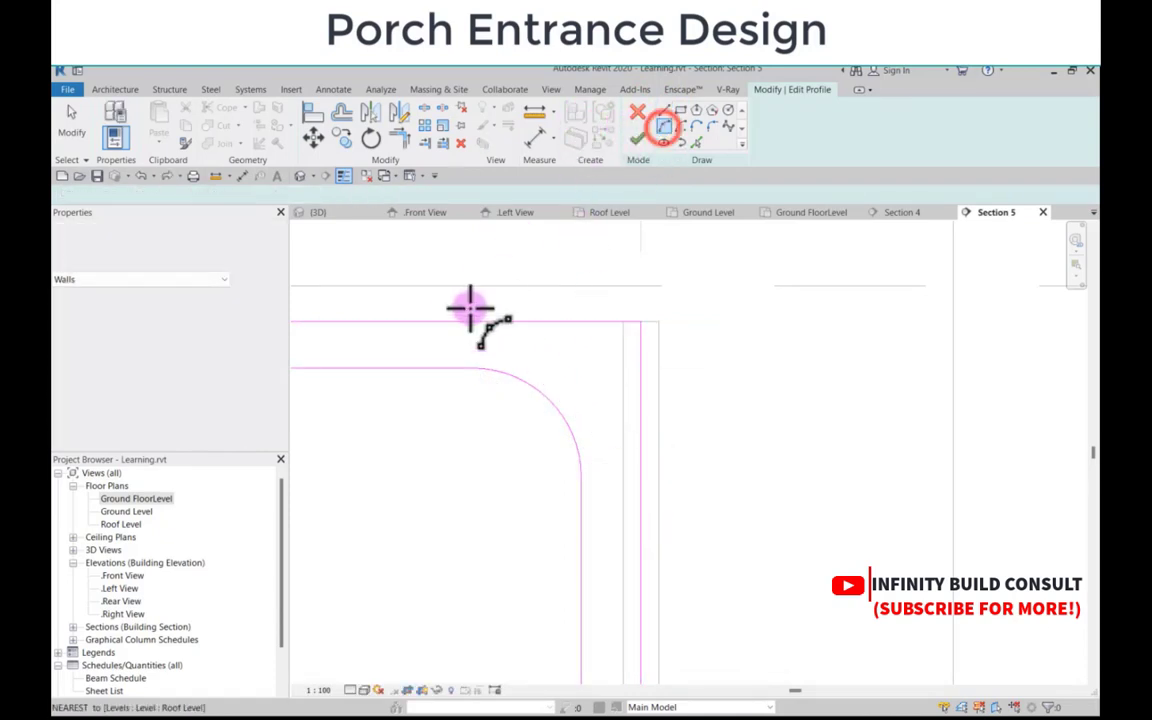
pyautogui.click(482, 320)
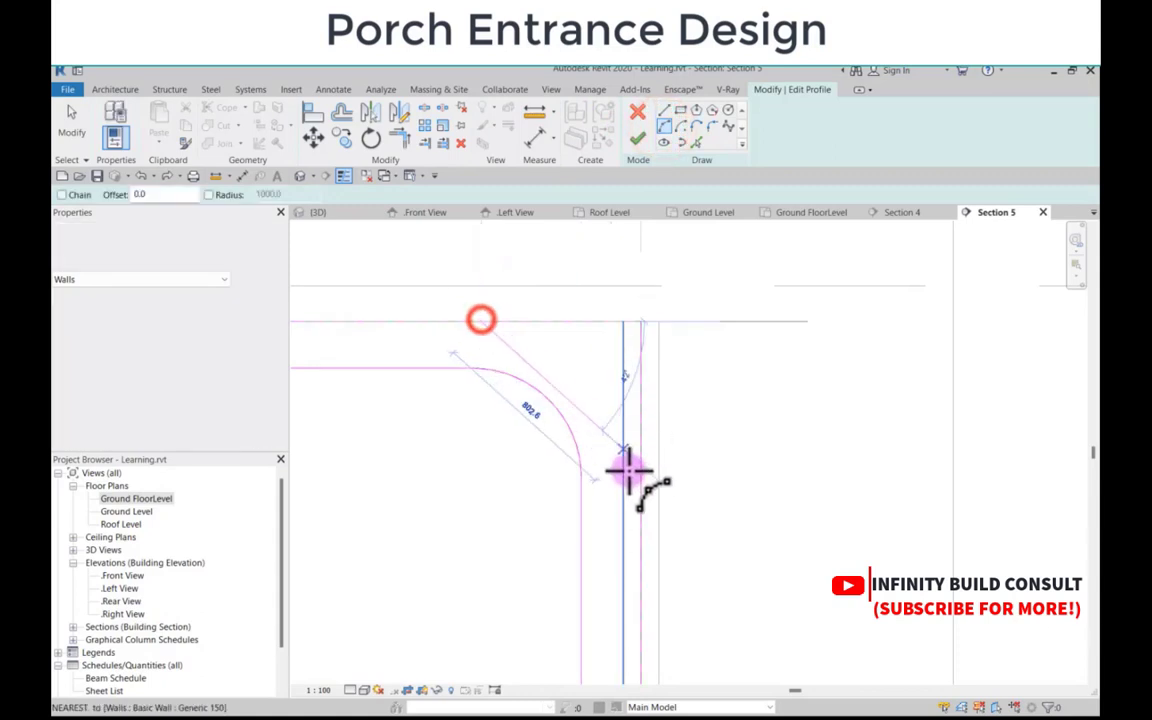
pyautogui.click(638, 492)
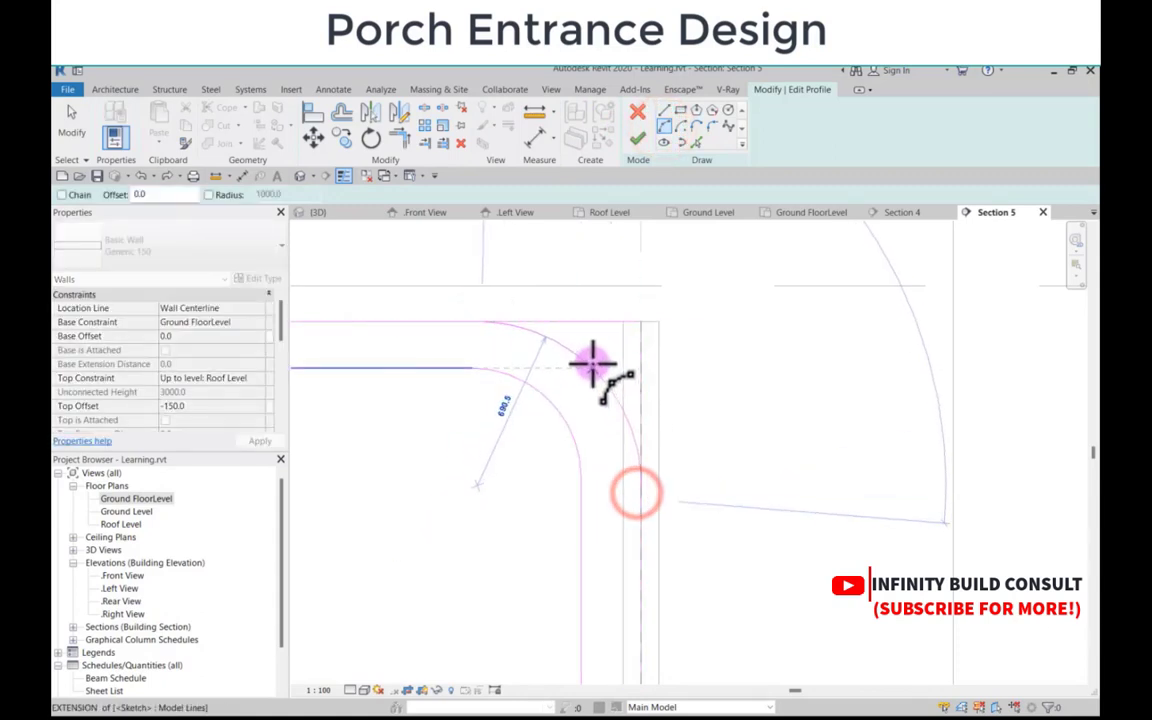
pyautogui.click(592, 365)
pyautogui.scroll(-3, 586, 320)
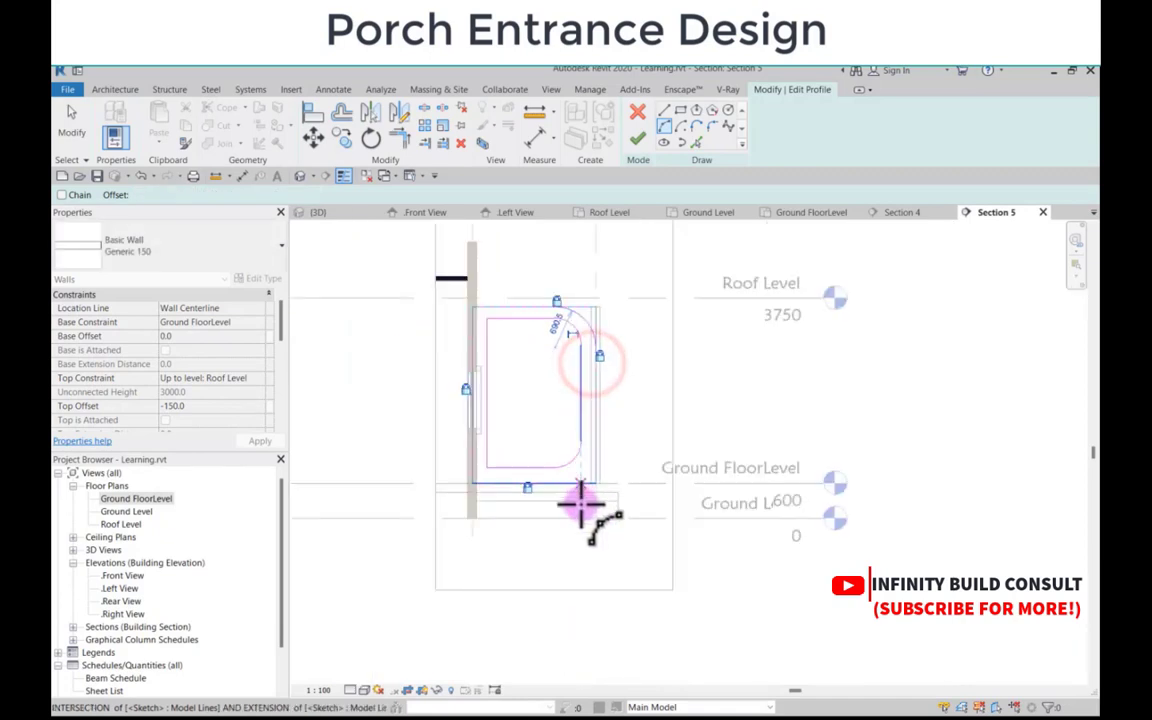
pyautogui.scroll(5, 545, 463)
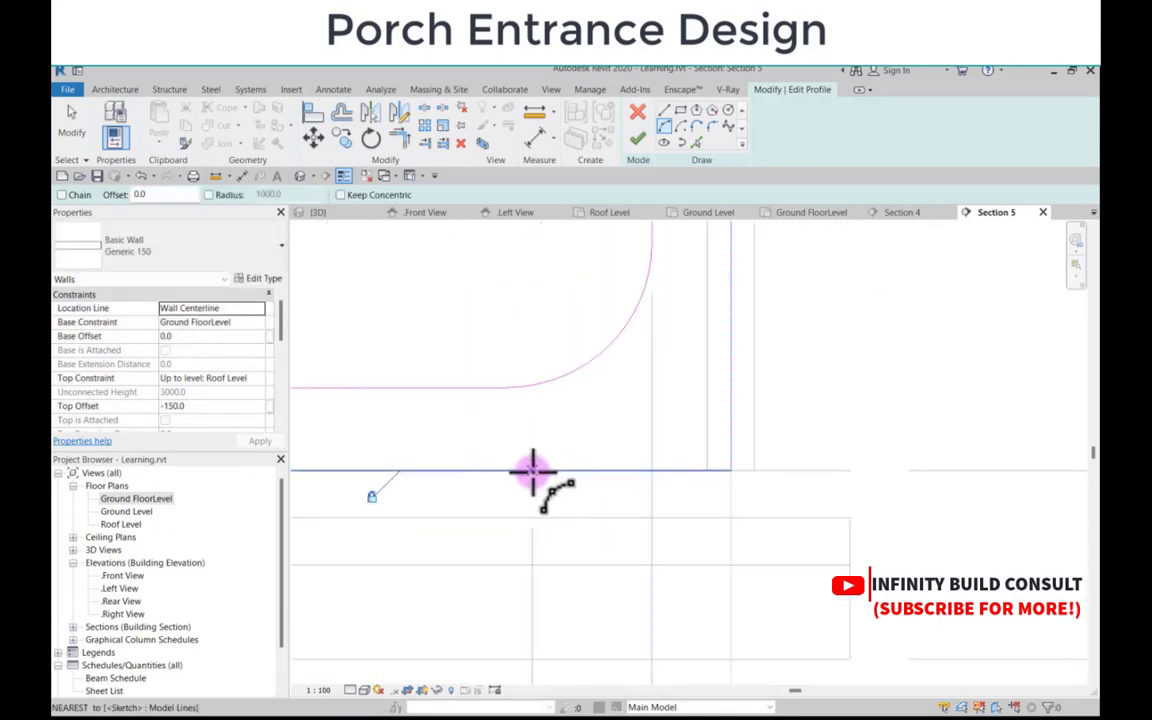
pyautogui.scroll(-5, 533, 470)
pyautogui.press('Escape')
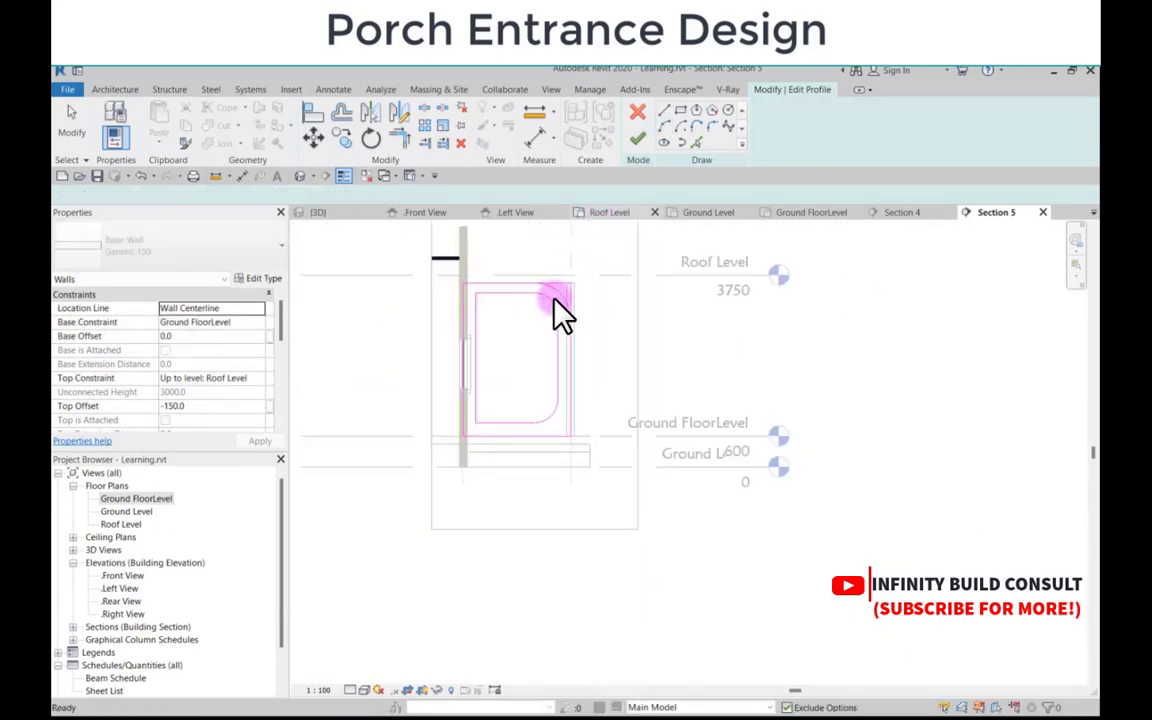
# Step: Trim the outer profile's front and top edges to the new arc to round off the upper corner
pyautogui.press('a')
pyautogui.press('l')
pyautogui.scroll(4, 556, 305)
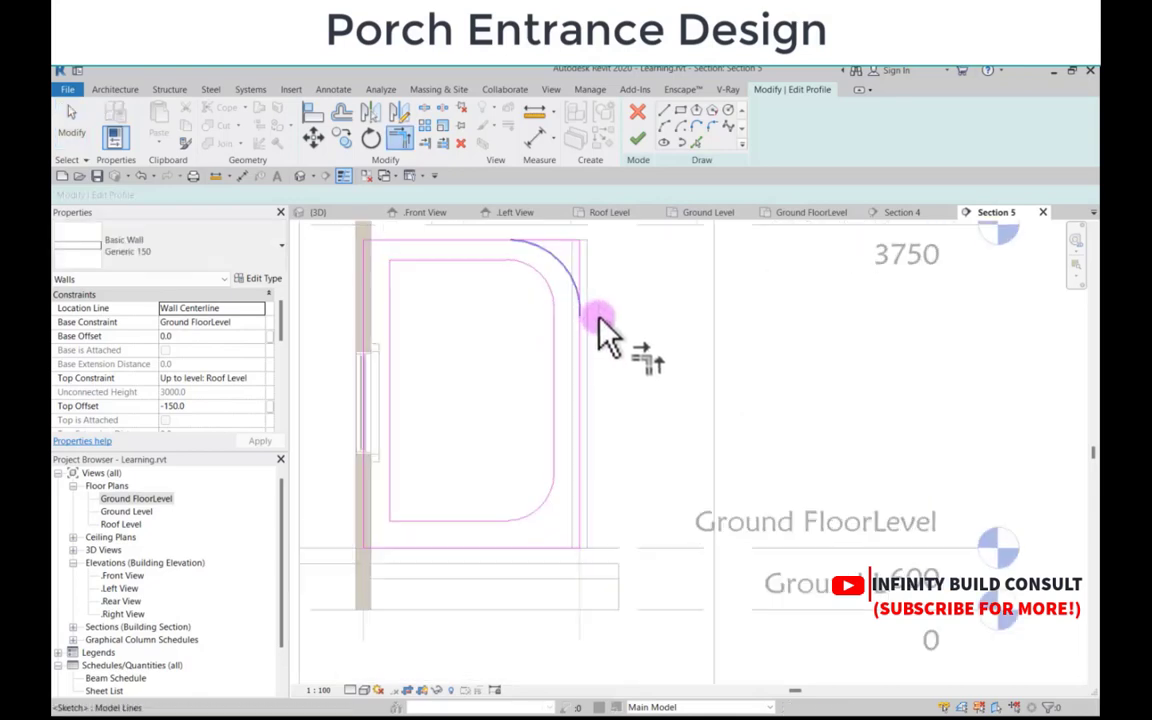
pyautogui.click(575, 332)
pyautogui.click(571, 271)
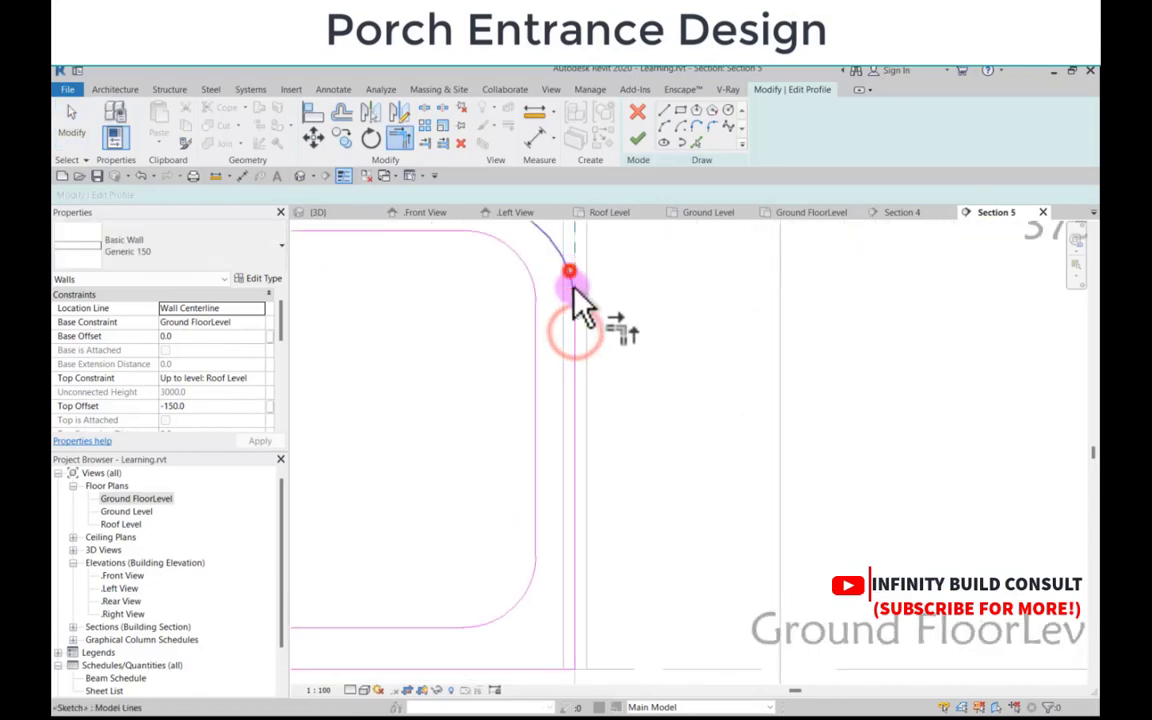
pyautogui.scroll(-3, 574, 378)
pyautogui.scroll(2, 533, 287)
pyautogui.scroll(1, 543, 338)
pyautogui.click(531, 303)
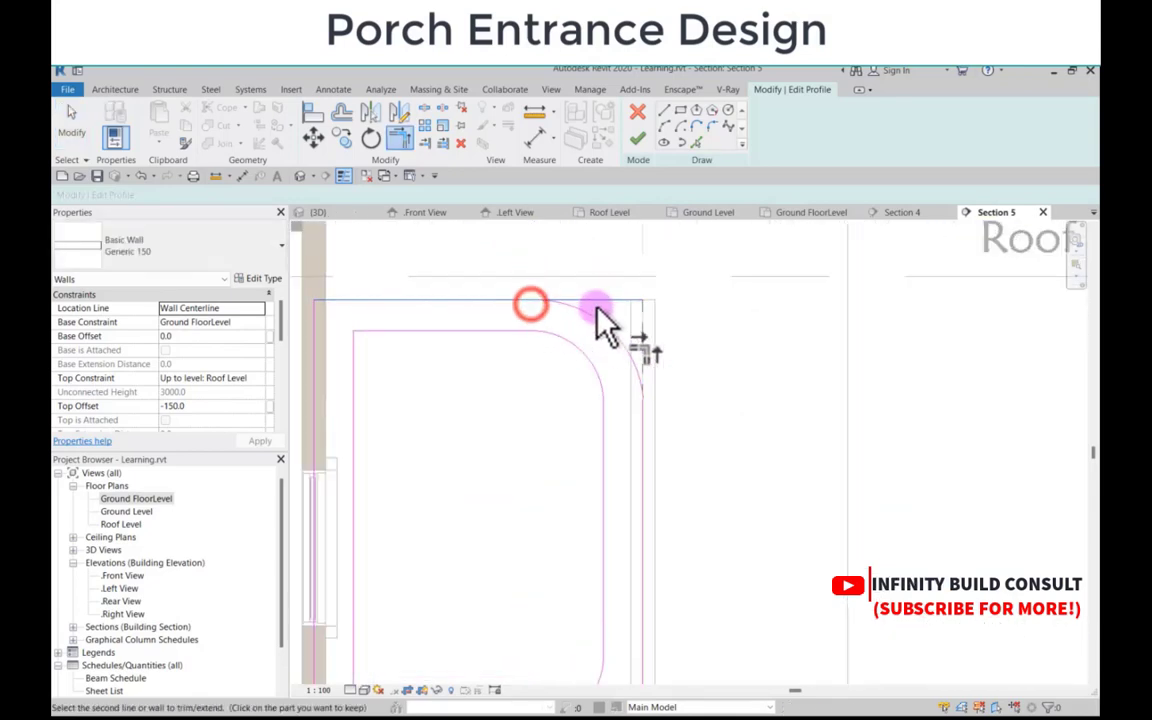
pyautogui.click(598, 320)
pyautogui.scroll(-4, 599, 320)
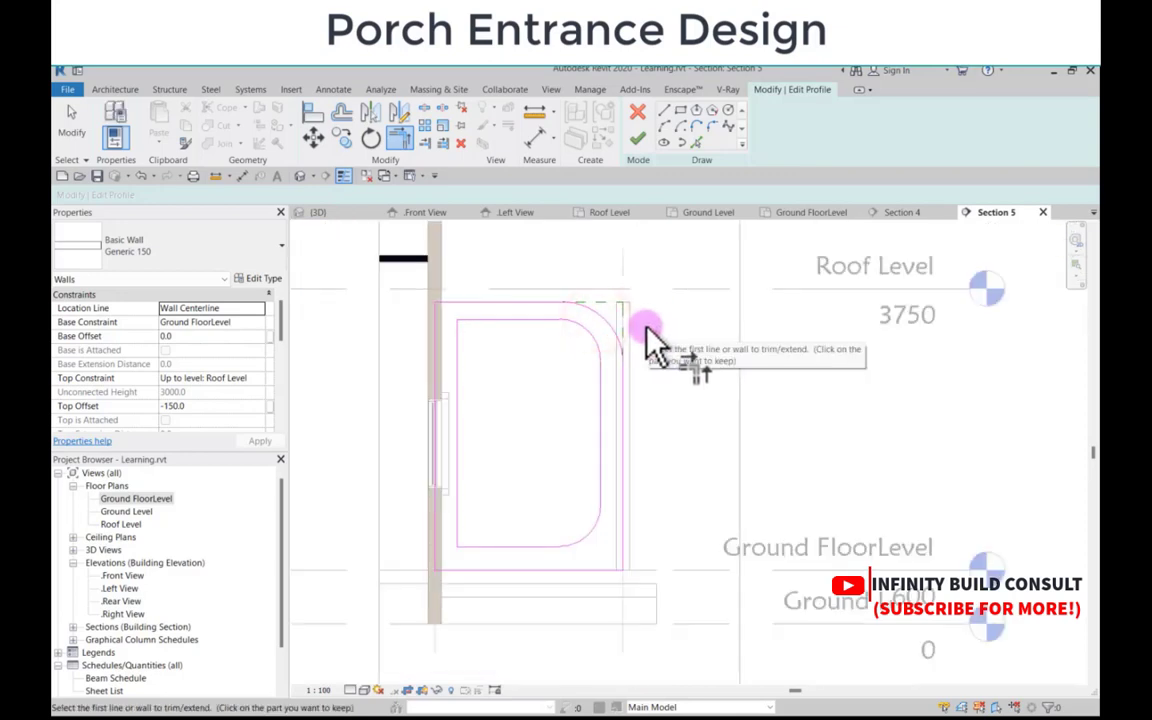
pyautogui.press('Escape')
# Step: Mirror the upper corner arc about a horizontal axis at the wall's mid-height onto the lower front corner of the outer profile
pyautogui.click(607, 321)
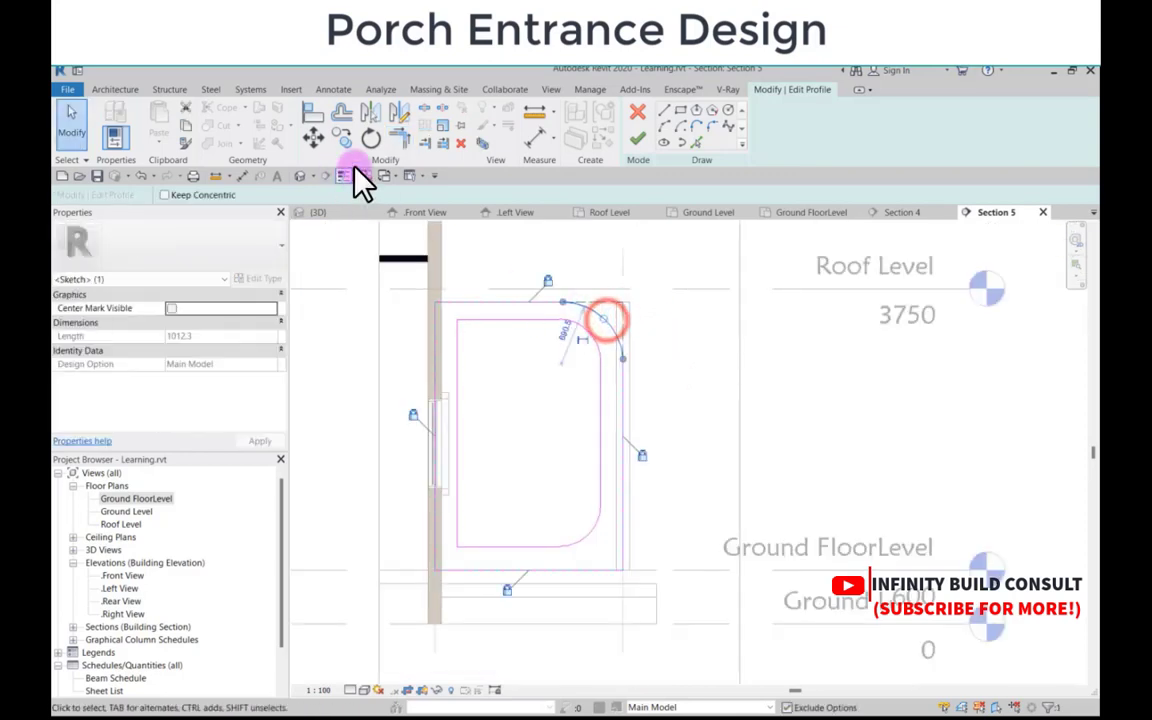
pyautogui.click(396, 110)
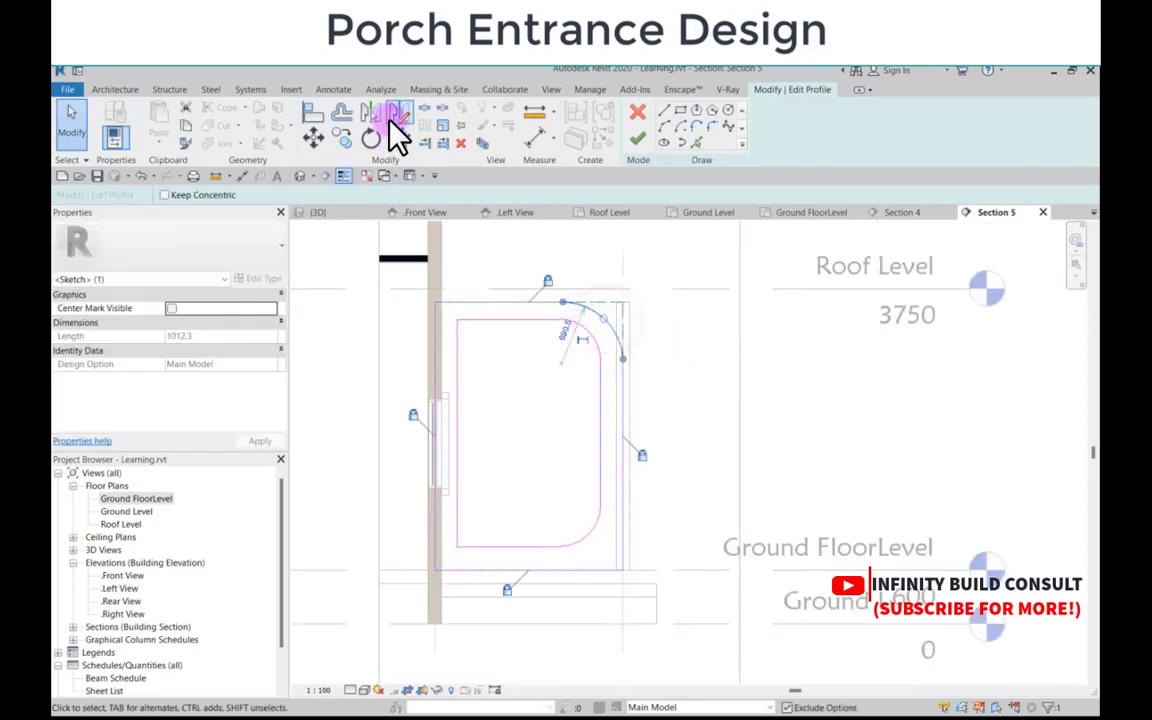
pyautogui.click(623, 437)
pyautogui.click(675, 436)
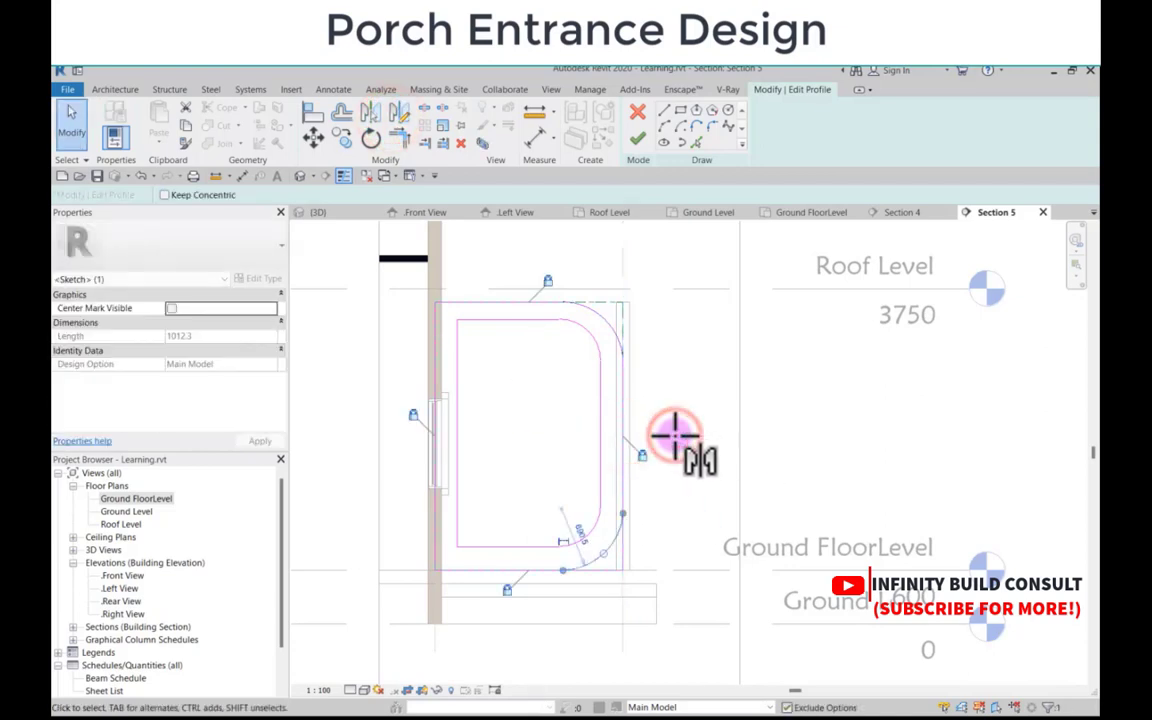
pyautogui.click(673, 458)
pyautogui.scroll(-4, 673, 458)
pyautogui.scroll(3, 660, 527)
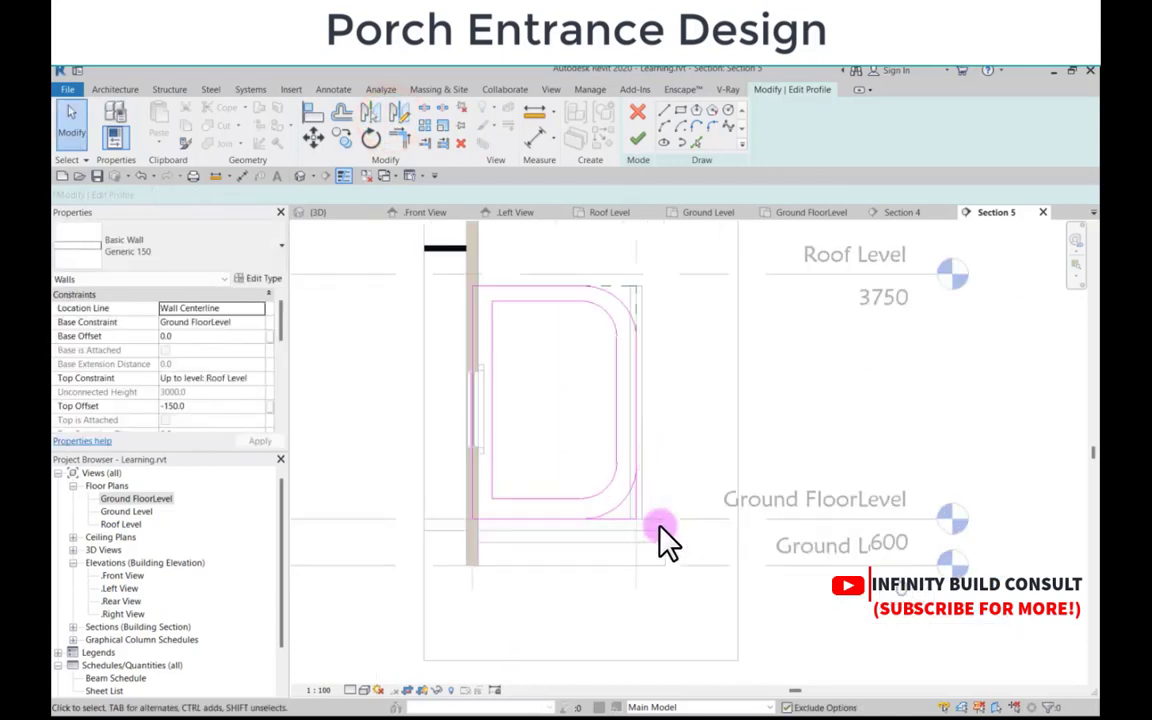
# Step: Trim the outer profile's bottom and front edges to the mirrored arc to round off the lower corner
pyautogui.press('t')
pyautogui.press('r')
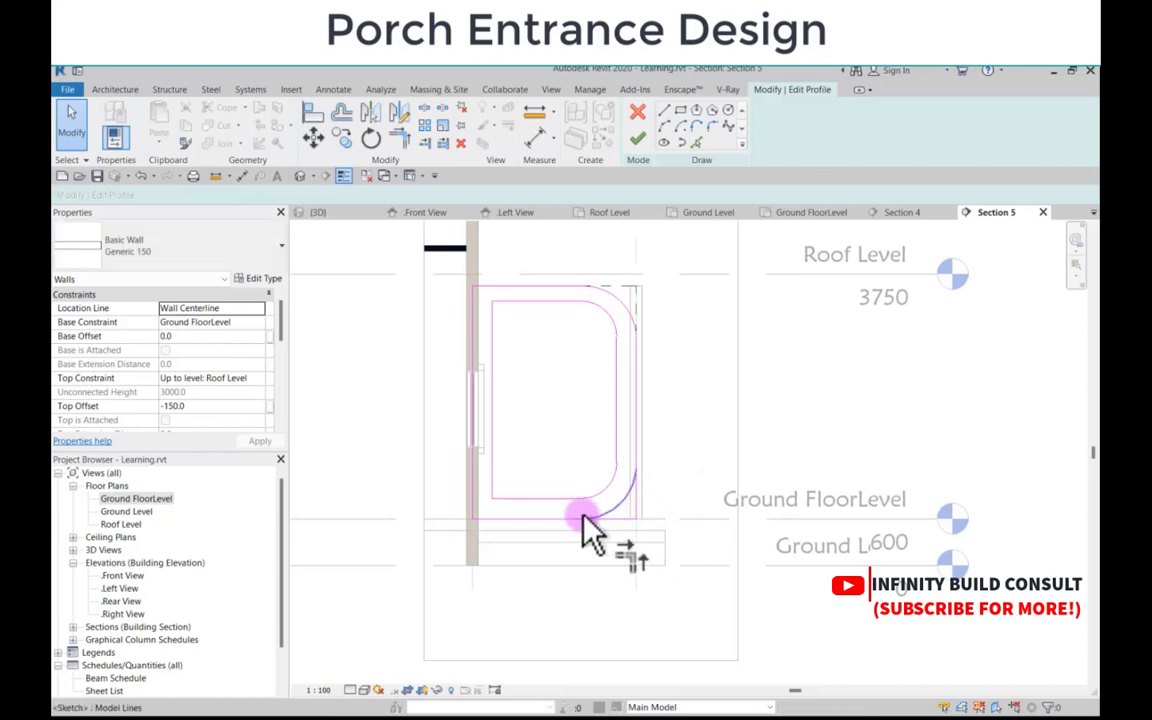
pyautogui.scroll(3, 586, 527)
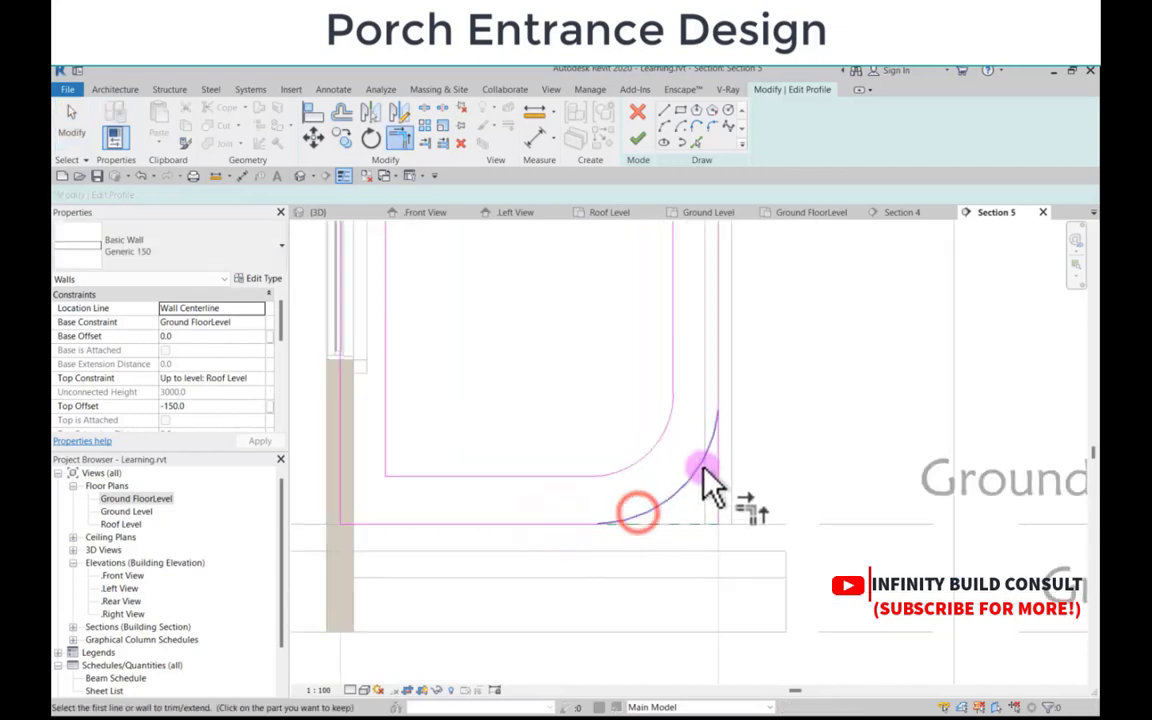
pyautogui.click(701, 467)
pyautogui.click(727, 381)
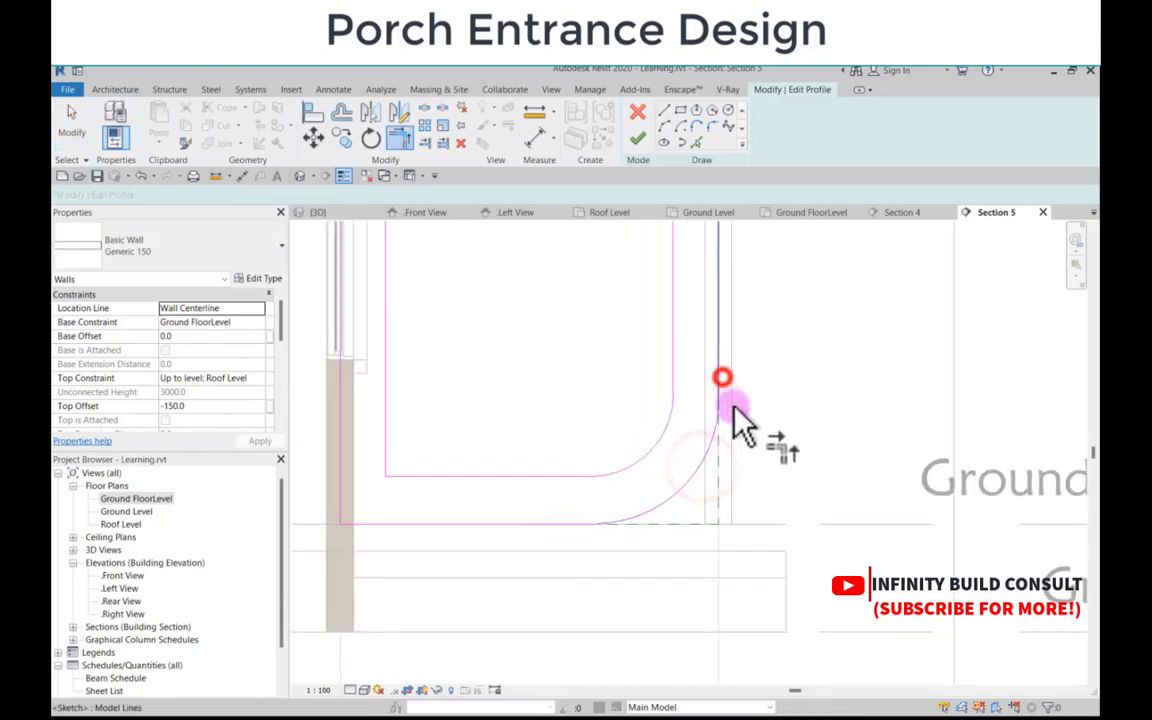
pyautogui.scroll(-5, 634, 500)
pyautogui.press('Escape')
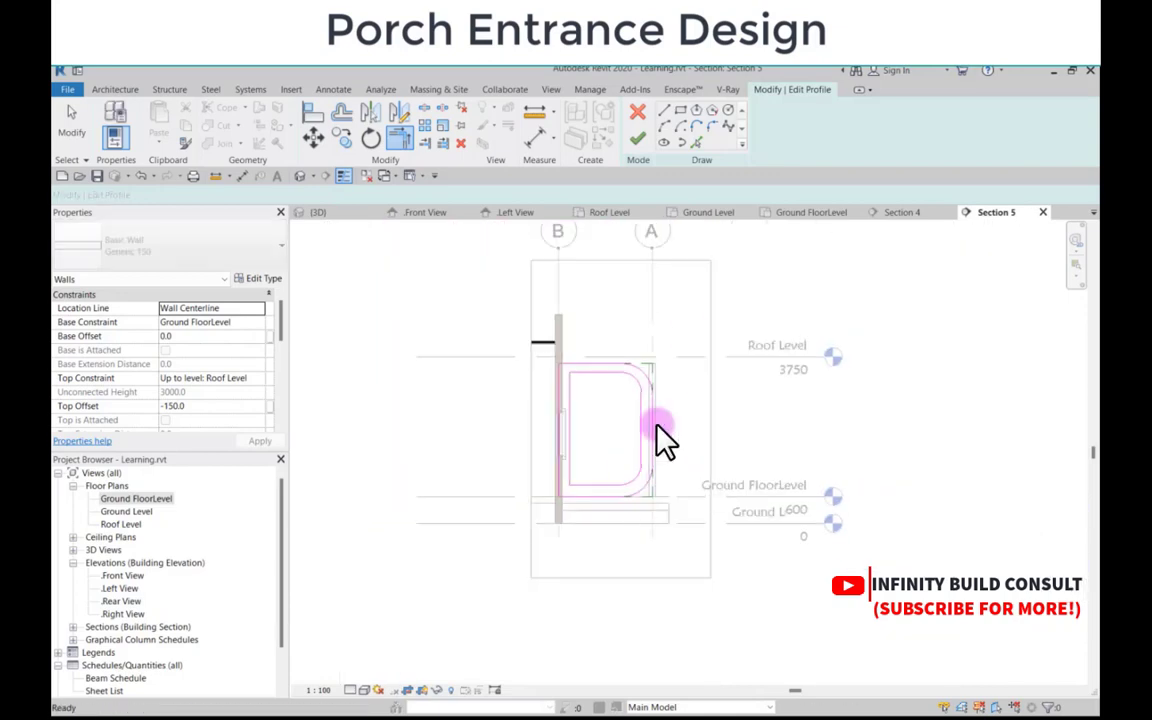
# Step: Finish the profile edit of the porch's side wall and deselect the wall
pyautogui.scroll(6, 660, 440)
pyautogui.scroll(-6, 672, 455)
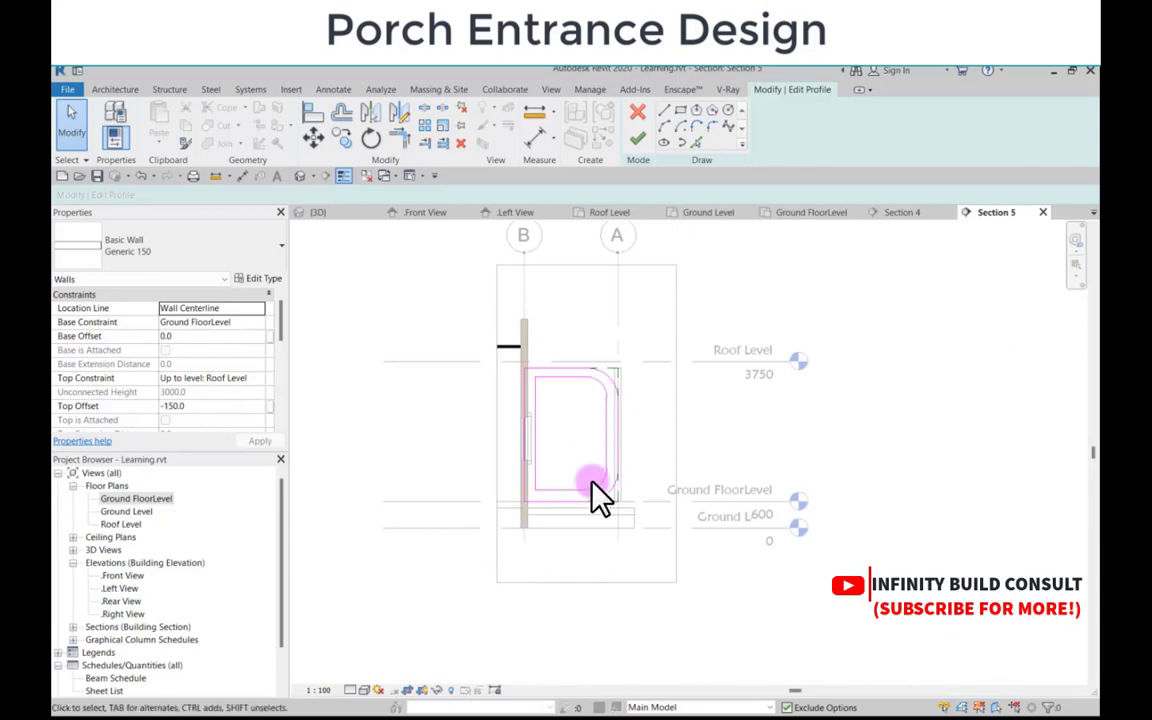
pyautogui.scroll(1, 591, 489)
pyautogui.click(635, 139)
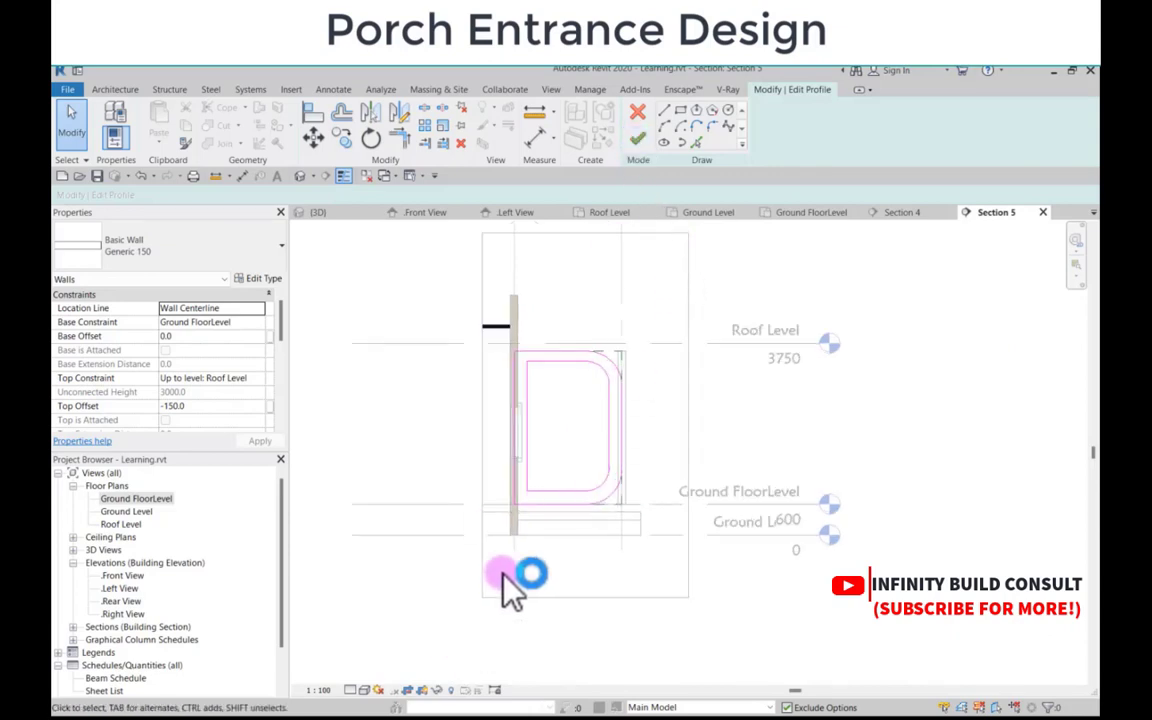
pyautogui.scroll(-4, 504, 573)
pyautogui.scroll(3, 529, 517)
pyautogui.scroll(3, 514, 520)
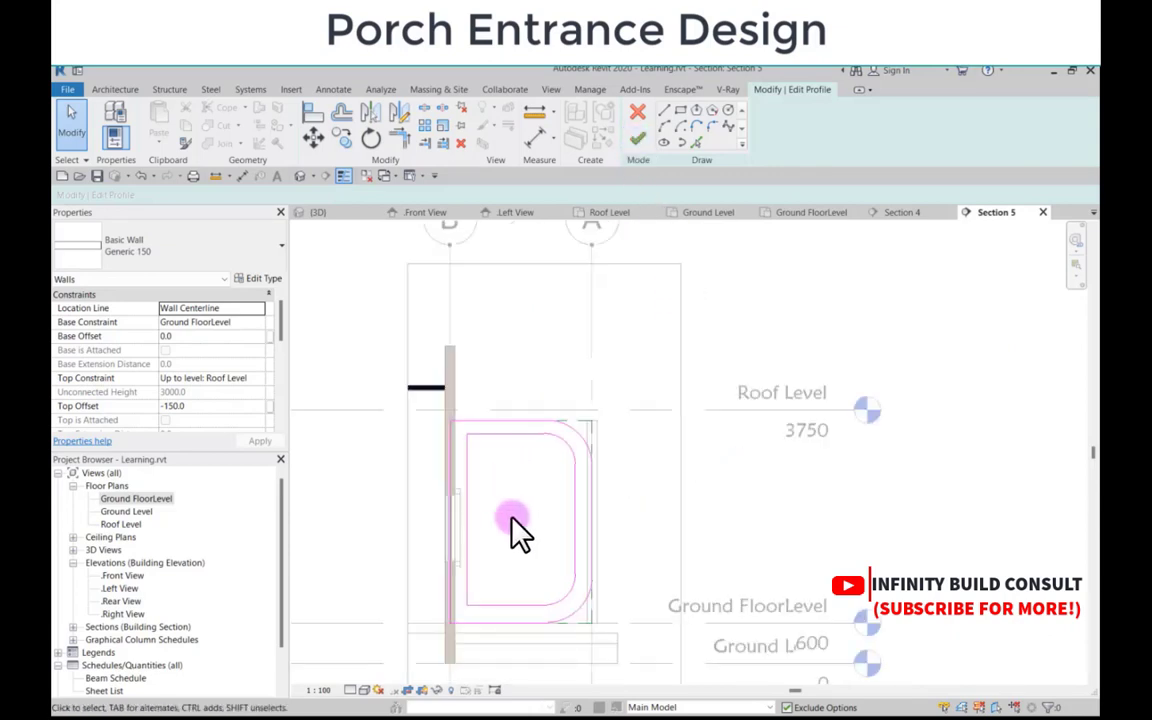
pyautogui.click(635, 139)
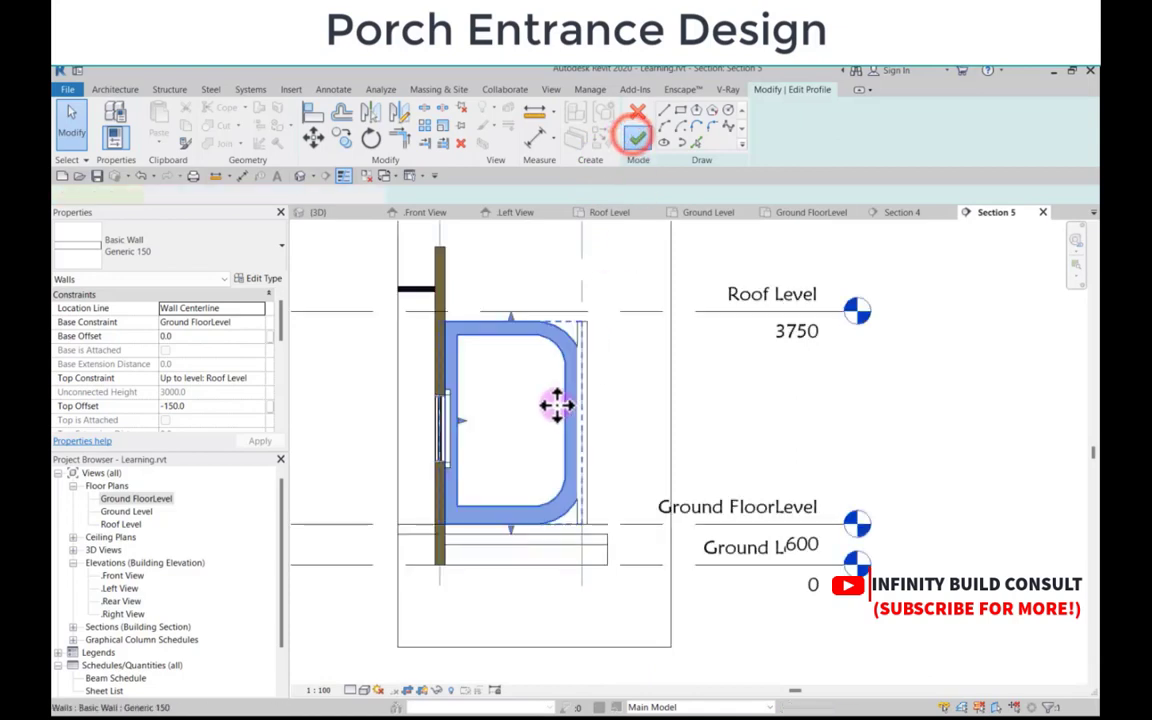
pyautogui.scroll(-2, 550, 402)
pyautogui.scroll(1, 588, 410)
pyautogui.click(583, 400)
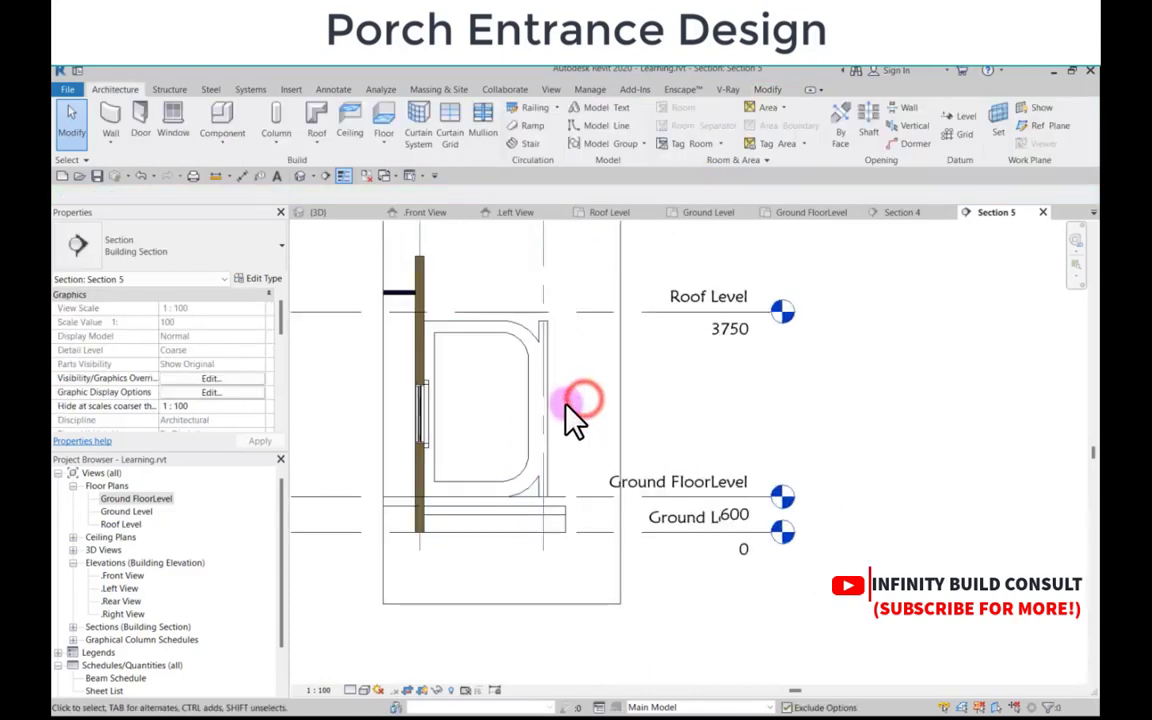
# Step: Examine the side wall's rounded shape and the rest of the porch in the 3D view
pyautogui.scroll(-2, 568, 404)
pyautogui.click(321, 213)
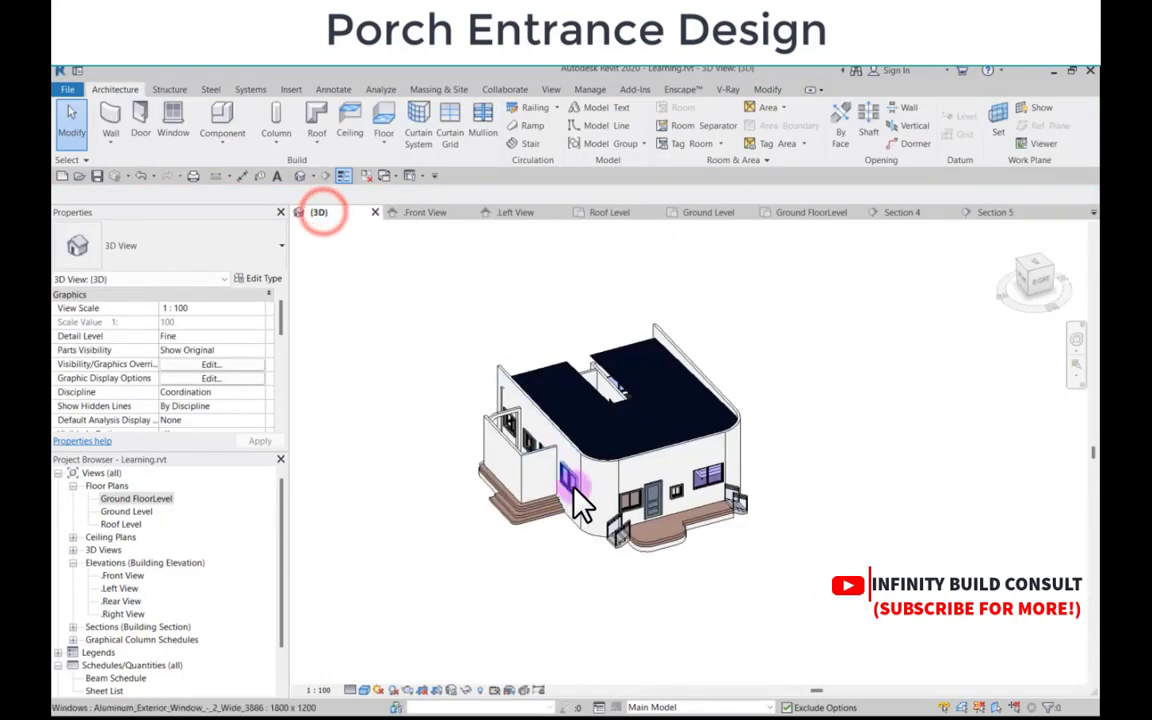
pyautogui.keyDown('shift'); pyautogui.moveTo(586, 501); pyautogui.dragTo(556, 463, button='middle'); pyautogui.keyUp('shift')
pyautogui.scroll(5, 589, 485)
pyautogui.scroll(-3, 589, 480)
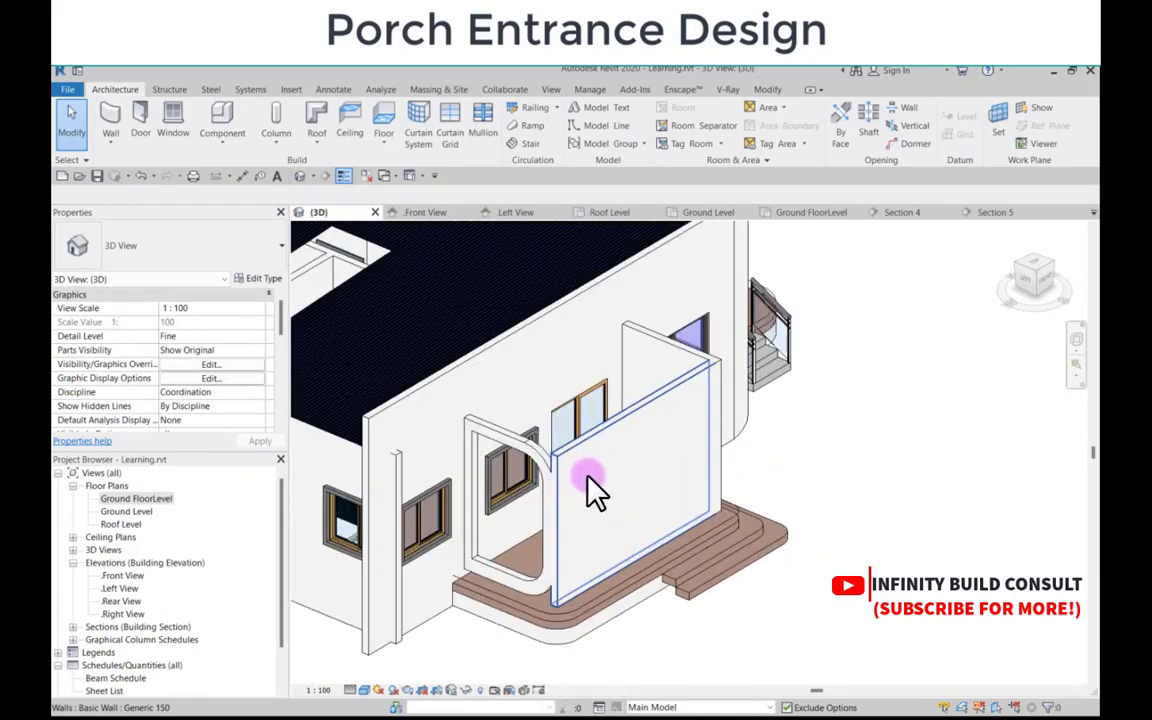
pyautogui.scroll(6, 592, 478)
pyautogui.scroll(-5, 590, 430)
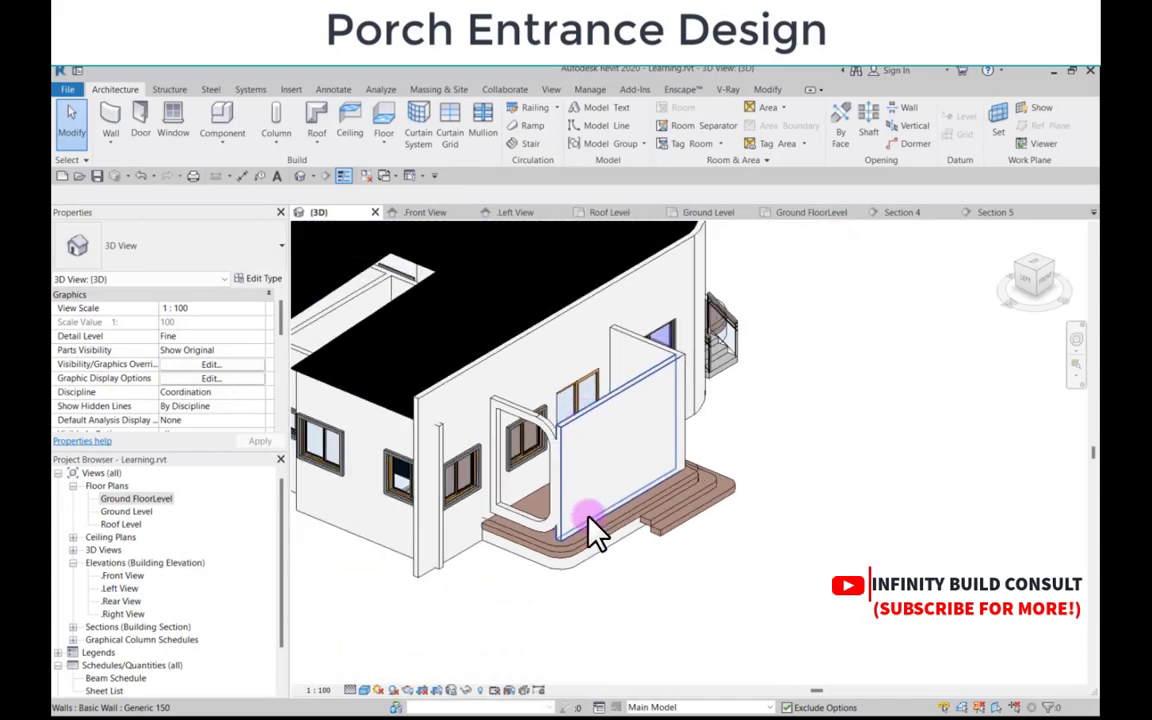
pyautogui.click(572, 561)
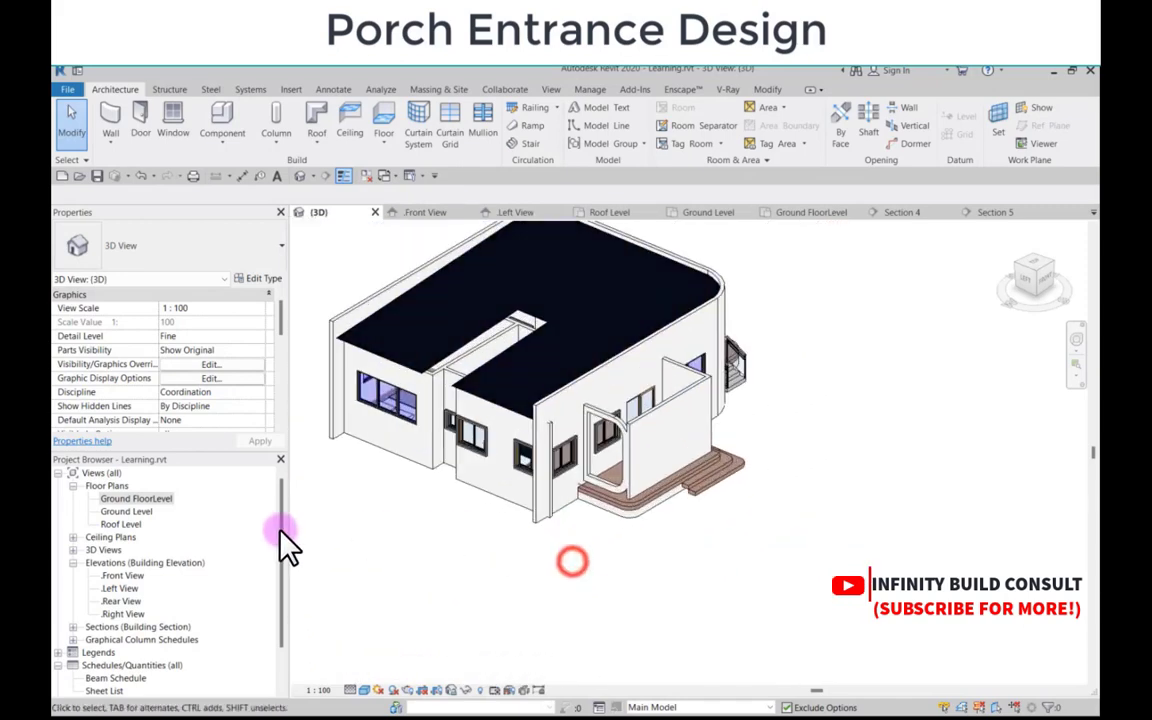
# Step: Place a horizontal building section just in front of the porch's front wall on the Ground FloorLevel plan
pyautogui.doubleClick(122, 500)
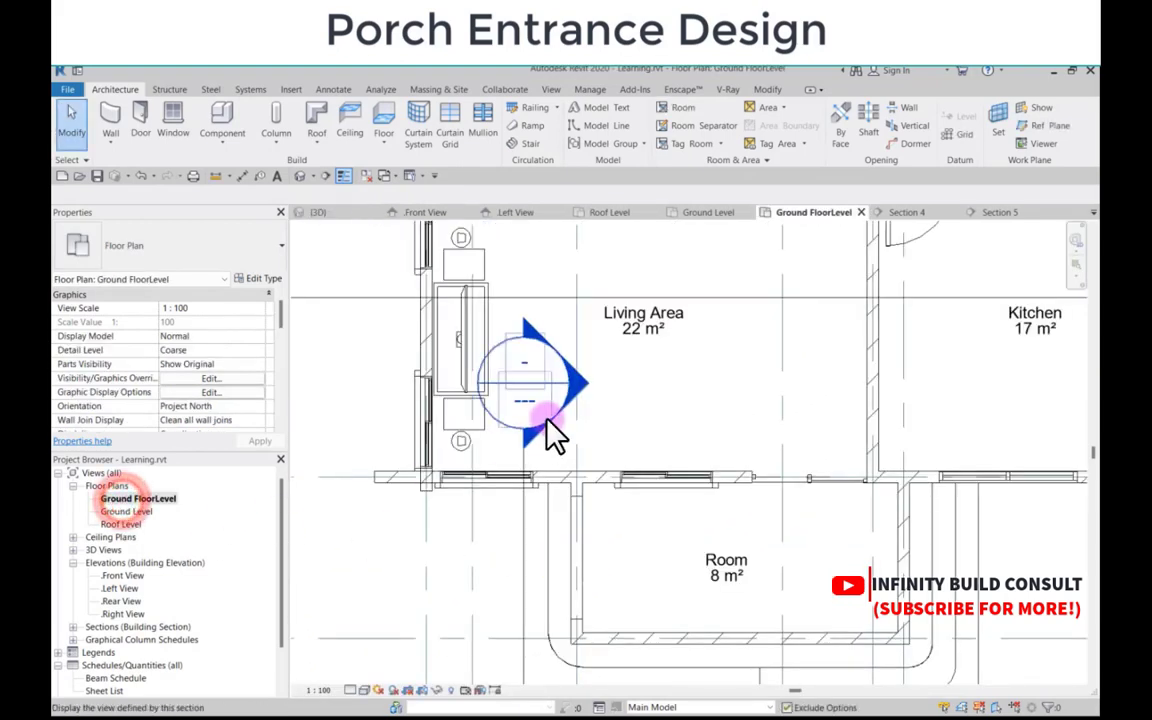
pyautogui.scroll(-5, 553, 432)
pyautogui.click(325, 176)
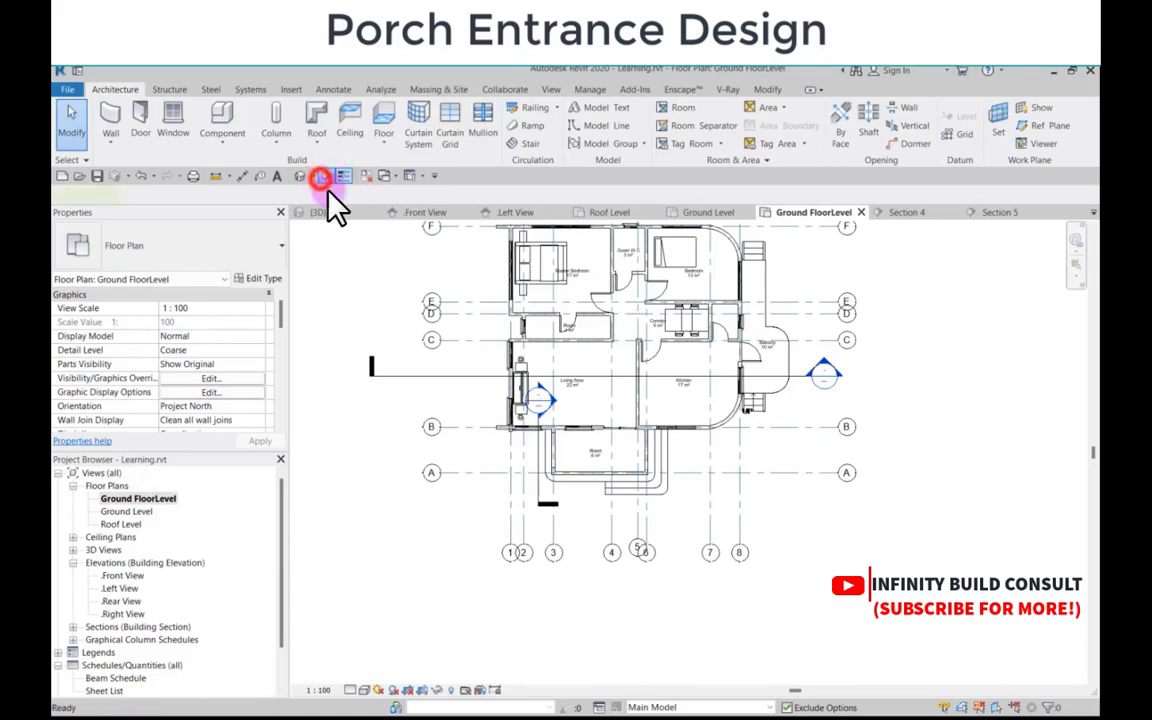
pyautogui.scroll(5, 600, 480)
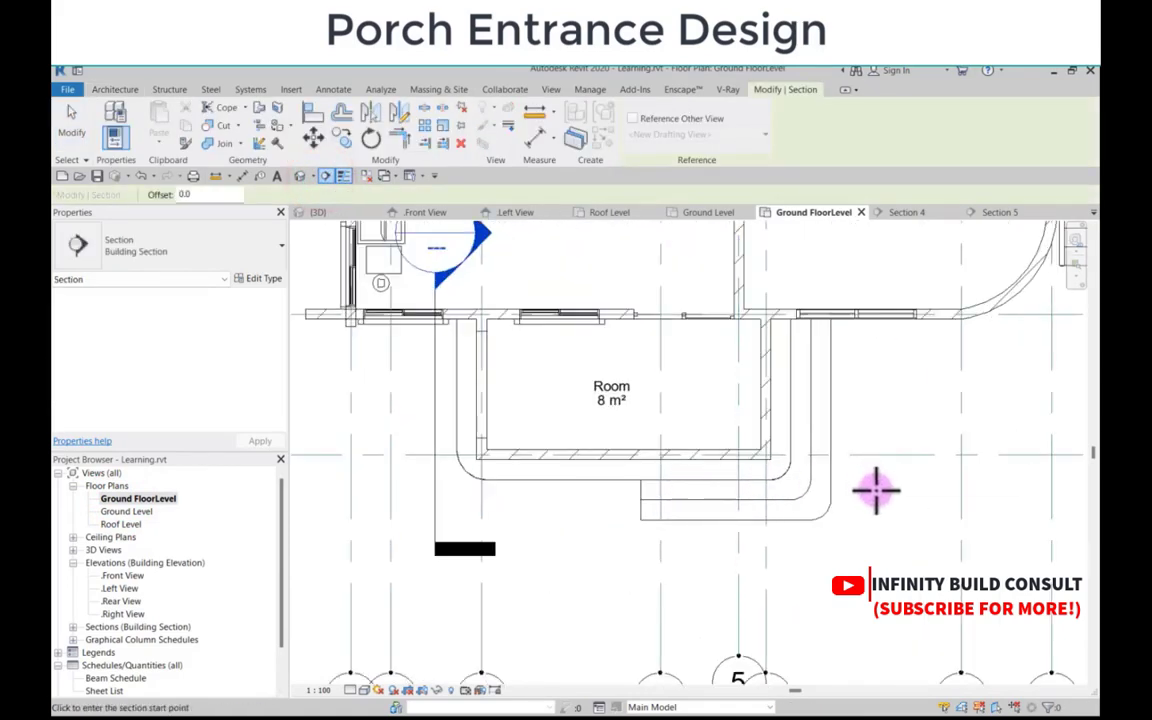
pyautogui.click(890, 503)
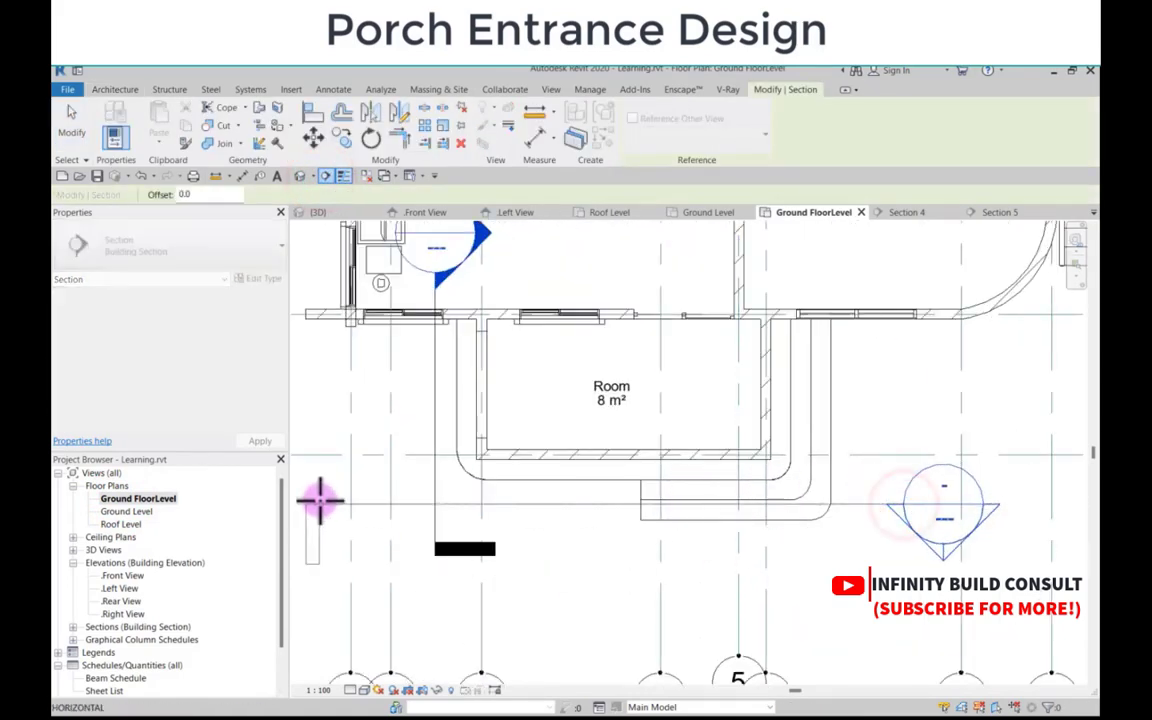
pyautogui.click(320, 500)
# Step: Flip the new section so it looks towards the porch, and deselect it
pyautogui.scroll(-3, 535, 483)
pyautogui.scroll(1, 630, 470)
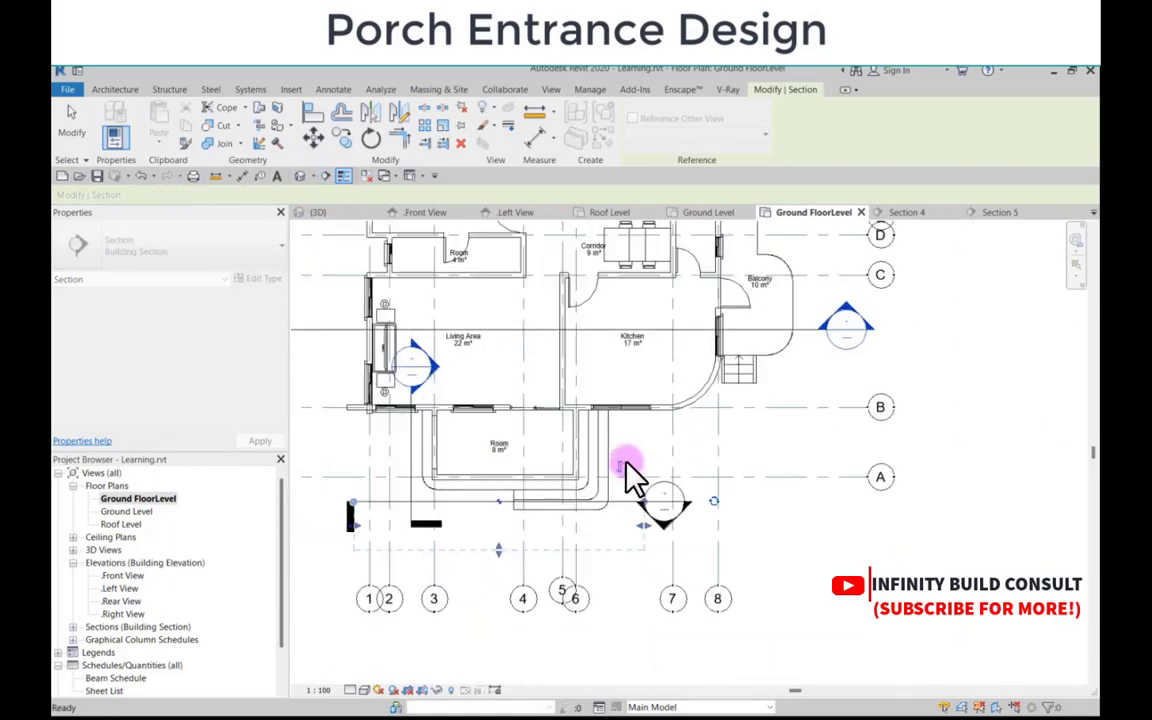
pyautogui.press('Escape')
pyautogui.scroll(3, 600, 455)
pyautogui.scroll(-5, 660, 500)
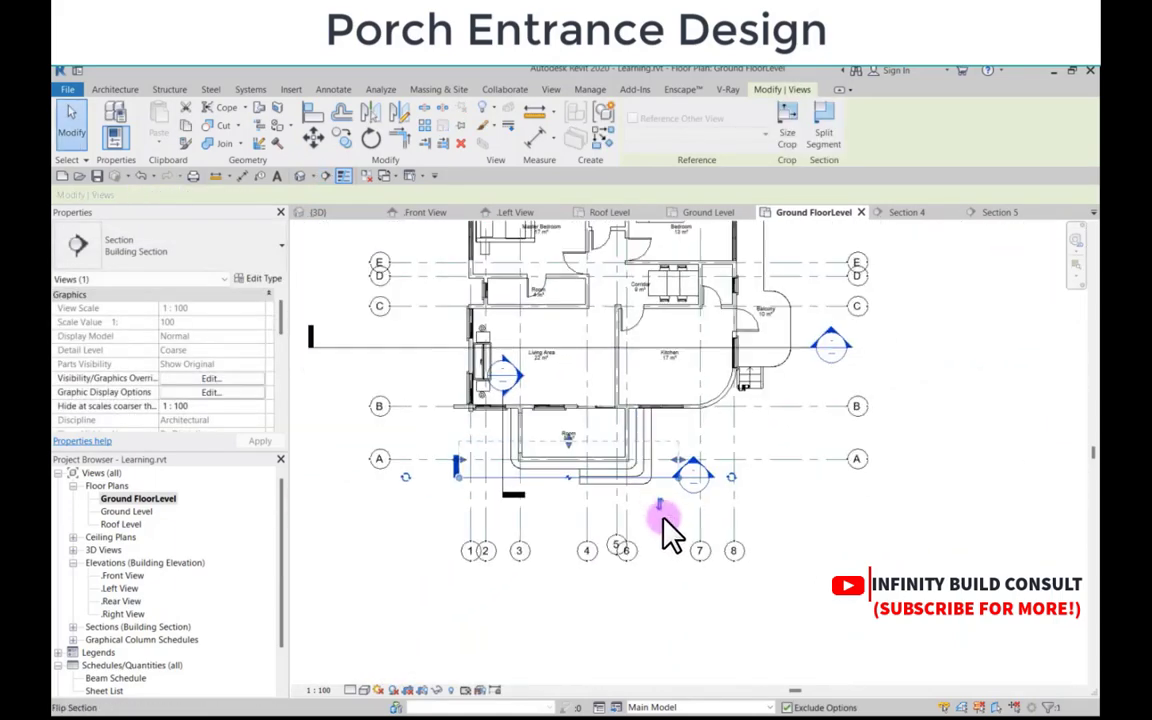
pyautogui.scroll(4, 672, 540)
pyautogui.click(675, 537)
# Step: Open the new section's view and extend its crop region upward above Roof Level to show the whole front wall
pyautogui.click(735, 458)
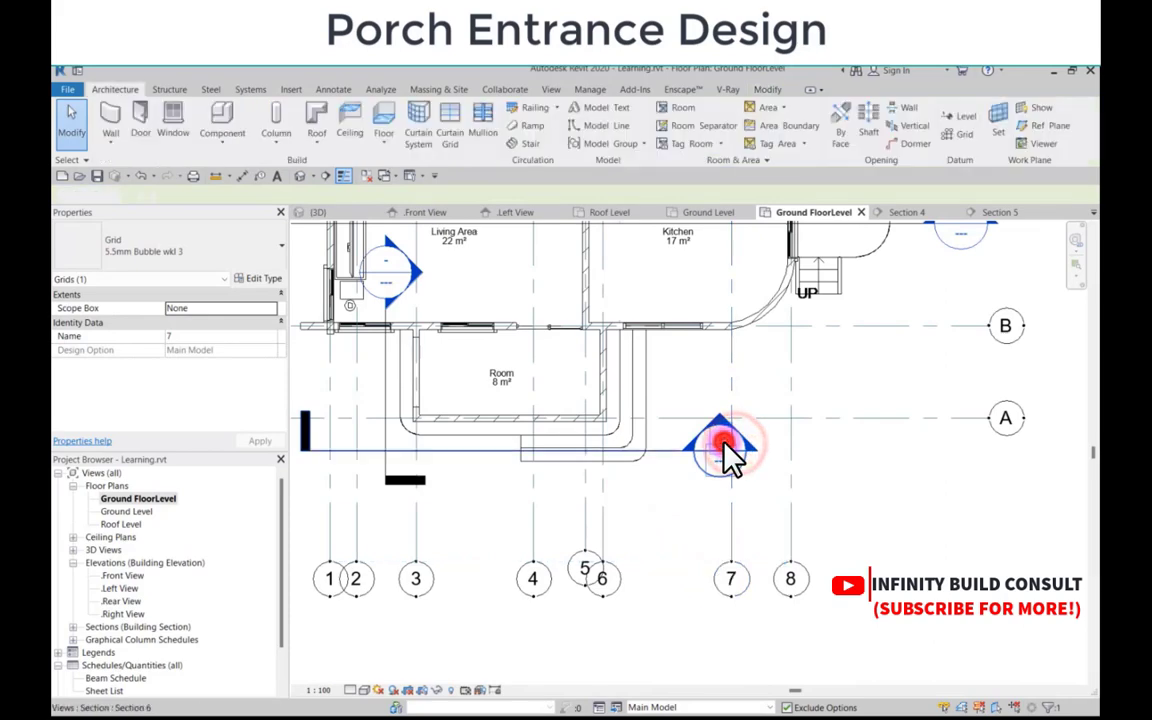
pyautogui.doubleClick(730, 452)
pyautogui.scroll(-2, 530, 445)
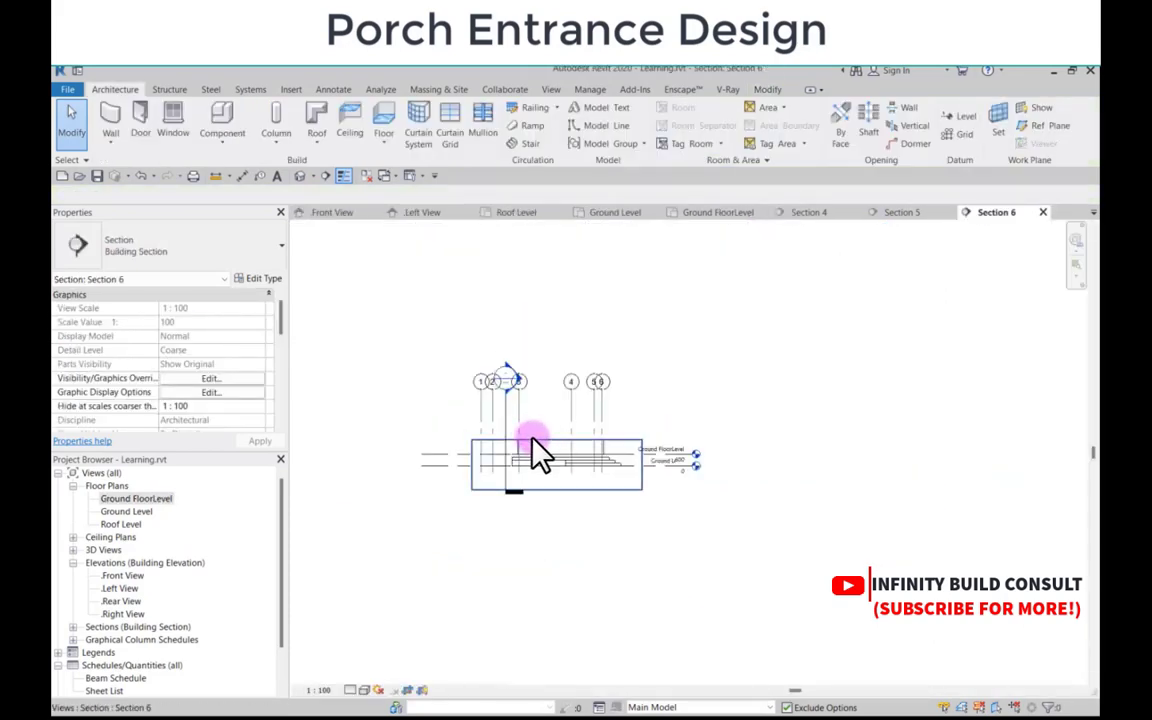
pyautogui.click(532, 440)
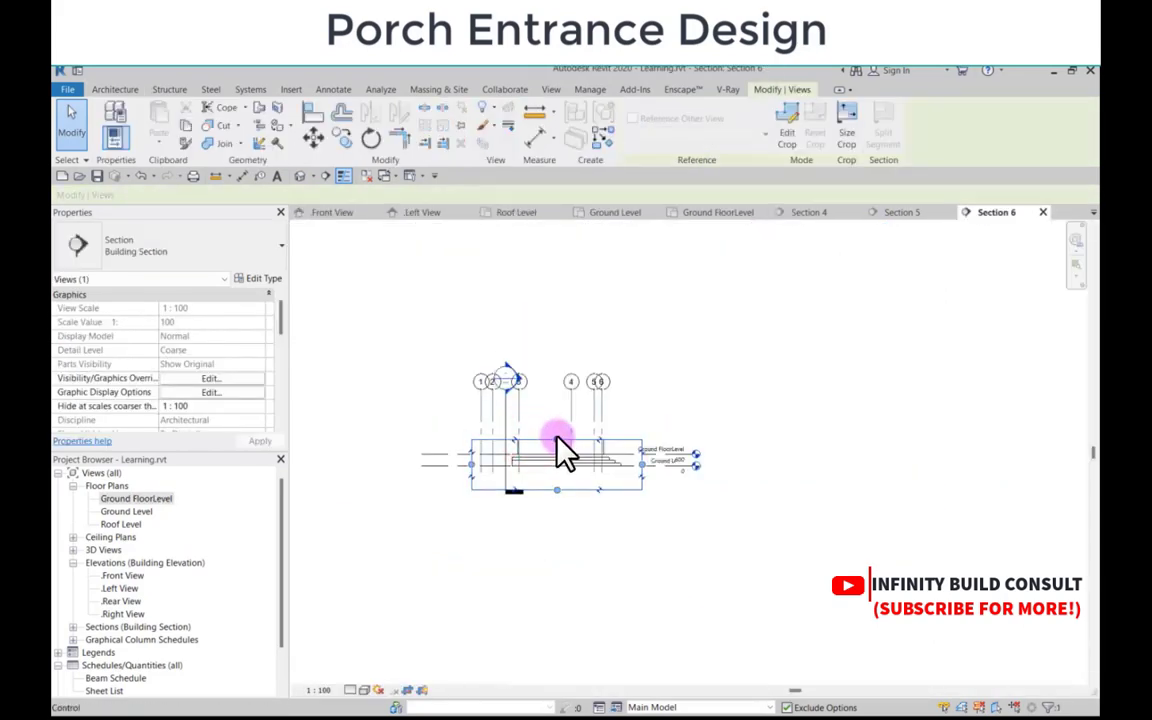
pyautogui.moveTo(556, 440); pyautogui.dragTo(538, 373)
pyautogui.scroll(2, 541, 365)
pyautogui.scroll(1, 530, 410)
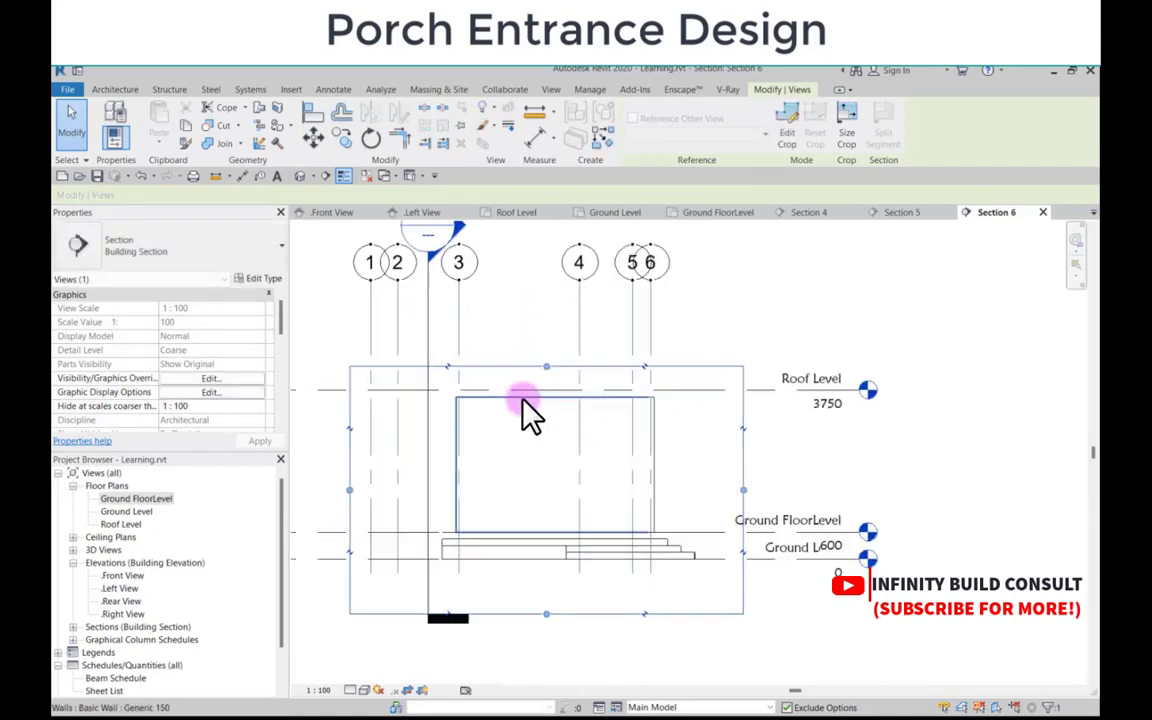
# Step: Edit the porch front wall's profile and sketch a rectangular opening about 3700 mm wide inside its outline
pyautogui.doubleClick(522, 402)
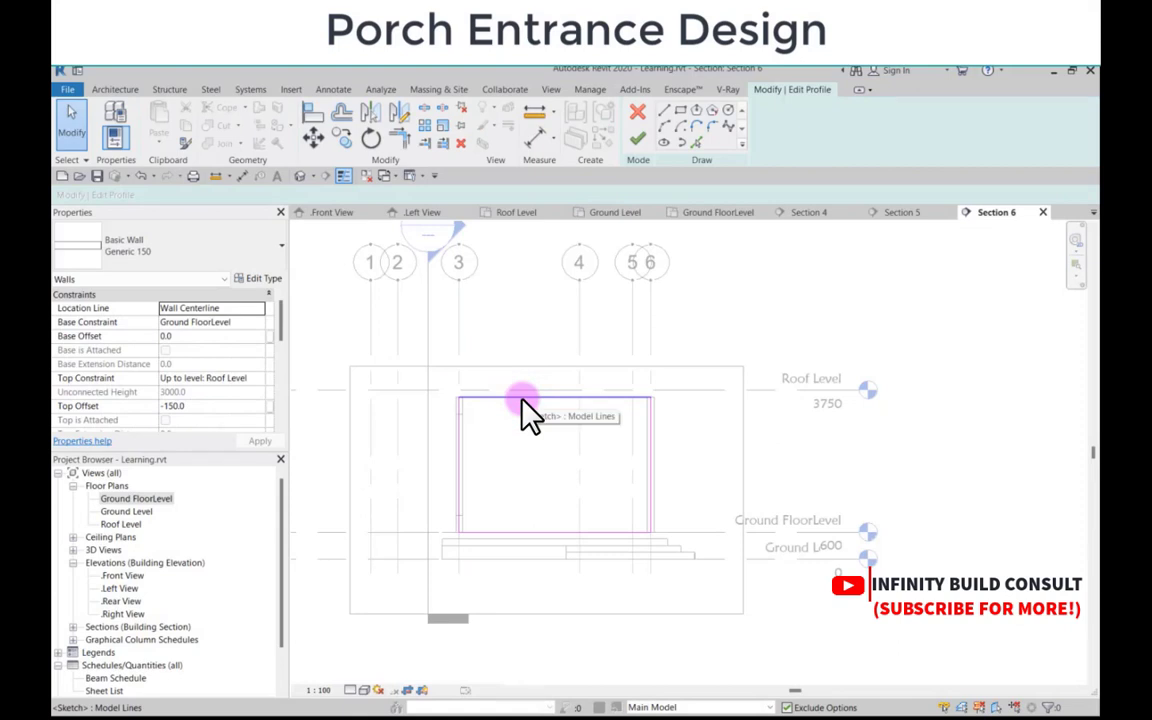
pyautogui.scroll(1, 563, 321)
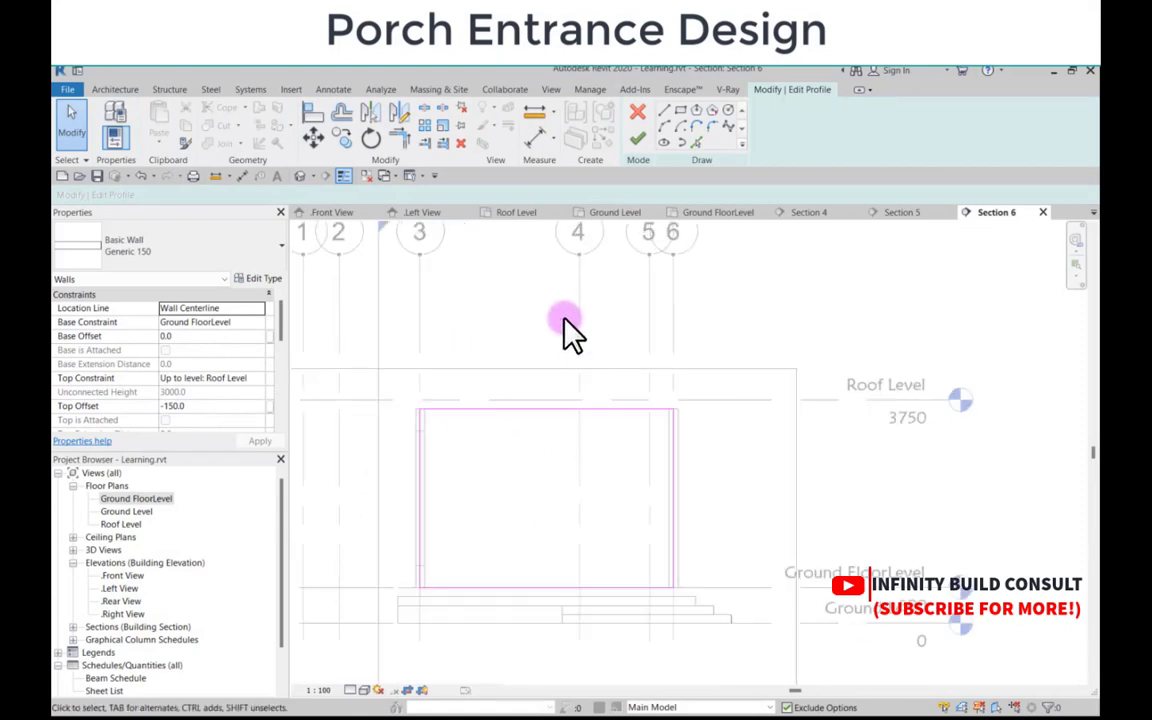
pyautogui.scroll(-2, 579, 380)
pyautogui.scroll(1, 571, 390)
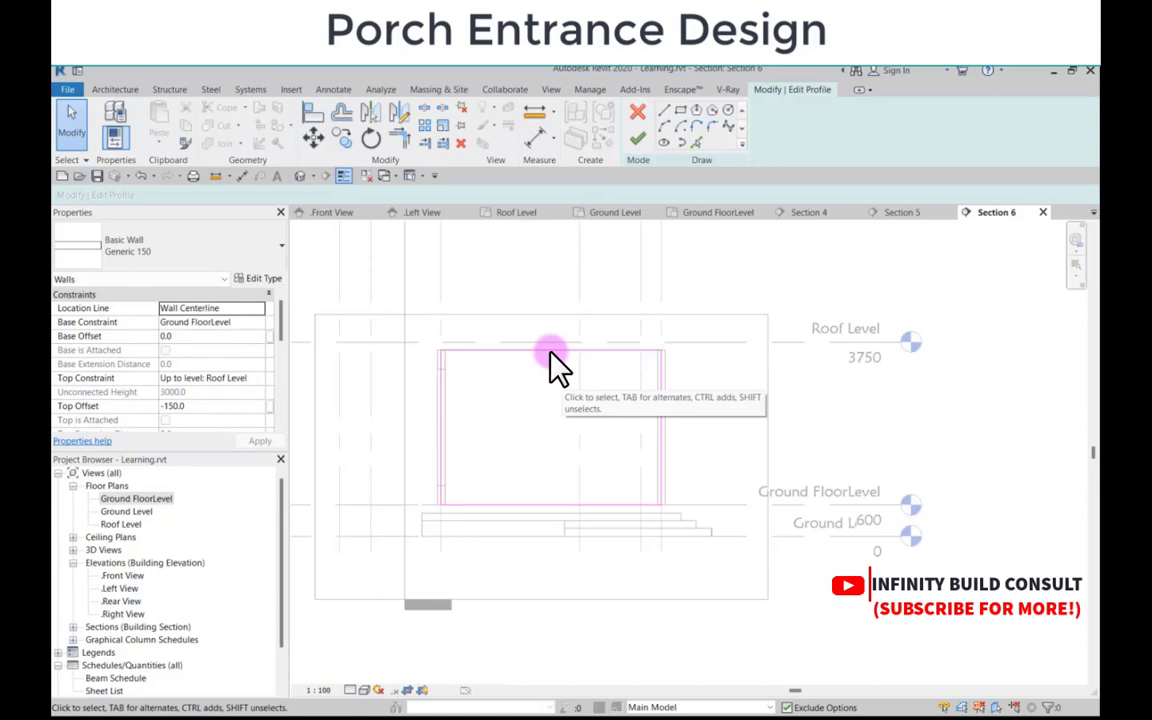
pyautogui.click(680, 111)
pyautogui.scroll(2, 450, 365)
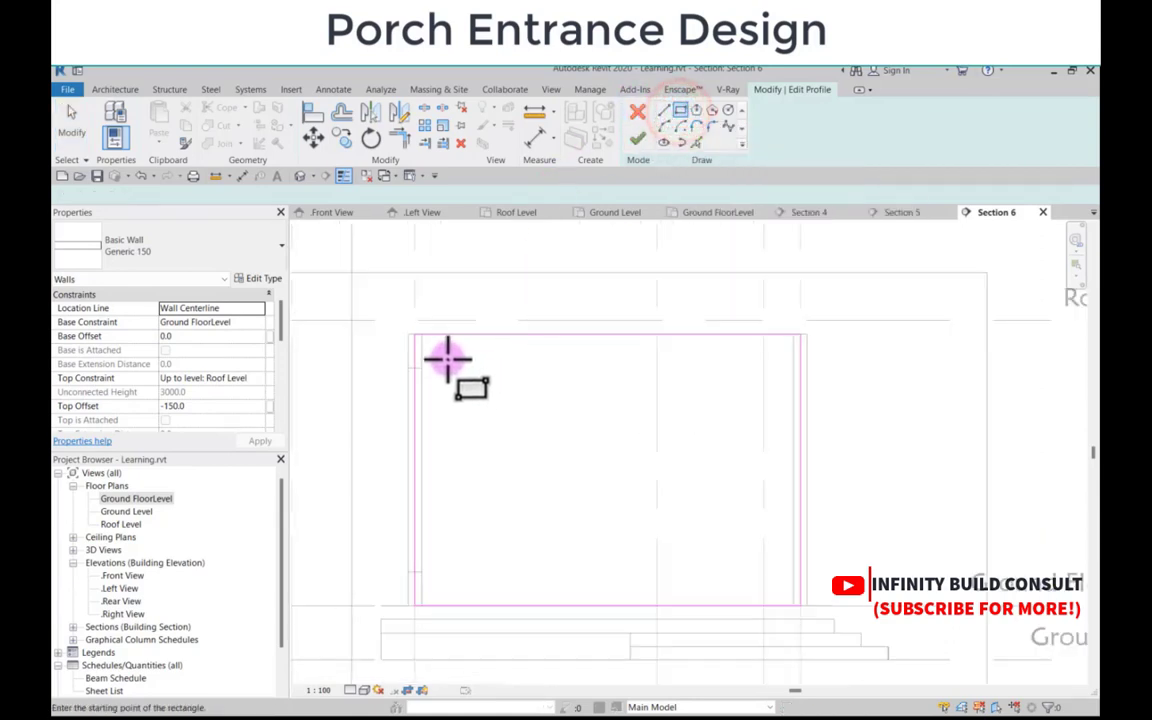
pyautogui.click(445, 357)
pyautogui.scroll(1, 771, 586)
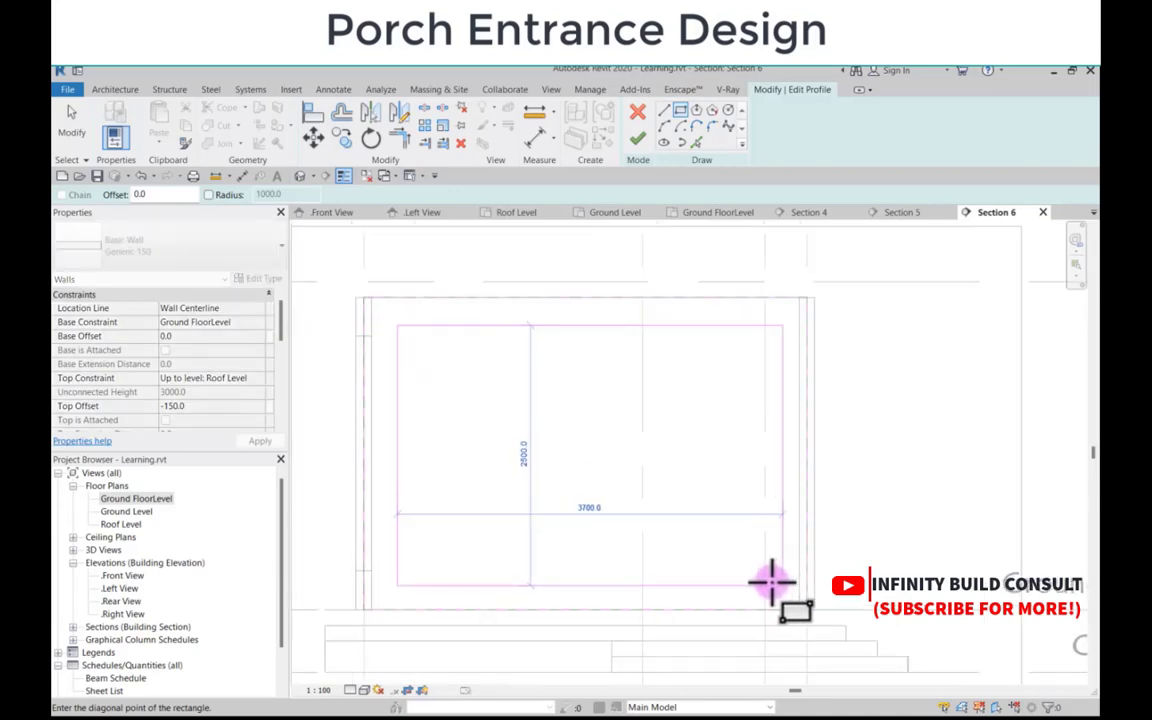
pyautogui.click(771, 580)
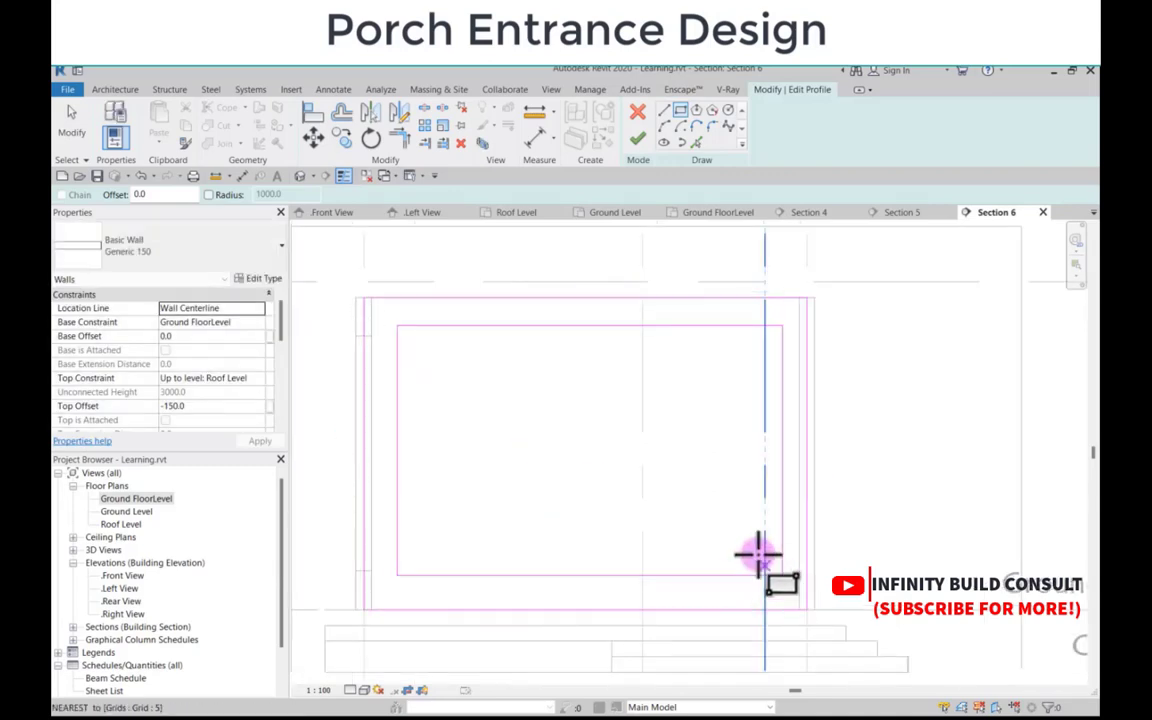
pyautogui.press('Escape')
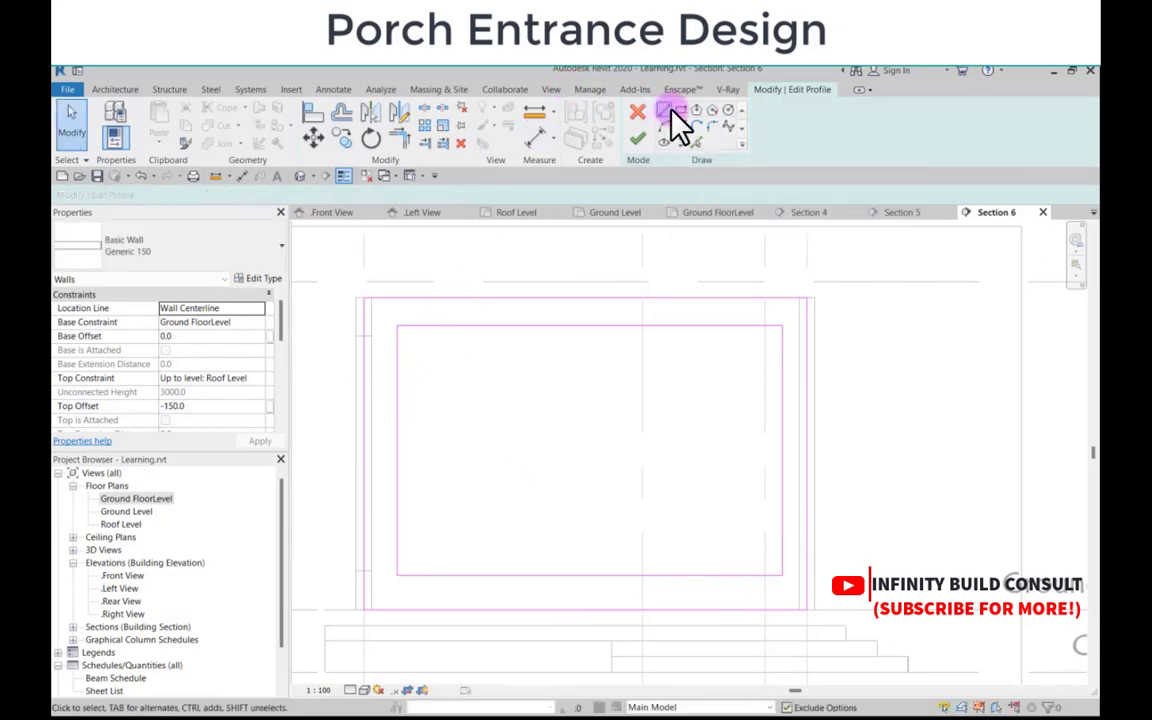
# Step: Try an arc of about 490 mm radius across the opening's upper-left corner, and delete it
pyautogui.click(664, 127)
pyautogui.scroll(3, 424, 296)
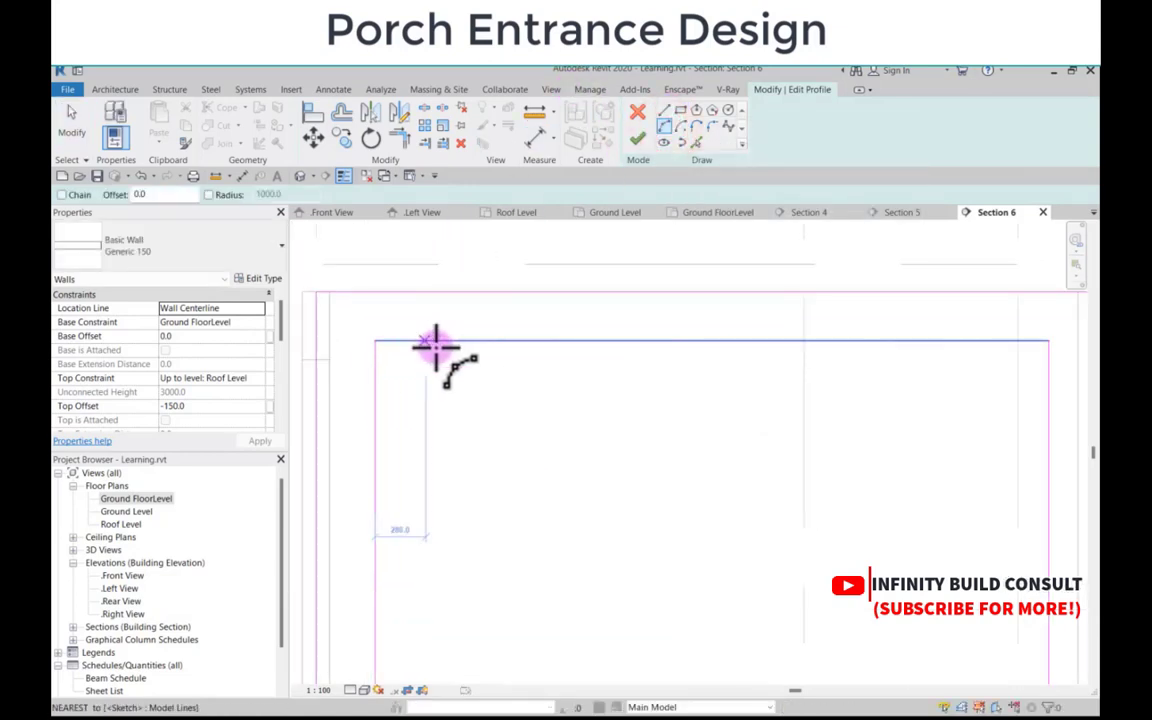
pyautogui.click(437, 347)
pyautogui.scroll(1, 398, 358)
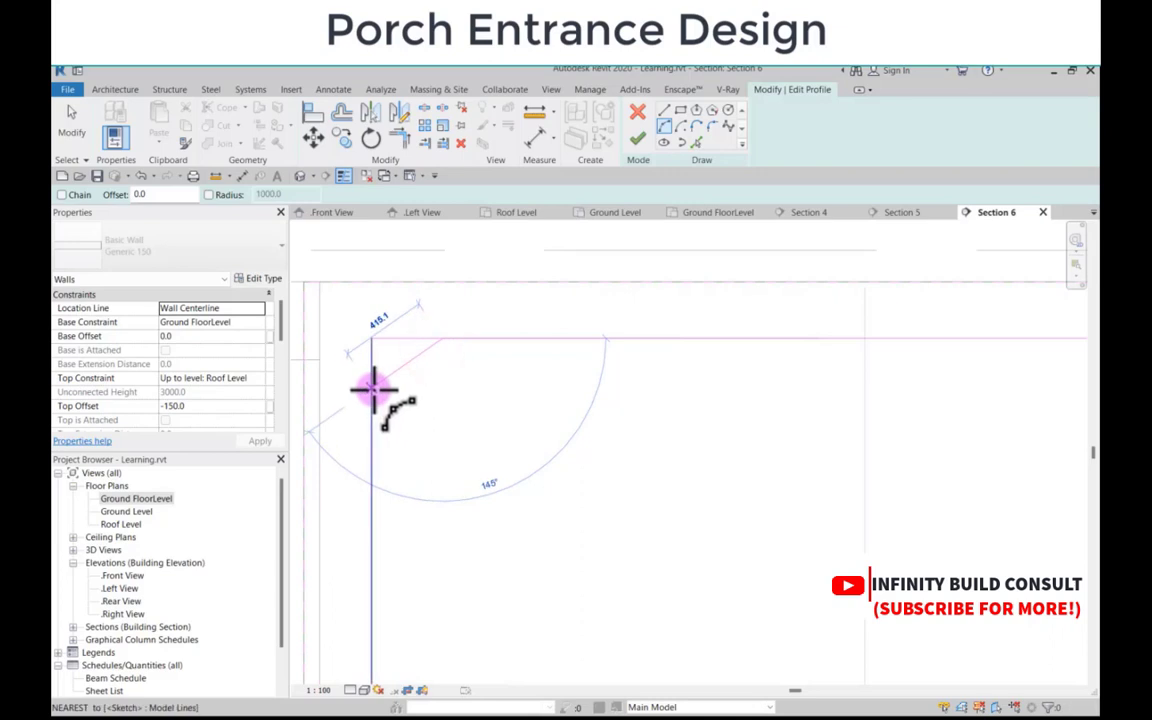
pyautogui.click(373, 390)
pyautogui.scroll(1, 386, 371)
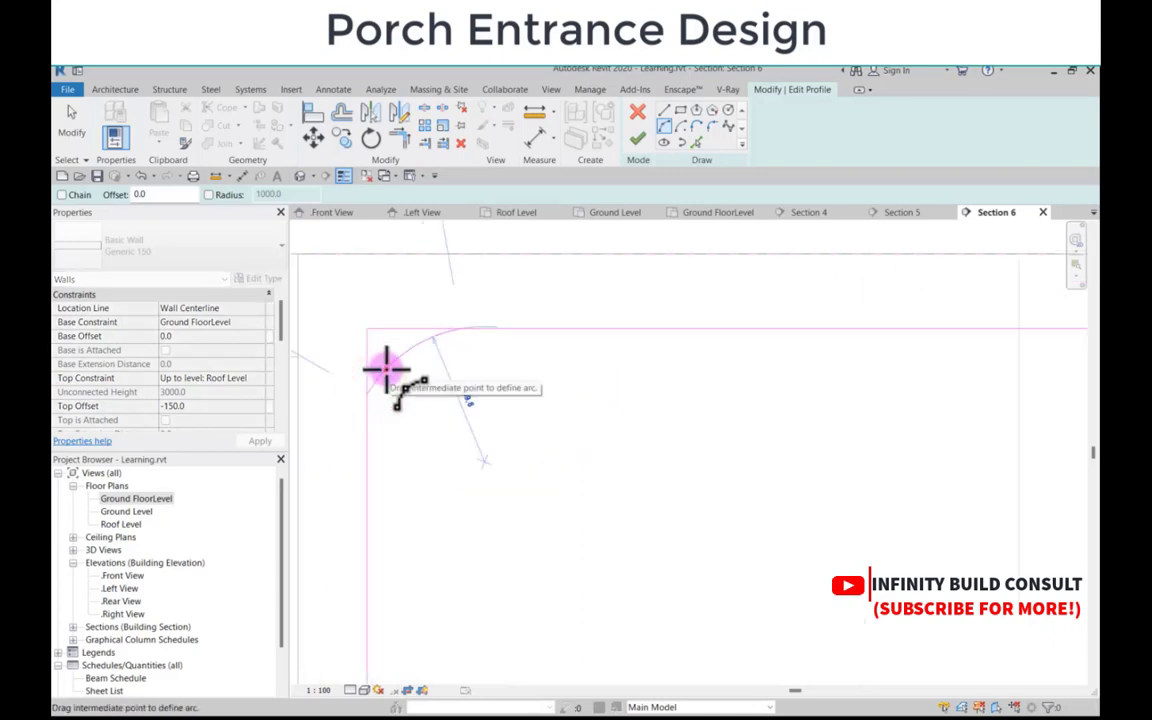
pyautogui.click(382, 342)
pyautogui.scroll(-4, 433, 484)
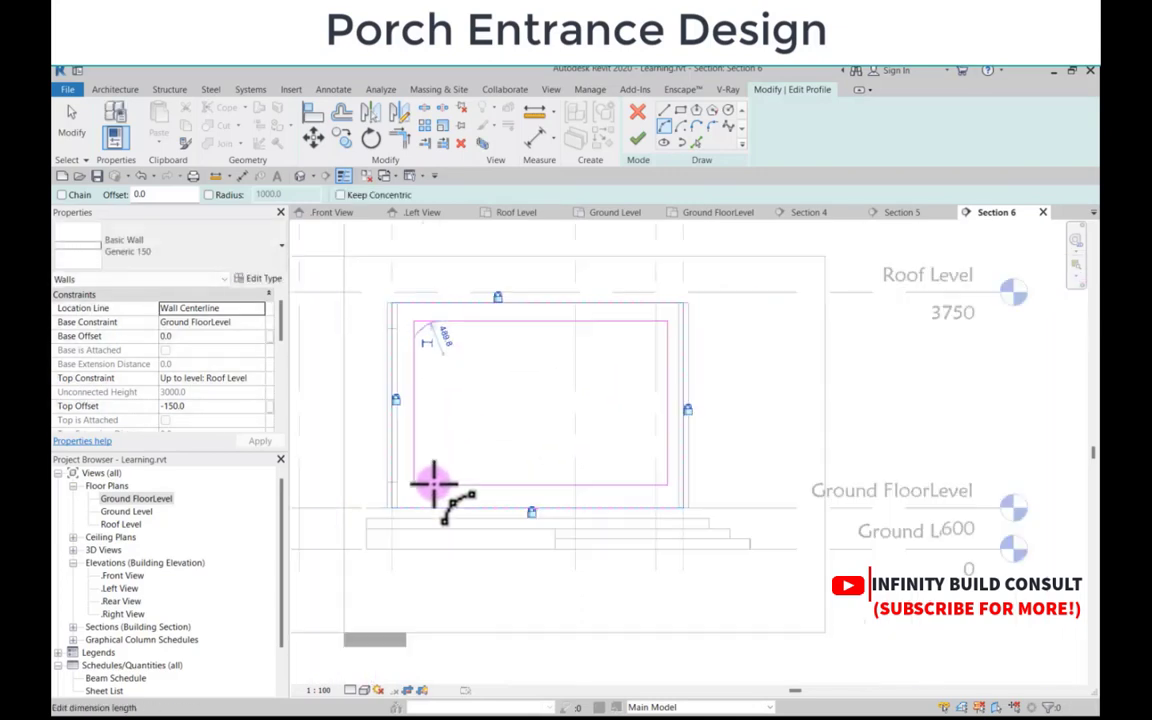
pyautogui.scroll(1, 430, 485)
pyautogui.scroll(5, 411, 300)
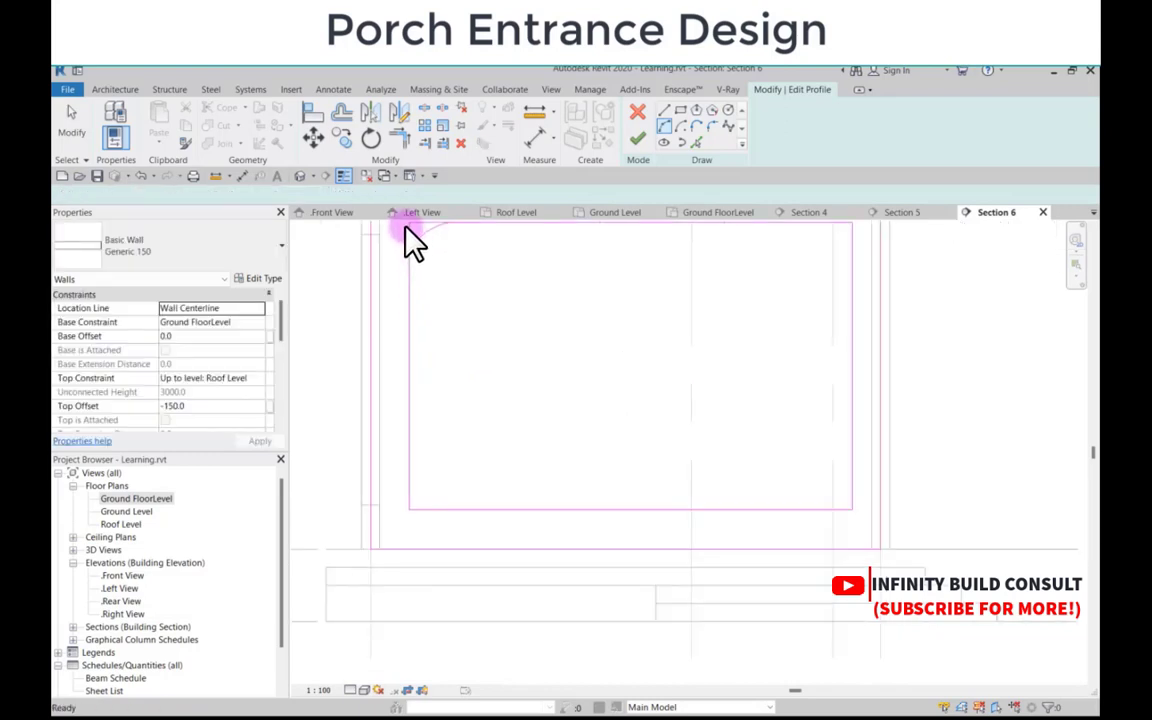
pyautogui.press('Escape')
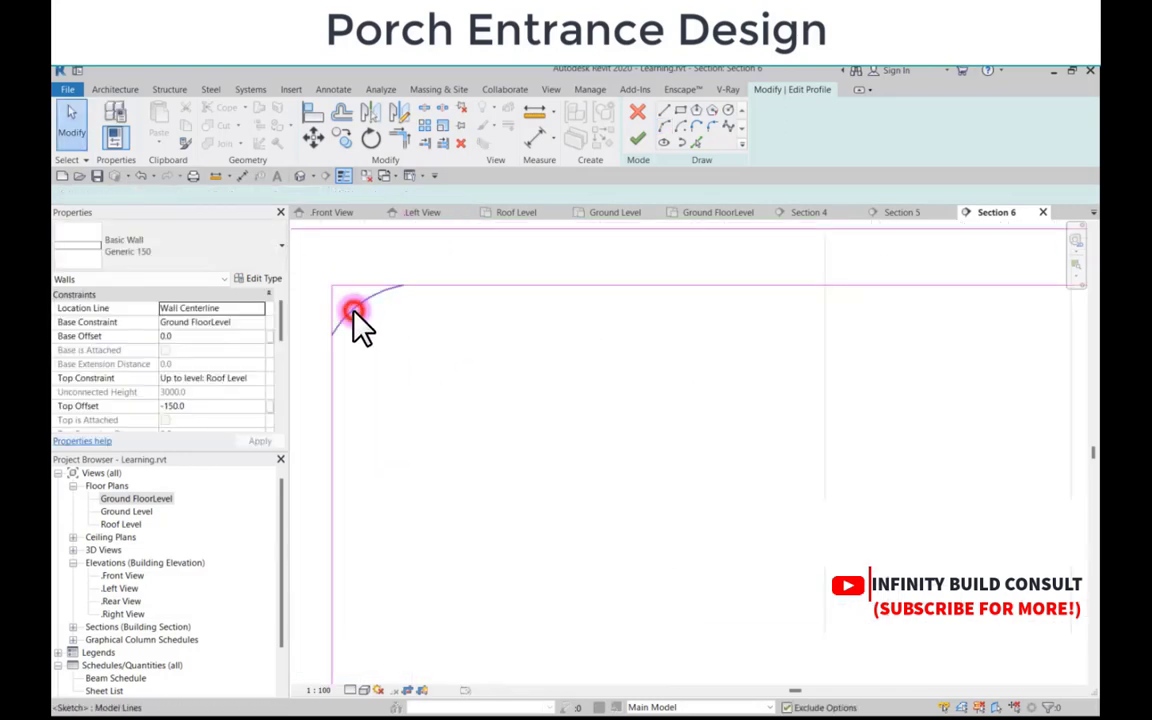
pyautogui.click(362, 325)
pyautogui.press('Delete')
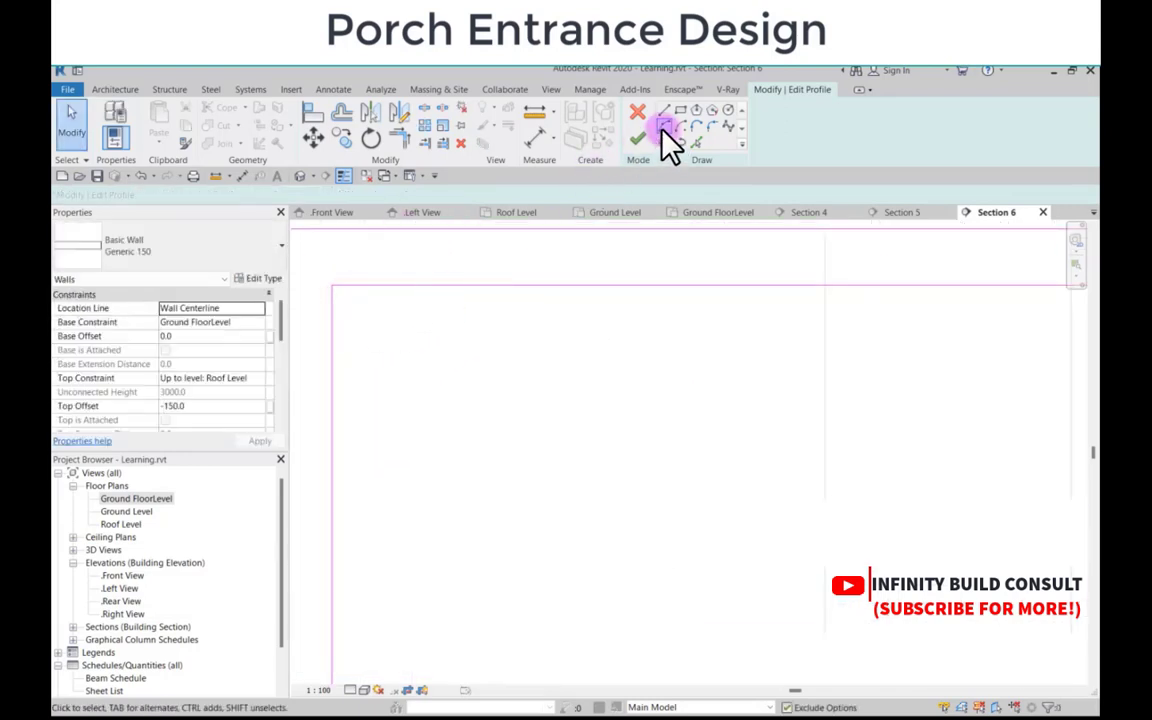
# Step: Draw an arc of 380 mm radius across the opening's upper-left corner, tangent to both edges
pyautogui.click(411, 282)
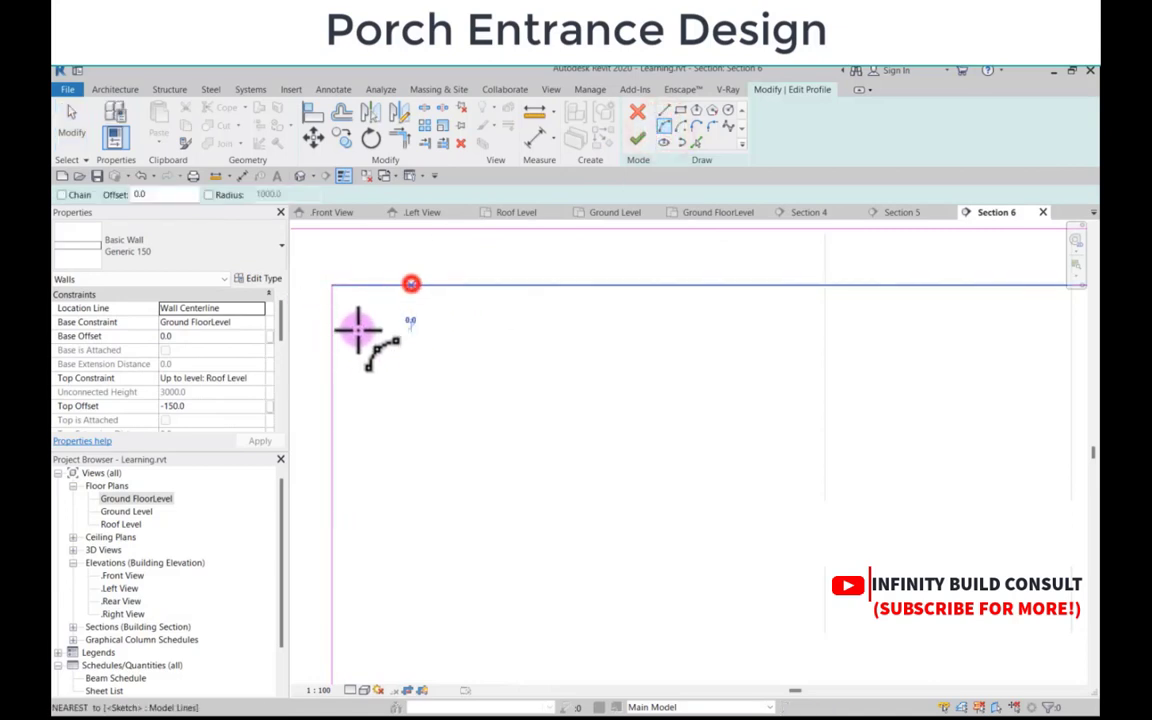
pyautogui.click(326, 380)
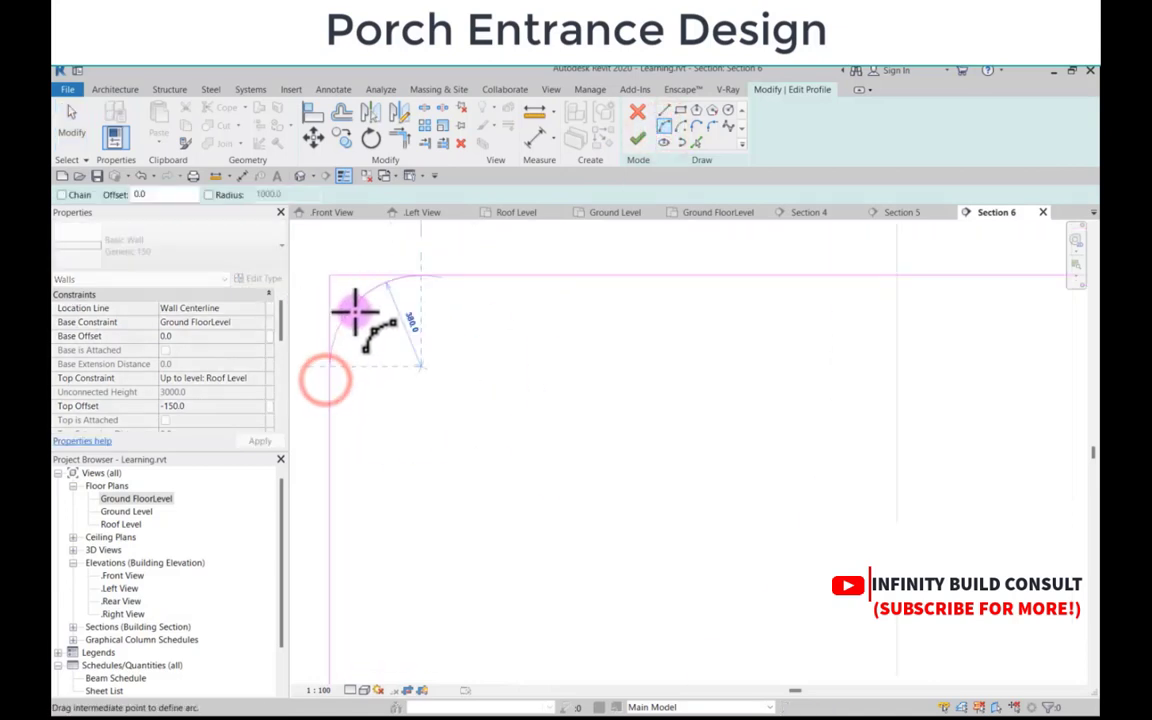
pyautogui.click(352, 310)
pyautogui.scroll(-3, 402, 291)
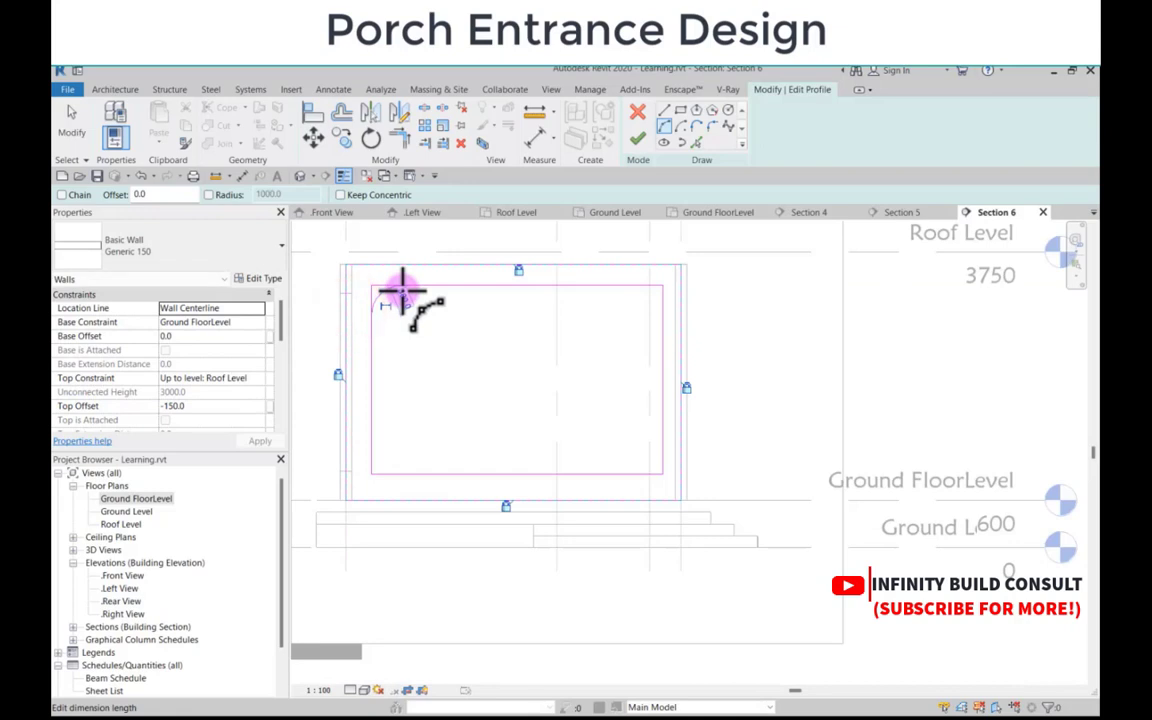
pyautogui.press('Escape')
# Step: Mirror a copy of the corner arc about the opening's horizontal midline onto the lower-left corner
pyautogui.scroll(1, 385, 300)
pyautogui.click(381, 296)
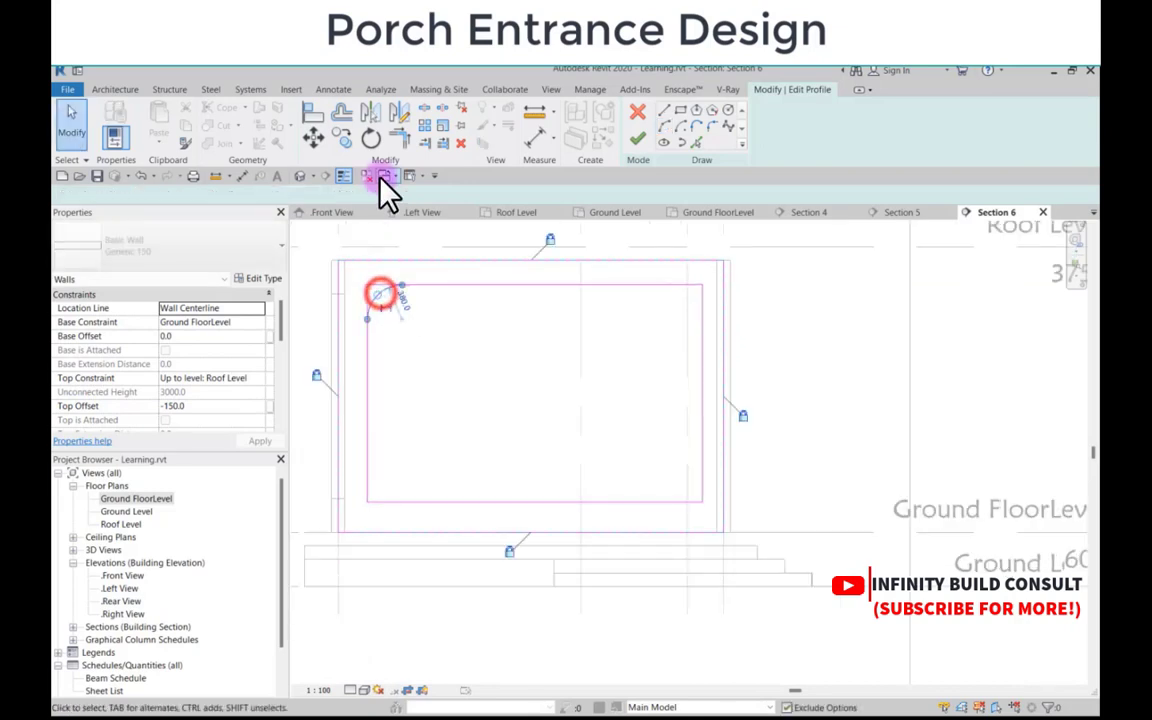
pyautogui.click(398, 112)
pyautogui.click(368, 398)
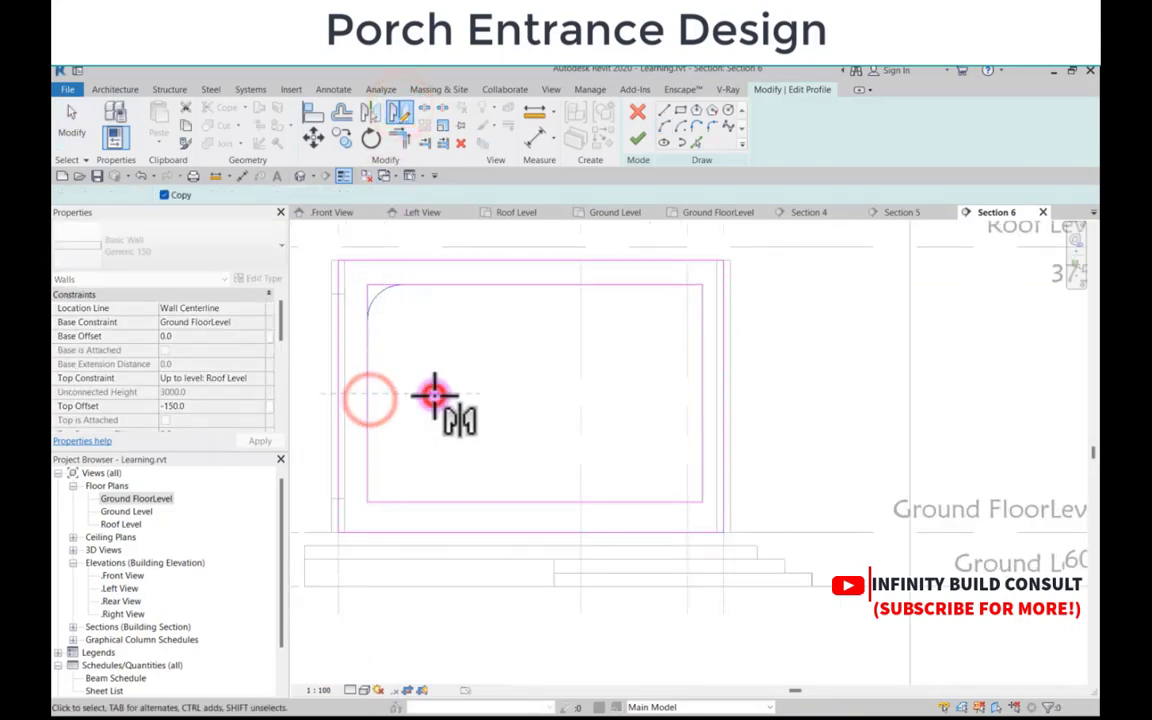
pyautogui.click(433, 395)
pyautogui.scroll(-2, 445, 400)
pyautogui.click(460, 404)
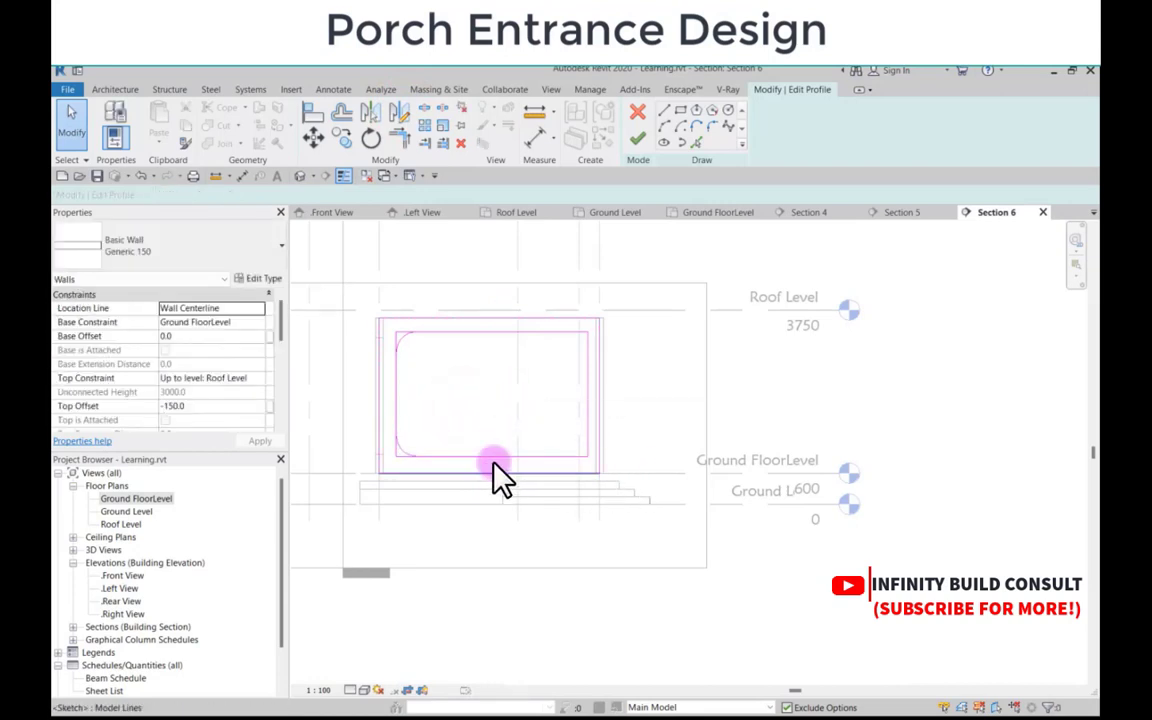
# Step: Sketch a vertical line about 700 mm up from the opening's bottom edge, about 1700 mm from its right side
pyautogui.scroll(2, 497, 476)
pyautogui.scroll(3, 548, 470)
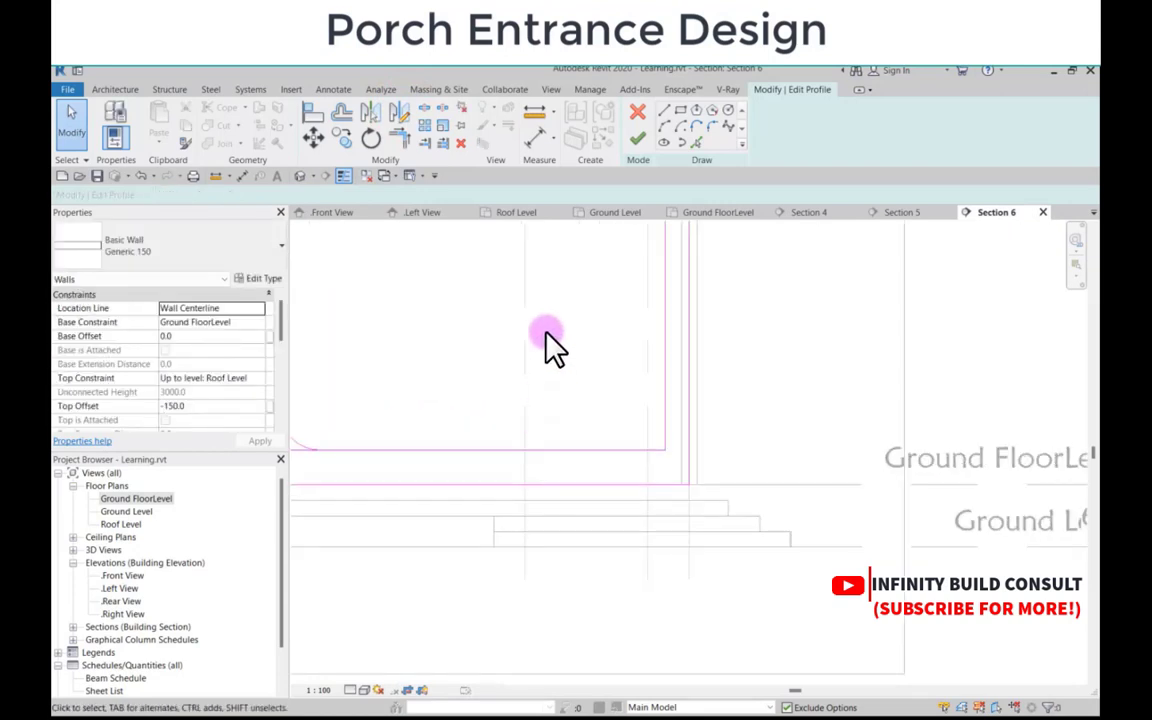
pyautogui.click(663, 111)
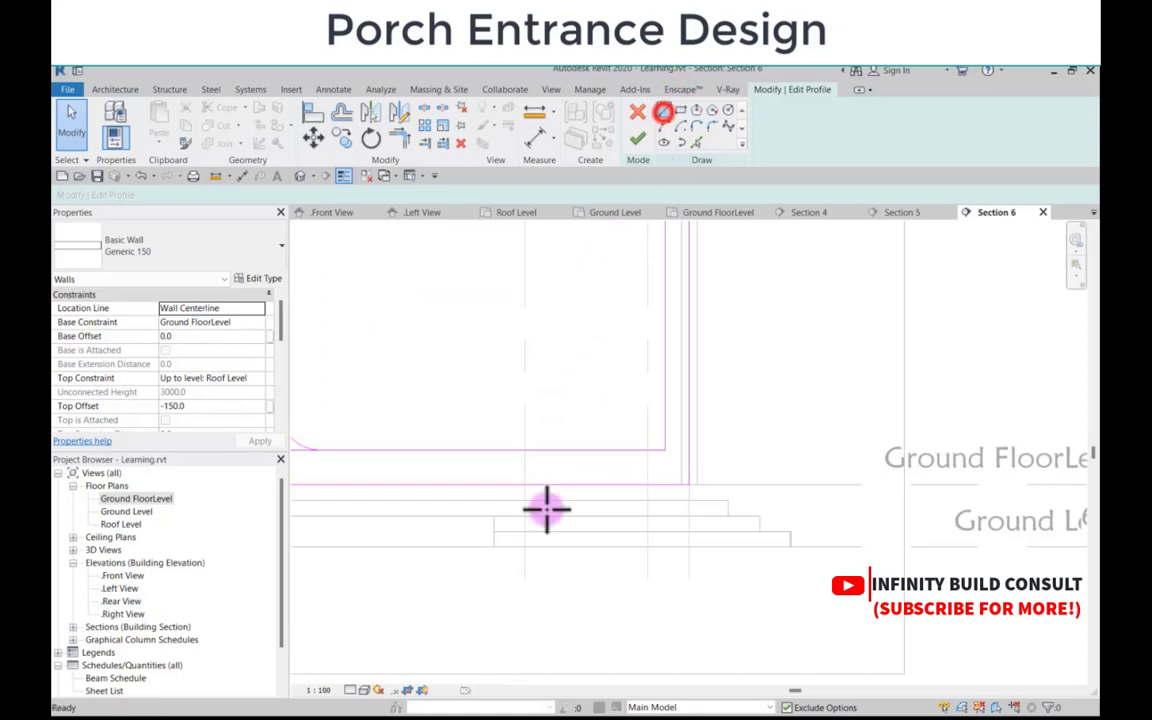
pyautogui.scroll(-2, 495, 488)
pyautogui.click(495, 495)
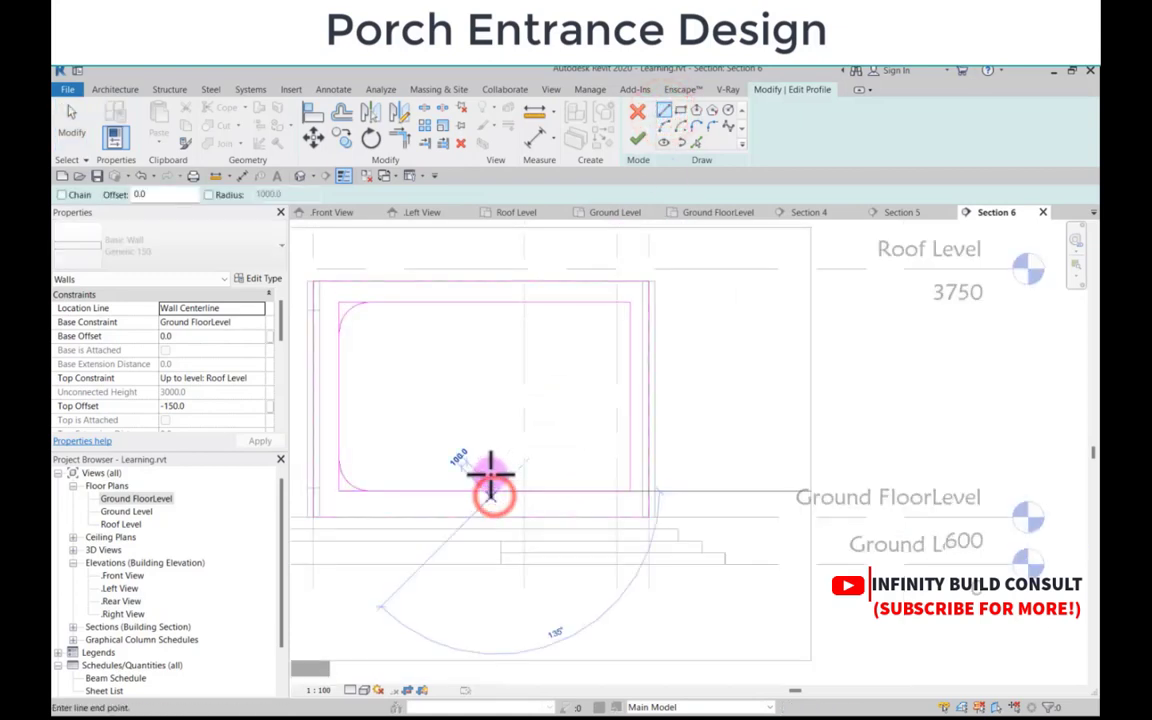
pyautogui.scroll(2, 489, 476)
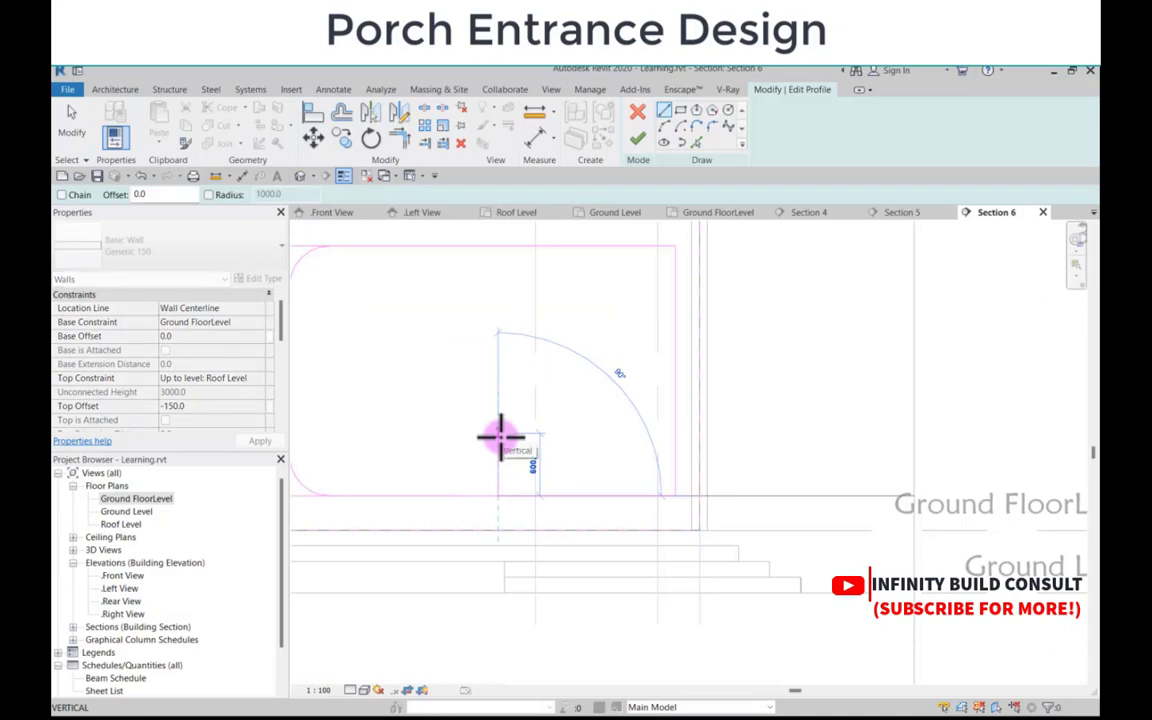
pyautogui.click(497, 427)
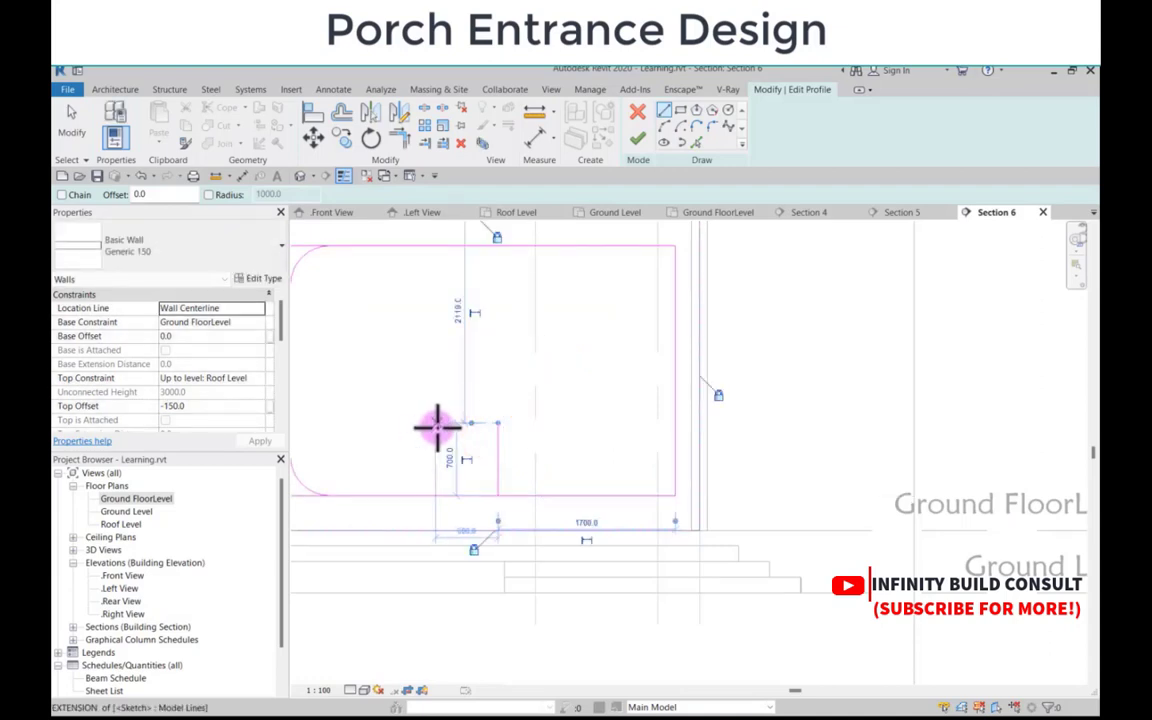
# Step: With chaining on, continue the sketch about 700 mm left, 200 mm up, 900 mm right and straight down to the wall's base line
pyautogui.click(63, 194)
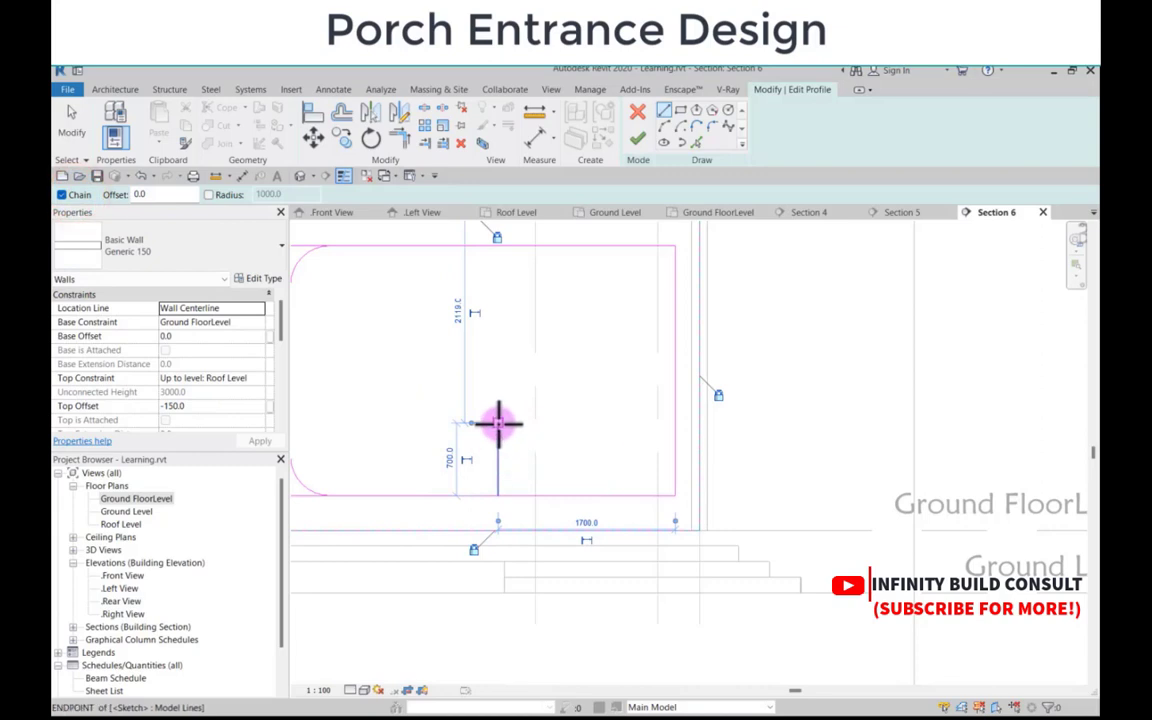
pyautogui.click(498, 424)
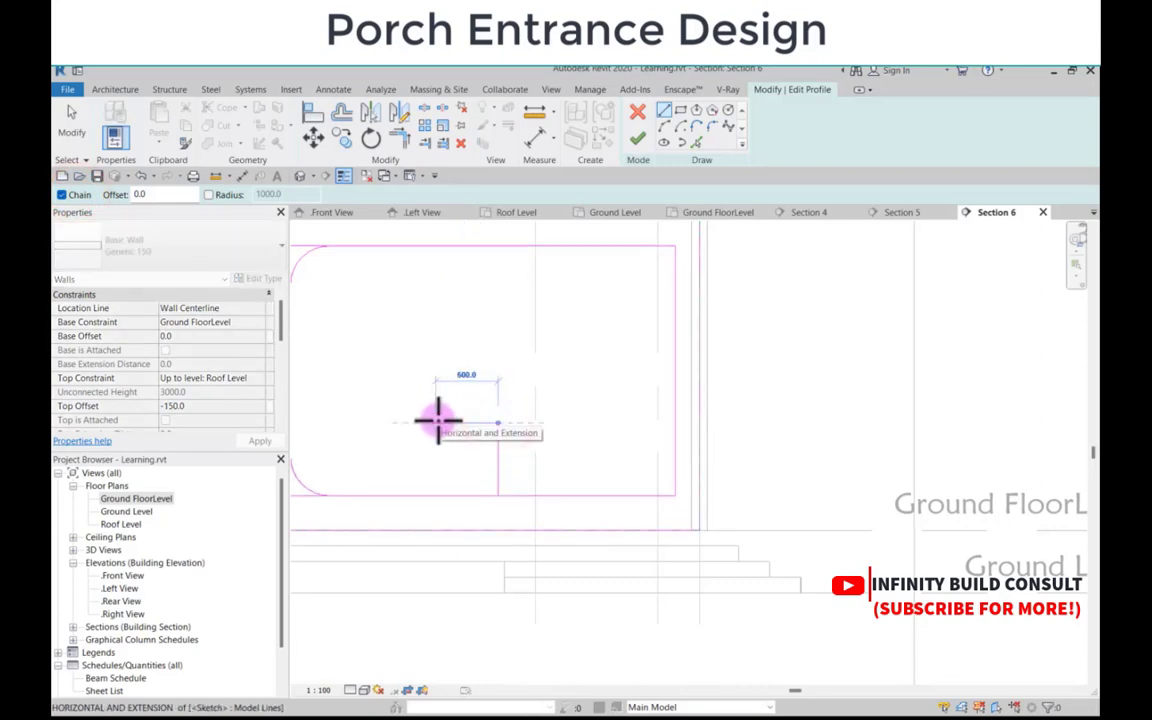
pyautogui.click(424, 422)
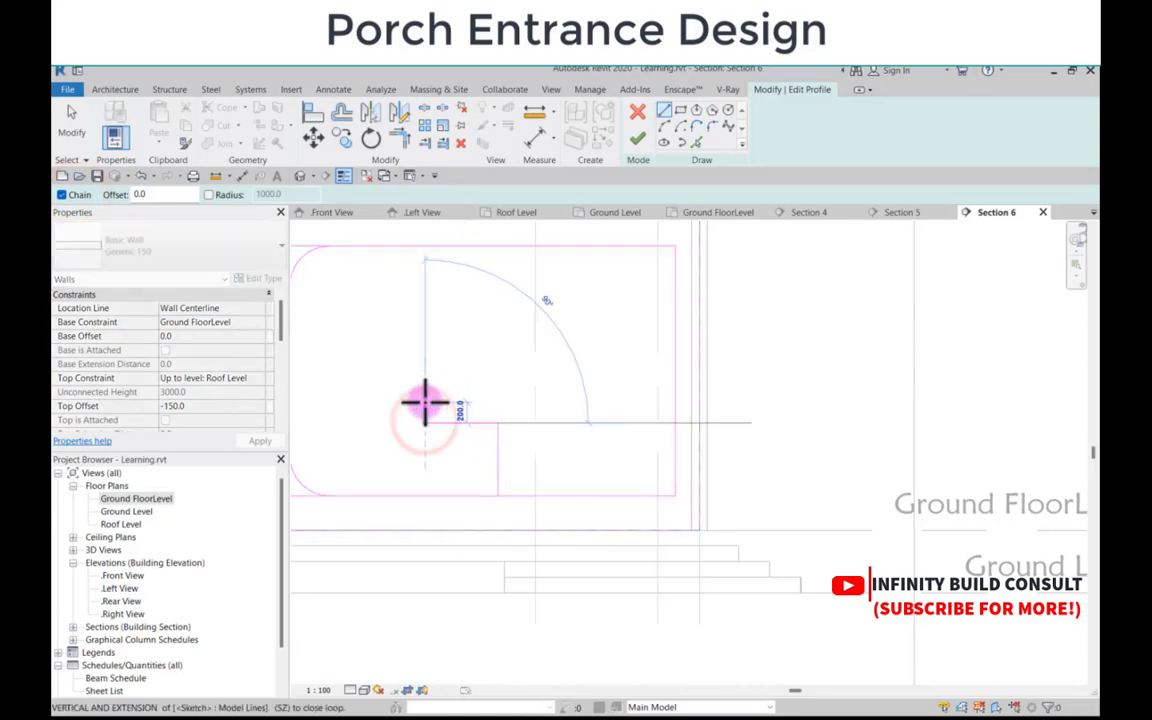
pyautogui.click(424, 403)
pyautogui.scroll(1, 527, 398)
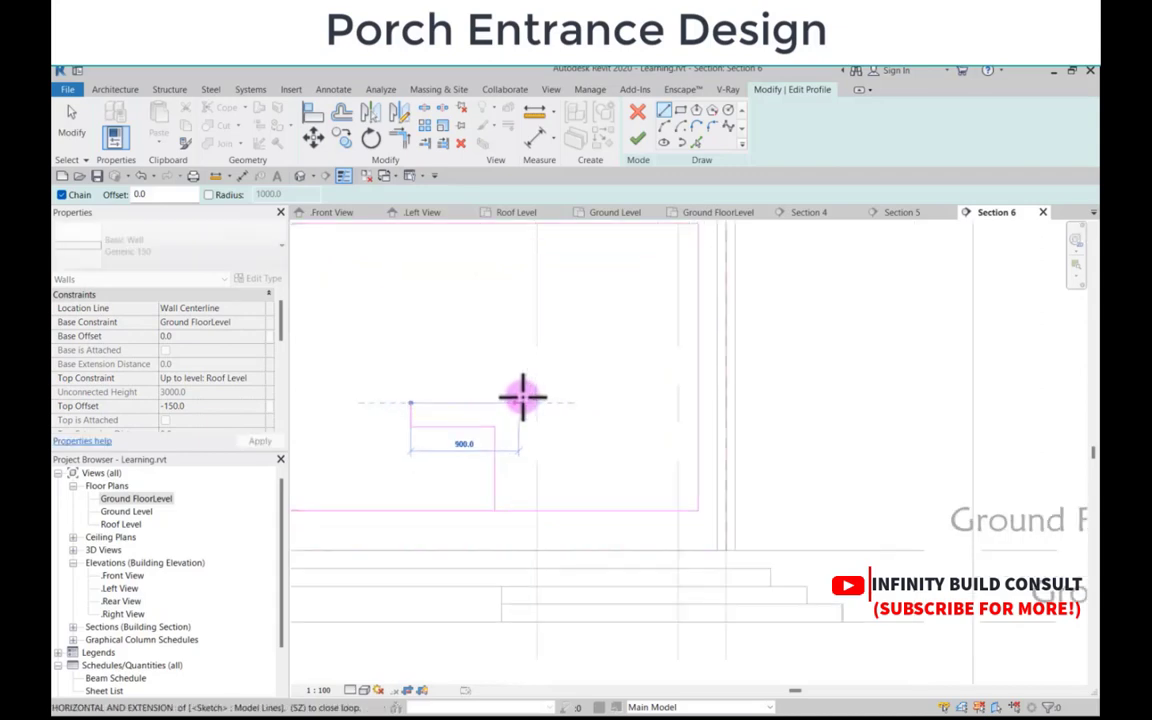
pyautogui.click(524, 399)
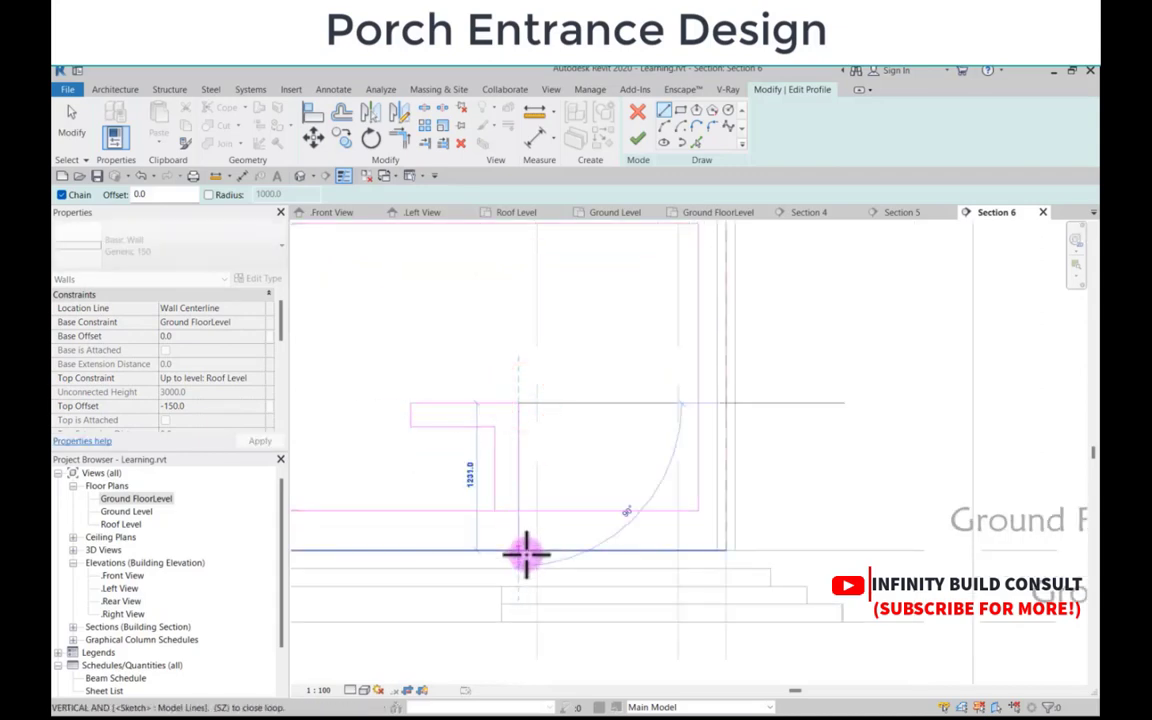
pyautogui.scroll(1, 520, 552)
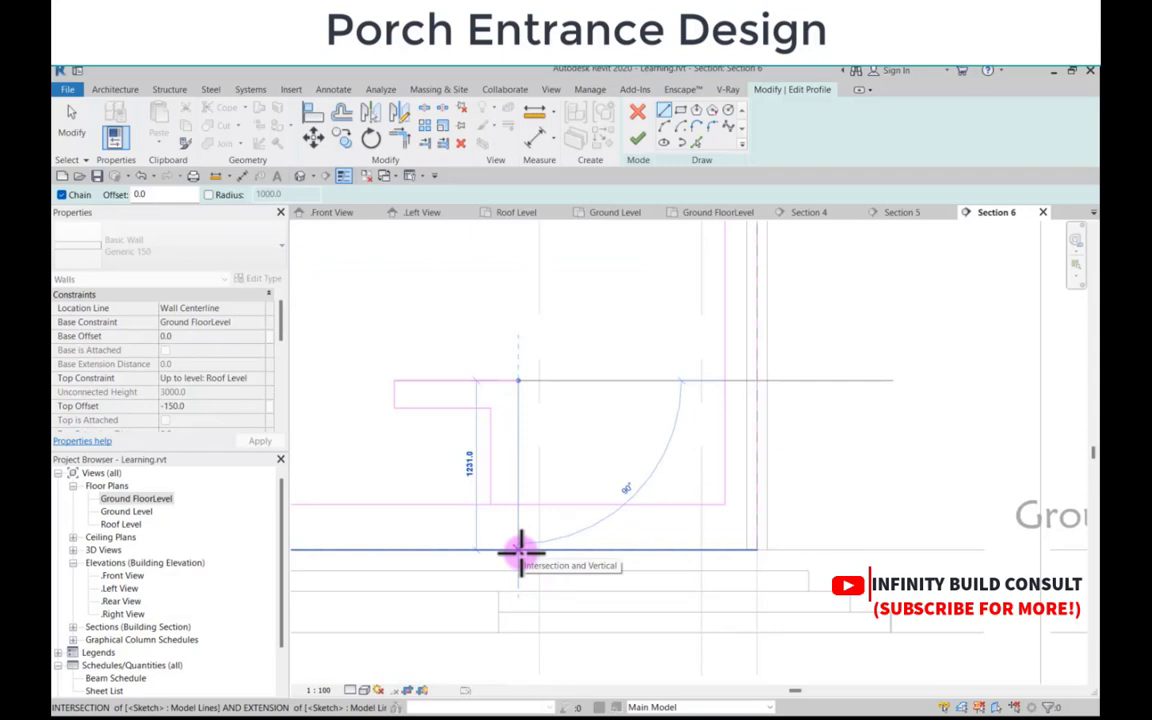
pyautogui.click(520, 552)
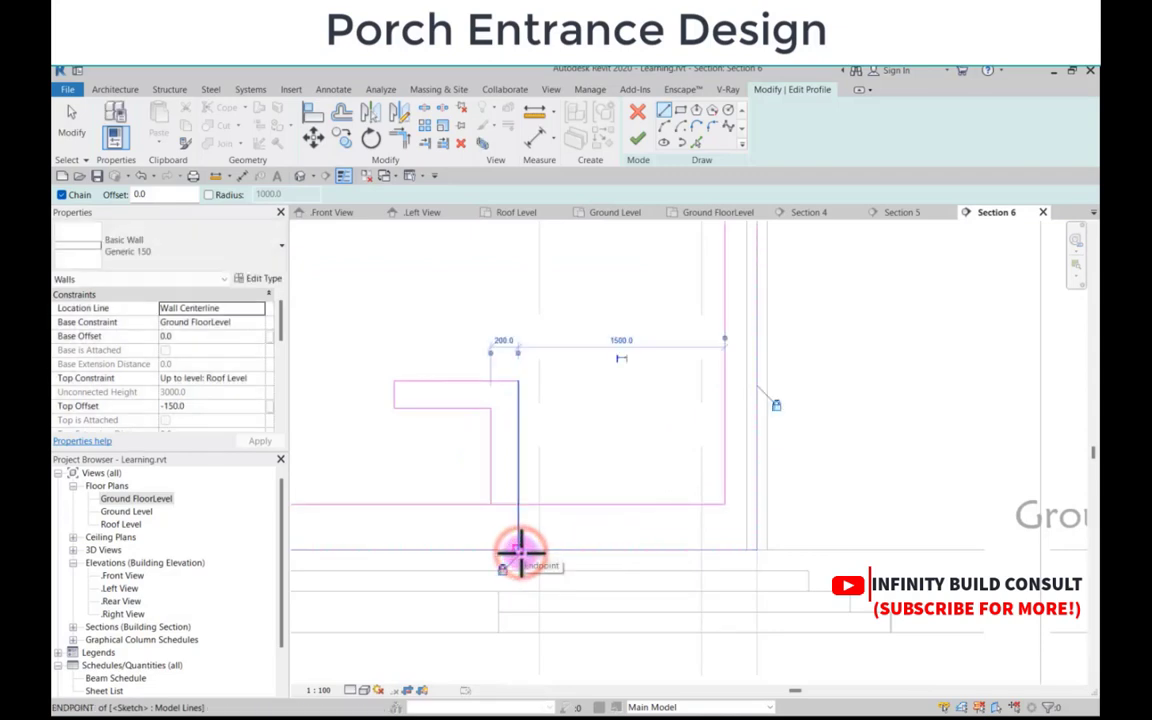
pyautogui.press('Escape')
# Step: Move the long vertical line outward so it stands 300 mm from the shorter inner vertical line
pyautogui.click(517, 468)
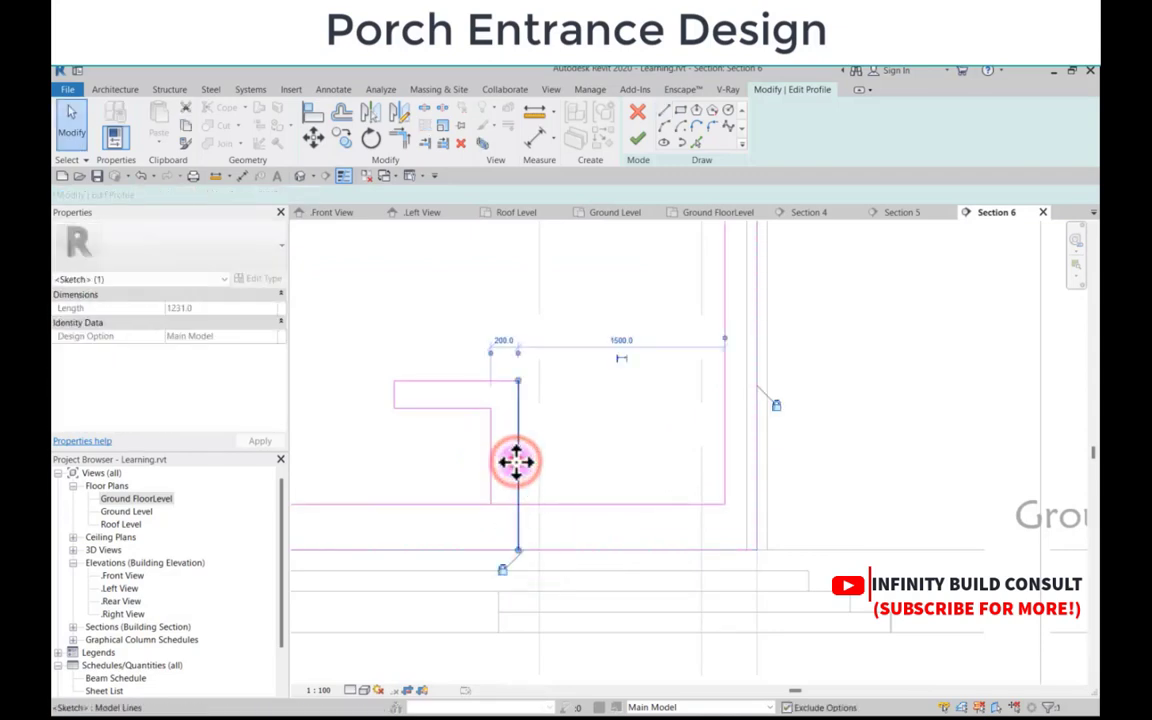
pyautogui.moveTo(516, 461); pyautogui.dragTo(517, 462)
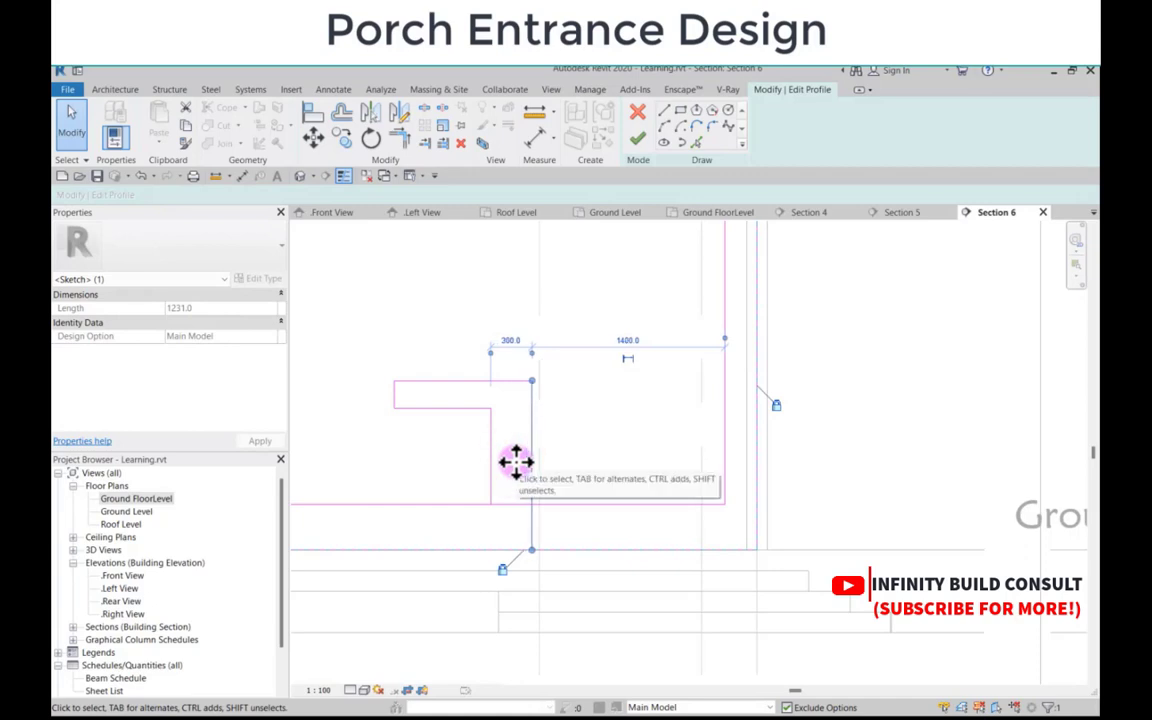
pyautogui.press('Escape')
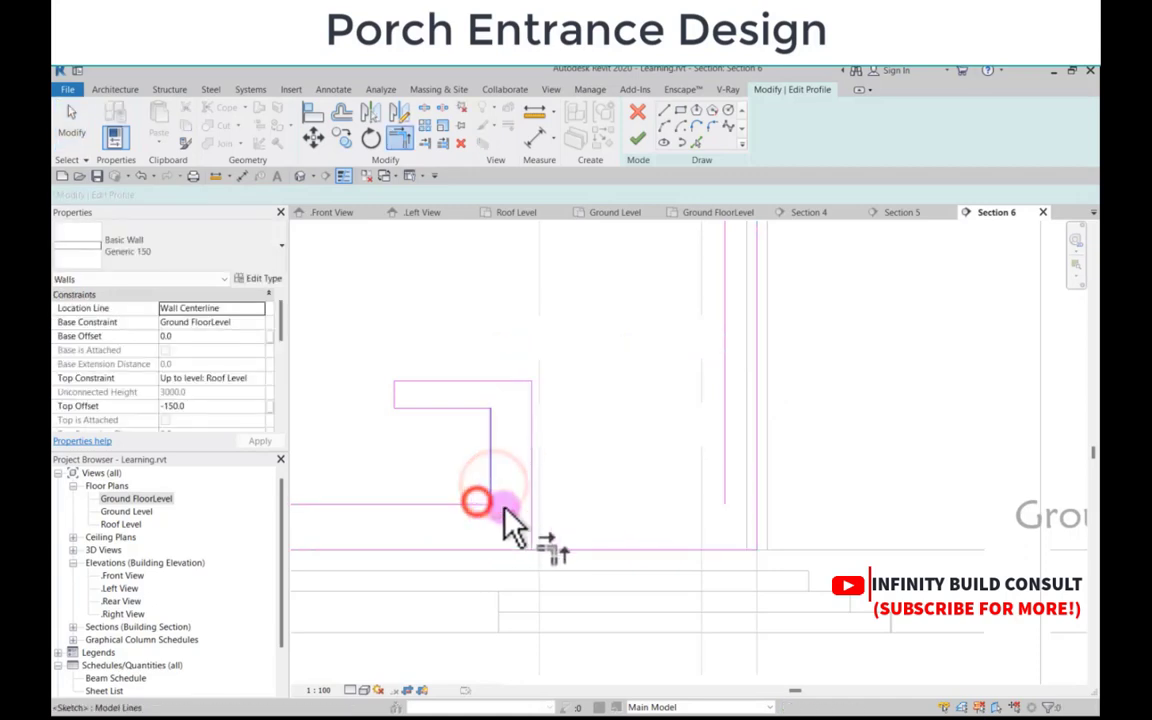
# Step: Trim the opening's bottom edge to the inner vertical line and the wall's base line to the outer vertical line
pyautogui.scroll(-3, 504, 535)
pyautogui.scroll(2, 500, 545)
pyautogui.click(499, 541)
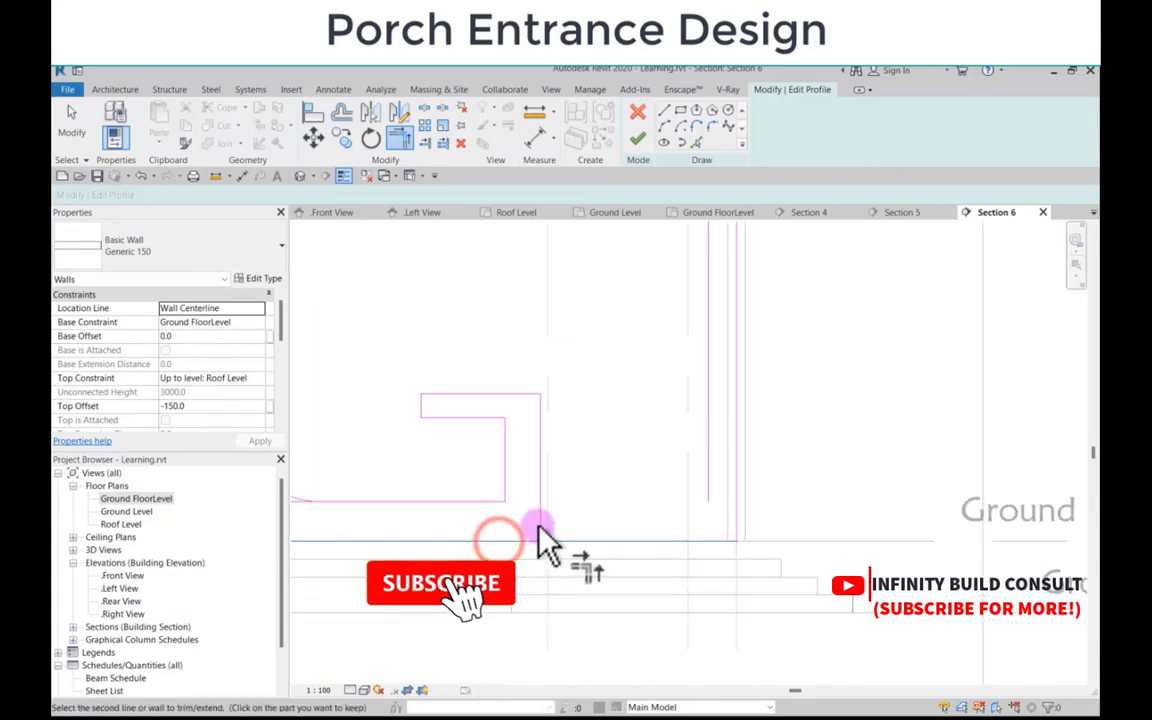
pyautogui.click(539, 526)
pyautogui.scroll(-3, 588, 545)
pyautogui.scroll(2, 476, 501)
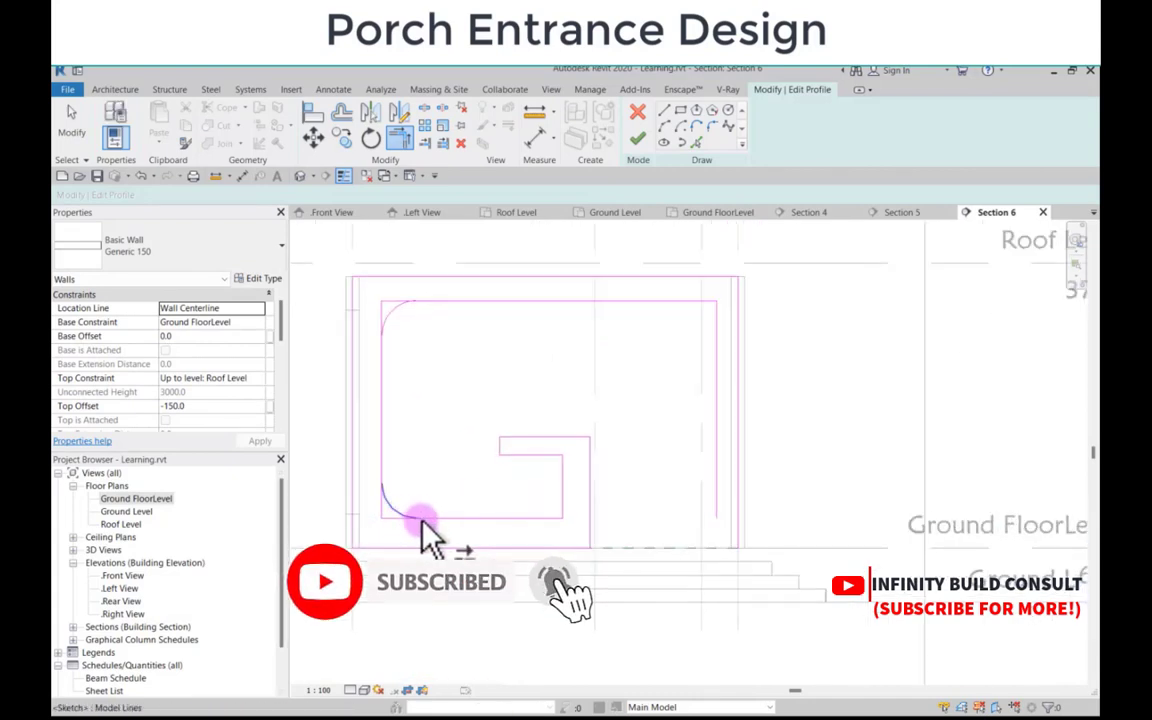
# Step: Trim the opening's straight edges to the arcs at its lower-left and upper-left corners
pyautogui.click(434, 519)
pyautogui.click(392, 504)
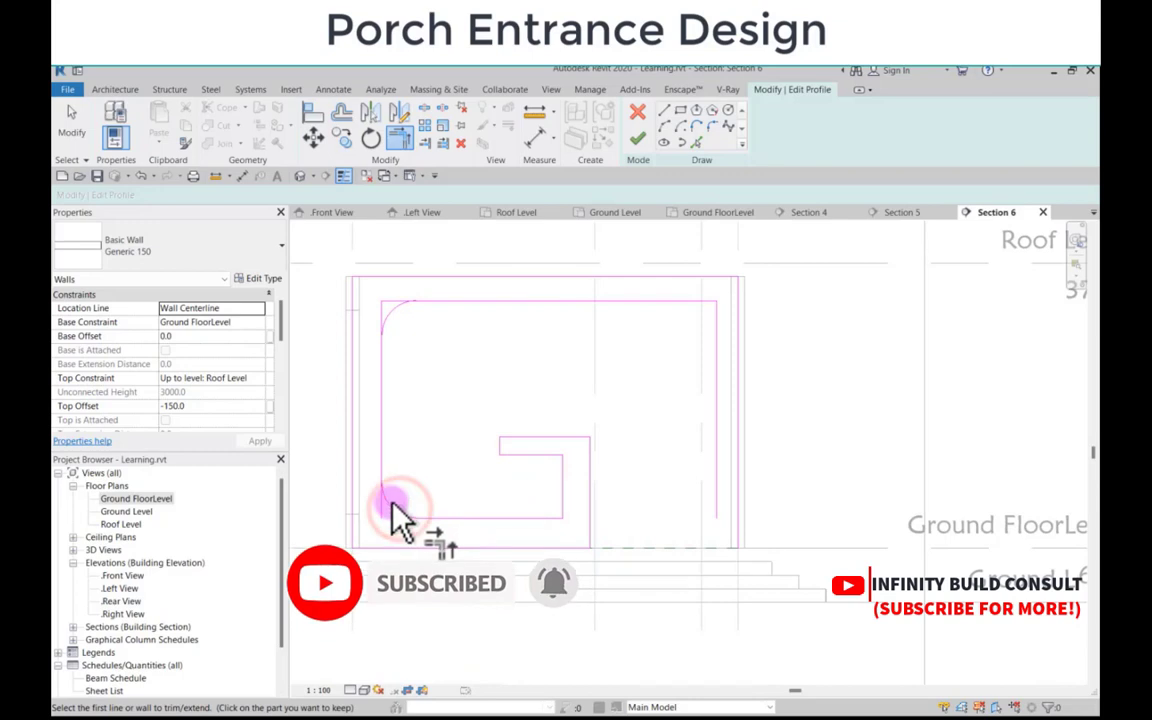
pyautogui.click(386, 490)
pyautogui.scroll(-2, 381, 406)
pyautogui.scroll(3, 393, 419)
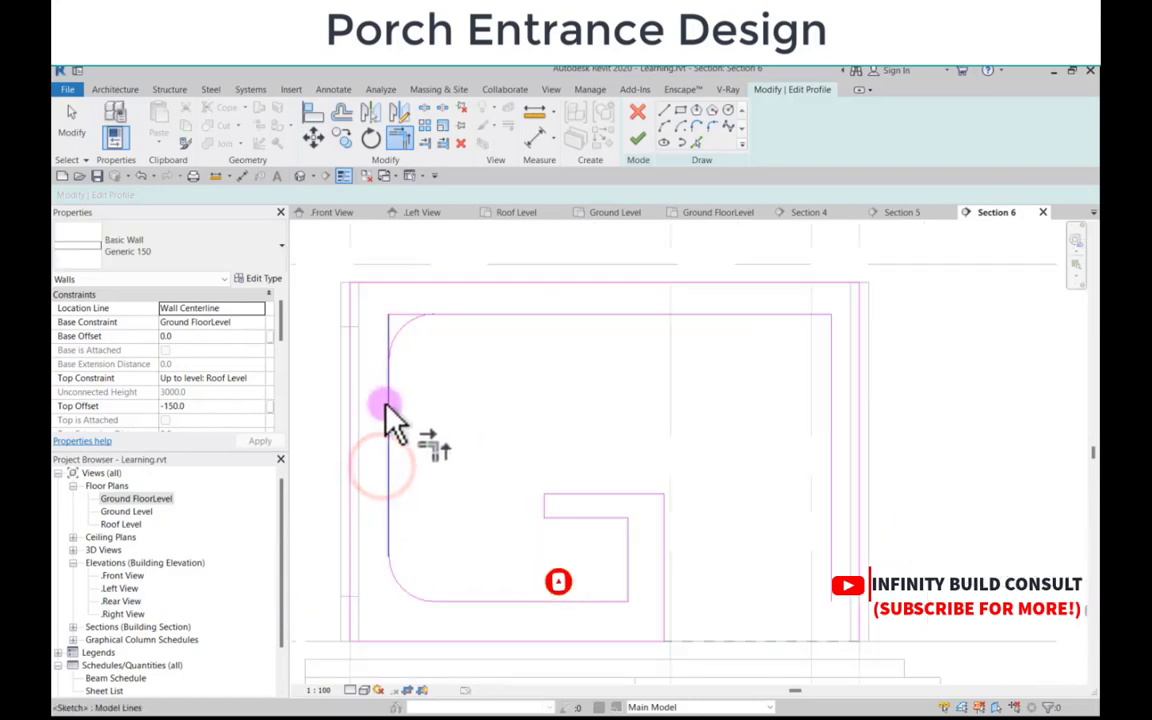
pyautogui.click(401, 319)
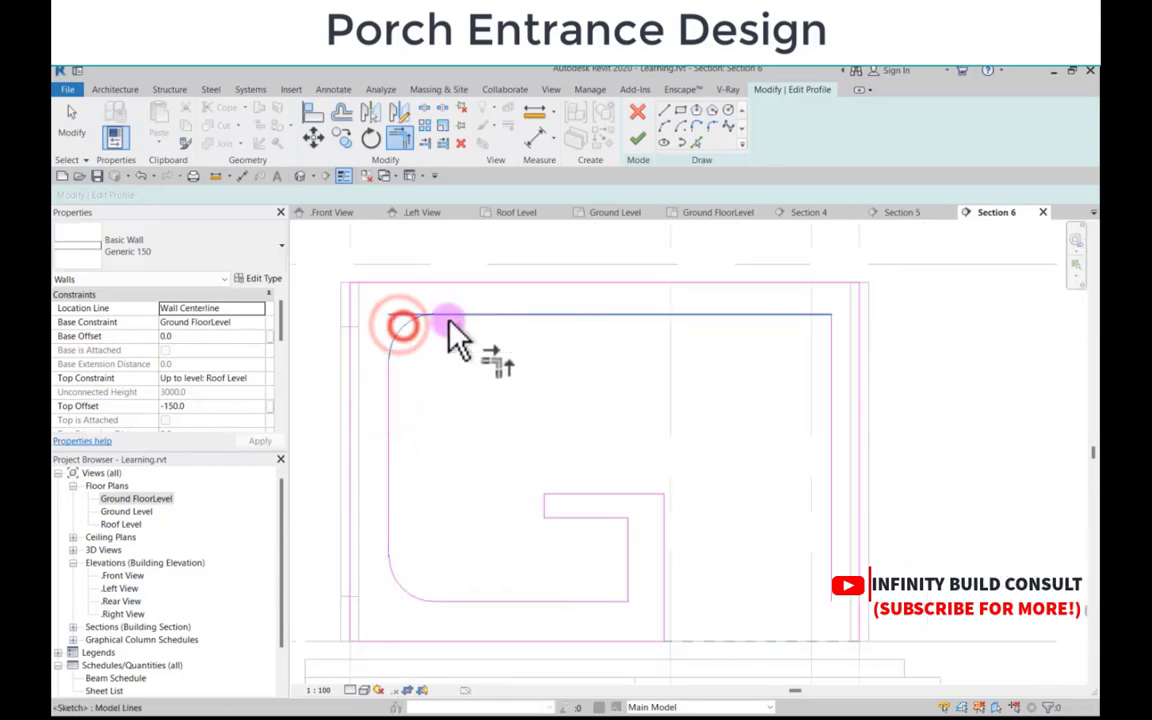
pyautogui.click(447, 320)
pyautogui.scroll(-3, 447, 320)
# Step: Try to draw a straight diagonal line across the wall profile's upper-left corner
pyautogui.click(545, 136)
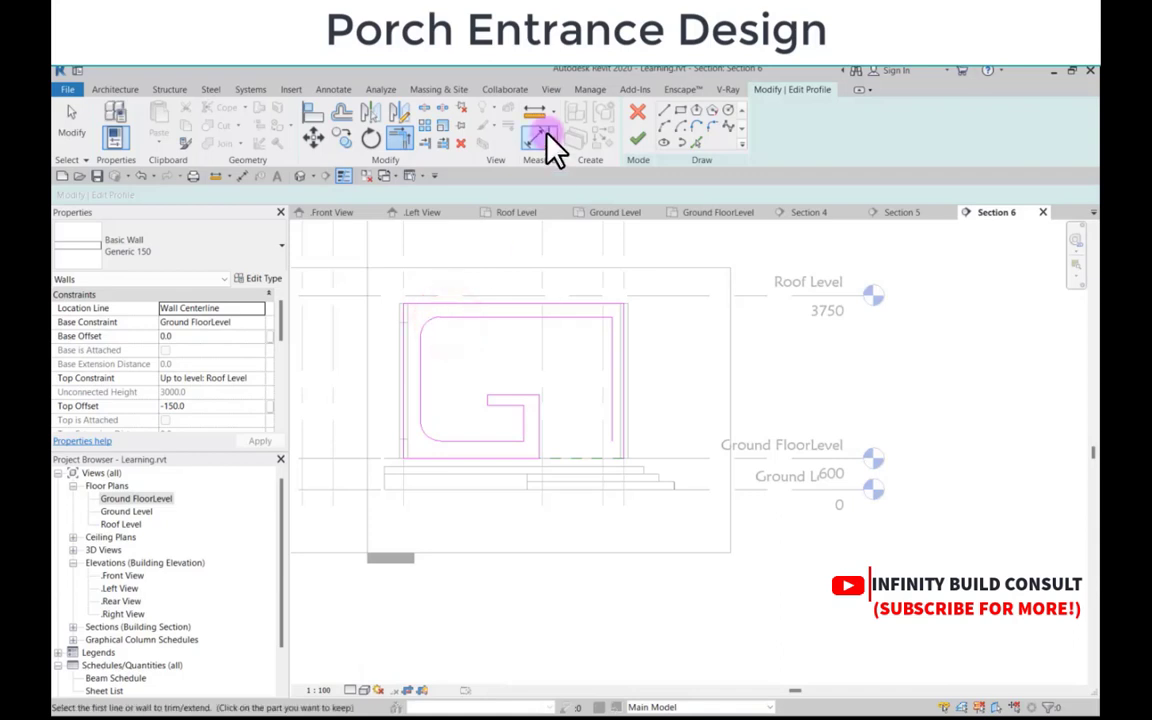
pyautogui.click(664, 111)
pyautogui.scroll(4, 411, 303)
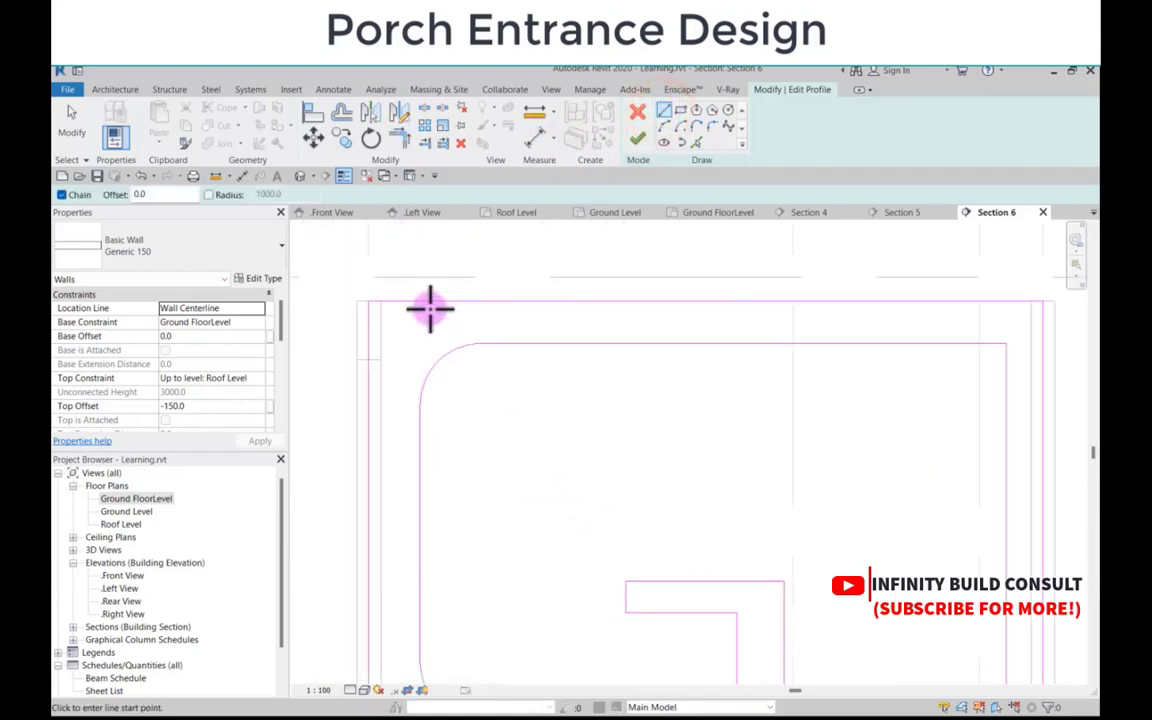
pyautogui.click(443, 304)
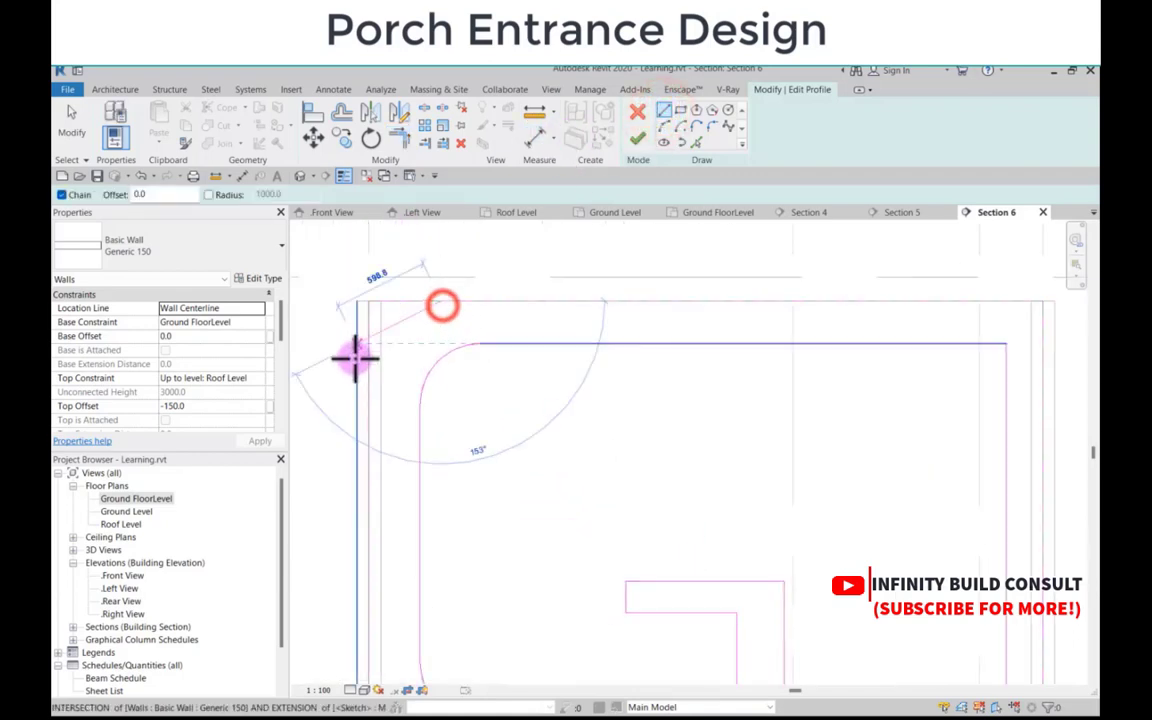
pyautogui.scroll(1, 355, 357)
pyautogui.click(372, 374)
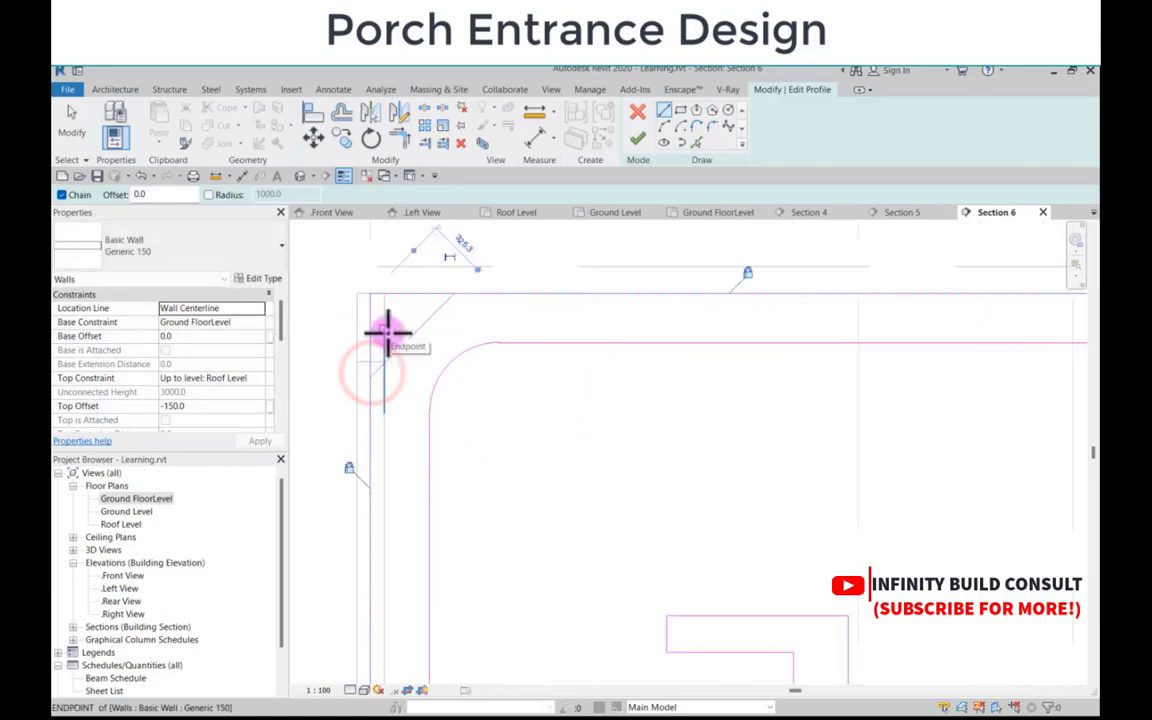
pyautogui.click(655, 141)
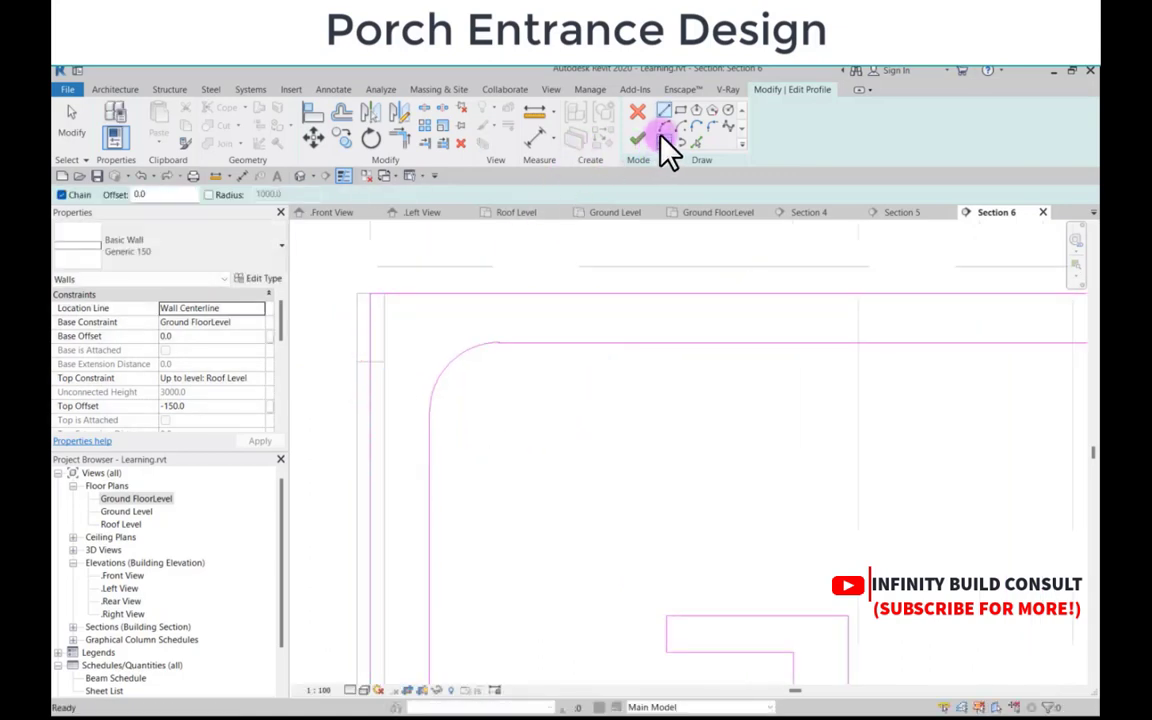
pyautogui.click(663, 127)
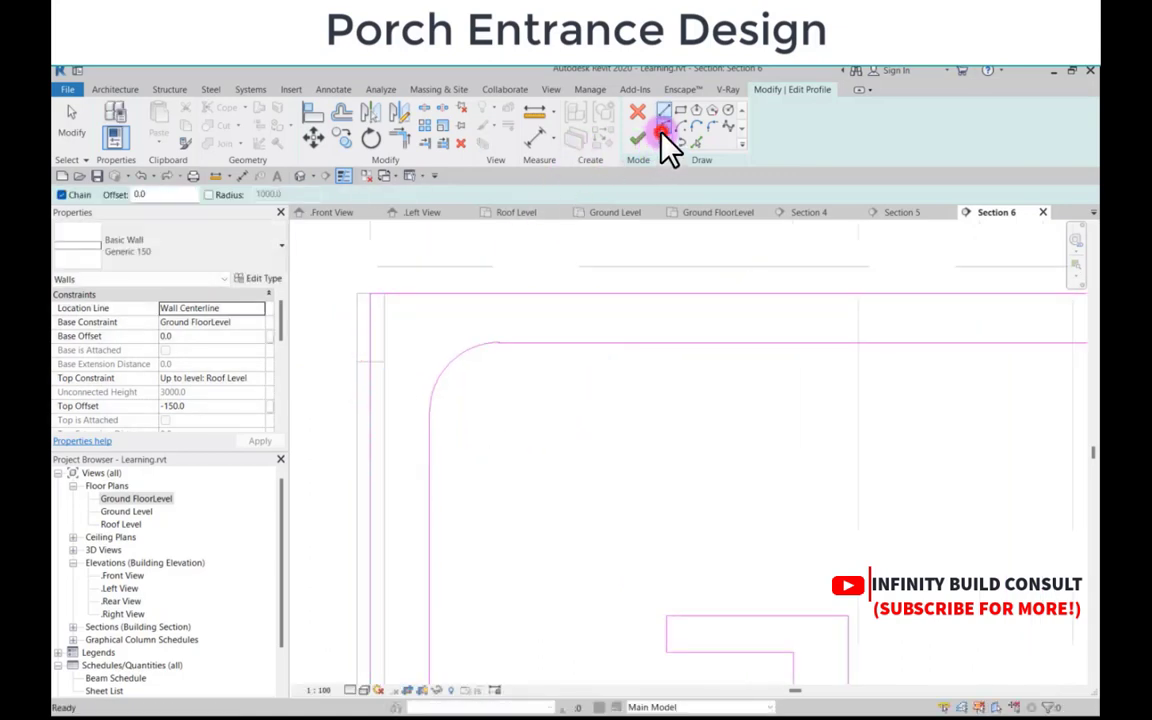
pyautogui.click(471, 290)
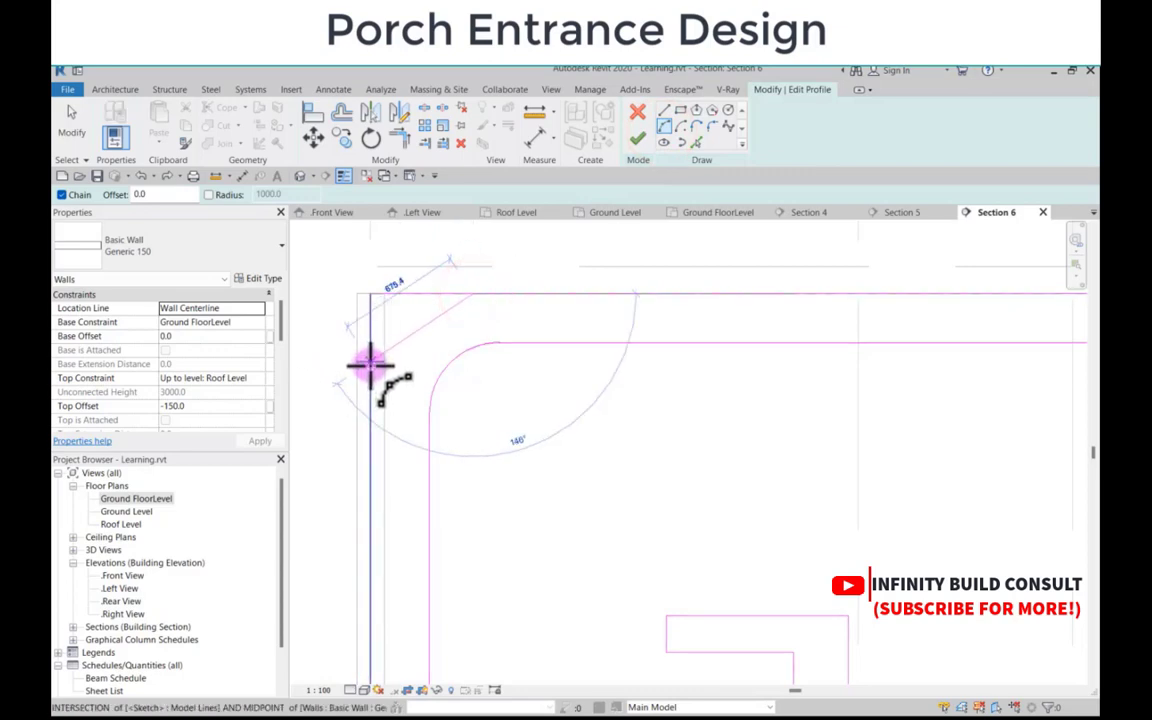
pyautogui.click(371, 376)
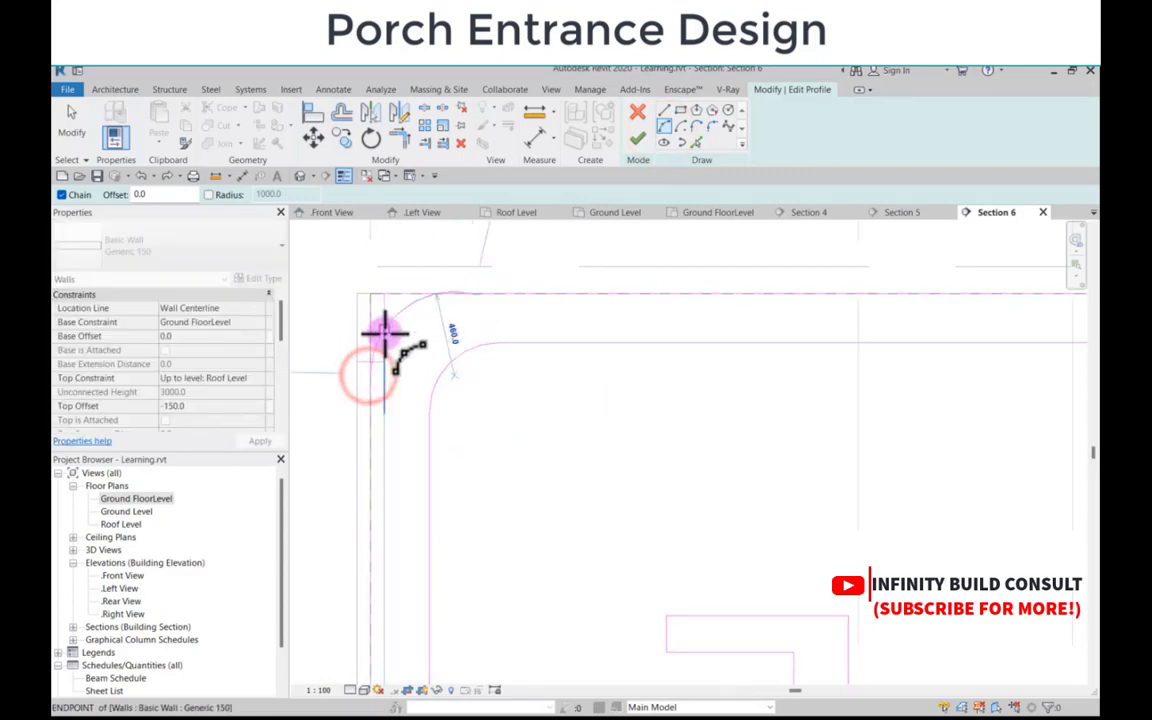
pyautogui.press('Escape')
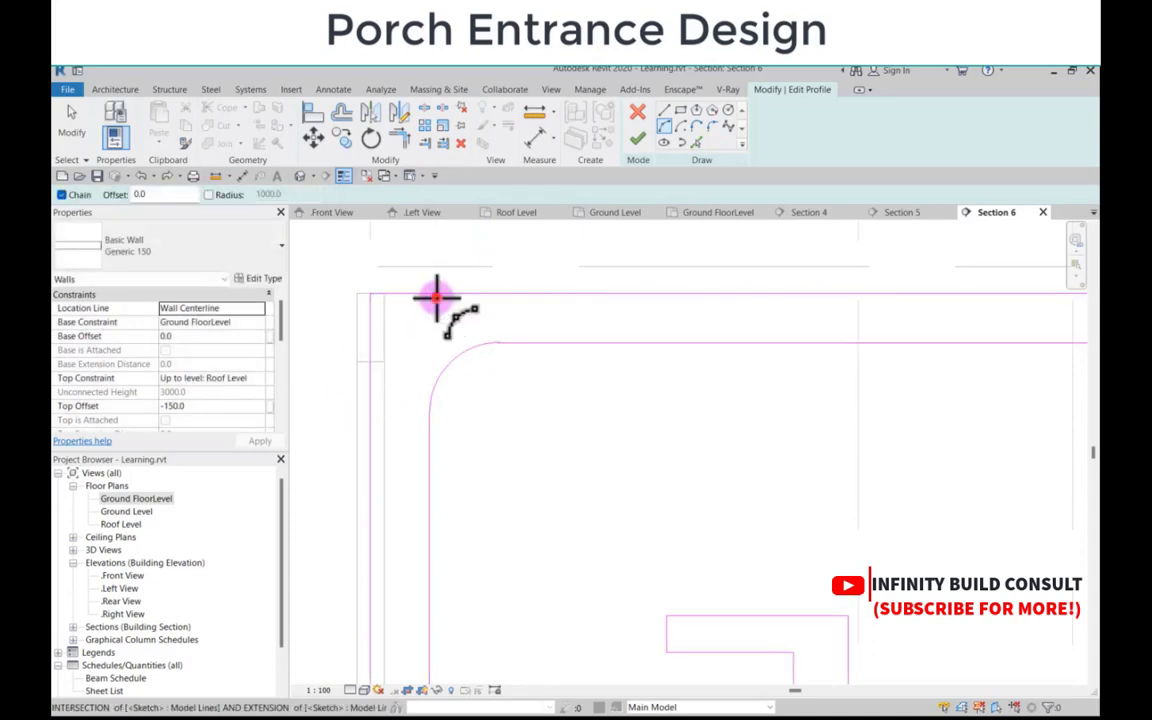
pyautogui.click(437, 299)
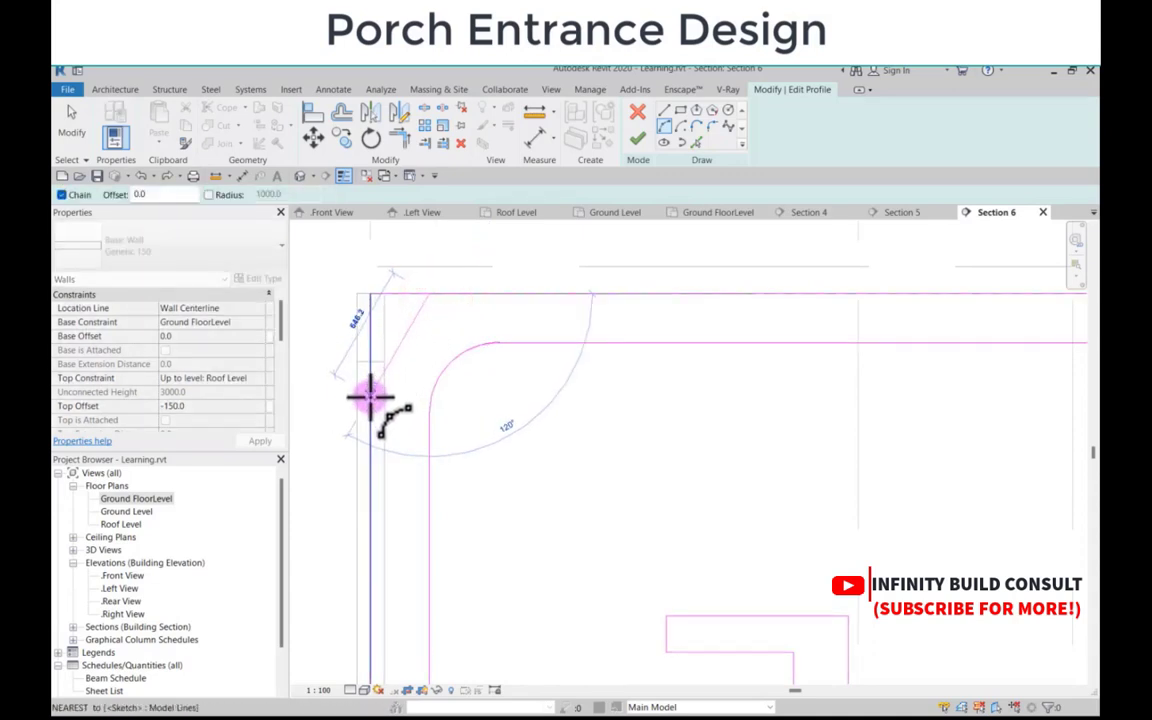
pyautogui.click(369, 390)
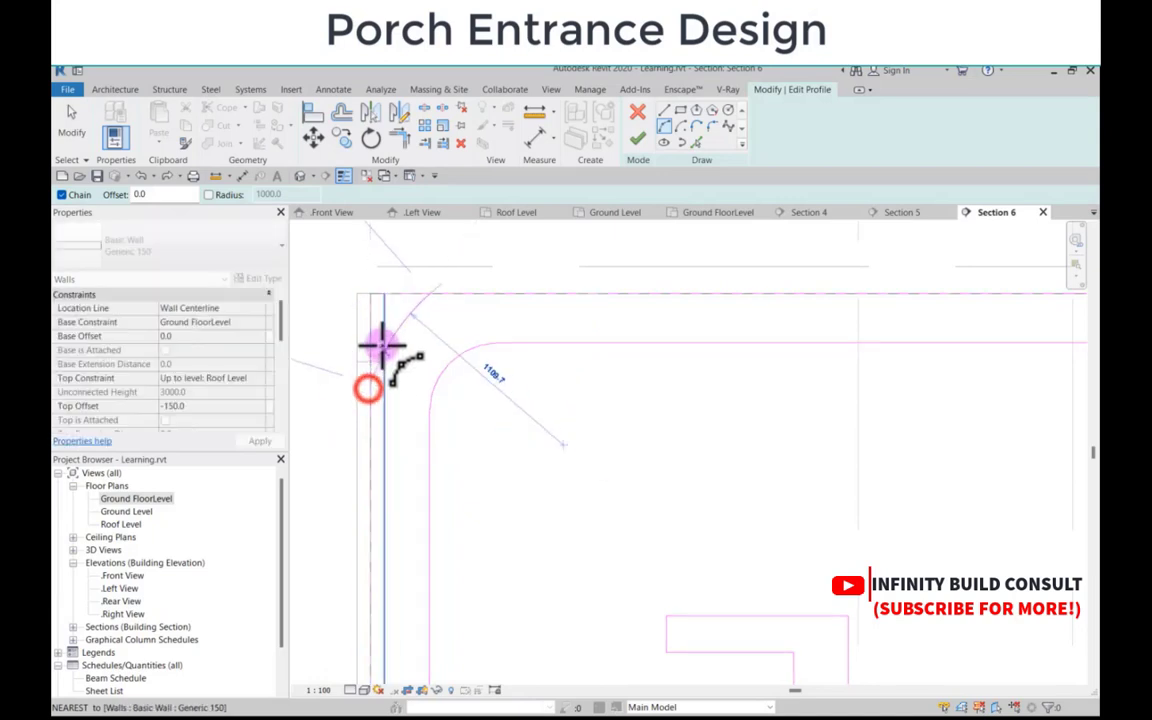
# Step: Draw a three-point arc of about 563 mm radius from the wall's top edge down to the inner wall line at the upper-left corner
pyautogui.click(465, 293)
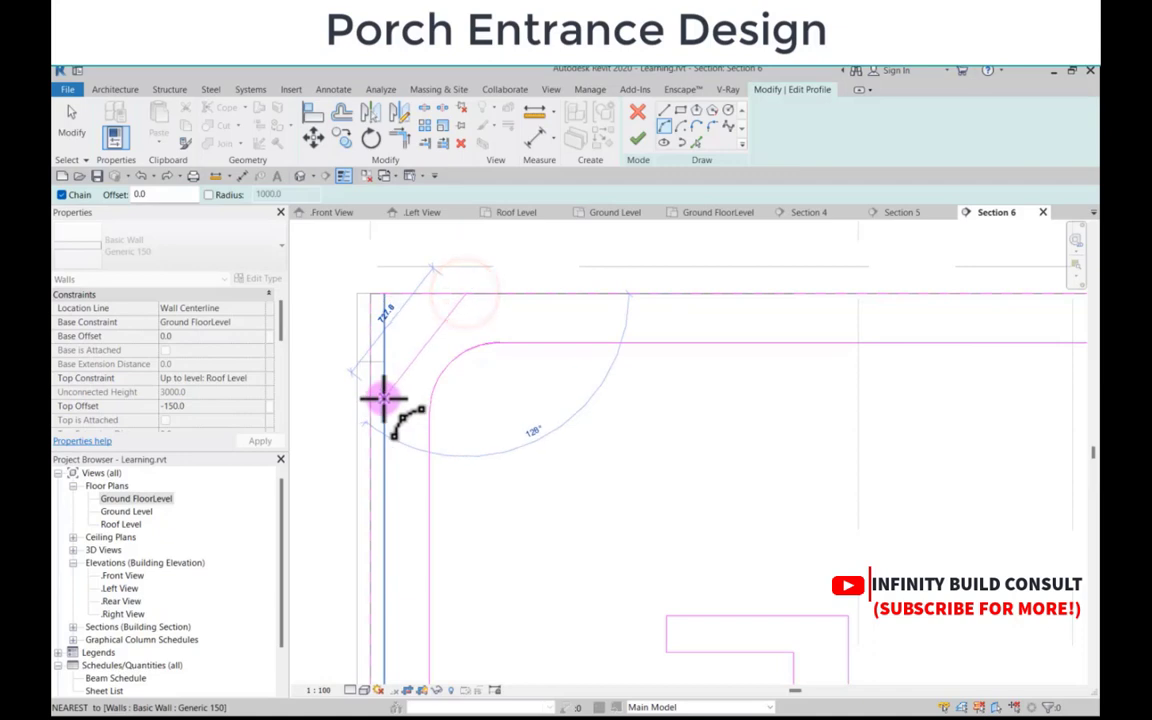
pyautogui.click(380, 402)
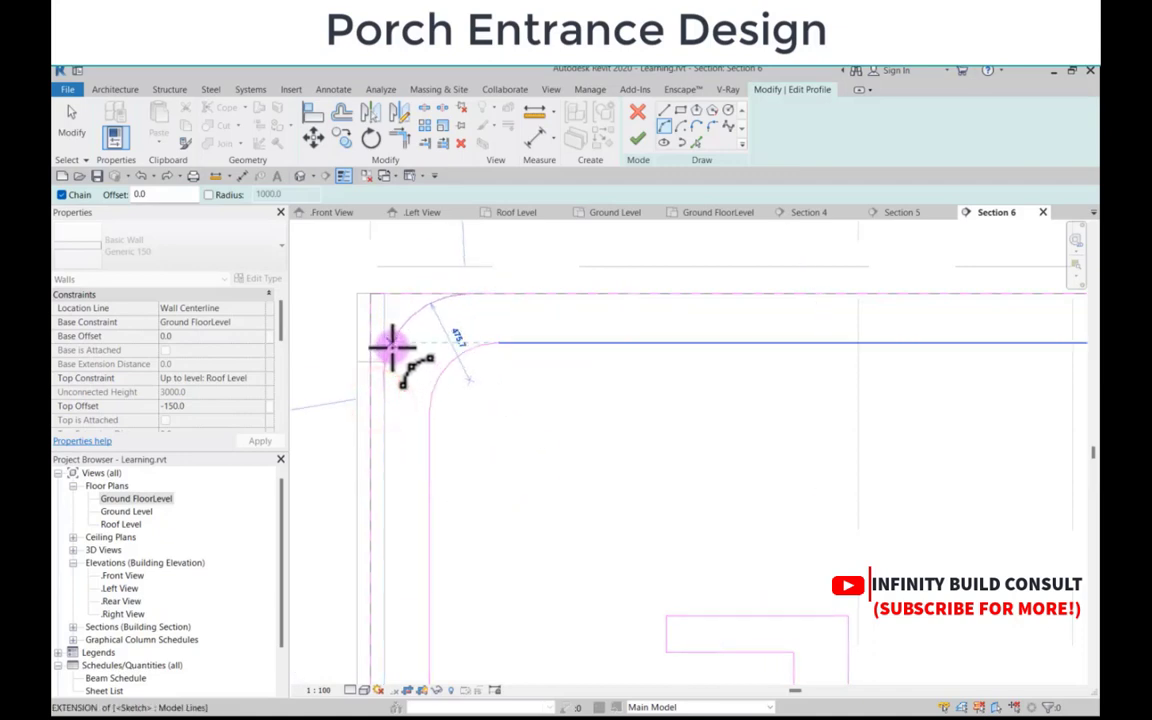
pyautogui.click(398, 345)
pyautogui.scroll(-5, 429, 366)
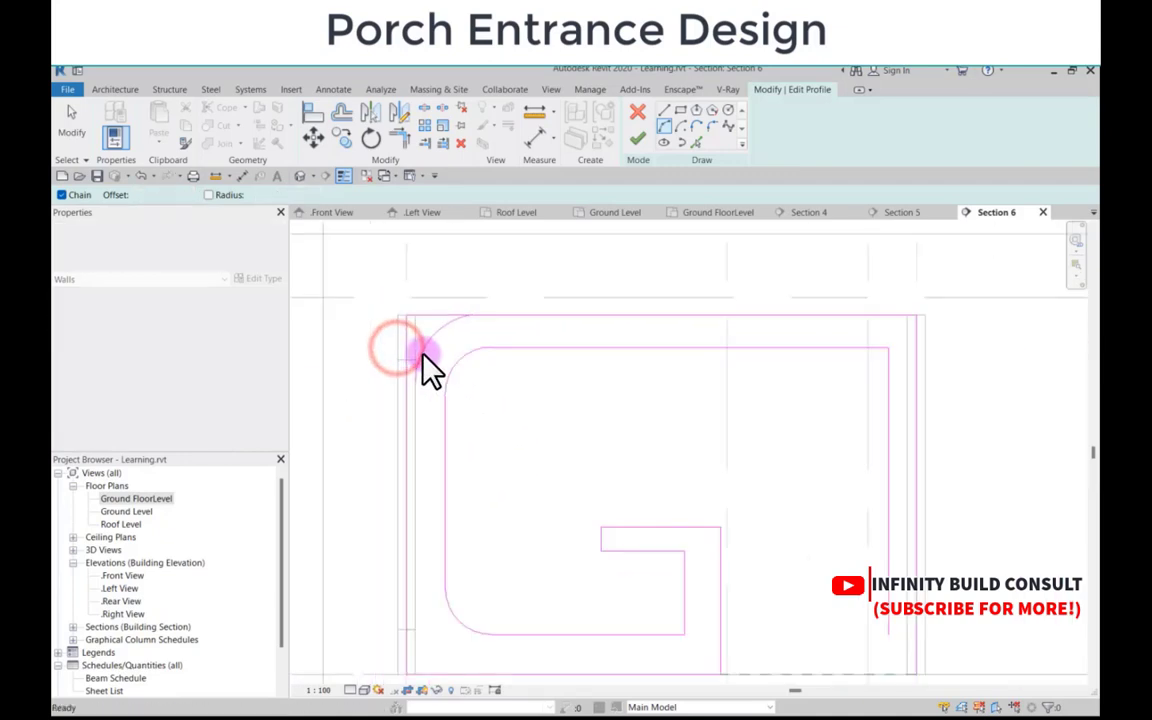
pyautogui.press('Escape')
pyautogui.press('Escape')
# Step: Trim the wall profile's top edge to the outer arc at the upper-left corner
pyautogui.scroll(2, 528, 442)
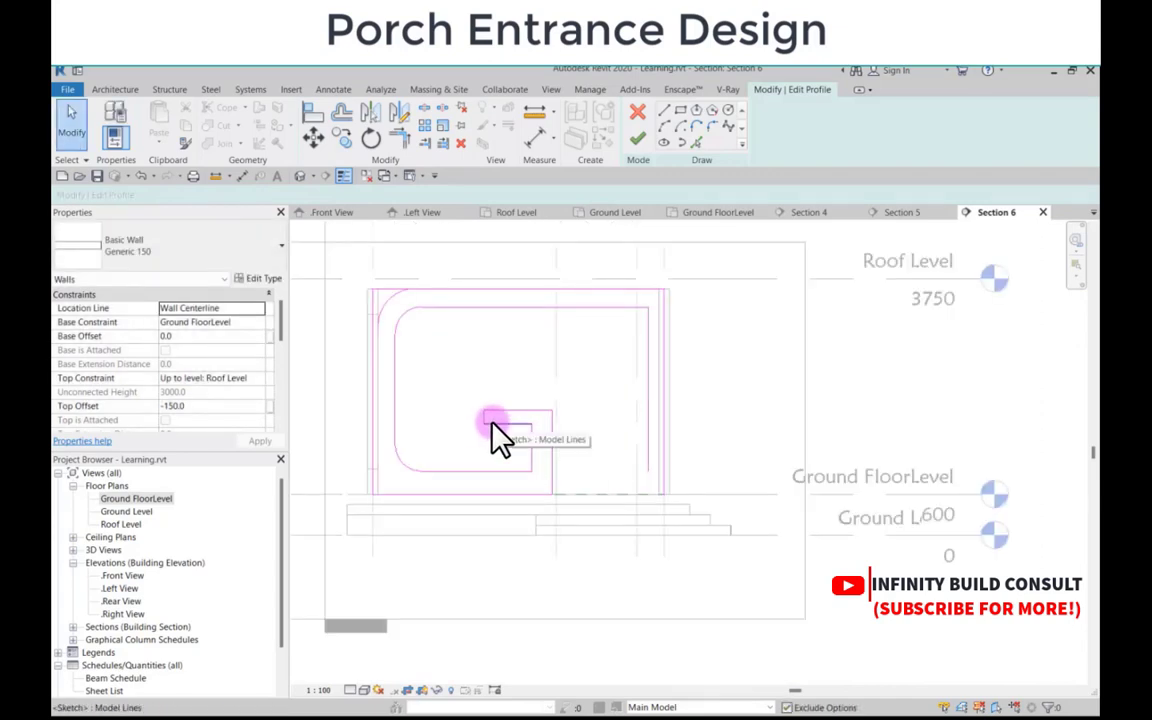
pyautogui.press('t')
pyautogui.press('r')
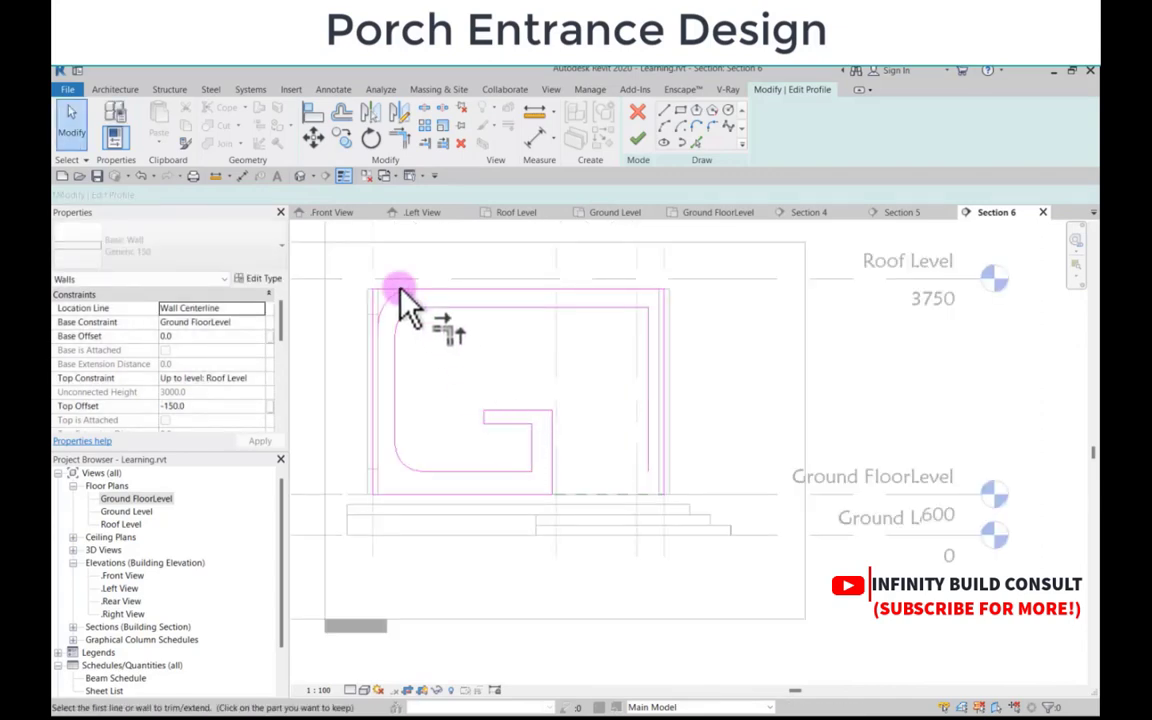
pyautogui.scroll(3, 400, 300)
pyautogui.click(390, 298)
pyautogui.click(452, 298)
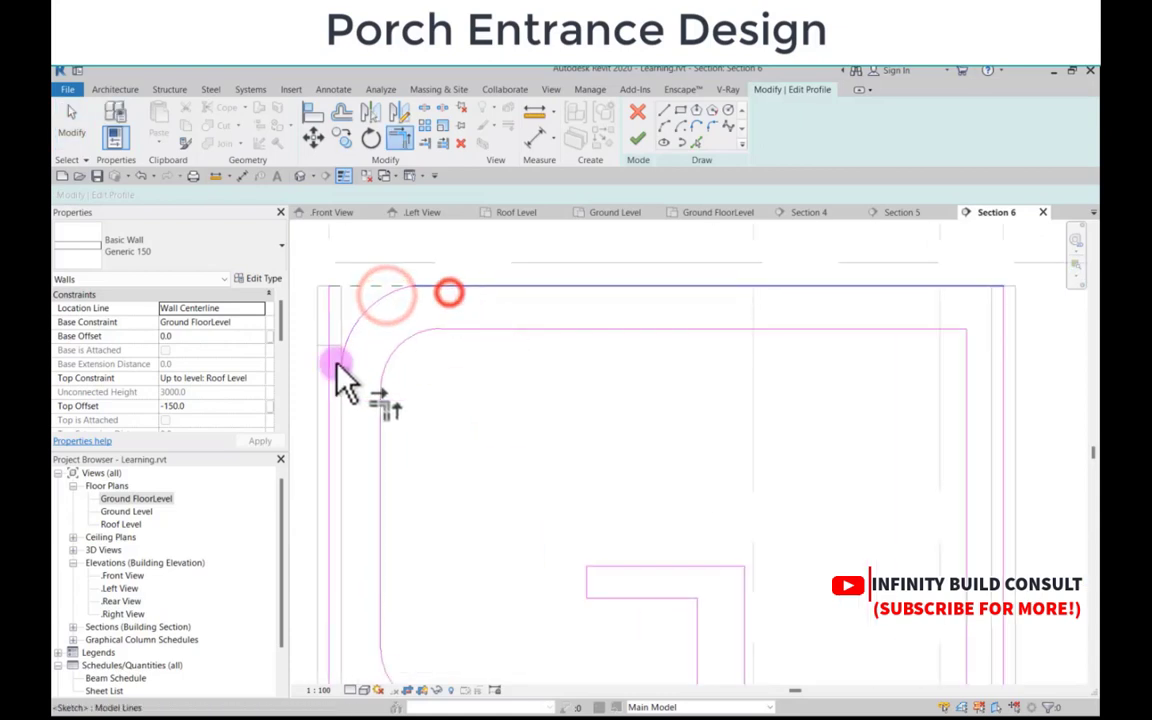
pyautogui.scroll(-2, 350, 375)
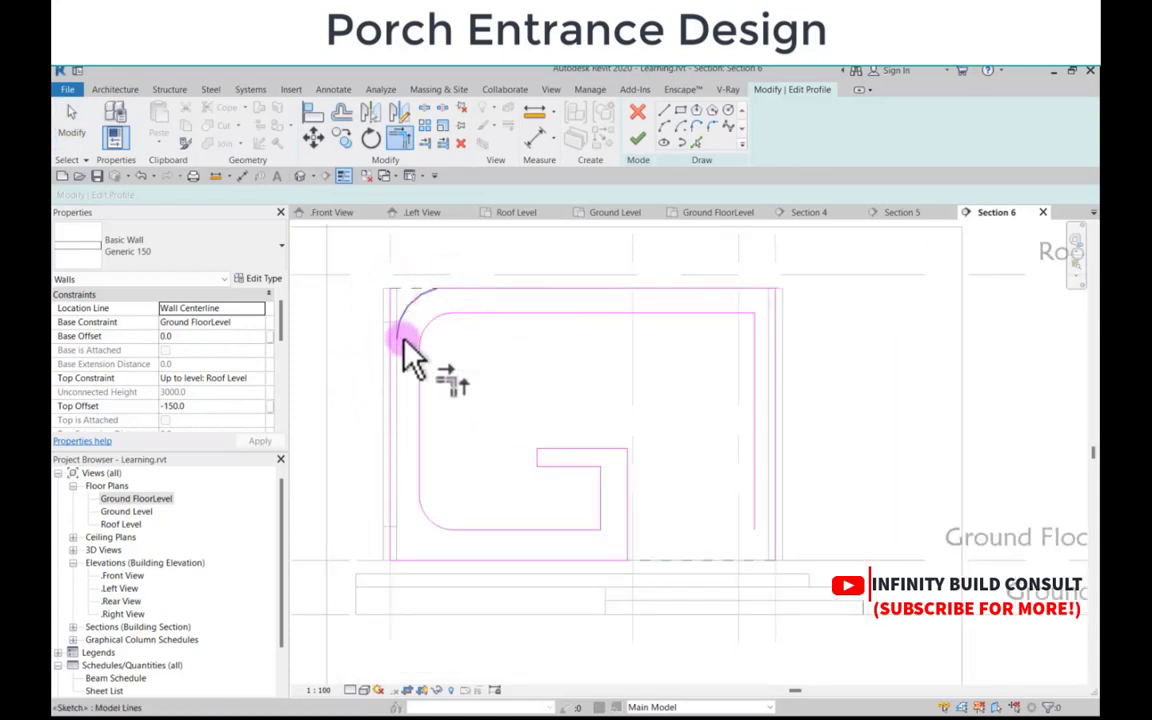
pyautogui.scroll(2, 404, 340)
pyautogui.press('Escape')
pyautogui.press('Escape')
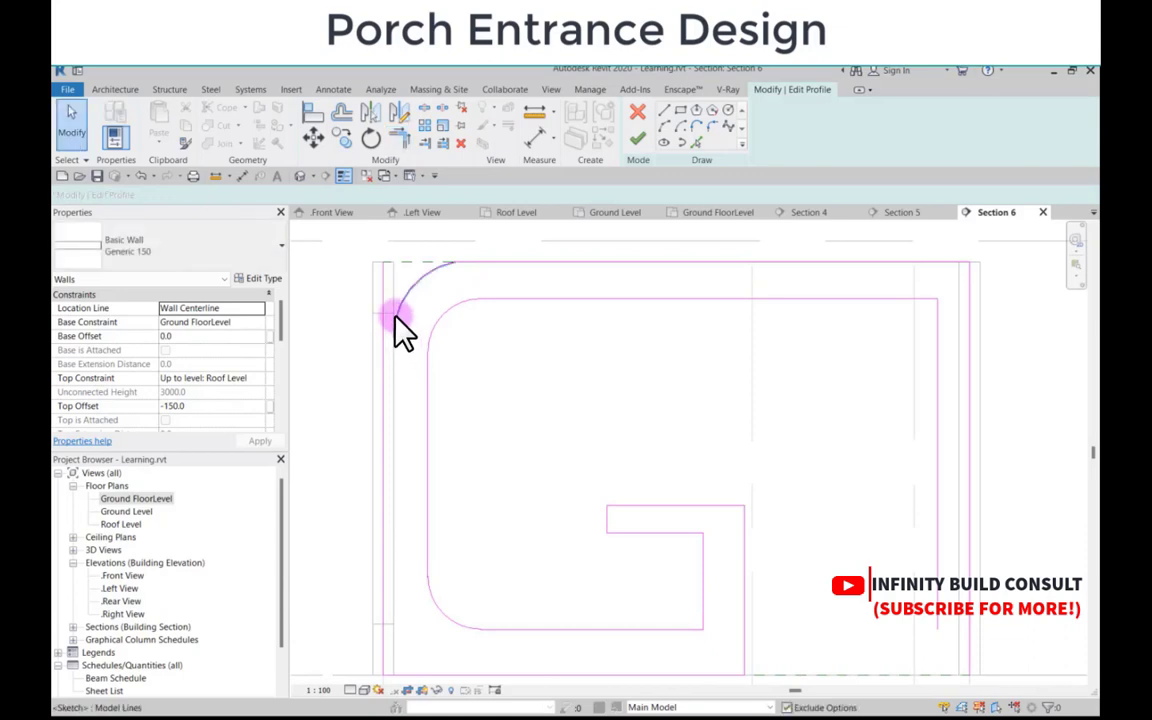
# Step: Replace the outer corner arc with one of about 528 mm radius, from the trimmed top edge's end to the profile's left edge
pyautogui.click(395, 316)
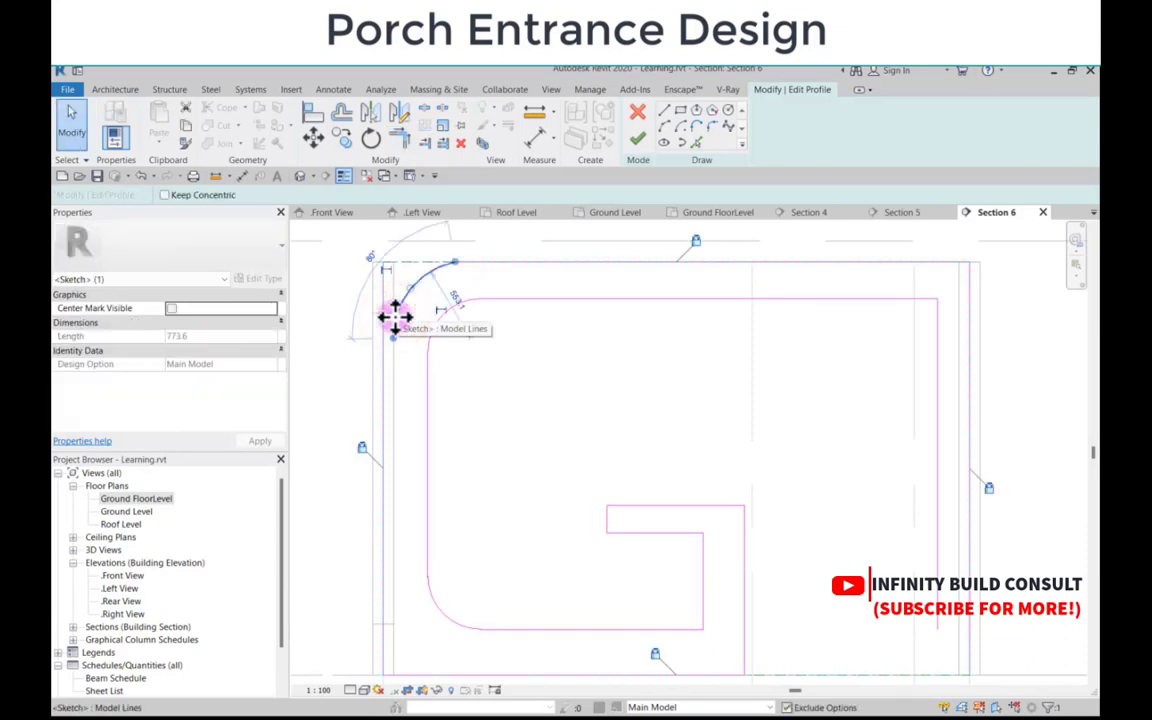
pyautogui.press('Delete')
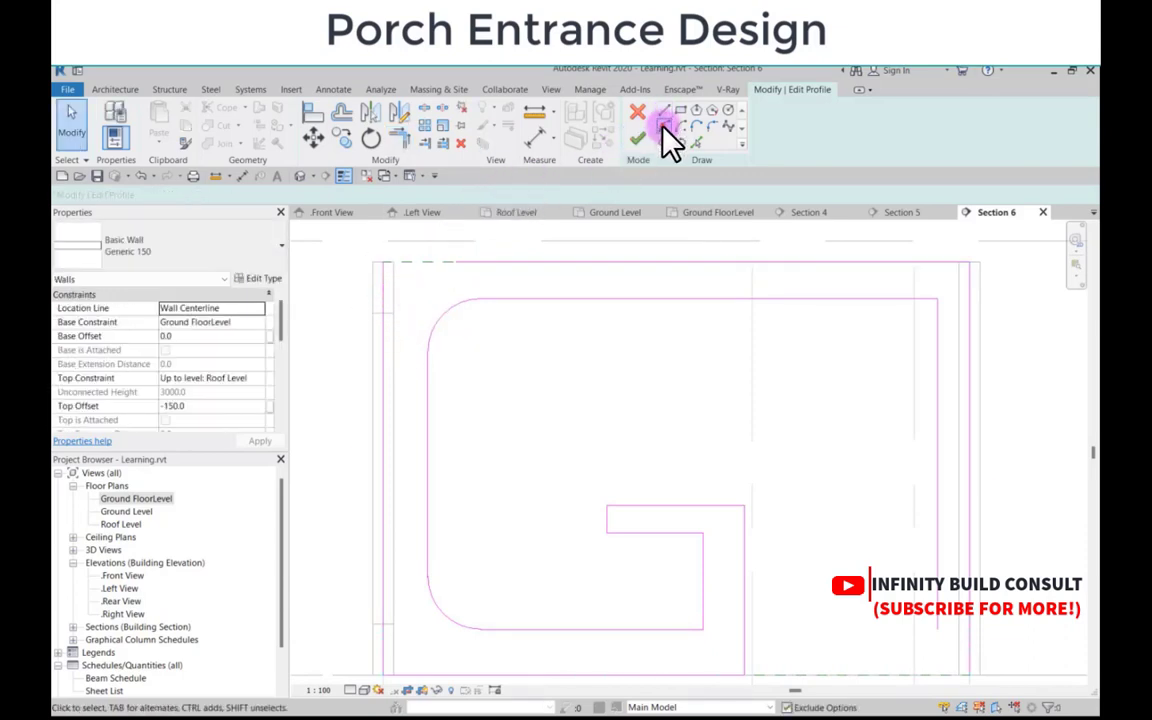
pyautogui.click(664, 126)
pyautogui.click(460, 263)
pyautogui.scroll(2, 327, 352)
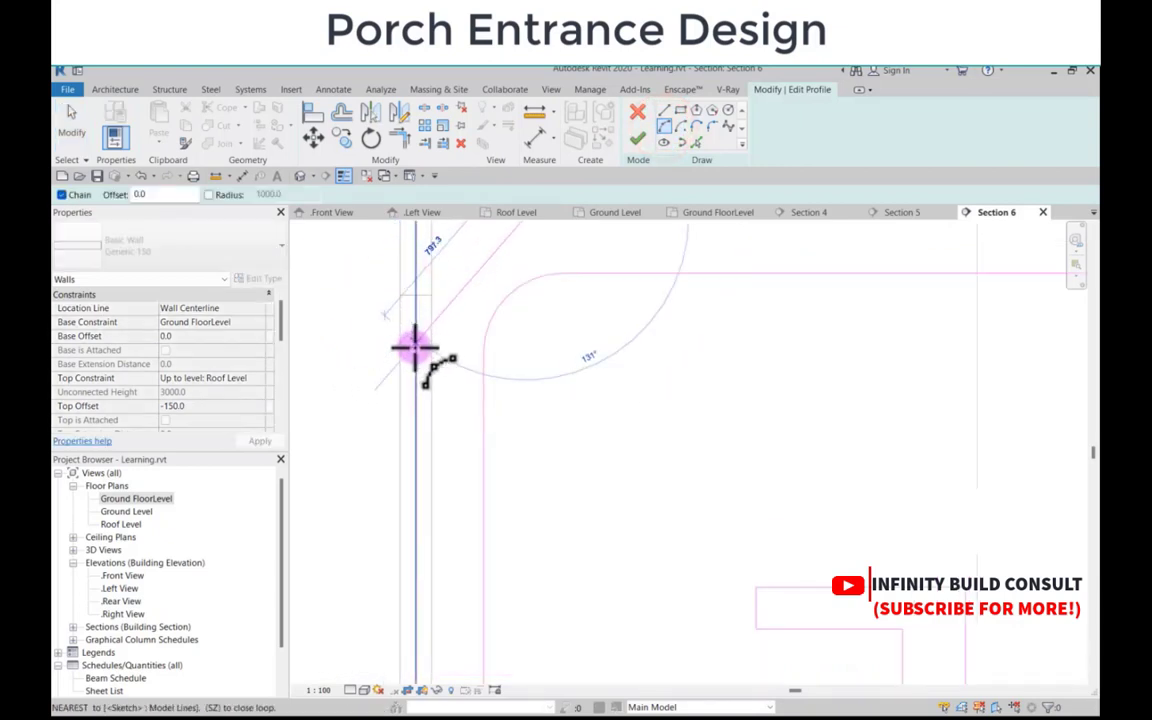
pyautogui.click(413, 342)
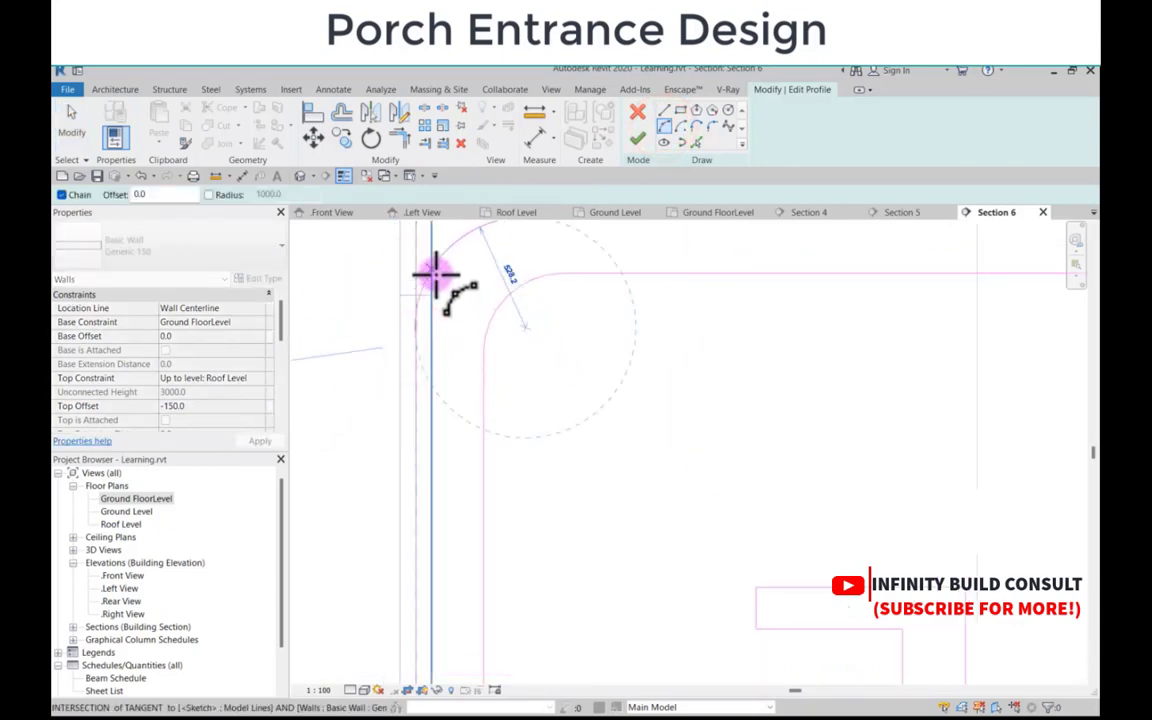
pyautogui.scroll(-2, 435, 272)
pyautogui.click(432, 272)
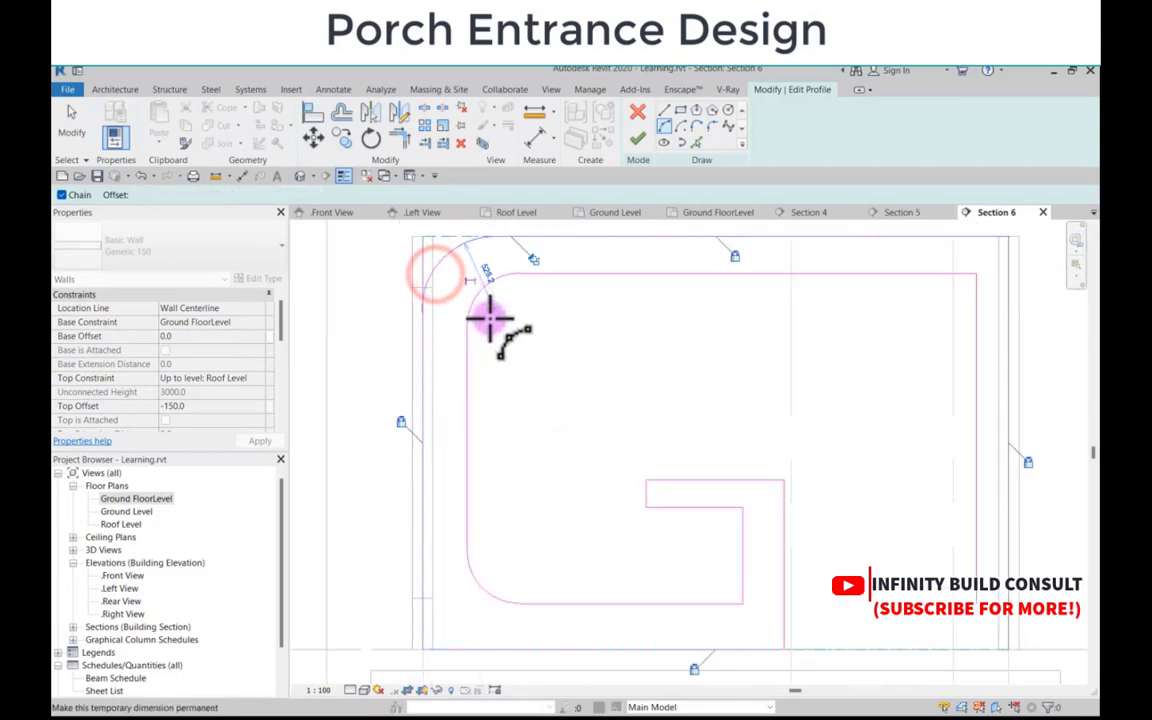
pyautogui.press('Escape')
pyautogui.press('Escape')
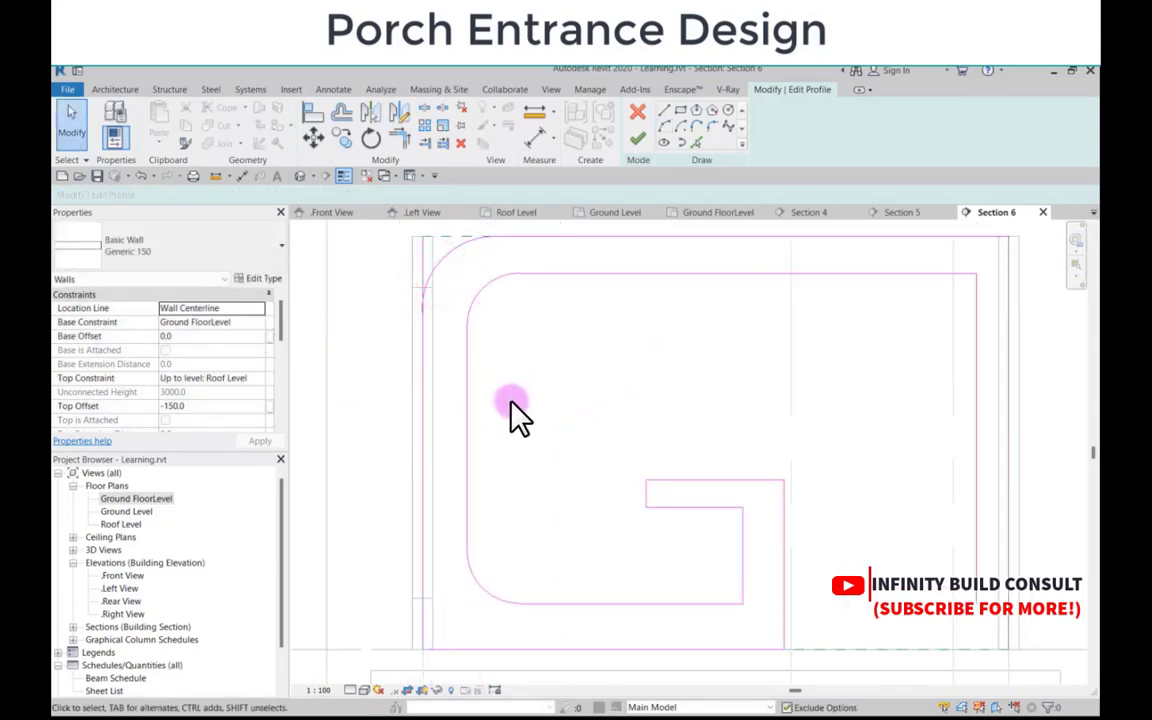
# Step: Trim the wall profile's left edge to the outer arc at the upper-left corner
pyautogui.press('t')
pyautogui.press('r')
pyautogui.scroll(1, 416, 266)
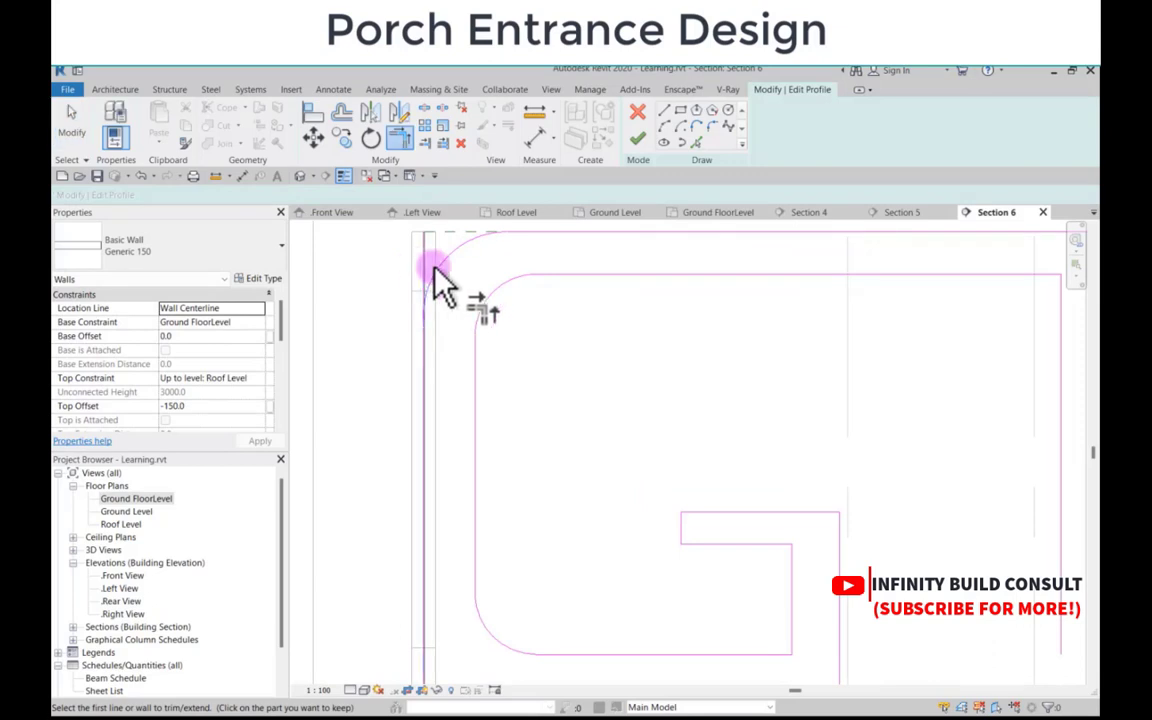
pyautogui.click(433, 267)
pyautogui.click(421, 357)
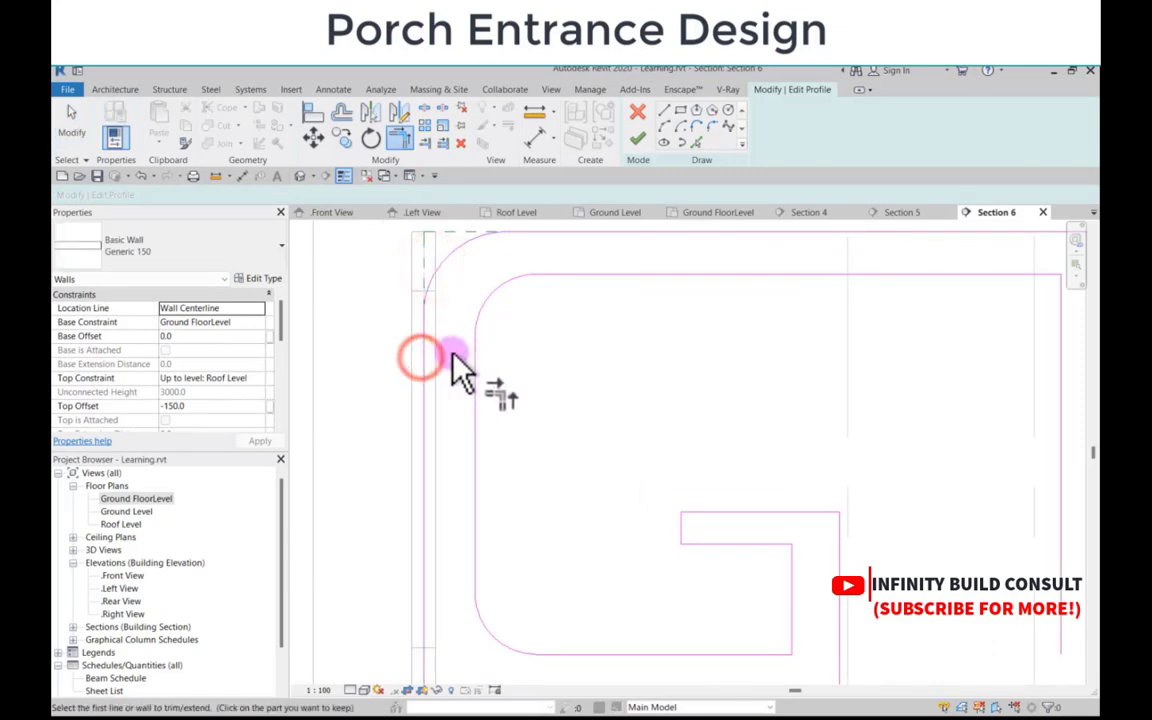
pyautogui.scroll(-2, 463, 373)
pyautogui.scroll(-1, 664, 298)
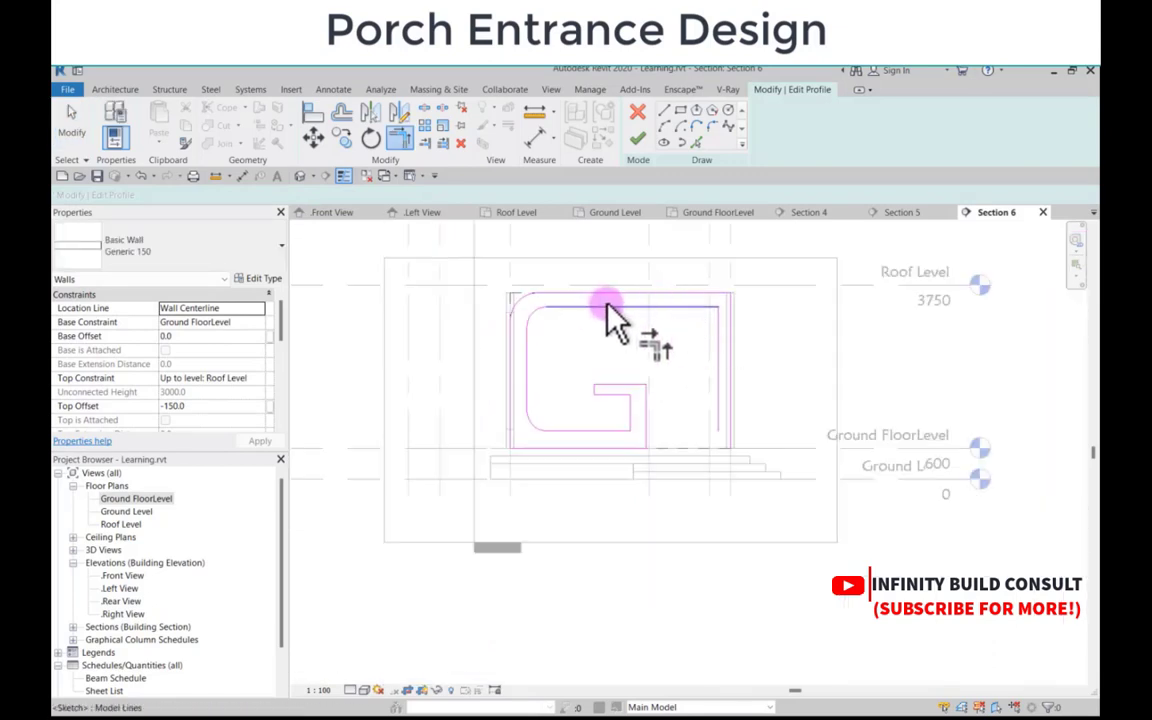
pyautogui.press('Escape')
# Step: Stretch the wall's top edge to about 4300 mm and the opening's top edge to 4500 mm, projecting beyond the wall's right edge
pyautogui.scroll(2, 690, 315)
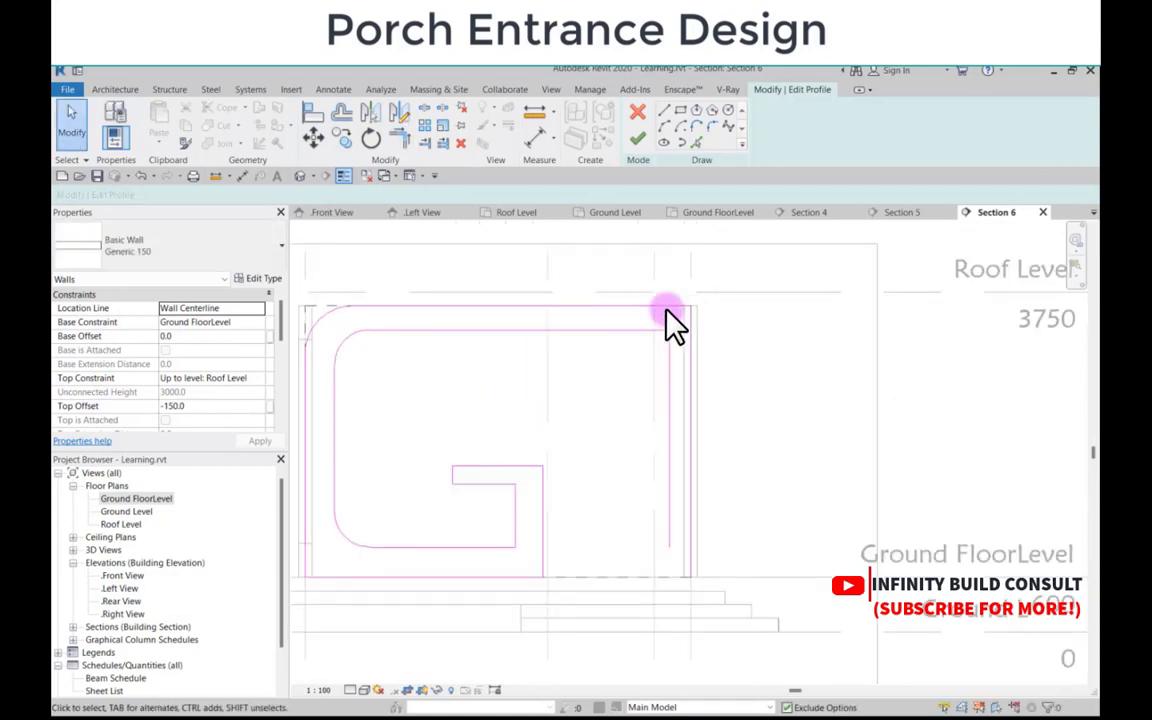
pyautogui.scroll(1, 690, 325)
pyautogui.press('r')
pyautogui.press('p')
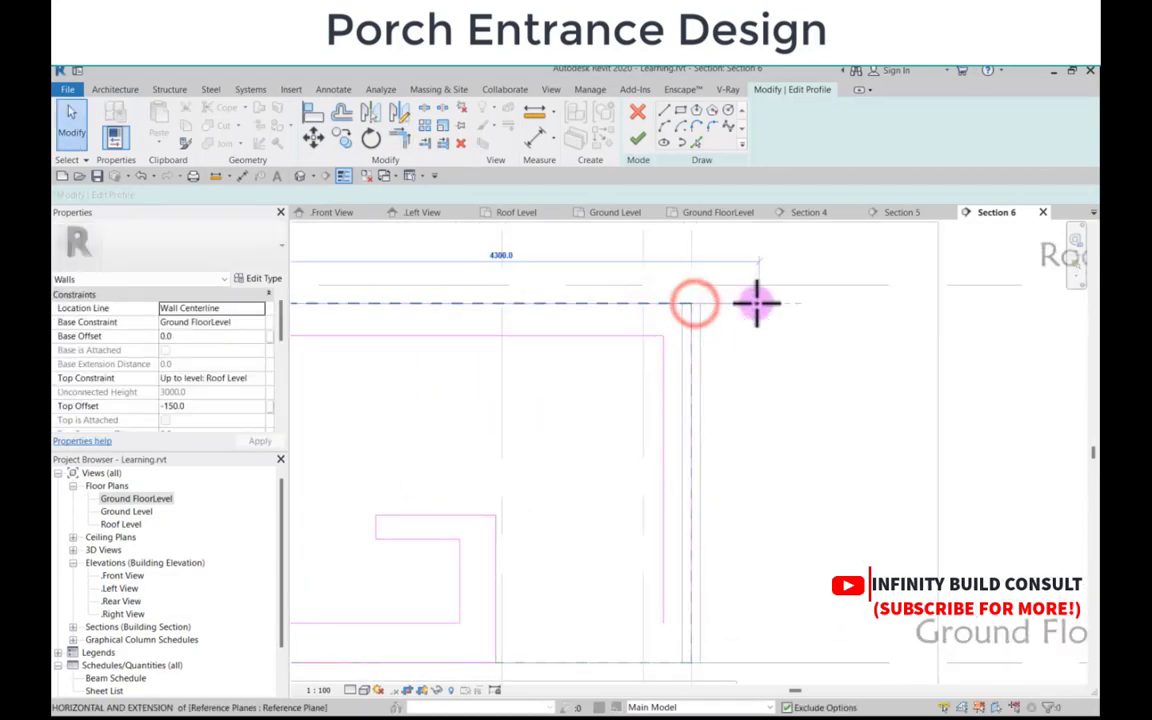
pyautogui.moveTo(757, 303); pyautogui.dragTo(759, 303)
pyautogui.click(620, 337)
pyautogui.moveTo(665, 336)
pyautogui.mouseDown()
pyautogui.moveTo(814, 334)
pyautogui.moveTo(803, 336)
pyautogui.mouseUp()
pyautogui.click(810, 380)
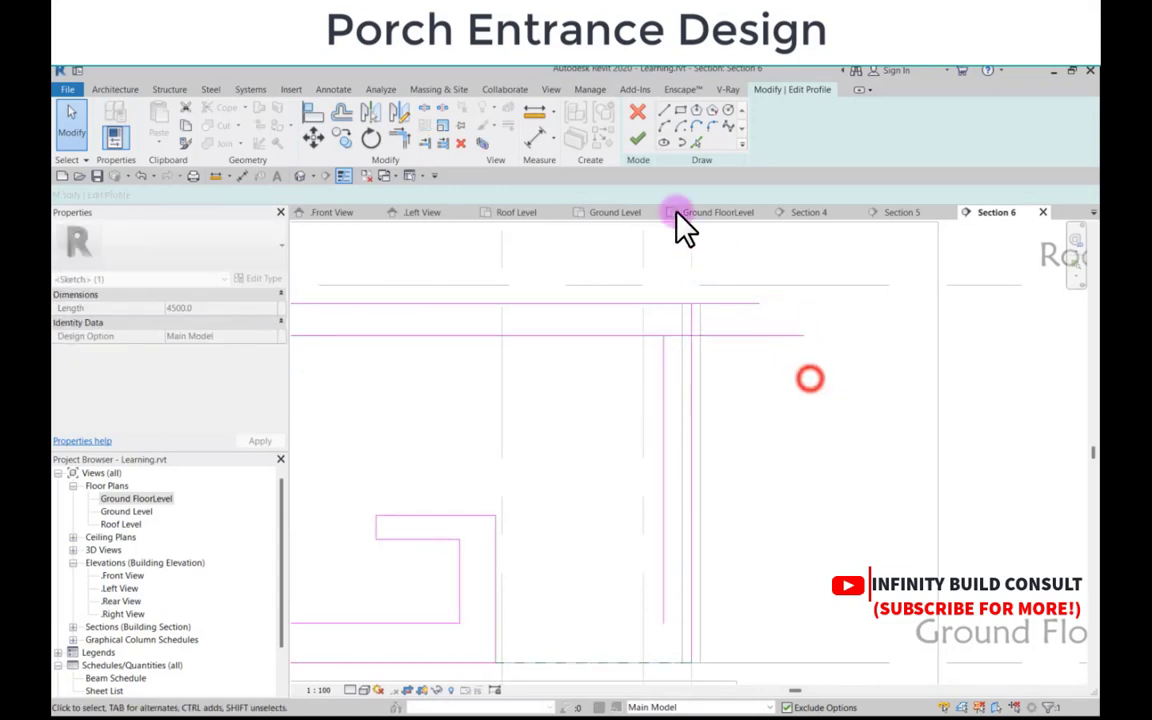
# Step: Close the projecting roof end with a three-point arc of about 403 mm radius between the ends of the two extended edges
pyautogui.click(665, 126)
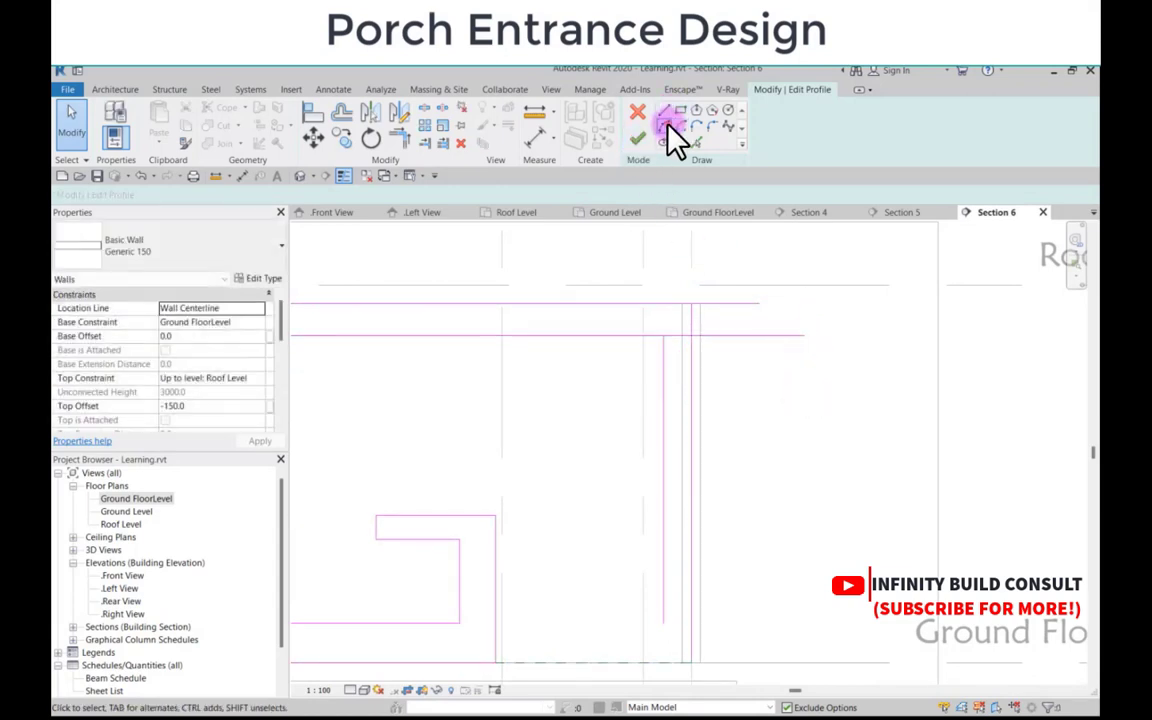
pyautogui.click(807, 337)
pyautogui.click(754, 302)
pyautogui.scroll(1, 790, 303)
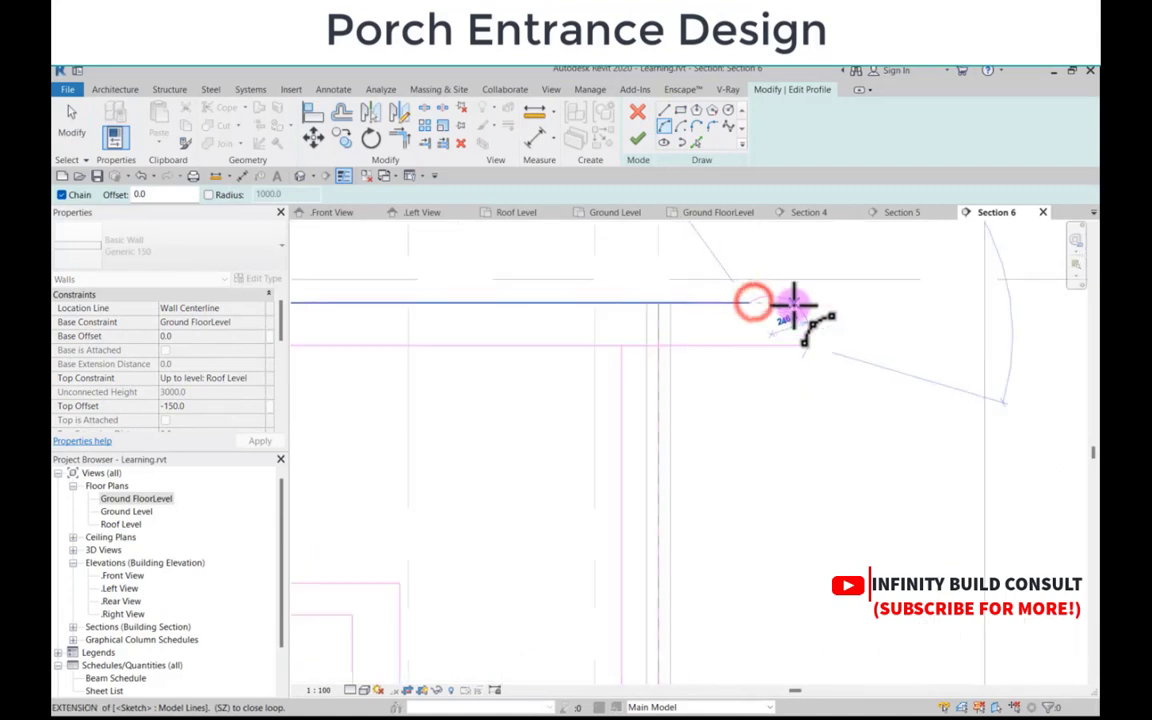
pyautogui.scroll(-3, 789, 321)
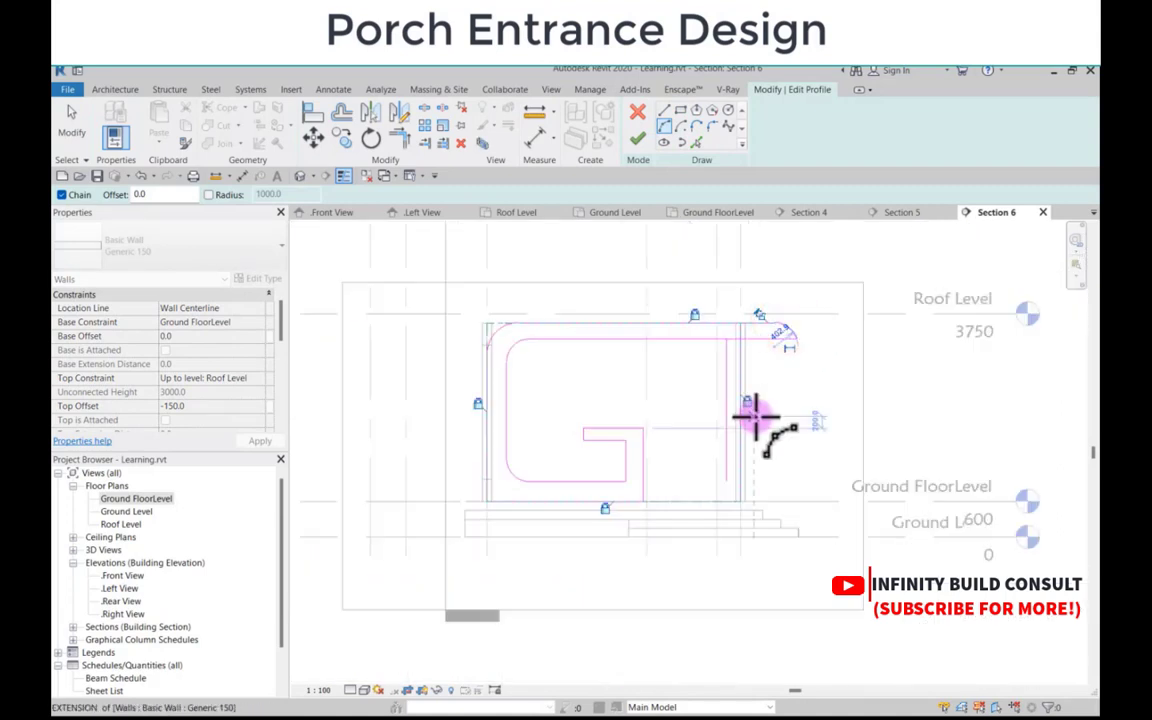
pyautogui.press('Escape')
pyautogui.press('Escape')
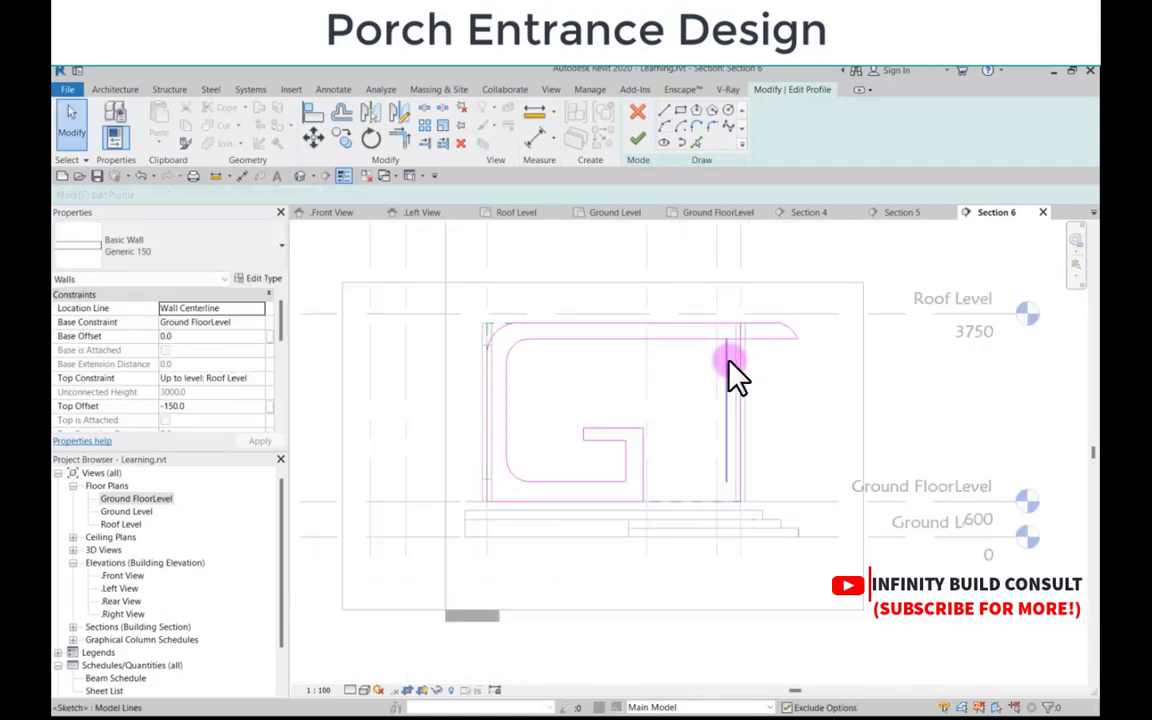
# Step: Delete the opening's right vertical edge and the wall profile's right vertical edge beneath the projecting roof end
pyautogui.click(729, 361)
pyautogui.press('Delete')
pyautogui.click(740, 362)
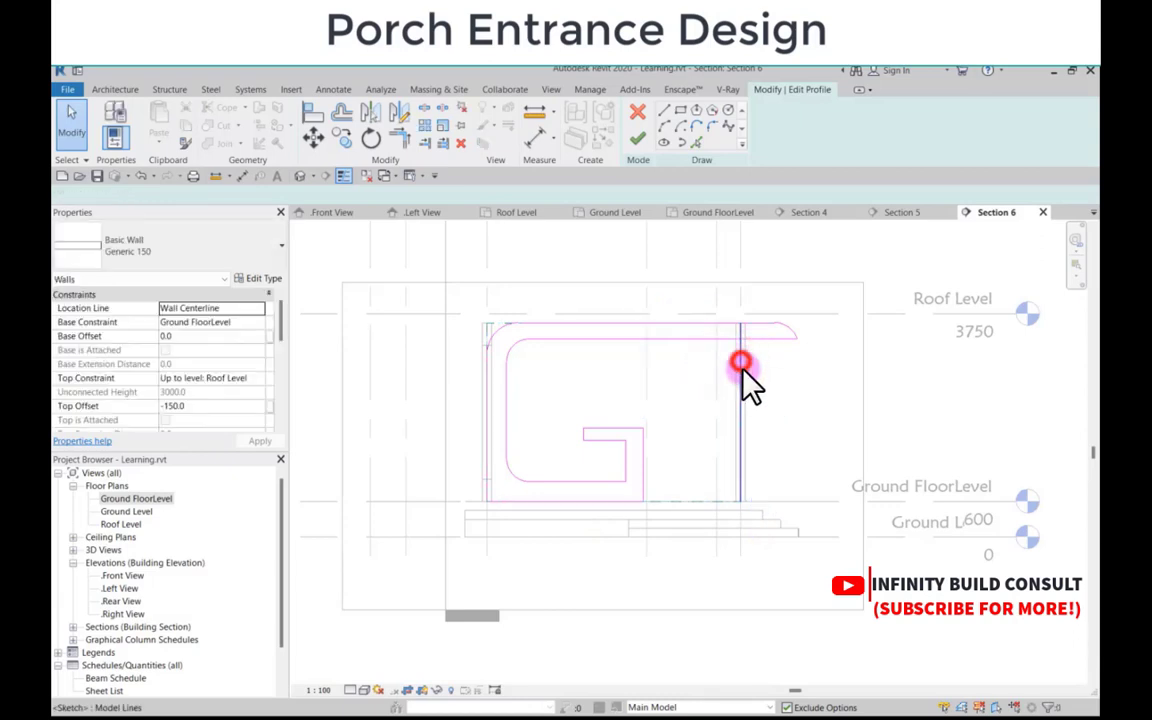
pyautogui.press('Delete')
# Step: Lower the underside of the opening's stepped arm to 680 mm above the opening's bottom edge
pyautogui.click(636, 435)
pyautogui.scroll(1, 612, 445)
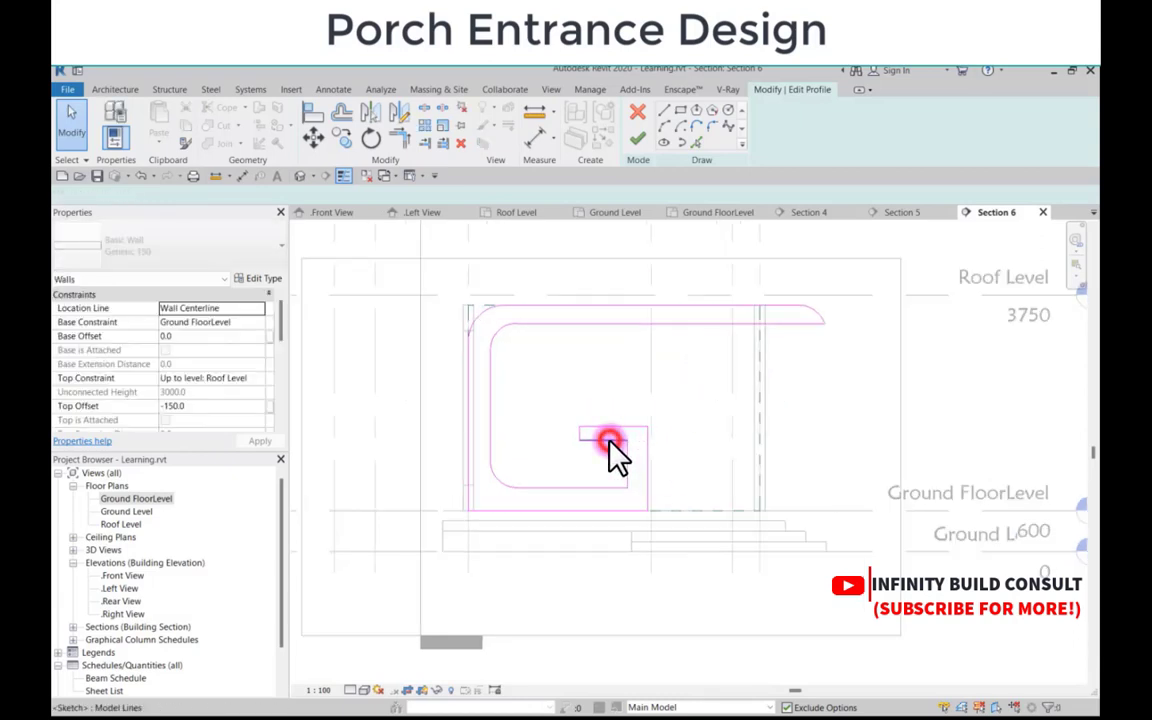
pyautogui.click(610, 440)
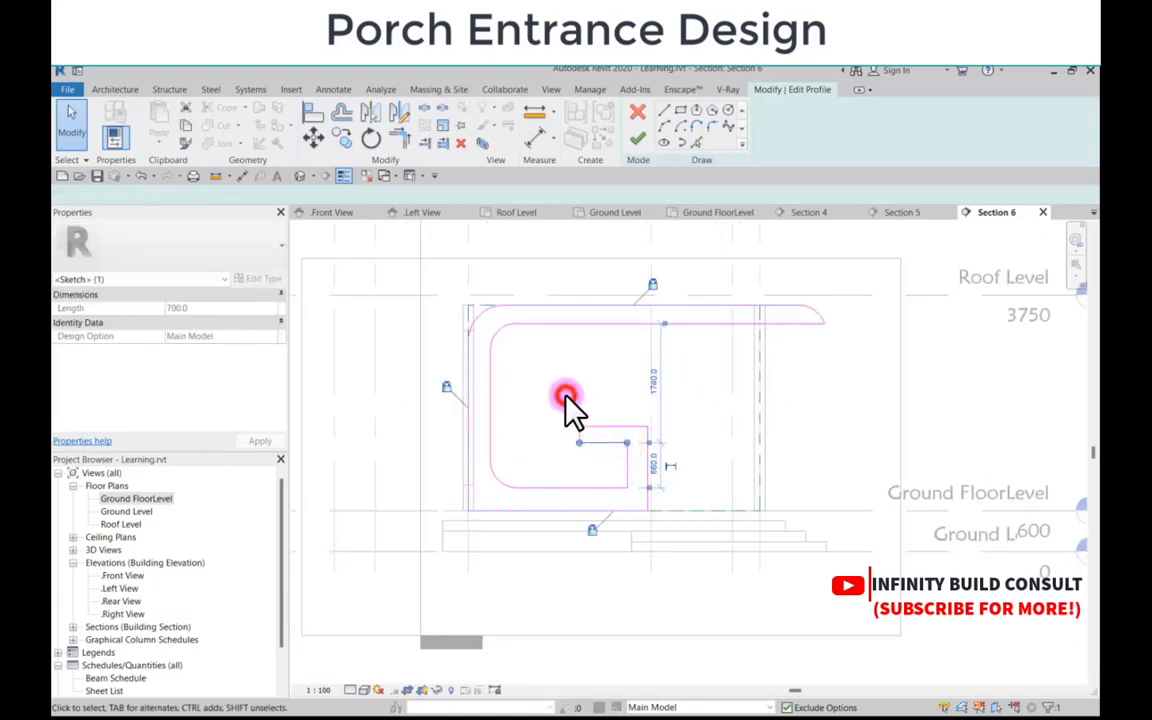
pyautogui.click(571, 411)
# Step: Mirror the upper-left outer corner arc to the lower-left corner about a horizontal axis drawn from the inner left edge's midpoint
pyautogui.scroll(-1, 591, 419)
pyautogui.scroll(-1, 440, 430)
pyautogui.scroll(-1, 440, 425)
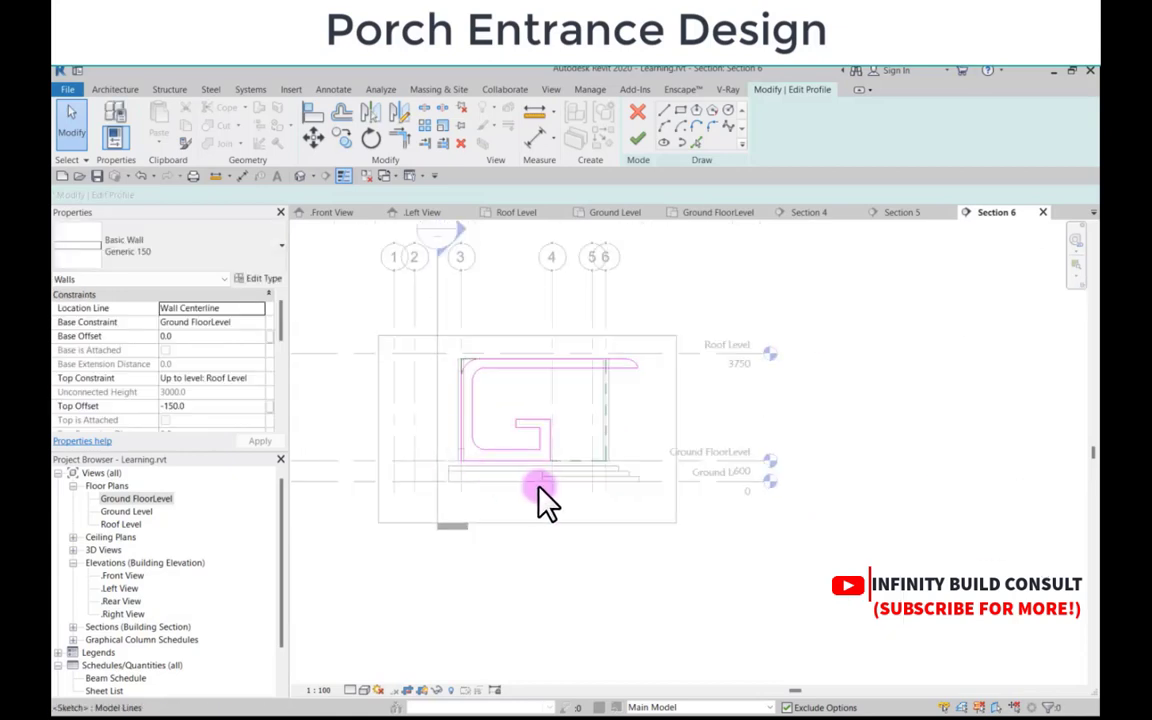
pyautogui.scroll(3, 465, 465)
pyautogui.scroll(-1, 458, 391)
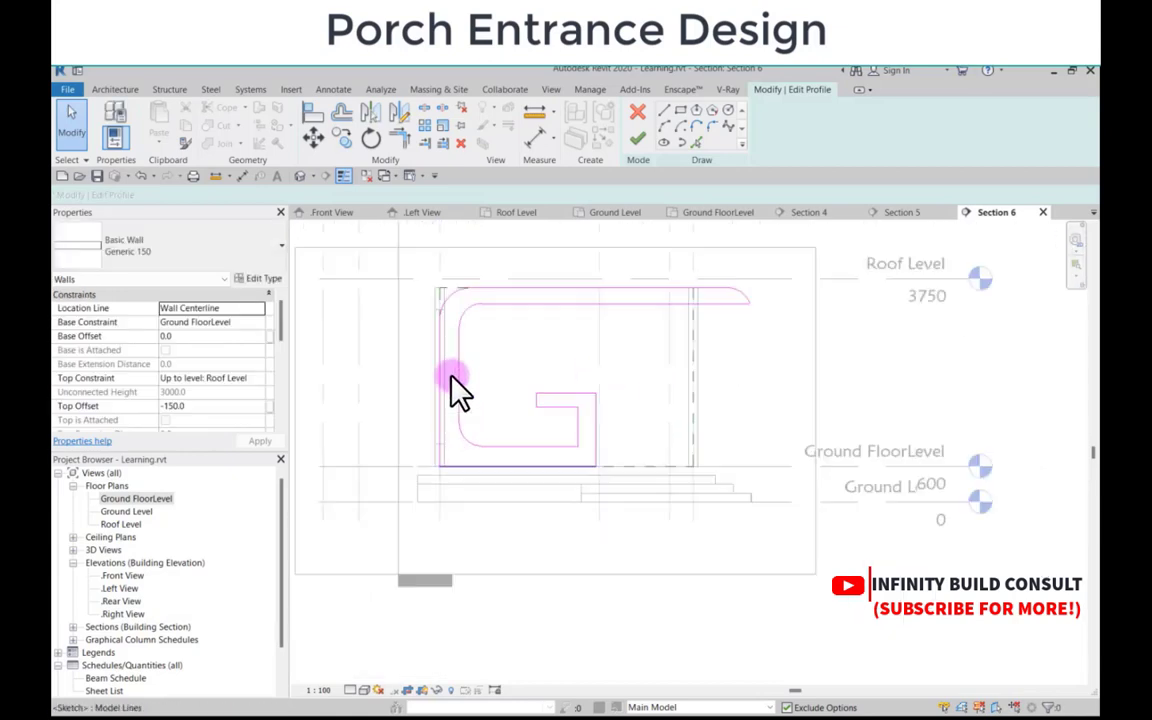
pyautogui.scroll(1, 430, 296)
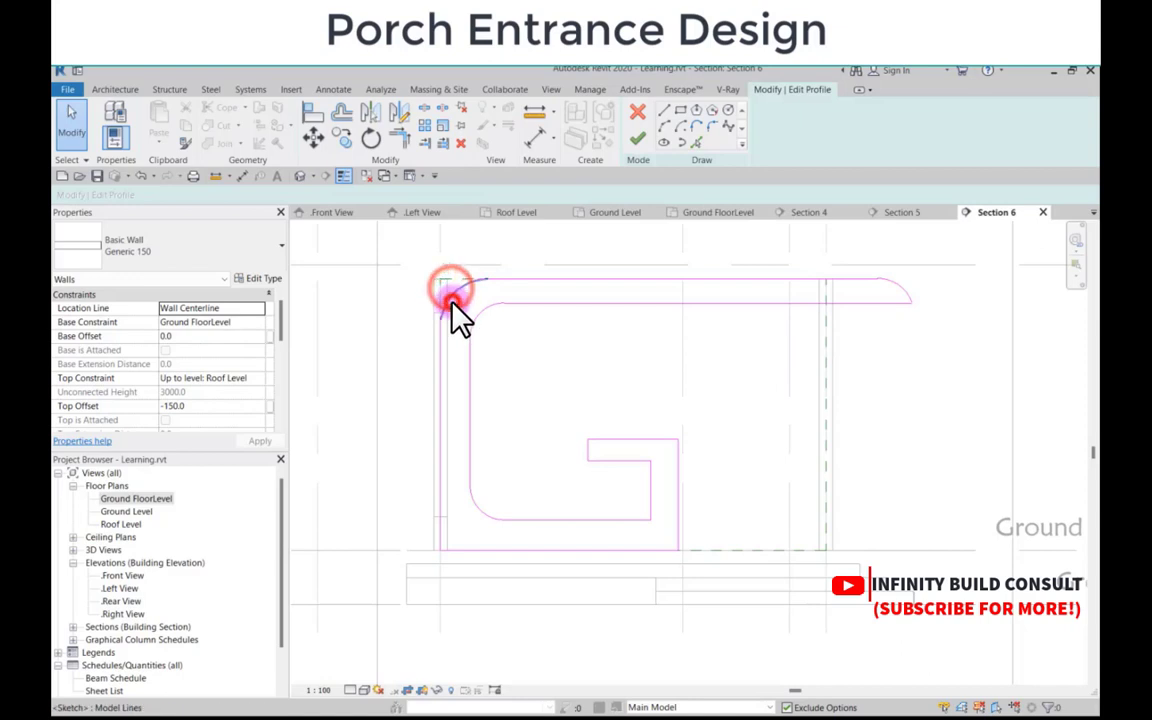
pyautogui.click(452, 297)
pyautogui.click(400, 113)
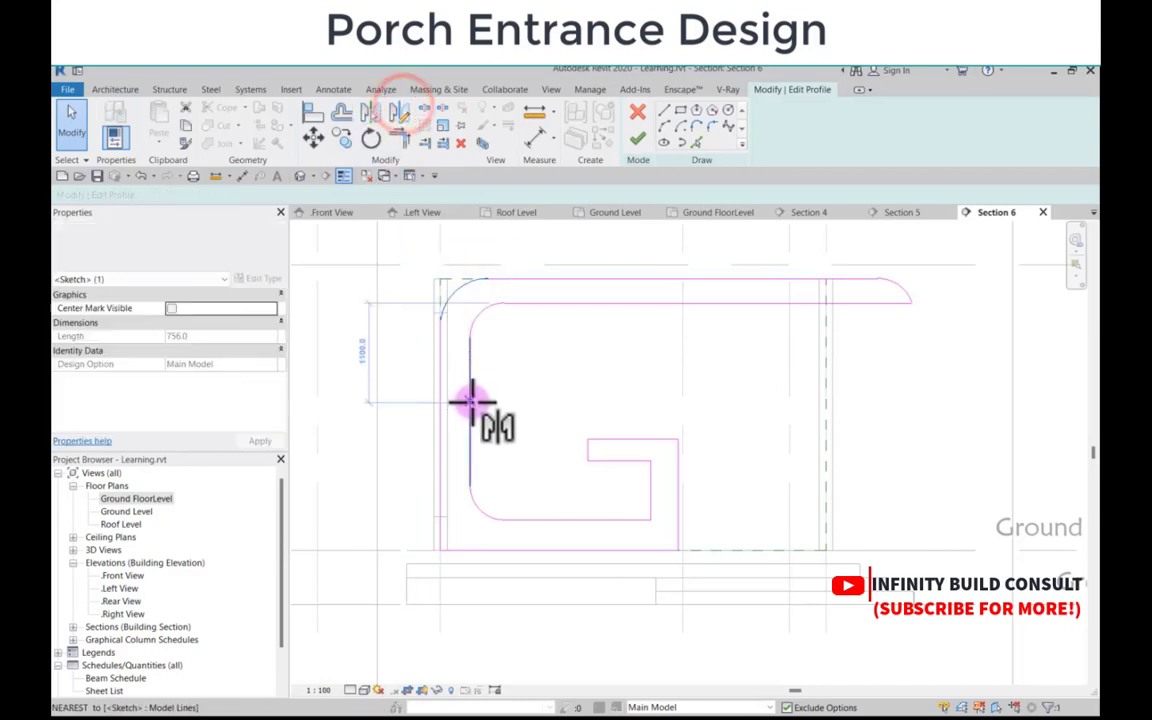
pyautogui.click(470, 410)
pyautogui.click(500, 409)
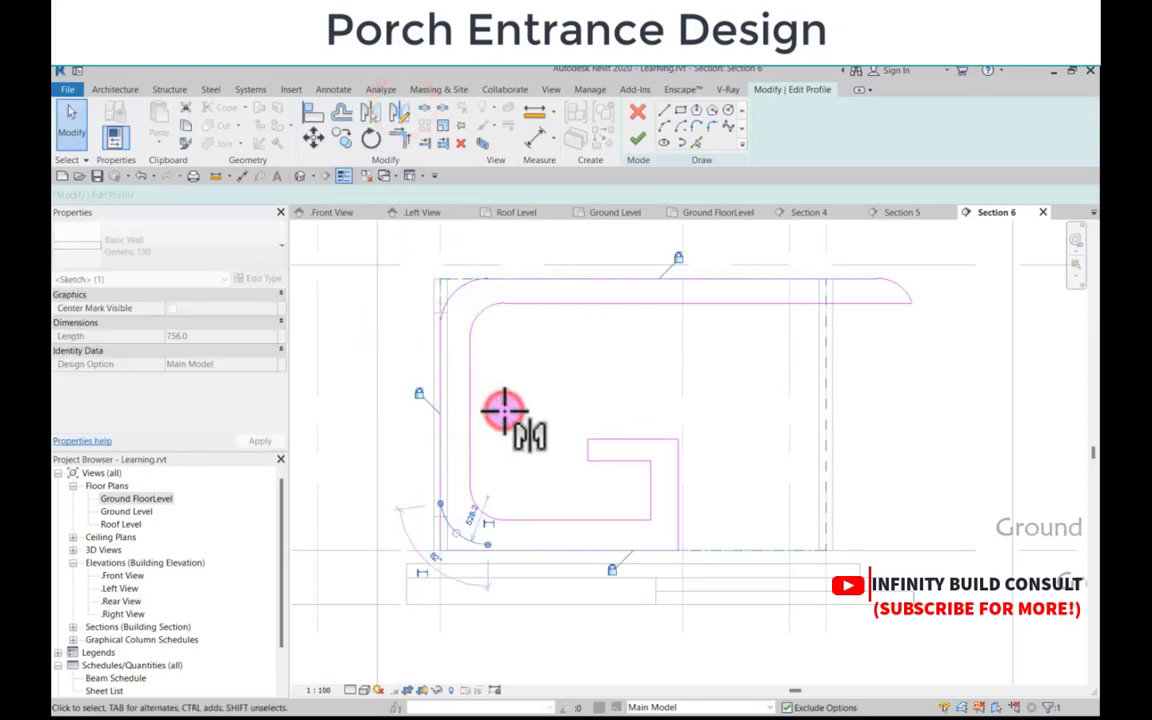
pyautogui.click(367, 483)
# Step: Move the mirrored corner arc down so its lower end reaches the wall profile's bottom edge
pyautogui.scroll(3, 404, 530)
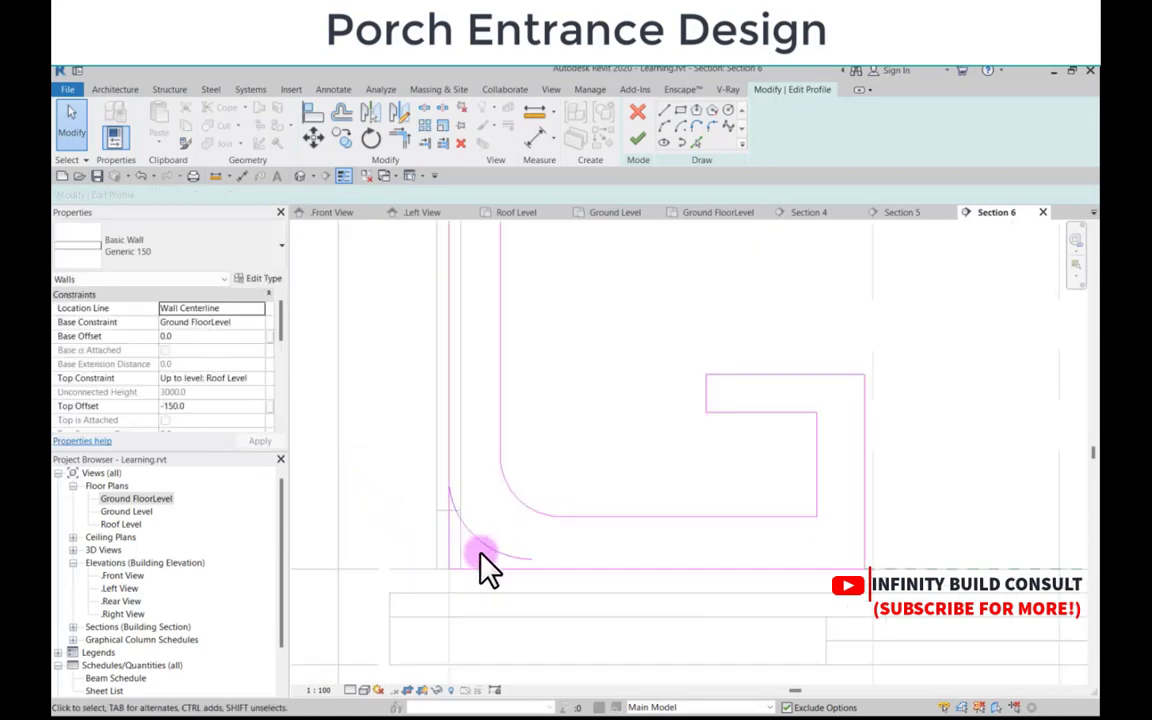
pyautogui.click(483, 549)
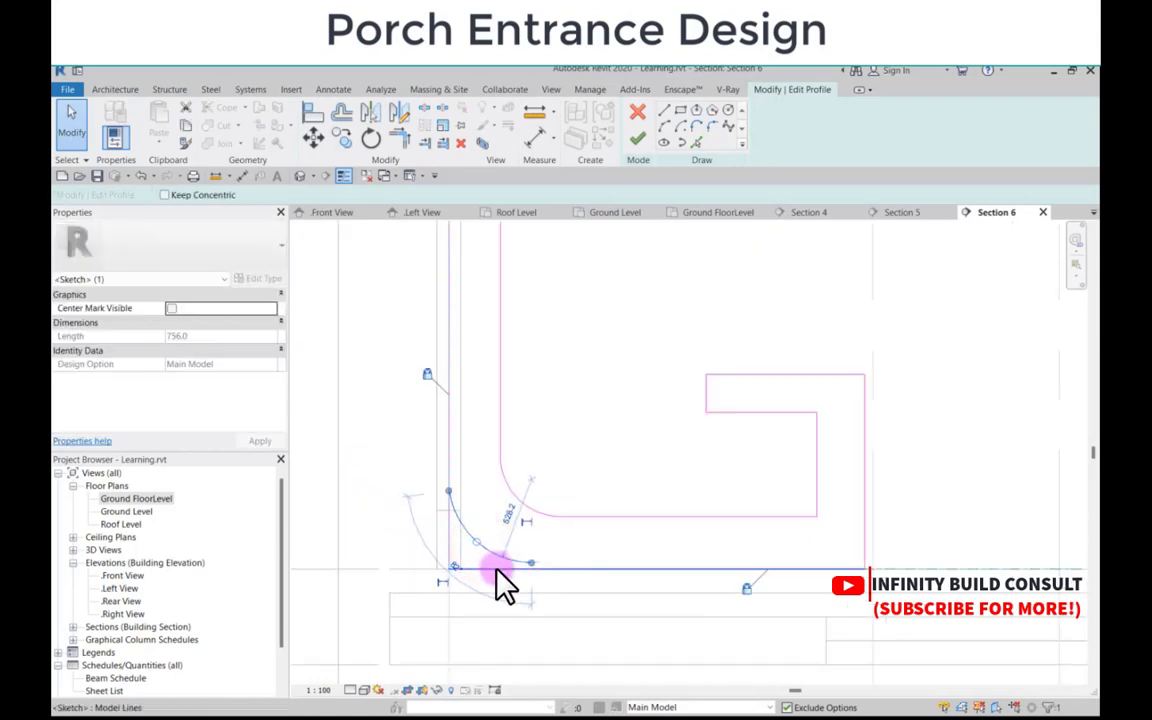
pyautogui.scroll(2, 483, 518)
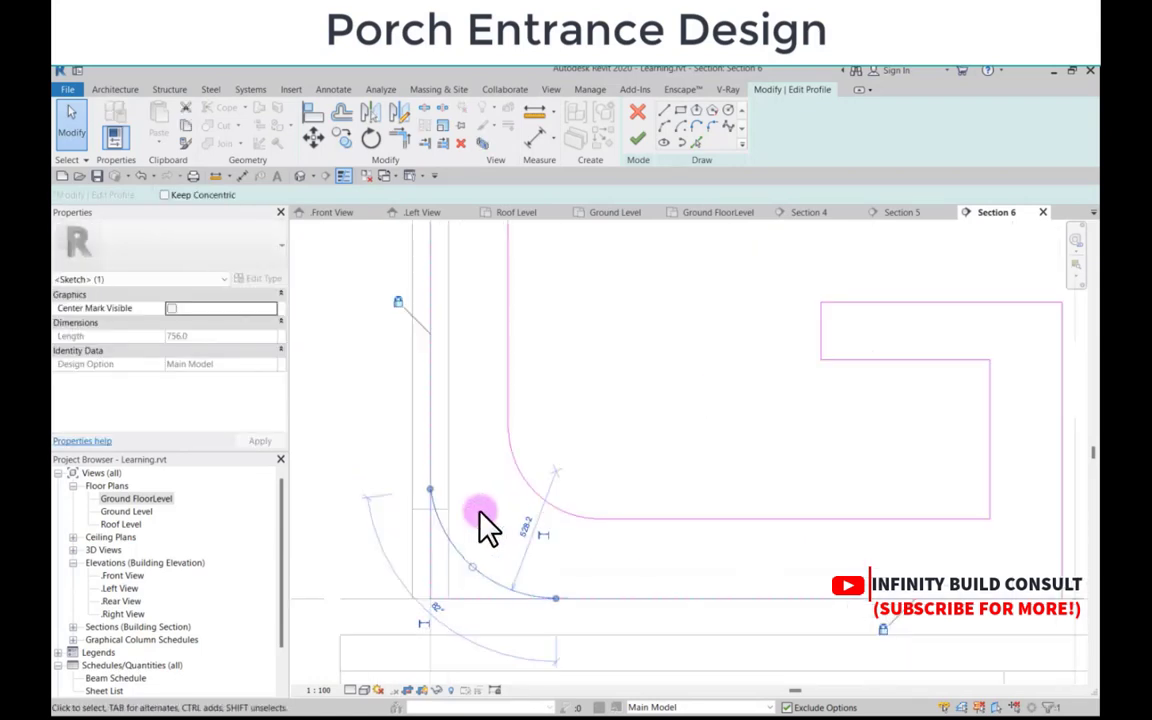
pyautogui.click(478, 512)
# Step: Trim the profile's left edge to the lower-left outer arc and try to trim the bottom edge to it
pyautogui.press('t')
pyautogui.press('r')
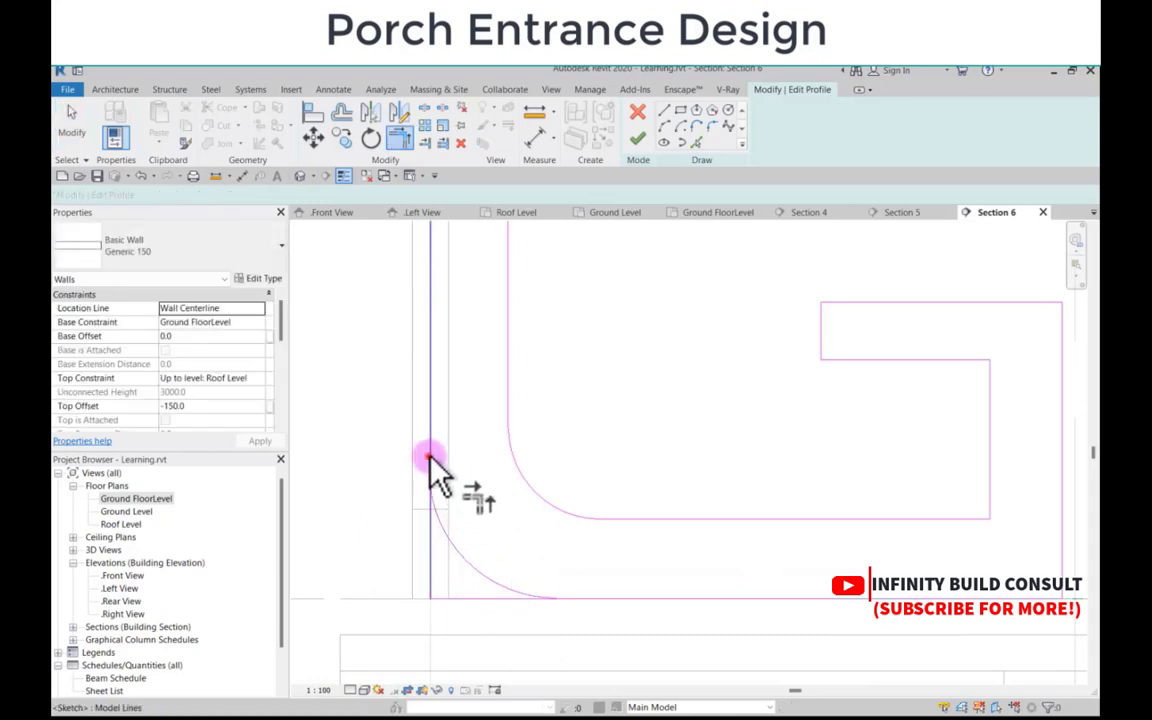
pyautogui.click(429, 457)
pyautogui.click(437, 509)
pyautogui.click(527, 596)
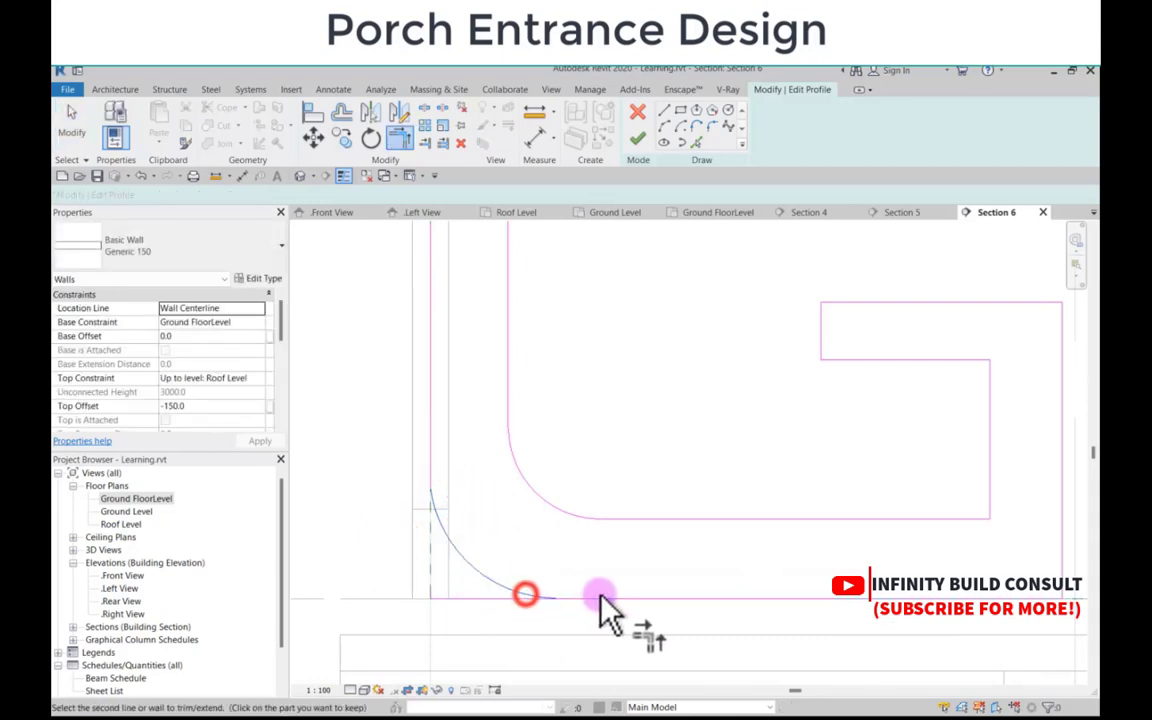
pyautogui.click(603, 600)
pyautogui.scroll(2, 556, 600)
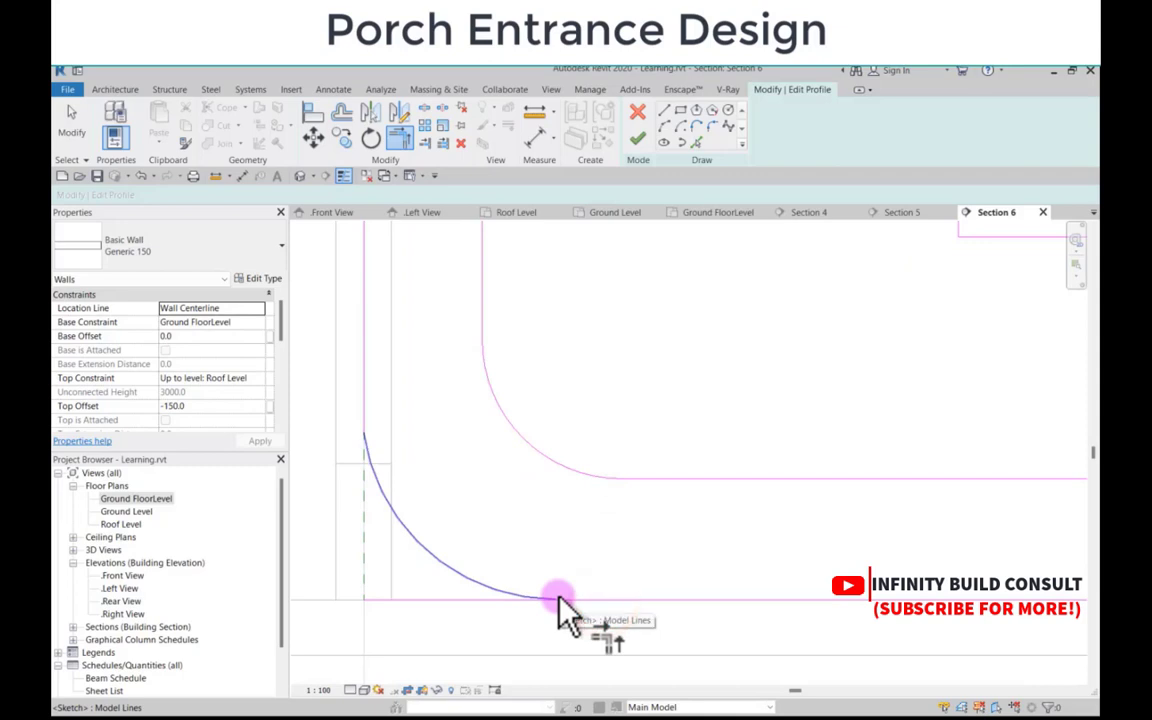
pyautogui.press('Escape')
# Step: Nudge the lower-left arc down so it crosses the profile's bottom edge, and trim the arc and bottom edge together
pyautogui.scroll(2, 538, 598)
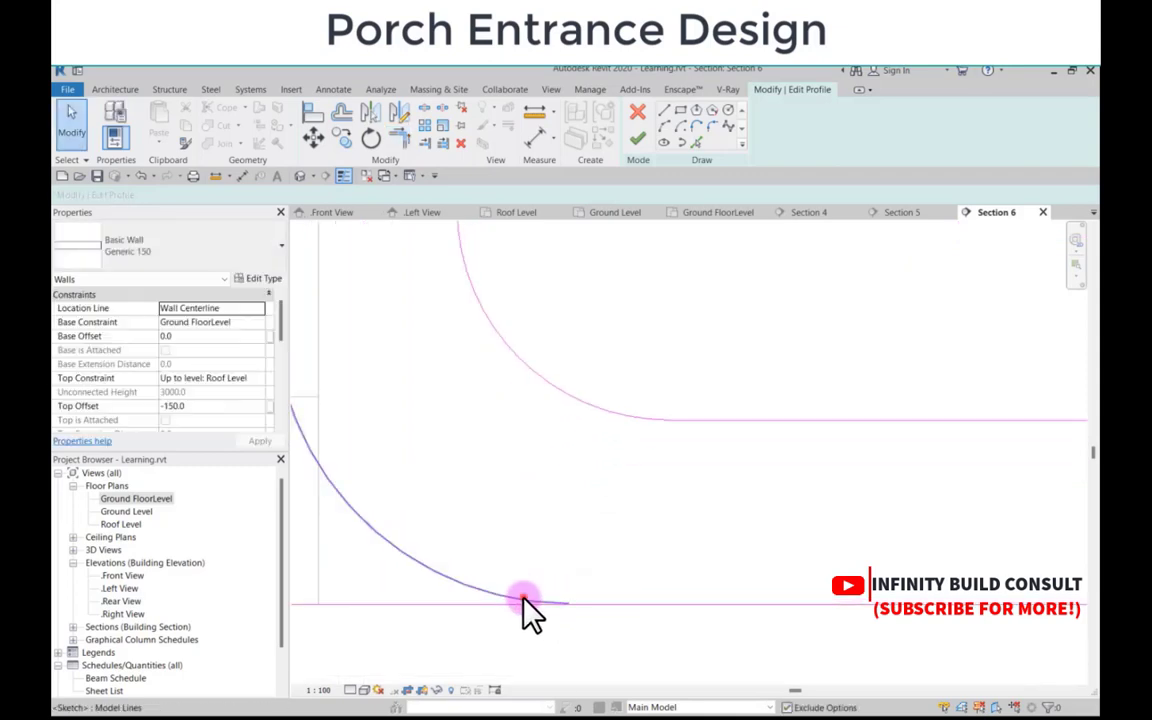
pyautogui.click(524, 598)
pyautogui.press('Escape')
pyautogui.scroll(3, 566, 618)
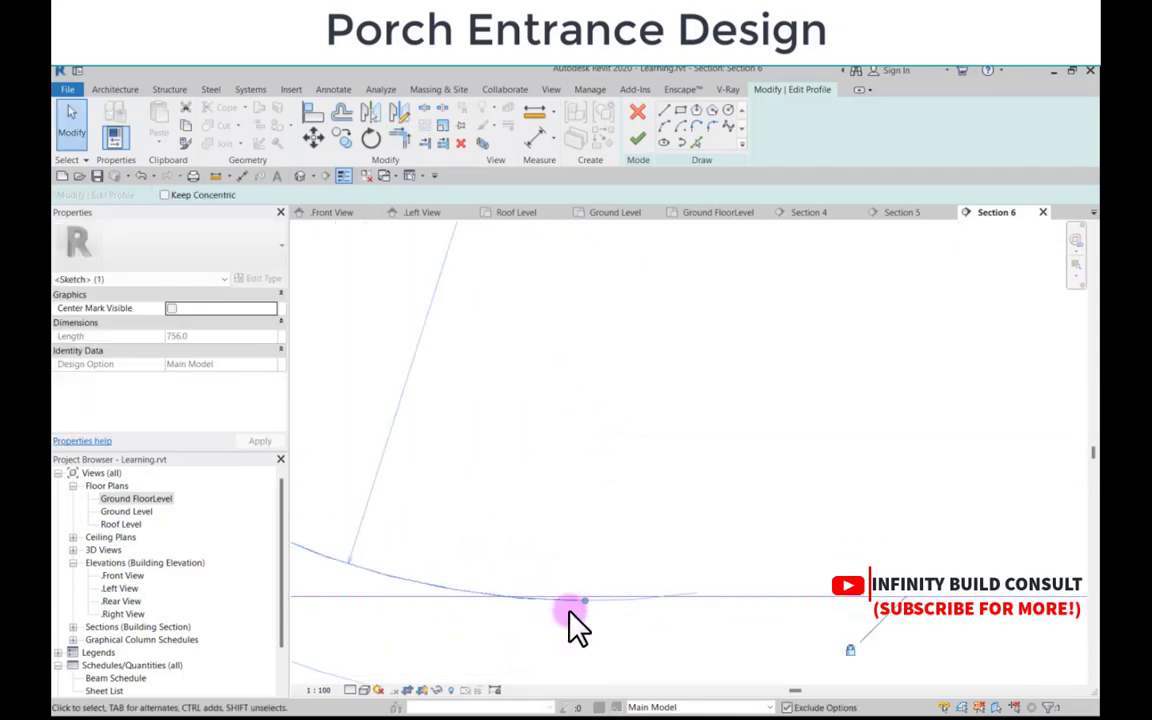
pyautogui.scroll(2, 586, 605)
pyautogui.click(560, 547)
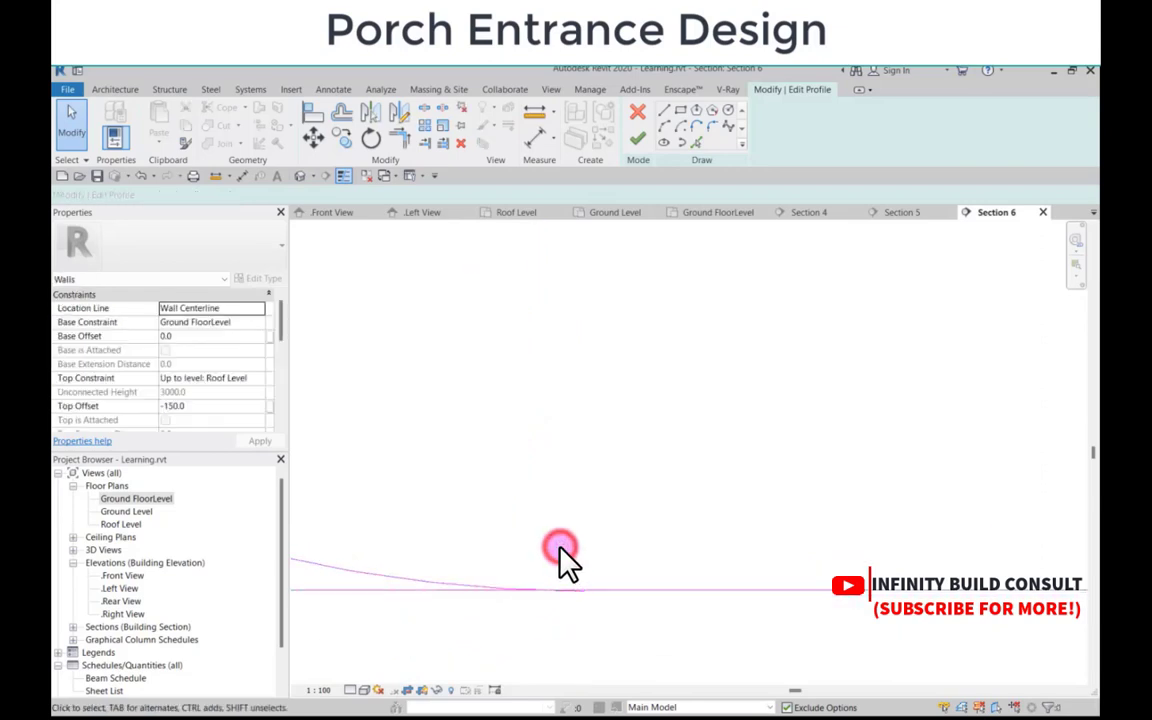
pyautogui.click(474, 584)
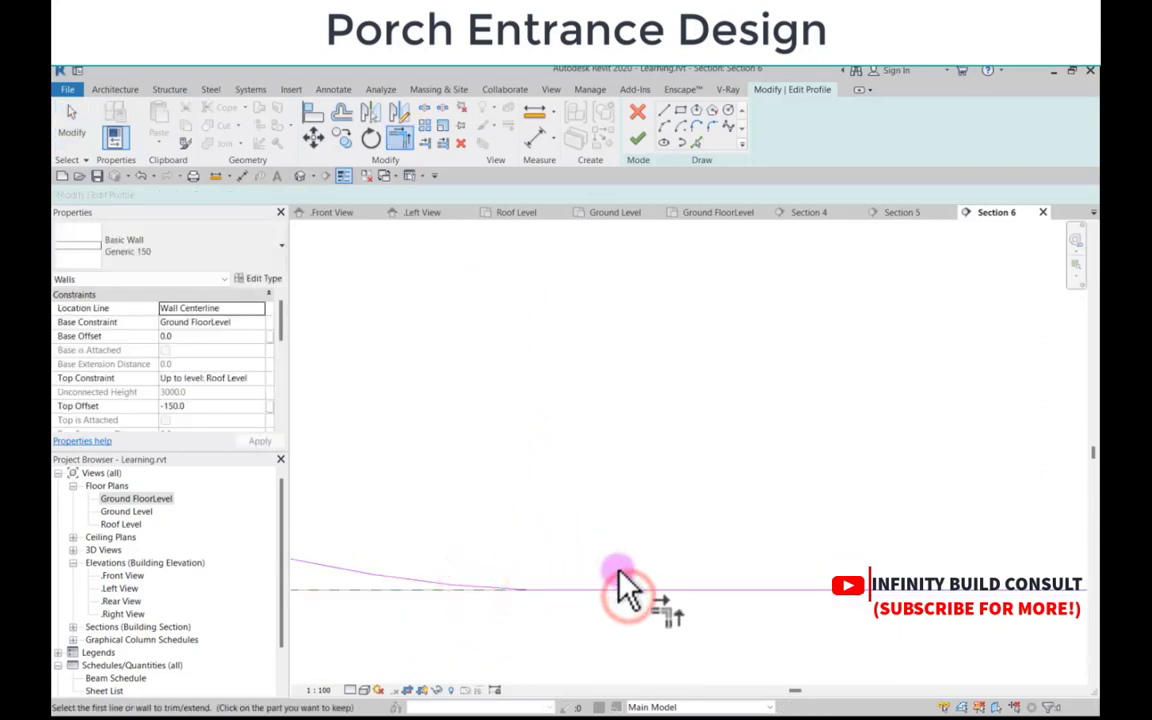
# Step: Check the joints at both ends of the lower-left arc and finish editing the wall profile
pyautogui.scroll(-3, 625, 597)
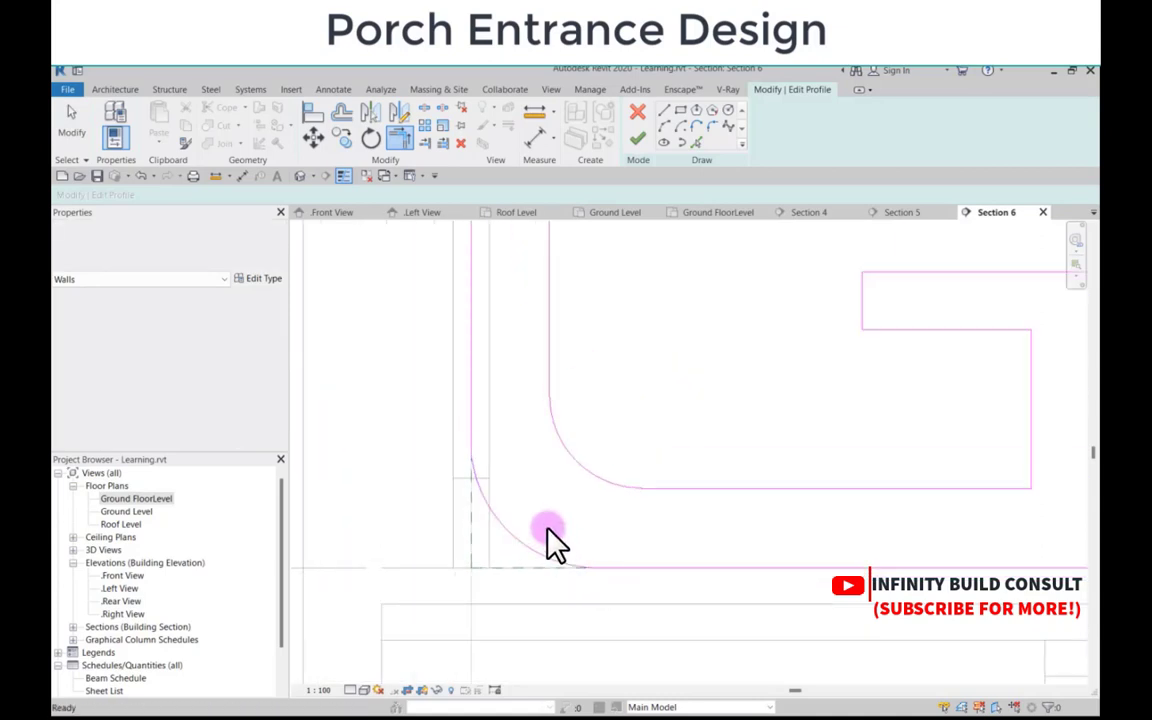
pyautogui.scroll(3, 465, 460)
pyautogui.scroll(3, 470, 440)
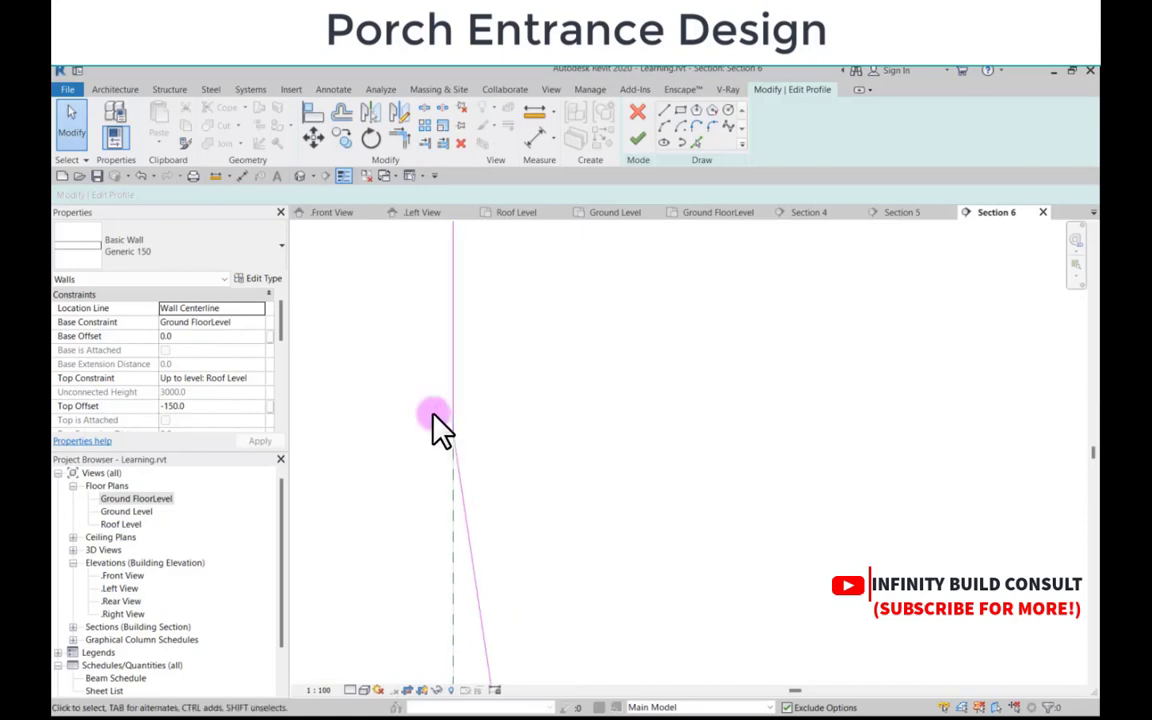
pyautogui.scroll(-6, 434, 414)
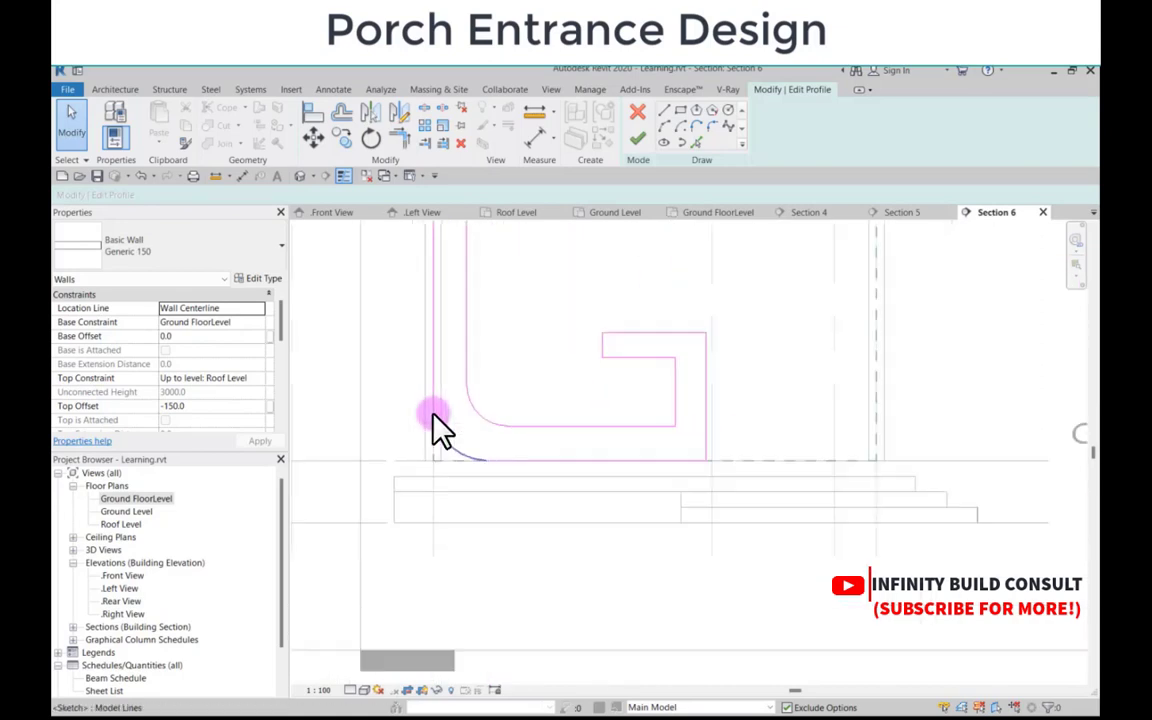
pyautogui.scroll(-5, 434, 414)
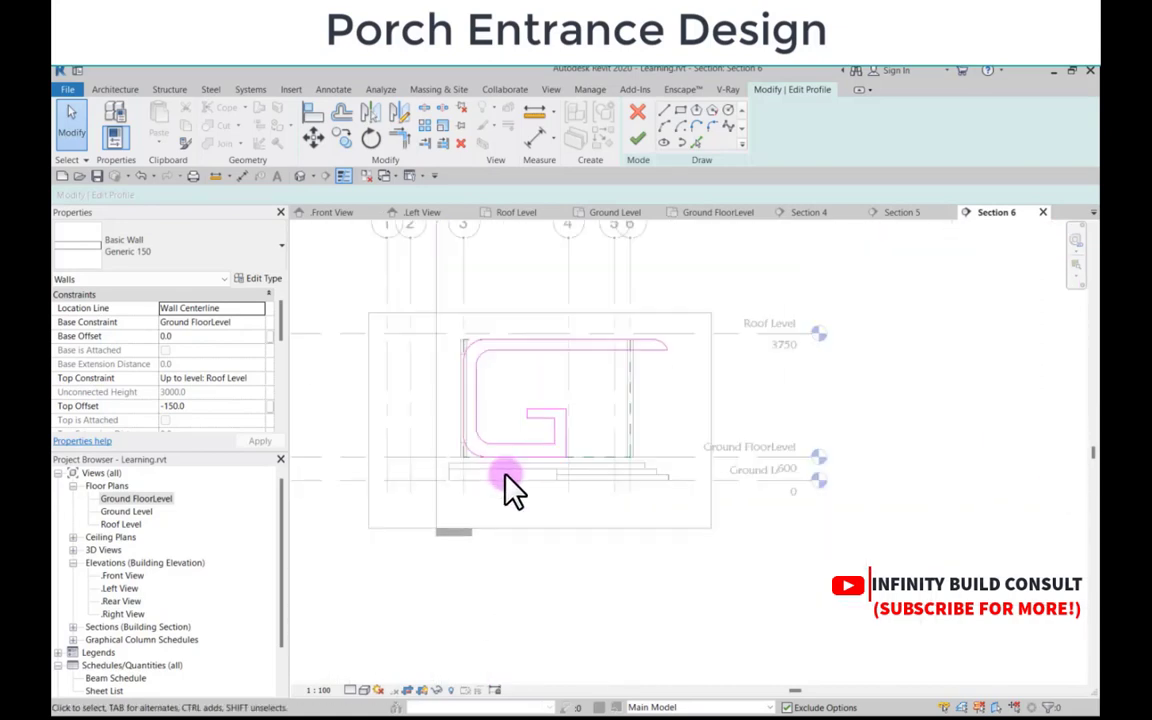
pyautogui.click(637, 143)
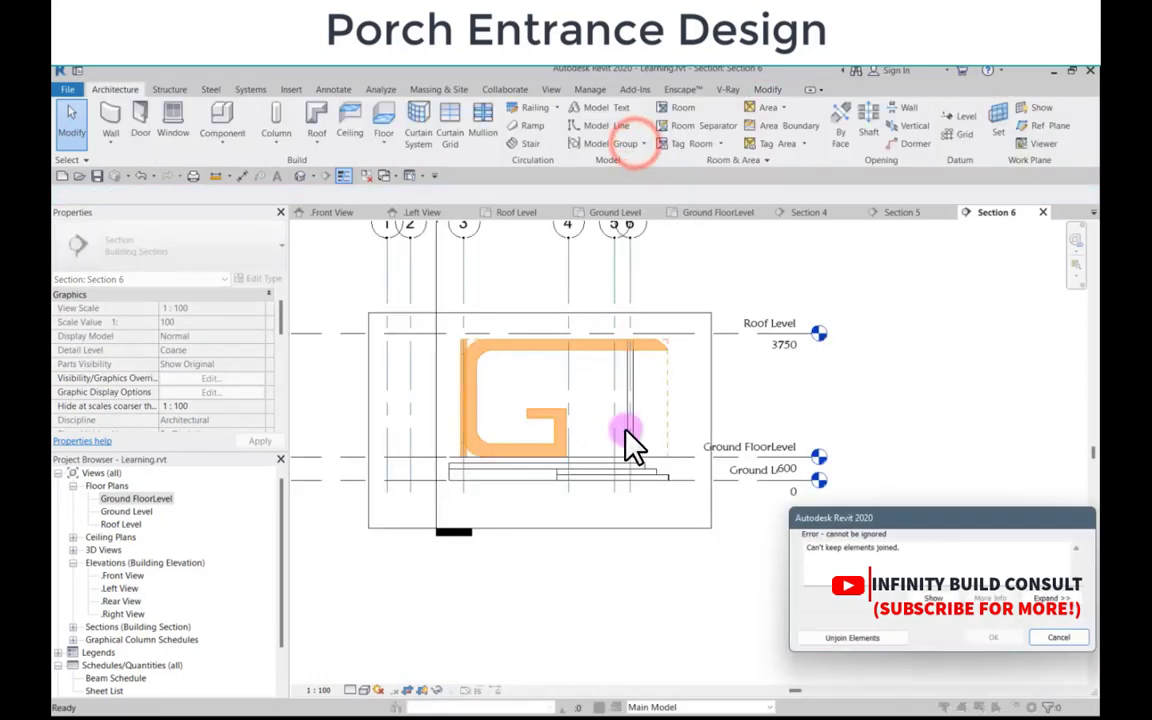
# Step: Unjoin the conflicting elements to complete the G-shaped profile of the porch front wall, and clear the selection
pyautogui.click(848, 637)
pyautogui.click(506, 437)
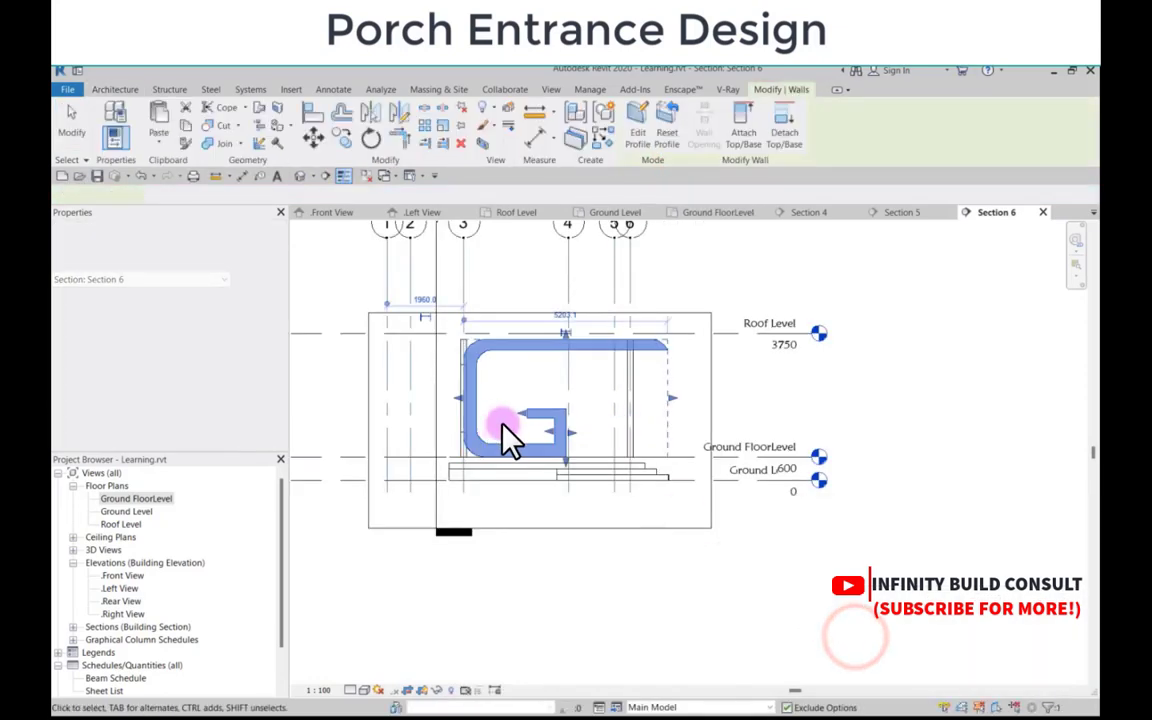
pyautogui.scroll(-5, 470, 463)
pyautogui.click(387, 364)
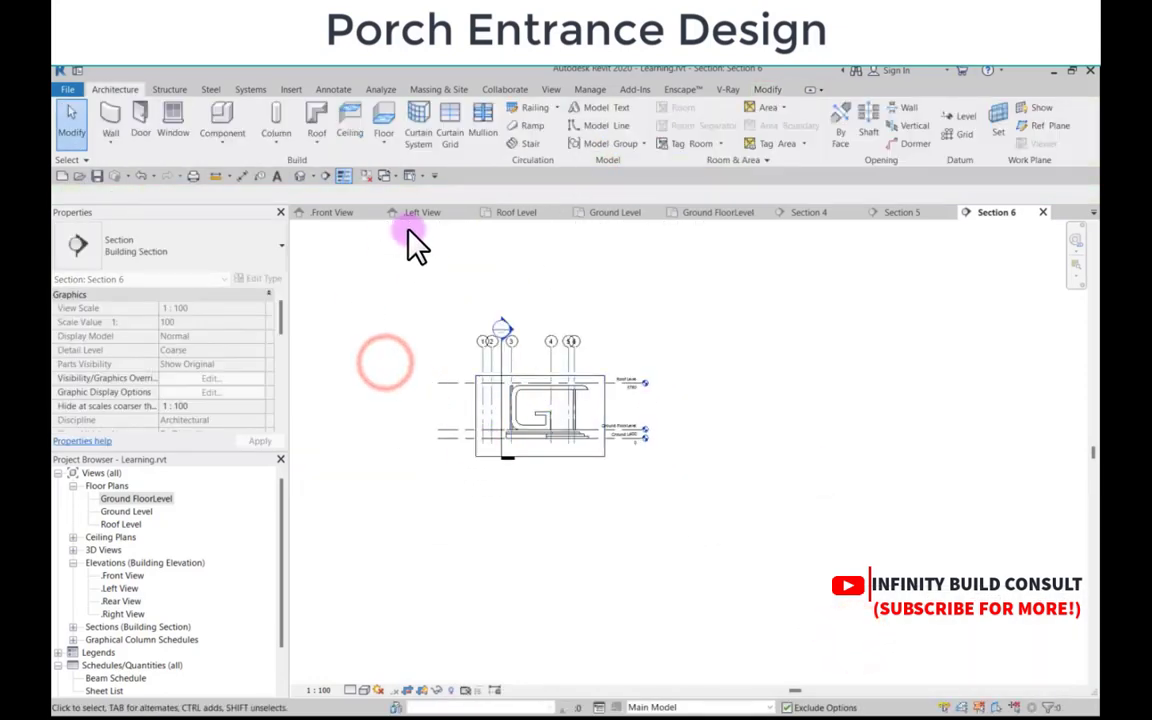
# Step: Examine the G-shaped porch wall and the rest of the entrance from several sides in the 3D view
pyautogui.scroll(1, 408, 226)
pyautogui.click(295, 177)
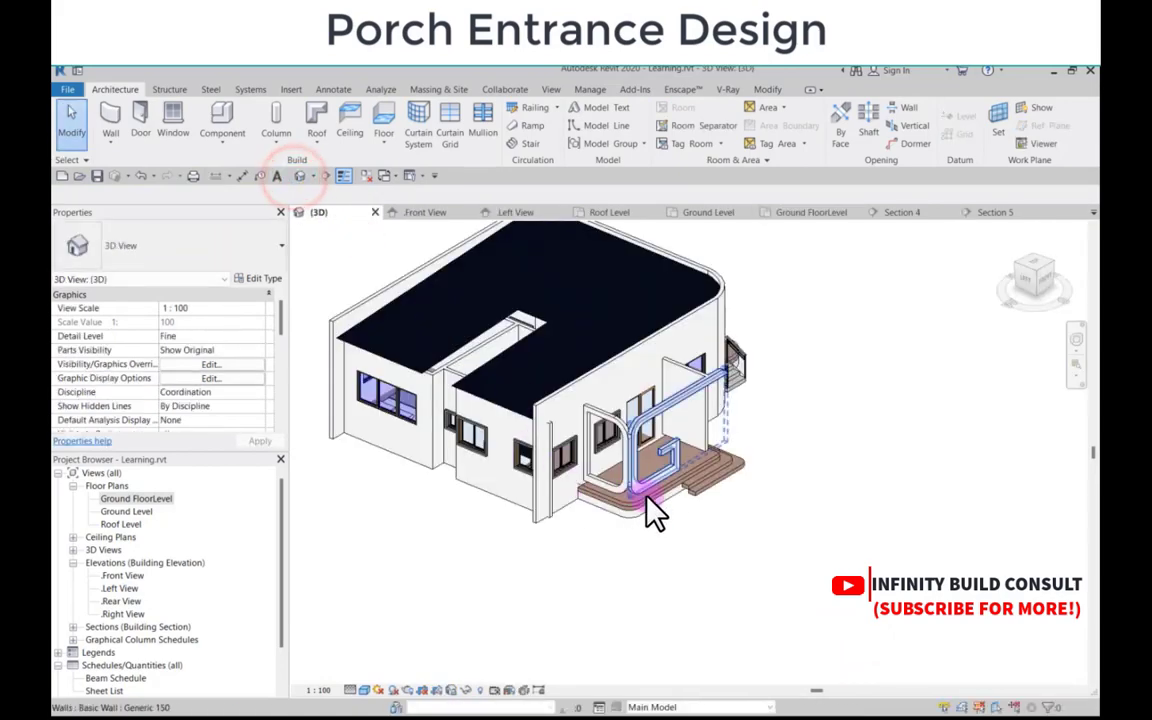
pyautogui.keyDown('shift'); pyautogui.moveTo(689, 520); pyautogui.dragTo(625, 462, button='middle'); pyautogui.keyUp('shift')
pyautogui.scroll(-3, 530, 505)
pyautogui.scroll(4, 622, 446)
pyautogui.scroll(-6, 733, 463)
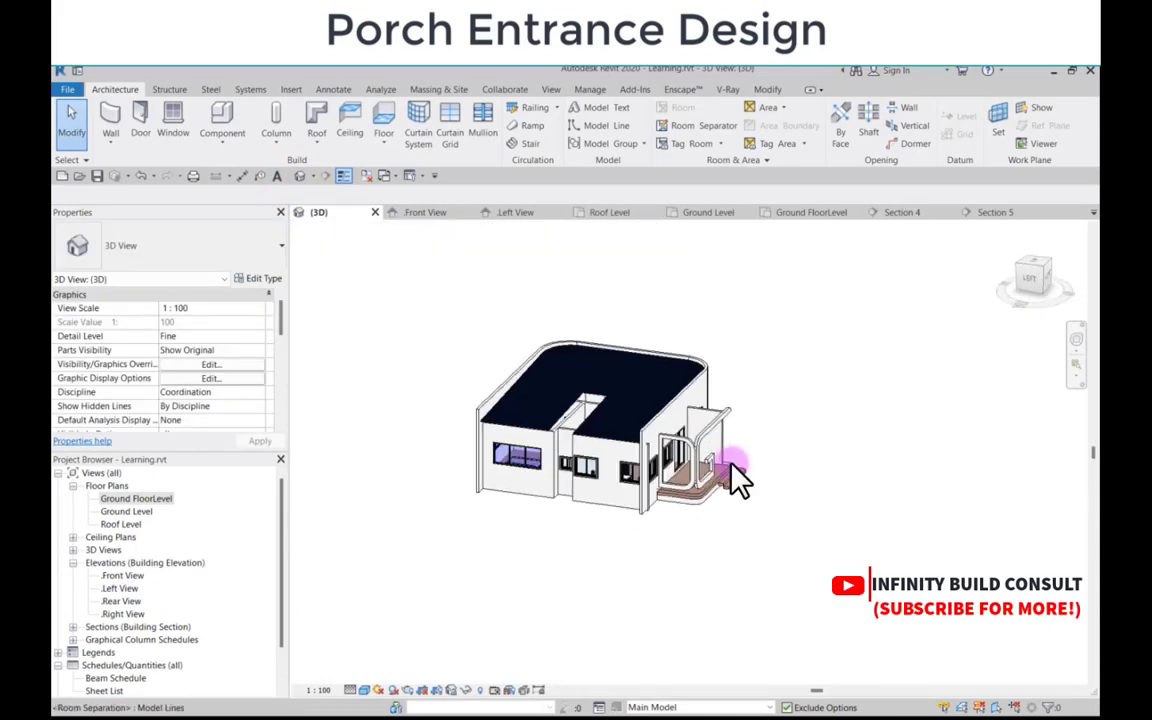
pyautogui.keyDown('shift'); pyautogui.moveTo(724, 476); pyautogui.dragTo(577, 468, button='middle'); pyautogui.keyUp('shift')
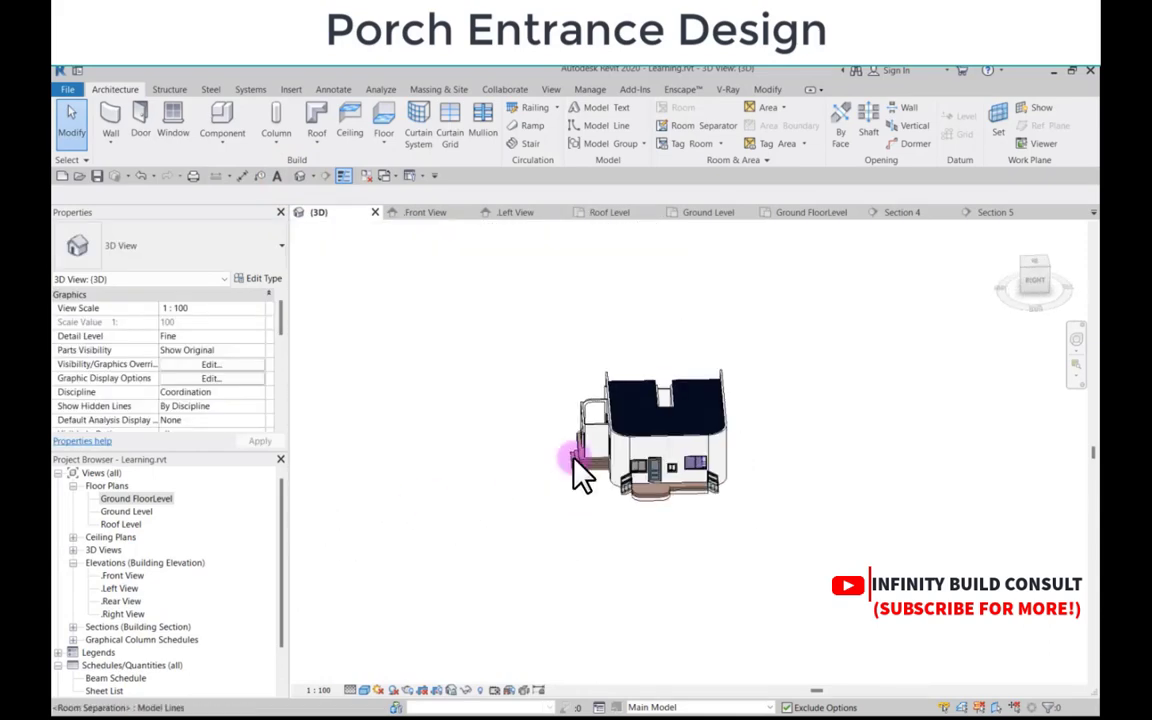
pyautogui.scroll(3, 573, 459)
pyautogui.keyDown('shift'); pyautogui.moveTo(661, 517); pyautogui.dragTo(772, 498, button='middle'); pyautogui.keyUp('shift')
pyautogui.scroll(2, 772, 498)
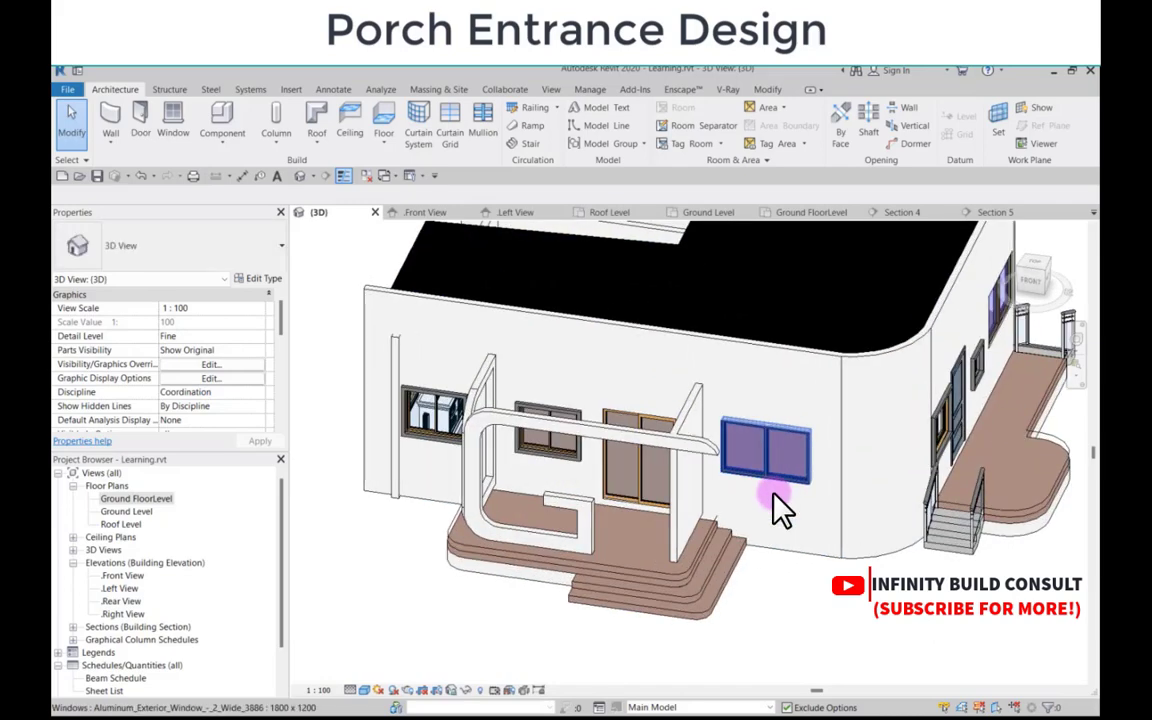
pyautogui.scroll(-2, 740, 496)
pyautogui.scroll(3, 730, 470)
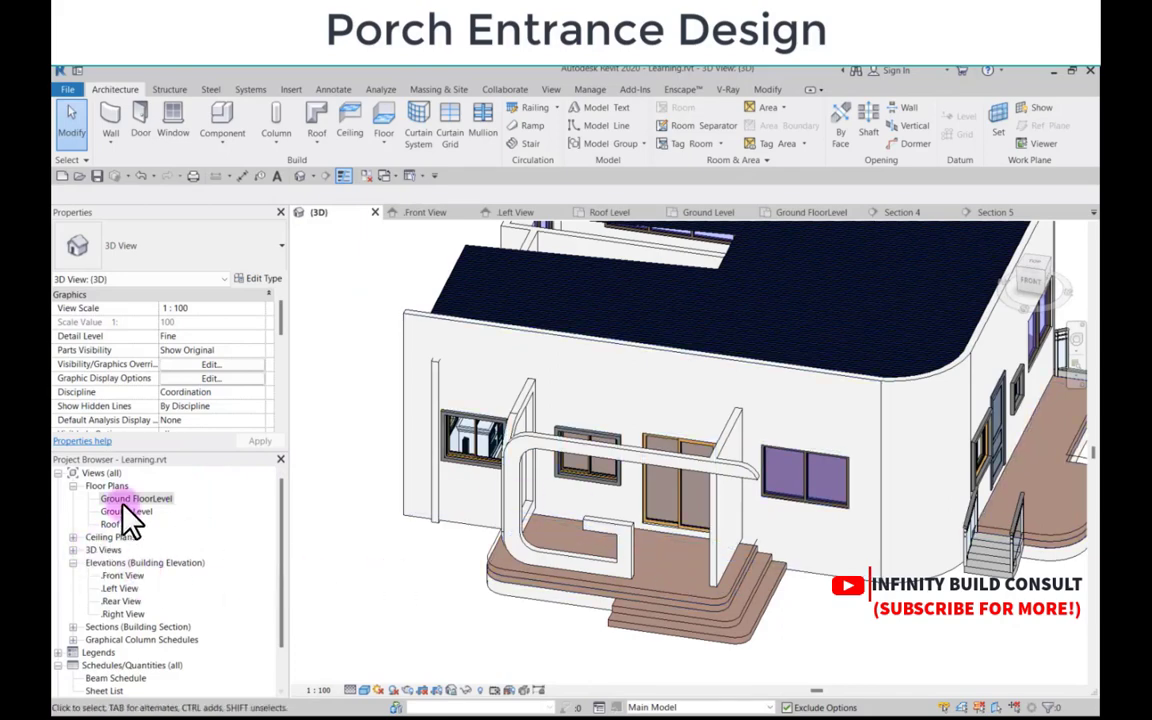
# Step: In the Ground FloorLevel plan, move the section line beside grid 3 to between grids 5 and 6, next to the porch side wall
pyautogui.doubleClick(125, 500)
pyautogui.scroll(-3, 406, 470)
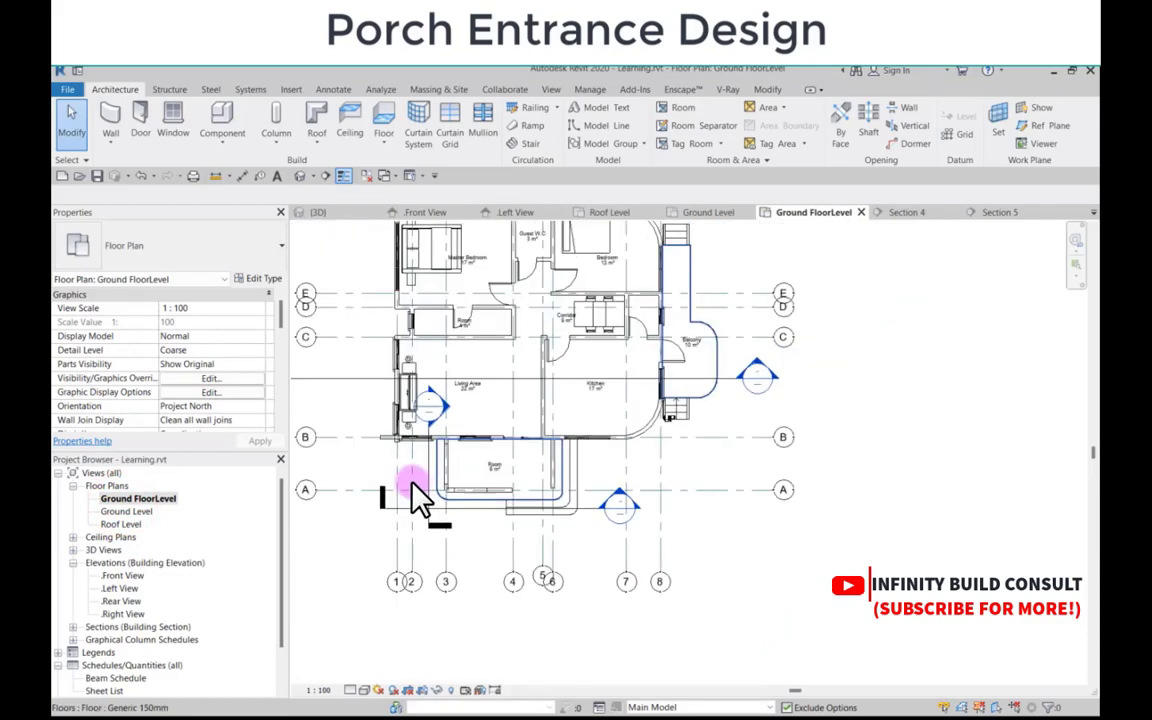
pyautogui.scroll(3, 447, 489)
pyautogui.click(440, 473)
pyautogui.scroll(1, 443, 483)
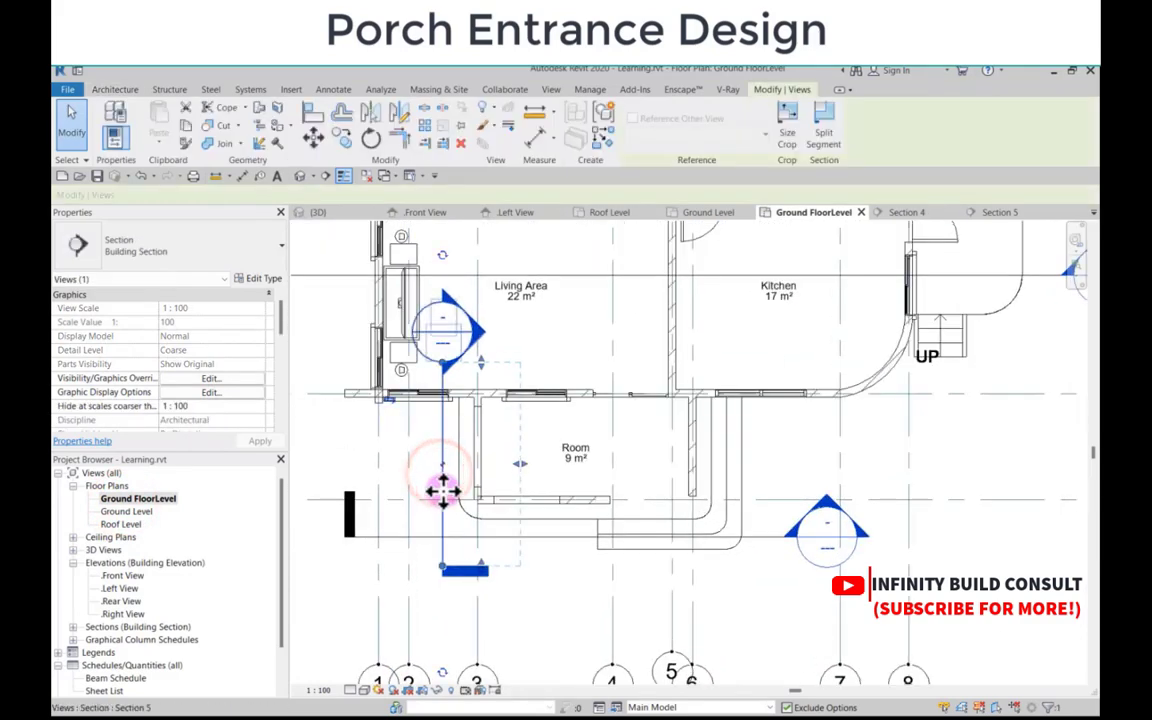
pyautogui.moveTo(442, 481); pyautogui.dragTo(694, 512)
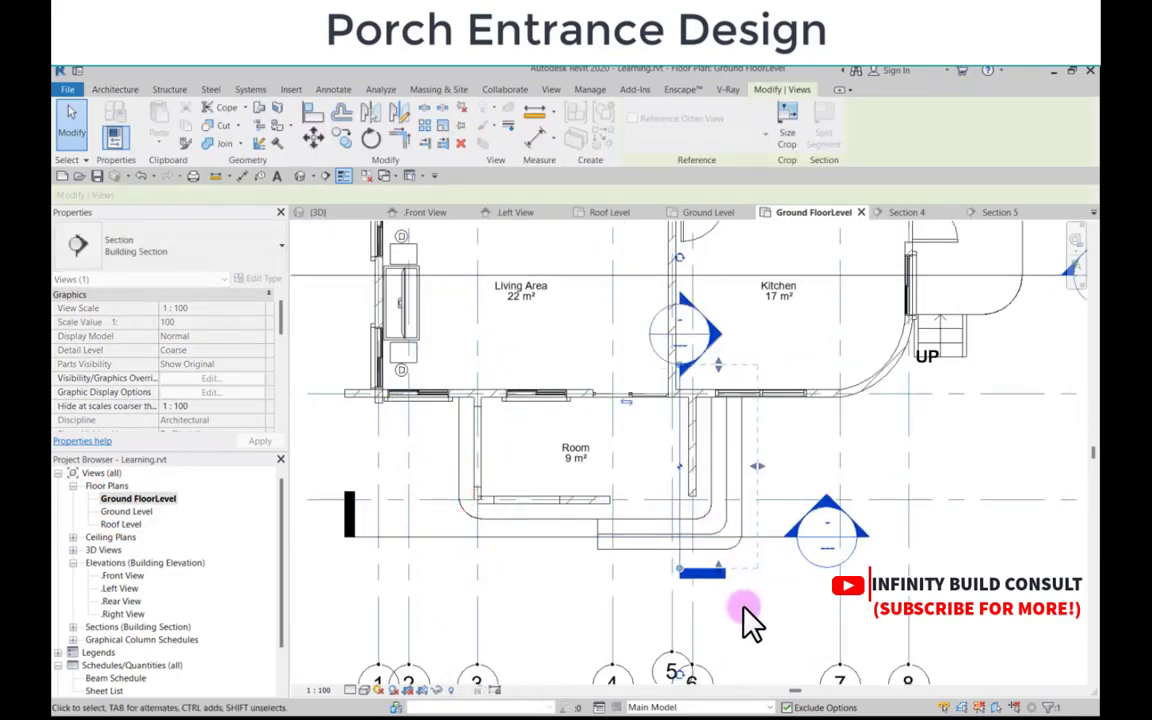
pyautogui.click(748, 618)
# Step: Open the view of the moved section and start editing the profile of the porch side wall between grids A and B
pyautogui.doubleClick(686, 333)
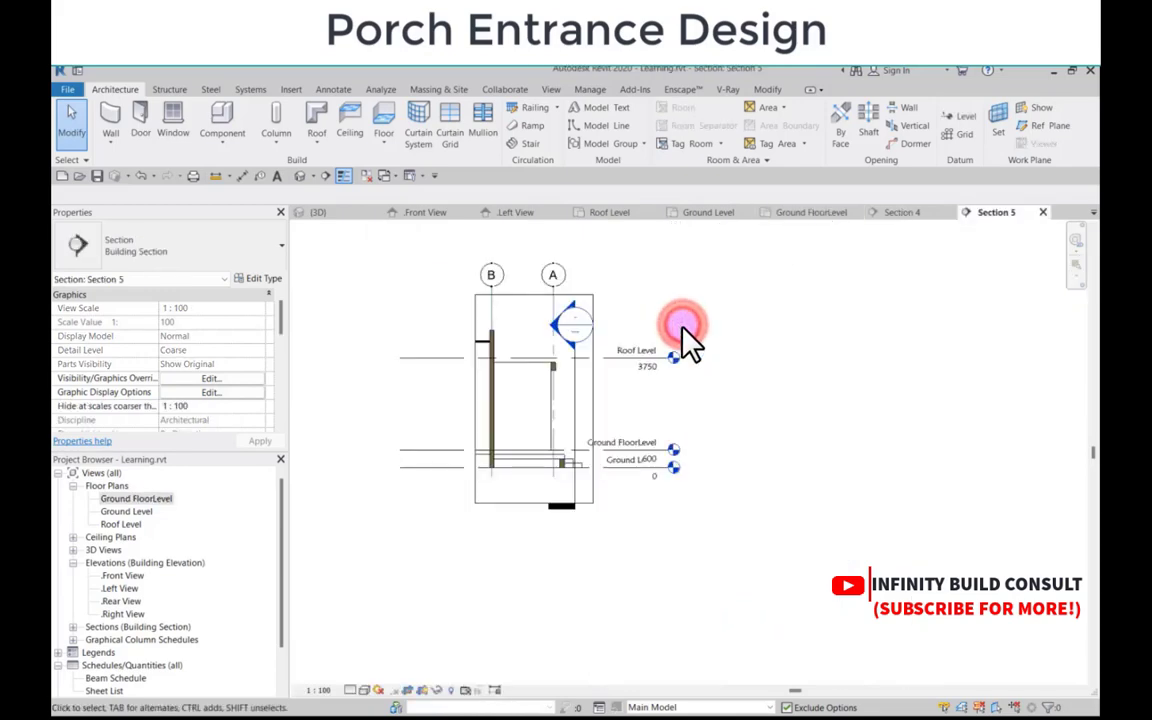
pyautogui.scroll(4, 505, 405)
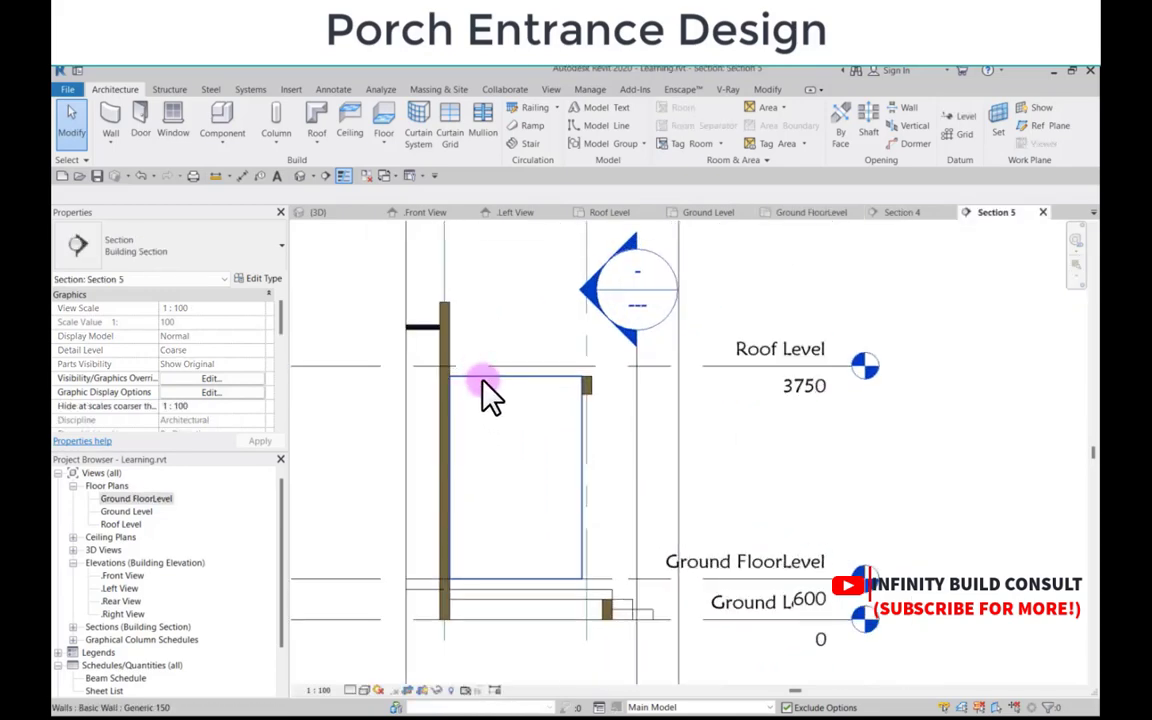
pyautogui.doubleClick(482, 377)
pyautogui.scroll(3, 492, 575)
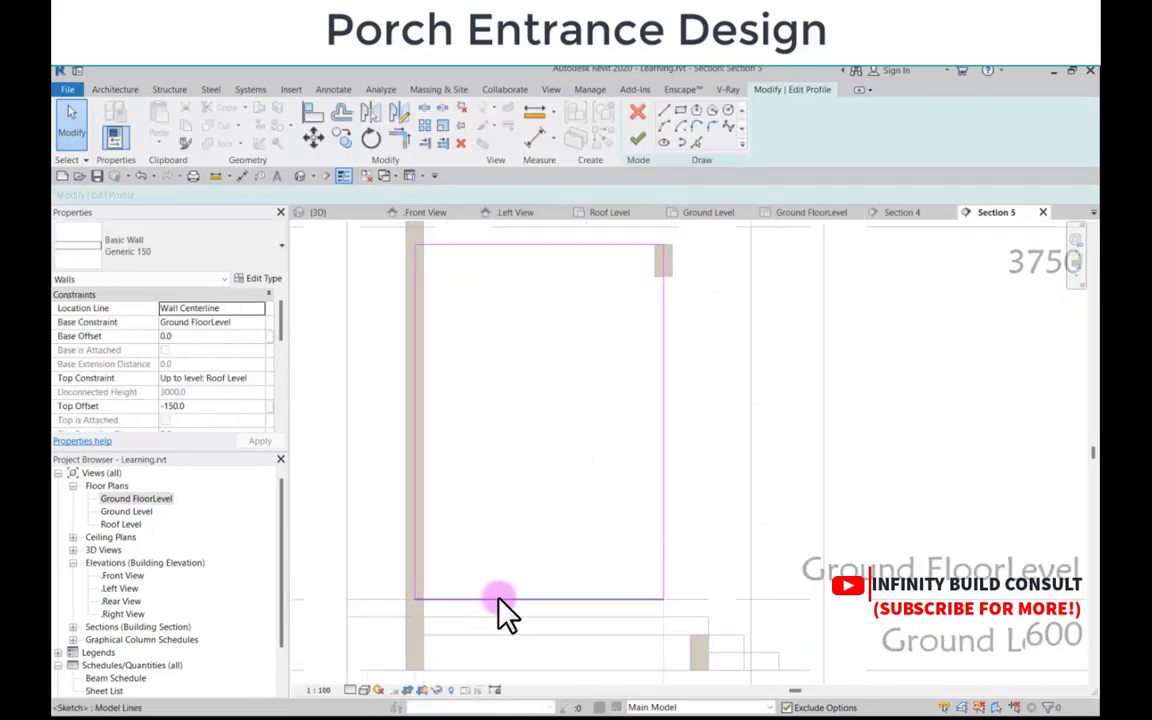
pyautogui.scroll(-2, 502, 611)
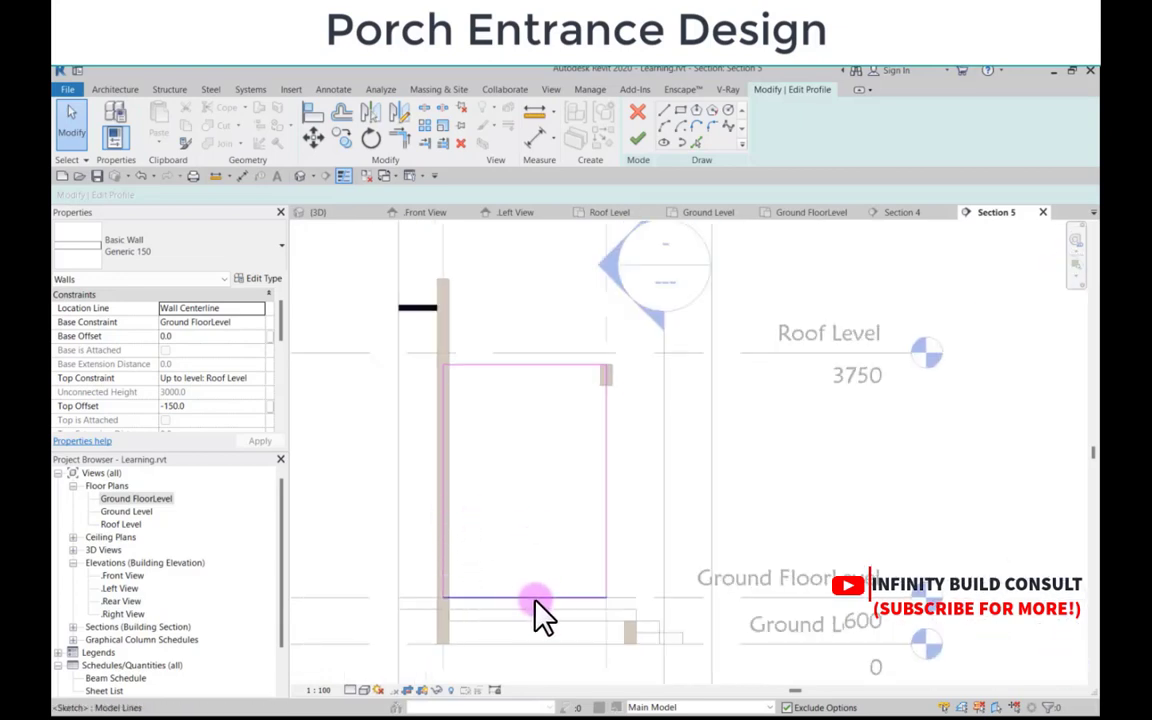
# Step: Sketch a 1500 mm vertical line upward from the midpoint of the wall profile's bottom edge
pyautogui.scroll(2, 540, 610)
pyautogui.click(666, 108)
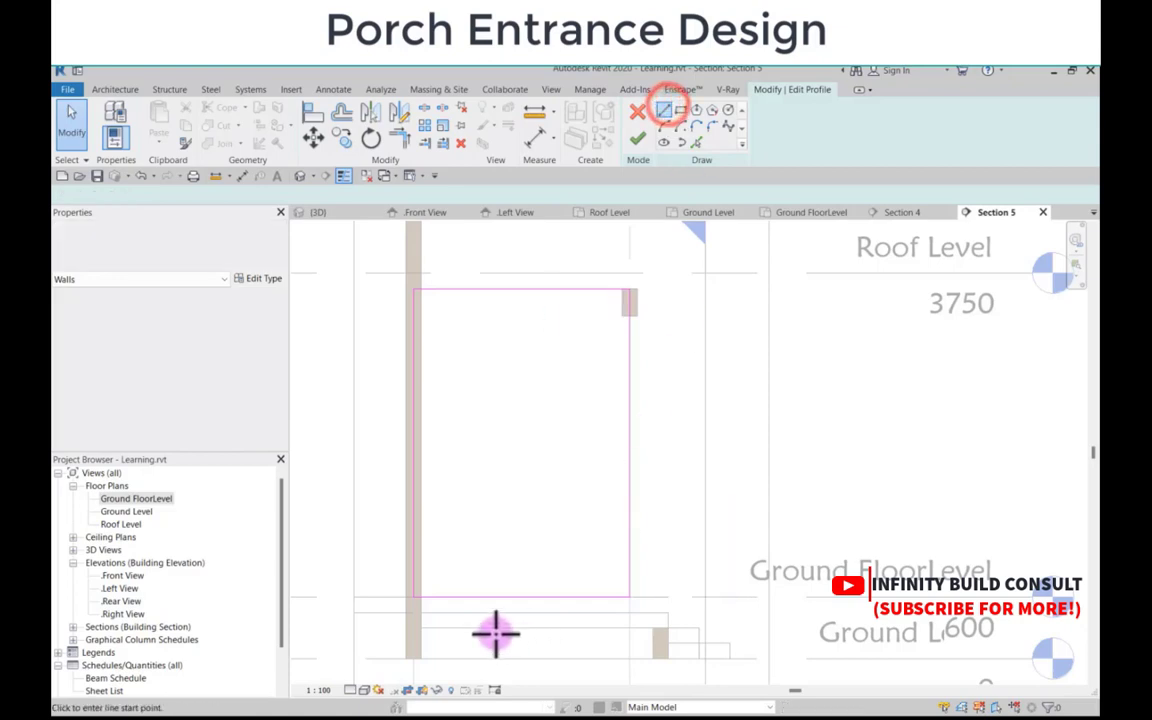
pyautogui.click(517, 600)
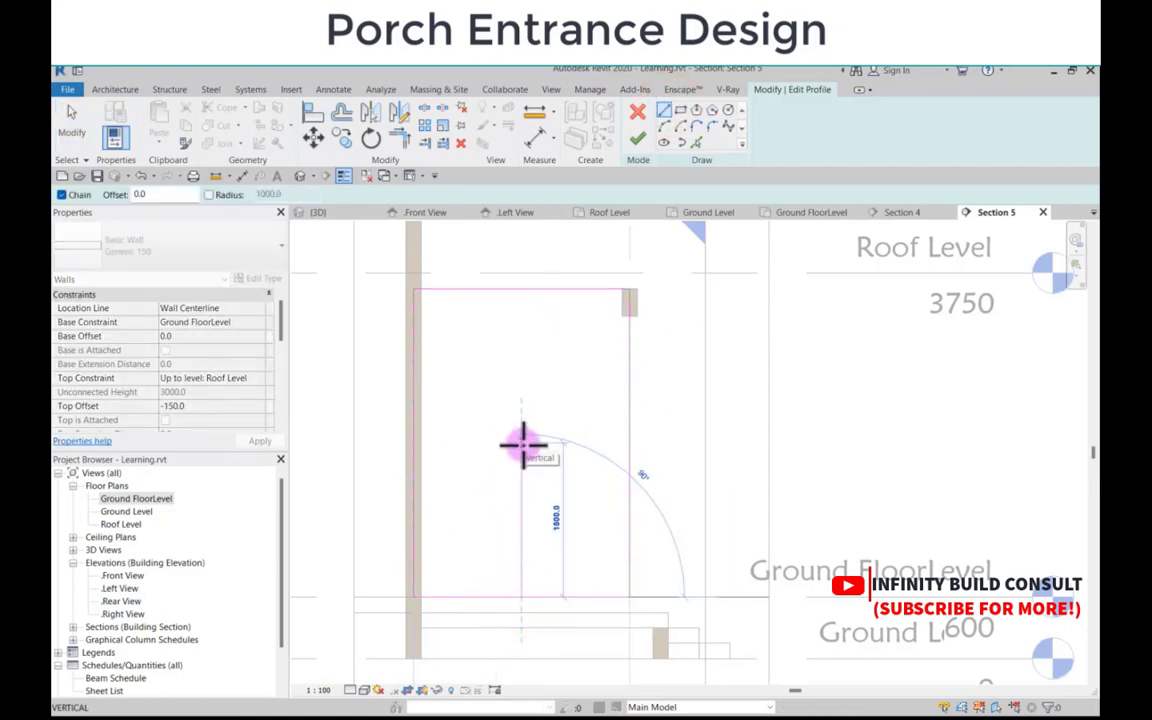
pyautogui.click(521, 443)
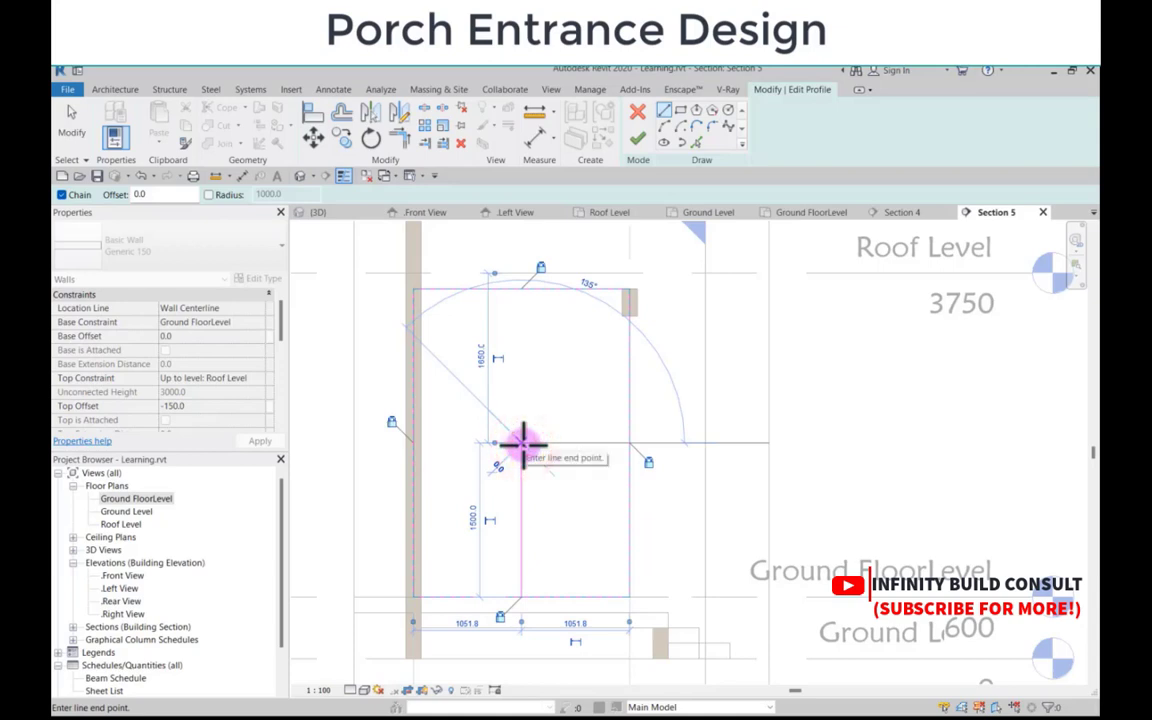
pyautogui.press('Escape')
pyautogui.press('Escape')
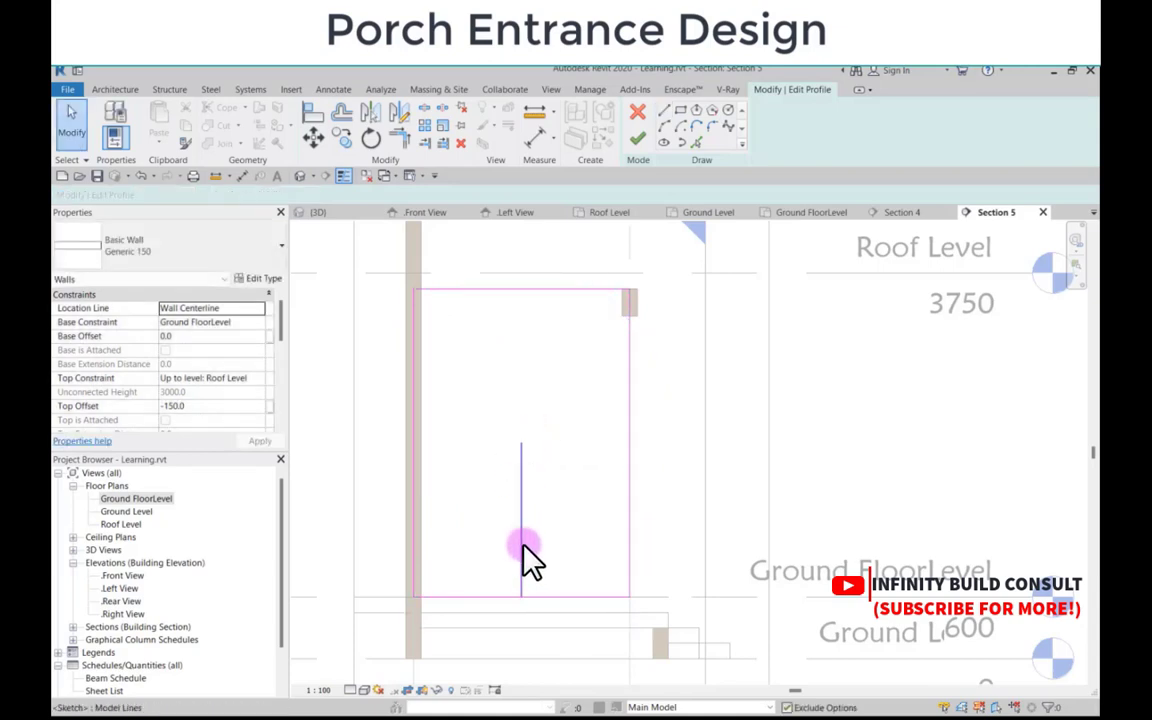
# Step: Nudge the vertical sketch line toward grid A, to about 1212 mm from the profile edge at the building wall
pyautogui.click(522, 545)
pyautogui.press('Right')
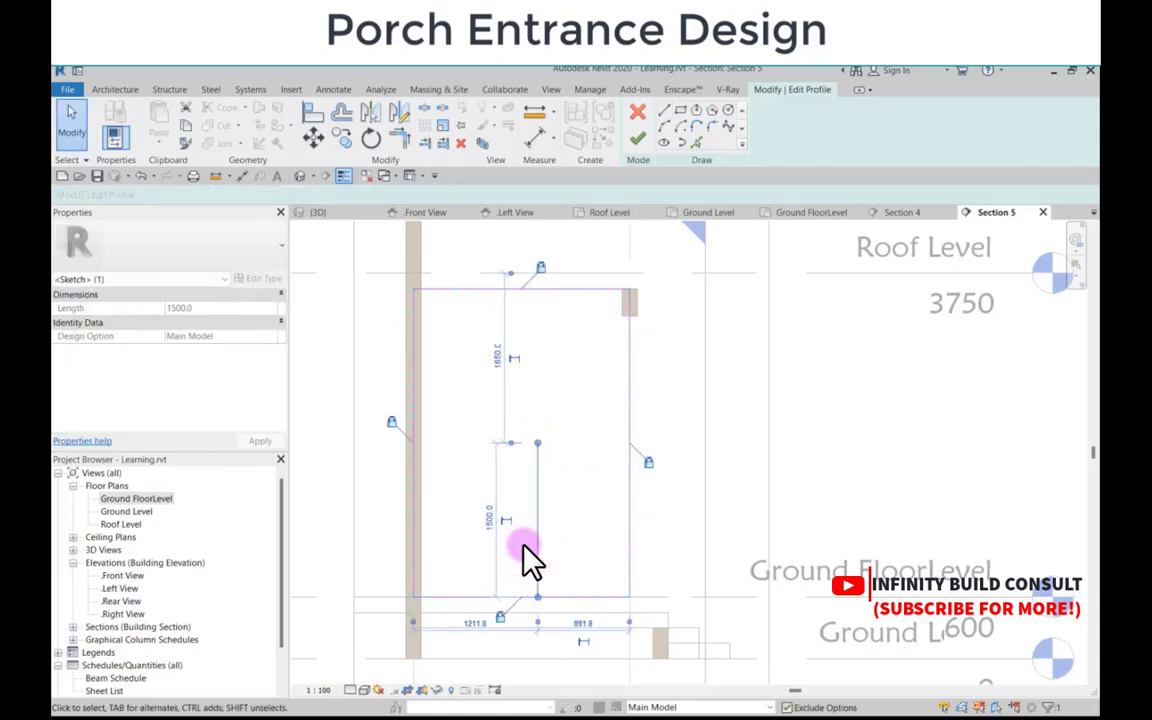
pyautogui.click(480, 468)
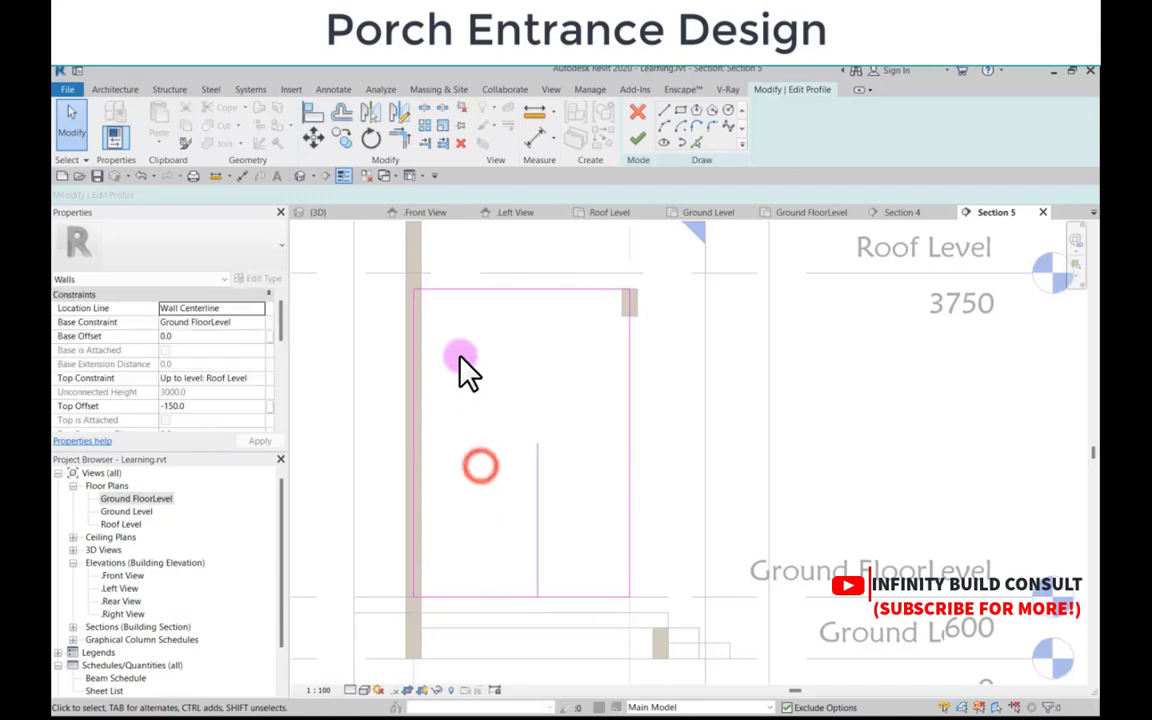
pyautogui.click(662, 130)
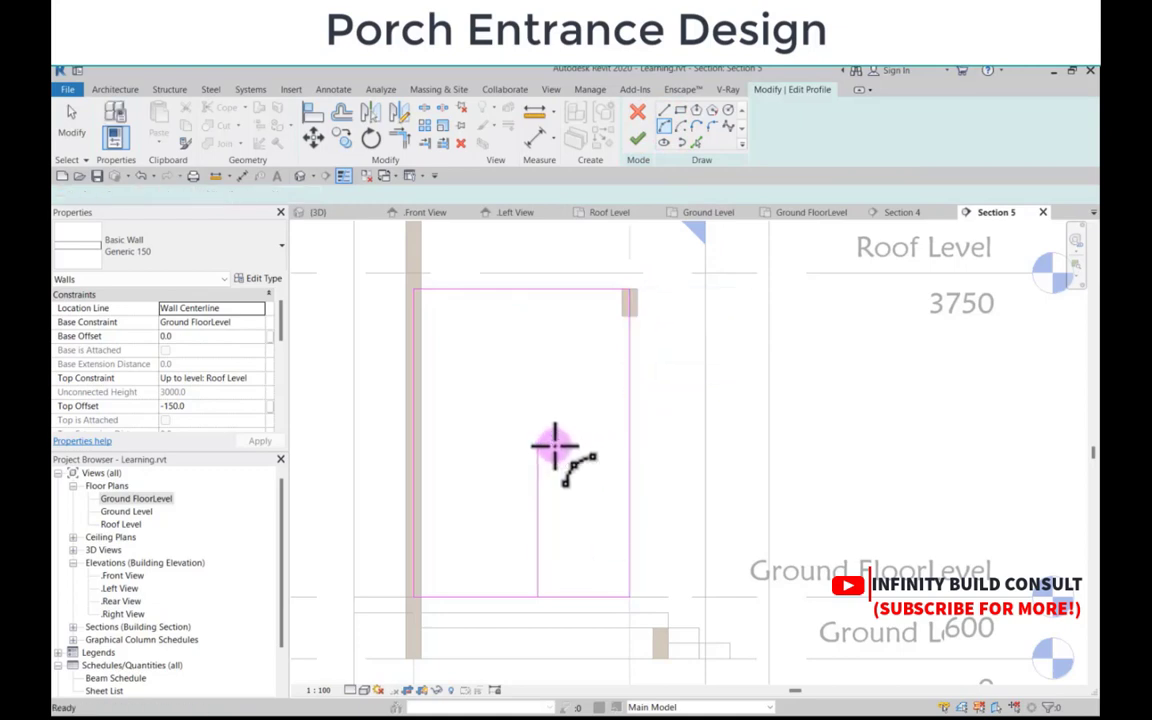
pyautogui.press('Escape')
pyautogui.press('Escape')
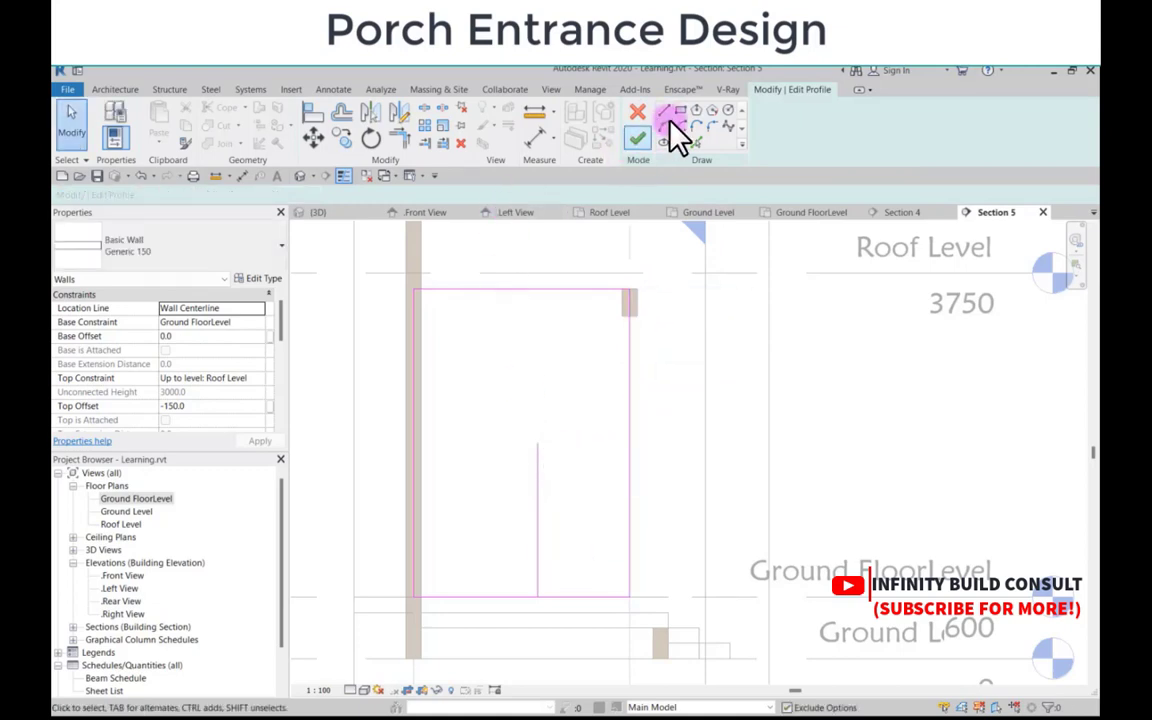
# Step: Sketch a 400 mm horizontal line from the top end of the vertical line toward grid A
pyautogui.click(666, 113)
pyautogui.click(542, 440)
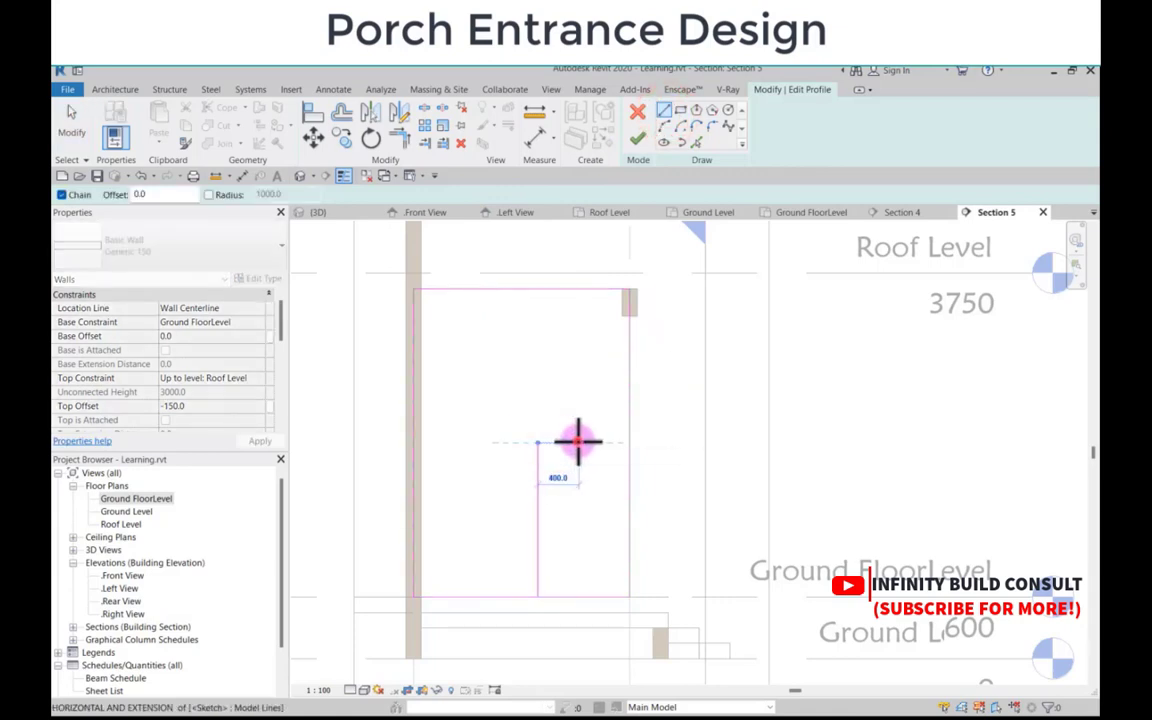
pyautogui.click(578, 442)
pyautogui.press('Escape')
pyautogui.press('Escape')
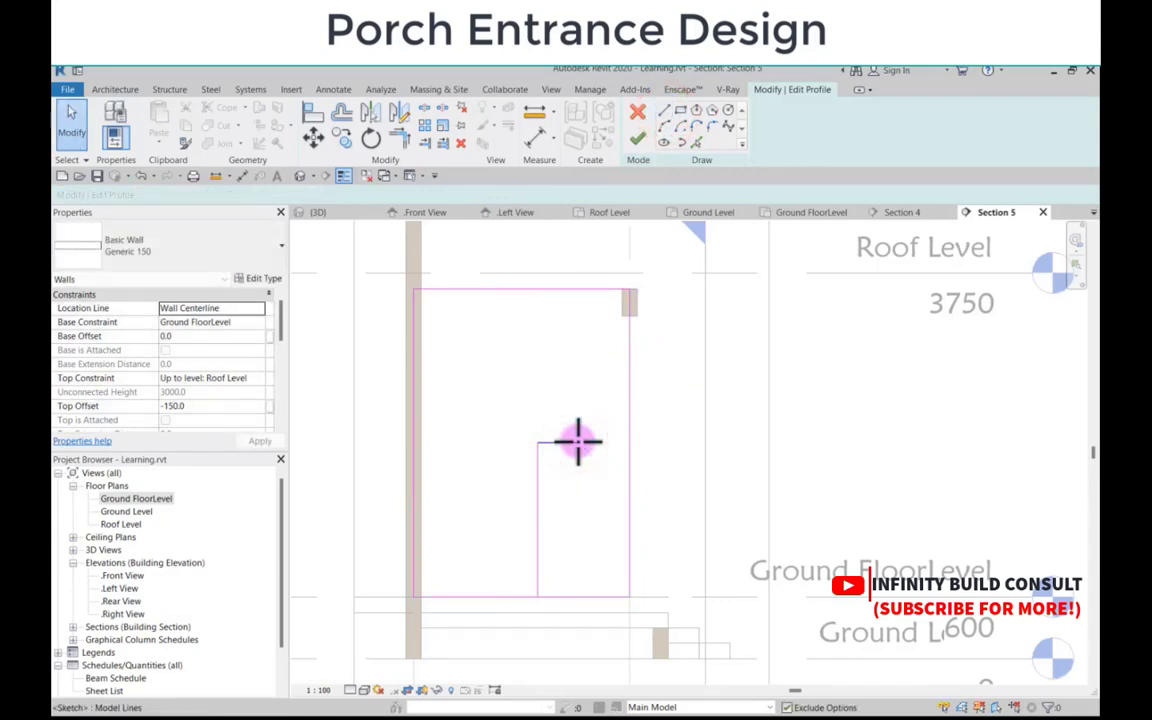
pyautogui.click(578, 442)
pyautogui.scroll(3, 582, 450)
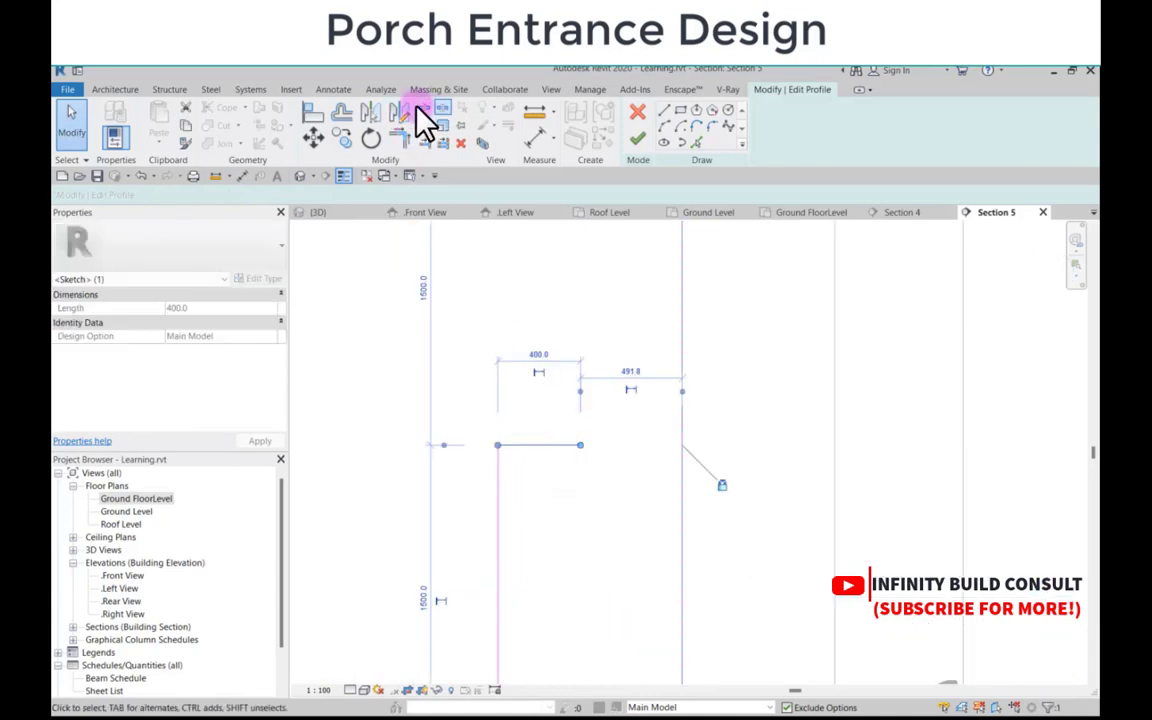
pyautogui.scroll(-3, 545, 385)
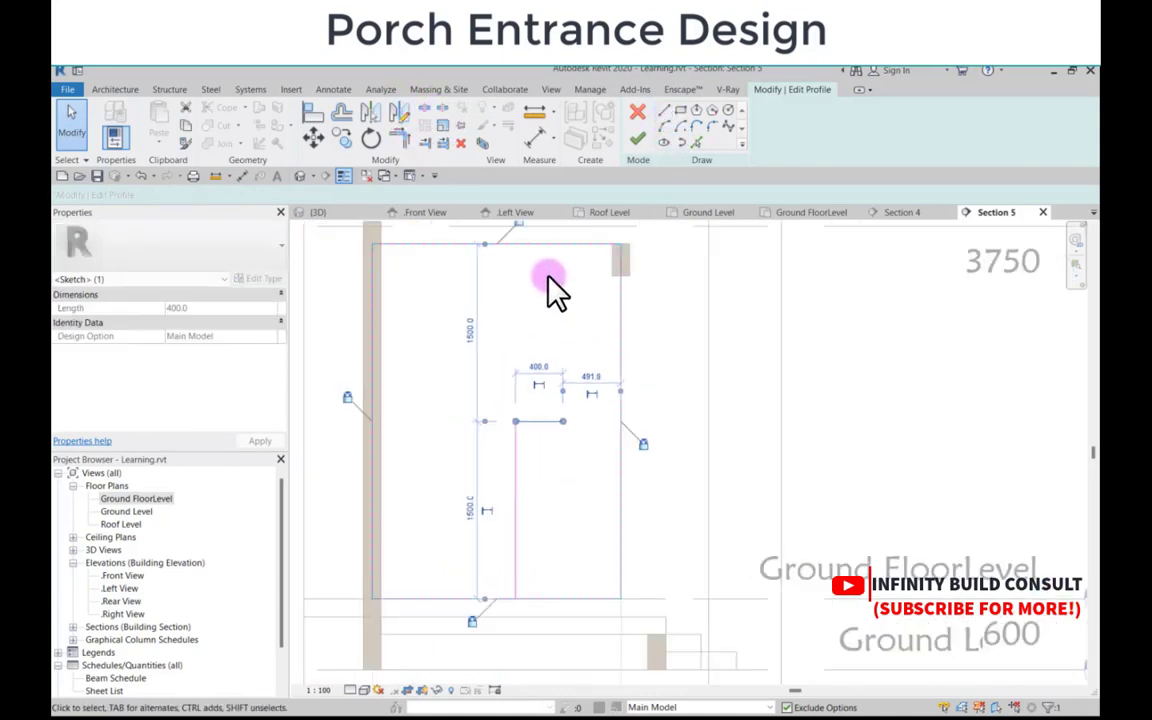
# Step: Draw an arc of about 818 mm radius from the short horizontal line's end to the profile's top edge, bulging to grid A
pyautogui.click(664, 126)
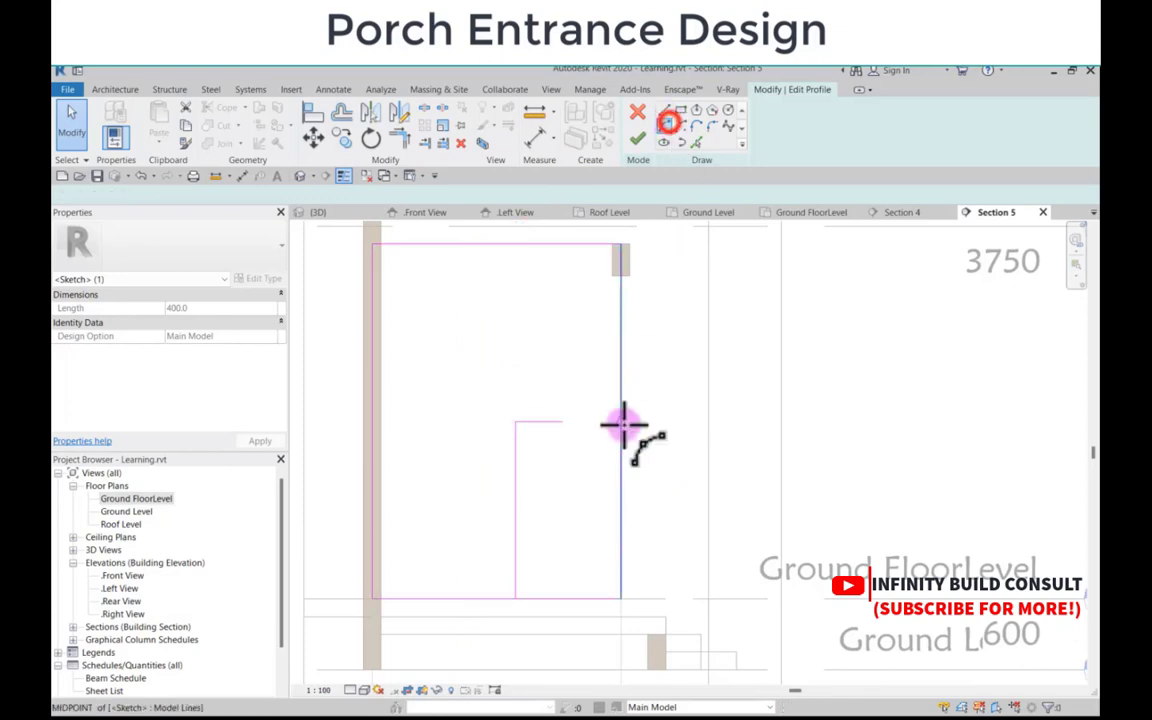
pyautogui.scroll(1, 560, 422)
pyautogui.click(562, 423)
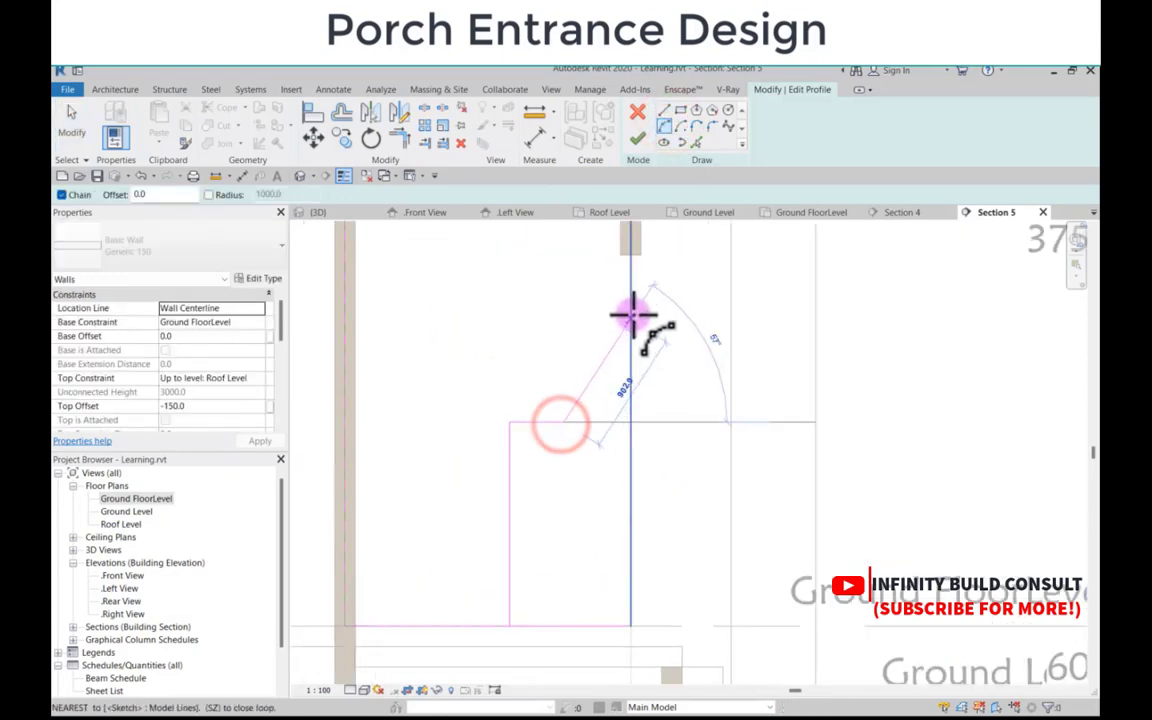
pyautogui.scroll(-2, 628, 320)
pyautogui.scroll(2, 605, 270)
pyautogui.click(587, 270)
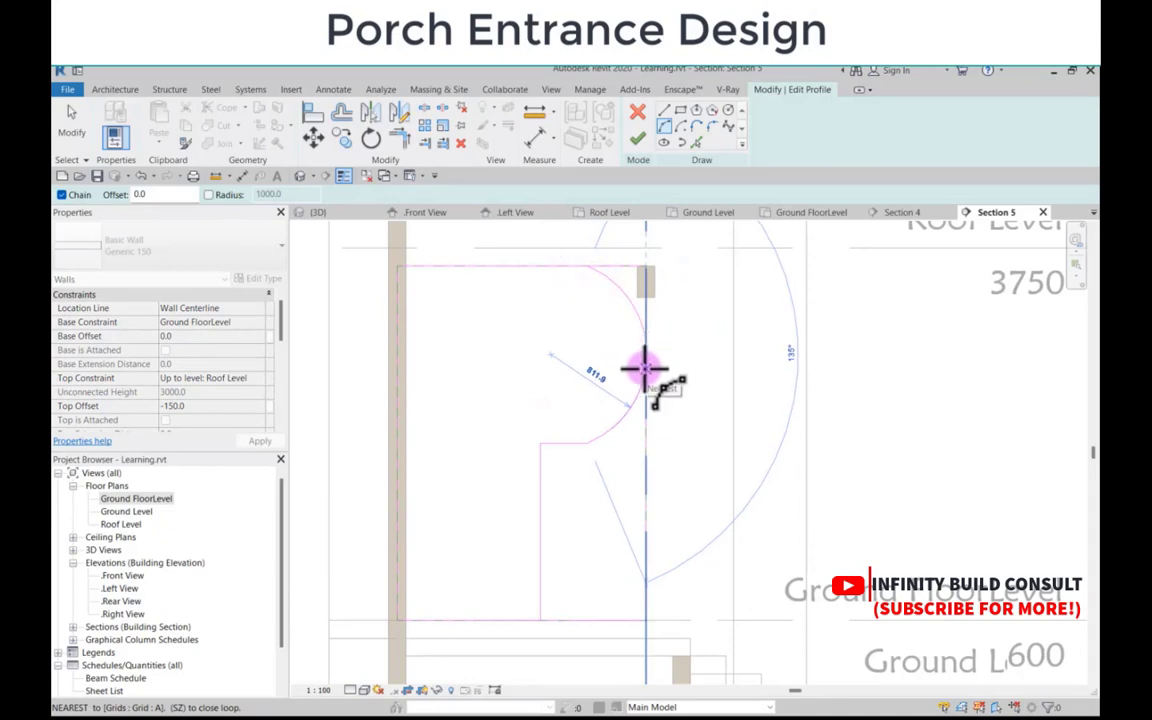
pyautogui.scroll(3, 645, 367)
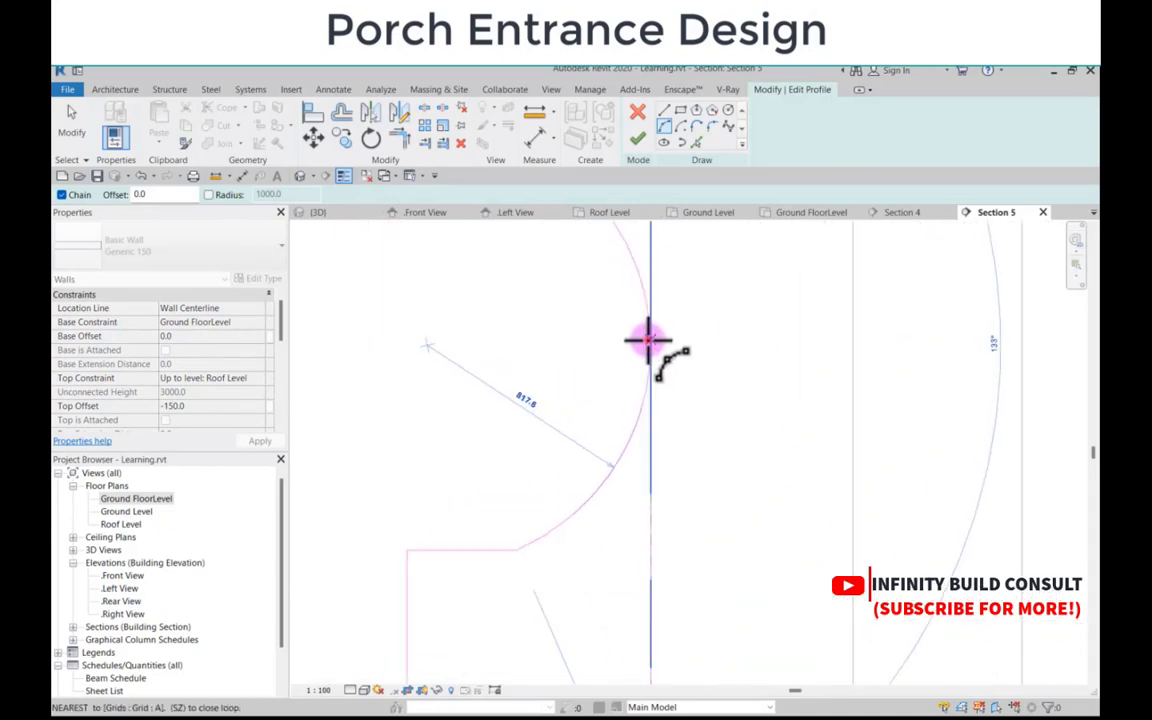
pyautogui.click(648, 340)
pyautogui.scroll(-3, 545, 306)
pyautogui.scroll(1, 535, 300)
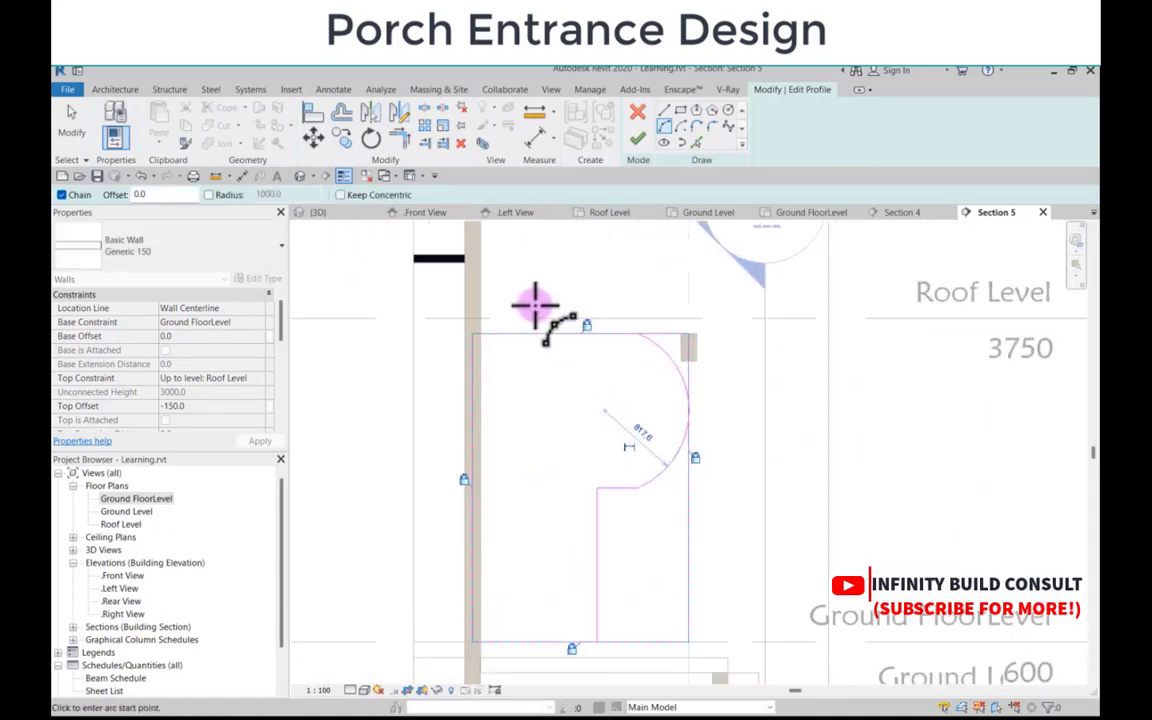
pyautogui.press('Escape')
pyautogui.press('Escape')
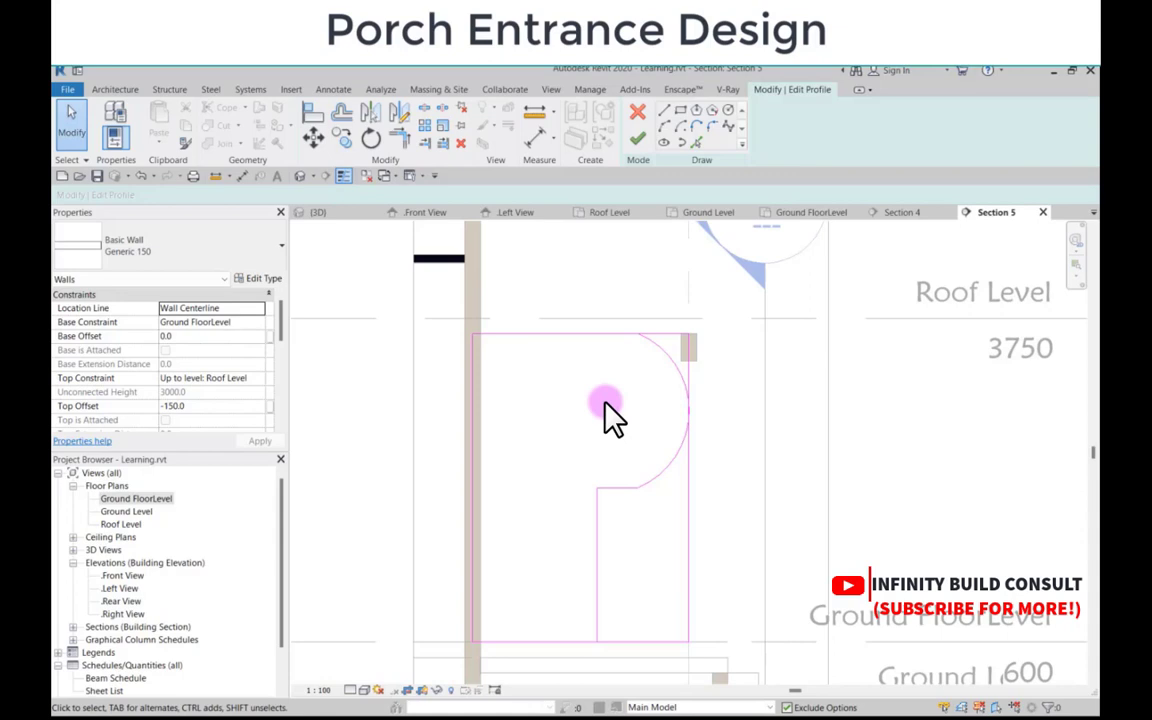
# Step: Trim the profile's top edge to a corner with the arc, keeping the part toward the building wall
pyautogui.scroll(2, 640, 355)
pyautogui.click(663, 345)
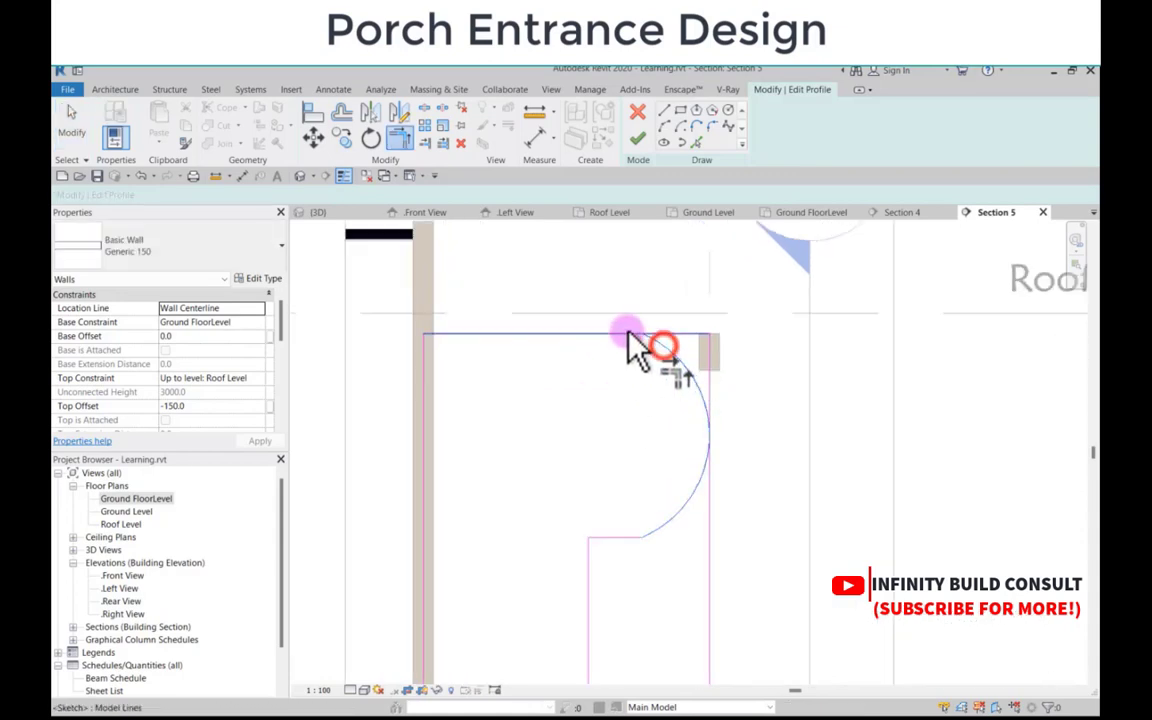
pyautogui.click(628, 334)
pyautogui.scroll(-1, 683, 460)
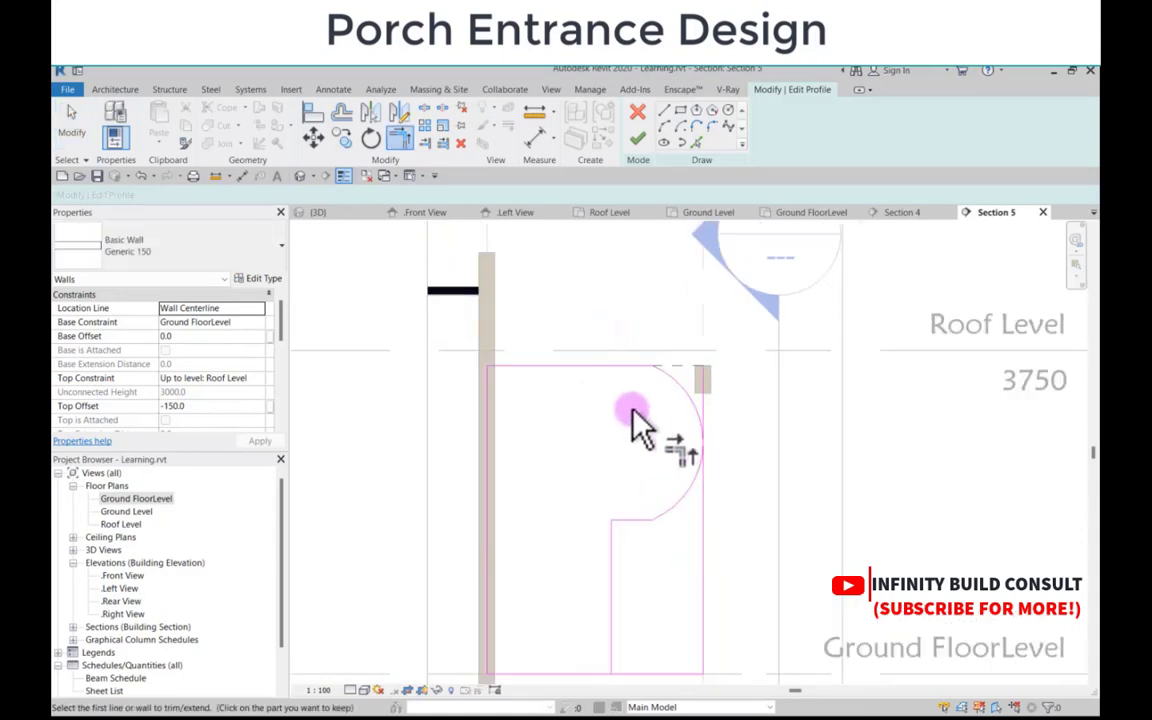
pyautogui.scroll(-2, 633, 412)
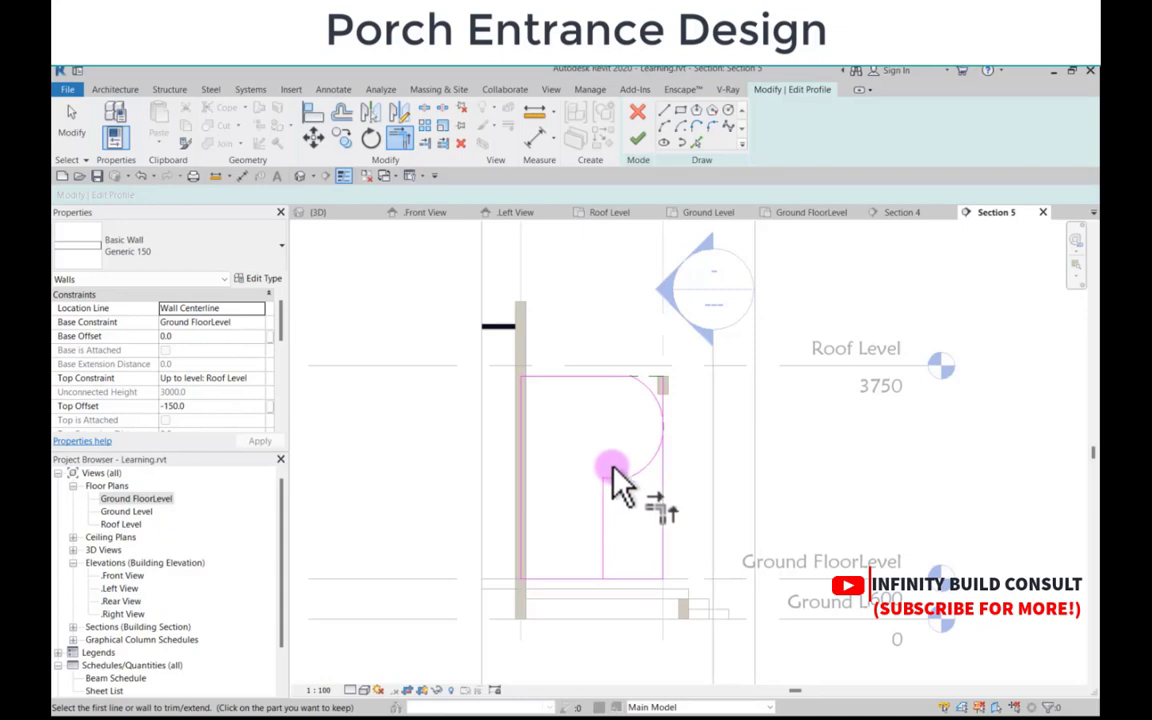
# Step: Delete the large arc between the short horizontal line and the profile's top edge
pyautogui.scroll(1, 663, 486)
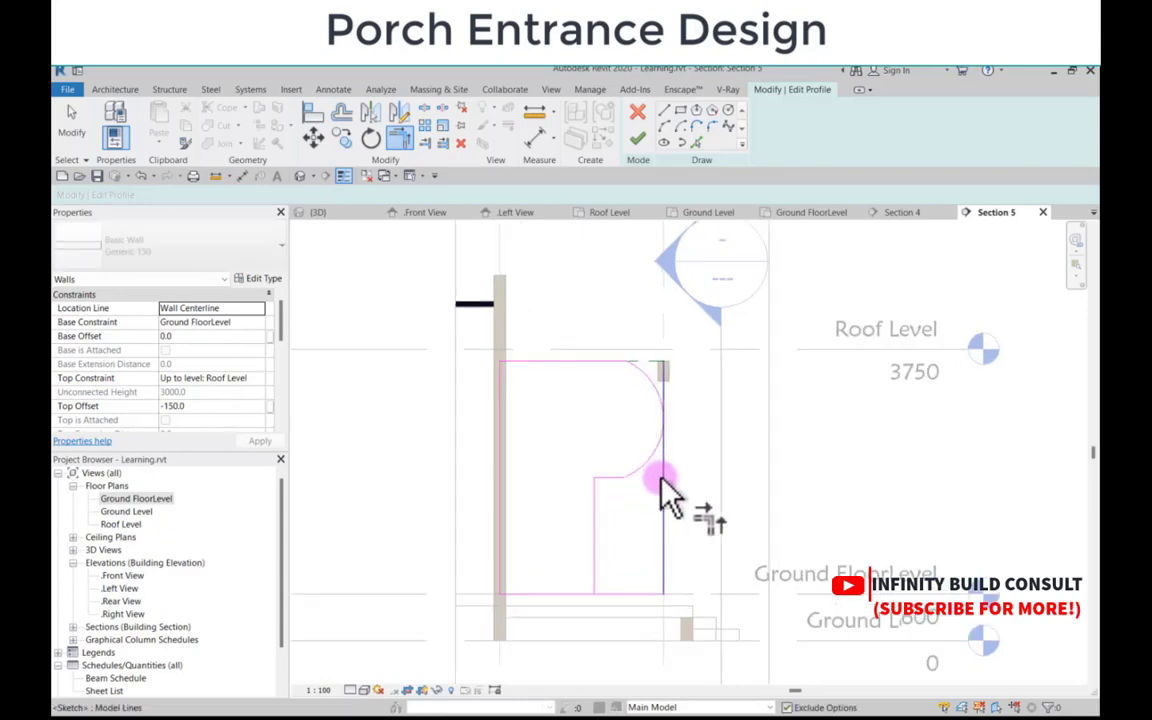
pyautogui.press('Escape')
pyautogui.scroll(2, 652, 439)
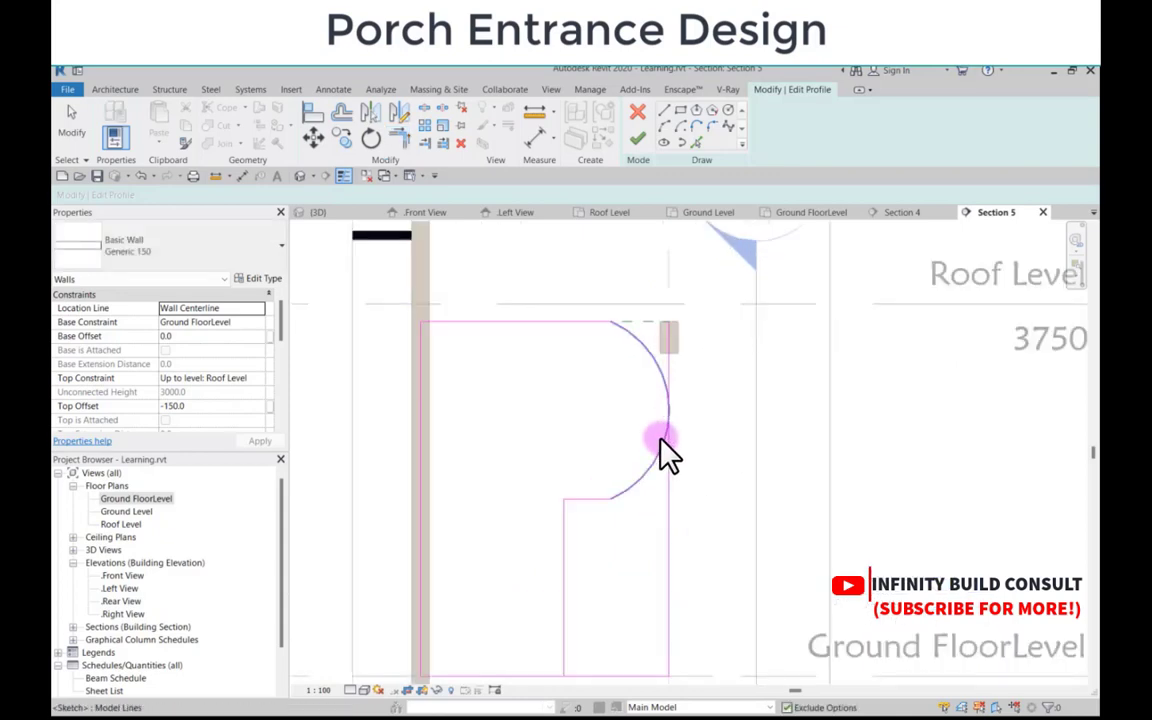
pyautogui.click(660, 376)
pyautogui.press('Delete')
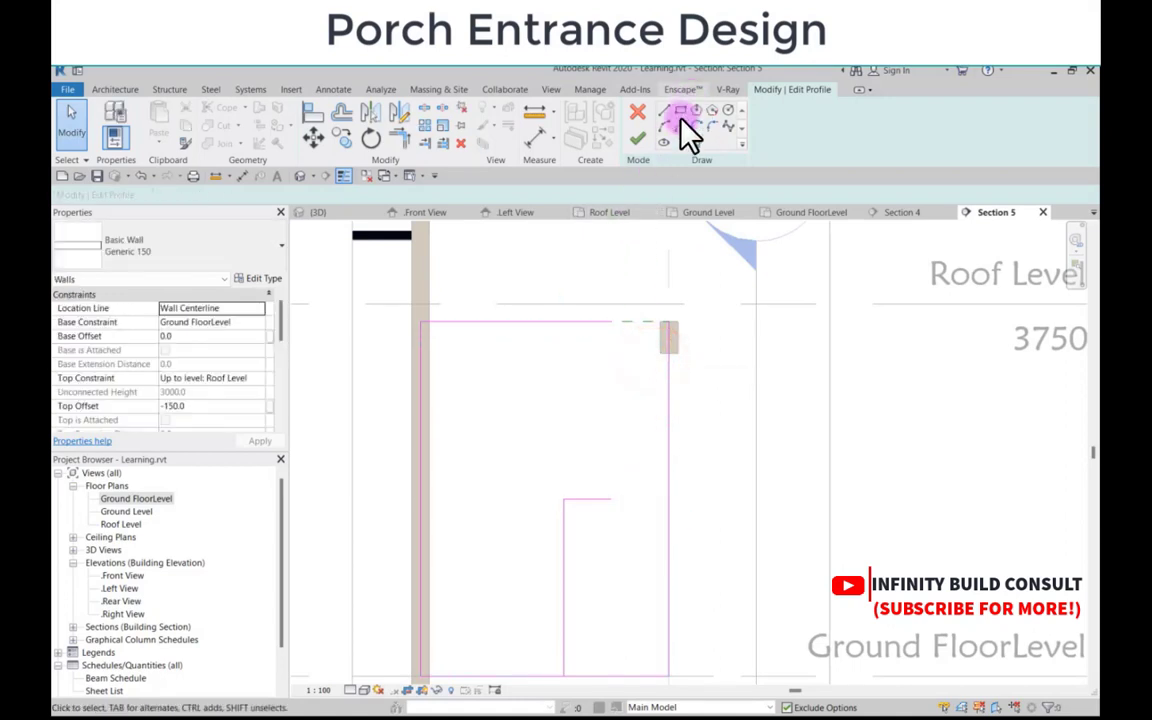
# Step: Sketch a vertical line 700 mm long between the profile's top and the short horizontal line, about 271 mm inside the grid A edge
pyautogui.click(664, 112)
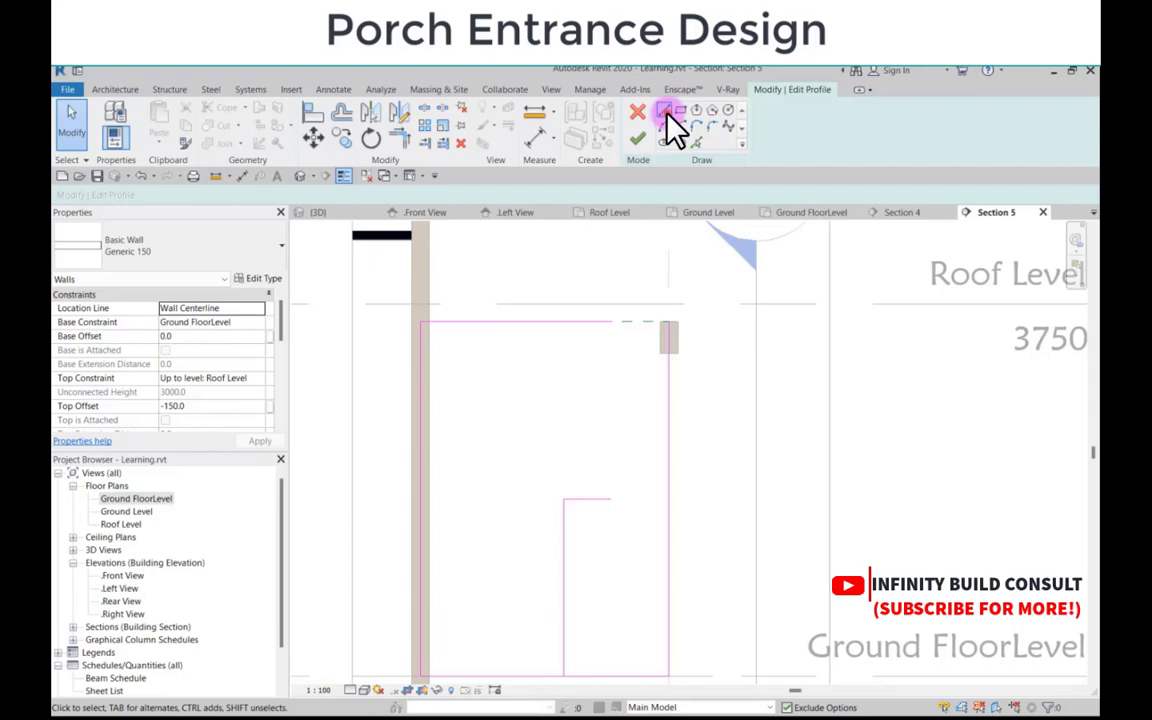
pyautogui.click(637, 373)
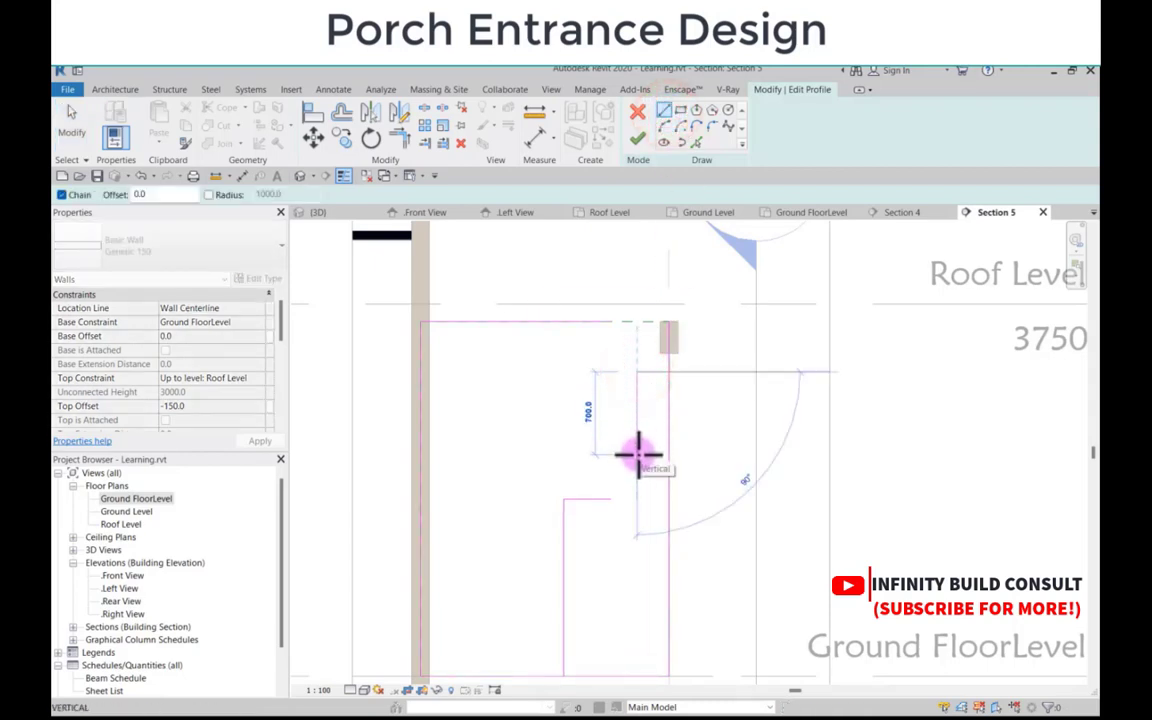
pyautogui.click(638, 455)
pyautogui.press('Escape')
pyautogui.press('Escape')
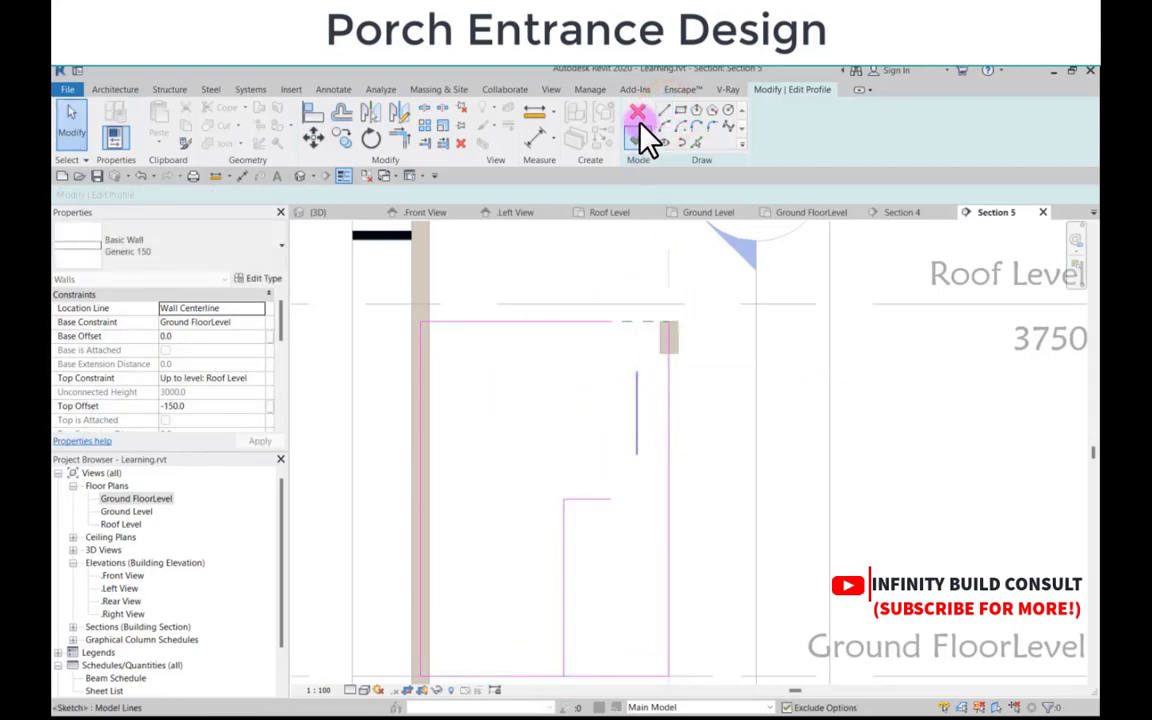
# Step: Draw a tangent arc of about 519 mm radius from the new vertical line's upper end to the end of the top edge
pyautogui.click(662, 124)
pyautogui.click(640, 374)
pyautogui.scroll(1, 603, 308)
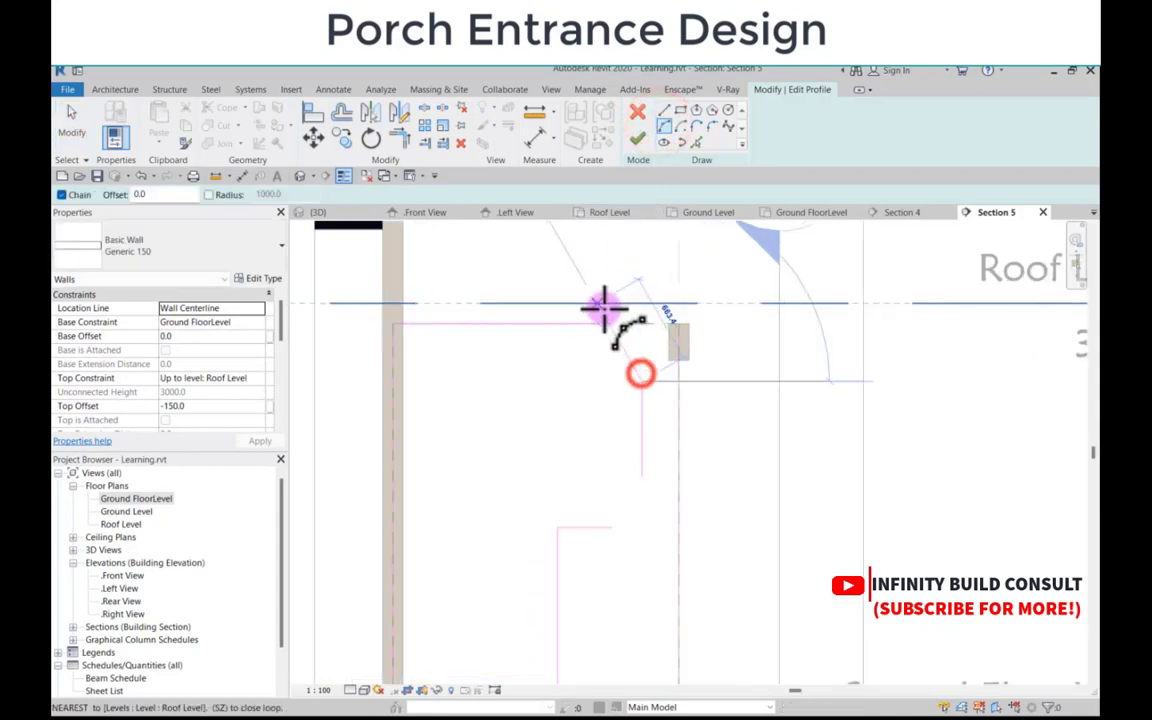
pyautogui.click(610, 325)
pyautogui.scroll(1, 612, 330)
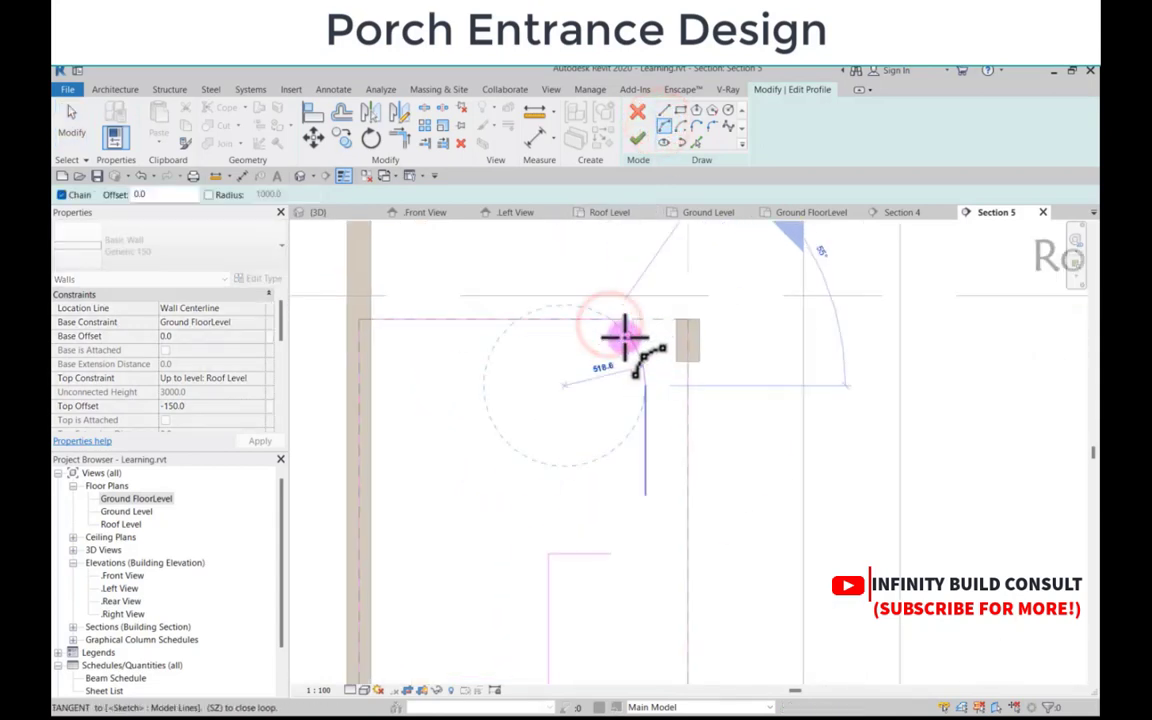
pyautogui.click(625, 337)
pyautogui.scroll(-2, 625, 336)
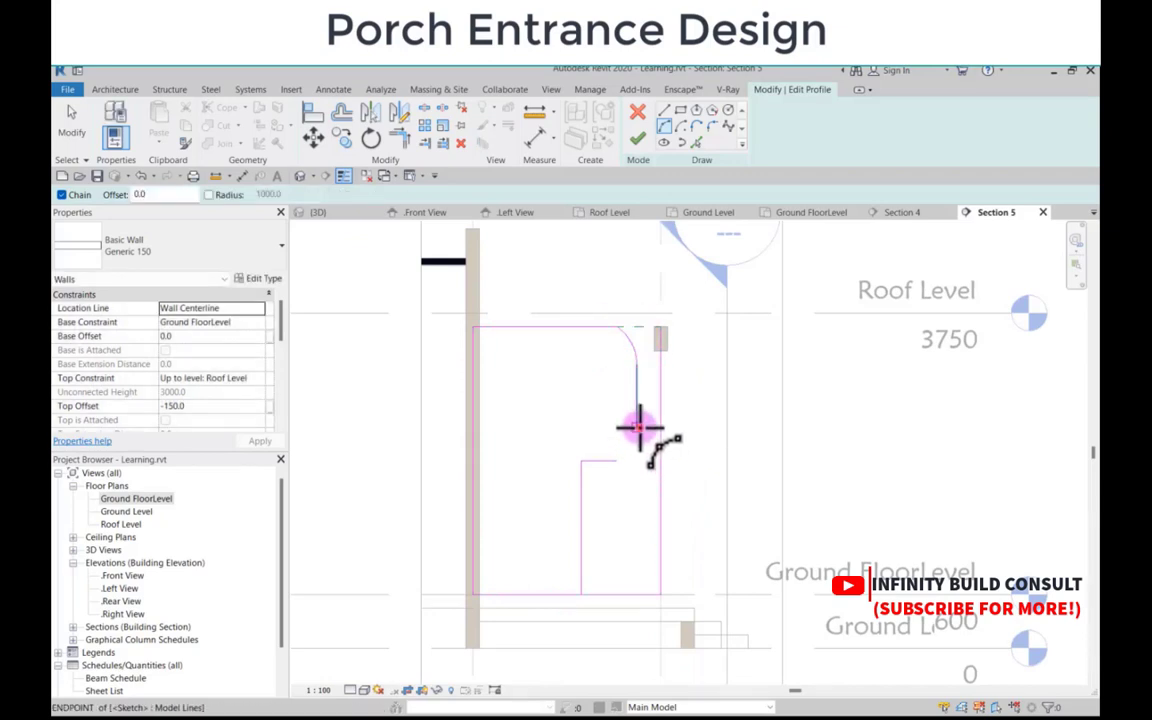
# Step: Draw a tangent arc of about 430 mm radius from the vertical line's lower end to the short horizontal line's end
pyautogui.click(640, 428)
pyautogui.scroll(1, 620, 458)
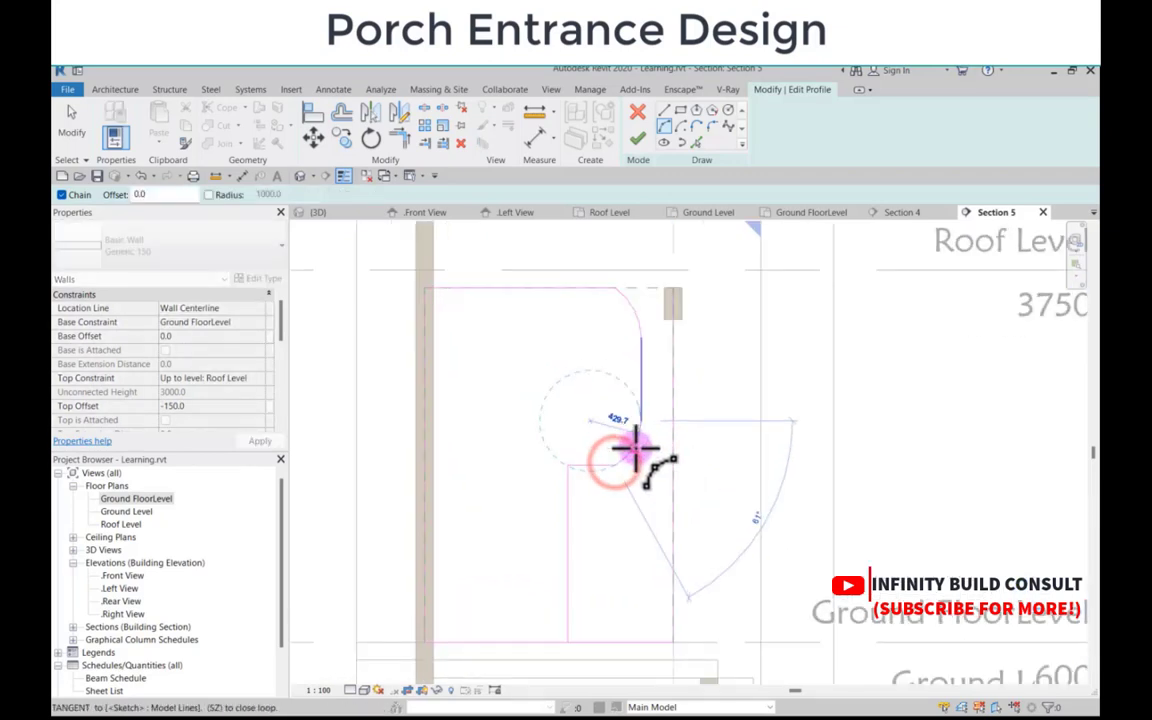
pyautogui.click(636, 452)
pyautogui.scroll(-2, 643, 450)
pyautogui.press('Escape')
pyautogui.press('Escape')
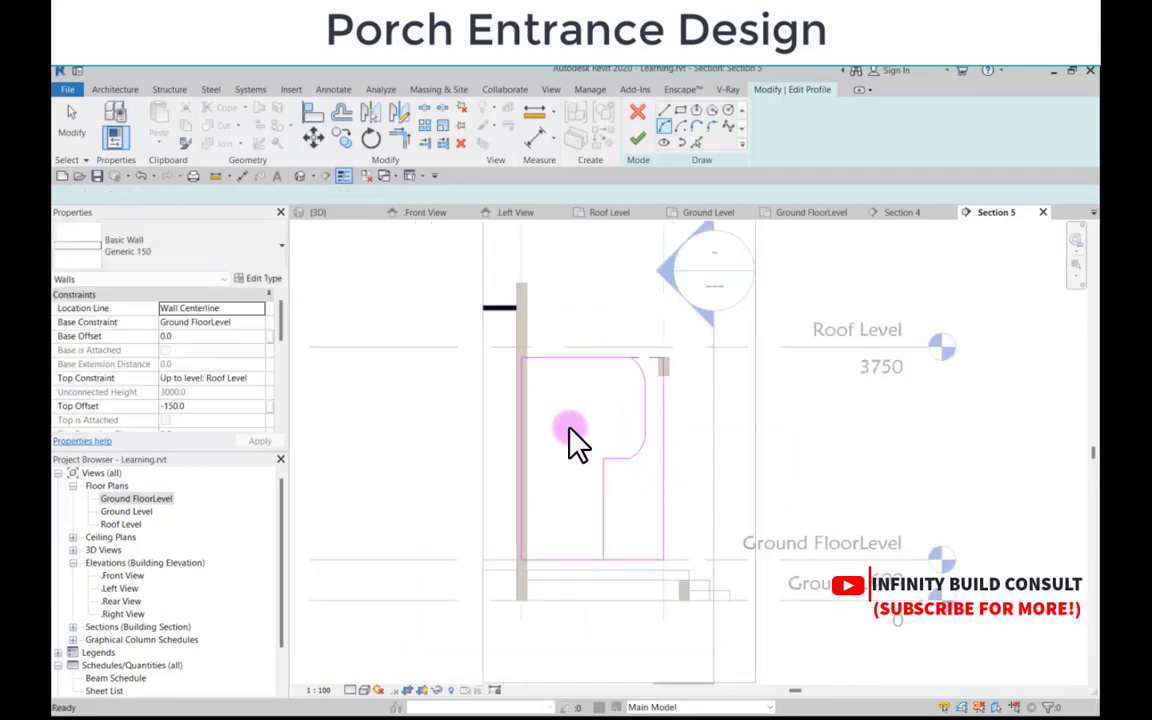
# Step: Replace the upper arc with a mirrored copy of the lower arc about the vertical line's midpoint
pyautogui.scroll(1, 648, 366)
pyautogui.click(634, 373)
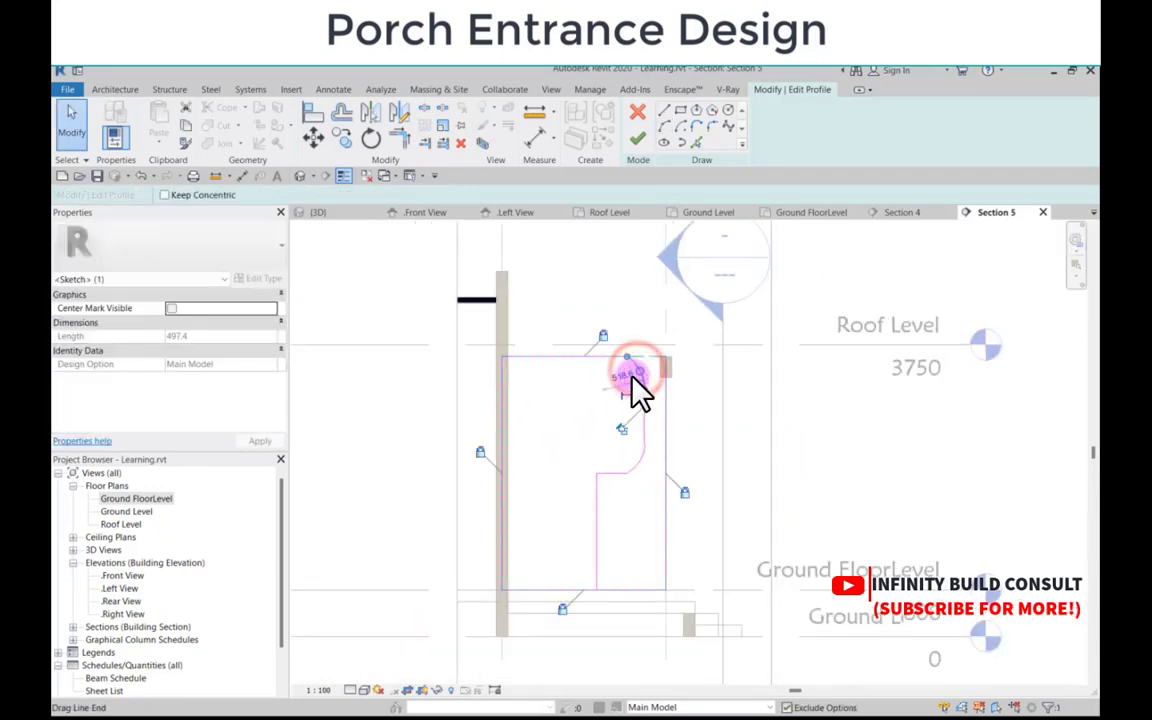
pyautogui.press('Delete')
pyautogui.click(641, 468)
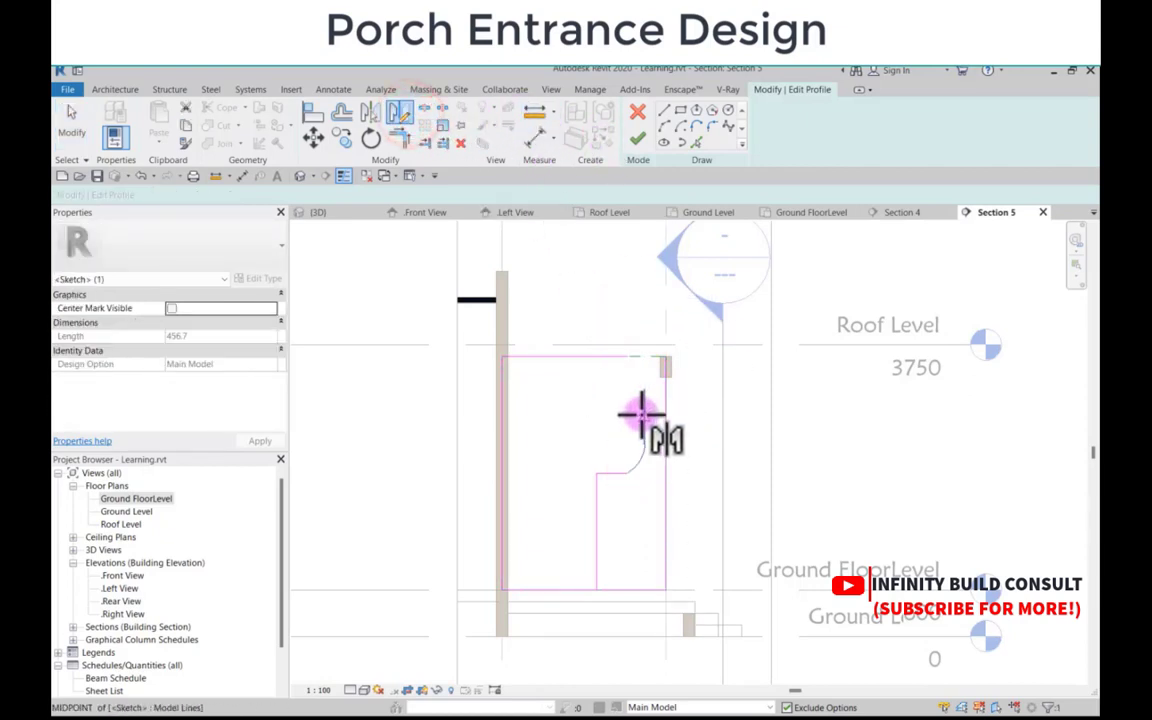
pyautogui.press('Escape')
# Step: Stretch the mirrored arc's upper end to meet the end of the profile's top edge
pyautogui.scroll(5, 617, 411)
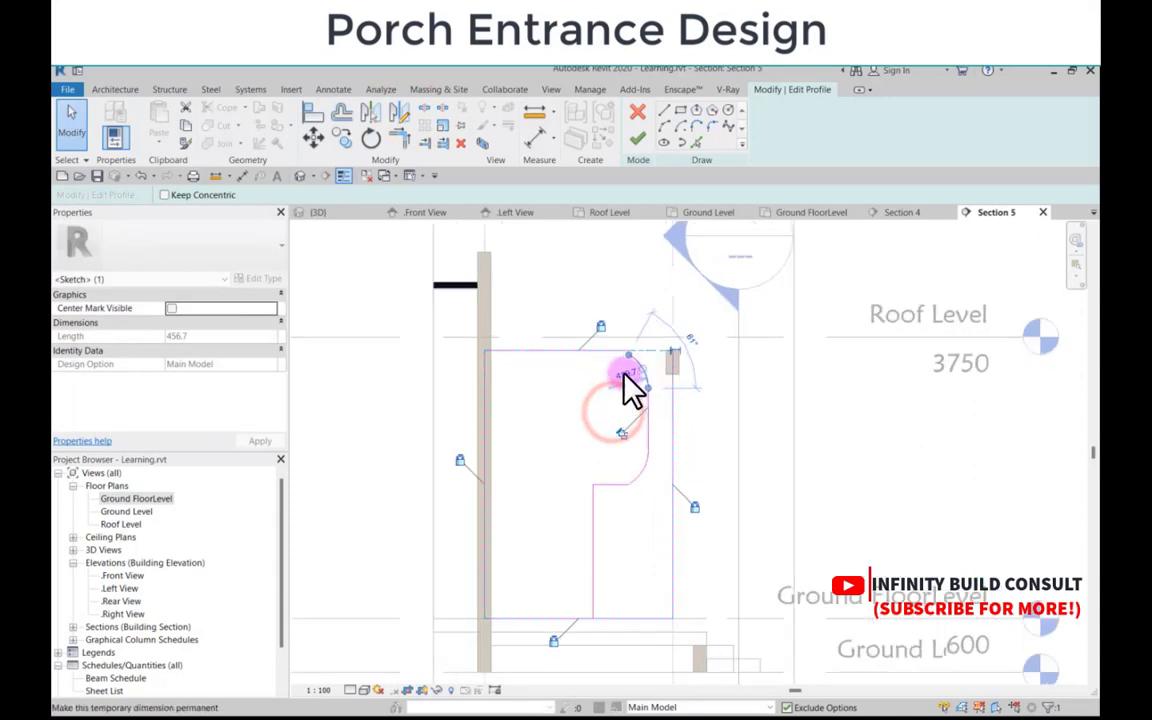
pyautogui.scroll(2, 630, 352)
pyautogui.click(649, 352)
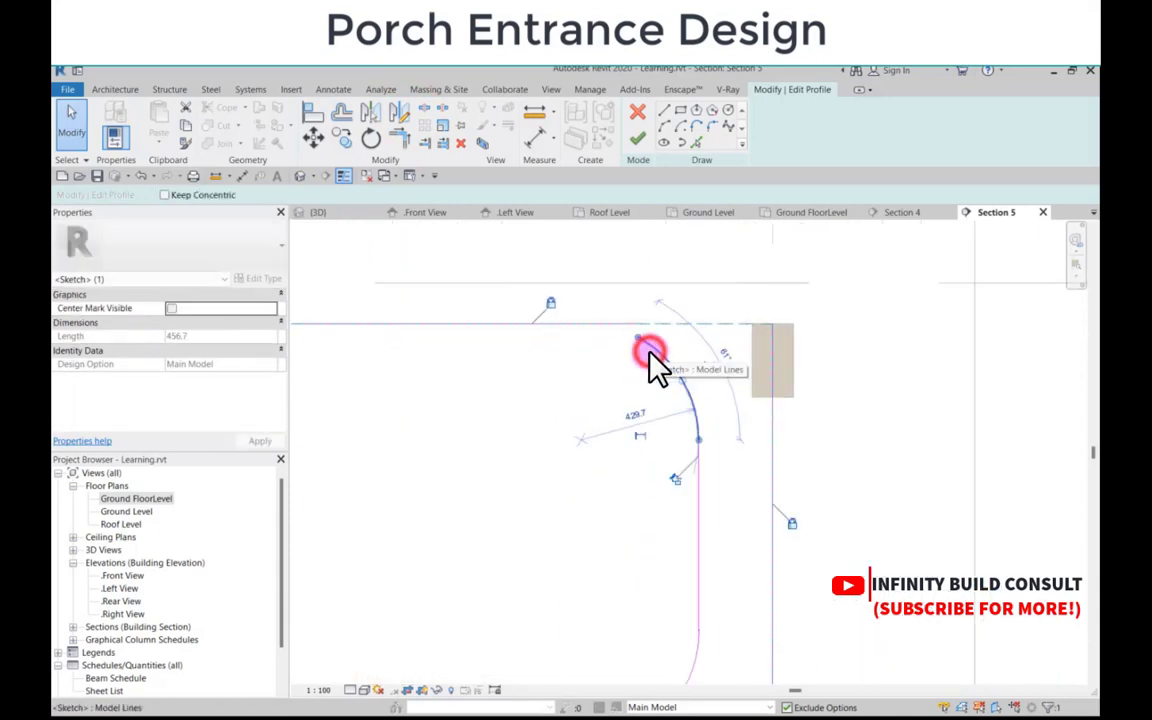
pyautogui.scroll(1, 638, 347)
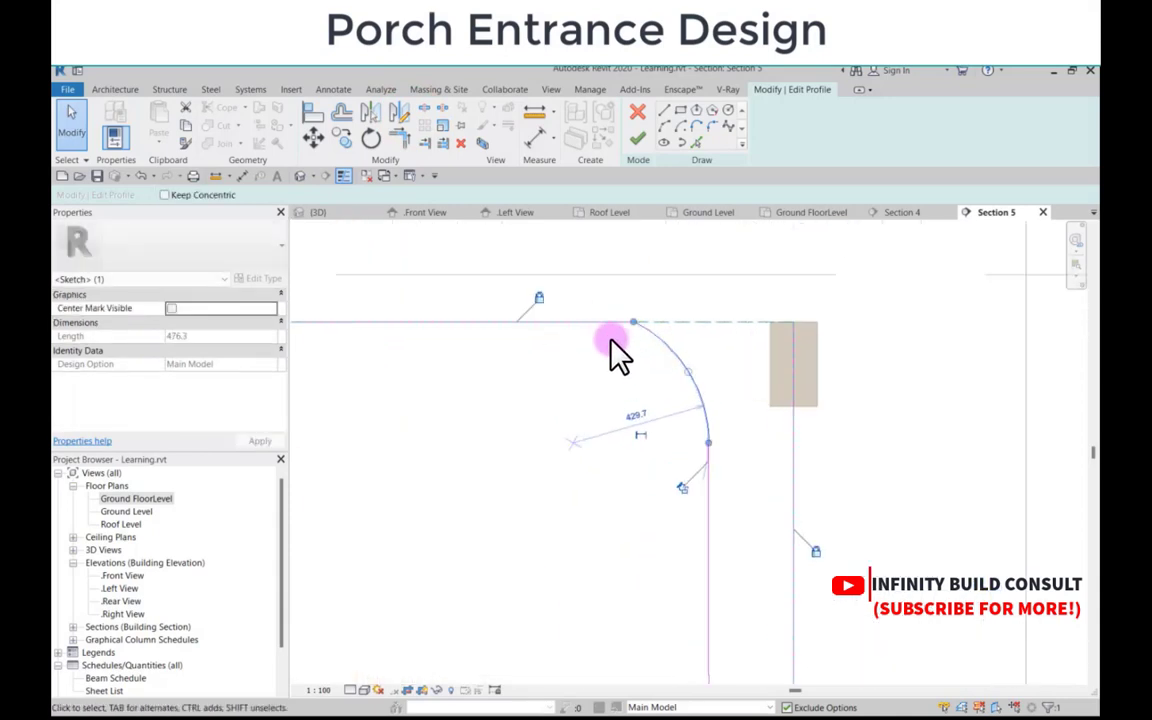
pyautogui.click(608, 339)
pyautogui.scroll(-6, 613, 350)
pyautogui.scroll(-2, 628, 400)
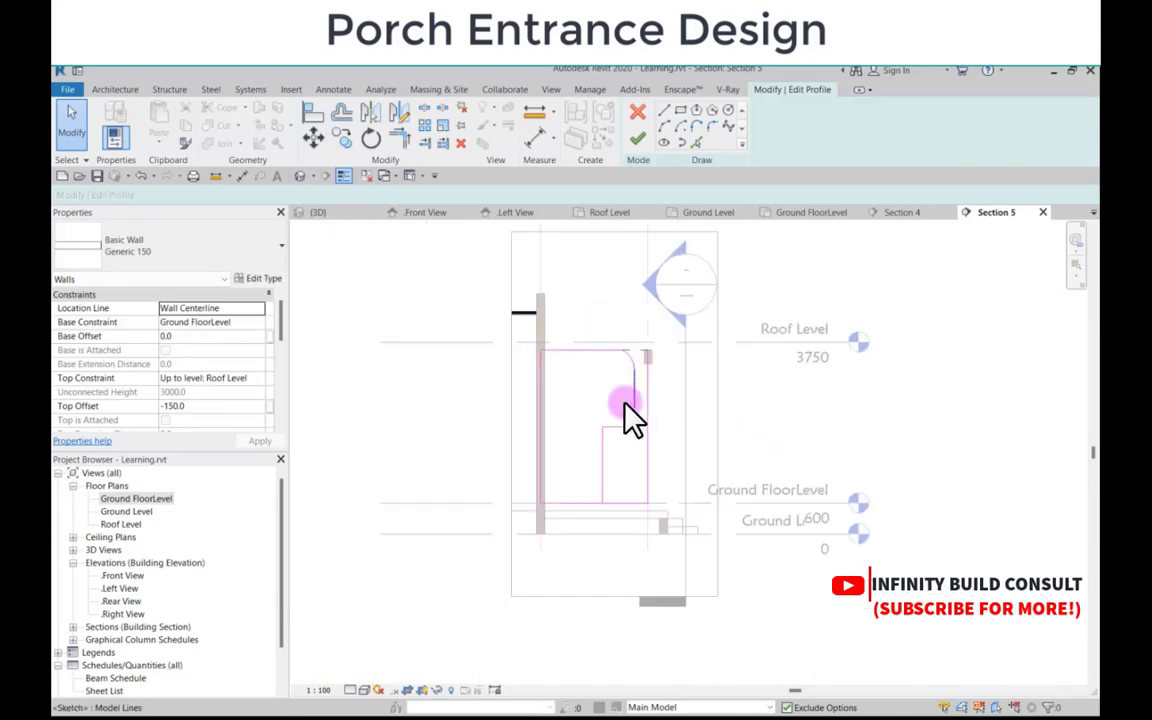
# Step: Try to move the profile's building-wall edge about 212 mm toward grid A by removing its constraints, and undo the move
pyautogui.scroll(2, 545, 408)
pyautogui.click(537, 400)
pyautogui.scroll(2, 530, 412)
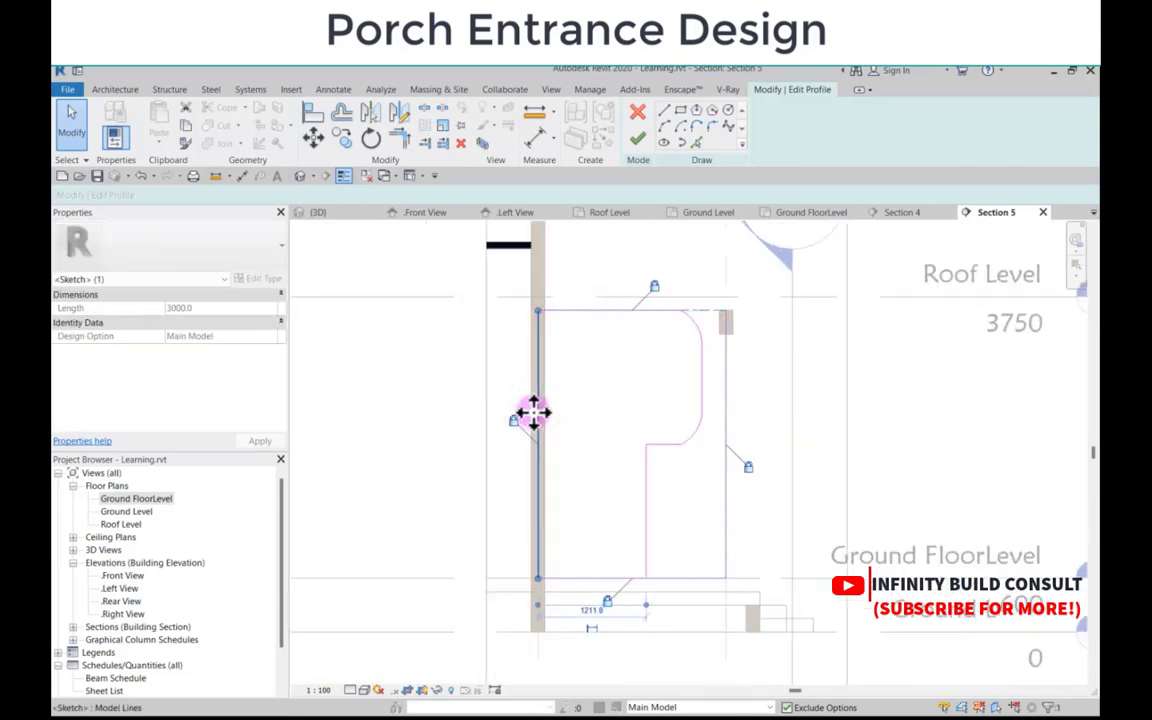
pyautogui.moveTo(538, 403); pyautogui.dragTo(567, 400)
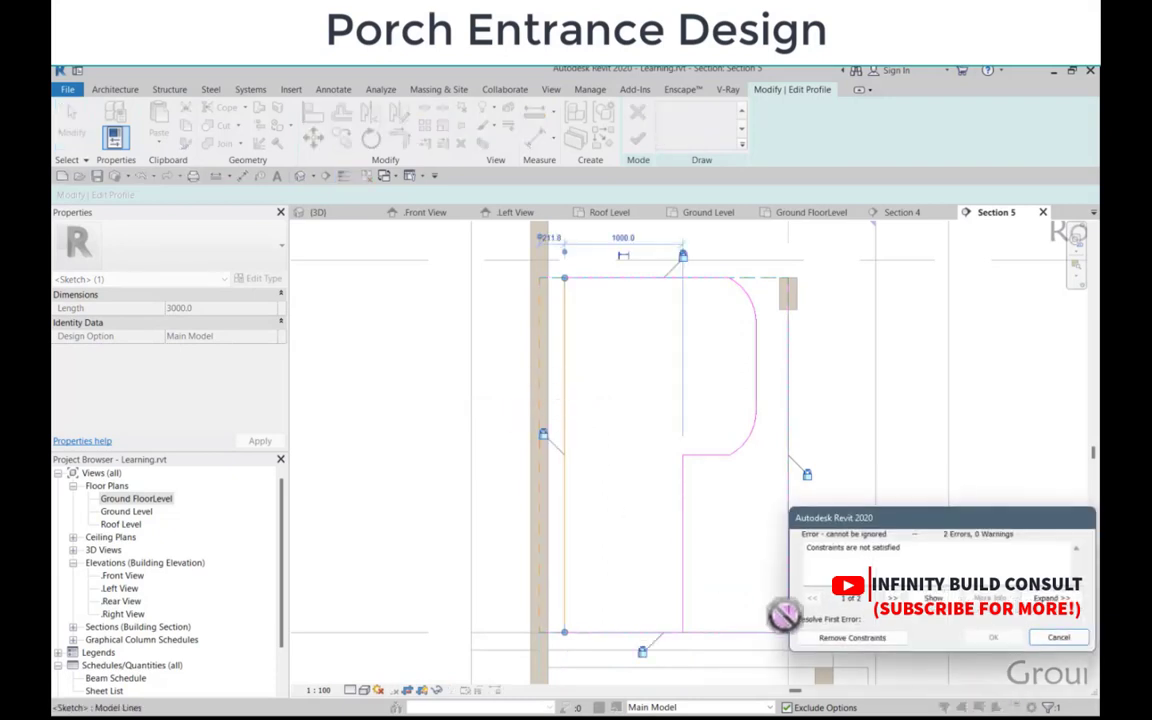
pyautogui.click(830, 638)
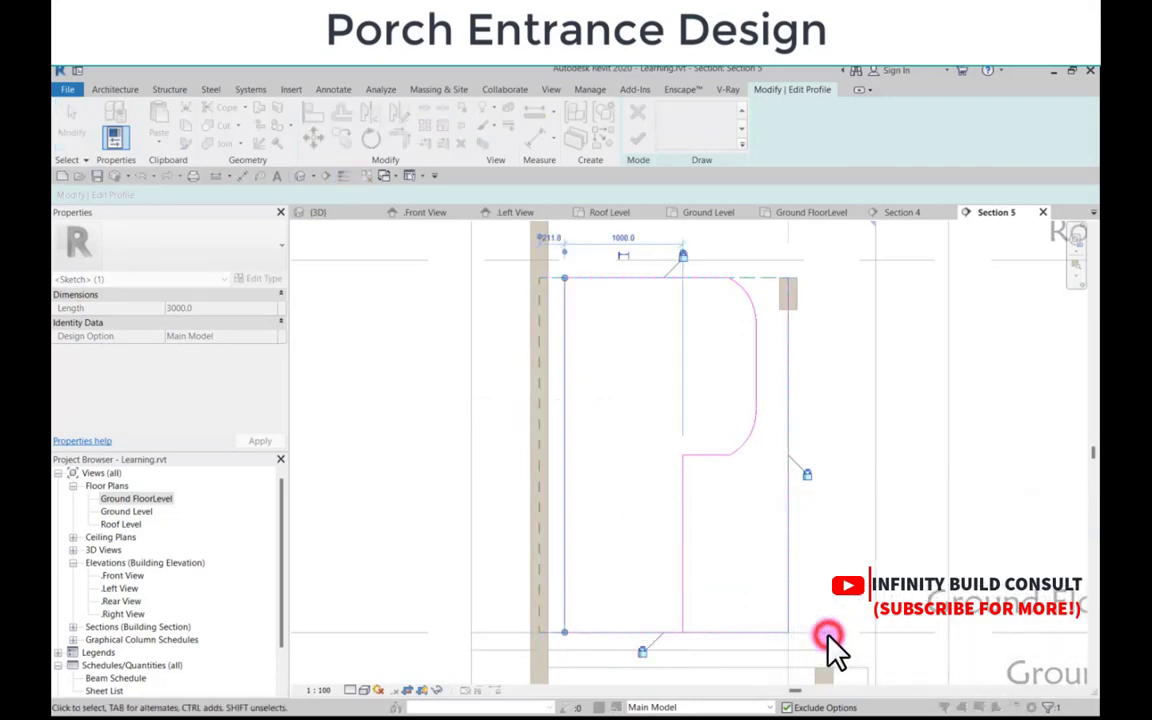
pyautogui.click(565, 460)
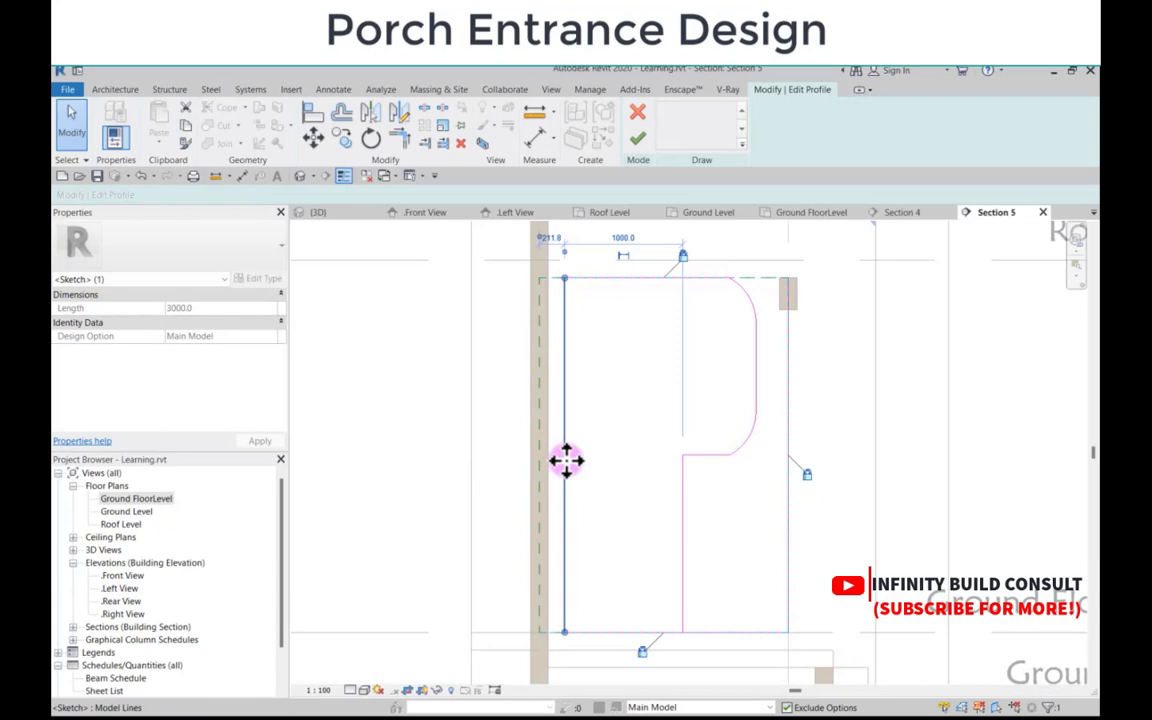
pyautogui.hotkey('ctrl', 'z')
pyautogui.scroll(-1, 566, 460)
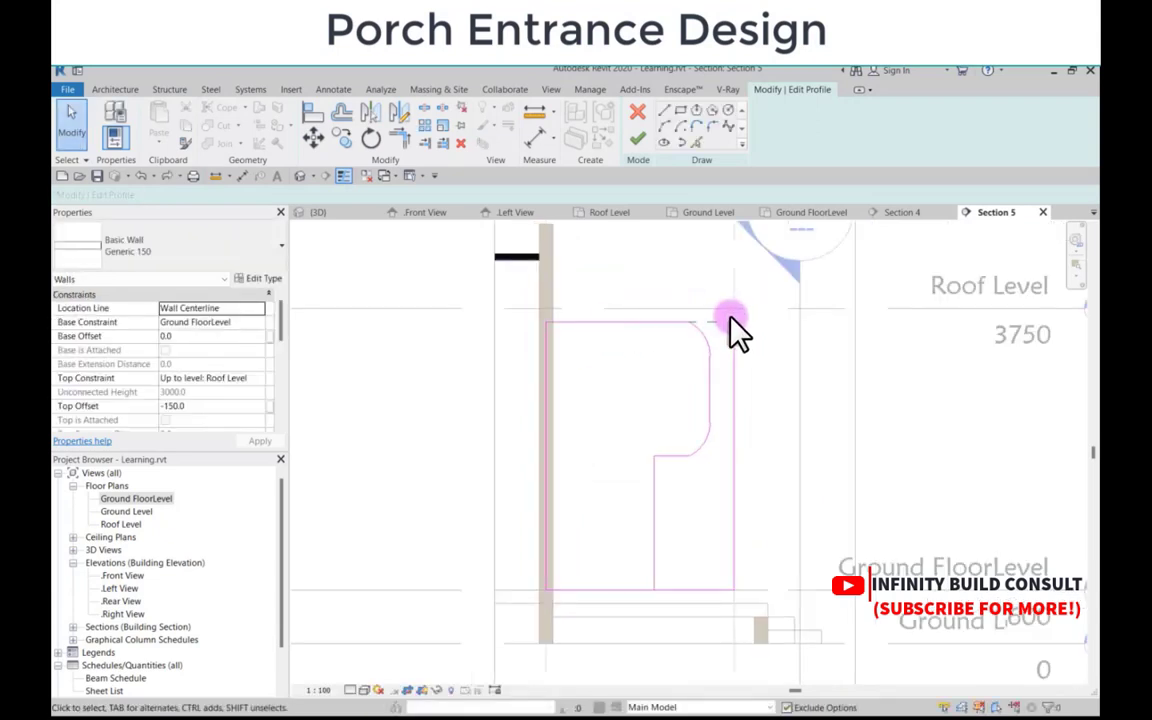
# Step: Extend the profile's vertical edge on grid A up to Roof Level, making it 3150 mm long
pyautogui.scroll(2, 731, 318)
pyautogui.click(735, 360)
pyautogui.moveTo(736, 329); pyautogui.dragTo(738, 305)
# Step: Sketch a horizontal line along Roof Level from the grid A edge's upper end to the building wall's centerline, about 2103.5 mm
pyautogui.click(660, 105)
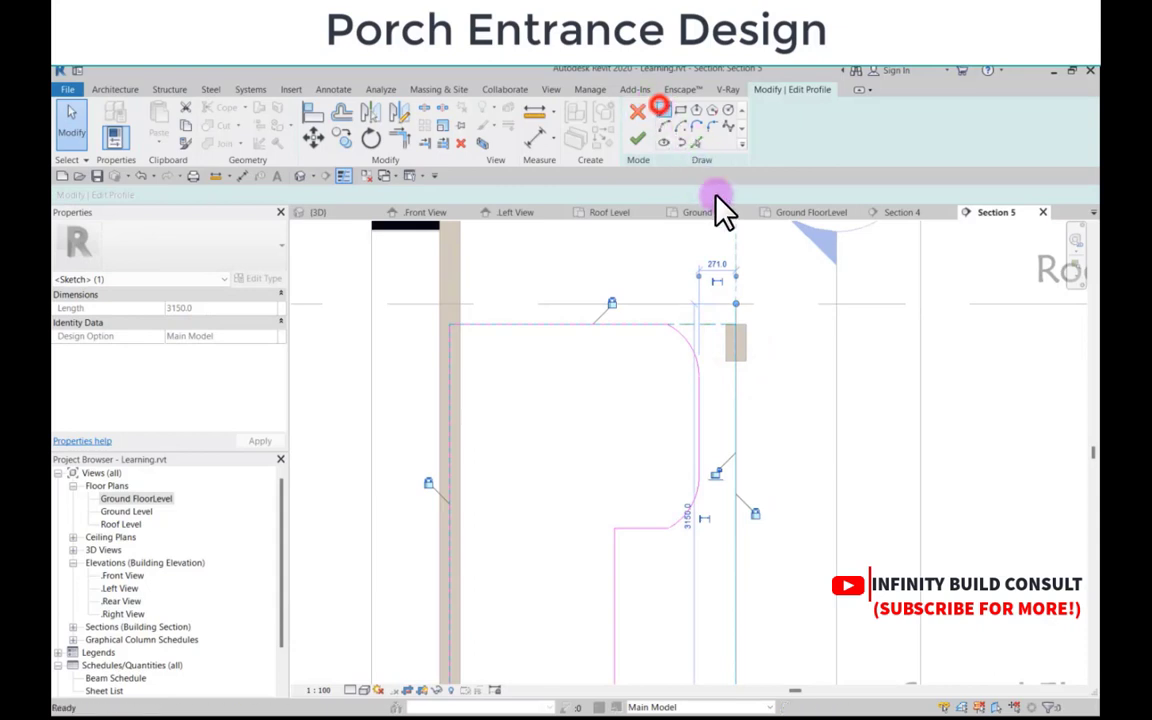
pyautogui.click(738, 305)
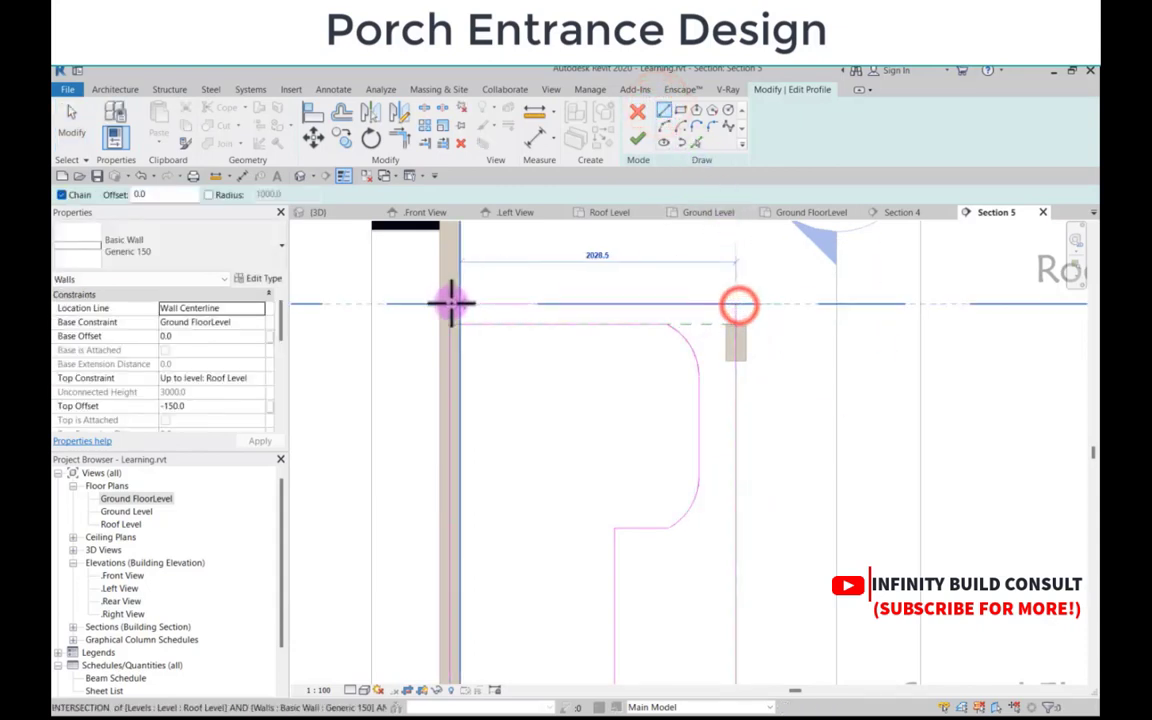
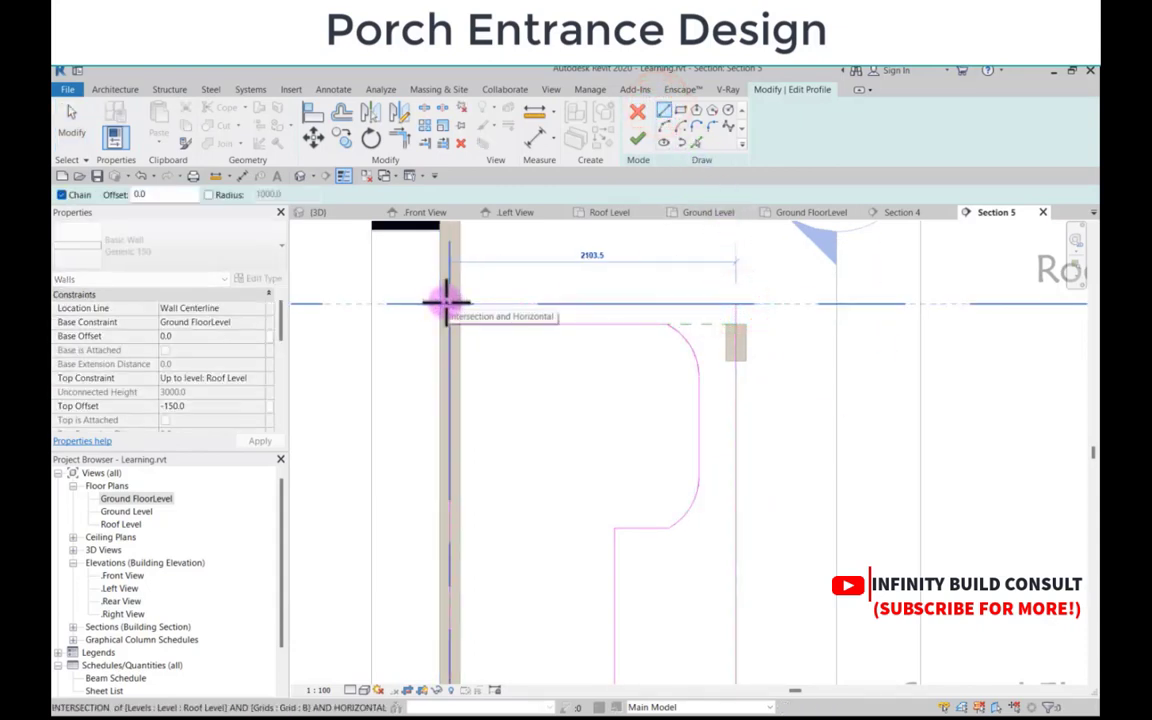
pyautogui.click(447, 303)
pyautogui.scroll(-2, 447, 303)
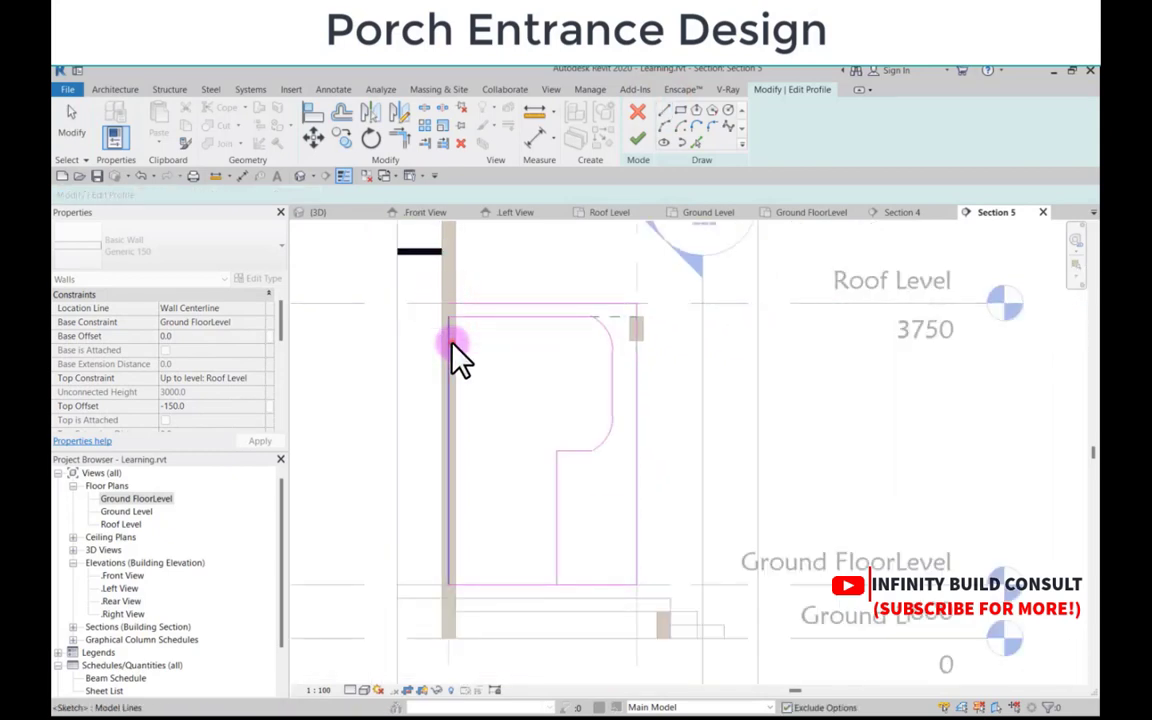
pyautogui.press('Escape')
pyautogui.press('Escape')
# Step: Move the profile's building-wall edge about 232 mm toward grid A, removing the constraints that block it
pyautogui.click(449, 345)
pyautogui.scroll(2, 447, 350)
pyautogui.moveTo(447, 354)
pyautogui.mouseDown()
pyautogui.moveTo(491, 348)
pyautogui.moveTo(480, 349)
pyautogui.mouseUp()
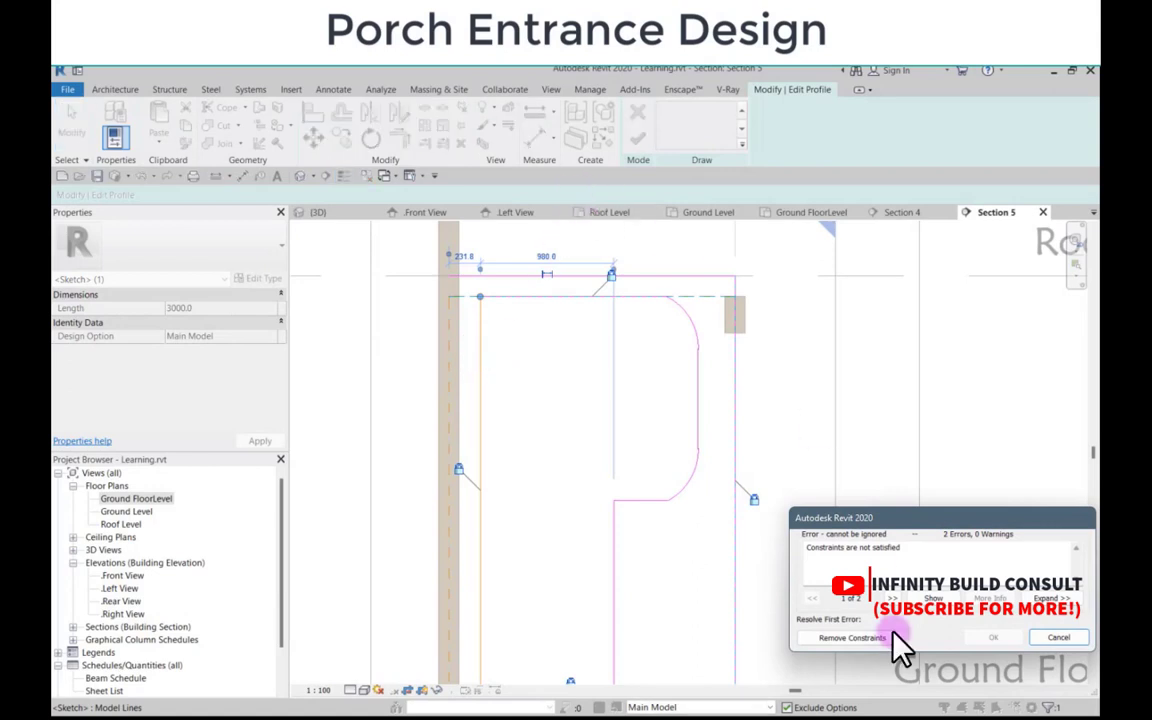
pyautogui.click(866, 637)
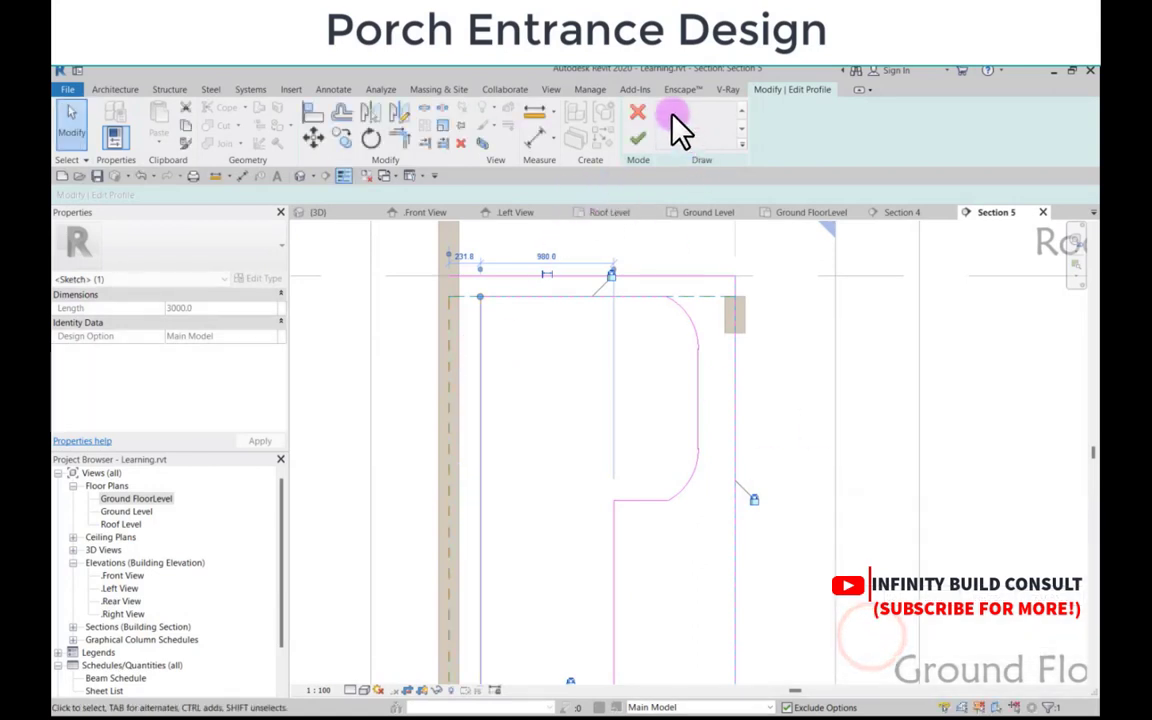
pyautogui.scroll(-3, 480, 335)
pyautogui.click(419, 321)
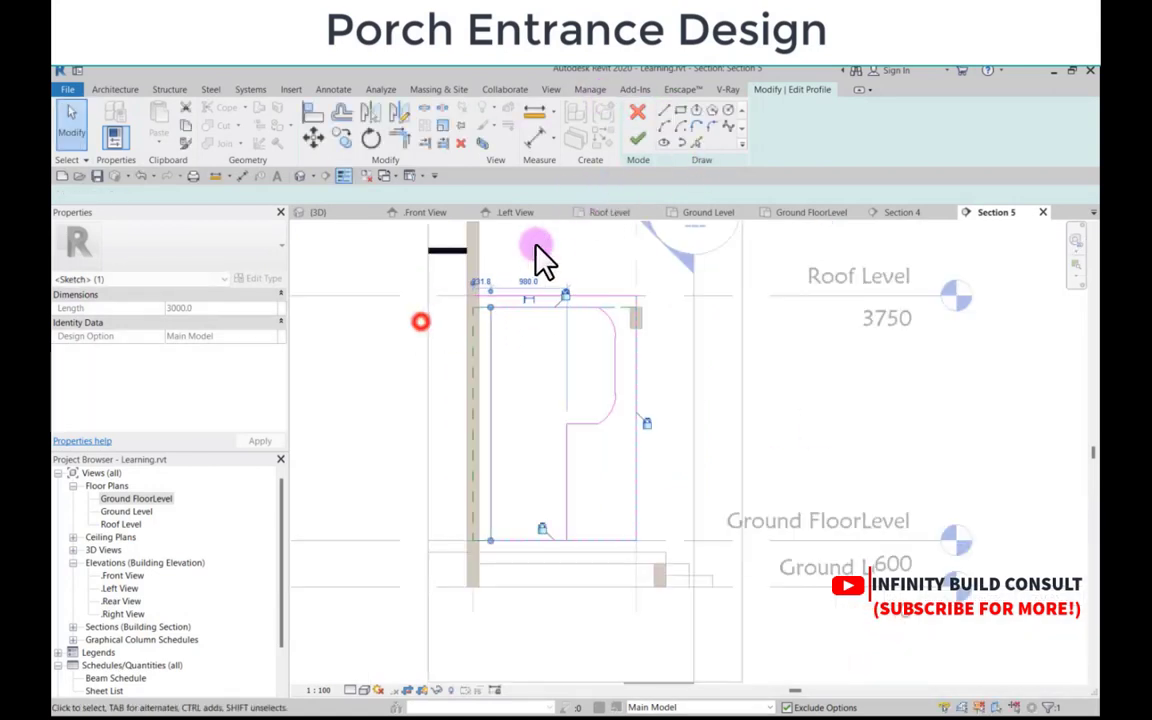
# Step: Sketch a line down the building wall's centerline from the Roof Level line to Ground FloorLevel, and connect it horizontally to the inset edge
pyautogui.click(663, 110)
pyautogui.scroll(1, 477, 296)
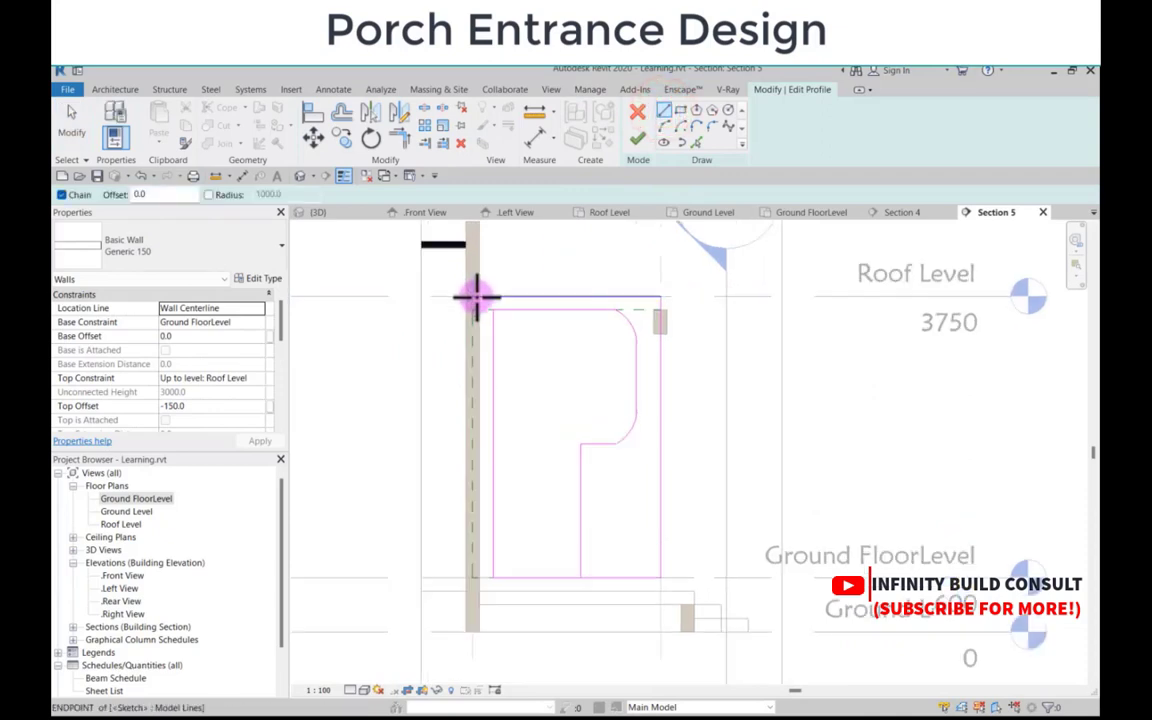
pyautogui.click(472, 296)
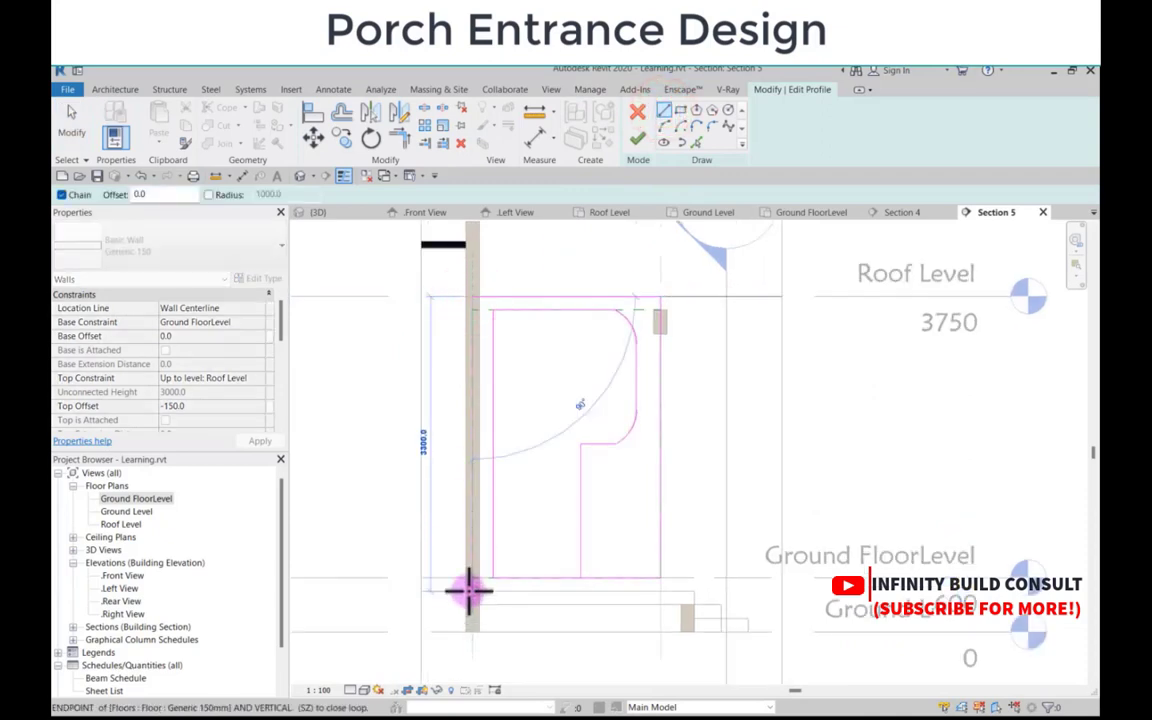
pyautogui.scroll(3, 468, 590)
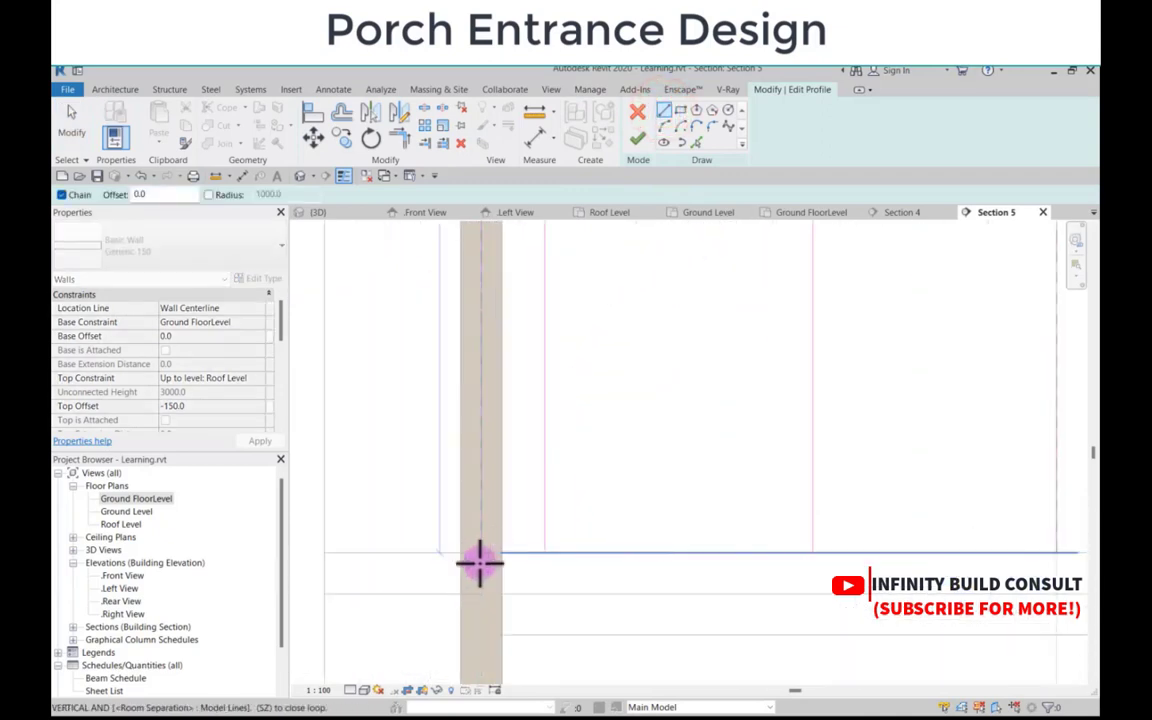
pyautogui.click(484, 556)
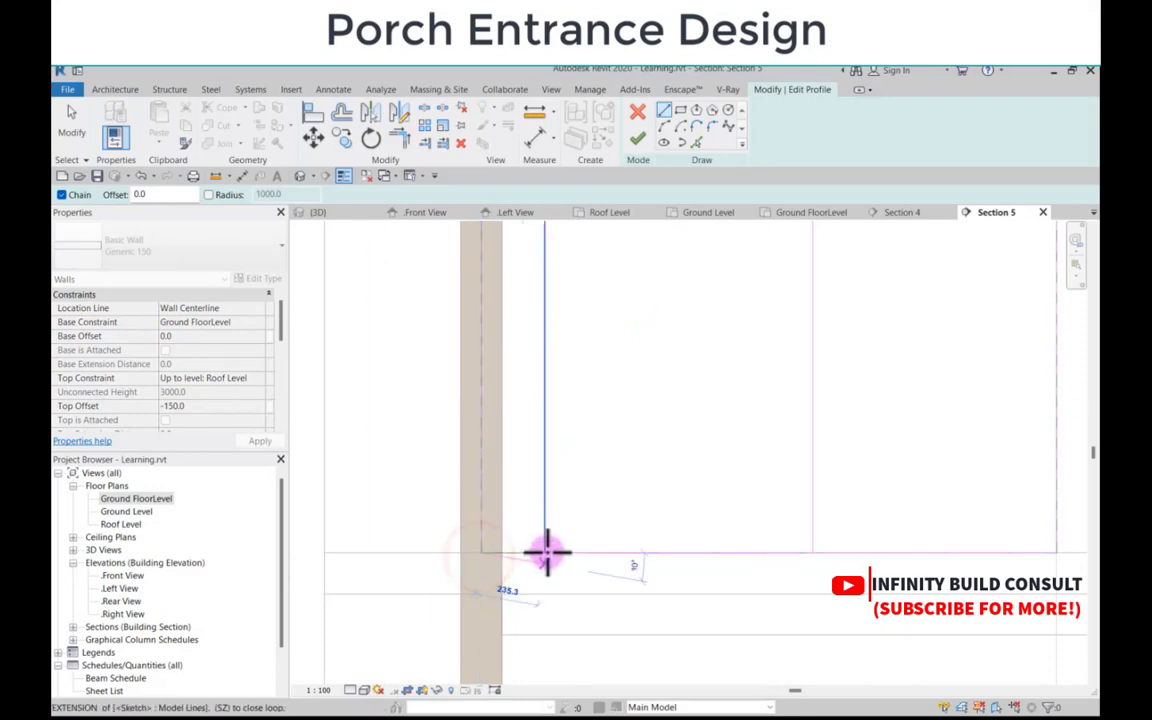
pyautogui.click(545, 552)
pyautogui.scroll(-3, 532, 551)
pyautogui.press('Escape')
pyautogui.press('Escape')
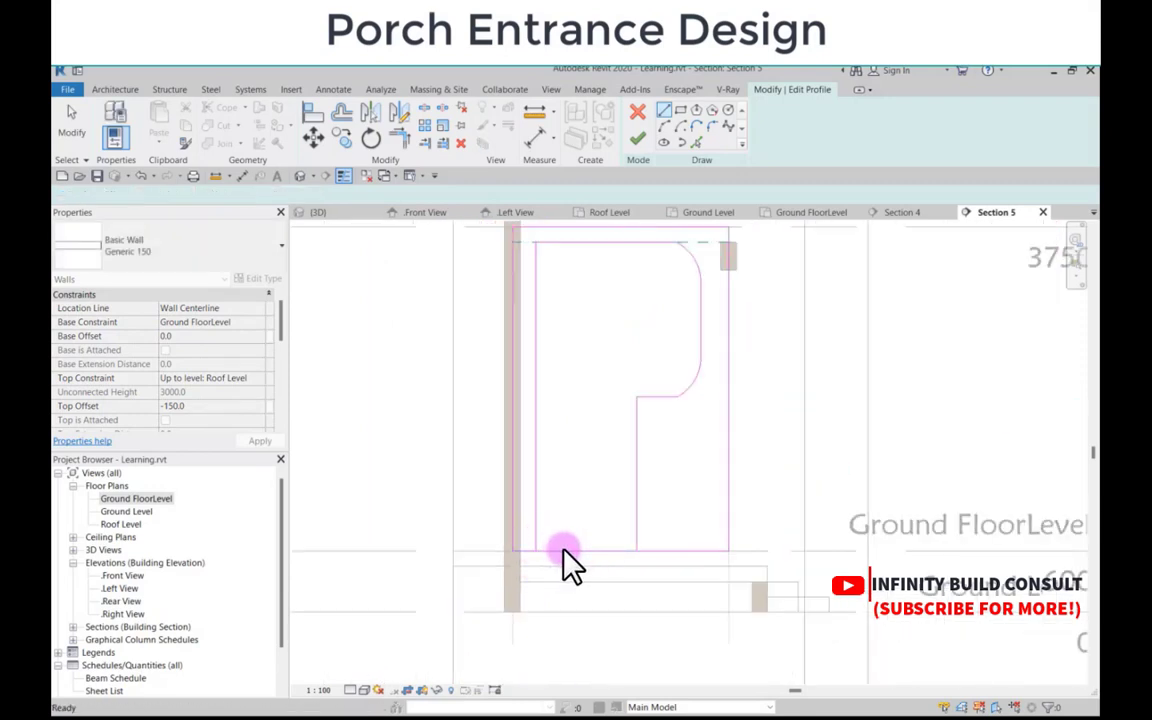
# Step: Shorten the profile's bottom edge so it runs only from the inner vertical line below the curve to grid A
pyautogui.click(580, 552)
pyautogui.scroll(2, 525, 575)
pyautogui.moveTo(518, 552)
pyautogui.mouseDown()
pyautogui.moveTo(689, 542)
pyautogui.moveTo(681, 548)
pyautogui.mouseUp()
pyautogui.scroll(-5, 620, 551)
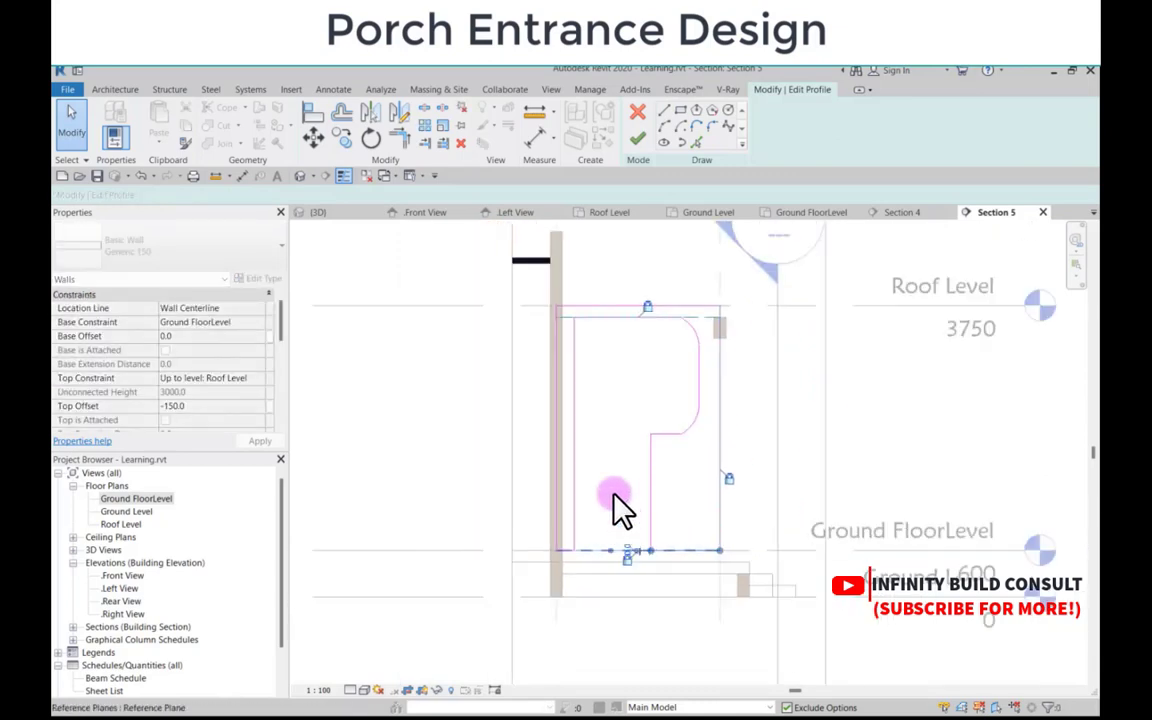
# Step: Lower the P-shaped opening's top edge to about 270 mm below the Roof Level line, removing the constraints that block it
pyautogui.click(609, 473)
pyautogui.scroll(4, 599, 353)
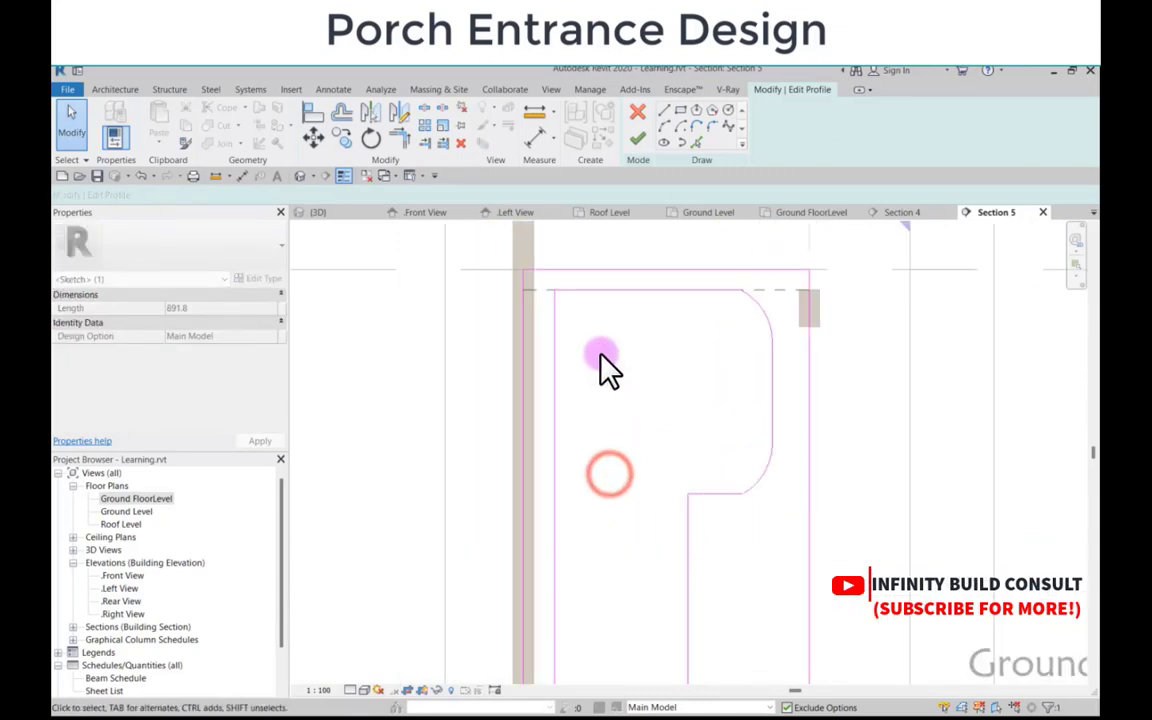
pyautogui.click(600, 298)
pyautogui.scroll(2, 670, 308)
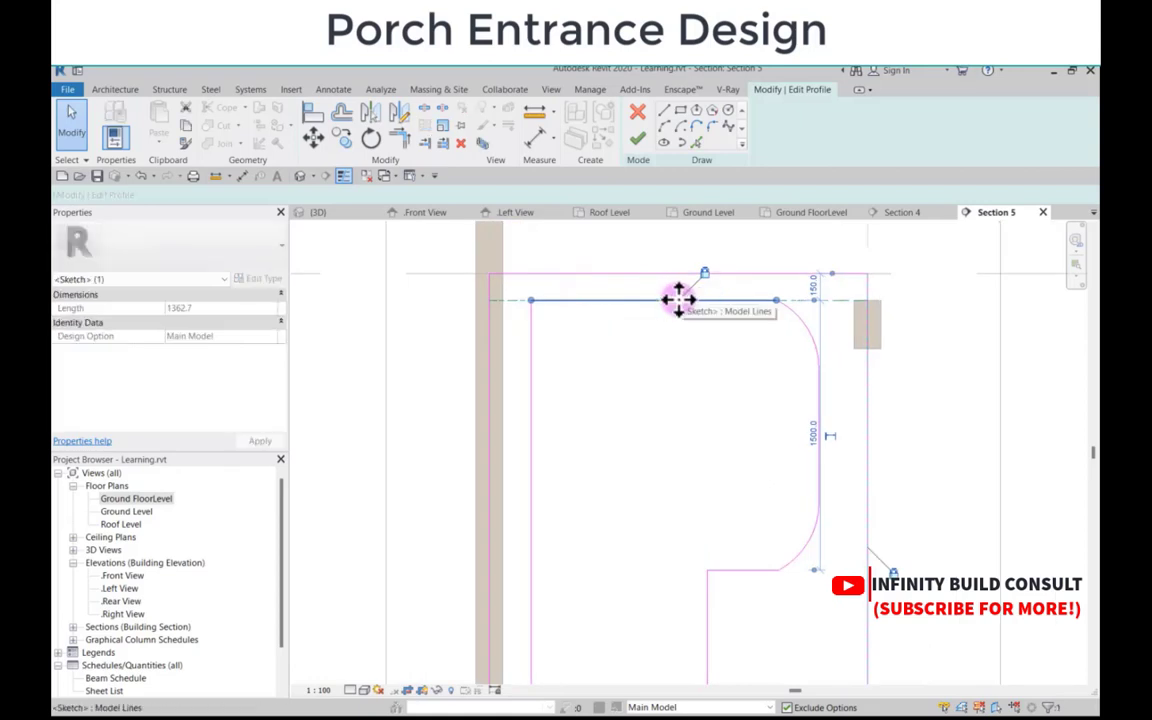
pyautogui.press('Down')
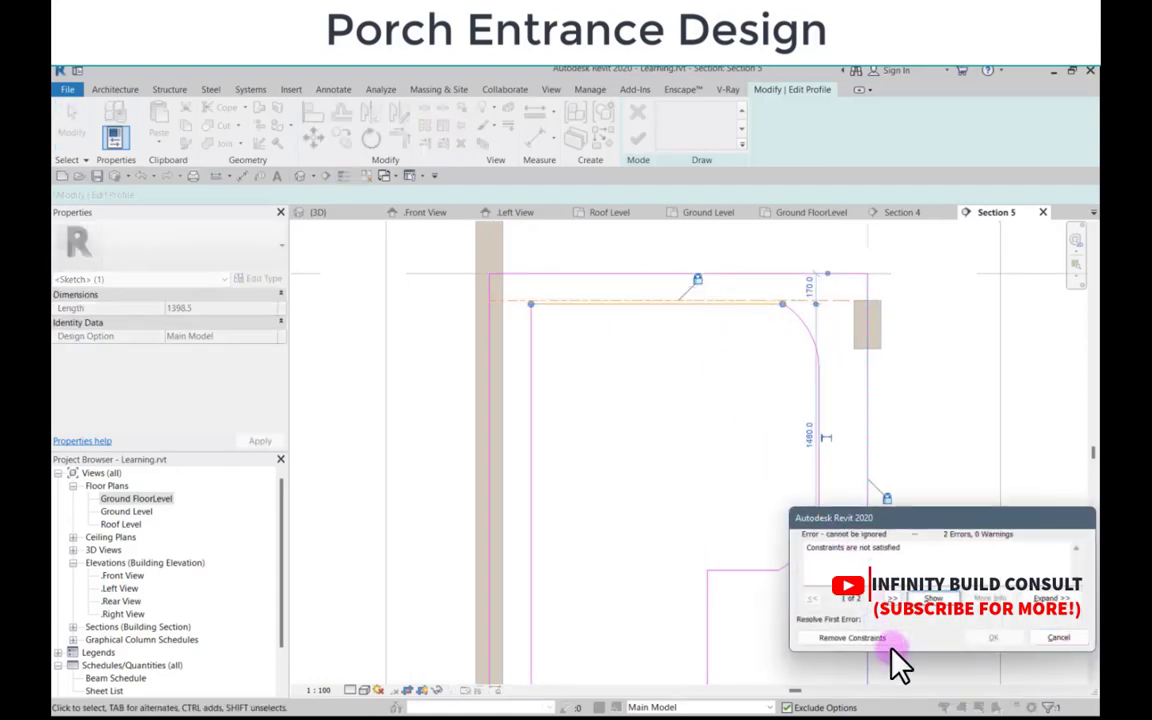
pyautogui.click(866, 639)
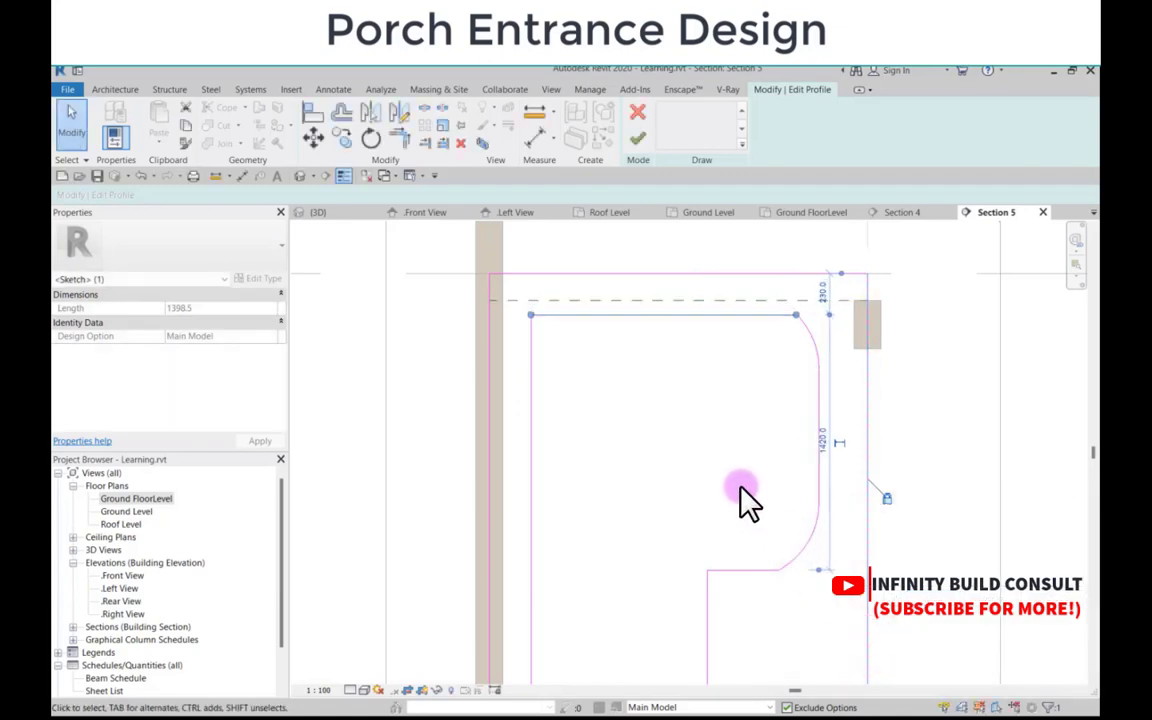
pyautogui.scroll(-2, 720, 442)
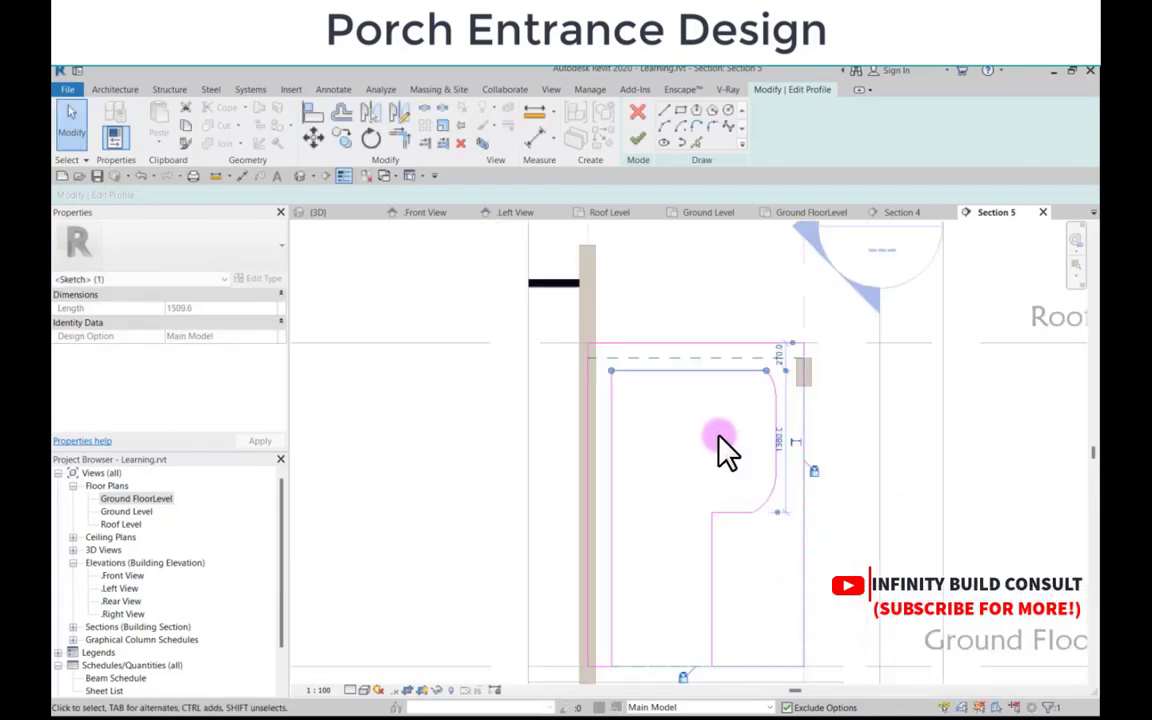
pyautogui.click(719, 440)
pyautogui.scroll(-2, 648, 432)
pyautogui.scroll(2, 806, 517)
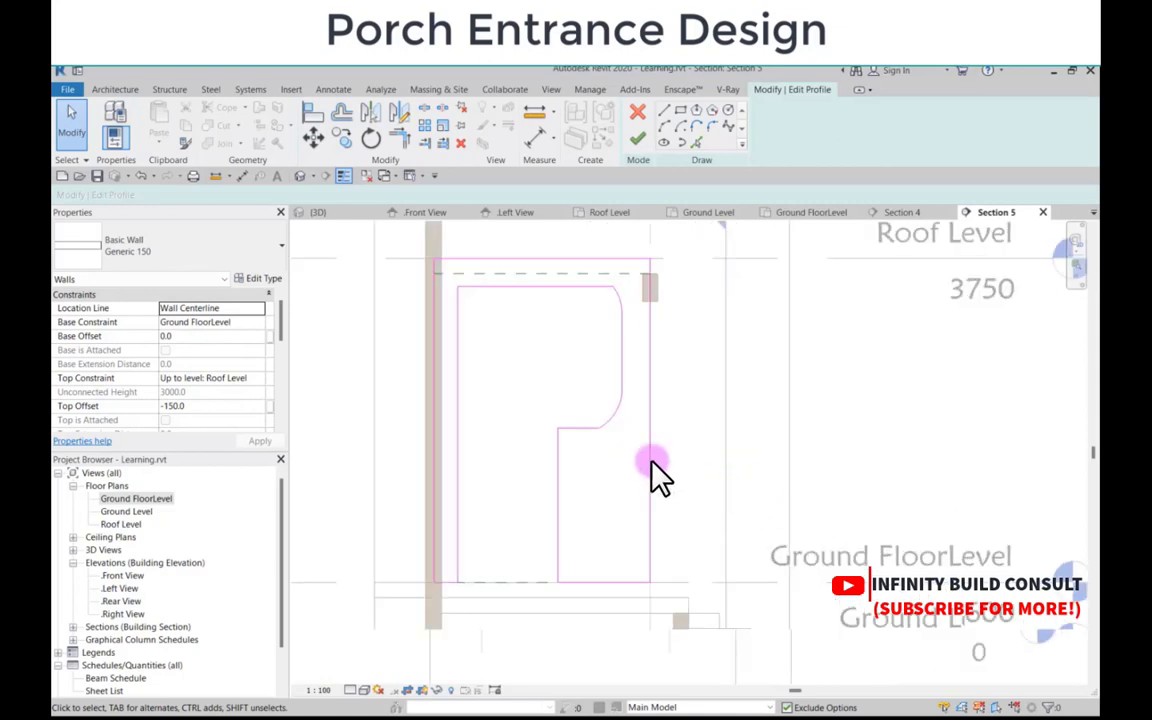
# Step: Finish editing the side wall's profile and clear the selection
pyautogui.scroll(-2, 658, 476)
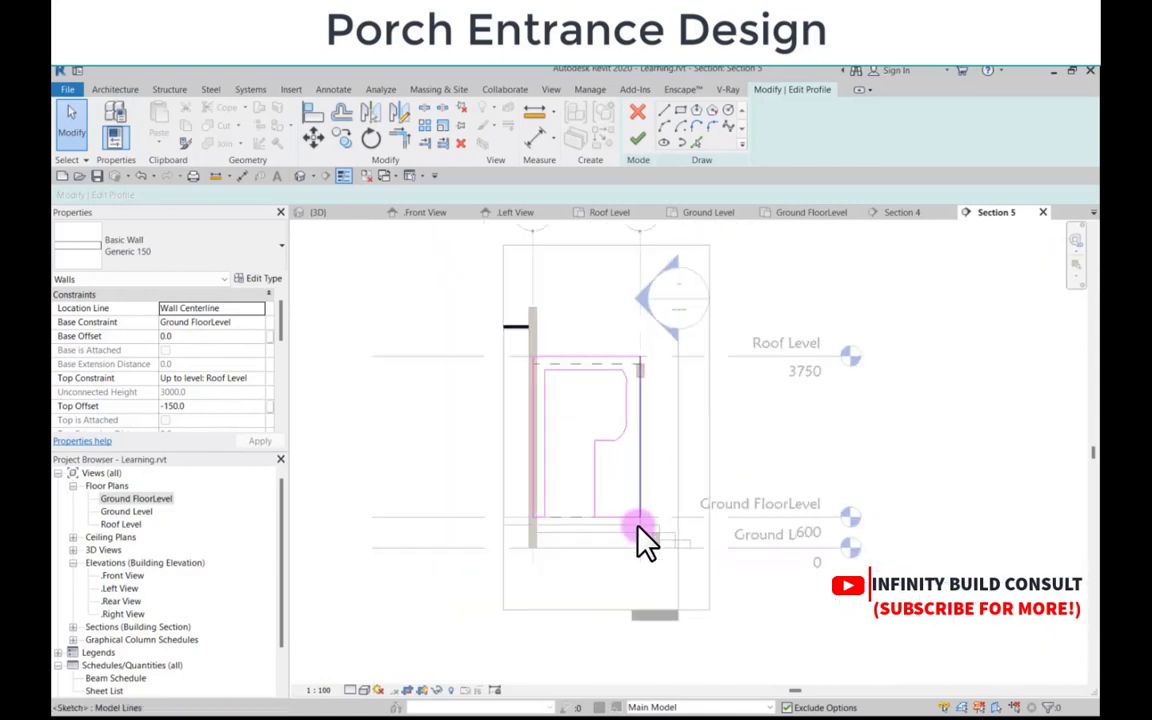
pyautogui.click(648, 139)
pyautogui.click(342, 472)
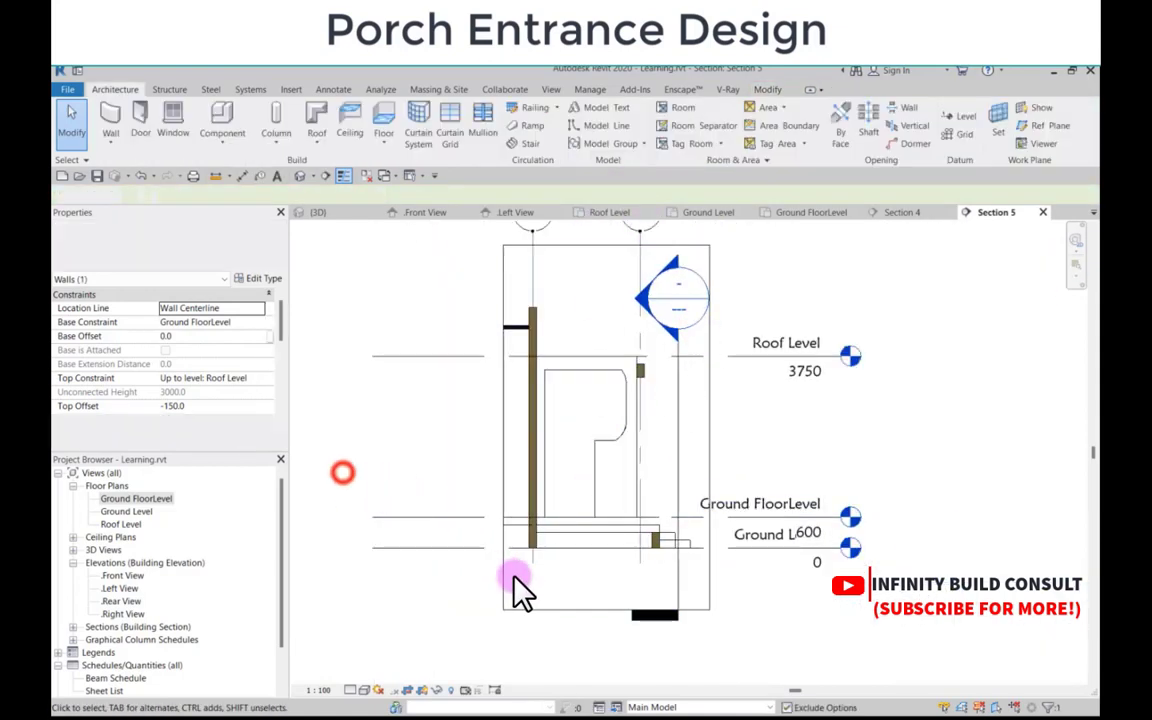
pyautogui.scroll(2, 622, 482)
pyautogui.scroll(-4, 617, 445)
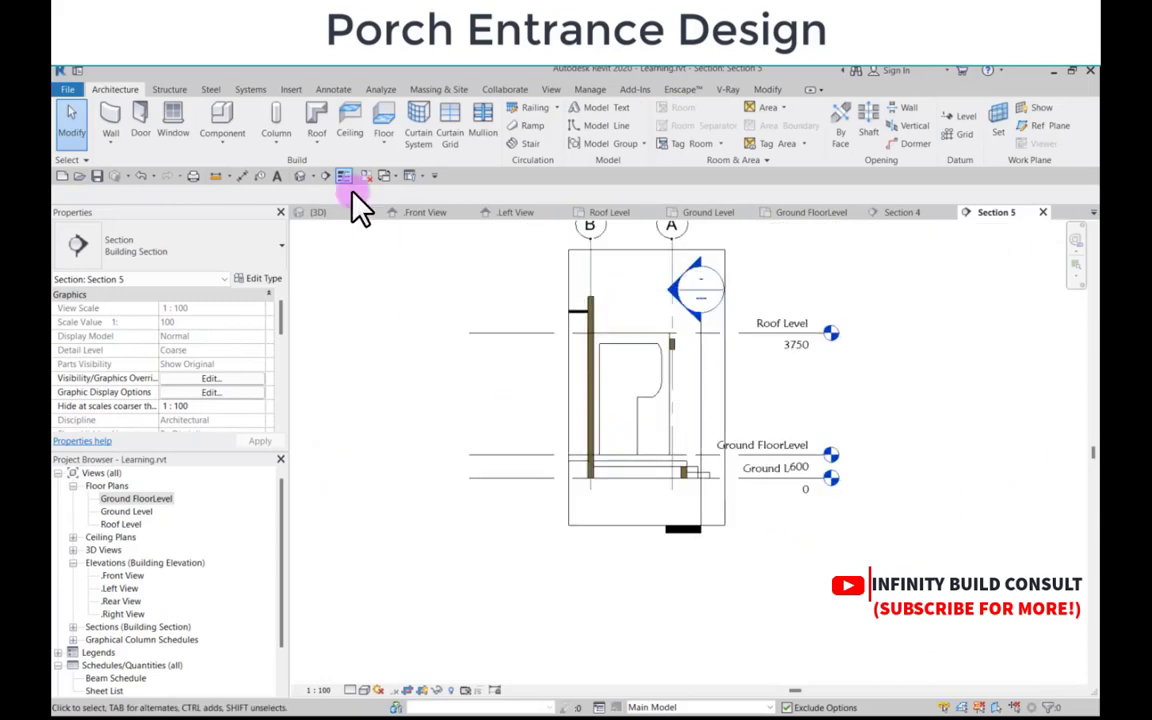
# Step: Inspect the porch walls and their cut-out shapes in the 3D view from the front and the side
pyautogui.click(322, 212)
pyautogui.scroll(-3, 746, 506)
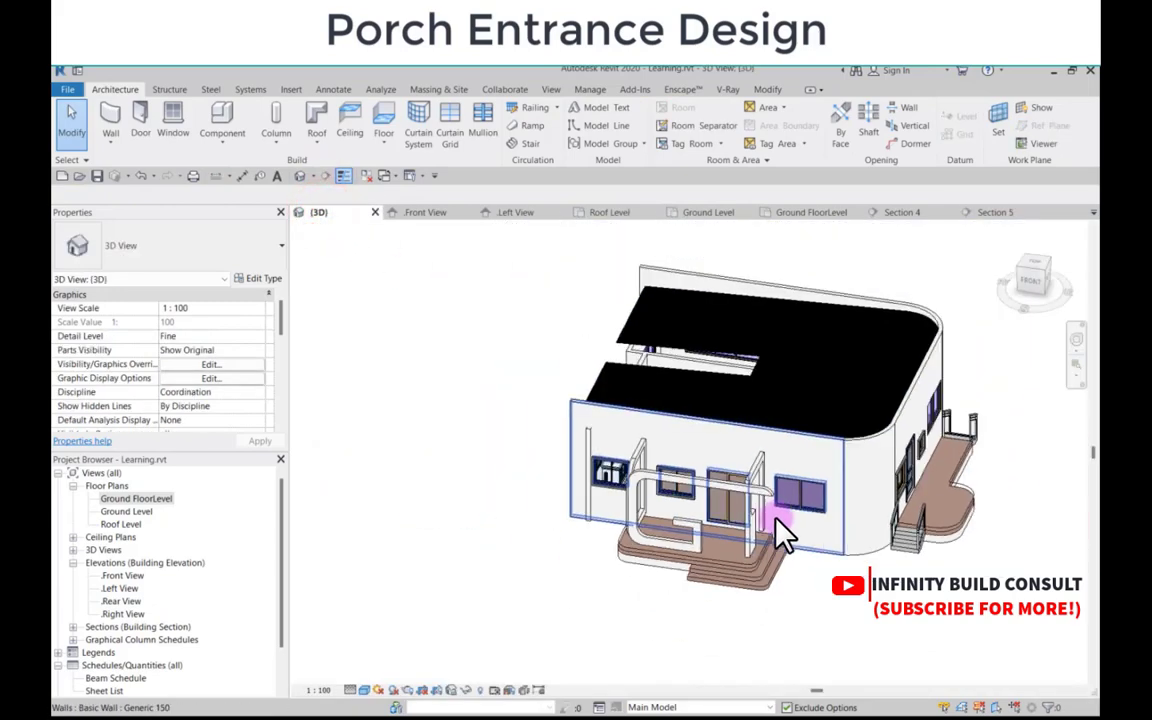
pyautogui.keyDown('shift'); pyautogui.moveTo(742, 522); pyautogui.dragTo(604, 513, button='middle'); pyautogui.keyUp('shift')
pyautogui.scroll(-4, 604, 513)
pyautogui.scroll(2, 399, 483)
pyautogui.click(399, 483)
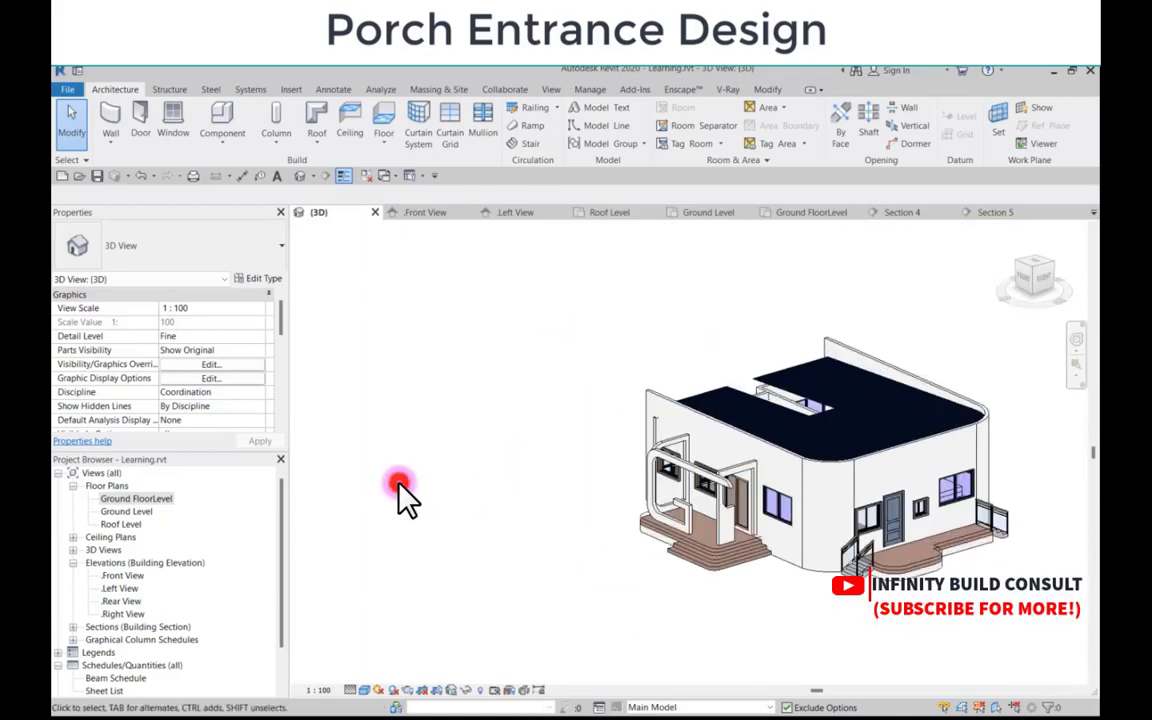
pyautogui.scroll(3, 640, 480)
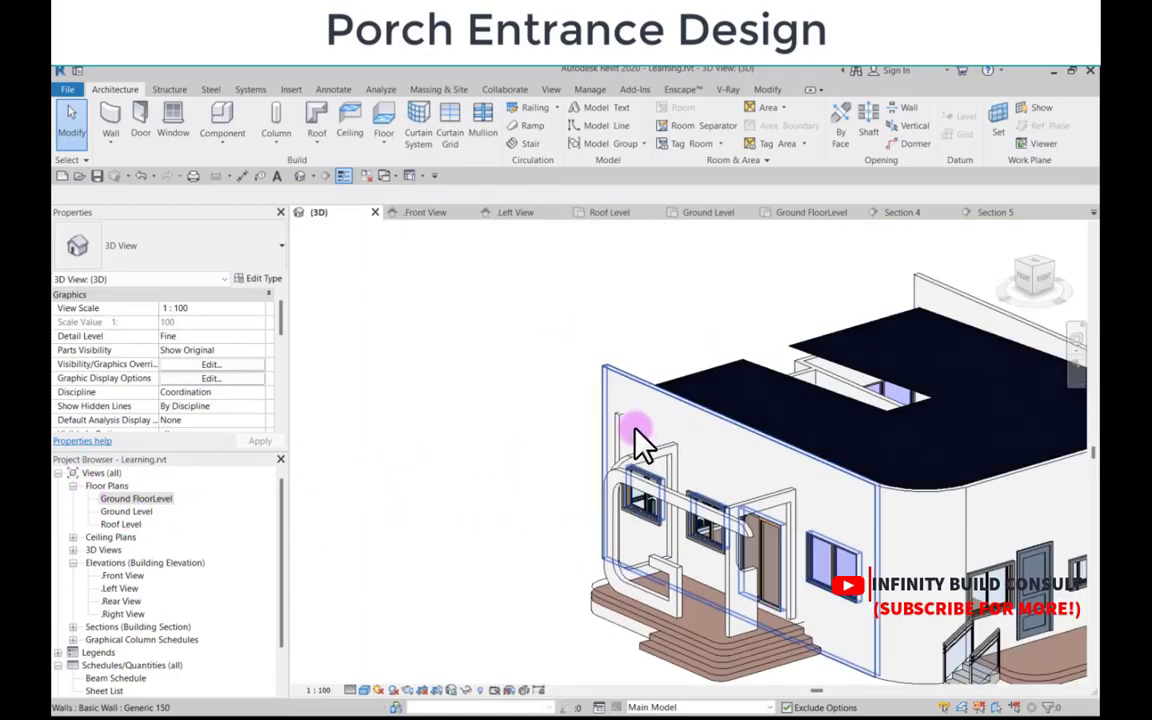
# Step: Open the Roof Level floor plan and examine the porch walls in front of the main roof
pyautogui.doubleClick(148, 500)
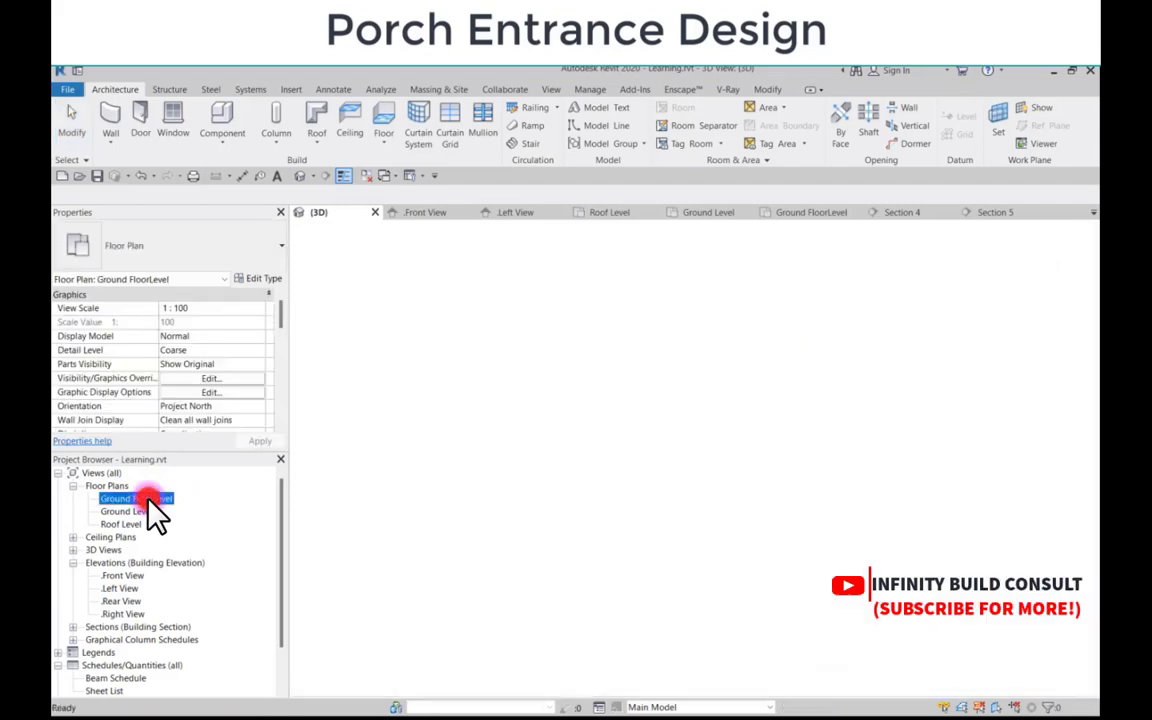
pyautogui.scroll(-5, 445, 470)
pyautogui.doubleClick(120, 524)
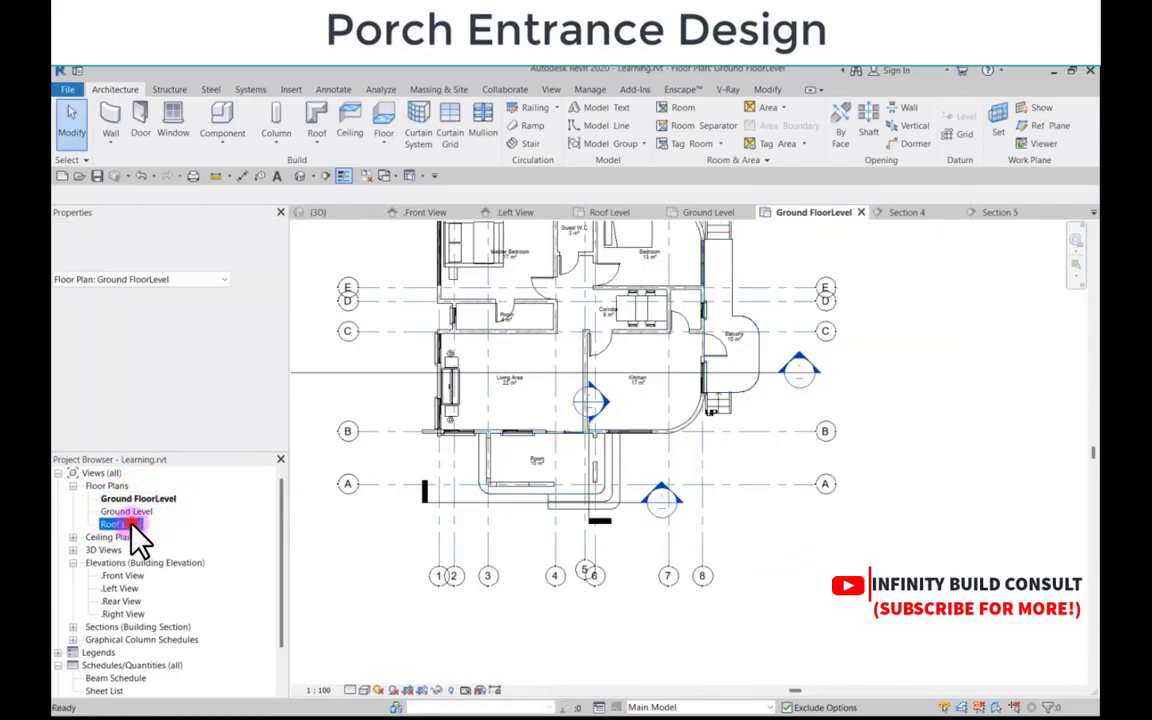
pyautogui.scroll(4, 702, 508)
pyautogui.scroll(-4, 708, 518)
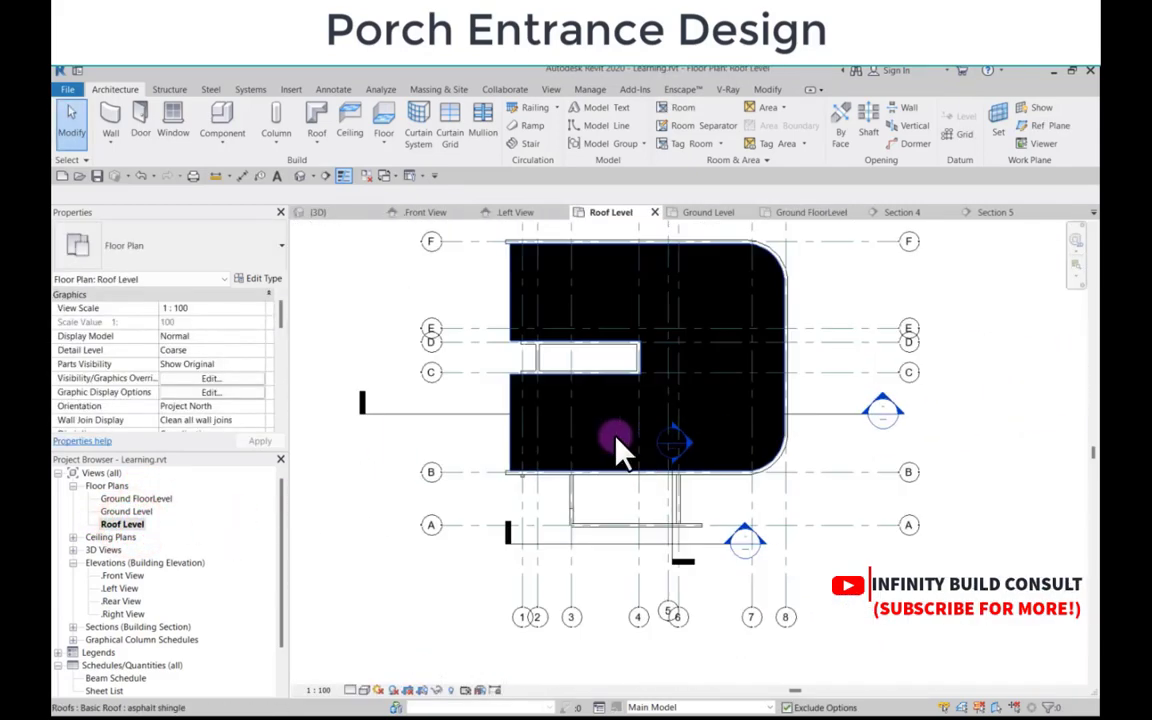
pyautogui.scroll(2, 637, 448)
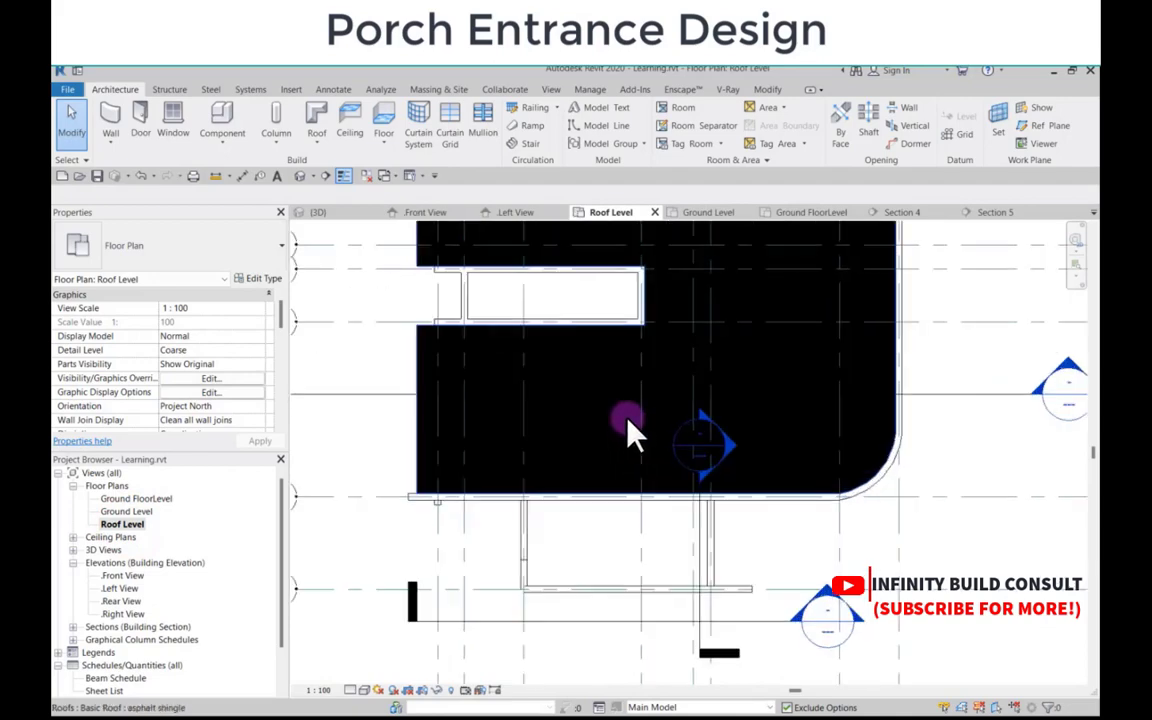
pyautogui.scroll(-2, 633, 432)
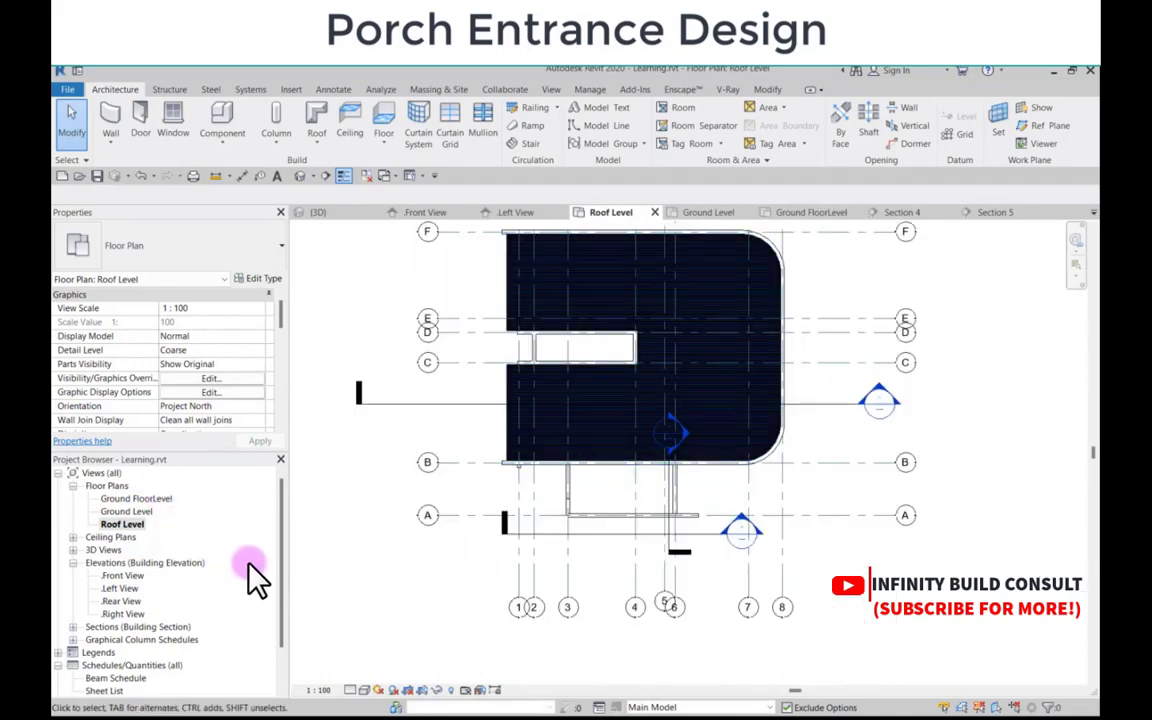
# Step: Return to the Ground FloorLevel plan and select the Generic 150mm floor slab under the porch
pyautogui.click(106, 498)
pyautogui.doubleClick(106, 498)
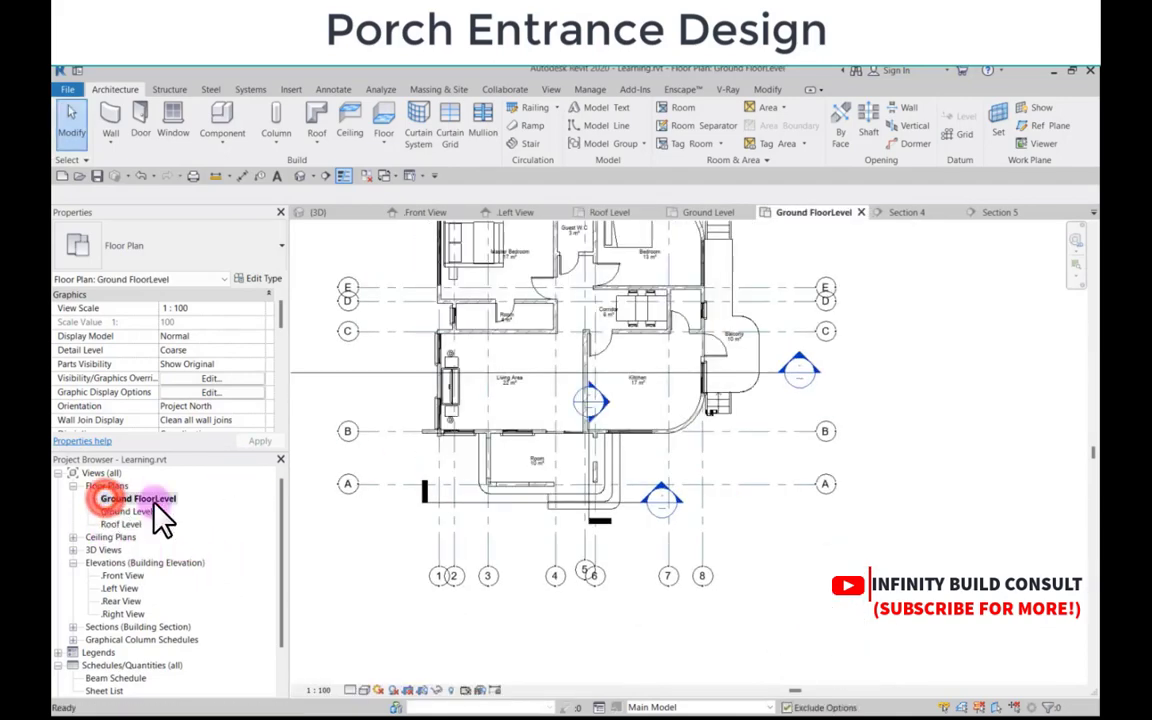
pyautogui.scroll(5, 455, 476)
pyautogui.click(452, 470)
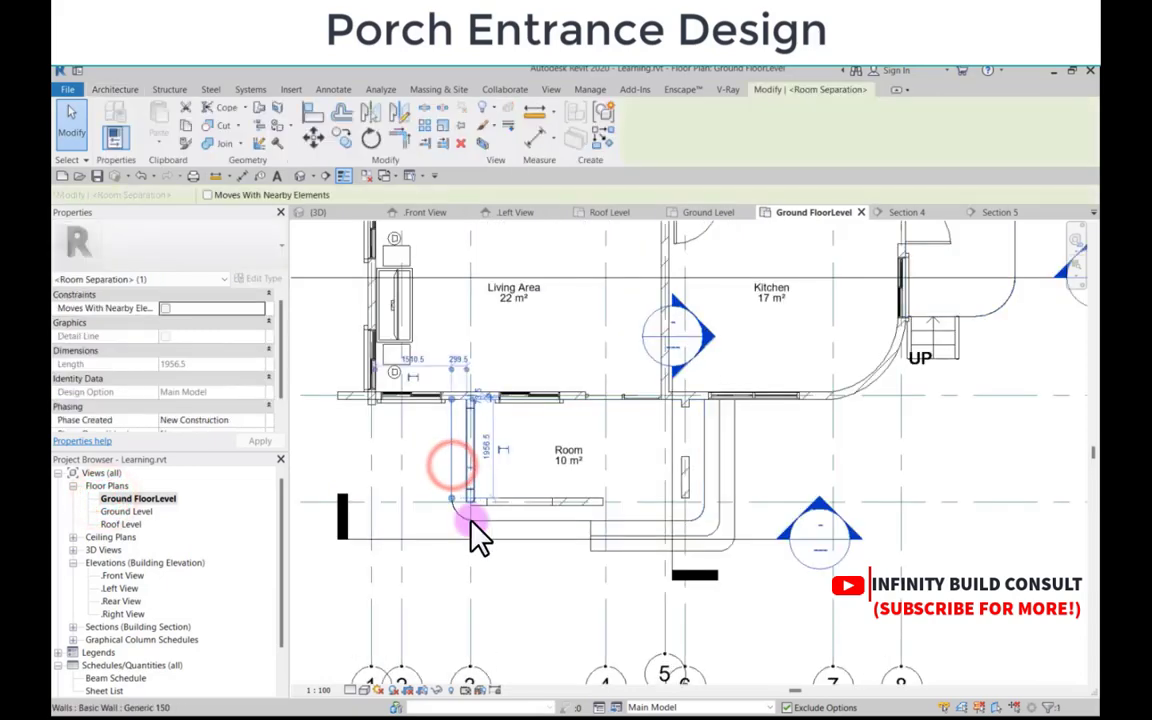
pyautogui.scroll(2, 470, 527)
pyautogui.click(504, 524)
pyautogui.click(598, 466)
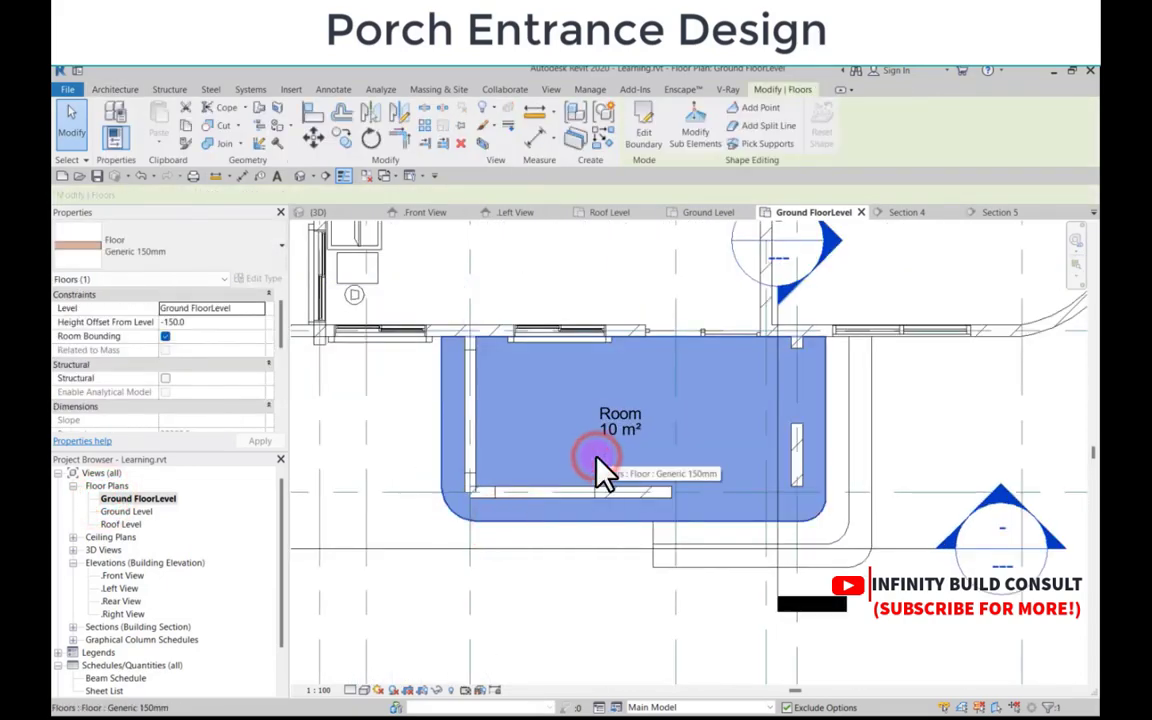
pyautogui.scroll(-3, 605, 467)
pyautogui.scroll(3, 620, 468)
pyautogui.scroll(-2, 620, 468)
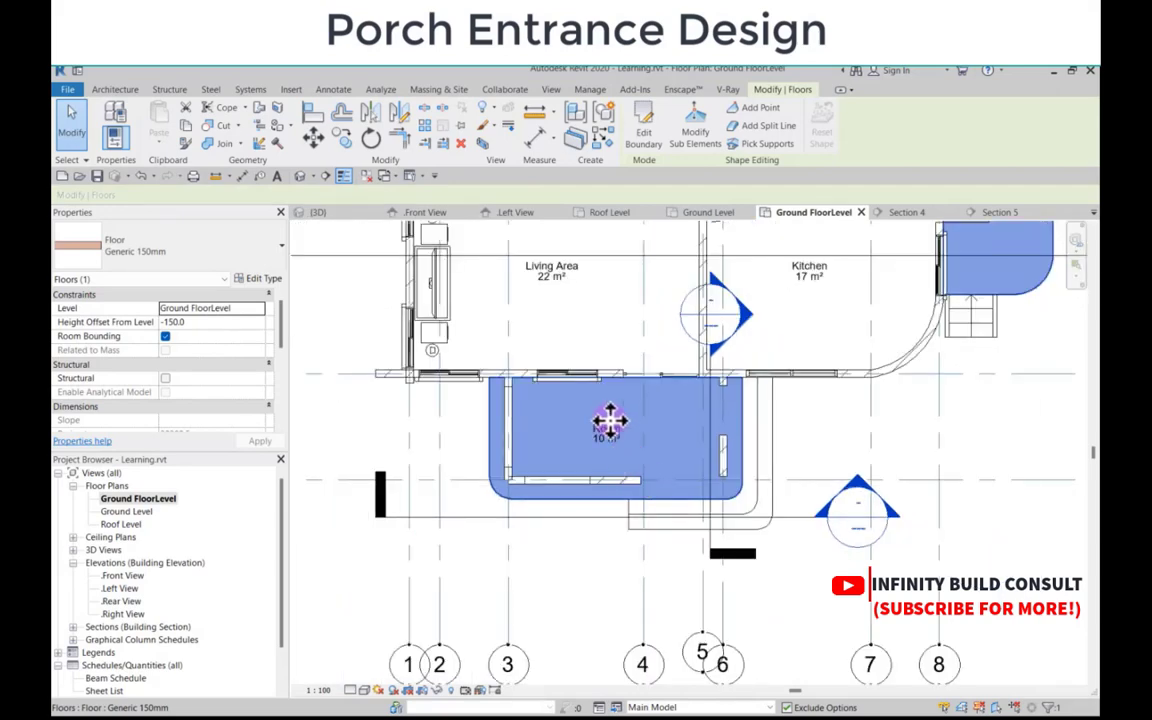
pyautogui.scroll(2, 609, 421)
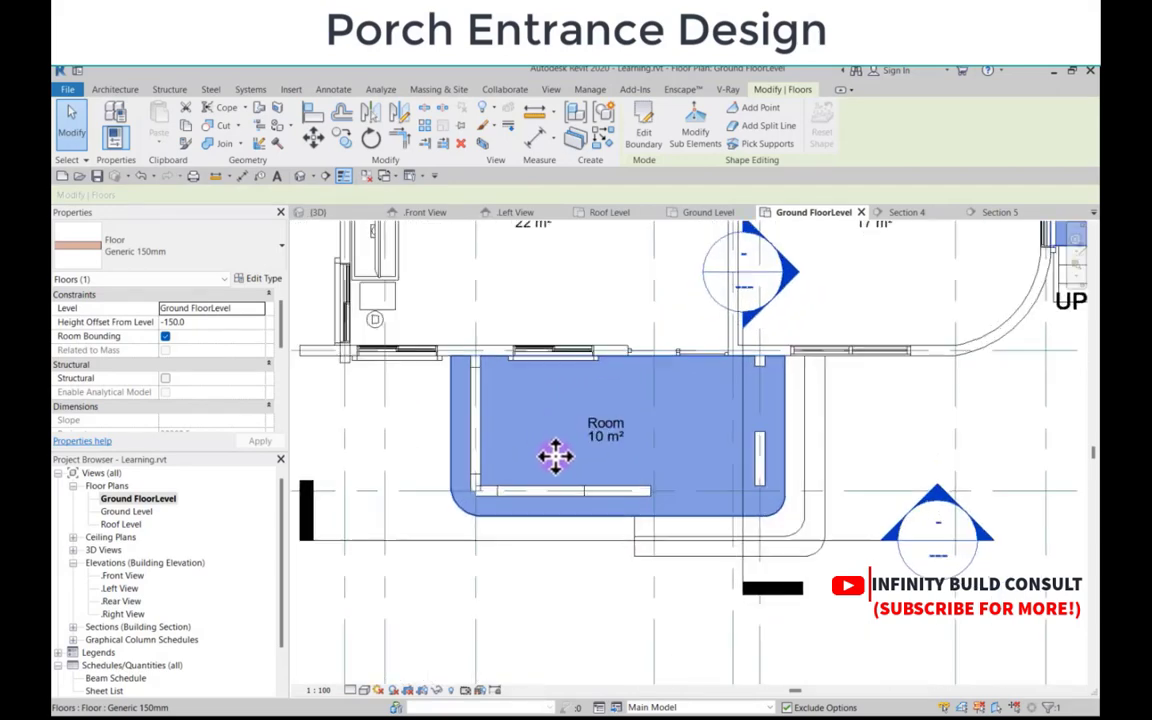
# Step: Try to paste a copy of the selected porch floor slab aligned to the current view
pyautogui.click(186, 125)
pyautogui.click(163, 140)
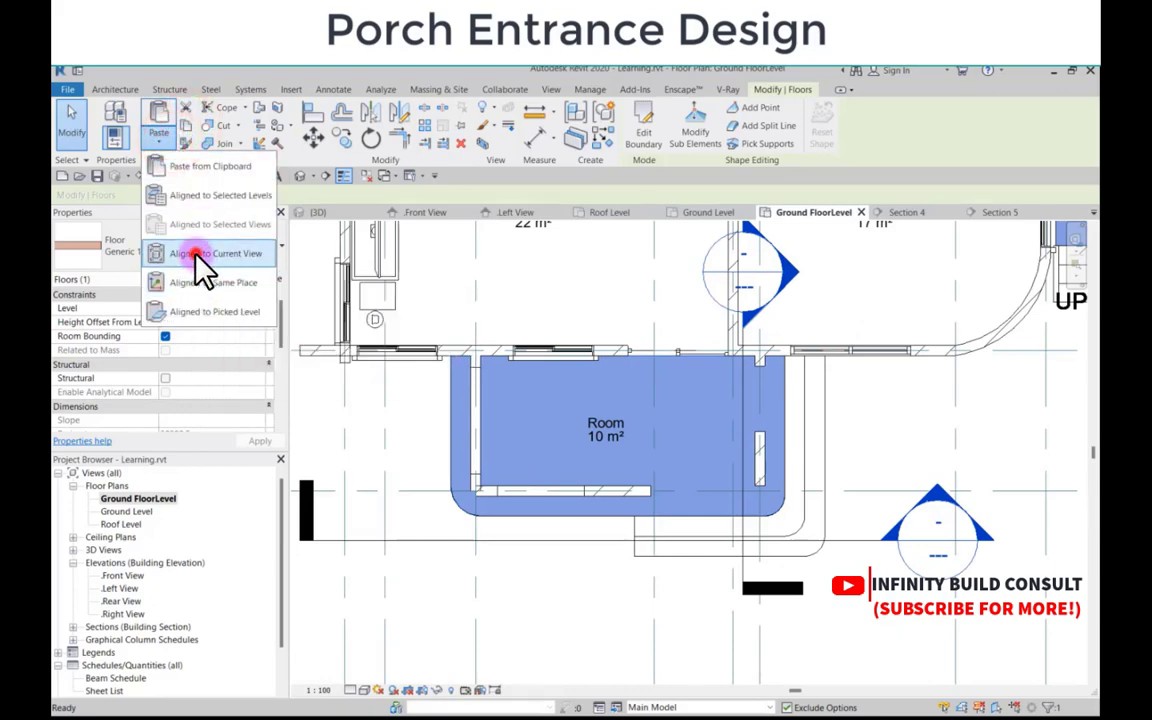
pyautogui.click(205, 257)
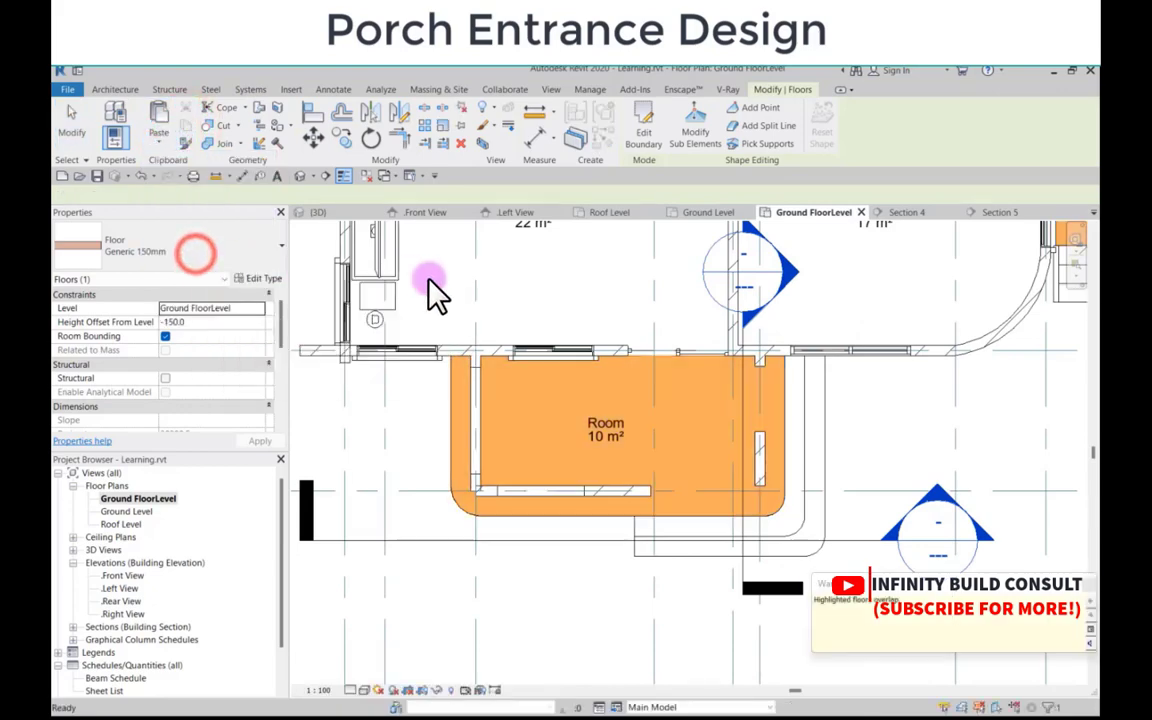
pyautogui.click(588, 610)
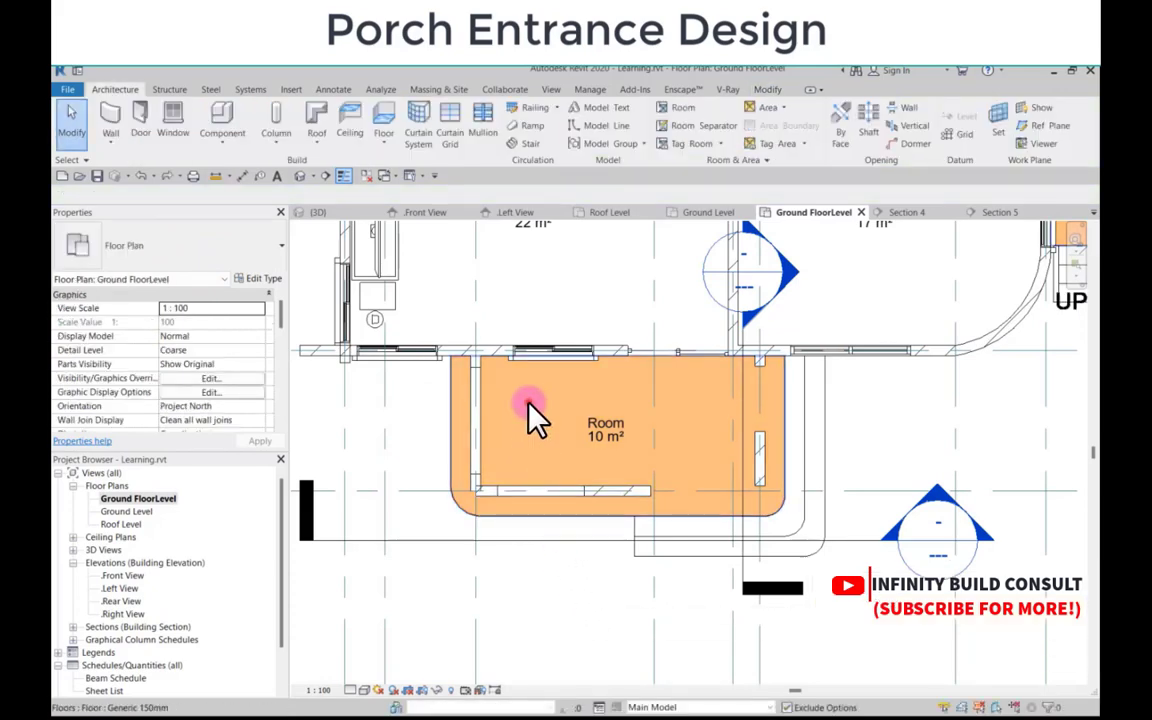
# Step: Copy the porch floor slab and paste it aligned to Roof Level
pyautogui.click(537, 418)
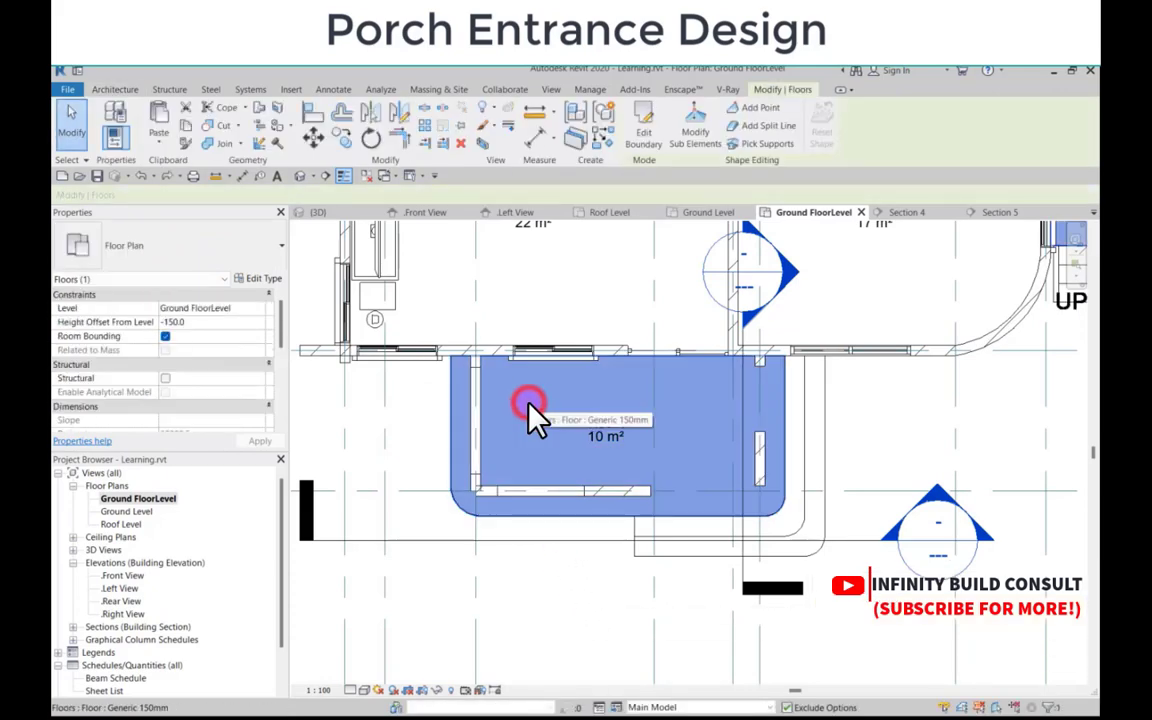
pyautogui.click(186, 126)
pyautogui.click(160, 138)
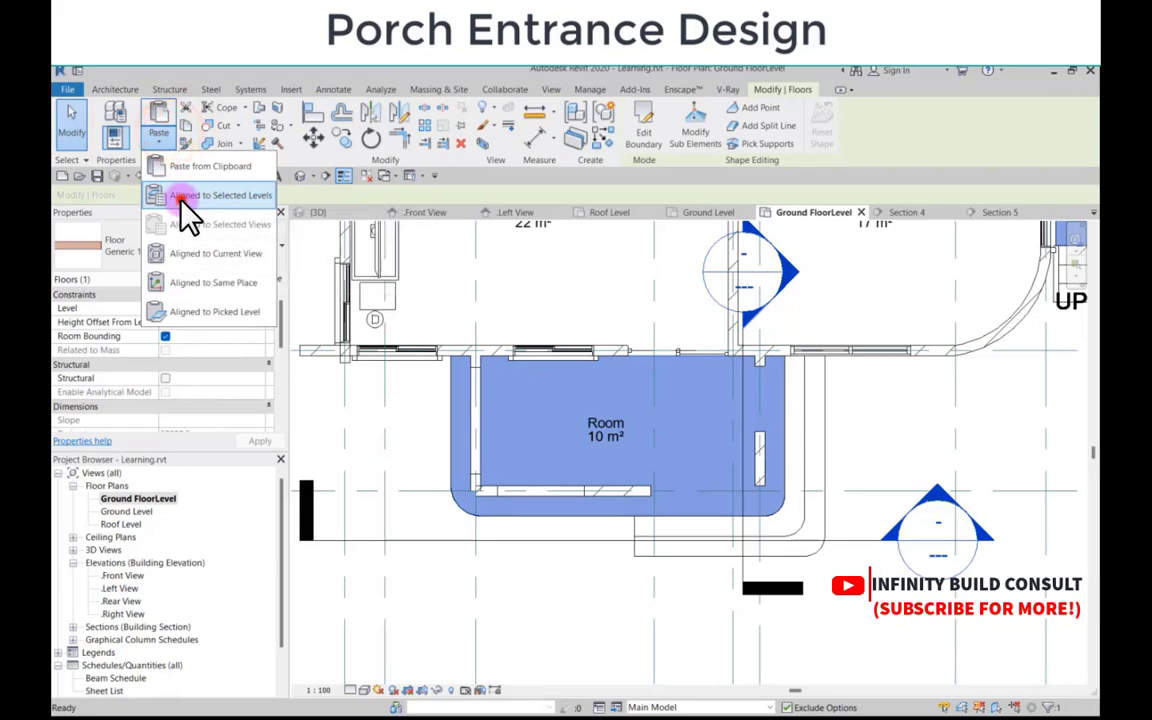
pyautogui.click(182, 199)
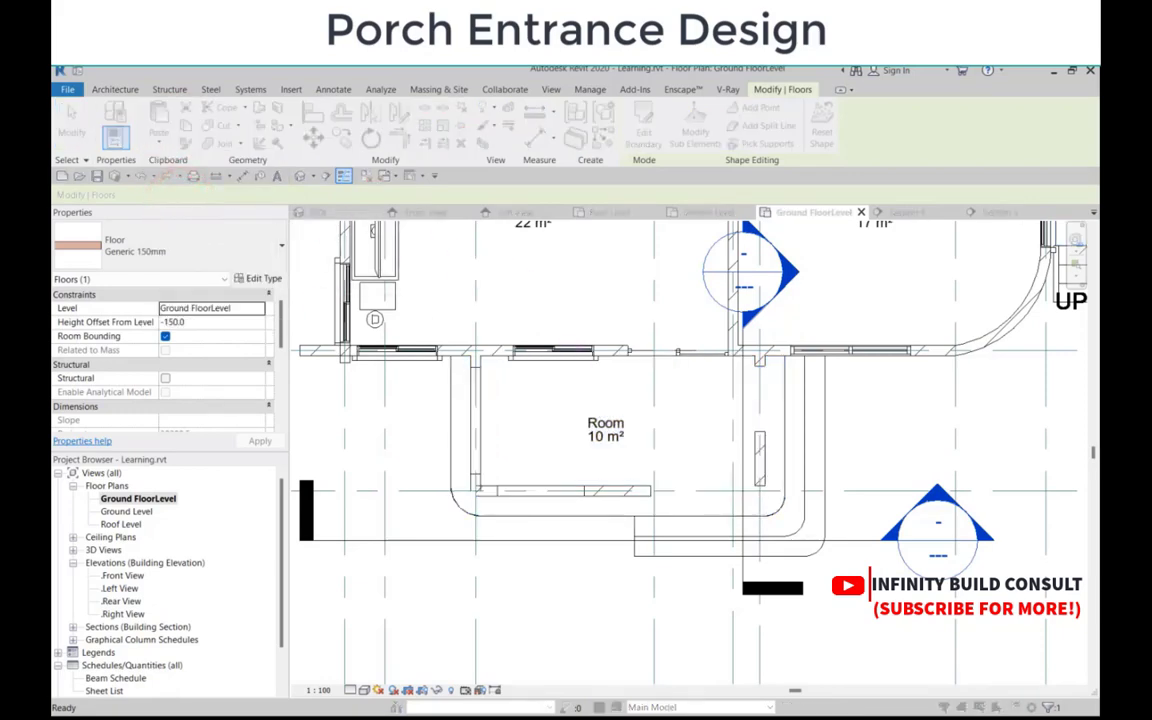
pyautogui.click(477, 263)
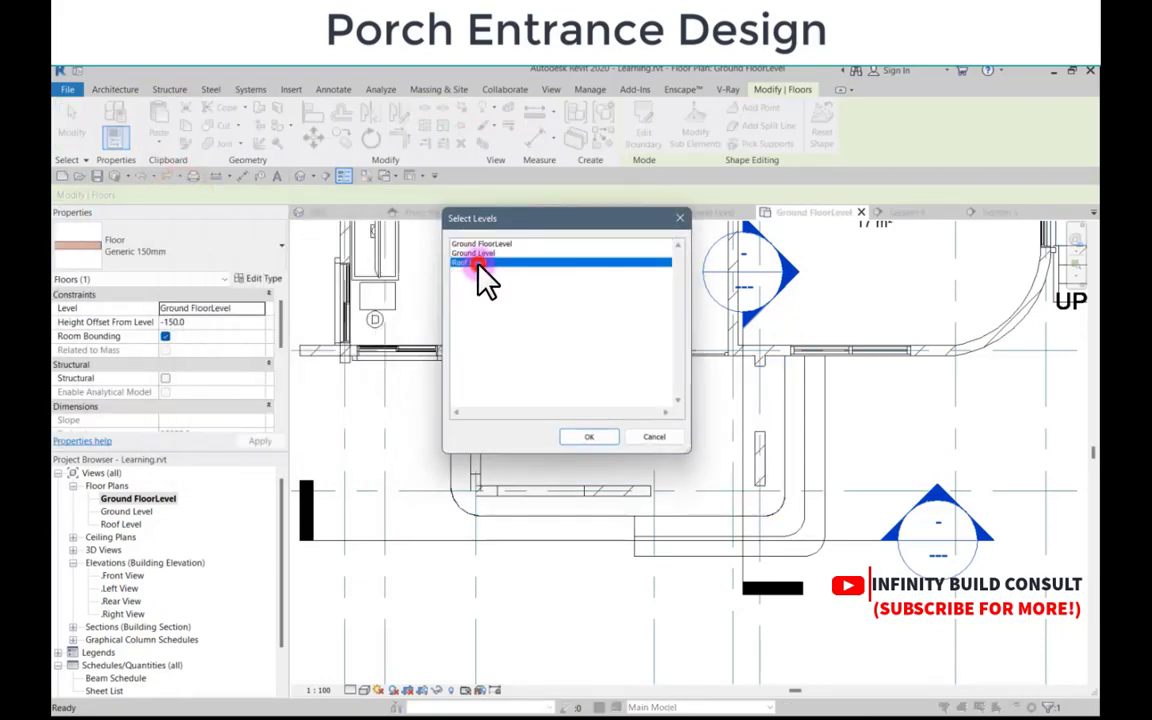
pyautogui.click(567, 437)
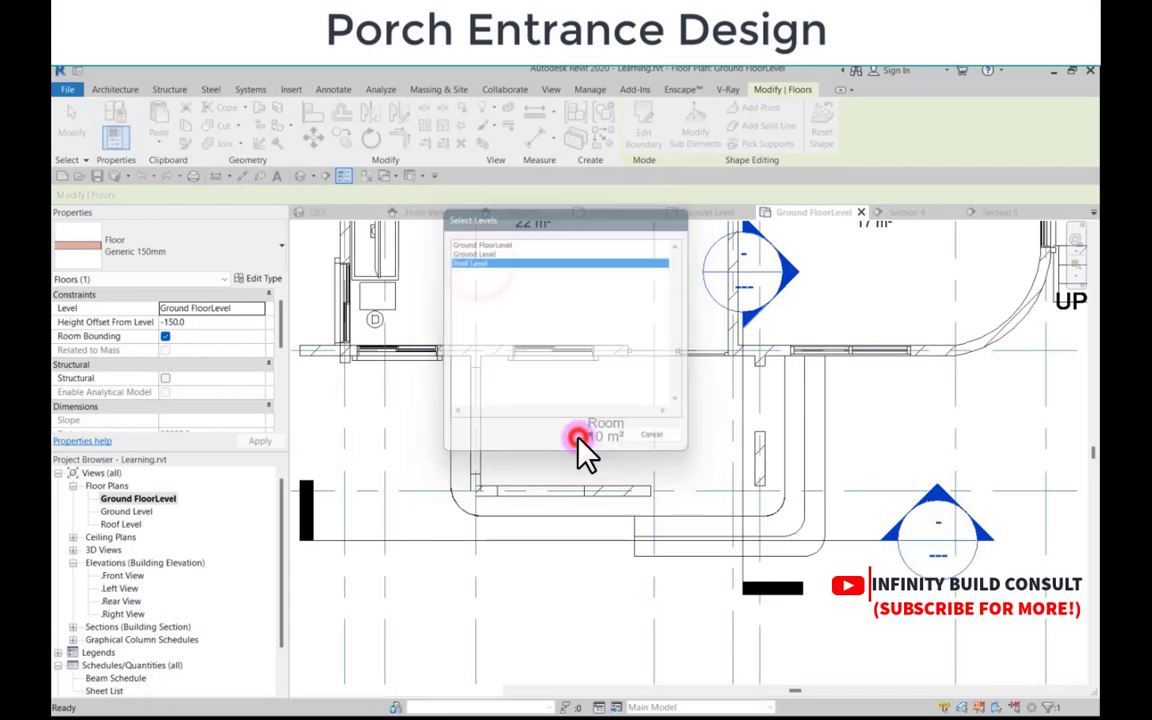
# Step: In the Roof Level plan, edit the pasted floor's boundary and delete the balcony outline beside grid 8, keeping only the porch outline
pyautogui.doubleClick(121, 526)
pyautogui.scroll(3, 507, 527)
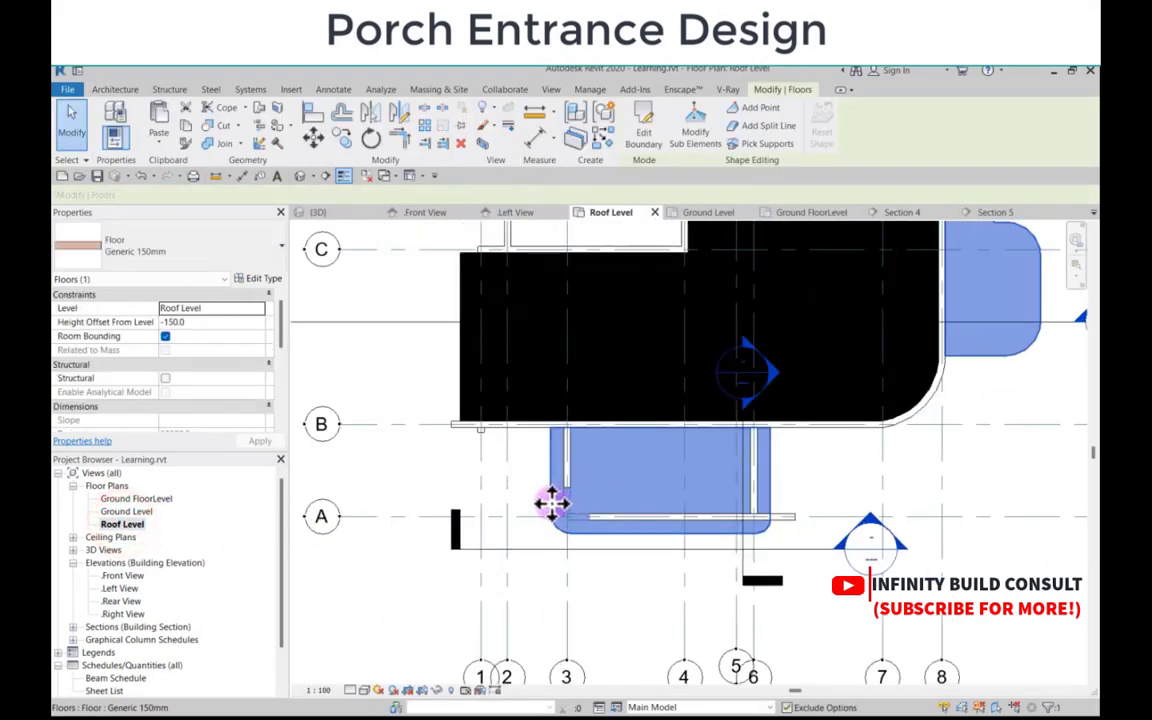
pyautogui.scroll(-2, 551, 503)
pyautogui.doubleClick(551, 501)
pyautogui.scroll(-2, 551, 501)
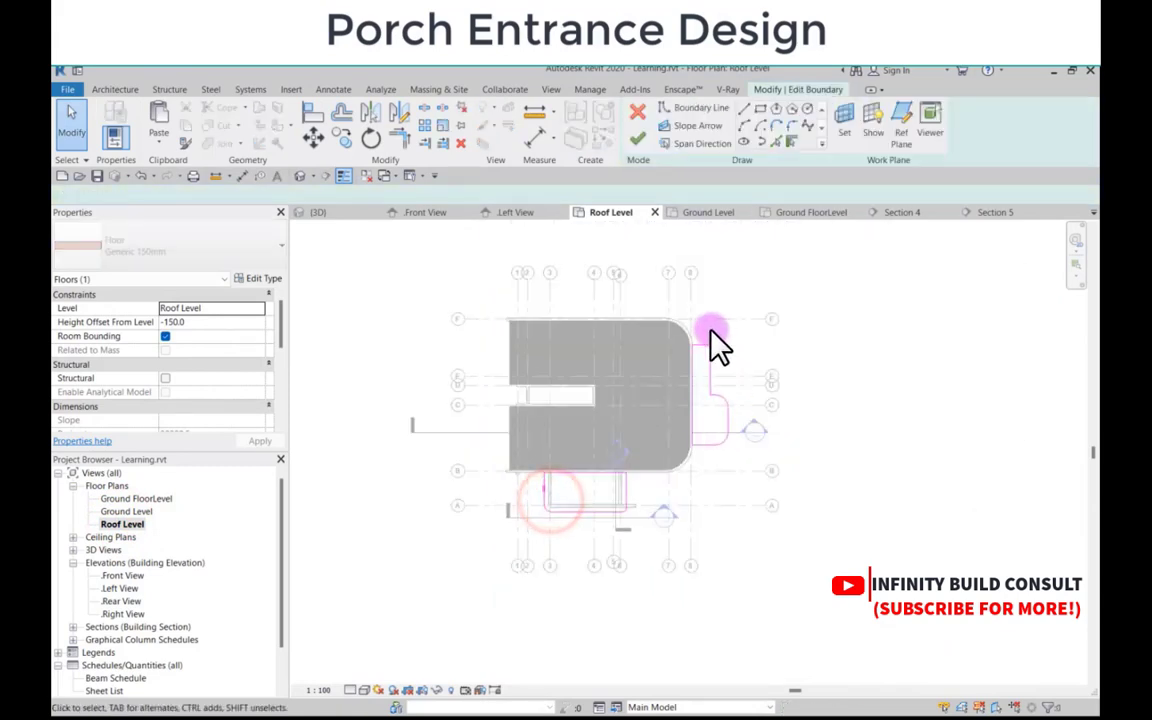
pyautogui.scroll(2, 711, 331)
pyautogui.moveTo(641, 283)
pyautogui.mouseDown()
pyautogui.moveTo(828, 689)
pyautogui.moveTo(828, 676)
pyautogui.mouseUp()
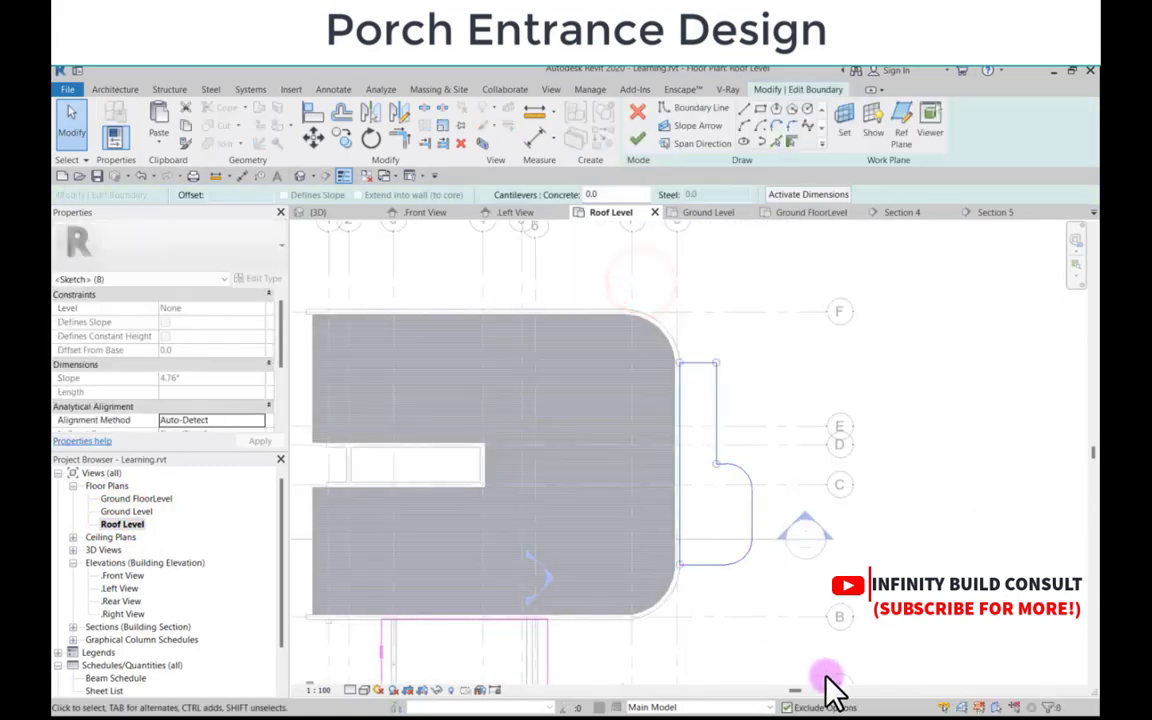
pyautogui.press('Delete')
pyautogui.scroll(-4, 706, 525)
pyautogui.scroll(4, 617, 548)
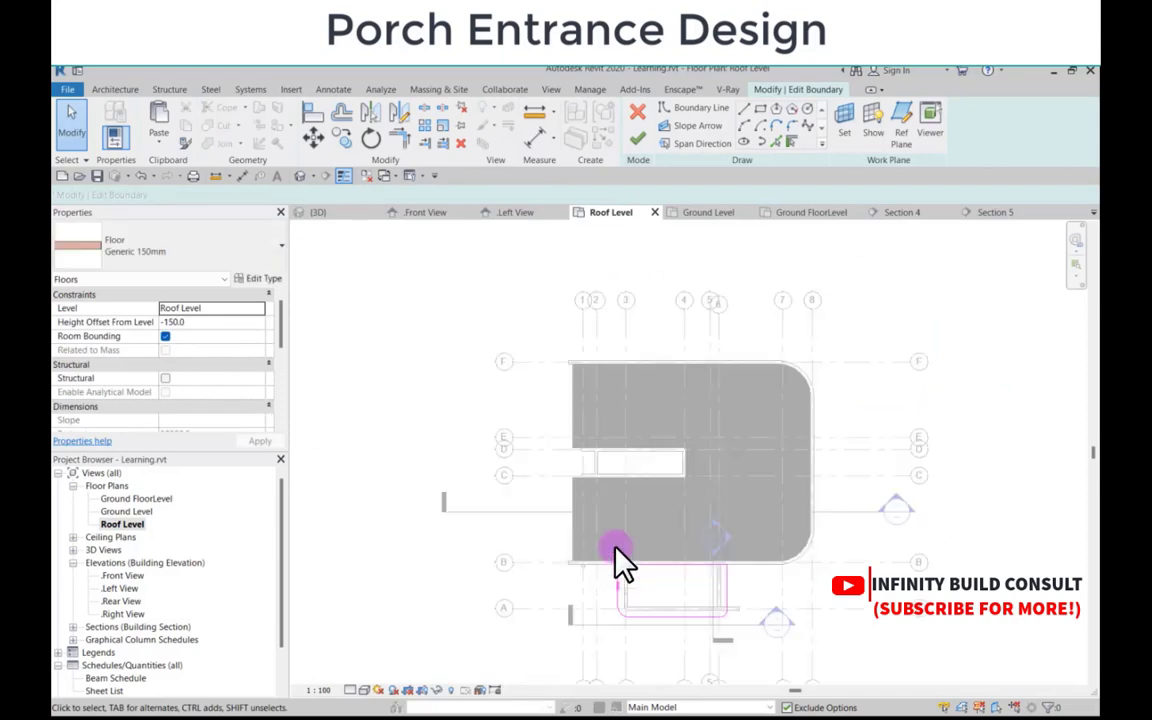
pyautogui.scroll(-2, 635, 545)
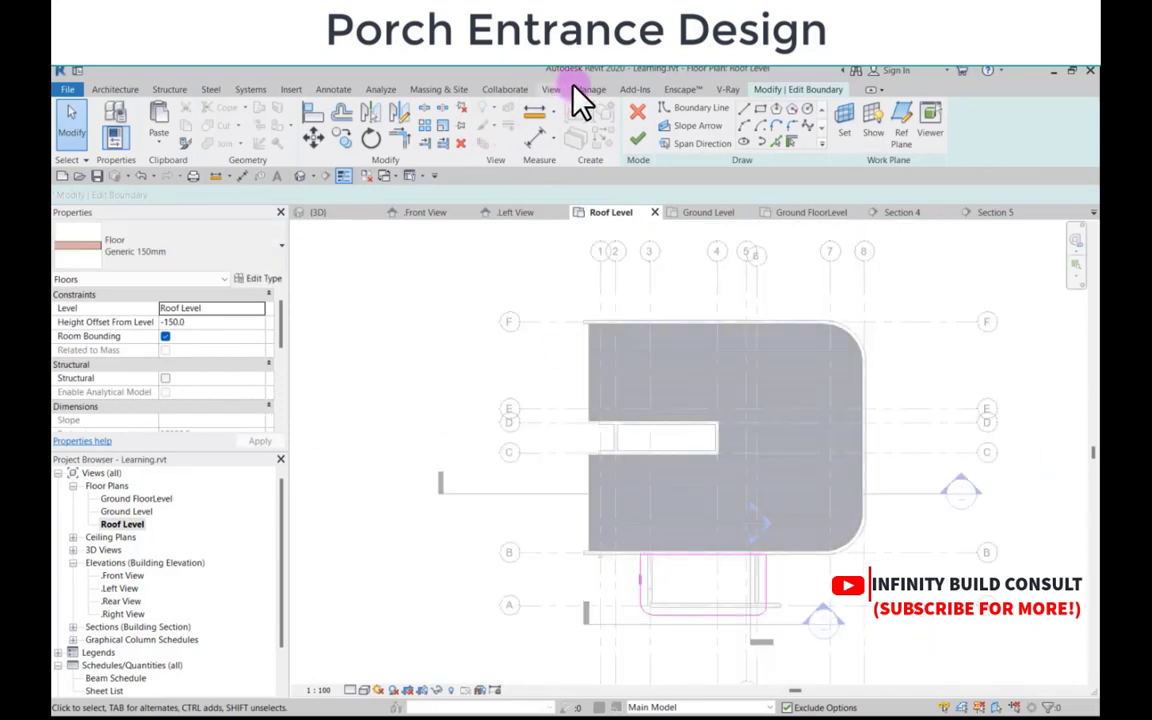
pyautogui.click(341, 113)
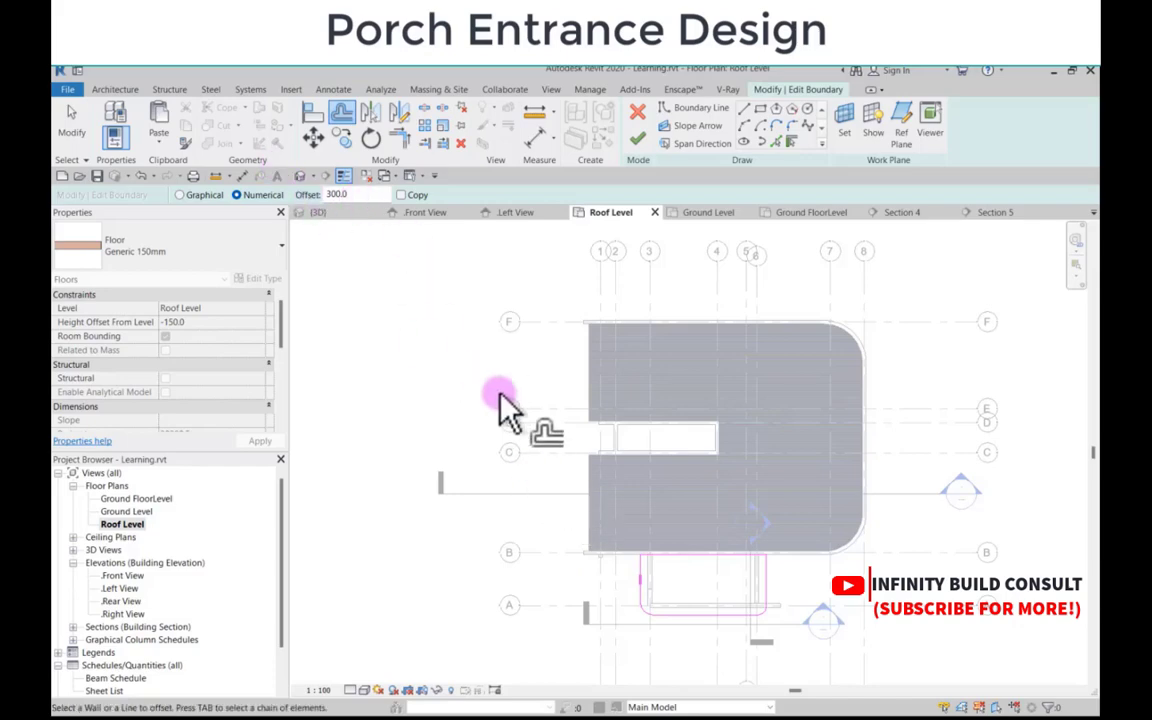
pyautogui.scroll(3, 500, 393)
pyautogui.scroll(-3, 510, 405)
pyautogui.scroll(3, 640, 530)
pyautogui.scroll(-4, 570, 500)
pyautogui.scroll(3, 534, 530)
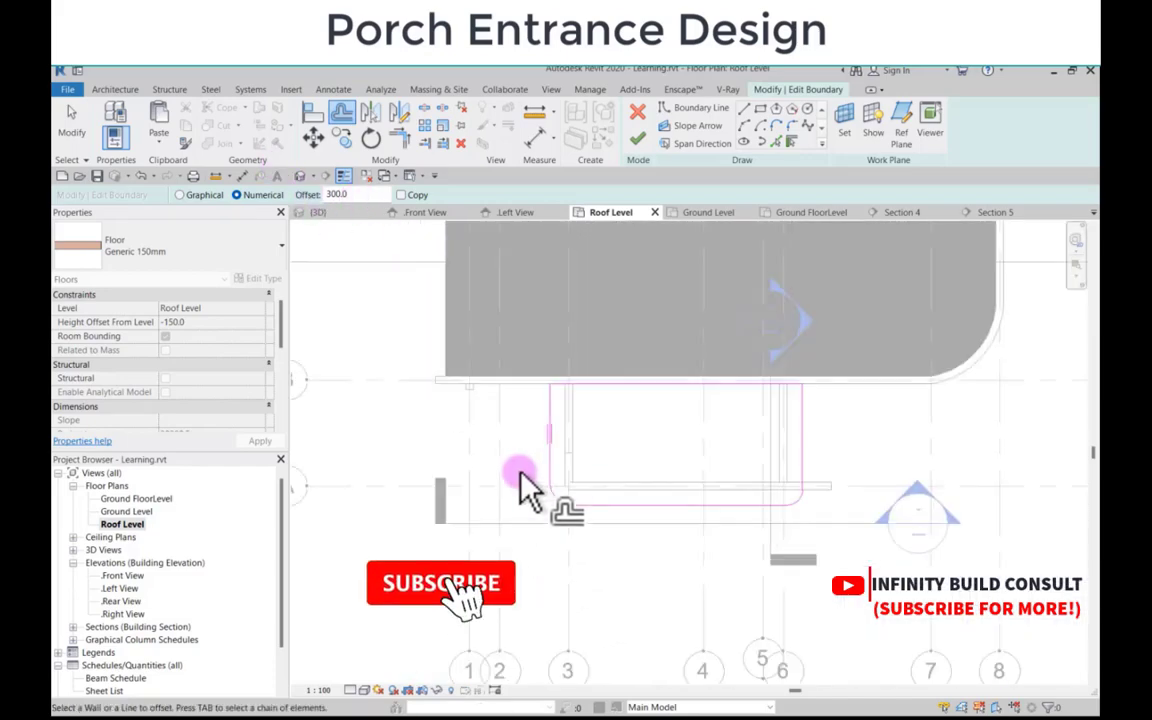
pyautogui.scroll(2, 605, 405)
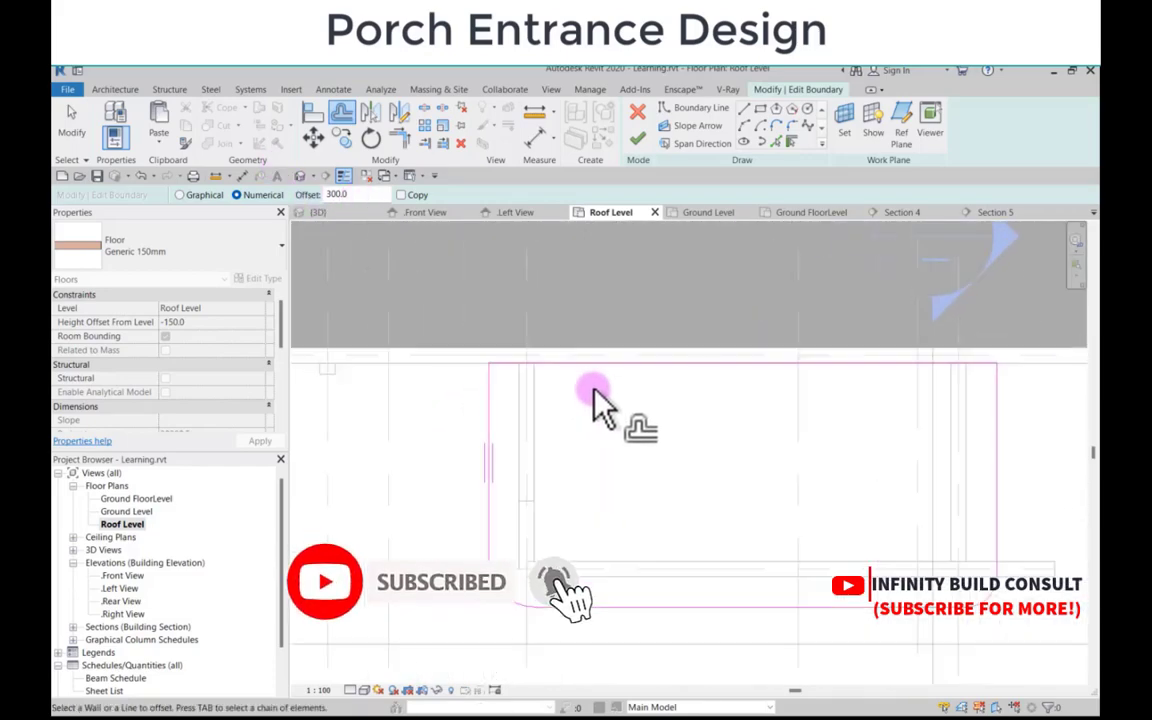
pyautogui.scroll(-4, 595, 402)
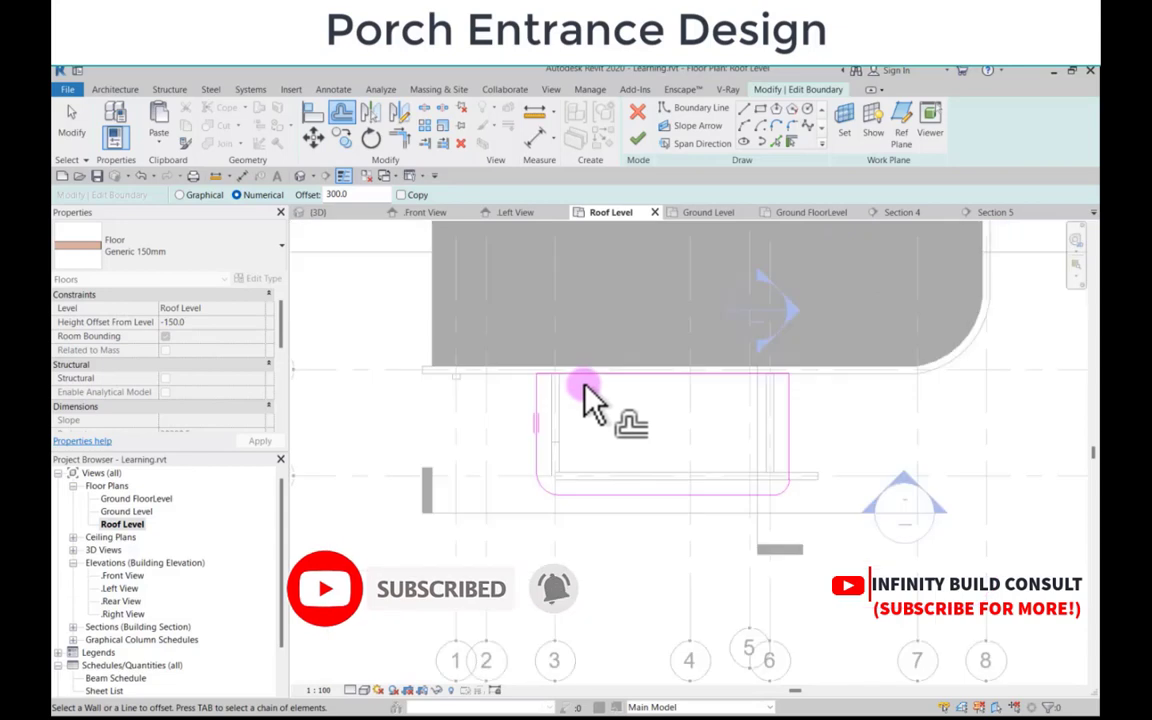
pyautogui.click(70, 125)
# Step: Extend the porch floor boundary line along the house wall past grid 3 towards grid 1, to about 6700 mm long
pyautogui.scroll(2, 563, 405)
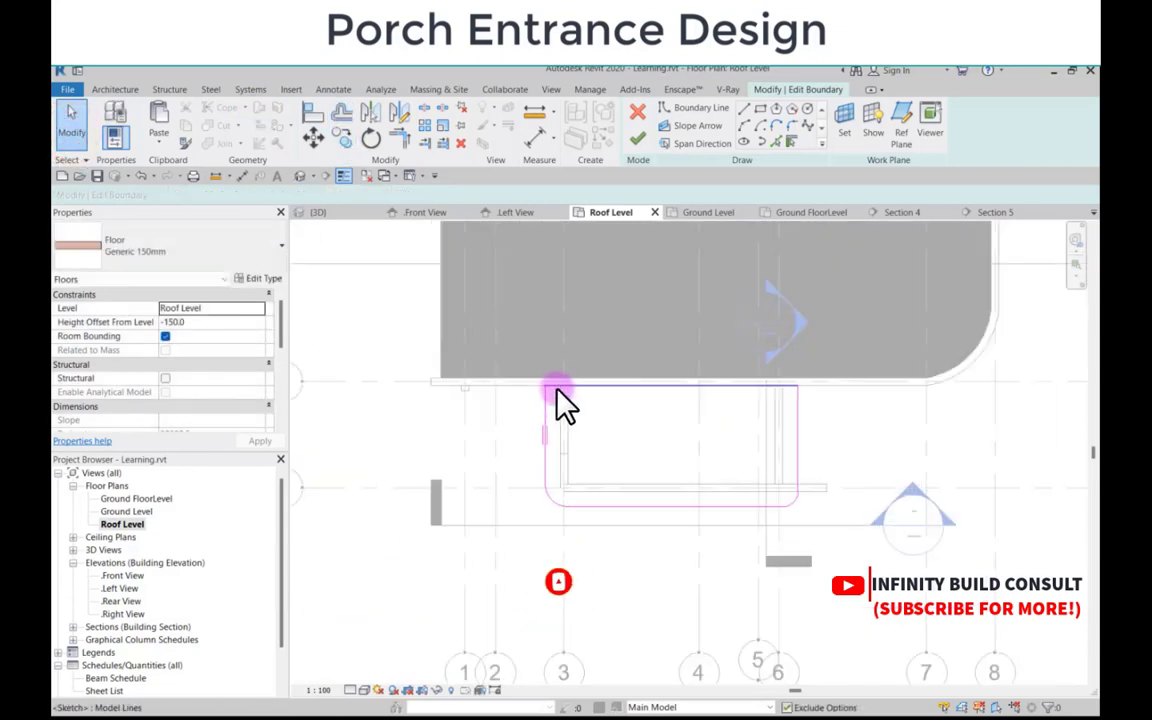
pyautogui.scroll(3, 555, 388)
pyautogui.click(556, 385)
pyautogui.moveTo(545, 386)
pyautogui.mouseDown()
pyautogui.moveTo(397, 400)
pyautogui.moveTo(411, 393)
pyautogui.mouseUp()
pyautogui.scroll(1, 525, 397)
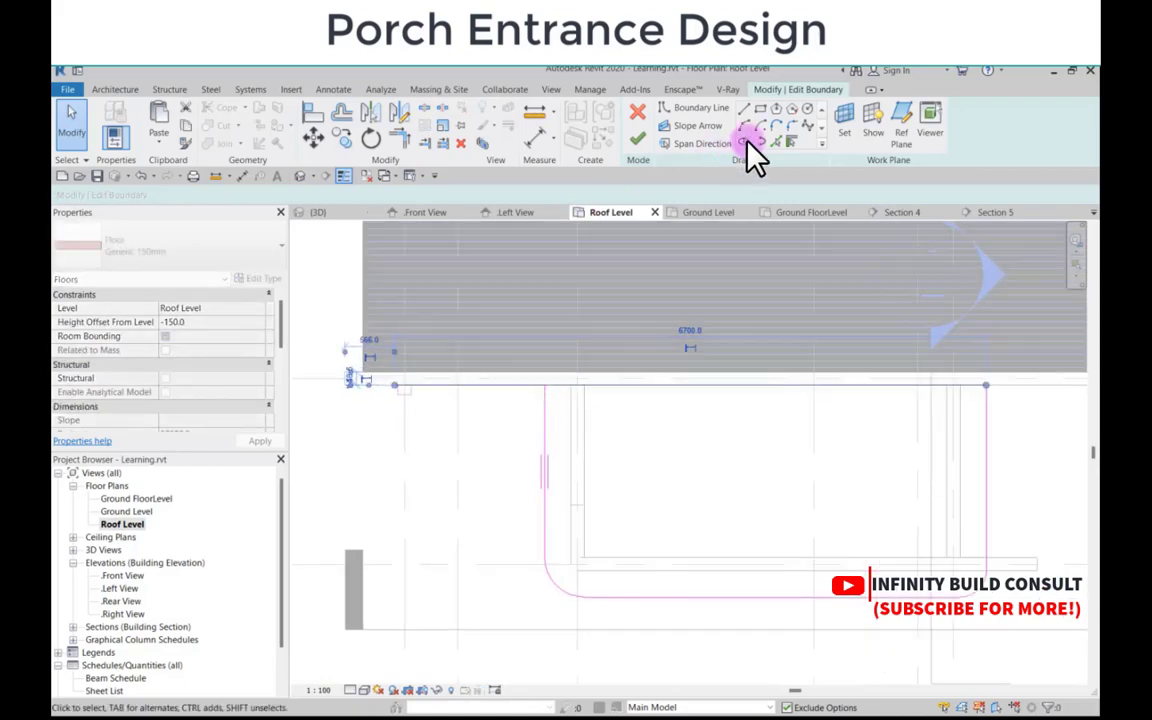
# Step: Draw boundary lines from the extended line's end, about 260 mm away from the wall and across to the porch outline's side edge
pyautogui.click(744, 110)
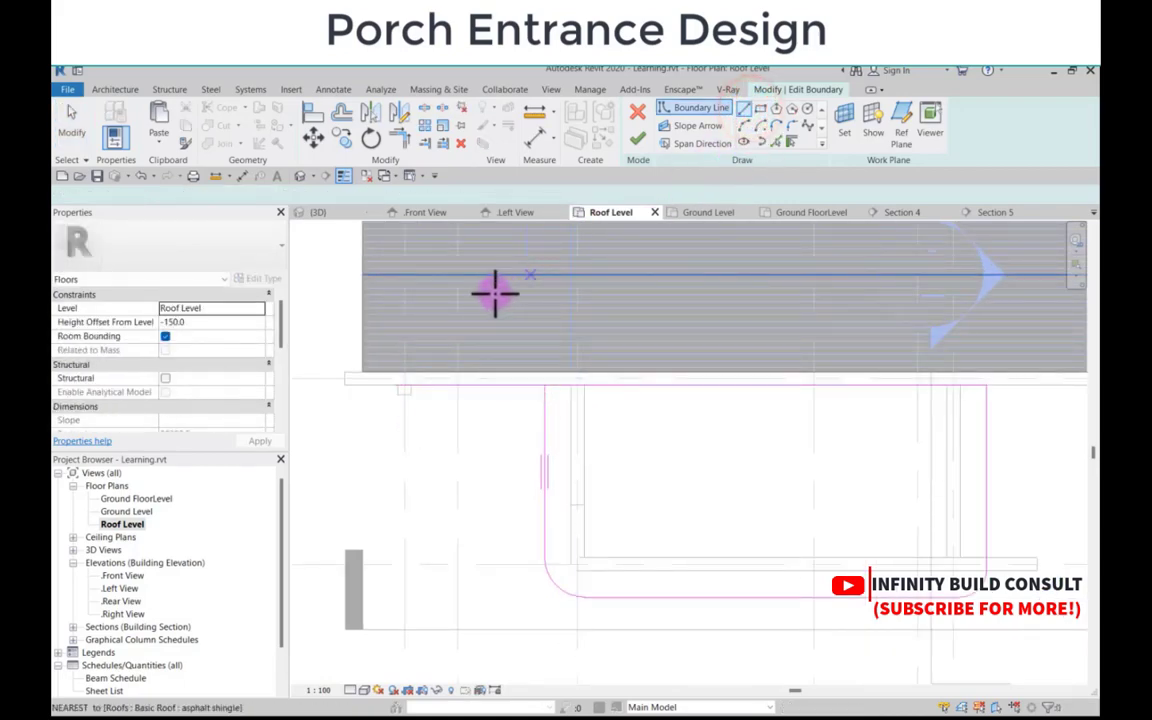
pyautogui.scroll(3, 393, 386)
pyautogui.click(396, 385)
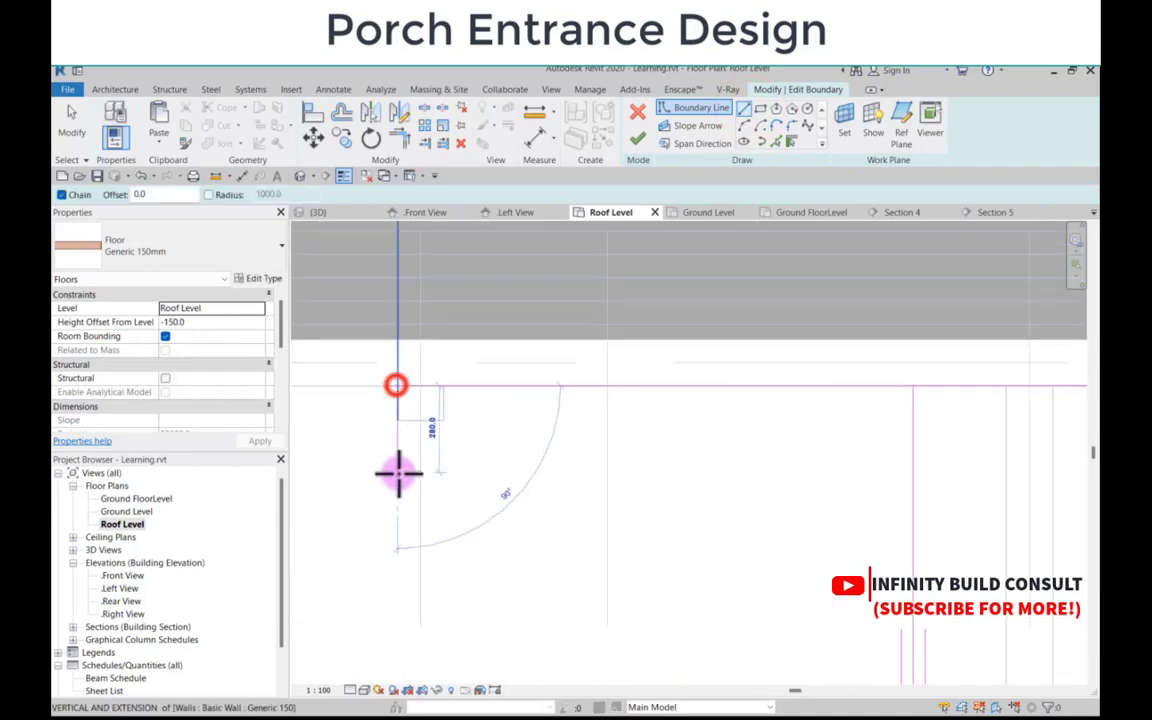
pyautogui.click(399, 465)
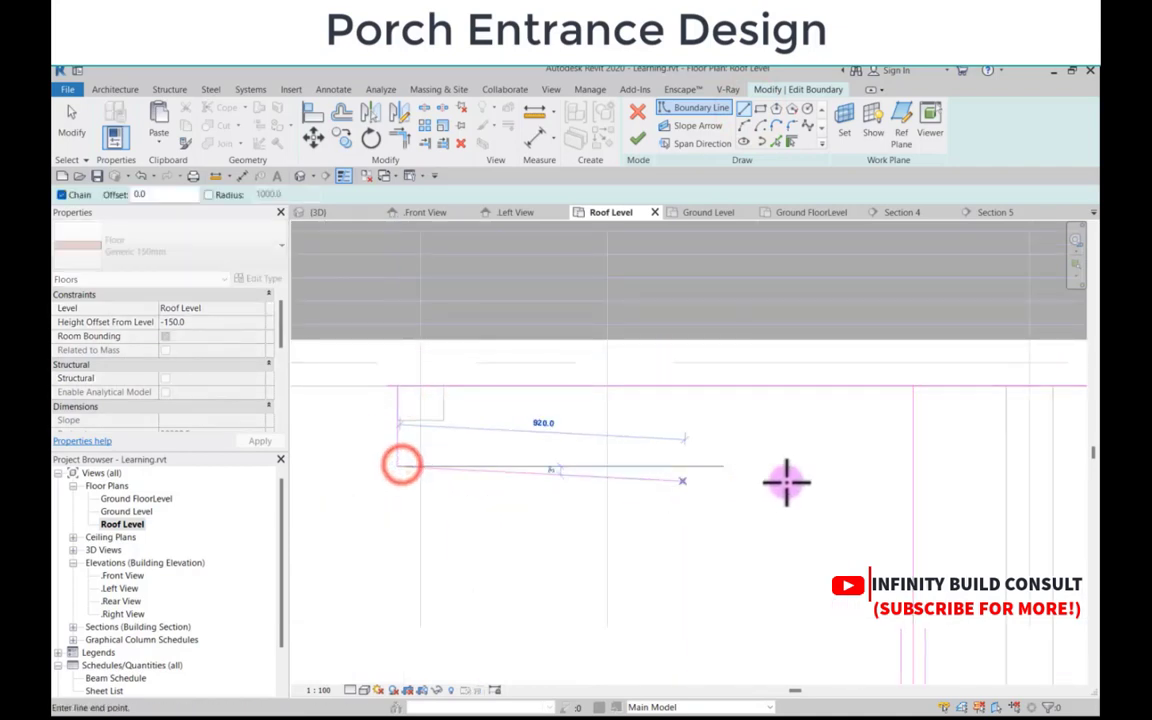
pyautogui.click(917, 478)
pyautogui.press('Escape')
pyautogui.press('Escape')
pyautogui.scroll(-2, 917, 478)
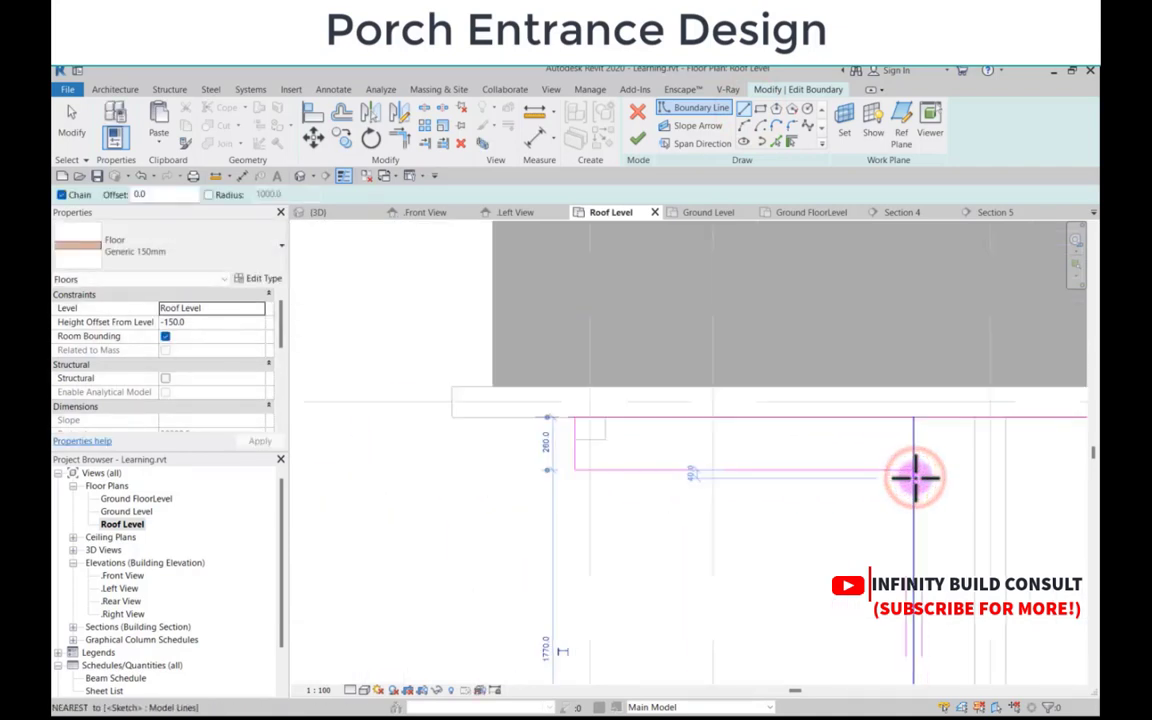
pyautogui.press('Escape')
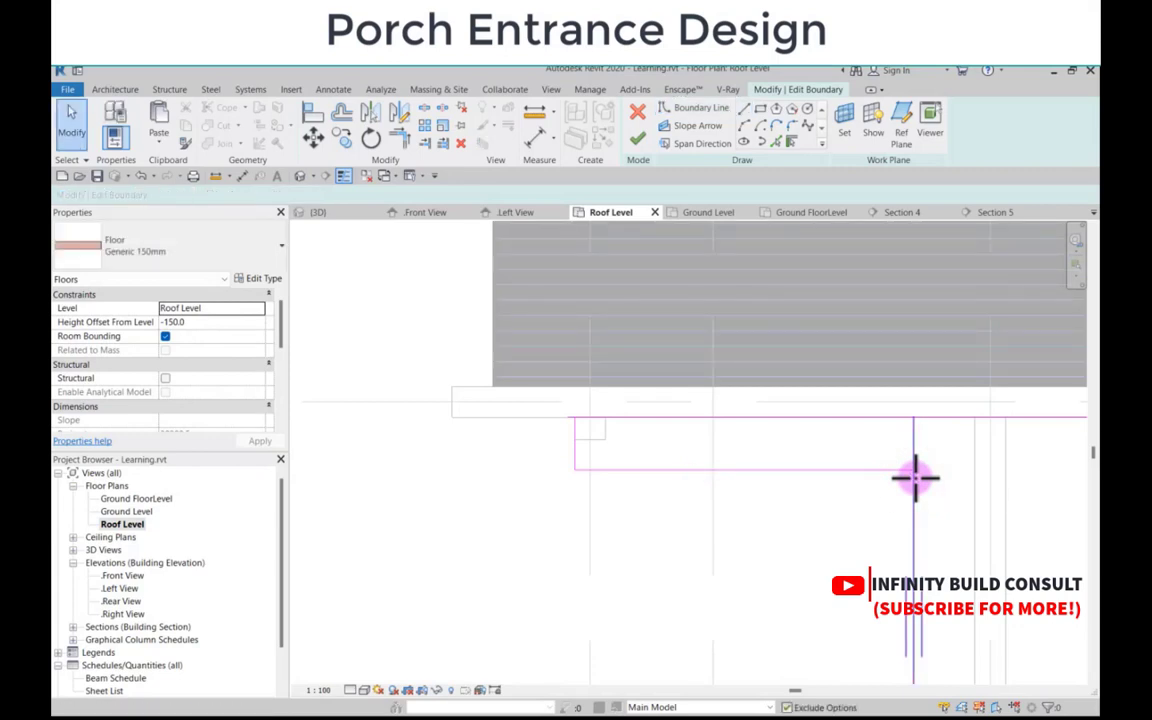
# Step: Trim the new boundary lines to corners with the porch outline's side edge and the line along the house wall
pyautogui.scroll(2, 924, 488)
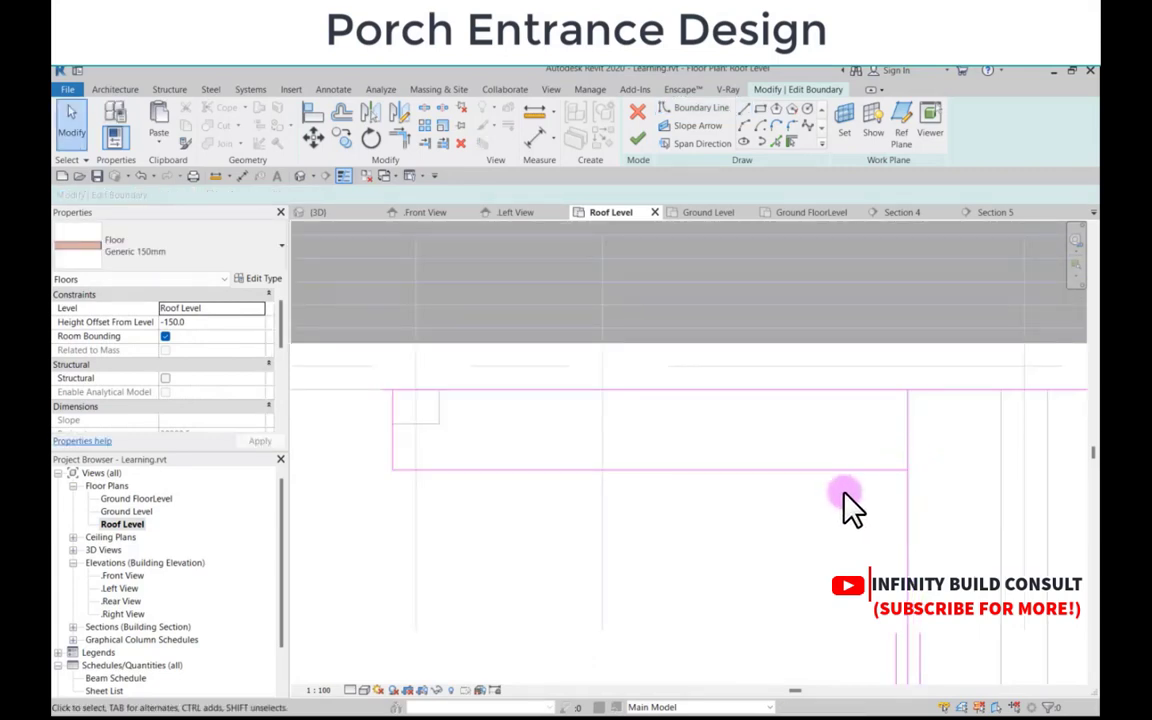
pyautogui.press('t')
pyautogui.press('r')
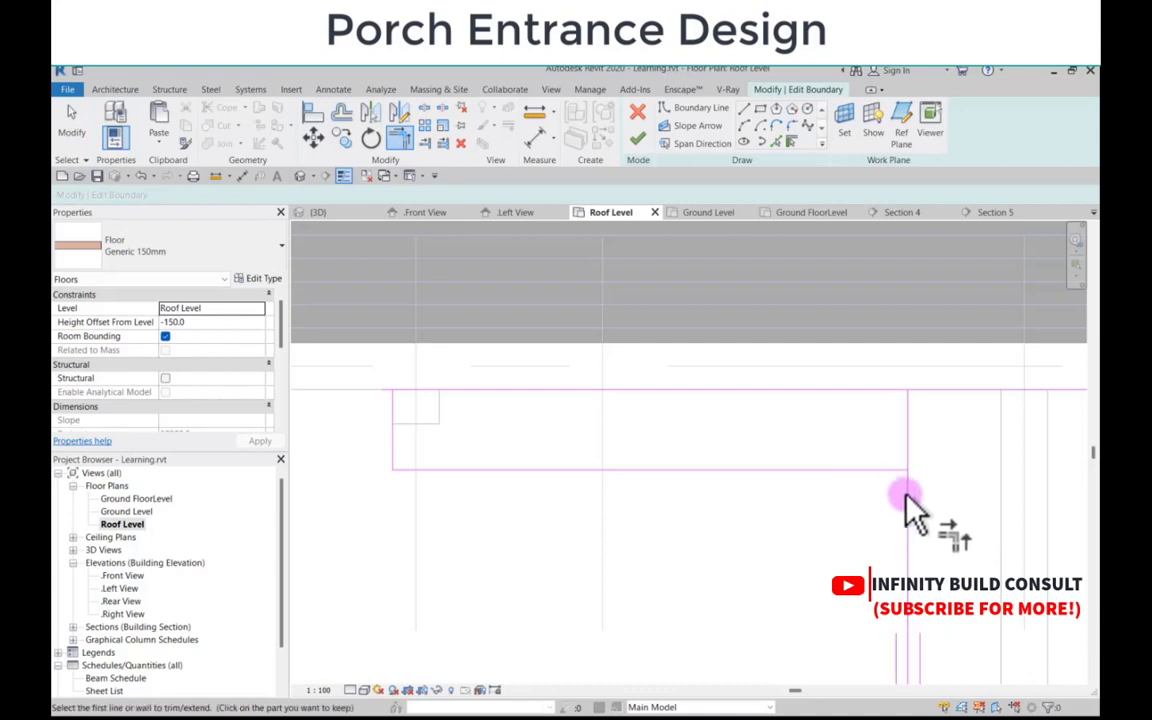
pyautogui.click(907, 494)
pyautogui.click(875, 470)
pyautogui.scroll(-4, 800, 470)
pyautogui.scroll(4, 548, 453)
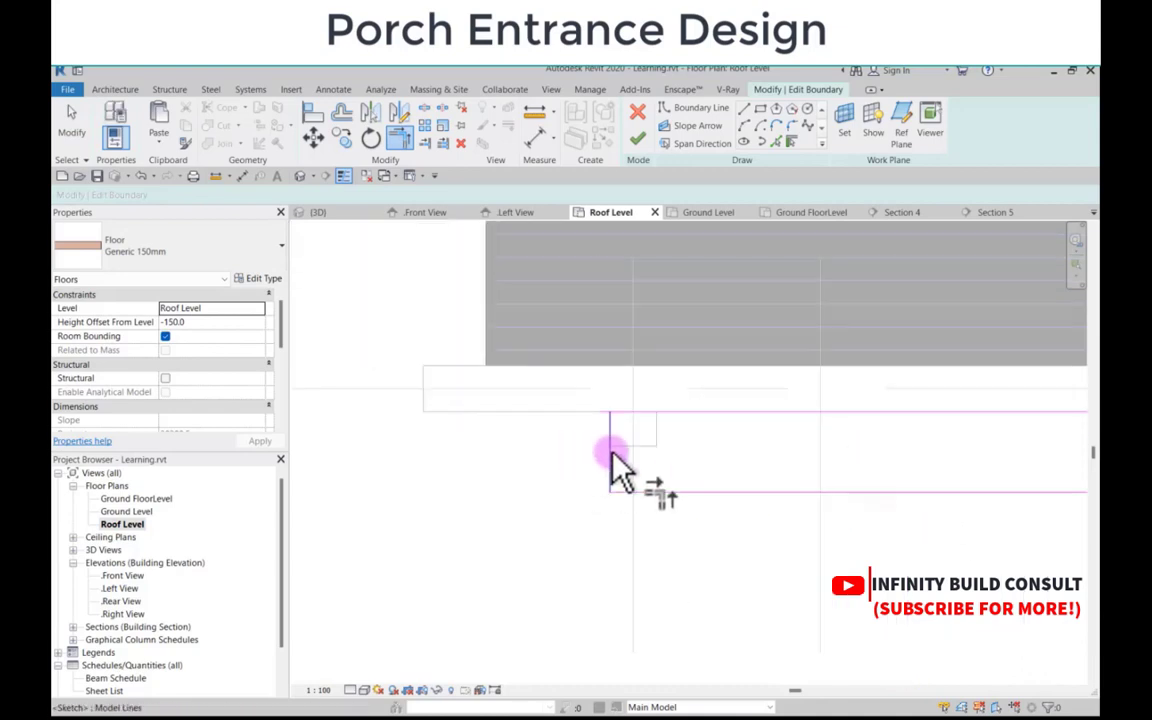
pyautogui.click(628, 413)
pyautogui.scroll(-3, 512, 432)
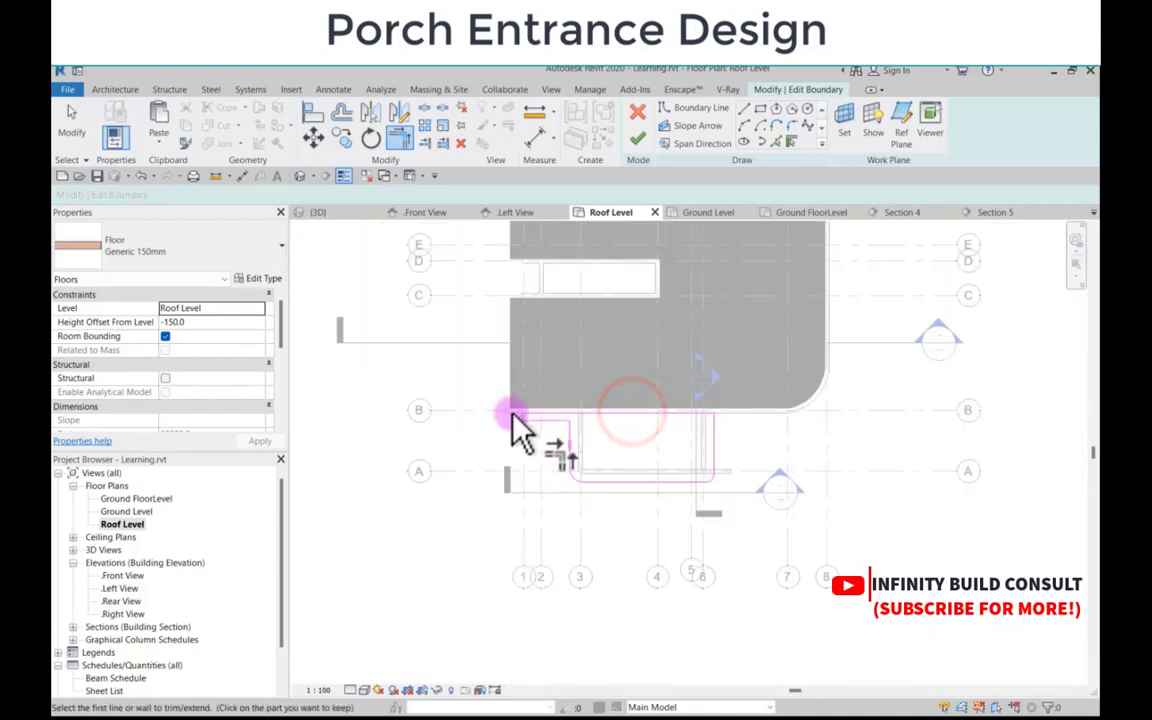
# Step: Finish the porch floor boundary without attaching walls to its bottom, and inspect the slab in the 3D view
pyautogui.click(635, 145)
pyautogui.click(672, 406)
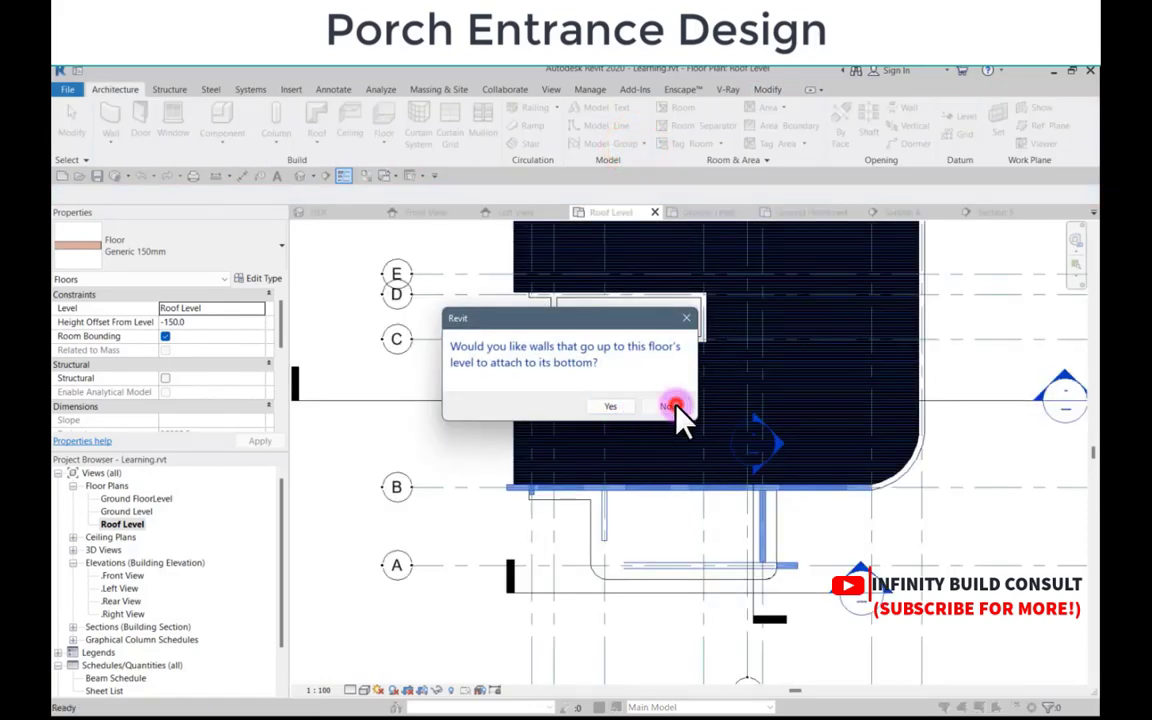
pyautogui.scroll(-4, 540, 540)
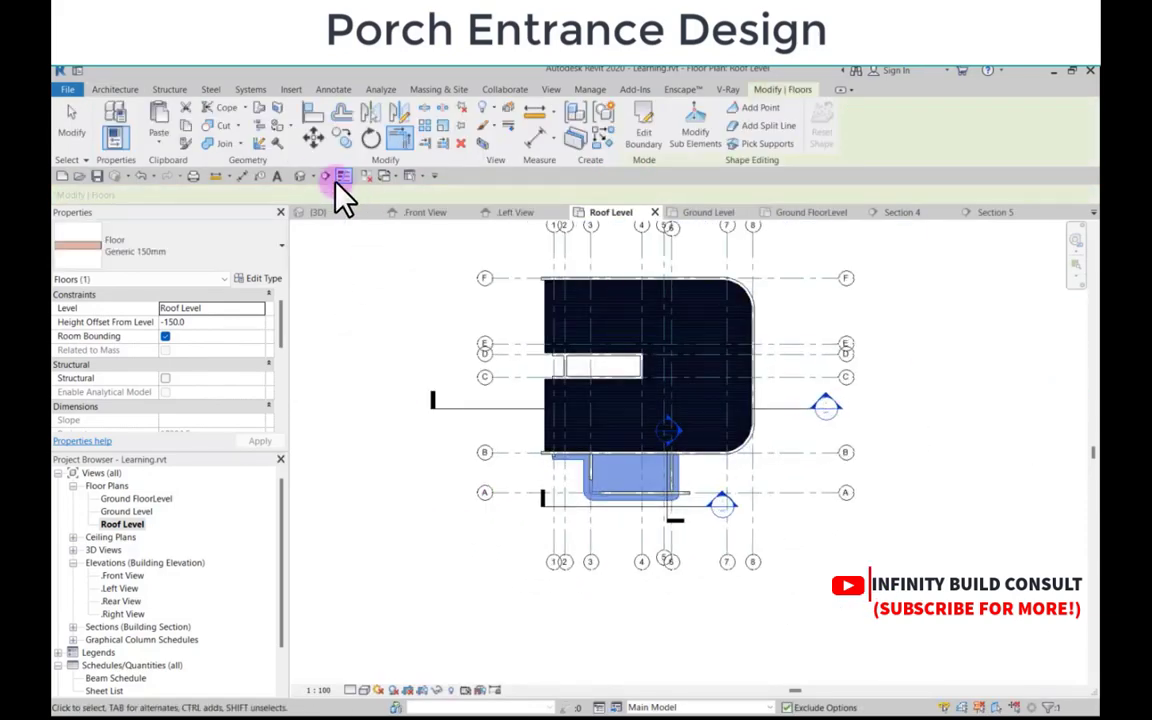
pyautogui.click(313, 212)
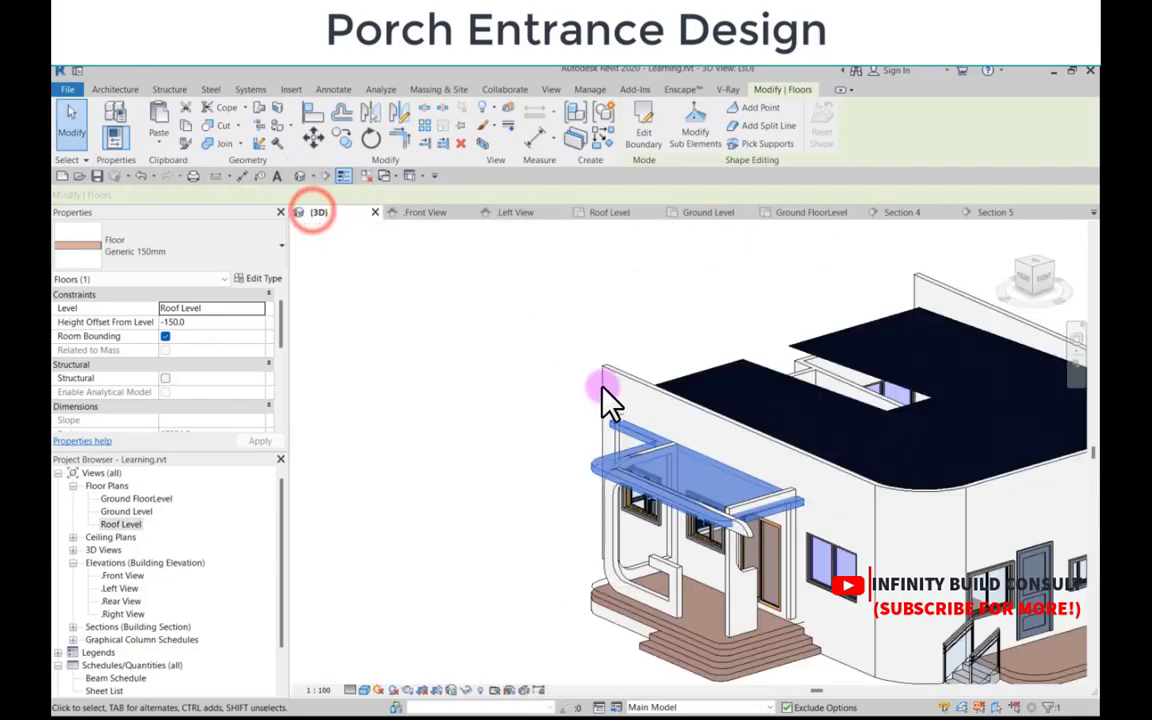
pyautogui.scroll(3, 667, 475)
pyautogui.keyDown('shift'); pyautogui.moveTo(420, 425); pyautogui.dragTo(653, 453, button='middle'); pyautogui.keyUp('shift')
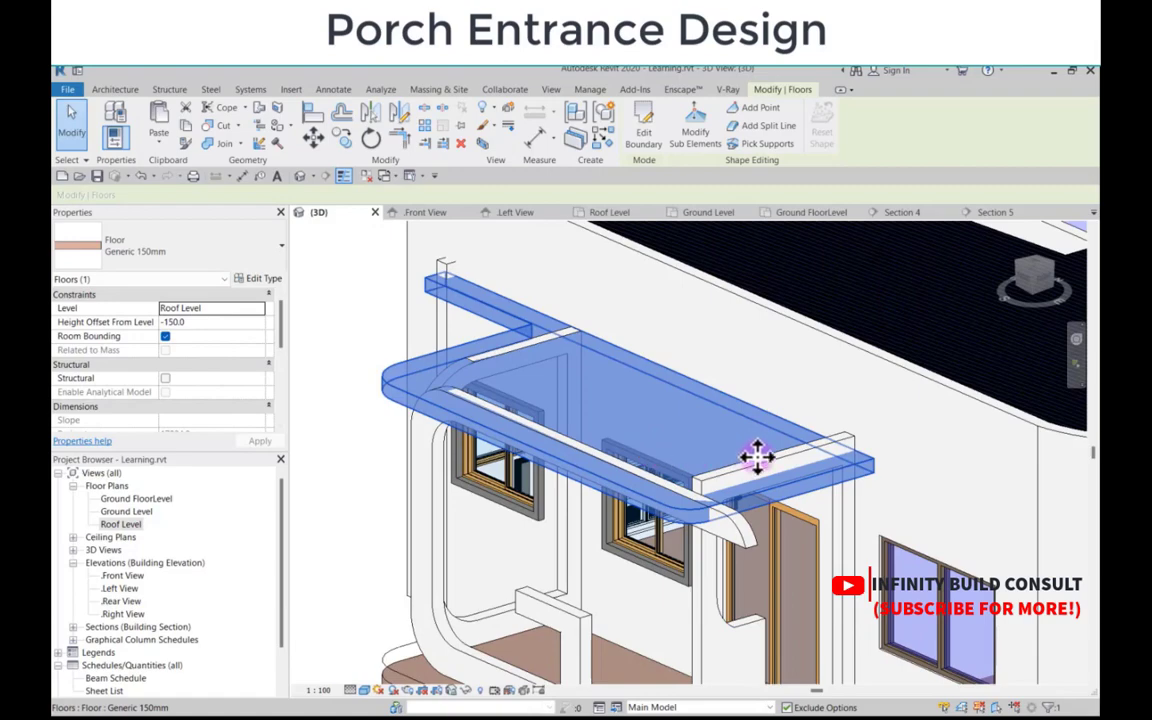
pyautogui.scroll(-4, 760, 462)
pyautogui.scroll(4, 746, 463)
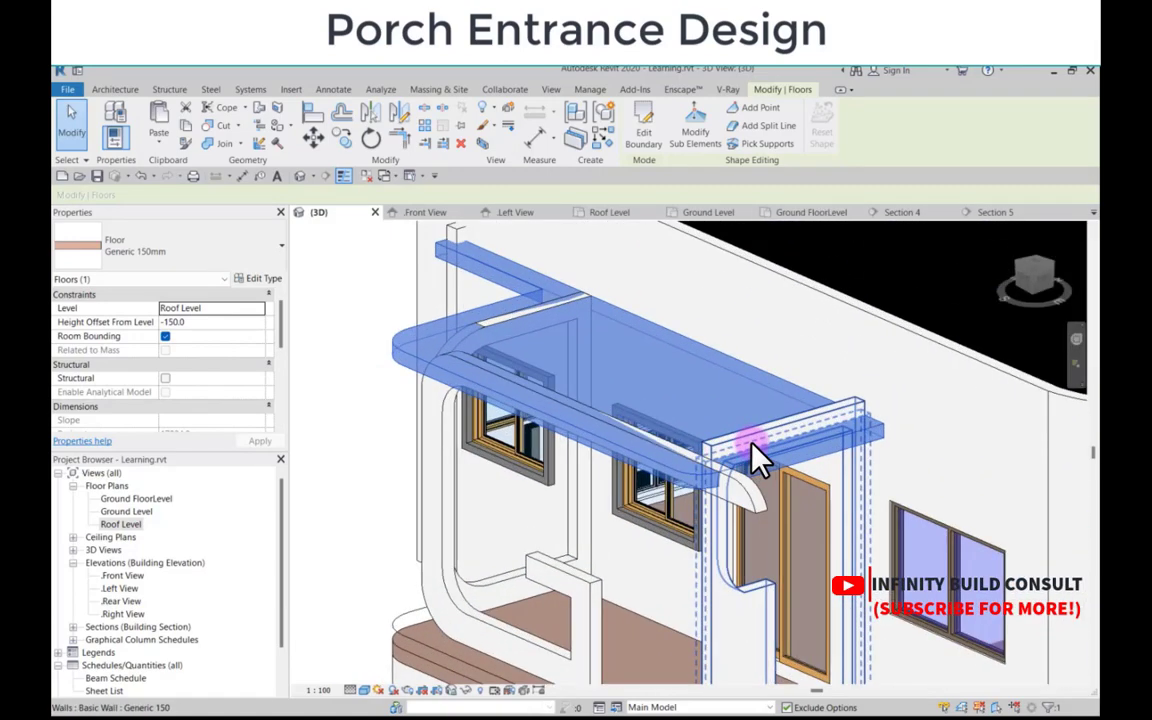
# Step: In Section 5, set the porch roof floor's Height Offset From Level to 0
pyautogui.click(997, 213)
pyautogui.scroll(5, 650, 345)
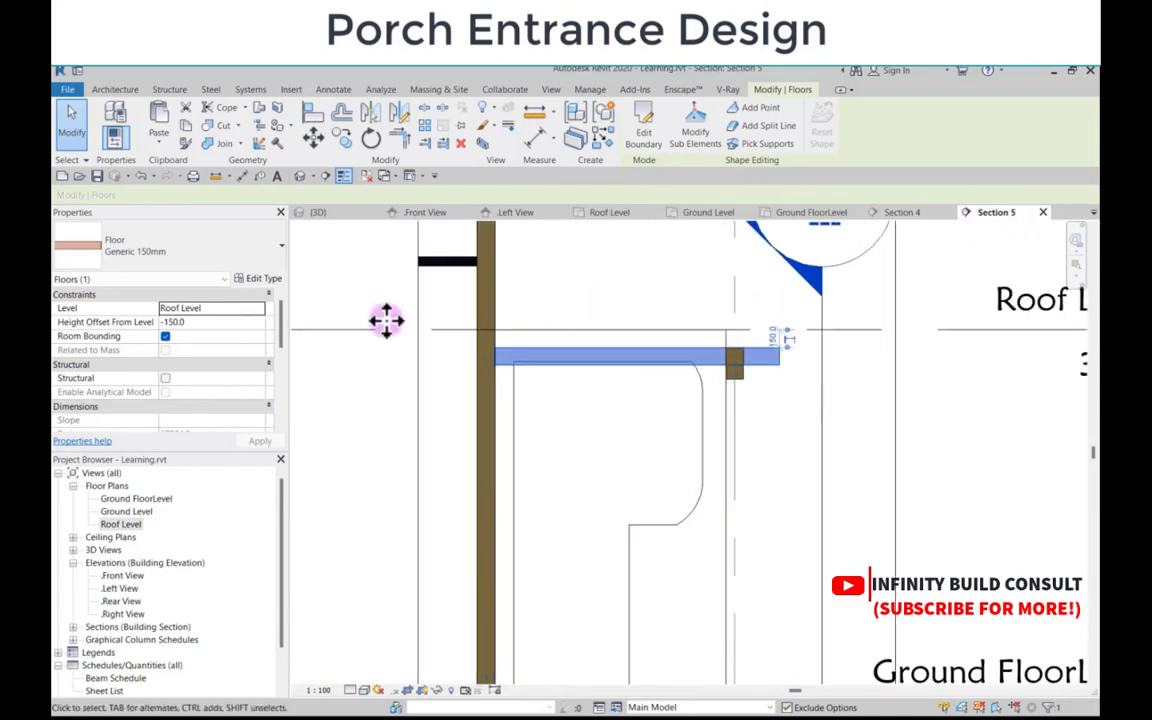
pyautogui.click(240, 323)
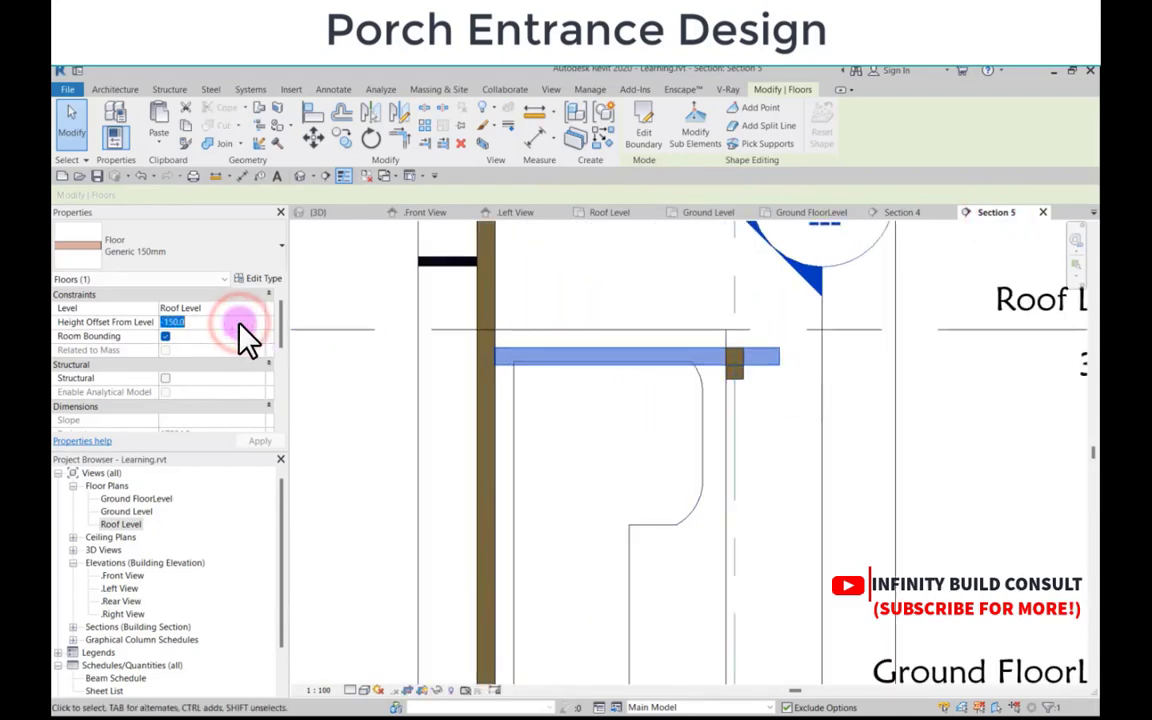
pyautogui.write('0')
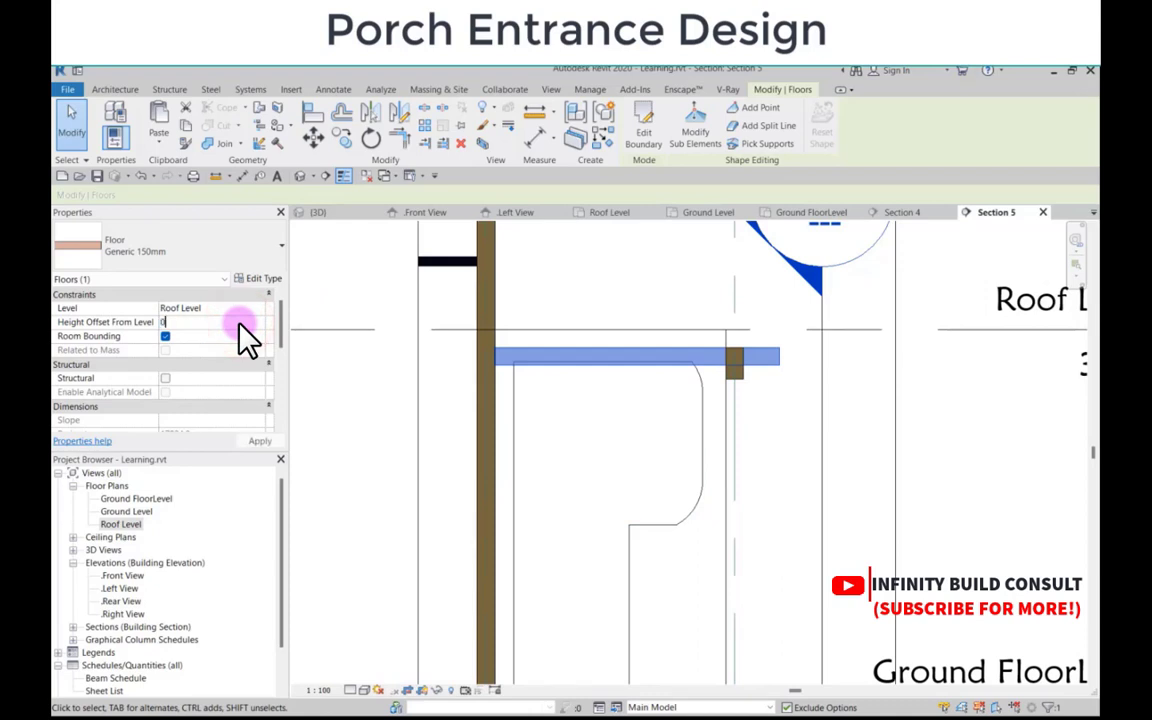
pyautogui.scroll(-3, 689, 380)
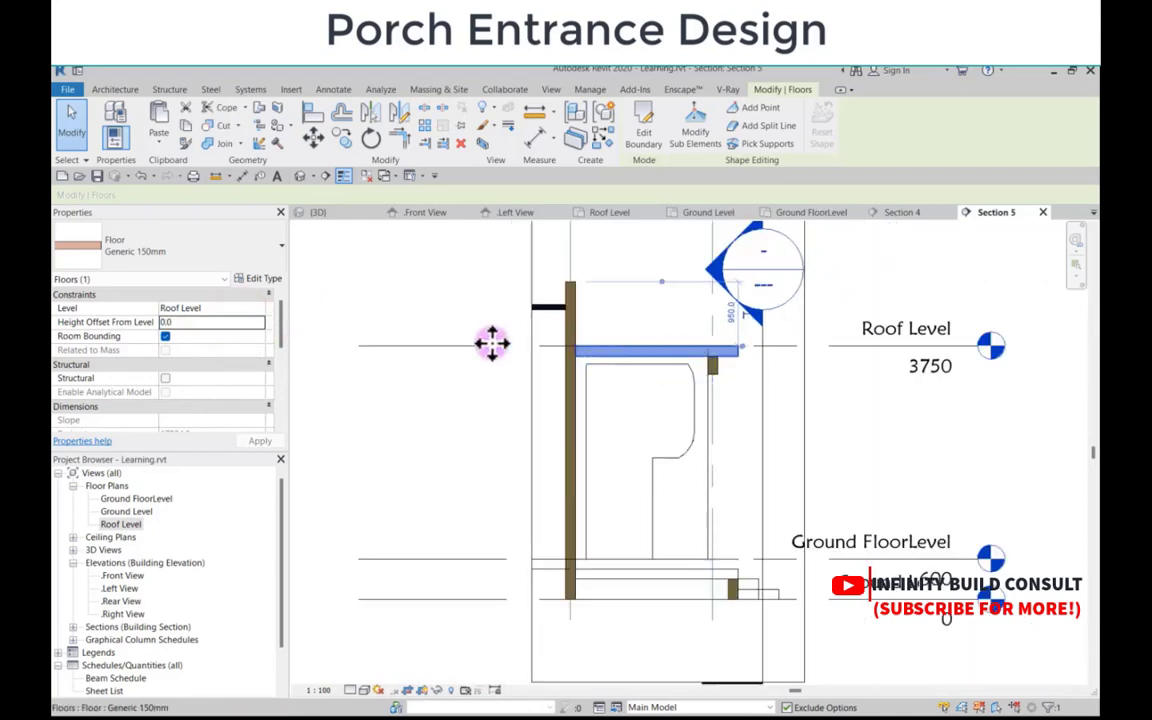
# Step: Set the porch roof floor's Height Offset From Level to 150 and deselect it
pyautogui.click(178, 324)
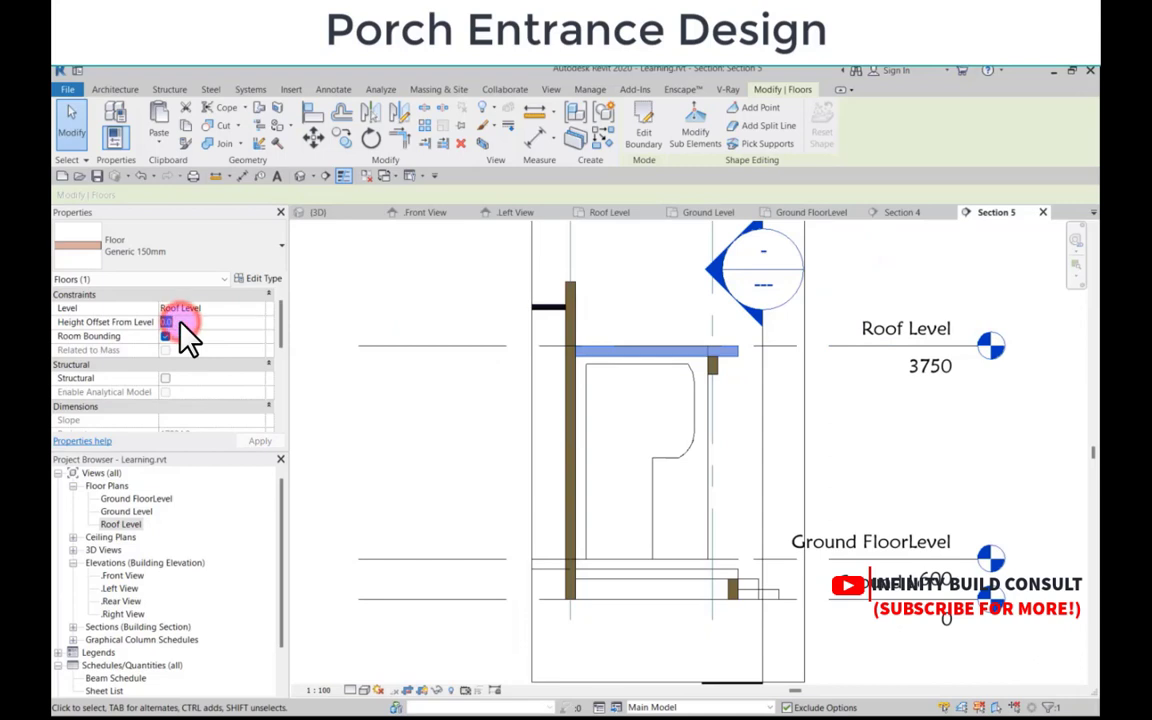
pyautogui.write('150')
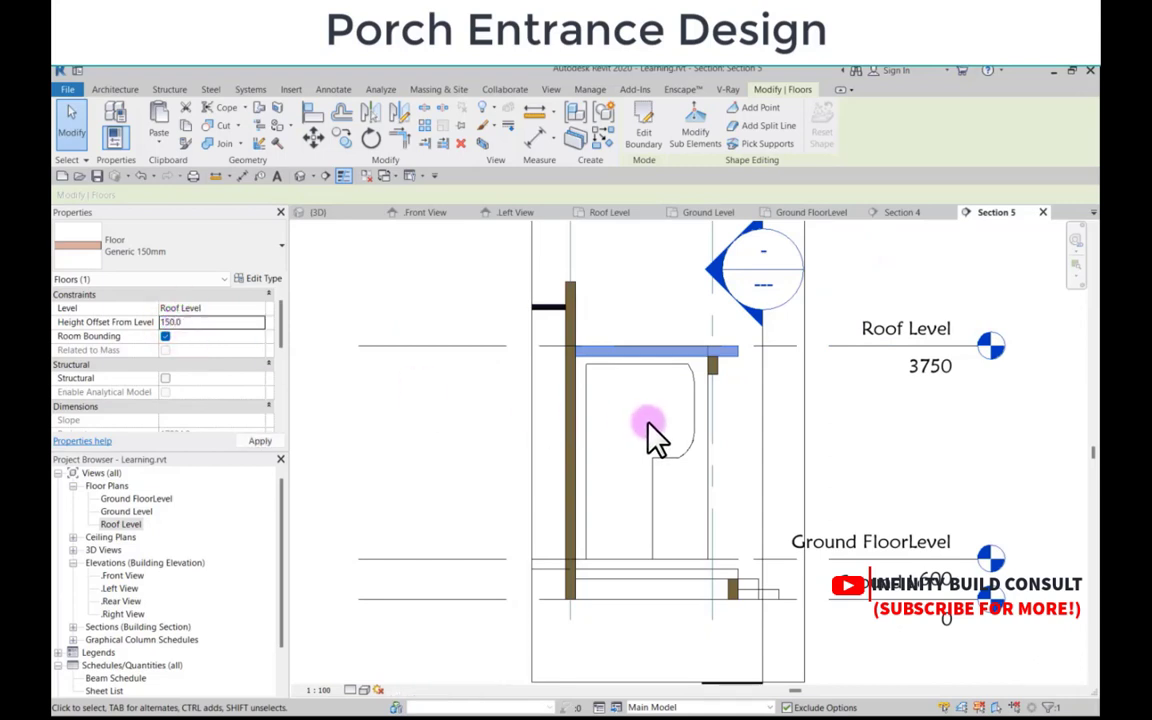
pyautogui.scroll(-2, 530, 390)
pyautogui.click(489, 303)
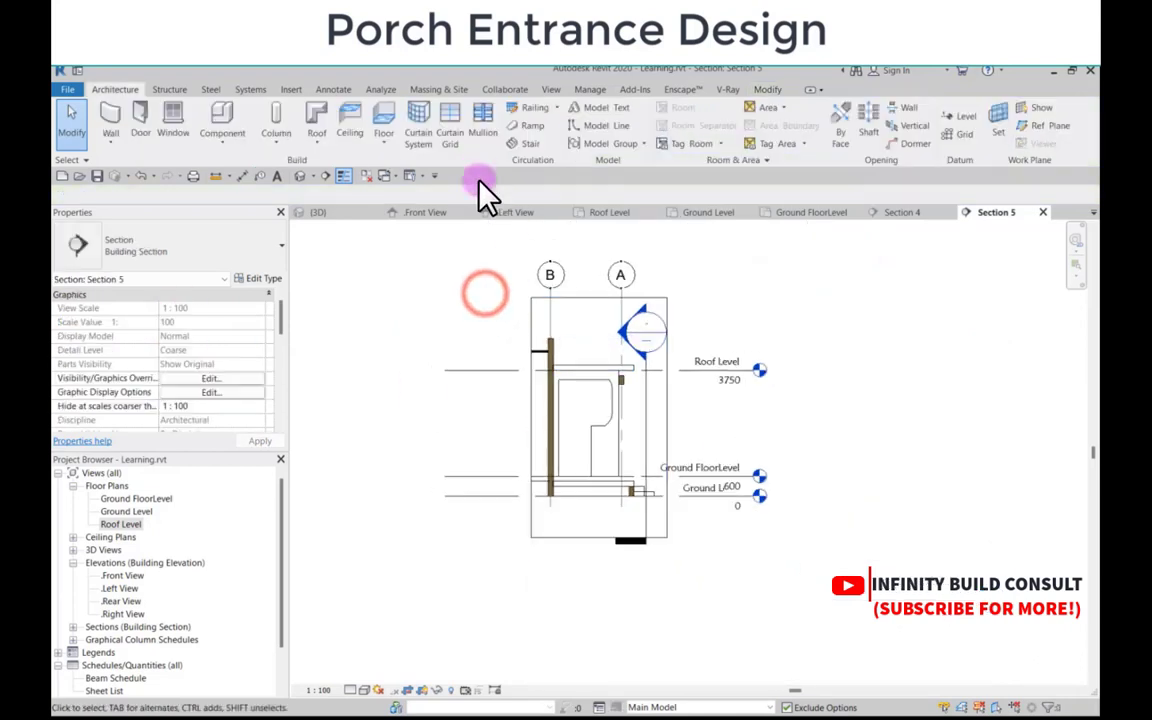
# Step: Check the porch from the front in the 3D view and set the roof floor's Height Offset From Level back to 0
pyautogui.click(320, 212)
pyautogui.keyDown('shift'); pyautogui.moveTo(656, 411); pyautogui.dragTo(600, 342, button='middle'); pyautogui.keyUp('shift')
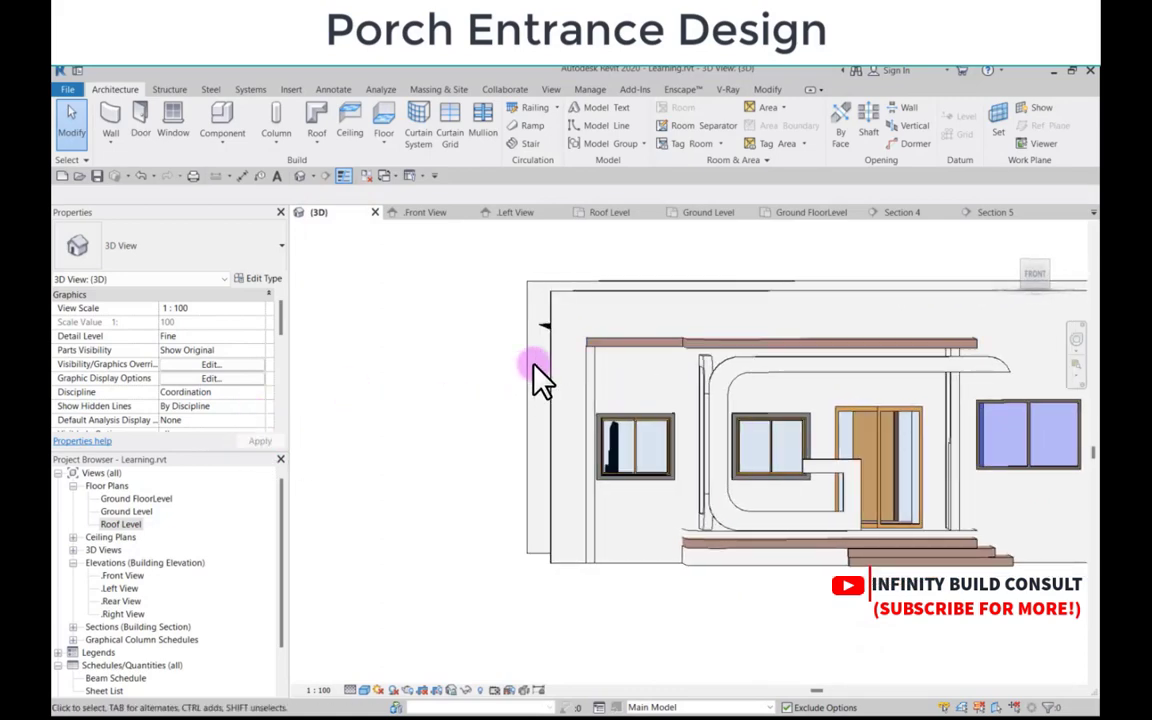
pyautogui.click(700, 346)
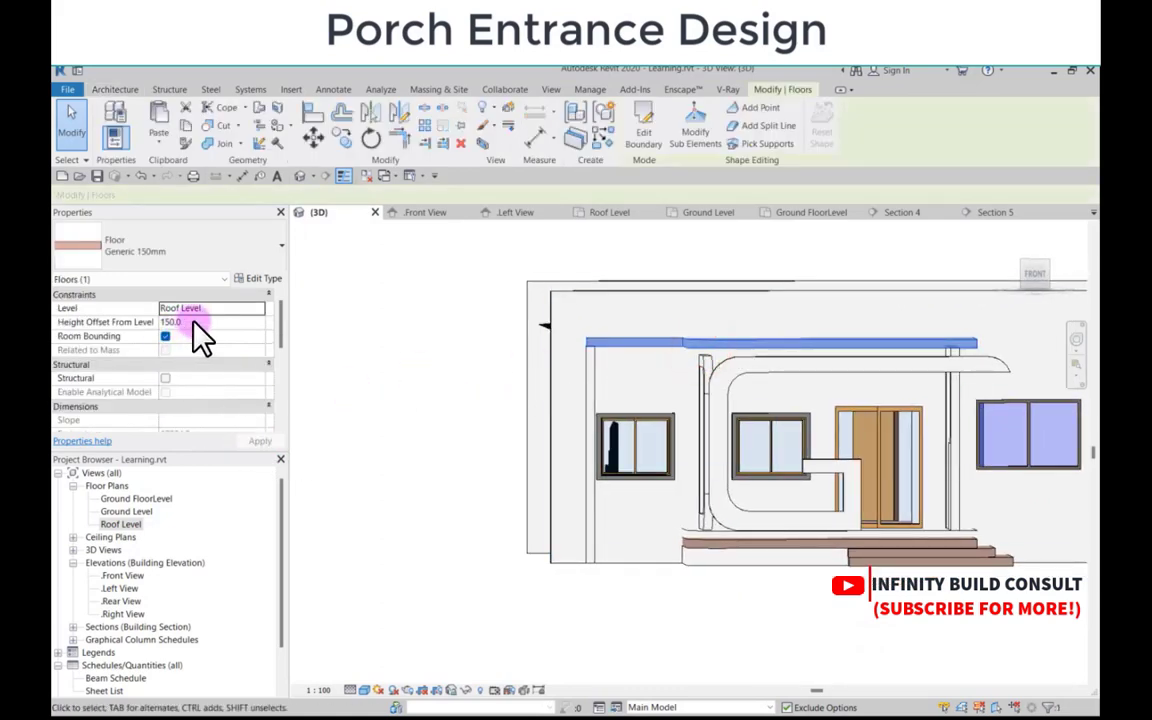
pyautogui.click(194, 322)
pyautogui.write('0')
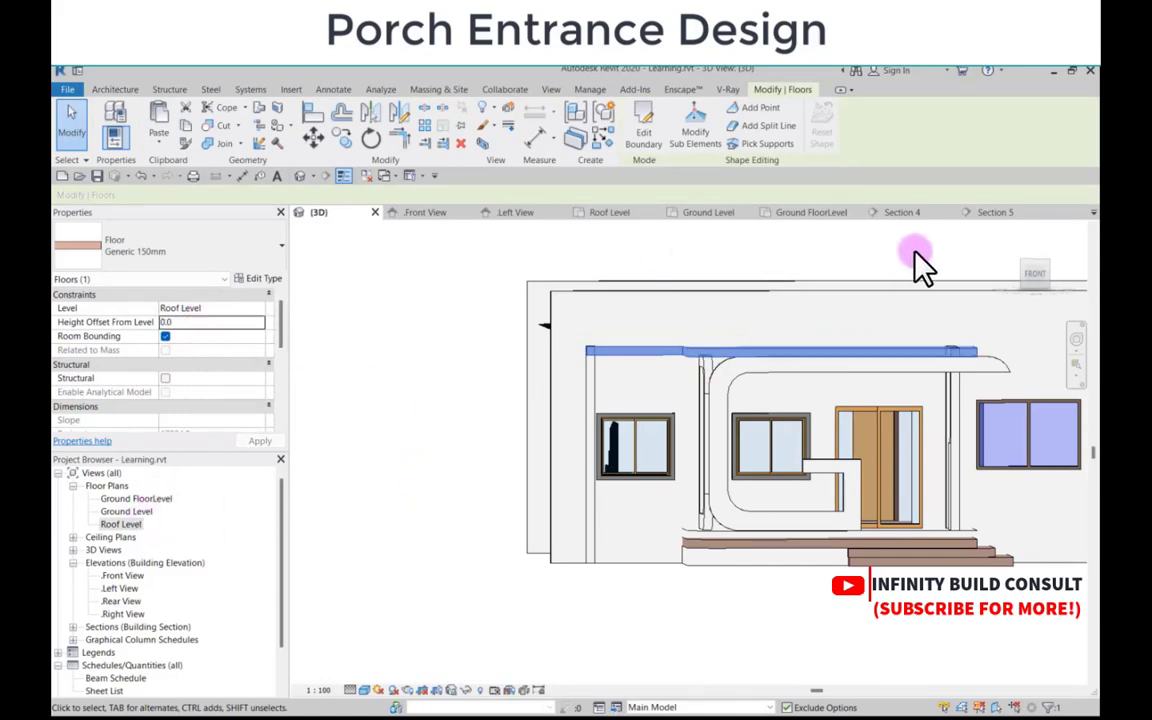
# Step: In Section 5, open the P-shaped wall's profile for editing and lower its upper horizontal edges toward the roof slab's underside
pyautogui.click(995, 212)
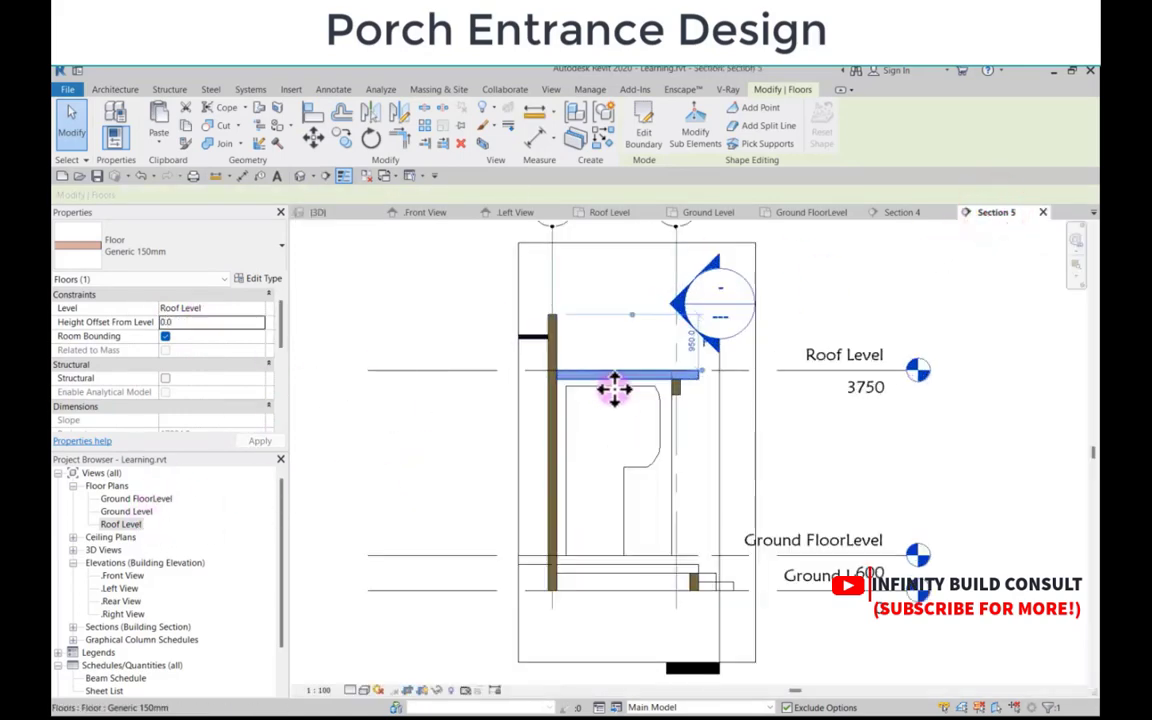
pyautogui.doubleClick(641, 402)
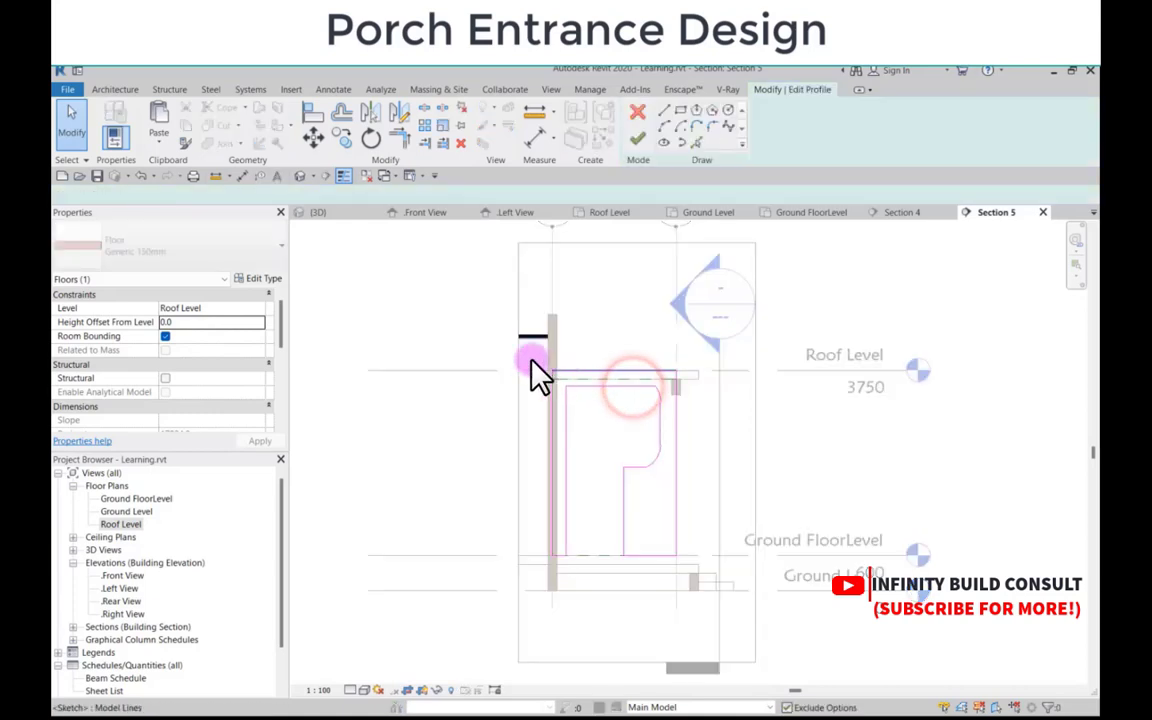
pyautogui.scroll(3, 538, 380)
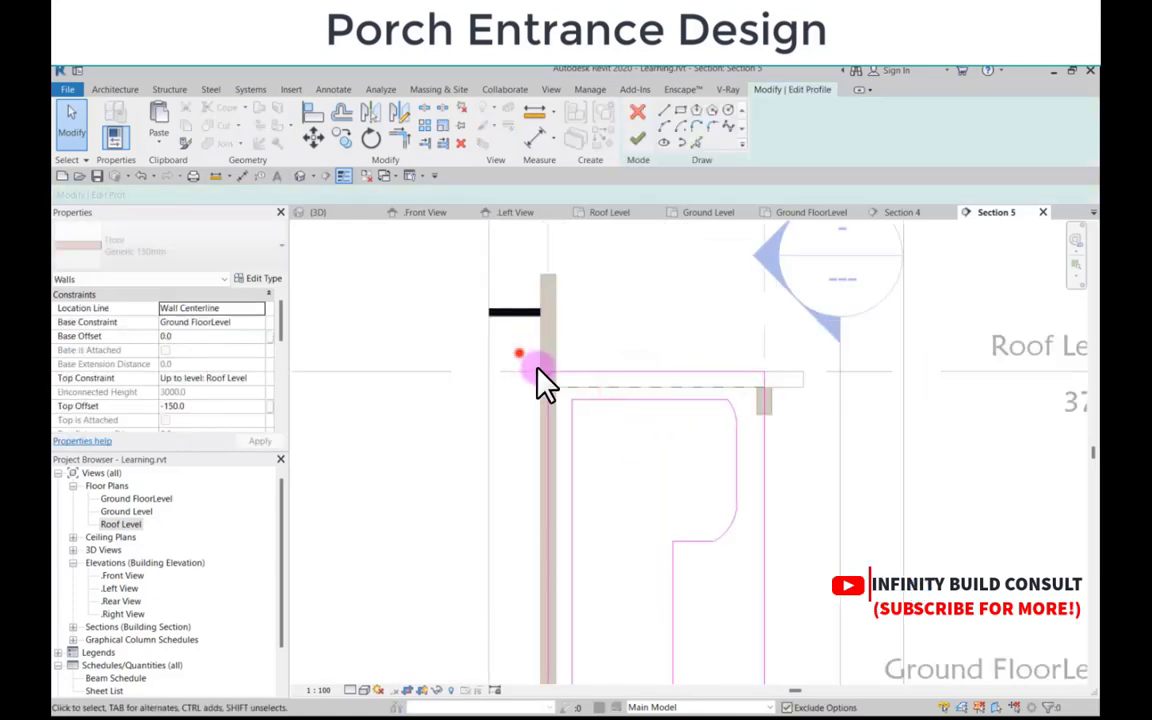
pyautogui.click(812, 424)
pyautogui.scroll(2, 771, 391)
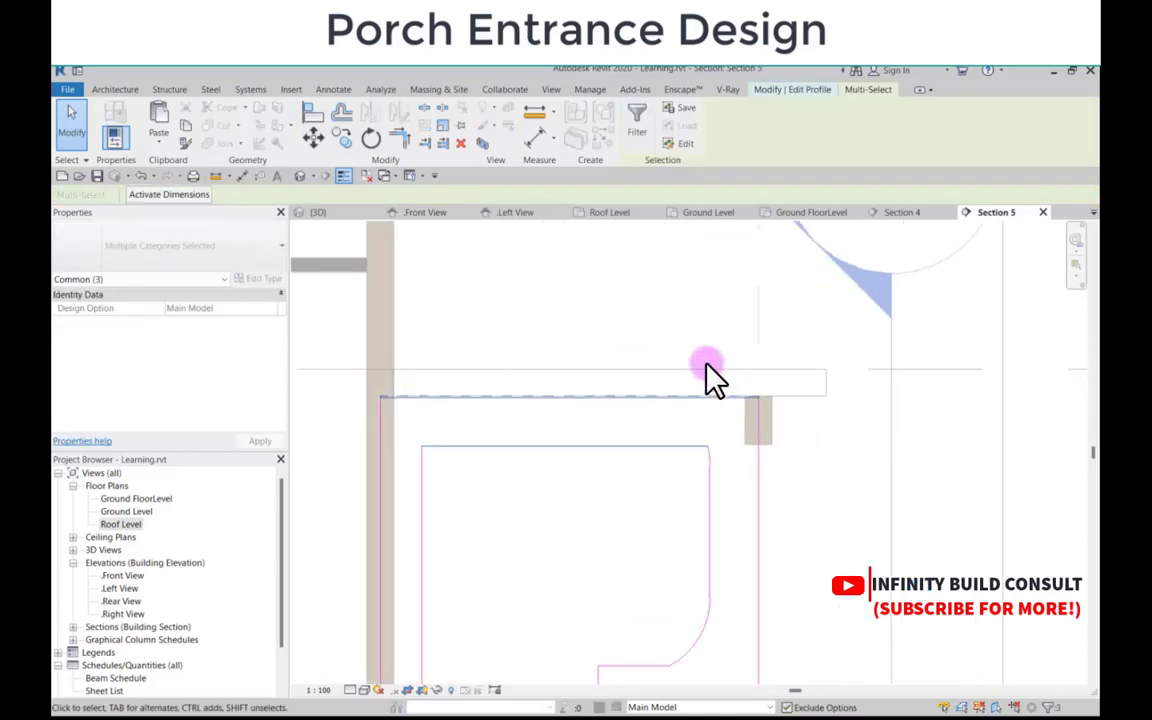
# Step: Move the selected upper profile edges slightly so the outer one lines up with the underside of the roof slab
pyautogui.scroll(3, 710, 378)
pyautogui.click(317, 148)
pyautogui.scroll(3, 522, 426)
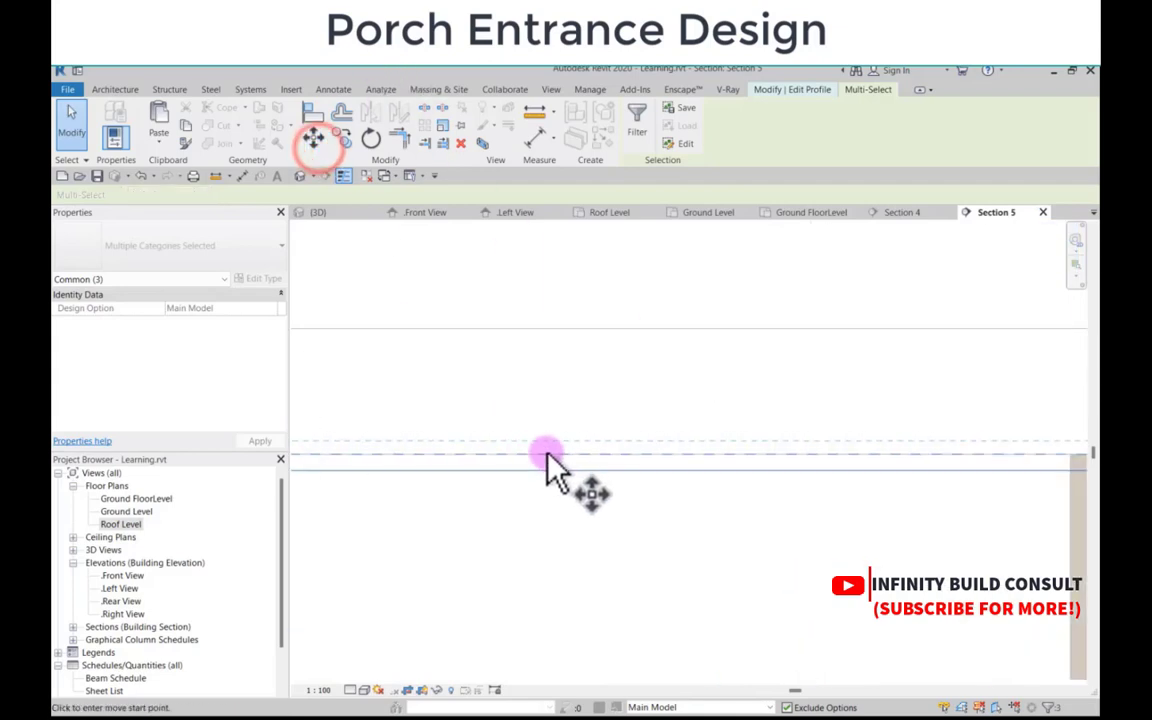
pyautogui.click(560, 470)
pyautogui.click(558, 460)
pyautogui.scroll(-6, 568, 384)
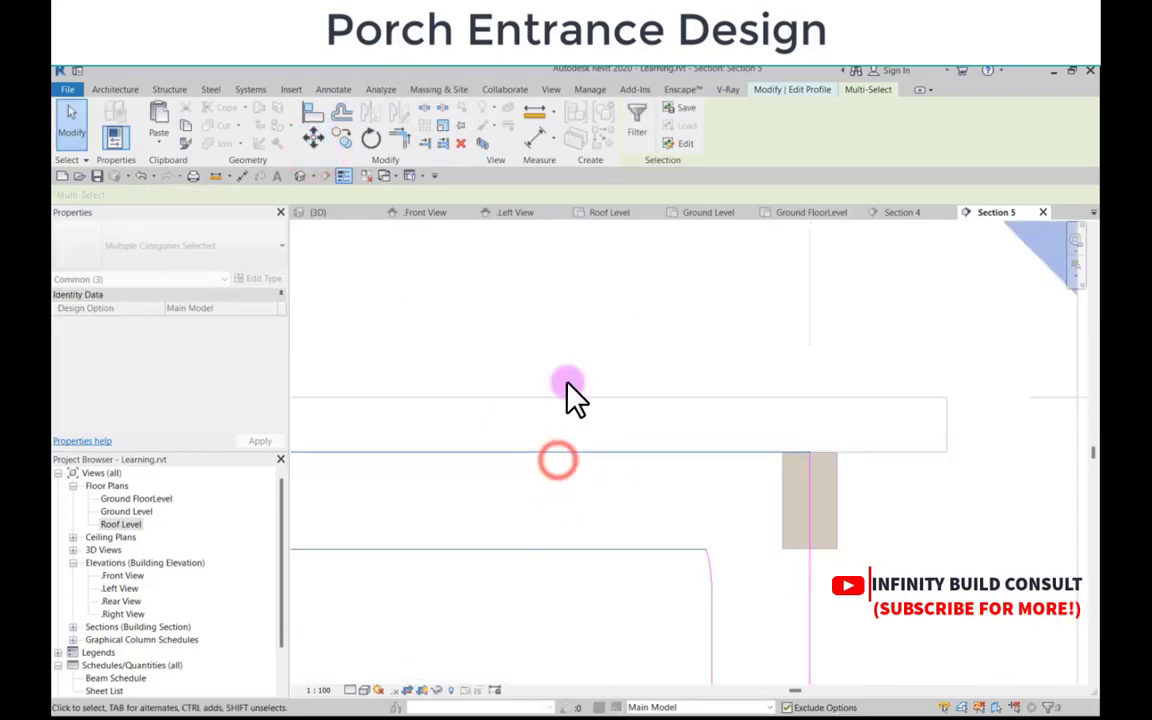
pyautogui.click(569, 376)
# Step: Delete the small leftover arc at the inner outline's upper corner and shorten the vertical edge beneath it
pyautogui.scroll(3, 602, 426)
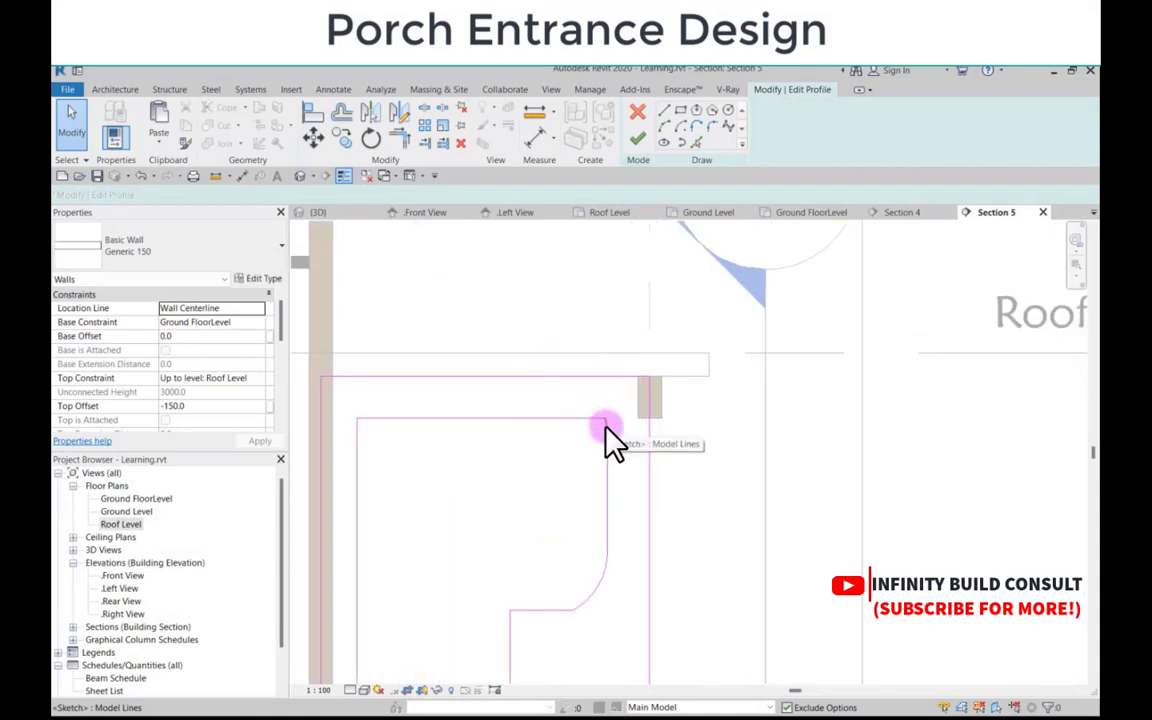
pyautogui.click(606, 428)
pyautogui.press('Delete')
pyautogui.click(611, 459)
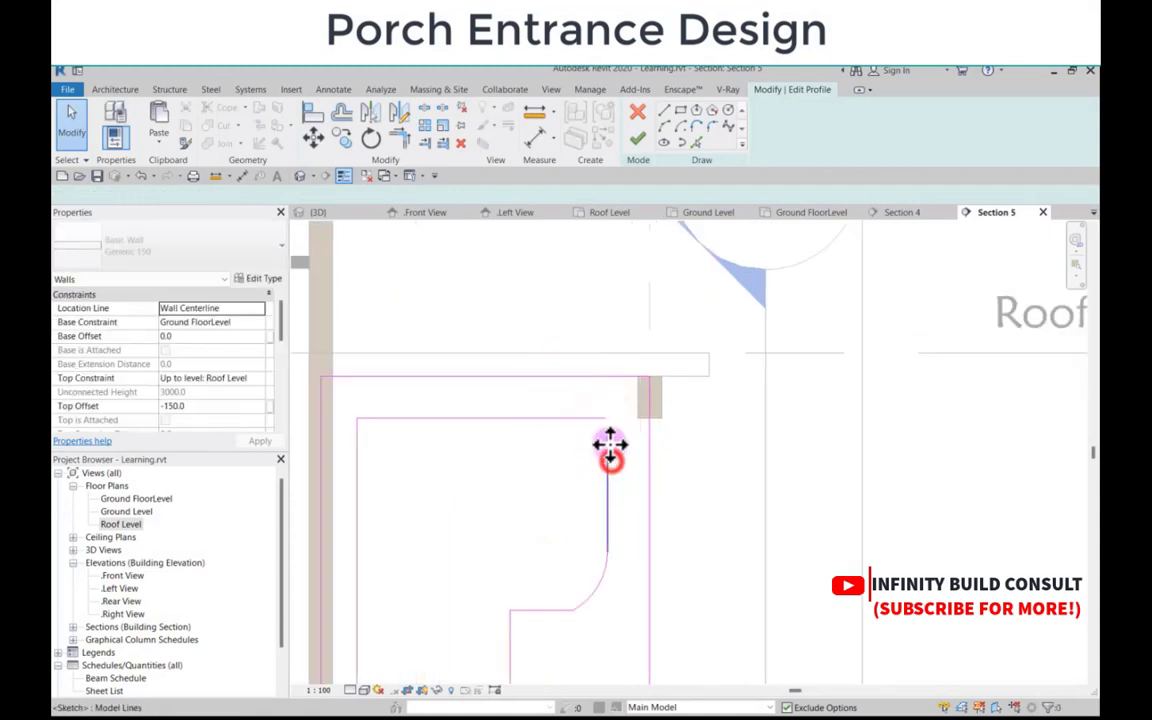
pyautogui.moveTo(609, 444); pyautogui.dragTo(607, 515)
pyautogui.click(507, 501)
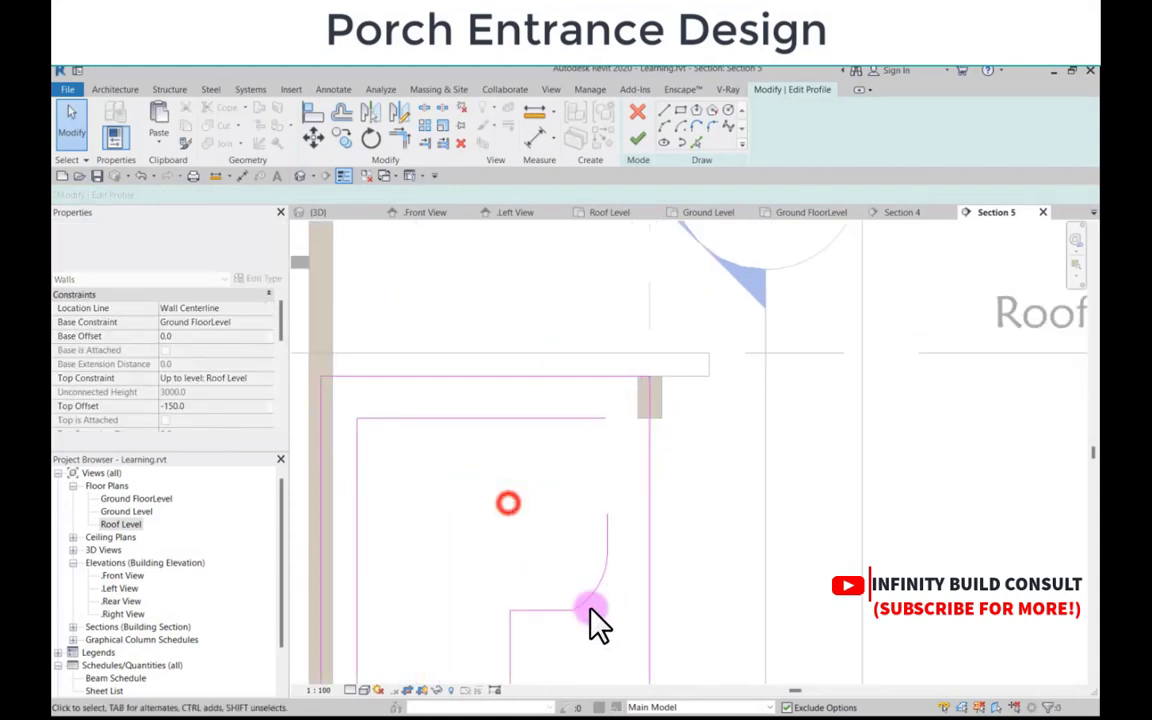
# Step: Try to mirror the P bowl's lower corner arc to its upper corner across a drawn axis
pyautogui.click(589, 602)
pyautogui.click(398, 116)
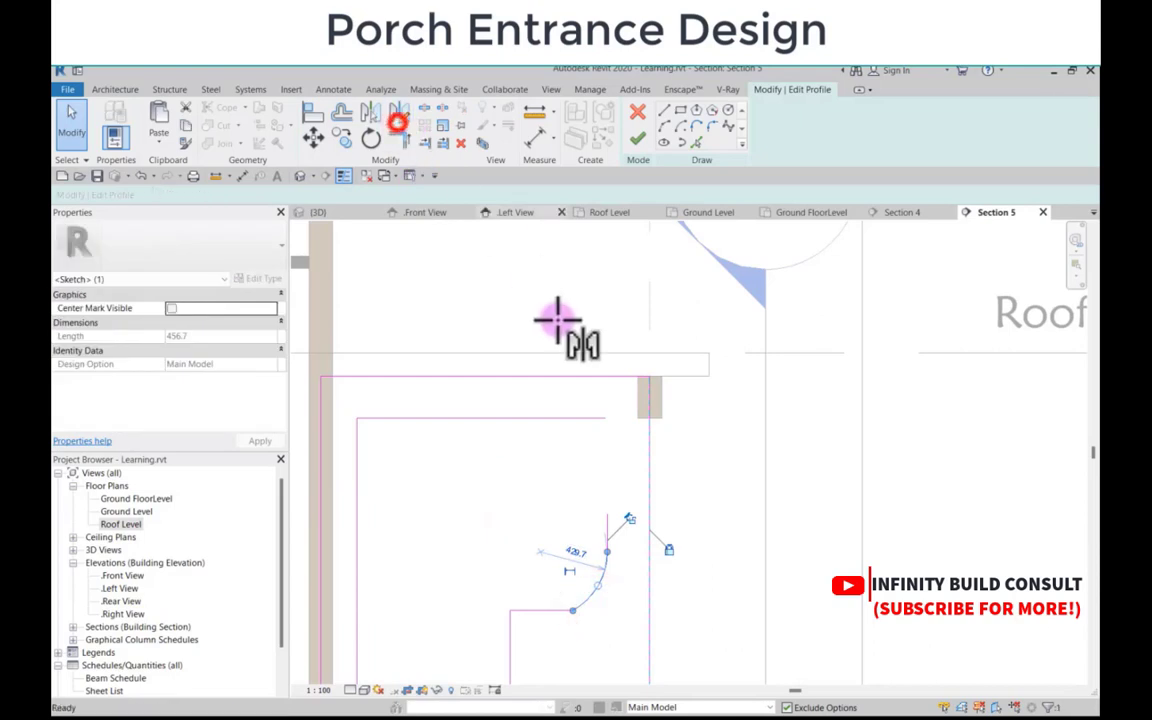
pyautogui.click(609, 537)
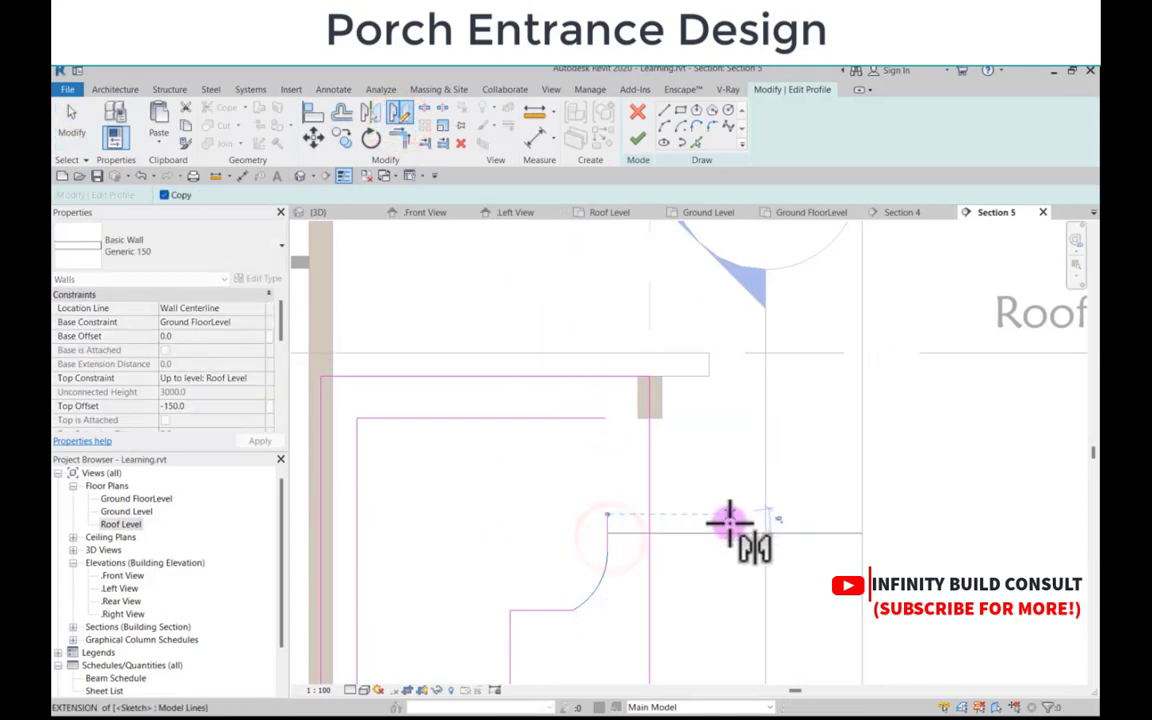
pyautogui.click(730, 519)
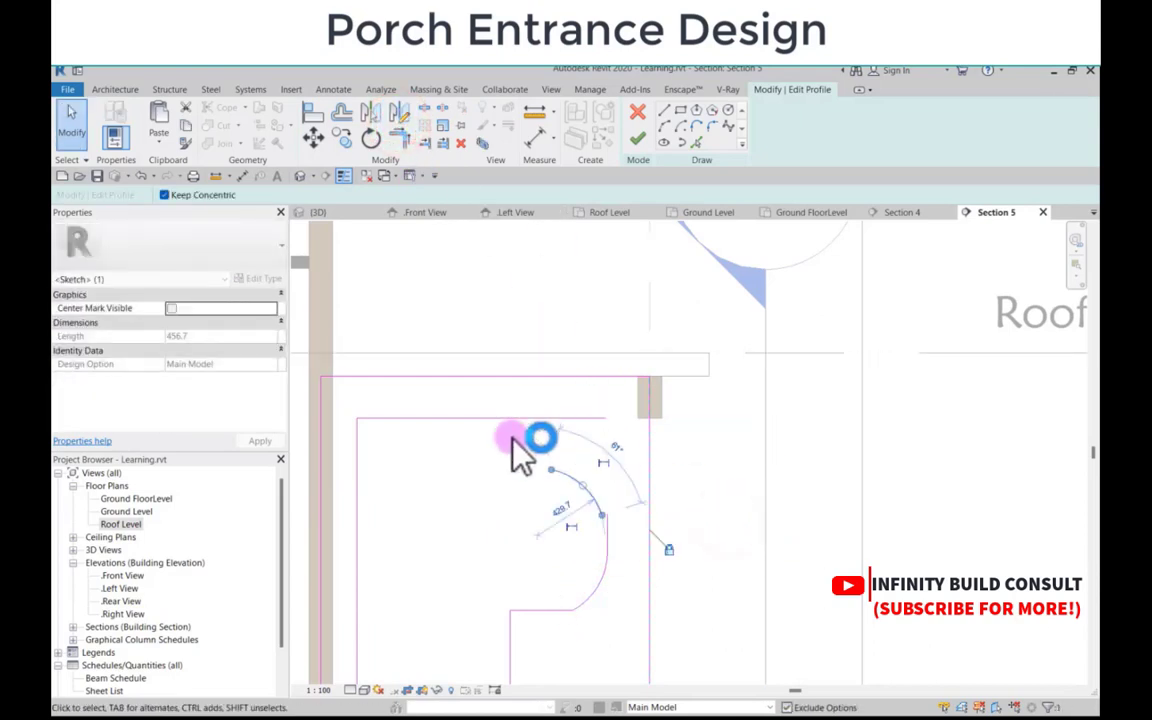
pyautogui.scroll(2, 516, 432)
pyautogui.scroll(-3, 534, 422)
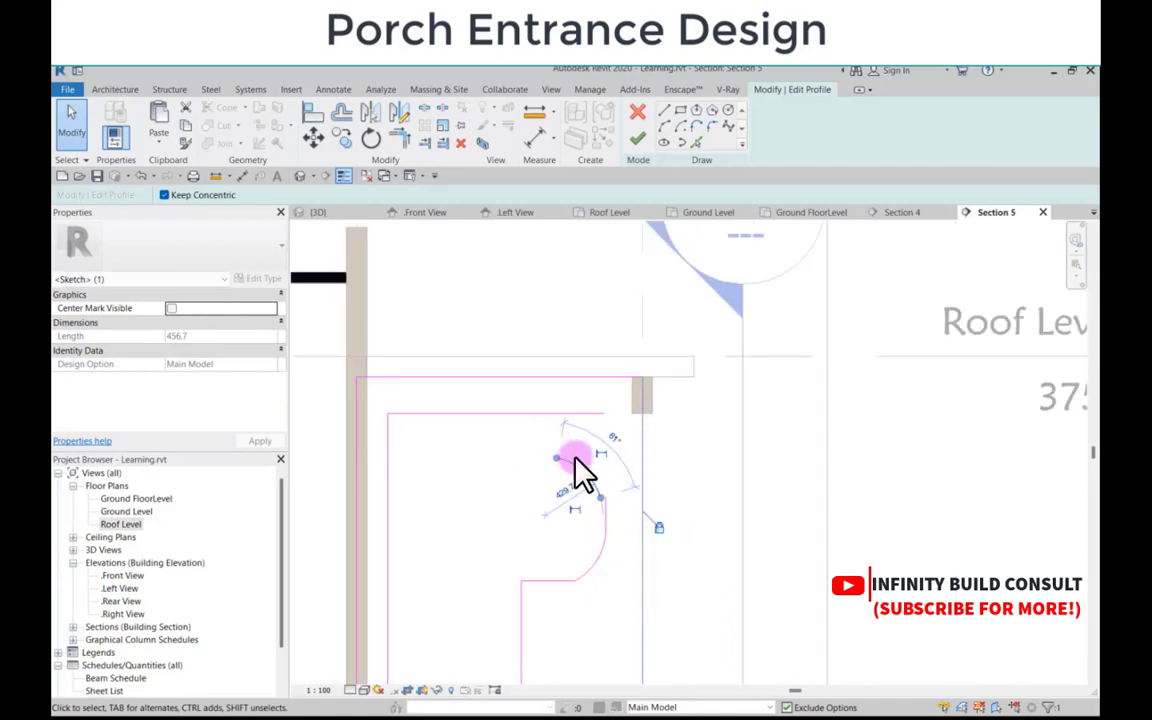
# Step: Delete the bowl's corner arcs and stretch the remaining vertical edge to about 560 mm long
pyautogui.click(603, 550)
pyautogui.press('Delete')
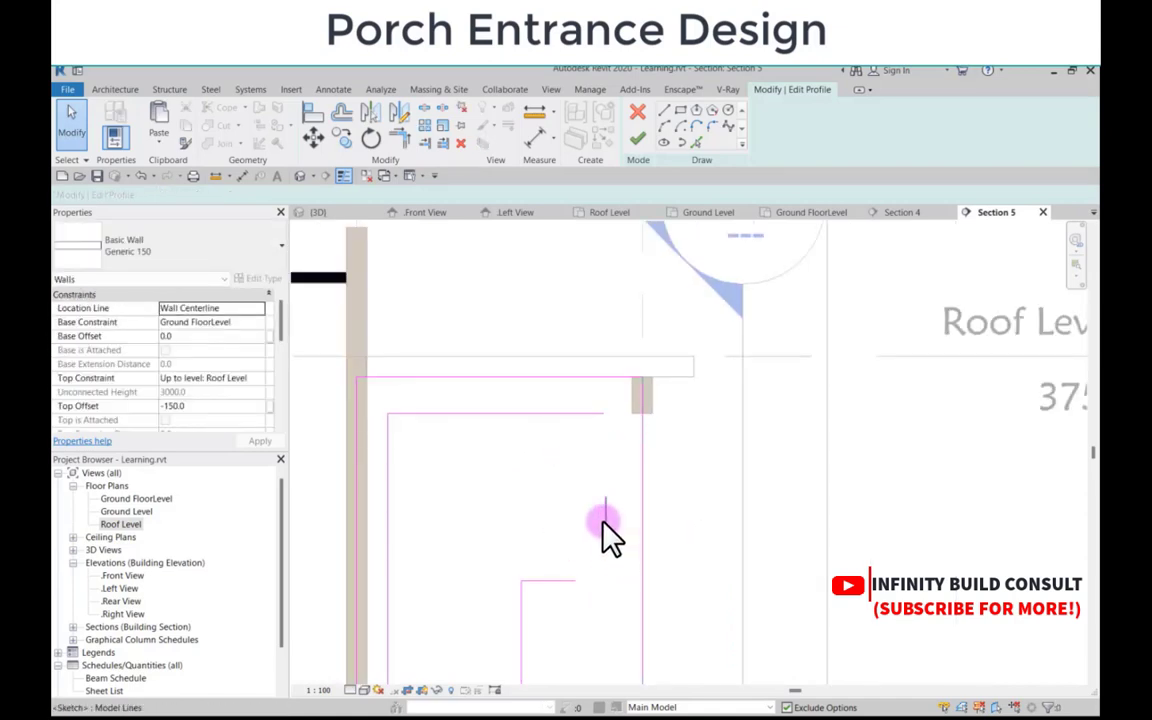
pyautogui.click(610, 522)
pyautogui.moveTo(608, 501); pyautogui.dragTo(608, 466)
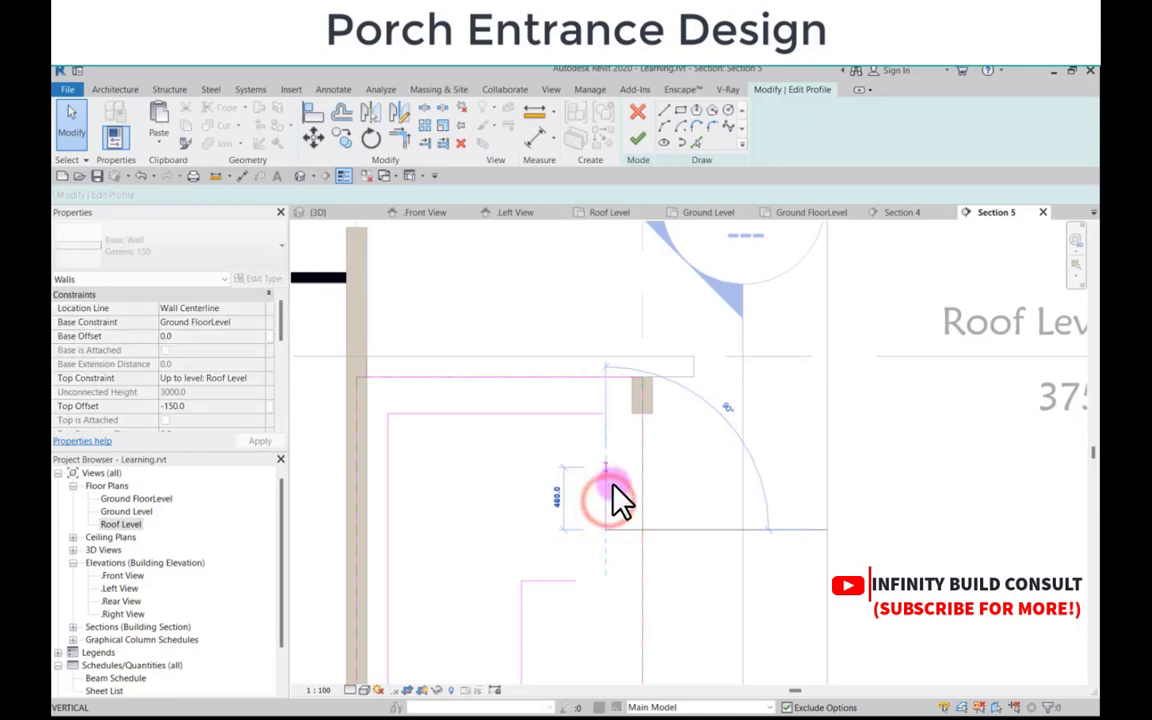
pyautogui.moveTo(606, 535); pyautogui.dragTo(606, 543)
pyautogui.click(480, 463)
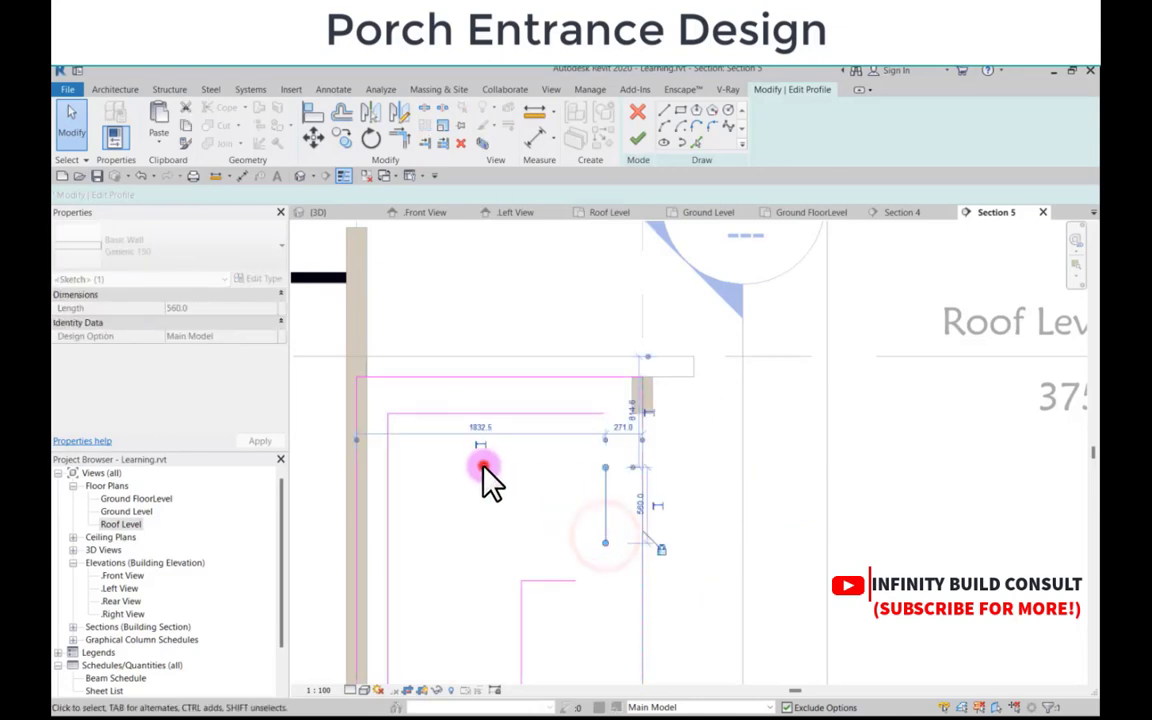
# Step: Draw a three-point arc with about 395 mm radius from the vertical edge's upper end to the inner outline's upper horizontal edge
pyautogui.click(664, 127)
pyautogui.click(606, 466)
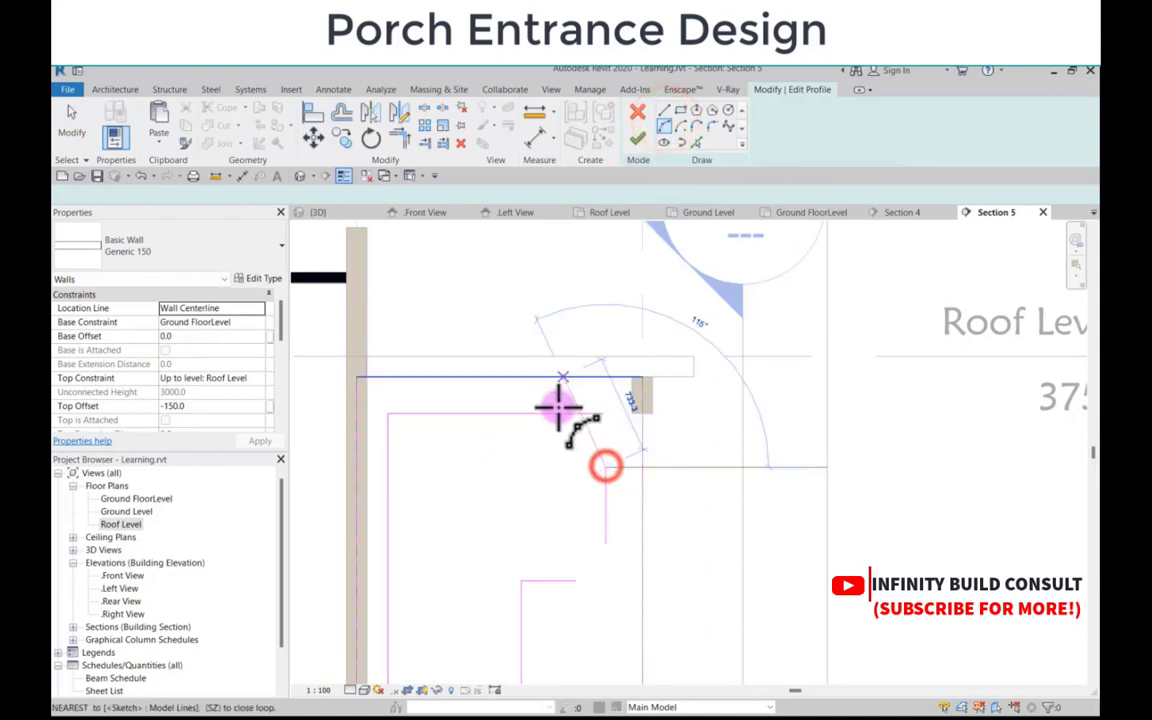
pyautogui.scroll(1, 556, 408)
pyautogui.click(553, 424)
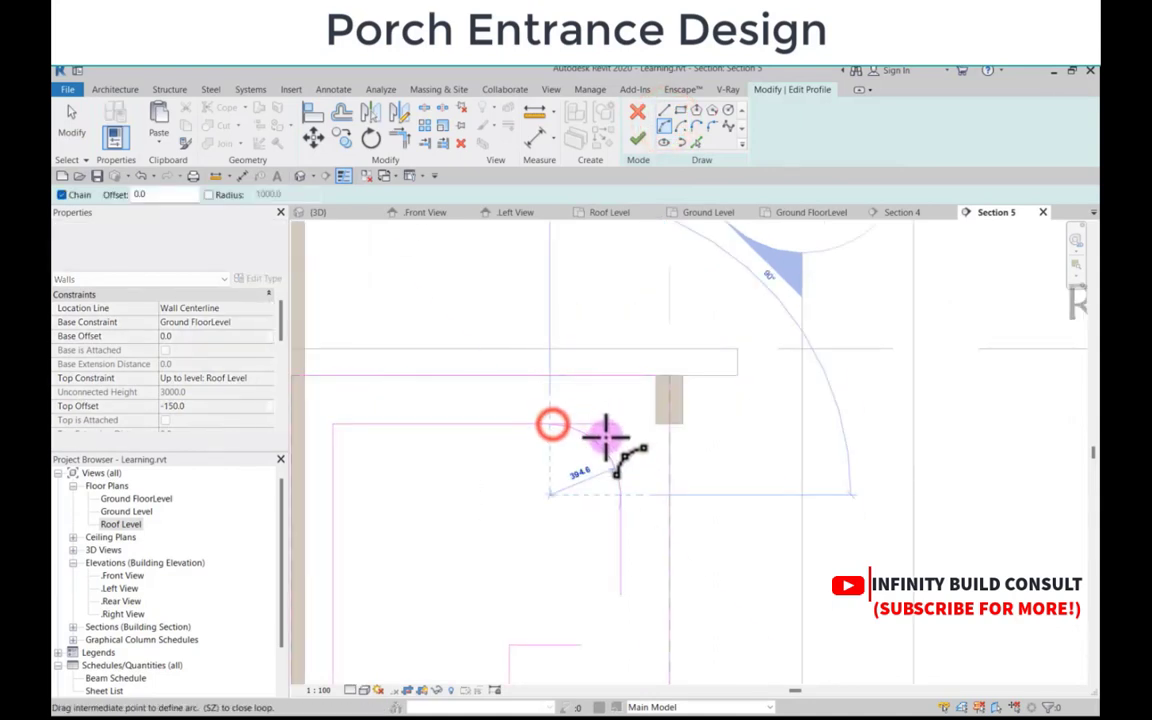
pyautogui.click(604, 438)
pyautogui.scroll(-2, 594, 431)
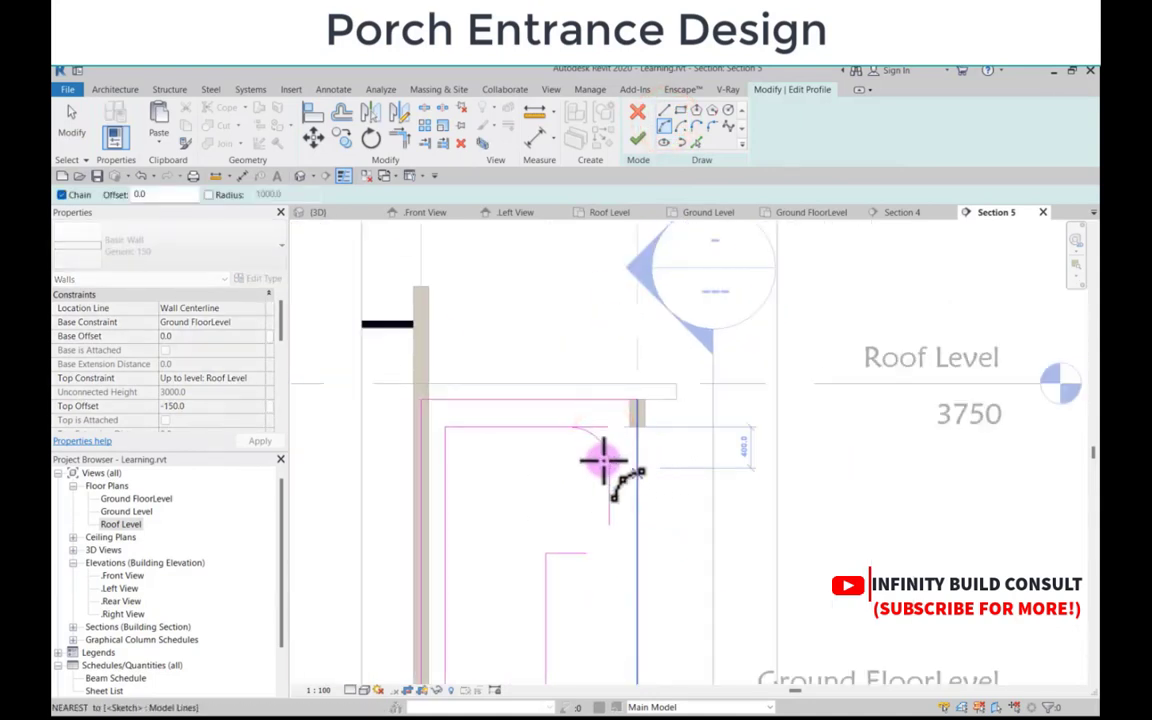
pyautogui.press('Escape')
pyautogui.press('Escape')
# Step: Mirror a copy of the new arc across a horizontal axis drawn from the vertical edge's midpoint to form the lower corner
pyautogui.click(601, 456)
pyautogui.scroll(2, 618, 456)
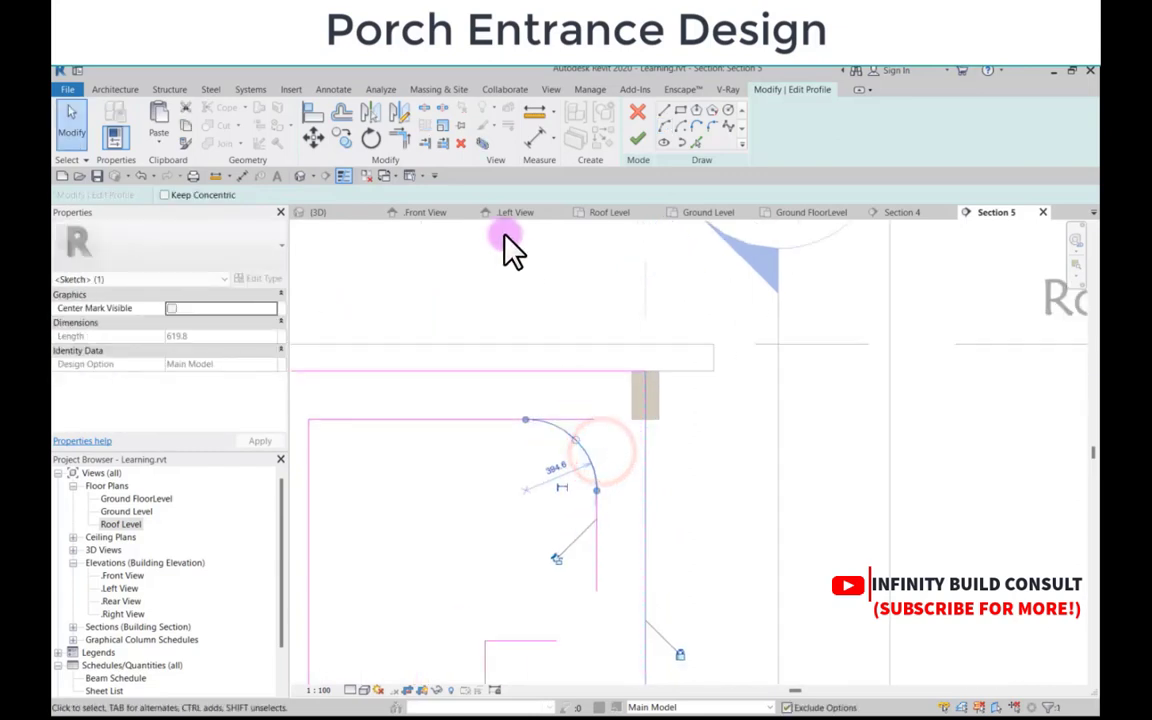
pyautogui.click(395, 112)
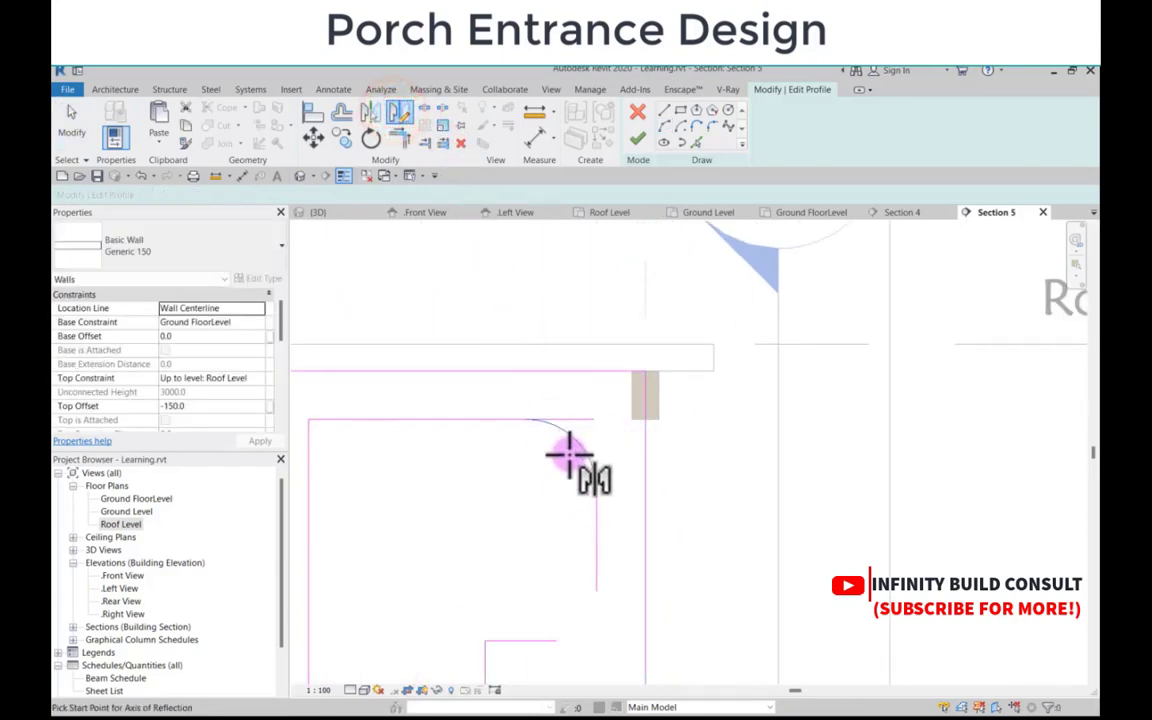
pyautogui.scroll(-2, 570, 456)
pyautogui.click(582, 503)
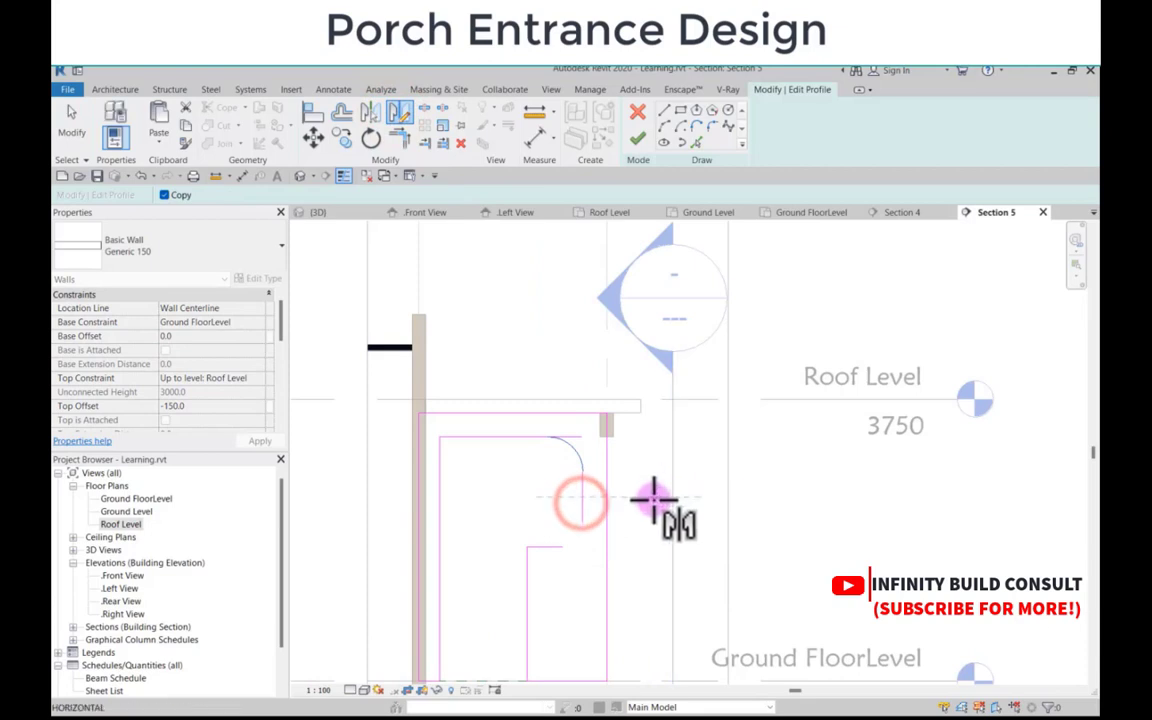
pyautogui.click(653, 503)
pyautogui.scroll(2, 570, 634)
pyautogui.click(570, 634)
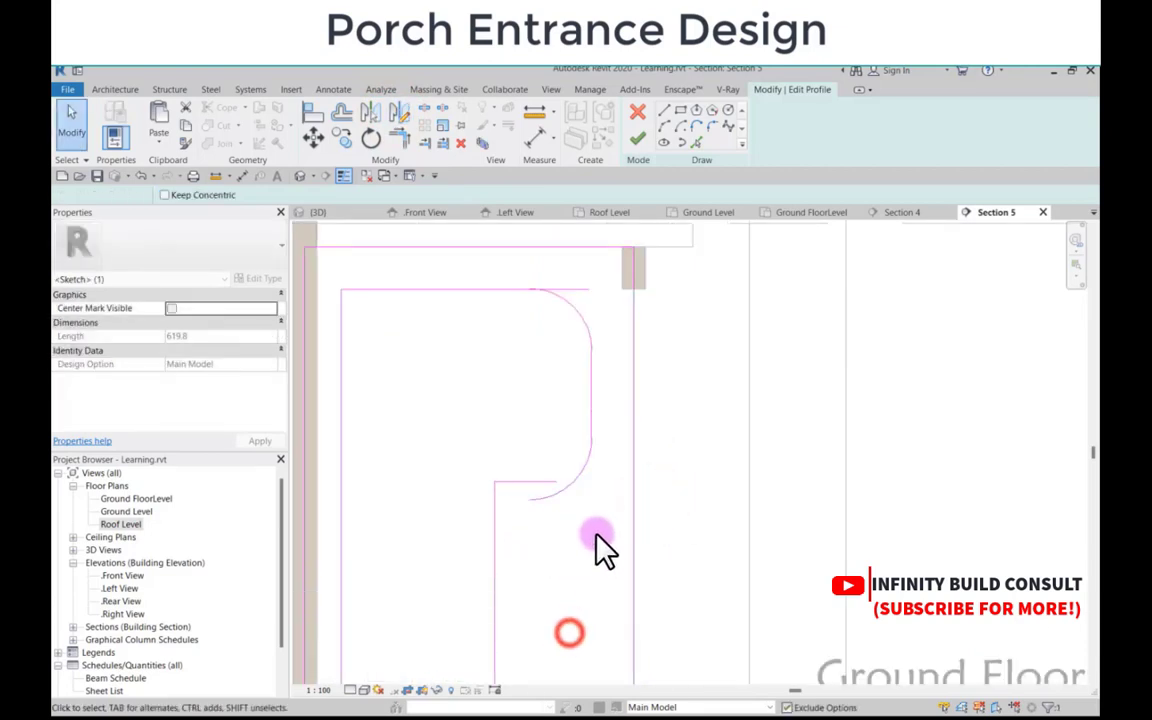
# Step: Nudge the mirrored arc upward so its lower end meets the short horizontal edge of the P bowl
pyautogui.click(556, 497)
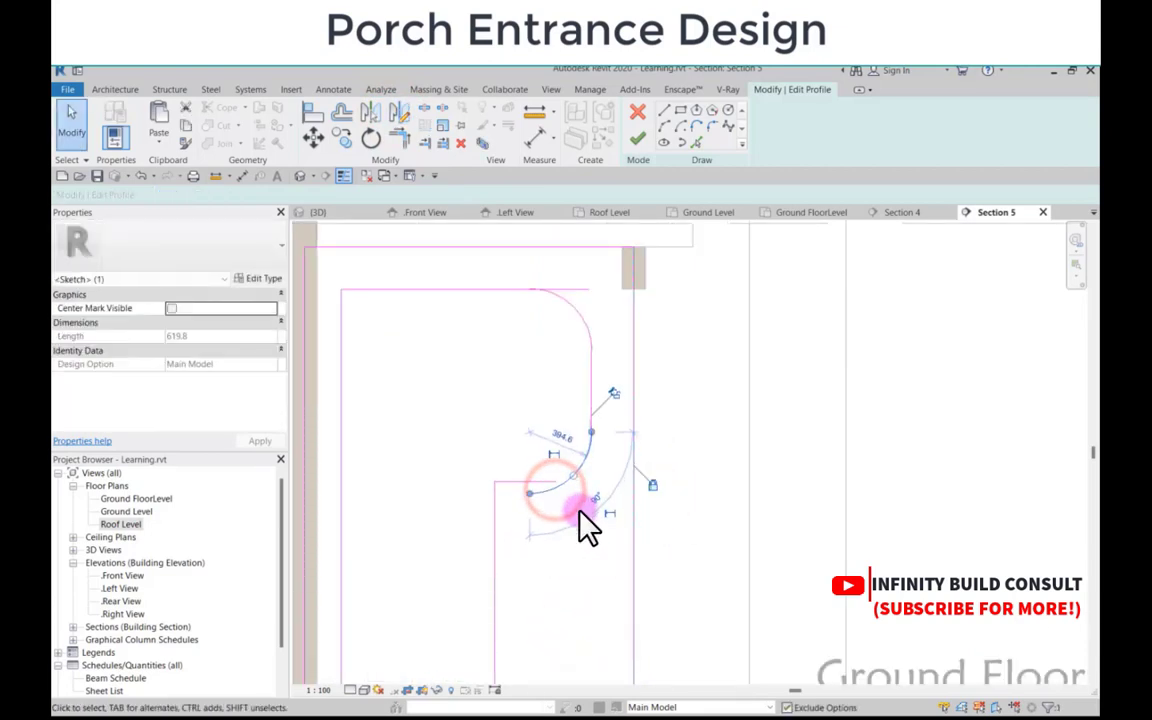
pyautogui.scroll(2, 555, 510)
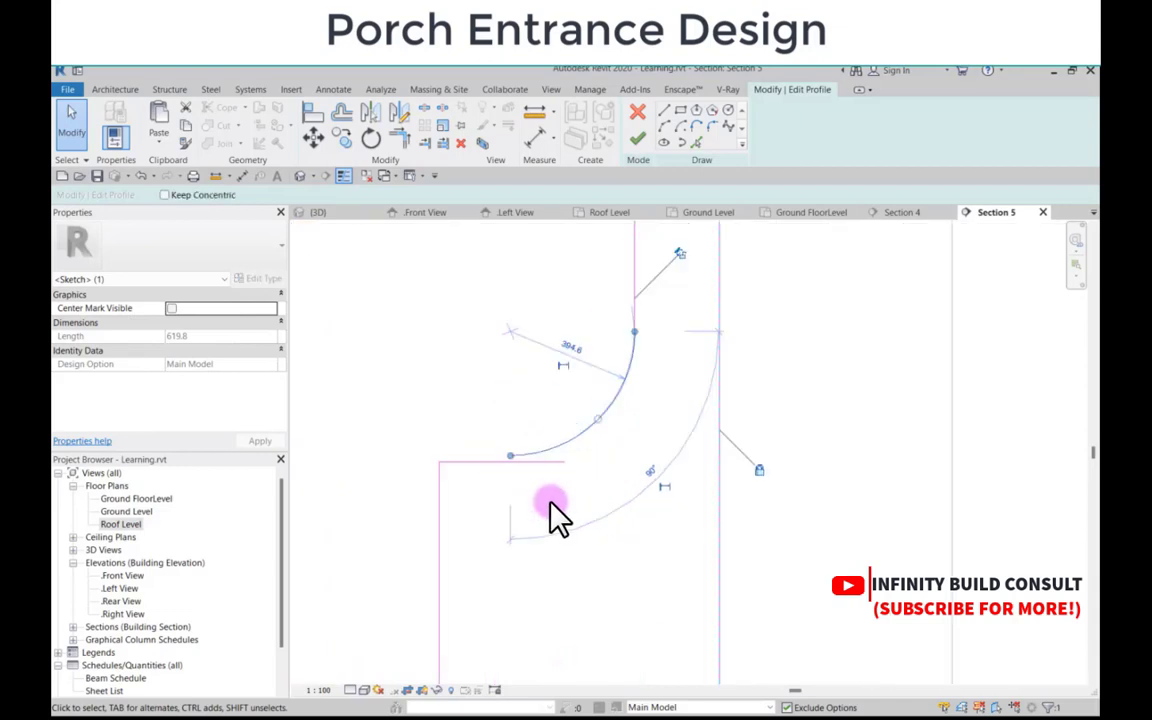
pyautogui.scroll(5, 496, 468)
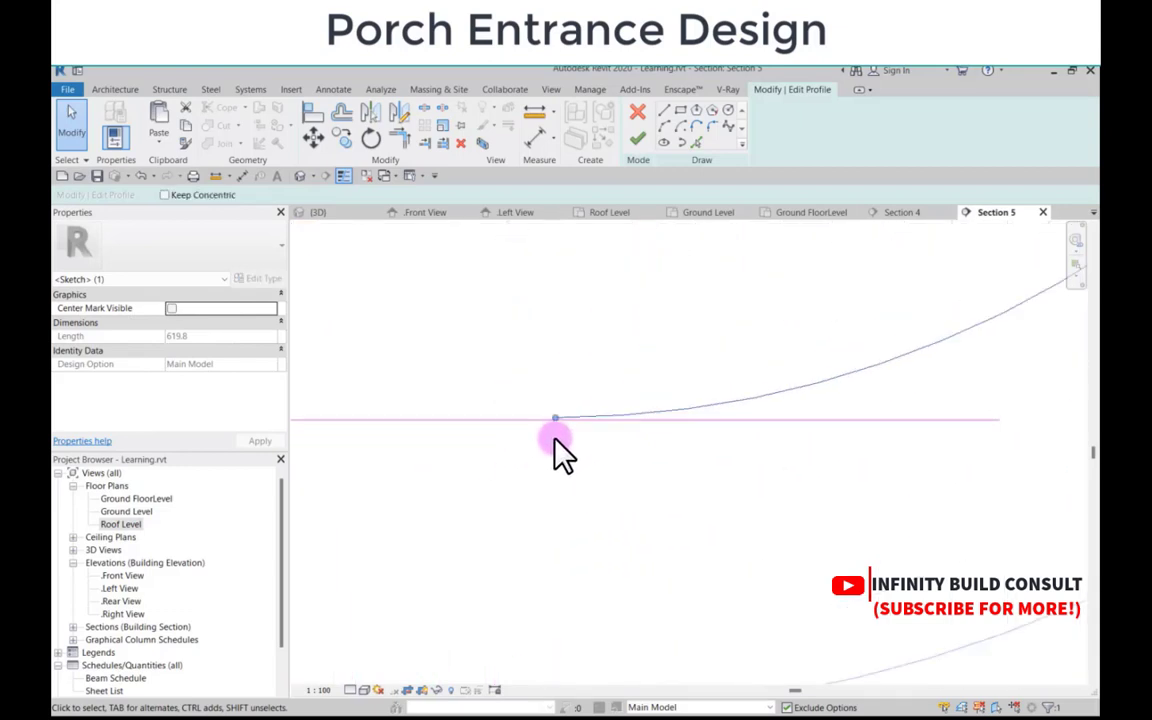
pyautogui.scroll(3, 563, 432)
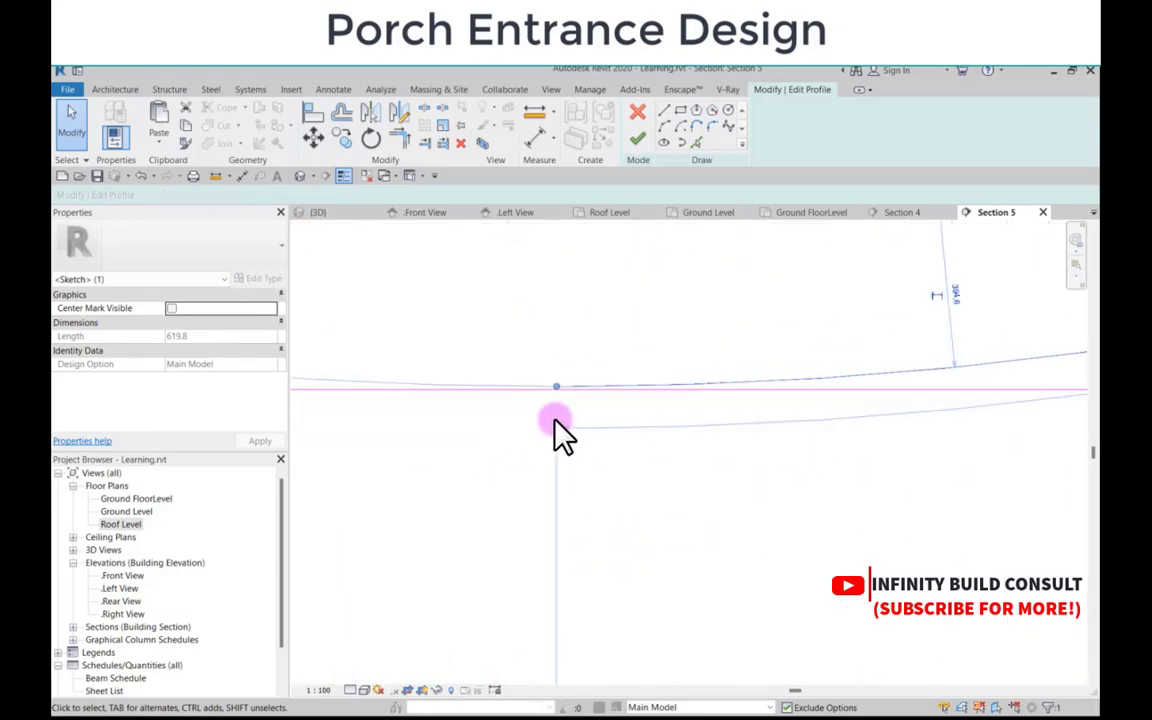
pyautogui.click(501, 304)
pyautogui.scroll(-2, 501, 304)
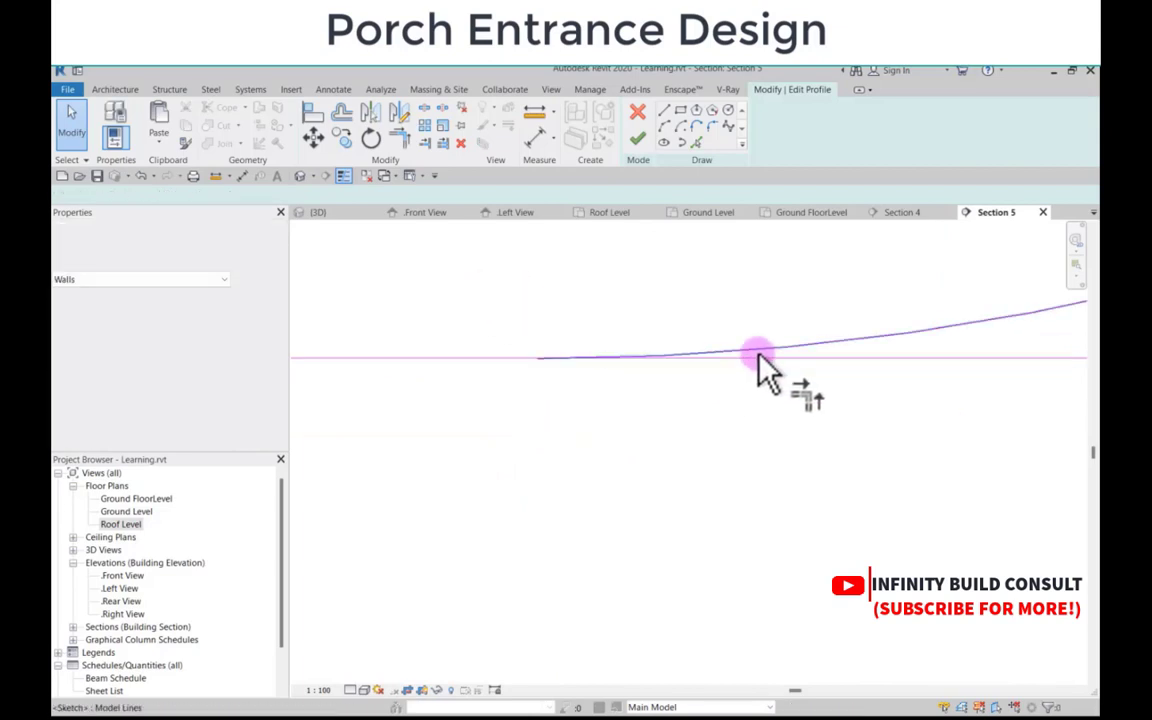
# Step: Trim both corner arcs to the adjoining horizontal edges, removing the excess line beyond each arc
pyautogui.click(760, 353)
pyautogui.click(458, 365)
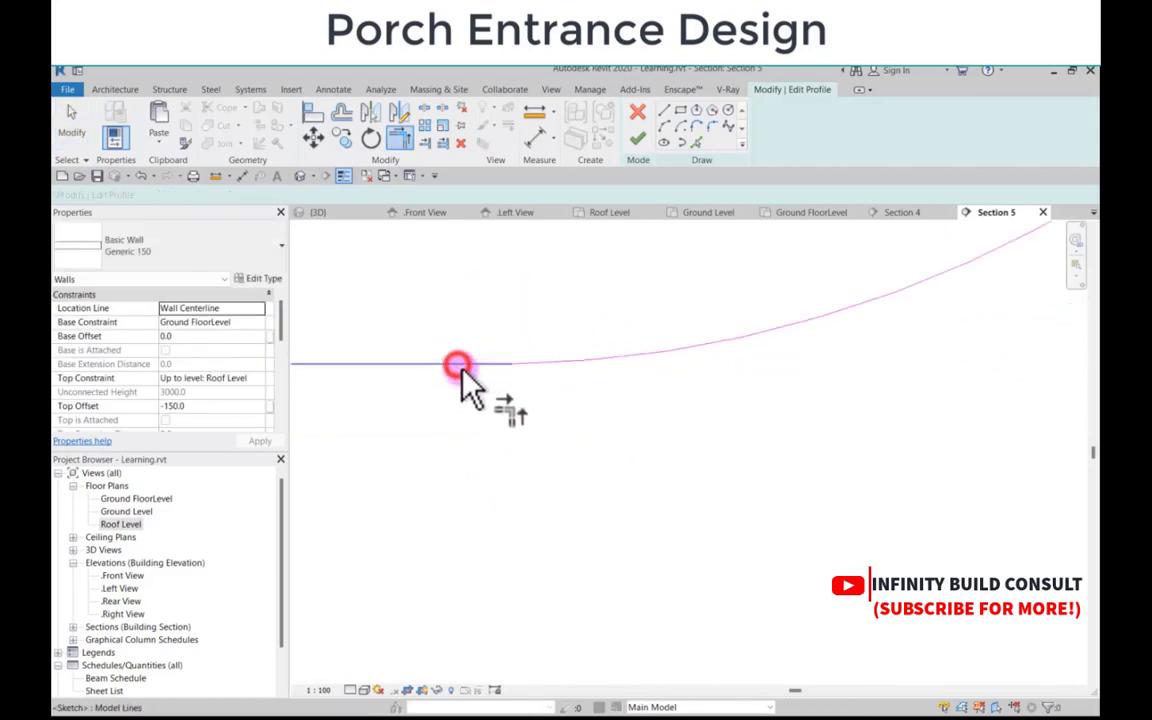
pyautogui.scroll(-5, 535, 404)
pyautogui.scroll(3, 553, 404)
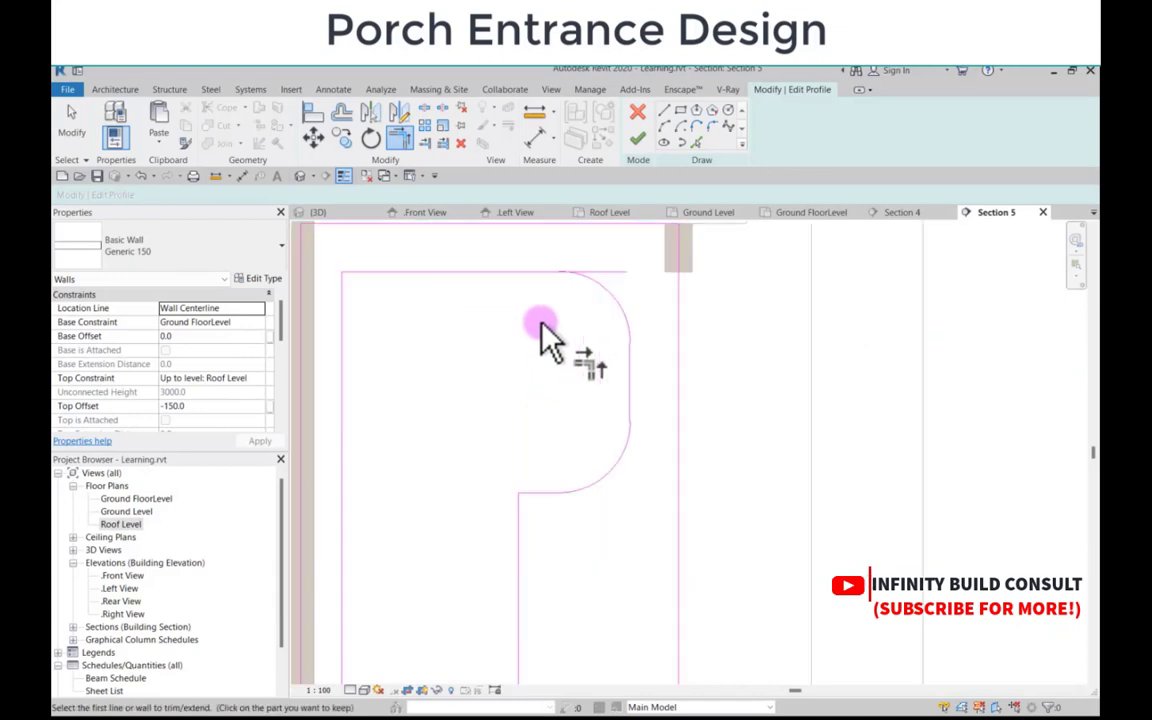
pyautogui.click(578, 275)
pyautogui.click(533, 272)
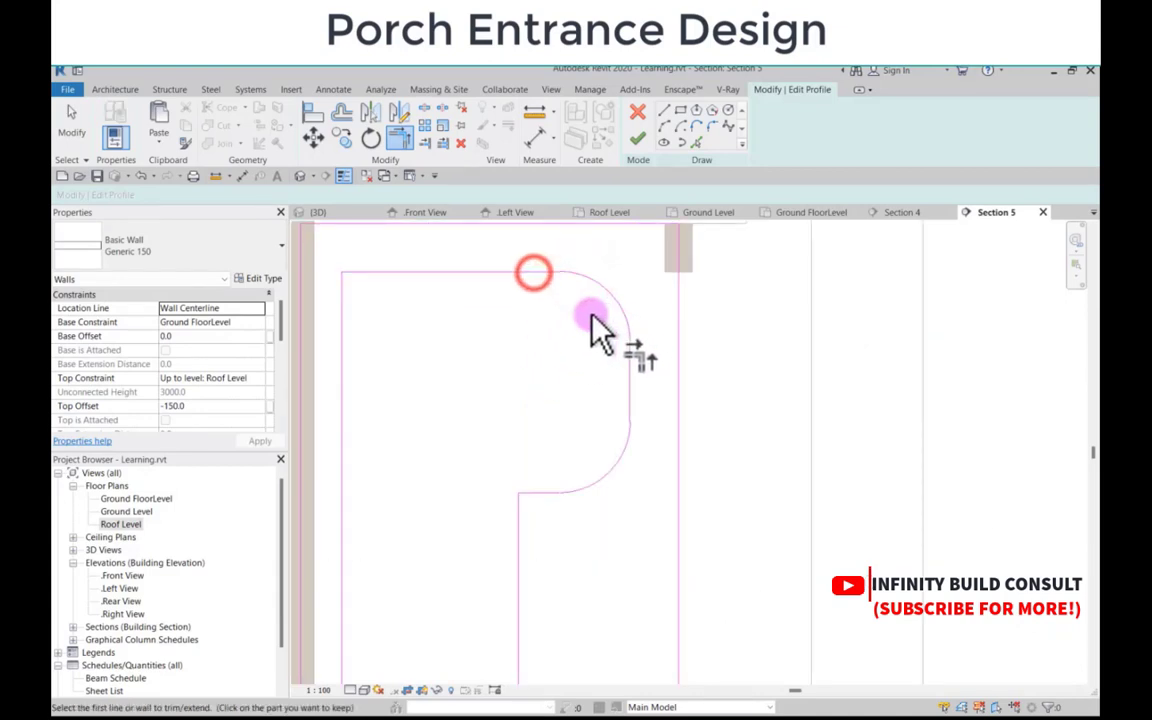
# Step: Finish the wall profile edit and check the P-shaped opening beneath the roof slab in Section 5
pyautogui.scroll(-4, 595, 325)
pyautogui.click(637, 140)
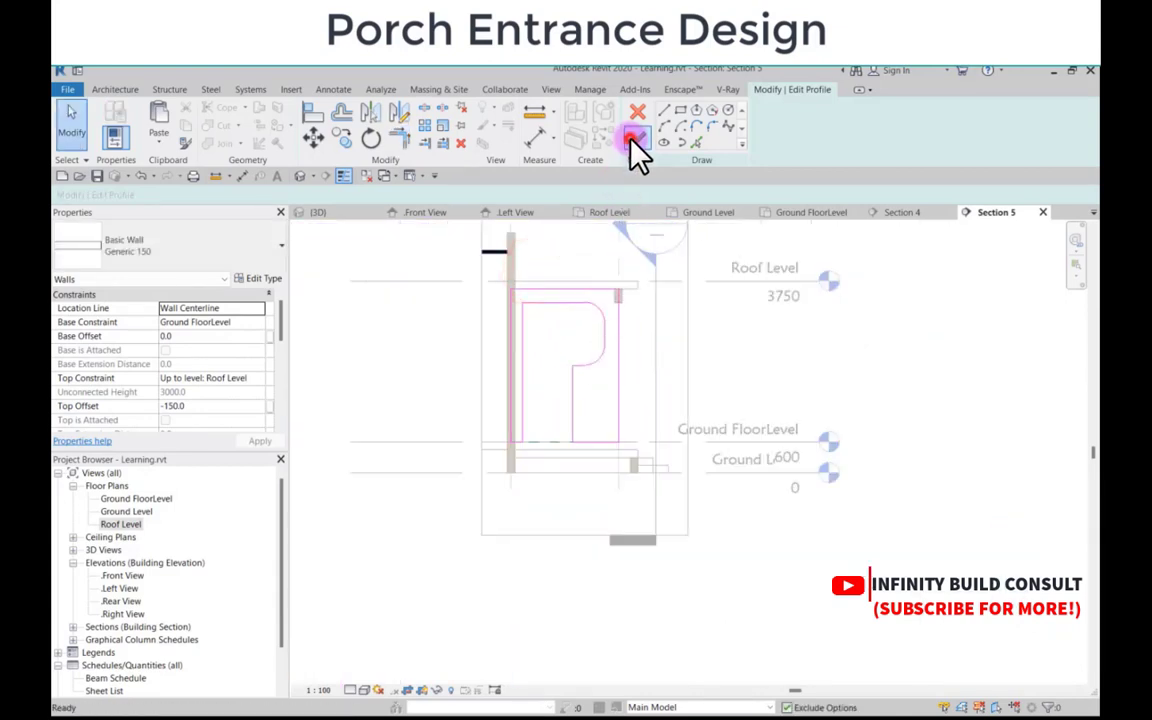
pyautogui.scroll(-4, 591, 373)
pyautogui.click(404, 372)
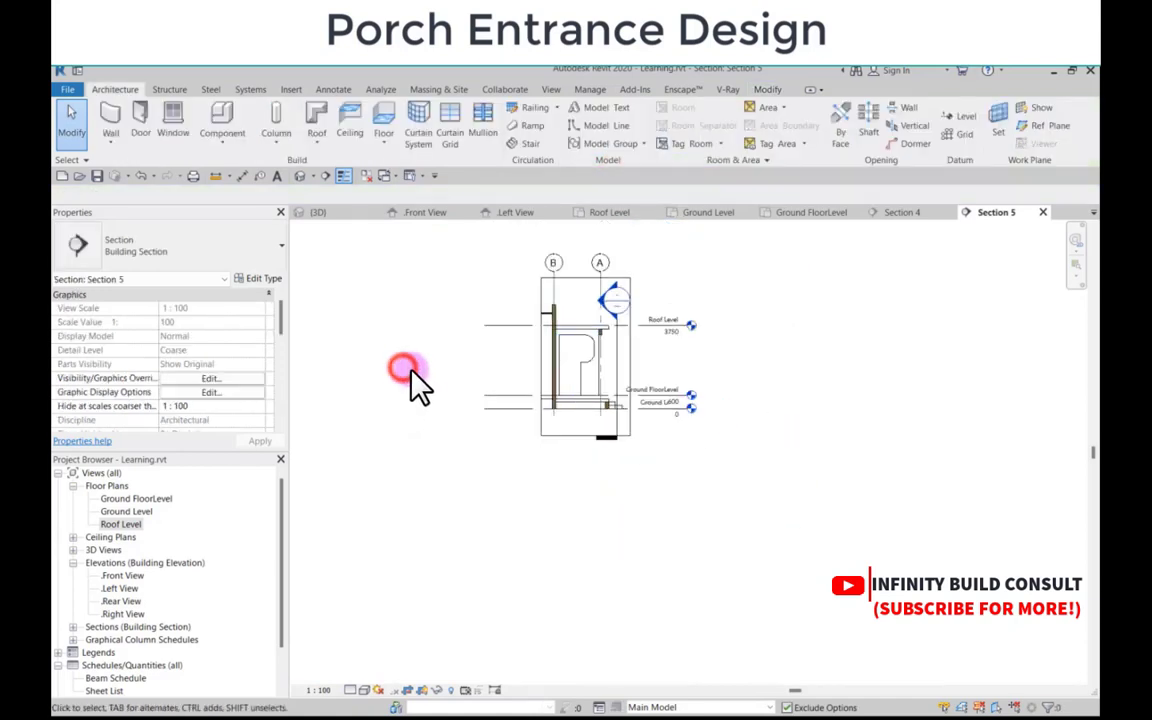
pyautogui.scroll(3, 530, 386)
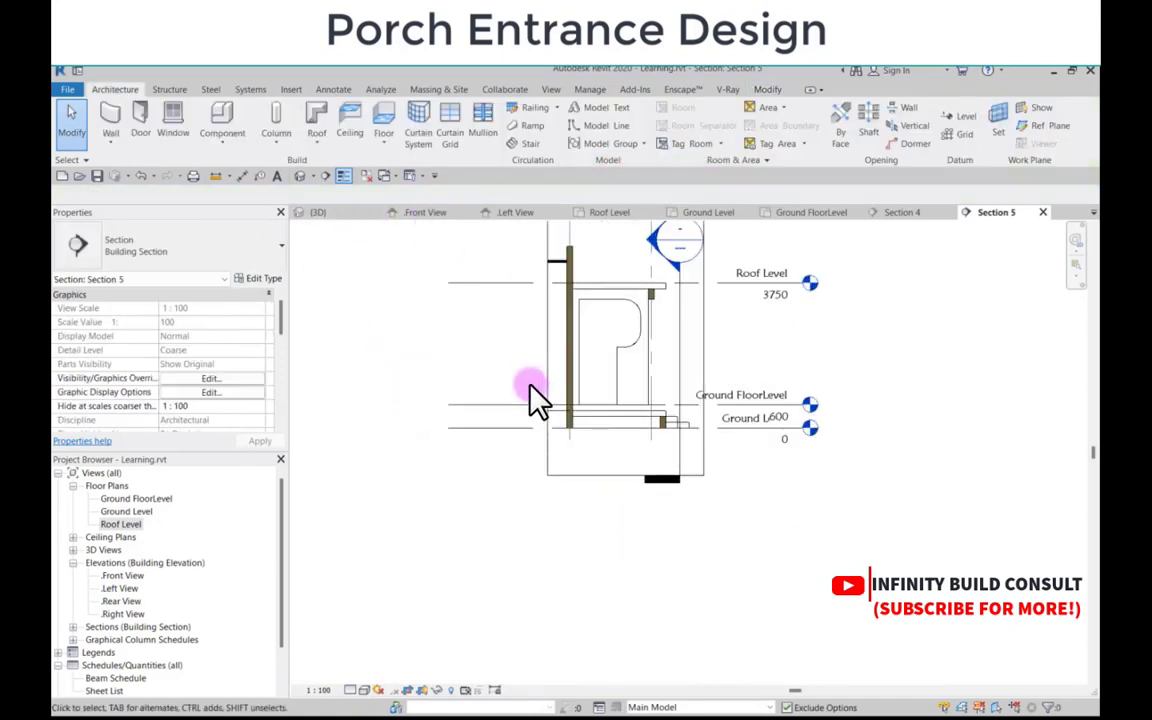
pyautogui.scroll(-2, 540, 365)
pyautogui.scroll(4, 617, 290)
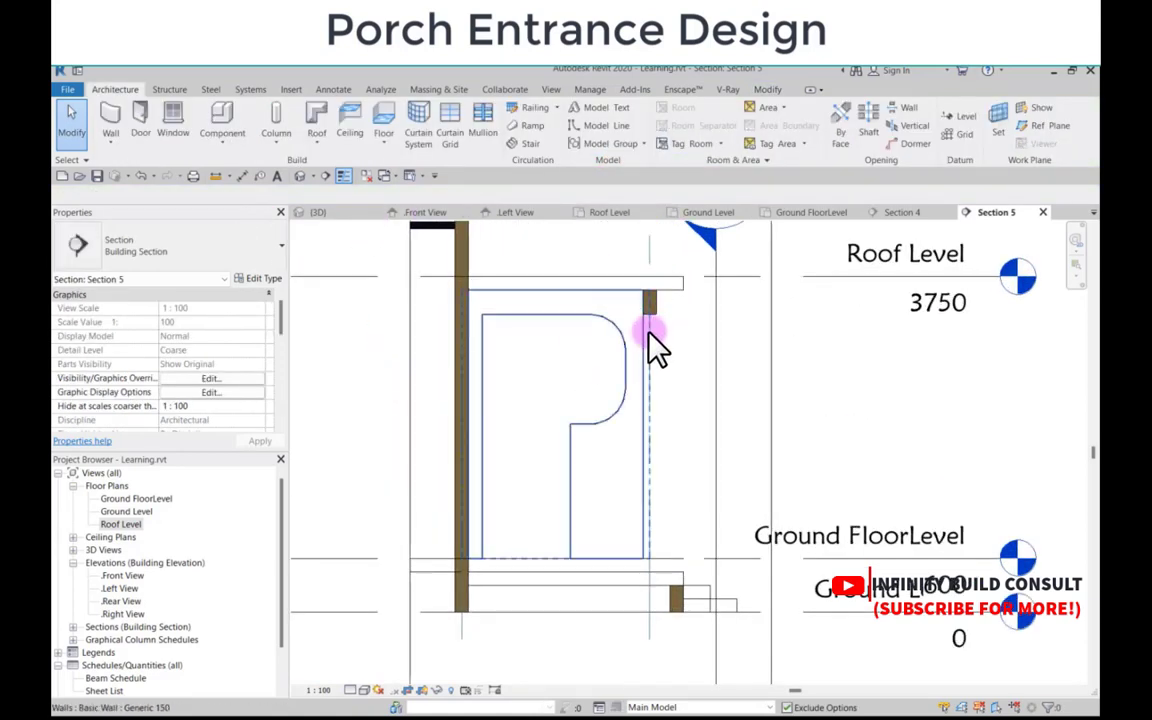
# Step: Examine the porch's letter-shaped walls and roof slab in the 3D view
pyautogui.click(648, 333)
pyautogui.scroll(-5, 620, 355)
pyautogui.click(452, 362)
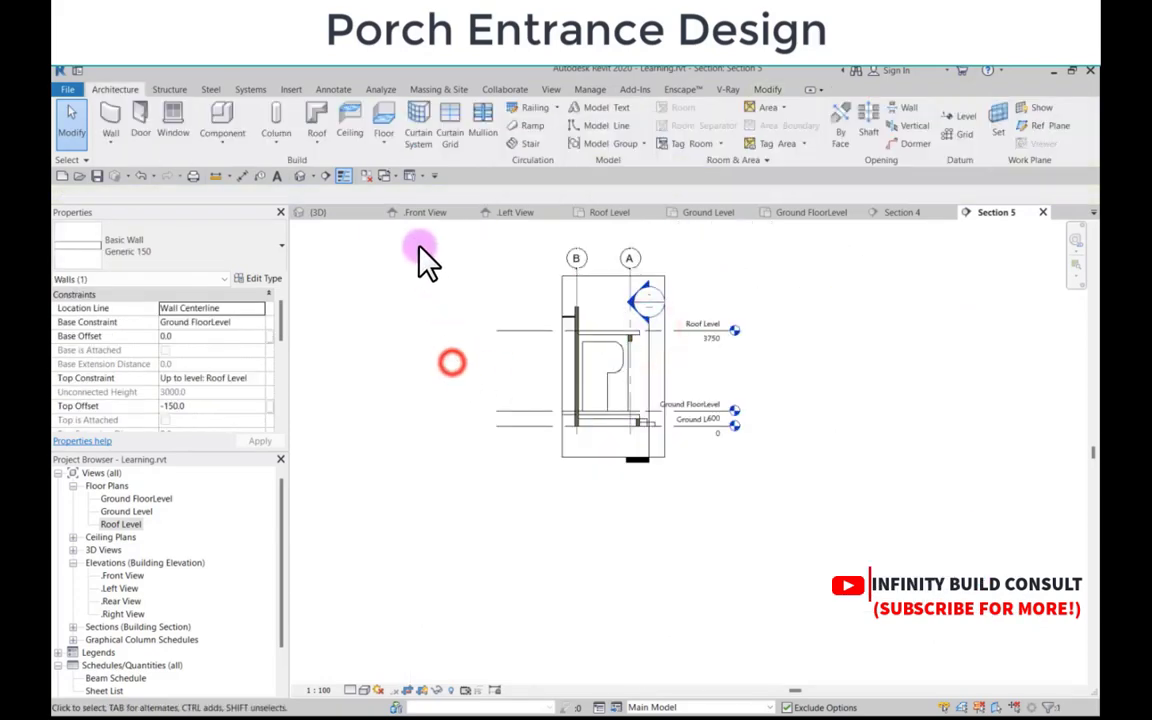
pyautogui.click(325, 212)
pyautogui.keyDown('shift'); pyautogui.moveTo(728, 385); pyautogui.dragTo(609, 570, button='middle'); pyautogui.keyUp('shift')
pyautogui.scroll(5, 656, 455)
pyautogui.scroll(-5, 578, 488)
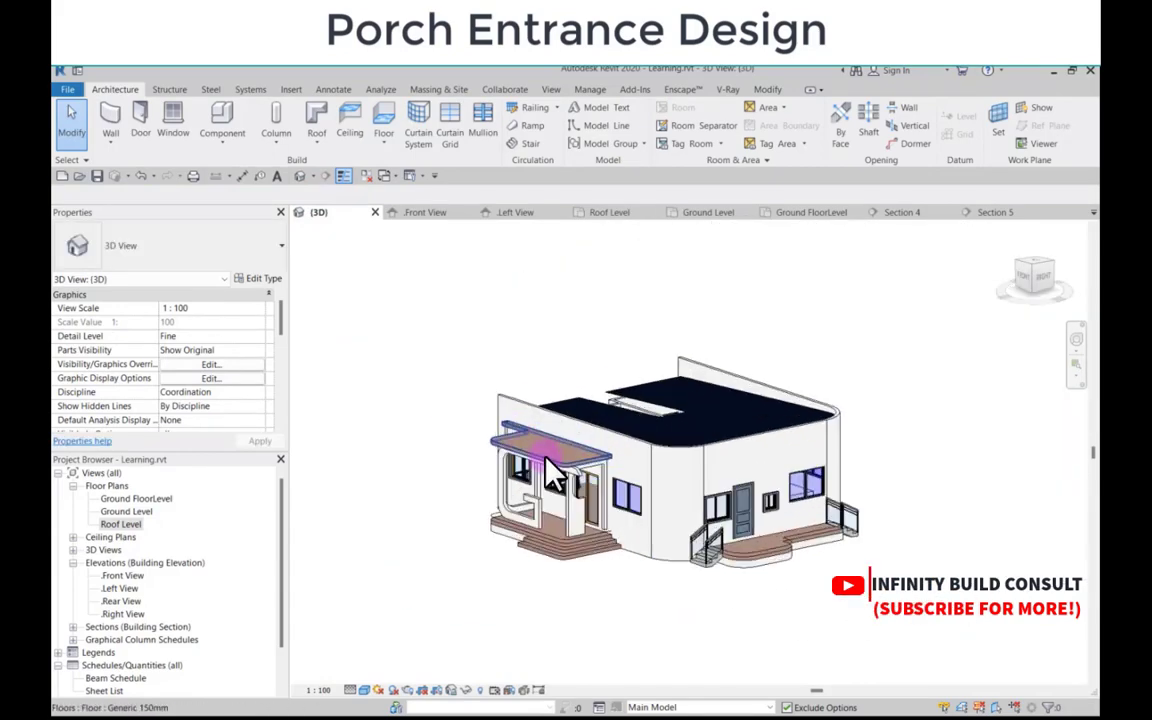
pyautogui.scroll(4, 652, 465)
pyautogui.scroll(-3, 655, 465)
pyautogui.scroll(5, 746, 488)
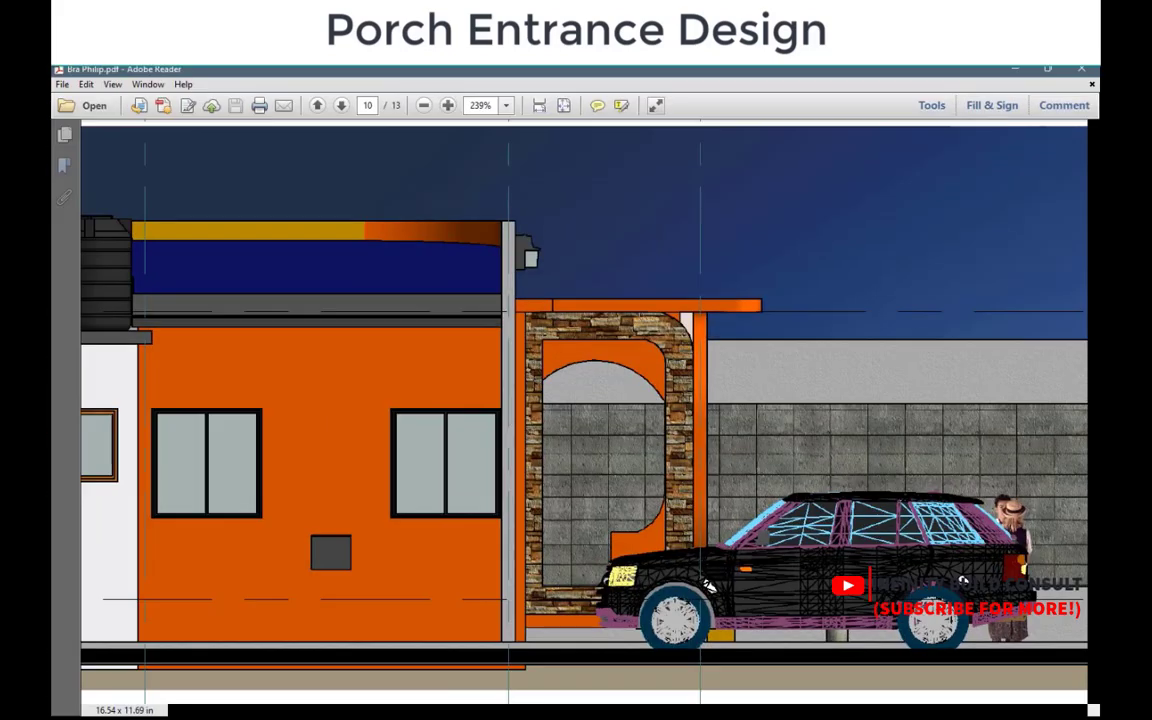
# Step: Switch to the reference PDF and examine the Front elevation's pergola beside the stone-clad wall, then return to Revit
pyautogui.scroll(-2, 864, 345)
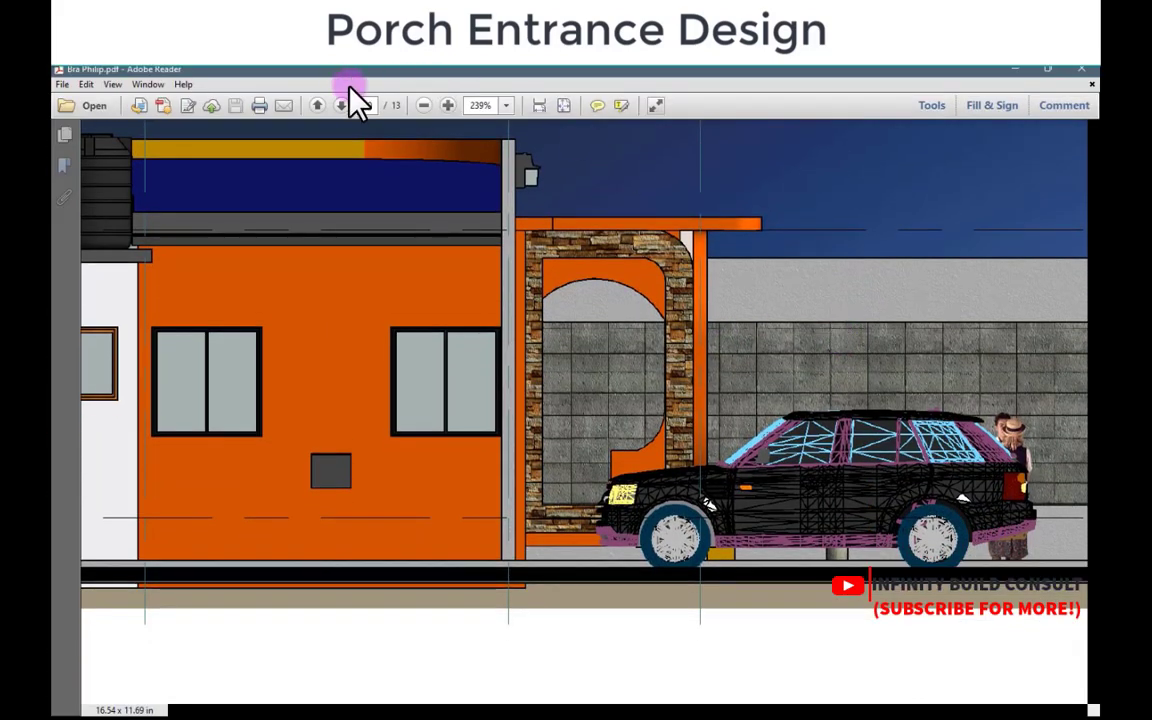
pyautogui.click(423, 106)
pyautogui.click(423, 106)
pyautogui.click(423, 106)
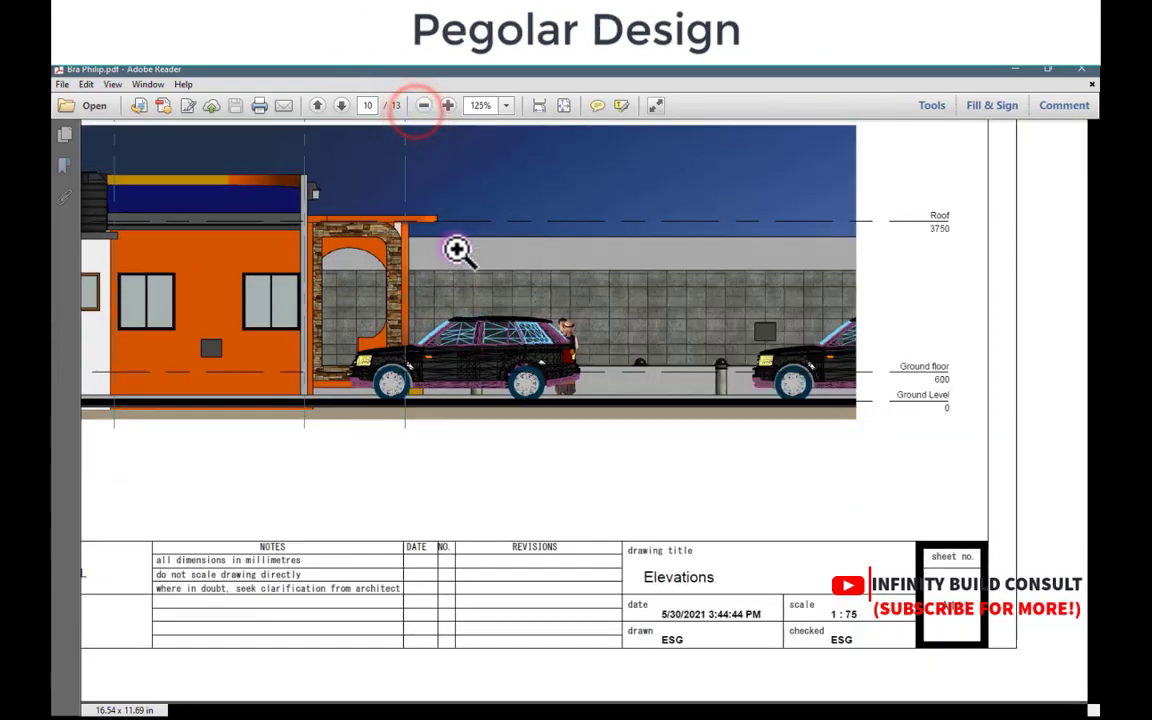
pyautogui.click(421, 106)
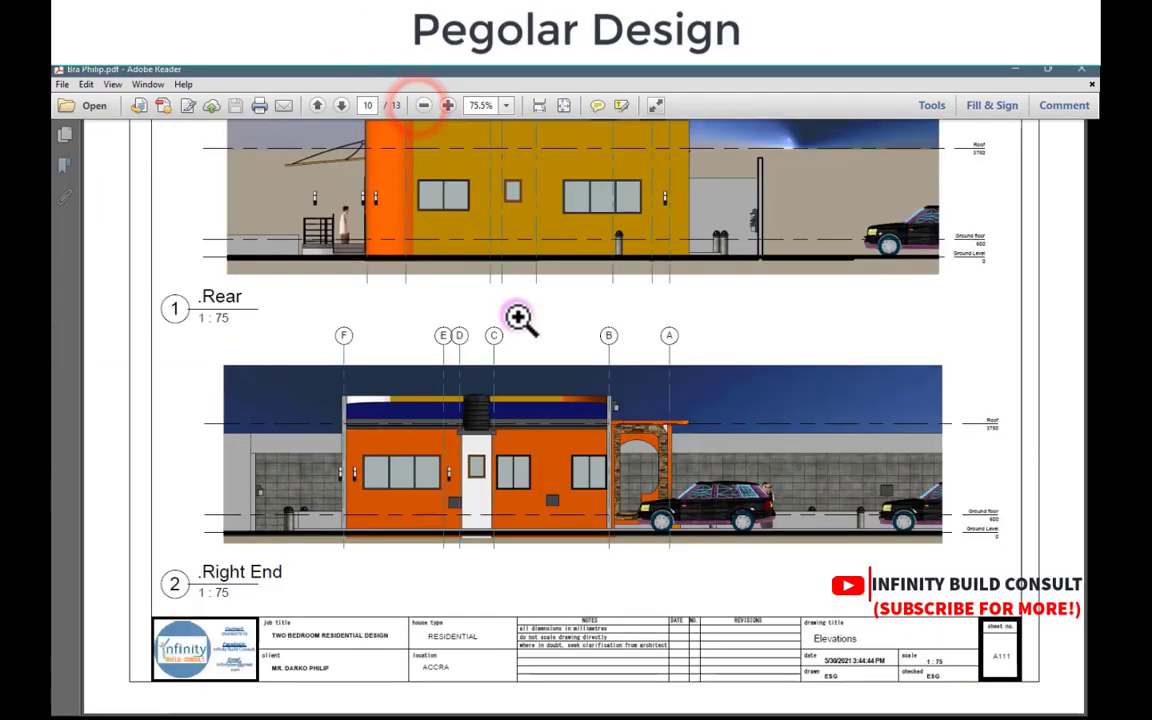
pyautogui.scroll(1, 517, 315)
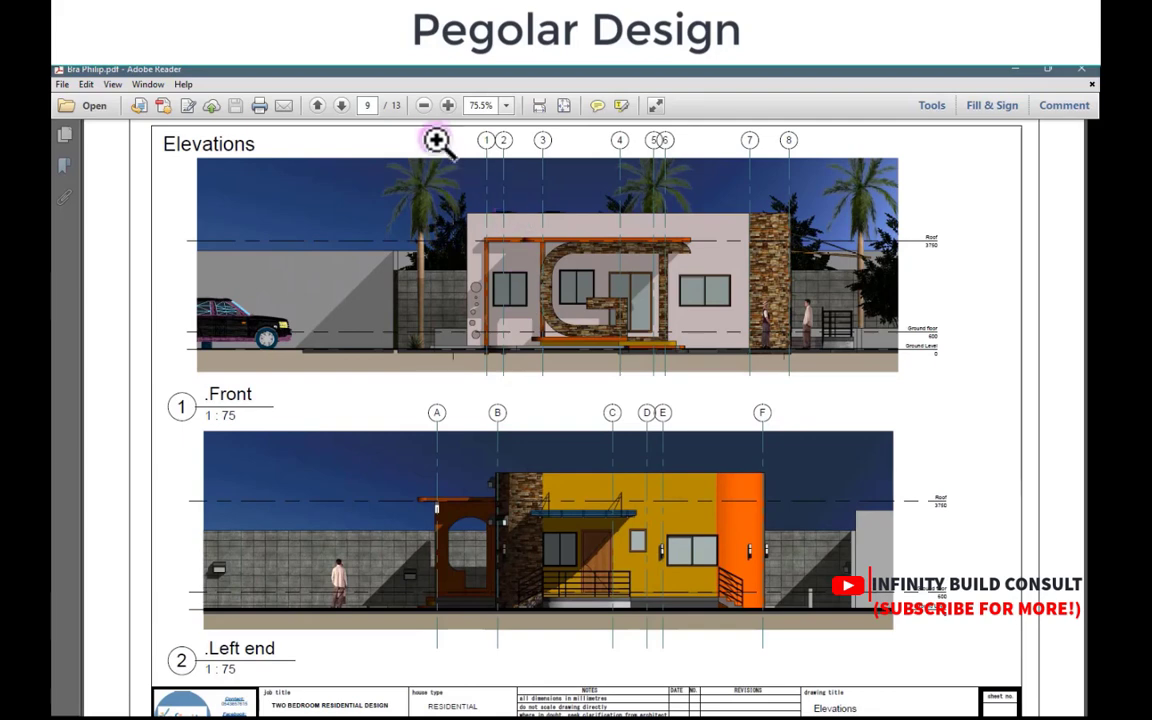
pyautogui.click(424, 105)
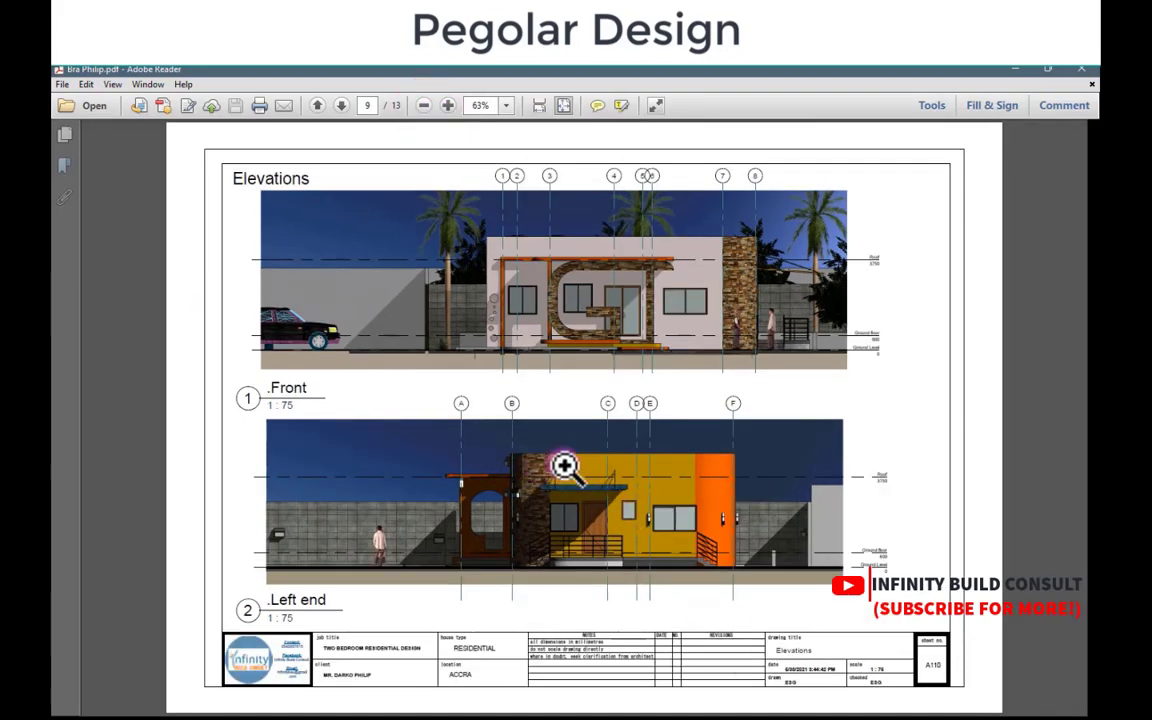
pyautogui.moveTo(725, 216); pyautogui.dragTo(828, 329)
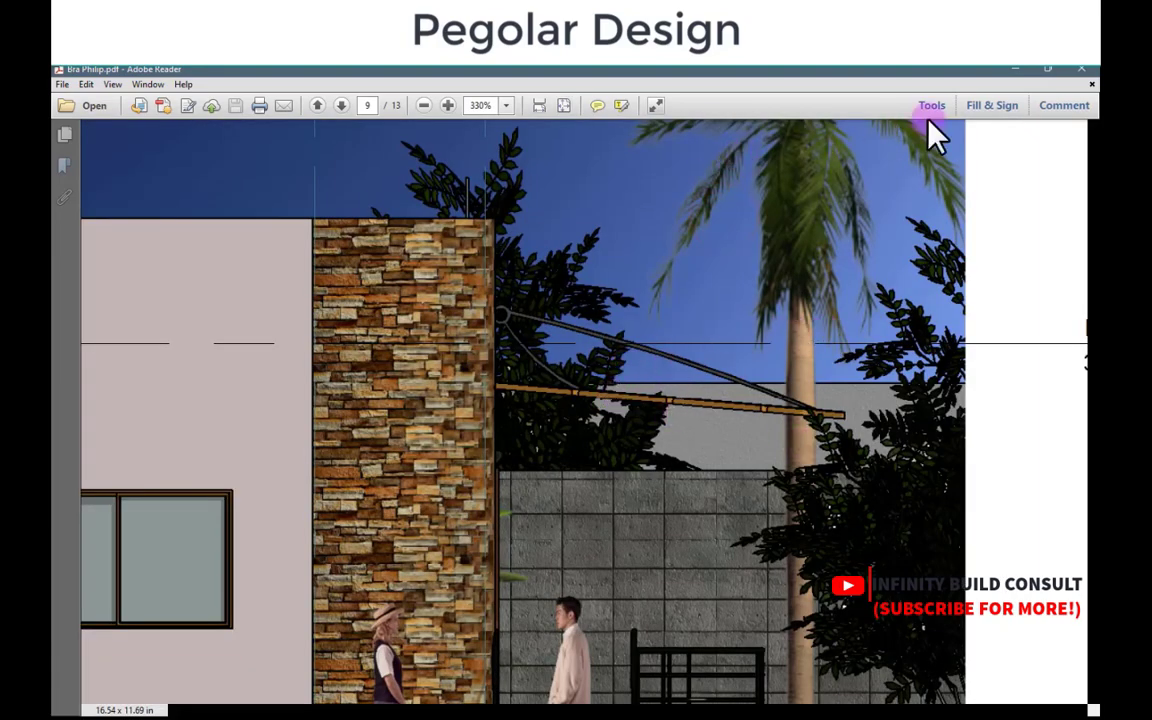
pyautogui.click(1025, 69)
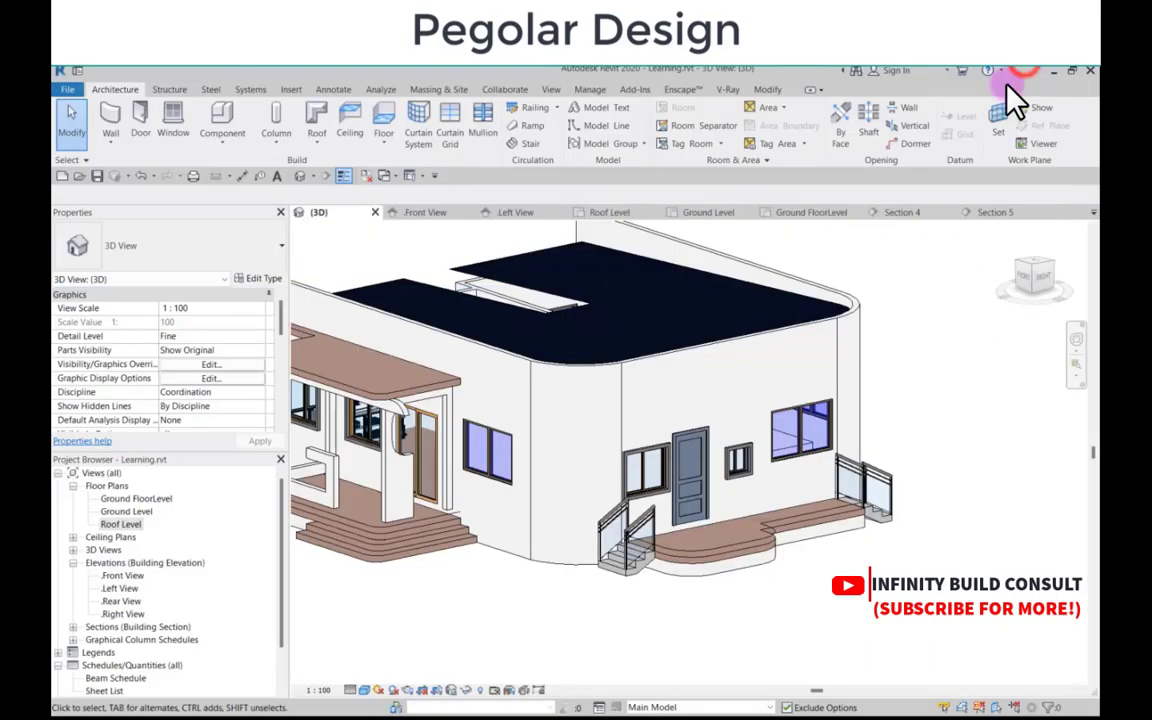
# Step: Open Section 4 from the Roof Level plan and examine the outer wall at grid 8
pyautogui.scroll(-5, 690, 385)
pyautogui.scroll(-2, 668, 388)
pyautogui.scroll(4, 620, 412)
pyautogui.scroll(-2, 617, 414)
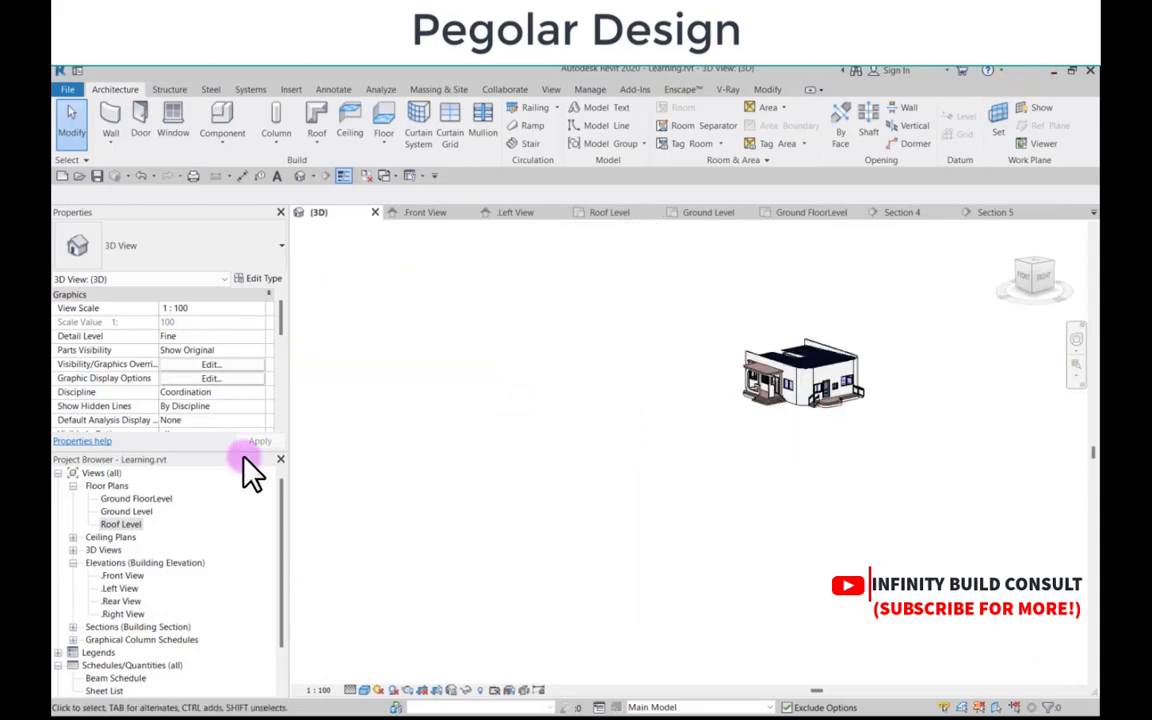
pyautogui.doubleClick(118, 524)
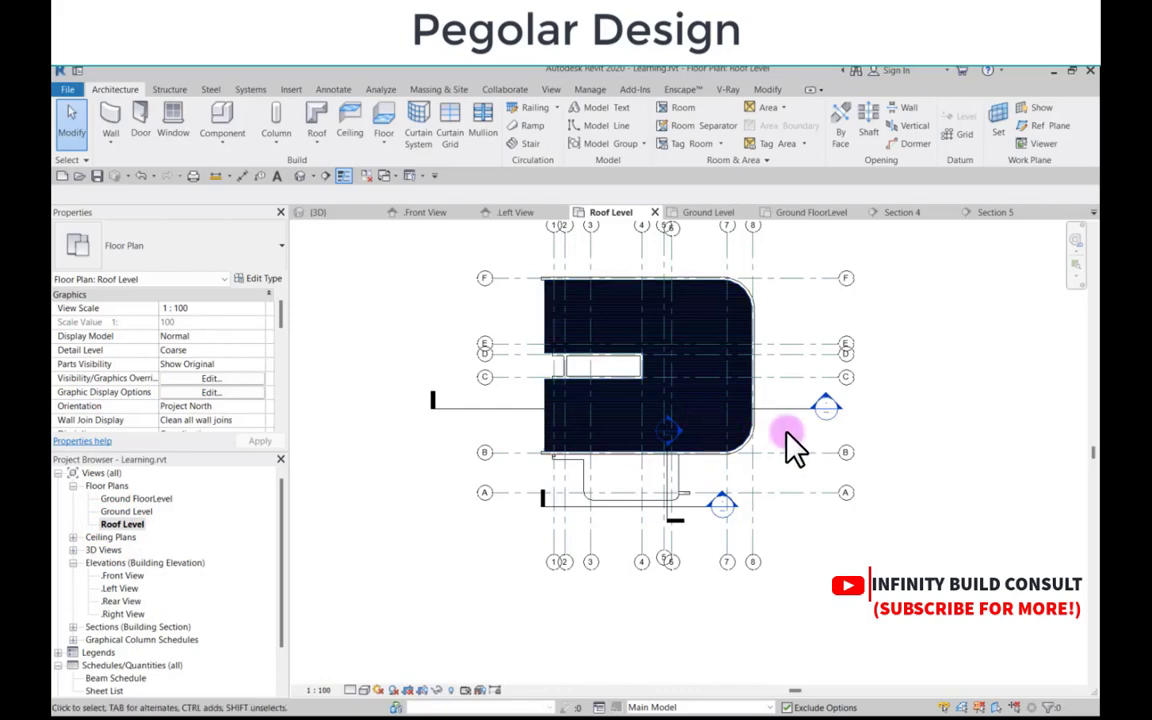
pyautogui.doubleClick(821, 407)
pyautogui.scroll(5, 720, 420)
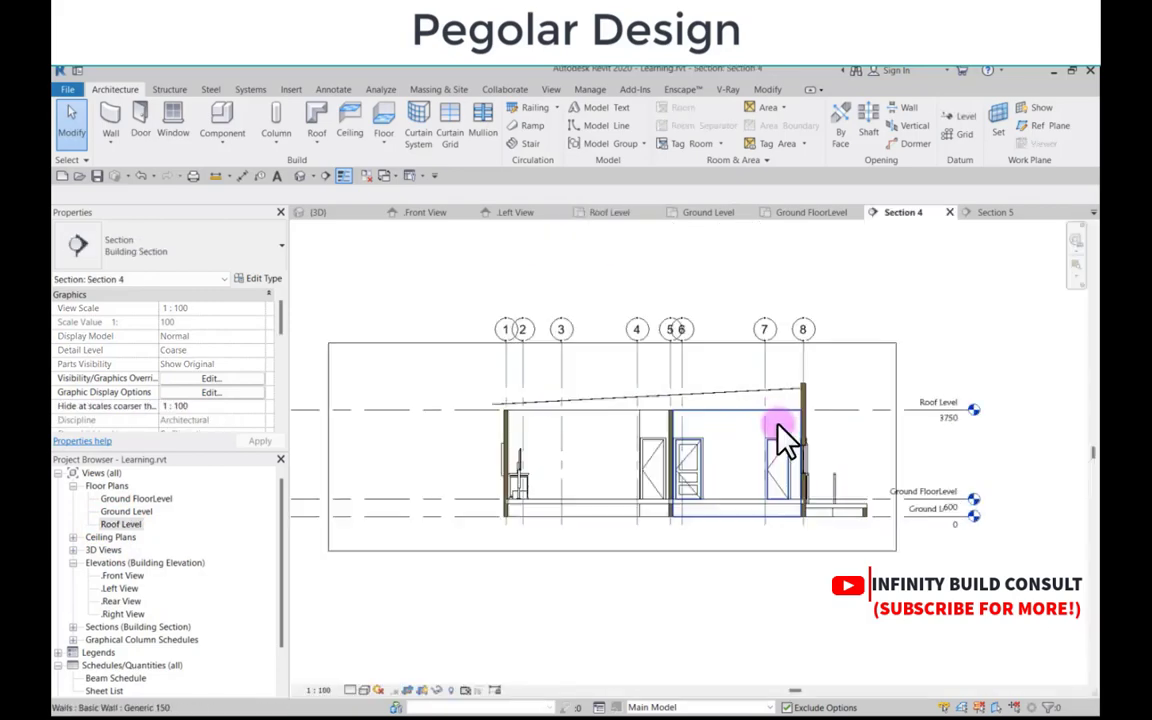
pyautogui.scroll(-3, 792, 411)
pyautogui.scroll(3, 790, 420)
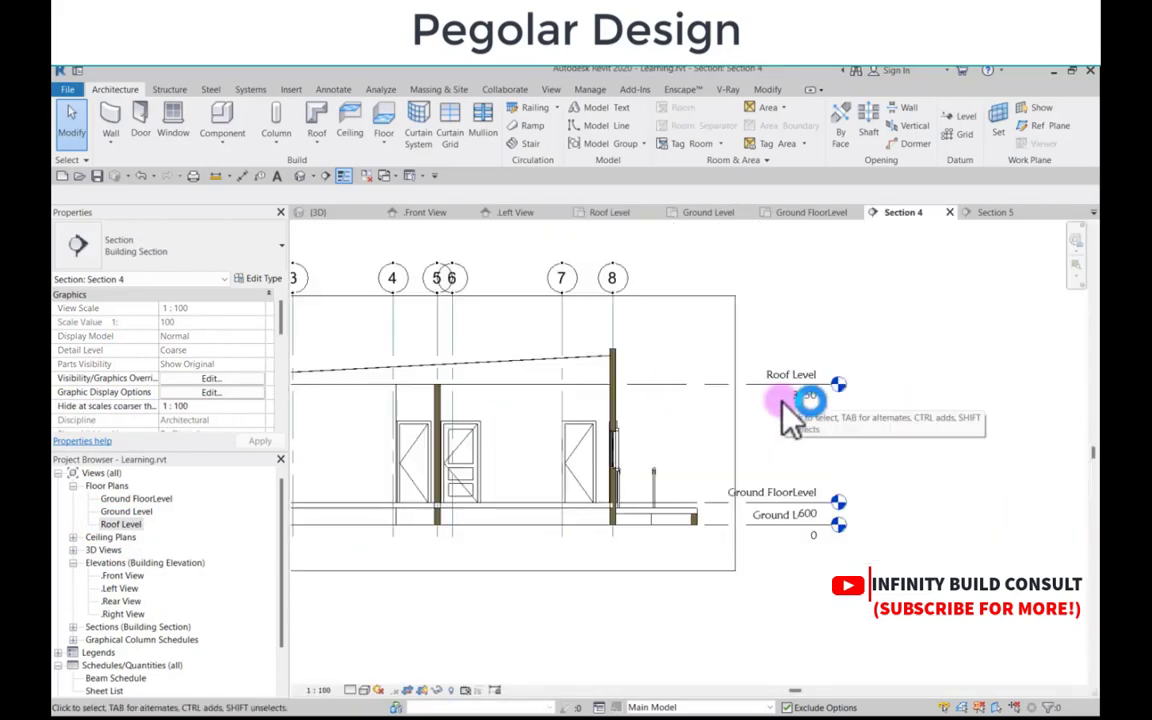
pyautogui.click(430, 276)
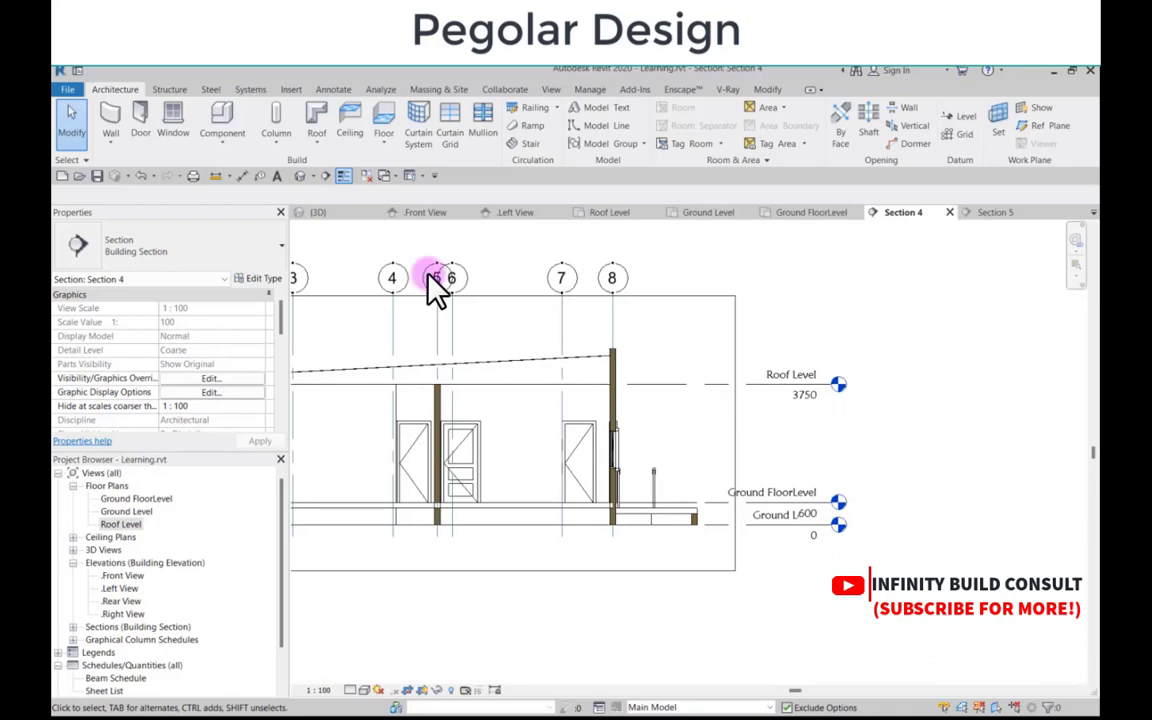
# Step: Start an in-place model in the Structural Framing category, keeping the suggested name Structural Framing 1
pyautogui.click(219, 146)
pyautogui.click(252, 203)
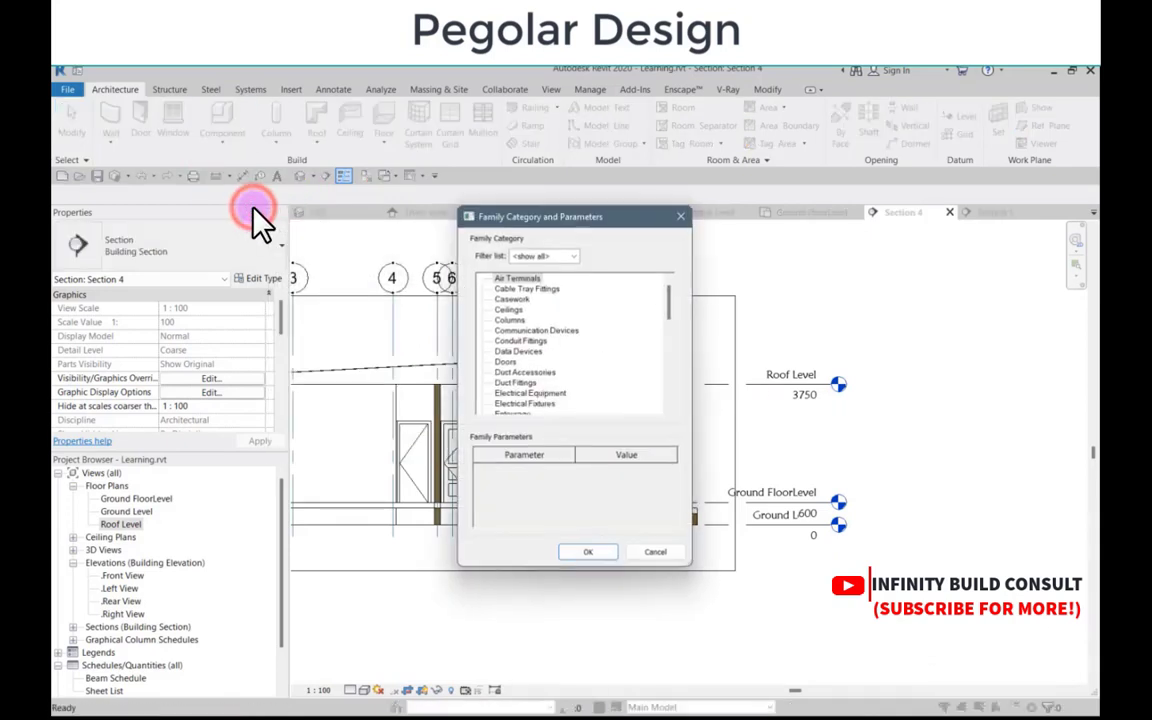
pyautogui.moveTo(662, 312); pyautogui.dragTo(660, 418)
pyautogui.click(516, 353)
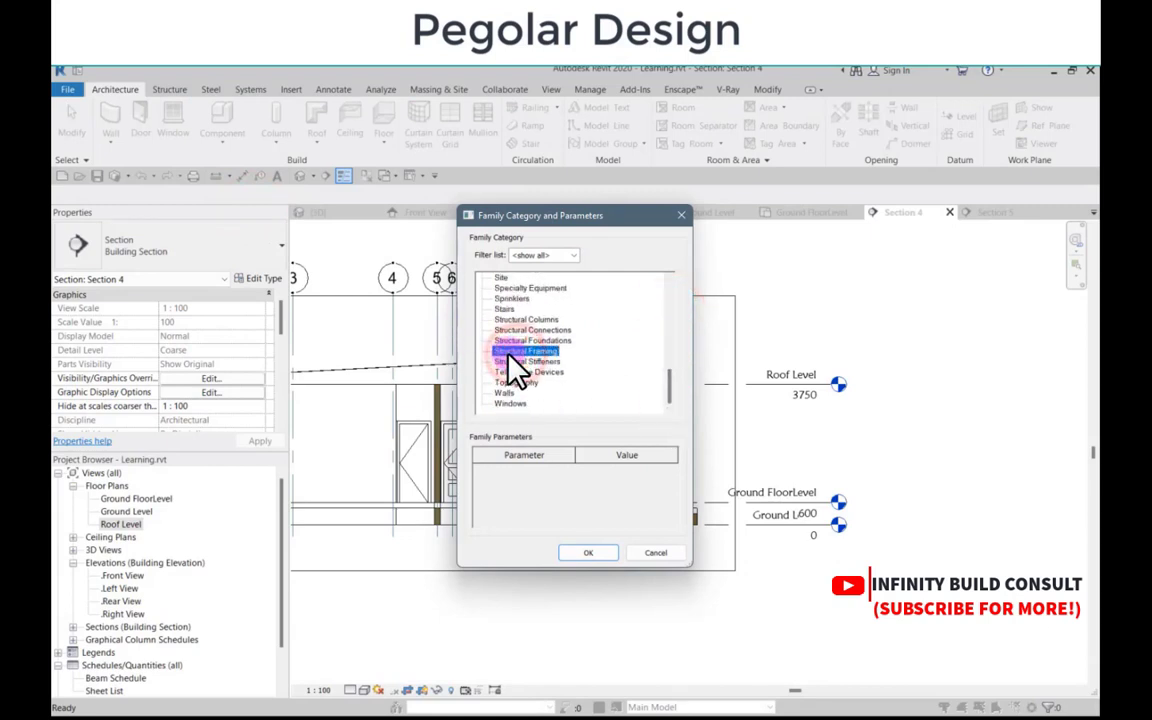
pyautogui.click(590, 553)
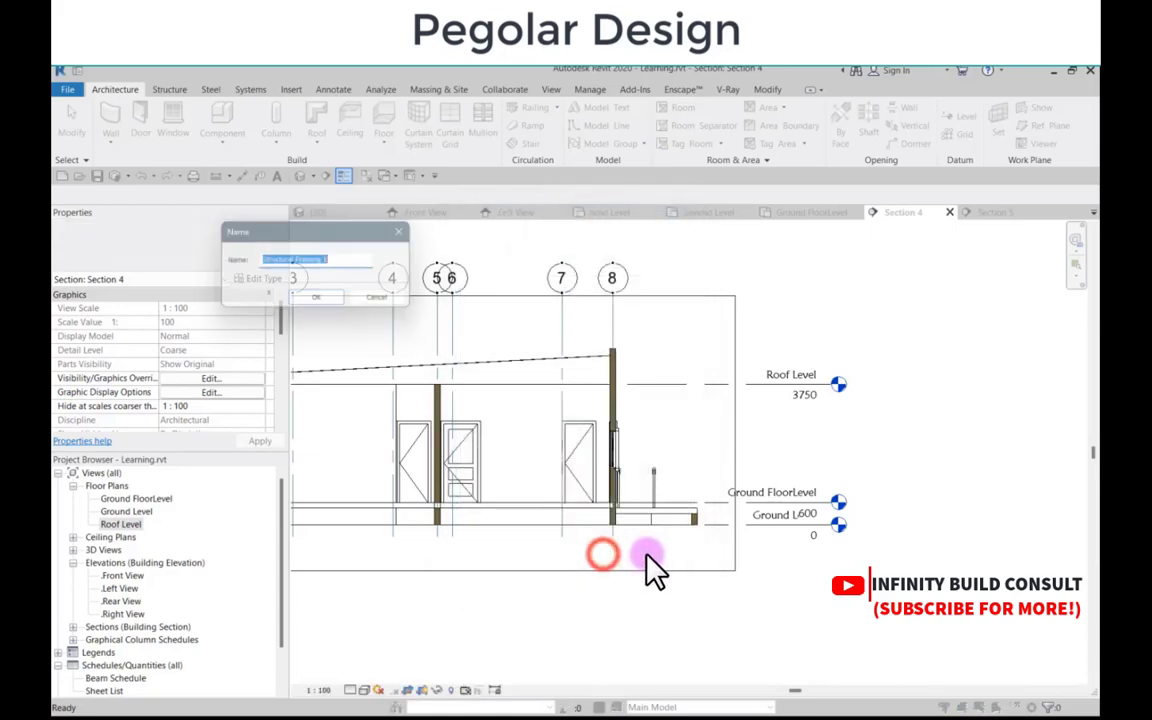
pyautogui.click(306, 300)
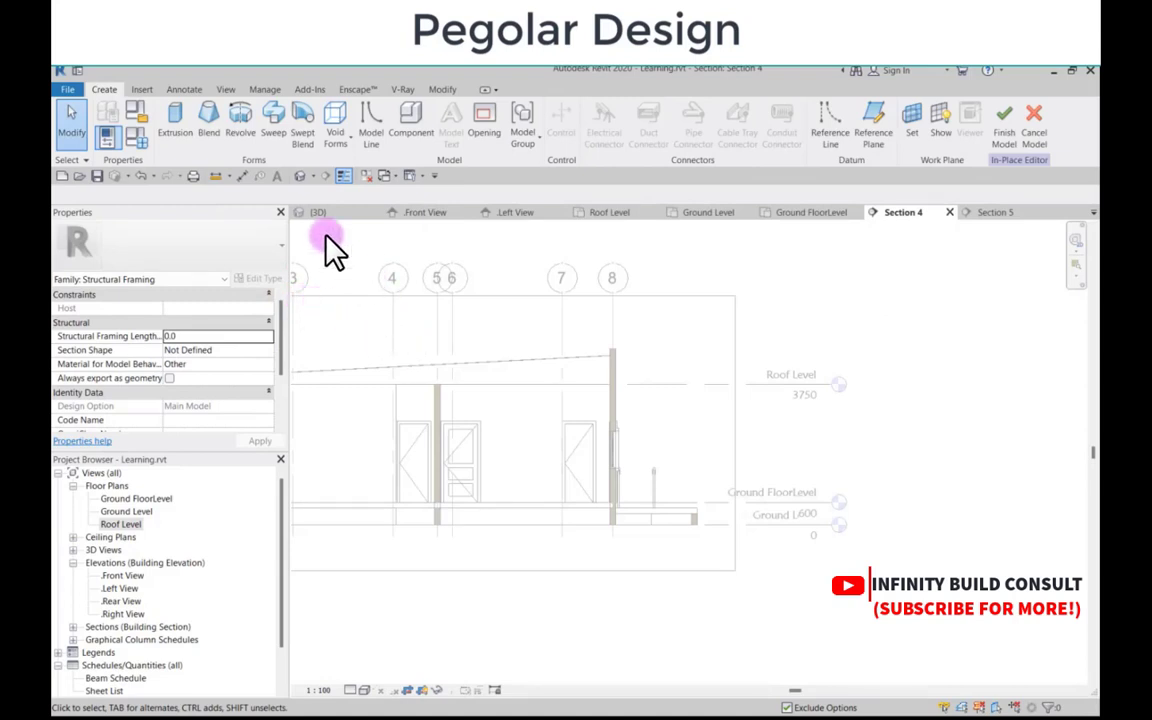
# Step: Try to start an extrusion for the framing on a work plane picked in the 3D view
pyautogui.click(177, 127)
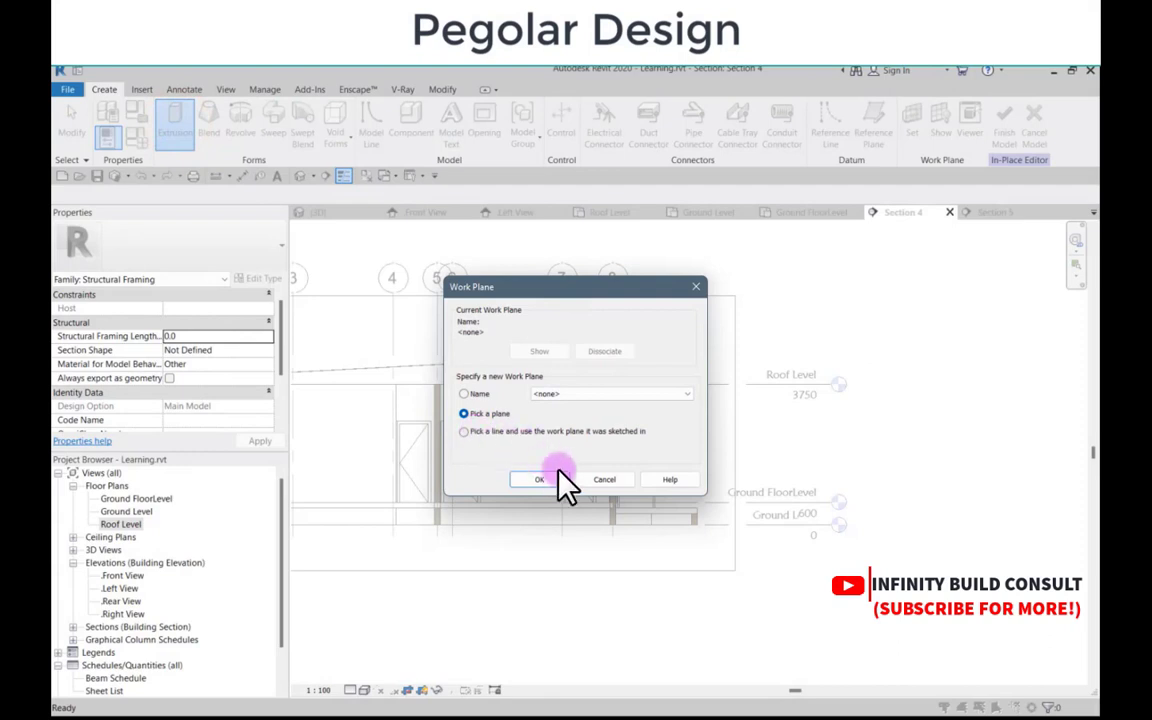
pyautogui.click(541, 481)
pyautogui.scroll(5, 600, 420)
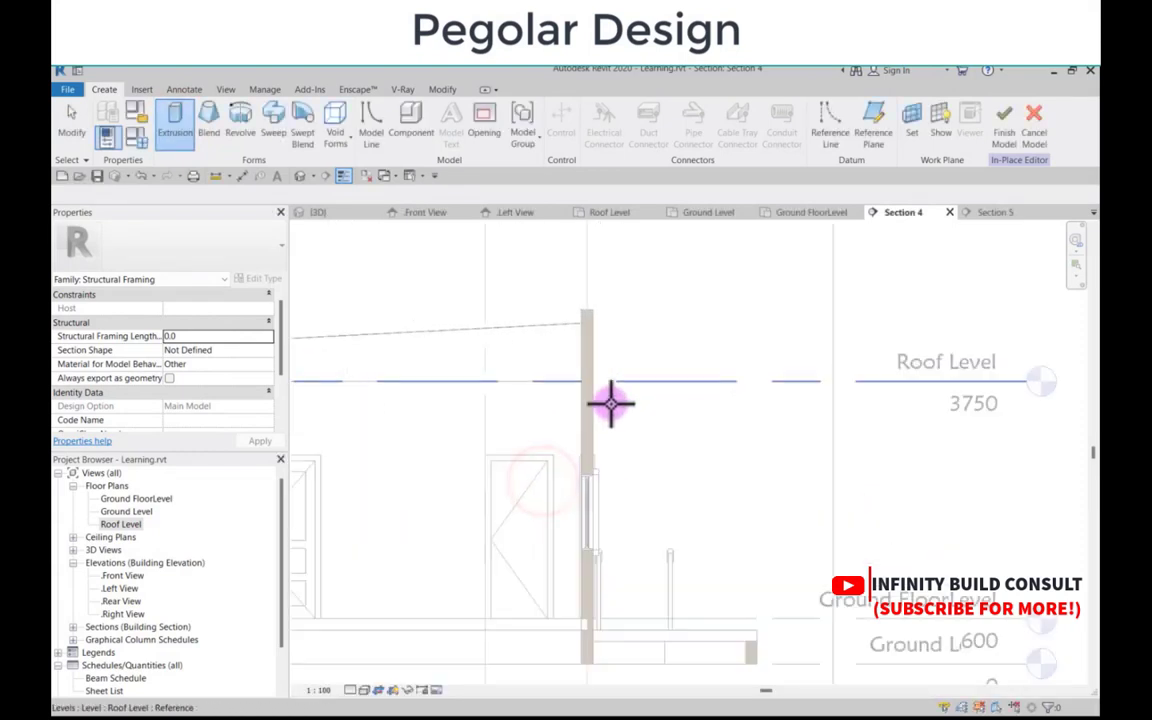
pyautogui.scroll(-3, 417, 244)
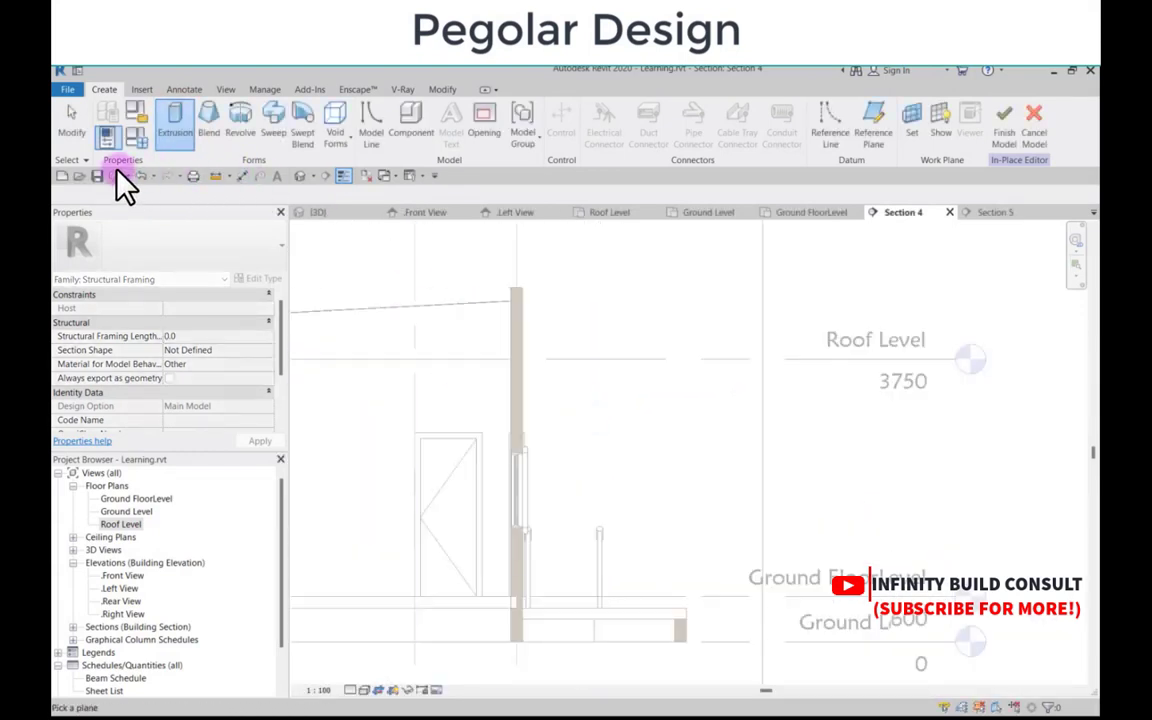
pyautogui.click(300, 177)
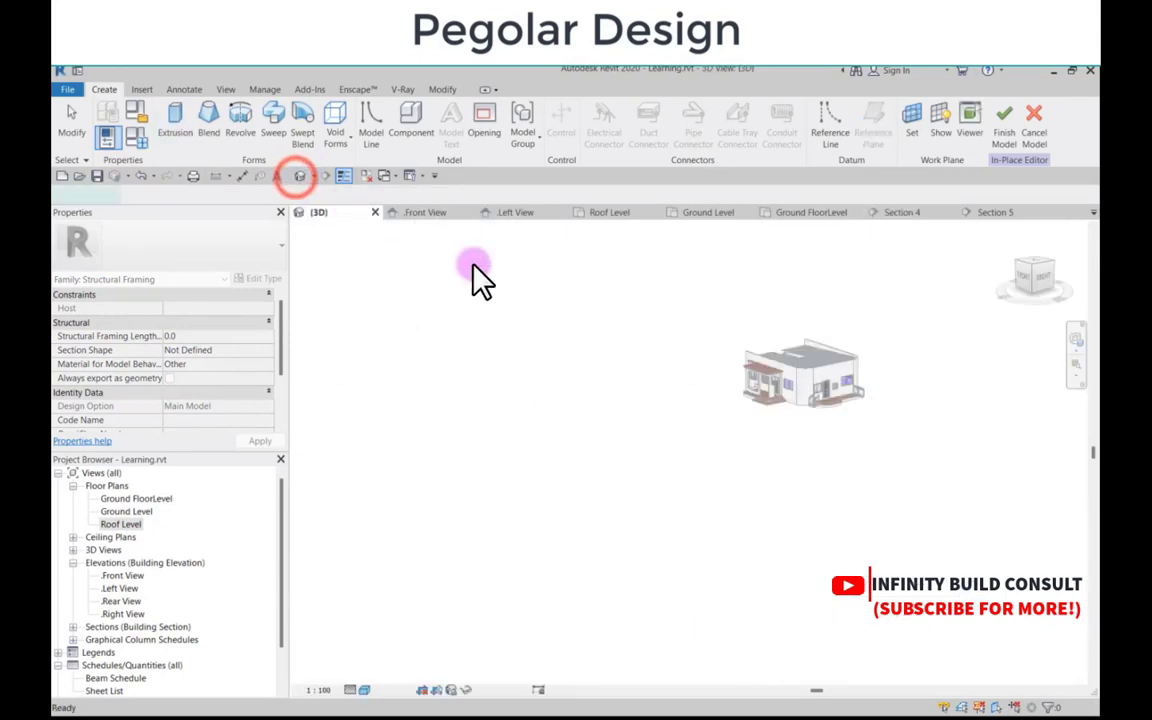
pyautogui.click(863, 393)
pyautogui.scroll(2, 712, 455)
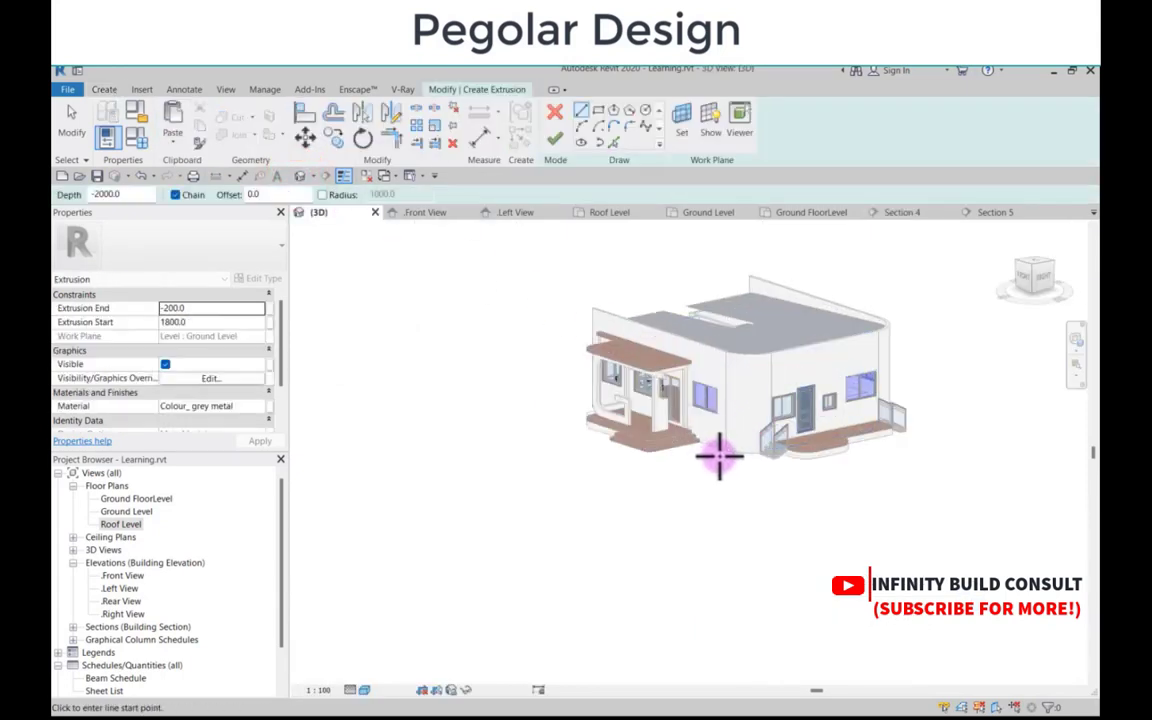
pyautogui.keyDown('shift'); pyautogui.moveTo(712, 455); pyautogui.dragTo(812, 467, button='middle'); pyautogui.keyUp('shift')
pyautogui.scroll(4, 874, 373)
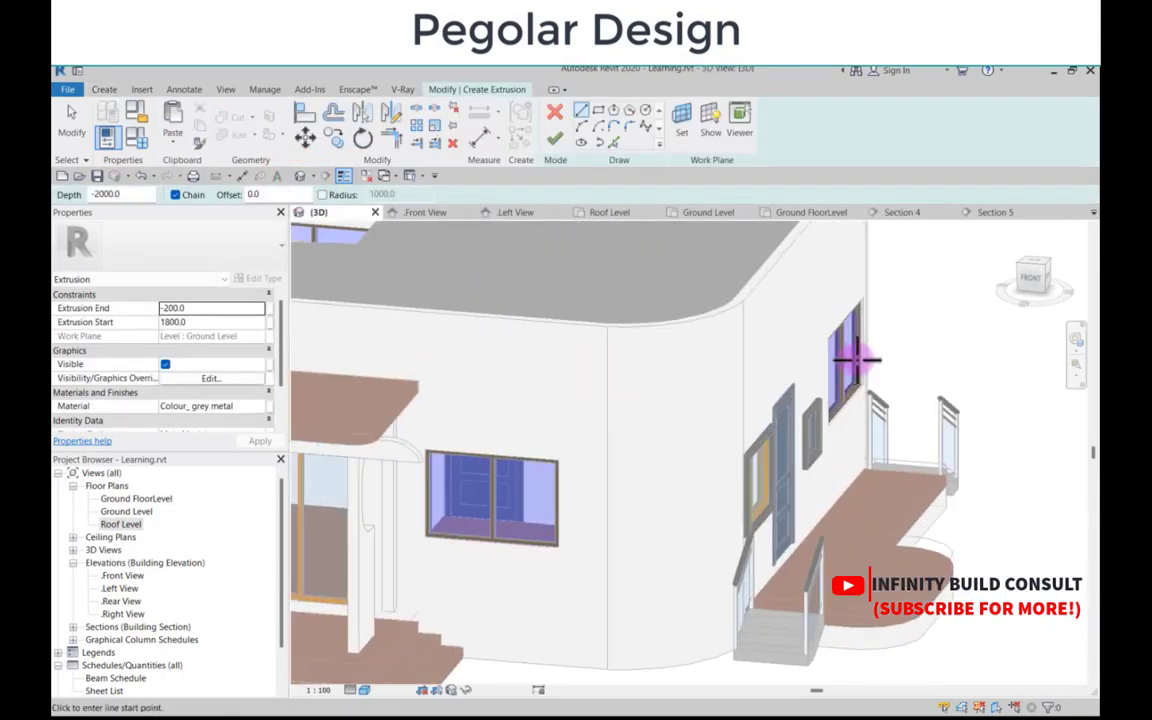
pyautogui.scroll(2, 740, 306)
pyautogui.scroll(-8, 743, 318)
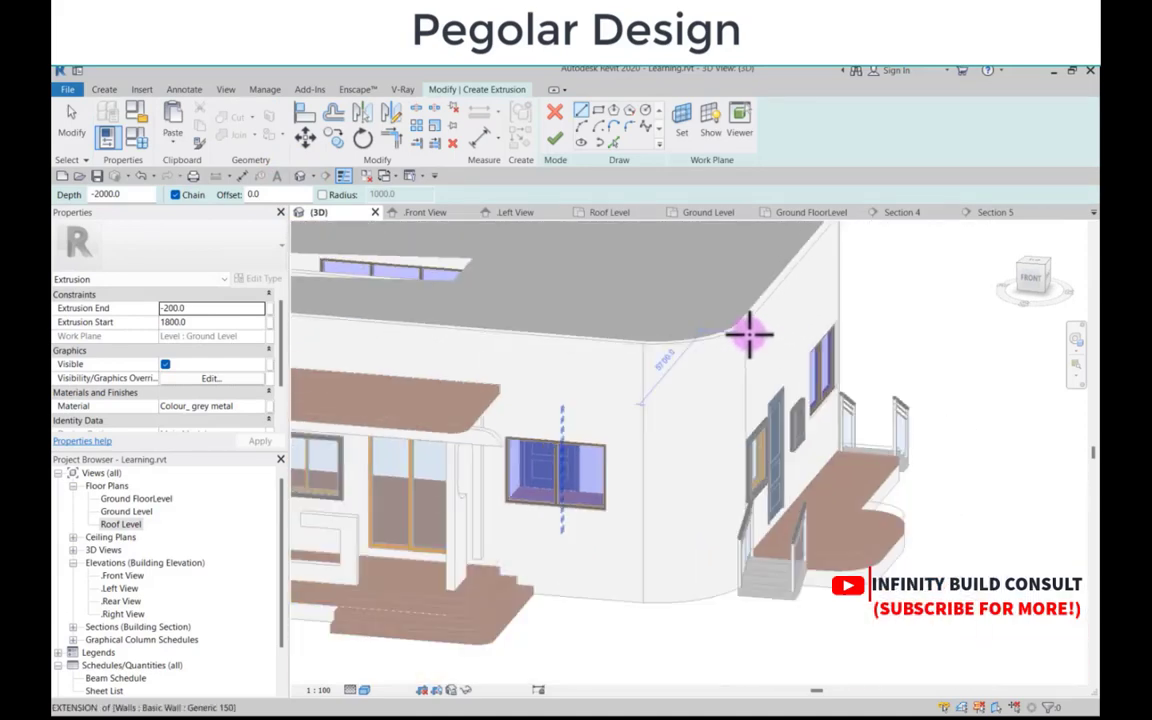
# Step: Cancel the extrusion sketch and discard the empty in-place framing family
pyautogui.click(71, 118)
pyautogui.scroll(-3, 707, 404)
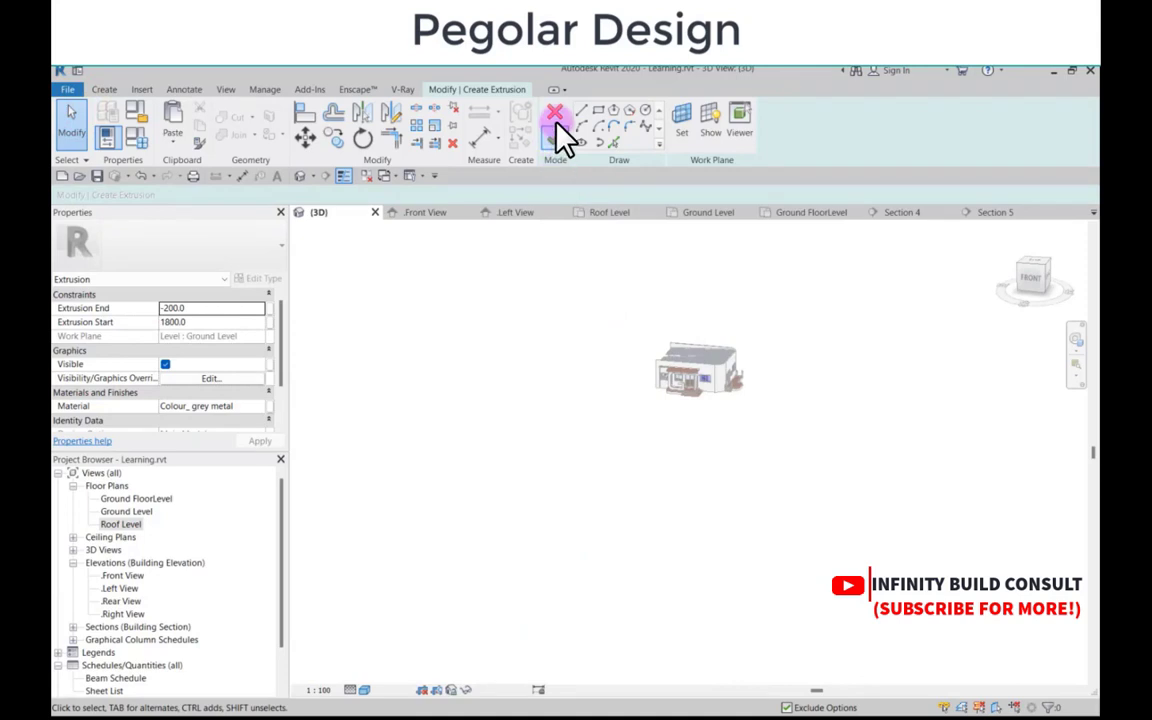
pyautogui.click(557, 114)
pyautogui.scroll(1, 774, 324)
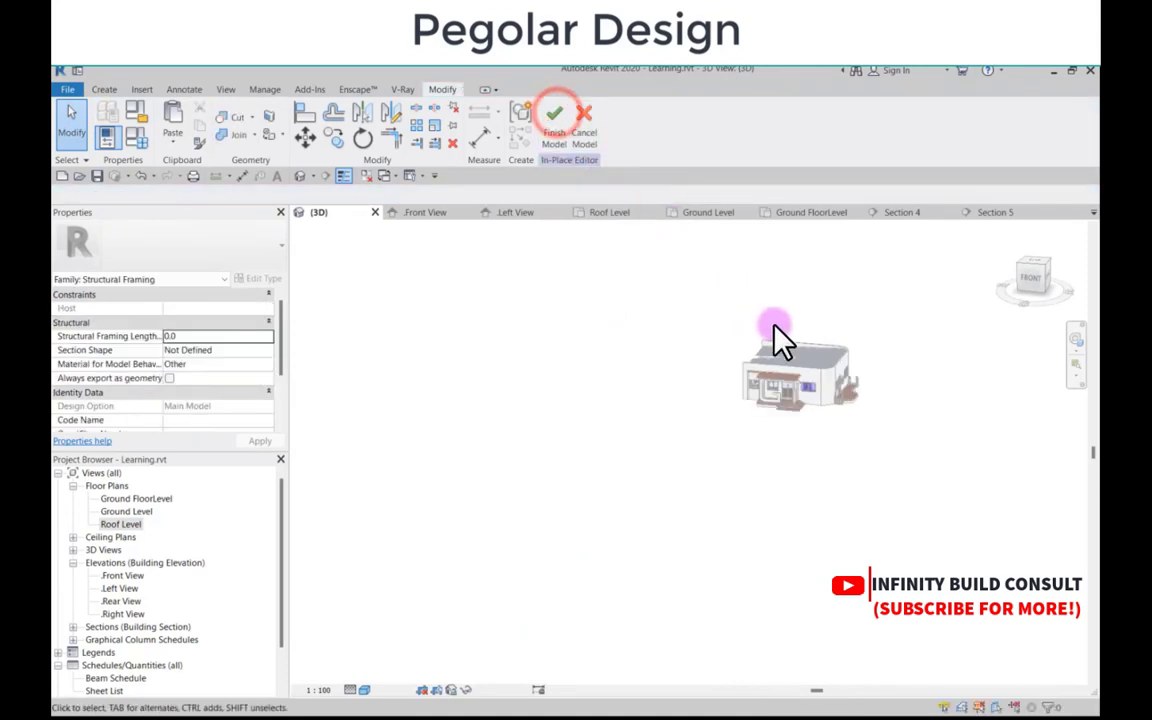
pyautogui.click(553, 117)
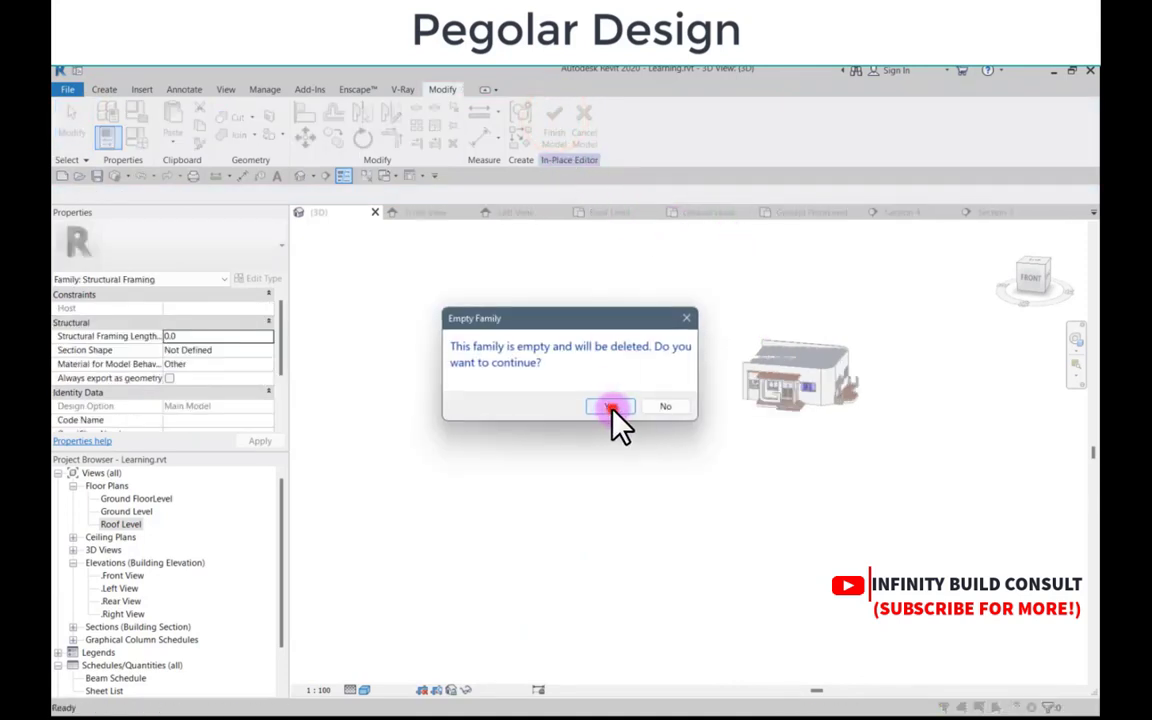
pyautogui.click(611, 407)
# Step: Enable the 3D view's section box and pull its front face back behind the porch to cut through the rooms
pyautogui.scroll(-3, 367, 408)
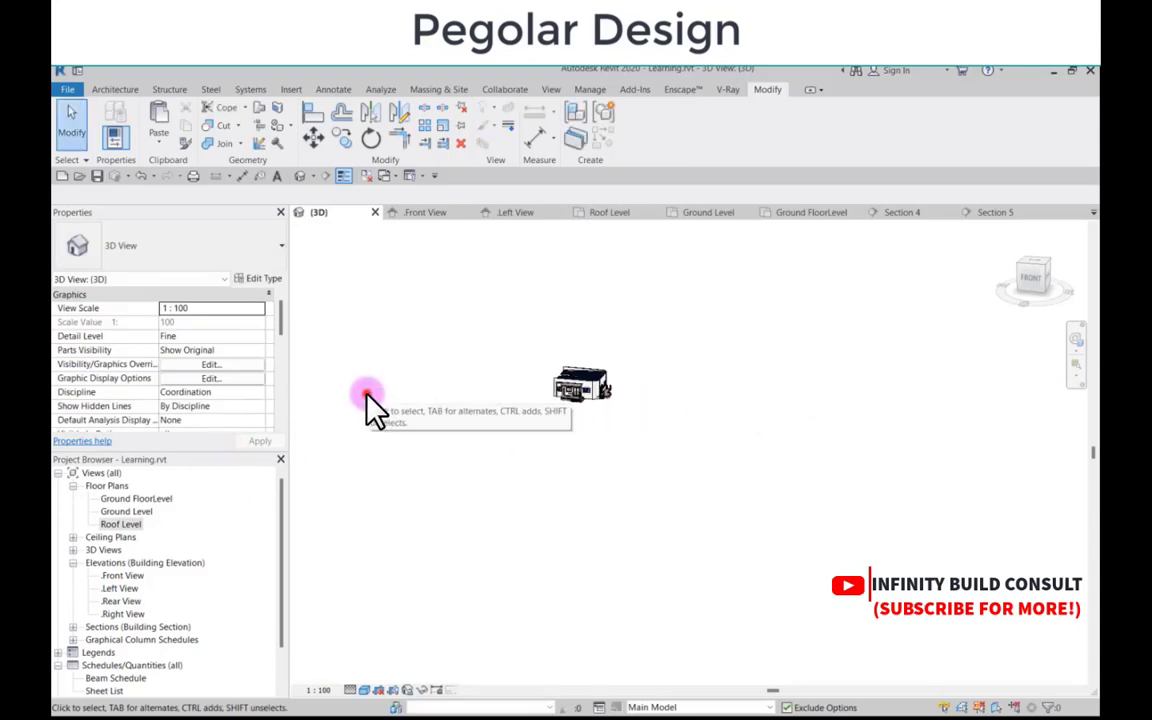
pyautogui.scroll(-6, 200, 385)
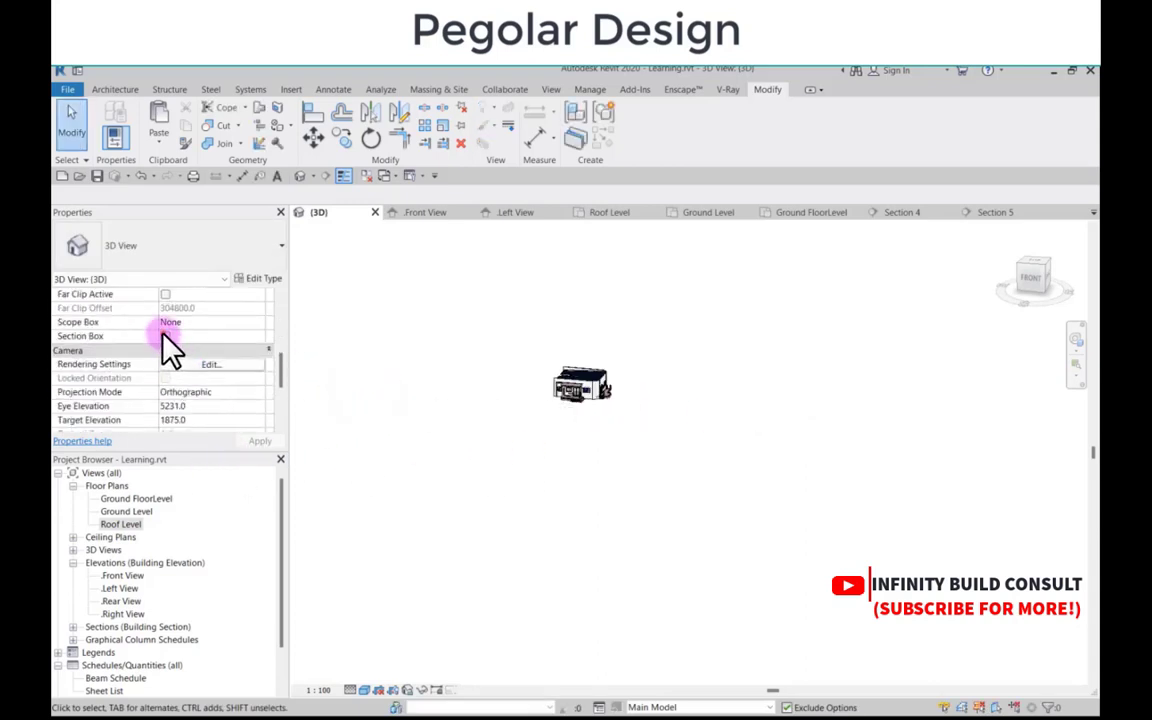
pyautogui.click(165, 336)
pyautogui.scroll(5, 694, 380)
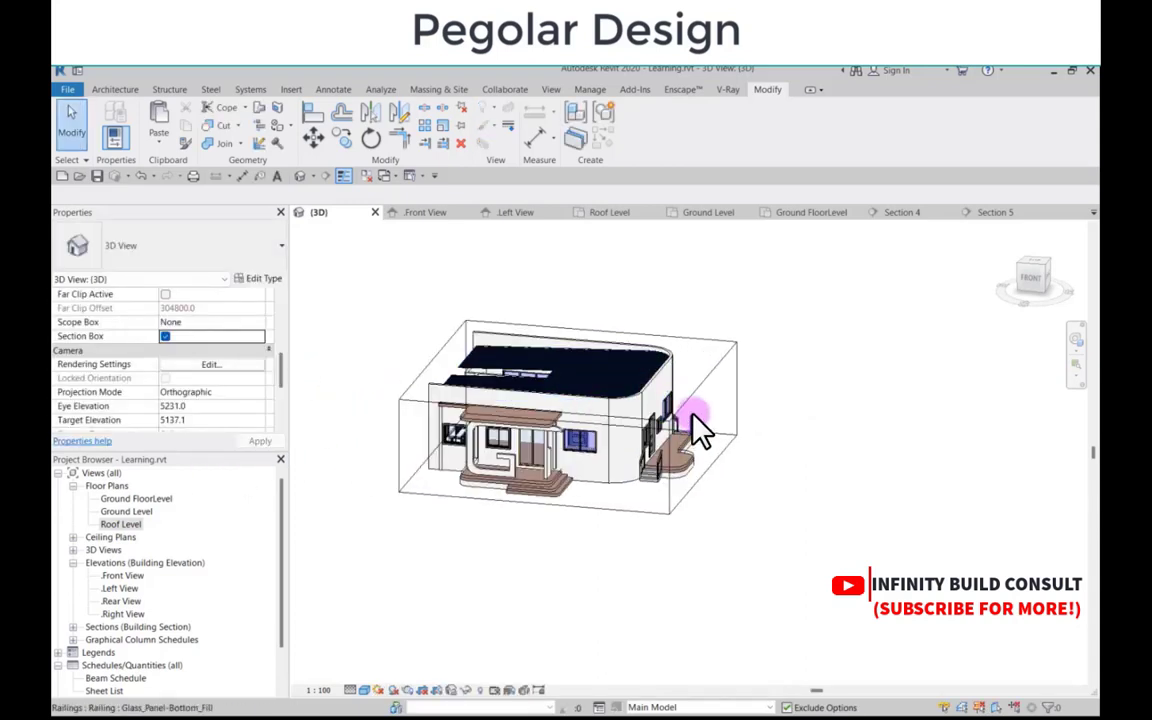
pyautogui.click(705, 382)
pyautogui.scroll(5, 510, 430)
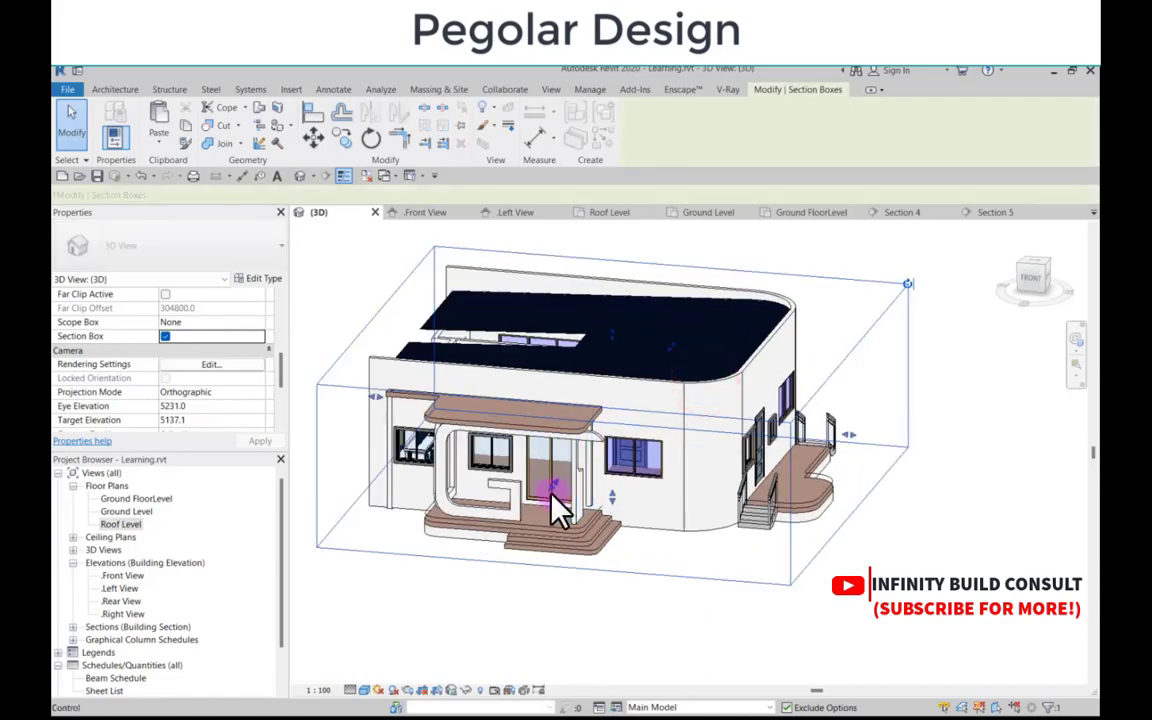
pyautogui.moveTo(553, 490); pyautogui.dragTo(568, 410)
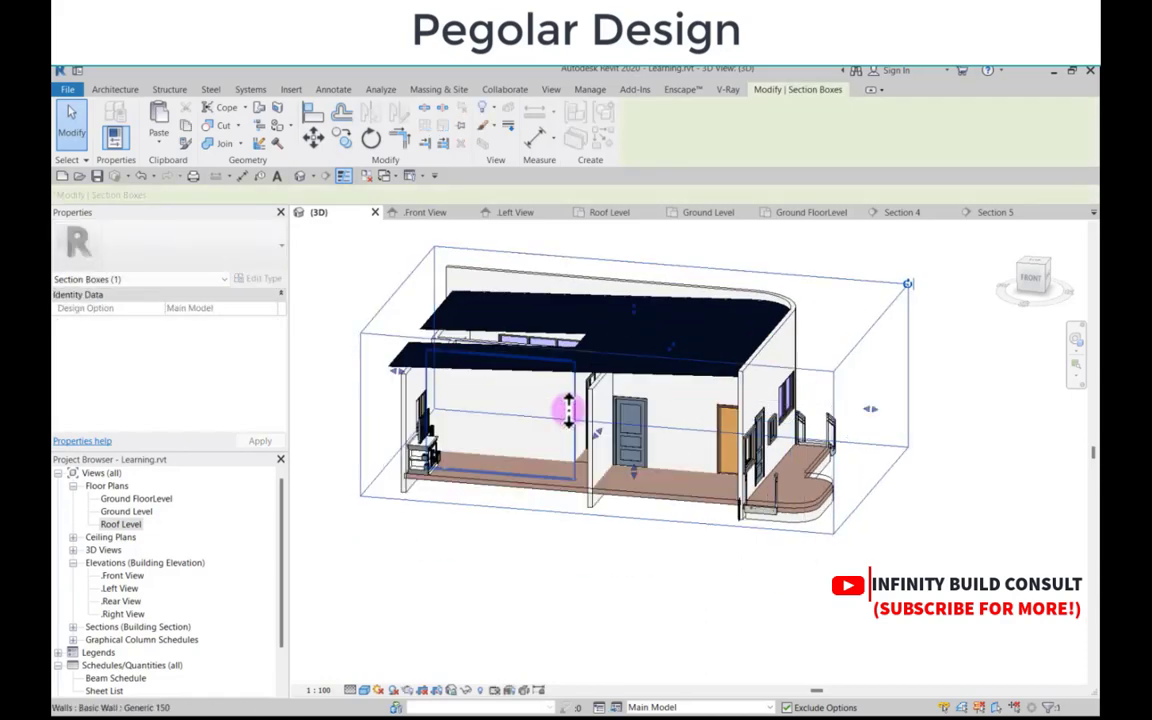
pyautogui.scroll(2, 568, 410)
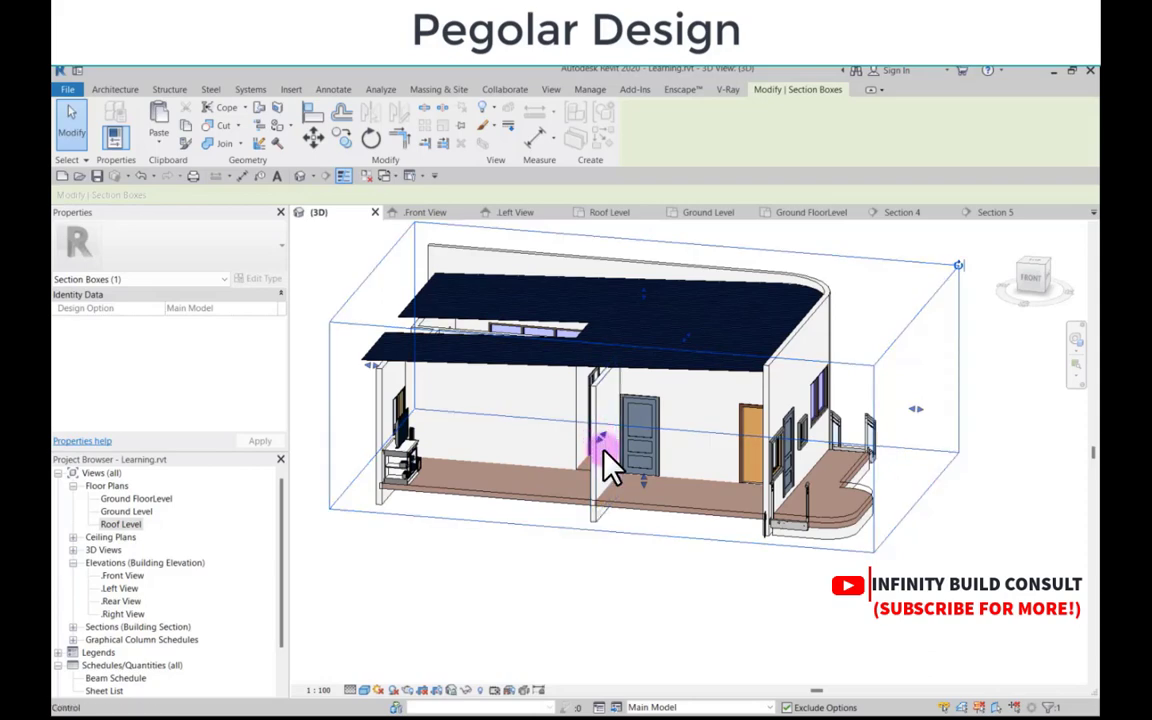
# Step: Pull the section box's front face deeper into the house so the 3D view cuts through the dining area and side porch
pyautogui.moveTo(603, 451); pyautogui.dragTo(625, 404)
pyautogui.click(653, 577)
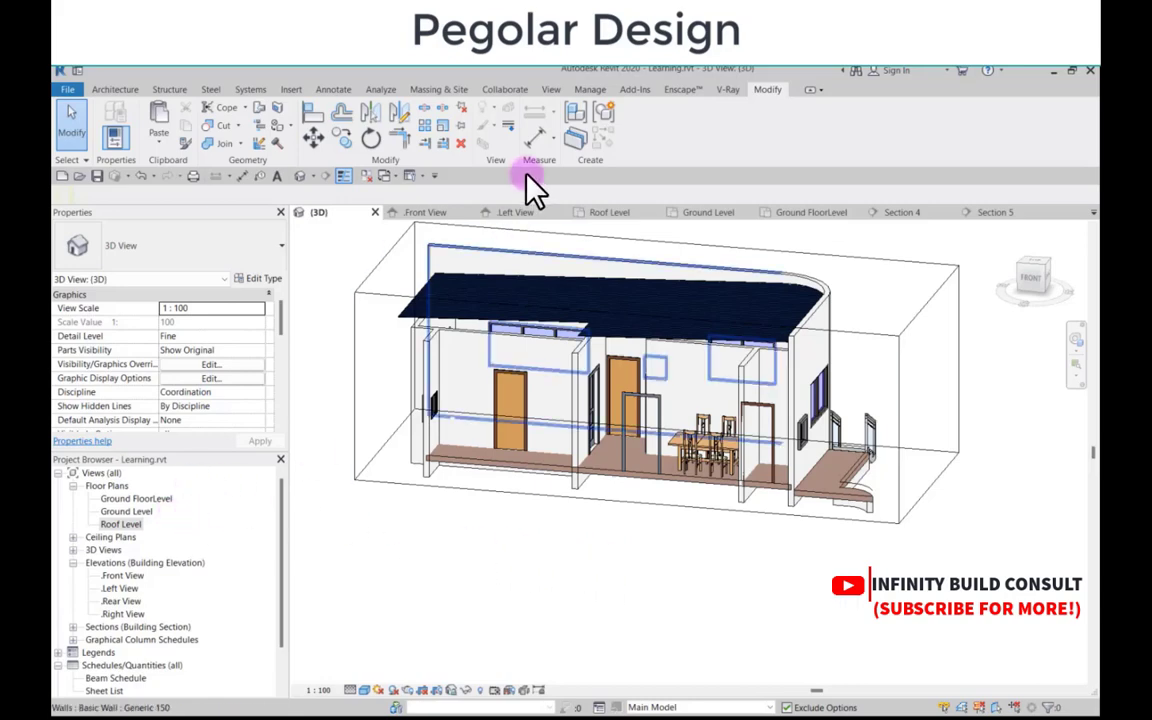
# Step: Start an in-place model from the Roof Level plan in the Structural Framing category, keeping the name Structural Framing 1
pyautogui.doubleClick(121, 524)
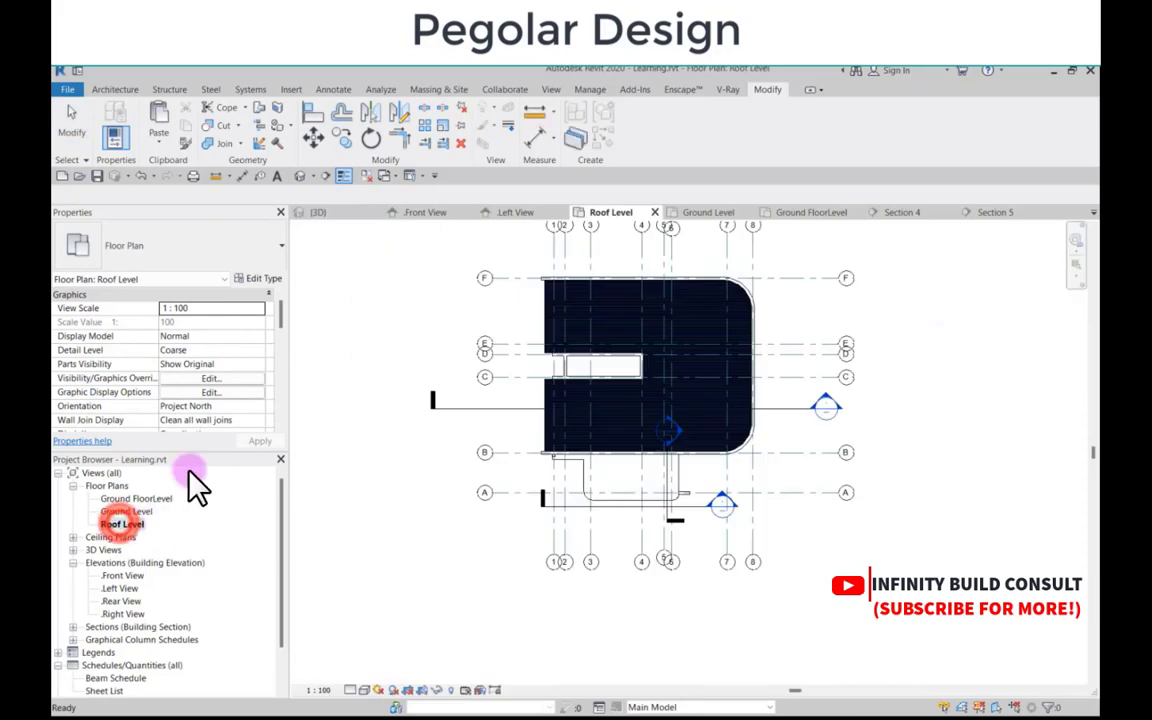
pyautogui.click(122, 89)
pyautogui.click(223, 140)
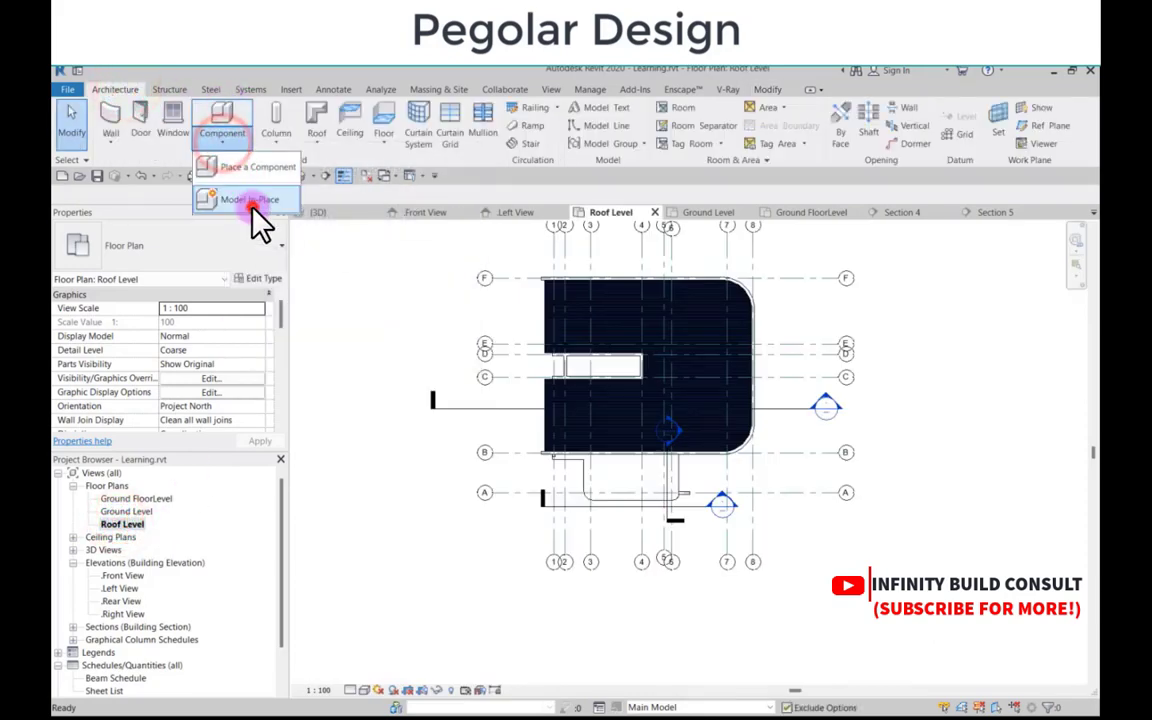
pyautogui.click(252, 205)
pyautogui.scroll(-8, 535, 395)
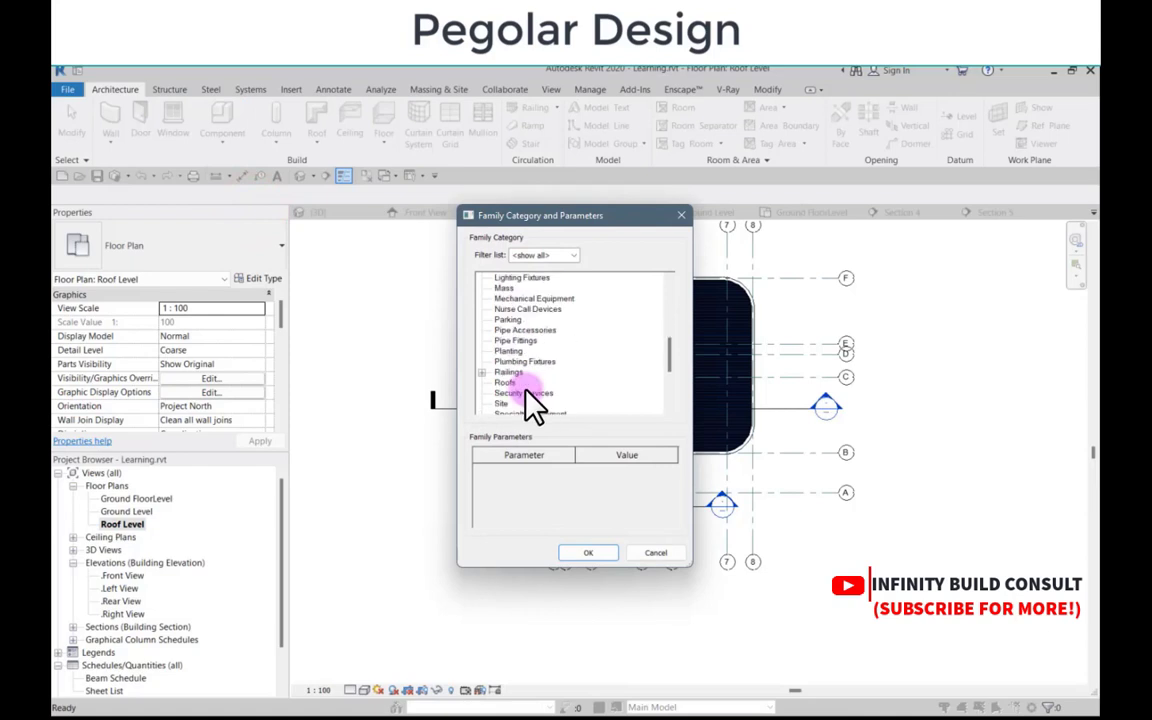
pyautogui.scroll(-4, 530, 390)
pyautogui.click(520, 351)
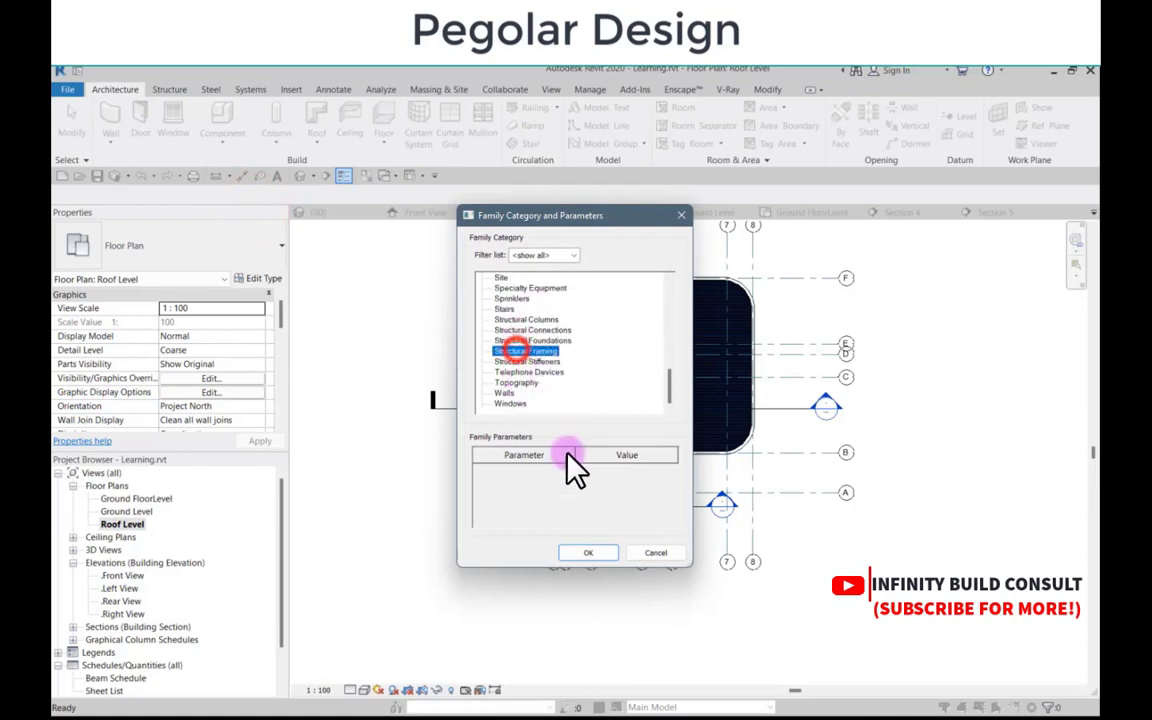
pyautogui.click(588, 552)
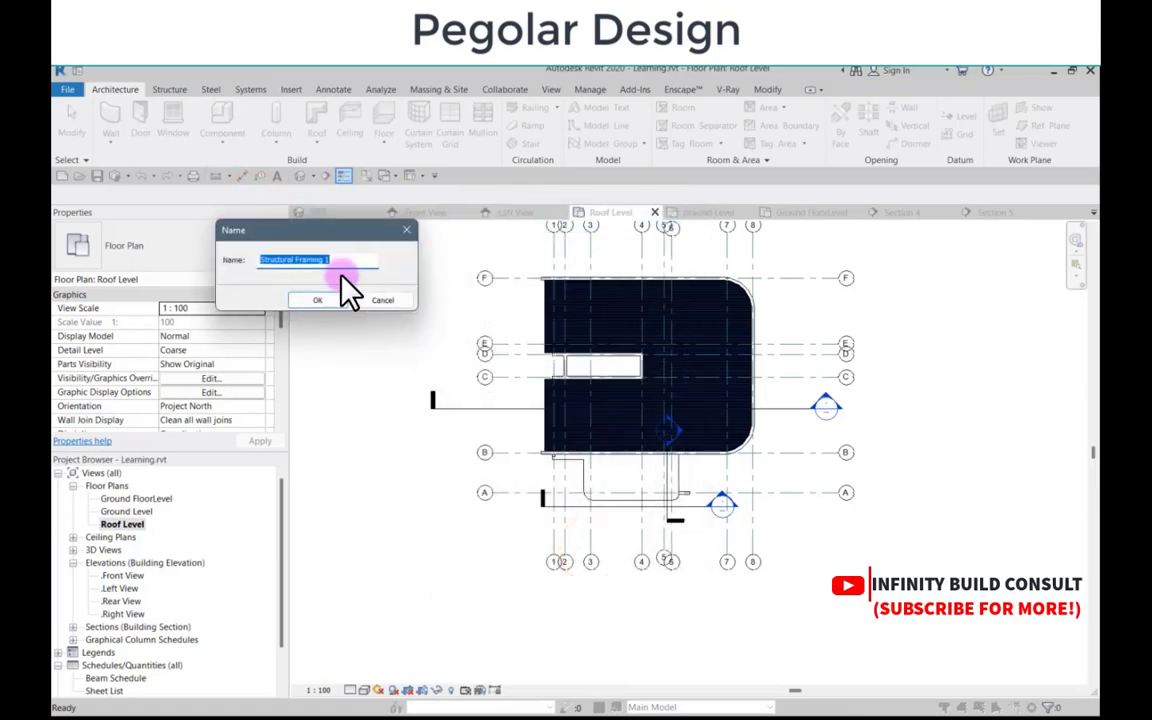
pyautogui.click(322, 300)
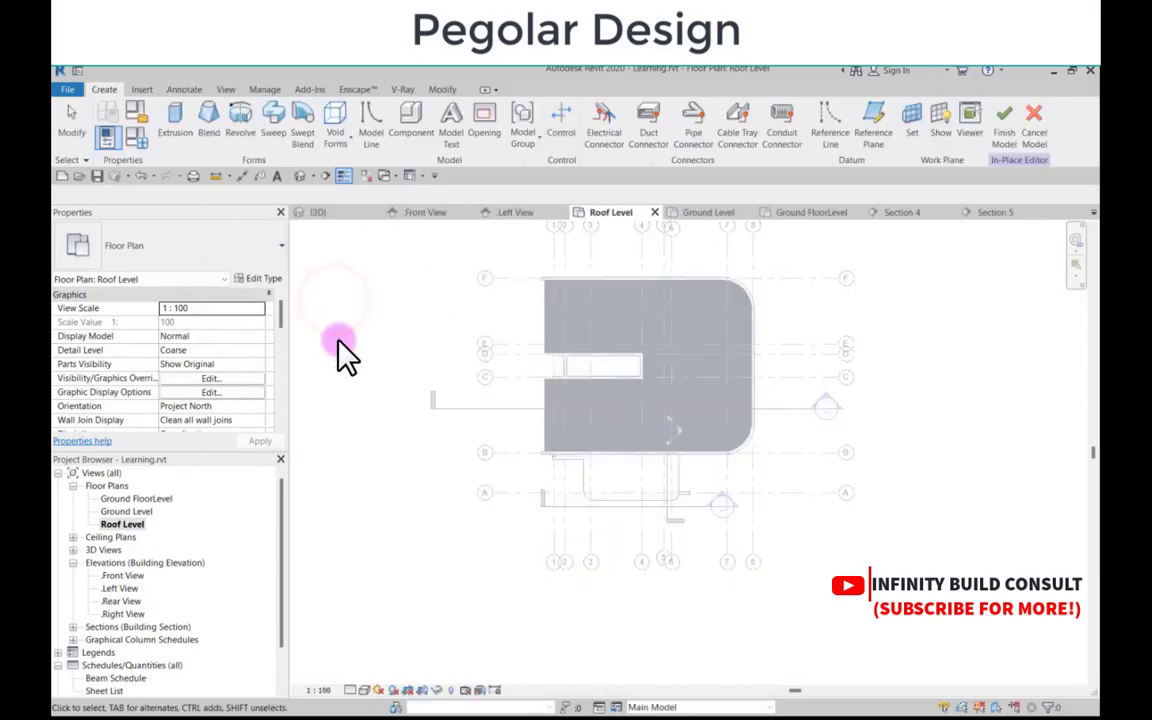
# Step: Open Section 4 through its section mark and start an extrusion with the work plane set by picking a plane
pyautogui.scroll(-2, 338, 340)
pyautogui.scroll(2, 571, 373)
pyautogui.doubleClick(591, 375)
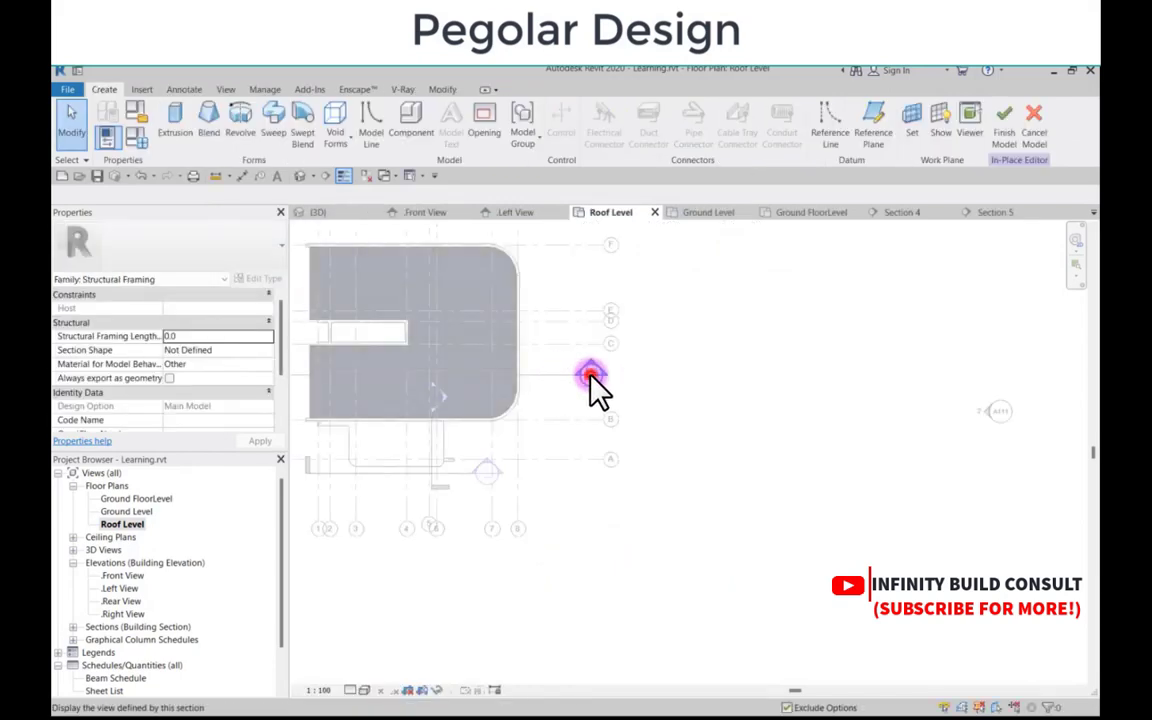
pyautogui.scroll(3, 633, 424)
pyautogui.click(343, 176)
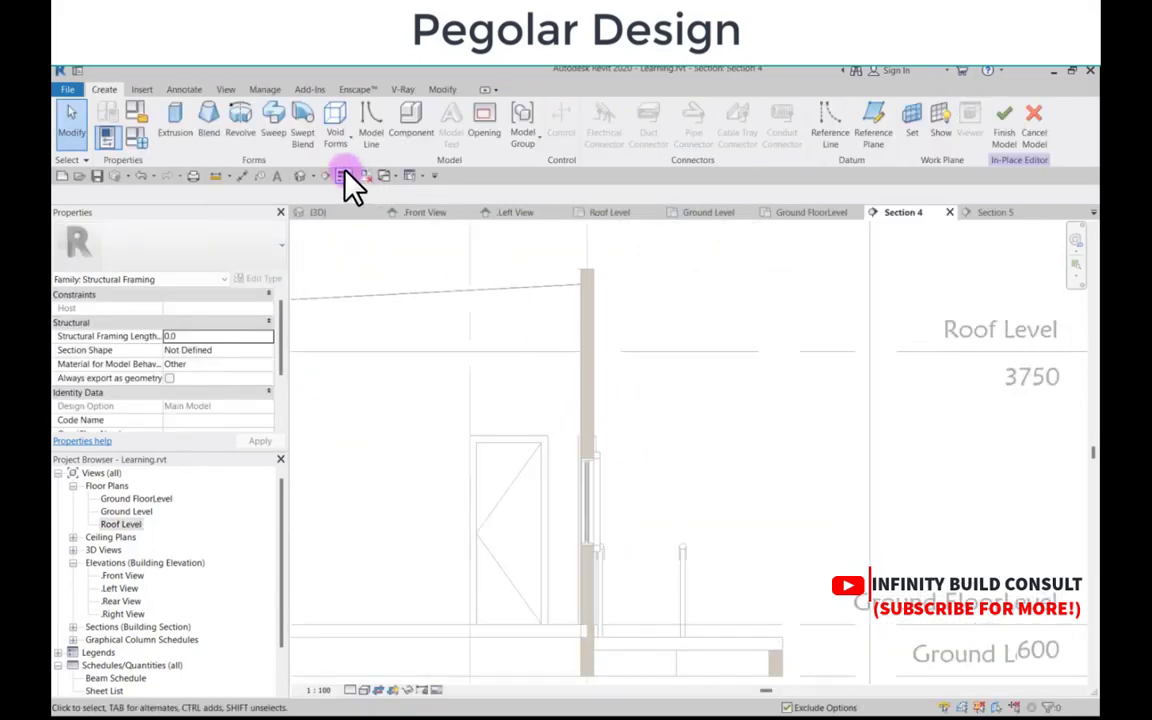
pyautogui.click(177, 118)
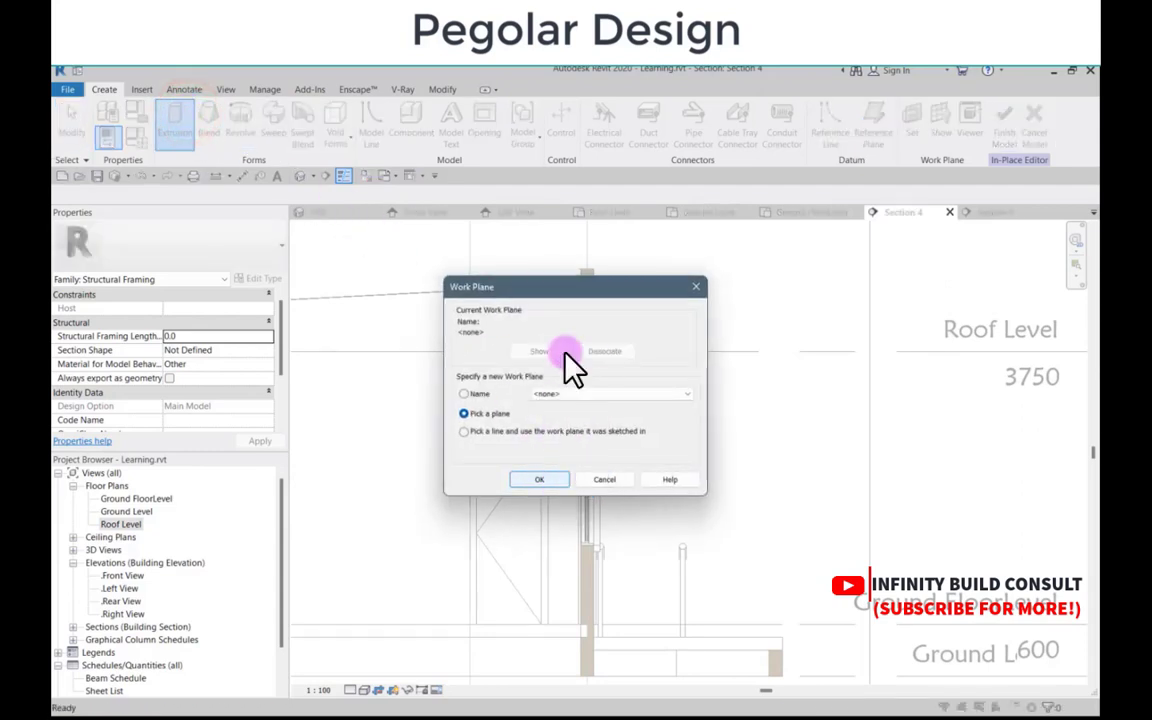
pyautogui.click(581, 396)
pyautogui.click(582, 398)
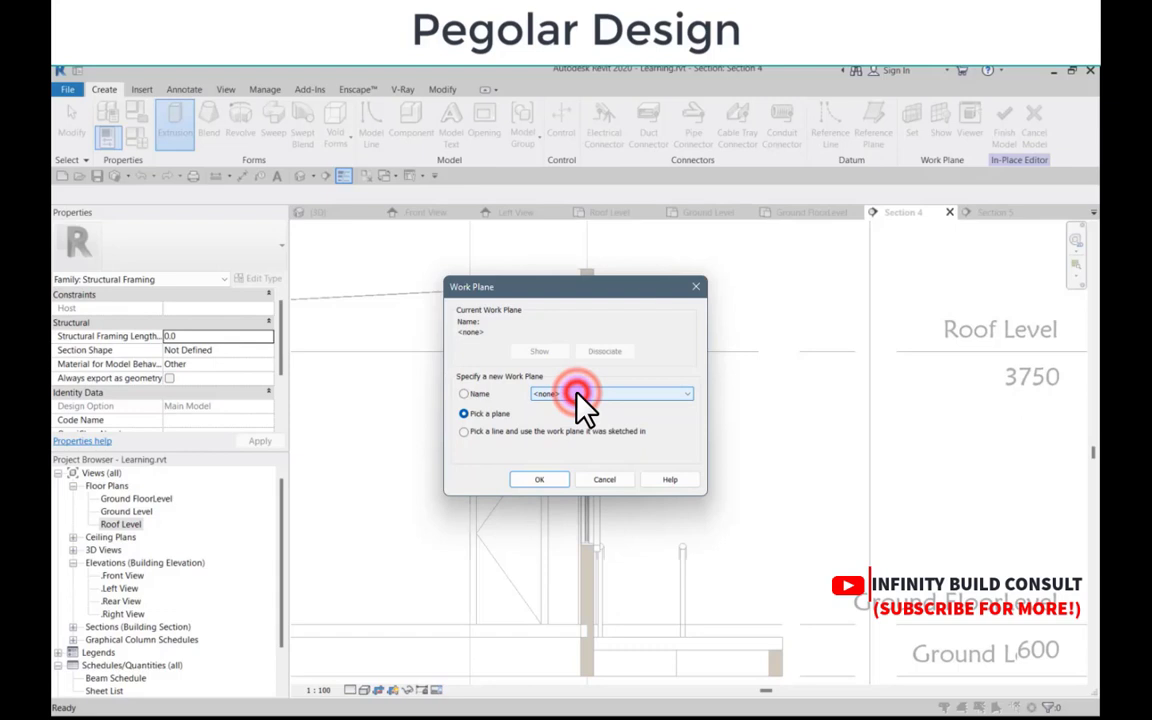
pyautogui.click(540, 480)
pyautogui.click(555, 479)
# Step: Pick the centre reference of the cut side wall beside the porch in the 3D view as the extrusion's work plane
pyautogui.scroll(-5, 558, 393)
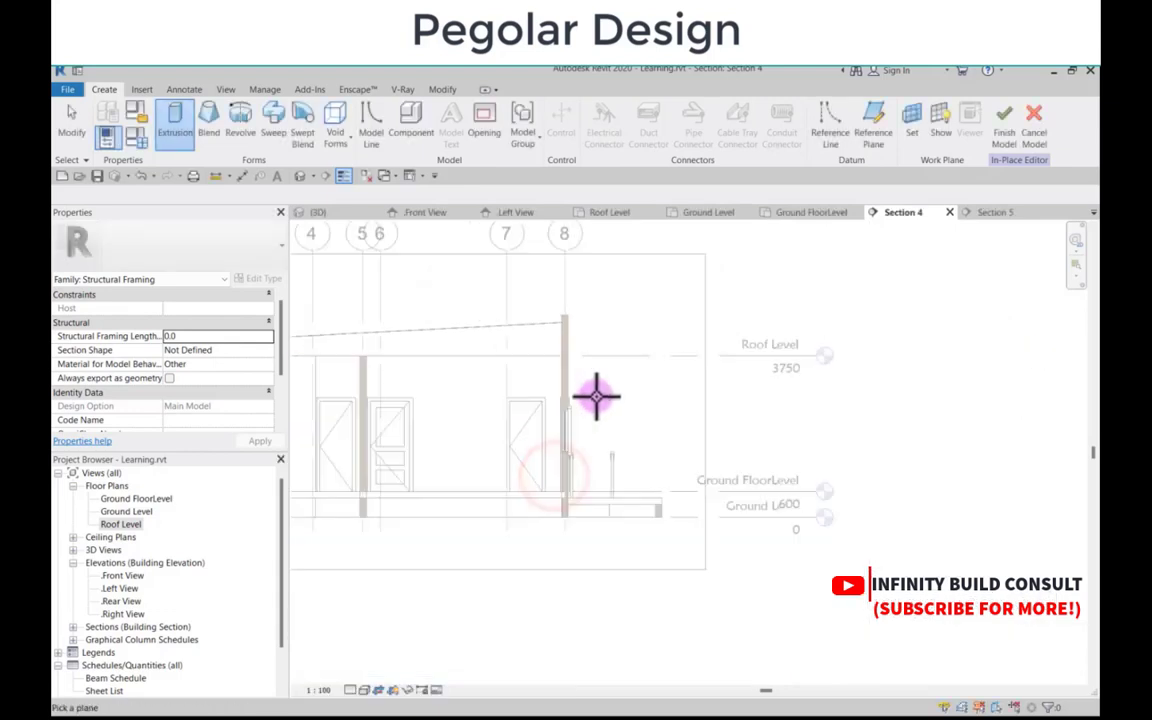
pyautogui.scroll(6, 596, 396)
pyautogui.scroll(2, 540, 355)
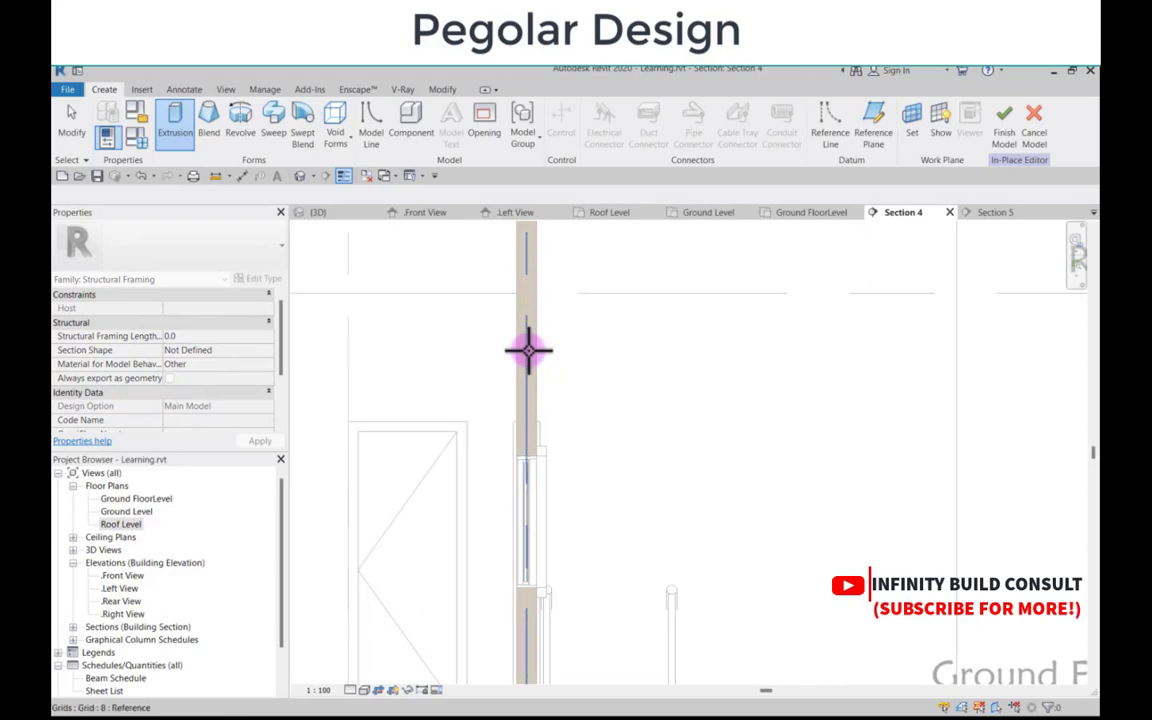
pyautogui.scroll(-5, 540, 391)
pyautogui.click(328, 211)
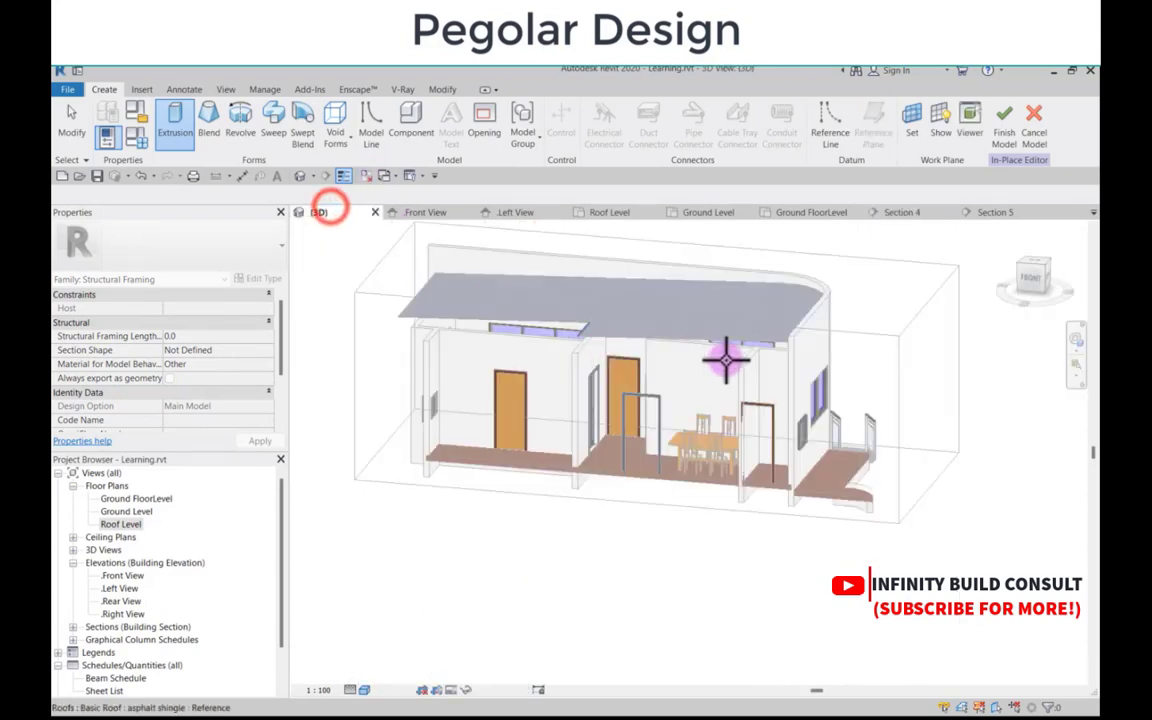
pyautogui.scroll(5, 726, 358)
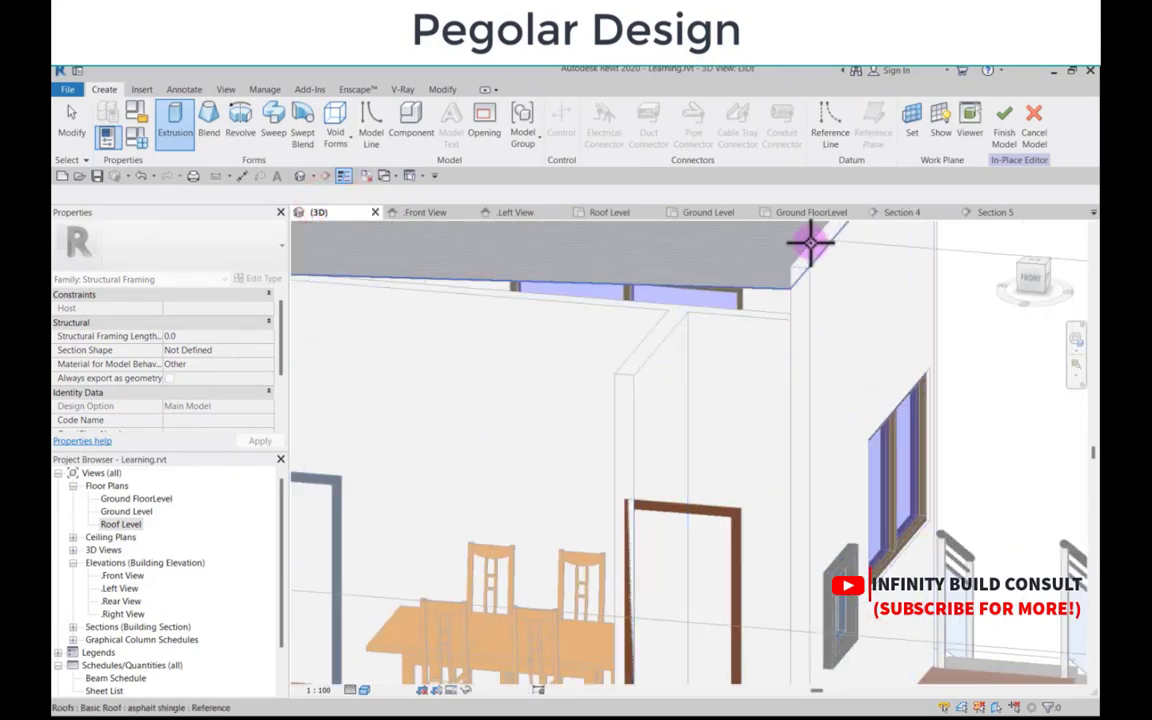
pyautogui.scroll(3, 810, 240)
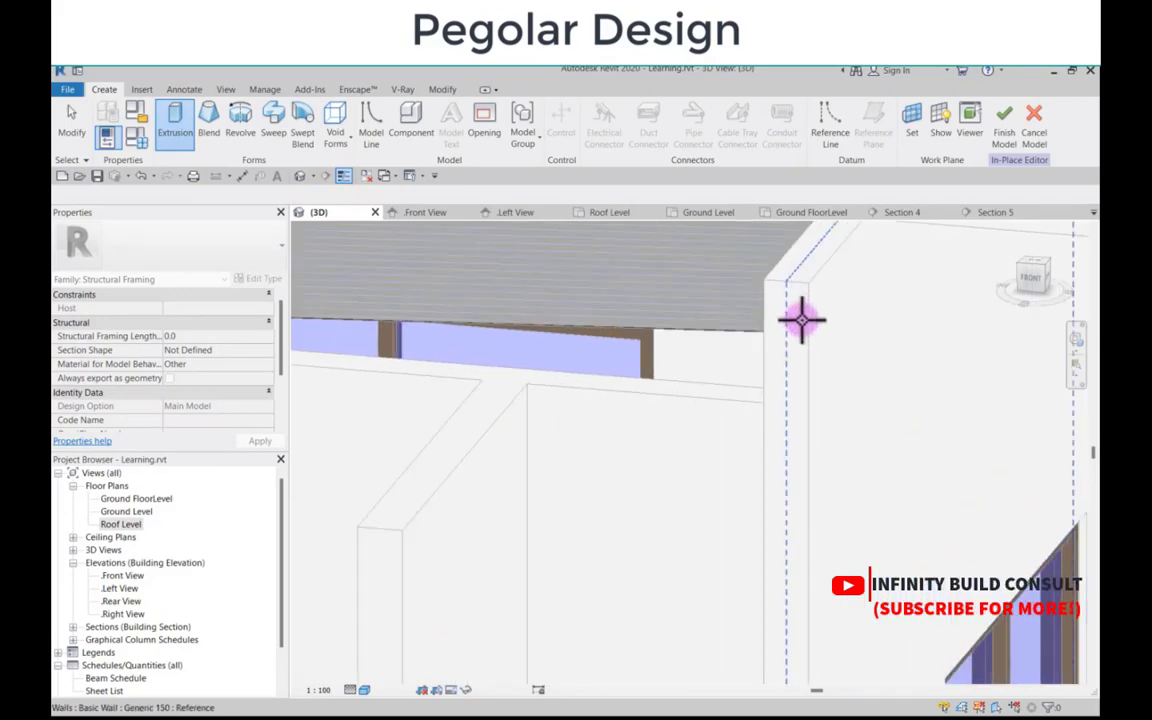
pyautogui.scroll(-2, 802, 320)
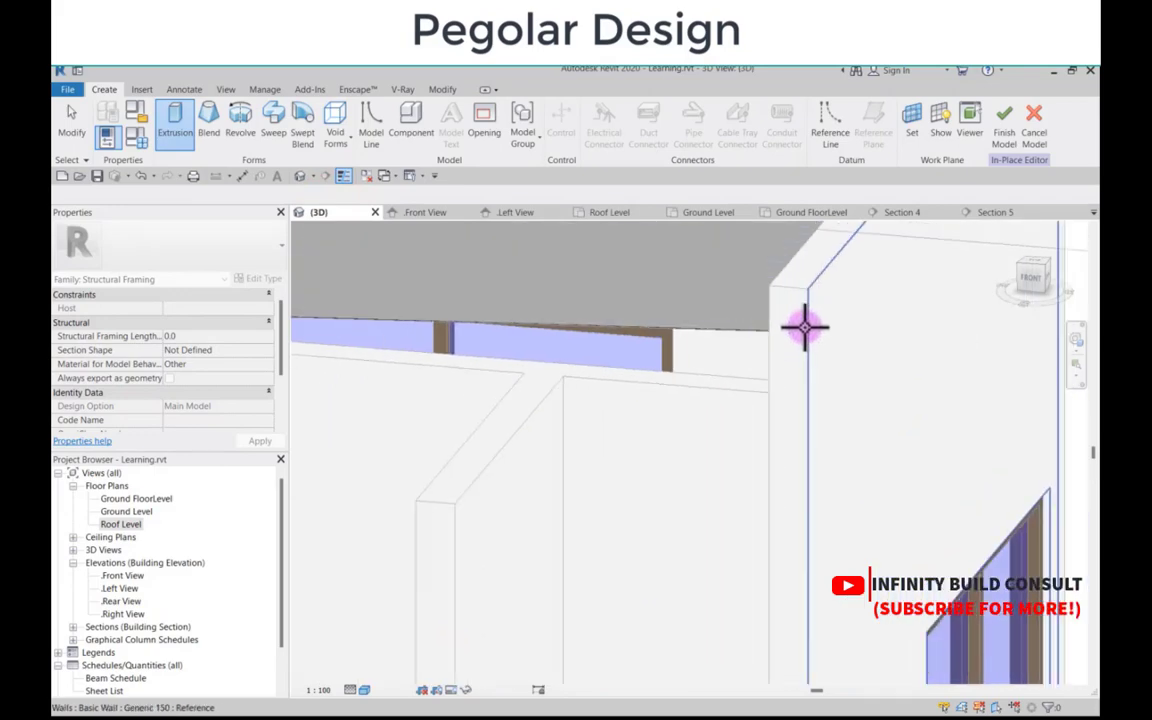
pyautogui.scroll(-2, 805, 327)
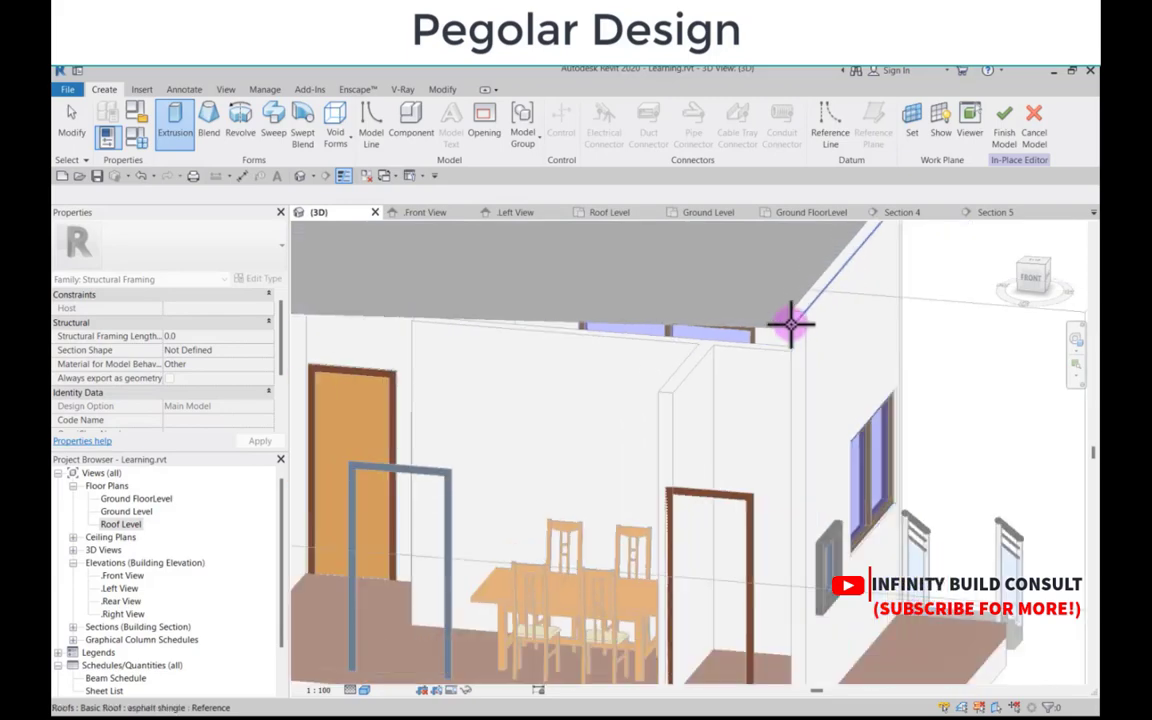
pyautogui.scroll(1, 784, 404)
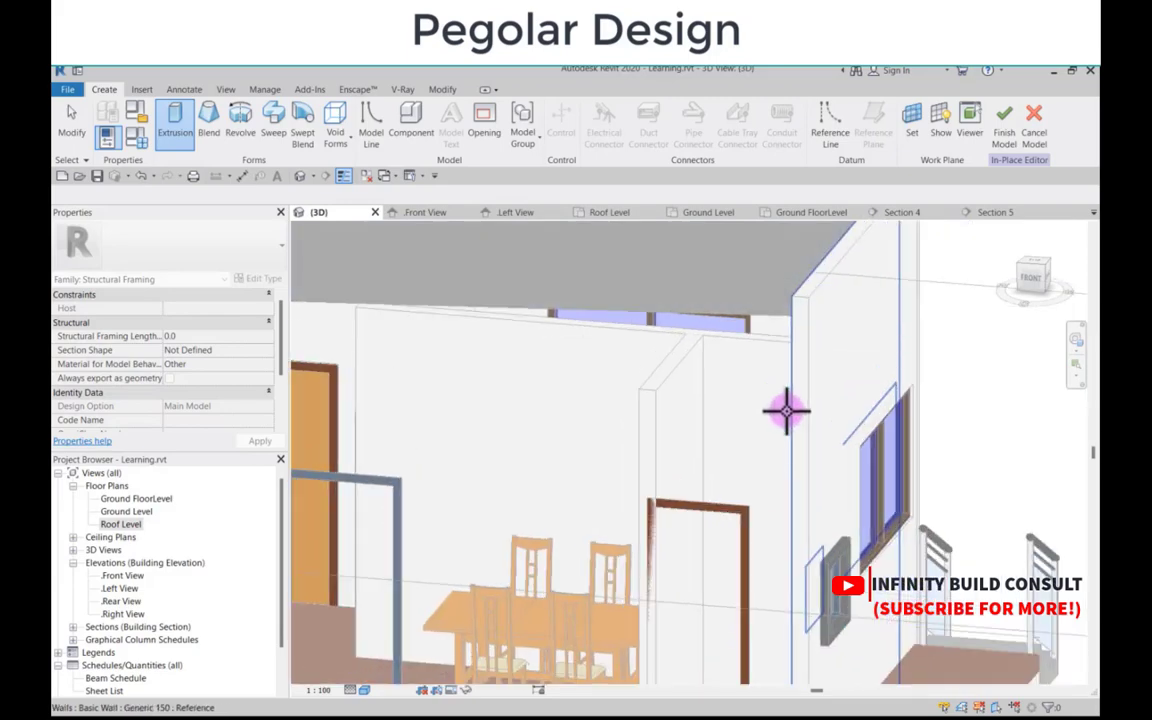
pyautogui.scroll(2, 797, 299)
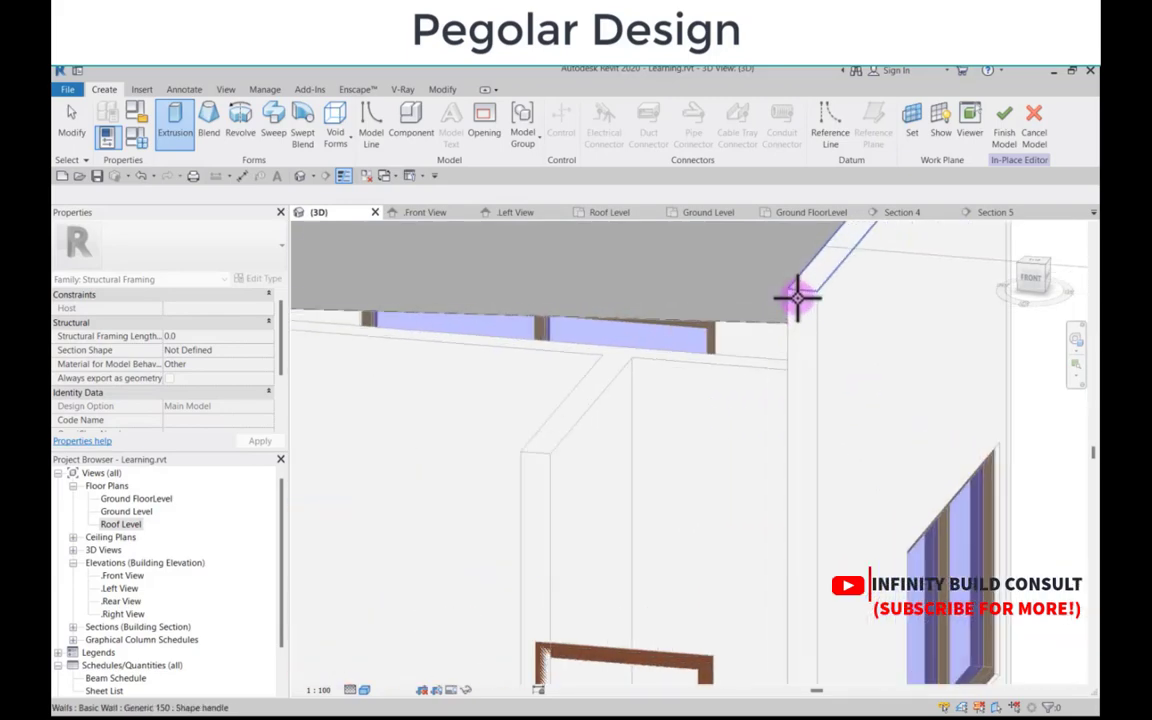
pyautogui.scroll(1, 802, 290)
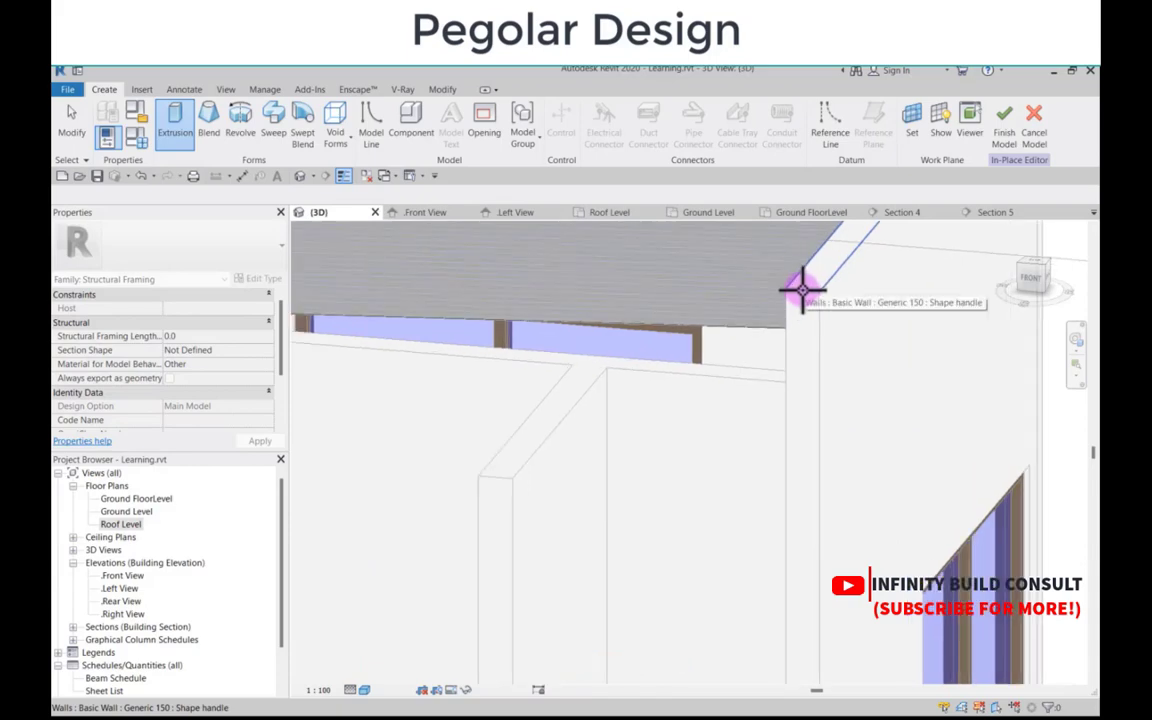
pyautogui.scroll(-5, 810, 291)
pyautogui.scroll(3, 818, 463)
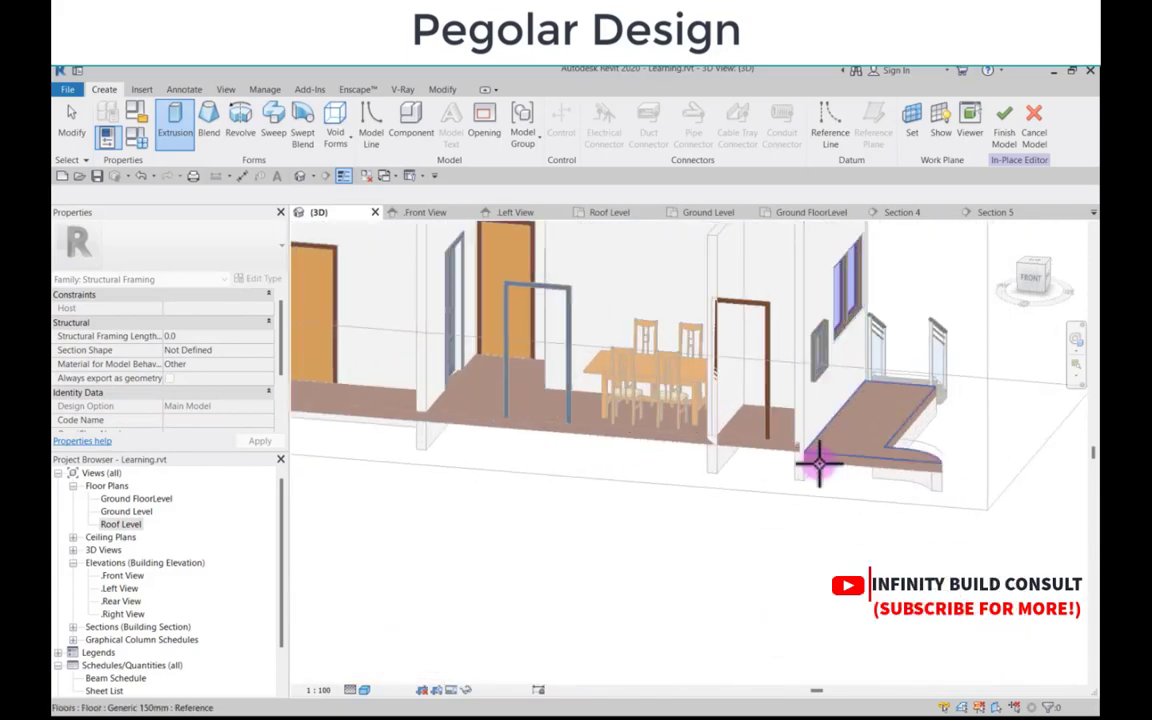
pyautogui.scroll(3, 791, 505)
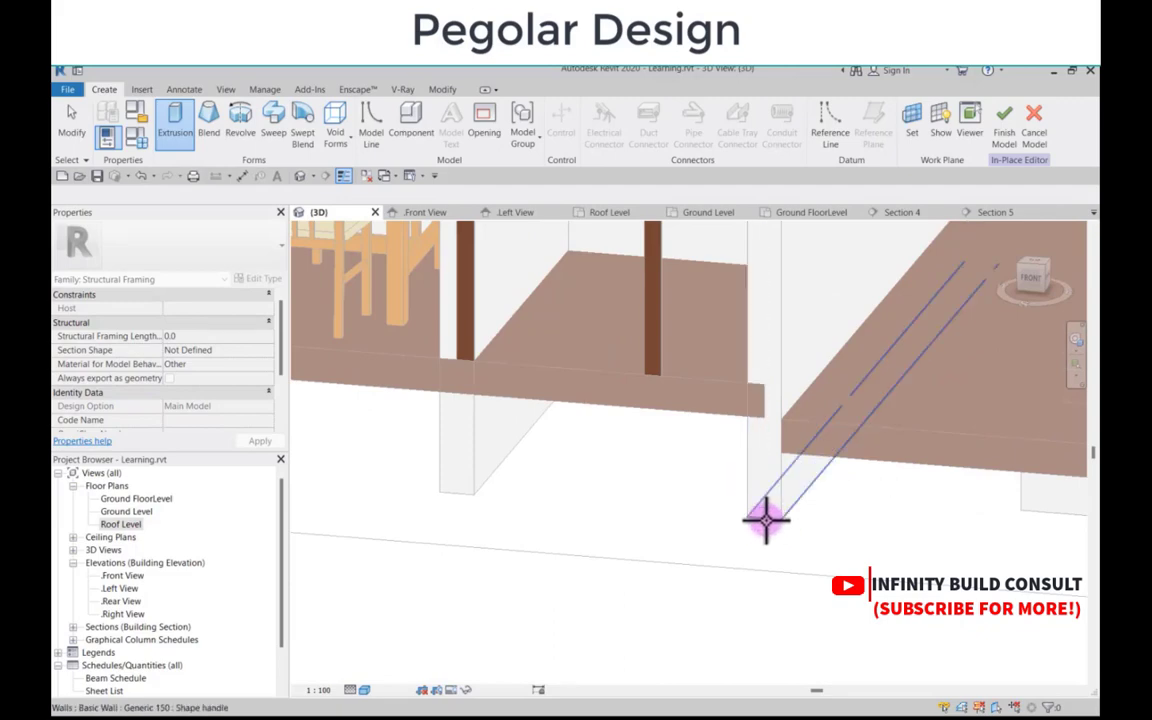
pyautogui.scroll(-2, 766, 520)
pyautogui.scroll(-3, 764, 285)
pyautogui.scroll(5, 764, 390)
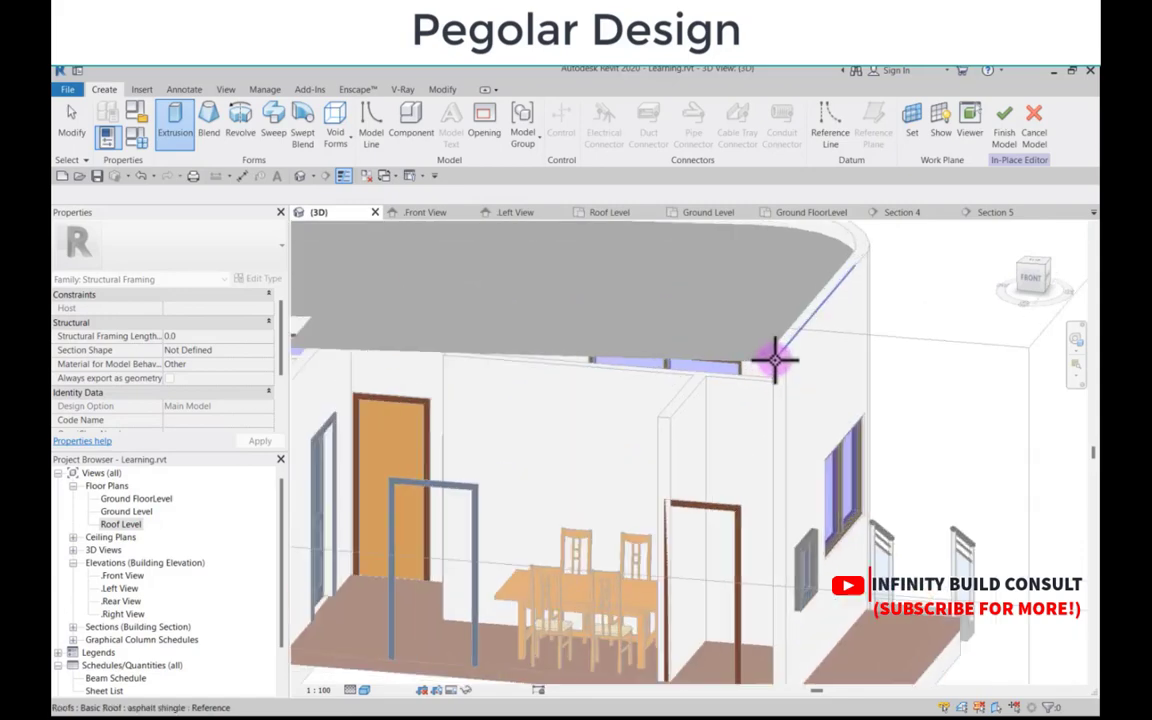
pyautogui.scroll(3, 785, 348)
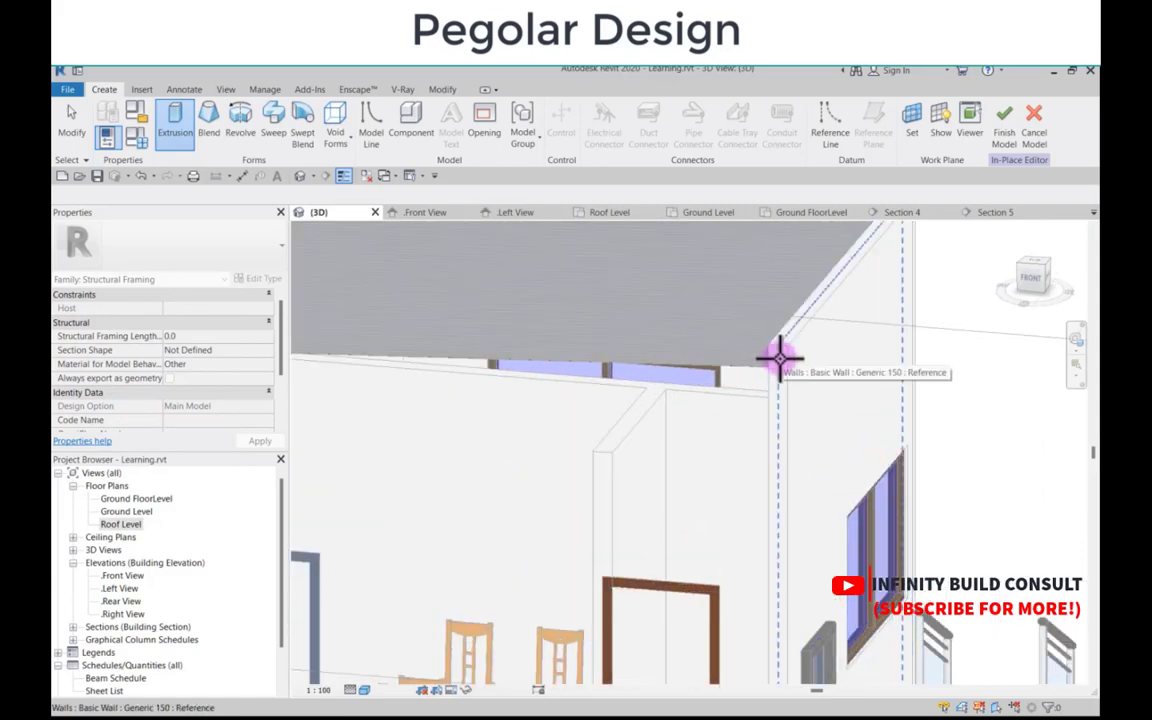
pyautogui.click(780, 355)
pyautogui.scroll(-5, 789, 378)
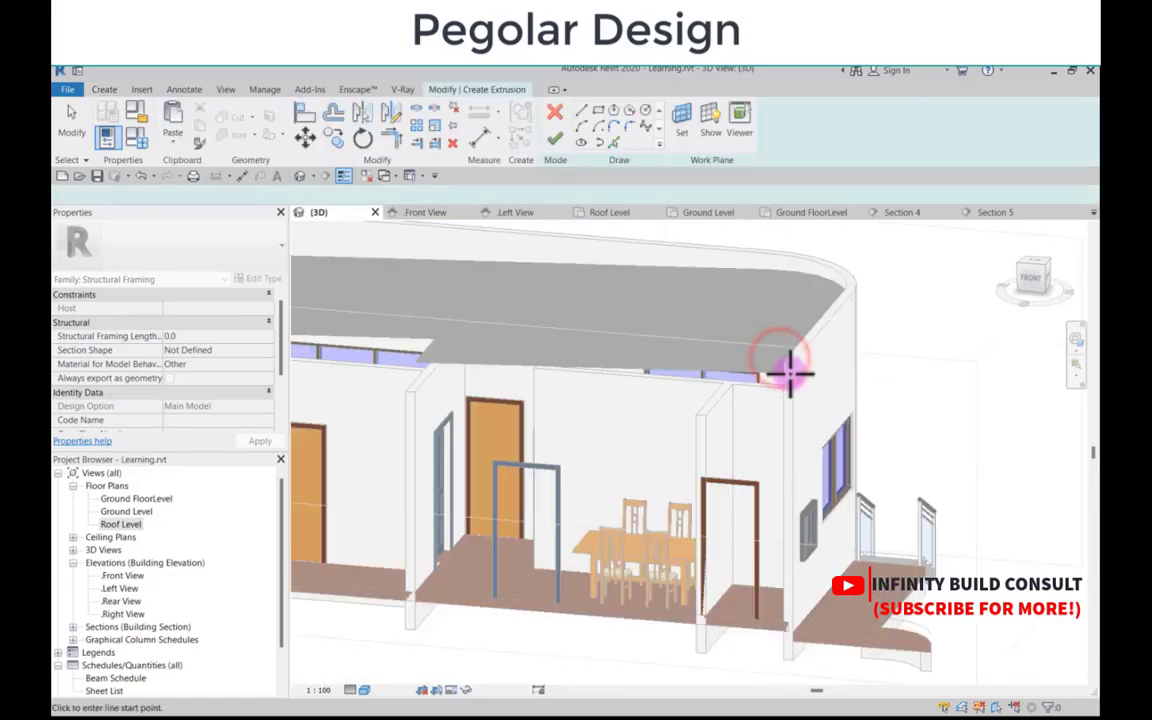
# Step: Check Section 5, return to Section 4 from the Roof Level plan, and try to draw the extrusion profile with the Line tool
pyautogui.doubleClick(116, 524)
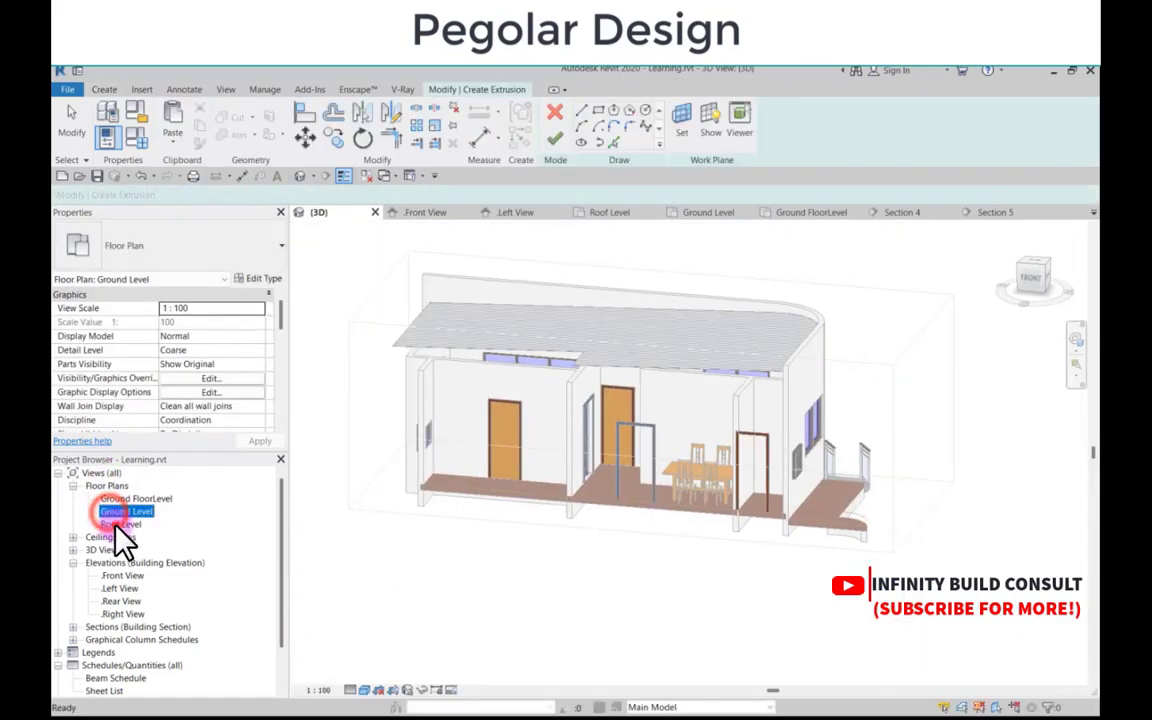
pyautogui.click(995, 213)
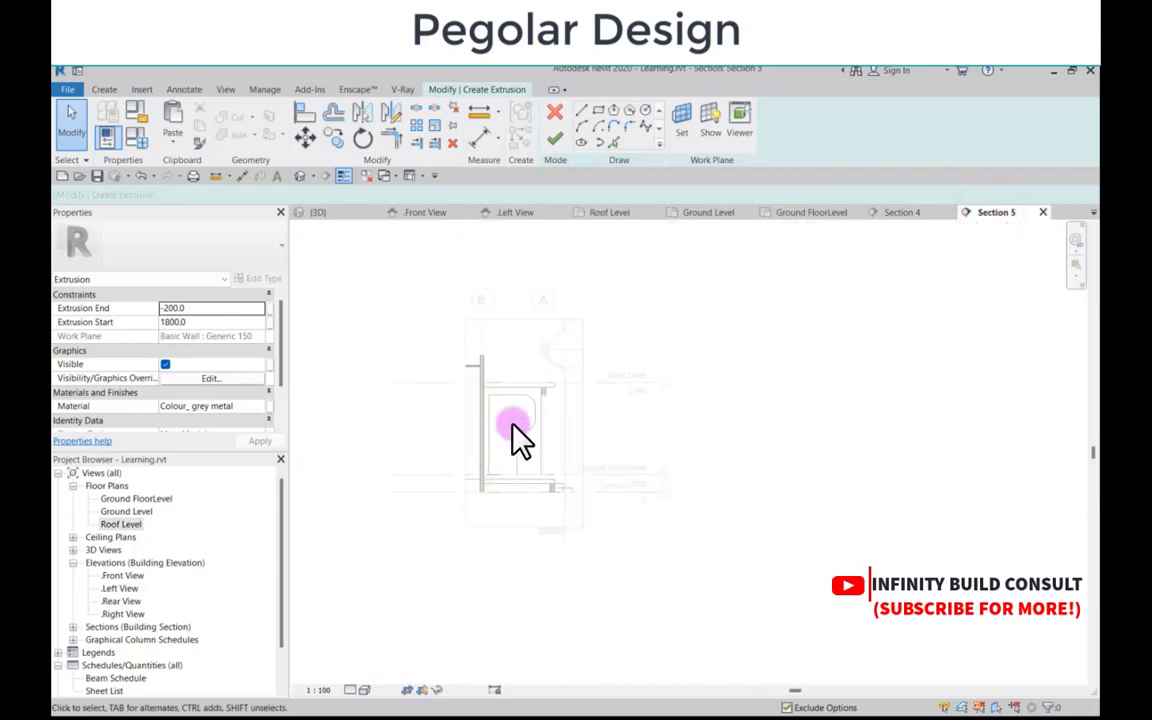
pyautogui.doubleClick(118, 524)
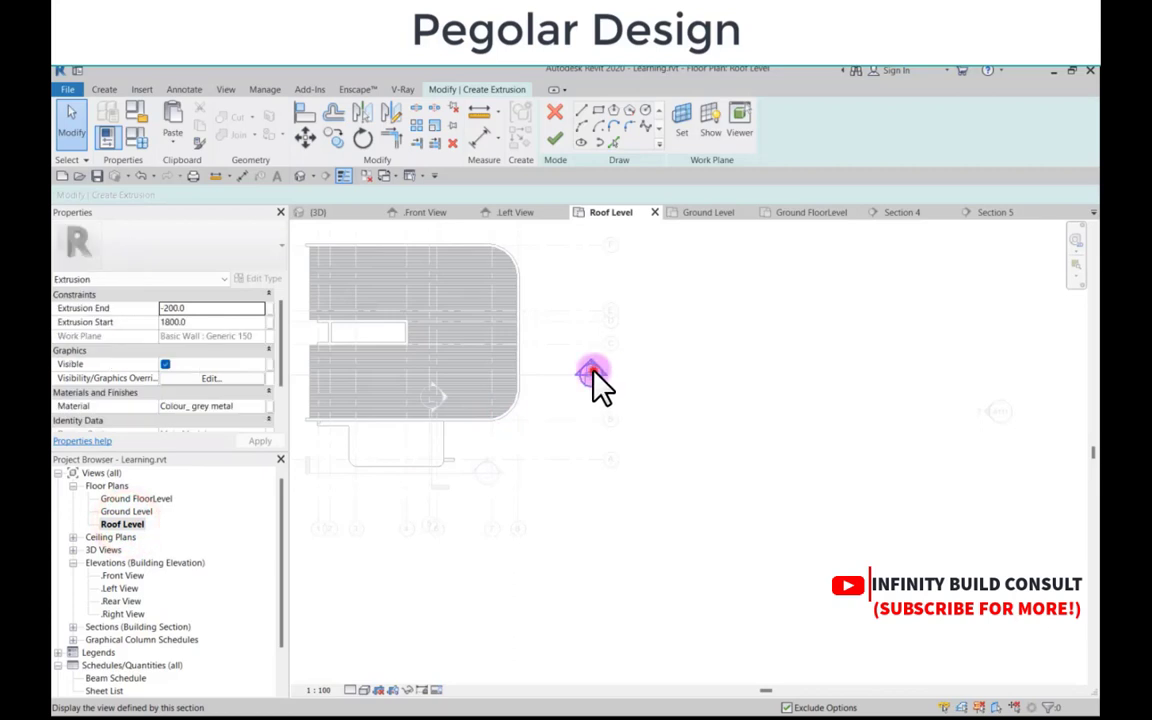
pyautogui.doubleClick(591, 374)
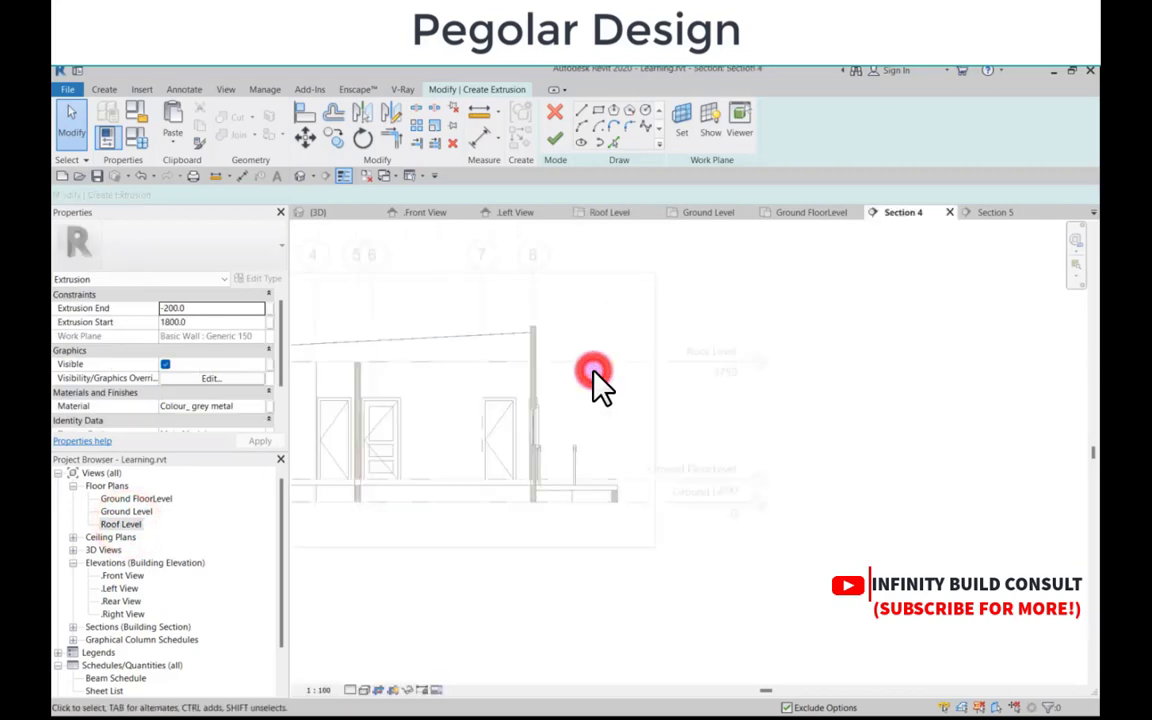
pyautogui.click(582, 110)
pyautogui.scroll(2, 503, 340)
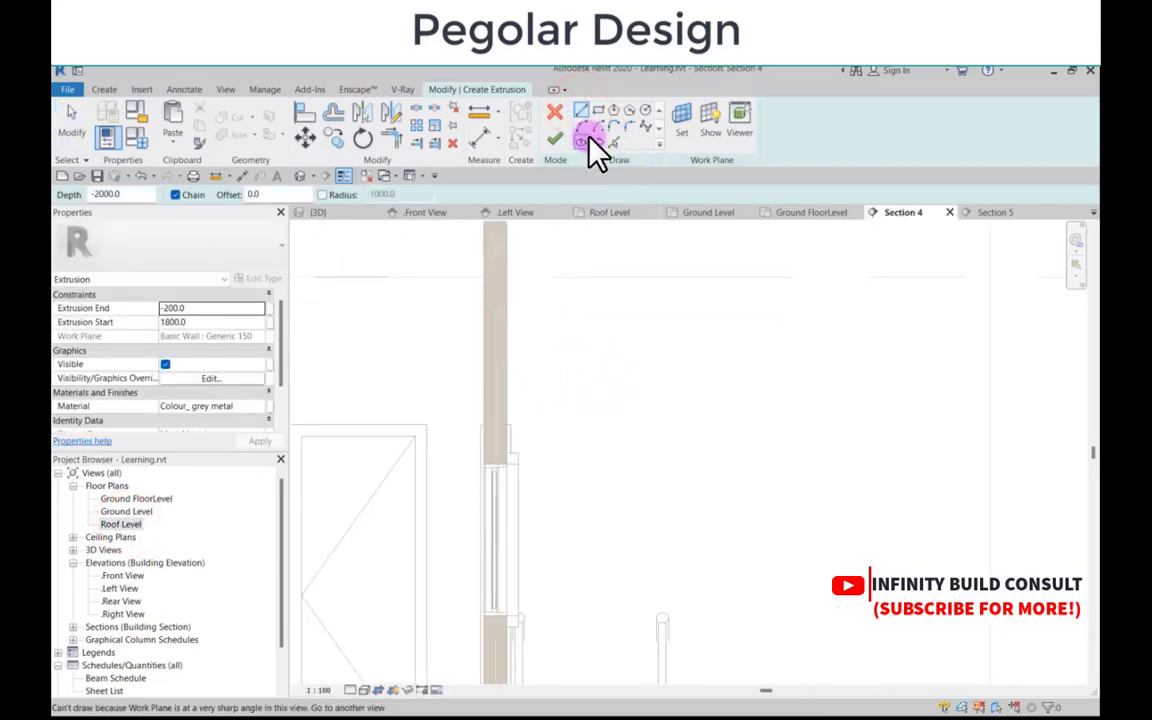
pyautogui.scroll(-2, 574, 364)
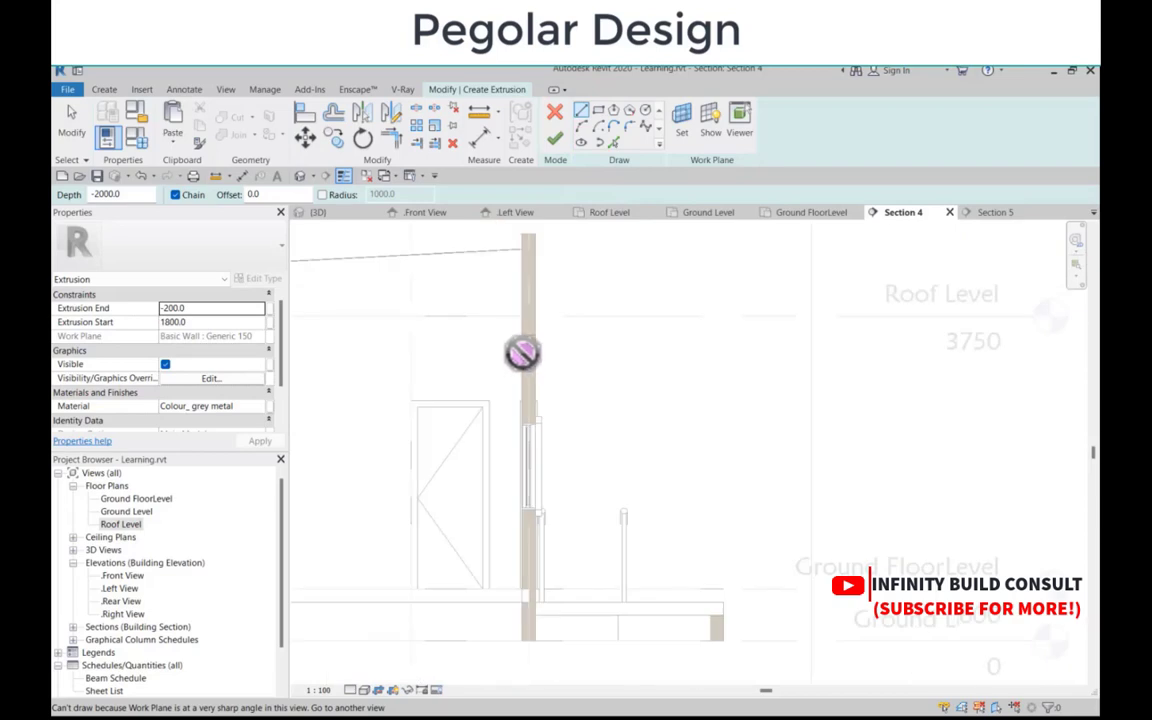
pyautogui.scroll(-2, 527, 355)
# Step: Set the extrusion's work plane by picking the cut wall face beside the porch in the front-facing 3D view
pyautogui.click(313, 214)
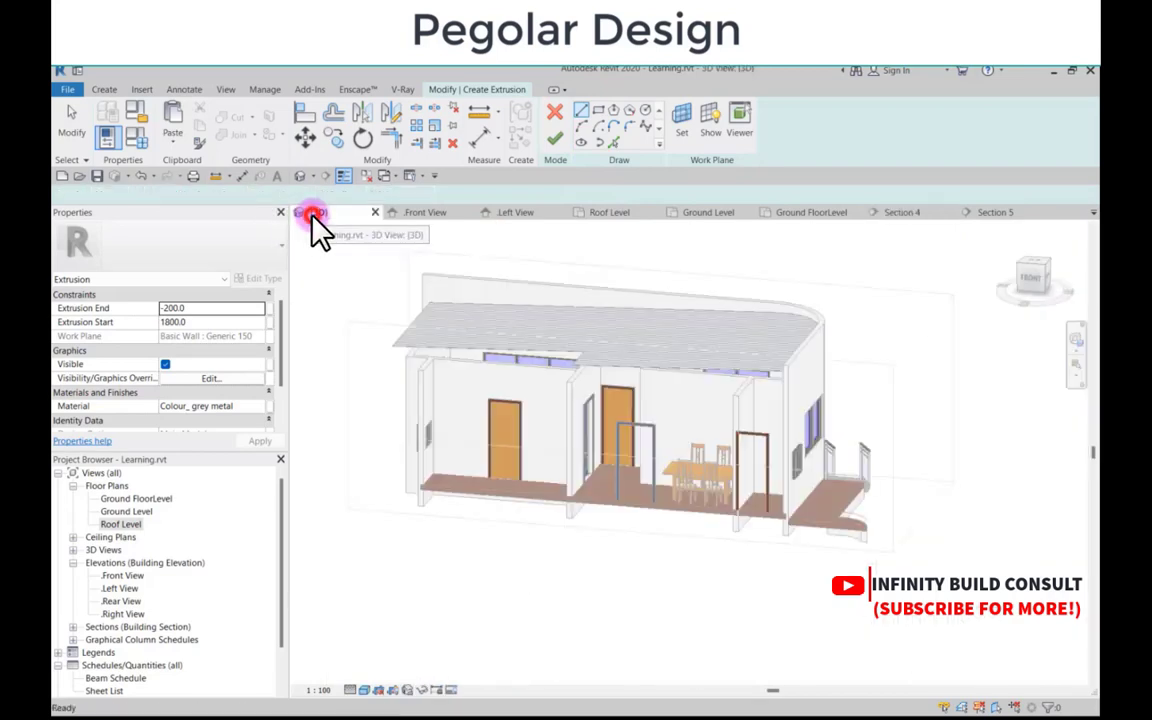
pyautogui.click(1033, 282)
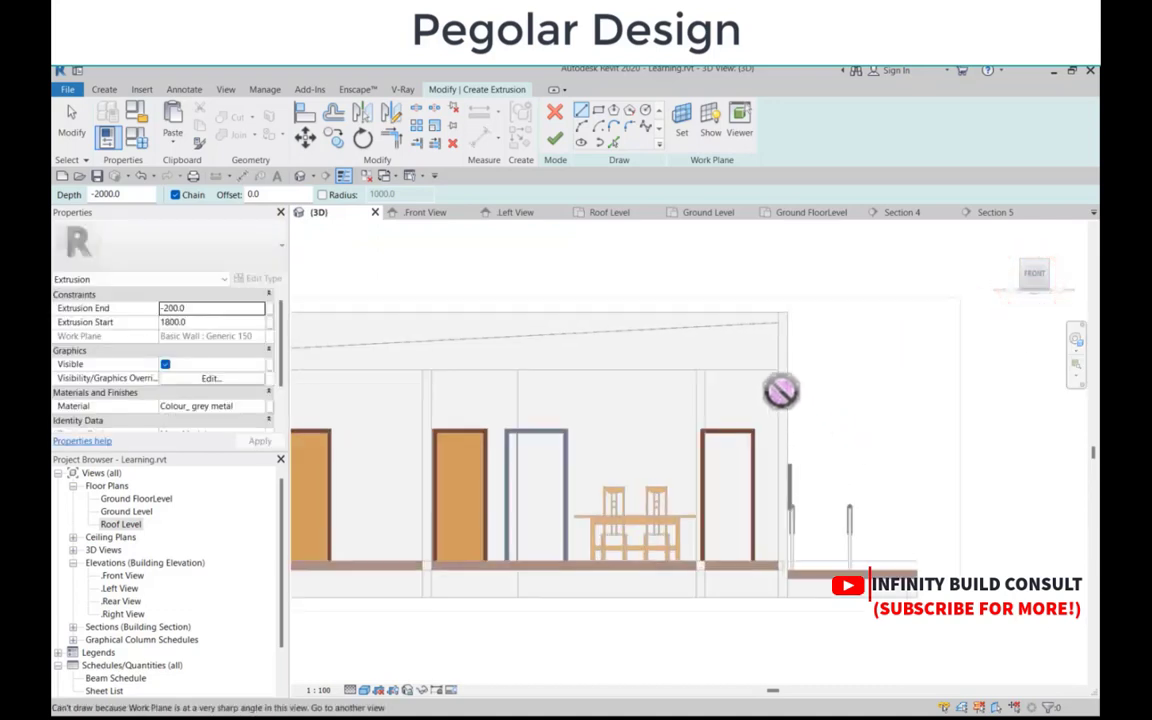
pyautogui.scroll(-5, 772, 370)
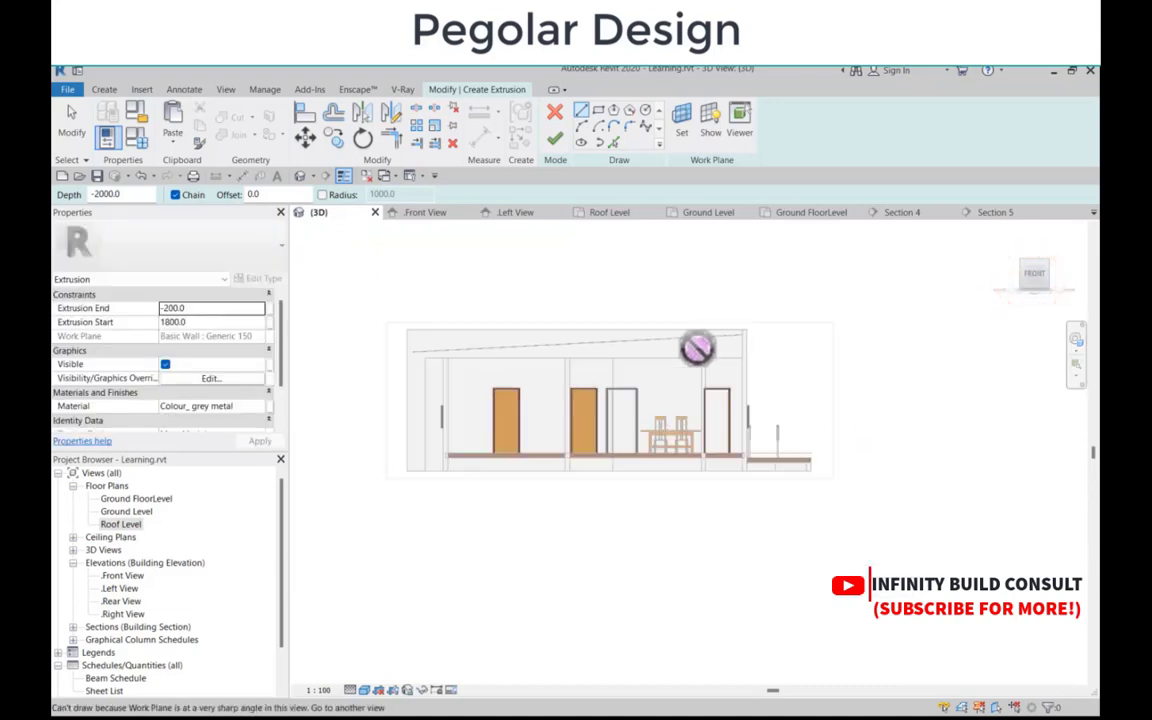
pyautogui.click(684, 137)
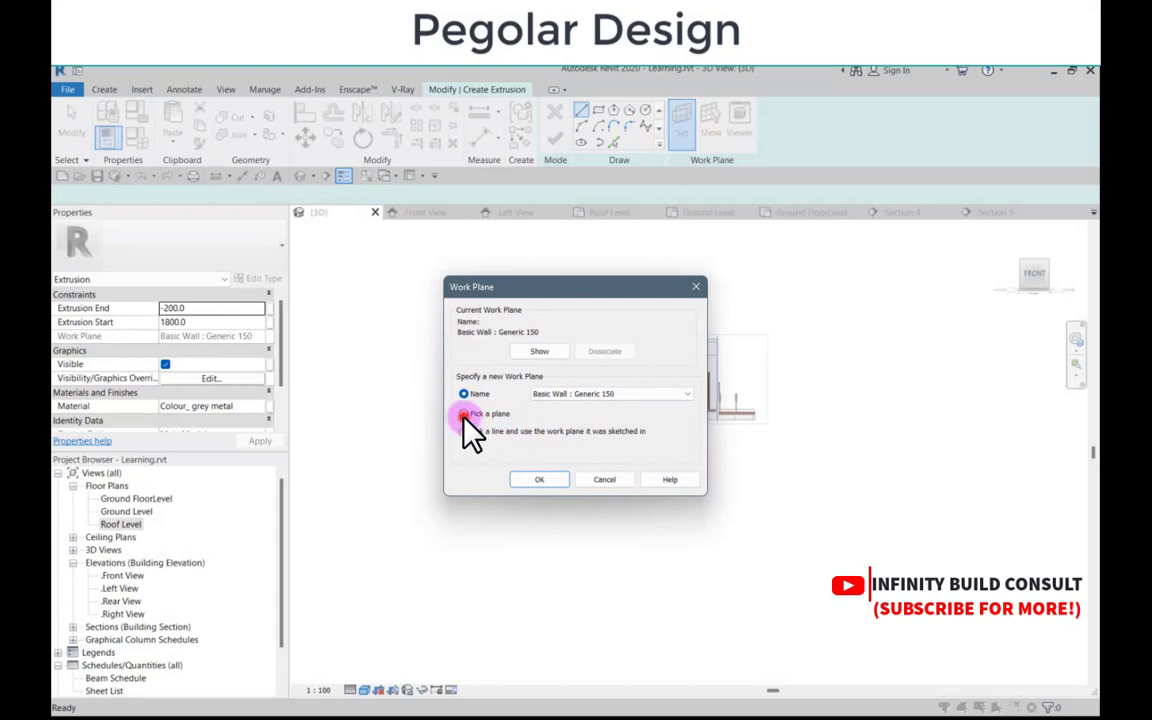
pyautogui.click(463, 414)
pyautogui.click(540, 481)
pyautogui.scroll(6, 694, 432)
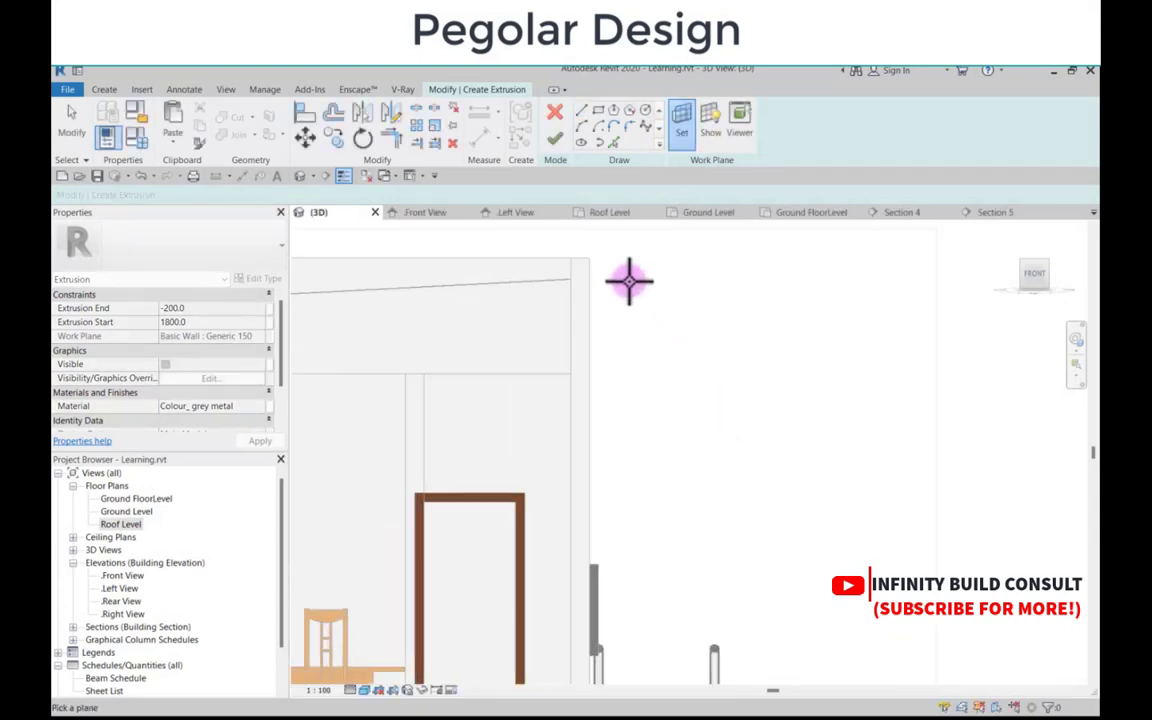
pyautogui.scroll(-3, 640, 350)
pyautogui.scroll(2, 650, 393)
pyautogui.scroll(-3, 629, 370)
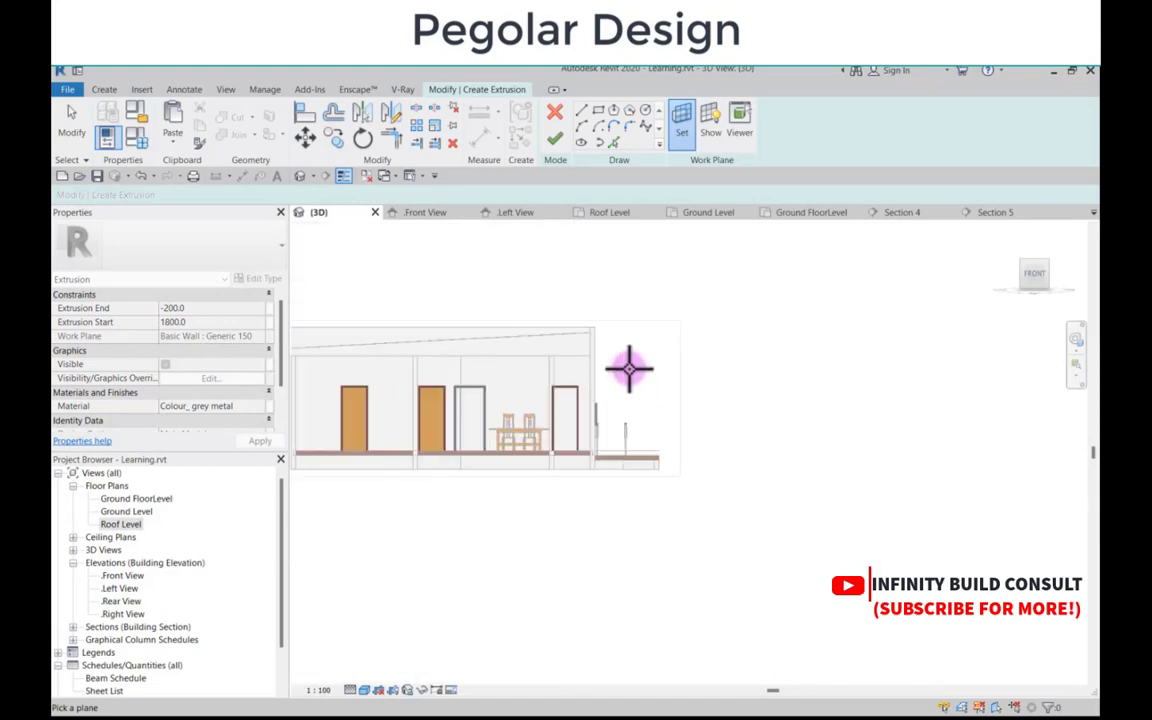
pyautogui.scroll(2, 600, 372)
pyautogui.scroll(3, 530, 390)
pyautogui.scroll(-2, 535, 330)
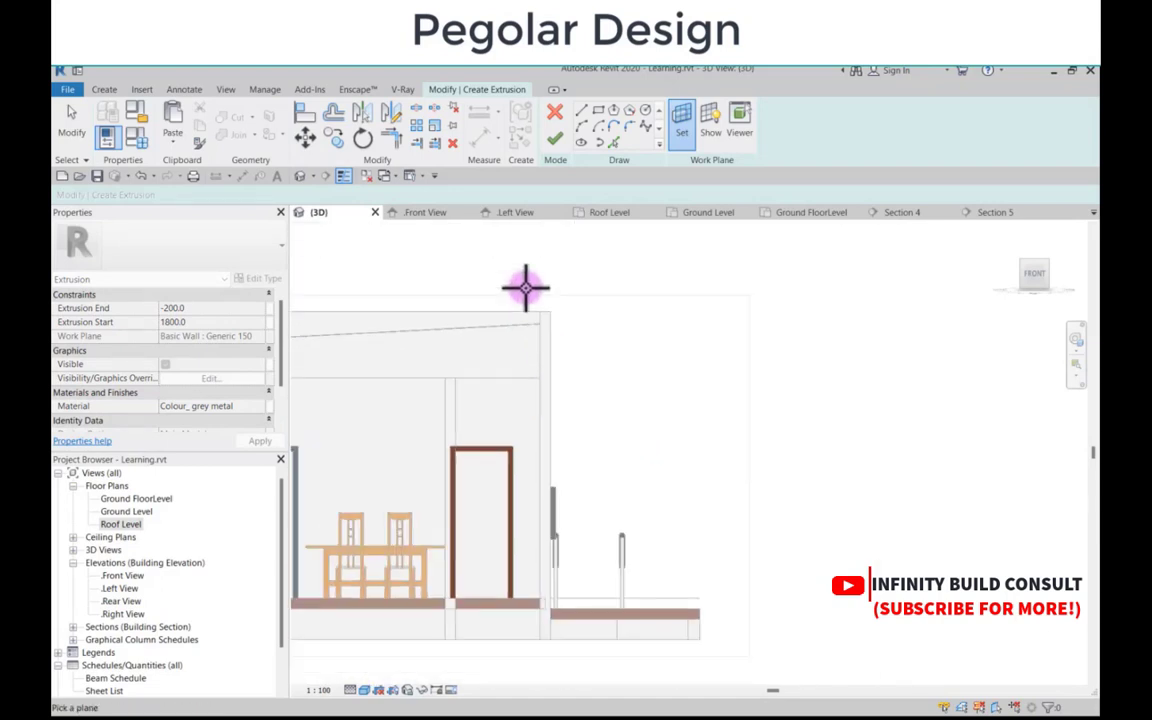
pyautogui.click(531, 431)
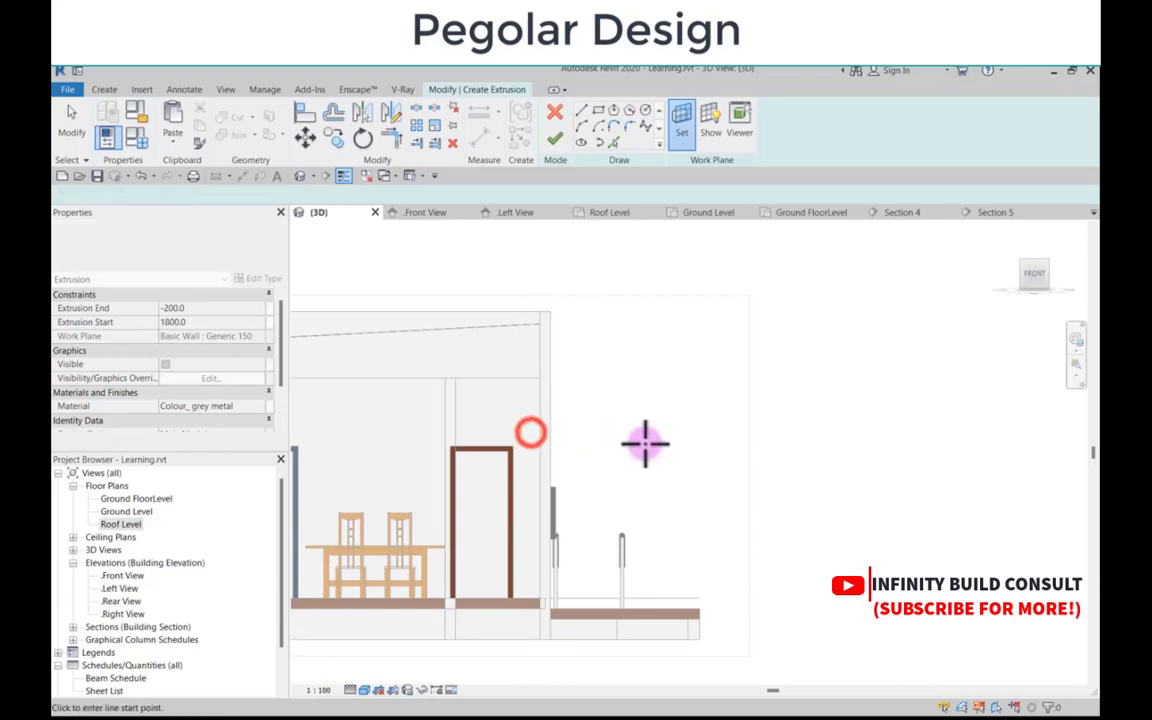
pyautogui.click(468, 312)
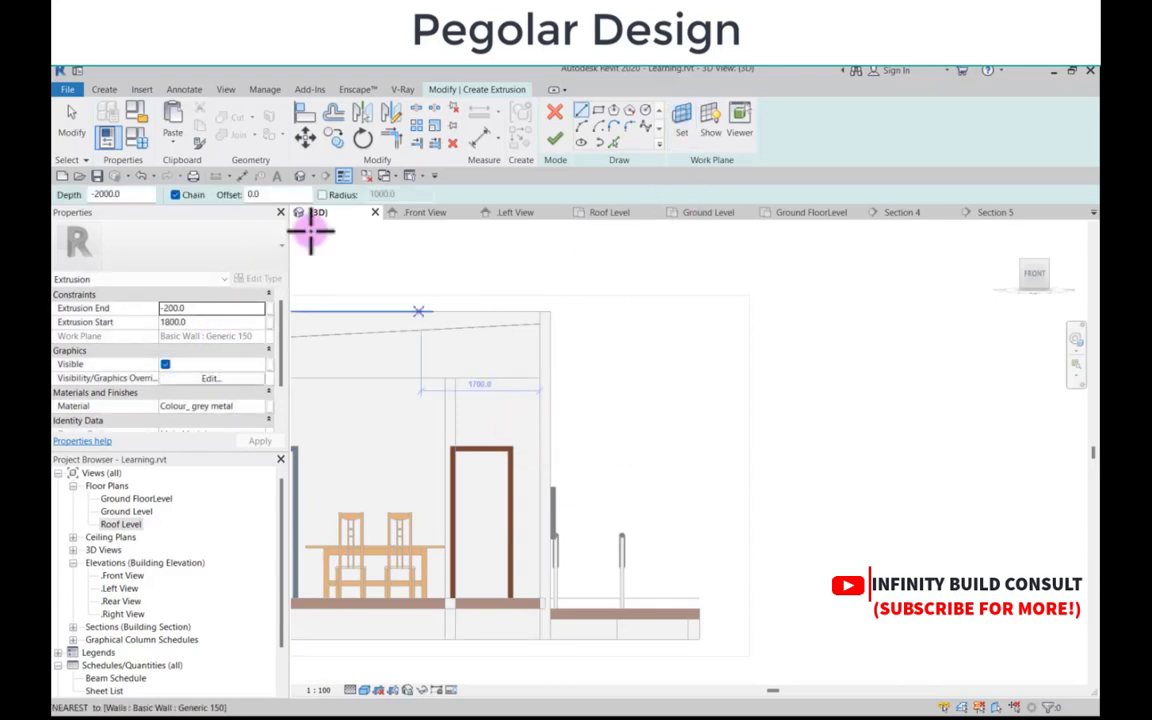
# Step: Return to Section 4 from the Roof Level plan and sketch a line about 2192 mm long sloping down outward from the side wall
pyautogui.doubleClick(120, 524)
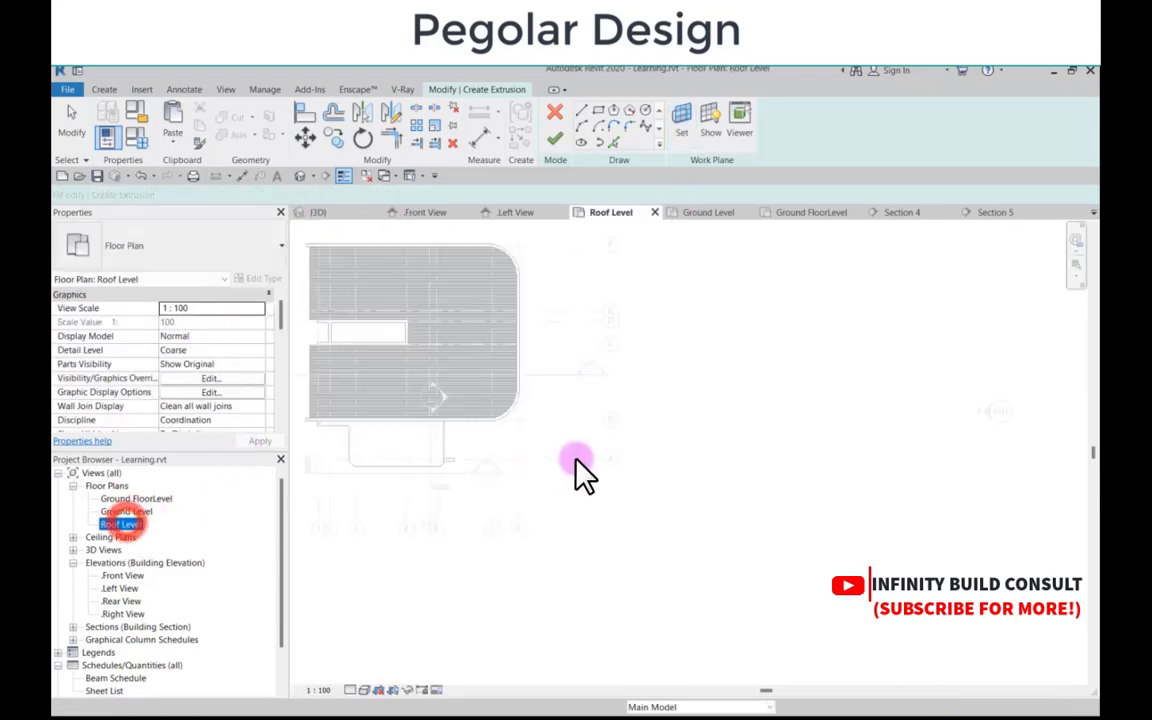
pyautogui.doubleClick(590, 380)
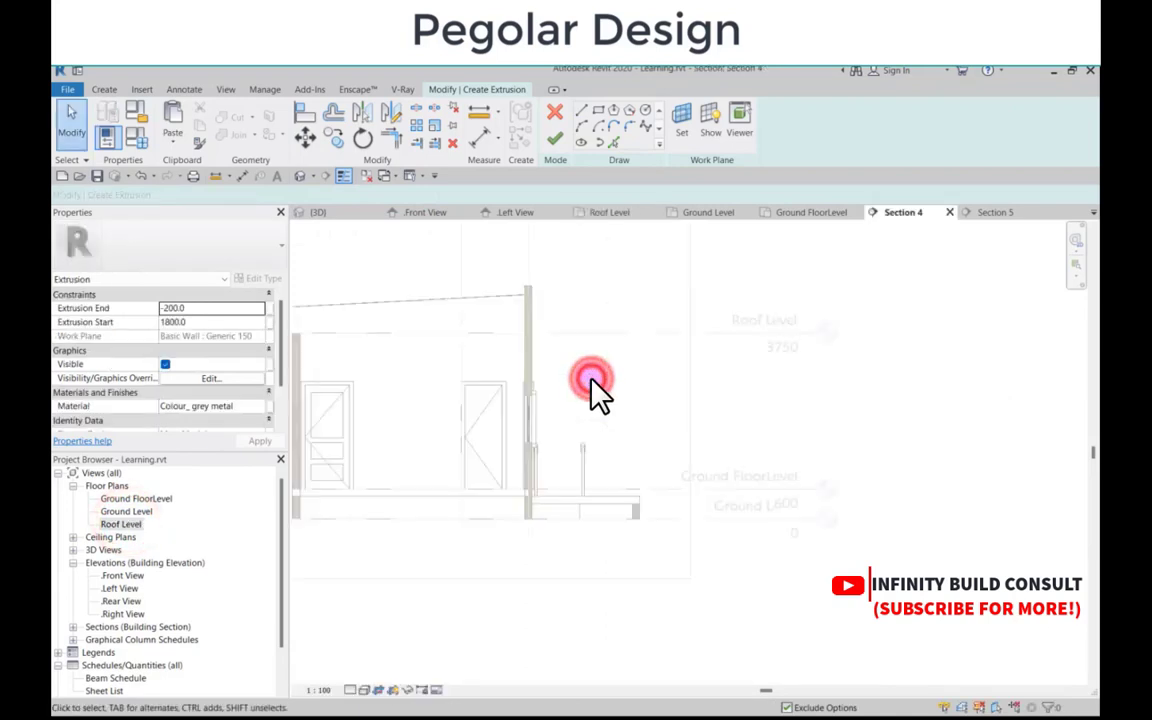
pyautogui.click(583, 112)
pyautogui.scroll(5, 514, 360)
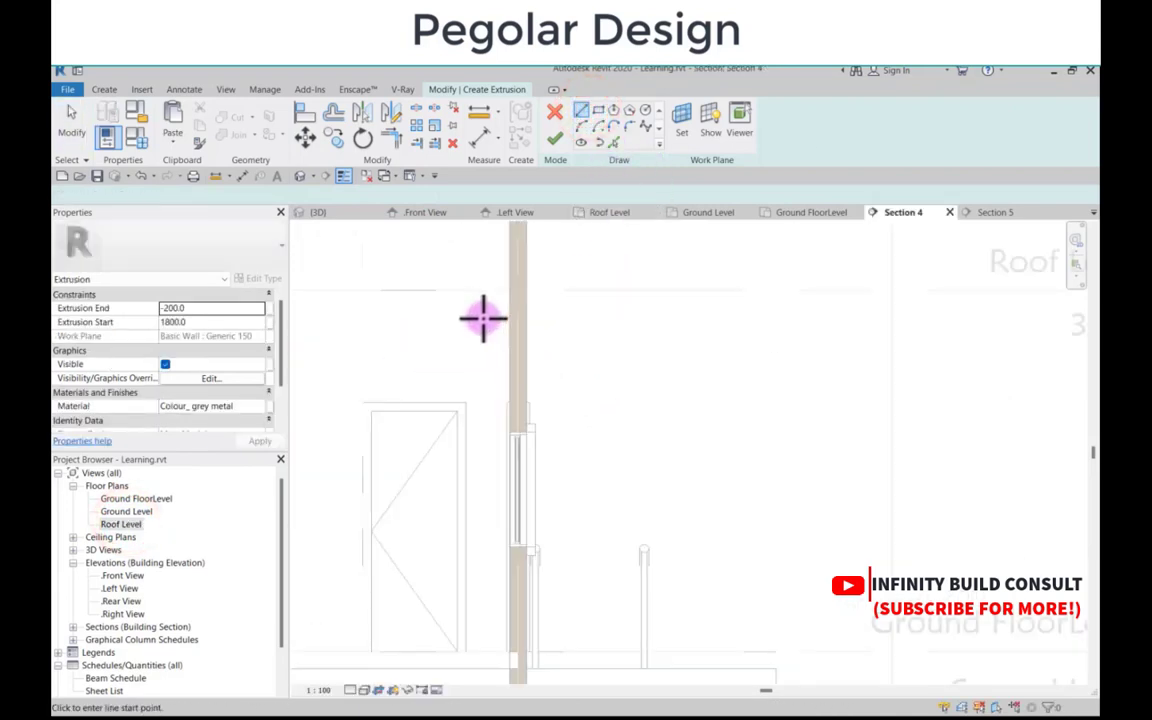
pyautogui.scroll(2, 500, 332)
pyautogui.click(500, 339)
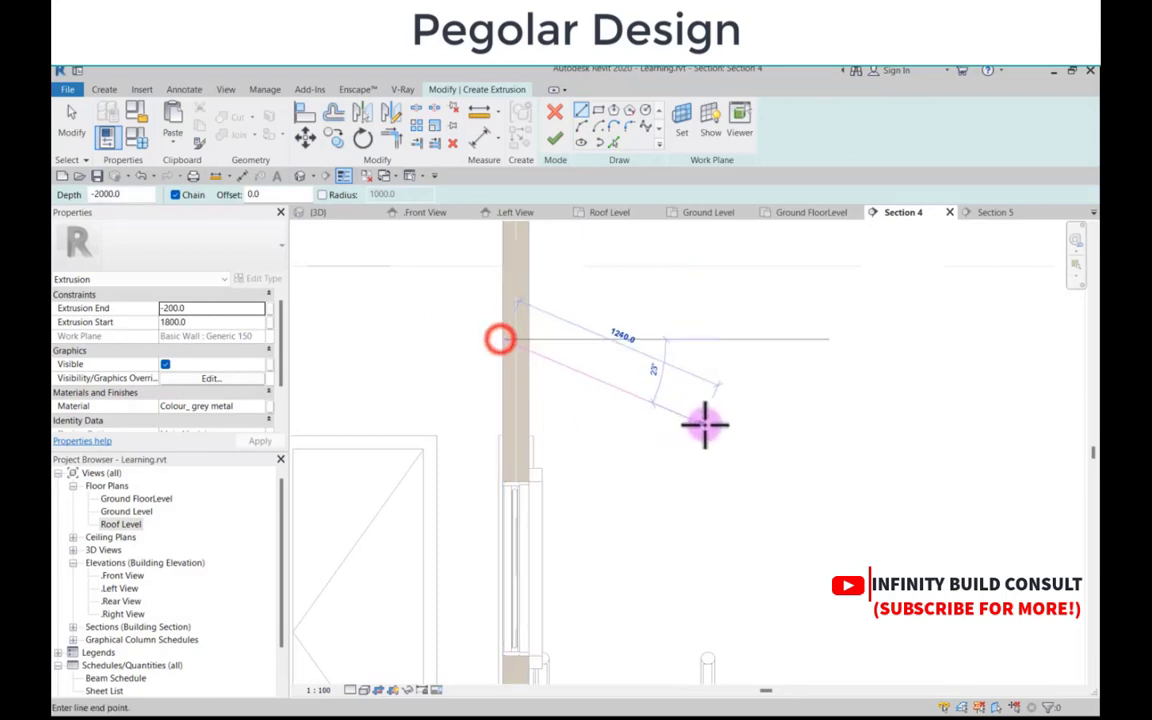
pyautogui.scroll(-2, 720, 415)
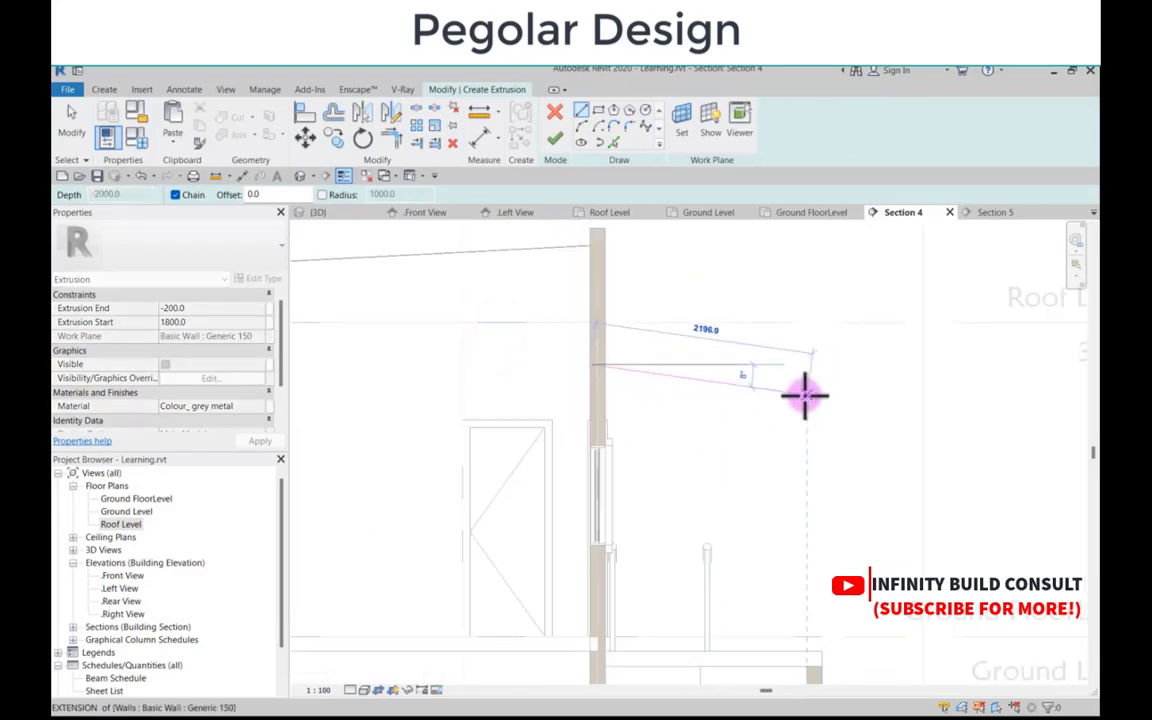
pyautogui.click(803, 390)
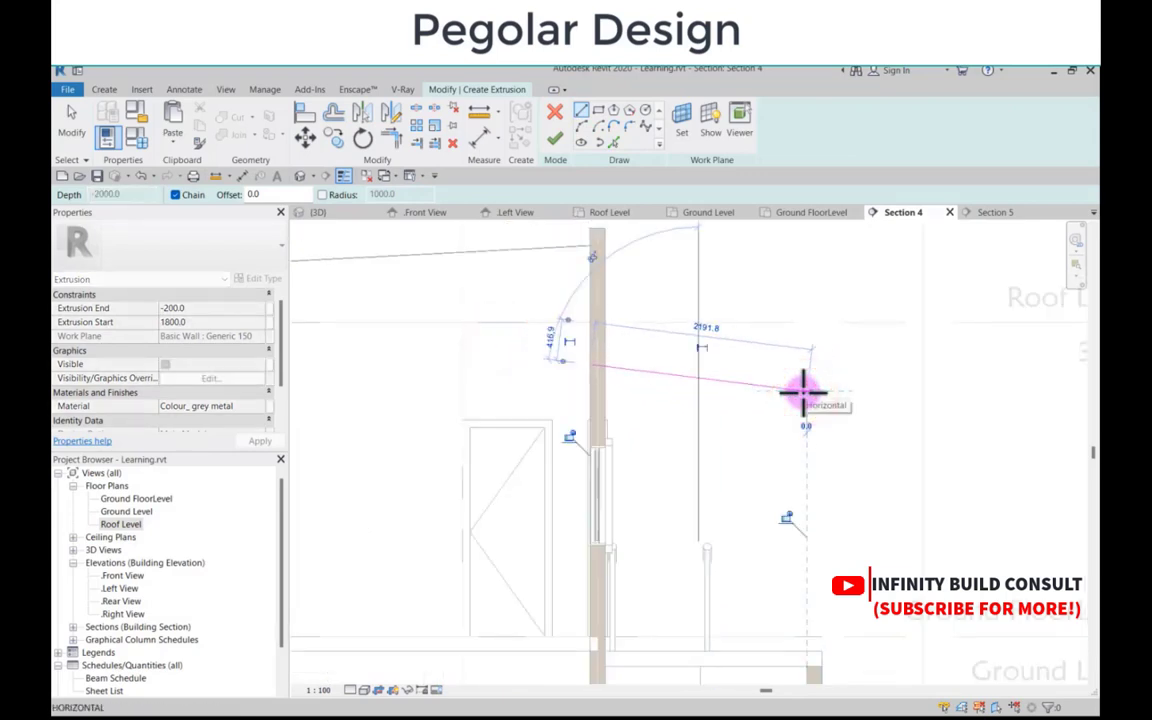
# Step: Close the rafter profile with a short vertical outer end, a lower line parallel to the top one, and a 100 mm inner end
pyautogui.scroll(2, 802, 391)
pyautogui.click(805, 400)
pyautogui.scroll(1, 805, 402)
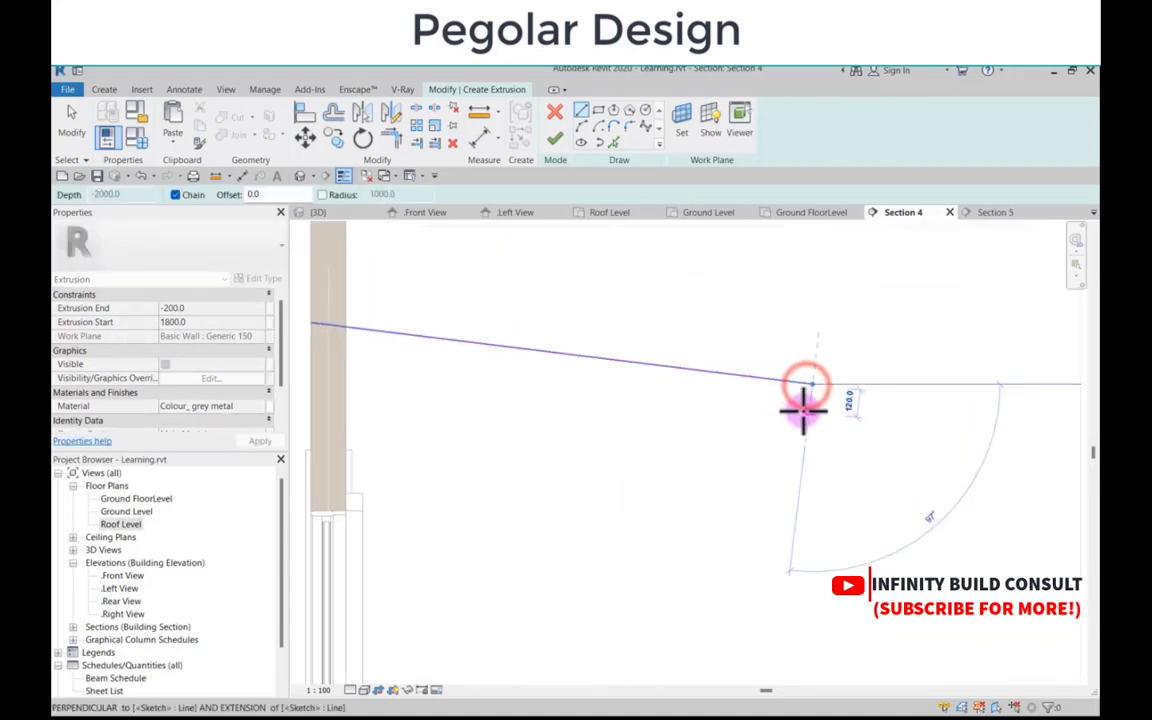
pyautogui.click(807, 405)
pyautogui.scroll(-1, 455, 372)
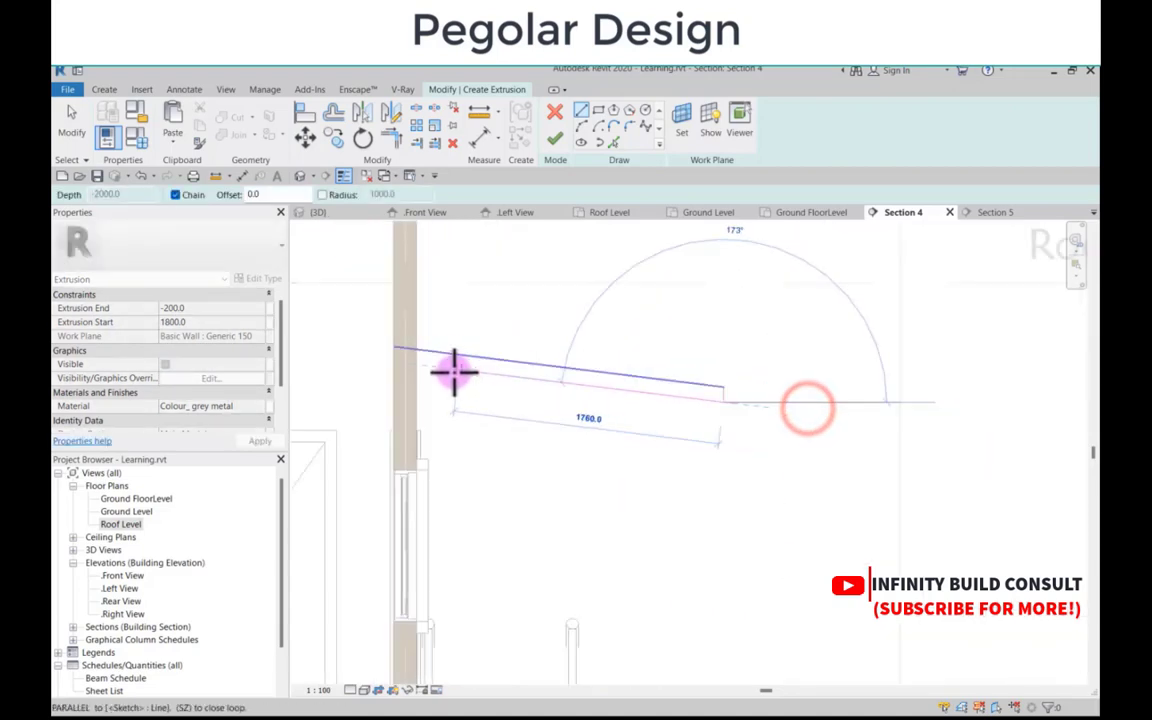
pyautogui.scroll(1, 455, 372)
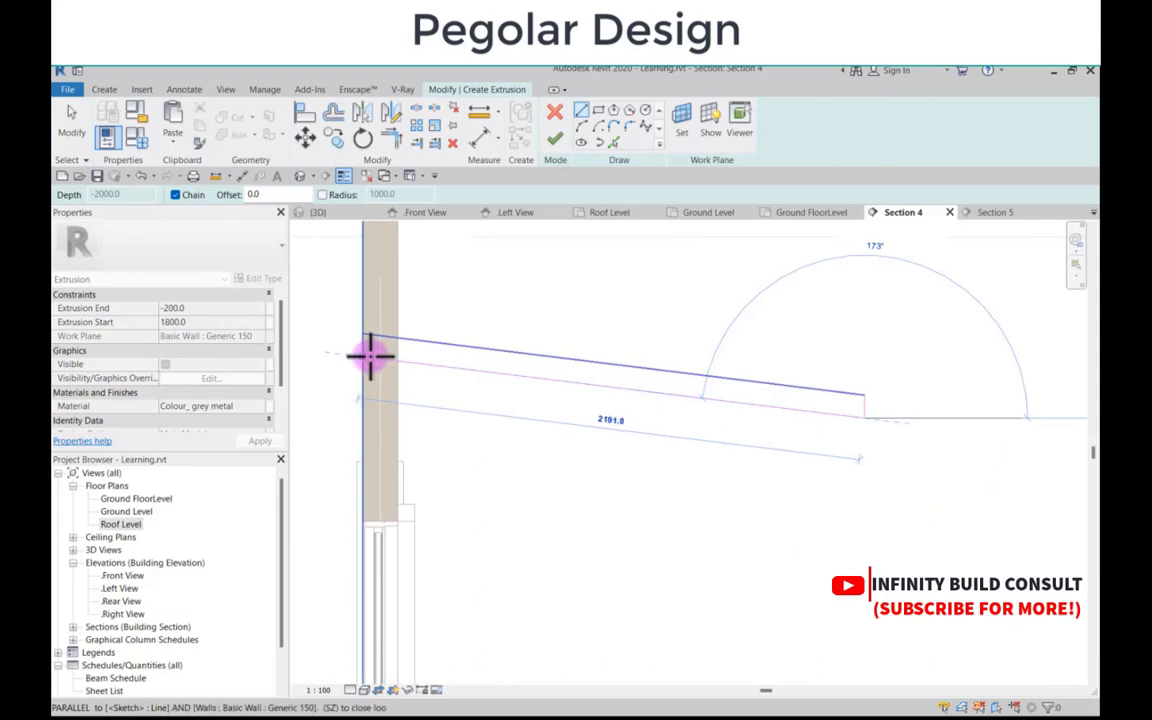
pyautogui.click(370, 355)
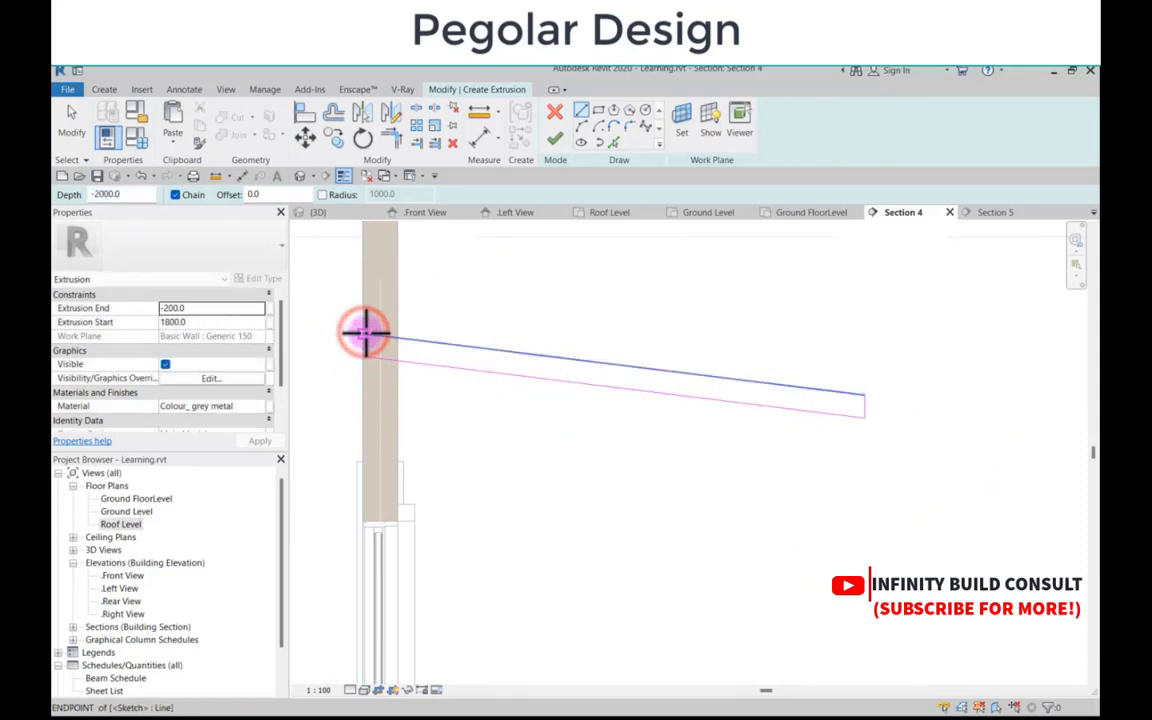
pyautogui.click(364, 332)
# Step: Move the profile's inner end line from the side wall's inner face to its outer face
pyautogui.scroll(3, 373, 347)
pyautogui.press('Escape')
pyautogui.press('Escape')
pyautogui.moveTo(355, 362)
pyautogui.mouseDown()
pyautogui.moveTo(489, 380)
pyautogui.moveTo(468, 380)
pyautogui.mouseUp()
pyautogui.scroll(-5, 468, 380)
# Step: Nudge the profile's lower sloping line upward to make the rafter thinner, and finish the extrusion sketch
pyautogui.click(587, 401)
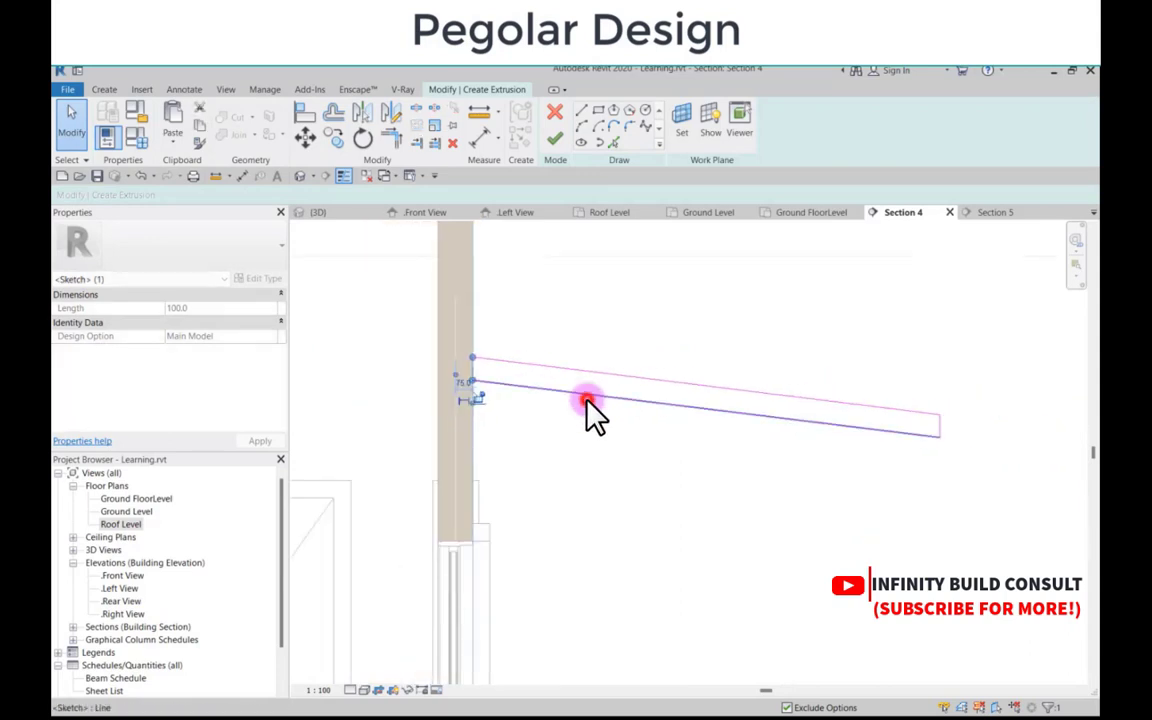
pyautogui.press('Up')
pyautogui.press('Up')
pyautogui.press('Up')
pyautogui.press('Up')
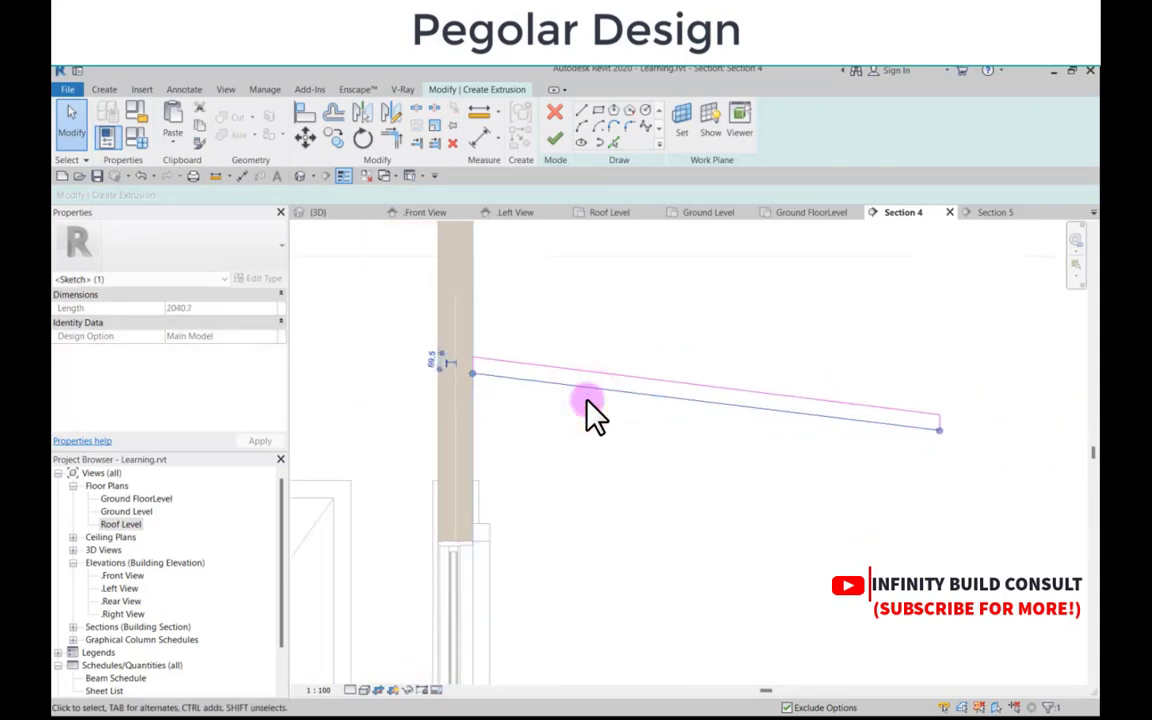
pyautogui.scroll(-5, 530, 410)
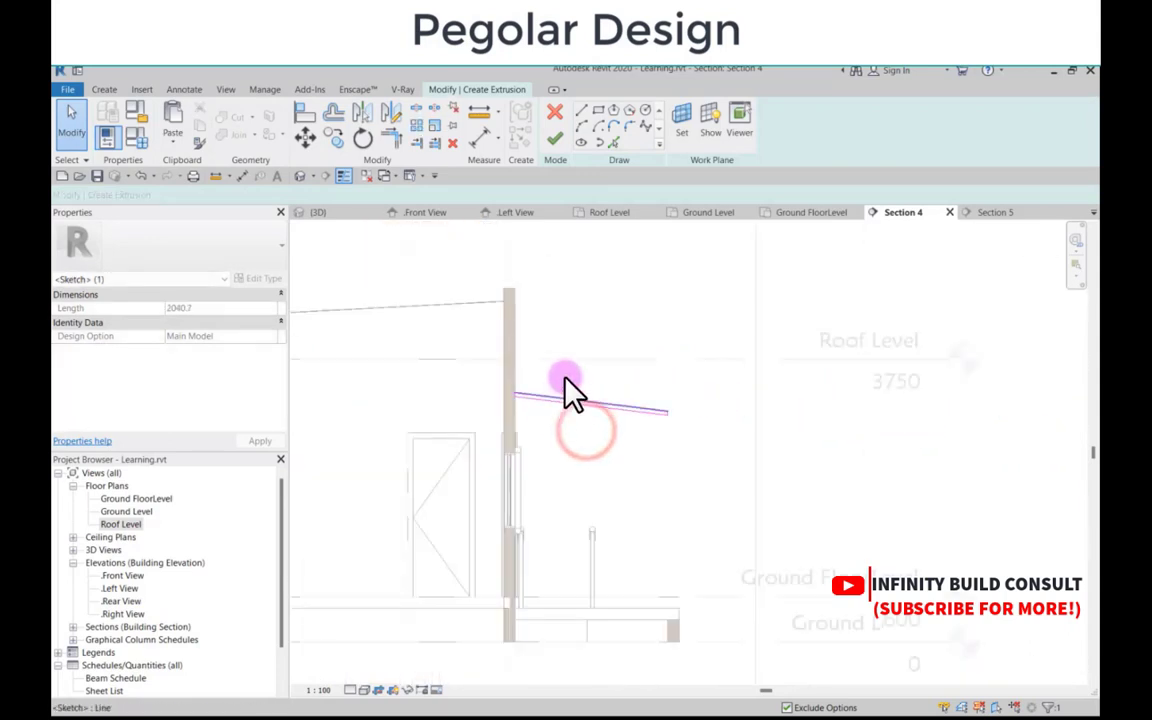
pyautogui.click(552, 145)
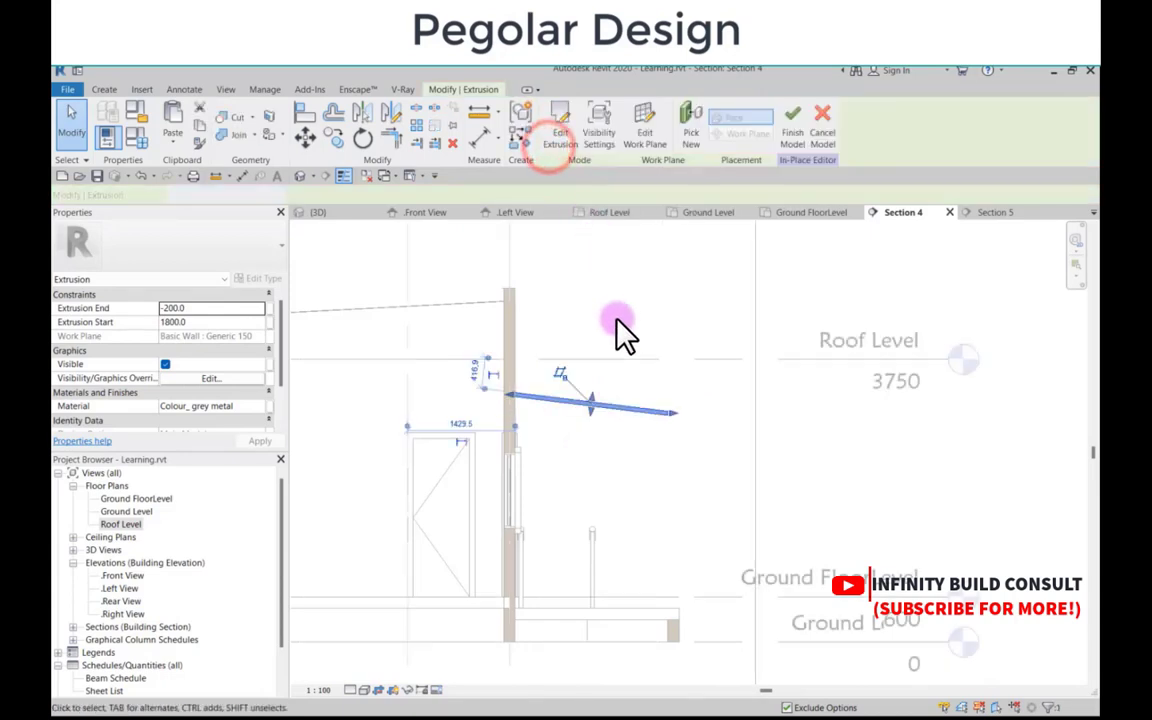
# Step: In the Roof Level plan, shorten the extrusion to a depth of about 38 mm, leaving a narrow rafter near grid C
pyautogui.scroll(-5, 445, 460)
pyautogui.click(318, 213)
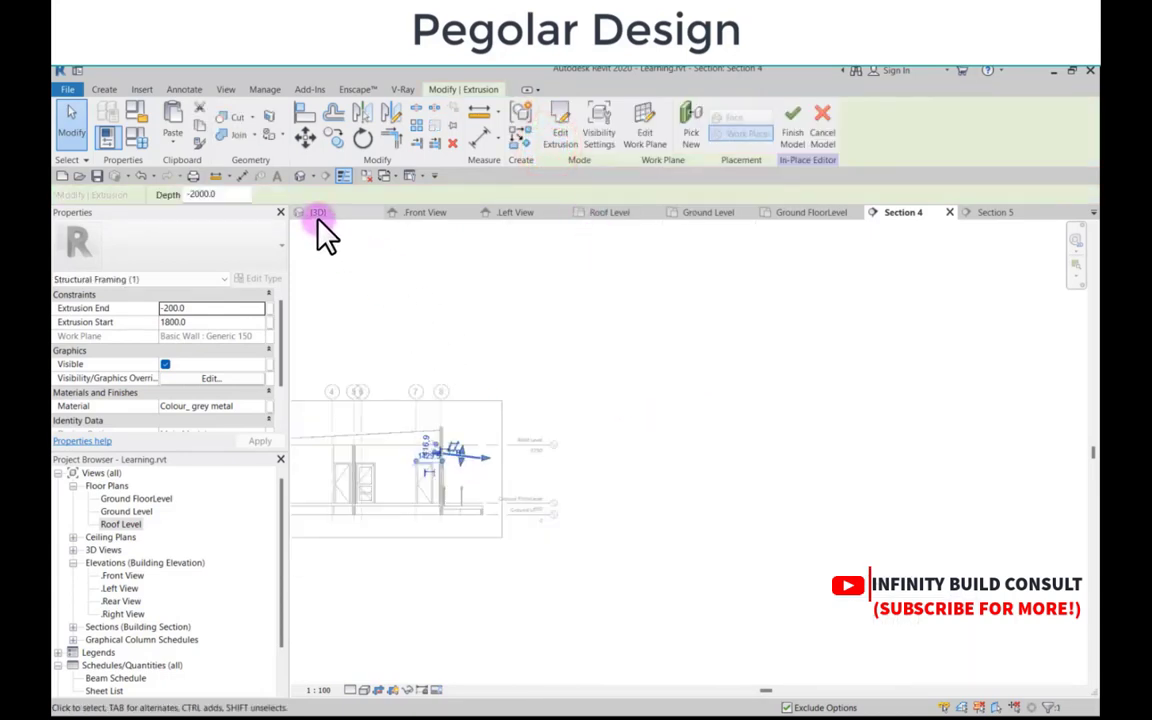
pyautogui.click(613, 412)
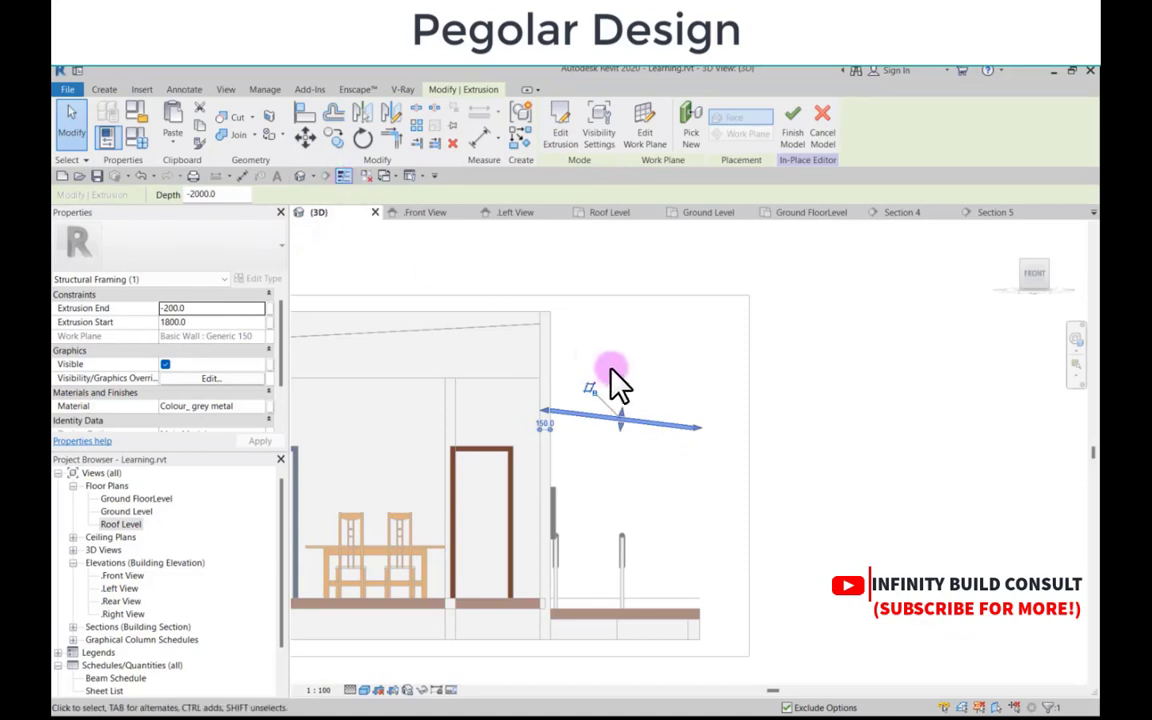
pyautogui.keyDown('shift'); pyautogui.moveTo(612, 370); pyautogui.dragTo(440, 530, button='middle'); pyautogui.keyUp('shift')
pyautogui.doubleClick(110, 523)
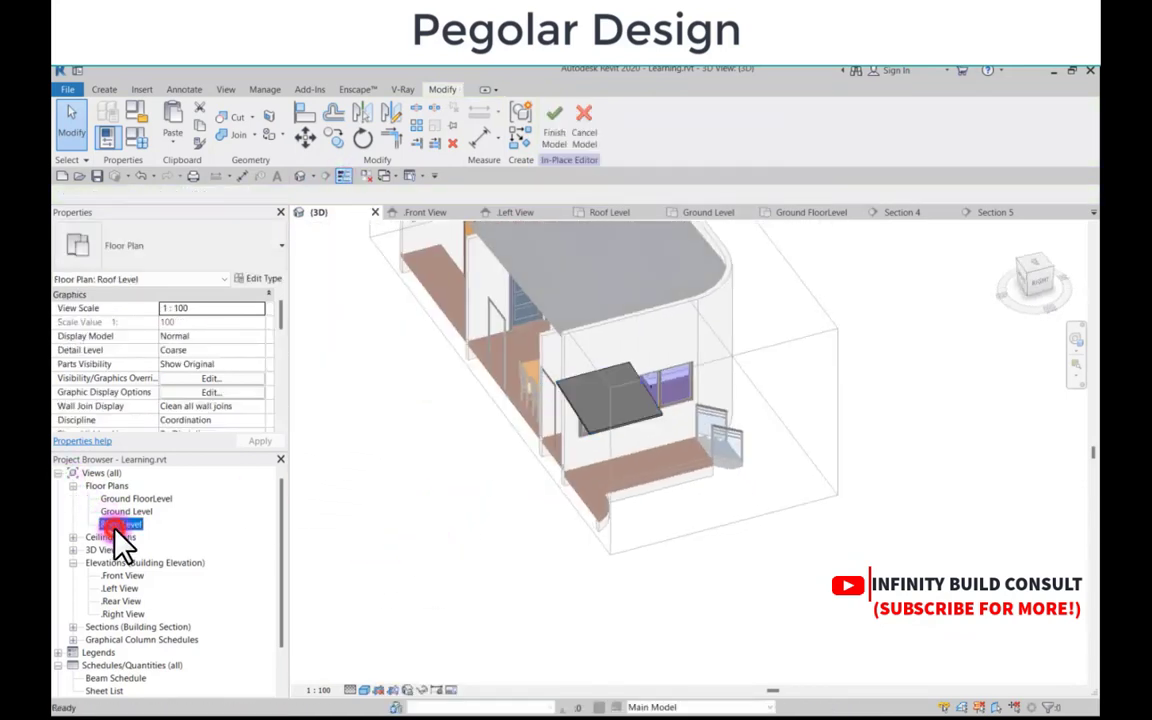
pyautogui.click(561, 326)
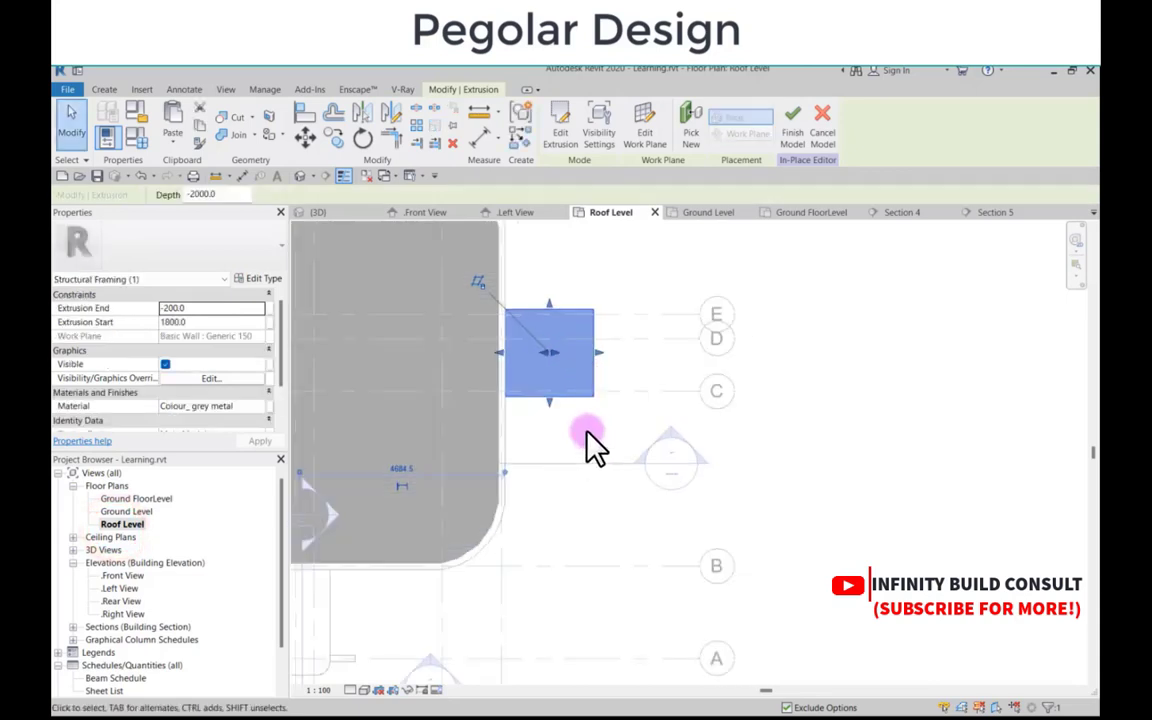
pyautogui.moveTo(548, 332); pyautogui.dragTo(547, 499)
pyautogui.scroll(5, 550, 420)
pyautogui.scroll(-4, 547, 499)
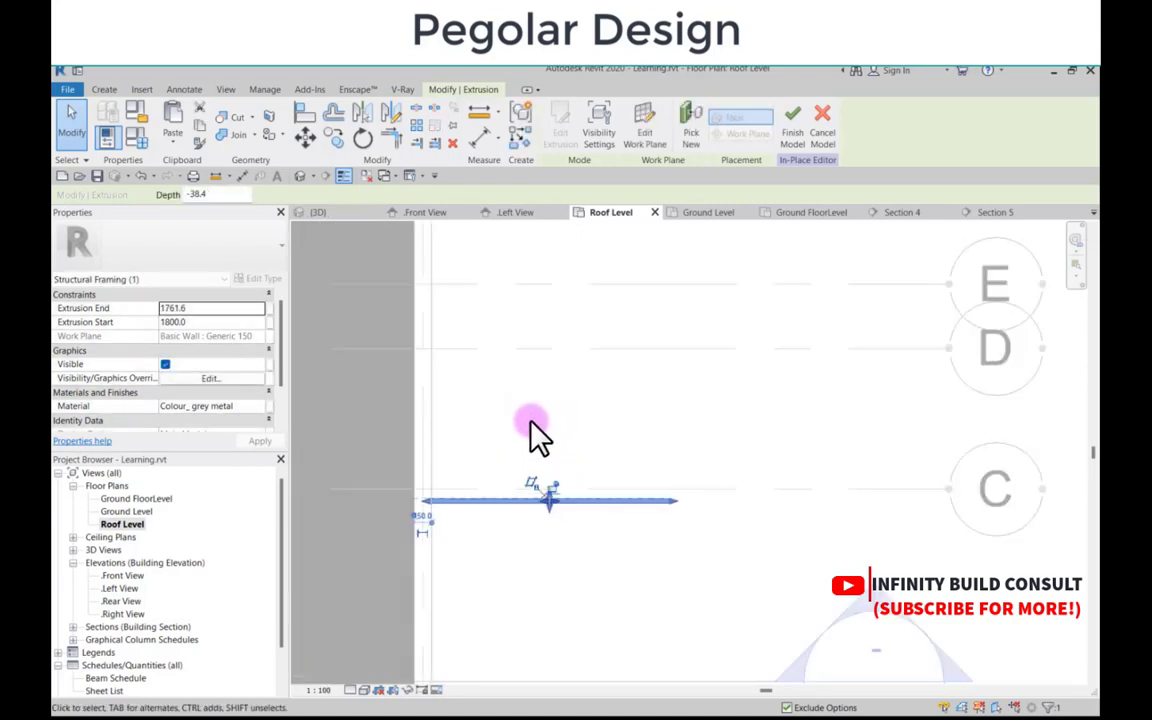
# Step: Deselect the rafter and finish the in-place structural framing model
pyautogui.click(530, 420)
pyautogui.scroll(3, 624, 502)
pyautogui.scroll(-4, 623, 501)
pyautogui.scroll(-2, 600, 505)
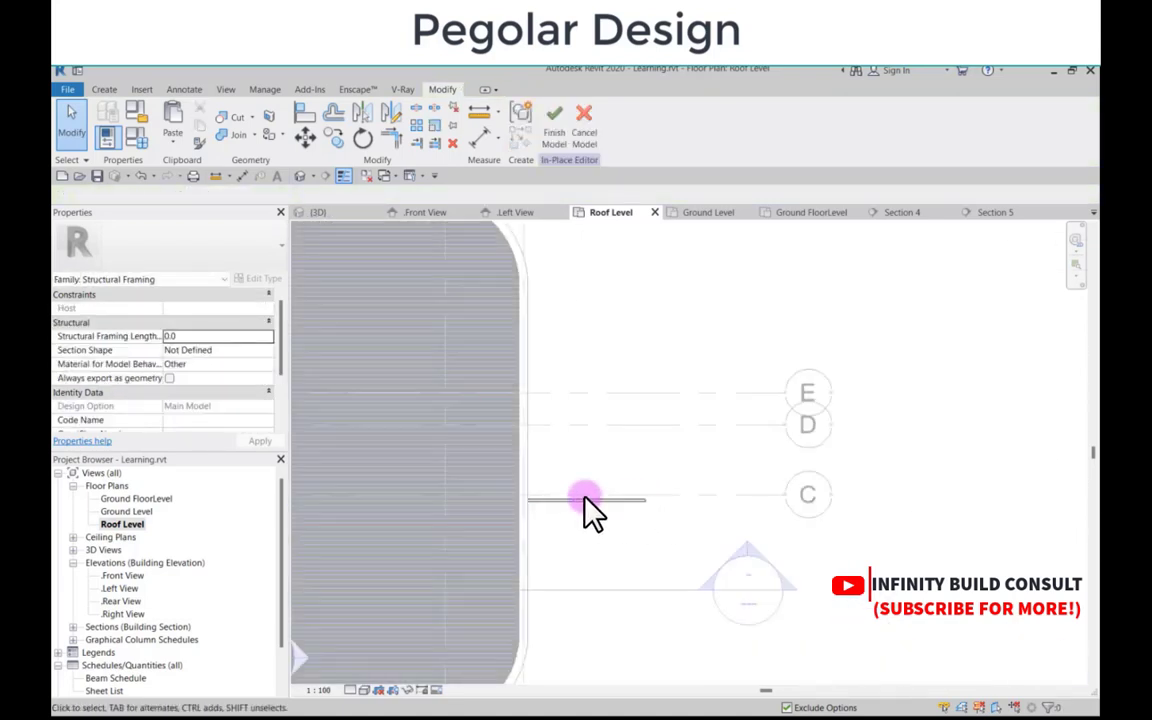
pyautogui.scroll(3, 489, 530)
pyautogui.scroll(-4, 549, 502)
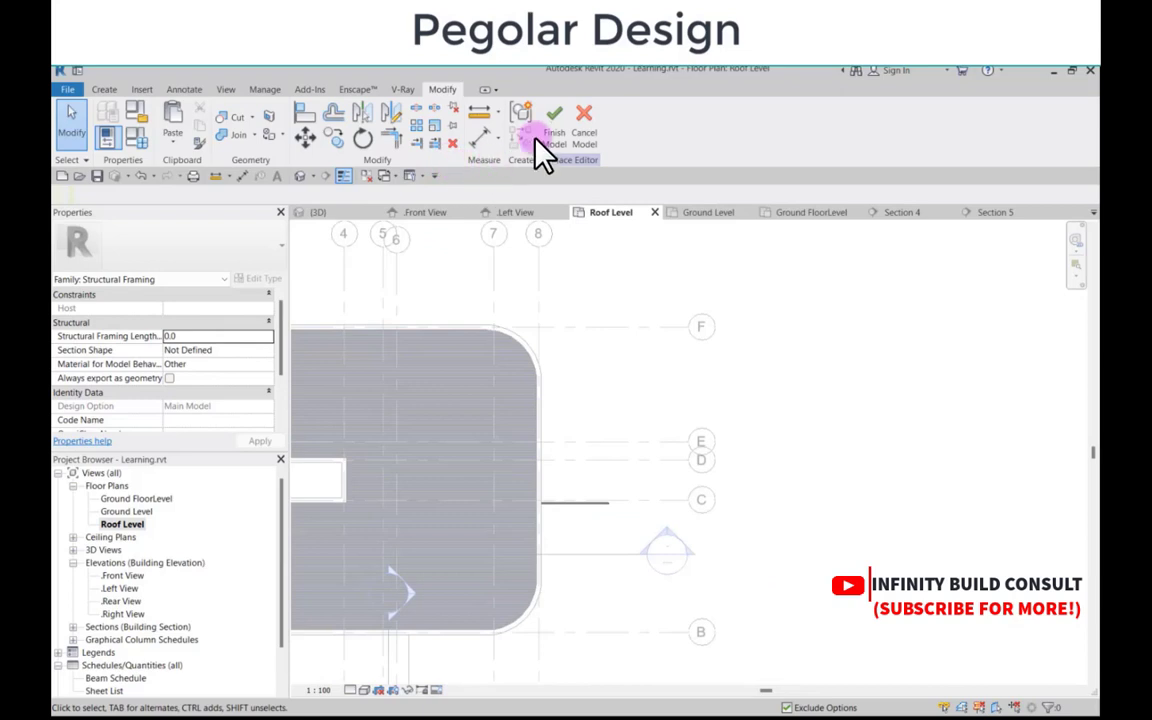
pyautogui.scroll(-5, 689, 420)
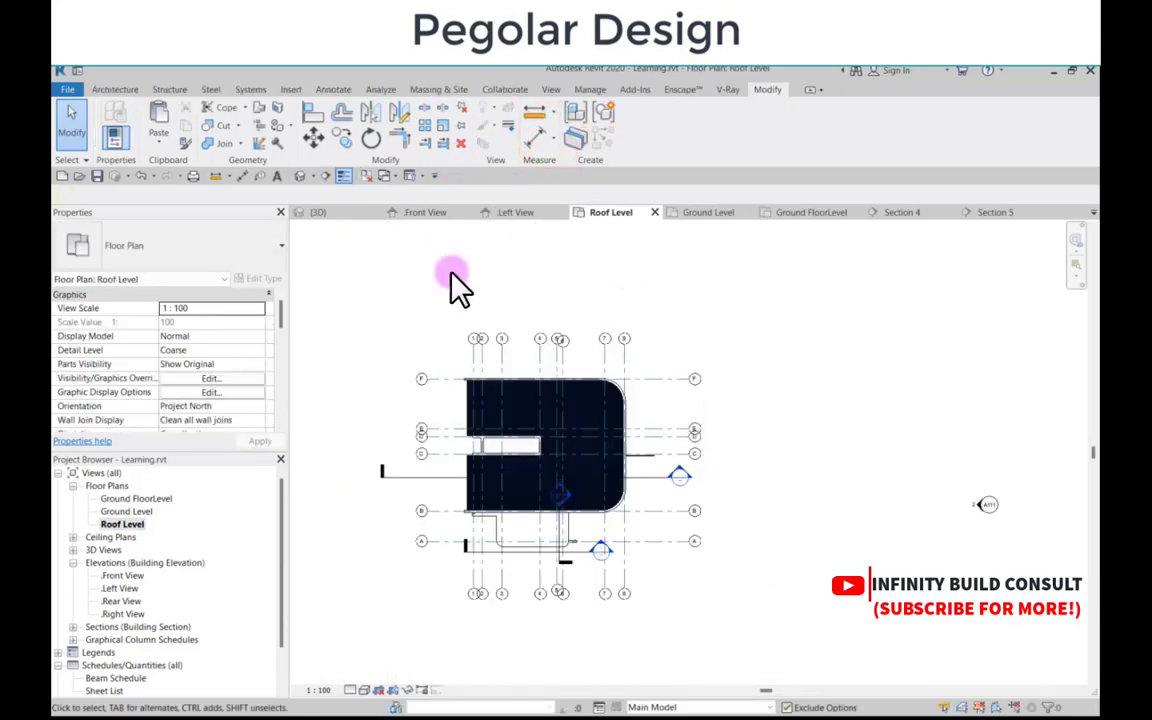
# Step: Extend the 3D view's section box around the whole house so it no longer cuts through the porch and side wall
pyautogui.click(316, 214)
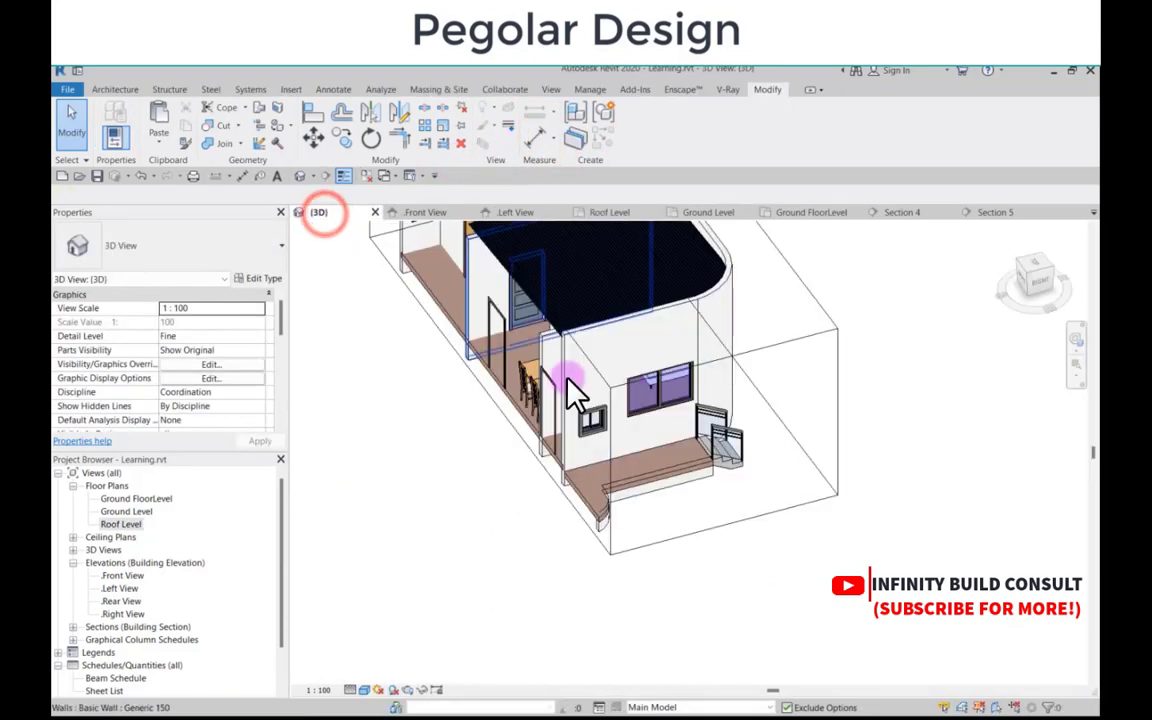
pyautogui.scroll(-3, 420, 460)
pyautogui.scroll(-4, 425, 312)
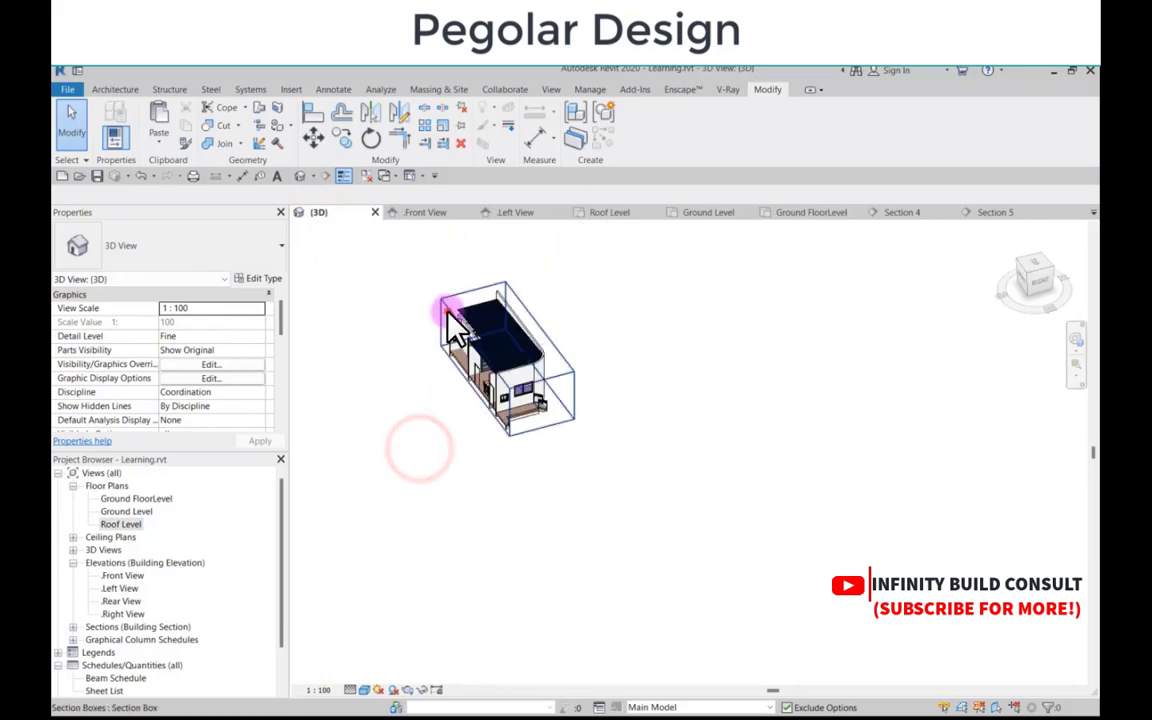
pyautogui.click(448, 307)
pyautogui.scroll(2, 450, 310)
pyautogui.keyDown('shift'); pyautogui.moveTo(489, 400); pyautogui.dragTo(411, 437, button='middle'); pyautogui.keyUp('shift')
pyautogui.scroll(5, 605, 435)
pyautogui.scroll(-6, 630, 440)
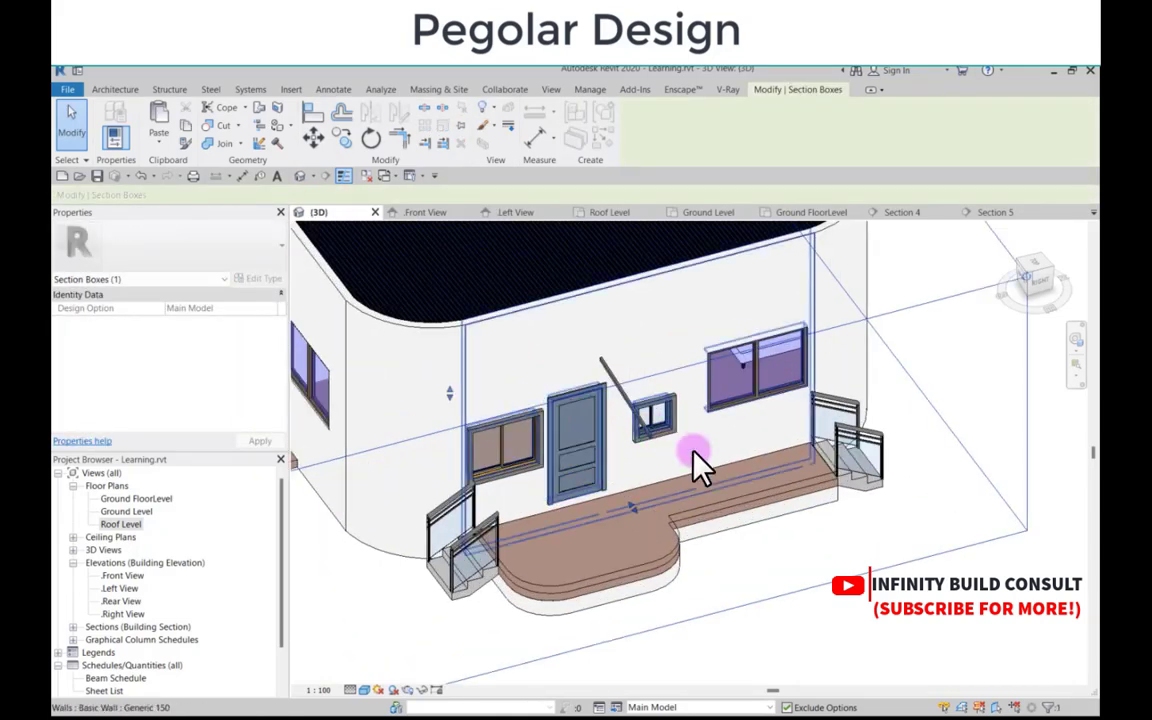
pyautogui.click(740, 582)
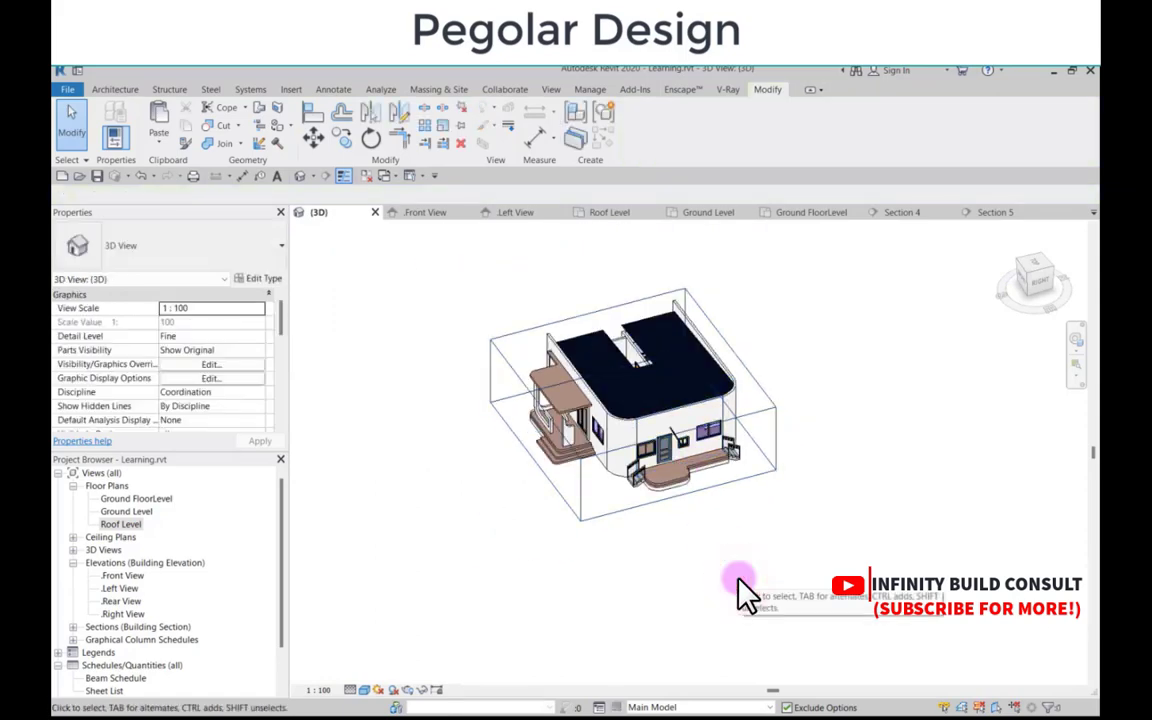
# Step: Check the rafter on the side wall in 3D, and open it for in-place editing from the Roof Level plan
pyautogui.scroll(8, 685, 480)
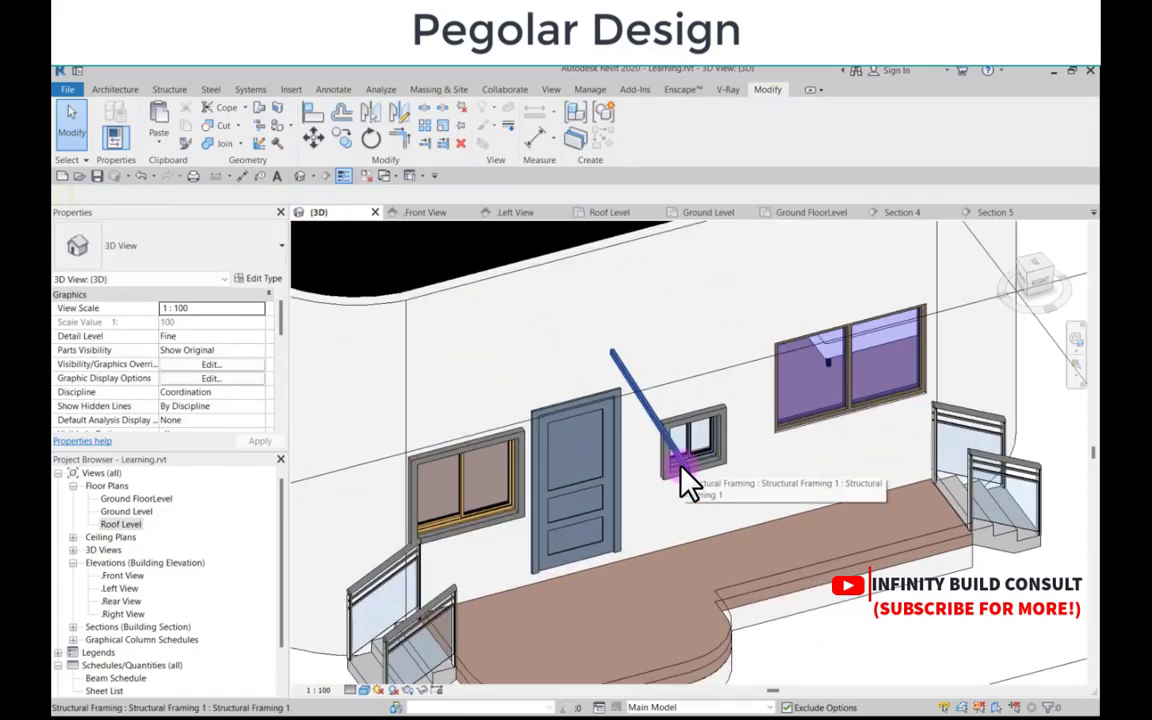
pyautogui.scroll(2, 688, 485)
pyautogui.scroll(-5, 720, 497)
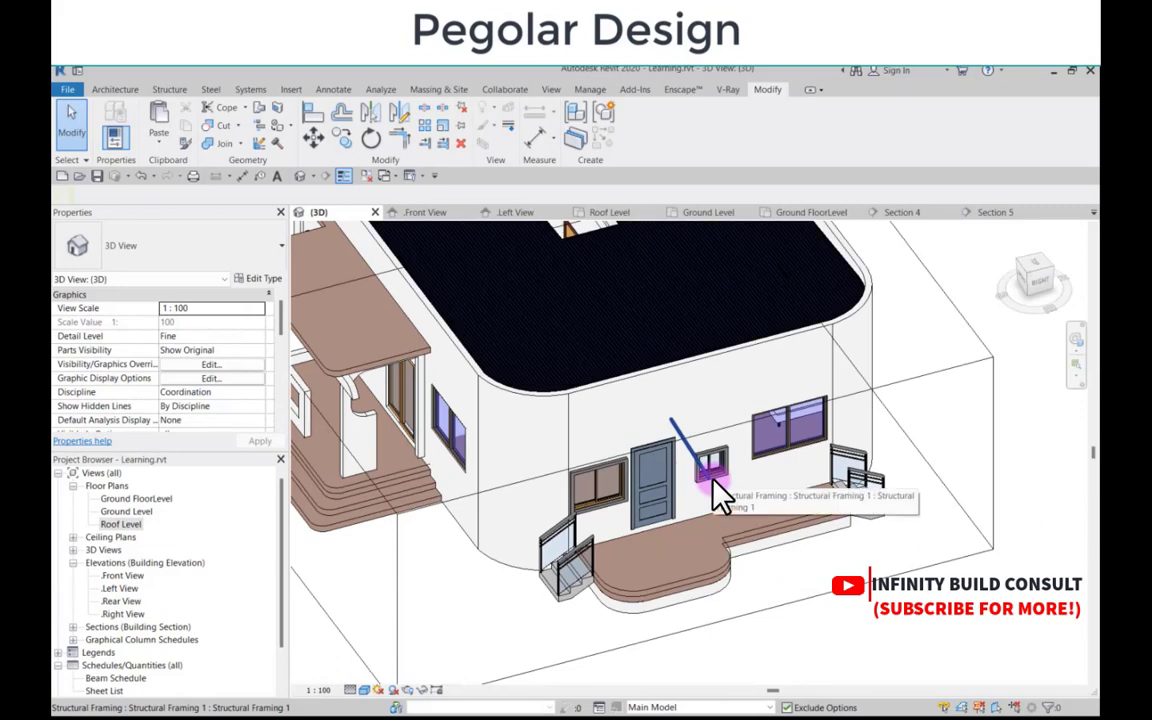
pyautogui.scroll(5, 714, 486)
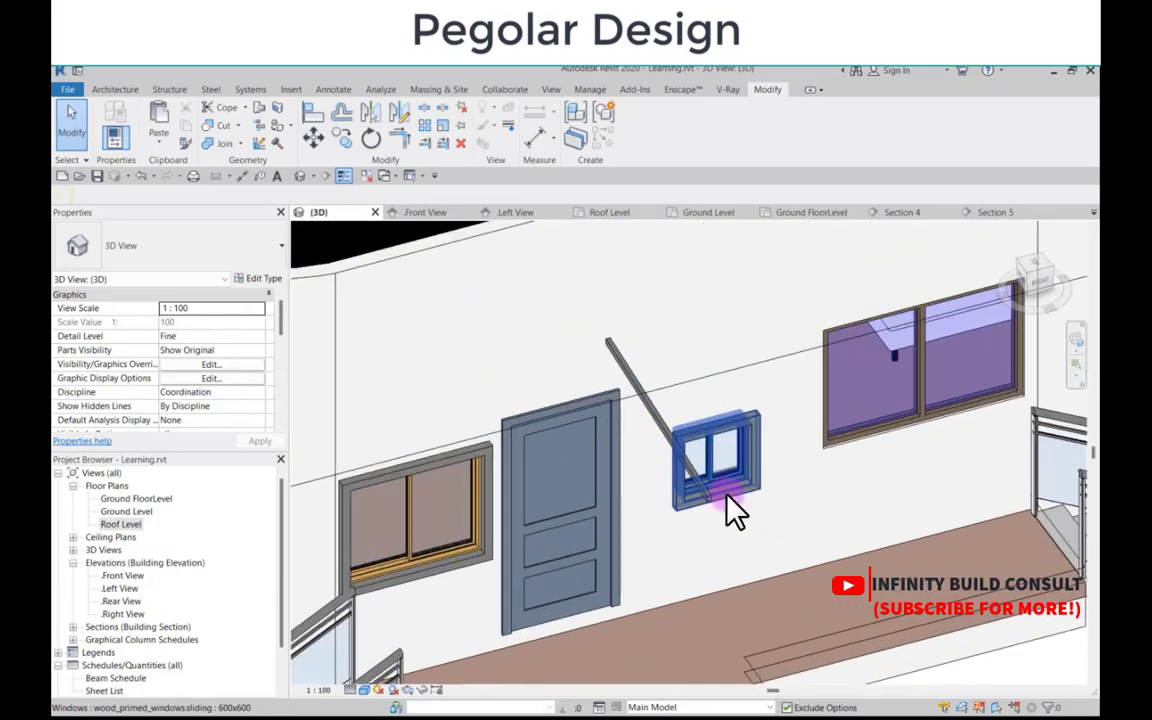
pyautogui.scroll(-5, 720, 512)
pyautogui.doubleClick(122, 524)
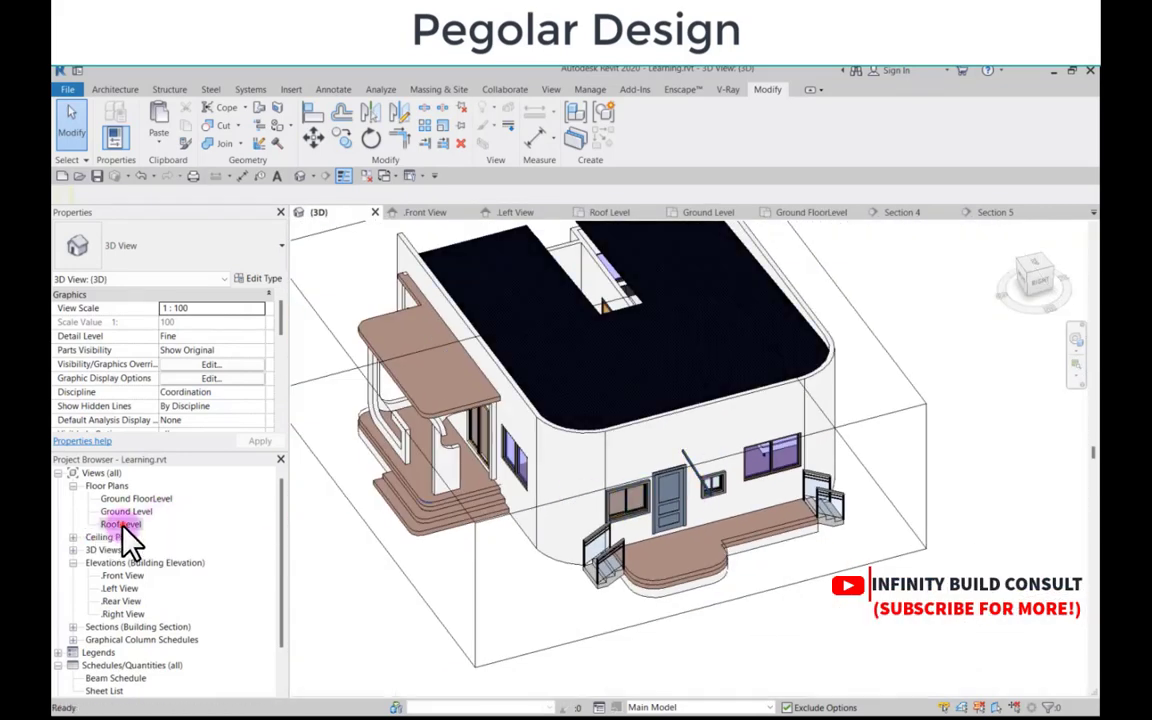
pyautogui.scroll(6, 681, 471)
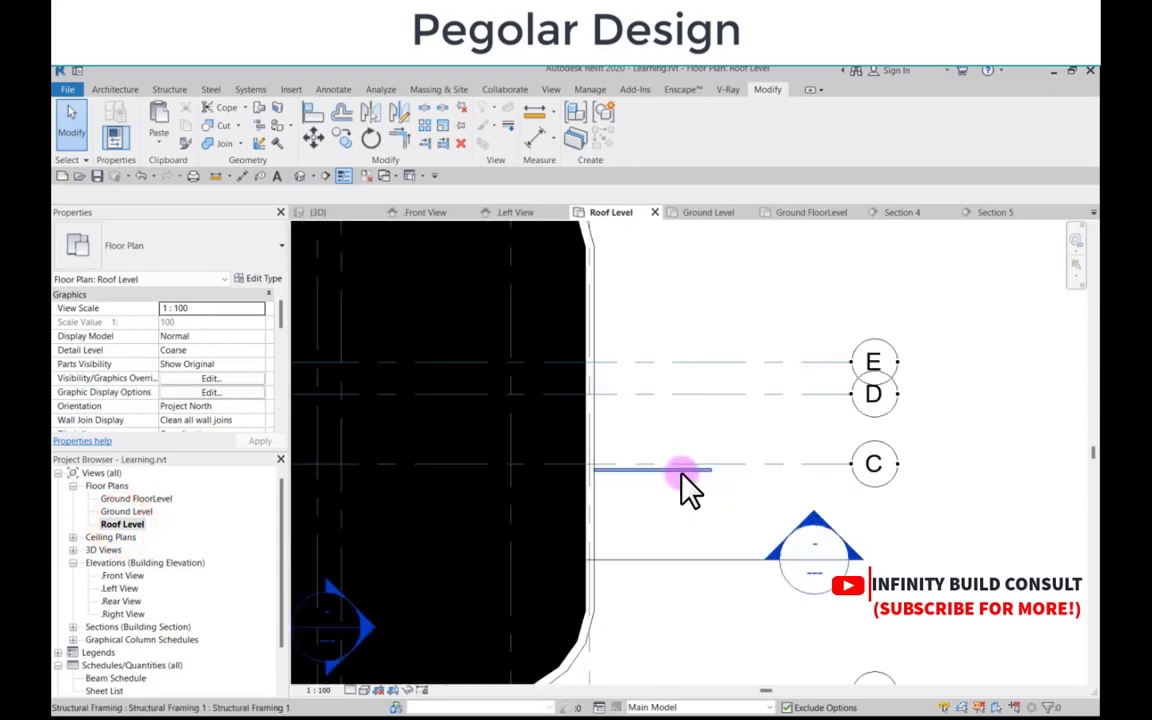
pyautogui.click(681, 470)
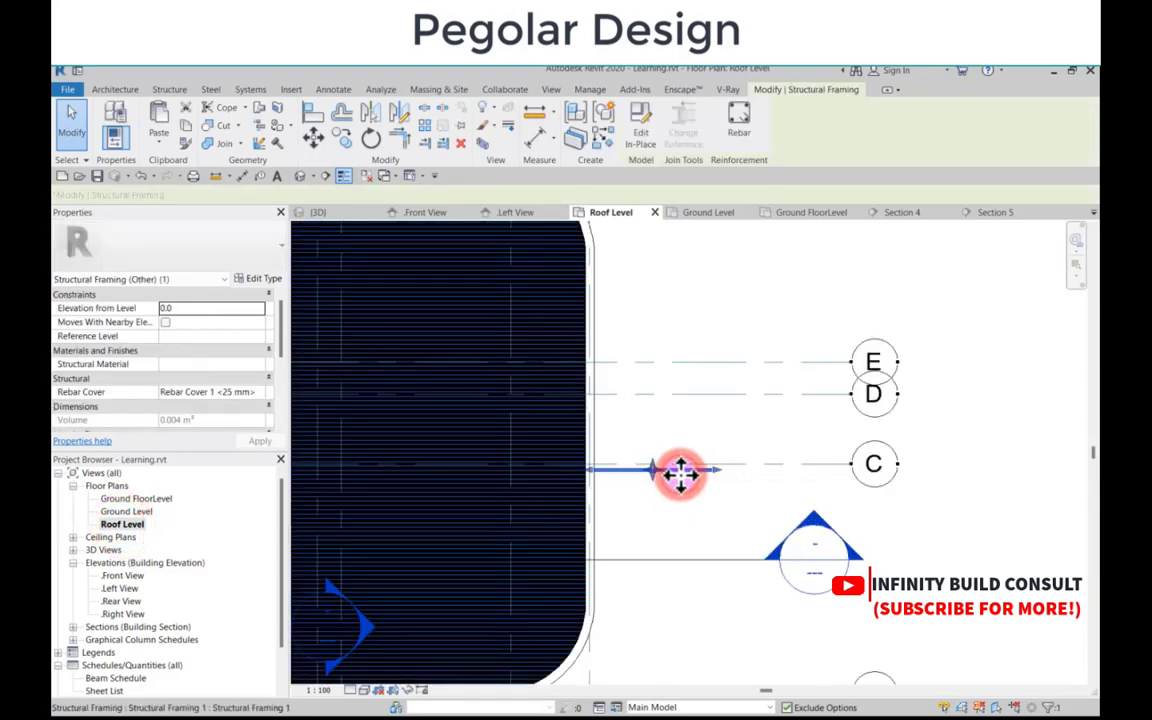
pyautogui.click(645, 134)
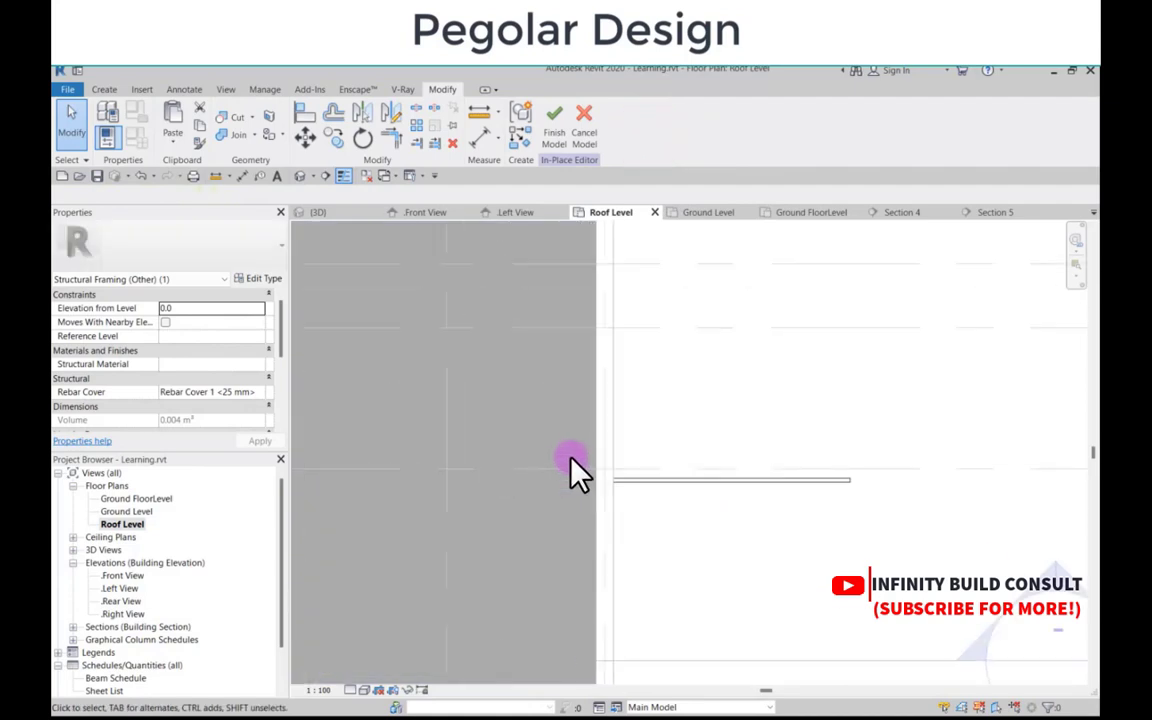
# Step: Try to copy the rafter's extrusion inside the in-place model in the Roof Level plan
pyautogui.click(573, 462)
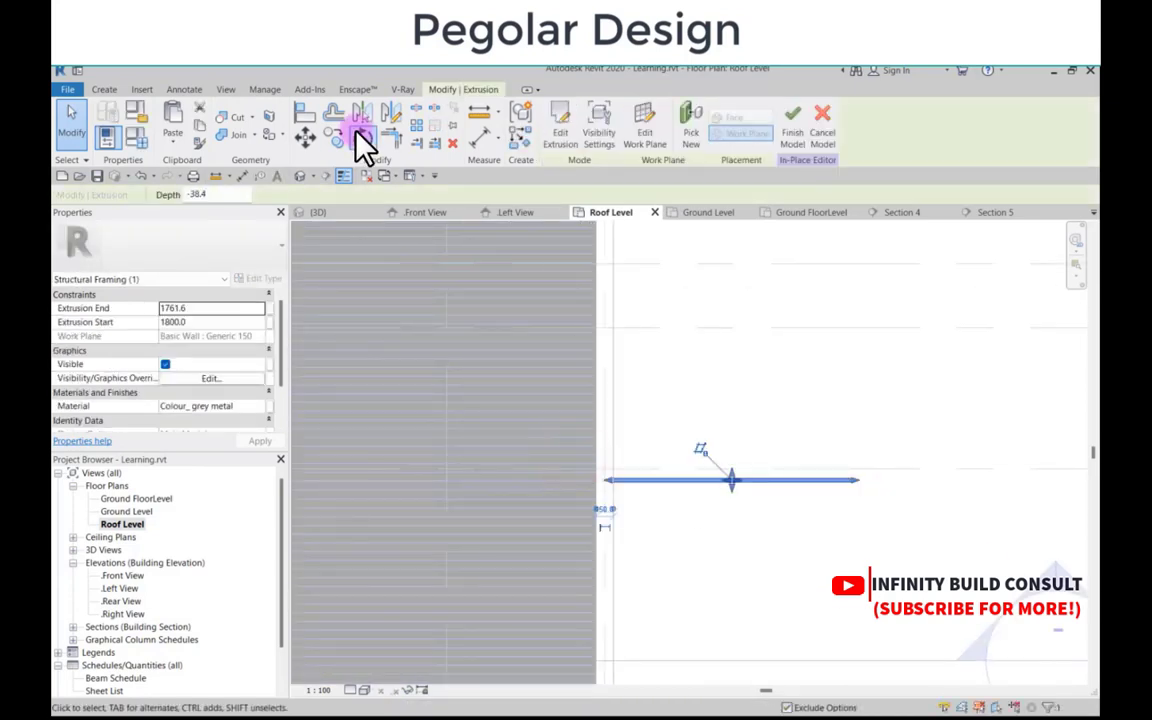
pyautogui.click(334, 140)
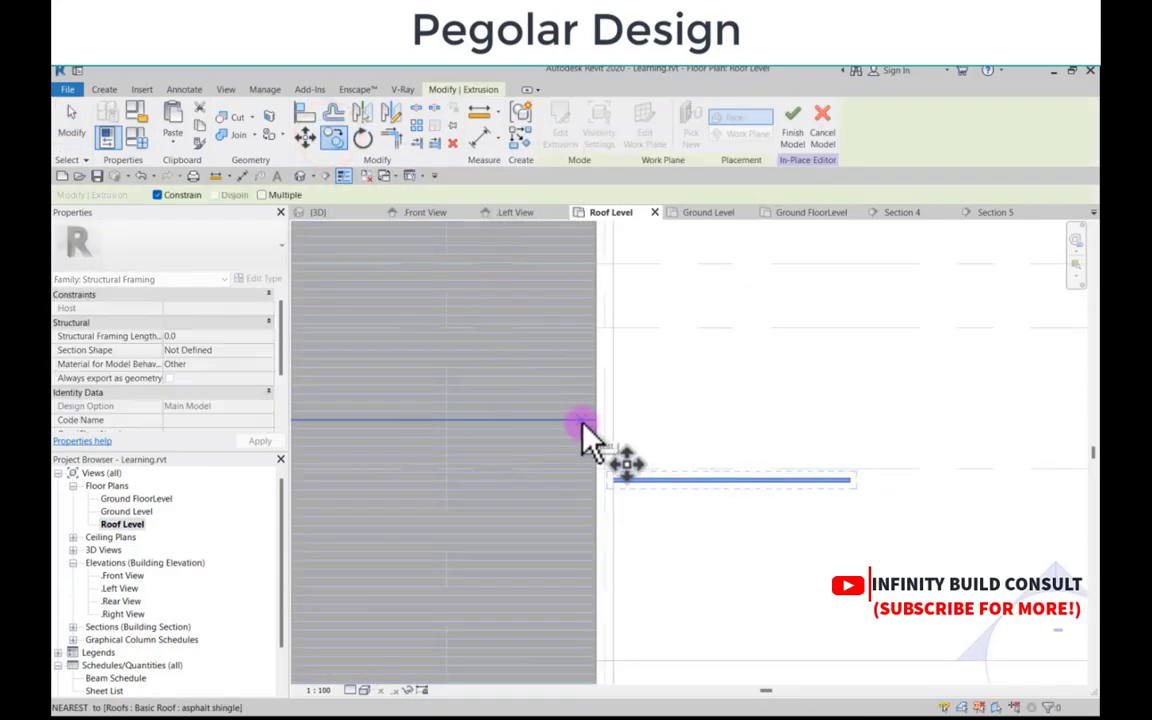
pyautogui.press('Escape')
pyautogui.press('Escape')
# Step: Check the work plane assigned to the rafter's extrusion, and cancel the in-place edit
pyautogui.scroll(3, 730, 486)
pyautogui.click(712, 481)
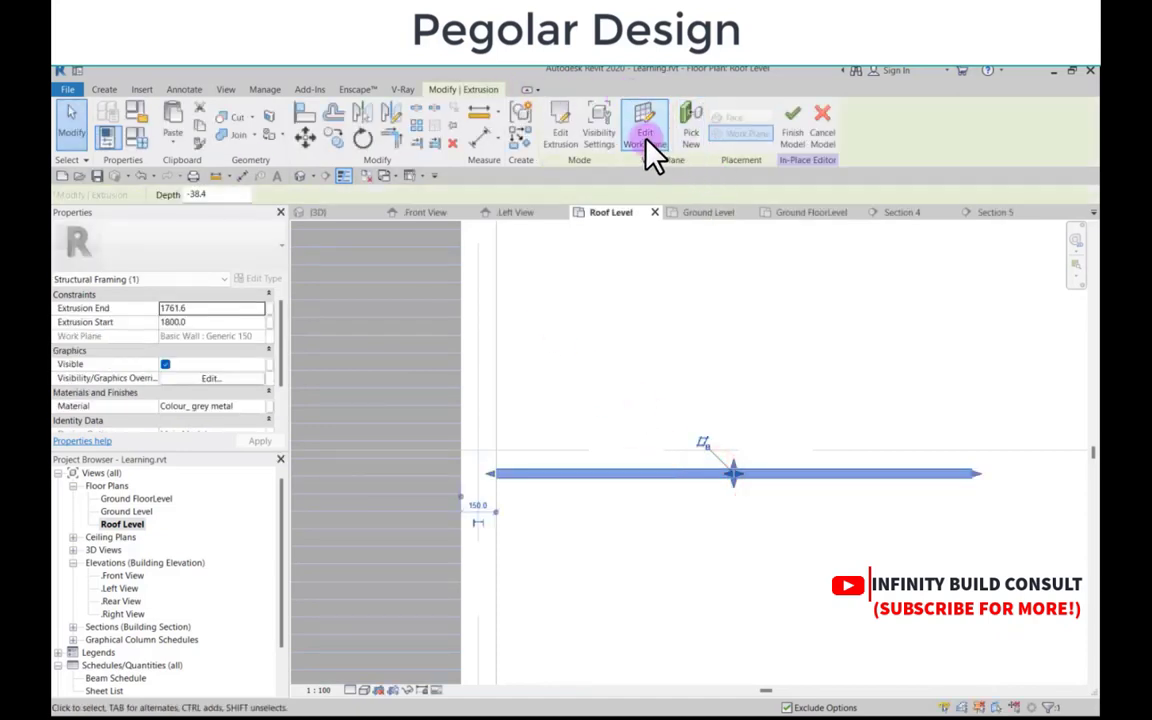
pyautogui.click(646, 145)
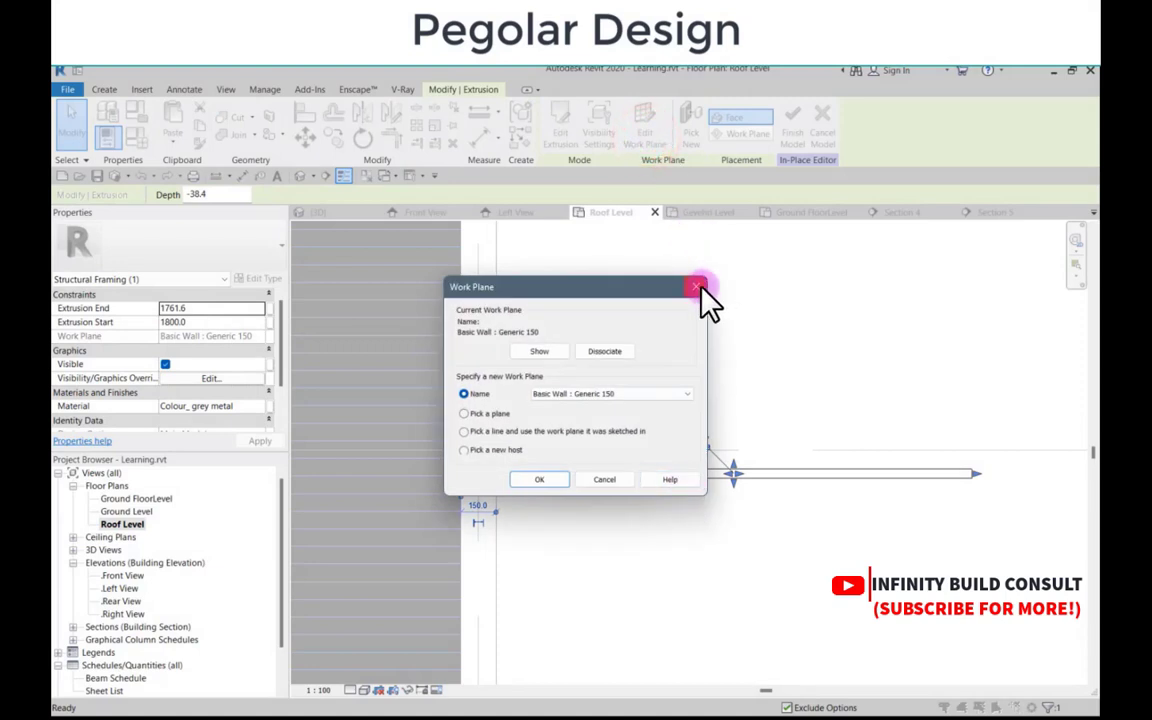
pyautogui.click(697, 287)
pyautogui.click(576, 128)
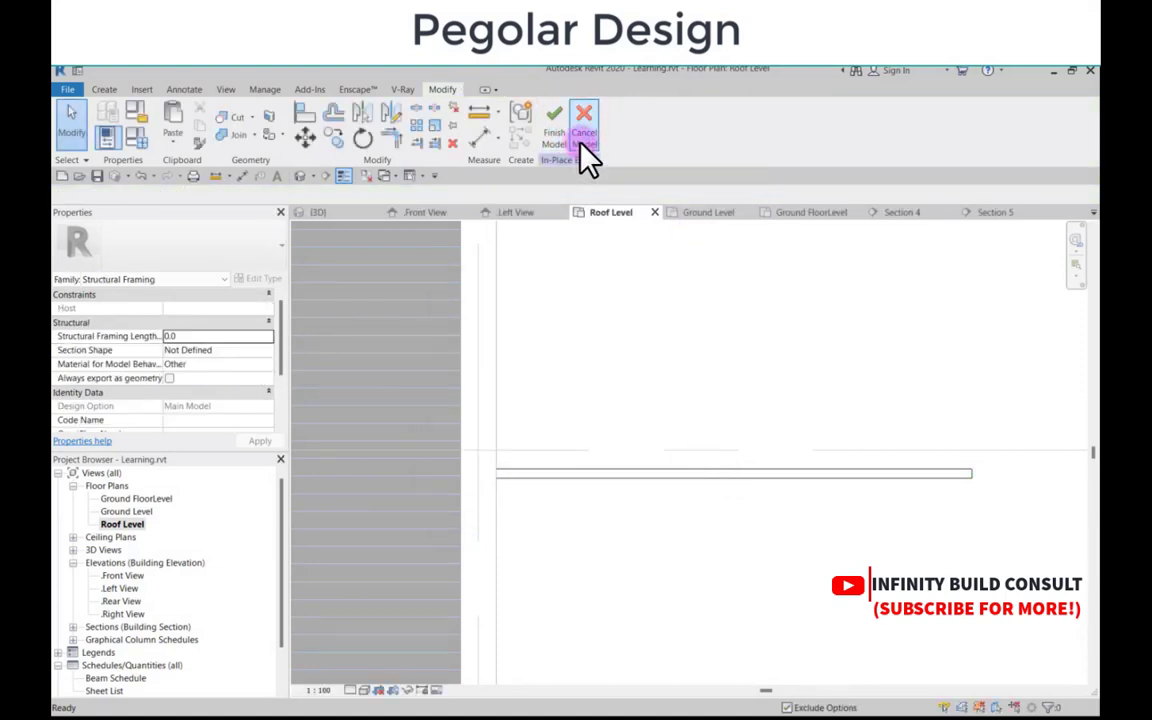
pyautogui.click(582, 145)
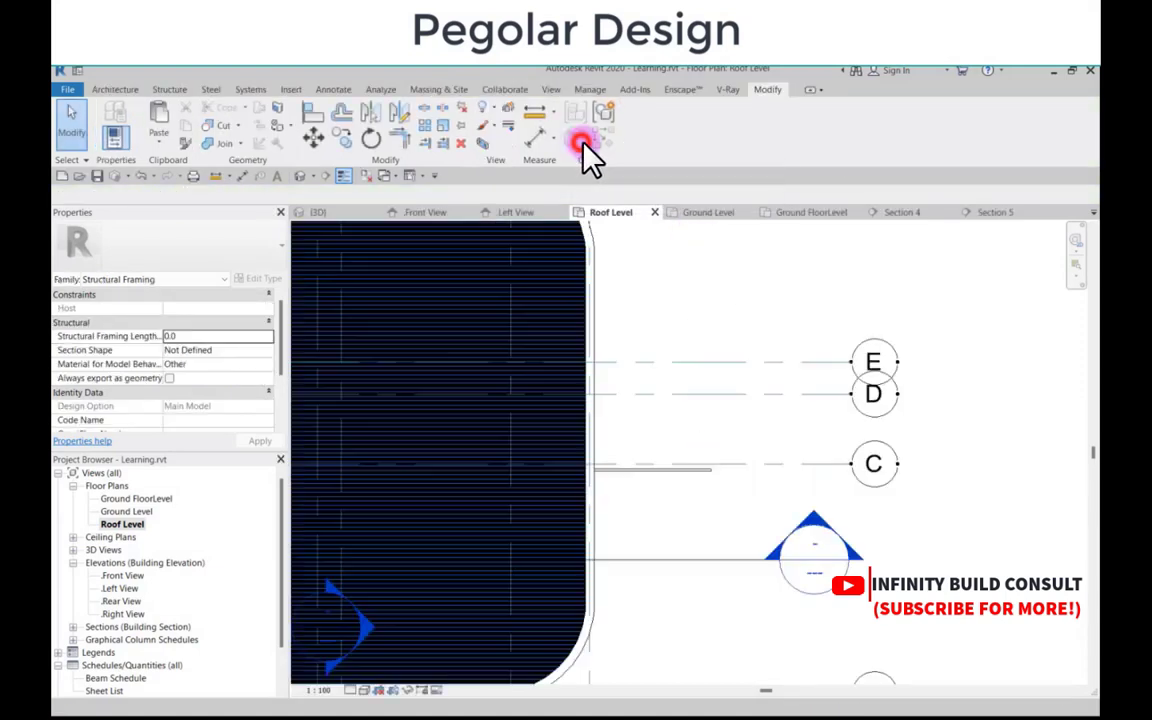
# Step: Reopen the rafter near grid C for in-place editing and select its extrusion
pyautogui.click(665, 467)
pyautogui.click(641, 127)
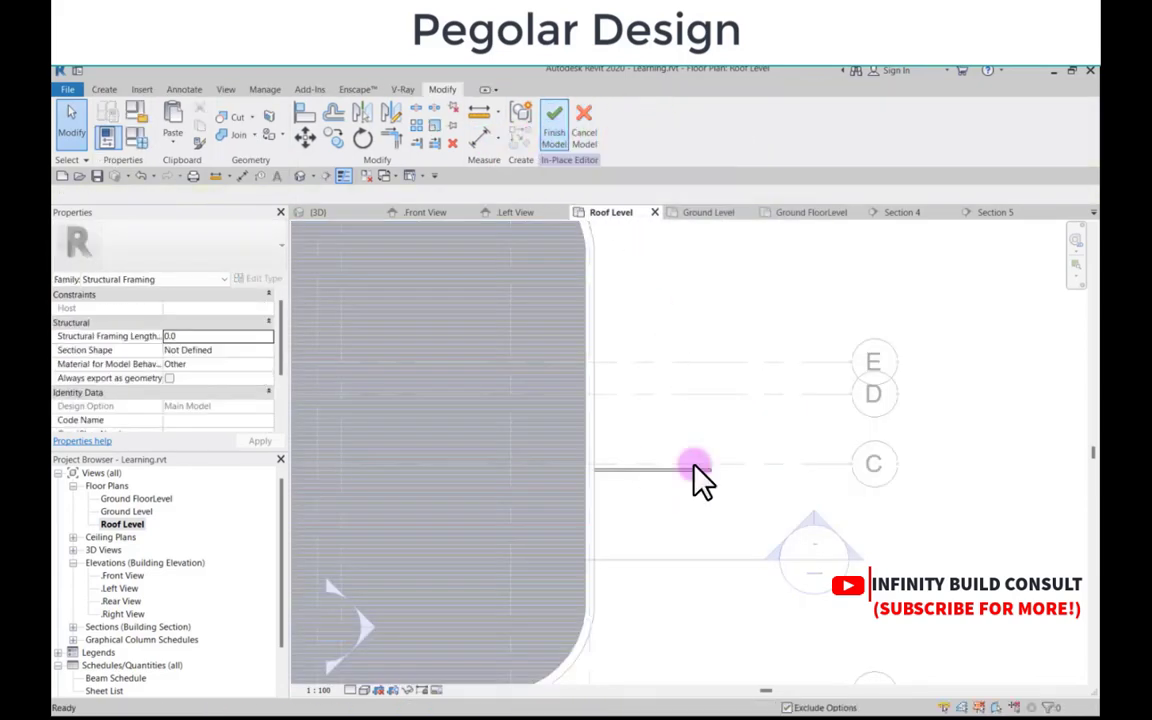
pyautogui.scroll(2, 656, 501)
pyautogui.click(643, 465)
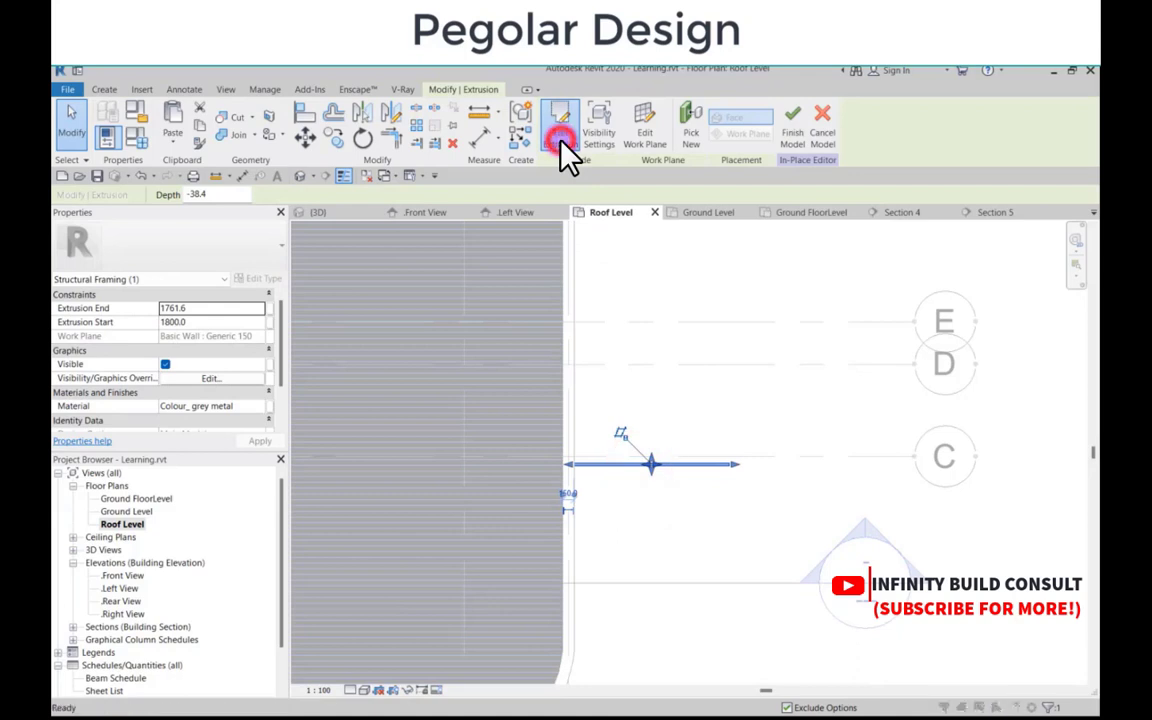
# Step: Open the rafter extrusion's profile sketch for editing in the 3D view
pyautogui.click(563, 140)
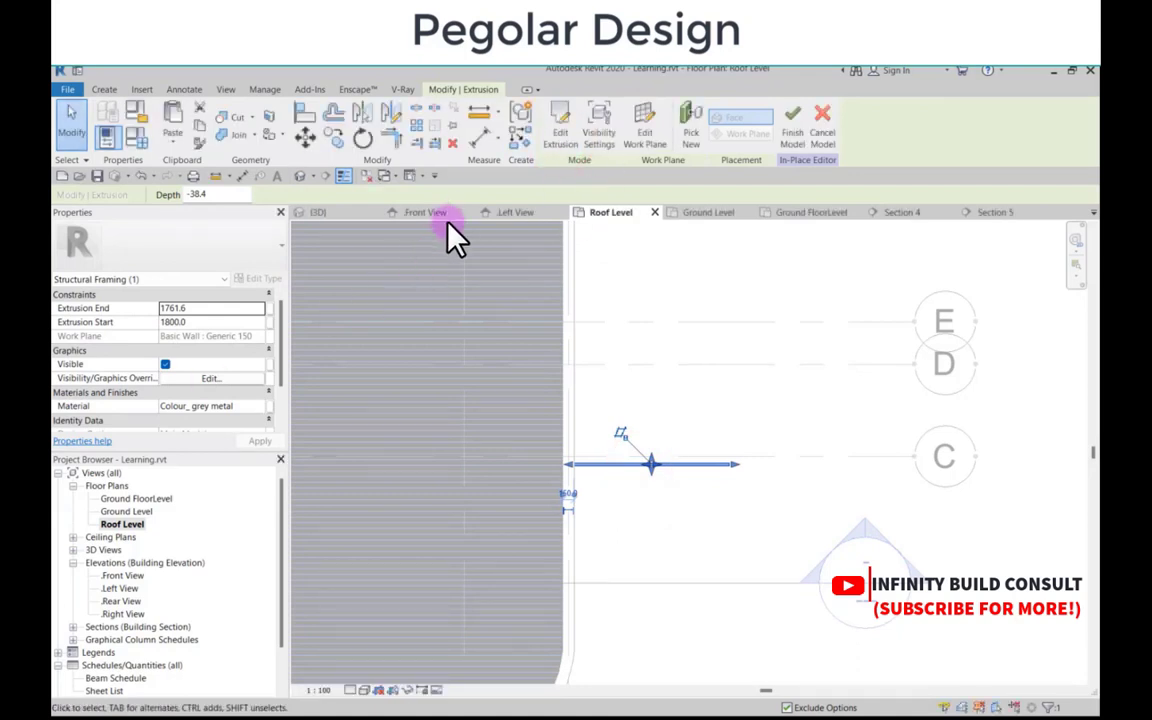
pyautogui.click(297, 178)
pyautogui.scroll(4, 720, 575)
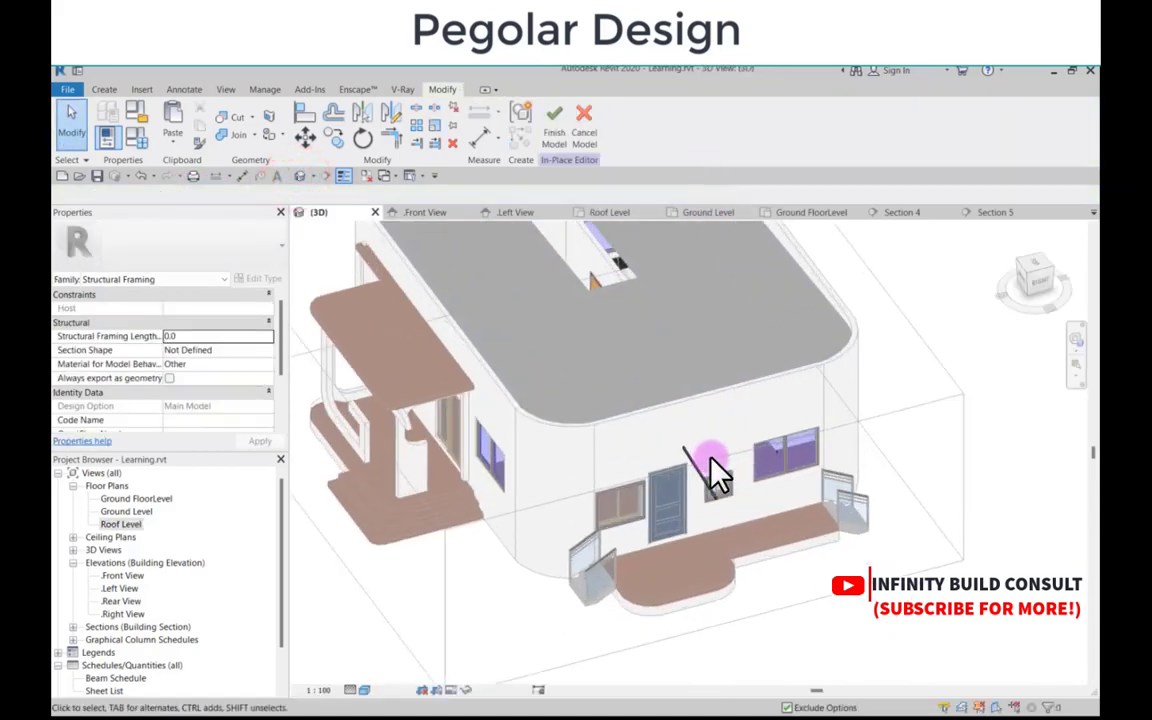
pyautogui.click(700, 478)
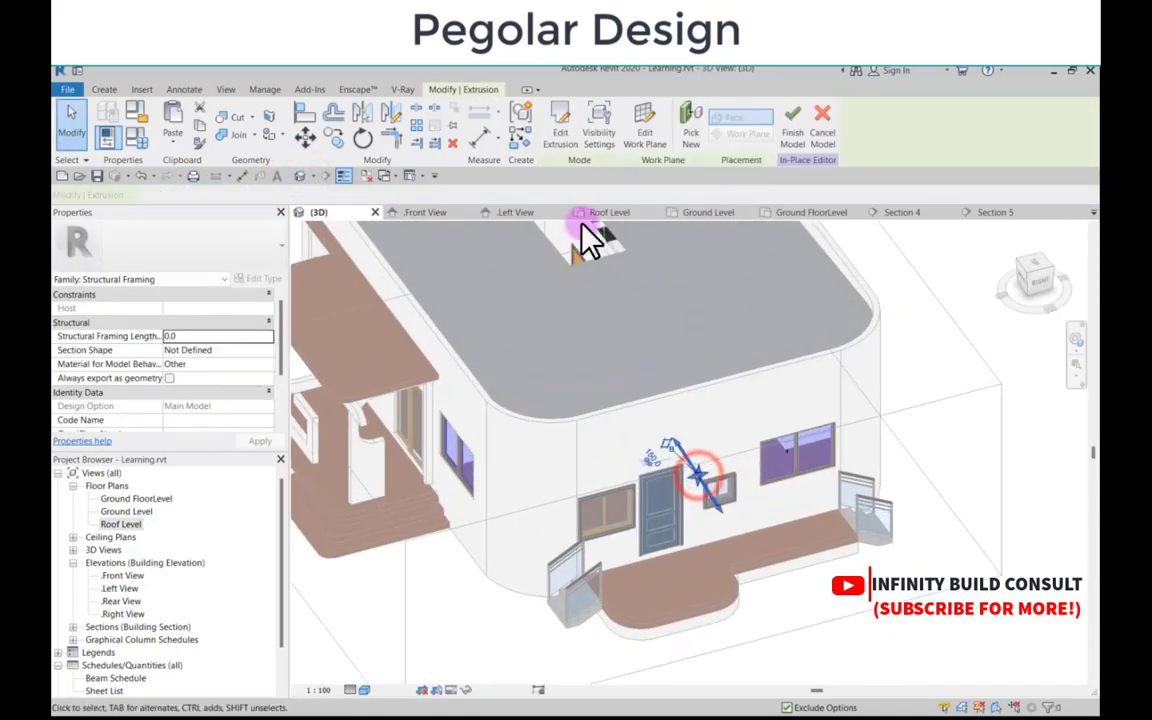
pyautogui.click(551, 140)
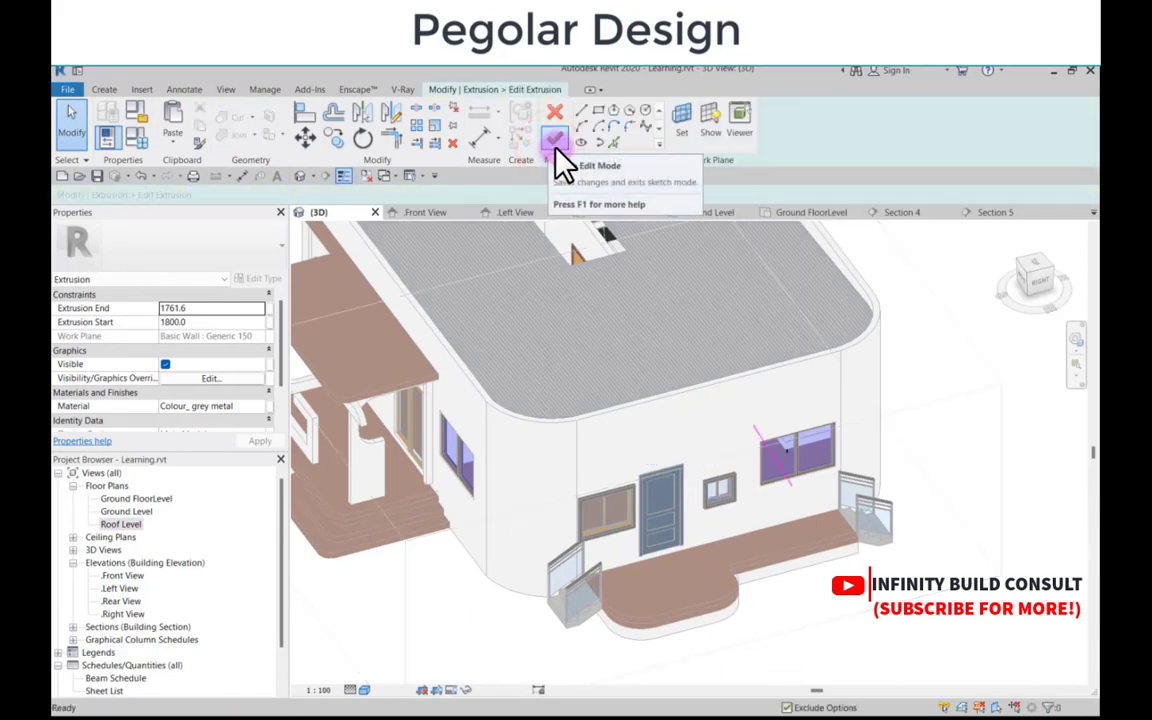
# Step: Turn the 3D view to the top and select all the rafter's profile sketch lines
pyautogui.scroll(-4, 715, 489)
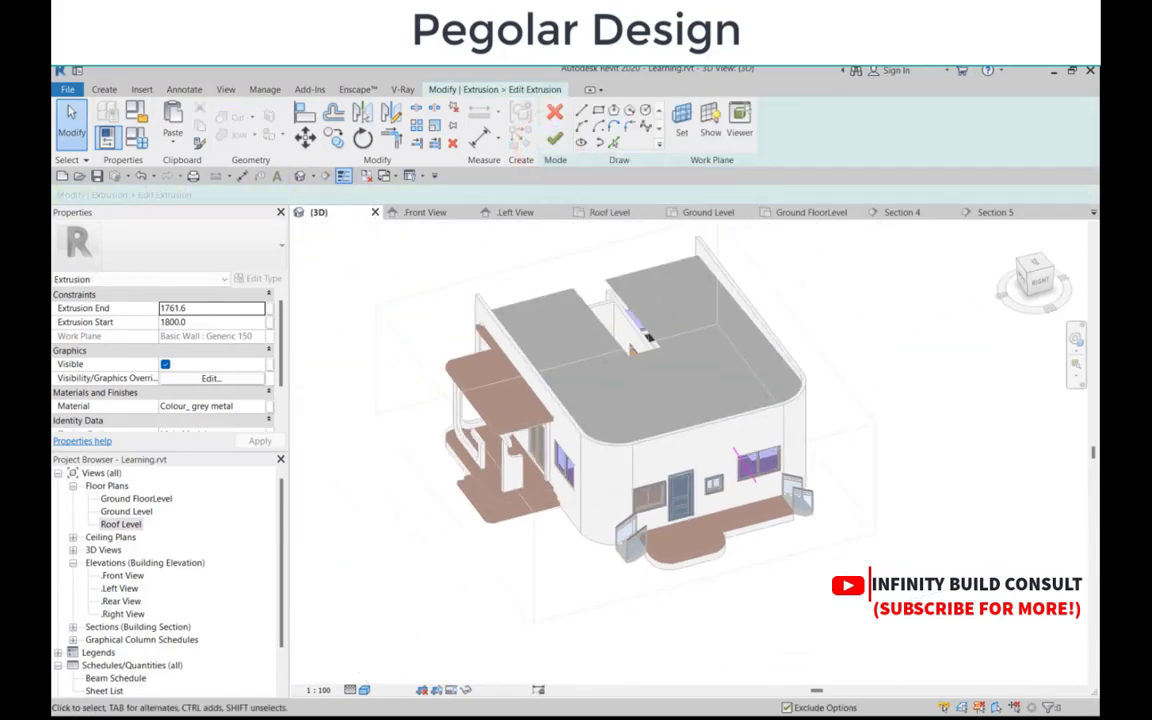
pyautogui.click(1045, 263)
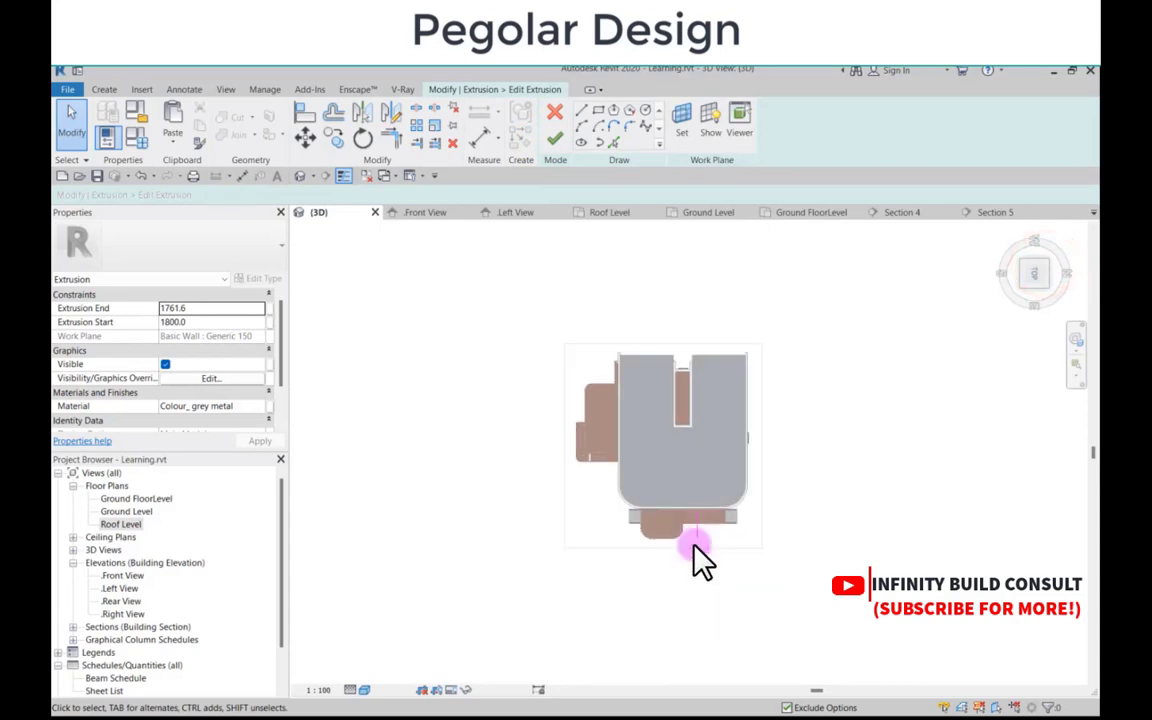
pyautogui.scroll(5, 690, 512)
pyautogui.moveTo(663, 350); pyautogui.dragTo(792, 622)
pyautogui.scroll(5, 694, 458)
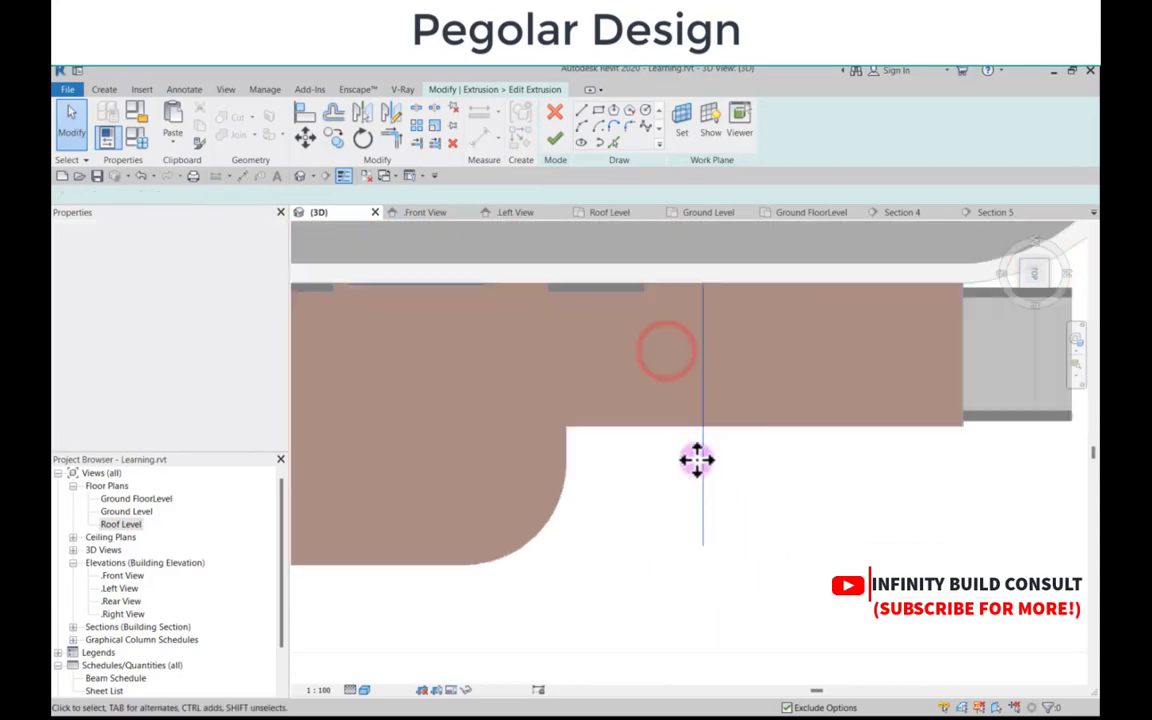
pyautogui.scroll(-3, 703, 512)
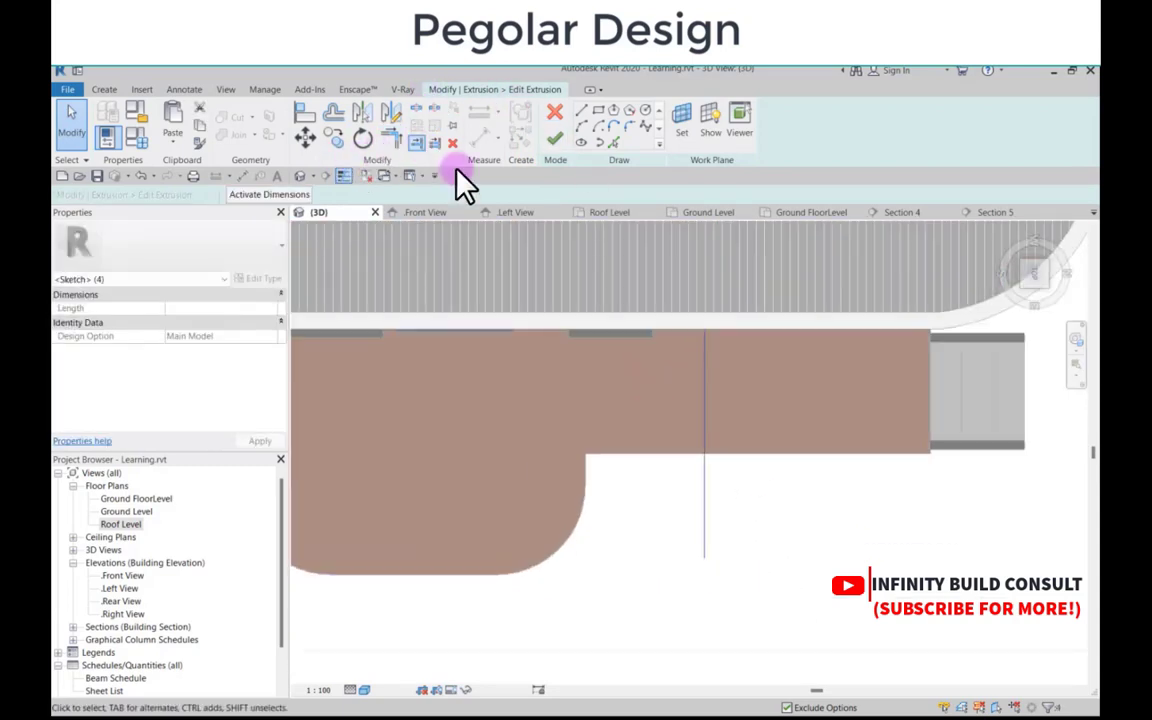
pyautogui.scroll(-3, 818, 437)
pyautogui.moveTo(760, 412); pyautogui.dragTo(688, 418)
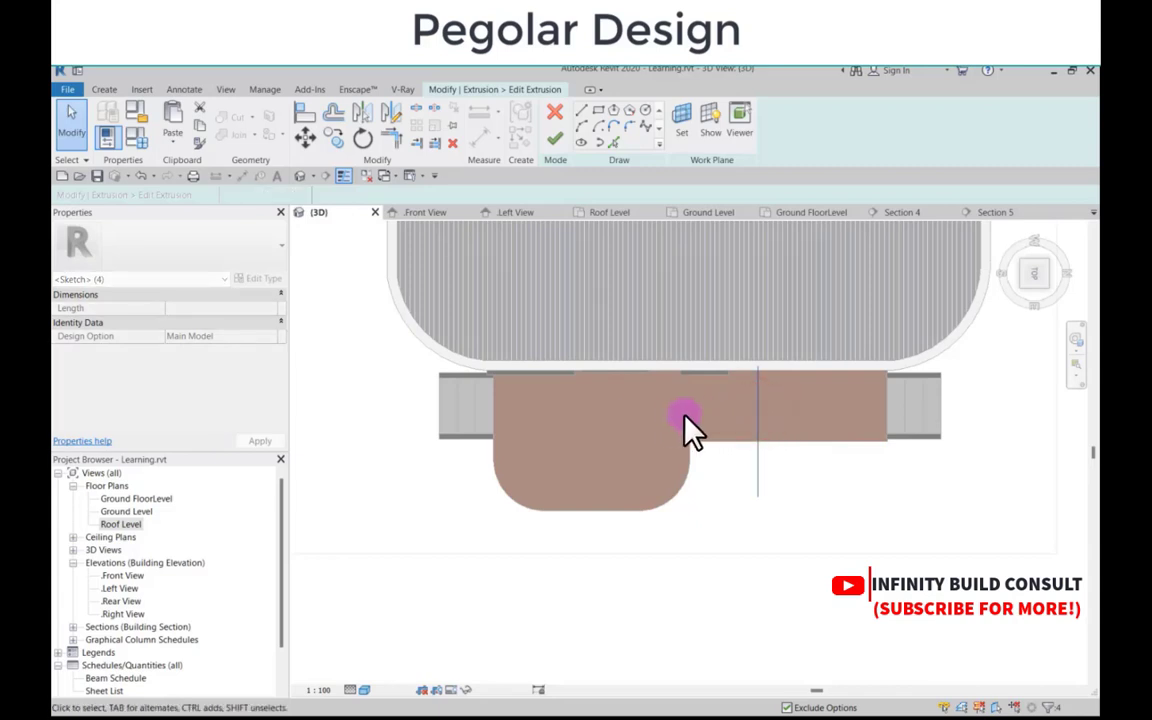
# Step: Try to copy the rafter's profile line within the sketch from the top view, and finish the sketch
pyautogui.click(596, 113)
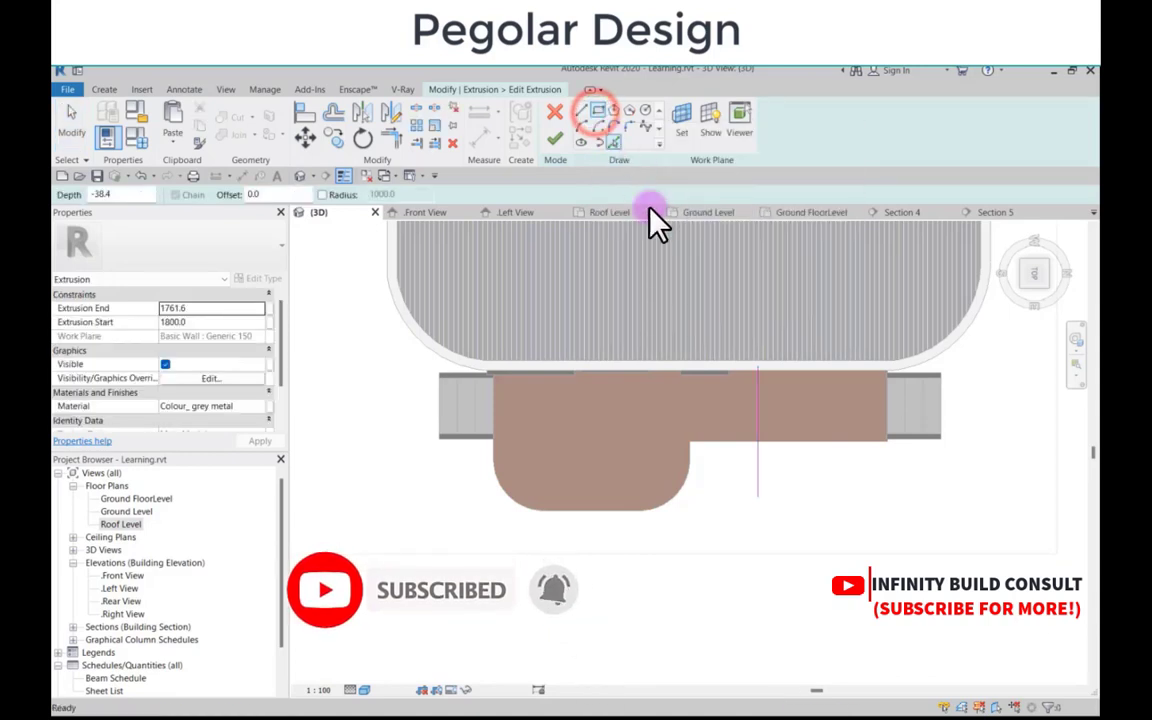
pyautogui.click(334, 138)
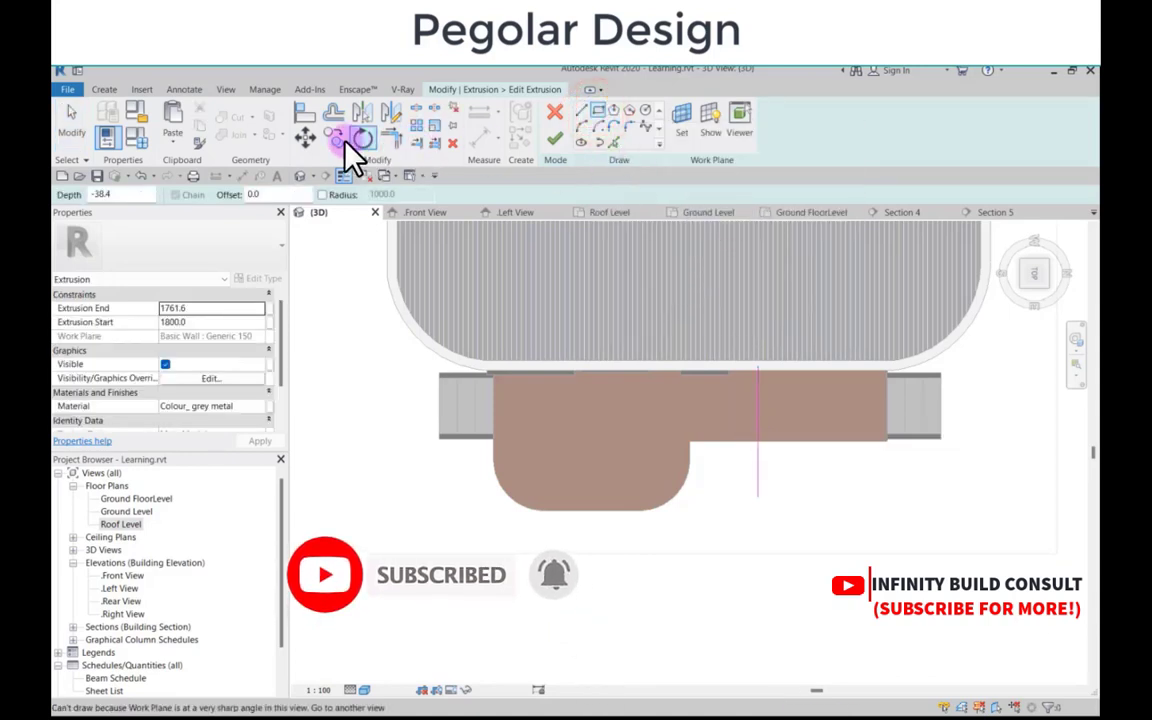
pyautogui.click(757, 402)
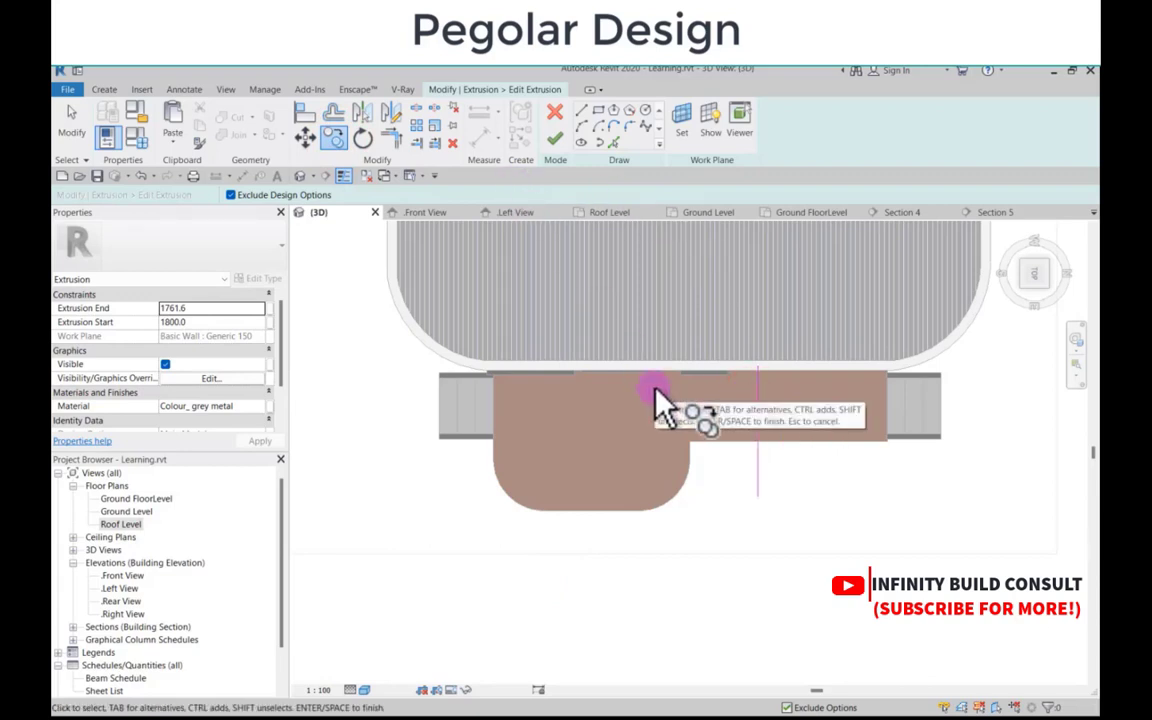
pyautogui.press('Return')
pyautogui.click(757, 406)
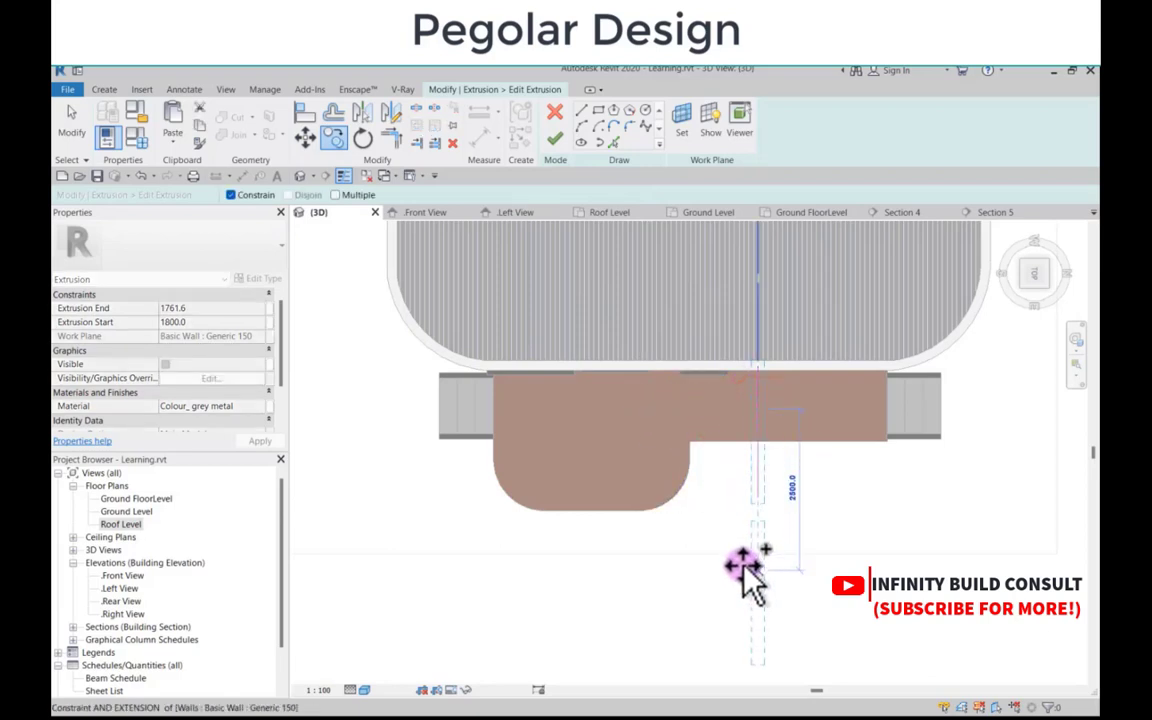
pyautogui.press('Escape')
pyautogui.press('Escape')
pyautogui.scroll(-3, 710, 360)
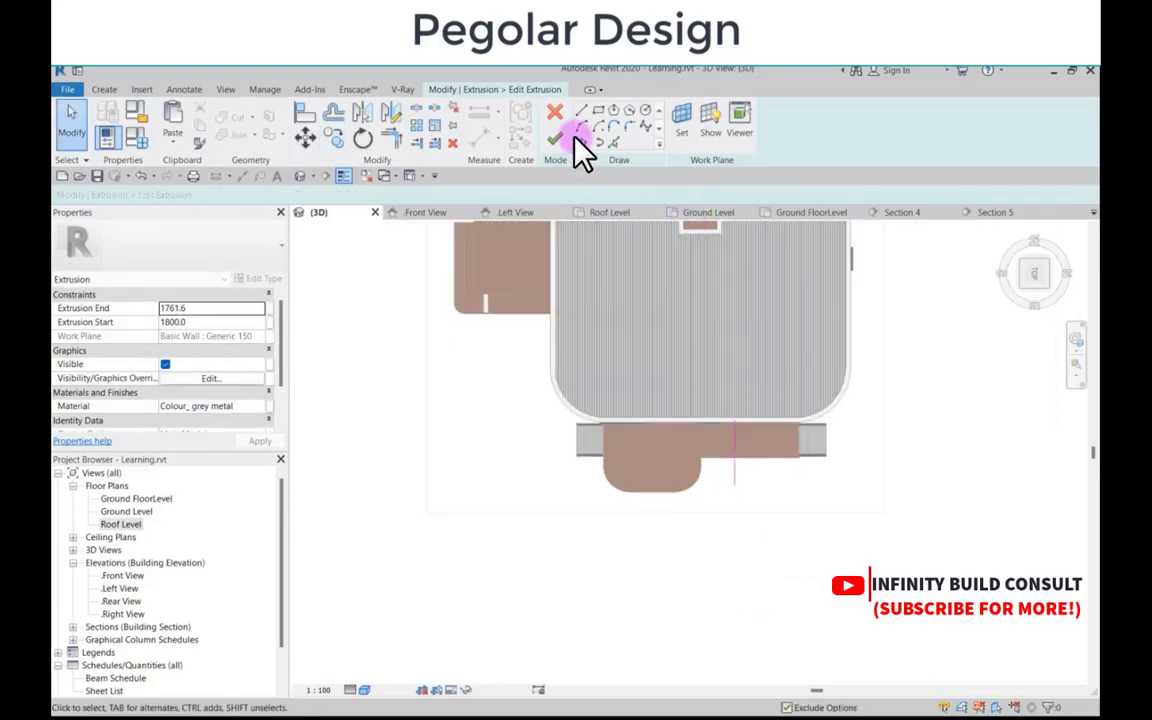
pyautogui.click(558, 140)
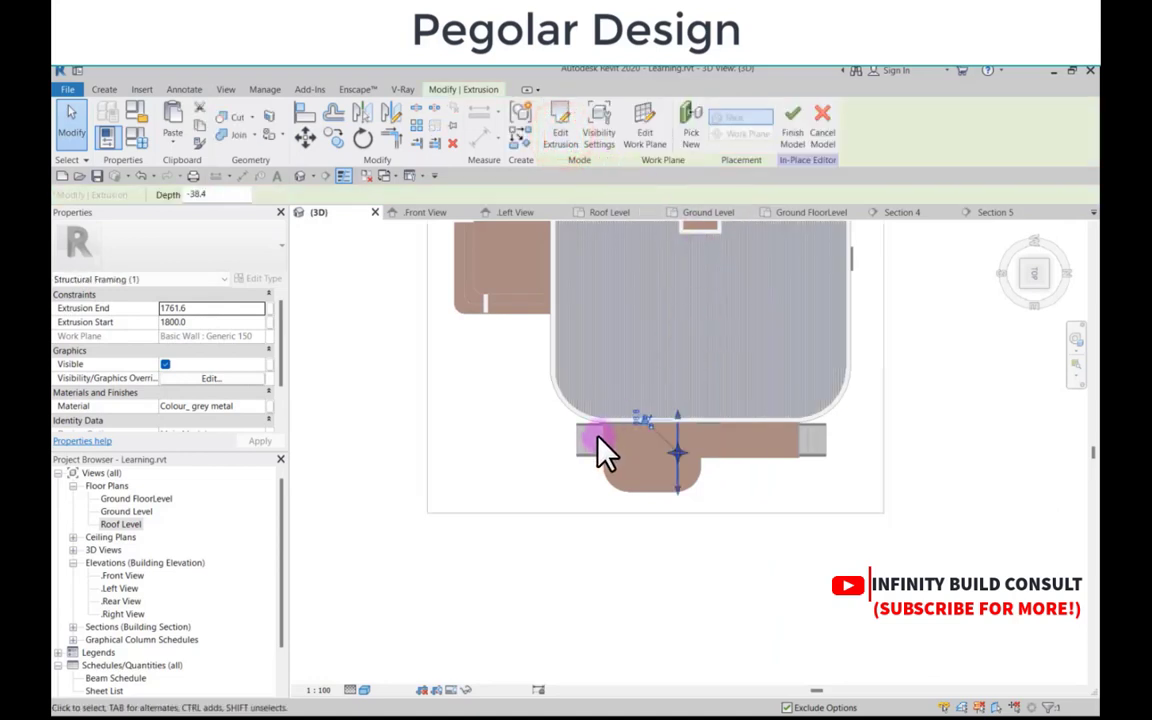
# Step: Orbit the 3D view and examine the selected rafter's position against the door, small window and side wall
pyautogui.scroll(-1, 630, 505)
pyautogui.keyDown('shift'); pyautogui.moveTo(636, 515); pyautogui.dragTo(825, 375, button='middle'); pyautogui.keyUp('shift')
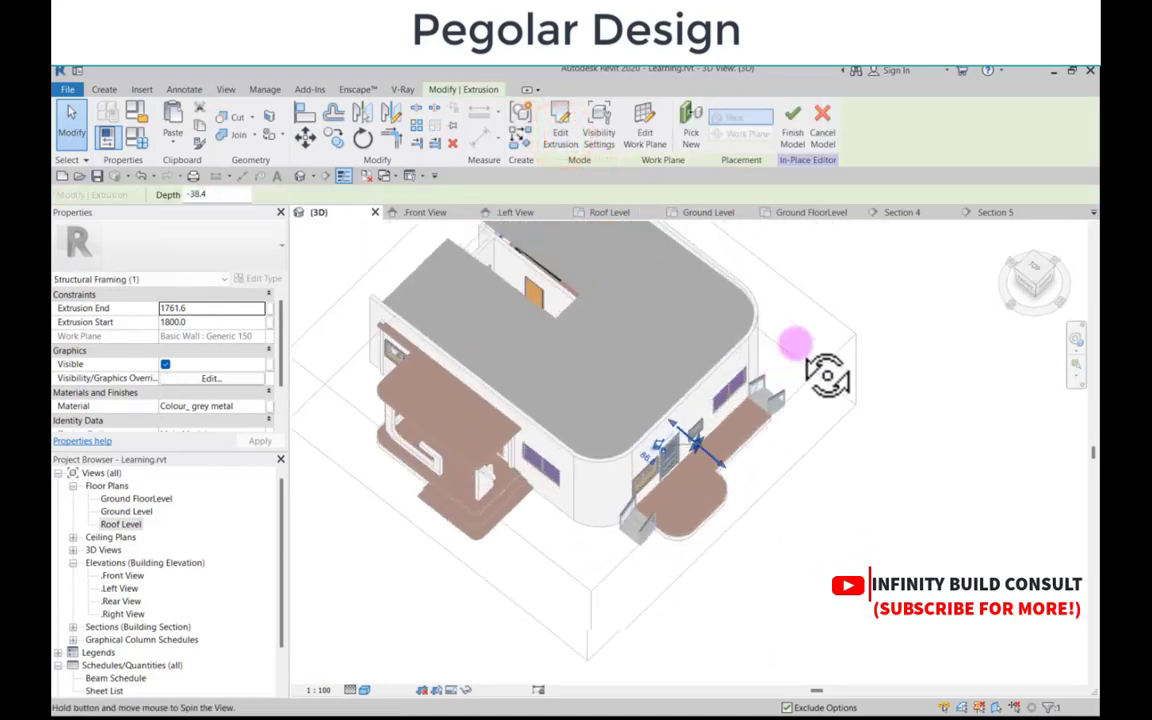
pyautogui.scroll(3, 650, 453)
pyautogui.scroll(5, 646, 439)
pyautogui.scroll(-4, 594, 362)
pyautogui.scroll(5, 586, 465)
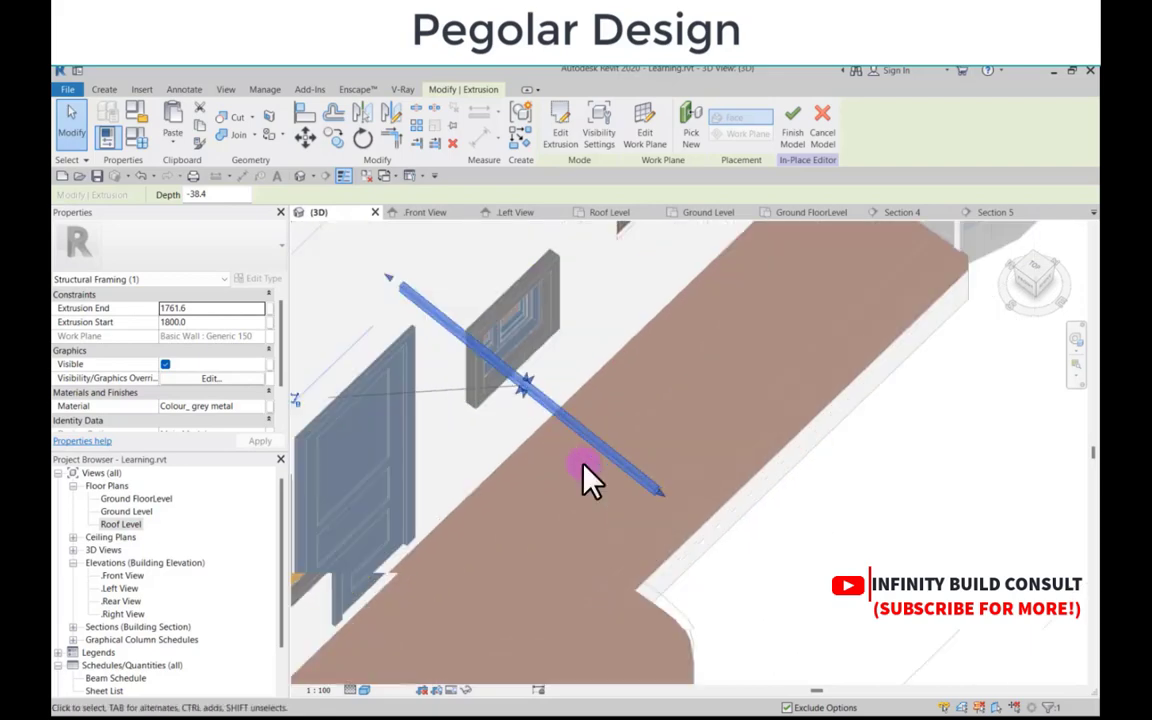
pyautogui.scroll(-1, 584, 424)
pyautogui.scroll(-4, 585, 424)
pyautogui.scroll(4, 542, 414)
pyautogui.scroll(-6, 563, 448)
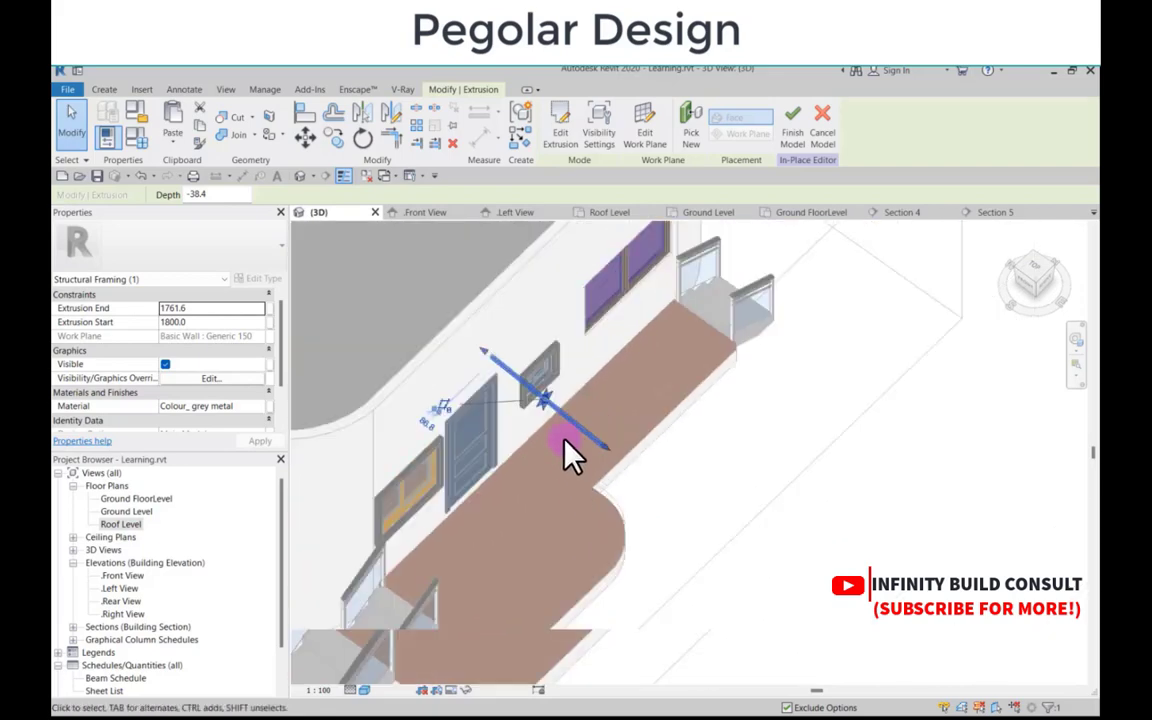
pyautogui.scroll(4, 523, 417)
pyautogui.scroll(1, 530, 430)
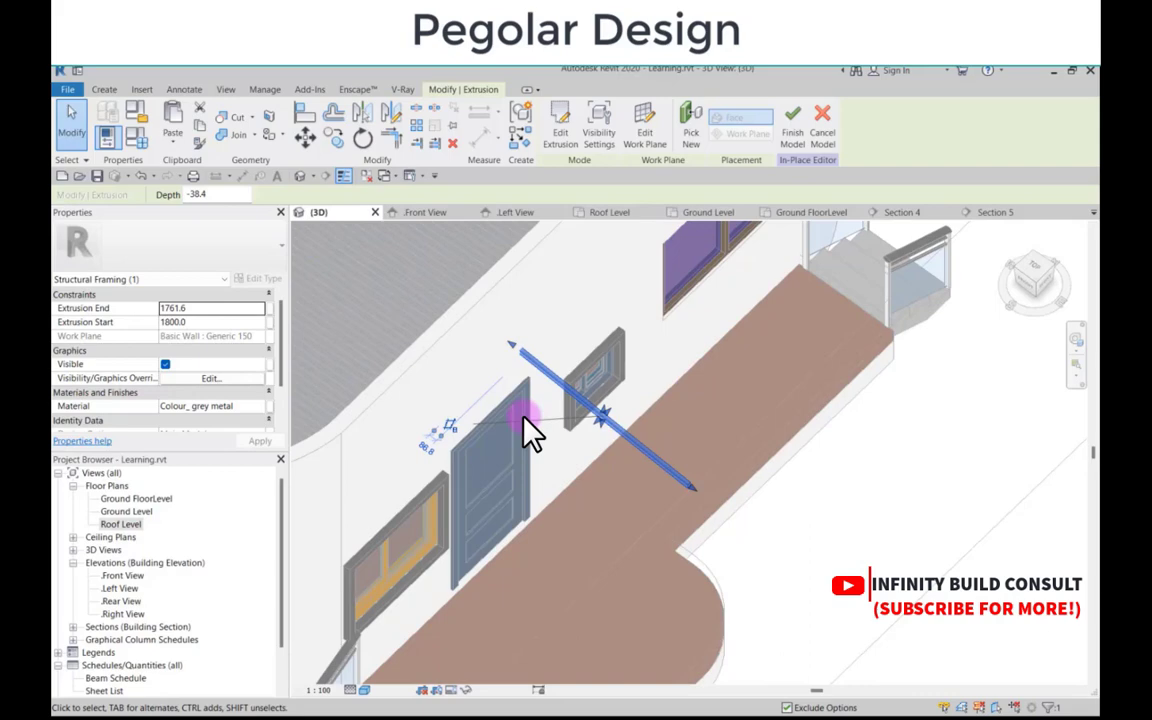
pyautogui.scroll(-2, 501, 327)
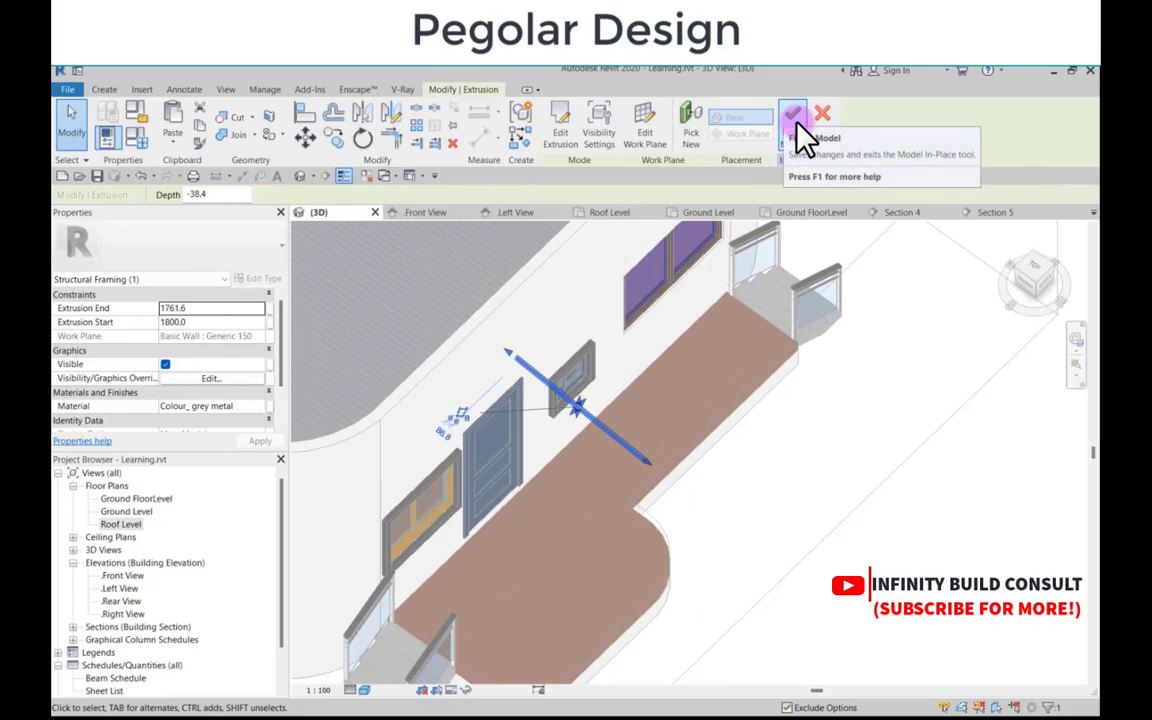
# Step: Finish the in-place model of the first rafter
pyautogui.scroll(-5, 663, 532)
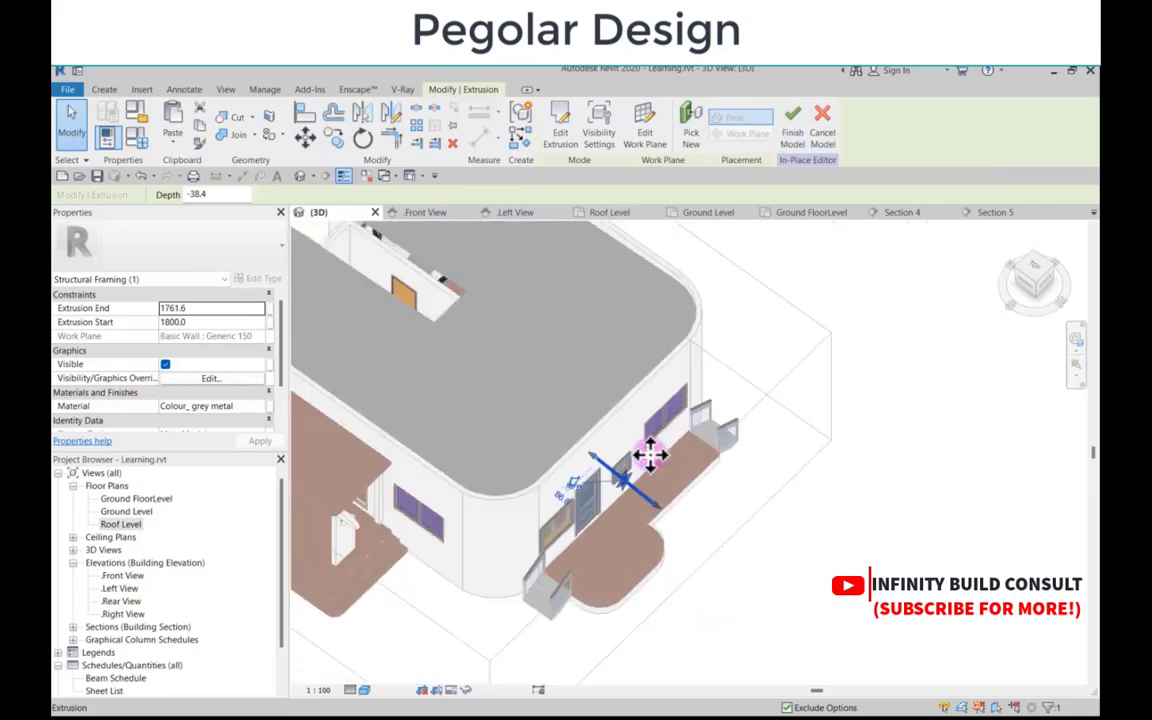
pyautogui.scroll(3, 697, 437)
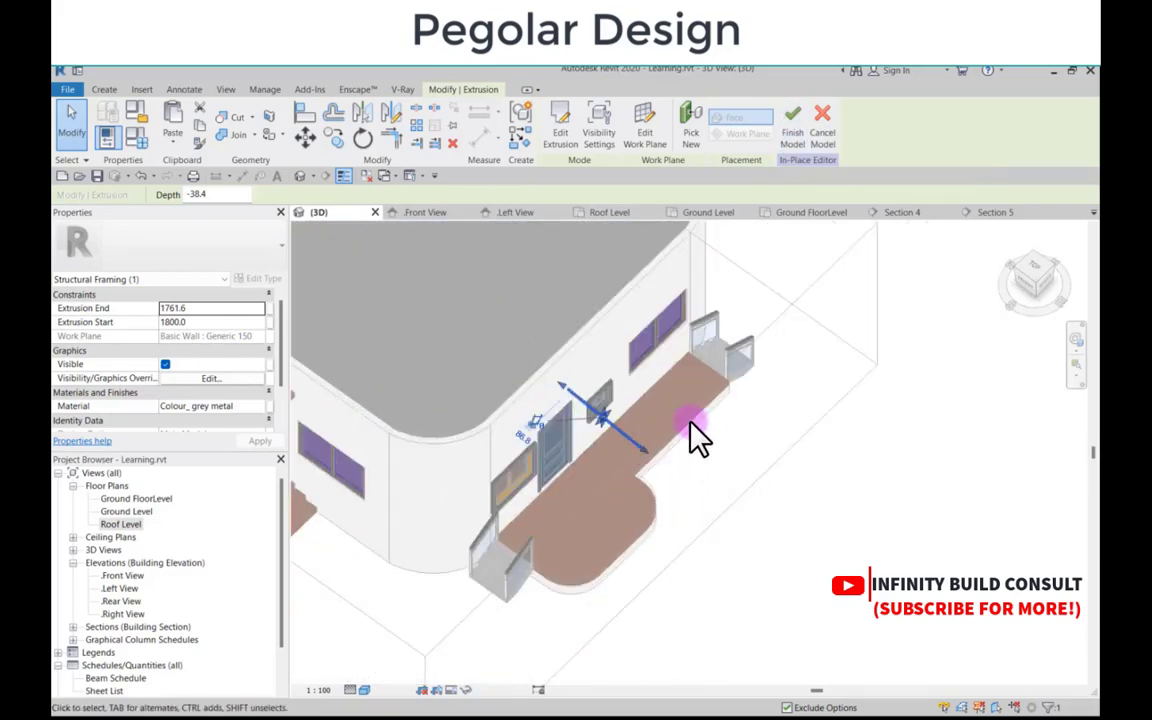
pyautogui.click(794, 130)
pyautogui.scroll(2, 452, 265)
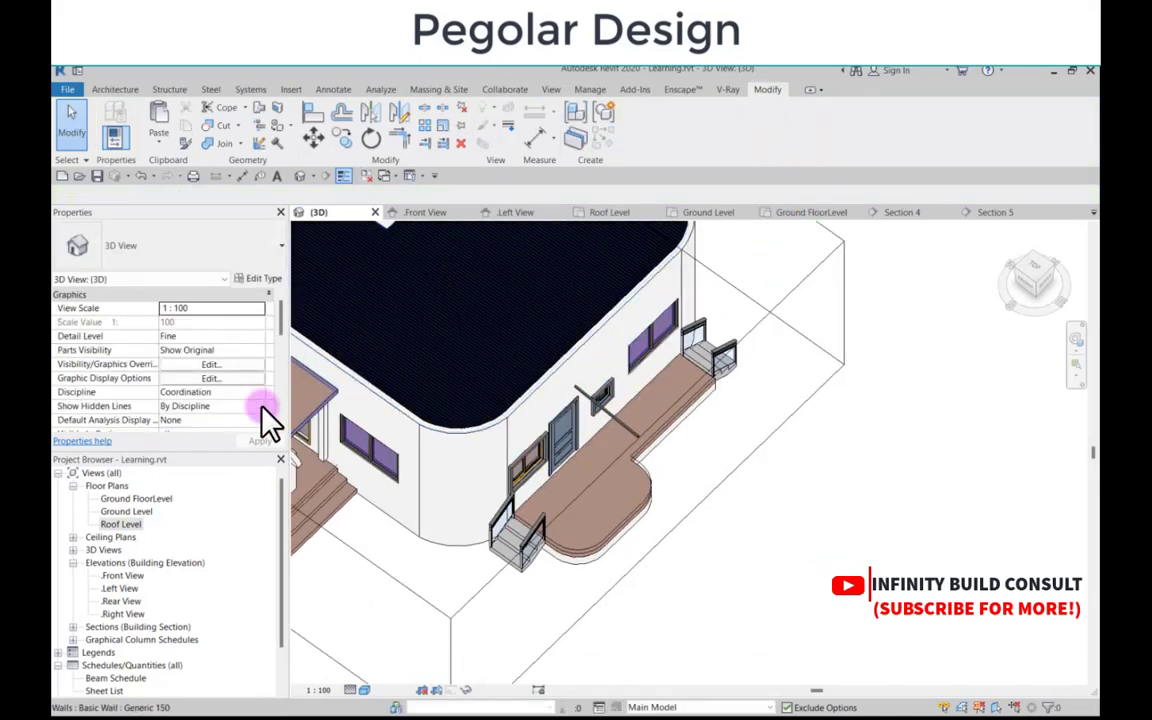
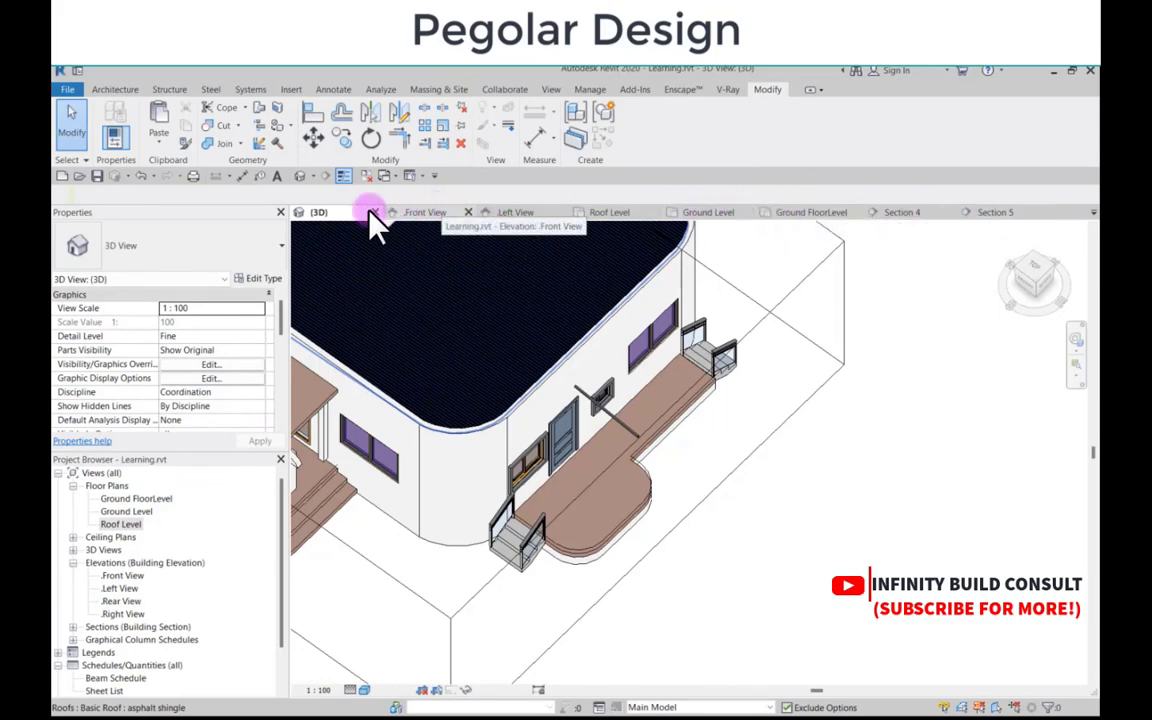
# Step: Open Section 4 from its marker in the Roof Level plan, focused on the sloping rafter at the side wall
pyautogui.click(604, 214)
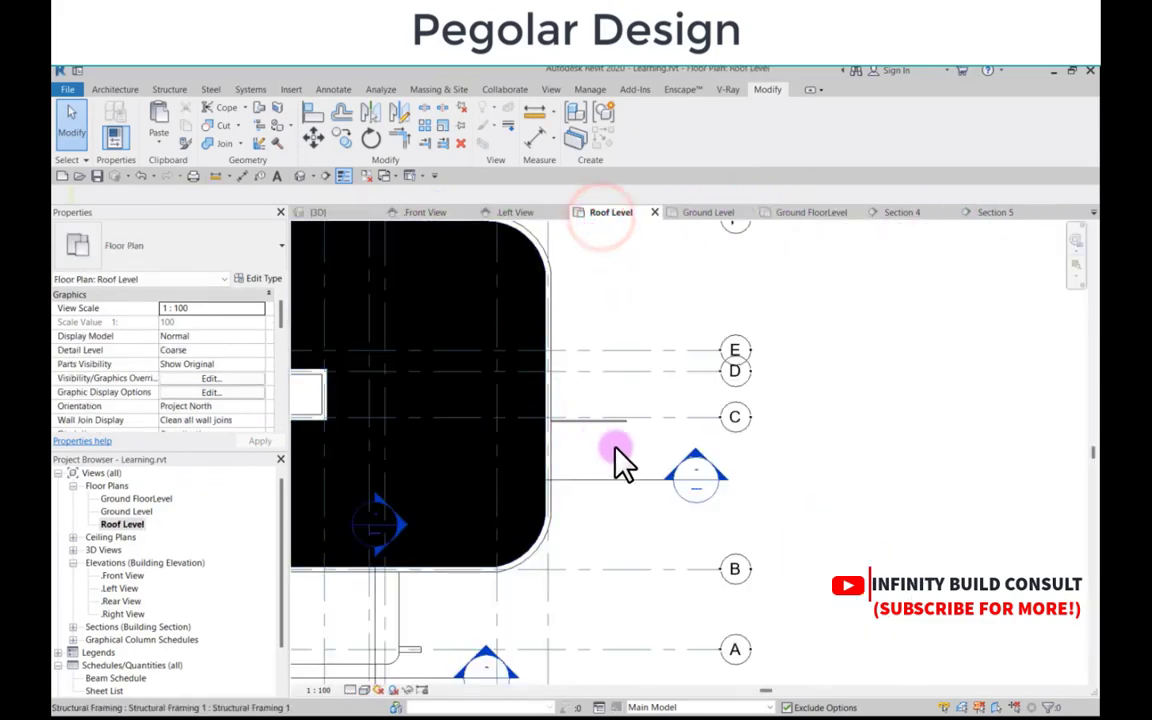
pyautogui.doubleClick(689, 481)
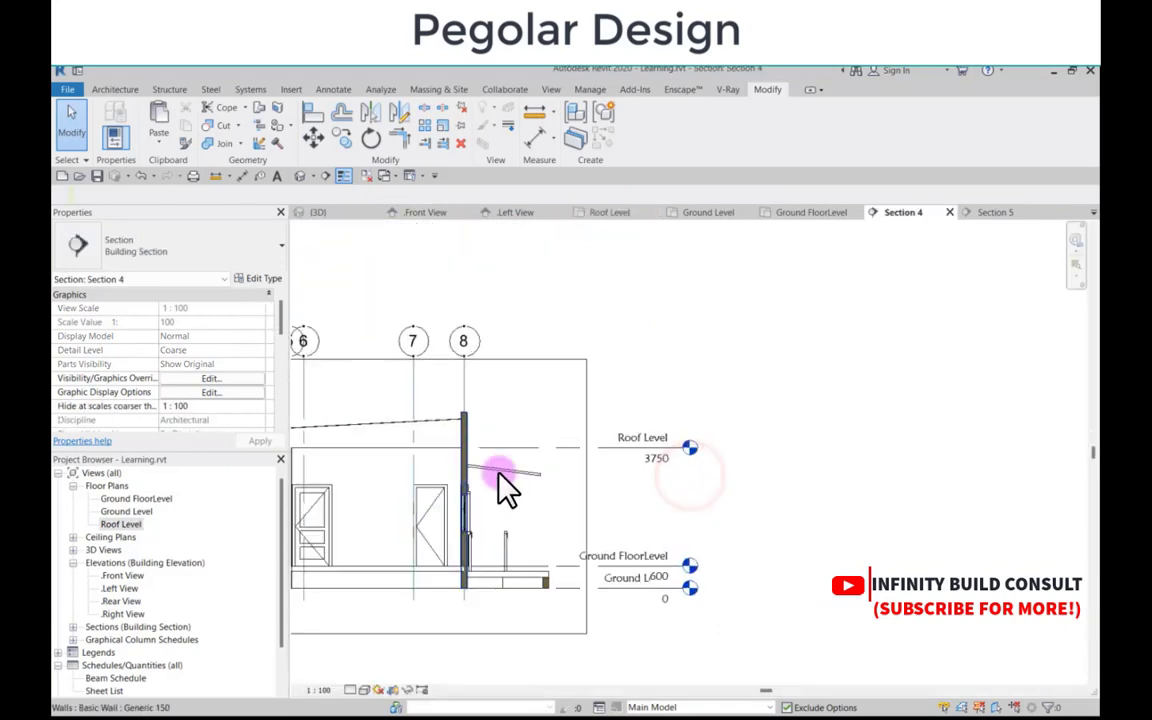
pyautogui.scroll(3, 498, 470)
pyautogui.click(566, 507)
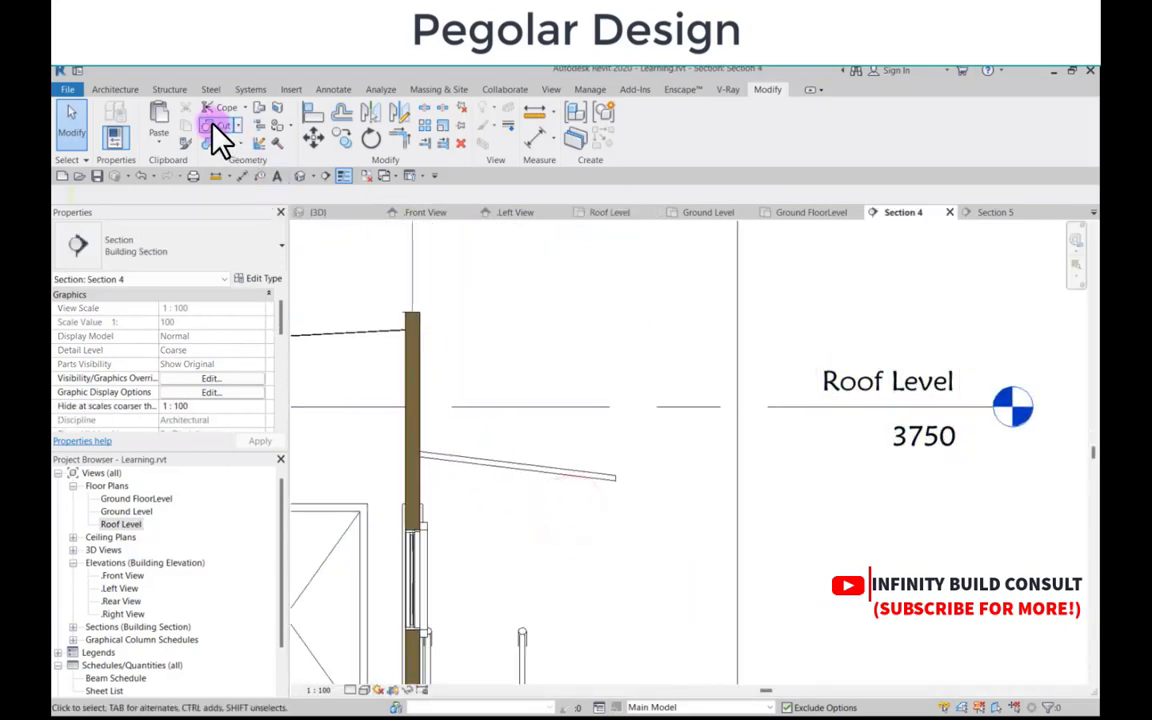
# Step: Create a new in-place component in the Structural Framing category, accepting the suggested name
pyautogui.click(162, 90)
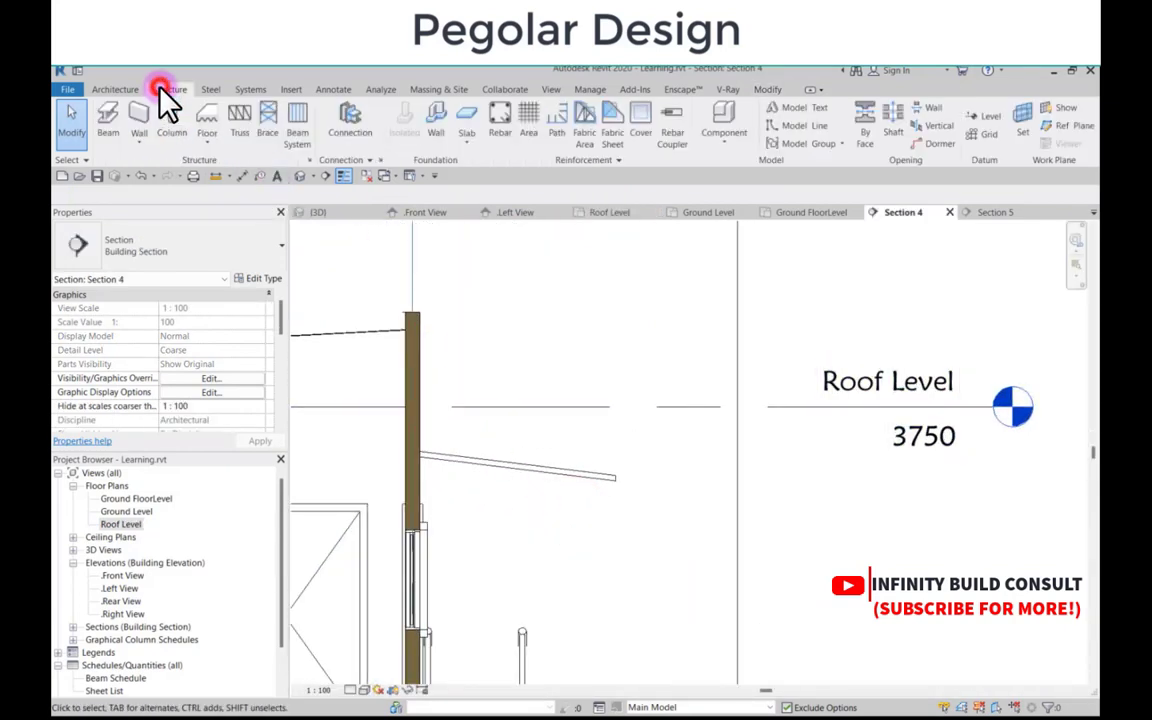
pyautogui.click(104, 88)
pyautogui.click(220, 140)
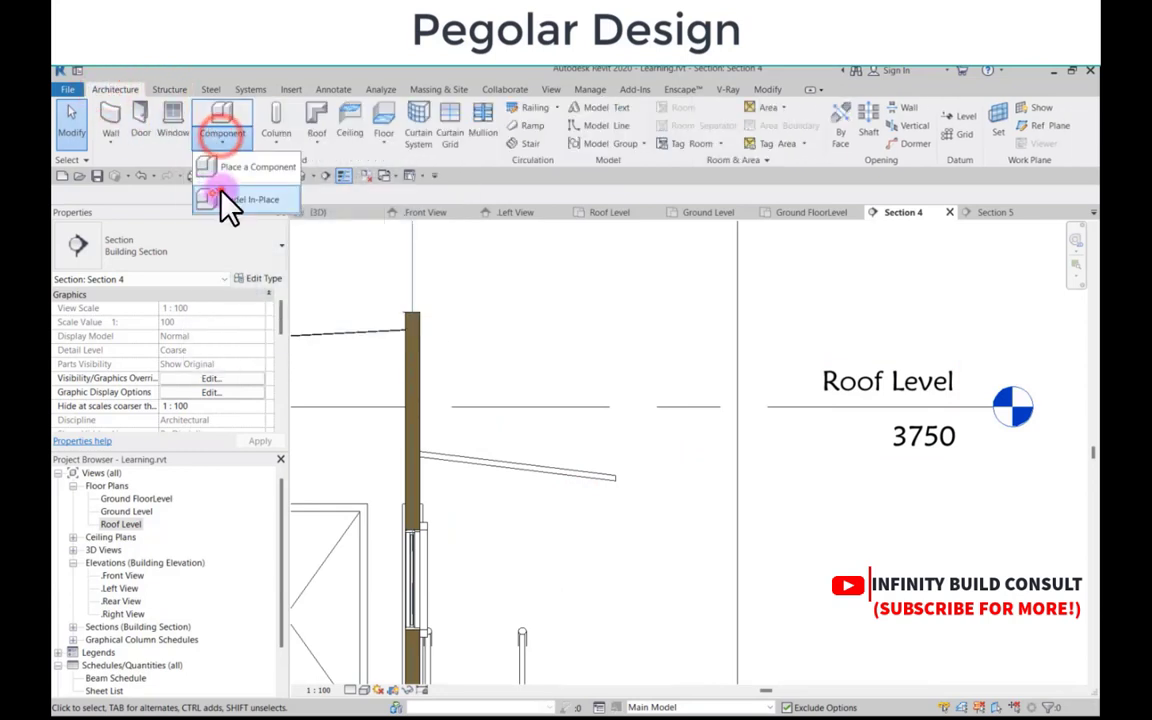
pyautogui.click(220, 192)
pyautogui.scroll(-10, 565, 365)
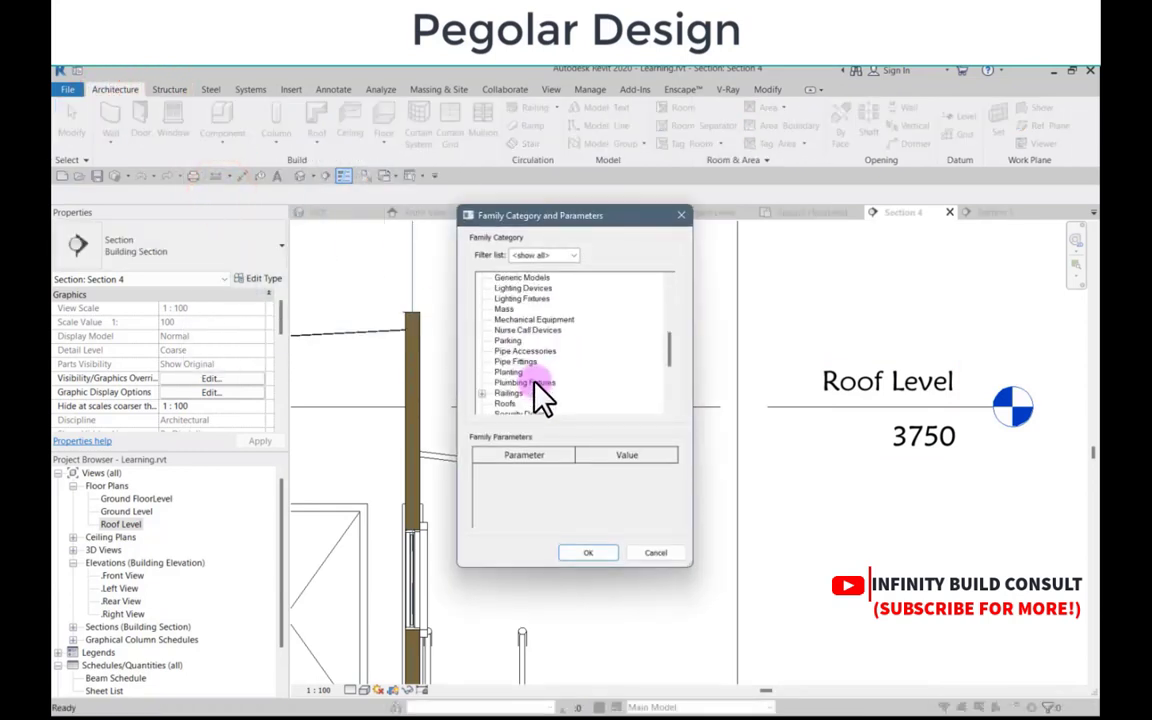
pyautogui.scroll(-2, 528, 400)
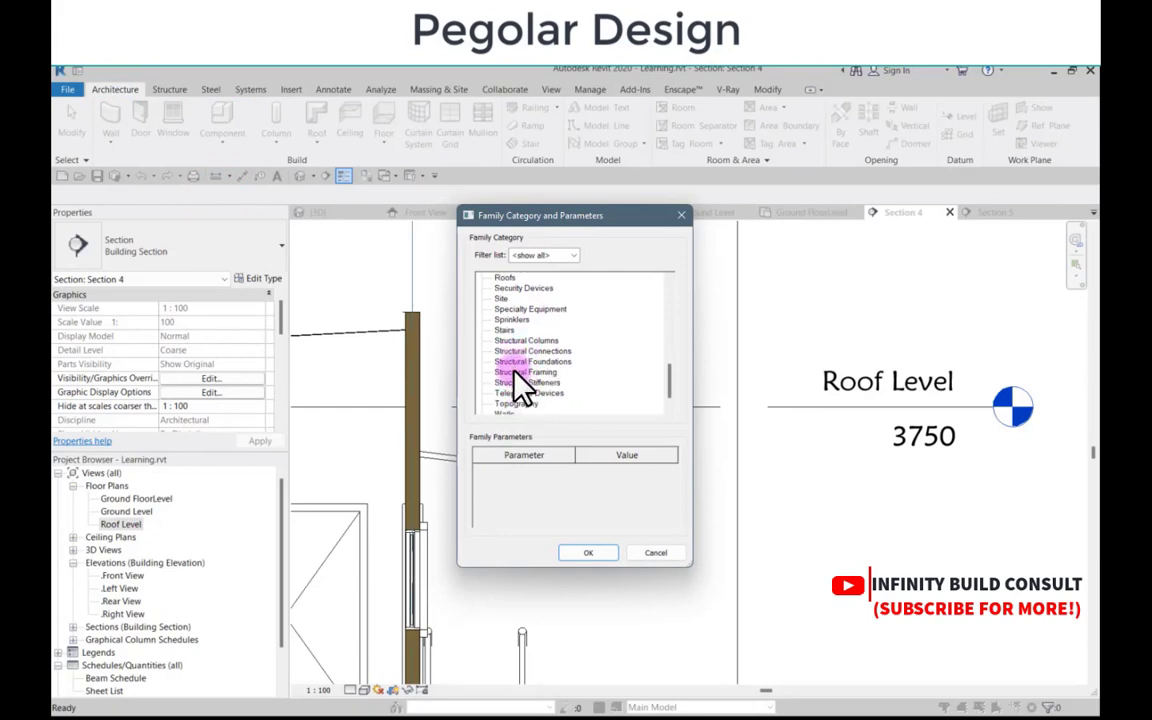
pyautogui.click(522, 372)
pyautogui.click(588, 552)
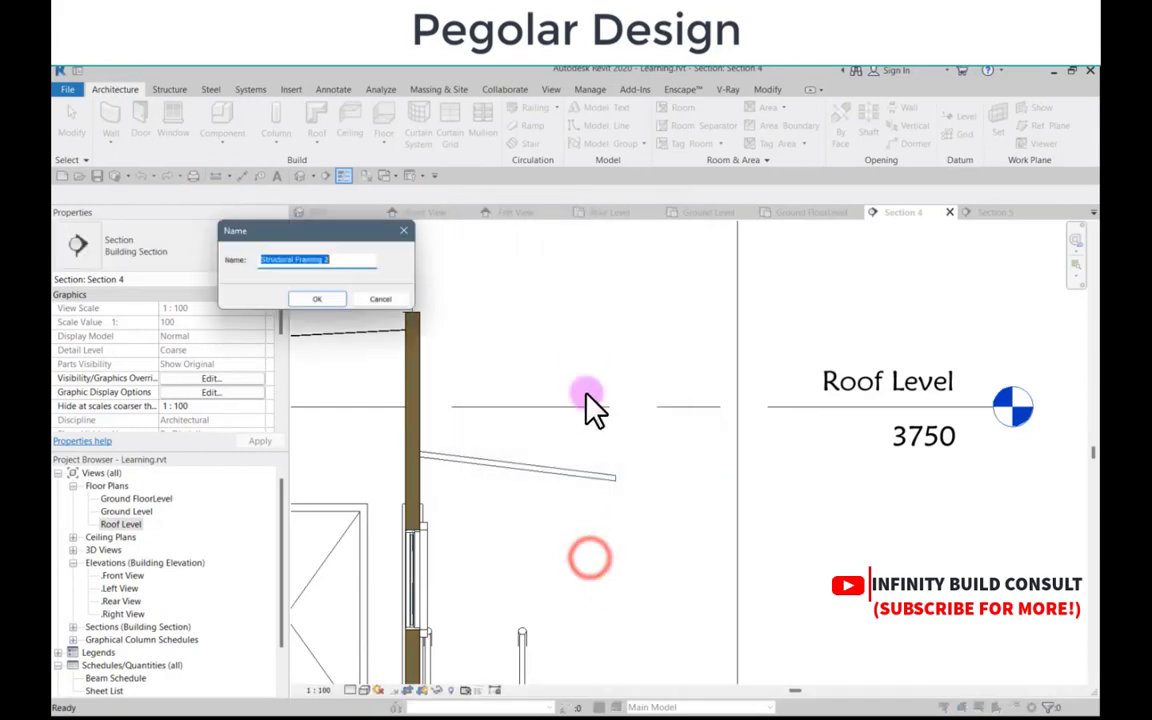
pyautogui.click(322, 303)
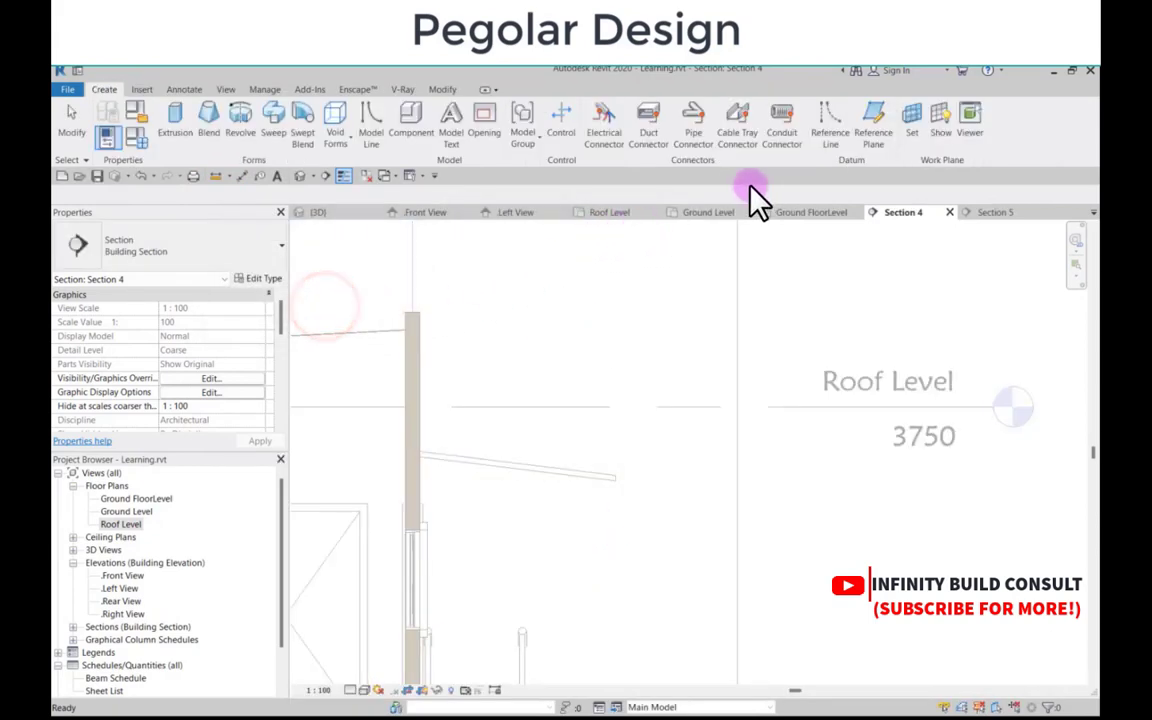
# Step: Start an extrusion with the work plane set by picking a plane, looking for one around the side porch floor in the section
pyautogui.click(172, 122)
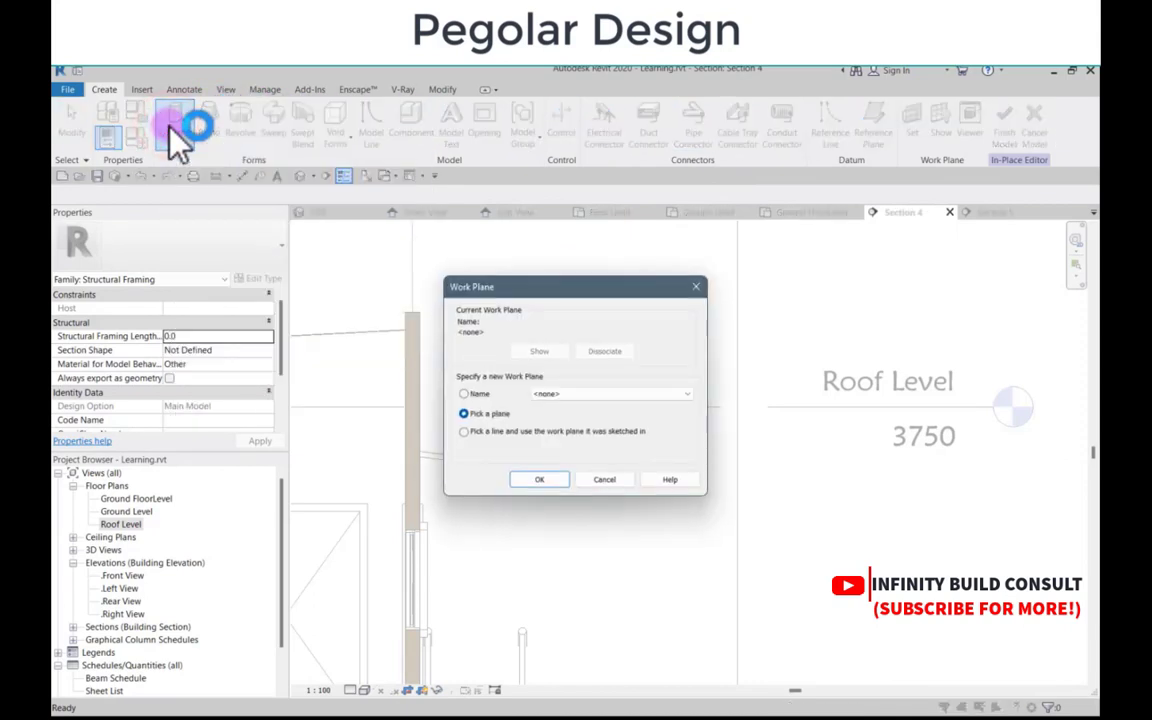
pyautogui.click(540, 480)
pyautogui.scroll(-5, 550, 410)
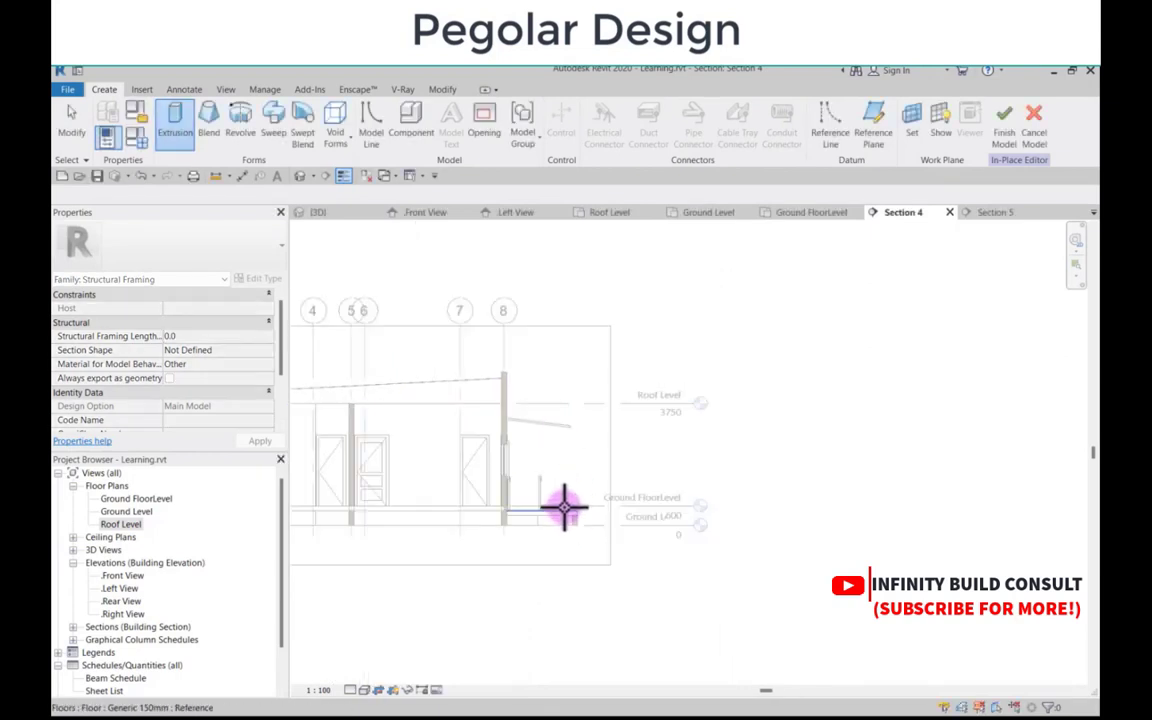
pyautogui.scroll(3, 565, 508)
pyautogui.scroll(2, 555, 525)
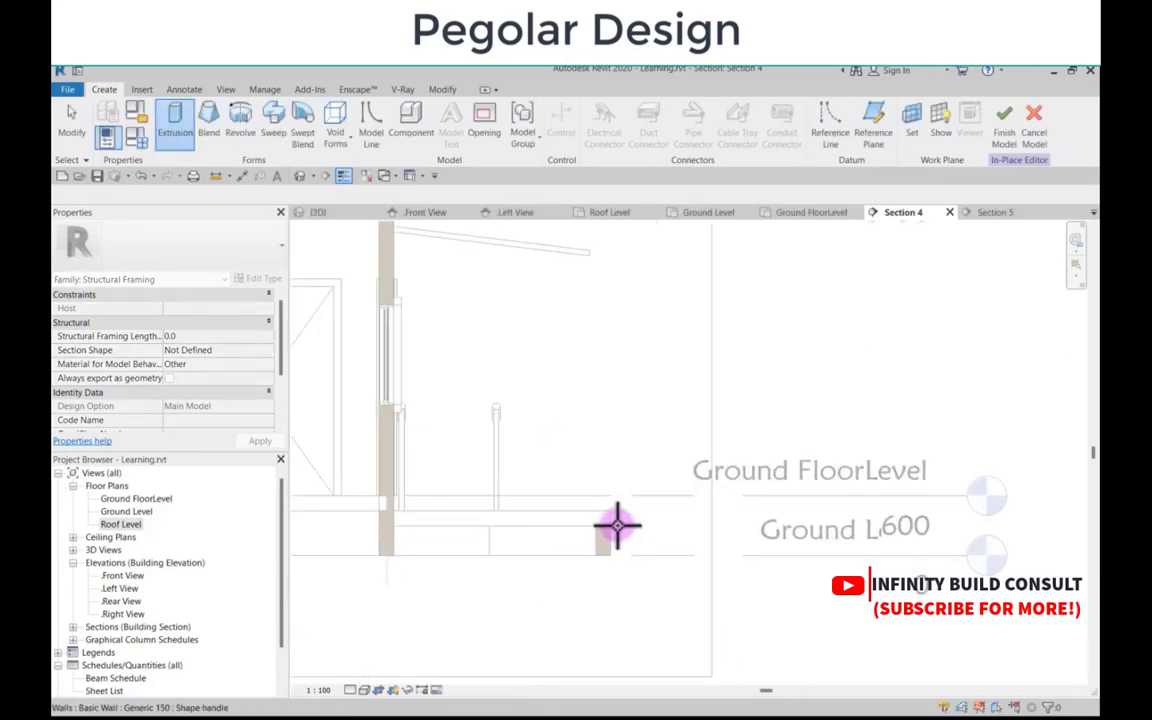
pyautogui.scroll(1, 615, 522)
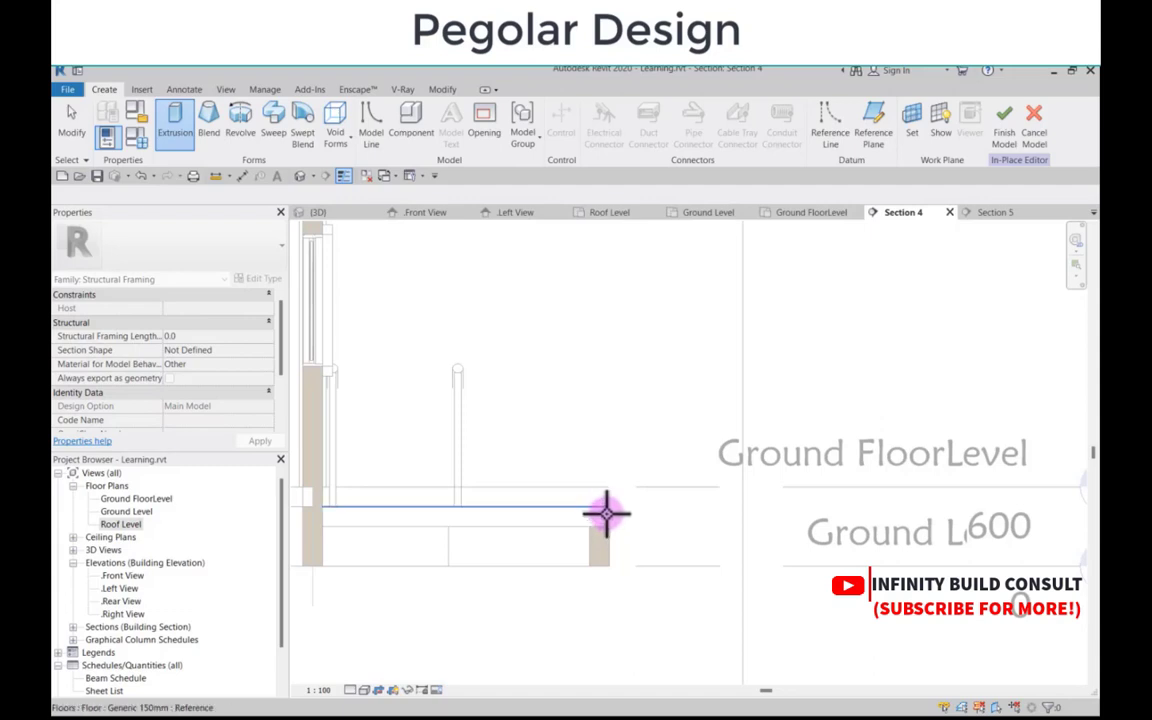
pyautogui.scroll(-2, 607, 514)
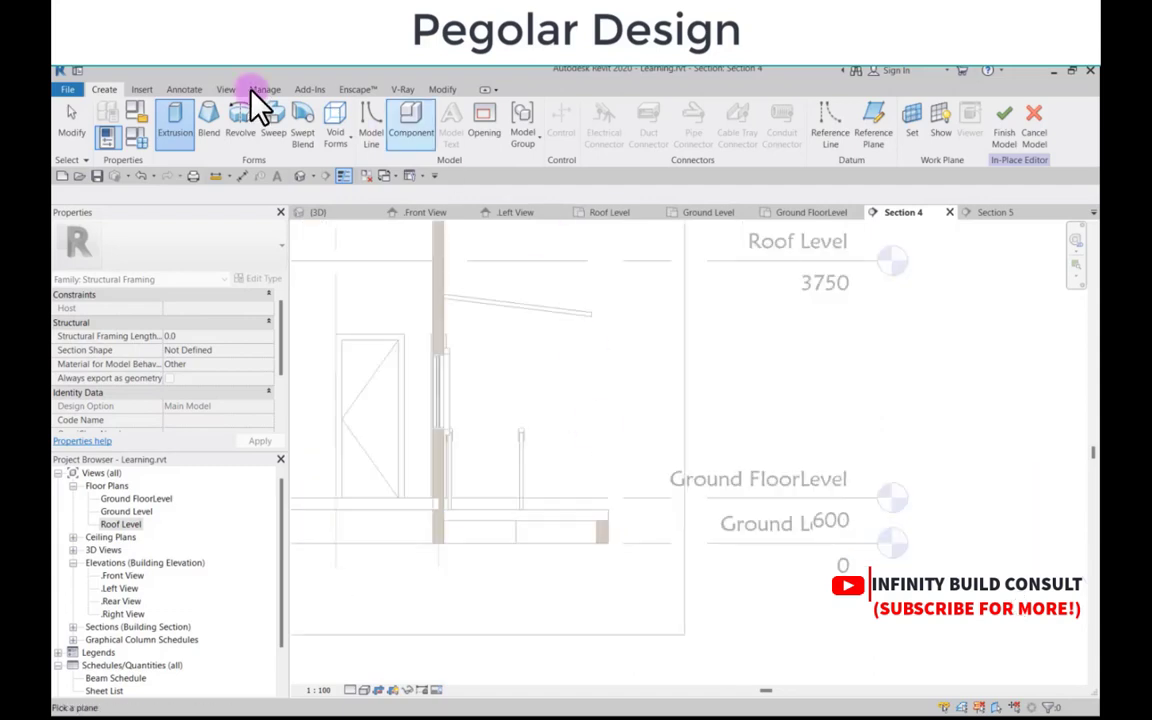
# Step: Switch to the 3D view and examine the side porch floor's curved end and edges for a suitable work plane
pyautogui.click(300, 178)
pyautogui.scroll(-2, 585, 385)
pyautogui.scroll(2, 564, 516)
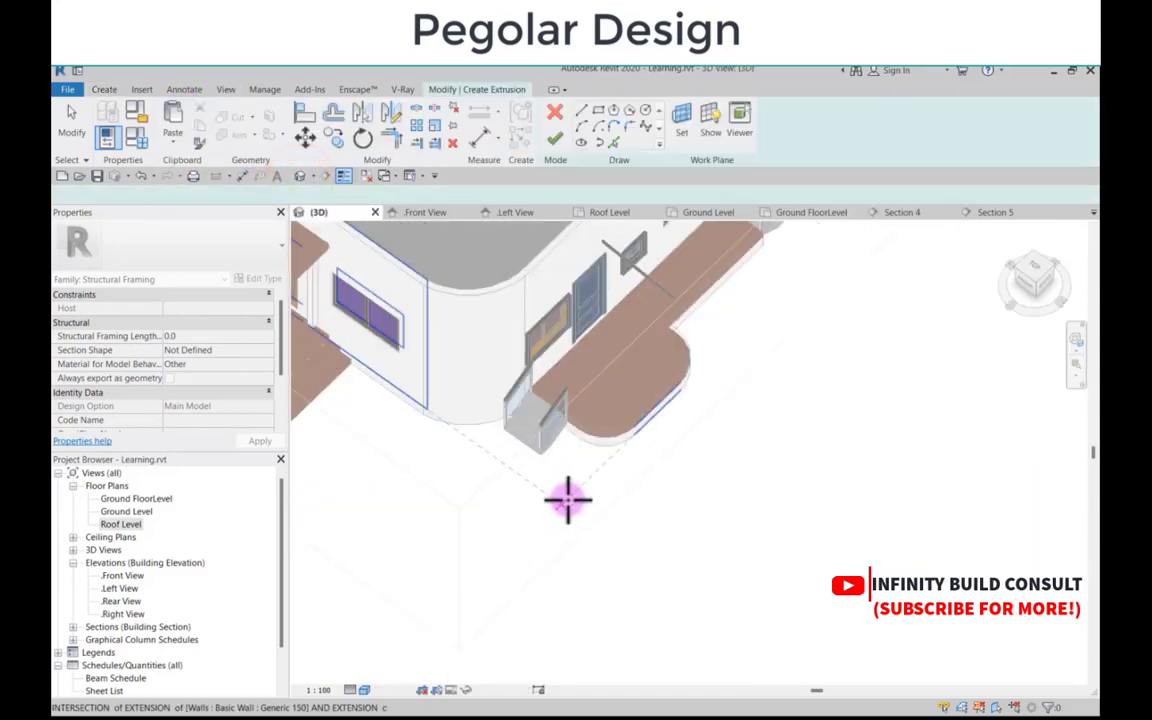
pyautogui.keyDown('shift'); pyautogui.moveTo(567, 500); pyautogui.dragTo(650, 424, button='middle'); pyautogui.keyUp('shift')
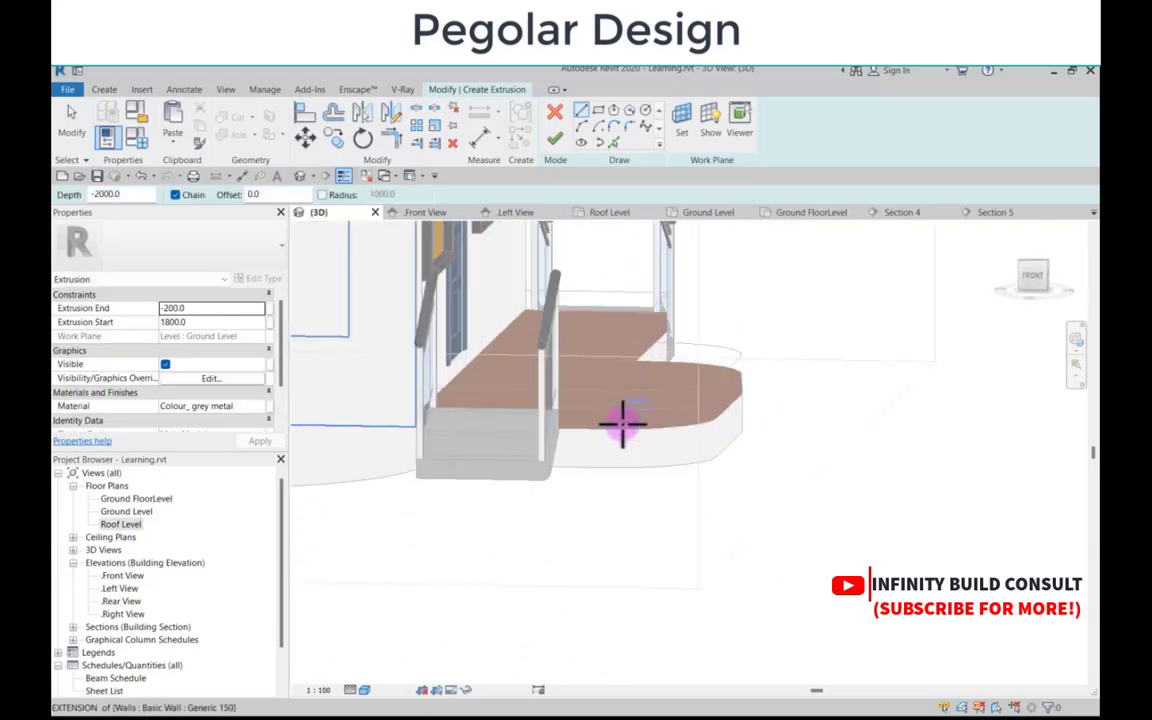
pyautogui.scroll(3, 622, 424)
pyautogui.scroll(-4, 700, 362)
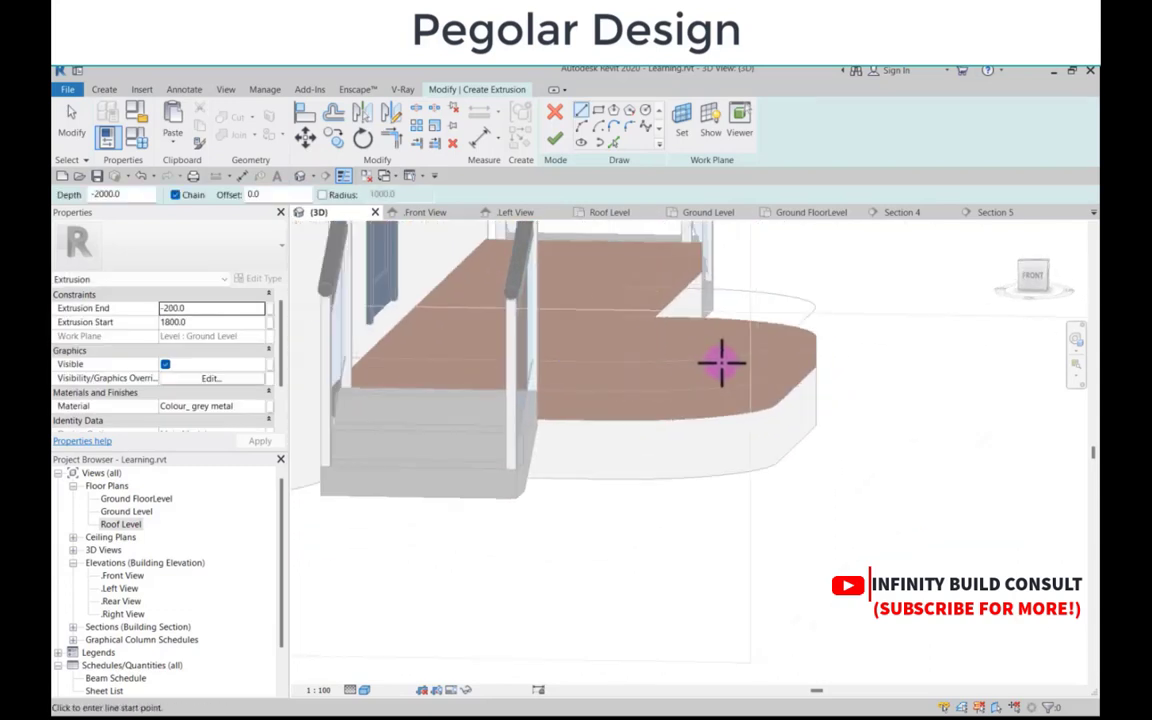
pyautogui.moveTo(720, 360); pyautogui.dragTo(725, 405, button='middle')
pyautogui.keyDown('shift'); pyautogui.moveTo(675, 410); pyautogui.dragTo(591, 375, button='middle'); pyautogui.keyUp('shift')
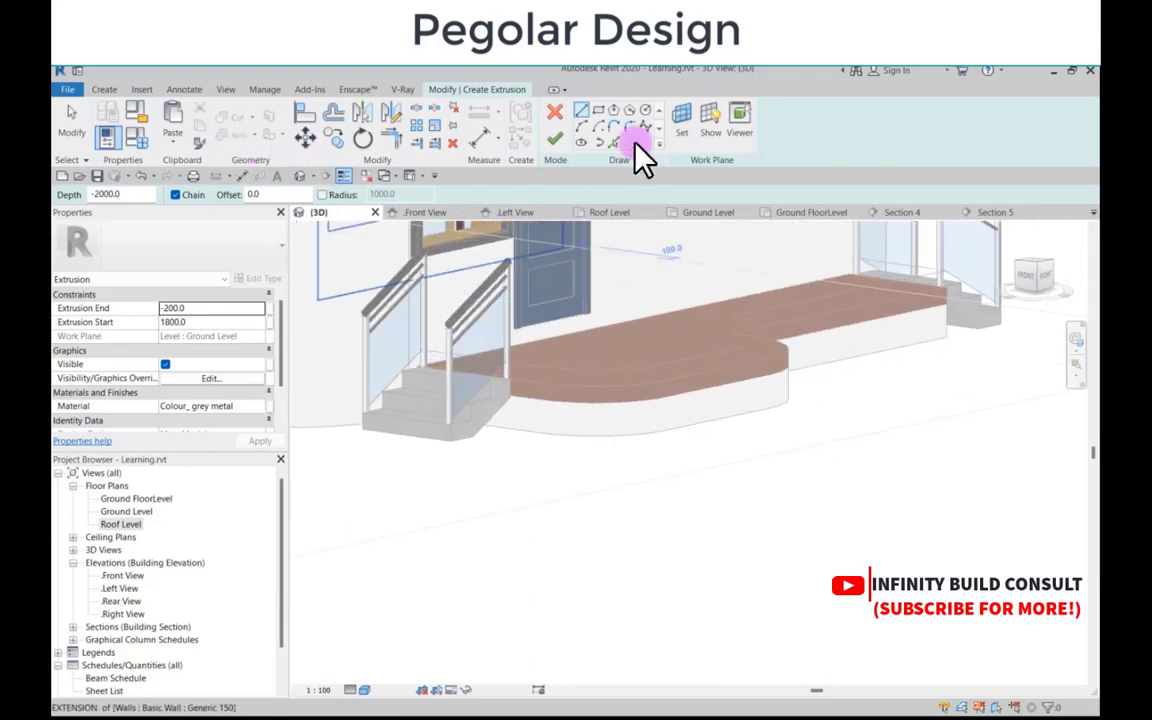
# Step: Try to pick the side porch floor as the extrusion's work plane, and choose the Pick Lines tool
pyautogui.click(681, 127)
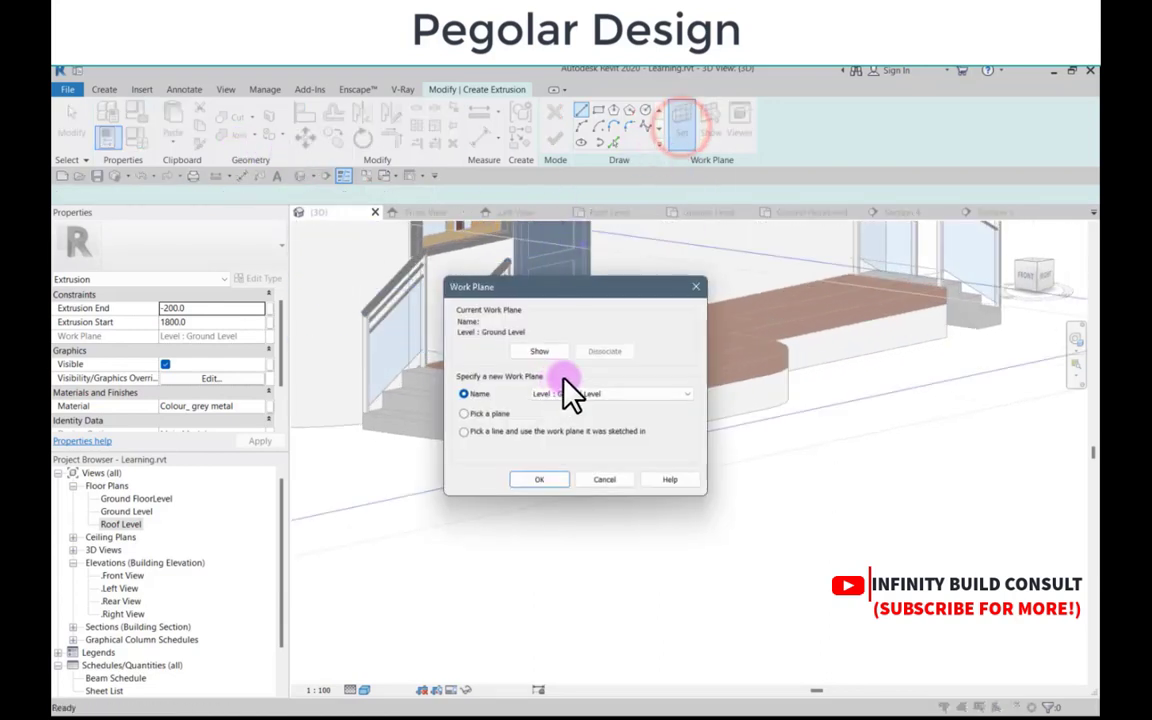
pyautogui.click(466, 413)
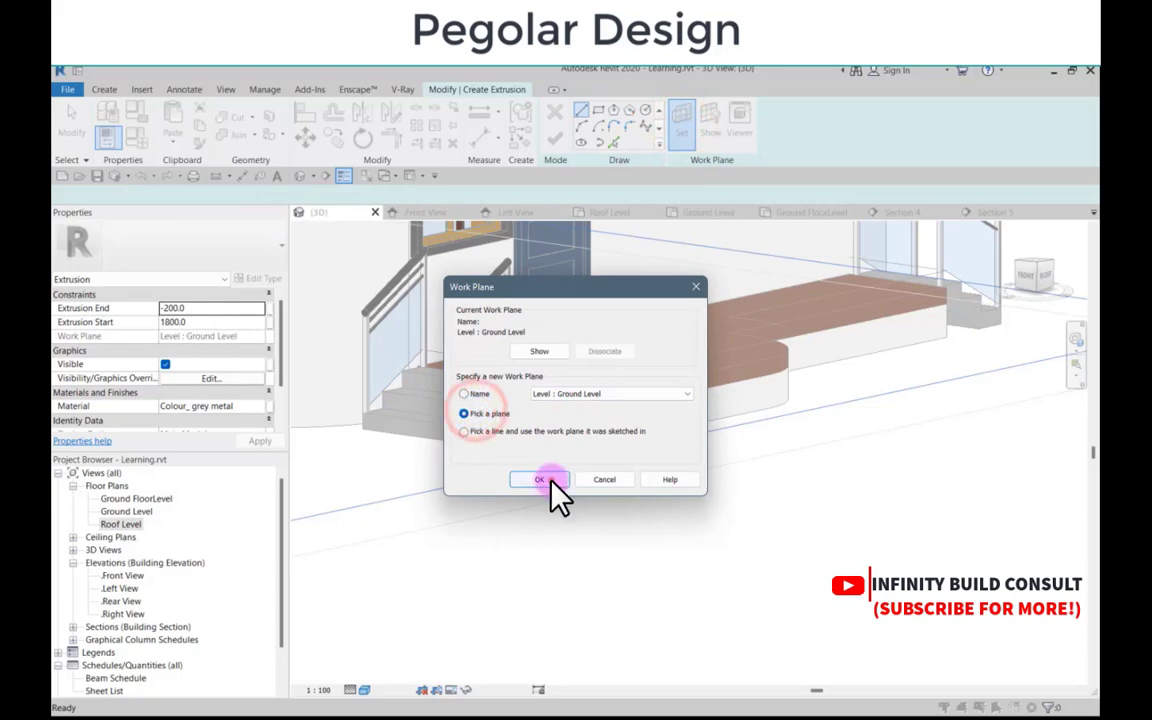
pyautogui.click(546, 481)
pyautogui.click(554, 380)
pyautogui.scroll(2, 545, 367)
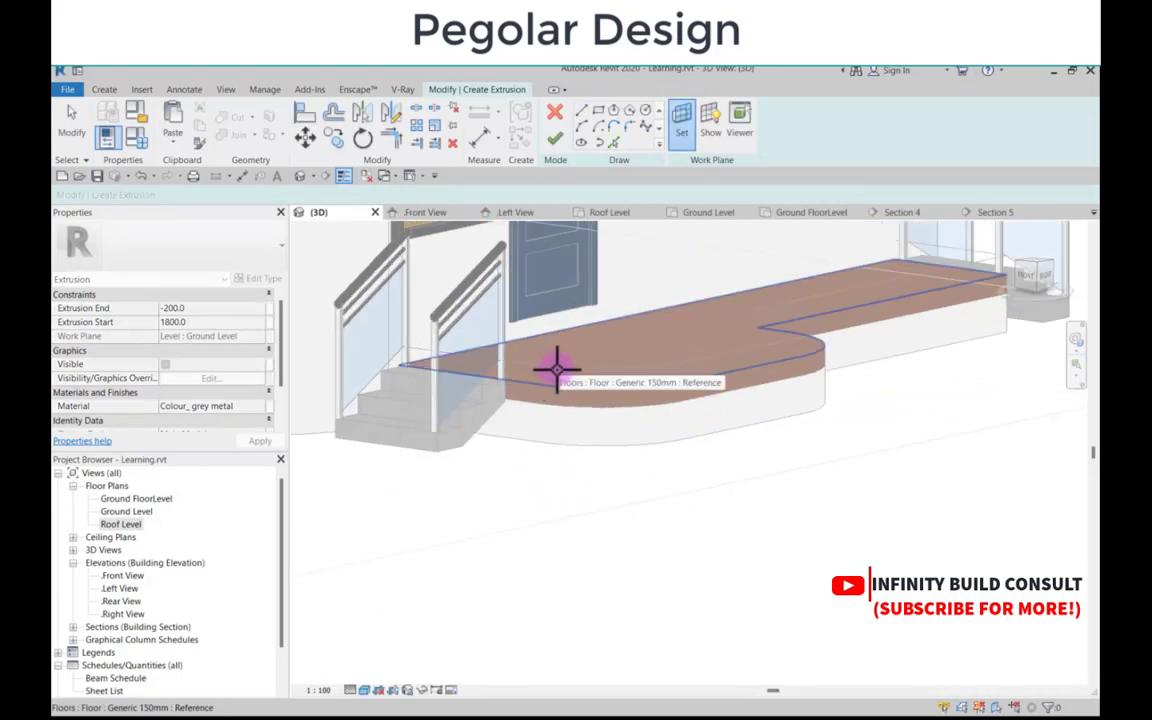
pyautogui.click(607, 146)
pyautogui.scroll(2, 560, 395)
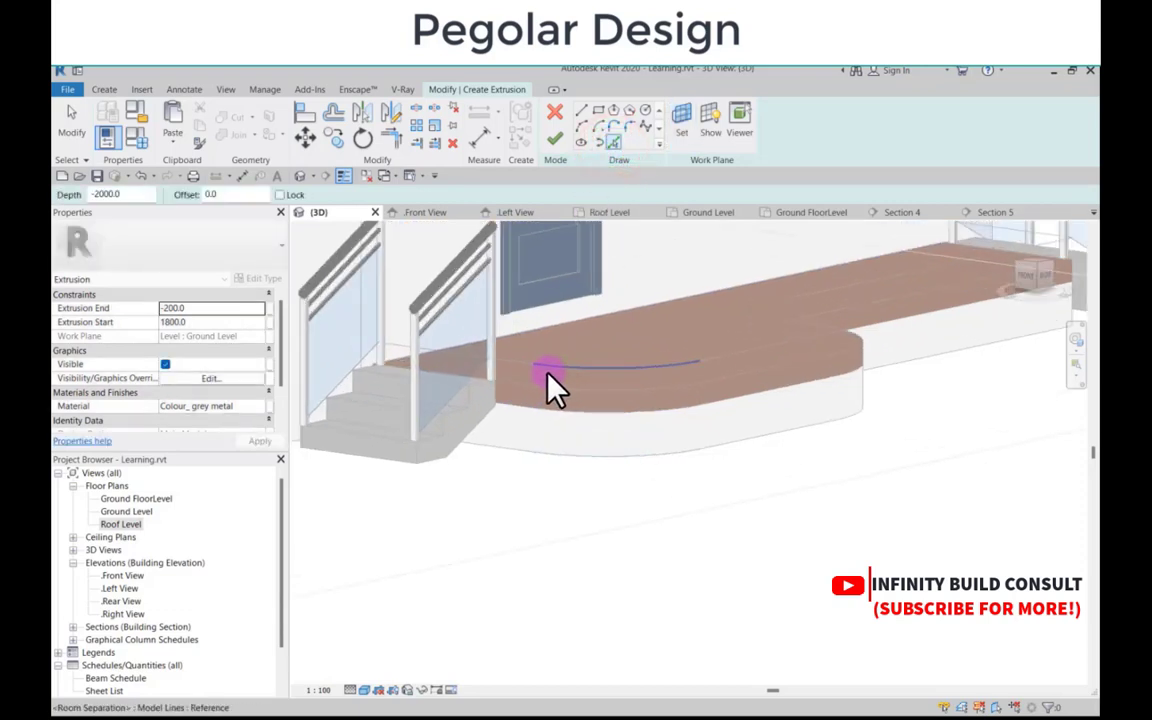
# Step: Set the extrusion's work plane by picking the vertical end face of the side porch floor beside the steps
pyautogui.click(681, 125)
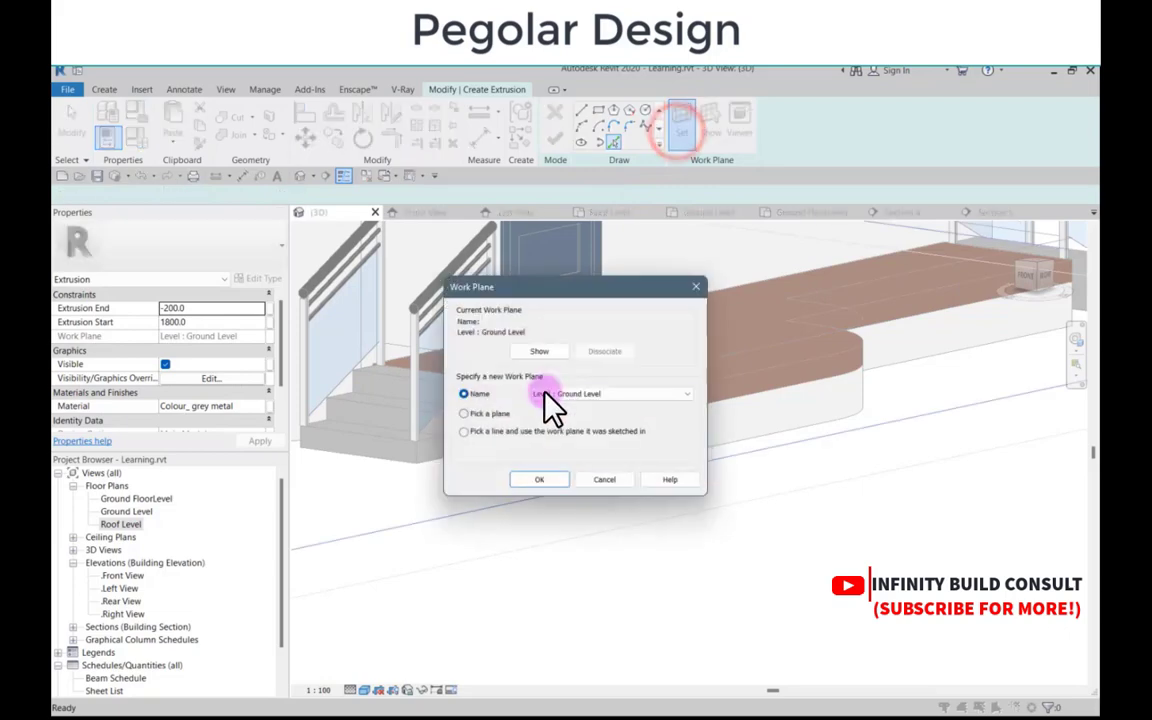
pyautogui.click(540, 480)
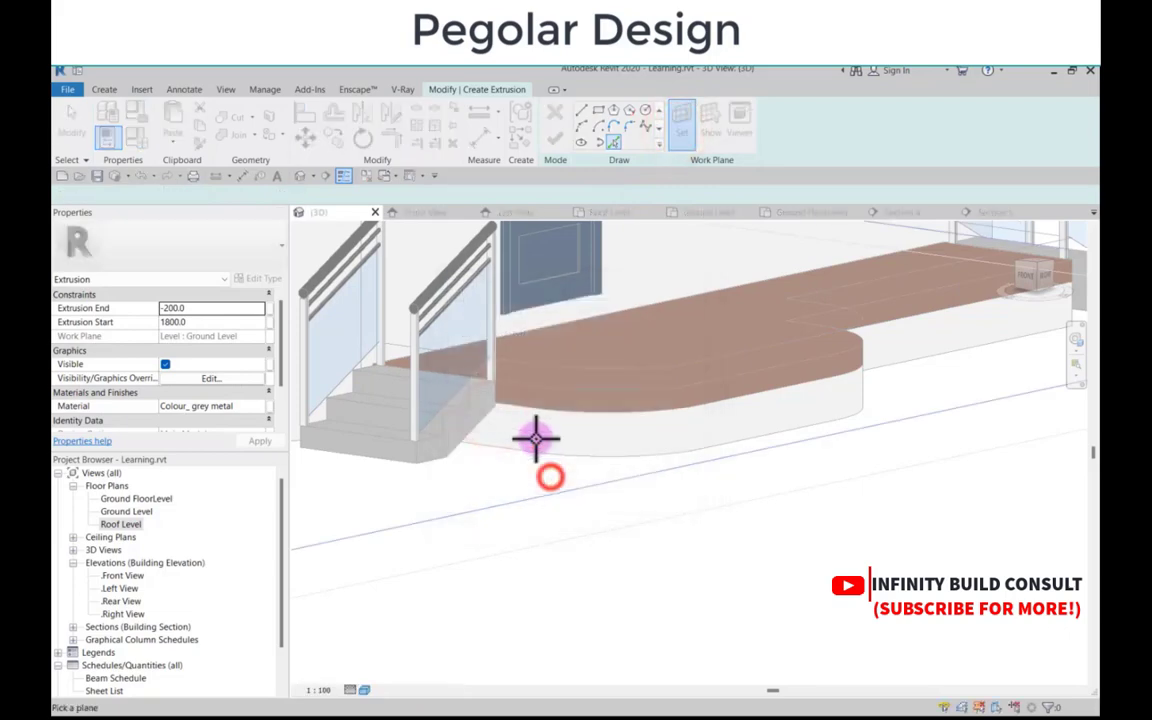
pyautogui.scroll(4, 501, 373)
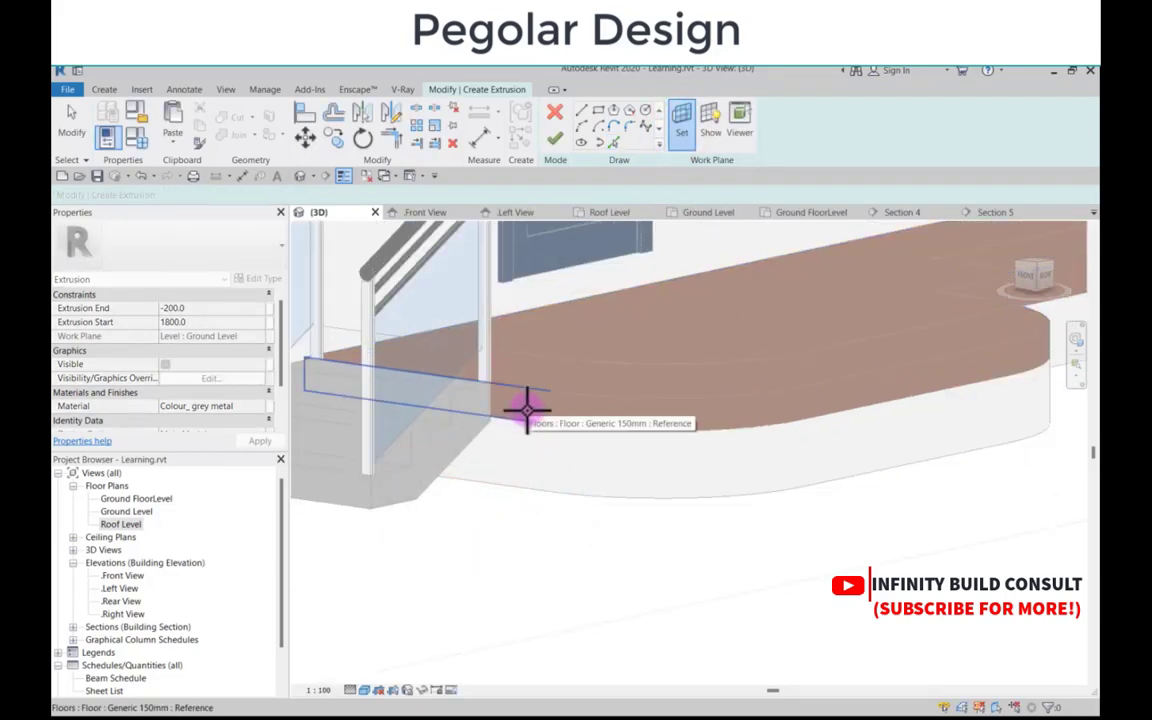
pyautogui.click(527, 410)
pyautogui.scroll(-5, 823, 427)
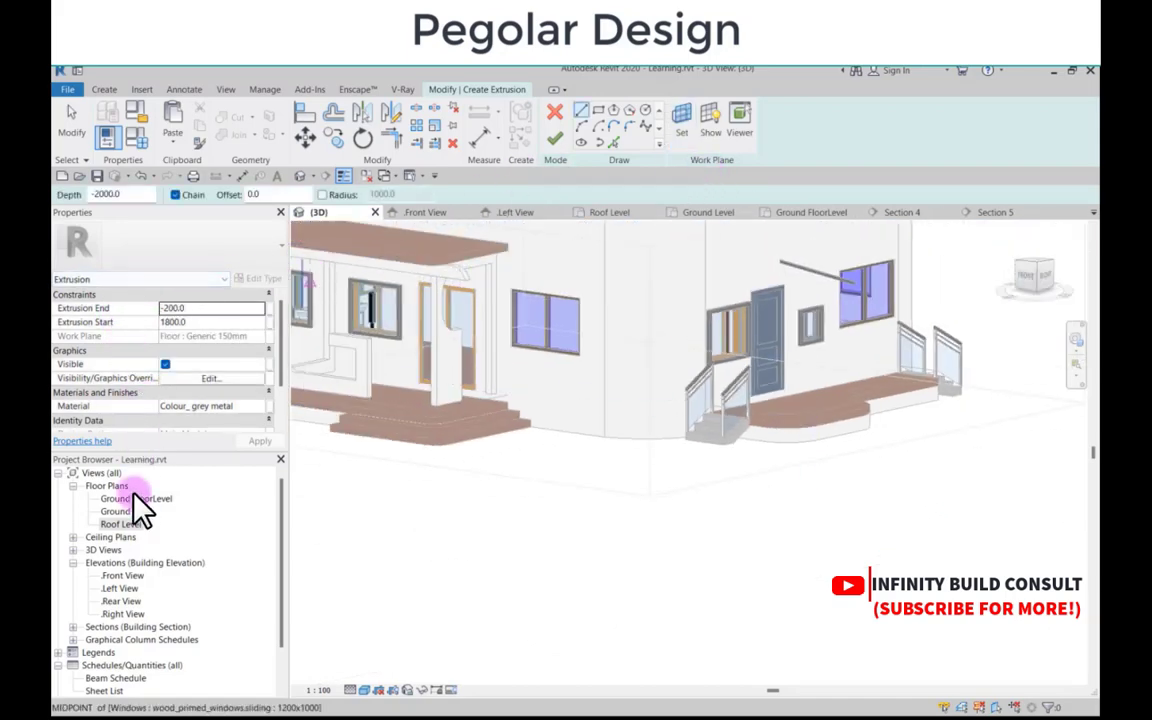
# Step: Go to the roof level plan and open Section 4 from the section marker beside the side wall
pyautogui.doubleClick(118, 524)
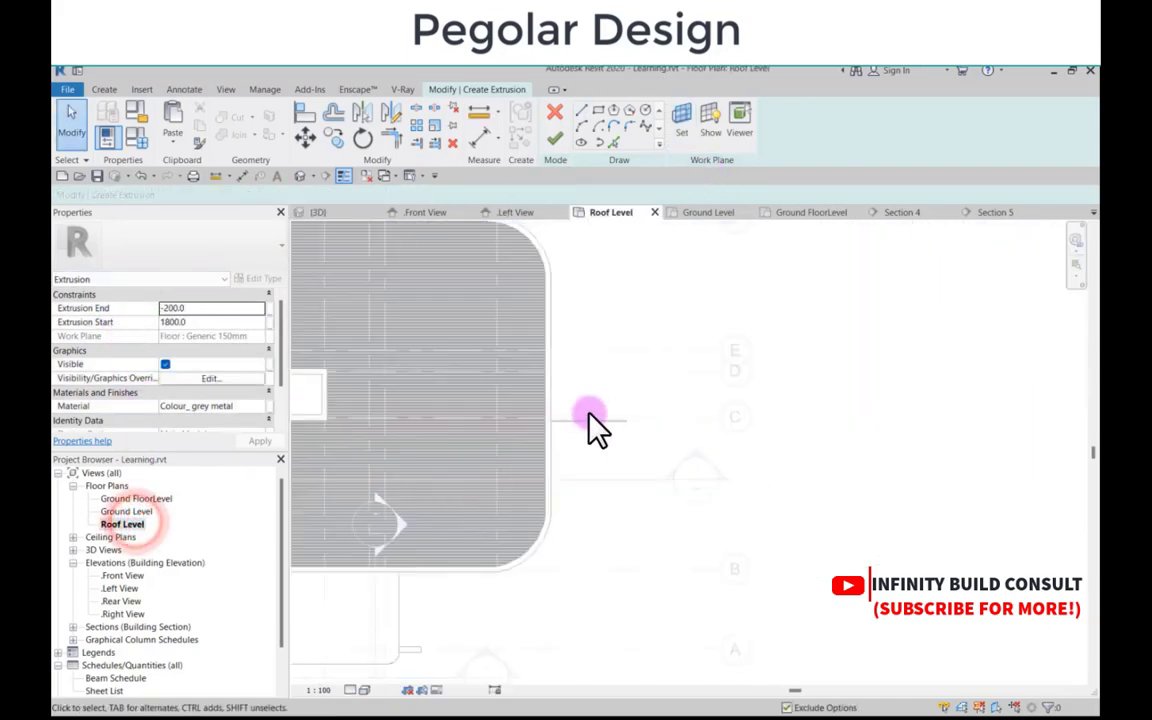
pyautogui.scroll(-2, 562, 470)
pyautogui.scroll(3, 672, 402)
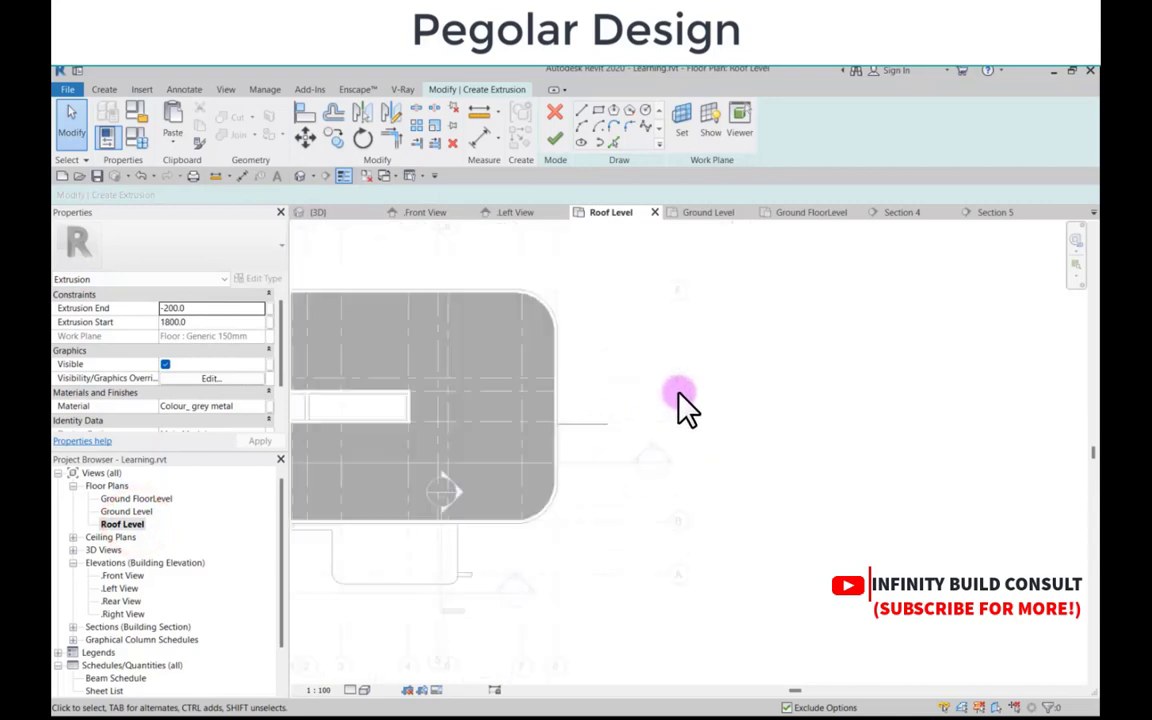
pyautogui.scroll(-2, 652, 442)
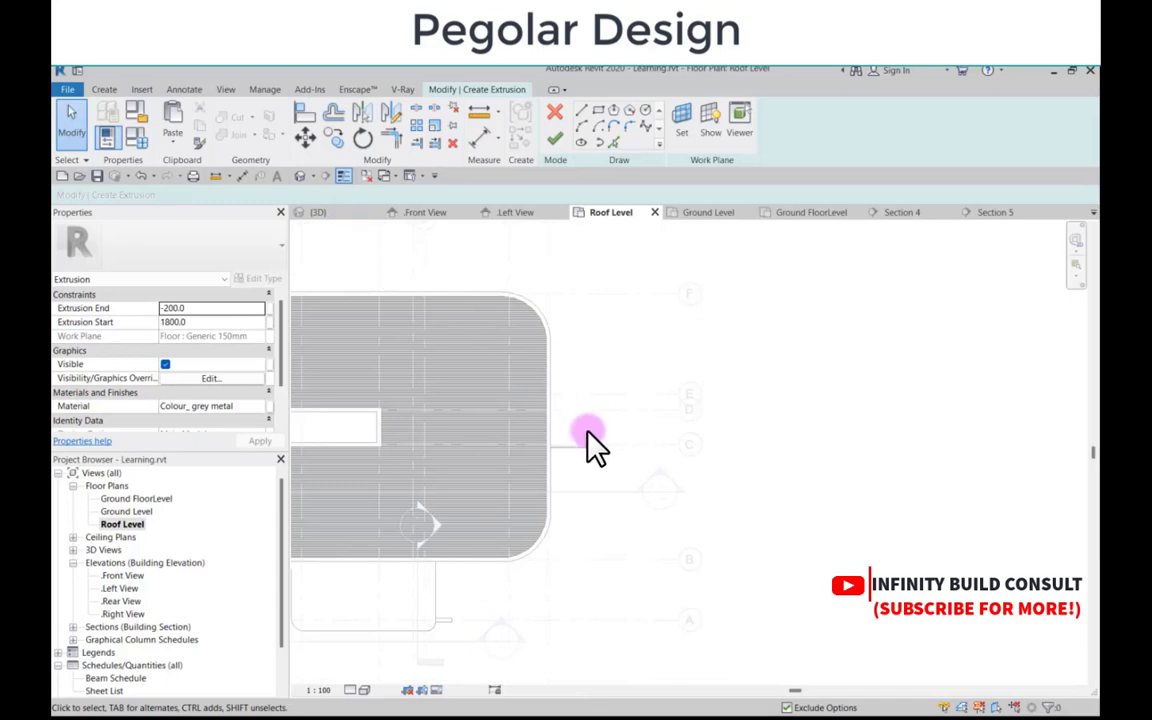
pyautogui.doubleClick(659, 492)
pyautogui.scroll(-3, 507, 445)
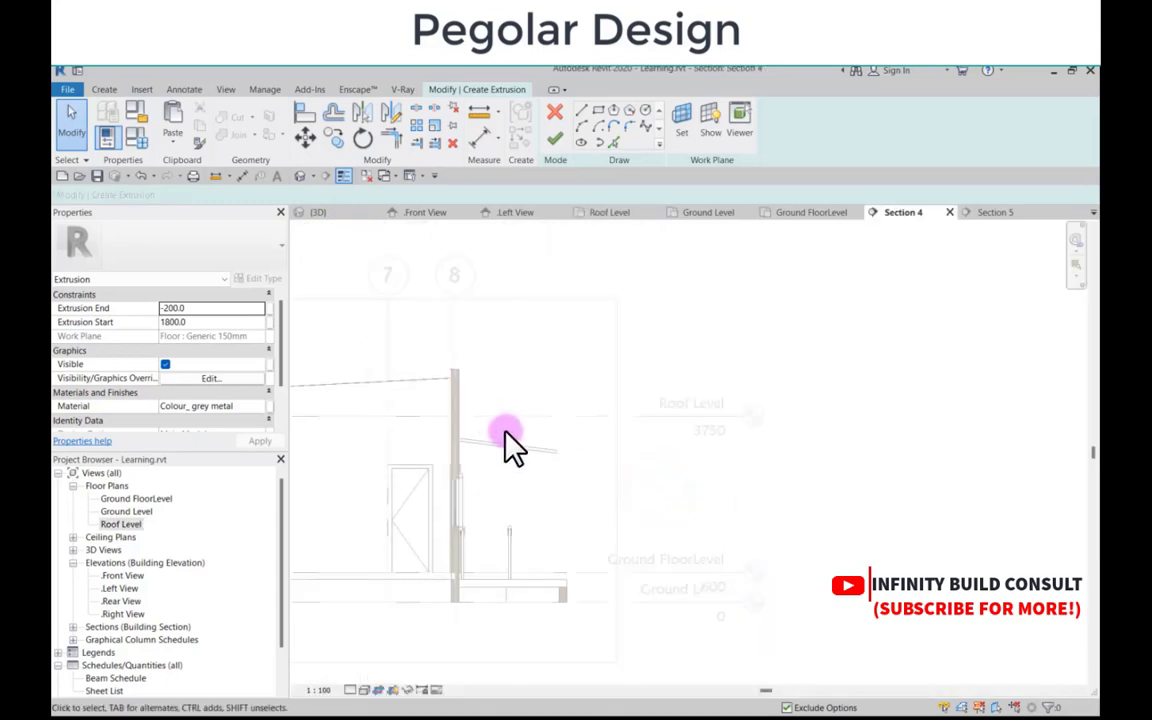
# Step: Sketch a closed, sloping rafter profile about 80 mm deep from the wall's outer face, below the existing rafter
pyautogui.click(581, 110)
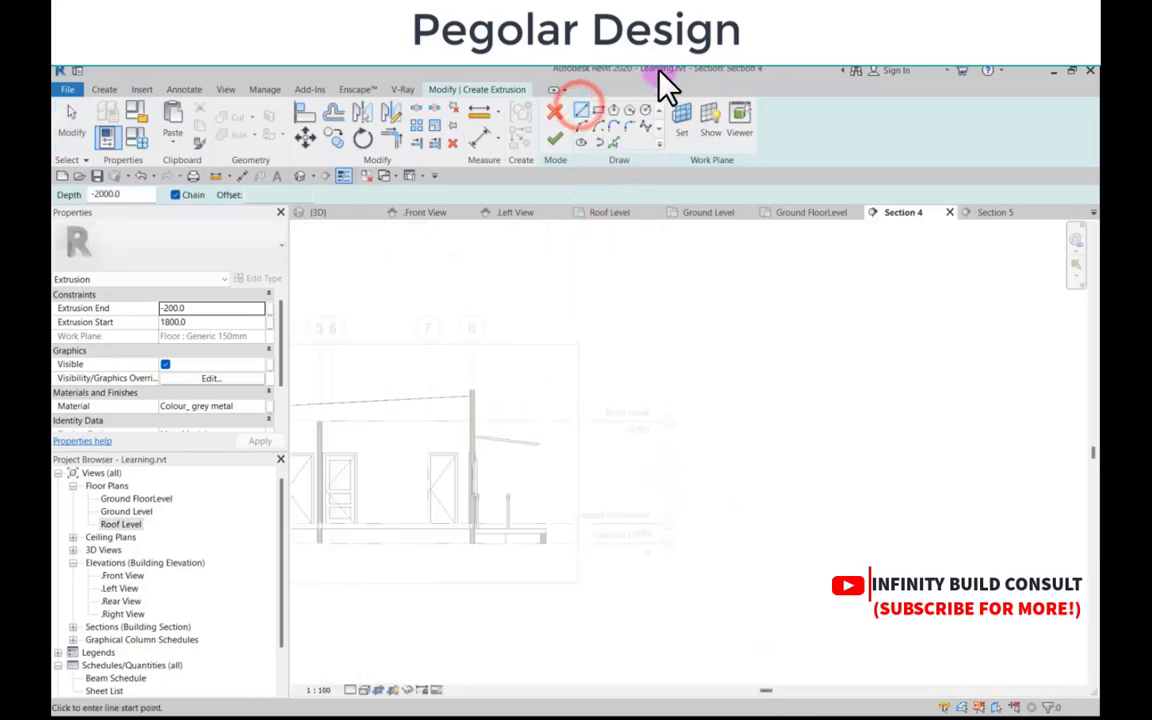
pyautogui.scroll(2, 460, 425)
pyautogui.scroll(2, 460, 425)
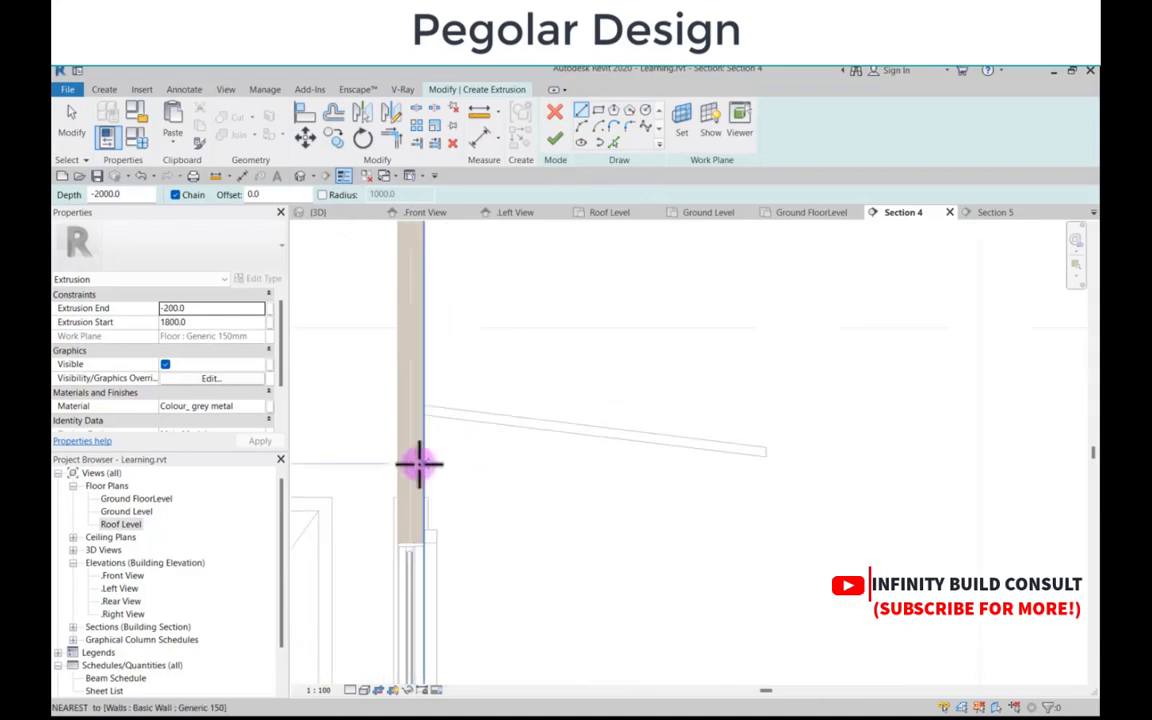
pyautogui.click(424, 460)
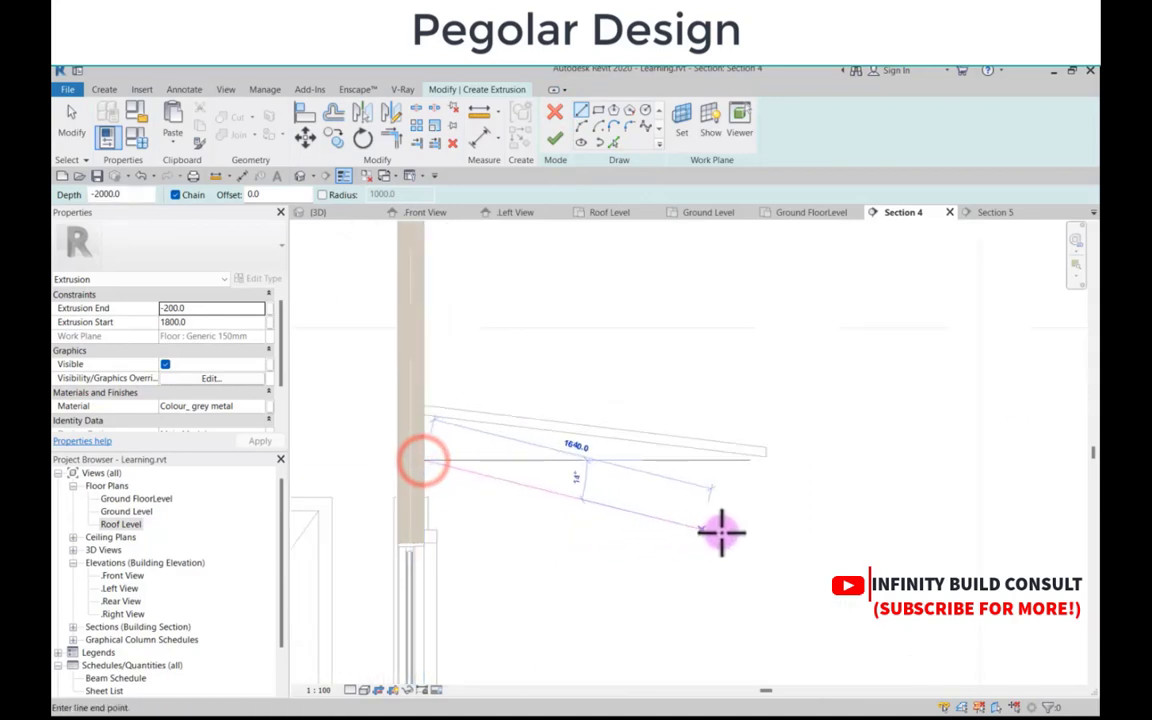
pyautogui.click(769, 524)
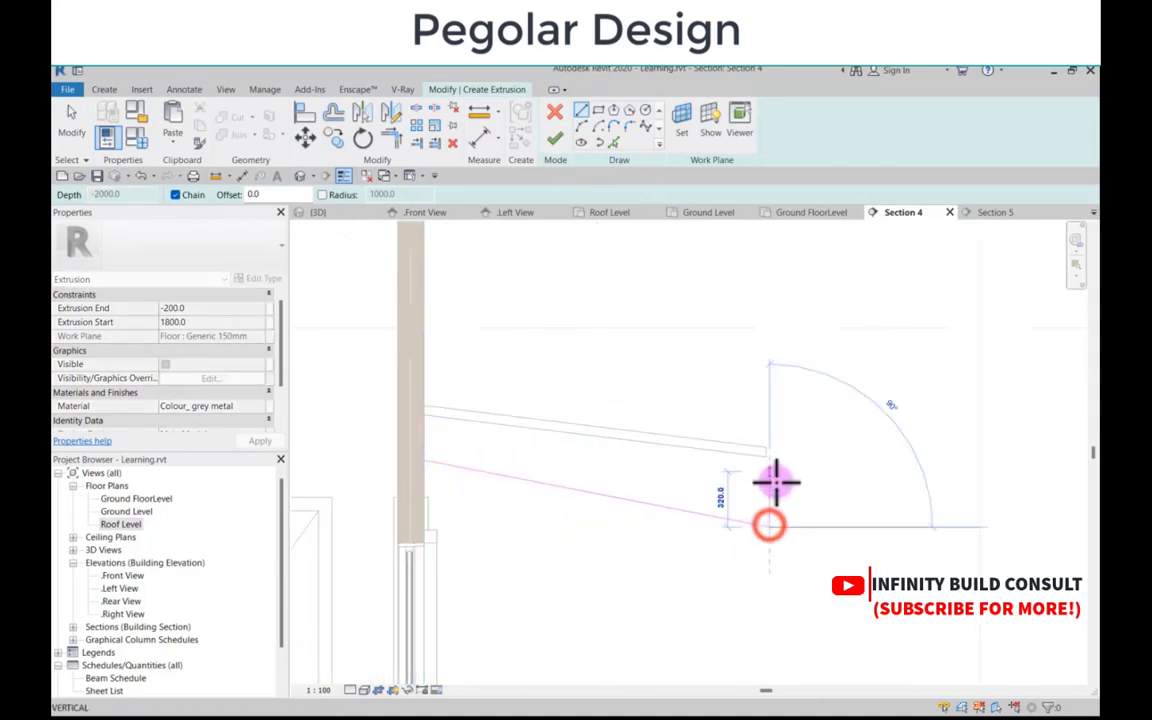
pyautogui.scroll(1, 770, 512)
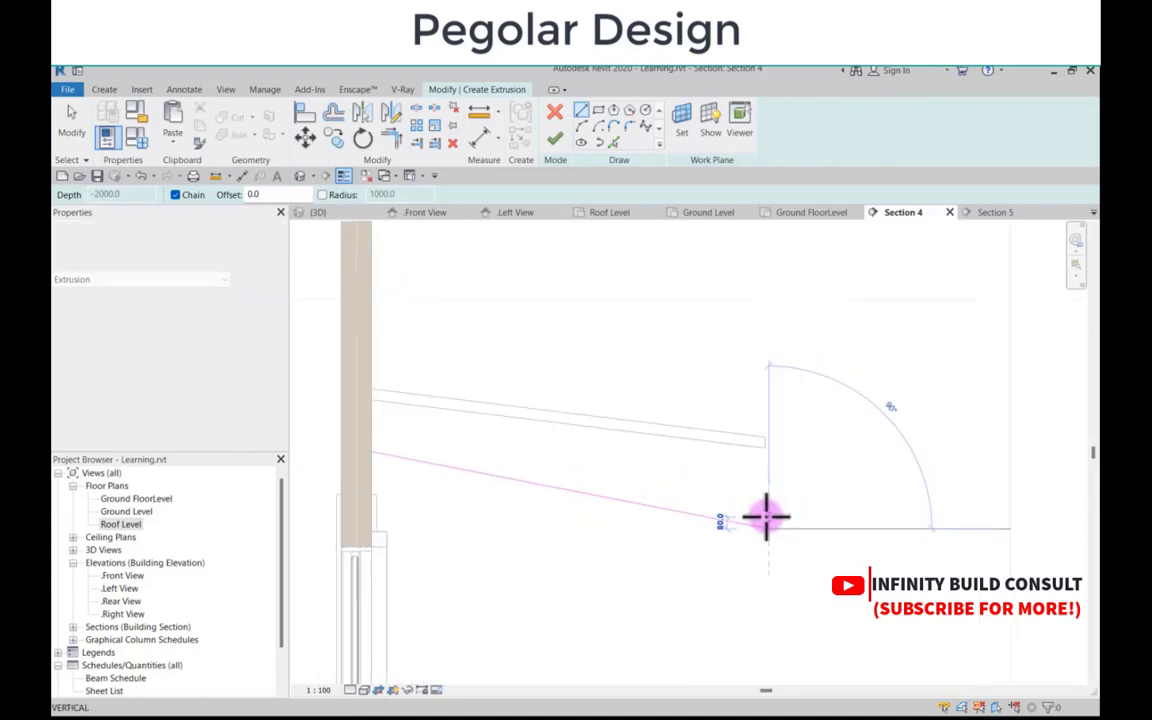
pyautogui.click(373, 442)
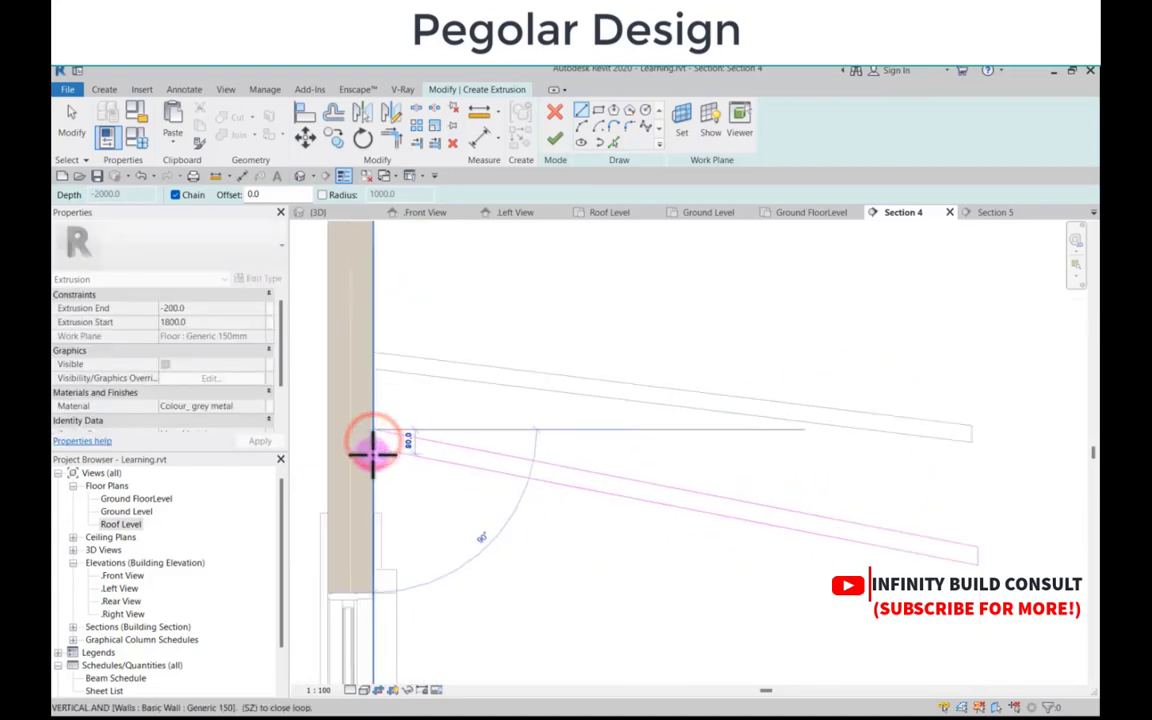
pyautogui.scroll(-3, 373, 450)
pyautogui.press('Escape')
pyautogui.press('Escape')
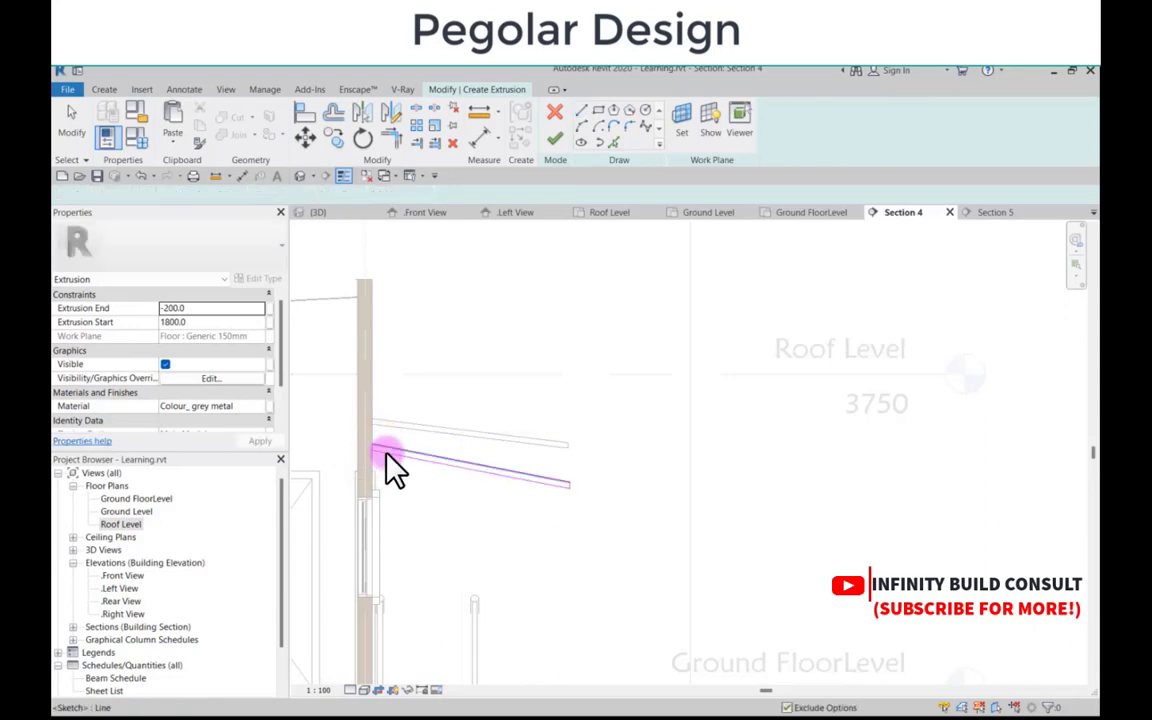
# Step: Complete the extrusion from the sketched profile, finish the in-place framing model and clear the selection
pyautogui.click(553, 138)
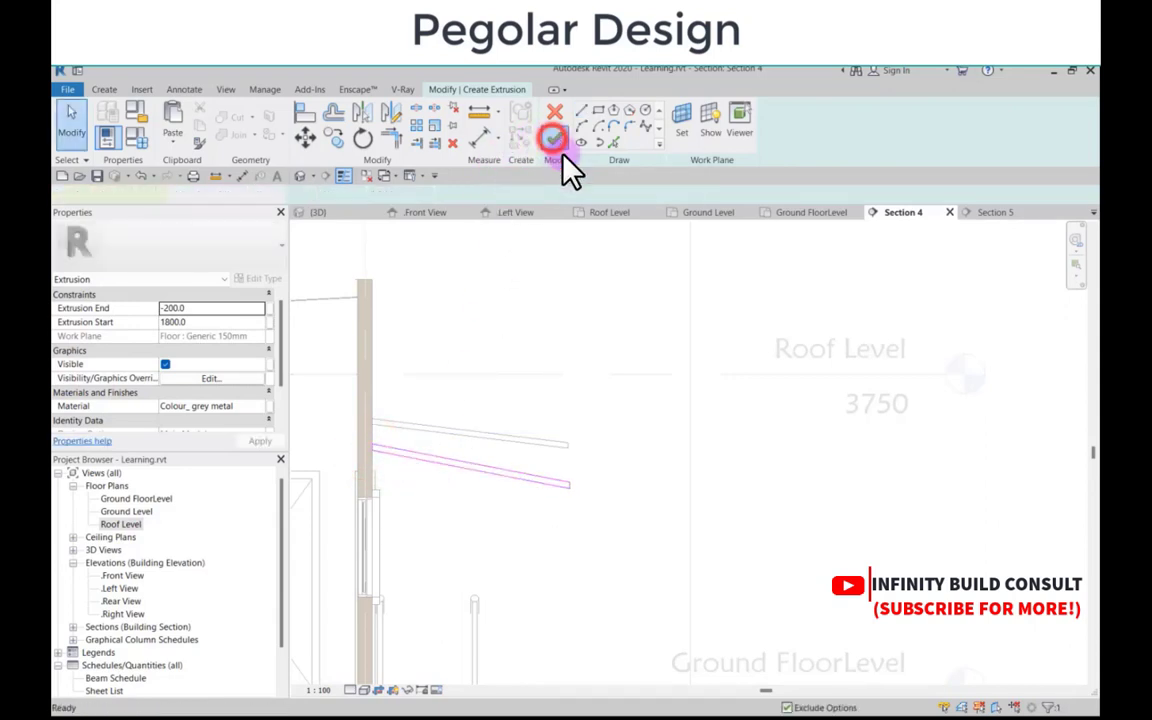
pyautogui.scroll(-5, 560, 470)
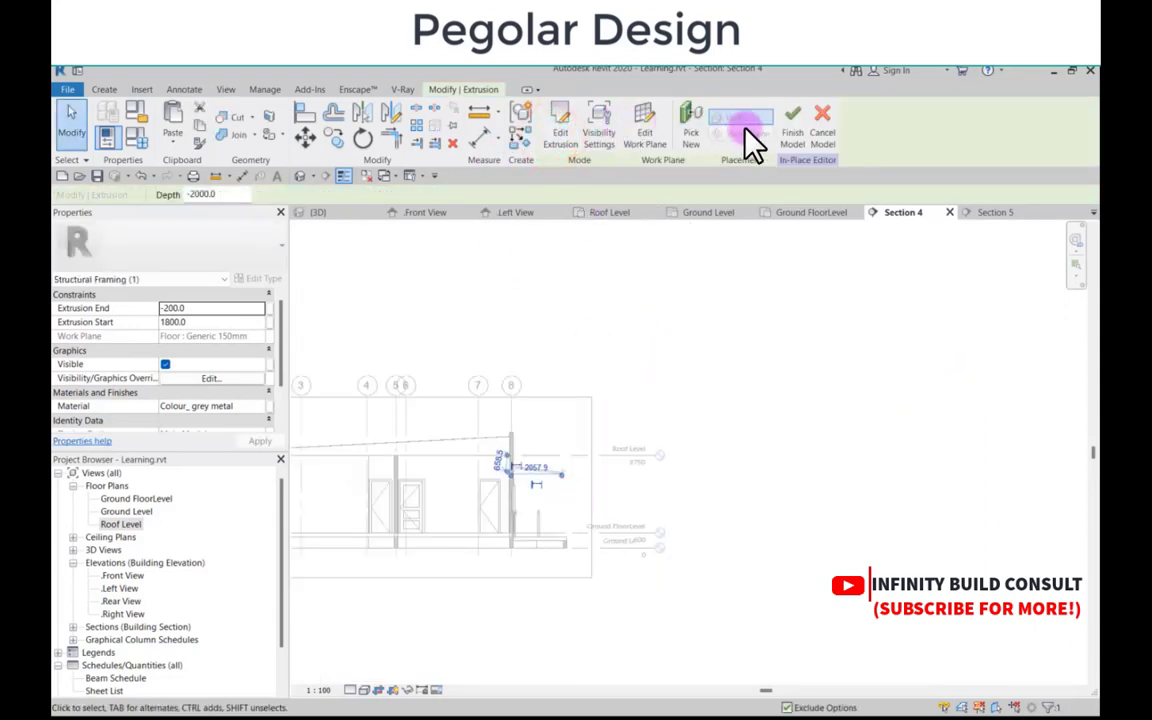
pyautogui.click(790, 138)
pyautogui.scroll(4, 553, 530)
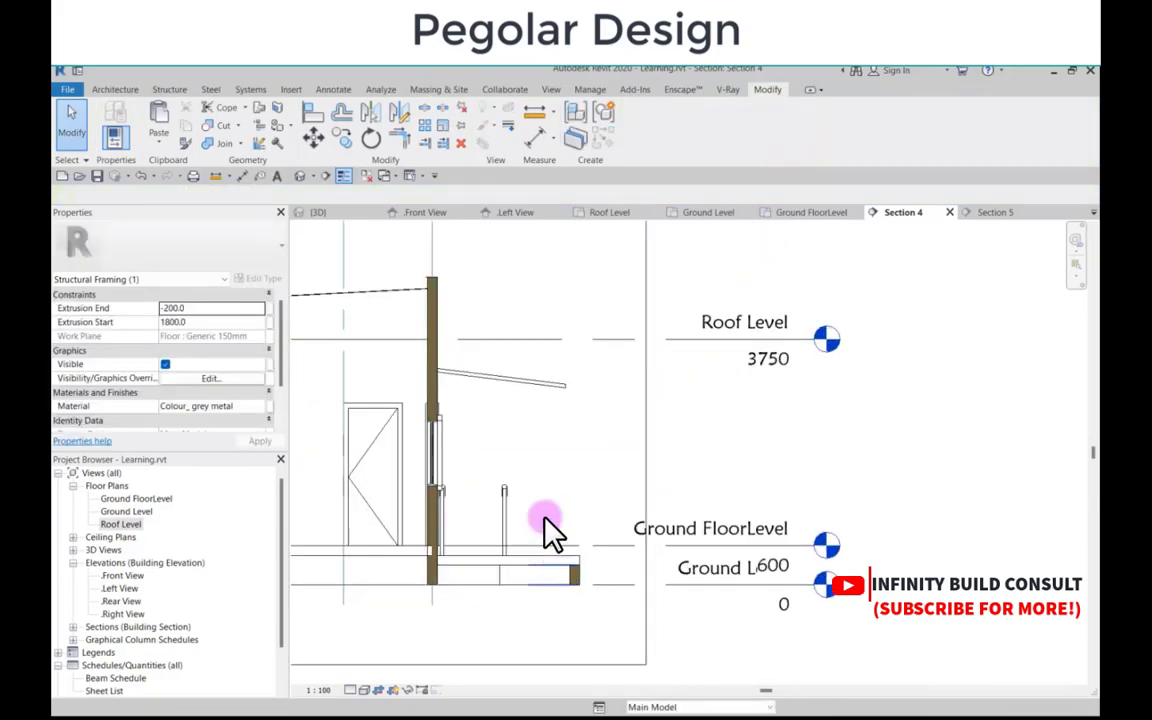
pyautogui.click(553, 530)
# Step: Examine the new framing extrusion above the side porch in 3D, comparing it with the first rafter, porch floor and steps
pyautogui.click(297, 178)
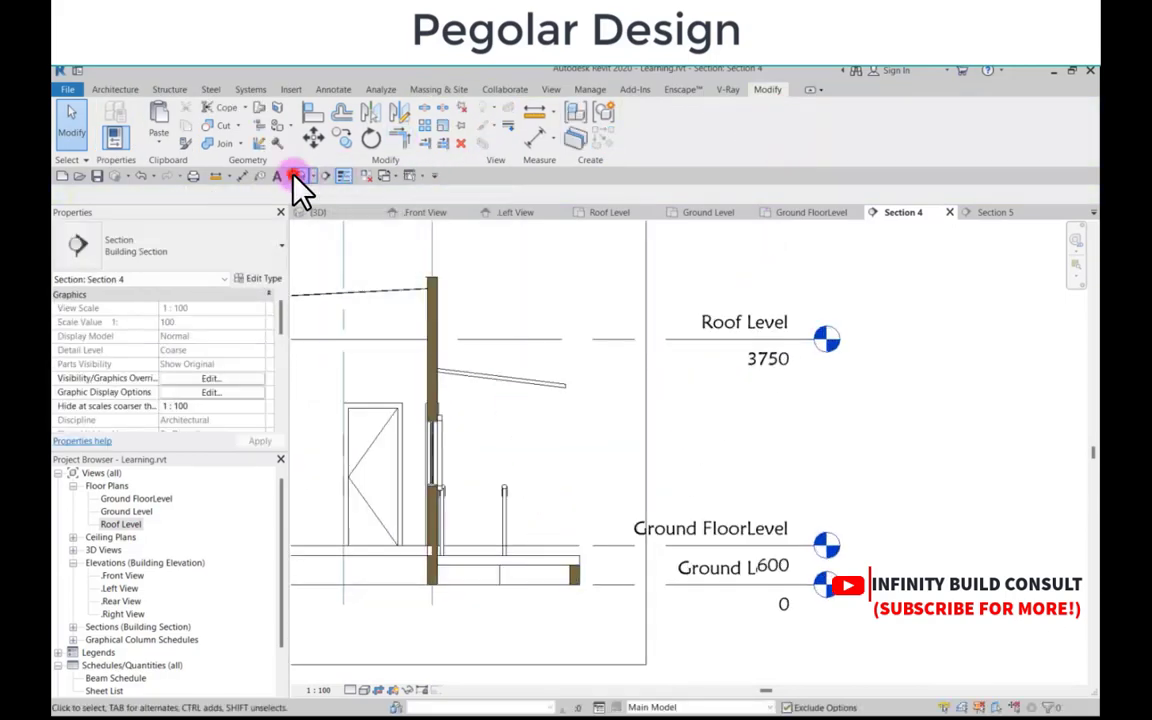
pyautogui.scroll(4, 815, 428)
pyautogui.scroll(-5, 813, 420)
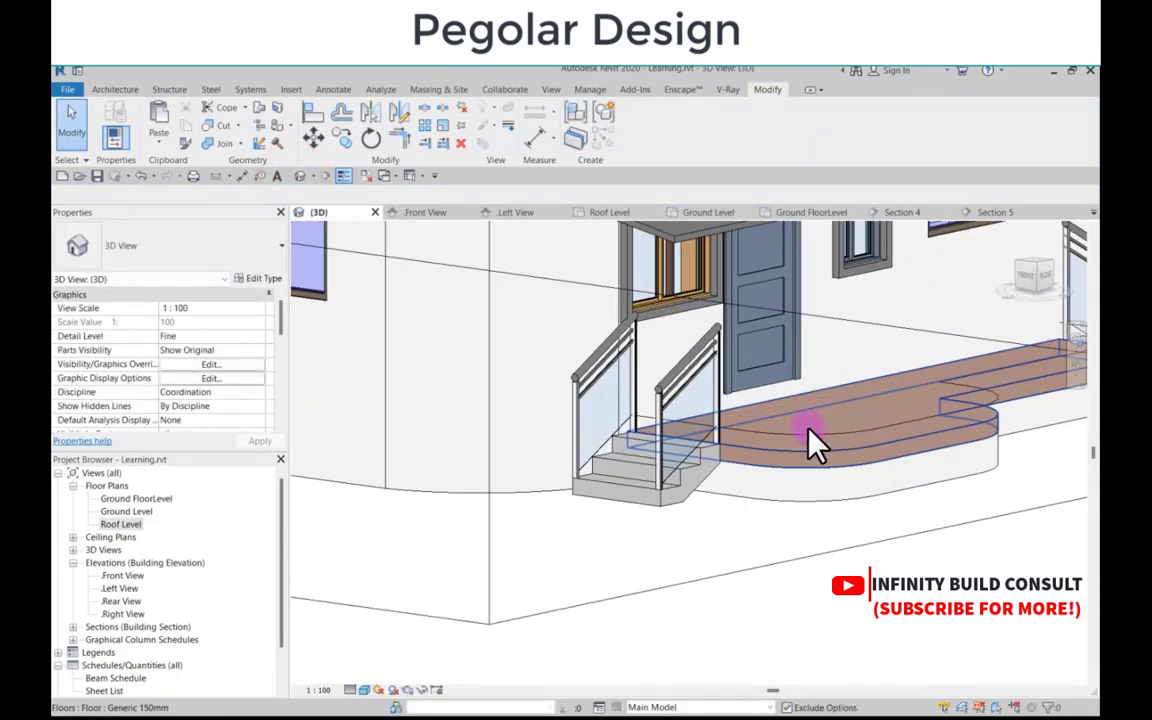
pyautogui.scroll(3, 684, 458)
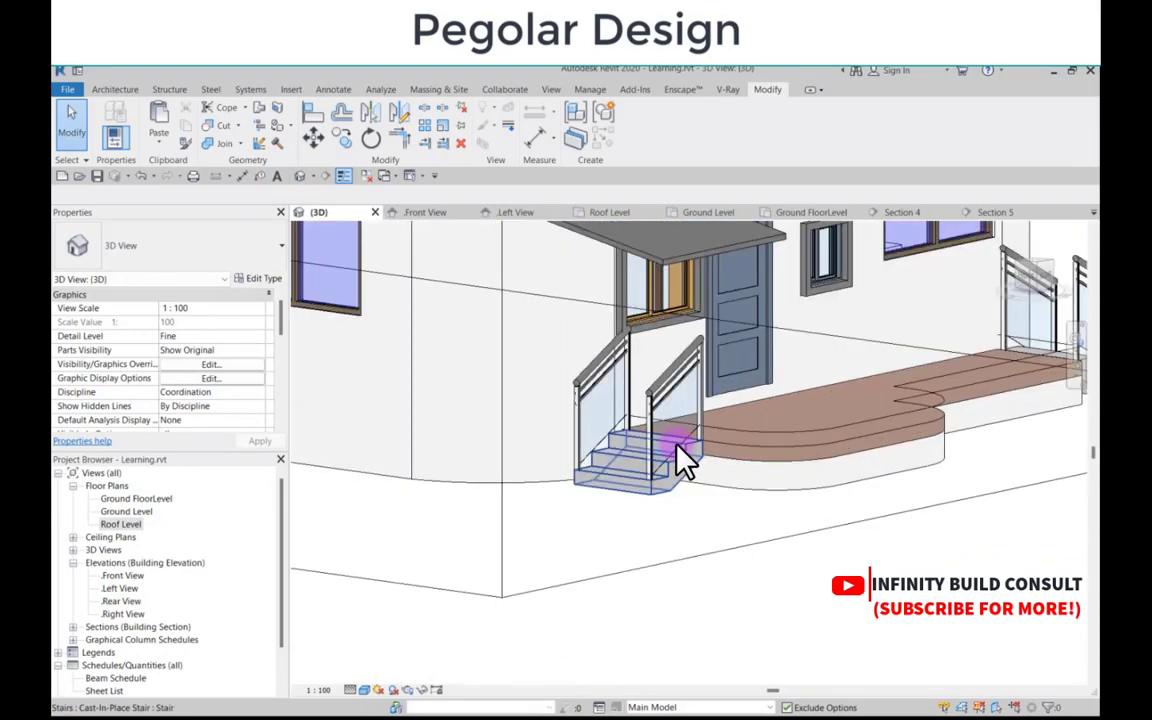
pyautogui.scroll(-3, 689, 452)
pyautogui.keyDown('shift'); pyautogui.moveTo(733, 412); pyautogui.dragTo(688, 443, button='middle'); pyautogui.keyUp('shift')
pyautogui.scroll(4, 688, 443)
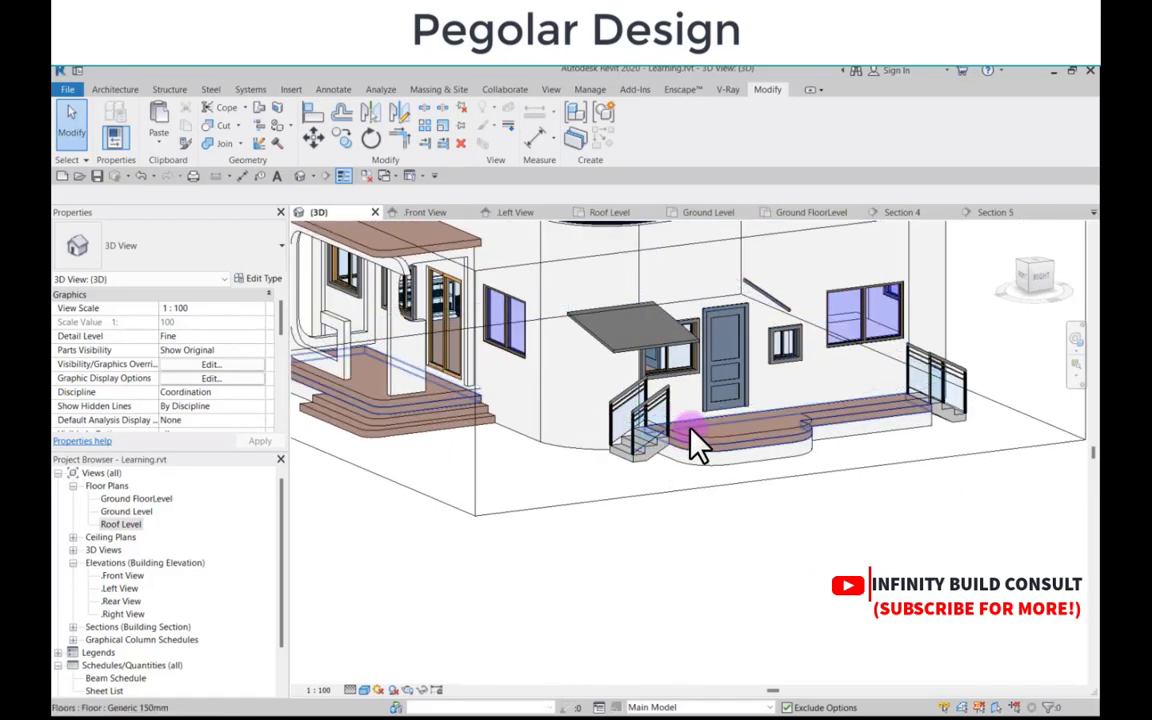
pyautogui.click(683, 458)
pyautogui.scroll(2, 684, 464)
pyautogui.click(686, 463)
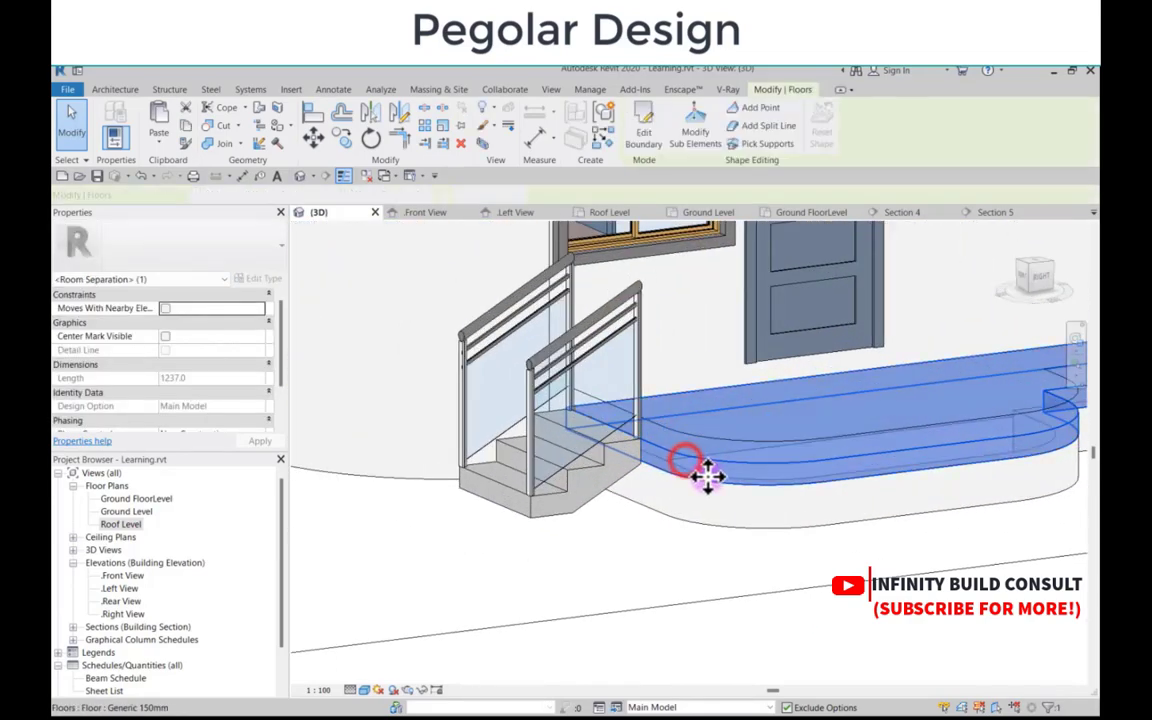
pyautogui.keyDown('shift'); pyautogui.moveTo(710, 502); pyautogui.dragTo(845, 375, button='middle'); pyautogui.keyUp('shift')
pyautogui.scroll(-6, 841, 359)
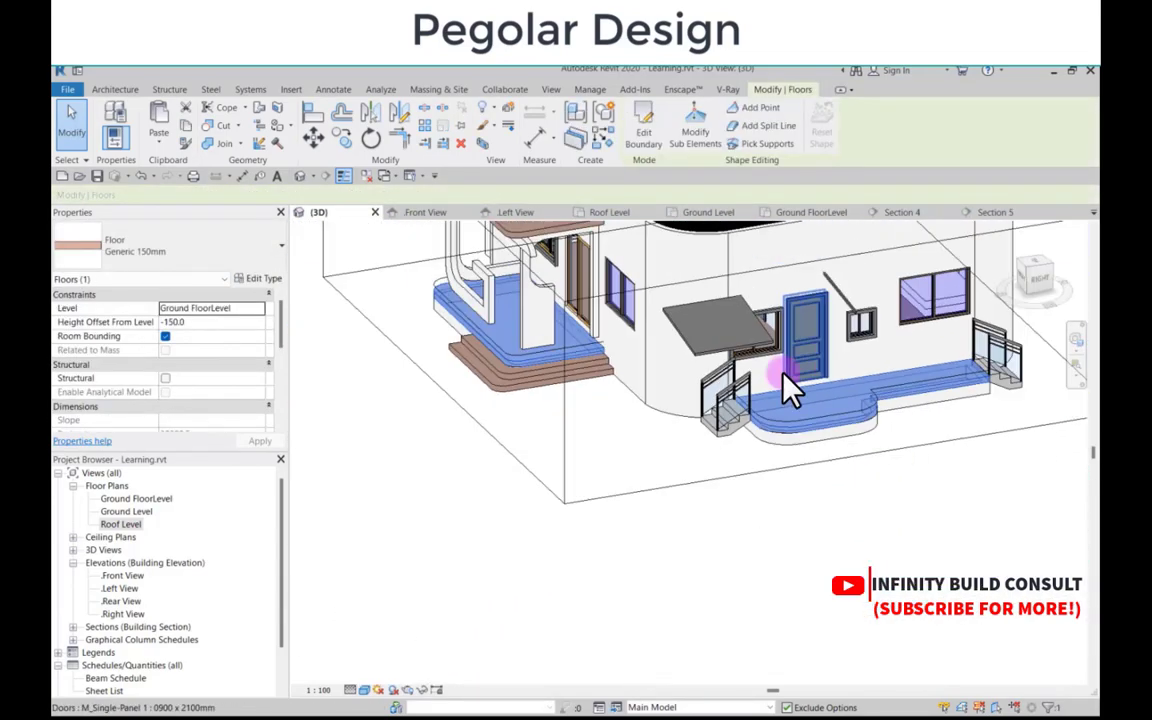
pyautogui.scroll(1, 726, 415)
pyautogui.scroll(-2, 722, 468)
pyautogui.scroll(2, 723, 393)
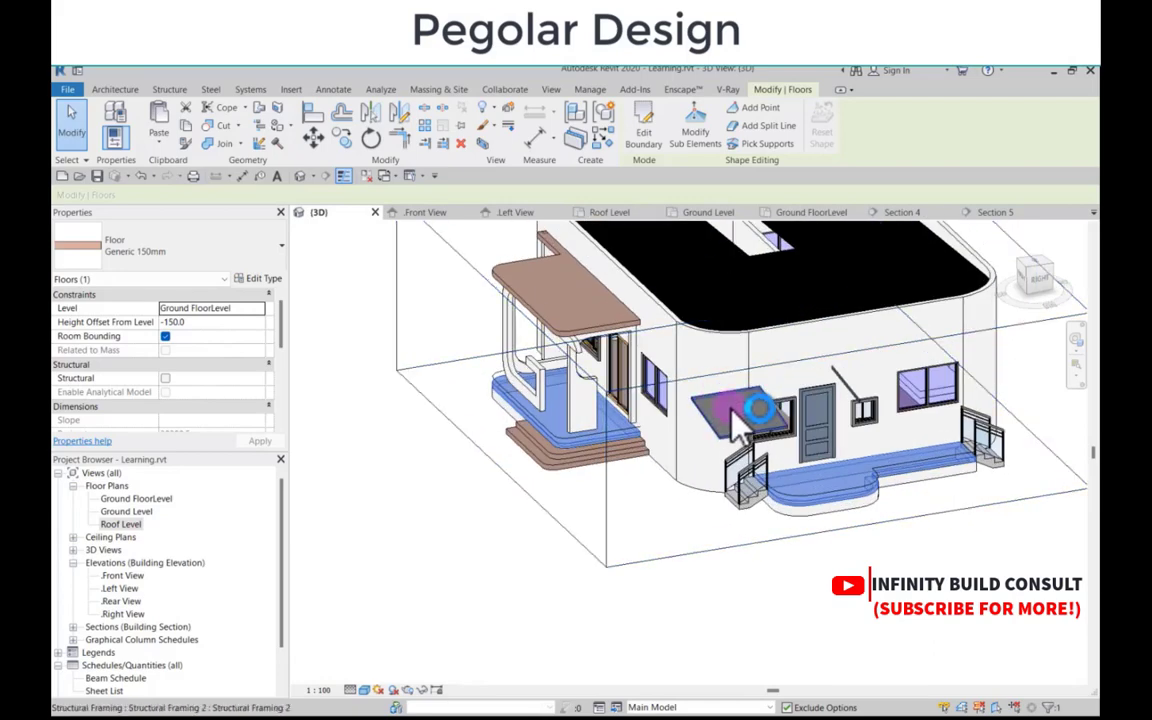
# Step: Narrow the new framing panel to a thin strip above the side door by pulling in its outer side face
pyautogui.click(715, 420)
pyautogui.scroll(3, 751, 404)
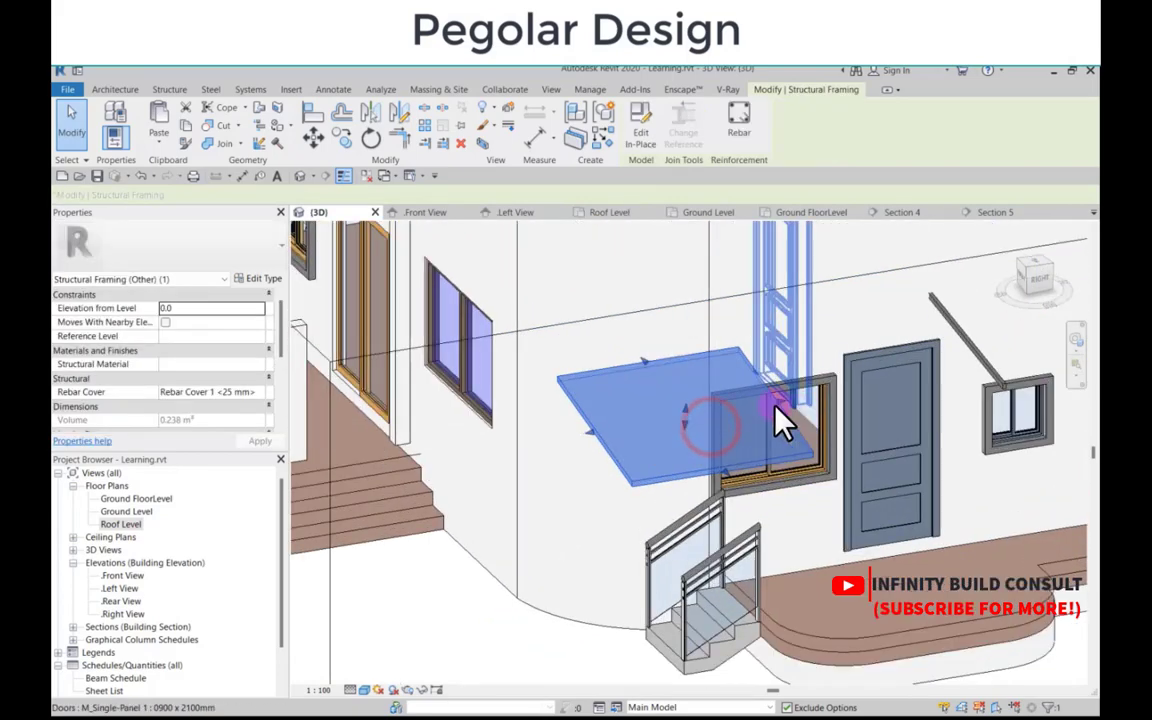
pyautogui.scroll(-2, 771, 406)
pyautogui.moveTo(751, 424); pyautogui.dragTo(810, 418)
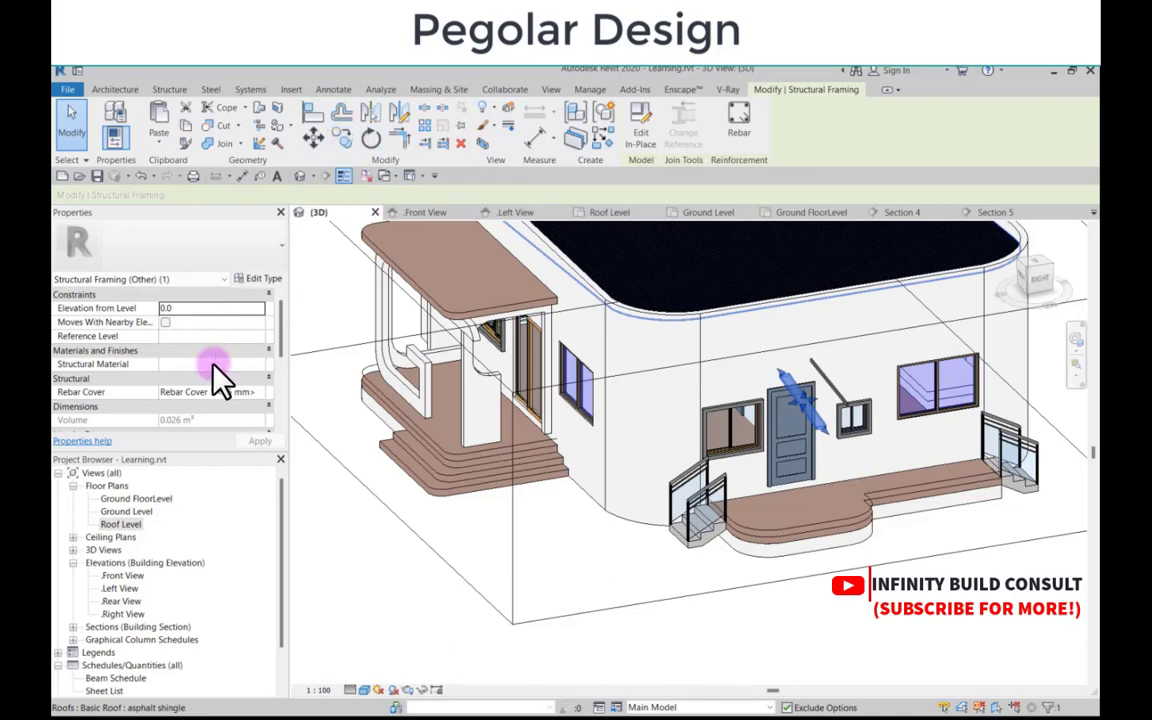
# Step: Set the roof level plan's view range bottom and view depth offsets to -1200
pyautogui.doubleClick(120, 524)
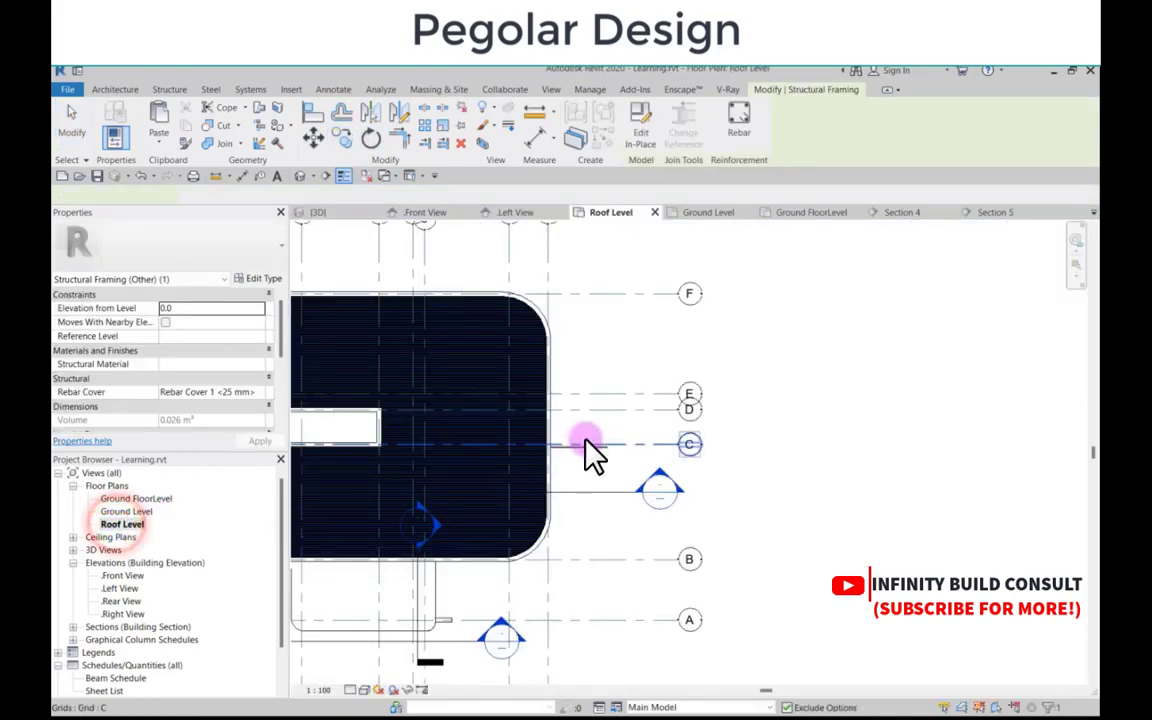
pyautogui.scroll(3, 585, 490)
pyautogui.click(588, 497)
pyautogui.scroll(-4, 583, 470)
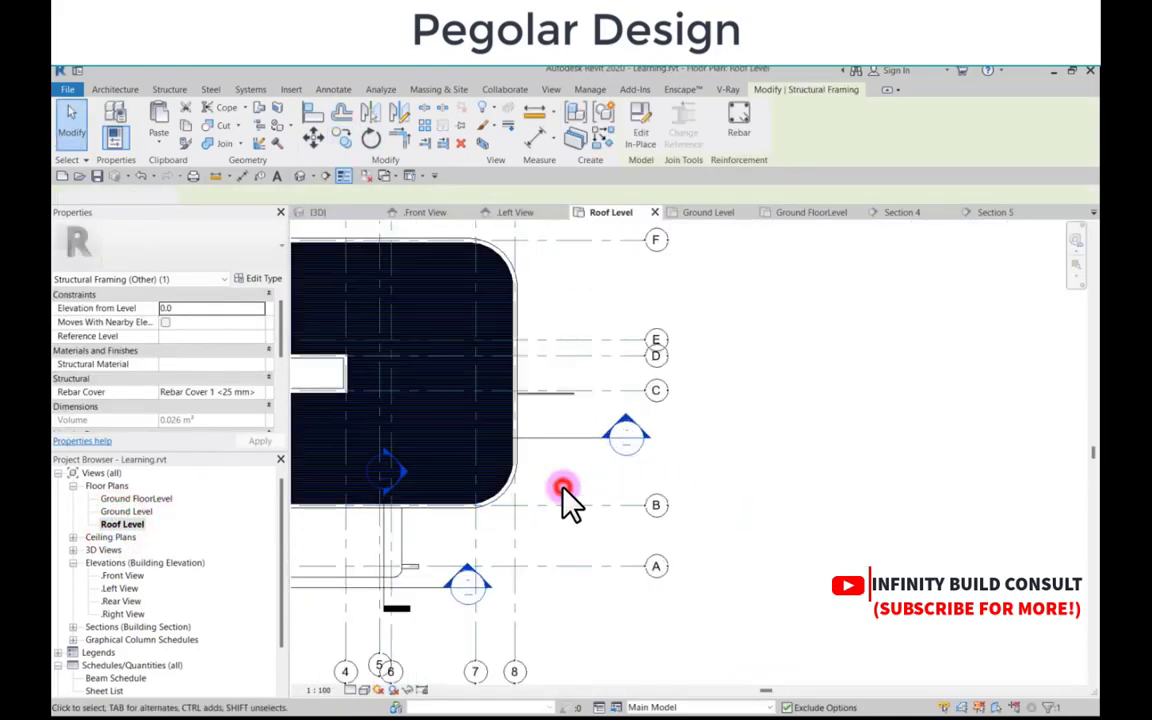
pyautogui.press('v')
pyautogui.press('r')
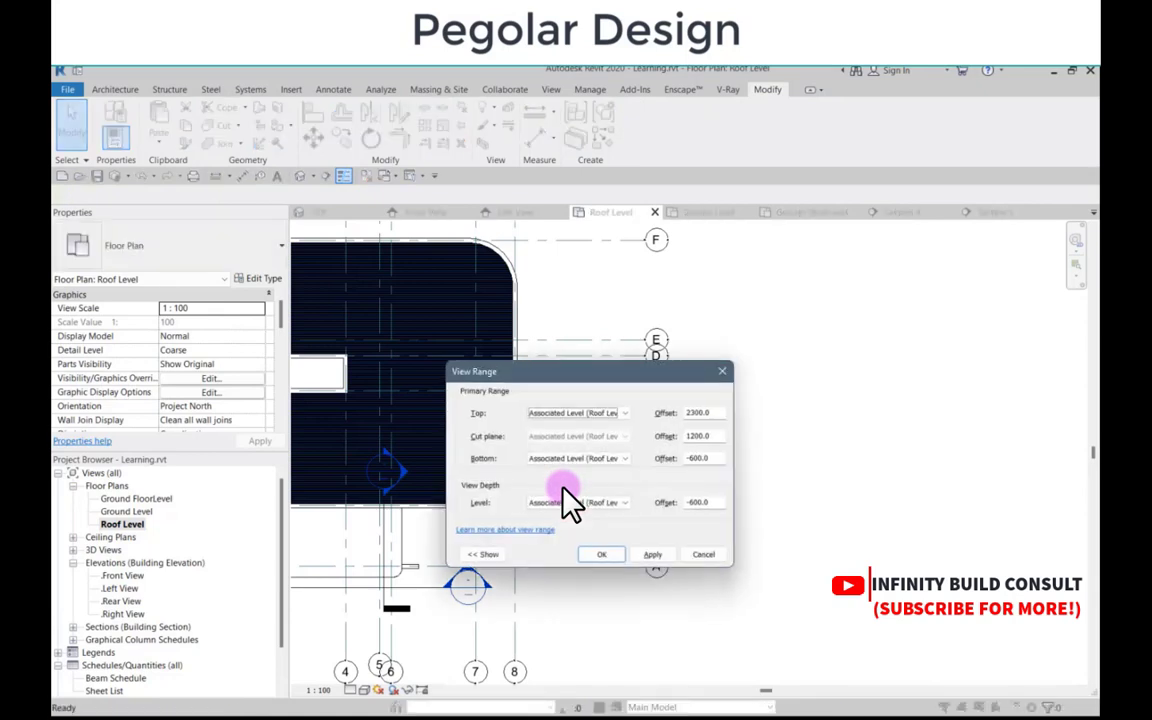
pyautogui.doubleClick(697, 458)
pyautogui.write('-1200')
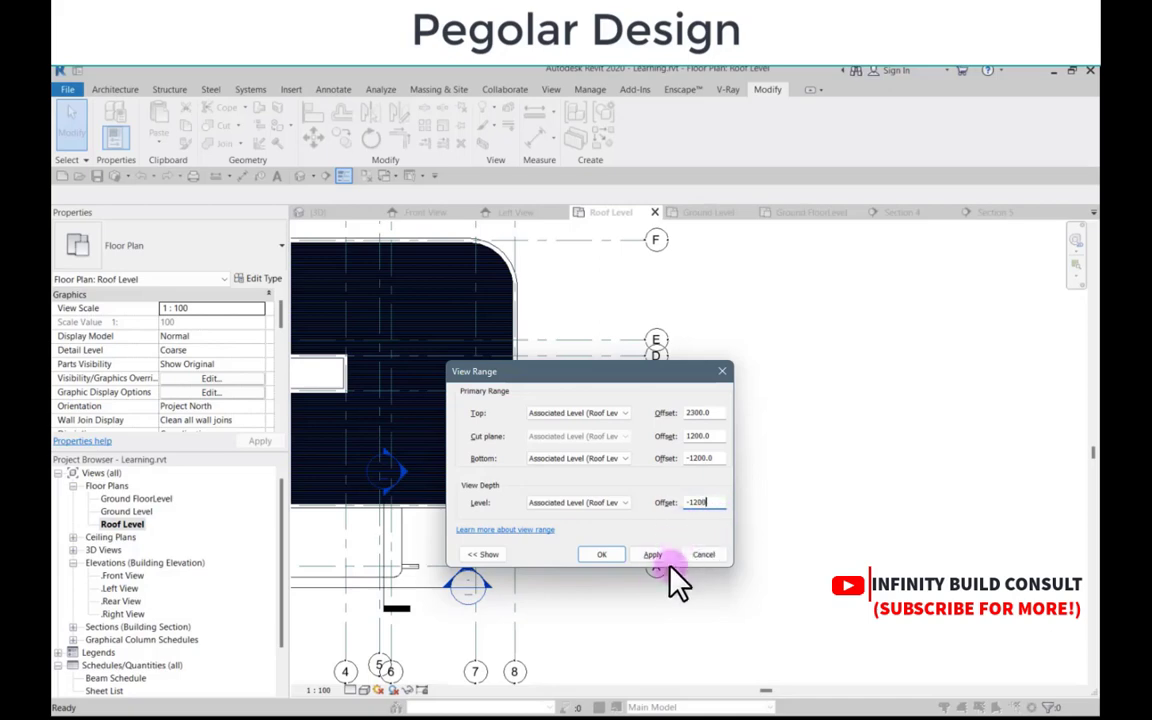
pyautogui.click(601, 554)
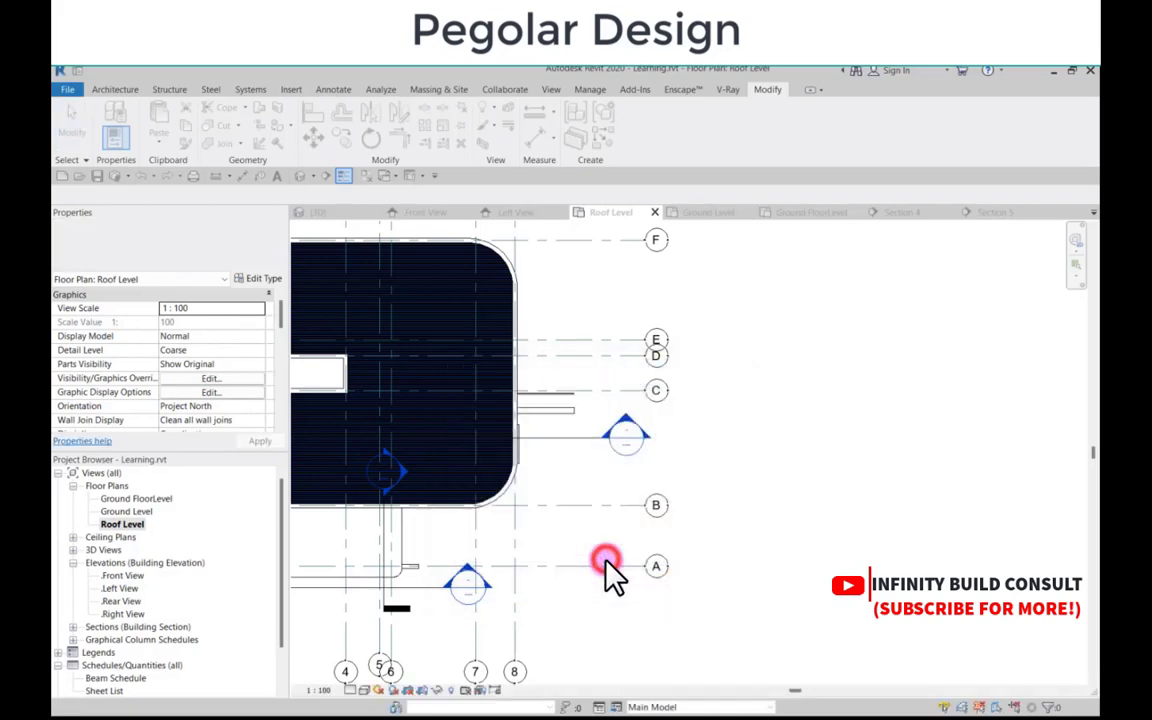
pyautogui.click(577, 512)
pyautogui.scroll(2, 553, 420)
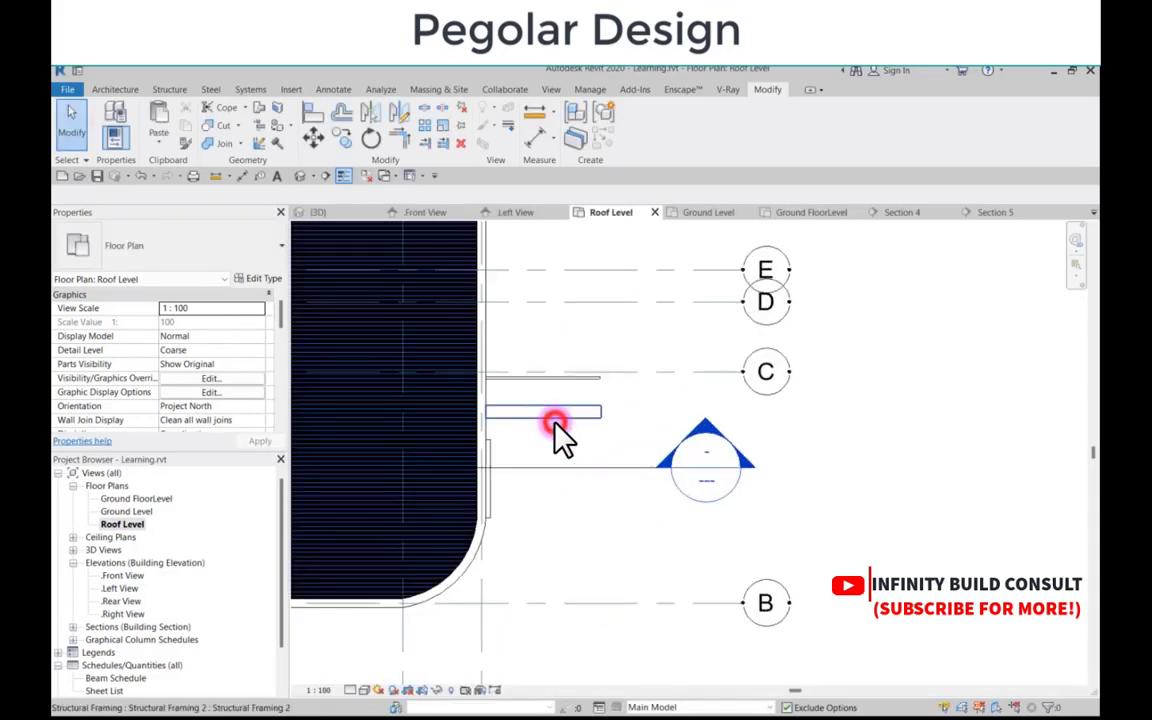
# Step: Copy the wide pergola framing element a short distance along the wall toward grid B, with Constrain off
pyautogui.click(553, 420)
pyautogui.click(341, 137)
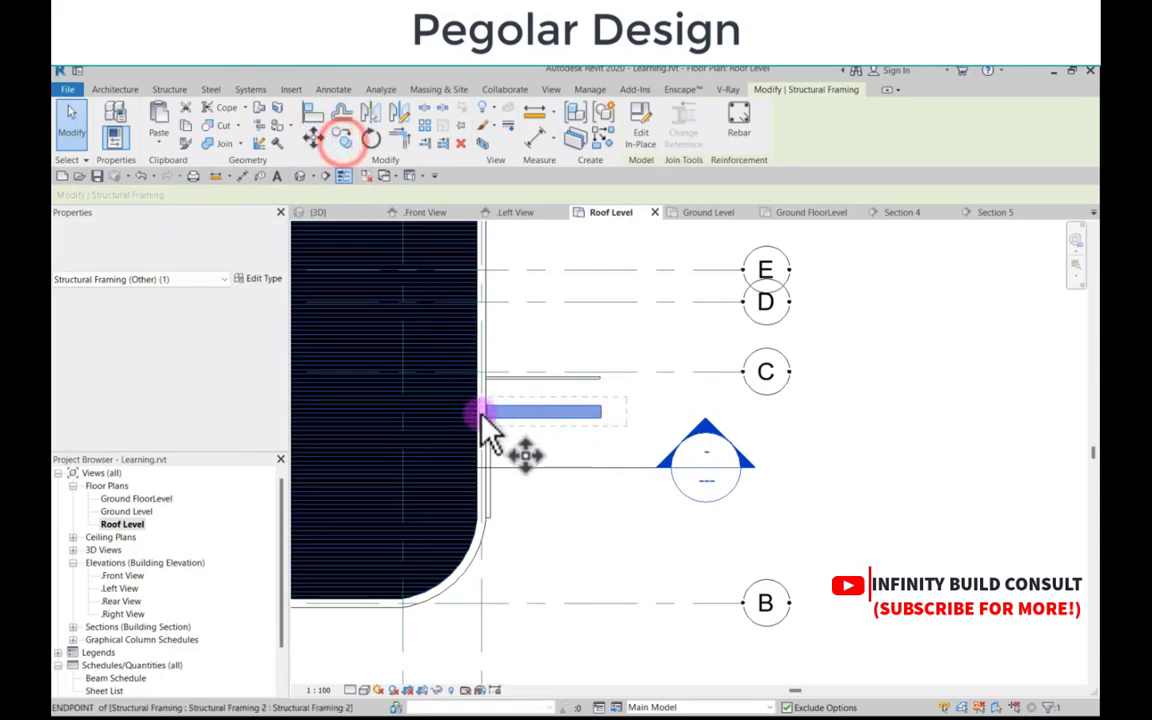
pyautogui.scroll(2, 486, 420)
pyautogui.click(487, 413)
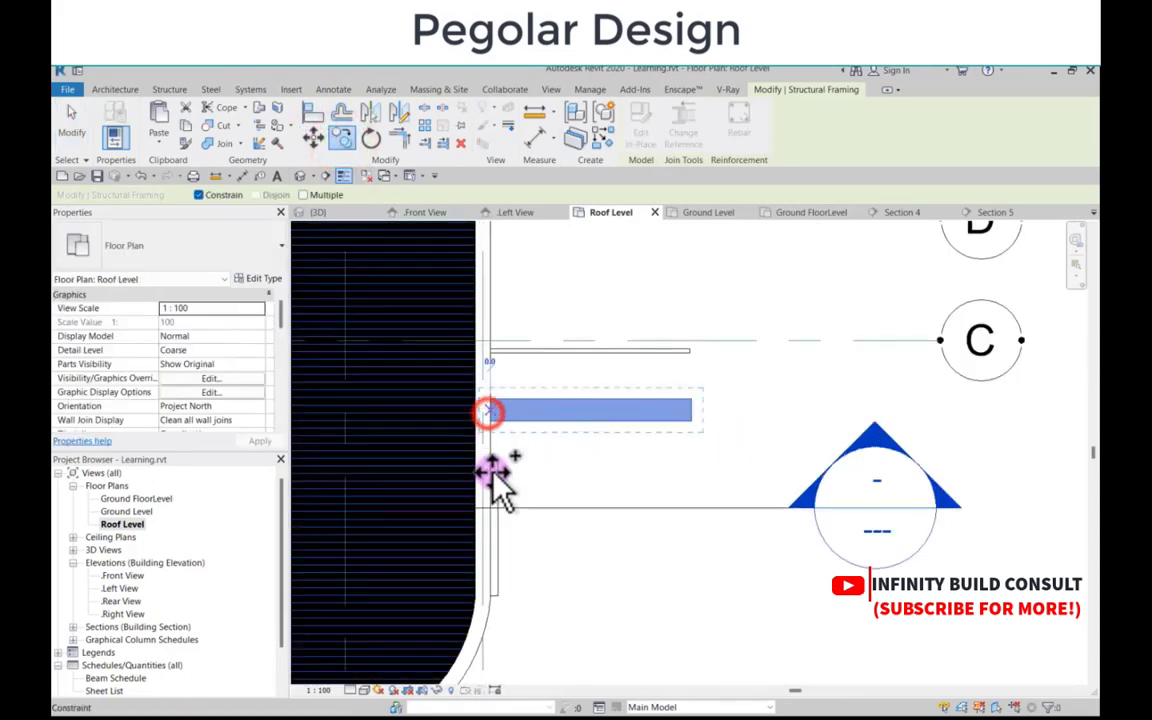
pyautogui.click(203, 196)
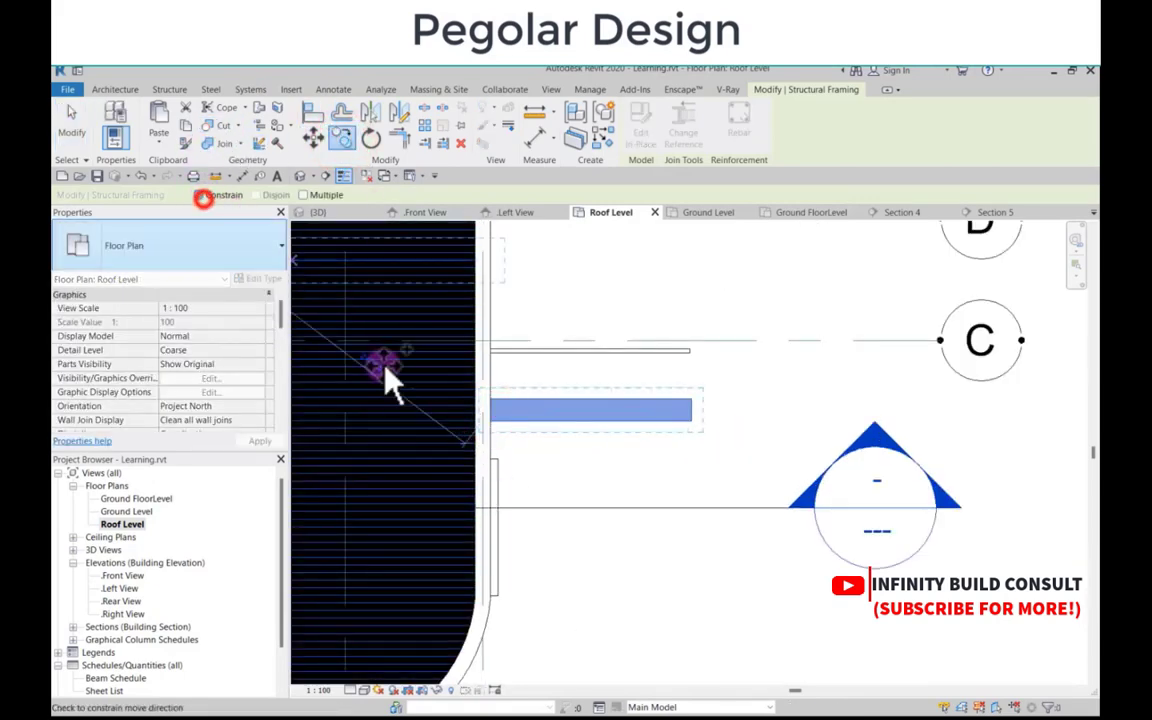
pyautogui.click(494, 470)
pyautogui.scroll(-2, 500, 468)
pyautogui.click(591, 404)
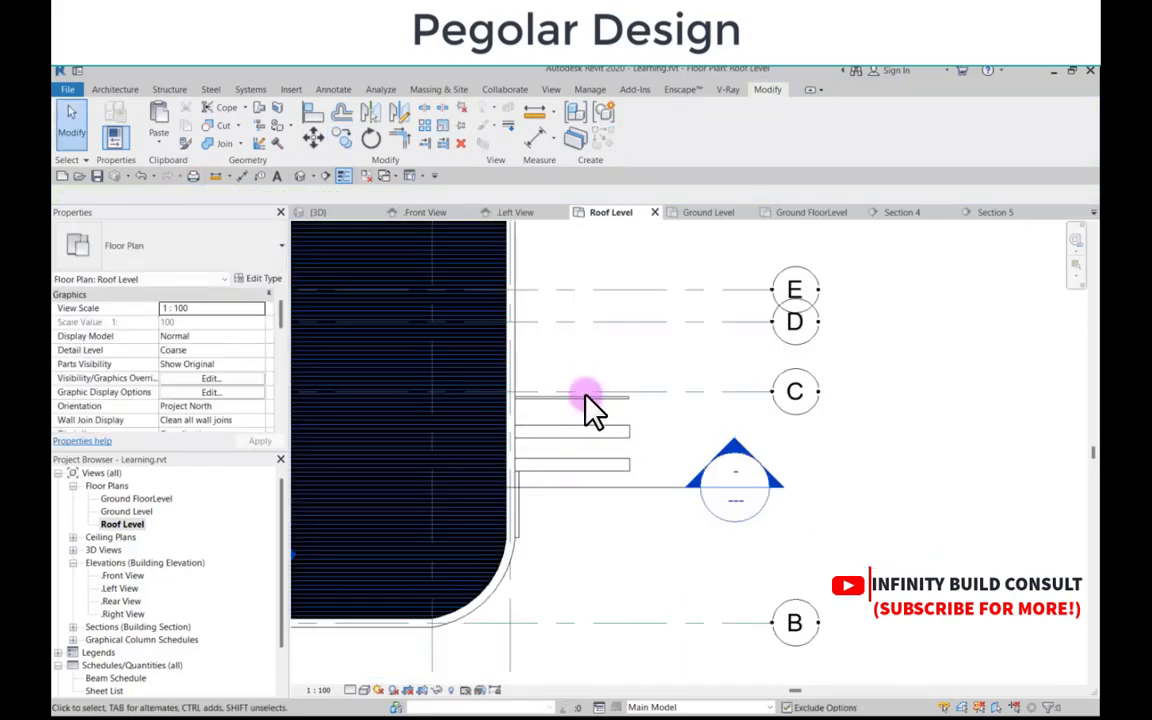
# Step: Copy the thin framing element beside grid C a short distance toward the wide elements, with Constrain off
pyautogui.click(587, 397)
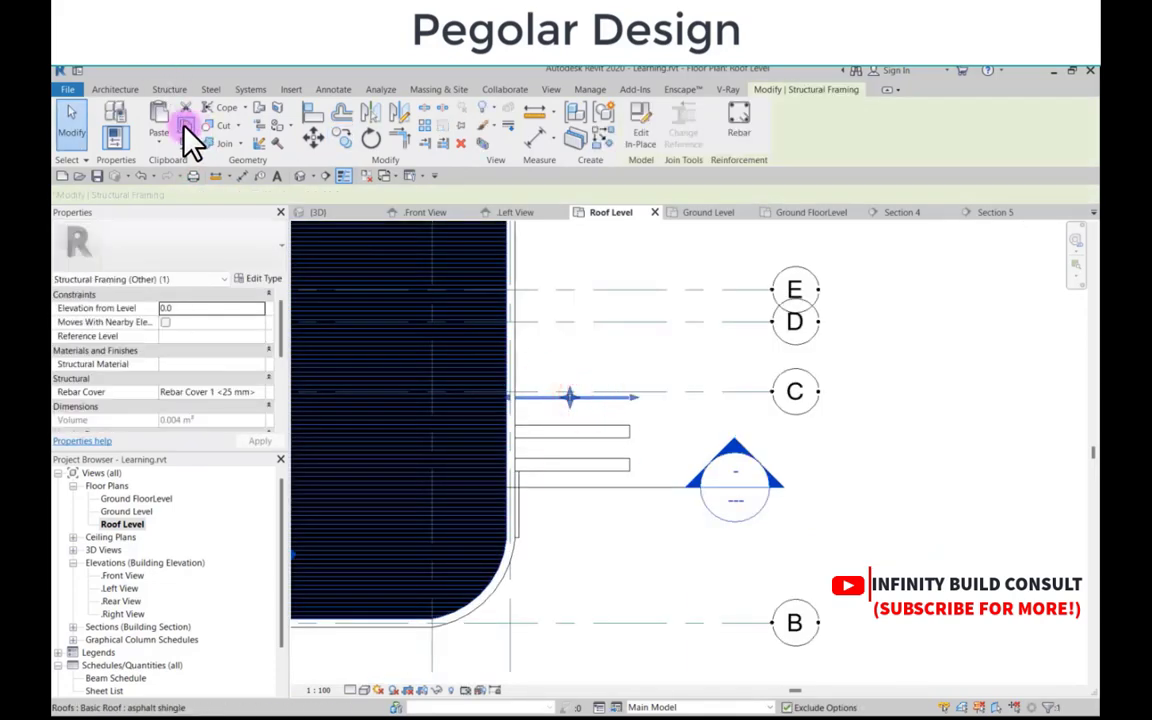
pyautogui.click(187, 126)
pyautogui.click(338, 139)
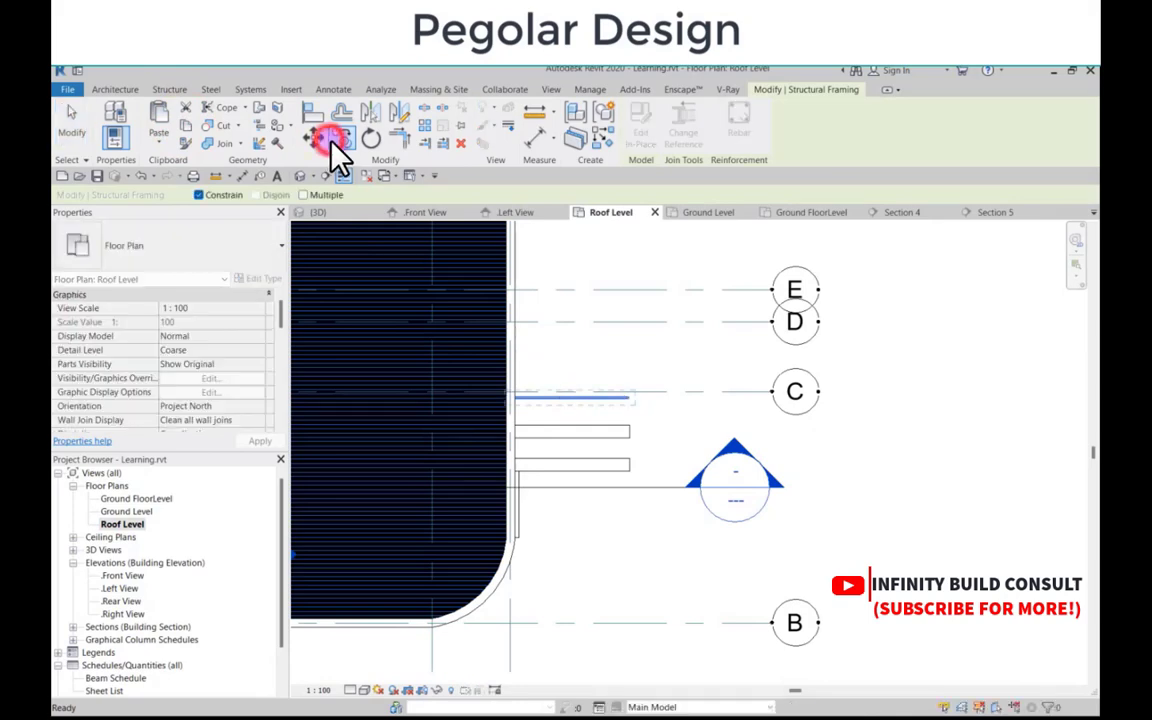
pyautogui.click(198, 194)
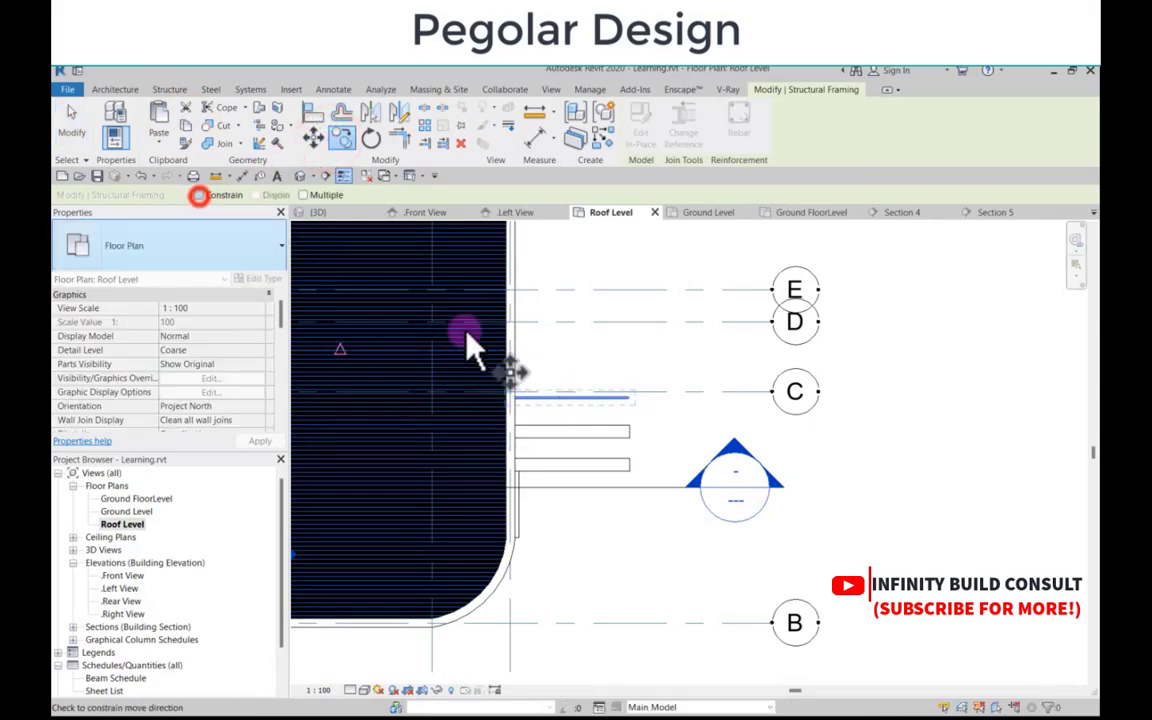
pyautogui.scroll(4, 515, 405)
pyautogui.scroll(1, 515, 405)
pyautogui.click(511, 401)
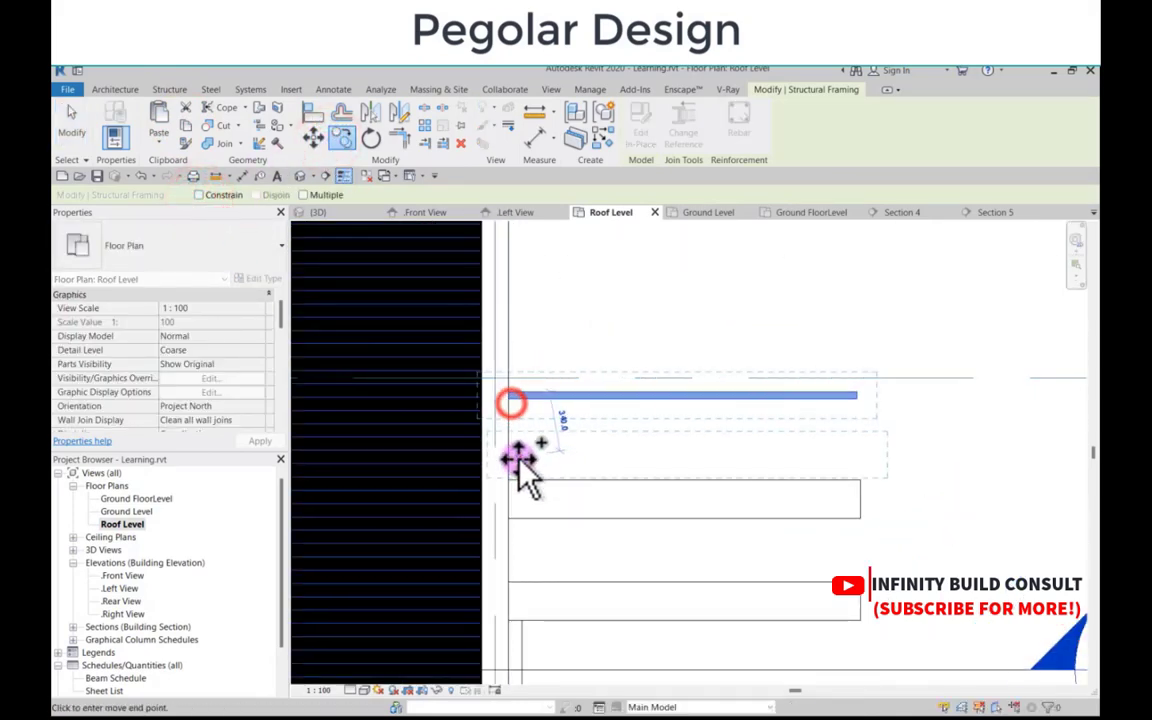
pyautogui.click(518, 459)
pyautogui.scroll(-5, 650, 306)
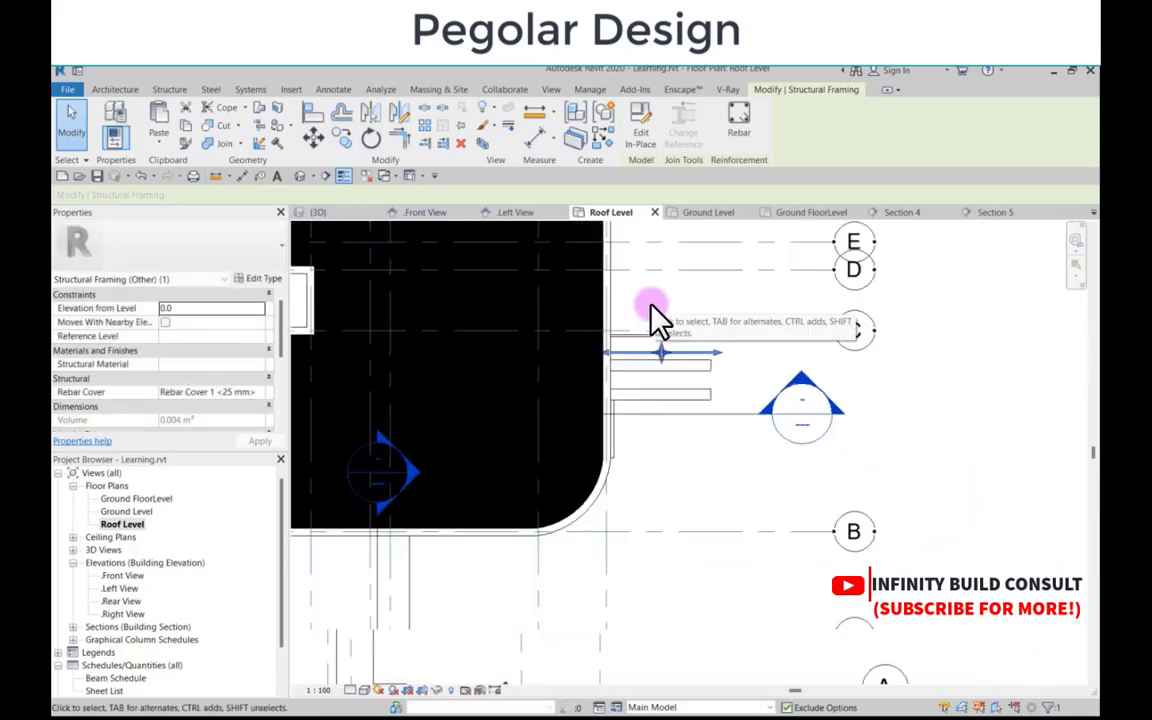
# Step: Delete the thin framing copy and the original thin framing element nearest grid C
pyautogui.click(669, 315)
pyautogui.scroll(2, 671, 318)
pyautogui.scroll(3, 684, 370)
pyautogui.click(684, 370)
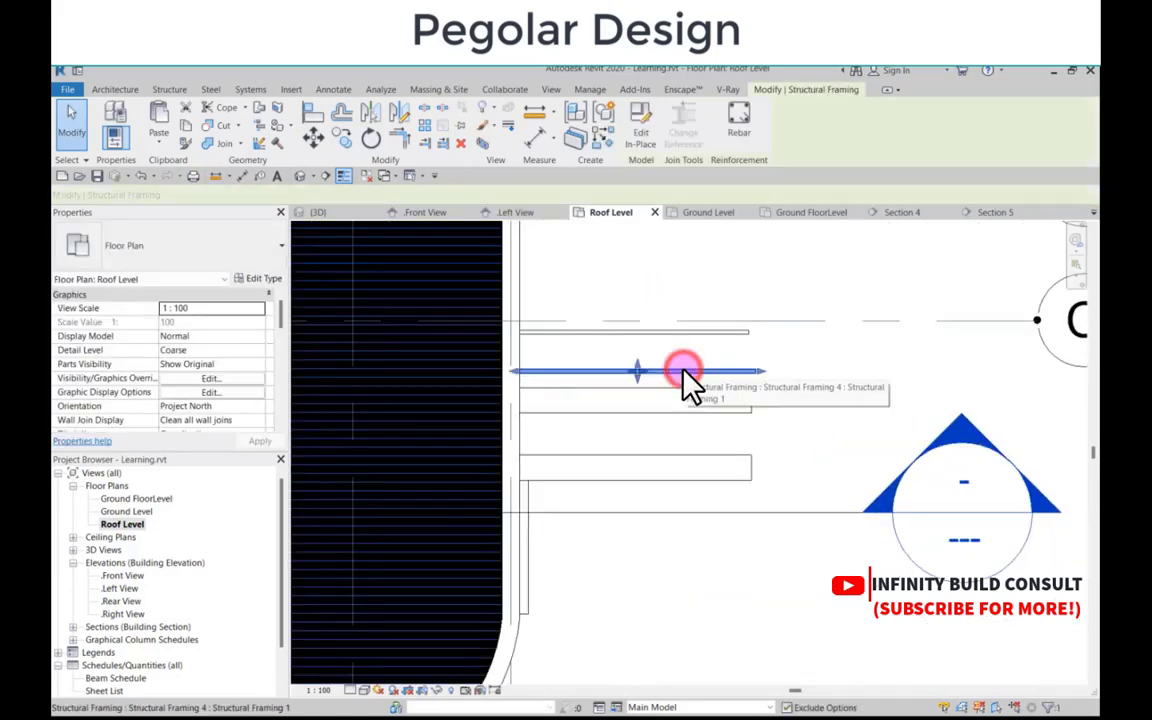
pyautogui.press('Delete')
pyautogui.click(642, 331)
pyautogui.press('Delete')
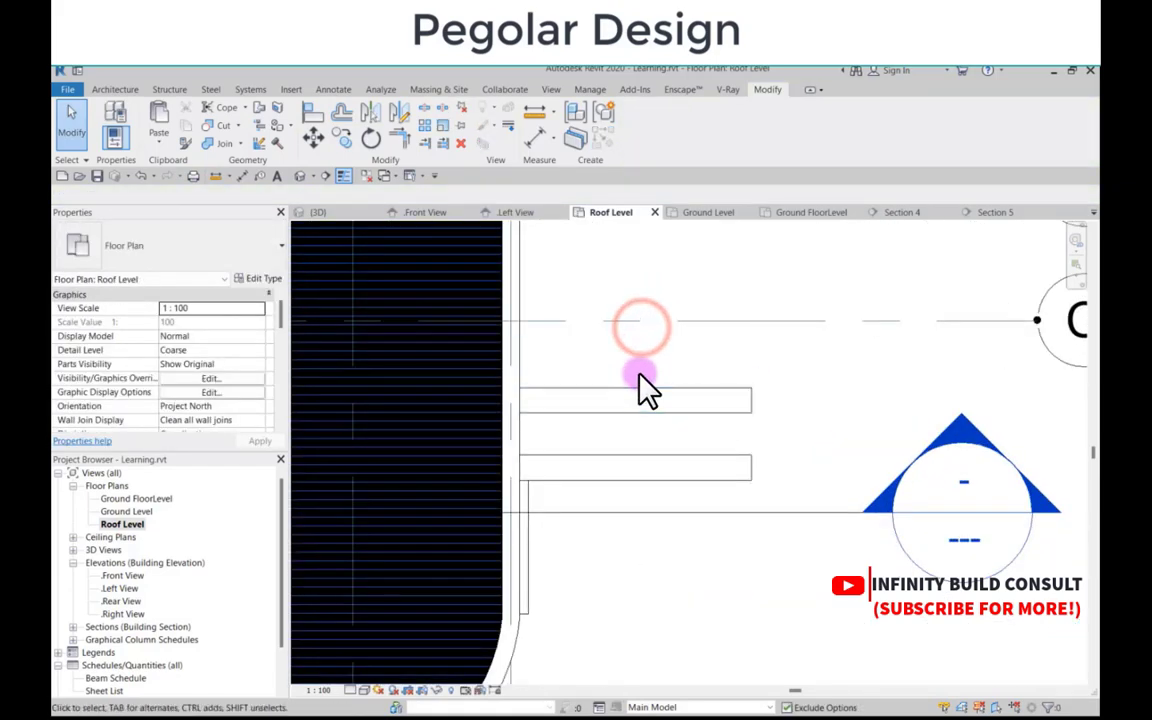
# Step: Delete both wide framing elements beside the wall, leaving only the thin element beneath them
pyautogui.scroll(-3, 650, 420)
pyautogui.scroll(3, 640, 440)
pyautogui.click(649, 436)
pyautogui.scroll(2, 620, 437)
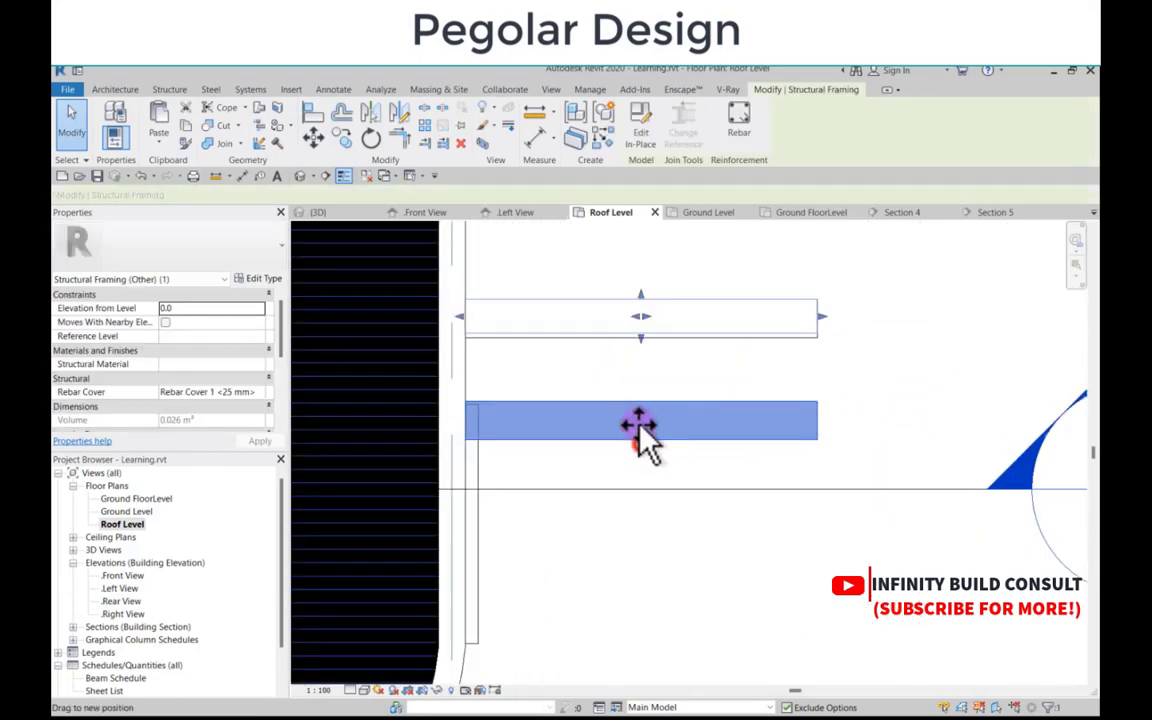
pyautogui.press('Delete')
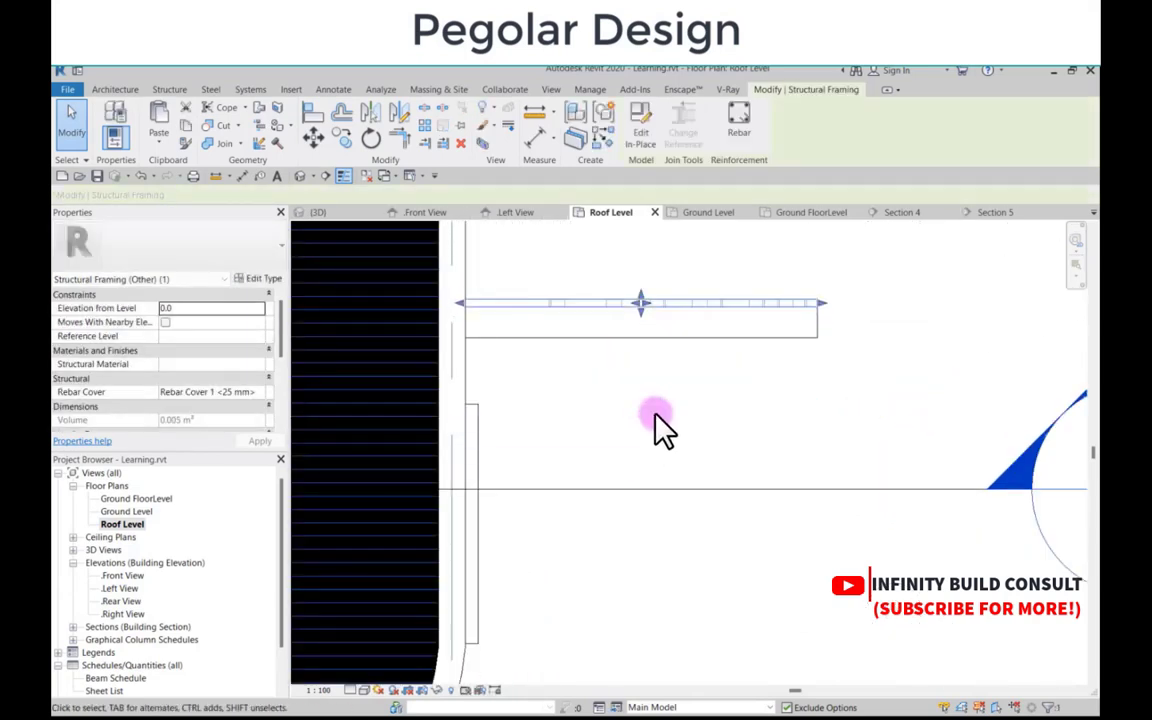
pyautogui.click(588, 332)
pyautogui.press('Delete')
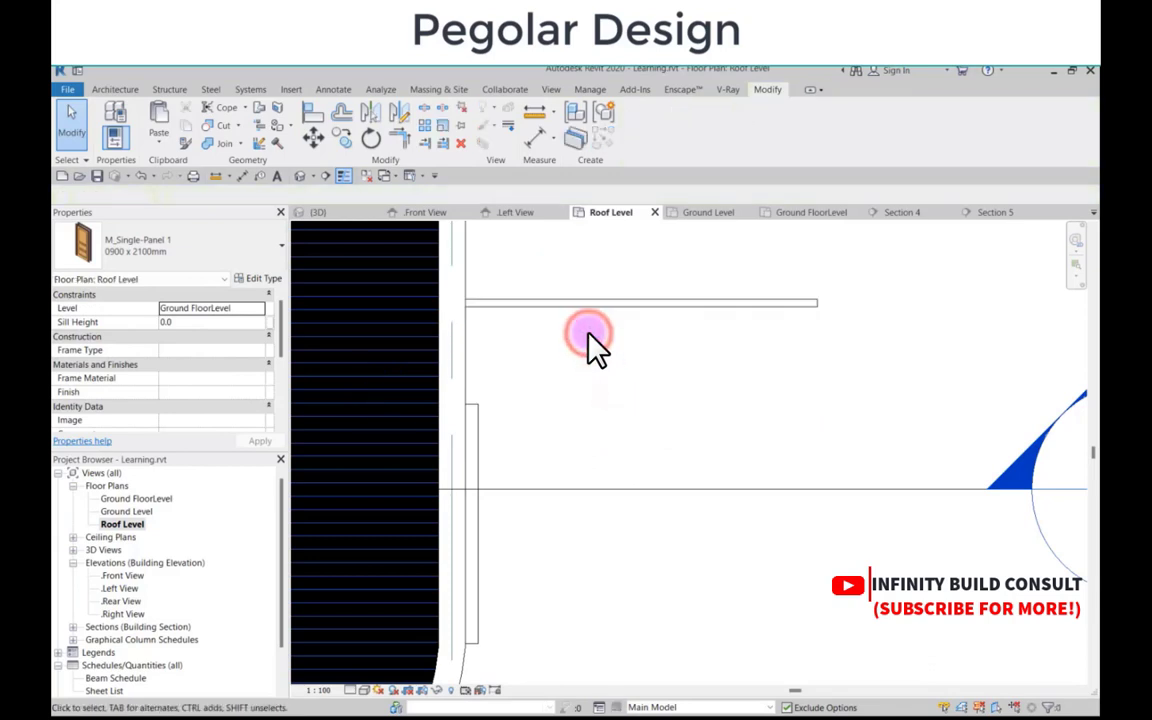
# Step: Edit the remaining thin framing element in place and copy its bar extrusion 300 mm along the wall toward grid B
pyautogui.click(563, 306)
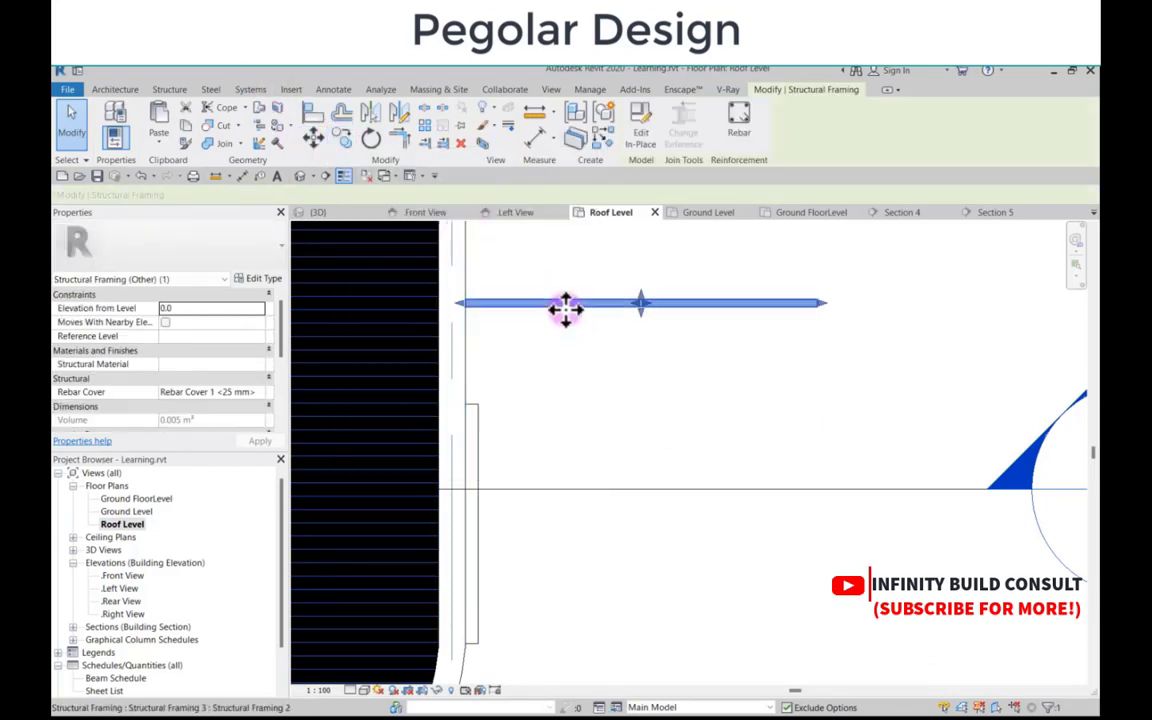
pyautogui.click(648, 163)
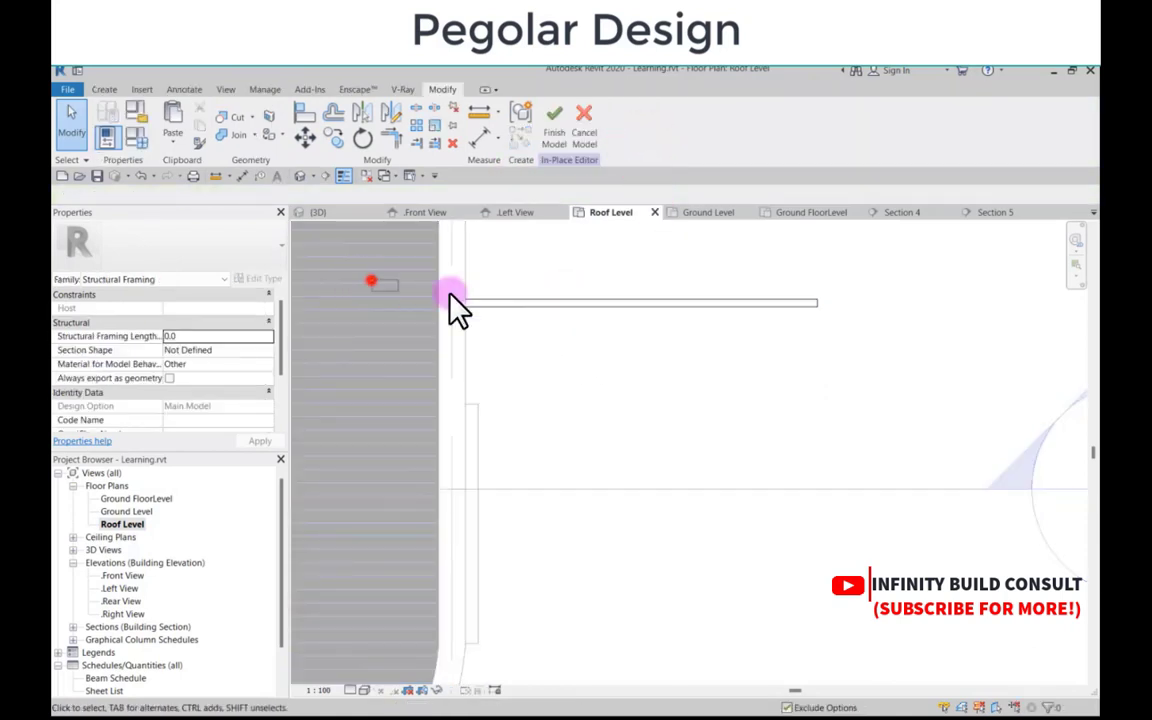
pyautogui.moveTo(455, 308); pyautogui.dragTo(851, 342)
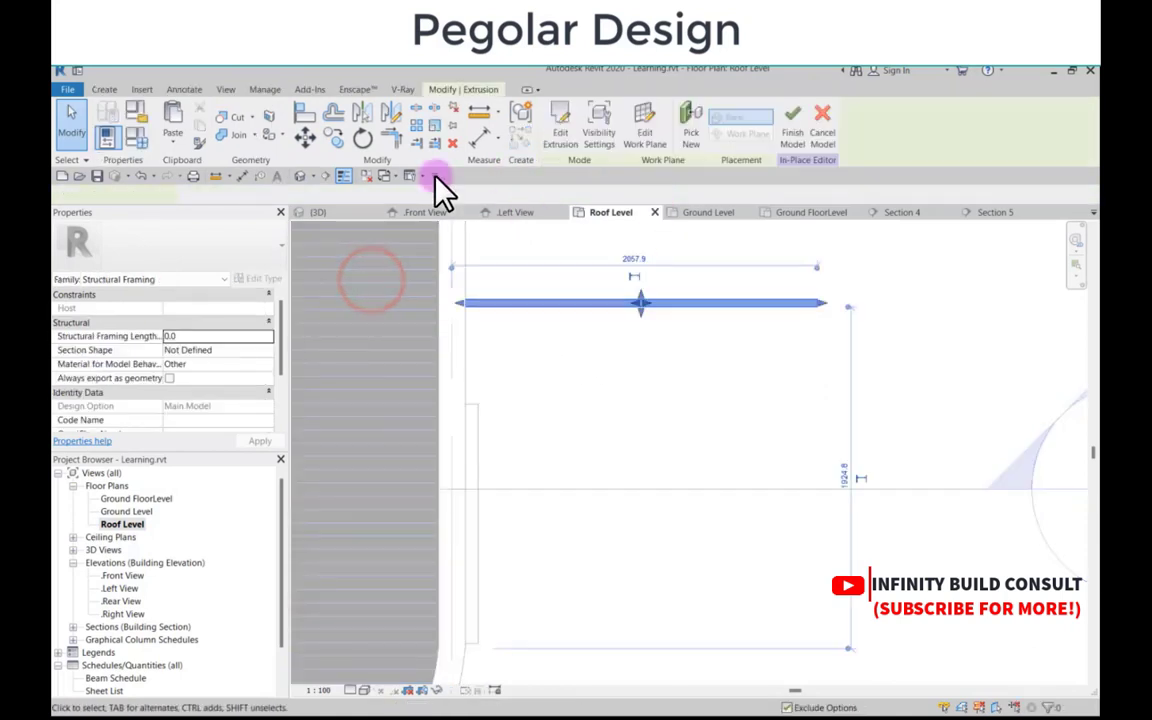
pyautogui.click(332, 138)
pyautogui.scroll(3, 465, 290)
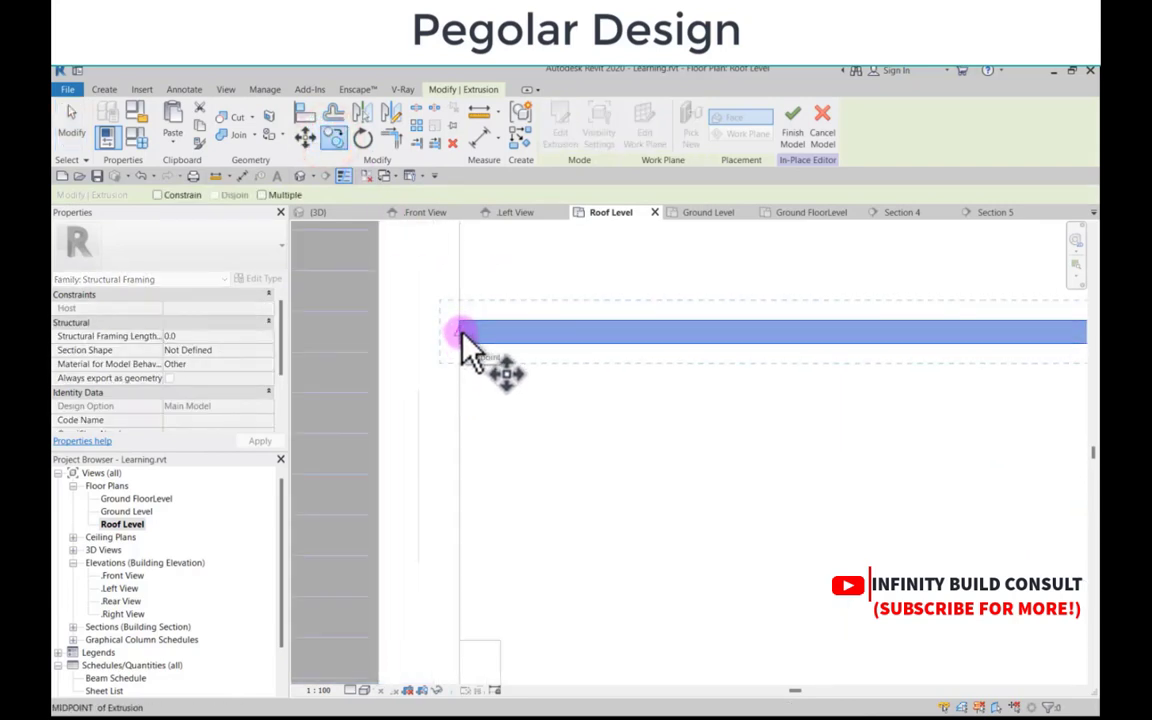
pyautogui.click(460, 332)
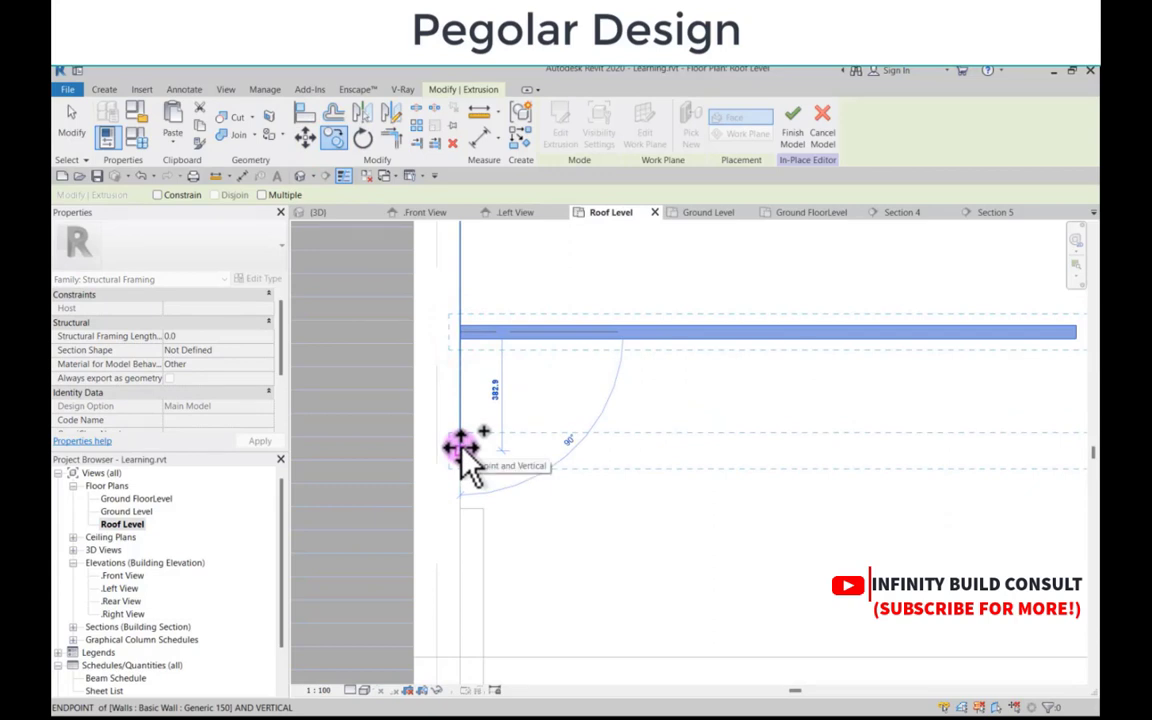
pyautogui.write('300')
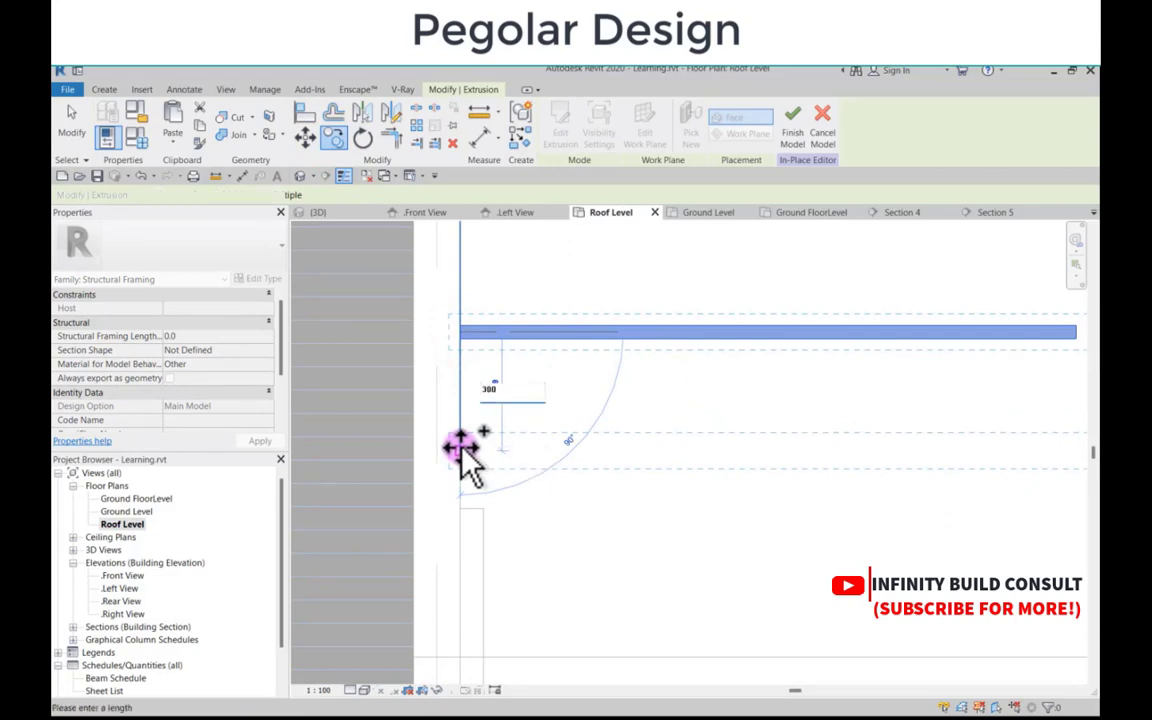
pyautogui.press('Return')
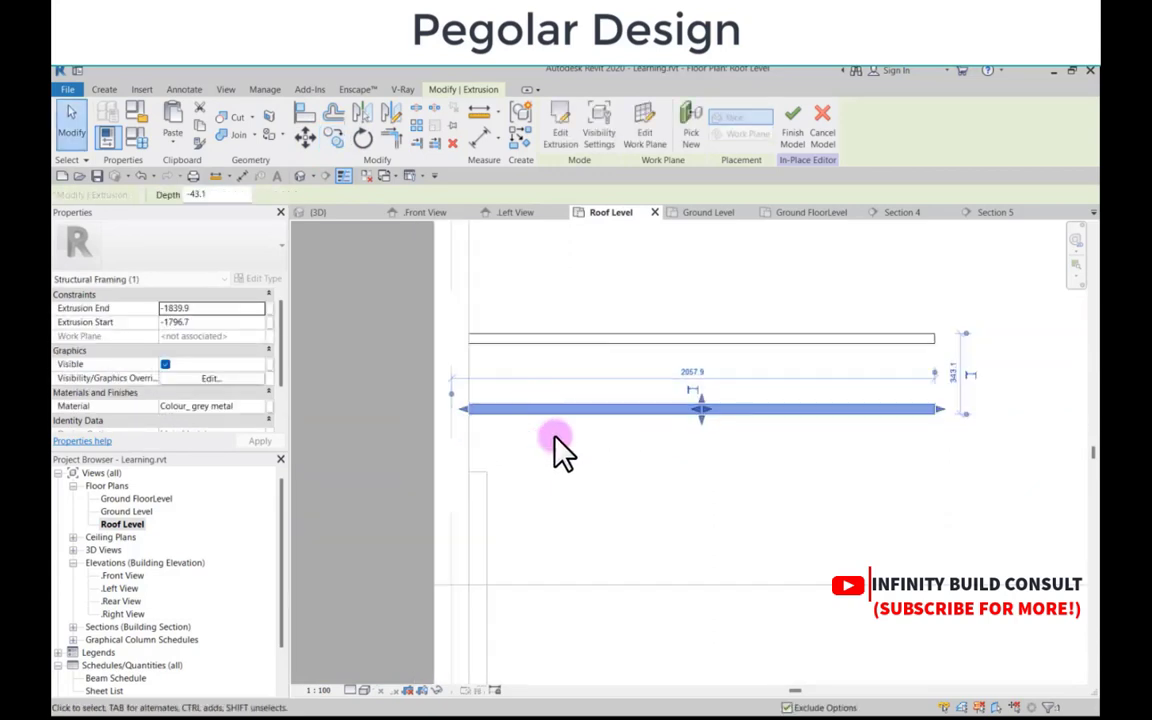
pyautogui.scroll(-2, 558, 452)
pyautogui.click(562, 437)
pyautogui.scroll(2, 585, 440)
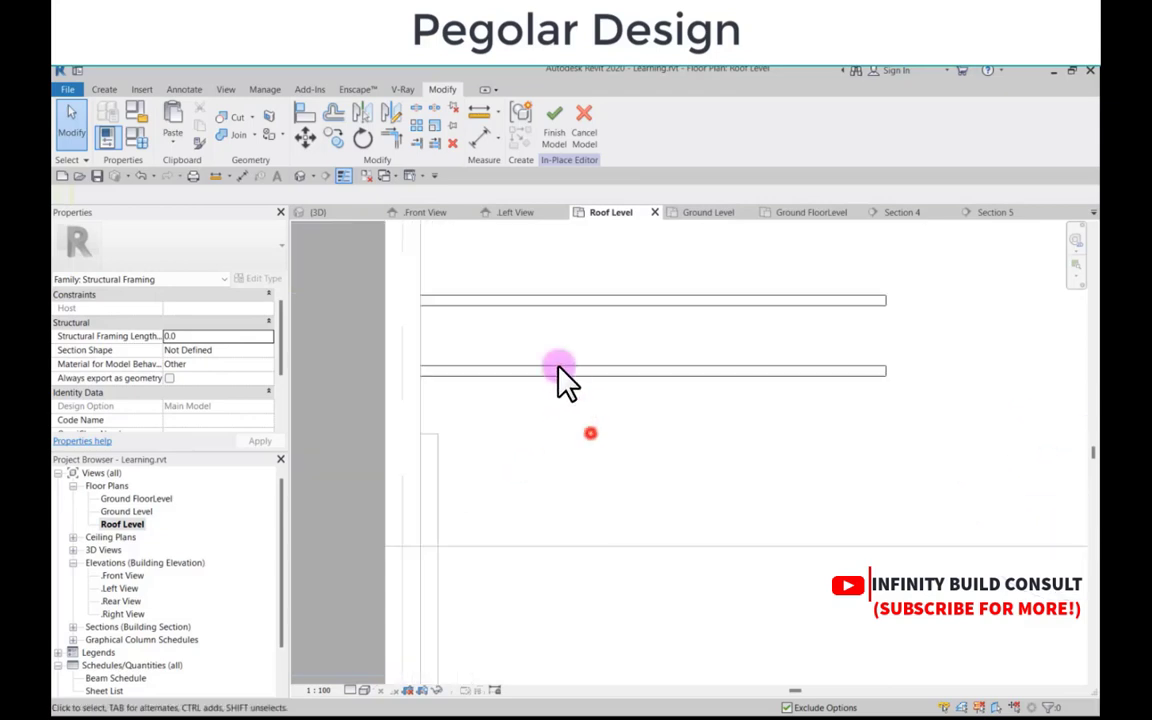
# Step: Copy the second bar extrusion toward grid B, using the clear gap between the first two bars as the offset
pyautogui.click(550, 358)
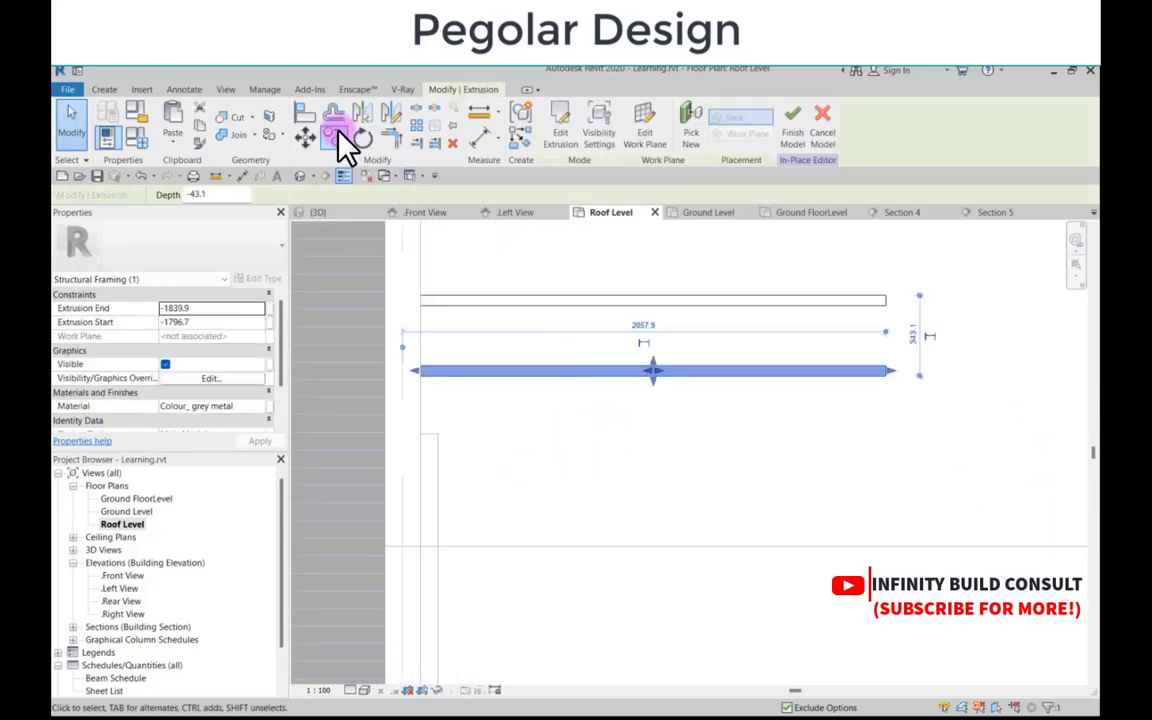
pyautogui.click(334, 137)
pyautogui.click(527, 308)
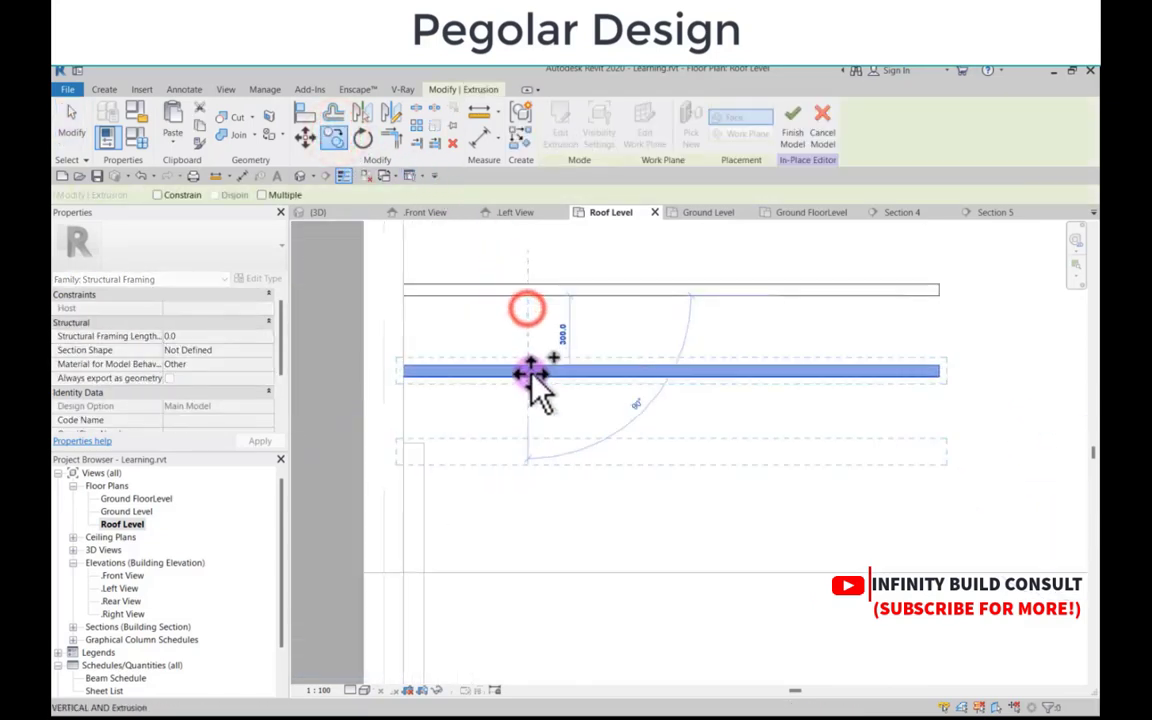
pyautogui.scroll(1, 535, 383)
pyautogui.click(545, 445)
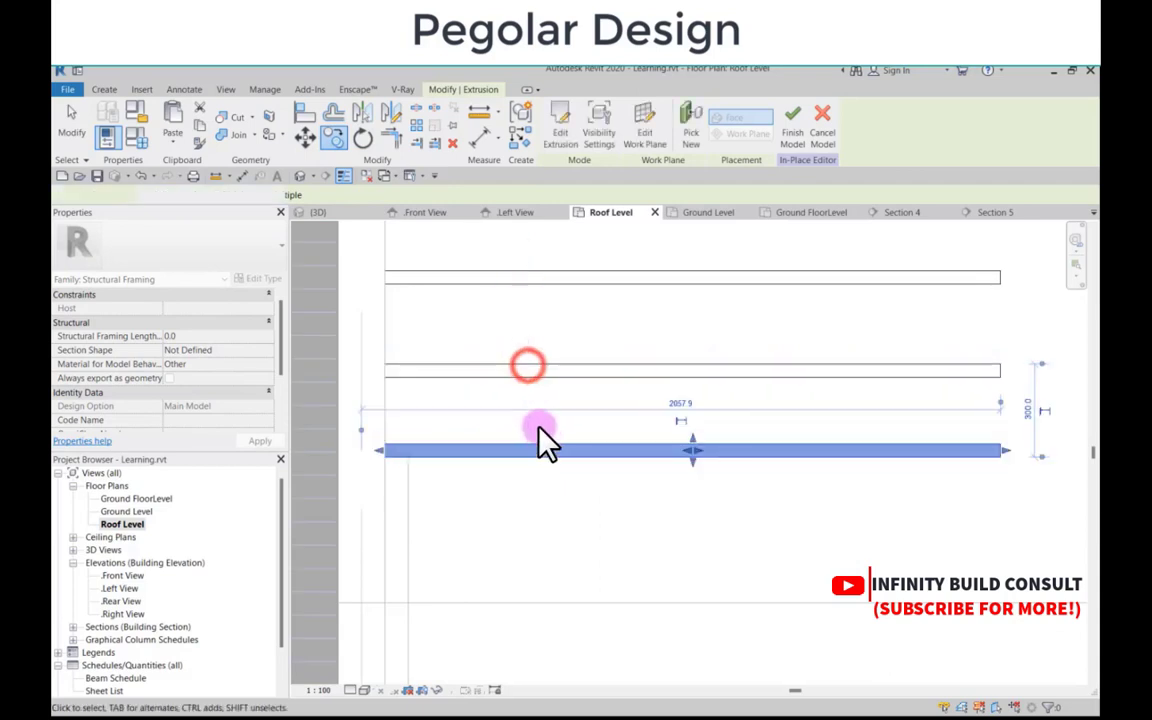
# Step: Copy the third bar six times toward grid B with Multiple on, offsetting each copy about 214 mm, and end the copy command
pyautogui.click(338, 140)
pyautogui.click(261, 195)
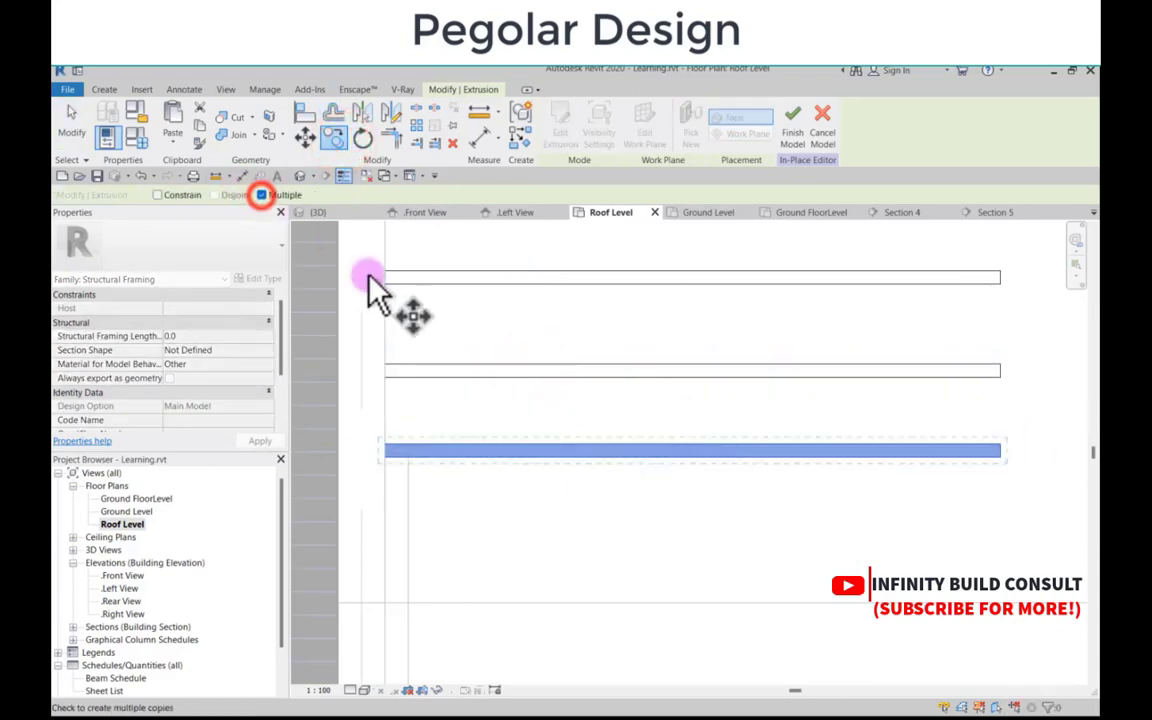
pyautogui.click(535, 375)
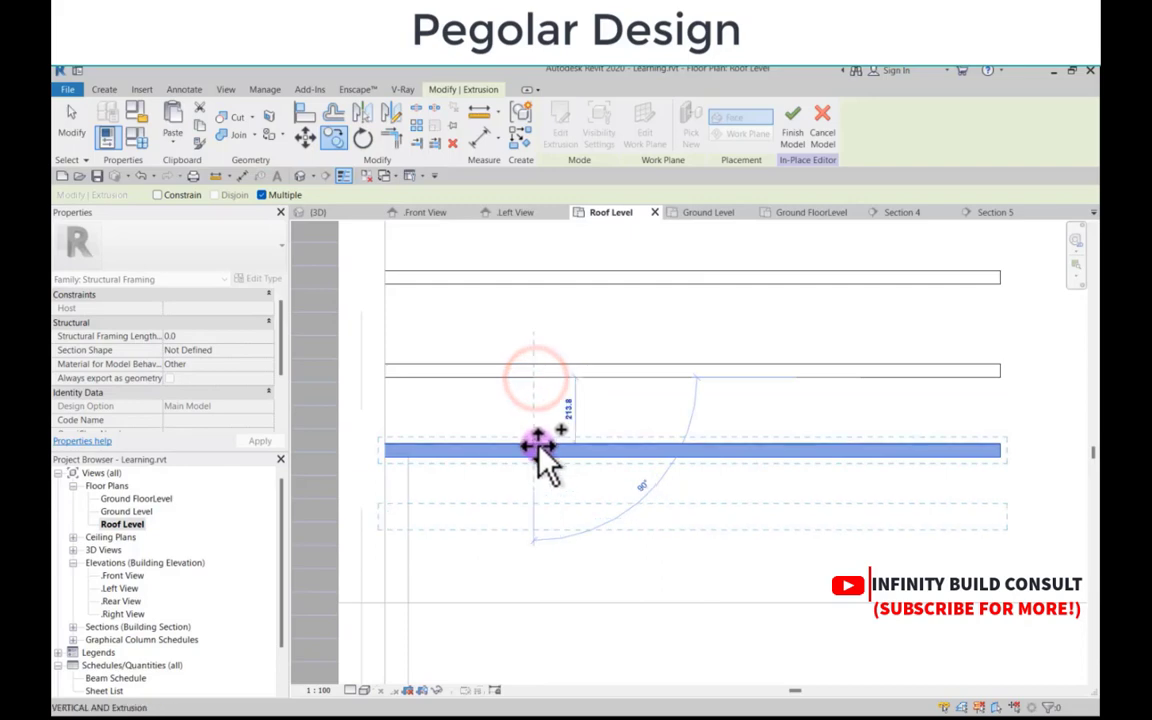
pyautogui.click(538, 446)
pyautogui.scroll(-5, 521, 394)
pyautogui.scroll(4, 517, 496)
pyautogui.scroll(2, 550, 418)
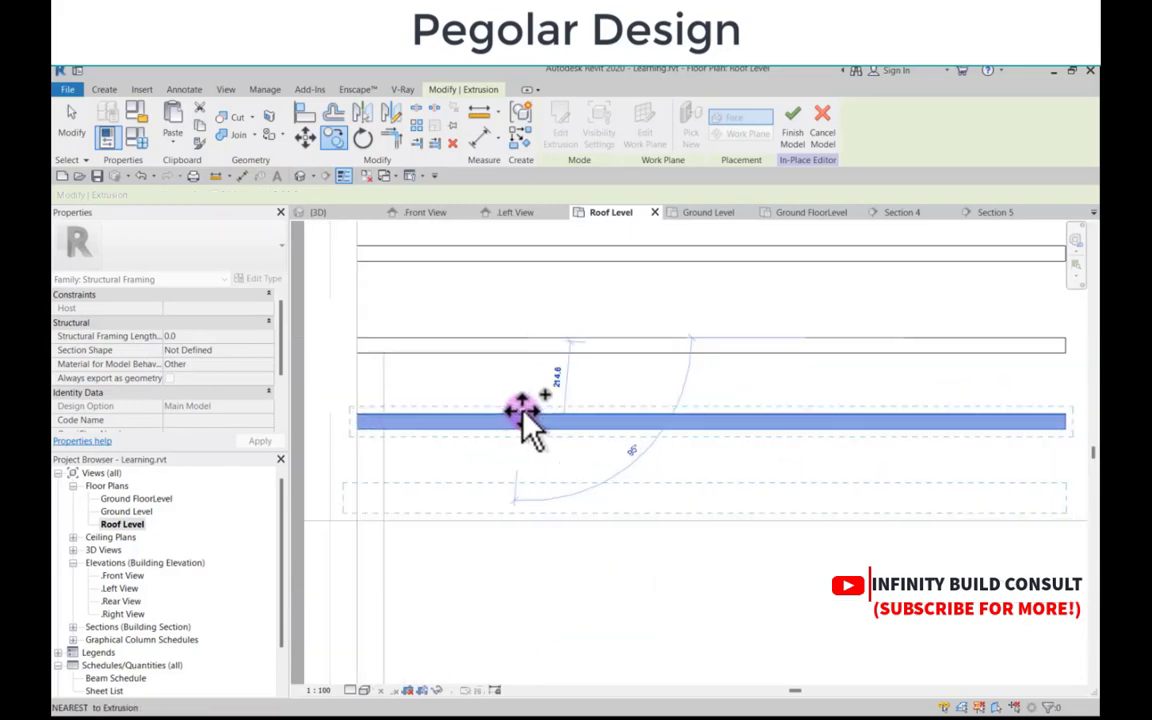
pyautogui.click(524, 418)
pyautogui.scroll(-4, 535, 458)
pyautogui.scroll(1, 533, 455)
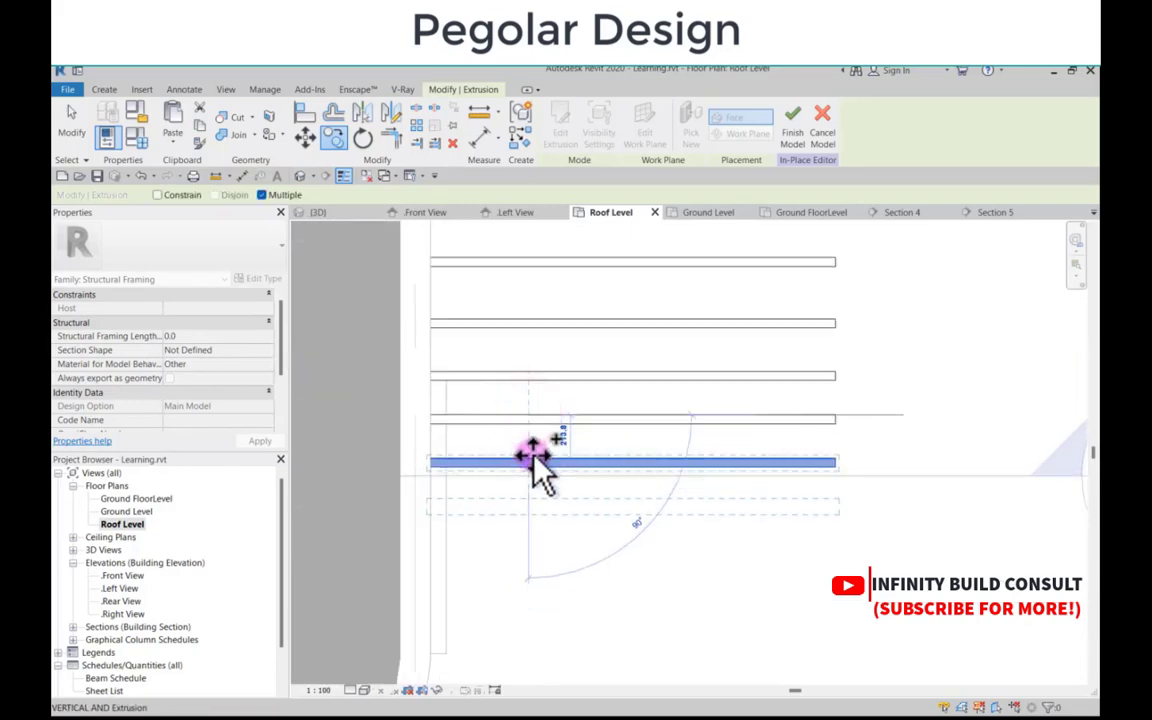
pyautogui.click(533, 460)
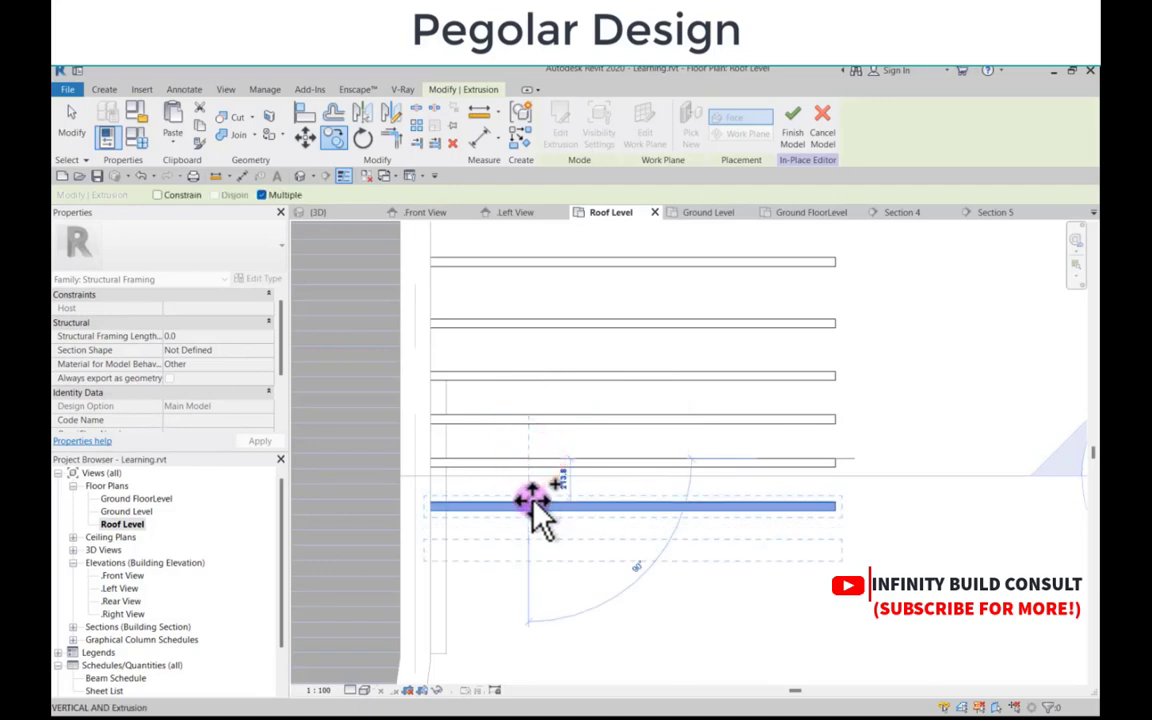
pyautogui.click(533, 505)
pyautogui.scroll(-2, 536, 512)
pyautogui.scroll(3, 530, 520)
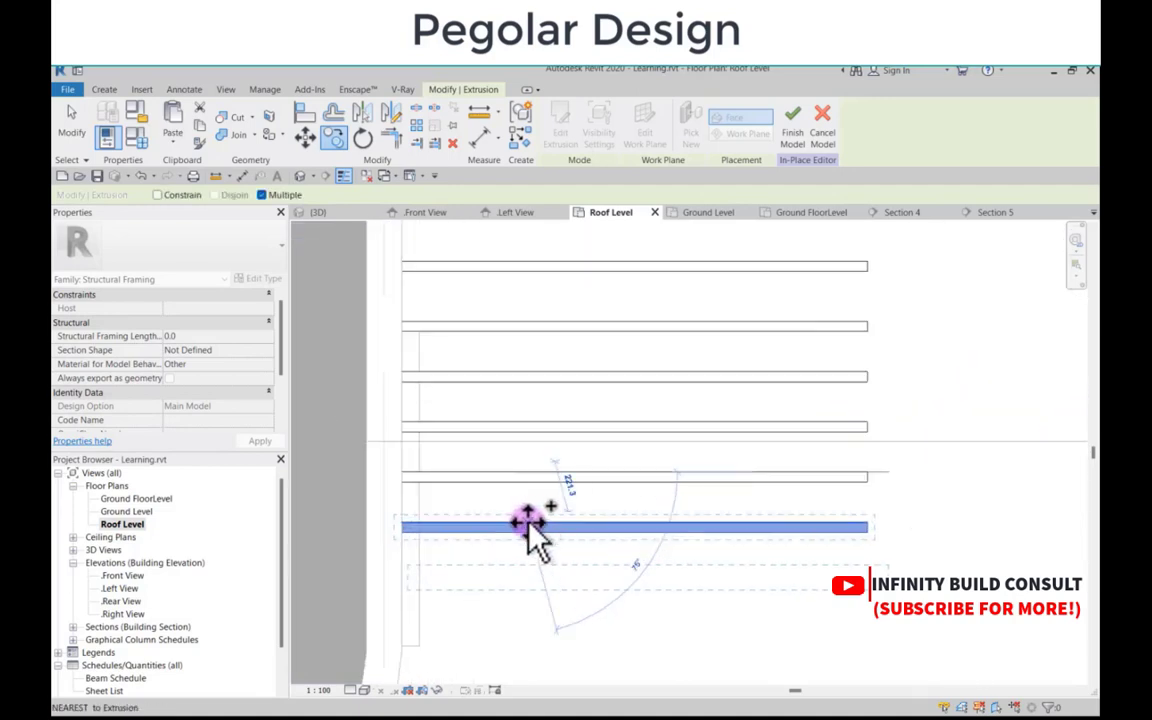
pyautogui.click(520, 524)
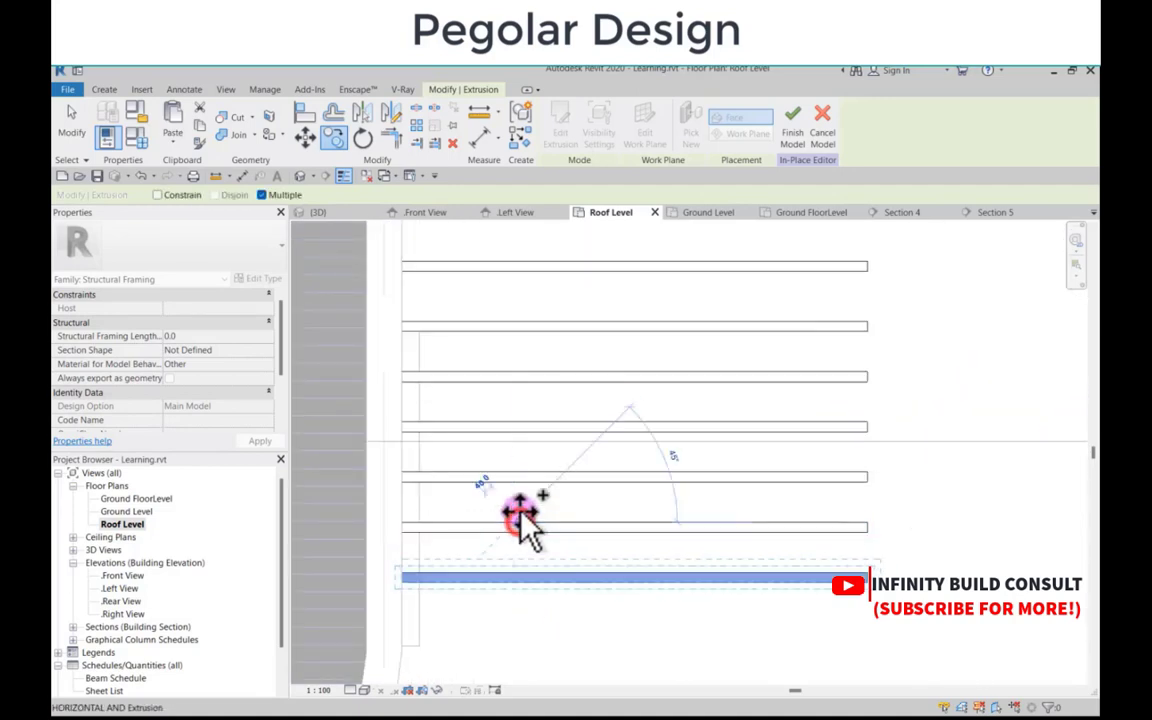
pyautogui.scroll(-4, 522, 518)
pyautogui.scroll(3, 530, 540)
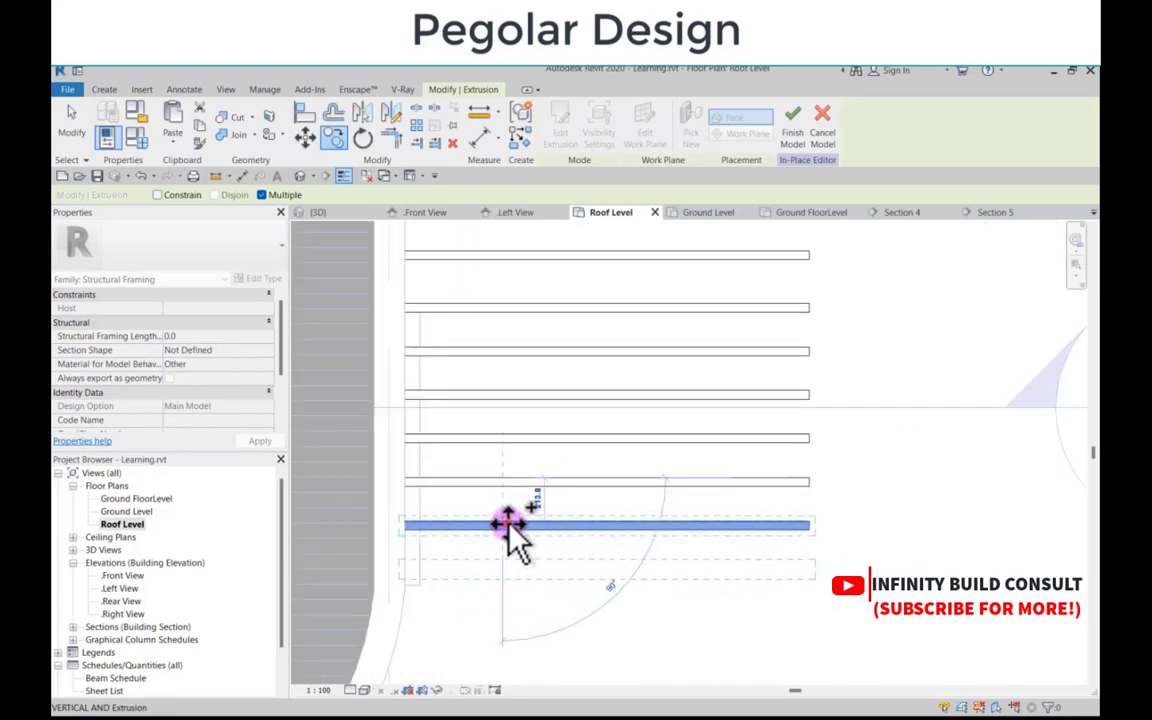
pyautogui.scroll(-3, 510, 530)
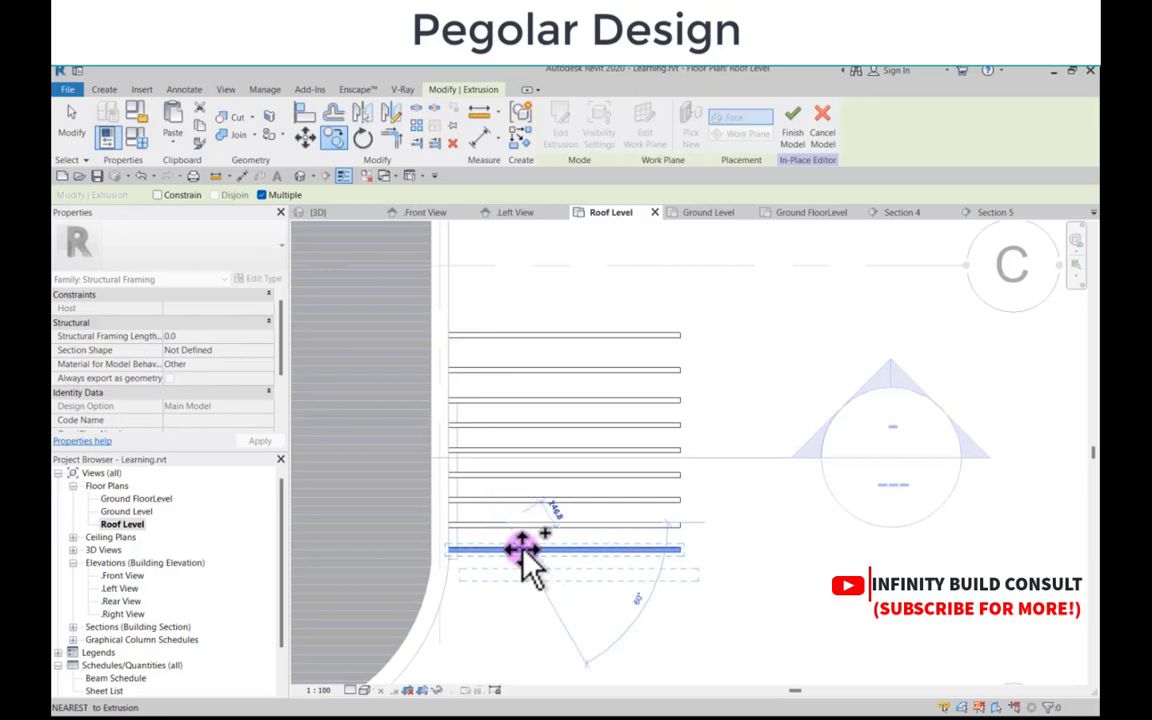
pyautogui.scroll(-2, 548, 519)
pyautogui.press('Escape')
pyautogui.press('Escape')
pyautogui.scroll(-2, 558, 398)
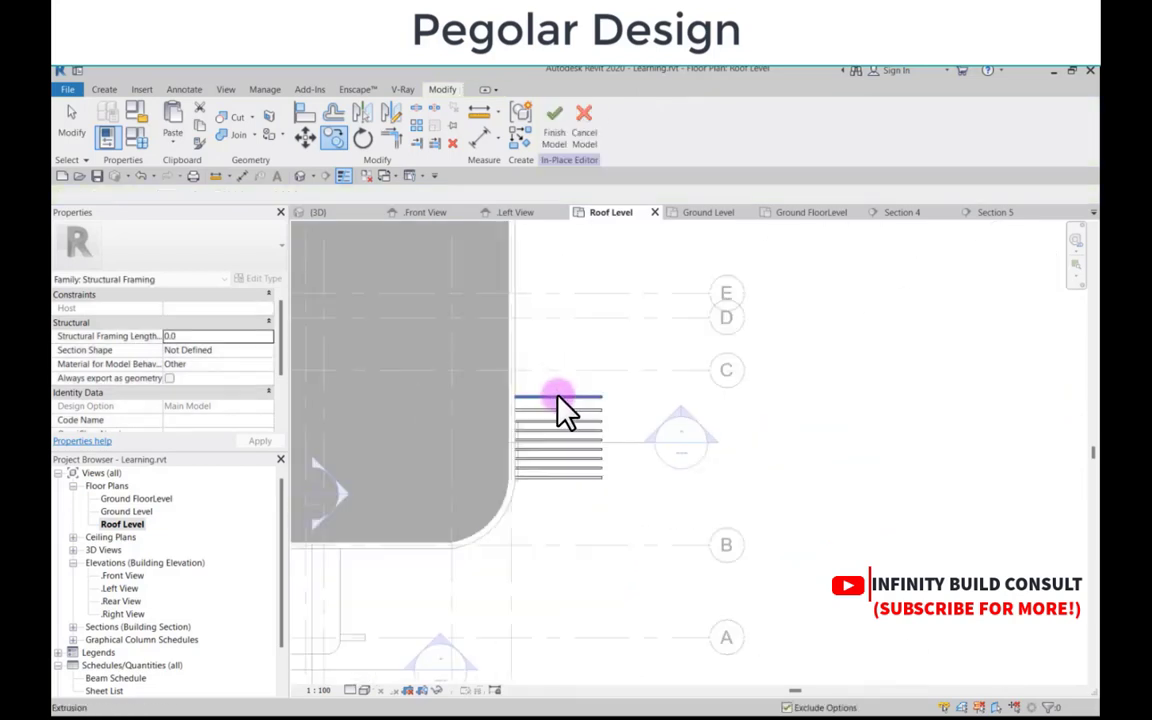
# Step: Copy the bar nearest grid C one spacing, about 257 mm, toward grid C and end the copy command
pyautogui.scroll(-2, 558, 400)
pyautogui.scroll(4, 520, 415)
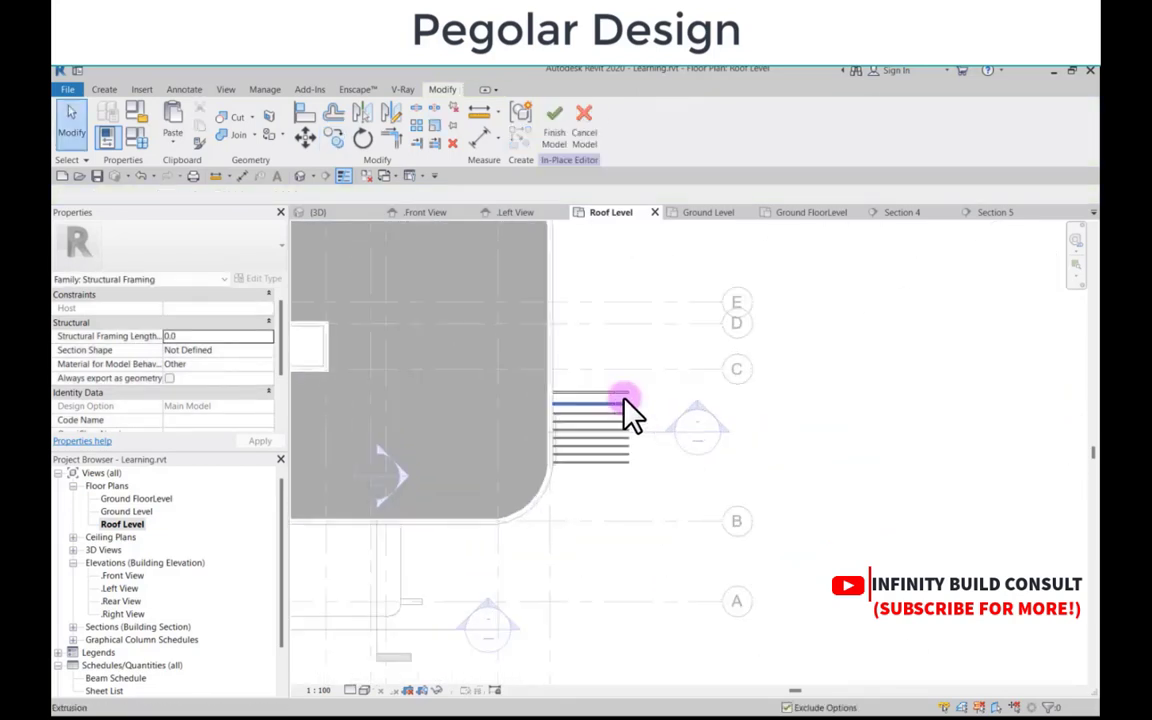
pyautogui.scroll(-2, 488, 330)
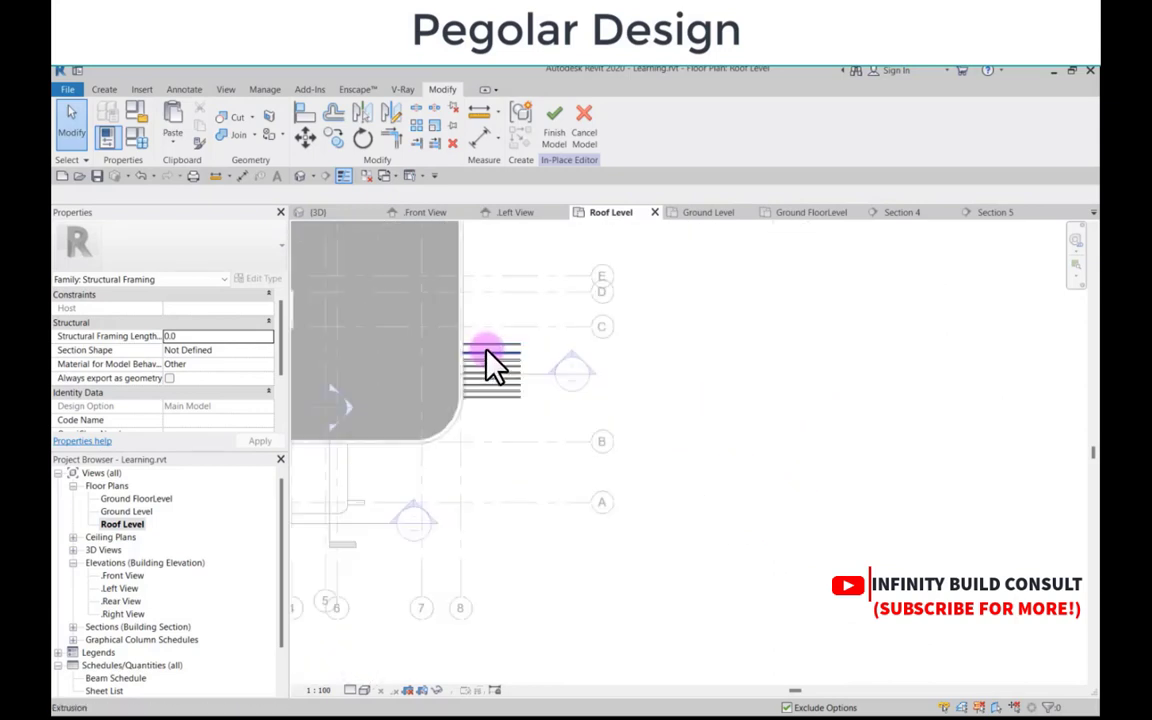
pyautogui.click(490, 340)
pyautogui.click(334, 138)
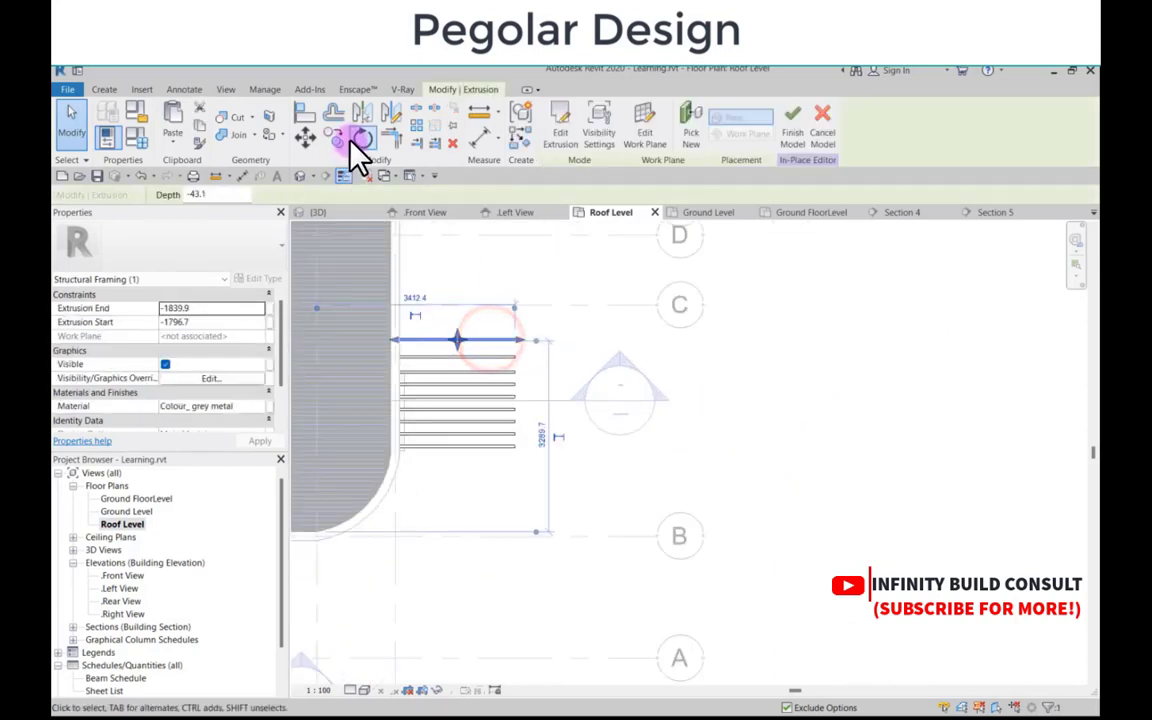
pyautogui.scroll(5, 423, 352)
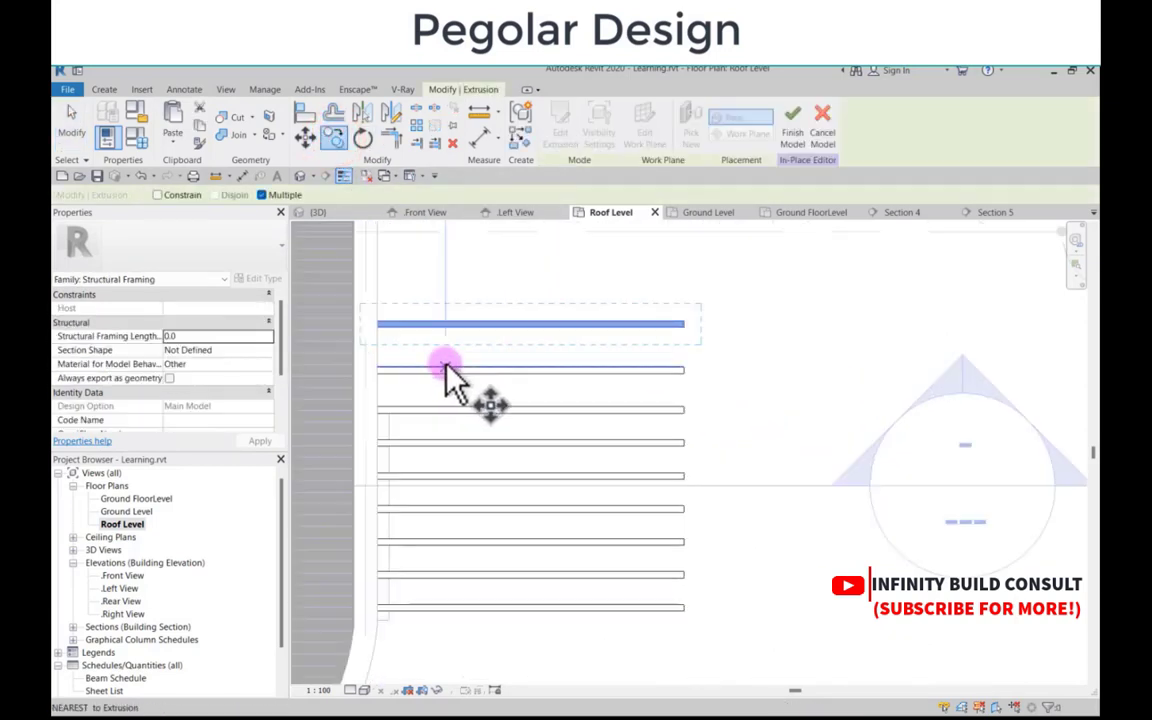
pyautogui.click(444, 362)
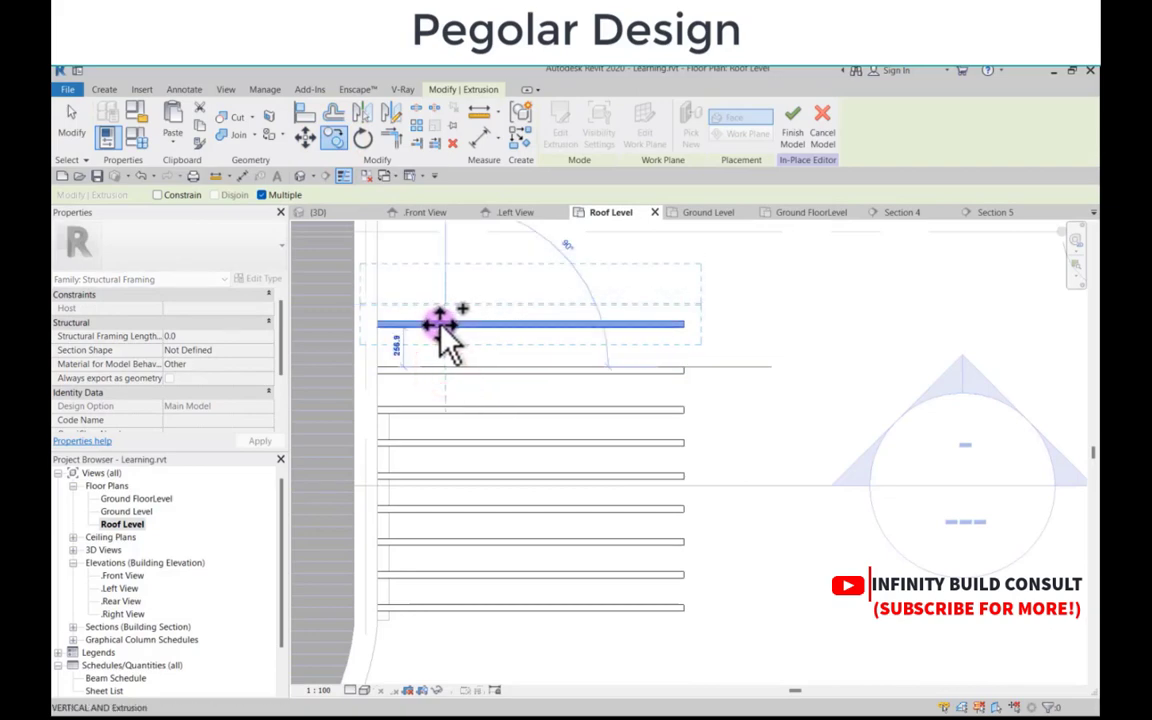
pyautogui.click(438, 323)
pyautogui.scroll(-3, 478, 345)
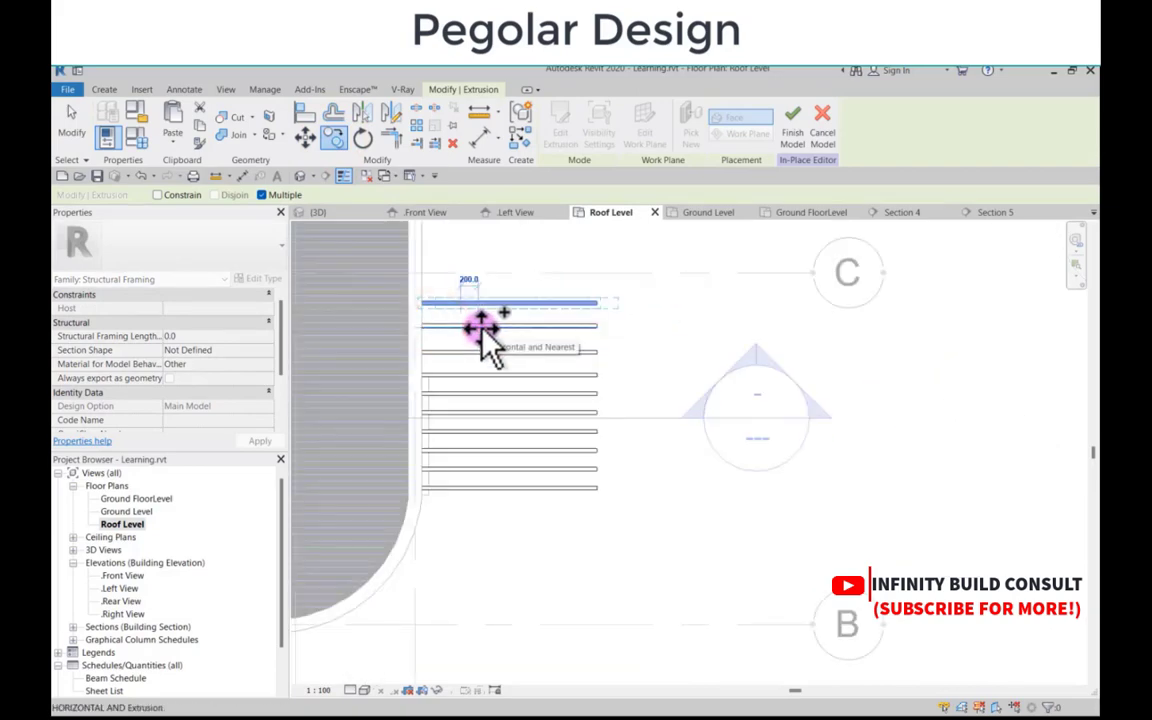
pyautogui.press('Escape')
pyautogui.press('Escape')
pyautogui.scroll(-2, 452, 348)
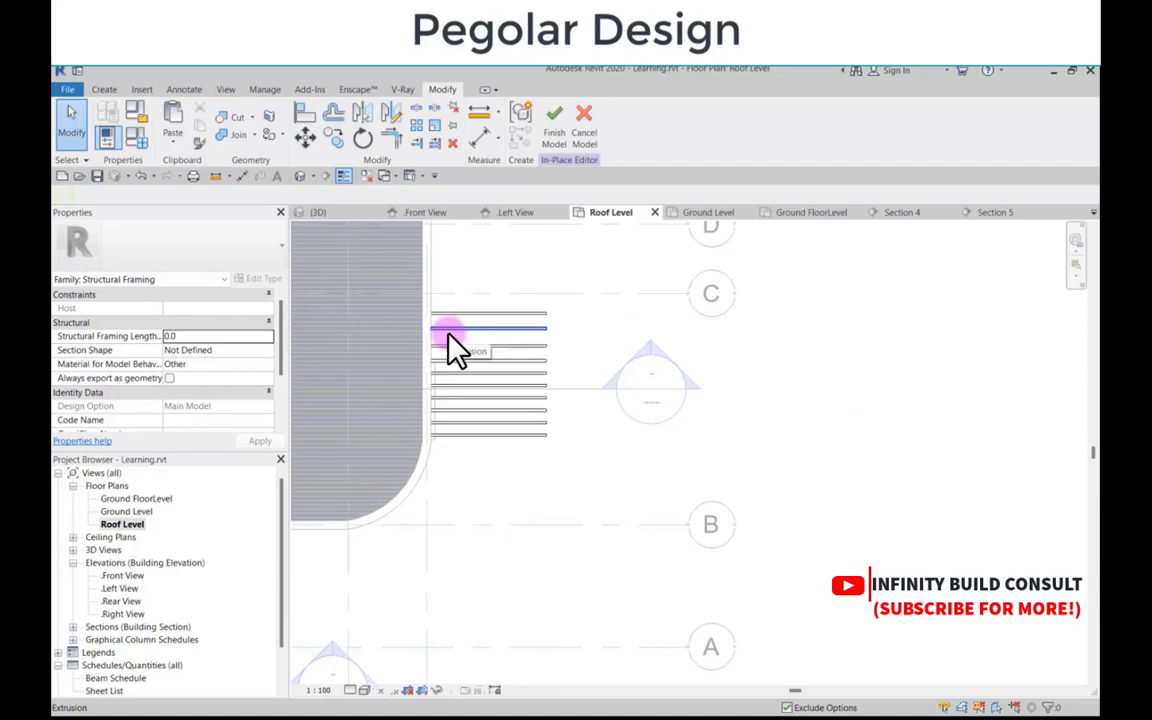
# Step: Select all ten bars and create a rotated copy of them at 90 degrees
pyautogui.scroll(-3, 490, 340)
pyautogui.scroll(4, 521, 335)
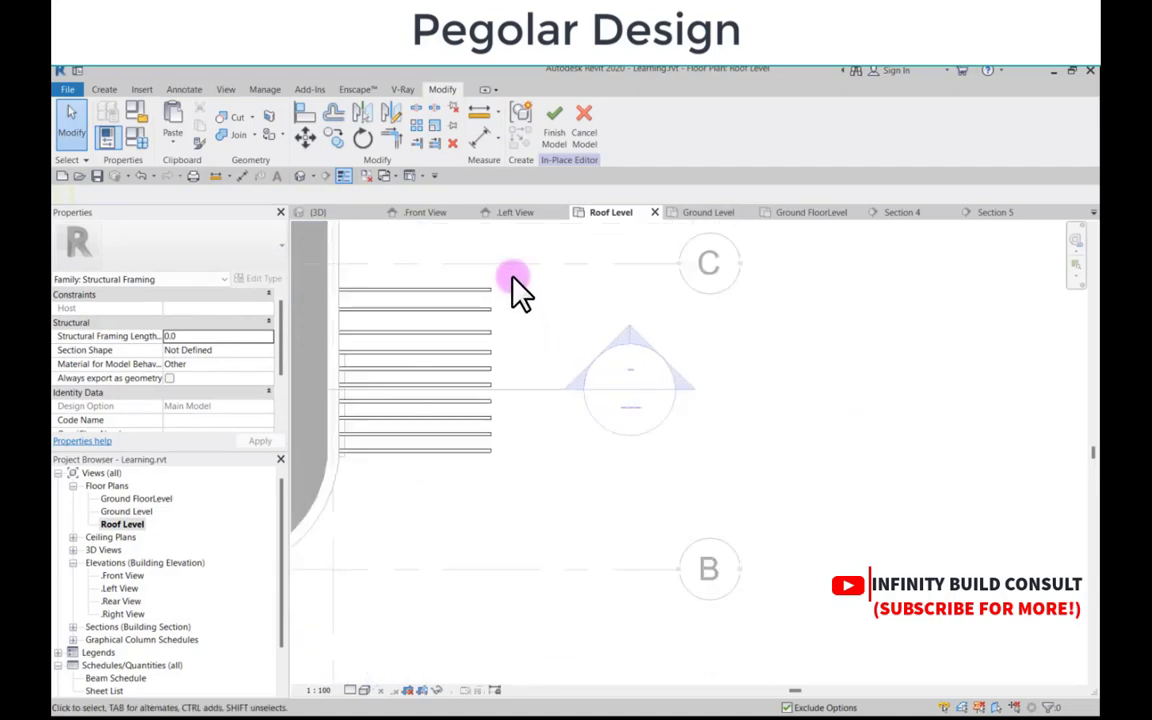
pyautogui.moveTo(484, 258); pyautogui.dragTo(473, 470)
pyautogui.moveTo(474, 467); pyautogui.dragTo(472, 462)
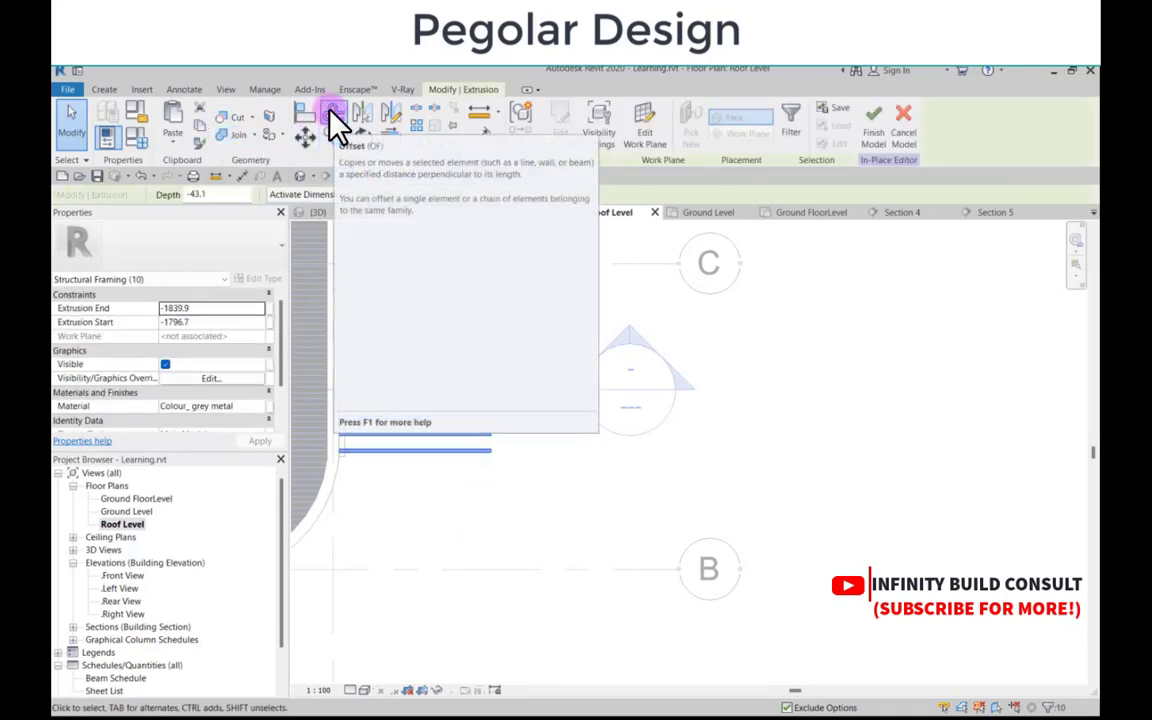
pyautogui.click(372, 134)
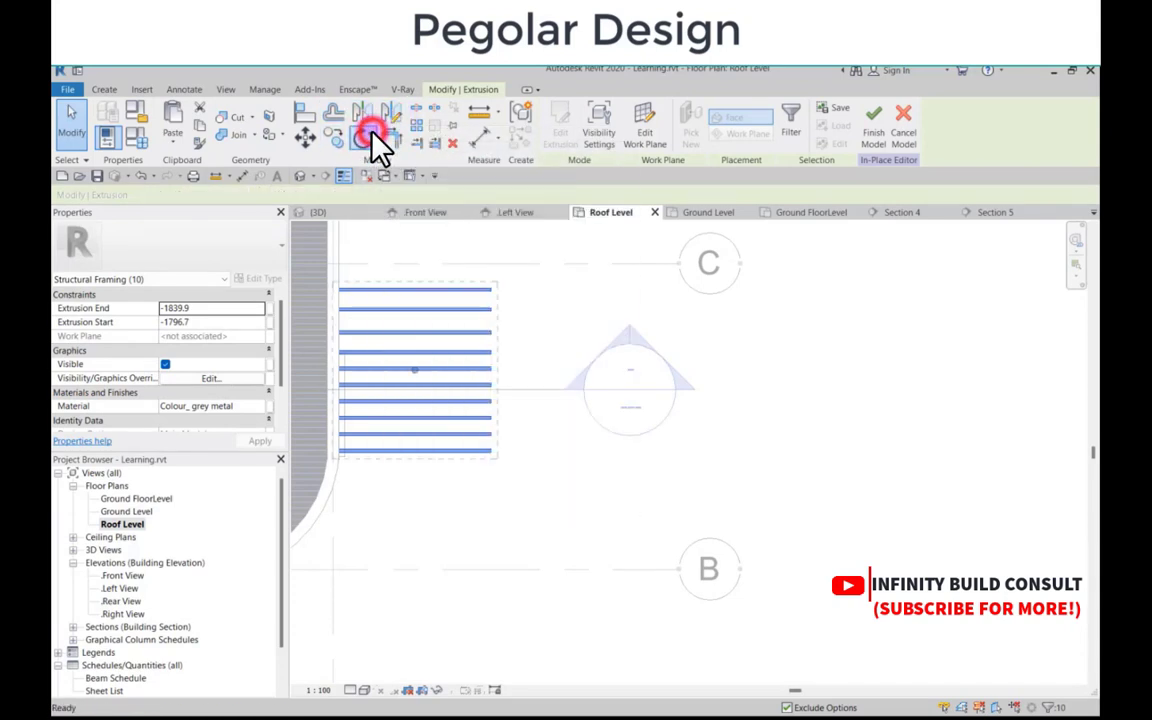
pyautogui.click(158, 195)
pyautogui.click(206, 195)
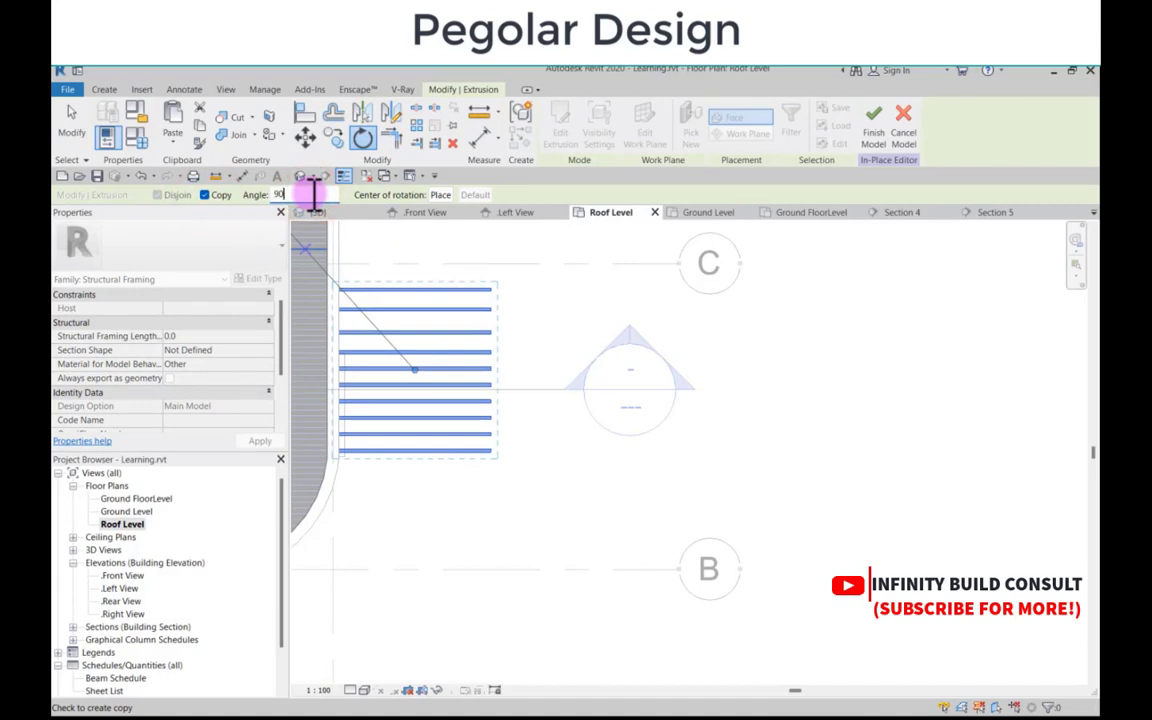
pyautogui.press('Return')
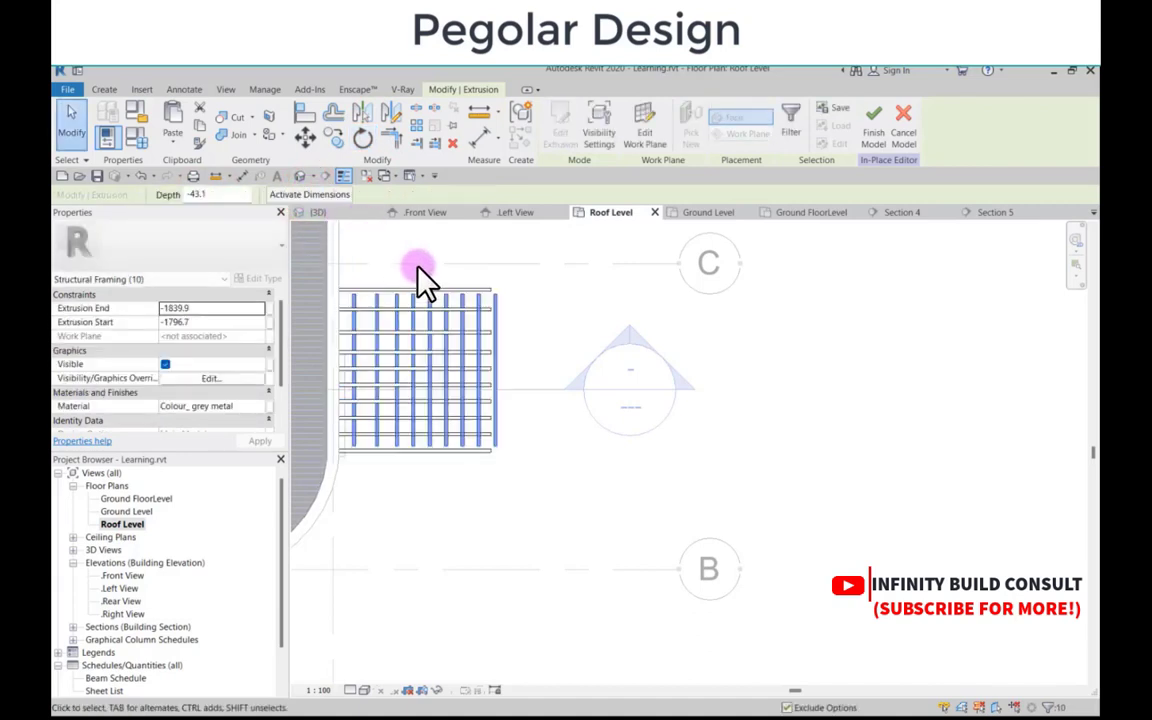
# Step: Move the rotated bars toward the building so the first one sits against the outer wall face
pyautogui.scroll(2, 358, 343)
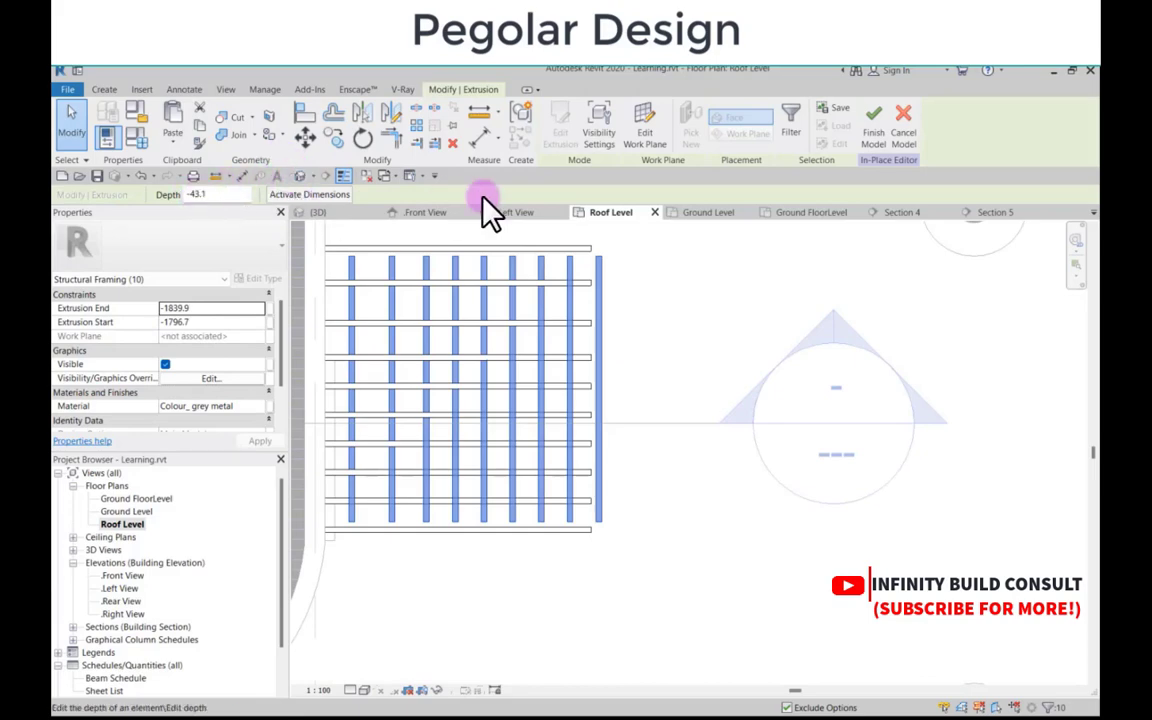
pyautogui.click(305, 137)
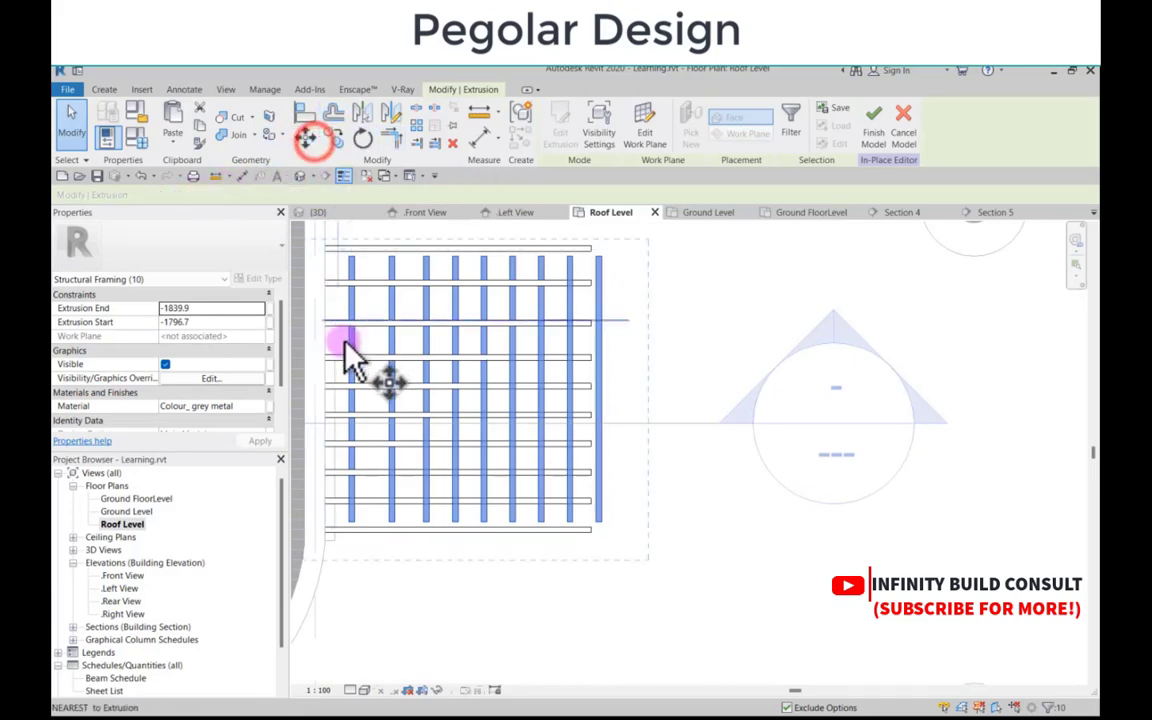
pyautogui.scroll(3, 350, 365)
pyautogui.click(352, 357)
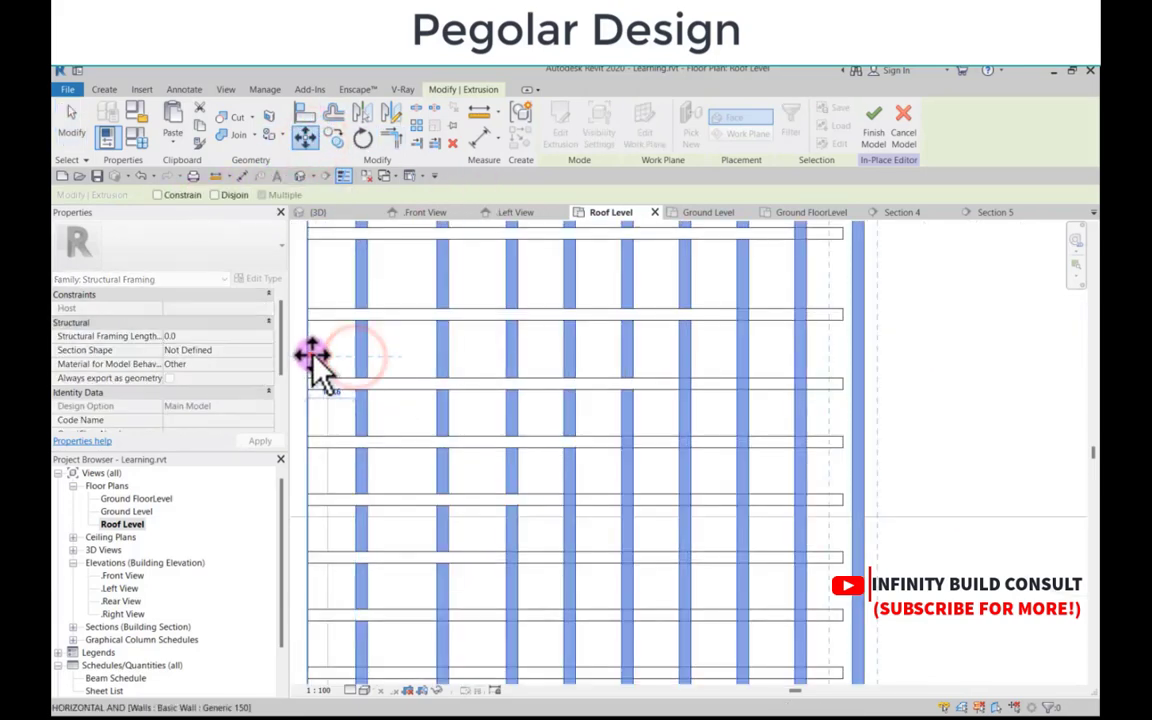
pyautogui.click(314, 355)
pyautogui.scroll(-3, 320, 300)
# Step: Check the crossing bars in 3D, return to the Roof Level plan, and undo their move and rotated copy
pyautogui.click(300, 175)
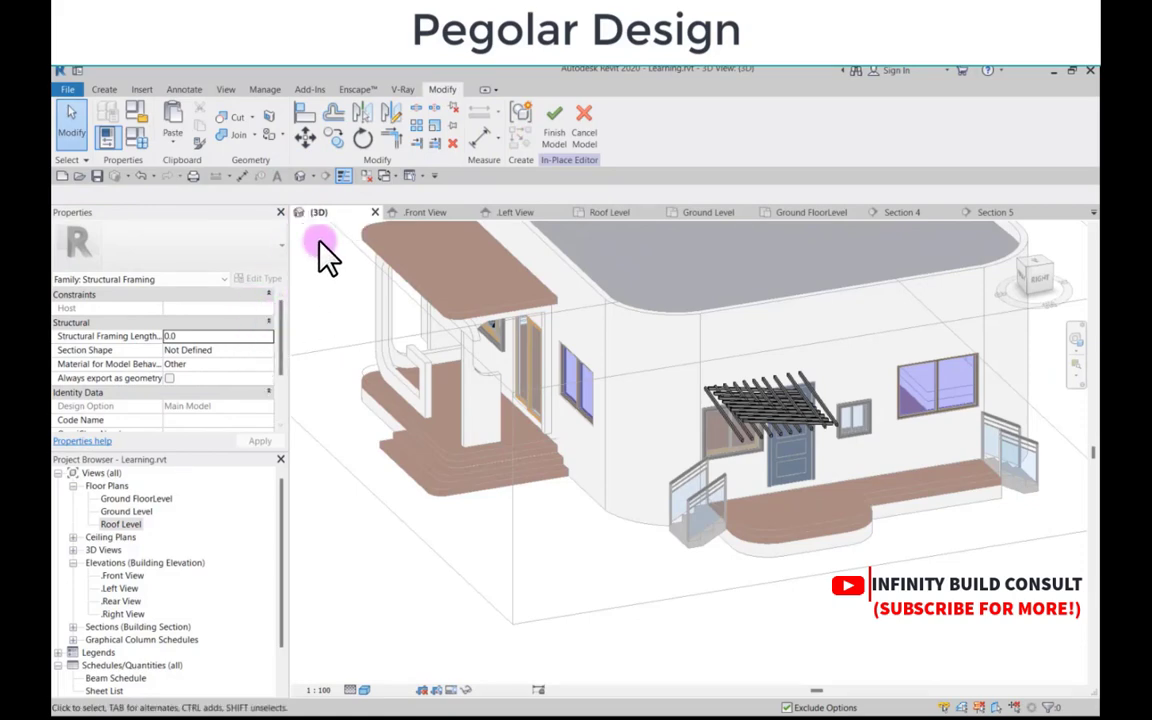
pyautogui.doubleClick(121, 523)
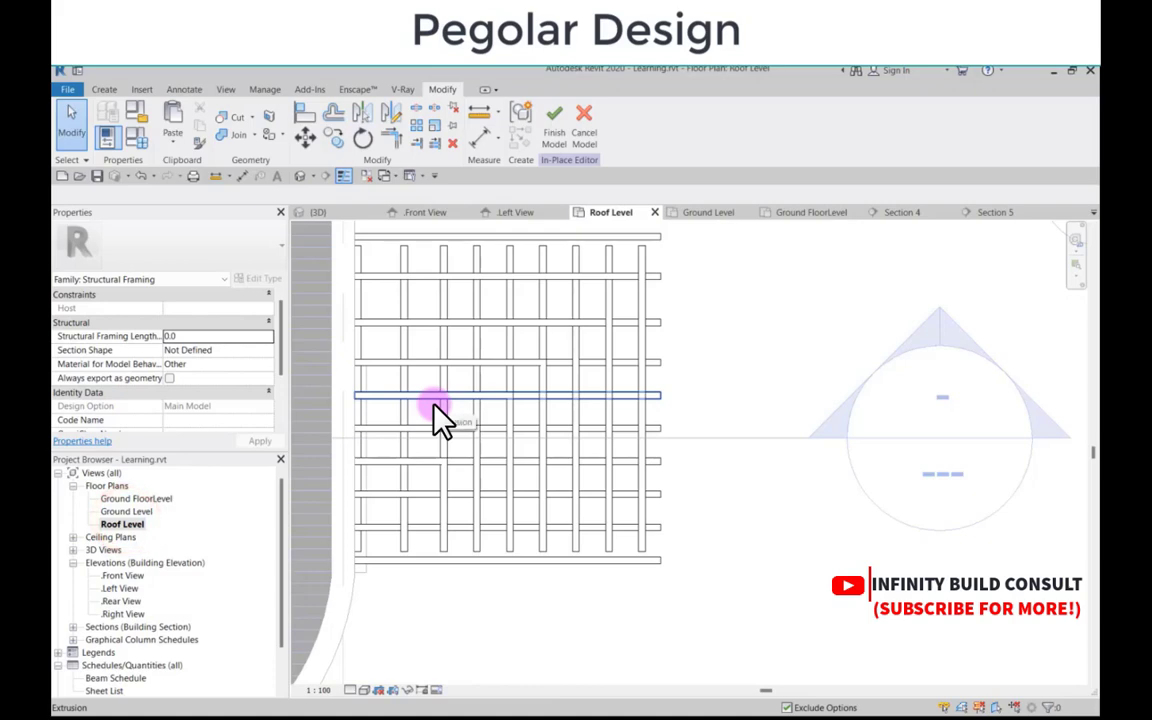
pyautogui.scroll(2, 440, 415)
pyautogui.scroll(-4, 440, 415)
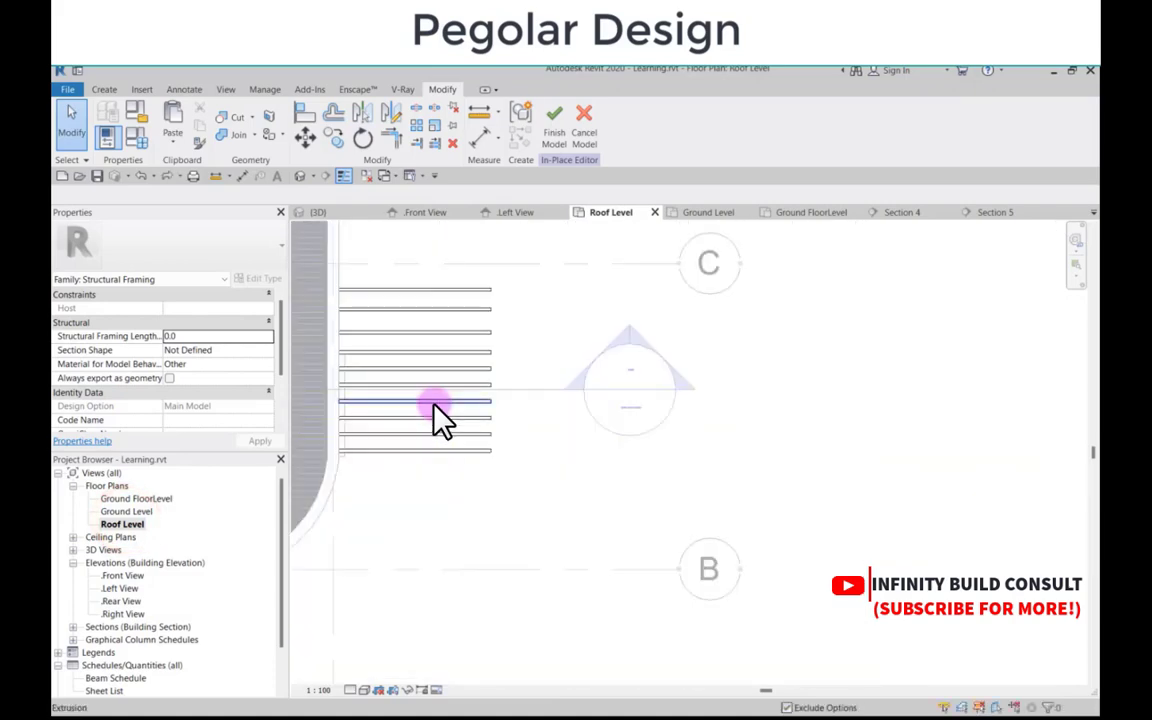
# Step: Finish the in-place framing model and inspect the pergola bars above the entrance in 3D
pyautogui.click(551, 121)
pyautogui.scroll(-3, 440, 350)
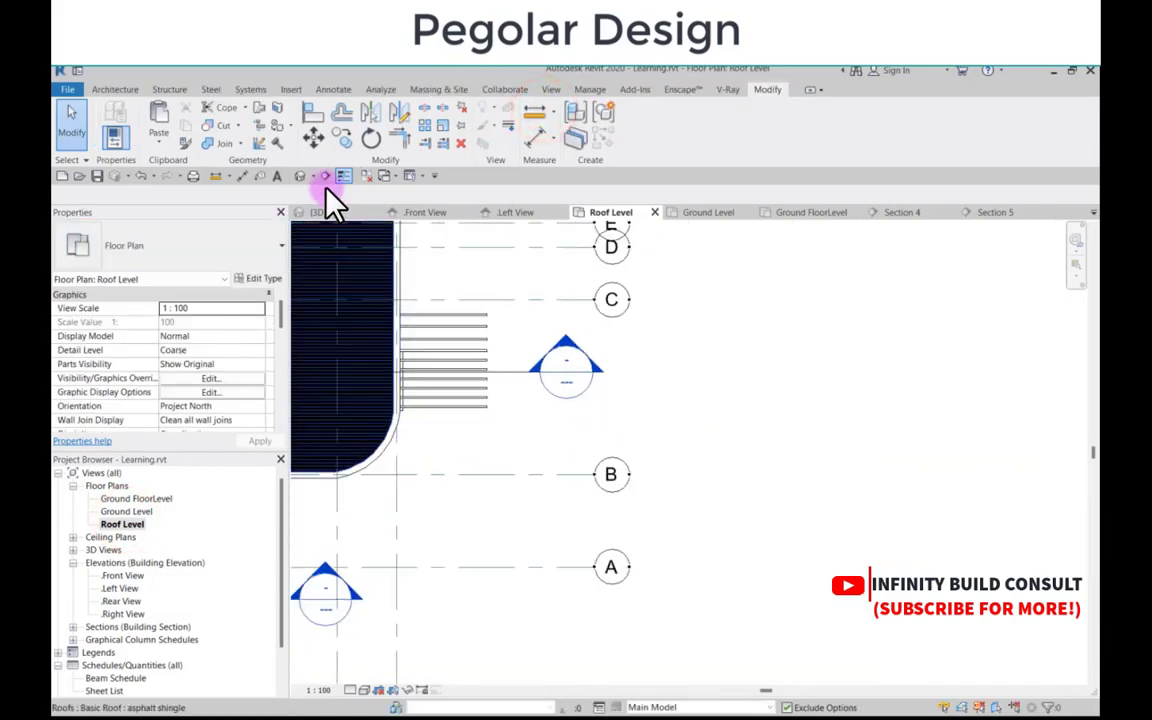
pyautogui.click(297, 177)
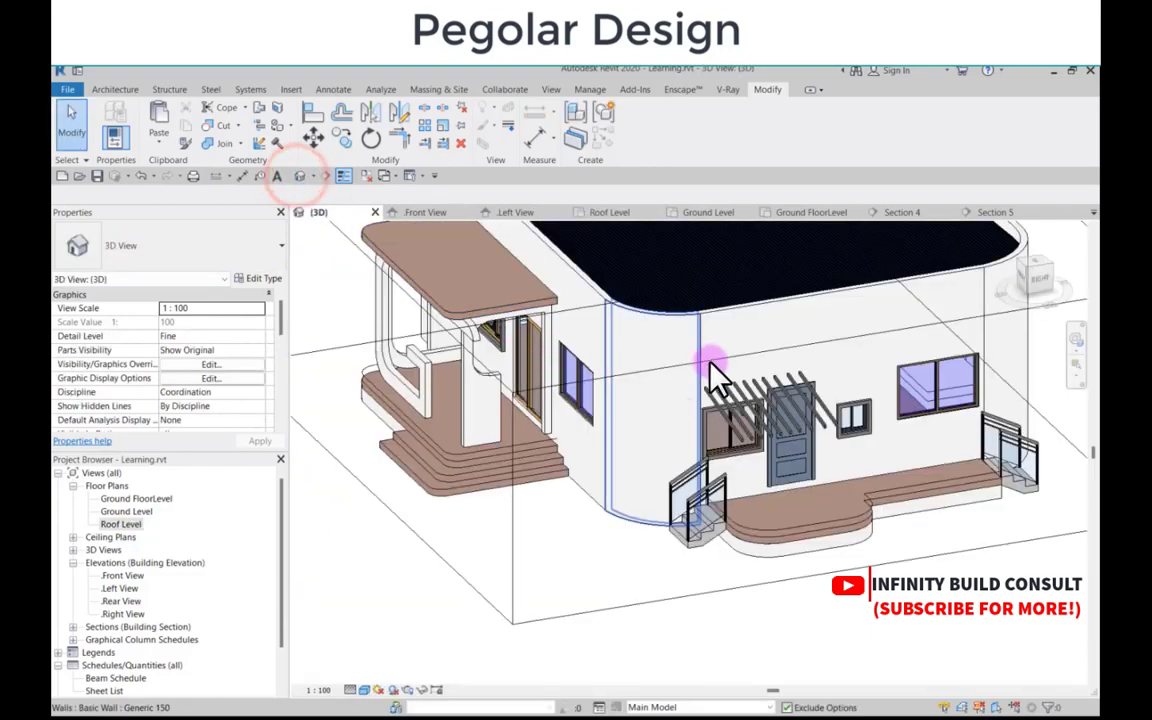
pyautogui.scroll(3, 745, 378)
pyautogui.scroll(-2, 745, 378)
pyautogui.scroll(-3, 745, 378)
pyautogui.scroll(6, 751, 373)
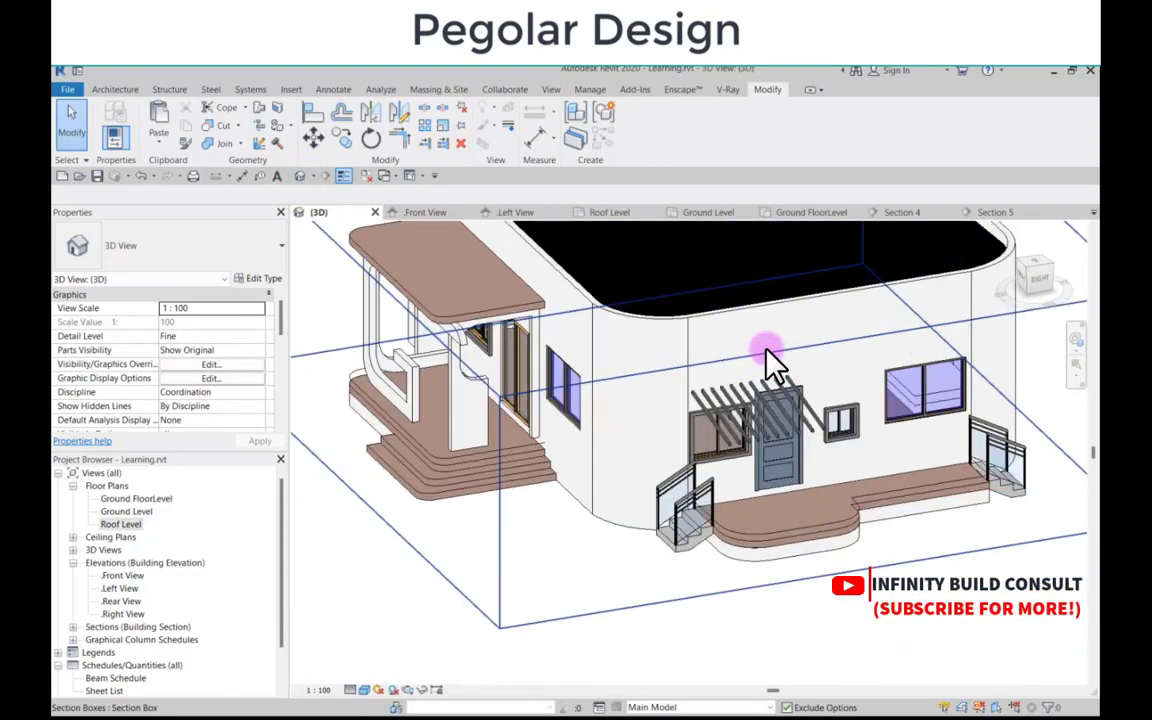
pyautogui.scroll(-5, 735, 405)
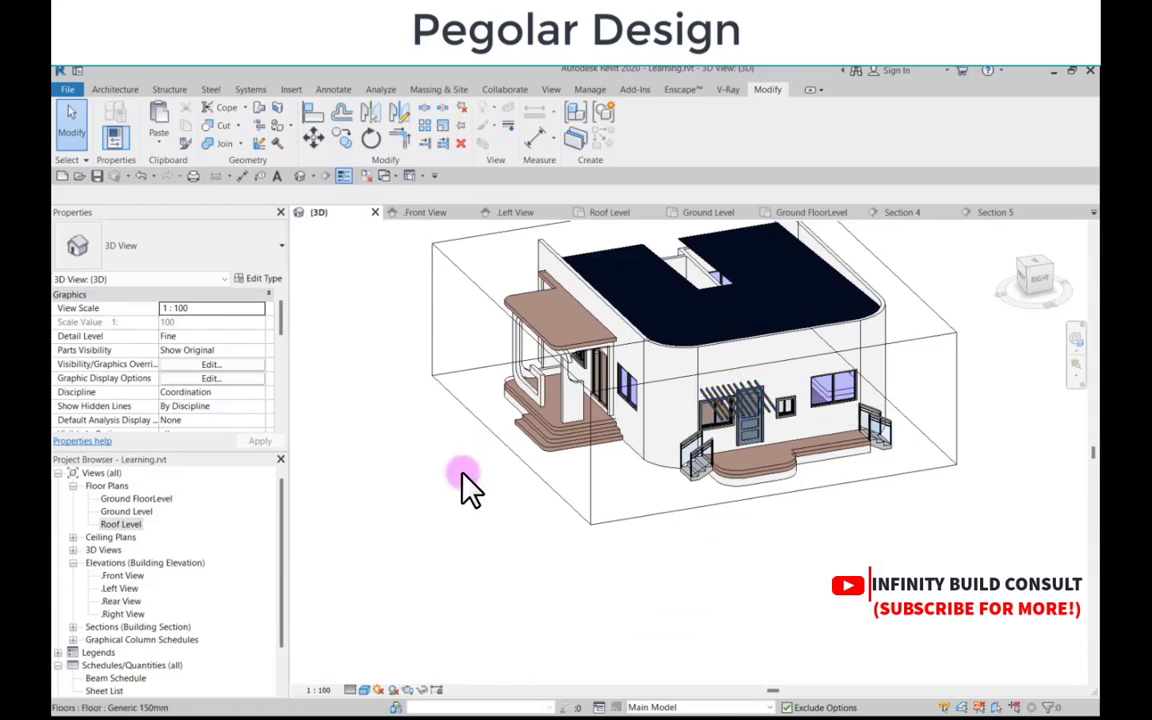
# Step: Return to the Roof Level plan and open Section 4 from its section marker beside the pergola bars
pyautogui.doubleClick(113, 527)
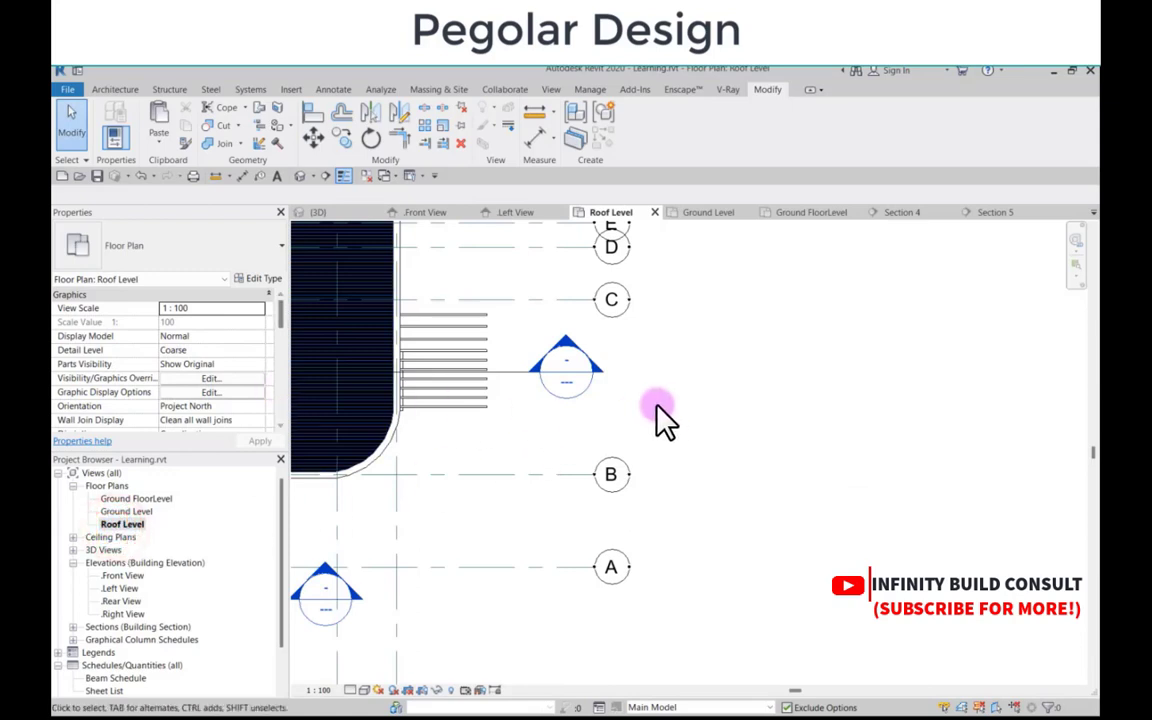
pyautogui.doubleClick(588, 388)
pyautogui.scroll(5, 500, 390)
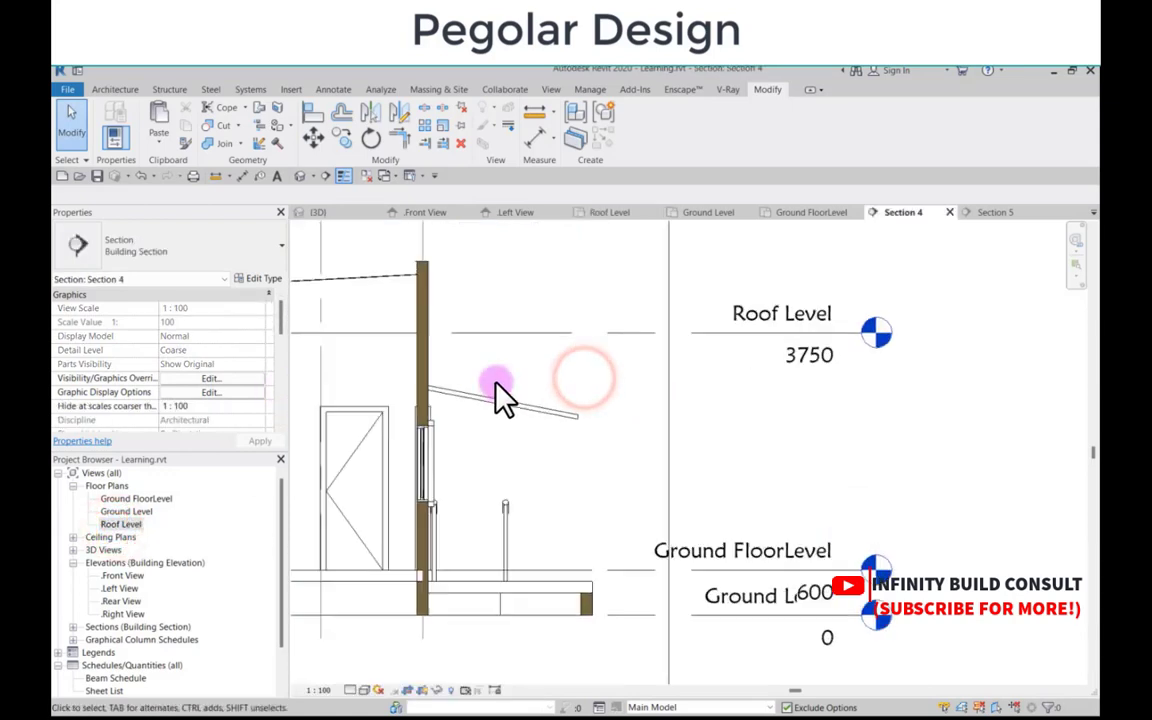
# Step: Create a new in-place model in the Structural Framing category and accept its default name
pyautogui.click(160, 92)
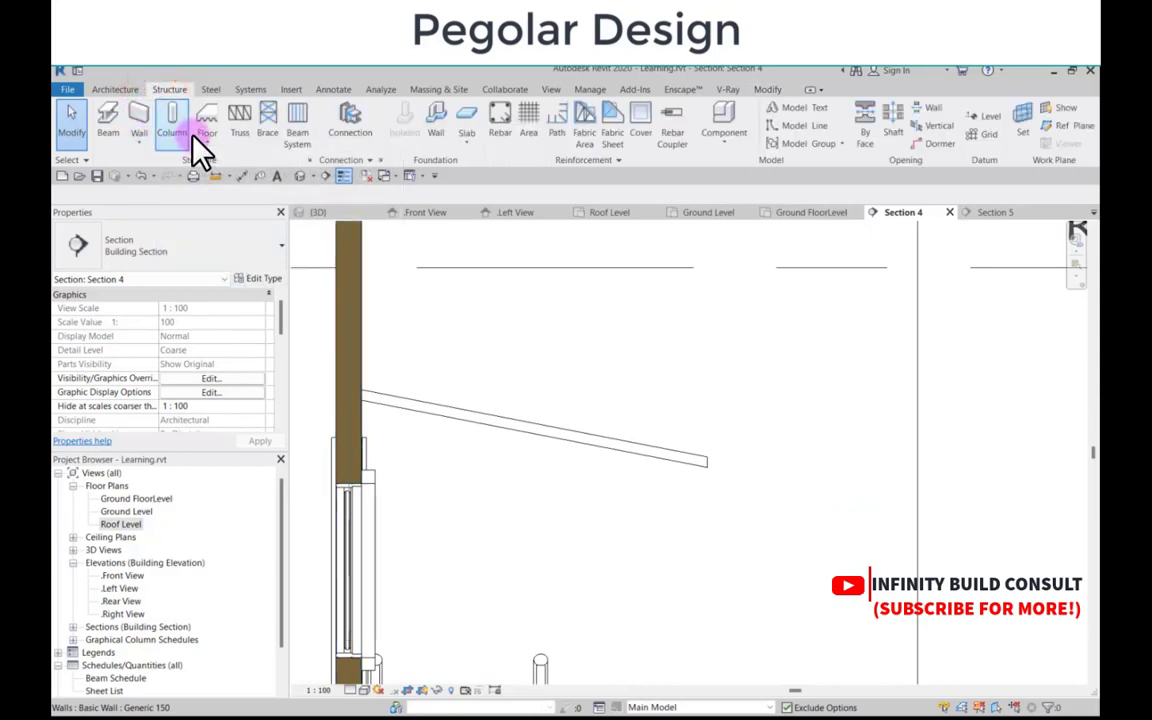
pyautogui.click(112, 90)
pyautogui.click(232, 138)
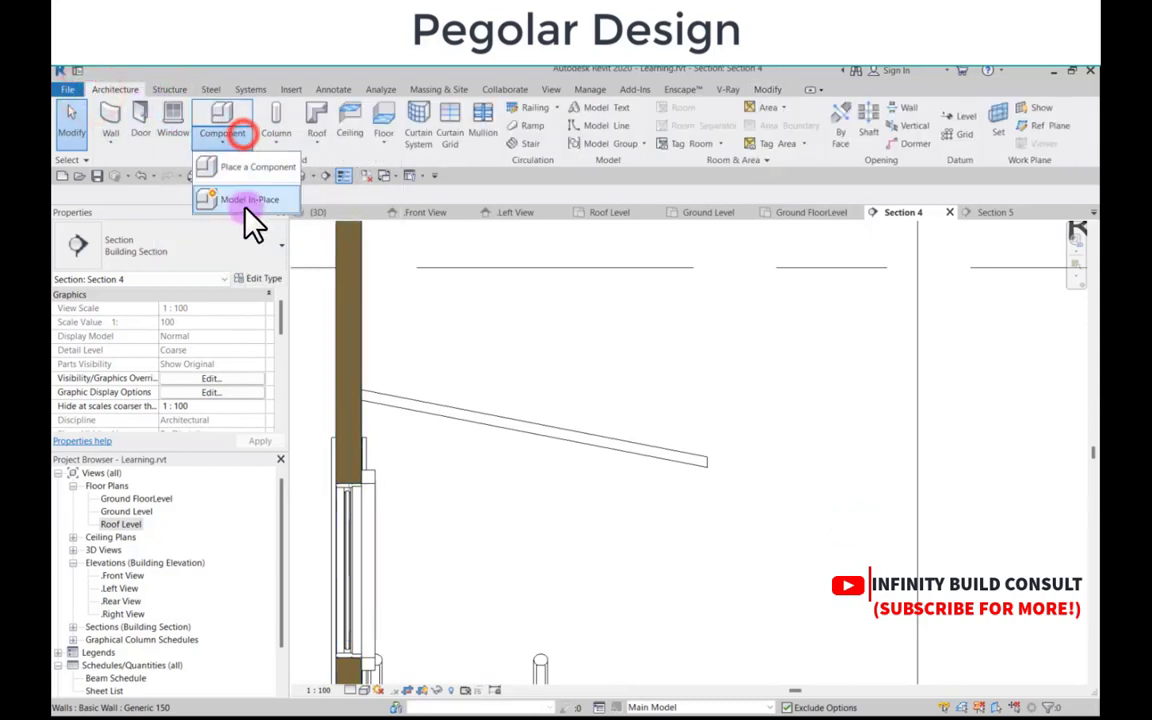
pyautogui.click(246, 200)
pyautogui.scroll(-2, 624, 382)
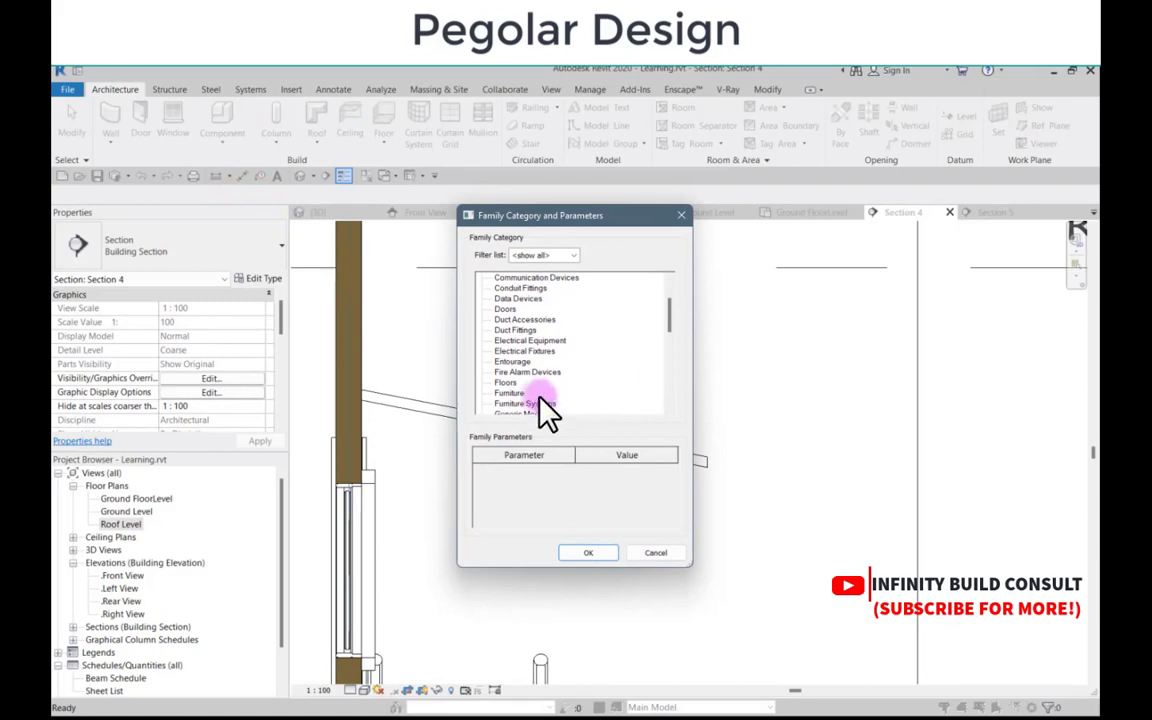
pyautogui.scroll(-3, 505, 395)
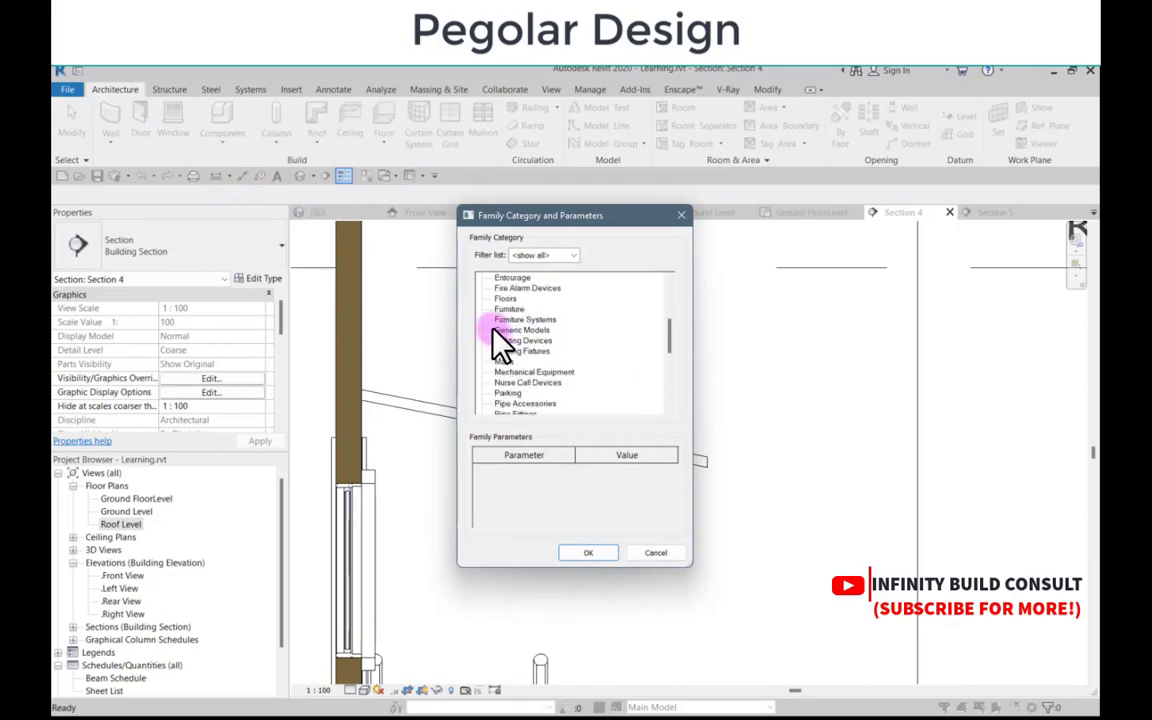
pyautogui.scroll(-5, 520, 390)
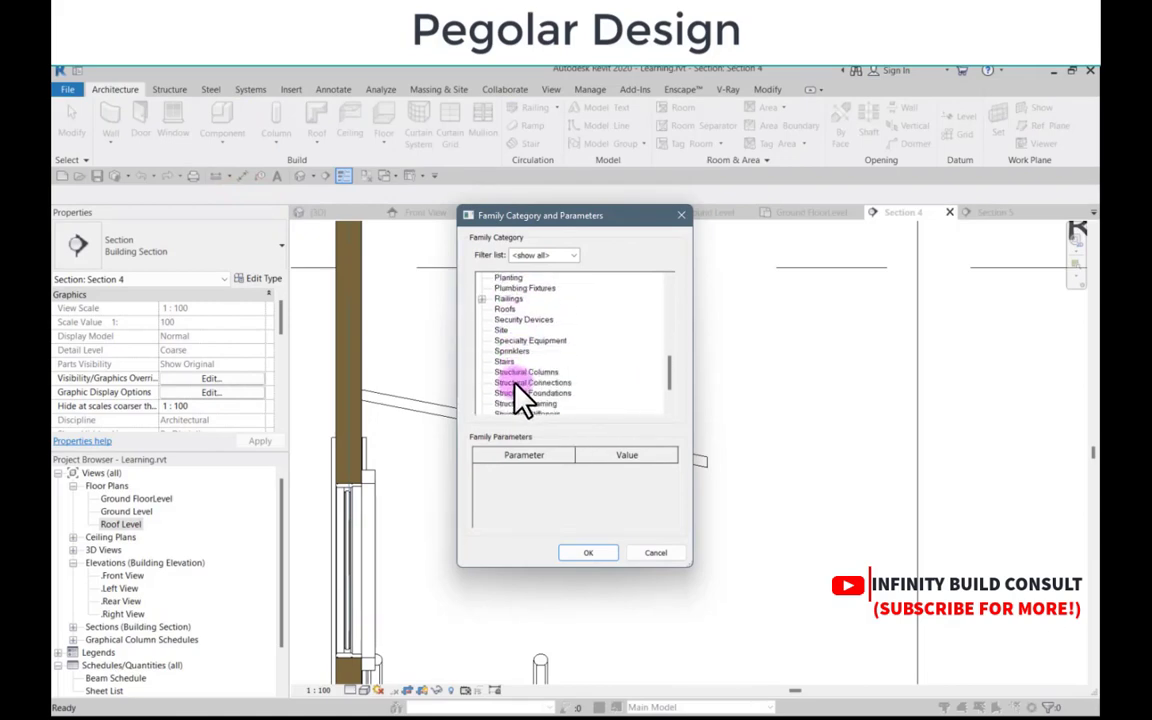
pyautogui.scroll(-1, 522, 400)
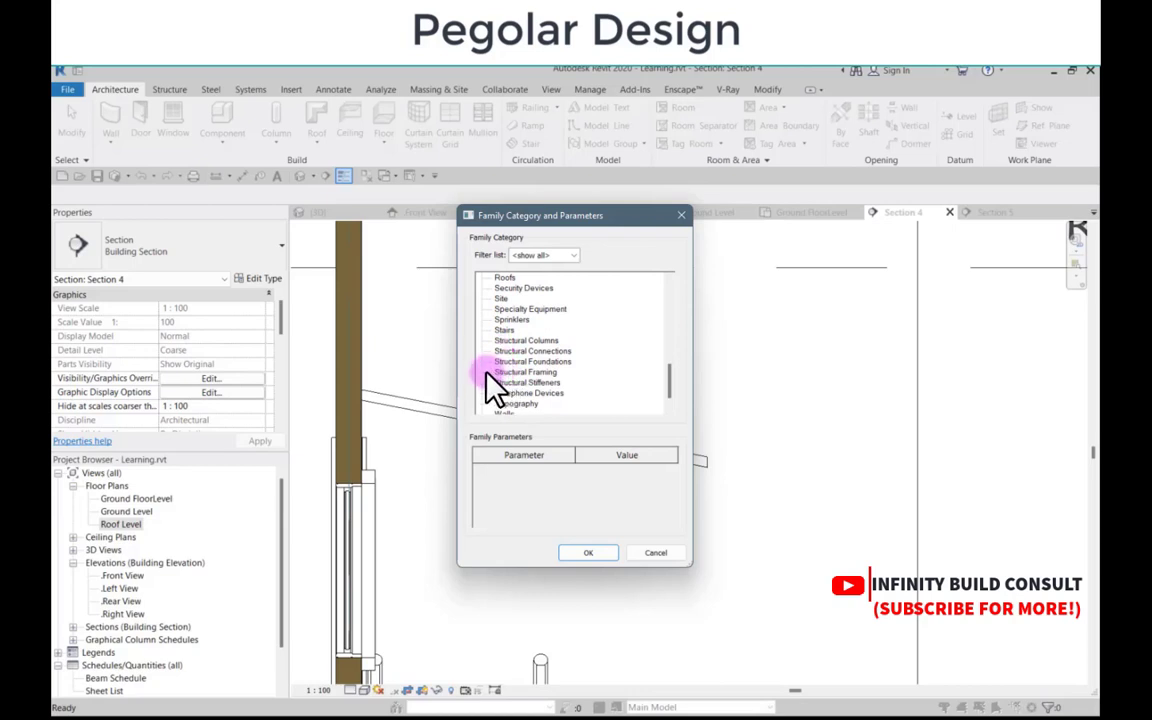
pyautogui.click(503, 372)
pyautogui.click(588, 553)
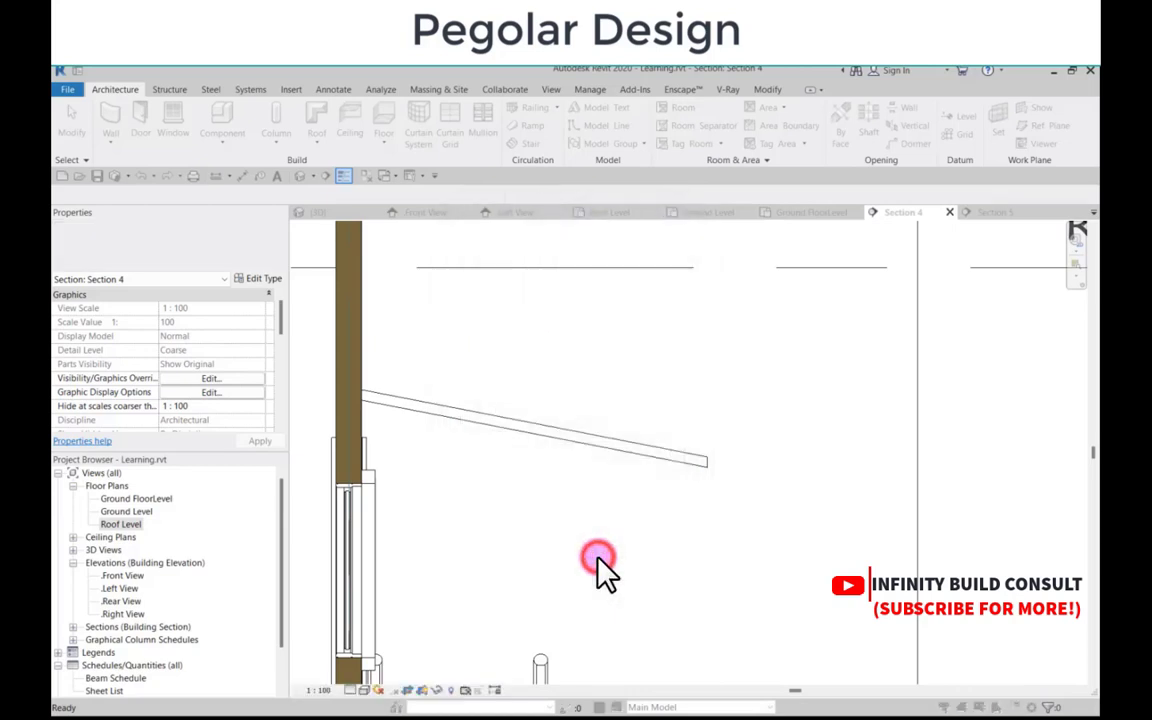
pyautogui.click(322, 300)
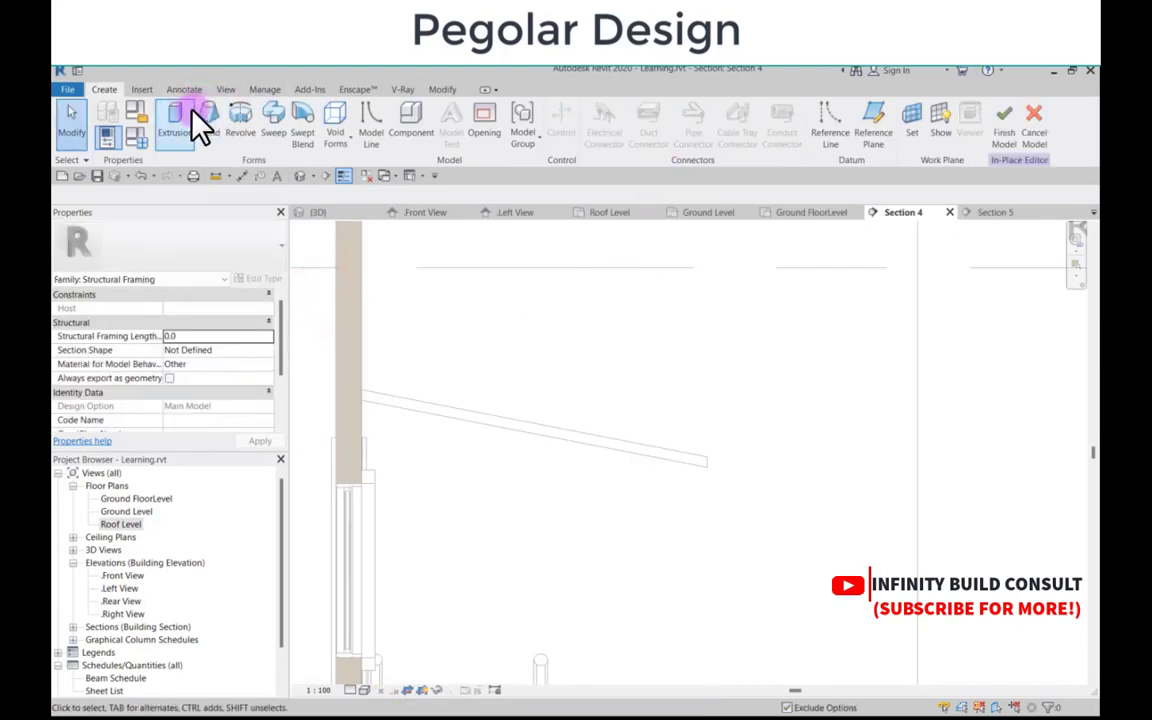
# Step: Start an extrusion using Pick a plane, taking a face of the sloping bar near its outer end as work plane
pyautogui.click(178, 115)
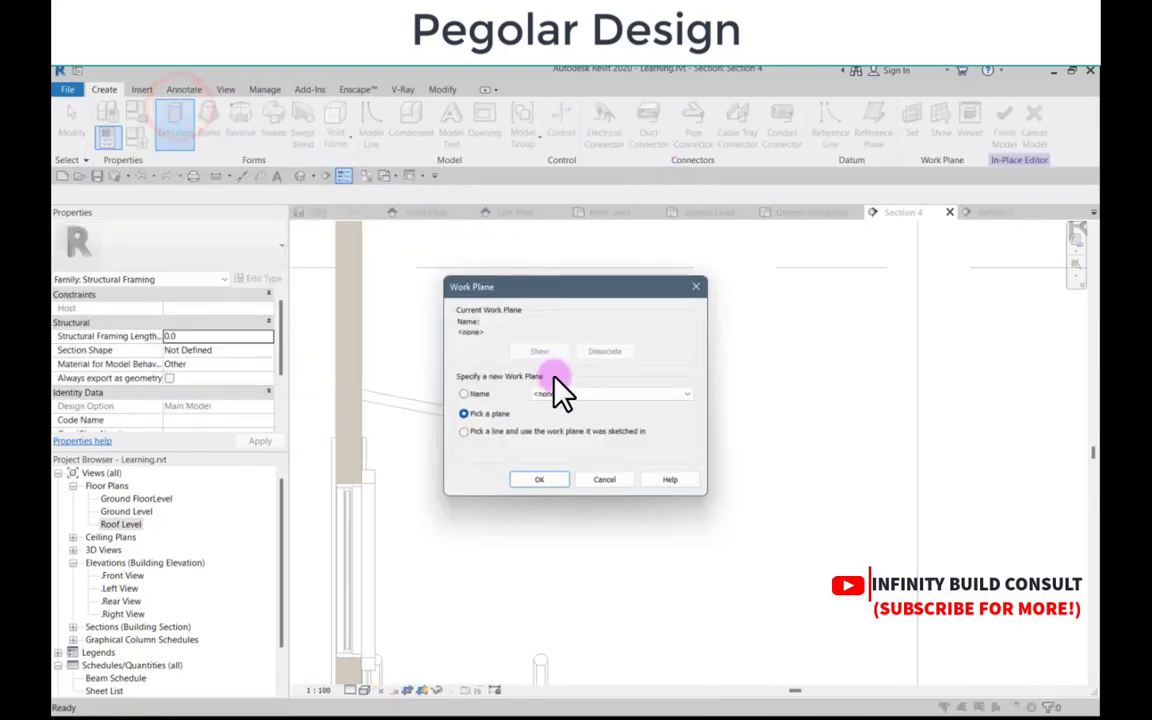
pyautogui.click(546, 470)
pyautogui.scroll(-2, 403, 403)
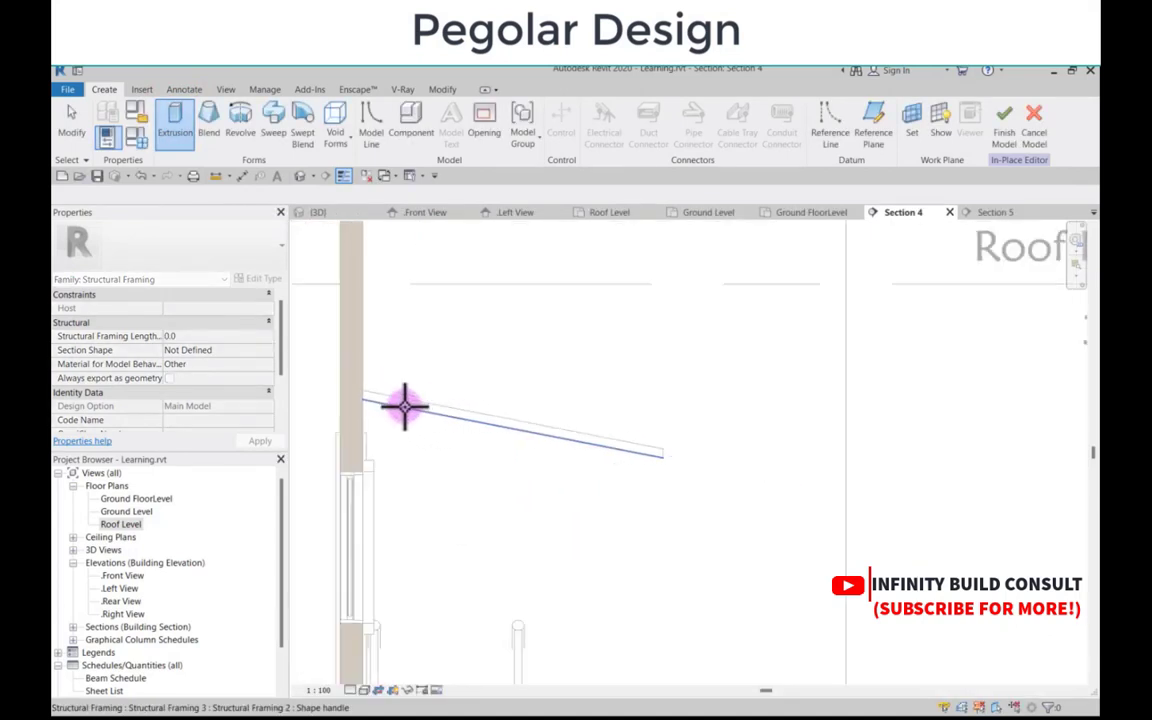
pyautogui.click(657, 446)
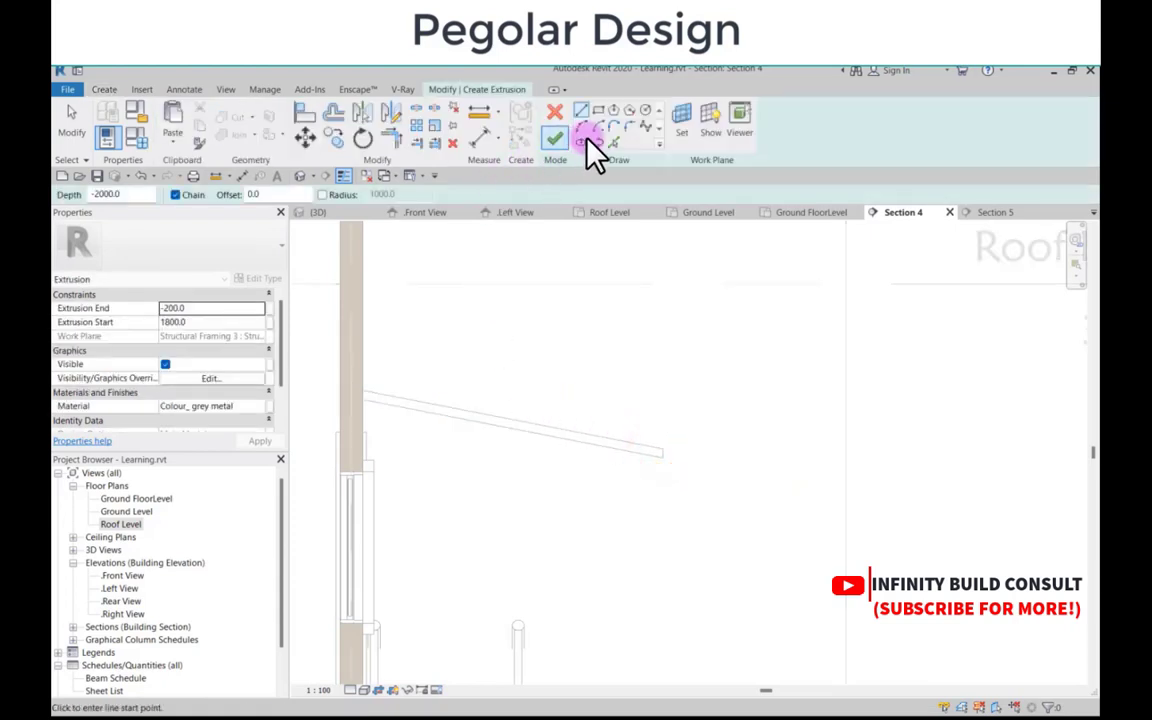
pyautogui.click(597, 110)
pyautogui.scroll(3, 357, 414)
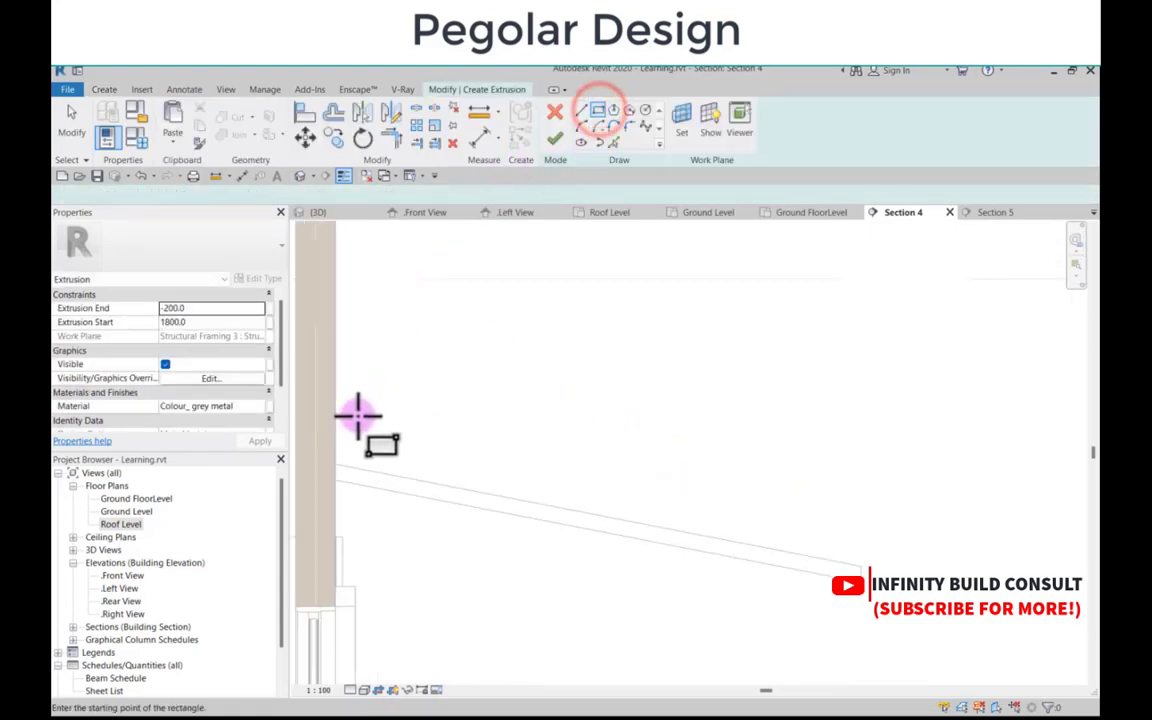
pyautogui.click(327, 484)
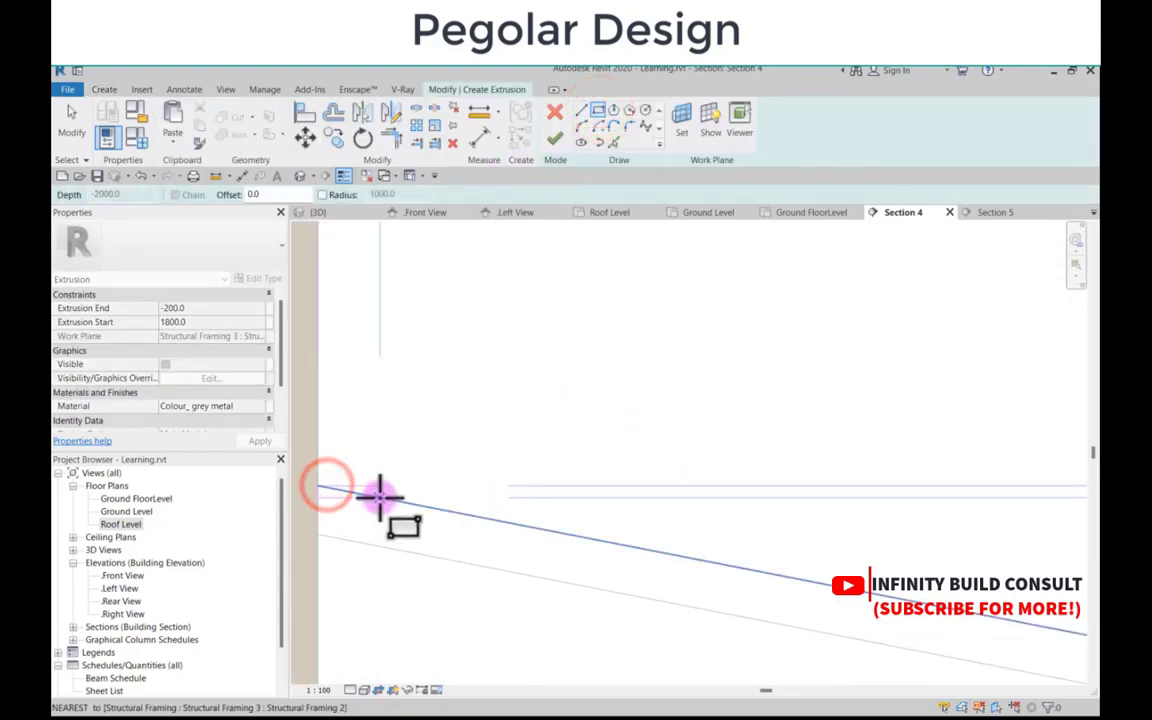
# Step: Sketch a closed four-sided line profile, about 85 mm wide, on the sloping bar's upper edge against the wall face
pyautogui.click(580, 110)
pyautogui.click(327, 489)
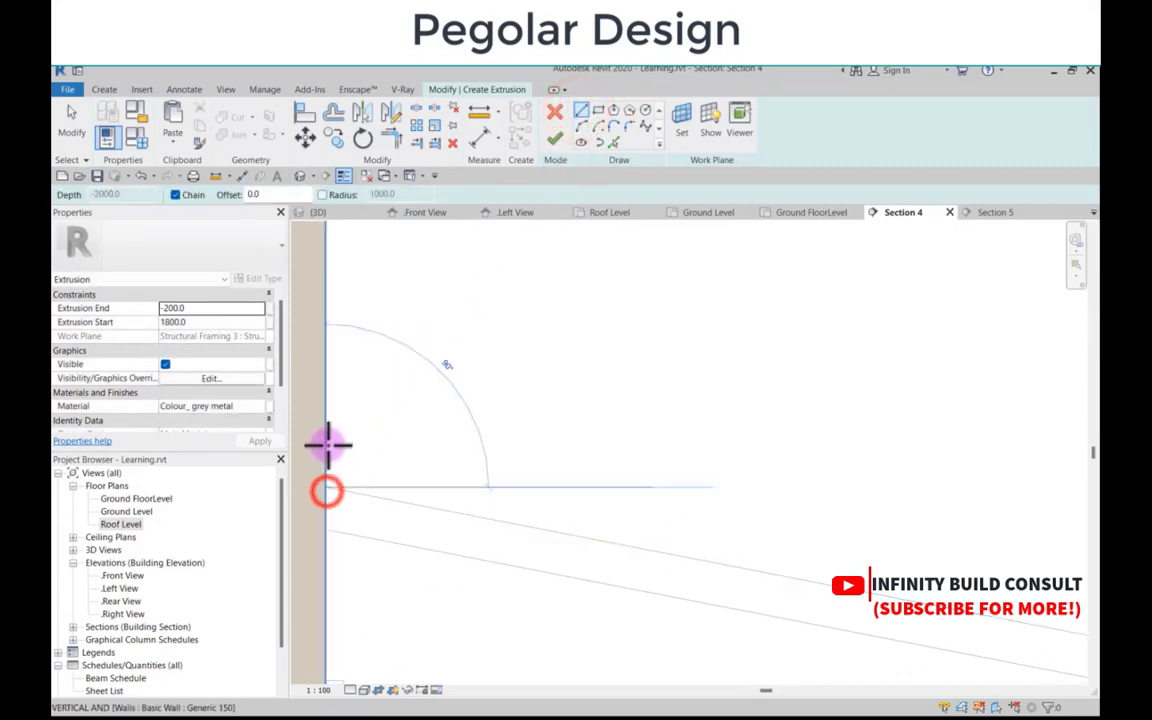
pyautogui.click(329, 442)
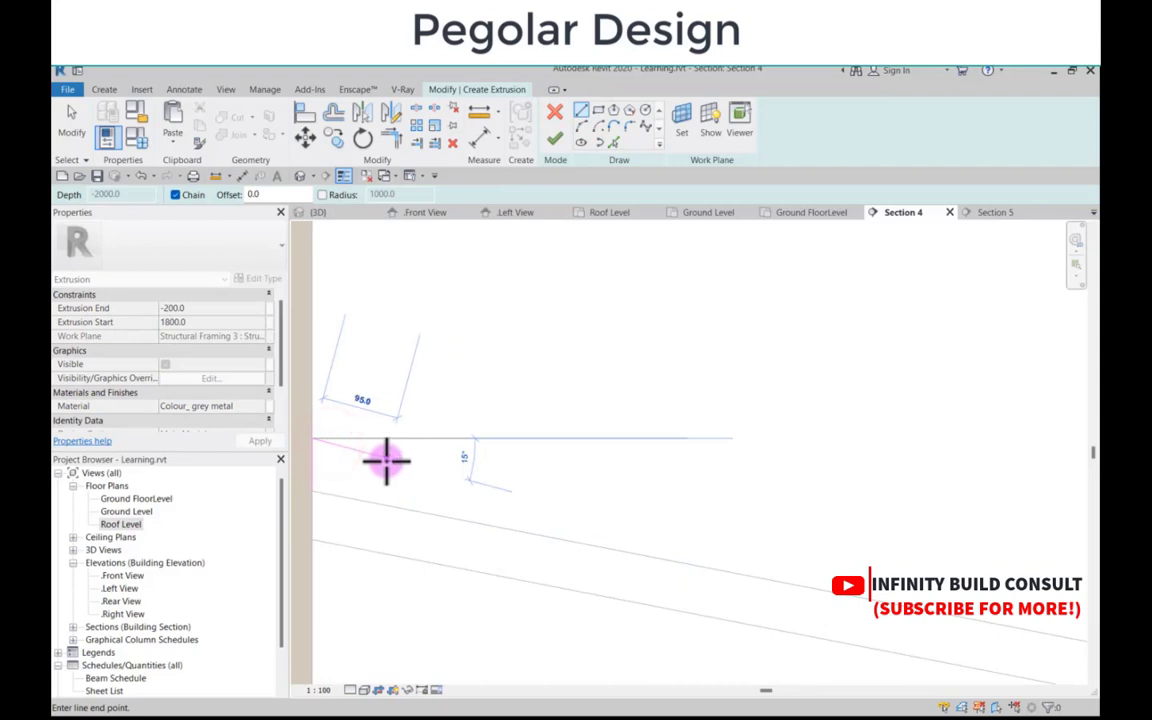
pyautogui.click(381, 450)
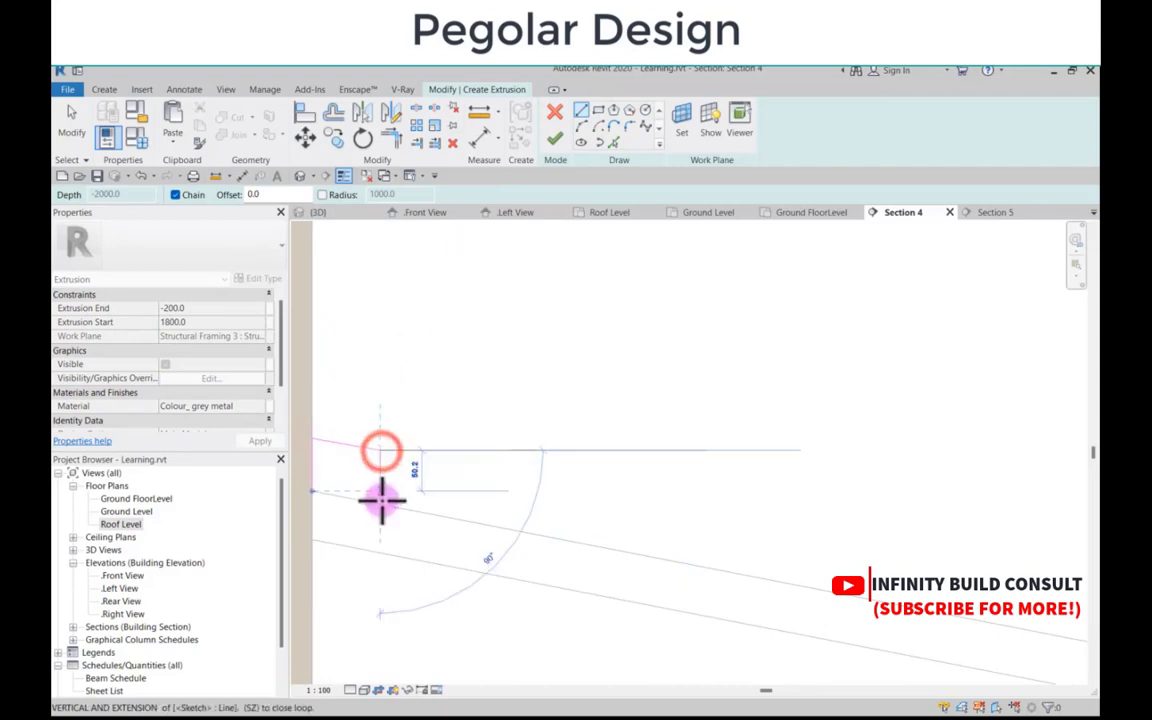
pyautogui.click(381, 498)
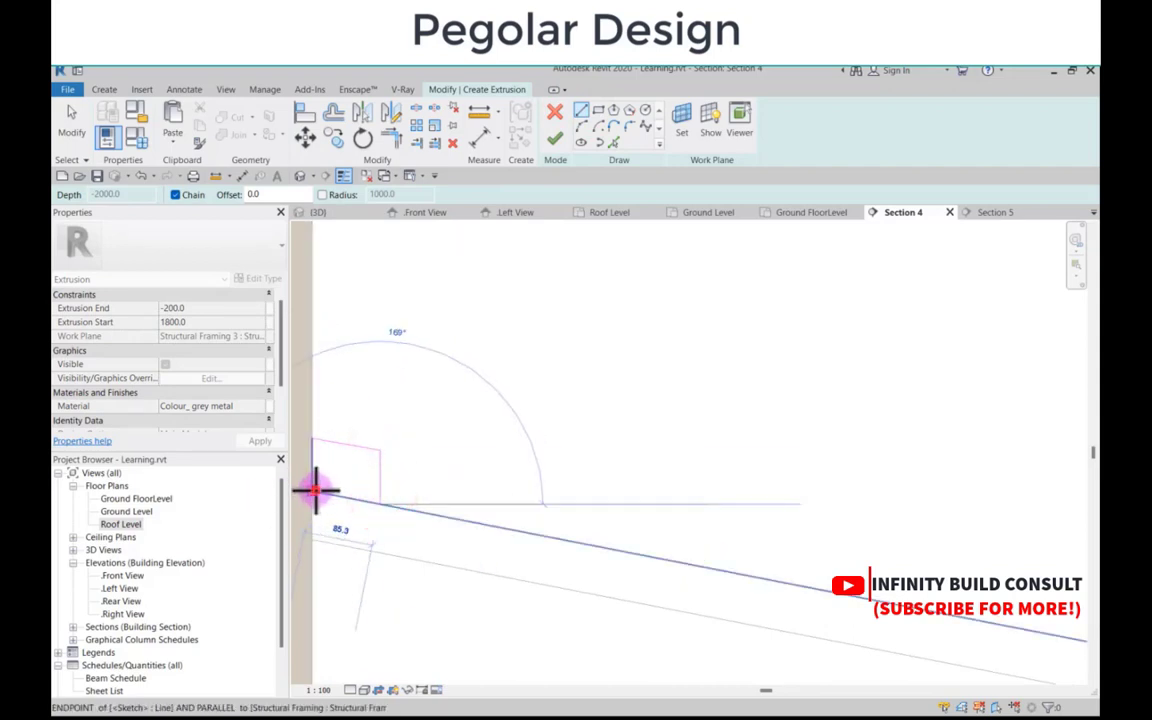
pyautogui.click(315, 490)
pyautogui.press('Escape')
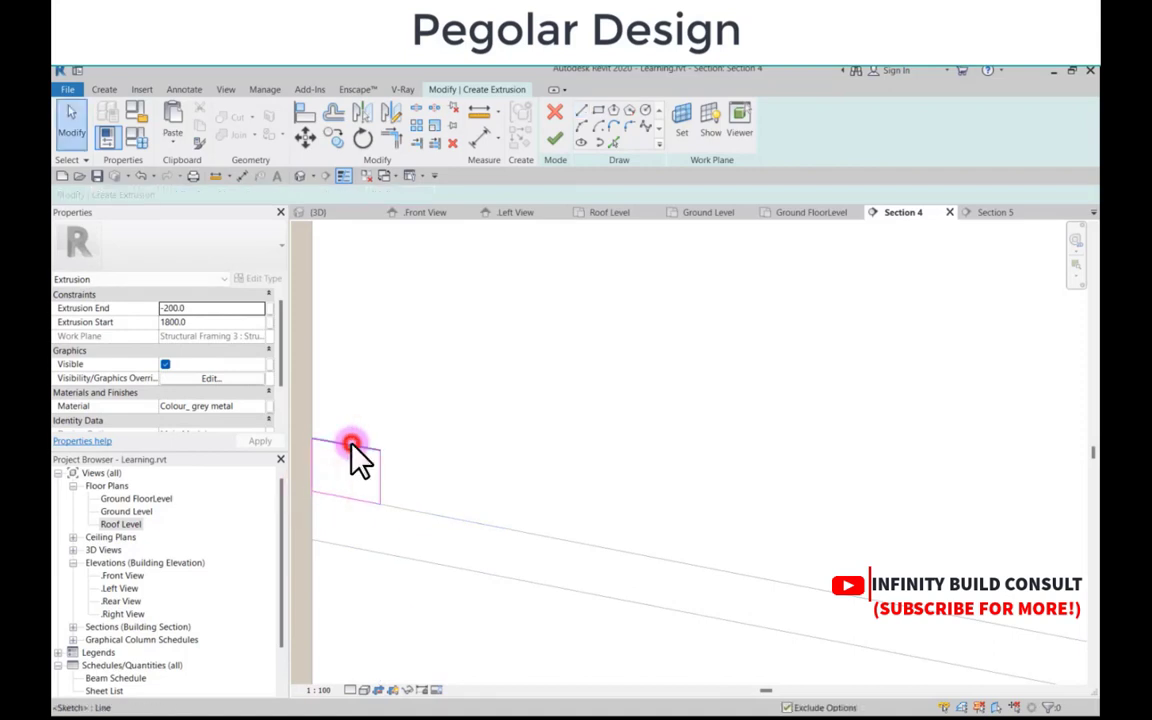
# Step: Nudge the profile's outer edge toward the wall and its upper edge down, making the profile about 74 mm wide
pyautogui.click(351, 444)
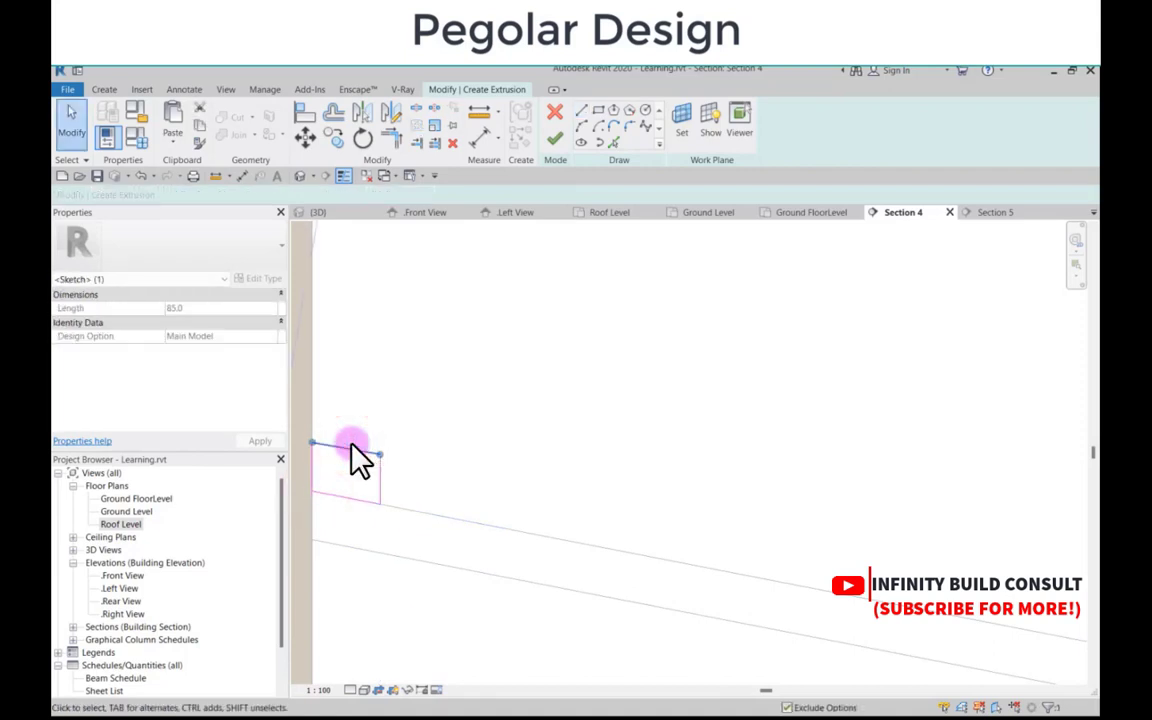
pyautogui.scroll(-2, 550, 334)
pyautogui.scroll(2, 487, 405)
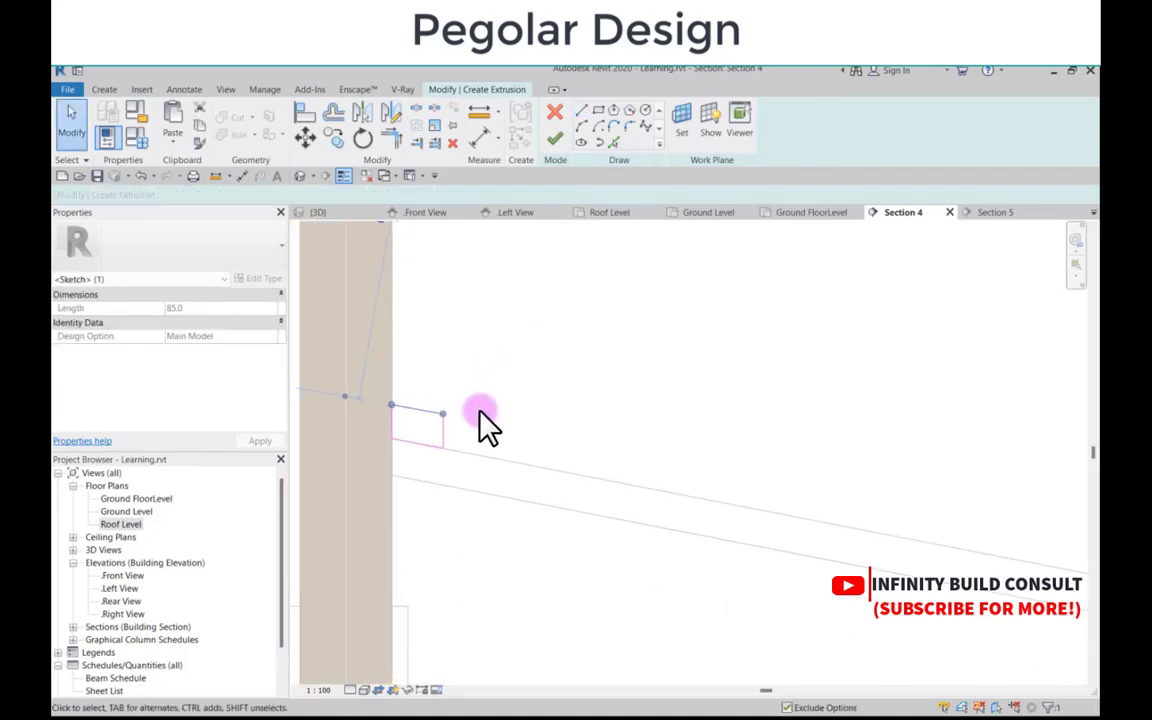
pyautogui.click(437, 445)
pyautogui.press('Left')
pyautogui.press('Left')
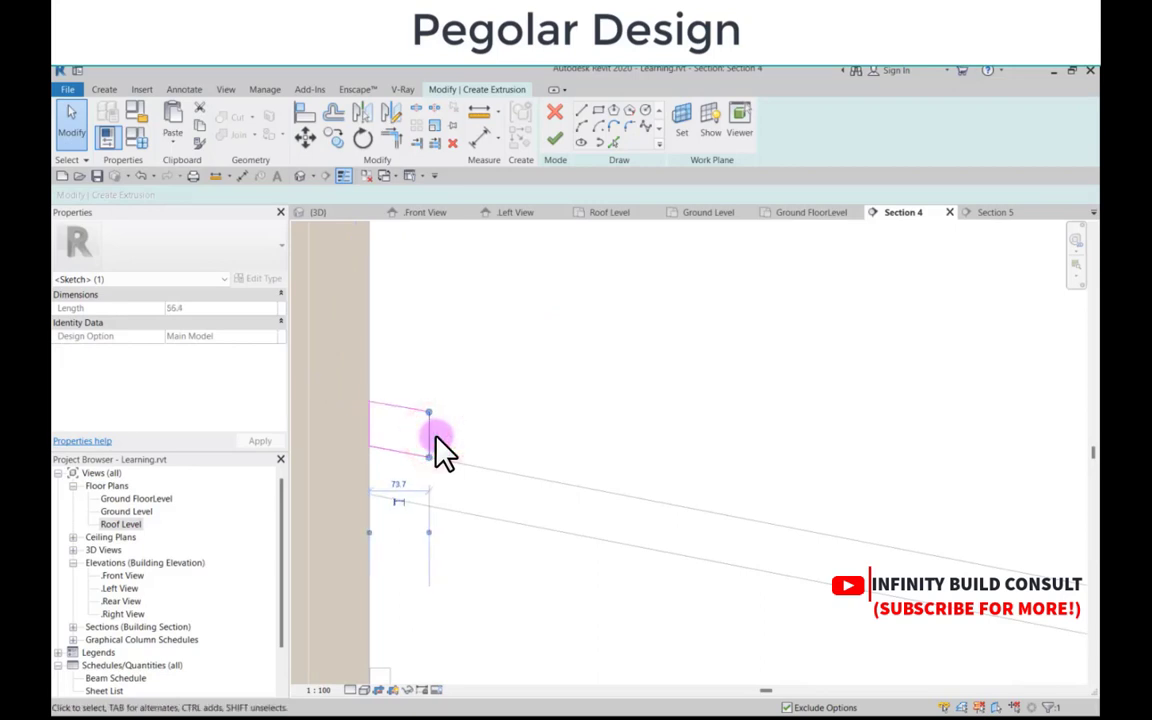
pyautogui.click(397, 409)
pyautogui.press('Down')
pyautogui.press('Down')
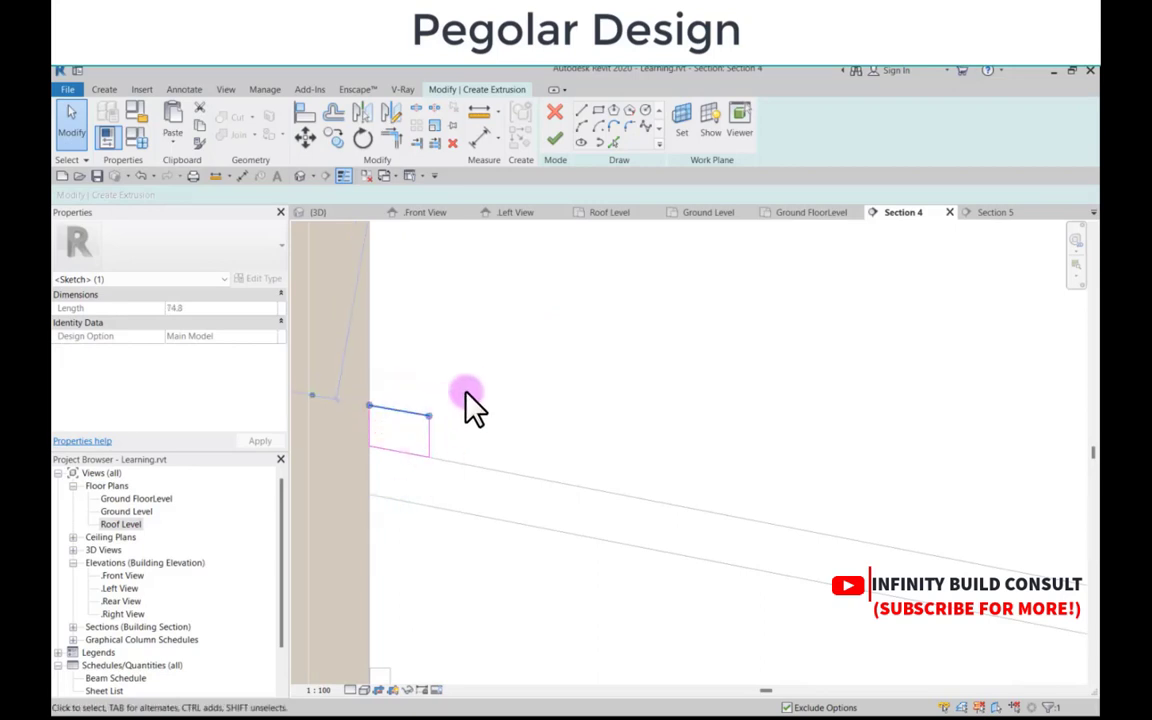
# Step: Select the whole profile and copy it 300 mm down the slope along the bar's upper edge
pyautogui.scroll(-2, 471, 380)
pyautogui.click(471, 380)
pyautogui.scroll(1, 422, 368)
pyautogui.moveTo(378, 356); pyautogui.dragTo(522, 490)
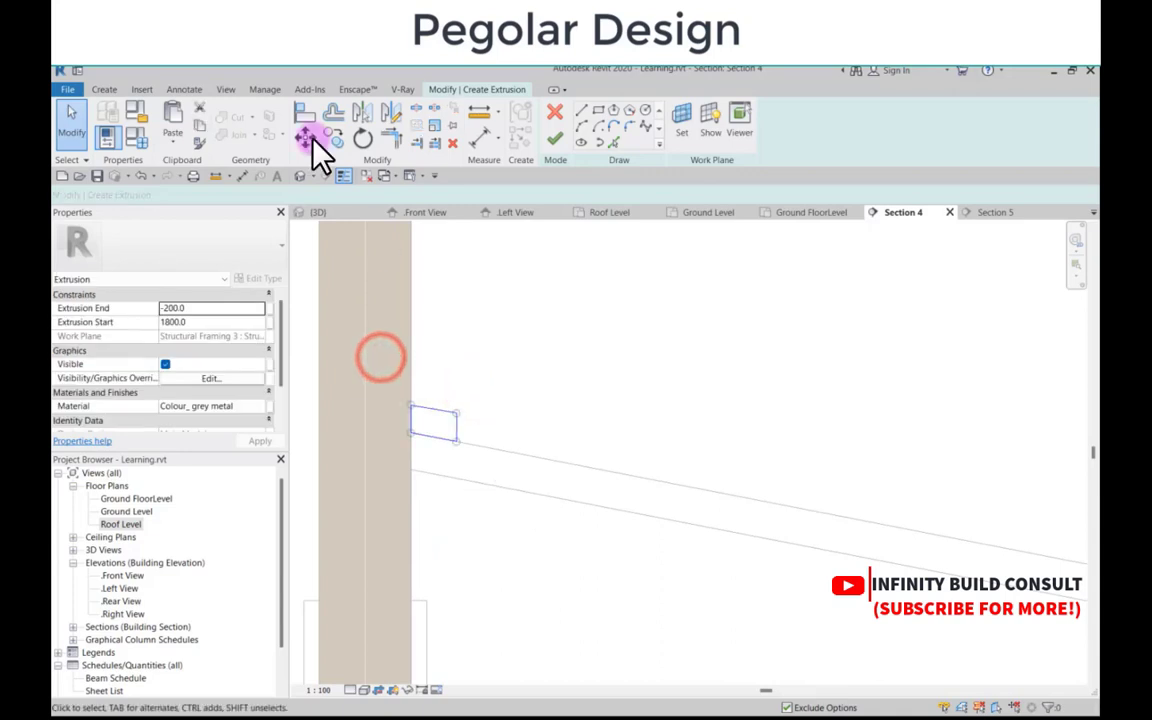
pyautogui.click(322, 138)
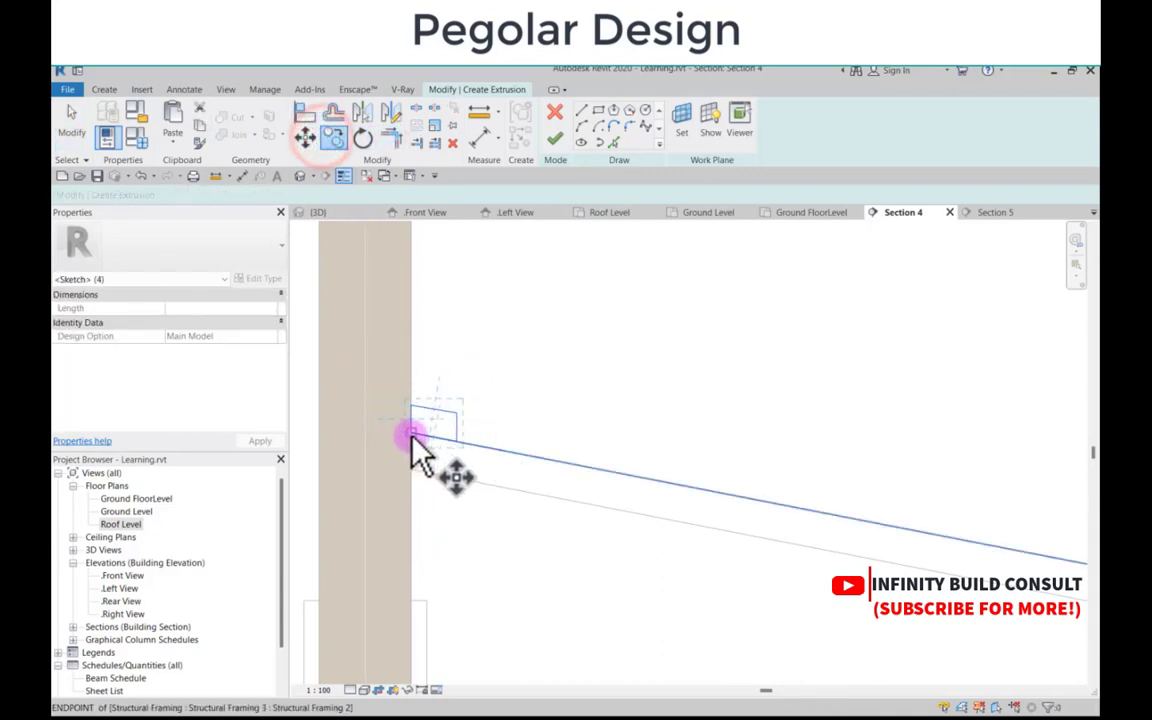
pyautogui.click(409, 433)
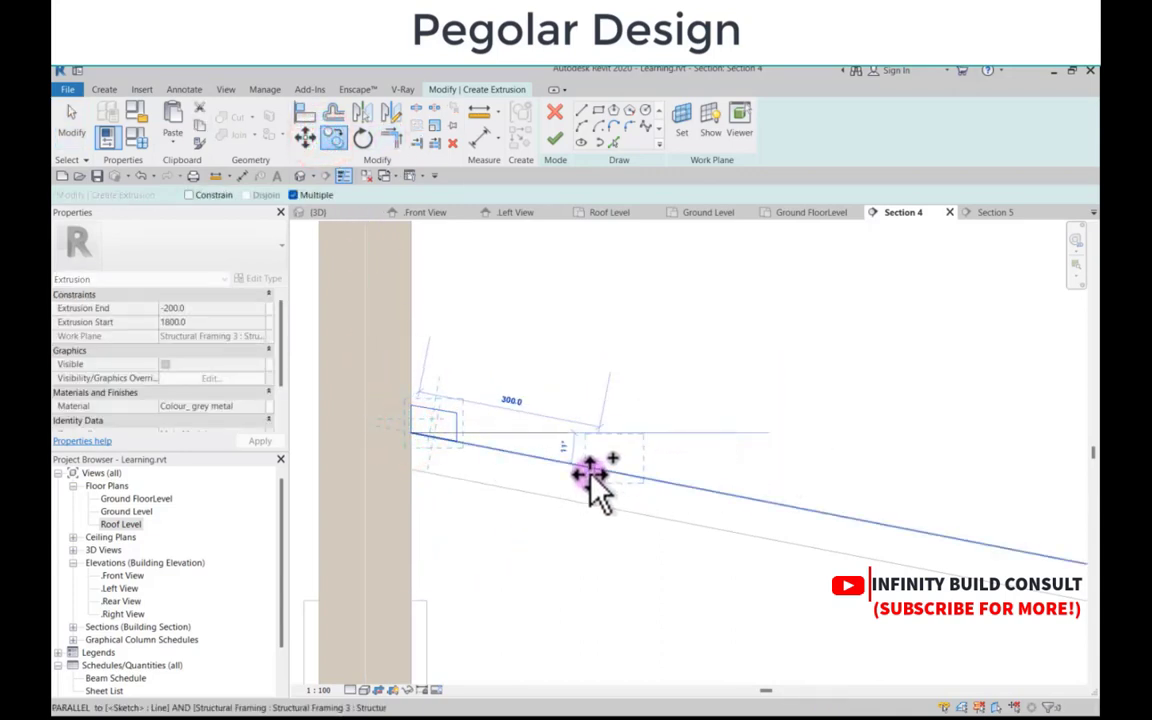
pyautogui.click(589, 474)
pyautogui.scroll(-3, 605, 436)
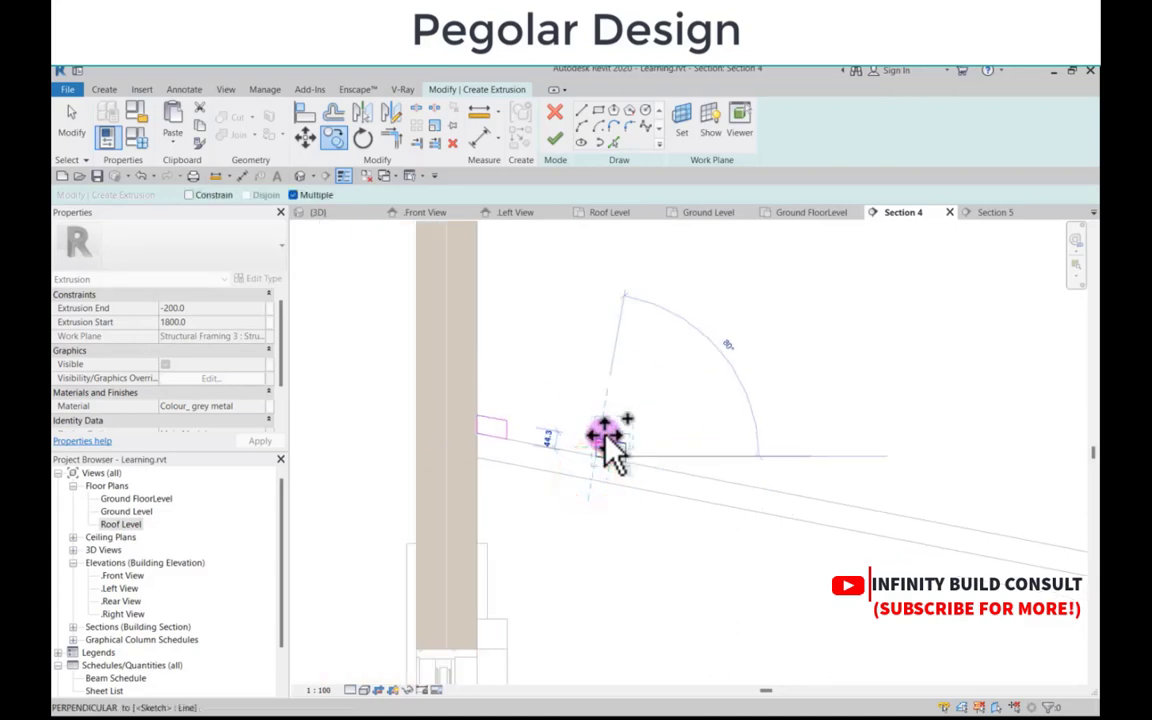
pyautogui.press('Escape')
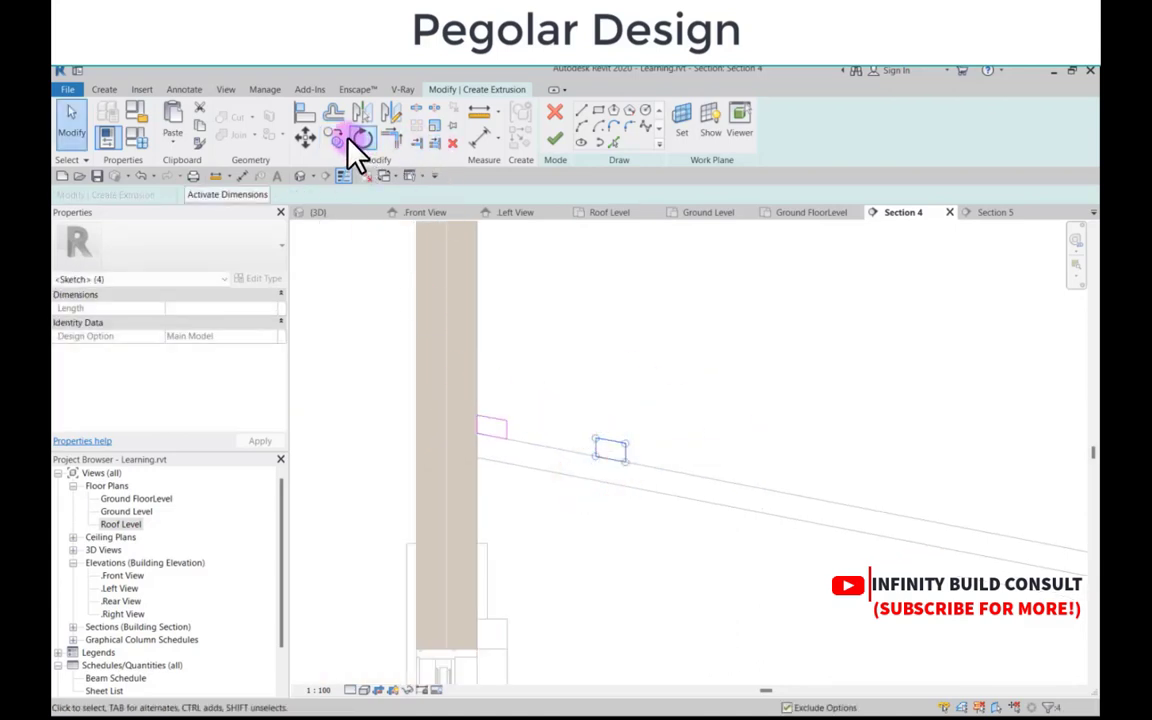
# Step: Copy the second profile repeatedly at 300 mm spacing along the sloping bar until seven profiles reach its outer end
pyautogui.click(334, 138)
pyautogui.click(480, 440)
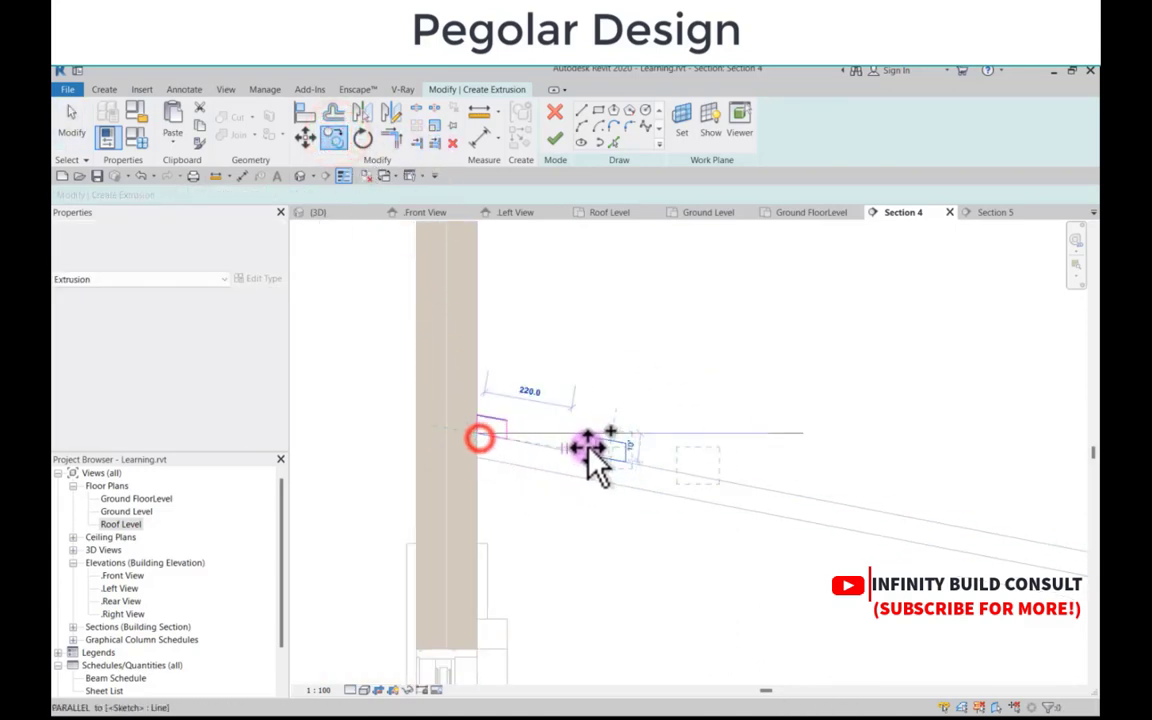
pyautogui.click(597, 458)
pyautogui.scroll(2, 716, 480)
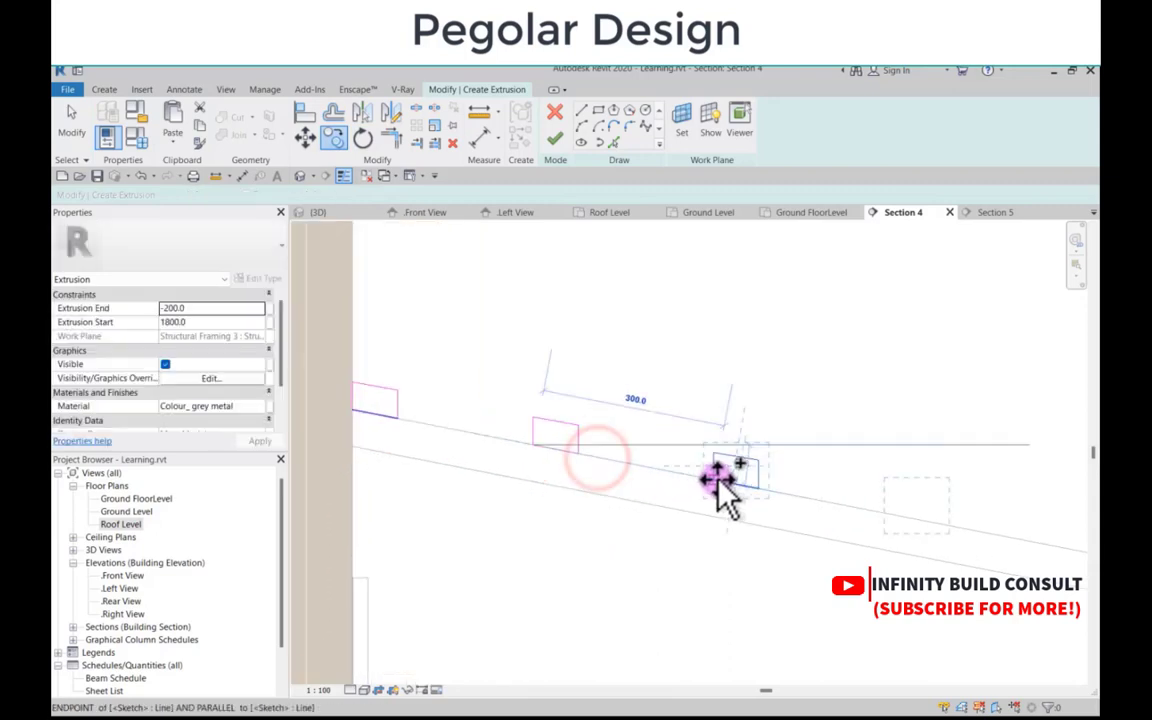
pyautogui.click(717, 480)
pyautogui.scroll(-3, 722, 480)
pyautogui.scroll(3, 806, 486)
pyautogui.scroll(2, 787, 491)
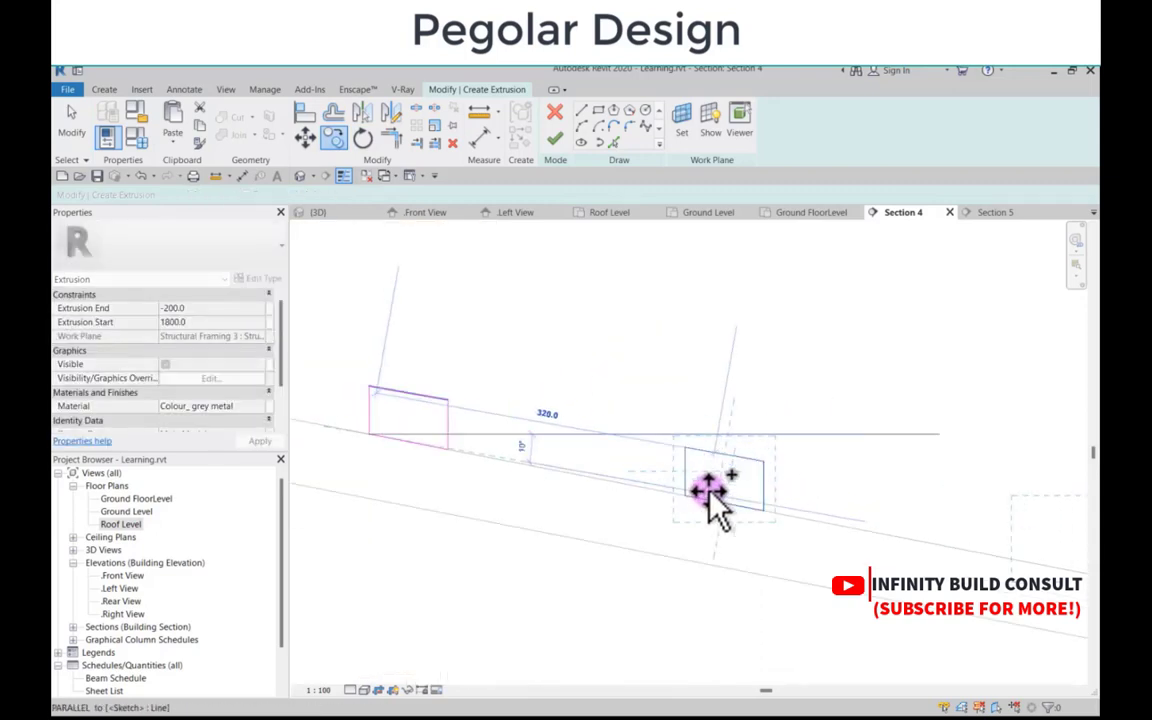
pyautogui.click(688, 498)
pyautogui.scroll(-3, 642, 496)
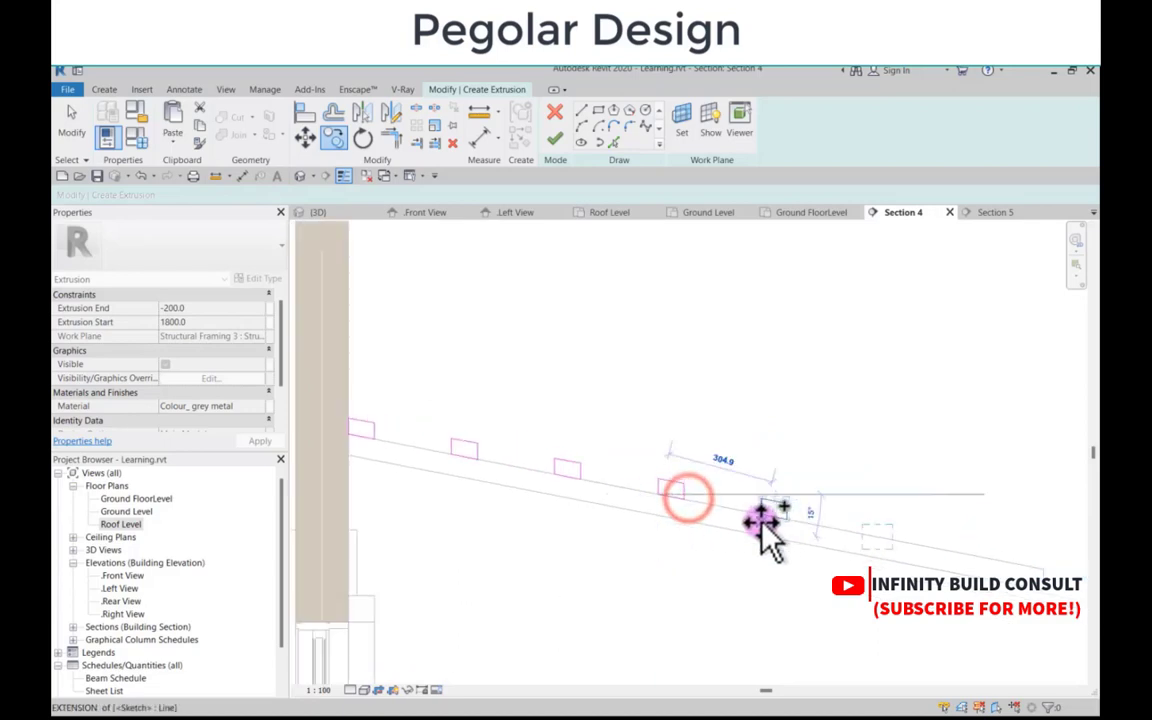
pyautogui.scroll(2, 764, 519)
pyautogui.click(762, 508)
pyautogui.scroll(-2, 730, 496)
pyautogui.scroll(4, 850, 535)
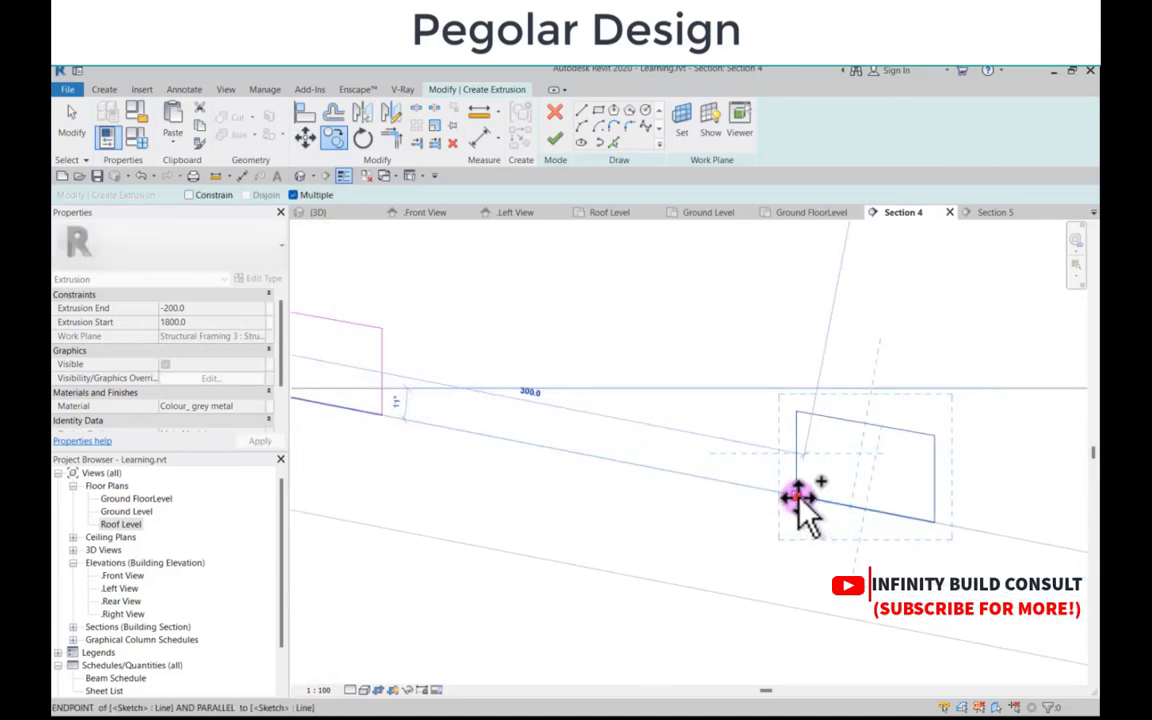
pyautogui.click(798, 498)
pyautogui.scroll(-4, 647, 465)
pyautogui.scroll(2, 740, 481)
pyautogui.click(802, 488)
pyautogui.scroll(-4, 792, 466)
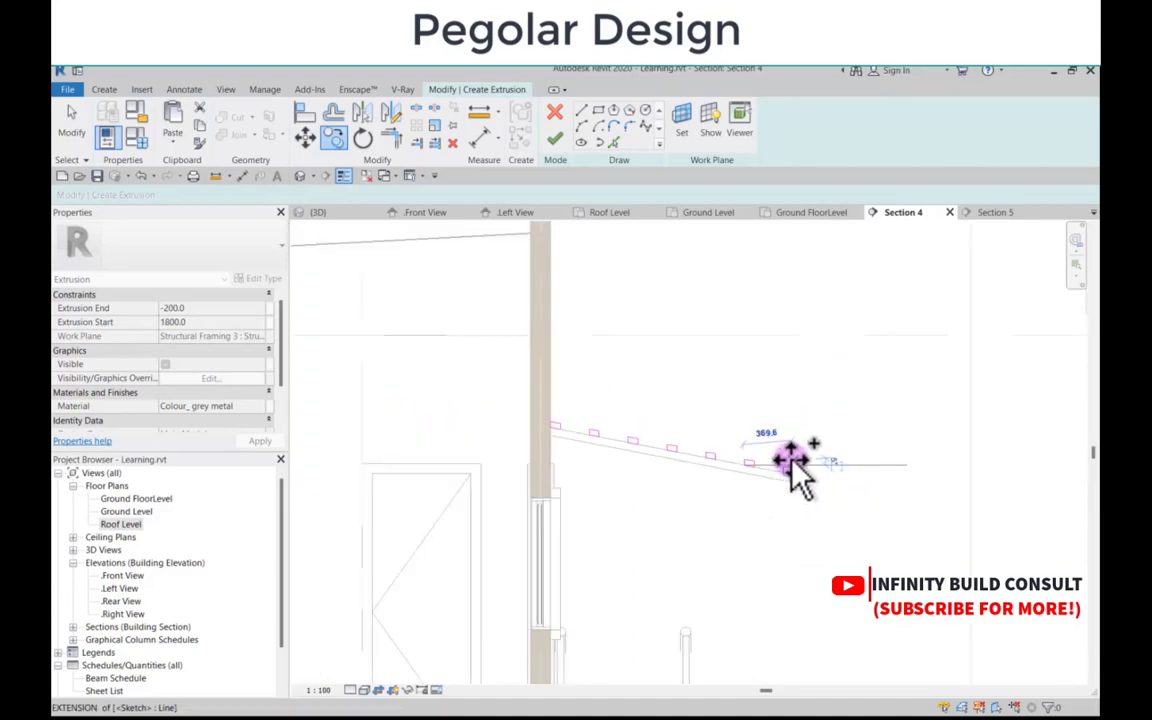
pyautogui.press('Escape')
pyautogui.press('Escape')
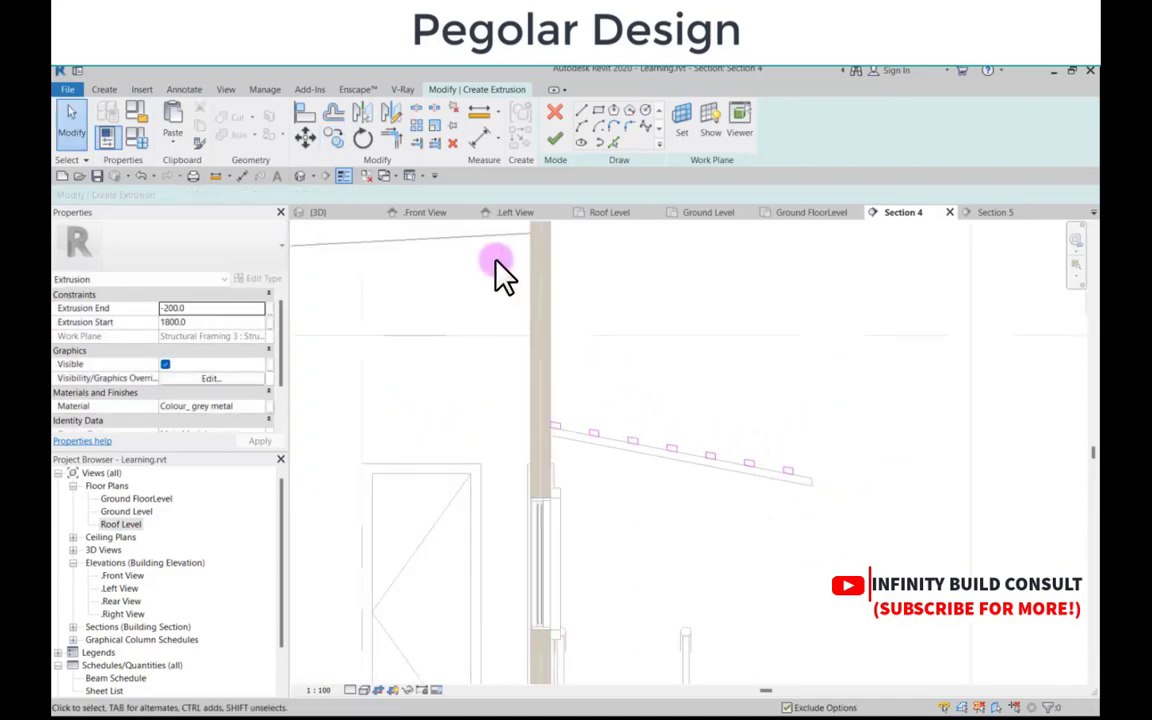
# Step: Finish the extrusion sketch and open the Roof Level floor plan
pyautogui.scroll(2, 697, 392)
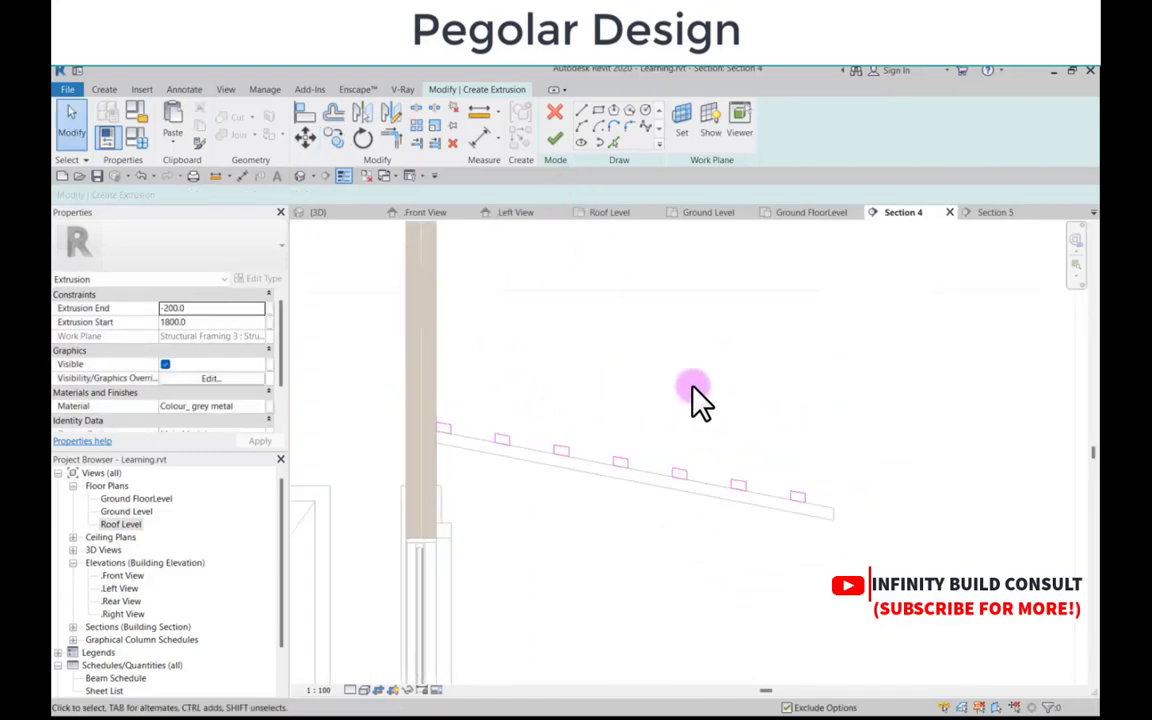
pyautogui.click(567, 140)
pyautogui.scroll(-2, 609, 411)
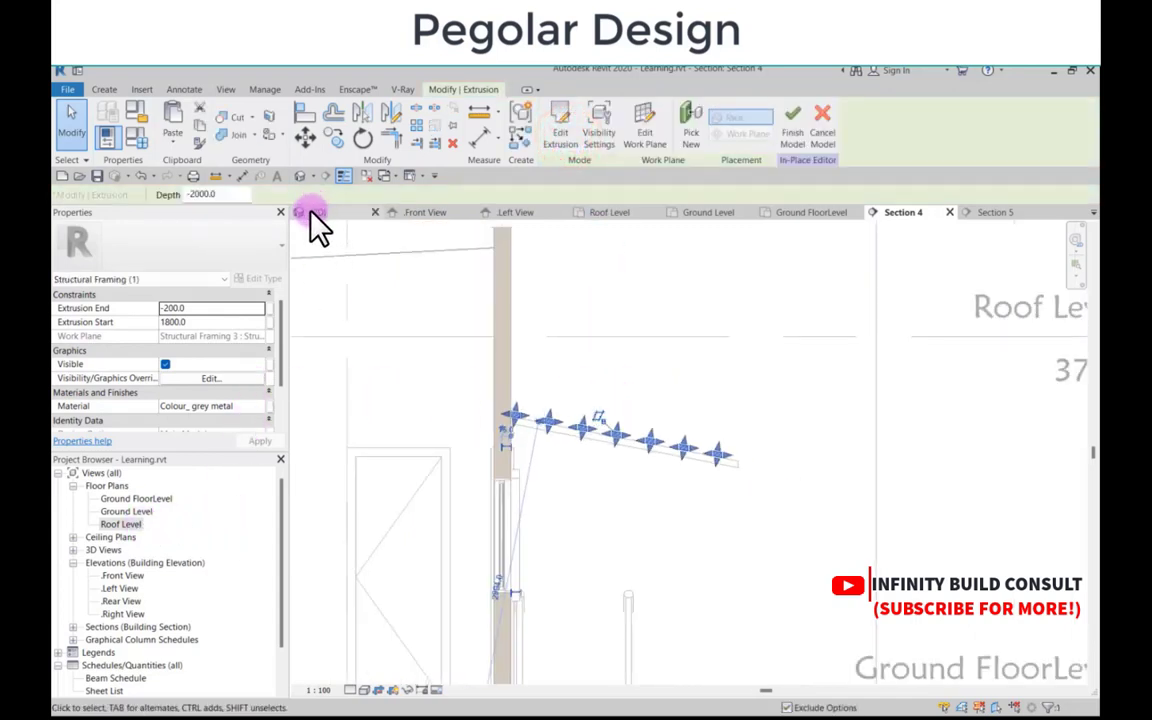
pyautogui.click(121, 524)
pyautogui.doubleClick(121, 526)
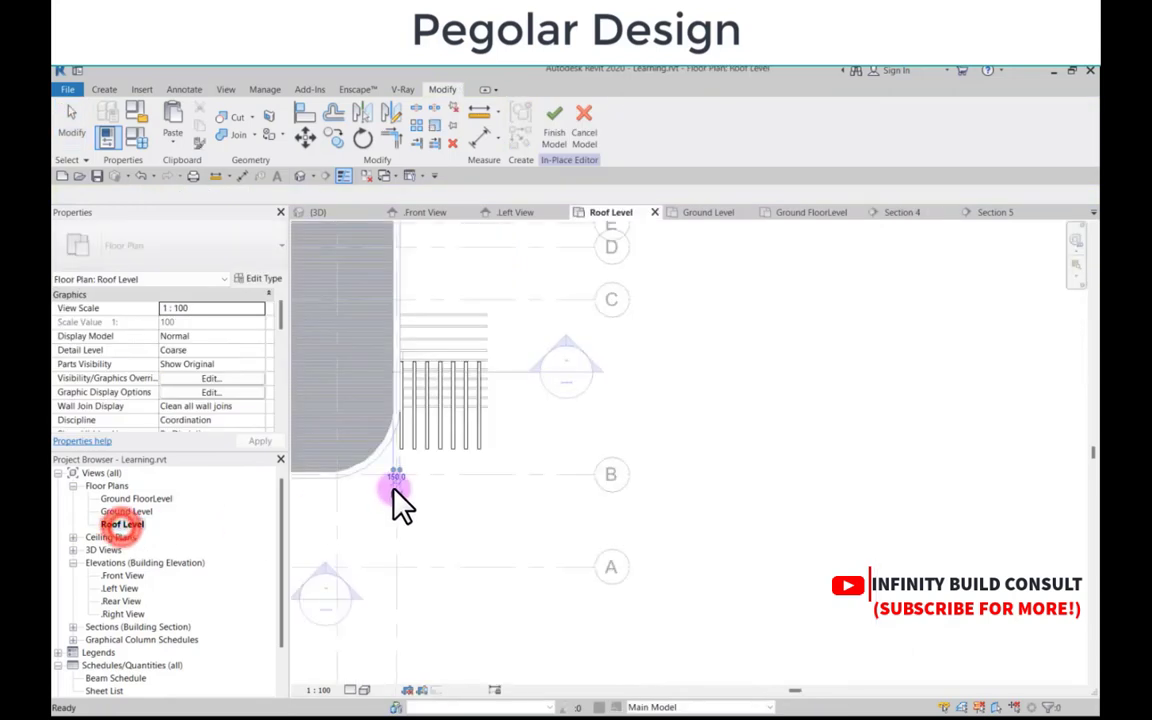
# Step: Stretch the crossing bars' extrusion at both ends so it extends just past the outermost sloping bars
pyautogui.click(450, 452)
pyautogui.scroll(3, 458, 371)
pyautogui.moveTo(446, 401); pyautogui.dragTo(451, 302)
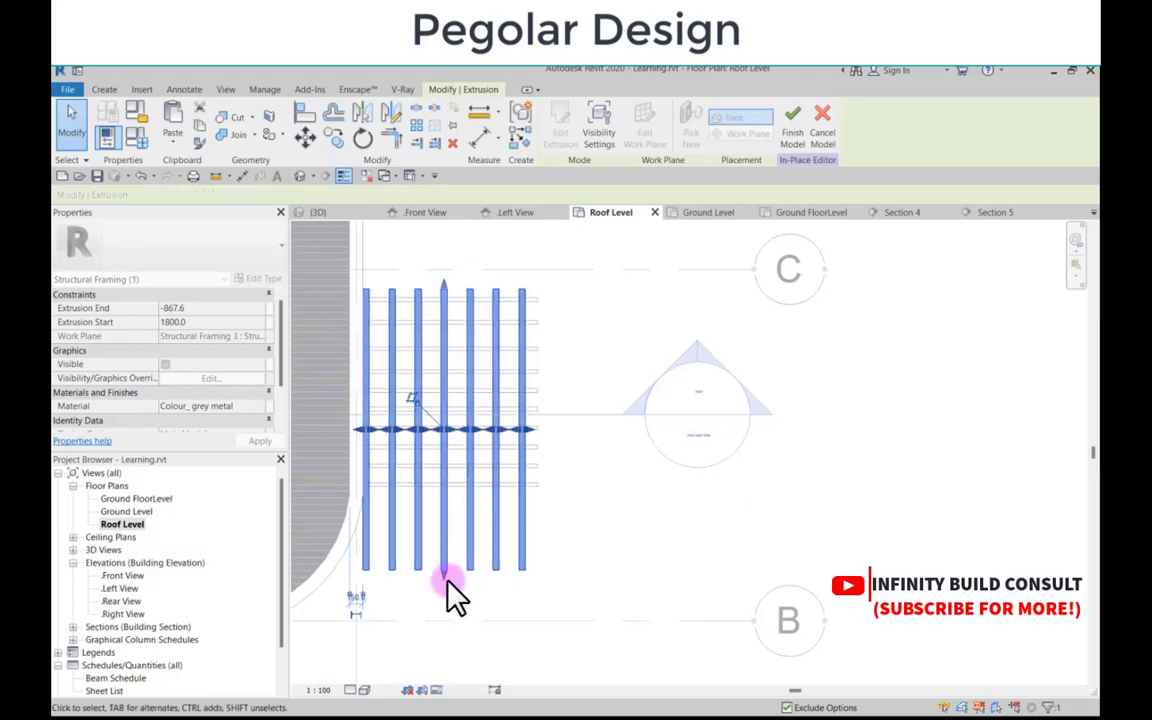
pyautogui.moveTo(448, 580); pyautogui.dragTo(442, 509)
pyautogui.scroll(3, 581, 483)
pyautogui.scroll(-5, 643, 514)
pyautogui.click(638, 505)
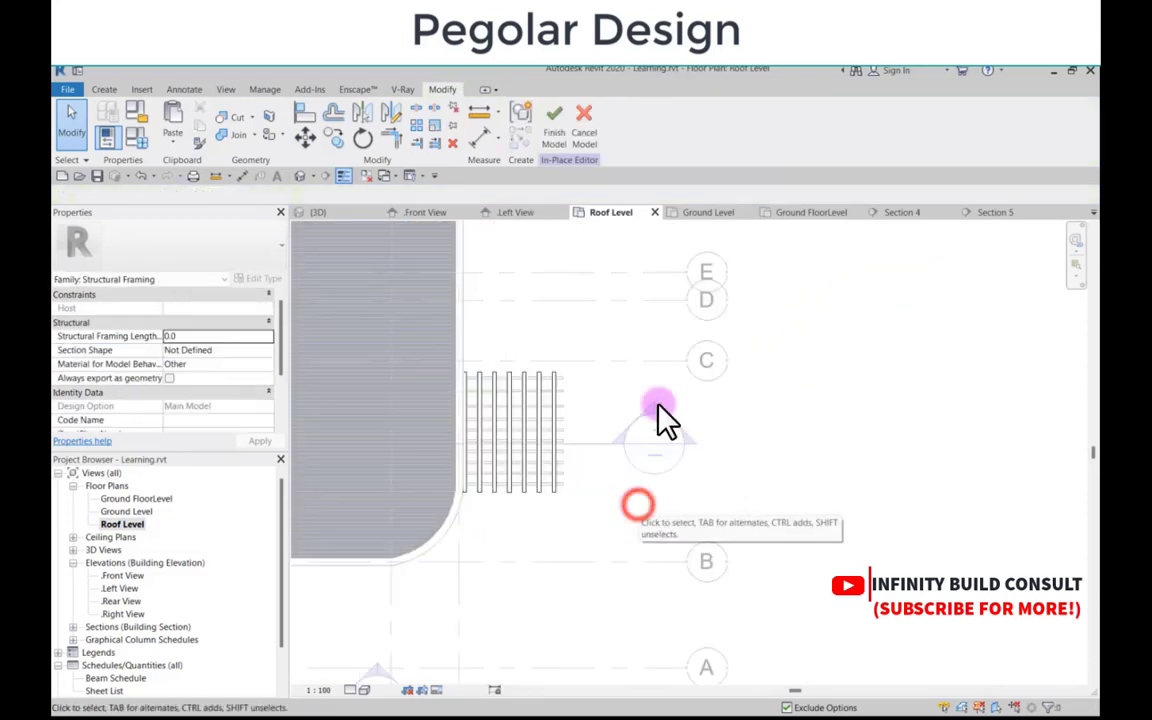
# Step: Finish the in-place model of the crossing bars and inspect the pergola above the side door in 3D
pyautogui.click(556, 118)
pyautogui.scroll(-2, 591, 321)
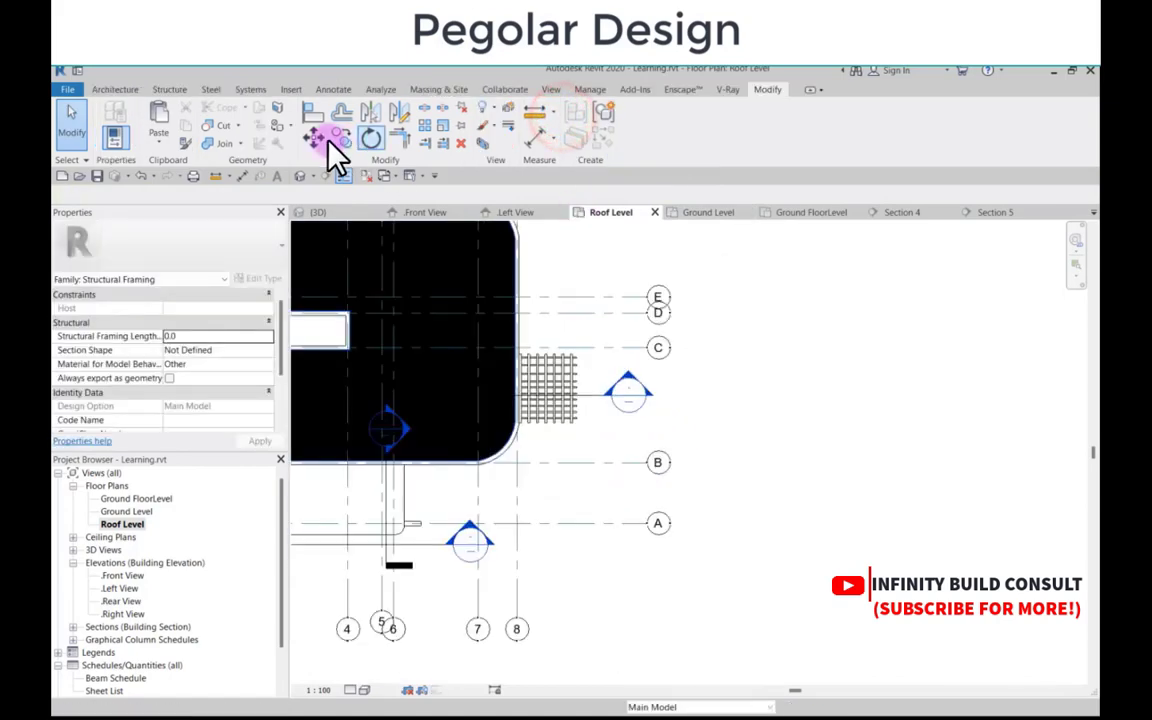
pyautogui.scroll(-3, 593, 330)
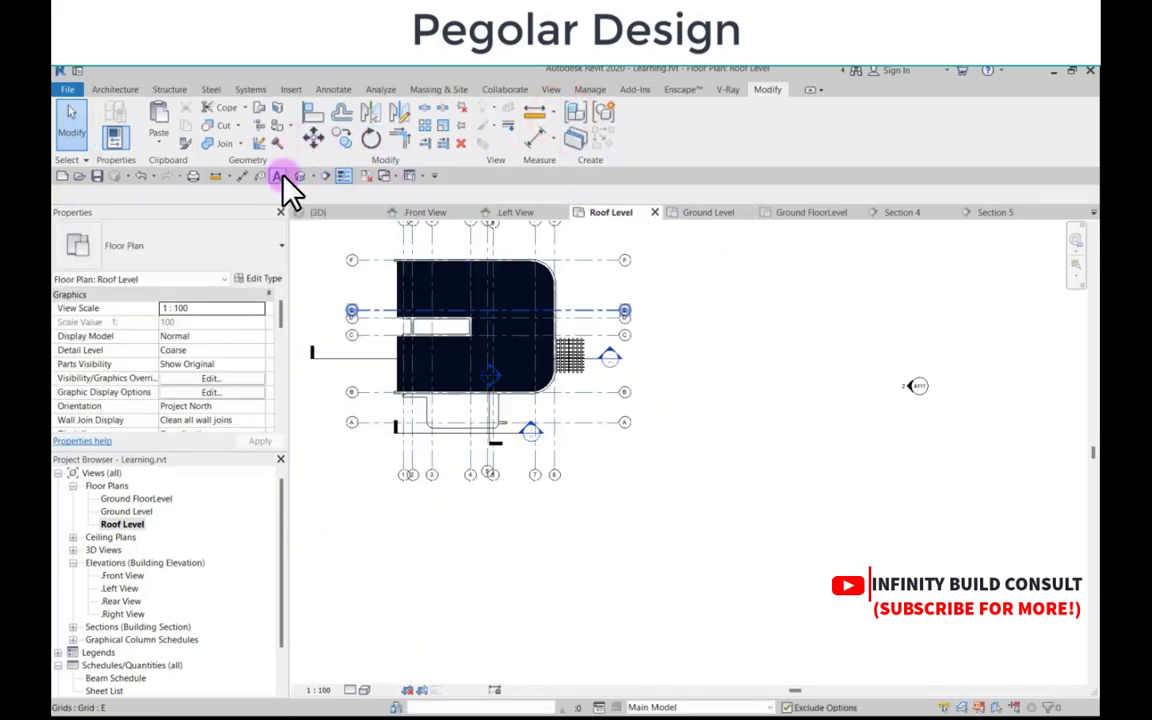
pyautogui.scroll(-4, 625, 519)
pyautogui.scroll(5, 587, 359)
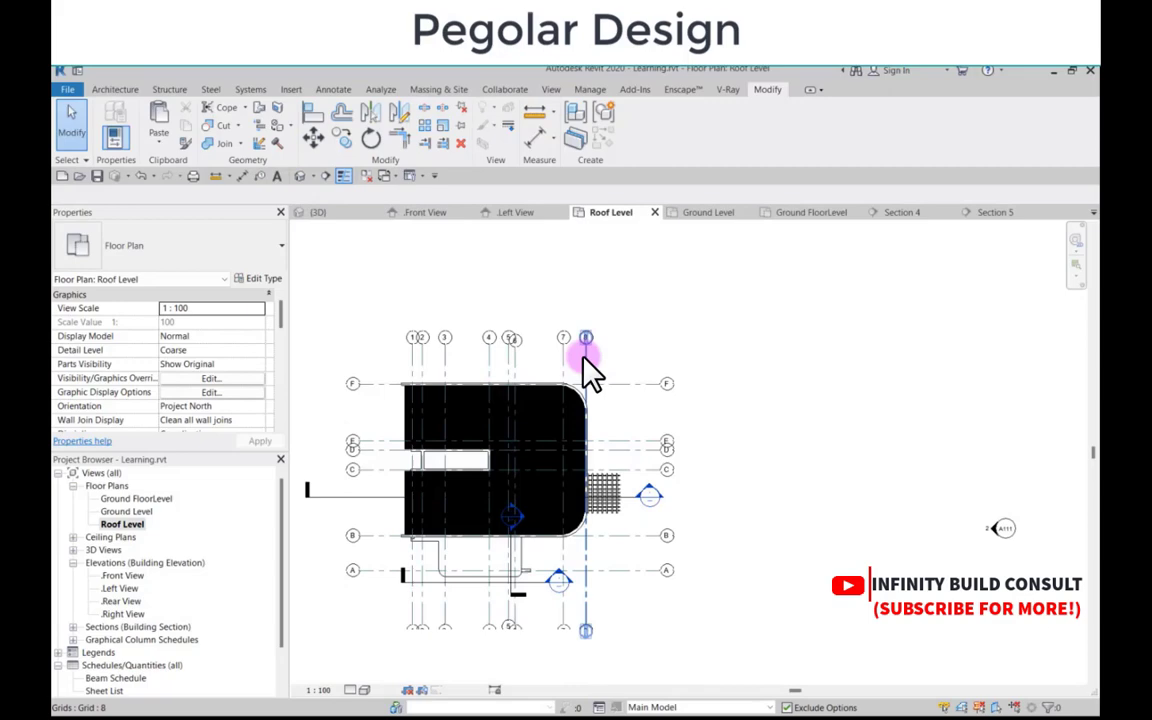
pyautogui.click(316, 213)
pyautogui.scroll(5, 740, 395)
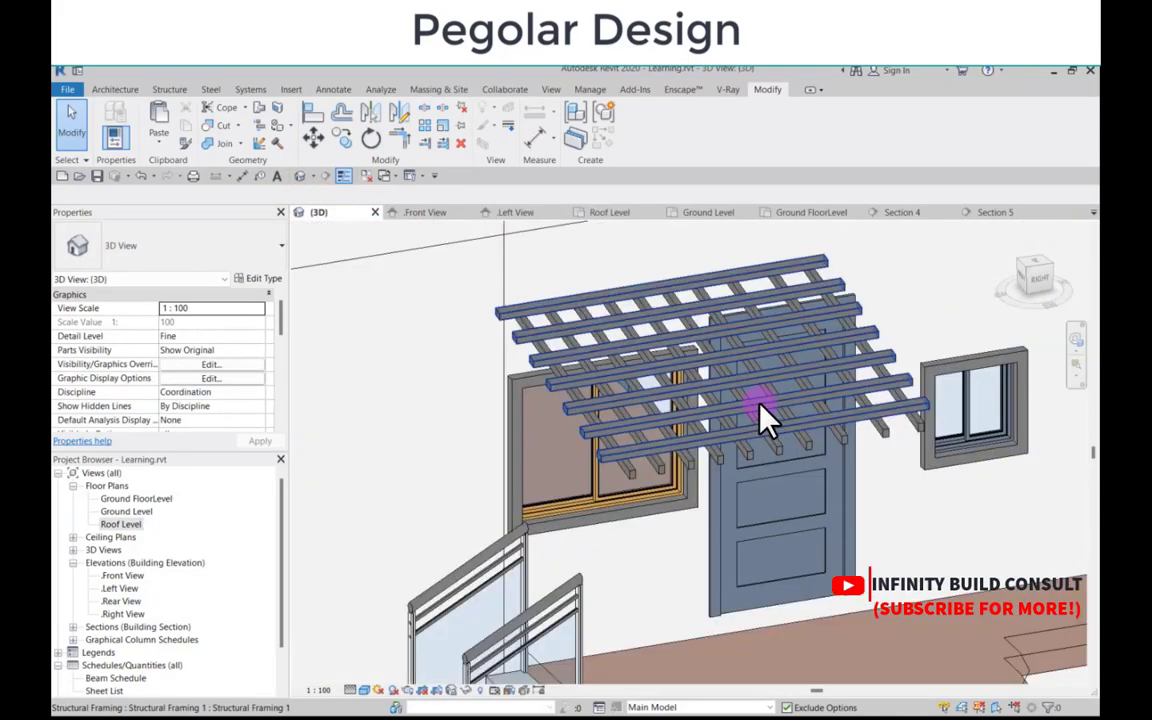
pyautogui.scroll(-7, 761, 407)
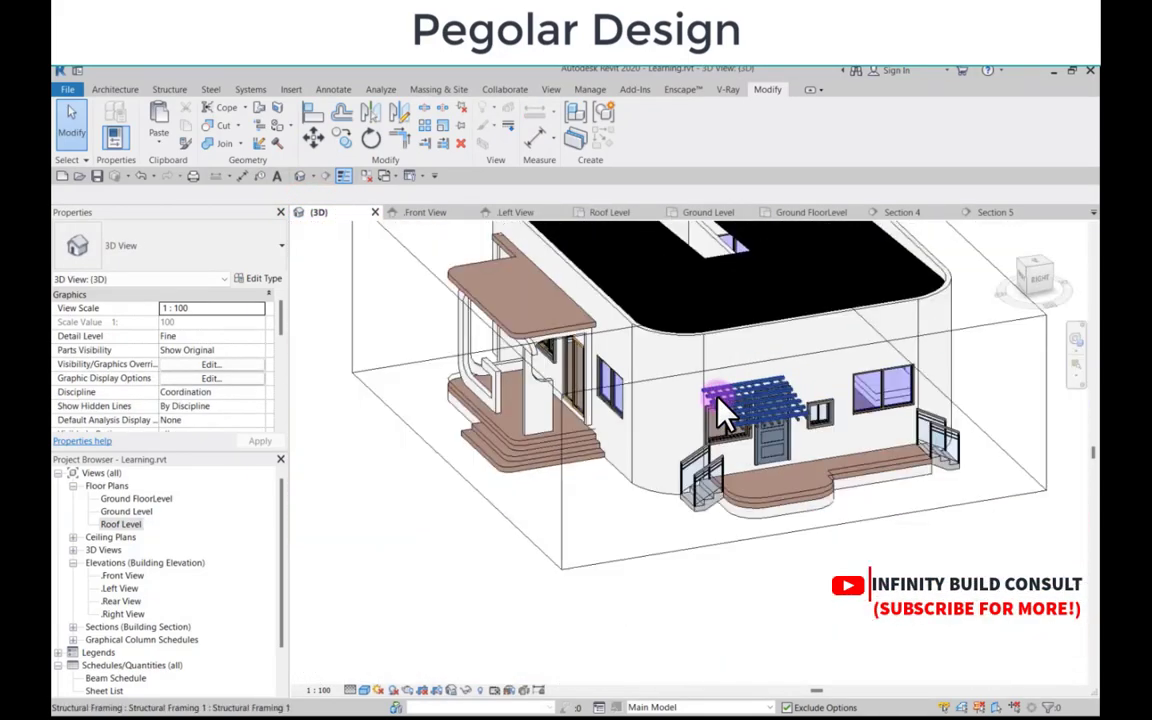
pyautogui.scroll(-3, 720, 405)
# Step: Go back to the Roof Level plan and open Section 4 from the section marker next to the pergola grid
pyautogui.doubleClick(124, 528)
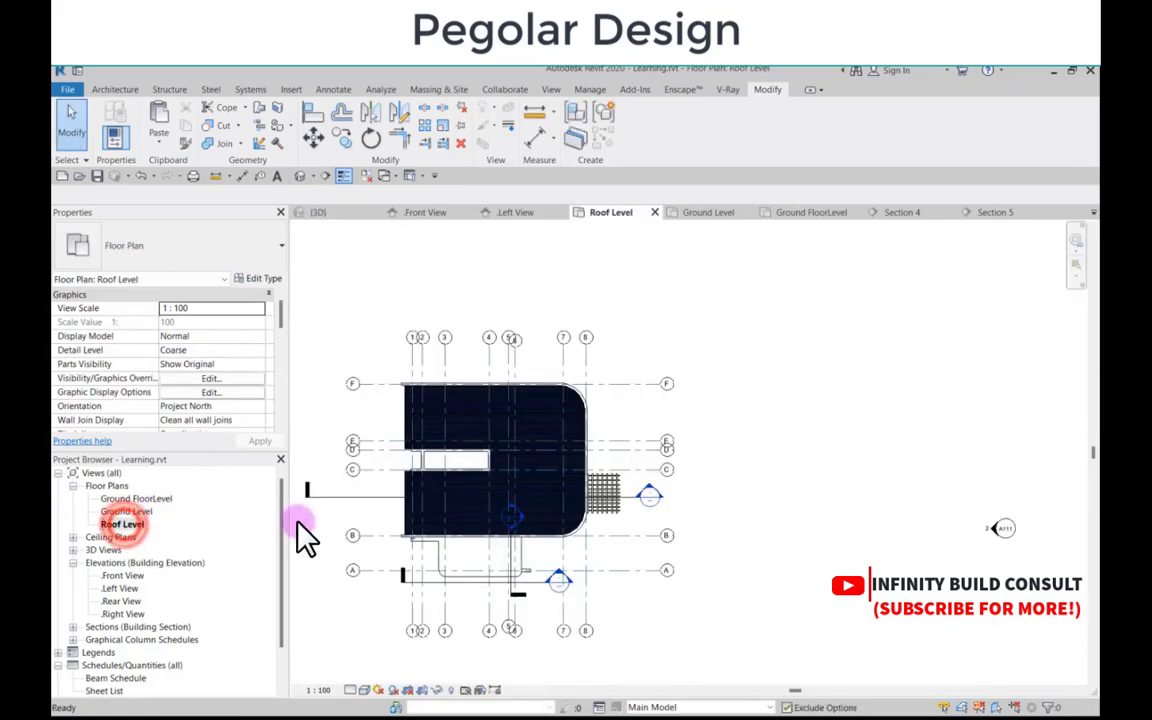
pyautogui.scroll(4, 650, 496)
pyautogui.doubleClick(660, 497)
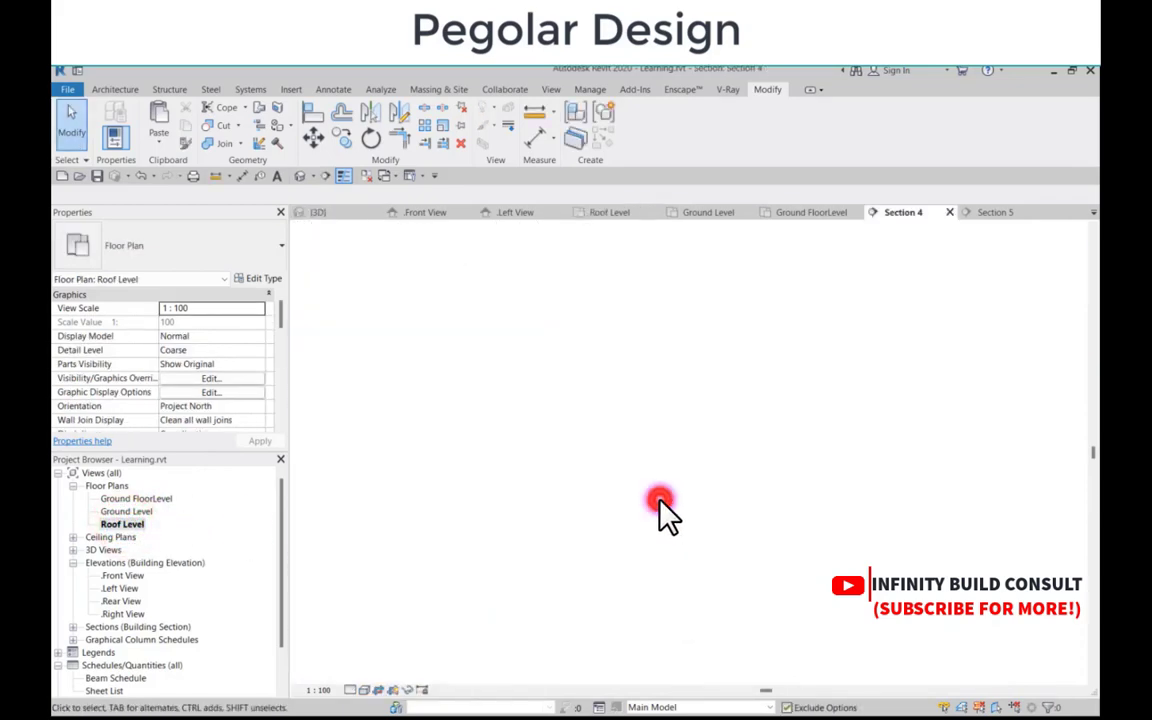
# Step: Measure the angle between the sloping bar's underside and the vertical wall face in Section 4
pyautogui.scroll(-4, 590, 440)
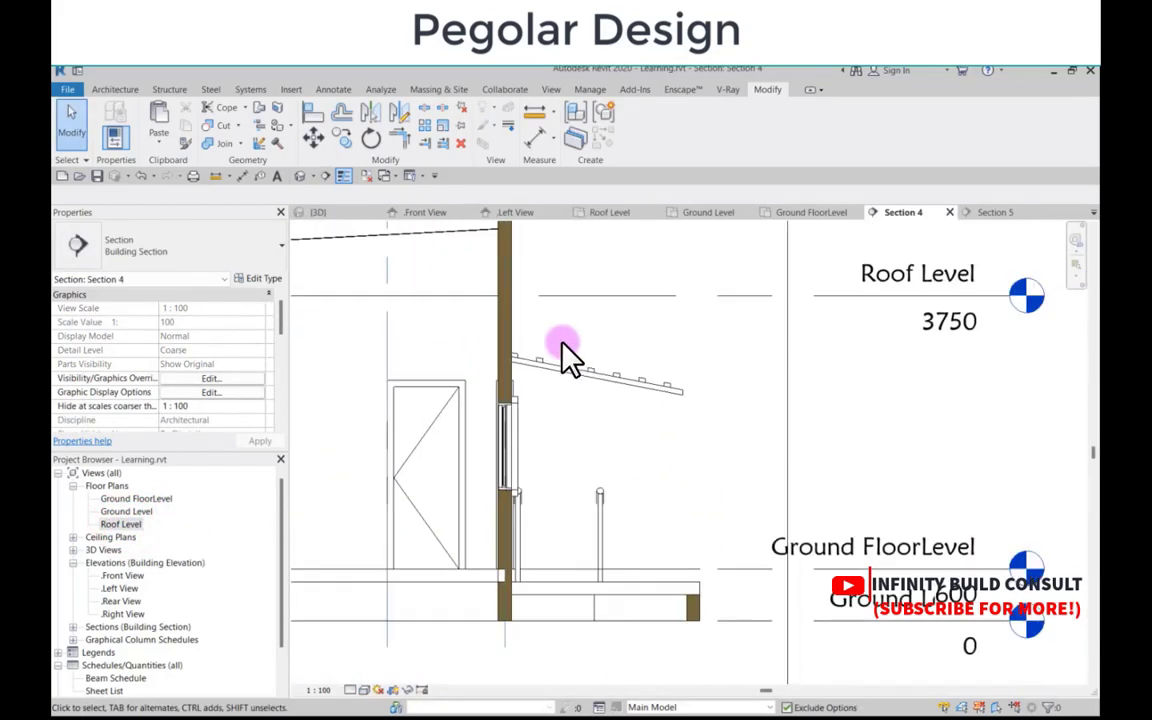
pyautogui.click(538, 137)
pyautogui.scroll(3, 535, 420)
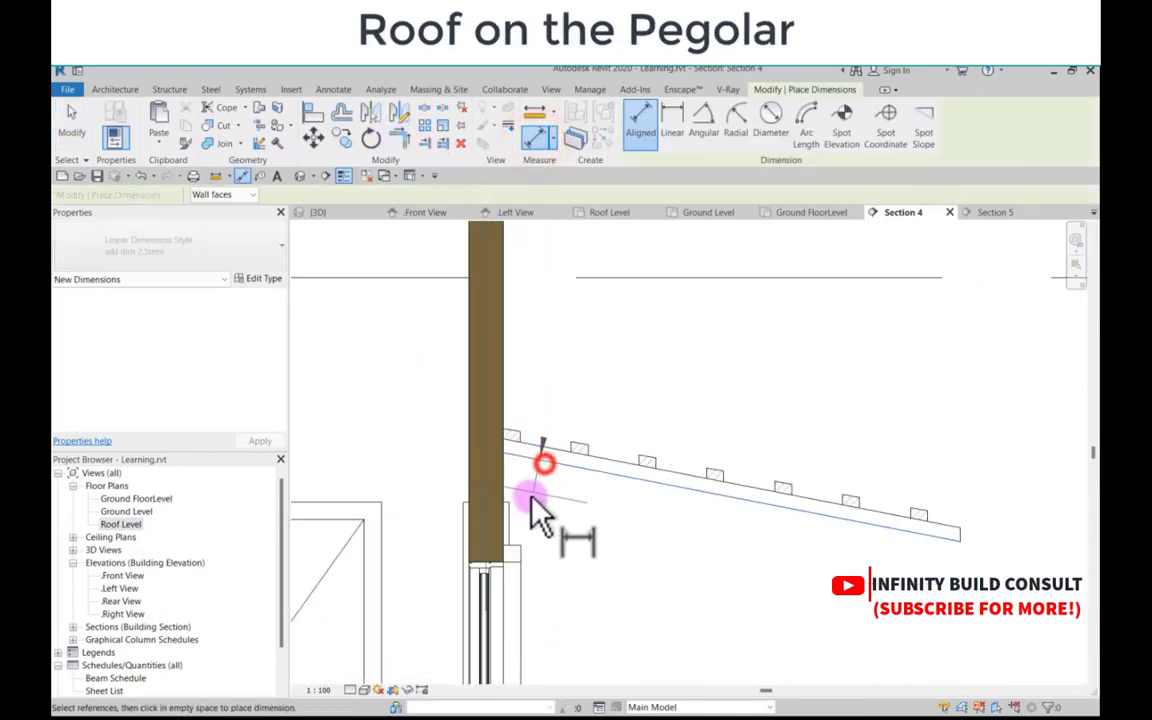
pyautogui.click(548, 468)
pyautogui.click(705, 140)
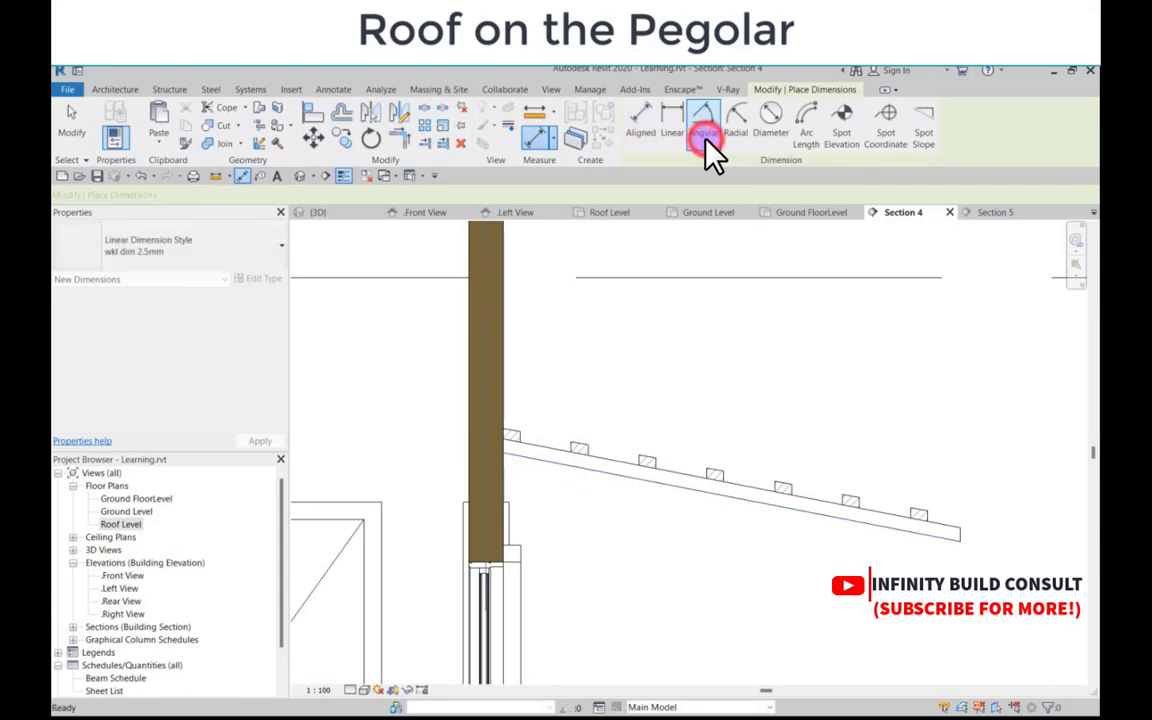
pyautogui.click(558, 467)
pyautogui.scroll(1, 505, 555)
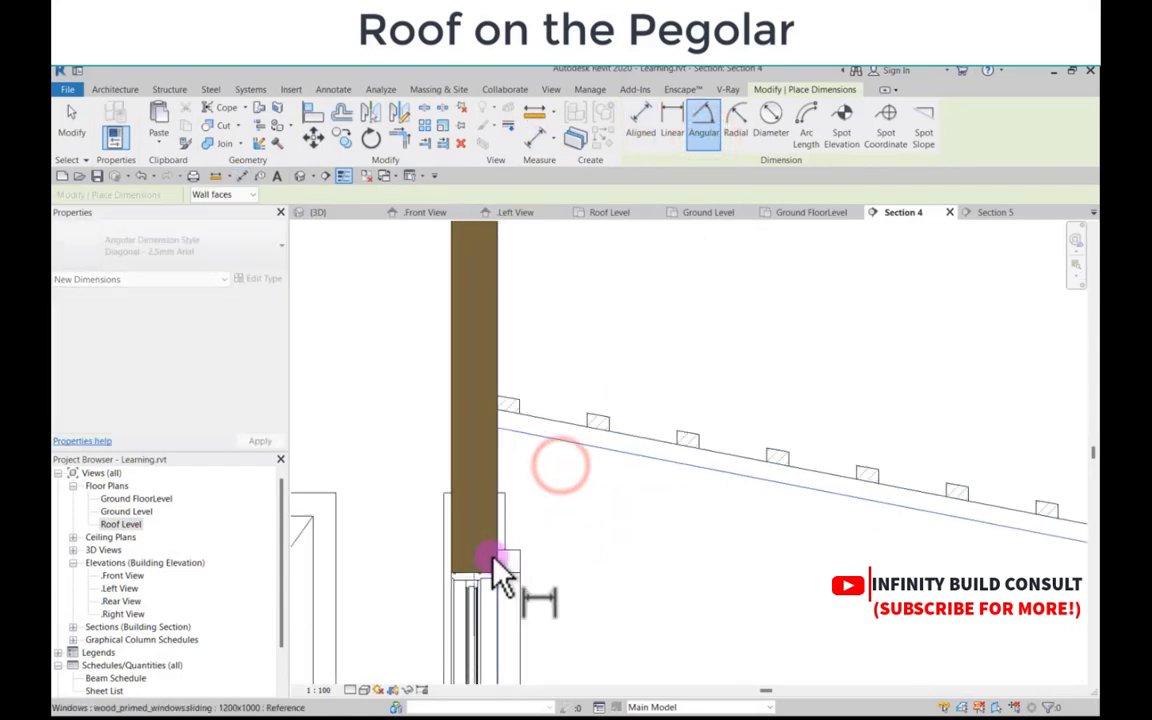
pyautogui.click(490, 553)
pyautogui.scroll(-2, 600, 540)
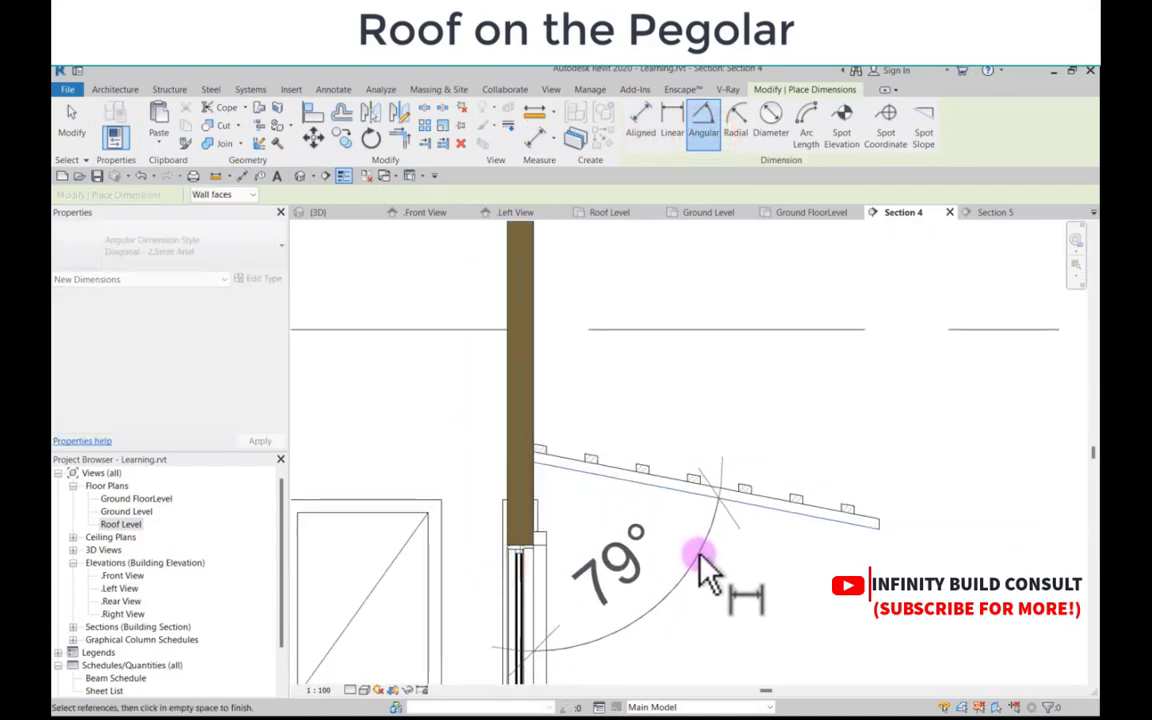
pyautogui.scroll(-1, 700, 552)
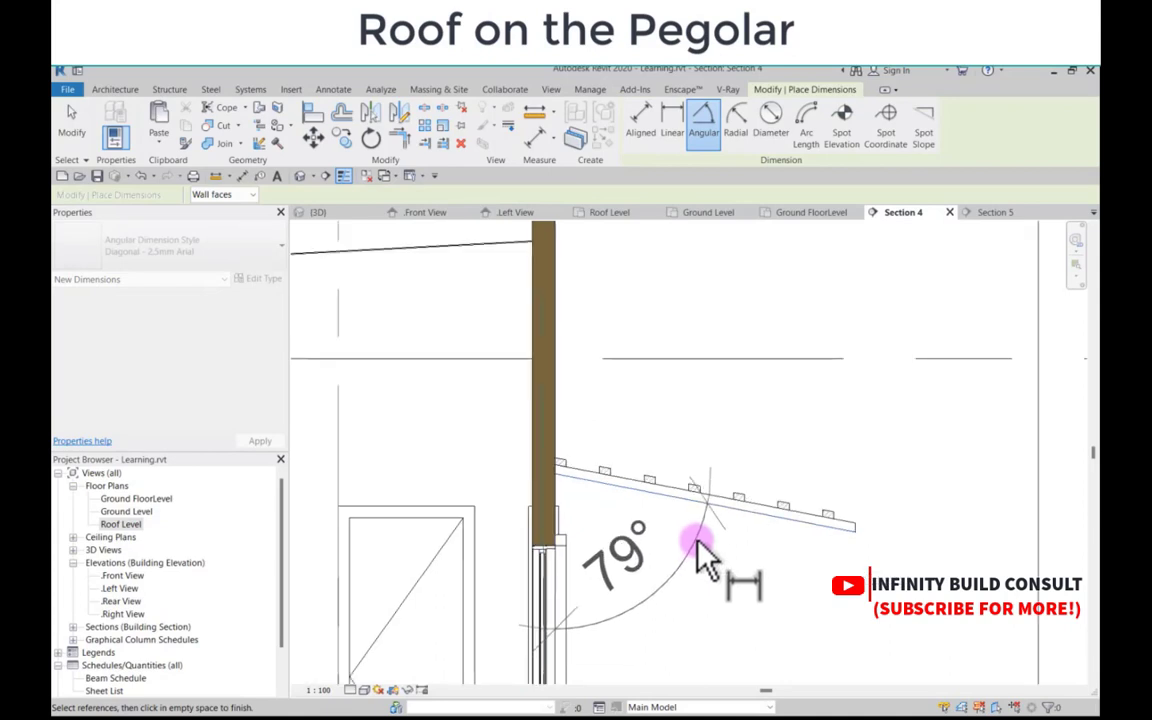
pyautogui.press('Escape')
pyautogui.scroll(2, 694, 540)
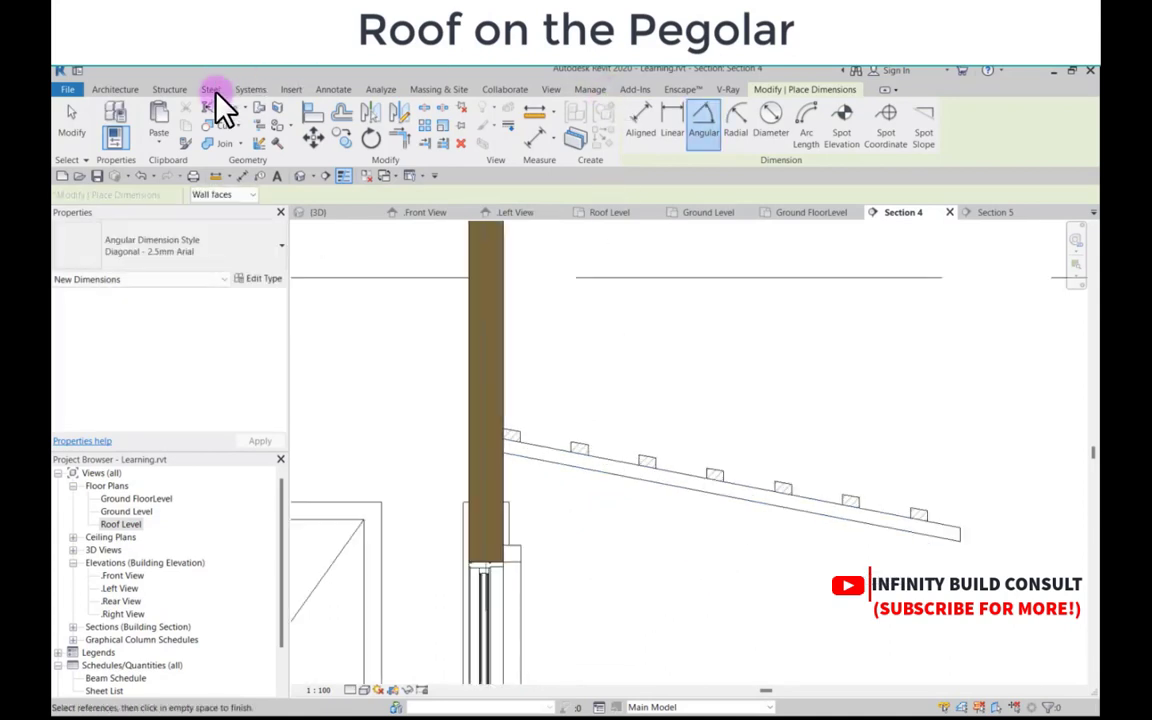
# Step: Draw a horizontal thin detail line outward from the wall face, crossing the underside of the sloping bar
pyautogui.click(297, 89)
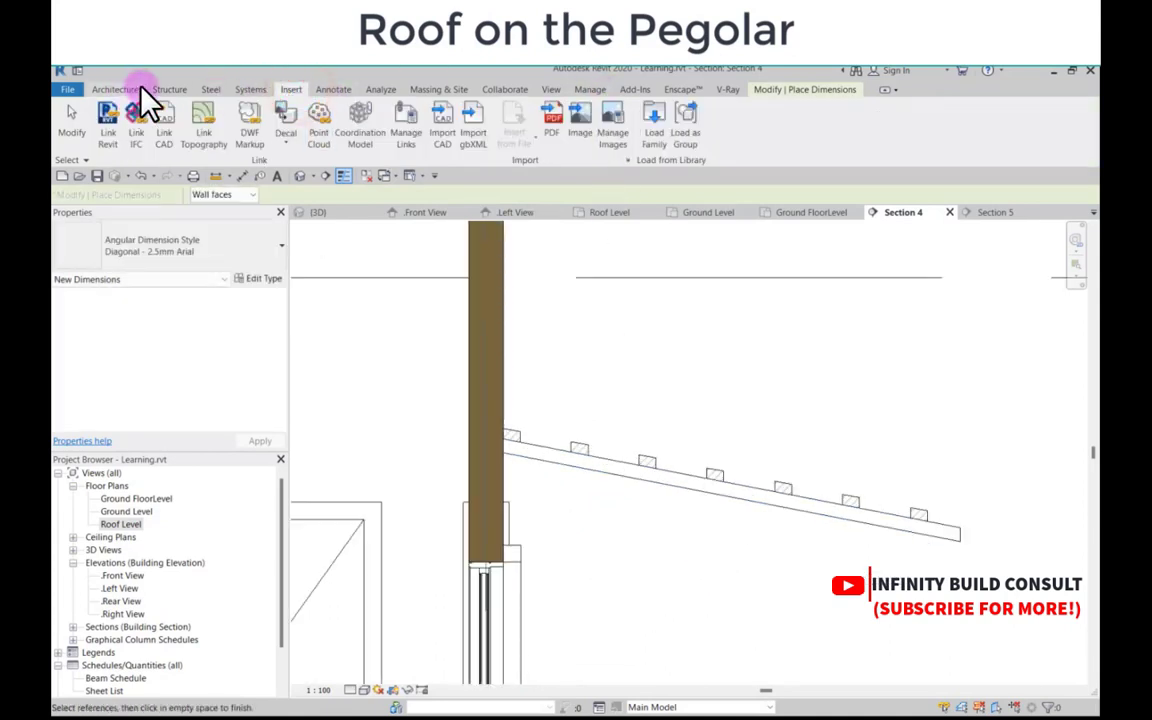
pyautogui.click(330, 89)
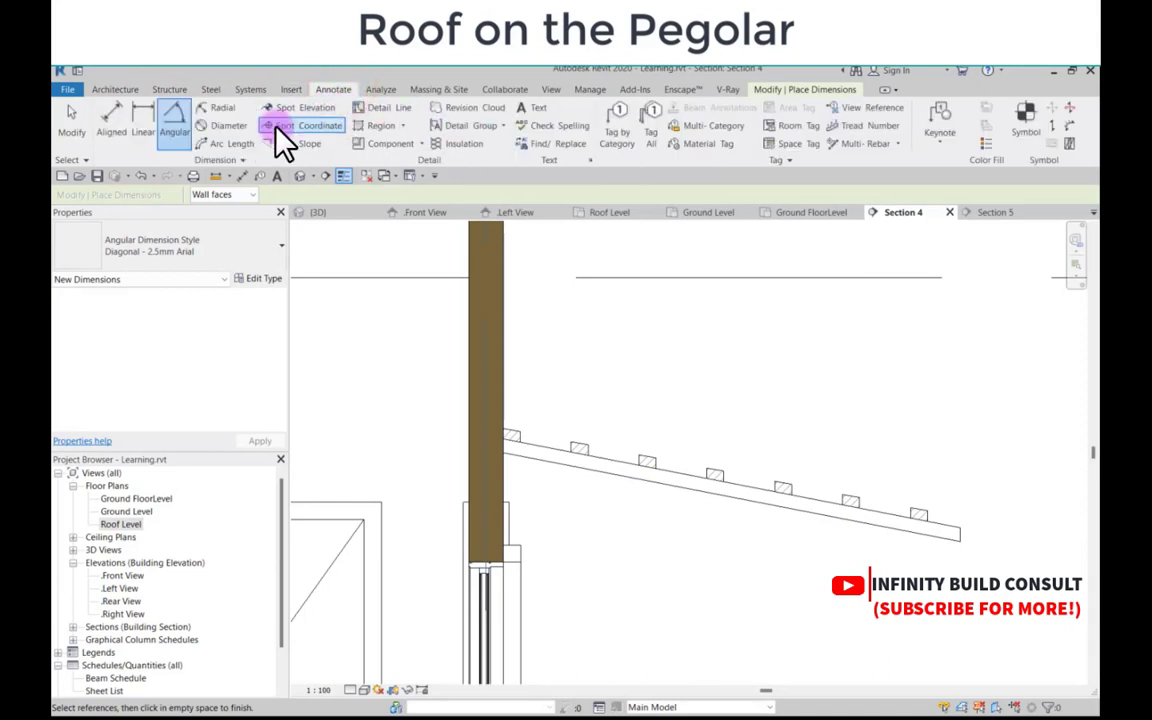
pyautogui.click(381, 109)
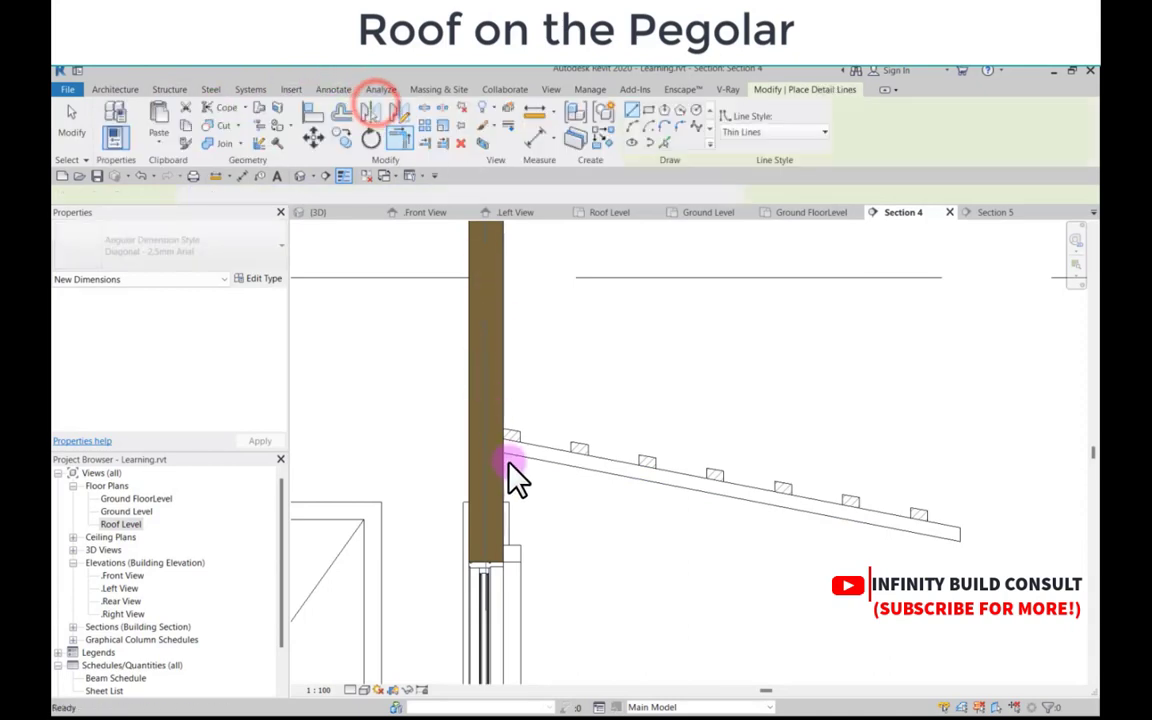
pyautogui.scroll(2, 516, 474)
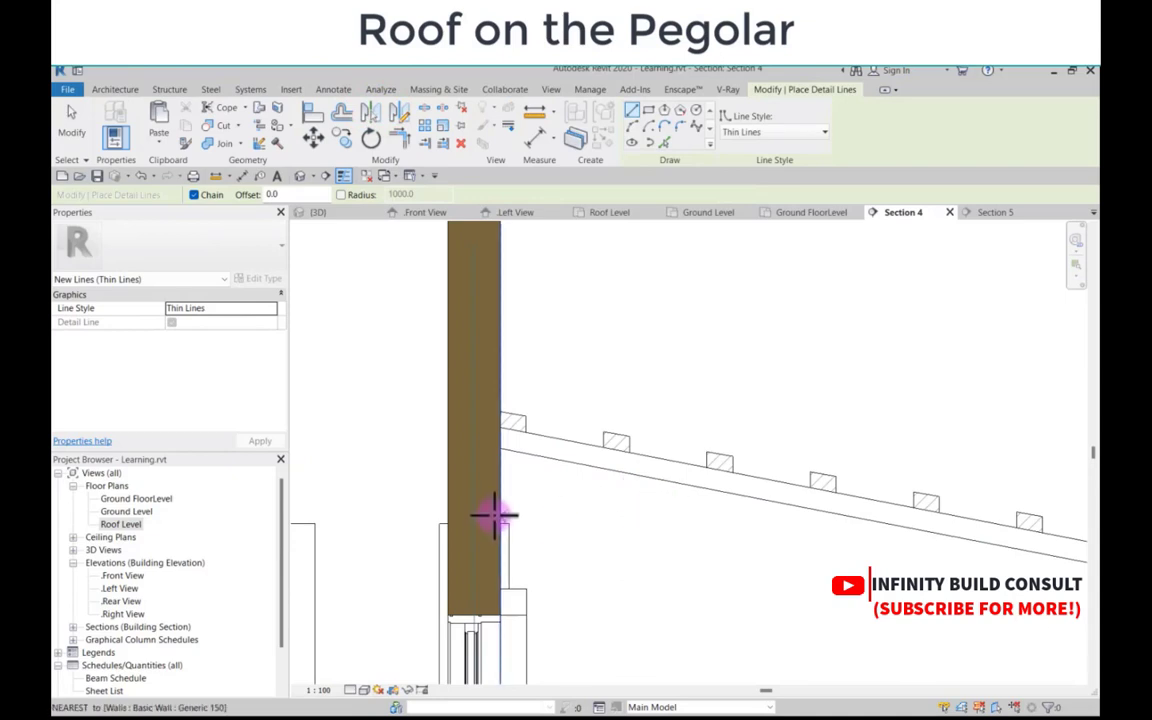
pyautogui.click(513, 513)
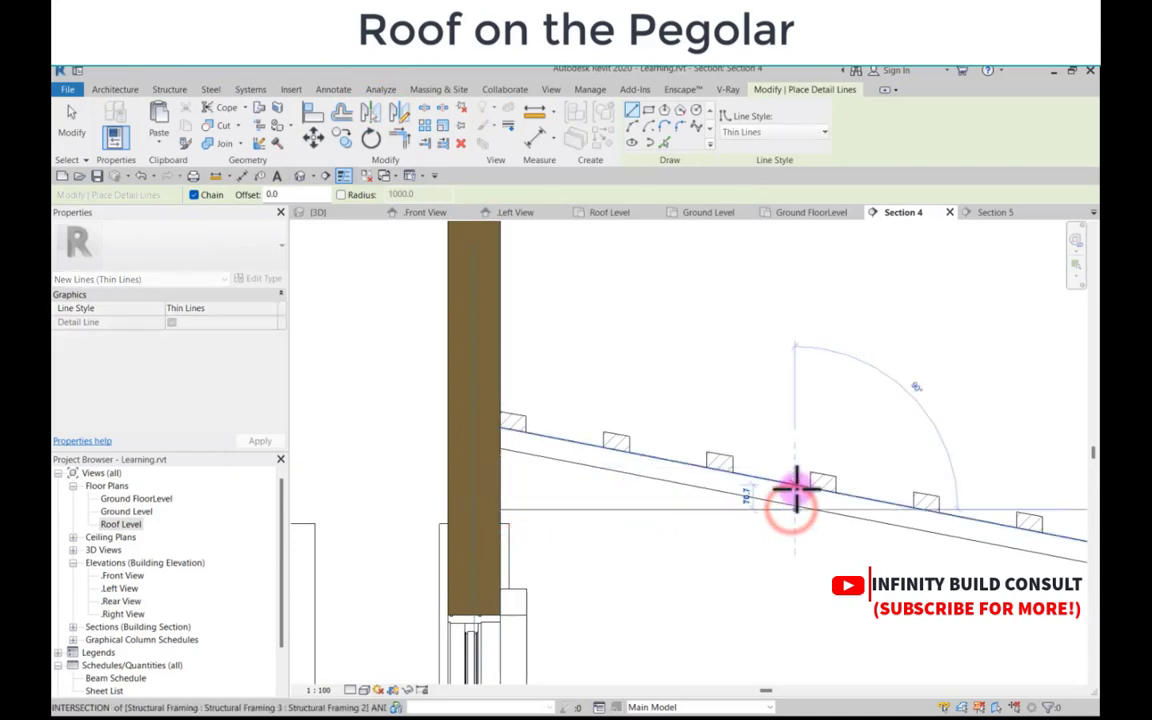
pyautogui.press('Escape')
pyautogui.press('Escape')
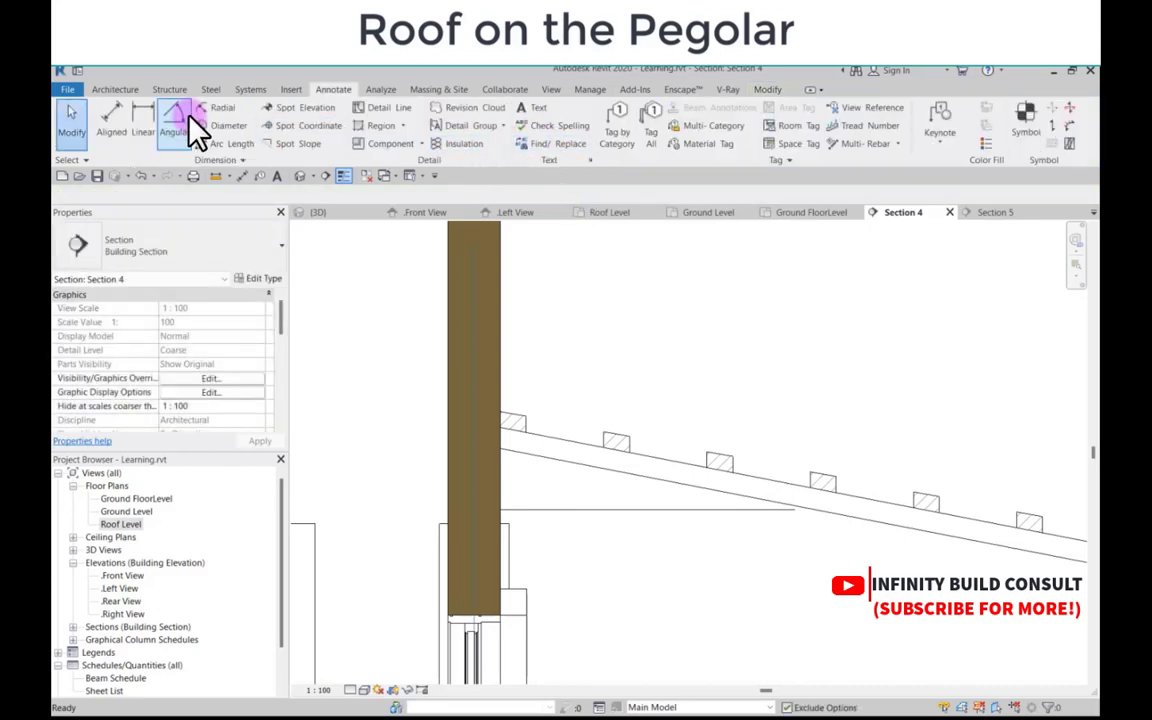
# Step: Measure the angle between the sloping bar's underside and the horizontal detail line, and remove that reference line
pyautogui.click(114, 117)
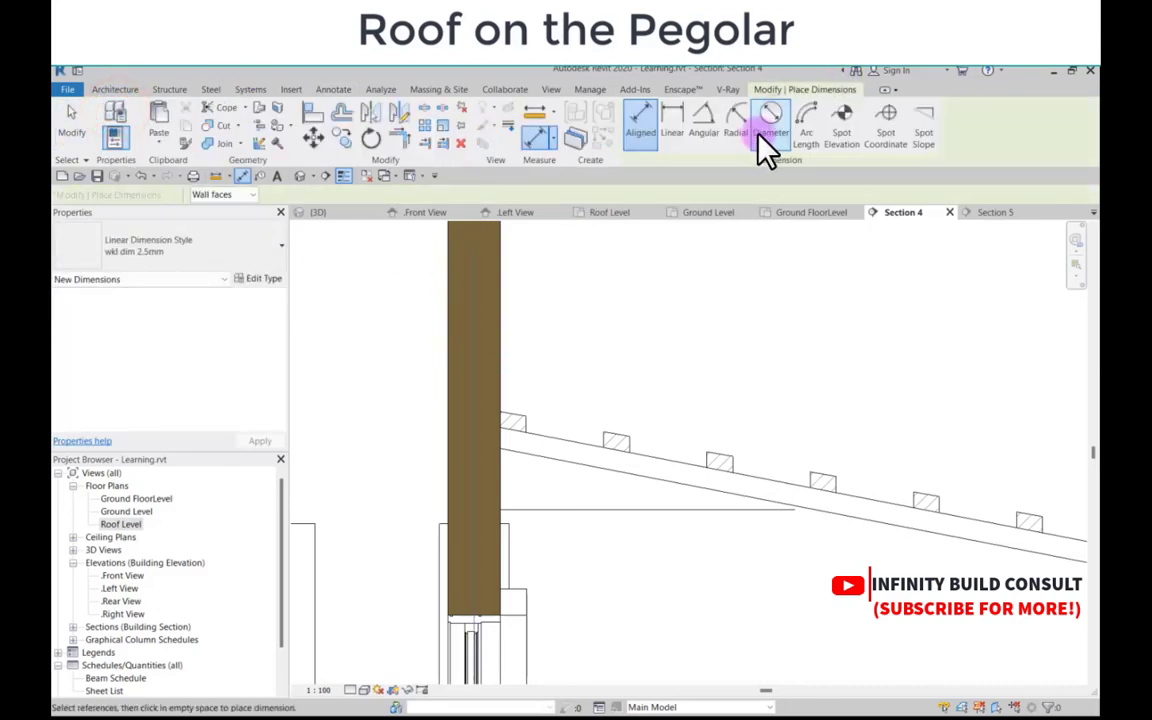
pyautogui.click(705, 125)
pyautogui.click(564, 456)
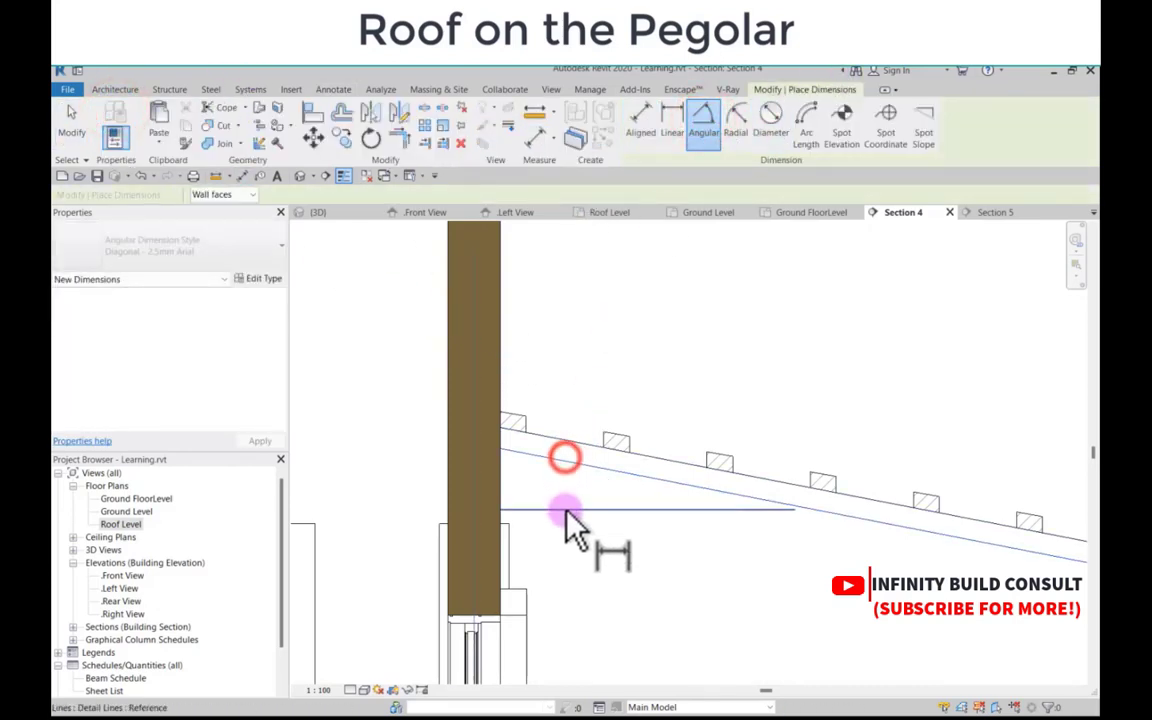
pyautogui.click(555, 510)
pyautogui.scroll(-2, 634, 442)
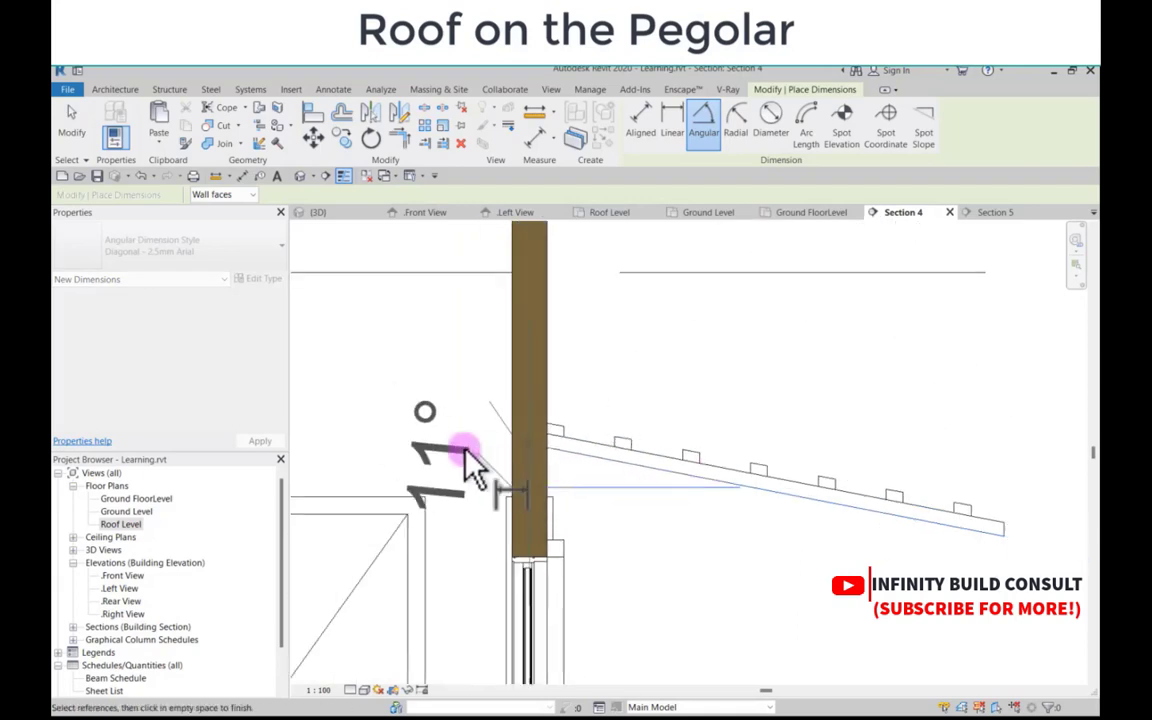
pyautogui.press('Escape')
pyautogui.press('Escape')
pyautogui.scroll(2, 648, 481)
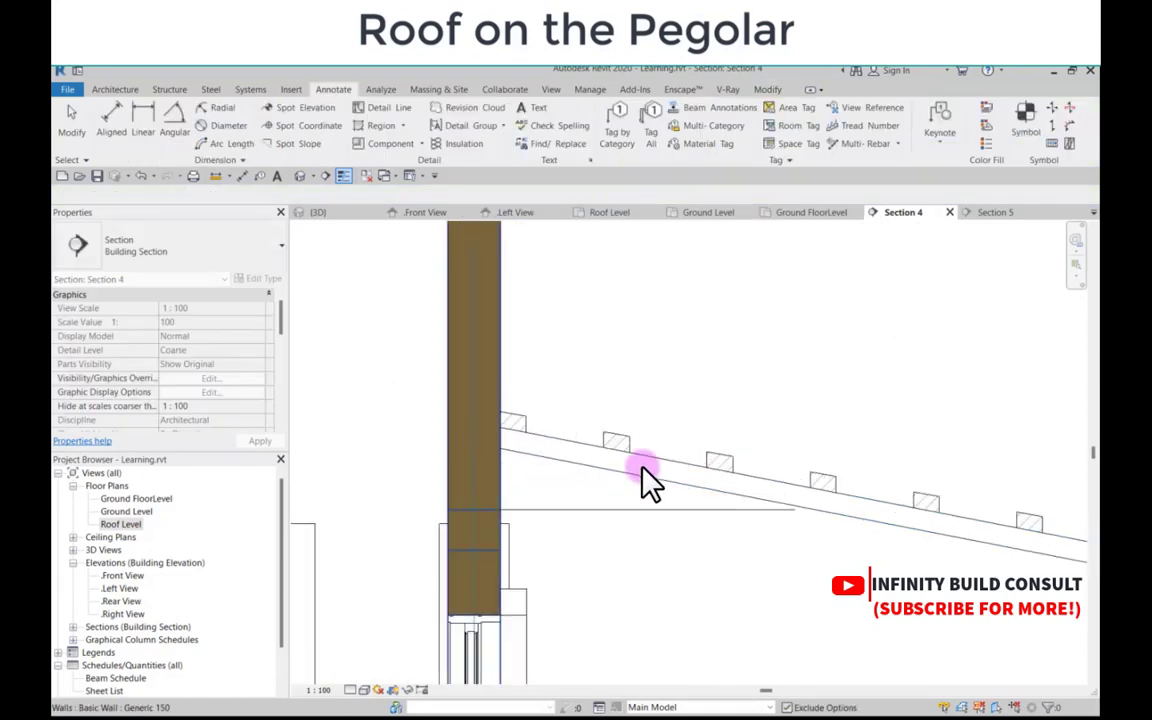
pyautogui.press('Escape')
pyautogui.press('Escape')
pyautogui.scroll(-6, 688, 494)
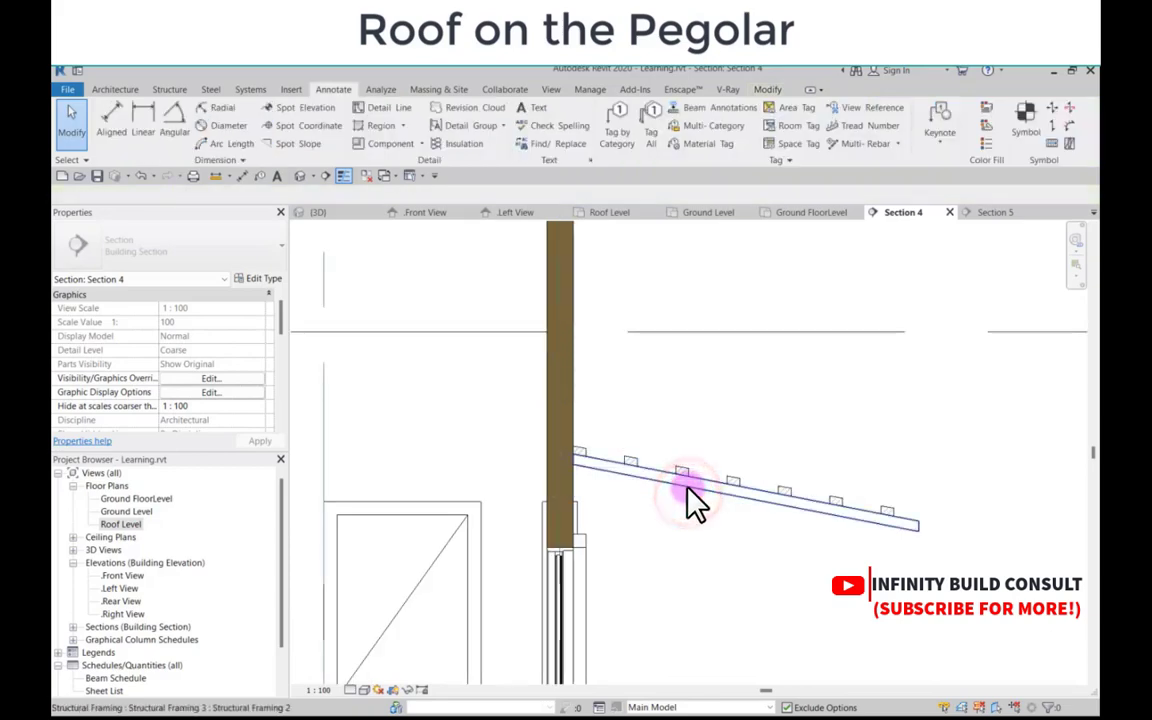
# Step: Open the Roof Level floor plan and start a footprint roof with straight boundary lines beside the pergola grid
pyautogui.doubleClick(128, 524)
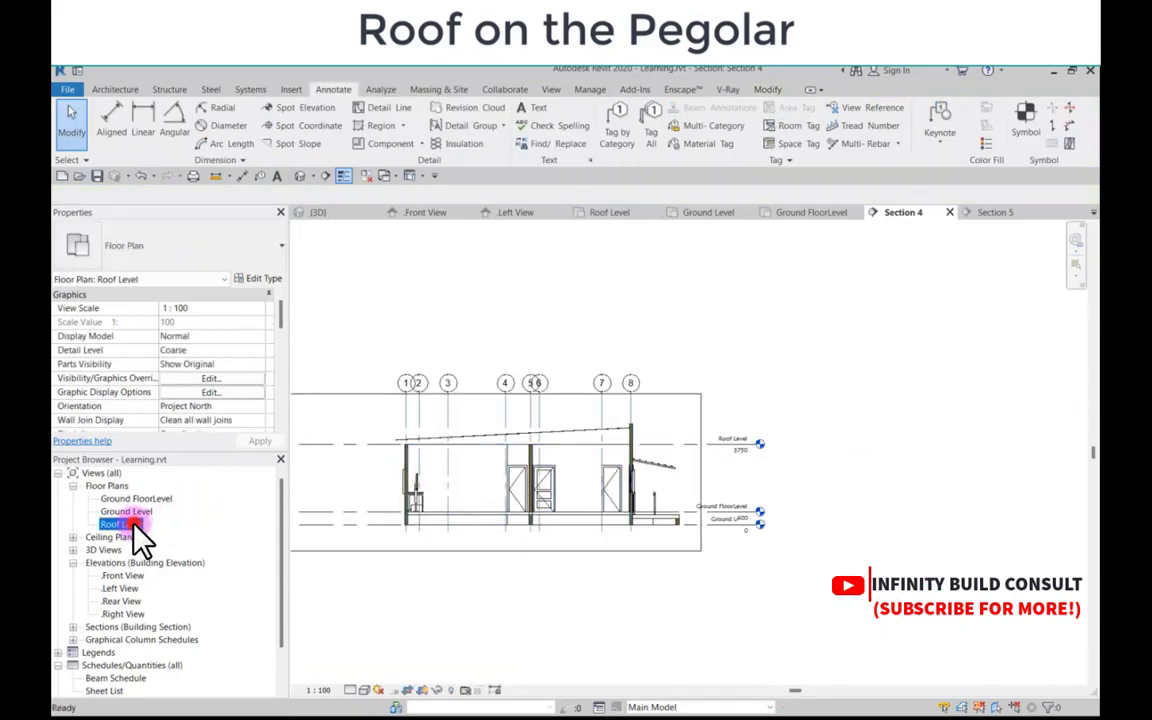
pyautogui.scroll(-3, 566, 380)
pyautogui.scroll(3, 563, 385)
pyautogui.scroll(1, 561, 379)
pyautogui.click(599, 306)
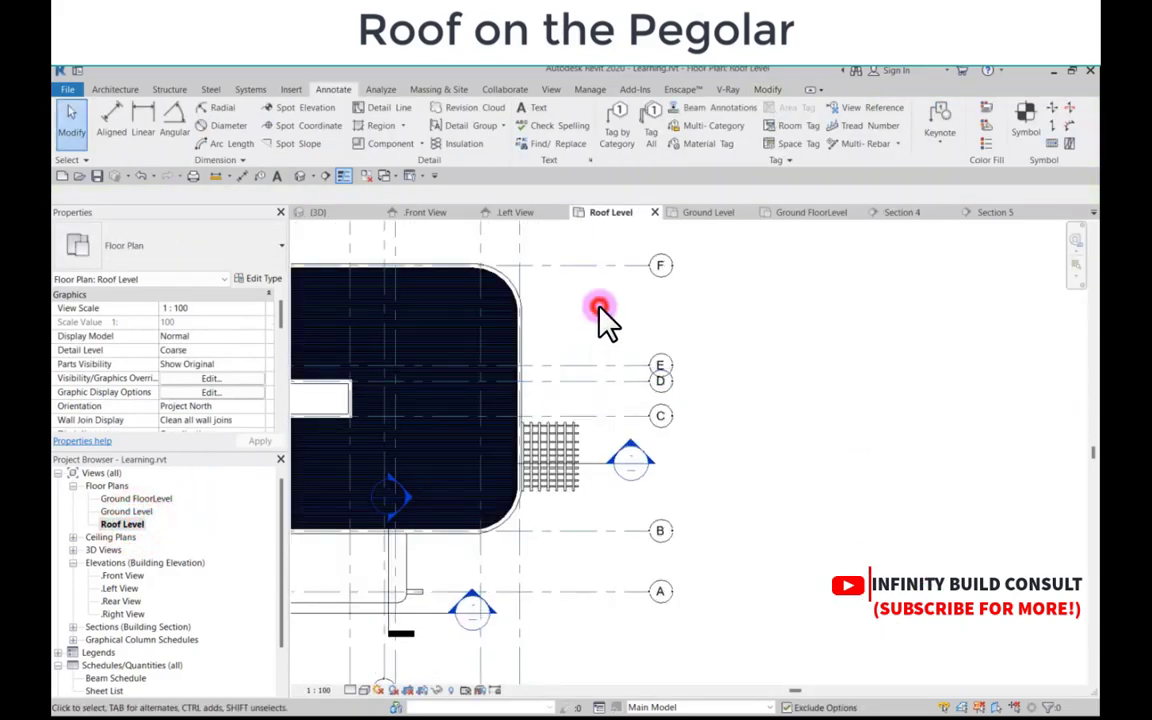
pyautogui.click(104, 92)
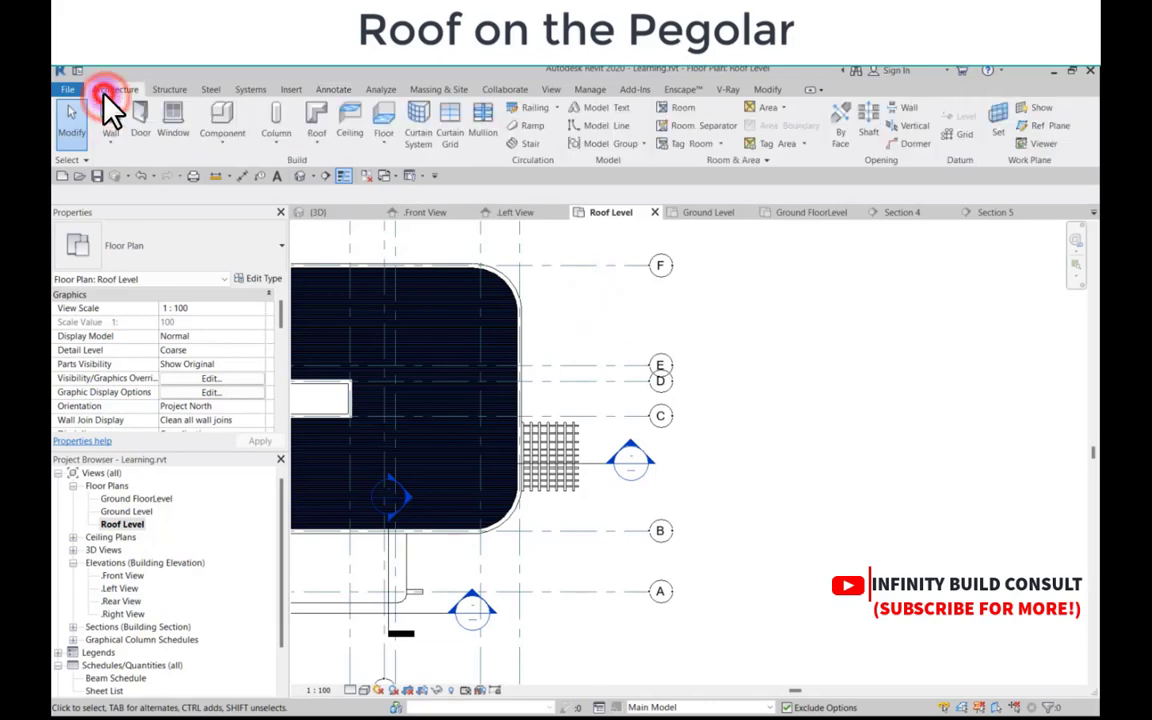
pyautogui.click(320, 116)
pyautogui.scroll(2, 640, 445)
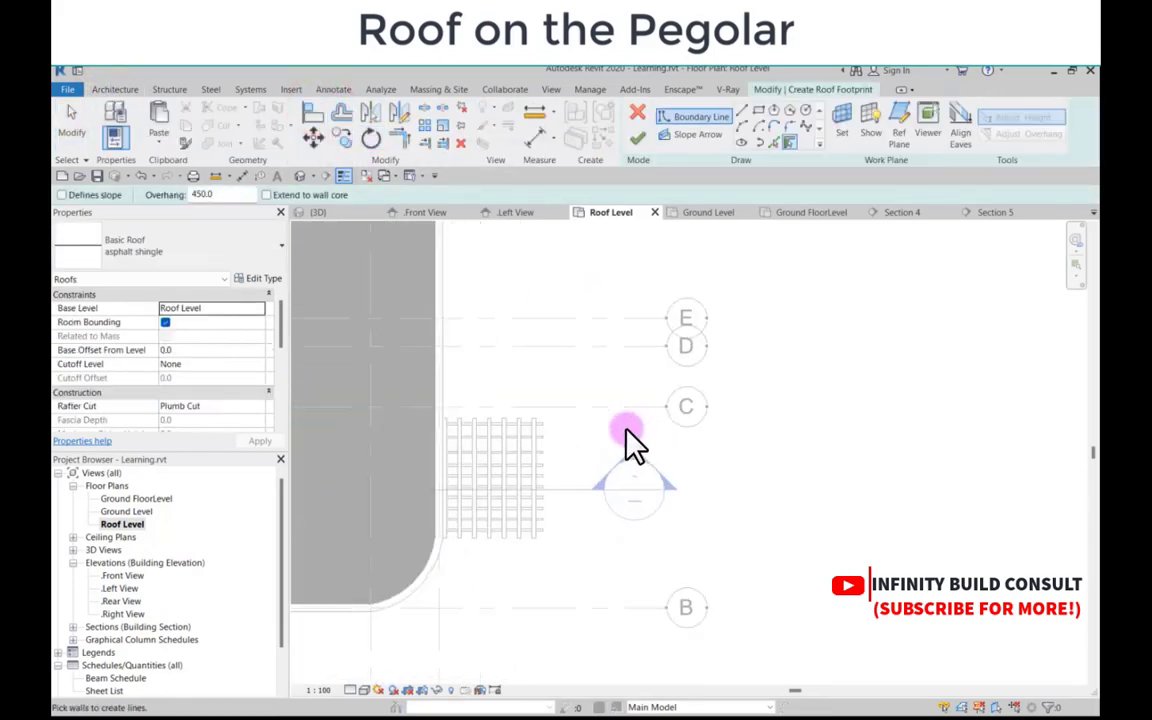
pyautogui.click(742, 116)
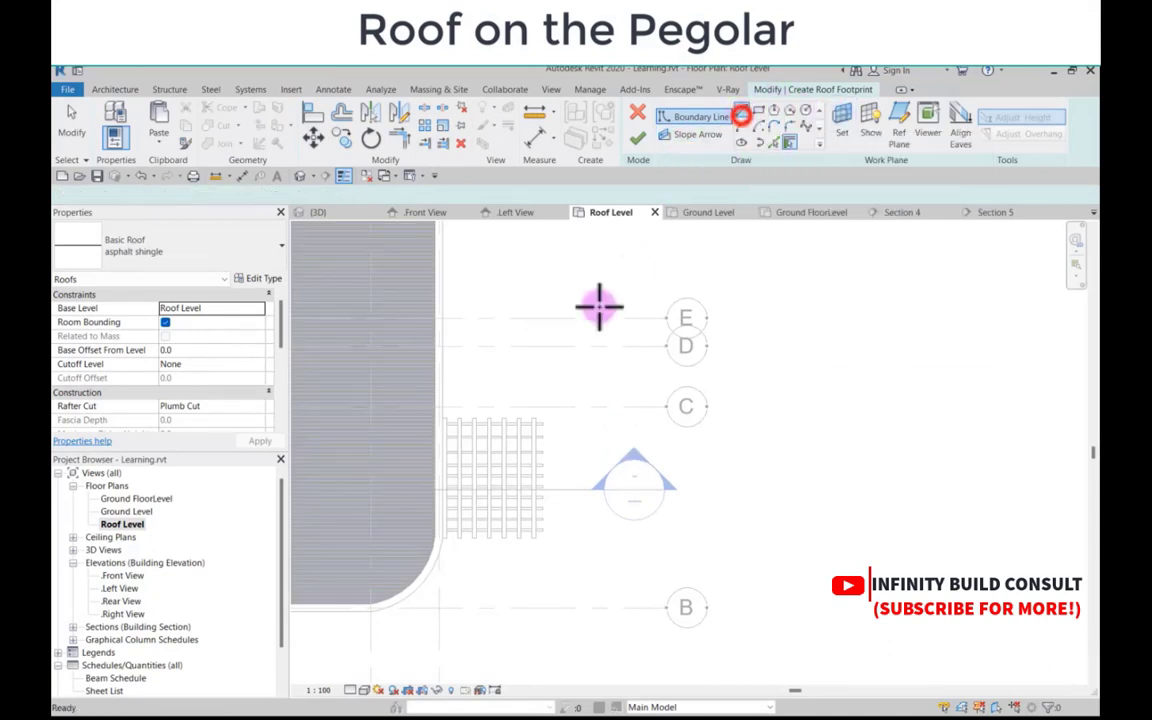
# Step: Draw two horizontal roof boundary lines outward from the wall, about 1760 mm above the pergola grid and about 1797 mm below it
pyautogui.scroll(4, 414, 421)
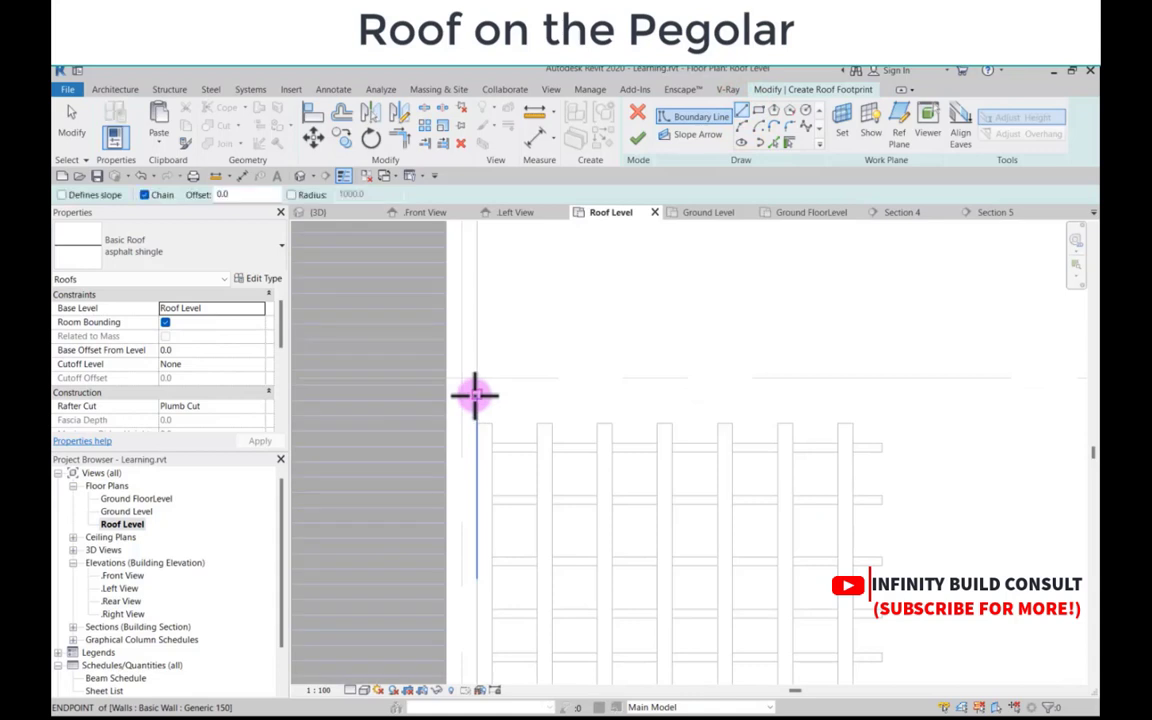
pyautogui.click(478, 393)
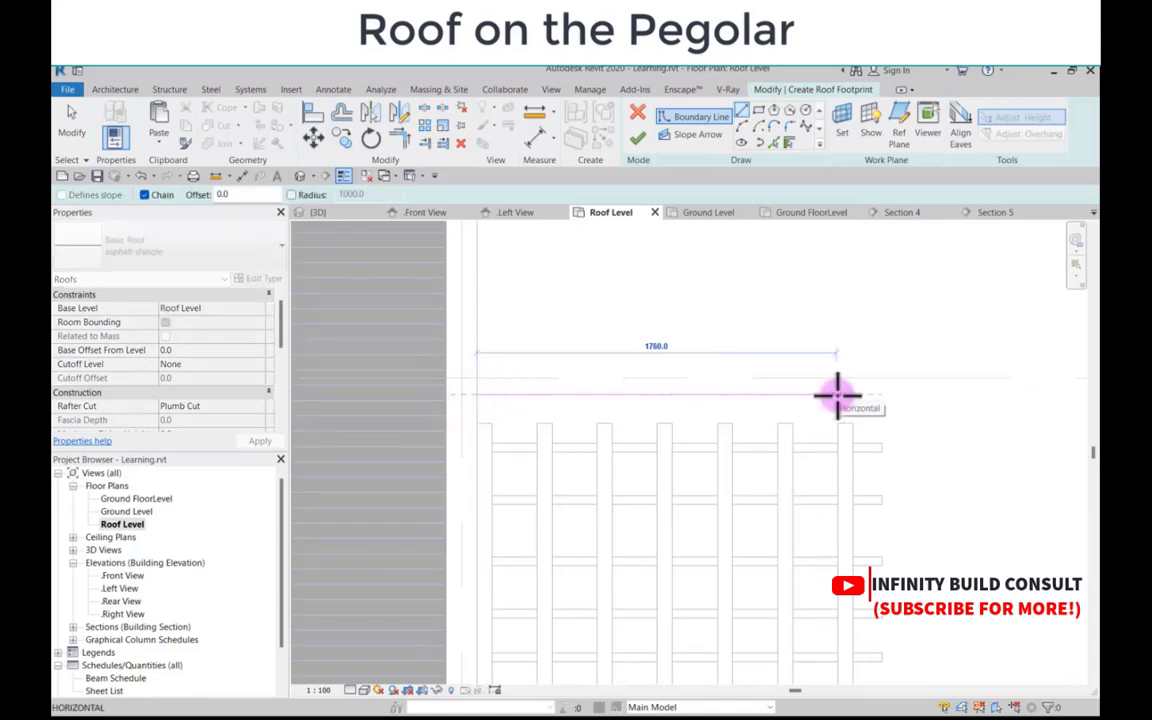
pyautogui.click(838, 395)
pyautogui.scroll(-4, 836, 393)
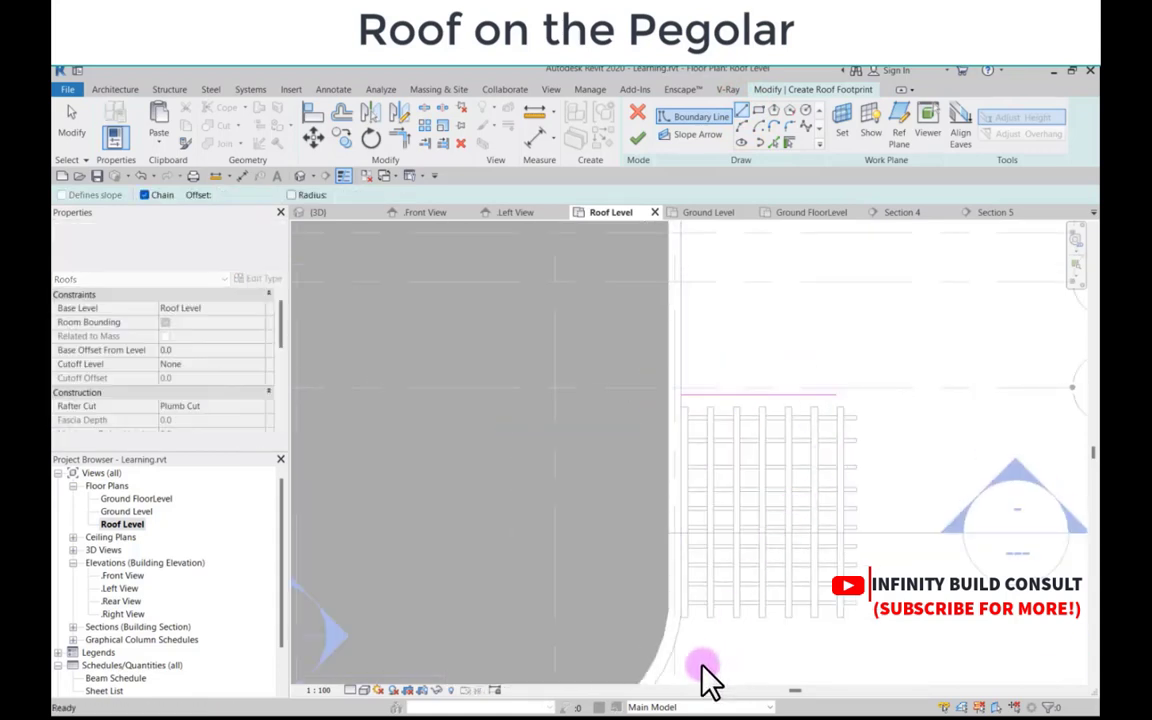
pyautogui.click(666, 624)
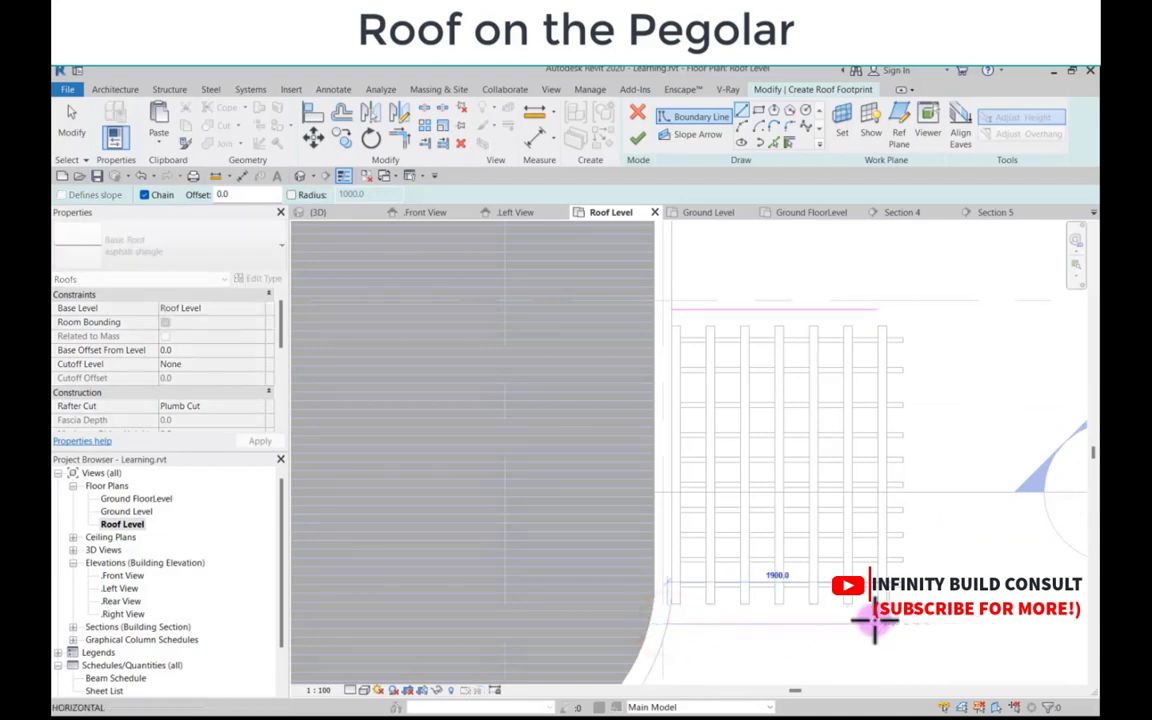
pyautogui.click(879, 622)
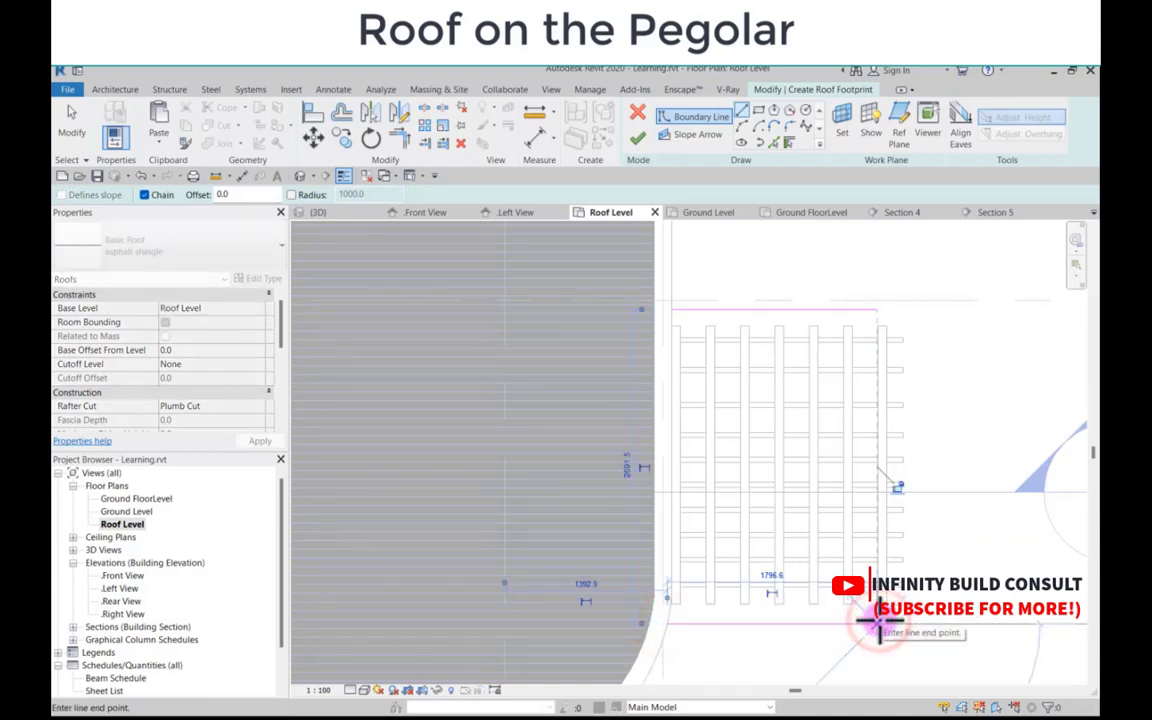
pyautogui.press('Escape')
# Step: Draw a vertical boundary line just beyond the sloping bars' free ends, shift it about 100 mm towards them and extend it to about 1400 mm
pyautogui.click(936, 392)
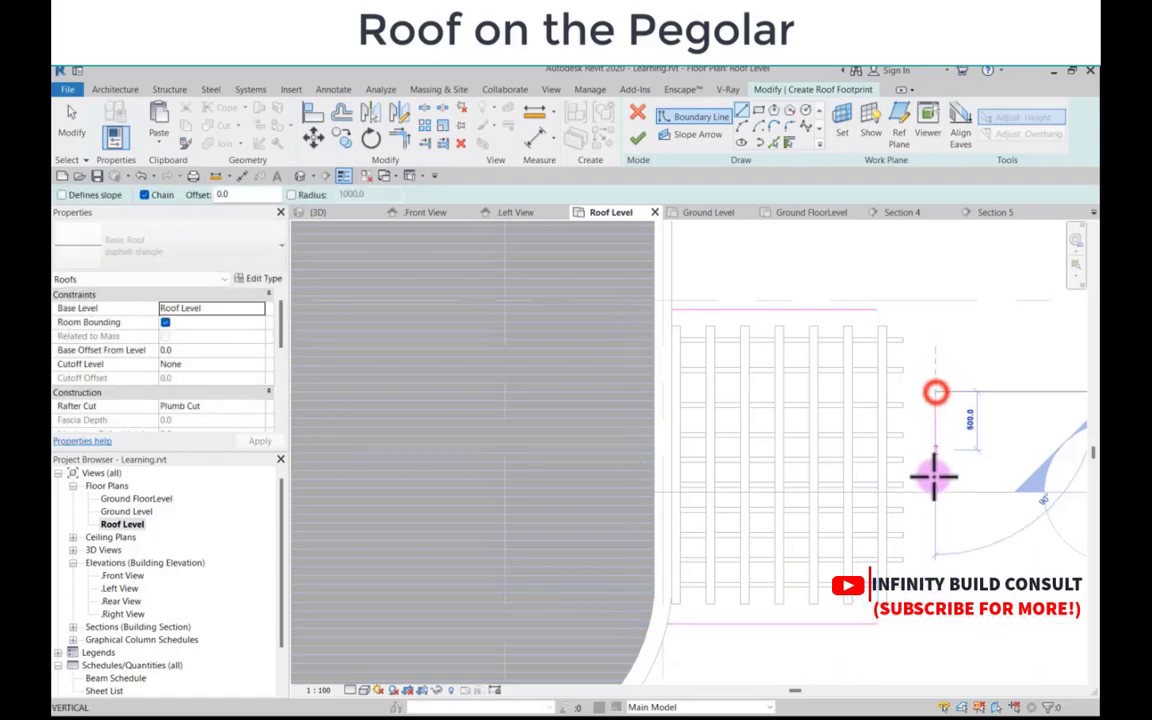
pyautogui.click(934, 543)
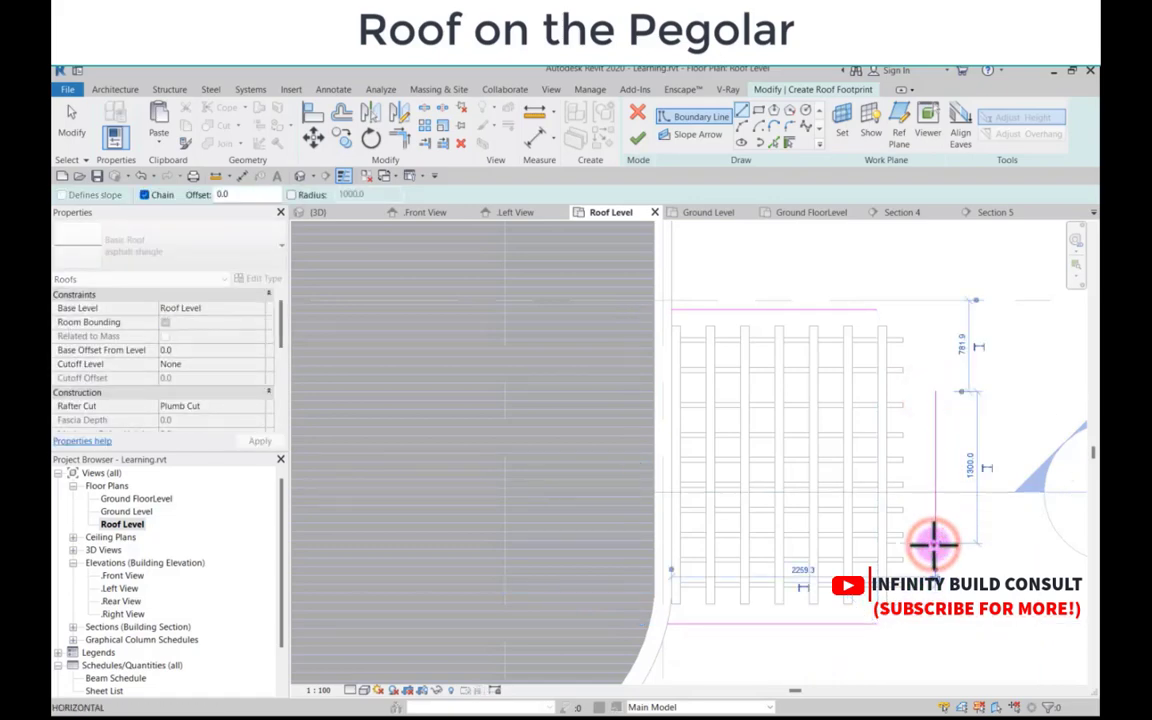
pyautogui.press('Escape')
pyautogui.press('Escape')
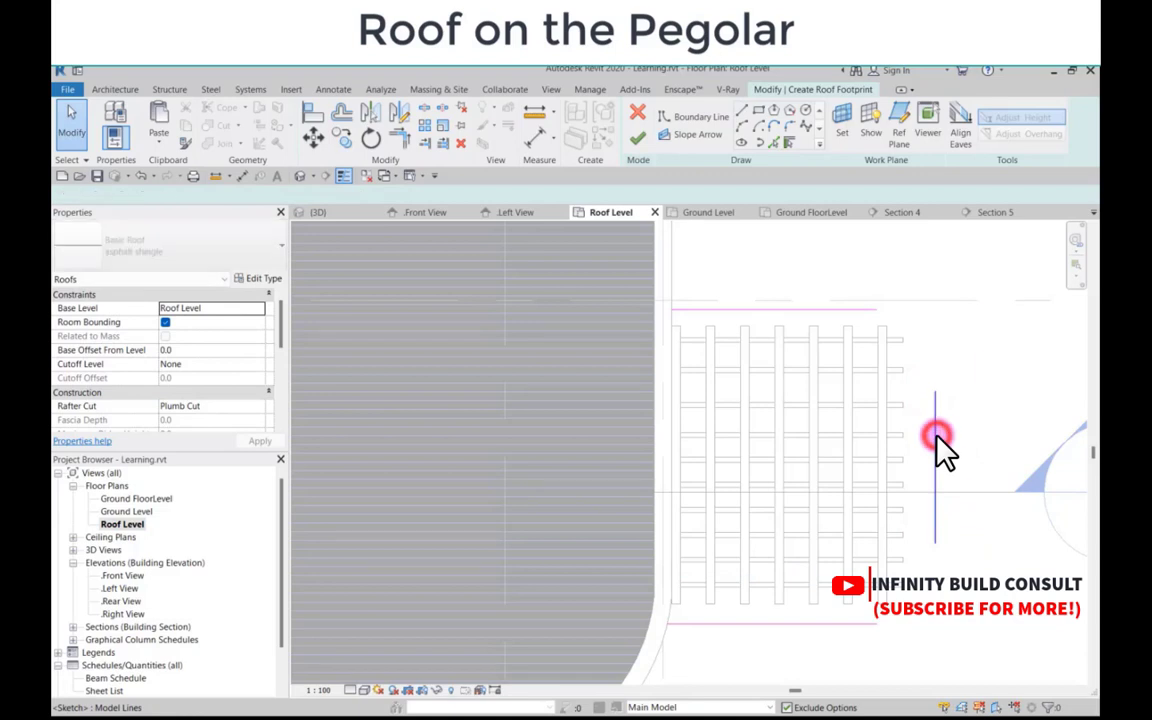
pyautogui.click(937, 440)
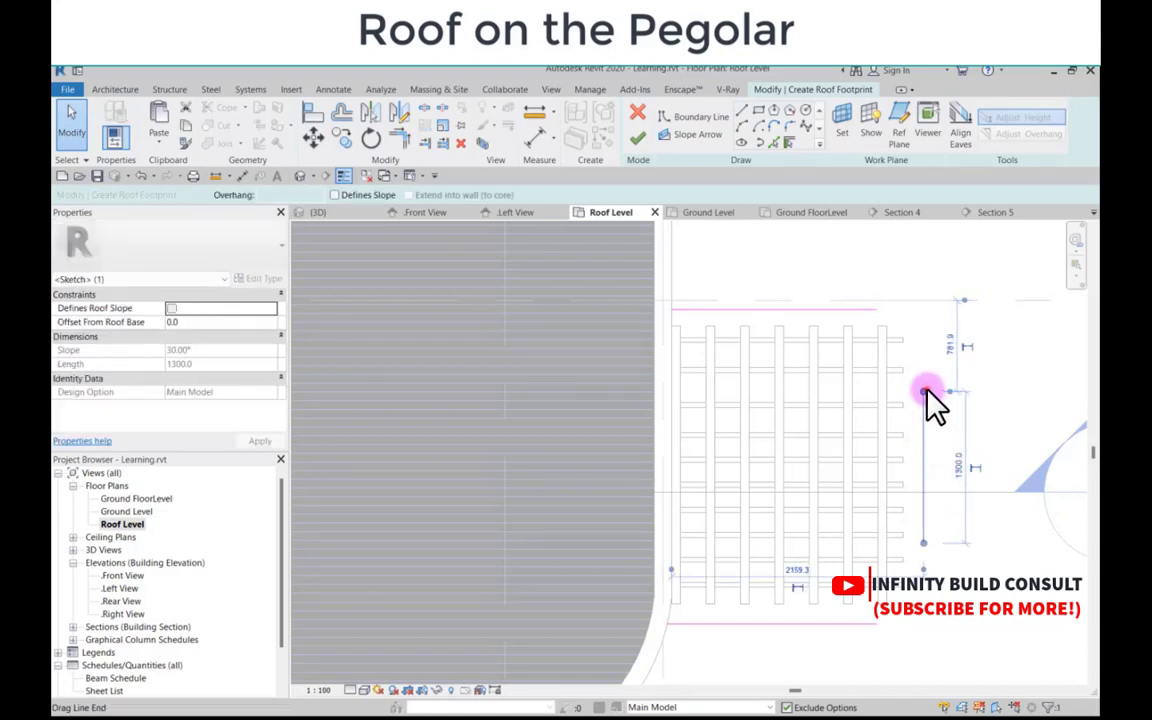
pyautogui.moveTo(927, 392); pyautogui.dragTo(923, 380)
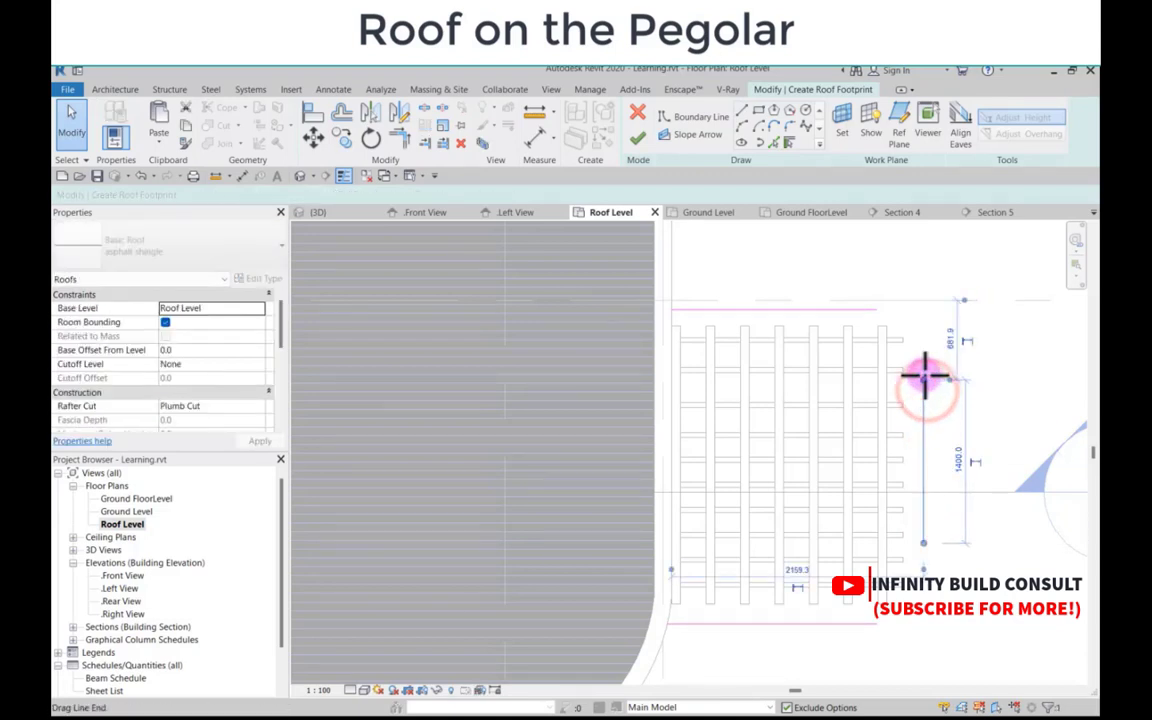
pyautogui.click(903, 265)
pyautogui.click(741, 127)
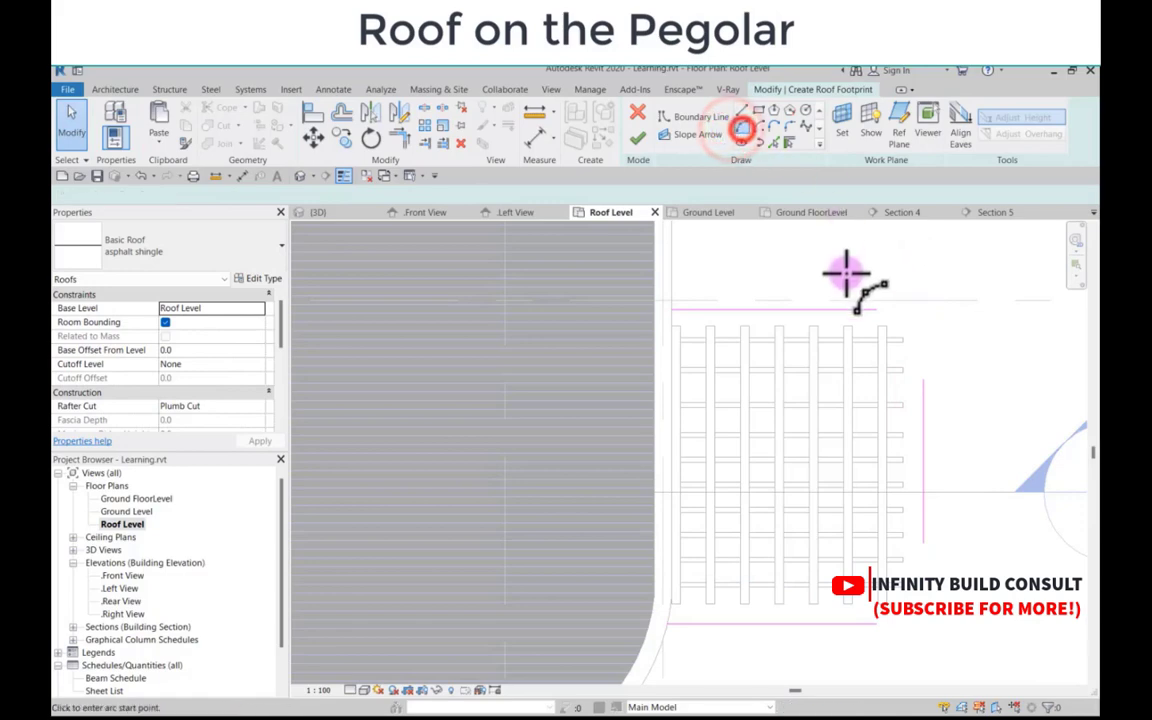
pyautogui.click(876, 308)
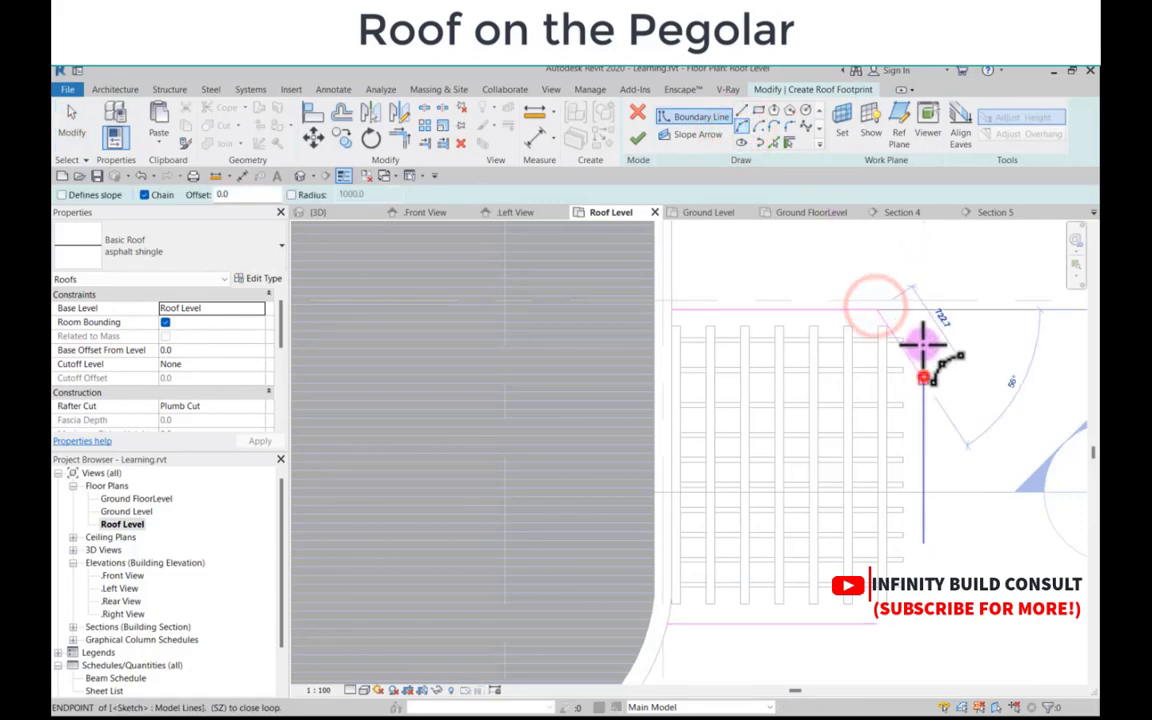
pyautogui.click(920, 340)
pyautogui.click(965, 370)
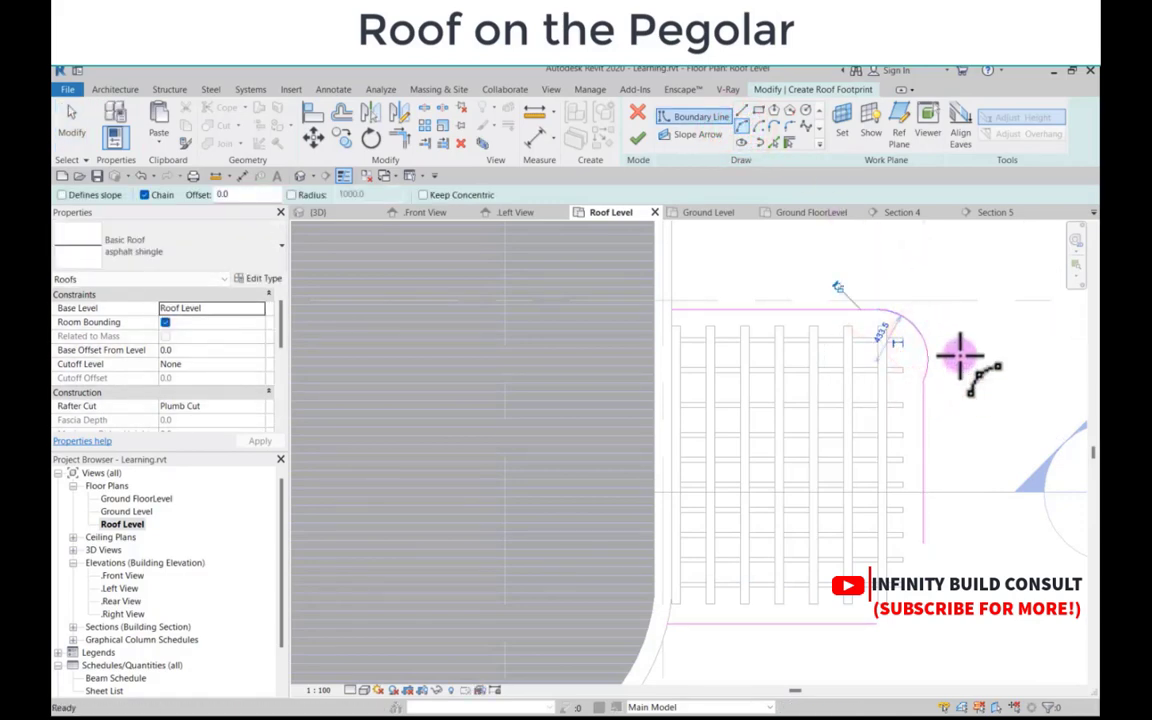
pyautogui.press('Escape')
pyautogui.press('Escape')
pyautogui.click(918, 332)
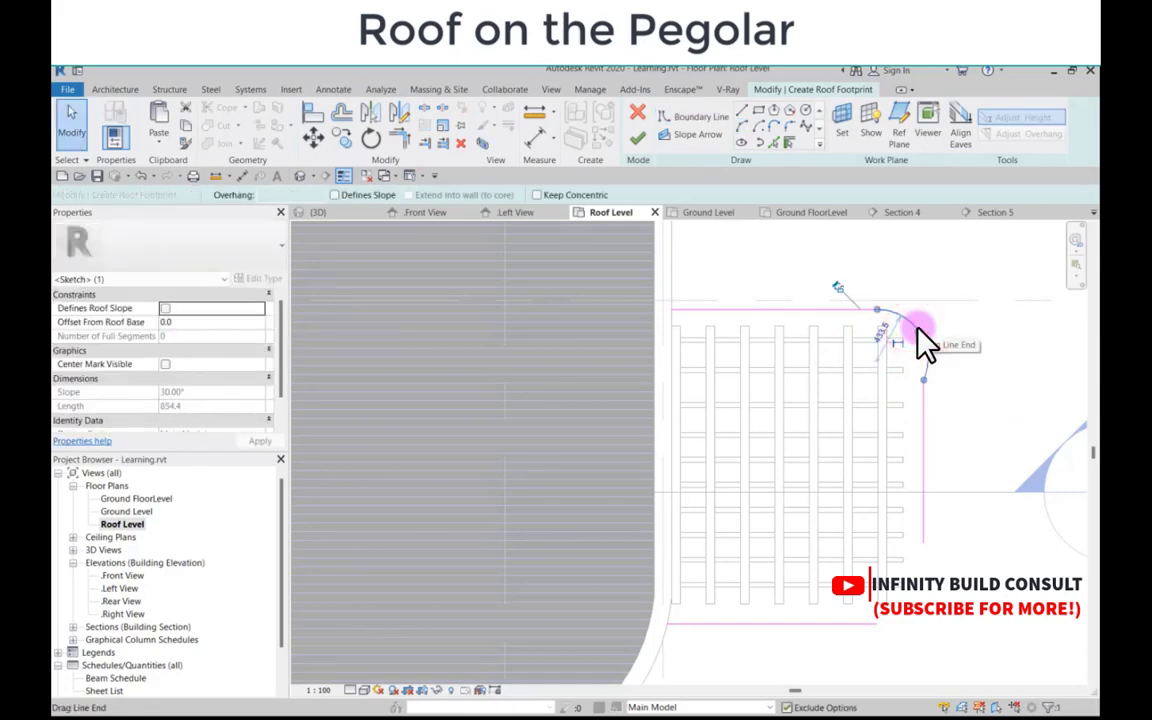
pyautogui.press('Delete')
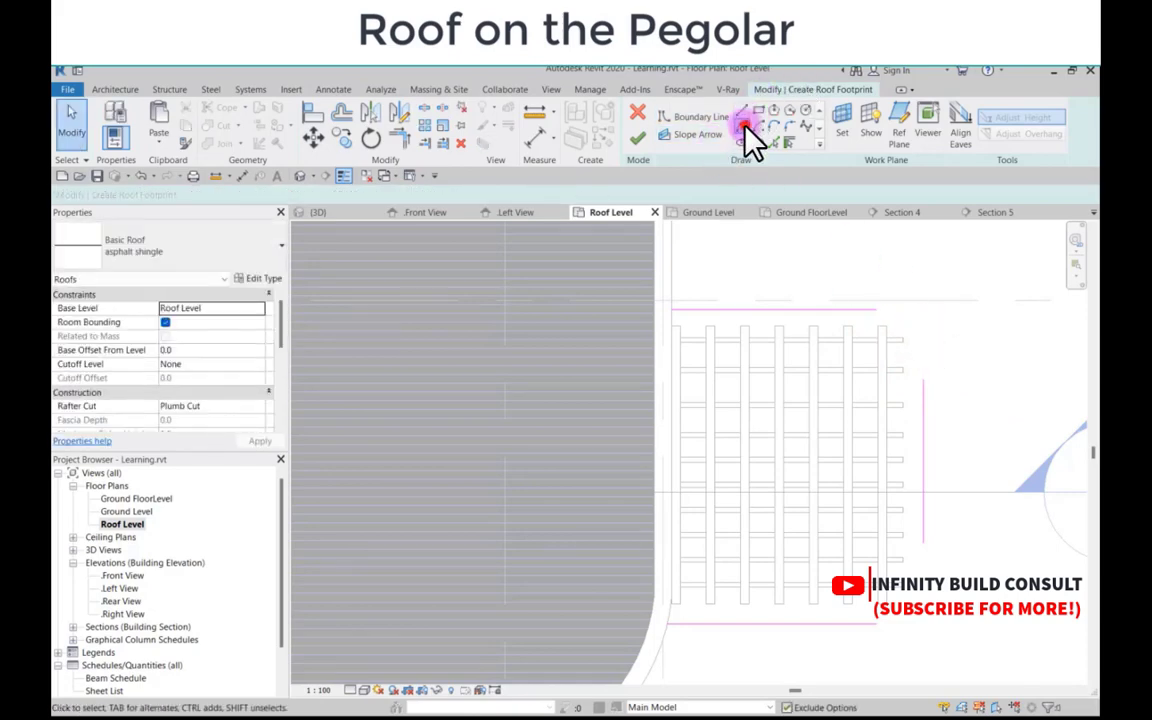
# Step: Draw an arc of about 654 mm radius joining the outer vertical boundary's upper end to the upper horizontal boundary line
pyautogui.click(742, 126)
pyautogui.click(917, 379)
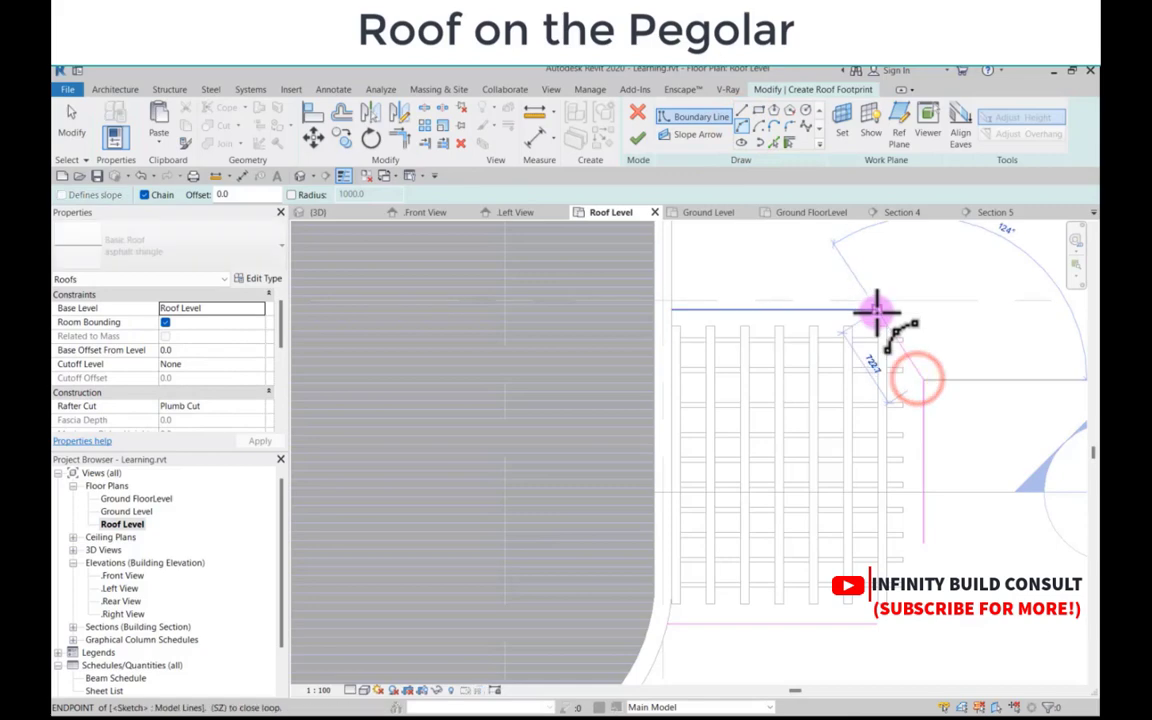
pyautogui.click(877, 310)
pyautogui.scroll(2, 886, 320)
pyautogui.click(890, 321)
pyautogui.scroll(-4, 885, 275)
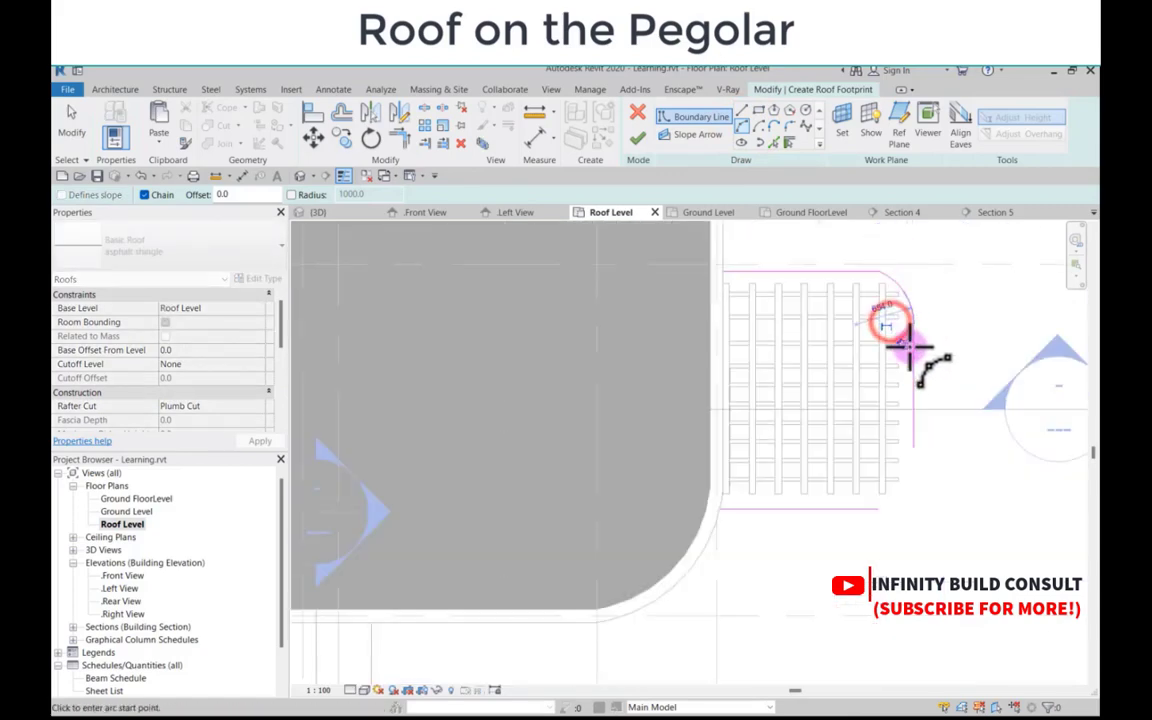
pyautogui.press('Escape')
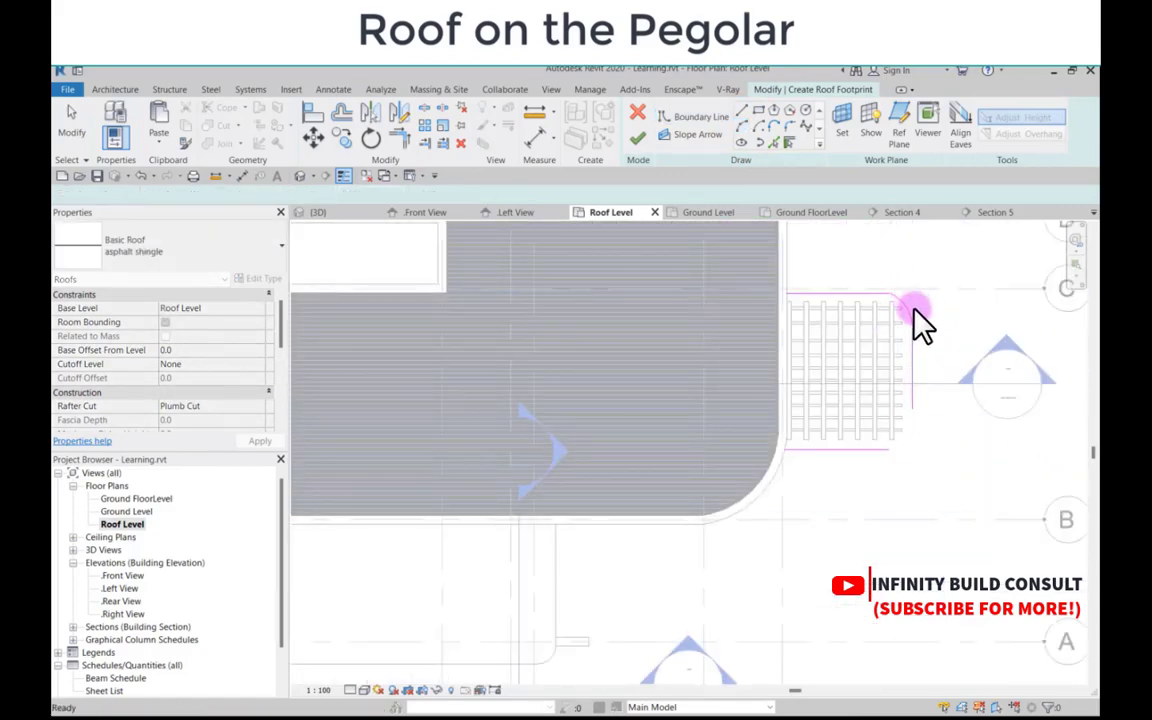
# Step: Mirror a copy of the corner arc to the lower outer corner about a horizontal axis through the vertical boundary's midpoint
pyautogui.scroll(2, 912, 303)
pyautogui.click(902, 312)
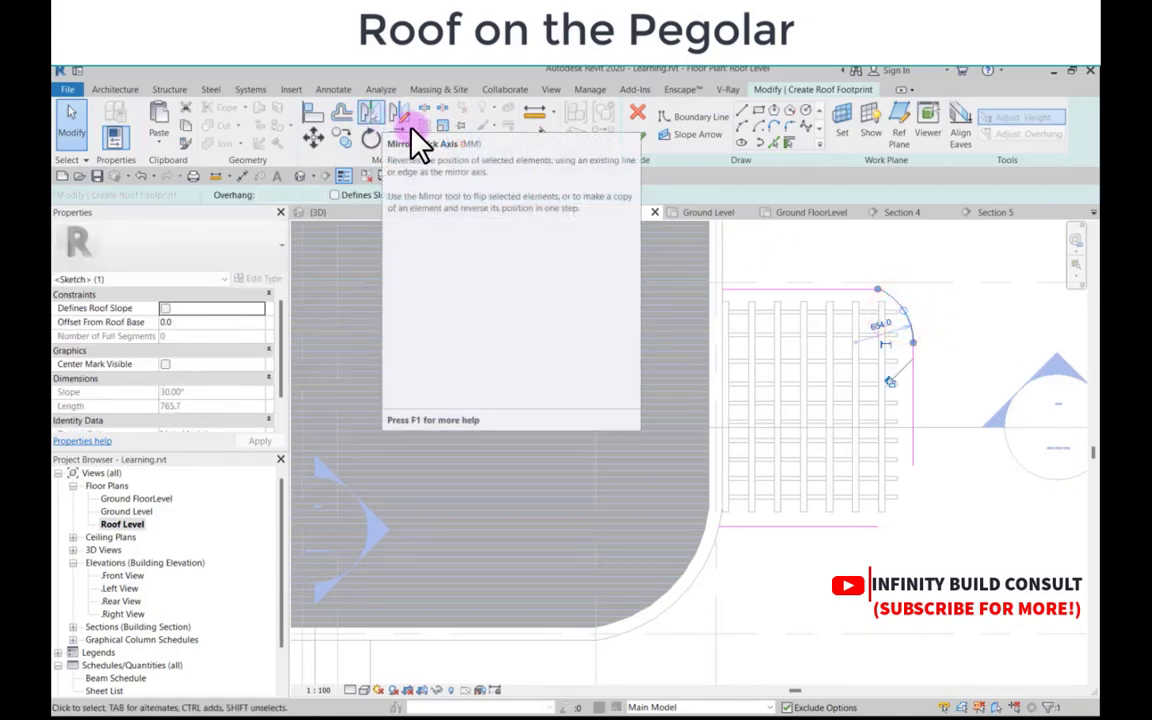
pyautogui.click(398, 113)
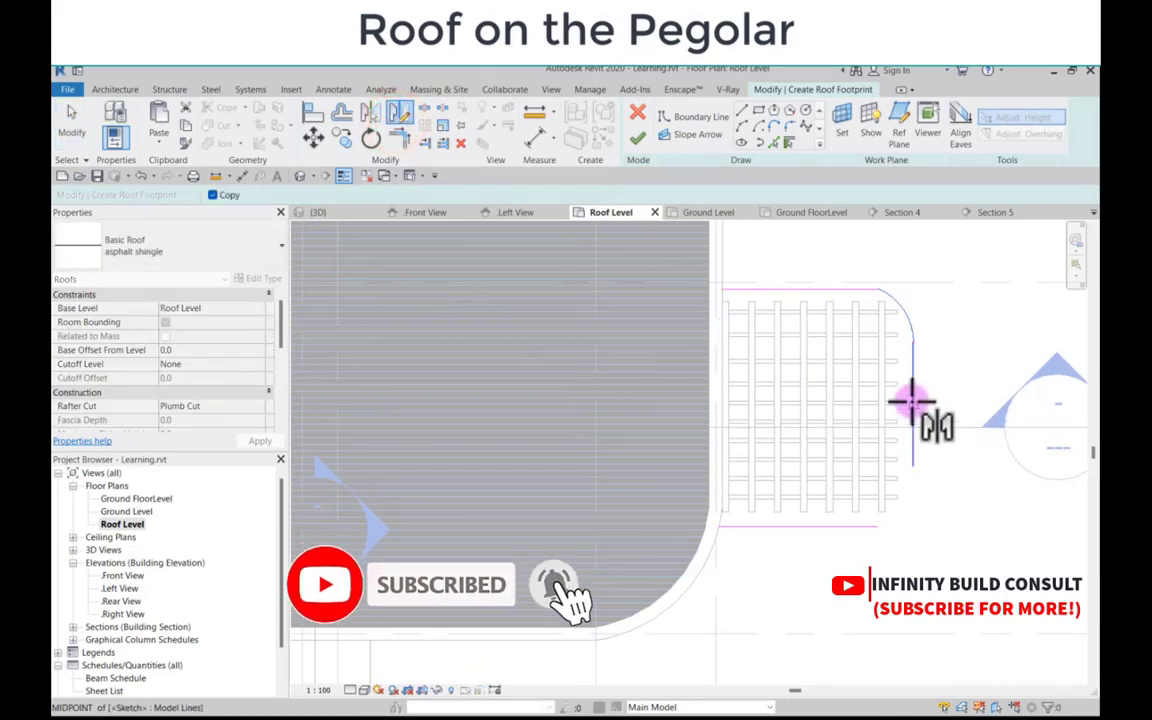
pyautogui.click(911, 403)
pyautogui.click(939, 410)
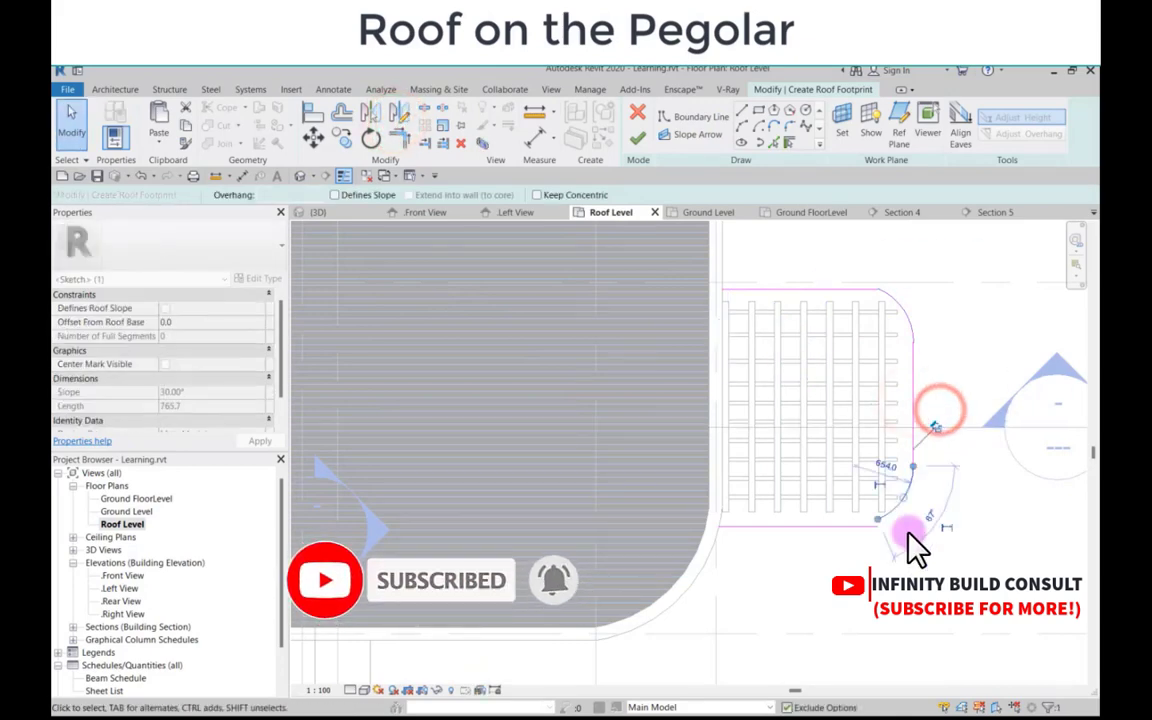
# Step: Move the lower horizontal boundary line up so its outer end meets the end of the mirrored arc
pyautogui.scroll(4, 920, 540)
pyautogui.click(766, 590)
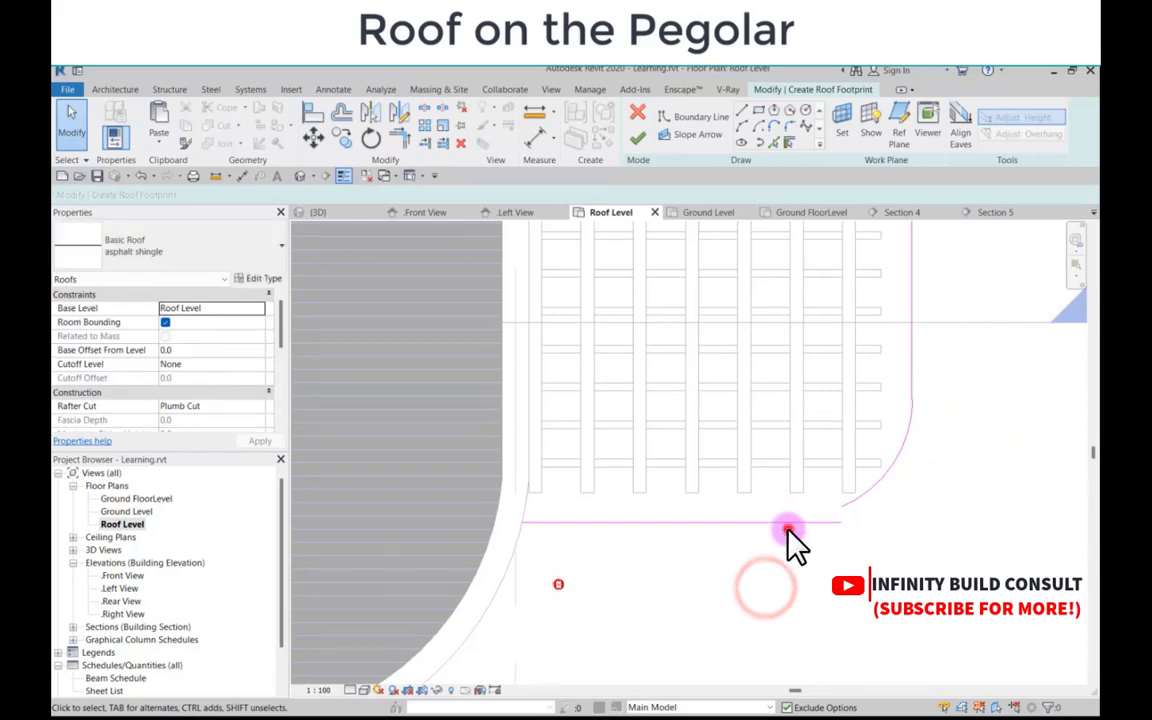
pyautogui.click(778, 522)
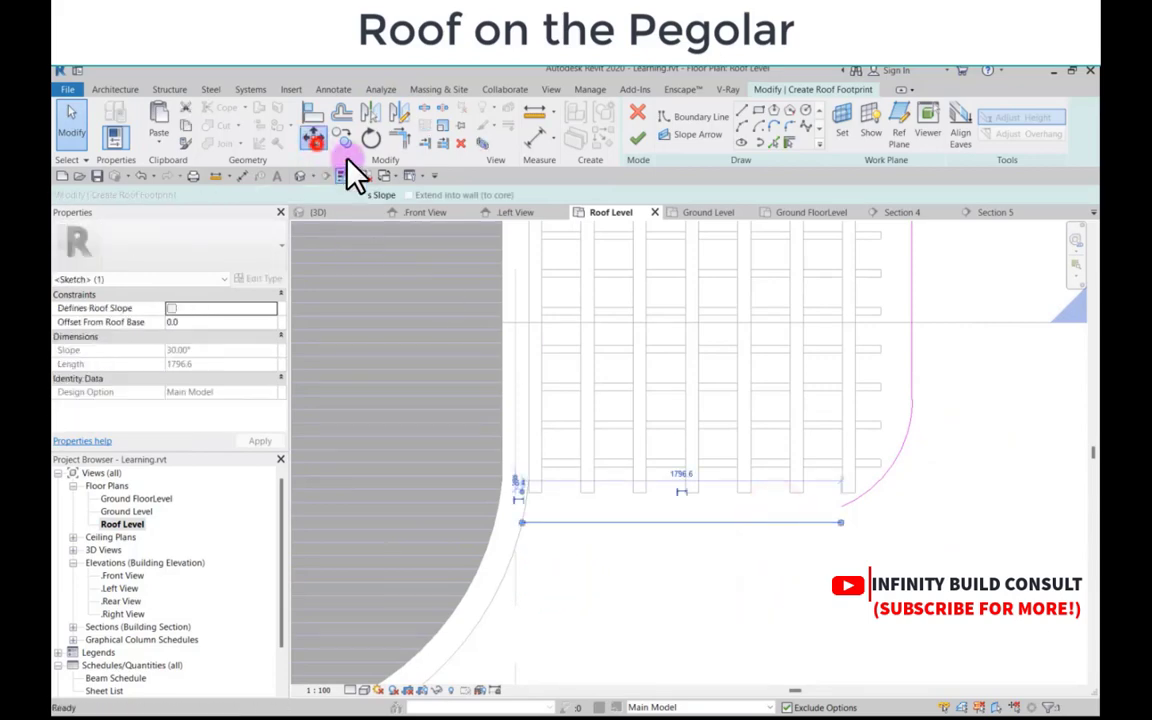
pyautogui.scroll(2, 864, 488)
pyautogui.click(821, 551)
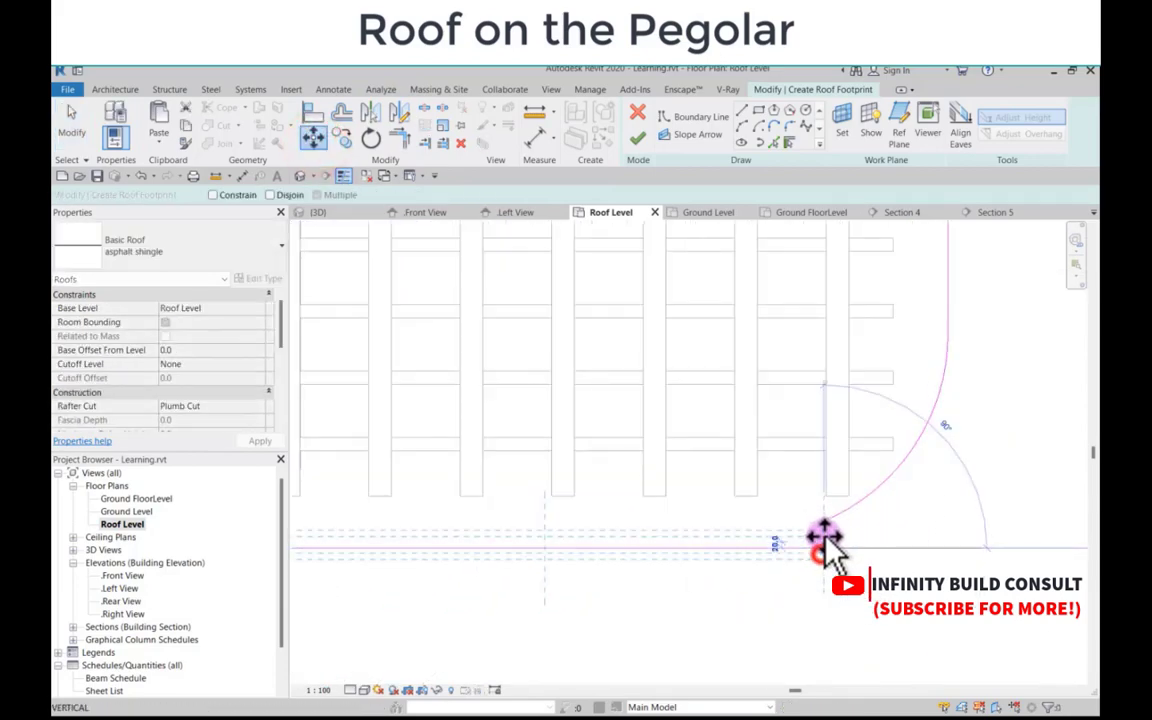
pyautogui.click(823, 527)
pyautogui.scroll(-4, 733, 553)
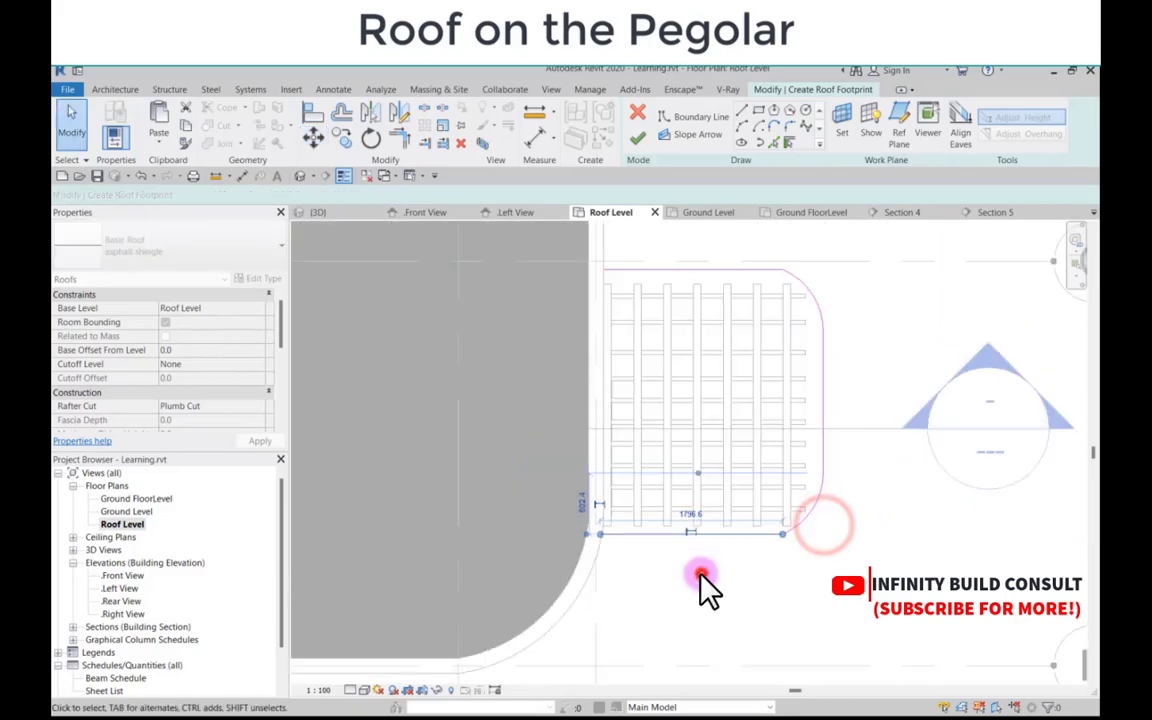
pyautogui.click(701, 573)
# Step: Draw a straight boundary line along the outer wall face from the upper to the lower horizontal boundary line
pyautogui.click(743, 110)
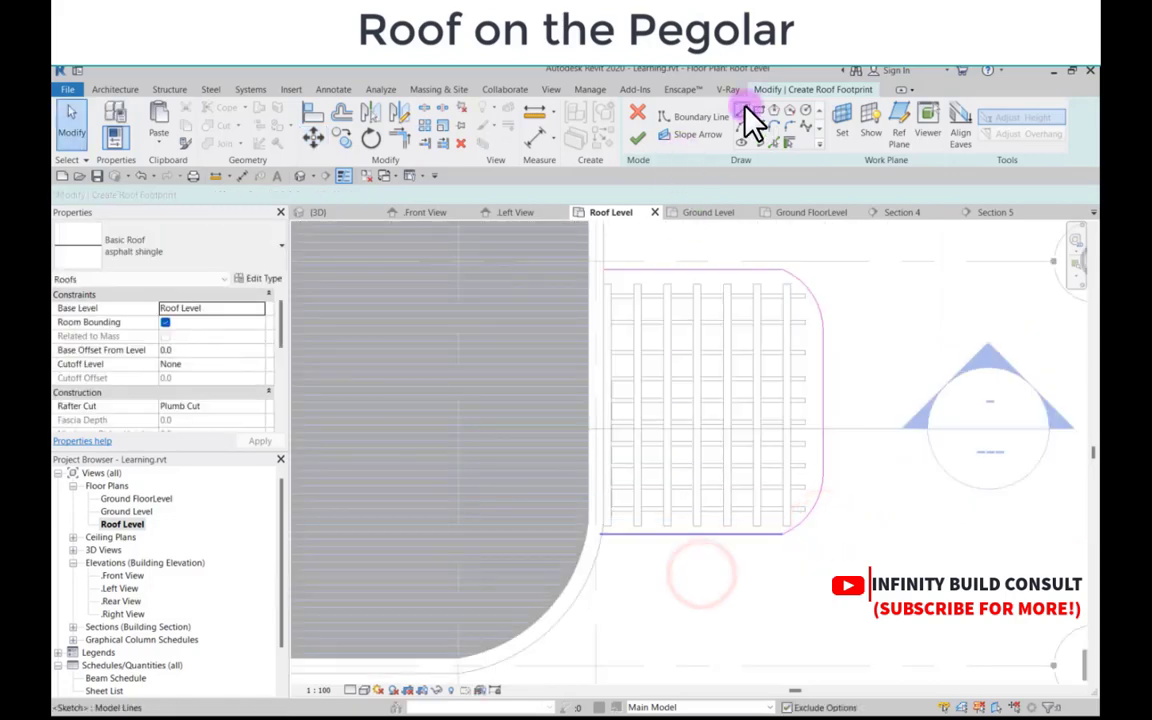
pyautogui.click(611, 268)
pyautogui.scroll(4, 612, 553)
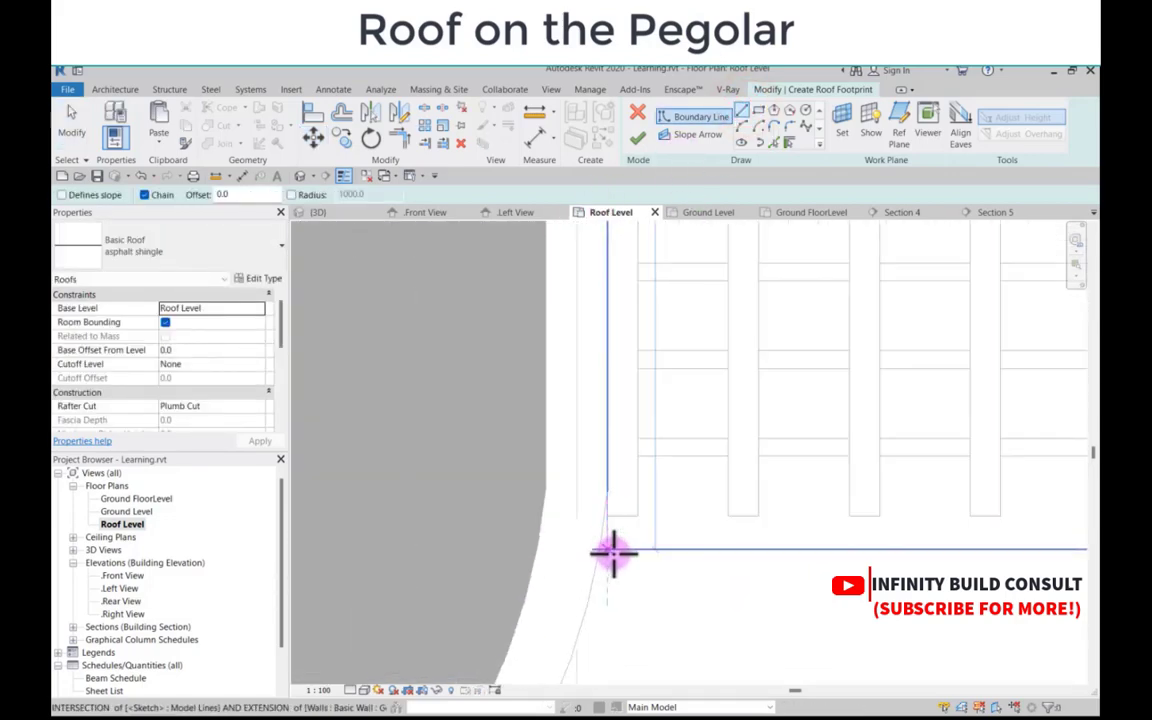
pyautogui.click(612, 549)
pyautogui.press('Escape')
pyautogui.press('Escape')
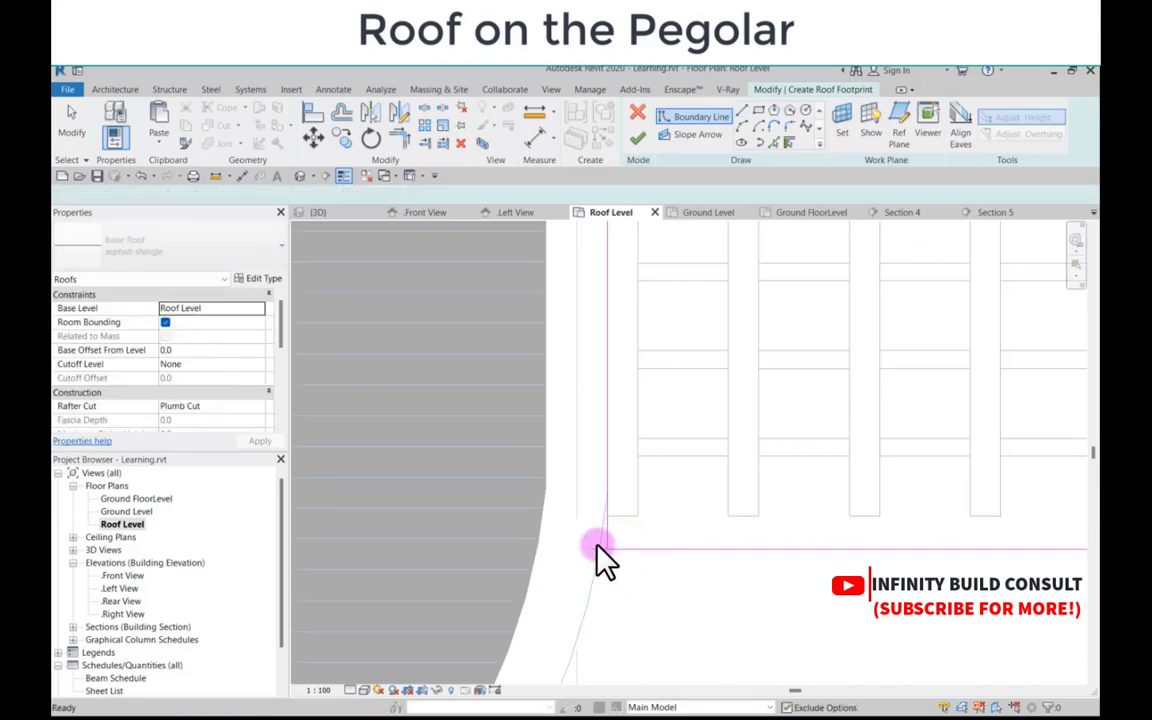
# Step: Shorten the lower boundary line's wall end to the vertical boundary on the wall face, closing the roof outline
pyautogui.scroll(3, 600, 558)
pyautogui.click(600, 548)
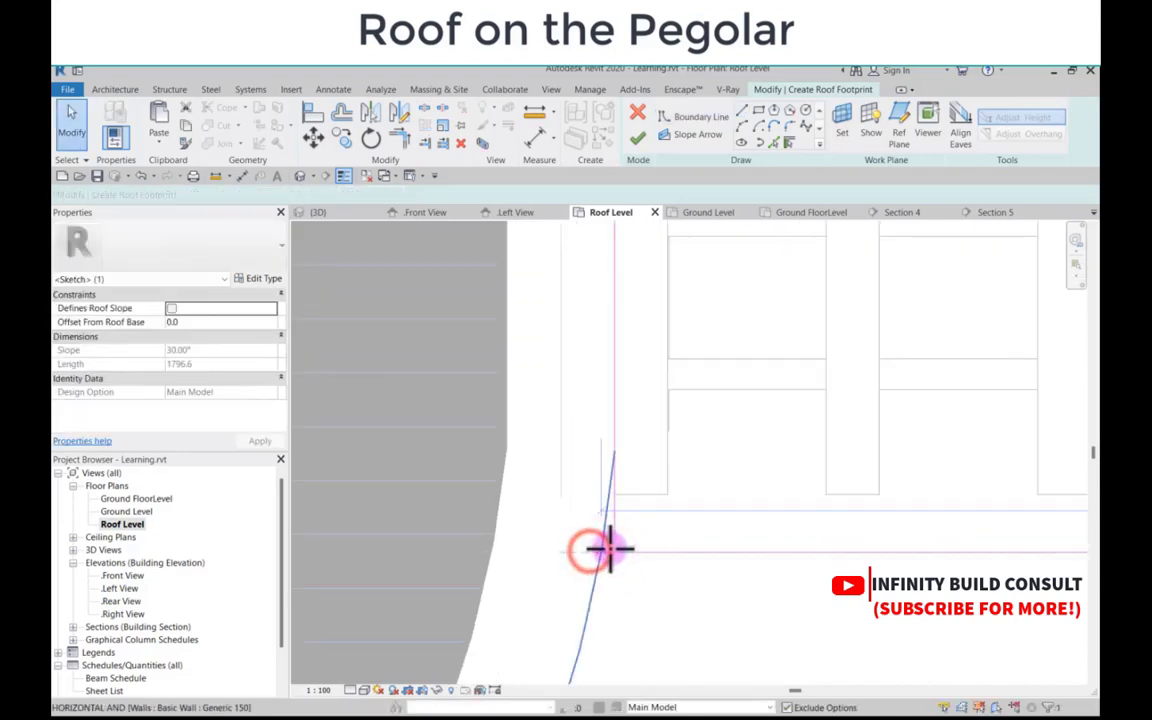
pyautogui.scroll(-8, 610, 548)
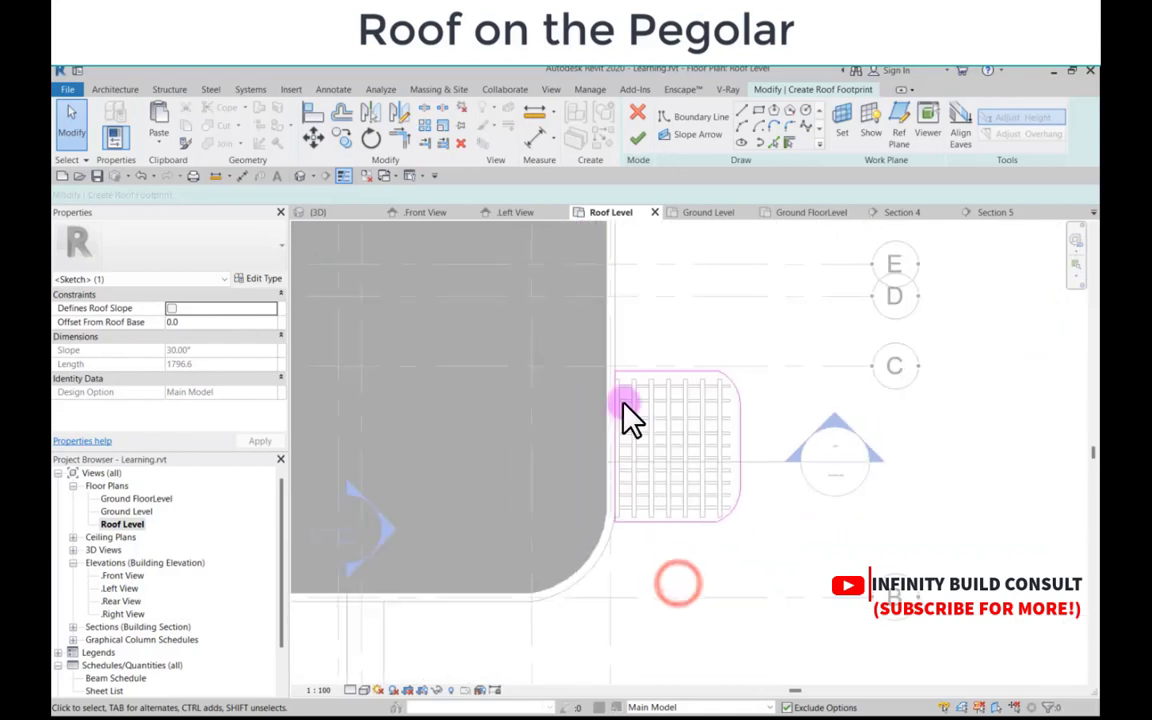
pyautogui.press('Escape')
# Step: Make the outer vertical boundary define an 11° slope, finish the footprint roof and dismiss the save reminder without saving
pyautogui.click(744, 442)
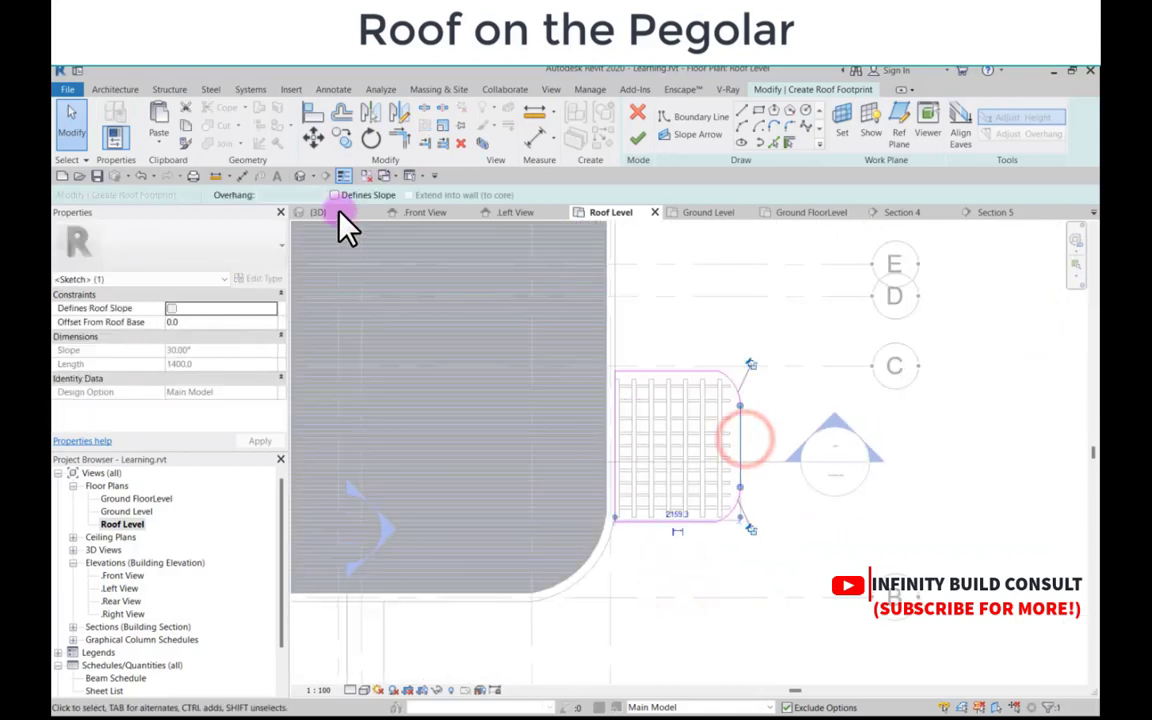
pyautogui.click(334, 195)
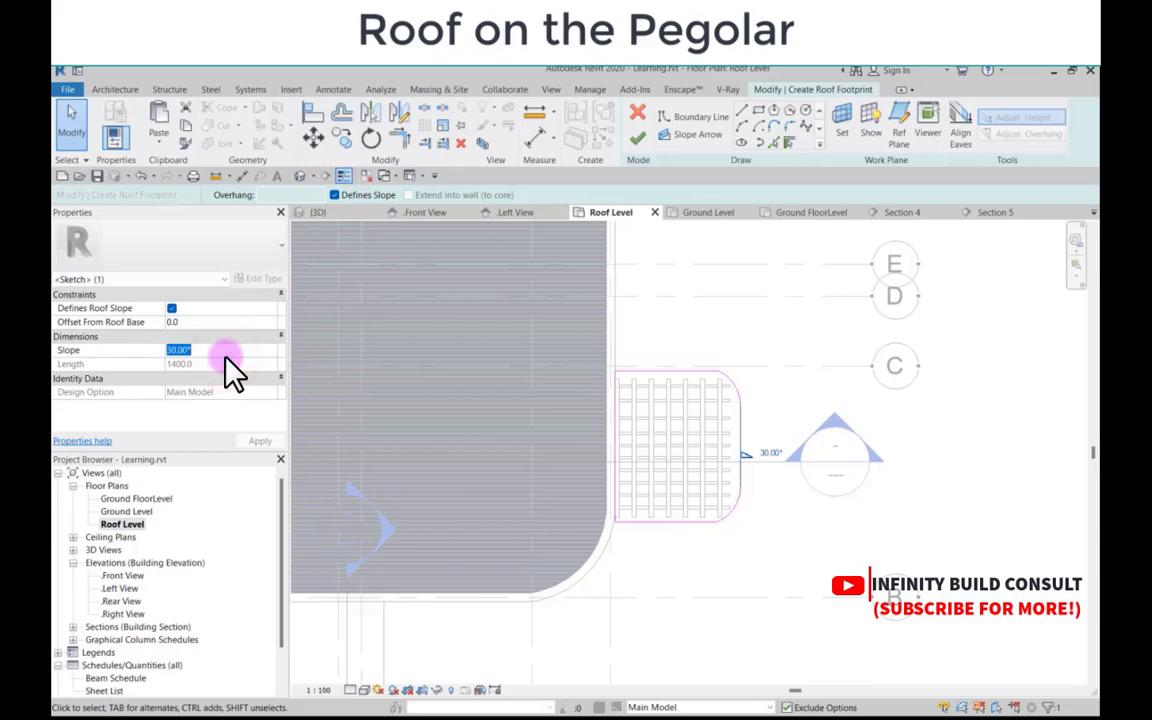
pyautogui.write('11')
pyautogui.scroll(-1, 700, 430)
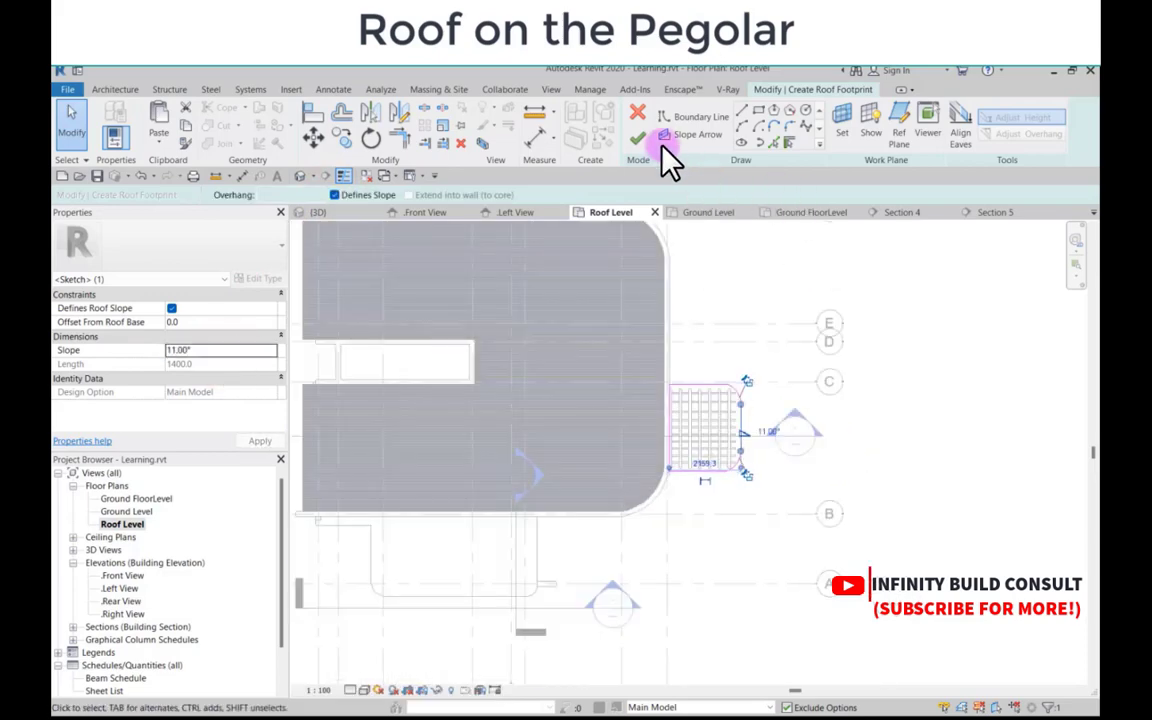
pyautogui.click(646, 140)
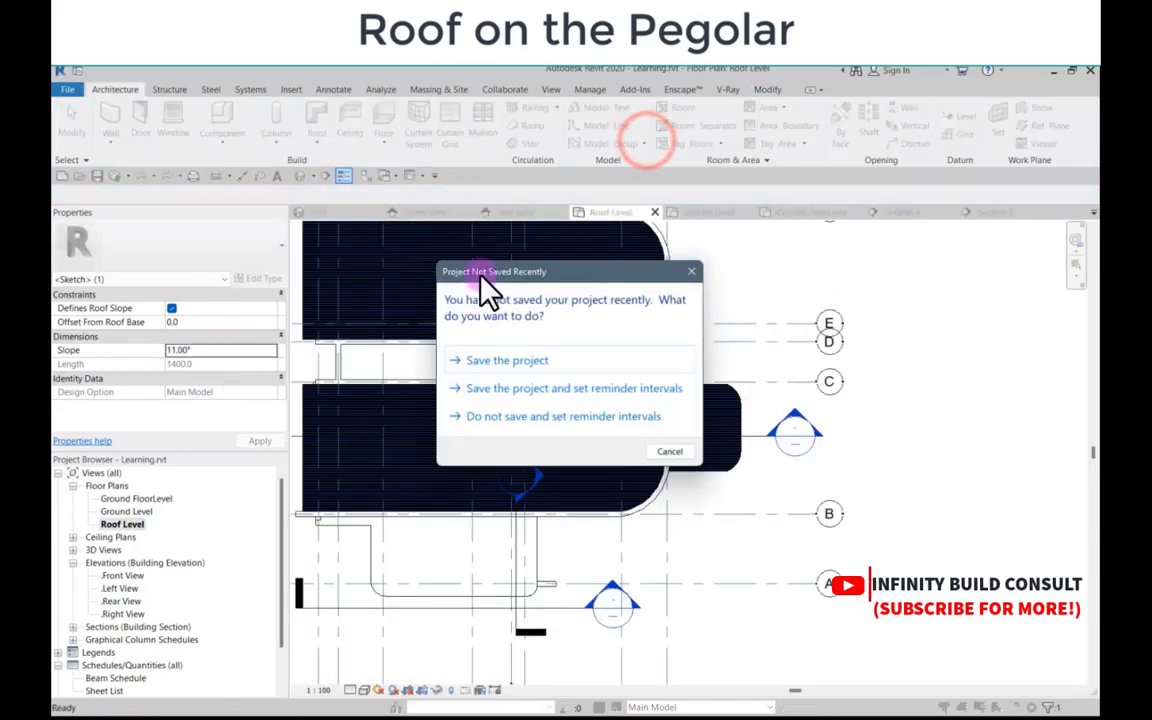
pyautogui.click(680, 452)
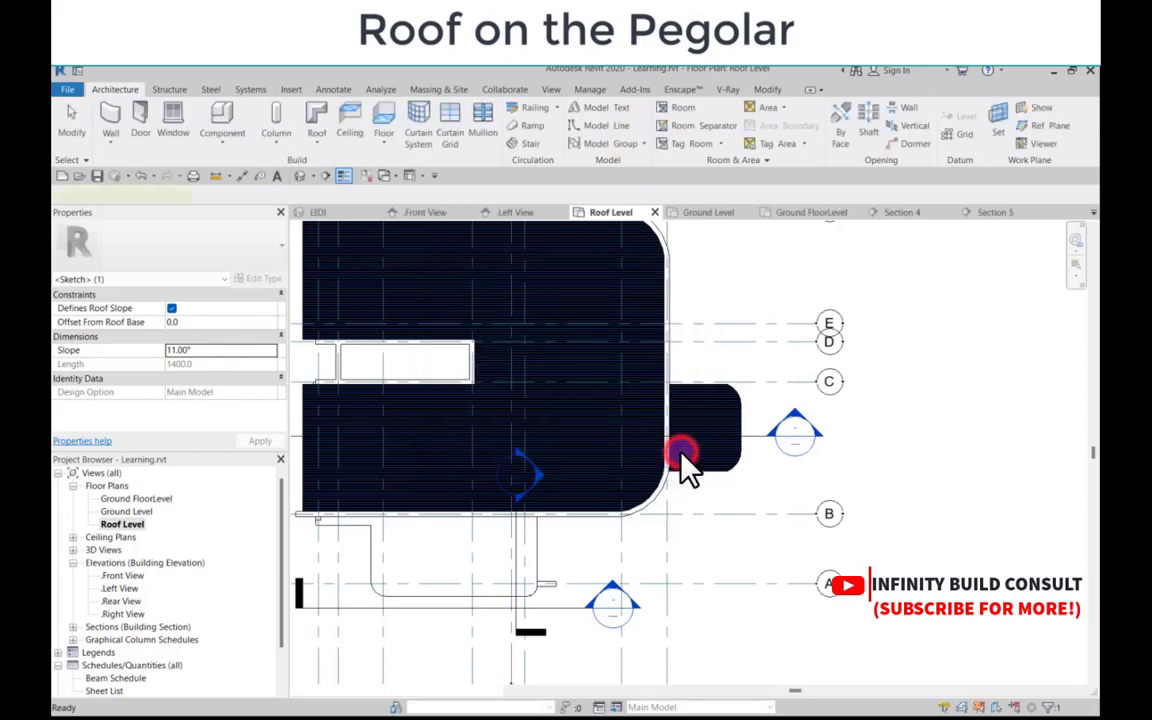
# Step: Inspect the new roof above the pergola in the 3D view and in Section 4
pyautogui.click(312, 213)
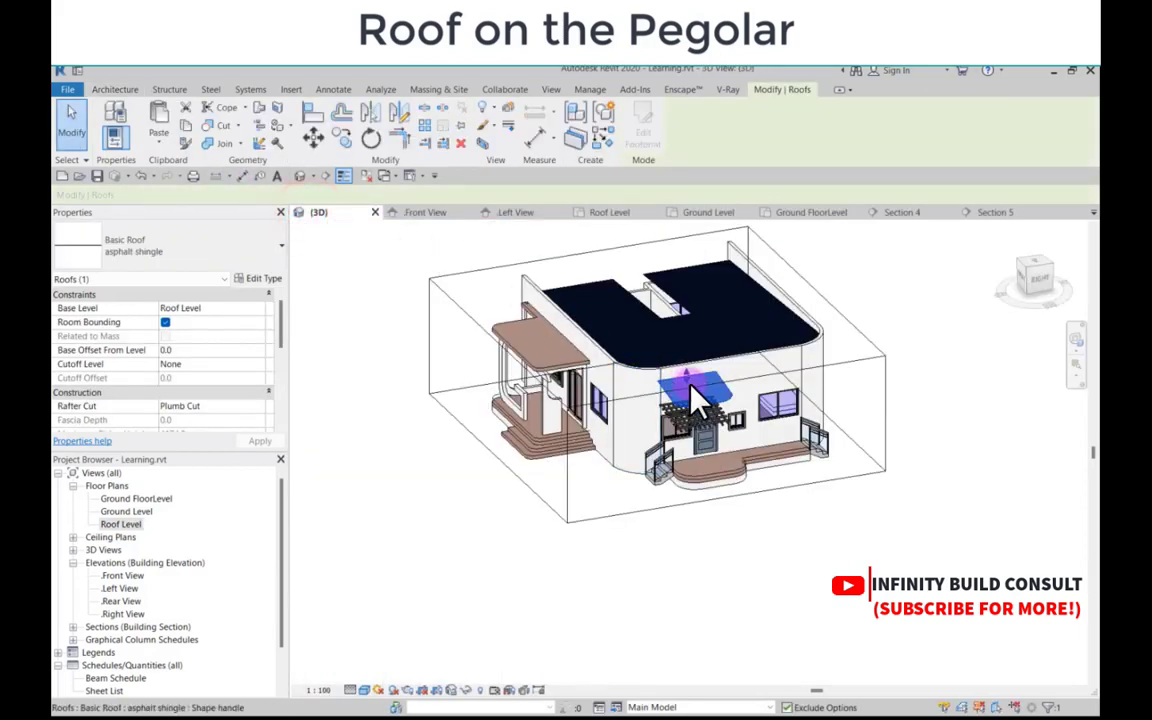
pyautogui.keyDown('shift'); pyautogui.moveTo(728, 395); pyautogui.dragTo(835, 330, button='middle'); pyautogui.keyUp('shift')
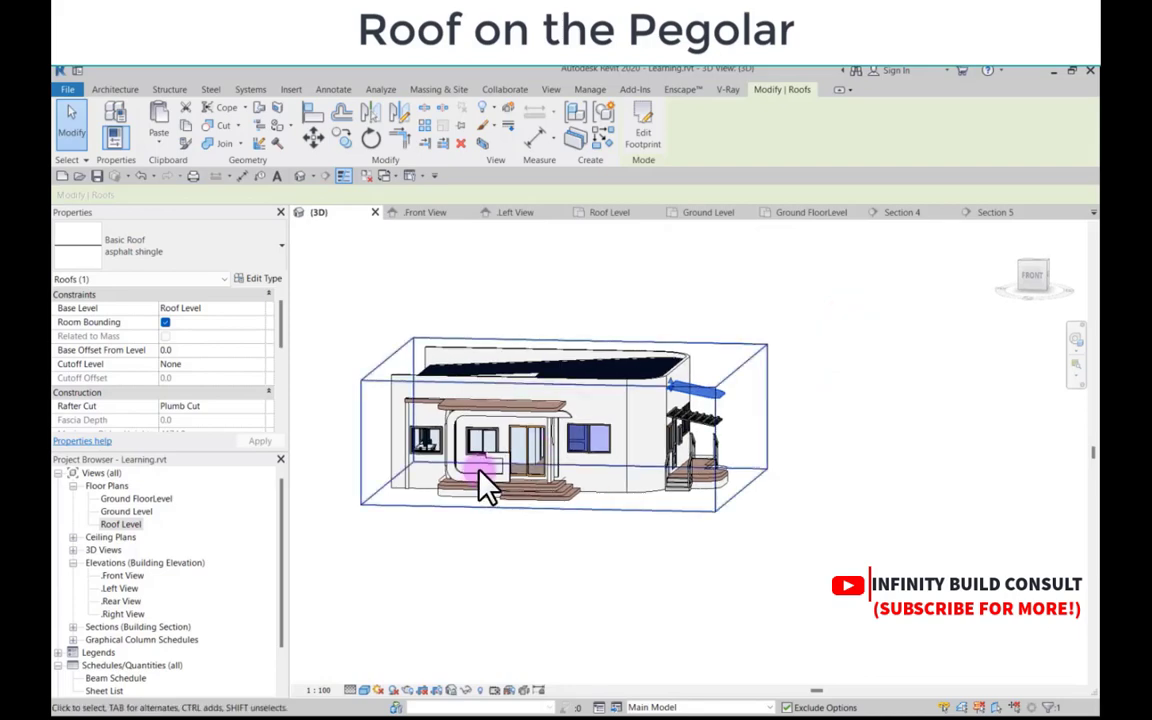
pyautogui.doubleClick(120, 525)
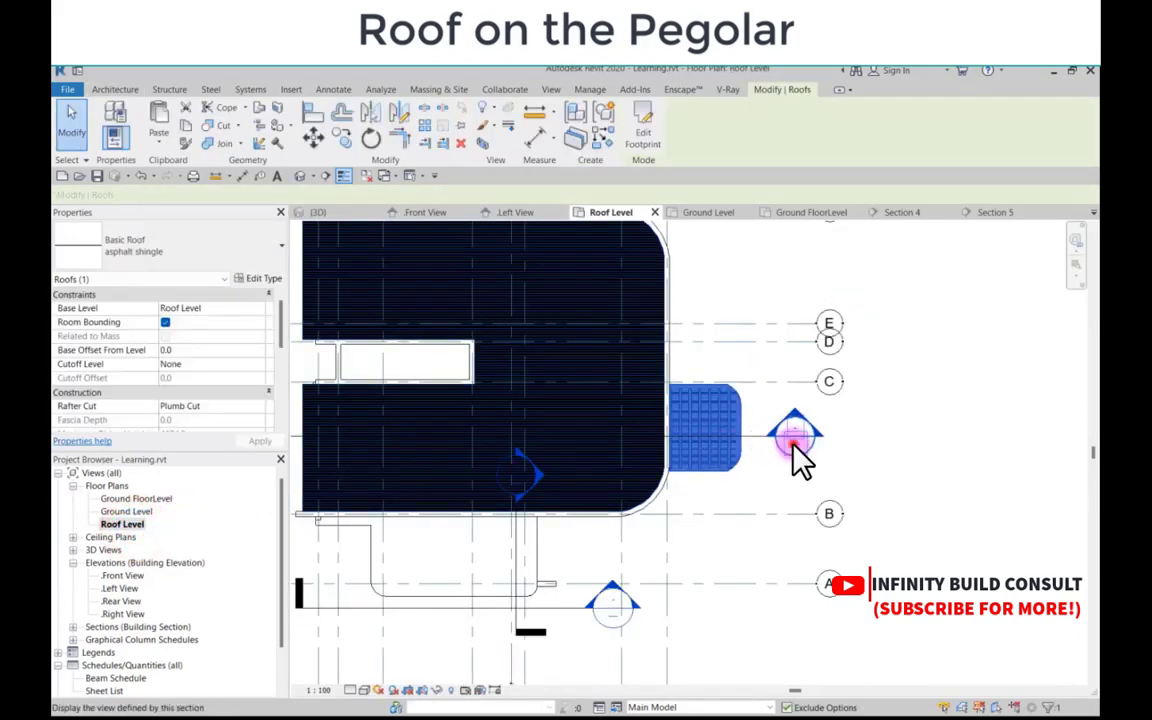
pyautogui.doubleClick(793, 445)
pyautogui.scroll(6, 599, 465)
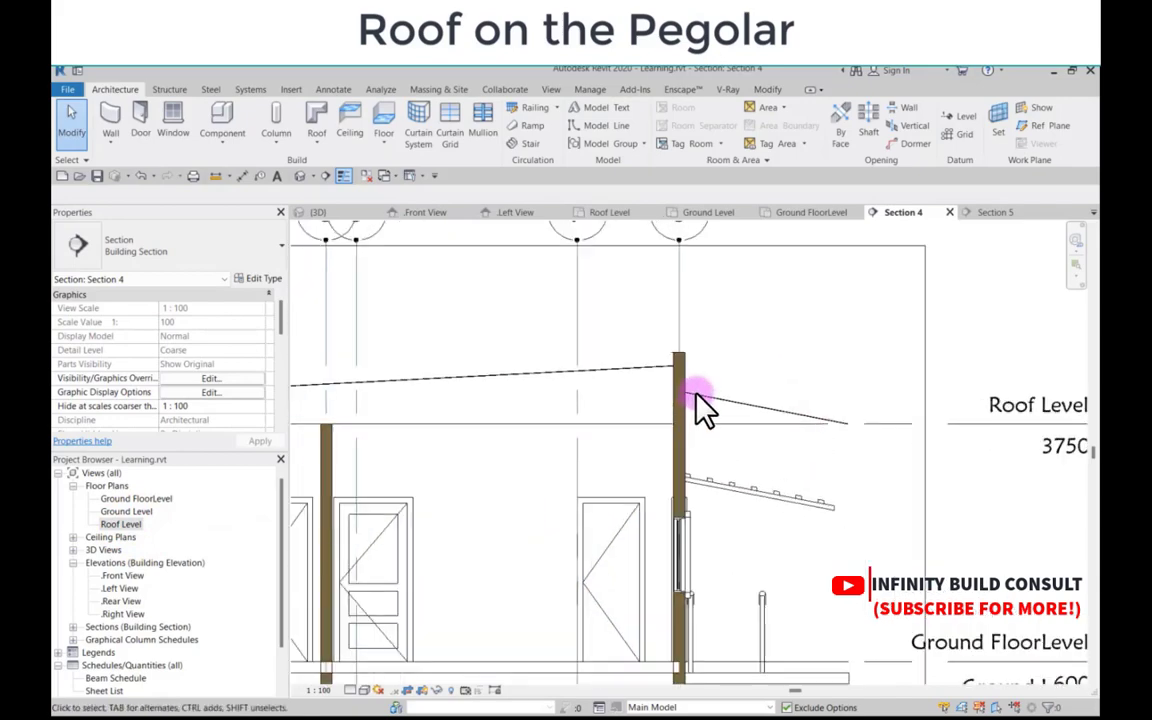
# Step: Move the pergola roof down from its wall-side endpoint to the top of the pergola's first crossbar at the wall
pyautogui.click(696, 393)
pyautogui.scroll(2, 748, 404)
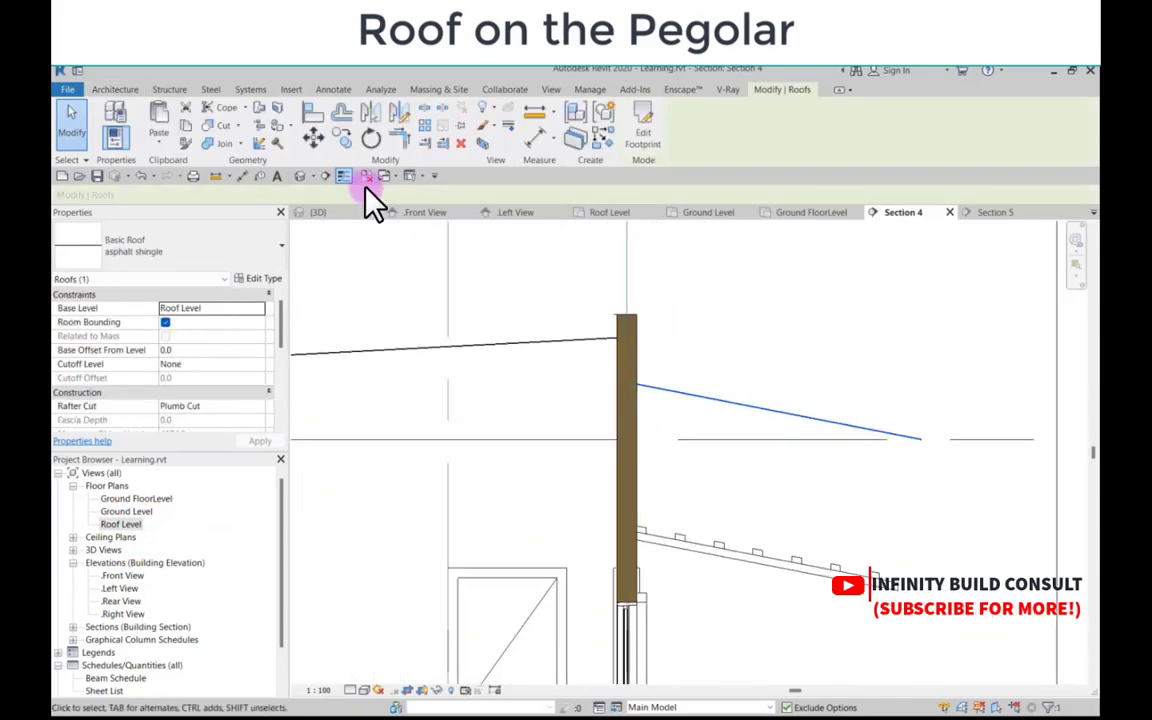
pyautogui.click(316, 146)
pyautogui.scroll(4, 643, 378)
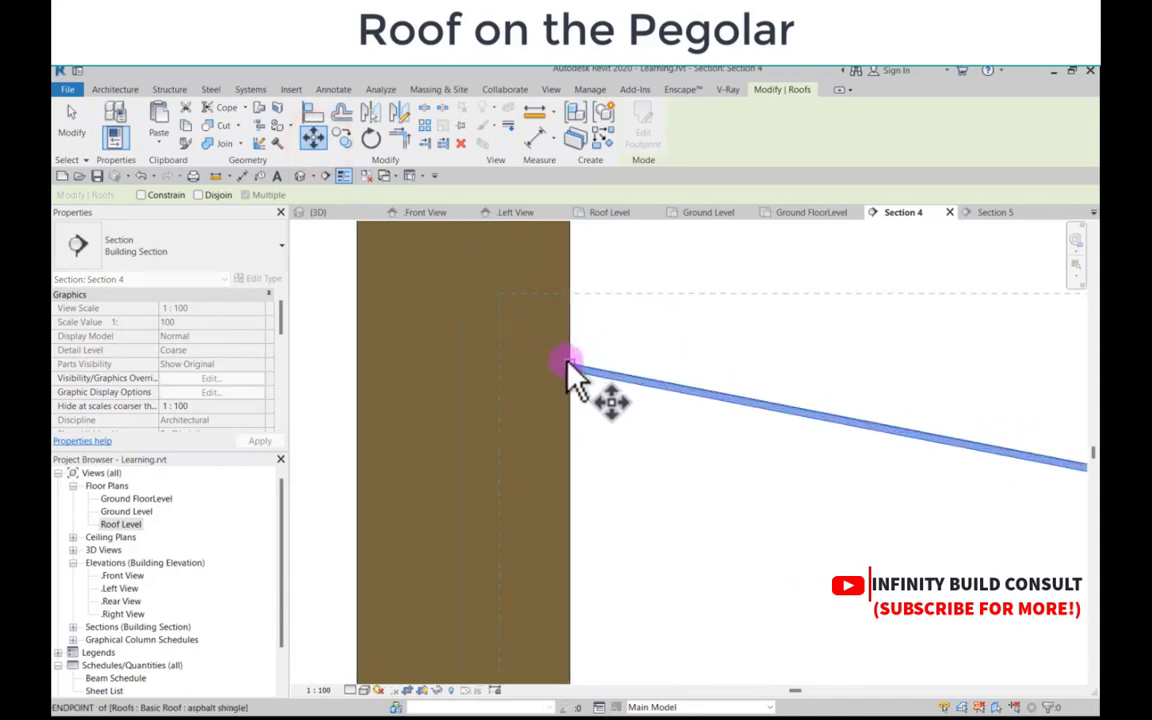
pyautogui.click(564, 368)
pyautogui.scroll(-4, 566, 364)
pyautogui.scroll(2, 568, 550)
pyautogui.scroll(-5, 606, 397)
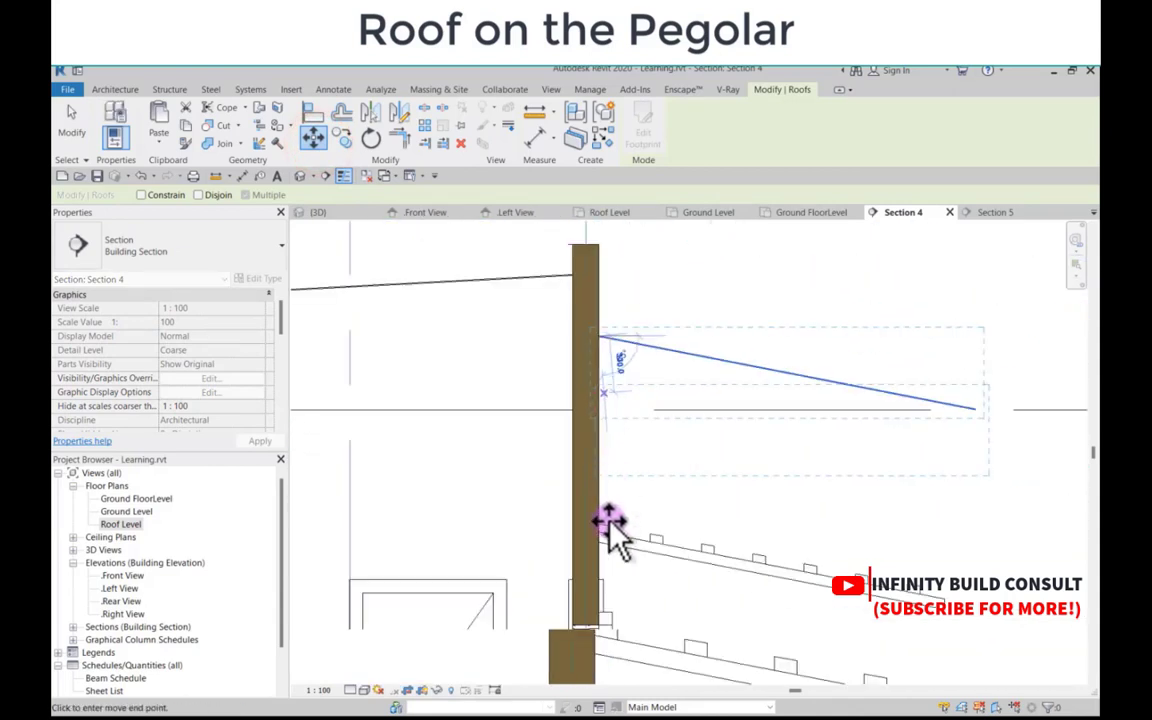
pyautogui.scroll(5, 609, 500)
pyautogui.click(587, 502)
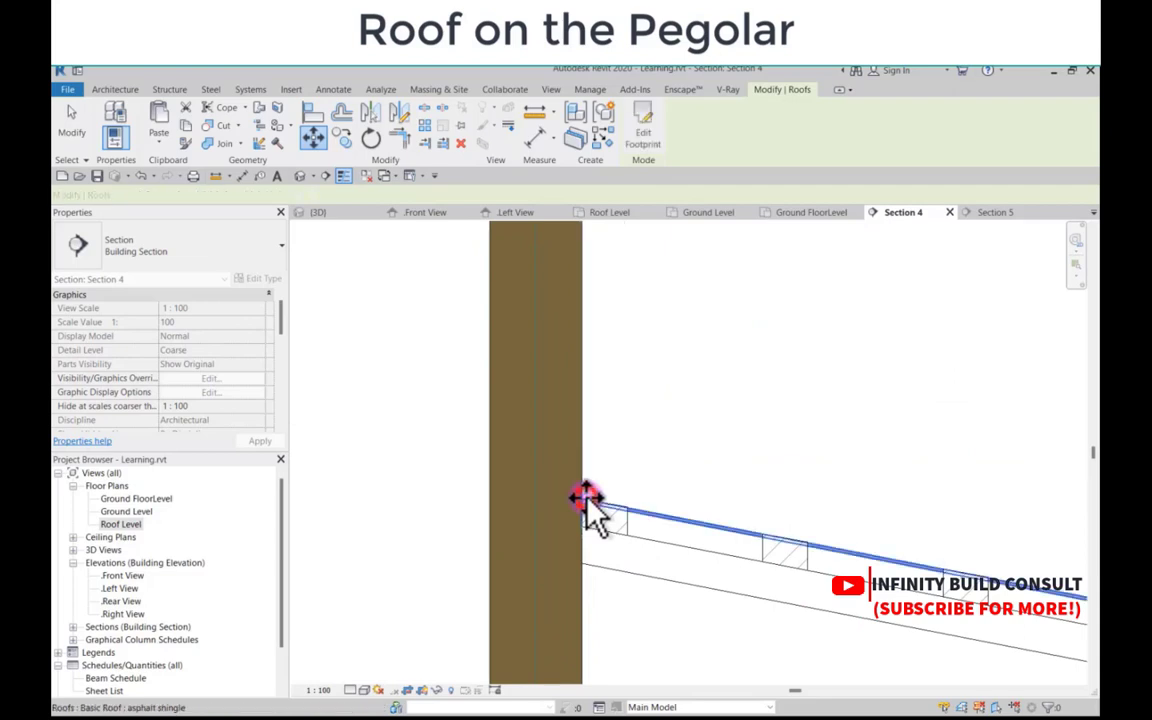
# Step: Move the pergola roof up from its underside to the top outer corner of the first crossbar at the wall in Section 4
pyautogui.scroll(-1, 720, 428)
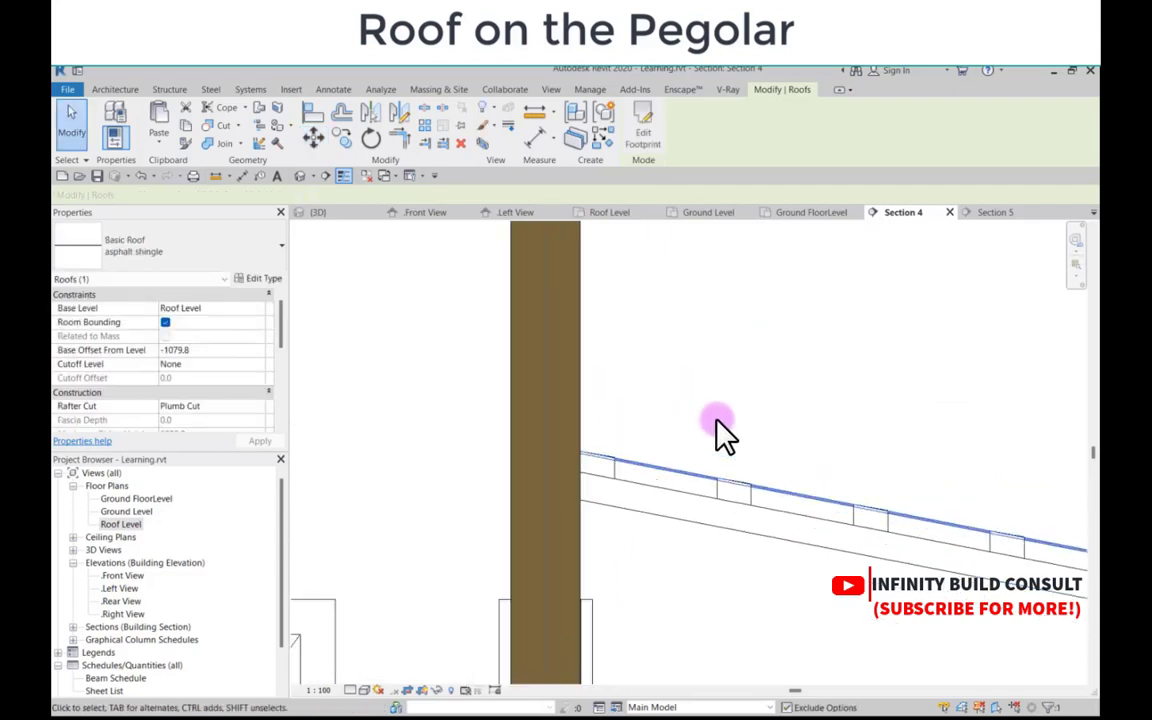
pyautogui.click(314, 139)
pyautogui.scroll(4, 640, 465)
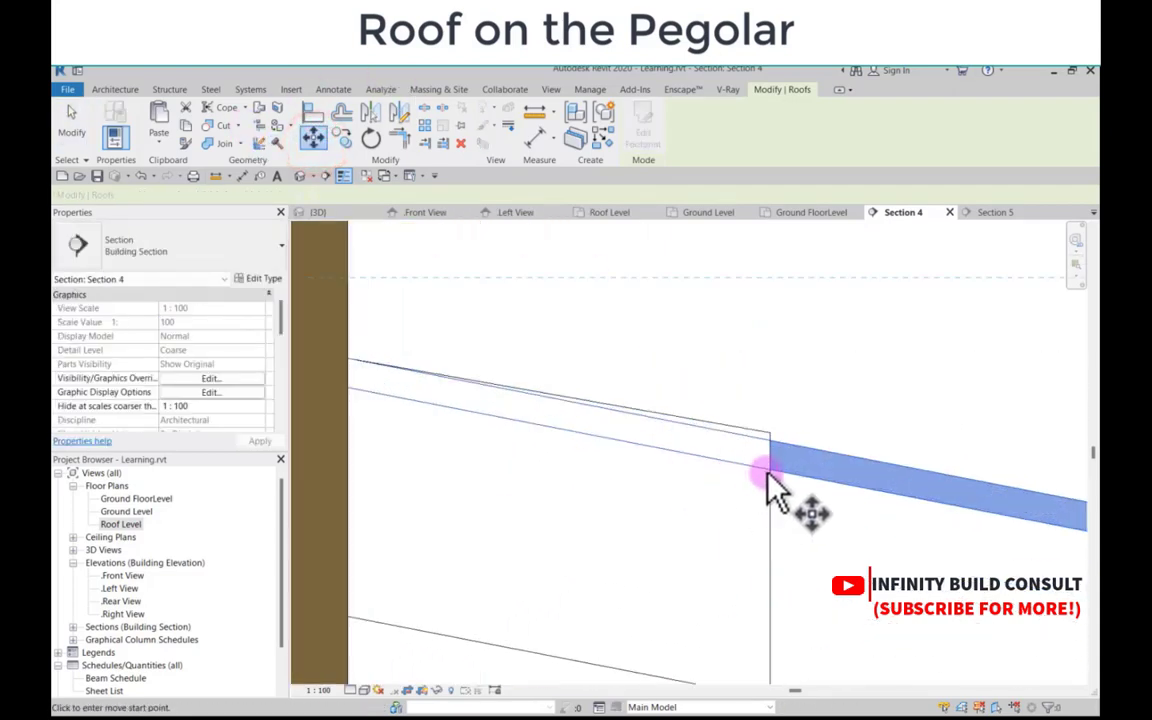
pyautogui.scroll(2, 768, 472)
pyautogui.click(784, 471)
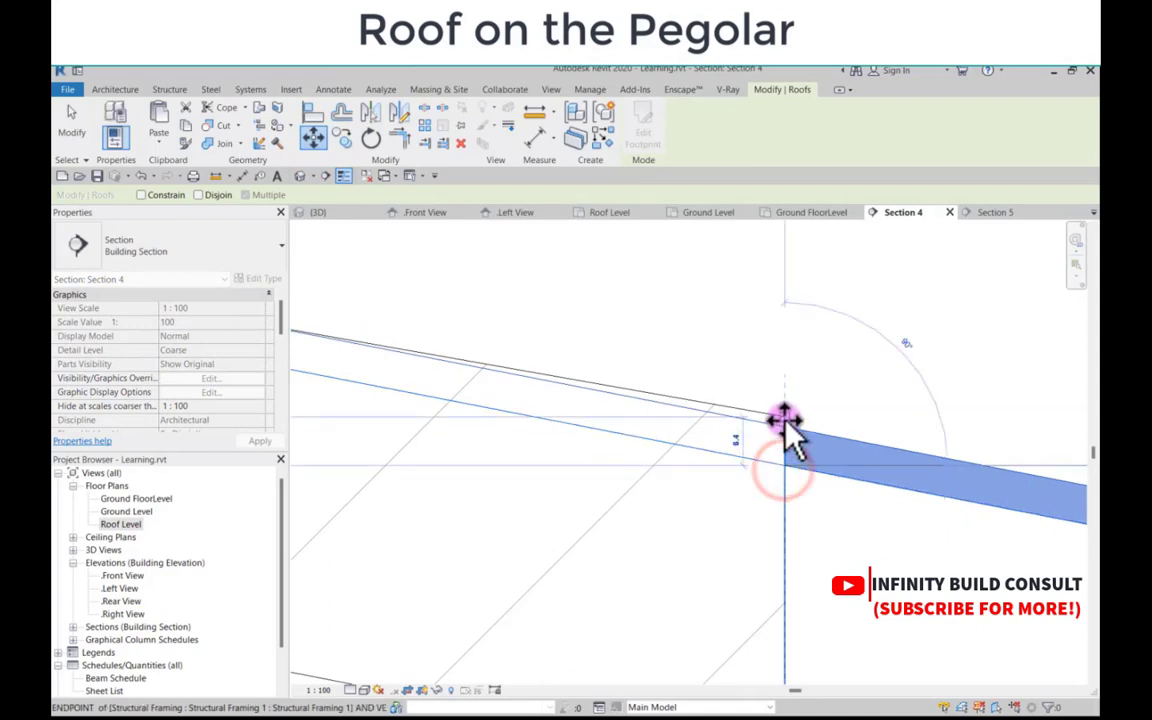
pyautogui.click(784, 420)
pyautogui.scroll(-3, 501, 424)
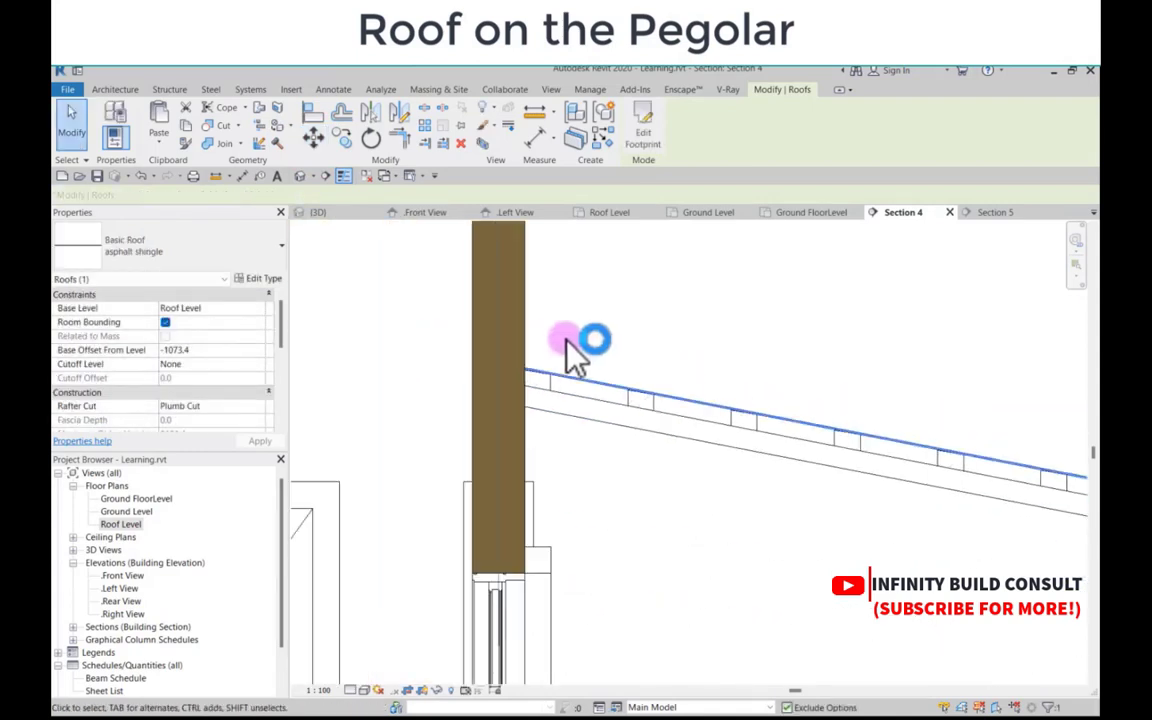
pyautogui.scroll(-3, 566, 341)
pyautogui.scroll(-2, 575, 350)
pyautogui.click(620, 315)
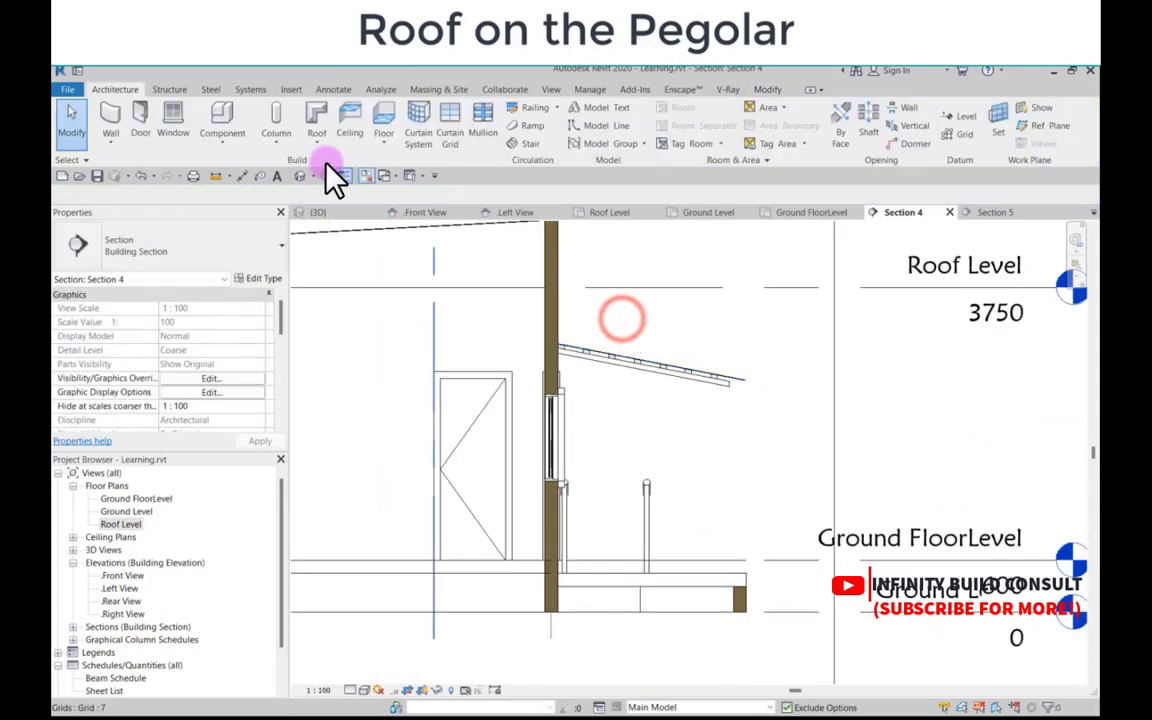
# Step: Inspect the repositioned pergola roof and the surrounding building in the 3D view
pyautogui.click(296, 175)
pyautogui.scroll(3, 740, 396)
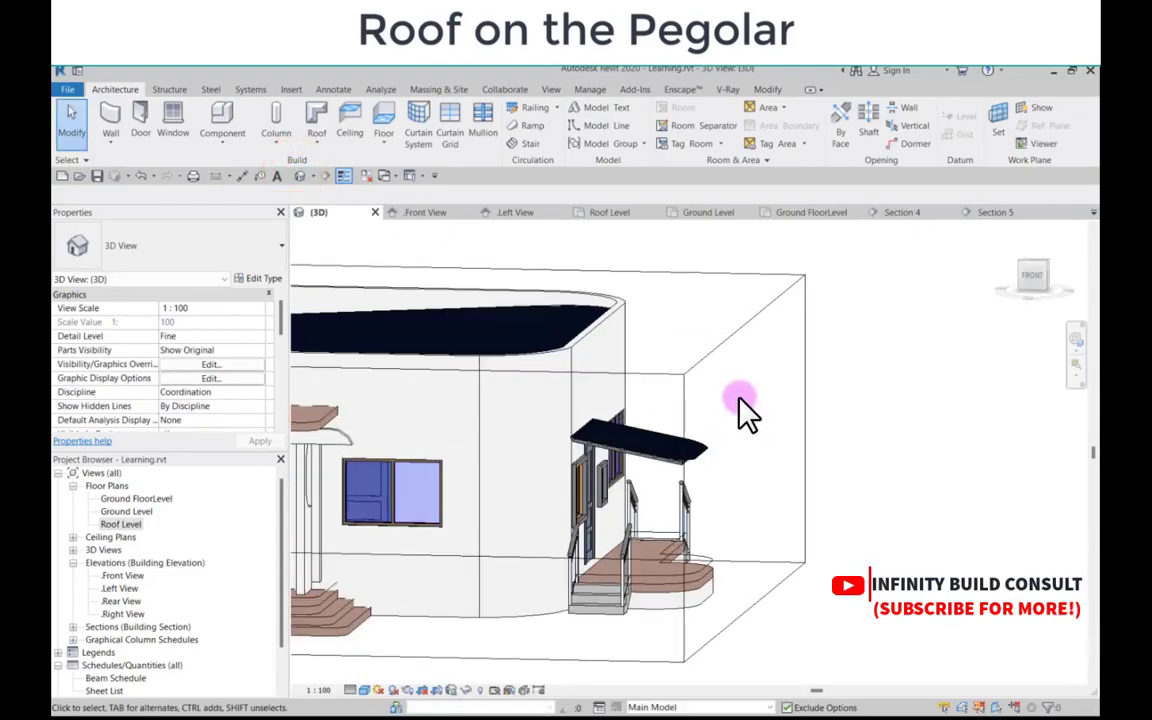
pyautogui.scroll(-1, 743, 398)
pyautogui.keyDown('shift'); pyautogui.moveTo(746, 400); pyautogui.dragTo(734, 481, button='middle'); pyautogui.keyUp('shift')
pyautogui.scroll(-4, 751, 490)
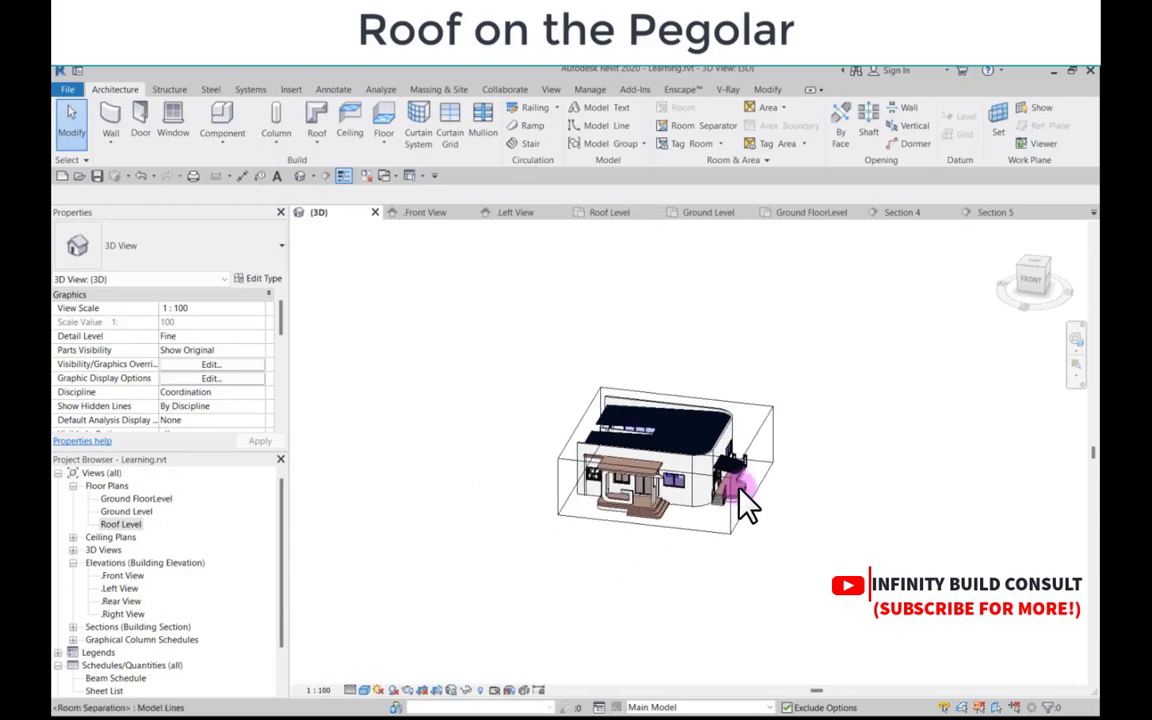
pyautogui.scroll(4, 763, 504)
pyautogui.scroll(-2, 772, 452)
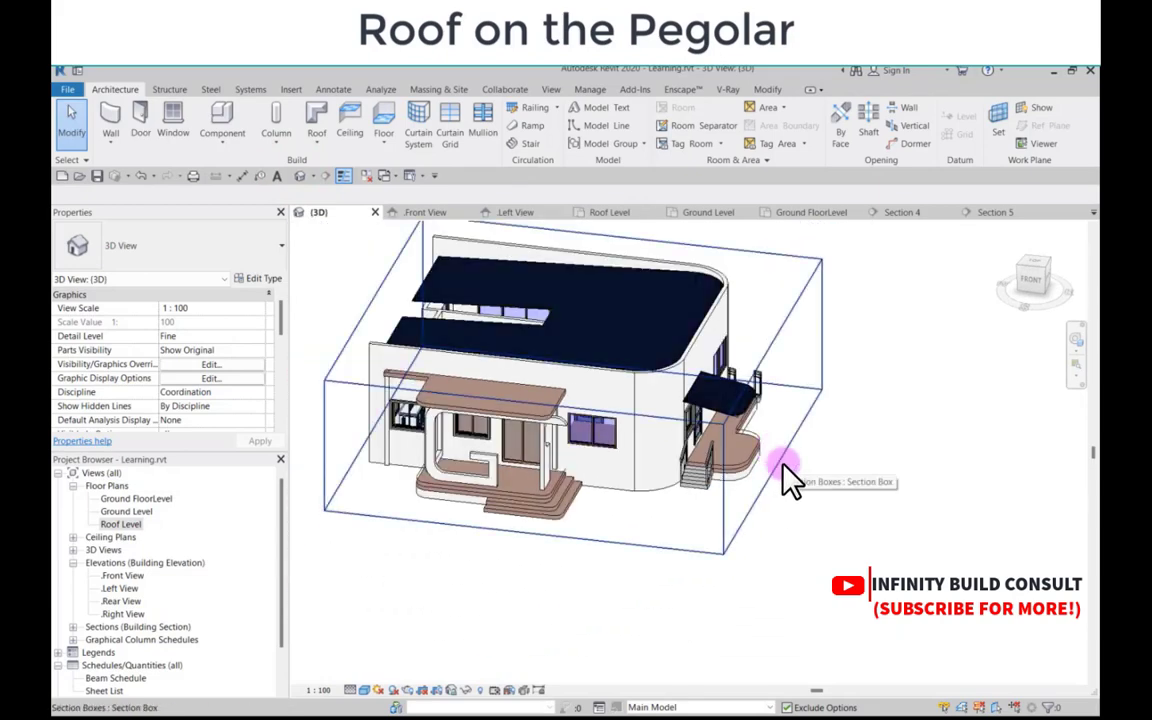
# Step: Open the Ground FloorLevel floor plan and start a railing path sketch for the balcony
pyautogui.doubleClick(126, 511)
pyautogui.scroll(-4, 663, 496)
pyautogui.scroll(7, 630, 391)
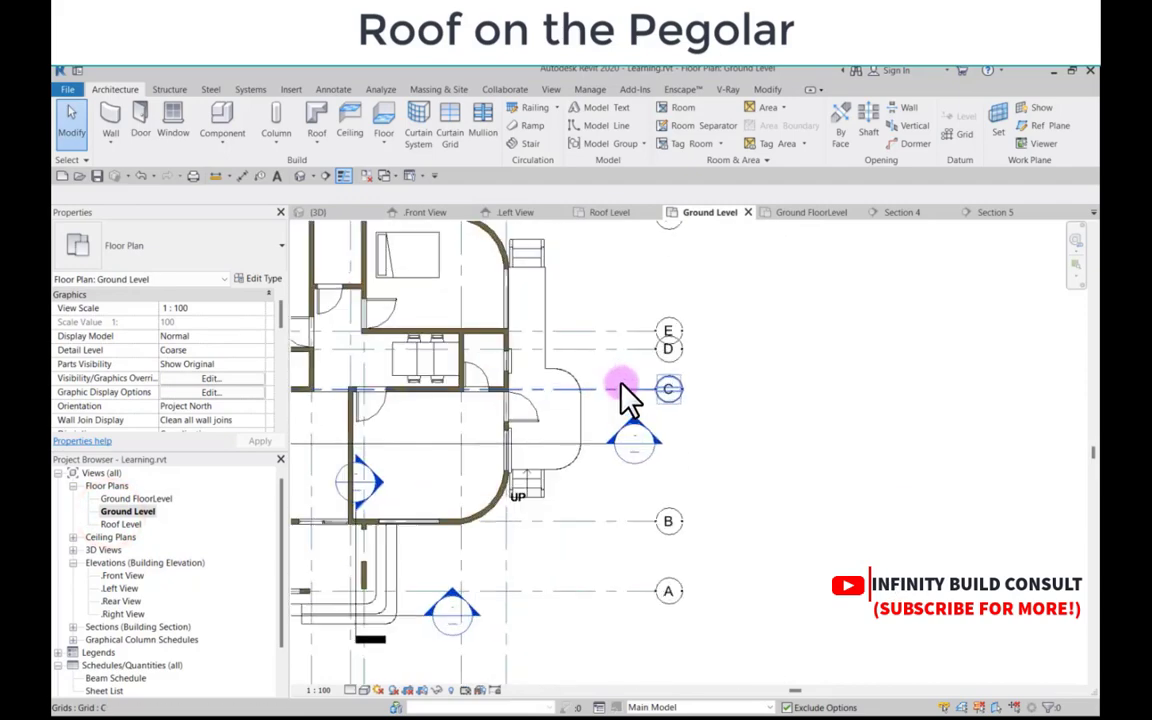
pyautogui.doubleClick(142, 499)
pyautogui.scroll(-5, 380, 514)
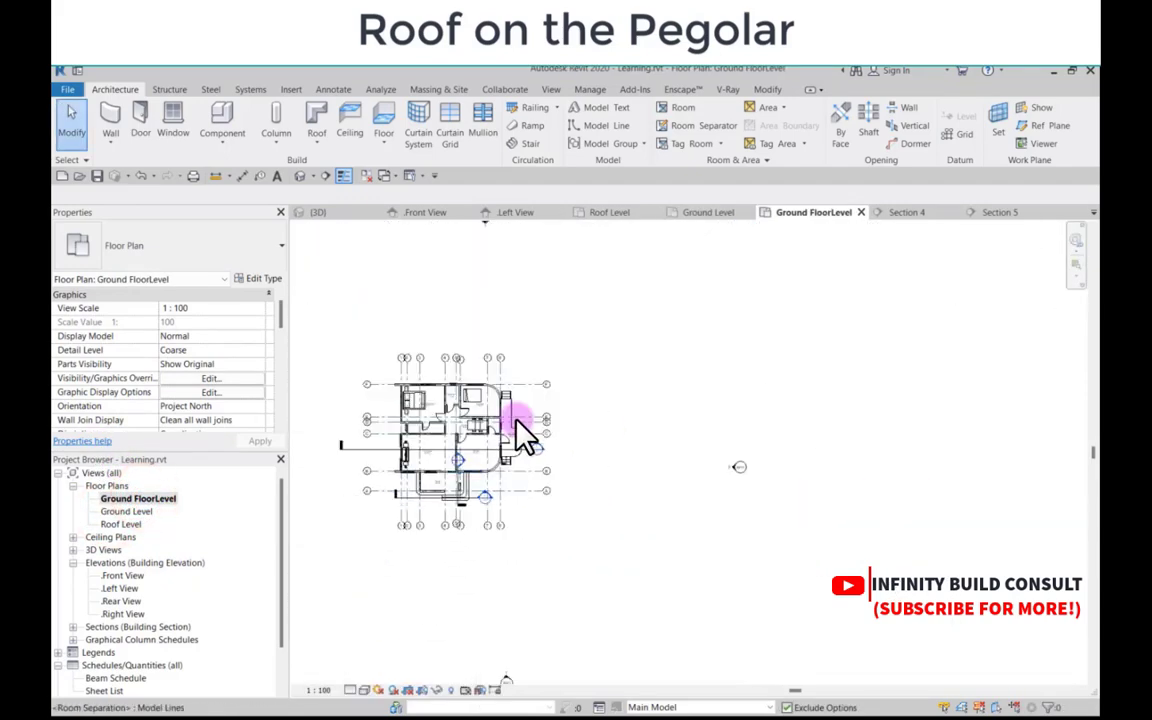
pyautogui.scroll(5, 516, 418)
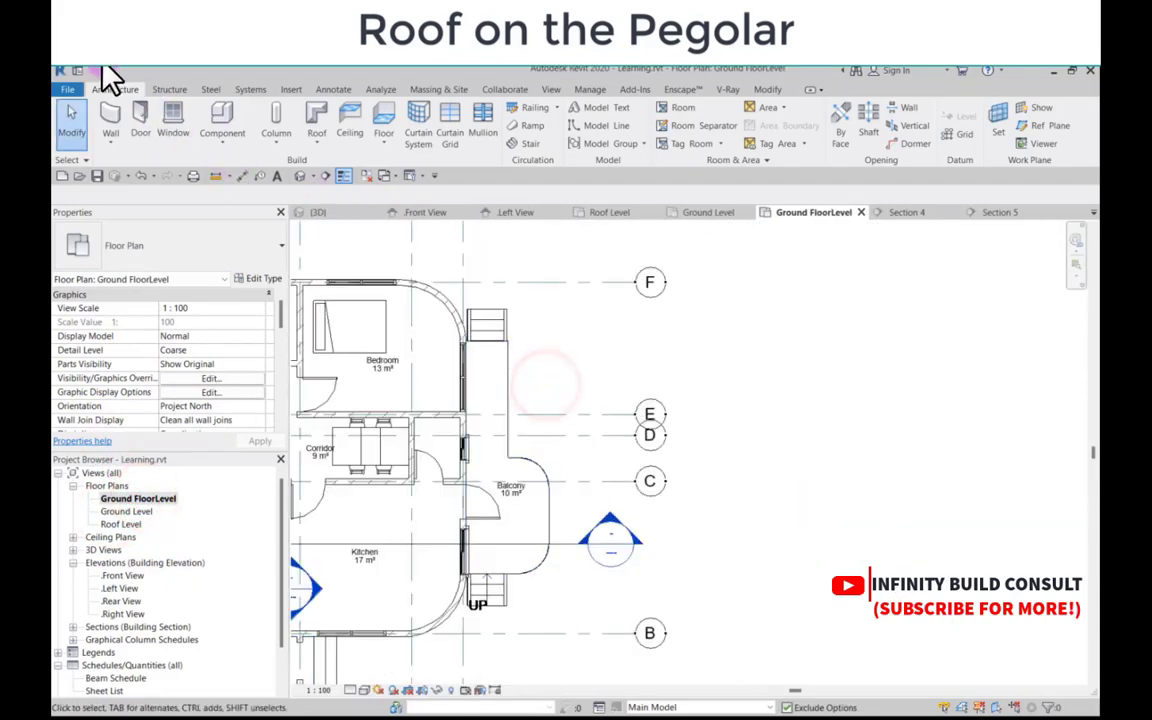
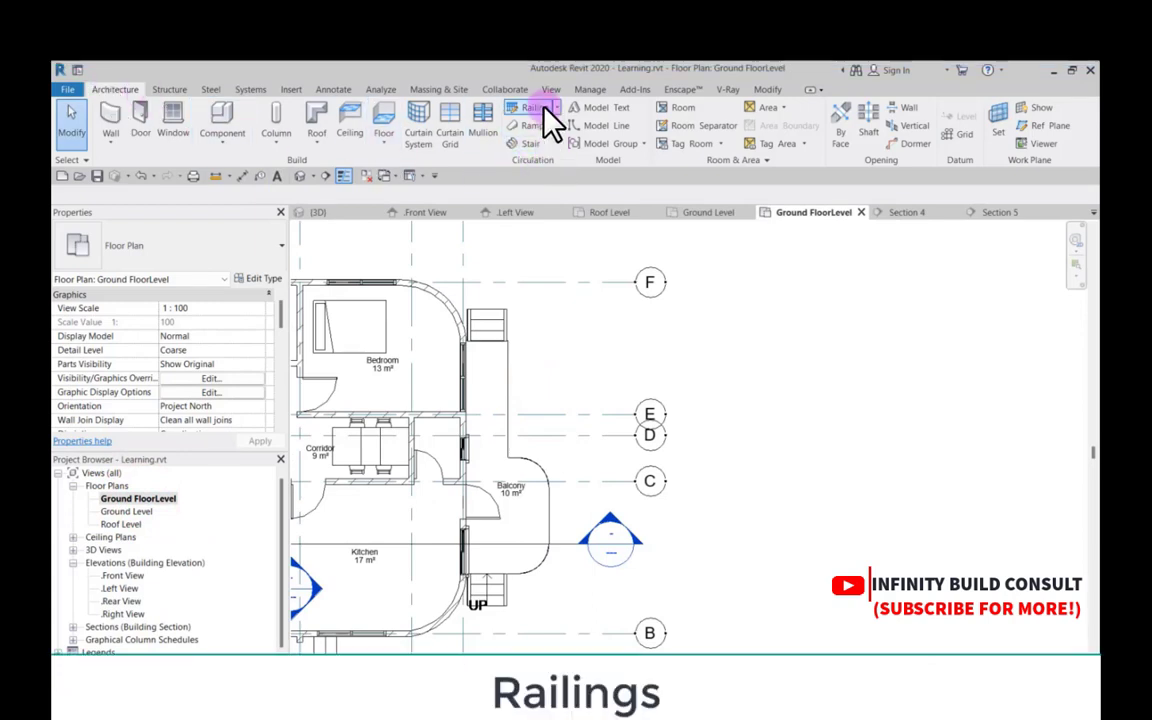
pyautogui.click(535, 110)
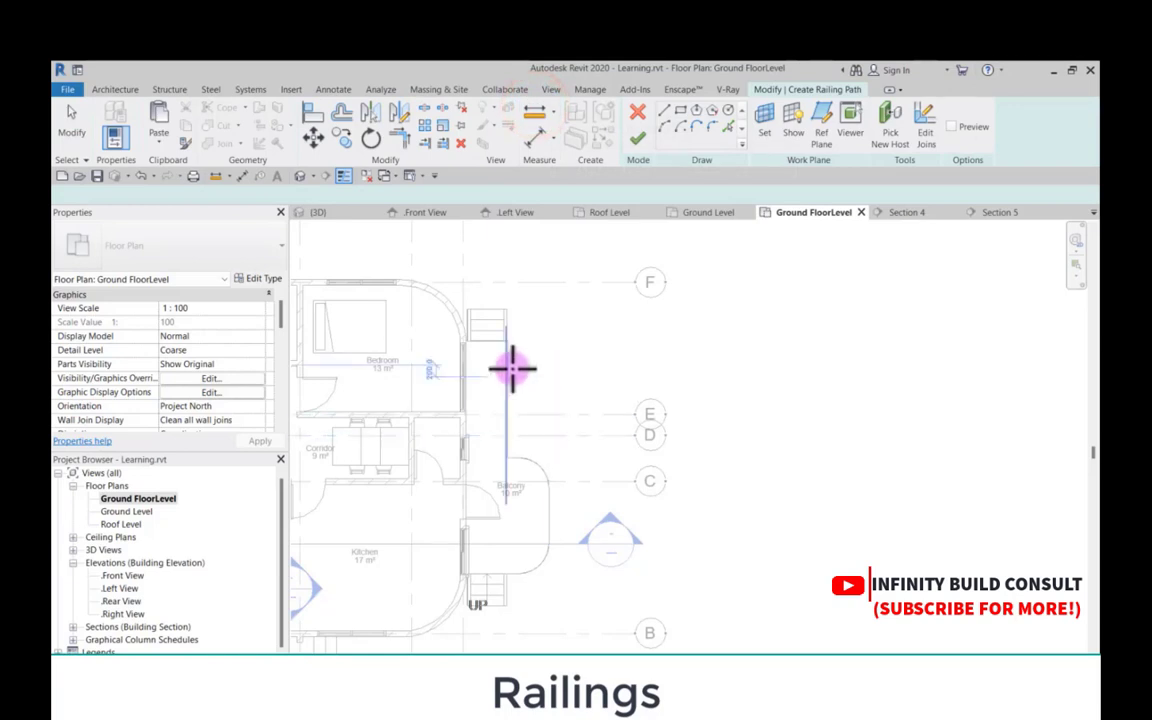
pyautogui.scroll(4, 498, 320)
pyautogui.scroll(2, 498, 320)
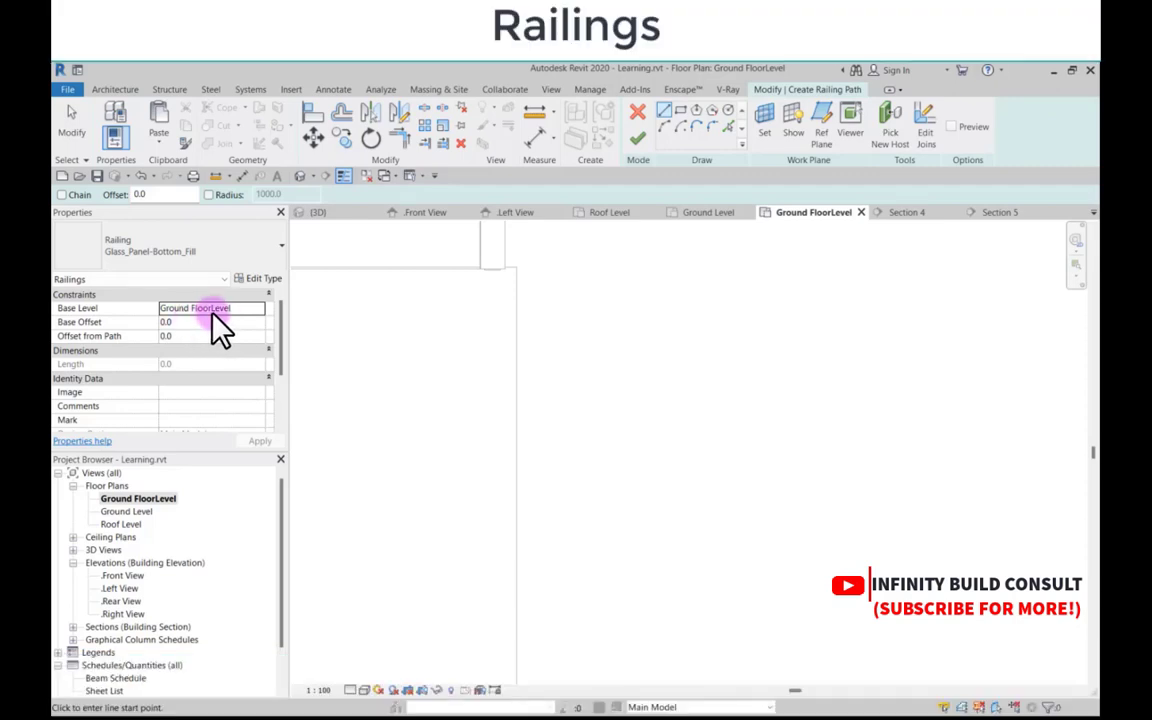
pyautogui.scroll(2, 508, 278)
pyautogui.scroll(-2, 511, 260)
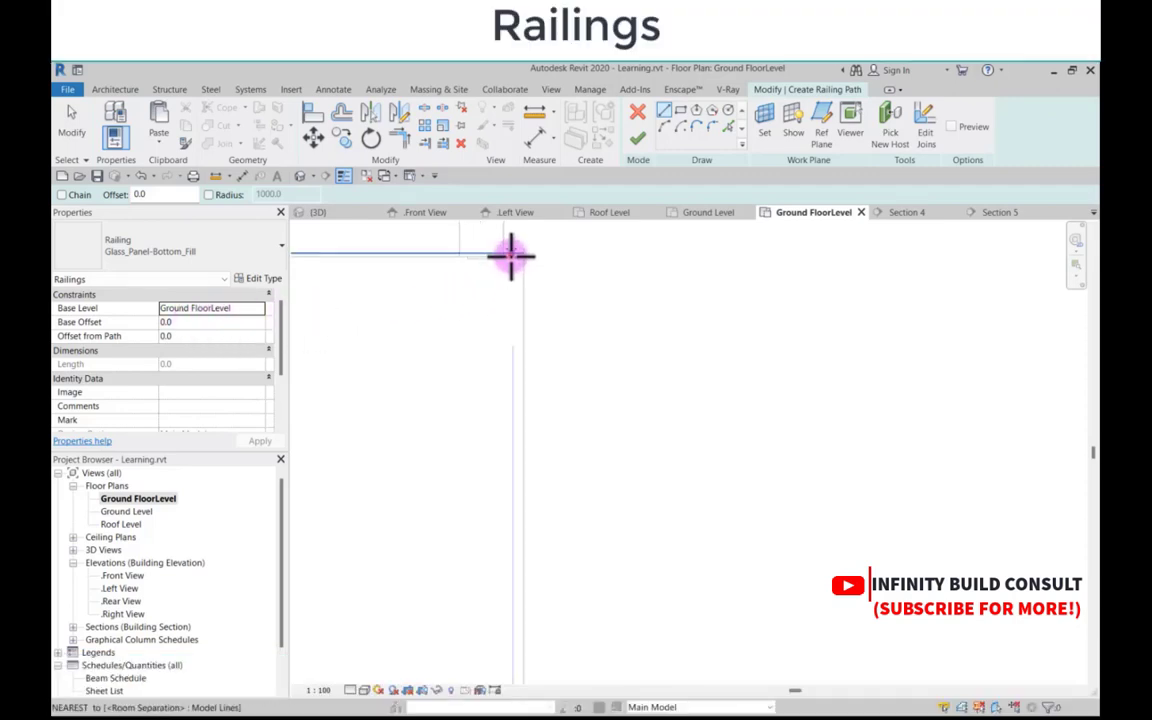
pyautogui.click(509, 257)
pyautogui.scroll(-3, 506, 300)
pyautogui.scroll(3, 506, 500)
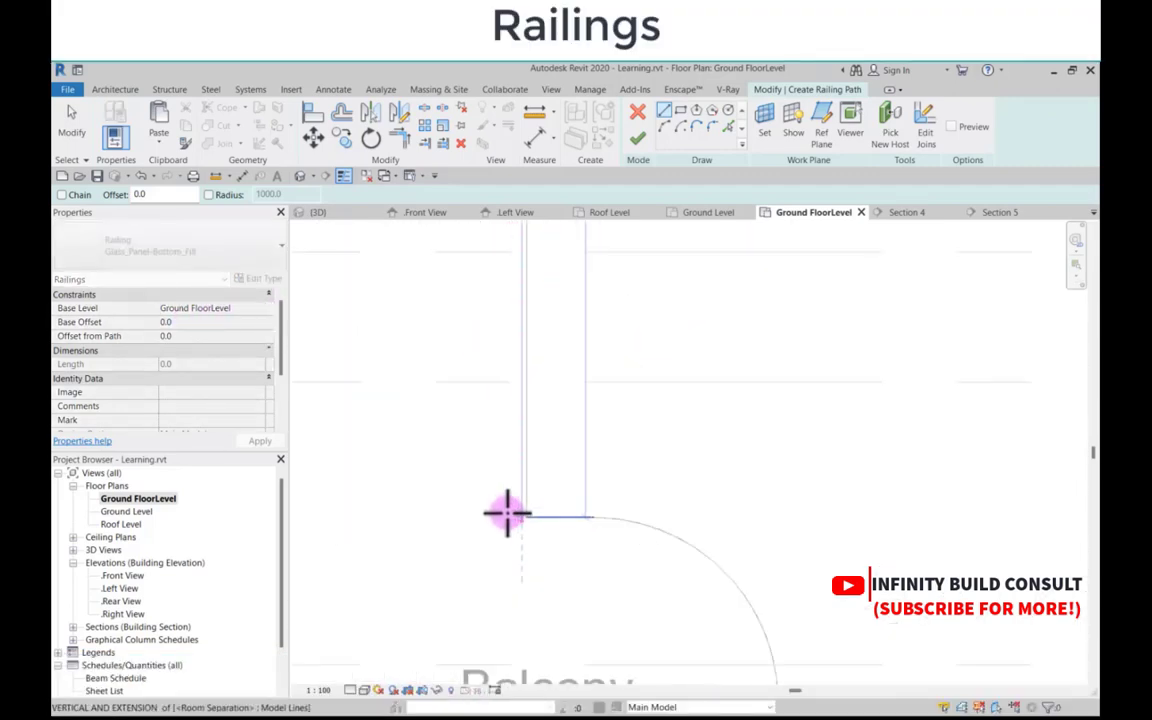
pyautogui.click(522, 527)
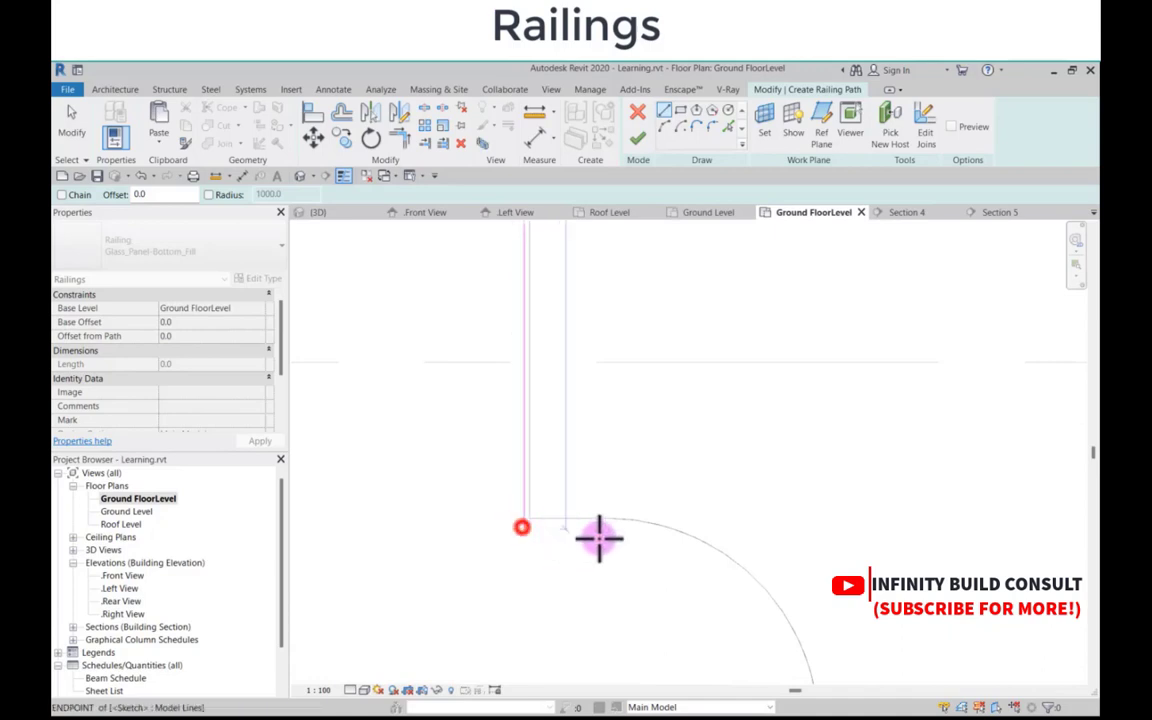
pyautogui.click(72, 194)
pyautogui.click(526, 533)
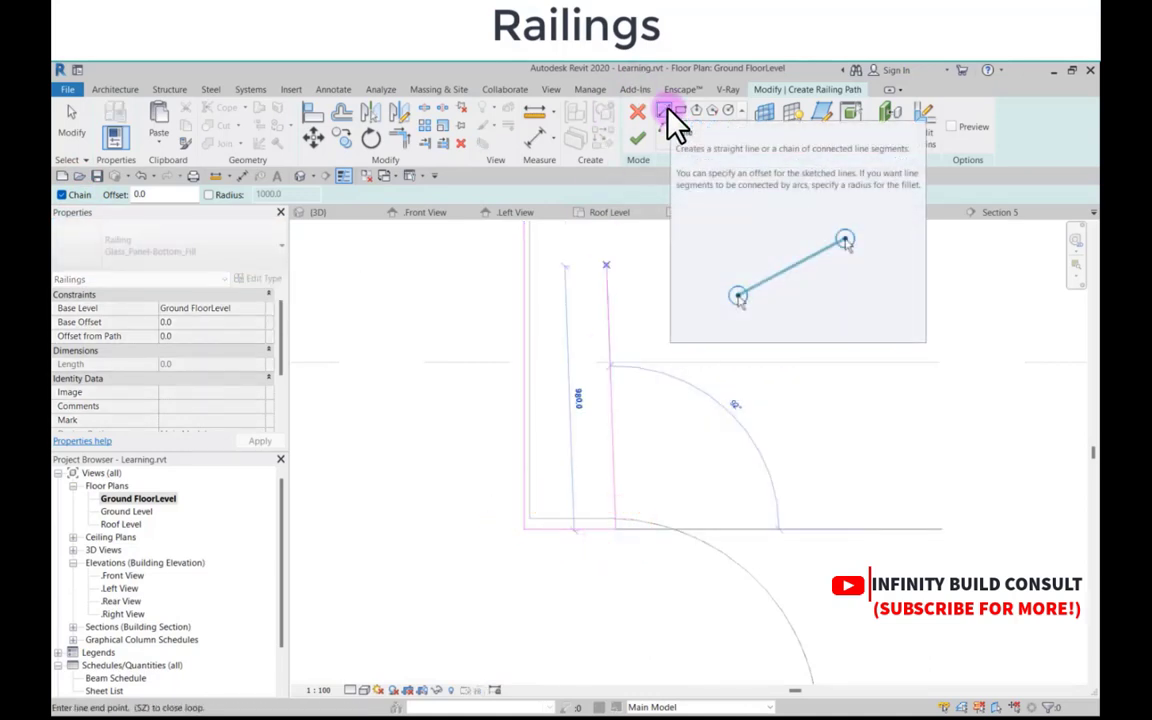
pyautogui.scroll(3, 596, 489)
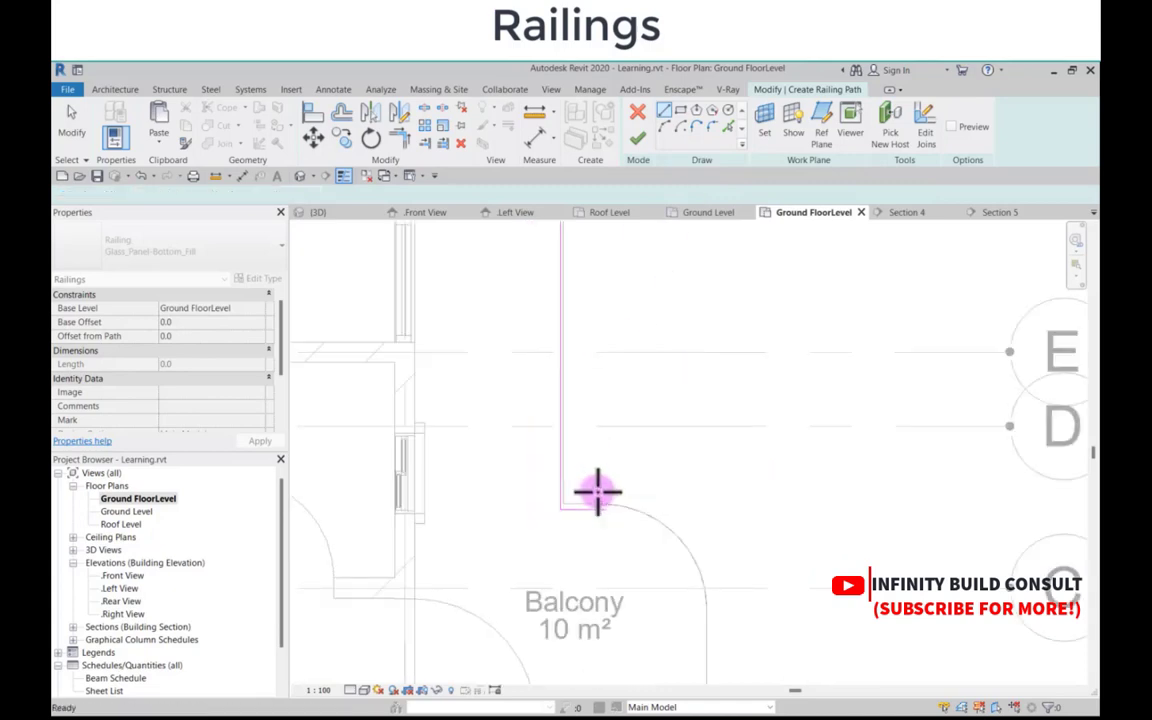
pyautogui.click(537, 465)
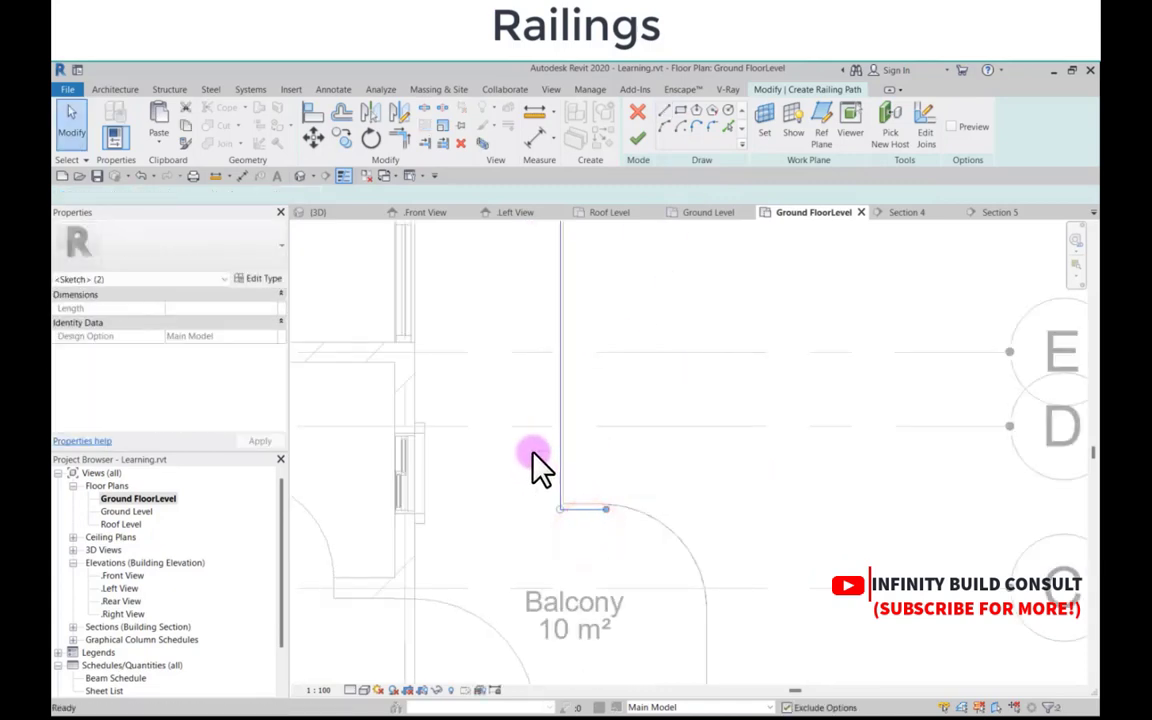
# Step: Pick the balcony's upper curved edge, the adjoining short horizontal edge and the long vertical edge as railing path lines
pyautogui.click(728, 127)
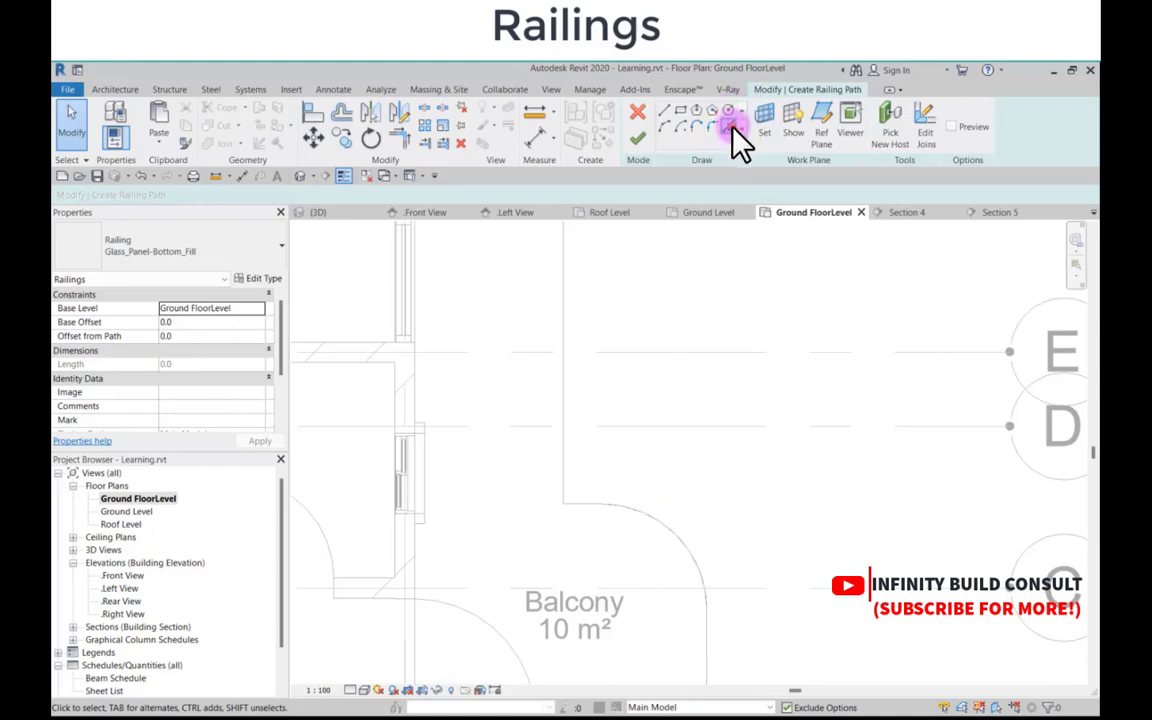
pyautogui.click(648, 522)
pyautogui.click(584, 502)
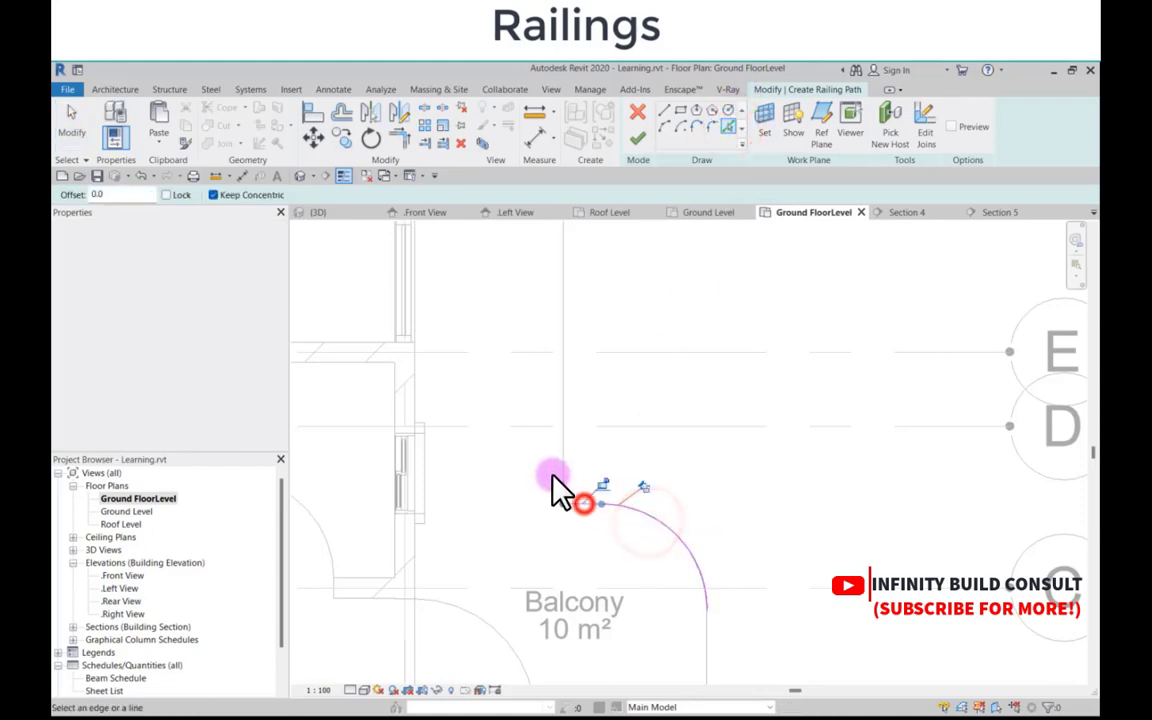
pyautogui.click(562, 471)
# Step: Continue the railing path by picking the balcony's outer straight edge, lower curved corner and bottom edge
pyautogui.scroll(-3, 603, 478)
pyautogui.scroll(2, 632, 500)
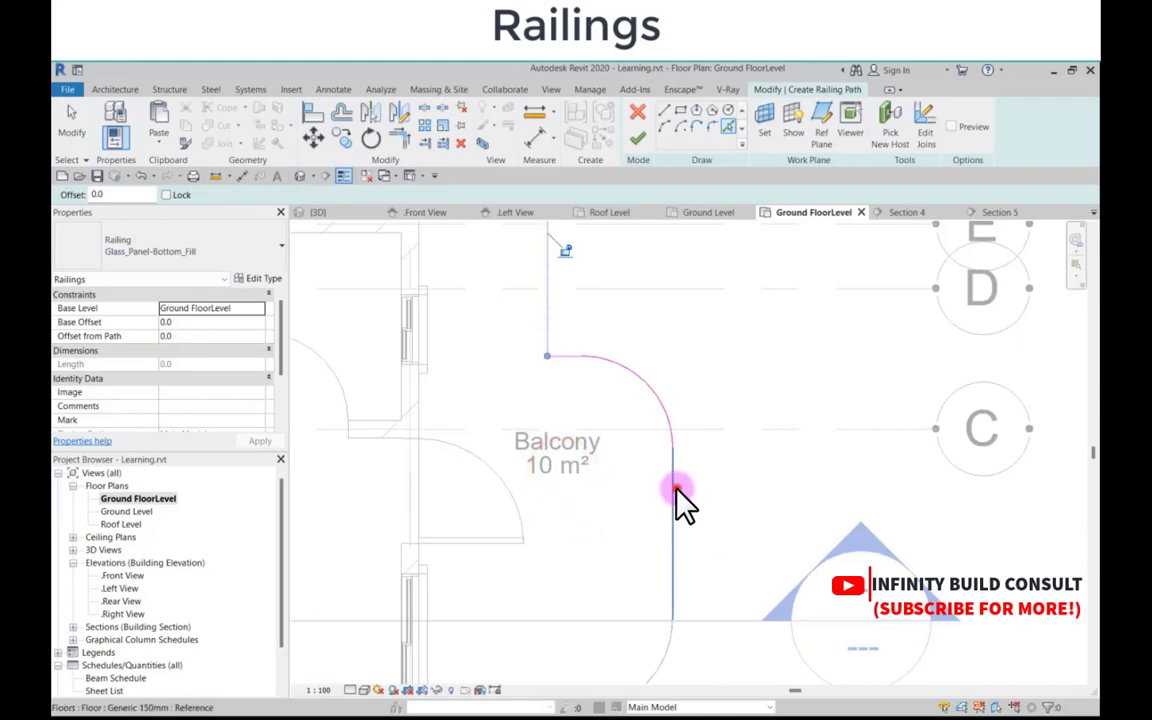
pyautogui.click(676, 488)
pyautogui.scroll(-2, 668, 540)
pyautogui.scroll(2, 666, 585)
pyautogui.click(659, 544)
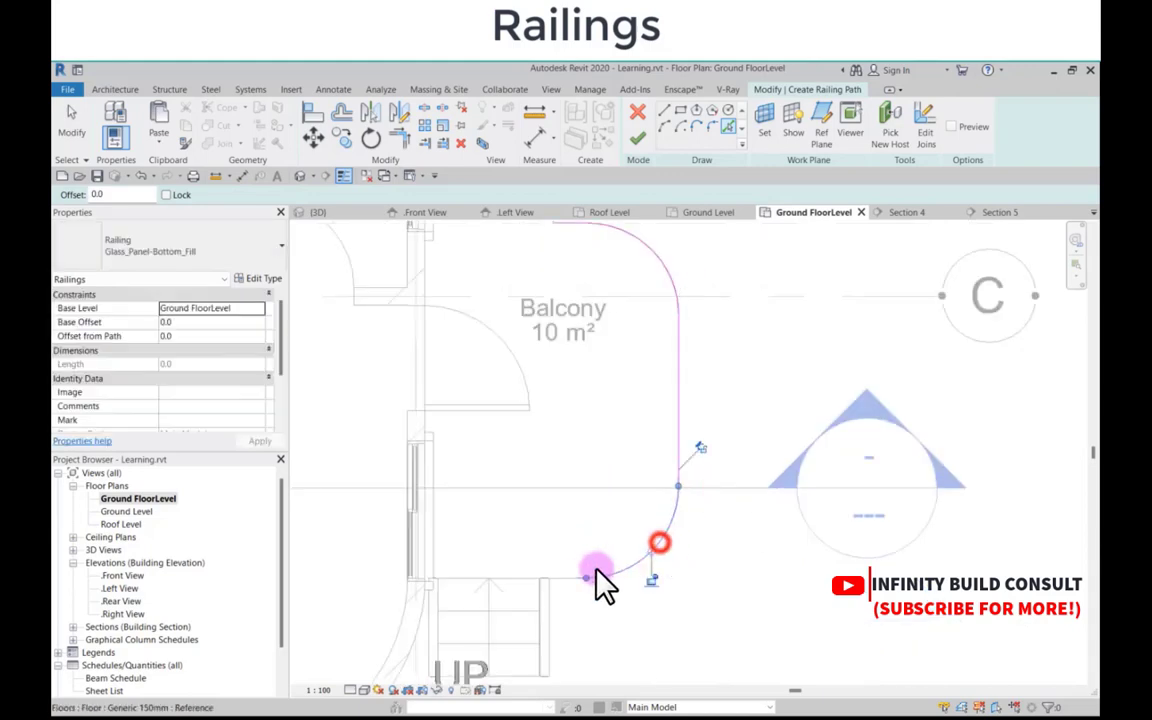
pyautogui.scroll(3, 568, 585)
pyautogui.click(563, 582)
pyautogui.scroll(-2, 563, 582)
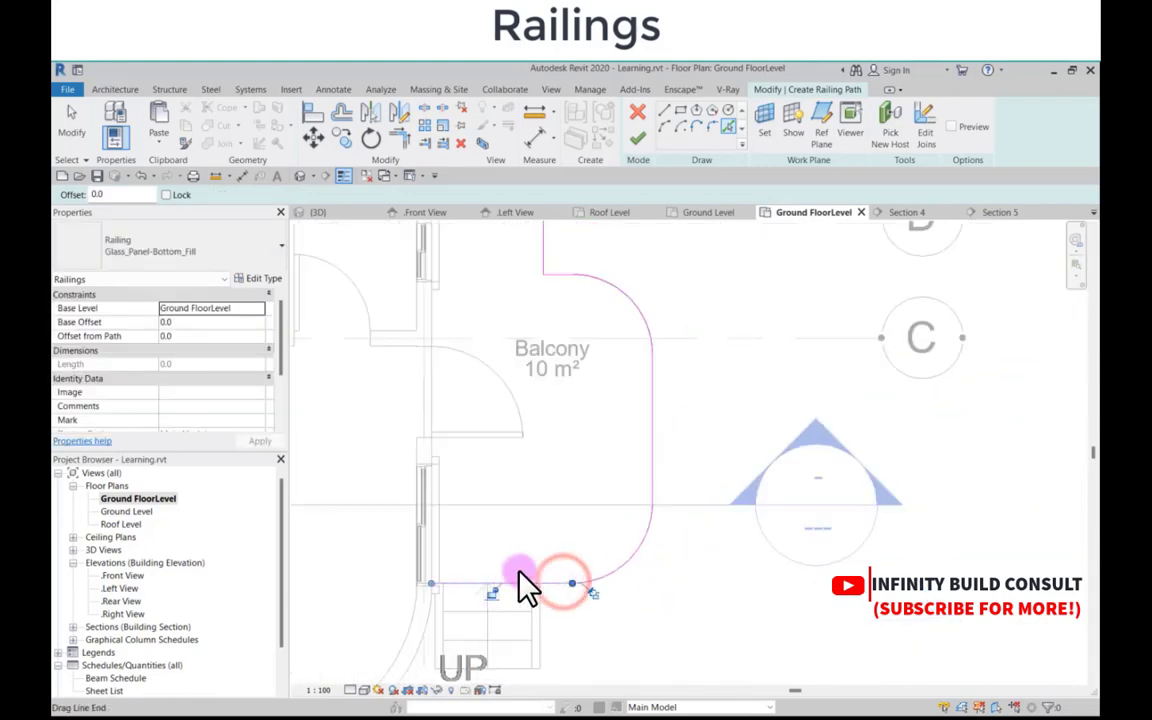
# Step: Shorten the bottom path line's wall end to the outer side of the lower stair and finish the Glass_Panel-Bottom_Fill railing
pyautogui.press('Escape')
pyautogui.click(466, 582)
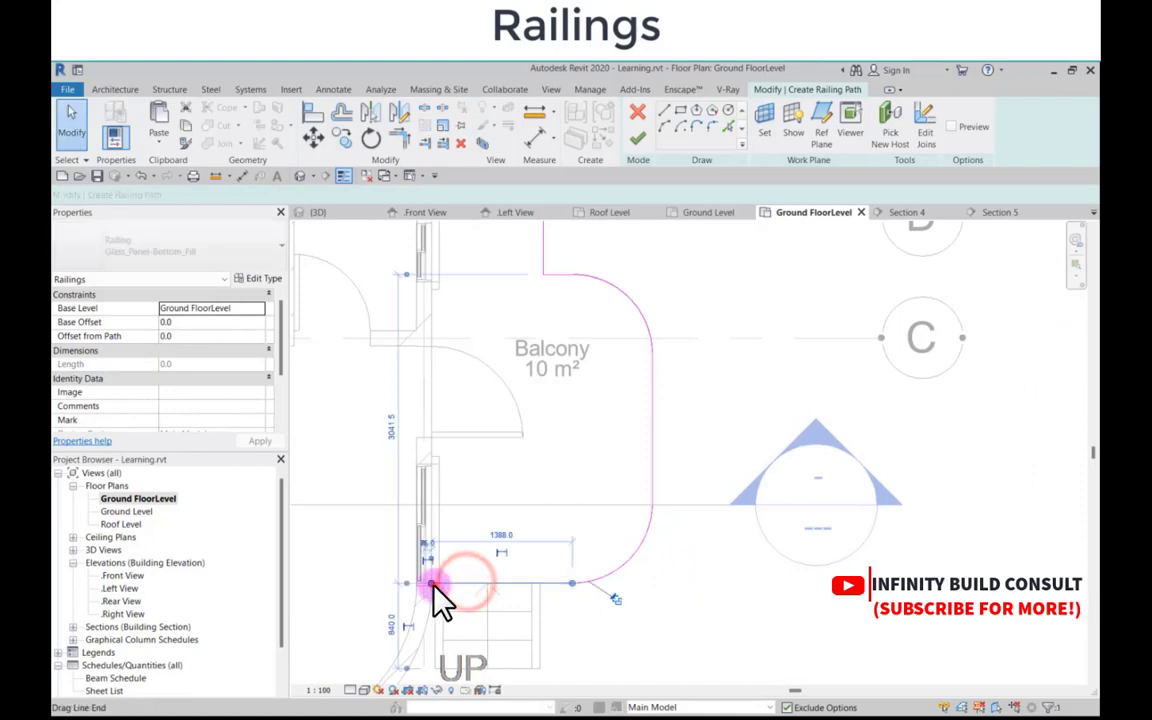
pyautogui.moveTo(434, 585); pyautogui.dragTo(531, 585)
pyautogui.click(522, 562)
pyautogui.scroll(-4, 538, 480)
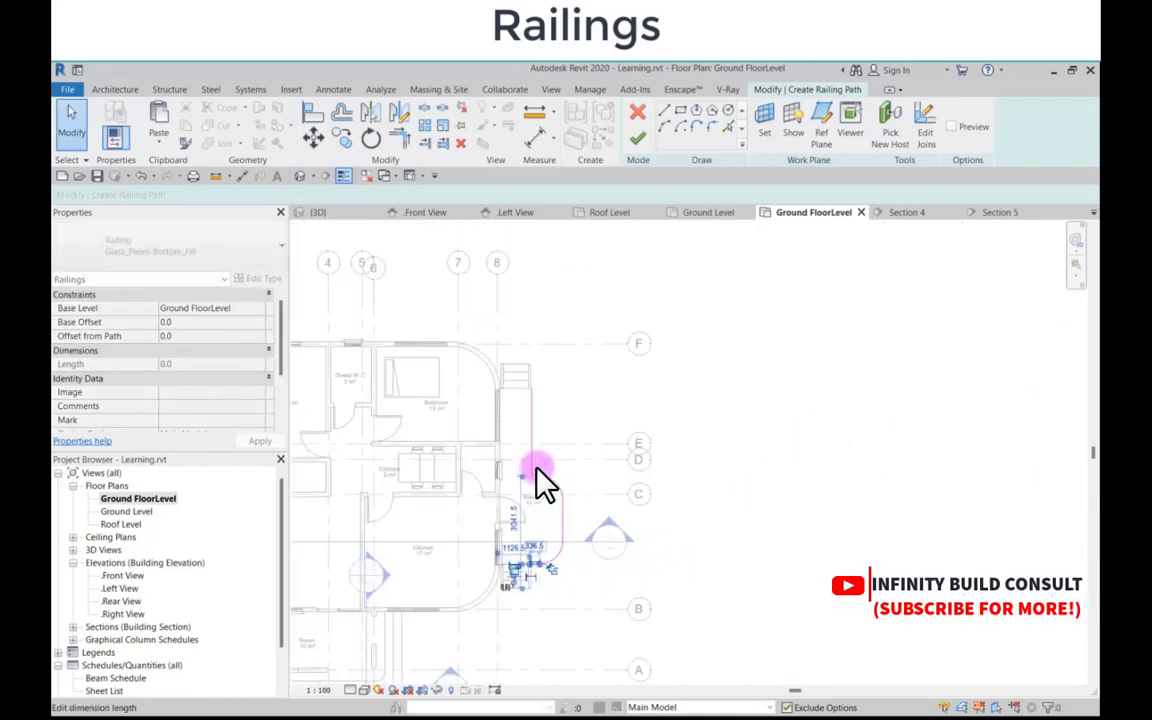
pyautogui.click(647, 141)
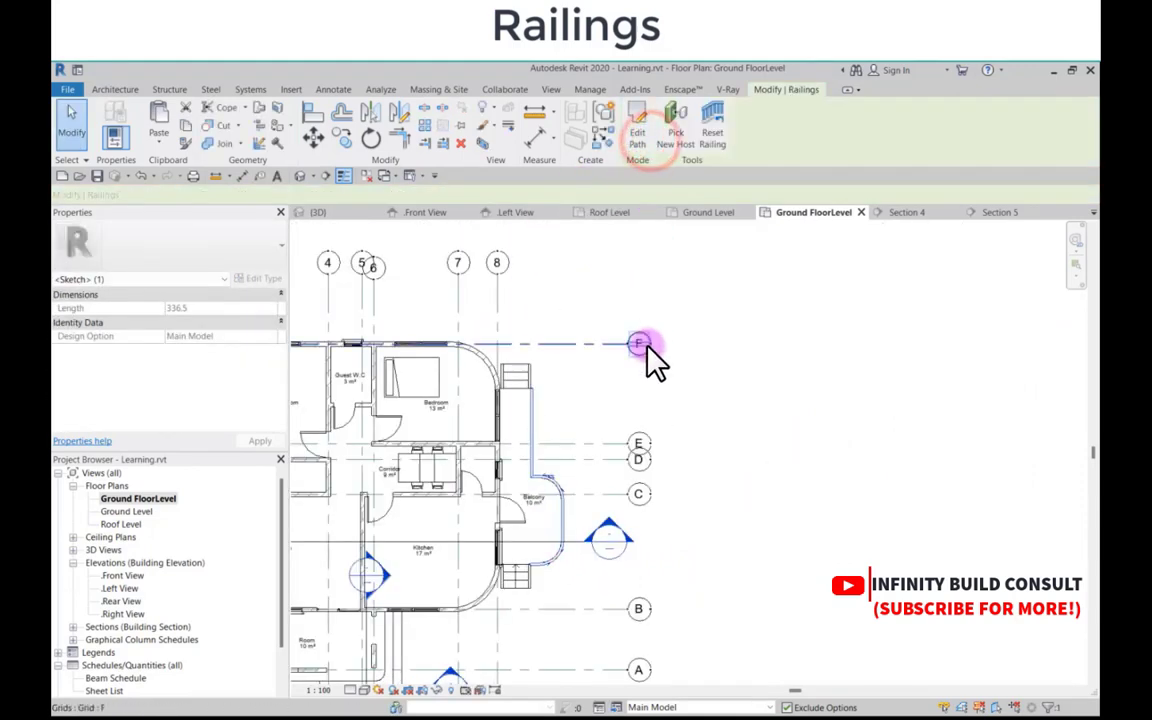
# Step: Examine the new balcony railing's curved corners and glass panels in the 3D view, selecting it for a closer look
pyautogui.click(330, 213)
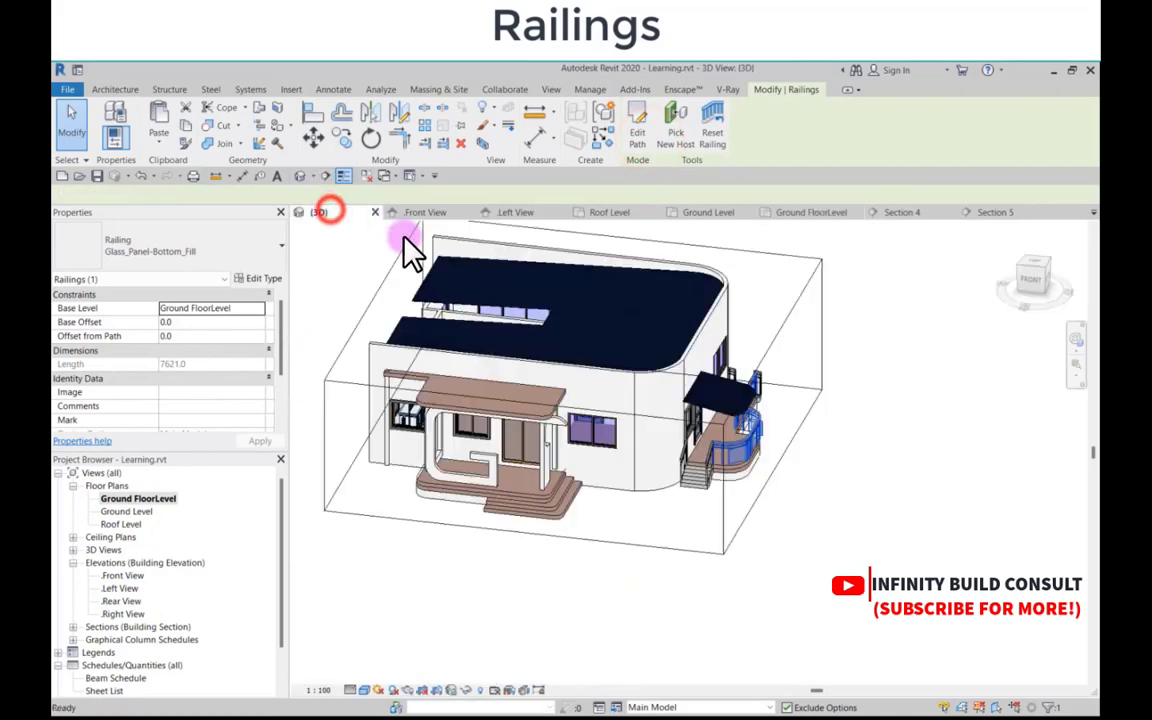
pyautogui.scroll(5, 823, 470)
pyautogui.click(926, 455)
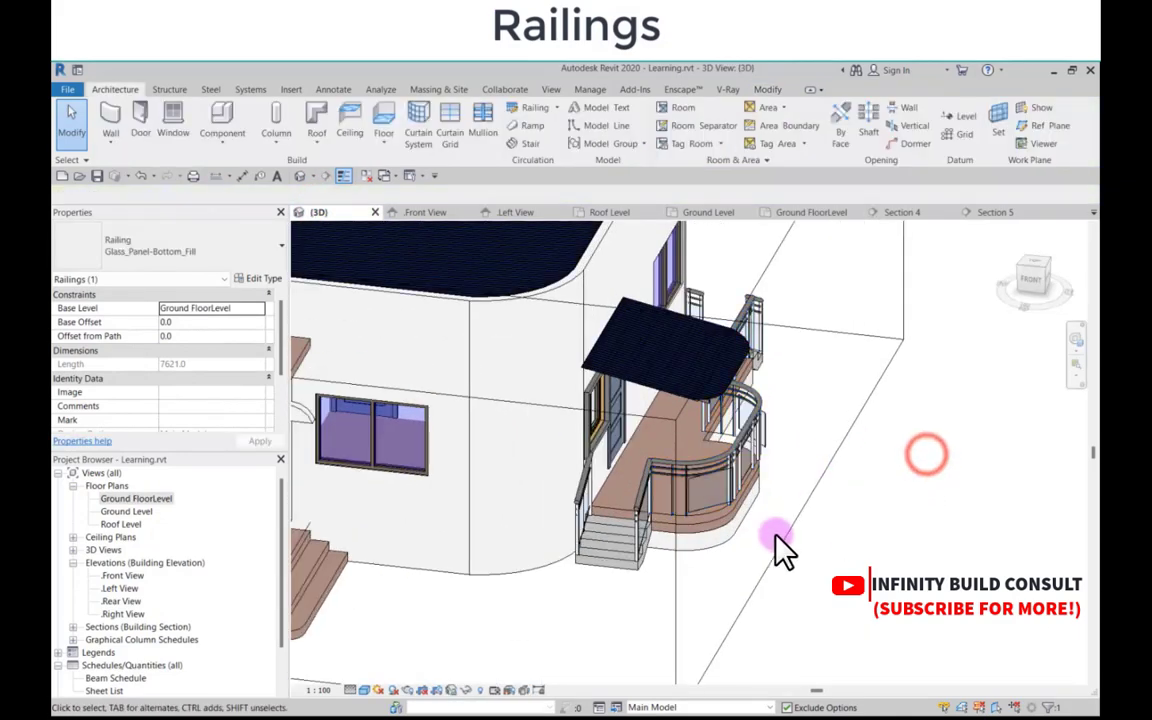
pyautogui.scroll(2, 714, 457)
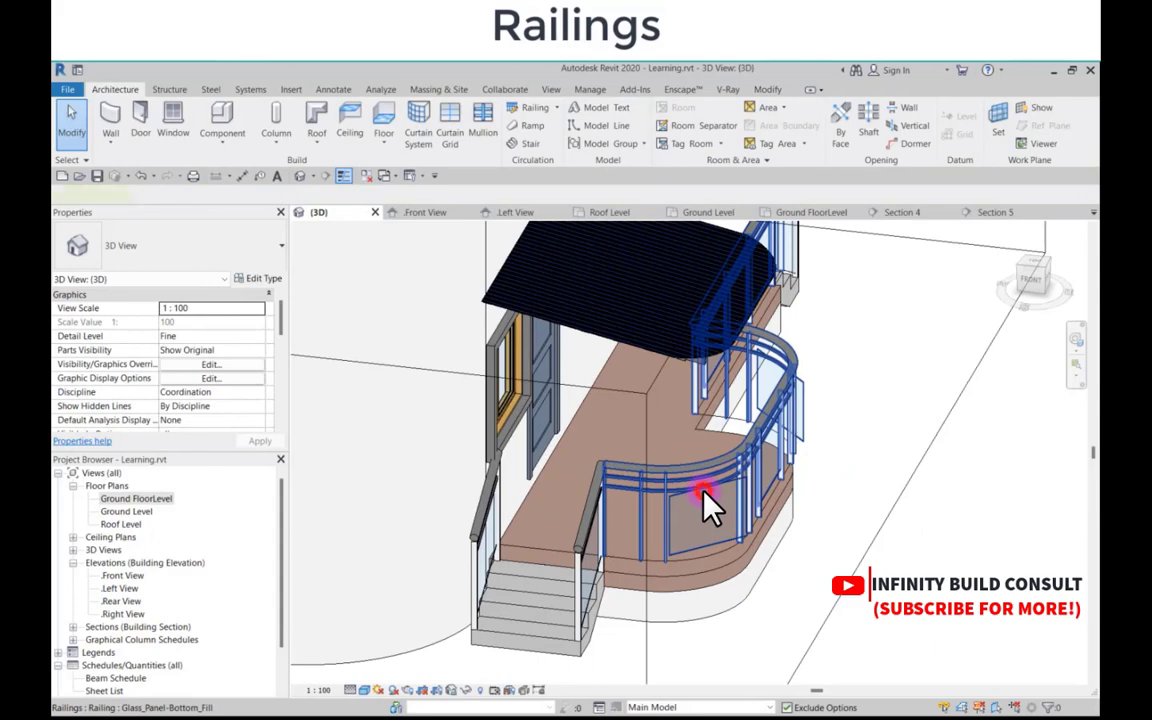
pyautogui.click(704, 507)
pyautogui.scroll(-3, 758, 580)
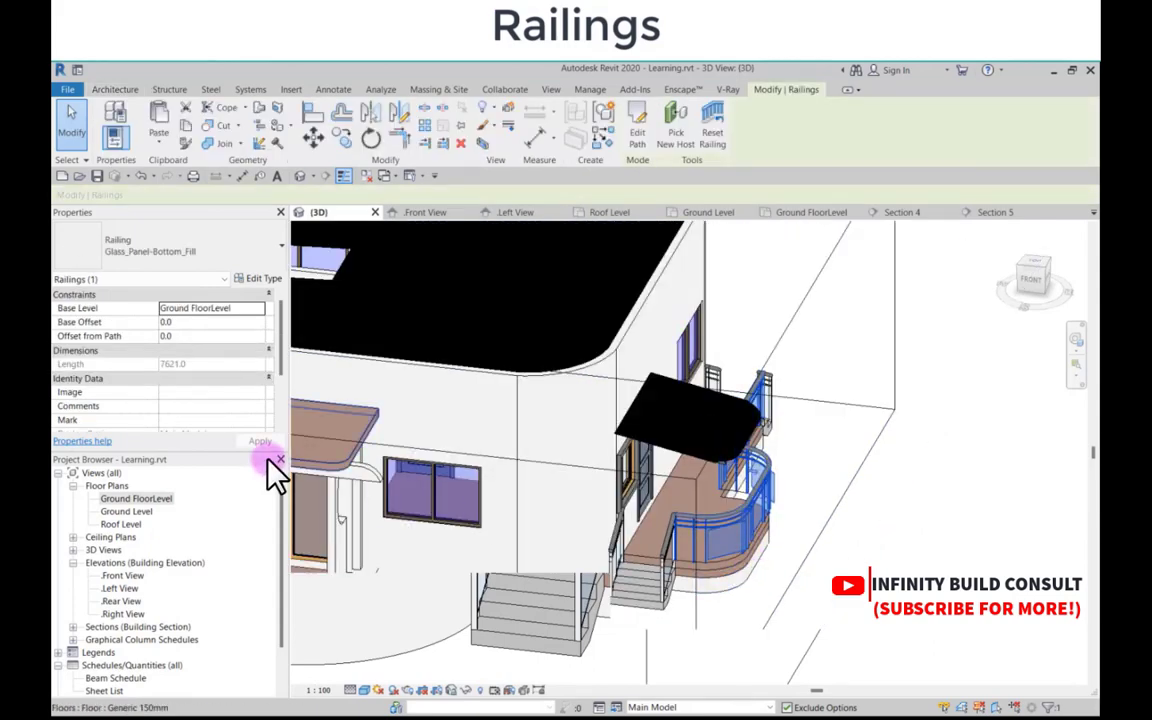
pyautogui.scroll(3, 840, 568)
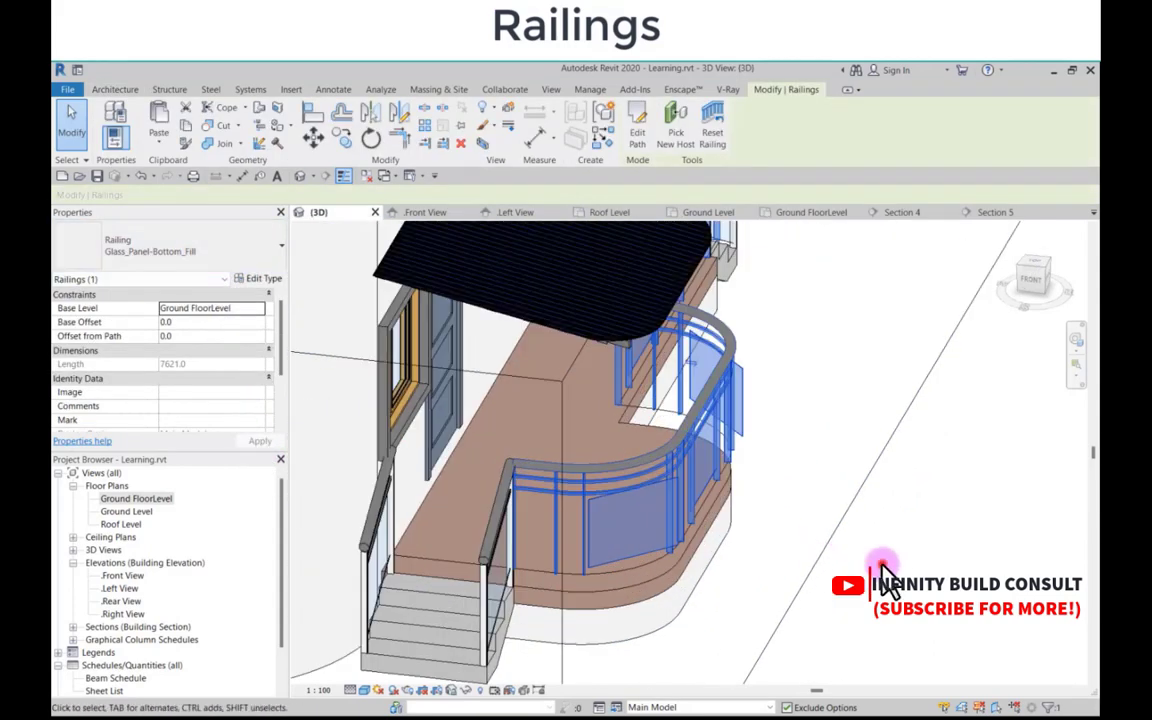
pyautogui.click(880, 557)
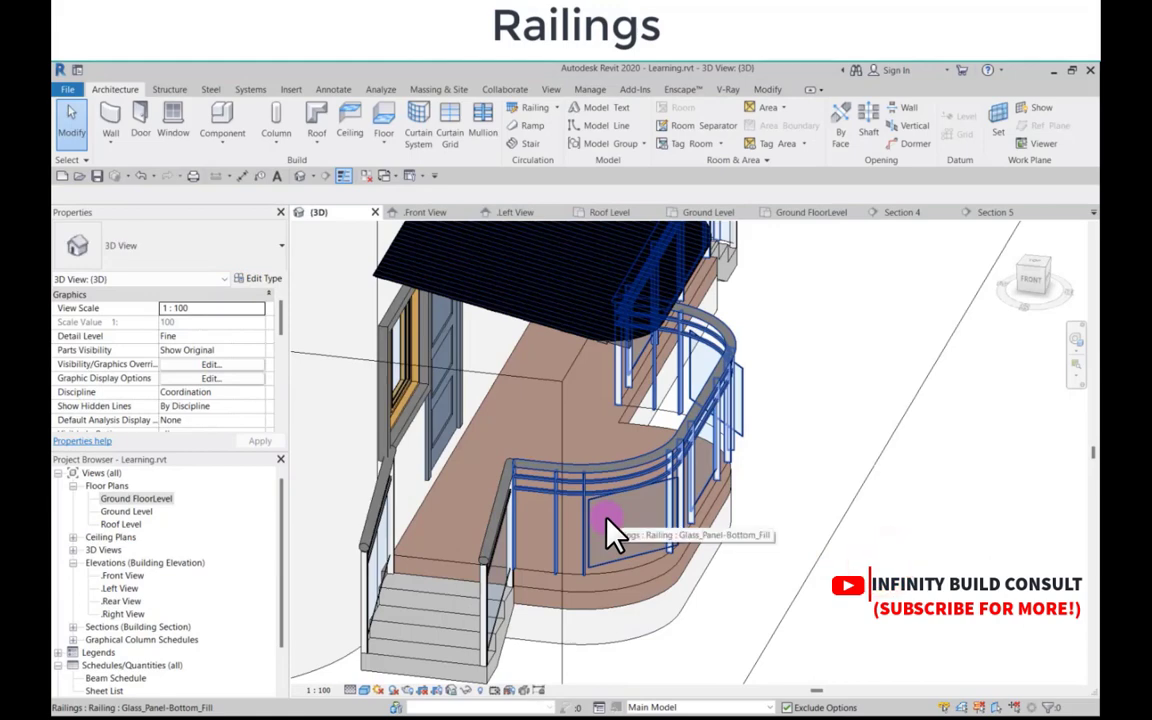
pyautogui.click(612, 533)
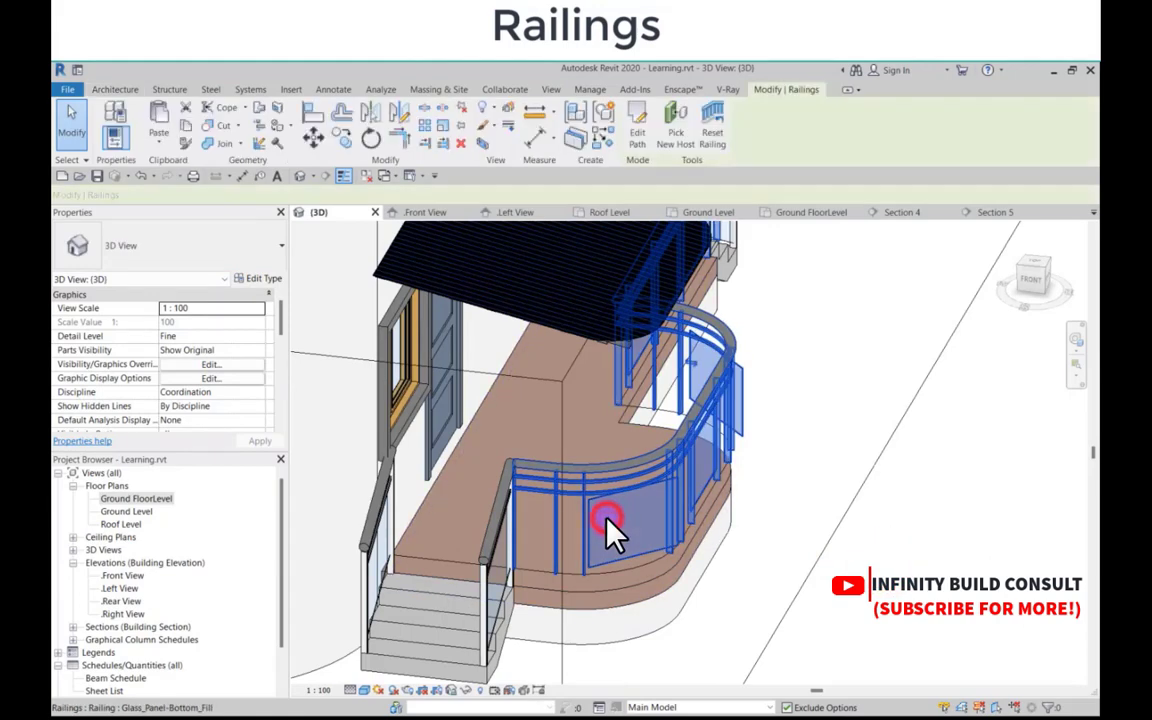
# Step: Change the balcony's curved railing to the Default new Railing System Type
pyautogui.click(170, 248)
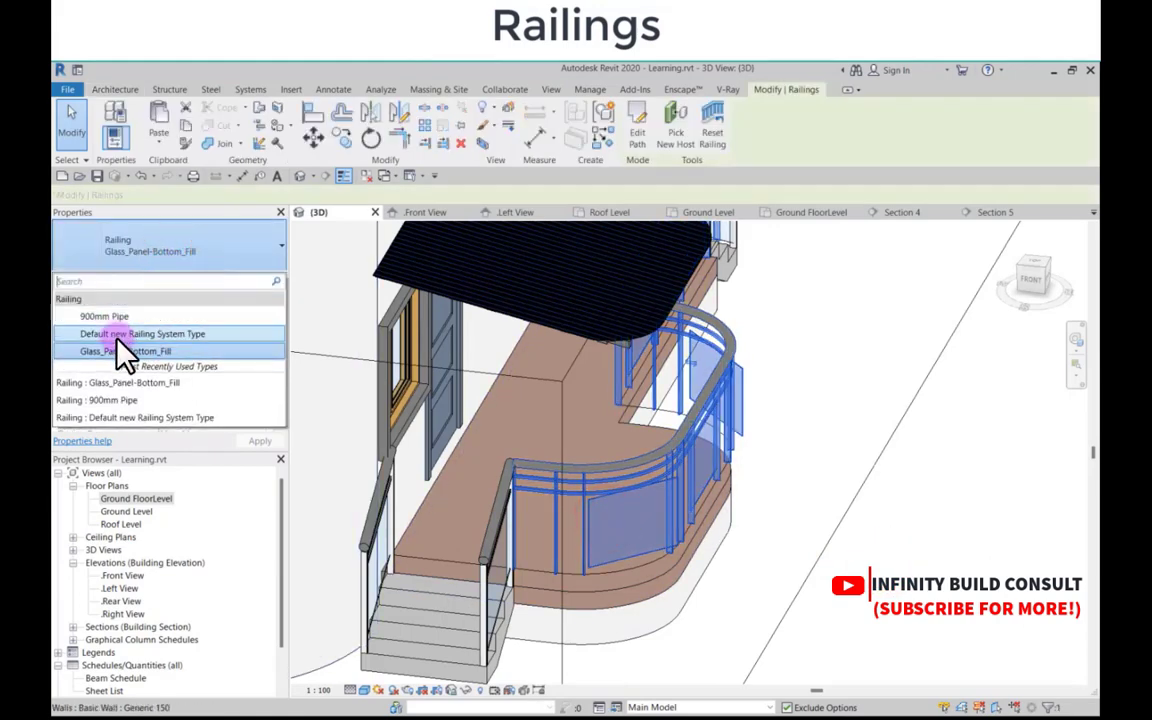
pyautogui.click(120, 334)
pyautogui.scroll(-5, 713, 500)
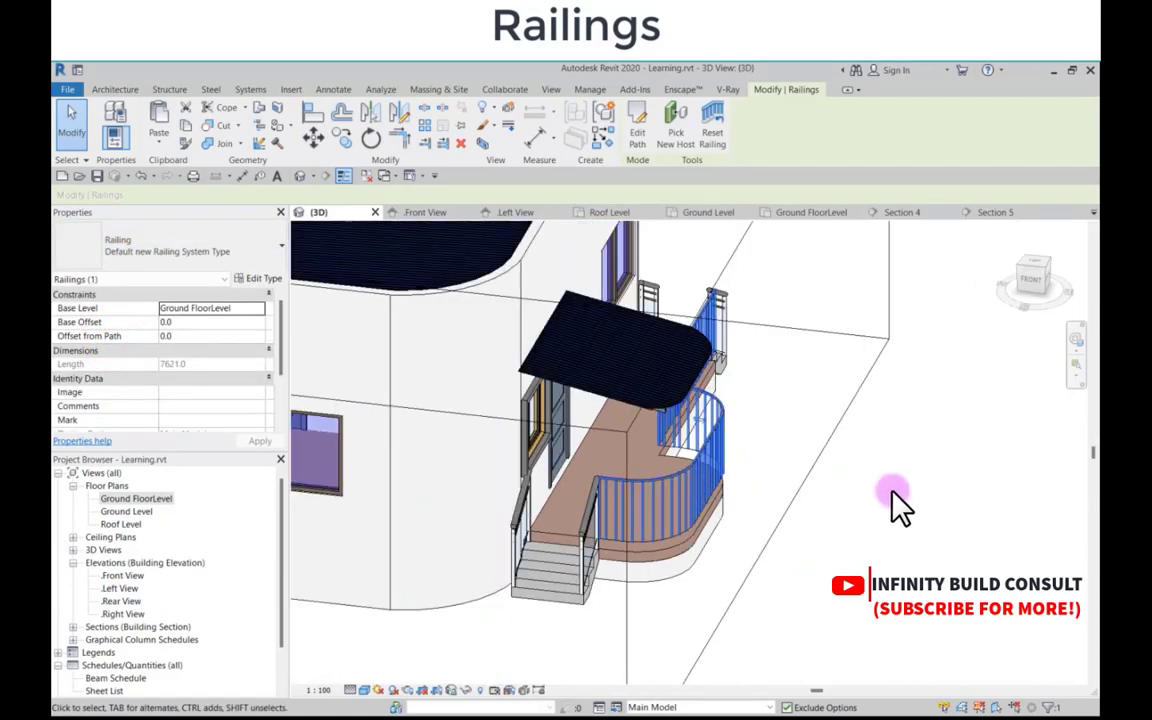
pyautogui.click(895, 496)
pyautogui.keyDown('shift'); pyautogui.moveTo(886, 483); pyautogui.dragTo(470, 424, button='middle'); pyautogui.keyUp('shift')
pyautogui.scroll(-5, 838, 470)
pyautogui.scroll(5, 617, 460)
pyautogui.scroll(-6, 617, 460)
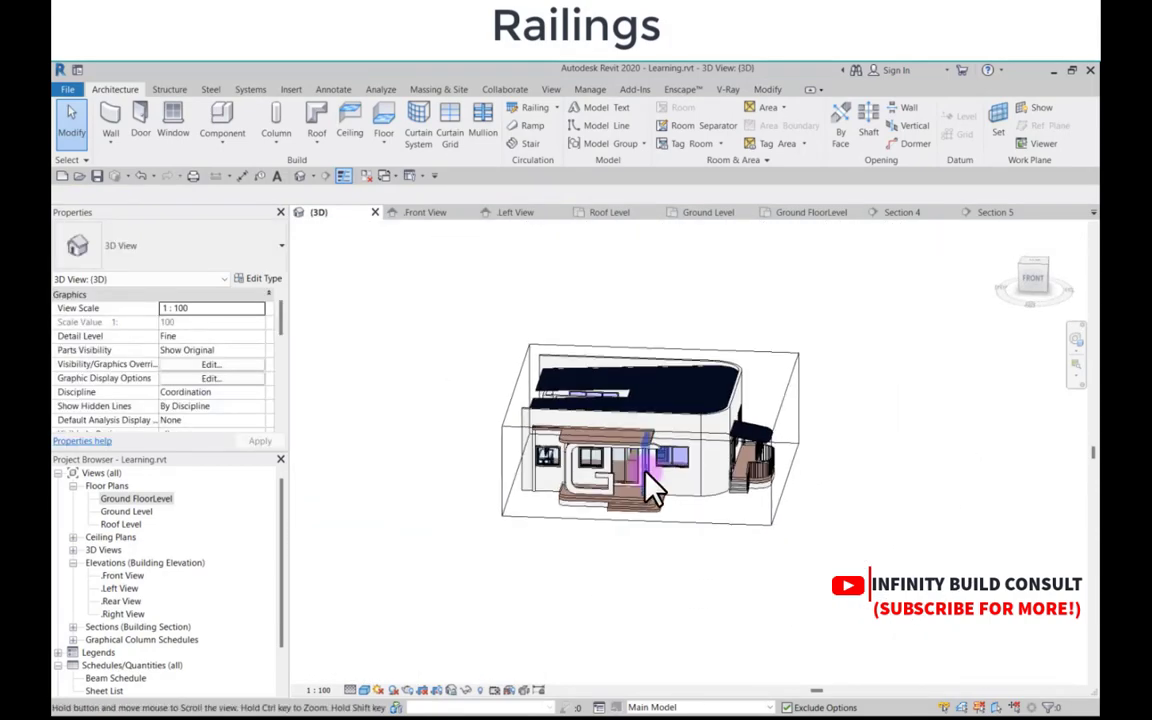
pyautogui.keyDown('shift'); pyautogui.moveTo(650, 488); pyautogui.dragTo(622, 512, button='middle'); pyautogui.keyUp('shift')
pyautogui.scroll(4, 392, 455)
# Step: Open the Ground FloorLevel plan and examine the furniture and the rooms that still need components
pyautogui.doubleClick(115, 498)
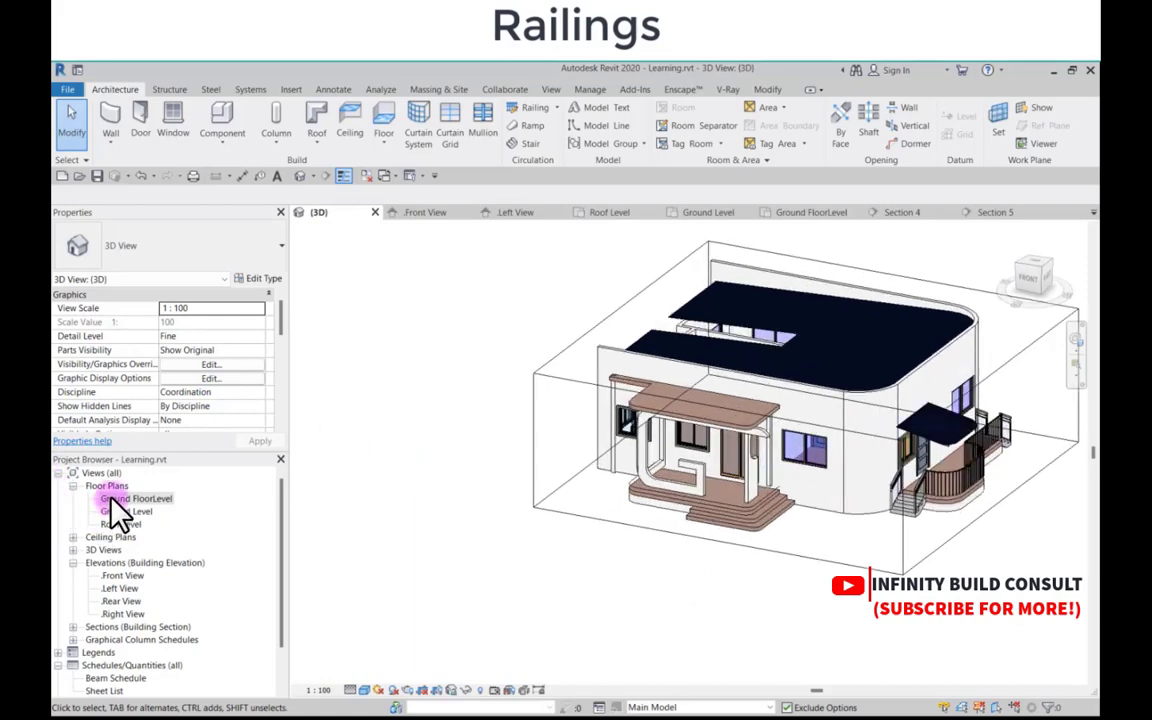
pyautogui.scroll(-3, 560, 360)
pyautogui.scroll(5, 528, 395)
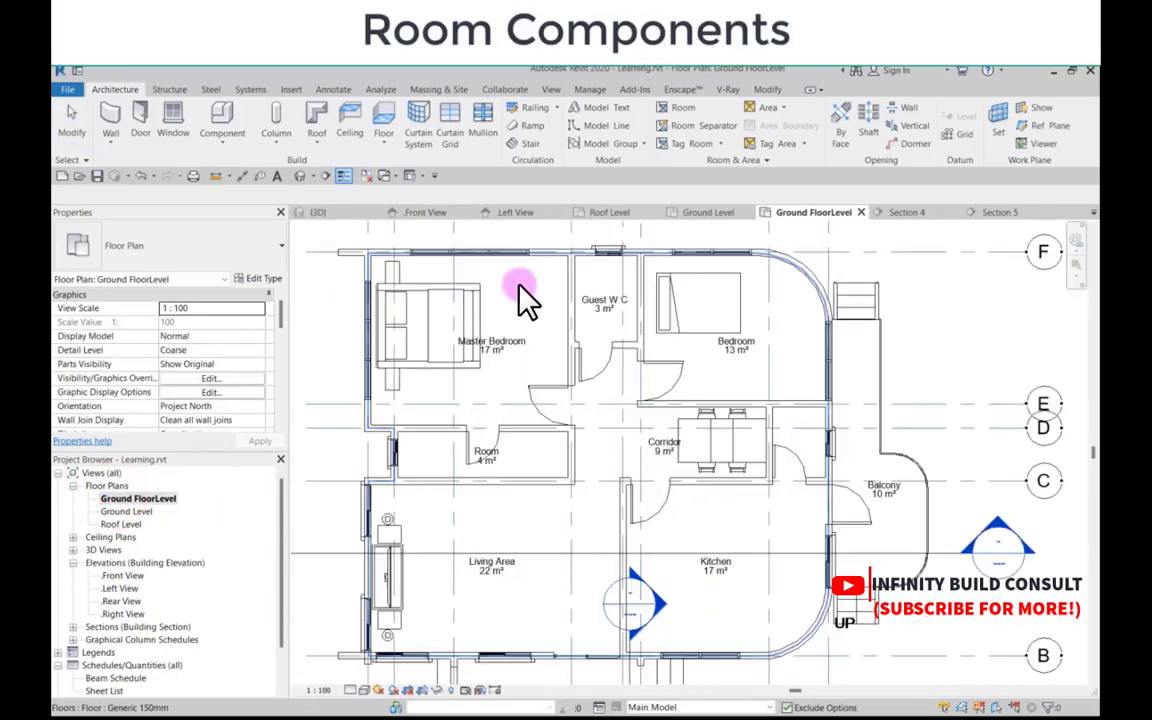
pyautogui.scroll(2, 578, 360)
pyautogui.scroll(2, 502, 352)
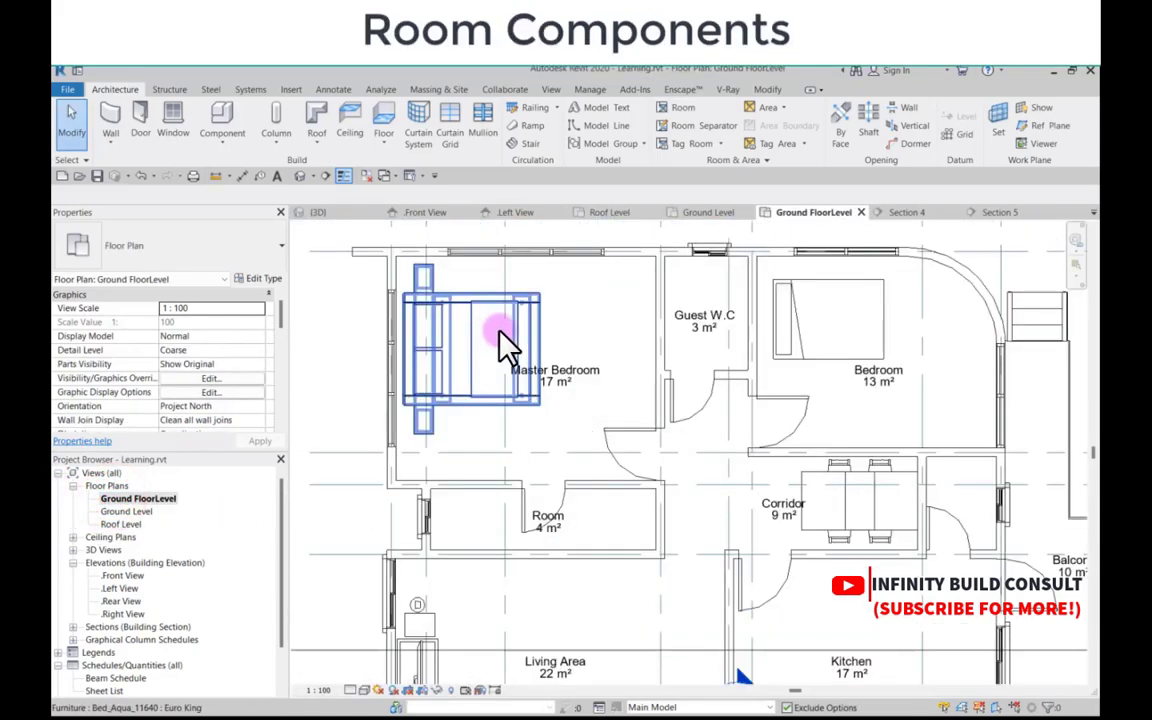
pyautogui.scroll(-5, 480, 318)
pyautogui.scroll(3, 505, 360)
pyautogui.scroll(2, 490, 370)
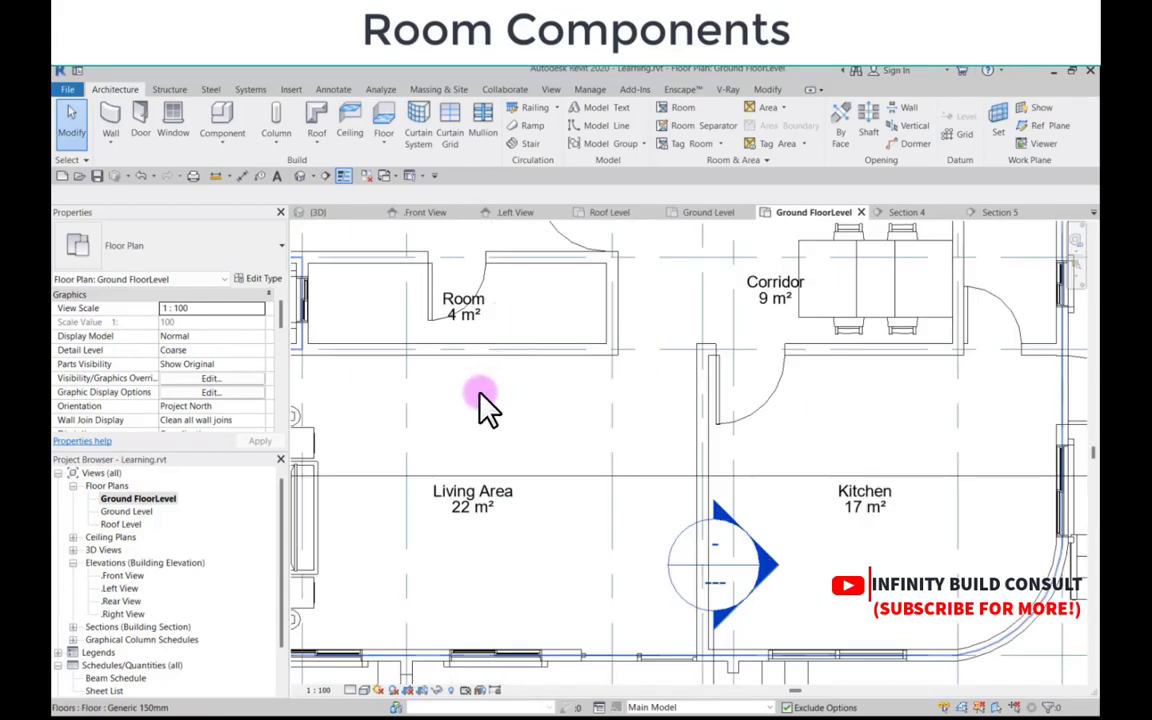
pyautogui.scroll(-5, 420, 404)
pyautogui.scroll(2, 540, 314)
pyautogui.scroll(-2, 560, 300)
pyautogui.scroll(3, 532, 329)
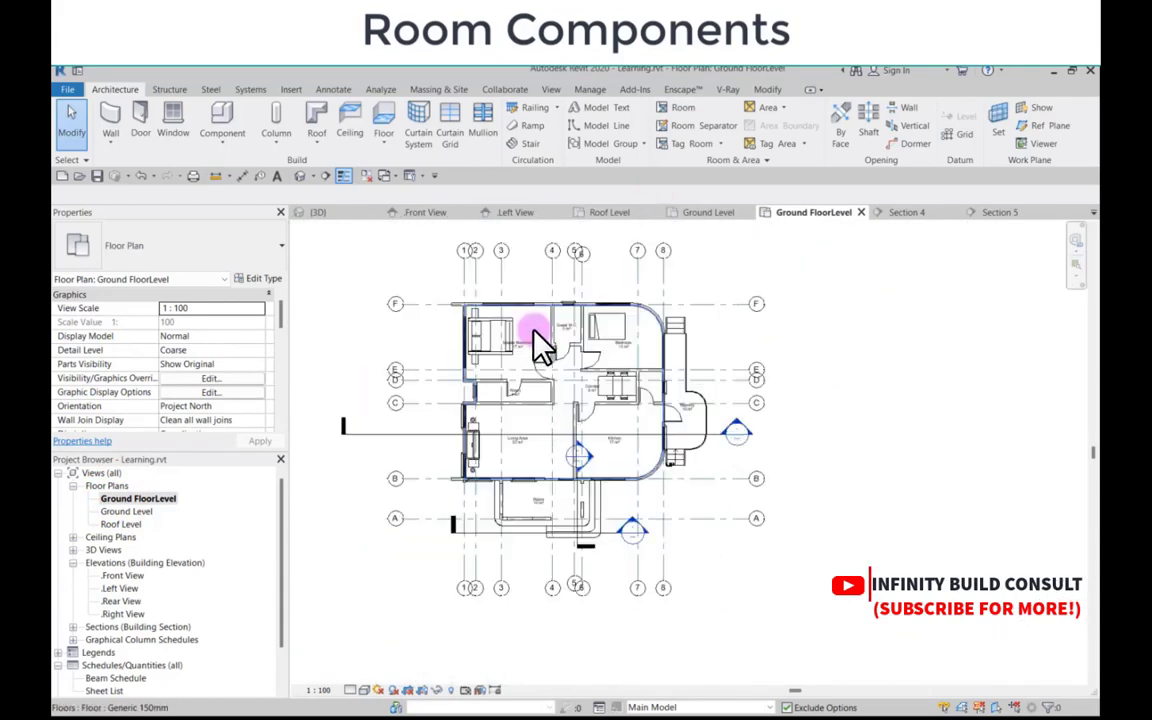
# Step: Find the WC Dis w Cistern (7) 540 x 360mm component and place it against the Guest W.C's lower wall
pyautogui.click(228, 126)
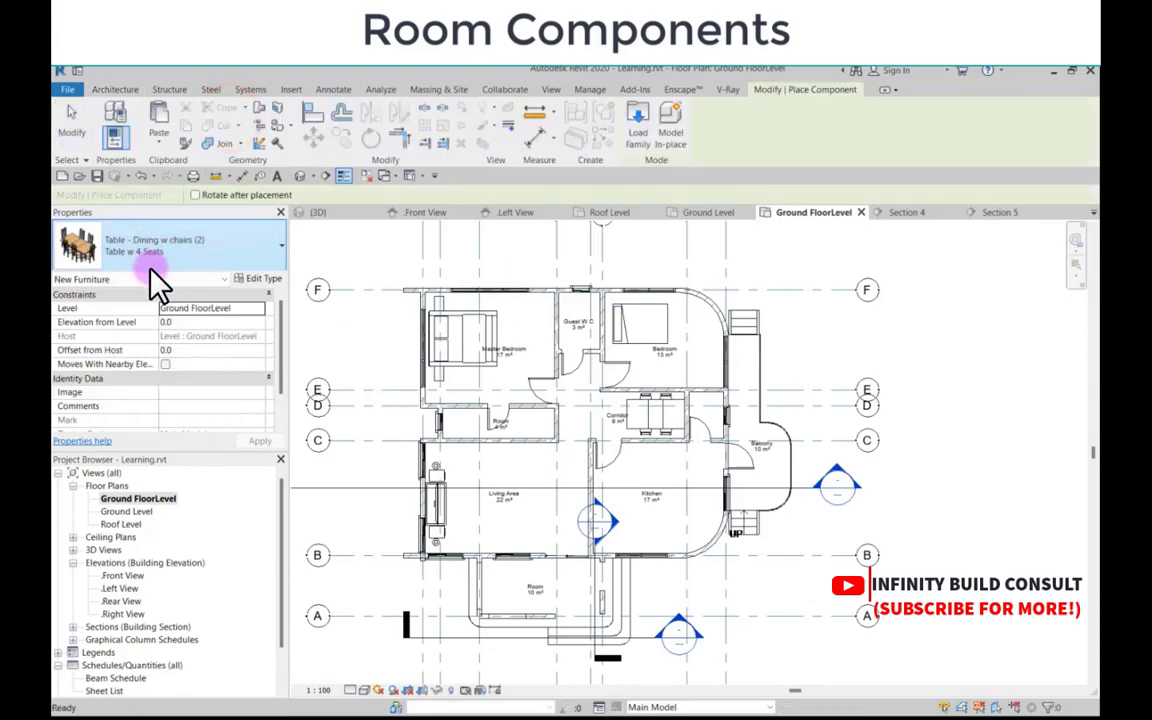
pyautogui.click(148, 256)
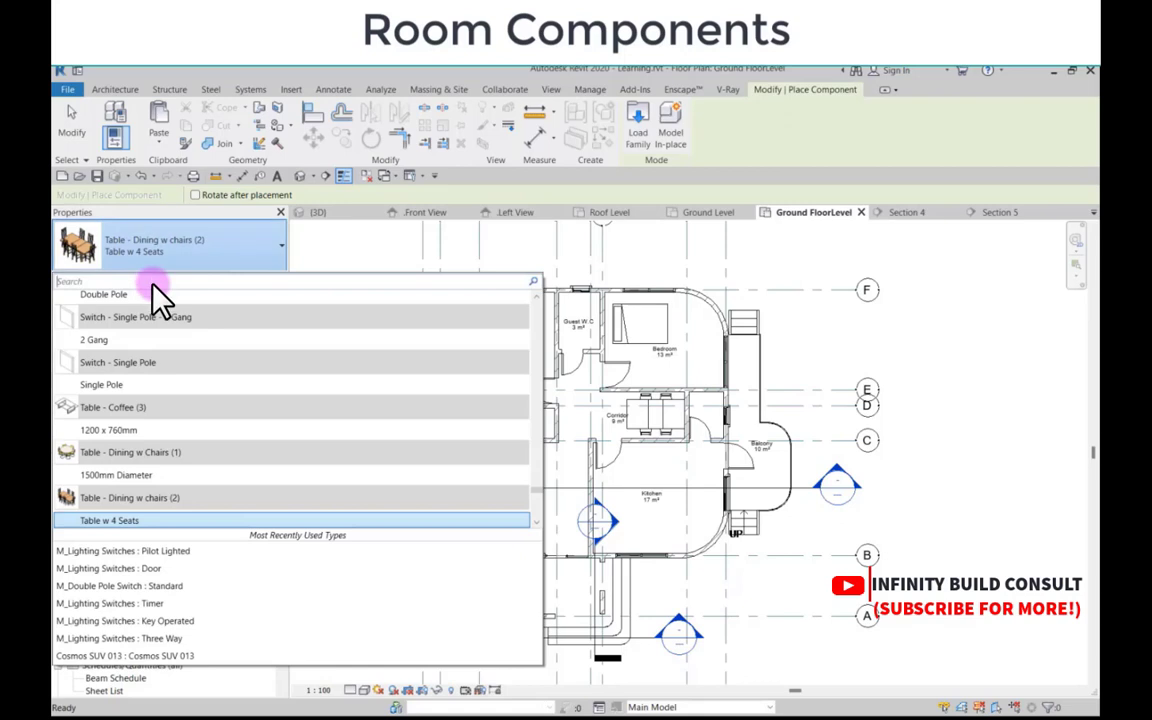
pyautogui.write('wc')
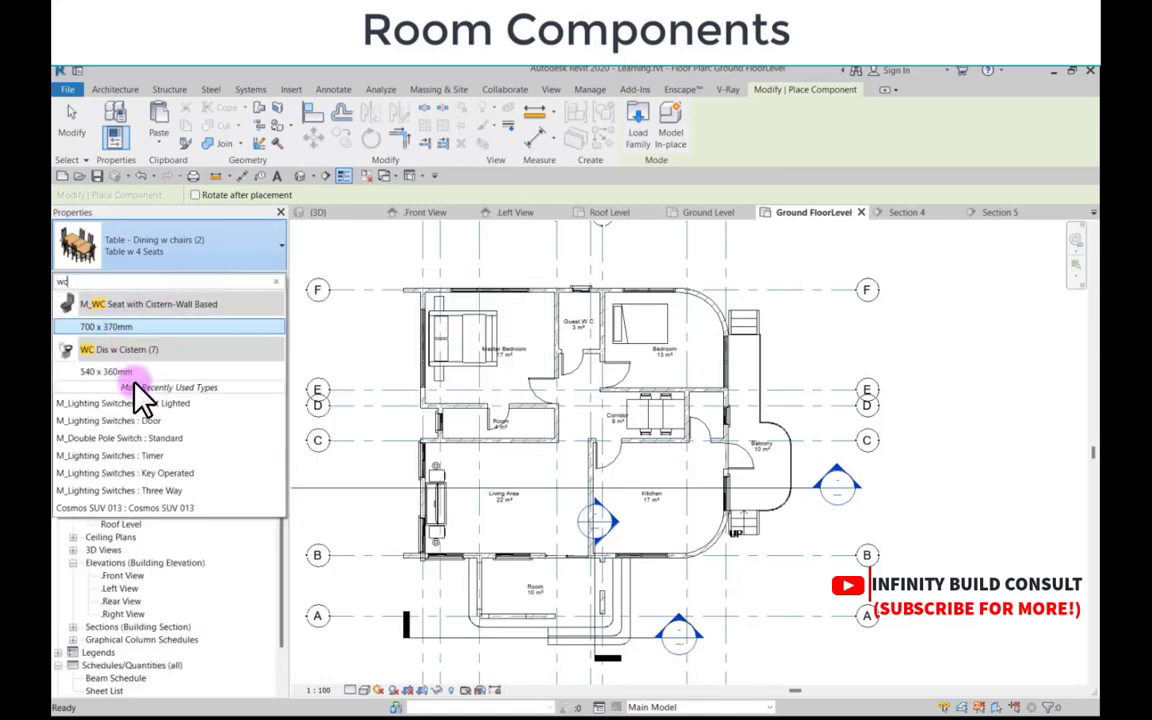
pyautogui.click(106, 371)
pyautogui.scroll(5, 585, 291)
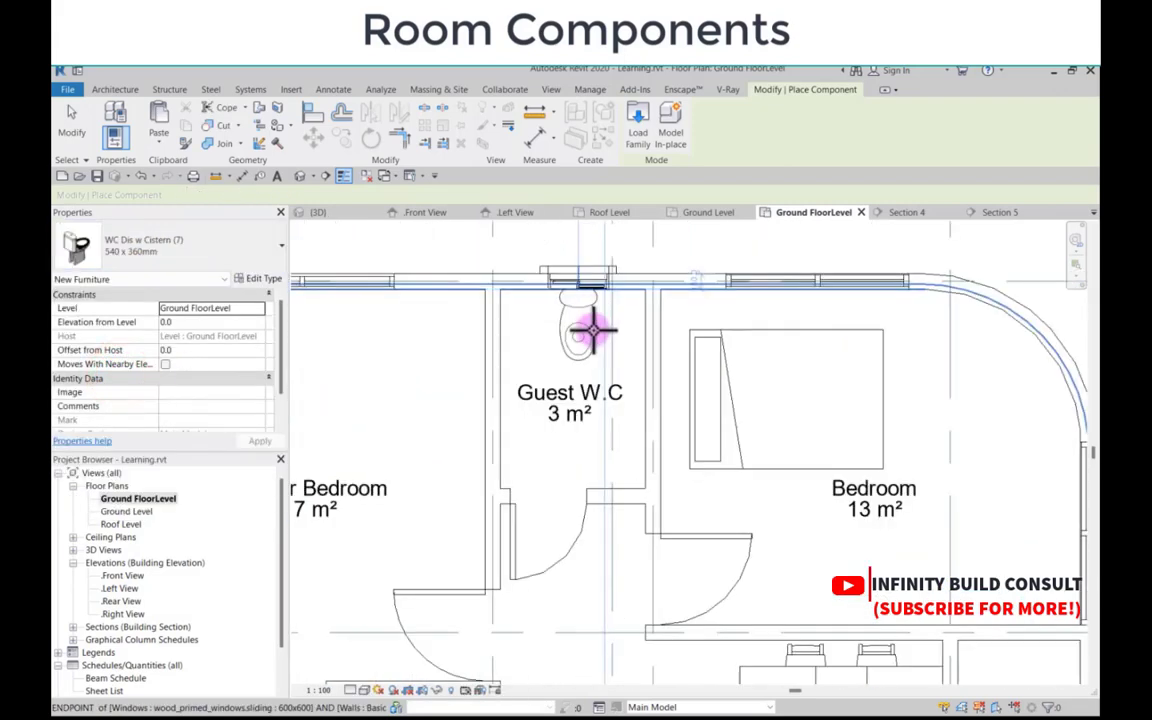
pyautogui.click(617, 487)
pyautogui.scroll(-5, 599, 378)
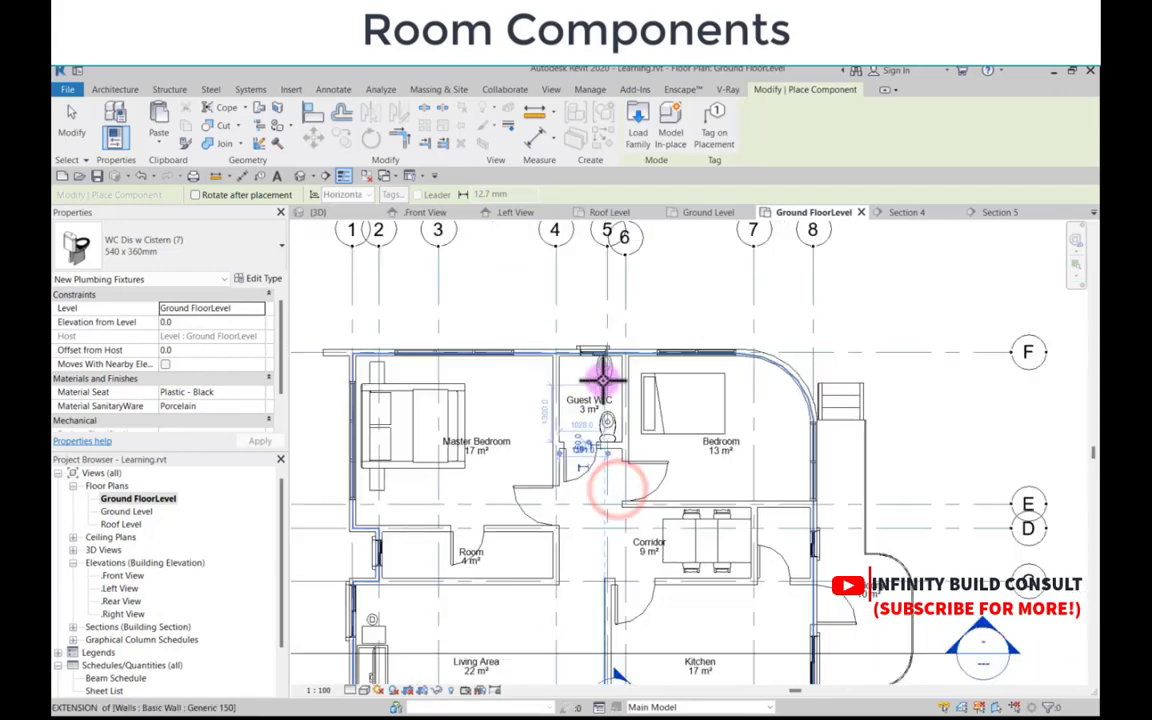
# Step: Place a second WC Dis w Cistern (7) against the right wall of the 4 m² room and end the placement
pyautogui.scroll(3, 530, 465)
pyautogui.scroll(3, 597, 489)
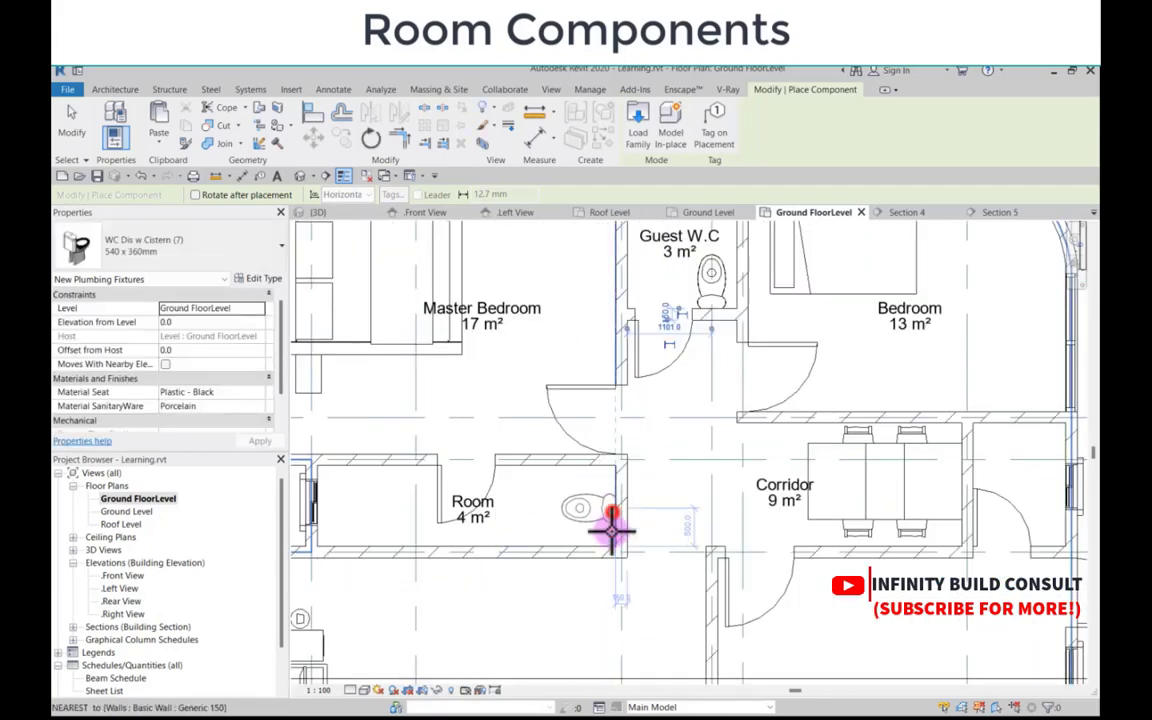
pyautogui.scroll(-6, 605, 500)
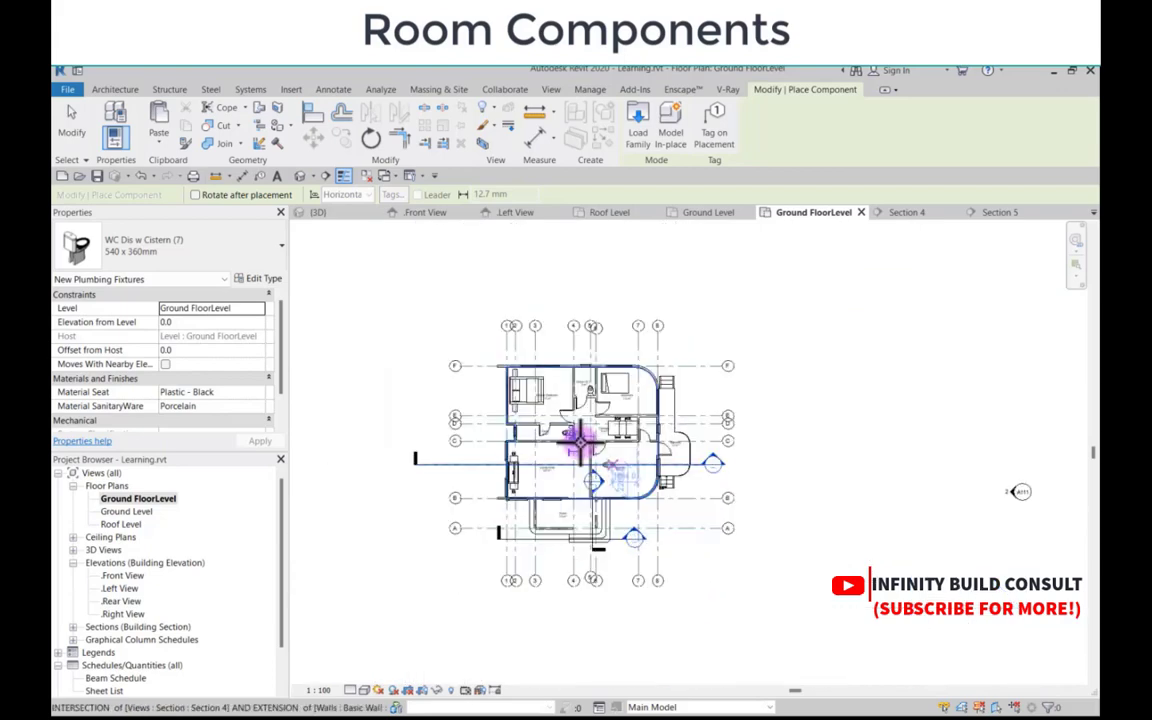
pyautogui.scroll(5, 600, 441)
pyautogui.scroll(2, 617, 420)
pyautogui.scroll(-2, 617, 419)
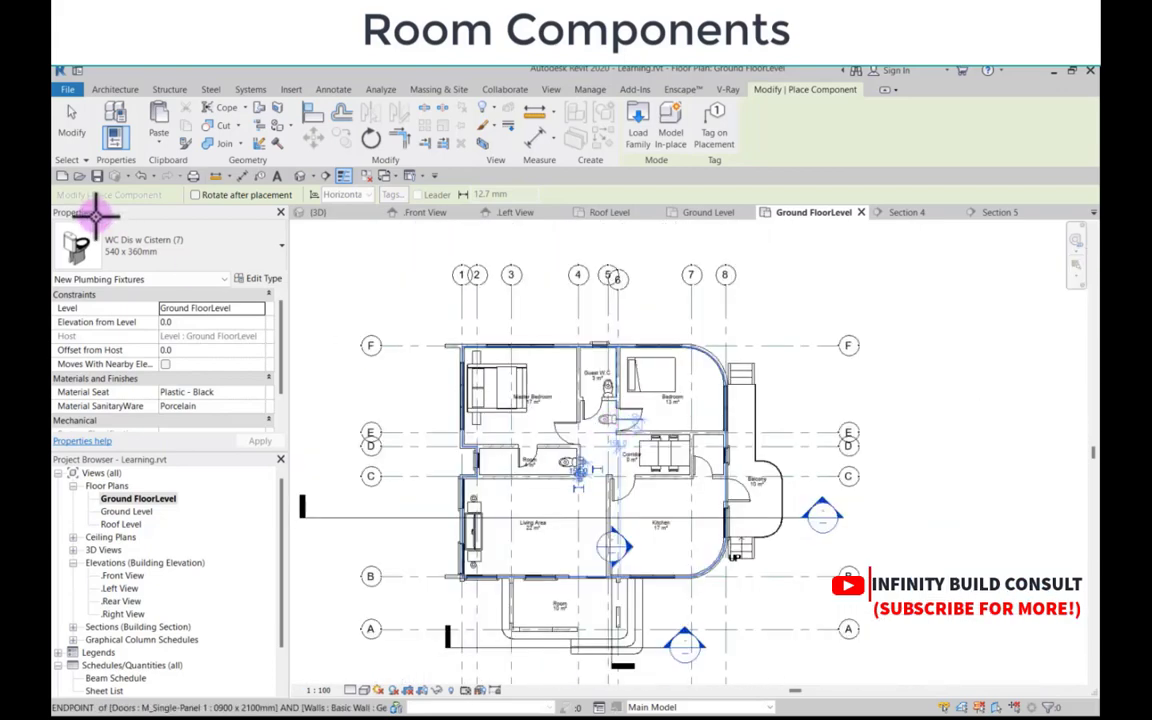
pyautogui.press('Escape')
pyautogui.press('Escape')
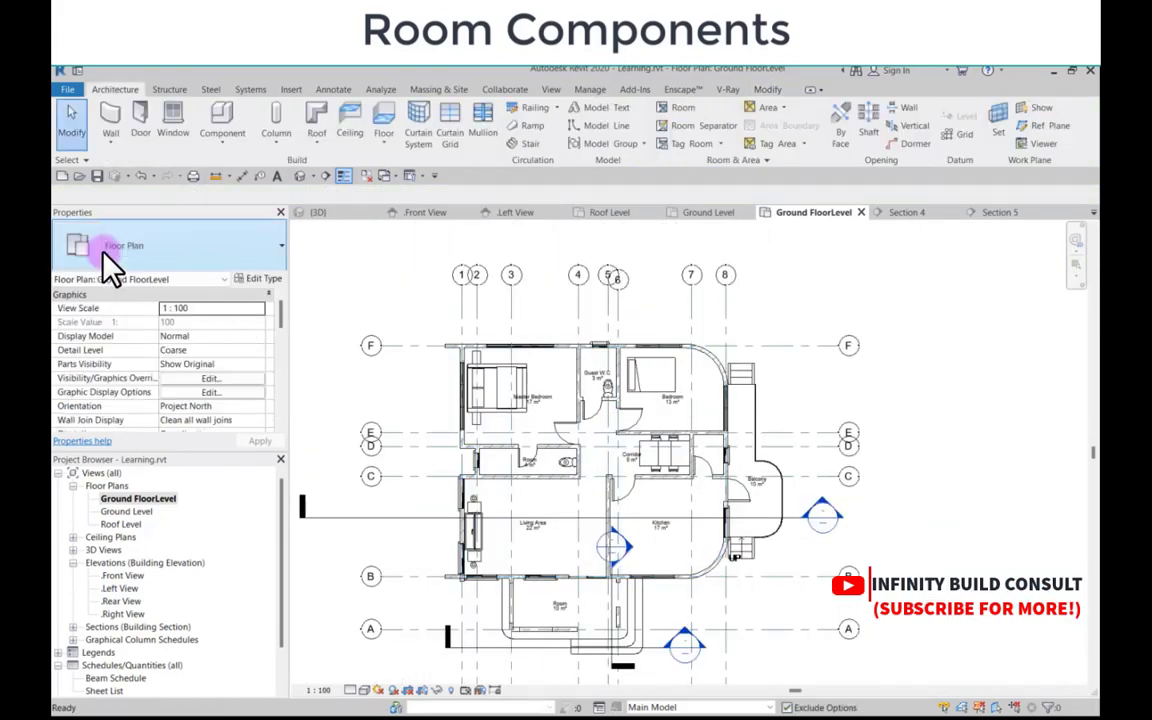
# Step: Start placing a component and find and choose Bath (3), type 800 x 1800mm Long
pyautogui.click(221, 121)
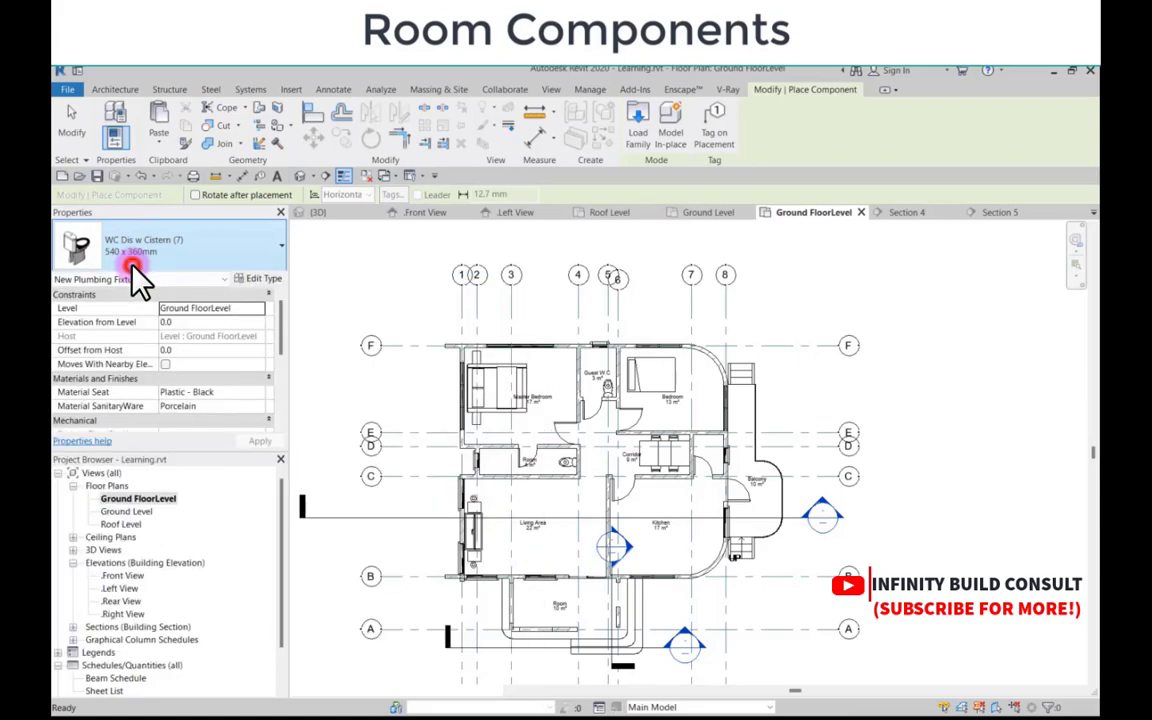
pyautogui.click(133, 263)
pyautogui.click(142, 283)
pyautogui.click(134, 263)
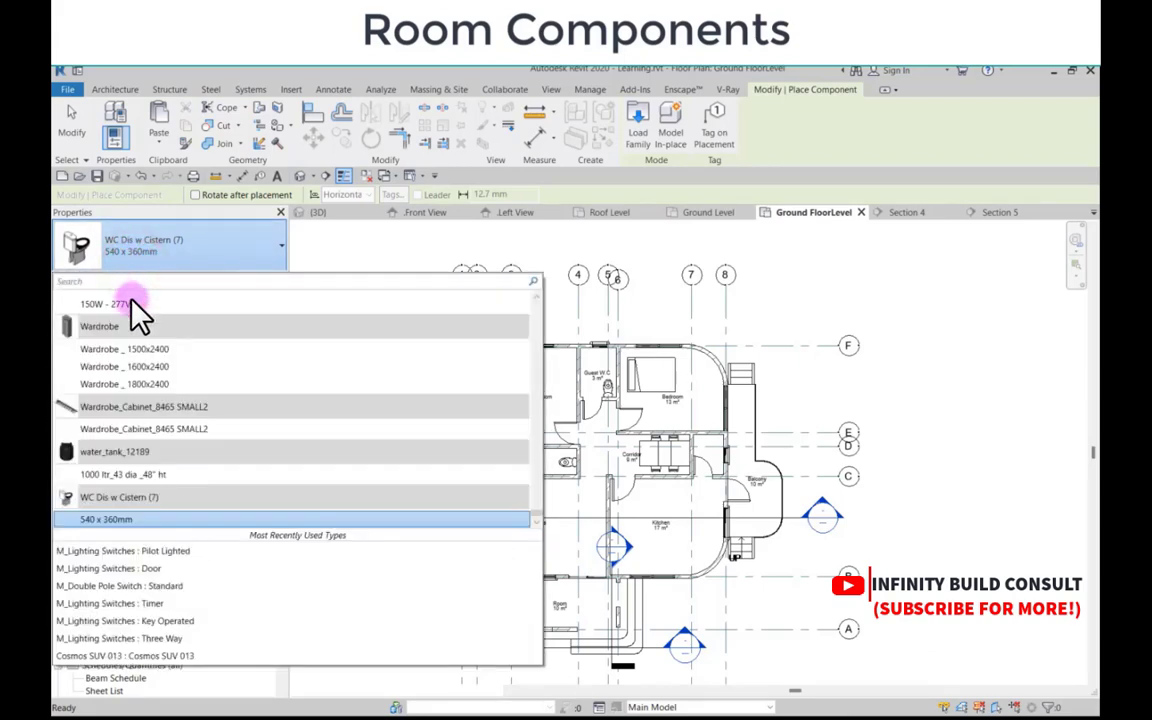
pyautogui.click(136, 308)
pyautogui.click(92, 250)
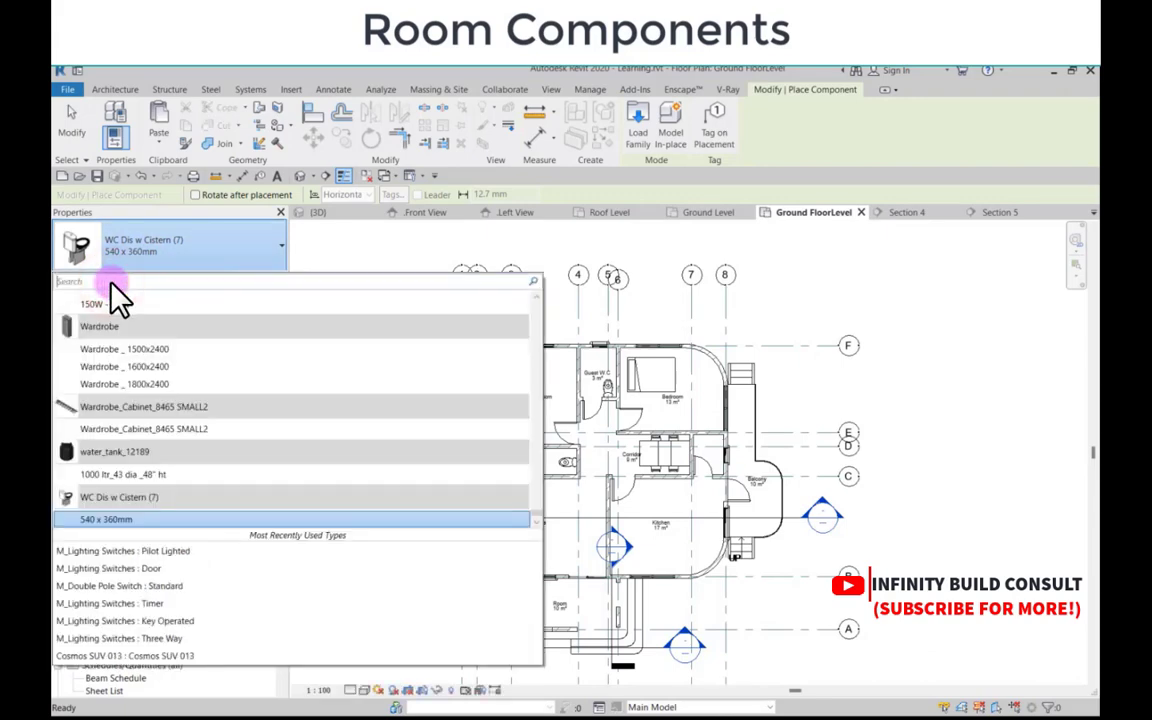
pyautogui.write('ba')
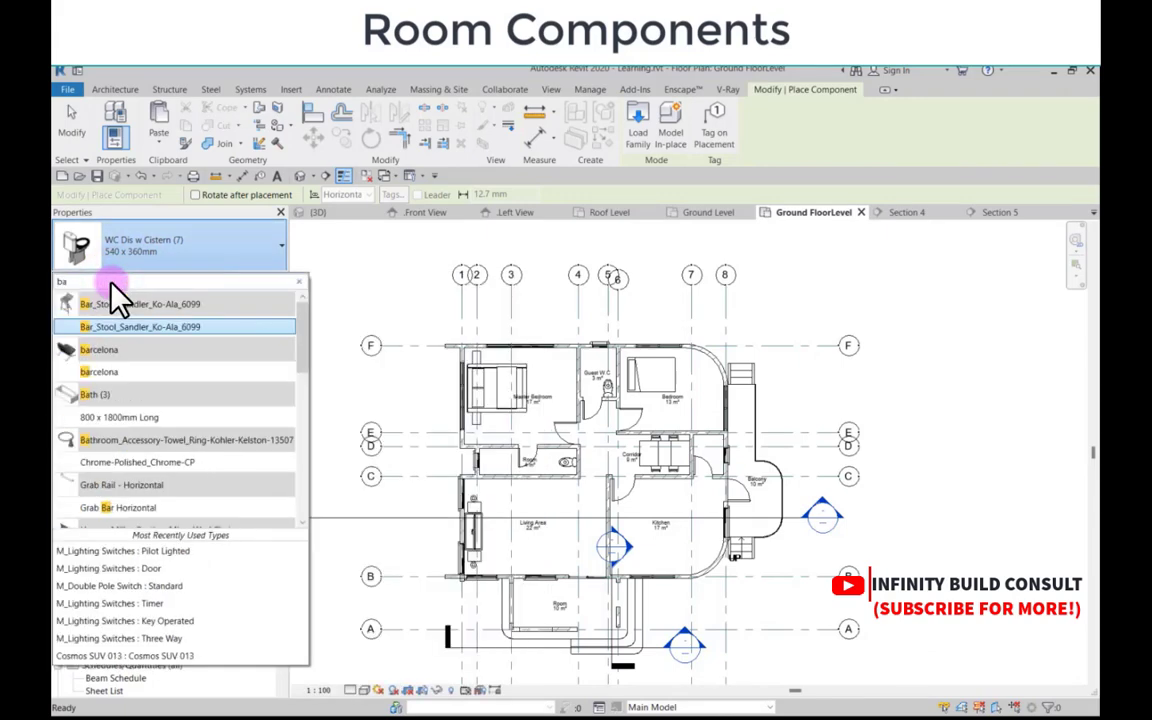
pyautogui.click(141, 421)
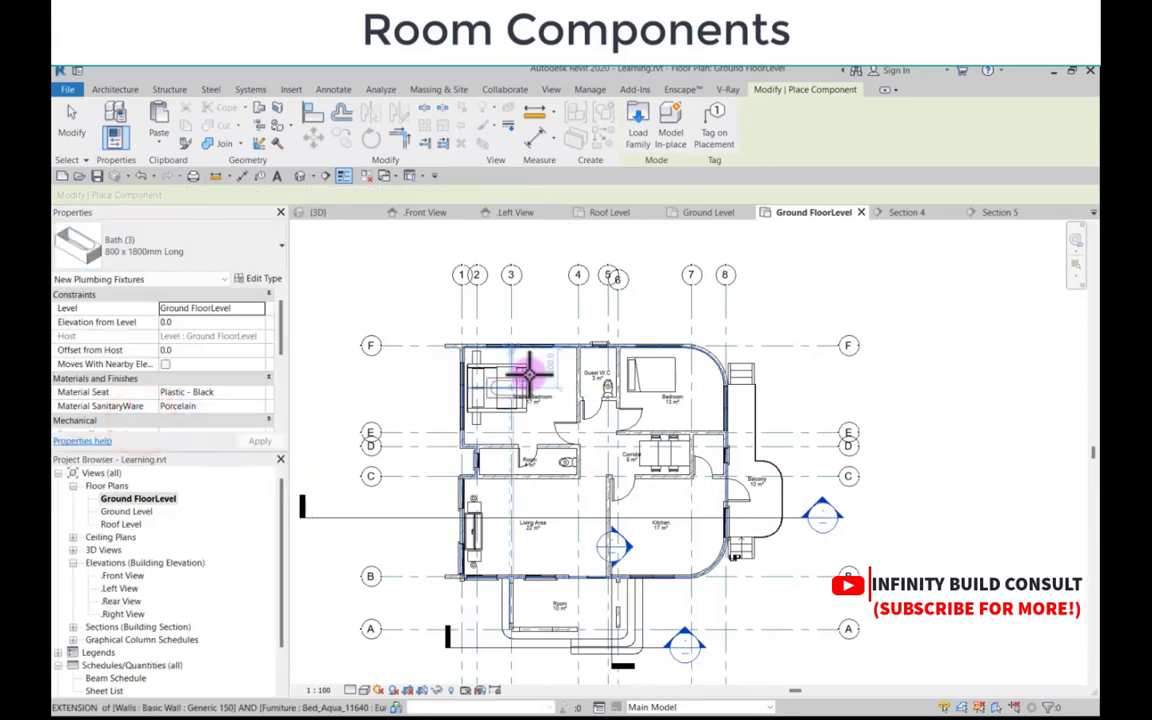
# Step: Check the bath's fit at the window end of the 4 m² room opposite the WC
pyautogui.scroll(2, 540, 372)
pyautogui.scroll(2, 600, 372)
pyautogui.scroll(-2, 489, 530)
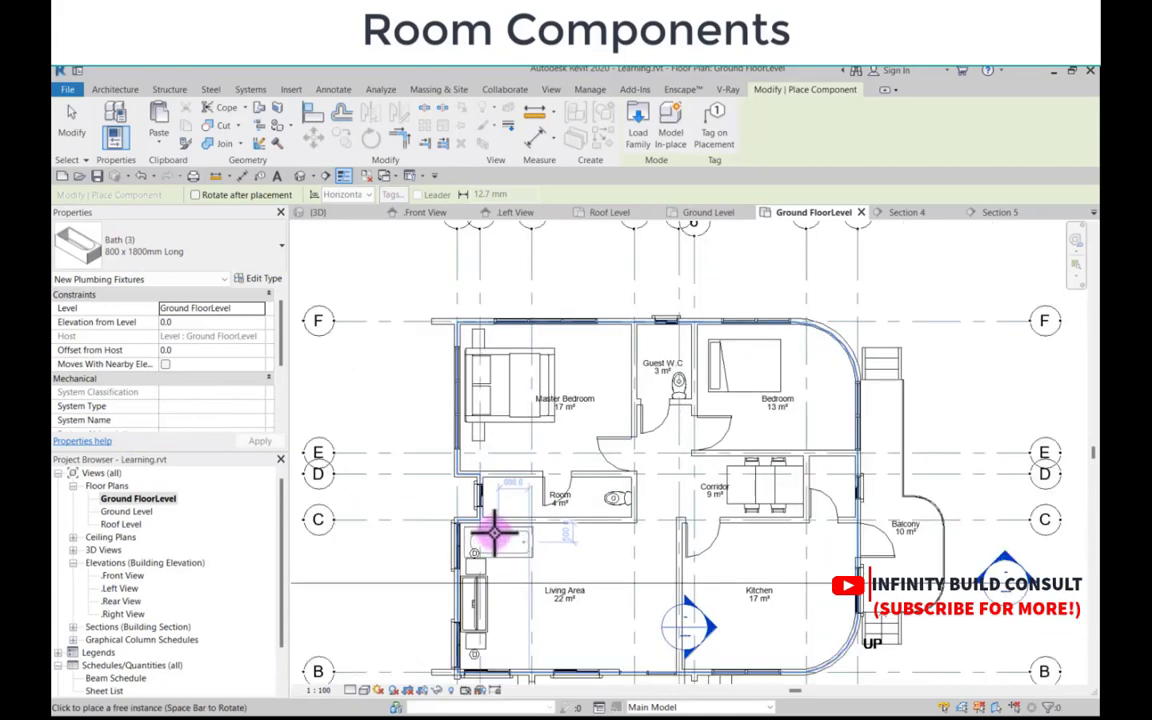
pyautogui.scroll(3, 537, 484)
pyautogui.scroll(2, 537, 484)
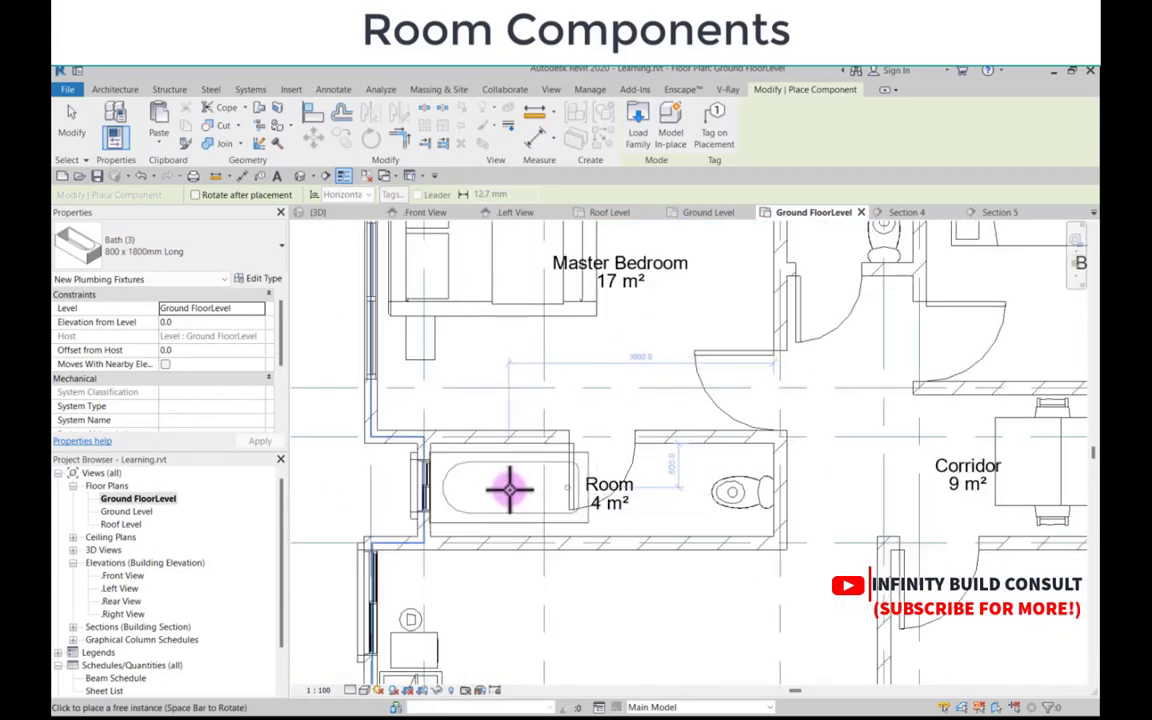
# Step: Look through the component types listed around the bath, from bathroom accessories and beds to ceiling lights
pyautogui.click(270, 264)
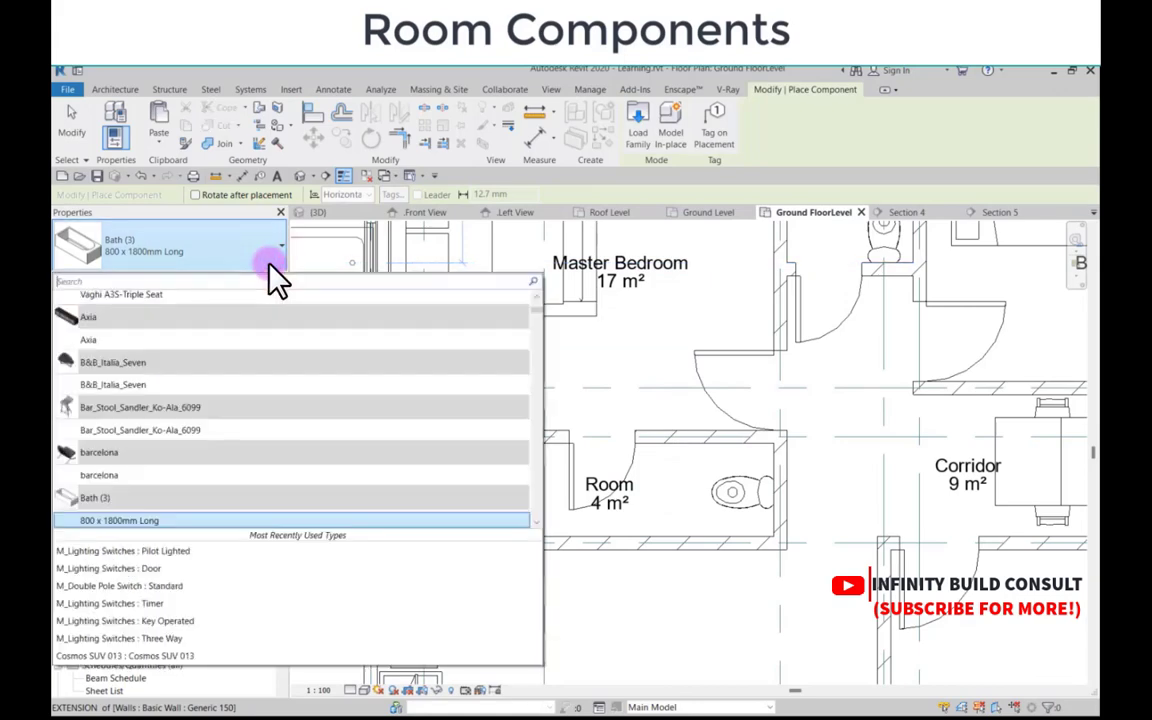
pyautogui.scroll(-1, 205, 500)
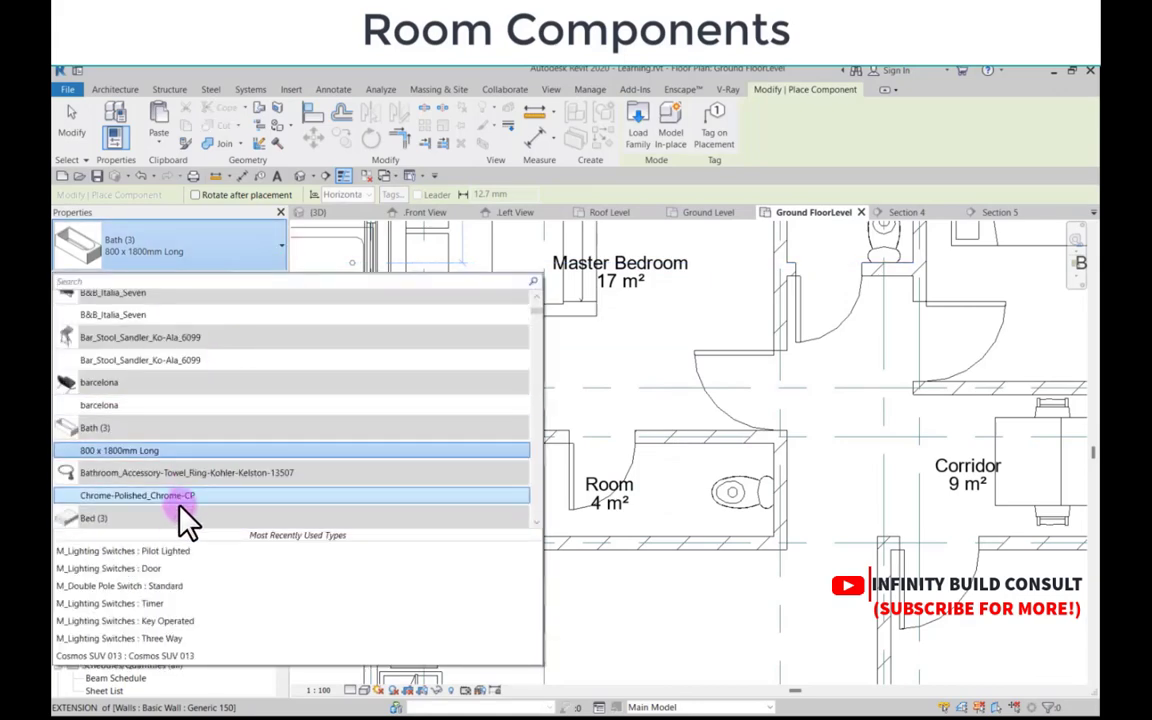
pyautogui.scroll(-4, 157, 508)
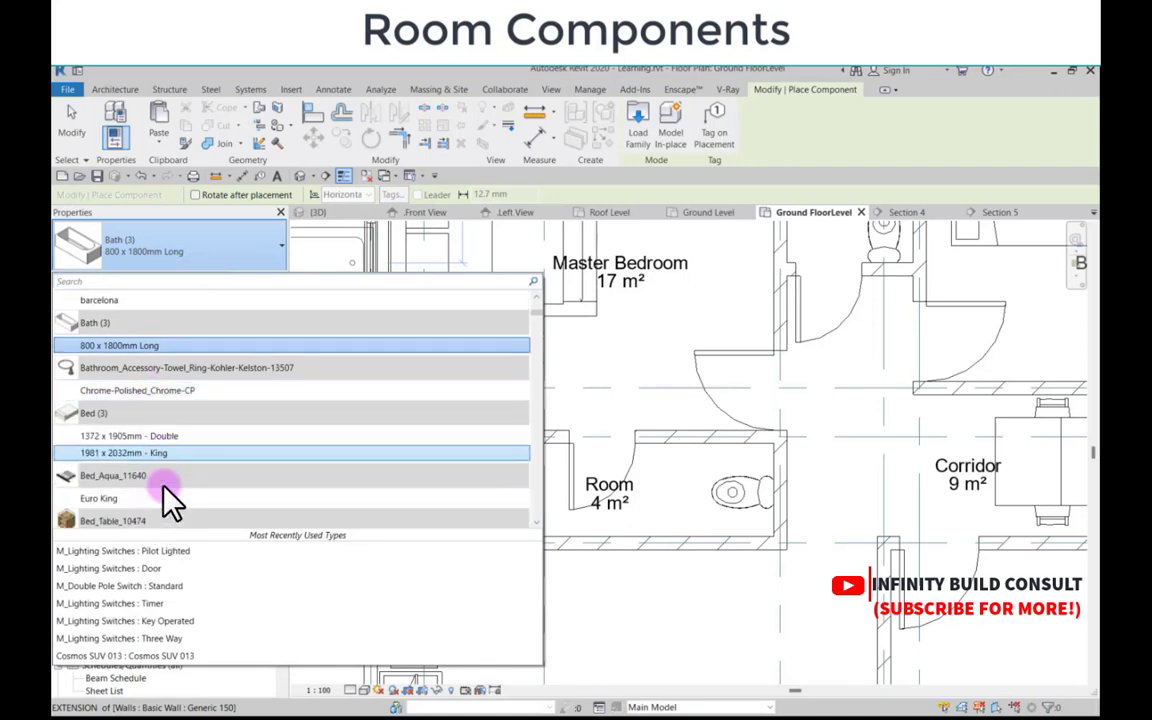
pyautogui.scroll(-2, 170, 500)
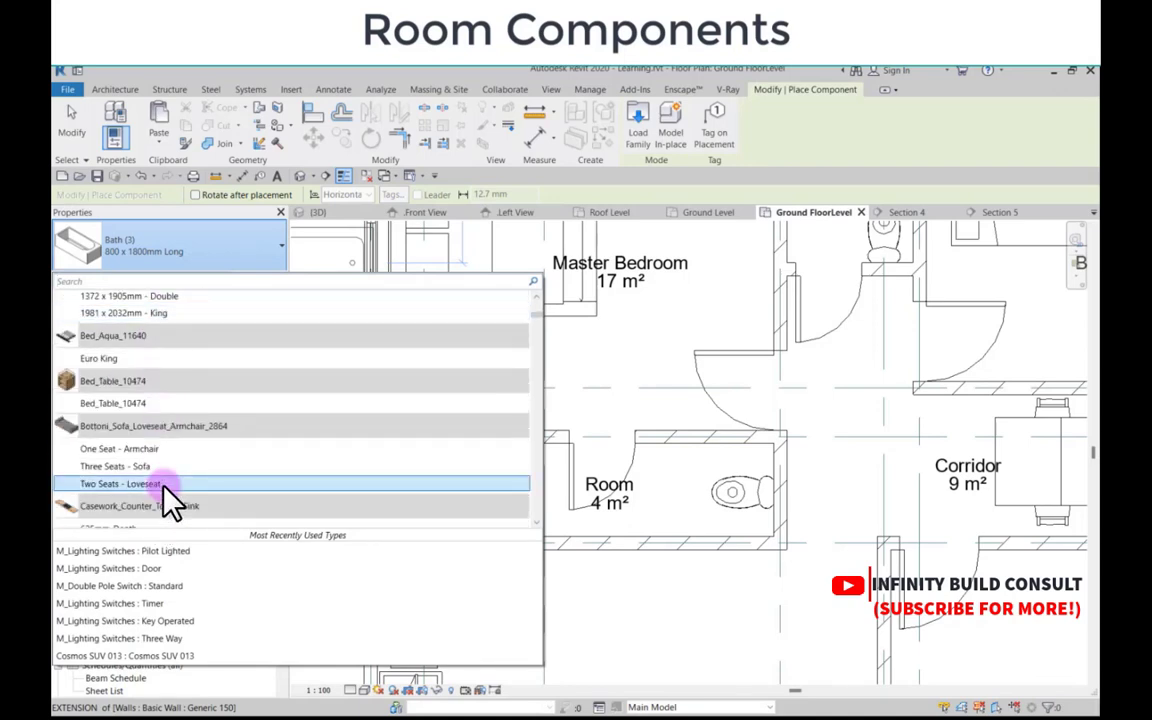
pyautogui.scroll(-2, 170, 500)
pyautogui.scroll(-2, 165, 490)
pyautogui.scroll(-1, 162, 430)
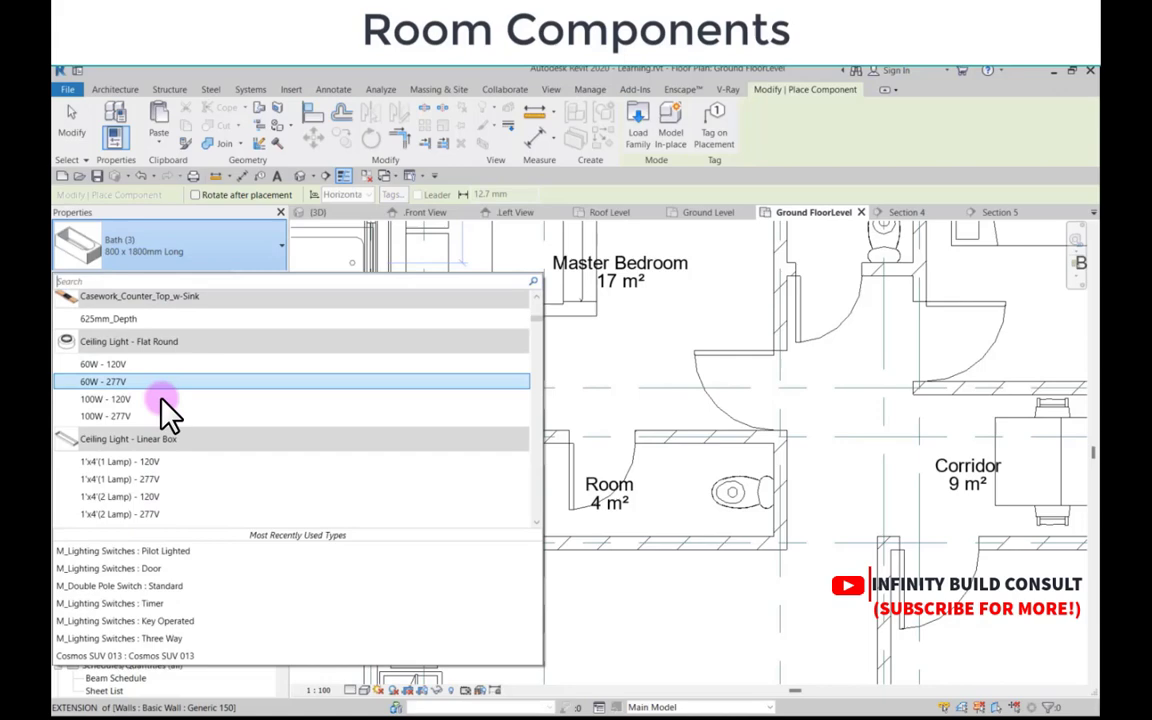
pyautogui.click(150, 235)
pyautogui.click(150, 236)
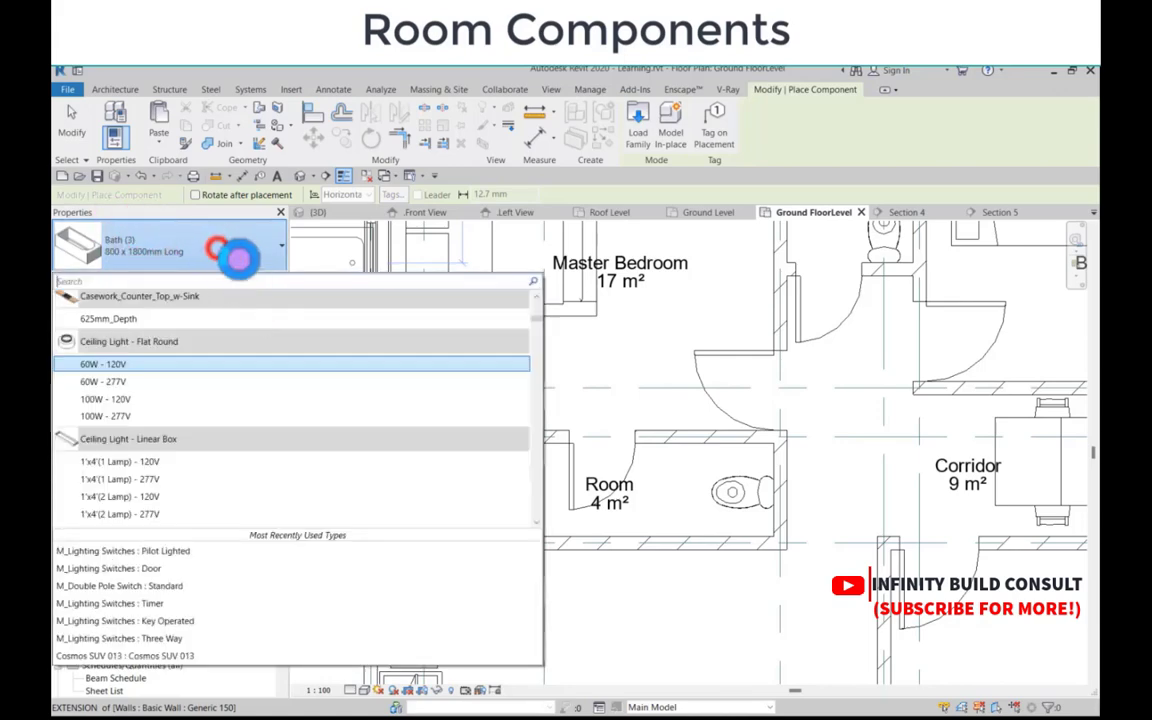
pyautogui.click(235, 257)
# Step: Duplicate the bath's type as 800 x 1800mm Long 2
pyautogui.click(262, 278)
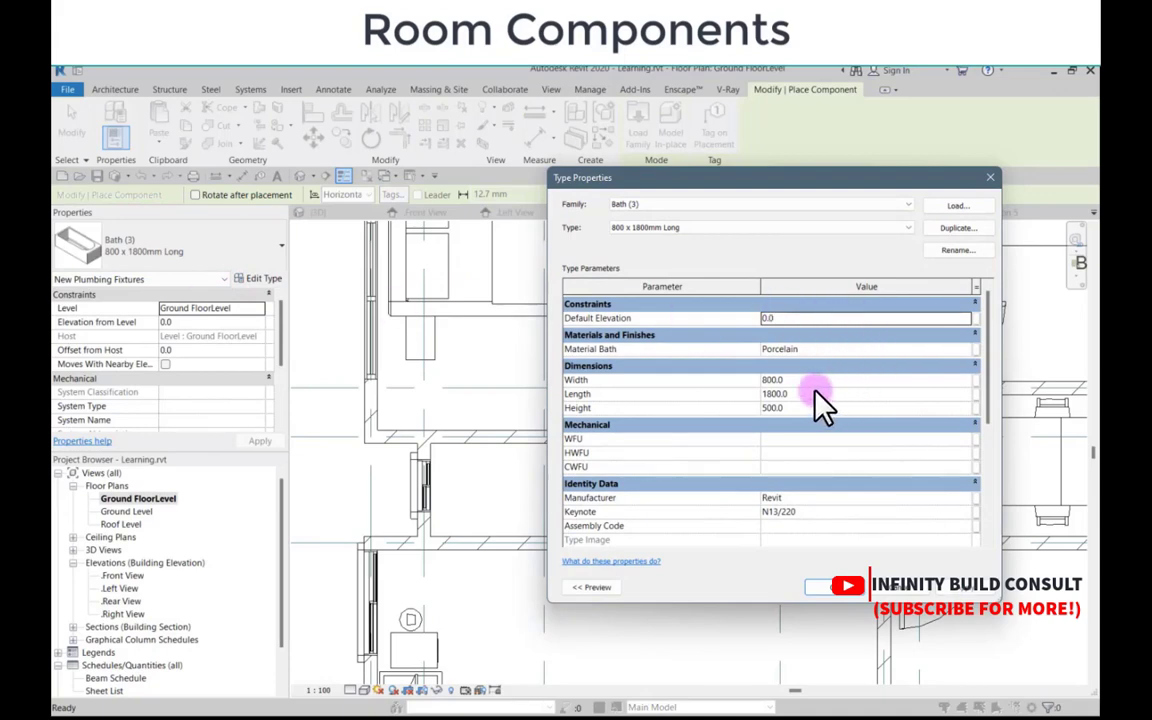
pyautogui.click(952, 229)
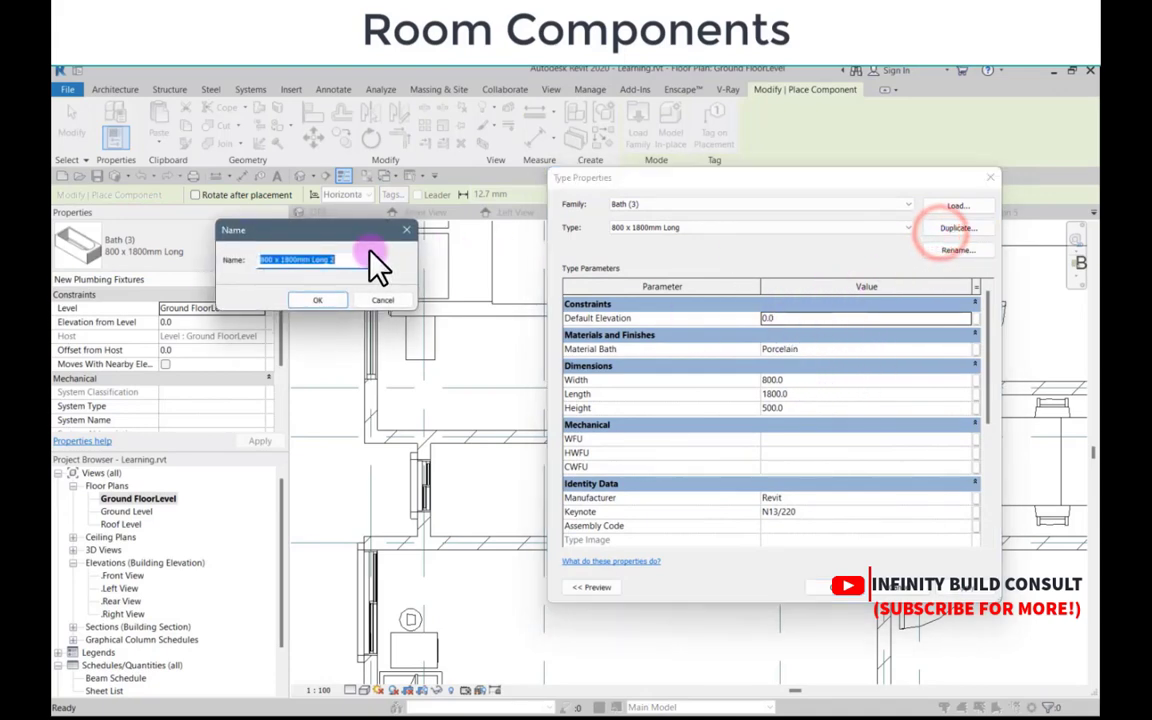
pyautogui.click(316, 300)
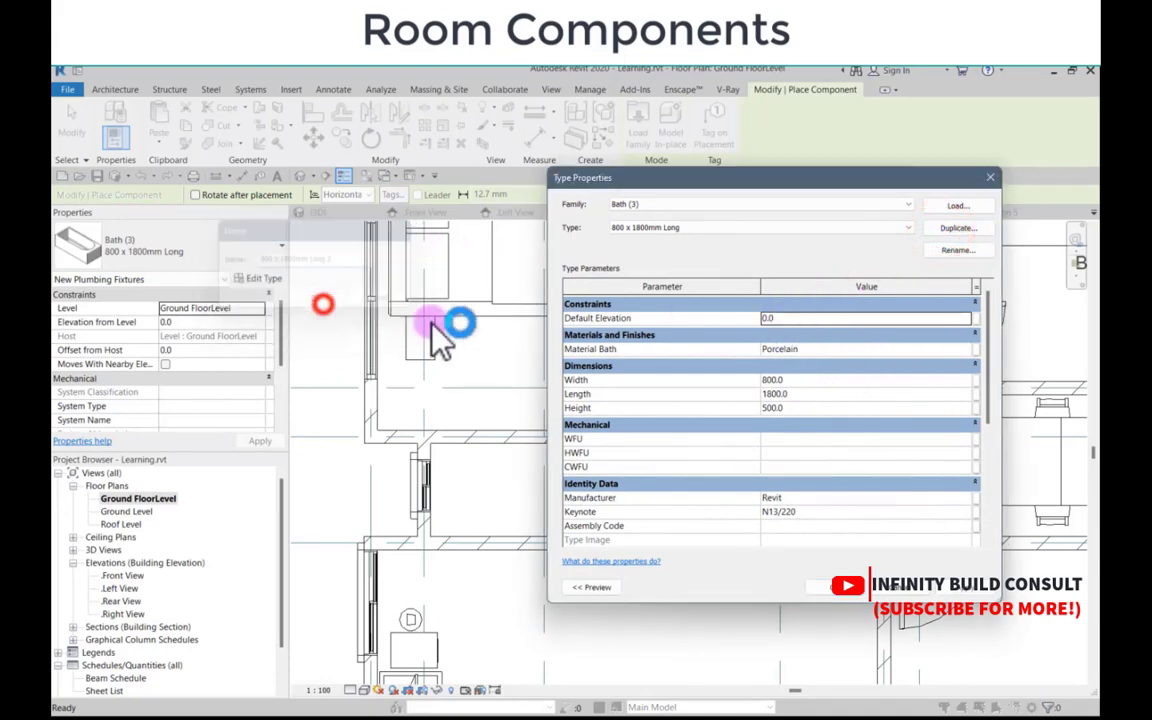
# Step: Set the duplicated bath type's length to 1000 mm and rename it 800 x 1000mm Long 2
pyautogui.click(808, 397)
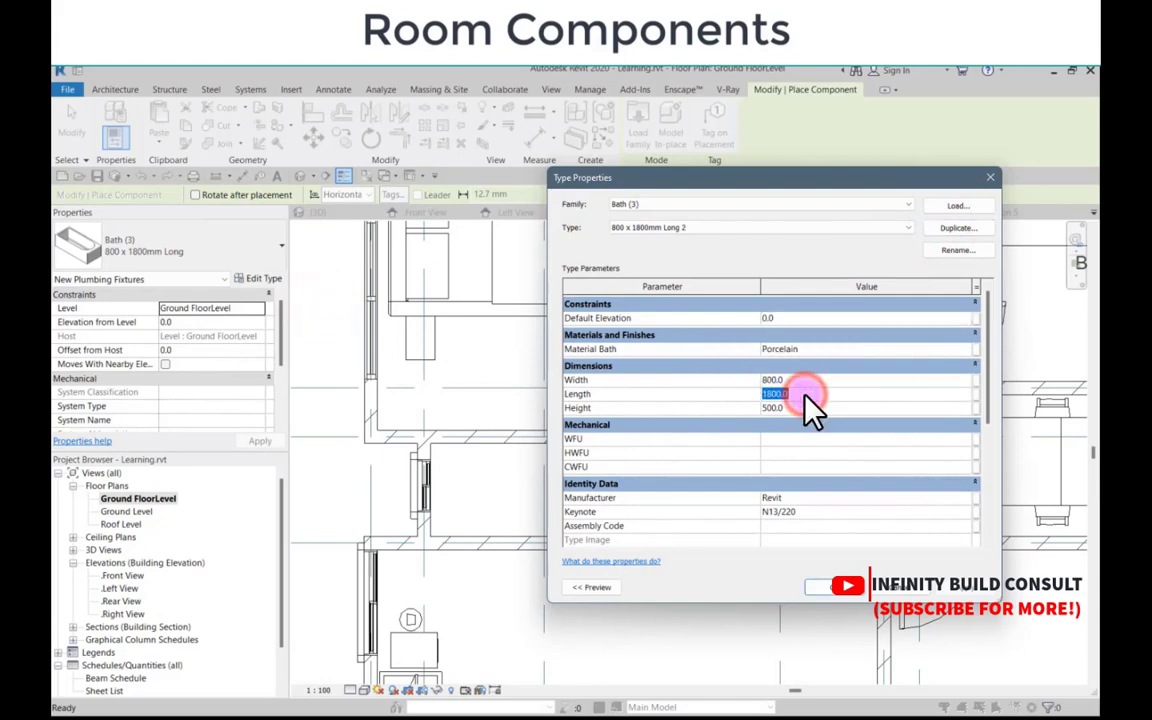
pyautogui.write('1')
pyautogui.click(957, 230)
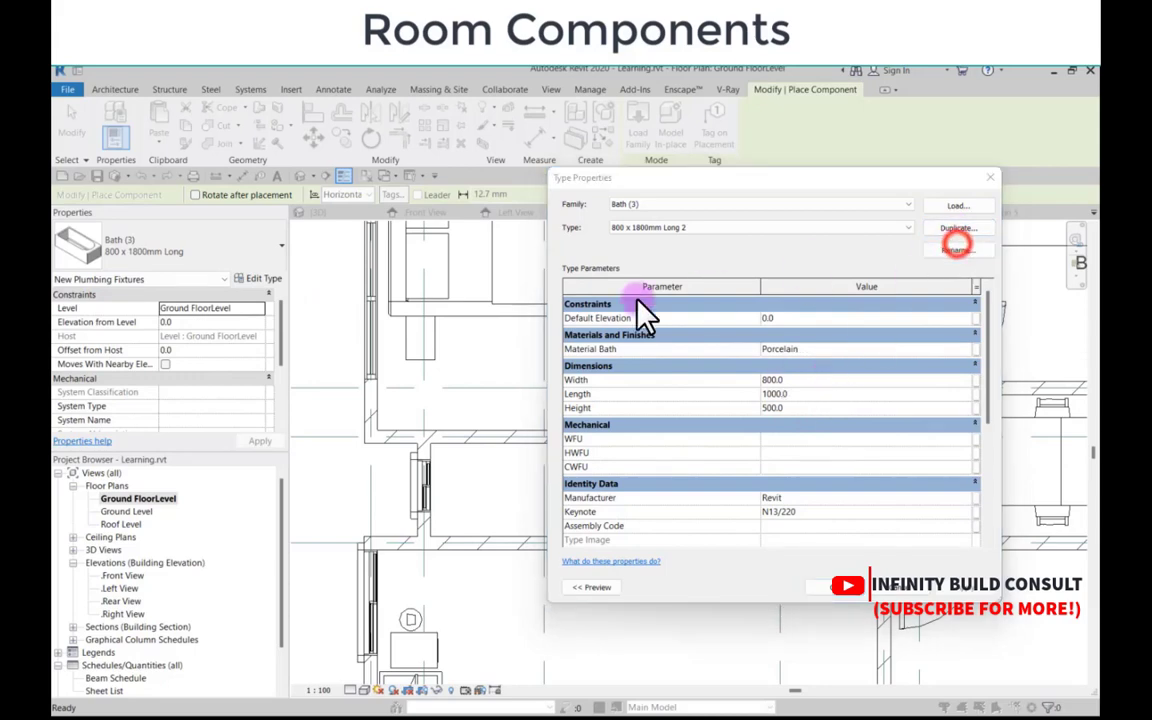
pyautogui.moveTo(56, 262); pyautogui.dragTo(453, 262)
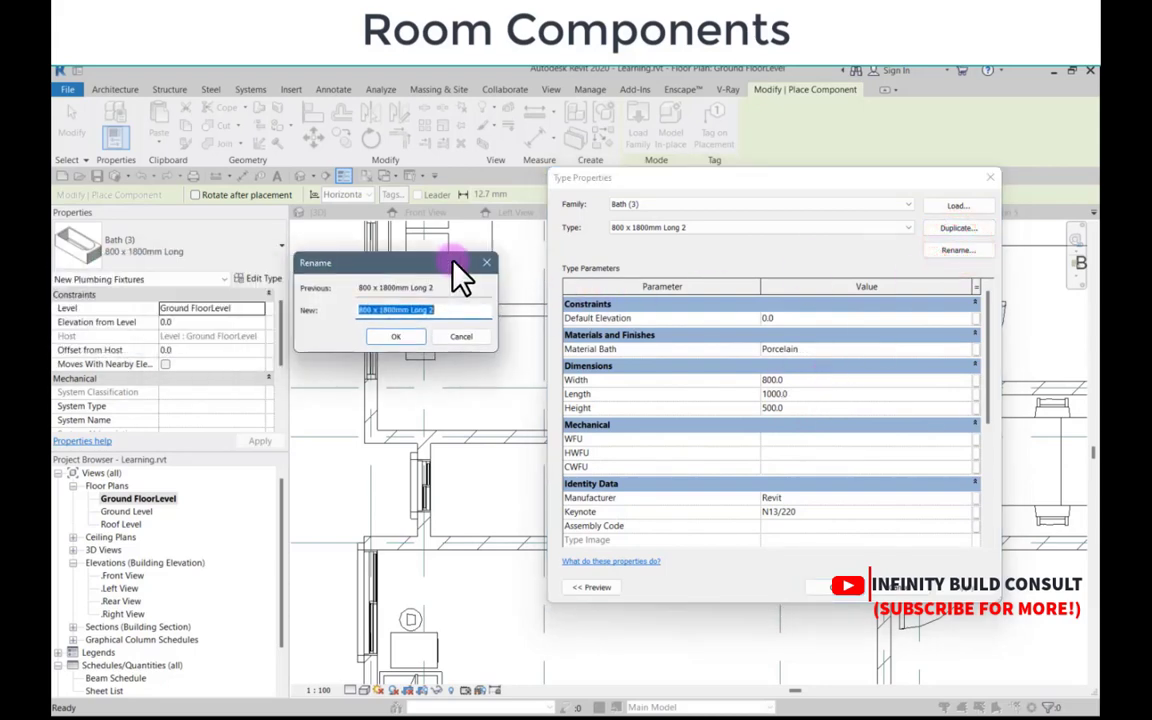
pyautogui.click(397, 336)
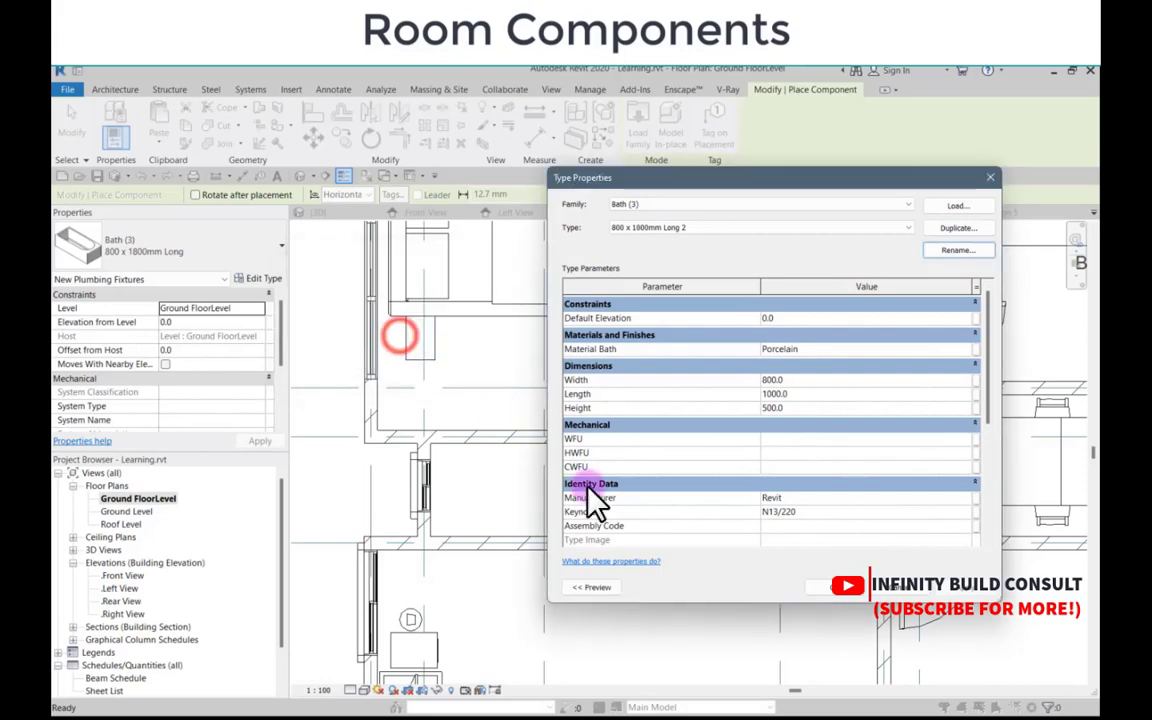
pyautogui.click(832, 590)
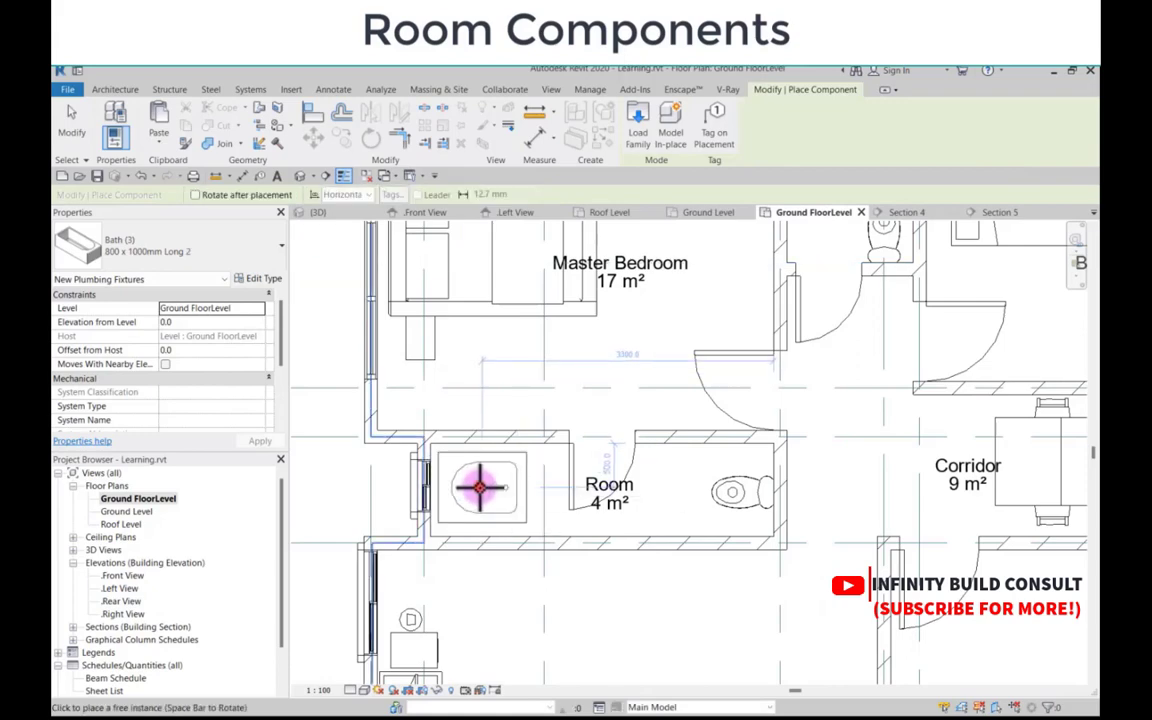
# Step: Place one bath at the window end of the 4 m² room and another, rotated upright, below the Guest W.C window
pyautogui.click(480, 487)
pyautogui.scroll(-3, 462, 486)
pyautogui.scroll(2, 703, 300)
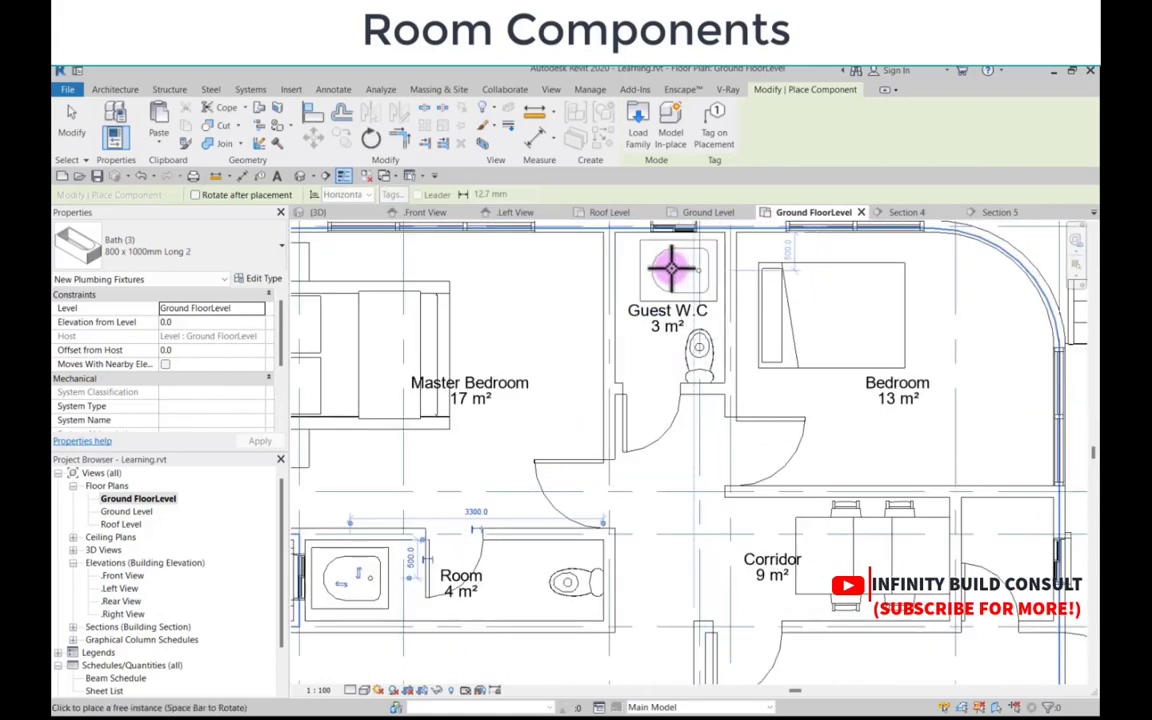
pyautogui.press('space')
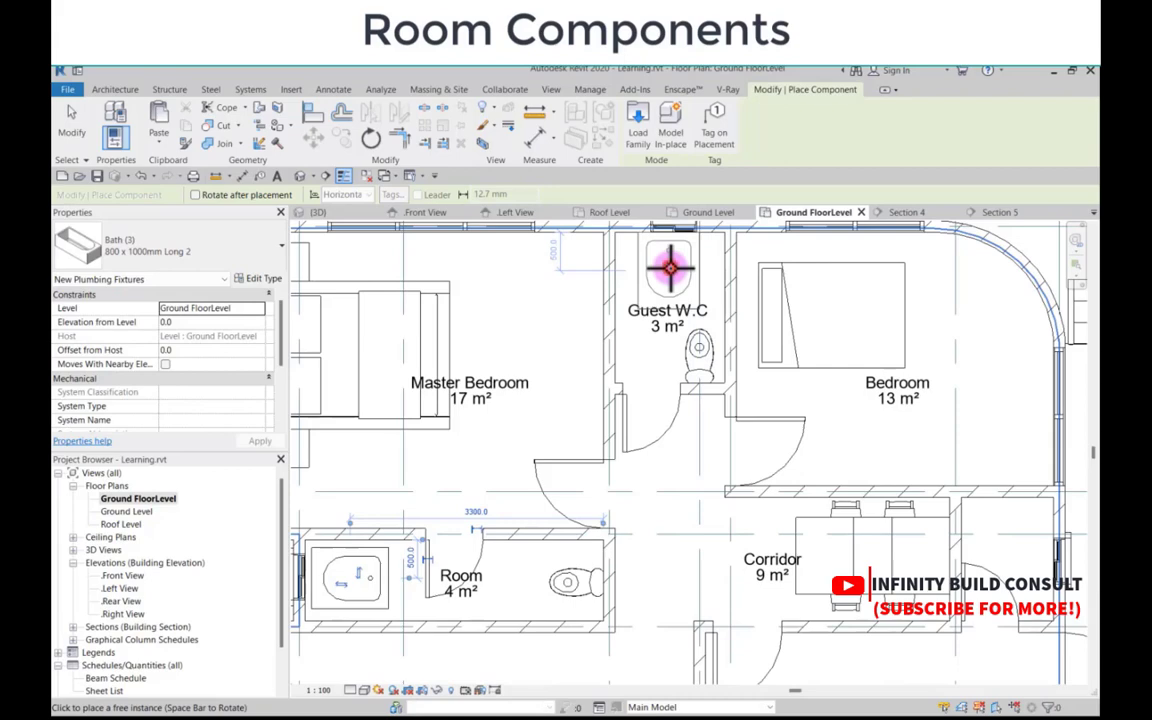
pyautogui.click(670, 265)
pyautogui.scroll(-4, 452, 329)
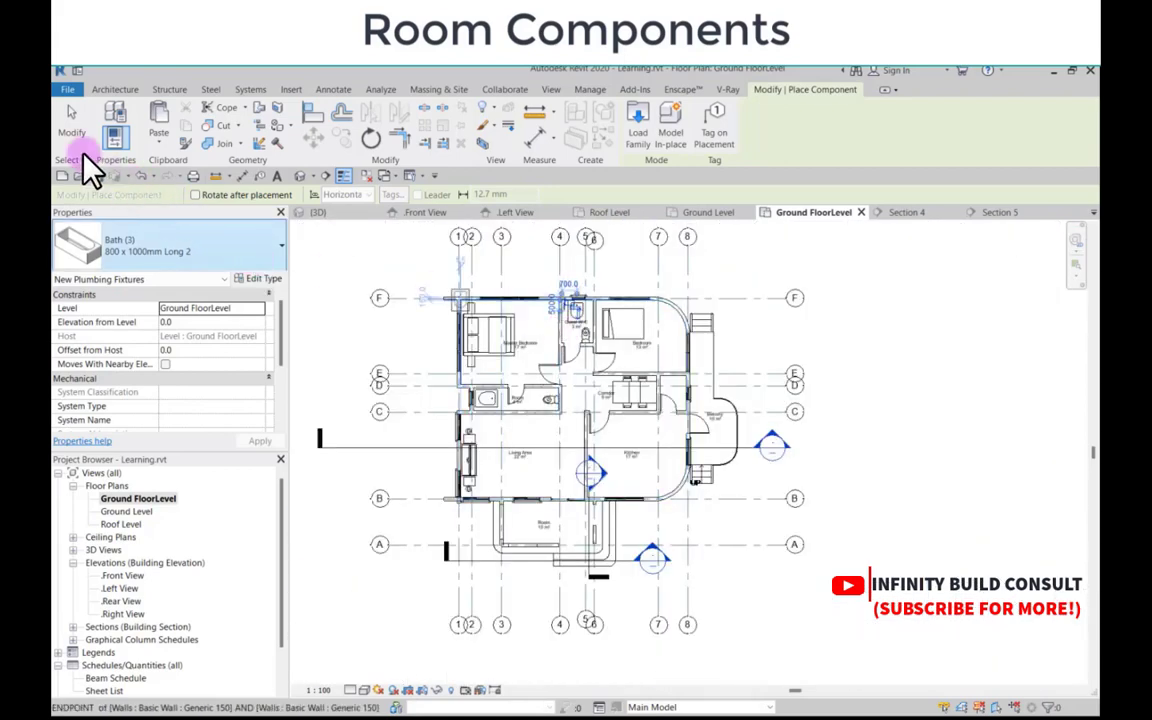
pyautogui.click(71, 125)
# Step: Start placing a component for the living area, search for sofa and choose the Bottoni_Sofa_Loveseat_Armchair_2864 type Two Seats - Loveseat
pyautogui.scroll(3, 612, 482)
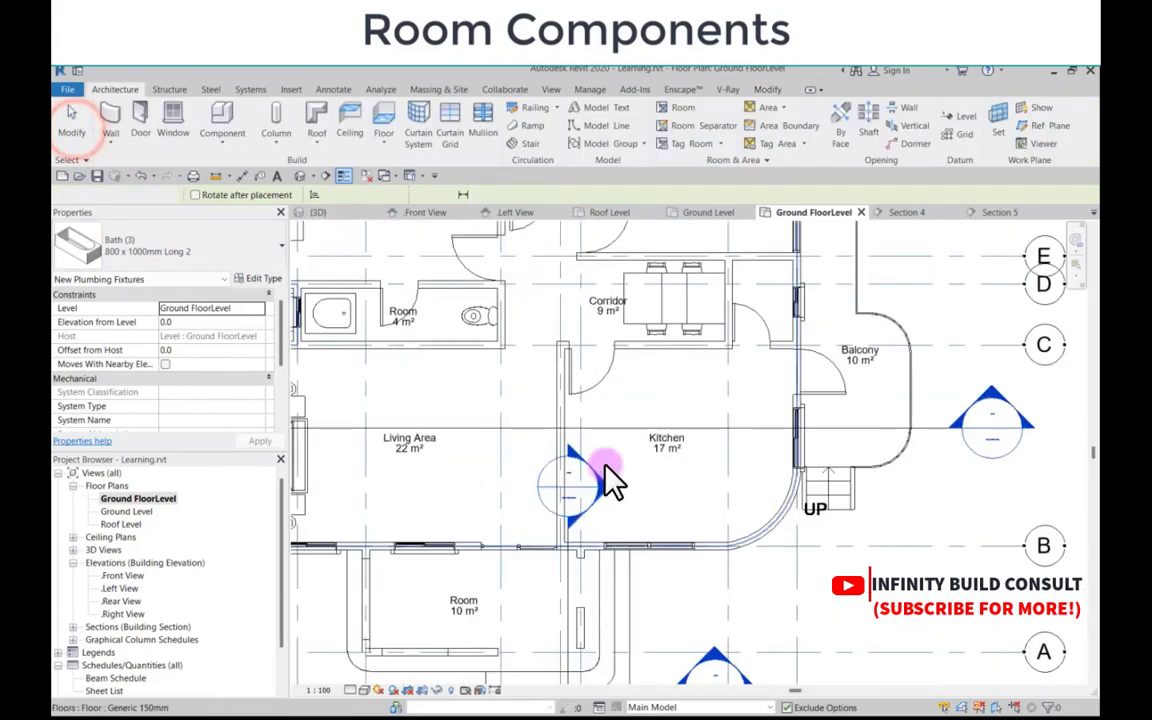
pyautogui.scroll(-3, 612, 482)
pyautogui.scroll(-2, 537, 452)
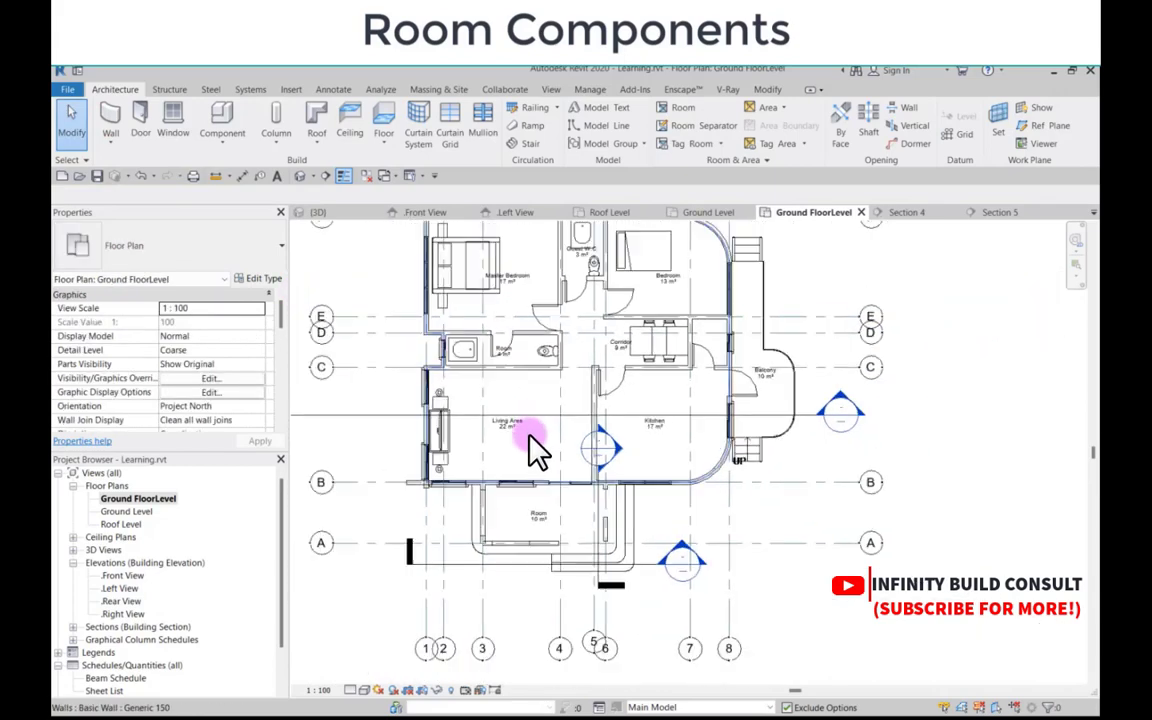
pyautogui.scroll(3, 537, 452)
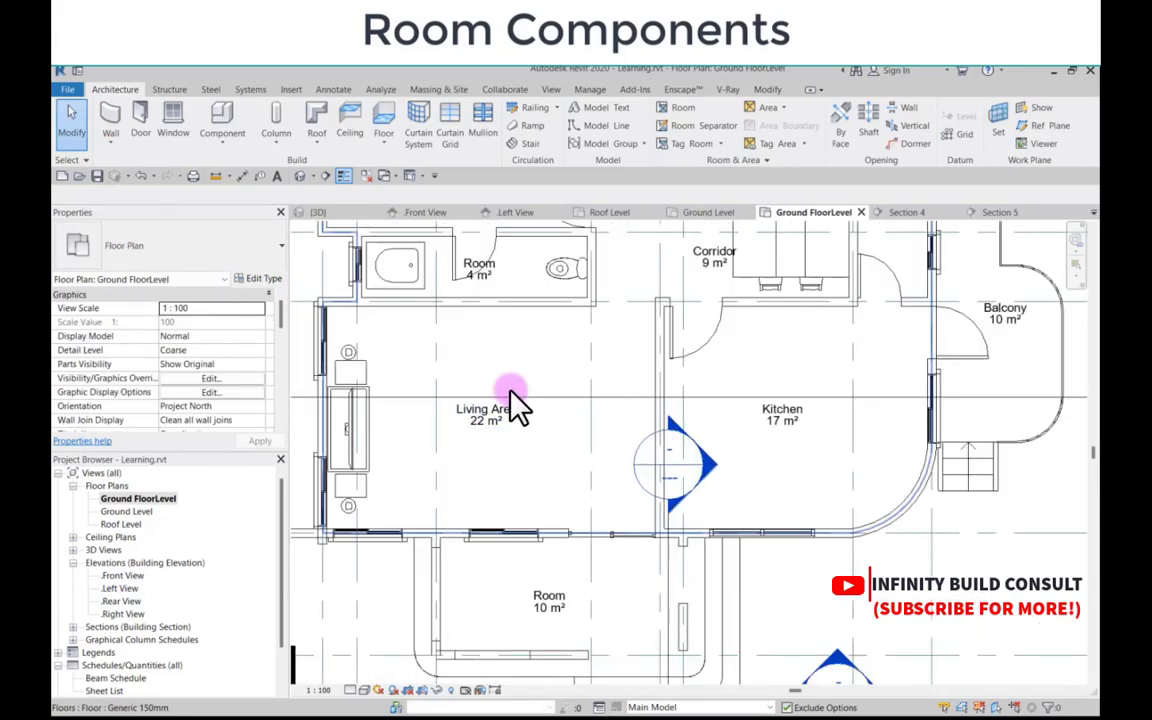
pyautogui.click(221, 116)
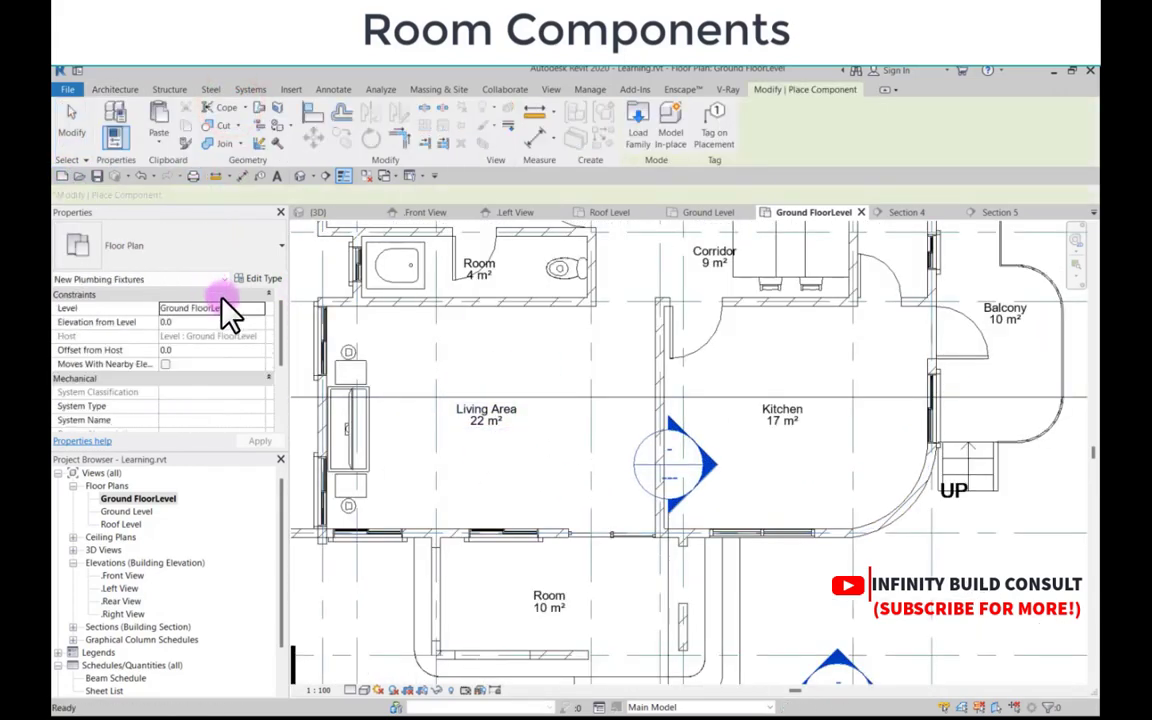
pyautogui.click(152, 250)
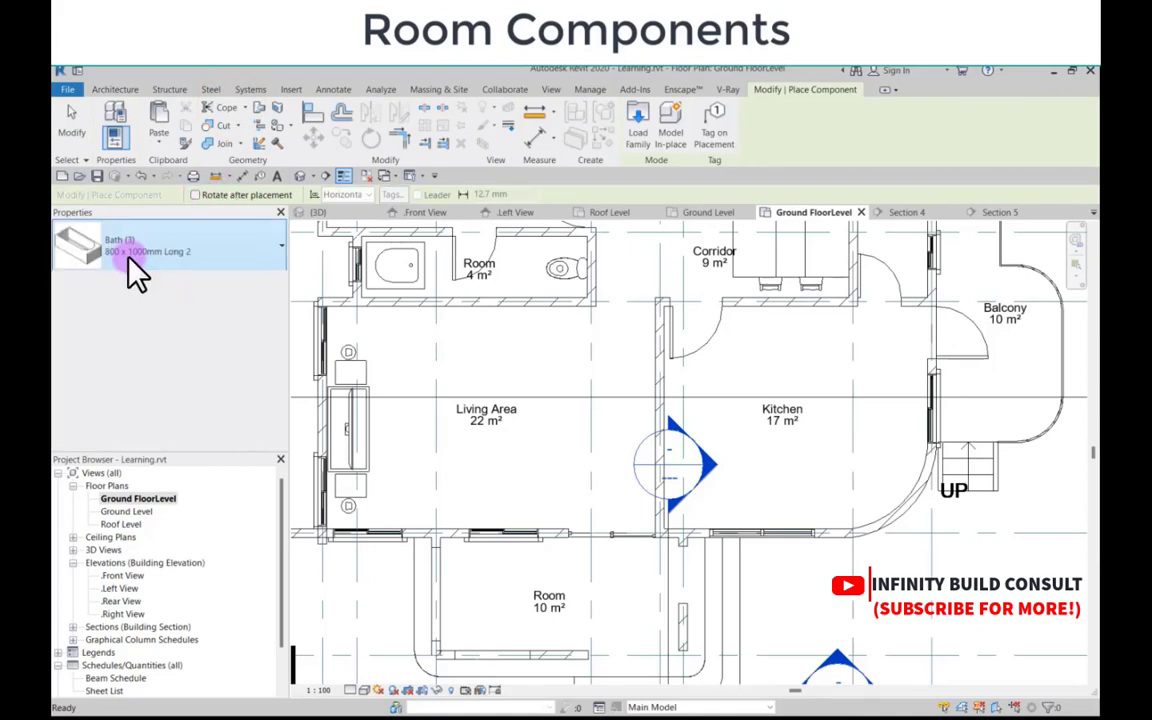
pyautogui.click(110, 250)
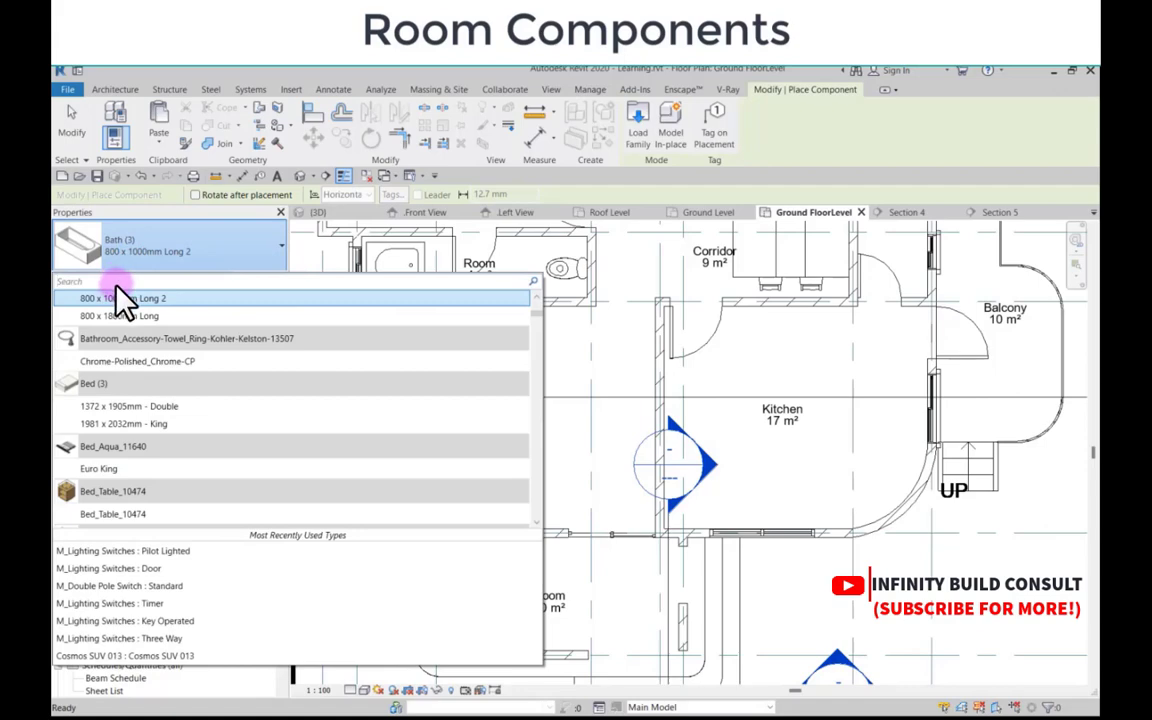
pyautogui.write('sofa')
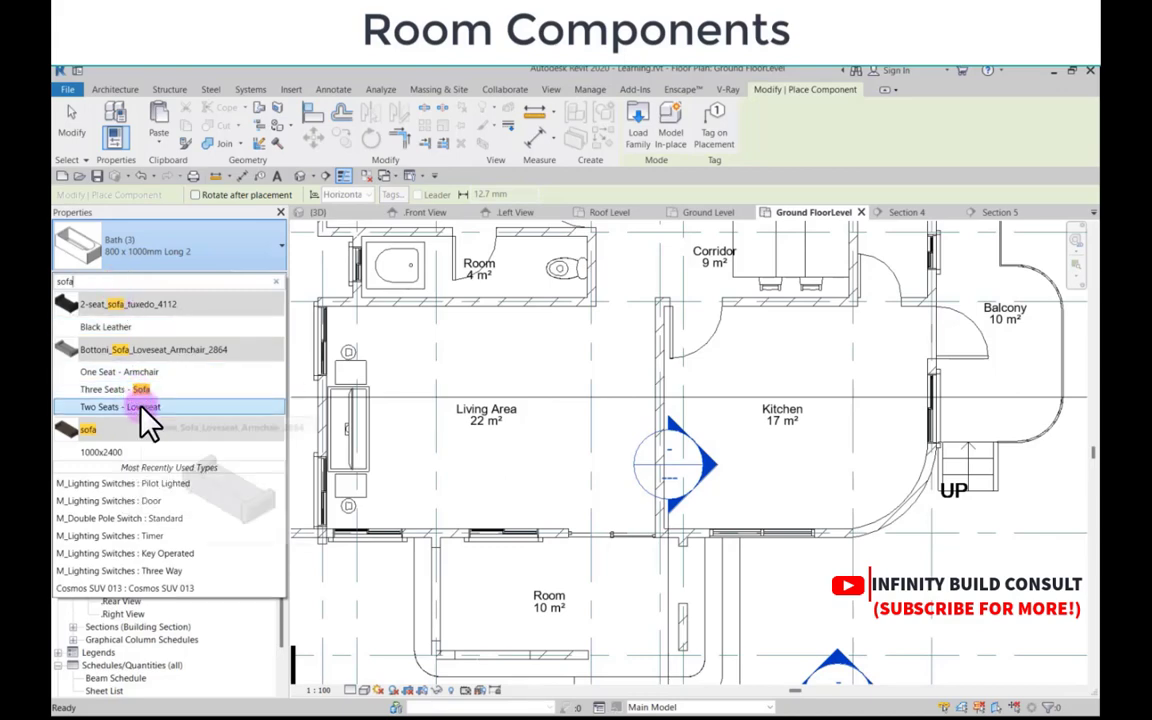
pyautogui.click(141, 406)
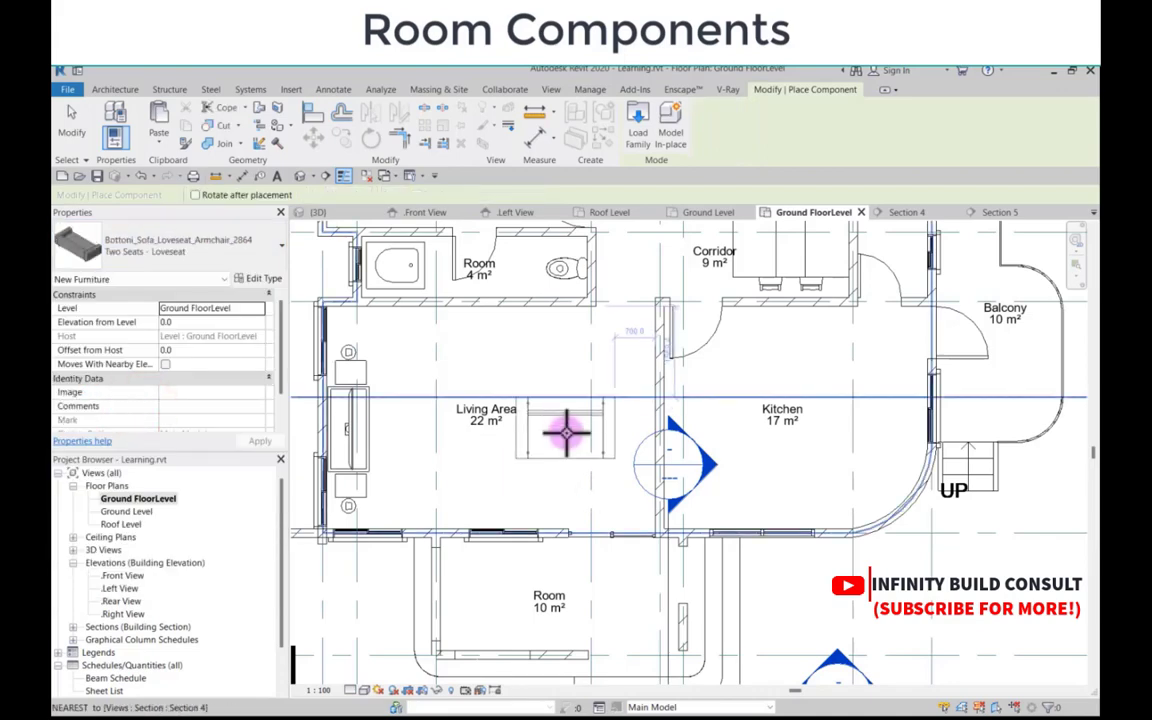
# Step: Place three loveseats facing the middle of the living area: on the kitchen side, along the bathroom wall and along the front window wall
pyautogui.press('space')
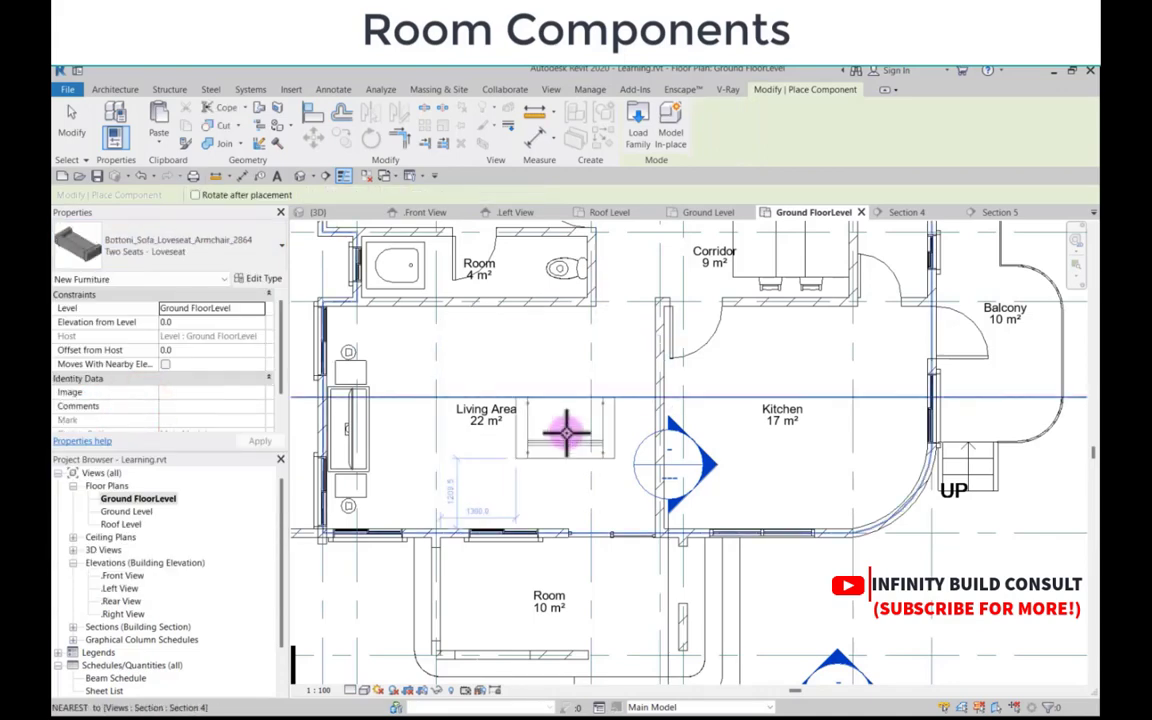
pyautogui.click(540, 424)
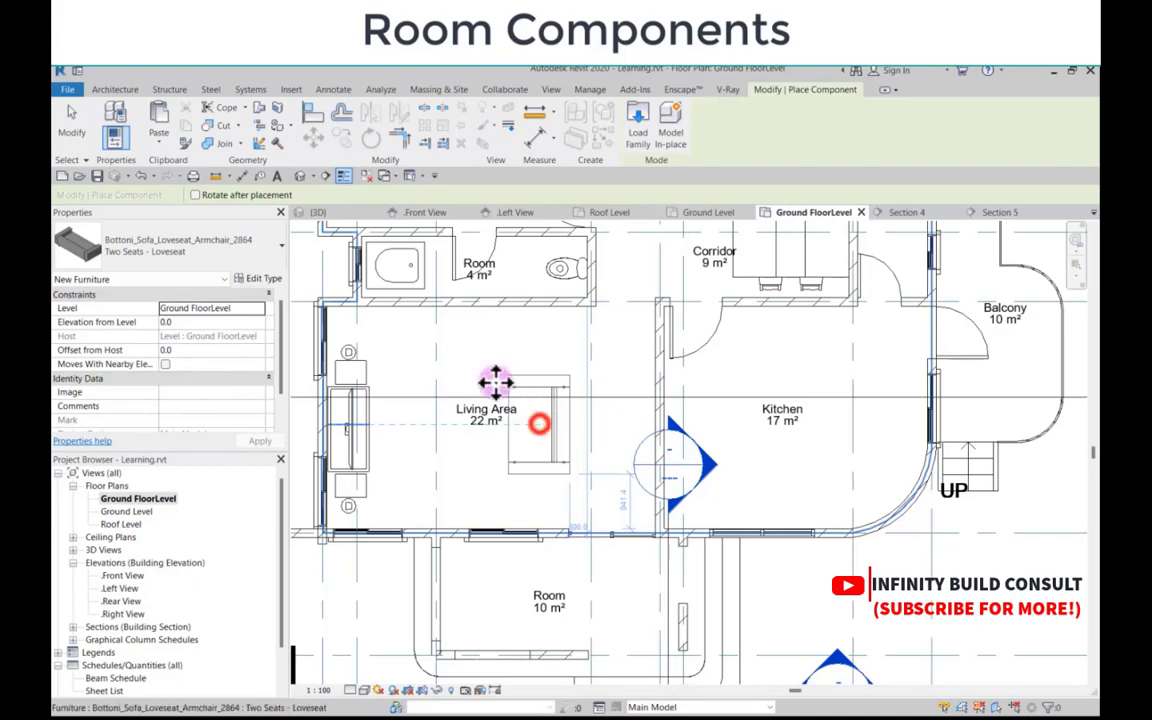
pyautogui.press('space')
pyautogui.press('space')
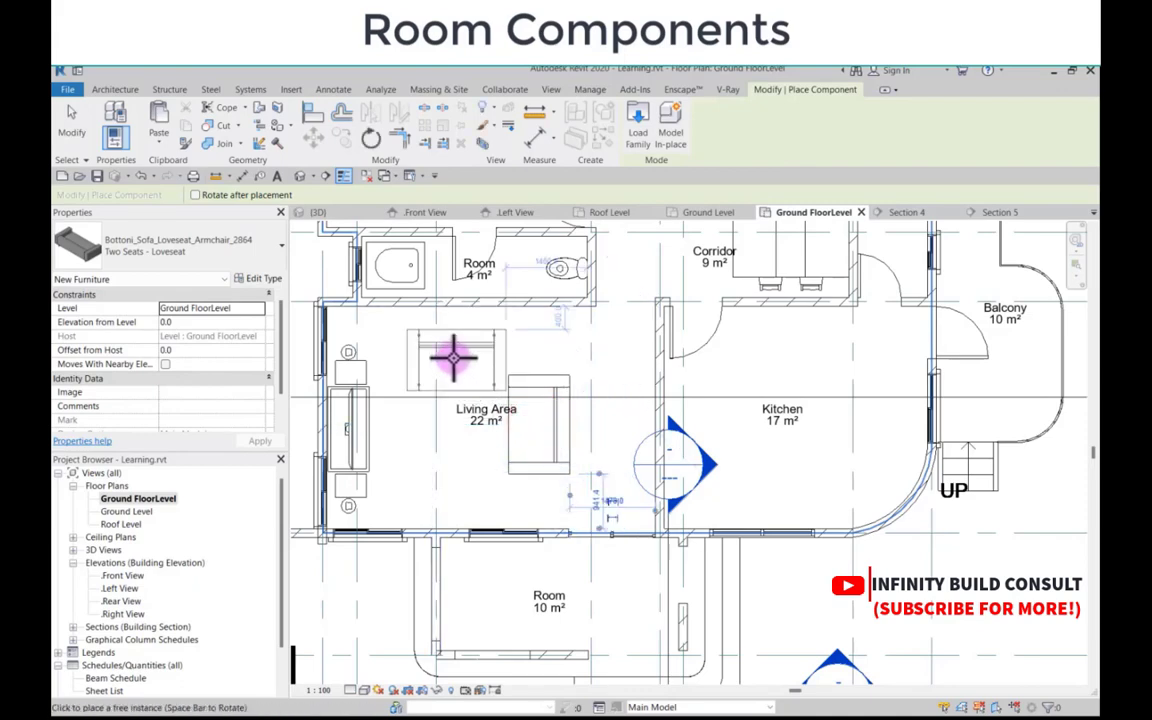
pyautogui.click(453, 357)
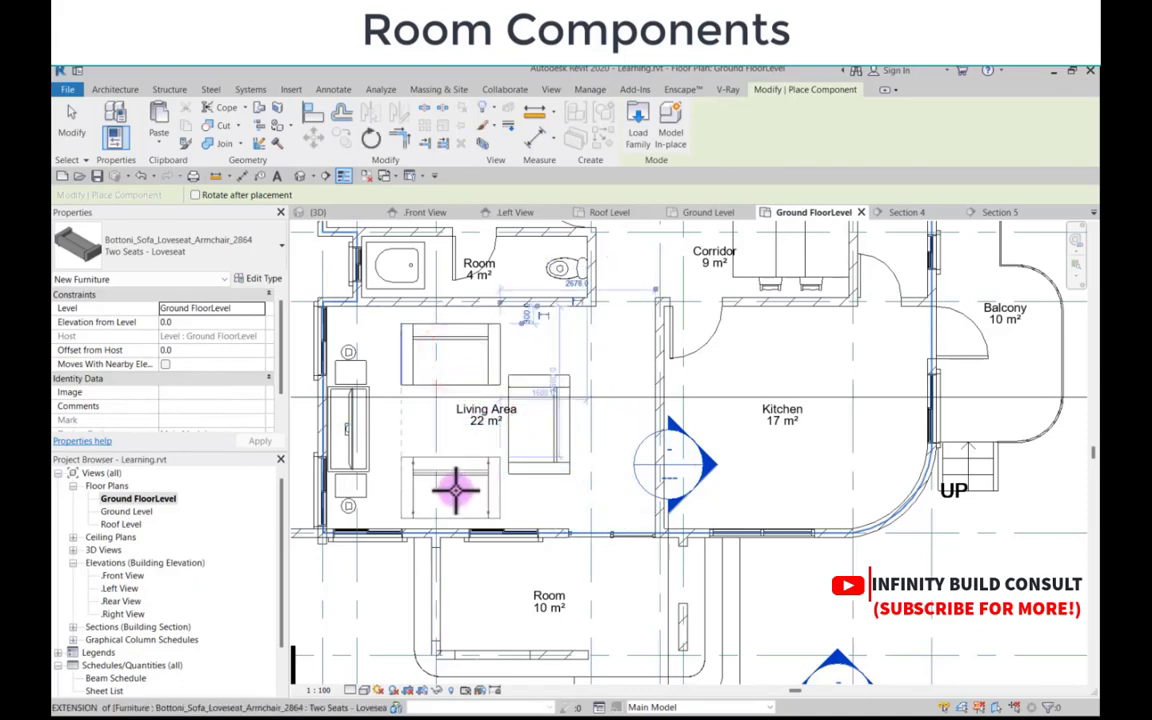
pyautogui.press('space')
pyautogui.press('space')
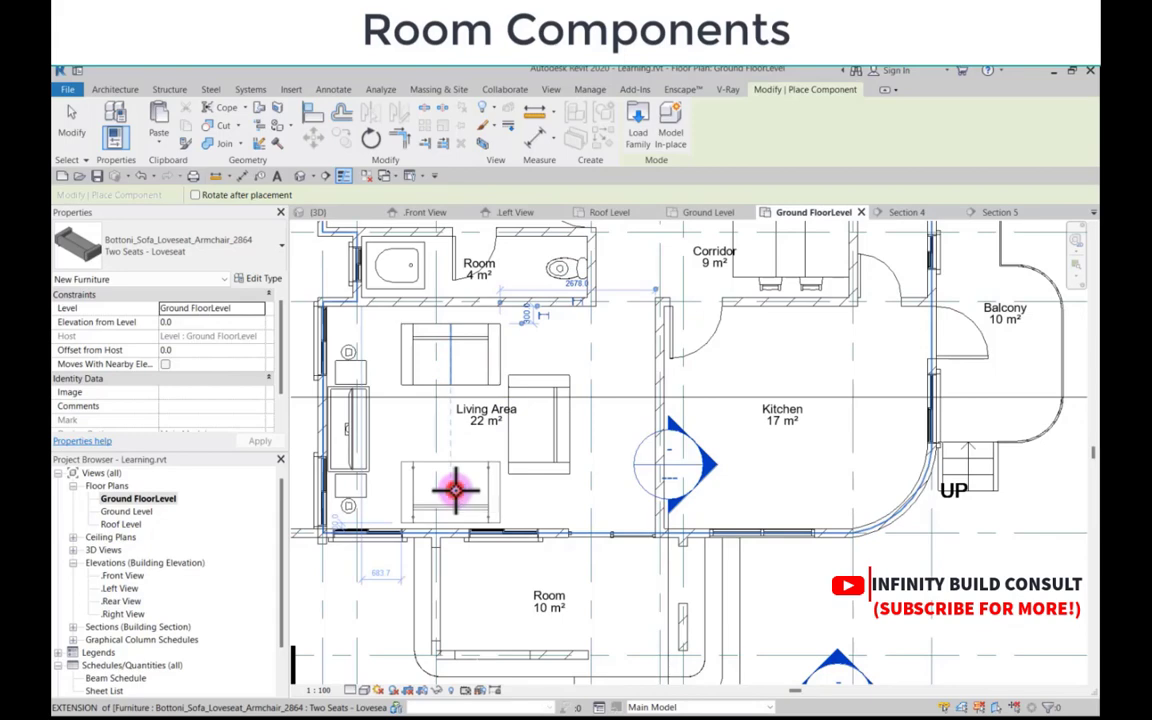
pyautogui.click(455, 488)
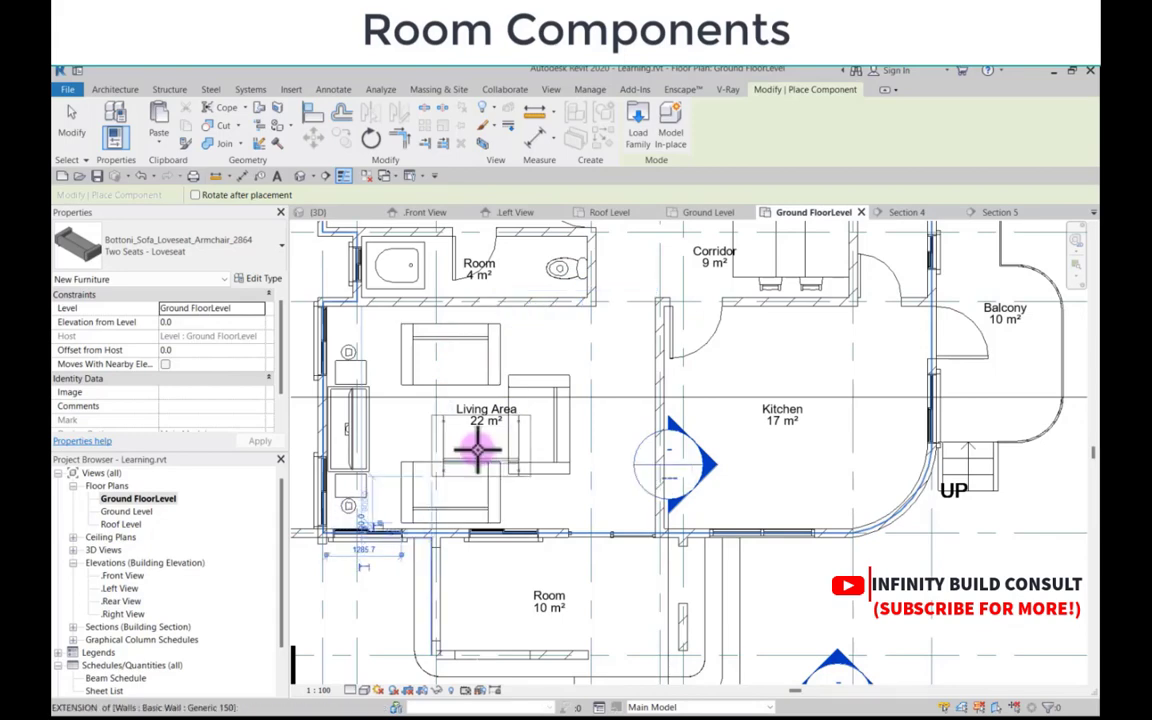
pyautogui.press('Escape')
pyautogui.press('Escape')
# Step: Lower the top of the 3D view's section box to cut away the roof and check the furnished rooms from above
pyautogui.scroll(-3, 500, 480)
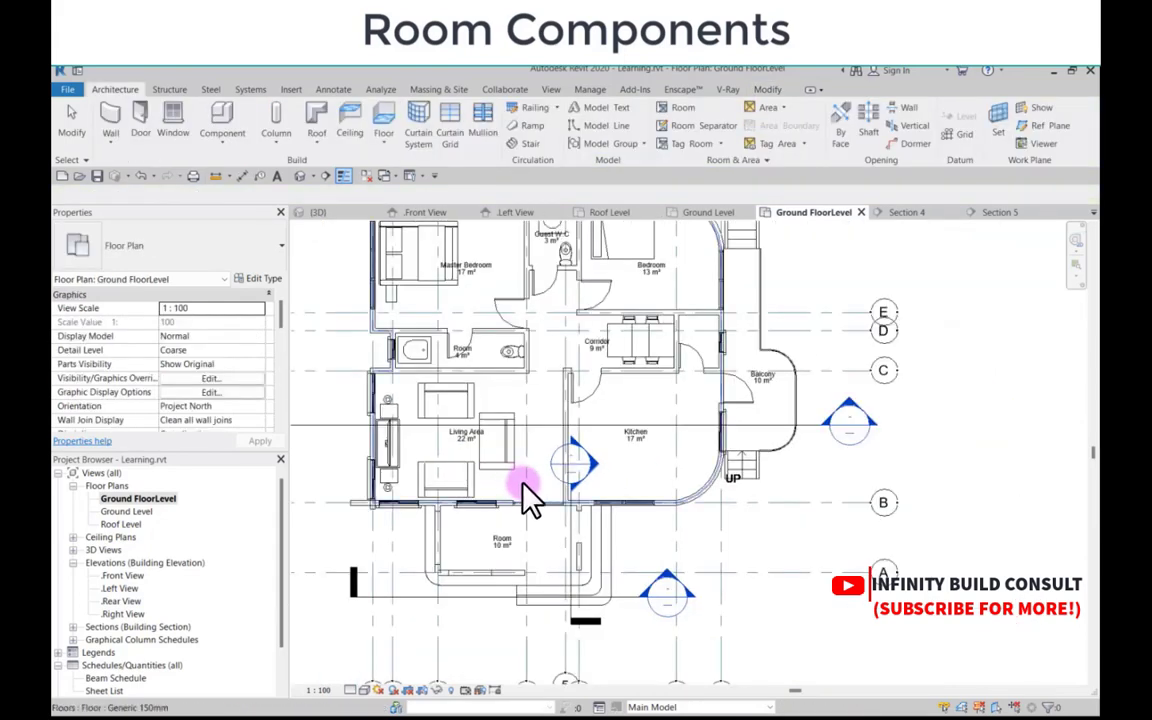
pyautogui.scroll(2, 560, 470)
pyautogui.scroll(-4, 414, 306)
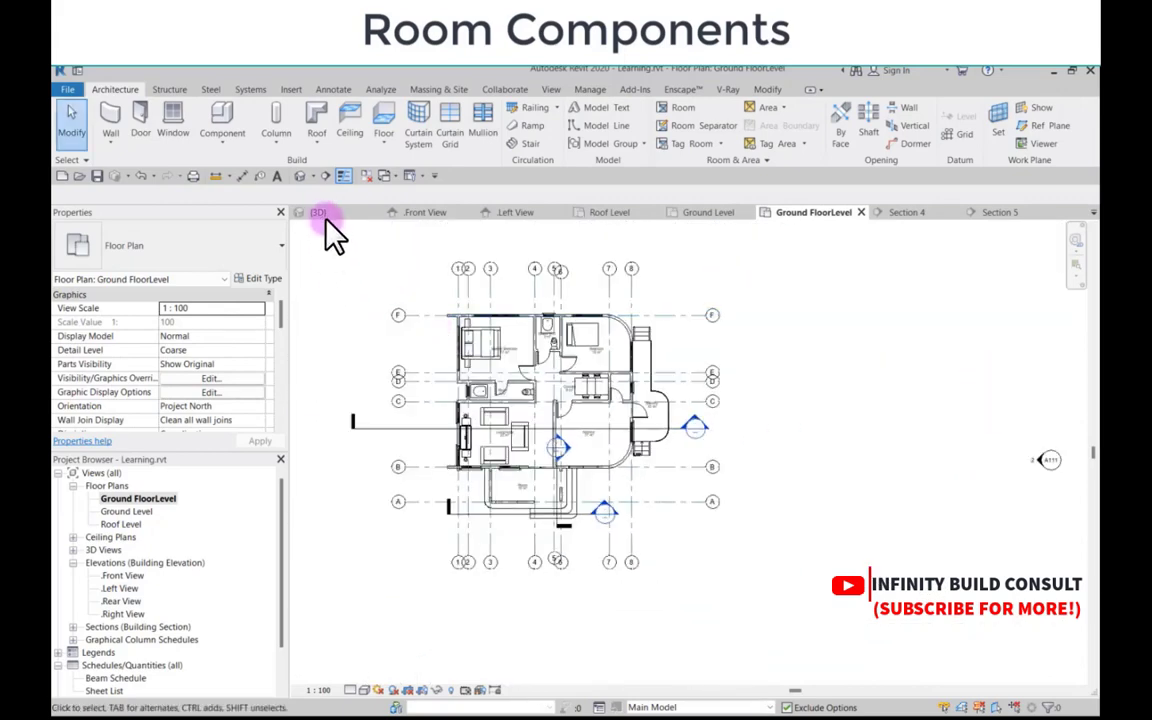
pyautogui.click(318, 212)
pyautogui.click(650, 358)
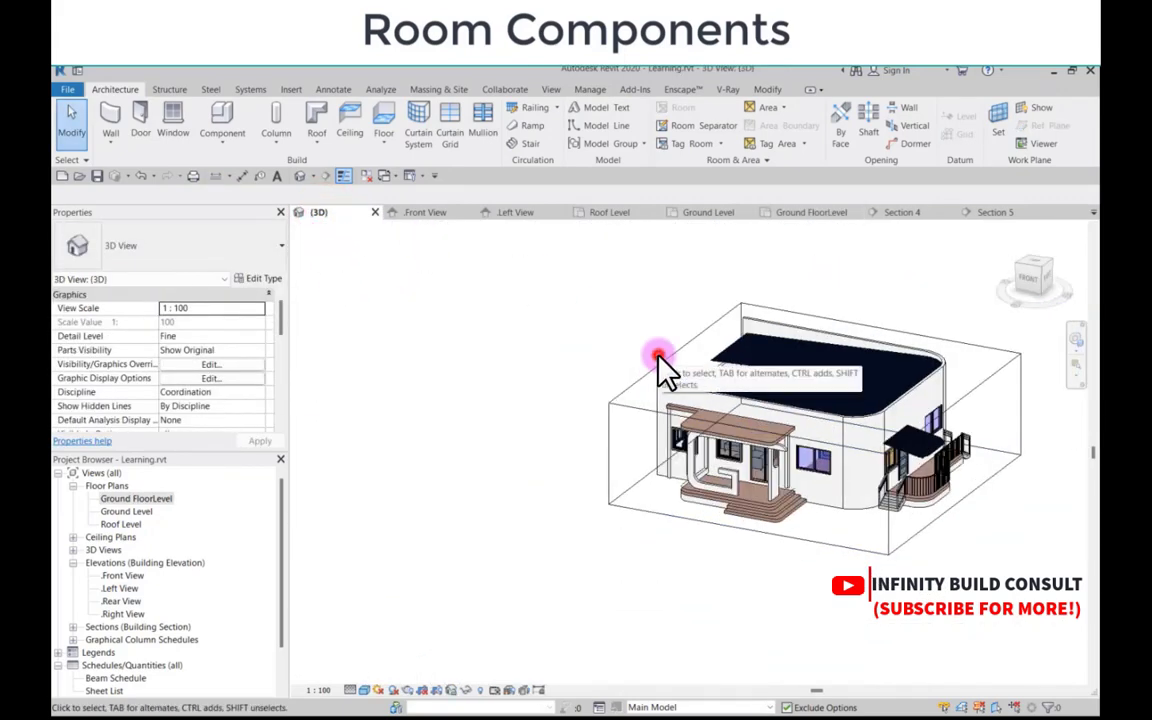
pyautogui.moveTo(813, 378); pyautogui.dragTo(805, 460)
pyautogui.click(645, 347)
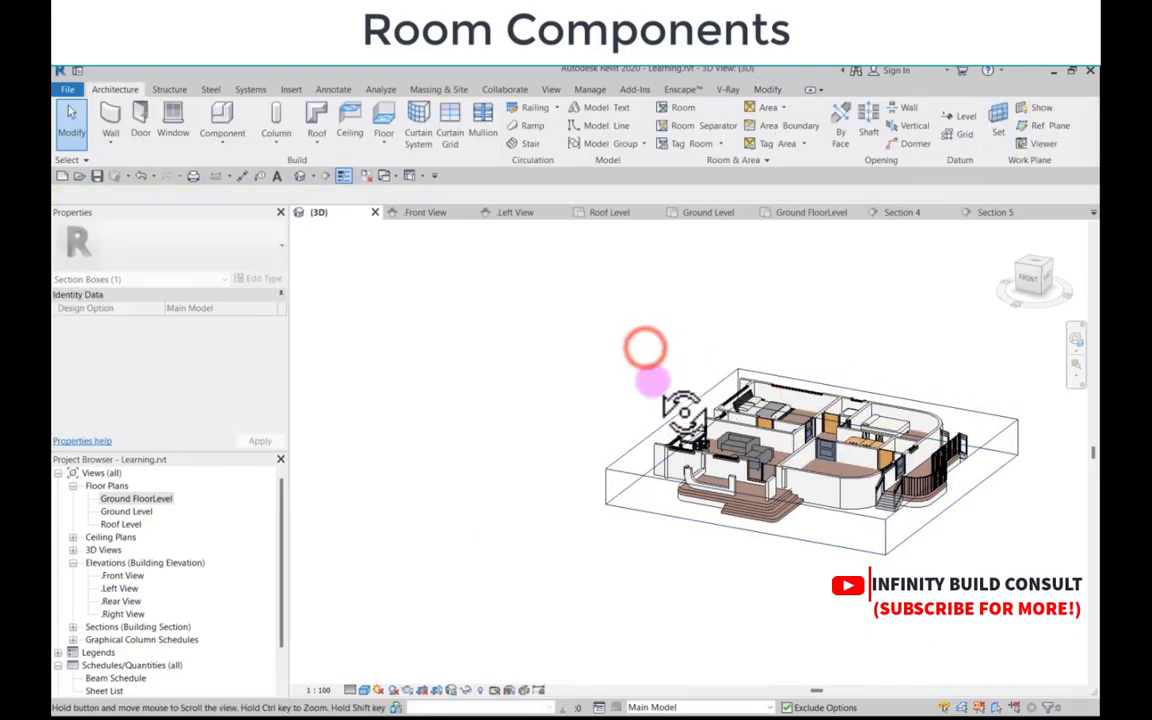
pyautogui.keyDown('shift'); pyautogui.moveTo(683, 410); pyautogui.dragTo(734, 455, button='middle'); pyautogui.keyUp('shift')
pyautogui.scroll(5, 795, 490)
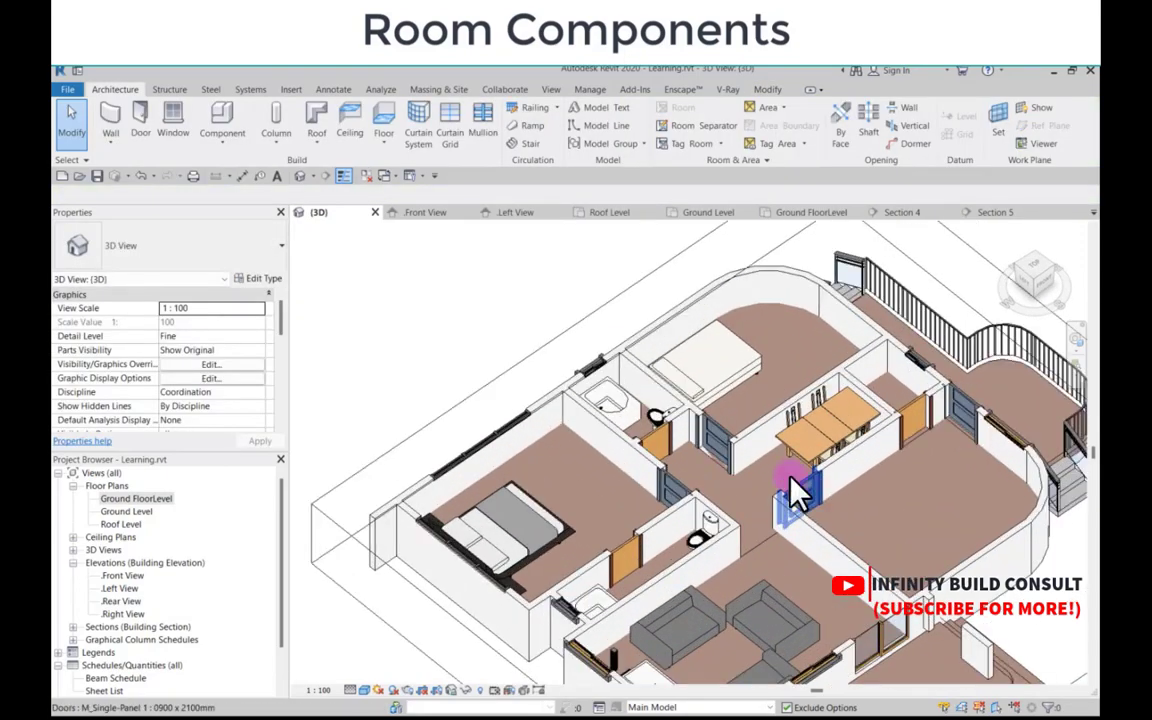
pyautogui.scroll(2, 714, 417)
pyautogui.scroll(-4, 541, 356)
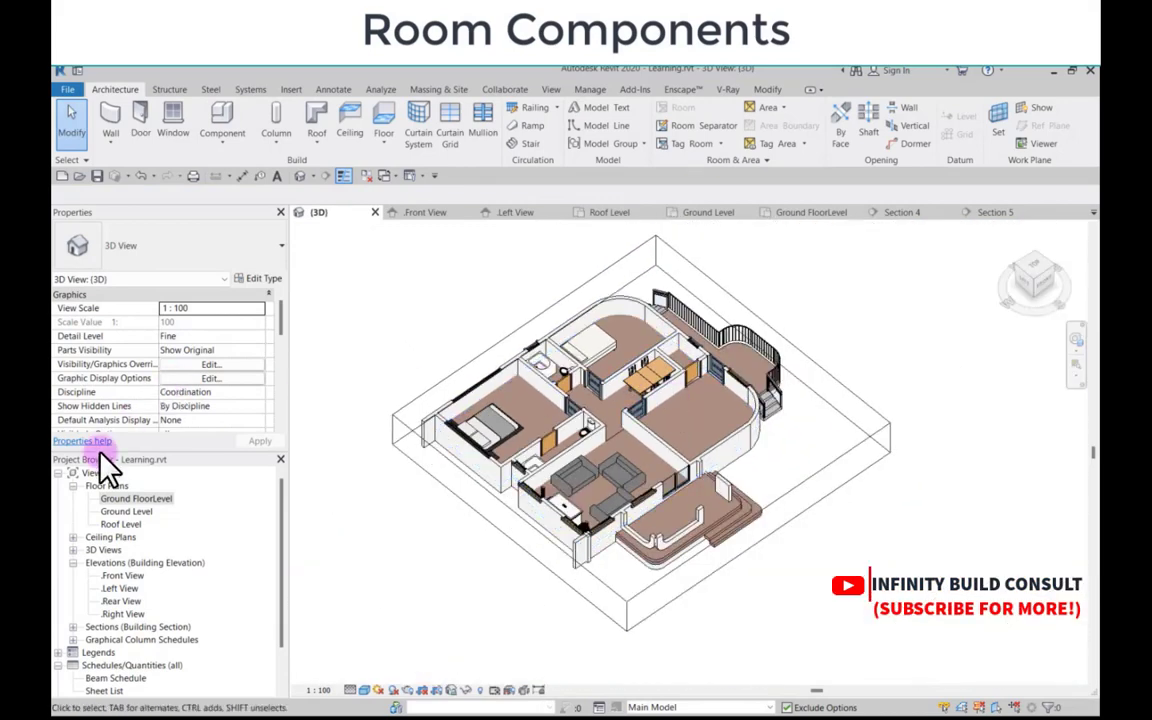
# Step: Open the Ground FloorLevel plan and start placing a component for the kitchen, choosing the Kitchenette - Medium type
pyautogui.doubleClick(118, 498)
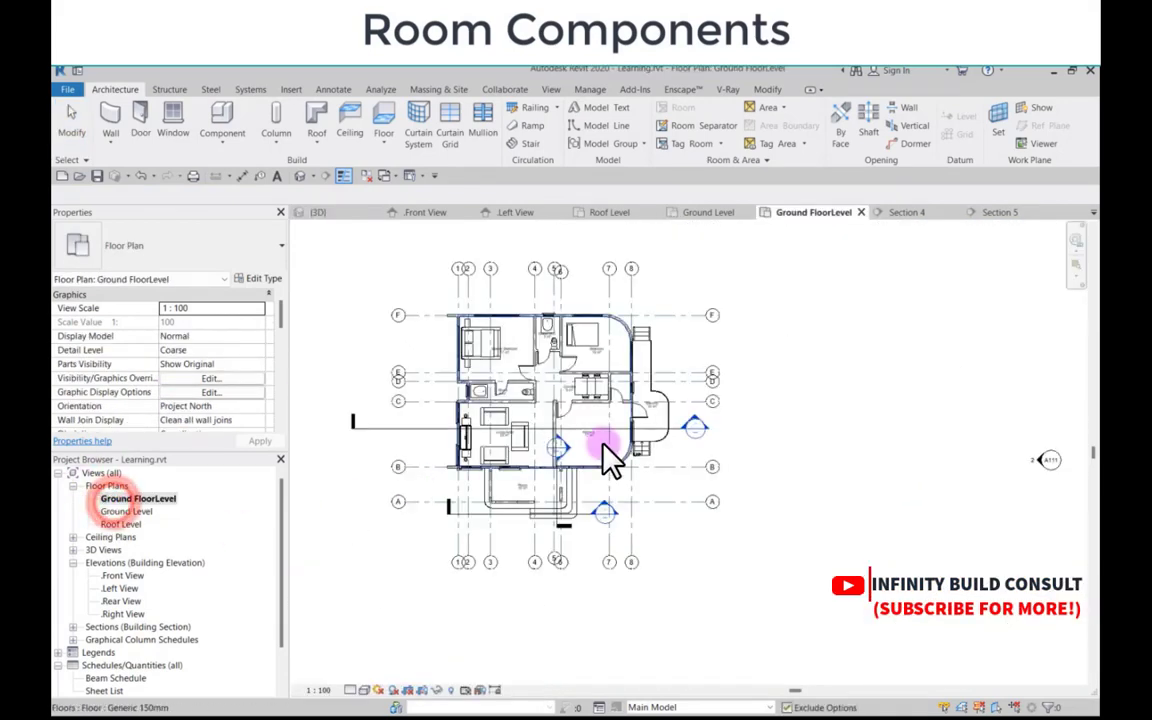
pyautogui.scroll(4, 600, 440)
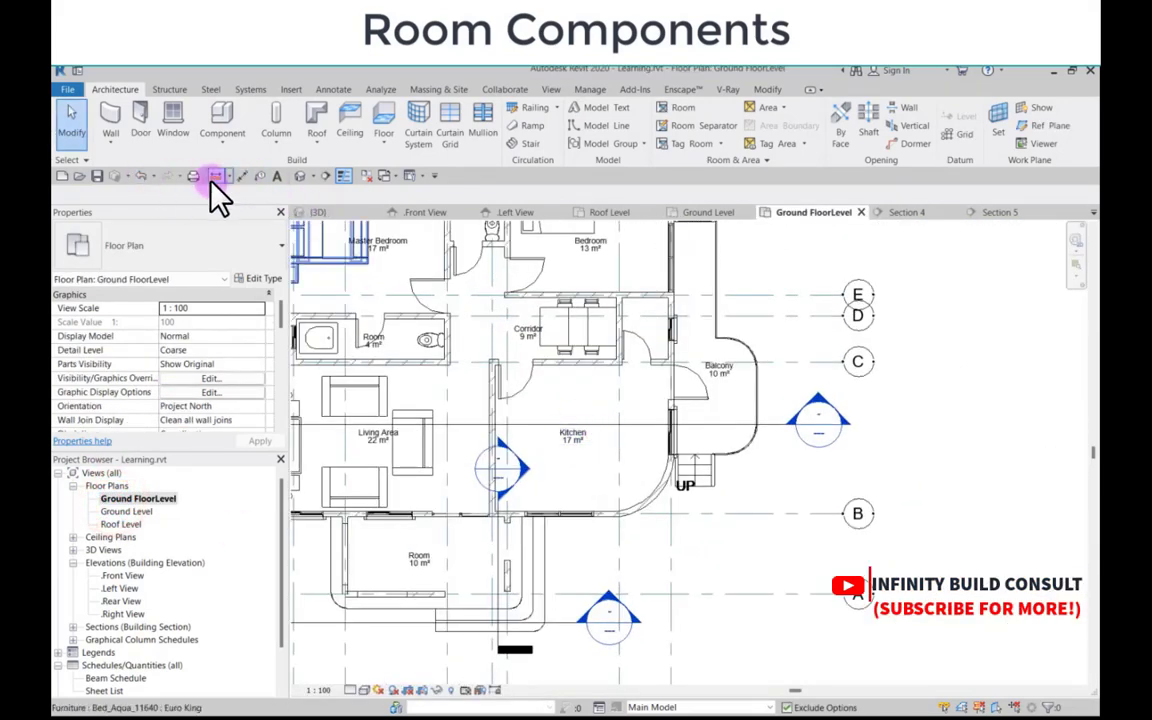
pyautogui.click(218, 128)
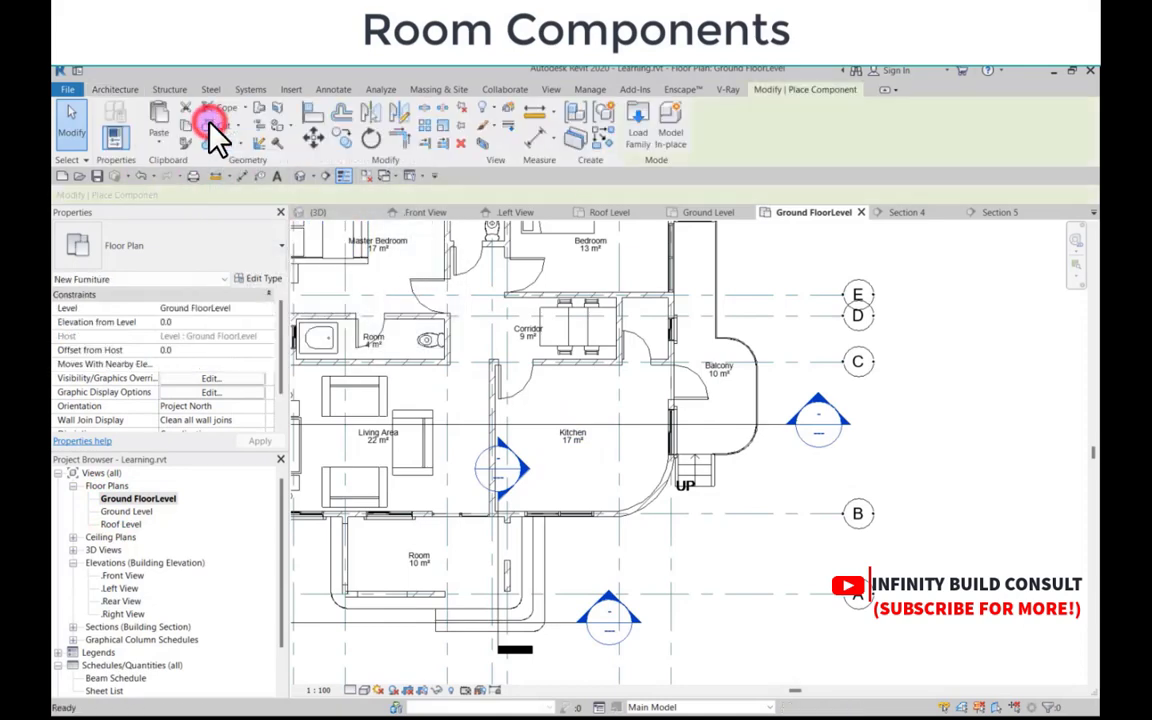
pyautogui.click(141, 252)
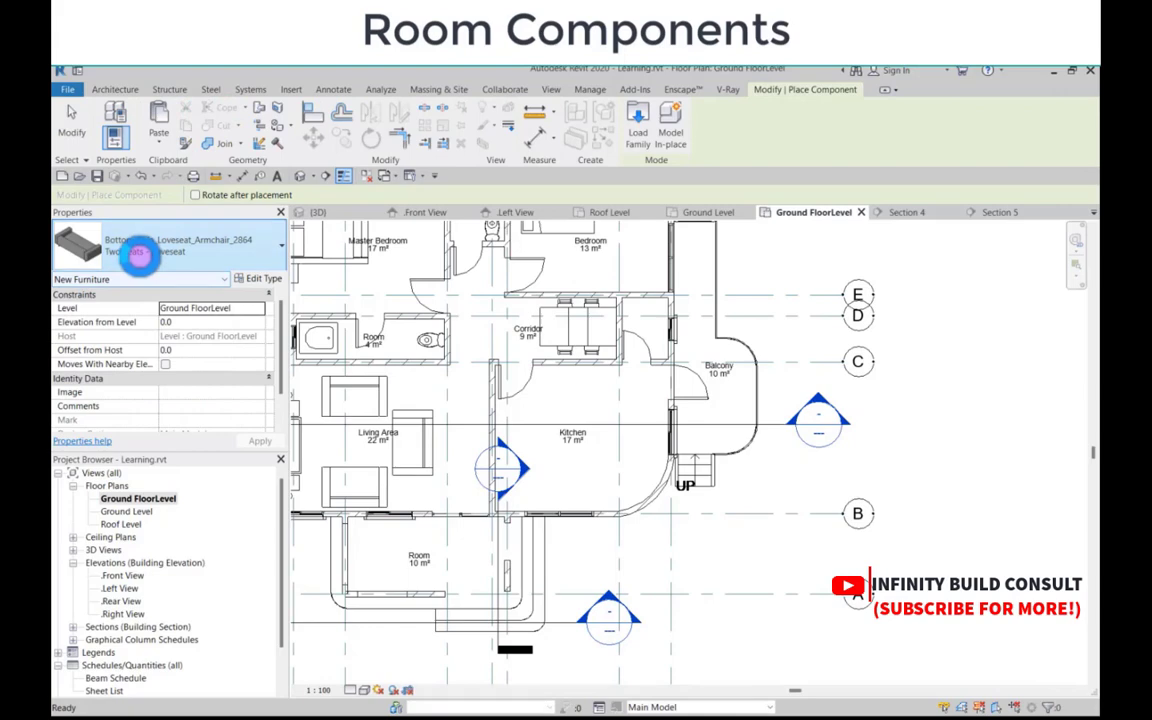
pyautogui.scroll(-4, 147, 398)
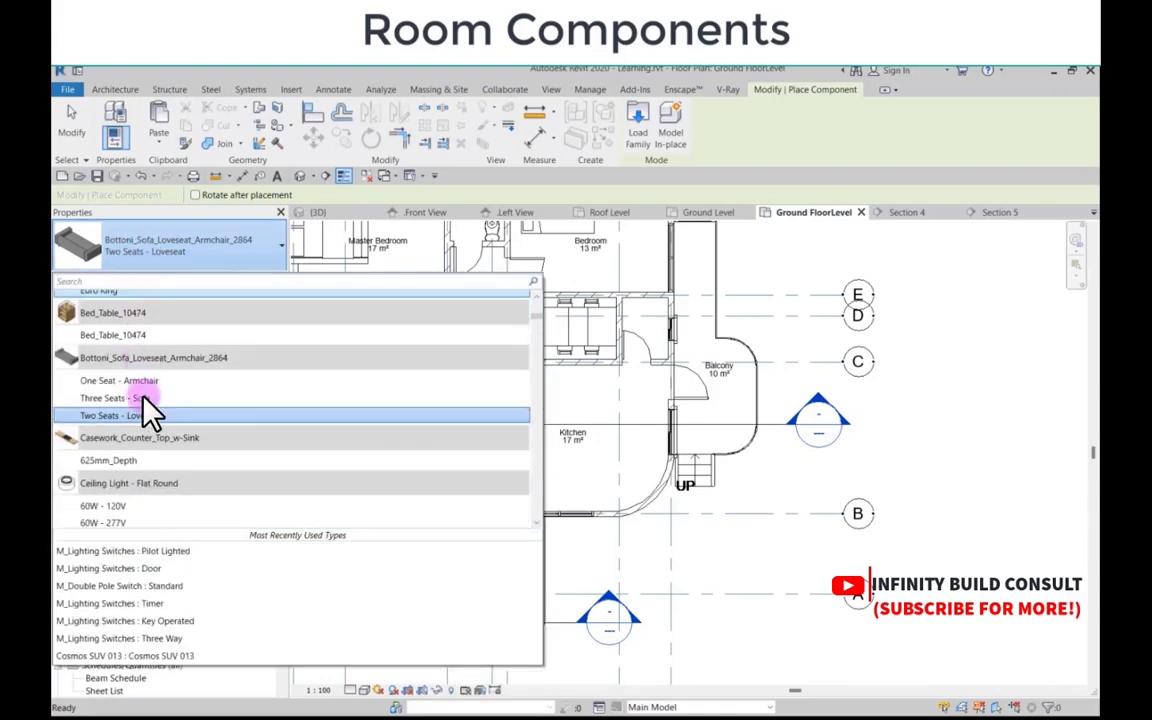
pyautogui.scroll(-10, 144, 396)
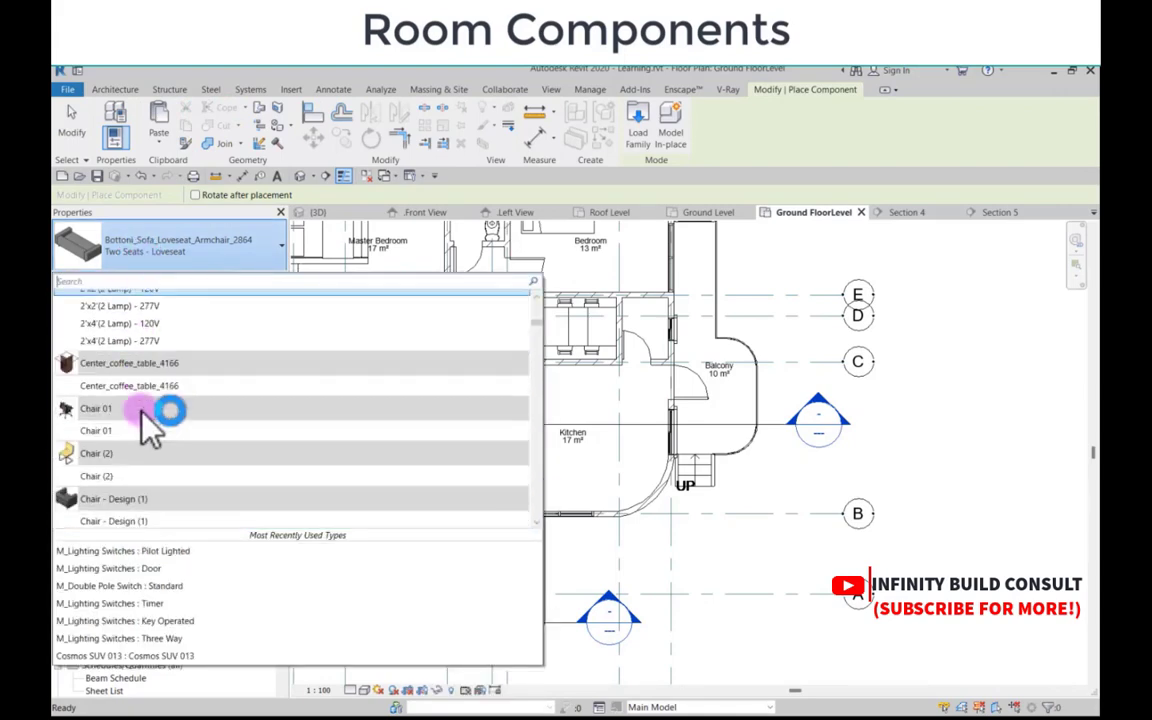
pyautogui.scroll(-6, 147, 410)
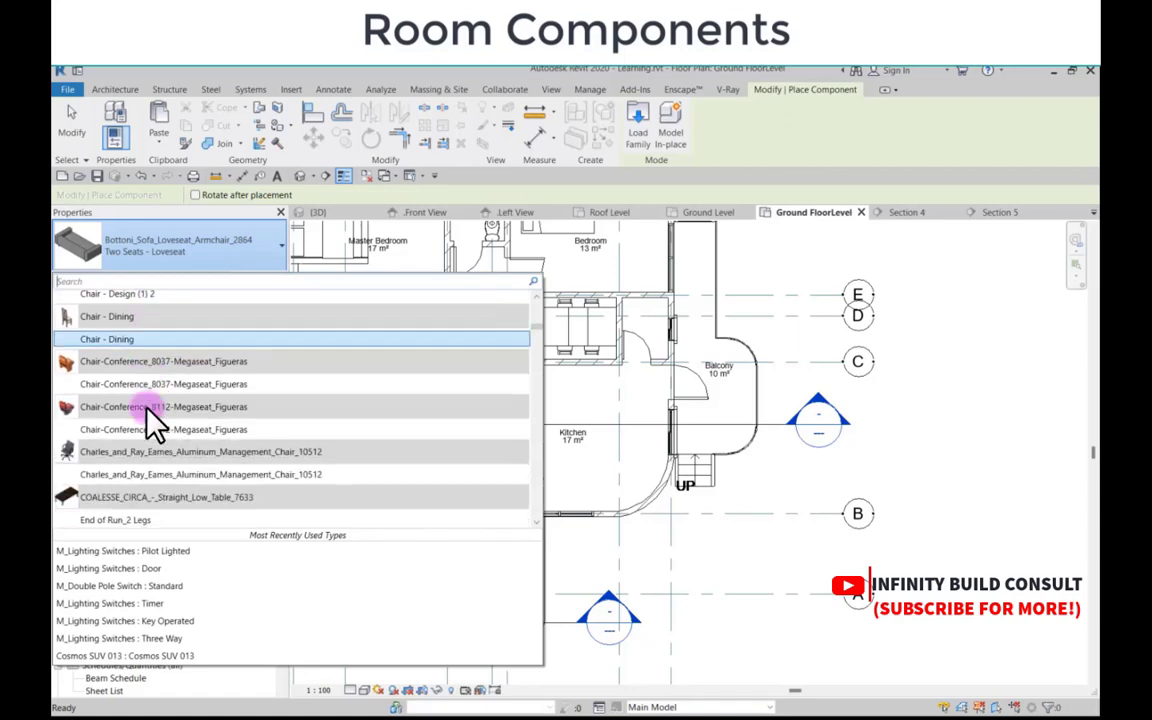
pyautogui.scroll(-8, 147, 410)
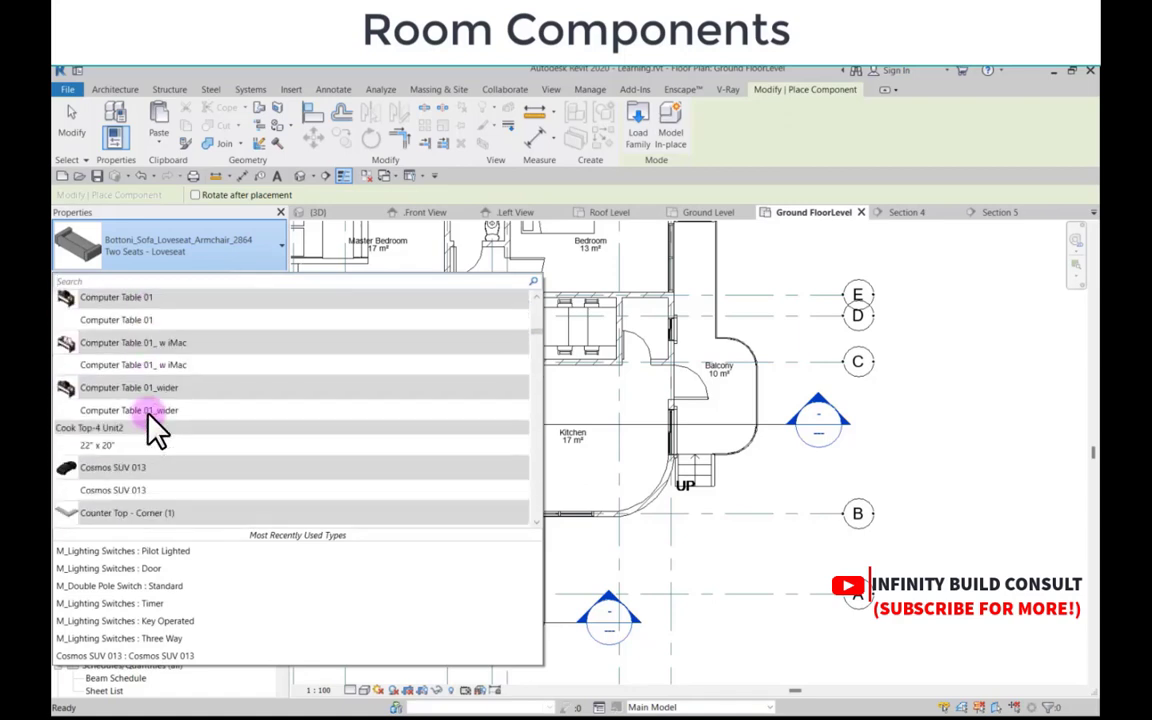
pyautogui.scroll(-8, 148, 415)
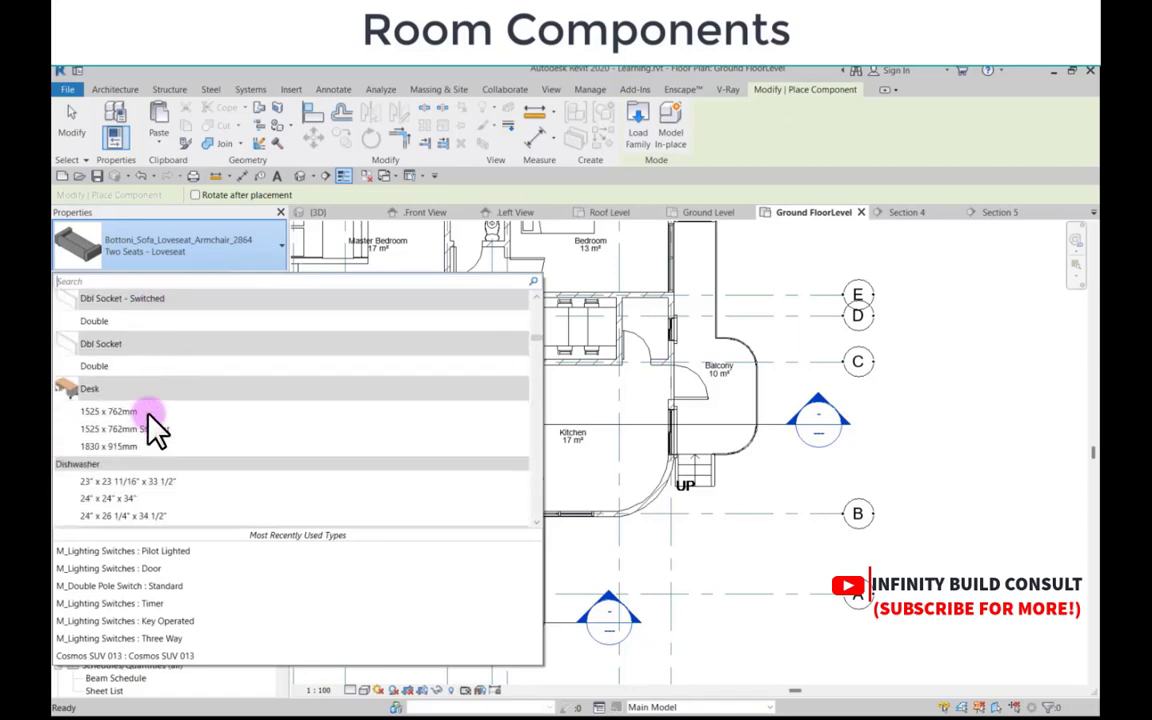
pyautogui.scroll(-10, 148, 418)
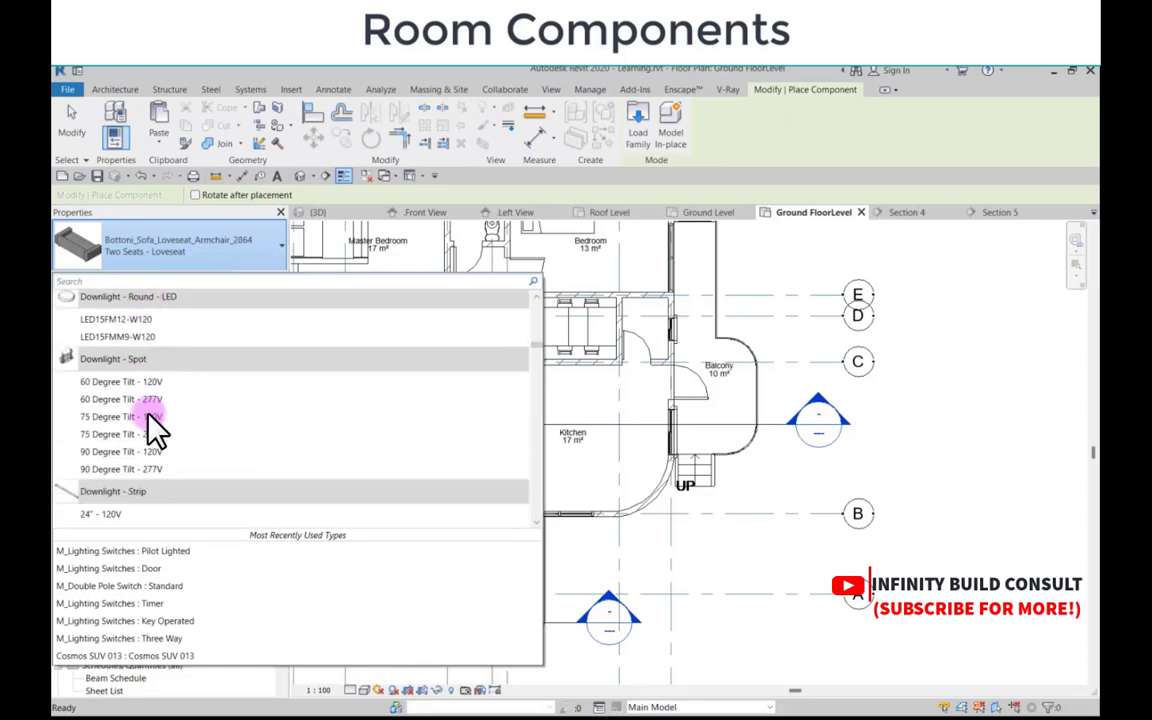
pyautogui.scroll(-10, 150, 426)
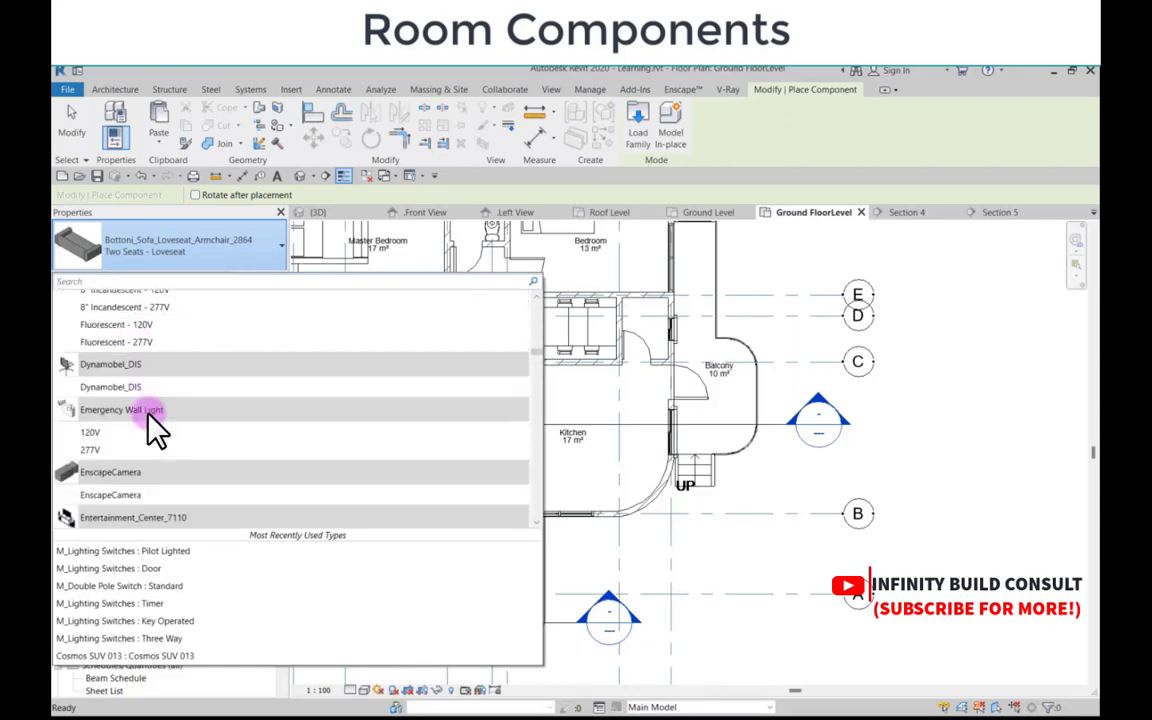
pyautogui.scroll(-5, 150, 428)
pyautogui.scroll(-8, 148, 416)
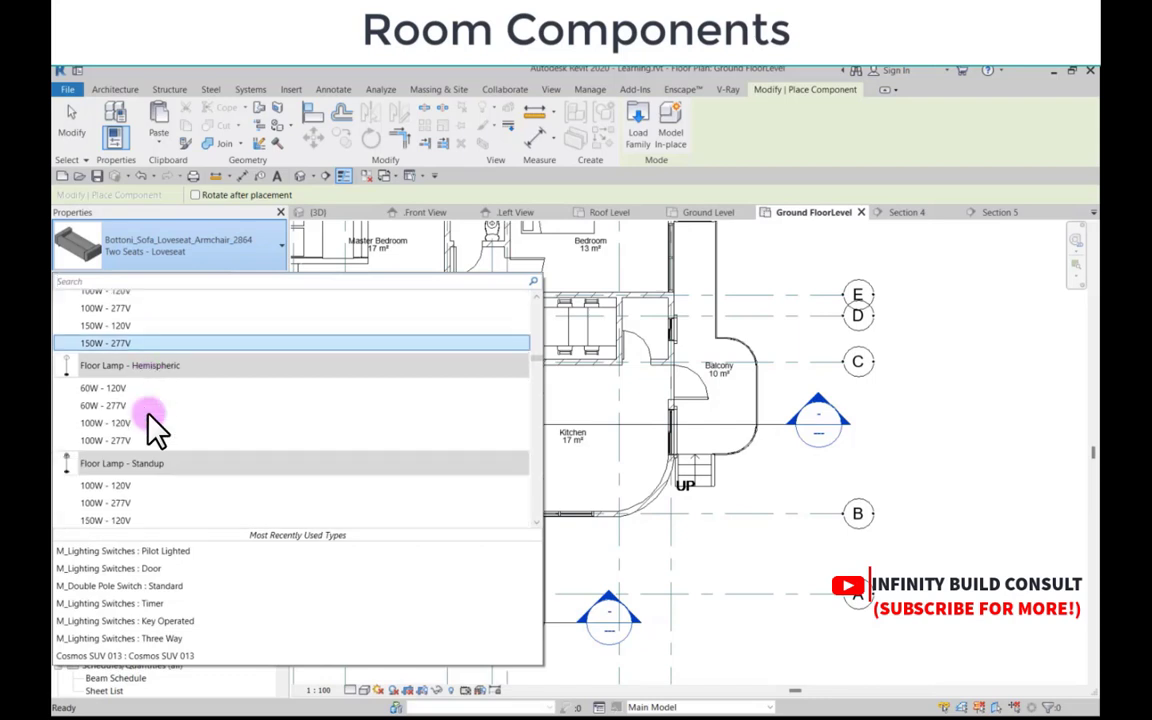
pyautogui.scroll(-1, 148, 418)
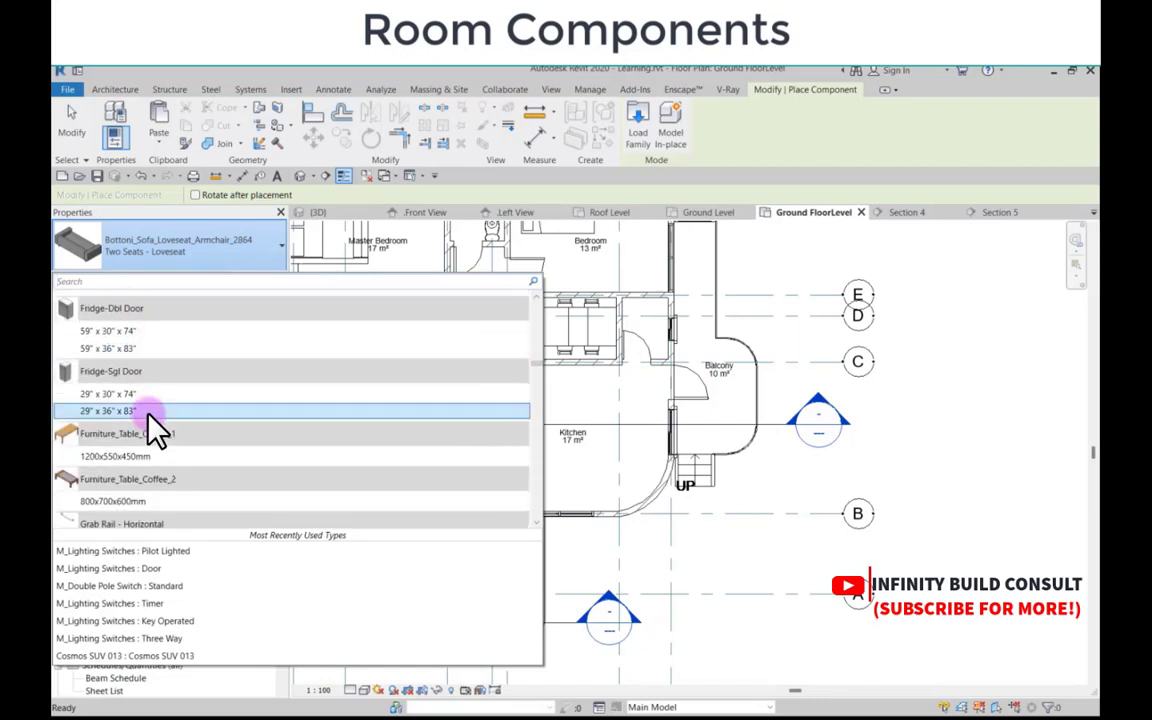
pyautogui.scroll(-4, 148, 418)
pyautogui.scroll(-5, 148, 418)
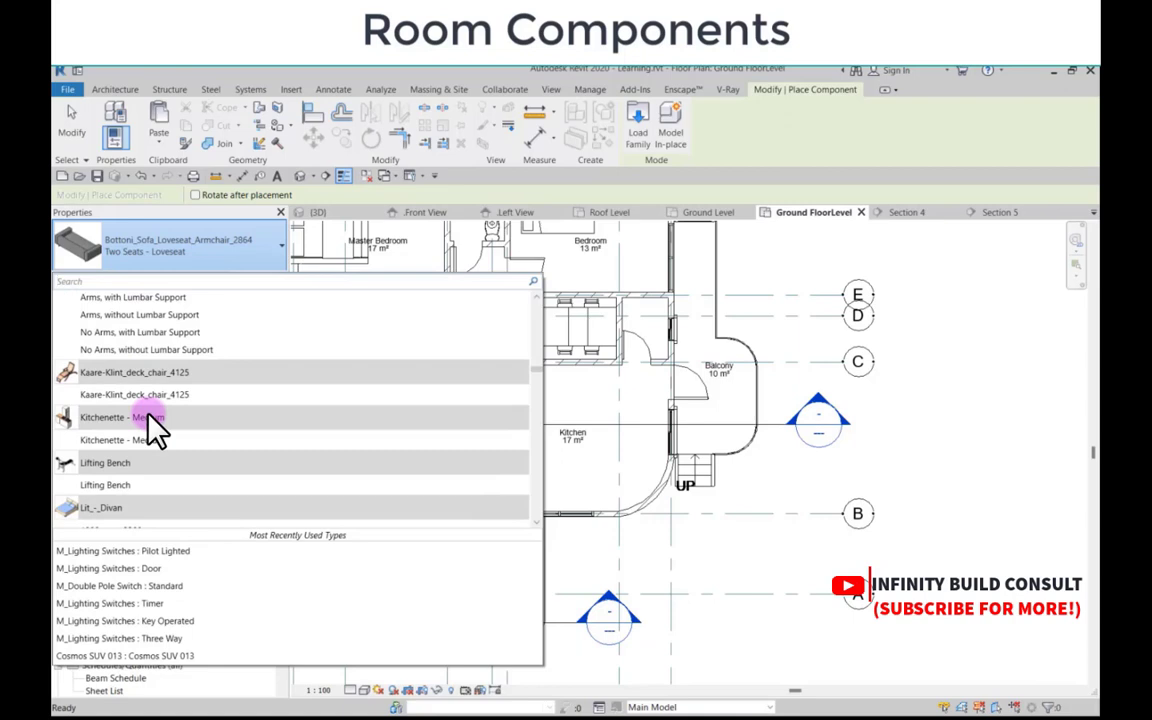
pyautogui.click(155, 442)
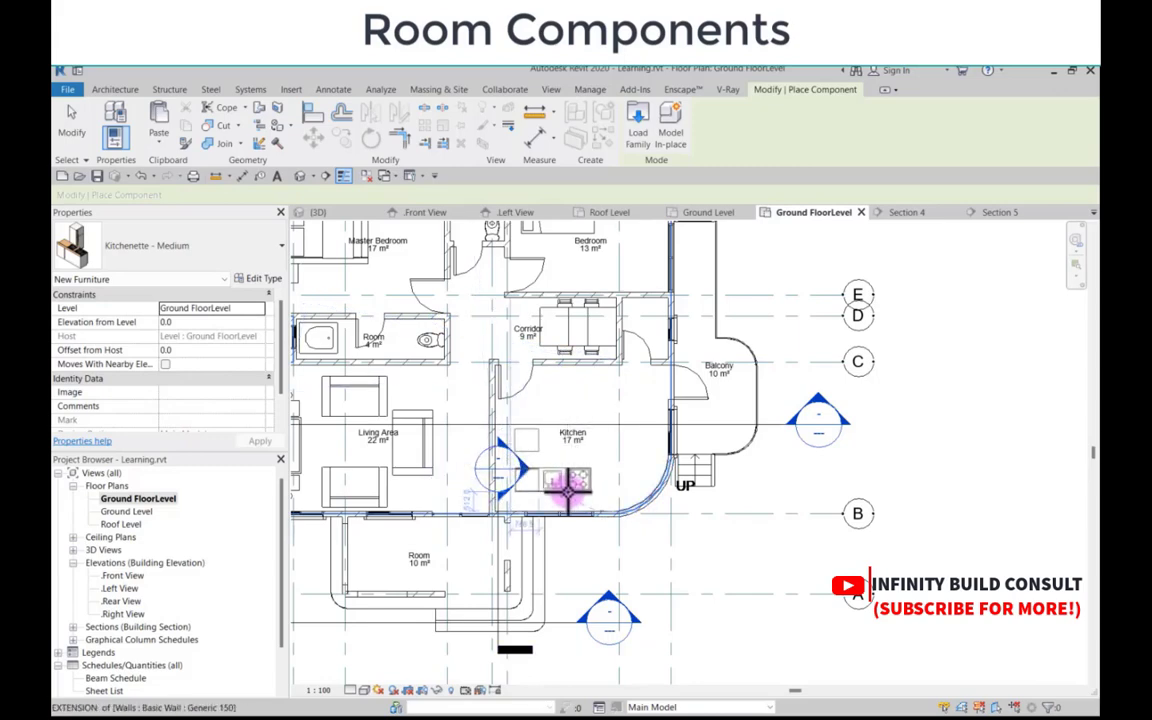
# Step: Place one kitchenette in the kitchen against the front window wall, beside the wall shared with the living area, and end placement
pyautogui.scroll(2, 567, 491)
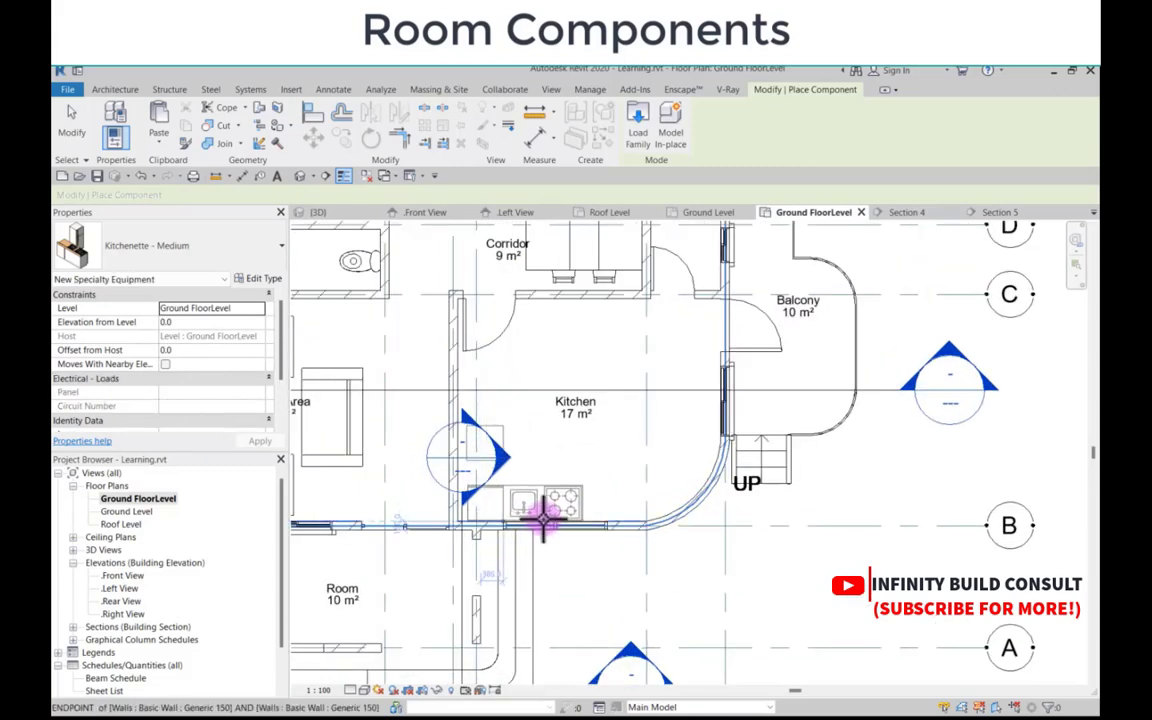
pyautogui.scroll(-3, 632, 405)
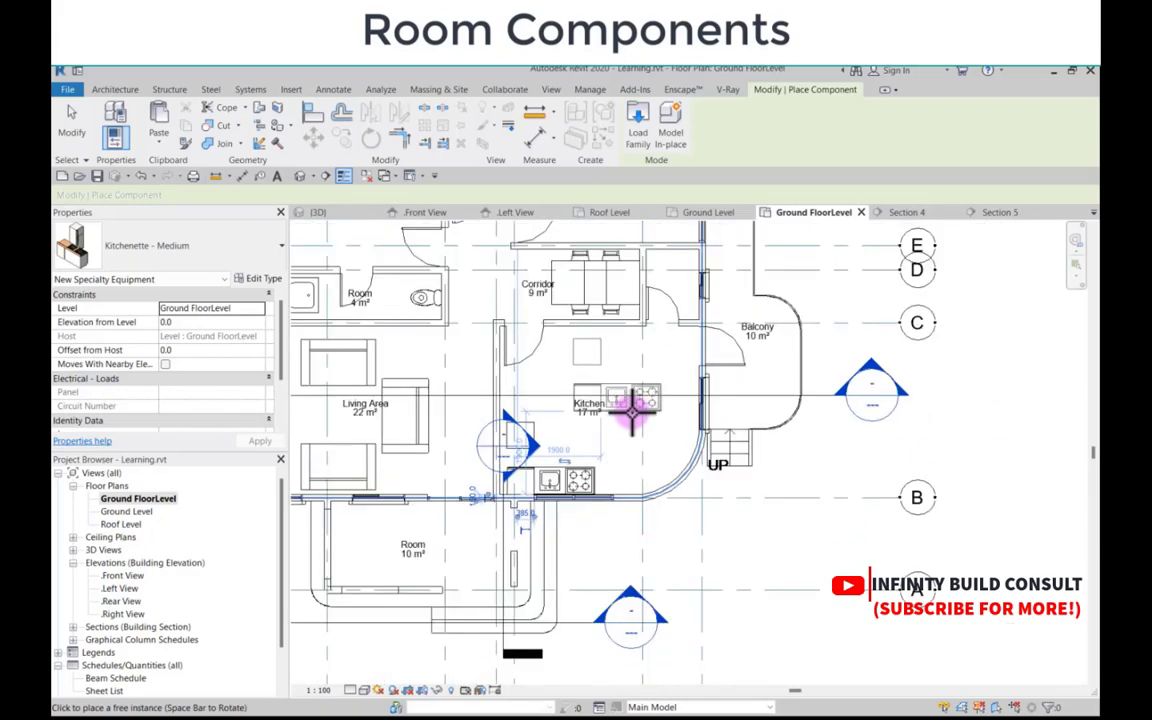
pyautogui.press('Escape')
pyautogui.press('Escape')
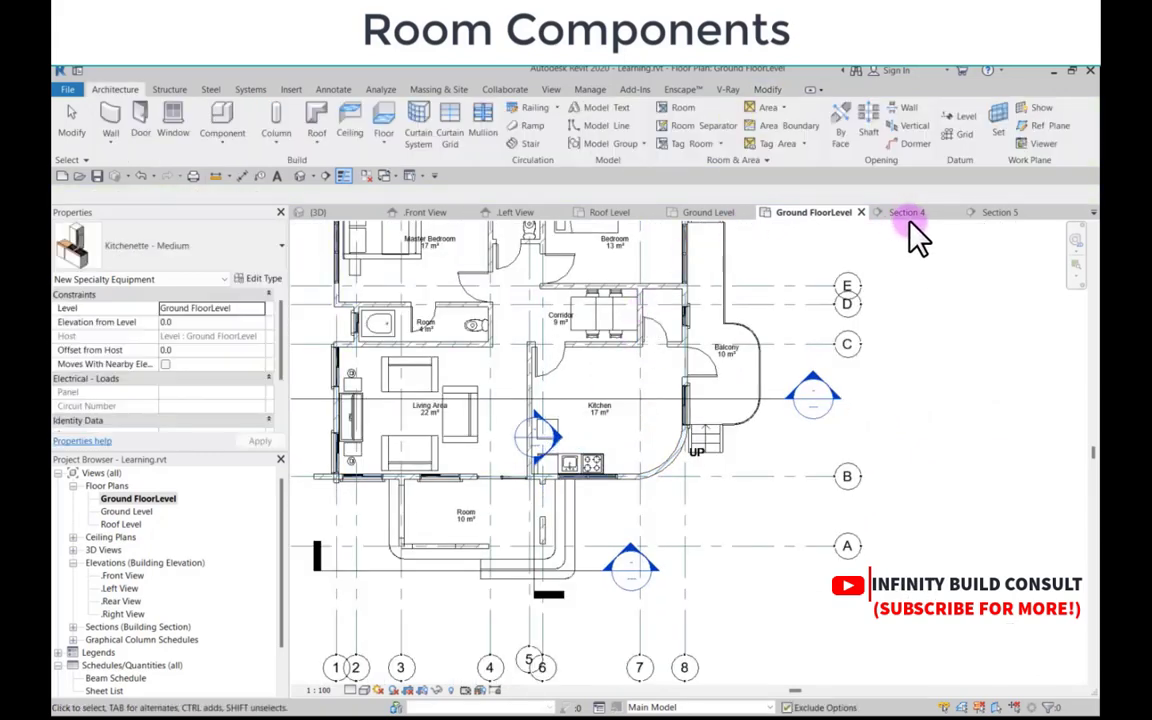
# Step: Check the kitchenette and the other furnished rooms in the cut-away 3D view from the living area side and the balcony side
pyautogui.click(316, 210)
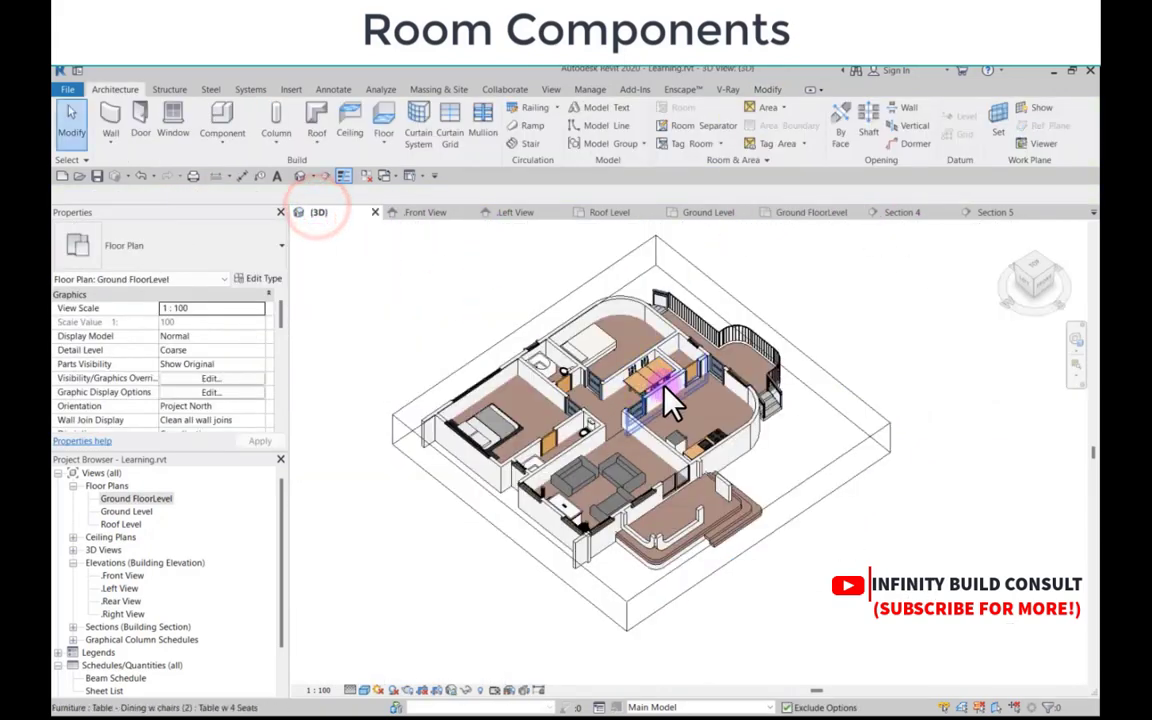
pyautogui.scroll(5, 684, 397)
pyautogui.scroll(-6, 785, 452)
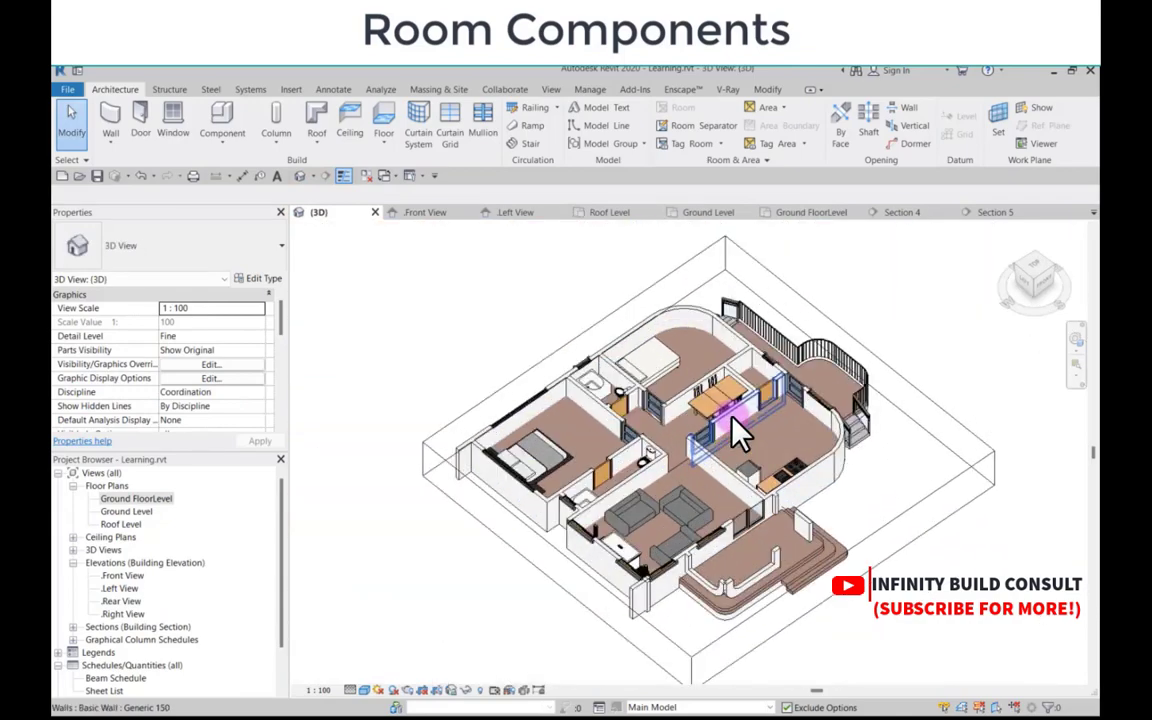
pyautogui.scroll(4, 740, 400)
pyautogui.scroll(-4, 748, 360)
pyautogui.scroll(4, 560, 390)
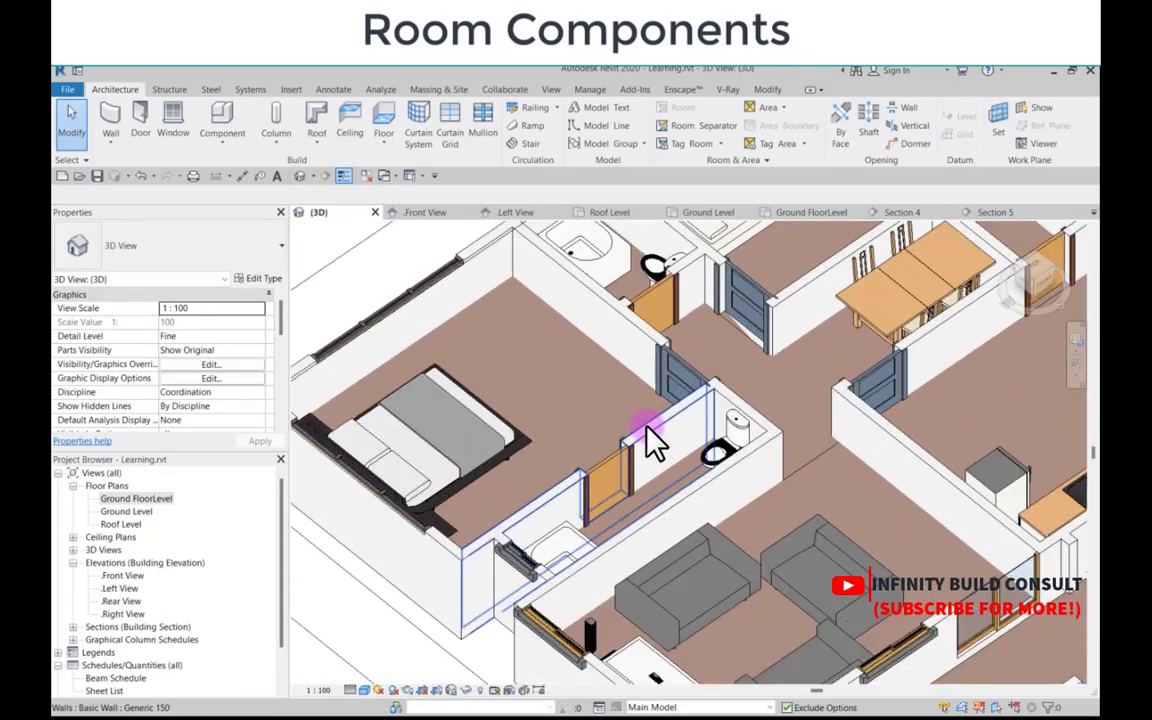
pyautogui.scroll(-4, 545, 386)
pyautogui.scroll(-4, 580, 395)
pyautogui.scroll(4, 590, 395)
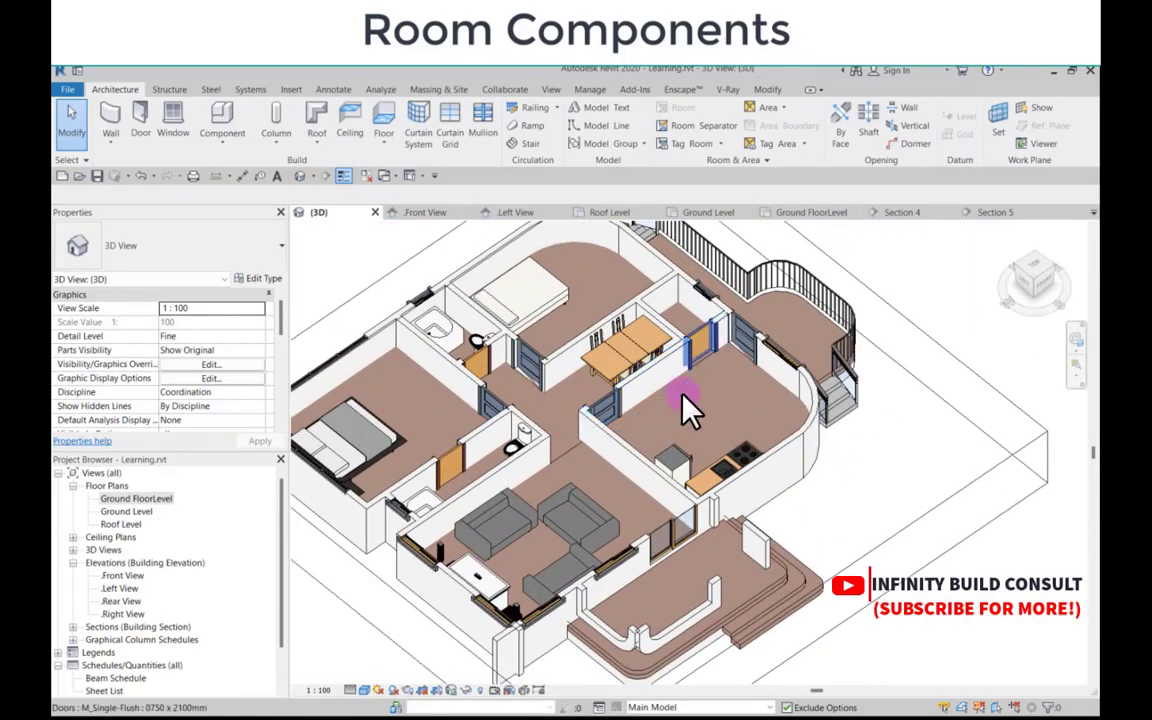
pyautogui.scroll(-4, 600, 392)
pyautogui.keyDown('shift'); pyautogui.moveTo(610, 392); pyautogui.dragTo(545, 278, button='middle'); pyautogui.keyUp('shift')
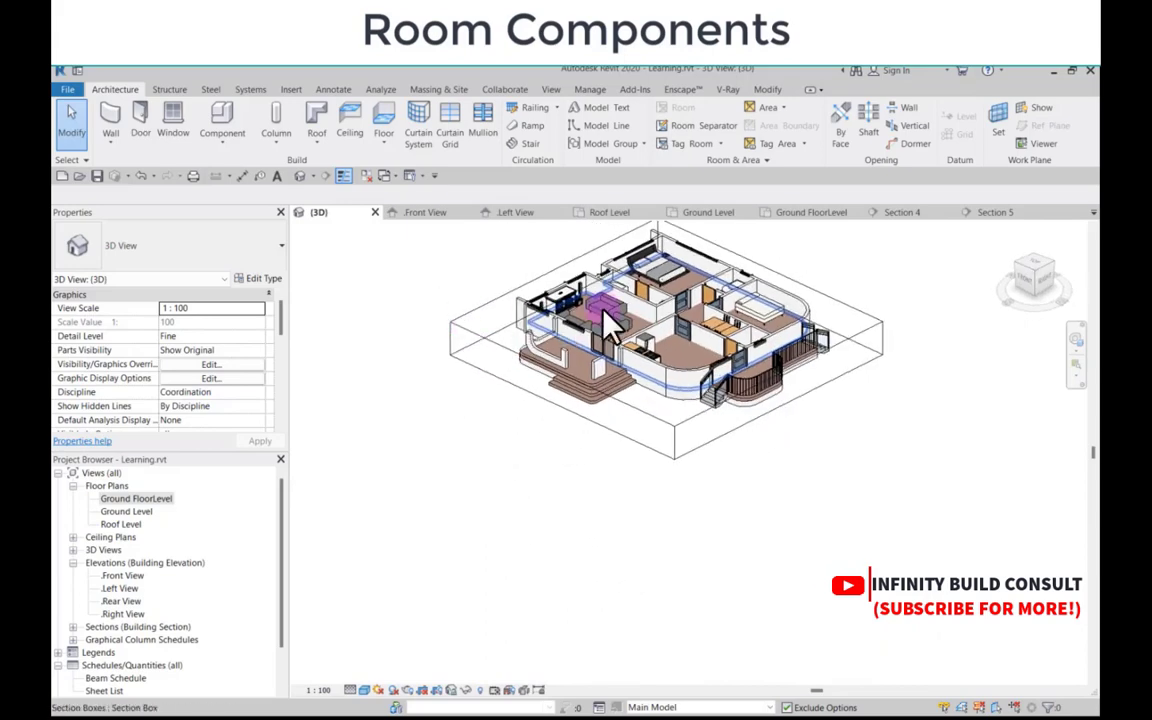
pyautogui.scroll(4, 560, 300)
pyautogui.scroll(-4, 620, 350)
pyautogui.scroll(4, 660, 365)
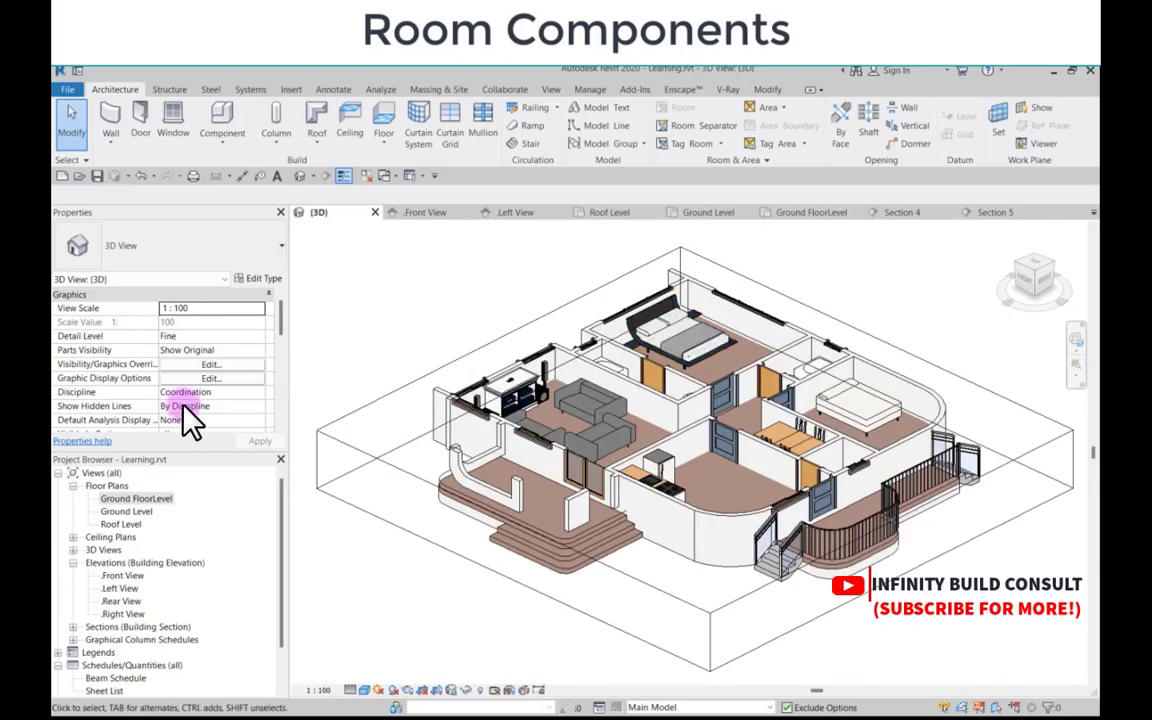
# Step: Return to the Ground FloorLevel plan and look over the section marks and the views listed in the project browser
pyautogui.doubleClick(140, 498)
pyautogui.scroll(-3, 489, 400)
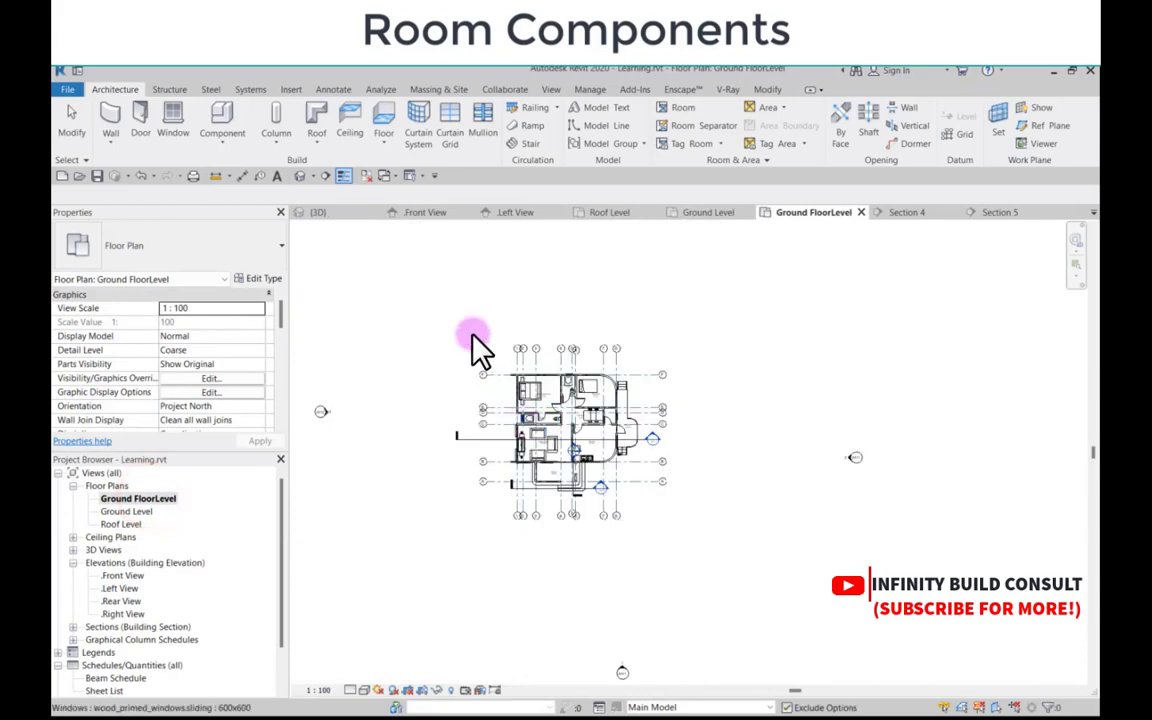
pyautogui.click(465, 318)
pyautogui.scroll(4, 443, 468)
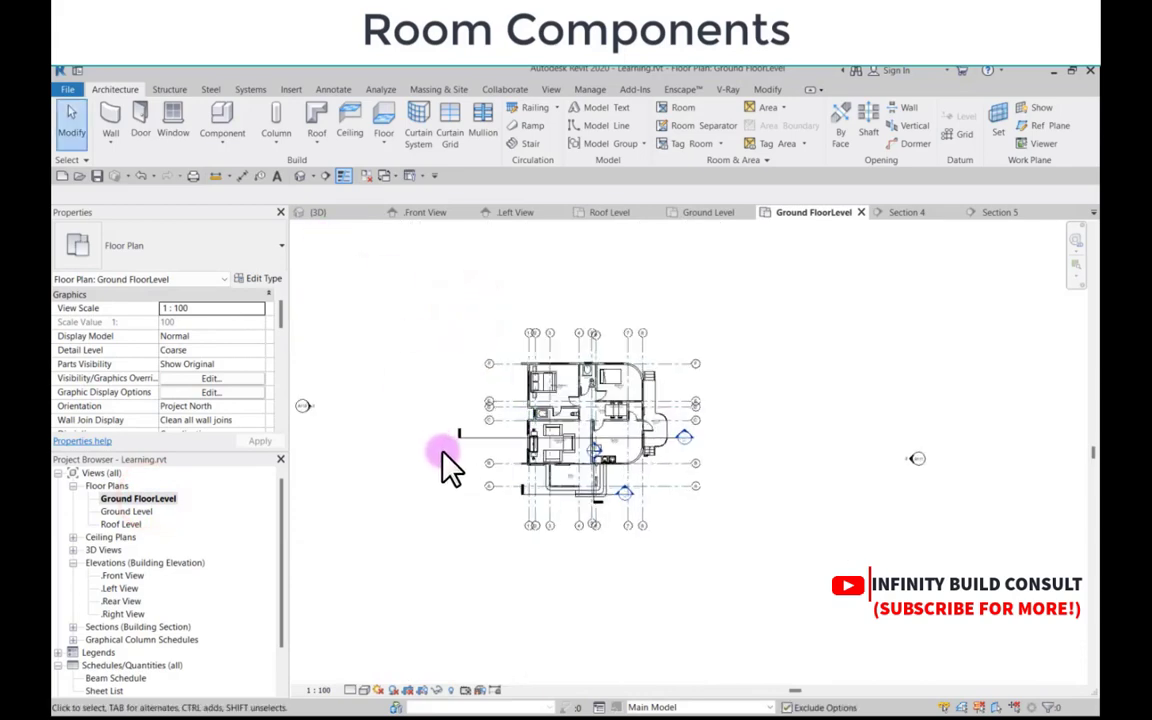
pyautogui.scroll(-3, 445, 463)
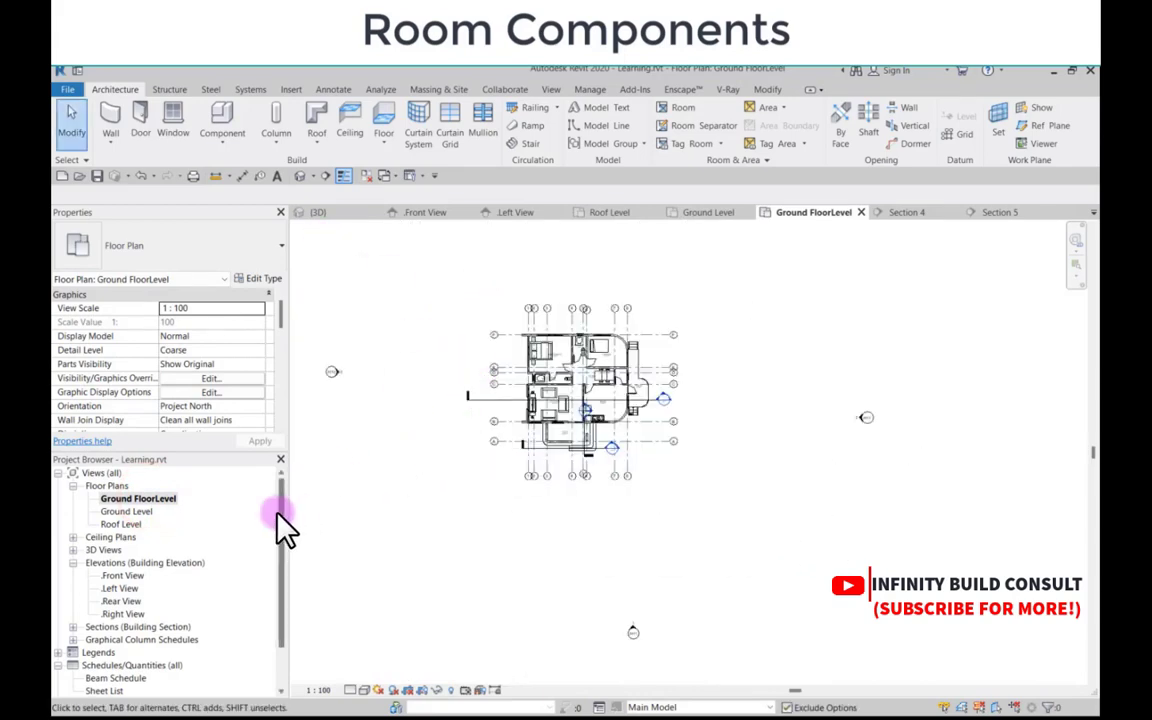
pyautogui.moveTo(277, 514); pyautogui.dragTo(275, 580)
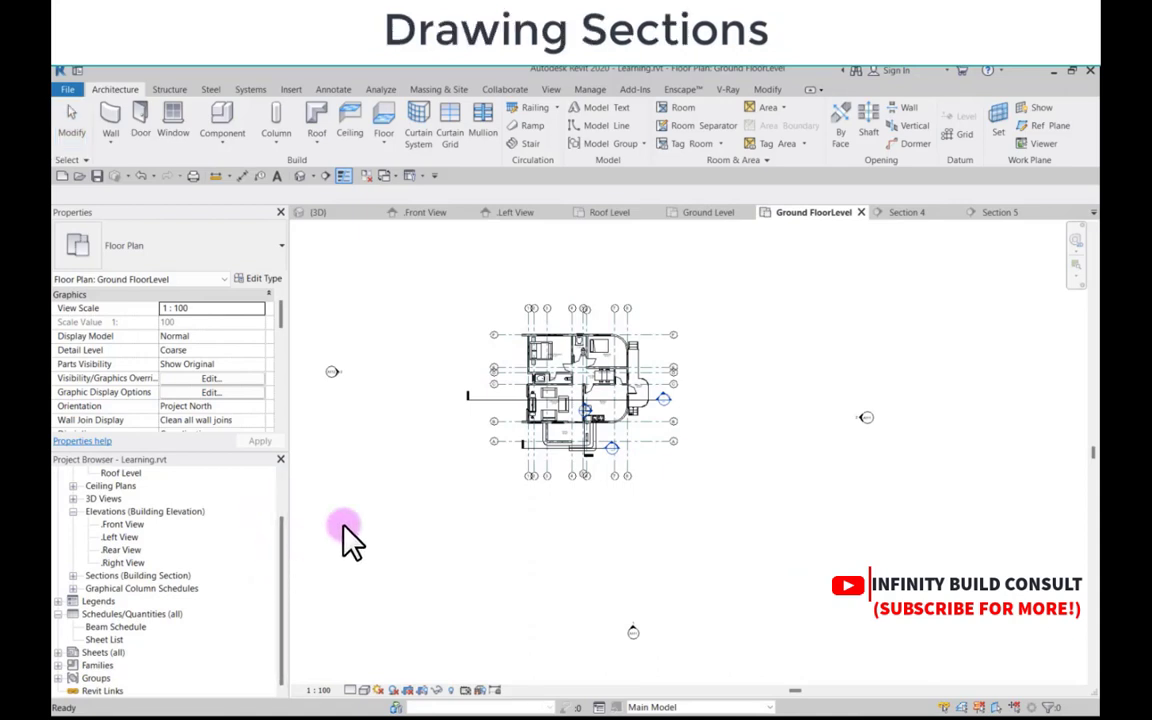
pyautogui.scroll(-1, 390, 525)
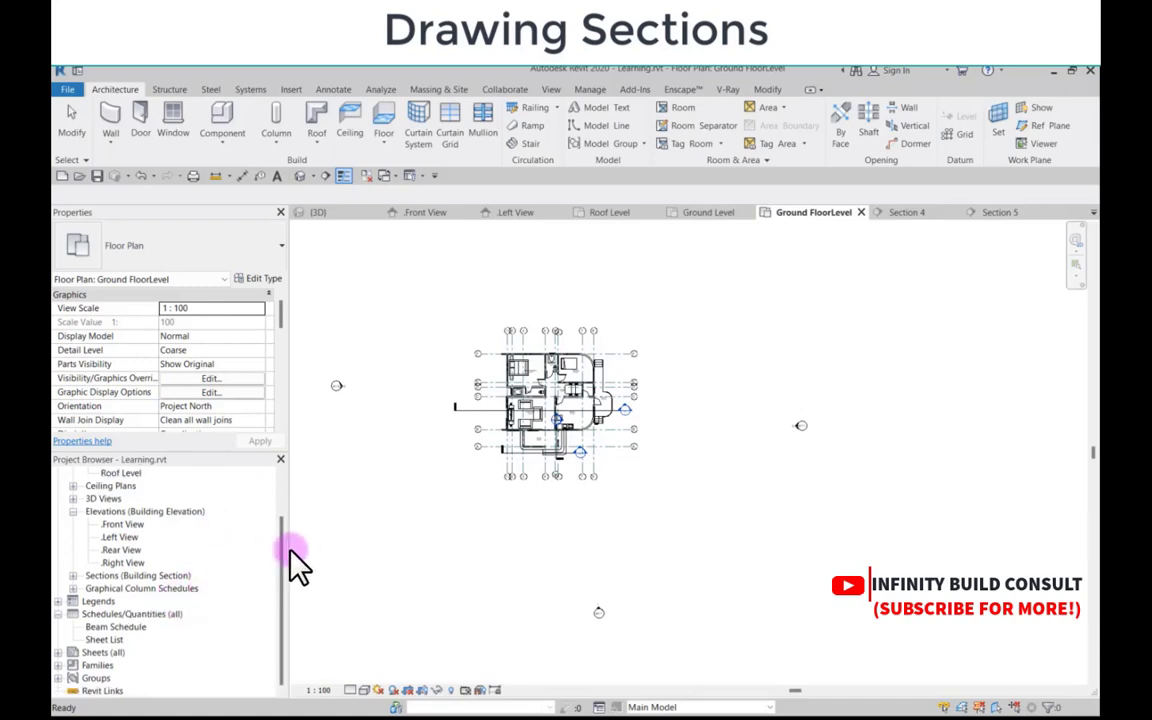
pyautogui.click(371, 546)
pyautogui.scroll(4, 480, 440)
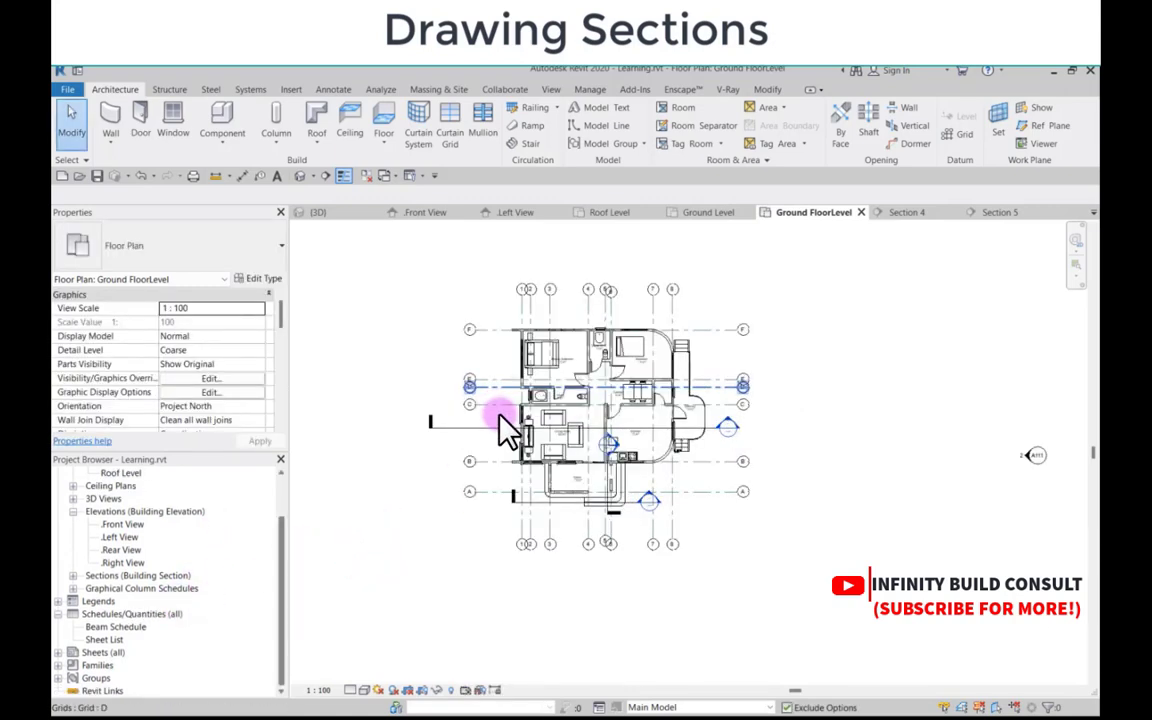
# Step: Extend the section line through the living area and kitchen by moving its head outward beyond the grid bubbles on the balcony side
pyautogui.click(810, 438)
pyautogui.scroll(2, 850, 445)
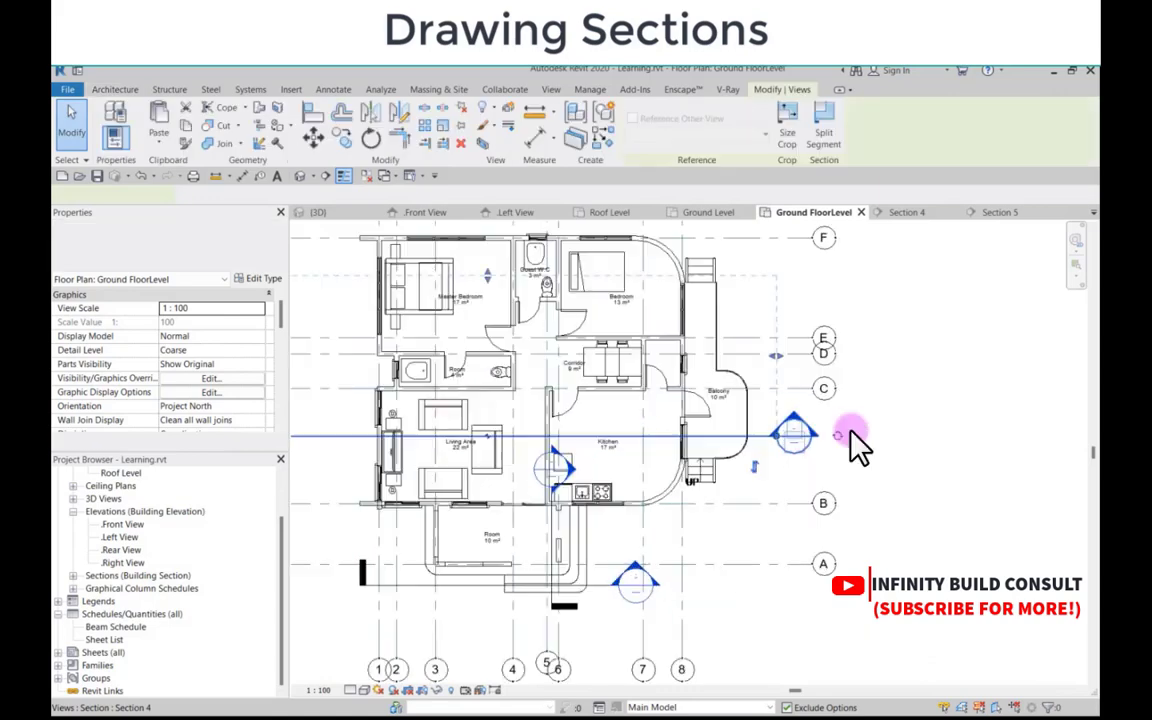
pyautogui.moveTo(788, 440); pyautogui.dragTo(875, 437)
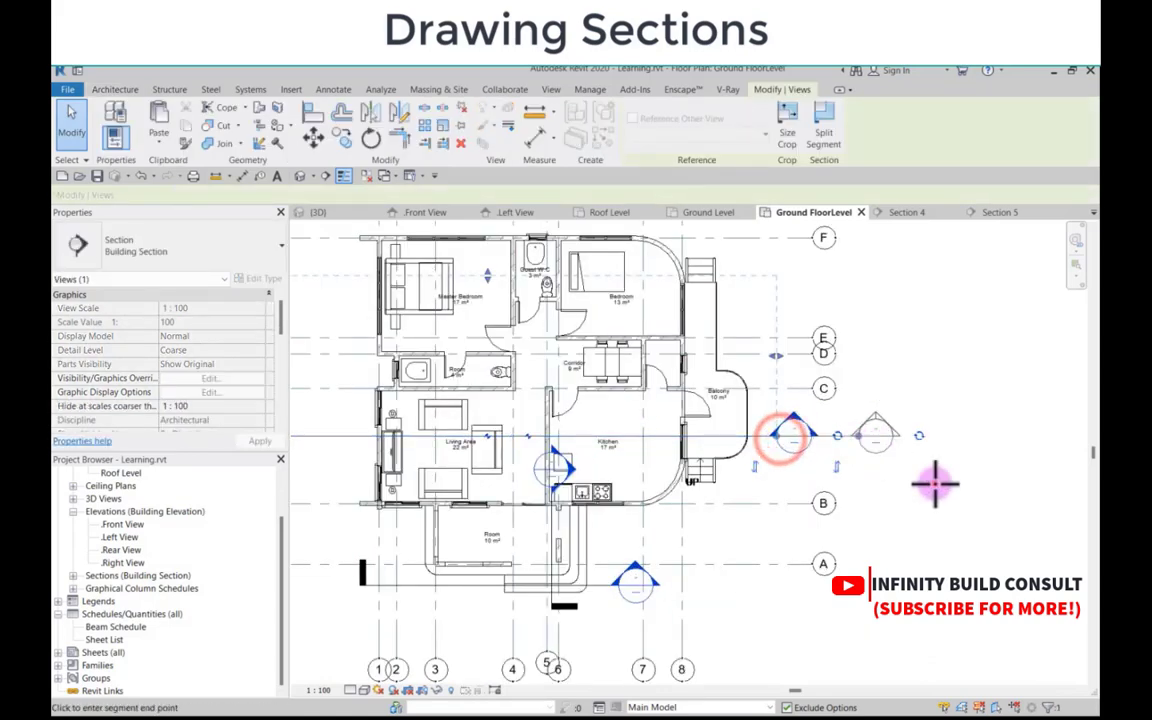
pyautogui.click(935, 483)
# Step: Open the Section 4 view from its section head and examine the cut through the living area, kitchen and balcony
pyautogui.doubleClick(873, 437)
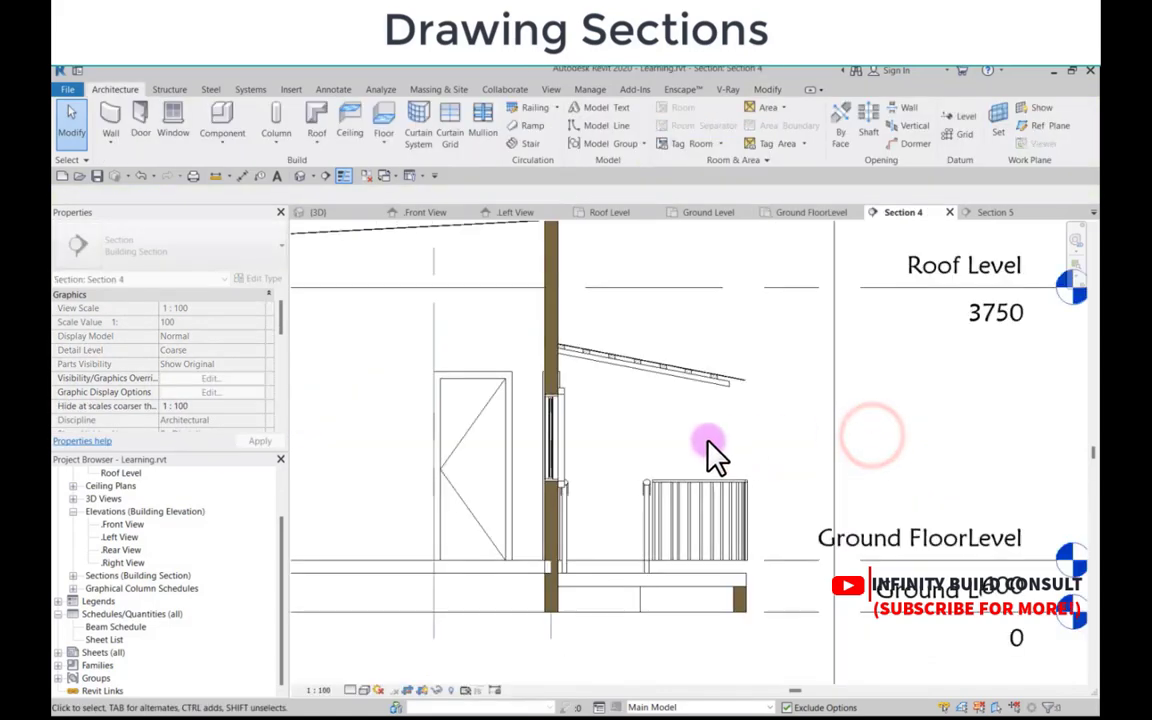
pyautogui.scroll(-5, 733, 445)
pyautogui.scroll(3, 600, 420)
pyautogui.scroll(-2, 650, 437)
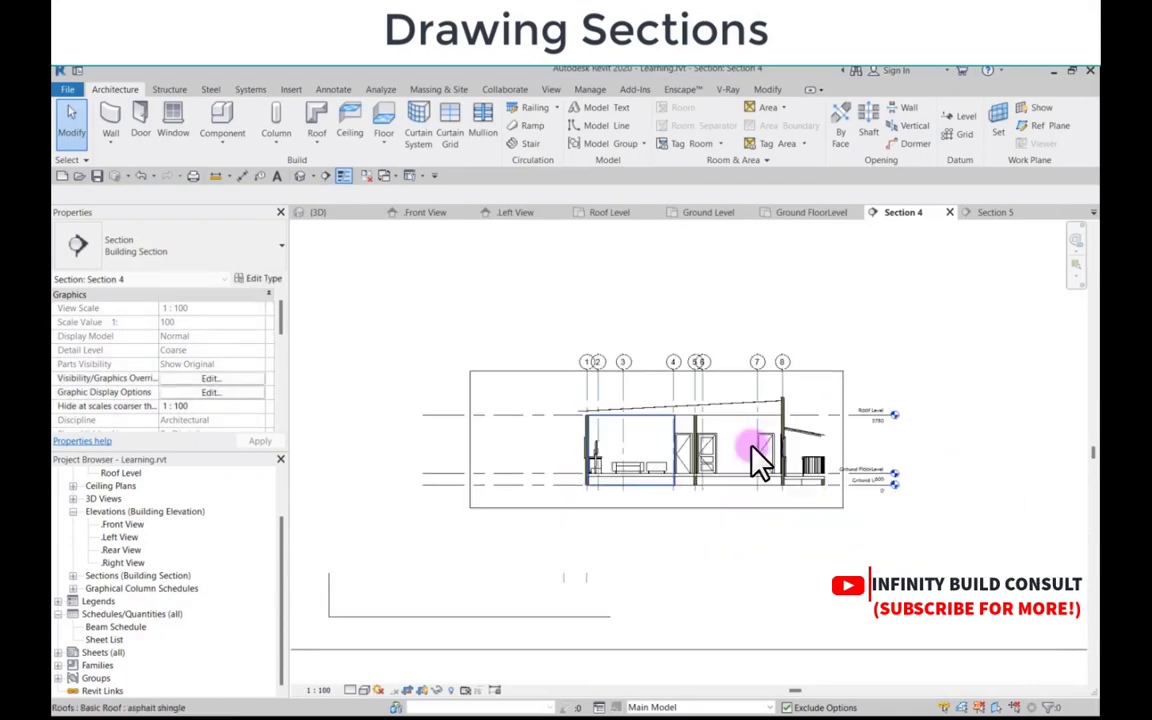
pyautogui.scroll(2, 760, 455)
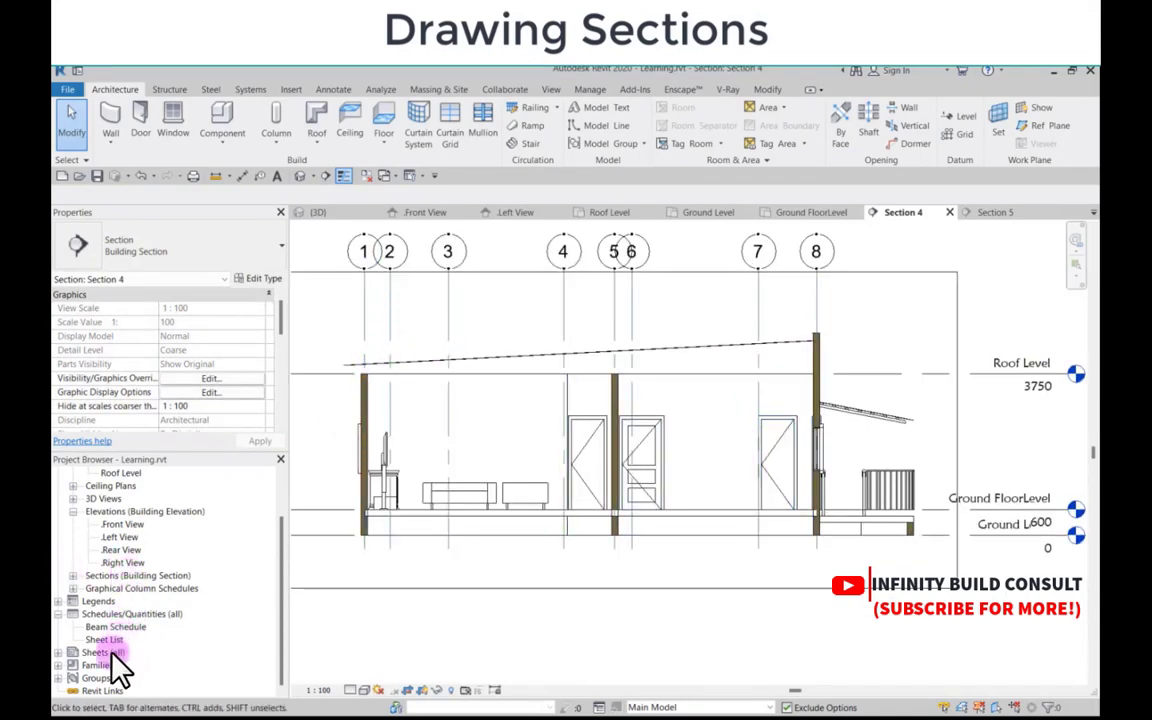
# Step: Delete the Section 4 line through the living area and kitchen from the Ground FloorLevel plan
pyautogui.scroll(-2, 340, 575)
pyautogui.scroll(2, 147, 505)
pyautogui.click(136, 497)
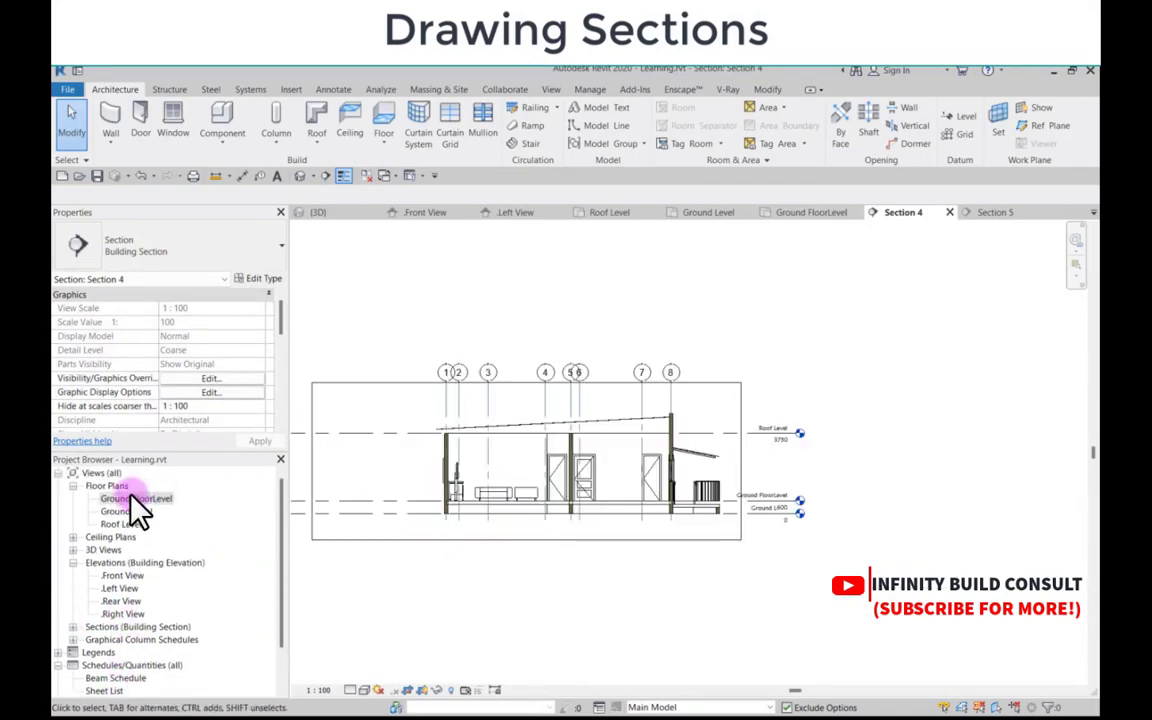
pyautogui.doubleClick(138, 502)
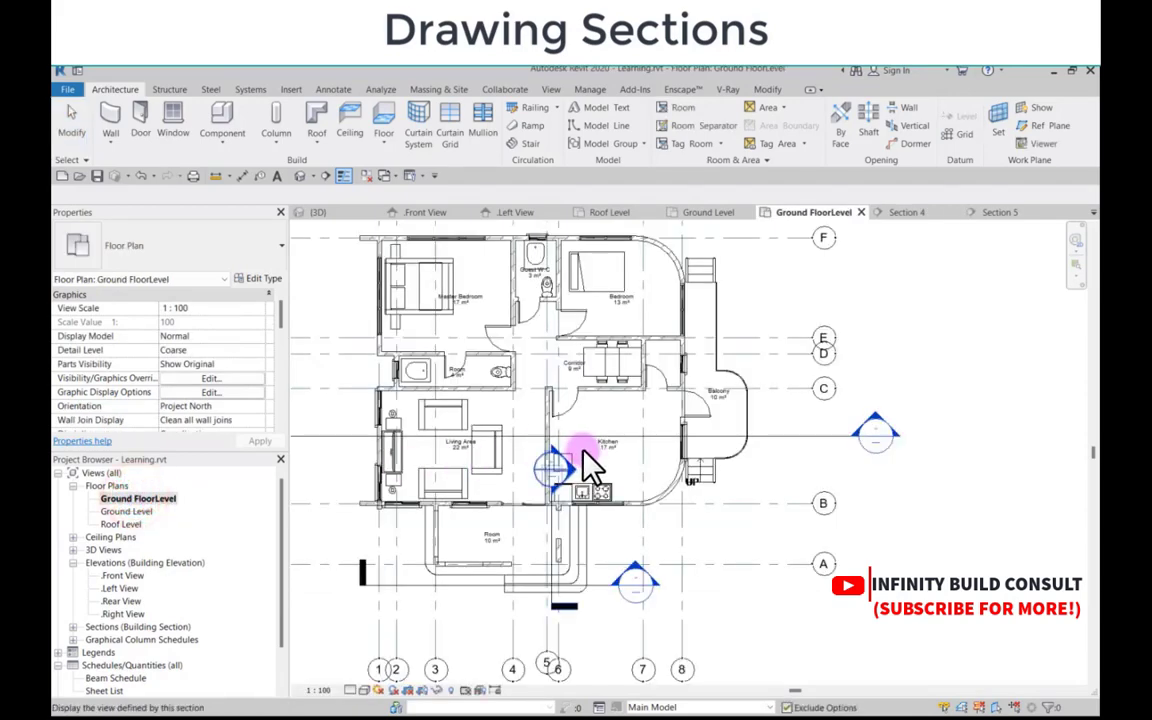
pyautogui.scroll(-4, 520, 445)
pyautogui.scroll(3, 530, 460)
pyautogui.scroll(-3, 492, 478)
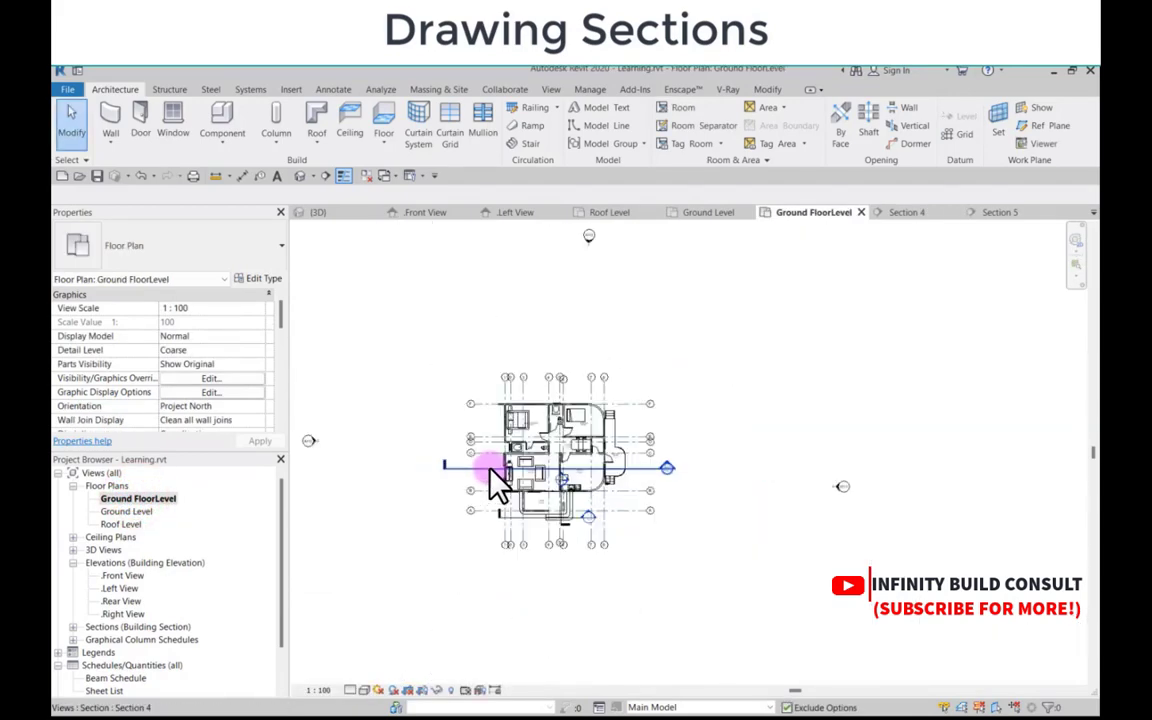
pyautogui.click(464, 474)
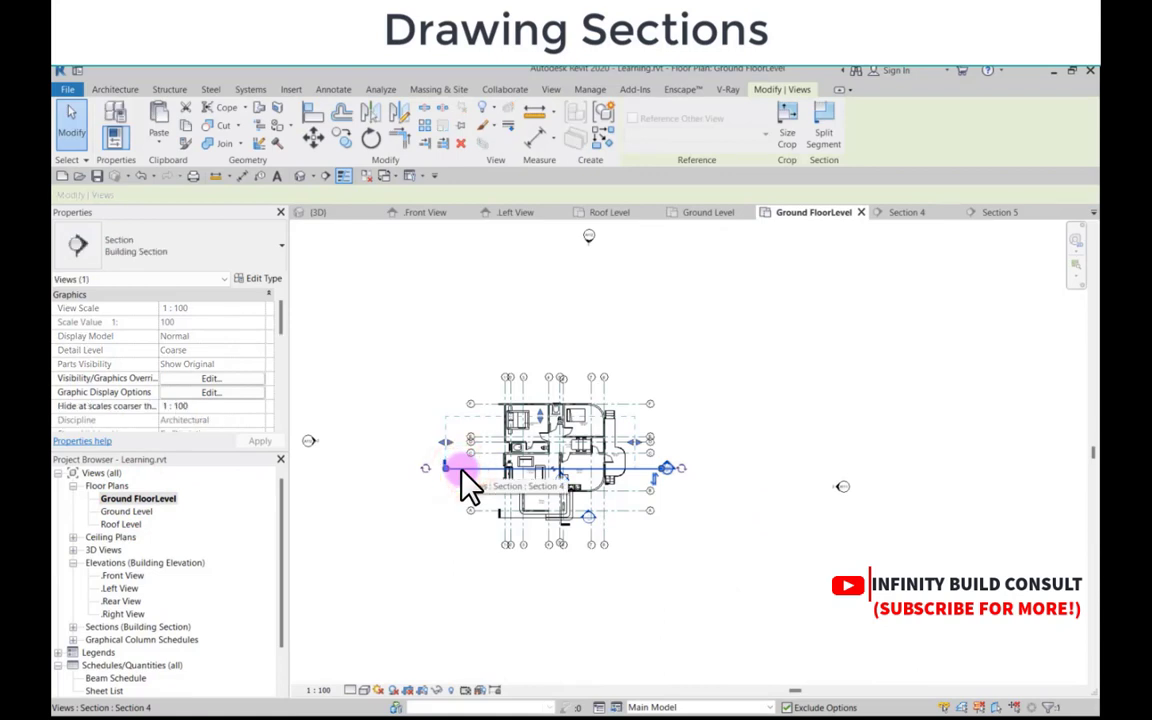
pyautogui.press('Delete')
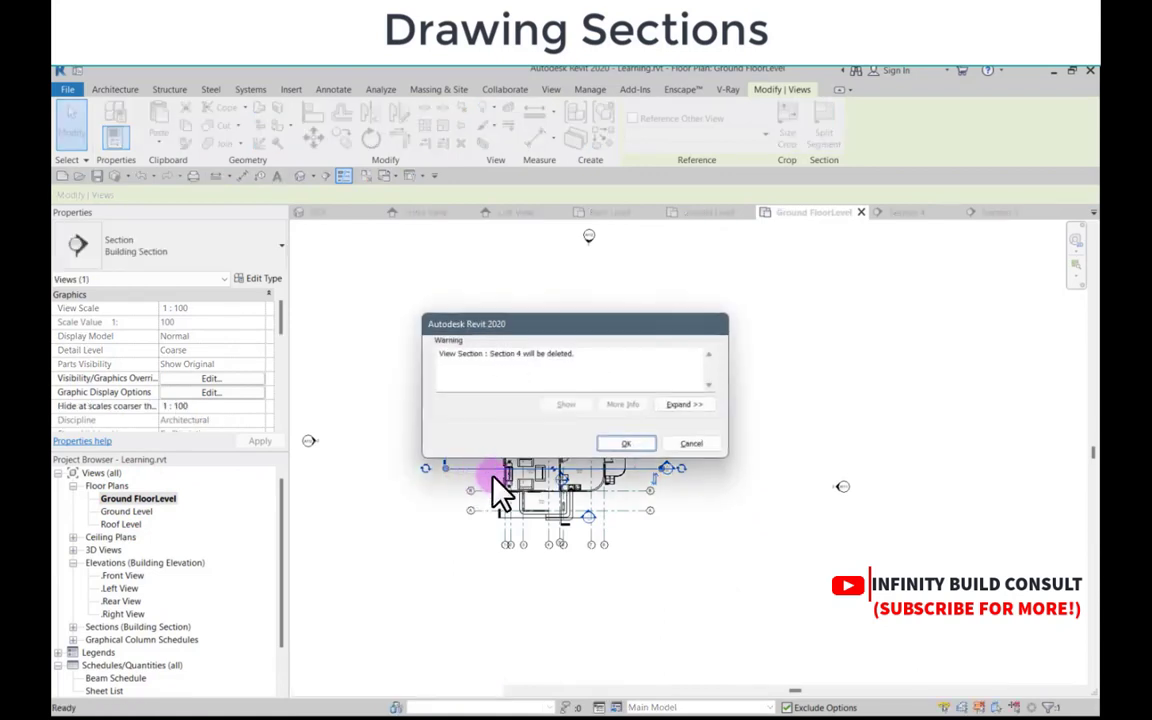
pyautogui.press('Return')
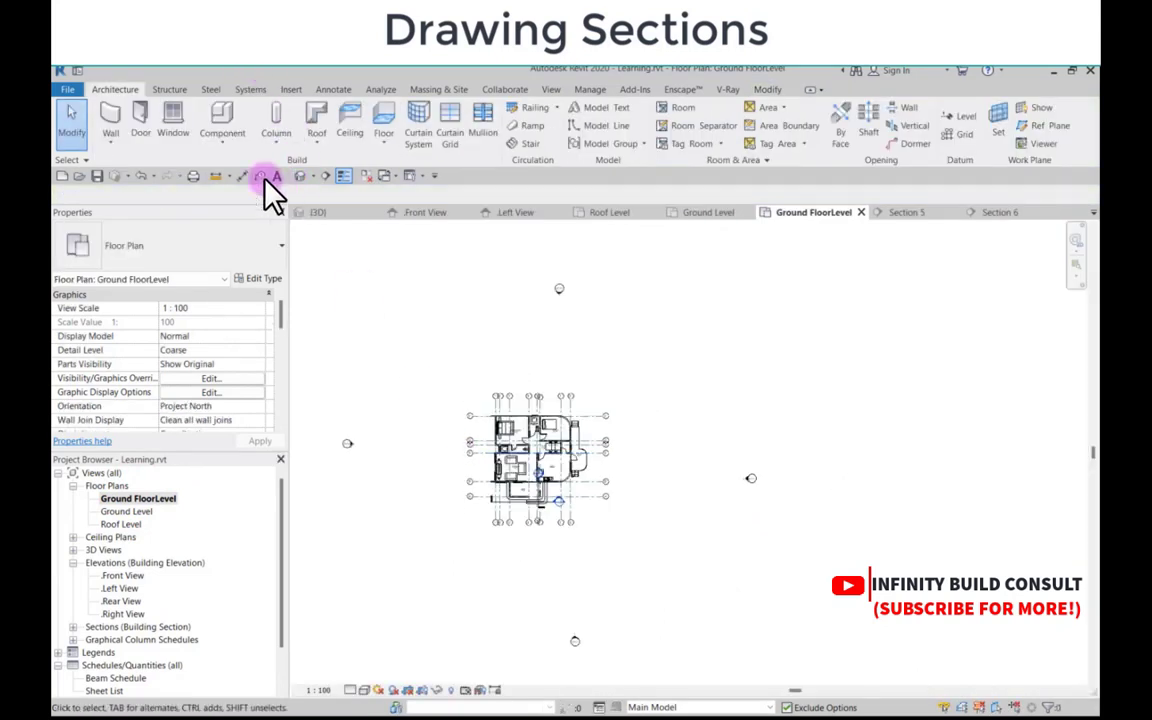
# Step: Draw a section through the living area and kitchen with its head on the living area side, and shorten its view depth close to the line
pyautogui.click(318, 176)
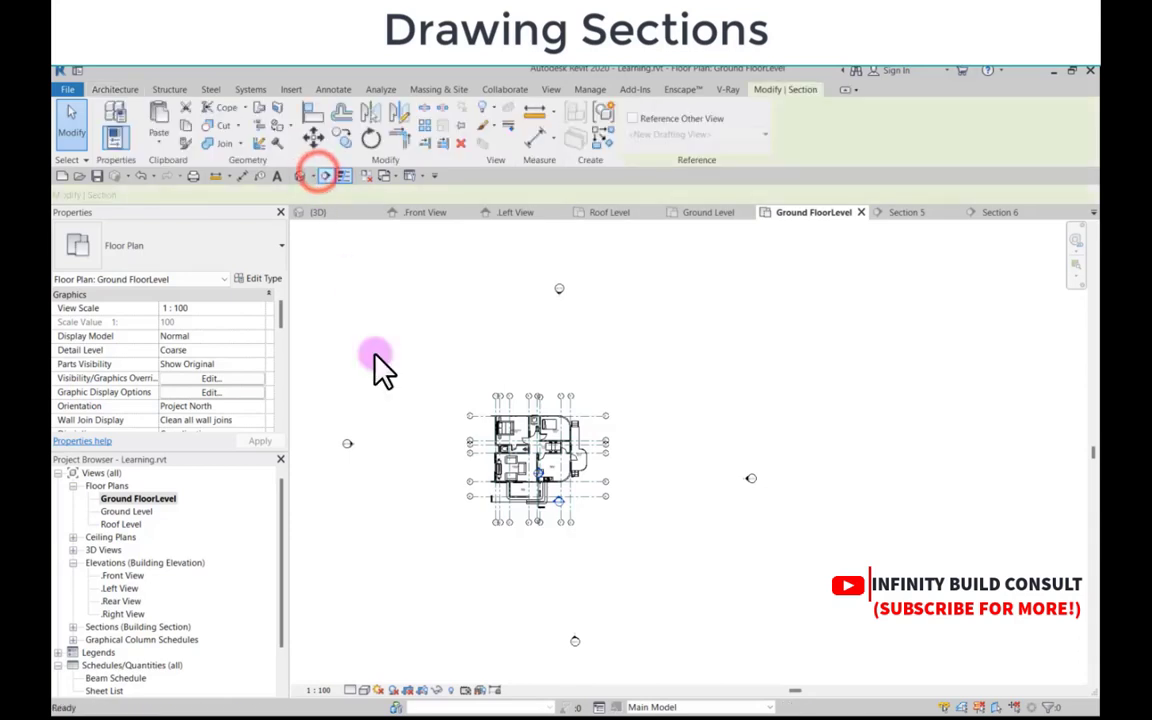
pyautogui.scroll(5, 406, 408)
pyautogui.click(305, 486)
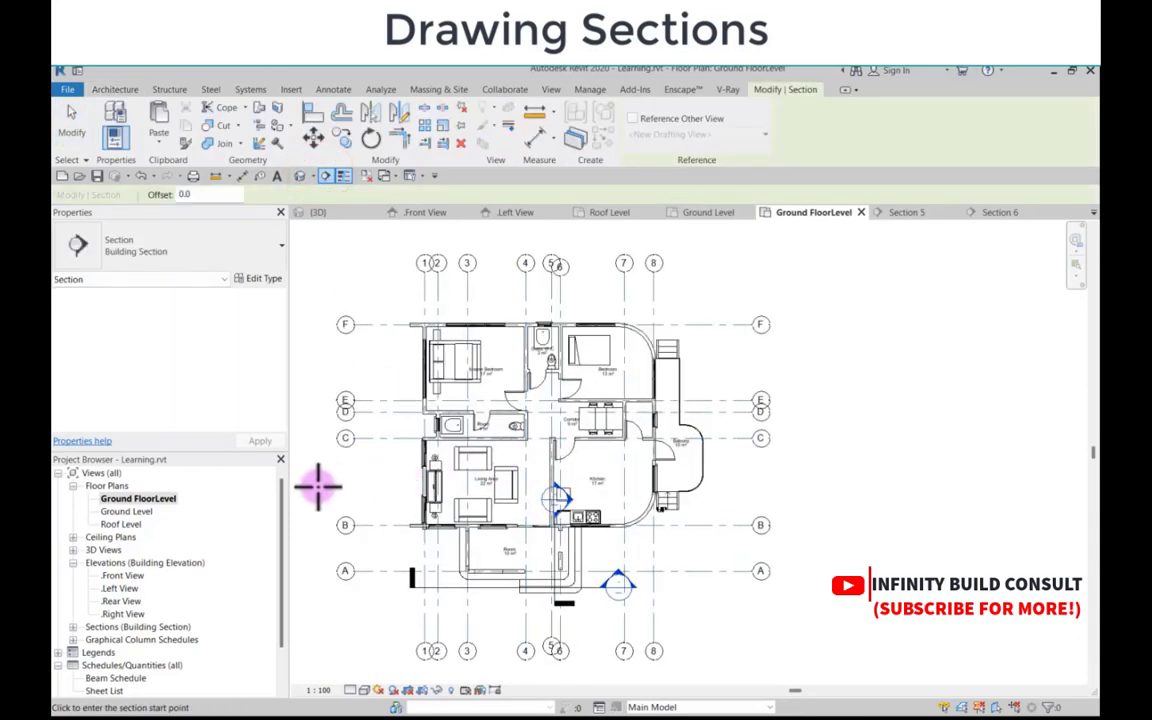
pyautogui.click(800, 494)
pyautogui.scroll(-3, 650, 380)
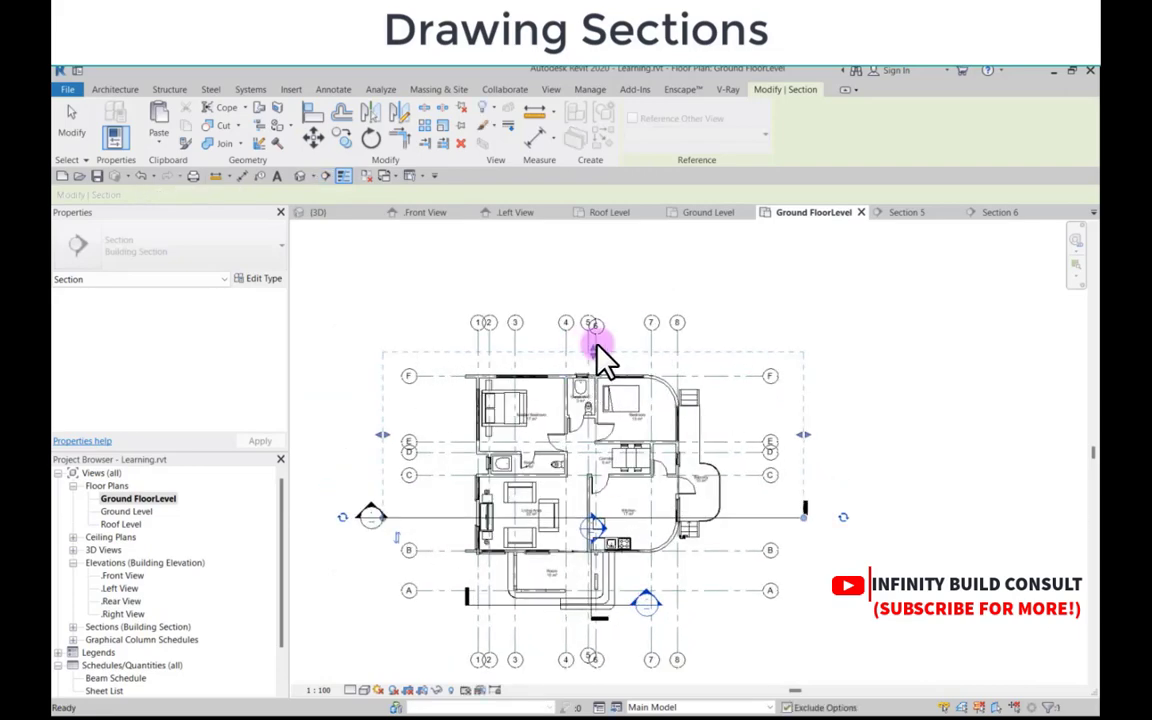
pyautogui.moveTo(597, 346); pyautogui.dragTo(594, 488)
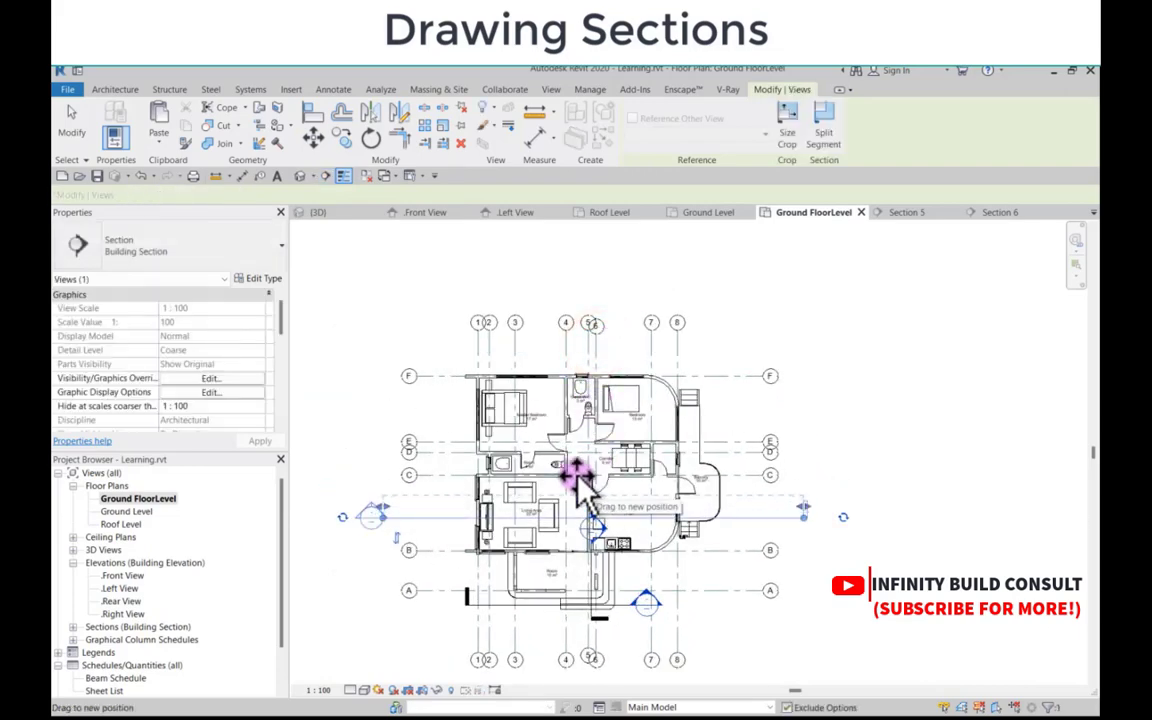
pyautogui.click(415, 294)
pyautogui.scroll(-3, 517, 402)
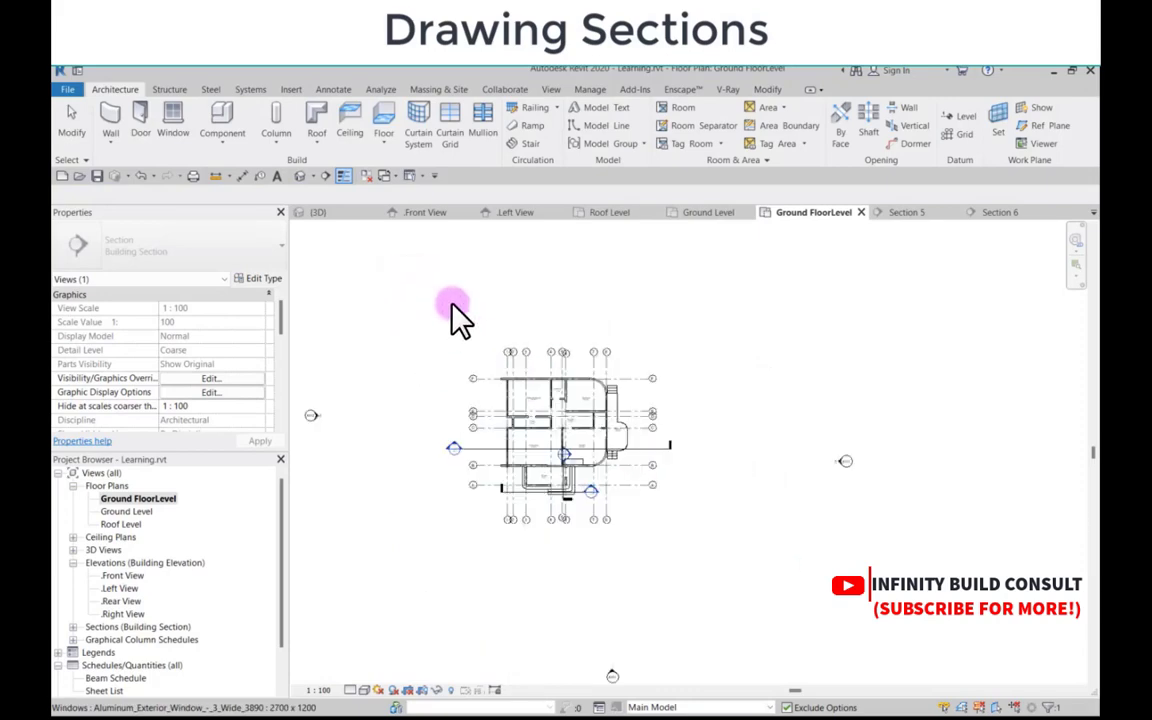
pyautogui.click(453, 306)
# Step: Expand the list of sheets in the project browser
pyautogui.moveTo(278, 508); pyautogui.dragTo(288, 591)
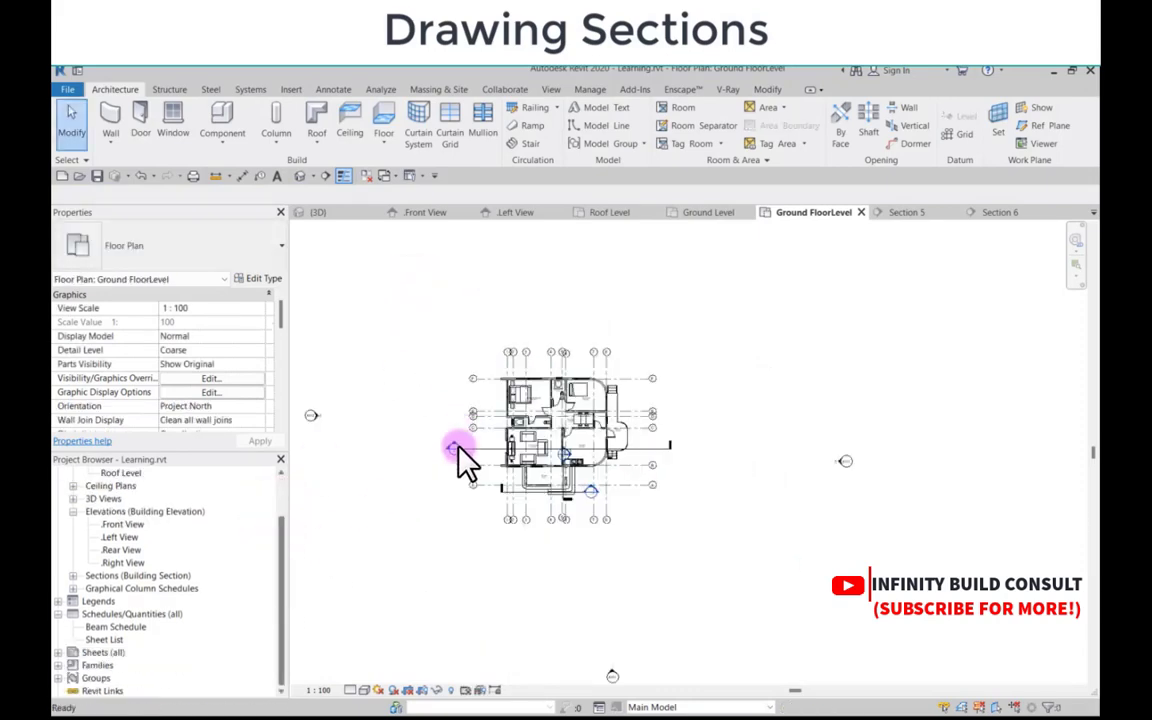
pyautogui.scroll(-3, 457, 449)
pyautogui.click(452, 551)
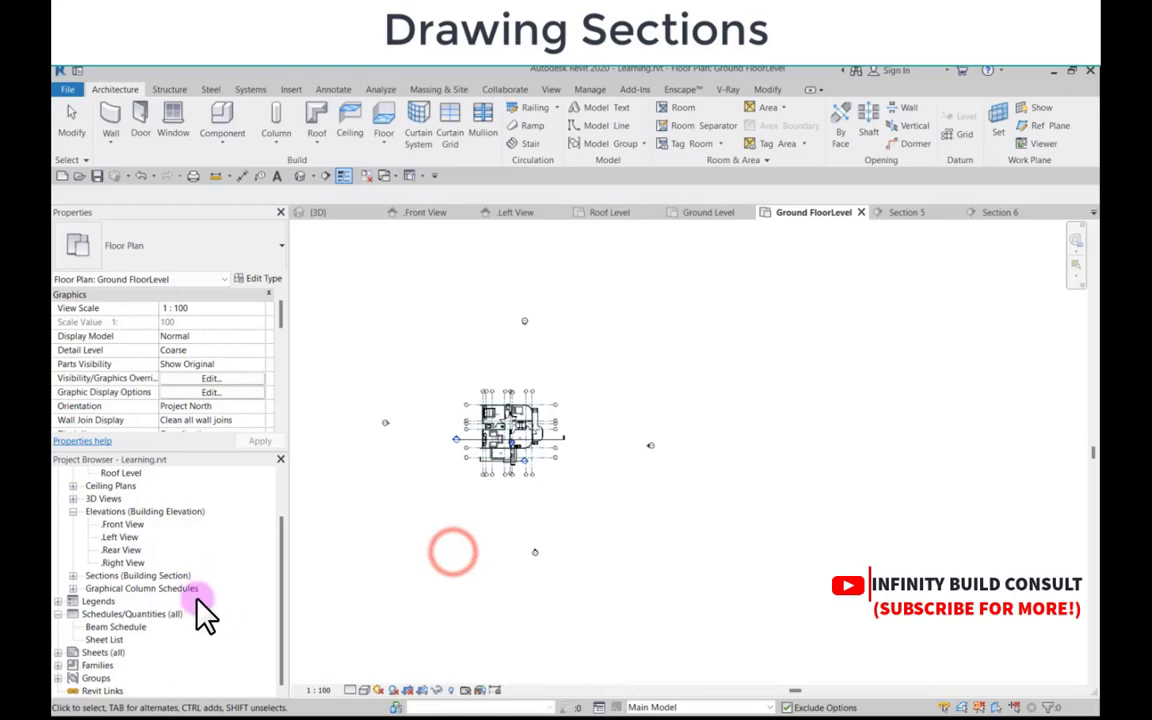
pyautogui.click(58, 653)
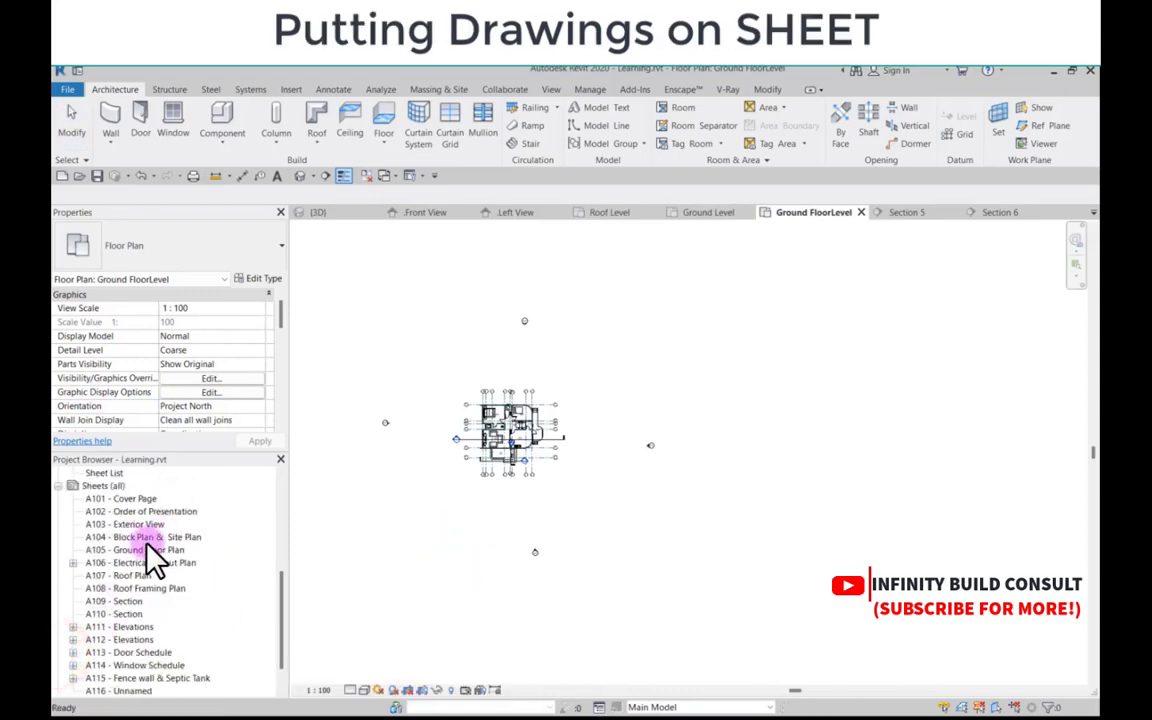
pyautogui.click(99, 486)
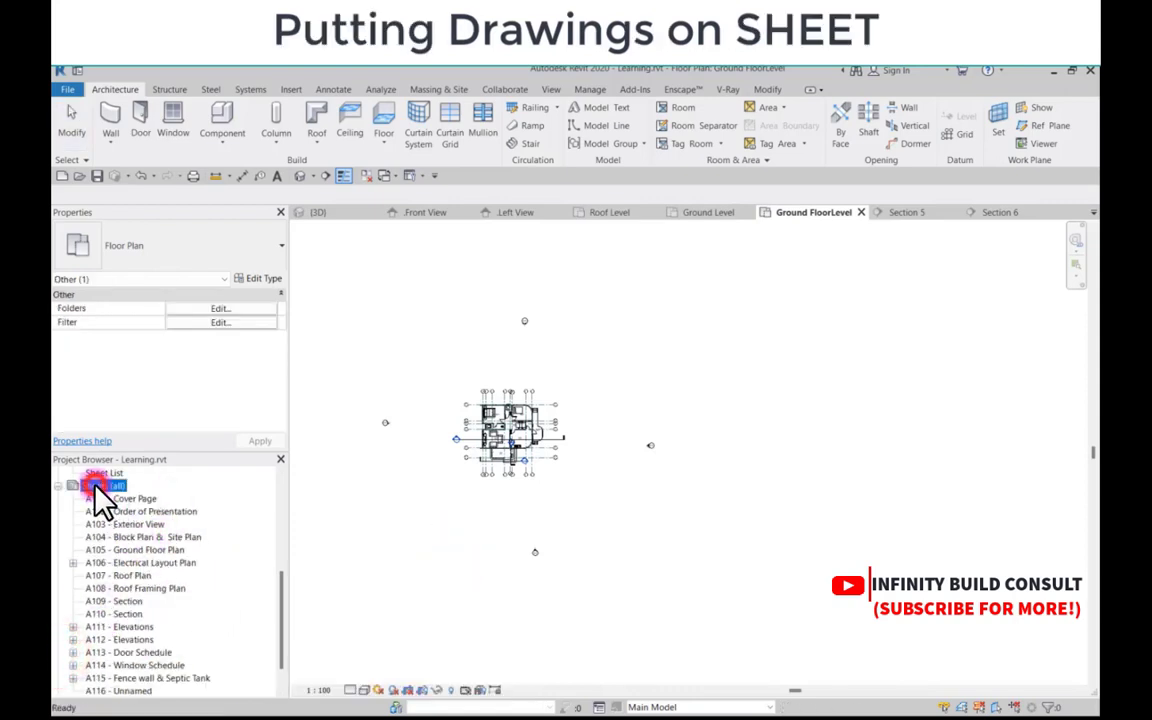
pyautogui.rightClick(100, 488)
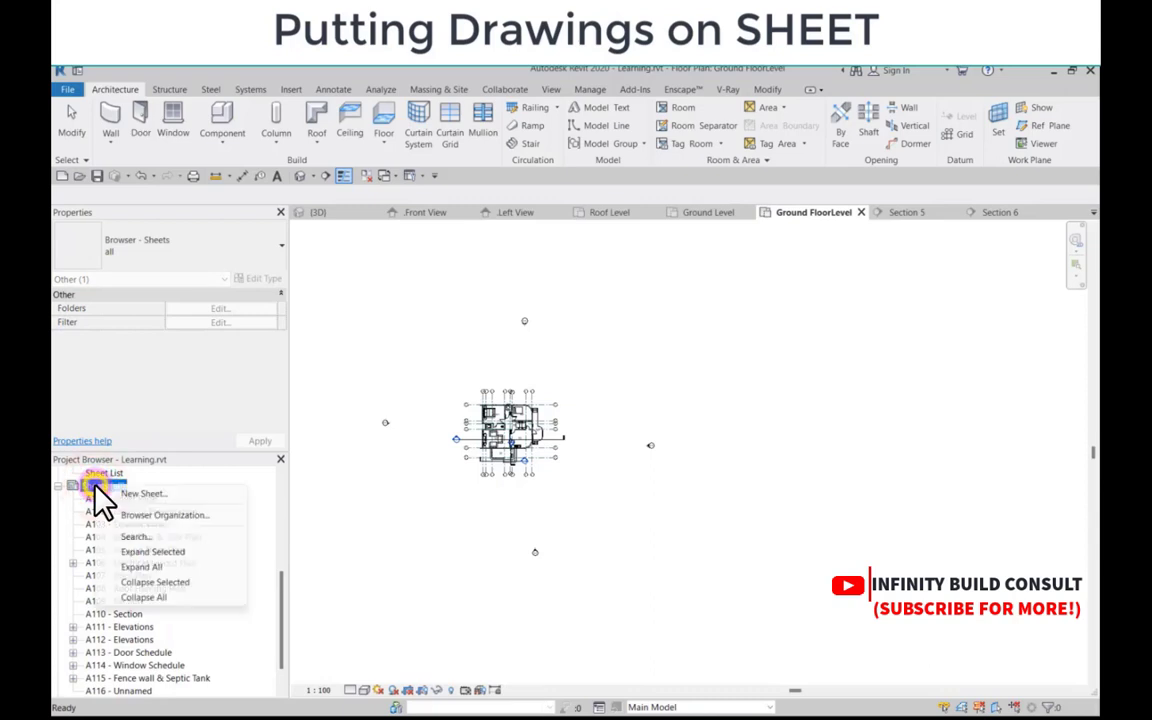
pyautogui.click(154, 493)
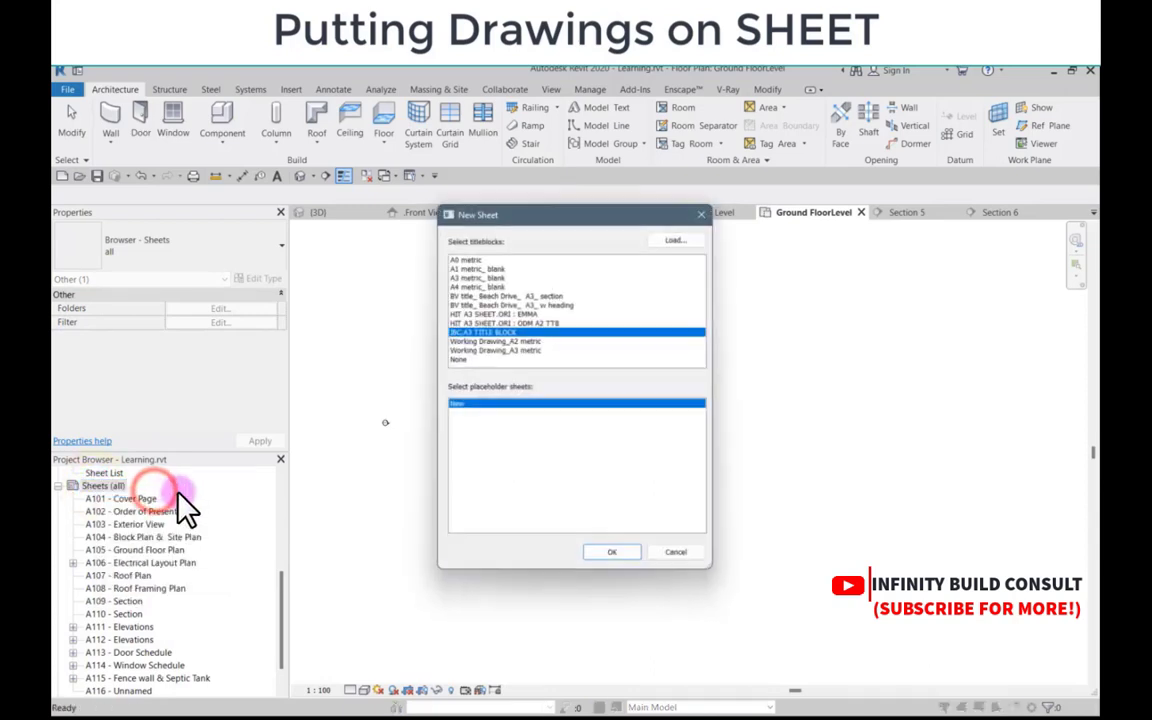
pyautogui.click(709, 210)
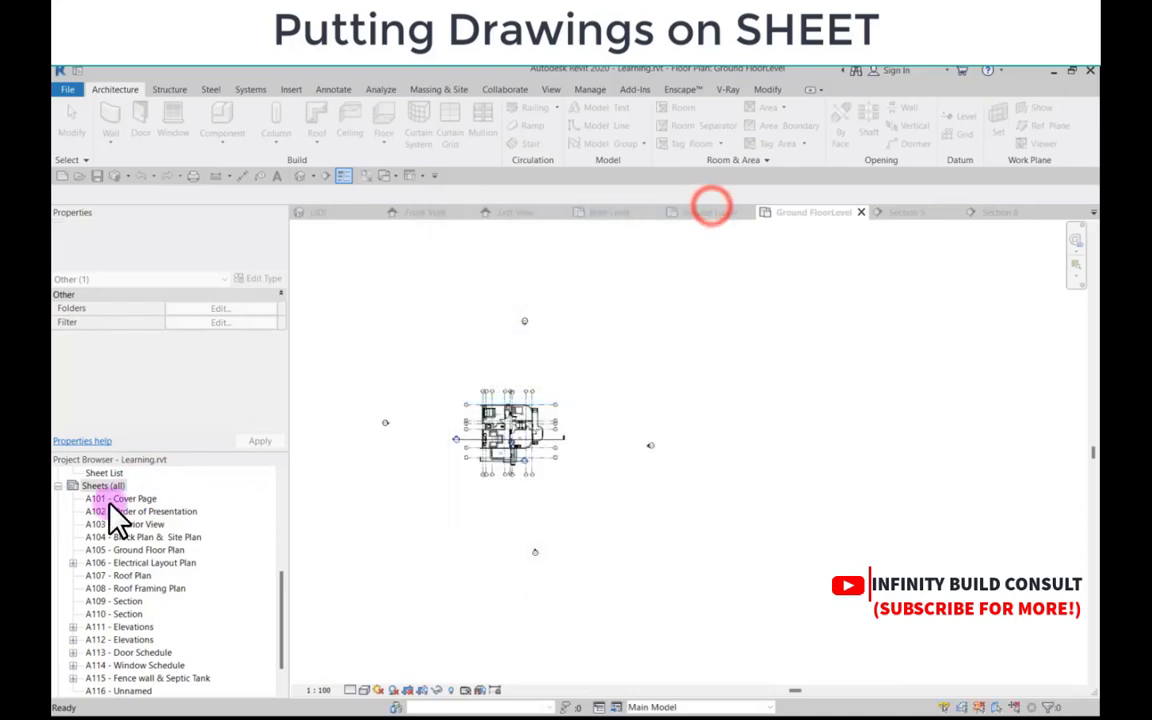
# Step: Open sheet A105 - Ground Floor Plan and place the Ground FloorLevel plan view in the middle of it
pyautogui.doubleClick(142, 550)
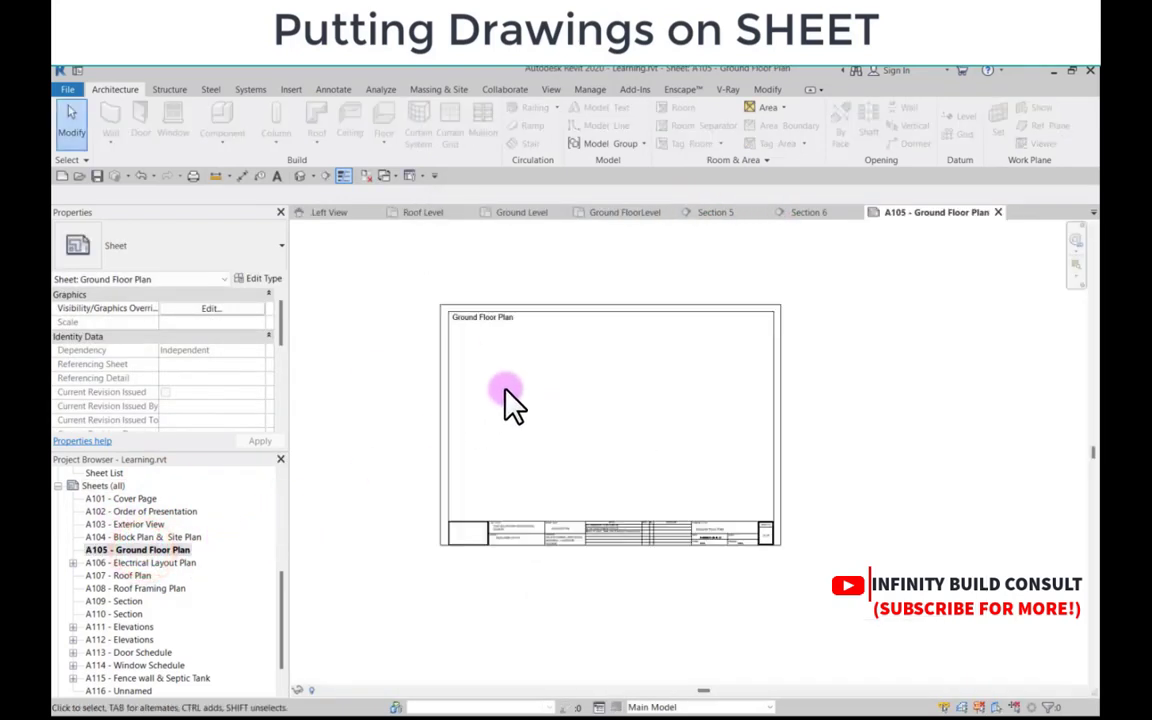
pyautogui.scroll(3, 496, 335)
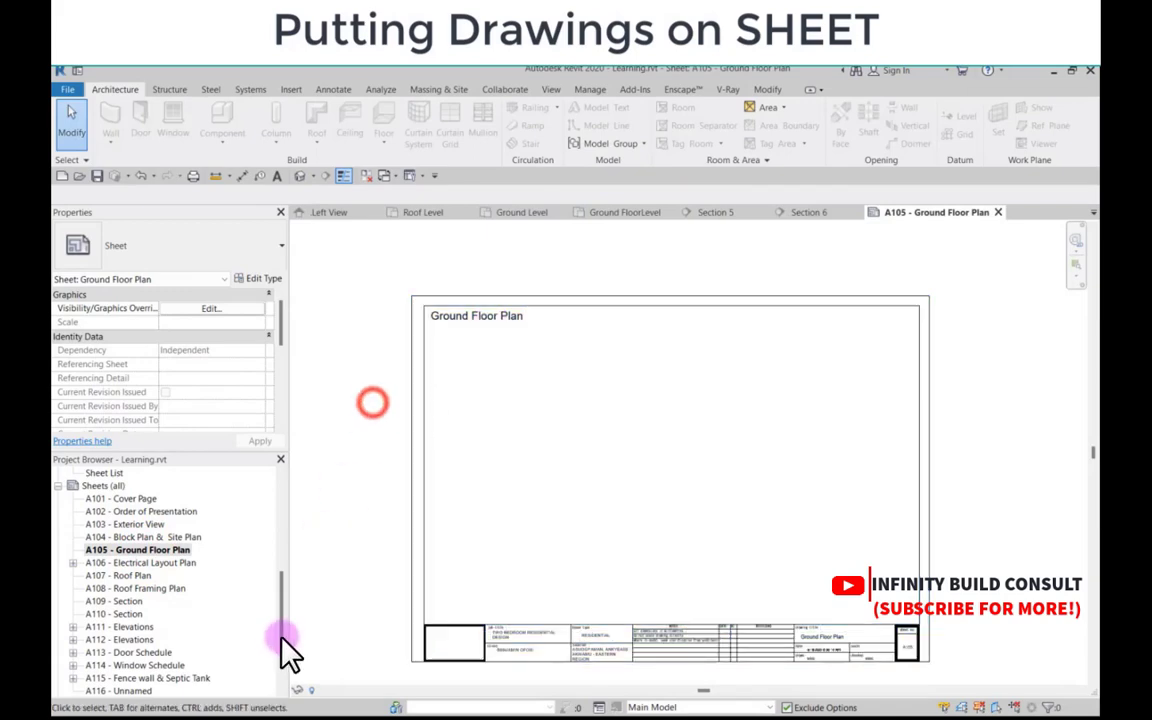
pyautogui.moveTo(281, 636); pyautogui.dragTo(277, 521)
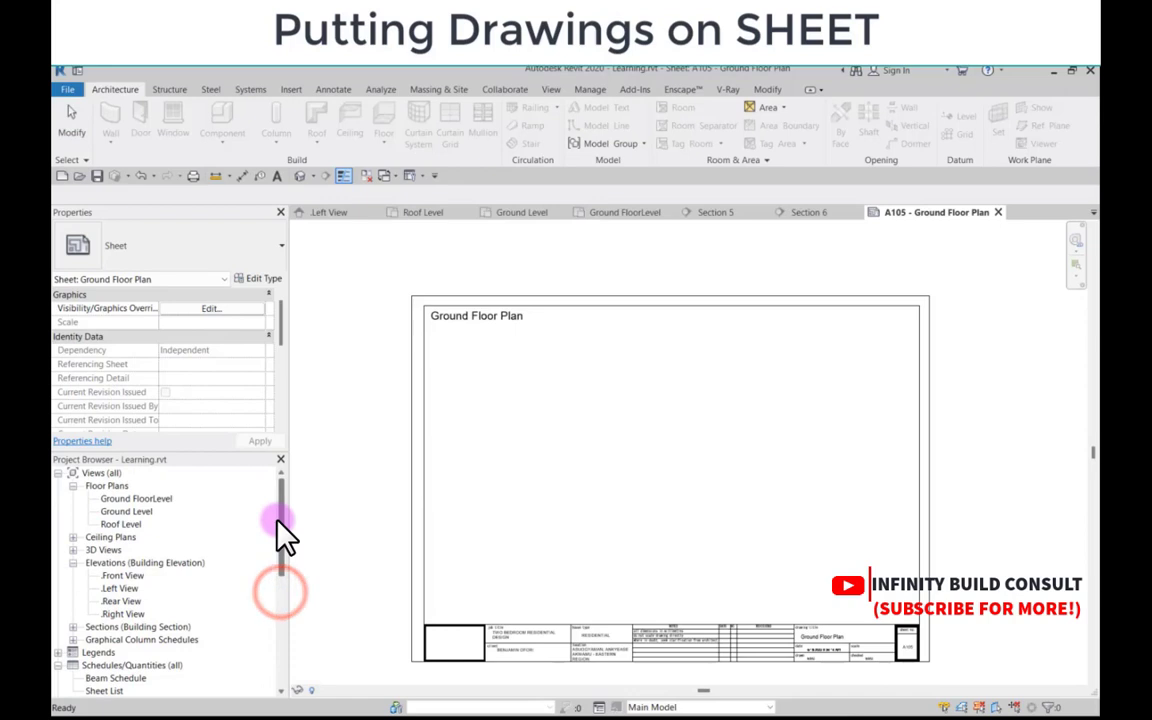
pyautogui.click(110, 499)
pyautogui.moveTo(110, 503); pyautogui.dragTo(703, 486)
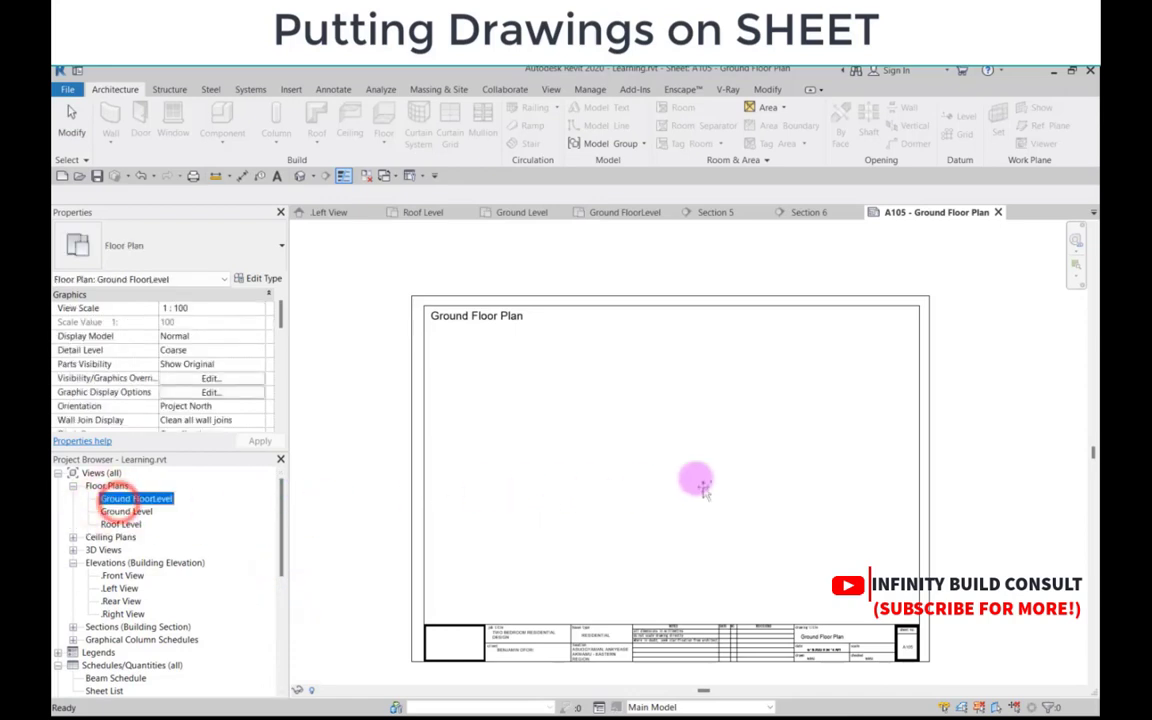
pyautogui.scroll(-3, 692, 458)
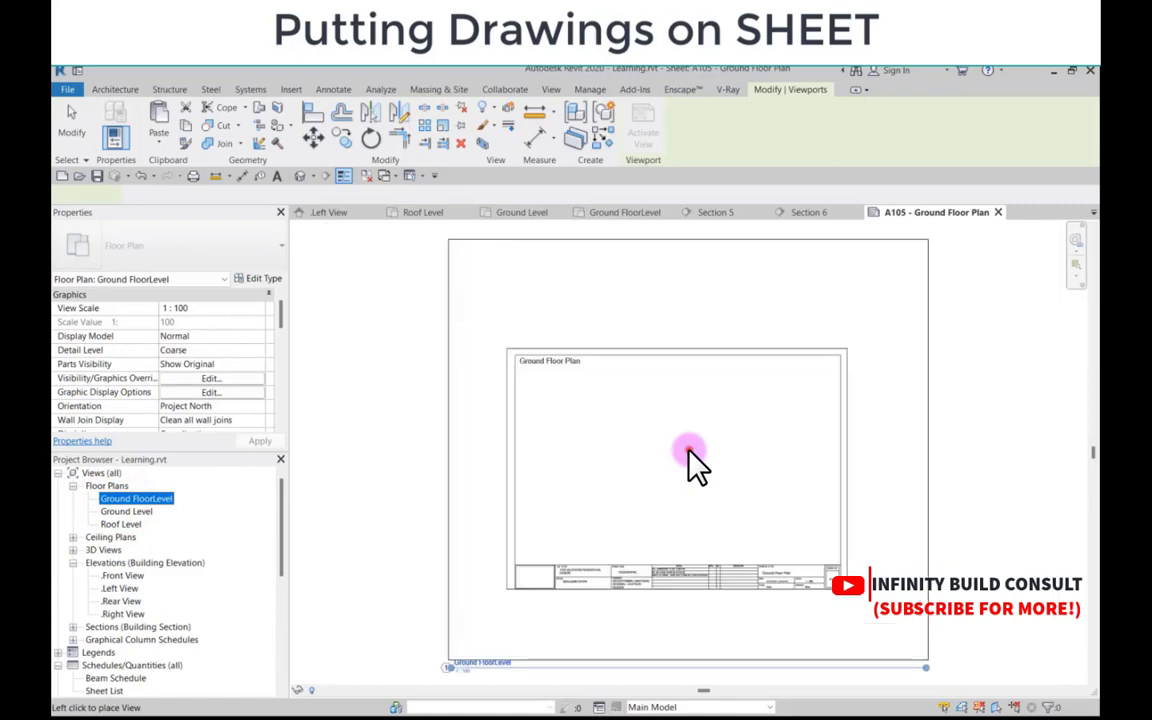
pyautogui.click(690, 452)
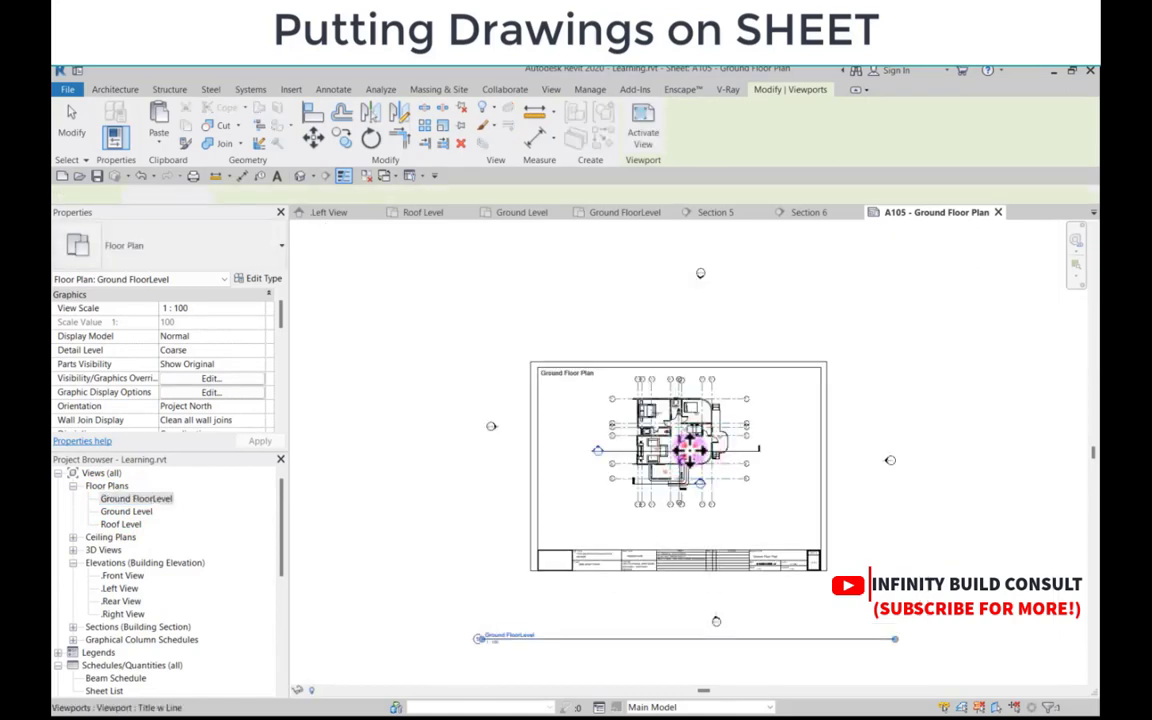
# Step: Activate the plan viewport on the sheet, hide the elevation markers around the building, and return to the sheet
pyautogui.doubleClick(690, 452)
pyautogui.moveTo(414, 400); pyautogui.dragTo(546, 456)
pyautogui.scroll(-2, 615, 305)
pyautogui.keyDown('ctrl'); pyautogui.moveTo(594, 290); pyautogui.dragTo(820, 512); pyautogui.keyUp('ctrl')
pyautogui.keyDown('ctrl'); pyautogui.moveTo(606, 543); pyautogui.dragTo(715, 586); pyautogui.keyUp('ctrl')
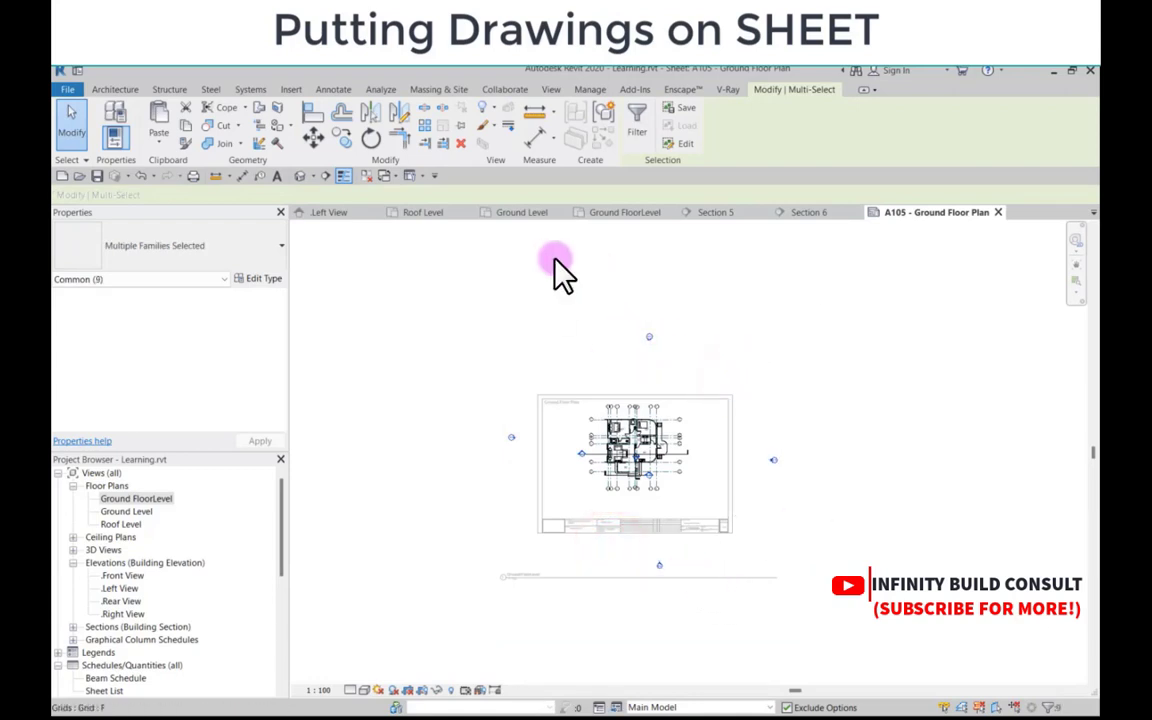
pyautogui.click(484, 108)
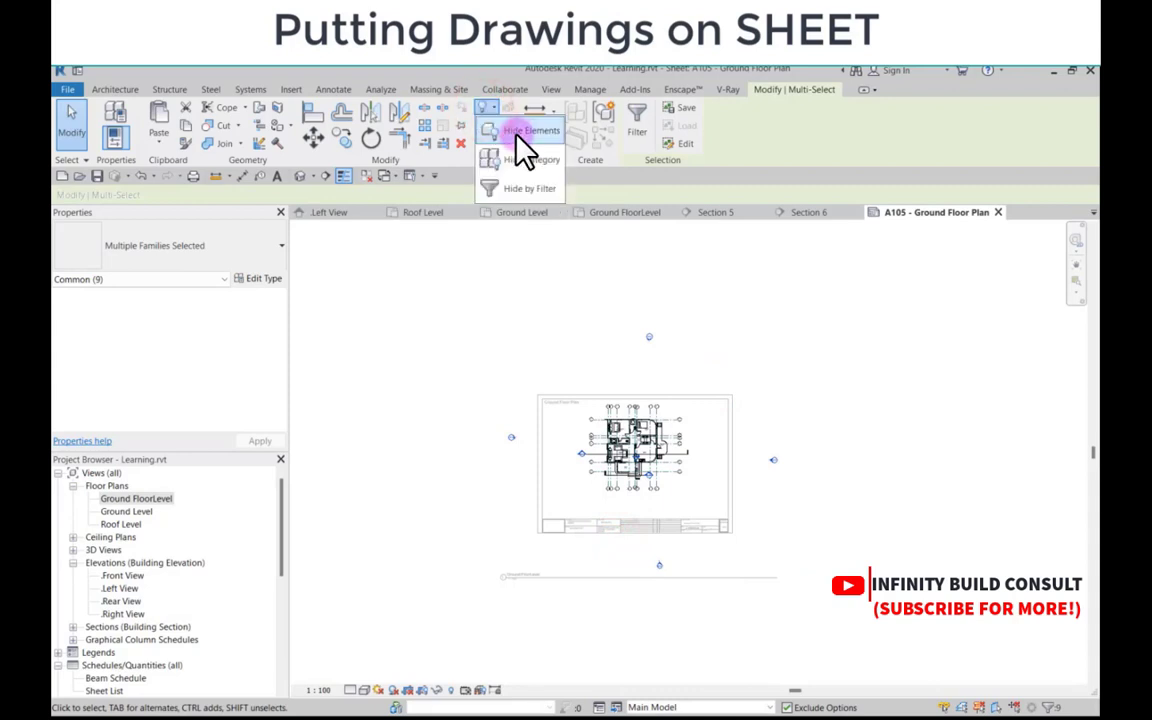
pyautogui.click(516, 138)
pyautogui.scroll(-3, 582, 332)
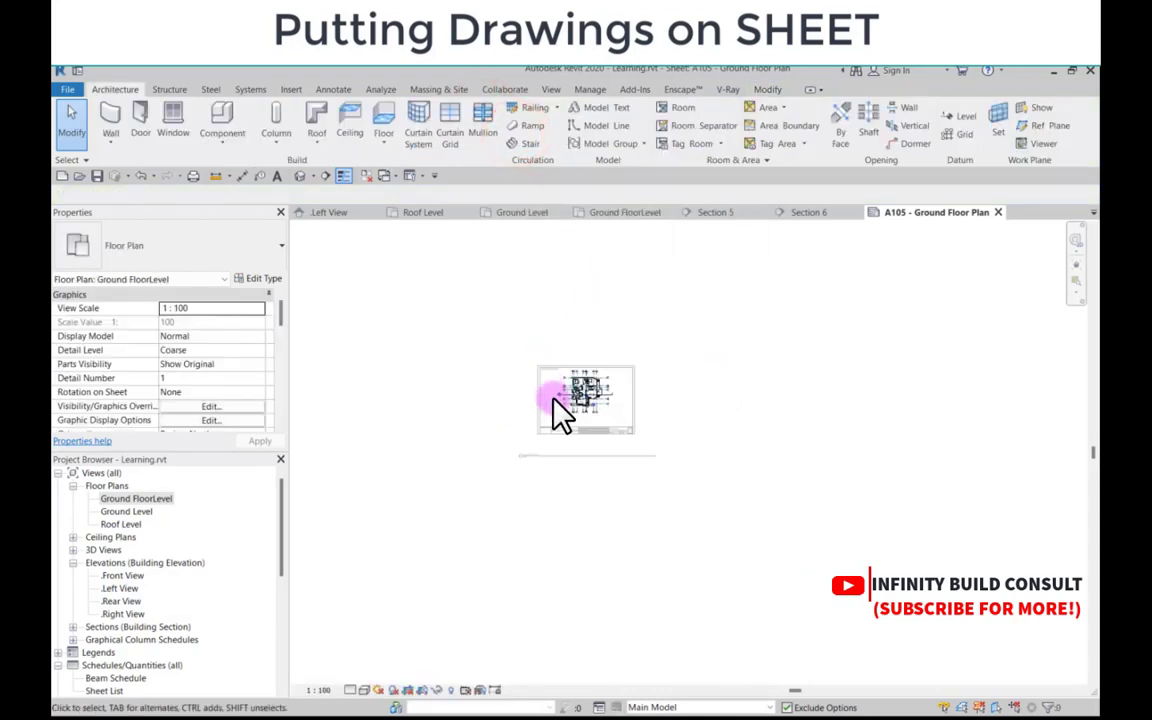
pyautogui.scroll(1, 553, 398)
pyautogui.doubleClick(468, 440)
# Step: Shorten the plan viewport's title line to the length of its text and move the title inside the sheet border below the plan
pyautogui.click(560, 386)
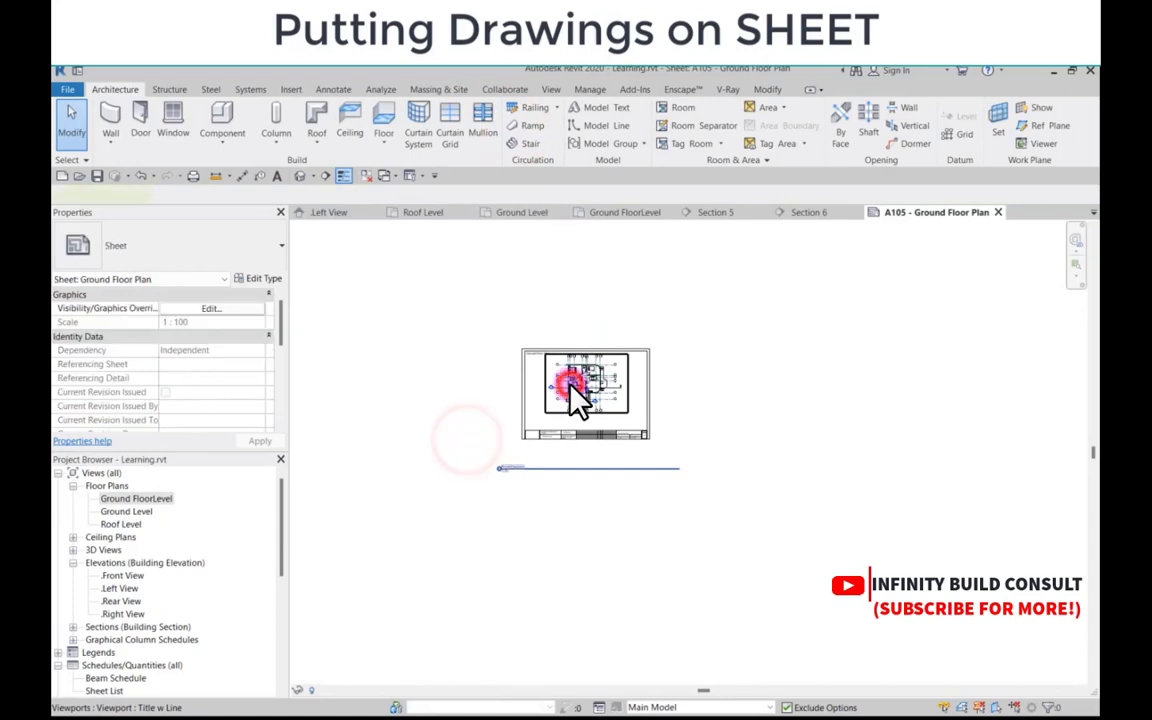
pyautogui.scroll(2, 594, 374)
pyautogui.click(582, 370)
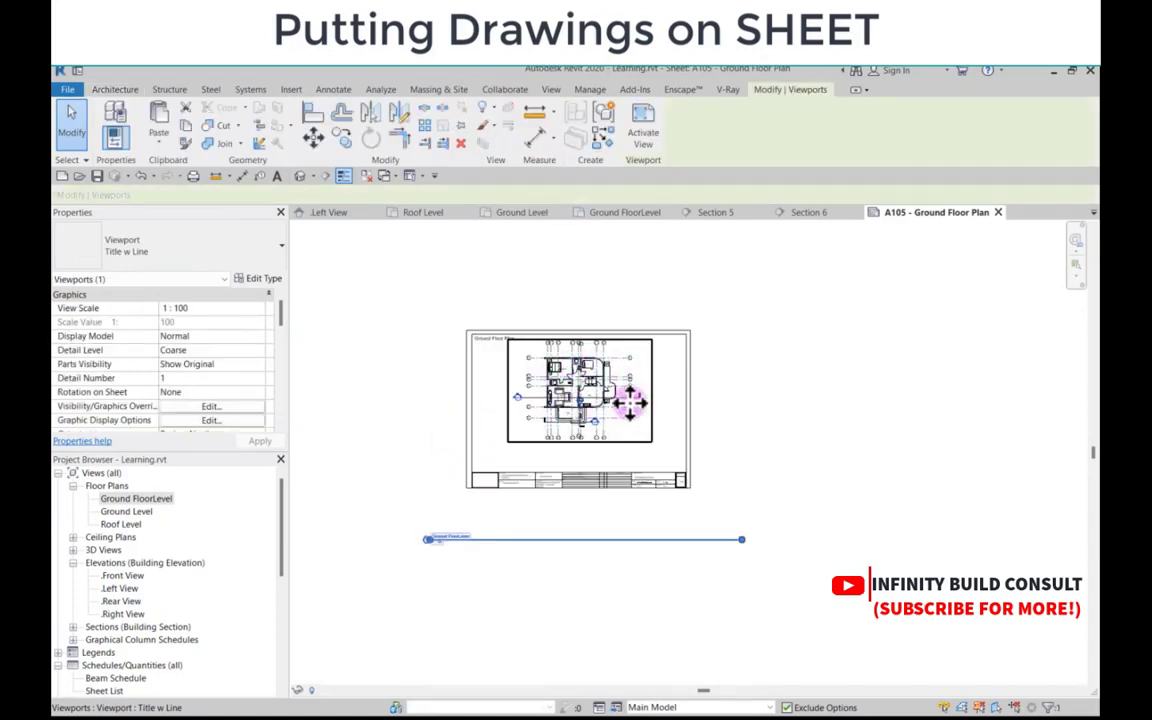
pyautogui.scroll(-2, 572, 386)
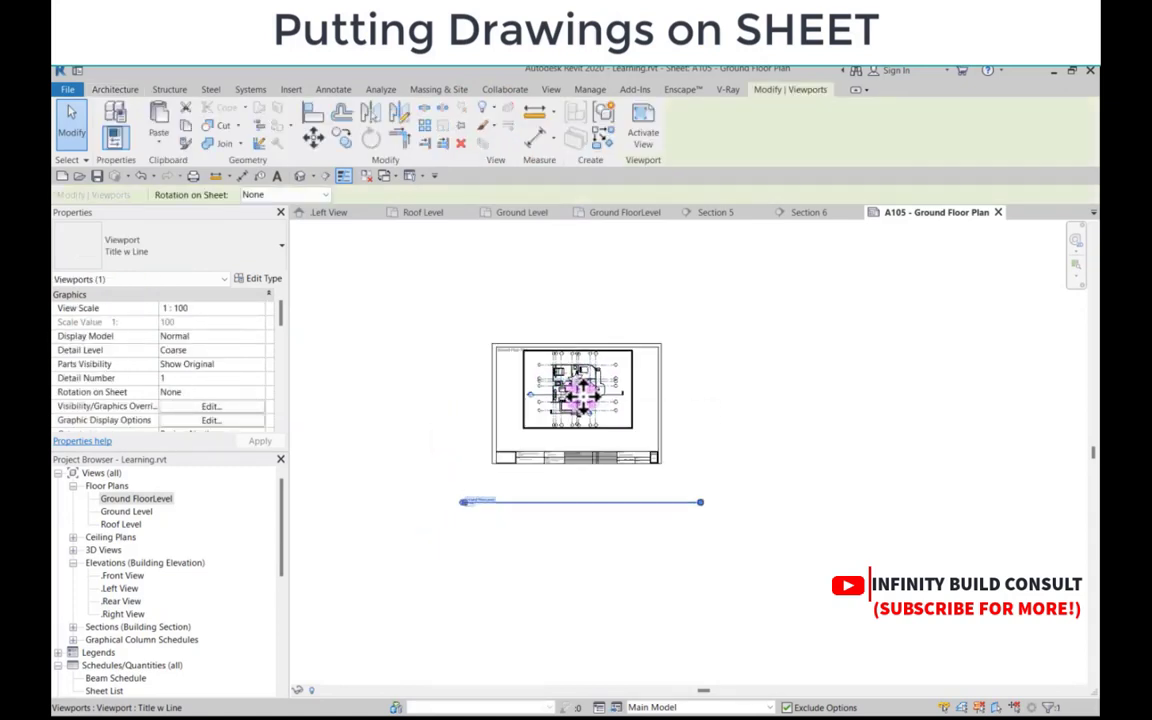
pyautogui.scroll(3, 580, 395)
pyautogui.scroll(-3, 586, 398)
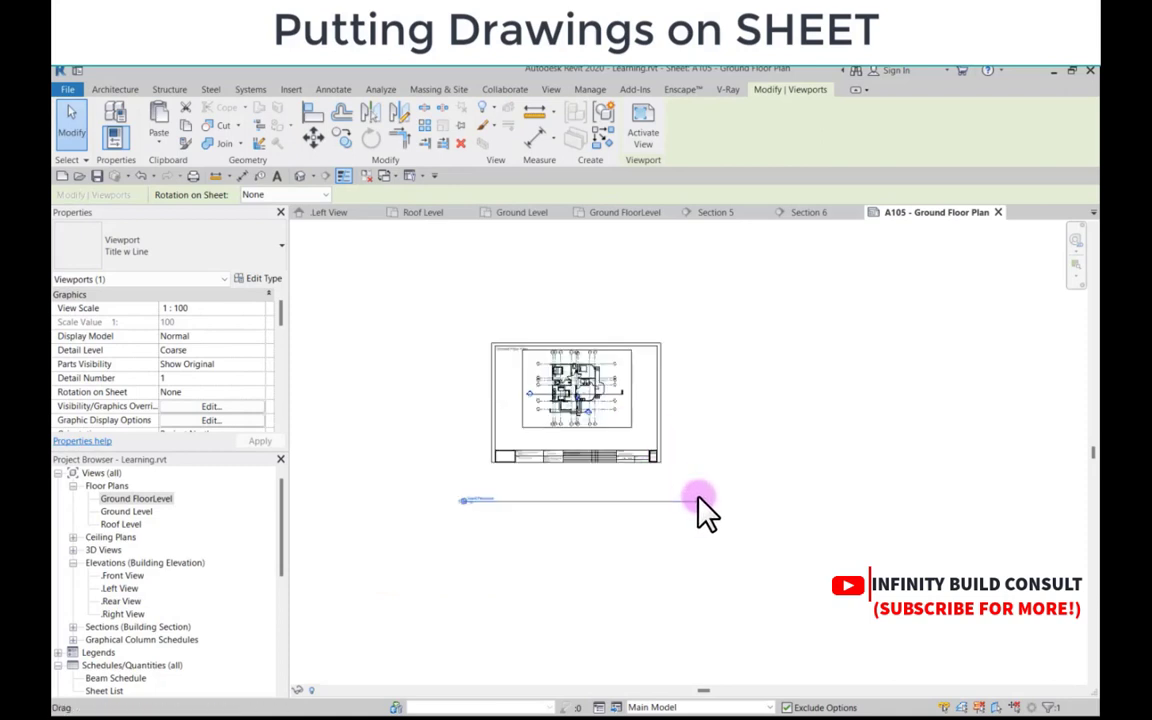
pyautogui.click(437, 491)
pyautogui.click(476, 501)
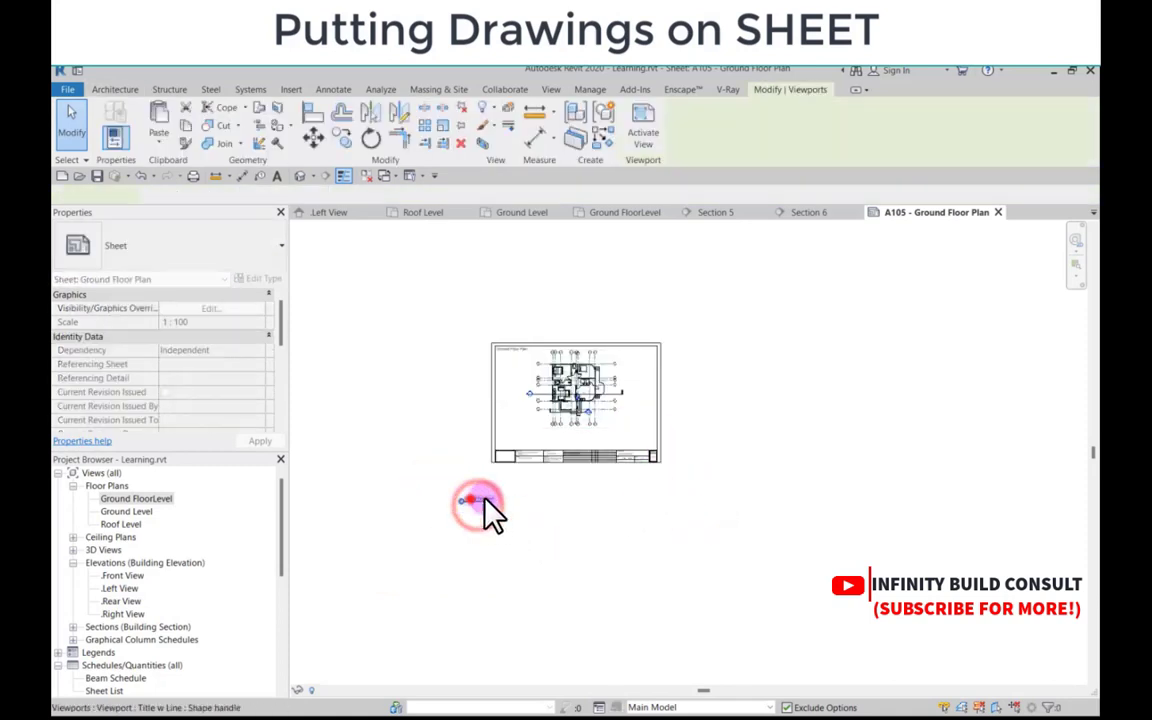
pyautogui.scroll(2, 484, 505)
pyautogui.moveTo(523, 405); pyautogui.dragTo(525, 412)
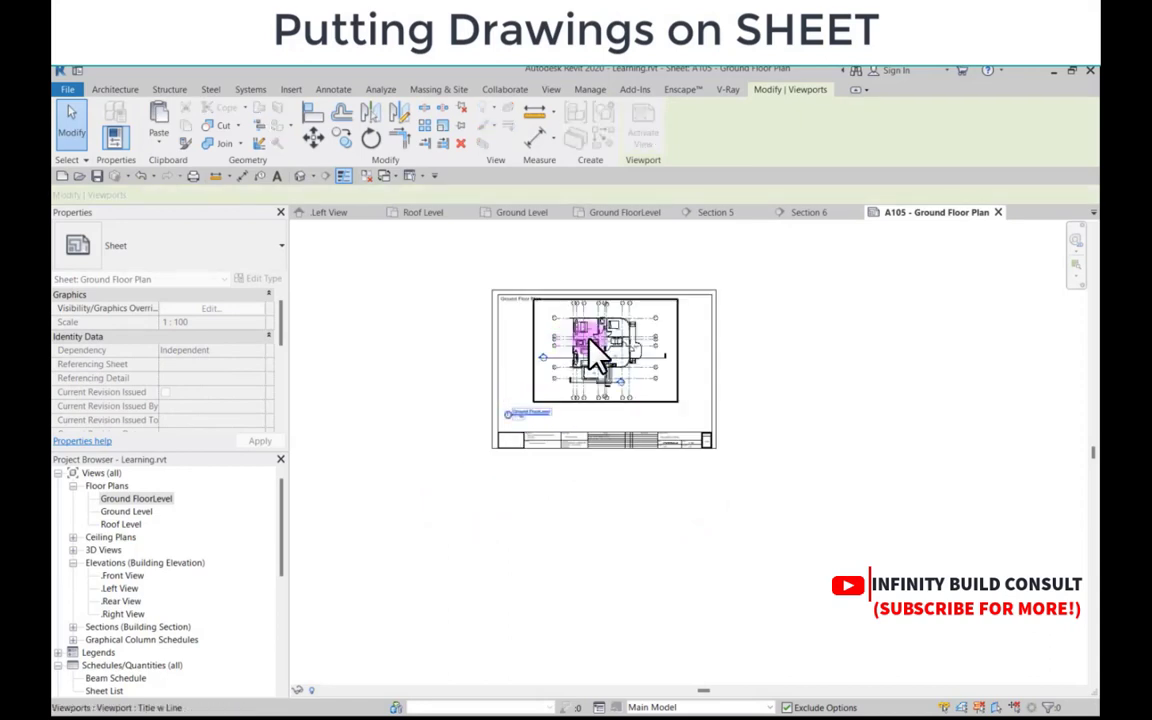
# Step: Shift the Ground FloorLevel viewport slightly toward the left edge of sheet A105
pyautogui.scroll(2, 592, 337)
pyautogui.moveTo(595, 336)
pyautogui.mouseDown(button='middle')
pyautogui.moveTo(618, 333)
pyautogui.moveTo(604, 329)
pyautogui.mouseUp(button='middle')
pyautogui.moveTo(604, 329); pyautogui.dragTo(598, 328)
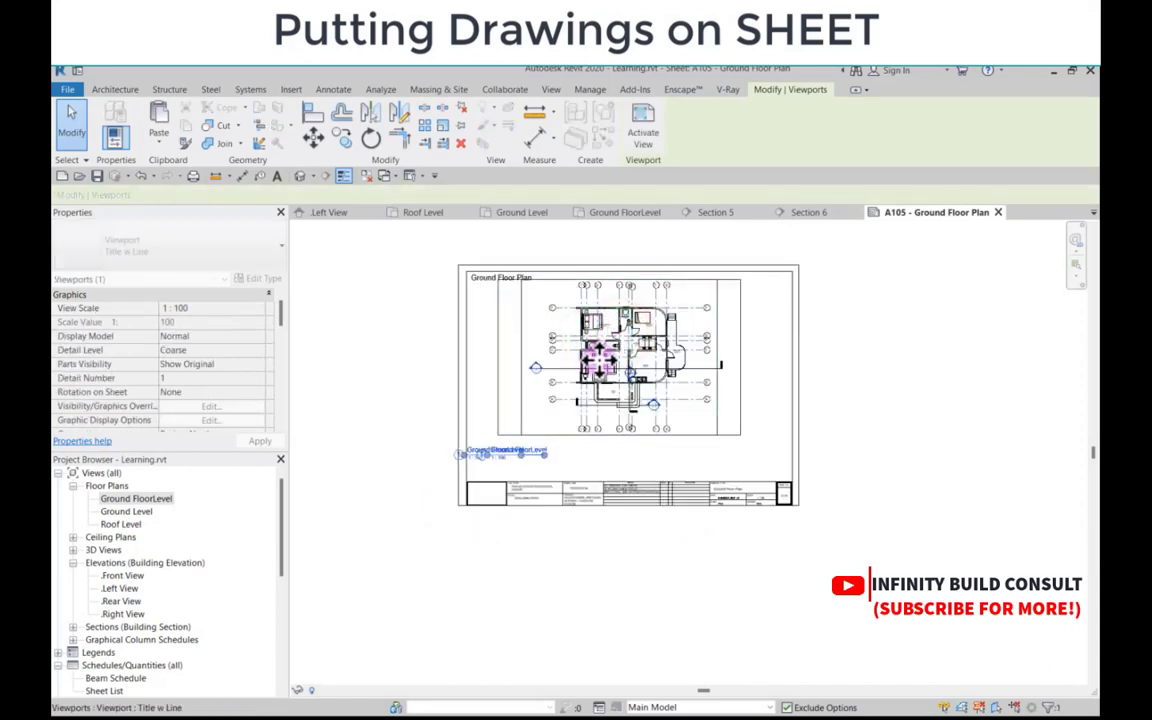
pyautogui.click(372, 389)
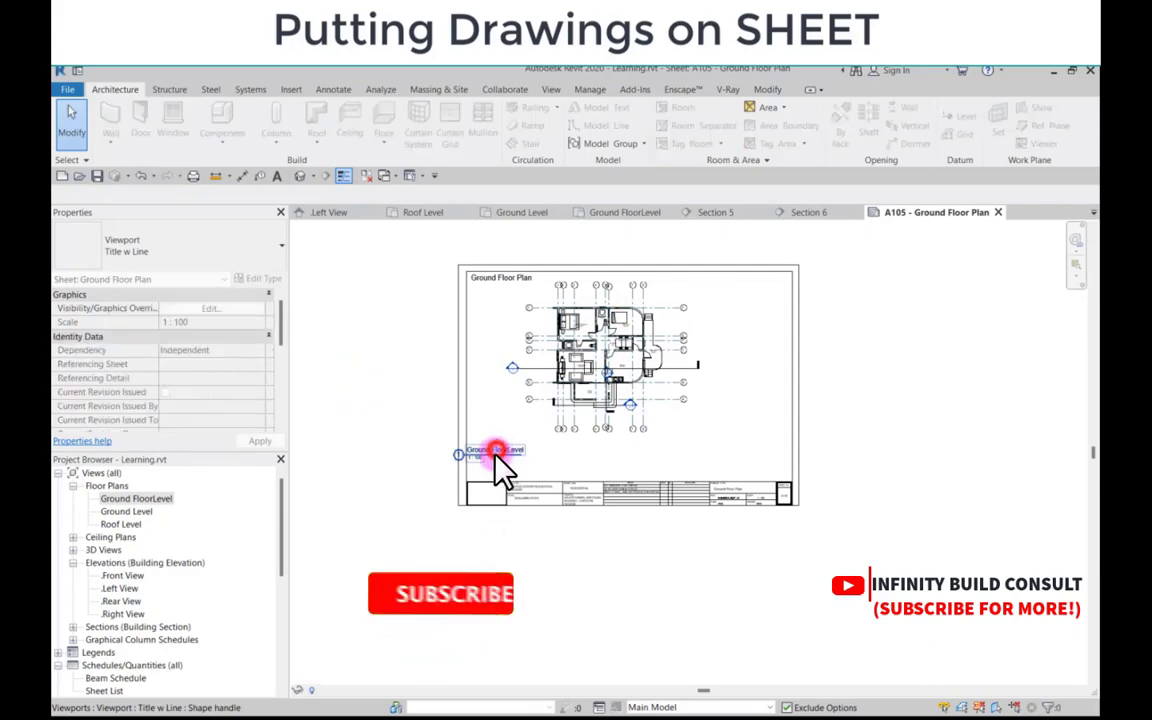
# Step: Shift the Ground FloorLevel viewport title sideways toward the plan so that it clears the sheet border
pyautogui.moveTo(497, 452); pyautogui.dragTo(527, 456)
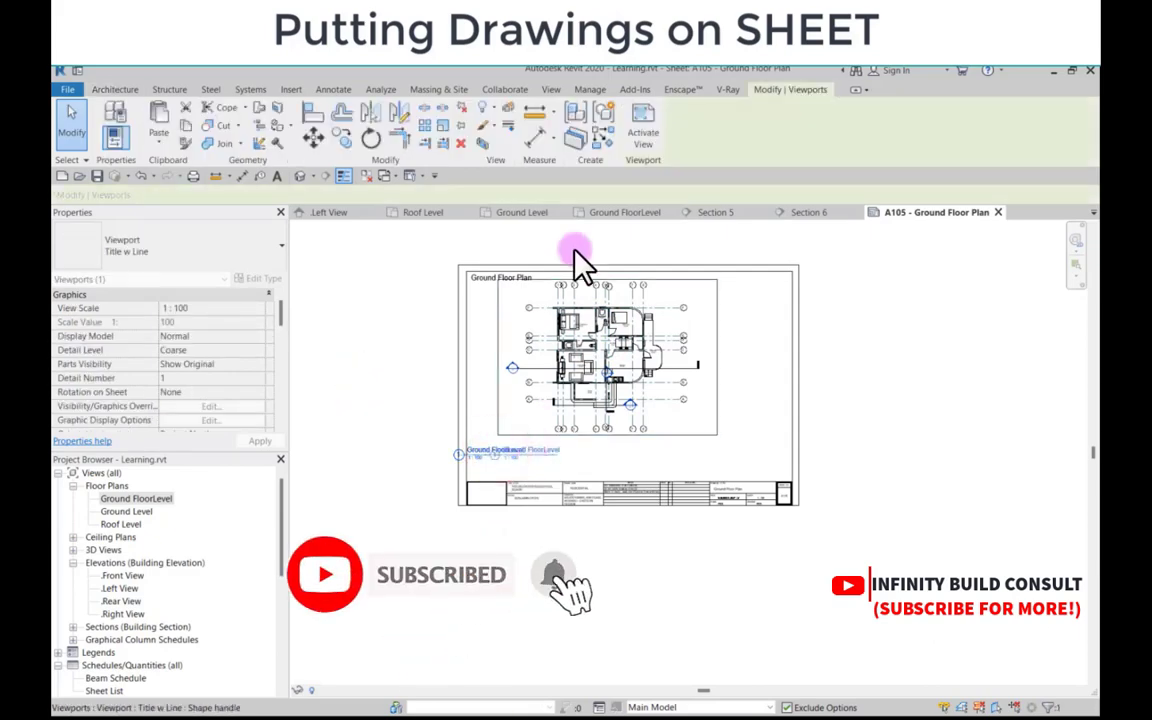
# Step: Activate the plan viewport and raise the upper bubble of grid 6 level with the neighbouring grid bubbles
pyautogui.scroll(3, 588, 282)
pyautogui.scroll(2, 590, 354)
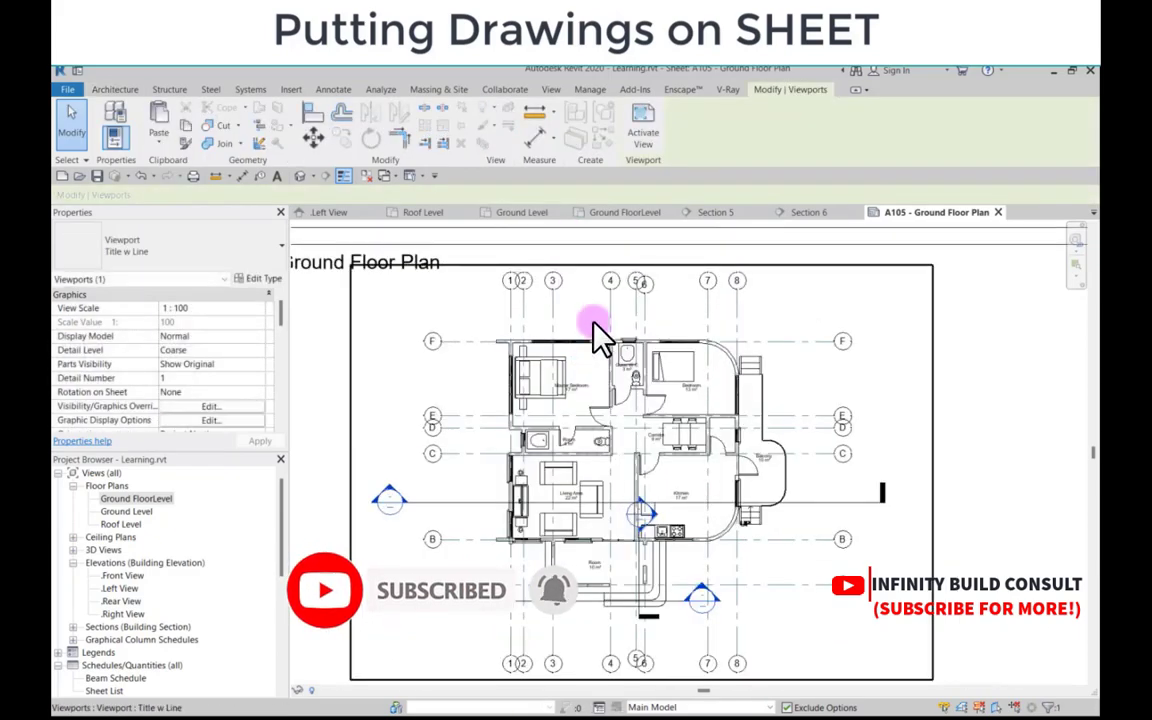
pyautogui.doubleClick(594, 306)
pyautogui.scroll(3, 645, 325)
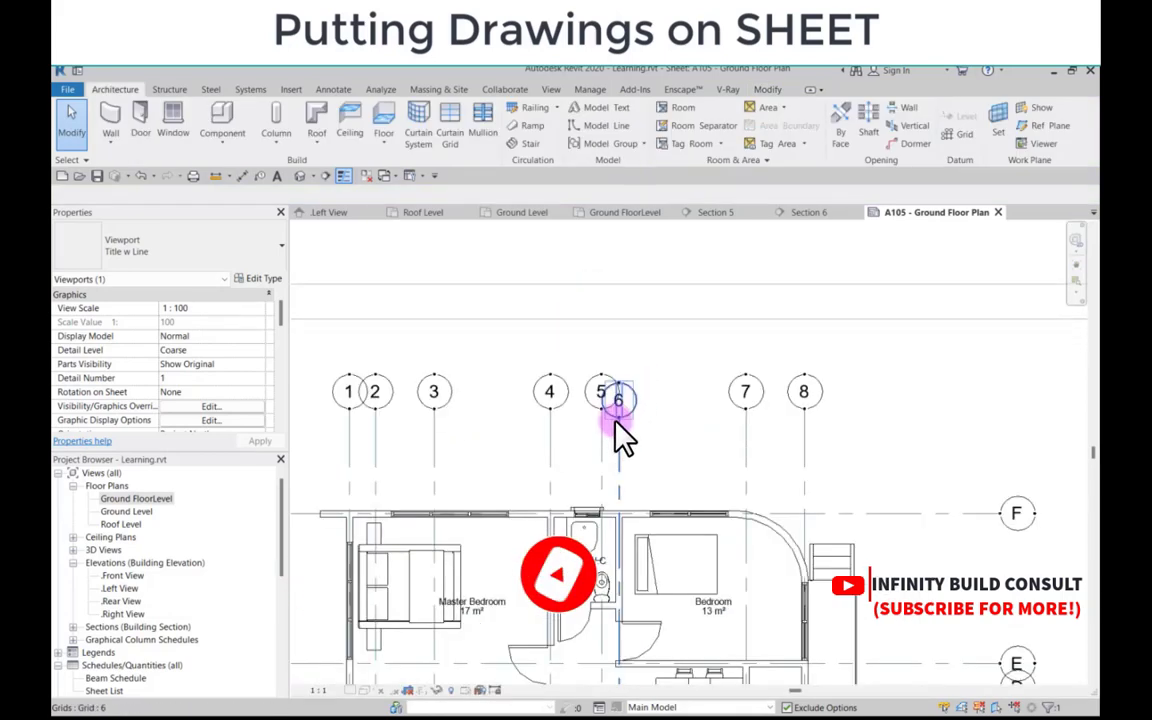
pyautogui.click(621, 437)
pyautogui.moveTo(622, 432); pyautogui.dragTo(621, 406)
pyautogui.scroll(-5, 650, 360)
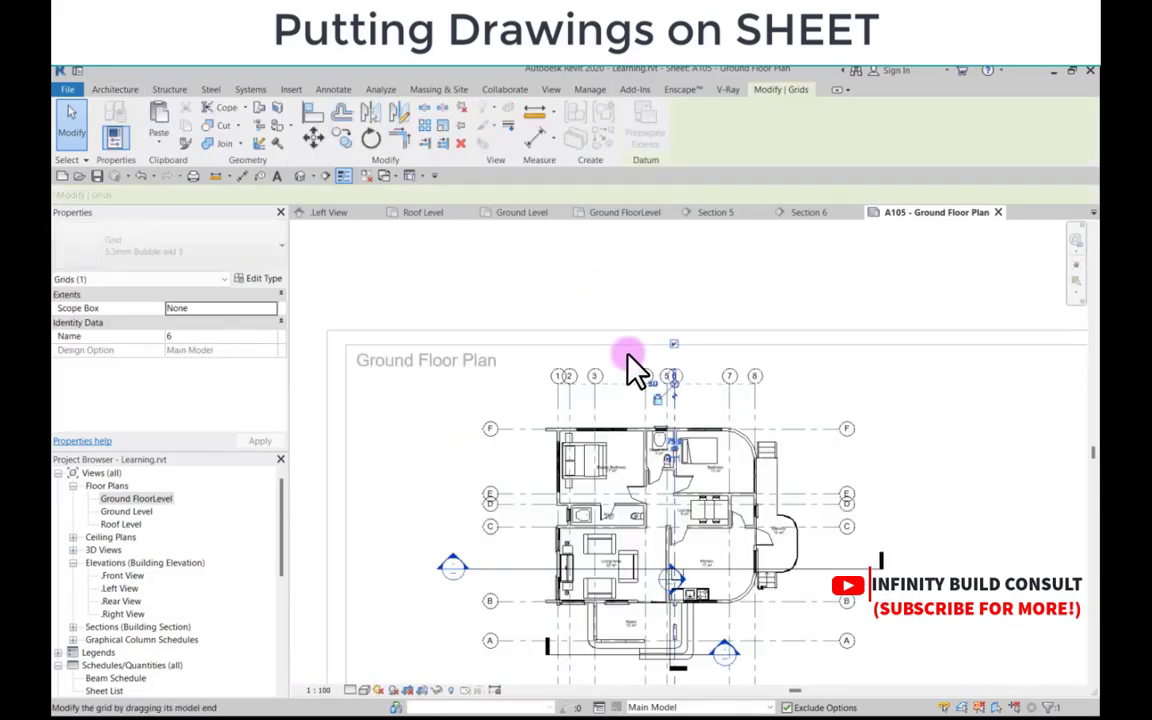
pyautogui.scroll(3, 600, 470)
pyautogui.click(578, 487)
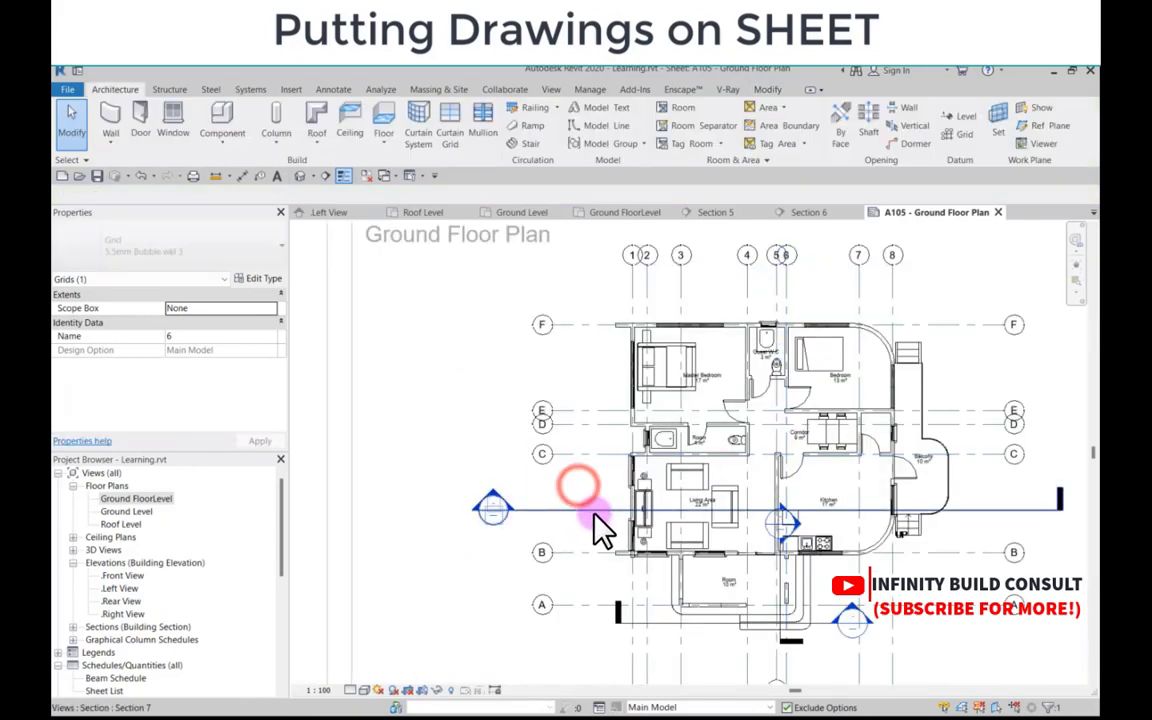
# Step: Delete the vertical Section 5 and the horizontal Section 6 through the front of the plan, together with their views
pyautogui.click(594, 511)
pyautogui.moveTo(832, 628); pyautogui.dragTo(705, 534, button='middle')
pyautogui.scroll(3, 706, 540)
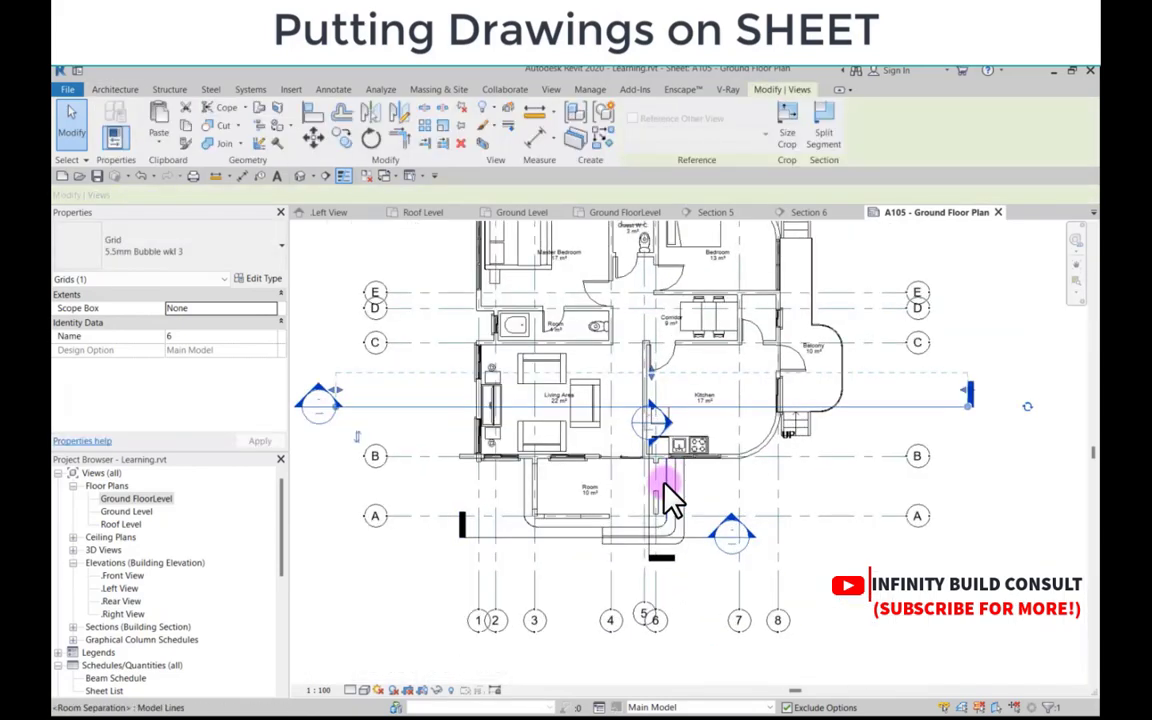
pyautogui.click(640, 560)
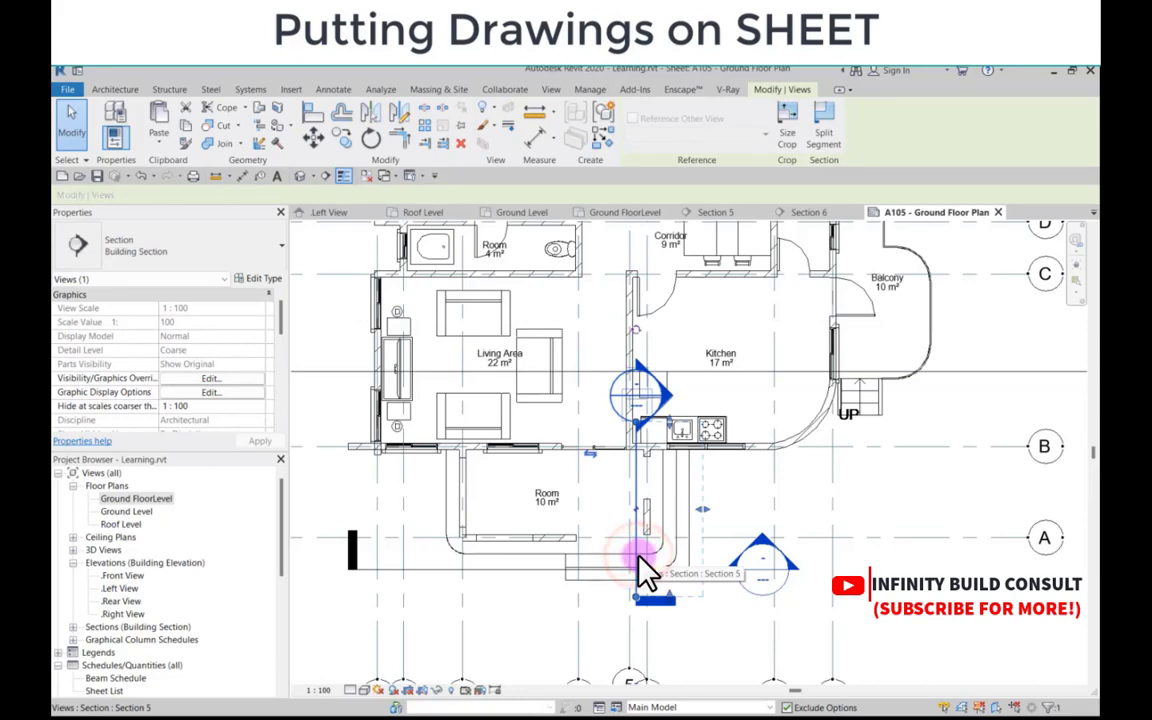
pyautogui.press('Delete')
pyautogui.click(622, 445)
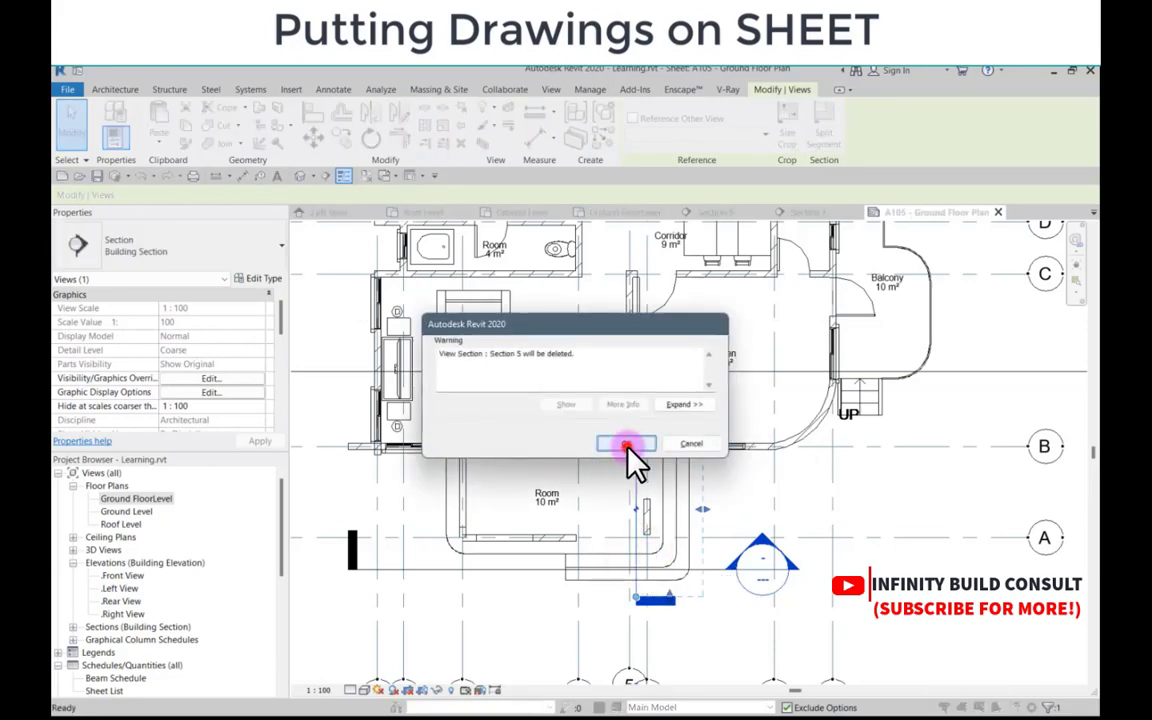
pyautogui.click(708, 570)
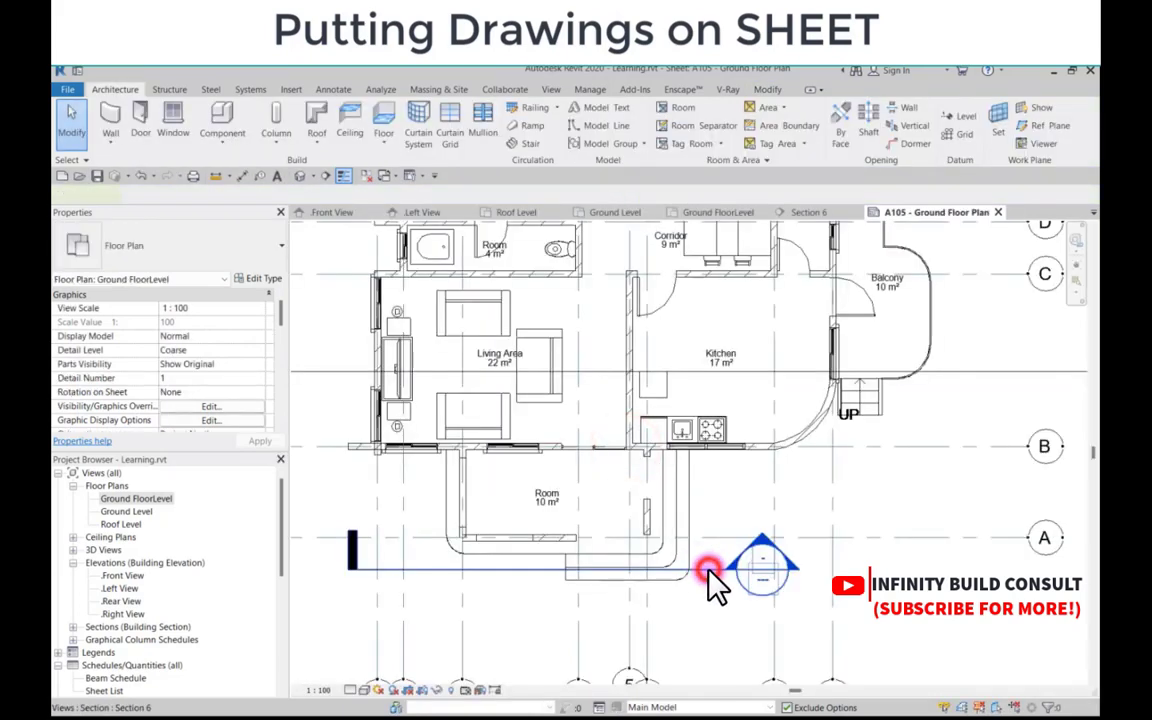
pyautogui.press('Delete')
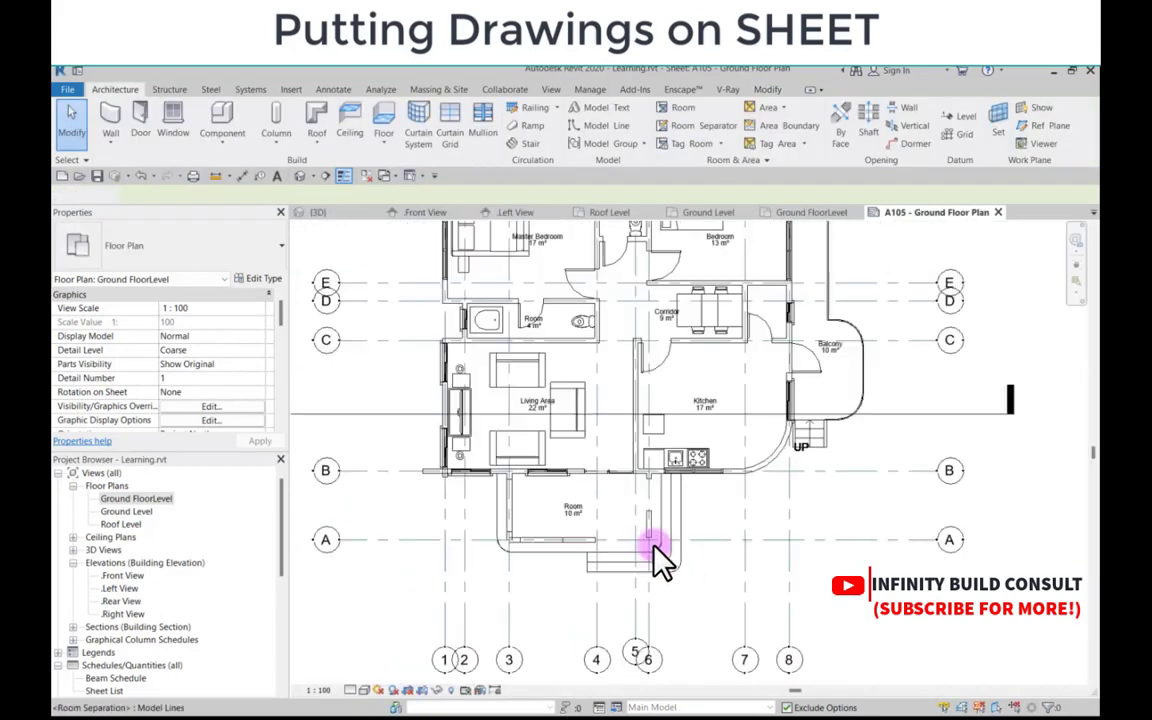
# Step: Return to the sheet and check how the cleaned-up plan and its title sit inside the border
pyautogui.scroll(-1, 653, 543)
pyautogui.scroll(-2, 513, 449)
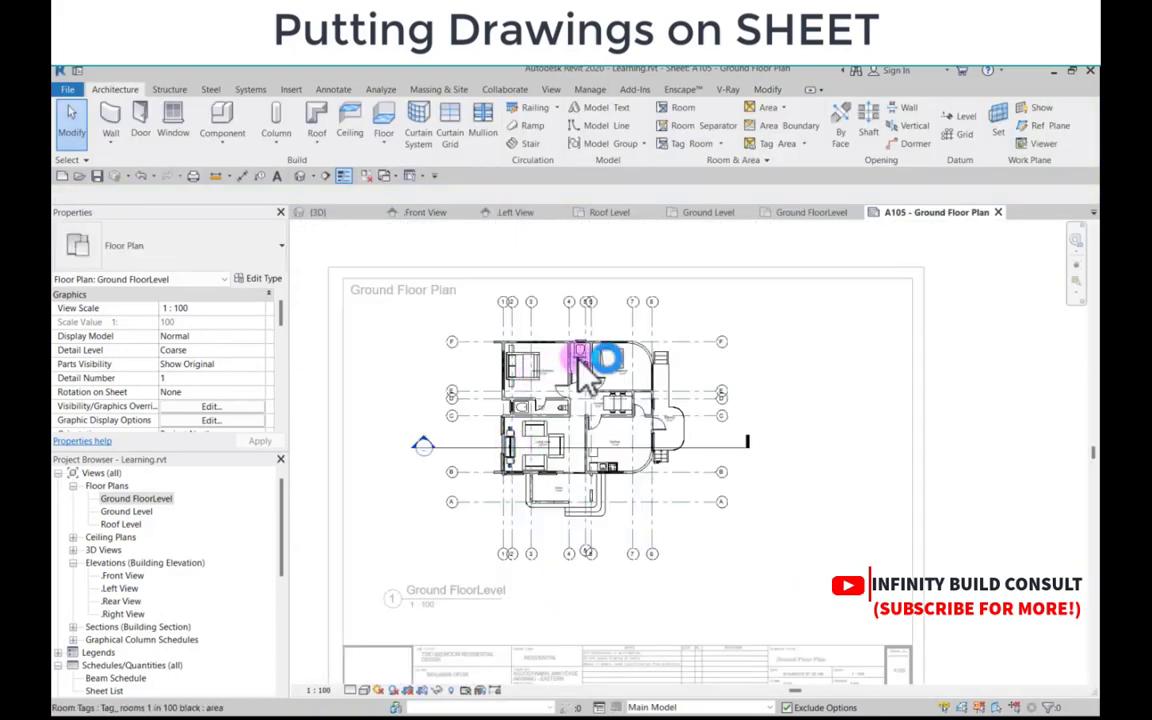
pyautogui.scroll(2, 437, 500)
pyautogui.scroll(-3, 462, 505)
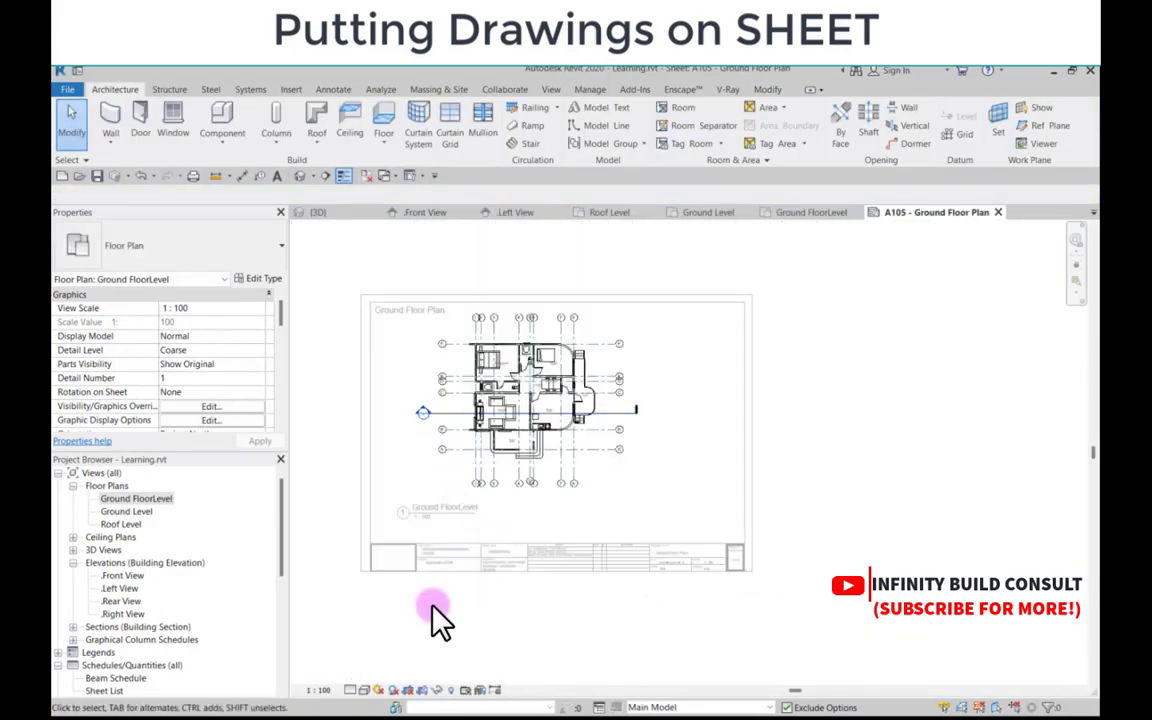
pyautogui.scroll(3, 440, 600)
pyautogui.click(447, 508)
pyautogui.scroll(-3, 445, 508)
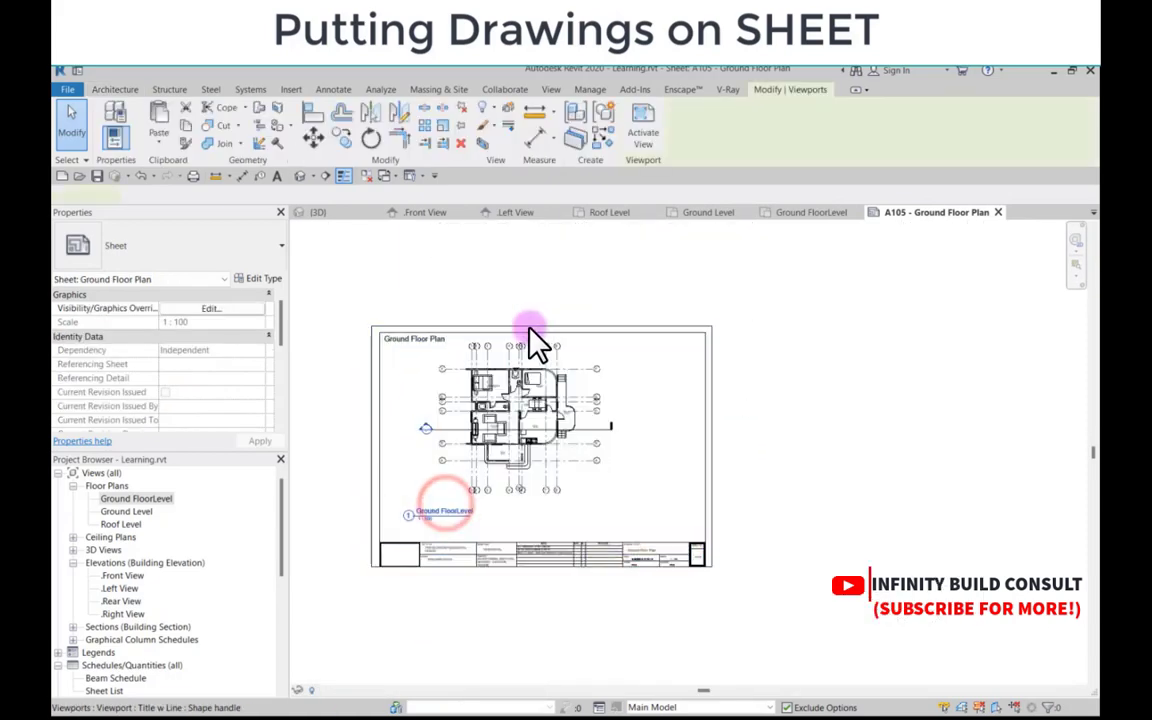
# Step: Reactivate the plan viewport and place a continuous aligned dimension string across grids 1 to 8 above the building
pyautogui.scroll(4, 529, 328)
pyautogui.click(506, 366)
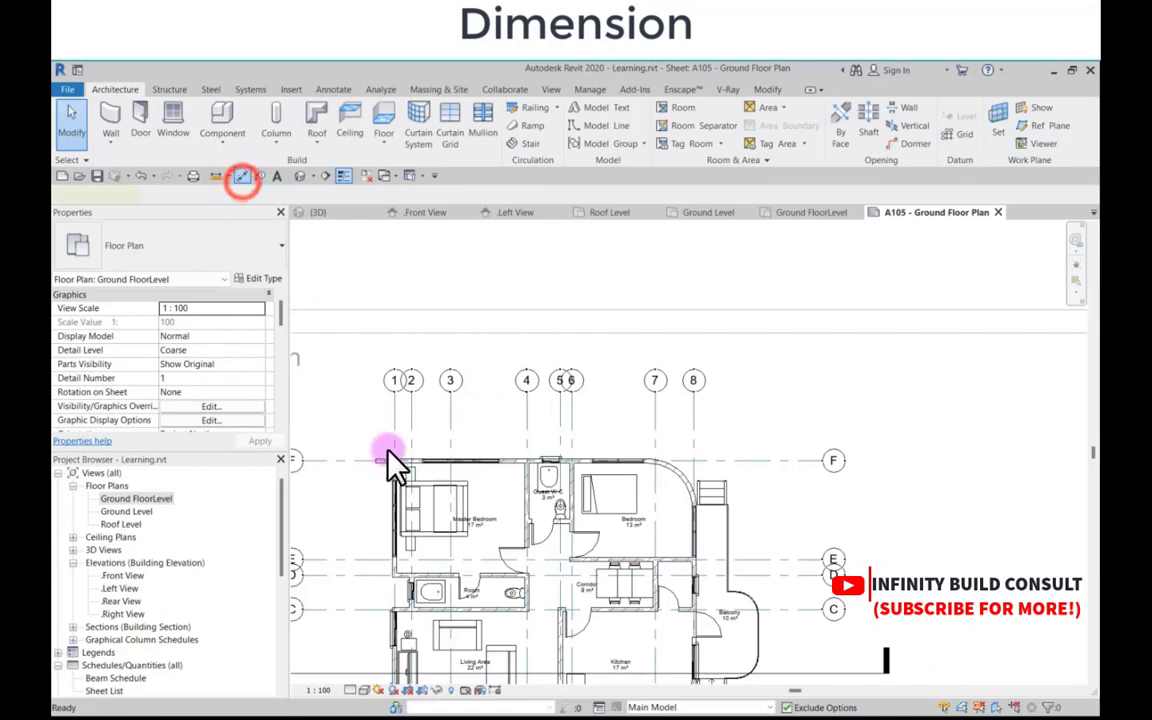
pyautogui.click(392, 410)
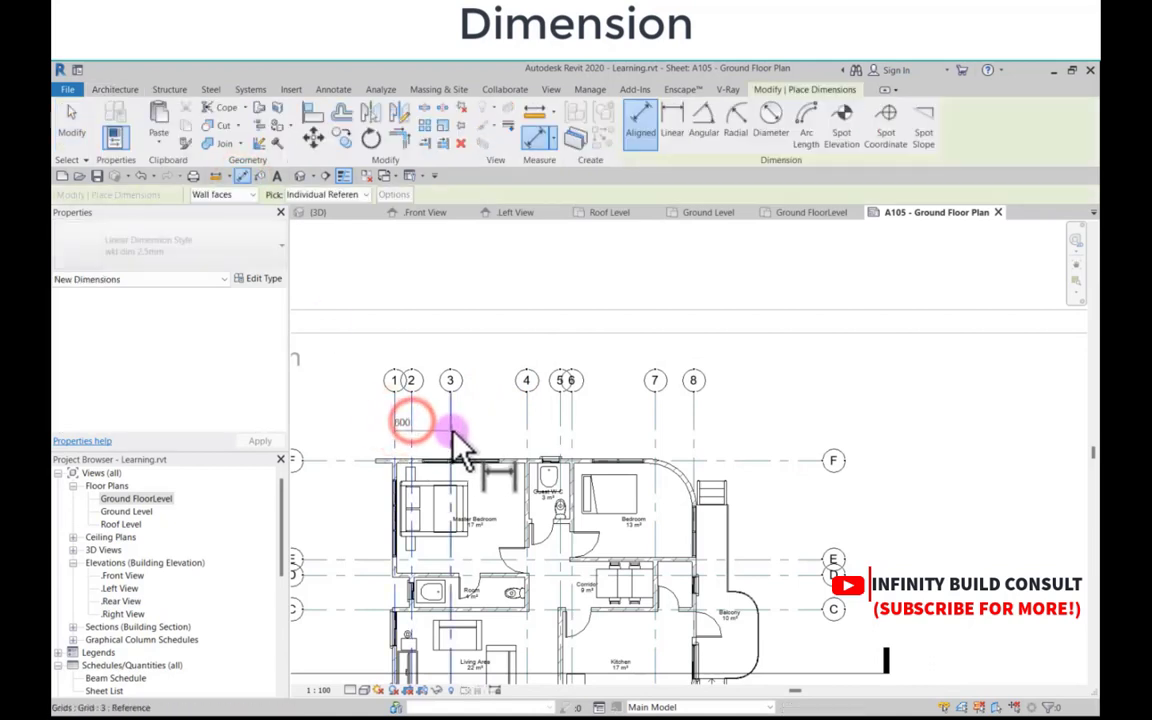
pyautogui.click(451, 430)
pyautogui.click(528, 417)
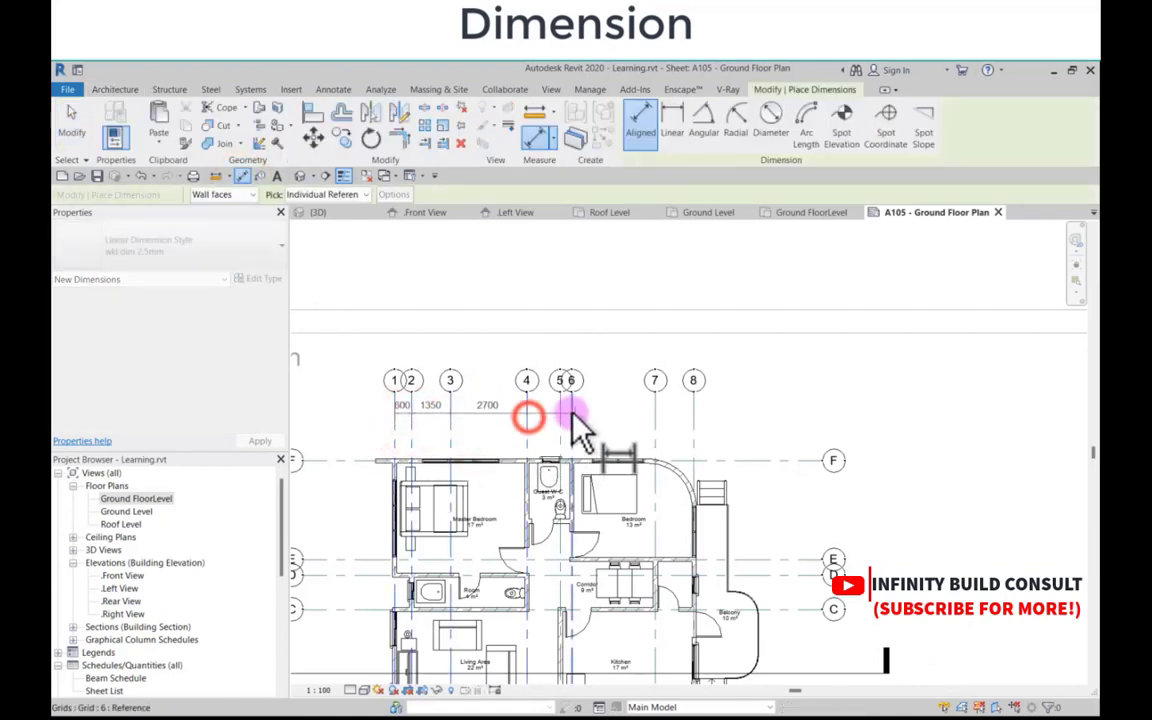
pyautogui.click(560, 413)
pyautogui.click(571, 413)
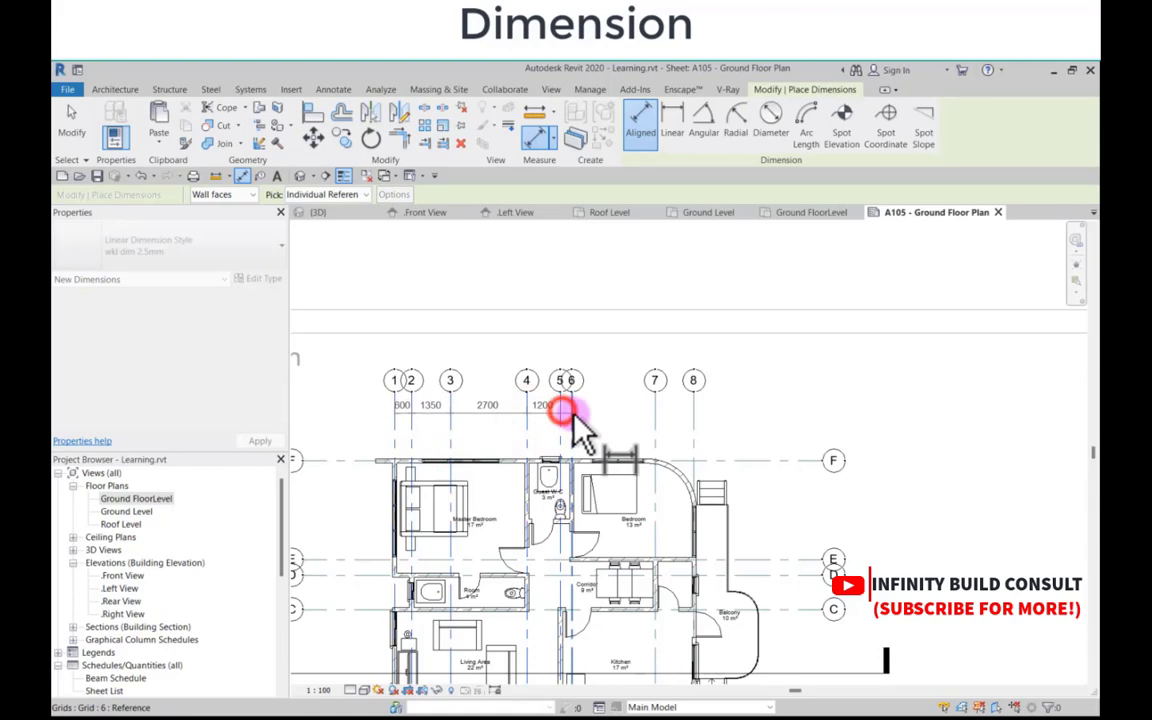
pyautogui.click(655, 413)
pyautogui.click(691, 405)
pyautogui.click(695, 410)
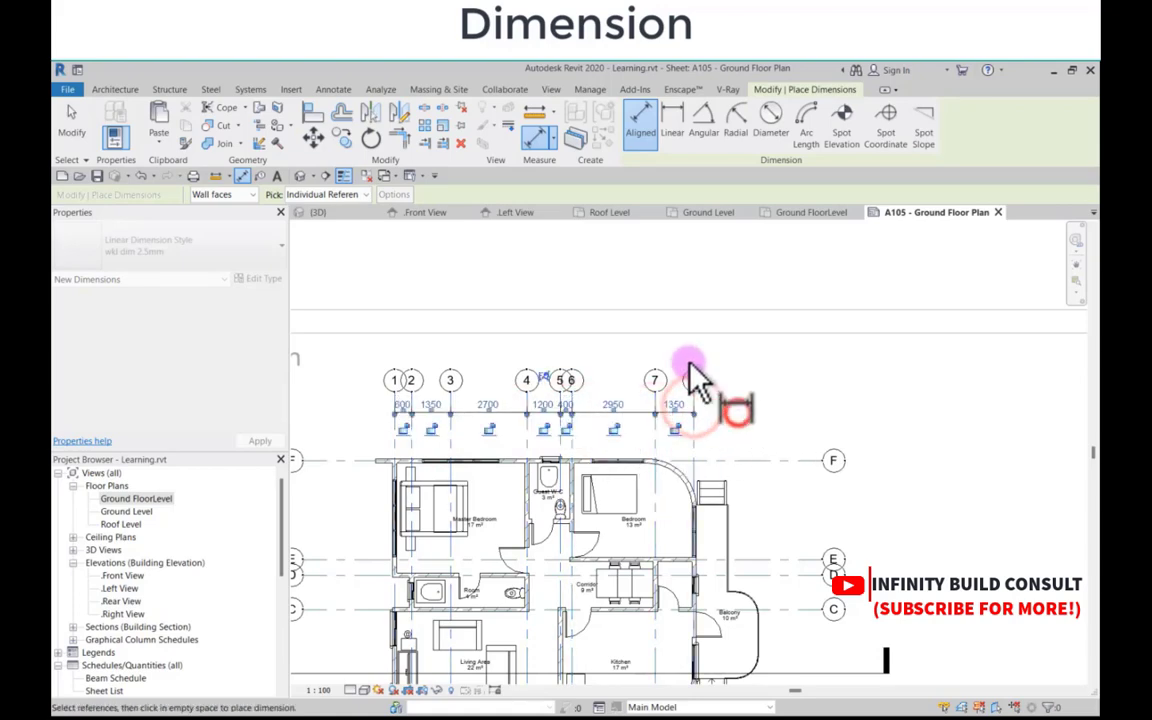
# Step: Add a continuous aligned dimension string down grids F to A along the plan's left side and finish dimensioning
pyautogui.scroll(-5, 460, 420)
pyautogui.click(543, 400)
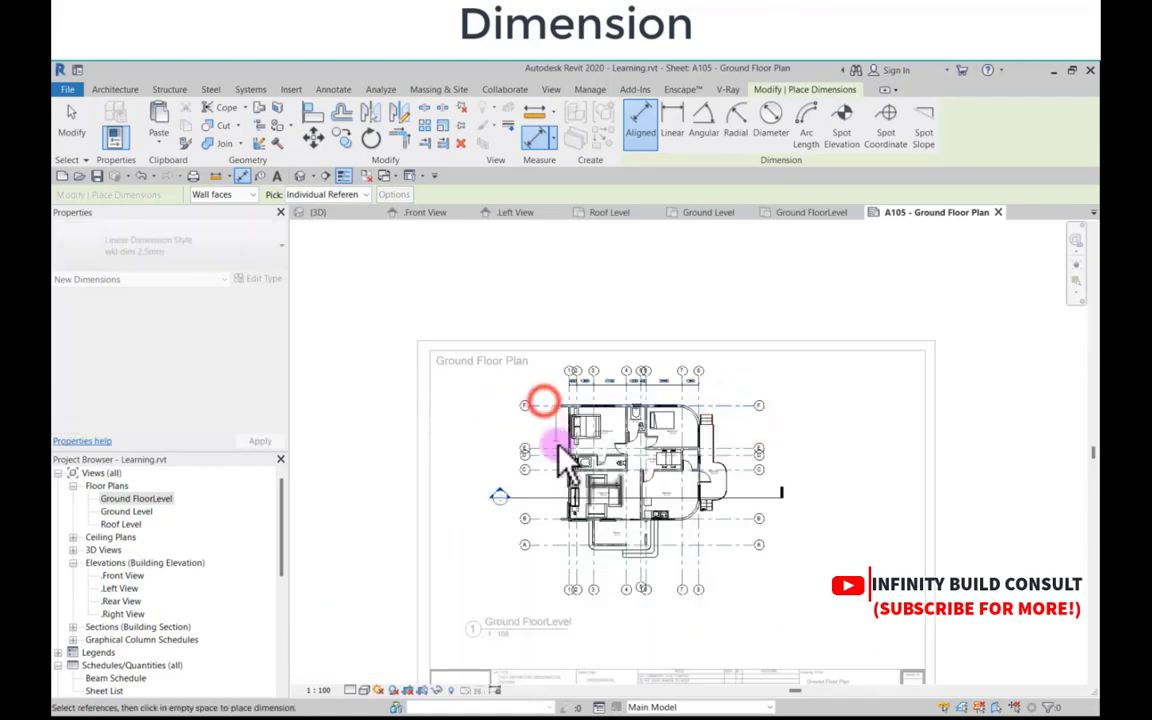
pyautogui.scroll(1, 556, 446)
pyautogui.click(546, 448)
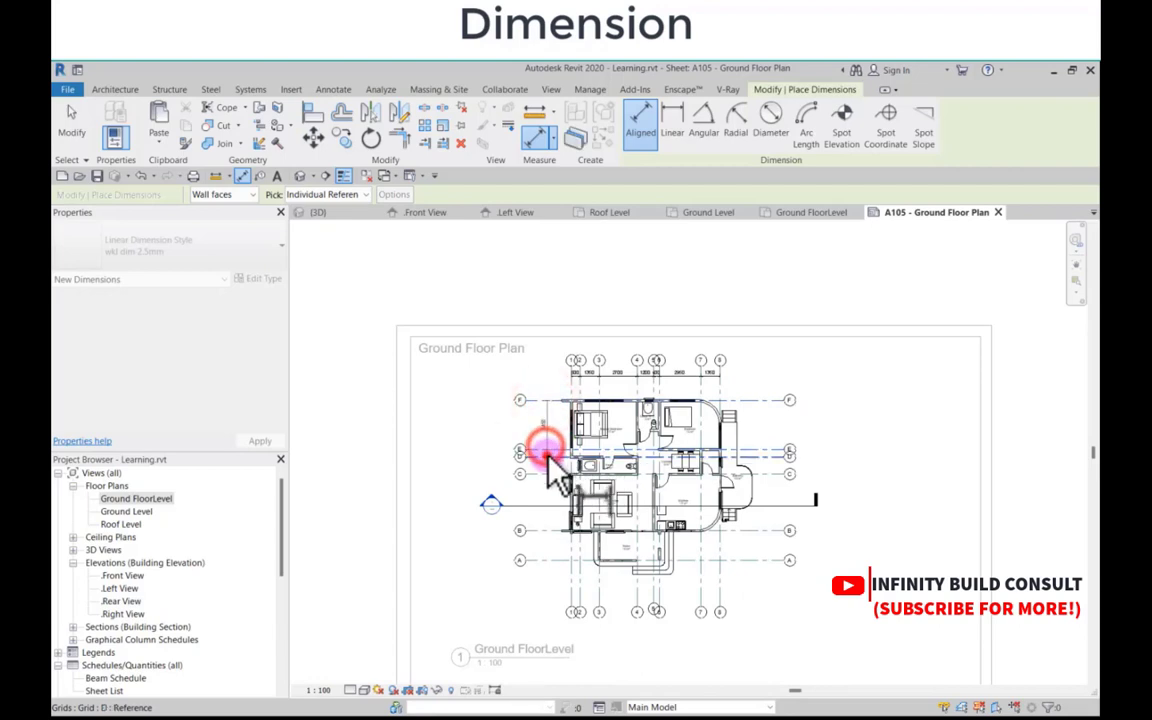
pyautogui.click(548, 456)
pyautogui.click(548, 472)
pyautogui.click(550, 534)
pyautogui.click(541, 556)
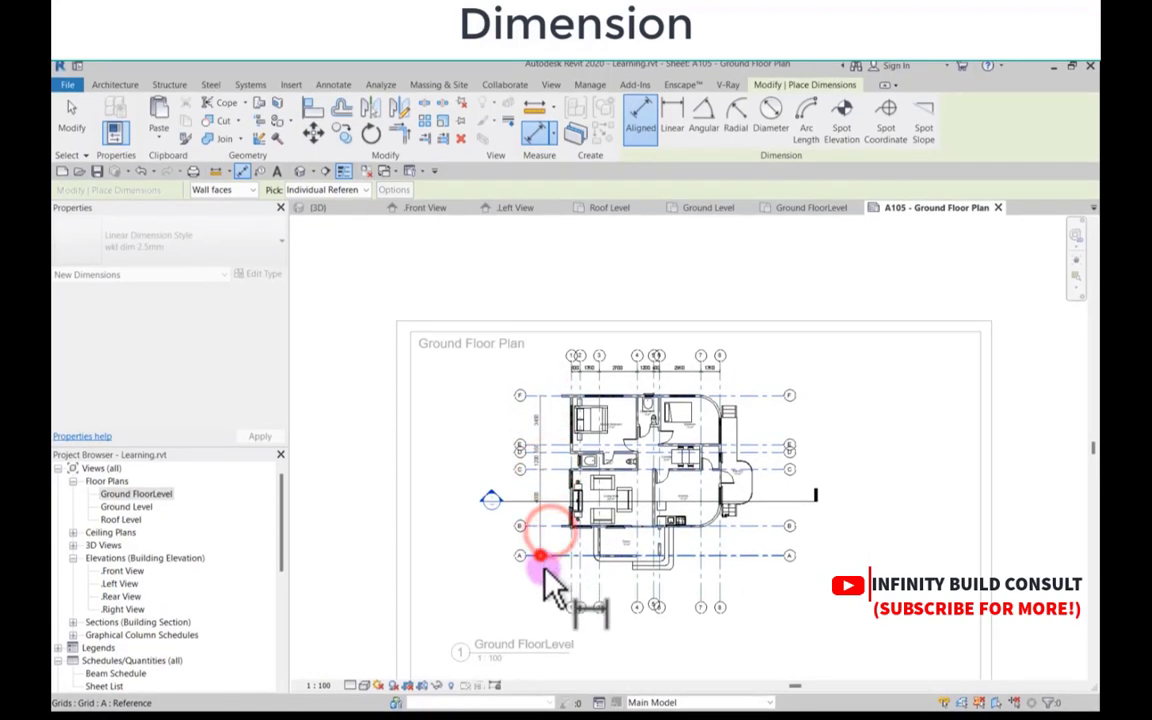
pyautogui.click(545, 577)
pyautogui.press('Escape')
pyautogui.press('Escape')
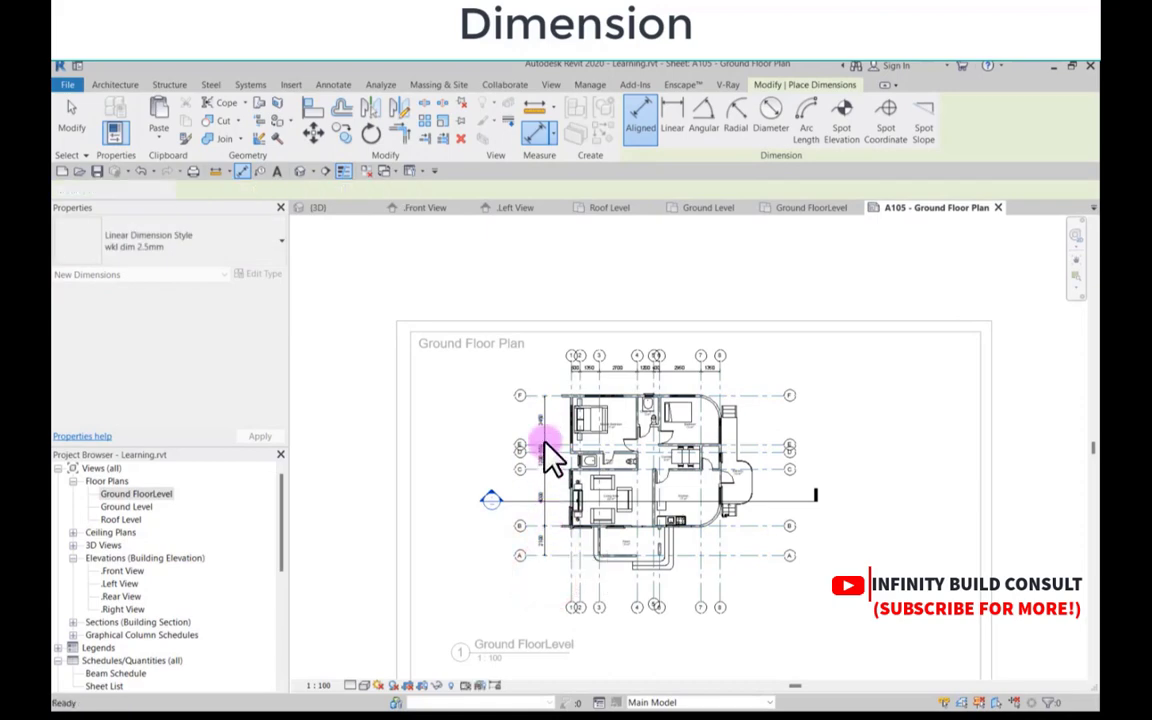
# Step: Mirror the grid F to A dimension string to the plan's right side about a vertical axis drawn through the middle of the plan
pyautogui.click(546, 419)
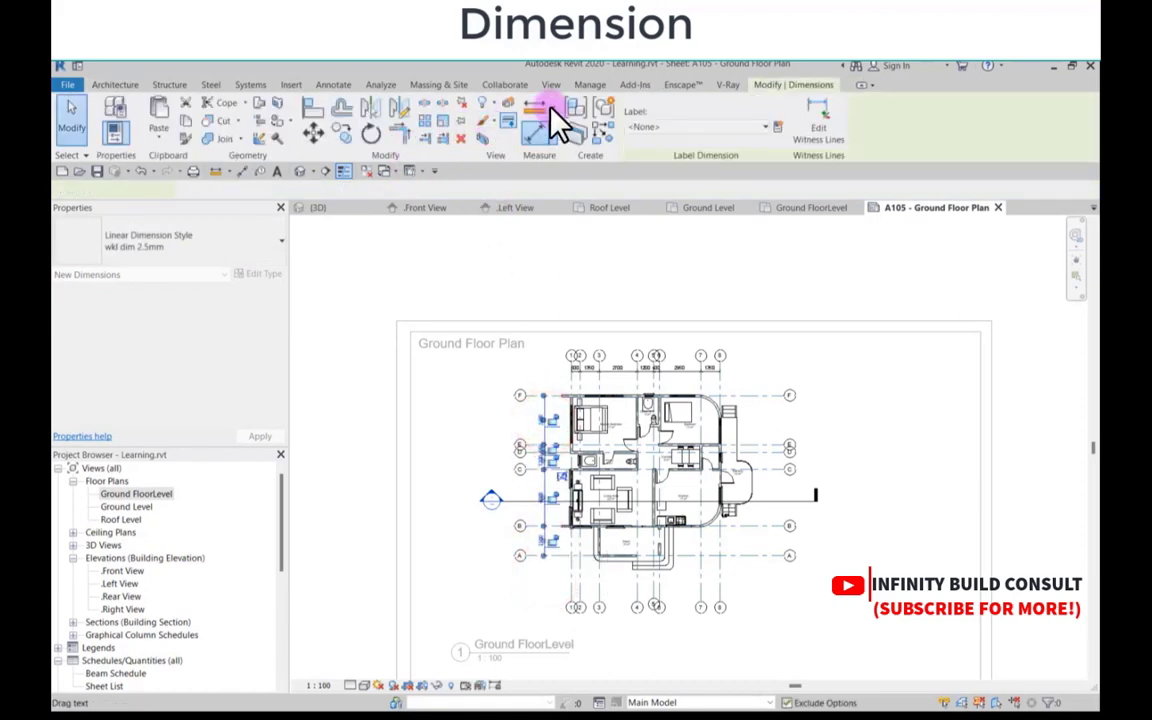
pyautogui.click(396, 110)
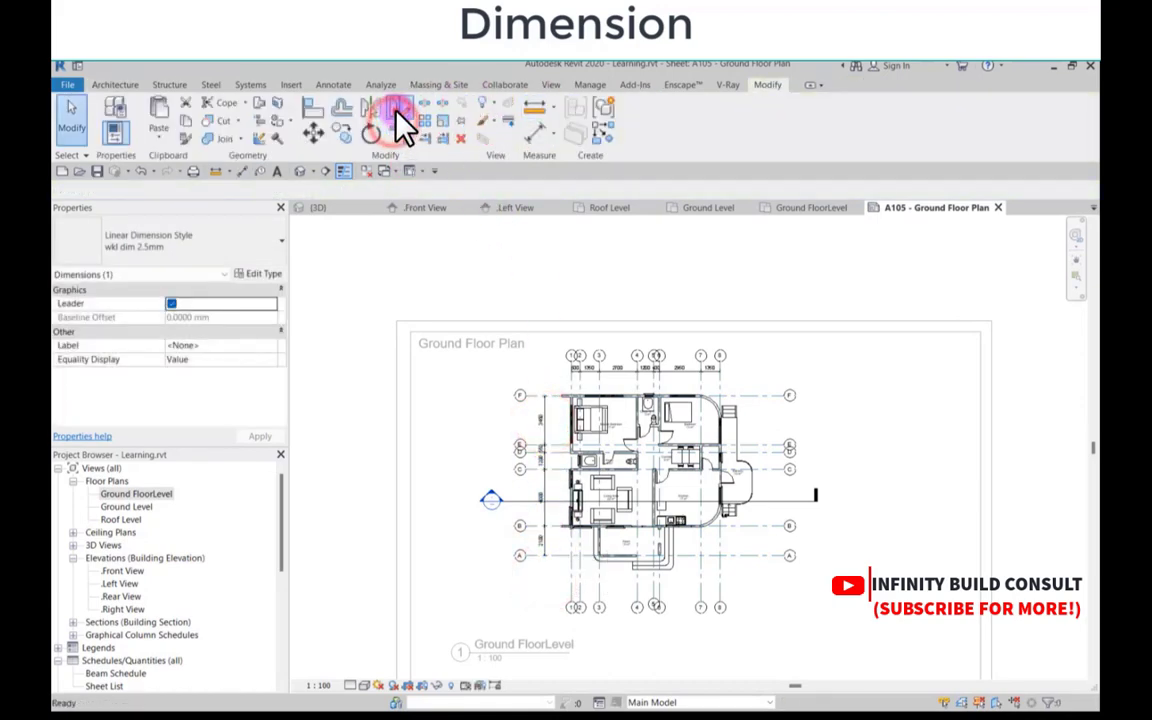
pyautogui.click(545, 413)
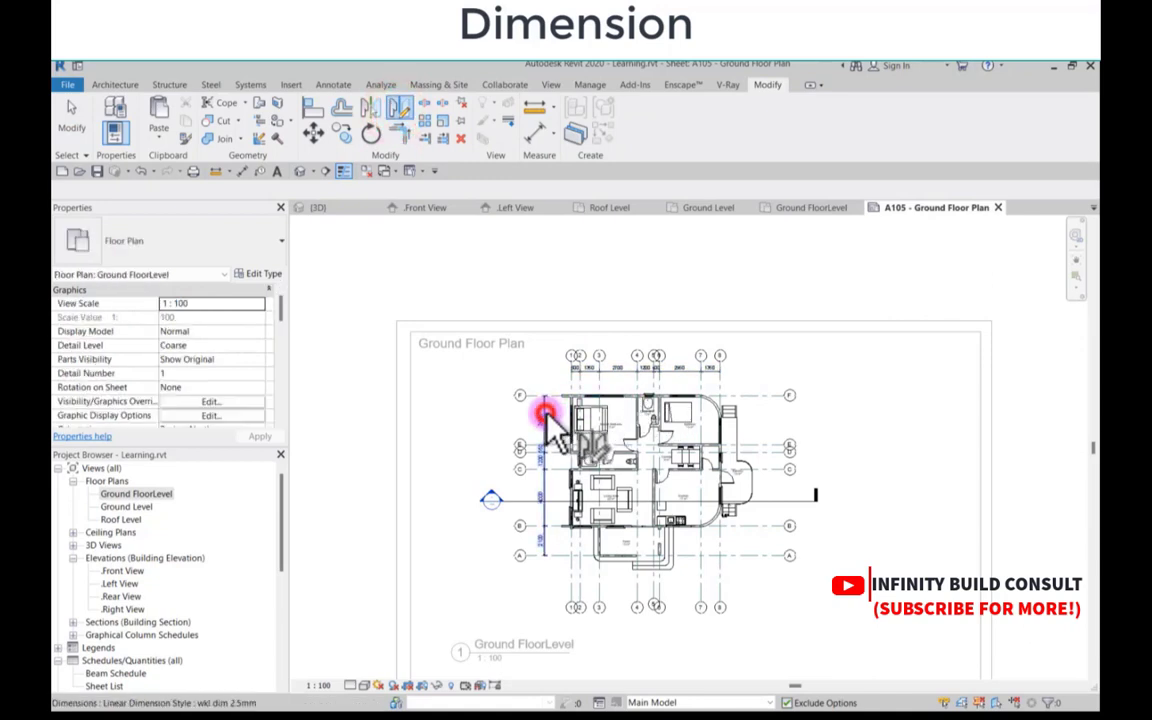
pyautogui.scroll(2, 630, 388)
pyautogui.click(644, 380)
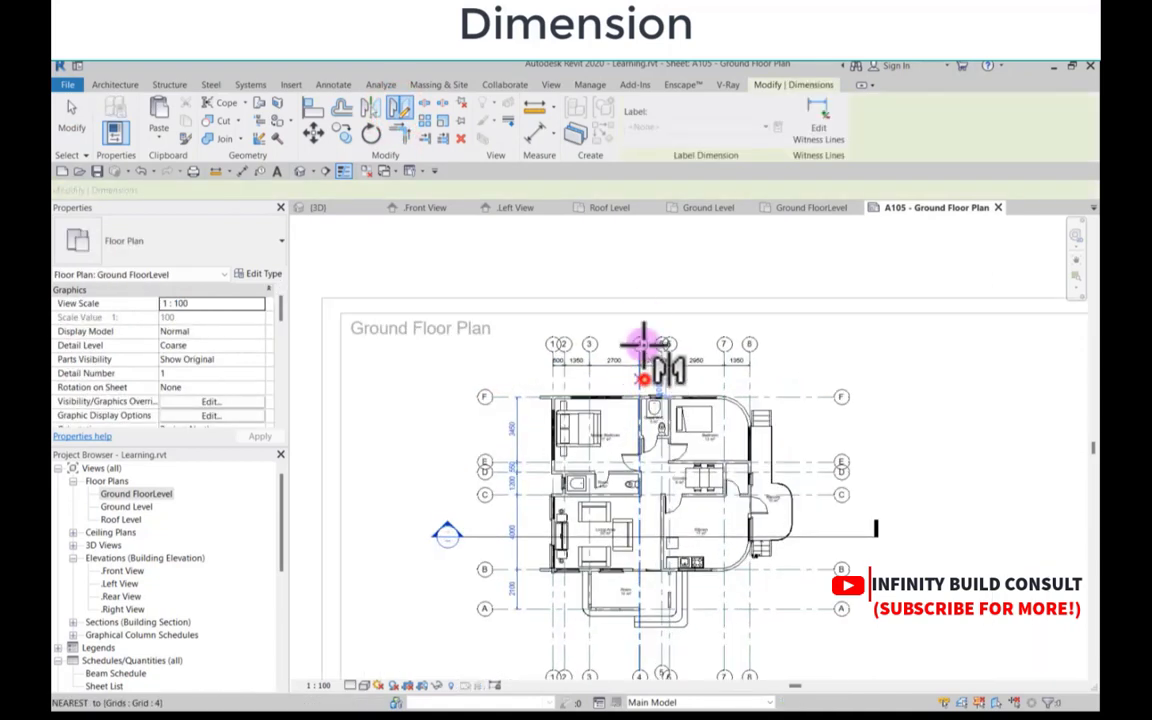
pyautogui.click(645, 260)
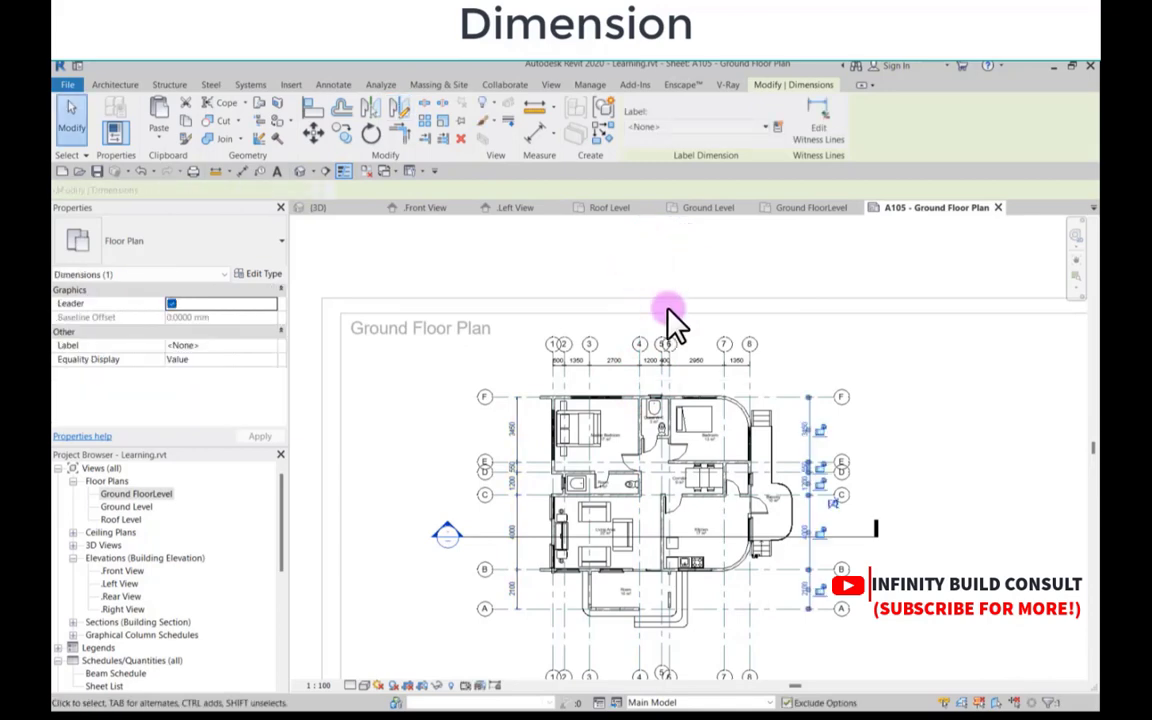
# Step: Select the dimension string across grids 1 to 8 above the plan
pyautogui.click(692, 366)
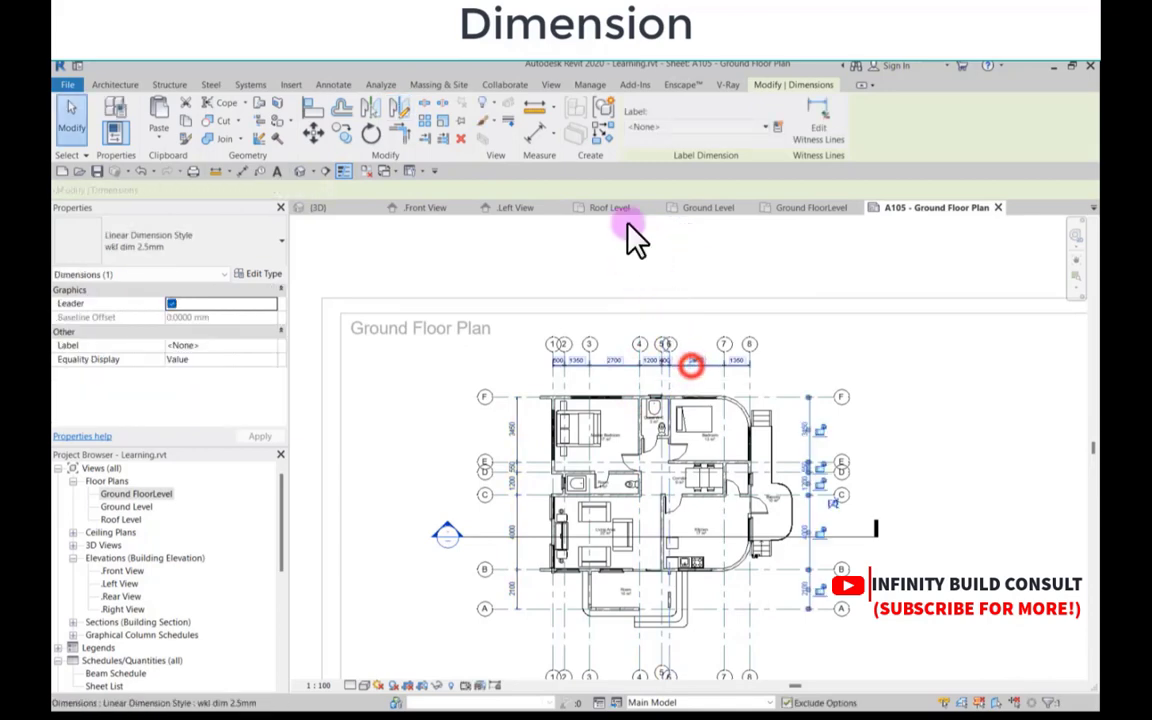
# Step: Mirror the horizontal grid dimension string to the lower side of the ground floor plan about a drawn axis, and deactivate the view
pyautogui.click(404, 102)
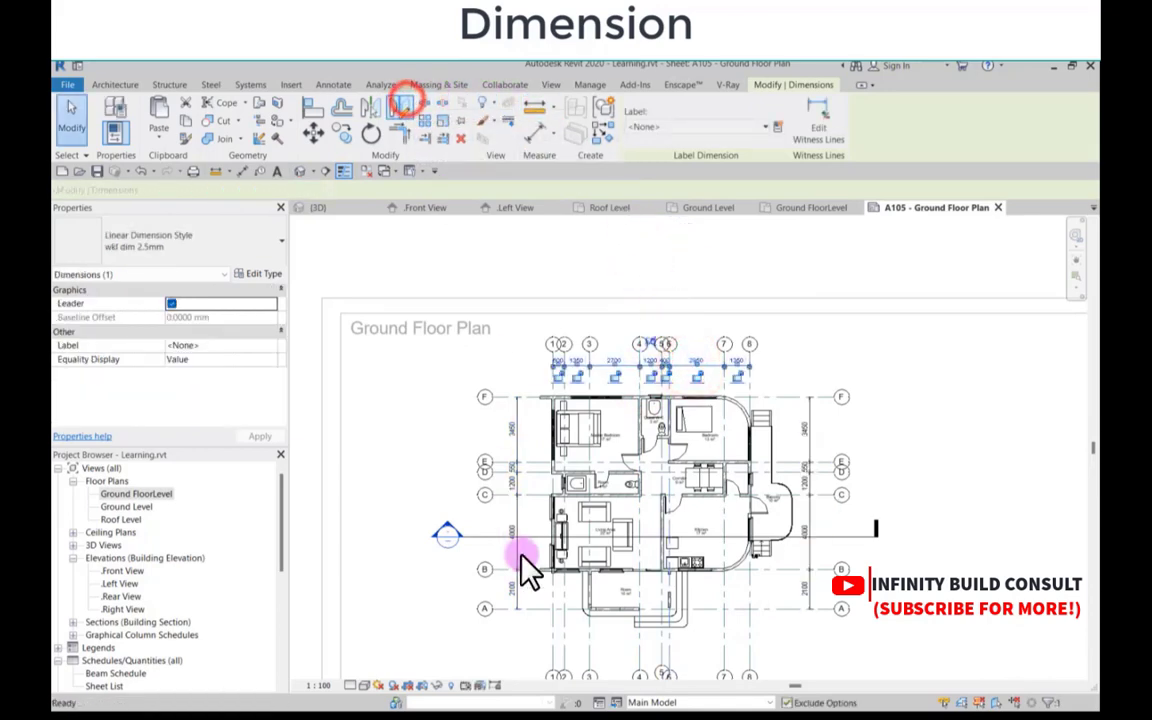
pyautogui.click(490, 506)
pyautogui.click(438, 505)
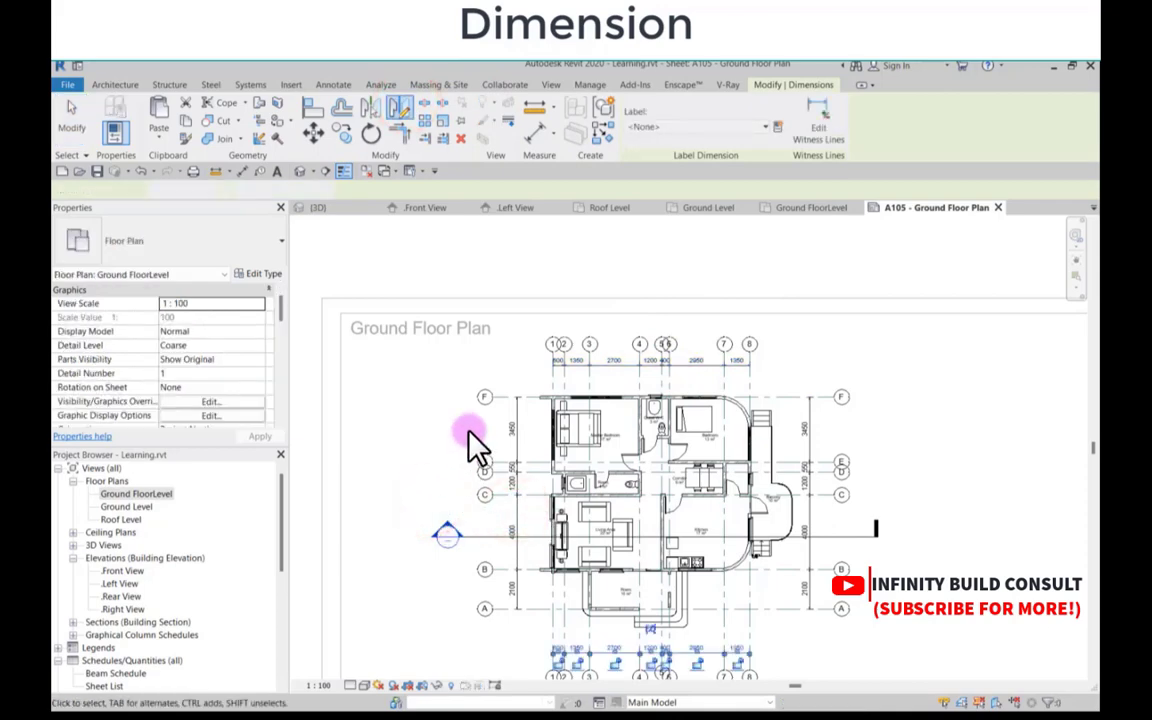
pyautogui.scroll(-4, 467, 433)
pyautogui.click(690, 505)
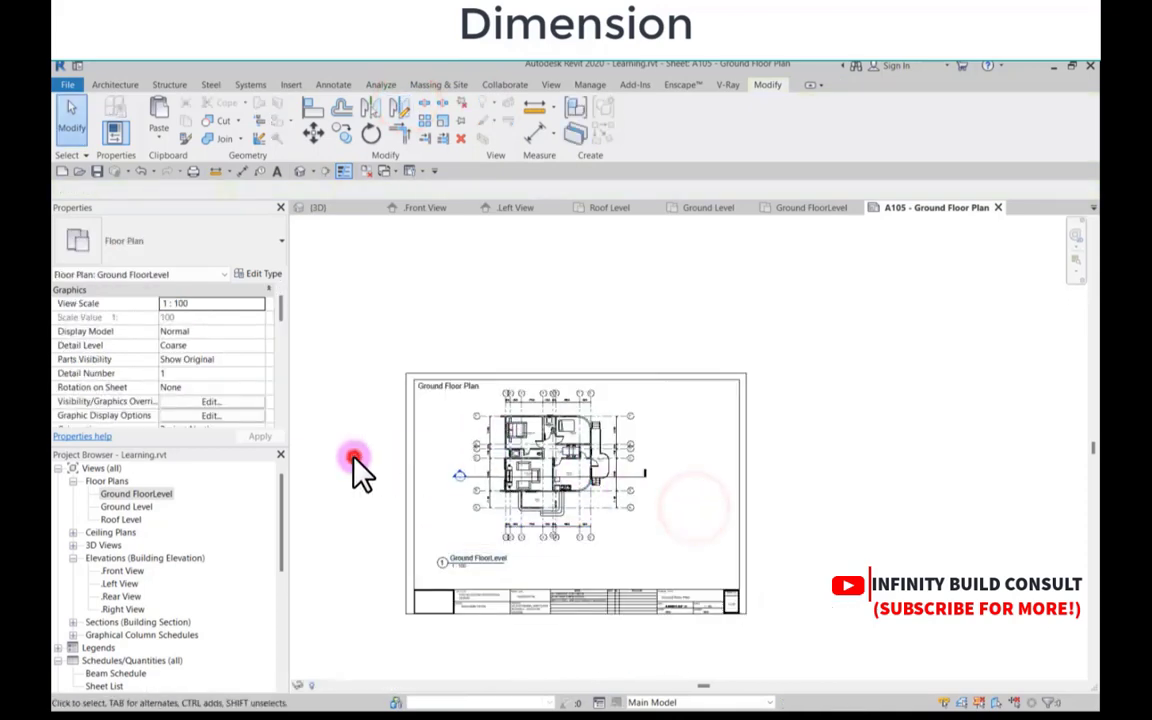
pyautogui.doubleClick(354, 458)
# Step: Move the Ground FloorLevel viewport left and down within the frame of sheet A105
pyautogui.click(484, 466)
pyautogui.scroll(1, 526, 453)
pyautogui.moveTo(526, 453); pyautogui.dragTo(504, 478)
pyautogui.click(576, 296)
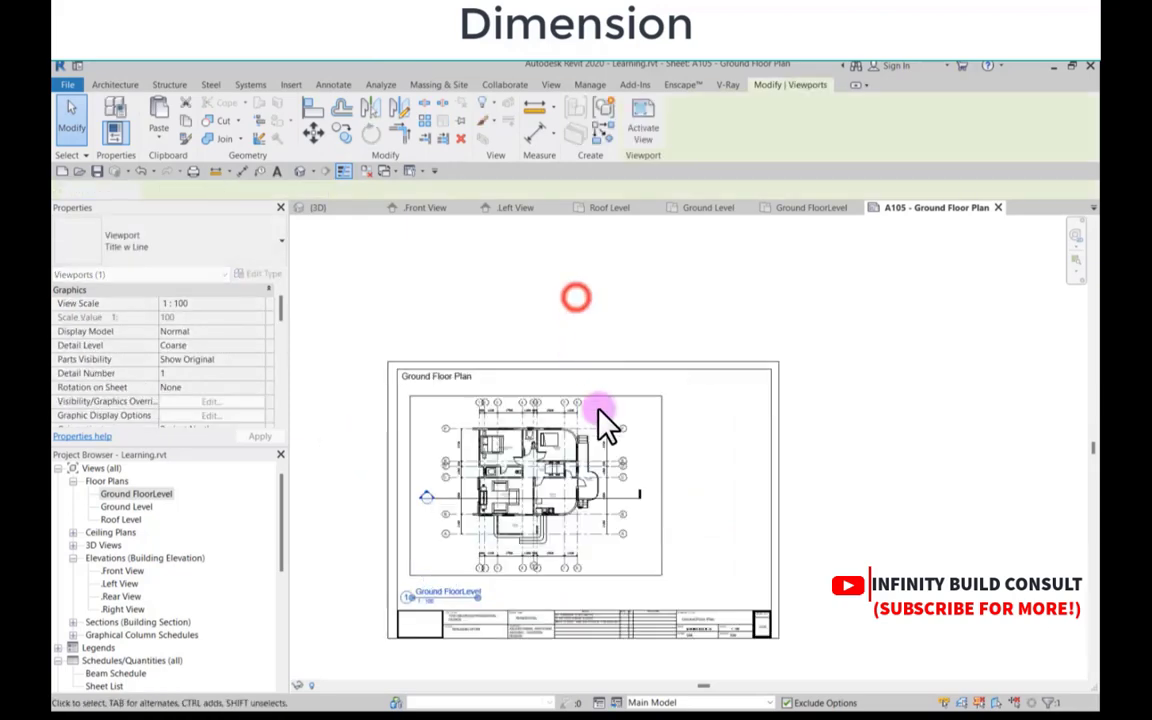
pyautogui.moveTo(601, 489); pyautogui.dragTo(597, 489)
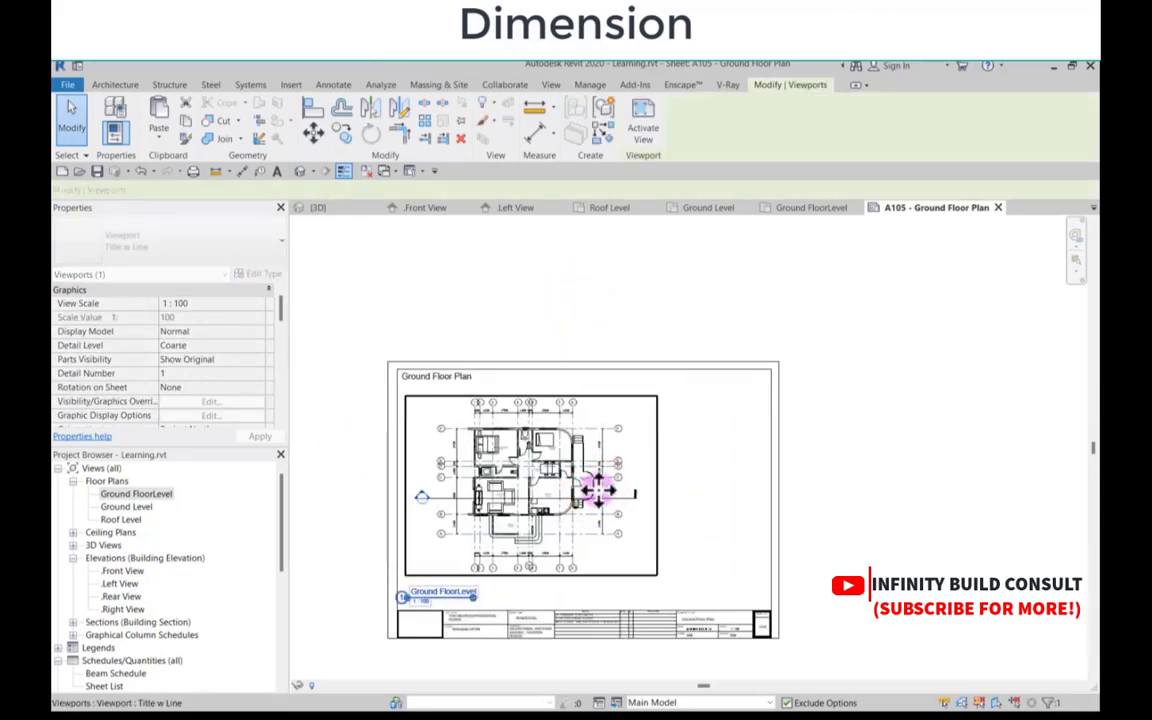
pyautogui.scroll(-2, 597, 489)
pyautogui.click(521, 301)
pyautogui.scroll(4, 576, 516)
pyautogui.scroll(-3, 580, 397)
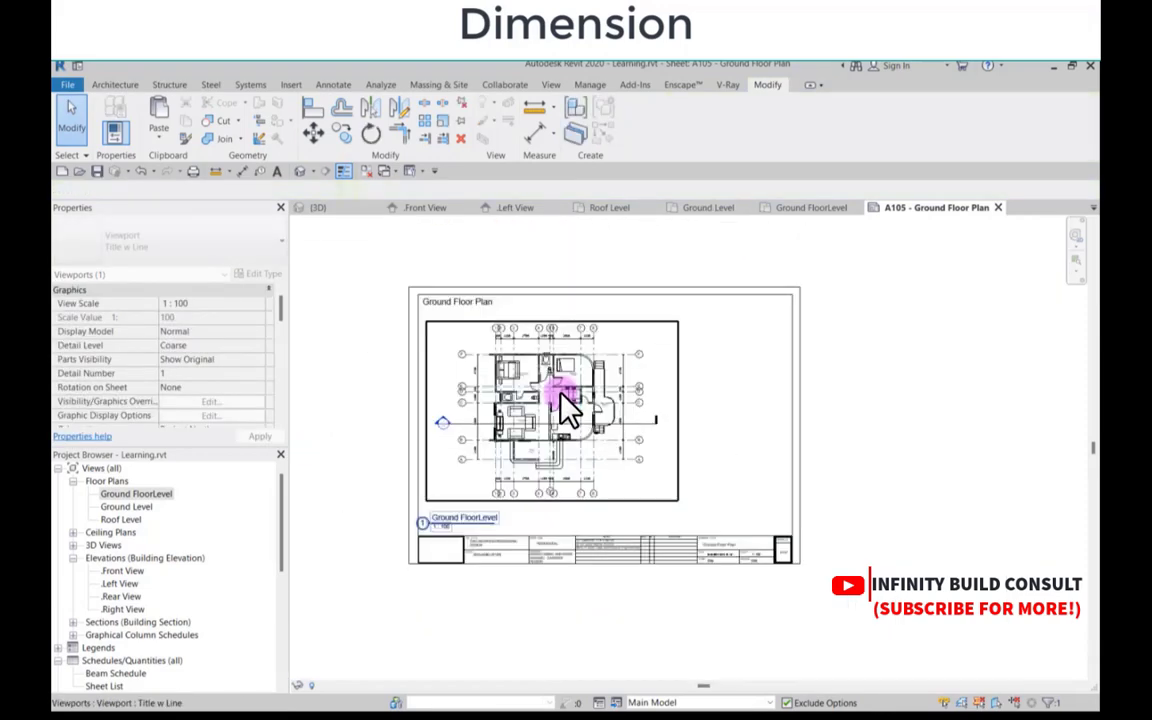
pyautogui.scroll(-1, 655, 381)
pyautogui.scroll(2, 672, 372)
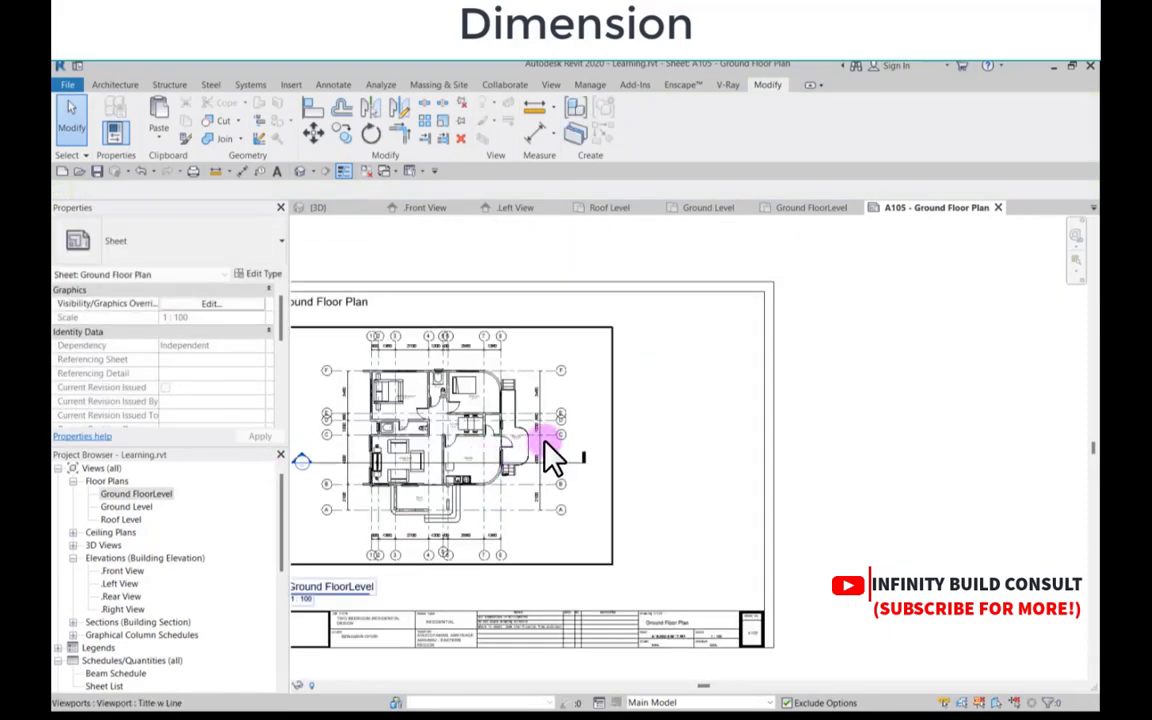
# Step: Open the sheet A107 - Roof Plan
pyautogui.scroll(-5, 552, 458)
pyautogui.click(481, 297)
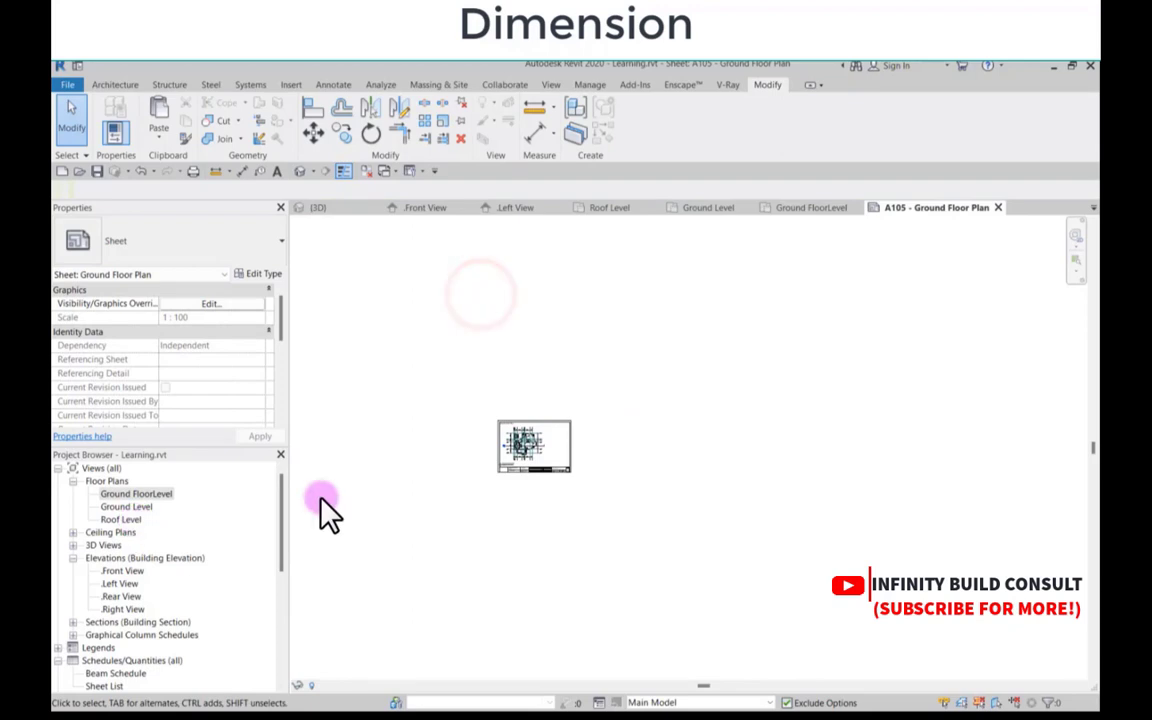
pyautogui.moveTo(276, 492); pyautogui.dragTo(273, 604)
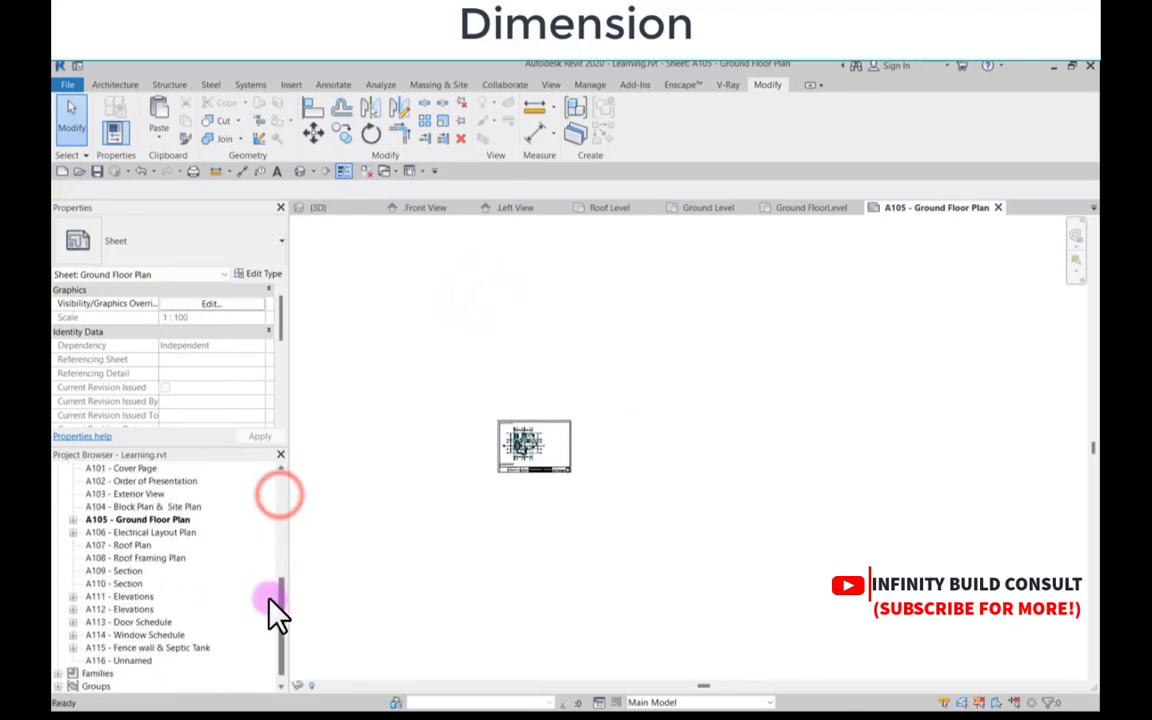
pyautogui.doubleClick(122, 545)
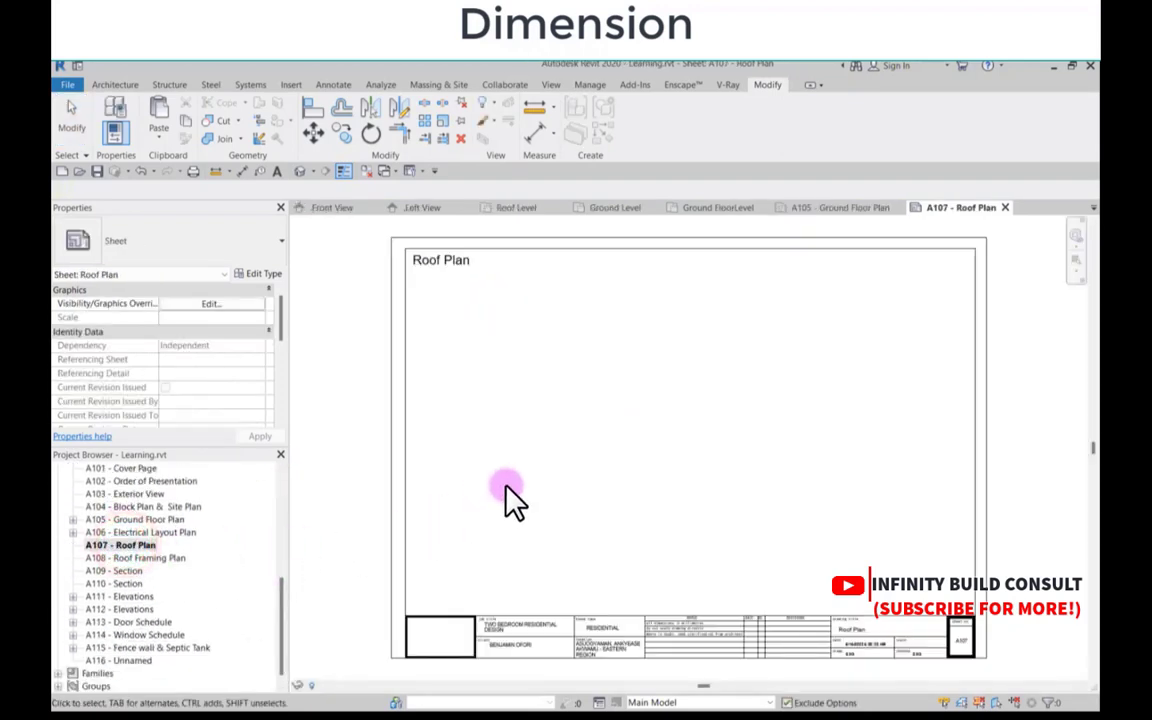
pyautogui.scroll(-4, 510, 497)
pyautogui.click(386, 478)
# Step: Place the Roof Level floor plan view on sheet A107, centred over the sheet frame
pyautogui.moveTo(280, 633); pyautogui.dragTo(285, 530)
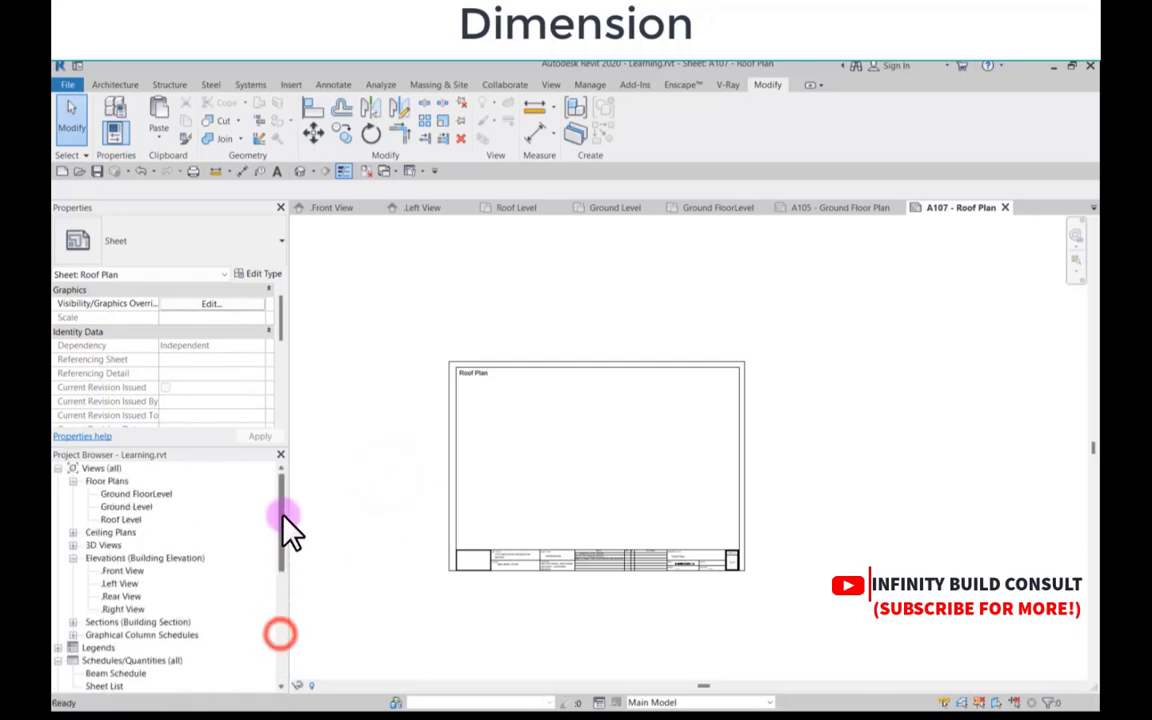
pyautogui.click(121, 519)
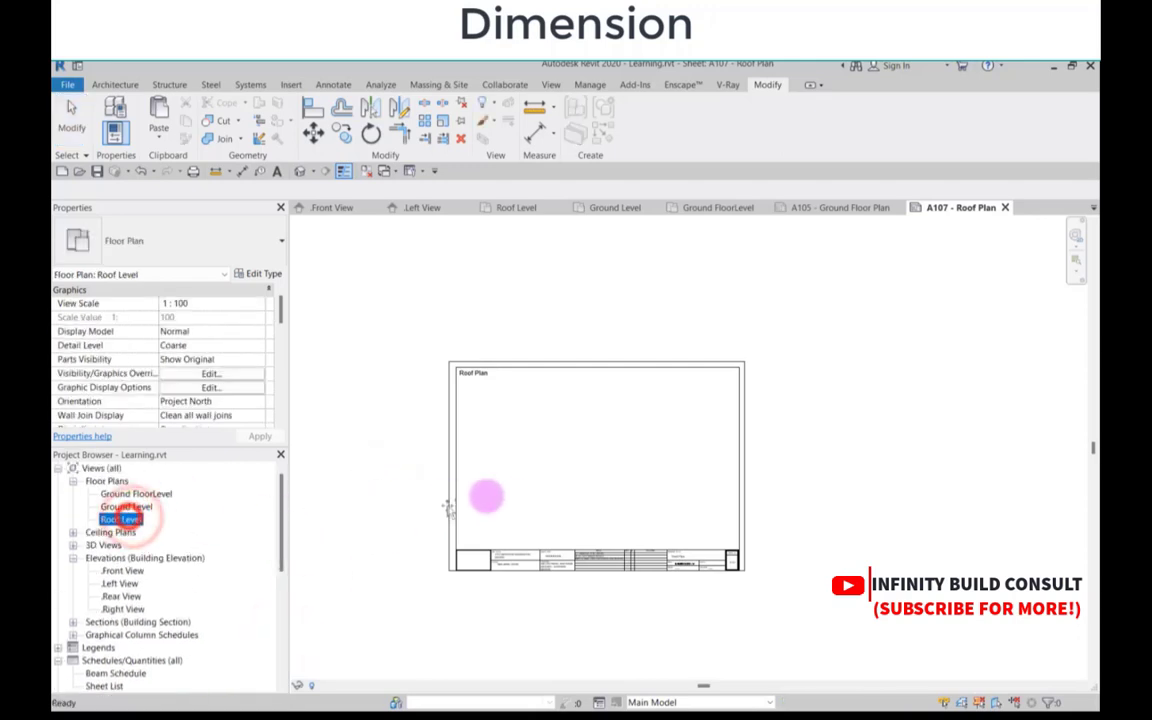
pyautogui.moveTo(487, 496); pyautogui.dragTo(575, 482)
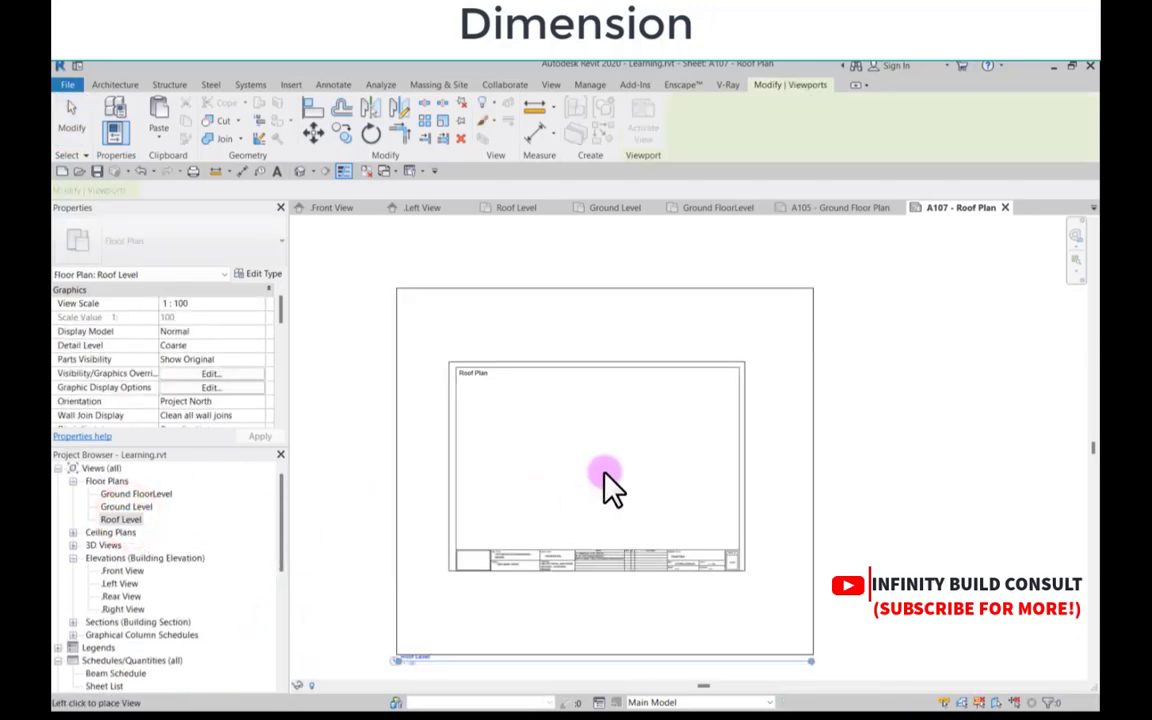
pyautogui.click(611, 487)
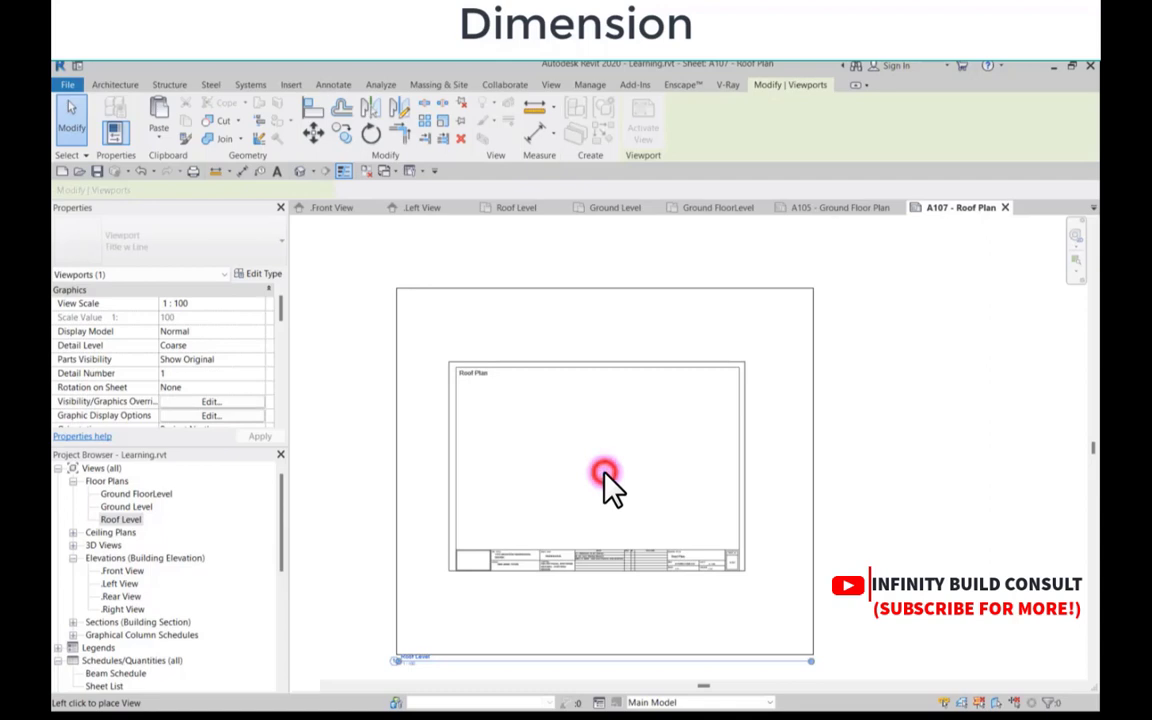
# Step: Activate the Roof Level view on the sheet and hide the selected elevation mark's category in the view, then deactivate it
pyautogui.click(368, 432)
pyautogui.moveTo(367, 427); pyautogui.dragTo(452, 481)
pyautogui.rightClick(407, 447)
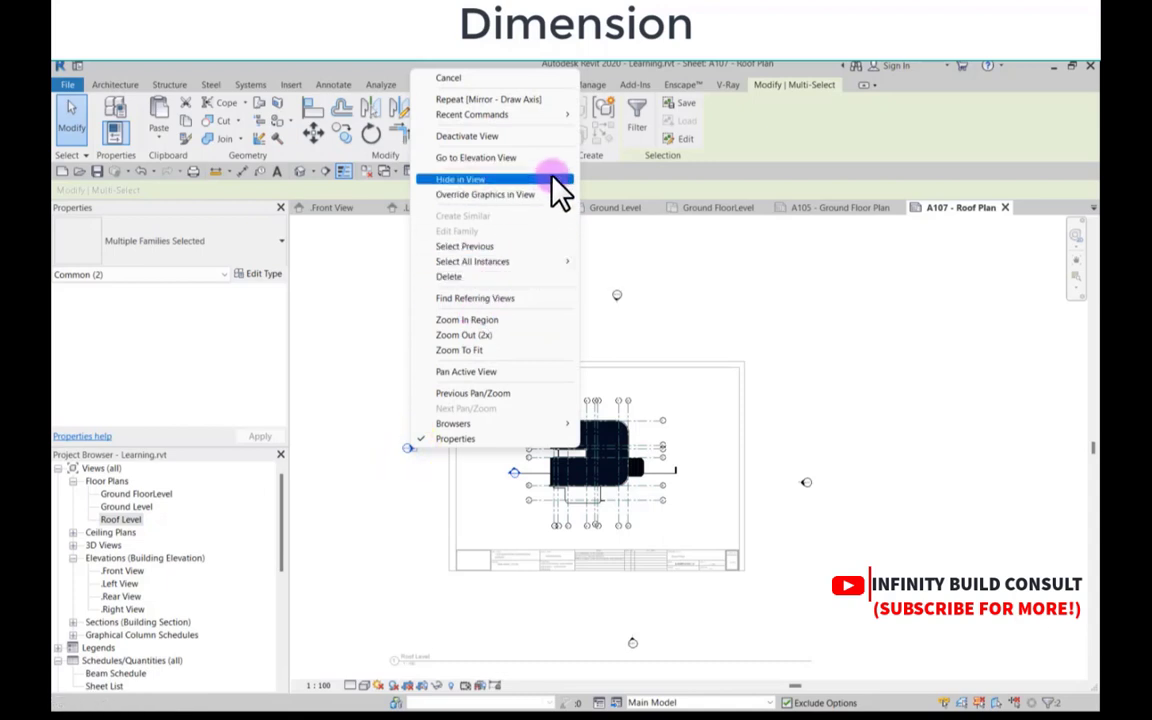
pyautogui.moveTo(552, 180)
pyautogui.click(607, 187)
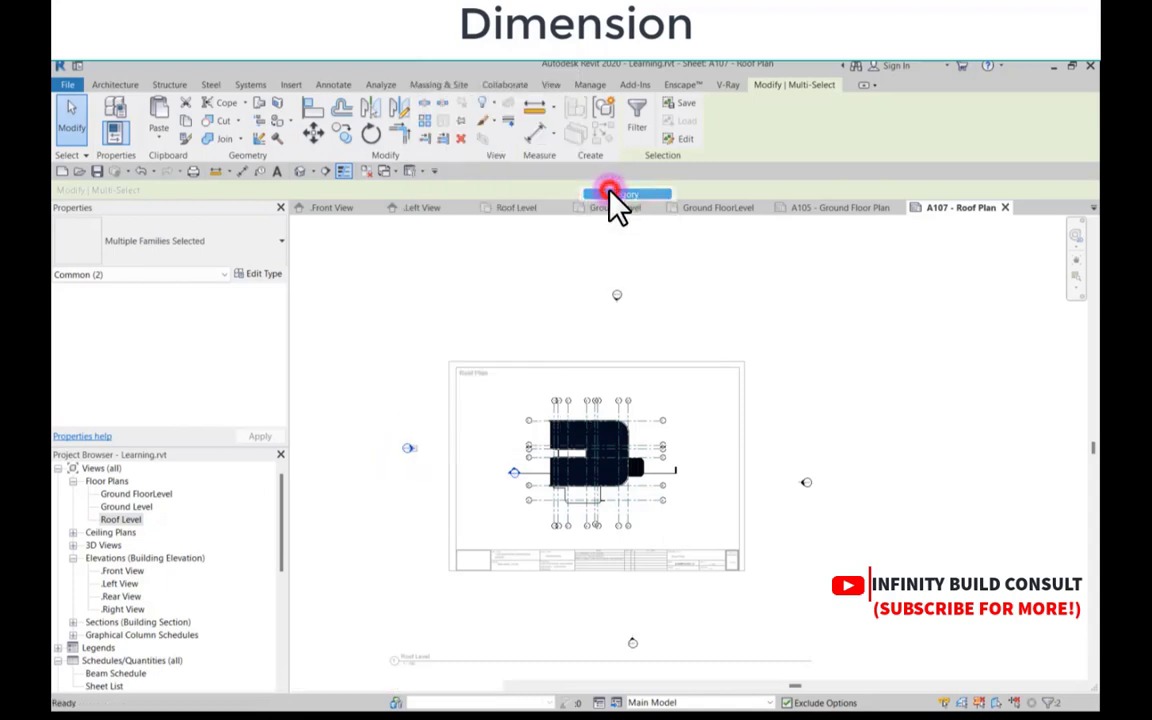
pyautogui.click(436, 330)
pyautogui.scroll(3, 579, 442)
pyautogui.scroll(-6, 585, 420)
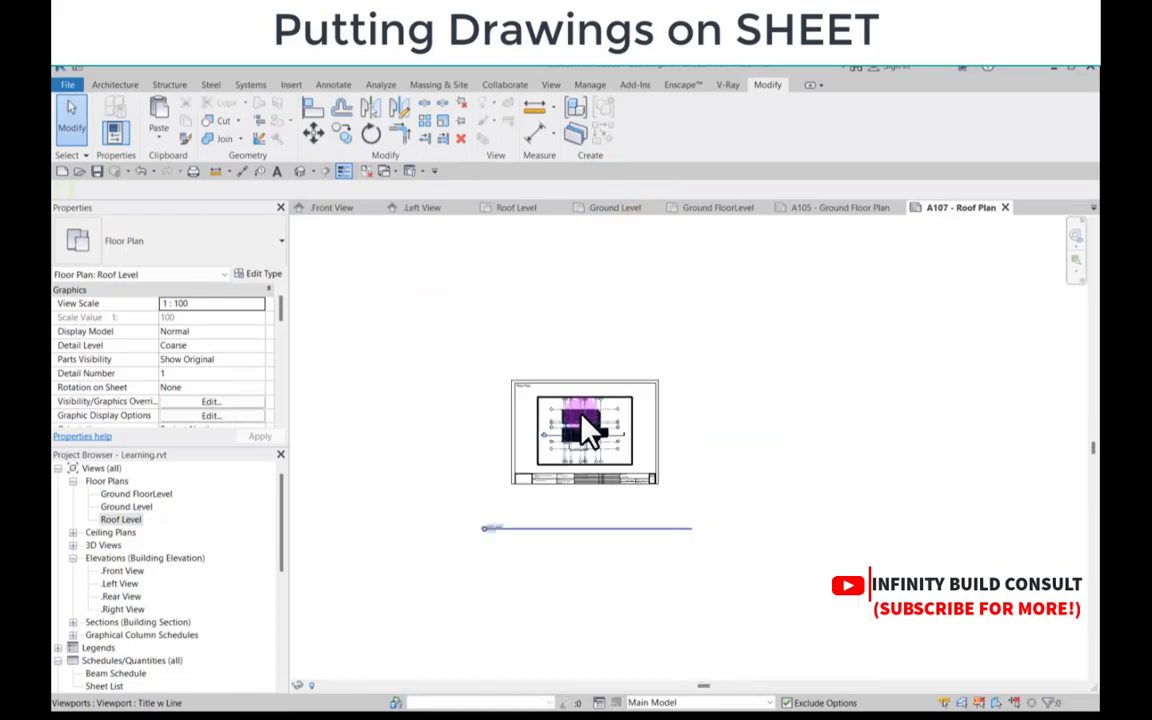
pyautogui.scroll(7, 582, 415)
pyautogui.click(559, 375)
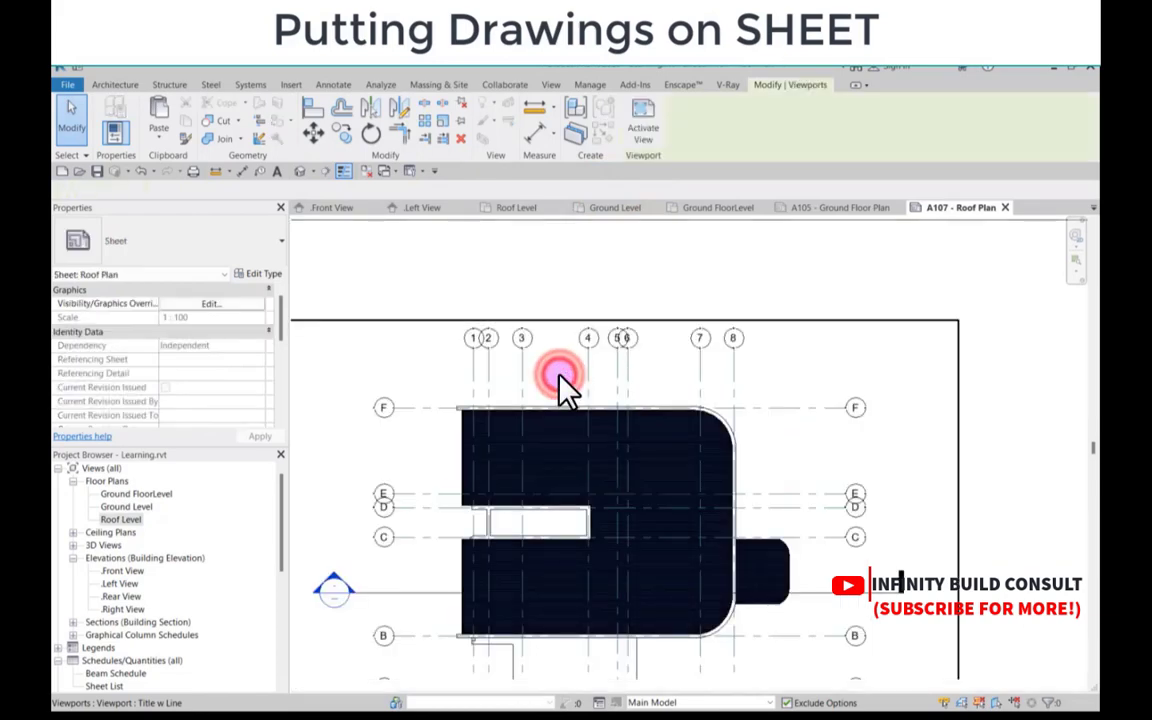
pyautogui.doubleClick(559, 375)
pyautogui.scroll(-5, 564, 370)
pyautogui.scroll(2, 586, 513)
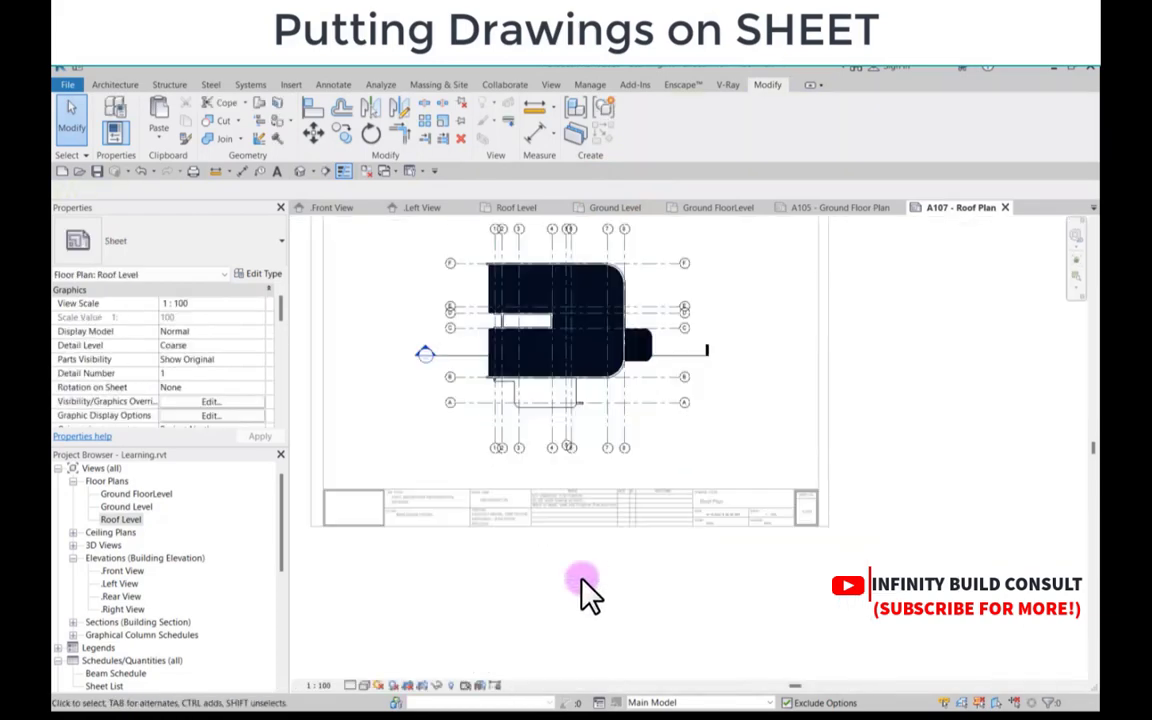
pyautogui.doubleClick(582, 578)
pyautogui.scroll(-3, 536, 457)
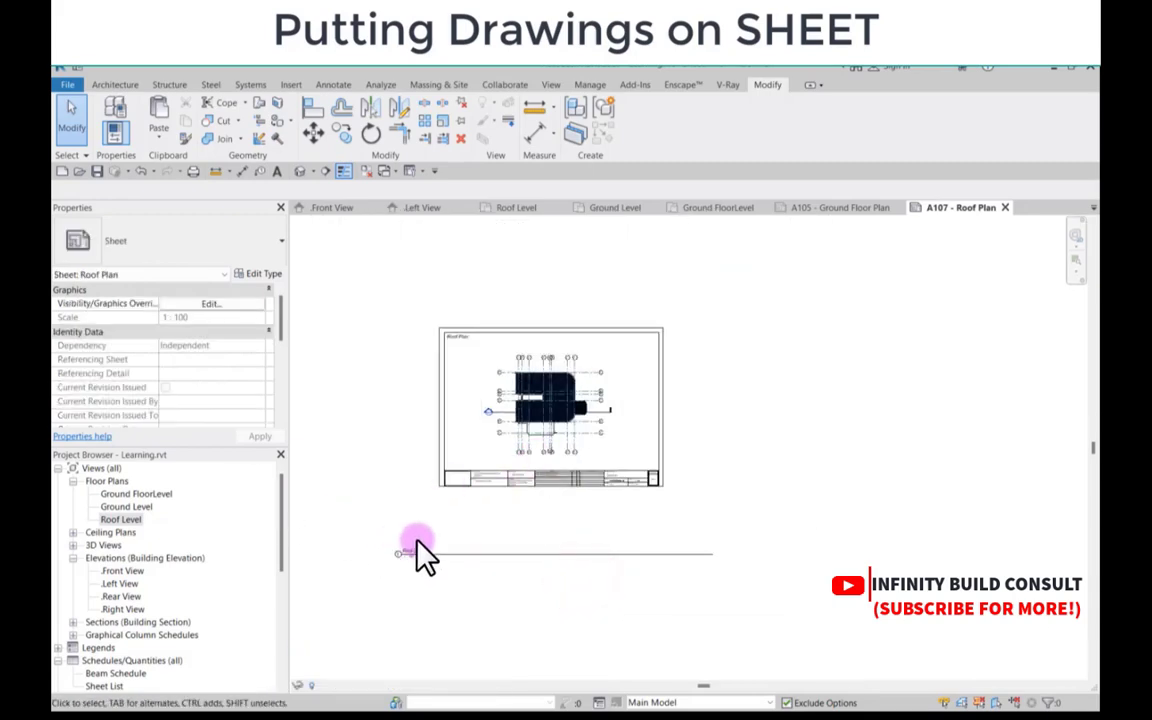
# Step: Shorten the Roof Level viewport's title line and move the title inside the sheet frame, just below the roof plan
pyautogui.click(556, 402)
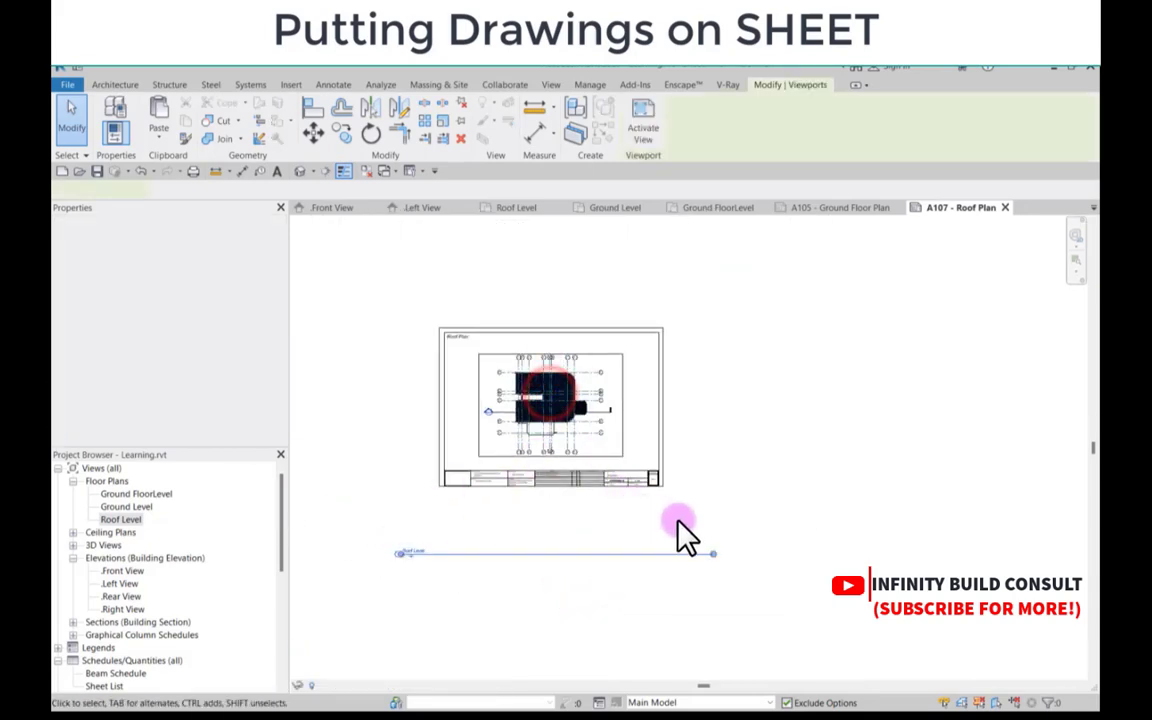
pyautogui.moveTo(710, 555); pyautogui.dragTo(442, 556)
pyautogui.click(447, 588)
pyautogui.scroll(2, 403, 550)
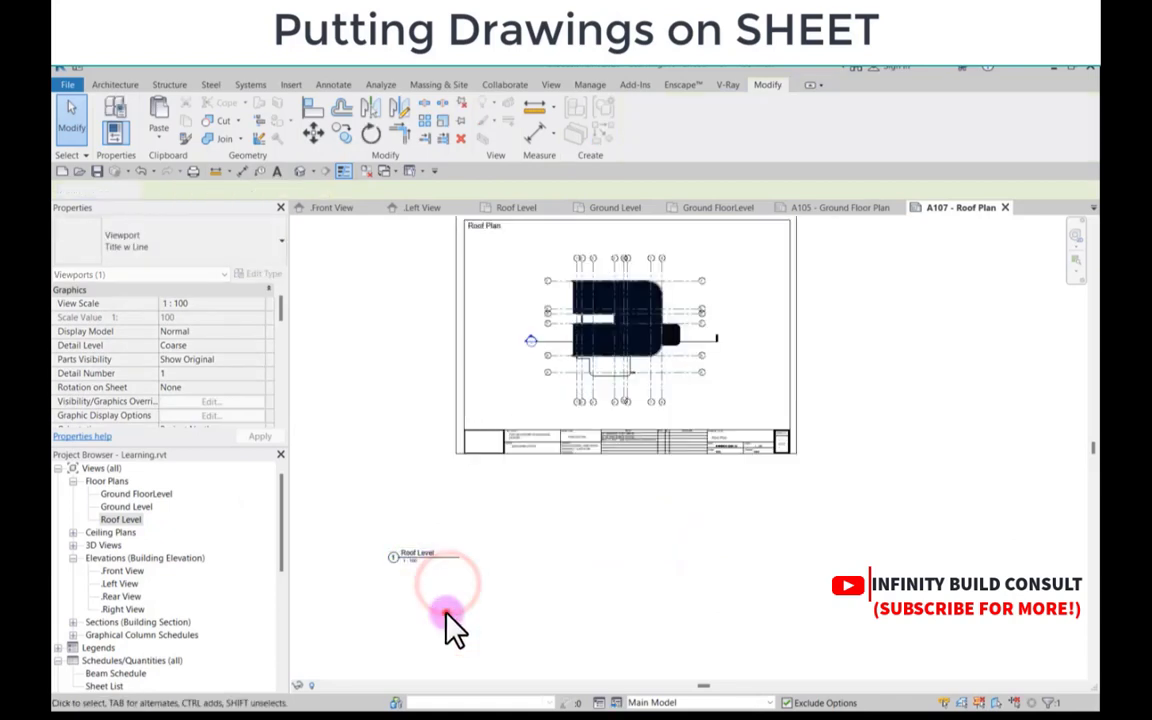
pyautogui.click(415, 555)
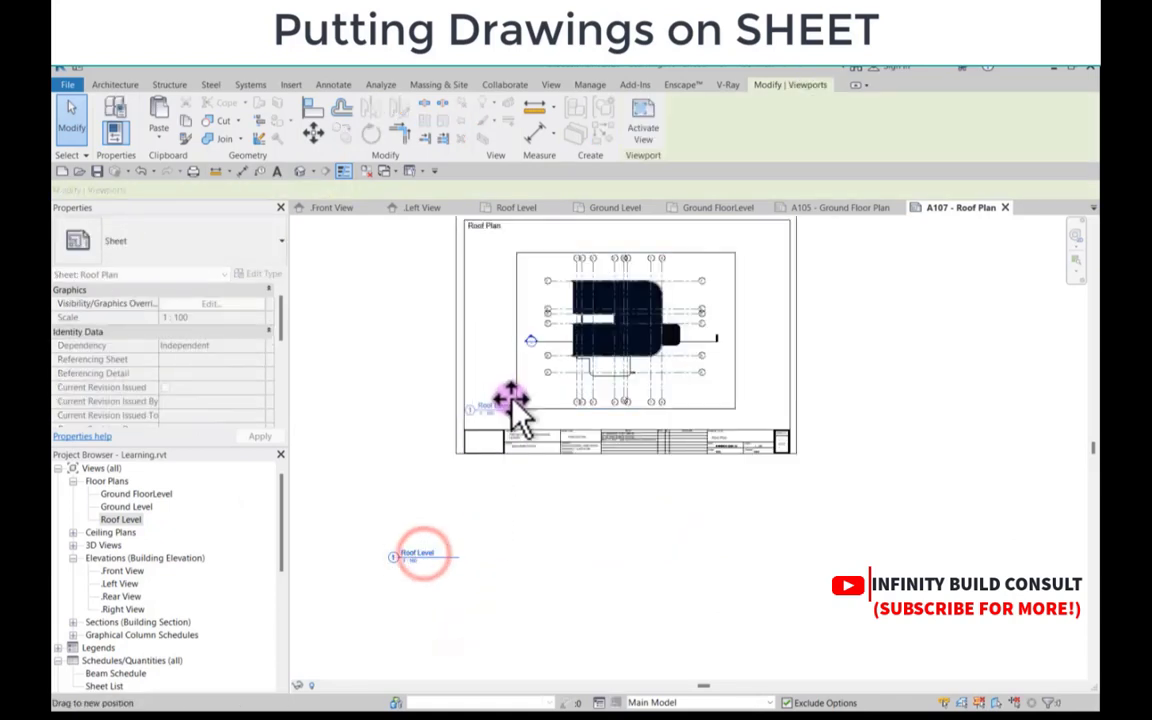
pyautogui.moveTo(518, 400); pyautogui.dragTo(518, 400)
# Step: Open the sheet A109 - Section
pyautogui.scroll(-4, 150, 600)
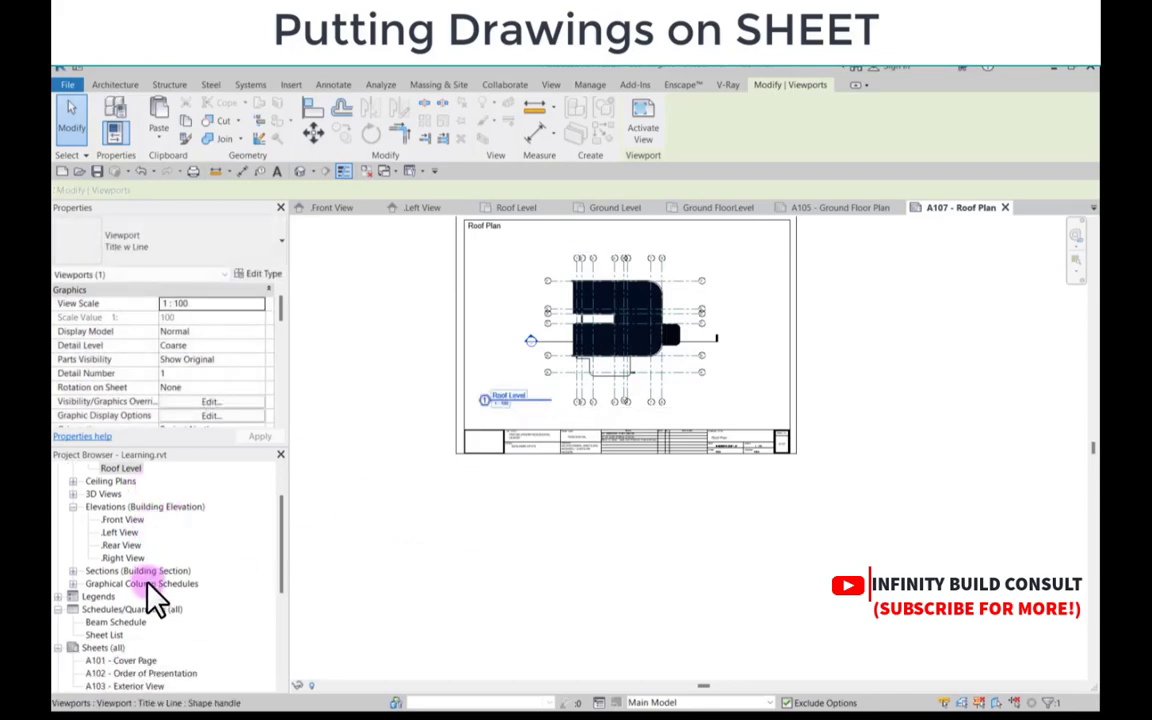
pyautogui.scroll(-3, 145, 610)
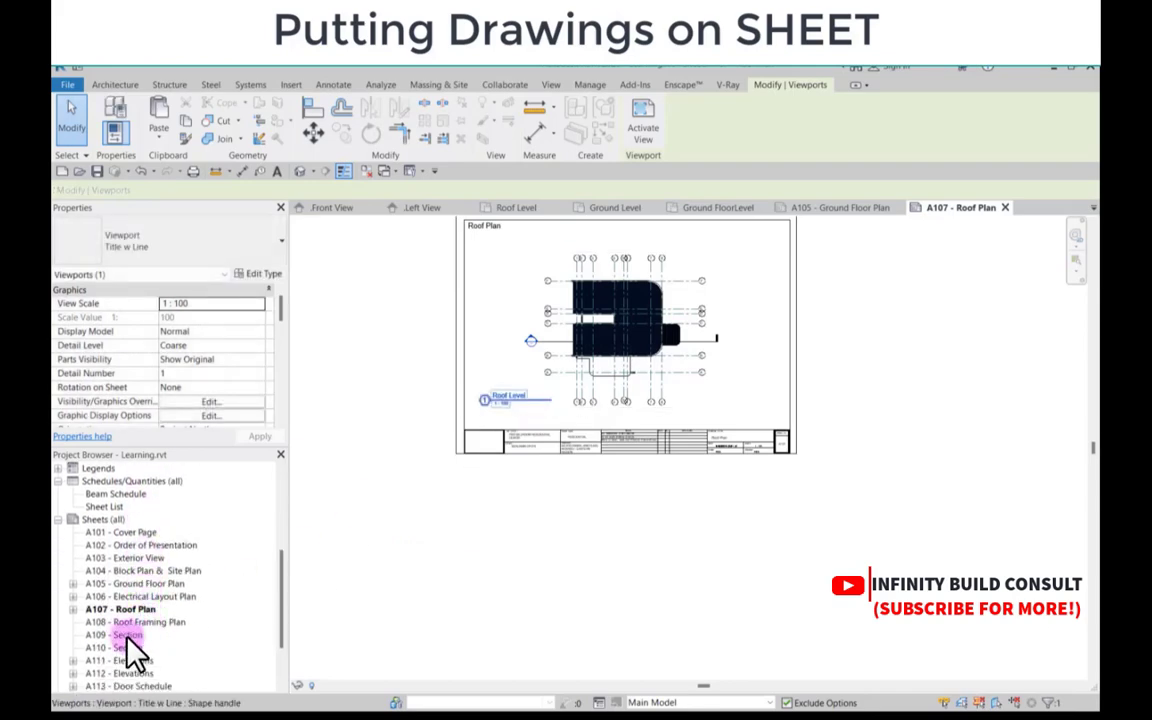
pyautogui.doubleClick(124, 634)
pyautogui.click(442, 506)
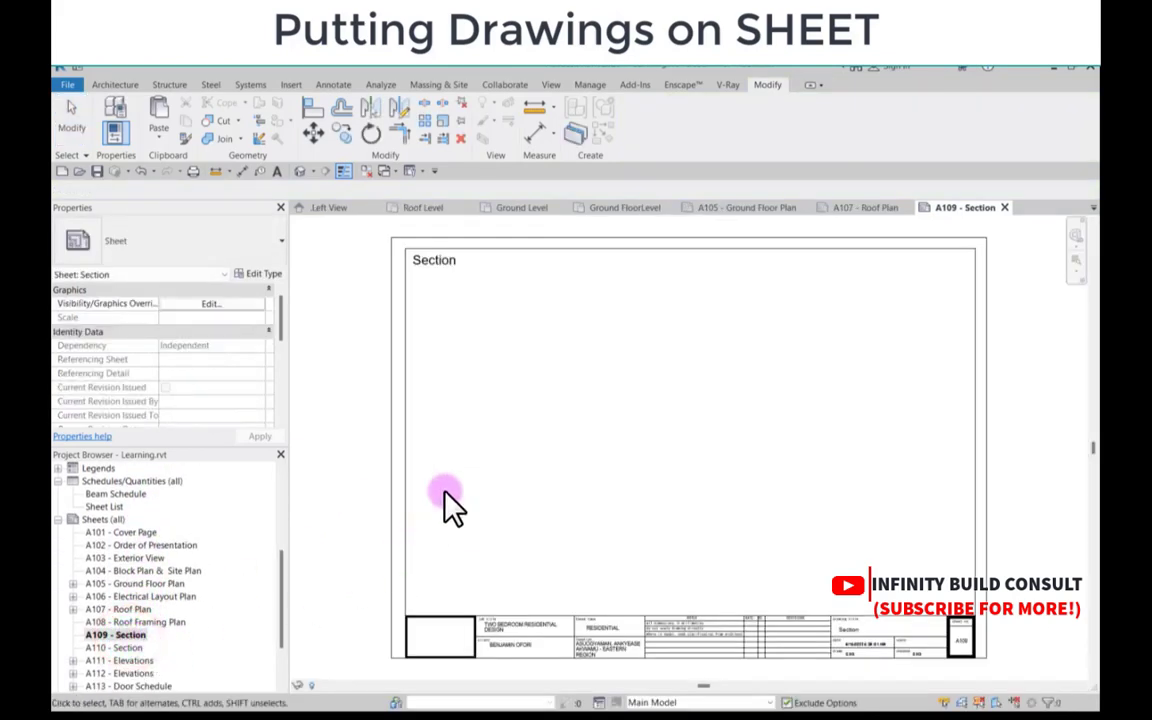
pyautogui.scroll(-3, 442, 506)
# Step: Check the view name of the horizontal section mark in the Ground FloorLevel plan through its properties
pyautogui.moveTo(281, 595); pyautogui.dragTo(278, 470)
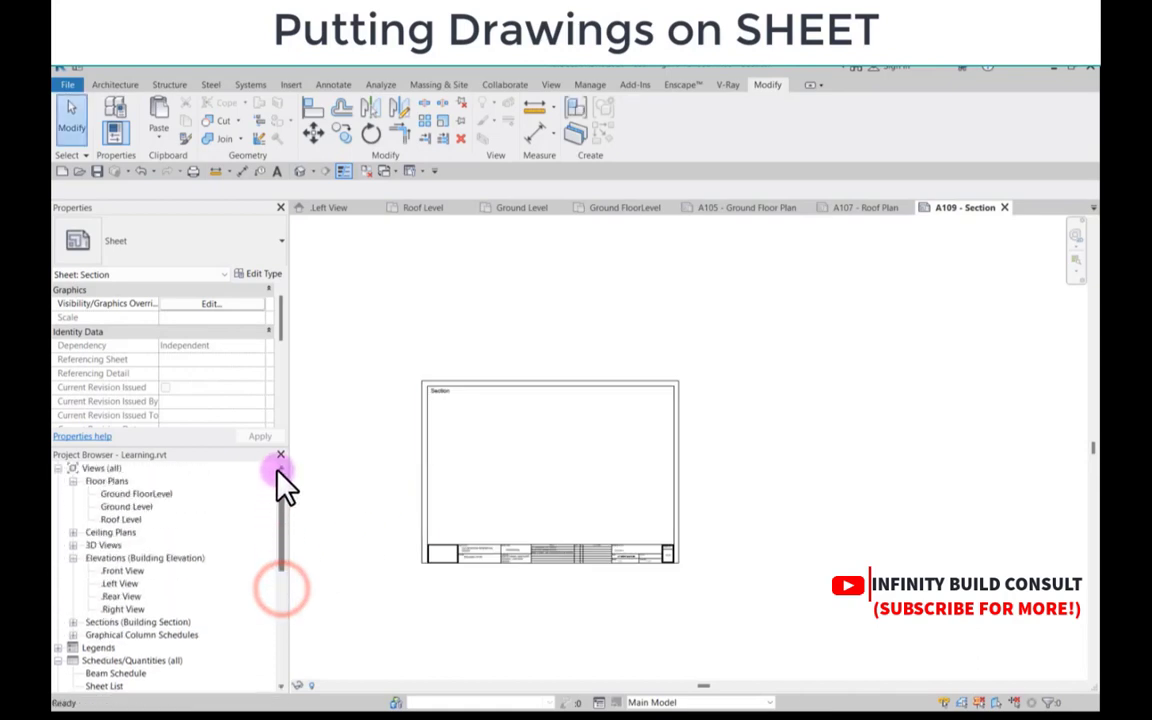
pyautogui.click(605, 210)
pyautogui.click(498, 484)
pyautogui.scroll(4, 470, 432)
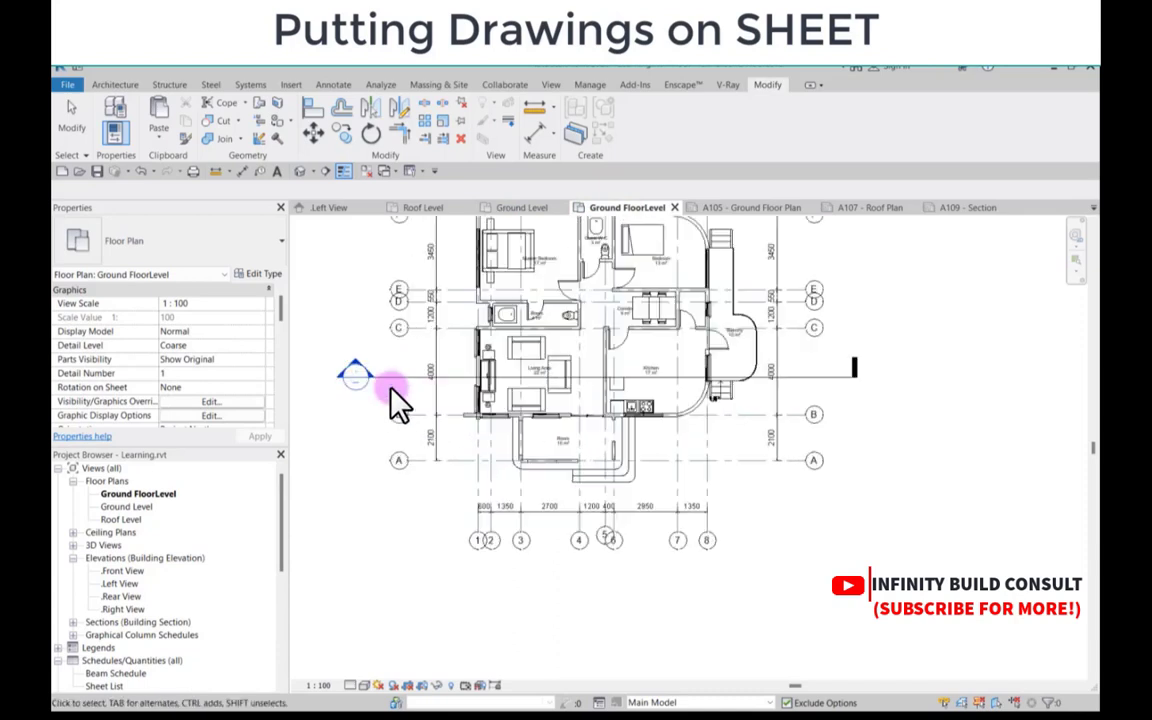
pyautogui.click(388, 378)
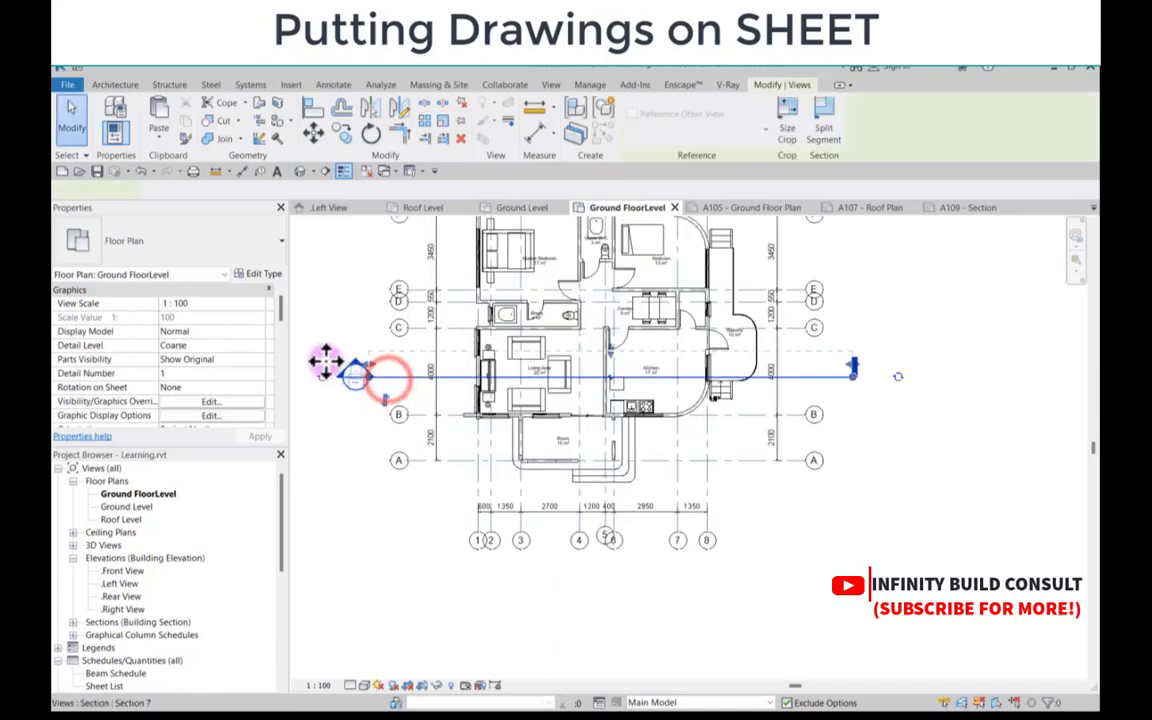
pyautogui.scroll(-3, 258, 398)
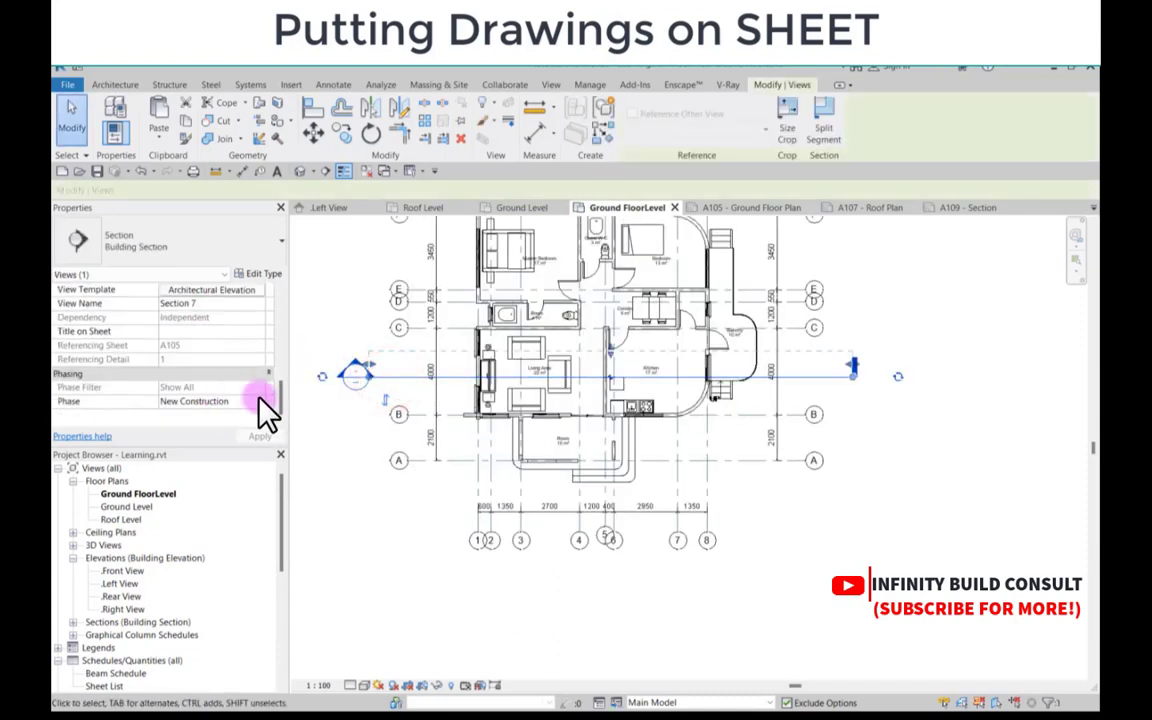
pyautogui.click(368, 530)
pyautogui.scroll(-1, 200, 560)
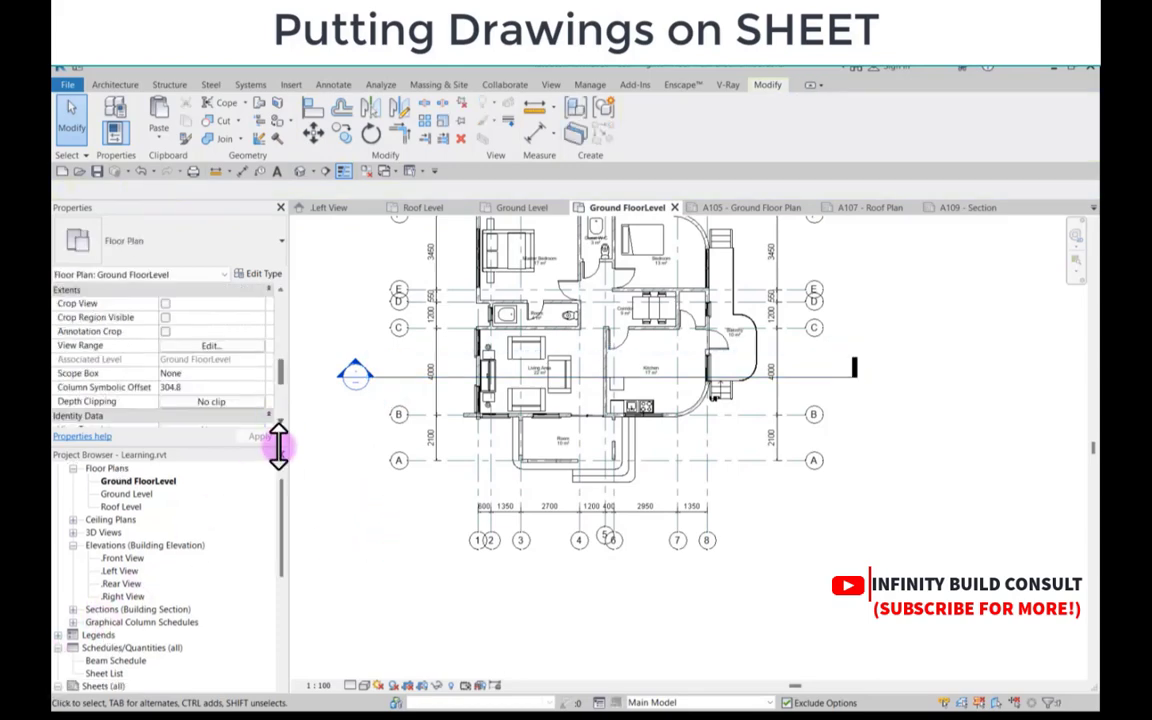
# Step: Place the building section view Section 7 on the sheet A109 - Section, in the upper part of the sheet frame
pyautogui.click(950, 208)
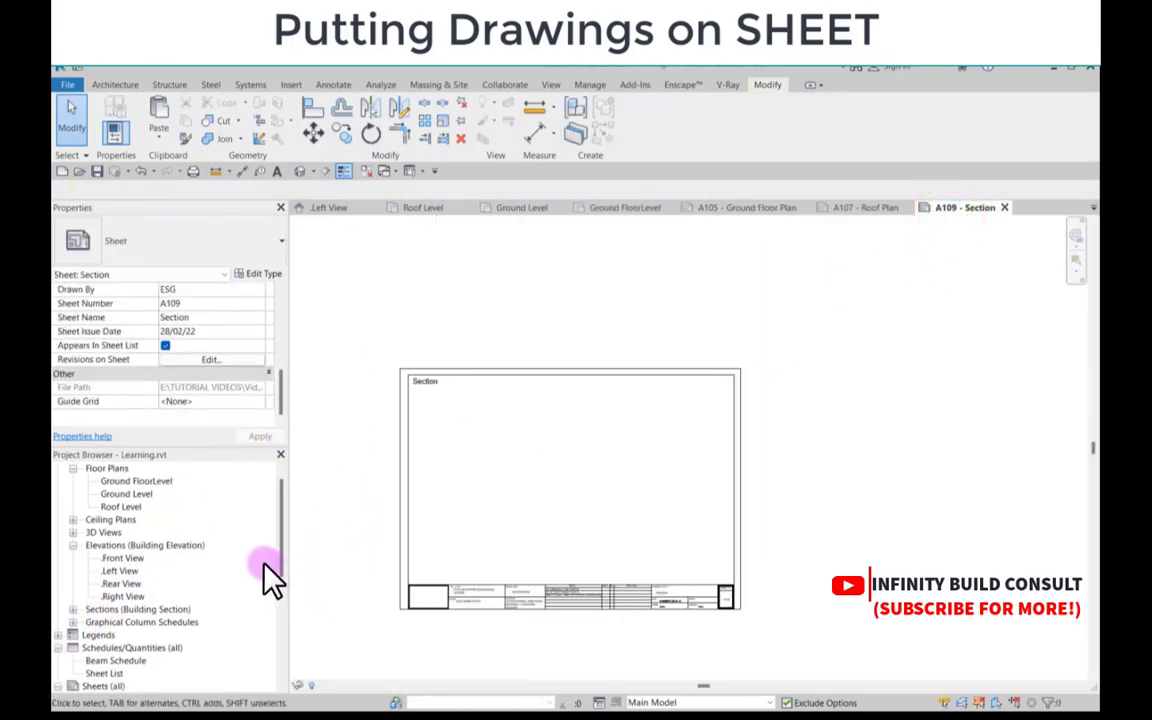
pyautogui.moveTo(283, 594); pyautogui.dragTo(283, 617)
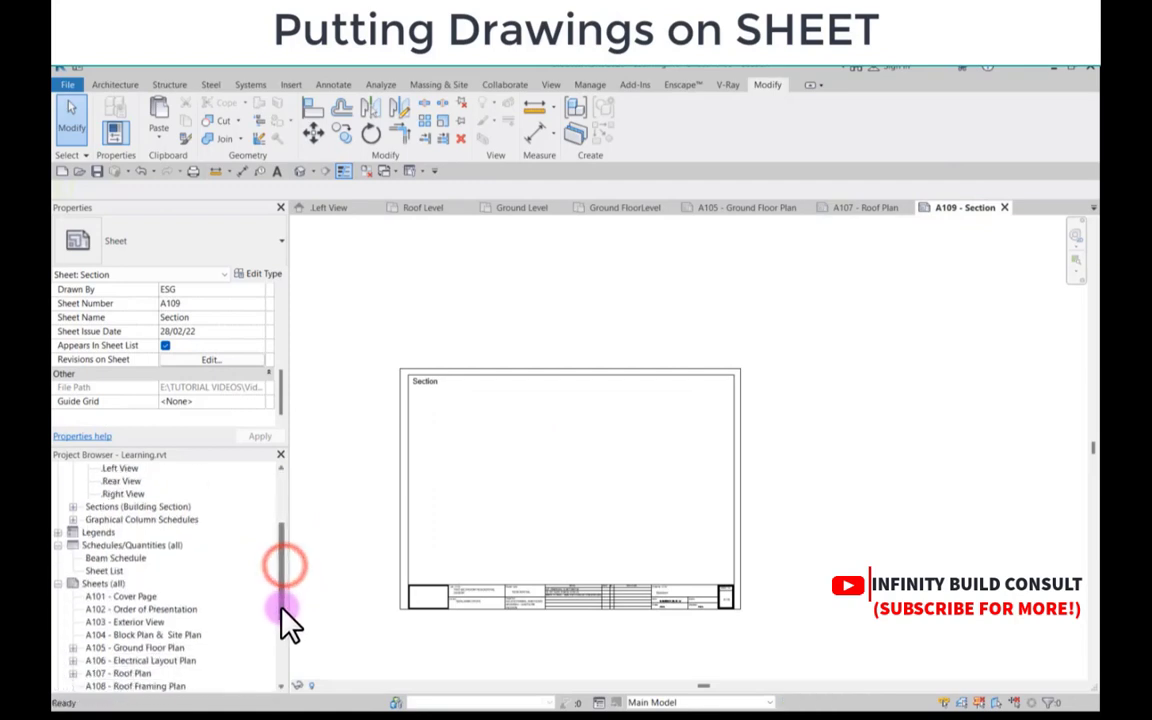
pyautogui.click(70, 507)
pyautogui.click(125, 532)
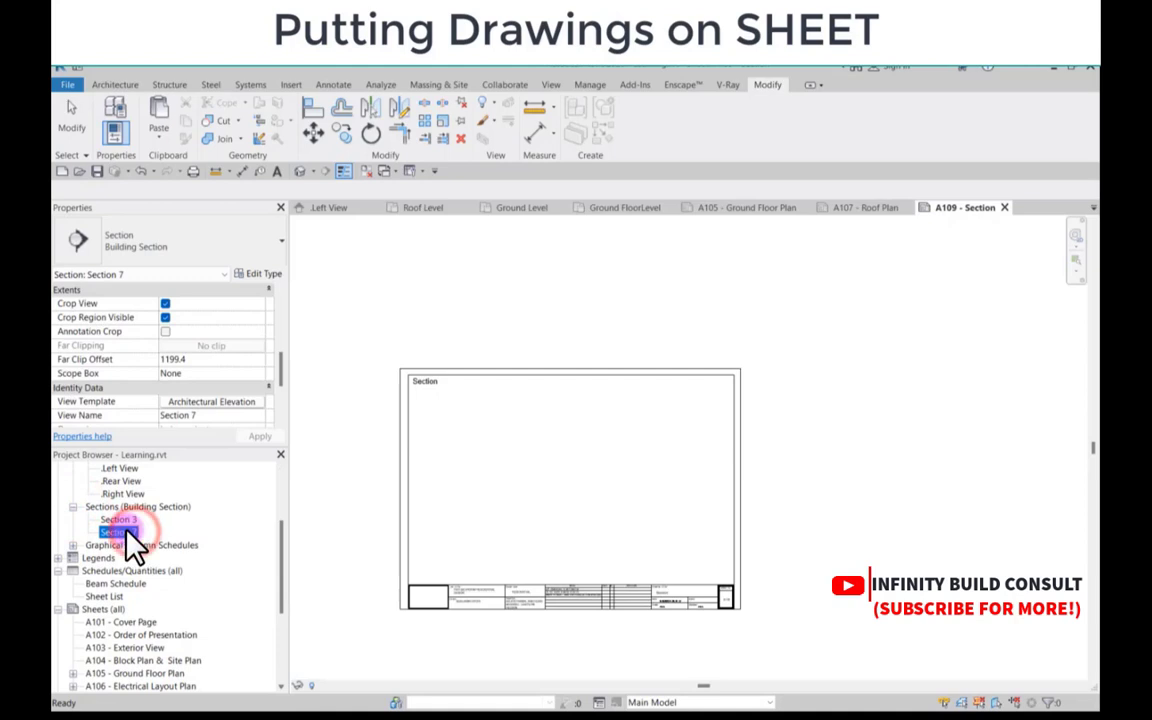
pyautogui.moveTo(128, 533)
pyautogui.mouseDown()
pyautogui.moveTo(391, 483)
pyautogui.moveTo(510, 480)
pyautogui.mouseUp()
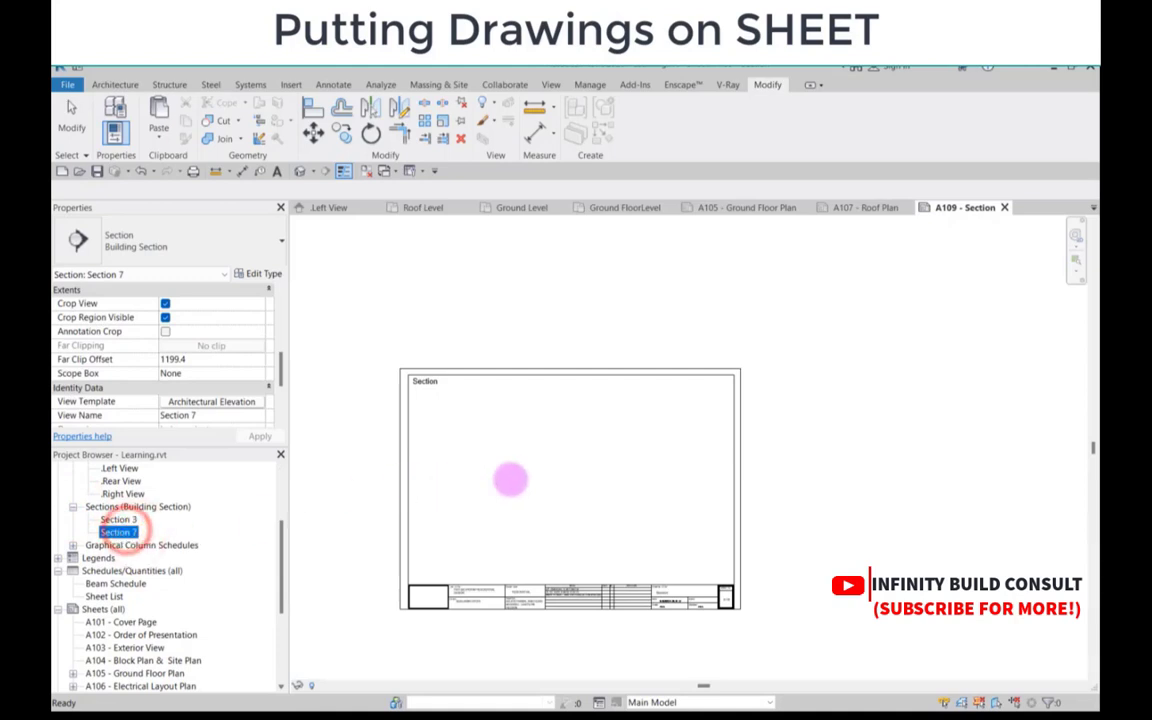
pyautogui.click(587, 471)
pyautogui.scroll(1, 587, 471)
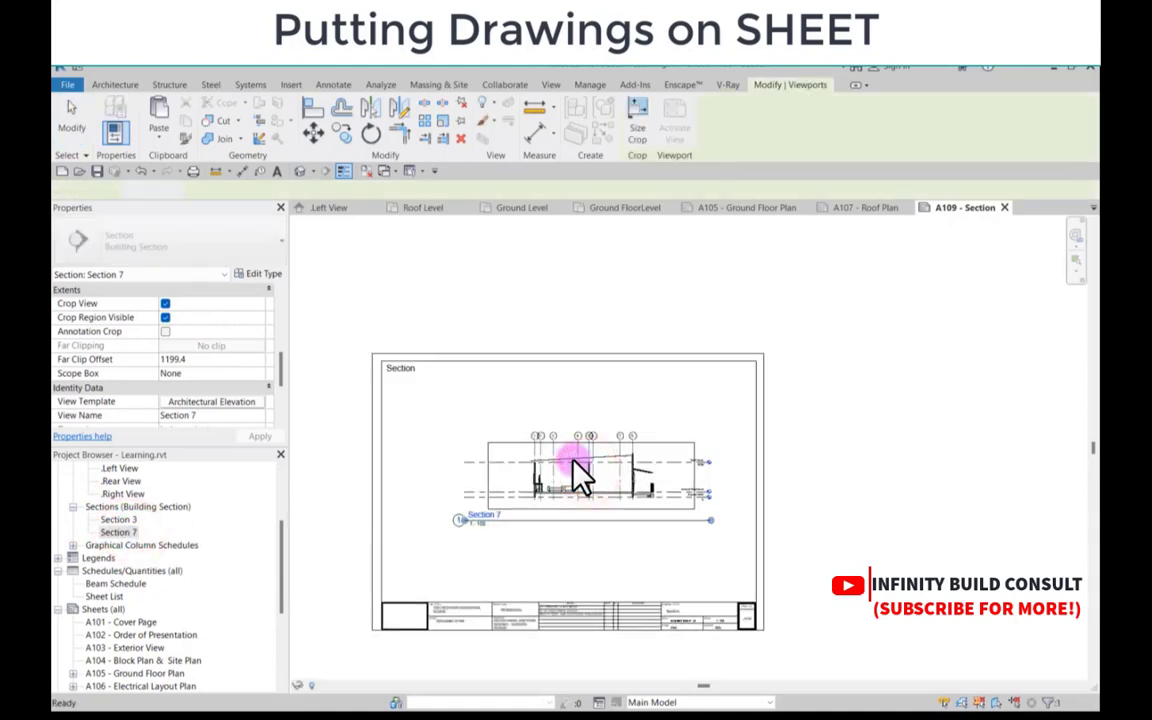
pyautogui.click(577, 464)
pyautogui.scroll(1, 522, 411)
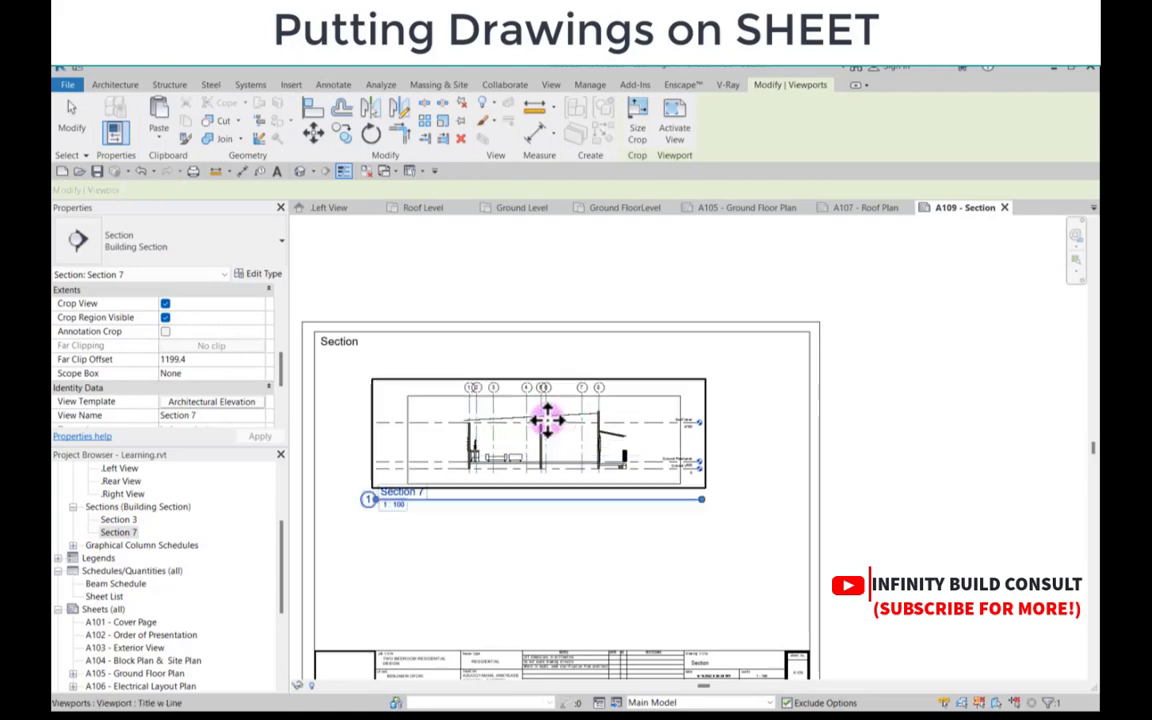
pyautogui.scroll(1, 585, 425)
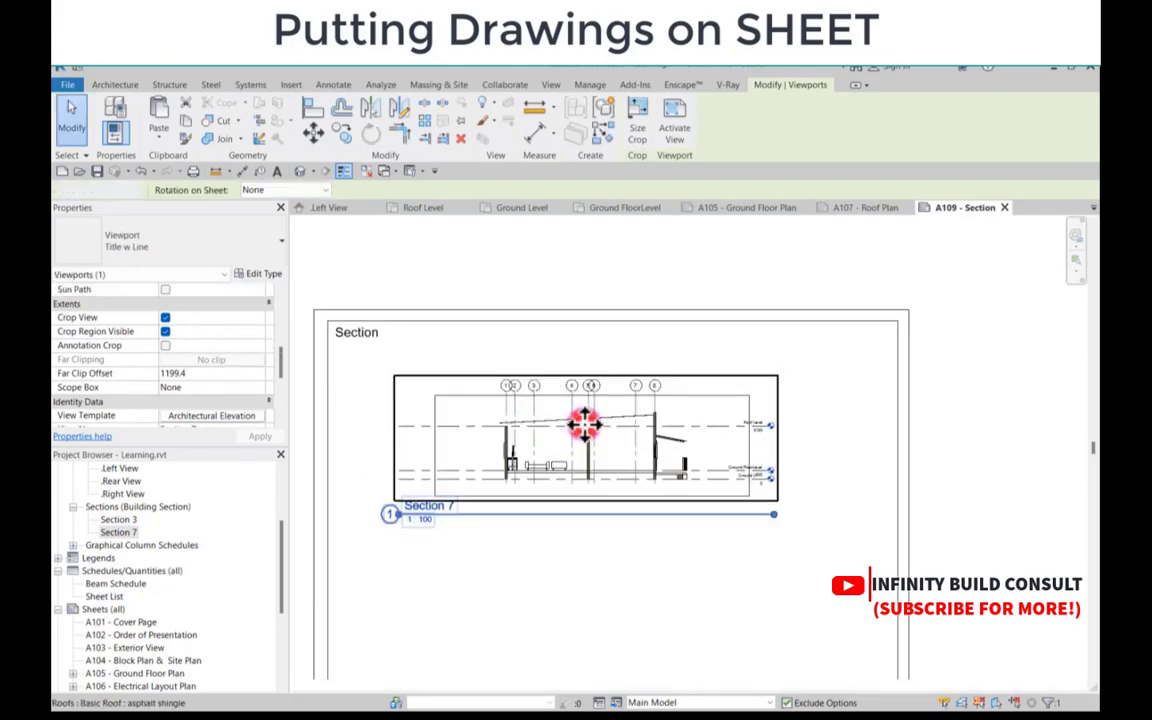
# Step: Activate the Section 7 view on the sheet and set its view template to <None>
pyautogui.doubleClick(586, 420)
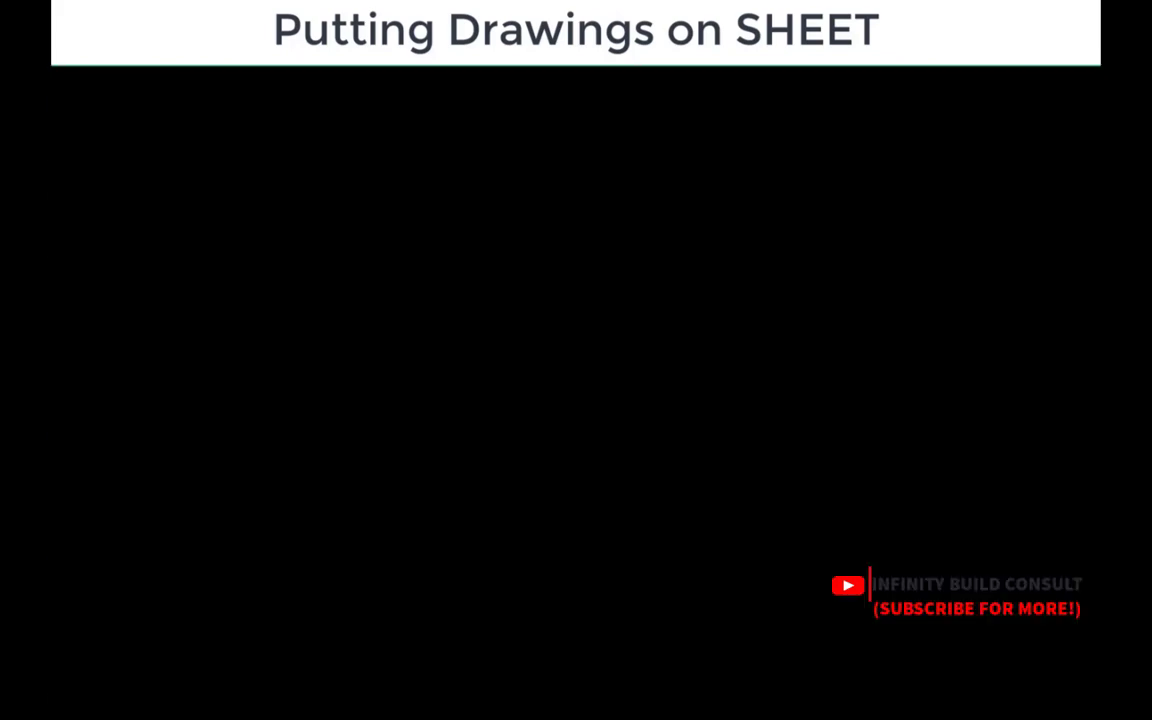
pyautogui.click(316, 690)
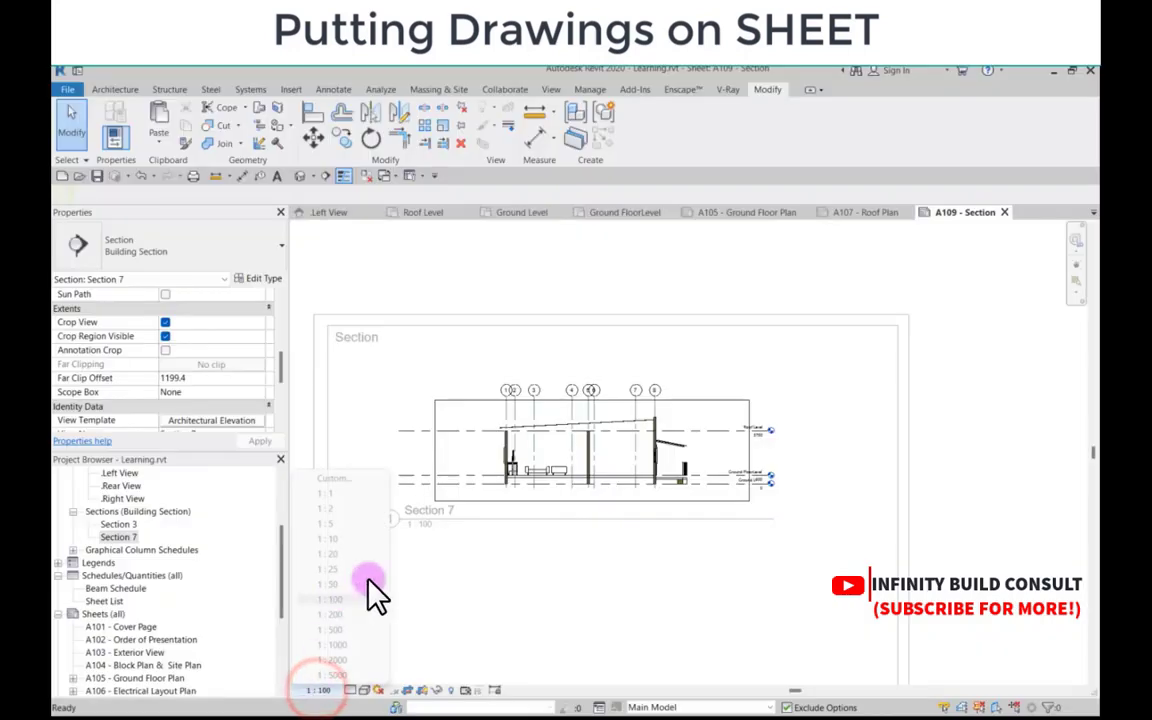
pyautogui.click(432, 574)
pyautogui.click(255, 419)
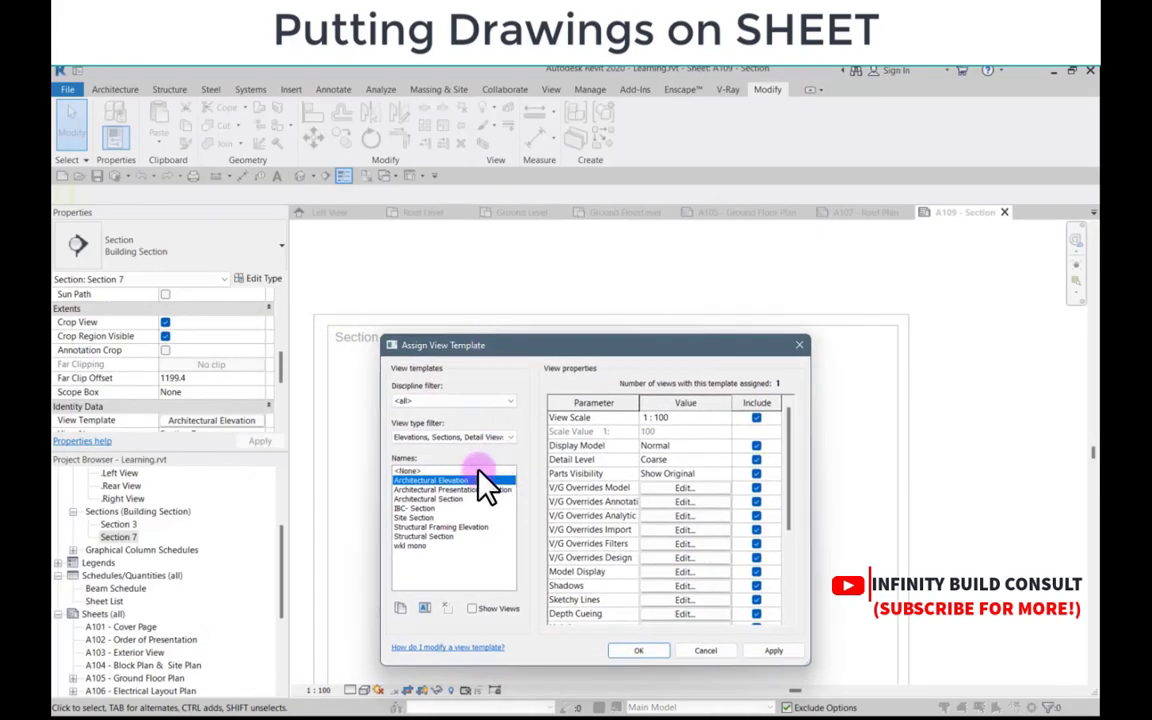
pyautogui.click(408, 470)
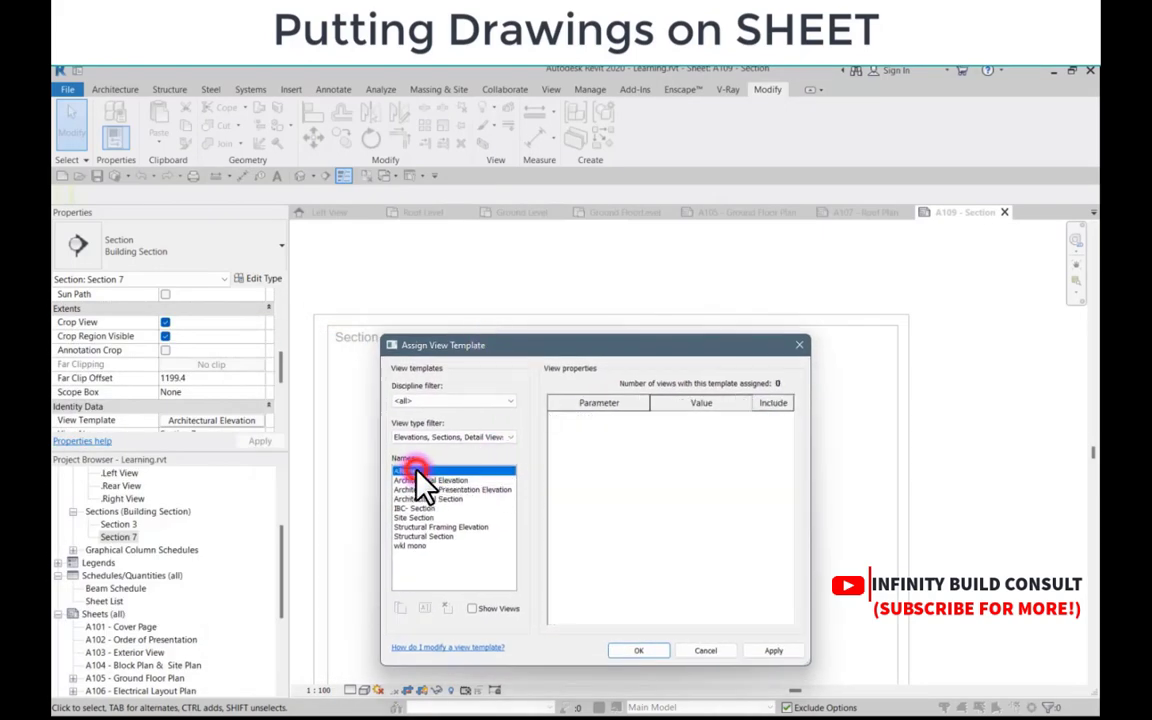
pyautogui.click(632, 650)
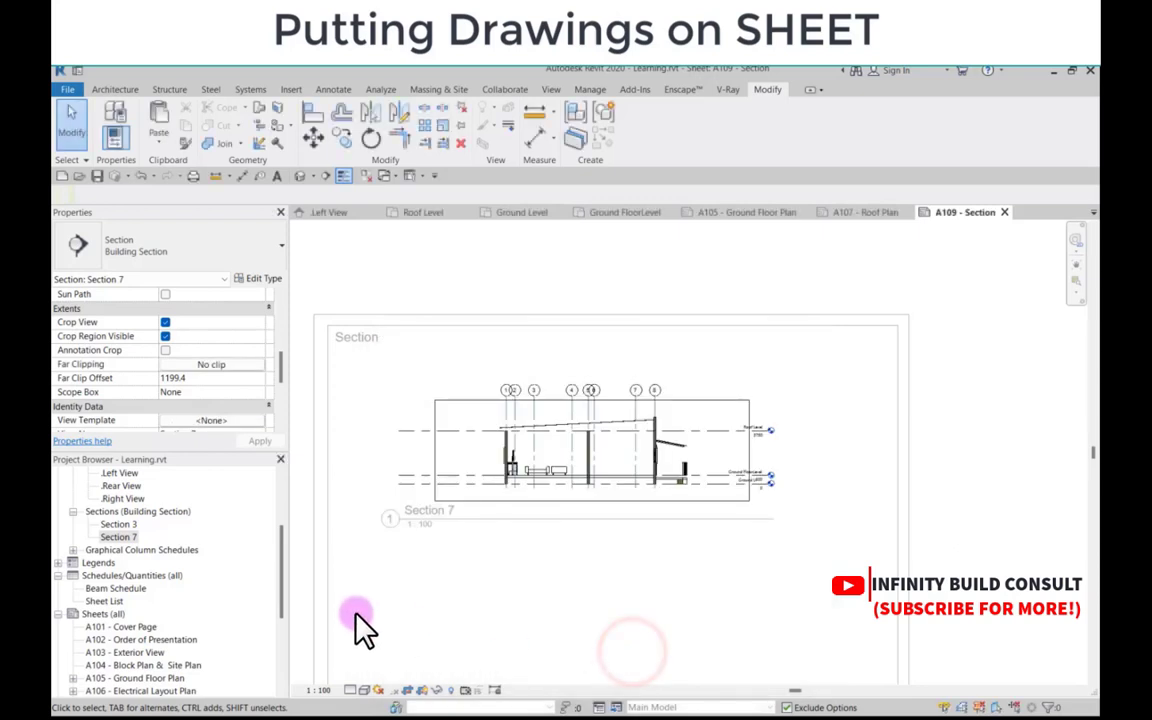
# Step: Set the Section 7 view to a custom scale of 1:75
pyautogui.click(320, 690)
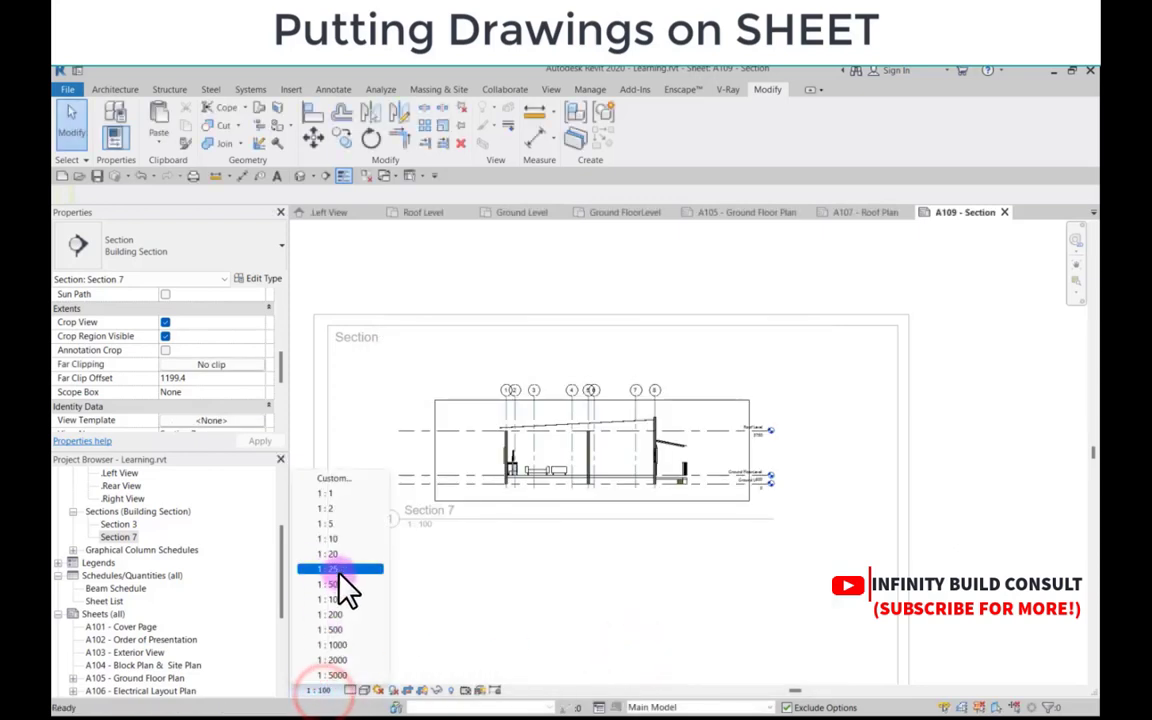
pyautogui.click(330, 478)
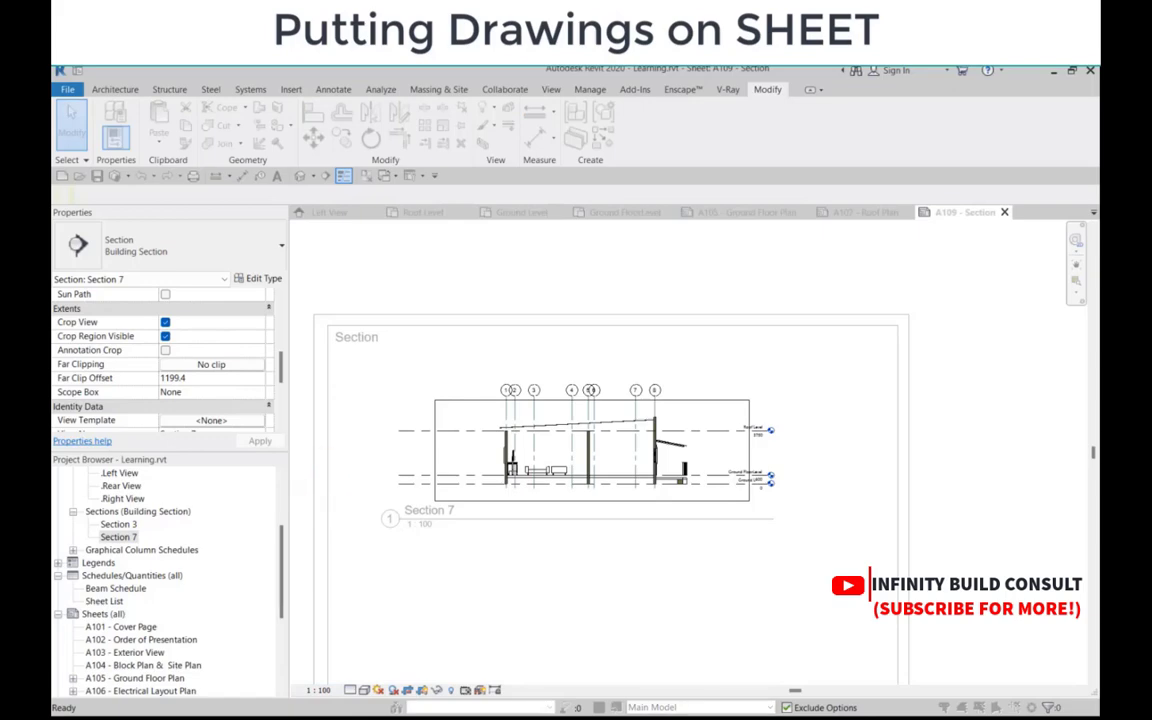
pyautogui.doubleClick(566, 444)
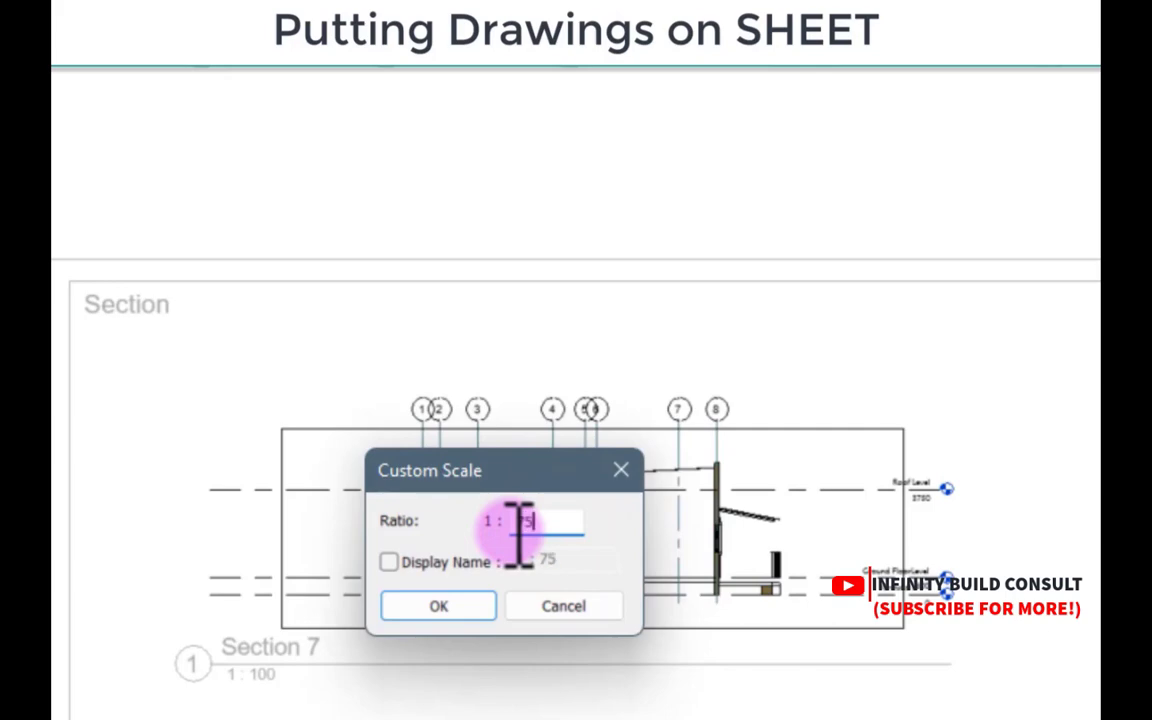
pyautogui.click(462, 606)
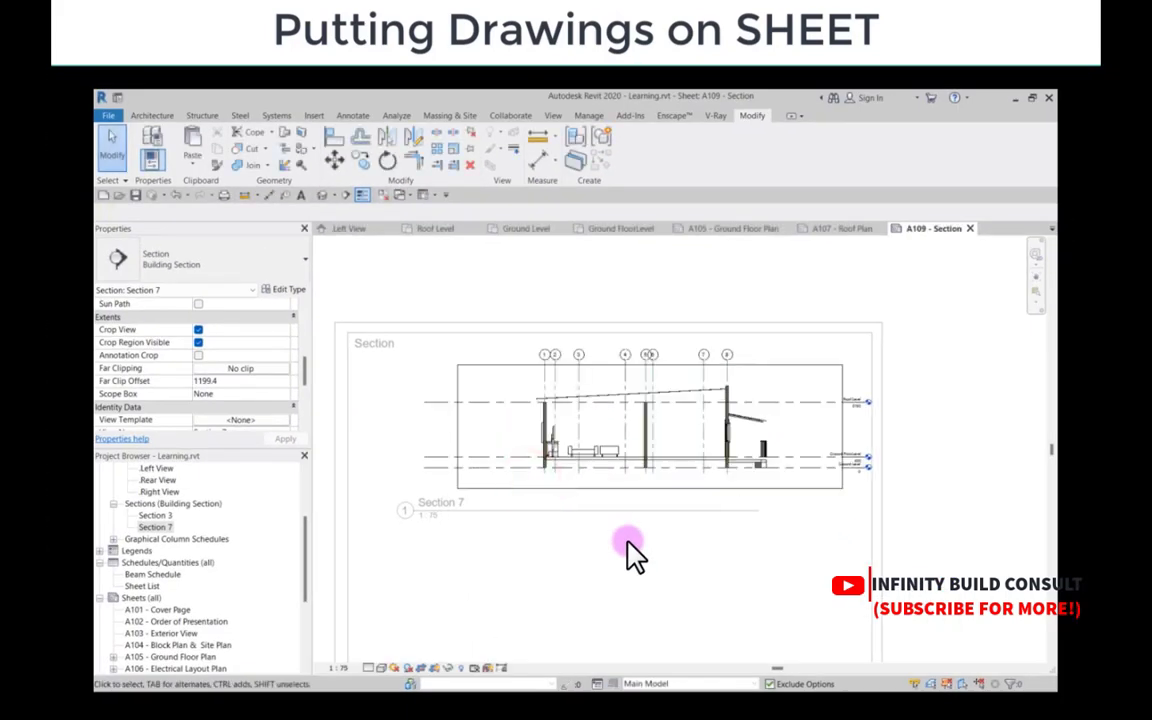
# Step: Hide the crop region of the Section 7 view
pyautogui.scroll(-2, 628, 552)
pyautogui.scroll(2, 665, 521)
pyautogui.scroll(-2, 406, 522)
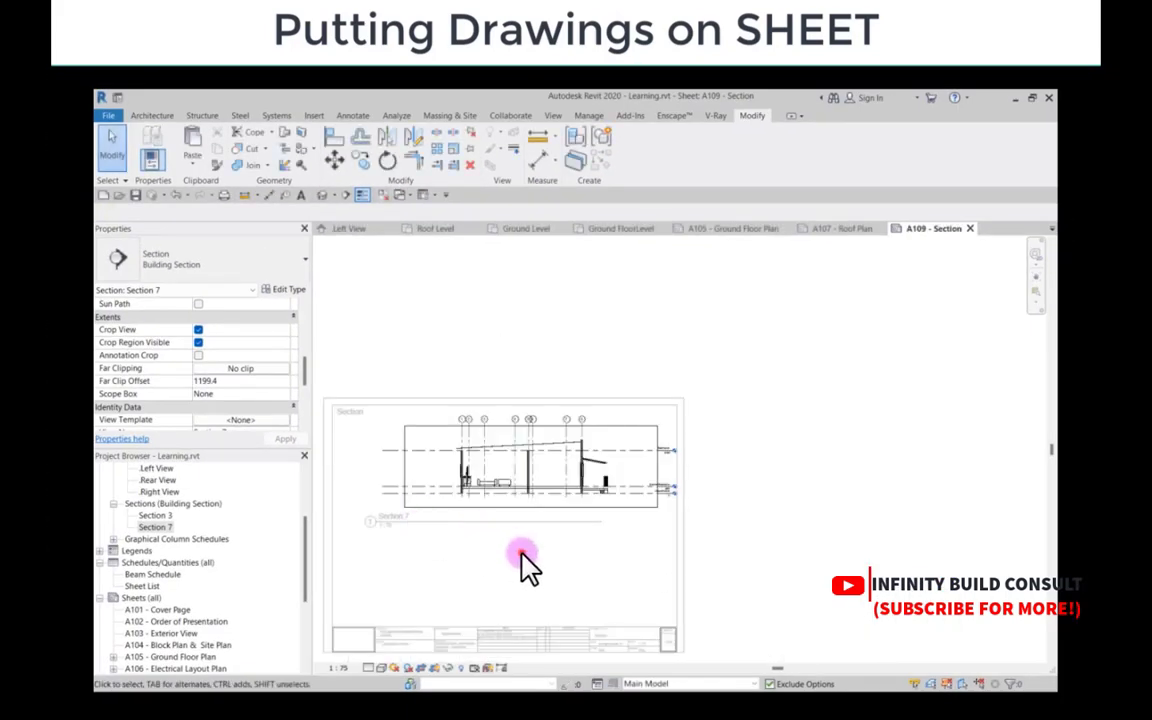
pyautogui.click(522, 553)
pyautogui.click(199, 342)
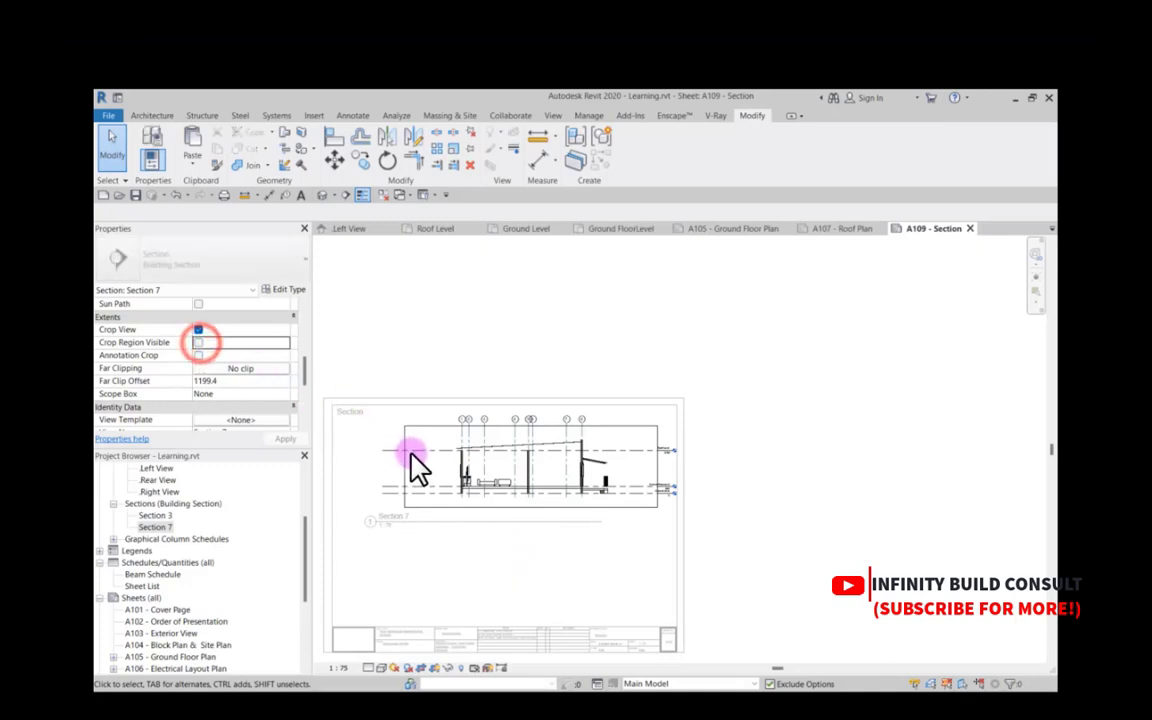
# Step: Shorten the level lines of the section at both ends, bringing the level heads closer to the building
pyautogui.click(388, 450)
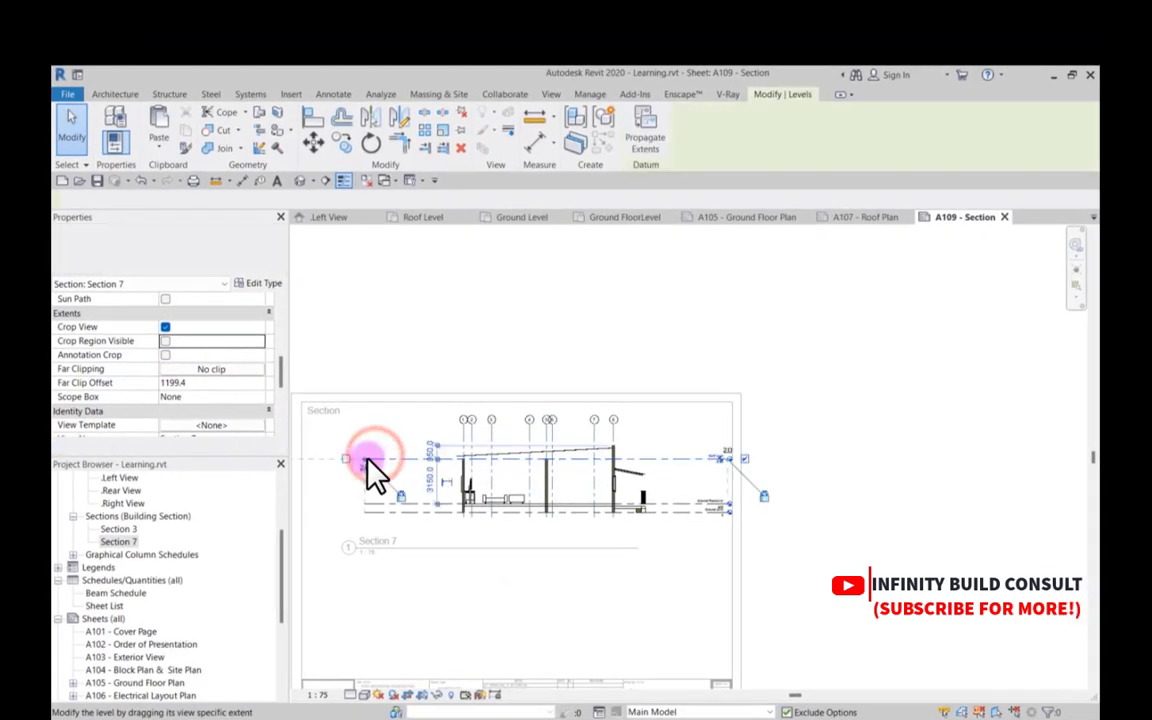
pyautogui.click(440, 313)
pyautogui.click(684, 458)
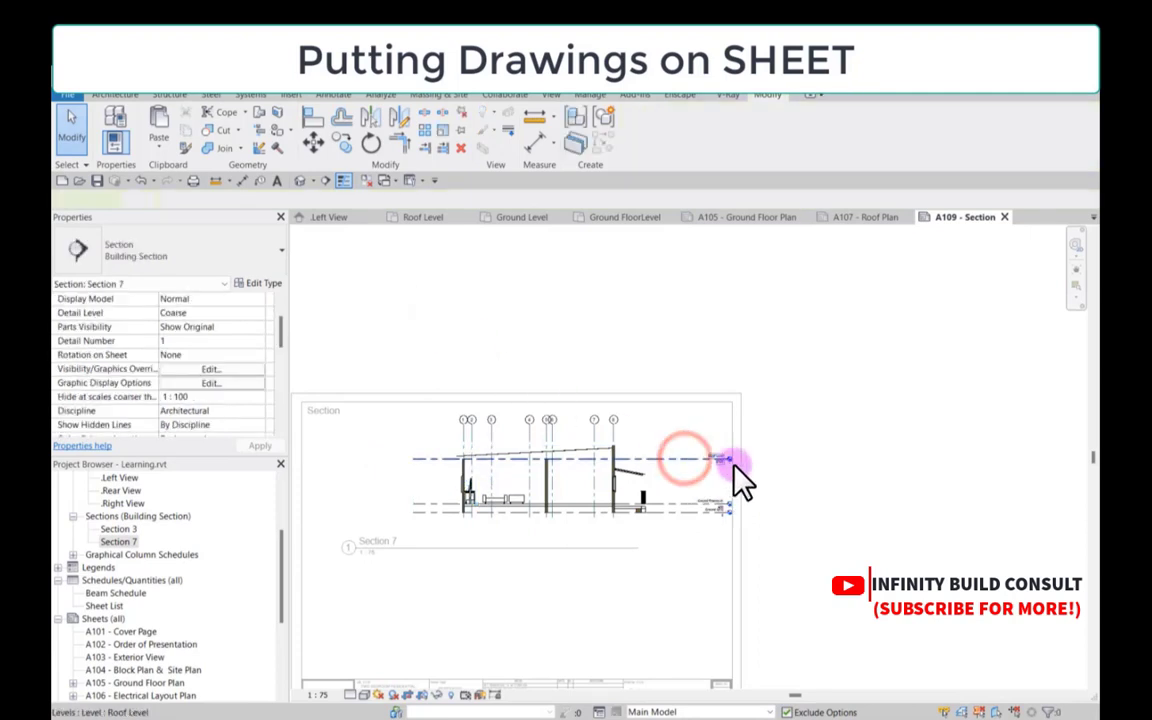
pyautogui.scroll(2, 728, 465)
pyautogui.click(736, 458)
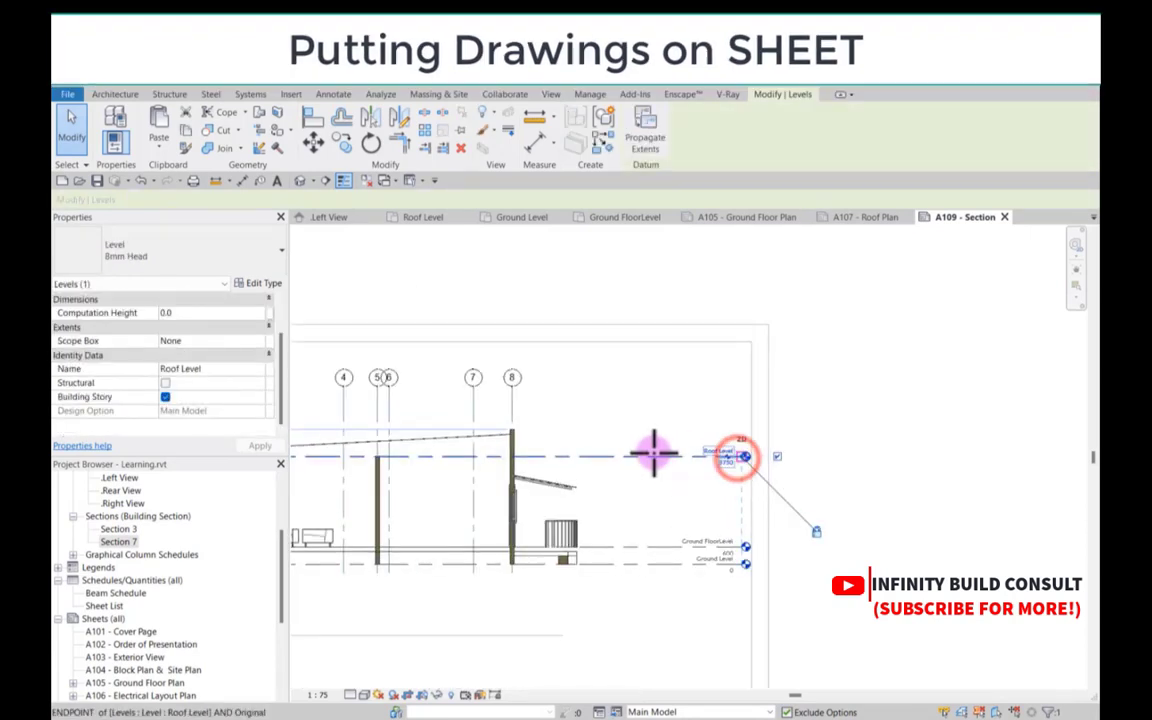
pyautogui.scroll(-4, 645, 417)
pyautogui.click(578, 320)
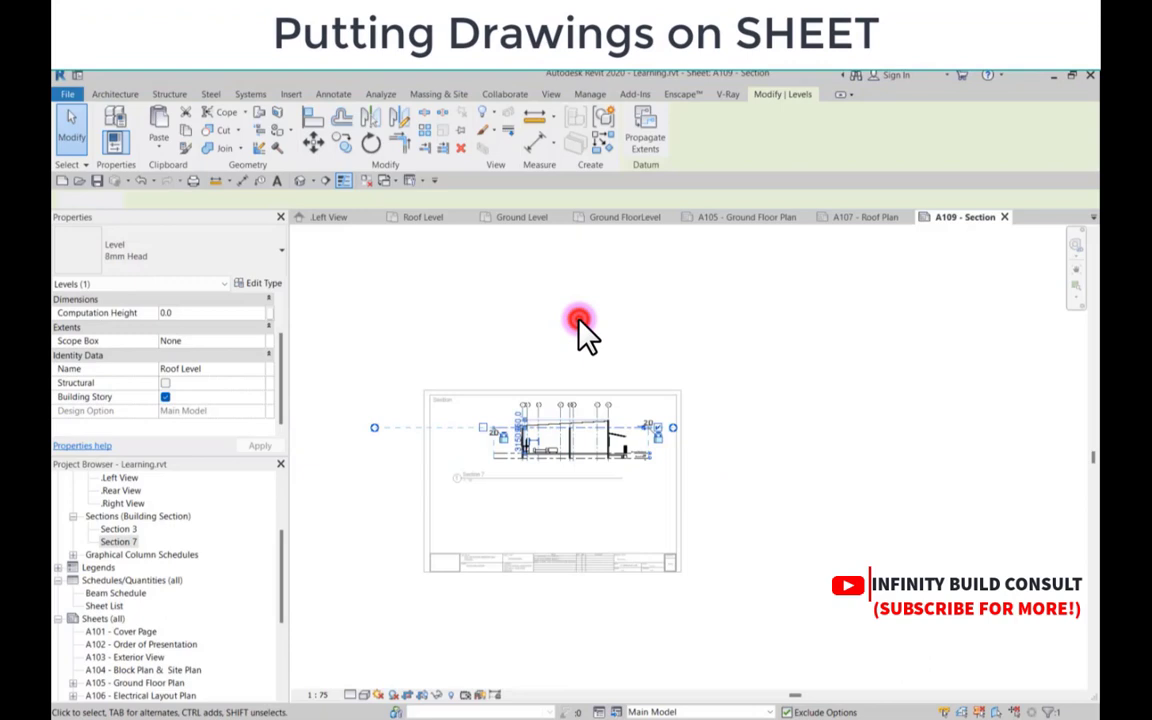
# Step: Shorten the Section 7 viewport's title line and move the title below the middle of the section drawing
pyautogui.scroll(2, 568, 442)
pyautogui.click(566, 437)
pyautogui.moveTo(630, 484); pyautogui.dragTo(482, 484)
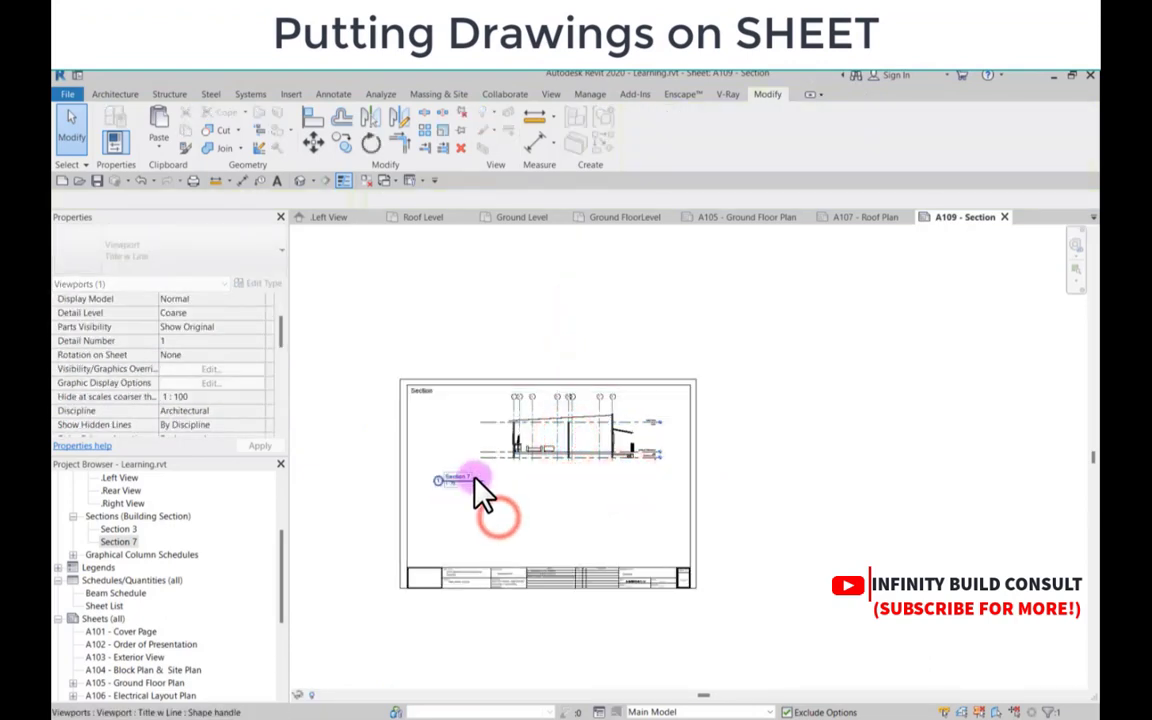
pyautogui.click(472, 494)
pyautogui.moveTo(465, 478); pyautogui.dragTo(572, 476)
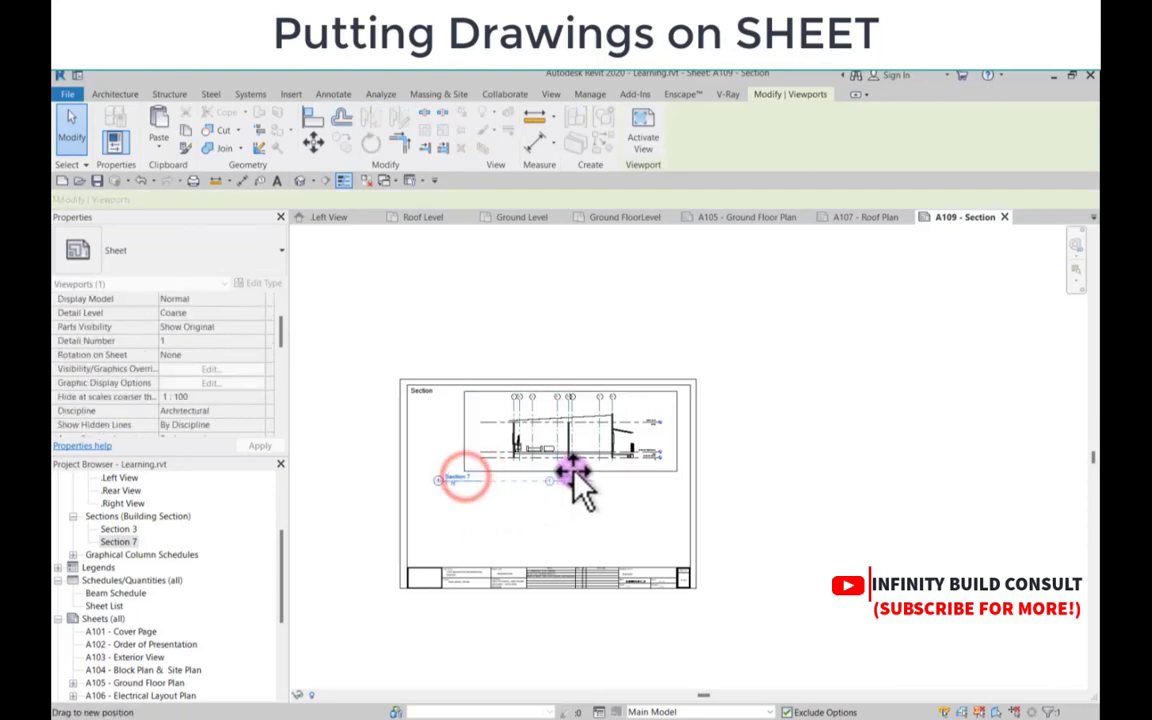
# Step: Shift the Section 7 viewport sideways to centre it in the sheet's width, and leave the view deactivated
pyautogui.click(567, 436)
pyautogui.moveTo(547, 424); pyautogui.dragTo(527, 424)
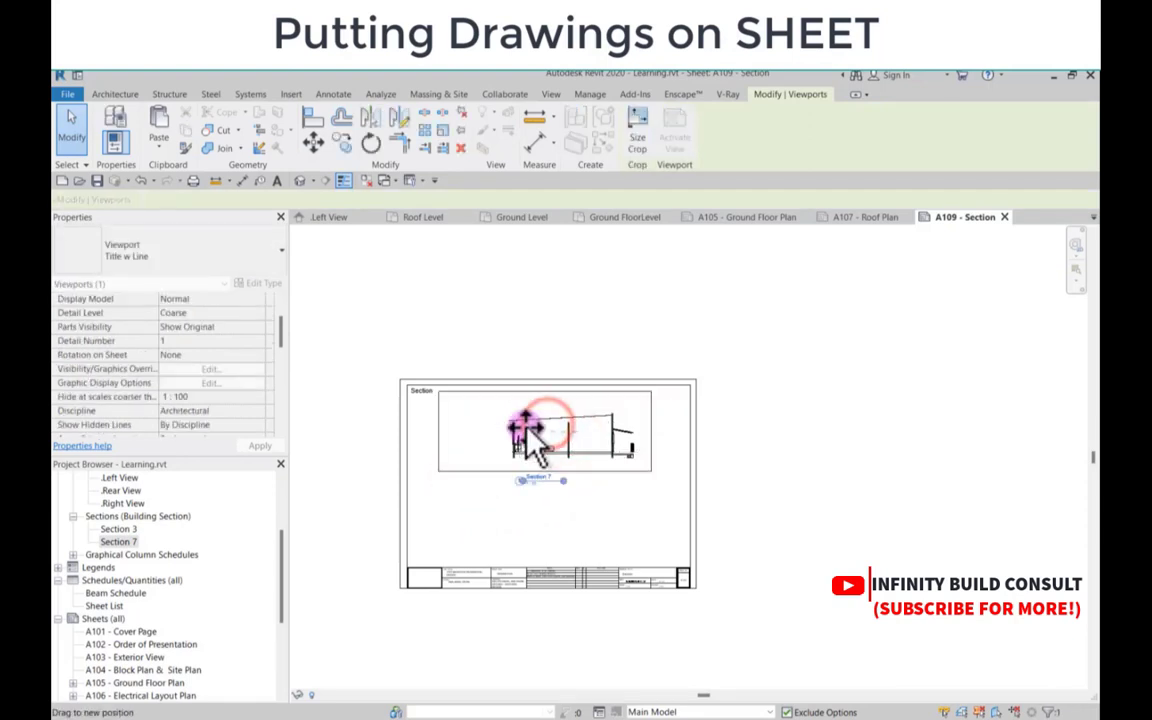
pyautogui.scroll(5, 540, 426)
pyautogui.press('Escape')
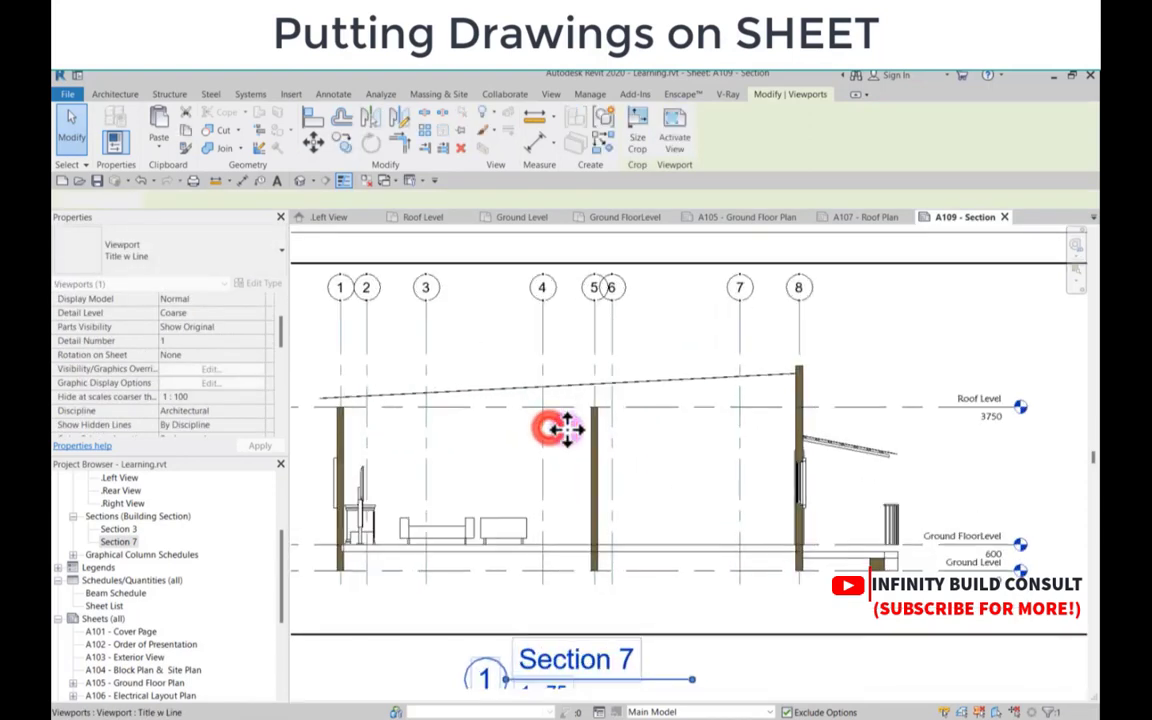
pyautogui.scroll(-3, 555, 430)
pyautogui.scroll(4, 483, 411)
pyautogui.scroll(-3, 485, 415)
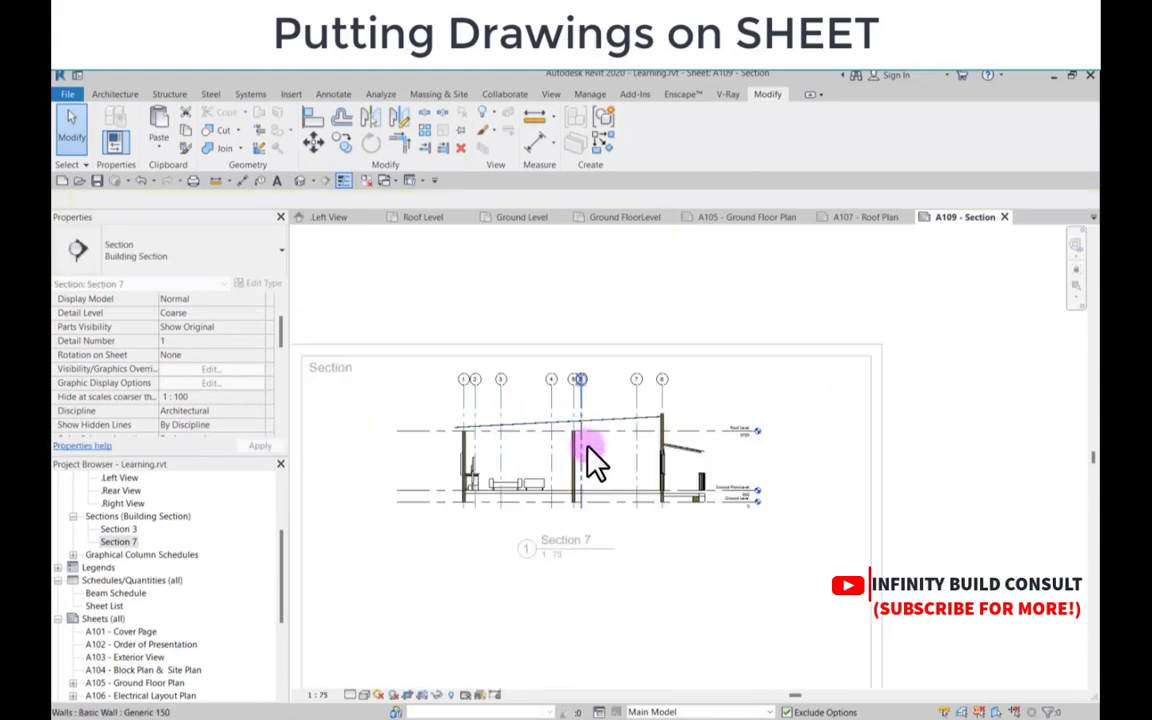
pyautogui.scroll(-2, 656, 453)
pyautogui.scroll(1, 648, 350)
pyautogui.click(611, 331)
pyautogui.doubleClick(611, 331)
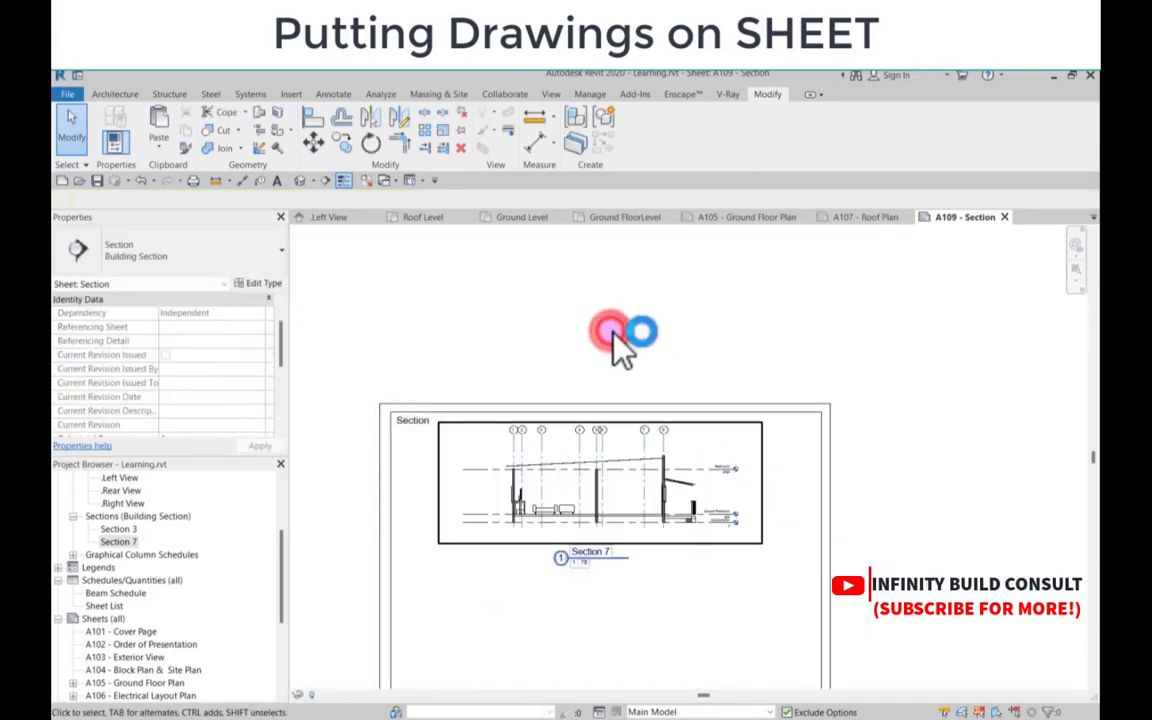
# Step: Open the sheet A111 - Elevations and examine the Front View and Left View placed on it
pyautogui.scroll(-2, 611, 331)
pyautogui.scroll(-3, 193, 611)
pyautogui.scroll(-1, 193, 606)
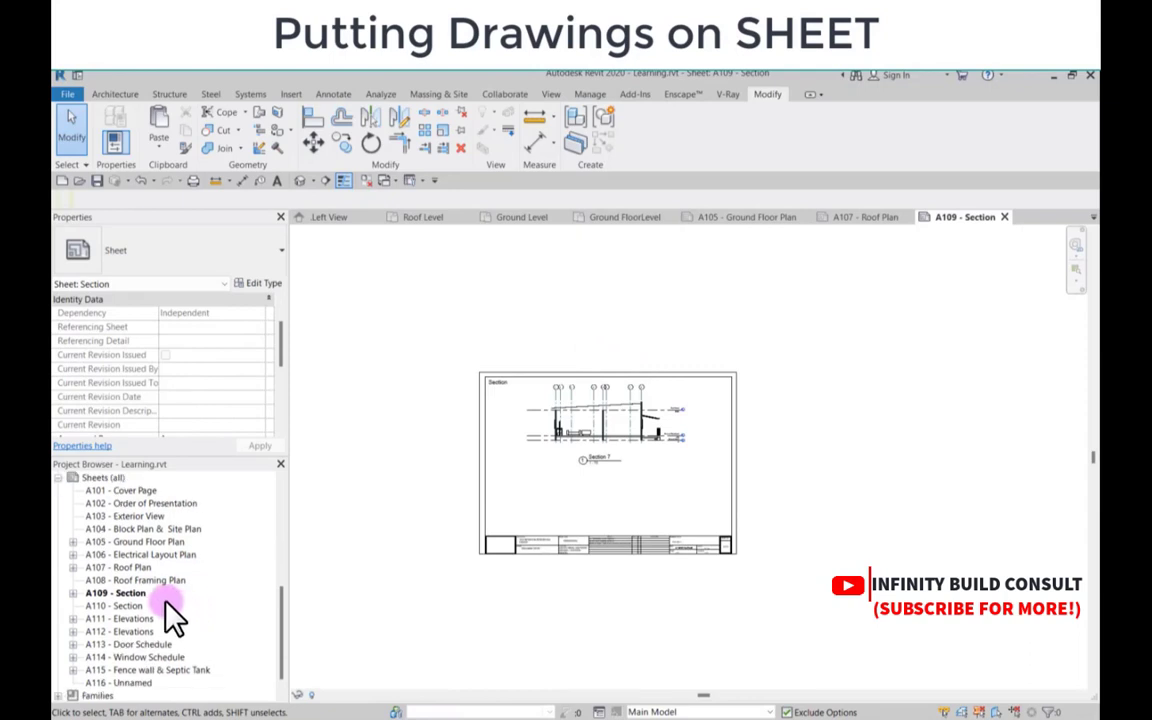
pyautogui.doubleClick(125, 619)
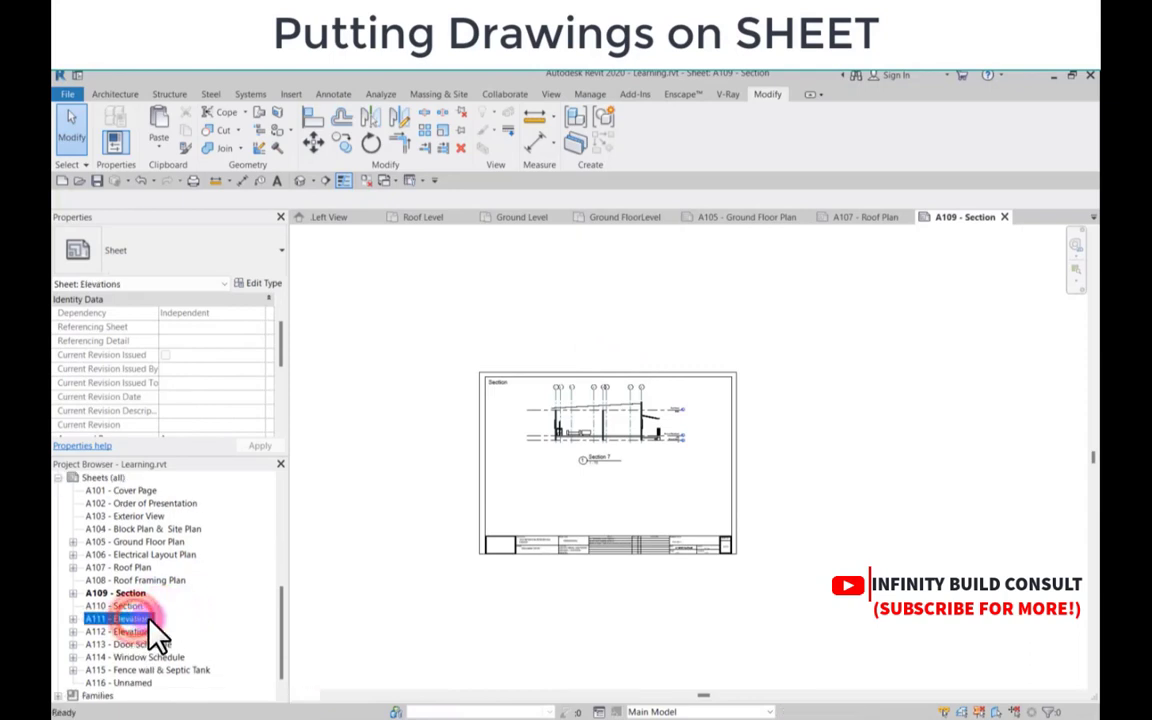
pyautogui.click(484, 519)
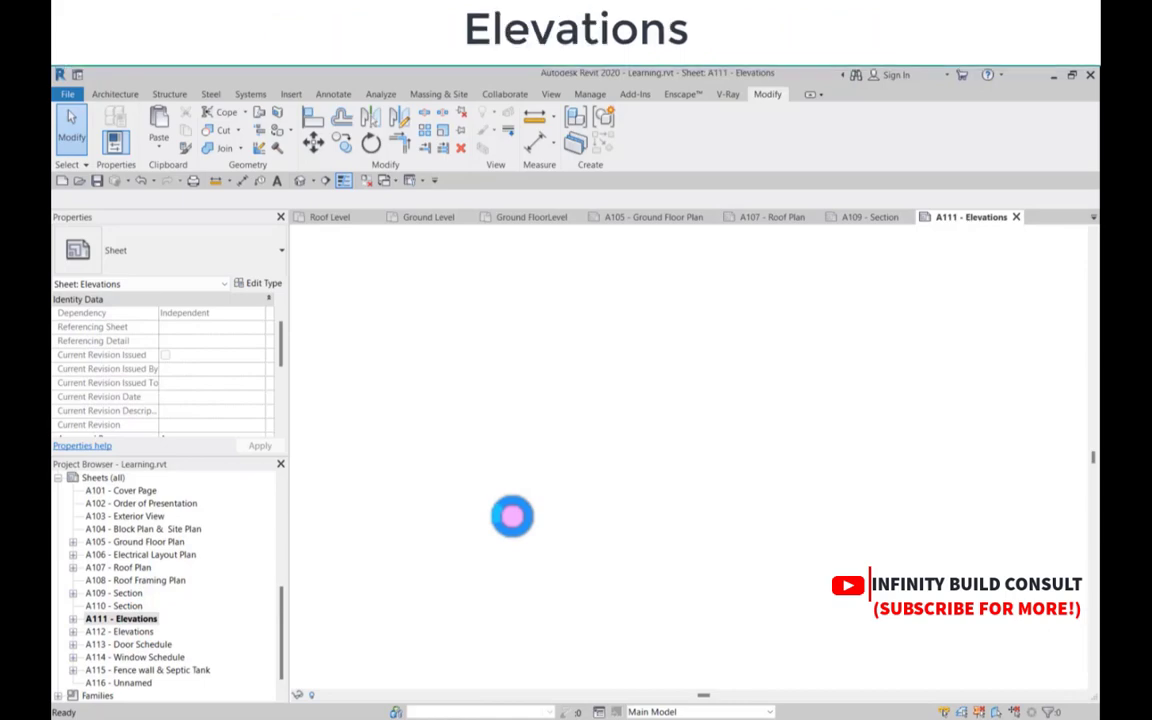
pyautogui.scroll(-3, 512, 516)
pyautogui.scroll(5, 618, 462)
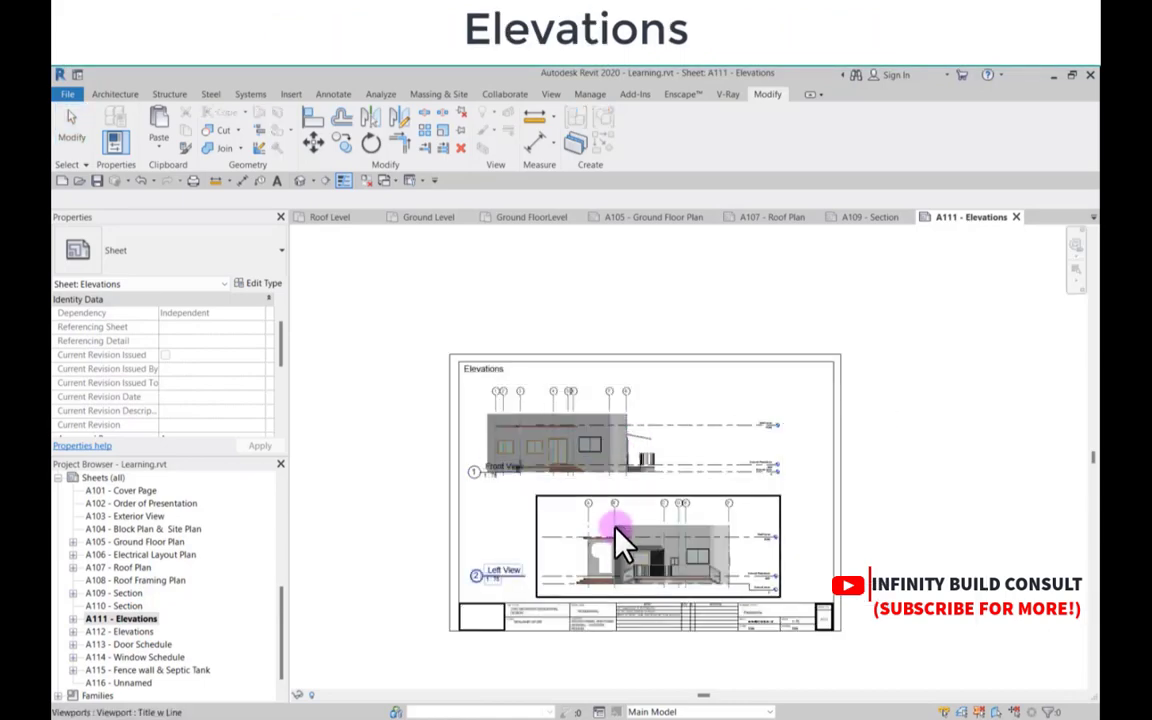
pyautogui.scroll(-4, 625, 563)
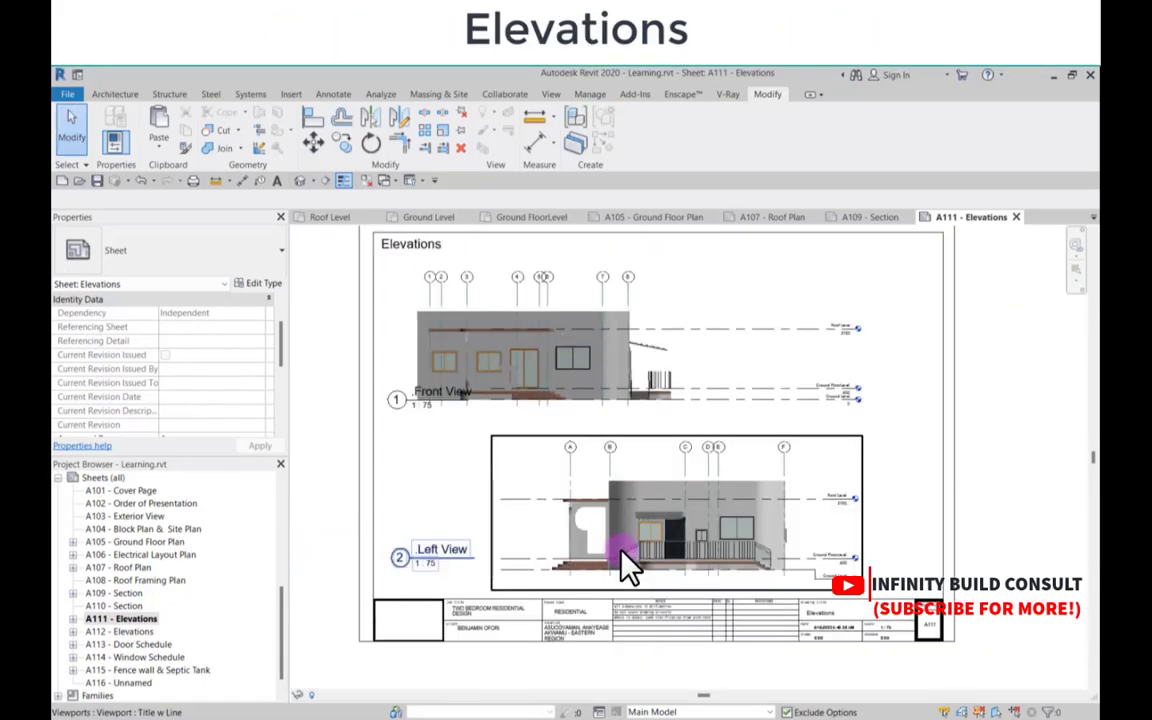
# Step: Open the sheet A112 - Elevations and examine the Rear View and Right View placed on it
pyautogui.doubleClick(115, 633)
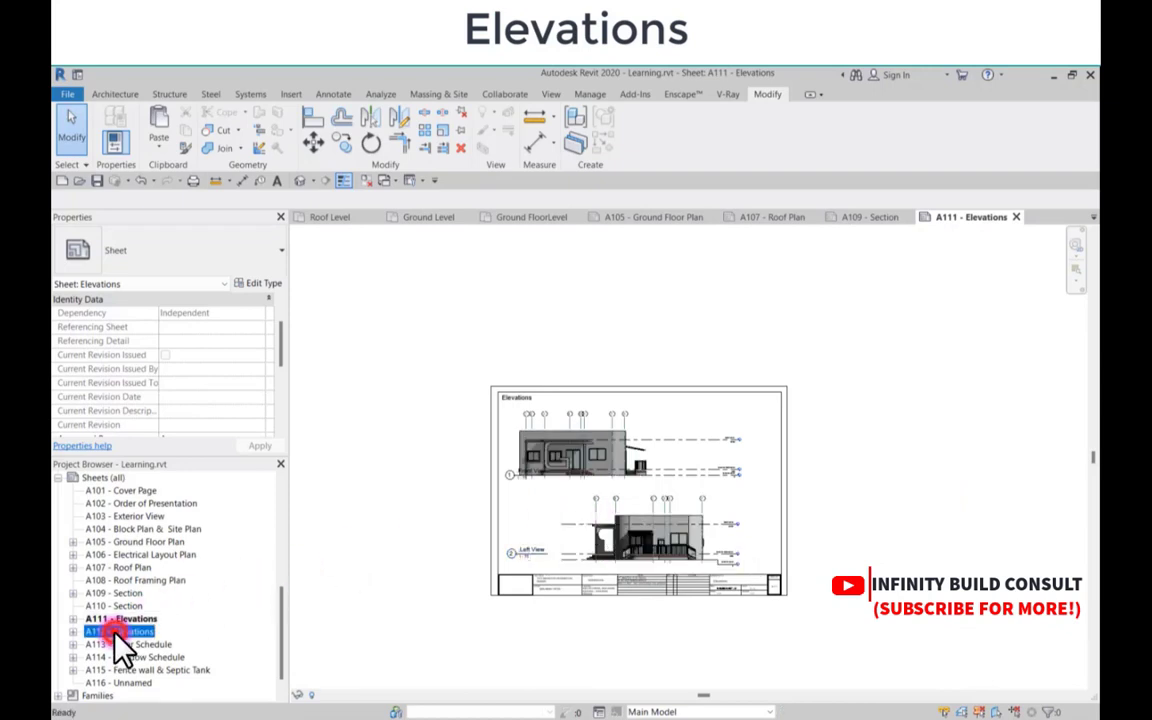
pyautogui.click(748, 373)
pyautogui.scroll(5, 751, 378)
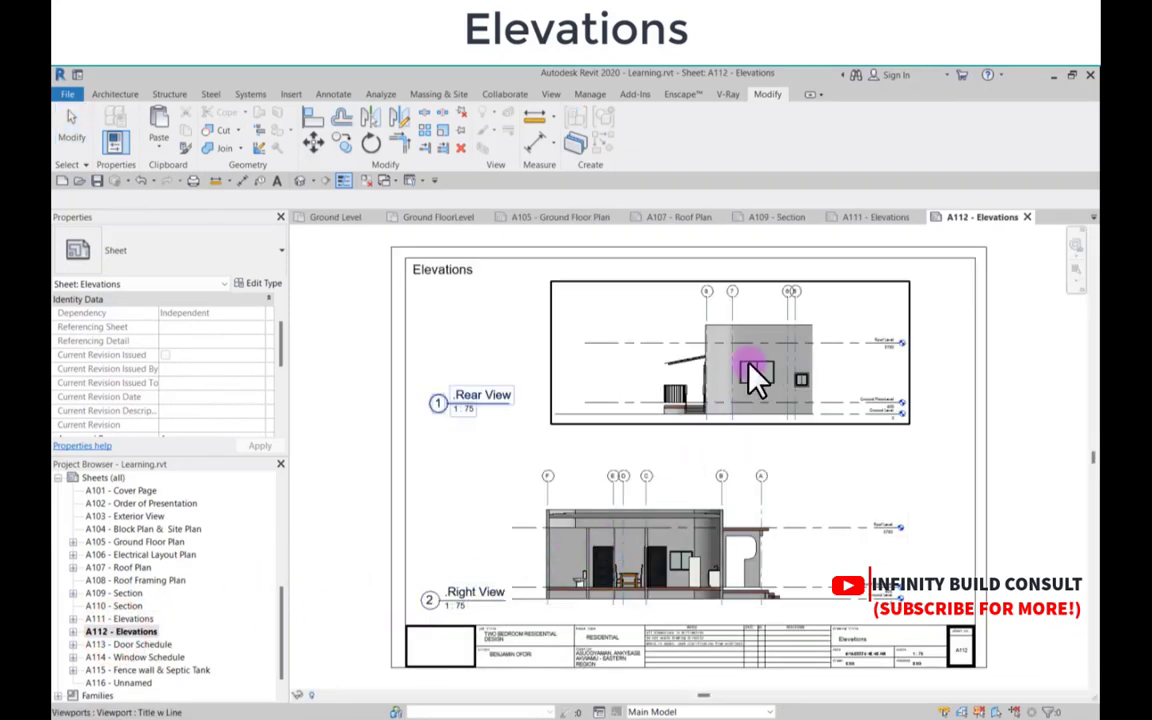
pyautogui.scroll(-6, 656, 378)
pyautogui.scroll(-1, 653, 366)
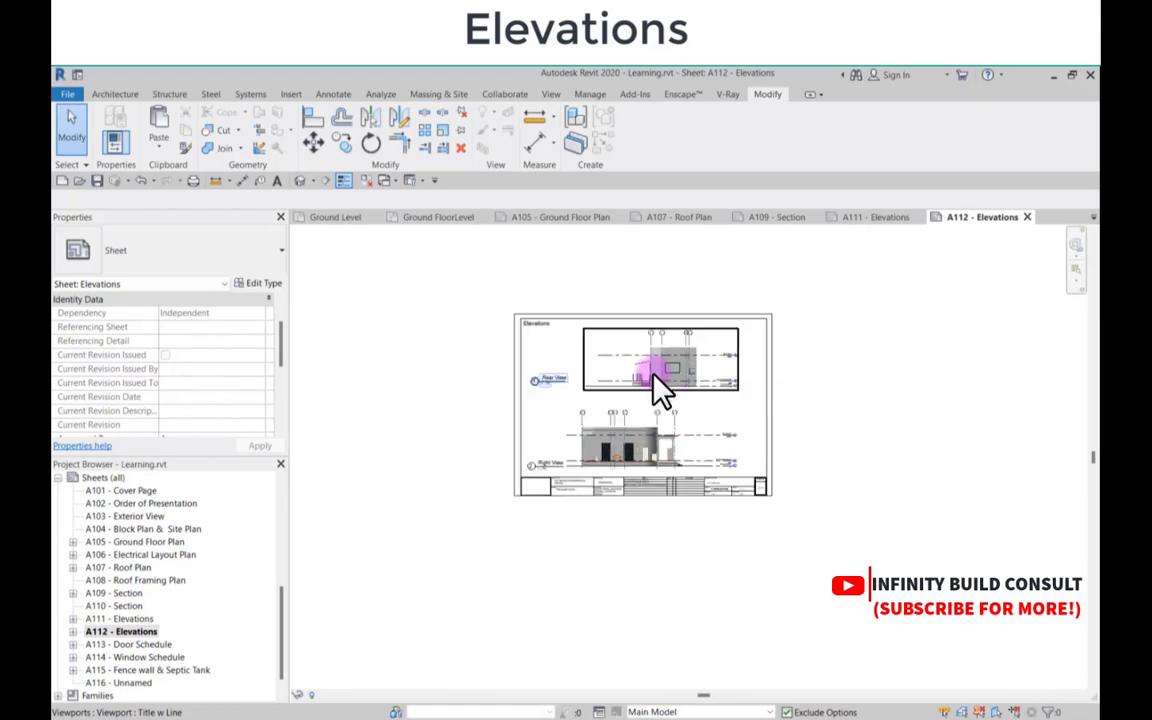
pyautogui.scroll(2, 653, 376)
pyautogui.scroll(-3, 651, 427)
pyautogui.scroll(3, 394, 458)
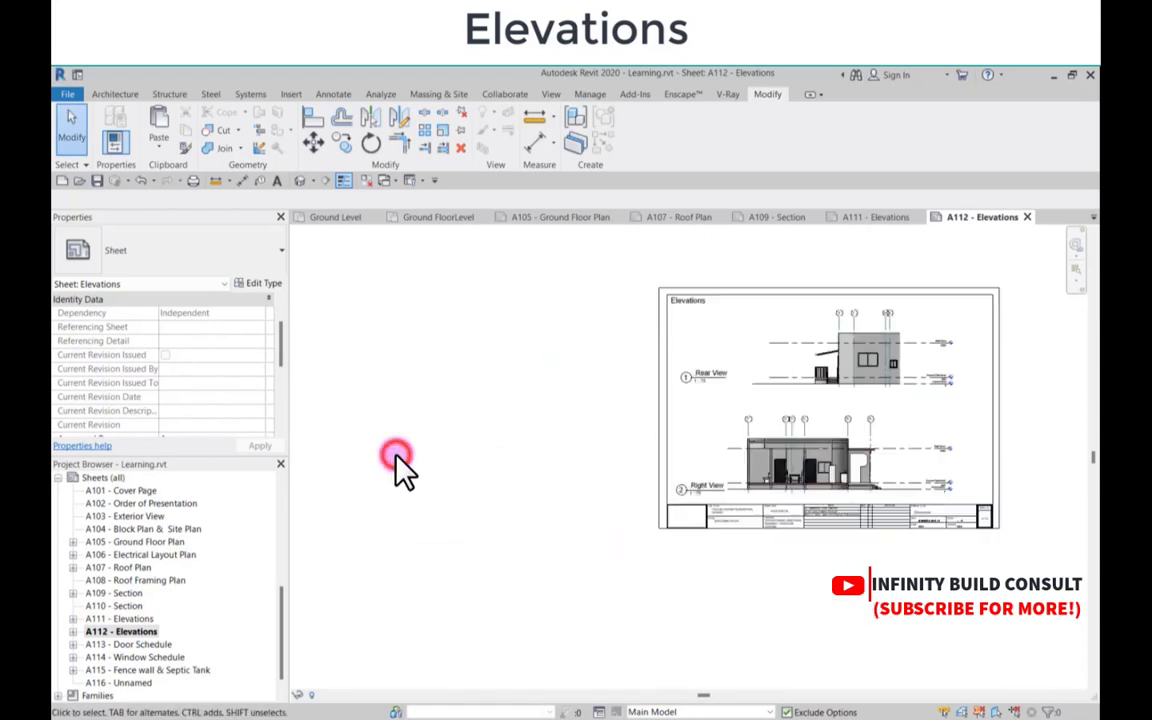
pyautogui.scroll(-3, 482, 468)
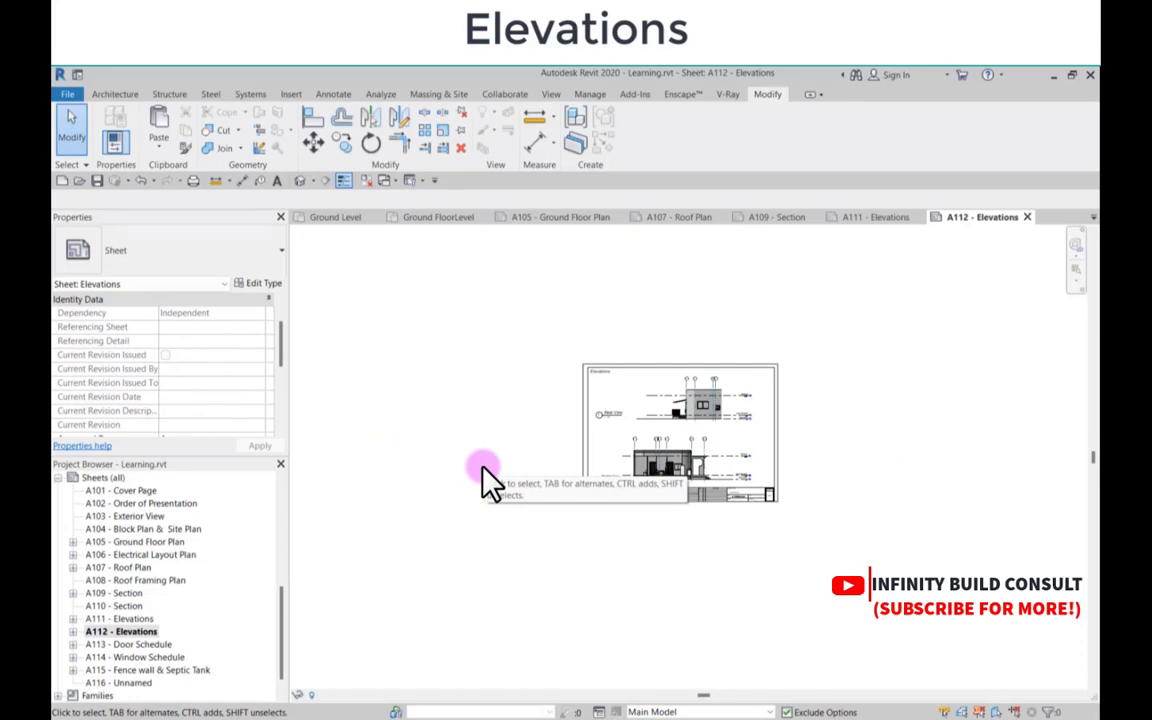
# Step: Open the default 3D view and raise the top of its section box until the whole house, including the roof, is enclosed
pyautogui.click(301, 181)
pyautogui.scroll(-4, 437, 406)
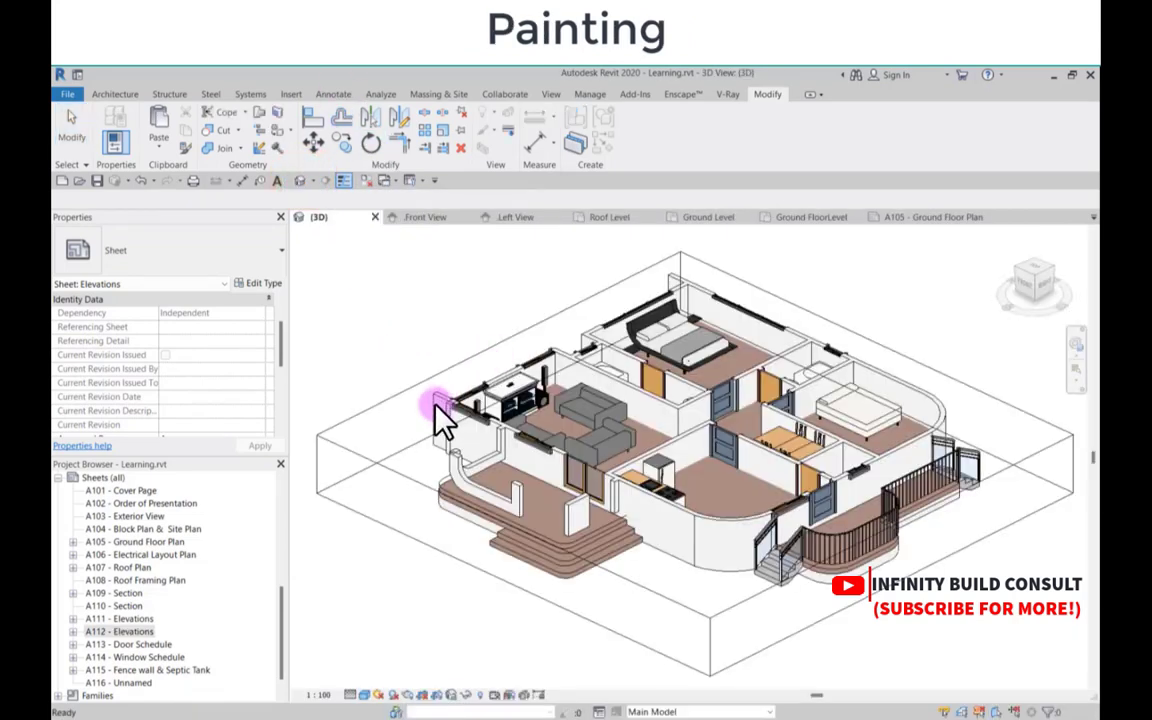
pyautogui.click(392, 406)
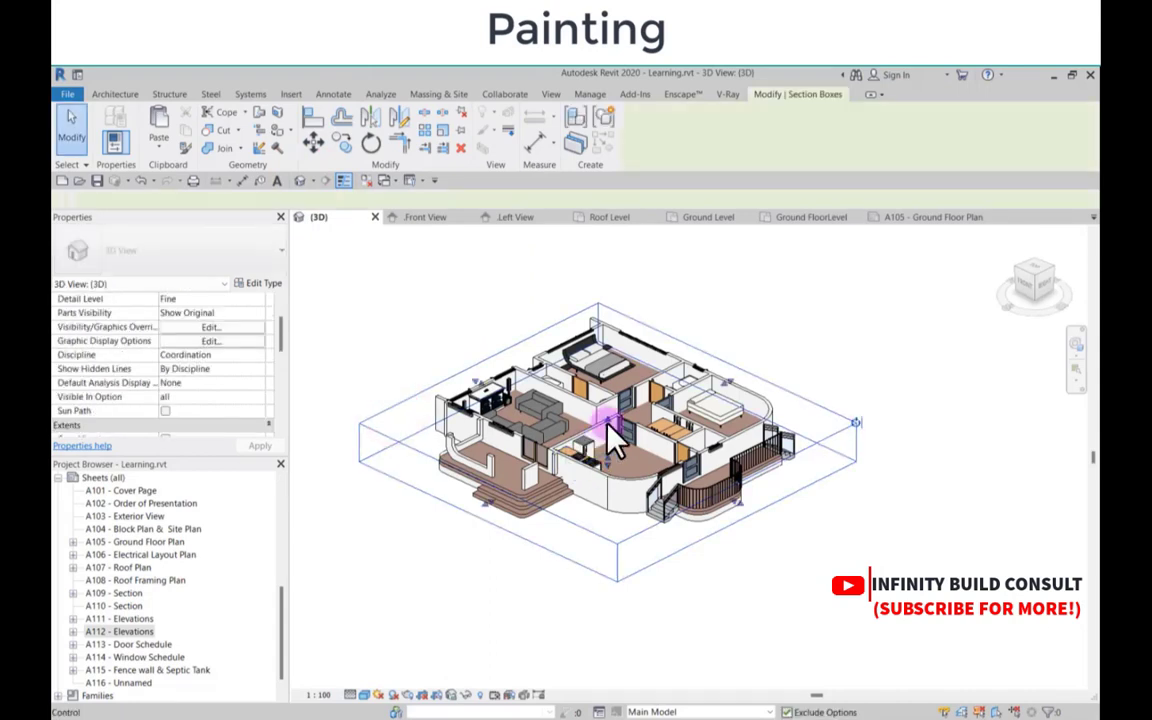
pyautogui.moveTo(598, 420); pyautogui.dragTo(593, 285)
pyautogui.click(390, 575)
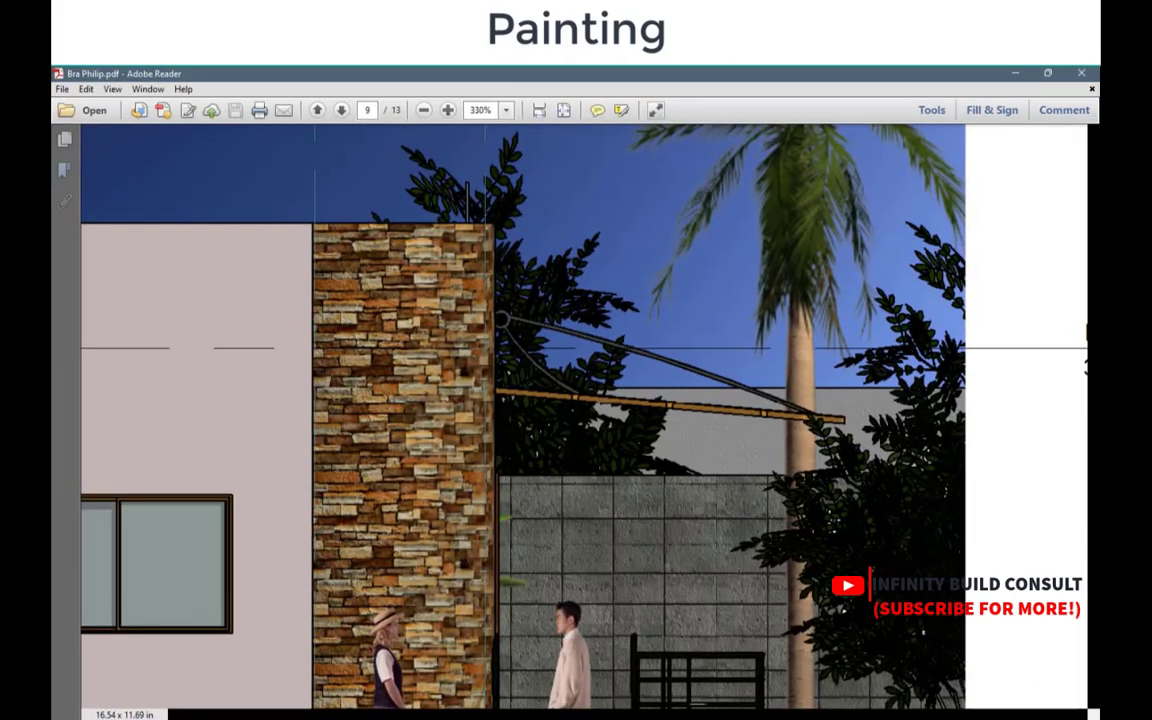
# Step: Examine the elevations and the exterior 3D view in the reference PDF for wall finishes, and return to the Revit model
pyautogui.scroll(-1, 887, 572)
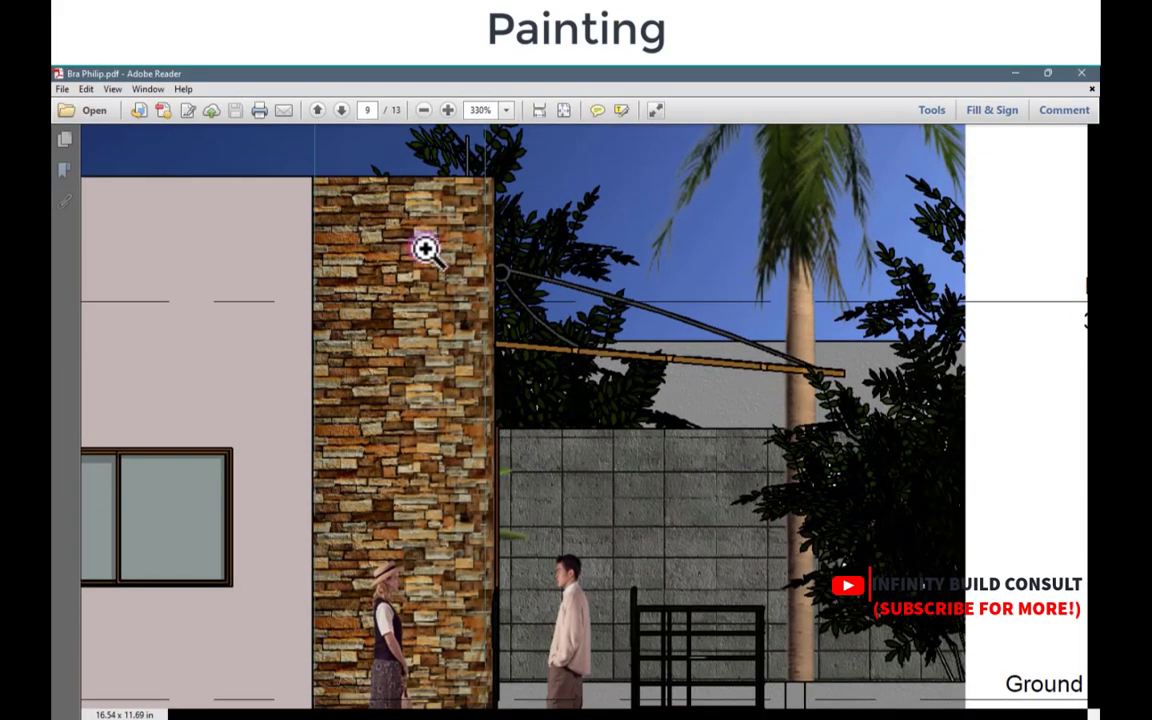
pyautogui.click(422, 111)
pyautogui.click(422, 111)
pyautogui.click(422, 111)
pyautogui.click(422, 111)
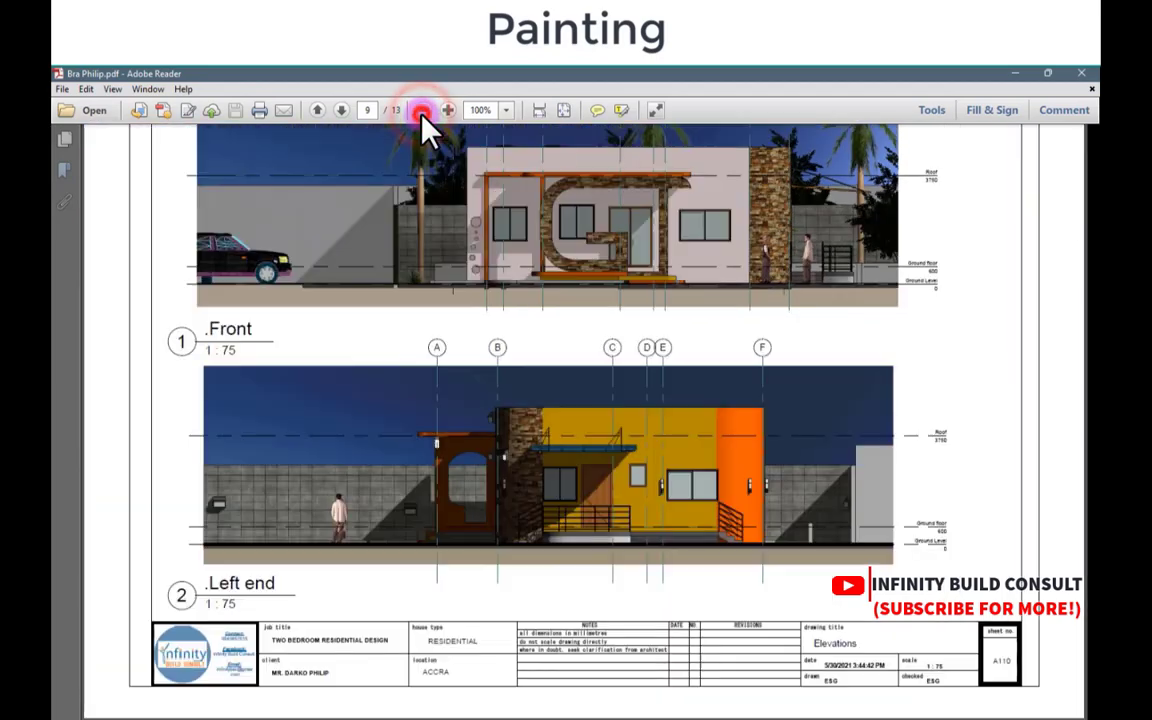
pyautogui.click(422, 111)
pyautogui.scroll(15, 443, 438)
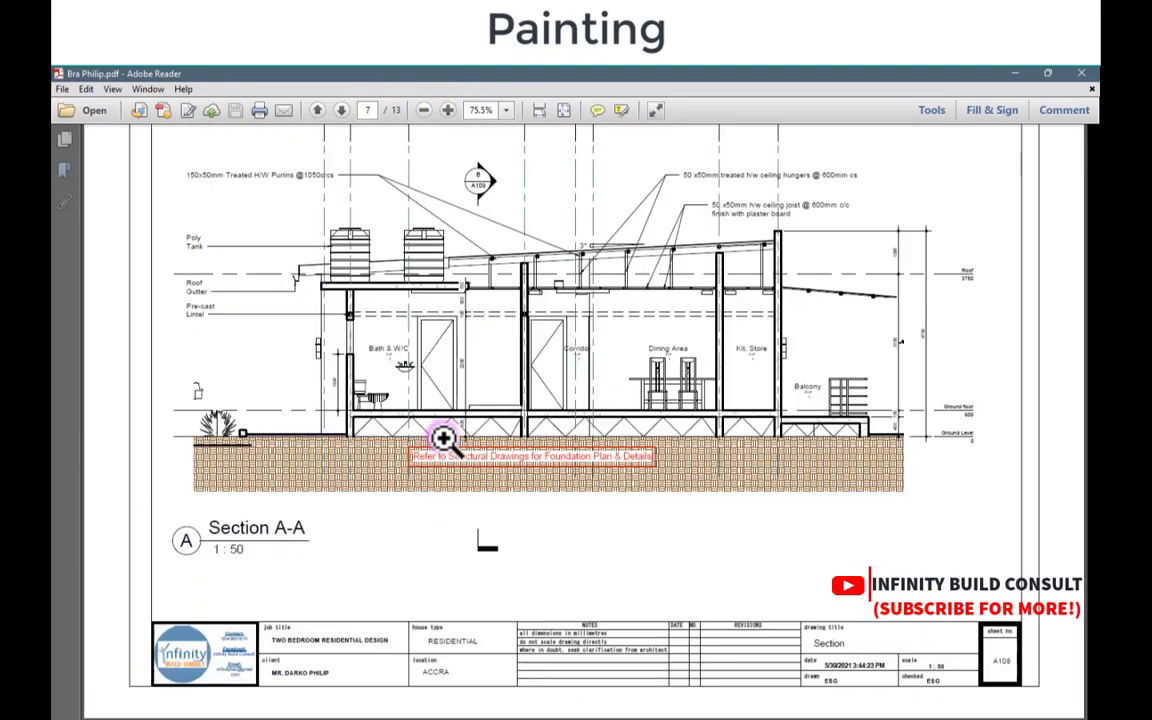
pyautogui.scroll(20, 443, 438)
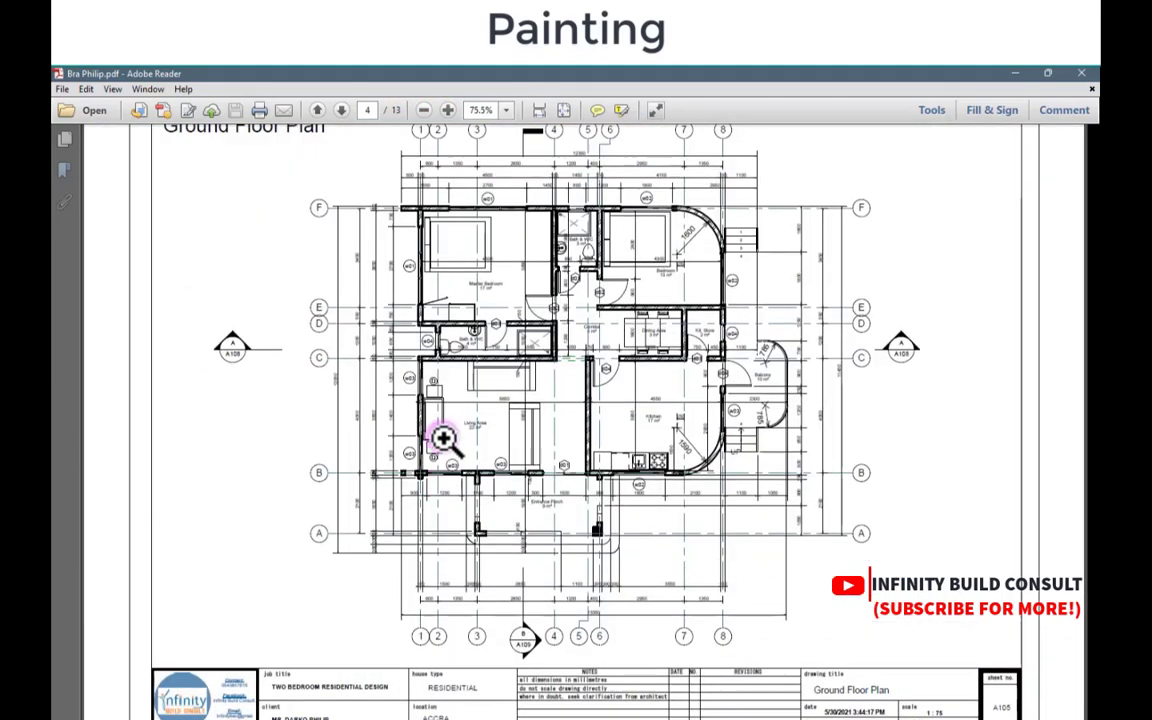
pyautogui.scroll(15, 443, 438)
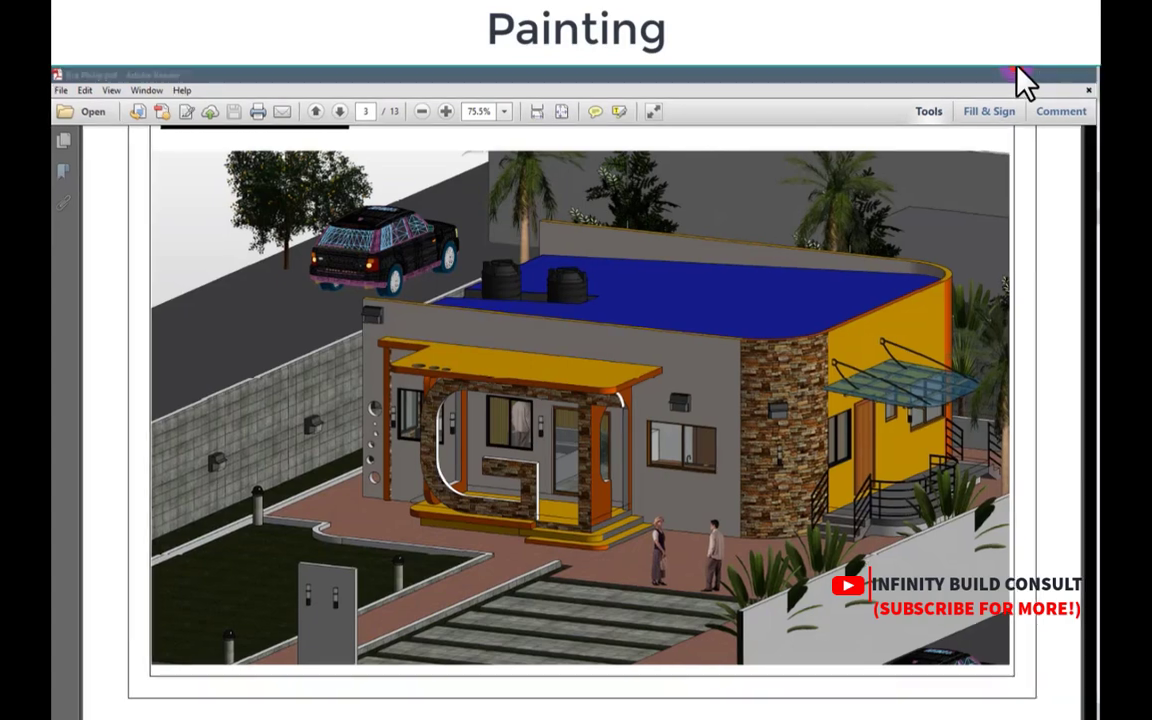
pyautogui.click(1015, 73)
# Step: Paint the outer face of the curved corner wall between the entrance porch and the balcony with Masonry - Stone
pyautogui.scroll(-3, 540, 505)
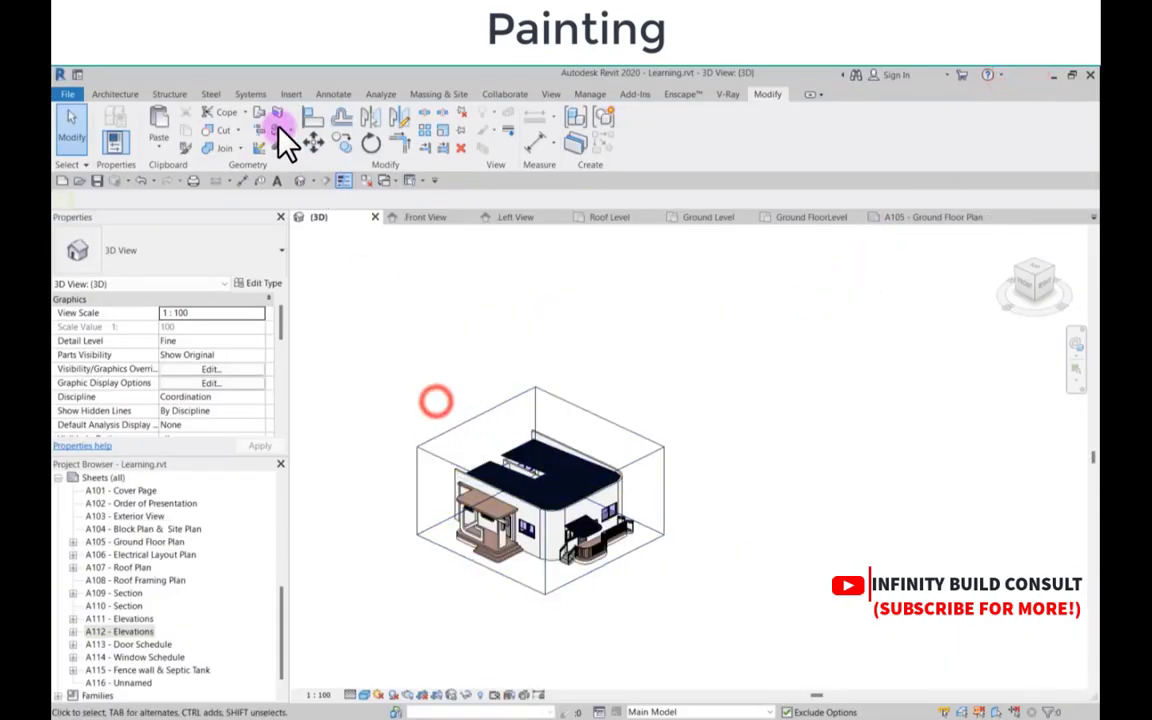
pyautogui.click(765, 96)
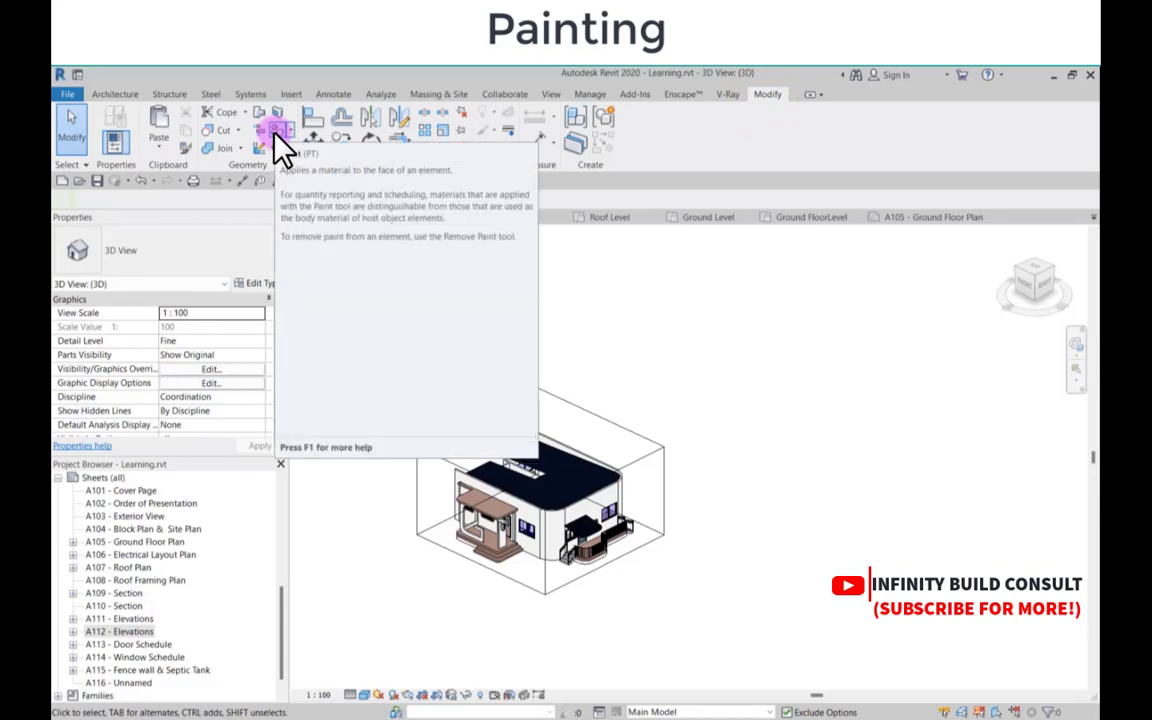
pyautogui.click(289, 130)
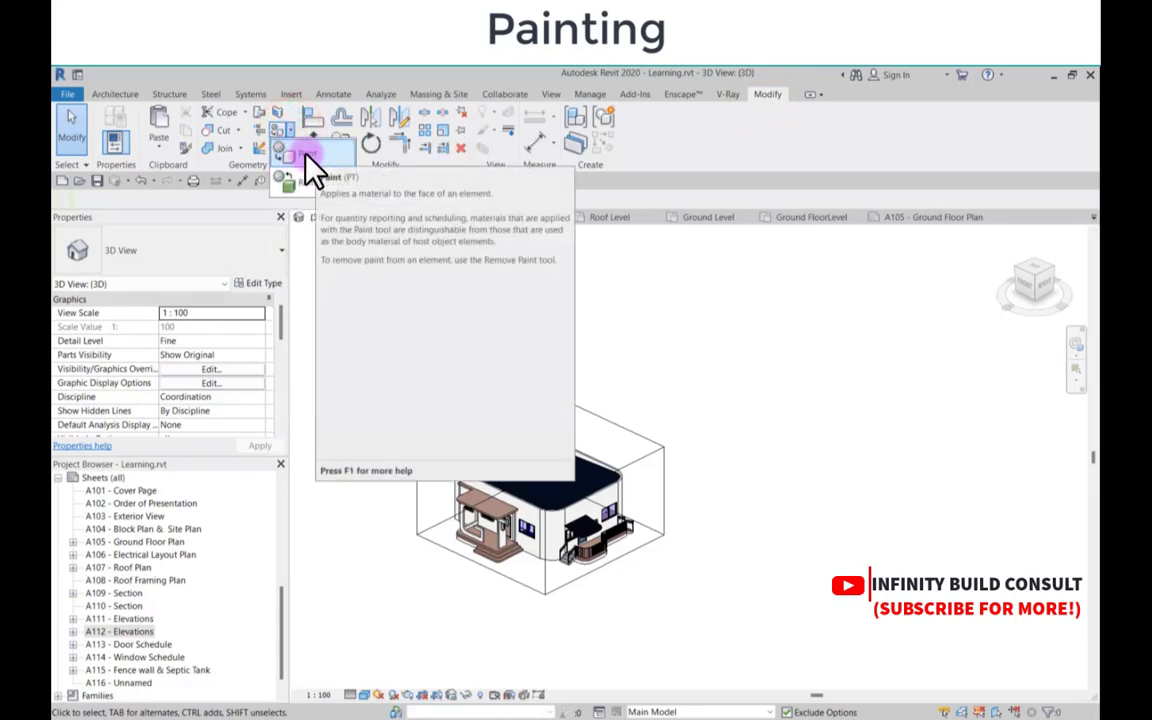
pyautogui.click(306, 155)
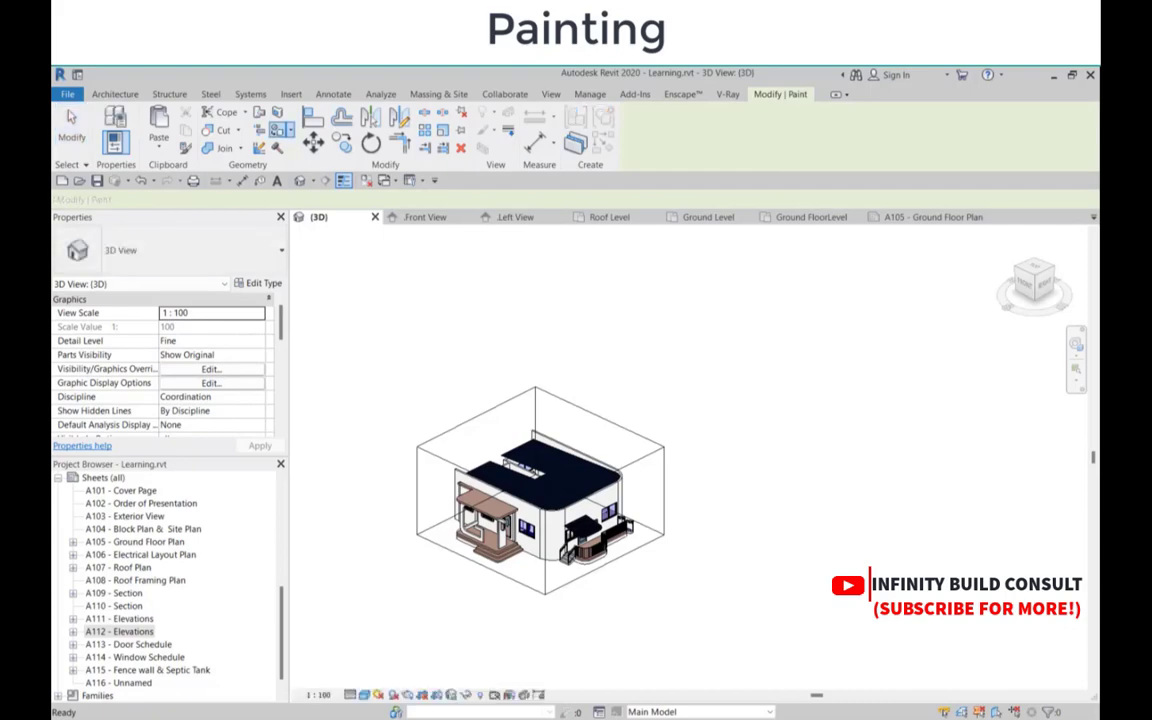
pyautogui.moveTo(115, 168)
pyautogui.mouseDown()
pyautogui.moveTo(607, 197)
pyautogui.moveTo(646, 172)
pyautogui.moveTo(415, 125)
pyautogui.moveTo(197, 116)
pyautogui.moveTo(697, 142)
pyautogui.moveTo(710, 157)
pyautogui.mouseUp()
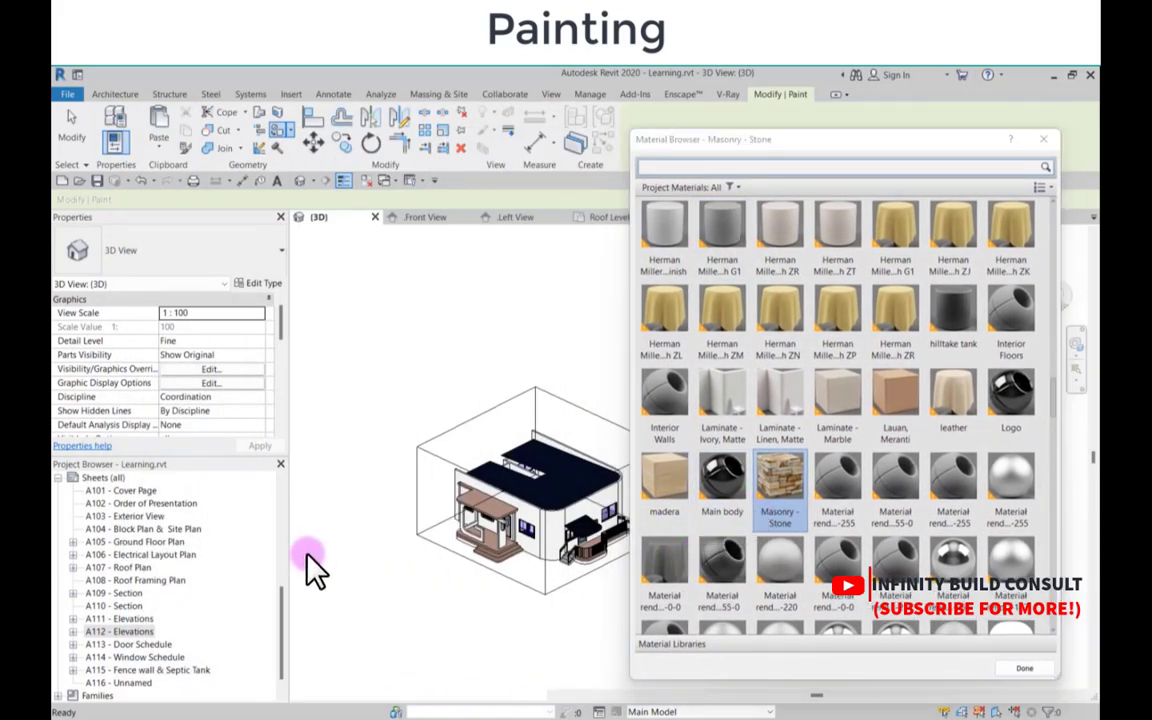
pyautogui.scroll(6, 580, 575)
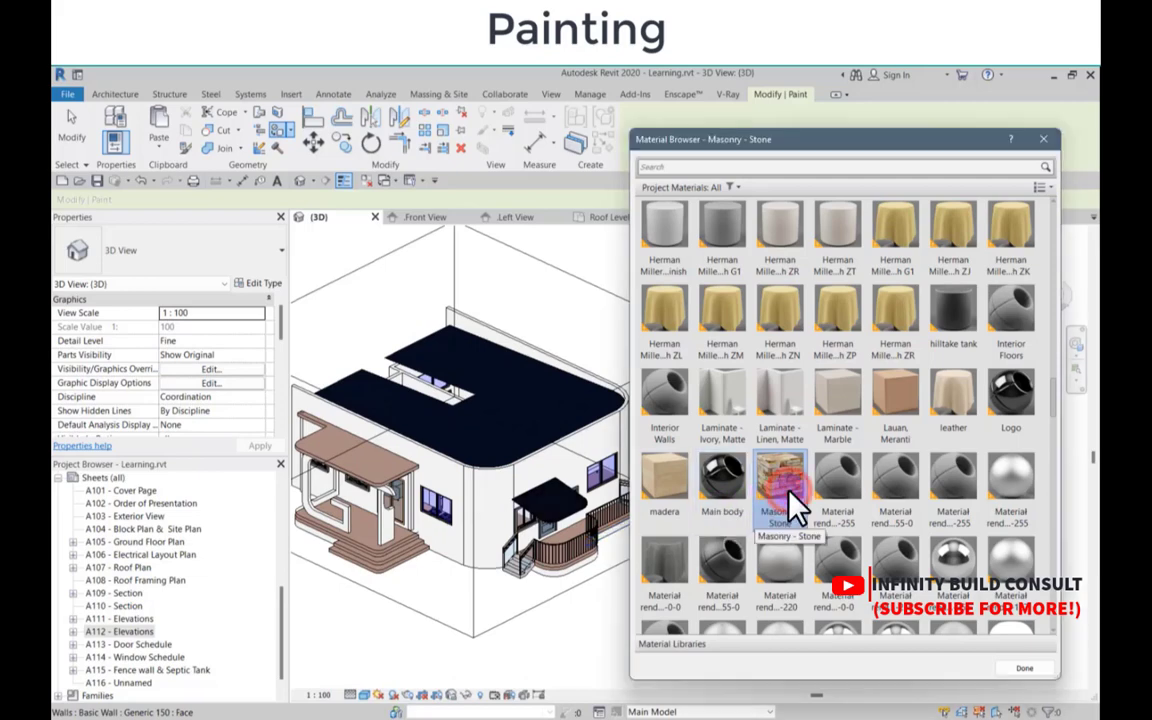
pyautogui.scroll(2, 492, 510)
pyautogui.click(493, 503)
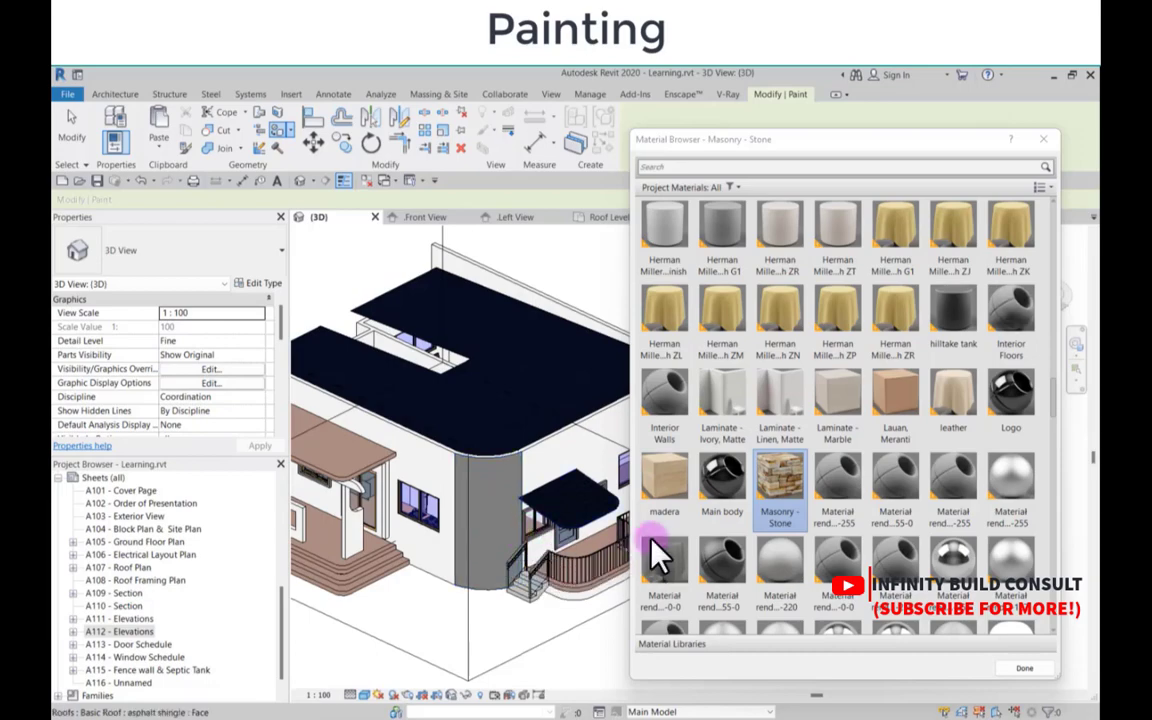
# Step: Set the 3D view's visual style to Realistic and examine the stone finish on the curved corner wall
pyautogui.scroll(-15, 768, 497)
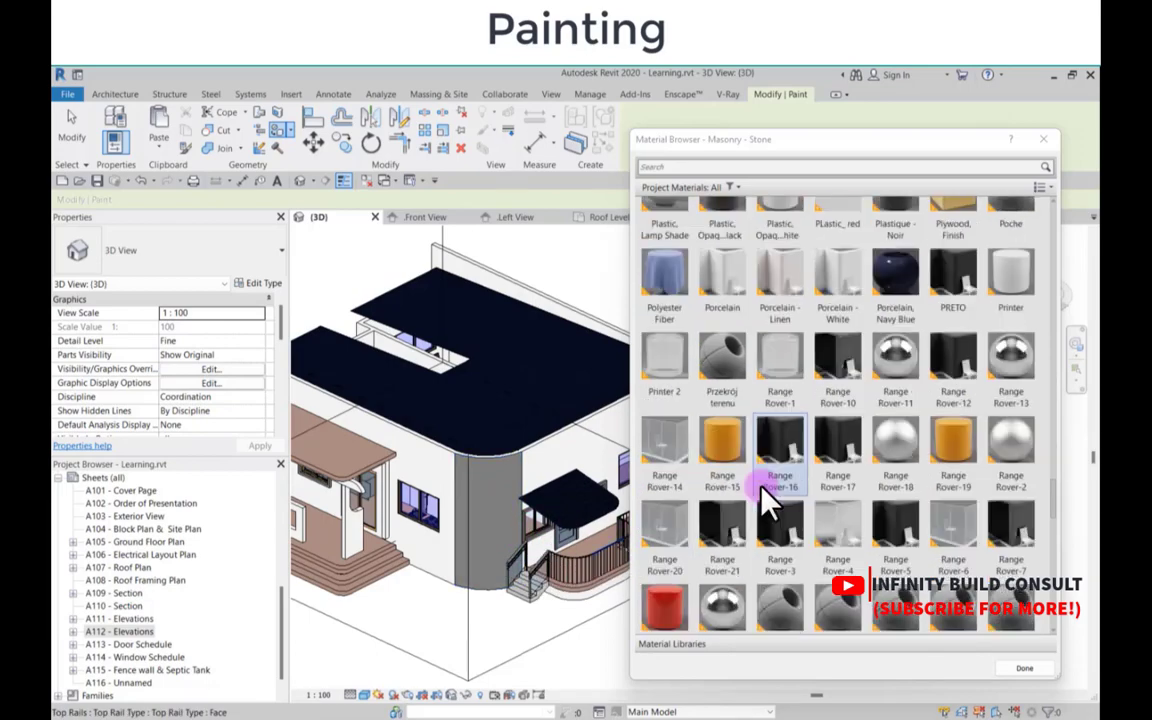
pyautogui.scroll(-5, 768, 497)
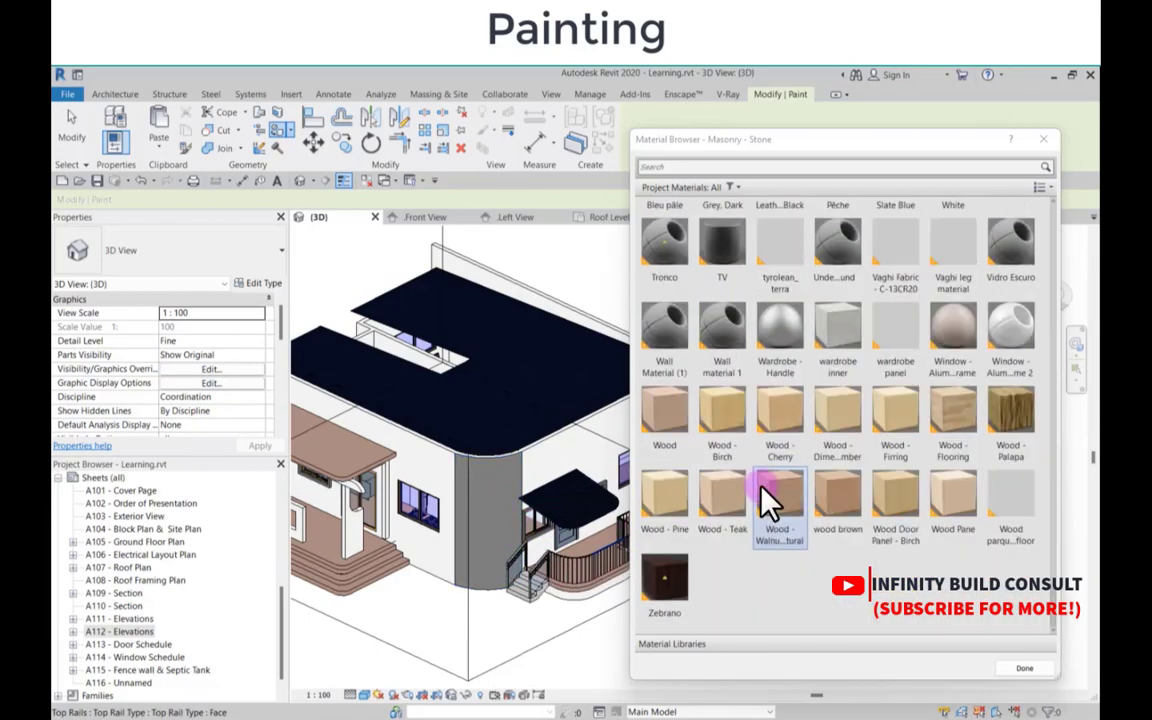
pyautogui.scroll(-2, 503, 507)
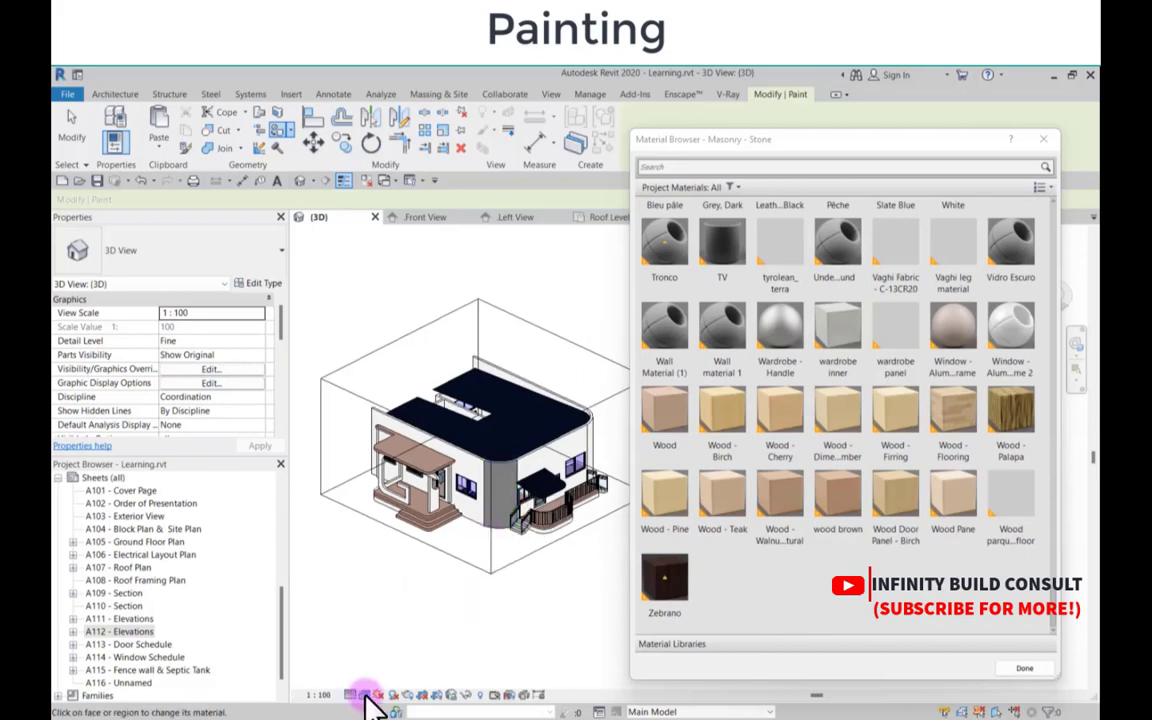
pyautogui.click(364, 694)
pyautogui.click(380, 666)
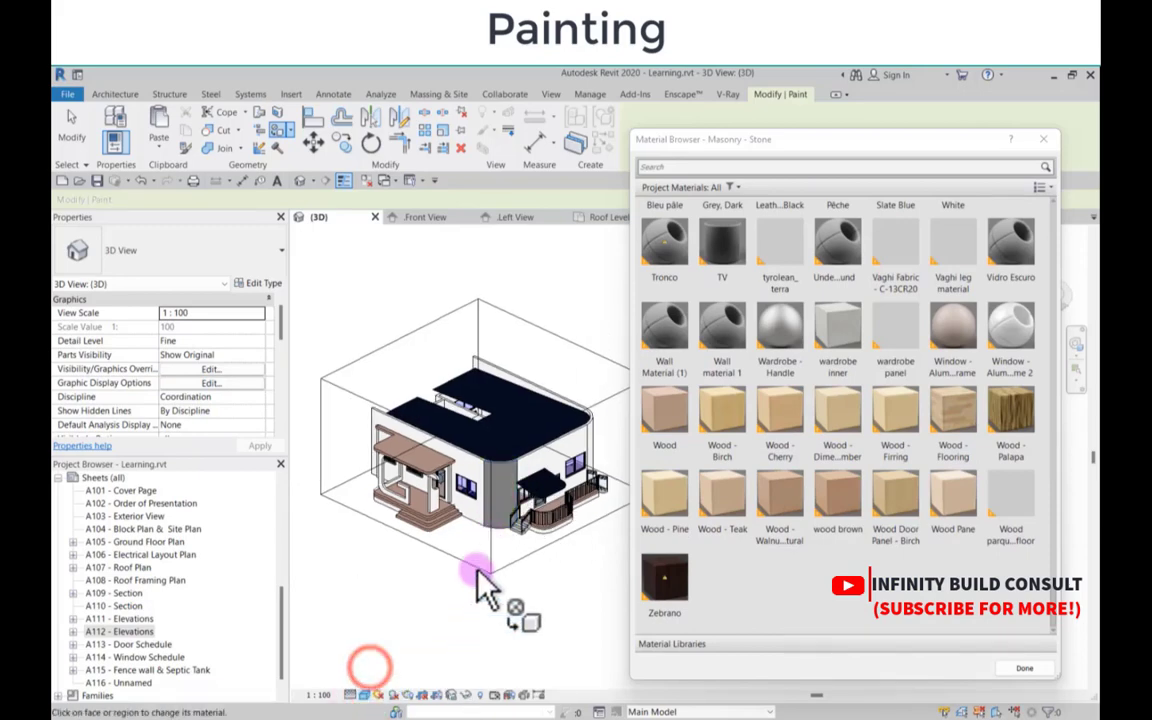
pyautogui.scroll(3, 495, 522)
pyautogui.scroll(2, 495, 510)
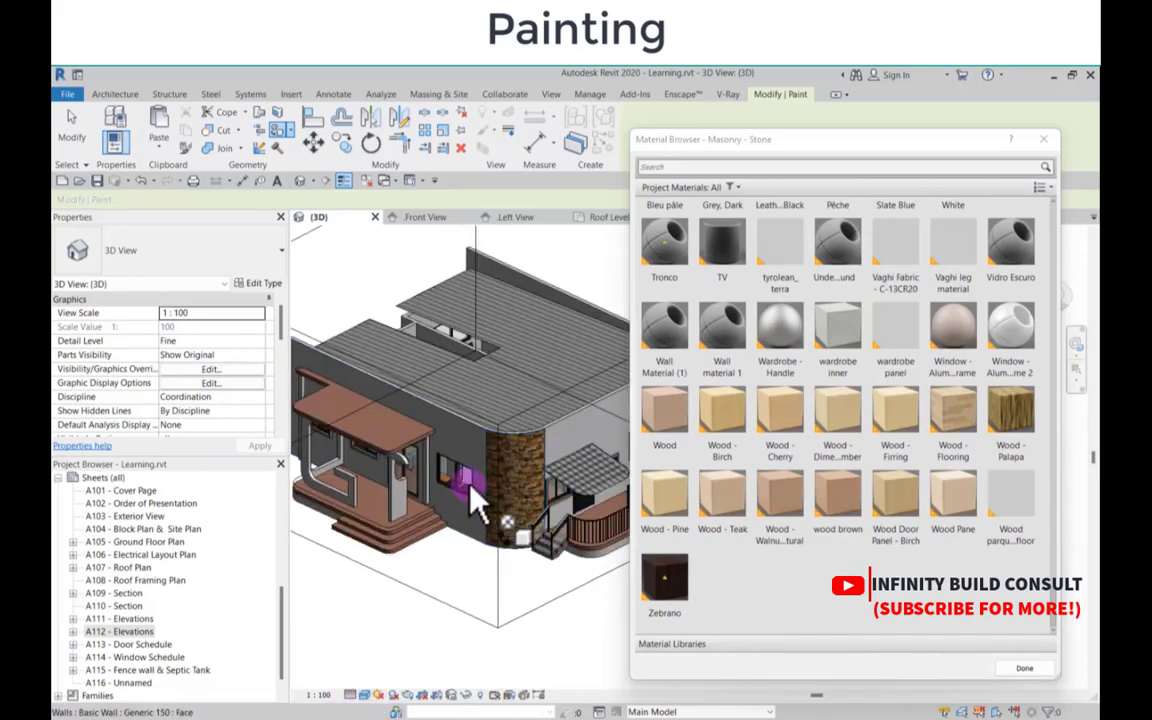
pyautogui.scroll(-2, 468, 487)
pyautogui.scroll(1, 481, 496)
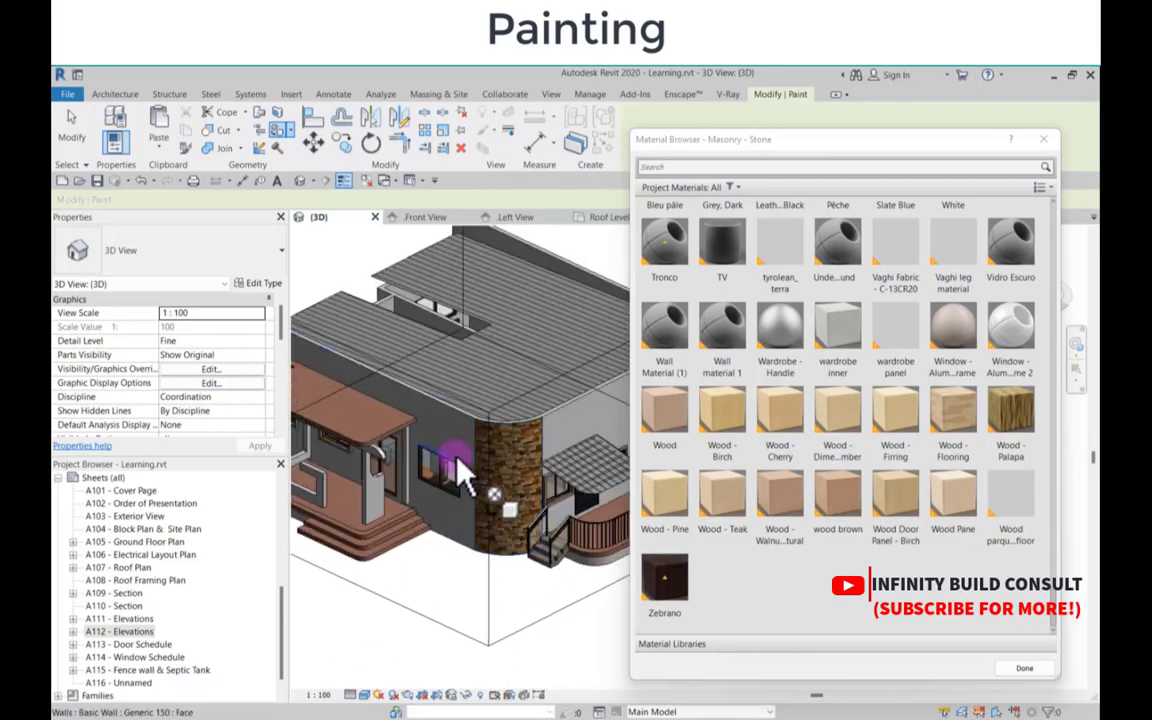
pyautogui.scroll(-3, 476, 490)
pyautogui.scroll(3, 478, 487)
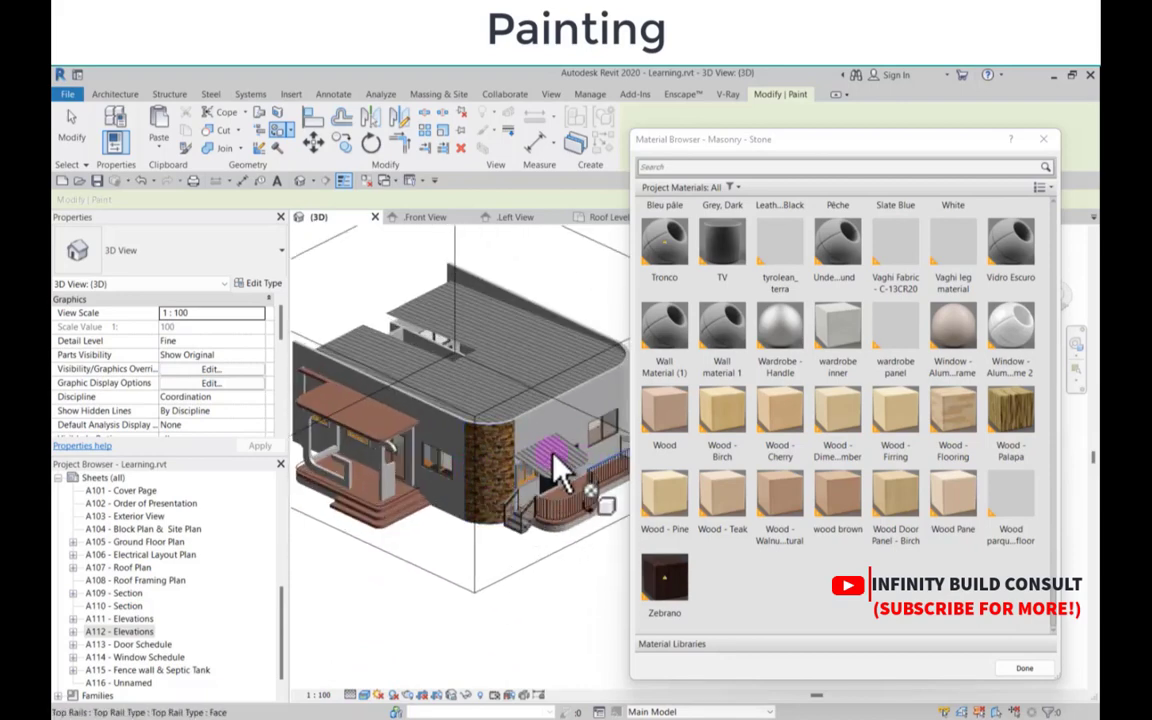
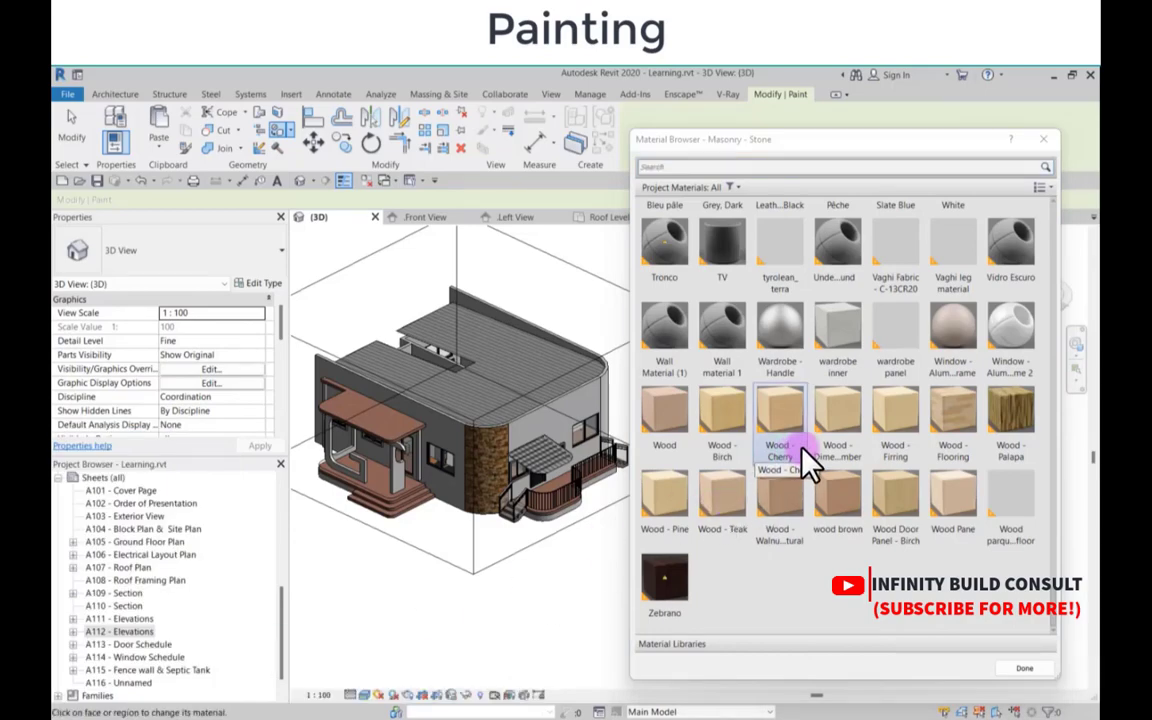
# Step: Paint the exterior wall on the balcony side with the yellow Furniture_B&B_Seven_Leg material
pyautogui.scroll(15, 808, 462)
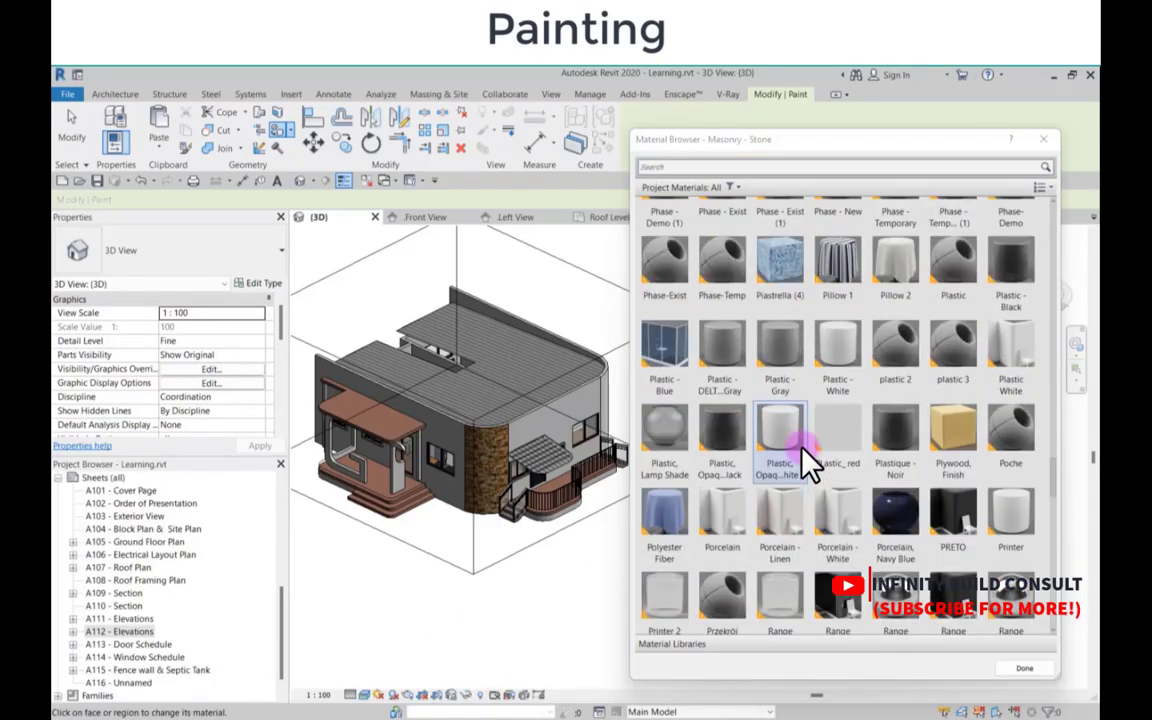
pyautogui.scroll(-6, 808, 462)
pyautogui.scroll(2, 808, 462)
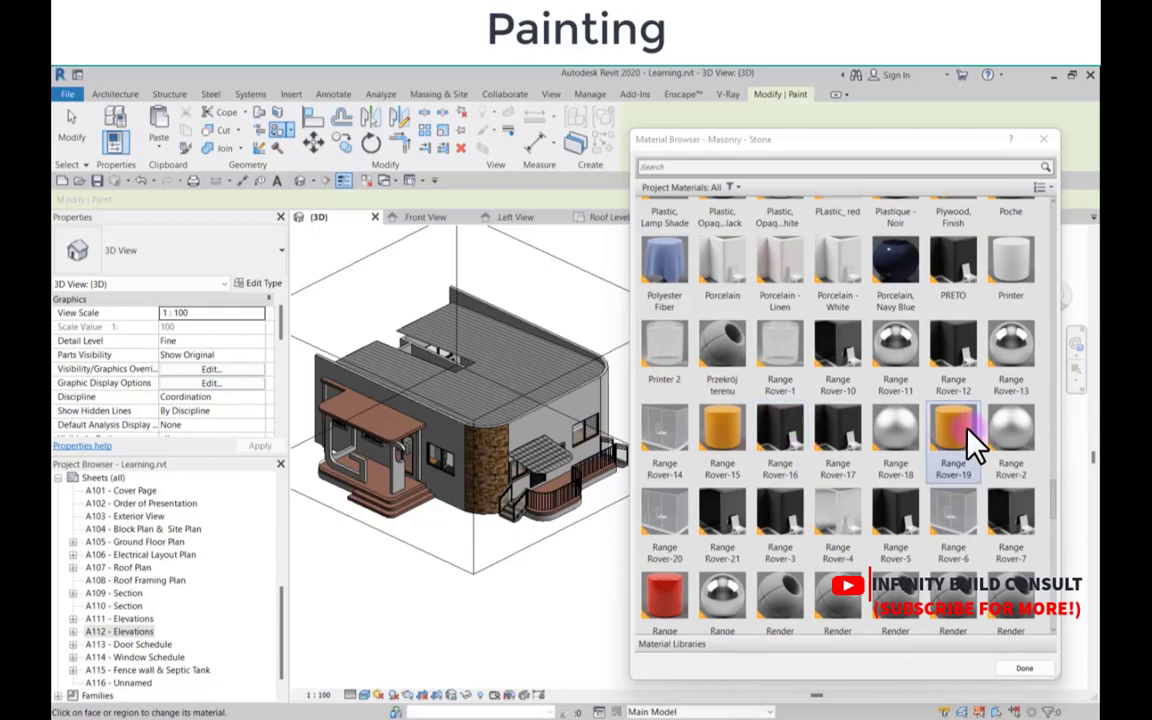
pyautogui.scroll(8, 972, 442)
pyautogui.scroll(10, 972, 442)
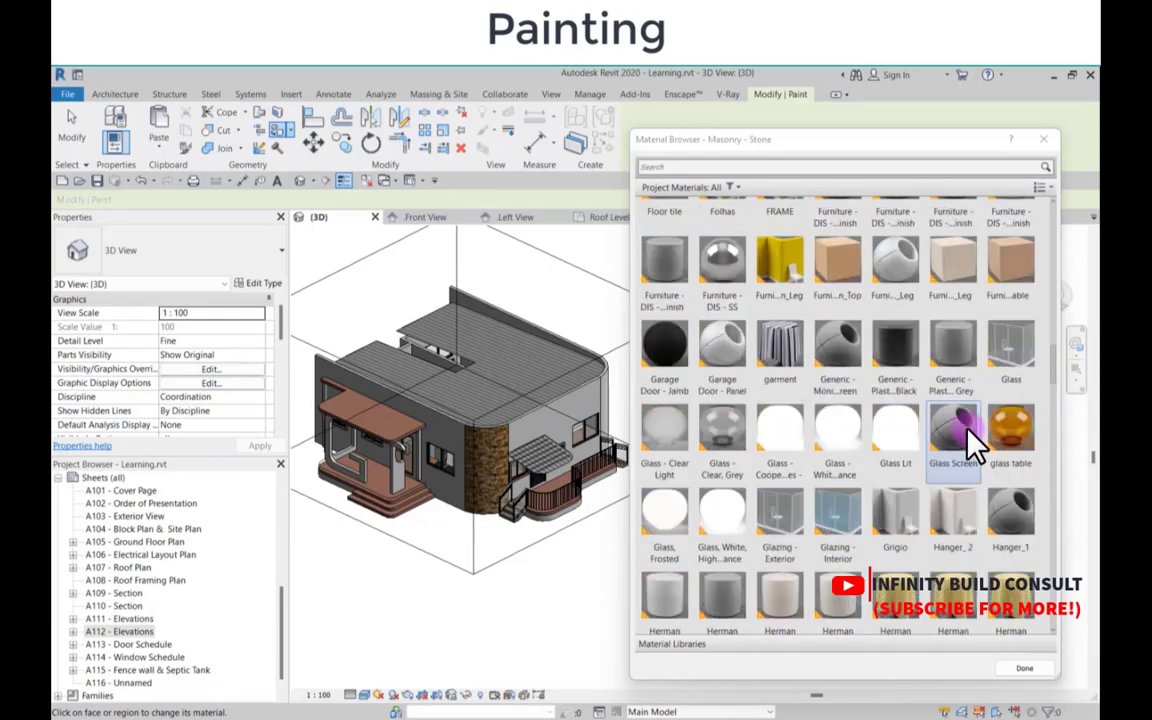
pyautogui.scroll(-3, 915, 443)
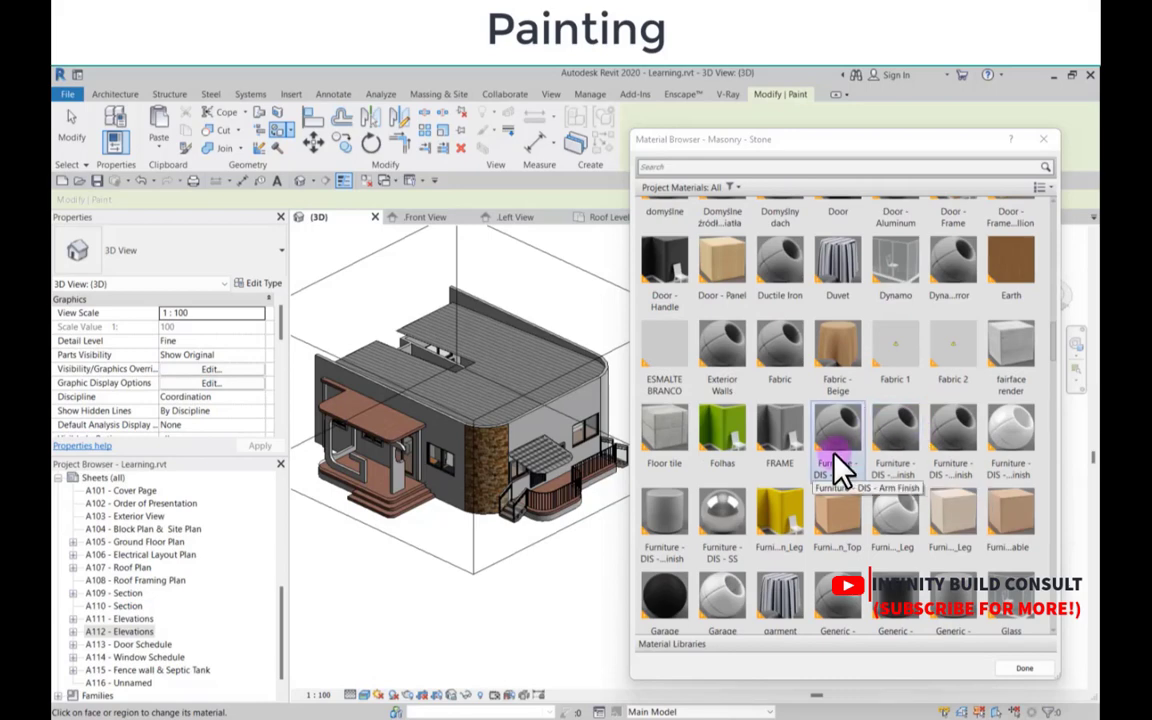
pyautogui.click(780, 515)
pyautogui.click(551, 431)
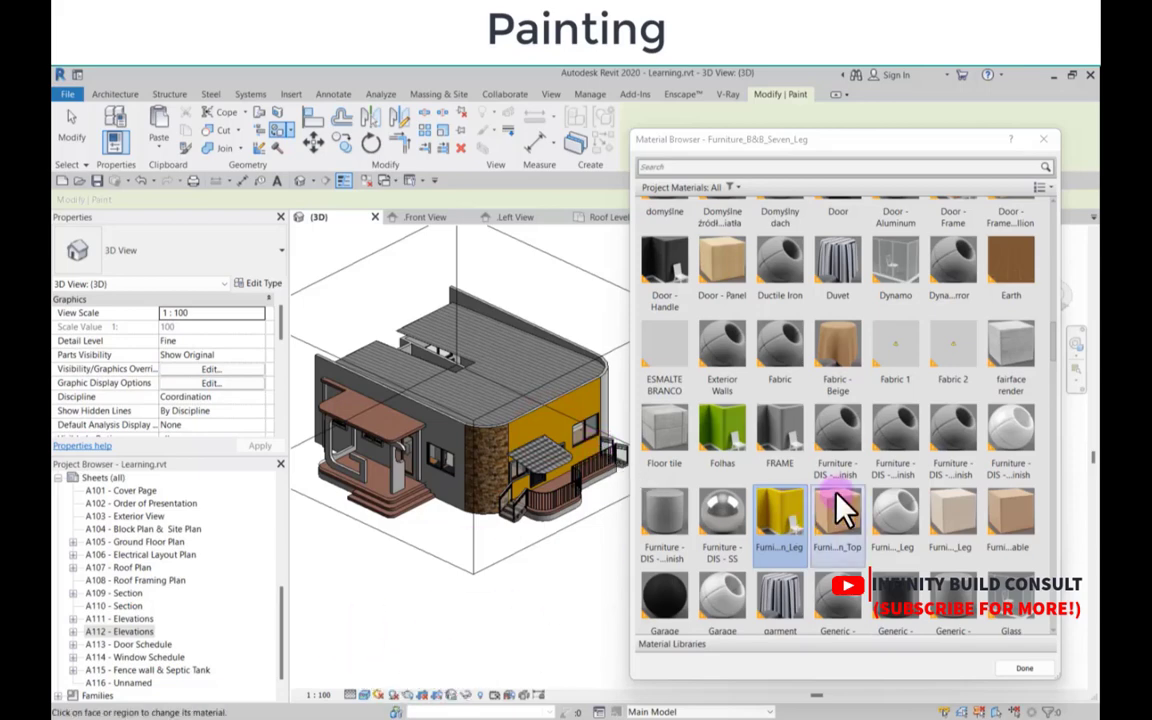
# Step: Look through the project materials for an orange wall finish and choose Range Rover-19 as the paint material
pyautogui.scroll(10, 845, 510)
pyautogui.scroll(10, 845, 510)
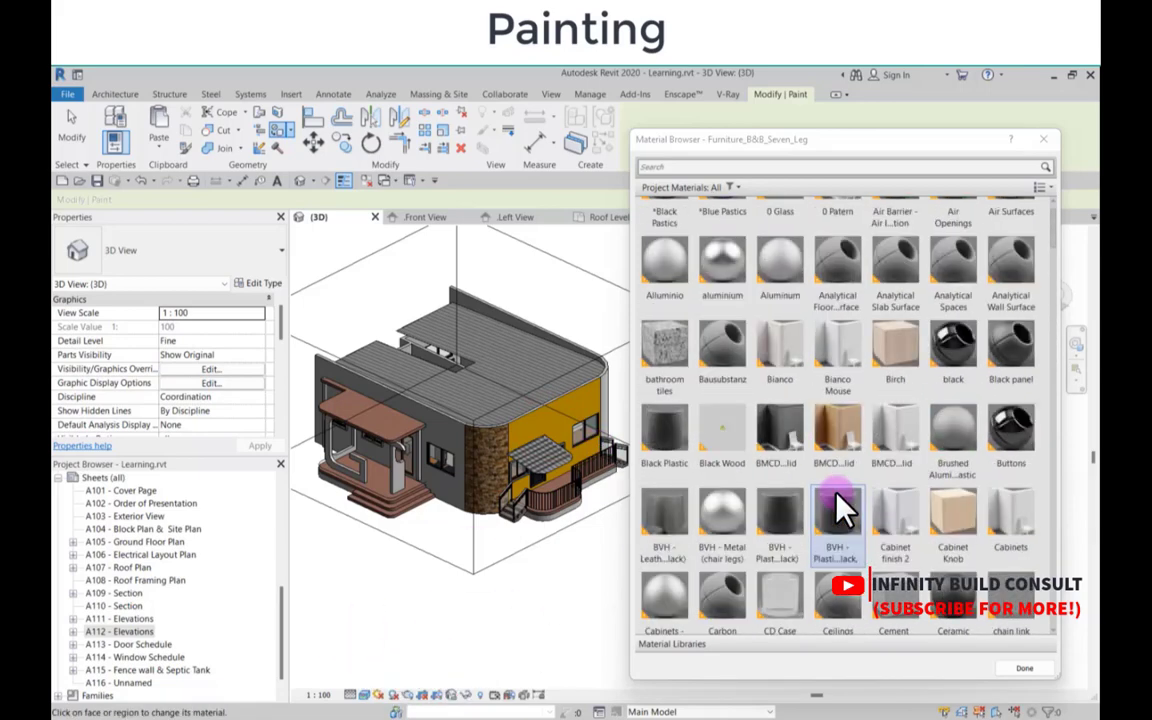
pyautogui.click(845, 510)
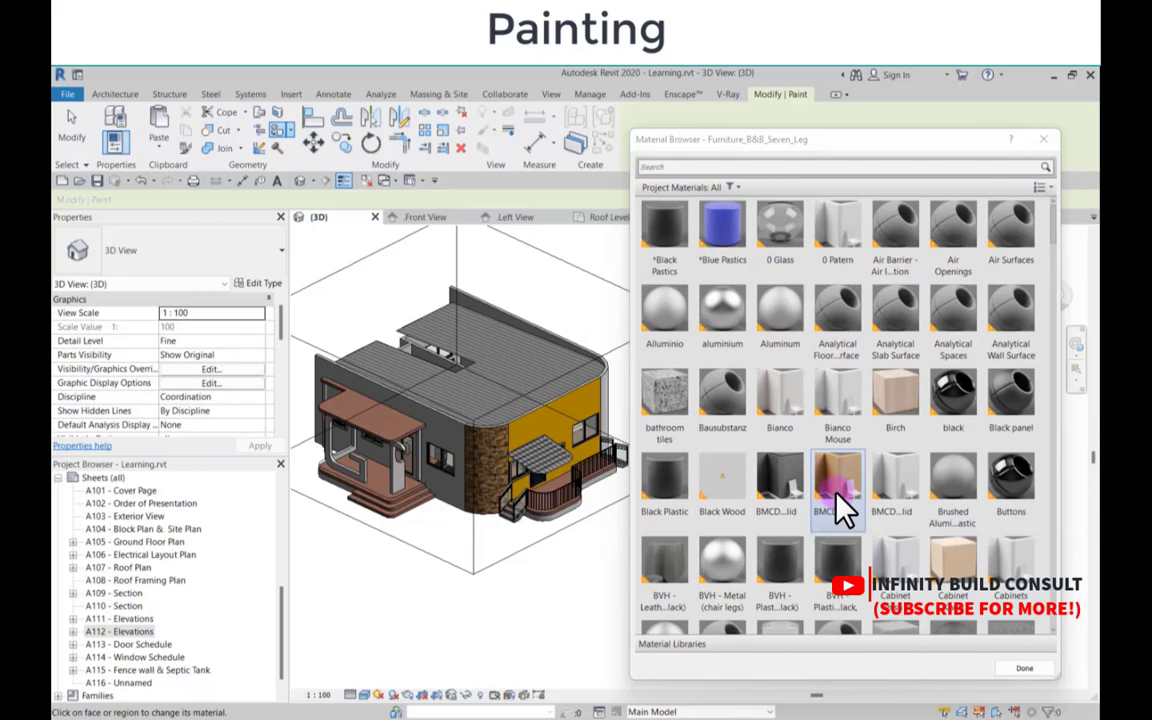
pyautogui.scroll(-10, 845, 510)
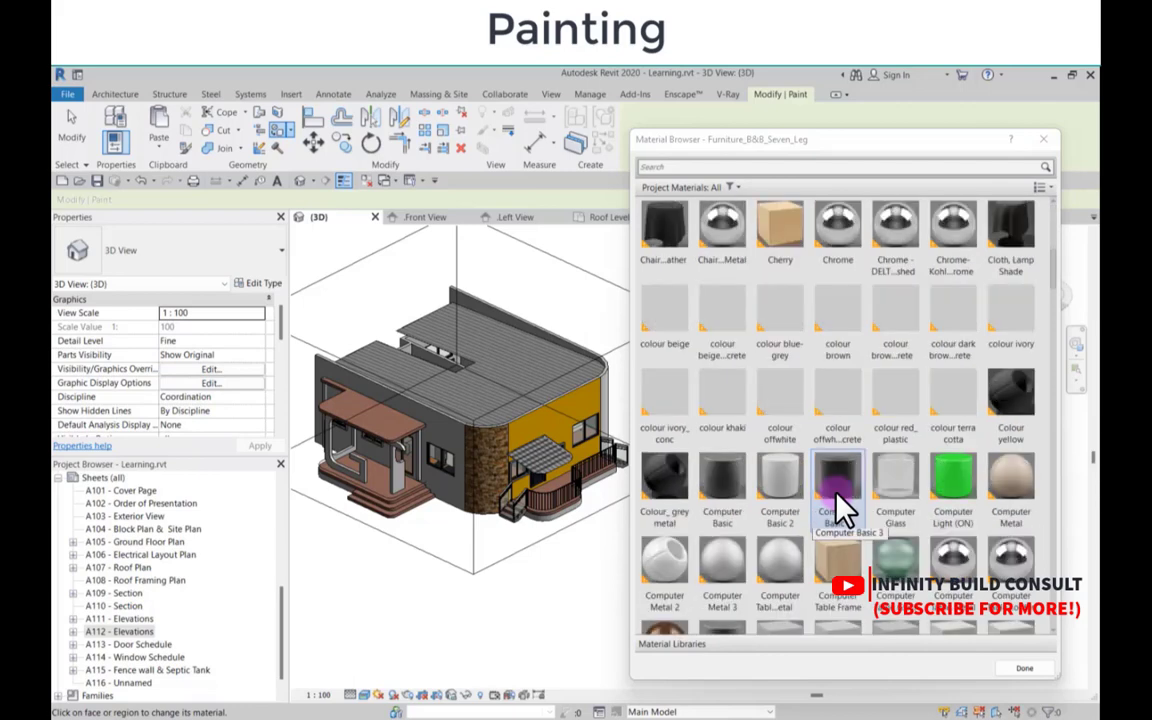
pyautogui.scroll(-10, 845, 510)
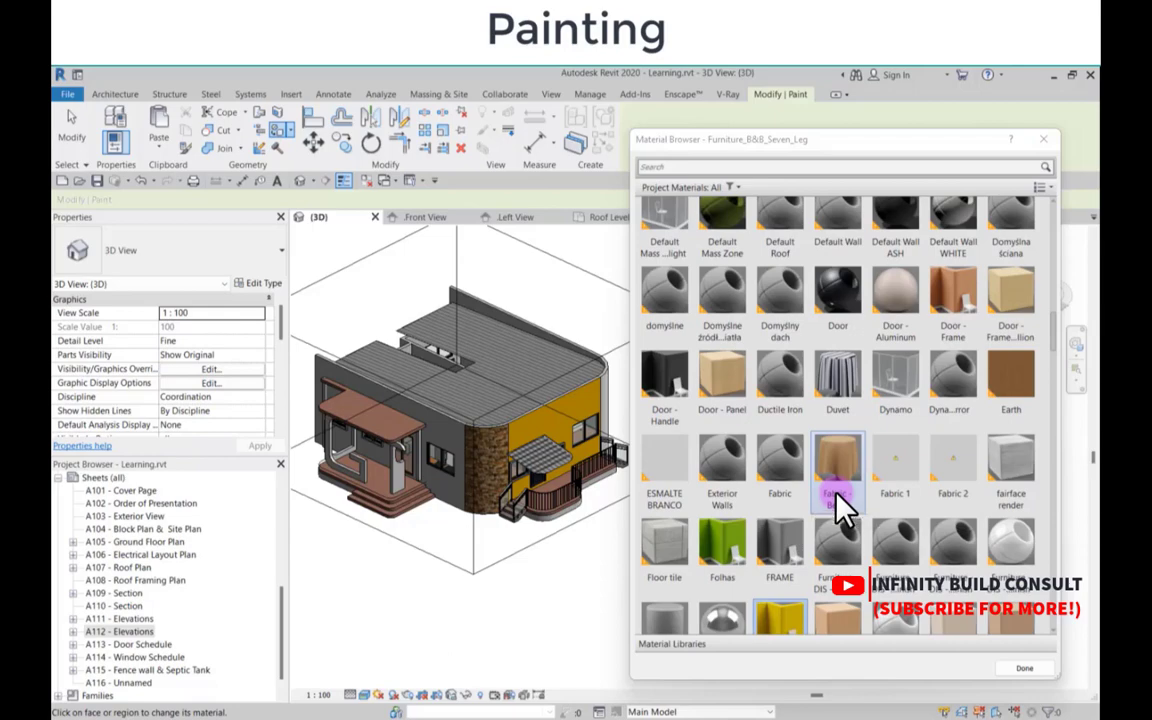
pyautogui.scroll(-10, 845, 510)
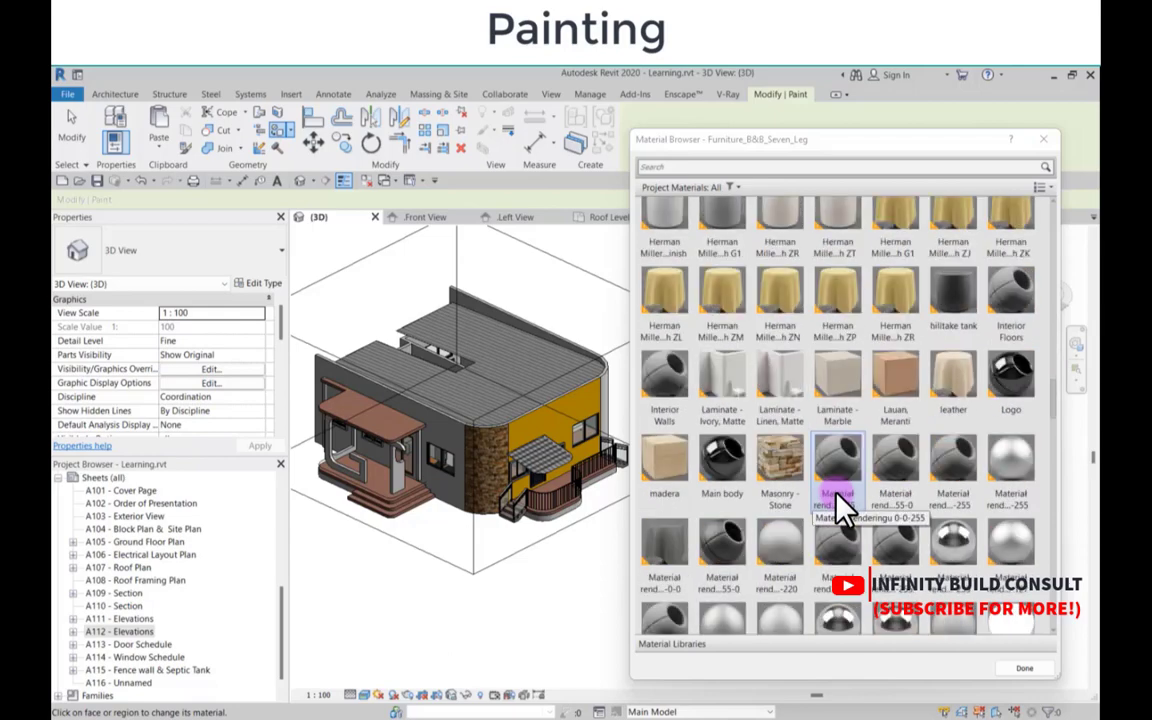
pyautogui.scroll(-10, 845, 510)
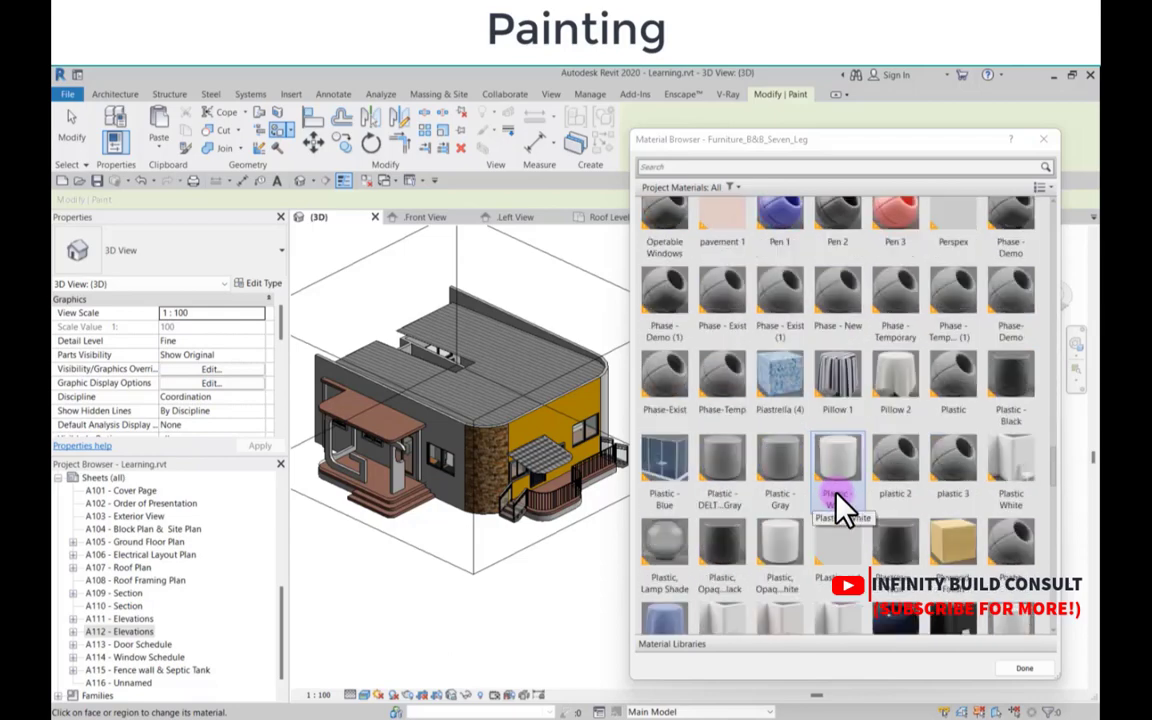
pyautogui.scroll(3, 845, 510)
pyautogui.scroll(-6, 845, 510)
pyautogui.scroll(-3, 845, 510)
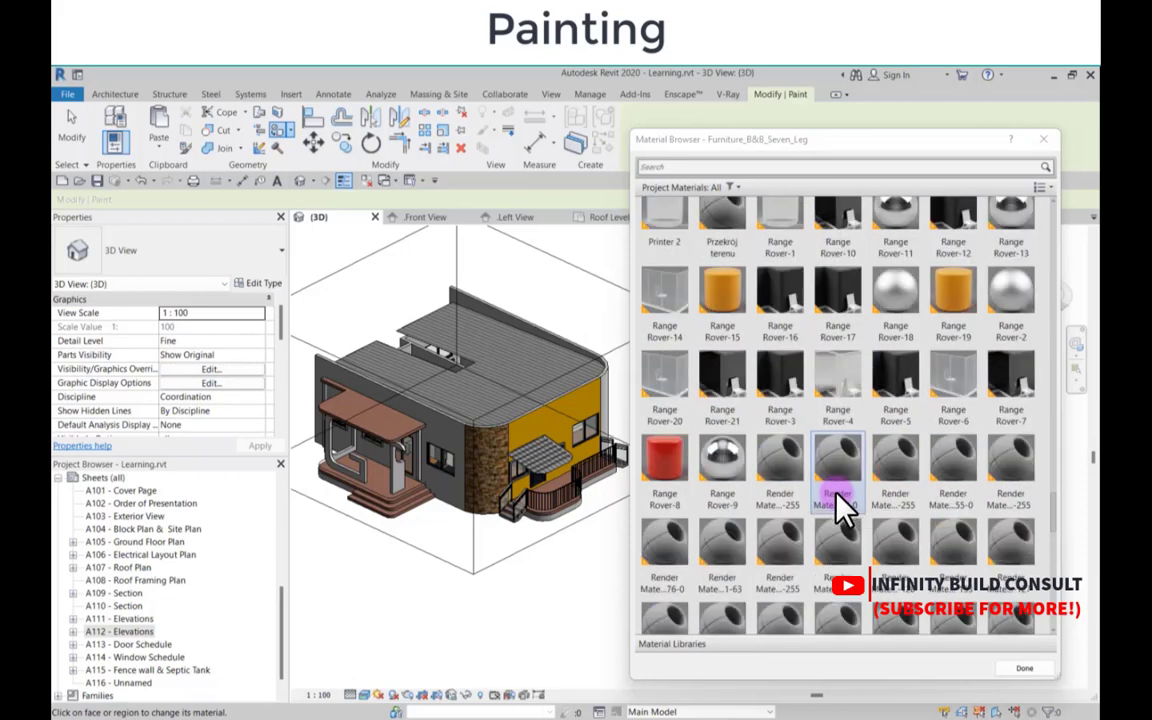
pyautogui.click(962, 310)
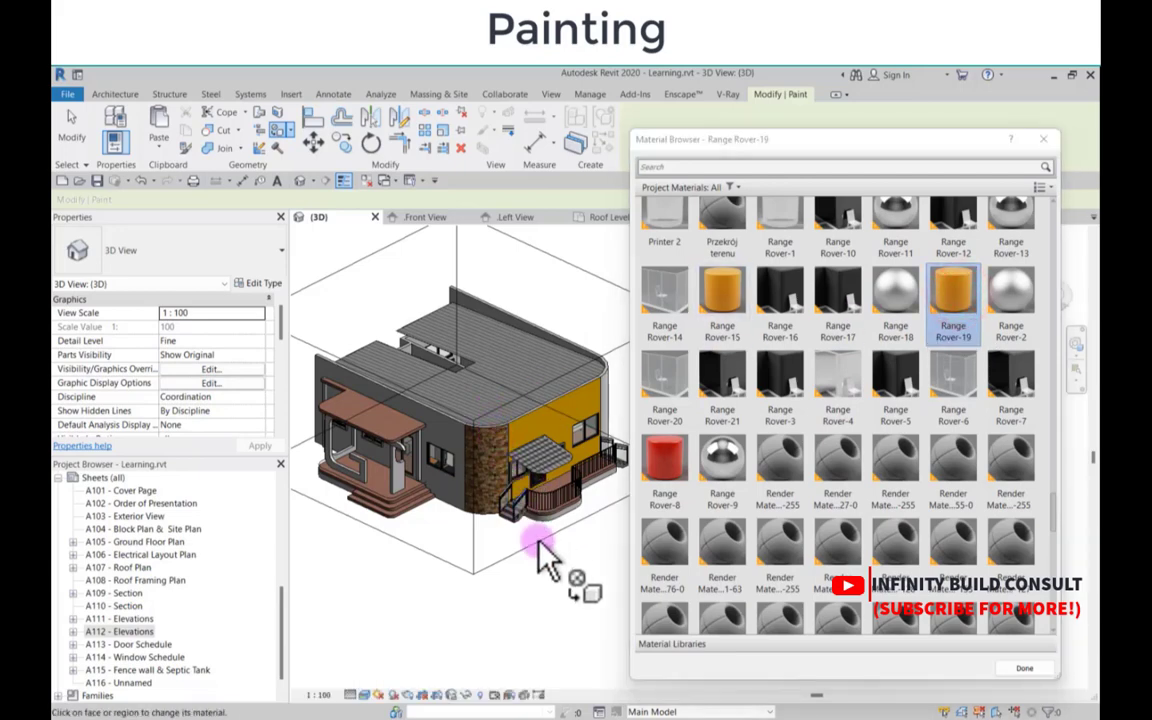
# Step: Paint the two exterior walls with windows on either side of the narrow recess with Range Rover-19
pyautogui.scroll(-3, 540, 500)
pyautogui.keyDown('shift'); pyautogui.moveTo(375, 548); pyautogui.dragTo(660, 540, button='middle'); pyautogui.keyUp('shift')
pyautogui.scroll(5, 505, 550)
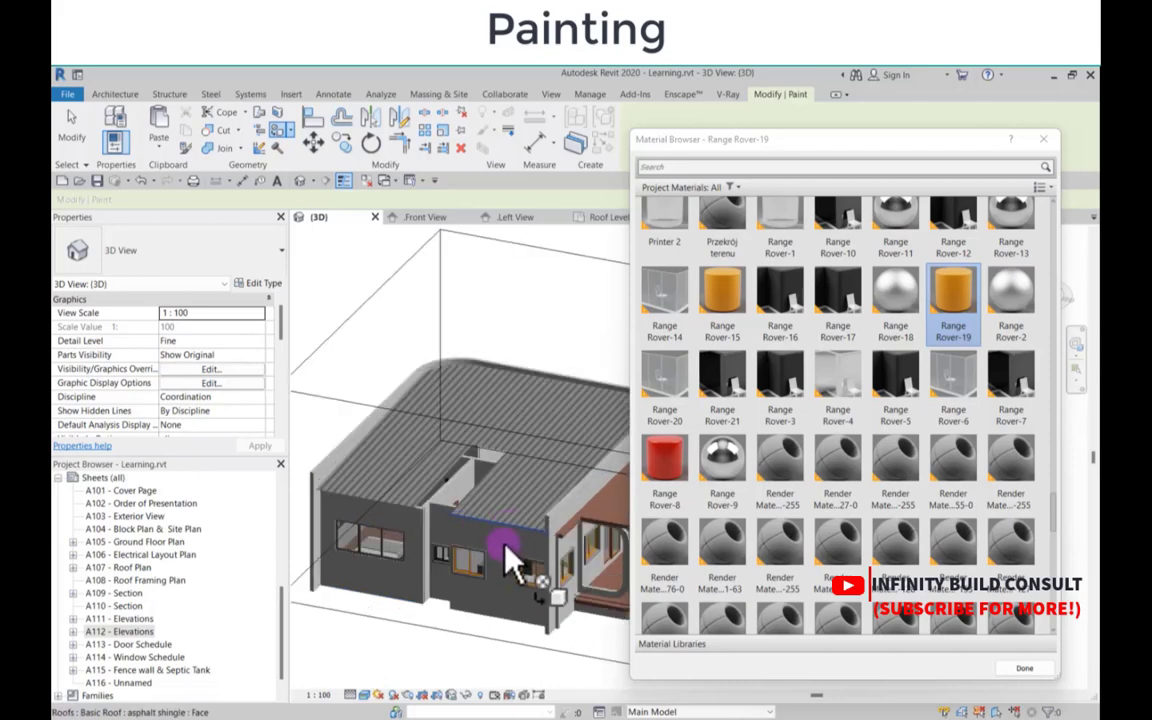
pyautogui.click(503, 547)
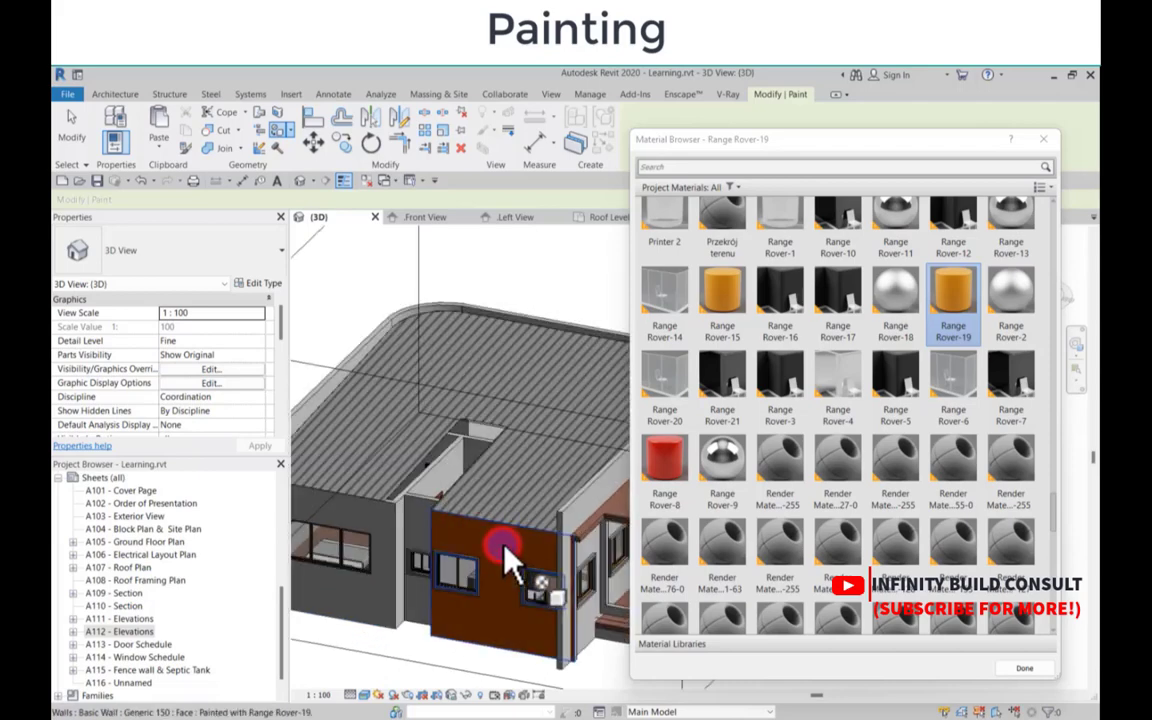
pyautogui.click(373, 523)
pyautogui.scroll(-3, 450, 538)
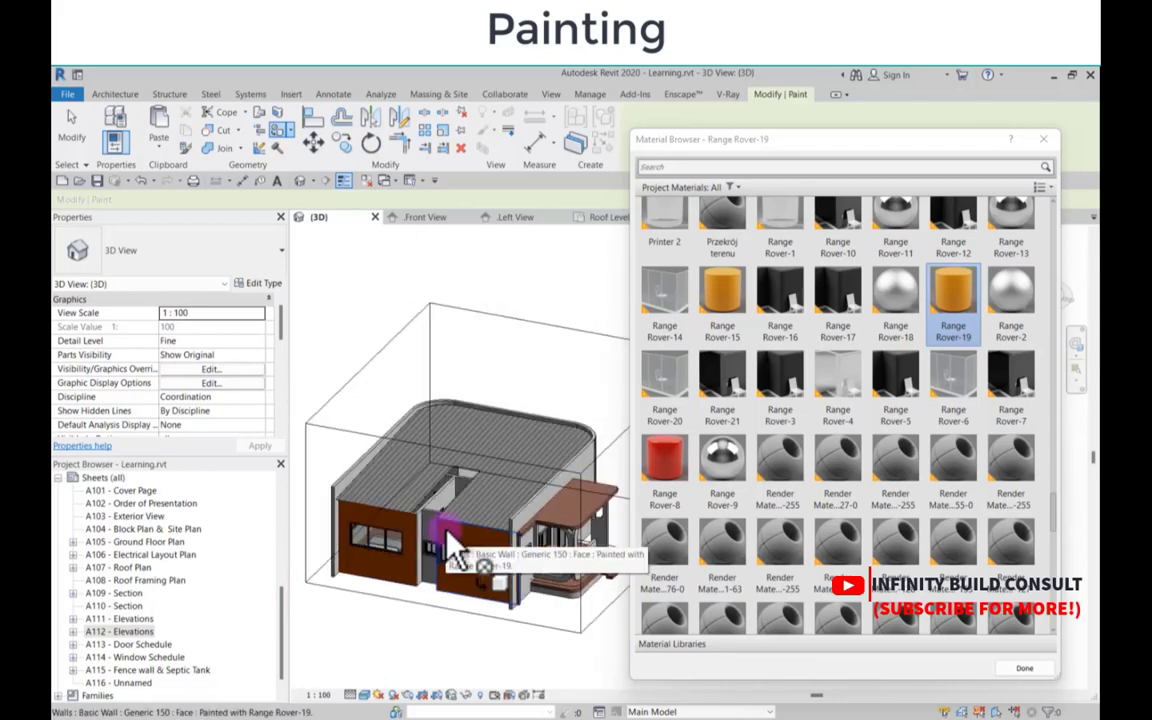
# Step: Paint the curved corner wall beside the balcony stairs, next to the unpainted rear wall, with Range Rover-19
pyautogui.scroll(-2, 450, 545)
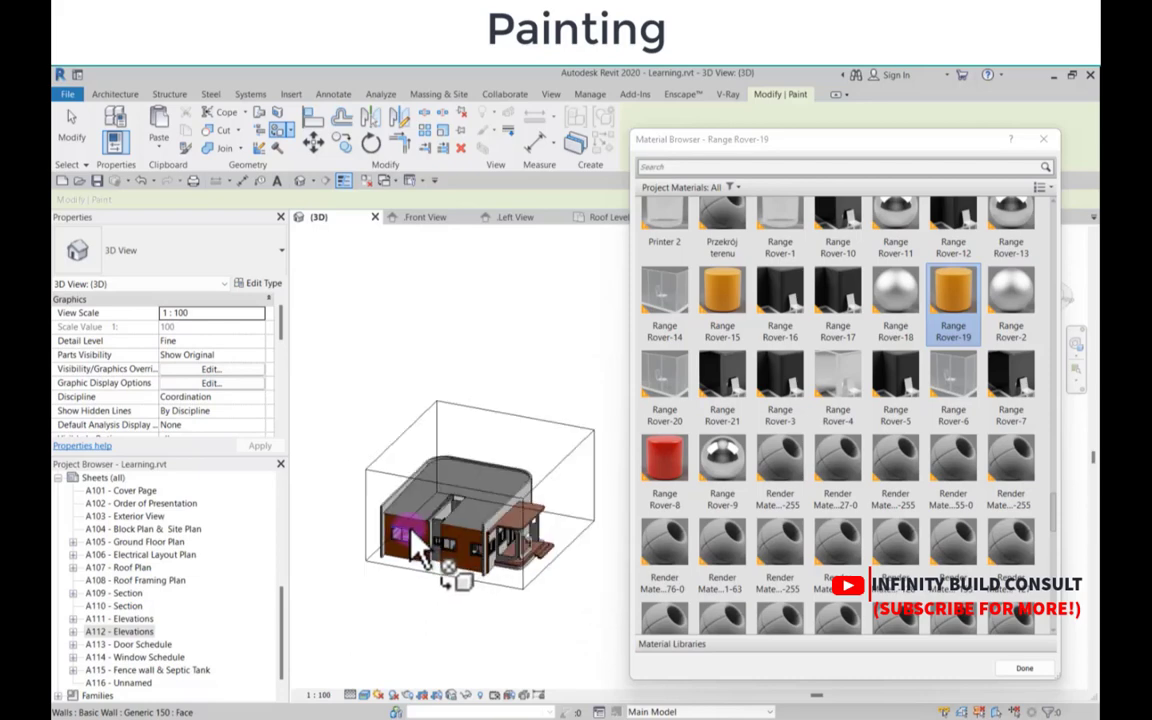
pyautogui.scroll(-2, 412, 530)
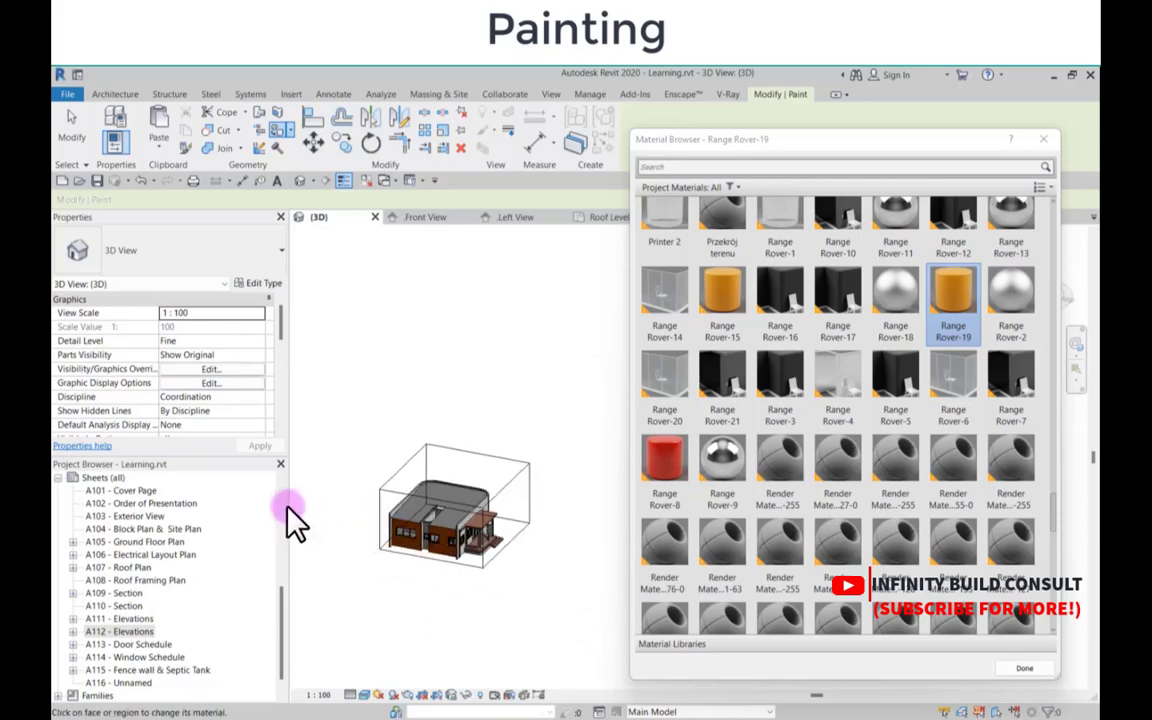
pyautogui.keyDown('shift'); pyautogui.moveTo(383, 480); pyautogui.dragTo(567, 584, button='middle'); pyautogui.keyUp('shift')
pyautogui.scroll(5, 465, 515)
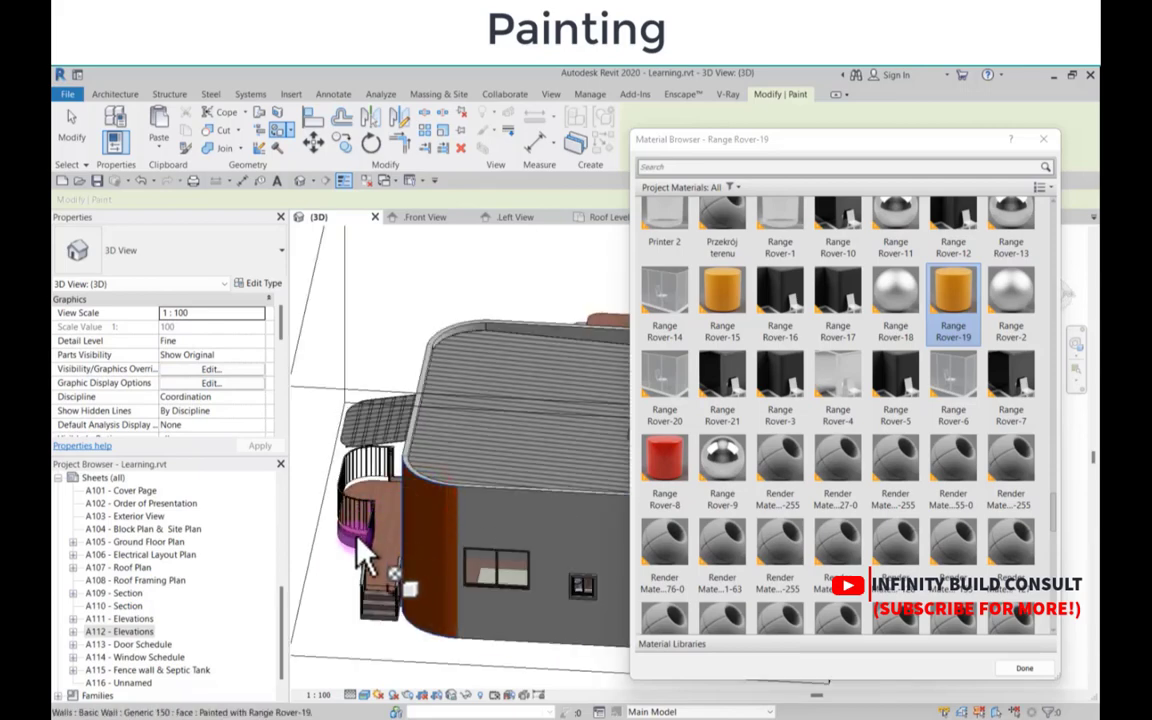
# Step: Paint the long rear exterior wall adjoining the orange curved corner with the yellow Furniture_B&B_Seven_Leg material
pyautogui.scroll(-4, 340, 545)
pyautogui.keyDown('shift'); pyautogui.moveTo(308, 537); pyautogui.dragTo(504, 514, button='middle'); pyautogui.keyUp('shift')
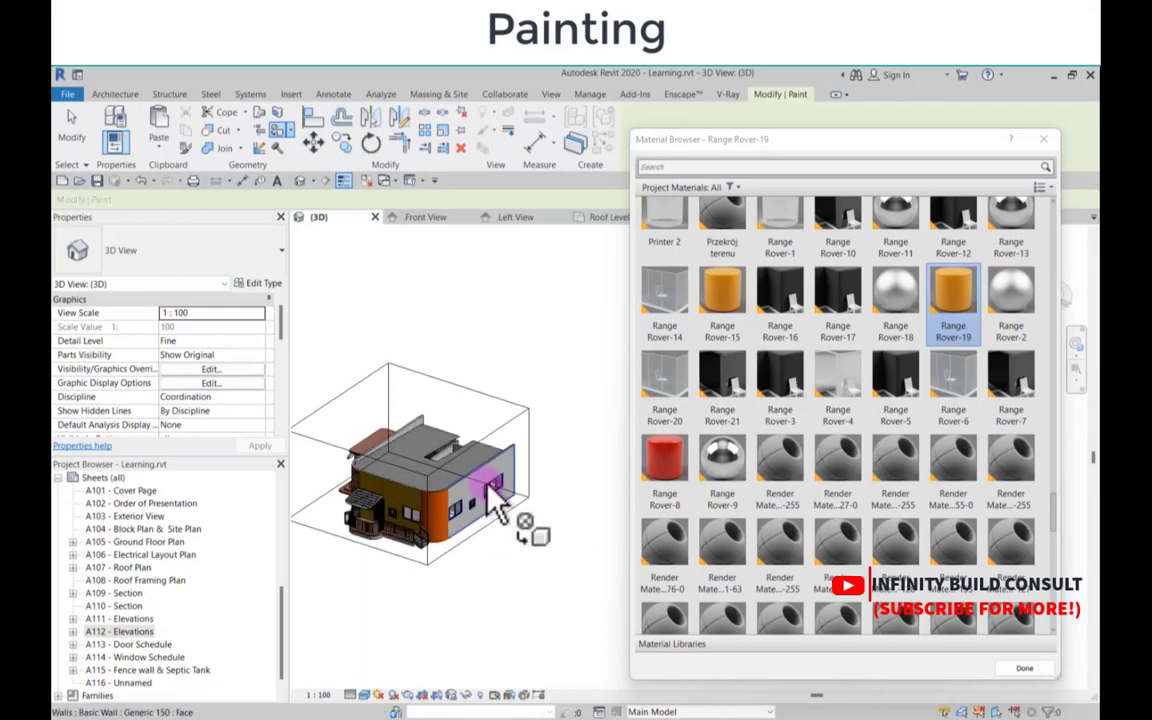
pyautogui.scroll(5, 488, 490)
pyautogui.scroll(3, 488, 486)
pyautogui.scroll(-2, 488, 486)
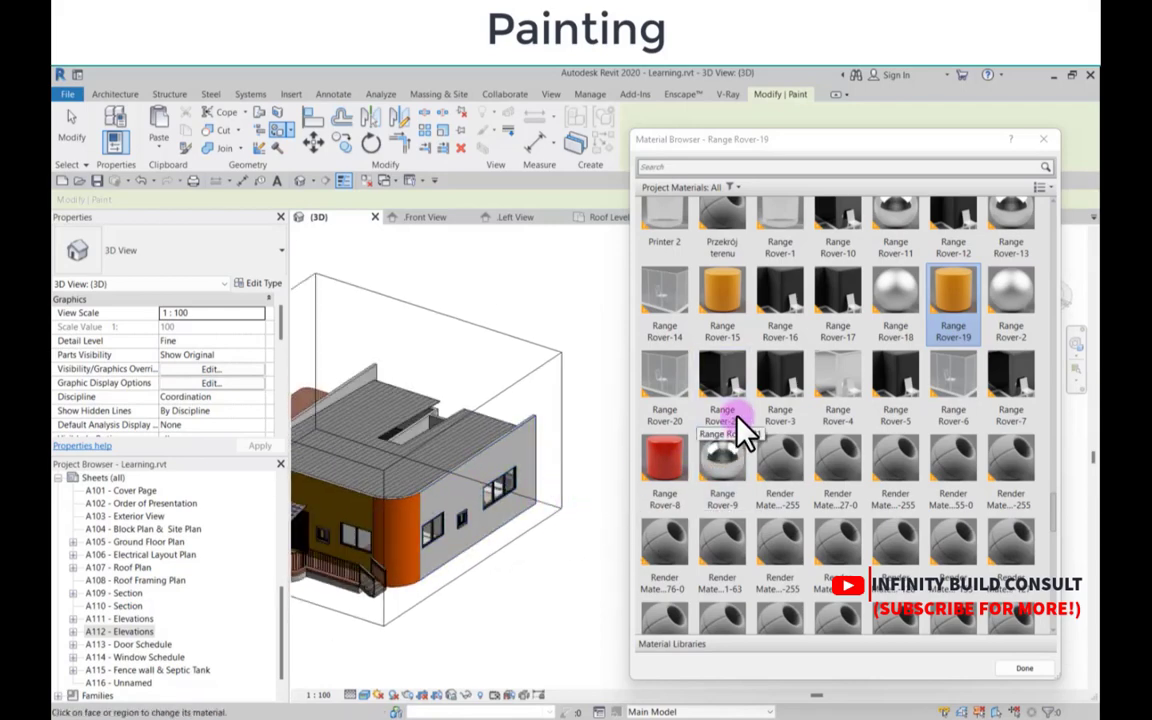
pyautogui.scroll(5, 750, 432)
pyautogui.scroll(10, 762, 432)
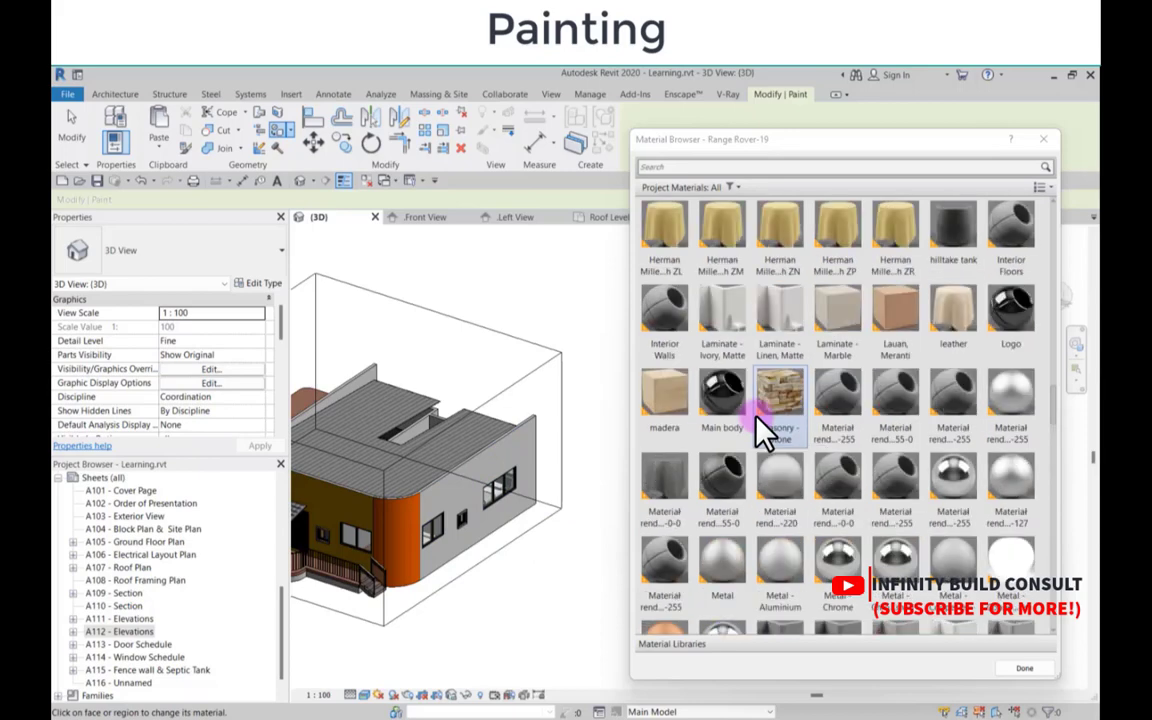
pyautogui.scroll(8, 764, 432)
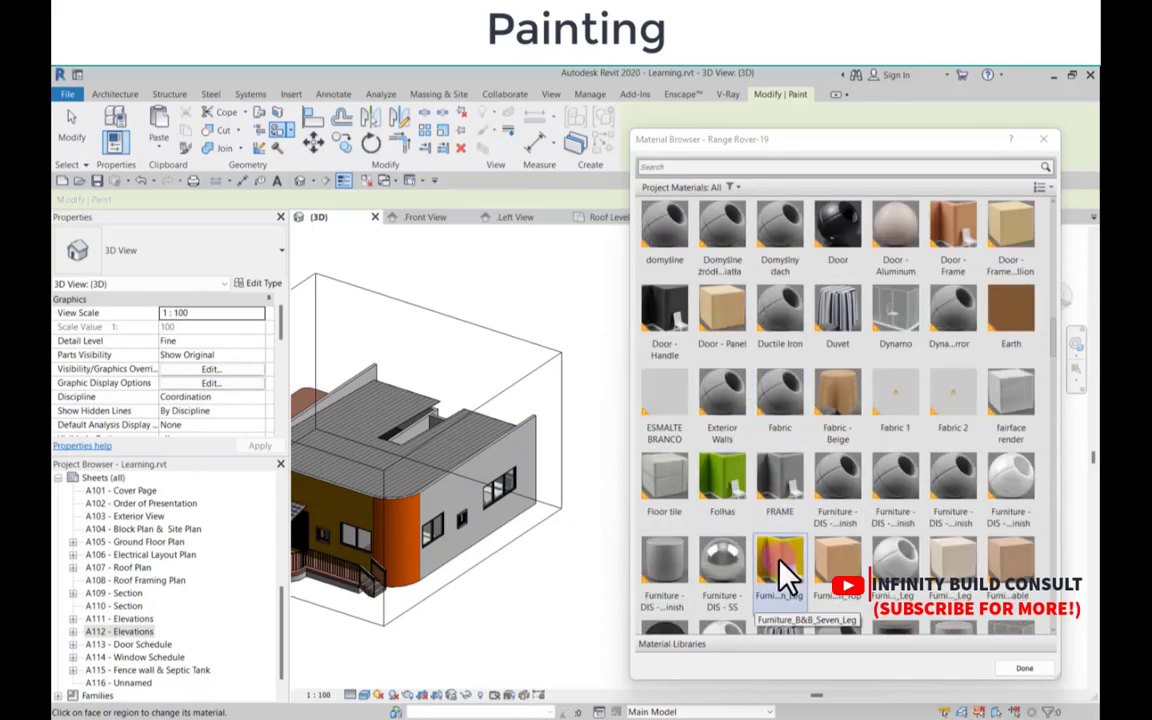
pyautogui.click(782, 568)
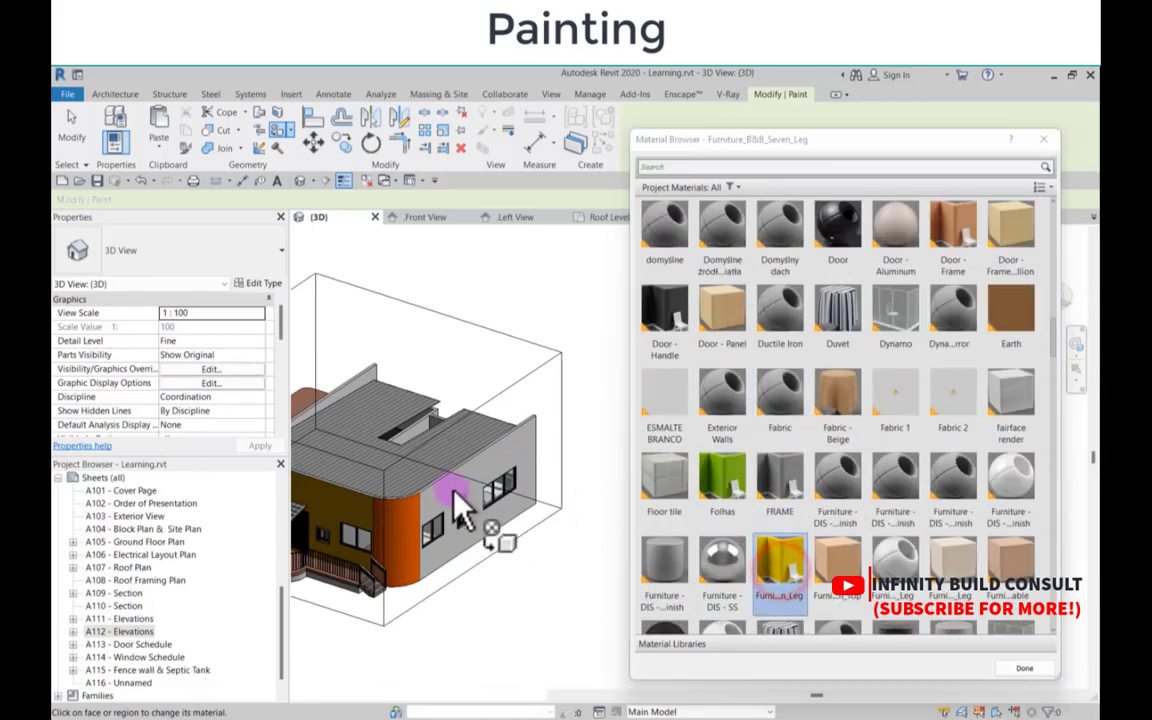
pyautogui.click(453, 492)
# Step: Paint the narrow recessed wall between the two Range Rover-19 walls with Range Rover-15
pyautogui.scroll(-5, 490, 505)
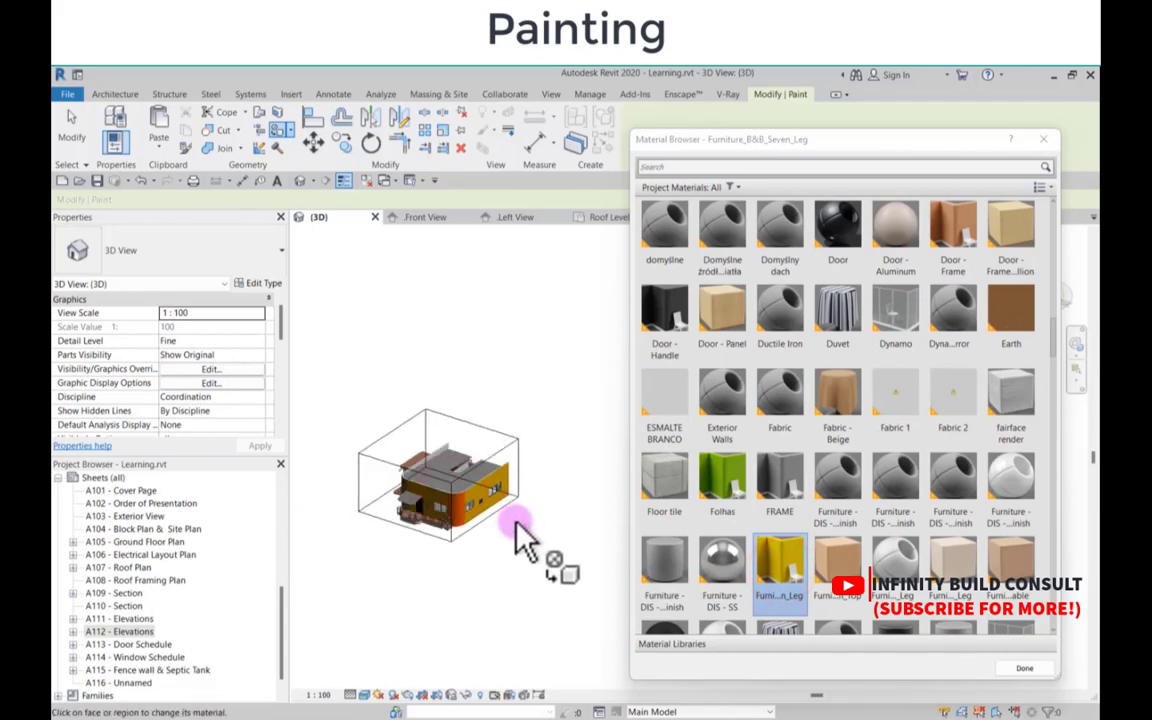
pyautogui.keyDown('shift'); pyautogui.moveTo(512, 528); pyautogui.dragTo(406, 571, button='middle'); pyautogui.keyUp('shift')
pyautogui.scroll(8, 470, 566)
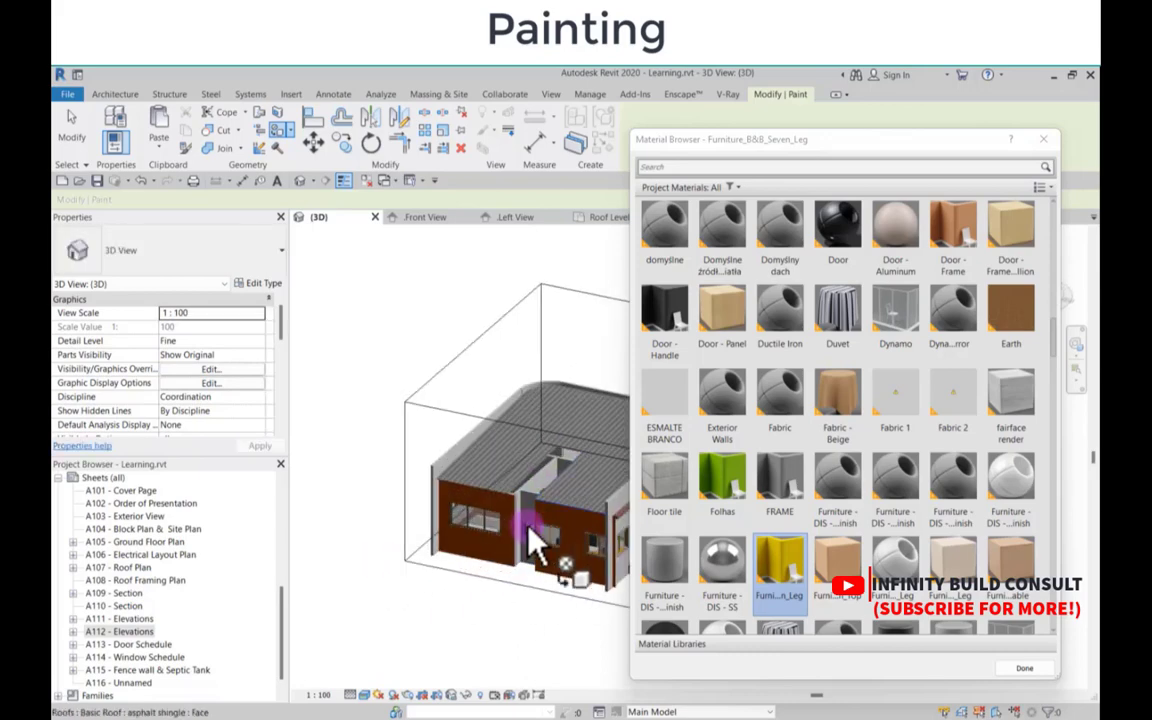
pyautogui.scroll(5, 529, 529)
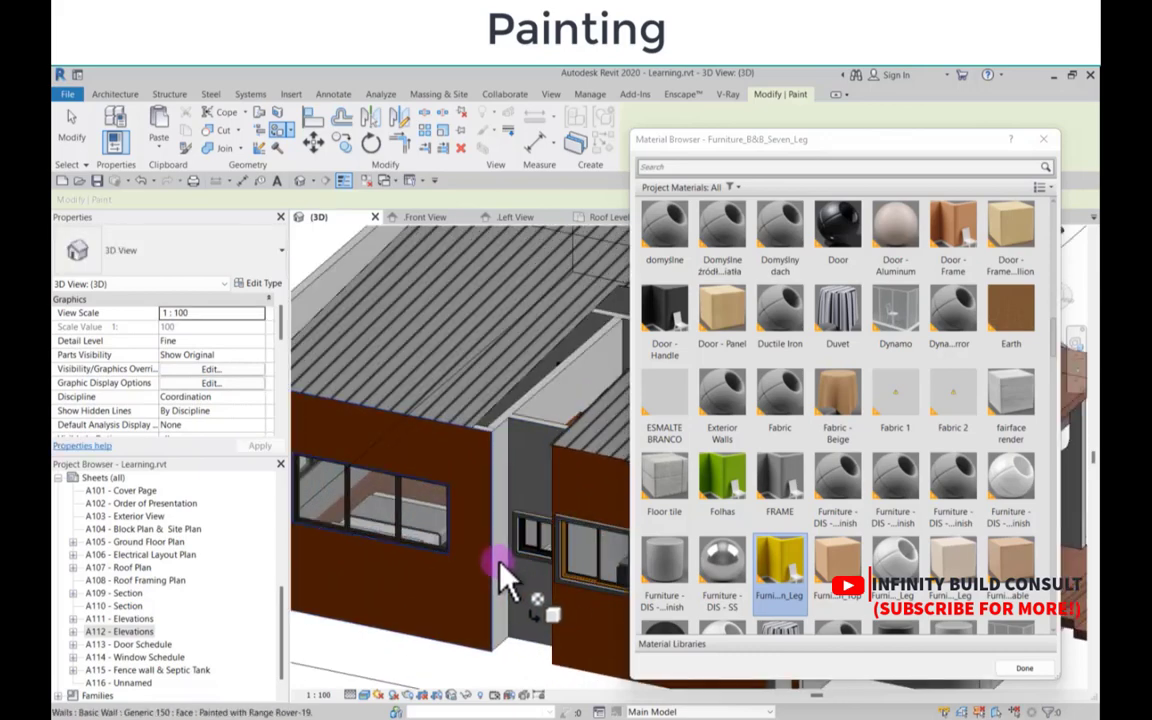
pyautogui.scroll(-4, 512, 585)
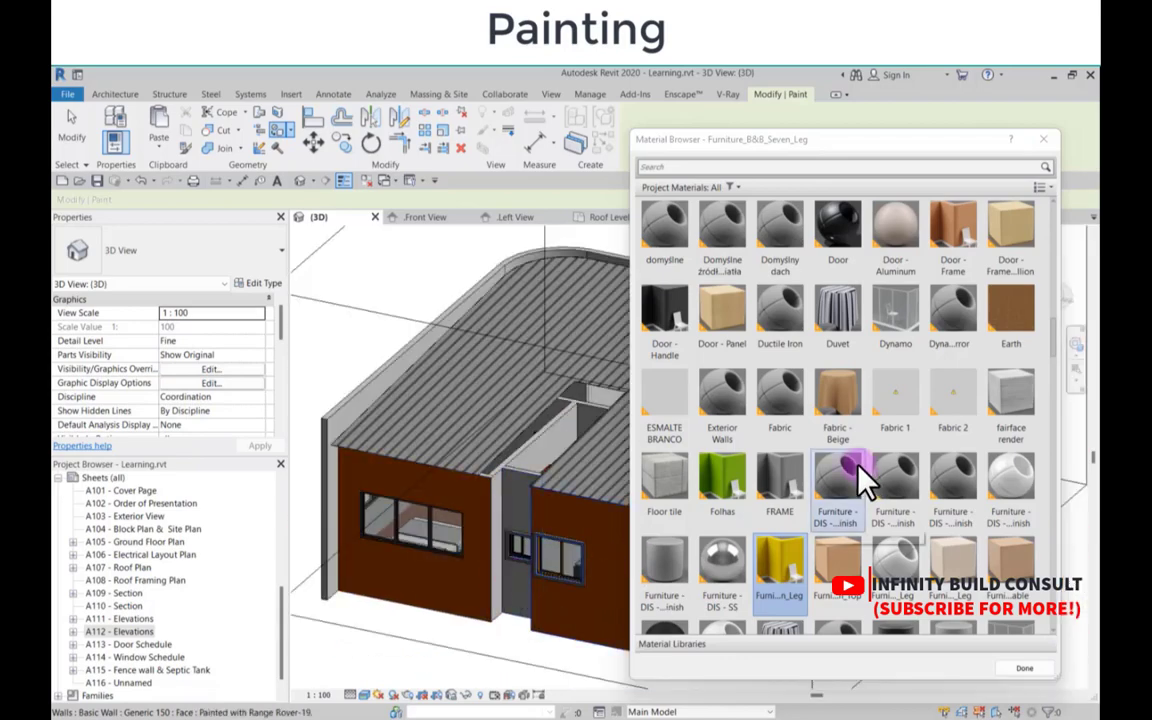
pyautogui.scroll(-10, 865, 480)
pyautogui.scroll(-15, 865, 480)
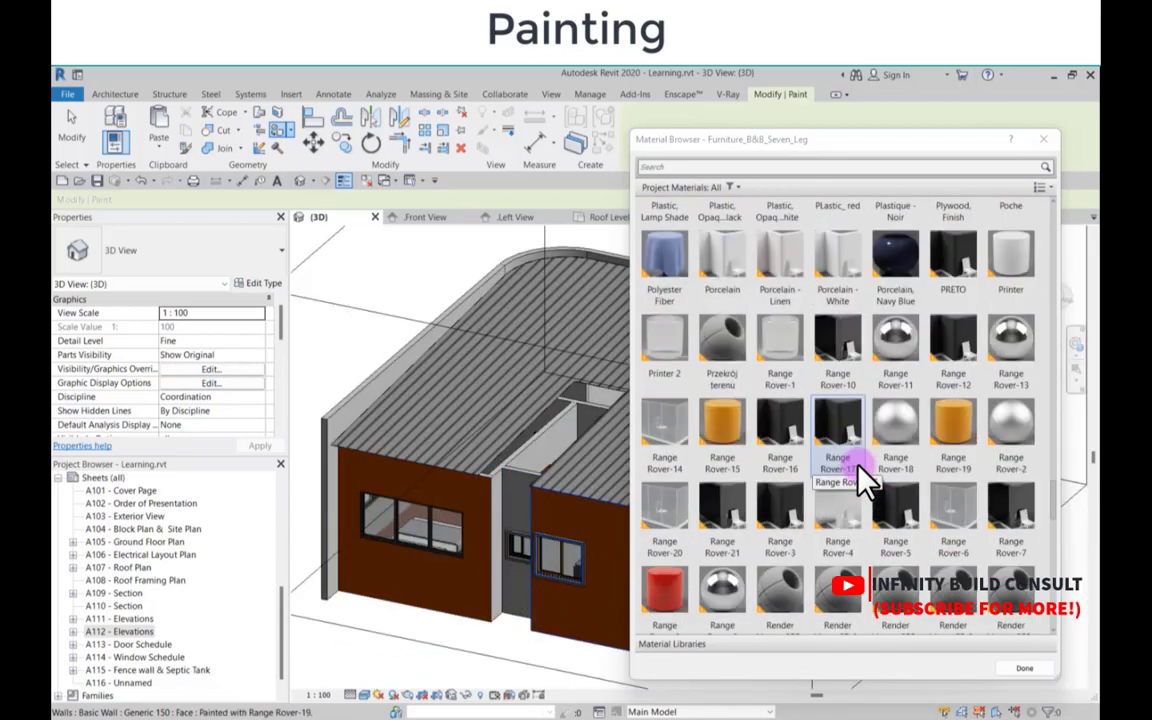
pyautogui.click(724, 425)
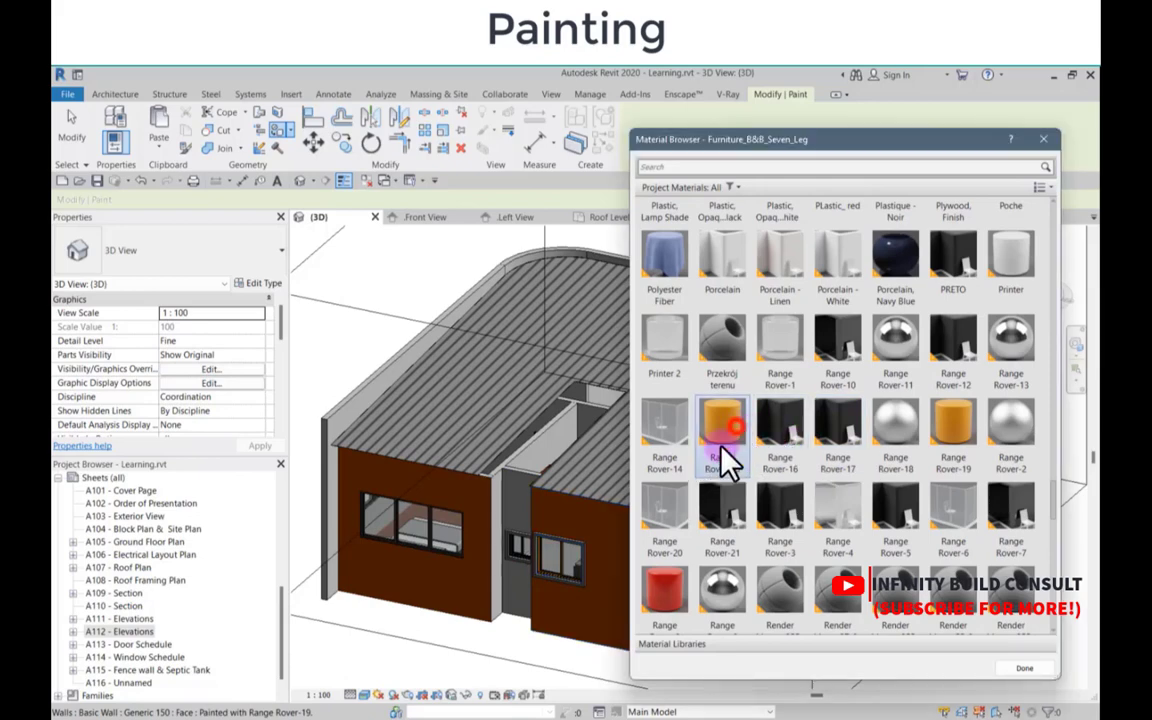
pyautogui.scroll(1, 518, 597)
pyautogui.click(522, 597)
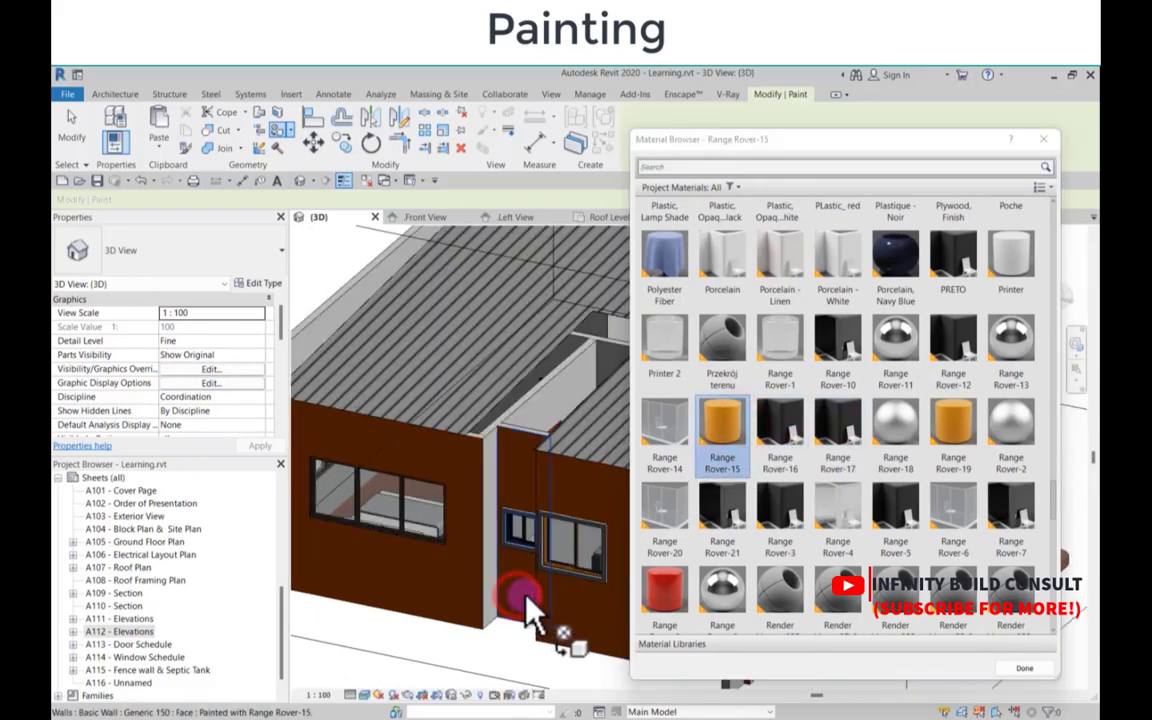
# Step: Turn to the entrance porch side of the house and choose Masonry - Stone as the paint material
pyautogui.scroll(-6, 500, 558)
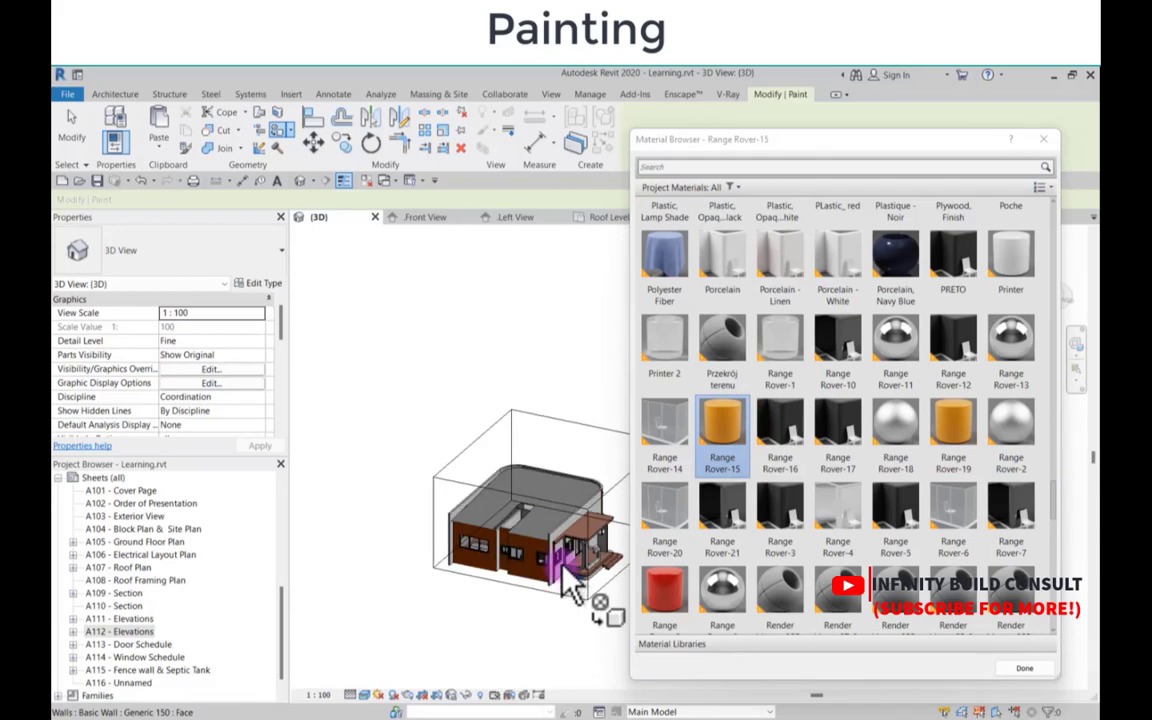
pyautogui.keyDown('shift'); pyautogui.moveTo(561, 568); pyautogui.dragTo(468, 571, button='middle'); pyautogui.keyUp('shift')
pyautogui.scroll(4, 563, 553)
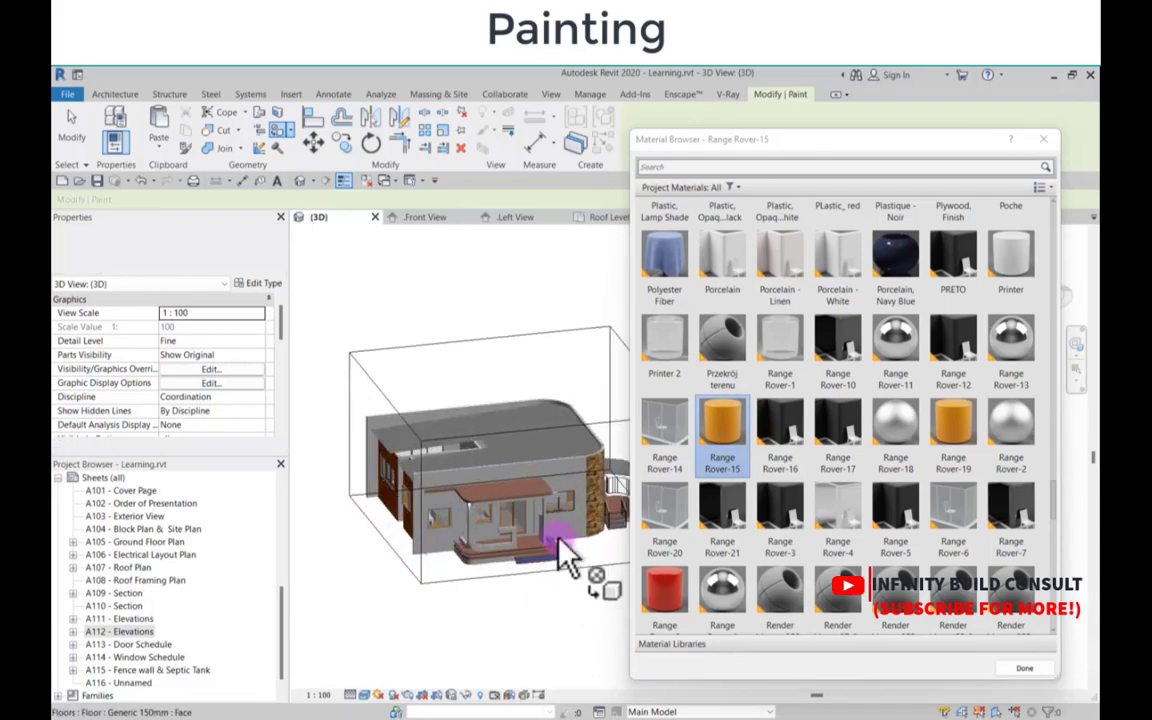
pyautogui.keyDown('shift'); pyautogui.moveTo(561, 537); pyautogui.dragTo(552, 530, button='middle'); pyautogui.keyUp('shift')
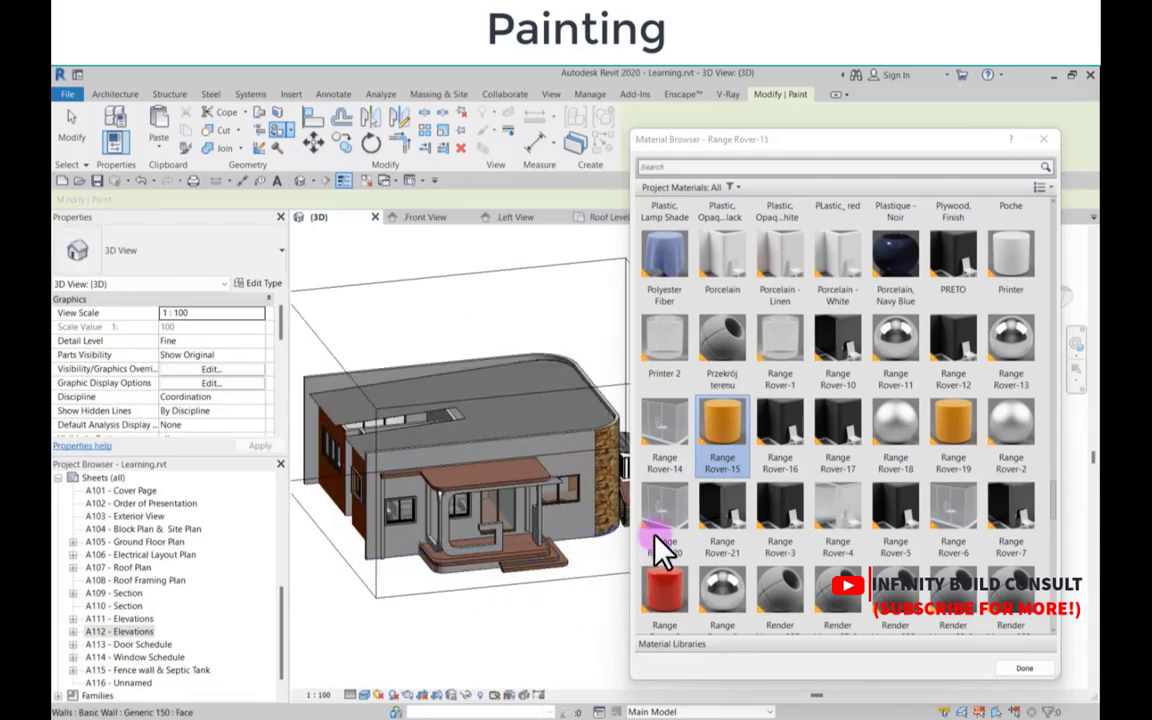
pyautogui.scroll(-10, 780, 505)
pyautogui.scroll(10, 816, 493)
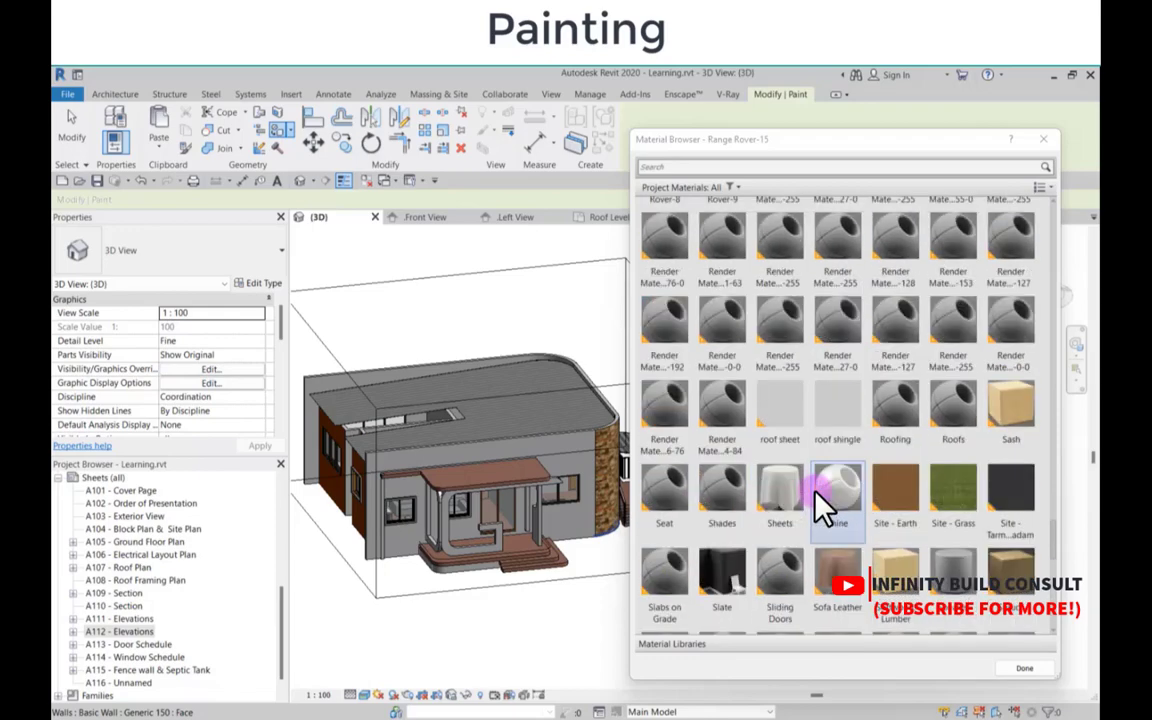
pyautogui.scroll(-11, 816, 493)
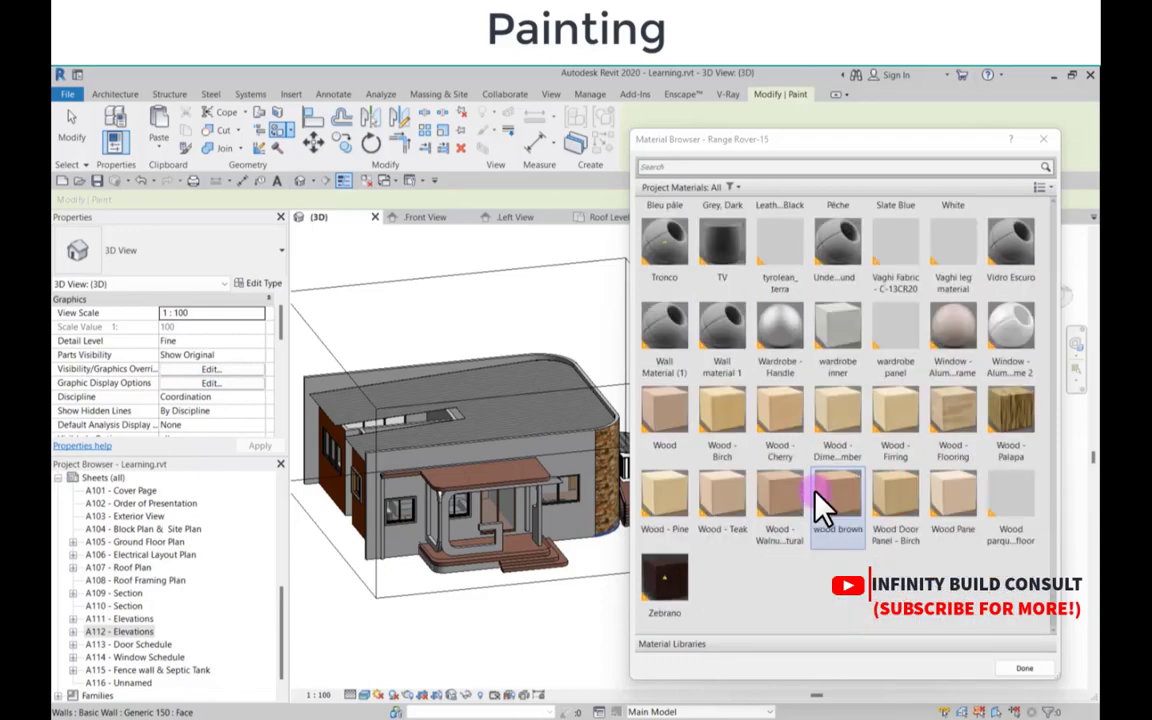
pyautogui.scroll(8, 816, 505)
pyautogui.scroll(6, 818, 505)
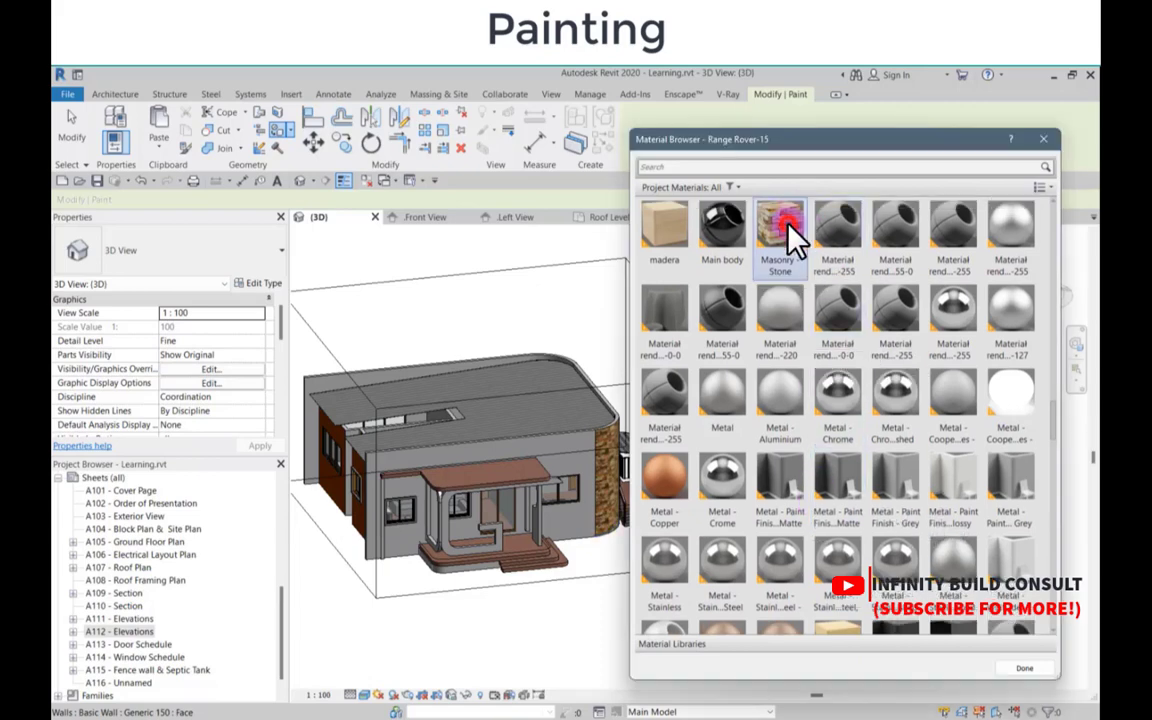
pyautogui.click(793, 218)
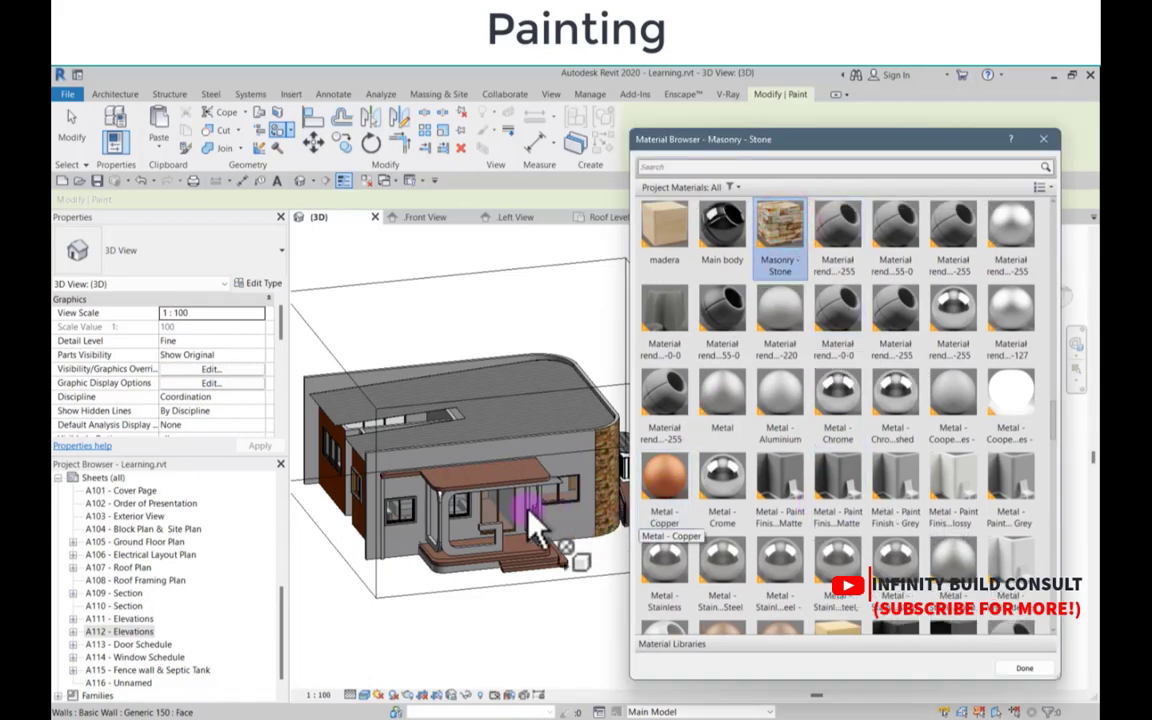
# Step: Paint the entrance porch column beside the steps, nearest the stone curved corner, with Masonry - Stone
pyautogui.scroll(5, 532, 508)
pyautogui.scroll(2, 520, 522)
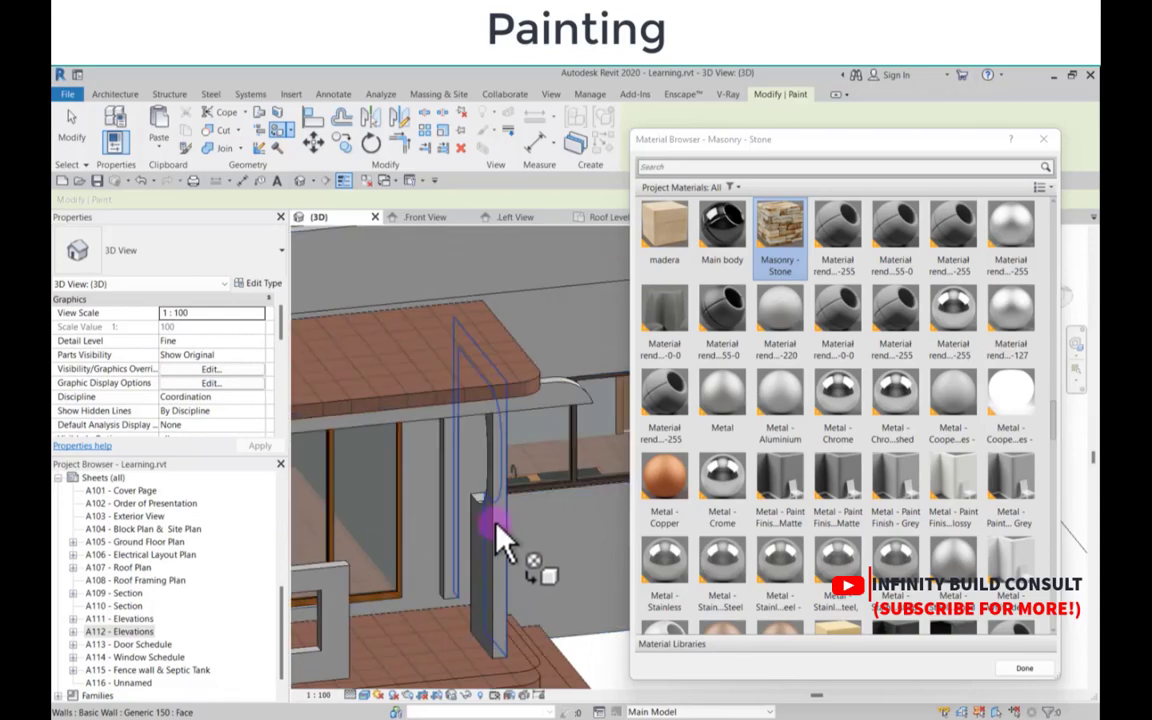
pyautogui.scroll(4, 505, 672)
pyautogui.scroll(-8, 505, 672)
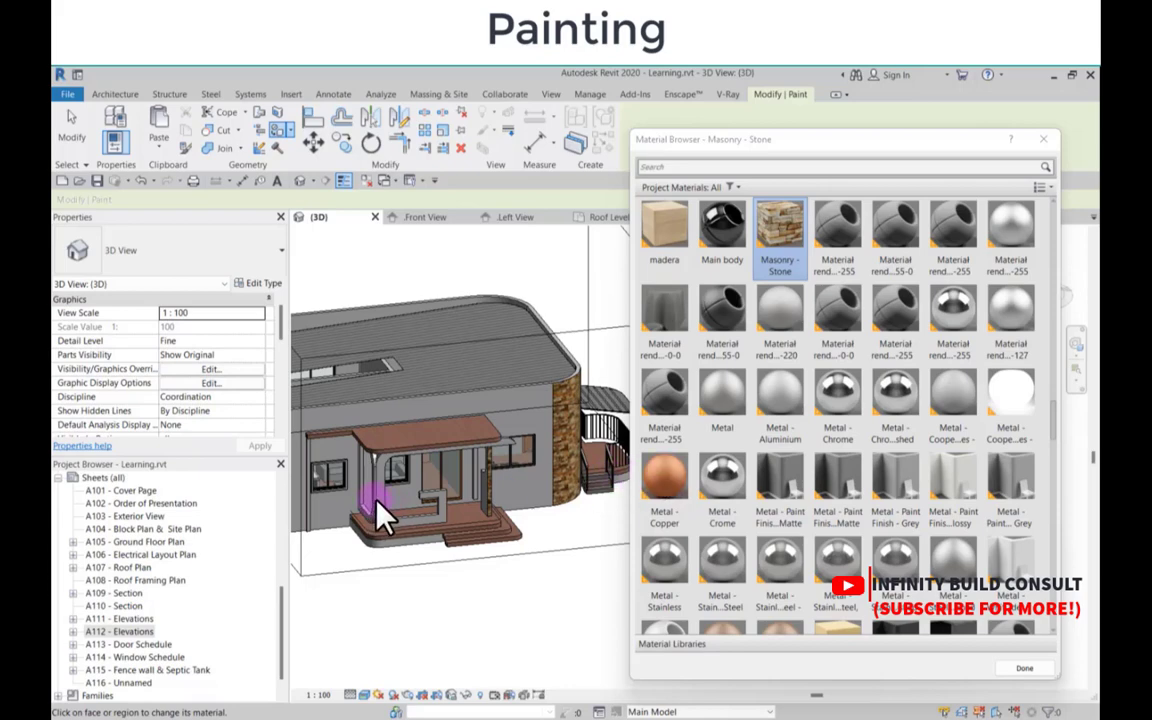
# Step: Paint the front face of the porch's rounded frame wall with Masonry - Stone
pyautogui.scroll(5, 395, 525)
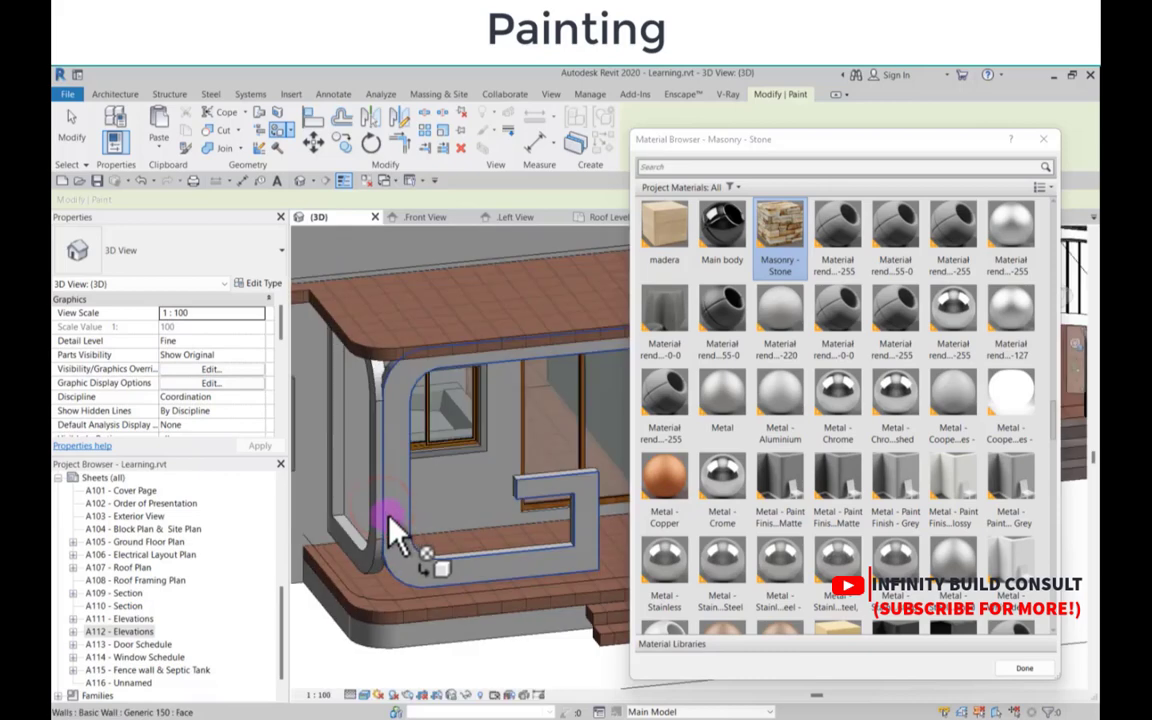
pyautogui.click(403, 522)
pyautogui.scroll(-5, 403, 522)
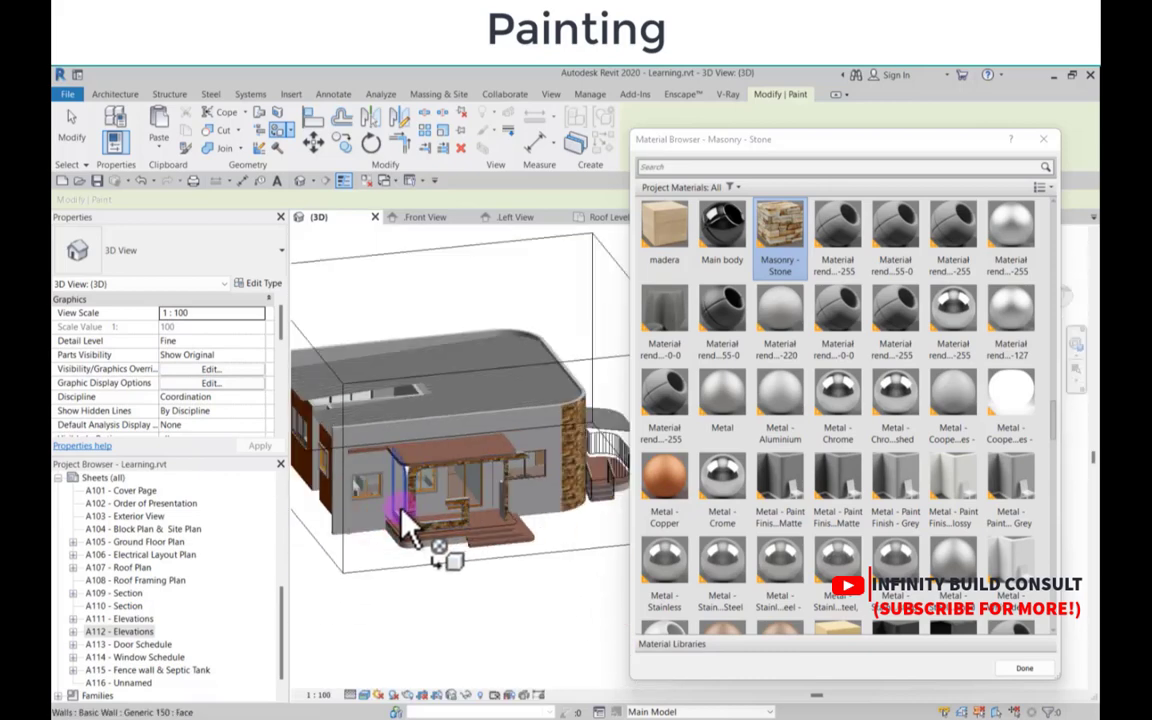
# Step: Paint the outer face of the porch's side frame wall, around the corner from the front frame, with Masonry - Stone
pyautogui.keyDown('shift'); pyautogui.moveTo(403, 527); pyautogui.dragTo(492, 572, button='middle'); pyautogui.keyUp('shift')
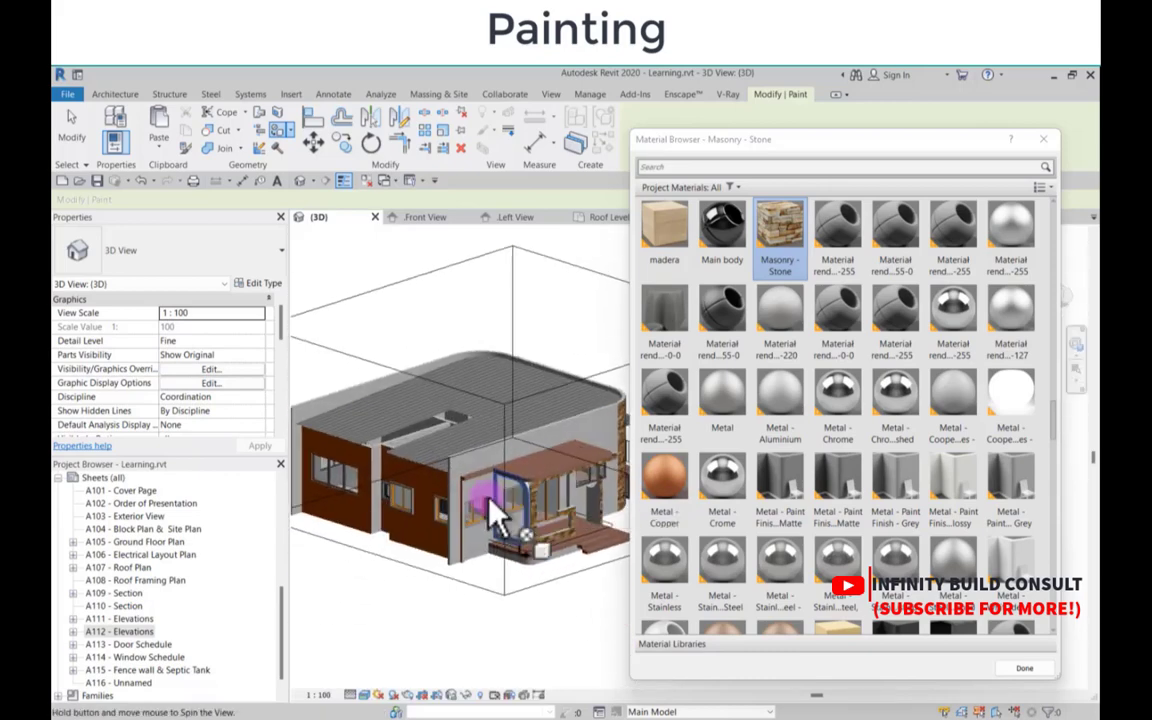
pyautogui.scroll(3, 533, 505)
pyautogui.scroll(4, 528, 490)
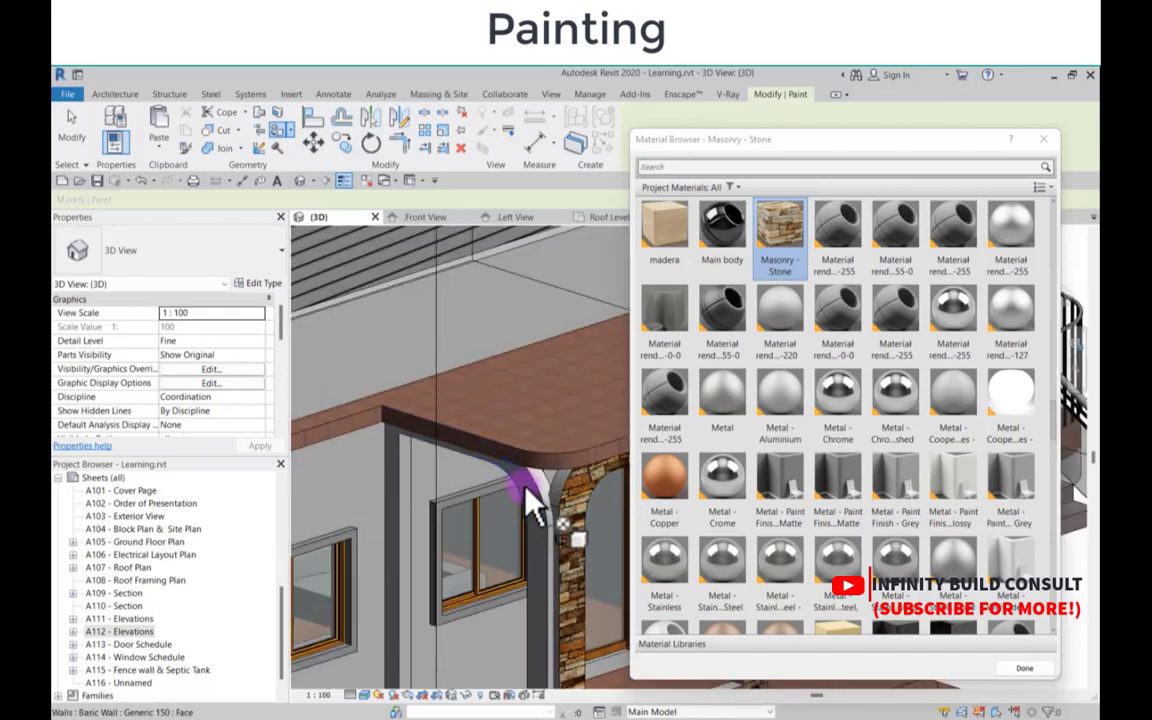
pyautogui.click(533, 490)
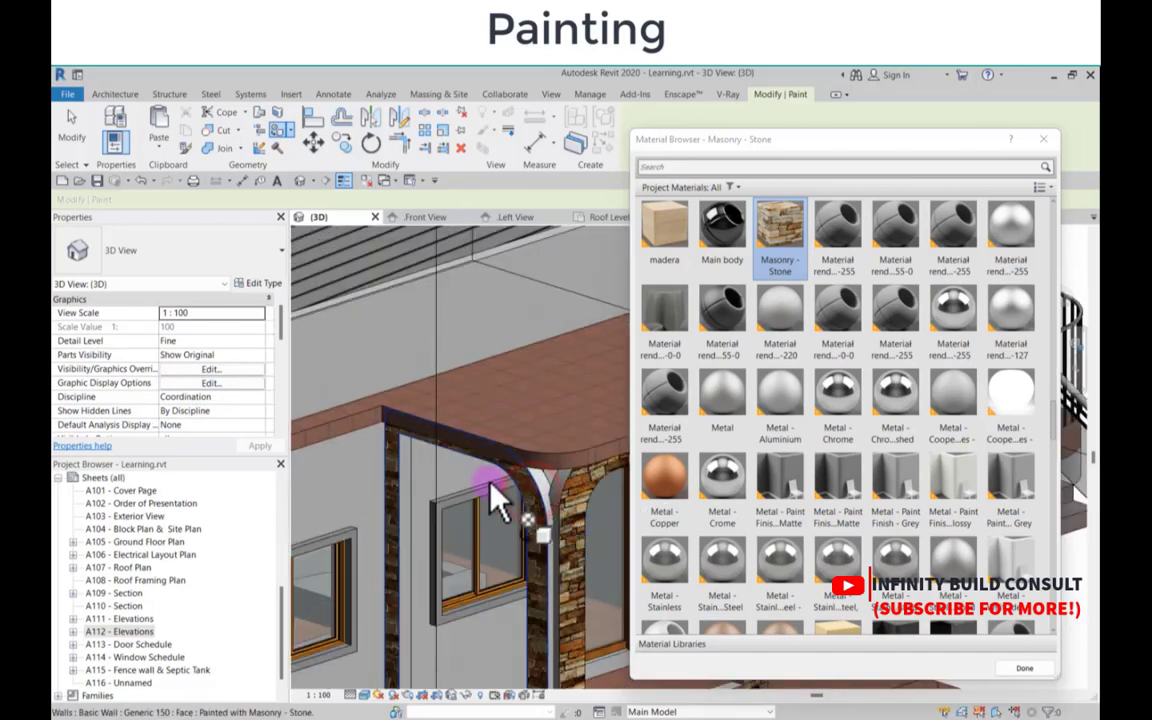
pyautogui.scroll(-2, 489, 482)
# Step: Paint the top face of the porch roof slab with the yellow Furniture_B&B_Seven_Leg material
pyautogui.scroll(-5, 740, 500)
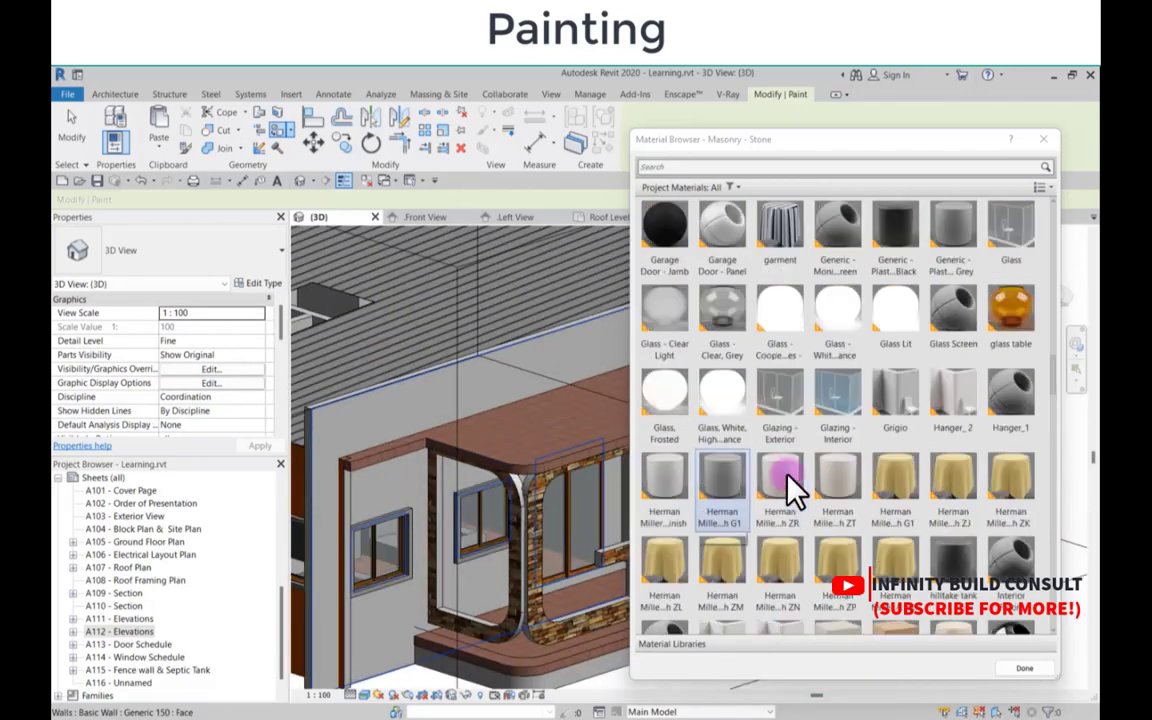
pyautogui.scroll(5, 789, 483)
pyautogui.scroll(-5, 797, 530)
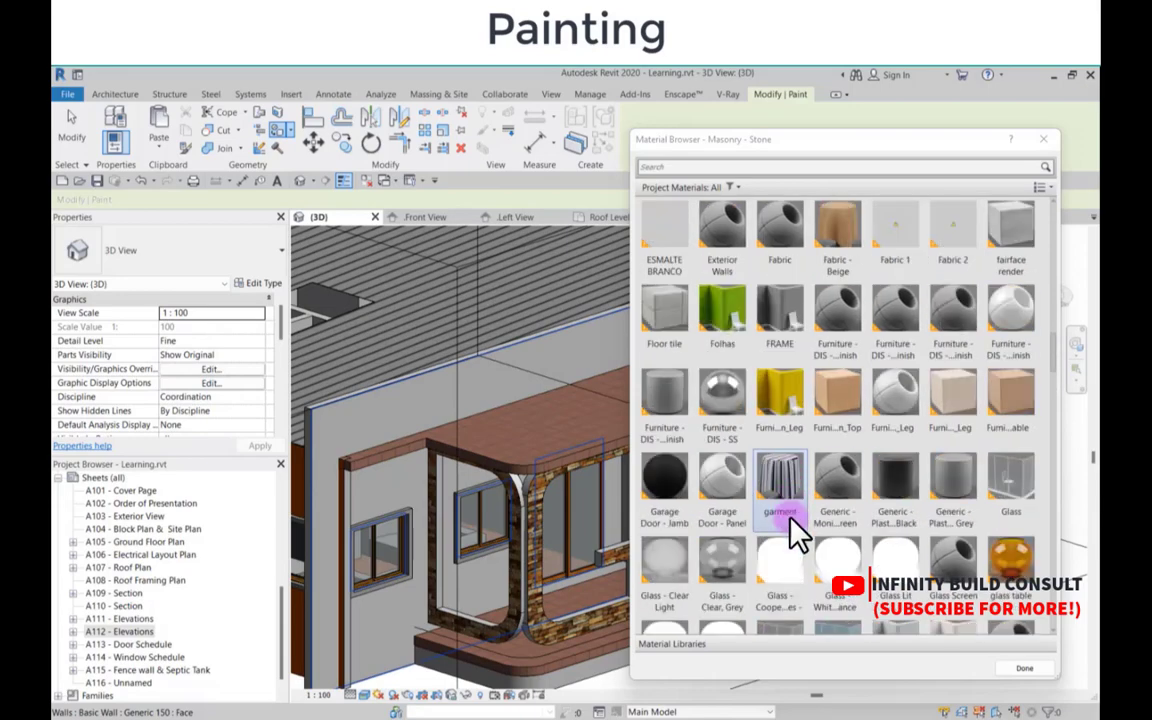
pyautogui.scroll(3, 789, 458)
pyautogui.click(781, 397)
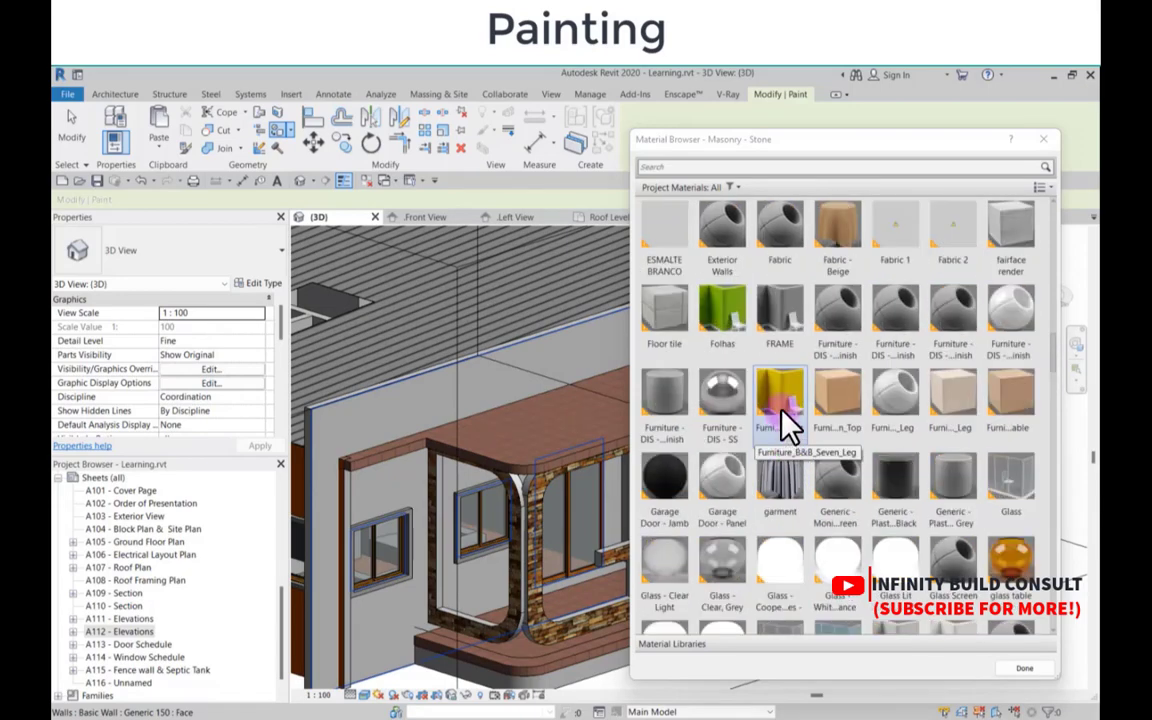
pyautogui.click(514, 452)
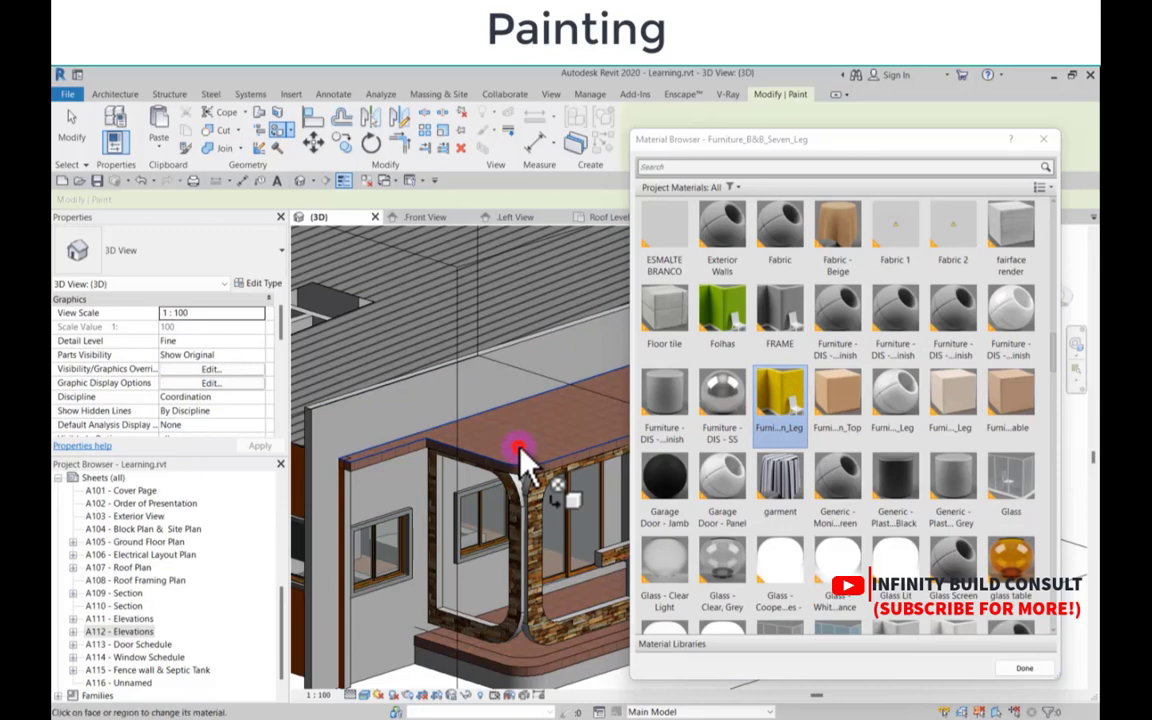
pyautogui.scroll(-2, 514, 452)
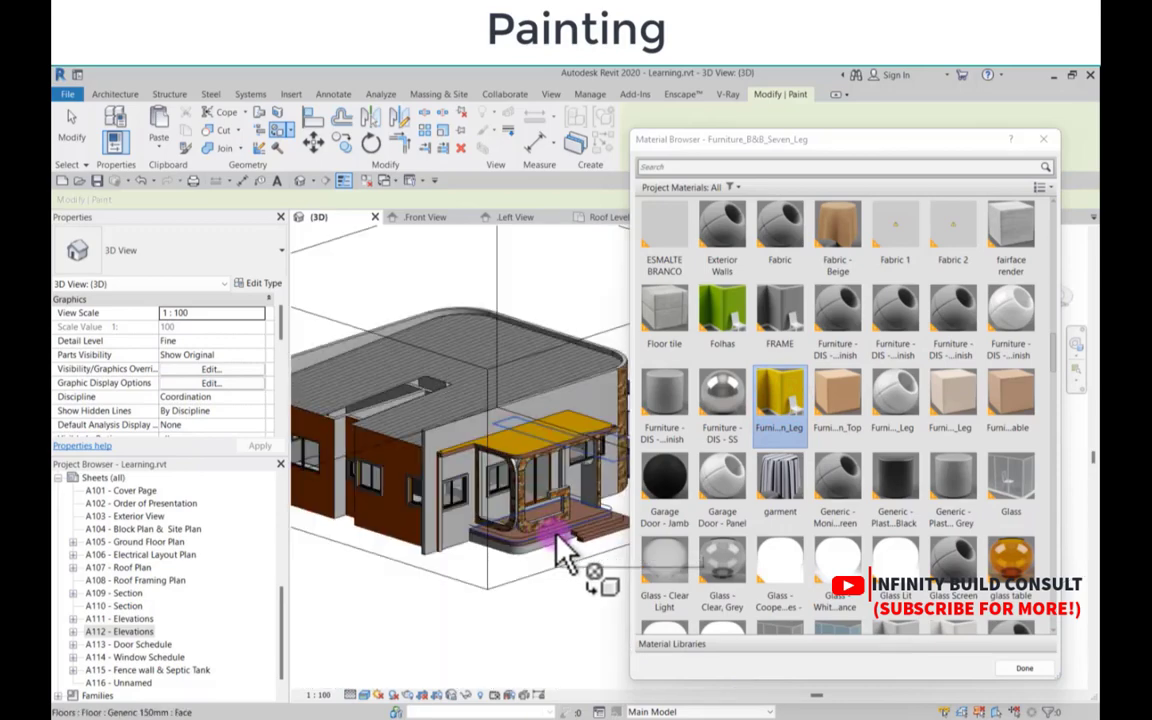
# Step: Choose the orange Range Rover-15 as the paint material for the porch roof edges
pyautogui.scroll(1, 557, 537)
pyautogui.scroll(2, 565, 540)
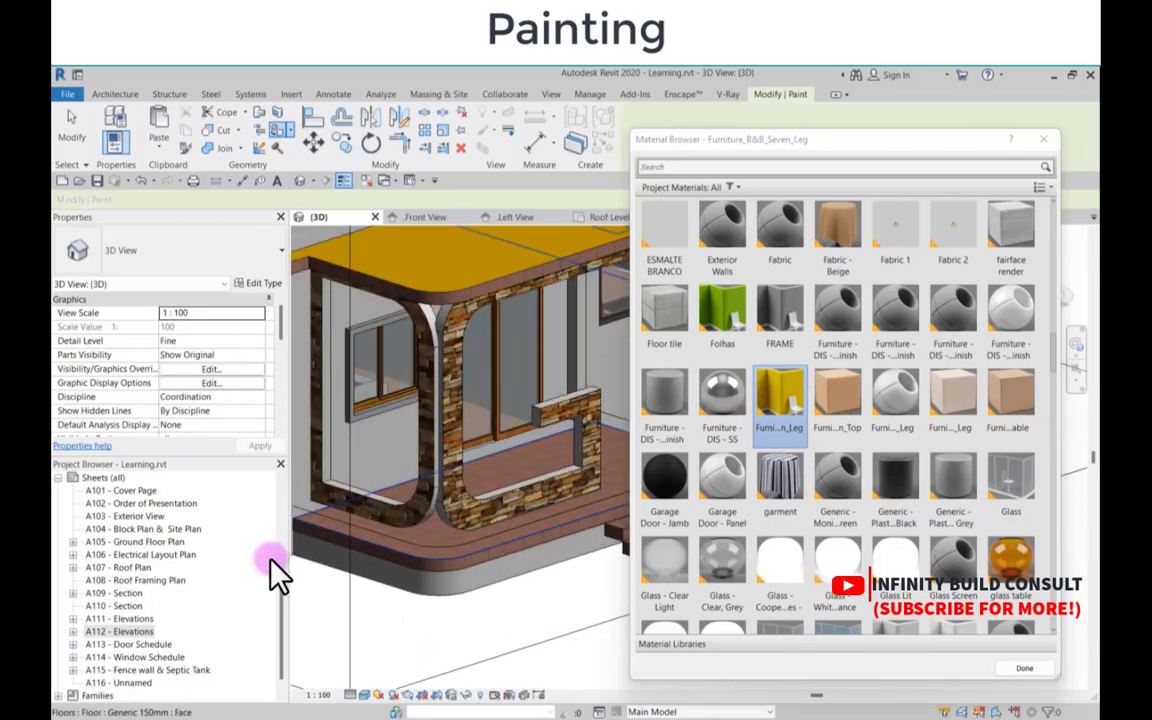
pyautogui.scroll(-1, 268, 555)
pyautogui.scroll(-3, 408, 530)
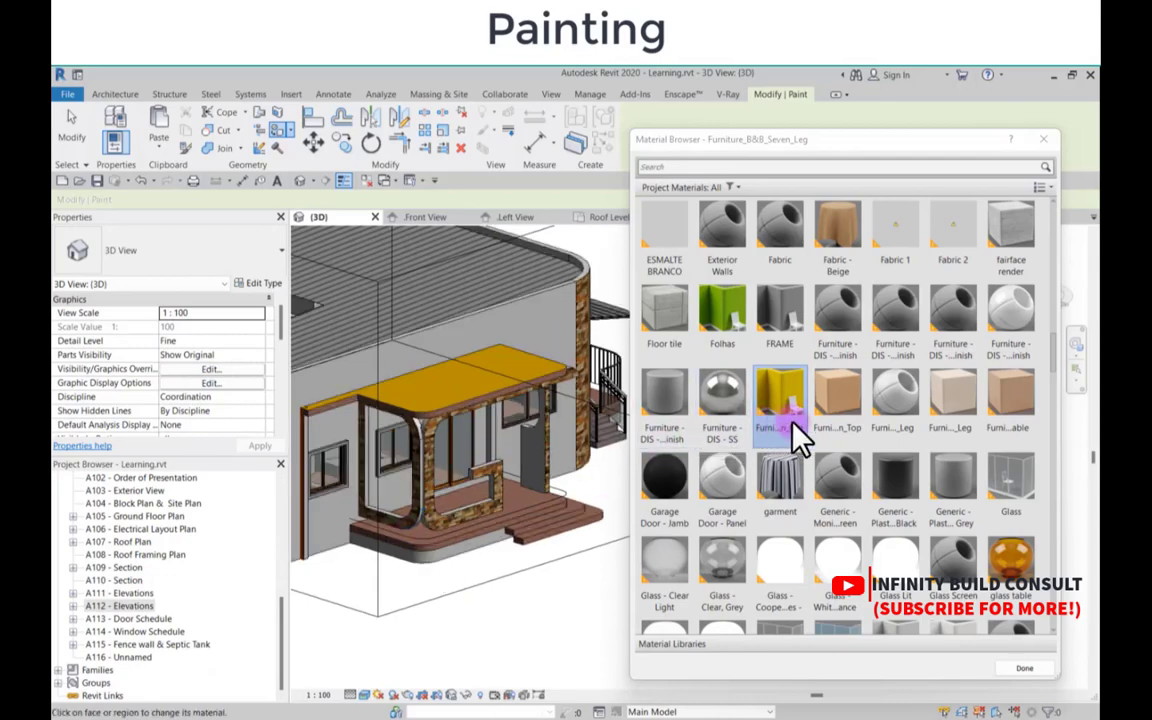
pyautogui.scroll(-5, 794, 437)
pyautogui.scroll(-5, 796, 437)
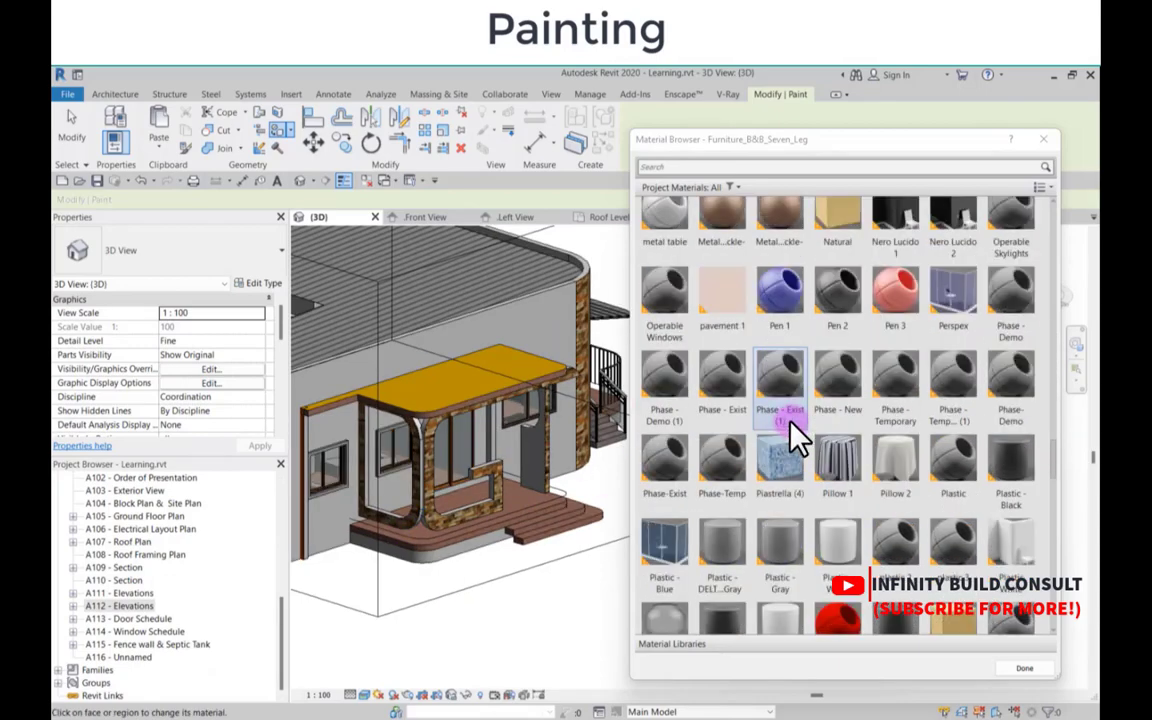
pyautogui.scroll(2, 792, 424)
pyautogui.scroll(-6, 792, 424)
pyautogui.scroll(-5, 792, 436)
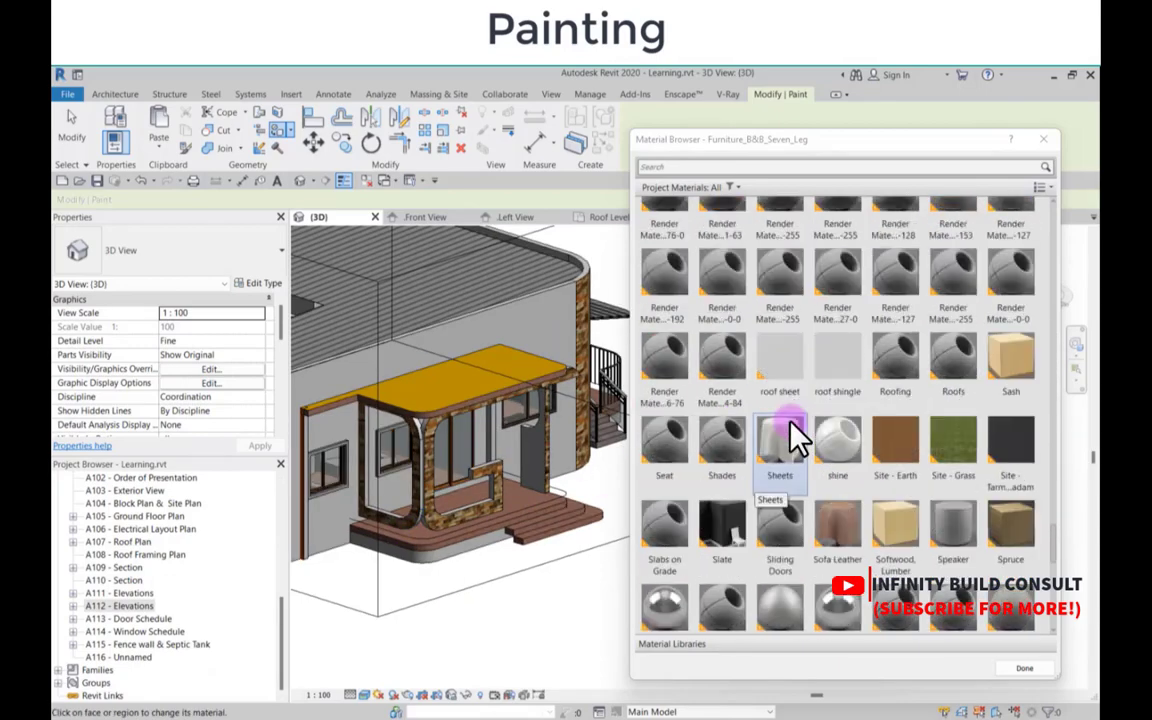
pyautogui.scroll(3, 790, 434)
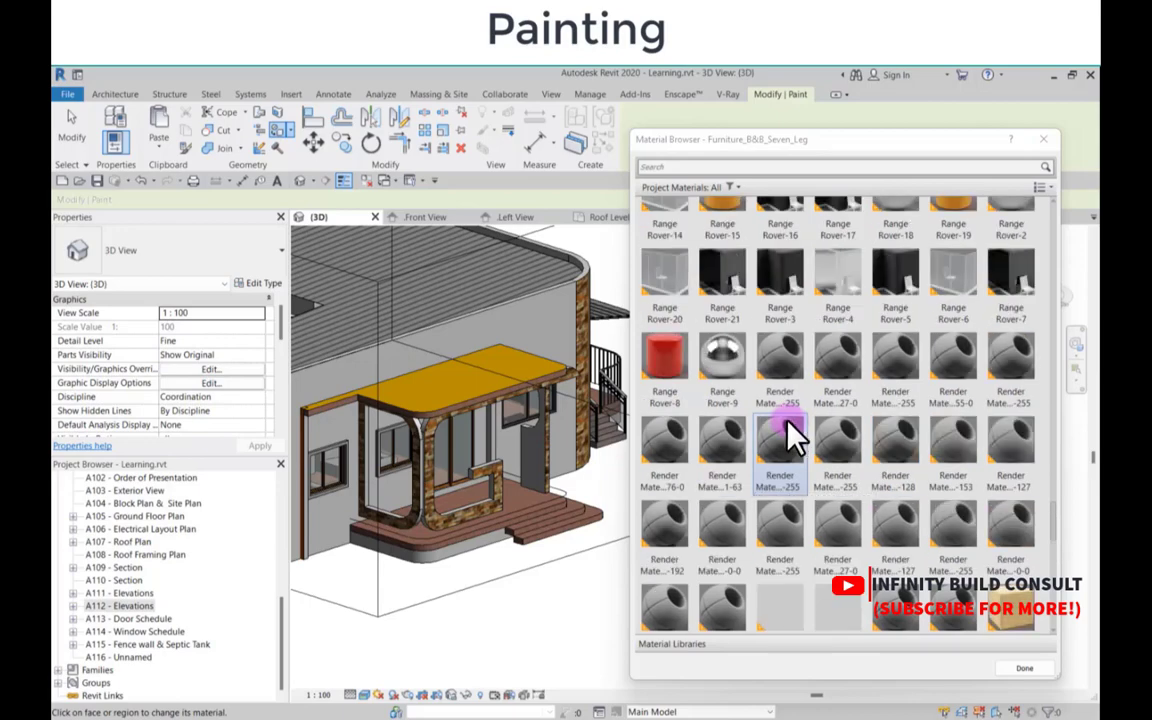
pyautogui.scroll(3, 785, 430)
pyautogui.click(726, 448)
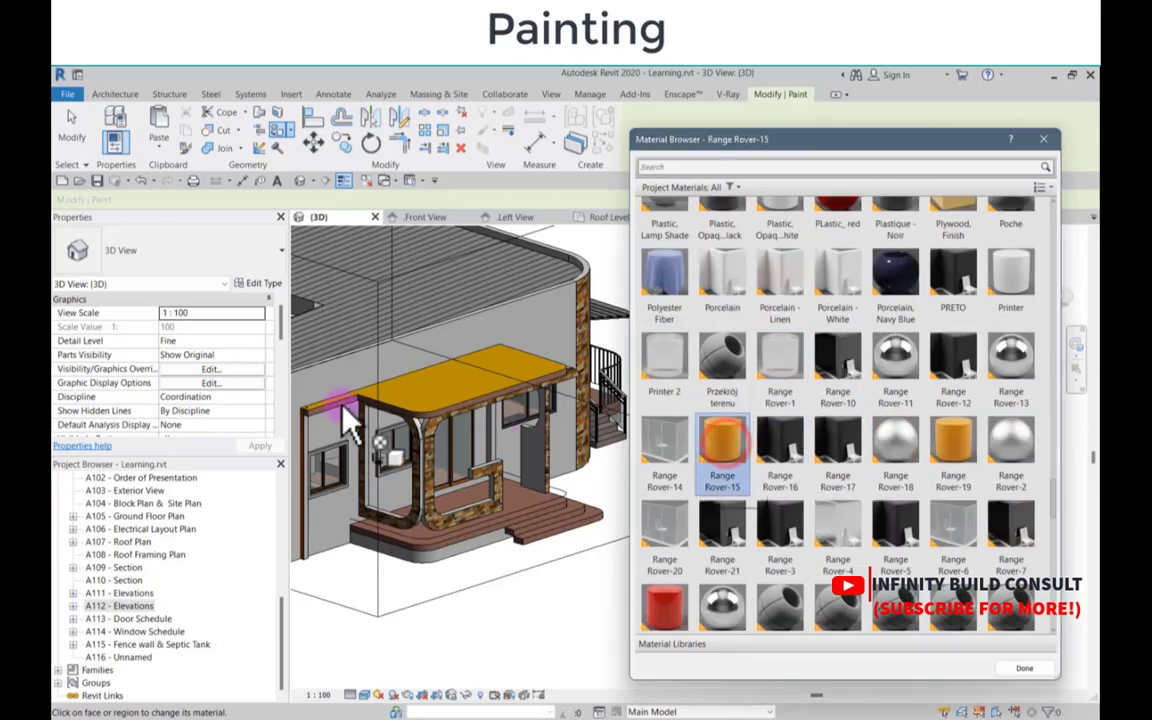
# Step: Paint the porch roof slab's edge along the house wall and its adjoining side edge with Range Rover-15
pyautogui.scroll(3, 340, 420)
pyautogui.scroll(4, 336, 404)
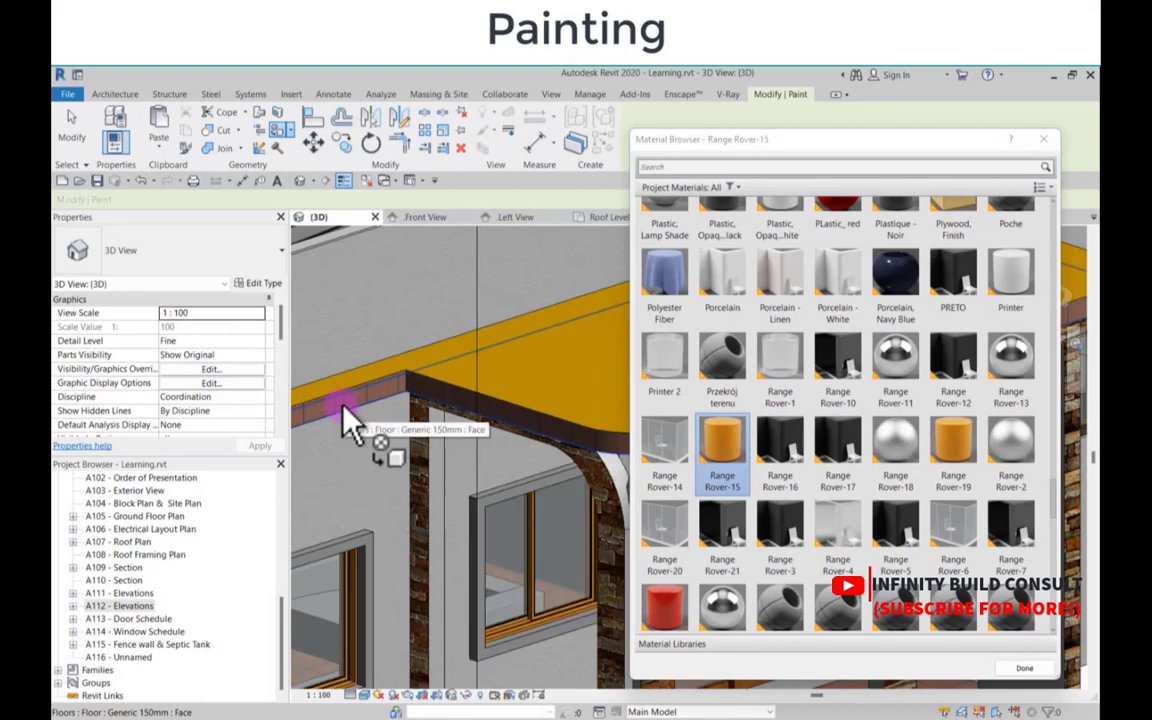
pyautogui.click(345, 410)
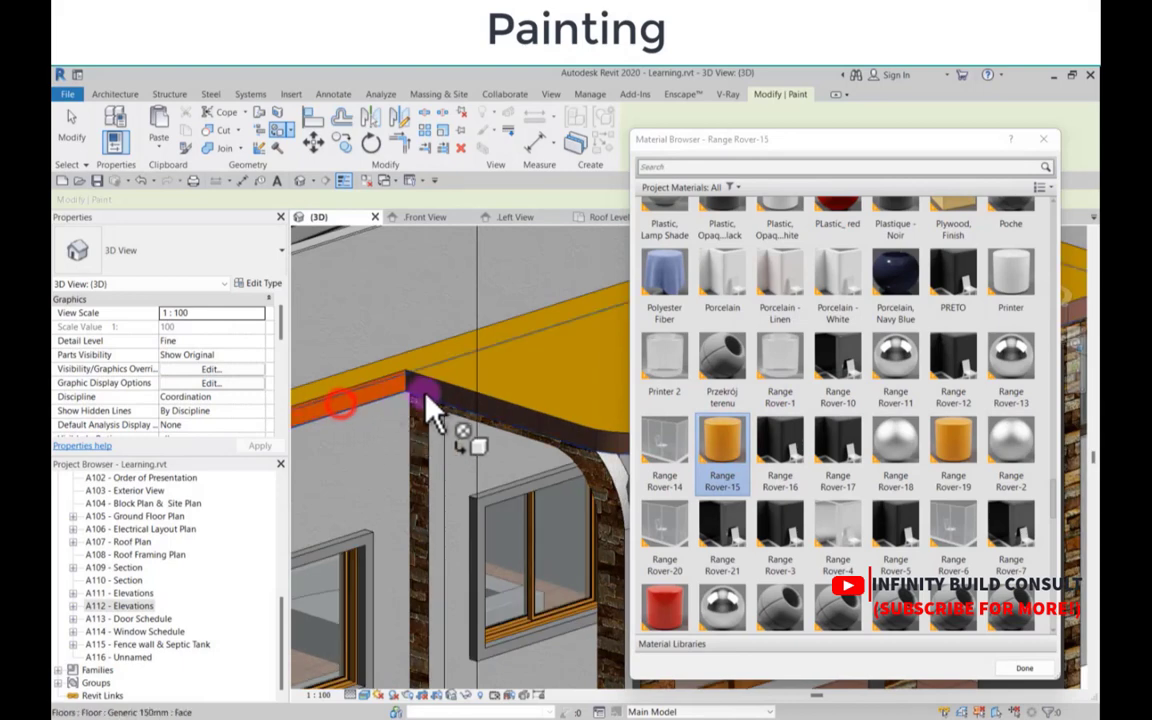
pyautogui.scroll(2, 478, 402)
pyautogui.click(479, 402)
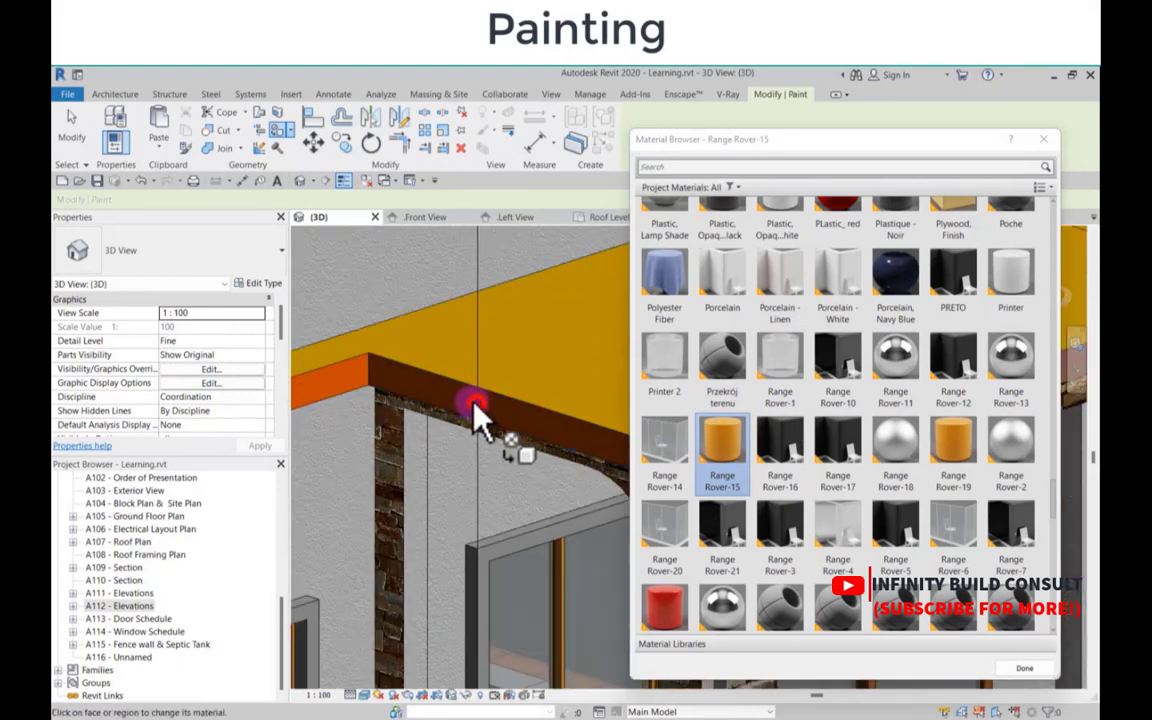
# Step: Paint the porch roof slab's rounded corner above the two stone frames and its long front edge with Range Rover-15
pyautogui.scroll(-4, 451, 394)
pyautogui.scroll(-2, 530, 410)
pyautogui.scroll(4, 514, 458)
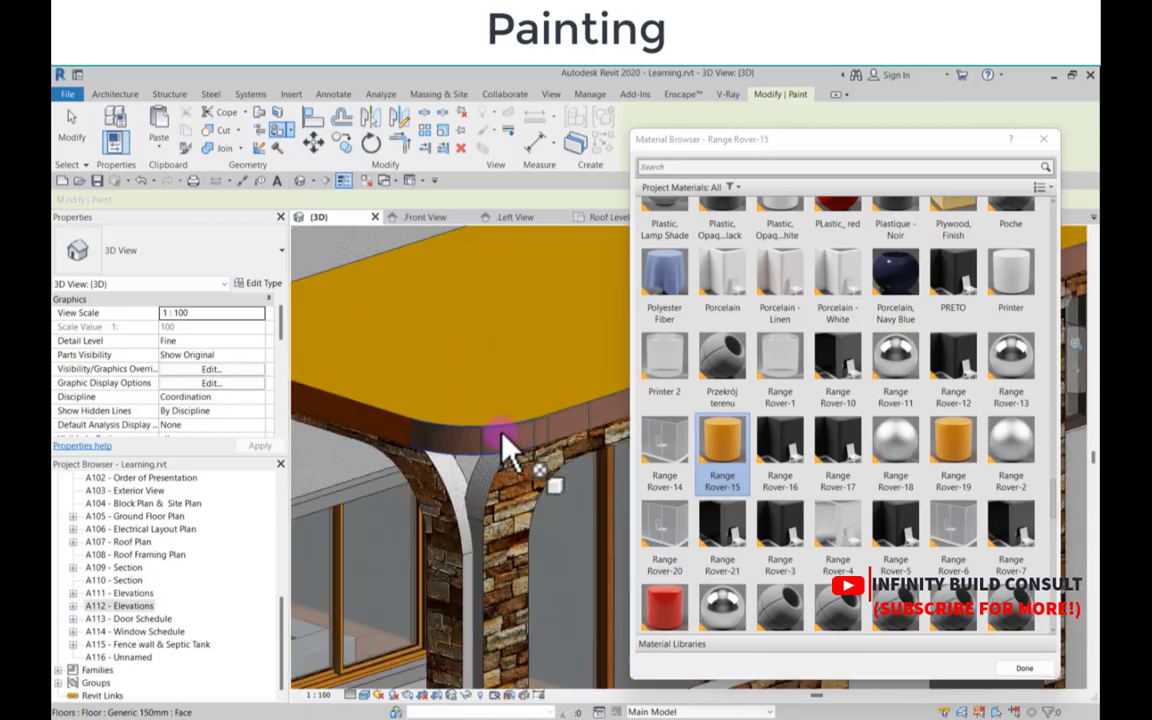
pyautogui.scroll(-3, 489, 437)
pyautogui.scroll(4, 481, 424)
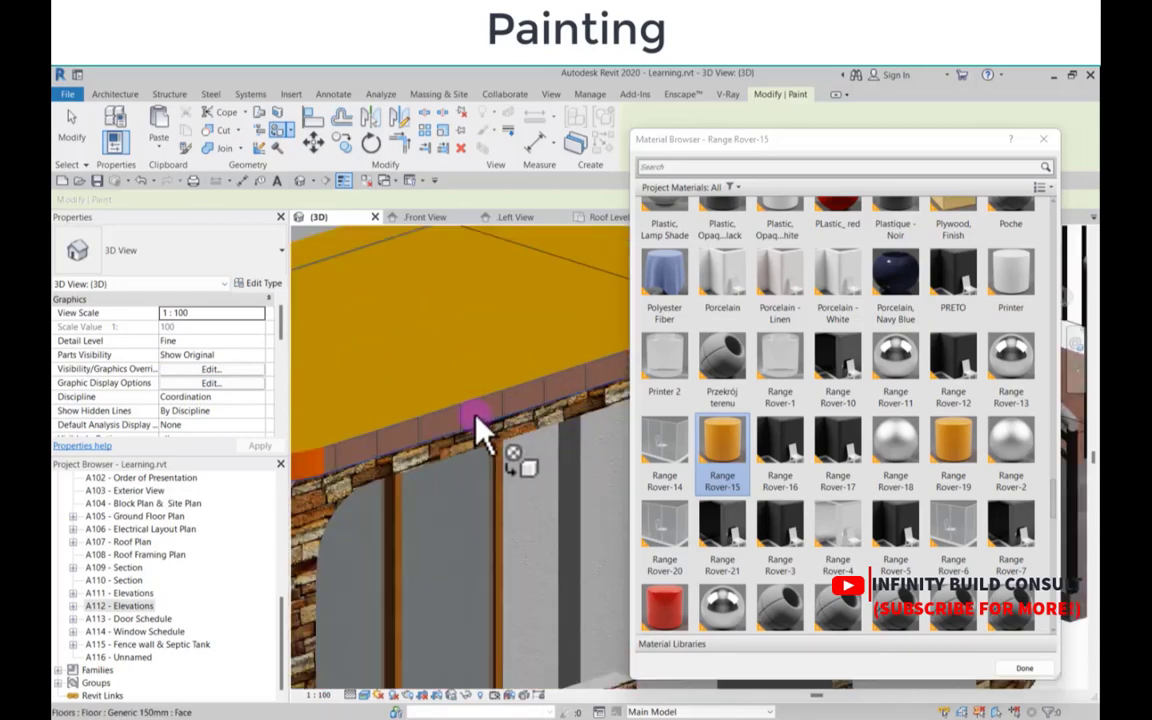
pyautogui.click(477, 421)
pyautogui.scroll(-5, 468, 418)
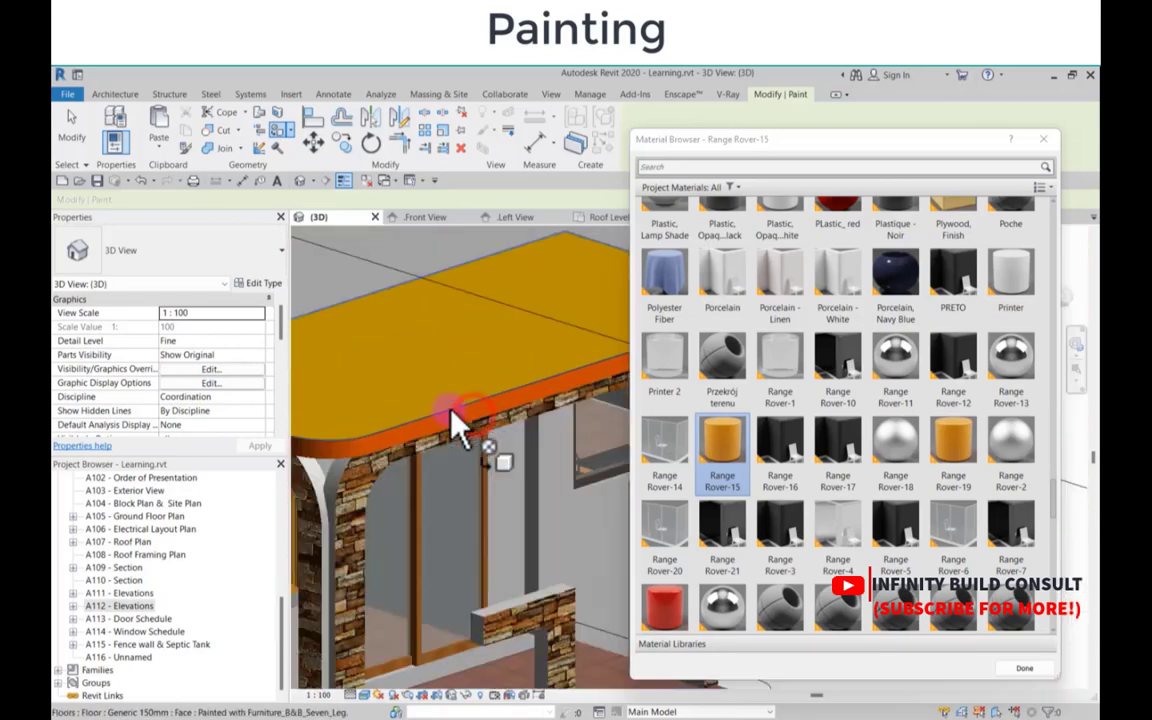
# Step: Paint the porch roof slab's other rounded corner, above the stone column beside the steps, with Range Rover-15
pyautogui.scroll(-2, 480, 445)
pyautogui.keyDown('shift'); pyautogui.moveTo(504, 473); pyautogui.dragTo(403, 447, button='middle'); pyautogui.keyUp('shift')
pyautogui.scroll(8, 450, 373)
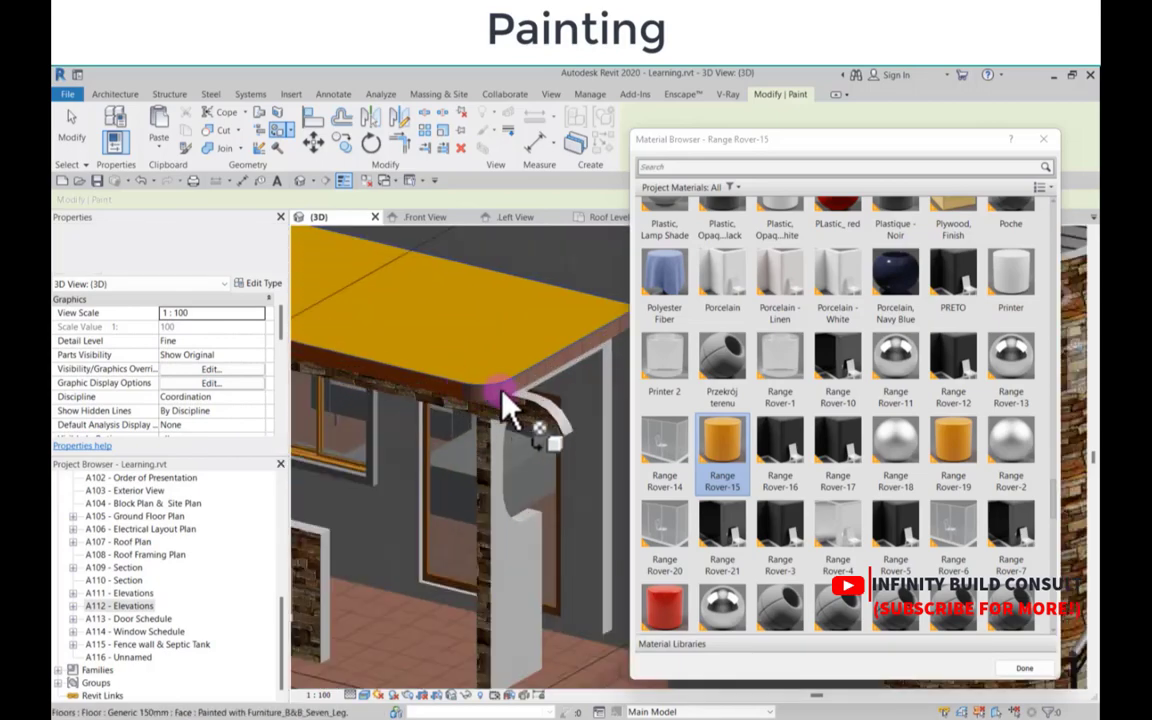
pyautogui.scroll(-3, 500, 393)
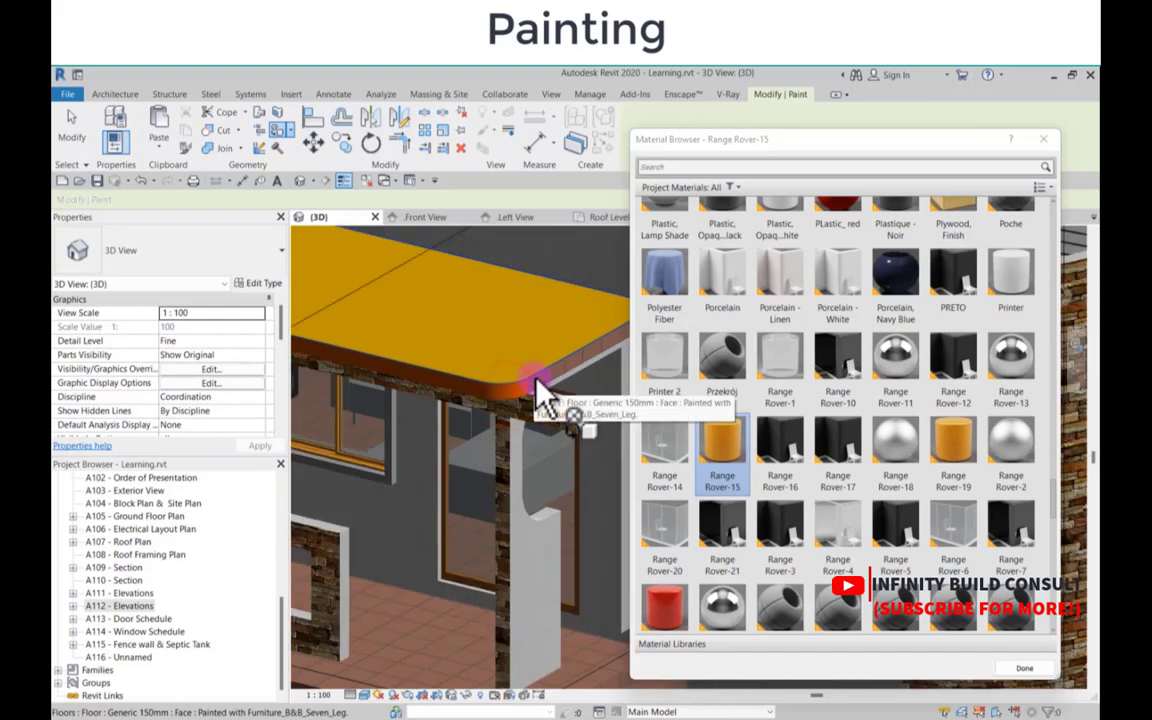
# Step: Restore the yellow paint on the porch roof's top face and paint the slab's short end edge beside the steps with Range Rover-15
pyautogui.click(536, 382)
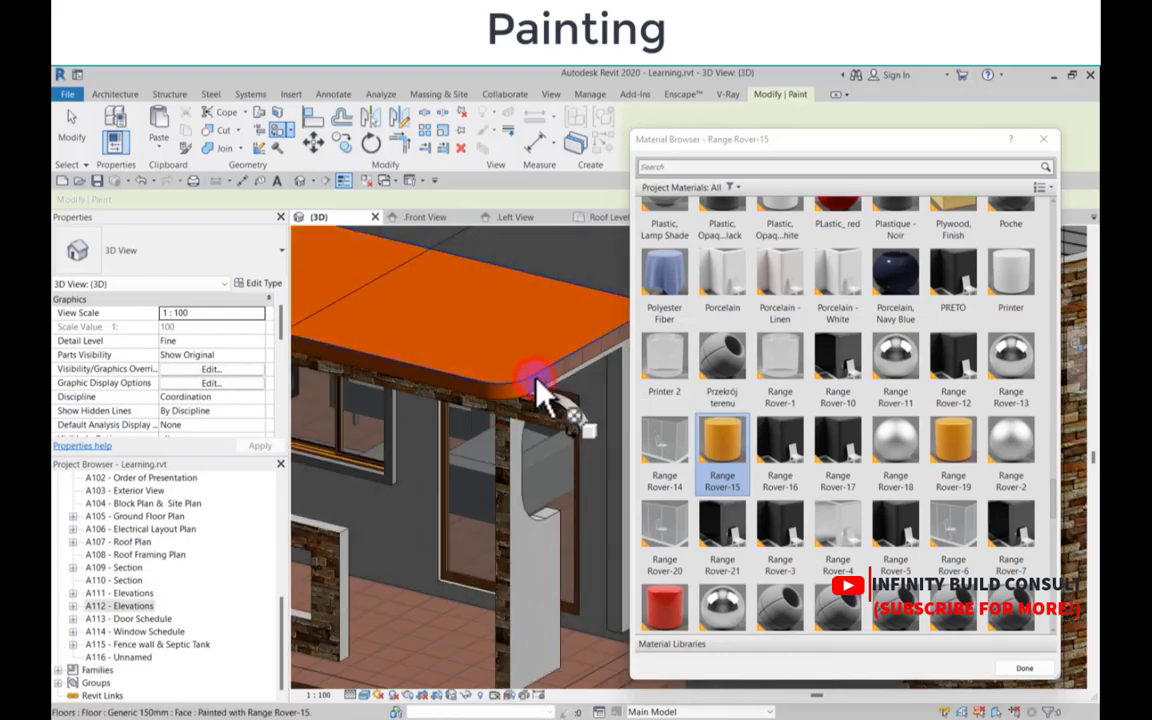
pyautogui.press('Escape')
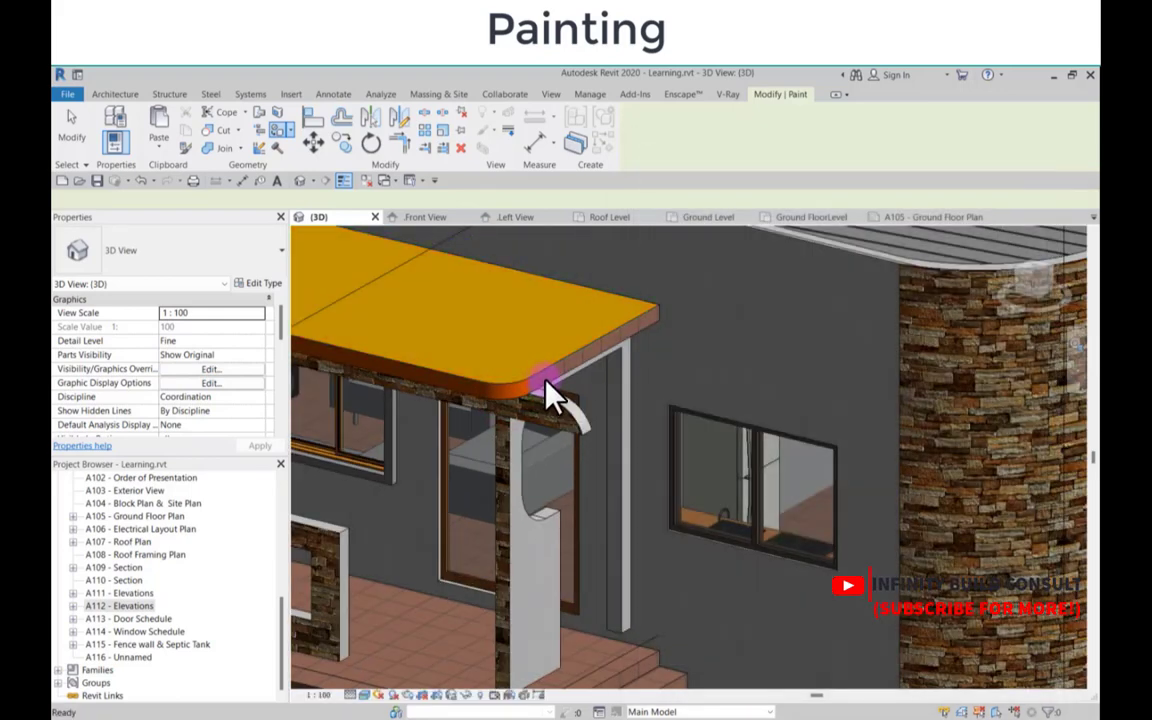
pyautogui.click(272, 132)
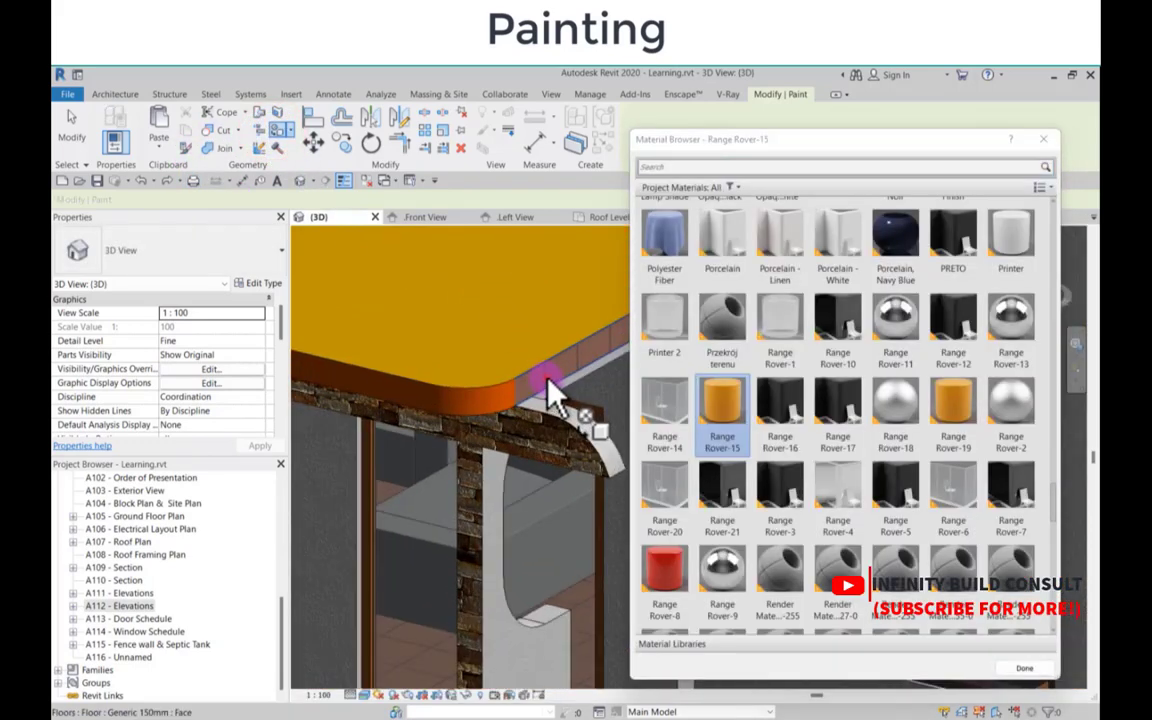
pyautogui.scroll(-4, 547, 390)
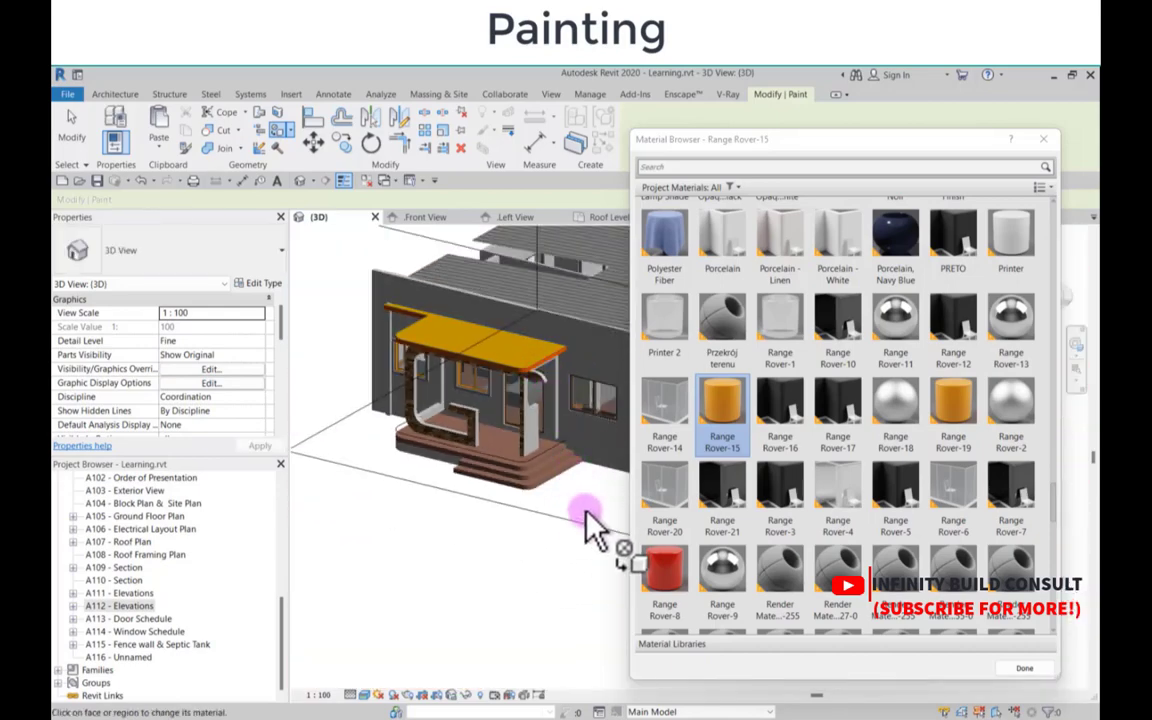
# Step: Paint the front, side and rounded corner edges of the lowest entrance step with Range Rover-15
pyautogui.scroll(6, 465, 489)
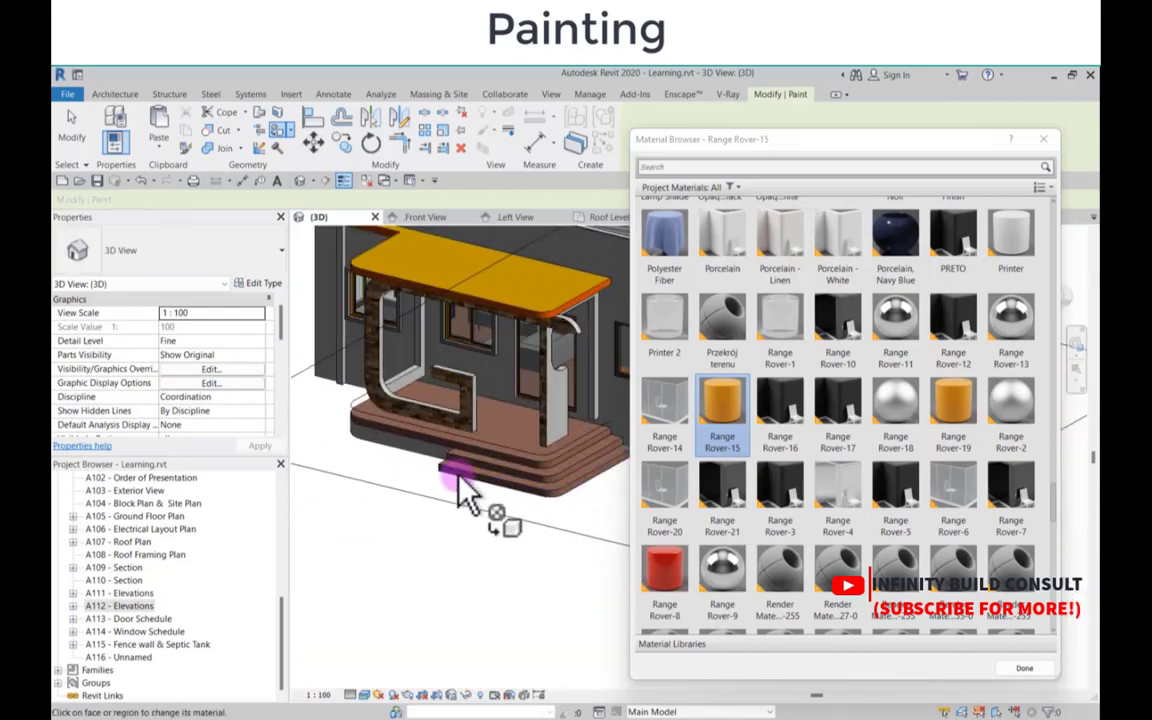
pyautogui.click(487, 480)
pyautogui.scroll(-4, 404, 470)
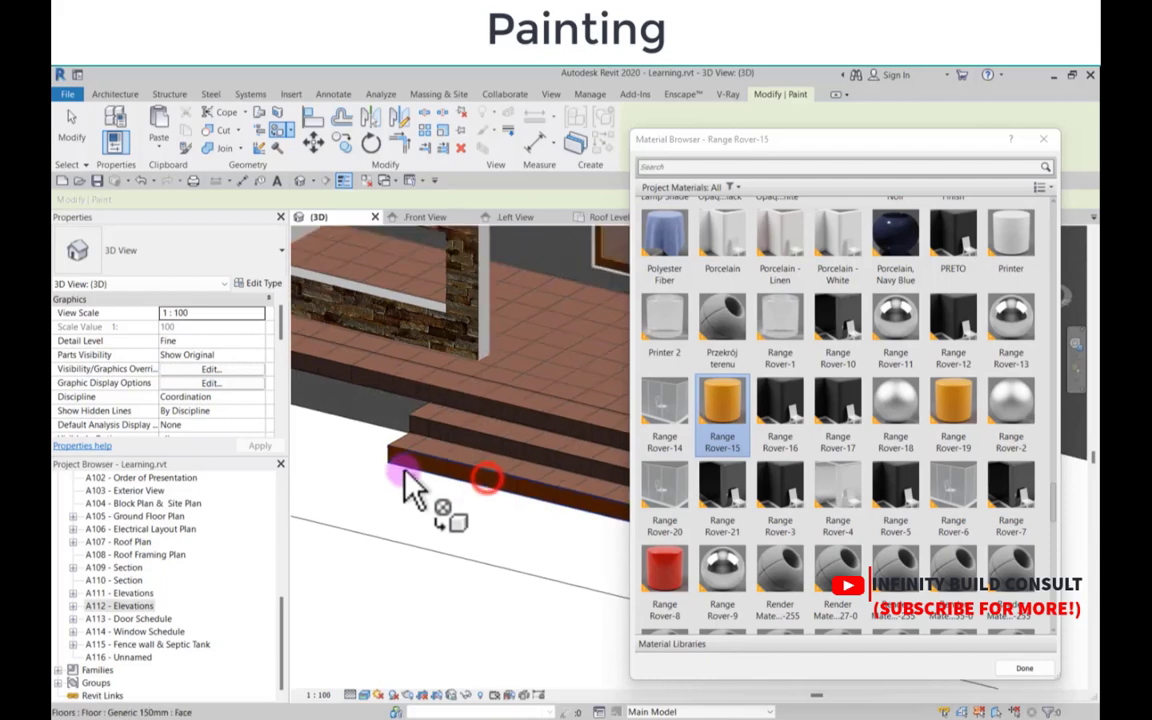
pyautogui.scroll(3, 551, 479)
pyautogui.scroll(4, 552, 492)
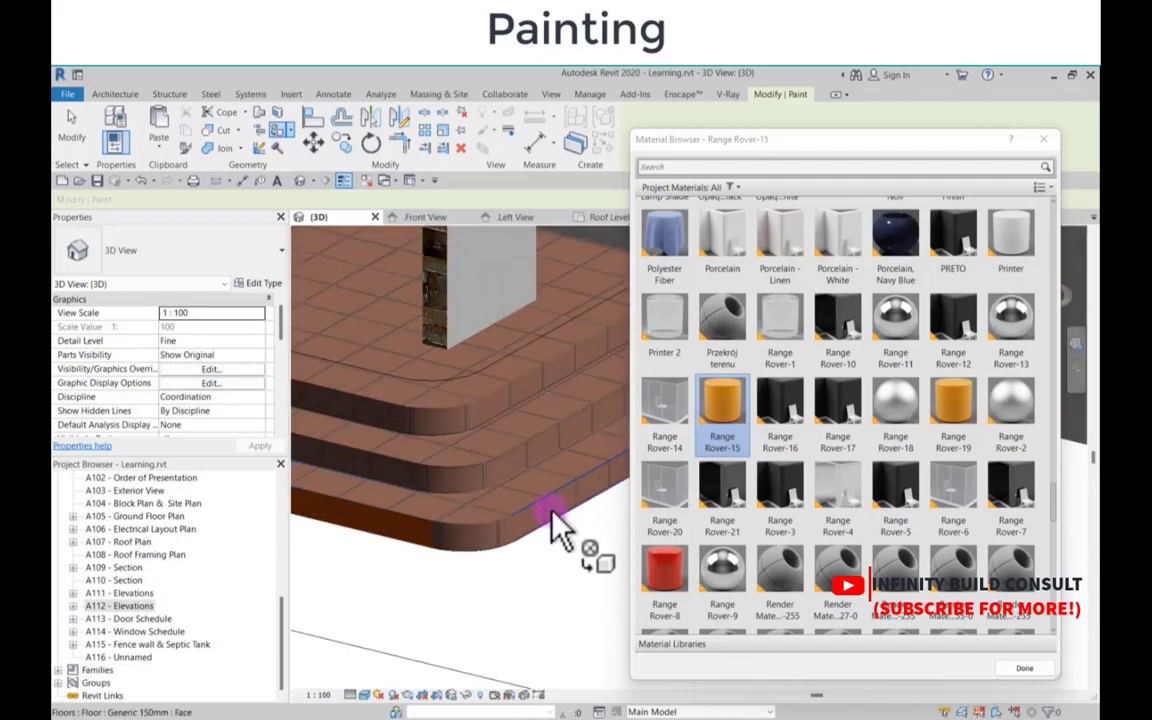
pyautogui.click(552, 511)
pyautogui.click(490, 530)
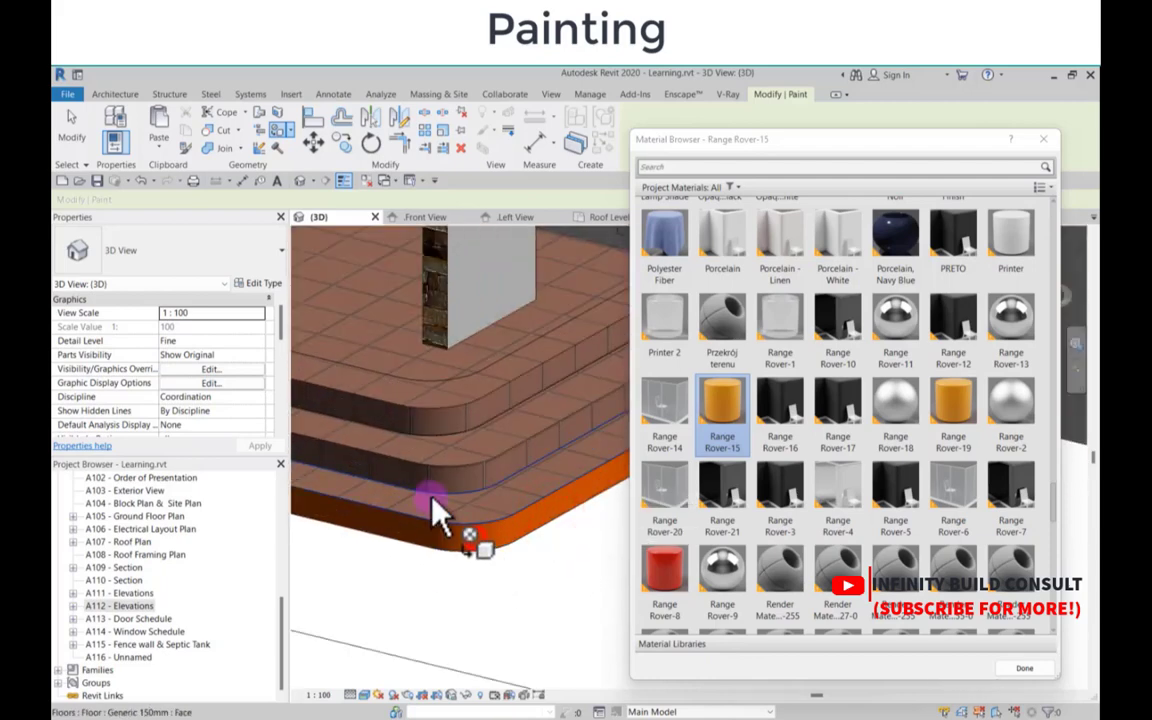
# Step: Paint the front, rounded corner and side edges of the middle entrance step with Range Rover-15
pyautogui.click(365, 466)
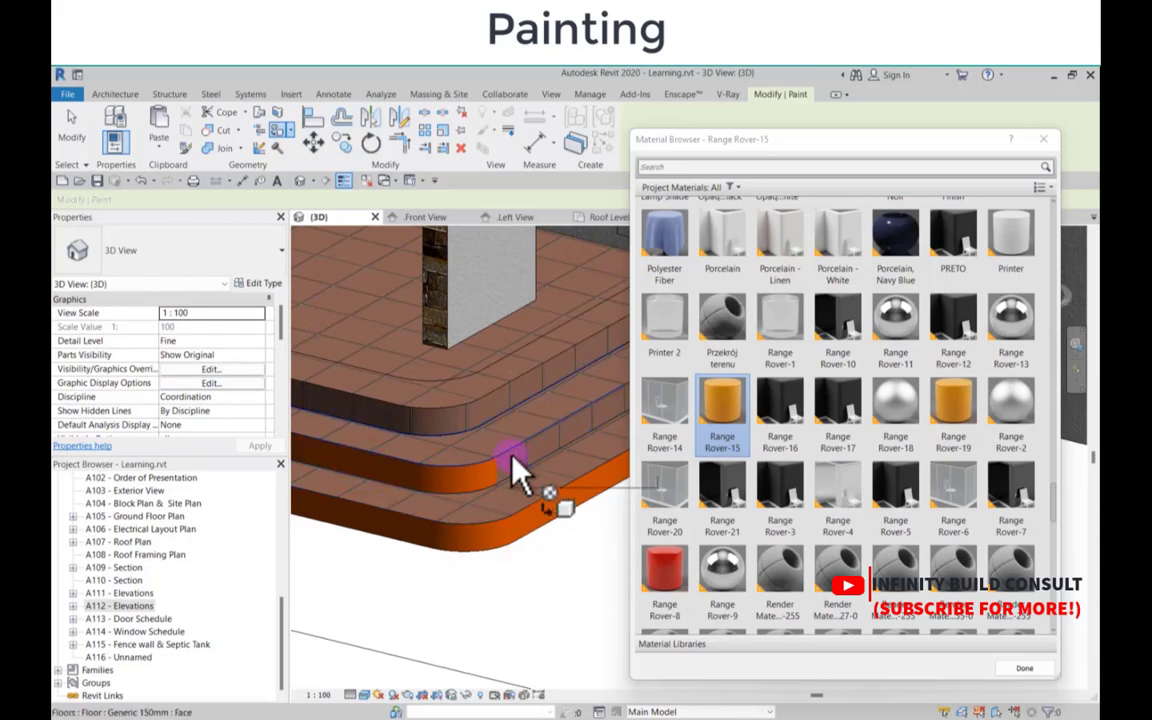
pyautogui.scroll(1, 518, 468)
pyautogui.scroll(-3, 518, 465)
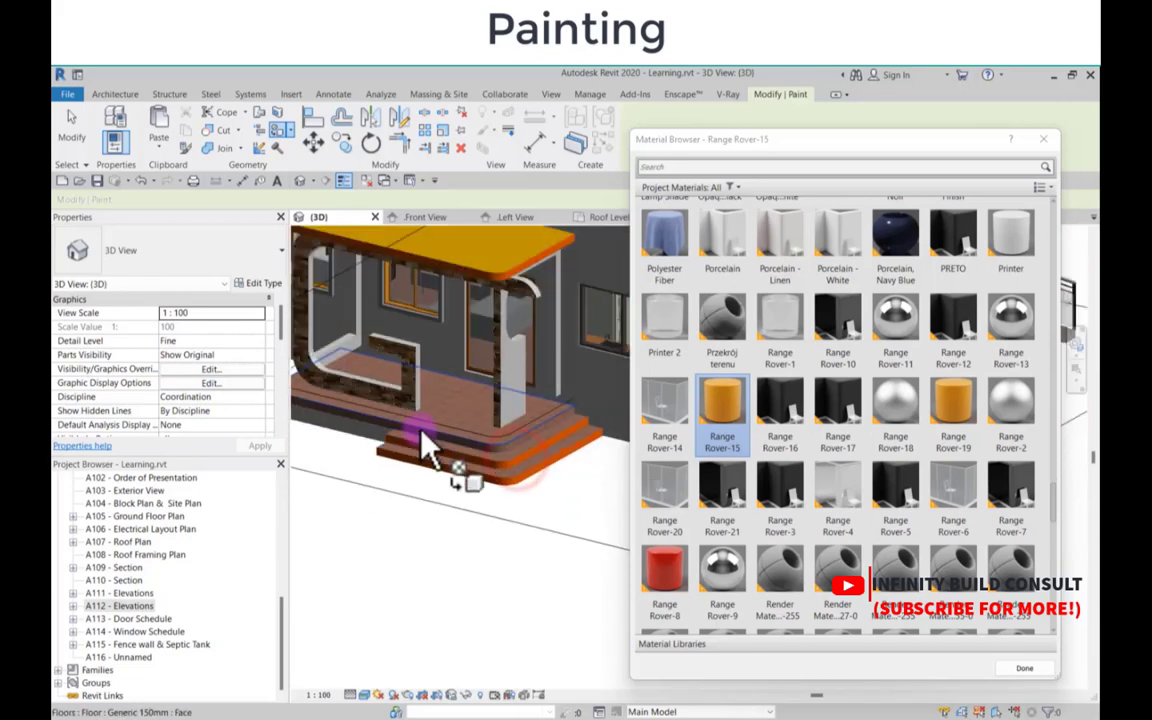
# Step: Paint the front, rounded corner and side edges of the porch floor slab above the steps with Range Rover-15
pyautogui.scroll(3, 432, 442)
pyautogui.scroll(3, 438, 435)
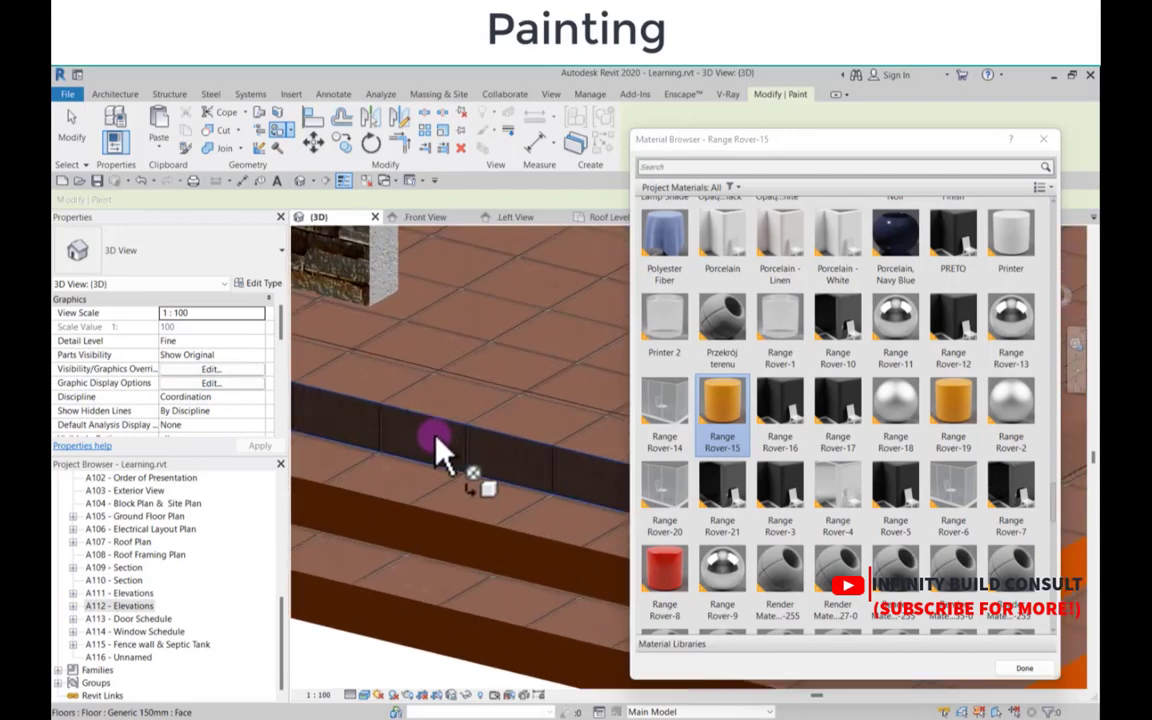
pyautogui.click(420, 436)
pyautogui.scroll(-3, 425, 445)
pyautogui.scroll(4, 509, 458)
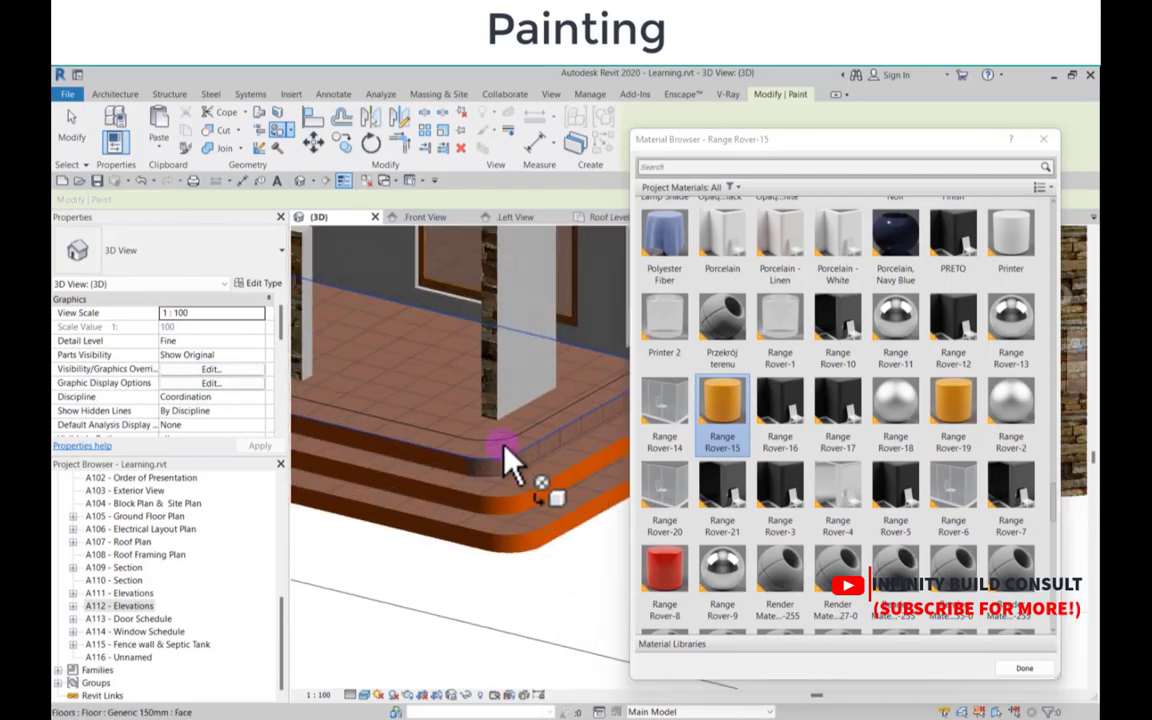
pyautogui.click(505, 500)
pyautogui.scroll(-3, 540, 483)
pyautogui.scroll(3, 519, 476)
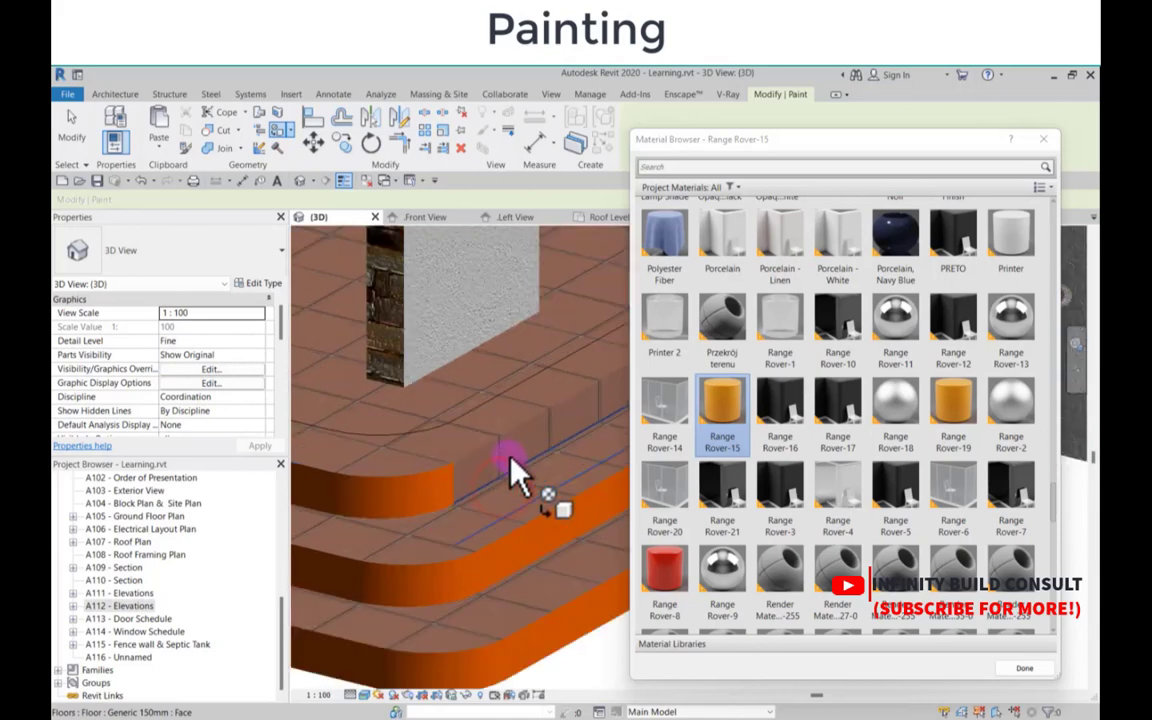
pyautogui.scroll(-5, 550, 455)
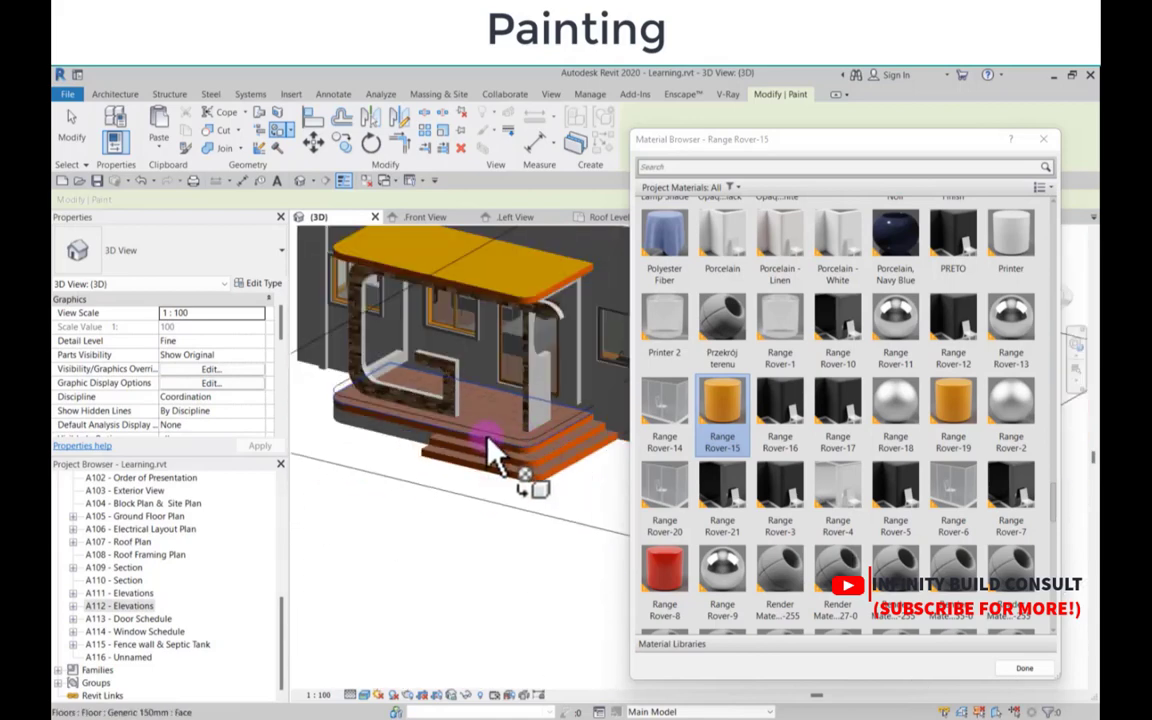
pyautogui.scroll(3, 465, 472)
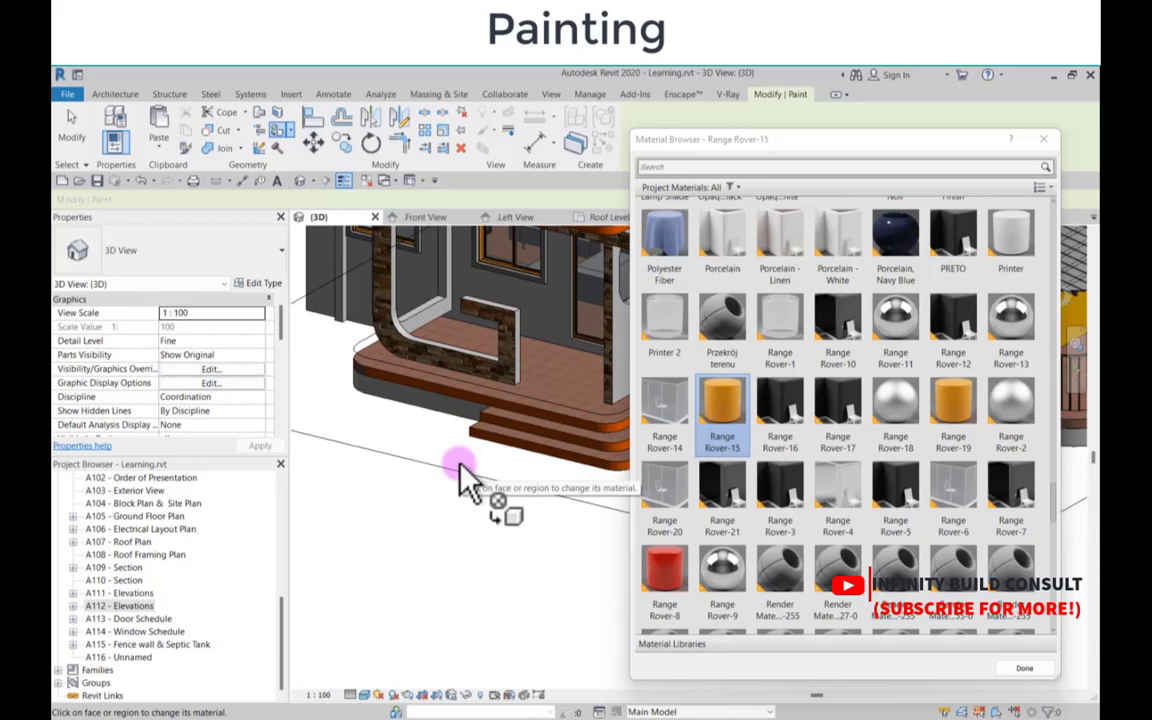
pyautogui.scroll(-5, 460, 466)
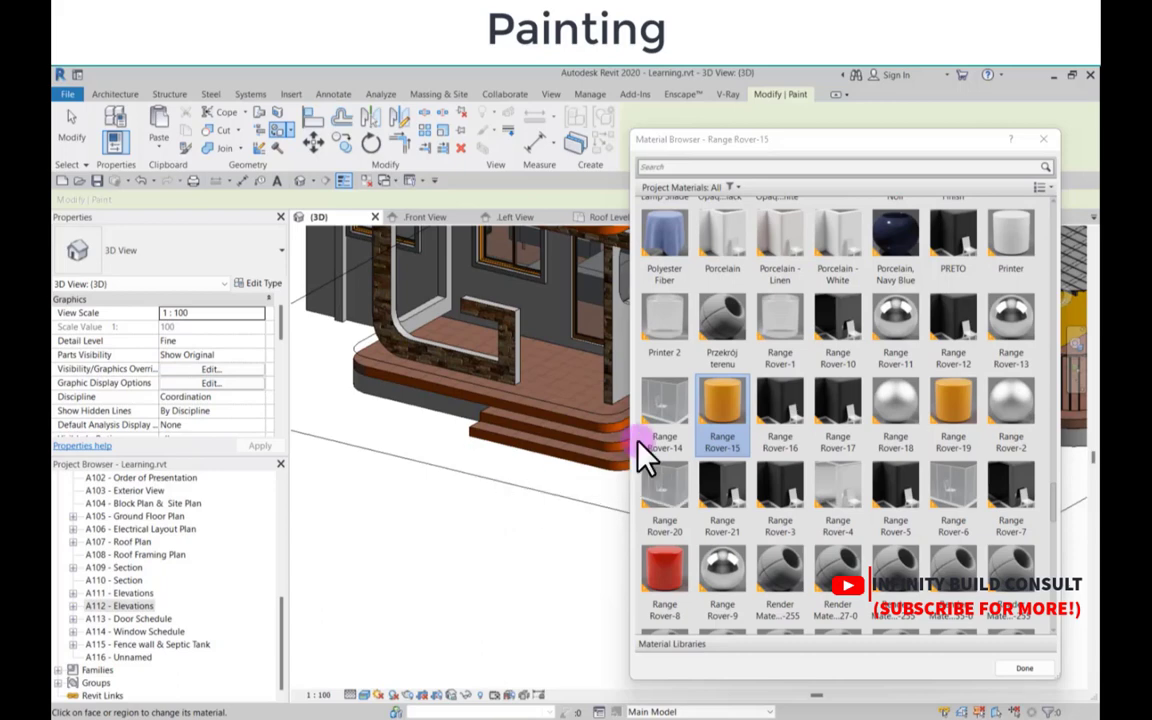
# Step: Try painting the porch floor's top face with the yellow Furniture_B&B_Seven_Leg material
pyautogui.scroll(-5, 784, 450)
pyautogui.scroll(8, 786, 452)
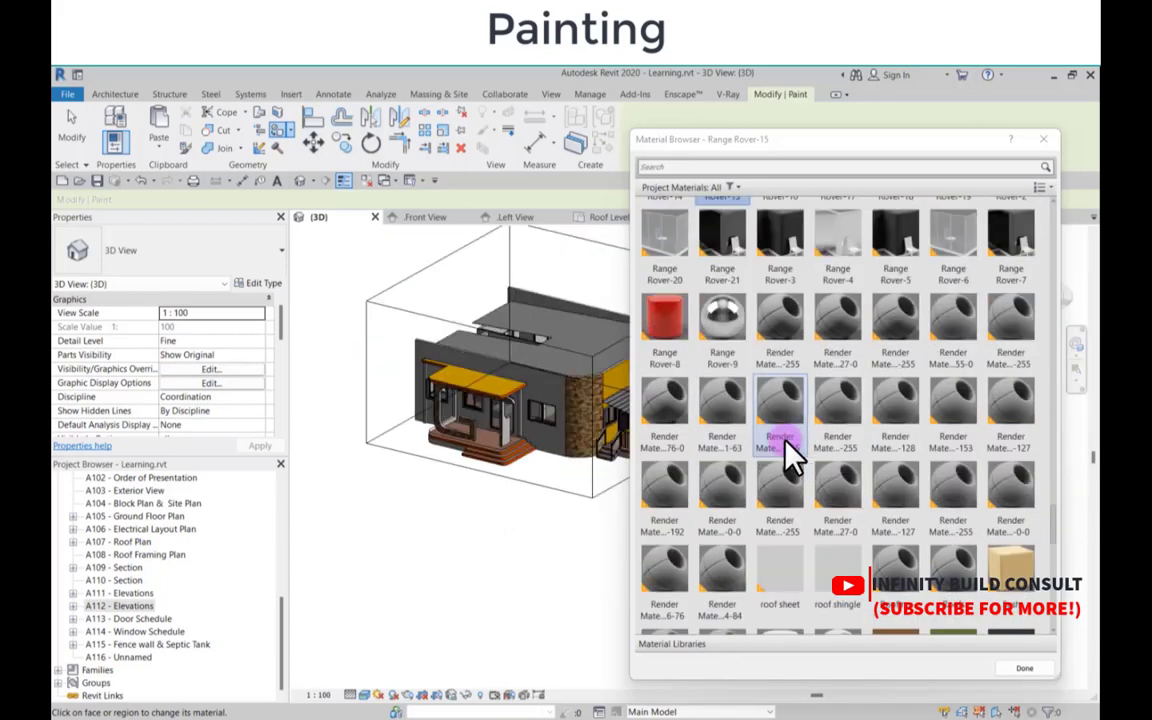
pyautogui.scroll(6, 800, 452)
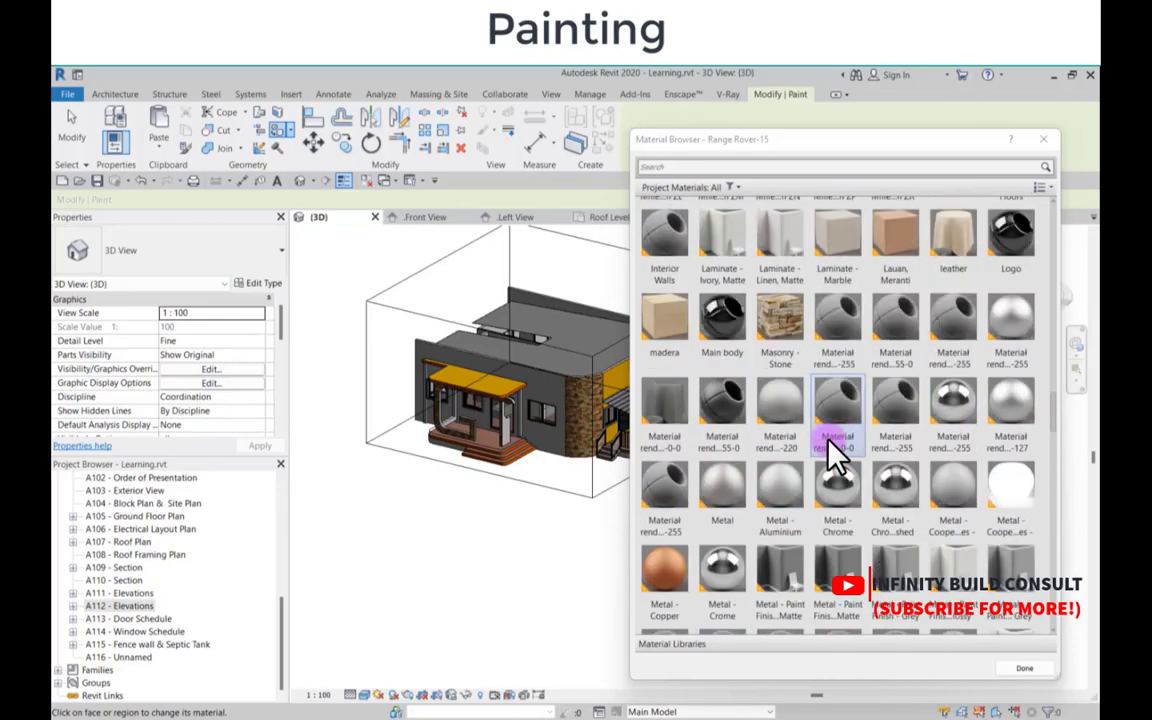
pyautogui.scroll(8, 836, 455)
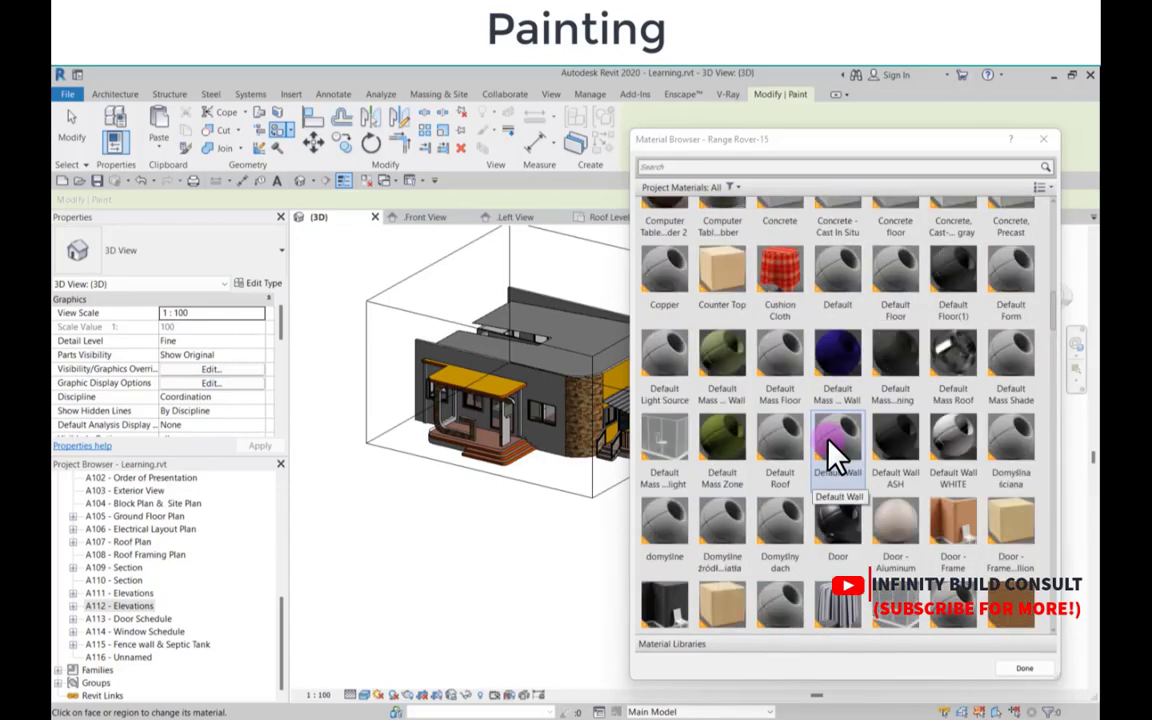
pyautogui.scroll(6, 836, 455)
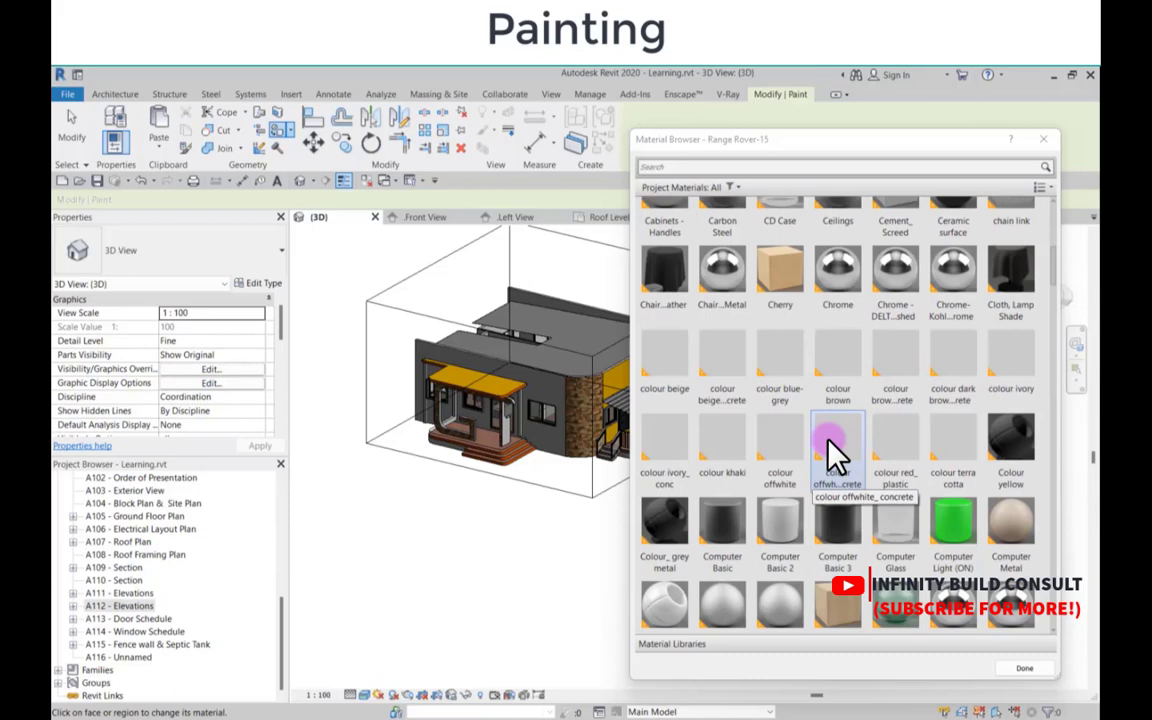
pyautogui.scroll(-3, 836, 455)
pyautogui.scroll(-9, 828, 442)
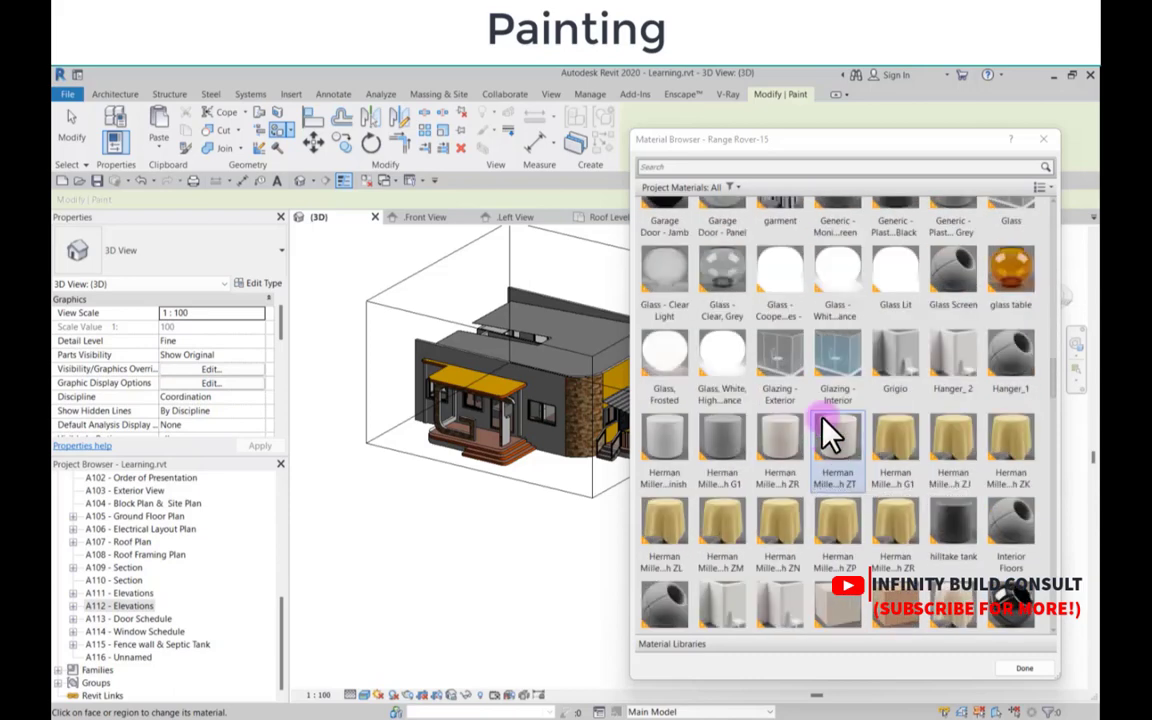
pyautogui.scroll(3, 786, 394)
pyautogui.click(789, 401)
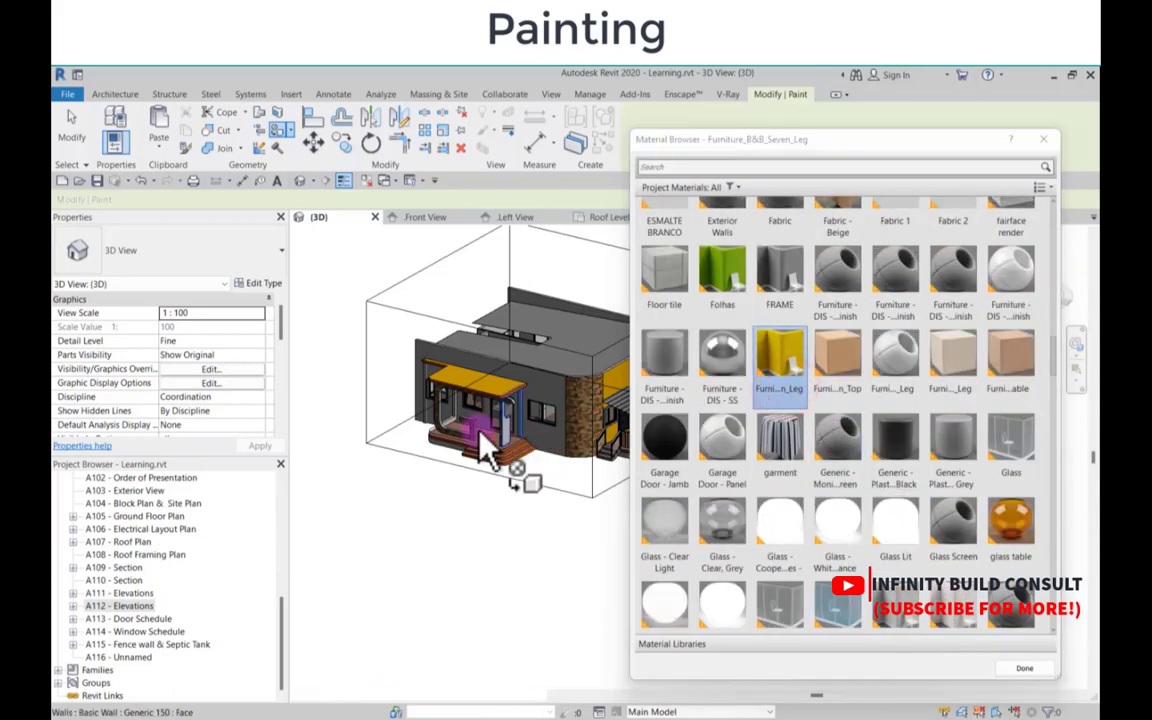
pyautogui.scroll(5, 484, 436)
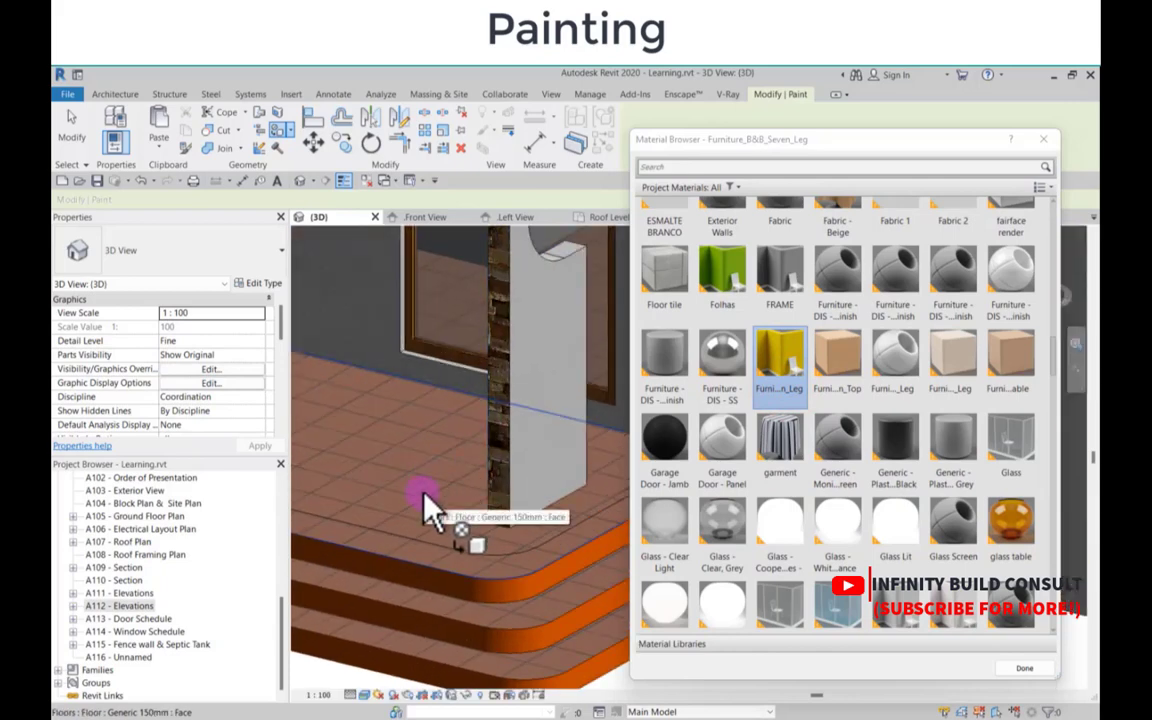
pyautogui.click(424, 492)
pyautogui.scroll(-3, 443, 491)
pyautogui.scroll(5, 440, 545)
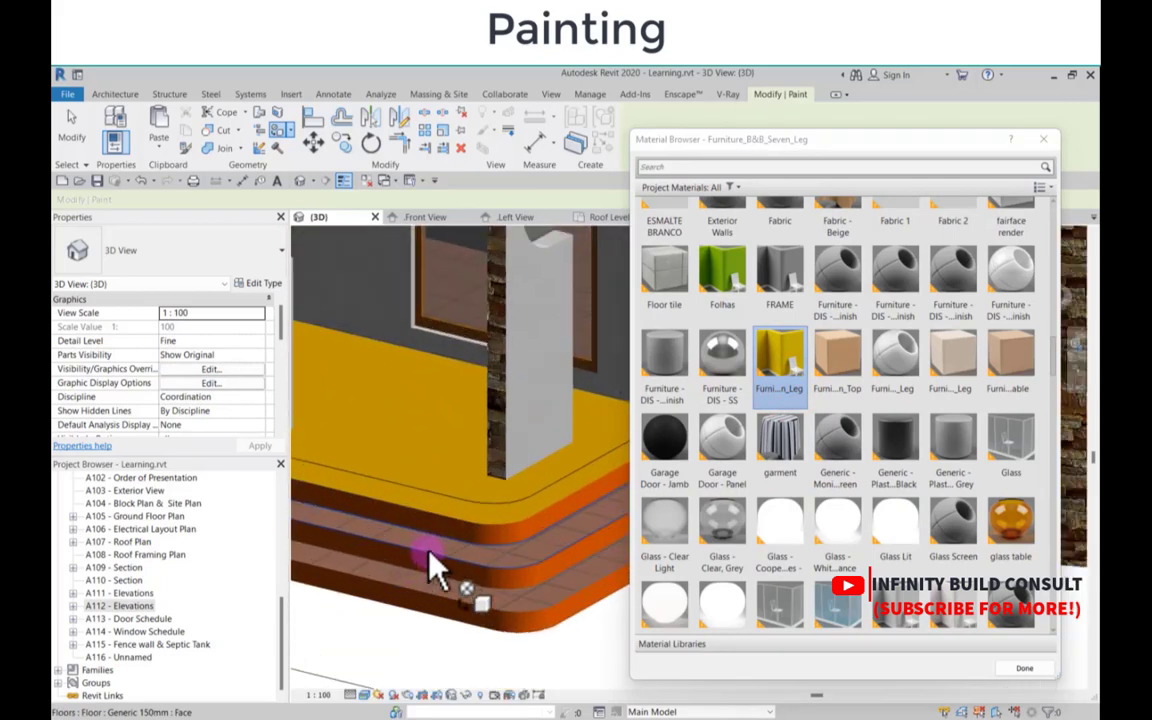
# Step: Try painting the treads of the middle and lowest entrance steps with Furniture_B&B_Seven_Leg
pyautogui.scroll(3, 393, 533)
pyautogui.click(392, 533)
pyautogui.scroll(-4, 416, 546)
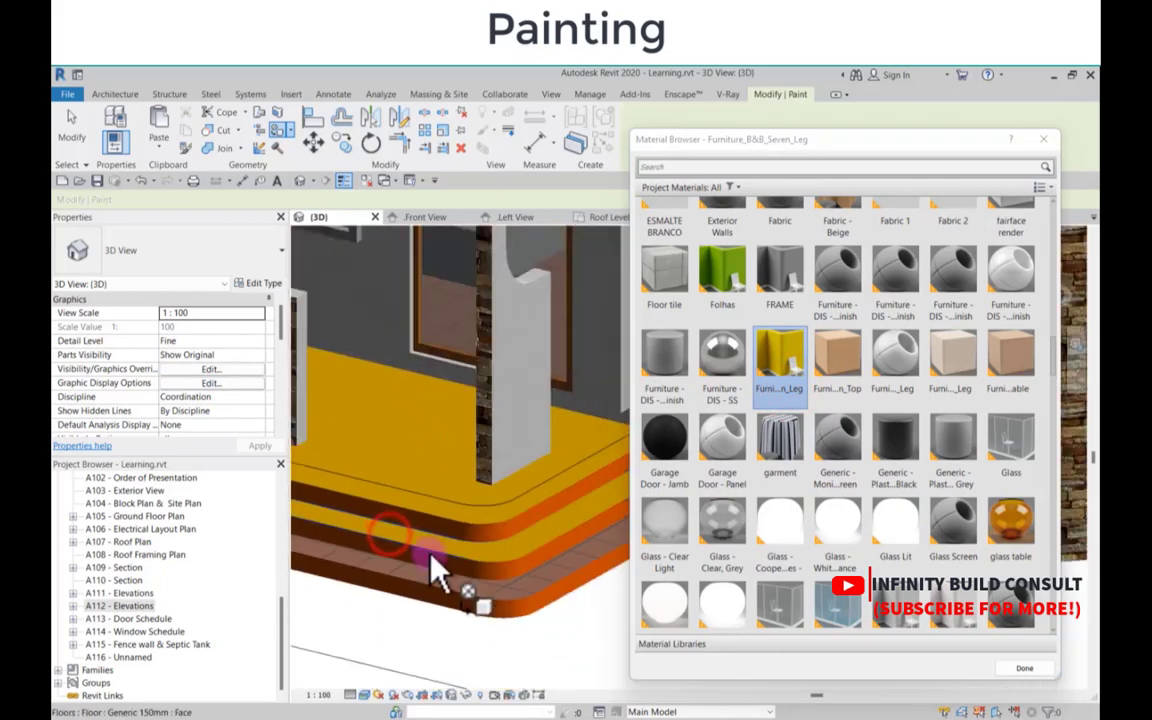
pyautogui.scroll(1, 443, 568)
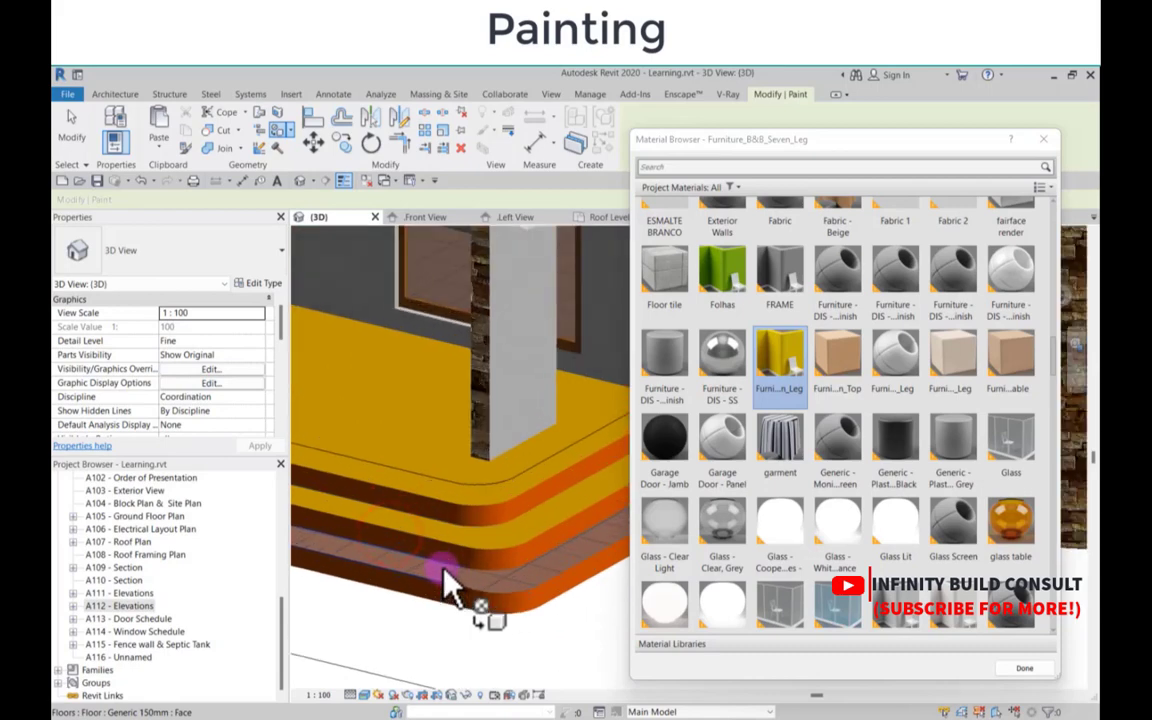
pyautogui.click(506, 580)
pyautogui.scroll(-6, 515, 578)
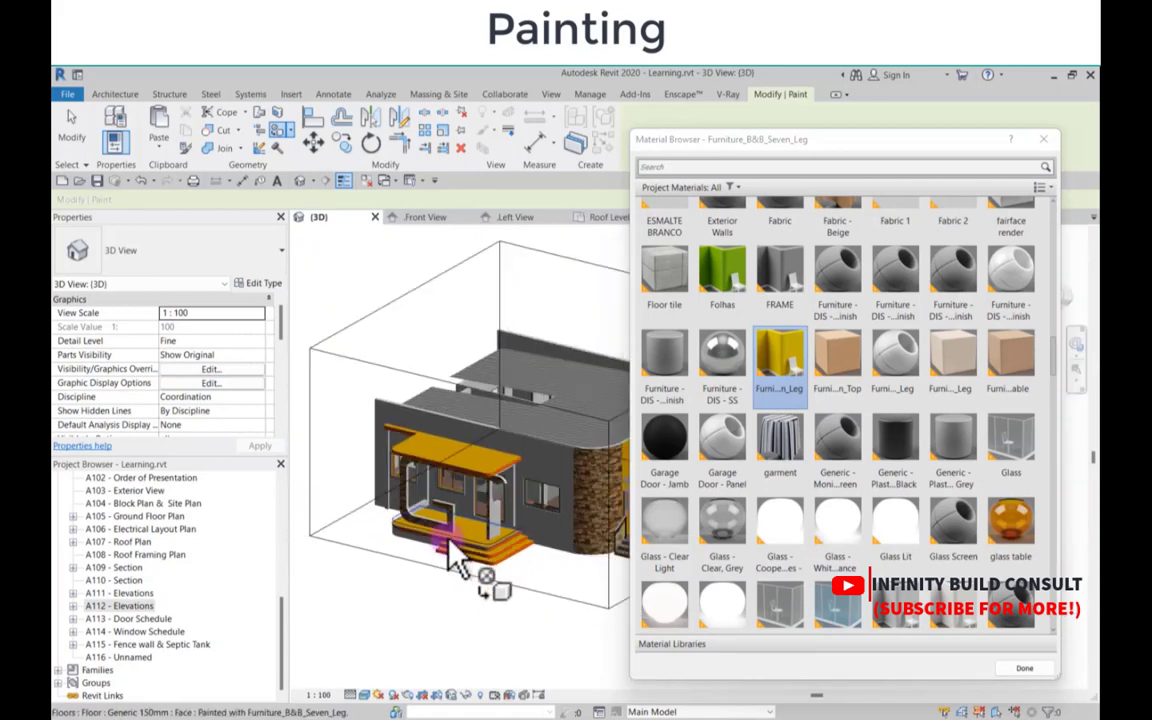
# Step: Inspect the yellow treads against the house, then undo the yellow paint on the porch floor and entrance steps
pyautogui.moveTo(515, 583)
pyautogui.keyDown('shift'); pyautogui.mouseDown(button='middle')
pyautogui.moveTo(505, 592)
pyautogui.moveTo(486, 579)
pyautogui.mouseUp(button='middle'); pyautogui.keyUp('shift')
pyautogui.scroll(-2, 432, 560)
pyautogui.scroll(6, 522, 558)
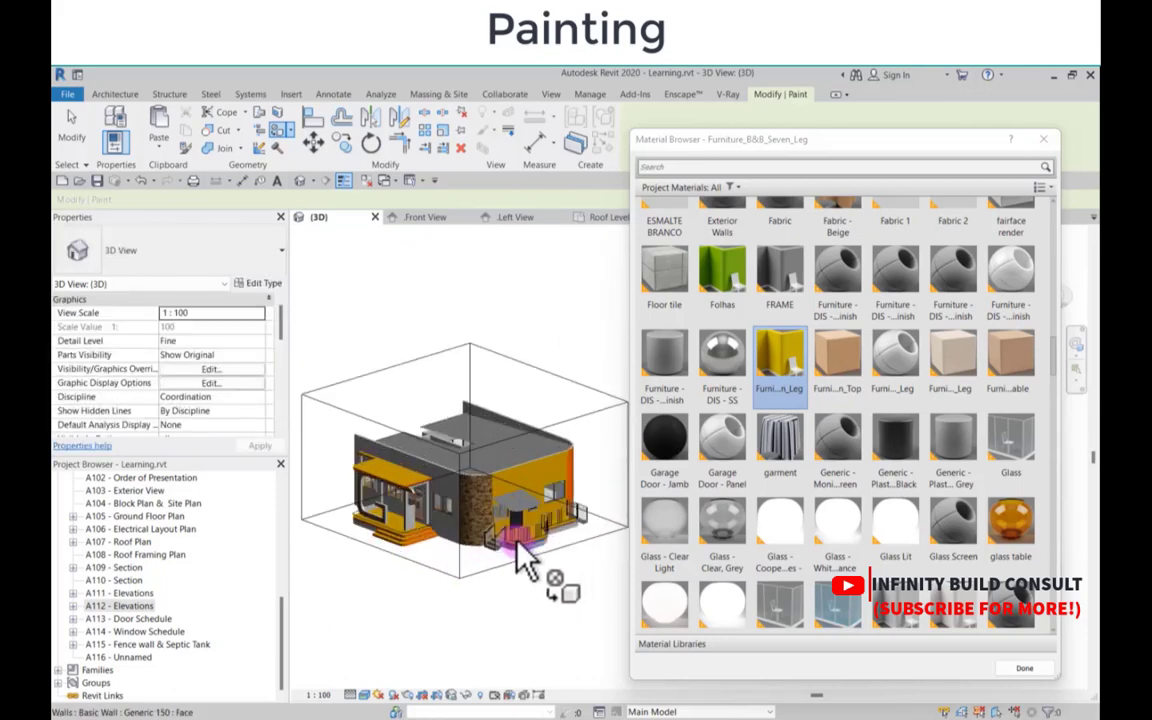
pyautogui.scroll(-5, 518, 545)
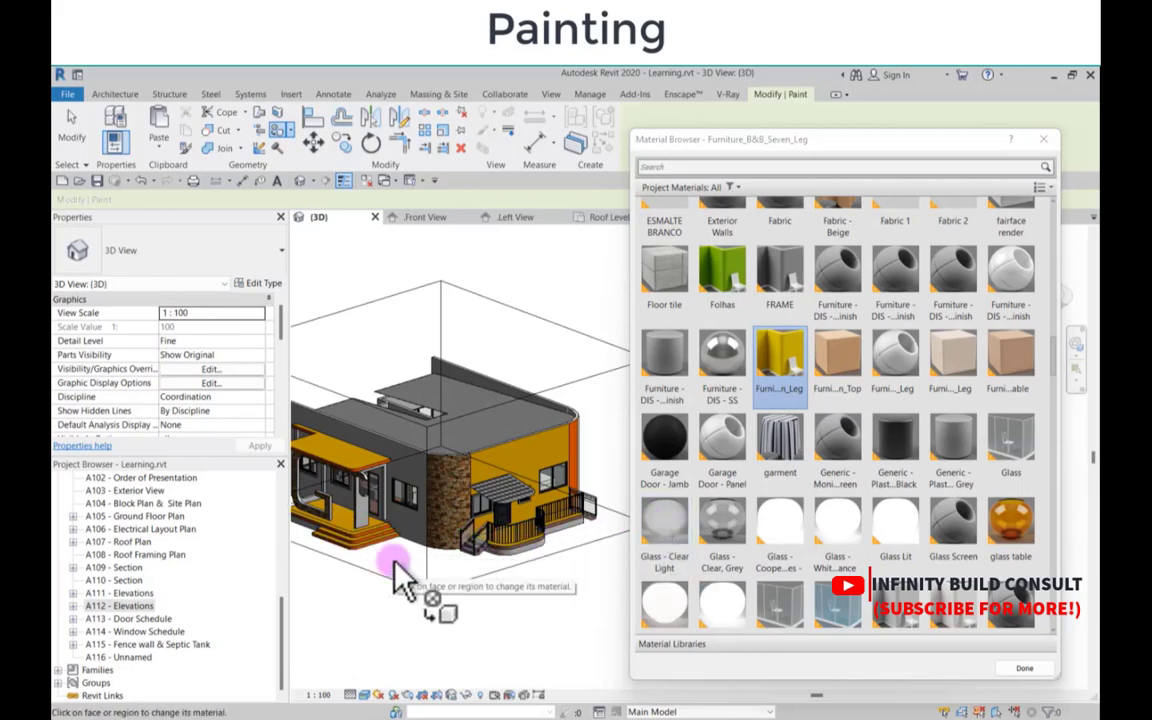
pyautogui.press('Escape')
pyautogui.scroll(5, 400, 575)
pyautogui.scroll(-3, 515, 508)
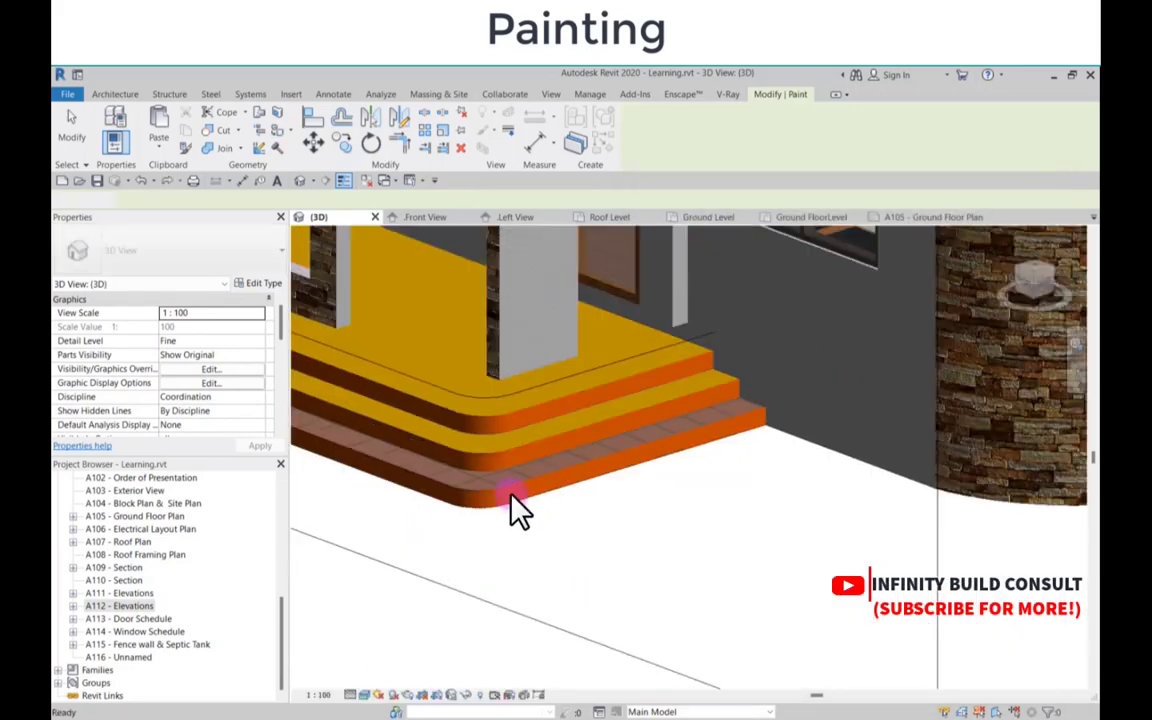
pyautogui.scroll(4, 583, 512)
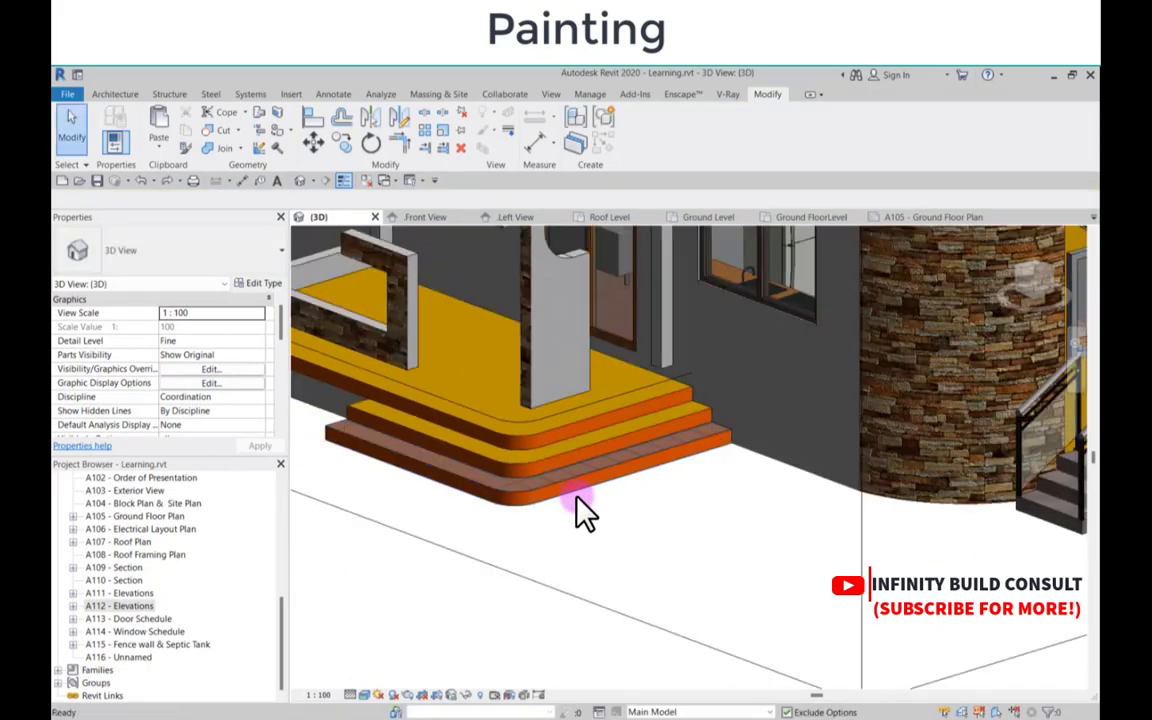
pyautogui.scroll(-3, 585, 510)
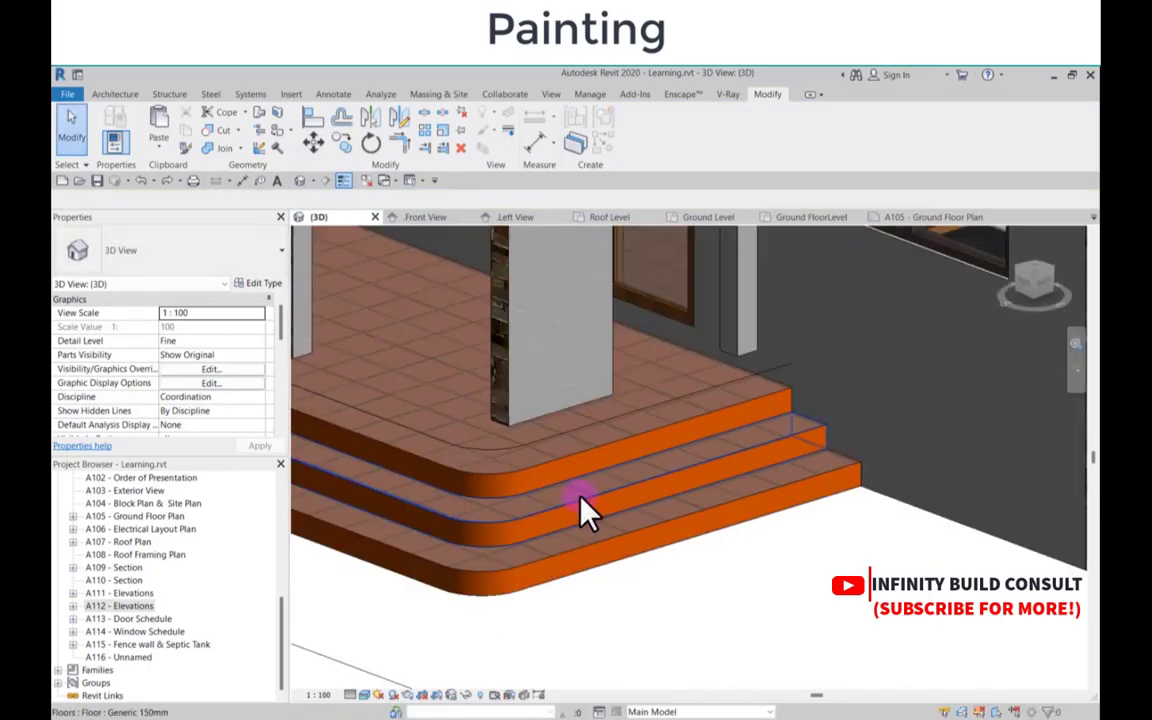
pyautogui.click(278, 133)
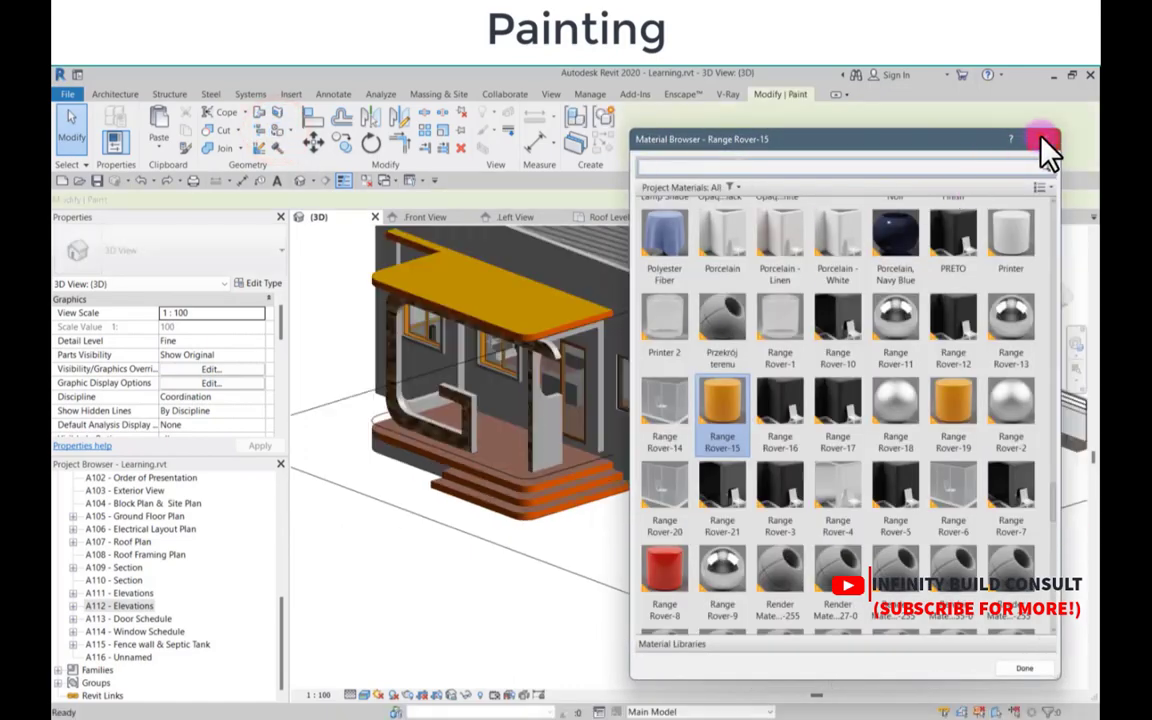
pyautogui.click(1042, 139)
pyautogui.scroll(-3, 704, 375)
pyautogui.scroll(-2, 656, 470)
pyautogui.scroll(3, 720, 373)
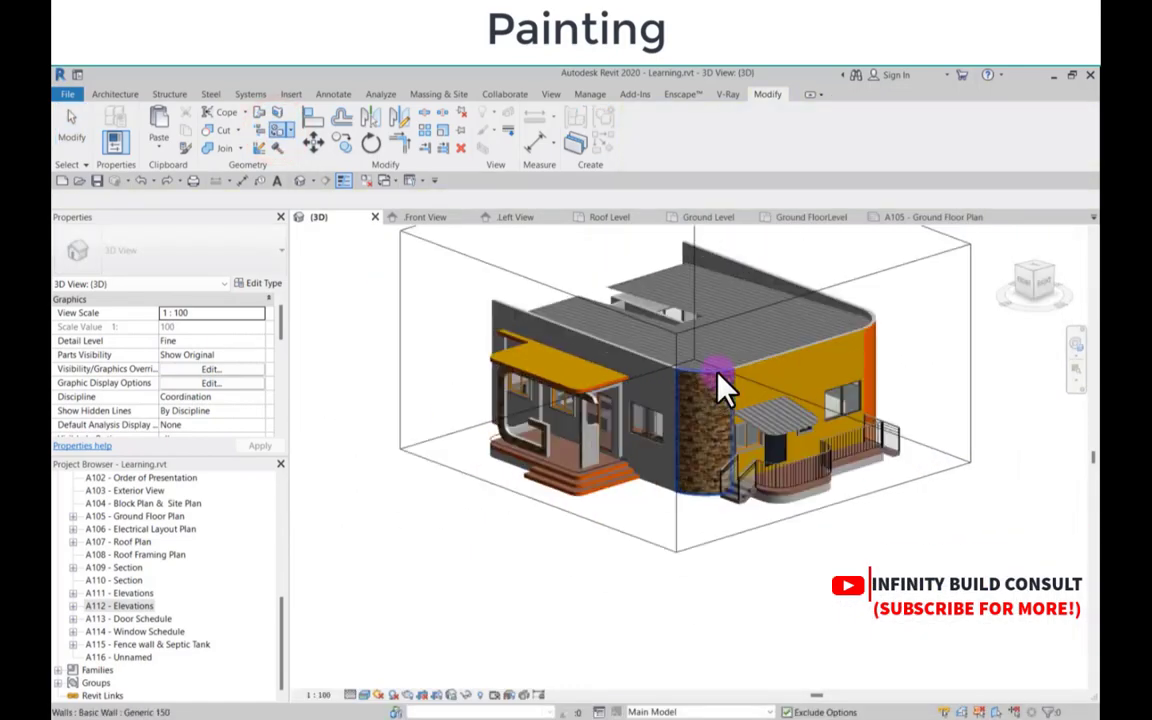
# Step: Paint the top faces of the main house roof with the *Blue Pastics material and finish the Paint command
pyautogui.click(281, 140)
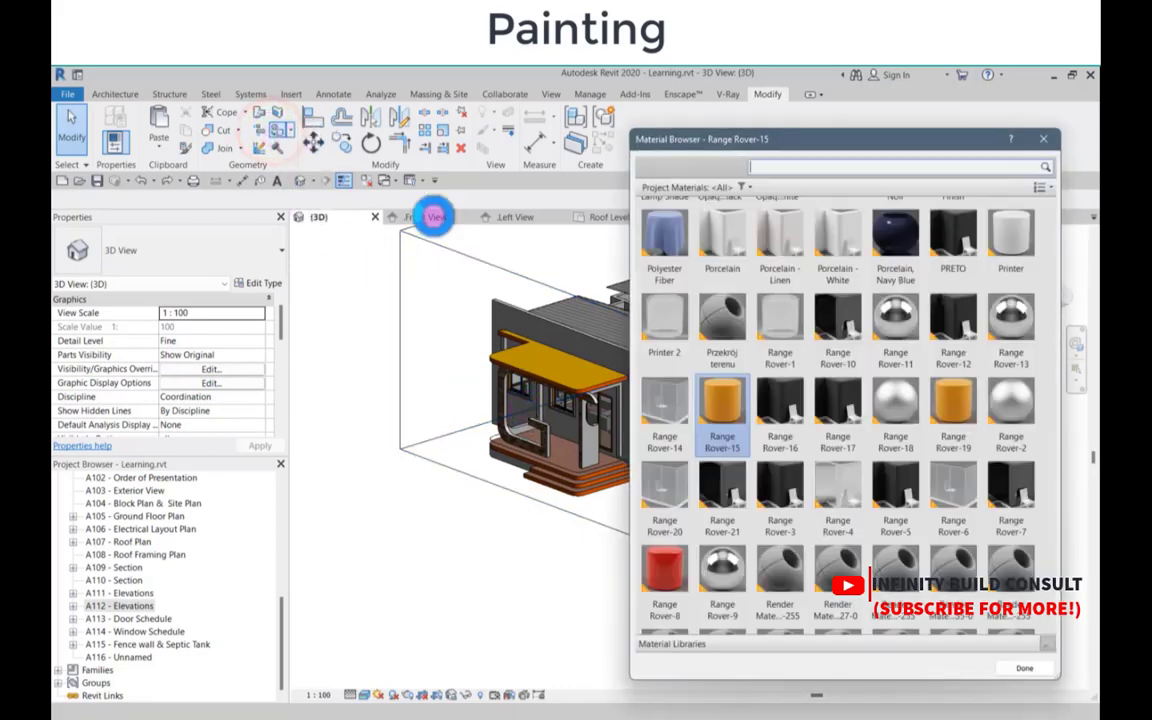
pyautogui.scroll(10, 760, 330)
pyautogui.scroll(15, 779, 340)
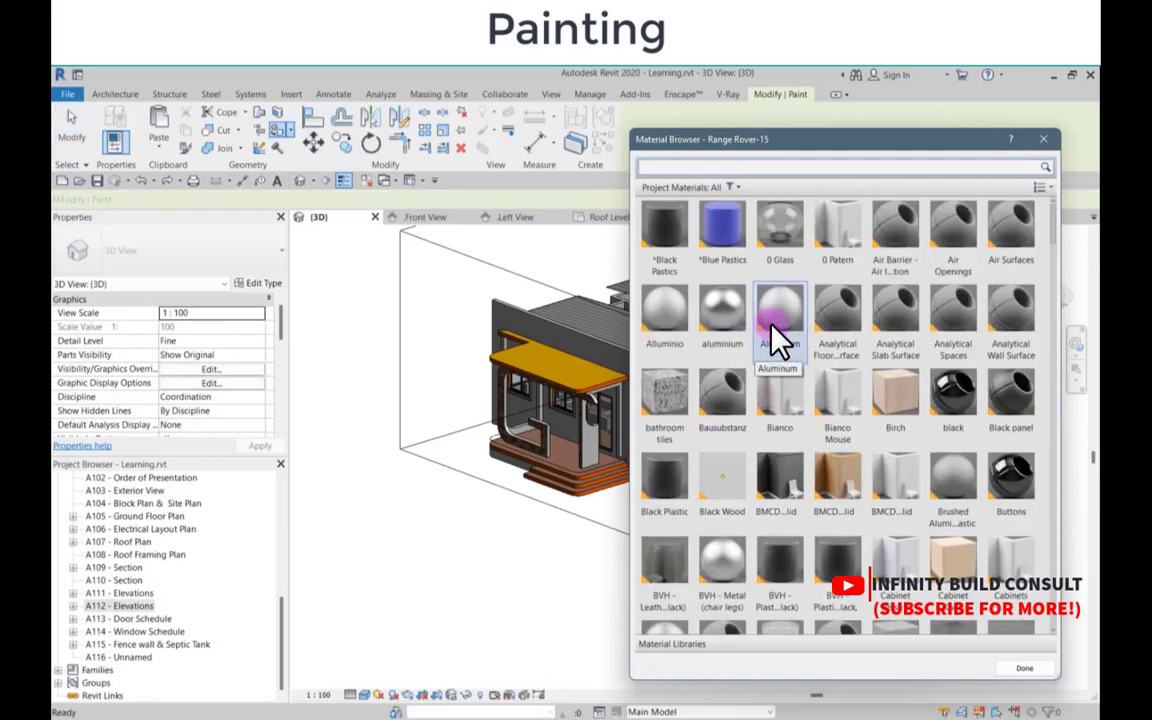
pyautogui.click(718, 237)
pyautogui.scroll(5, 548, 330)
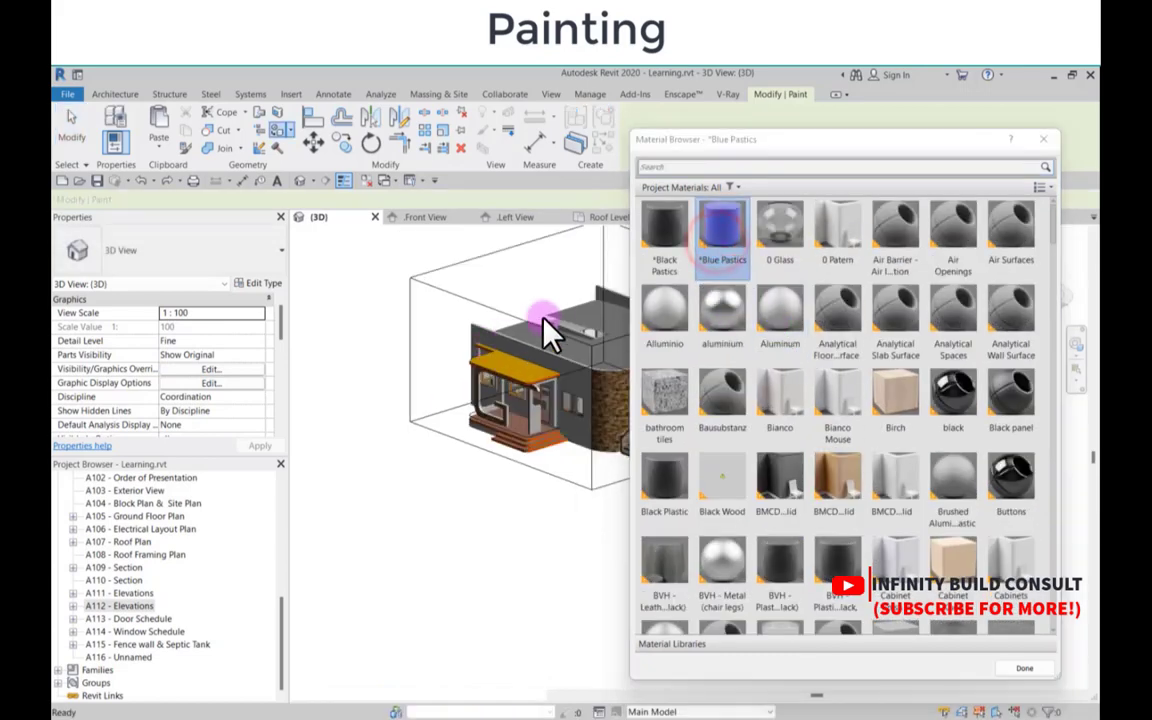
pyautogui.click(575, 380)
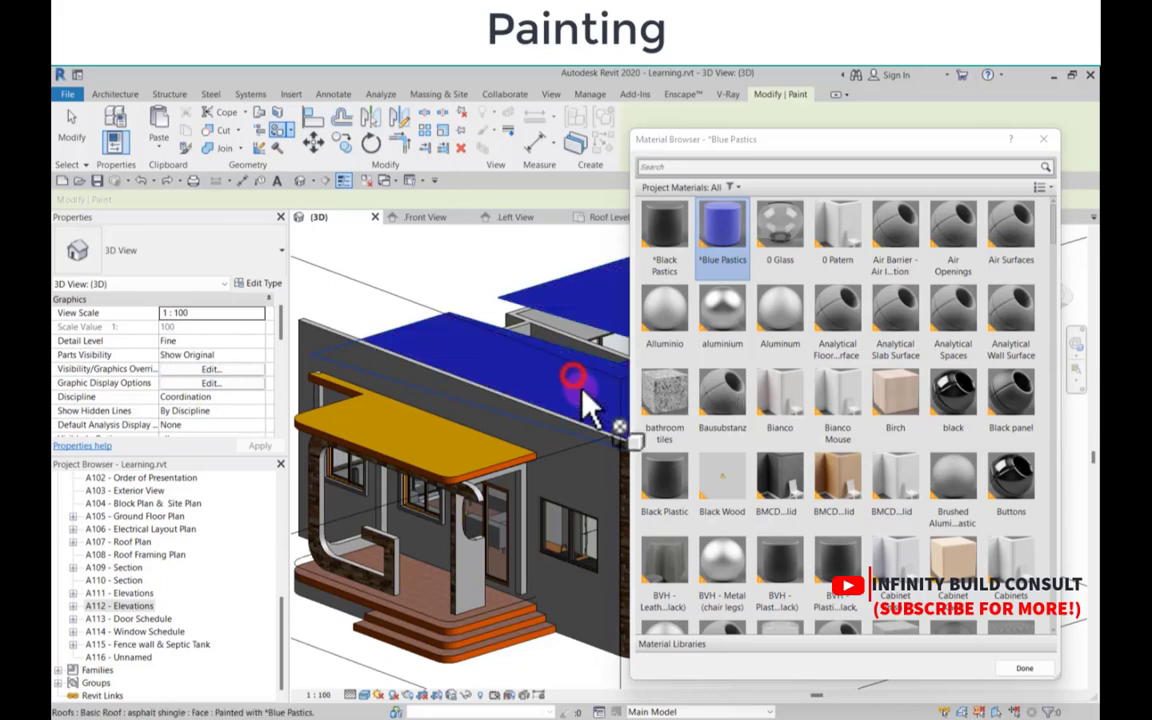
pyautogui.scroll(-5, 440, 390)
pyautogui.scroll(5, 490, 396)
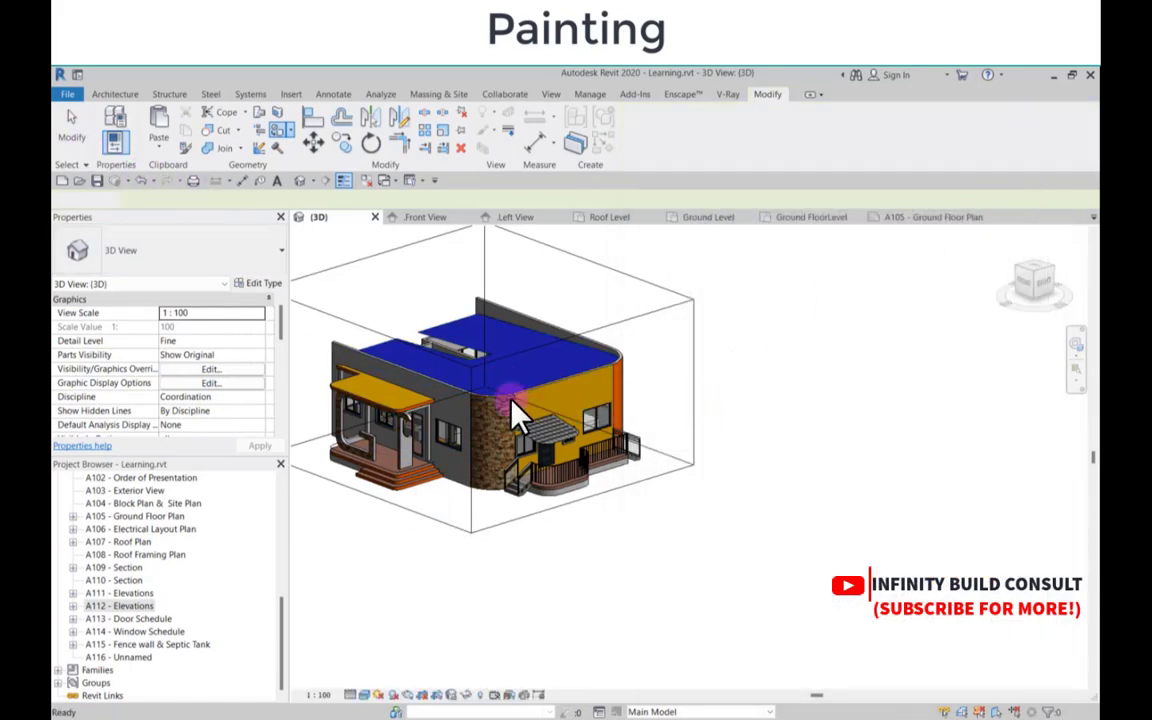
# Step: Examine the painted roof, walls and side canopy in 3D from several angles, including the front and isometric views
pyautogui.scroll(-2, 450, 380)
pyautogui.scroll(5, 766, 393)
pyautogui.scroll(-2, 630, 392)
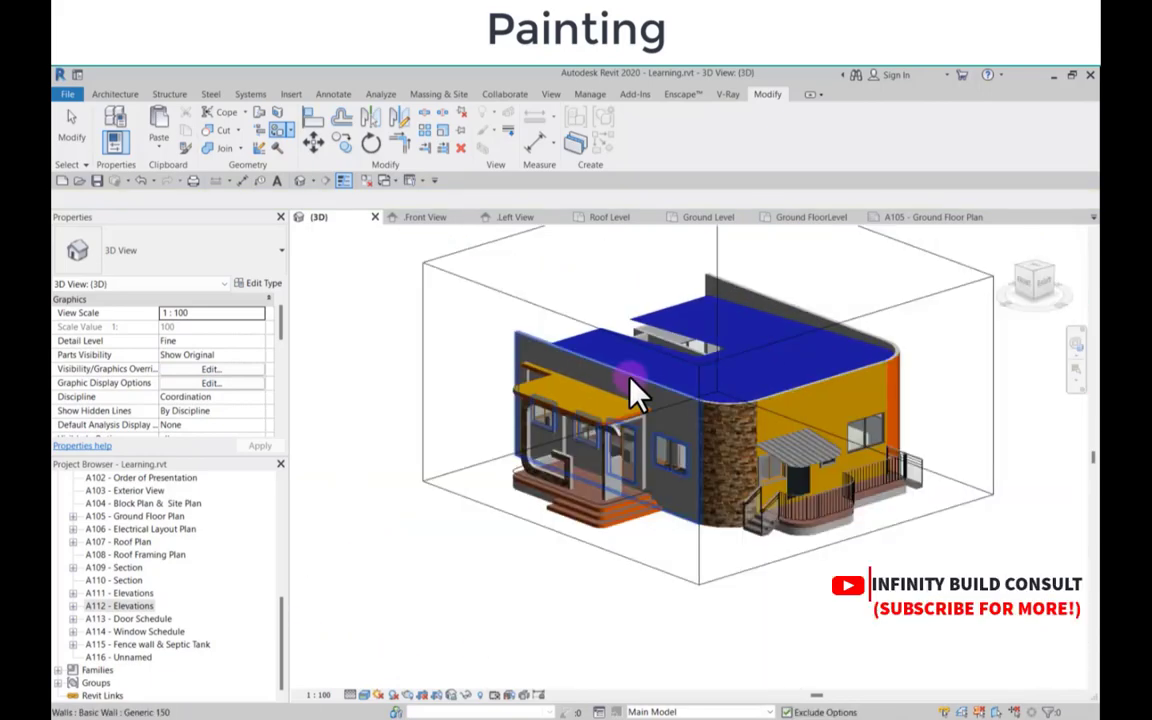
pyautogui.keyDown('shift'); pyautogui.moveTo(630, 392); pyautogui.dragTo(795, 438, button='middle'); pyautogui.keyUp('shift')
pyautogui.scroll(6, 805, 442)
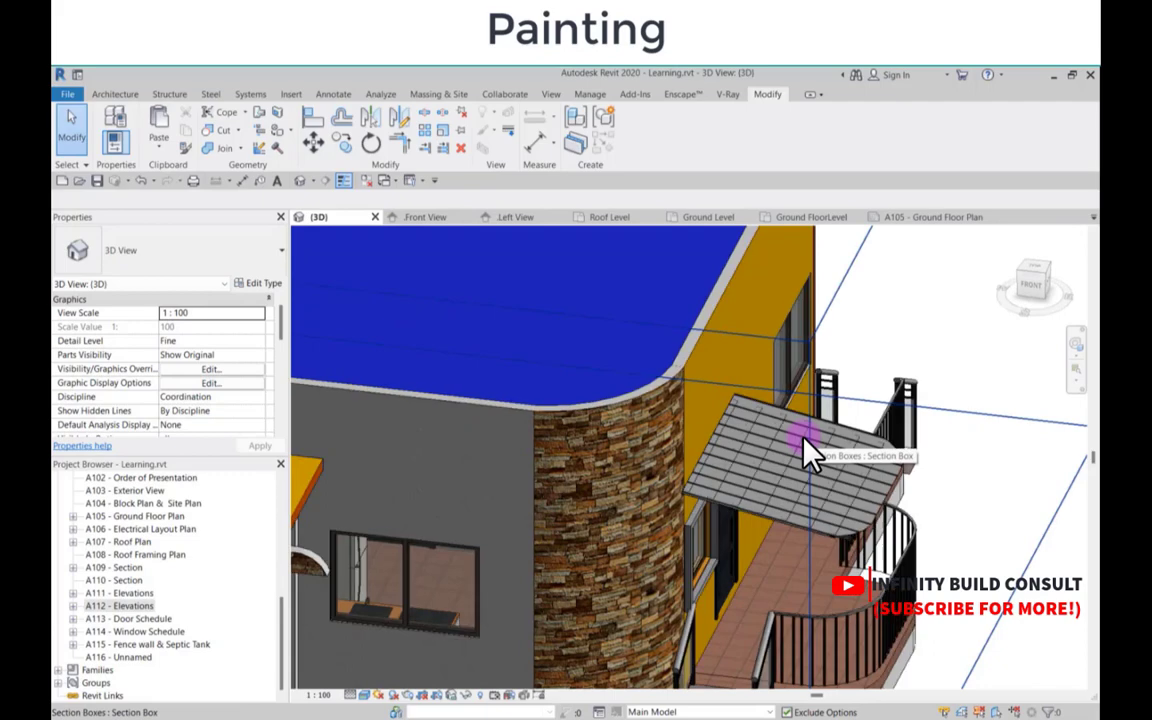
pyautogui.scroll(1, 804, 438)
pyautogui.scroll(-3, 744, 423)
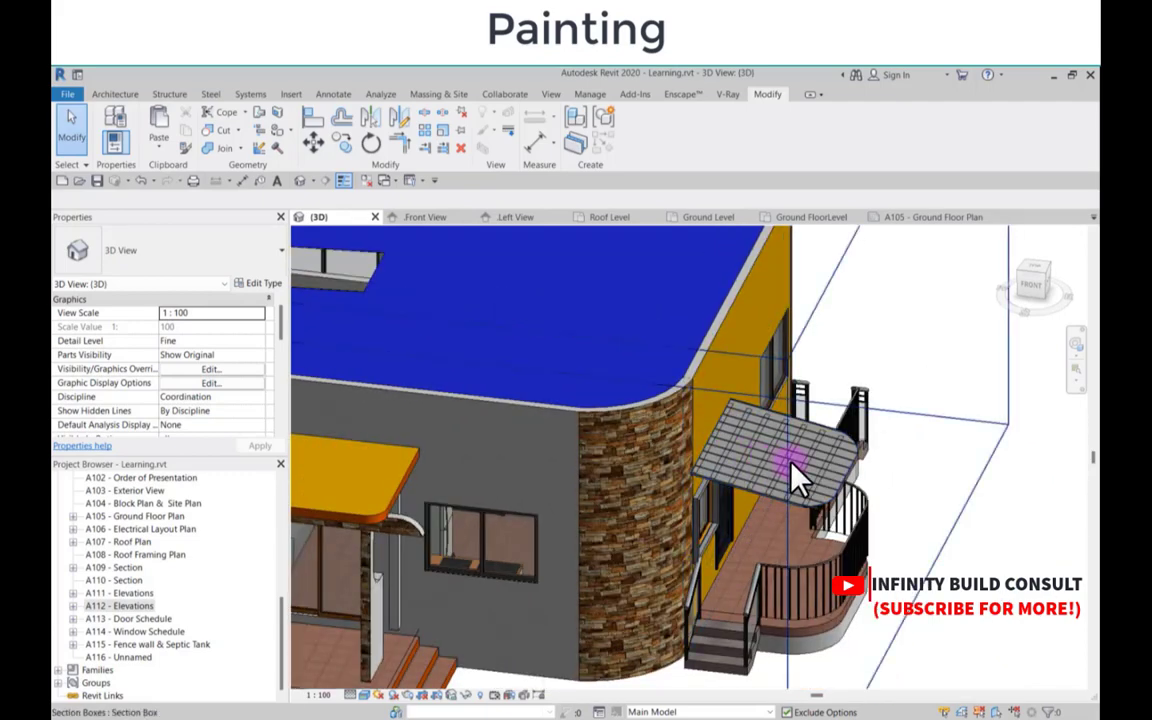
pyautogui.scroll(-4, 795, 478)
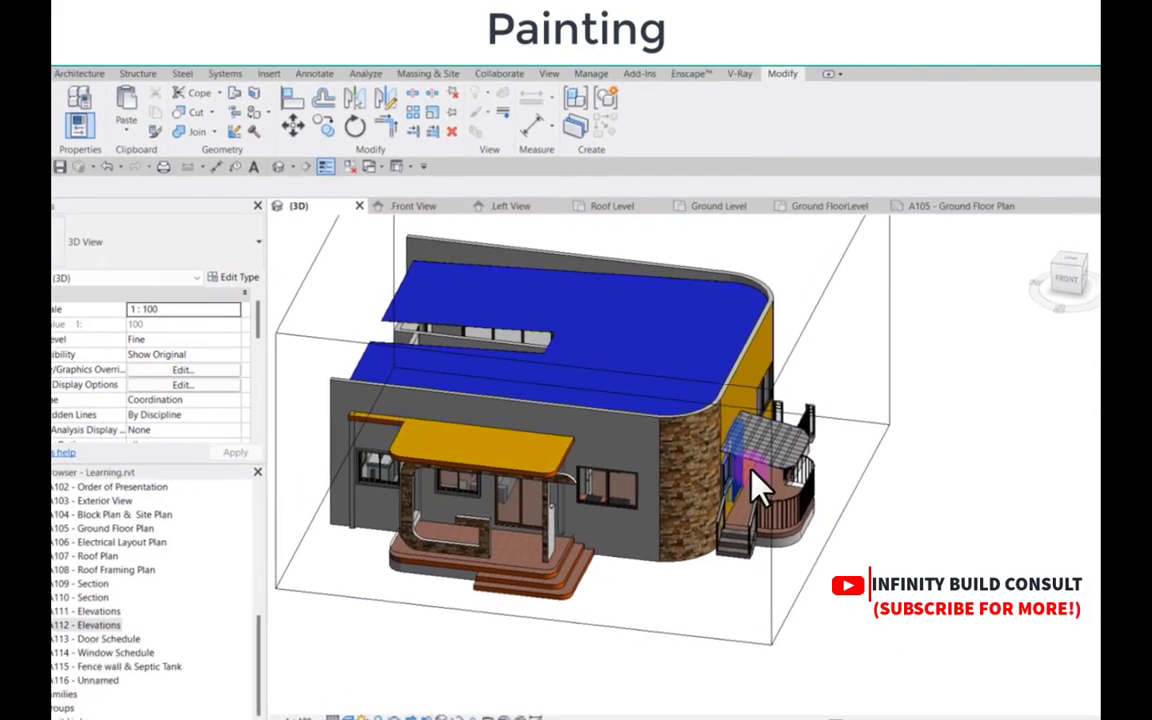
pyautogui.click(1065, 283)
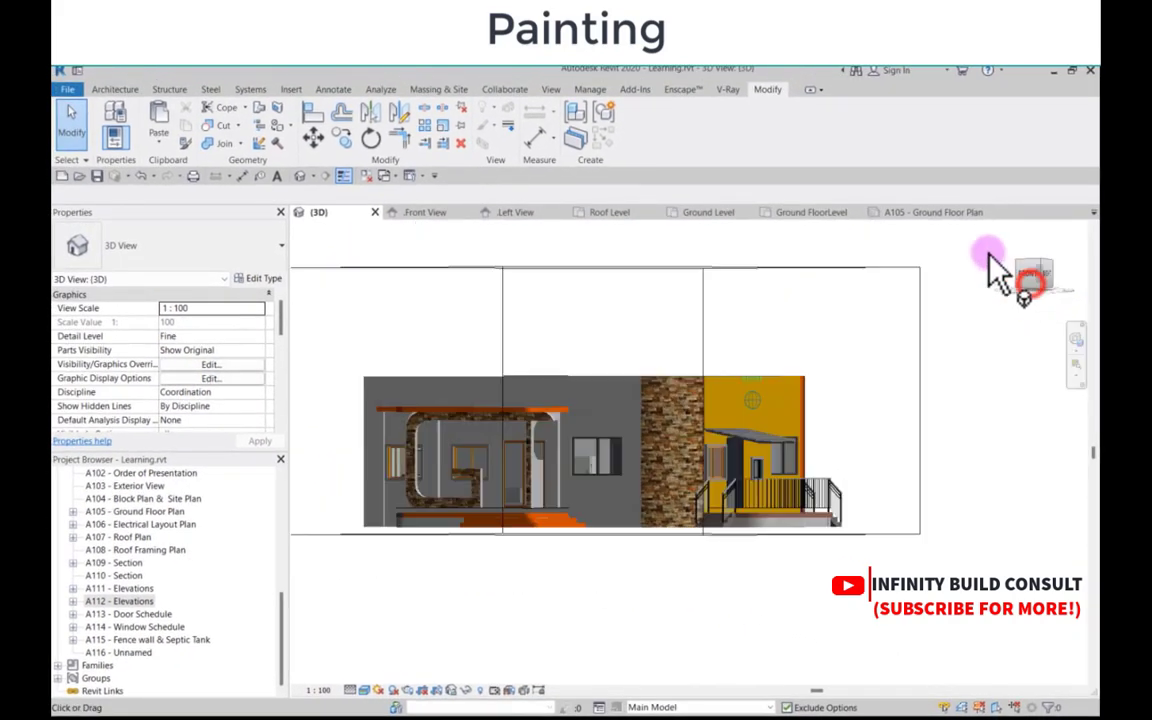
pyautogui.moveTo(988, 254)
pyautogui.mouseDown()
pyautogui.moveTo(916, 227)
pyautogui.moveTo(838, 669)
pyautogui.moveTo(898, 247)
pyautogui.moveTo(1007, 284)
pyautogui.moveTo(959, 311)
pyautogui.moveTo(745, 262)
pyautogui.moveTo(905, 342)
pyautogui.moveTo(905, 378)
pyautogui.moveTo(864, 342)
pyautogui.moveTo(757, 311)
pyautogui.moveTo(545, 213)
pyautogui.moveTo(807, 342)
pyautogui.moveTo(942, 342)
pyautogui.moveTo(985, 301)
pyautogui.moveTo(874, 288)
pyautogui.moveTo(882, 411)
pyautogui.moveTo(645, 487)
pyautogui.moveTo(591, 455)
pyautogui.moveTo(152, 425)
pyautogui.mouseUp()
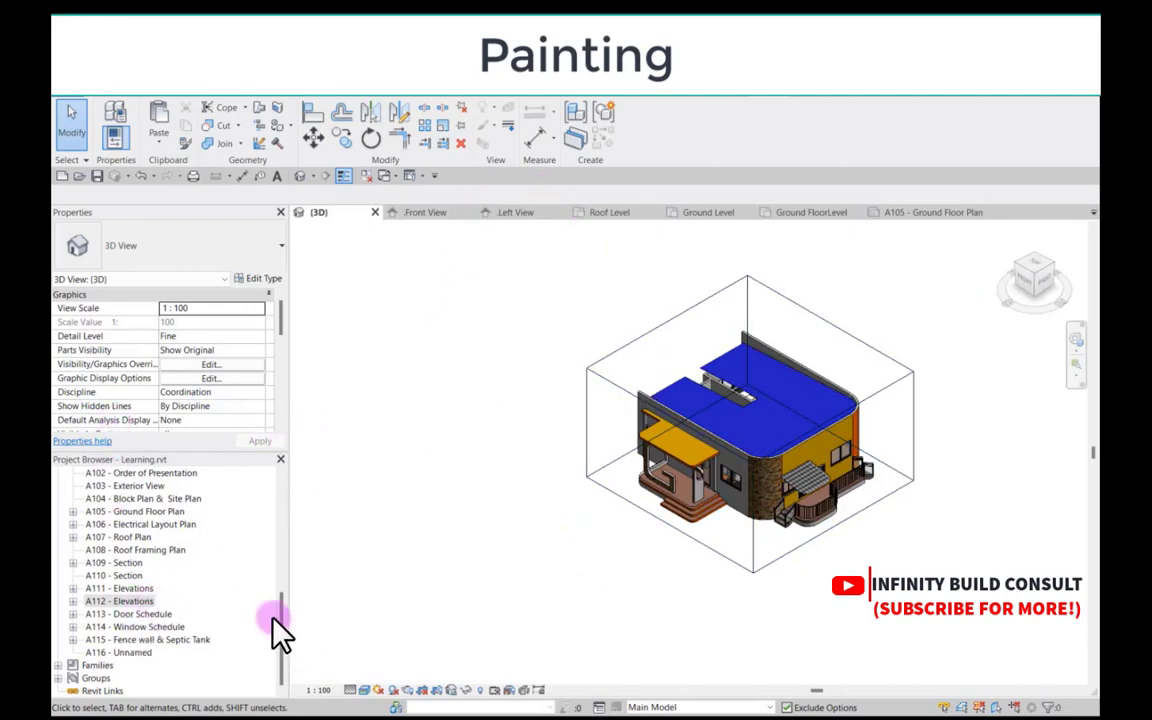
# Step: Sketch a rectangular floor boundary on the Roof Level plan around the outer faces of the small walled enclosure between grids C and D
pyautogui.moveTo(285, 622); pyautogui.dragTo(373, 501)
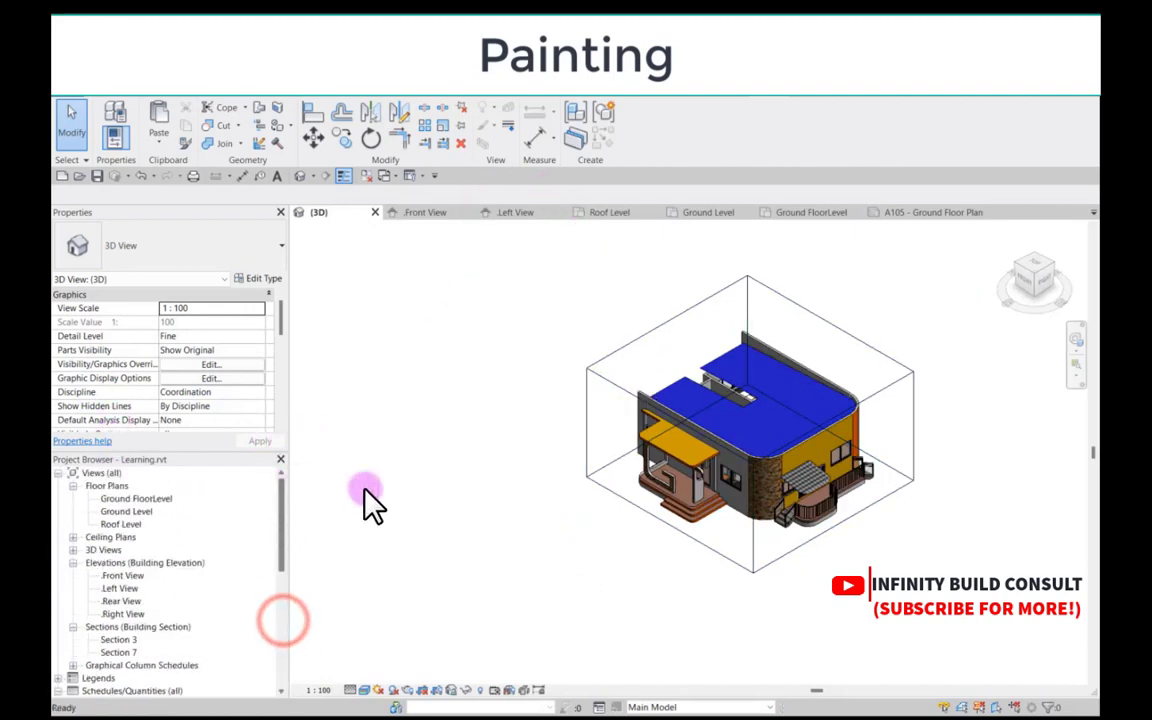
pyautogui.click(593, 222)
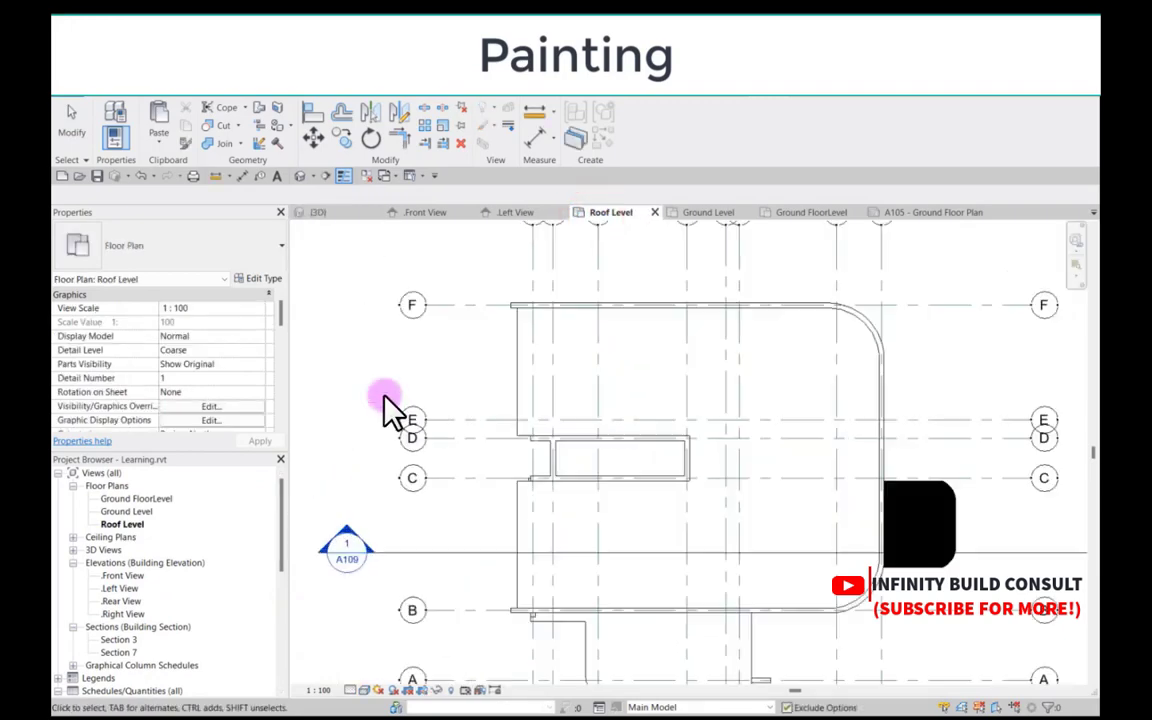
pyautogui.click(118, 89)
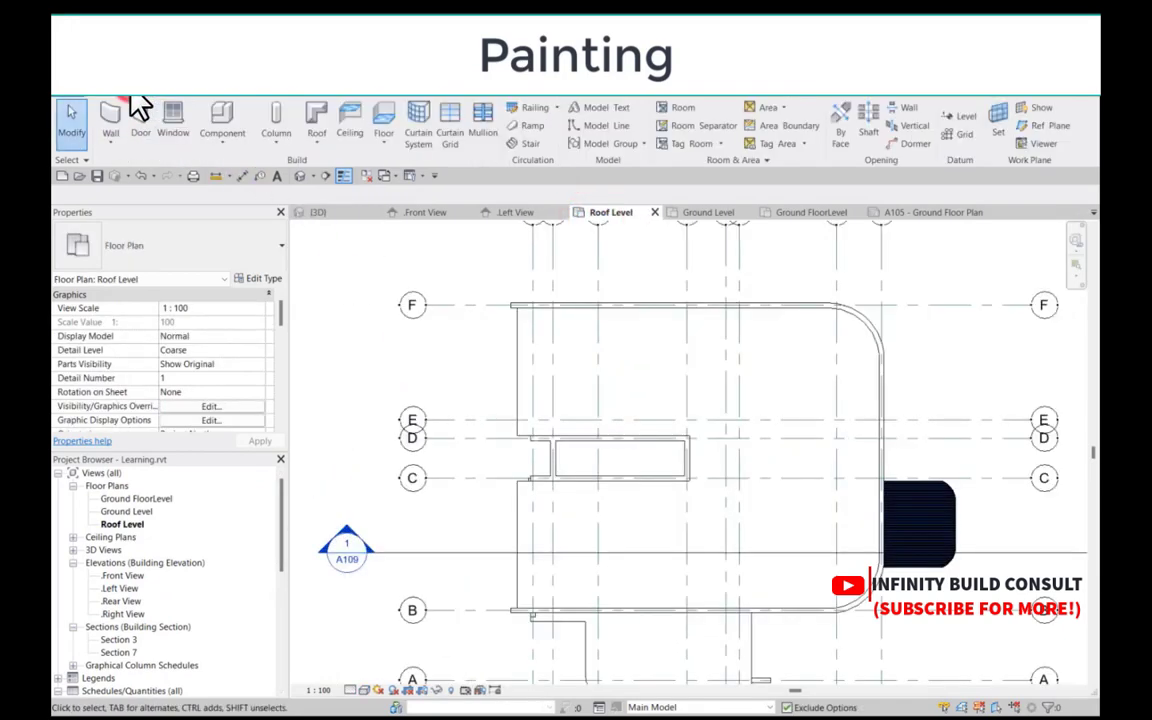
pyautogui.click(382, 125)
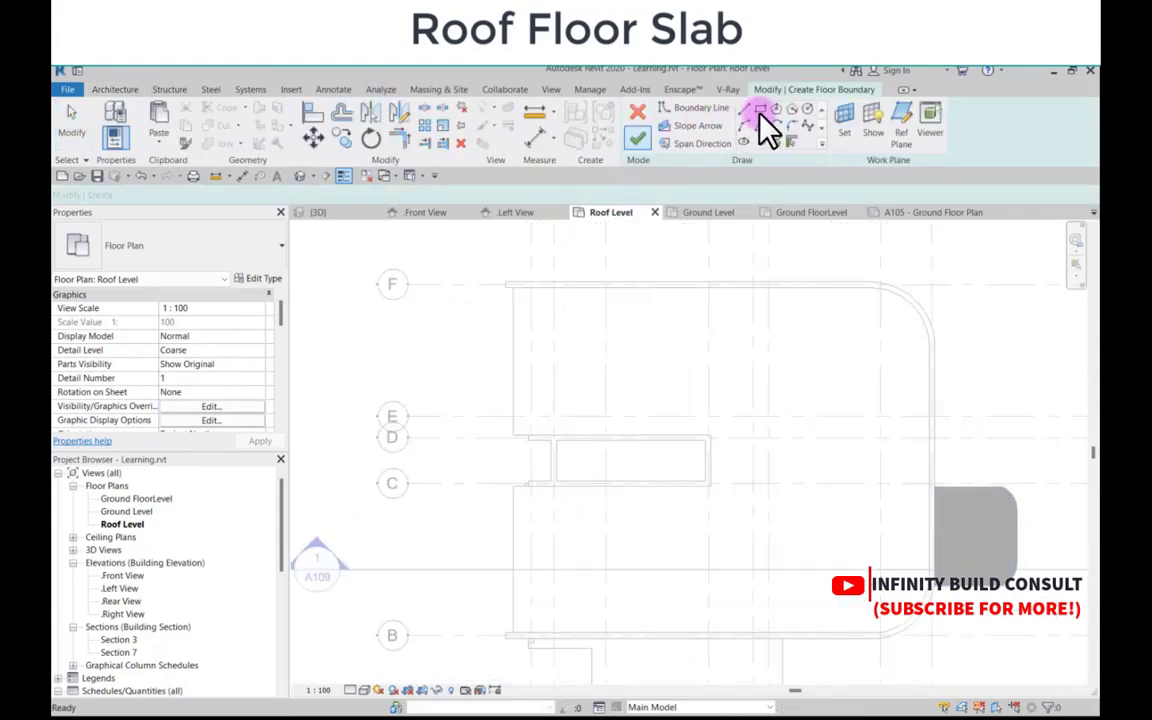
pyautogui.click(766, 110)
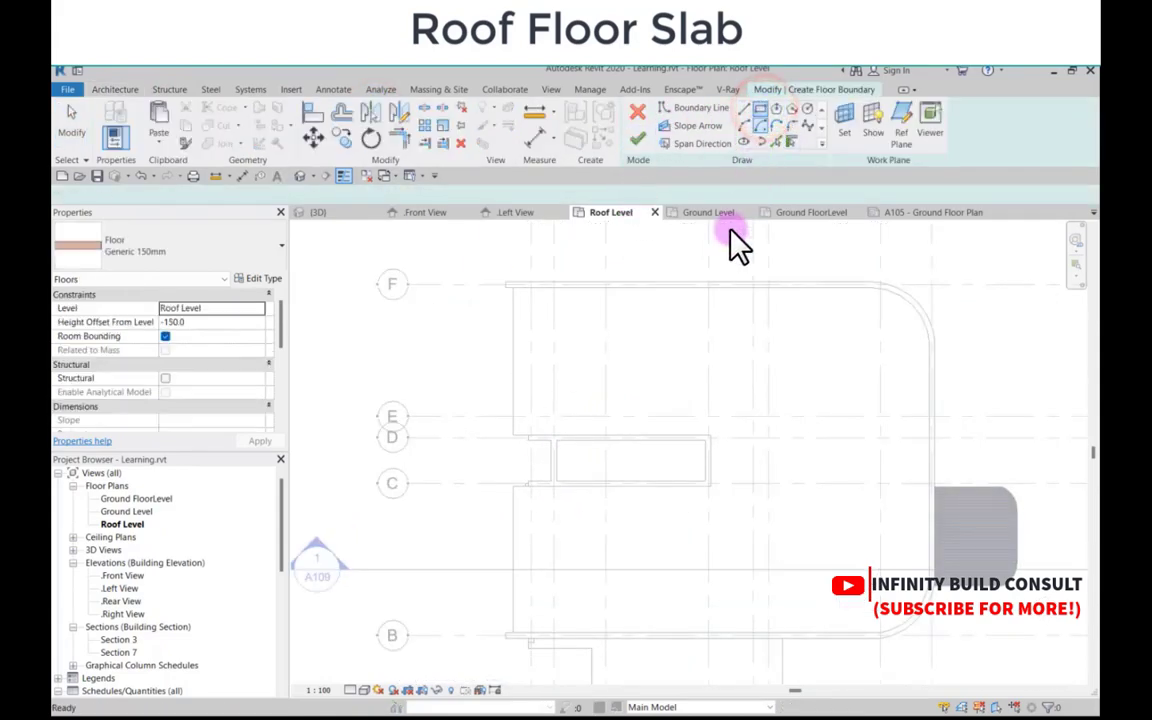
pyautogui.scroll(3, 556, 466)
pyautogui.click(549, 379)
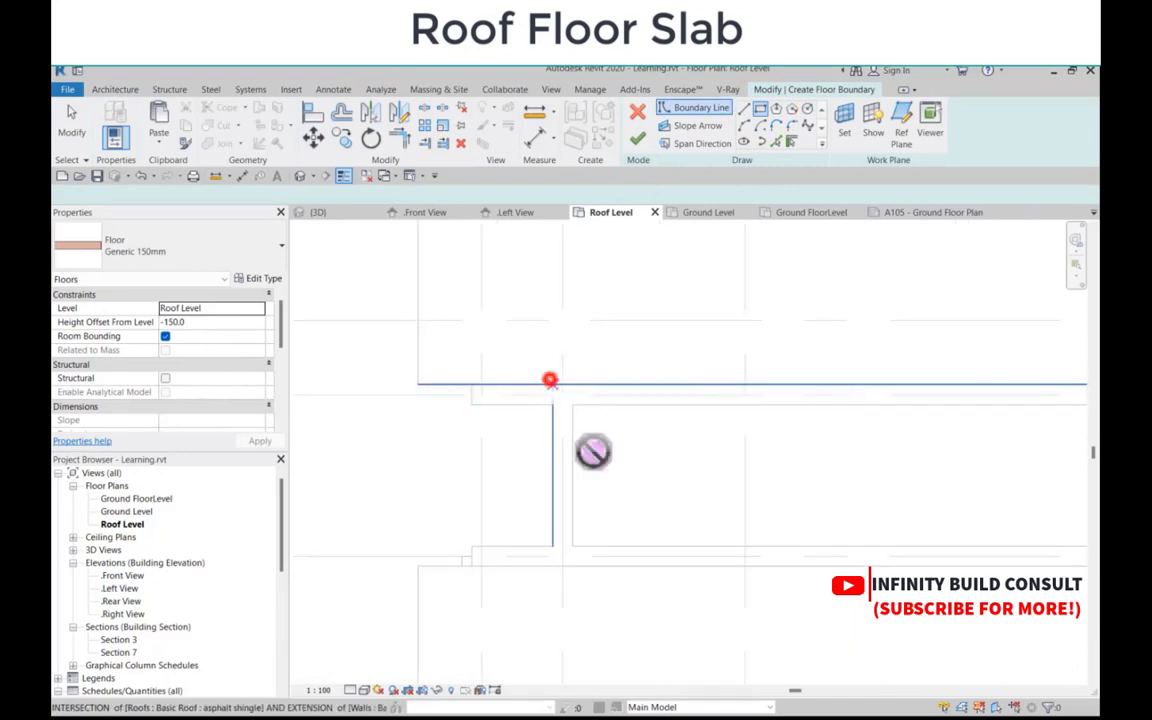
pyautogui.scroll(3, 880, 516)
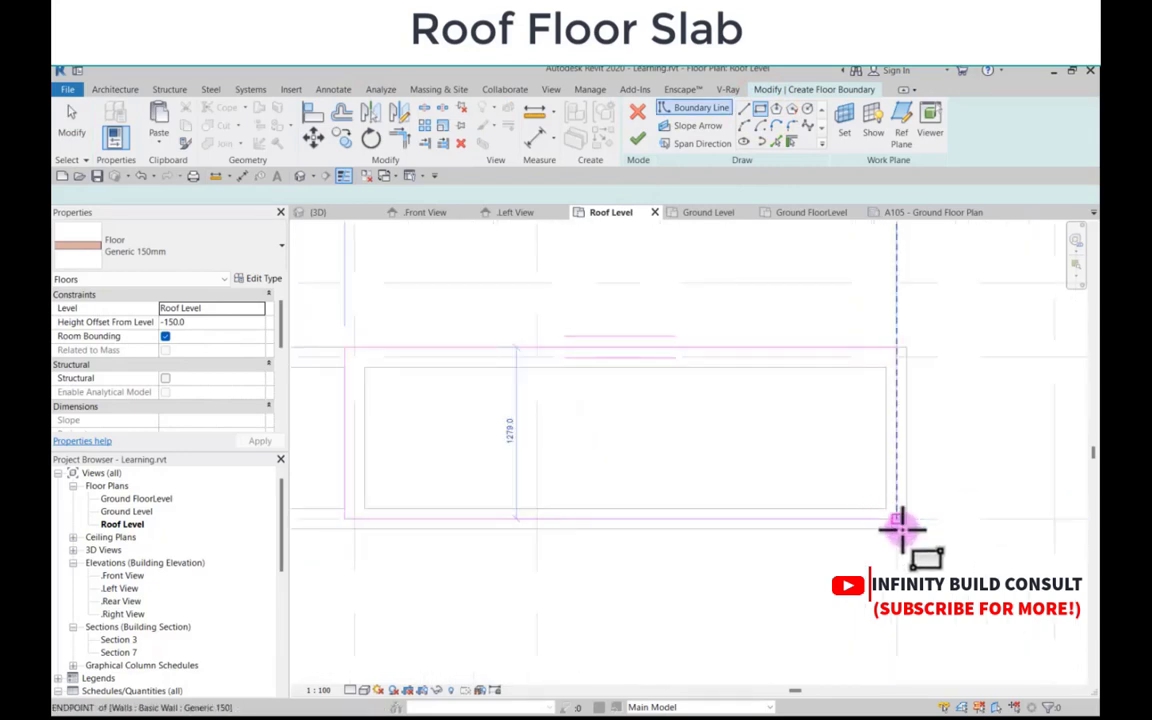
pyautogui.click(904, 530)
pyautogui.scroll(-3, 694, 360)
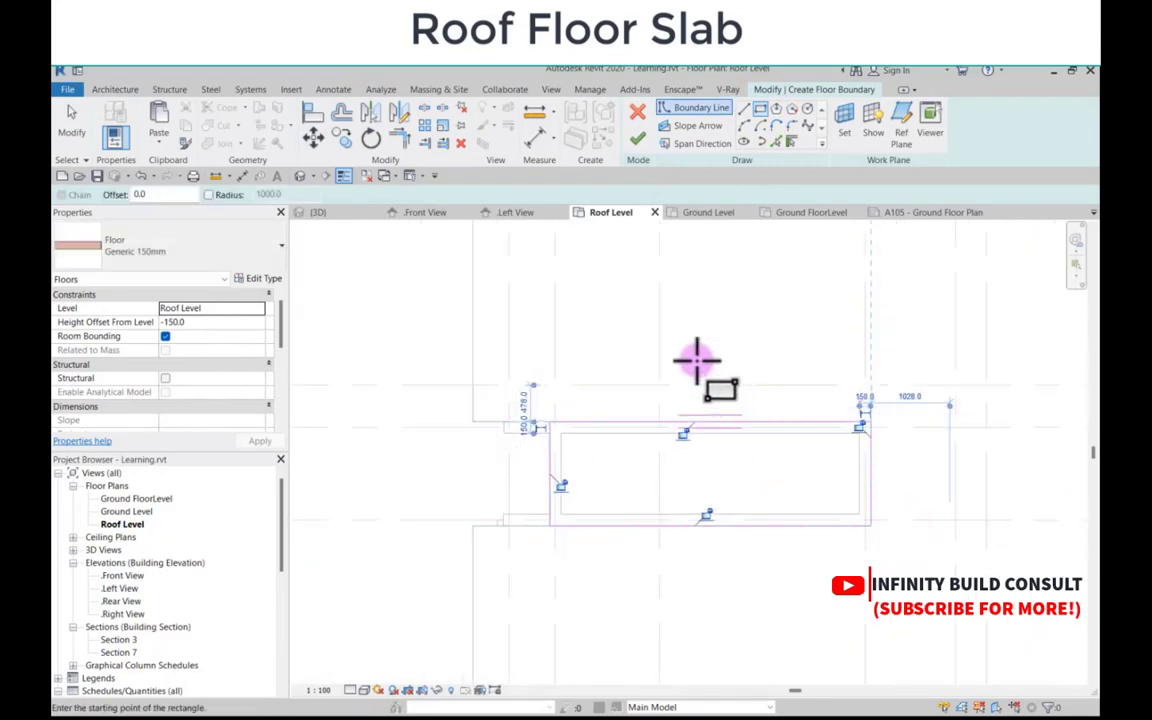
# Step: Set the Generic 150mm slab's height offset from Roof Level to 0, finish the floor and decline attaching the walls to it
pyautogui.click(200, 322)
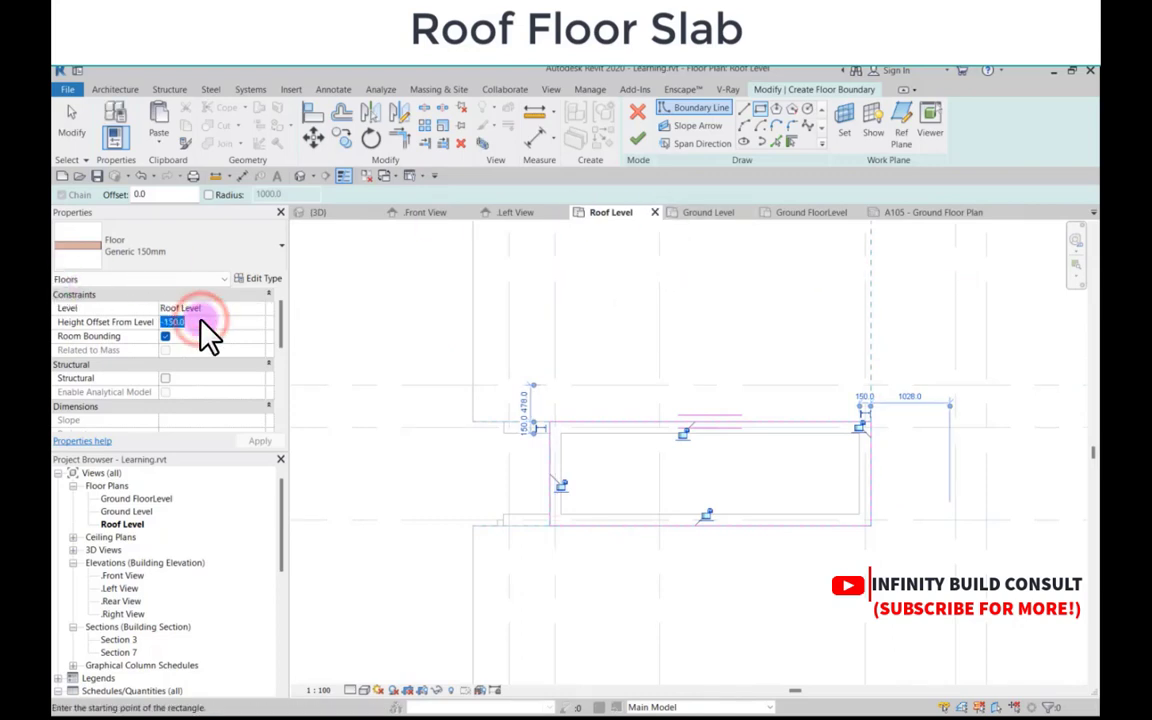
pyautogui.write('0')
pyautogui.click(637, 140)
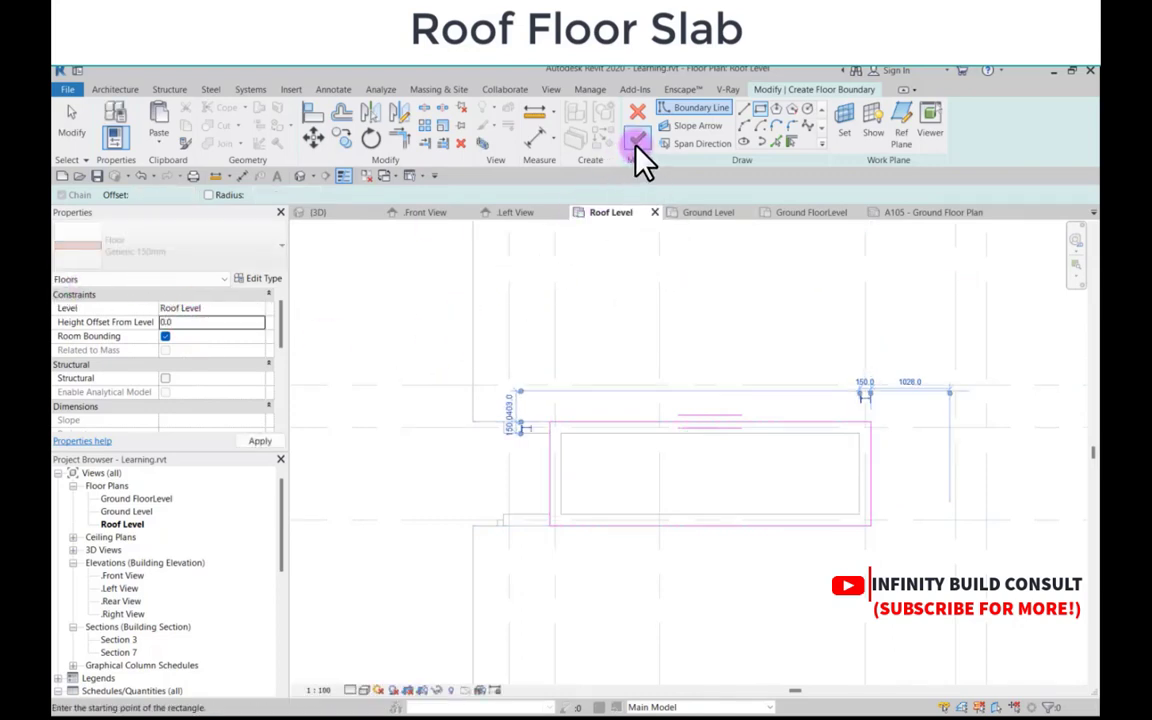
pyautogui.click(667, 407)
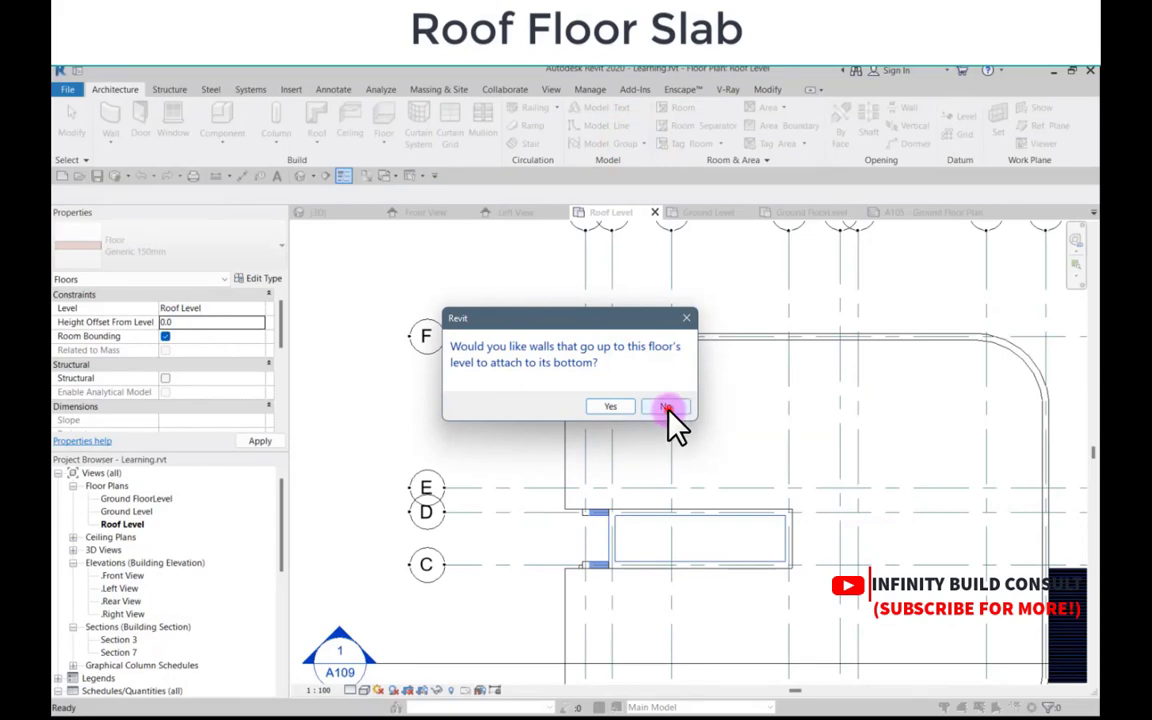
pyautogui.scroll(2, 571, 520)
pyautogui.moveTo(571, 520); pyautogui.dragTo(484, 440, button='middle')
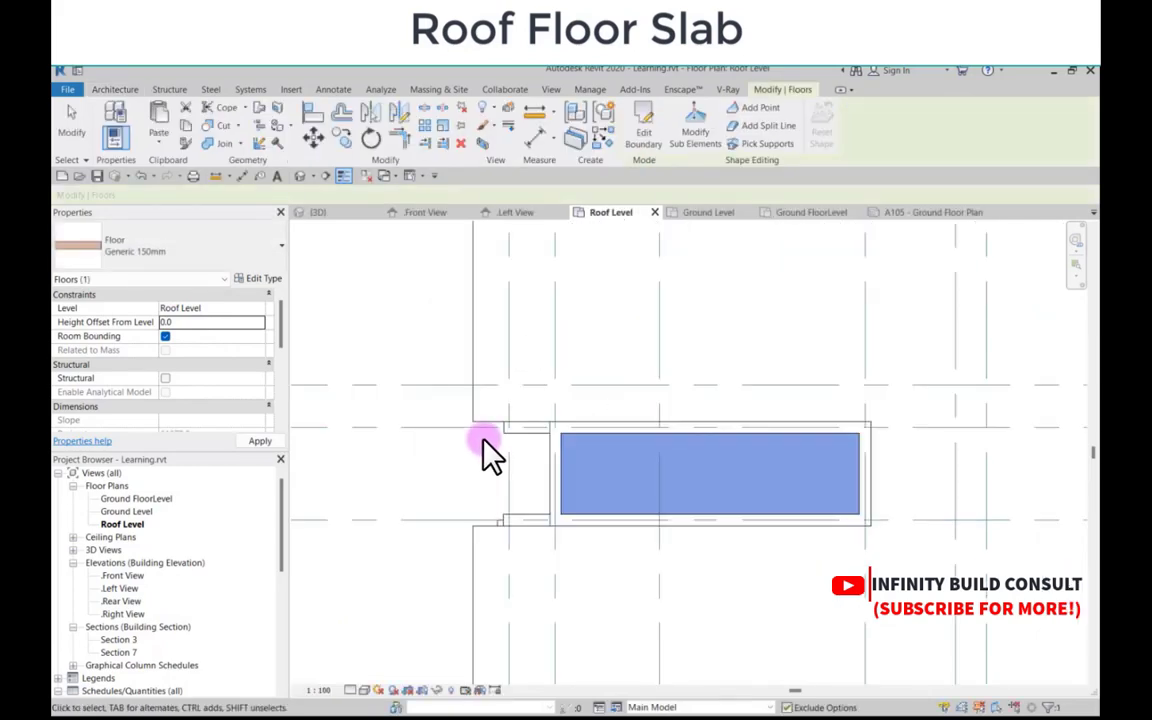
pyautogui.click(486, 450)
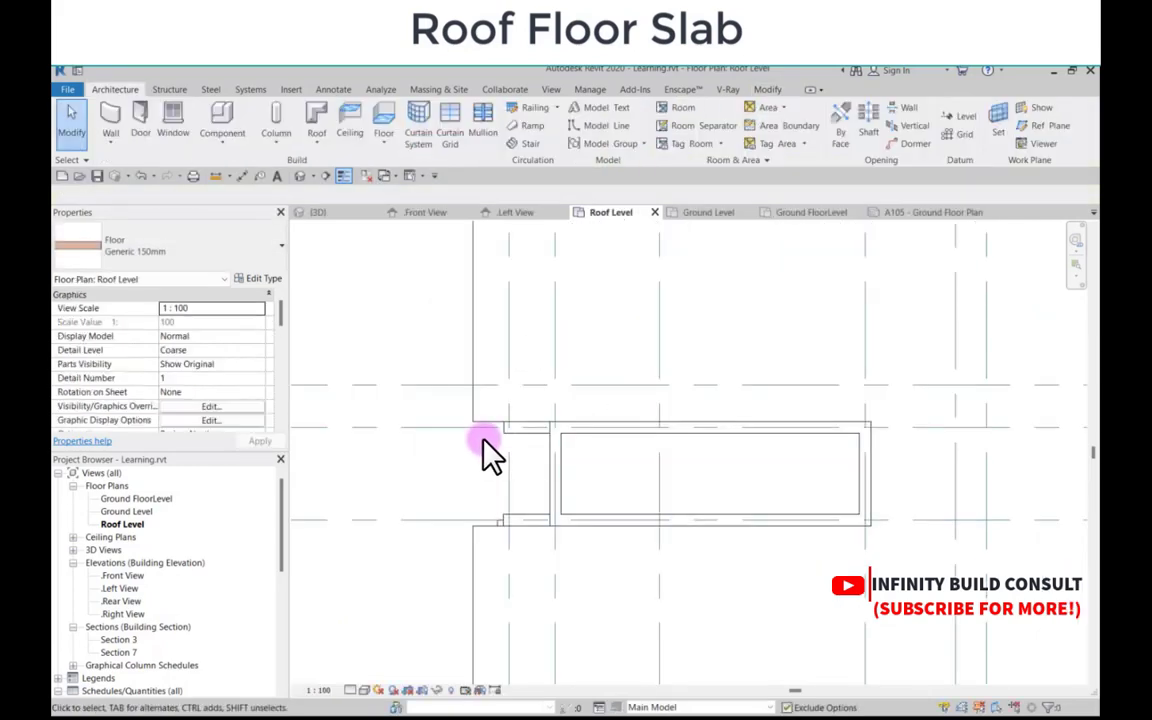
# Step: Place two water_tank_12189 components of type 1000 ltr_43 dia _48" ht side by side on the new roof slab
pyautogui.click(216, 113)
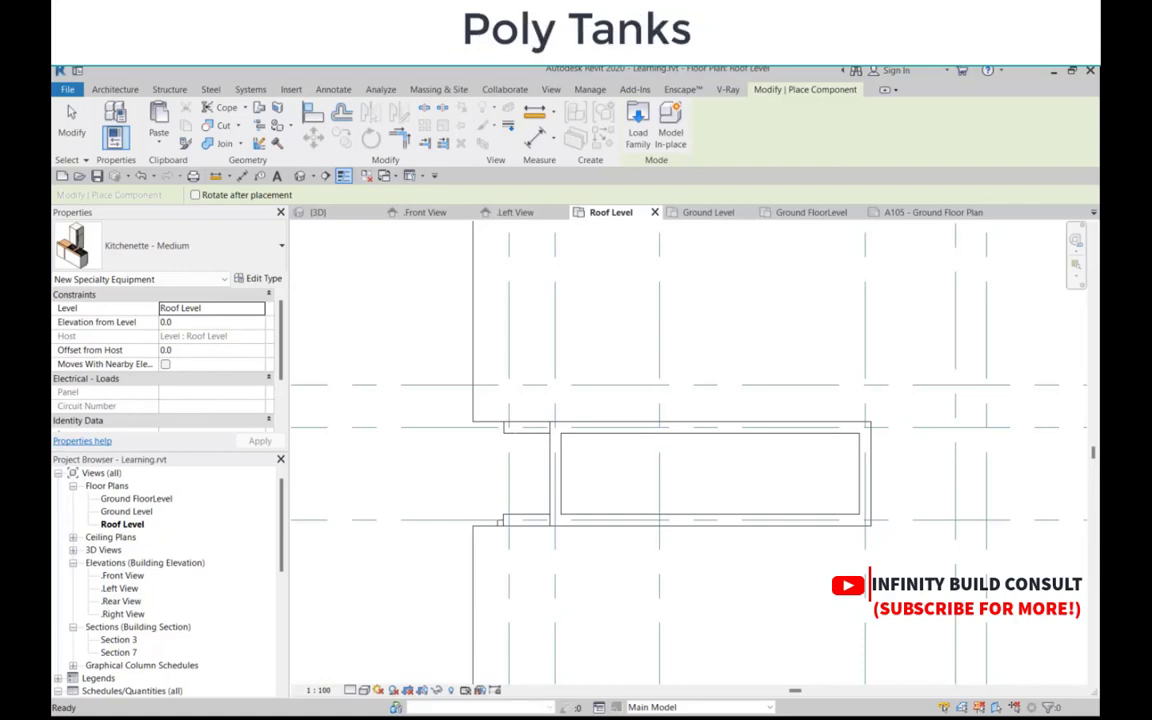
pyautogui.click(130, 257)
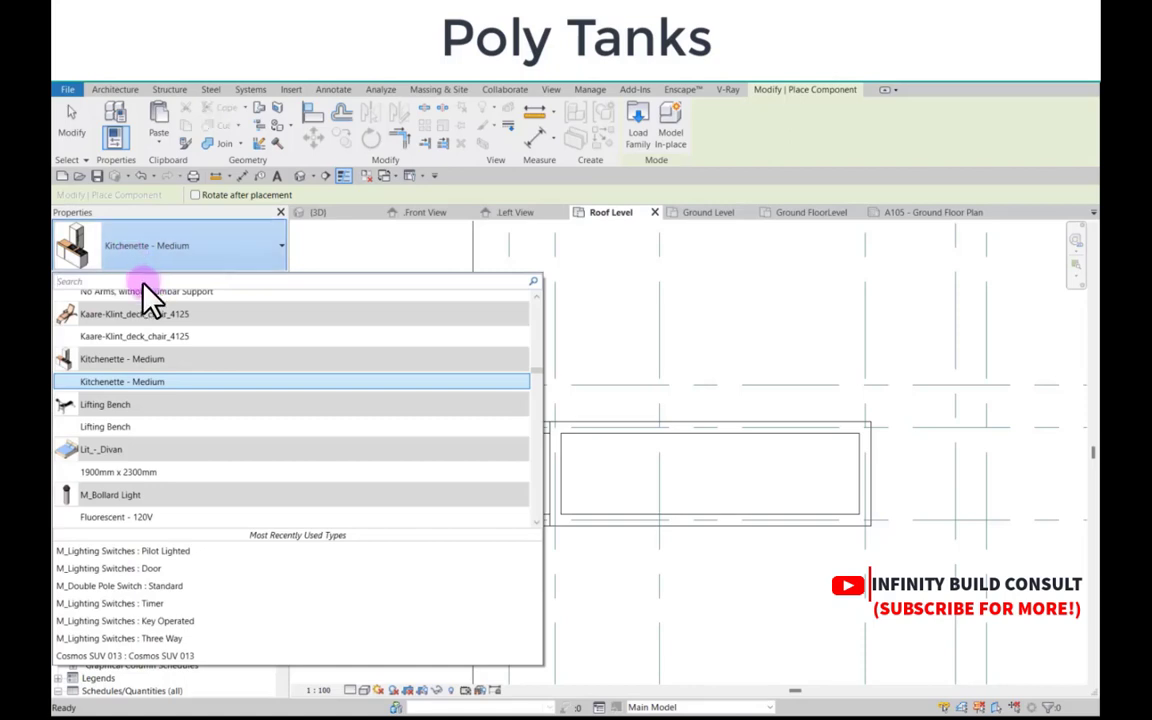
pyautogui.write('water')
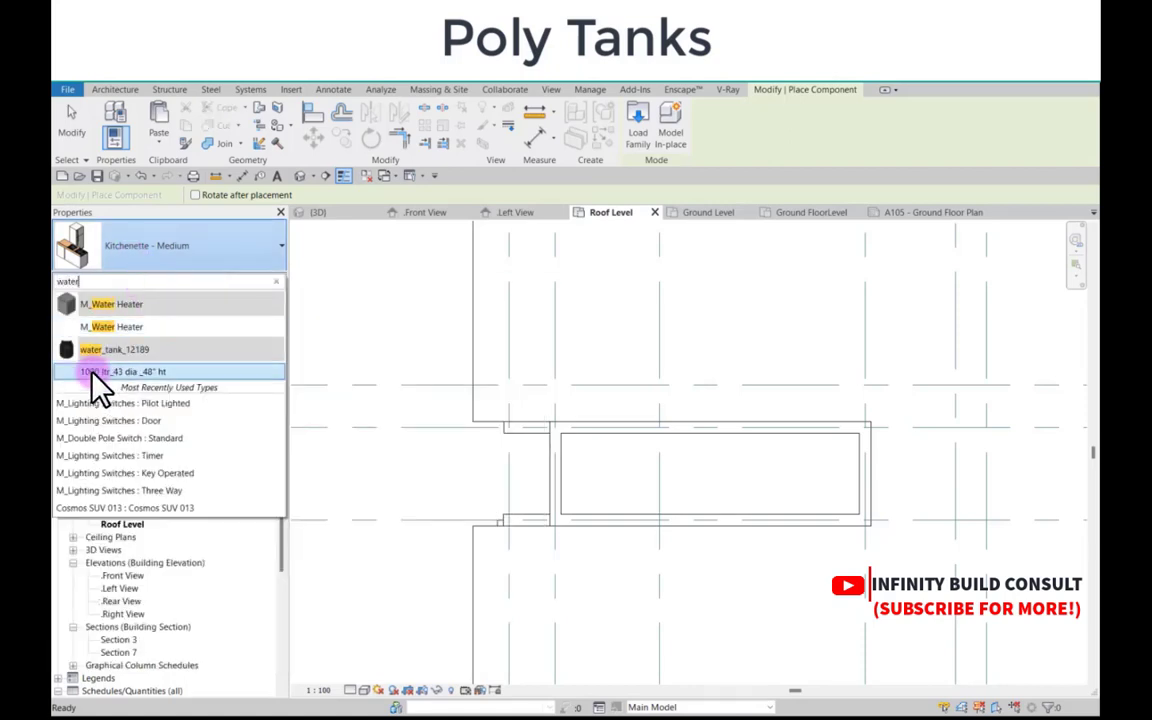
pyautogui.click(98, 369)
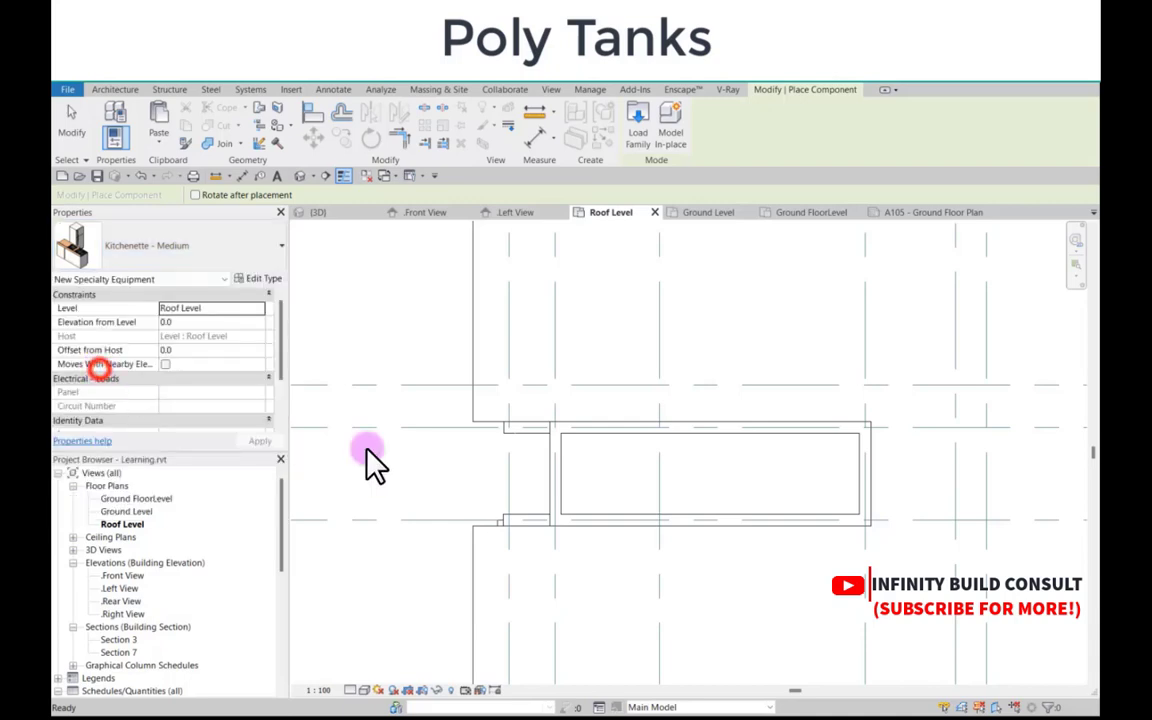
pyautogui.click(645, 470)
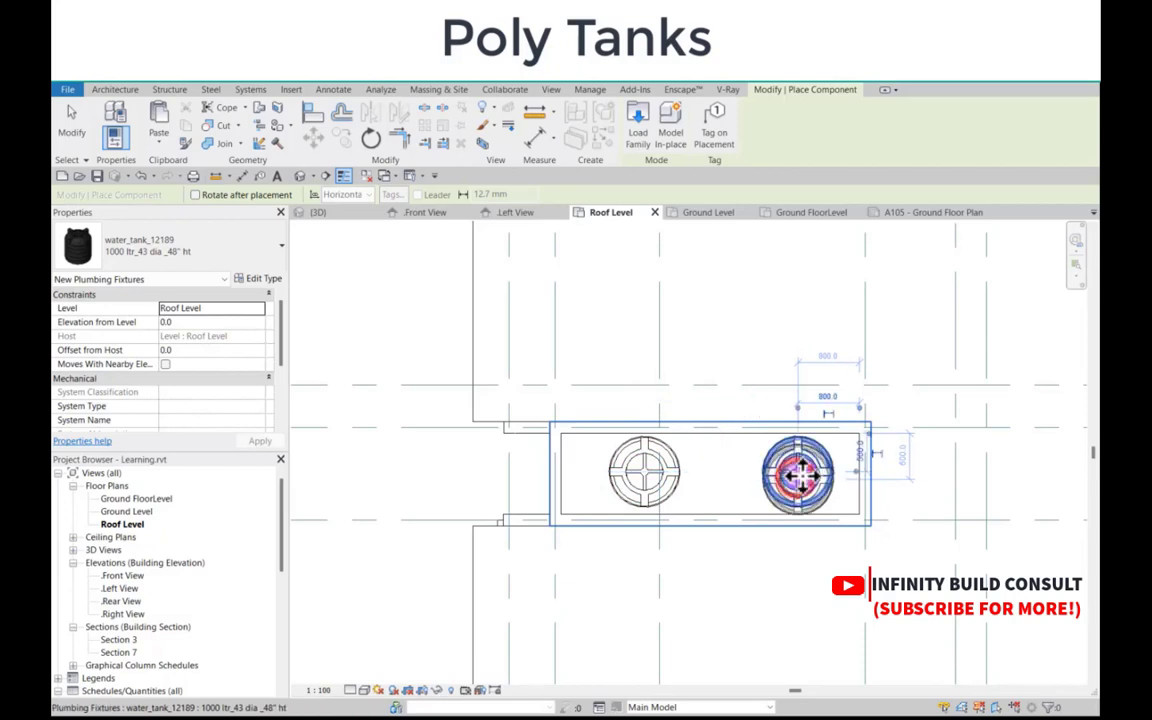
pyautogui.click(802, 472)
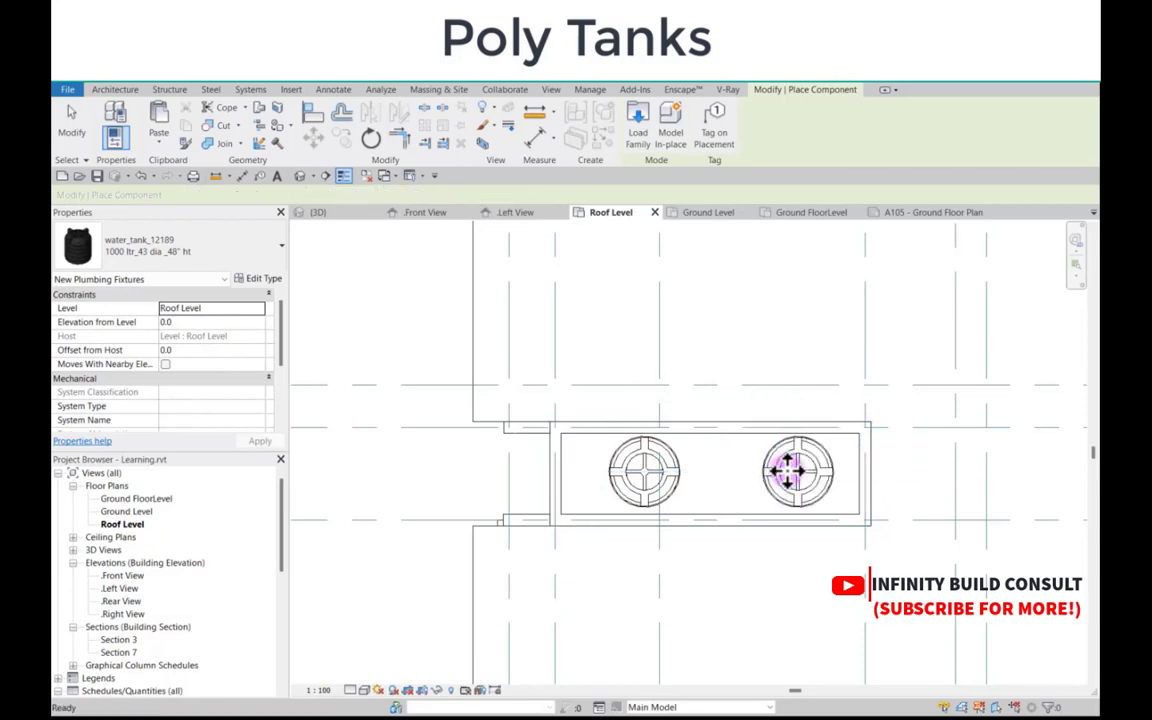
pyautogui.press('Escape')
pyautogui.press('Escape')
pyautogui.scroll(-3, 681, 458)
# Step: Inspect the two water tanks on the house roof in the 3D view
pyautogui.click(318, 212)
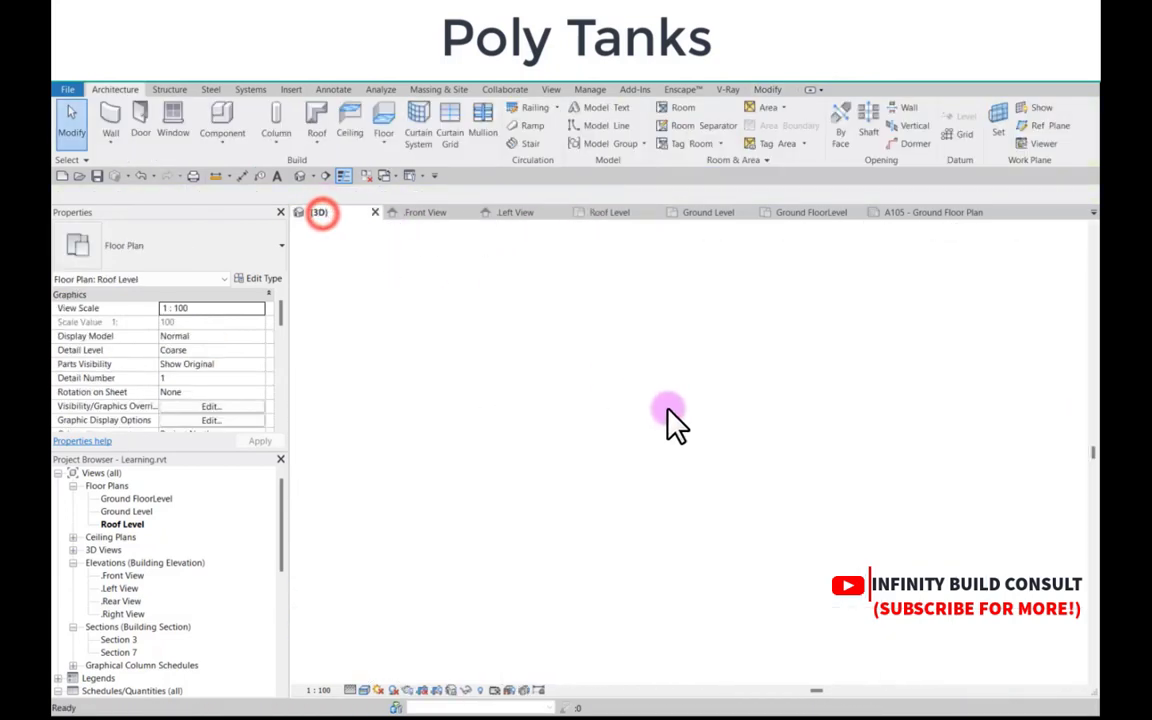
pyautogui.scroll(2, 728, 382)
pyautogui.scroll(-5, 690, 395)
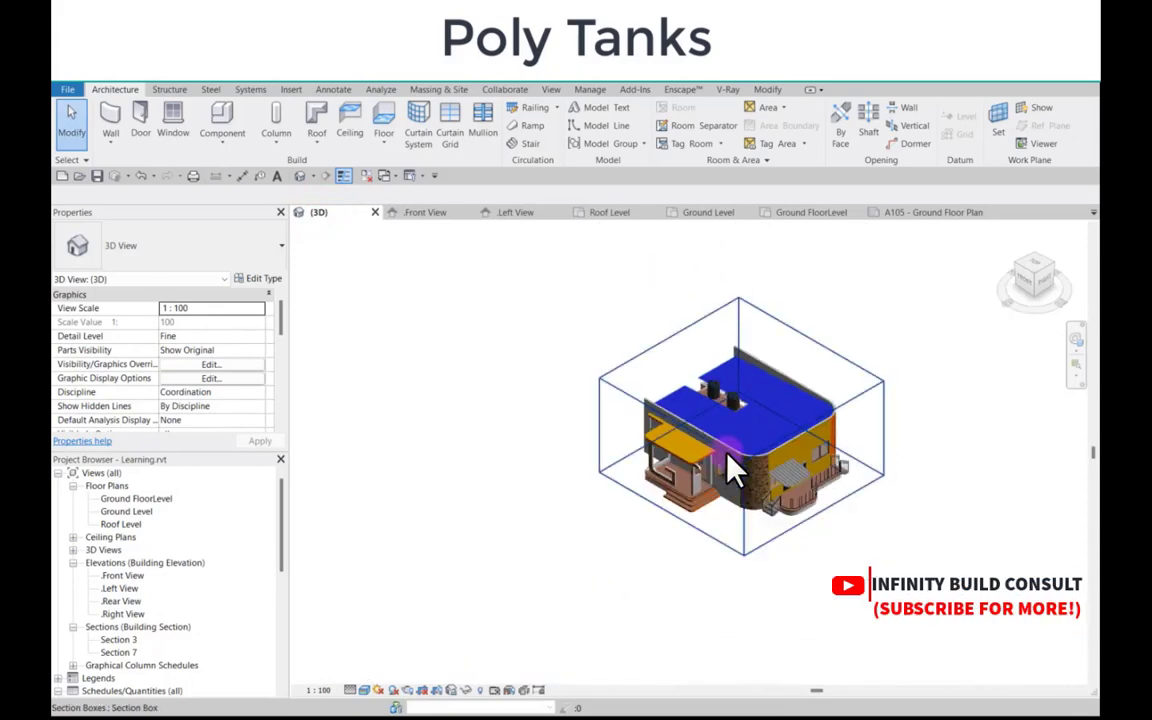
pyautogui.scroll(4, 736, 470)
pyautogui.scroll(-4, 735, 380)
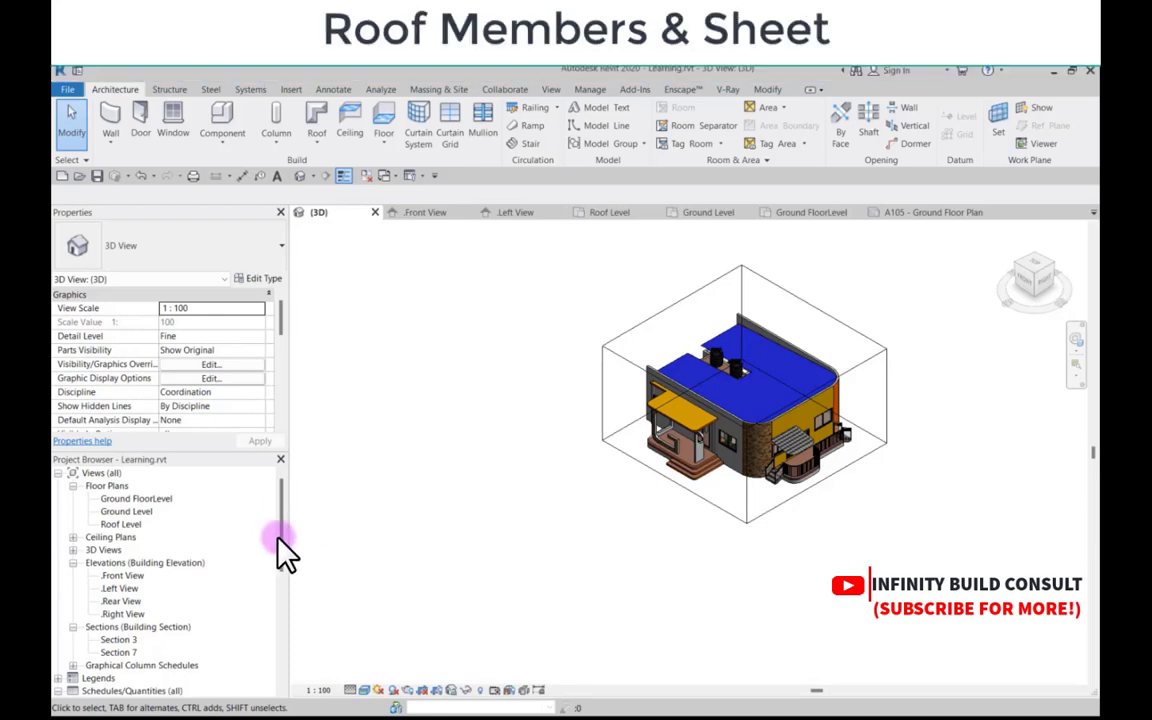
# Step: Open sheet A108 - Roof Framing Plan
pyautogui.moveTo(278, 537); pyautogui.dragTo(277, 628)
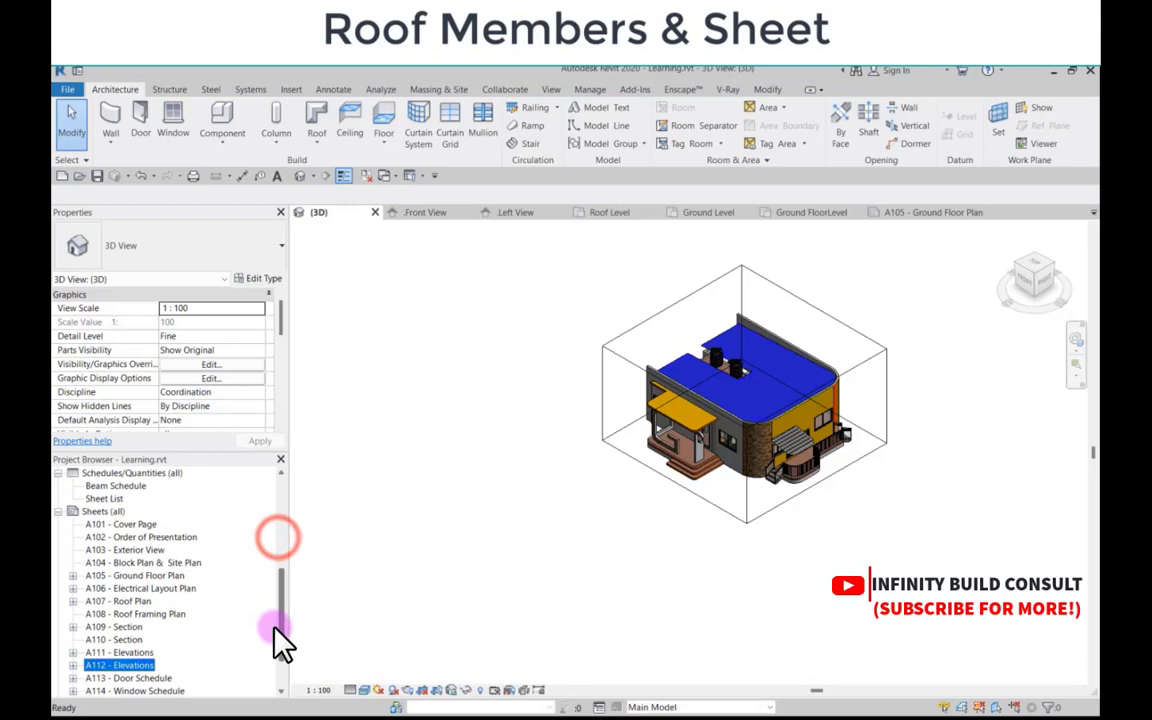
pyautogui.doubleClick(148, 613)
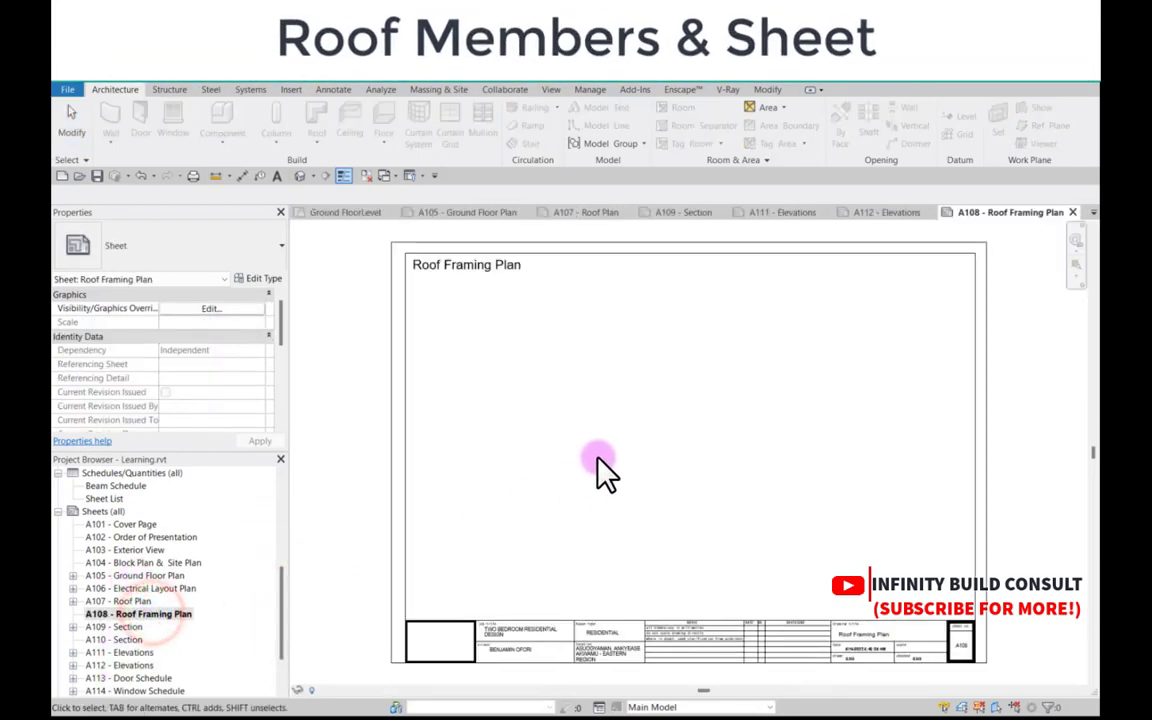
pyautogui.scroll(-4, 600, 470)
# Step: Duplicate the Roof Level floor plan as an independent view without detailing
pyautogui.moveTo(284, 612); pyautogui.dragTo(283, 507)
pyautogui.click(121, 525)
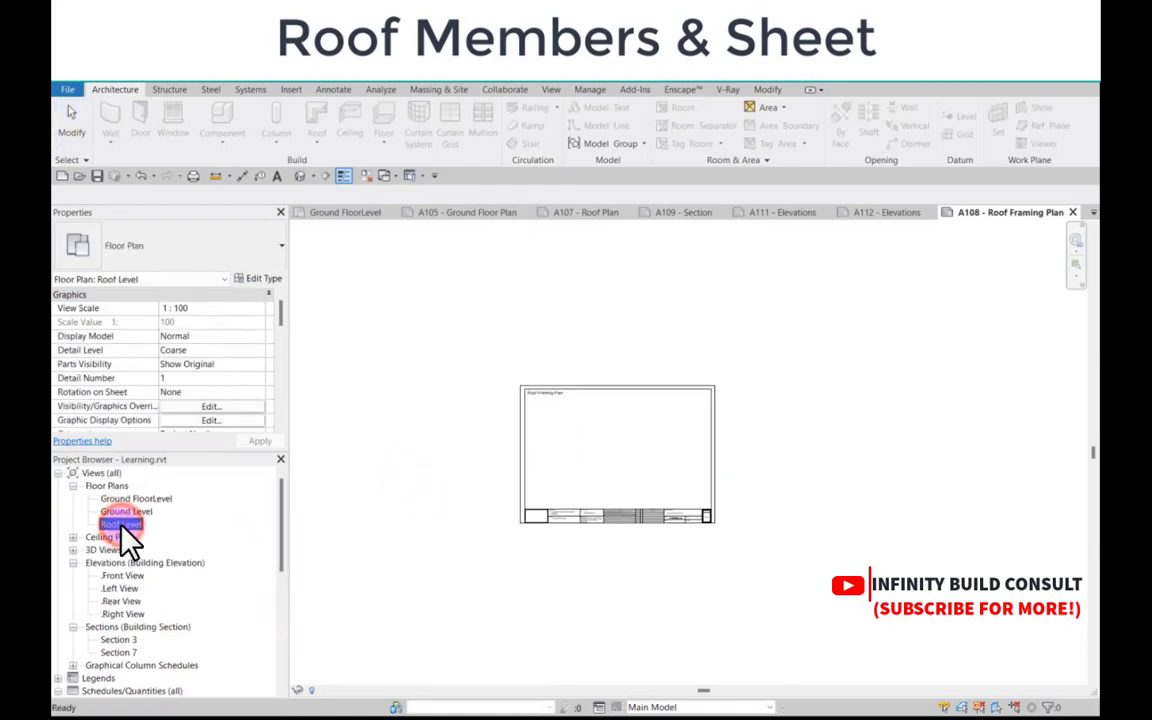
pyautogui.rightClick(121, 526)
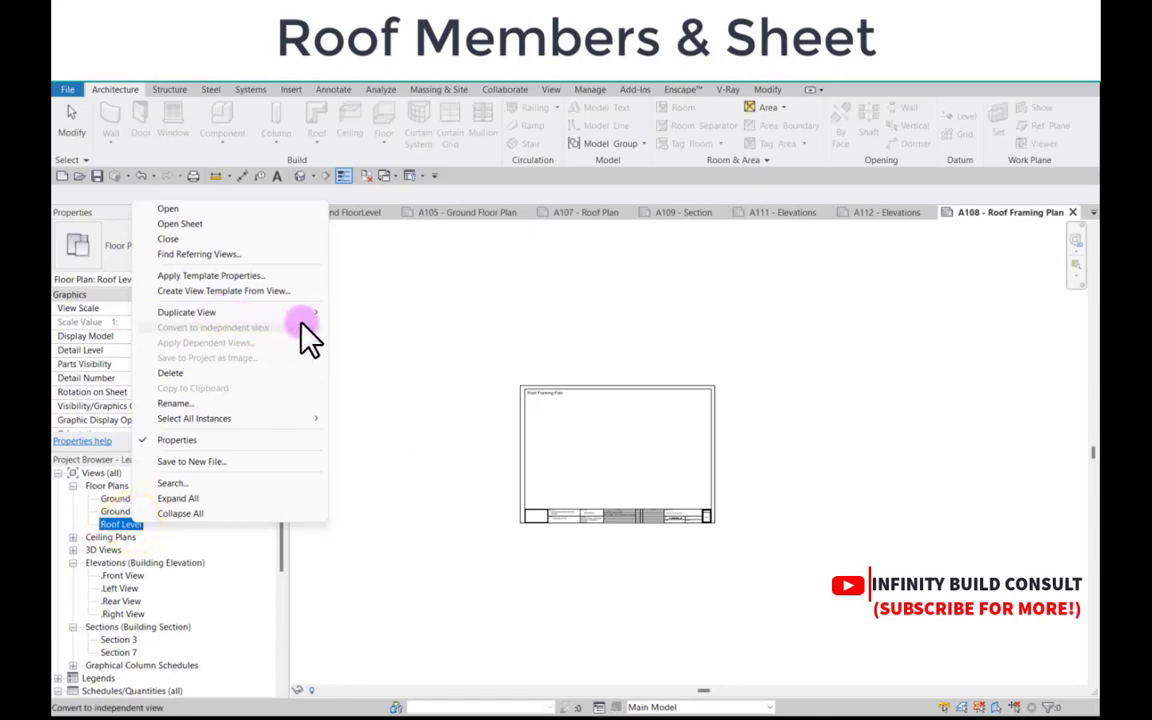
pyautogui.moveTo(303, 314)
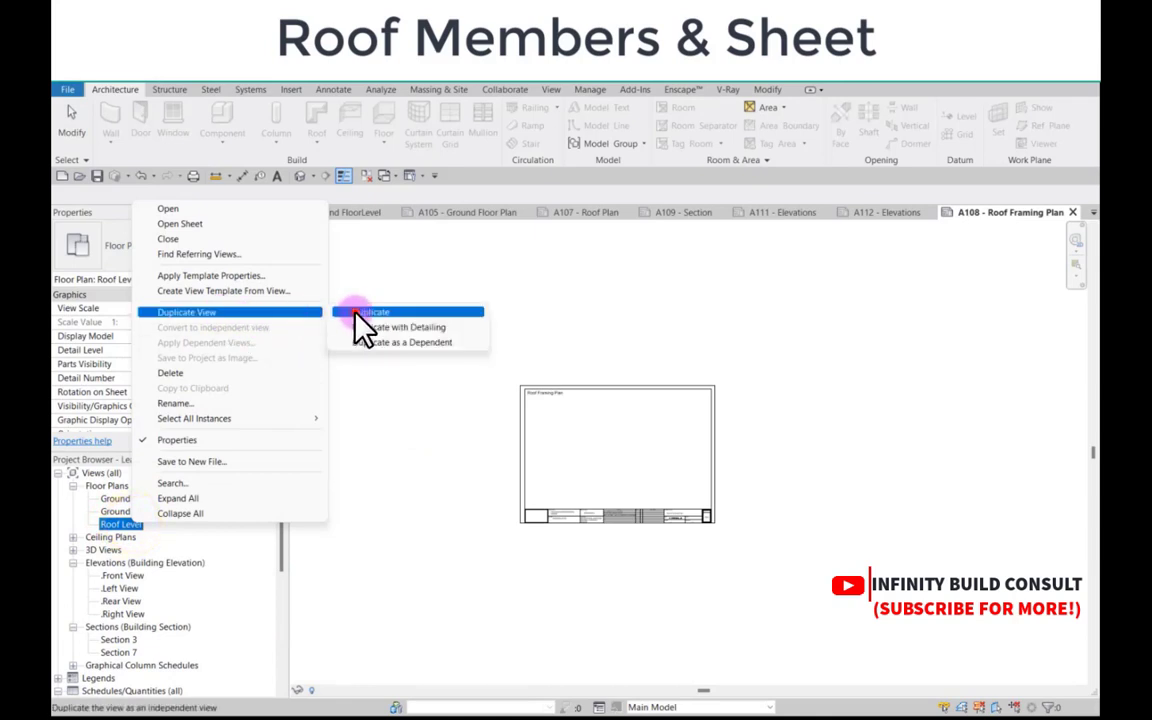
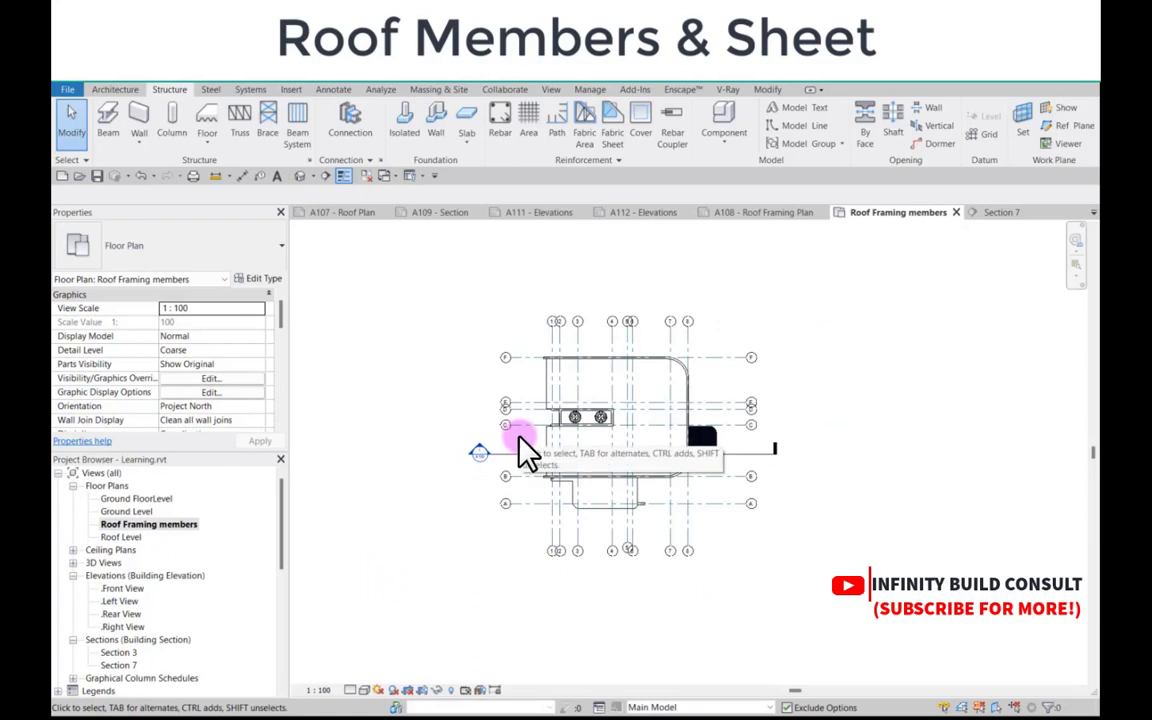
# Step: Examine the main roof outline and the water tank enclosure in the Roof Framing members plan
pyautogui.scroll(3, 527, 382)
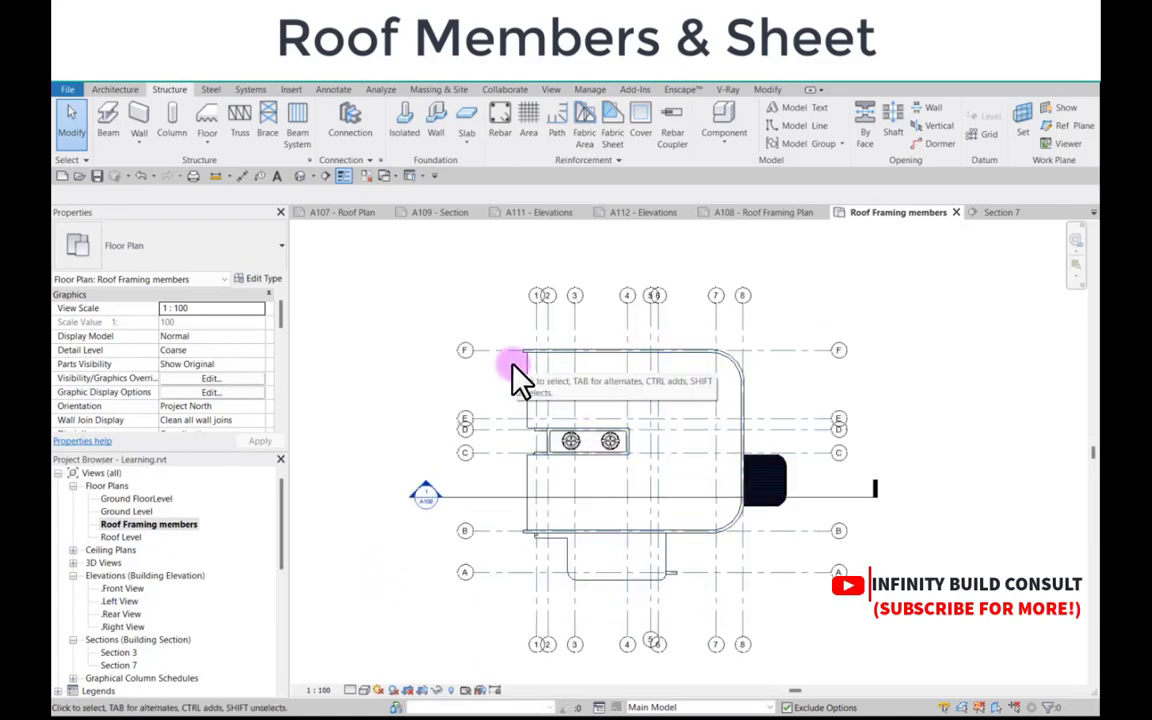
pyautogui.scroll(-2, 522, 385)
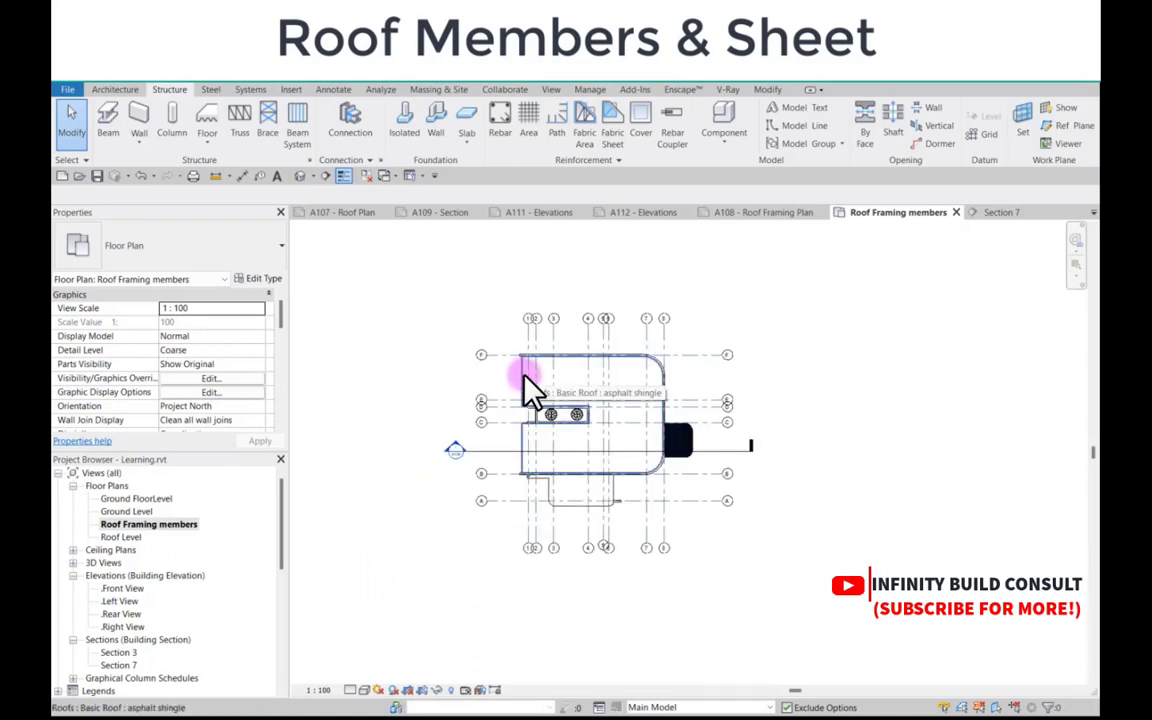
pyautogui.scroll(3, 527, 388)
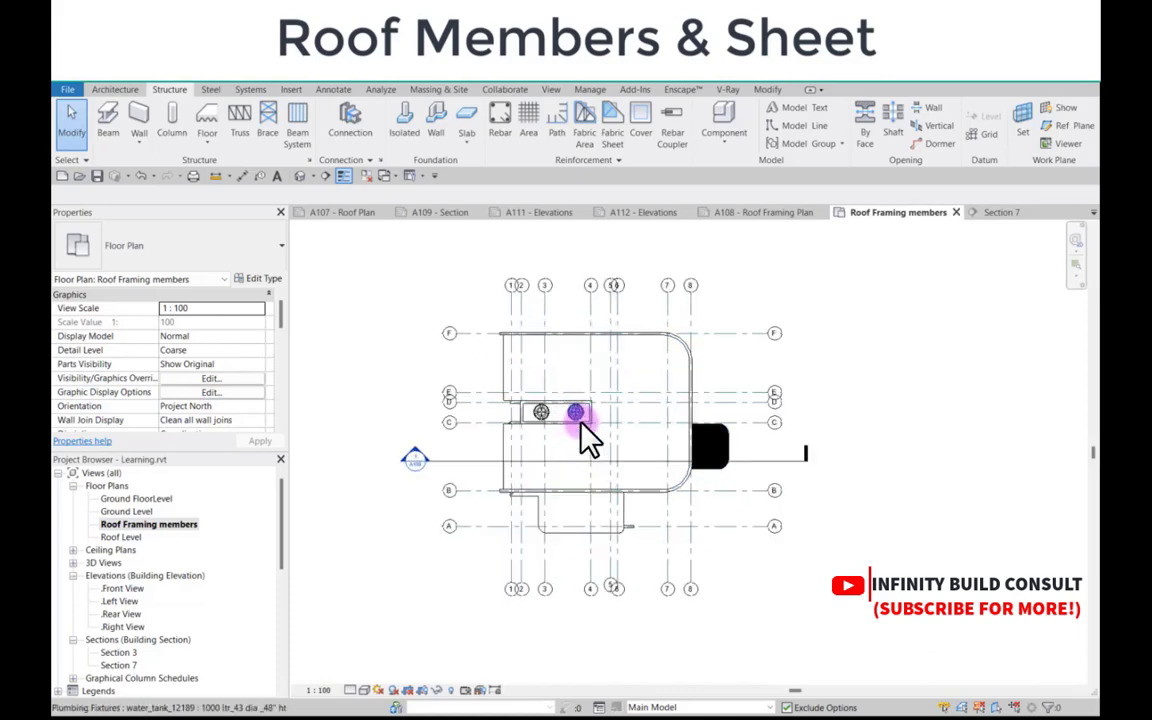
pyautogui.scroll(-2, 515, 390)
pyautogui.scroll(3, 509, 380)
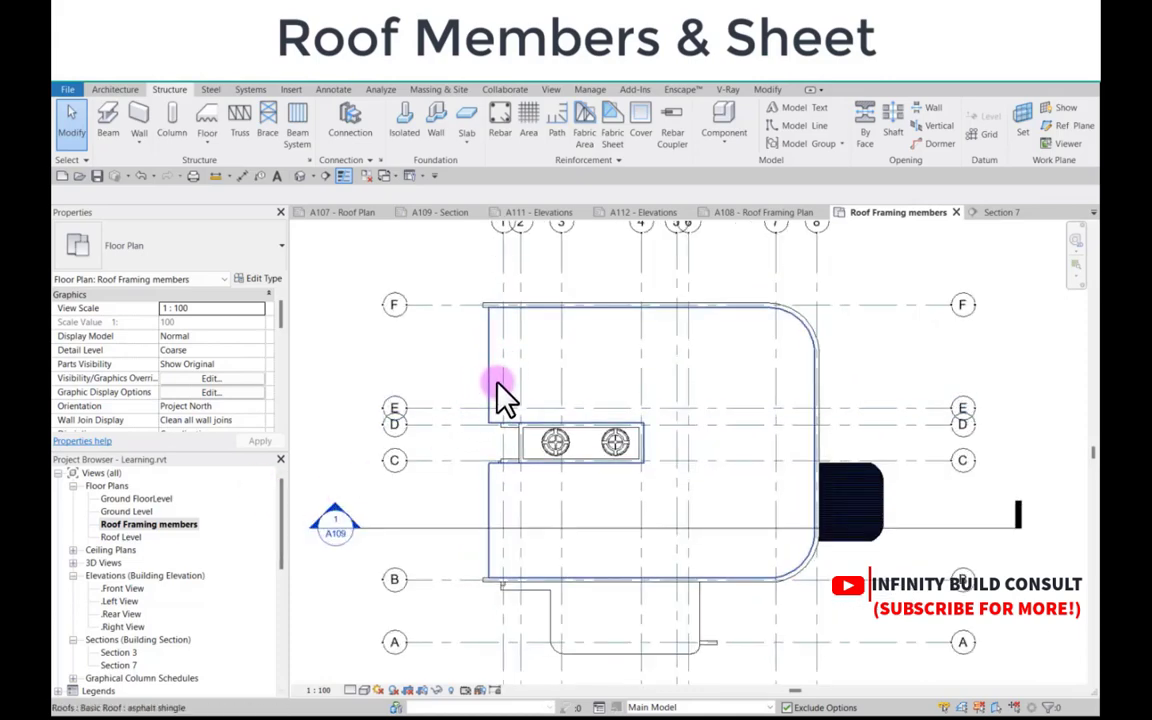
pyautogui.scroll(-2, 494, 392)
pyautogui.scroll(1, 502, 378)
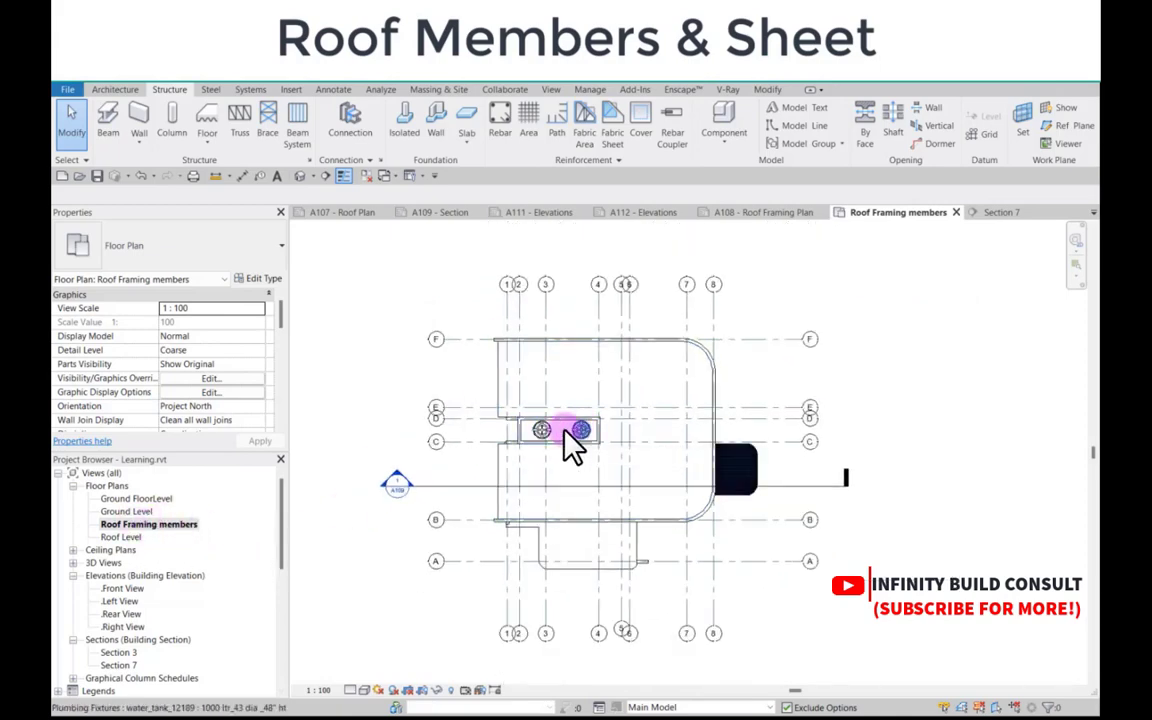
pyautogui.scroll(-1, 560, 438)
# Step: Start a structural beam system and pick its boundary along the roof edges from the tank recess's grid D side to the rounded corner near grid F
pyautogui.click(303, 123)
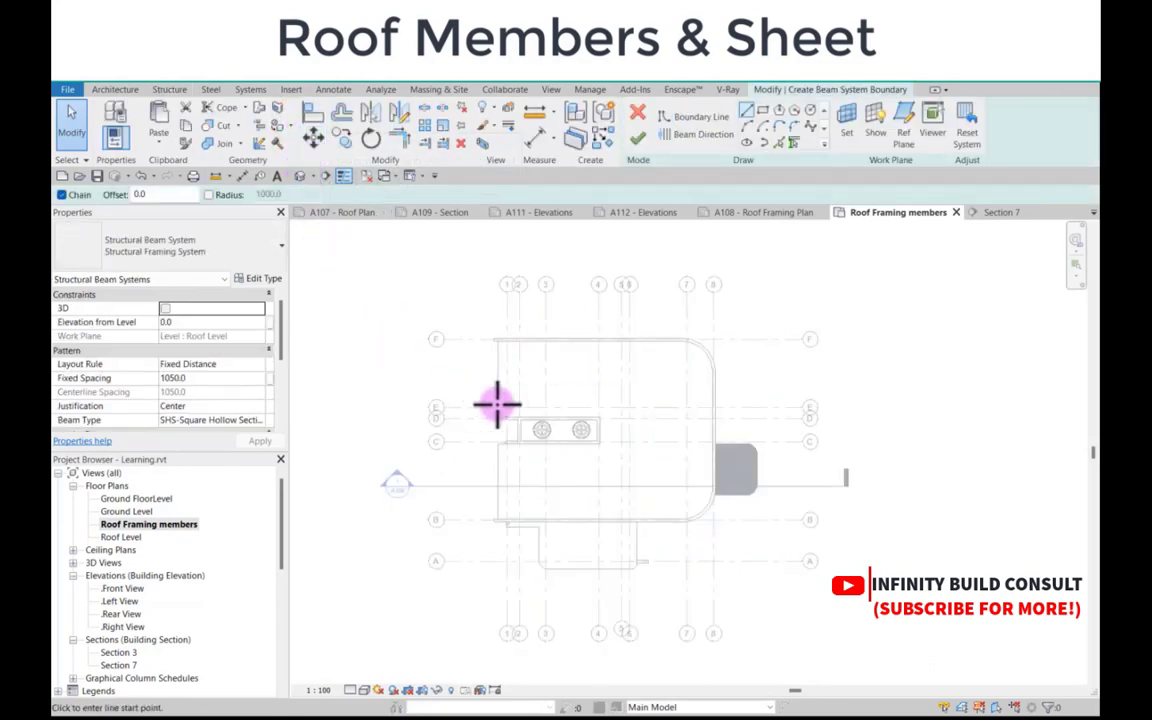
pyautogui.scroll(-1, 494, 404)
pyautogui.click(781, 142)
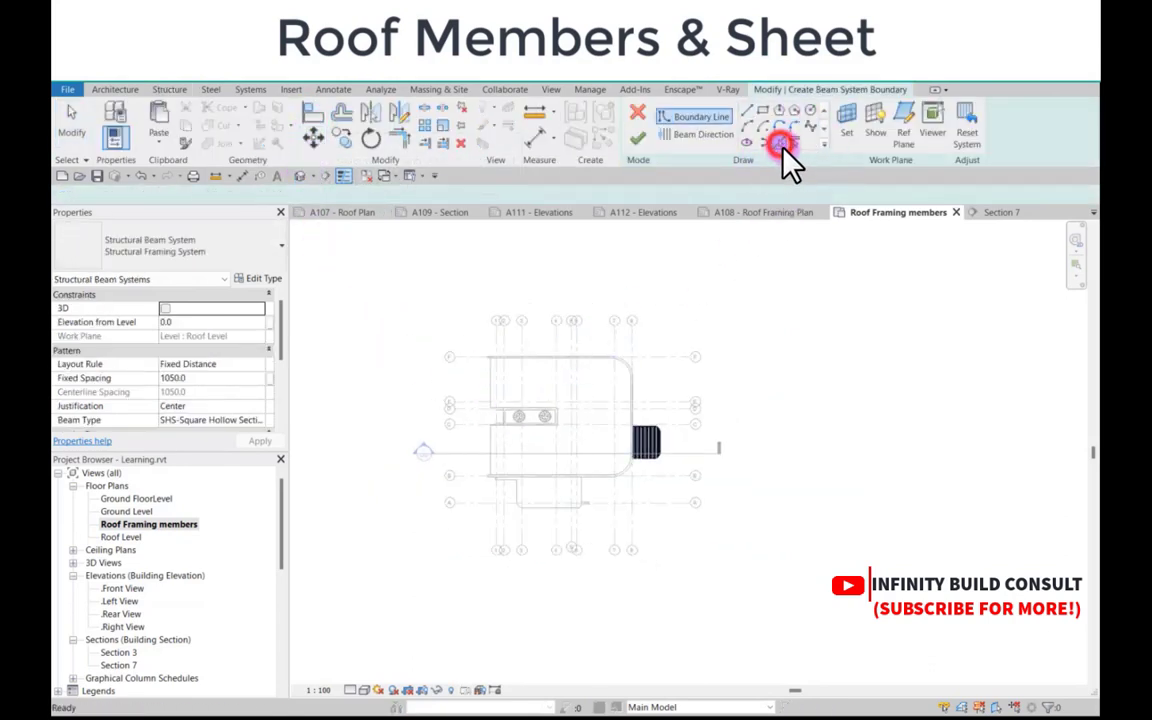
pyautogui.scroll(3, 530, 412)
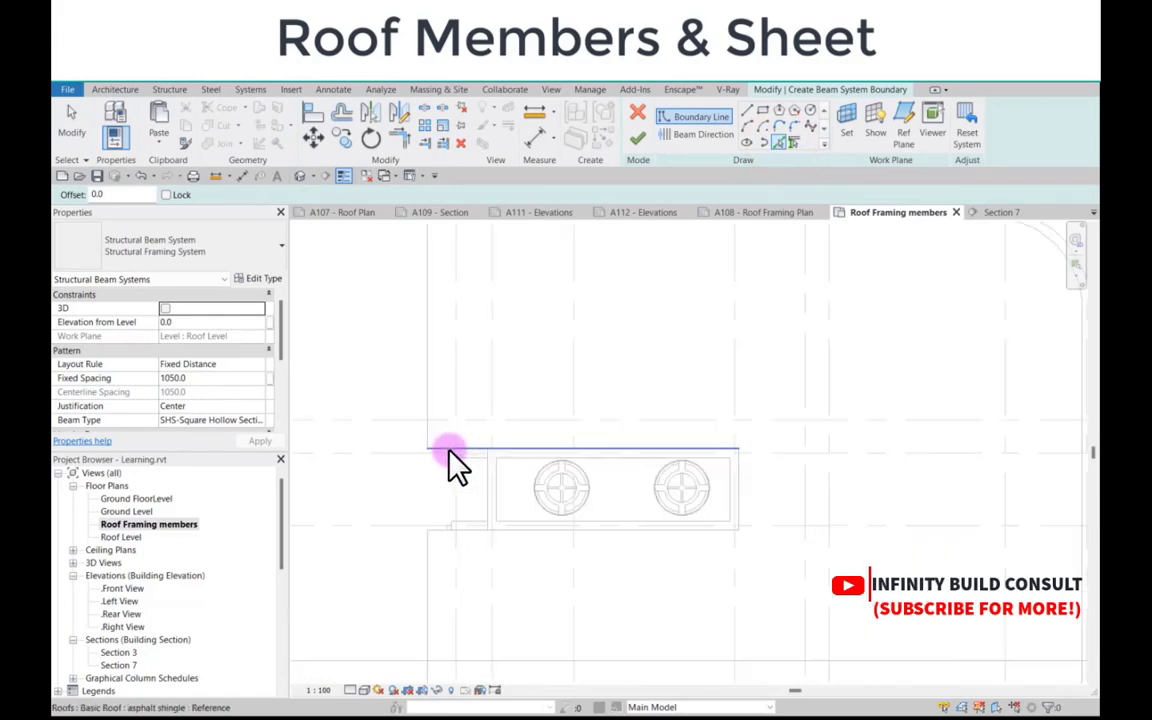
pyautogui.click(447, 452)
pyautogui.click(427, 381)
pyautogui.scroll(-2, 470, 330)
pyautogui.scroll(2, 583, 305)
pyautogui.click(560, 300)
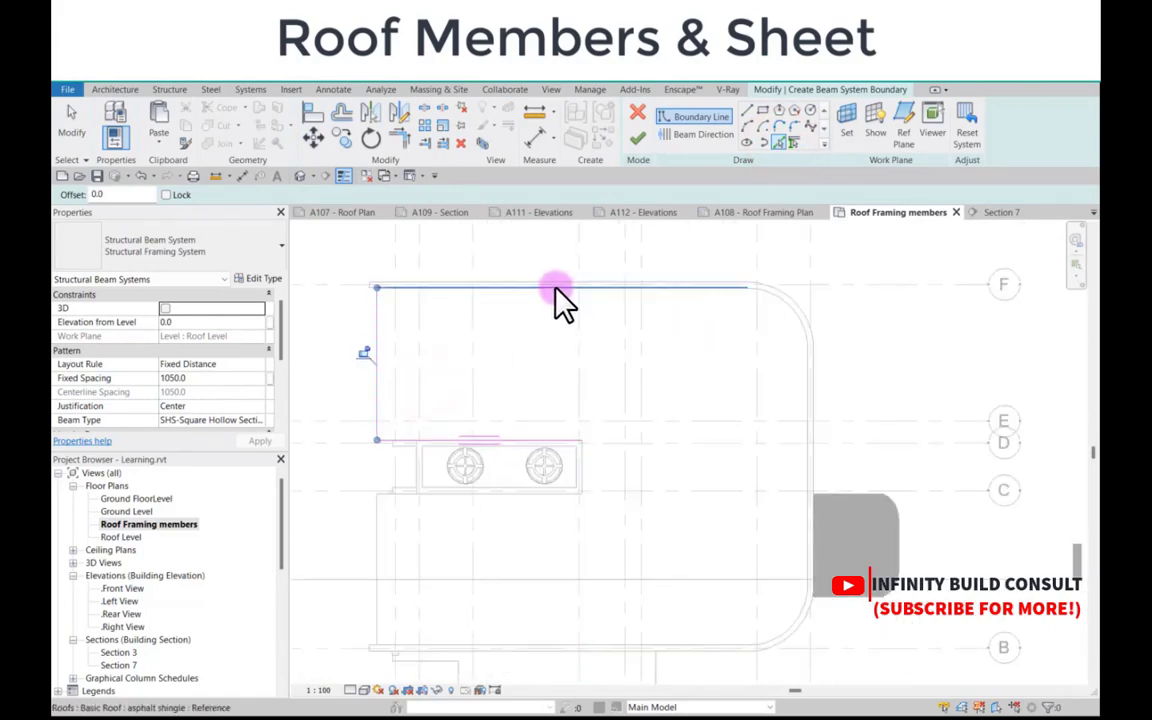
pyautogui.click(542, 282)
pyautogui.click(787, 302)
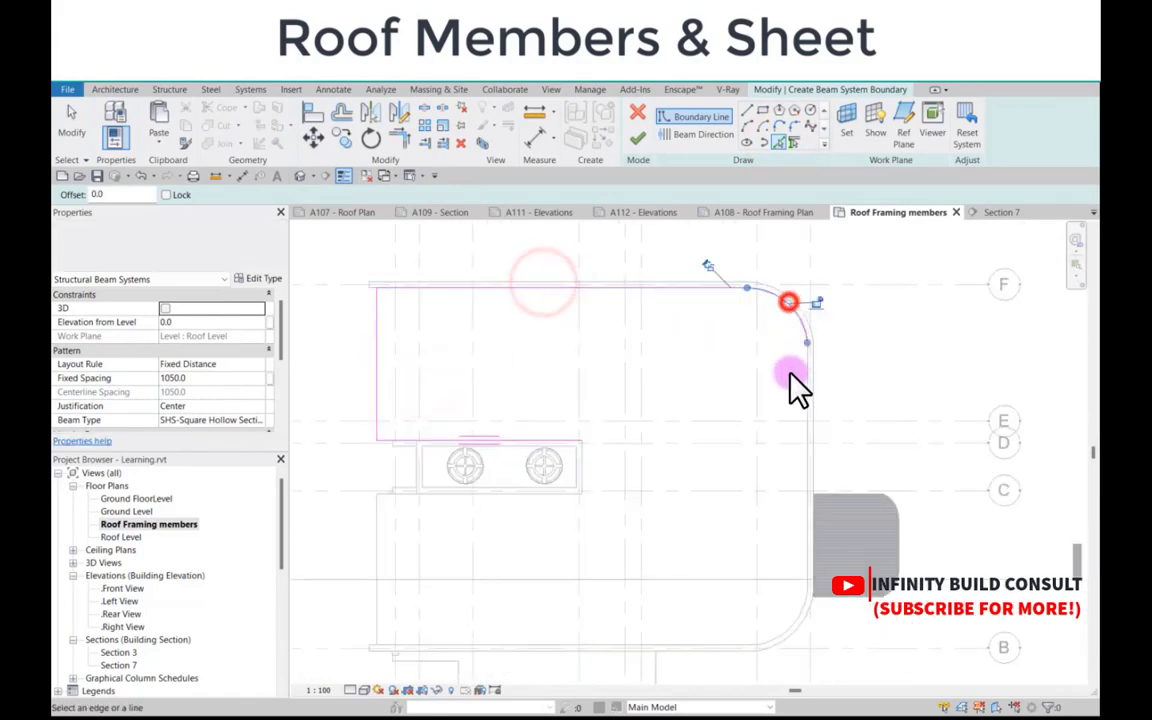
# Step: Close the beam system boundary along the remaining roof edges at grids 8 and B and the other sides of the water tank recess
pyautogui.scroll(2, 795, 378)
pyautogui.click(812, 390)
pyautogui.scroll(-2, 797, 339)
pyautogui.scroll(2, 823, 489)
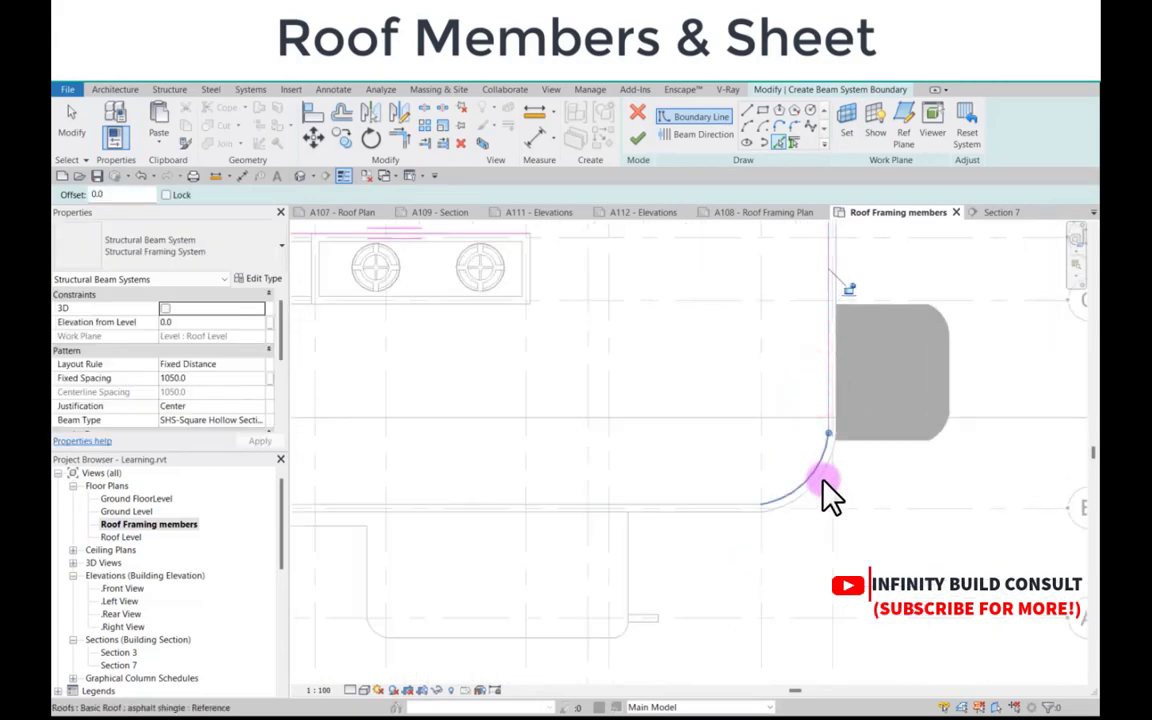
pyautogui.click(803, 476)
pyautogui.click(666, 507)
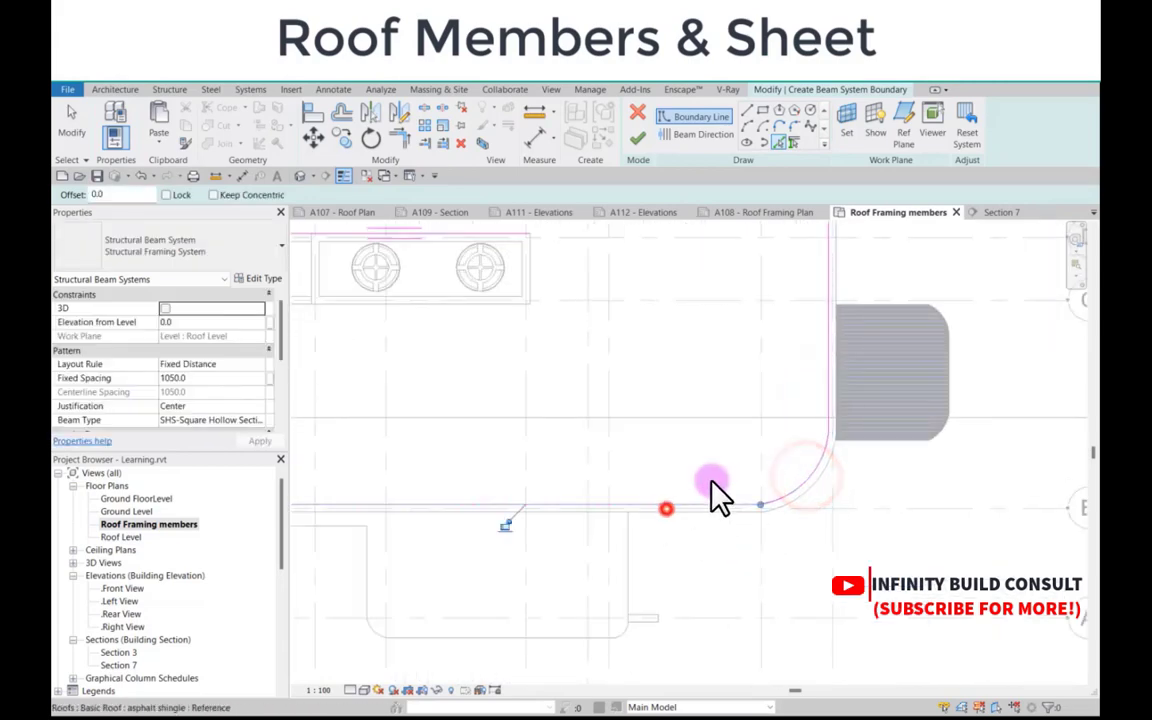
pyautogui.scroll(-2, 717, 496)
pyautogui.click(411, 452)
pyautogui.scroll(3, 442, 373)
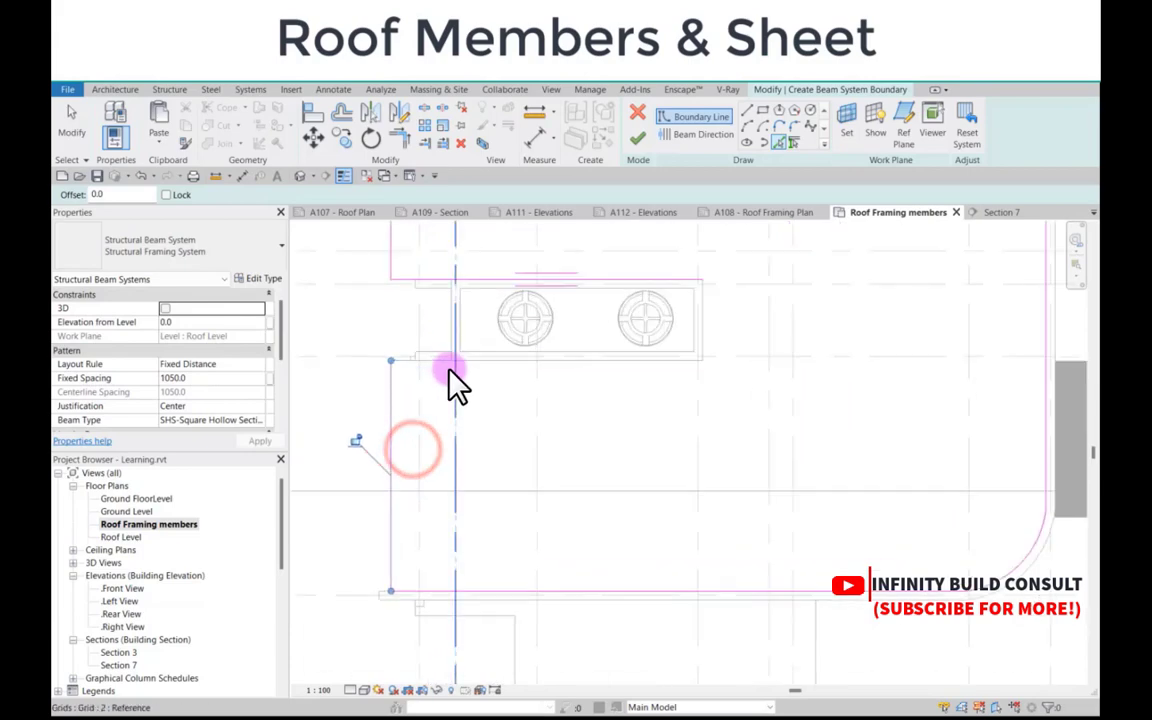
pyautogui.click(447, 364)
pyautogui.click(699, 313)
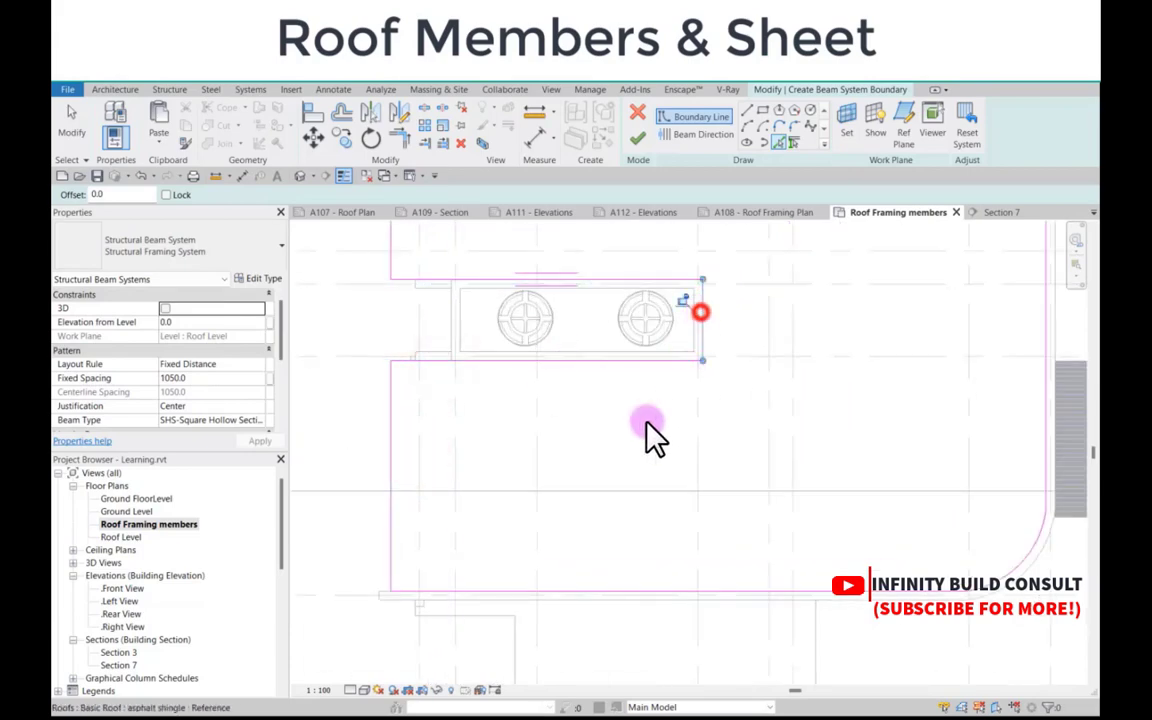
# Step: Set the beam direction parallel to the straight roof edge along grid 8
pyautogui.scroll(-2, 630, 435)
pyautogui.scroll(-2, 626, 430)
pyautogui.scroll(2, 678, 333)
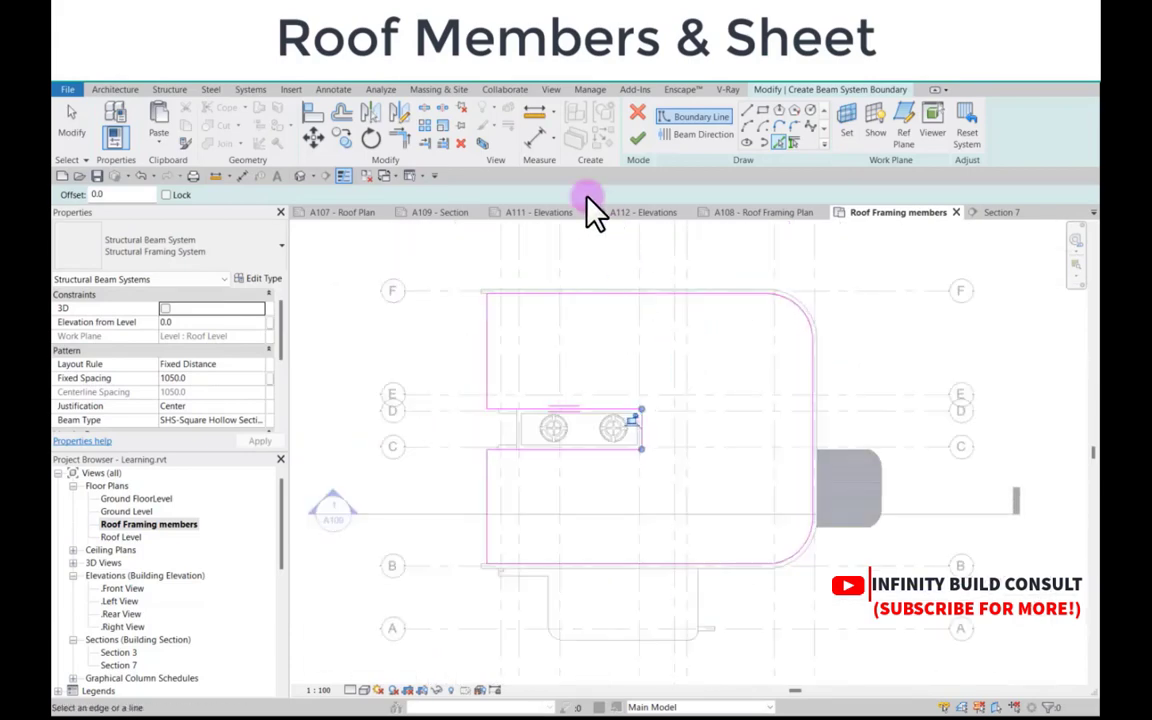
pyautogui.click(694, 137)
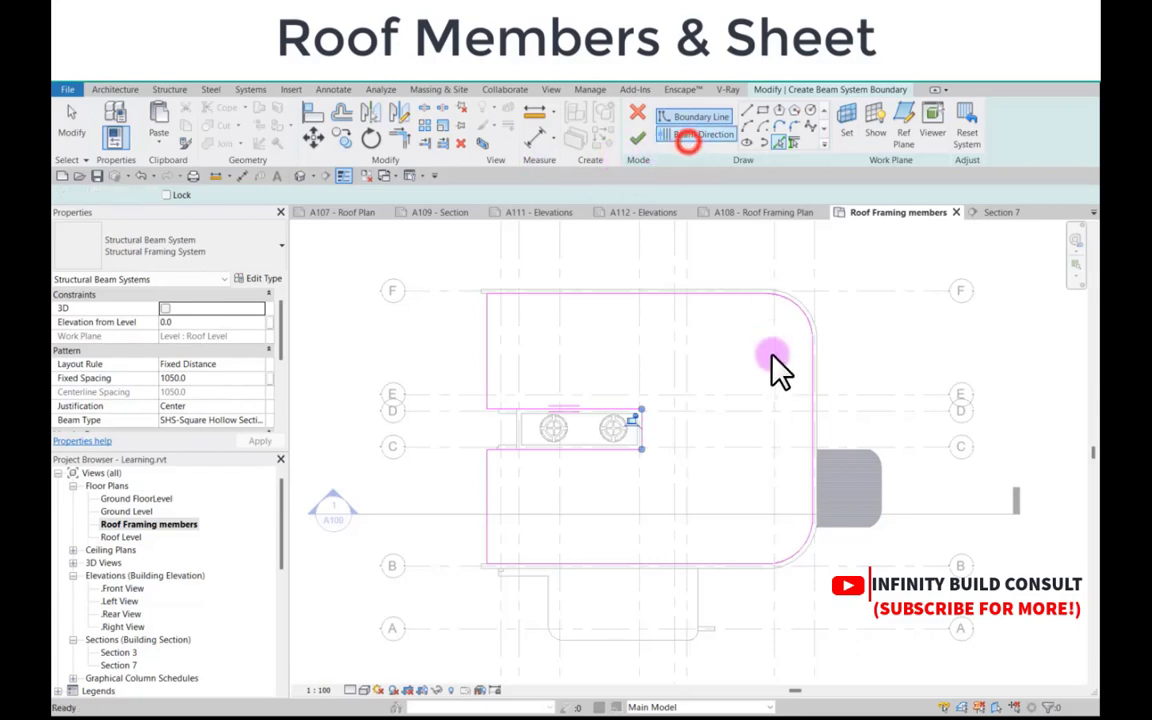
pyautogui.click(807, 391)
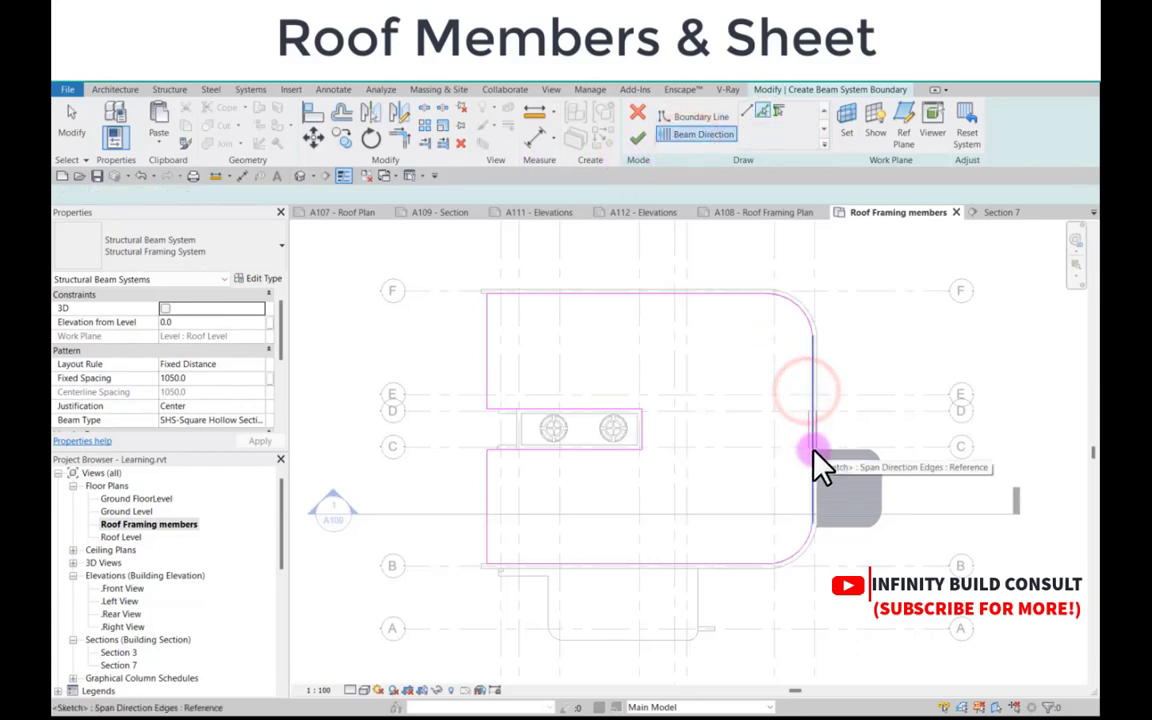
pyautogui.scroll(-1, 700, 405)
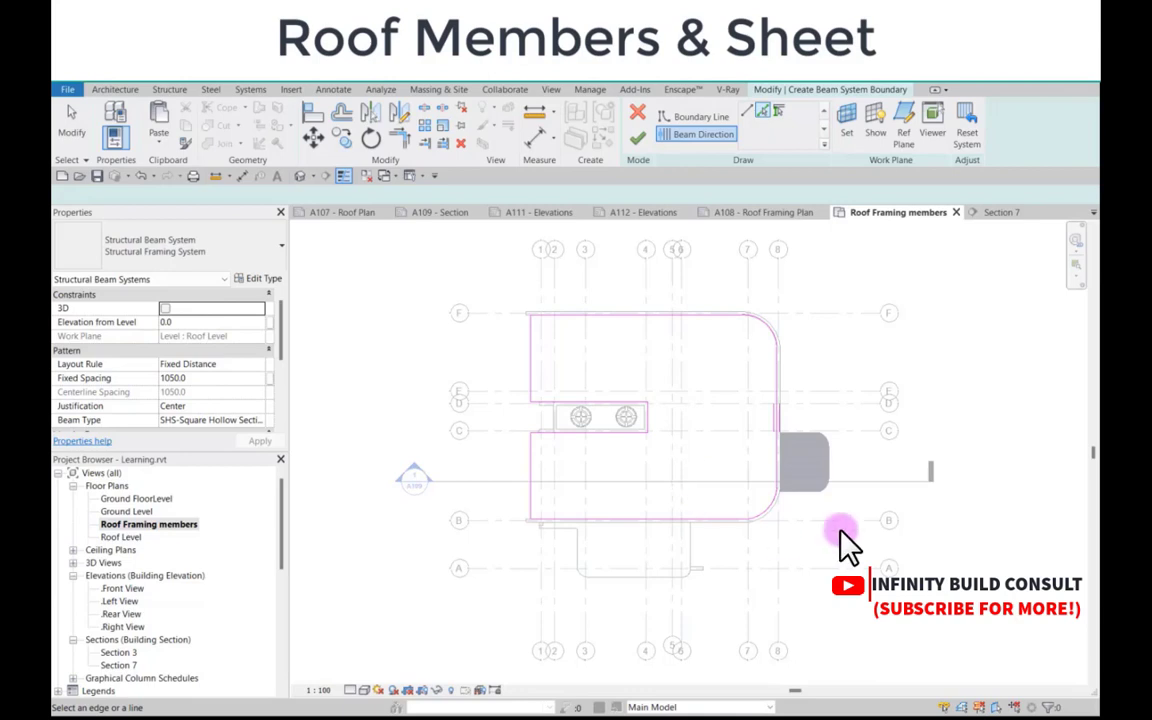
# Step: Set the beam type to M_Dimension Lumber : Rafter 50x150 and apply it
pyautogui.click(260, 420)
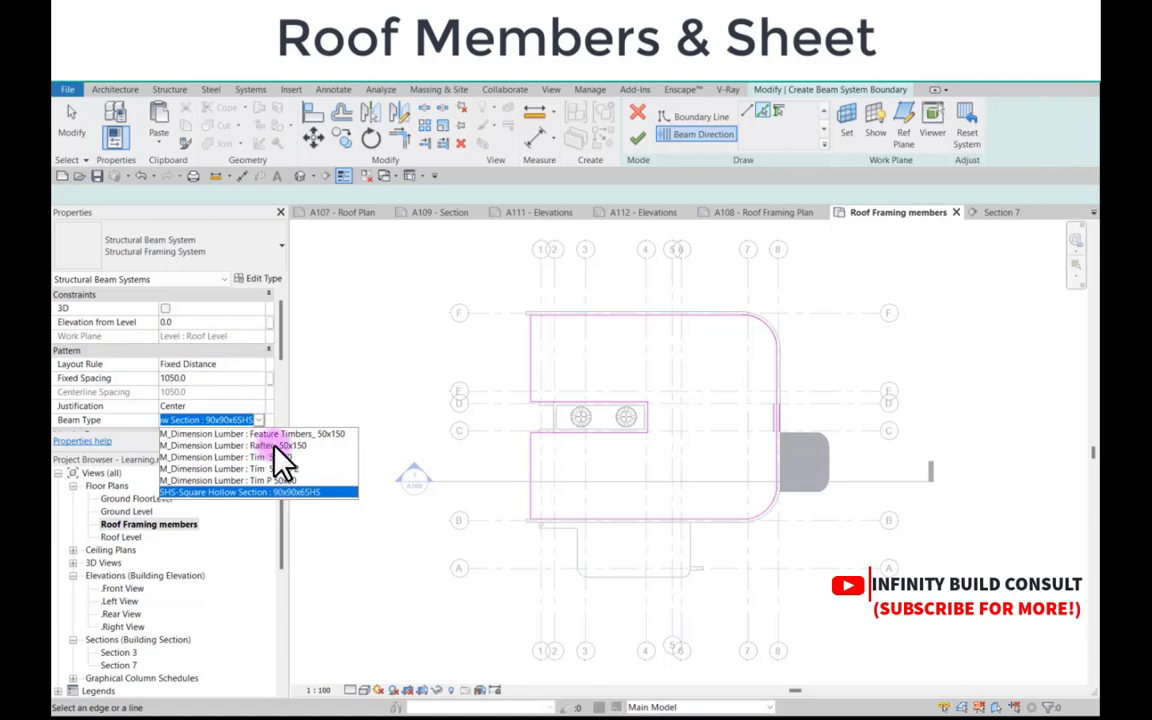
pyautogui.click(275, 436)
pyautogui.click(260, 441)
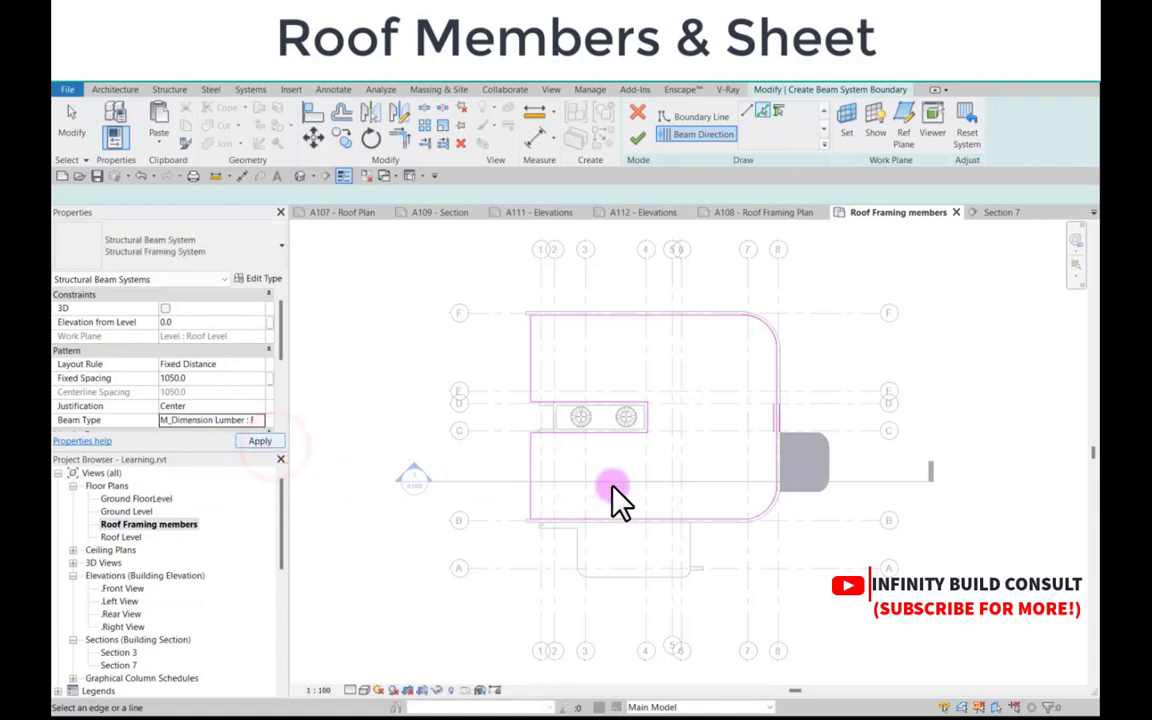
# Step: Finish the rafter beam system with a fixed spacing of 1050 and deselect it
pyautogui.scroll(-2, 699, 437)
pyautogui.scroll(2, 699, 437)
pyautogui.scroll(-2, 609, 442)
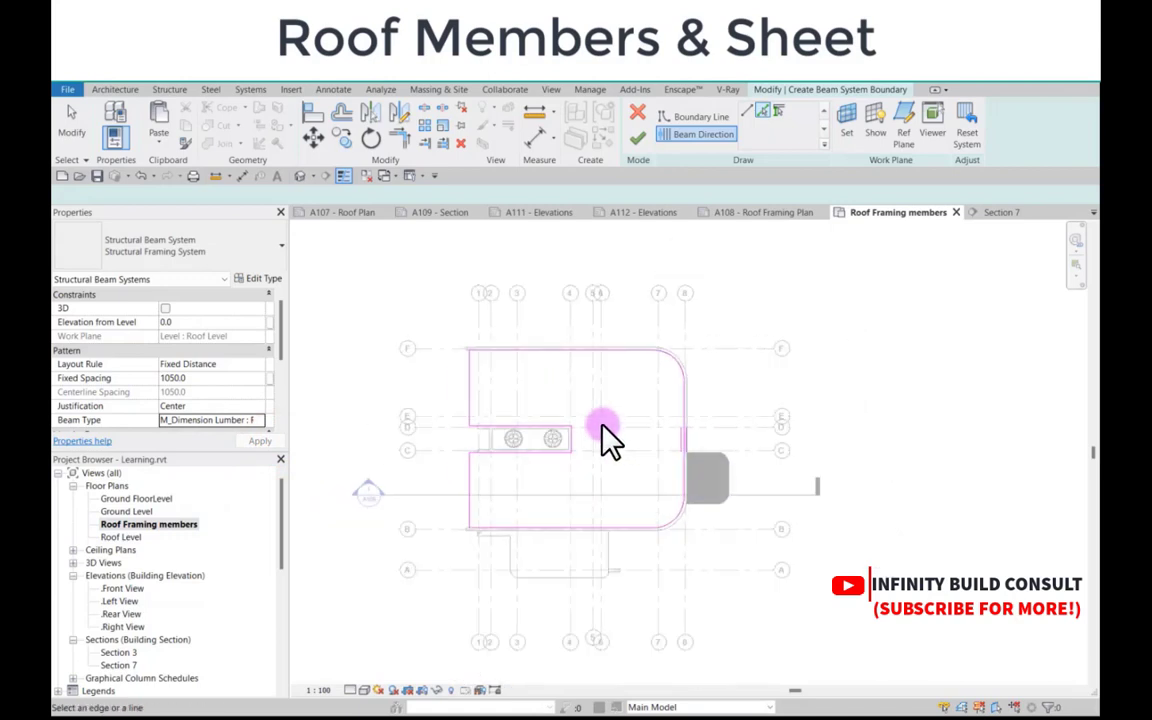
pyautogui.scroll(2, 612, 440)
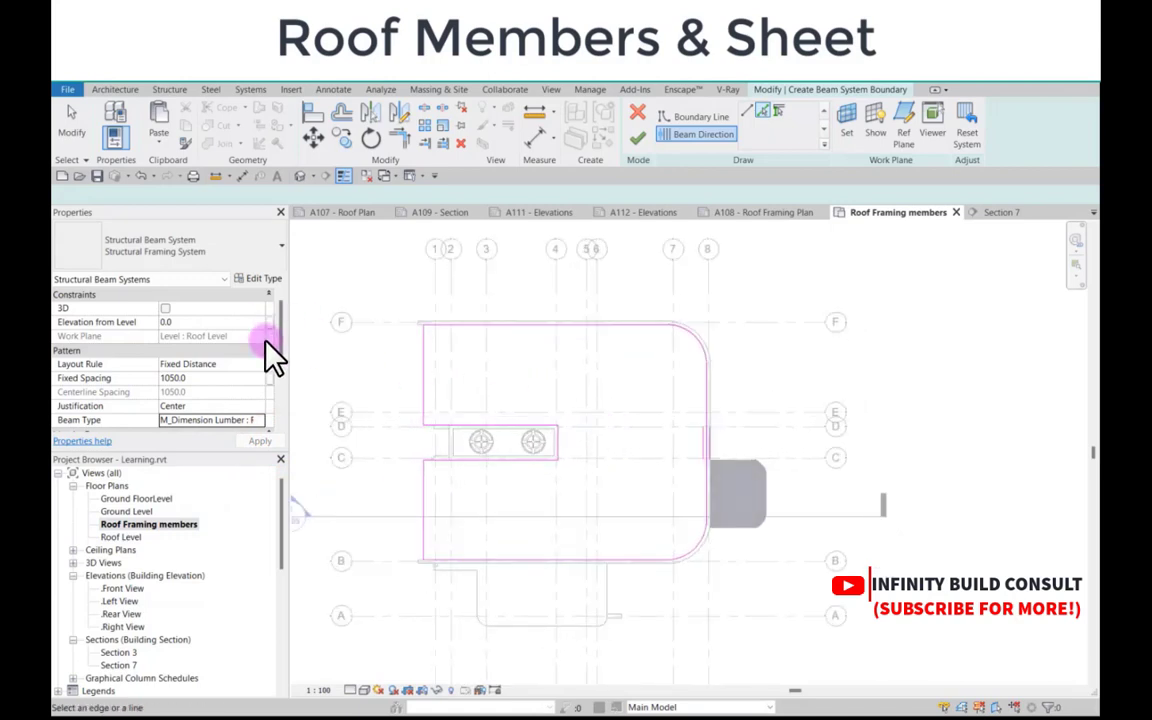
pyautogui.scroll(-2, 560, 429)
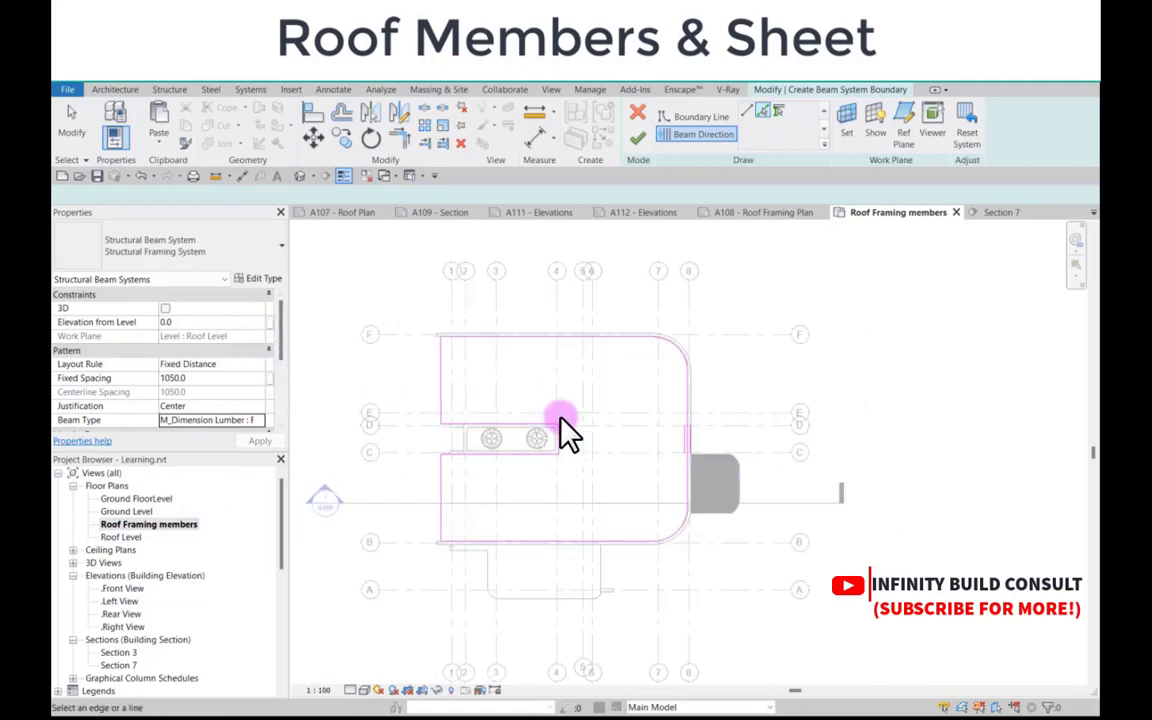
pyautogui.click(217, 381)
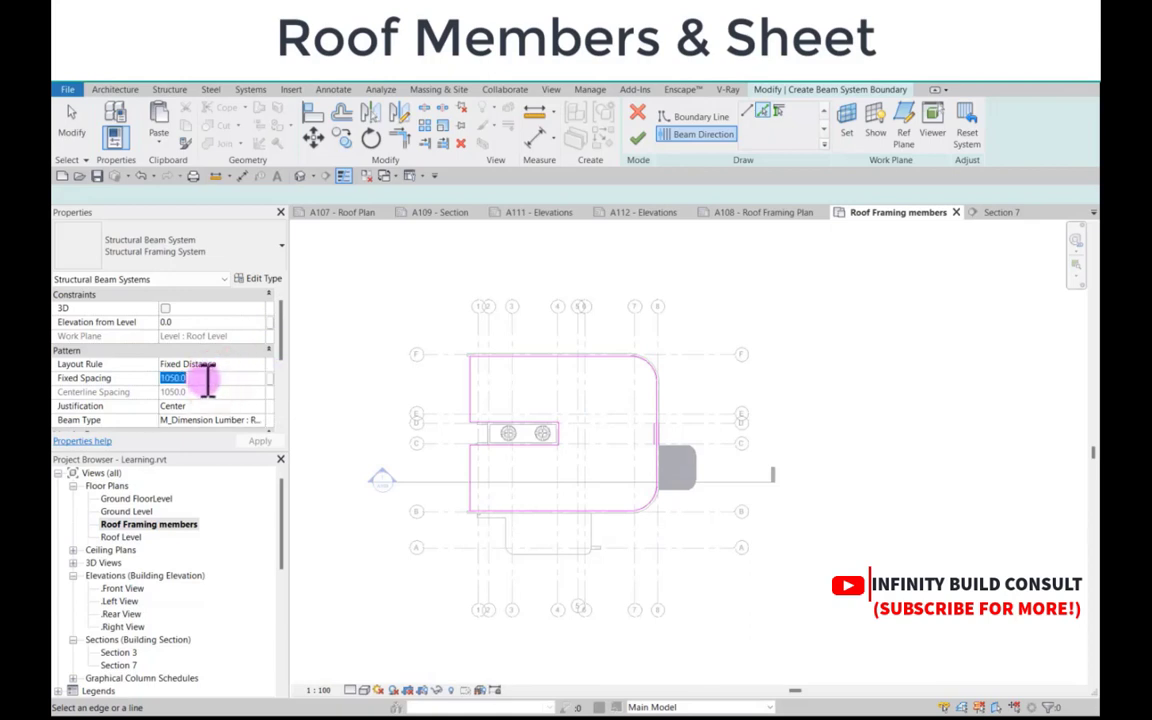
pyautogui.click(475, 278)
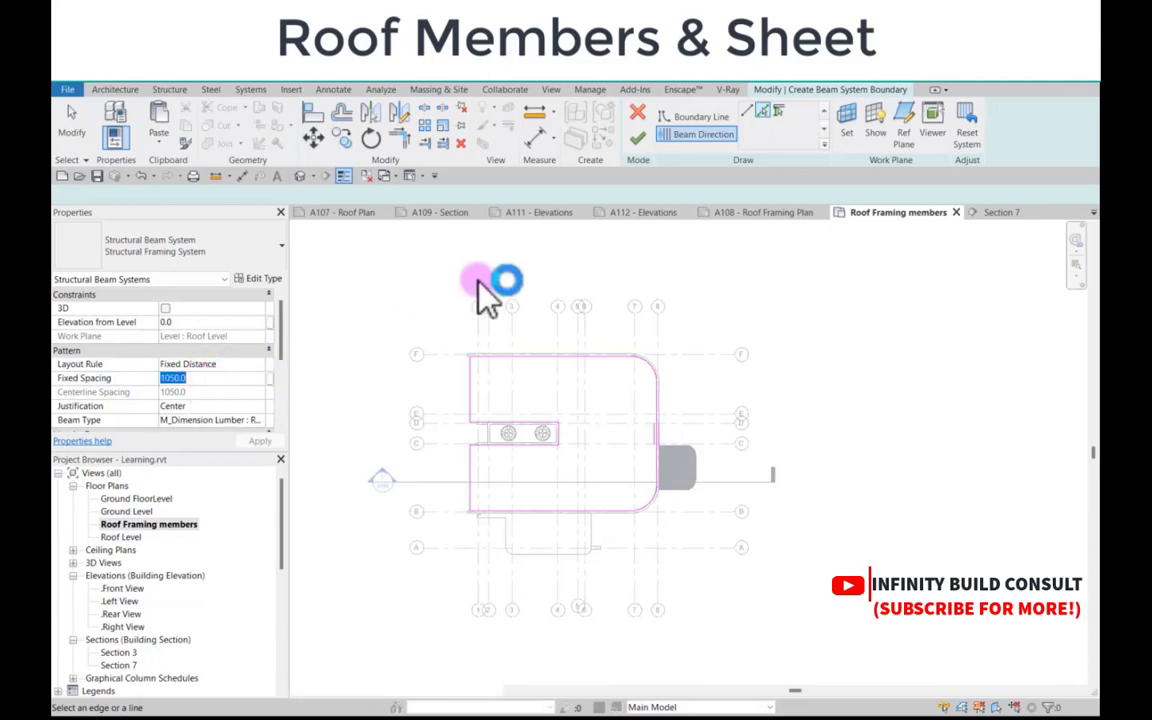
pyautogui.click(640, 140)
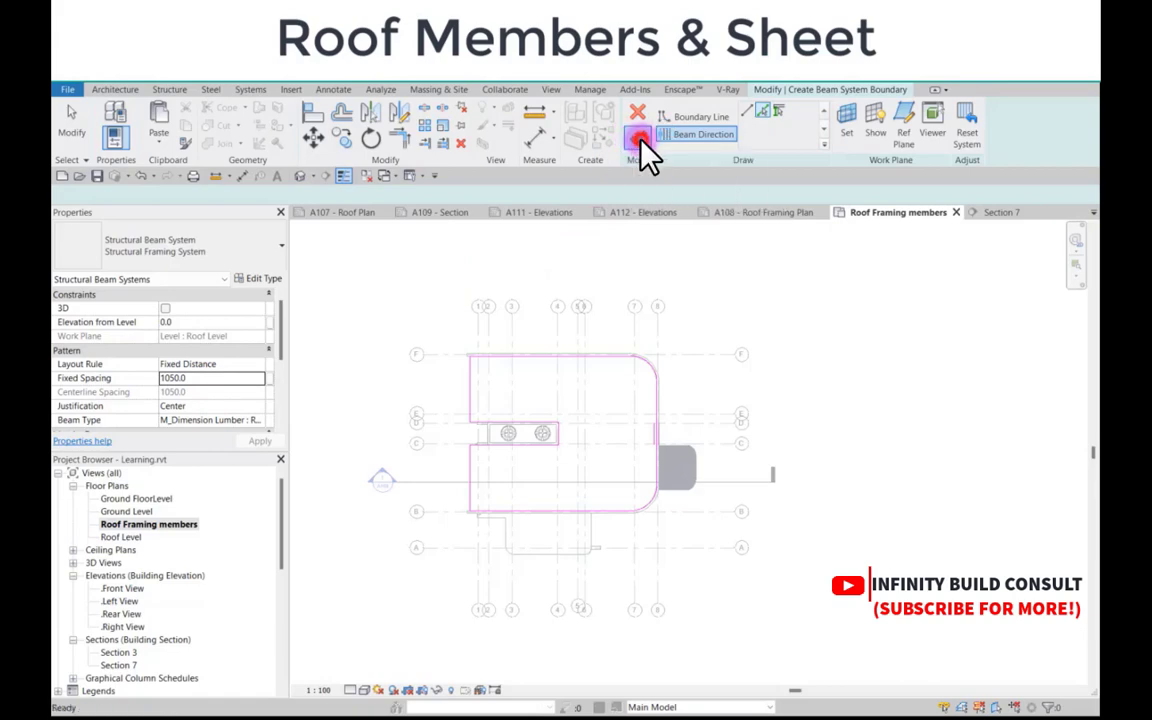
pyautogui.click(643, 378)
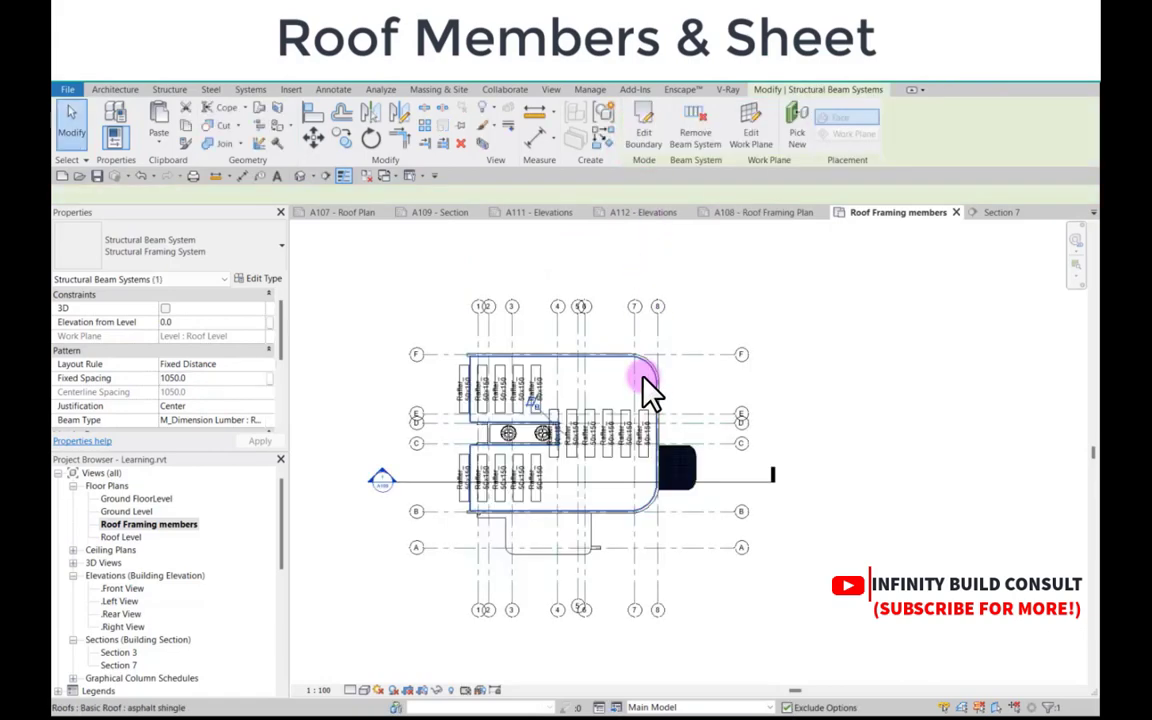
pyautogui.scroll(3, 442, 411)
pyautogui.scroll(-3, 383, 340)
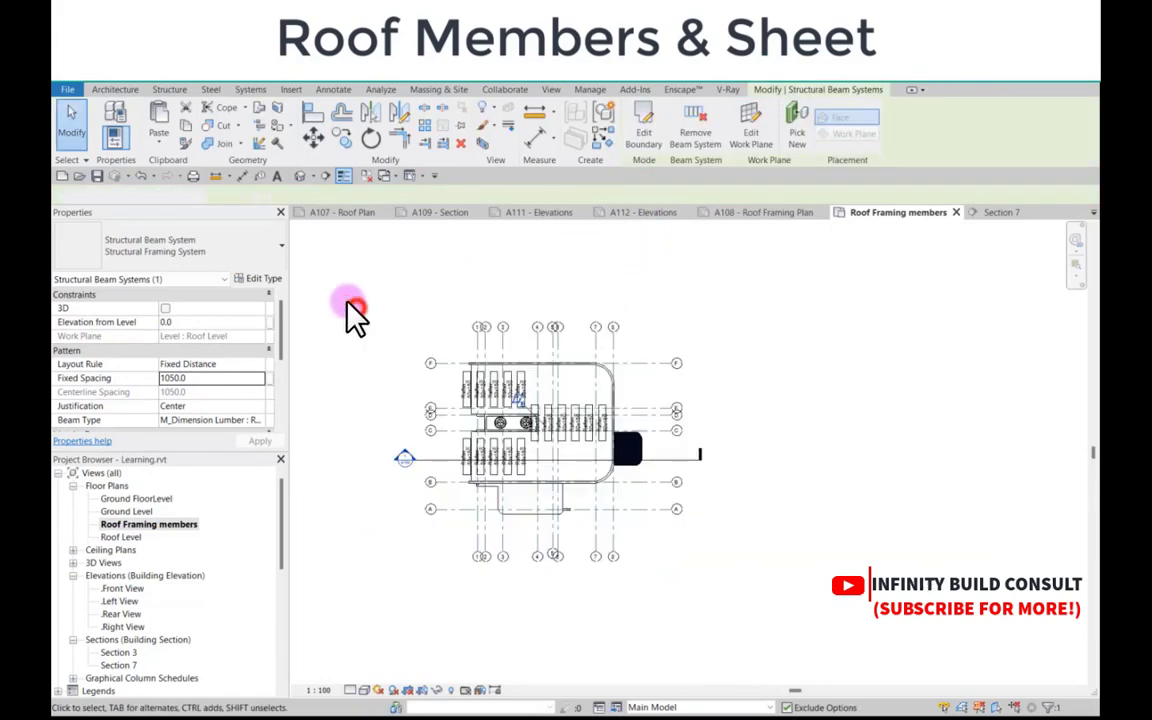
pyautogui.press('Escape')
# Step: Select the whole roof plan area, filter the selection to Structural Framing Tags only, and delete the tags
pyautogui.moveTo(343, 293); pyautogui.dragTo(645, 517)
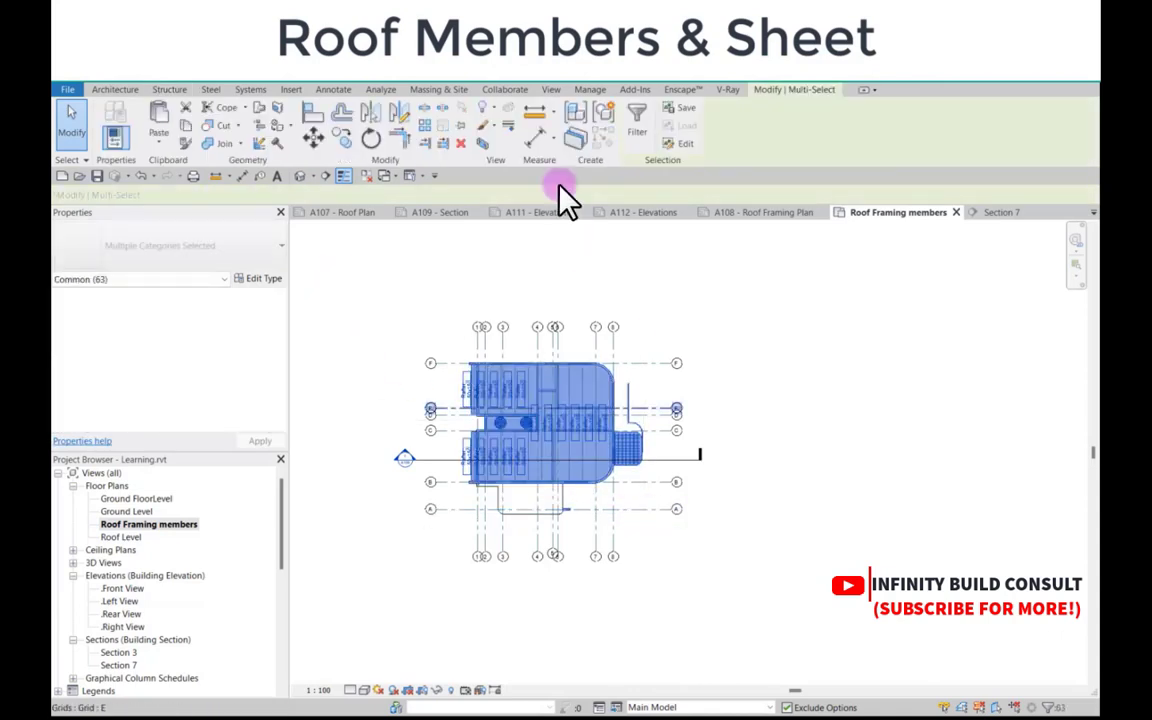
pyautogui.click(640, 128)
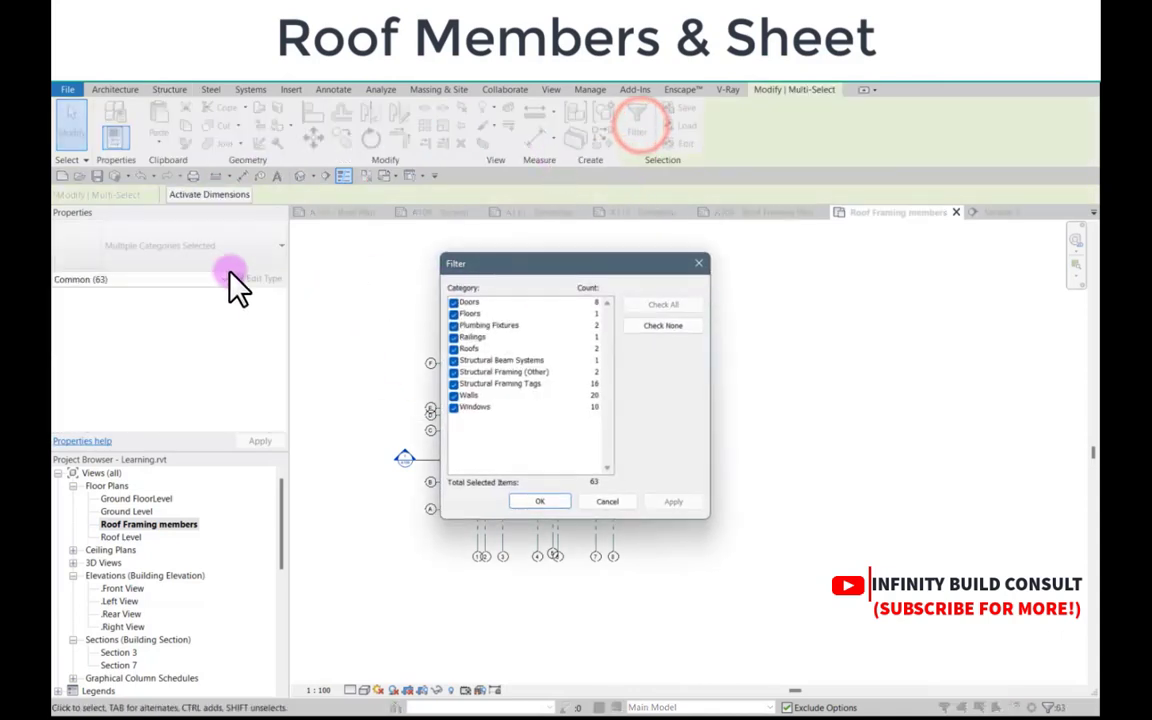
pyautogui.click(672, 325)
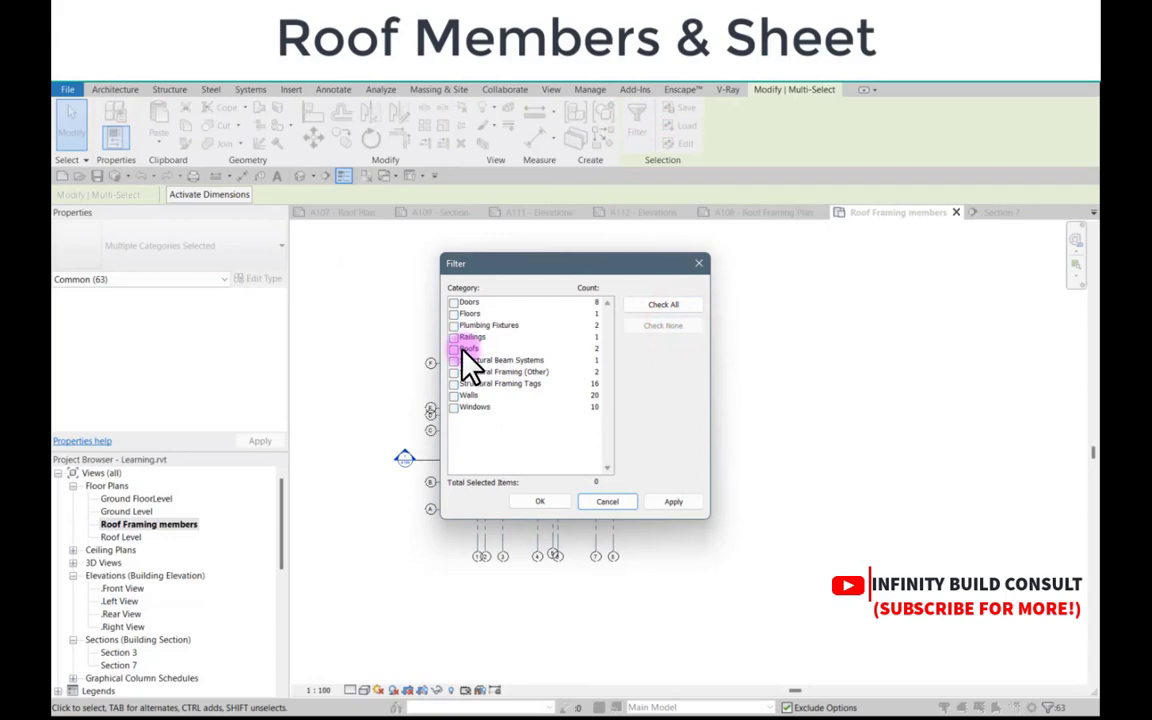
pyautogui.click(454, 384)
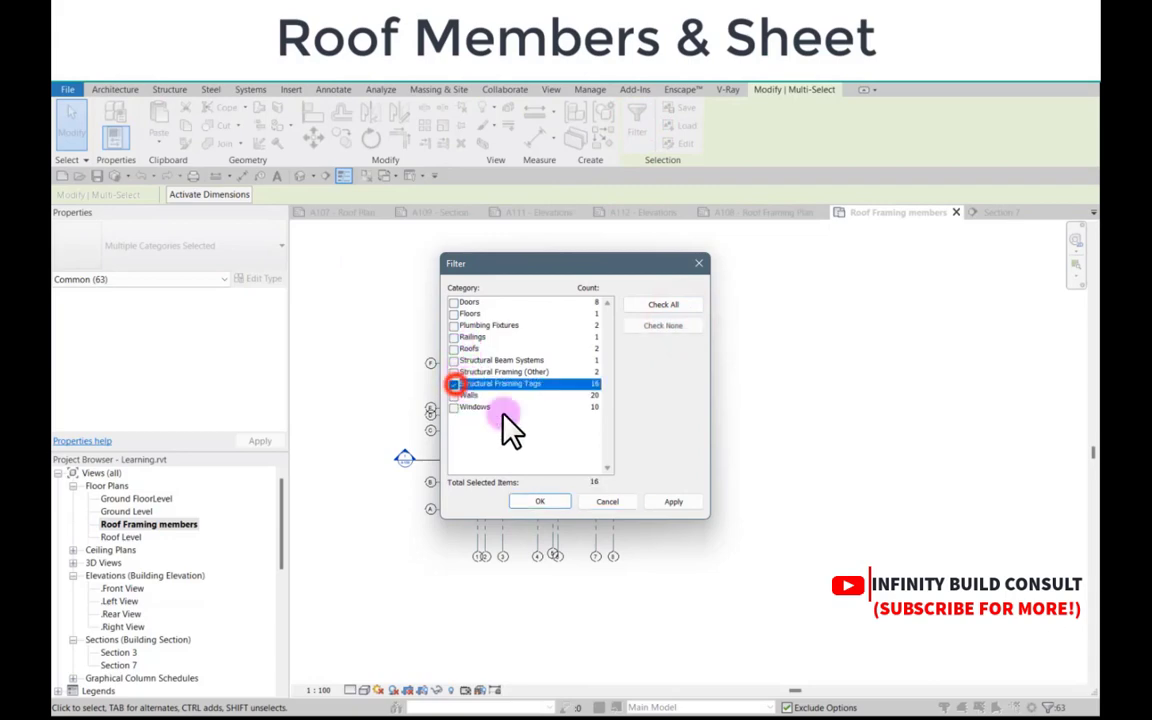
pyautogui.click(552, 501)
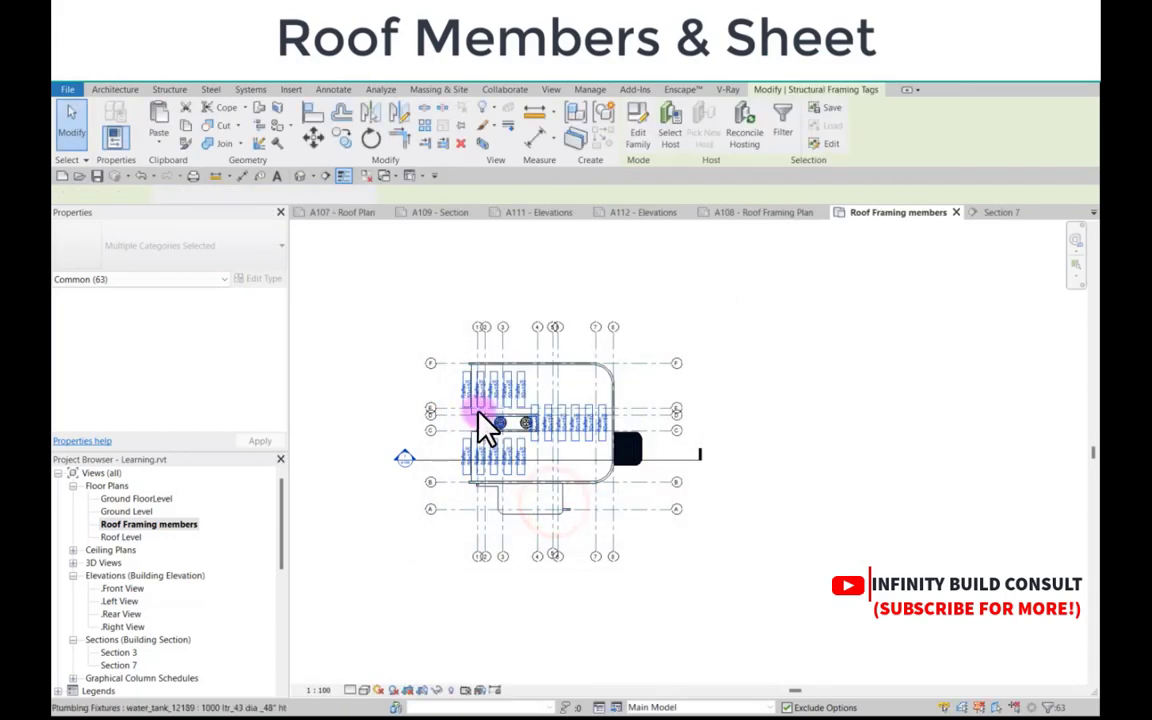
pyautogui.scroll(3, 437, 411)
pyautogui.press('Delete')
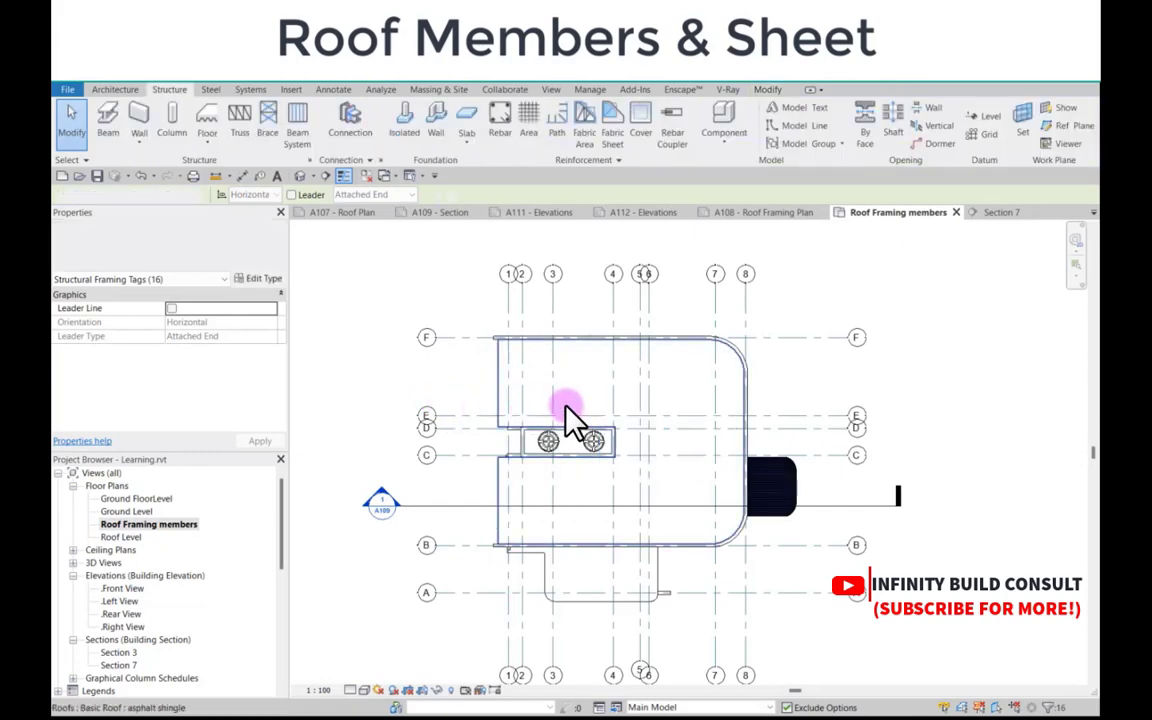
pyautogui.scroll(-2, 571, 404)
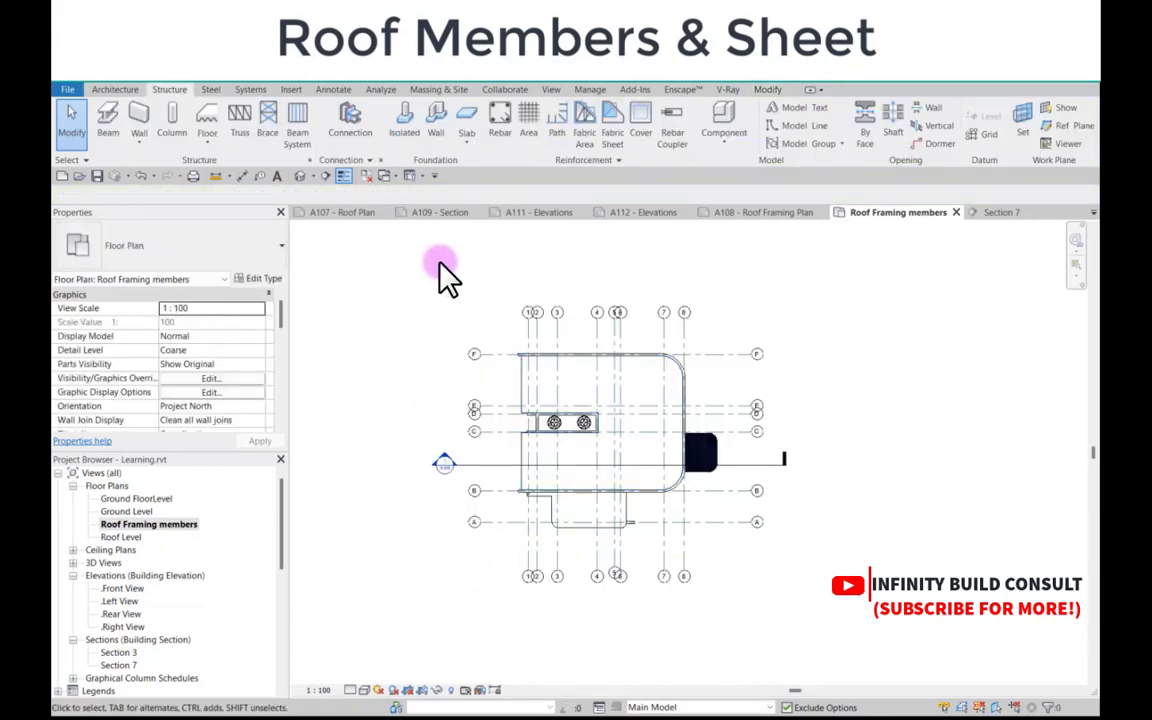
# Step: Temporarily hide the asphalt shingle main roof in the 3D view and inspect the rafters around the water tanks
pyautogui.click(301, 177)
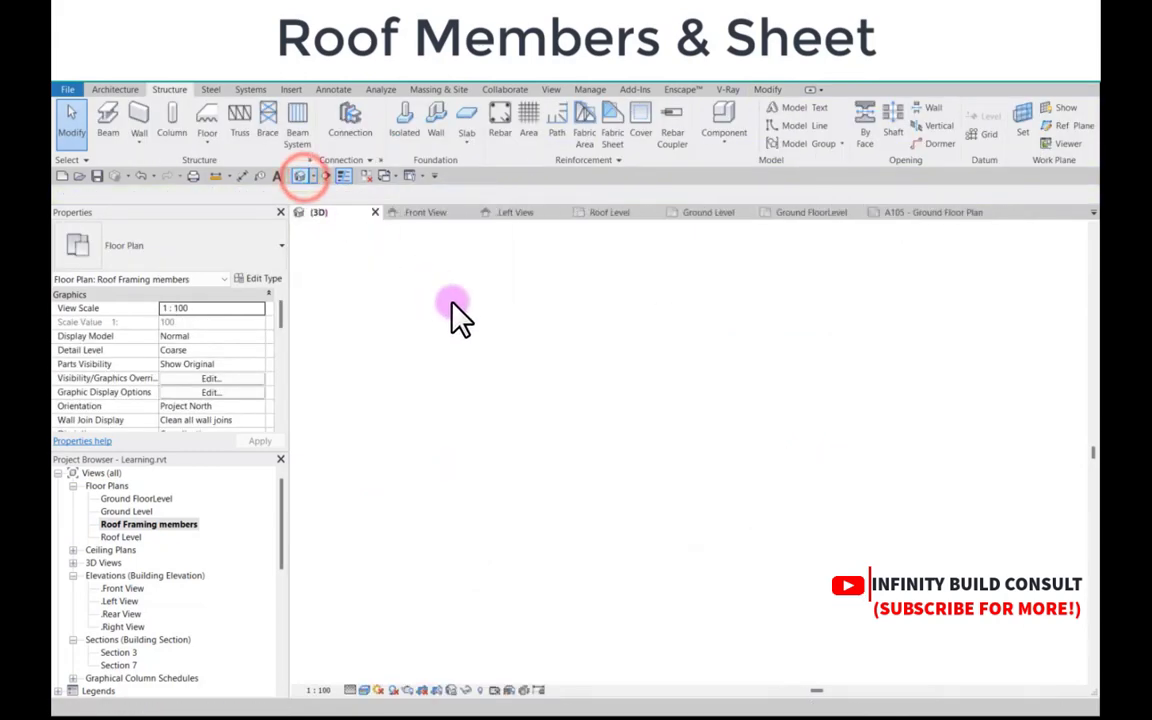
pyautogui.click(763, 408)
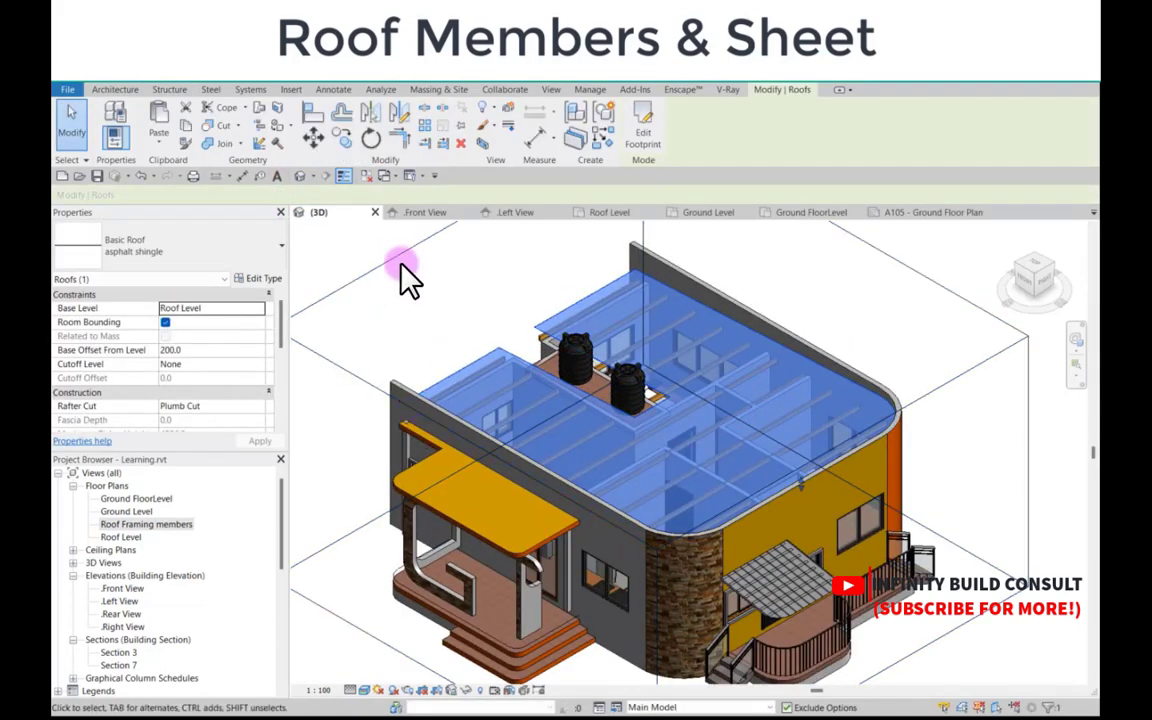
pyautogui.click(478, 703)
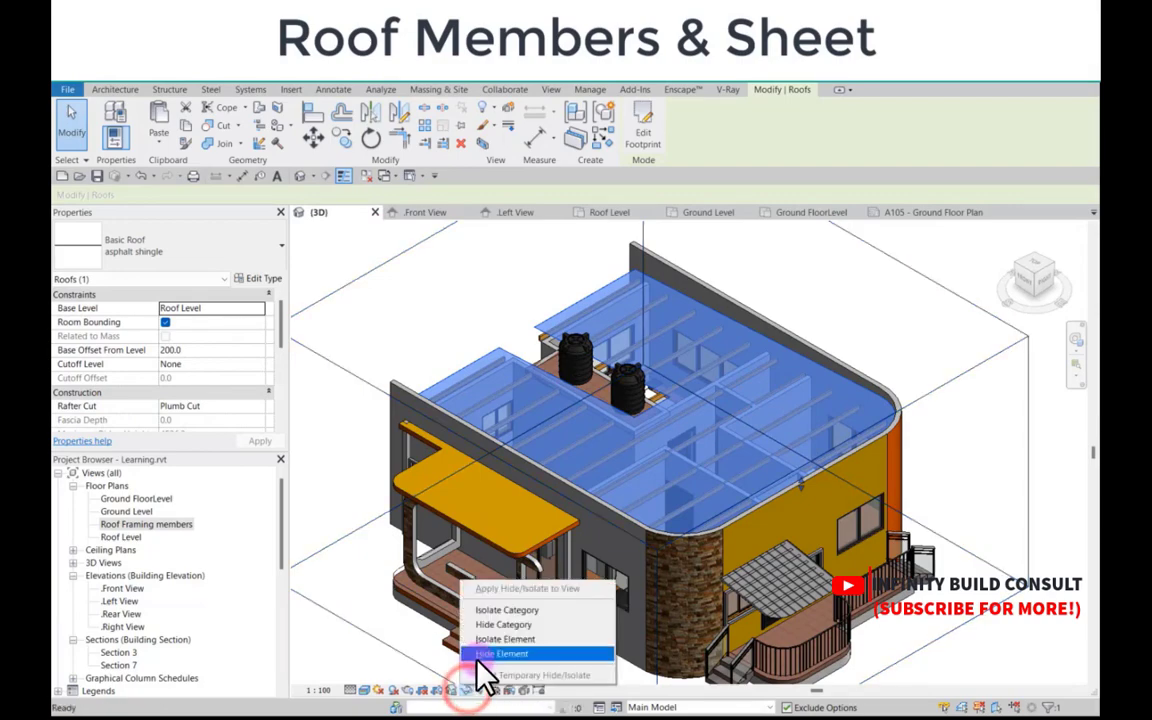
pyautogui.click(496, 652)
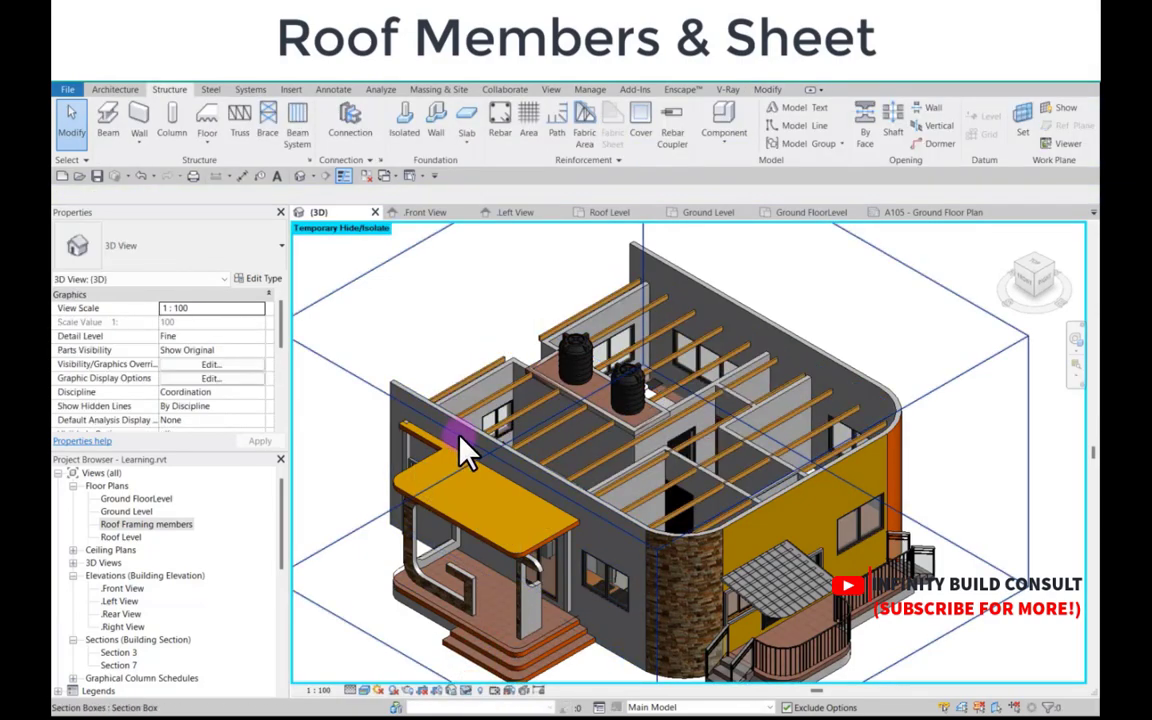
pyautogui.keyDown('shift'); pyautogui.moveTo(465, 450); pyautogui.dragTo(667, 437, button='middle'); pyautogui.keyUp('shift')
pyautogui.scroll(-2, 667, 437)
pyautogui.scroll(3, 536, 582)
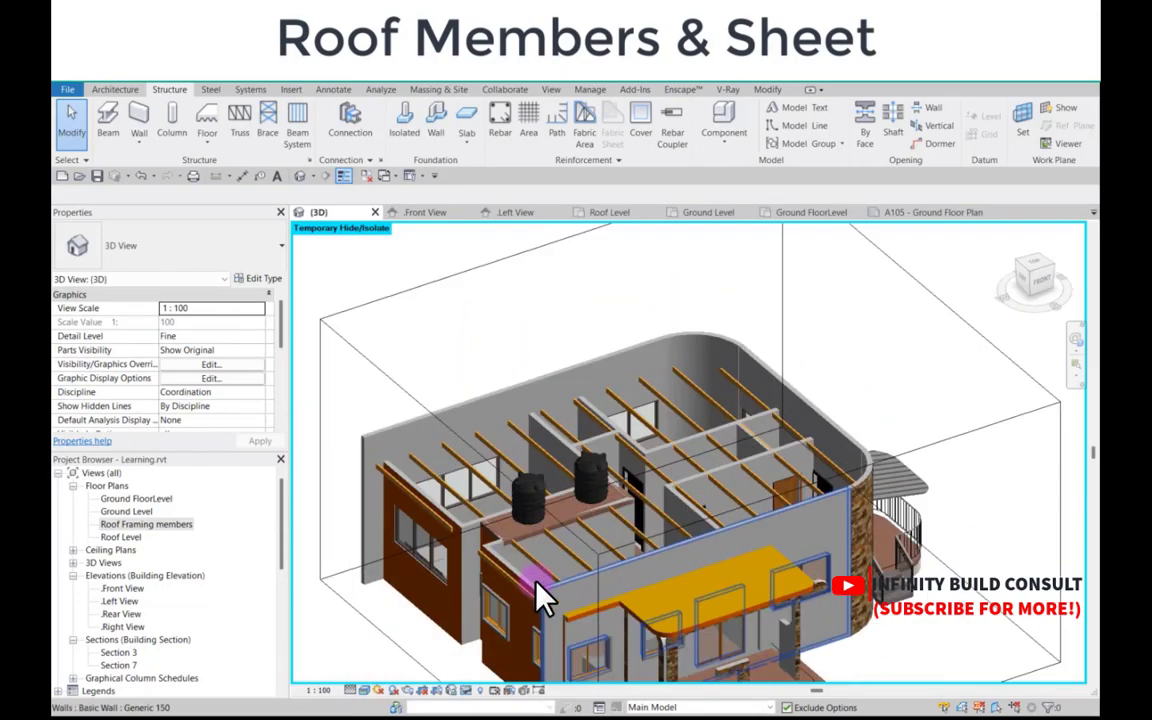
# Step: Open the Roof Framing members plan and Section 7, and examine the rafters' height against the sloping roof from grid 1 to 8
pyautogui.scroll(-3, 557, 452)
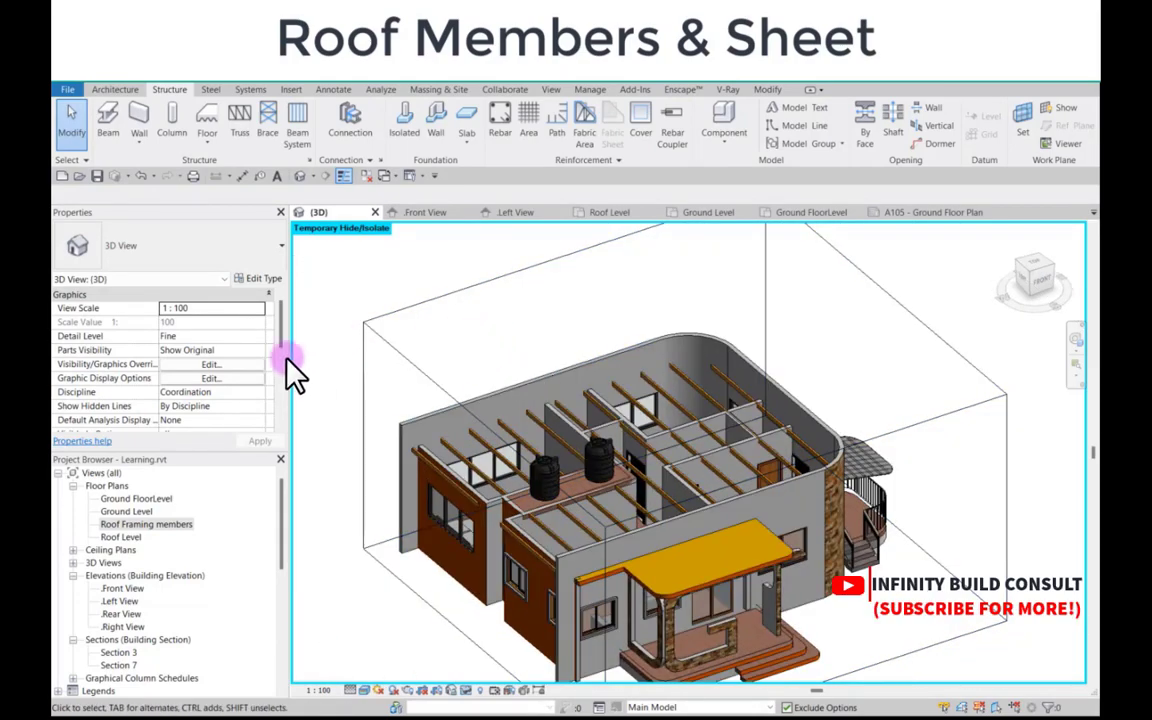
pyautogui.doubleClick(147, 525)
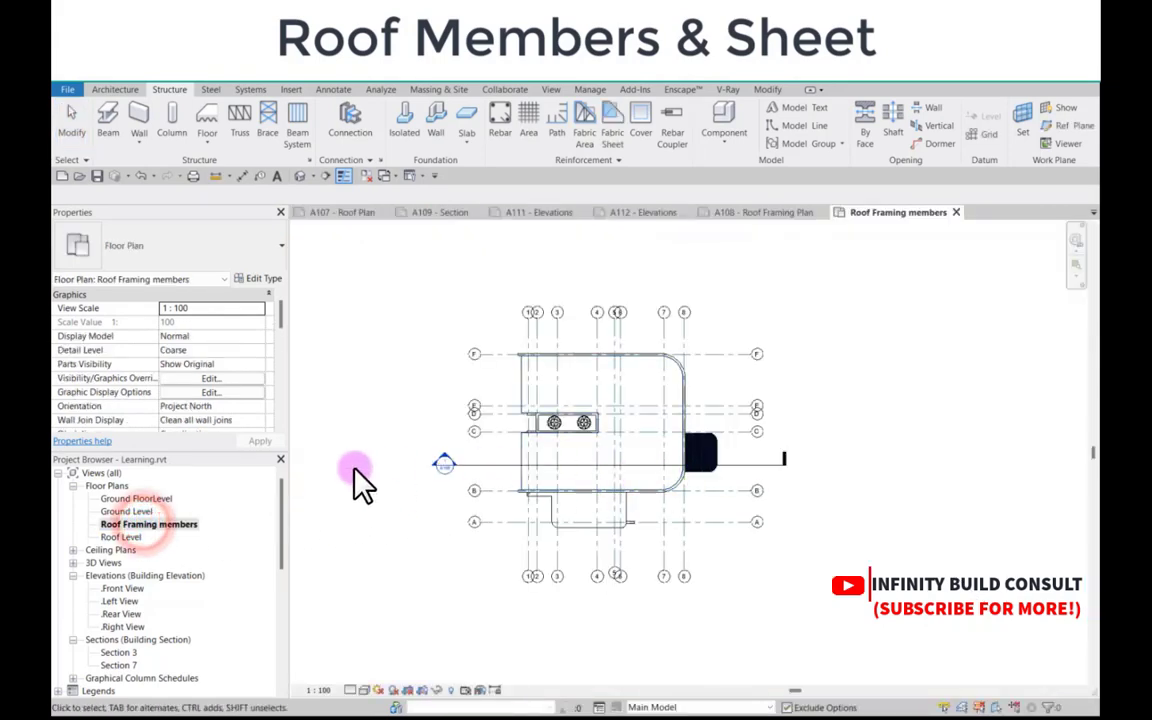
pyautogui.doubleClick(443, 483)
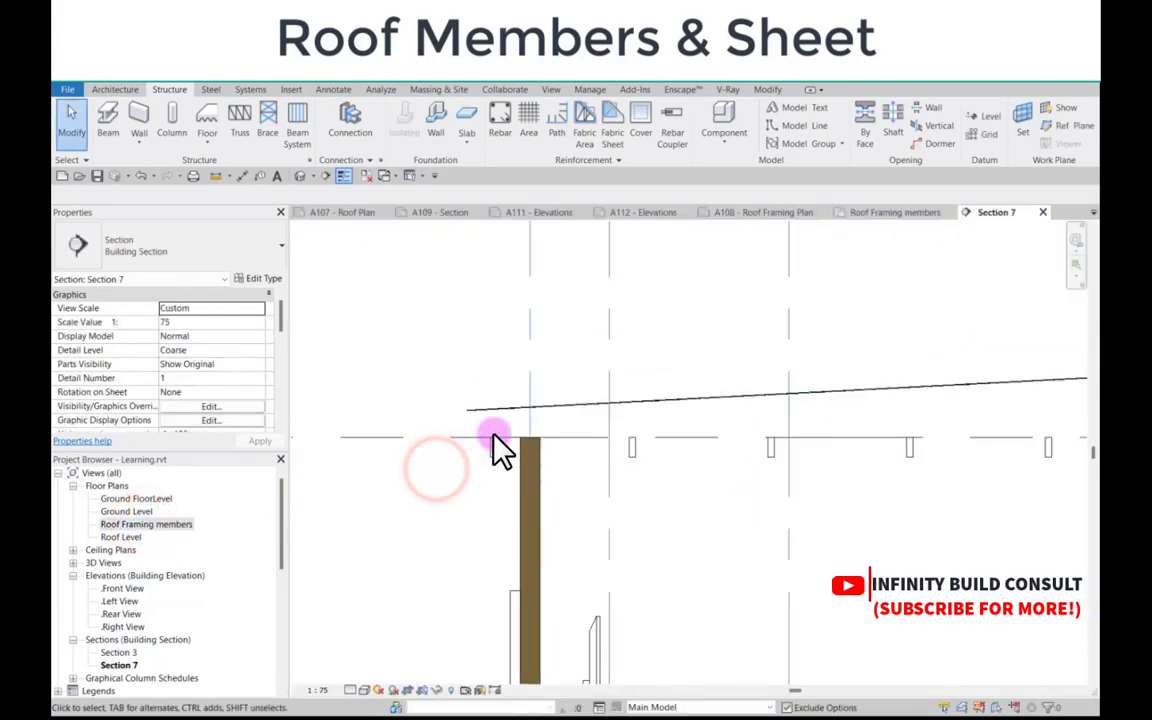
pyautogui.scroll(-3, 620, 460)
pyautogui.scroll(4, 656, 445)
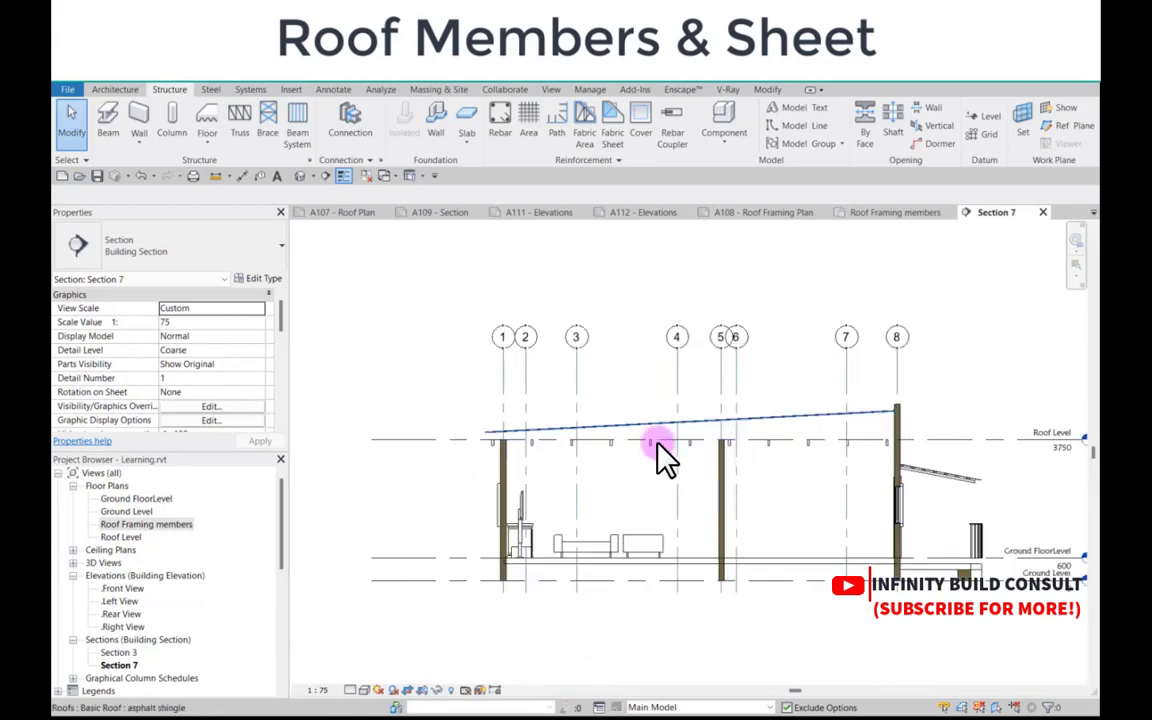
pyautogui.scroll(-3, 494, 442)
pyautogui.scroll(4, 578, 463)
pyautogui.scroll(-3, 499, 437)
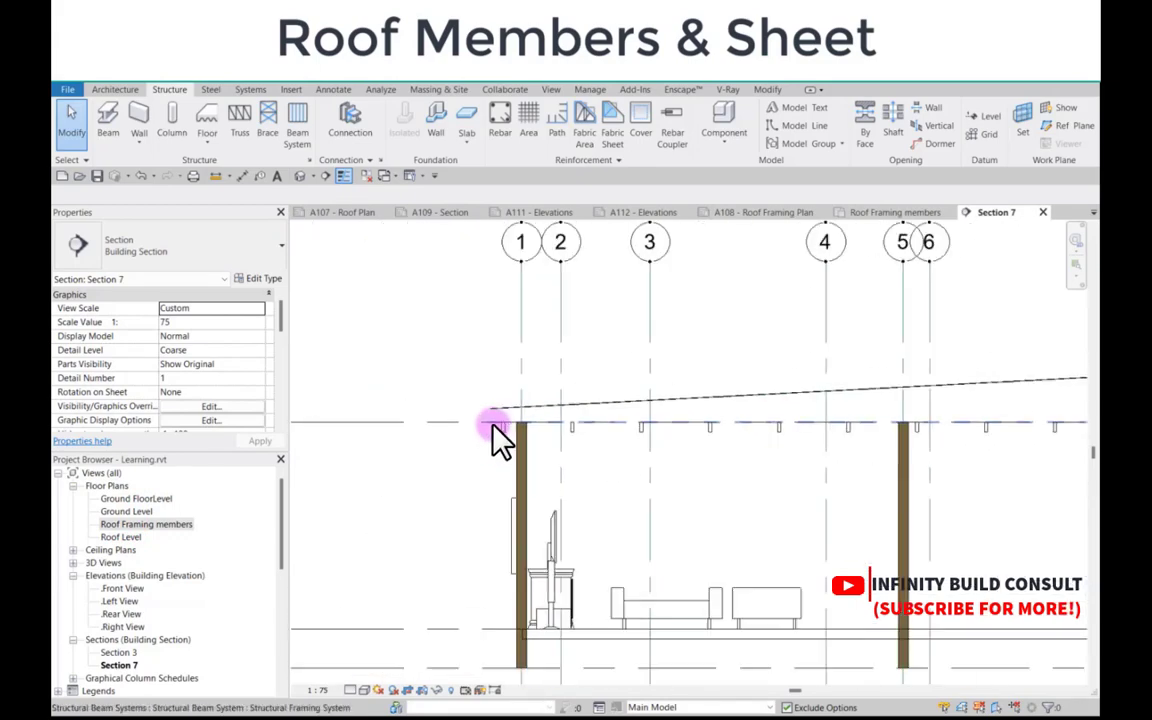
pyautogui.scroll(-2, 470, 455)
pyautogui.scroll(5, 790, 450)
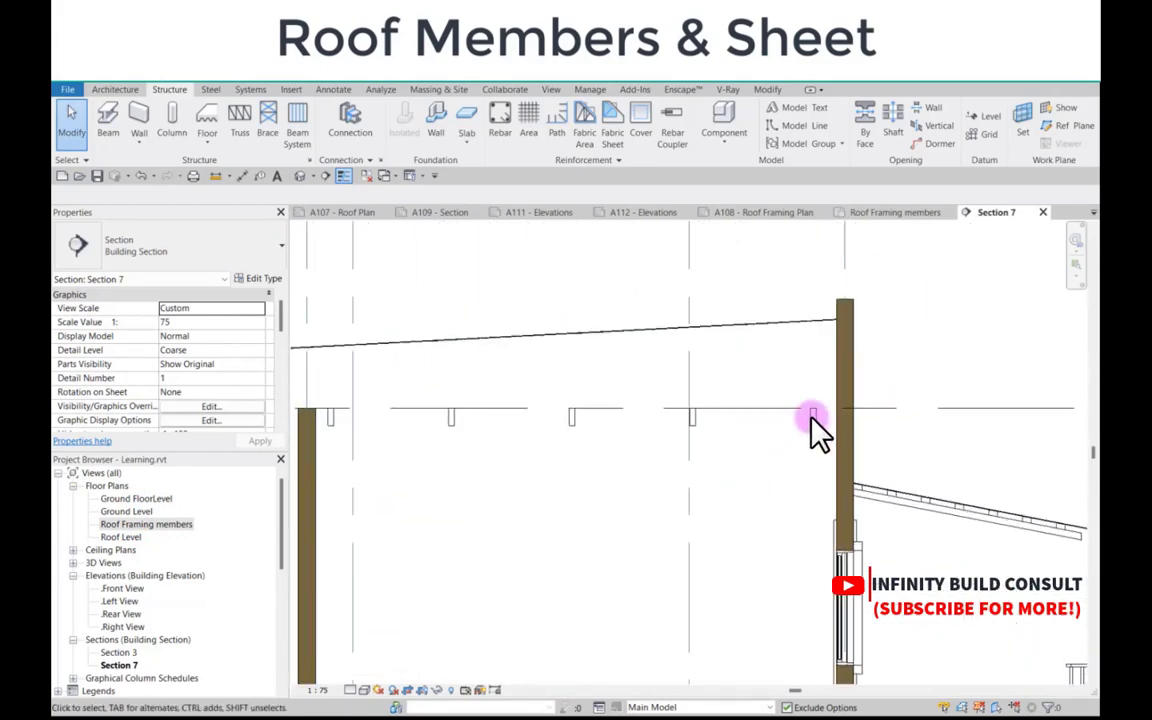
pyautogui.scroll(-4, 745, 410)
pyautogui.scroll(2, 900, 402)
pyautogui.scroll(-4, 900, 415)
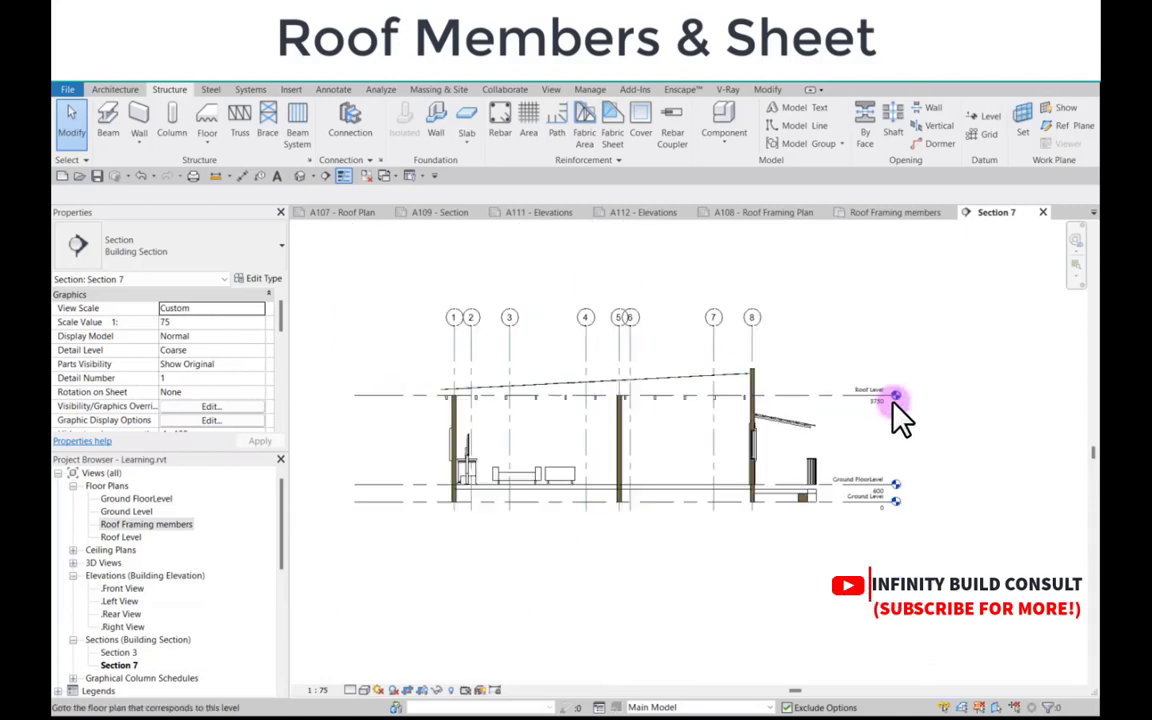
# Step: Reveal the hidden elements in the Roof Framing members plan, inspect them around the walls and water tanks, and end the reveal mode
pyautogui.doubleClick(143, 524)
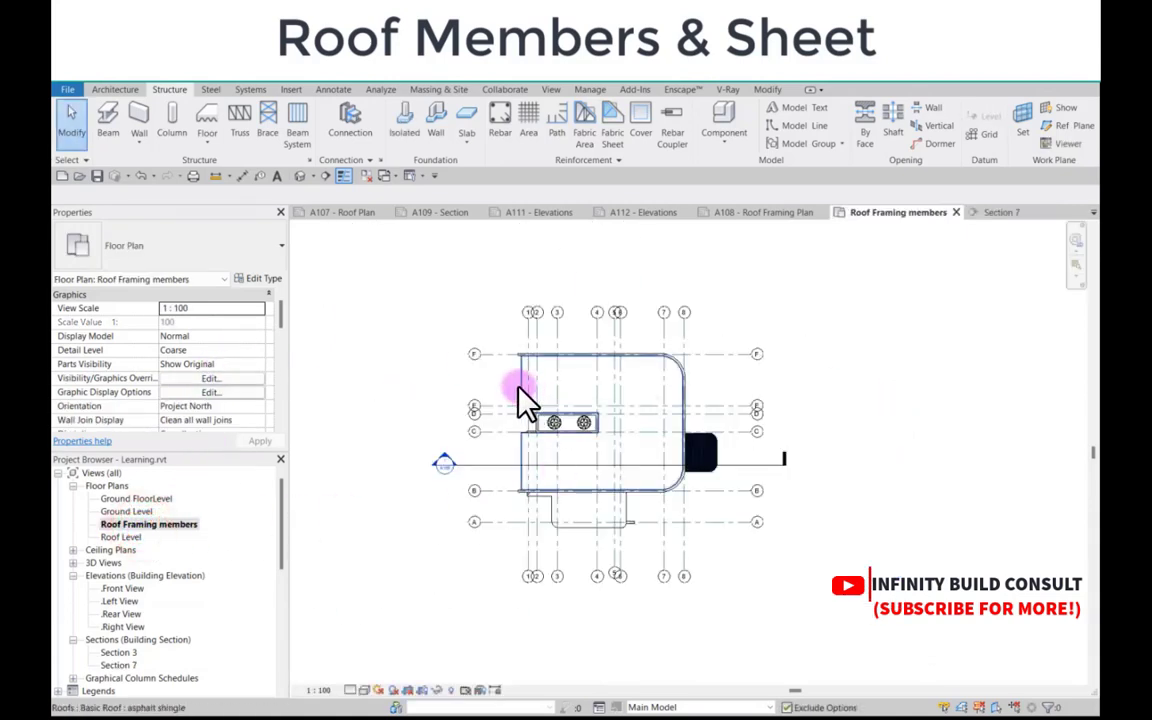
pyautogui.click(450, 690)
pyautogui.scroll(5, 517, 470)
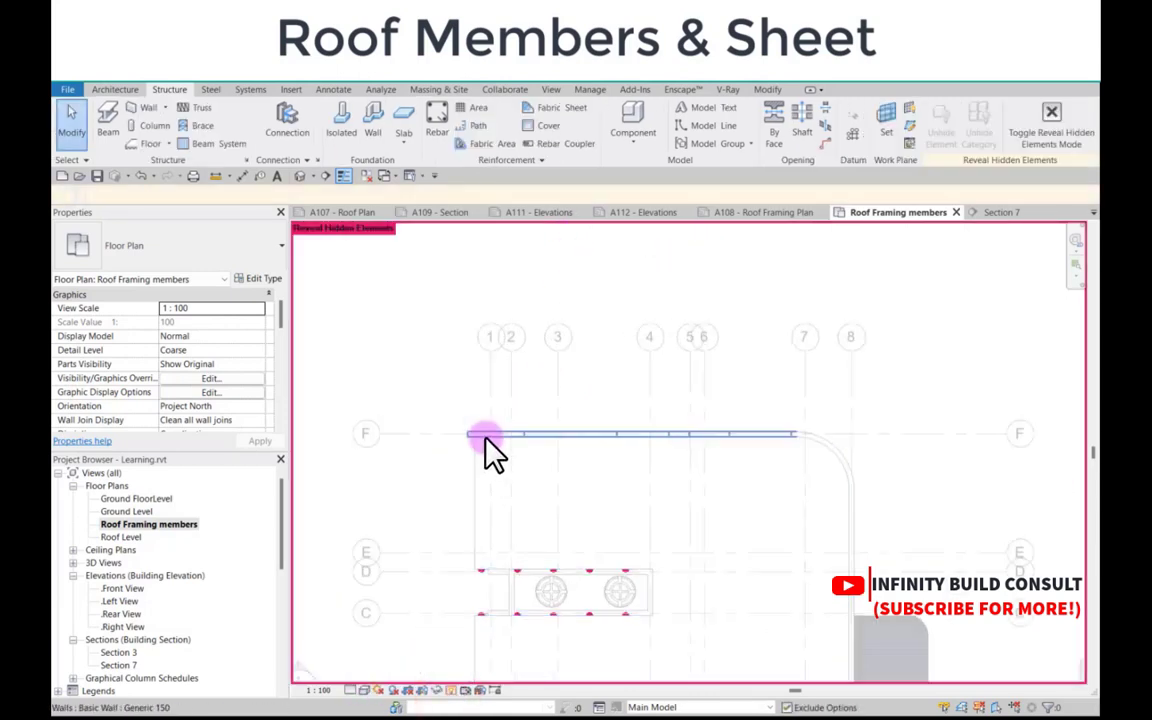
pyautogui.scroll(-5, 540, 440)
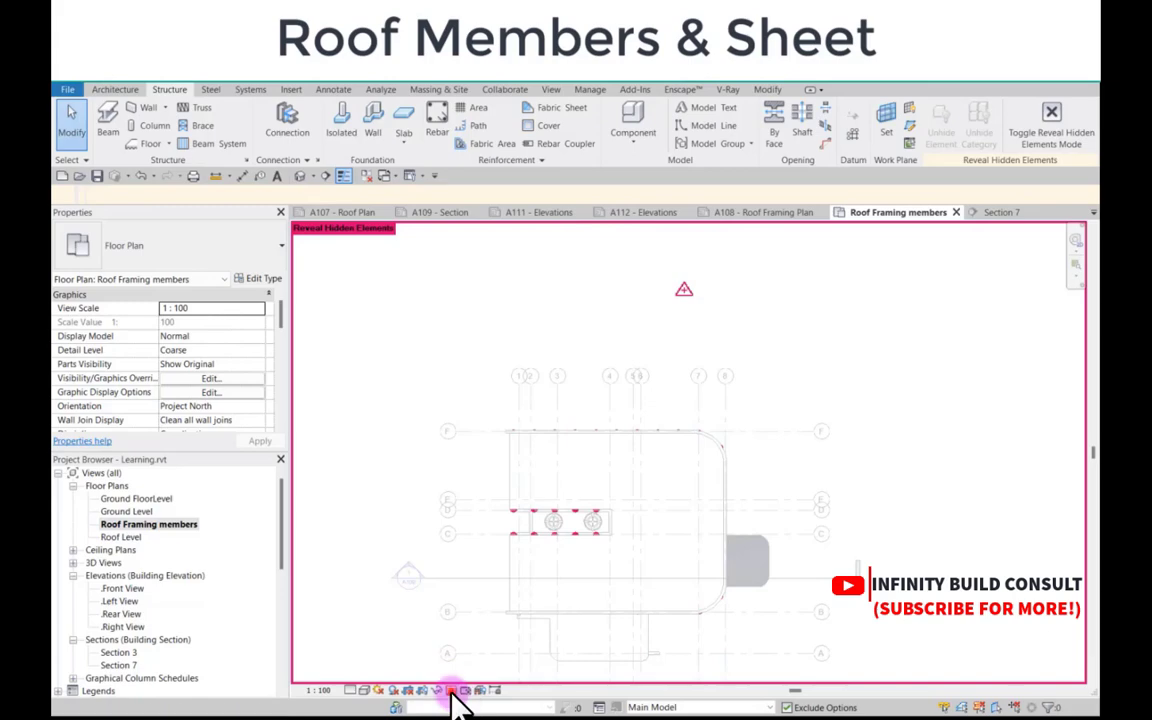
pyautogui.click(450, 690)
# Step: Select the rafter beam system in Section 7 and try to move it onto the work plane Reference Plane : Purlins
pyautogui.doubleClick(405, 582)
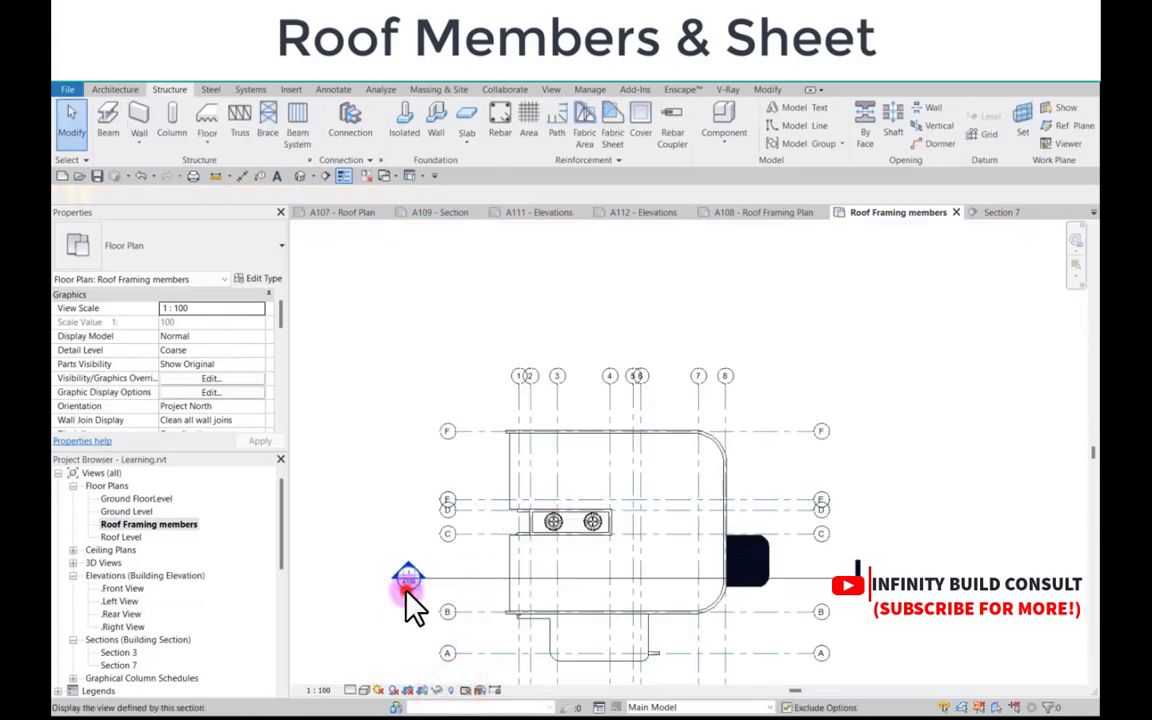
pyautogui.scroll(3, 626, 410)
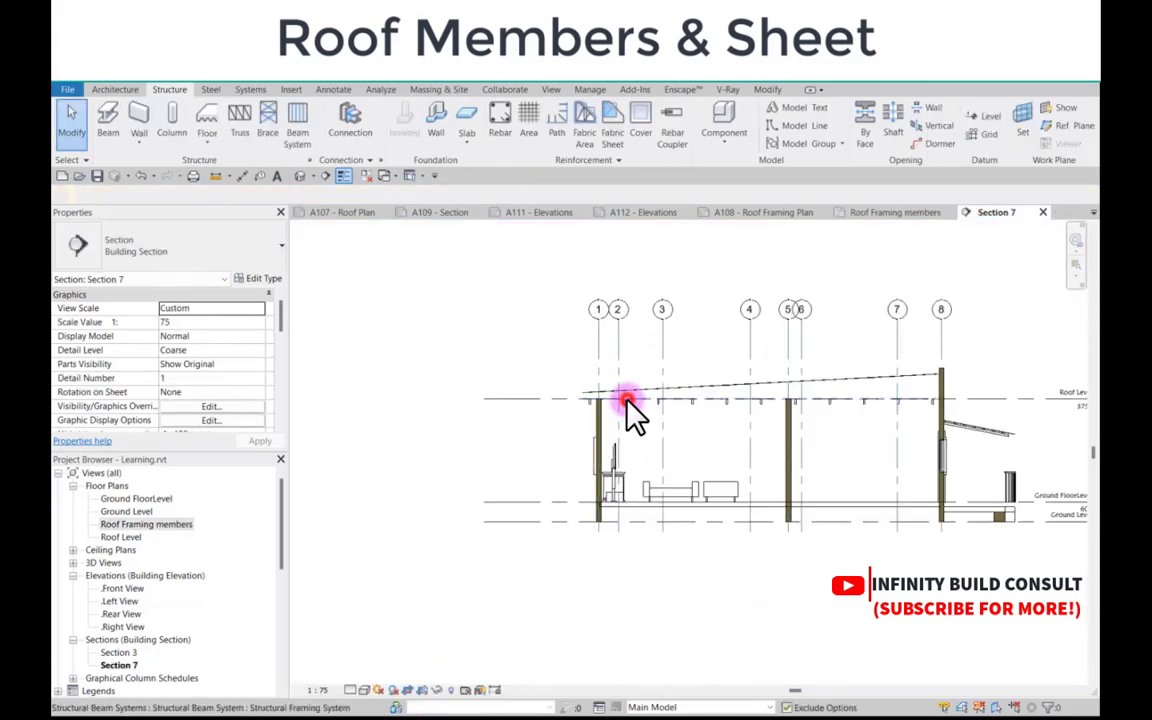
pyautogui.click(626, 401)
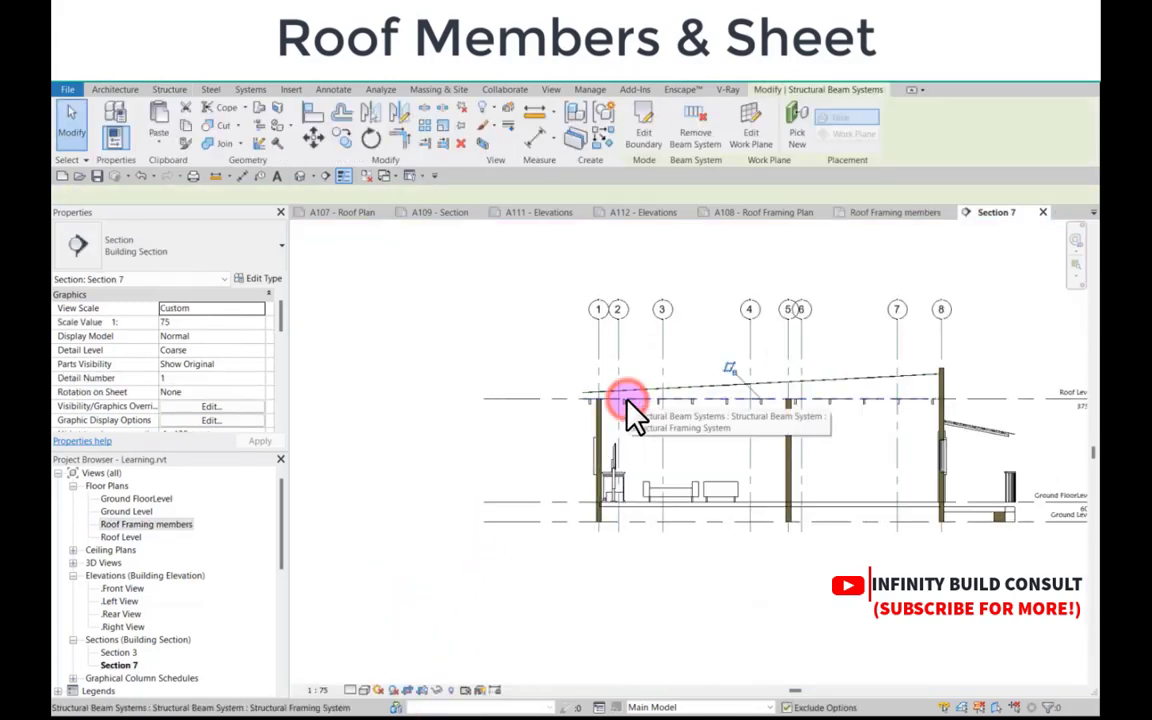
pyautogui.click(802, 140)
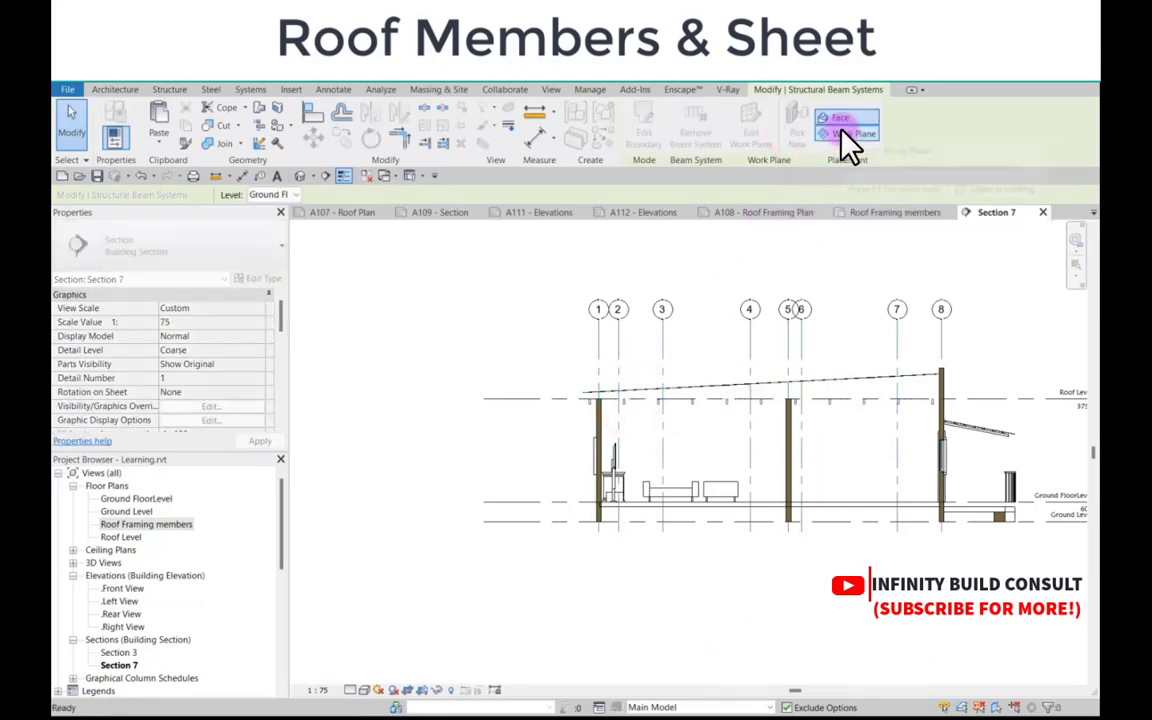
pyautogui.click(841, 131)
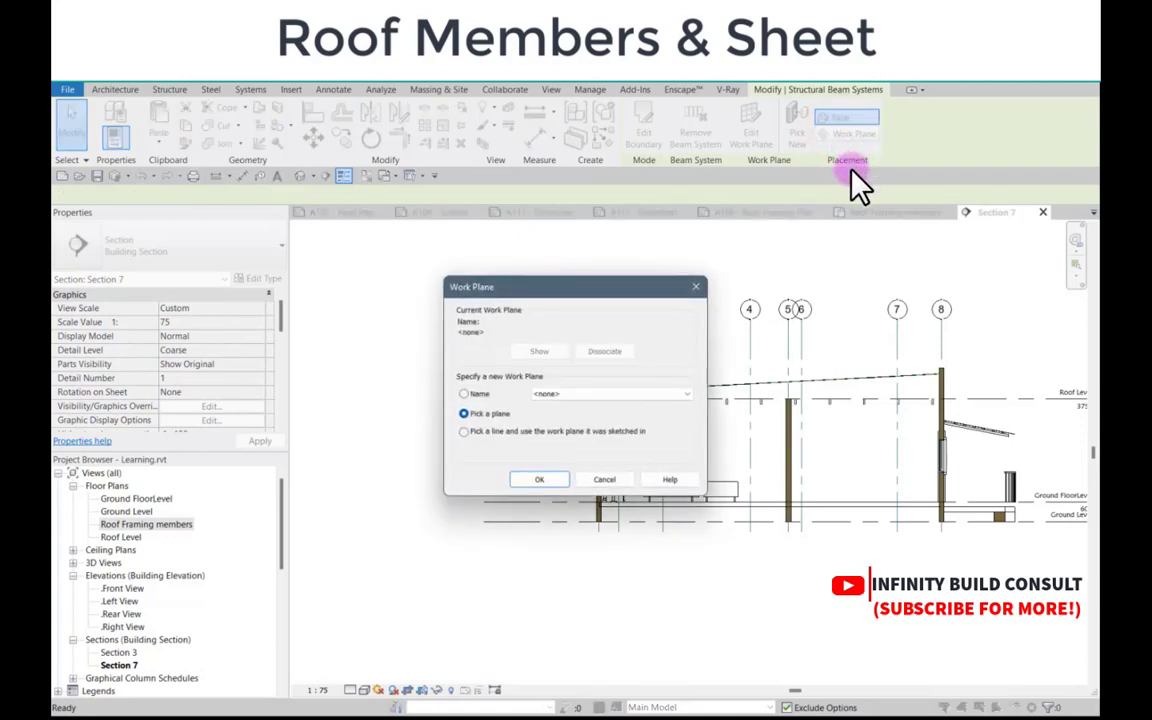
pyautogui.click(560, 393)
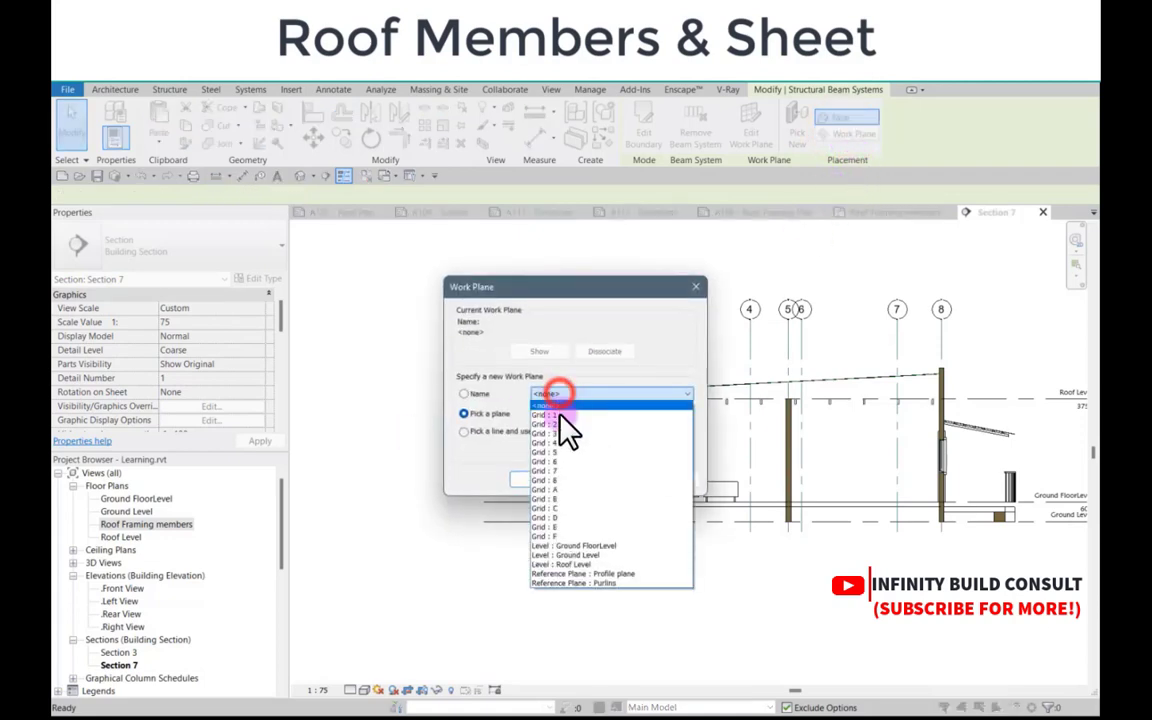
pyautogui.click(563, 583)
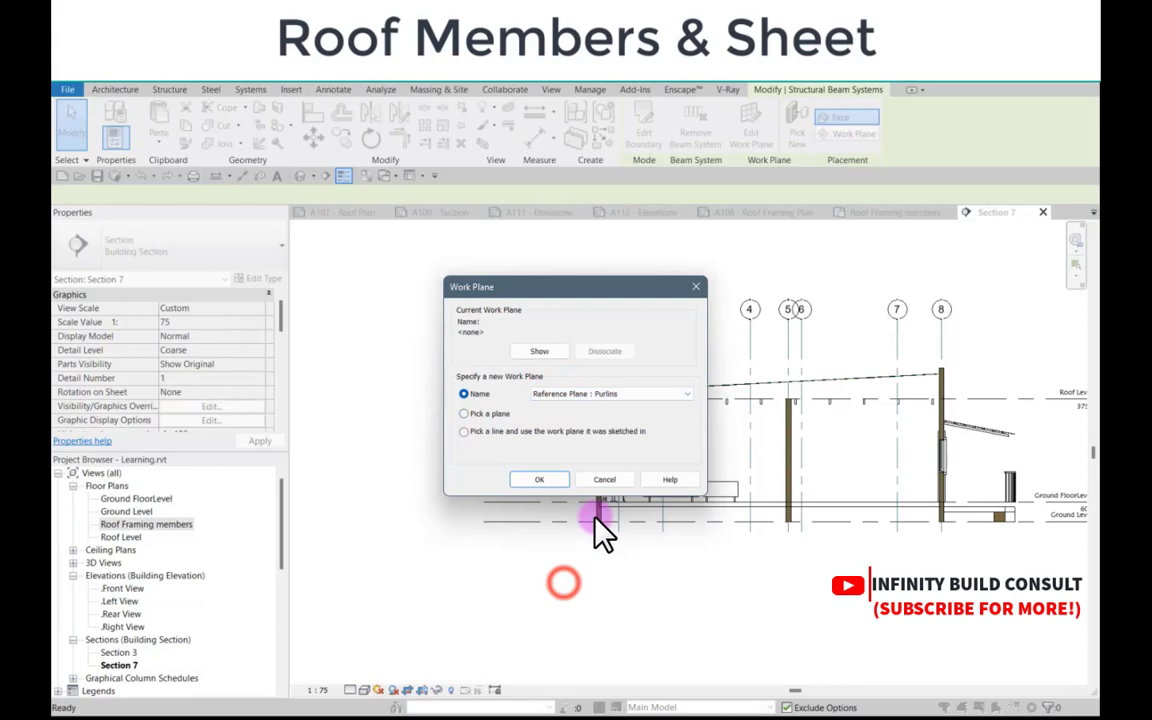
pyautogui.click(530, 480)
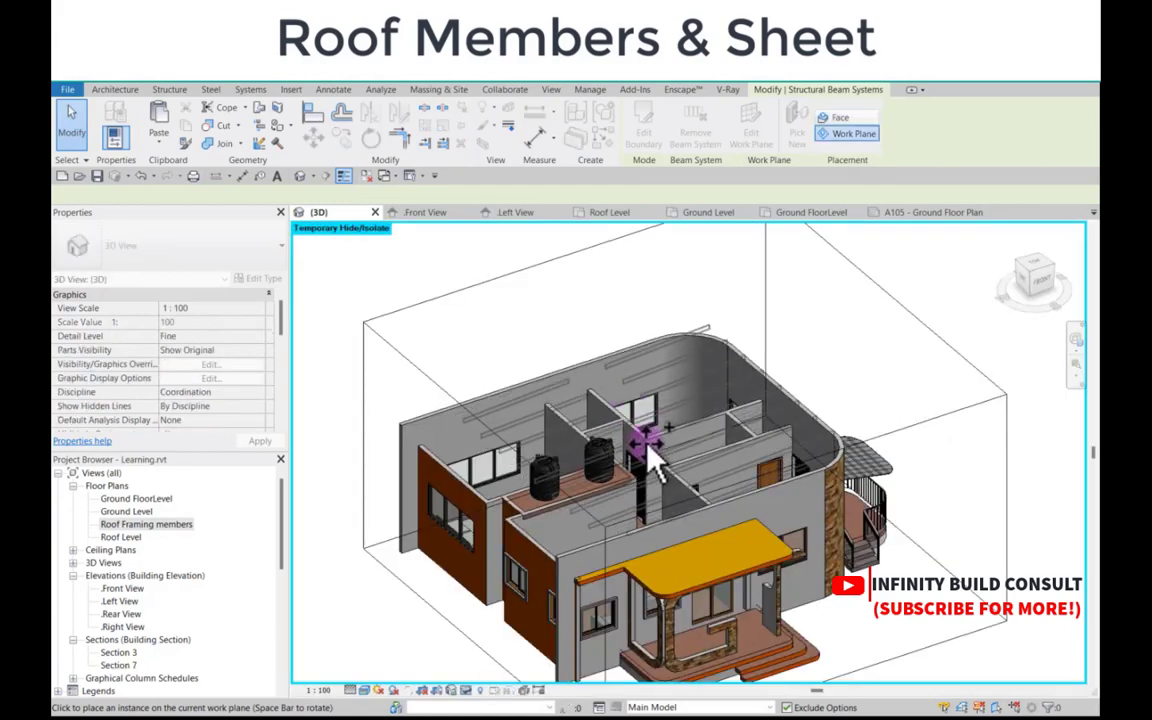
pyautogui.click(573, 480)
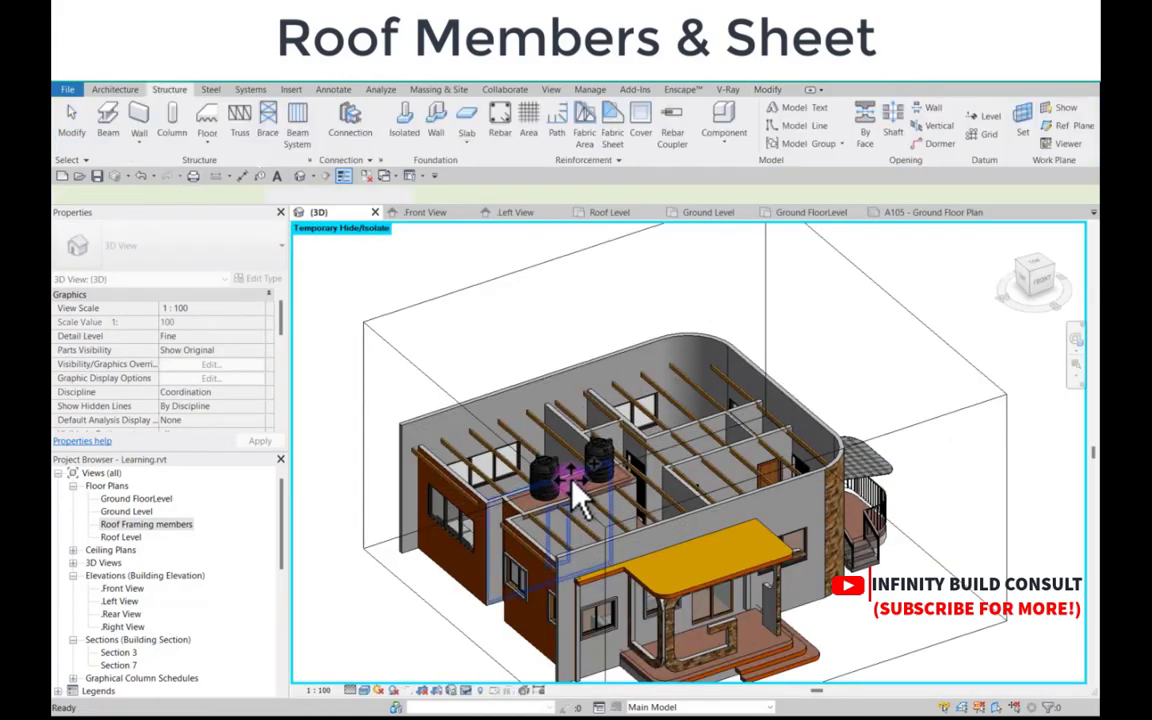
pyautogui.click(519, 425)
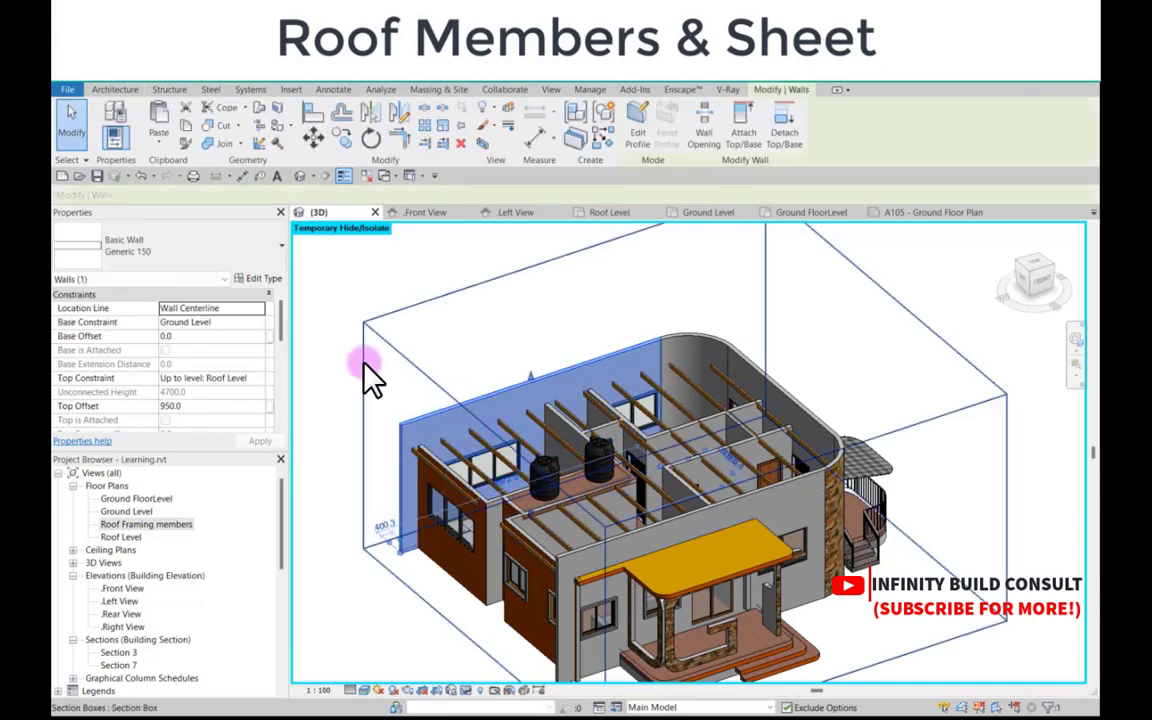
pyautogui.click(446, 329)
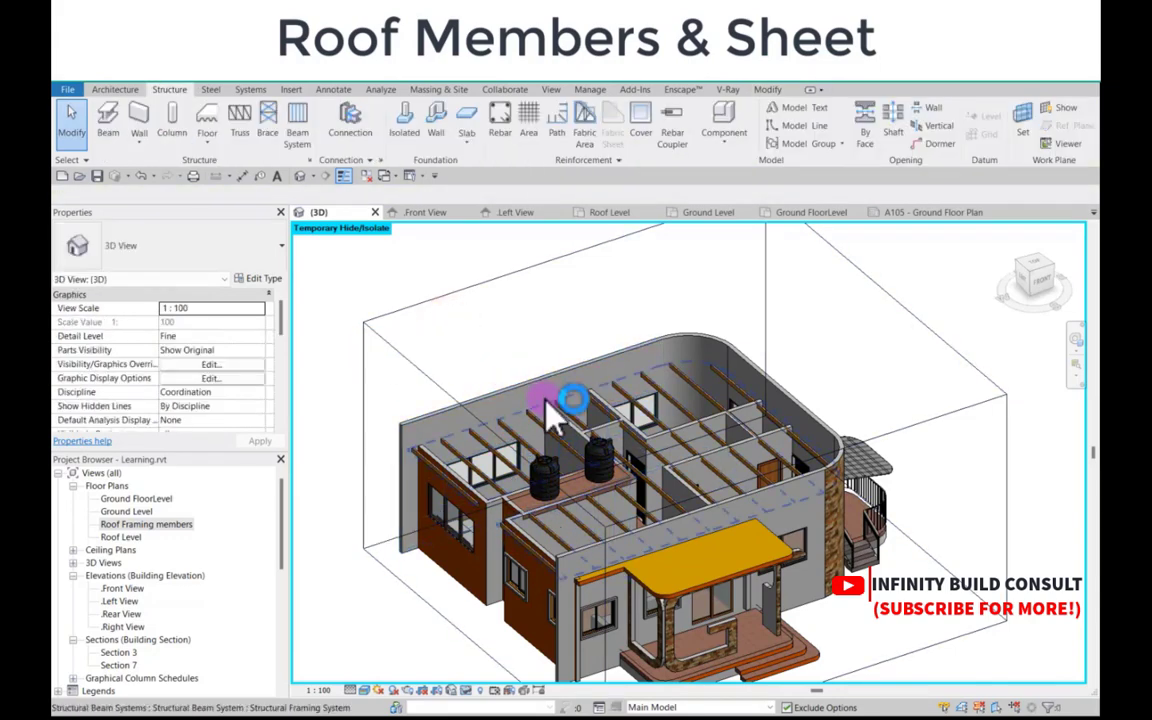
# Step: Open the rafter beam system's boundary for editing in the 3D view and try to assign its sketch a different work plane
pyautogui.click(548, 402)
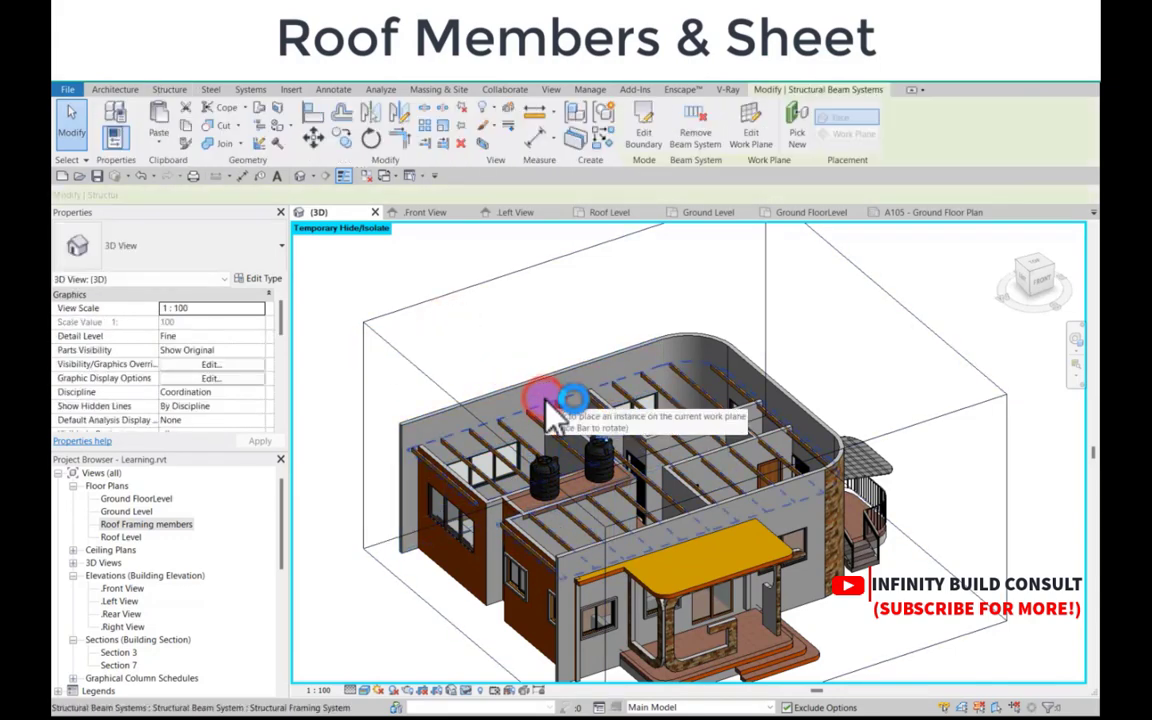
pyautogui.click(645, 138)
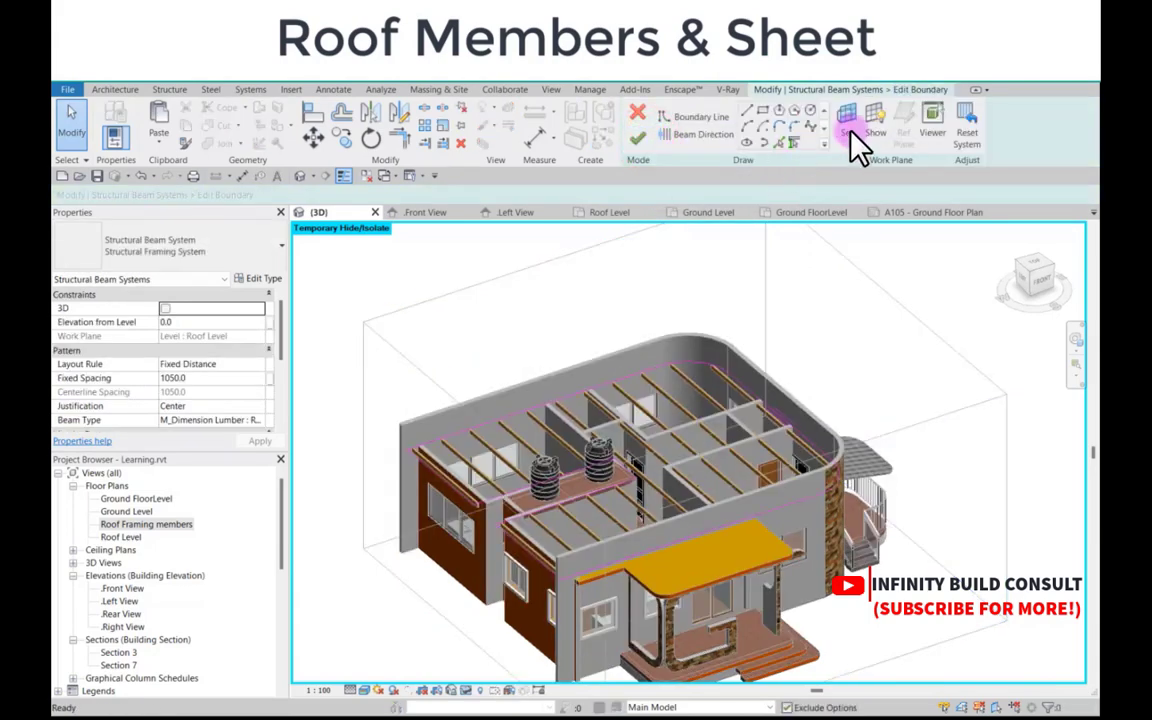
pyautogui.click(849, 124)
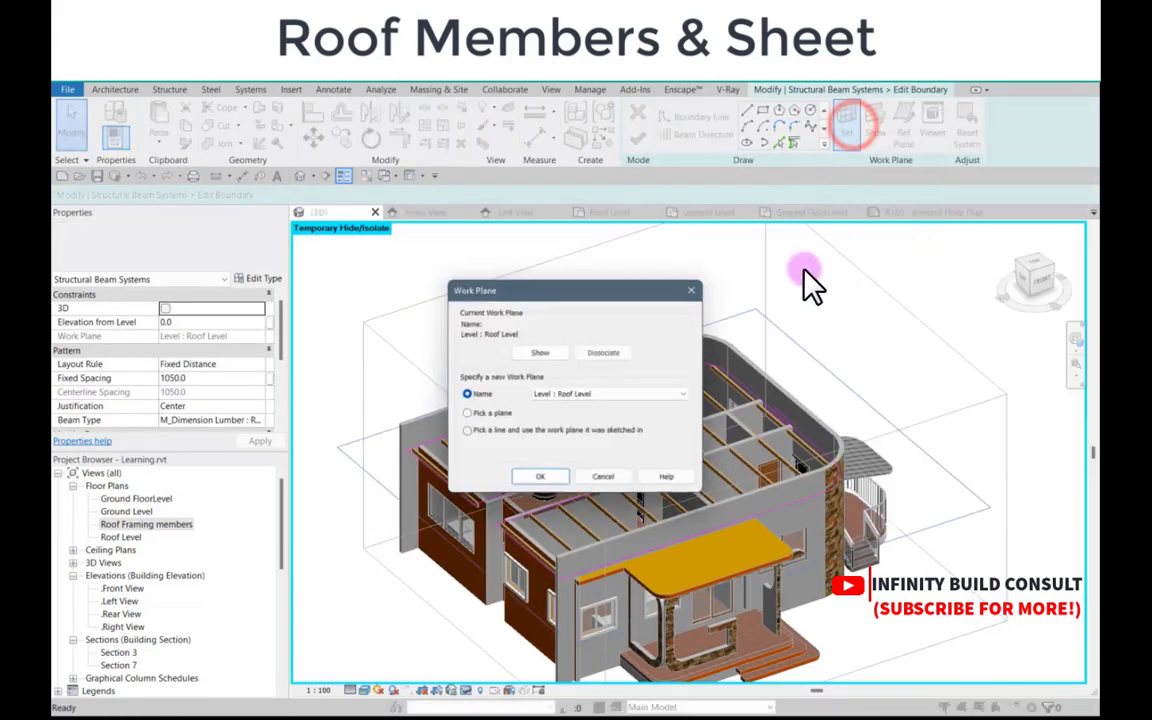
pyautogui.click(487, 414)
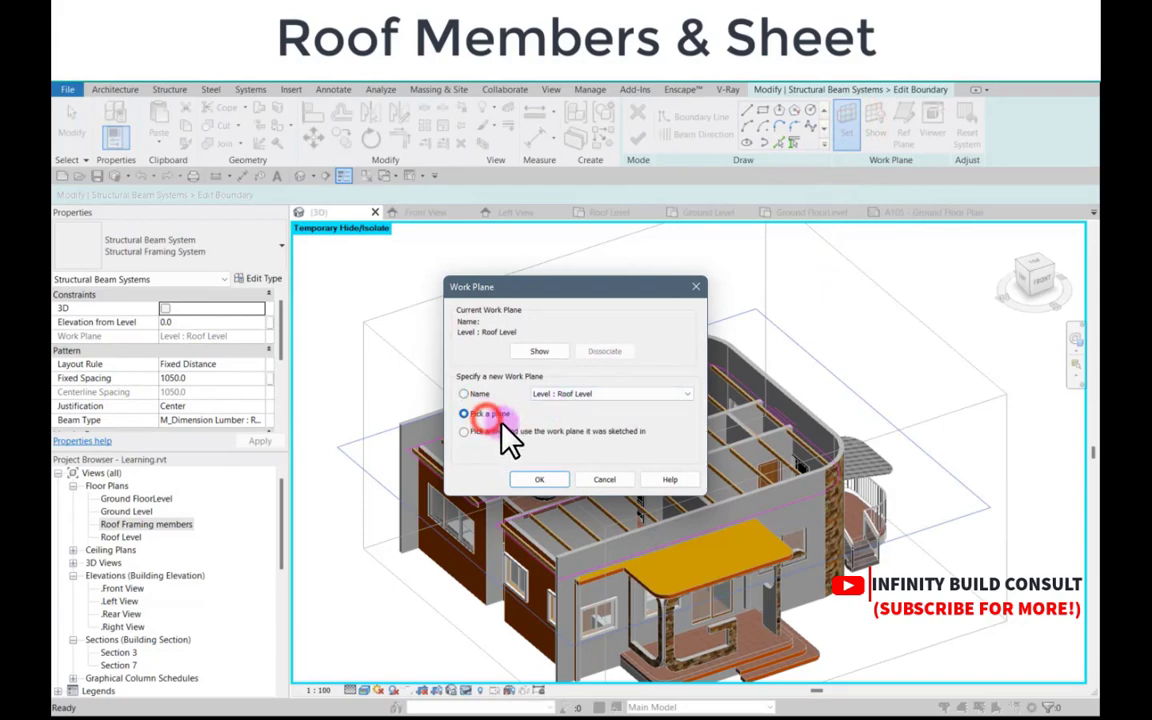
pyautogui.click(578, 393)
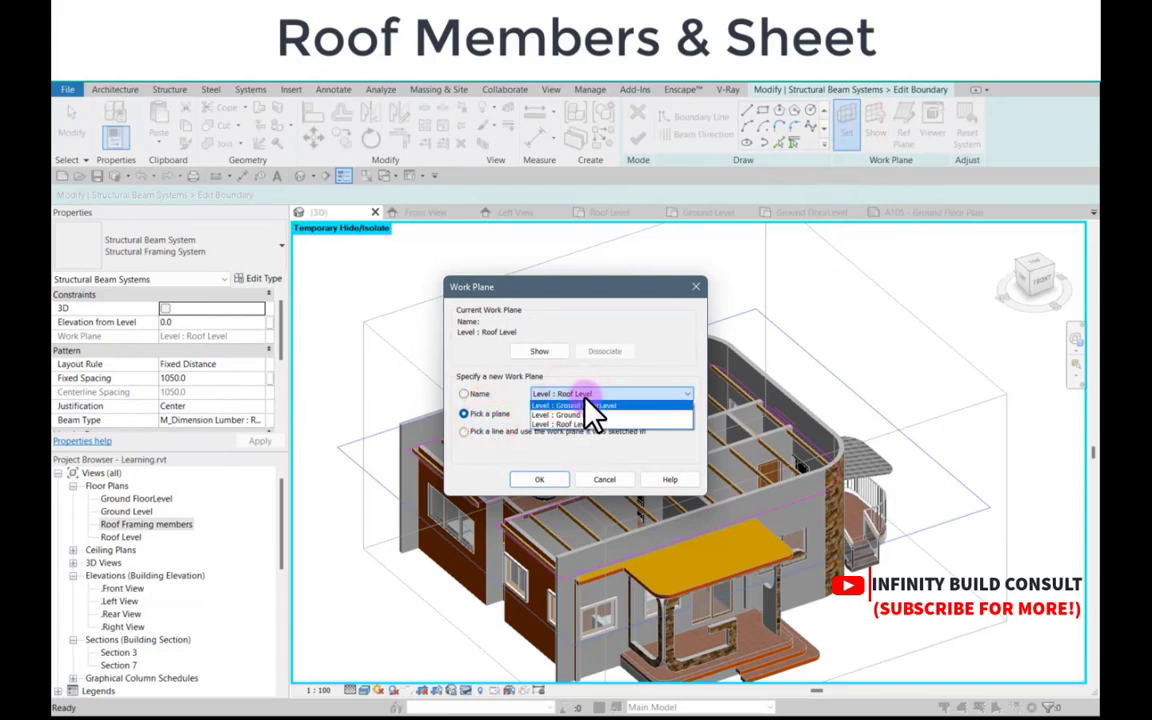
pyautogui.click(582, 396)
pyautogui.click(466, 393)
pyautogui.click(580, 395)
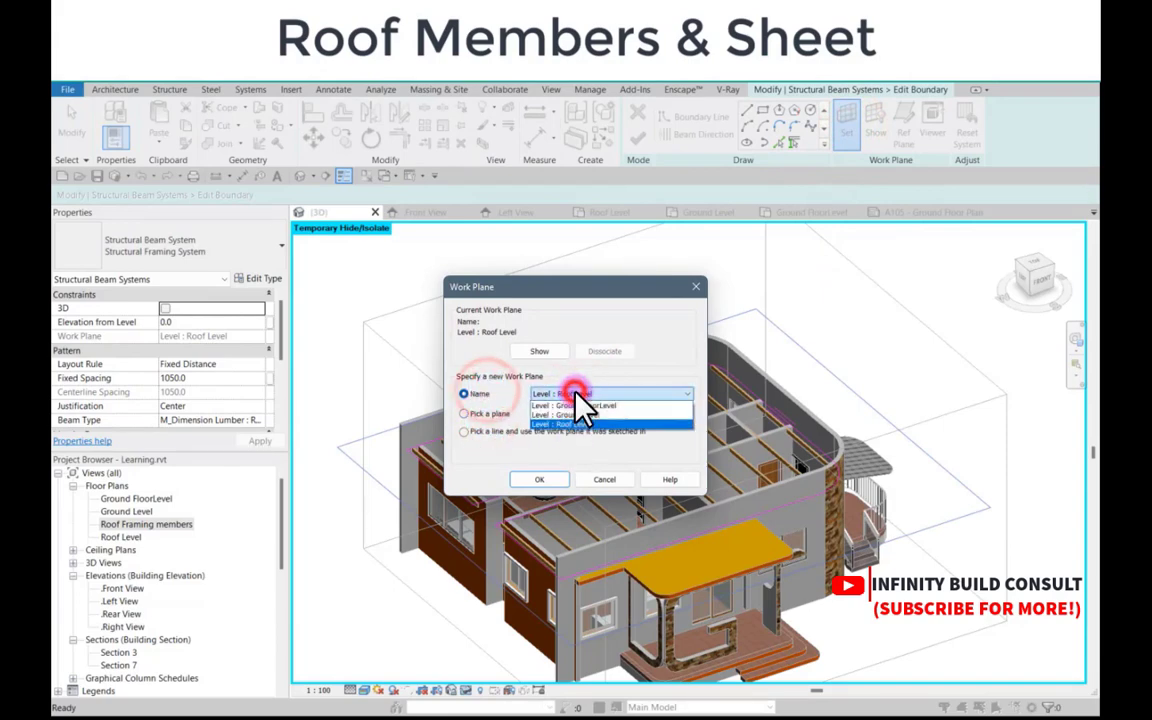
pyautogui.click(577, 393)
pyautogui.click(482, 413)
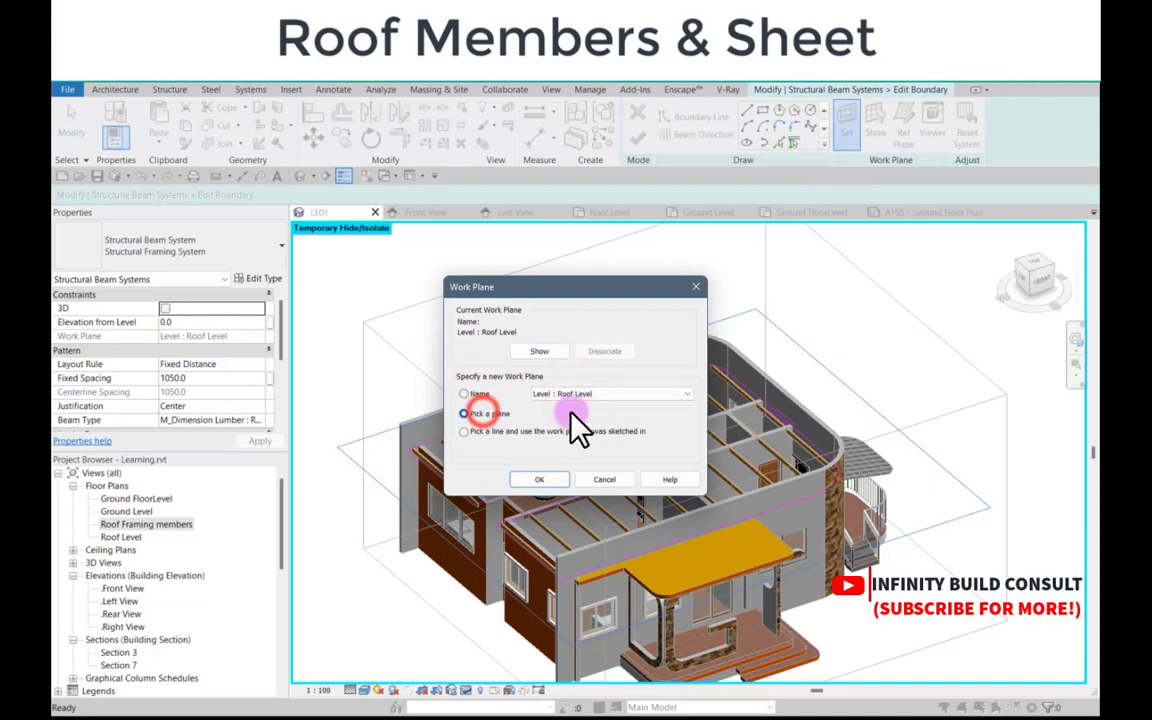
pyautogui.click(578, 395)
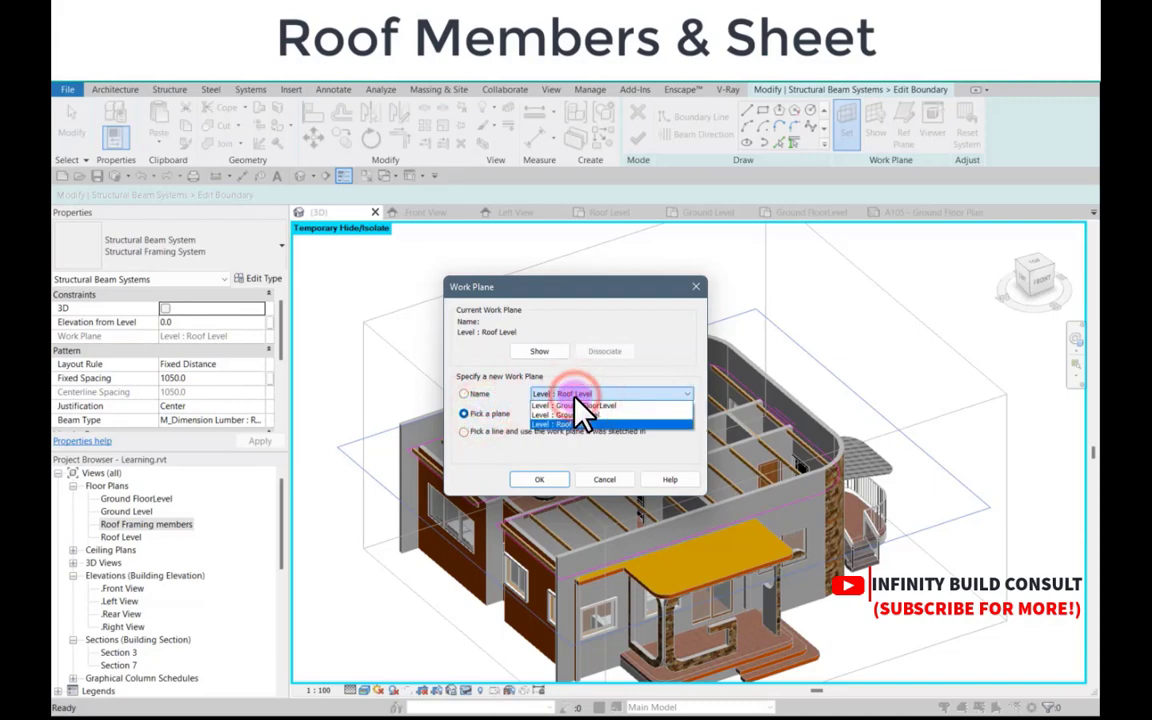
pyautogui.click(603, 480)
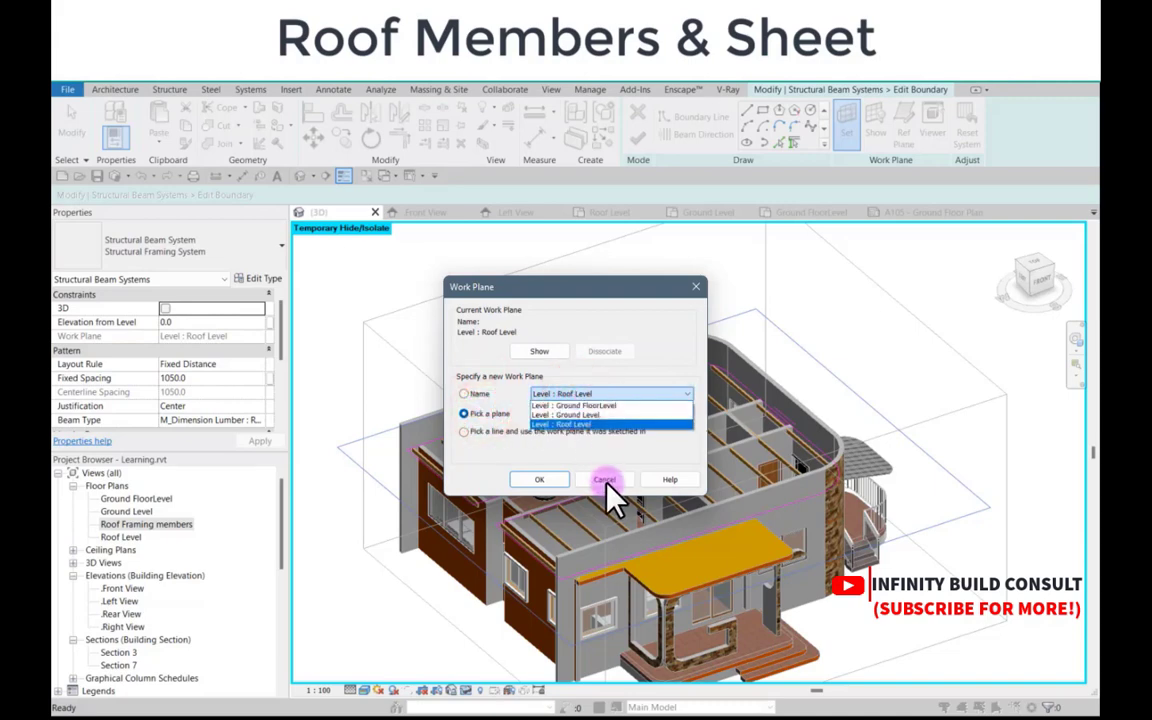
pyautogui.click(697, 287)
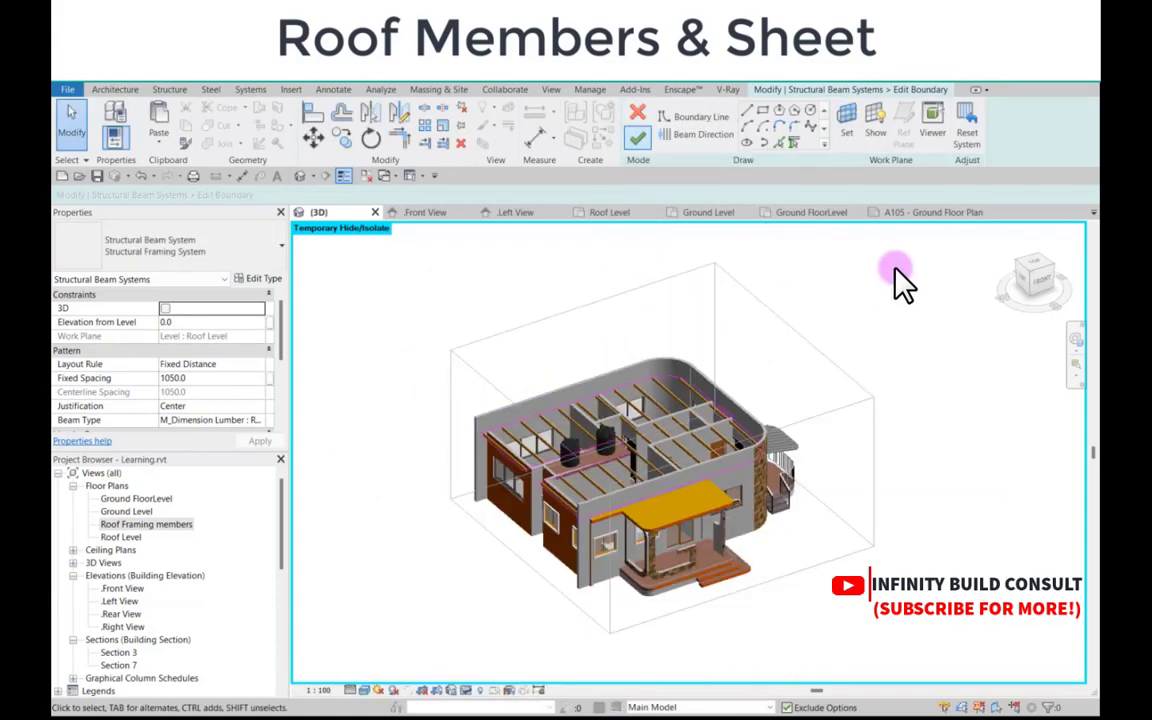
# Step: Select the whole boundary sketch from the top view, cancel the boundary edit, and delete the rafter beam system
pyautogui.click(1036, 272)
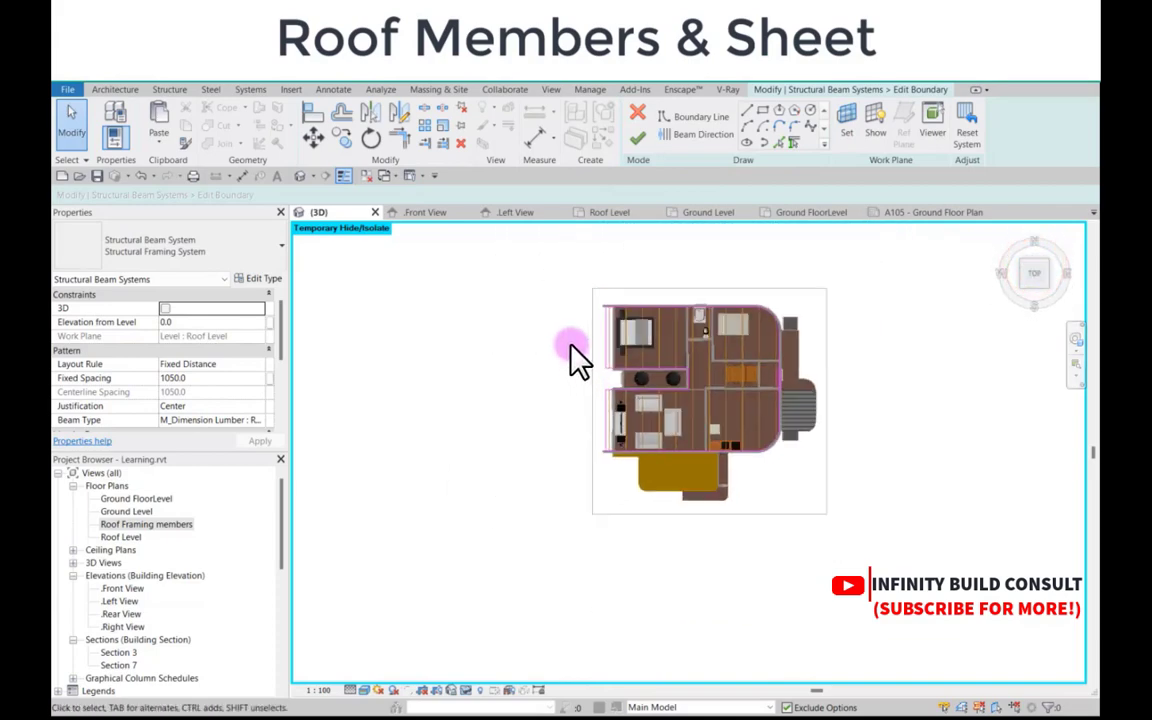
pyautogui.click(542, 302)
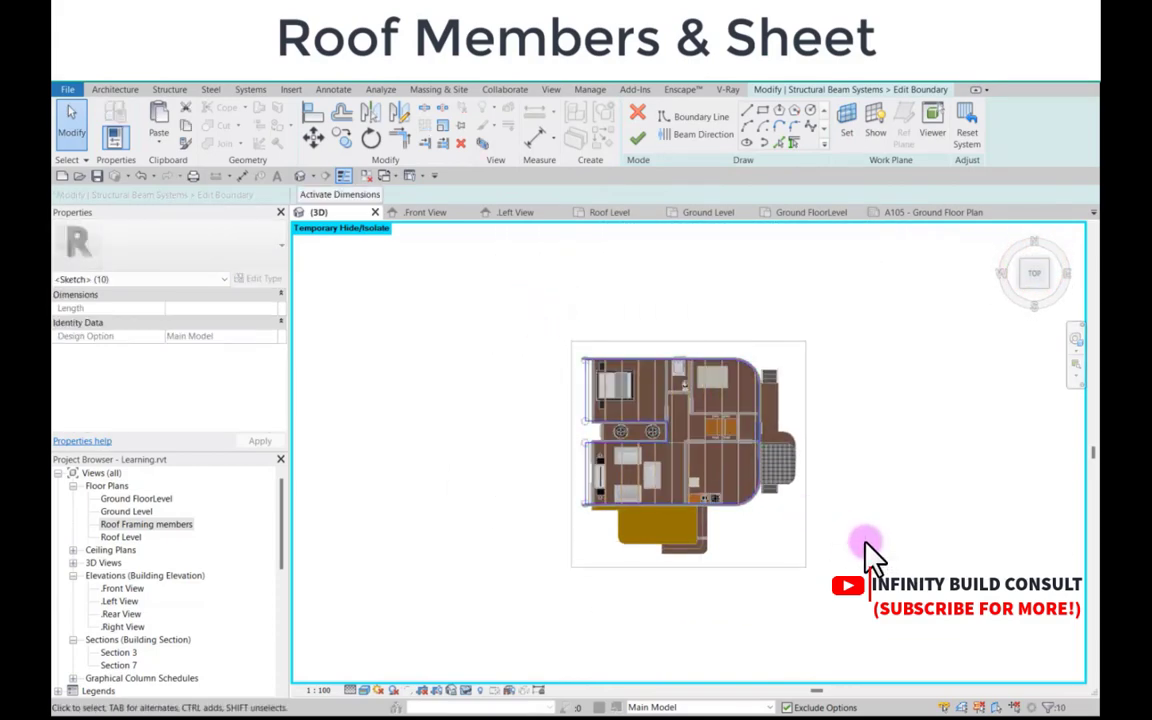
pyautogui.click(636, 118)
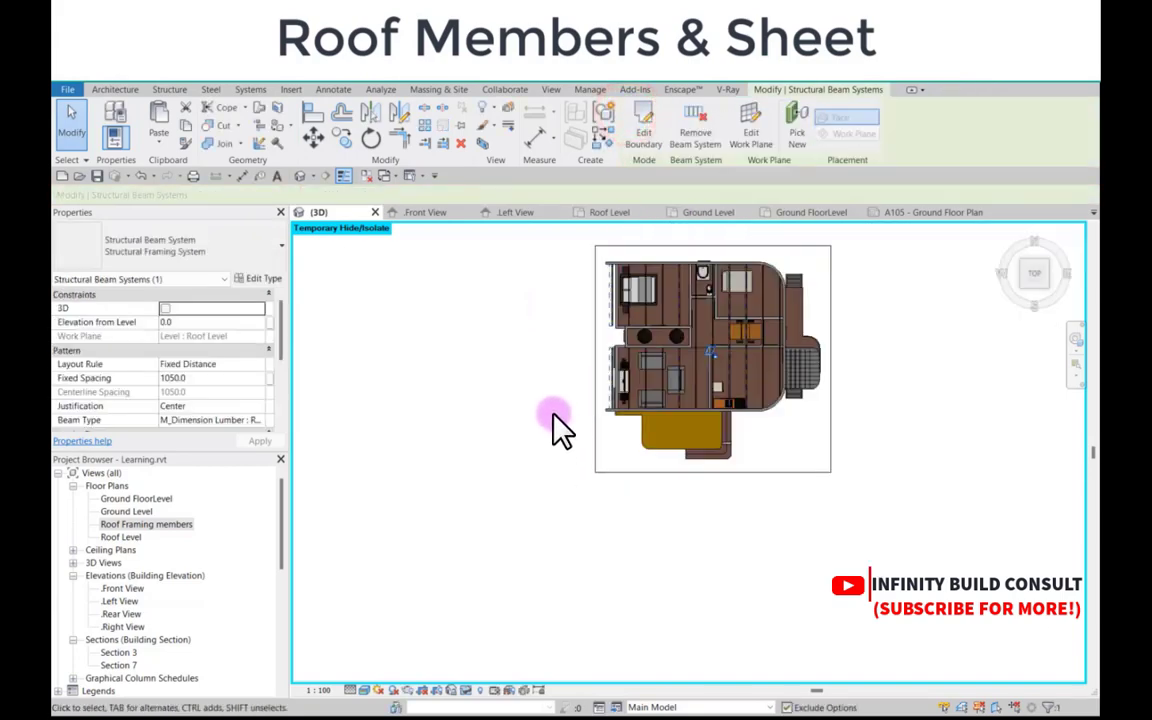
pyautogui.click(553, 413)
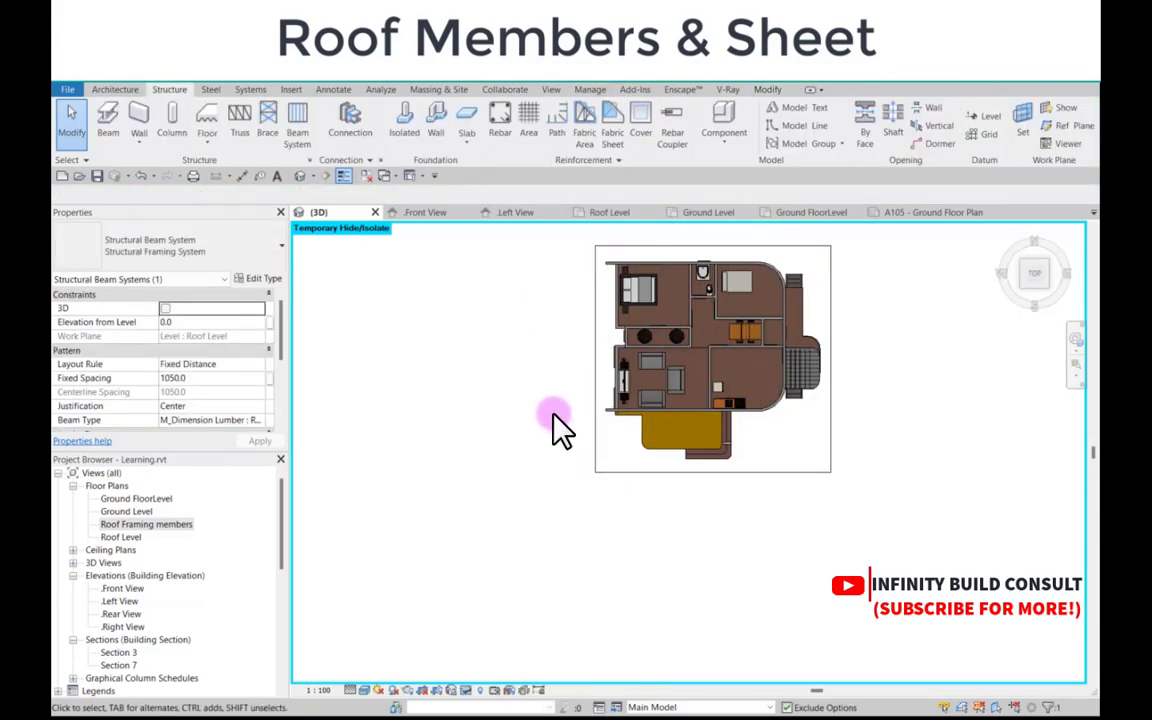
# Step: Open the Roof Framing members plan and start sketching the boundary of a new structural beam system
pyautogui.doubleClick(145, 524)
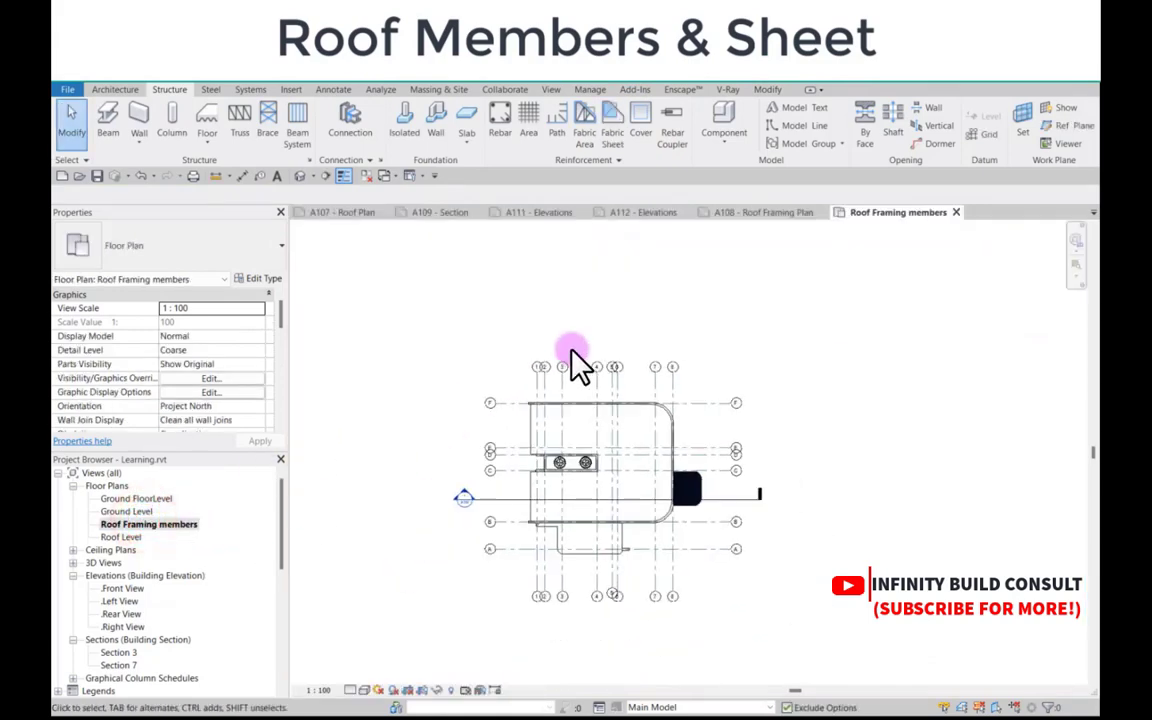
pyautogui.scroll(2, 545, 500)
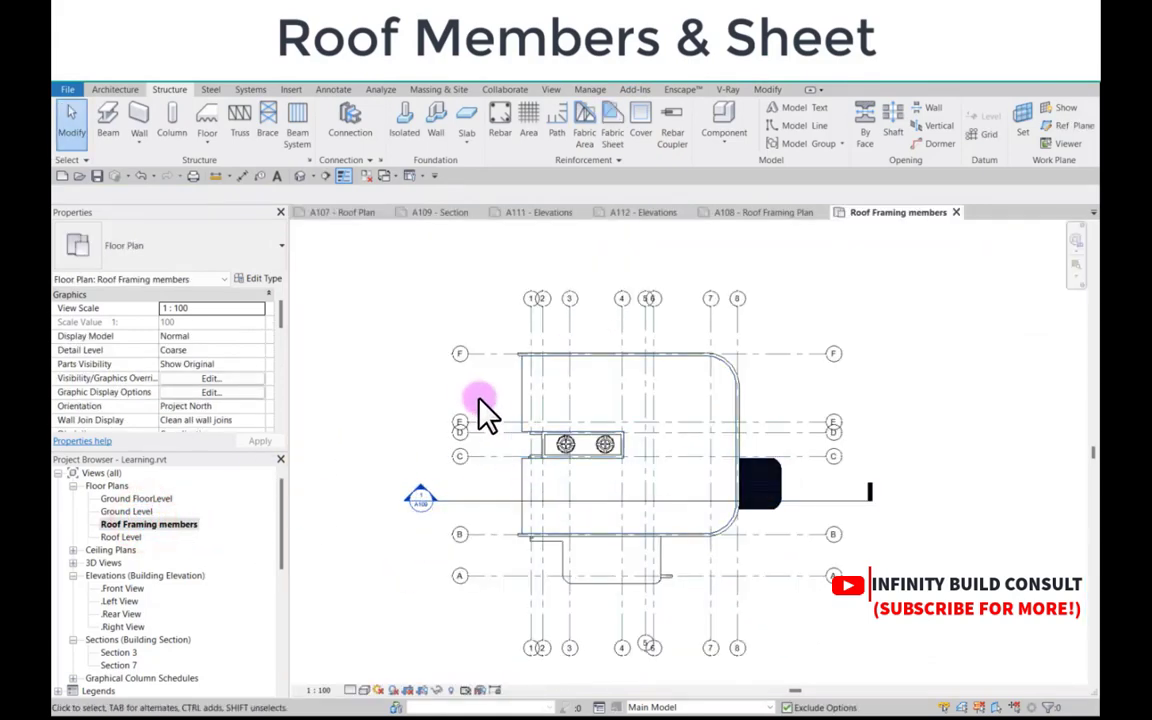
pyautogui.scroll(2, 500, 405)
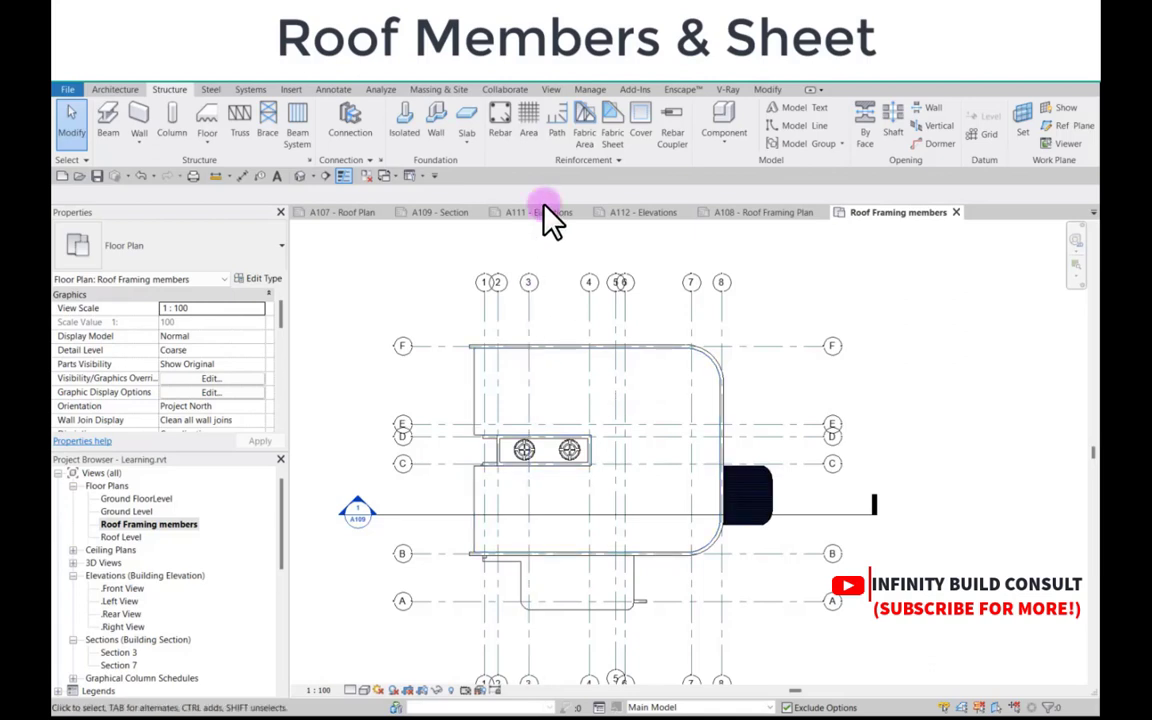
pyautogui.click(302, 127)
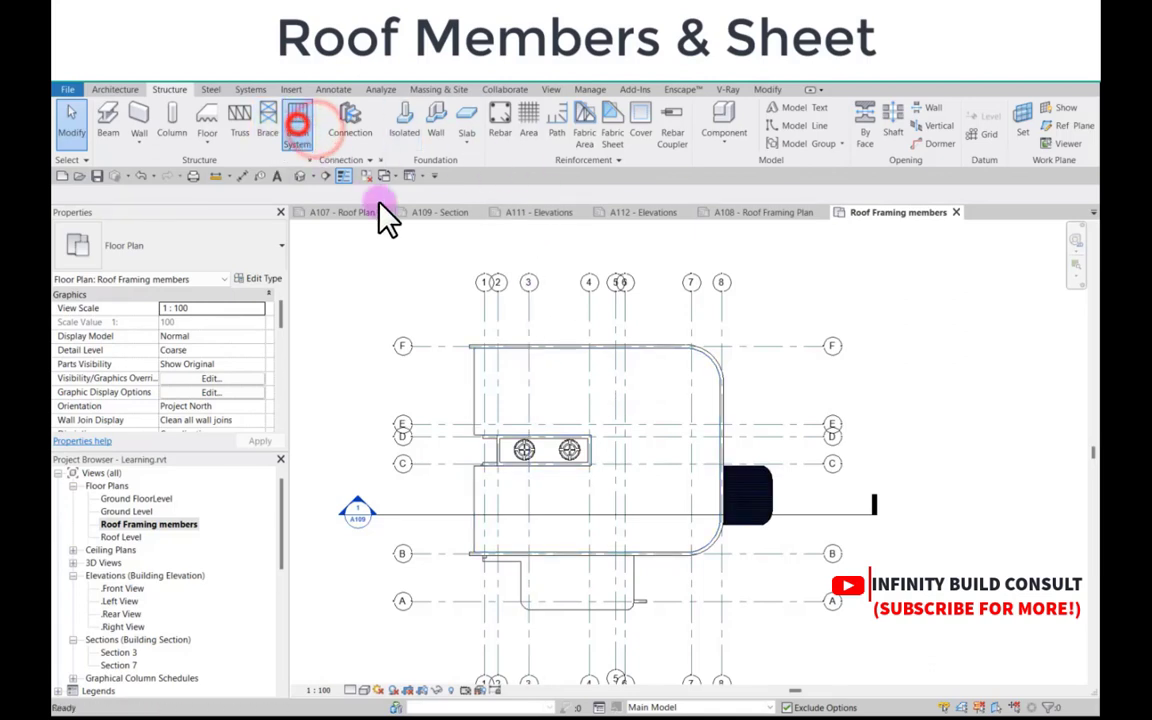
pyautogui.click(808, 130)
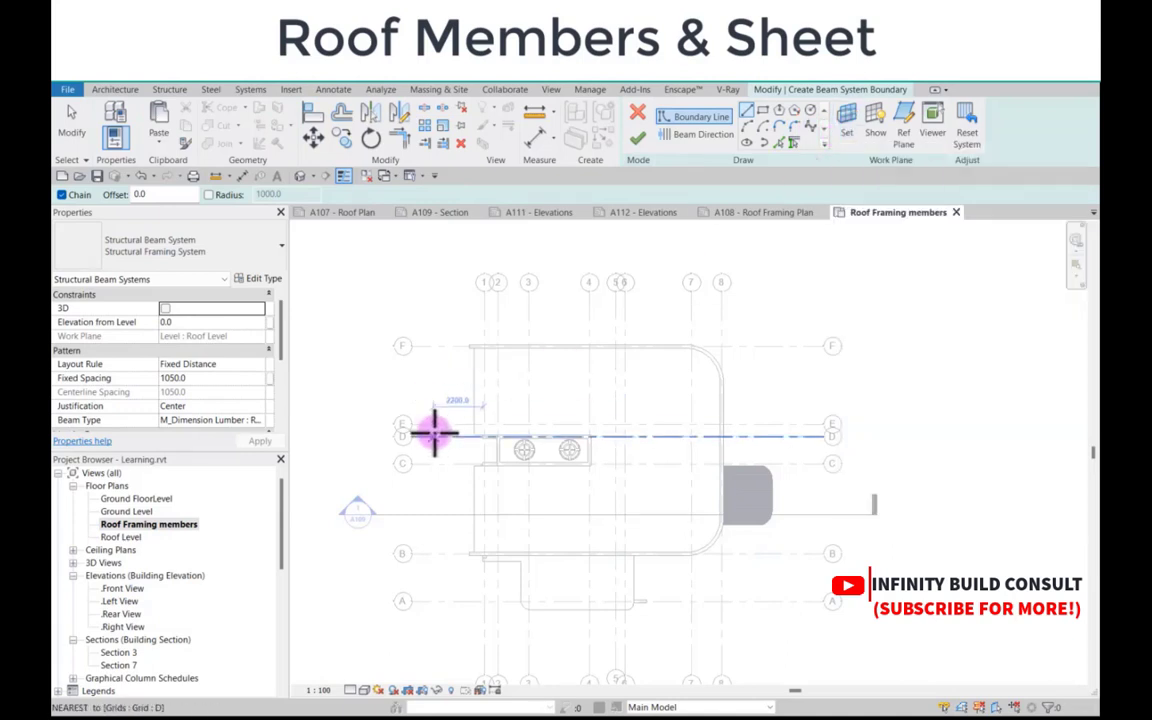
pyautogui.scroll(1, 434, 430)
pyautogui.scroll(-1, 380, 363)
pyautogui.scroll(-1, 380, 363)
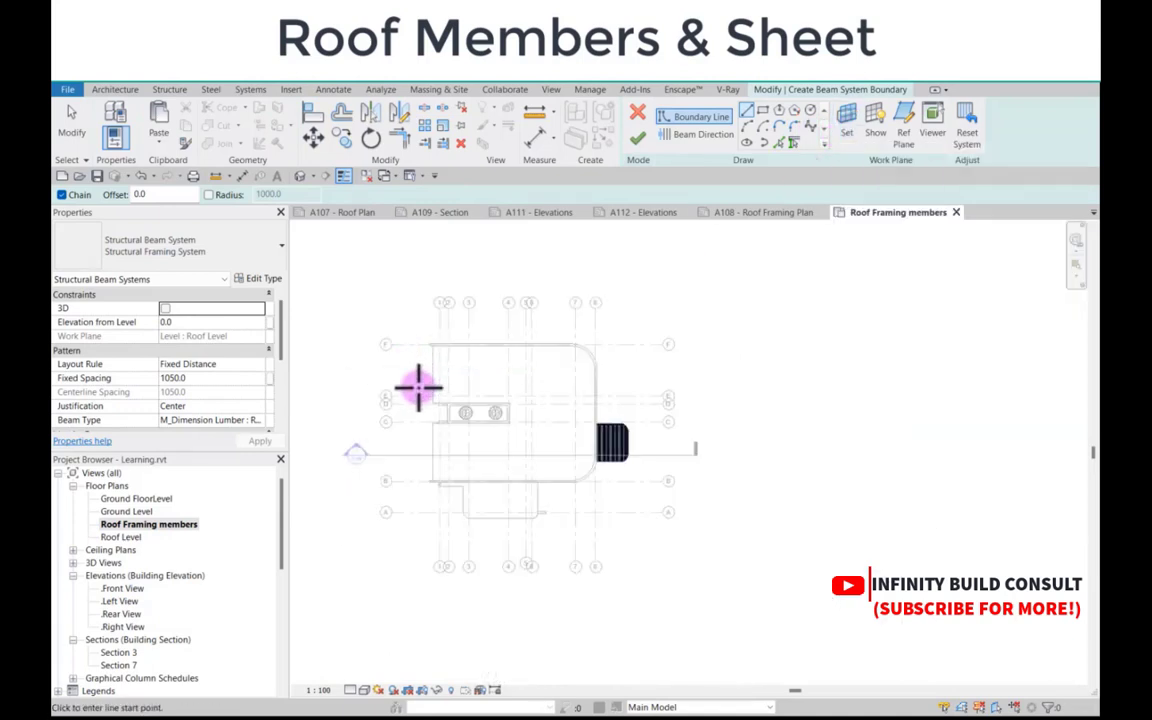
# Step: Set the work plane of the beam system sketch to Reference Plane : Purlins
pyautogui.click(846, 135)
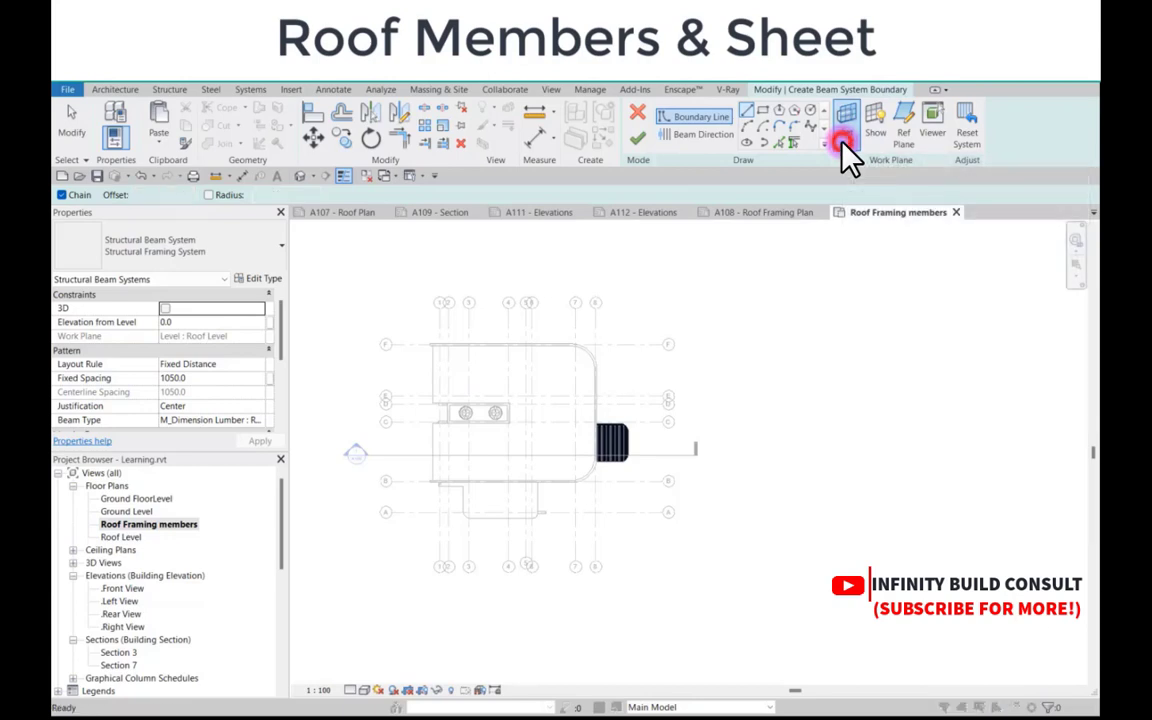
pyautogui.click(466, 413)
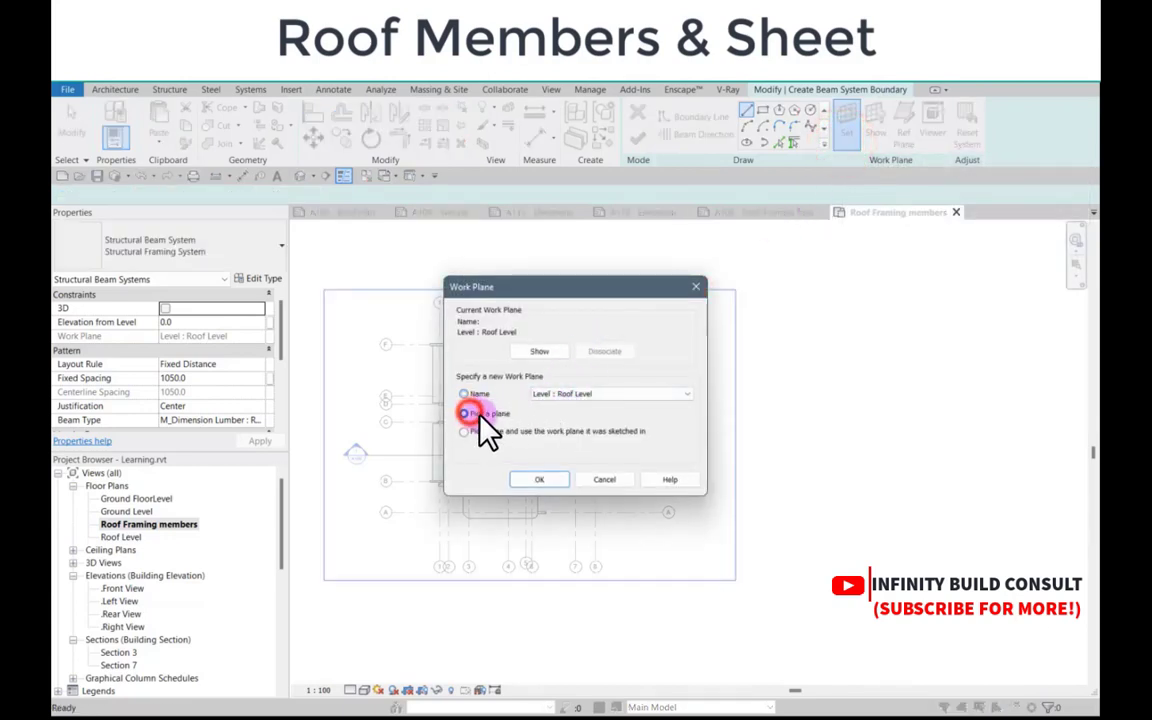
pyautogui.click(598, 396)
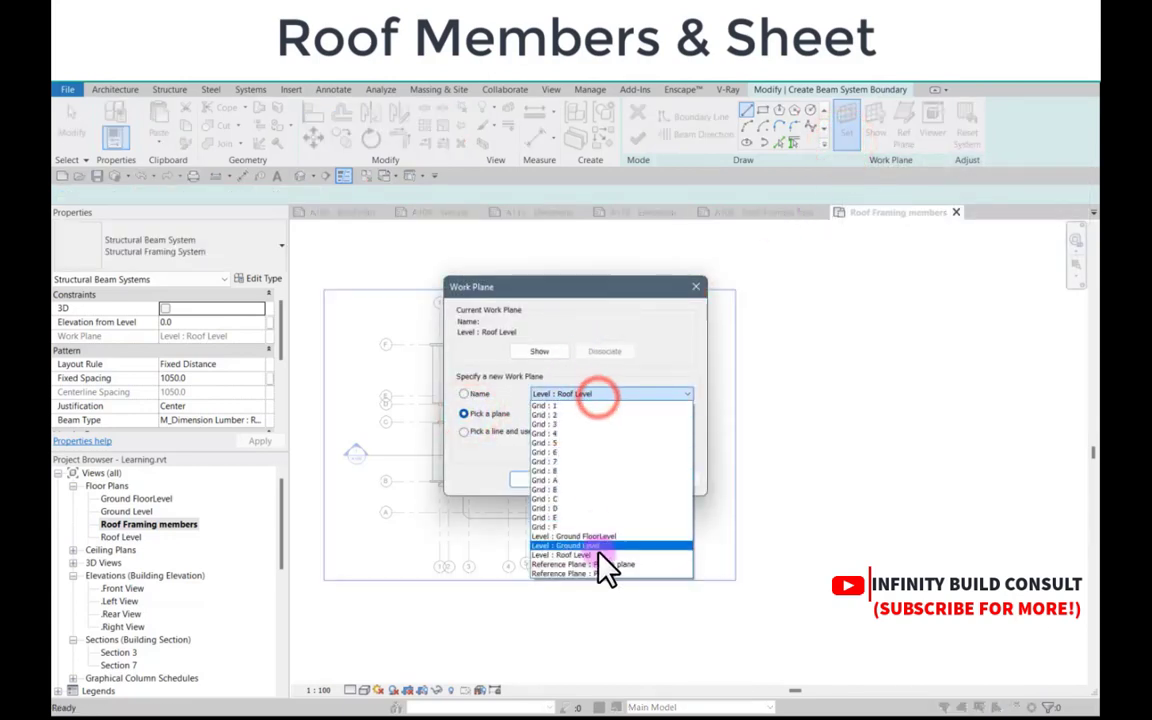
pyautogui.click(600, 572)
pyautogui.click(539, 480)
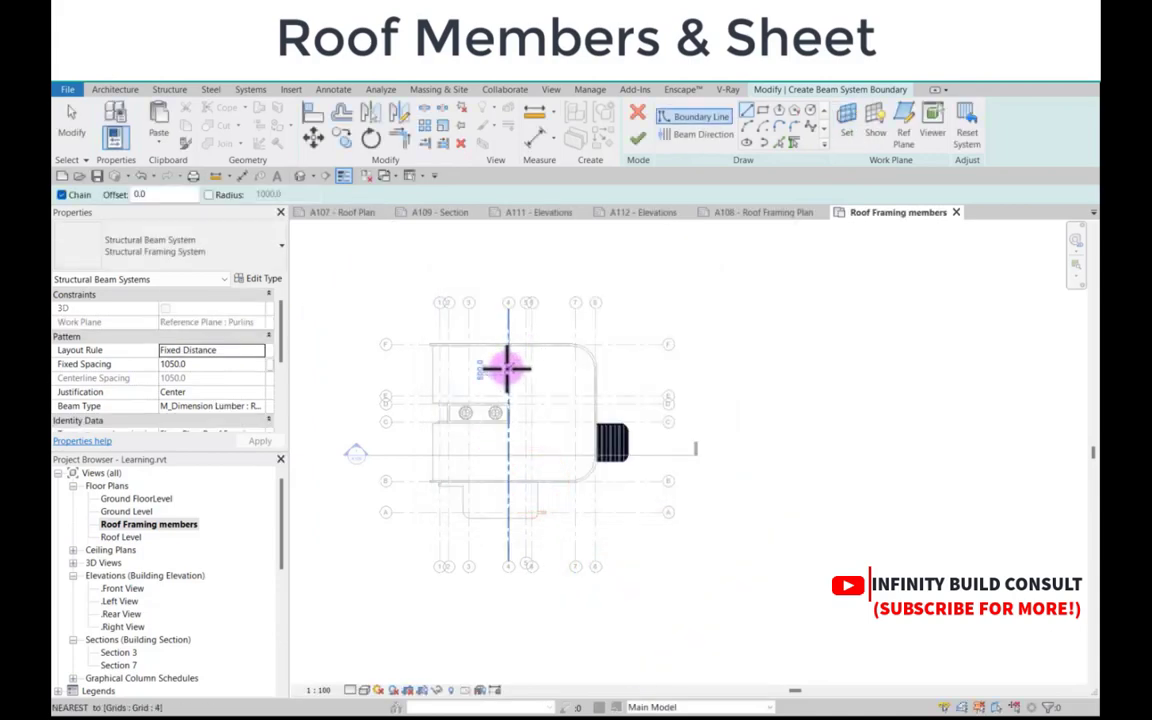
# Step: Paste the copied boundary sketch and place it with its corner at the wall corner near grids 1 and B
pyautogui.hotkey('ctrl', 'v')
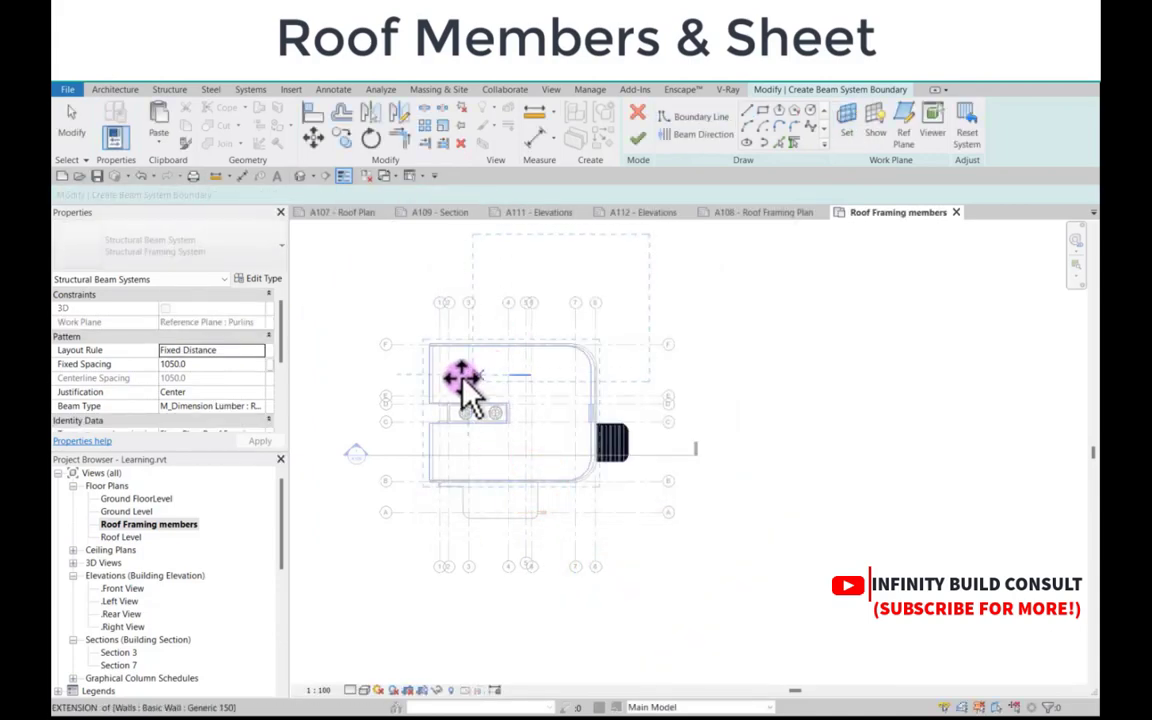
pyautogui.scroll(1, 440, 425)
pyautogui.scroll(5, 430, 497)
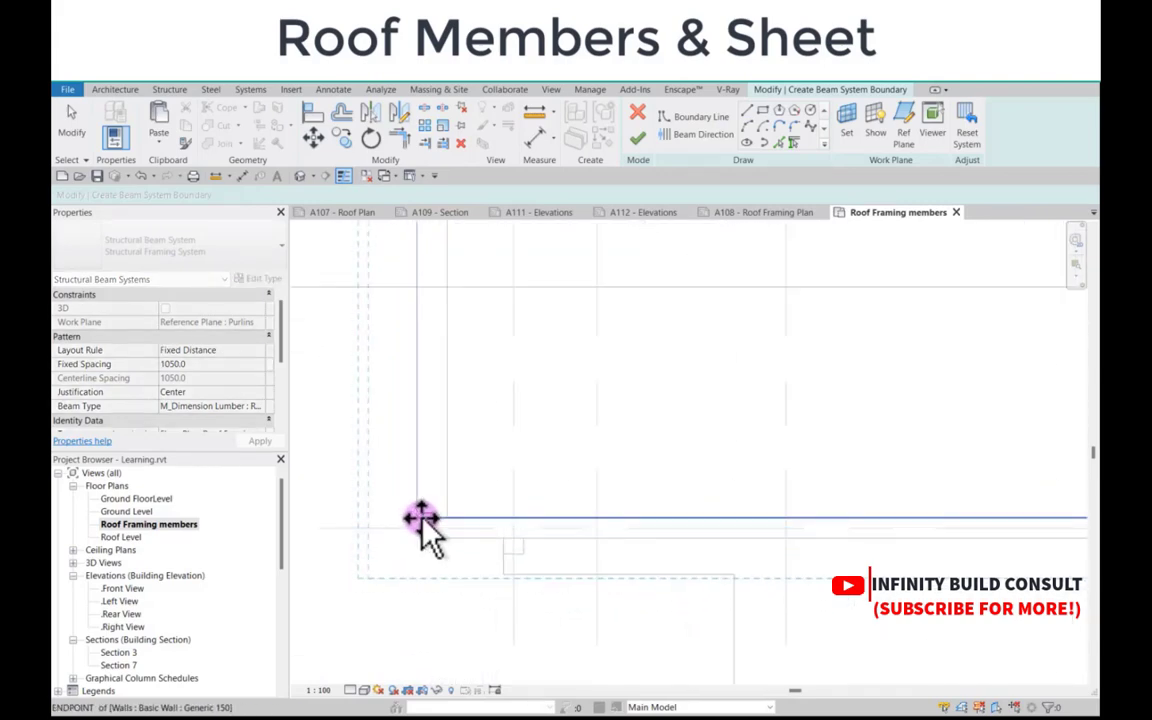
pyautogui.scroll(1, 420, 517)
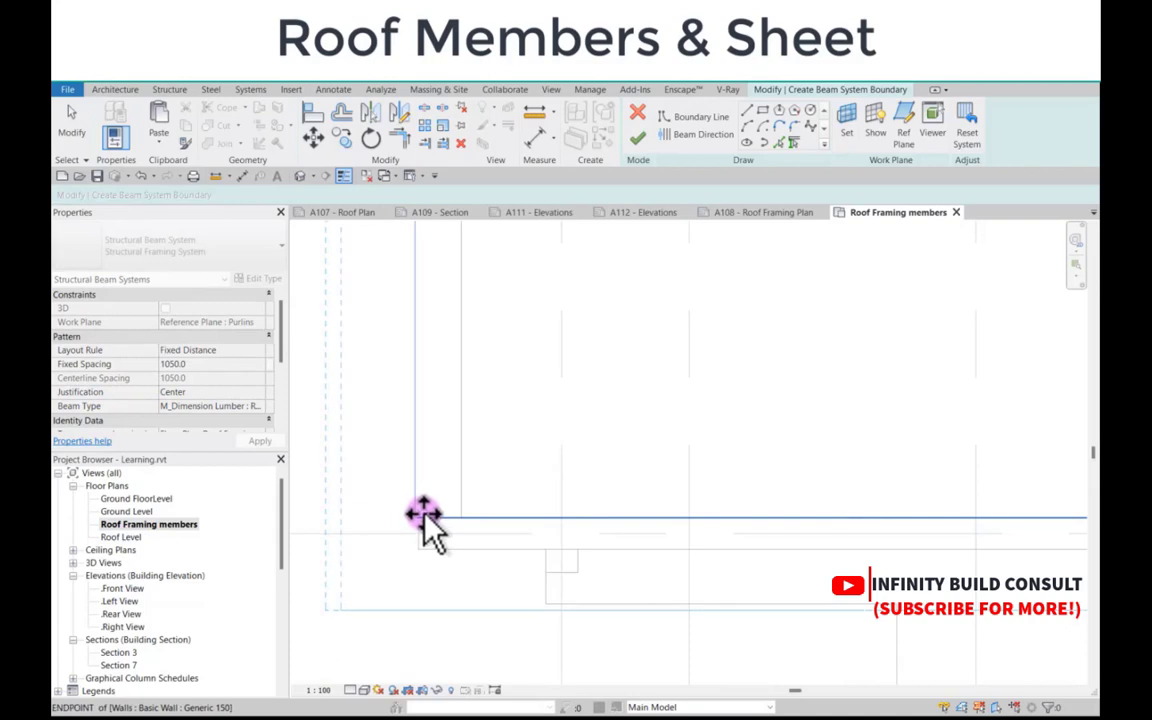
pyautogui.click(418, 515)
pyautogui.scroll(-5, 420, 512)
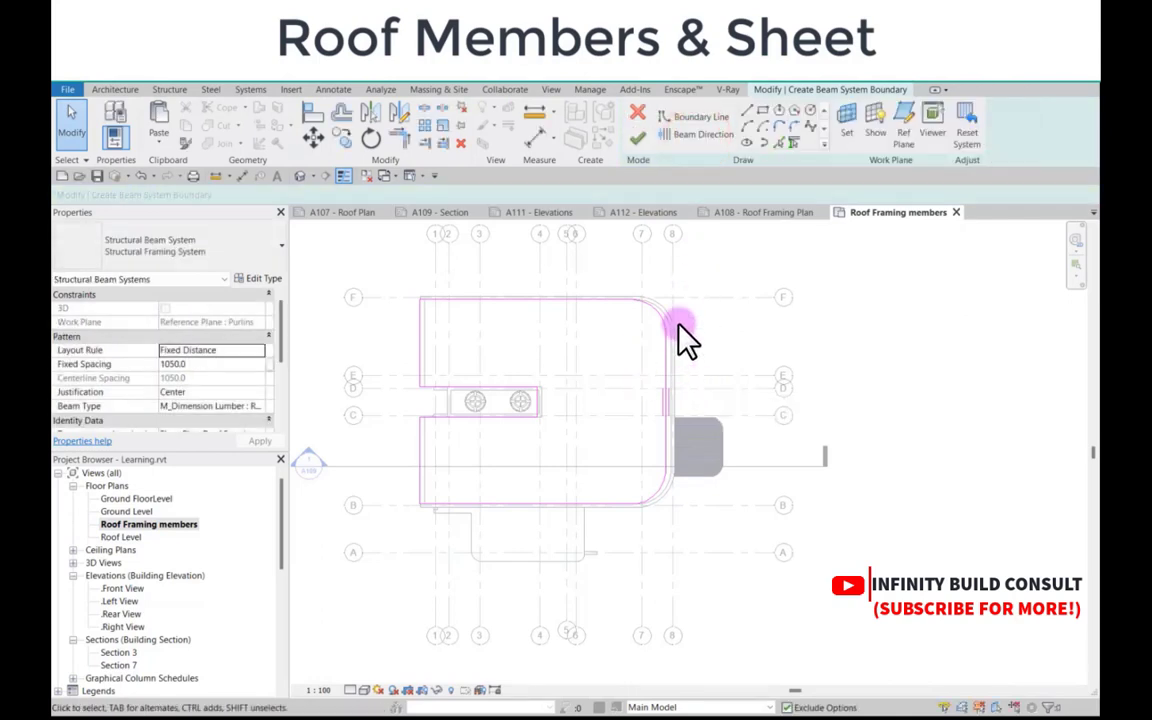
# Step: Try to align the boundary's corner arc near grids F and 8 with the curved wall
pyautogui.scroll(5, 660, 360)
pyautogui.scroll(2, 651, 304)
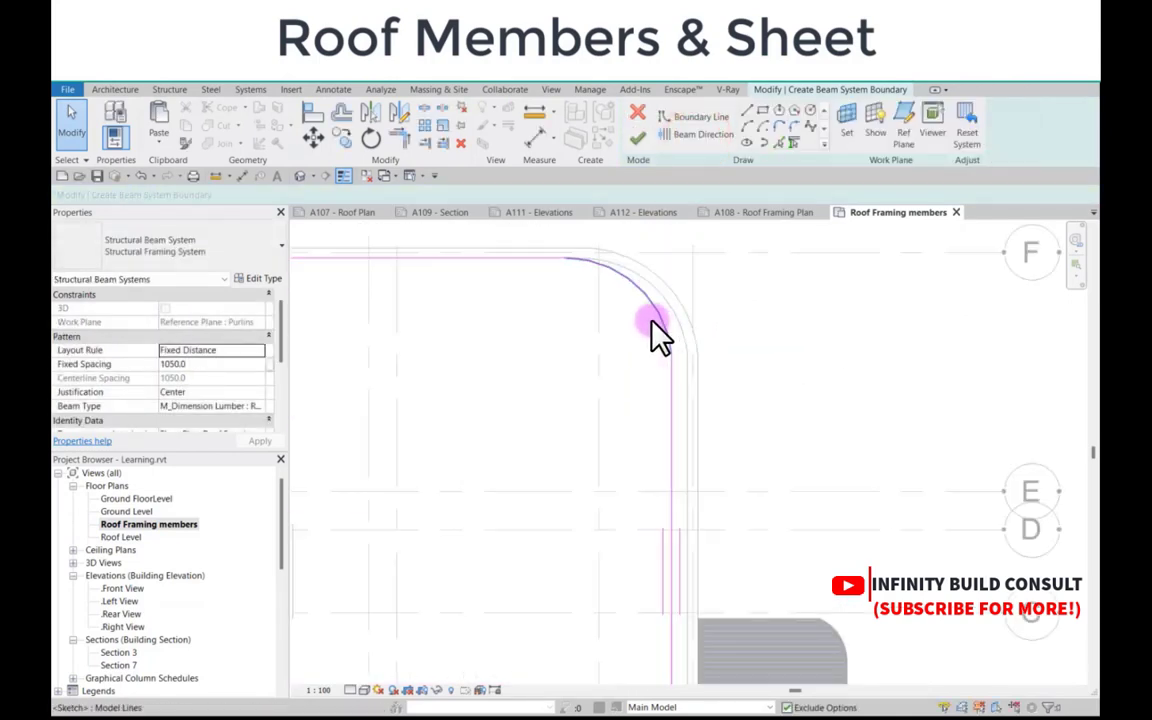
pyautogui.click(313, 110)
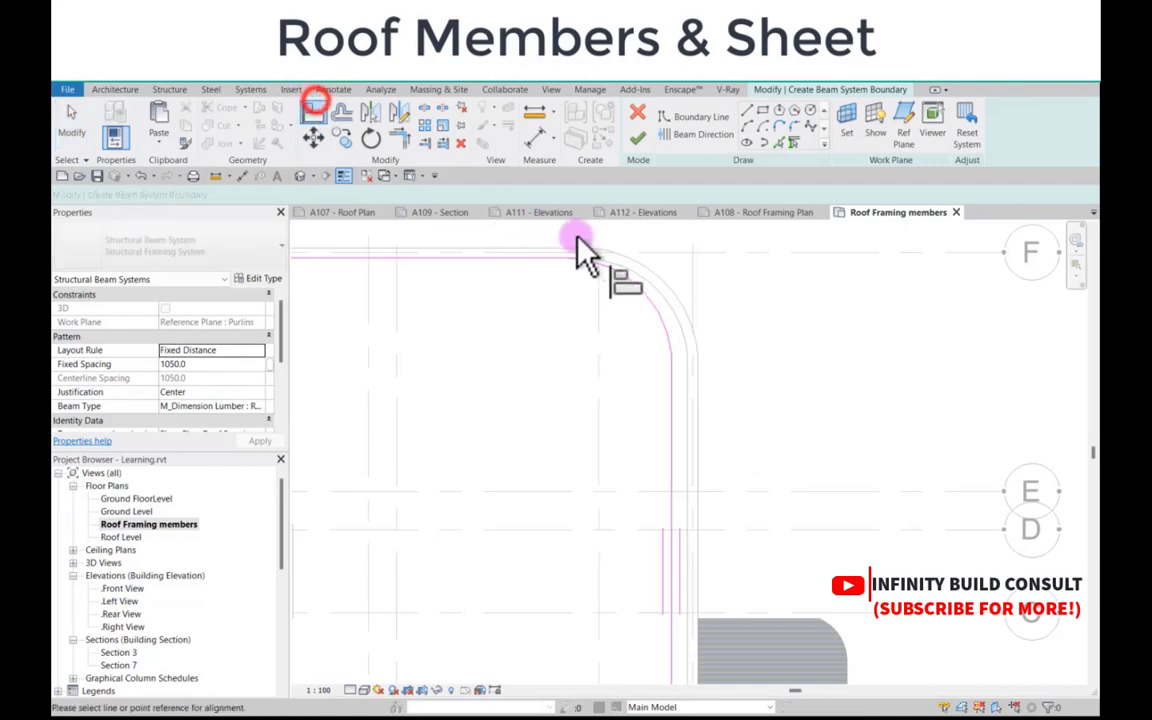
pyautogui.scroll(2, 640, 280)
pyautogui.click(677, 296)
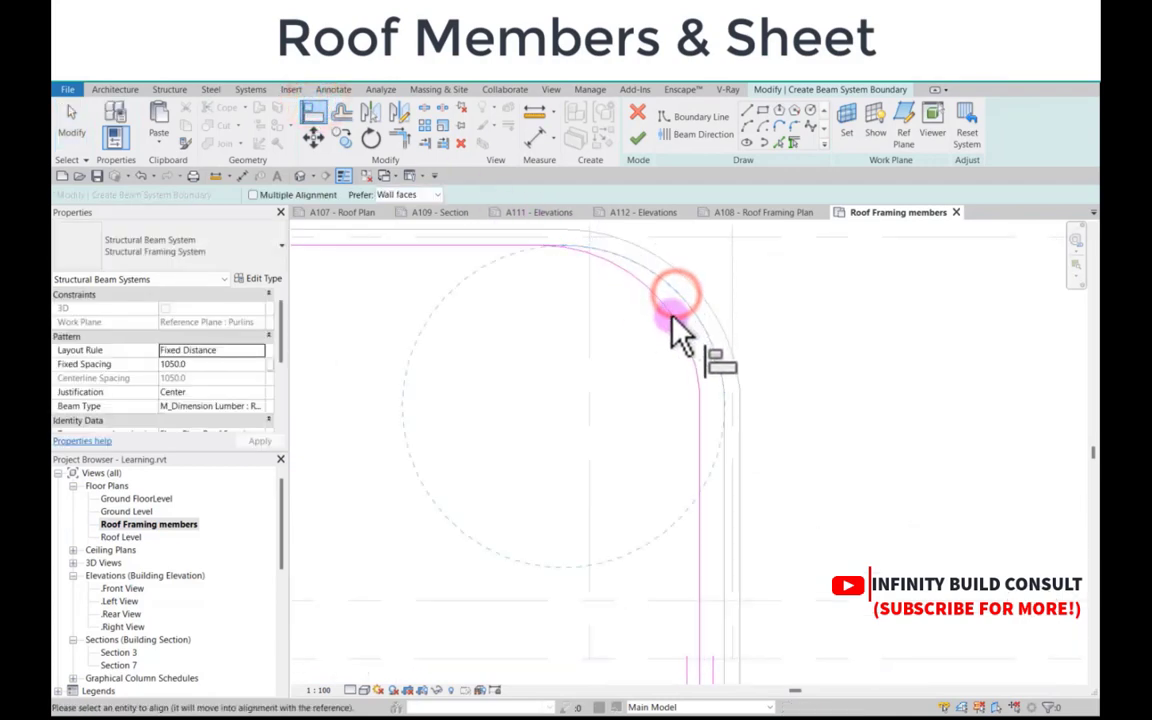
pyautogui.click(673, 320)
pyautogui.scroll(-2, 652, 312)
pyautogui.press('Escape')
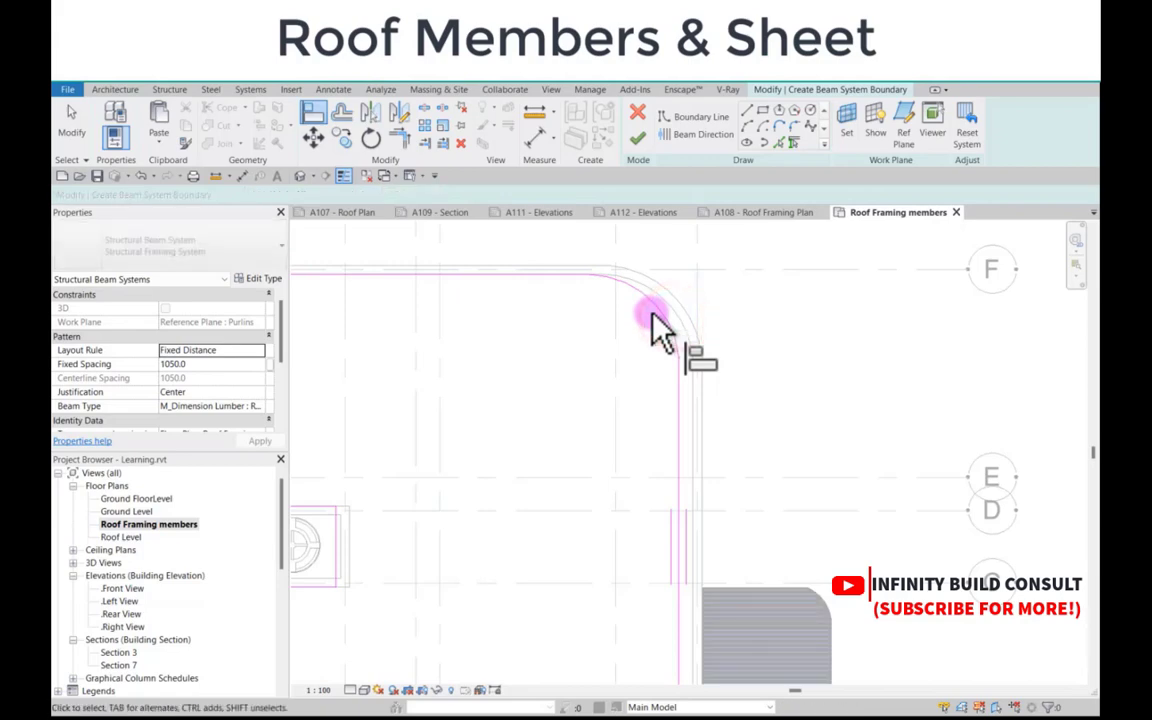
# Step: Move both boundary arcs and the straight edge between them outward together to the wall along grid 8
pyautogui.click(653, 300)
pyautogui.scroll(-3, 653, 301)
pyautogui.scroll(-1, 665, 370)
pyautogui.keyDown('ctrl'); pyautogui.click(664, 368); pyautogui.keyUp('ctrl')
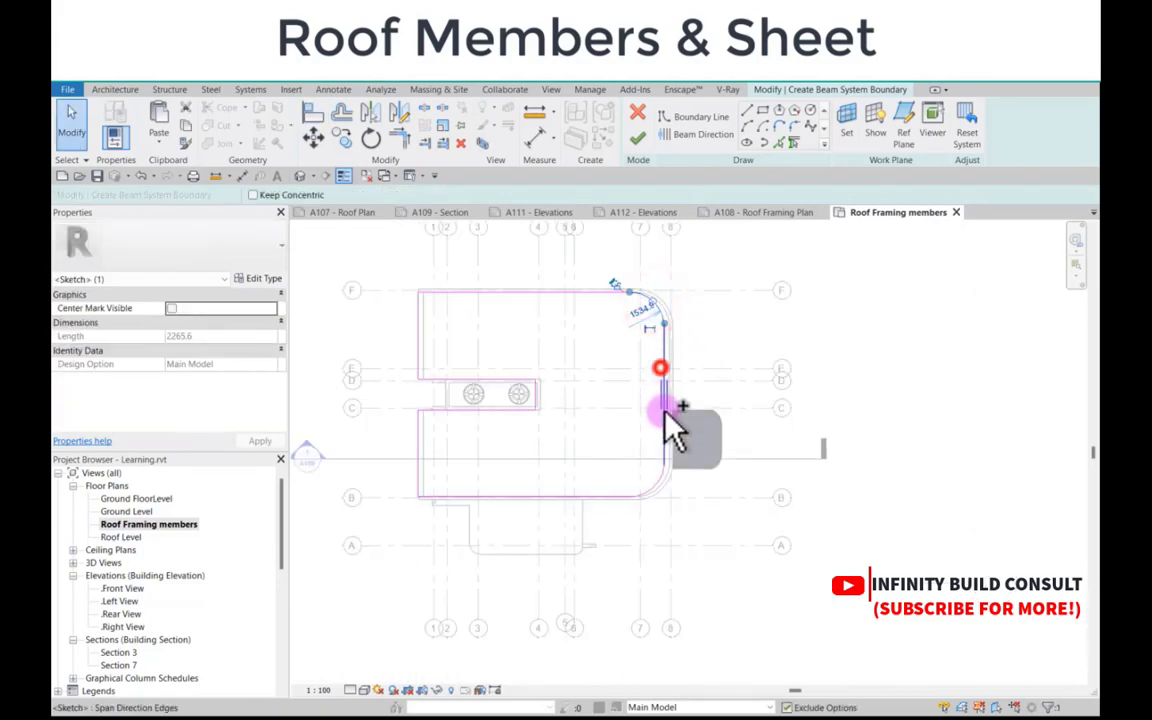
pyautogui.keyDown('ctrl'); pyautogui.click(648, 483); pyautogui.keyUp('ctrl')
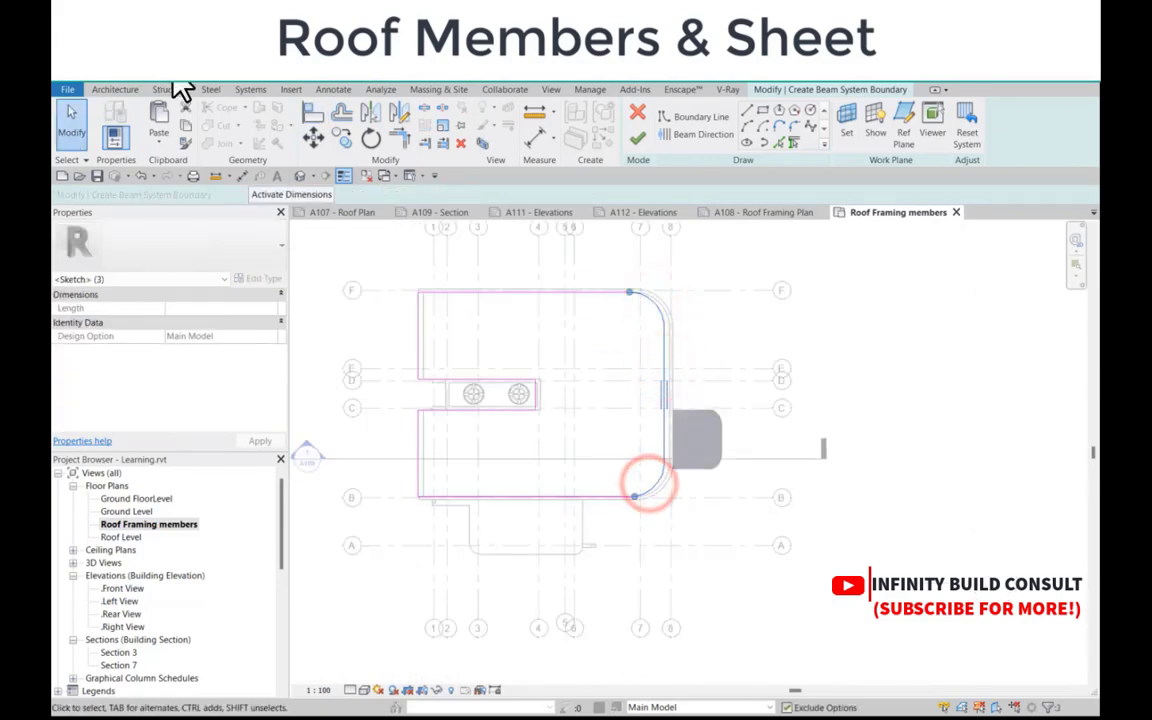
pyautogui.click(326, 135)
pyautogui.scroll(4, 674, 378)
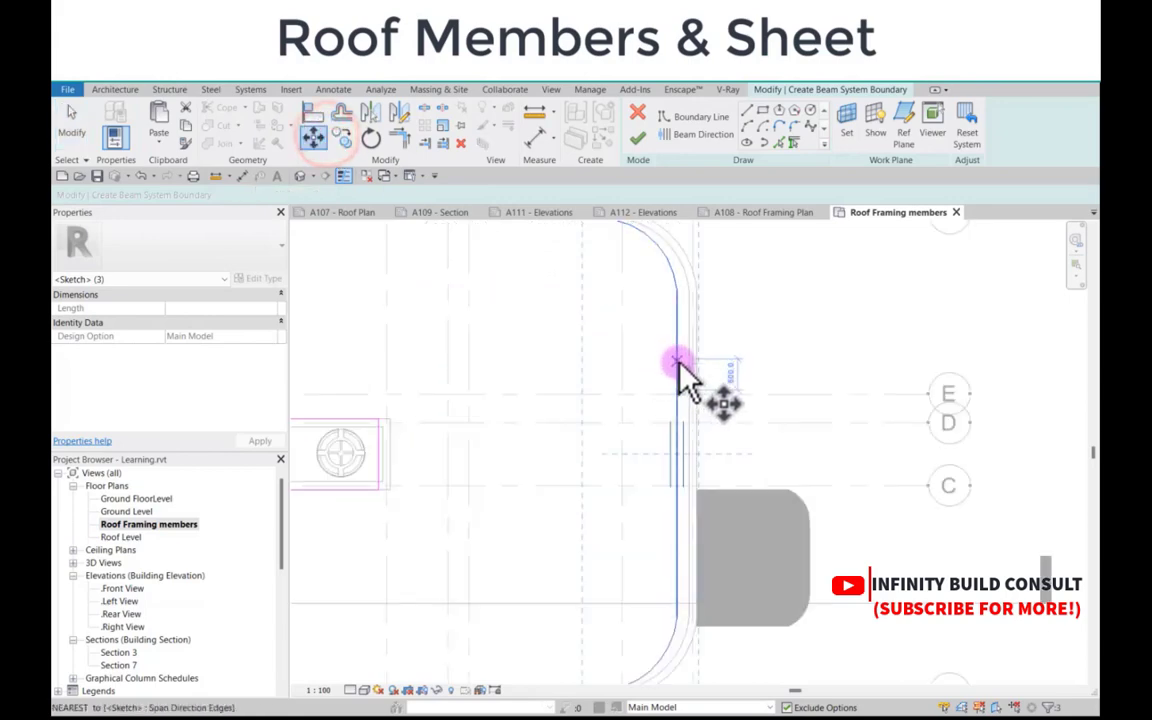
pyautogui.click(678, 362)
pyautogui.click(689, 364)
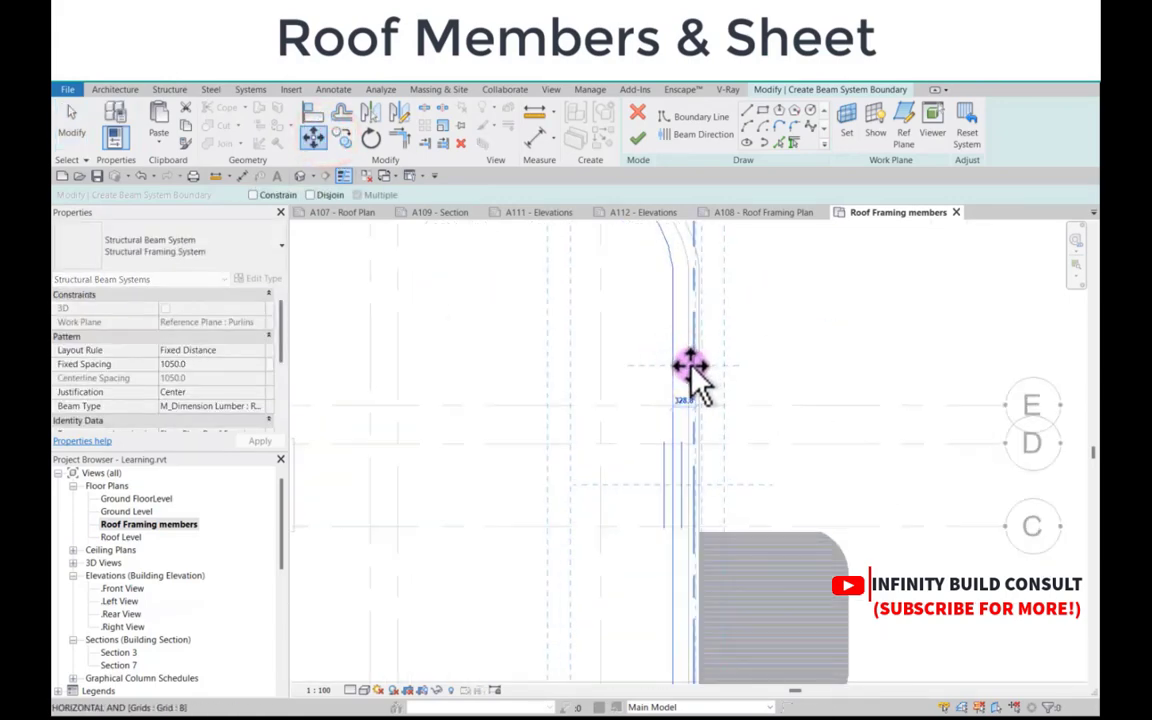
pyautogui.scroll(2, 689, 366)
pyautogui.scroll(-5, 617, 365)
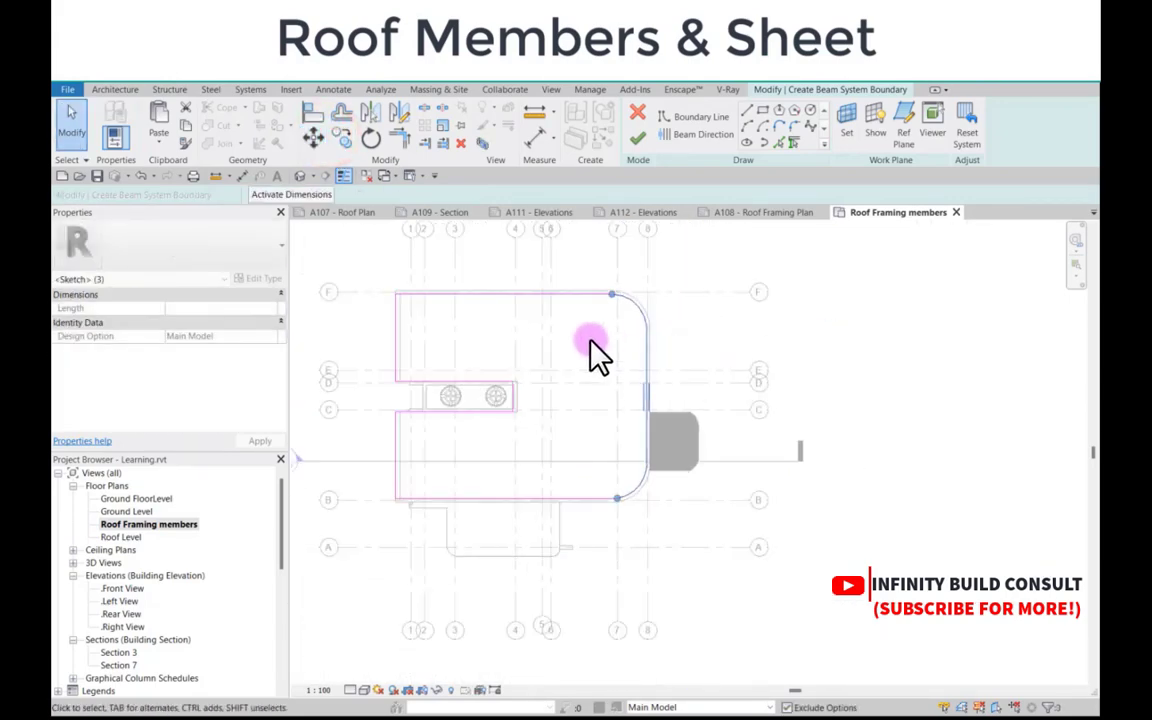
pyautogui.scroll(5, 614, 358)
pyautogui.click(614, 358)
pyautogui.scroll(-5, 616, 356)
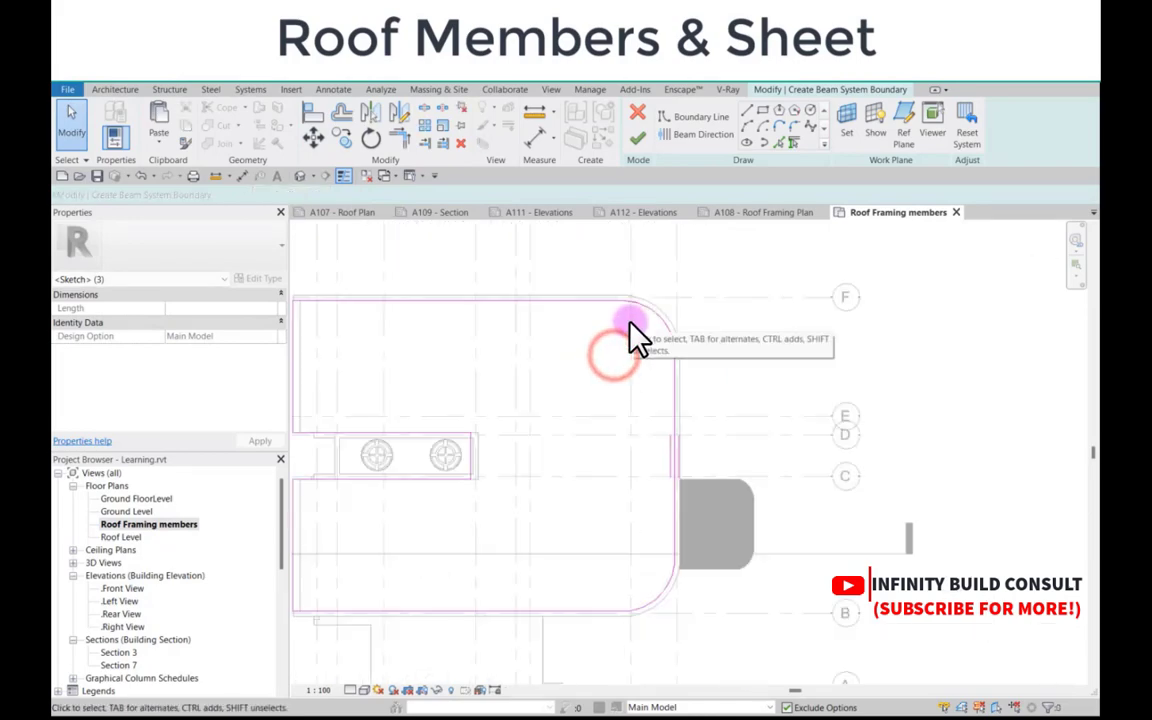
# Step: Align the two boundary edges beside grid 1 with the roof edge and finish the beam system
pyautogui.scroll(3, 432, 405)
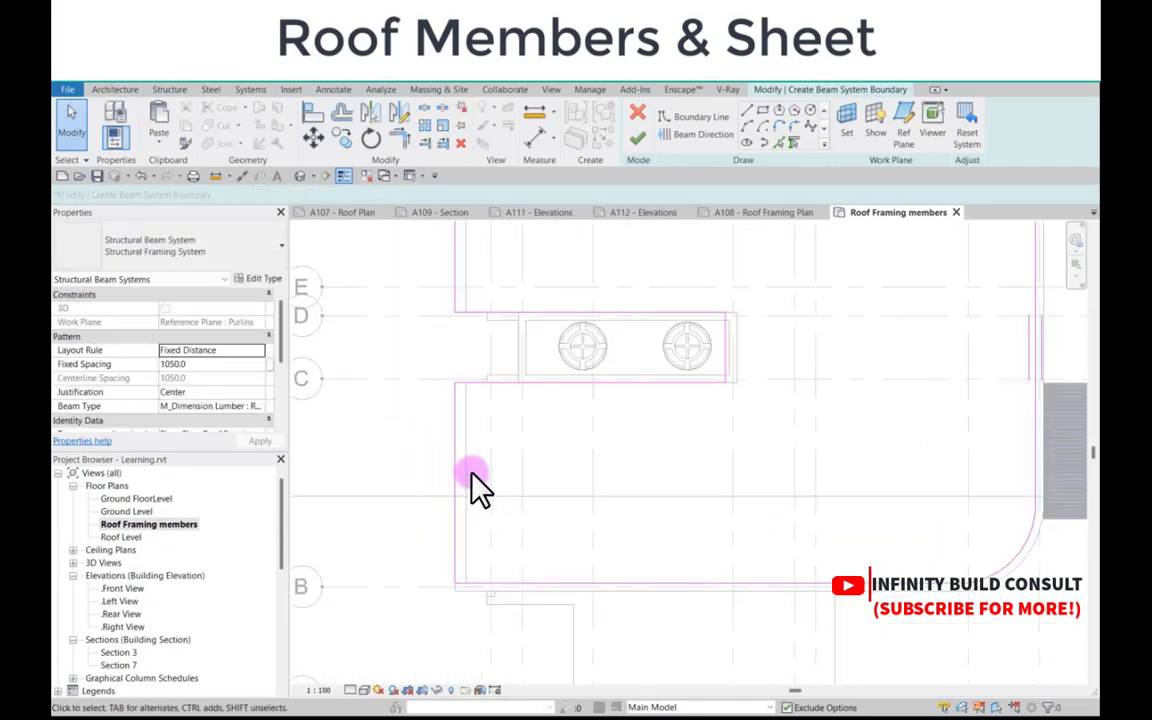
pyautogui.click(311, 114)
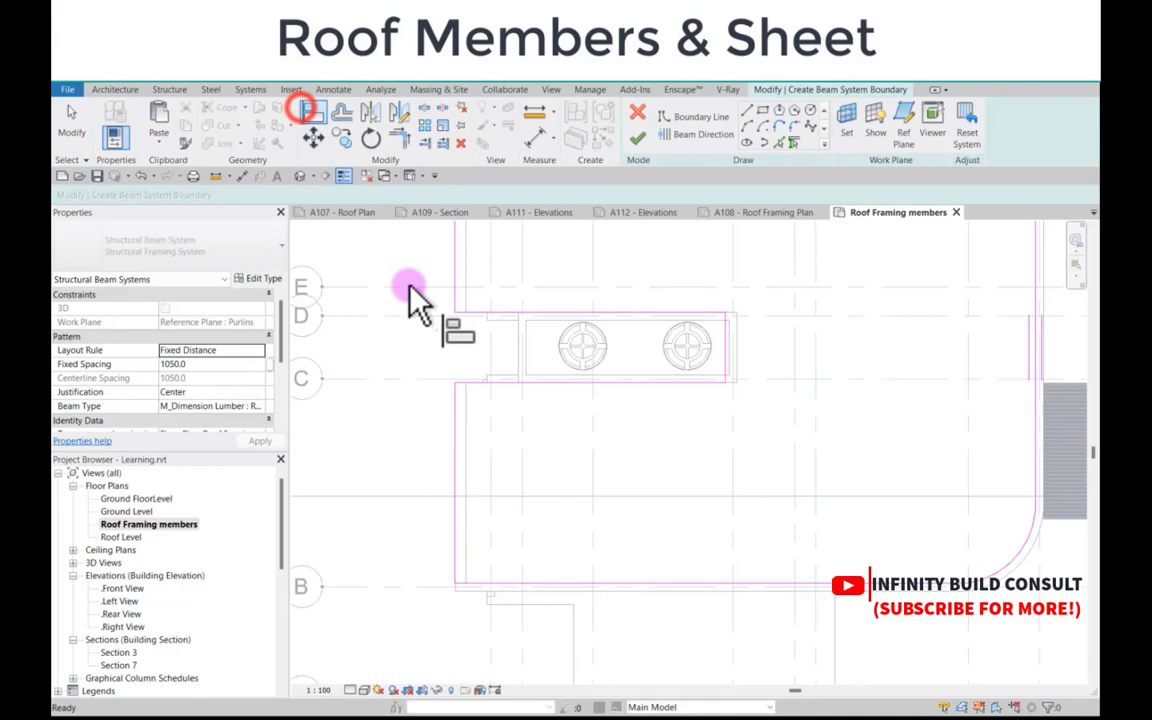
pyautogui.click(463, 411)
pyautogui.click(456, 408)
pyautogui.scroll(-3, 490, 360)
pyautogui.scroll(3, 486, 334)
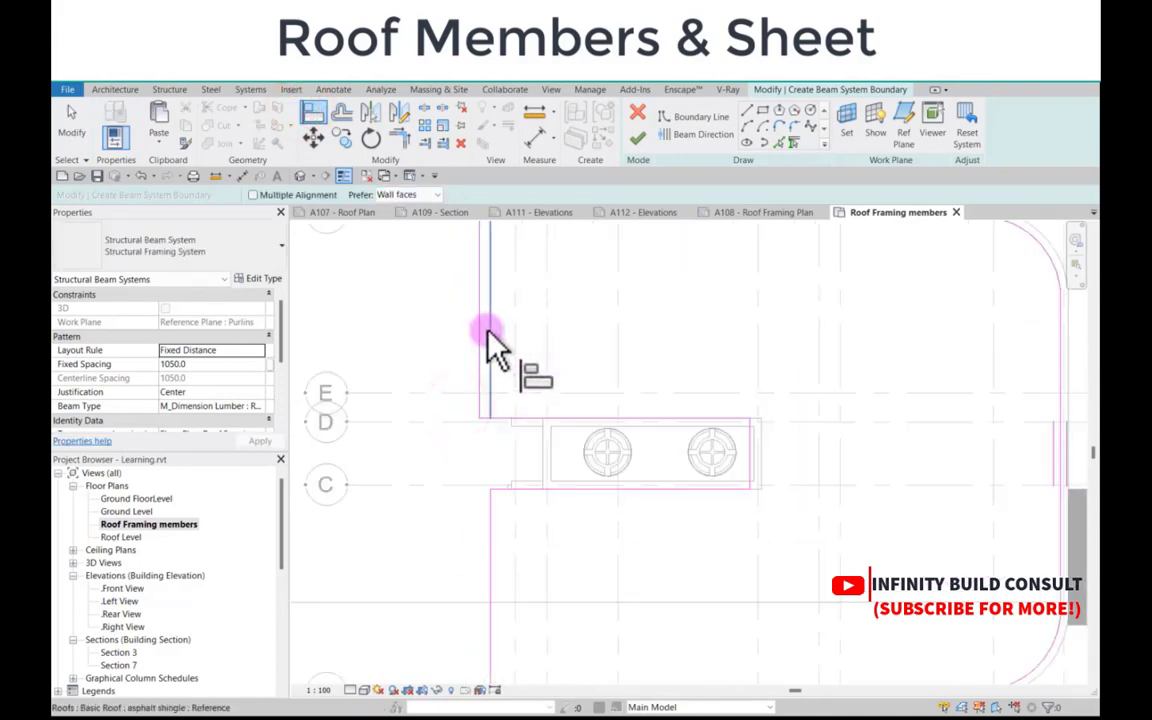
pyautogui.click(478, 328)
pyautogui.scroll(-5, 478, 329)
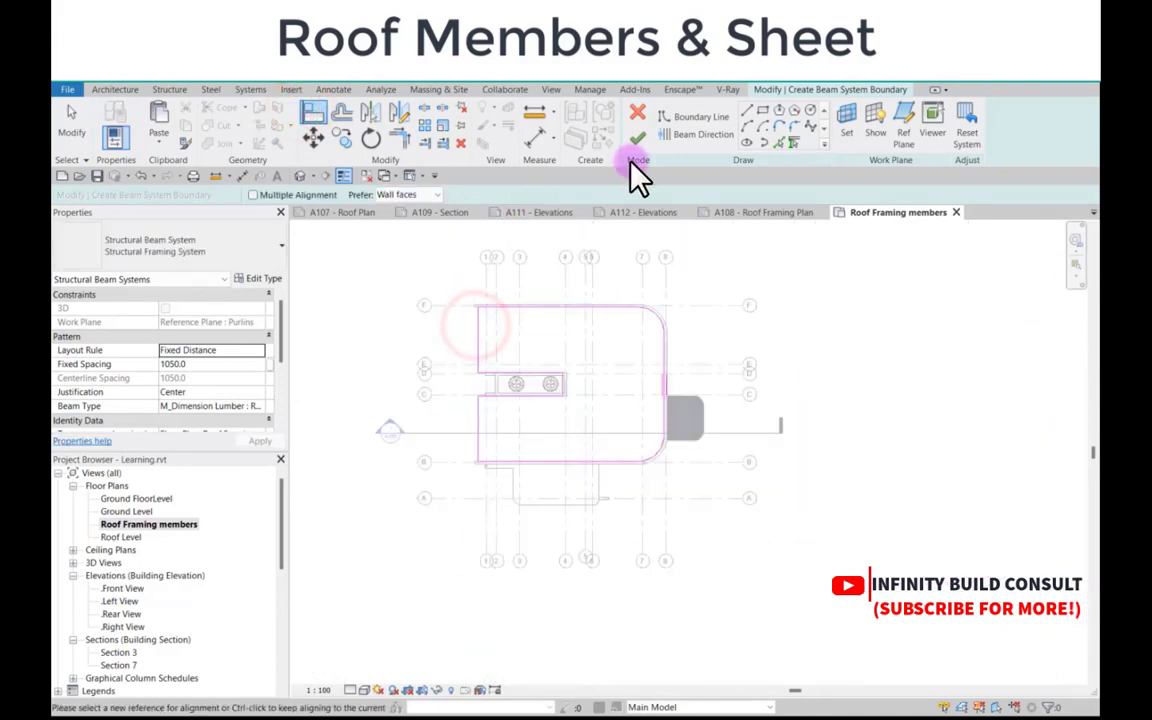
pyautogui.click(639, 140)
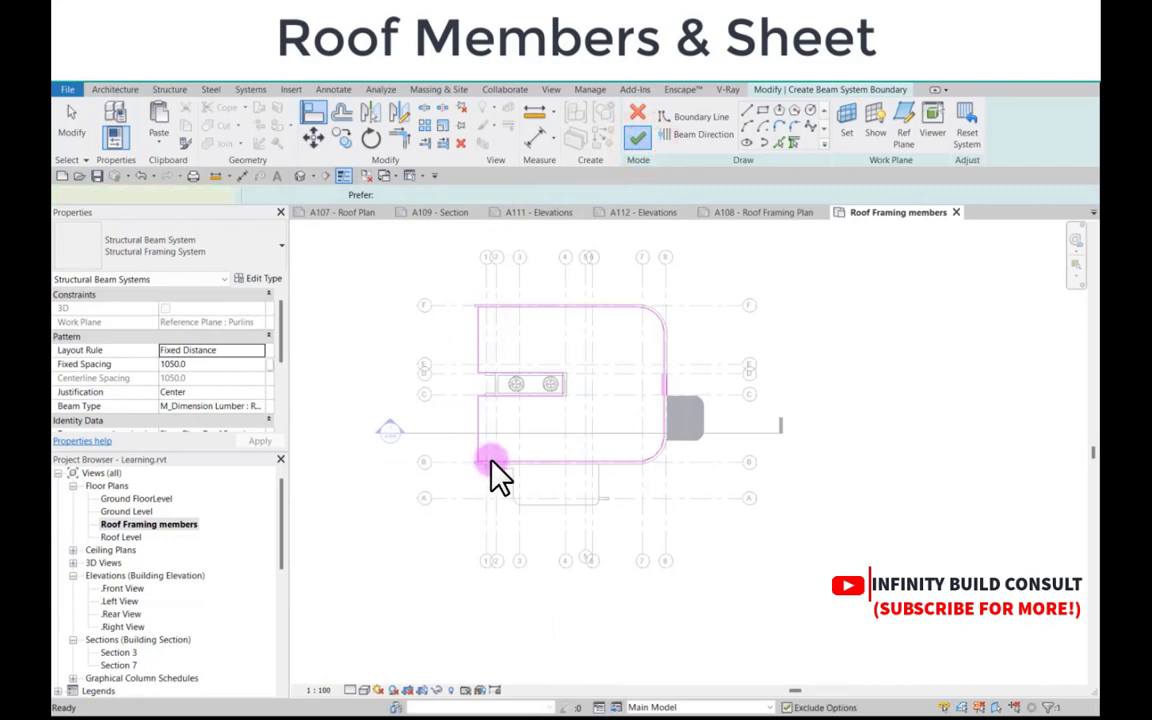
pyautogui.click(427, 279)
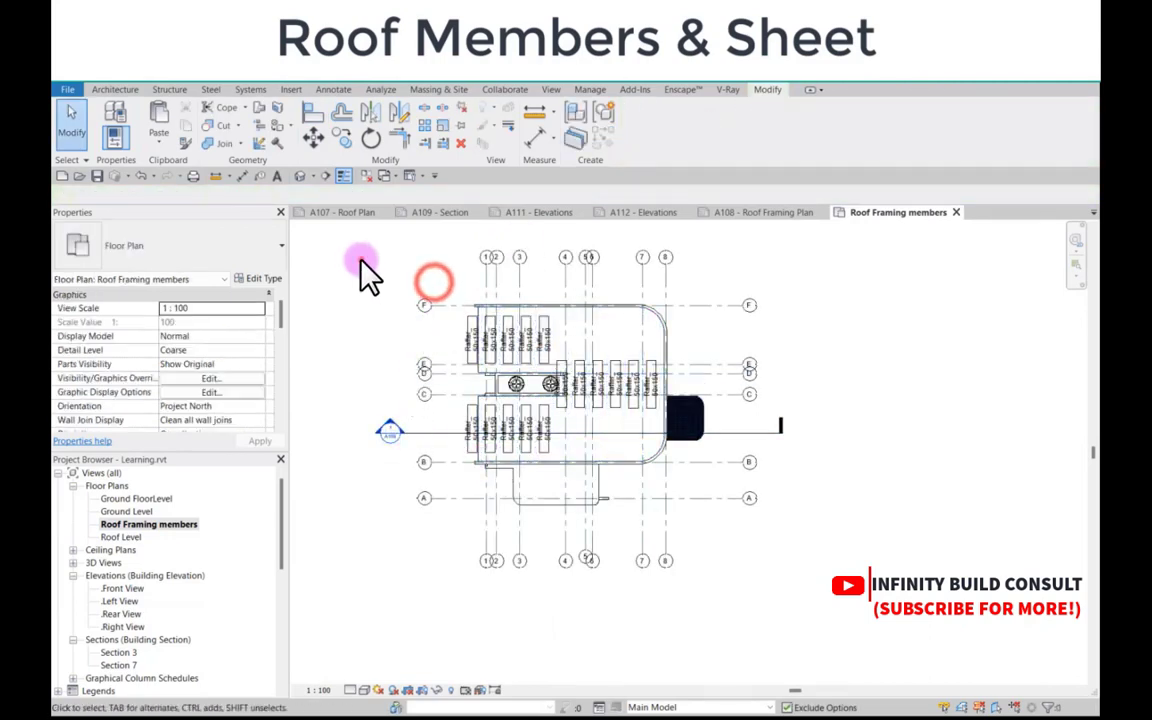
# Step: Select the framed roof area, filter the selection to Structural Framing Tags only, and delete the tags
pyautogui.moveTo(360, 257); pyautogui.dragTo(712, 490)
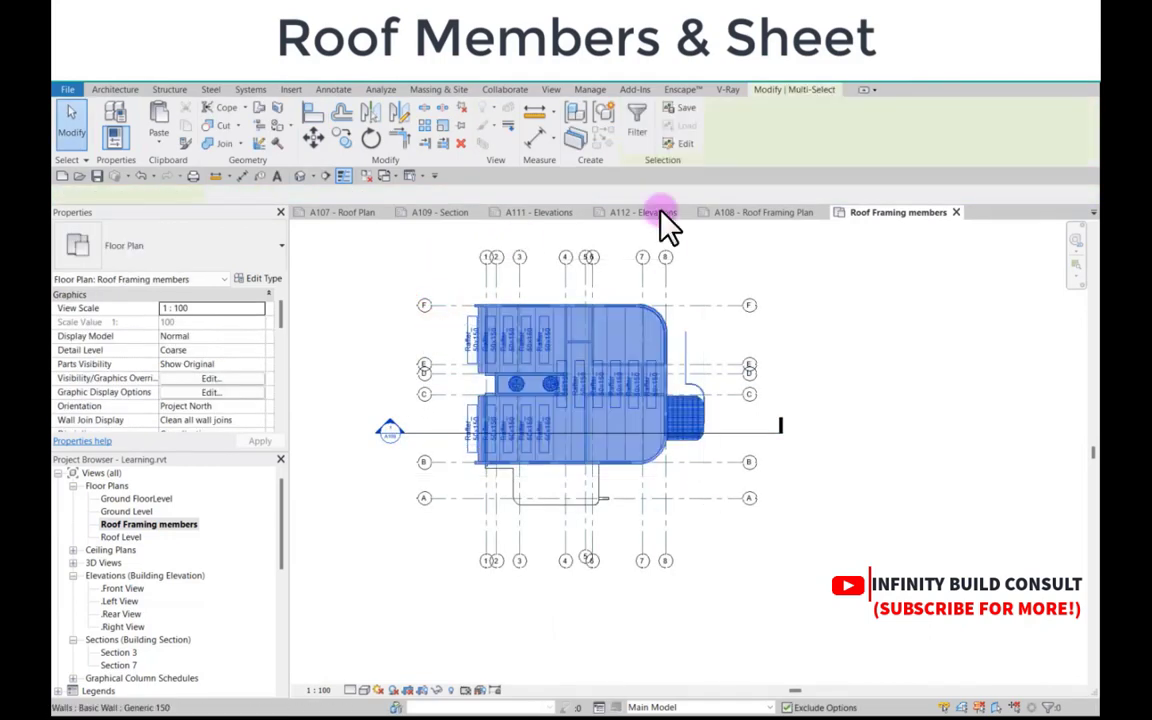
pyautogui.click(637, 130)
pyautogui.click(663, 325)
pyautogui.click(453, 373)
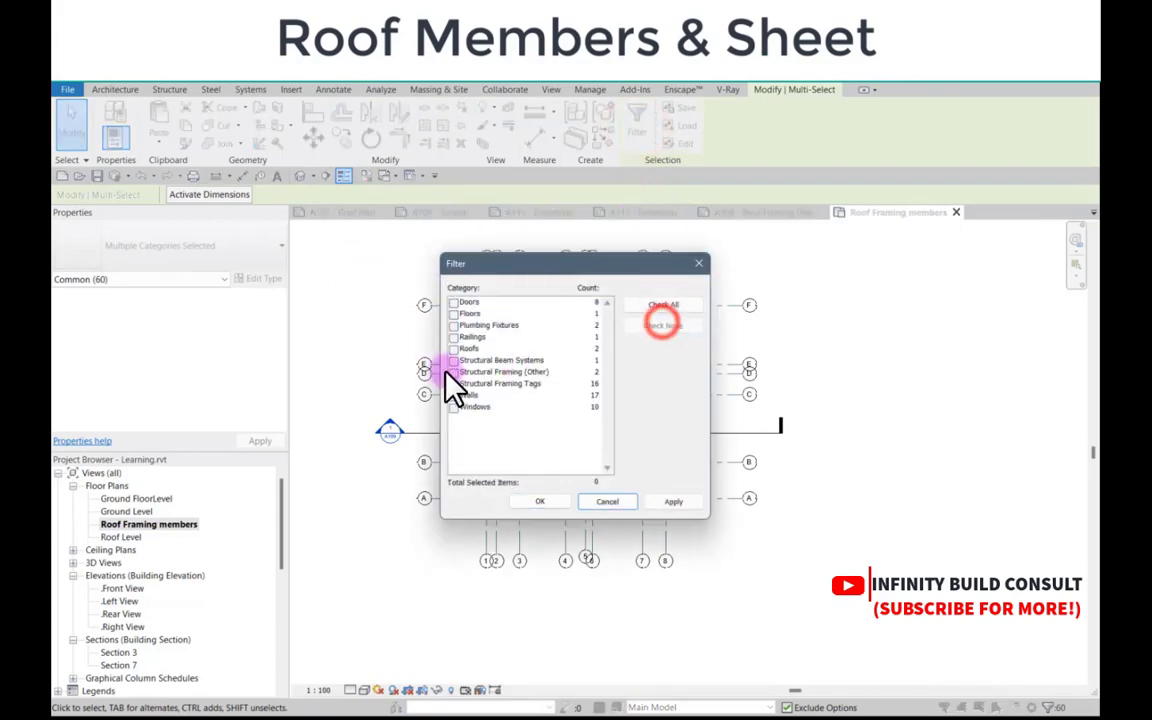
pyautogui.click(540, 501)
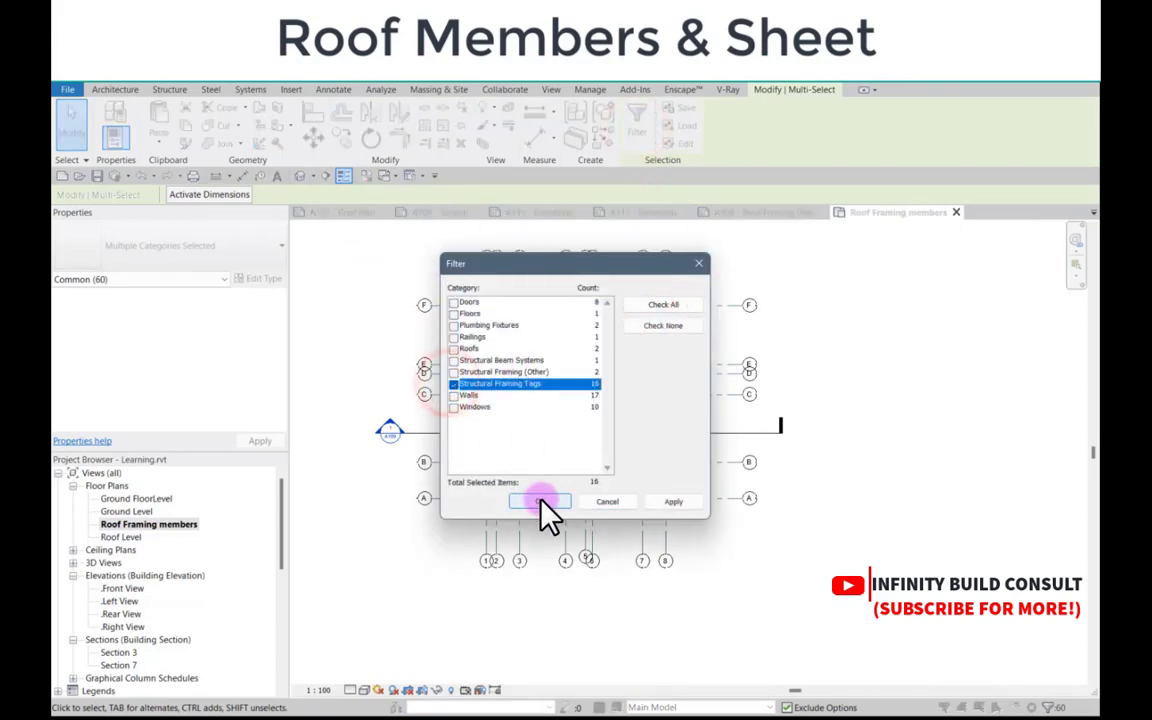
pyautogui.scroll(3, 378, 303)
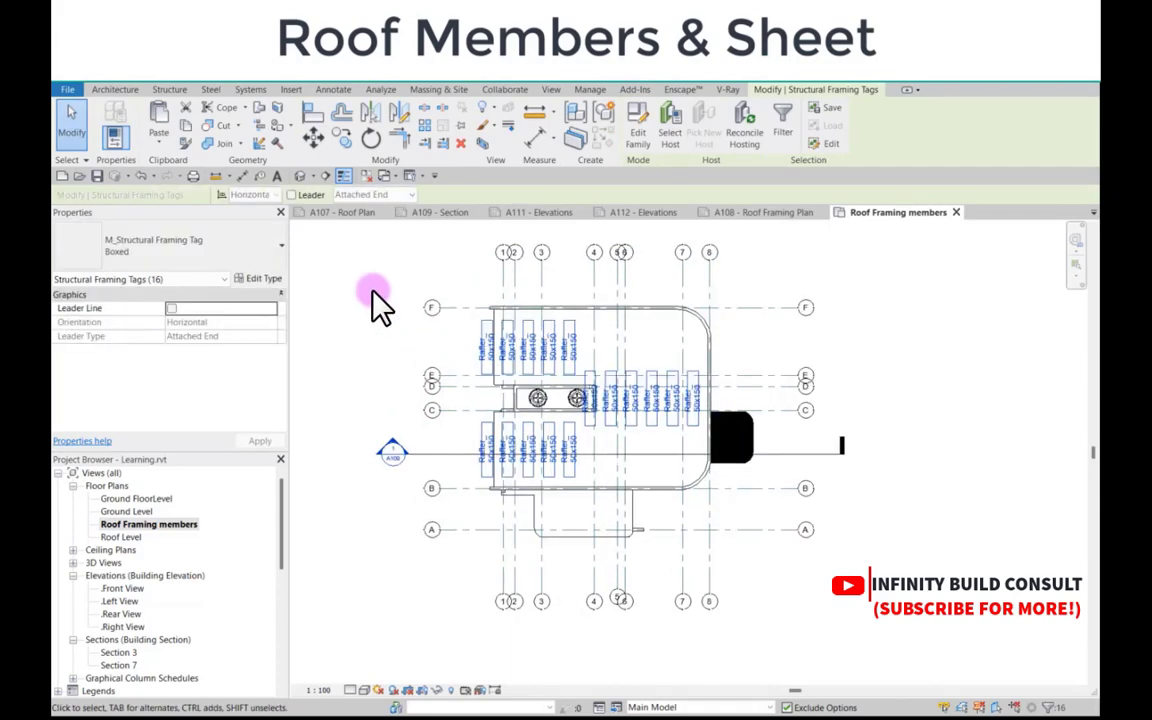
pyautogui.press('Delete')
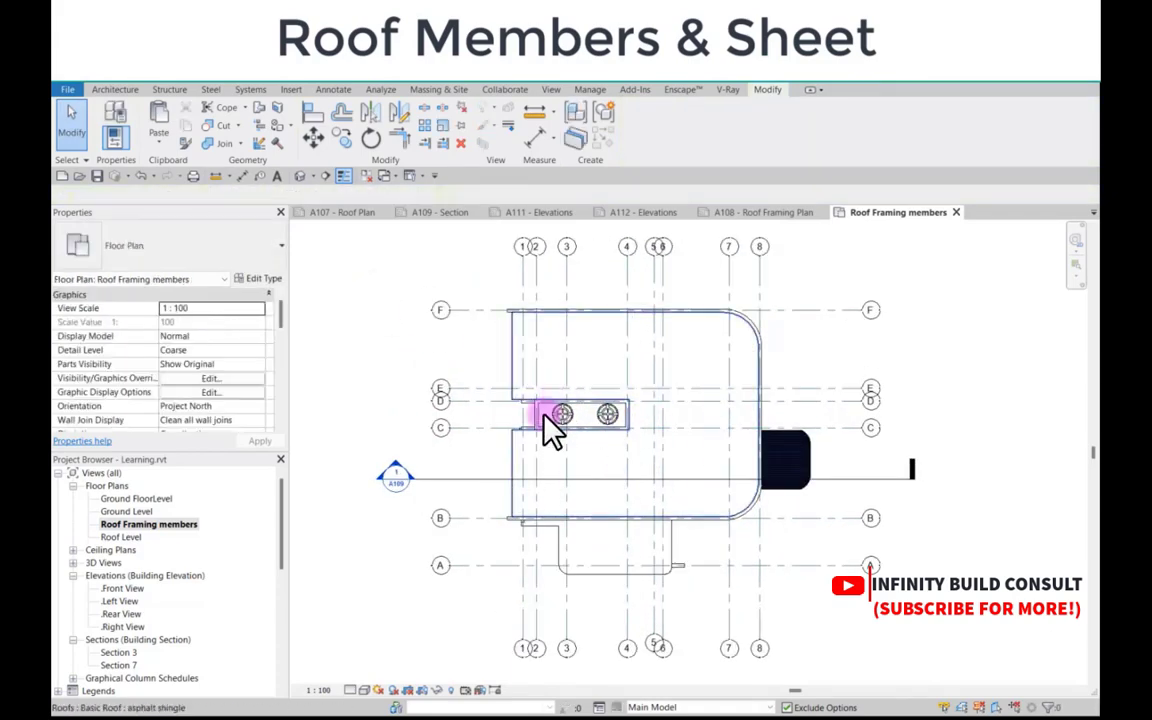
# Step: Open Section 7 and examine the rafters beneath the sloping roof line between grids 1 and 8
pyautogui.scroll(-1, 478, 470)
pyautogui.doubleClick(413, 468)
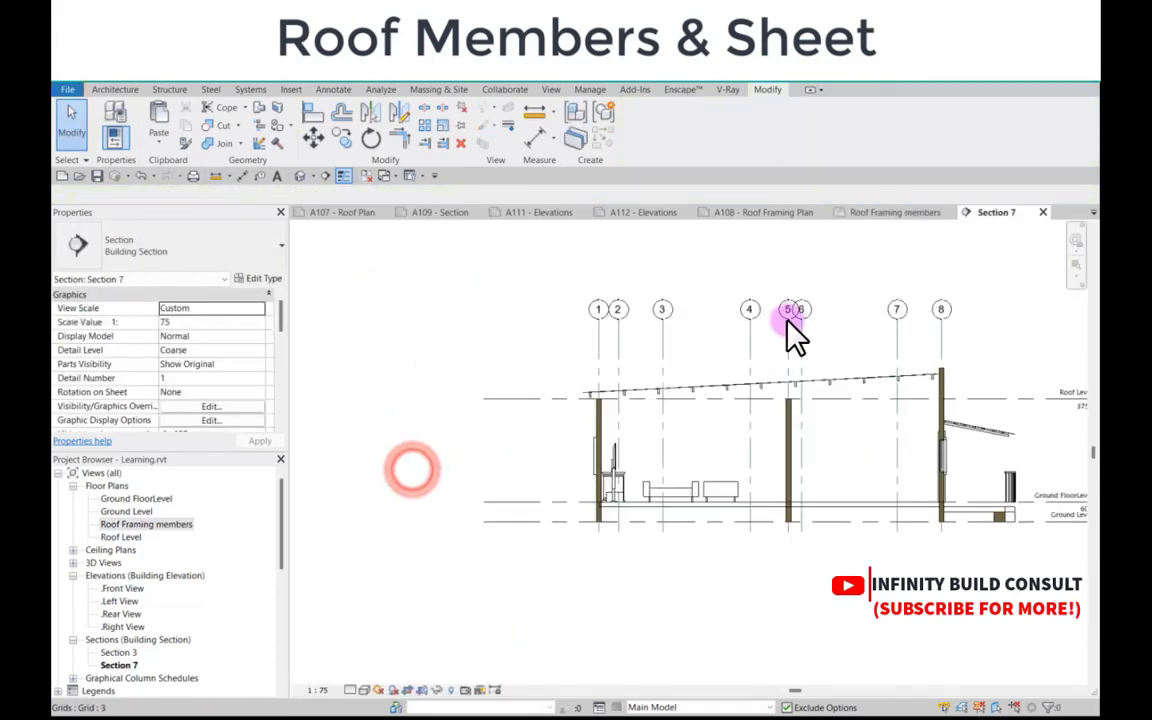
pyautogui.scroll(3, 789, 332)
pyautogui.scroll(5, 901, 457)
pyautogui.scroll(-5, 828, 408)
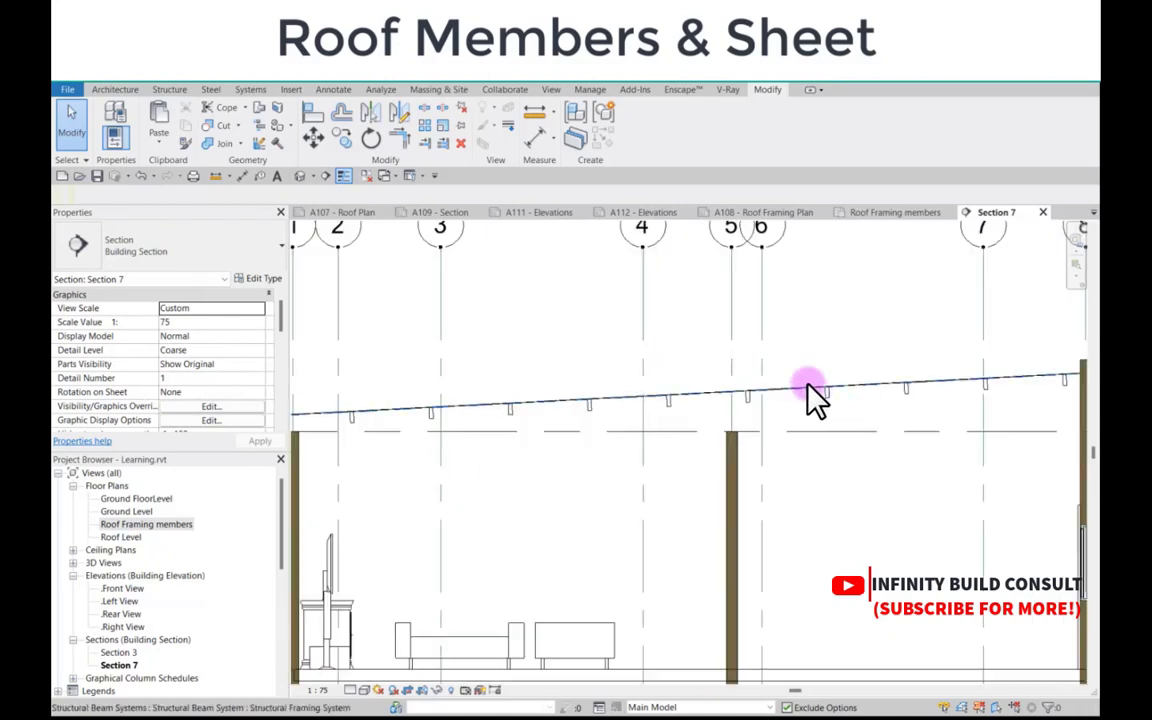
pyautogui.scroll(3, 589, 402)
pyautogui.scroll(-5, 750, 413)
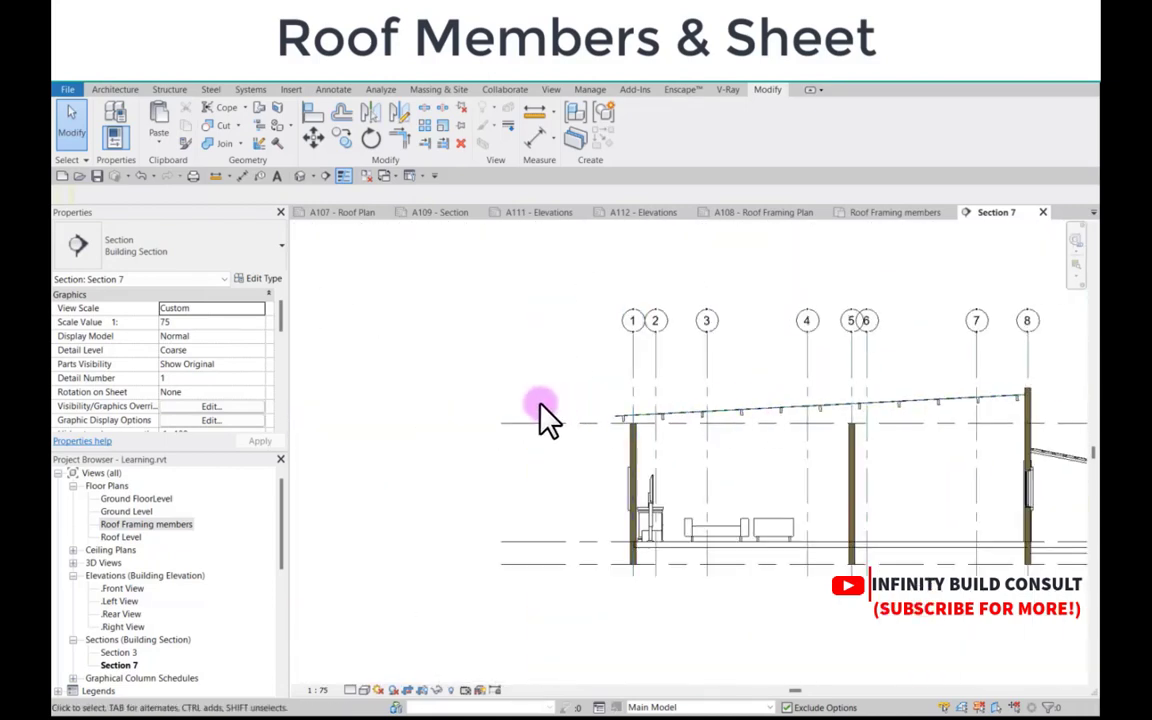
# Step: Return to the Roof Framing members plan and set its detail level to Fine
pyautogui.doubleClick(130, 524)
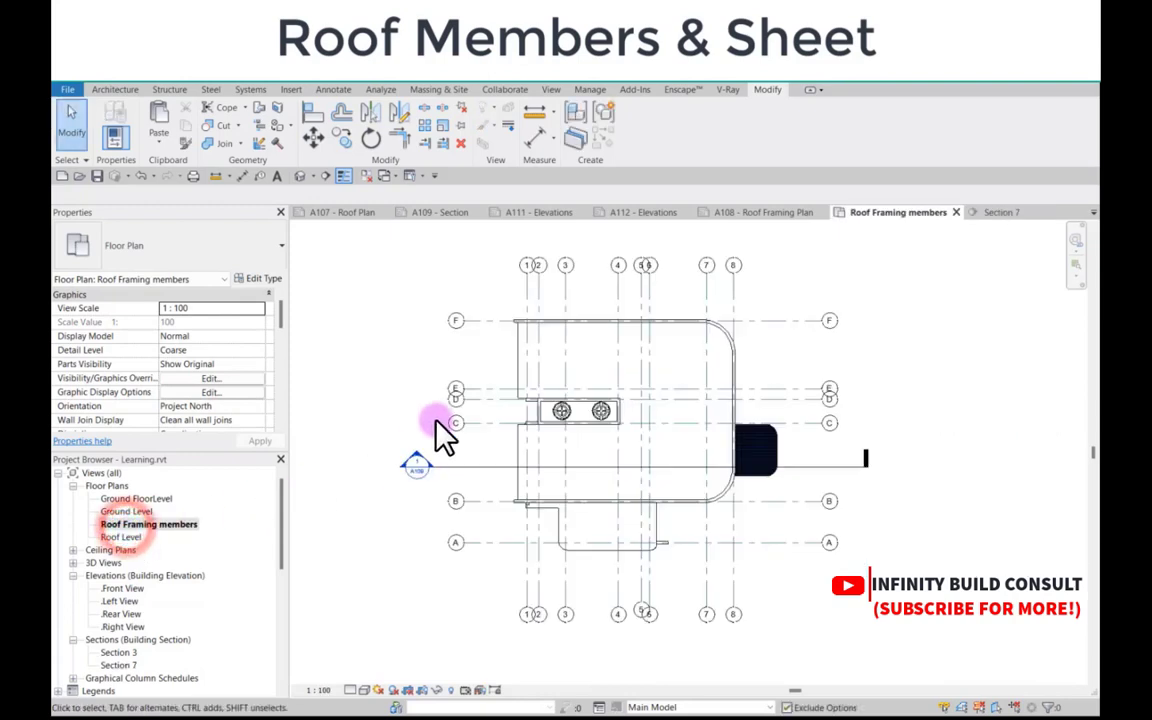
pyautogui.click(520, 349)
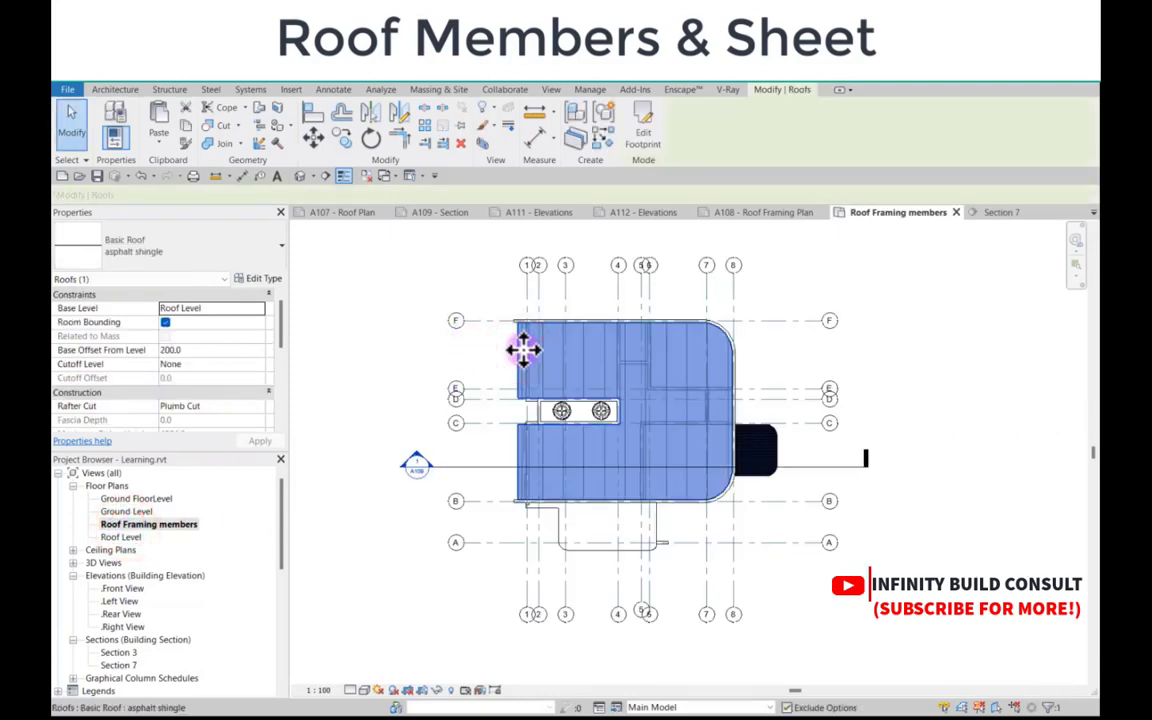
pyautogui.click(350, 690)
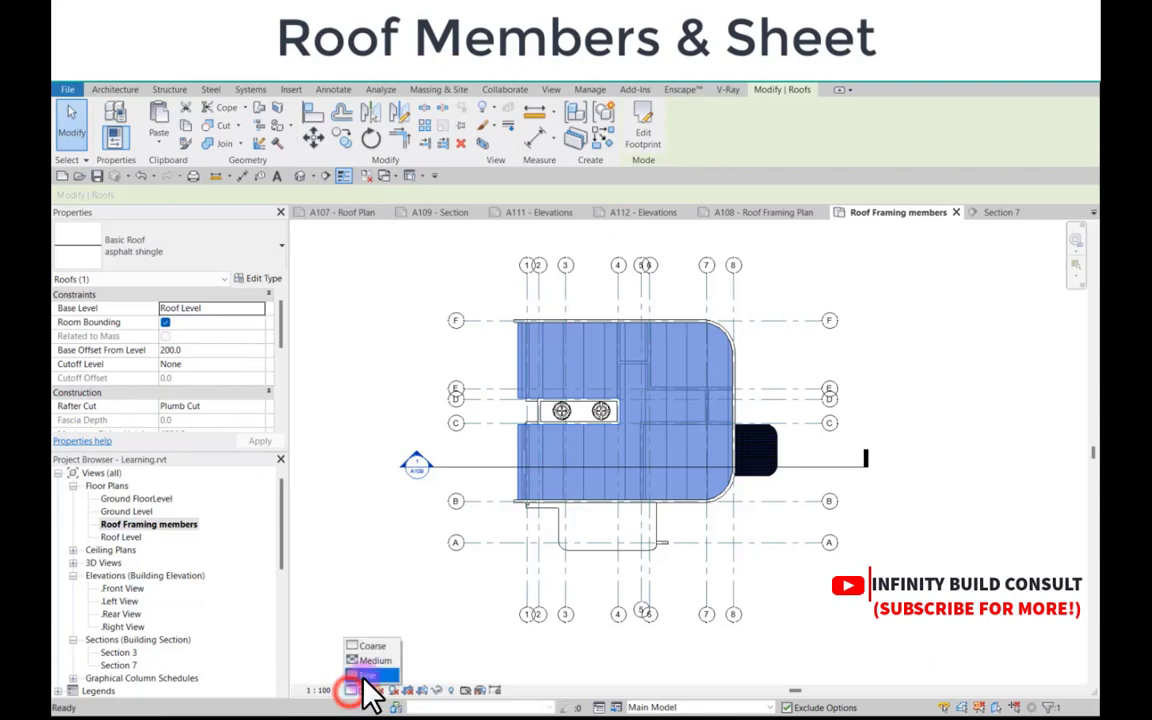
pyautogui.click(362, 678)
pyautogui.click(490, 375)
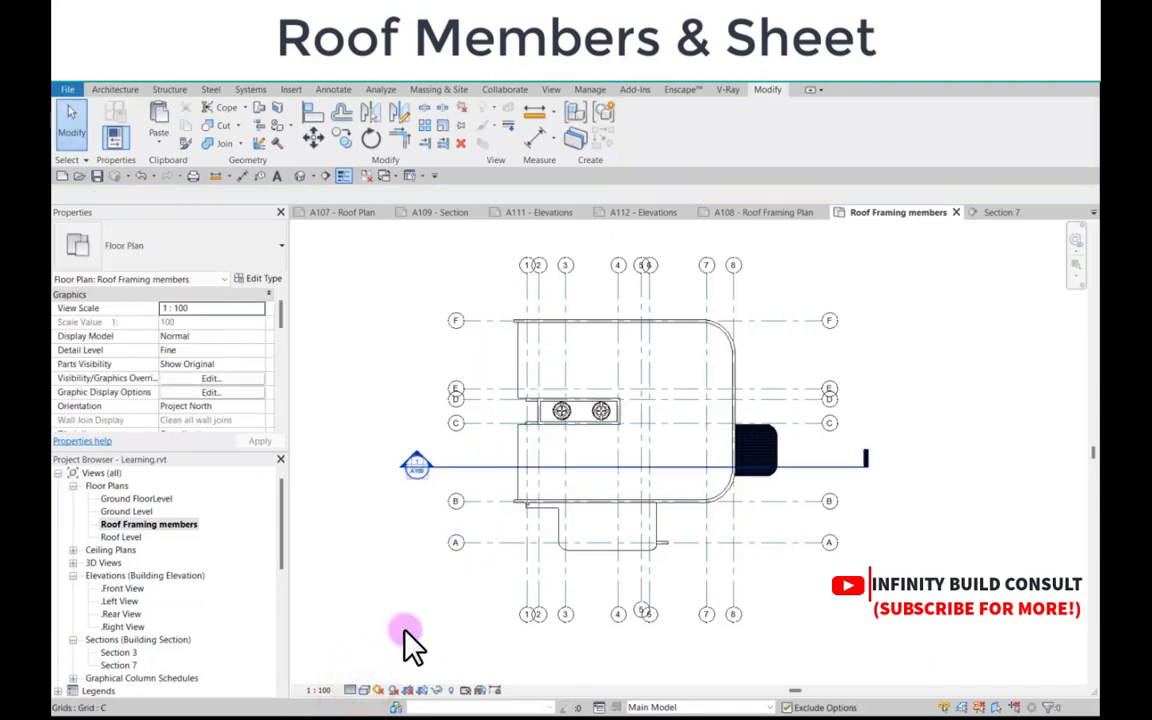
# Step: Temporarily hide the asphalt shingle roof in the Roof Framing members plan
pyautogui.scroll(1, 522, 386)
pyautogui.click(519, 375)
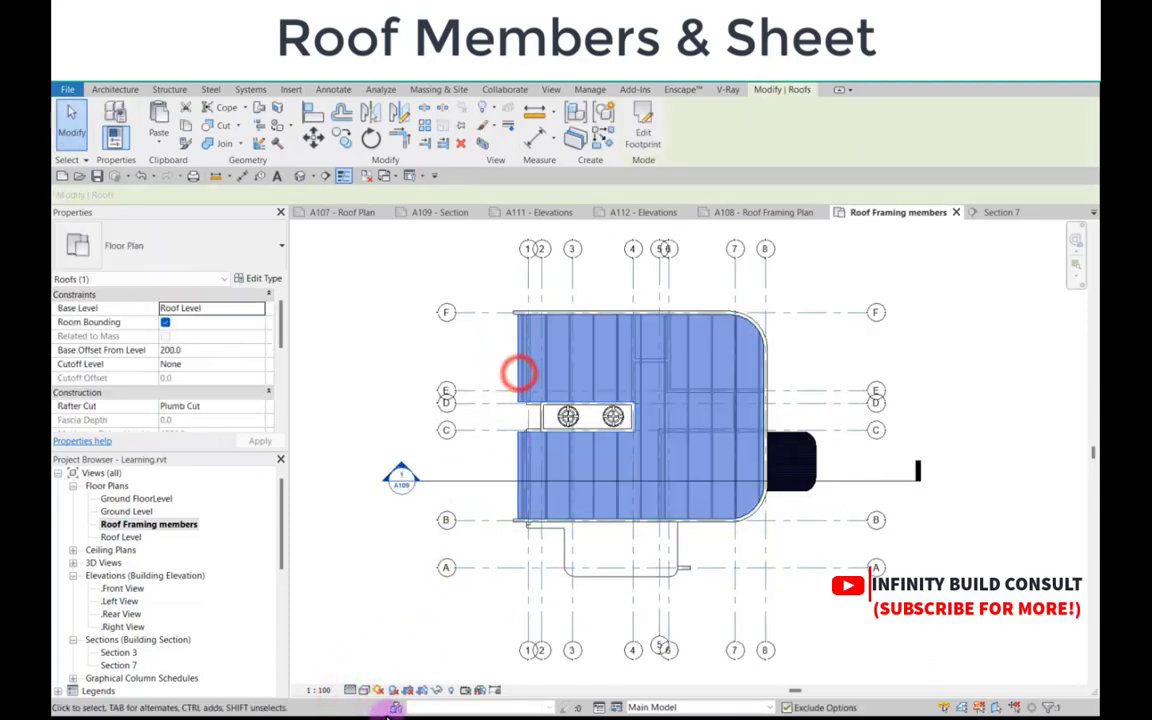
pyautogui.click(440, 690)
pyautogui.click(442, 654)
pyautogui.scroll(2, 535, 318)
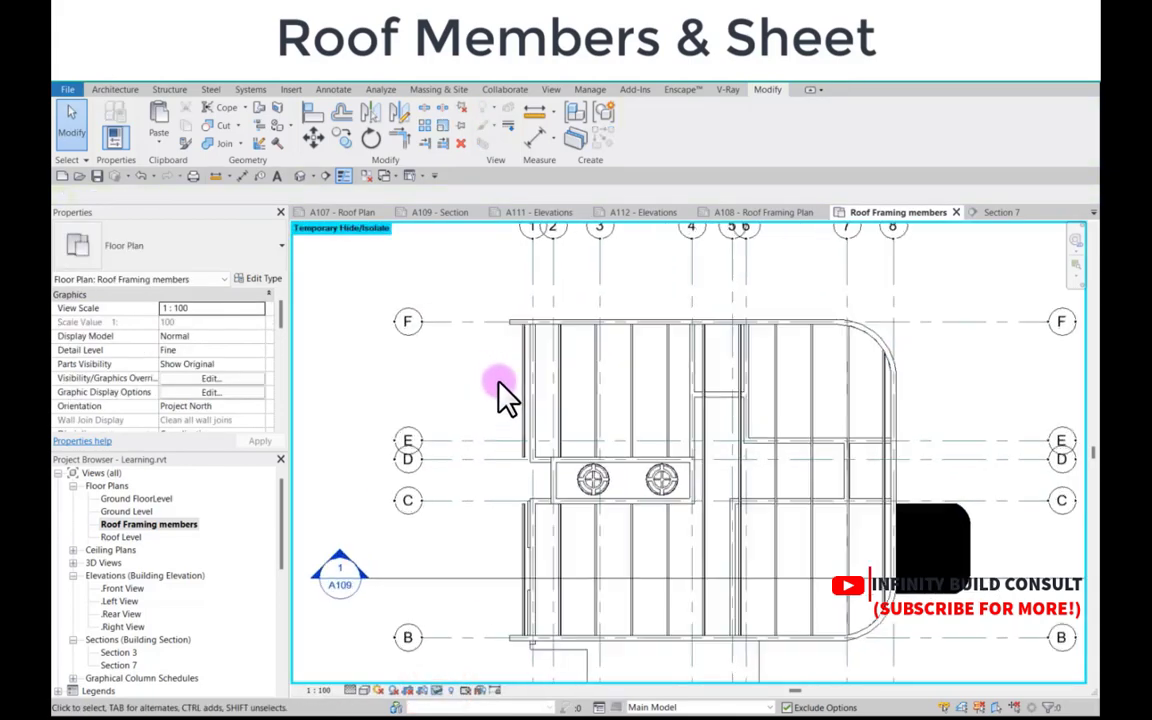
# Step: Copy the rafter beam system and paste a duplicate aligned to the same place
pyautogui.click(519, 384)
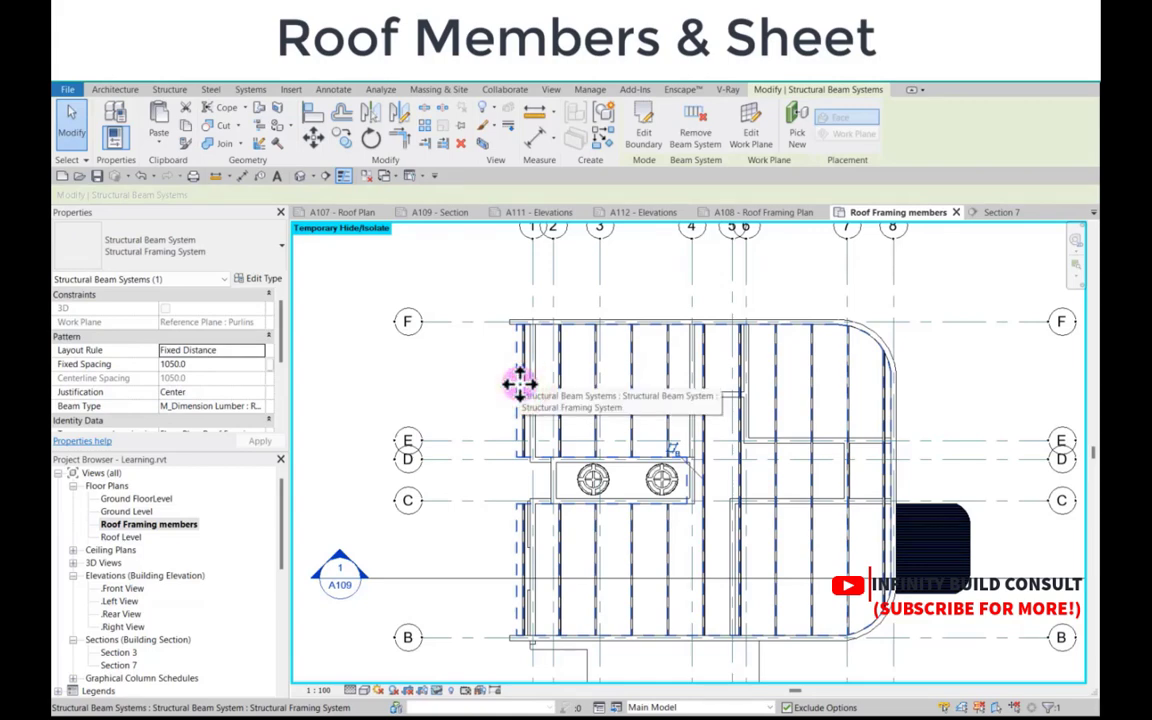
pyautogui.scroll(-2, 527, 345)
pyautogui.scroll(2, 527, 368)
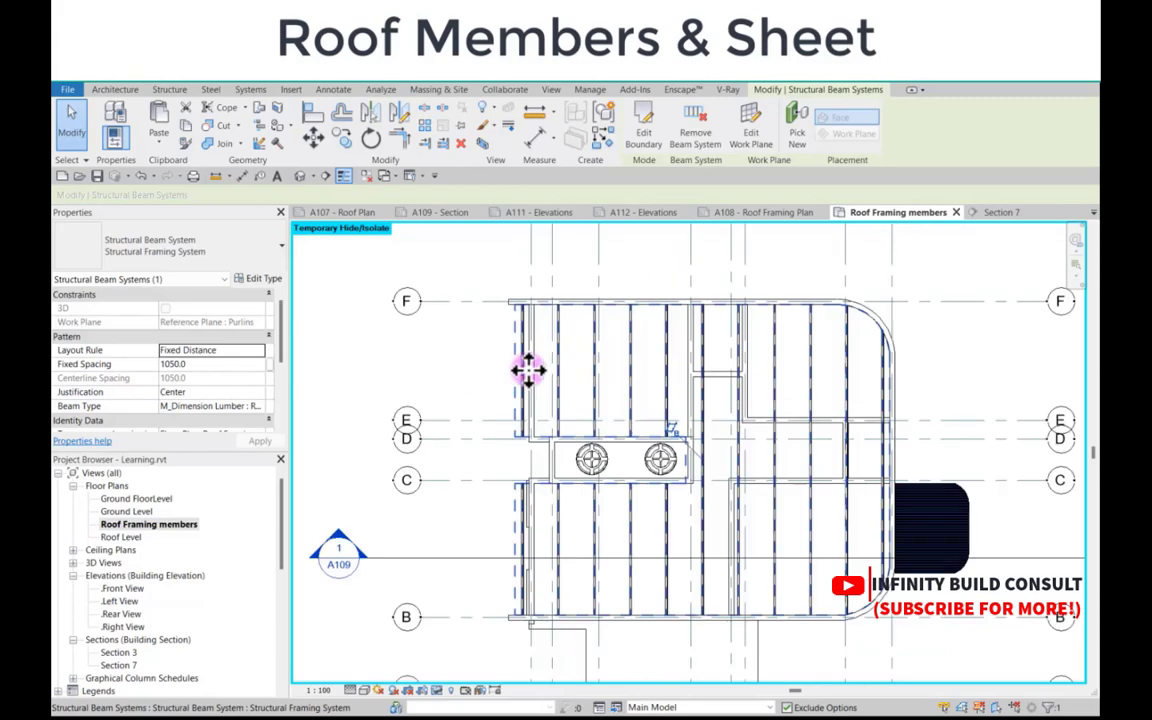
pyautogui.scroll(-1, 470, 352)
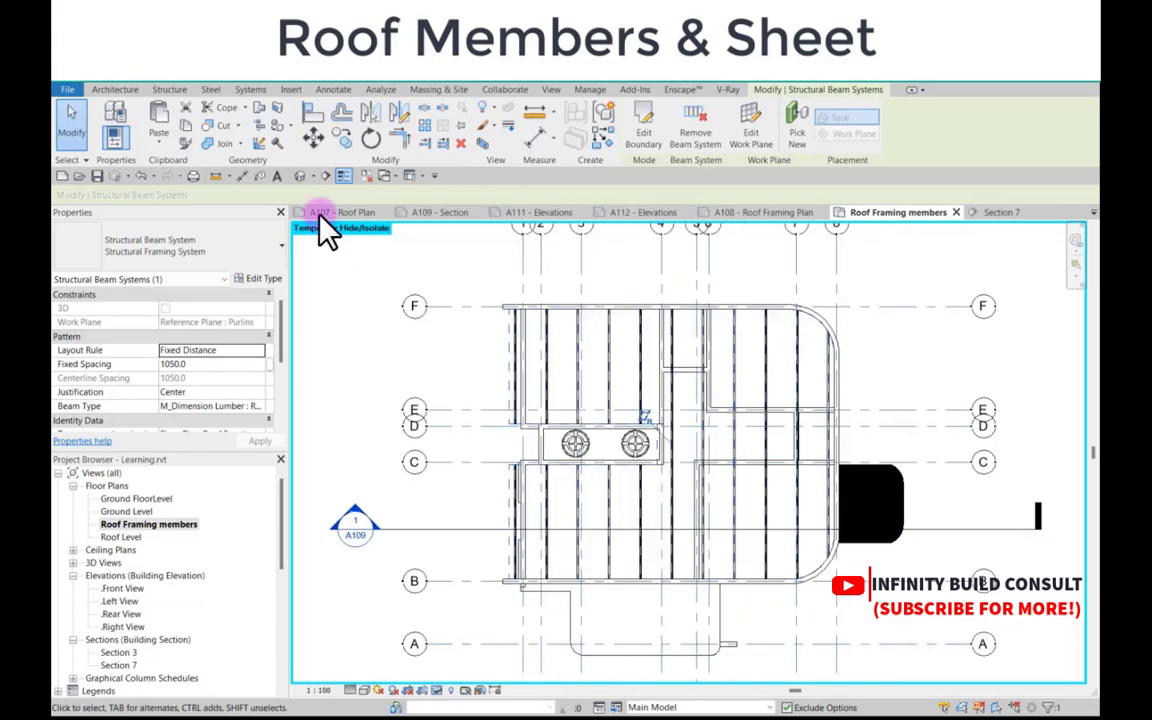
pyautogui.click(157, 146)
pyautogui.click(196, 284)
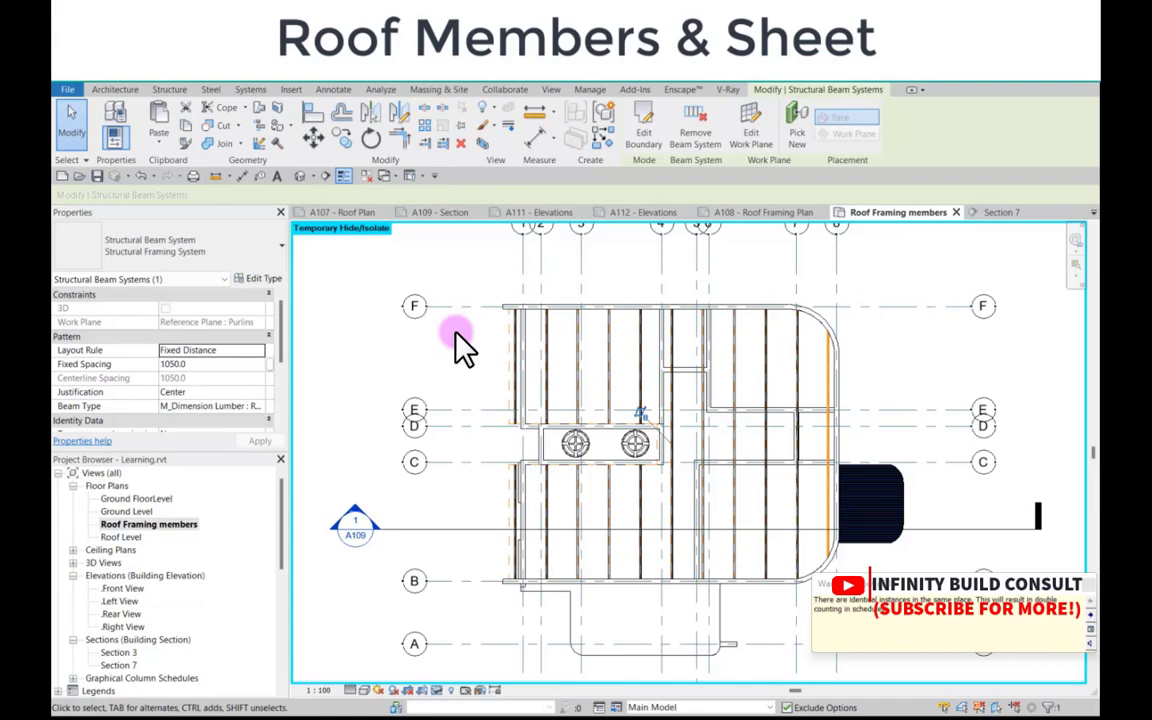
# Step: Edit the duplicate beam system so its beams follow the boundary edge along grid D at 900 fixed spacing, and finish it
pyautogui.click(640, 130)
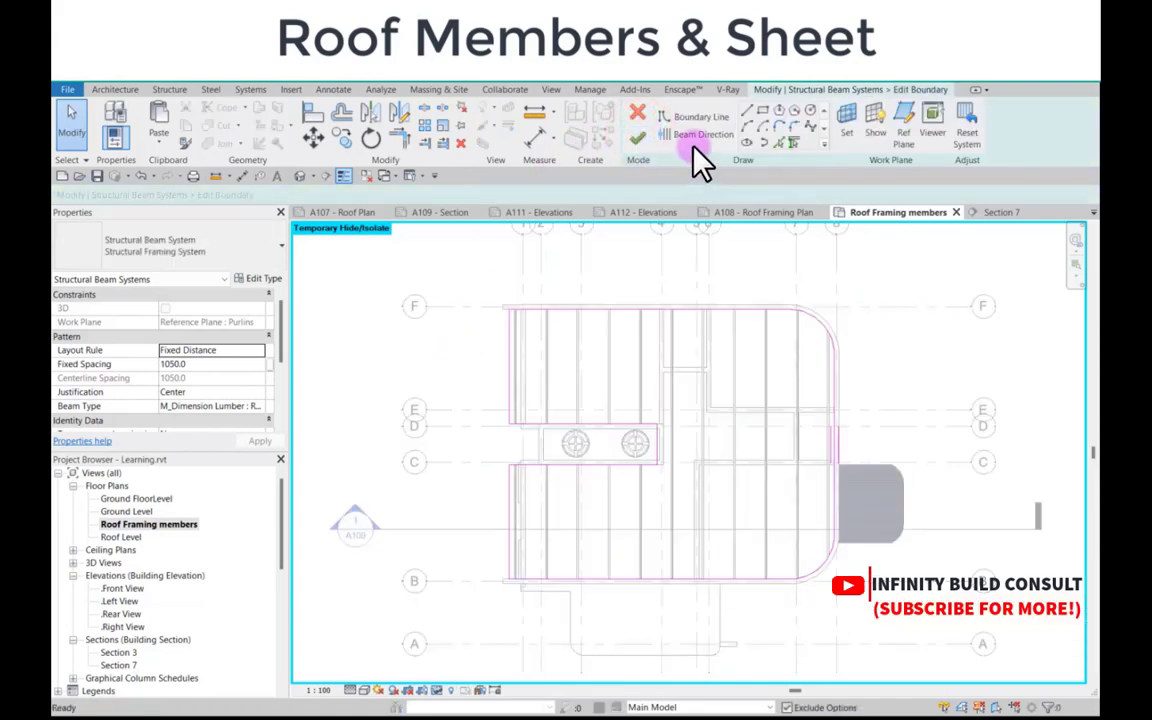
pyautogui.click(692, 138)
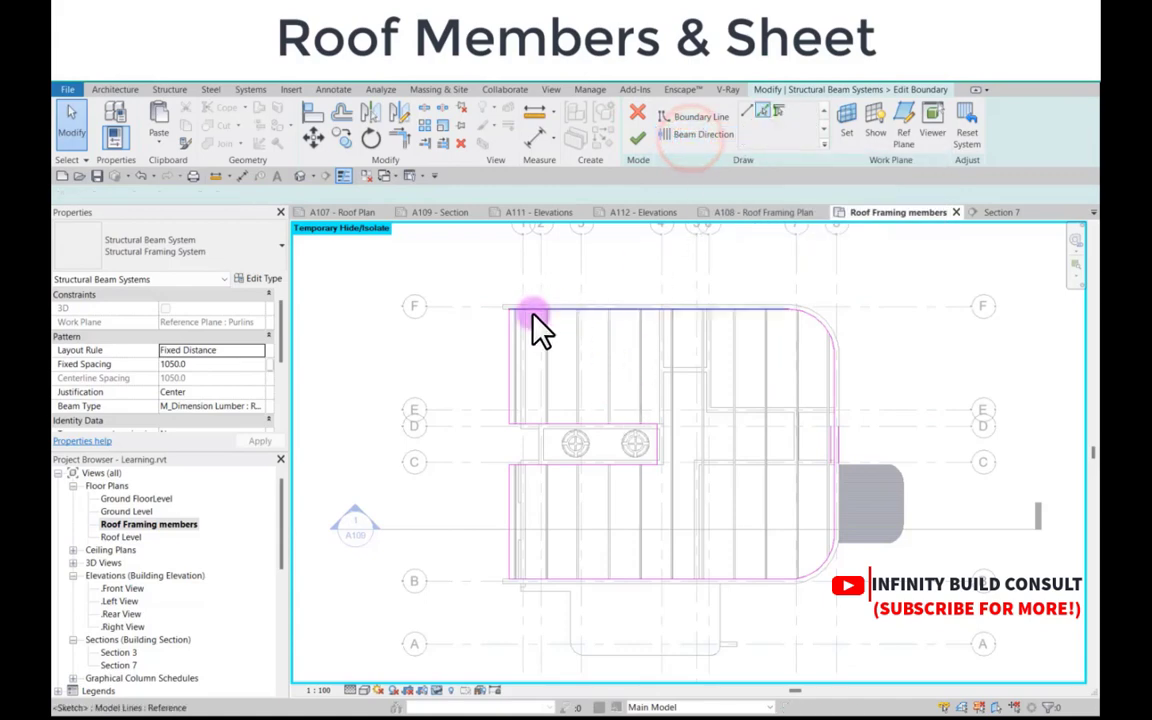
pyautogui.scroll(1, 590, 411)
pyautogui.click(596, 428)
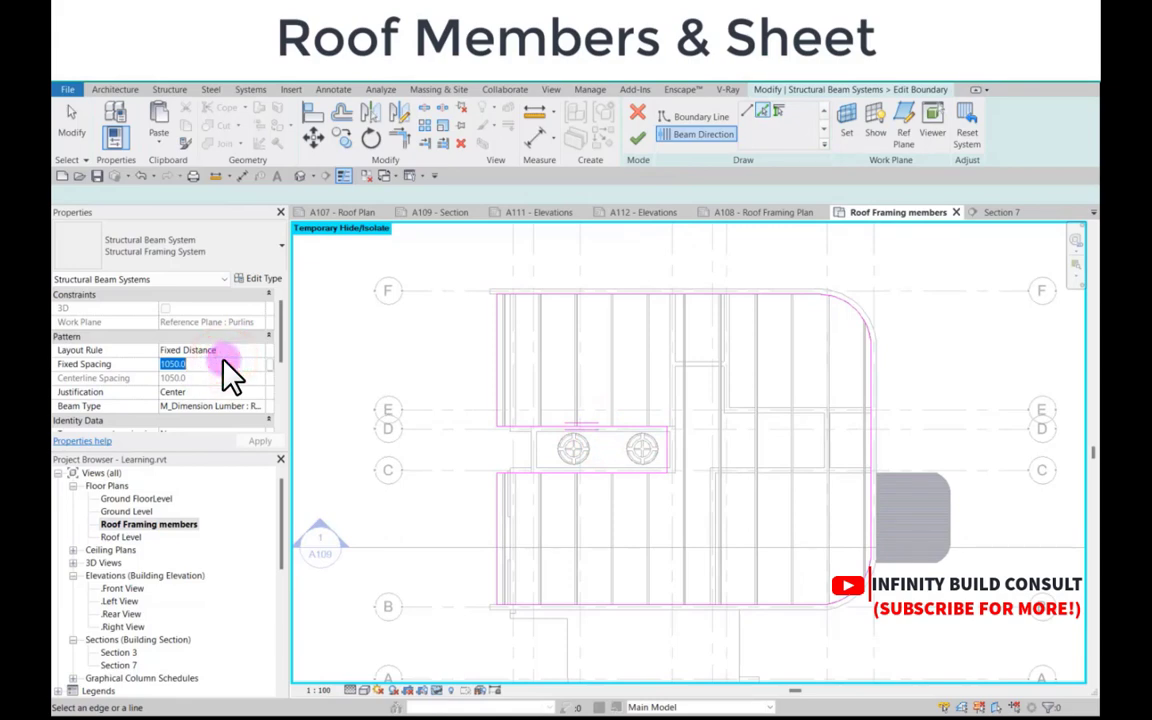
pyautogui.write('900')
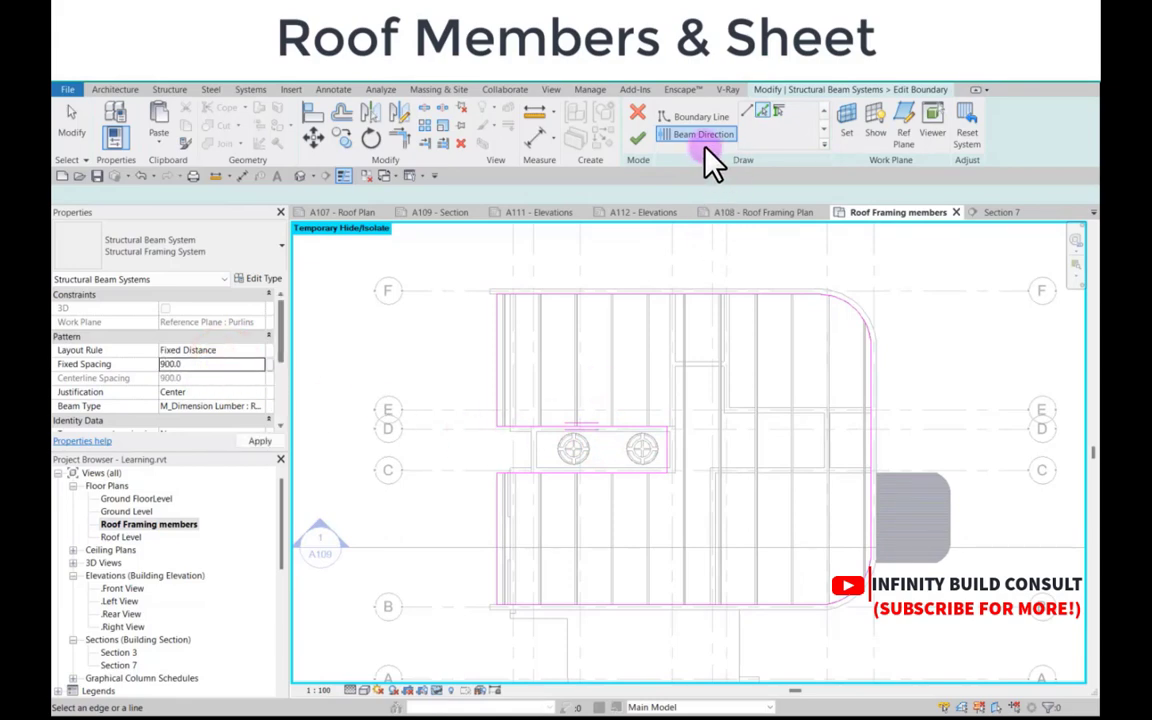
pyautogui.click(632, 140)
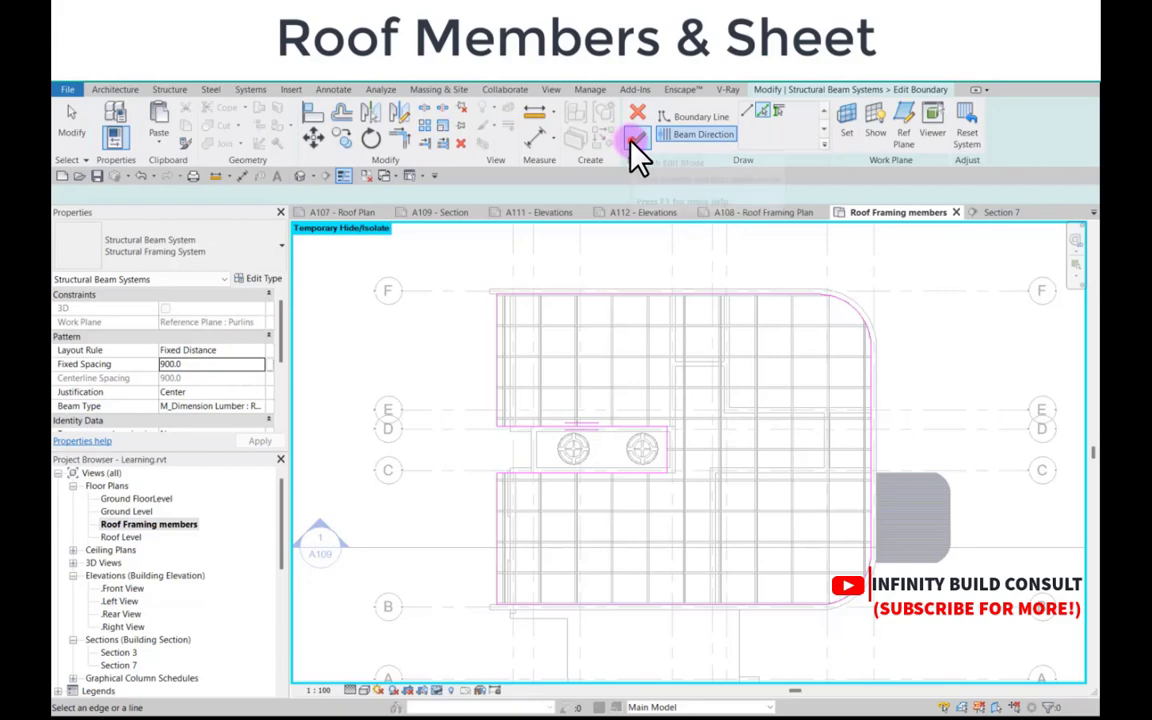
pyautogui.scroll(-3, 521, 347)
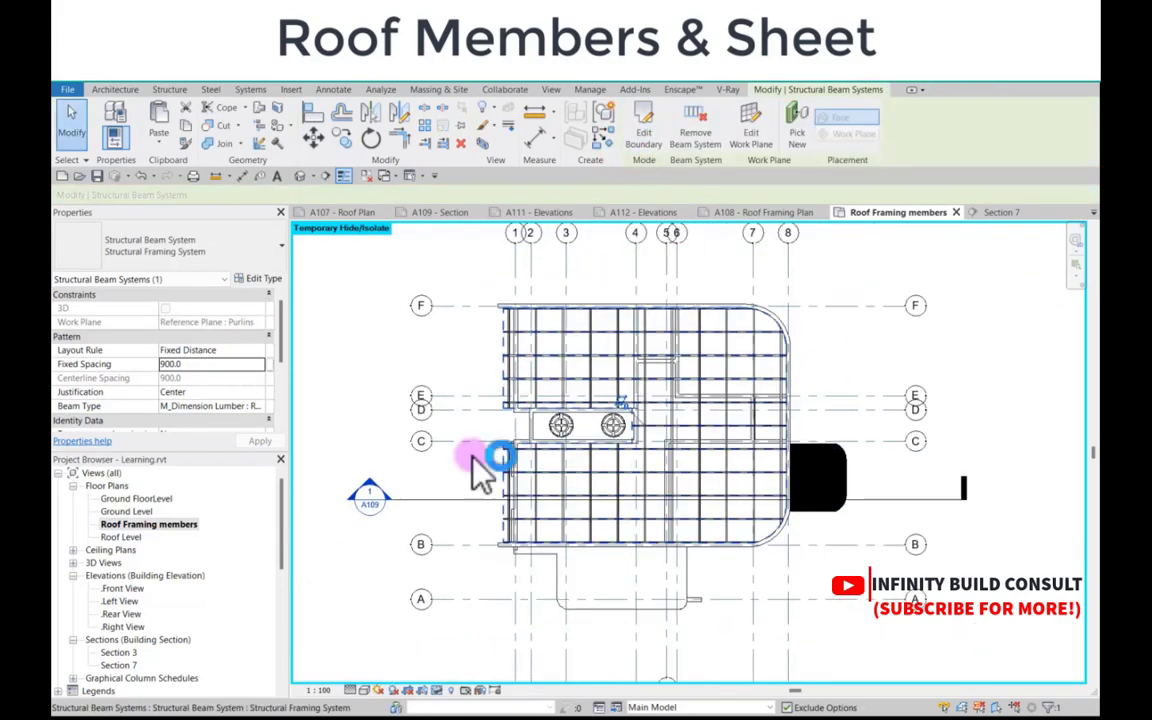
# Step: Open Section 7 and examine how the crossing purlins meet the rafters beneath the roof
pyautogui.doubleClick(391, 483)
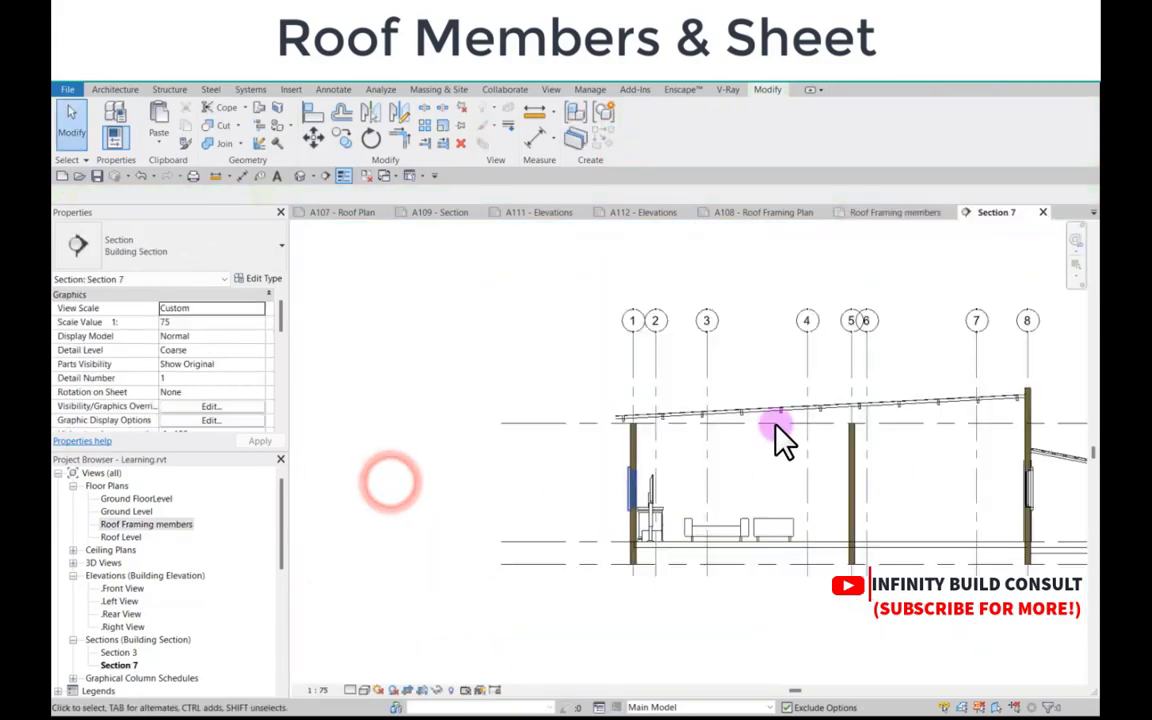
pyautogui.scroll(5, 760, 430)
pyautogui.scroll(-5, 695, 403)
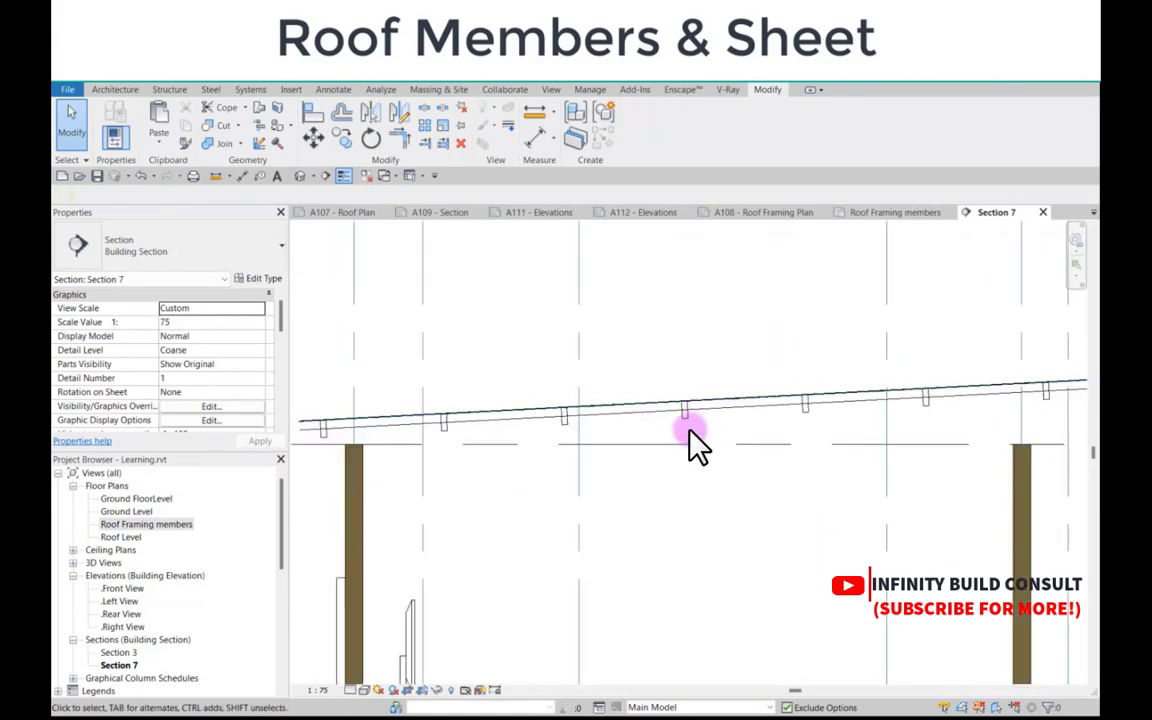
pyautogui.scroll(4, 591, 419)
pyautogui.scroll(-5, 548, 422)
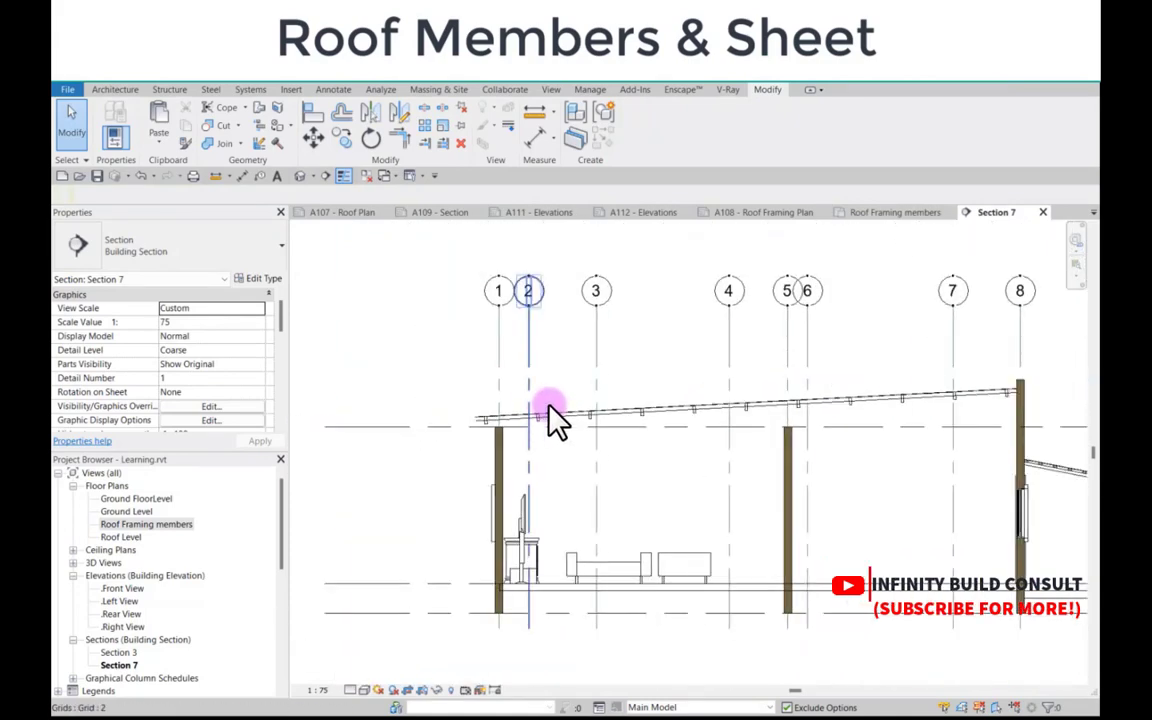
pyautogui.scroll(-2, 625, 375)
pyautogui.scroll(-3, 655, 382)
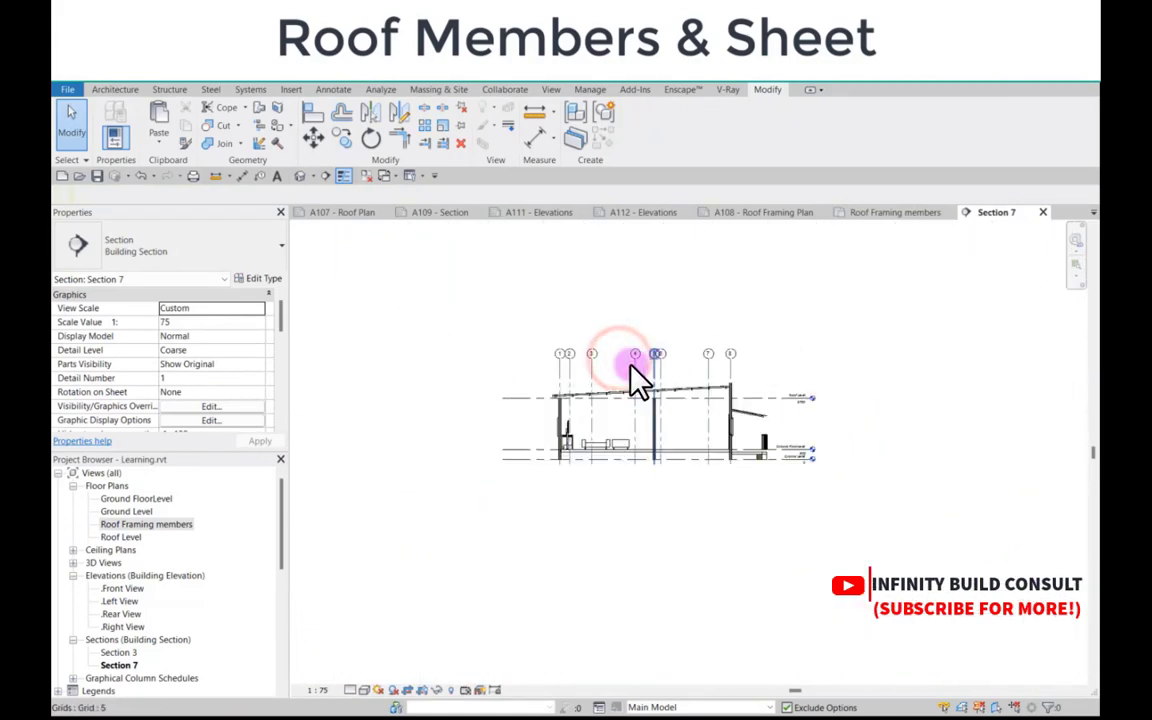
# Step: Return to the Roof Framing members plan and reset the temporary hide/isolate
pyautogui.doubleClick(190, 524)
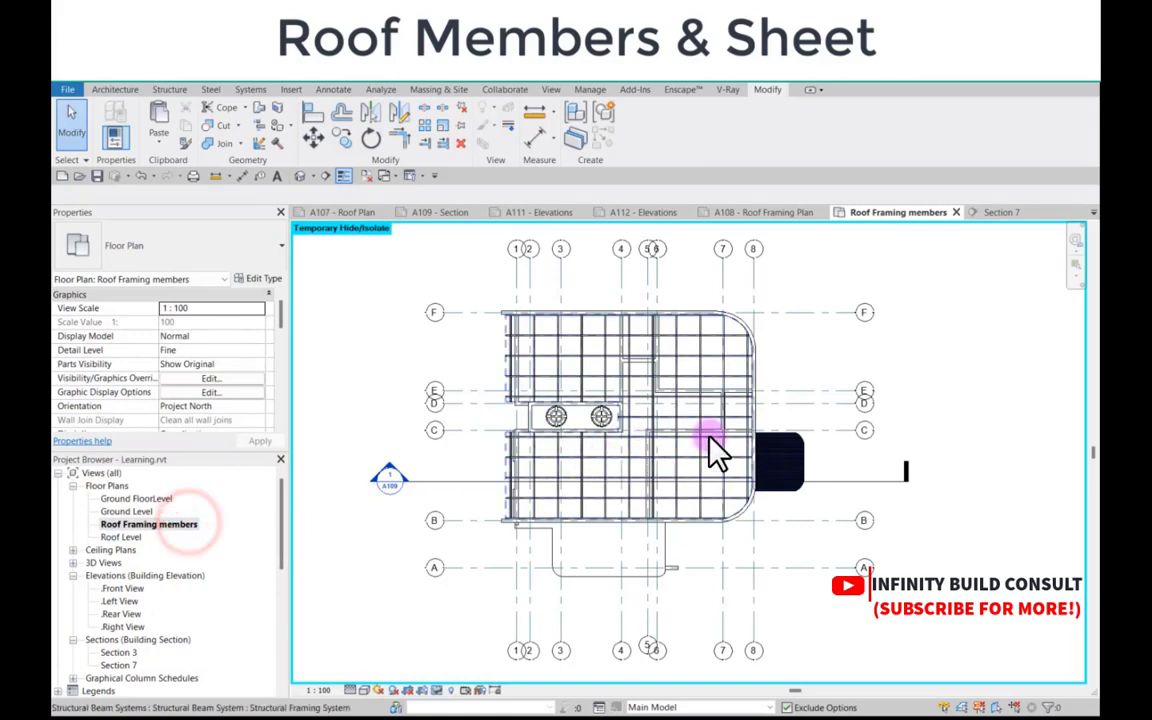
pyautogui.scroll(2, 514, 411)
pyautogui.scroll(-2, 399, 393)
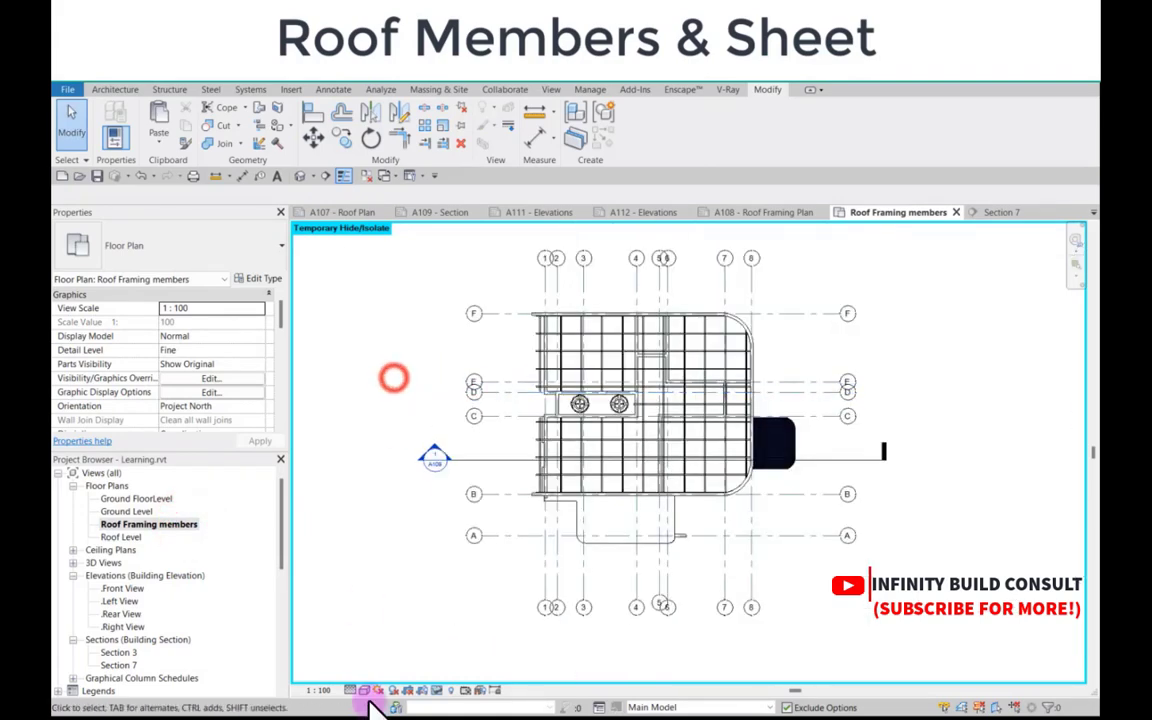
pyautogui.click(436, 690)
pyautogui.click(463, 674)
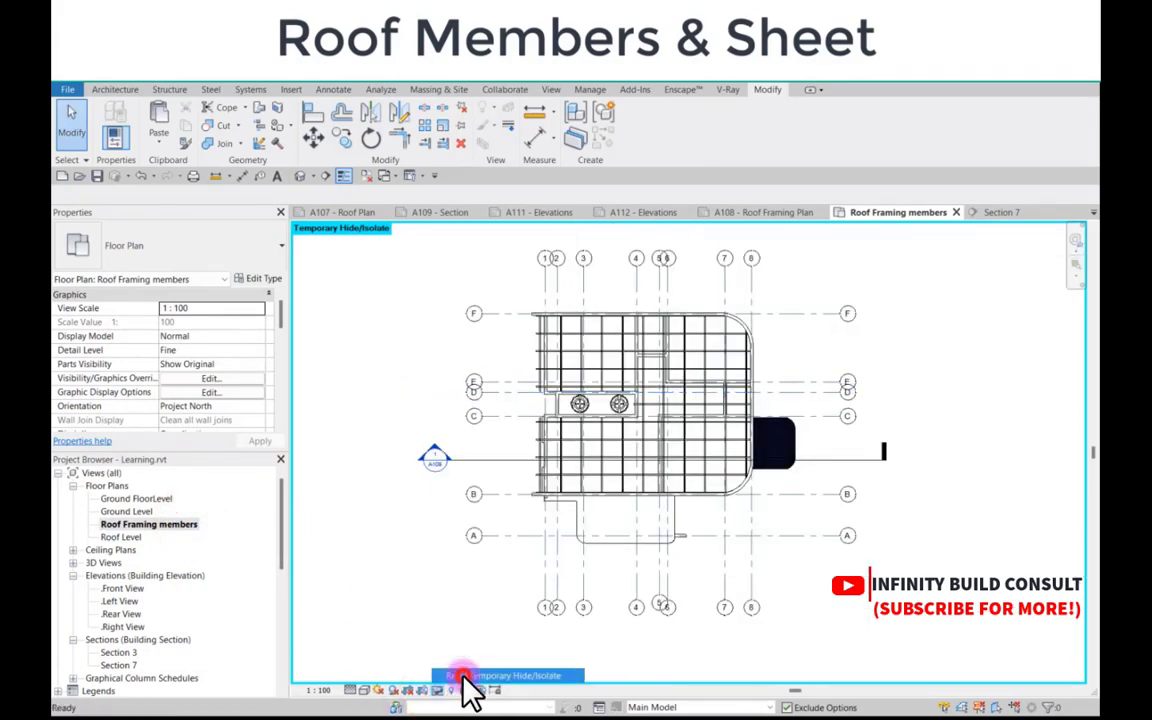
pyautogui.click(391, 545)
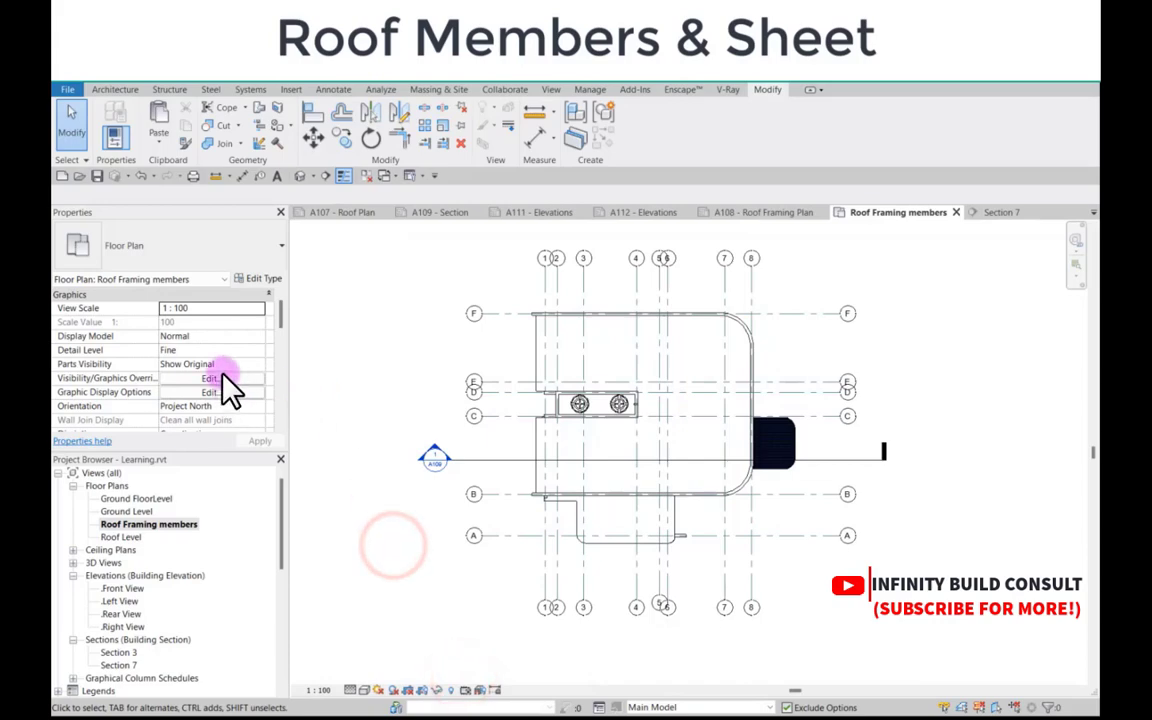